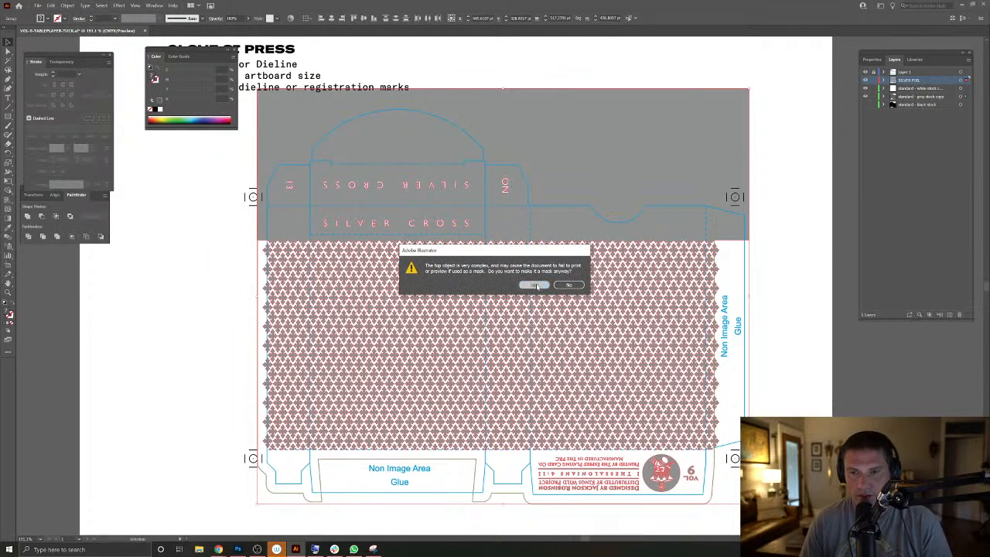
# Try making a clipping mask from the silver foil artwork, then try a teal fill on it.
pyautogui.click(534, 285)
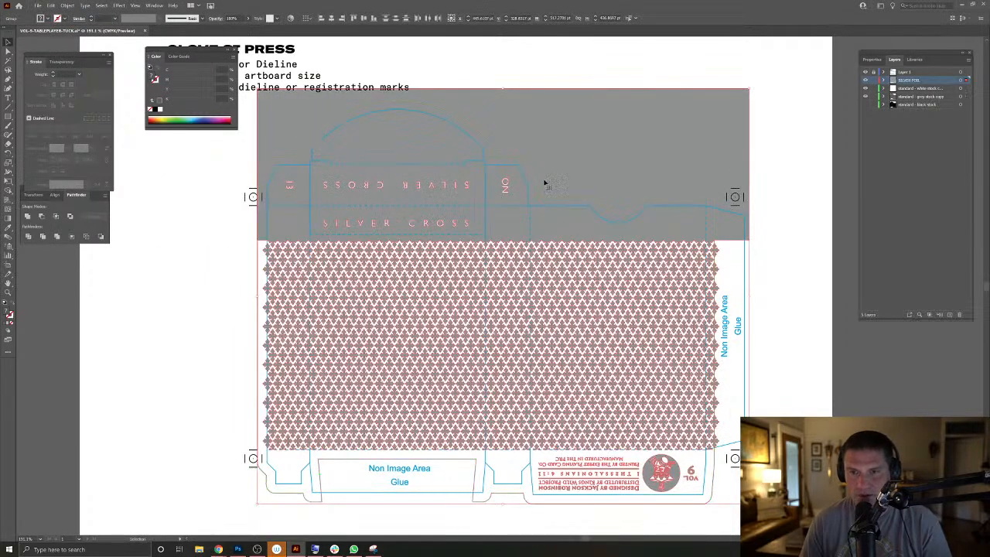
pyautogui.hotkey('ctrl', 'z')
pyautogui.click(662, 134)
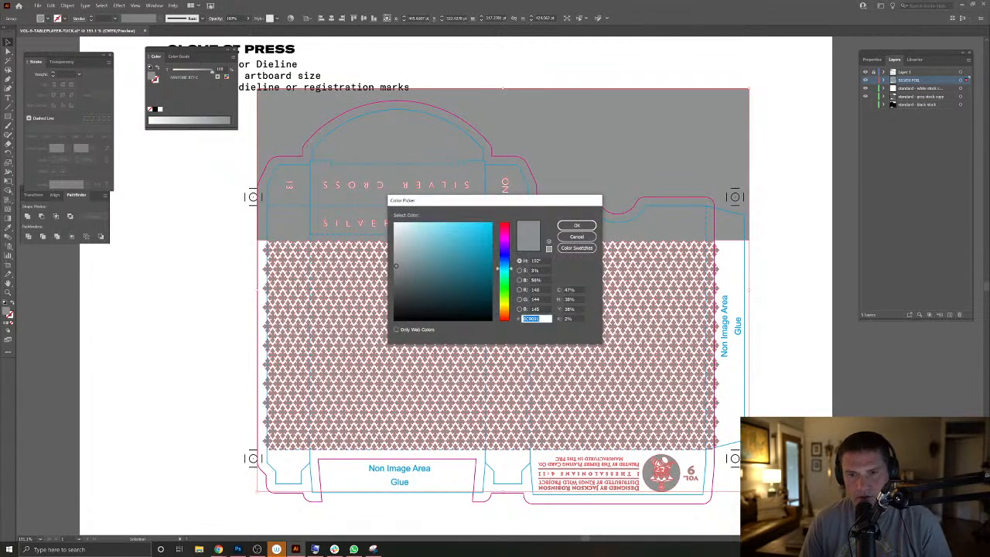
pyautogui.click(590, 224)
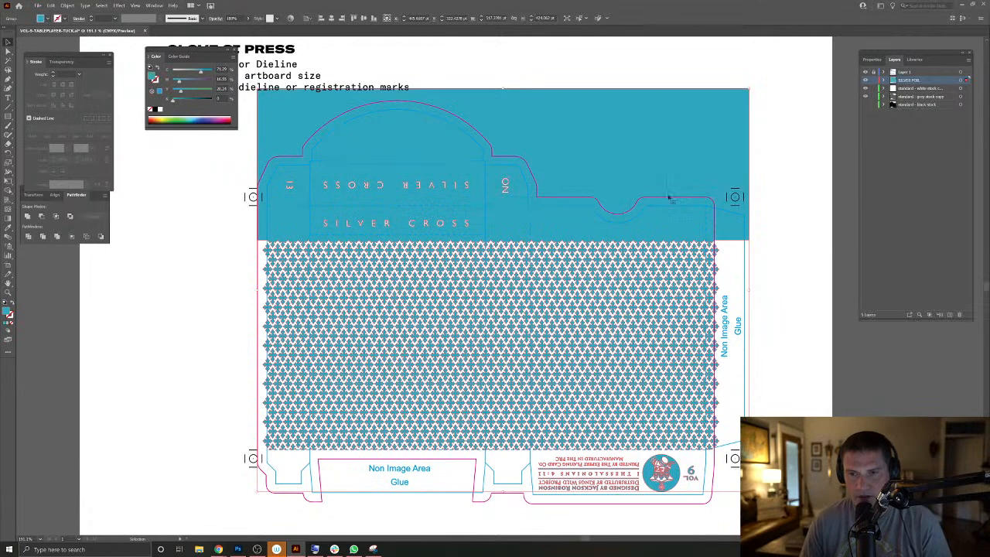
pyautogui.click(829, 143)
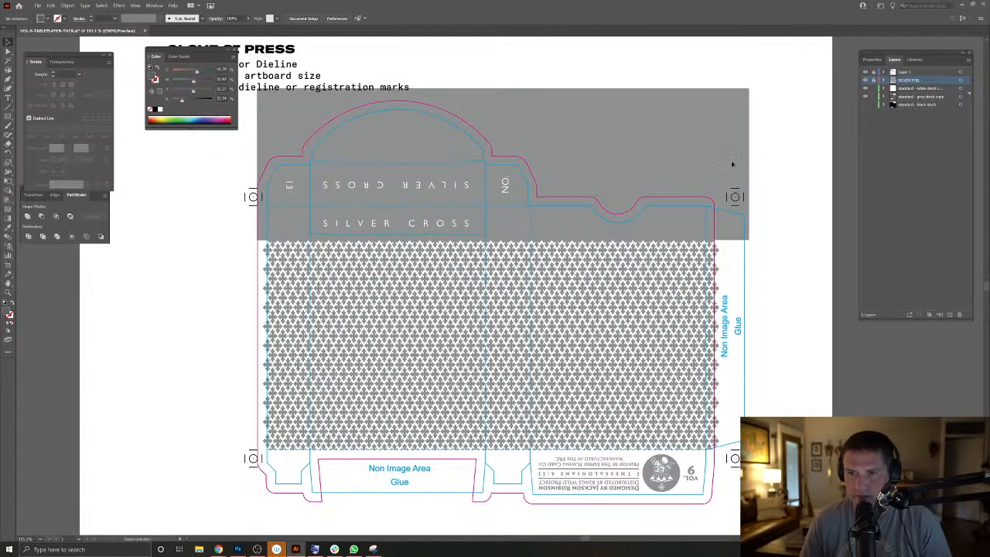
# Hide the white and grey stock layers and show the black stock layer beneath the silver foil artwork.
pyautogui.click(715, 263)
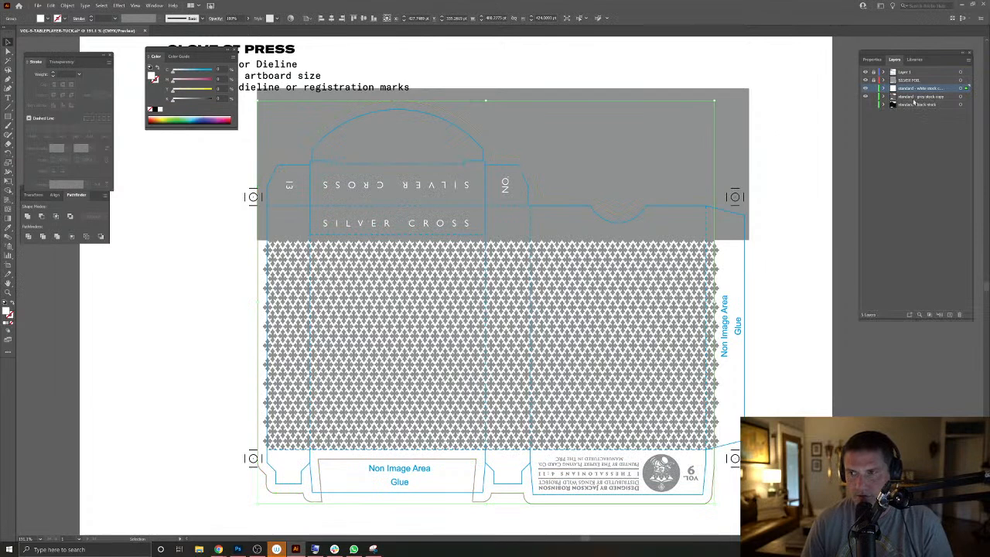
pyautogui.click(801, 99)
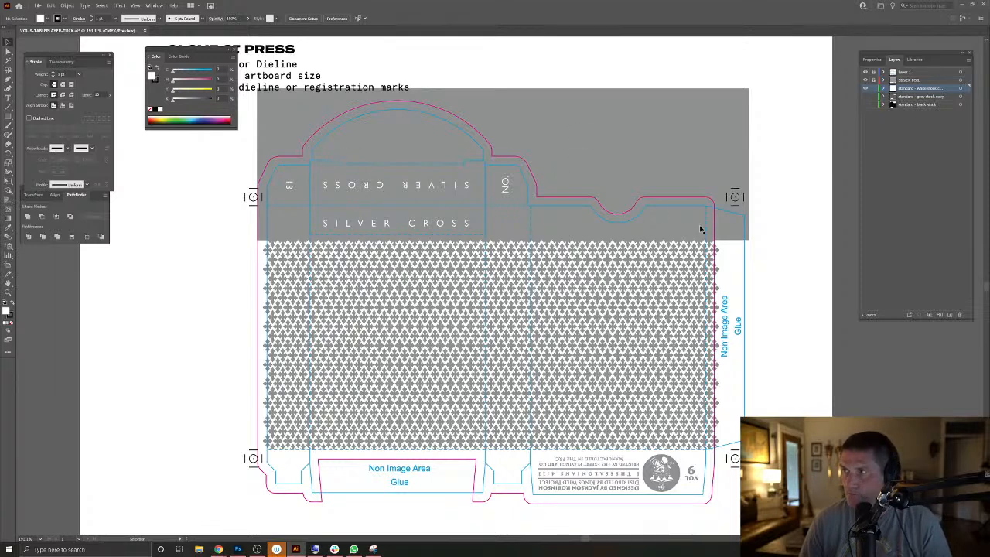
pyautogui.scroll(3, 607, 404)
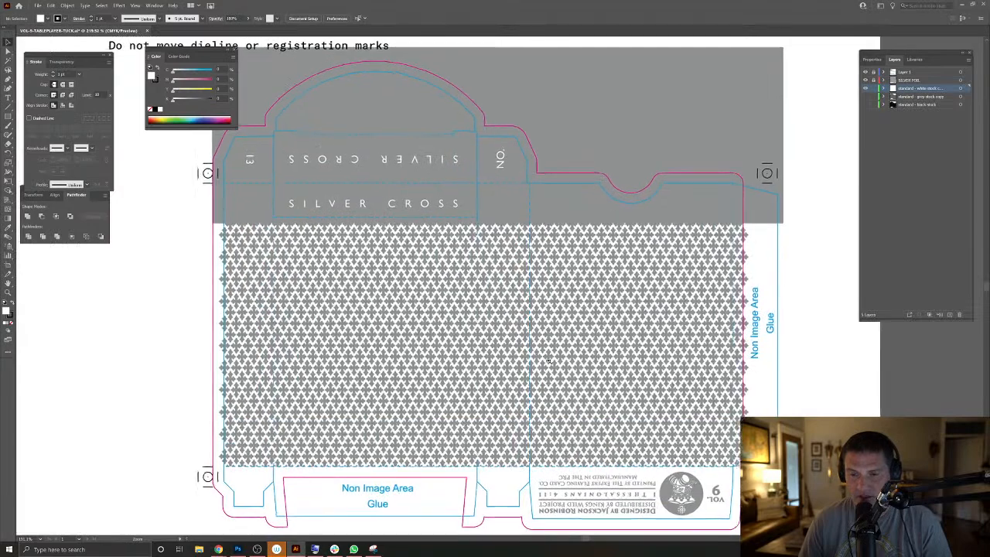
pyautogui.scroll(-2, 560, 372)
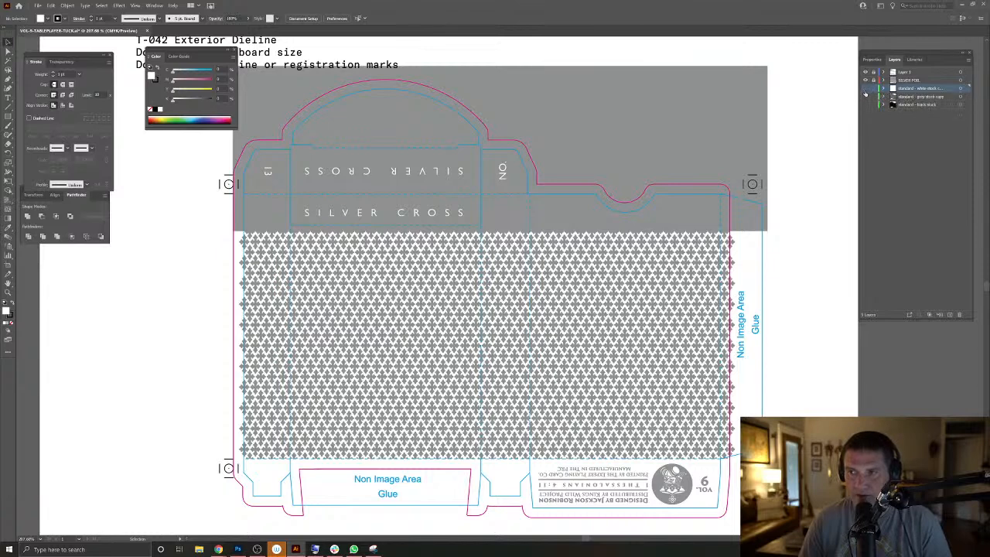
pyautogui.click(865, 97)
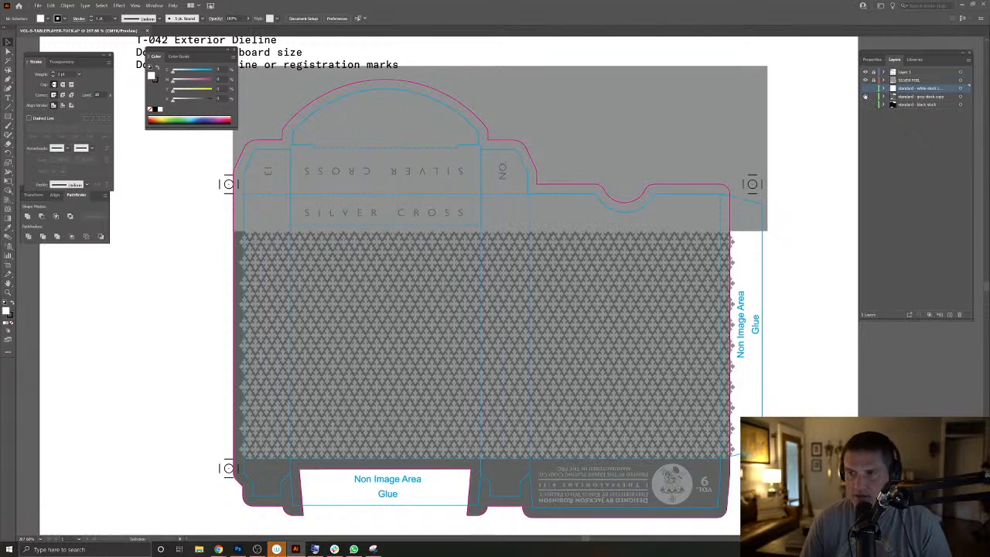
pyautogui.click(865, 97)
pyautogui.click(866, 104)
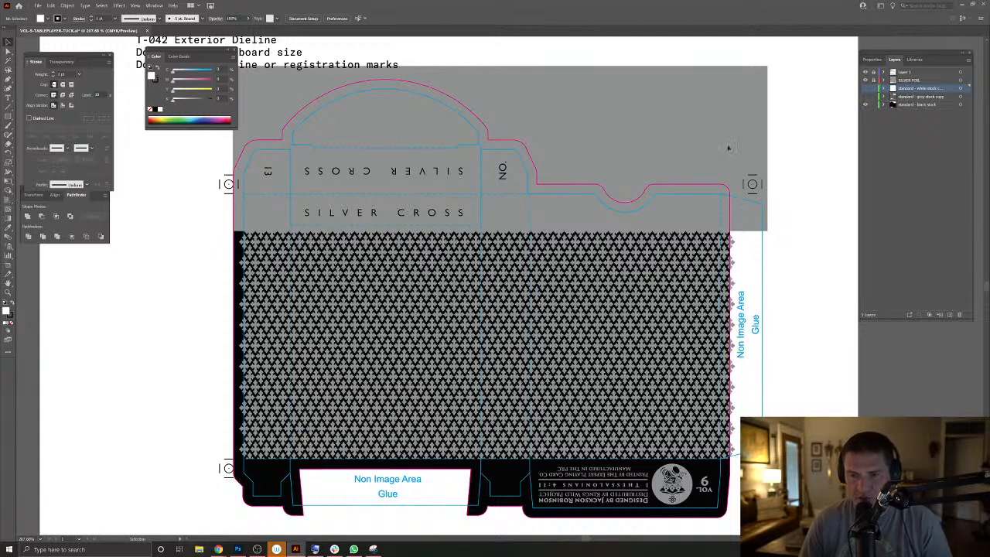
# Add a new layer directly above the white stock layer for a rectangle.
pyautogui.click(8, 116)
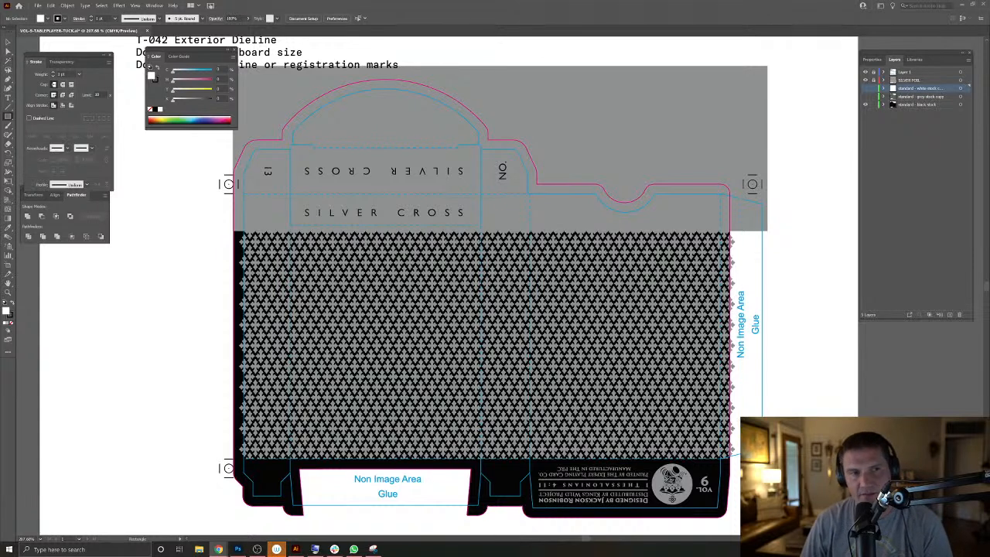
pyautogui.click(8, 116)
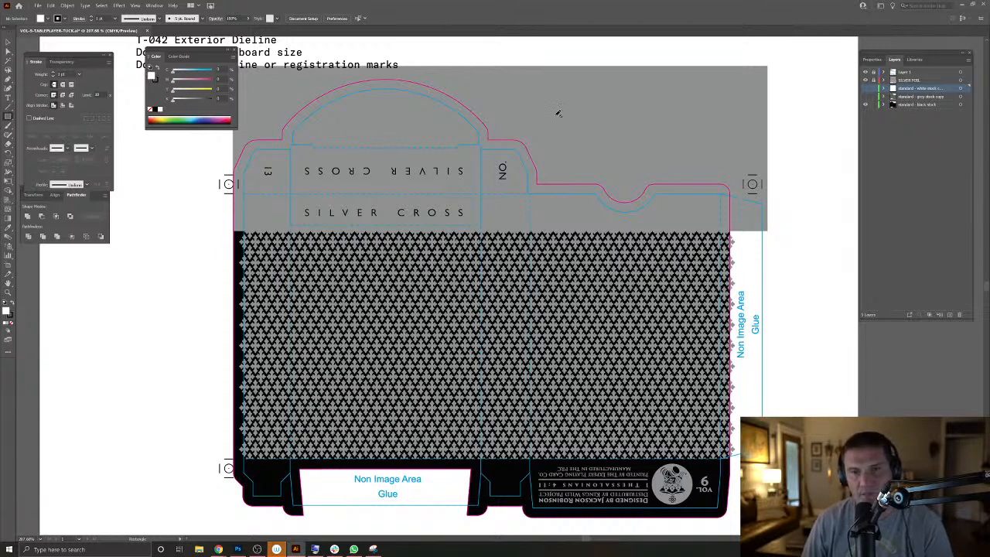
pyautogui.click(951, 314)
pyautogui.click(820, 198)
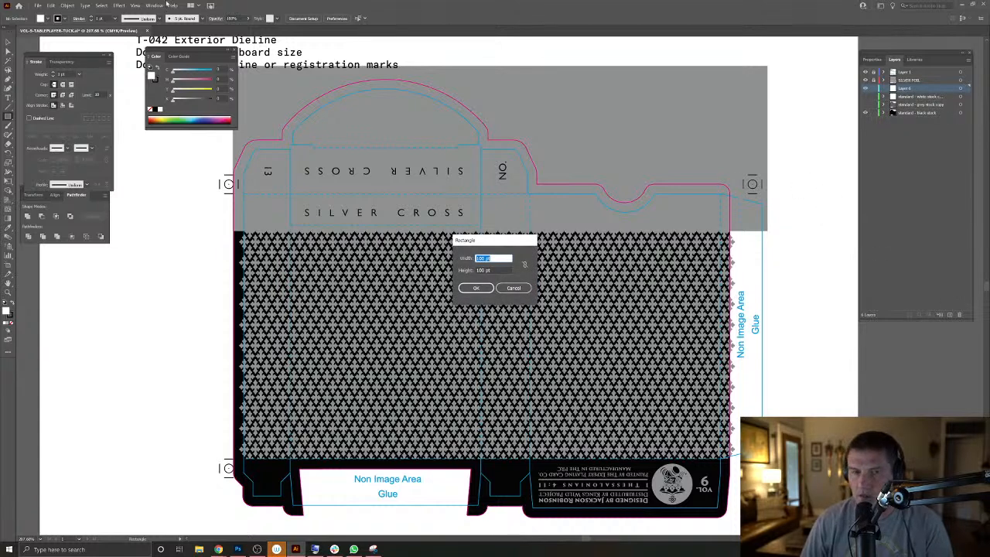
pyautogui.click(514, 287)
# Change the document's measurement units to inches.
pyautogui.click(39, 5)
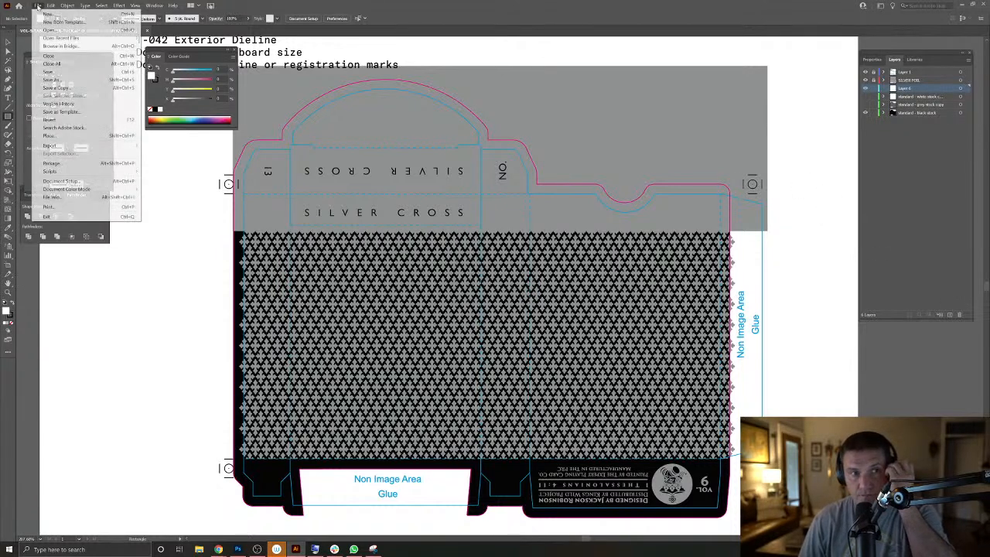
pyautogui.click(78, 181)
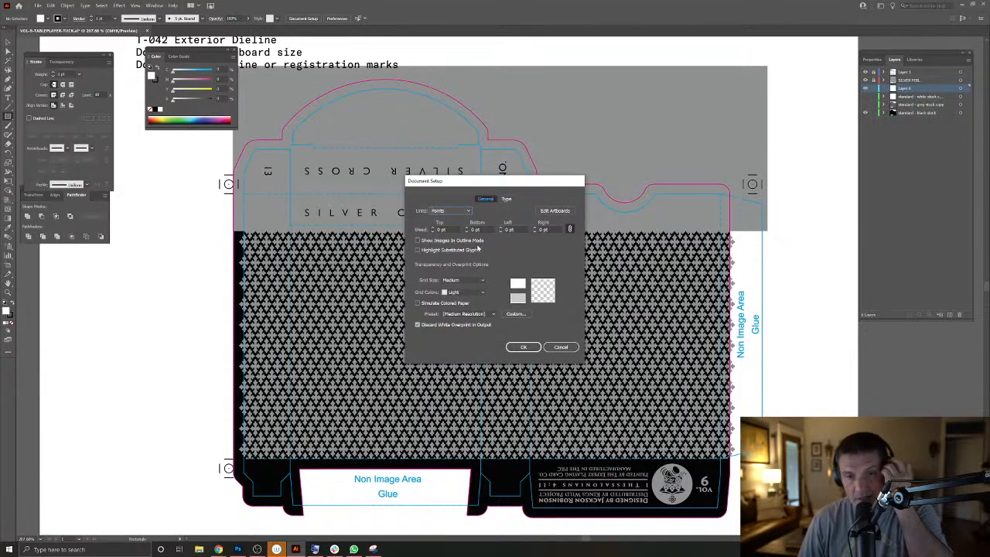
pyautogui.click(452, 210)
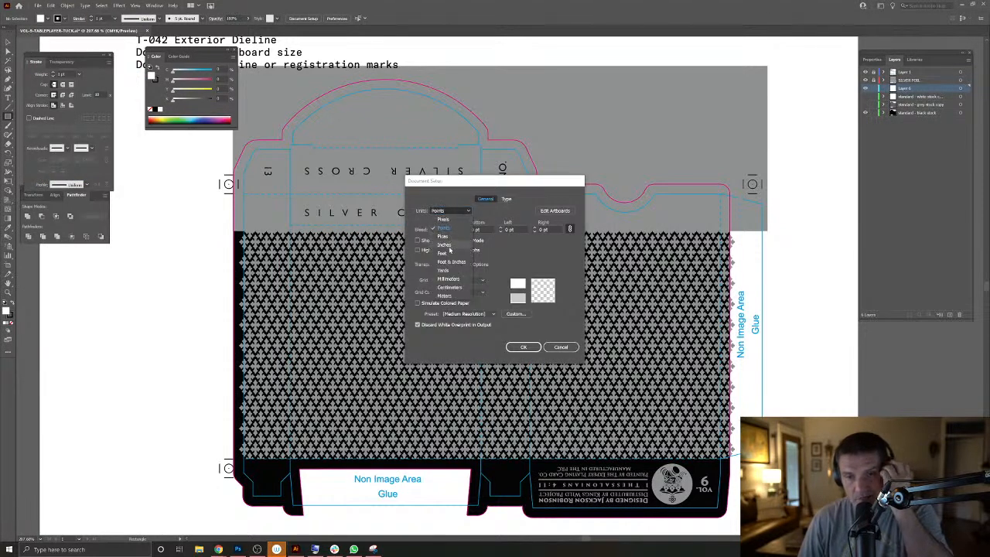
pyautogui.click(444, 245)
pyautogui.click(523, 347)
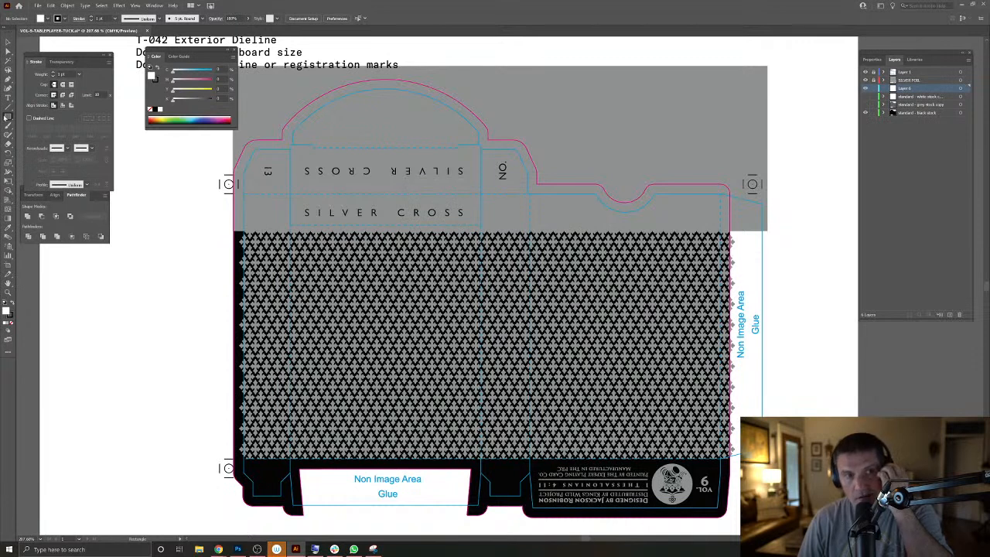
# Create a rectangle 0.5 in wide and 1.75 in high on the new layer, outside the dieline.
pyautogui.click(796, 136)
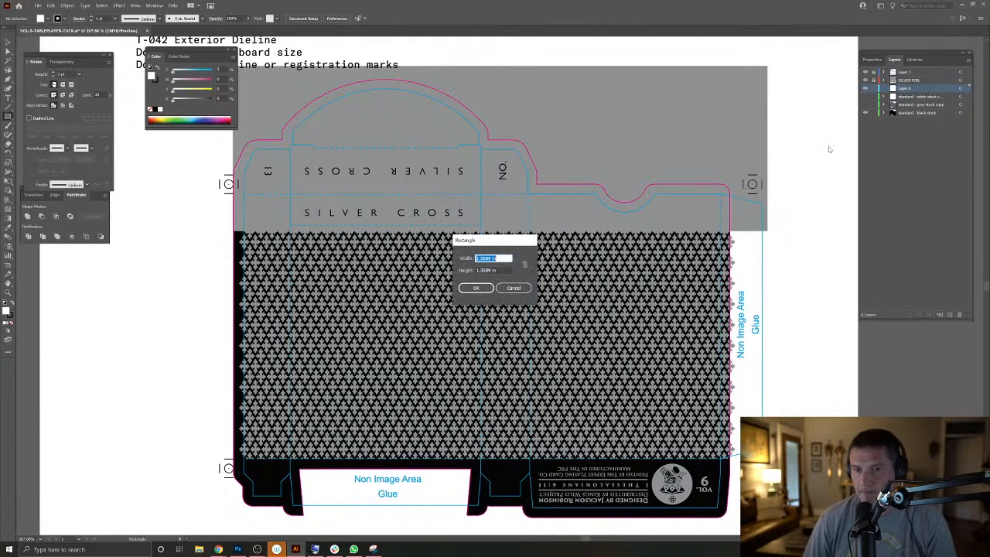
pyautogui.press('BackSpace')
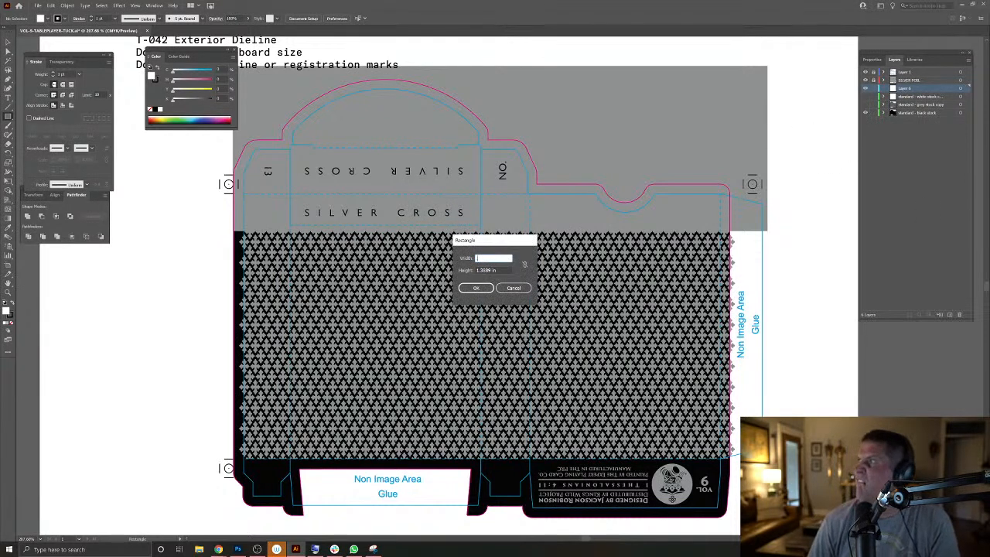
pyautogui.write('5')
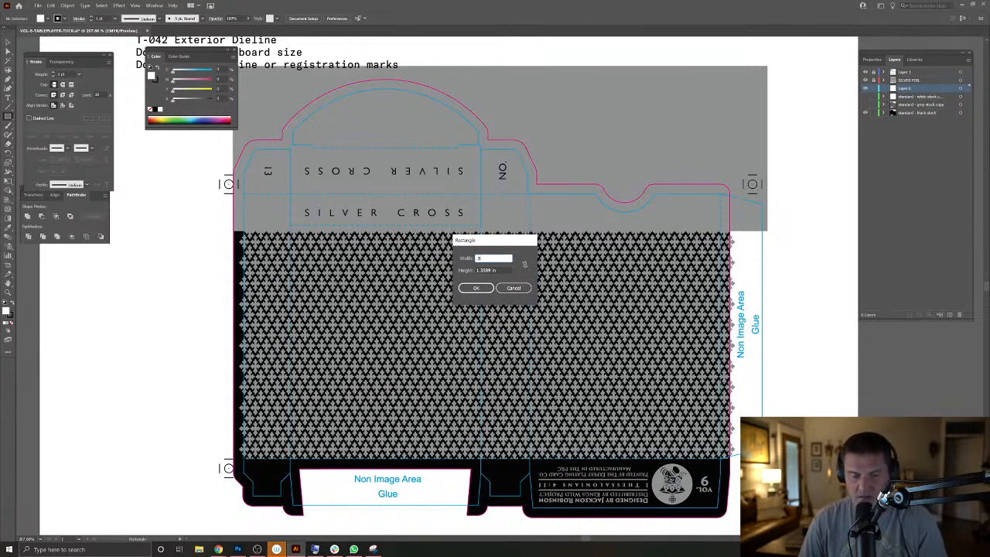
pyautogui.press('Tab')
pyautogui.write('1.75')
pyautogui.press('Return')
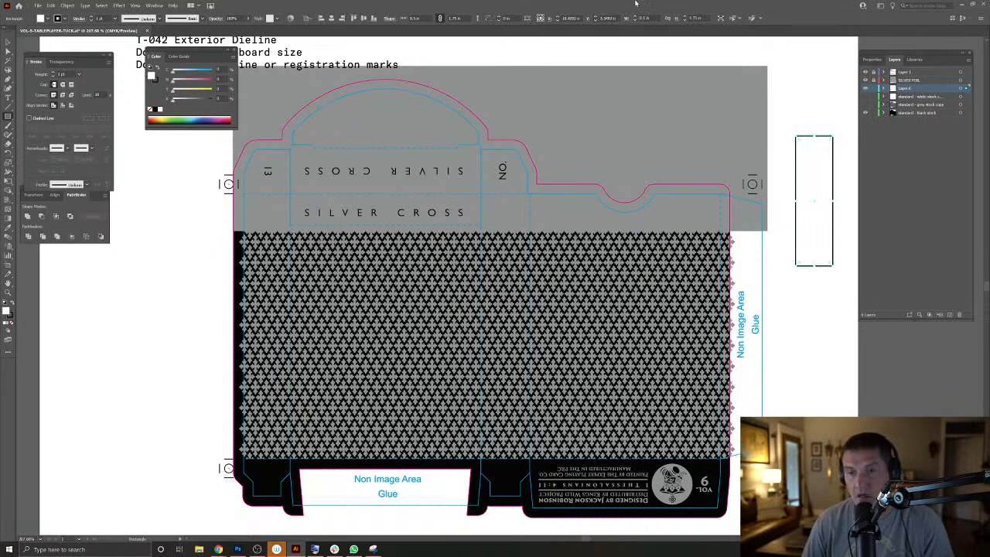
pyautogui.press('v')
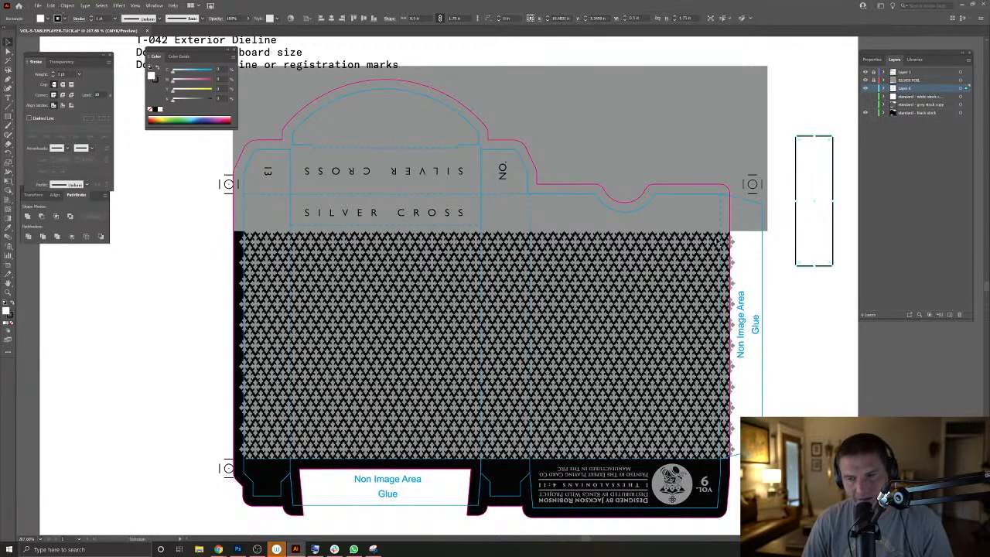
# Move the rectangle onto the narrow side panel below "NO." and bring its layer to the top of the layer stack.
pyautogui.moveTo(799, 178); pyautogui.dragTo(488, 245)
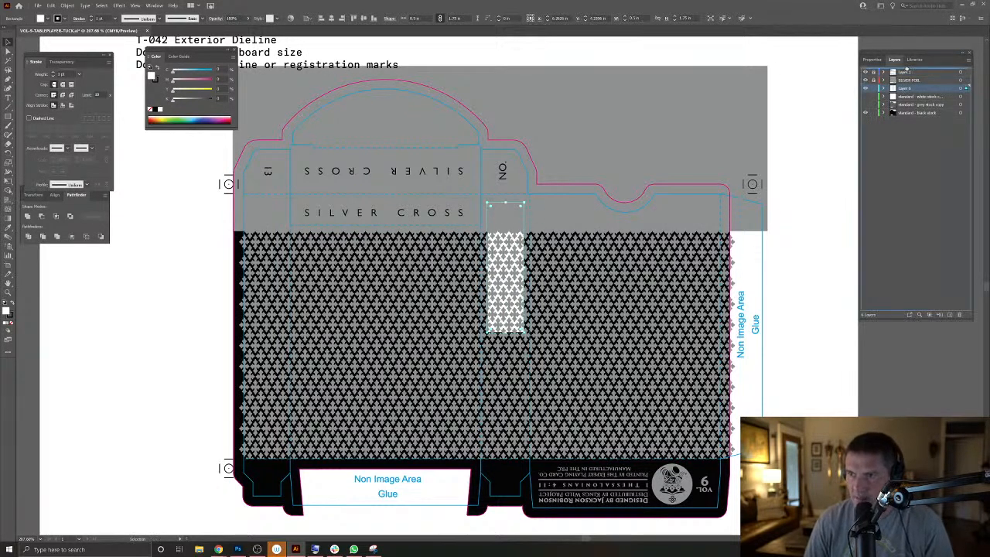
pyautogui.moveTo(907, 68); pyautogui.dragTo(907, 70)
pyautogui.moveTo(502, 248); pyautogui.dragTo(509, 223)
# Shift the white rectangle down to the lower end of the narrow side panel and remove its stroke.
pyautogui.click(506, 171)
pyautogui.click(510, 219)
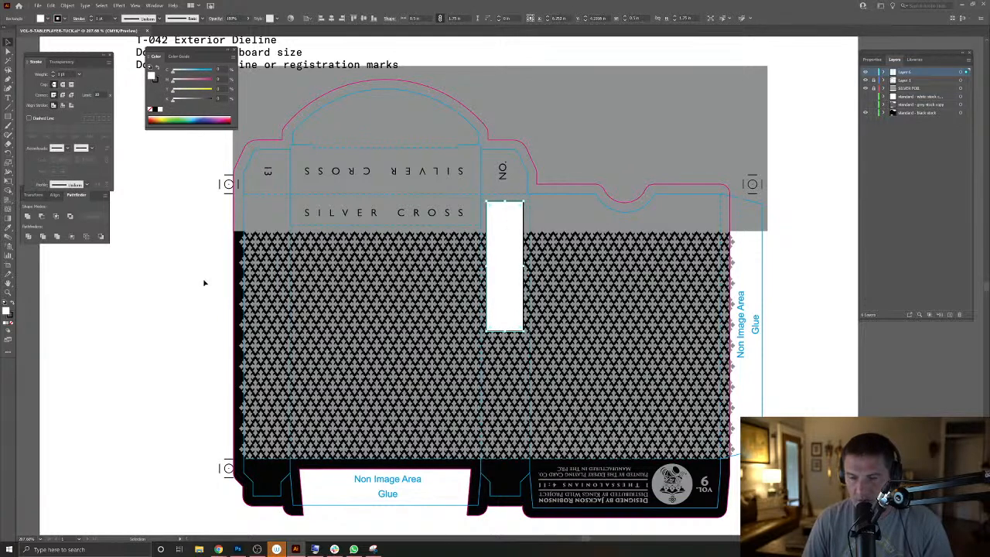
pyautogui.moveTo(492, 320); pyautogui.dragTo(500, 424)
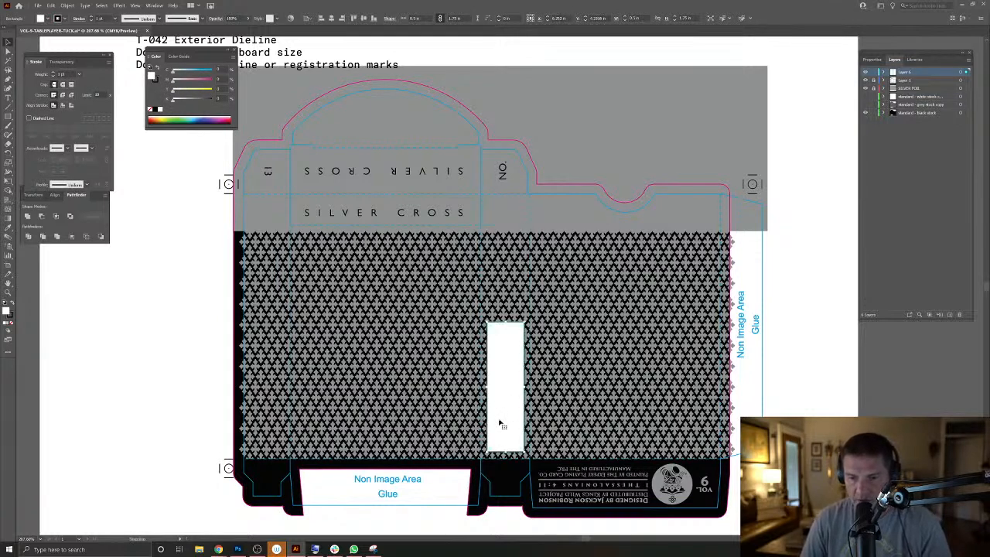
pyautogui.click(10, 322)
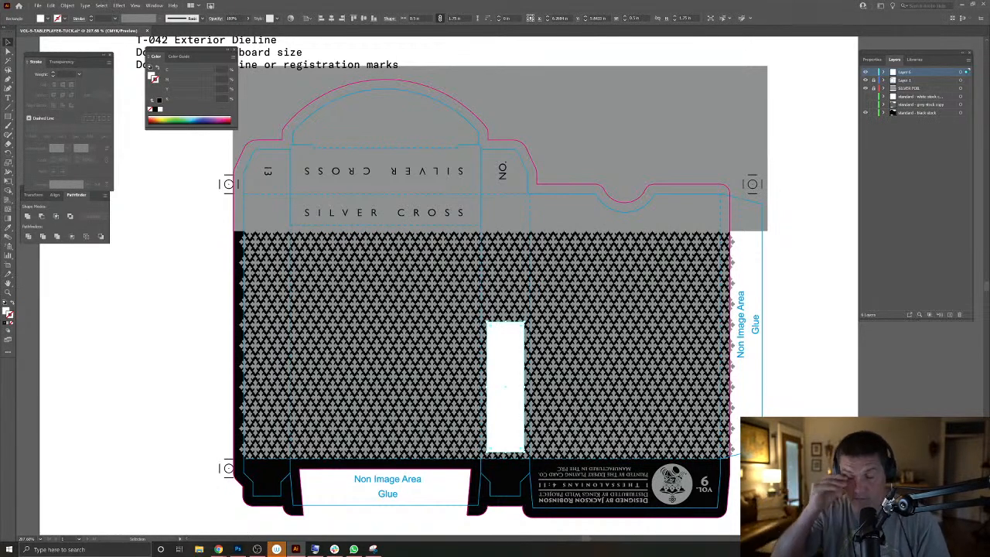
# Add a line of placeholder text on the white rectangle and set its font to Fertigo Pro.
pyautogui.click(8, 99)
pyautogui.click(508, 369)
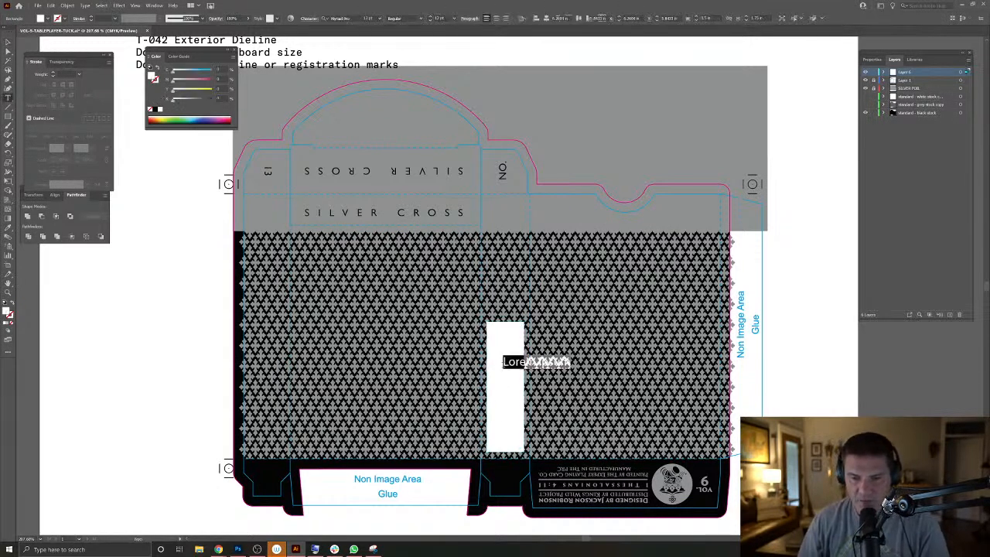
pyautogui.click(285, 18)
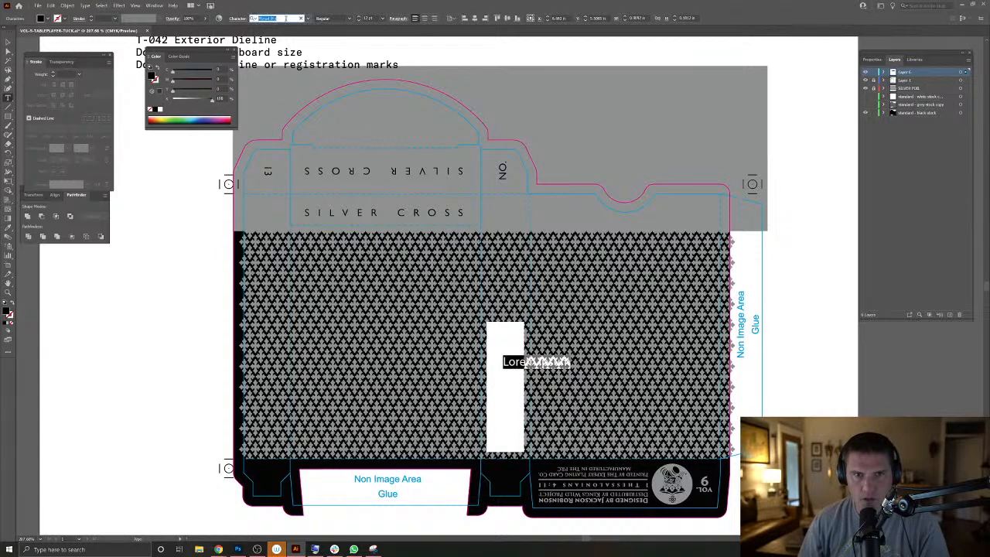
pyautogui.write('fu')
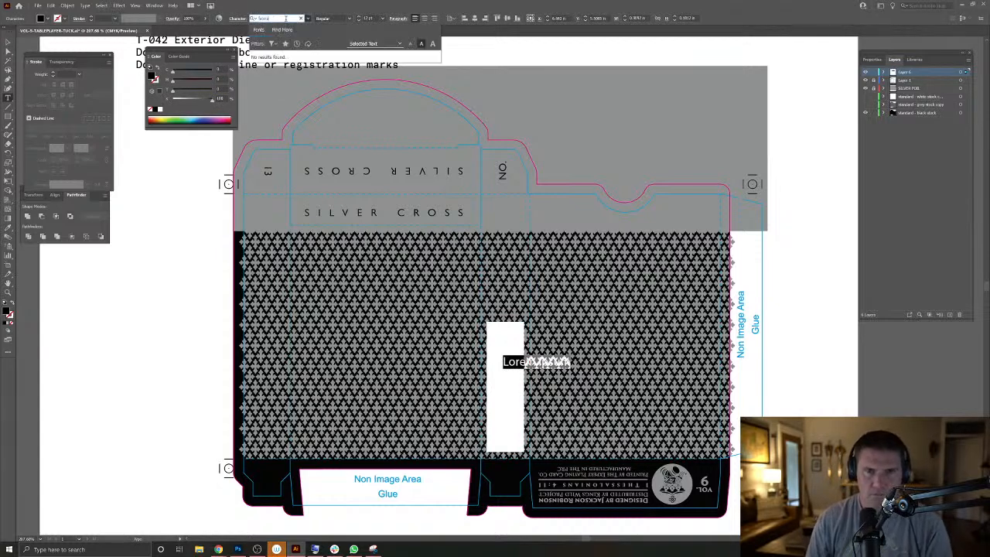
pyautogui.press('Return')
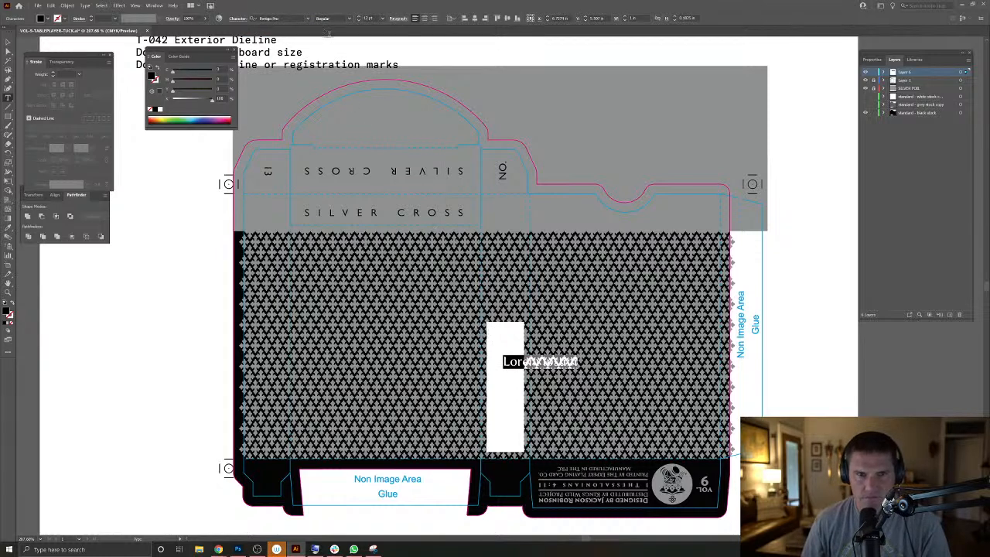
# Browse the available fonts and font filters, previewing alternative typefaces on the placeholder text.
pyautogui.click(308, 18)
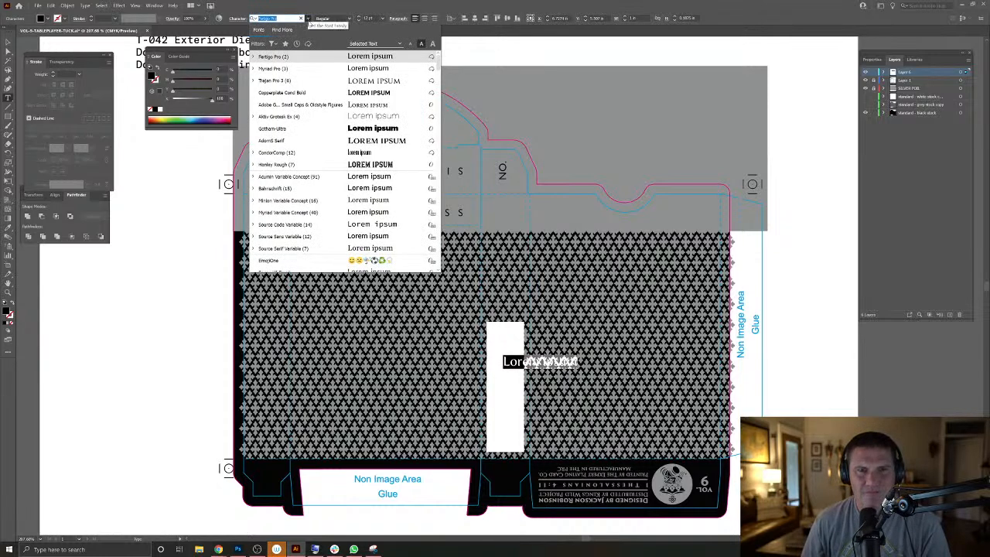
pyautogui.scroll(-20, 308, 169)
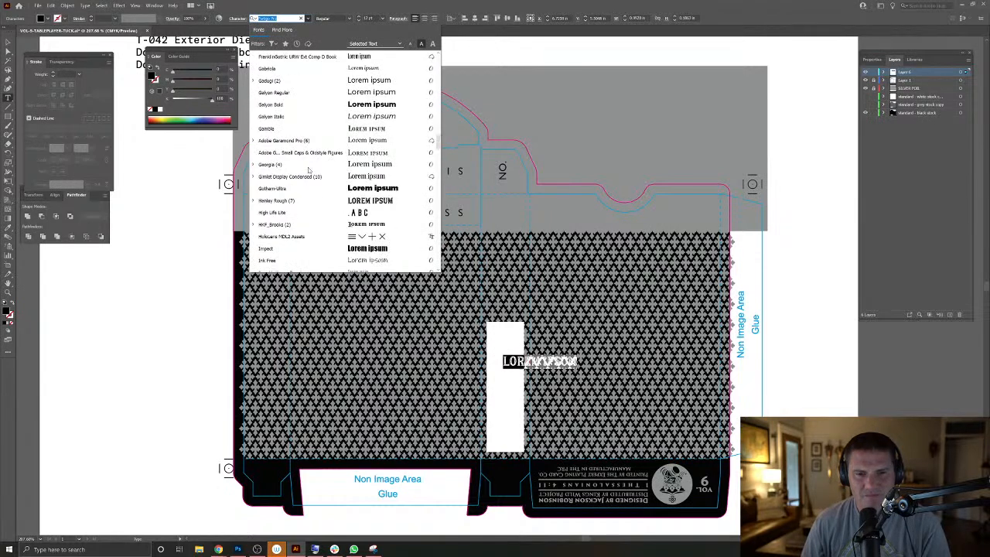
pyautogui.scroll(3, 308, 170)
pyautogui.scroll(3, 308, 170)
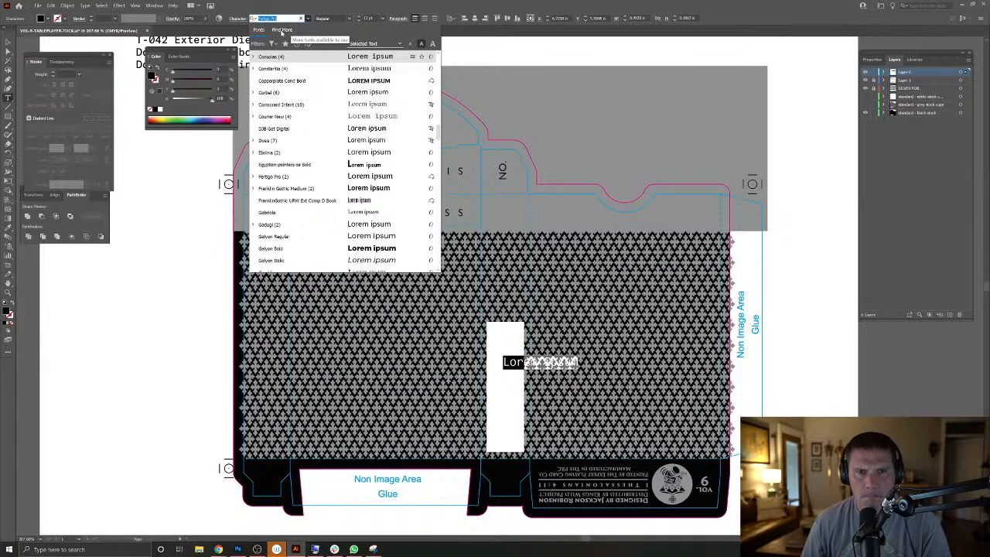
pyautogui.click(272, 44)
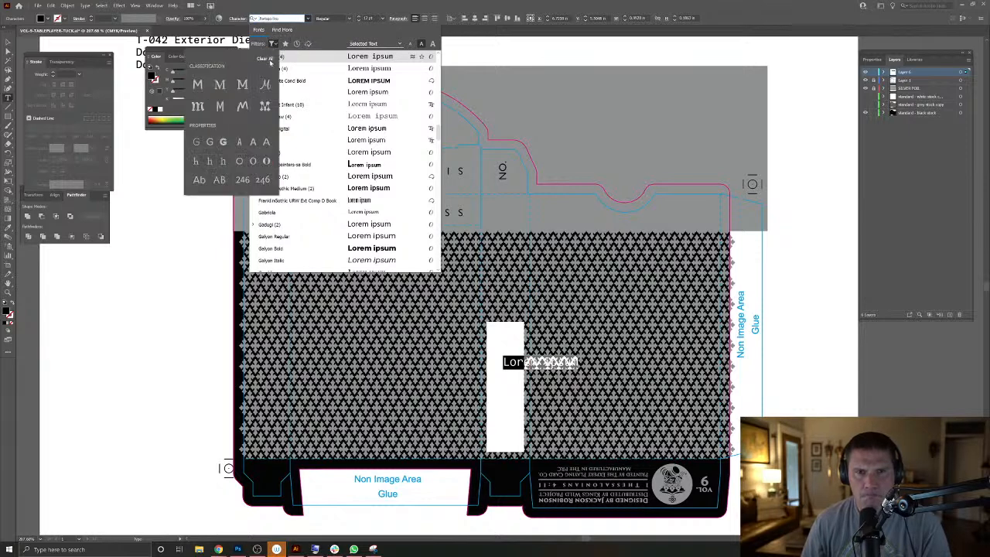
pyautogui.click(270, 61)
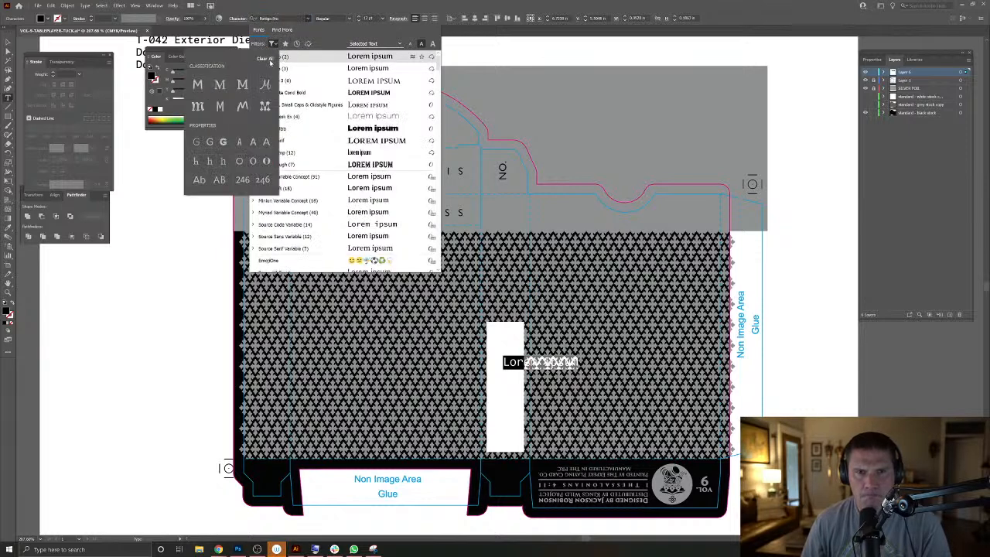
pyautogui.click(289, 17)
pyautogui.scroll(-12, 289, 175)
pyautogui.scroll(-8, 293, 176)
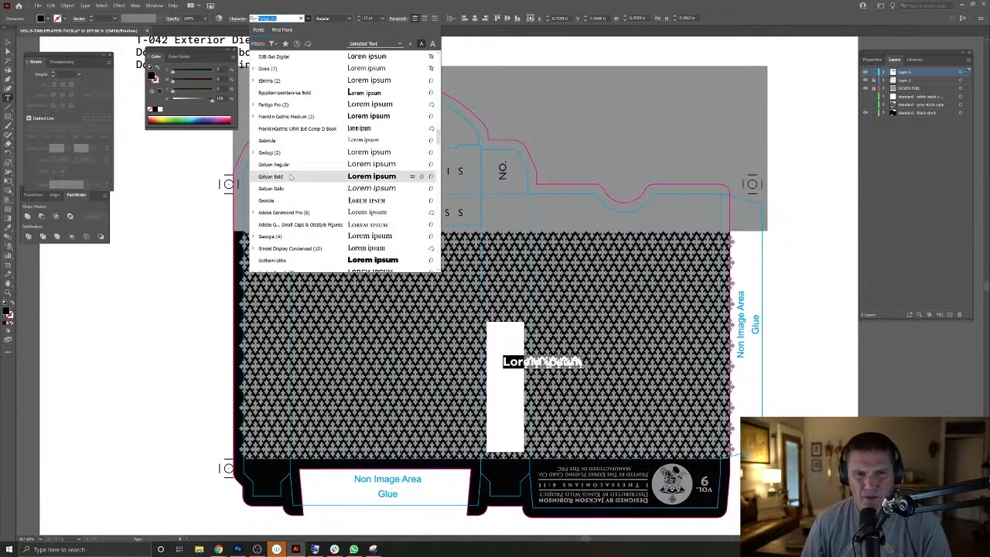
pyautogui.scroll(1, 292, 177)
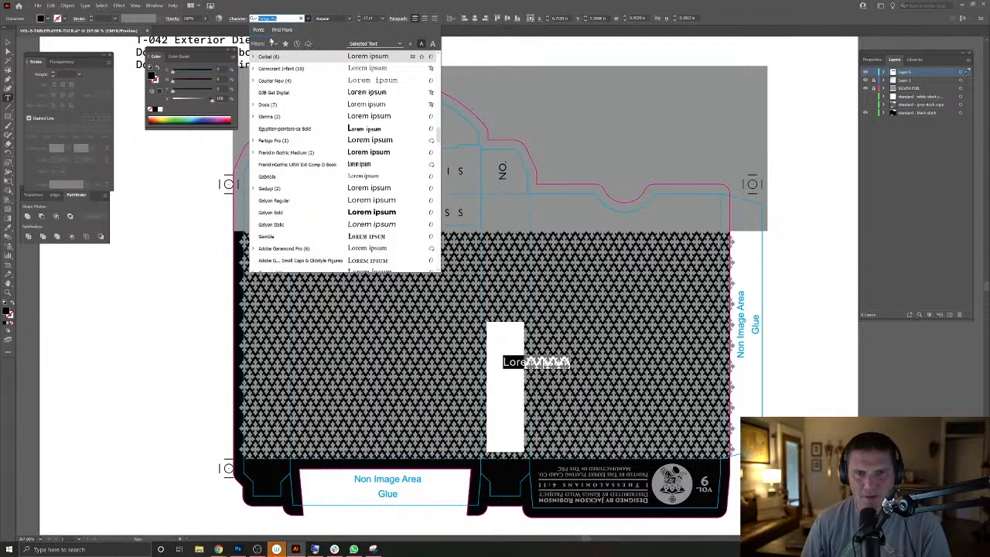
pyautogui.click(276, 32)
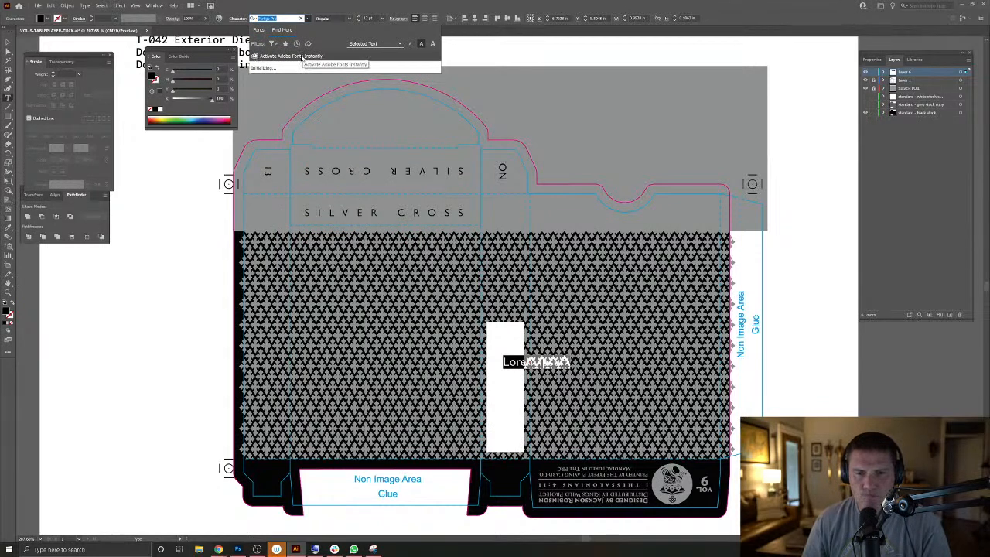
pyautogui.press('Escape')
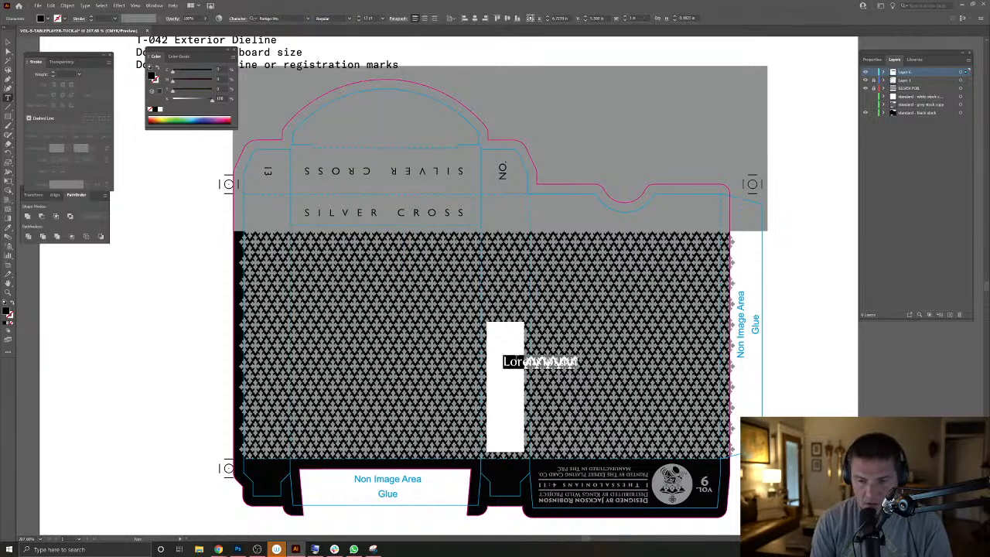
# Replace the placeholder text with "000" and move it to the lower end of the white rectangle.
pyautogui.write('000')
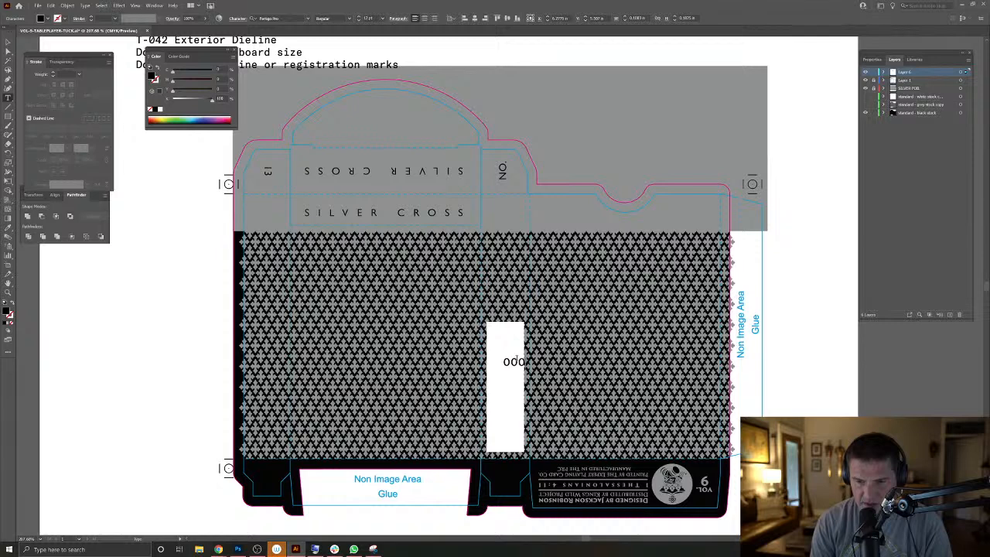
pyautogui.press('Escape')
pyautogui.moveTo(513, 362); pyautogui.dragTo(506, 442)
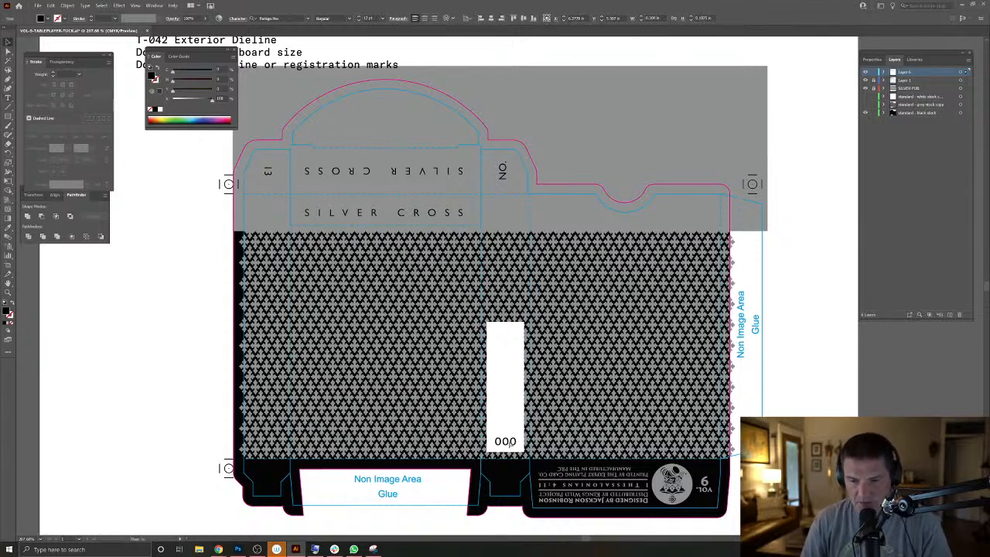
# Set the "000" text's font to ModestoLite Expanded and centre the text across the lower end of the white rectangle.
pyautogui.scroll(6, 515, 467)
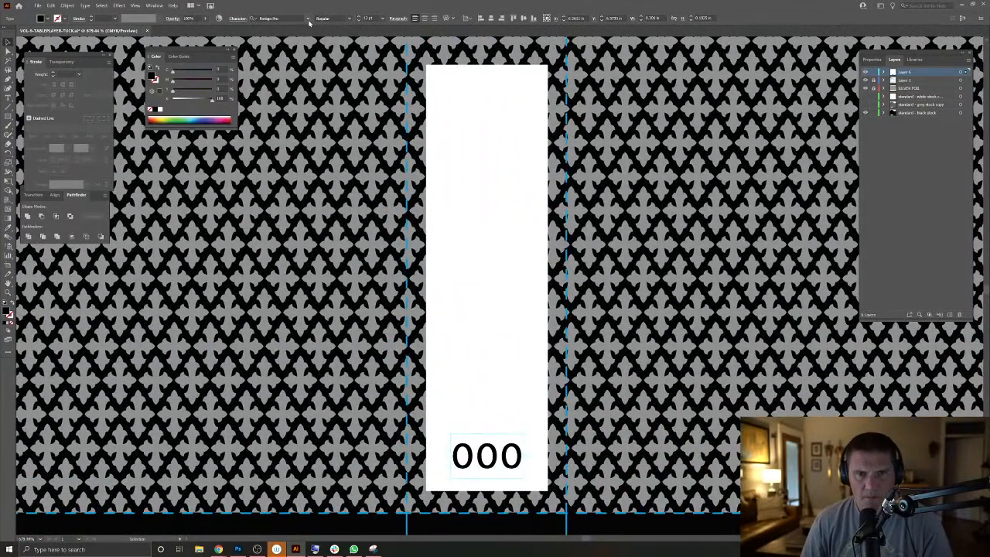
pyautogui.click(307, 18)
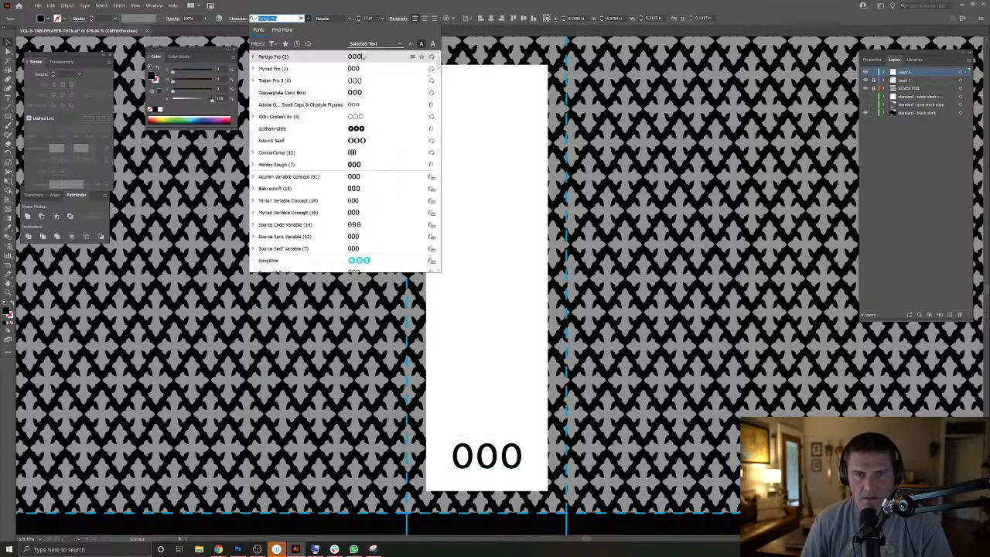
pyautogui.scroll(-4, 374, 203)
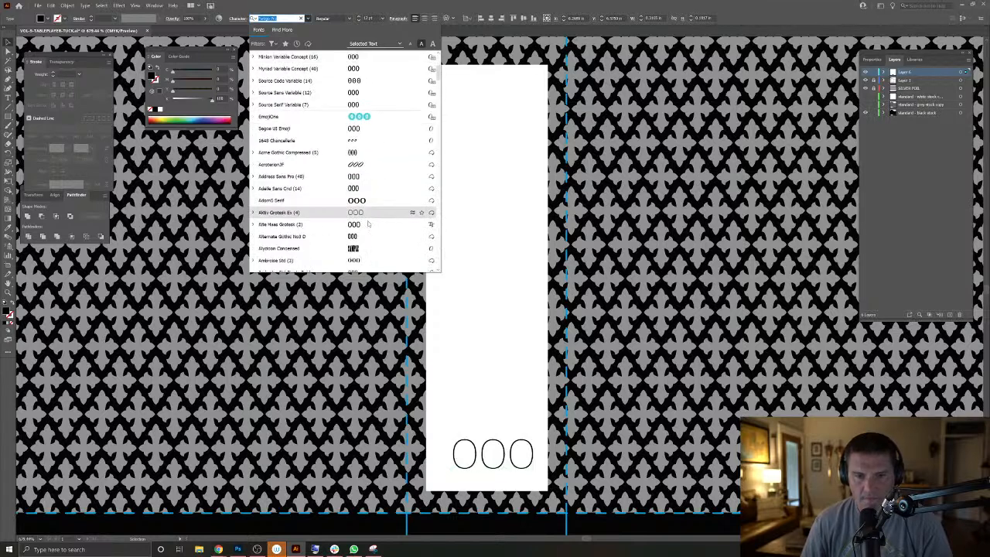
pyautogui.scroll(-2, 368, 224)
pyautogui.scroll(-5, 366, 225)
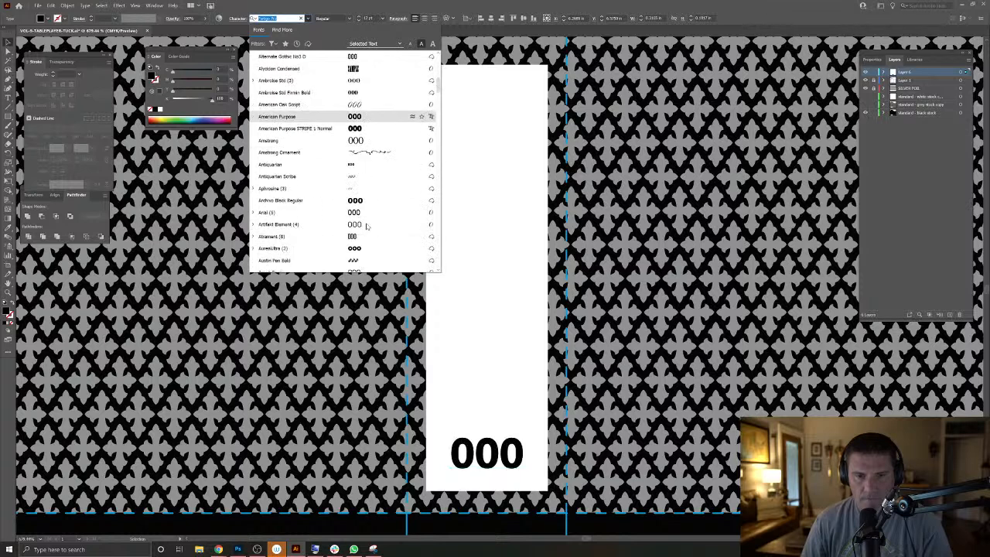
pyautogui.scroll(-6, 367, 225)
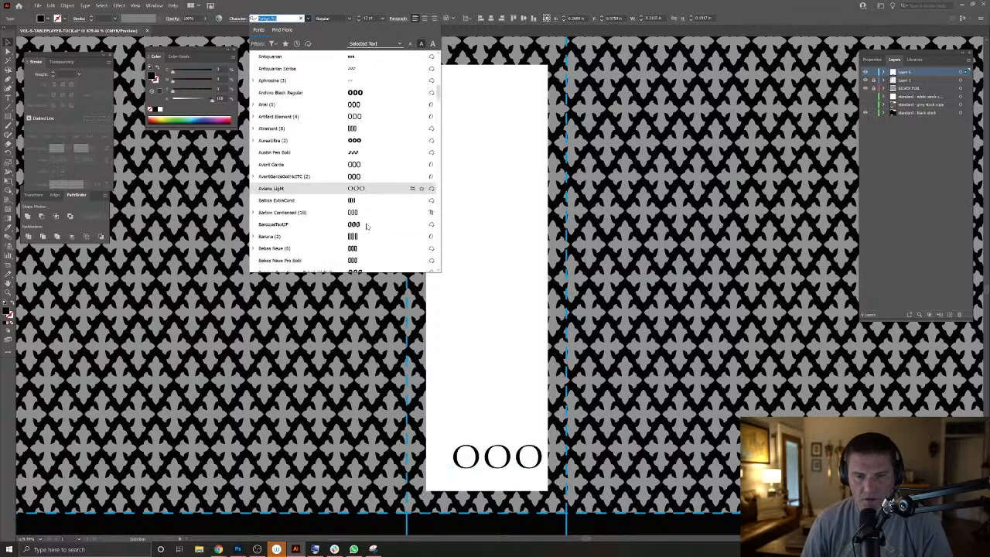
pyautogui.scroll(-7, 367, 225)
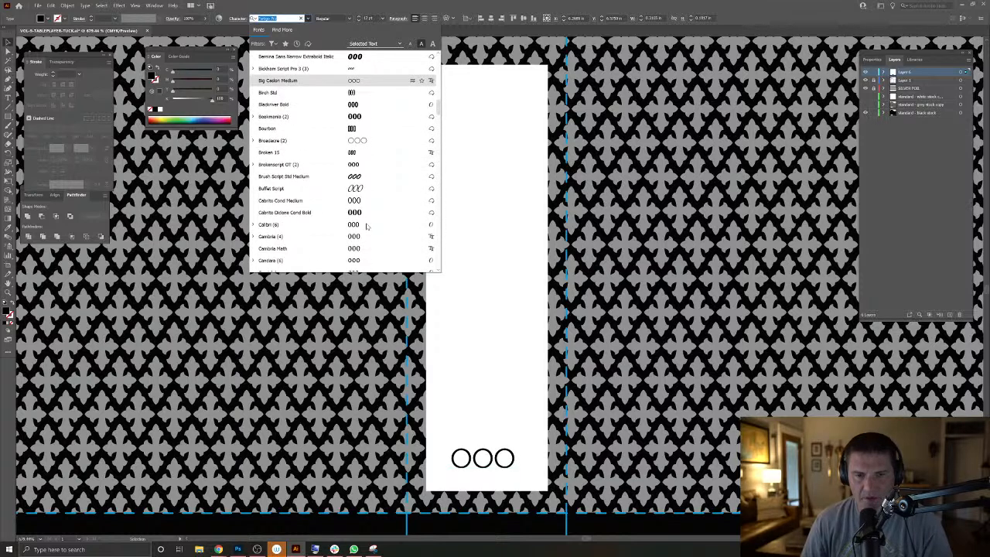
pyautogui.scroll(-2, 367, 225)
pyautogui.scroll(-2, 363, 238)
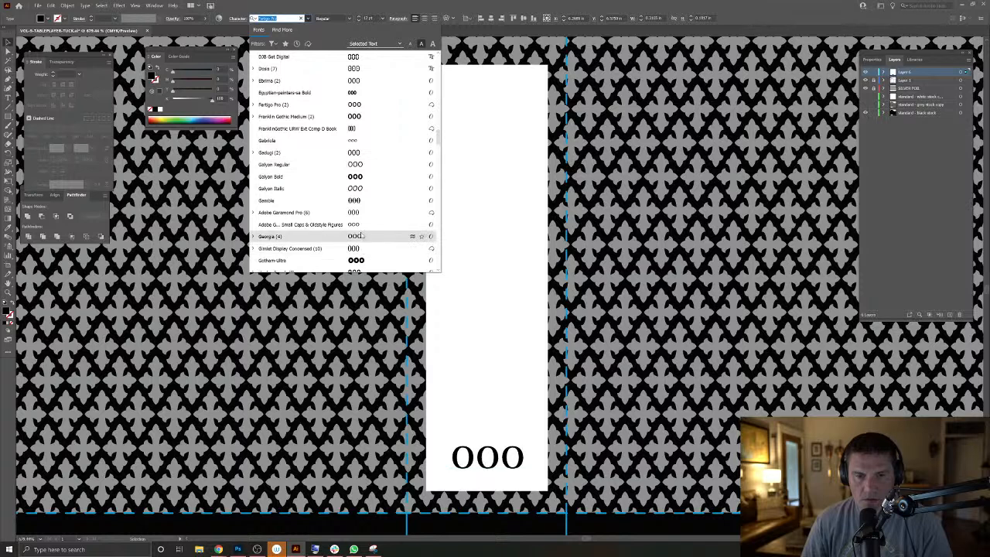
pyautogui.scroll(-3, 361, 261)
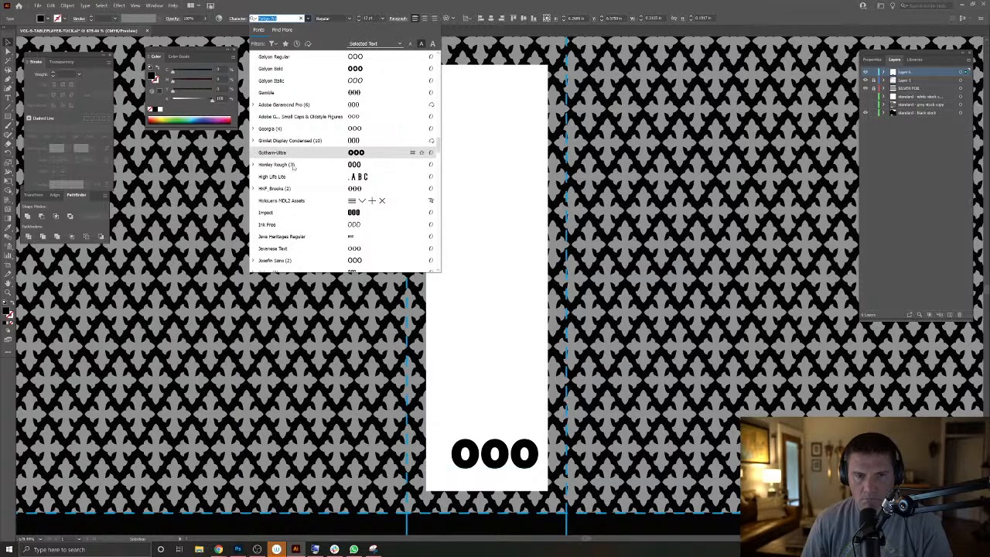
pyautogui.scroll(-6, 316, 183)
pyautogui.scroll(-4, 337, 199)
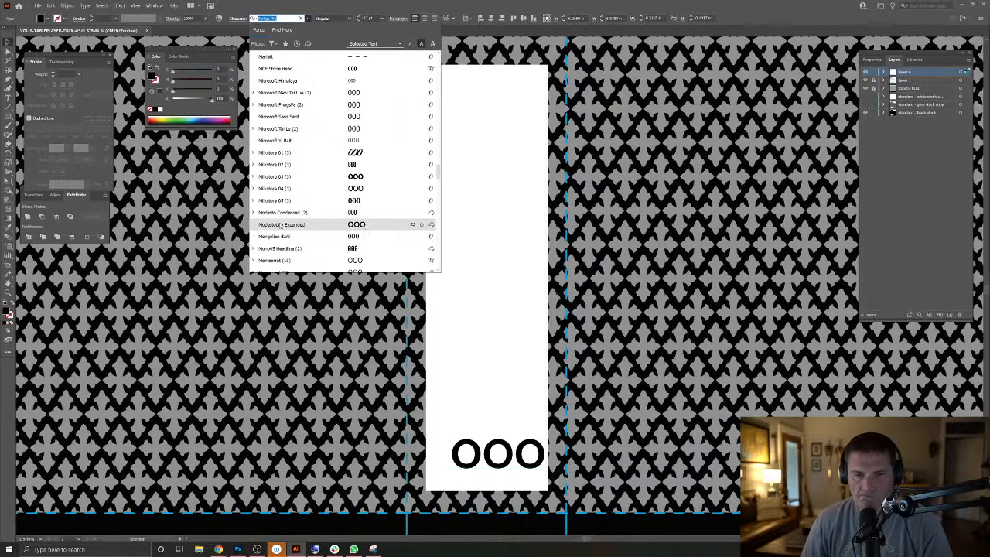
pyautogui.scroll(-6, 328, 265)
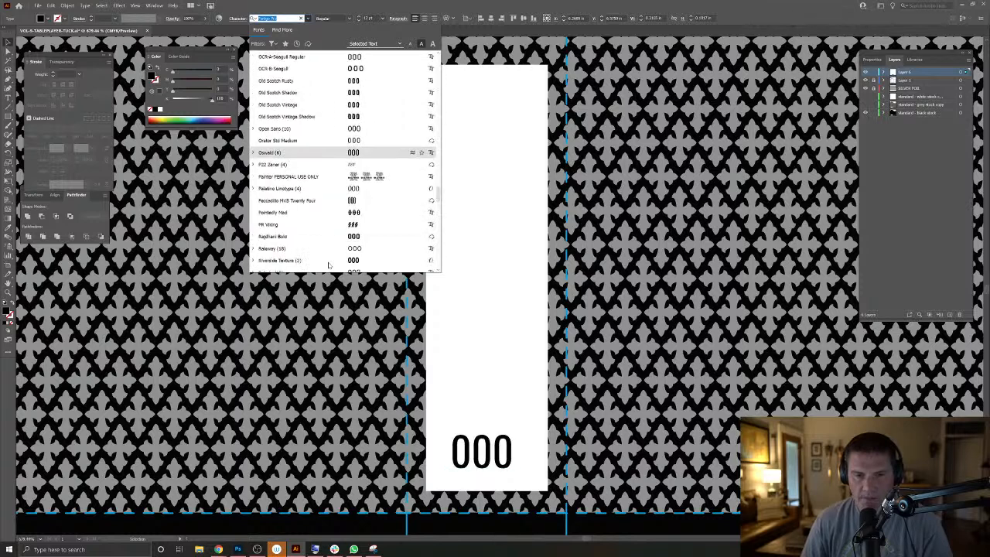
pyautogui.scroll(-3, 328, 264)
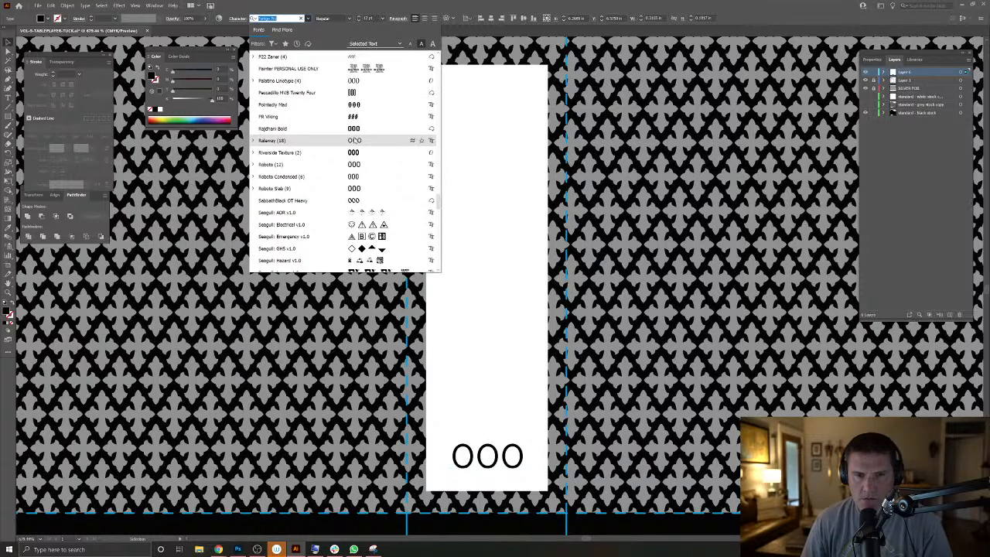
pyautogui.scroll(6, 363, 174)
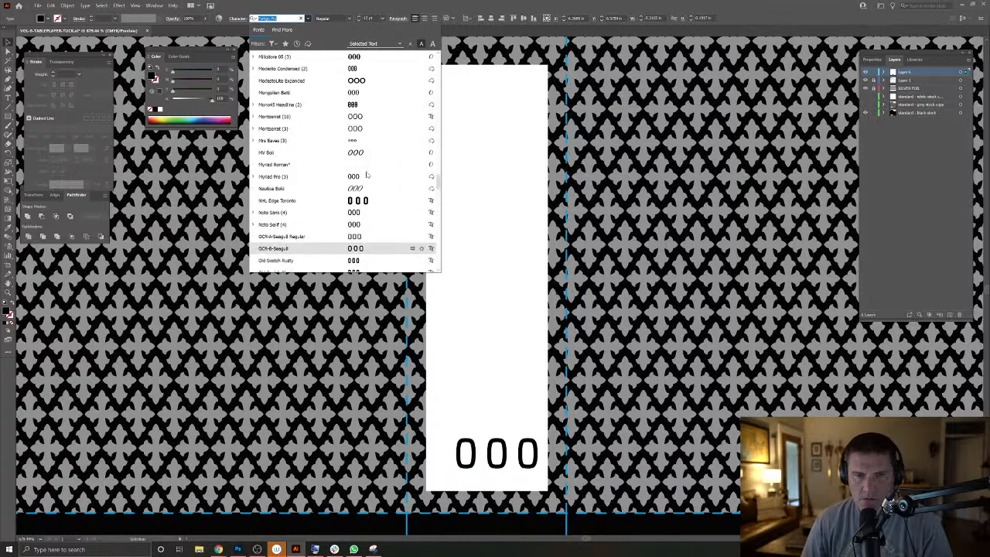
pyautogui.click(362, 188)
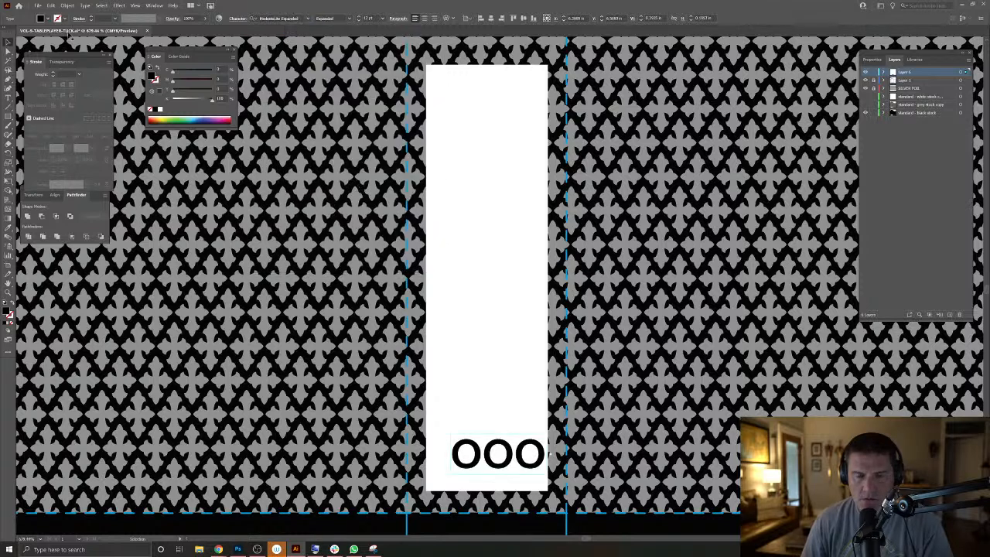
pyautogui.moveTo(500, 460); pyautogui.dragTo(489, 465)
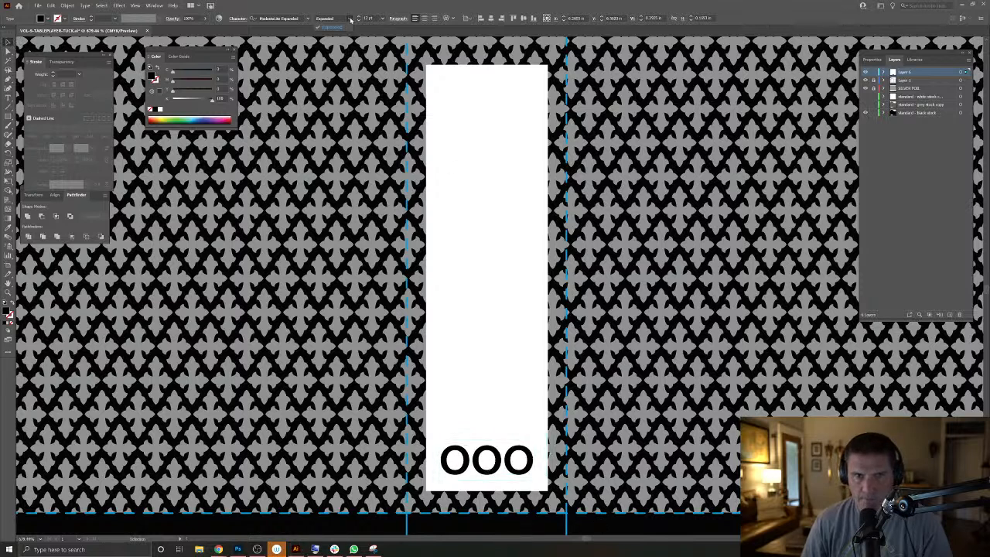
pyautogui.moveTo(508, 467); pyautogui.dragTo(508, 468)
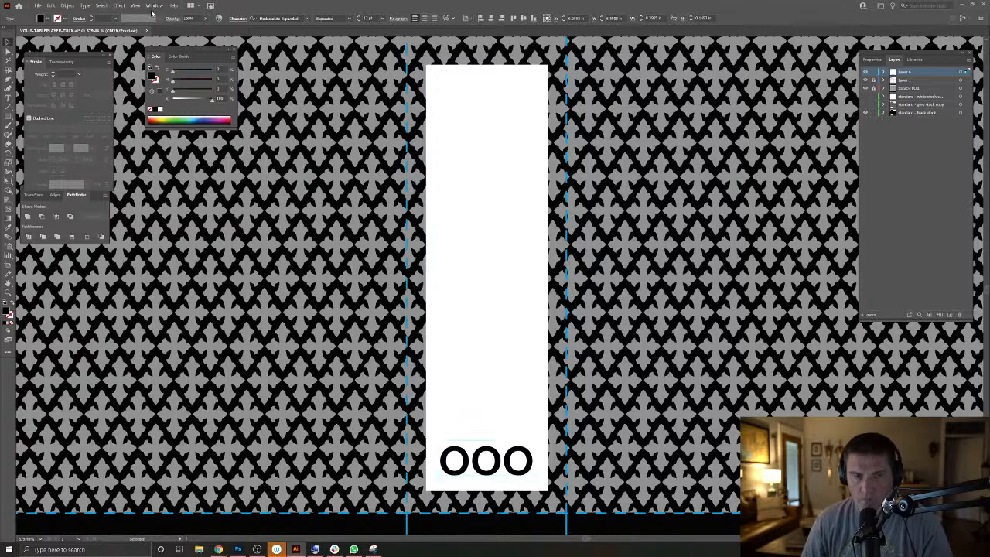
# Browse the installed fonts, previewing alternative typefaces on the "000" text, and open the list of additional Adobe fonts.
pyautogui.click(307, 18)
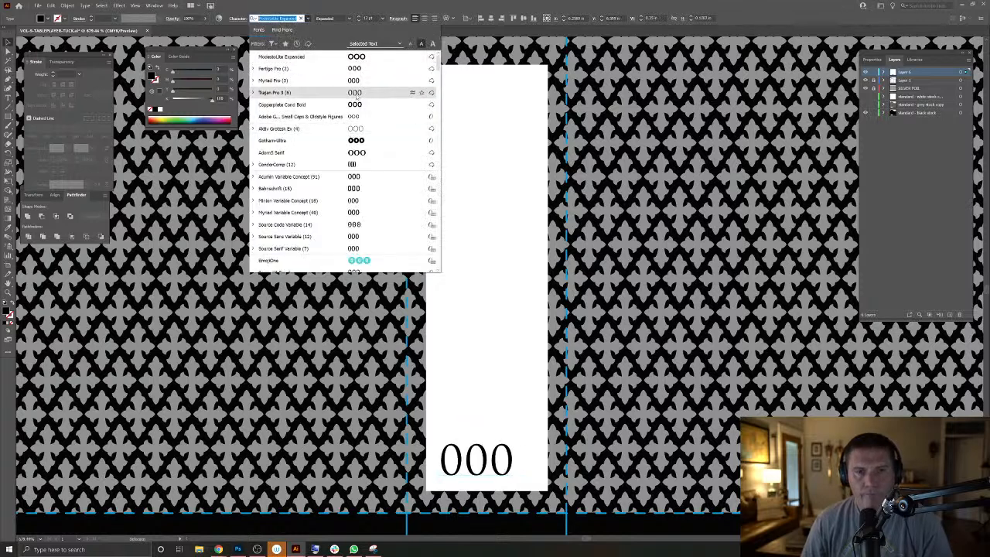
pyautogui.scroll(-2, 358, 212)
pyautogui.scroll(-3, 358, 225)
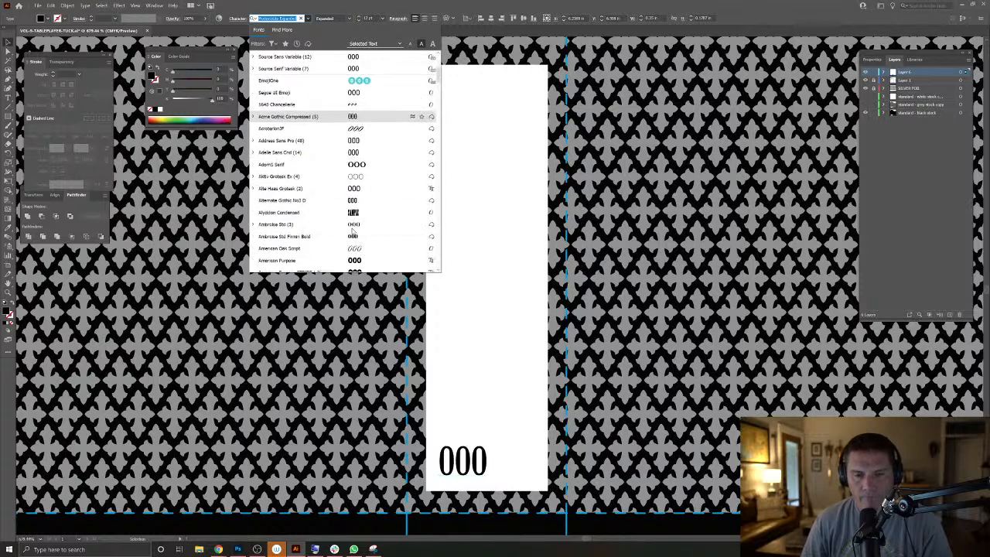
pyautogui.scroll(-4, 358, 232)
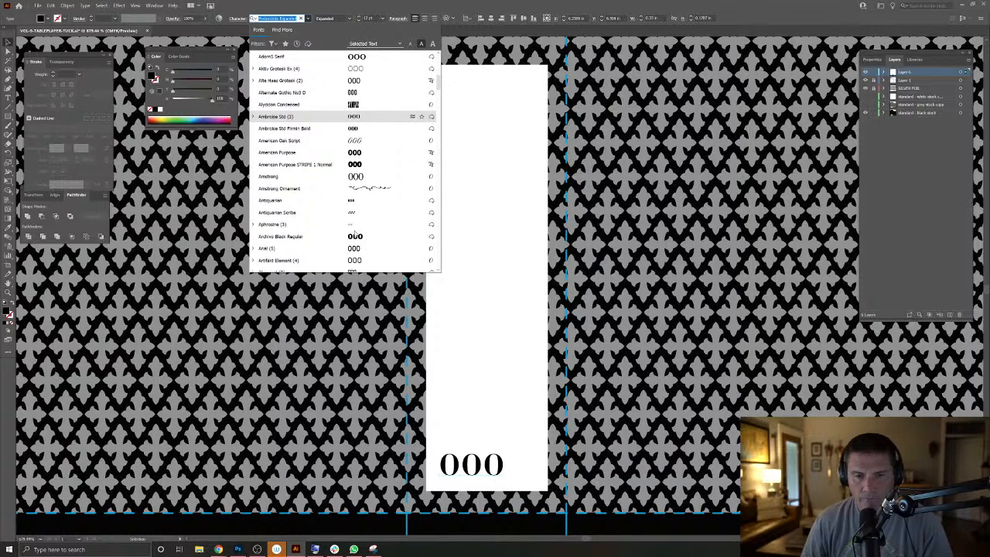
pyautogui.click(255, 212)
pyautogui.scroll(-2, 332, 215)
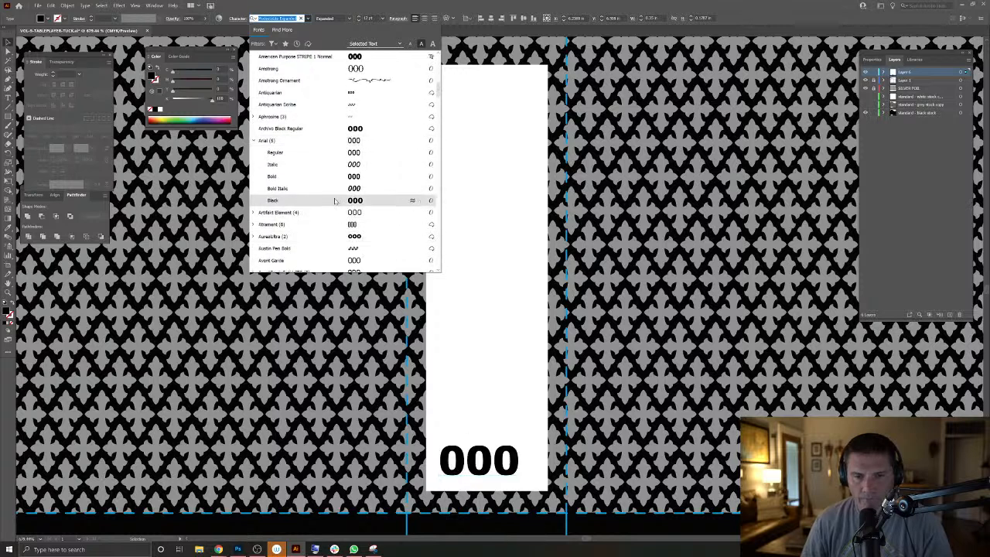
pyautogui.scroll(-3, 356, 192)
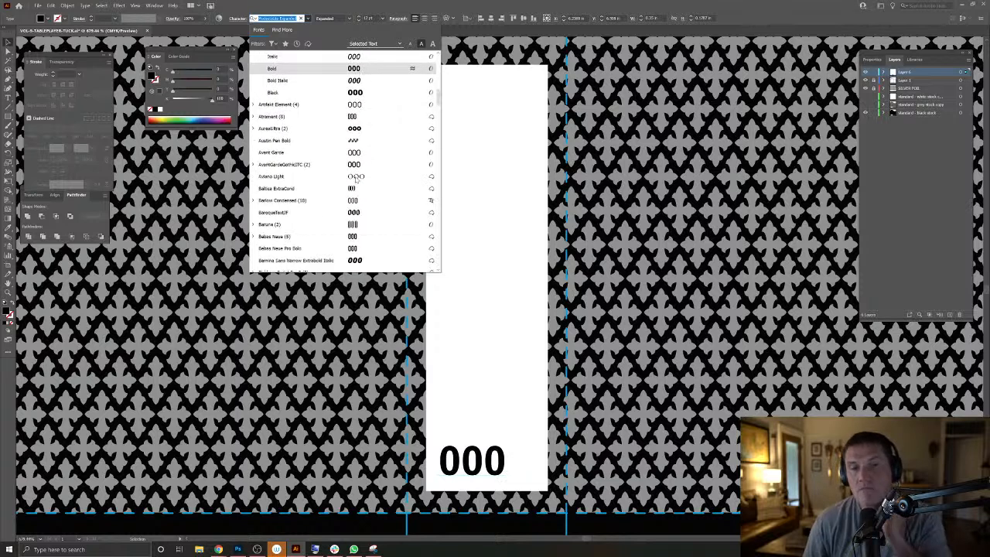
pyautogui.scroll(-5, 354, 238)
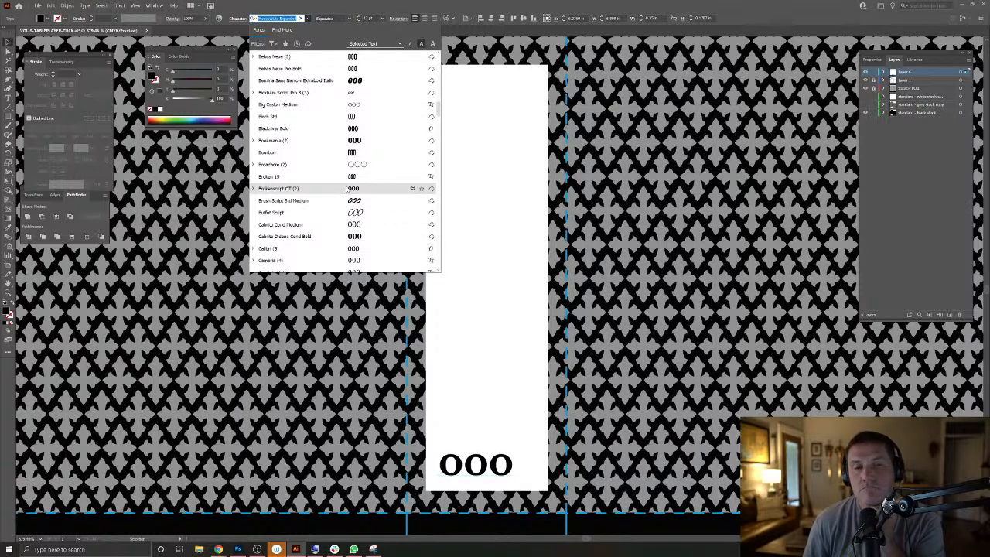
pyautogui.scroll(-4, 346, 187)
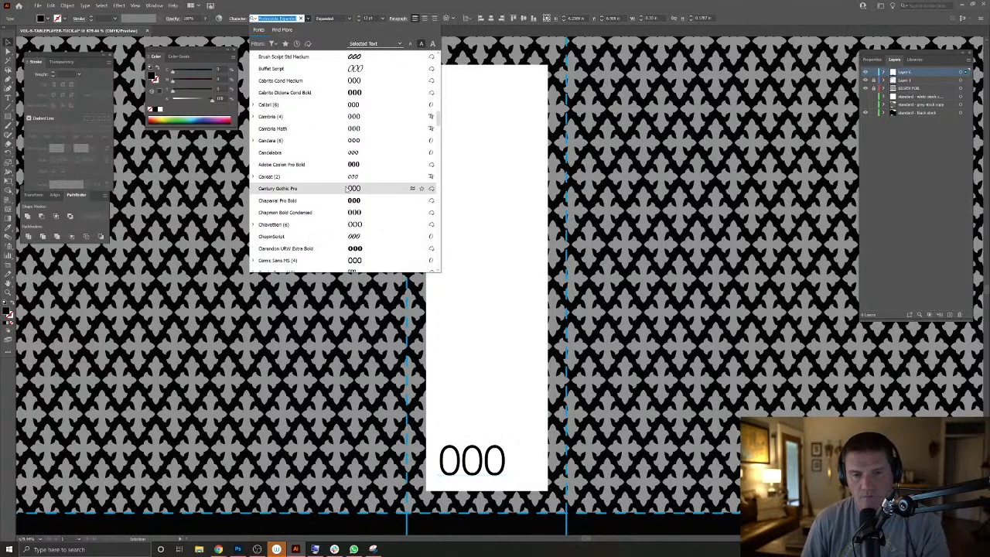
pyautogui.scroll(-3, 346, 188)
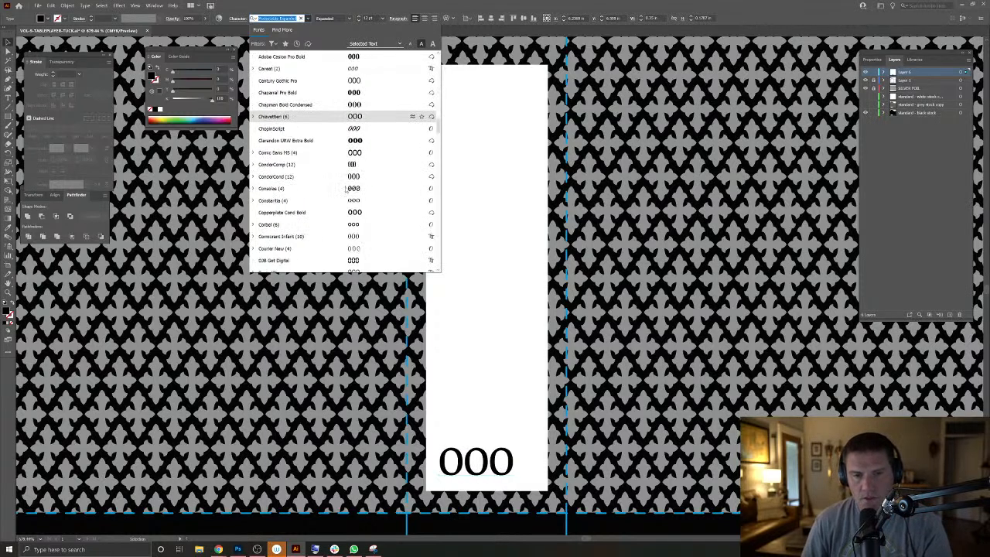
pyautogui.scroll(-2, 346, 188)
pyautogui.scroll(-4, 353, 209)
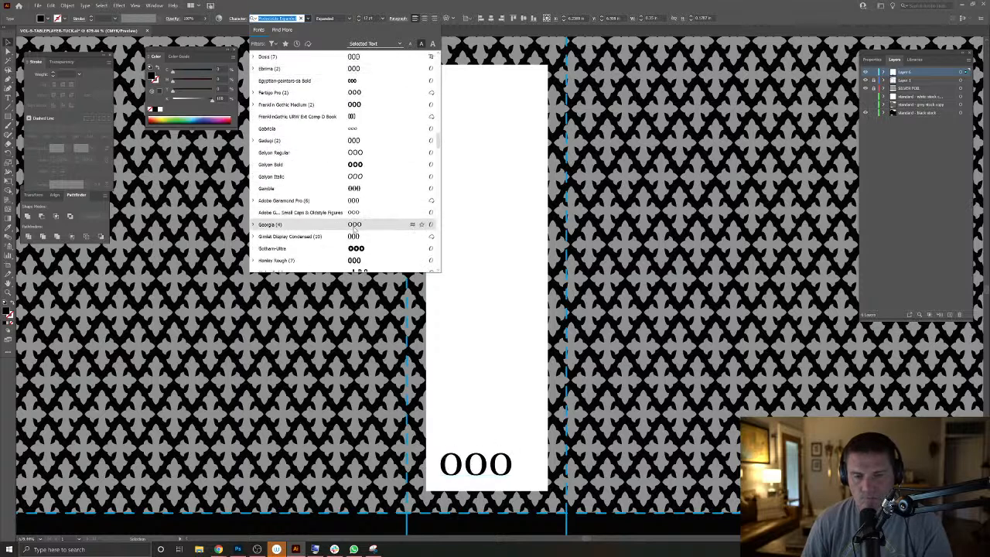
pyautogui.click(306, 17)
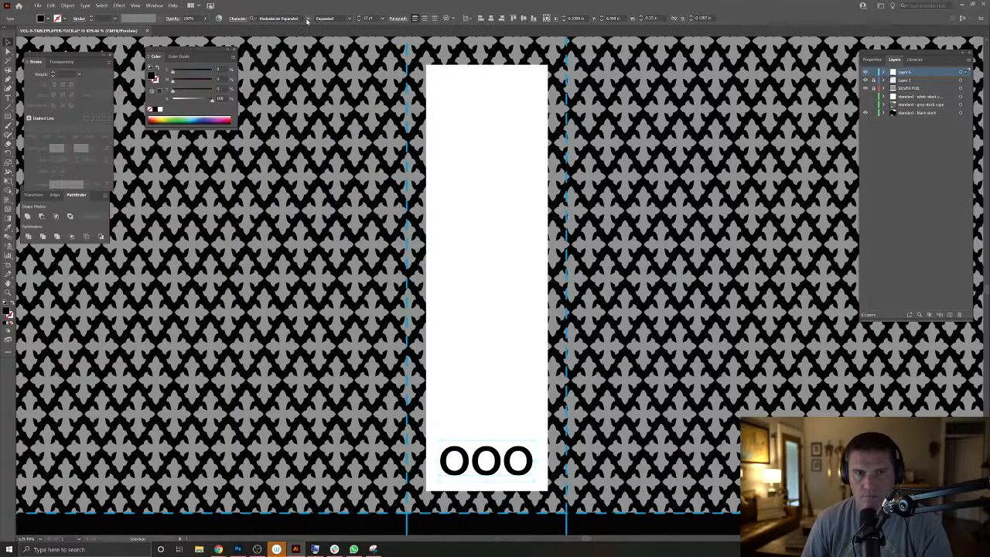
pyautogui.click(307, 19)
pyautogui.click(286, 31)
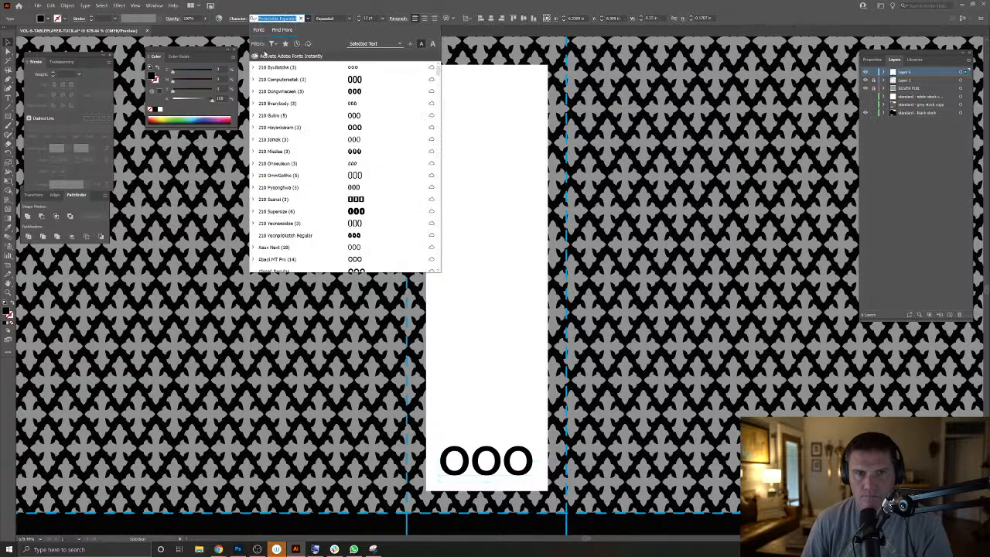
# Open Creative Cloud Desktop to look over its apps and resource links, and return to the Illustrator document.
pyautogui.press('super')
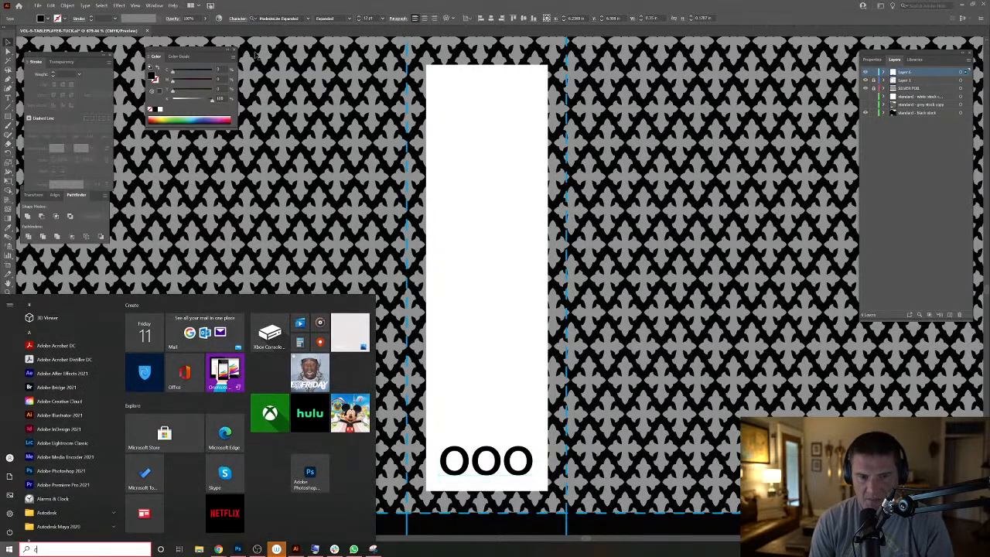
pyautogui.write('creat')
pyautogui.press('Return')
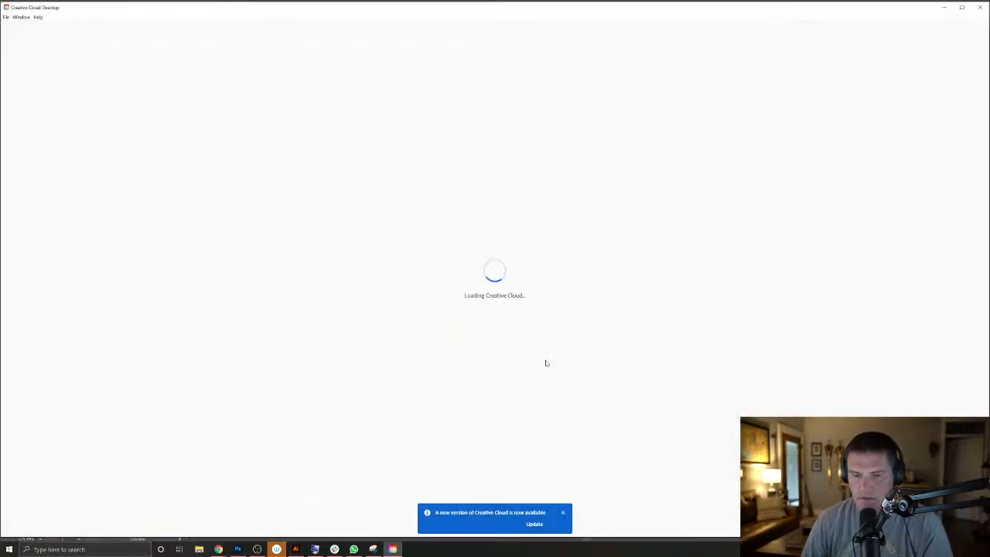
pyautogui.click(961, 7)
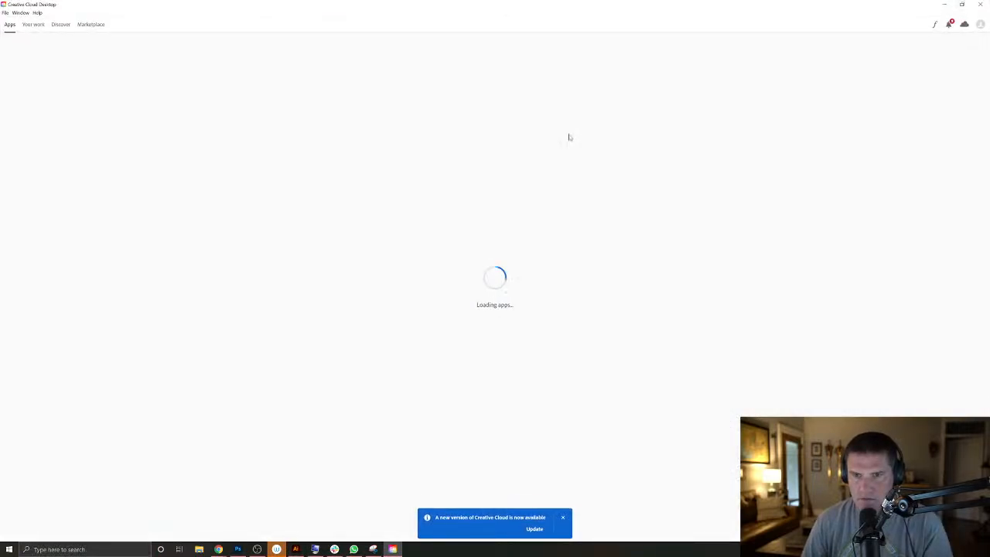
pyautogui.click(962, 5)
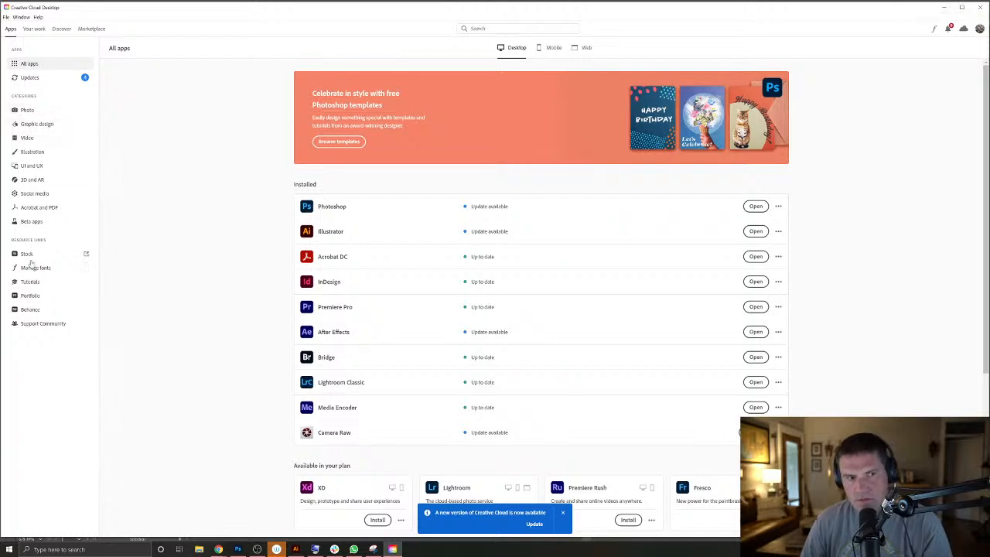
pyautogui.click(961, 7)
pyautogui.click(943, 5)
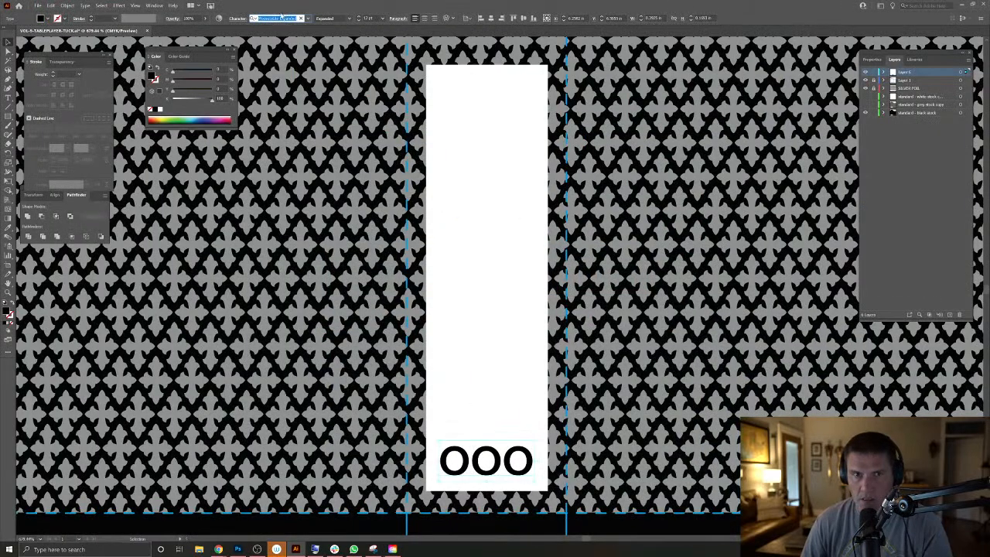
# Search the additional Adobe fonts for "futura" and preview the Futura PT styles on the "000" text.
pyautogui.click(309, 18)
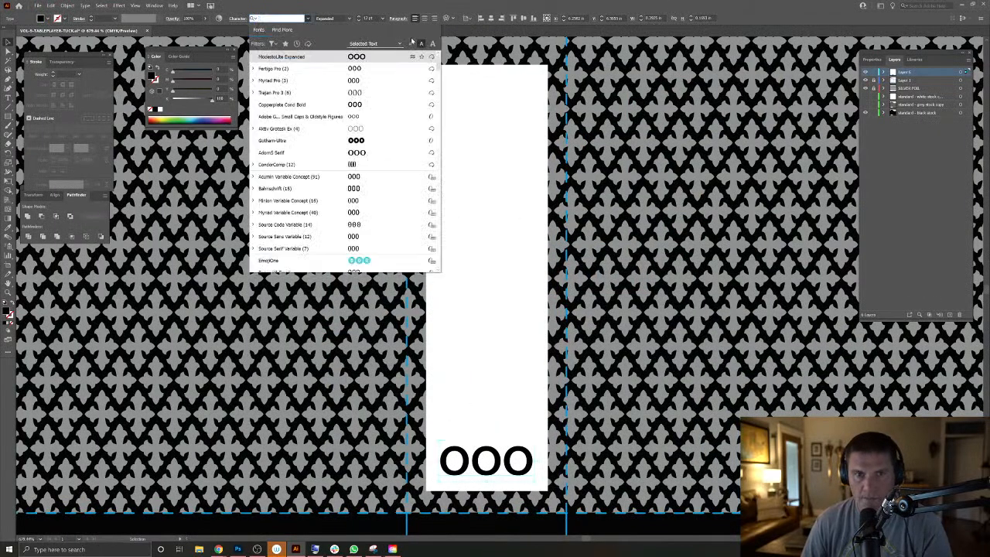
pyautogui.click(282, 30)
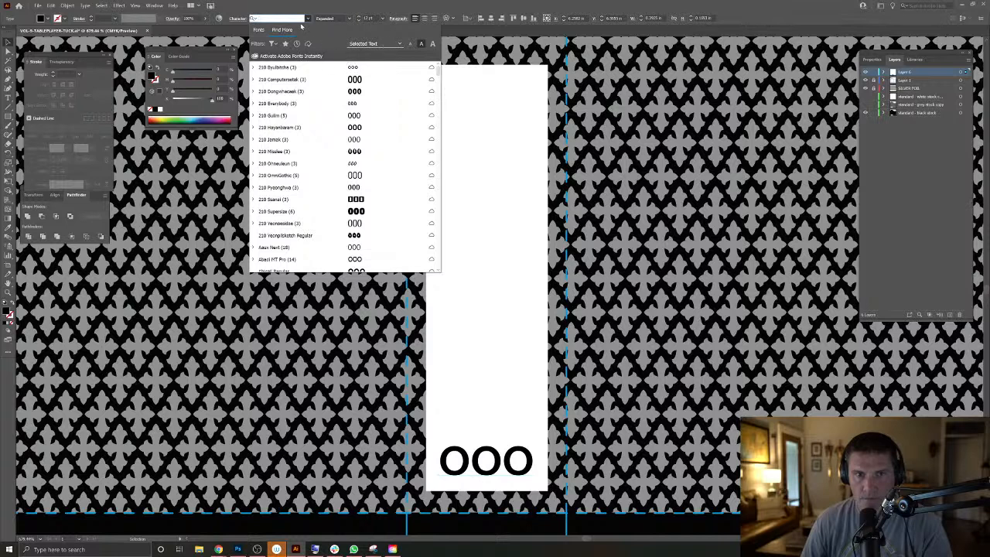
pyautogui.write('fortuna')
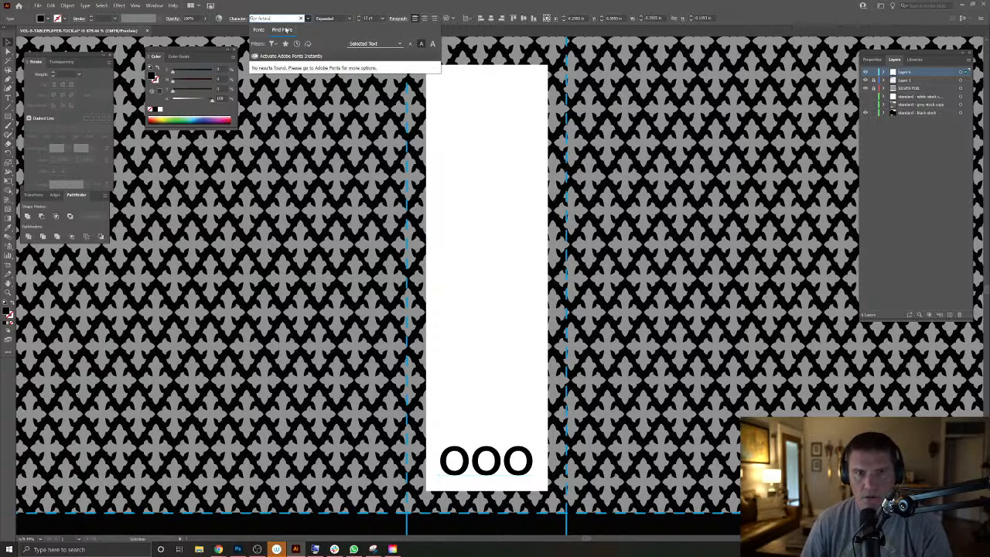
pyautogui.press('BackSpace')
pyautogui.press('BackSpace')
pyautogui.press('BackSpace')
pyautogui.press('BackSpace')
pyautogui.press('BackSpace')
pyautogui.press('BackSpace')
pyautogui.write('utura')
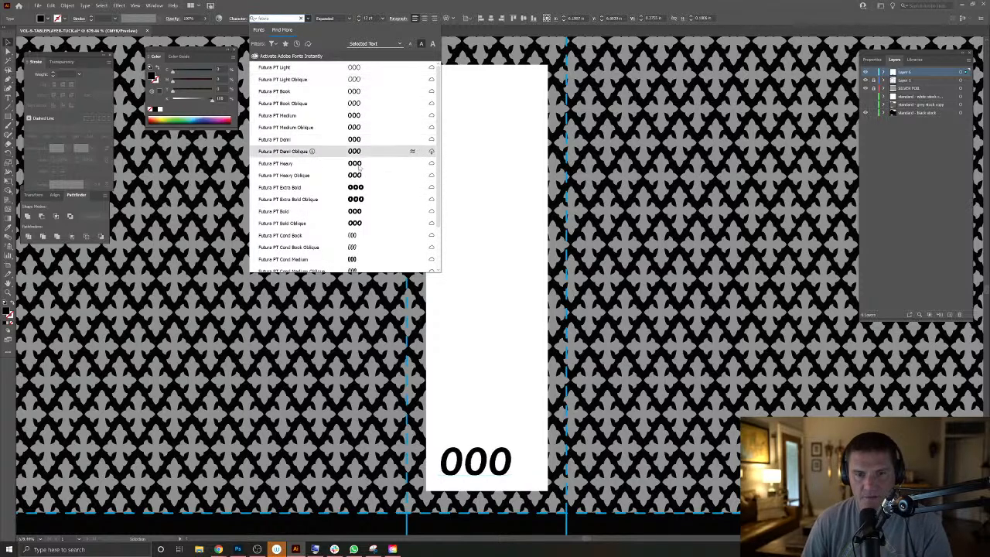
pyautogui.scroll(-3, 354, 195)
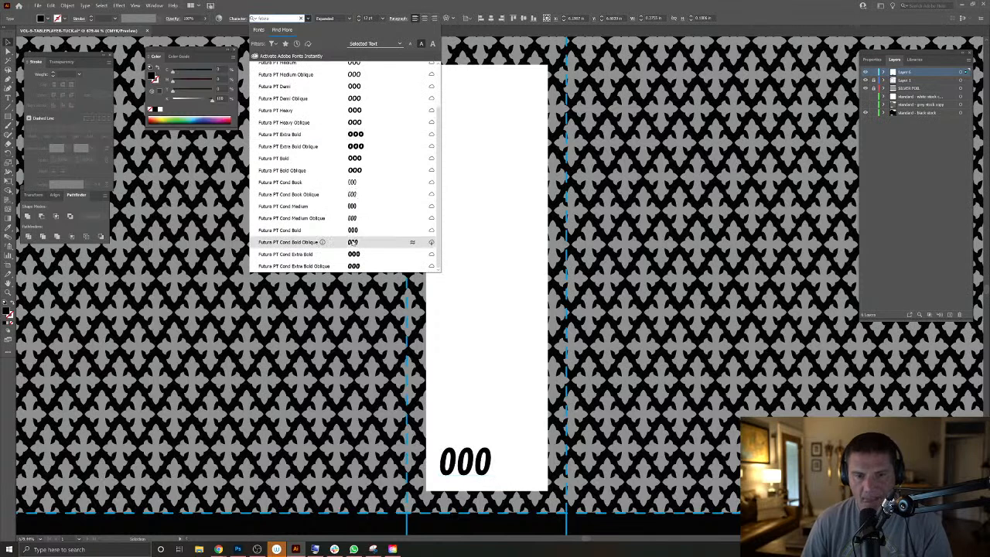
pyautogui.scroll(3, 351, 242)
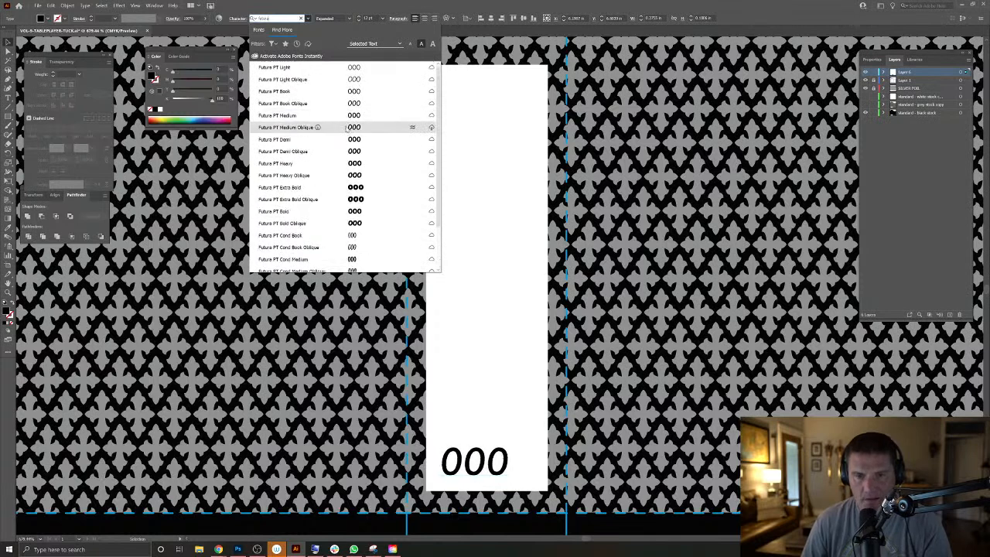
pyautogui.scroll(-3, 346, 158)
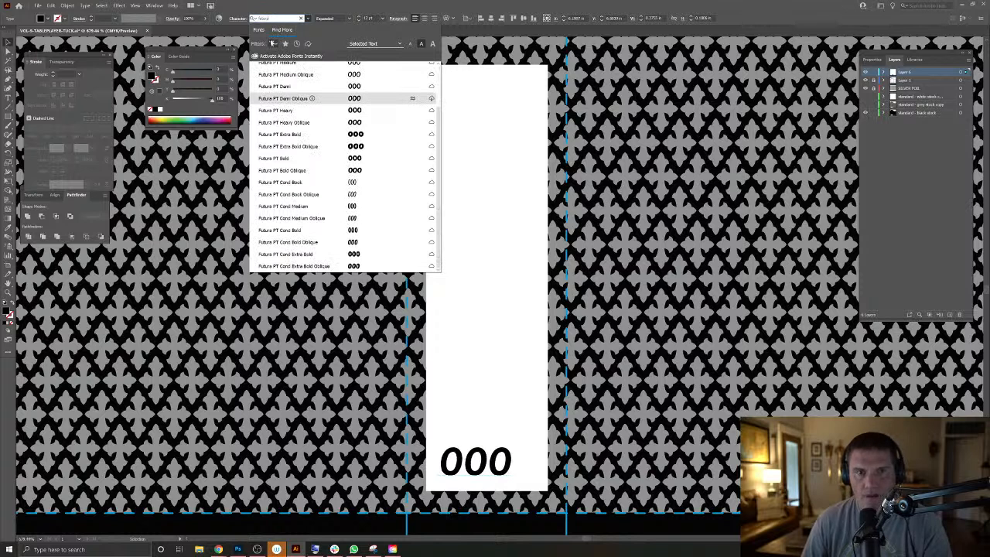
# Try filtering the Futura fonts by classification, weight and contrast, clear all filters and leave the font list without applying a font.
pyautogui.click(273, 43)
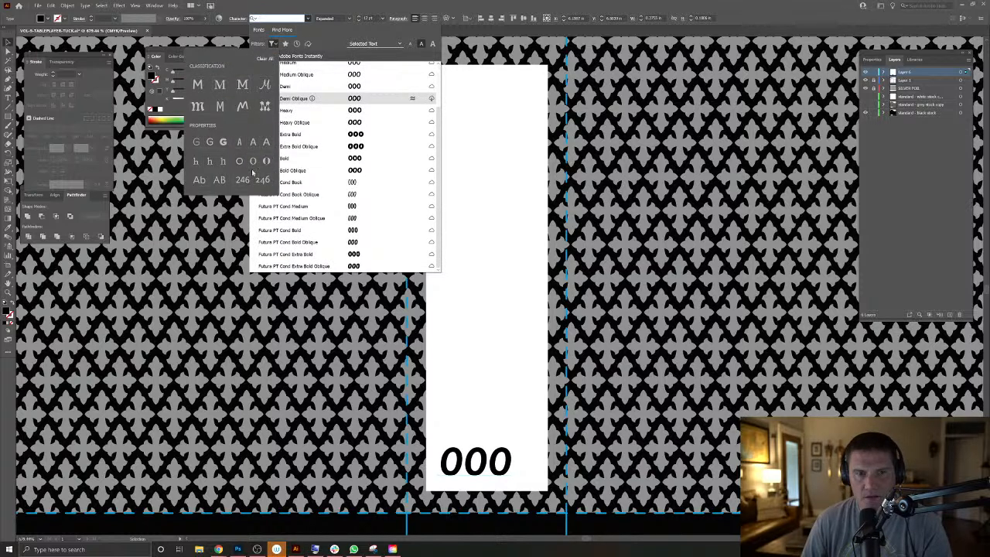
pyautogui.click(239, 161)
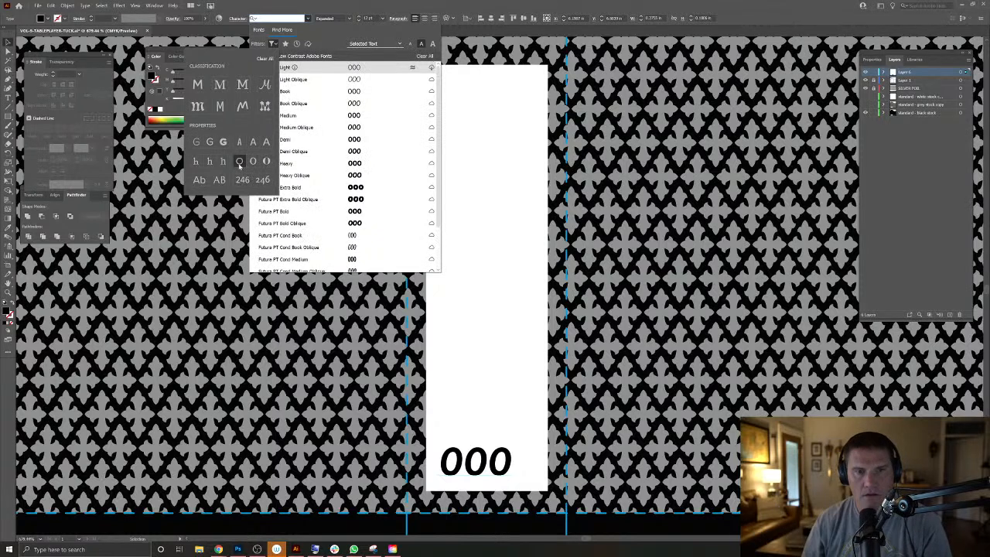
pyautogui.click(208, 142)
pyautogui.click(198, 143)
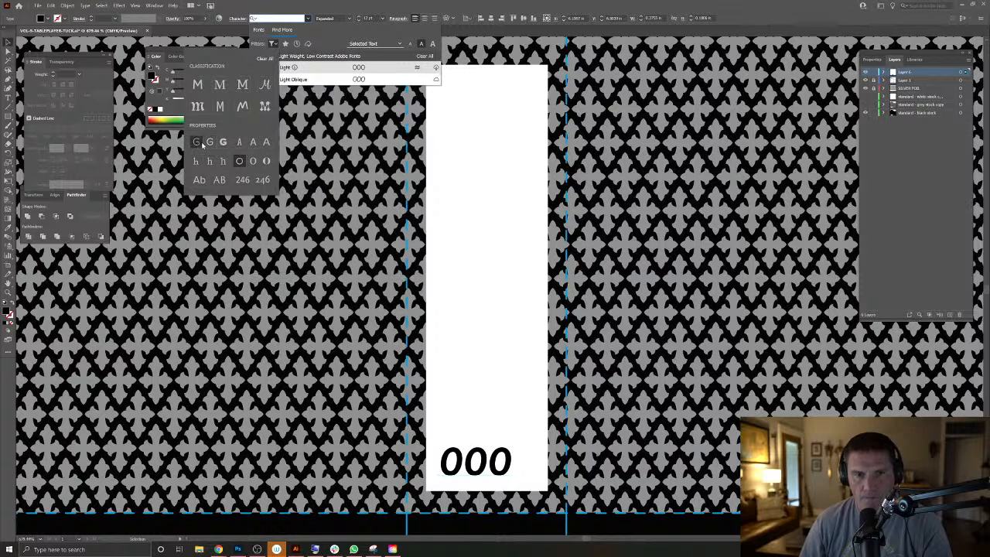
pyautogui.click(223, 143)
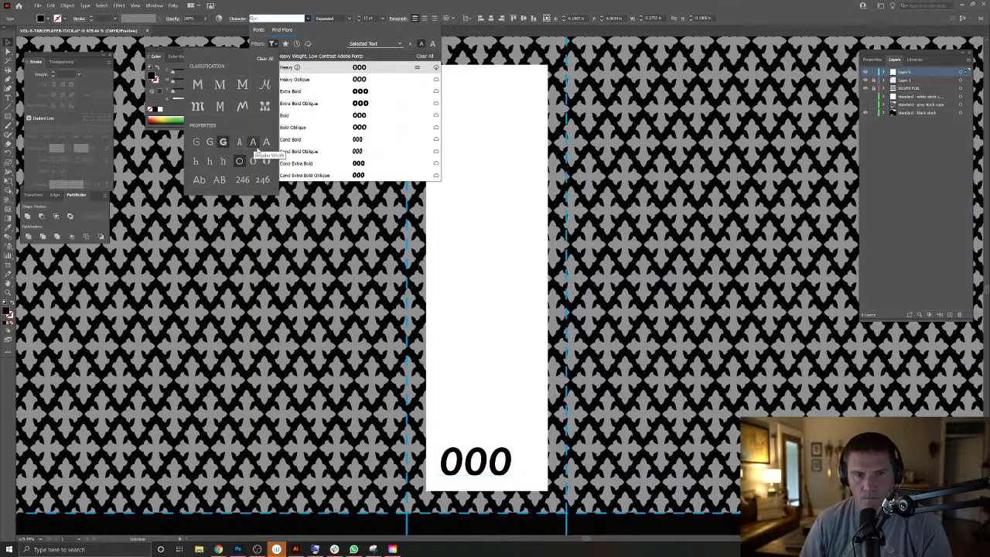
pyautogui.click(198, 85)
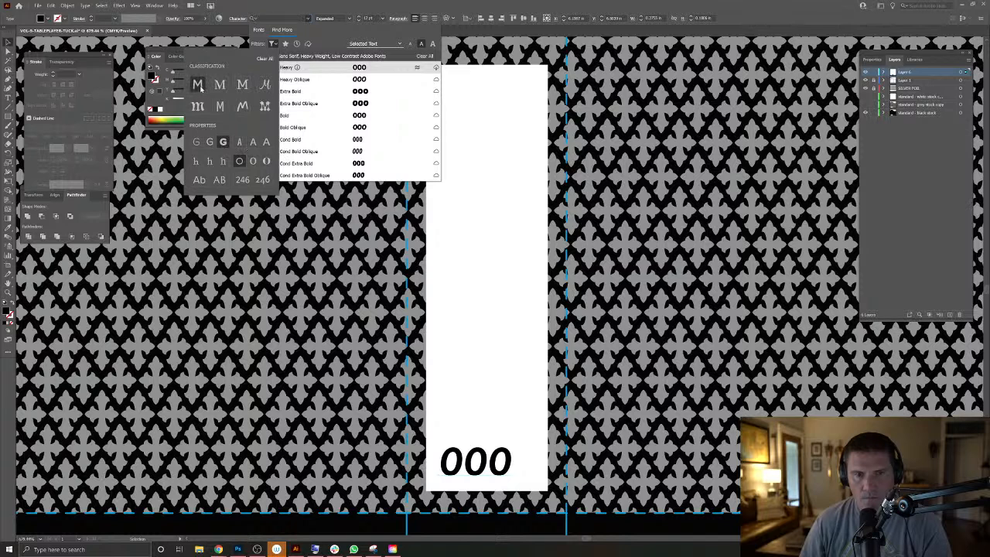
pyautogui.click(223, 109)
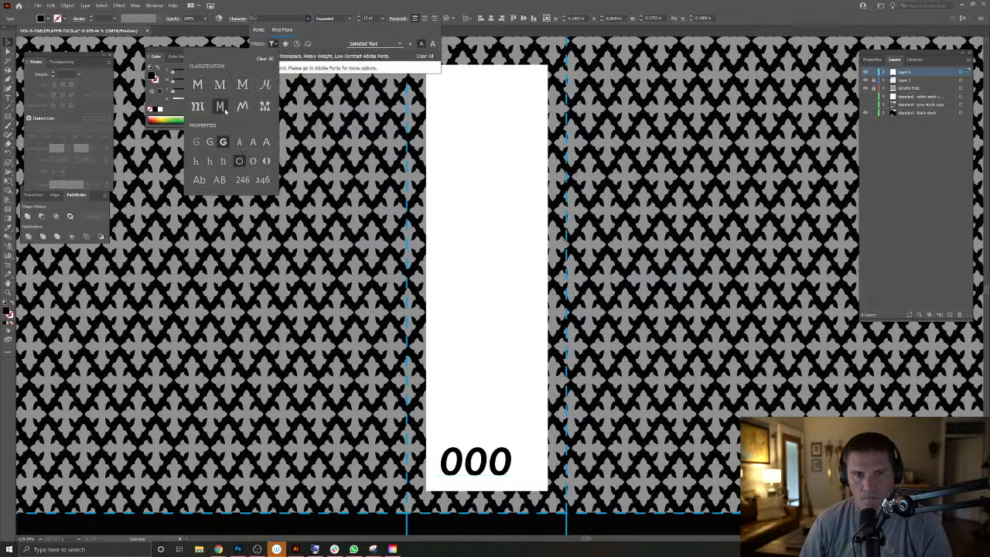
pyautogui.click(239, 161)
pyautogui.click(224, 142)
pyautogui.click(239, 161)
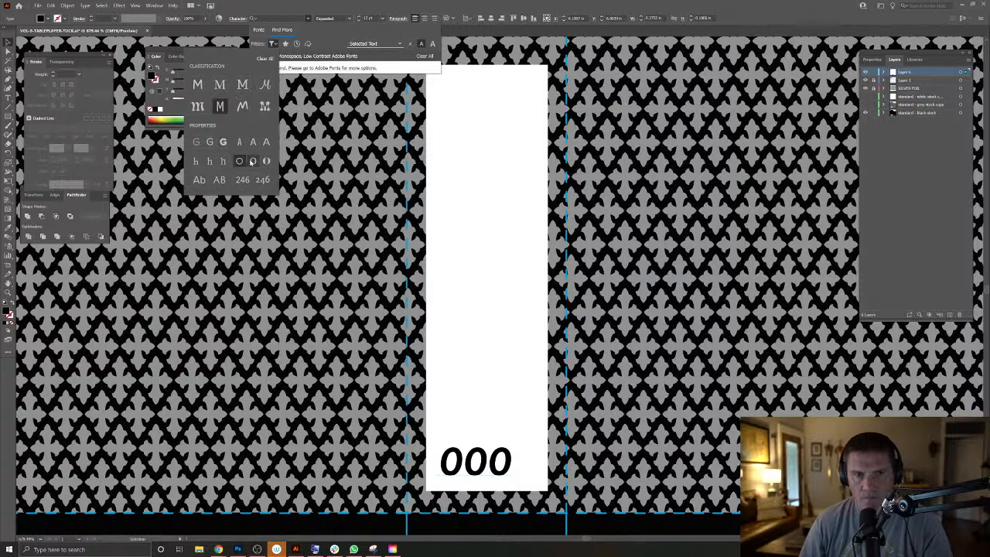
pyautogui.click(253, 161)
pyautogui.click(268, 59)
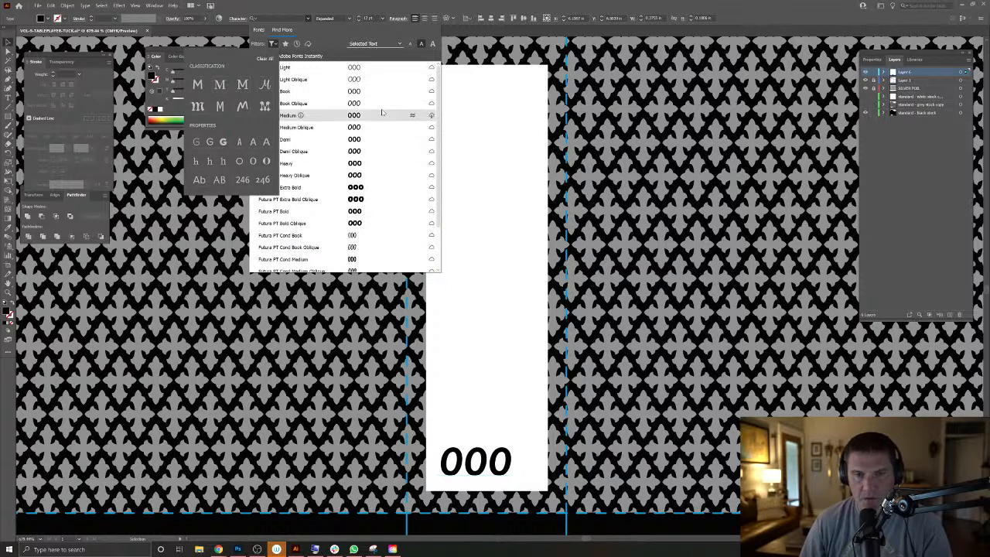
pyautogui.click(365, 69)
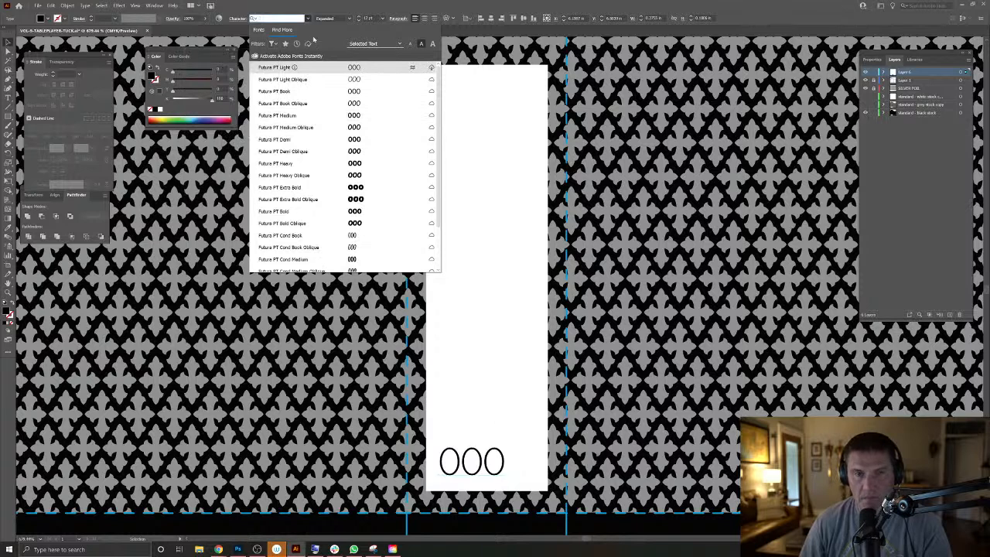
pyautogui.press('Escape')
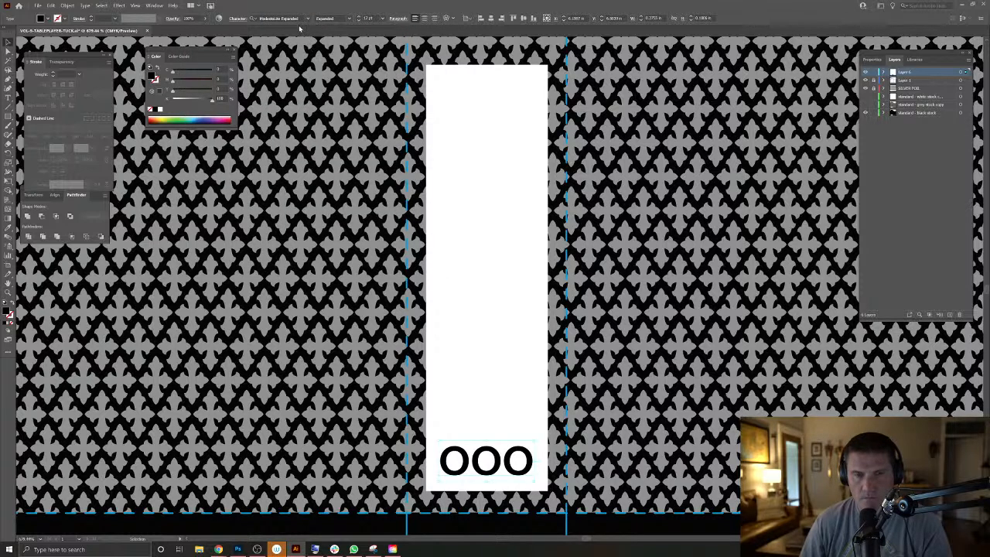
# Search the installed fonts for "futura" for the "000" text.
pyautogui.click(291, 20)
pyautogui.click(306, 20)
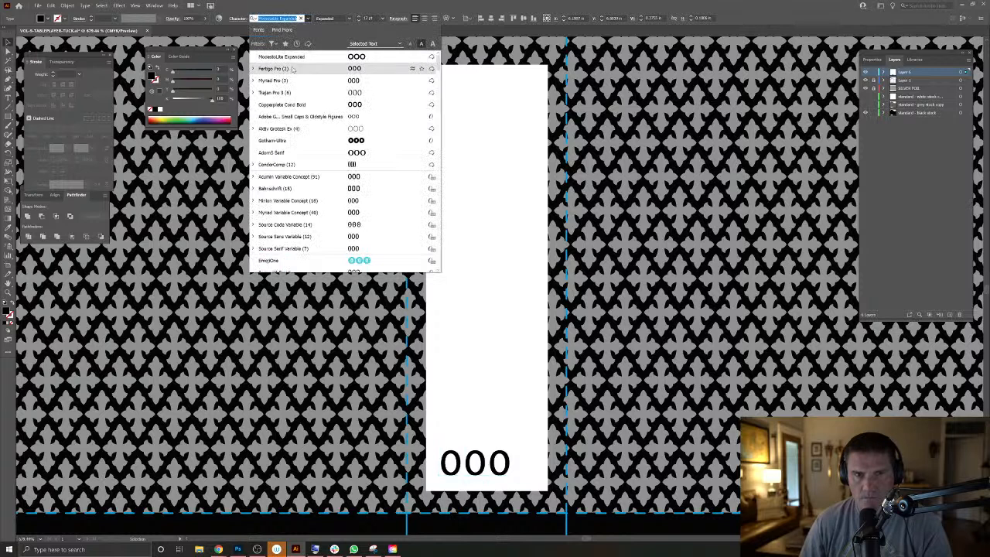
pyautogui.click(283, 20)
pyautogui.write('futura')
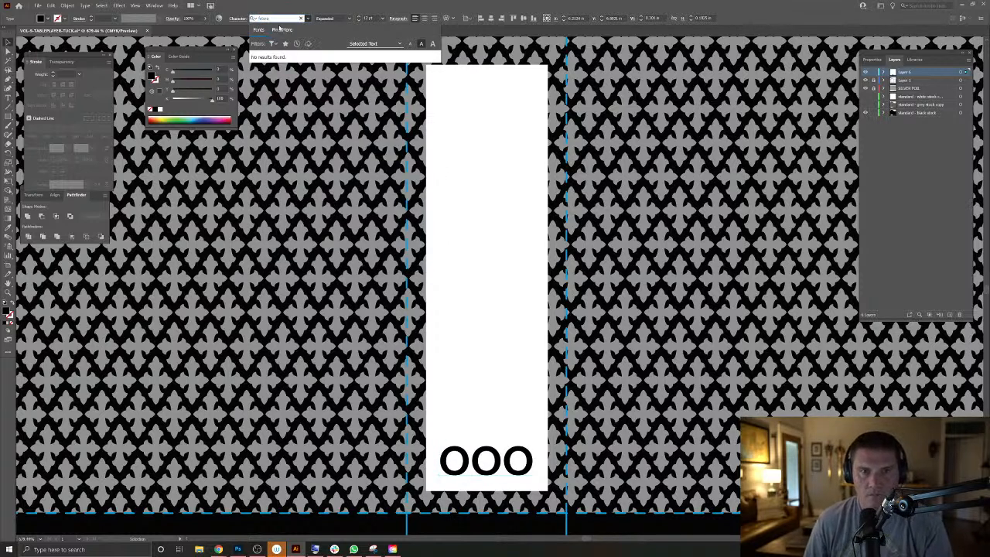
# Preview the Futura PT styles among the additional Adobe fonts on the "000" text.
pyautogui.click(282, 30)
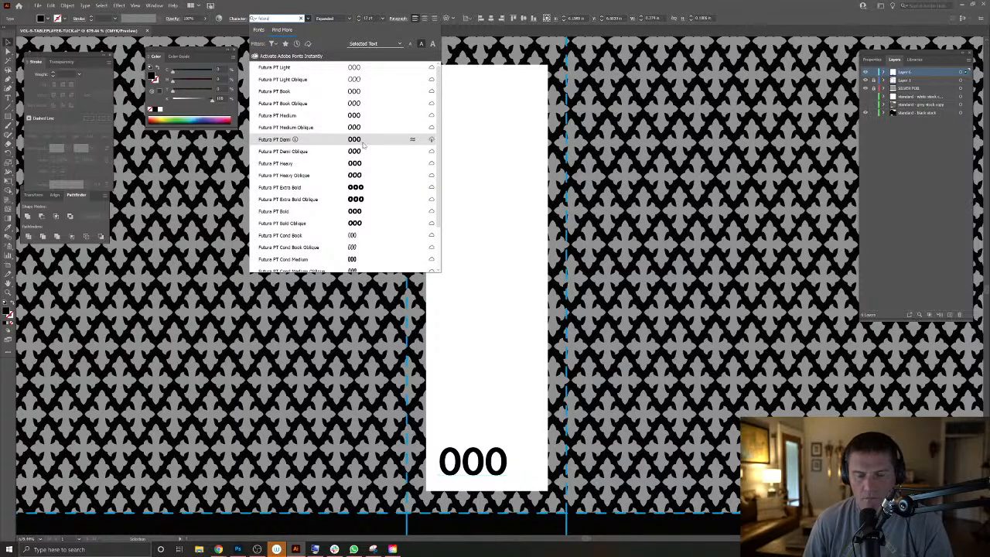
pyautogui.scroll(-2, 415, 220)
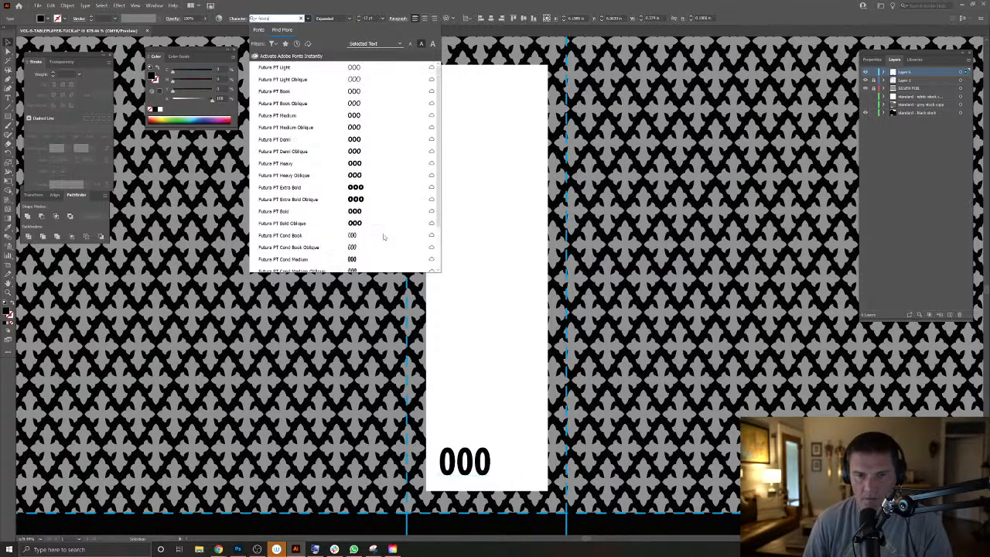
pyautogui.scroll(2, 378, 176)
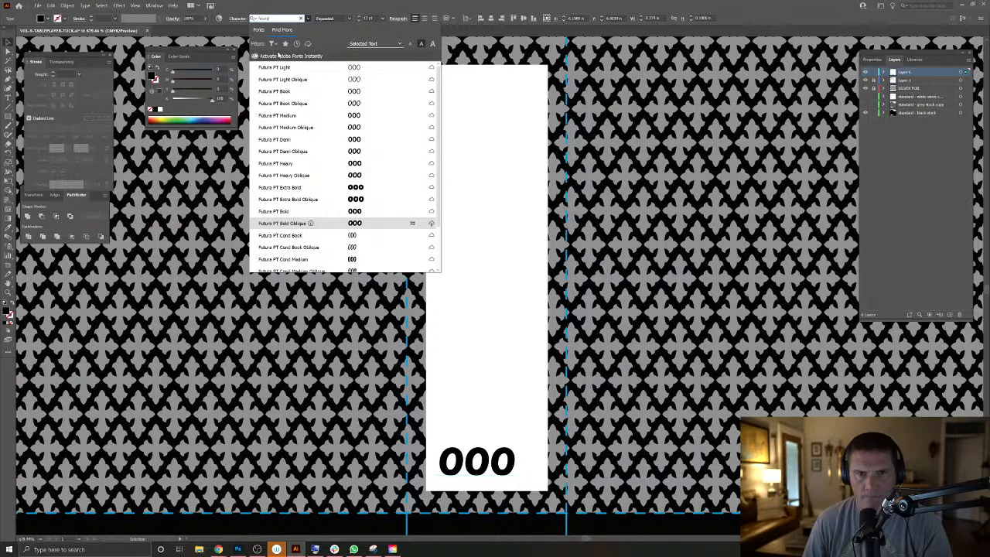
# Clear the font search and browse the full list of additional Adobe fonts, comparing how each renders the "000" text.
pyautogui.doubleClick(276, 17)
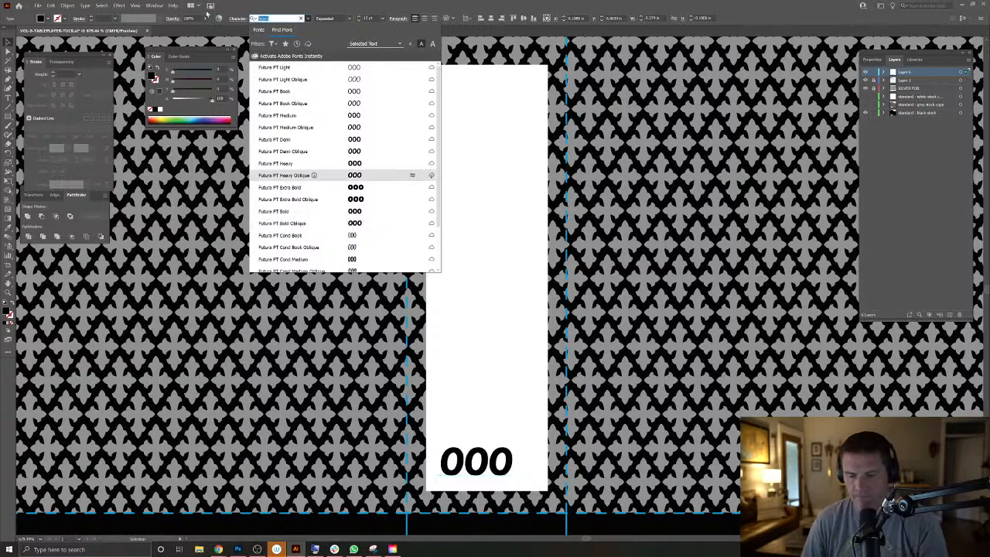
pyautogui.press('BackSpace')
pyautogui.scroll(-4, 391, 140)
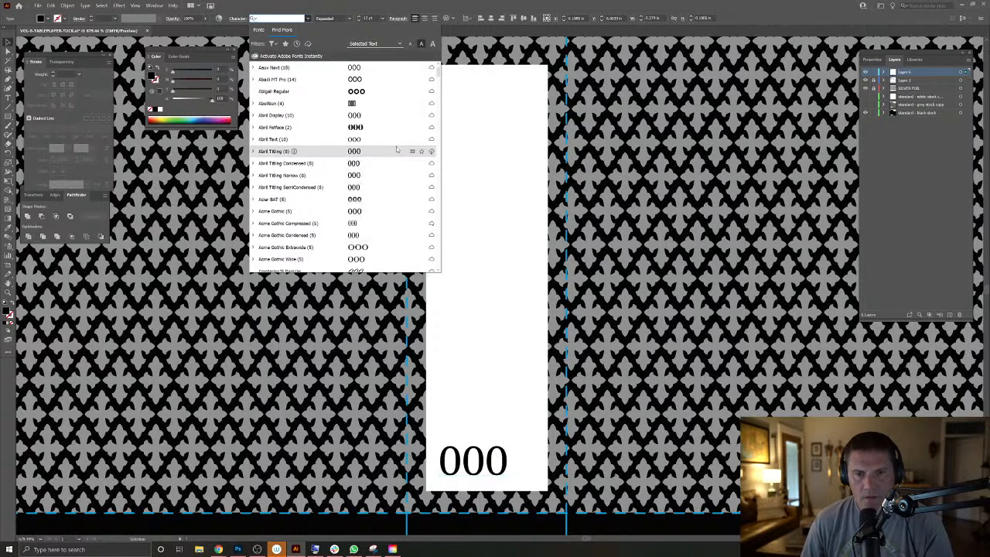
pyautogui.scroll(-4, 396, 150)
pyautogui.scroll(-6, 396, 150)
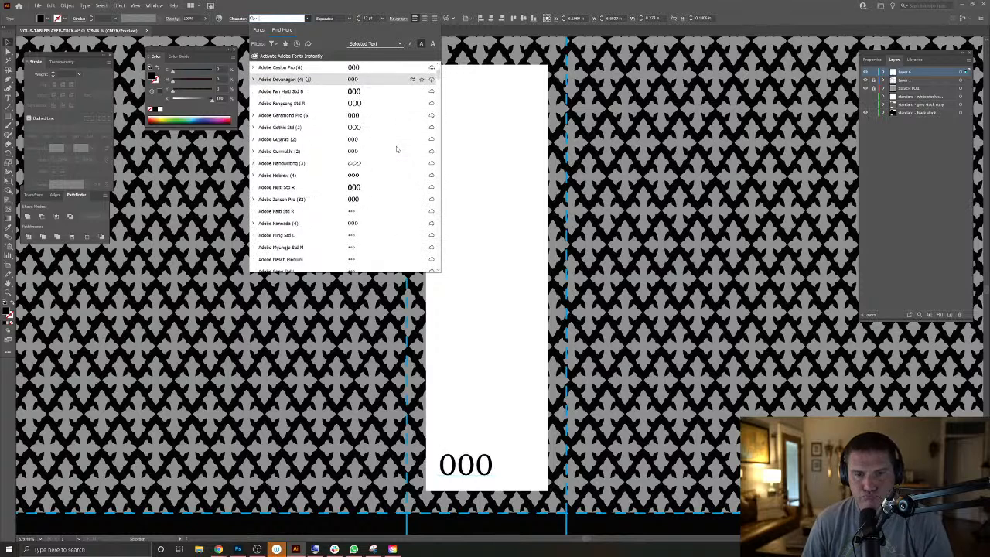
pyautogui.scroll(-2, 395, 149)
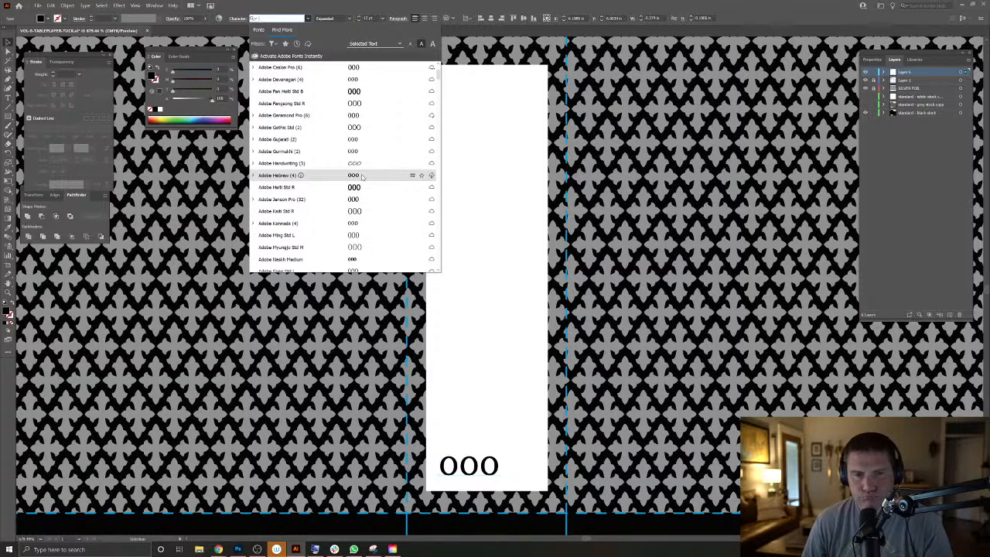
pyautogui.scroll(-6, 361, 177)
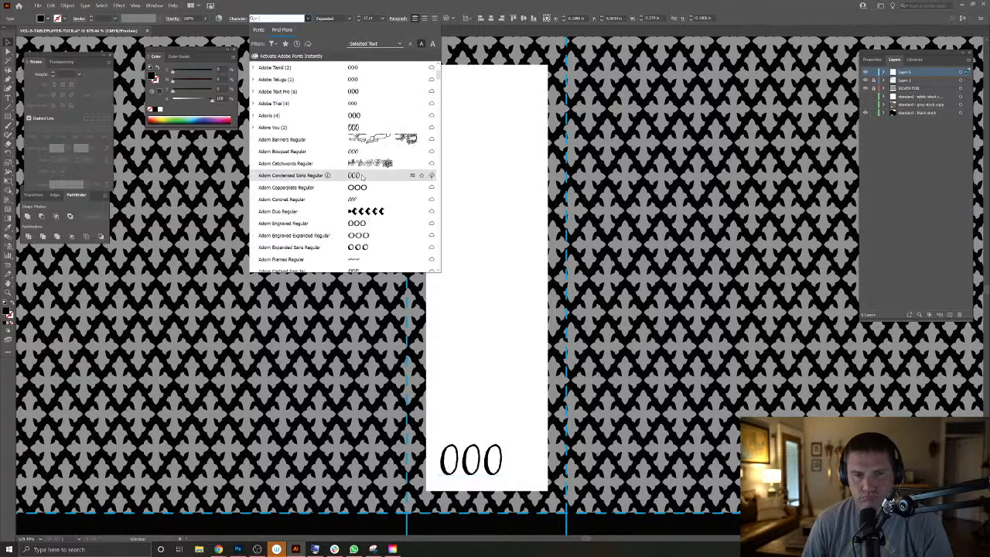
pyautogui.scroll(-5, 361, 176)
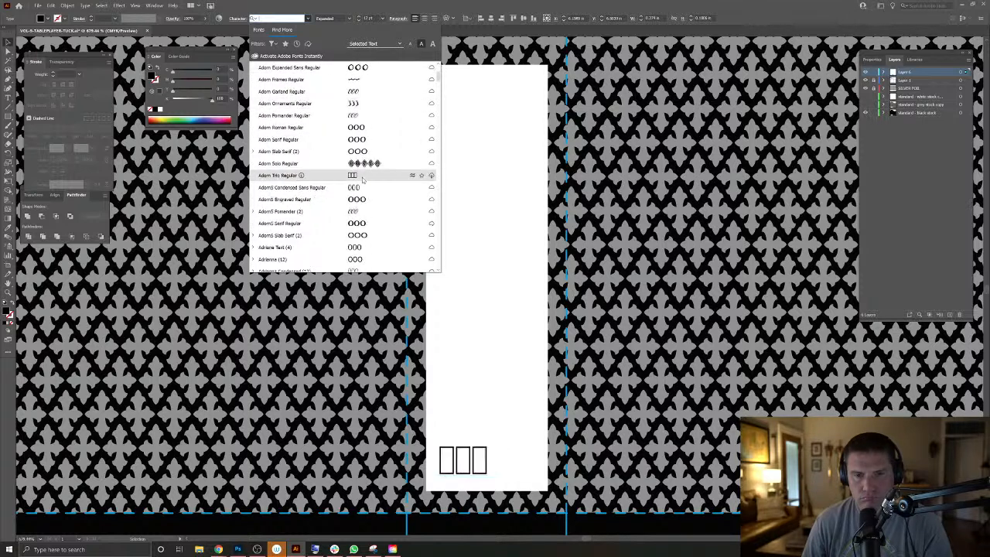
pyautogui.scroll(-3, 364, 232)
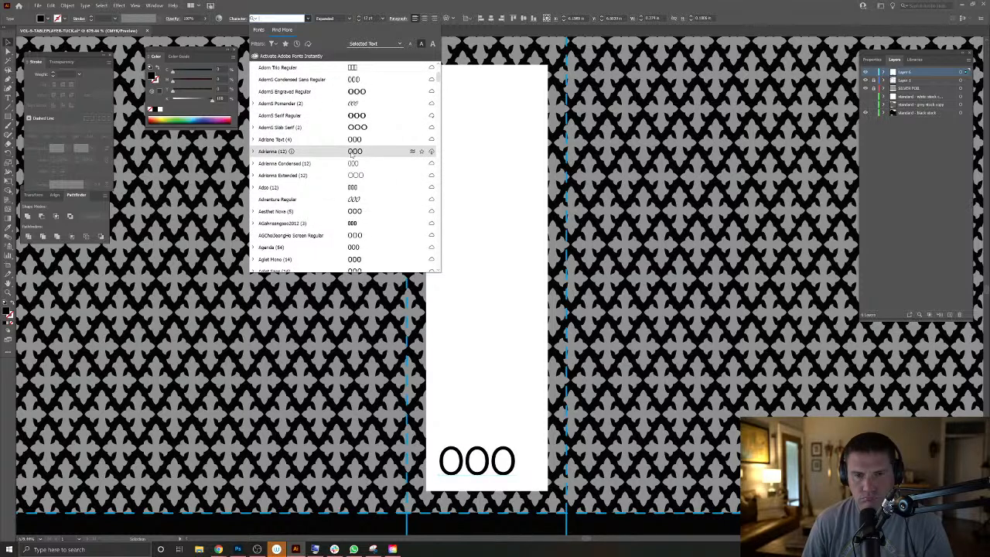
pyautogui.scroll(-1, 351, 153)
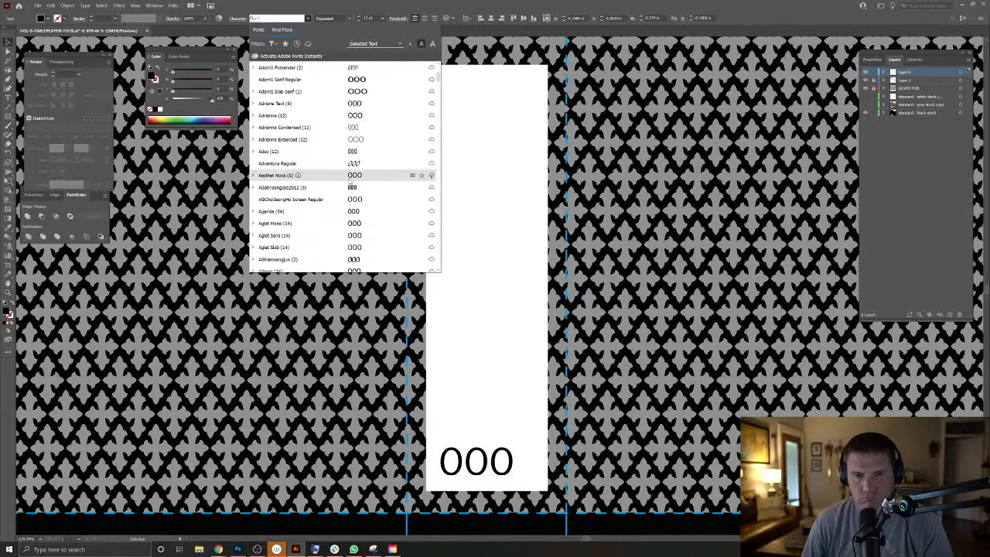
pyautogui.scroll(-7, 351, 180)
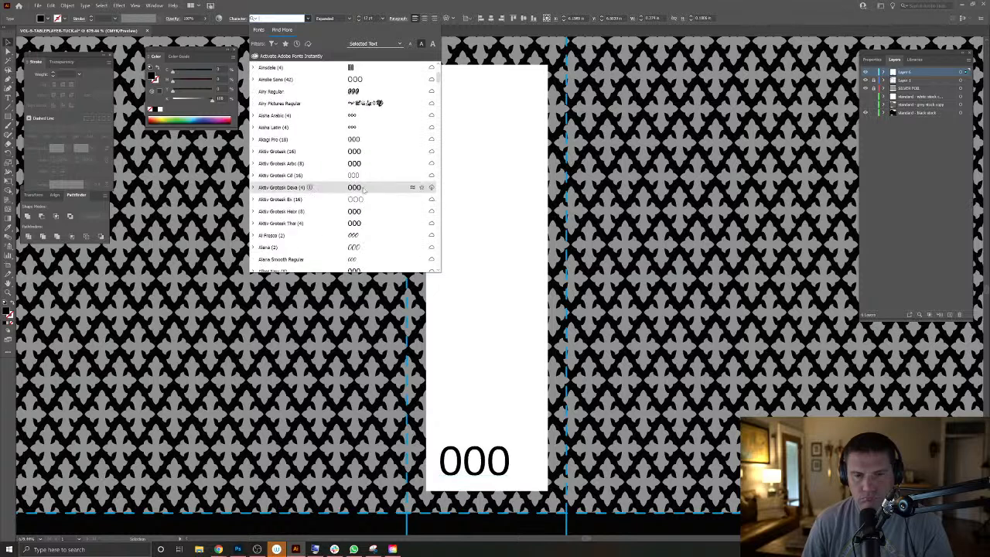
pyautogui.scroll(-5, 383, 192)
pyautogui.scroll(-5, 383, 191)
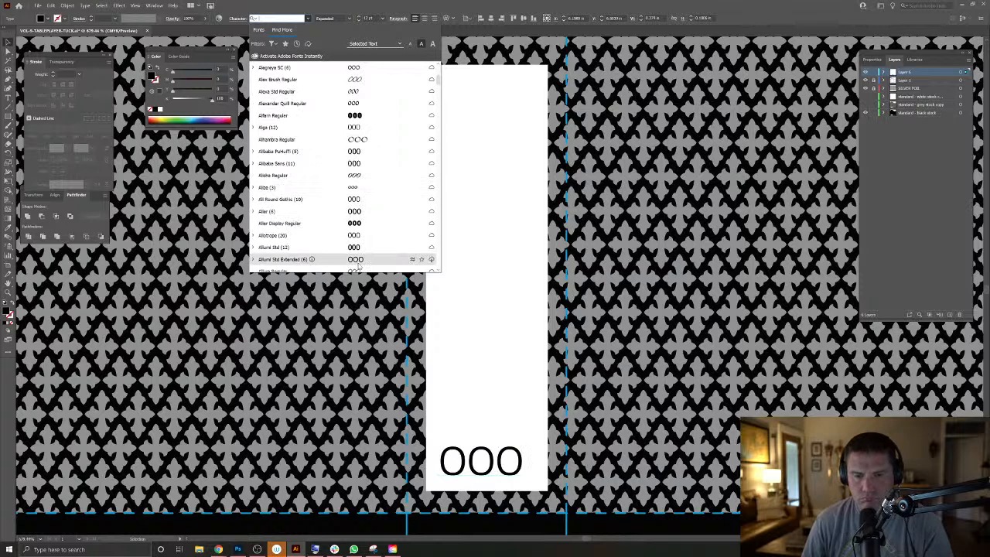
pyautogui.scroll(-6, 357, 223)
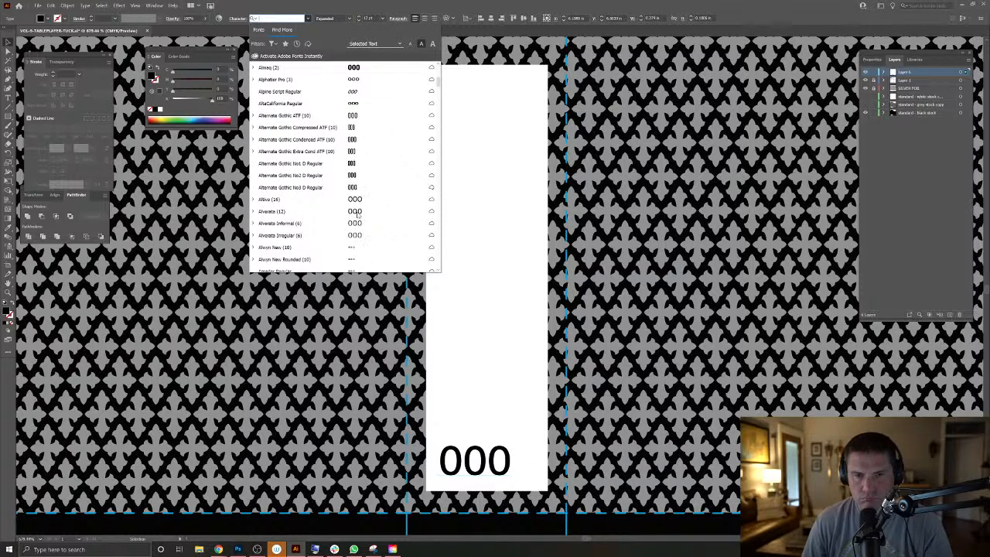
pyautogui.scroll(1, 361, 214)
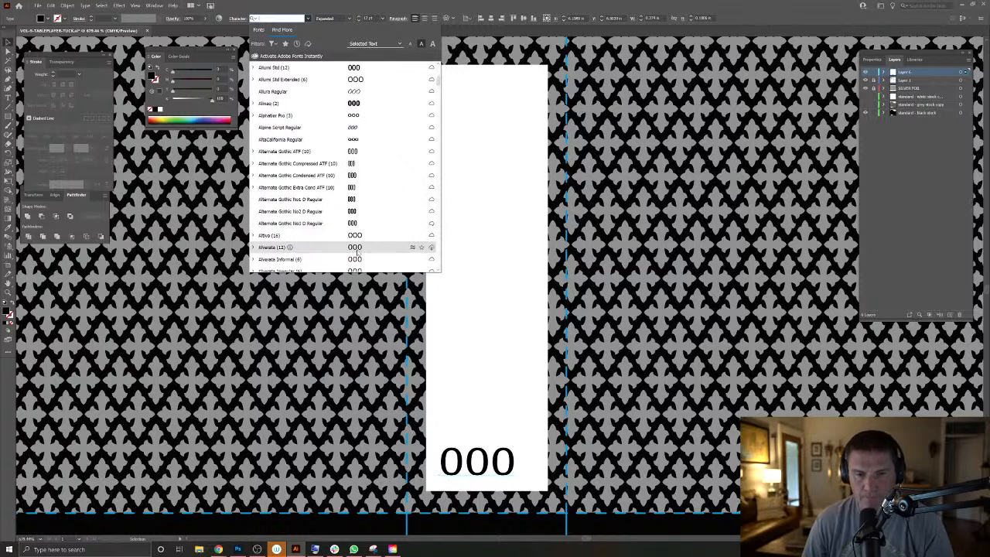
pyautogui.scroll(10, 357, 250)
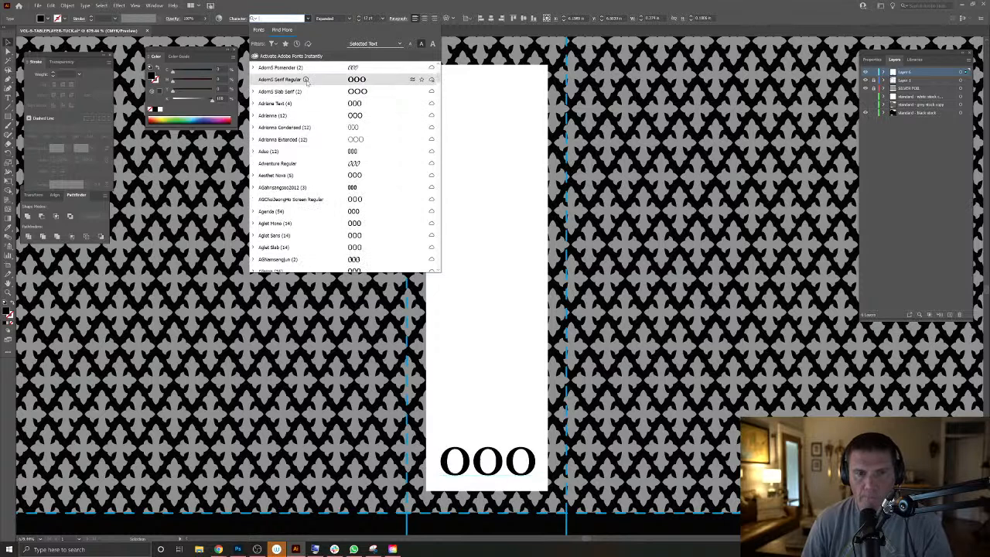
pyautogui.press('Escape')
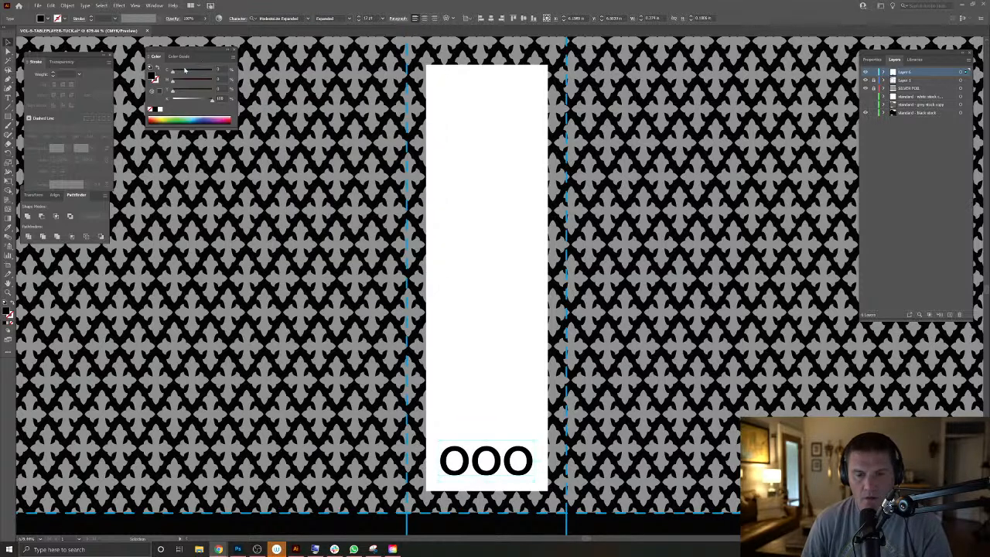
# Find AdornS Serif Regular among the additional Adobe fonts, activate it and apply it to the "000" text.
pyautogui.click(307, 18)
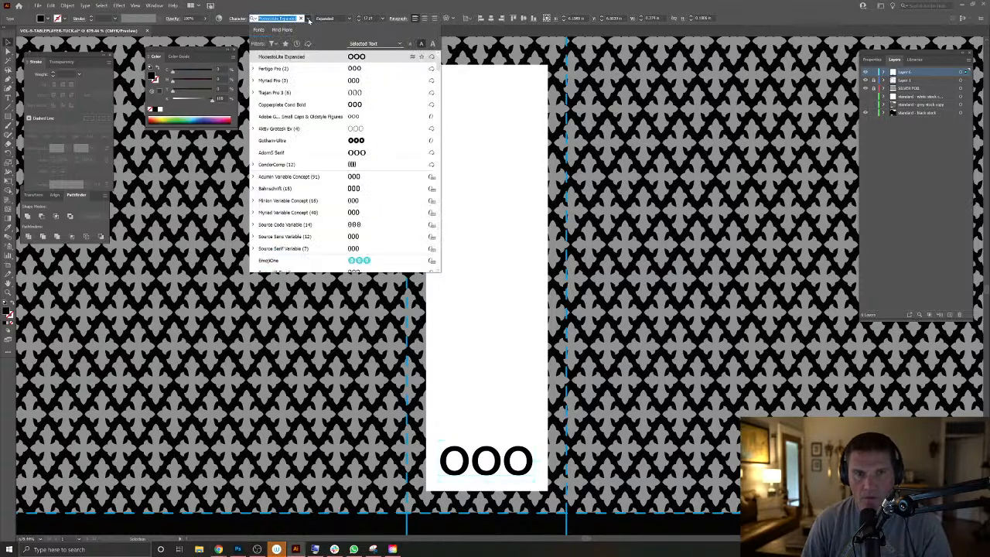
pyautogui.click(283, 30)
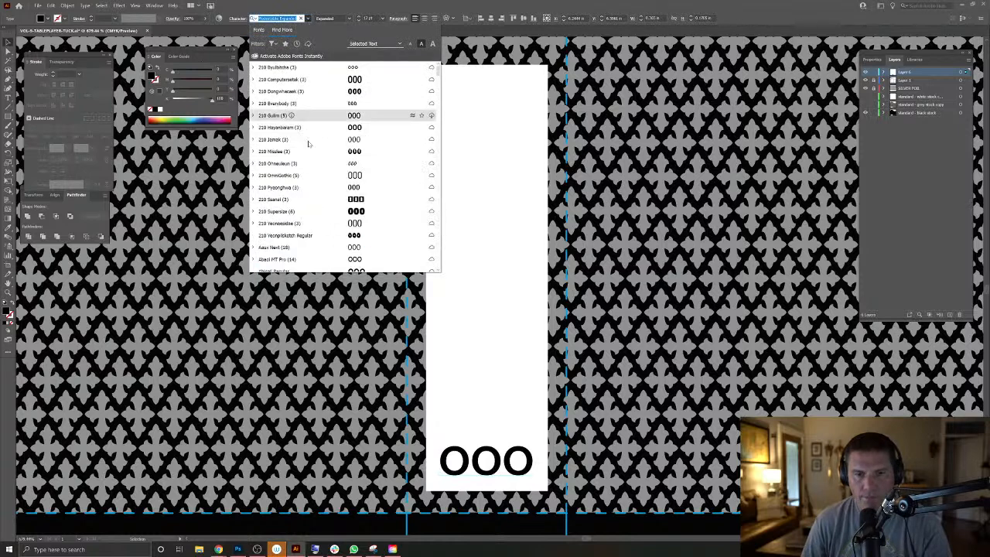
pyautogui.scroll(-8, 316, 167)
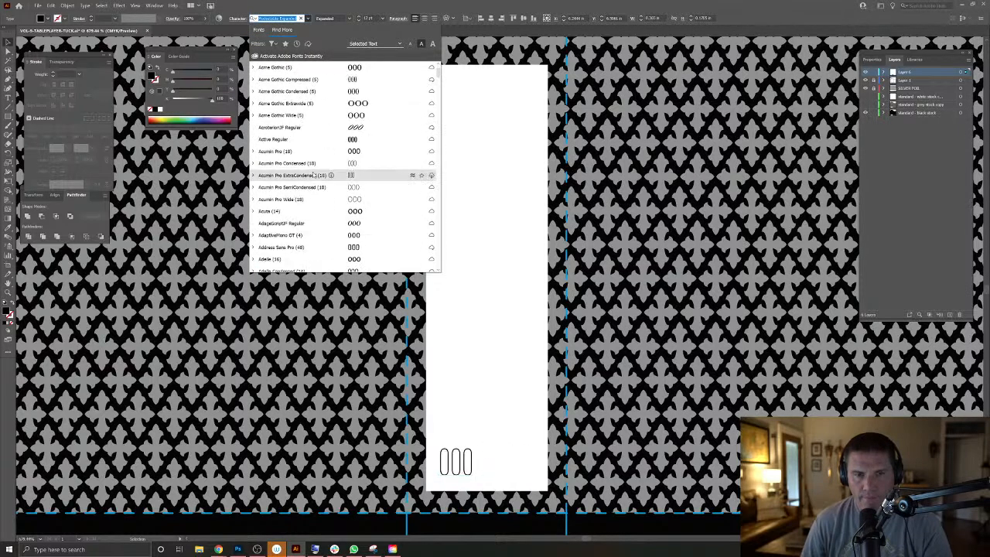
pyautogui.scroll(-10, 314, 178)
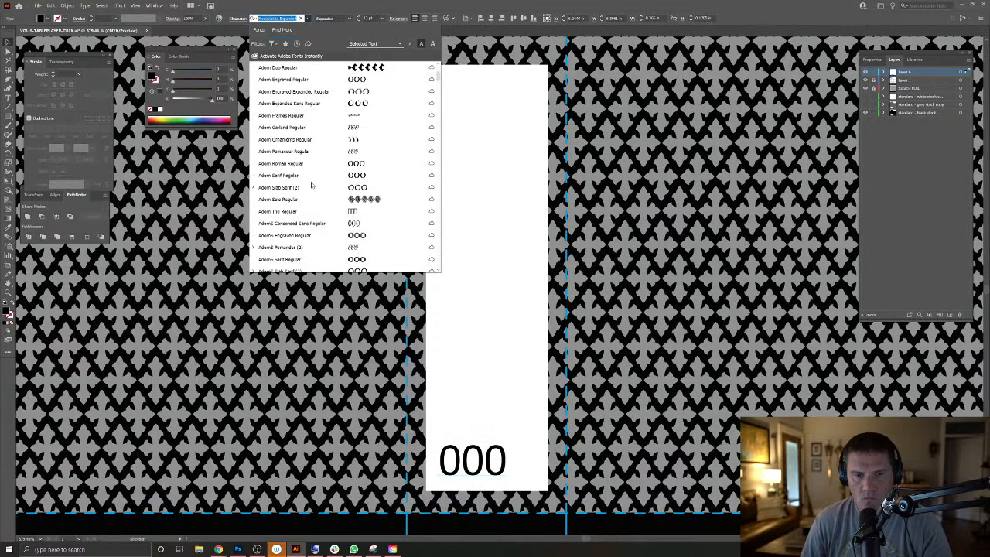
pyautogui.scroll(3, 324, 155)
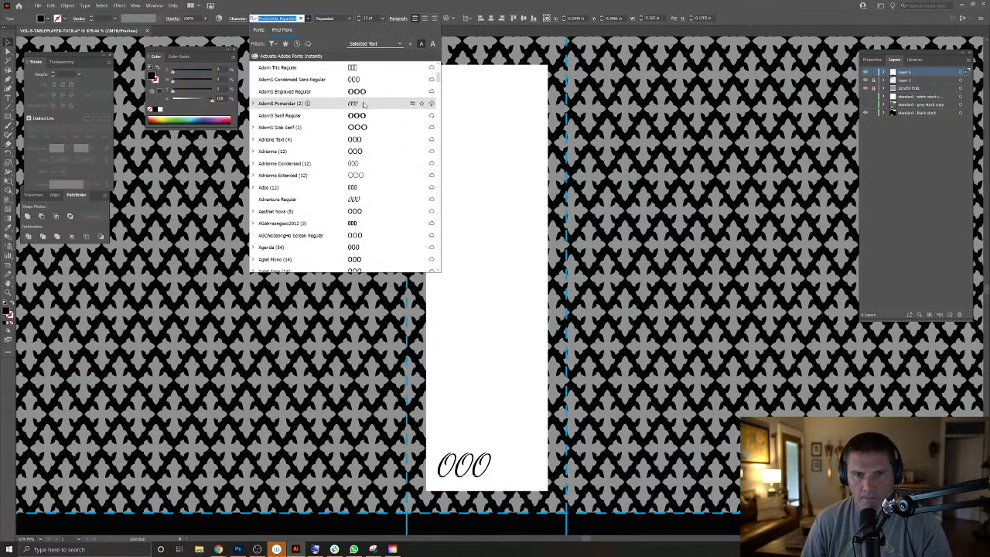
pyautogui.click(431, 116)
# Replace the "000" text with "300" and recentre it by eye at the bottom of the white label.
pyautogui.moveTo(500, 461); pyautogui.dragTo(497, 463)
pyautogui.doubleClick(498, 463)
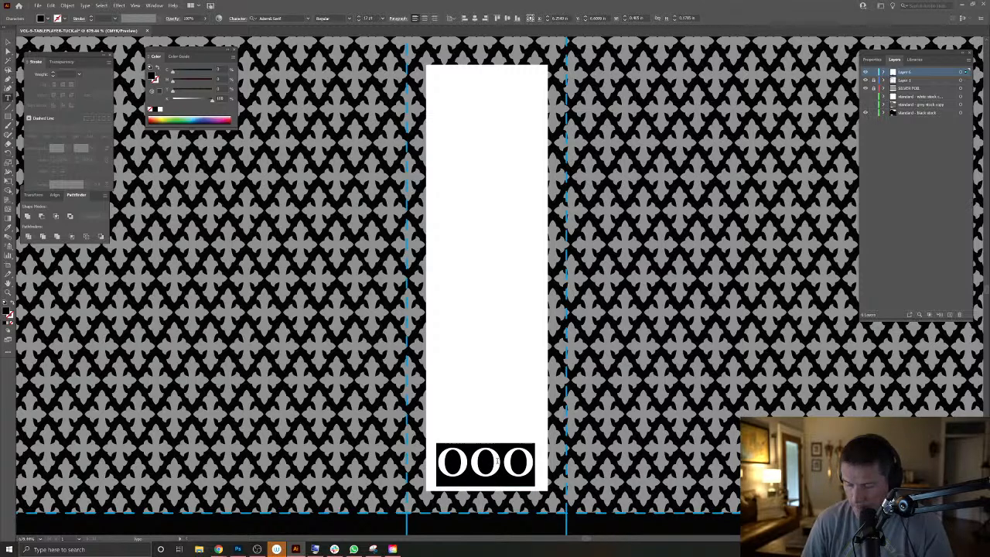
pyautogui.write('300')
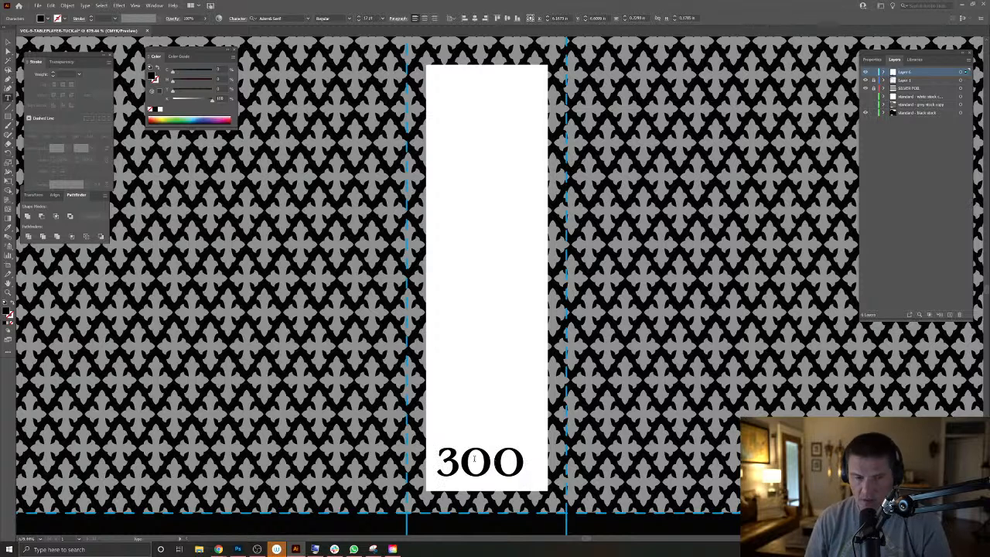
pyautogui.press('Escape')
pyautogui.moveTo(518, 464); pyautogui.dragTo(526, 465)
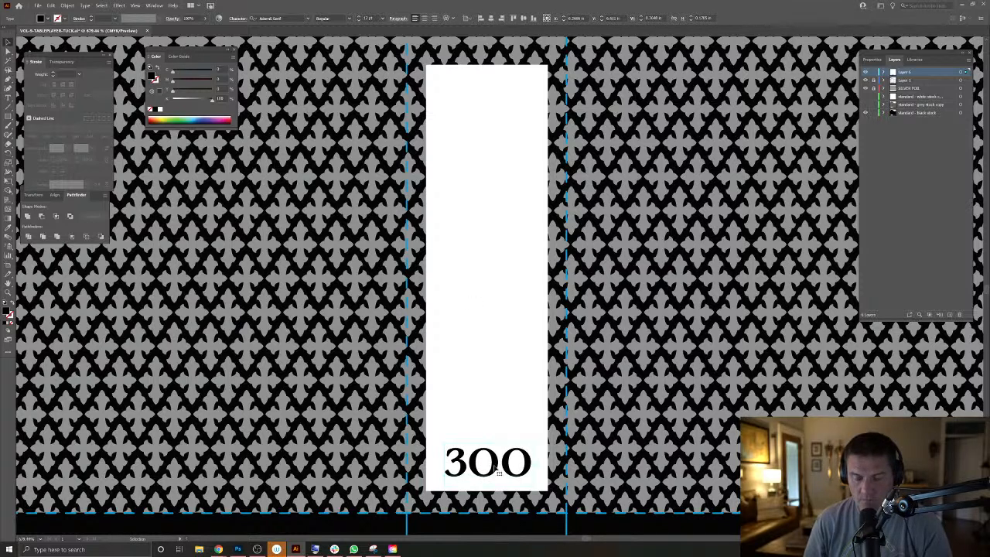
# Duplicate the "300" text directly above the original and change the copy to "000".
pyautogui.click(506, 429)
pyautogui.moveTo(500, 462); pyautogui.dragTo(499, 421)
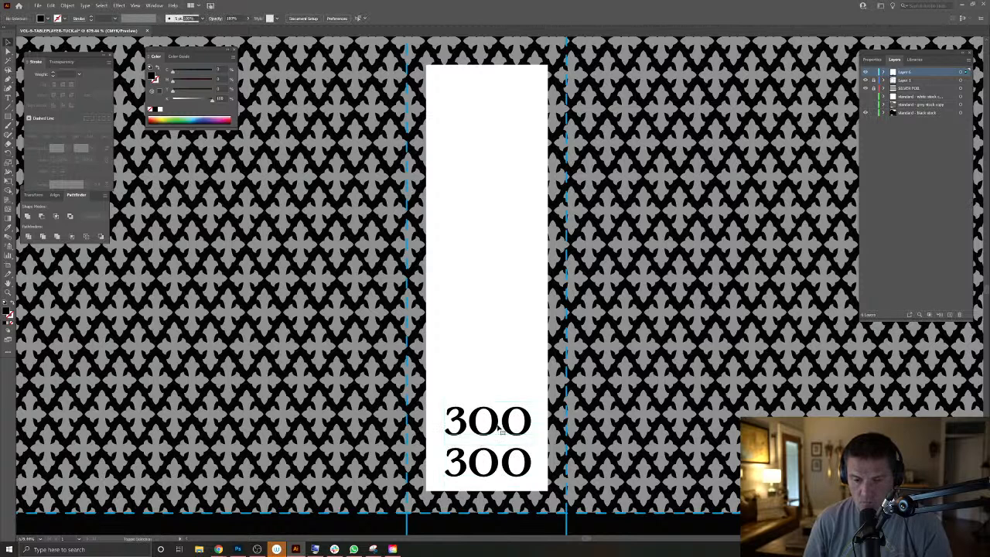
pyautogui.doubleClick(499, 421)
pyautogui.write('00')
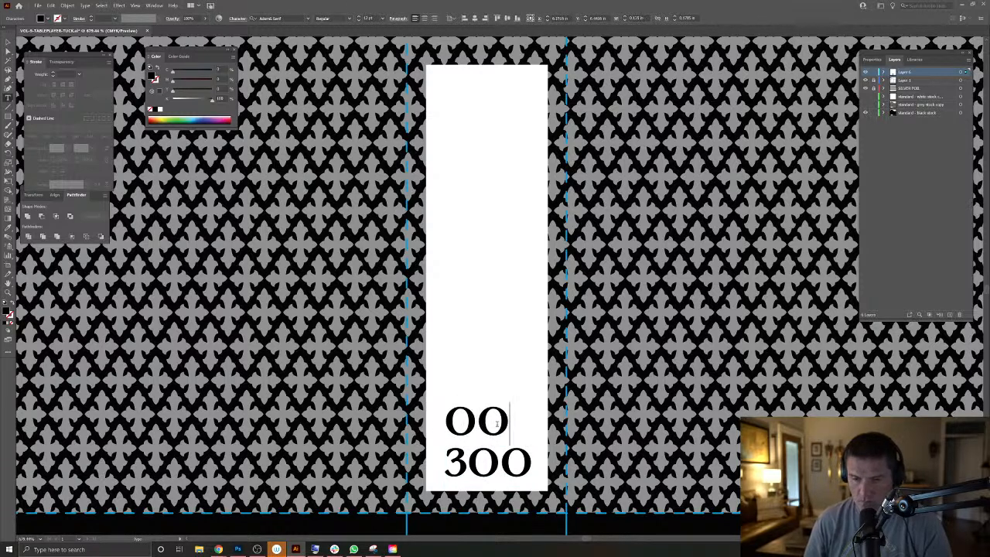
pyautogui.write('0')
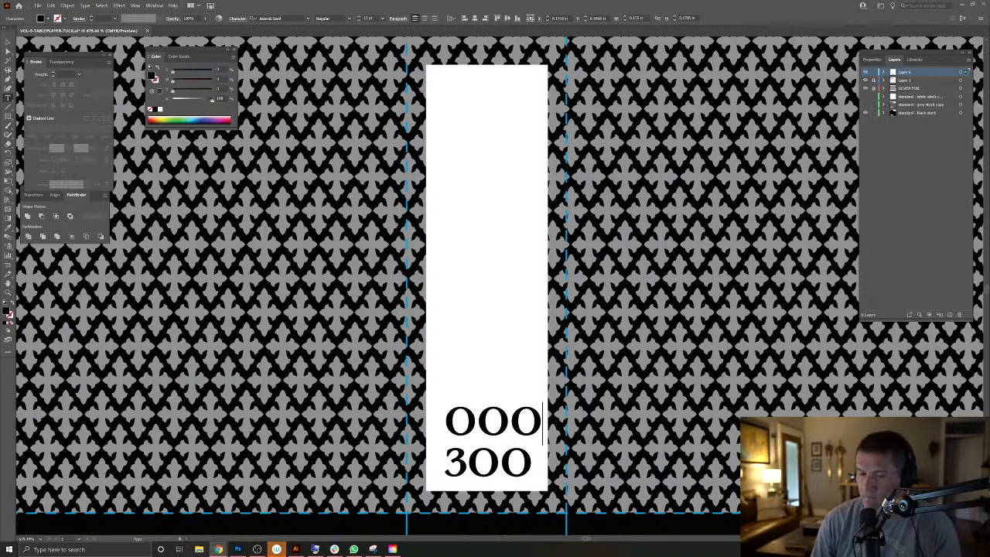
# Align the "000" and "300" text objects to each other on their horizontal centres.
pyautogui.doubleClick(477, 419)
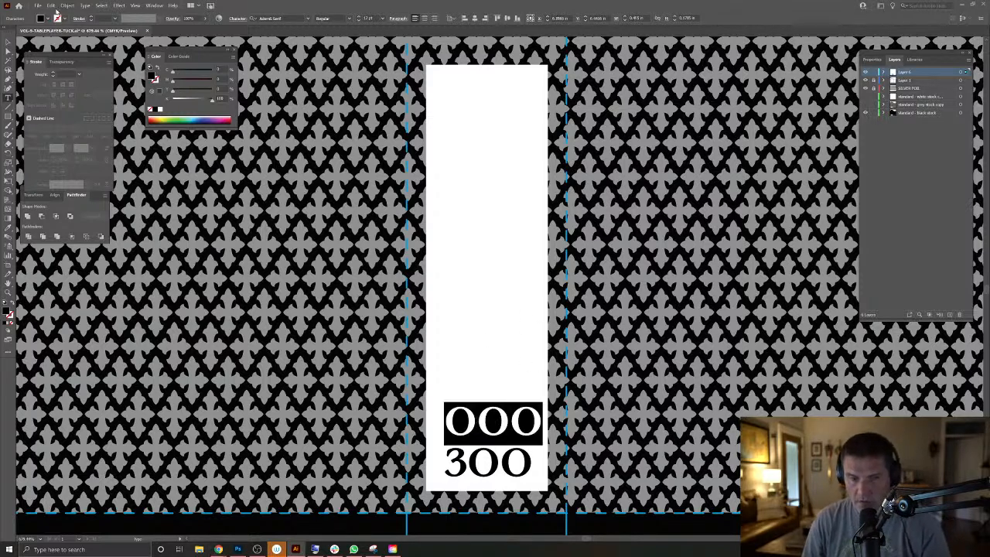
pyautogui.press('Escape')
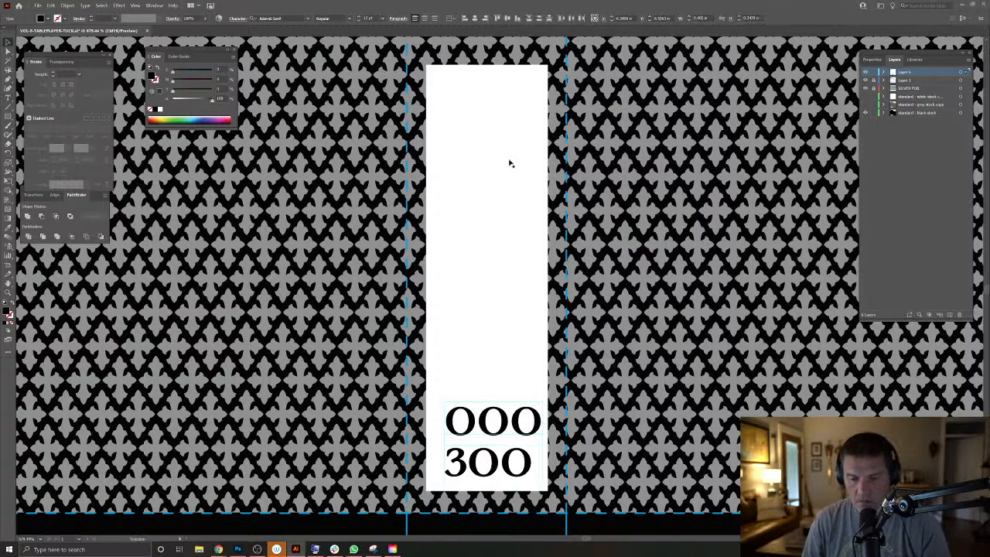
pyautogui.hotkey('ctrl', 'shift', 'c')
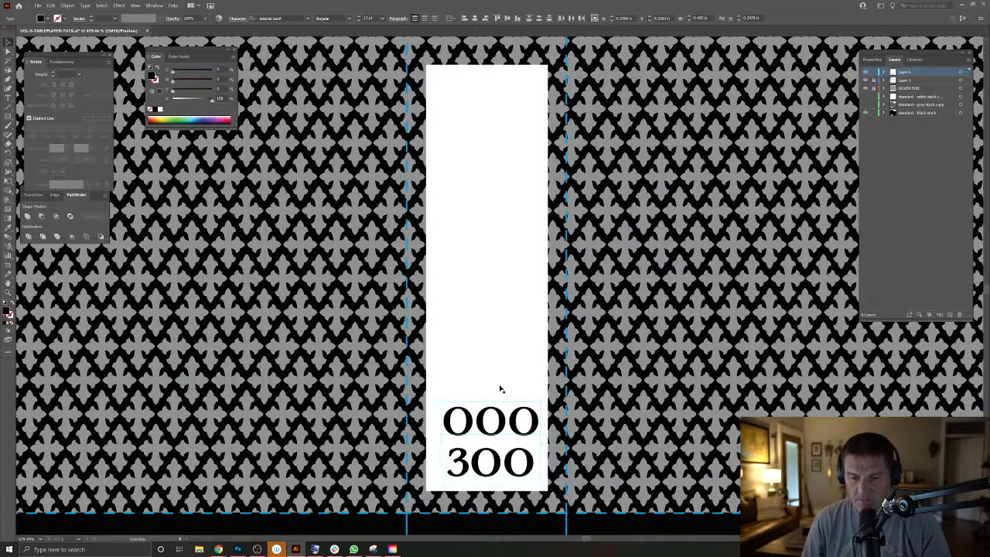
# Set both numbers to centred paragraph alignment and move them back onto the white label, with "000" above "300".
pyautogui.click(491, 485)
pyautogui.click(499, 437)
pyautogui.click(433, 17)
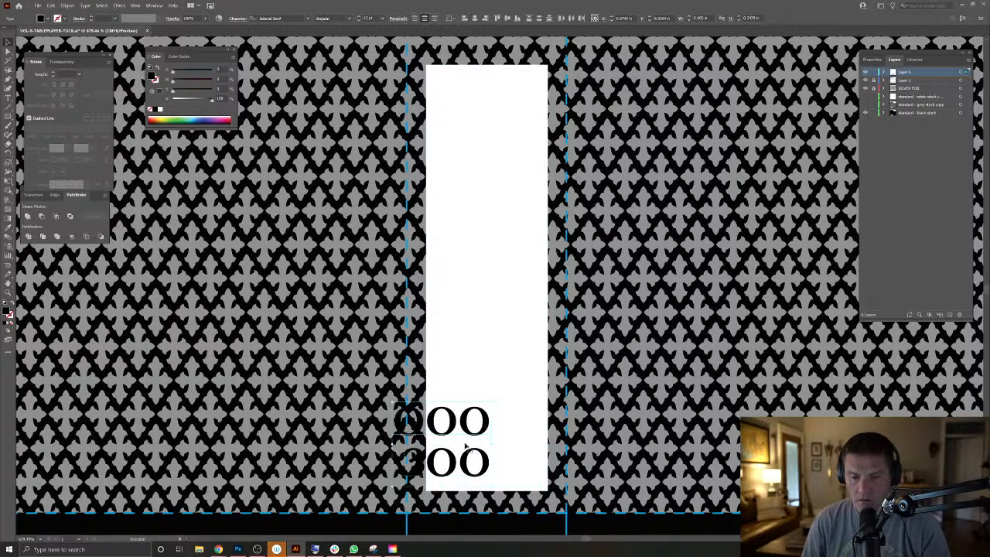
pyautogui.moveTo(466, 423); pyautogui.dragTo(508, 423)
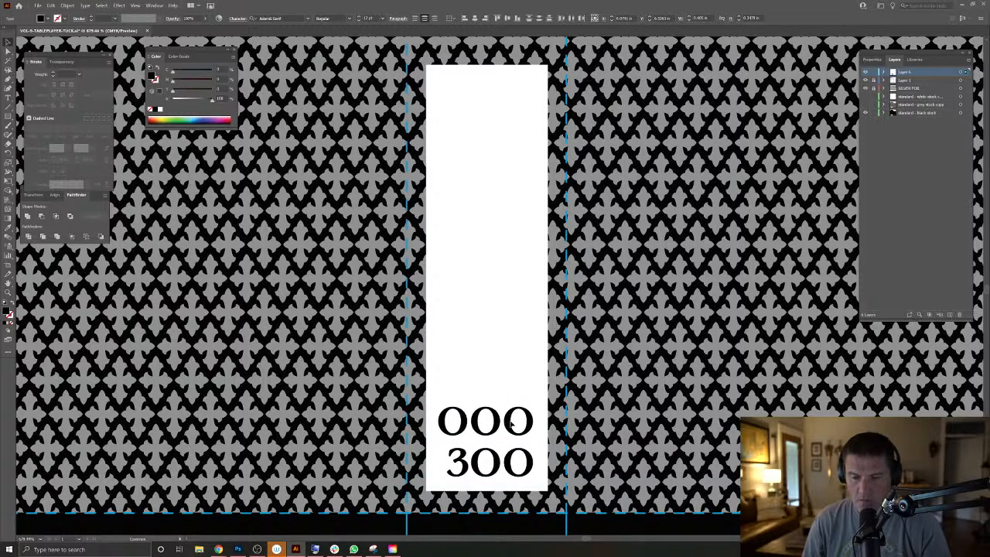
pyautogui.click(511, 430)
pyautogui.moveTo(511, 424)
pyautogui.mouseDown()
pyautogui.moveTo(512, 370)
pyautogui.moveTo(507, 409)
pyautogui.moveTo(536, 425)
pyautogui.moveTo(479, 452)
pyautogui.moveTo(491, 391)
pyautogui.moveTo(513, 428)
pyautogui.mouseUp()
pyautogui.hotkey('ctrl', 'z')
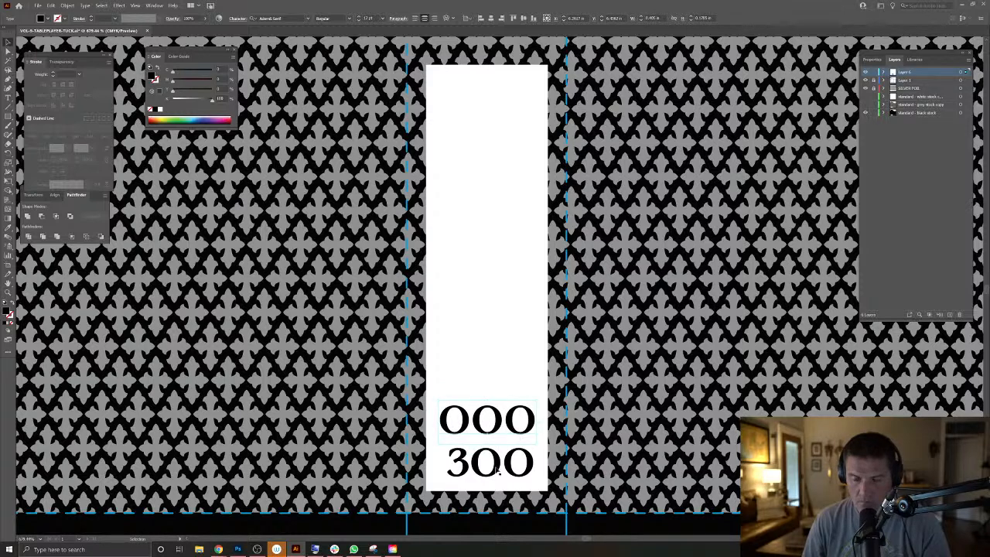
# Widen the kerning between the "3" and the first "0" of the "300" text.
pyautogui.click(481, 472)
pyautogui.doubleClick(469, 462)
pyautogui.doubleClick(470, 462)
pyautogui.click(468, 462)
pyautogui.hotkey('alt', 'Right')
pyautogui.hotkey('alt', 'Right')
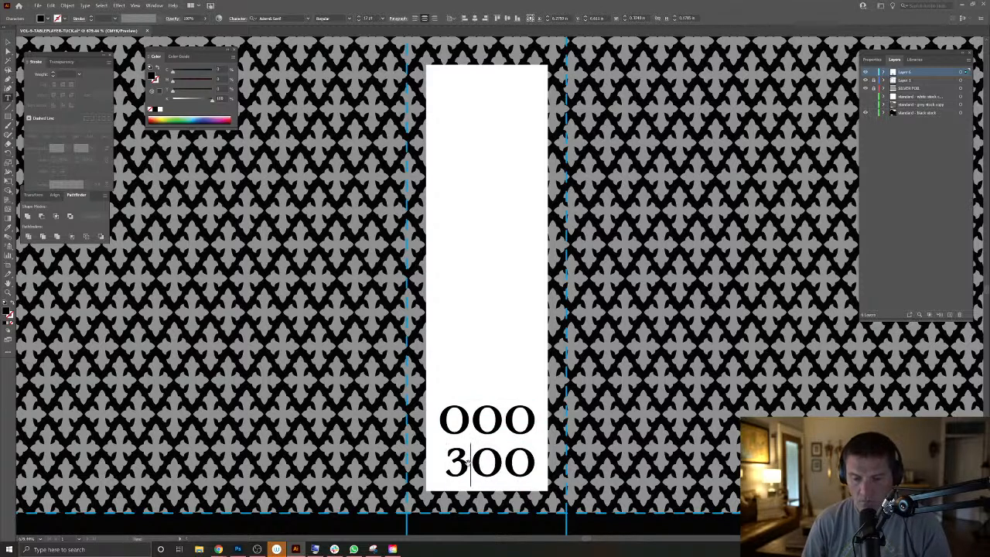
# Convert the "300" text to outlines and nudge it slightly to the left beneath "000".
pyautogui.click(7, 42)
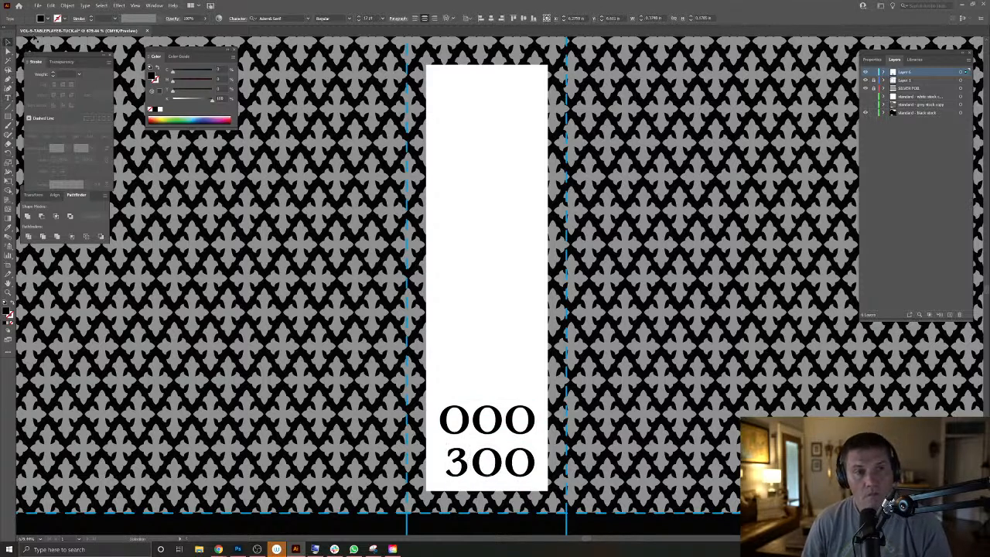
pyautogui.click(87, 6)
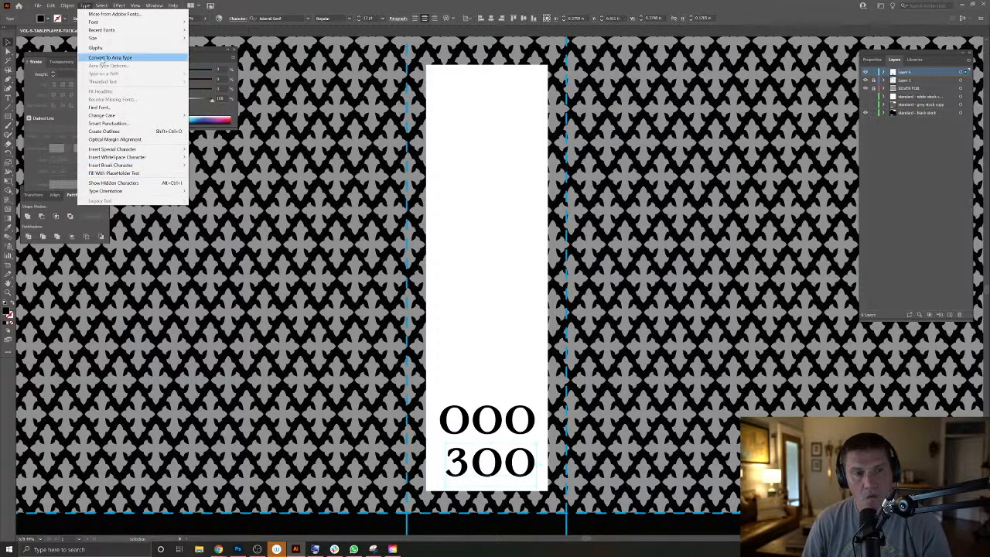
pyautogui.click(104, 132)
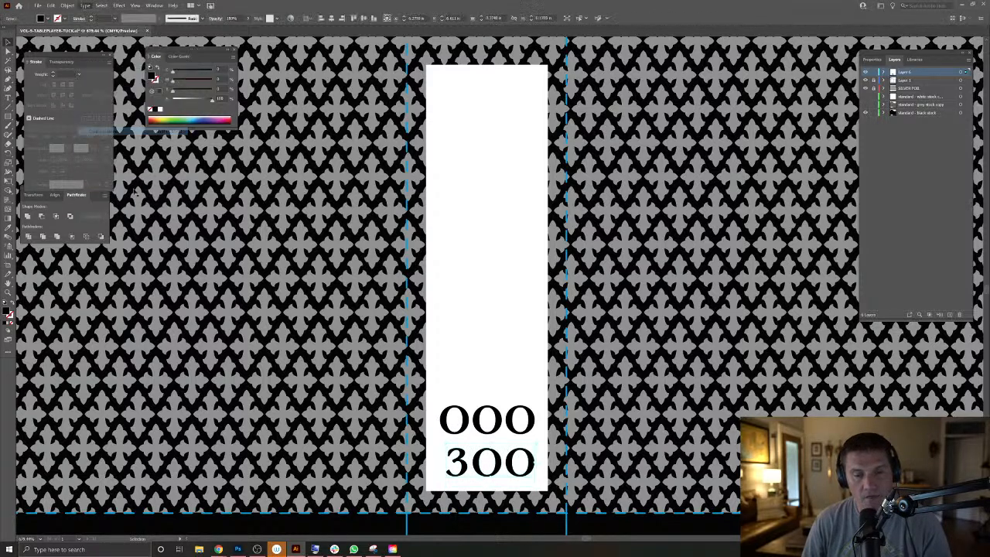
pyautogui.moveTo(494, 467); pyautogui.dragTo(495, 467)
pyautogui.hotkey('ctrl', 'z')
# Cut the white label together with both numbers out of the tuck box artwork.
pyautogui.keyDown('shift'); pyautogui.click(500, 425); pyautogui.keyUp('shift')
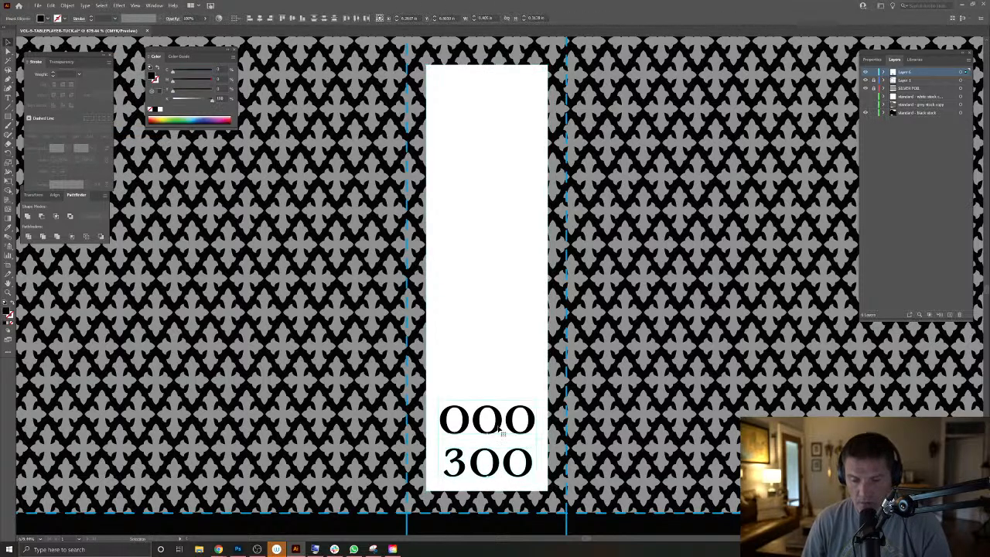
pyautogui.click(501, 361)
pyautogui.press('Delete')
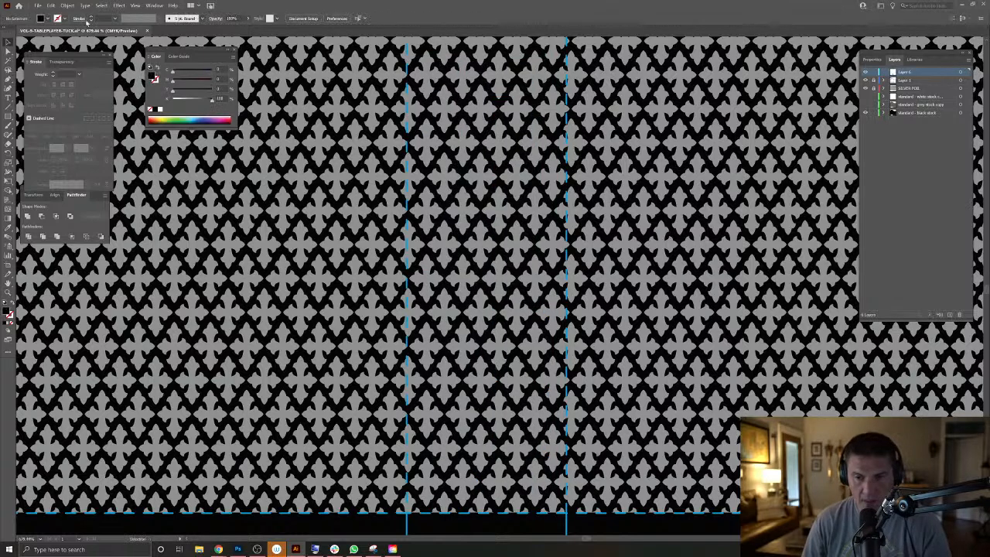
# Create a new document from the recent 3 x 3 in custom preset and paste the label with its numbers into it.
pyautogui.click(37, 6)
pyautogui.click(42, 12)
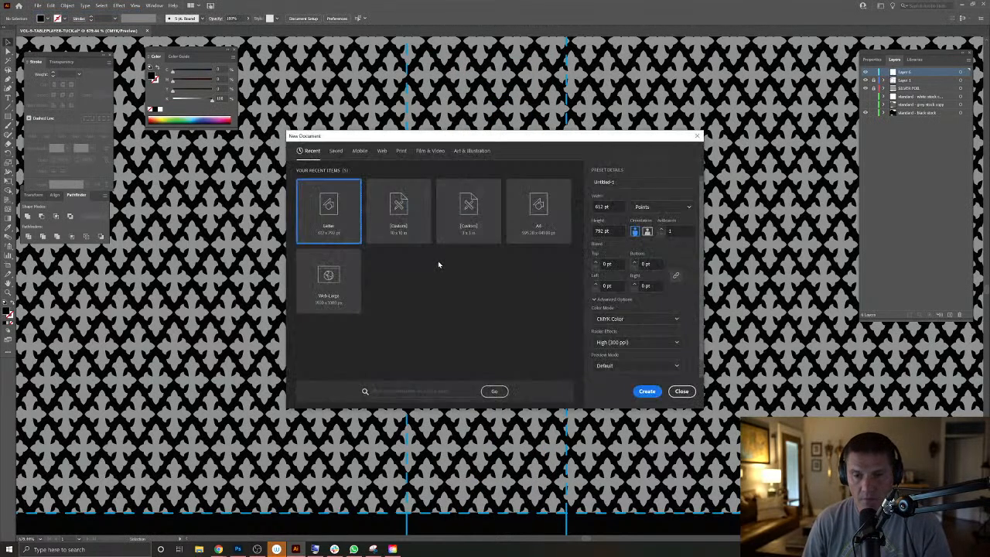
pyautogui.click(470, 228)
pyautogui.click(647, 391)
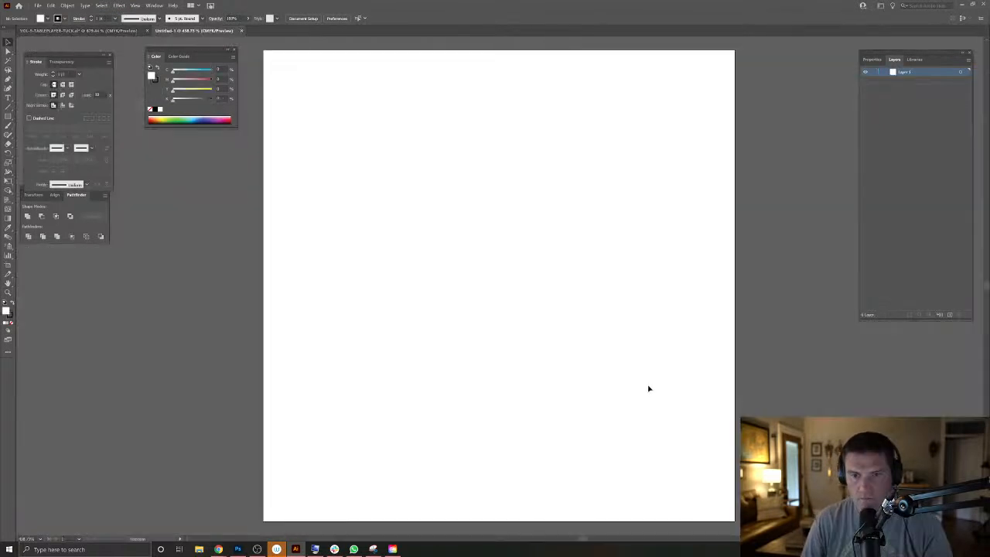
pyautogui.hotkey('ctrl', 'f')
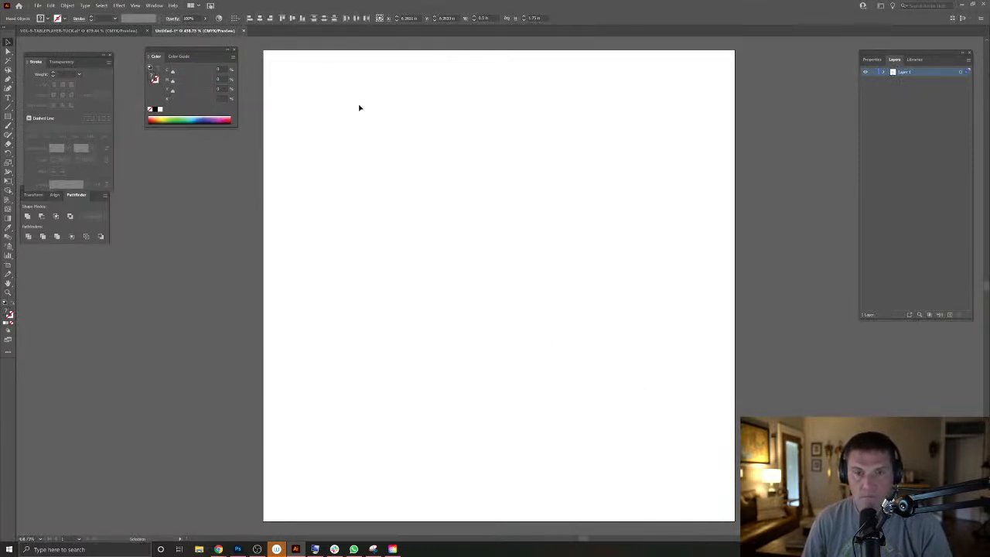
# Centre the pasted label and numbers horizontally and vertically on the artboard.
pyautogui.moveTo(543, 281); pyautogui.dragTo(414, 205)
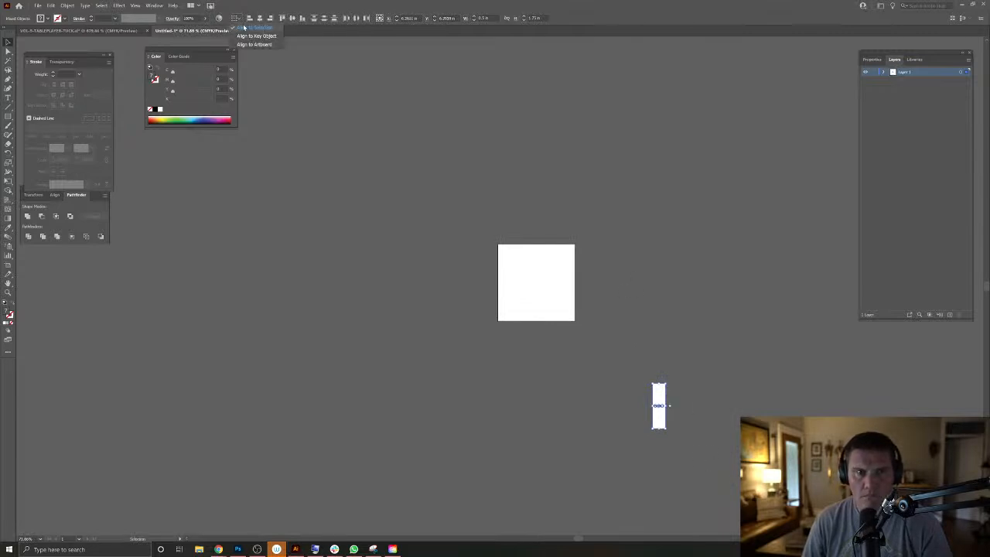
pyautogui.click(259, 18)
pyautogui.click(291, 18)
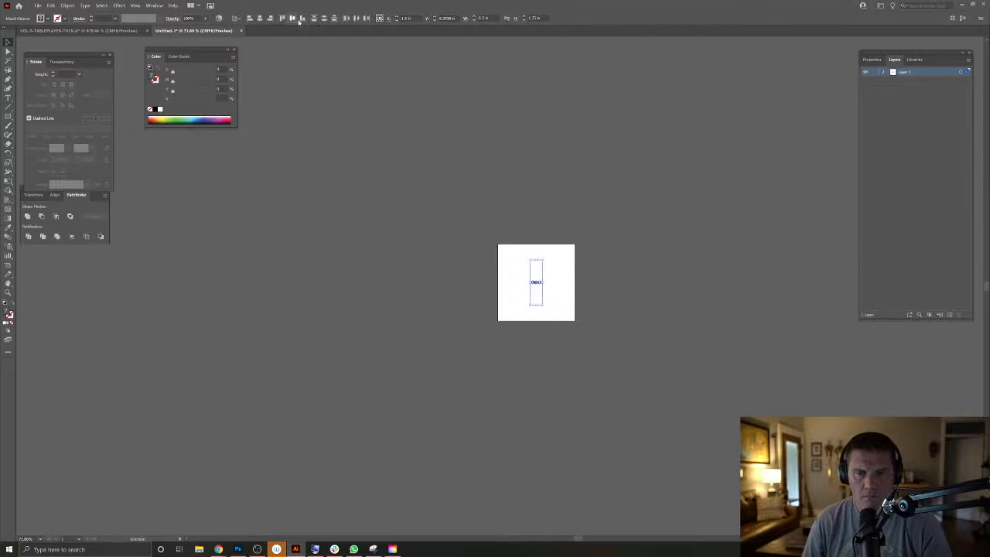
pyautogui.hotkey('ctrl', '0')
# Give the label rectangle a magenta-red stroke and remove its fill.
pyautogui.moveTo(656, 424); pyautogui.dragTo(517, 347)
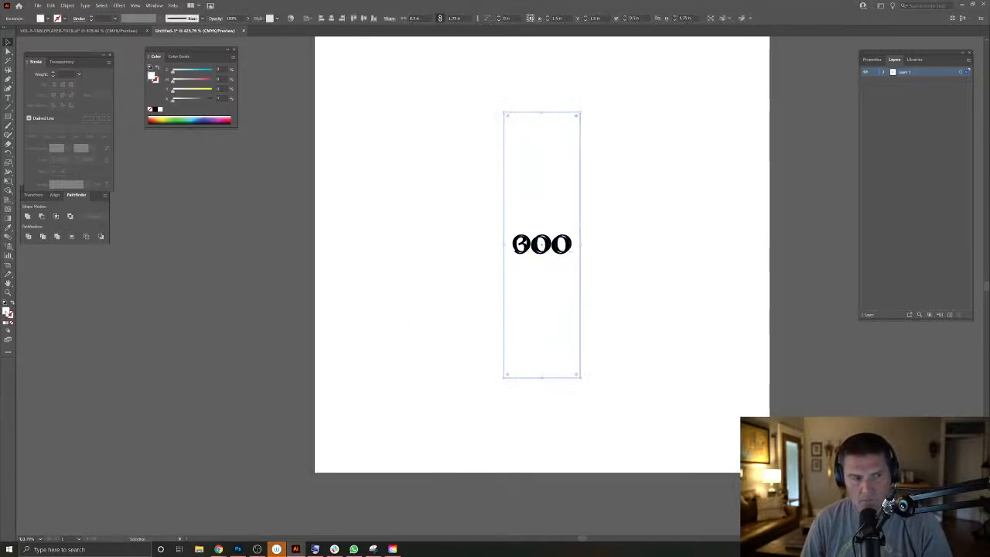
pyautogui.click(8, 312)
pyautogui.doubleClick(11, 317)
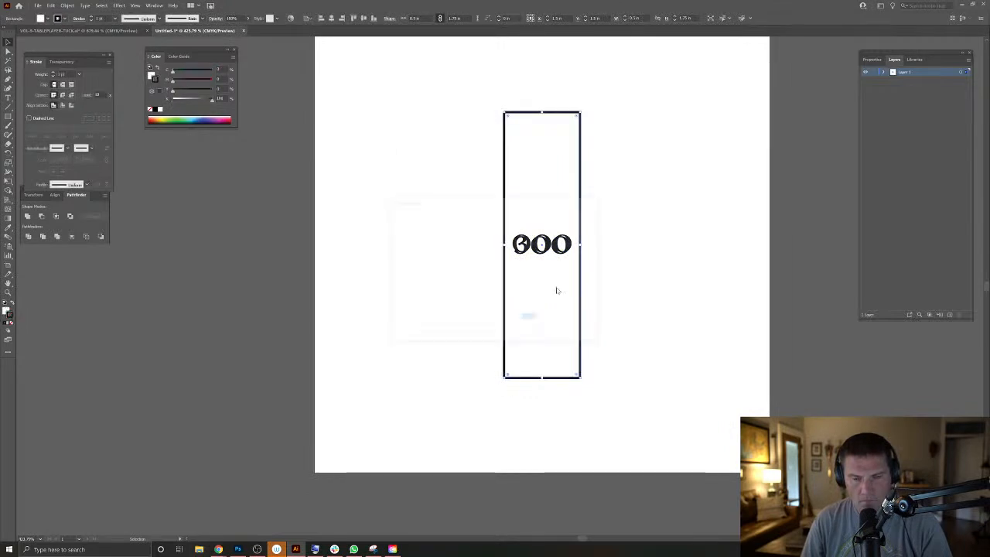
pyautogui.moveTo(478, 225); pyautogui.dragTo(499, 216)
pyautogui.click(577, 225)
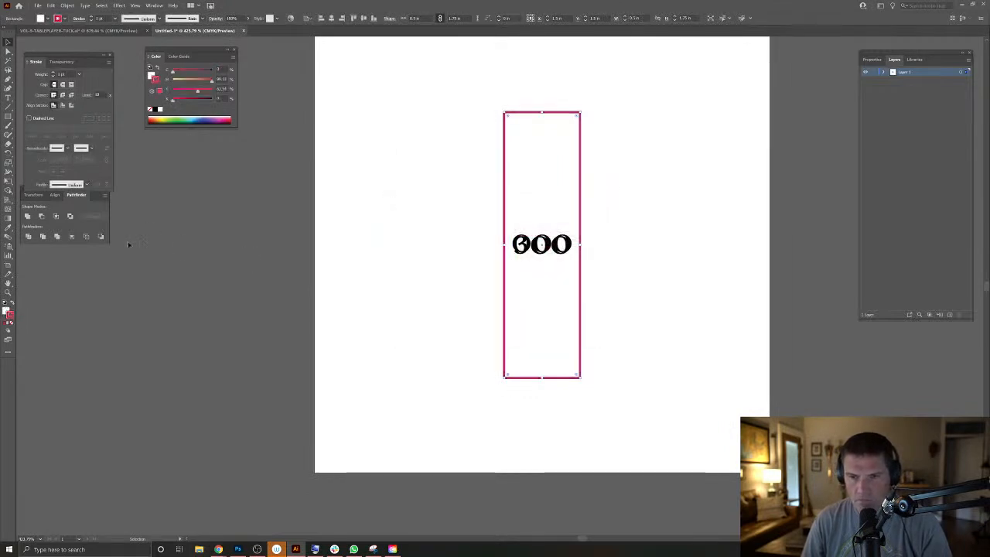
pyautogui.click(5, 311)
pyautogui.click(11, 322)
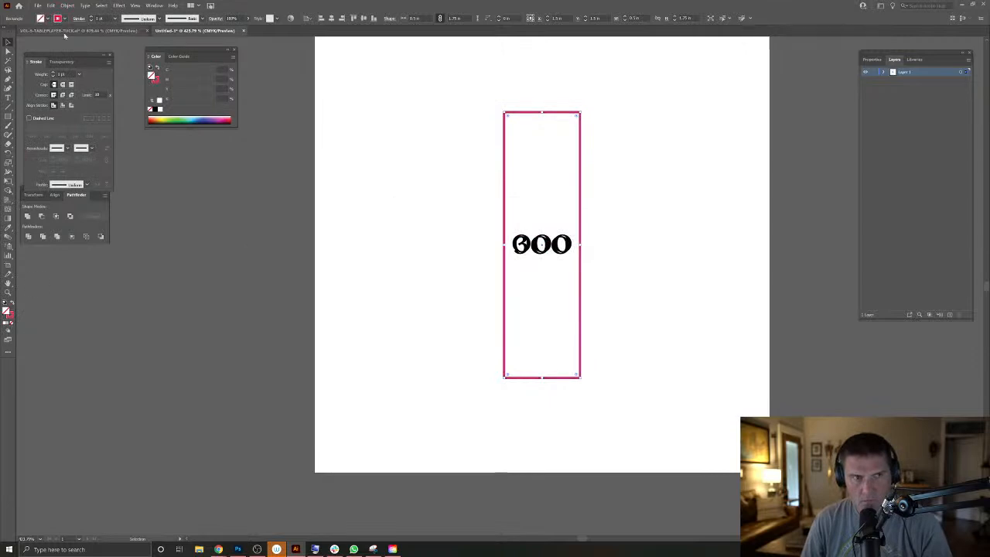
# Set the label rectangle's stroke weight to 0.25 pt.
pyautogui.moveTo(109, 18); pyautogui.dragTo(62, 15)
pyautogui.write('5')
pyautogui.press('Return')
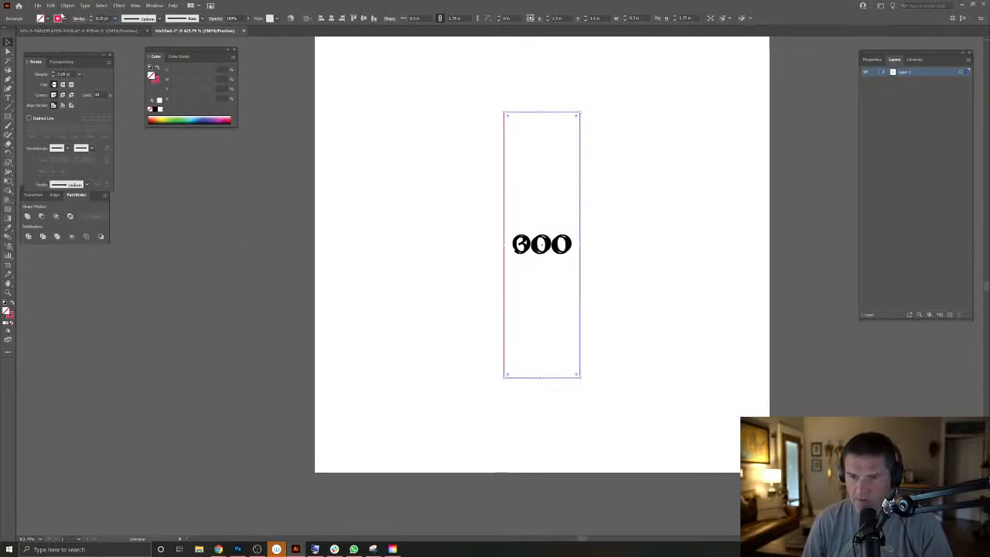
# Separate the overlapping numbers and place "000" above "300" near the lower end of the label rectangle.
pyautogui.click(527, 304)
pyautogui.moveTo(527, 304); pyautogui.dragTo(552, 306)
pyautogui.moveTo(546, 238); pyautogui.dragTo(529, 180)
pyautogui.moveTo(560, 224); pyautogui.dragTo(558, 399)
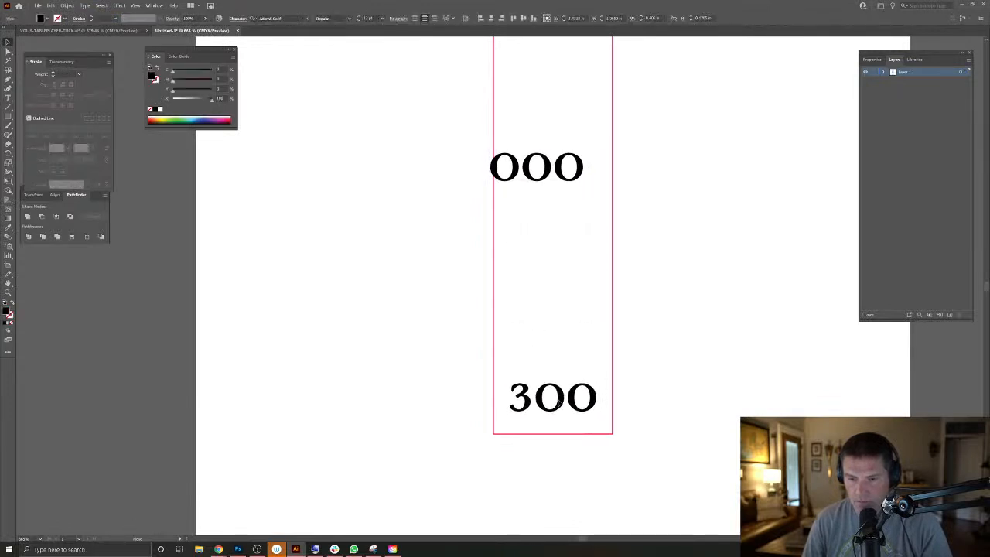
pyautogui.moveTo(549, 190); pyautogui.dragTo(478, 292)
# Draw a straight horizontal divider line between "000" and "300" with the Pen tool, using a black stroke and no fill.
pyautogui.press('p')
pyautogui.click(421, 316)
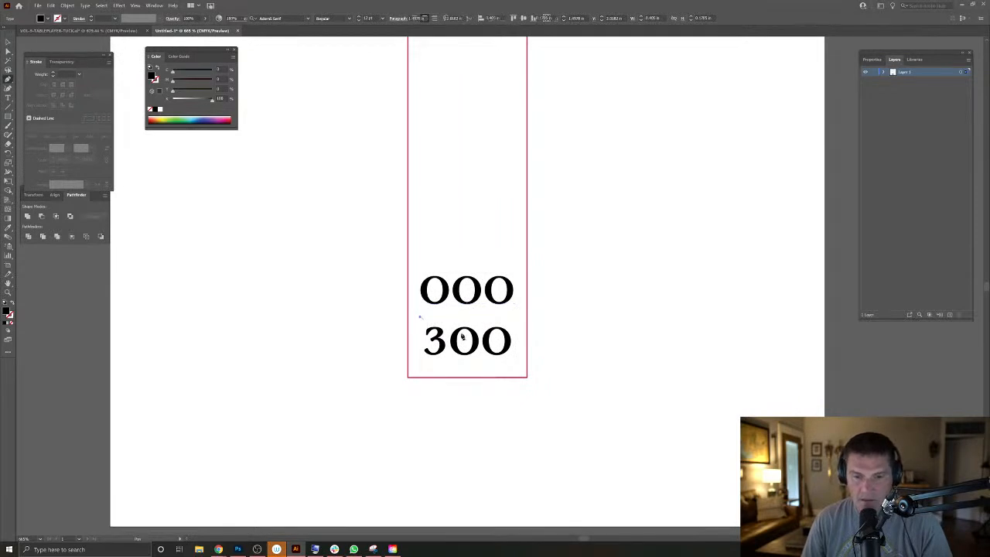
pyautogui.click(511, 316)
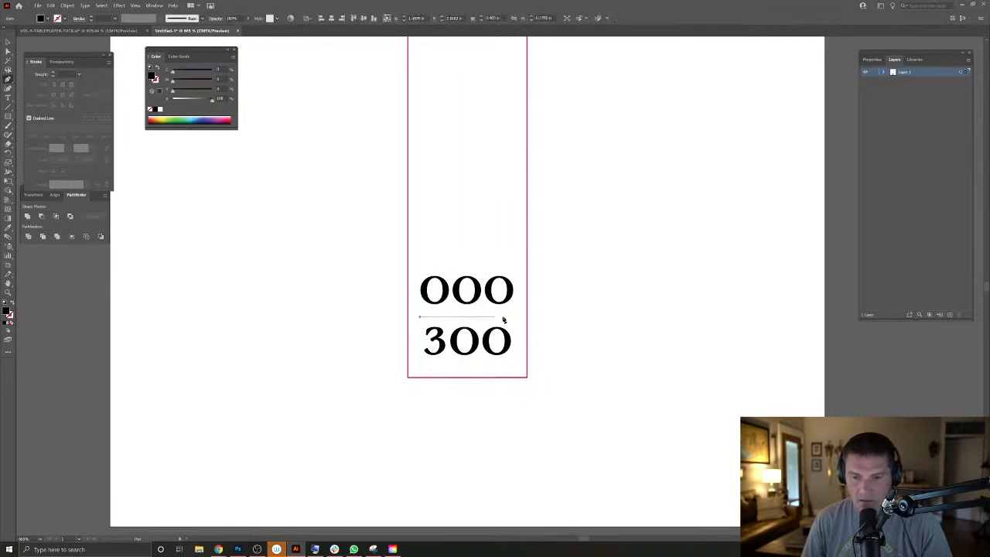
pyautogui.click(11, 304)
pyautogui.click(7, 41)
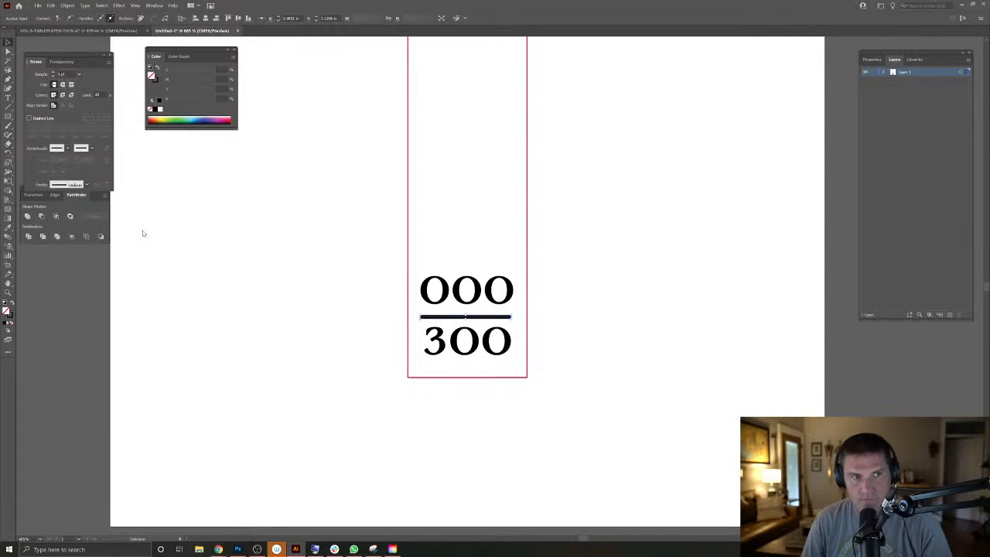
# Try another variable width profile on the divider line and return it to Uniform.
pyautogui.click(232, 213)
pyautogui.click(439, 317)
pyautogui.click(159, 19)
pyautogui.click(135, 44)
pyautogui.click(234, 263)
pyautogui.click(457, 318)
pyautogui.click(147, 19)
pyautogui.click(133, 31)
# Set the divider line's stroke weight to 0.5 pt and convert it to a filled shape with Outline Stroke.
pyautogui.moveTo(107, 19); pyautogui.dragTo(63, 19)
pyautogui.write('.5')
pyautogui.press('Return')
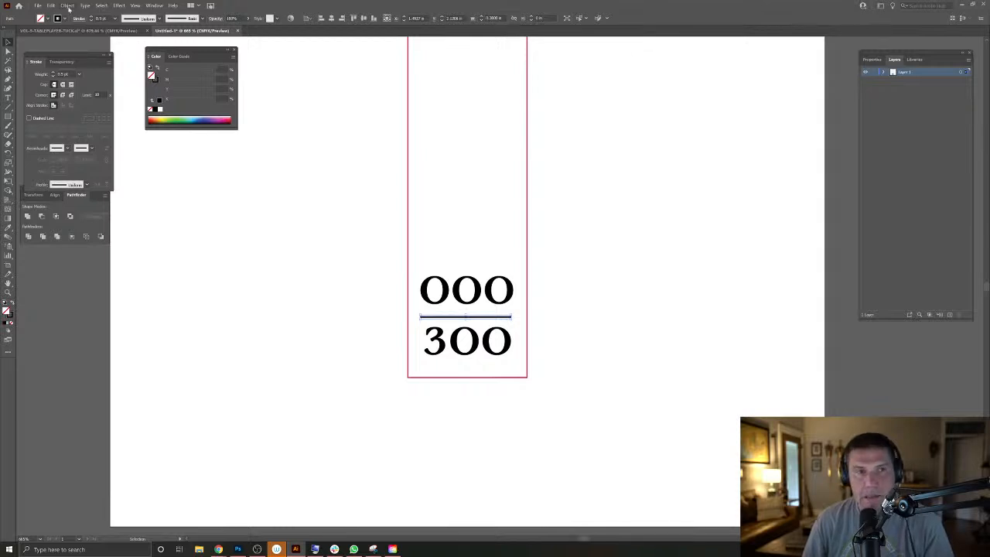
pyautogui.click(67, 6)
pyautogui.moveTo(103, 177)
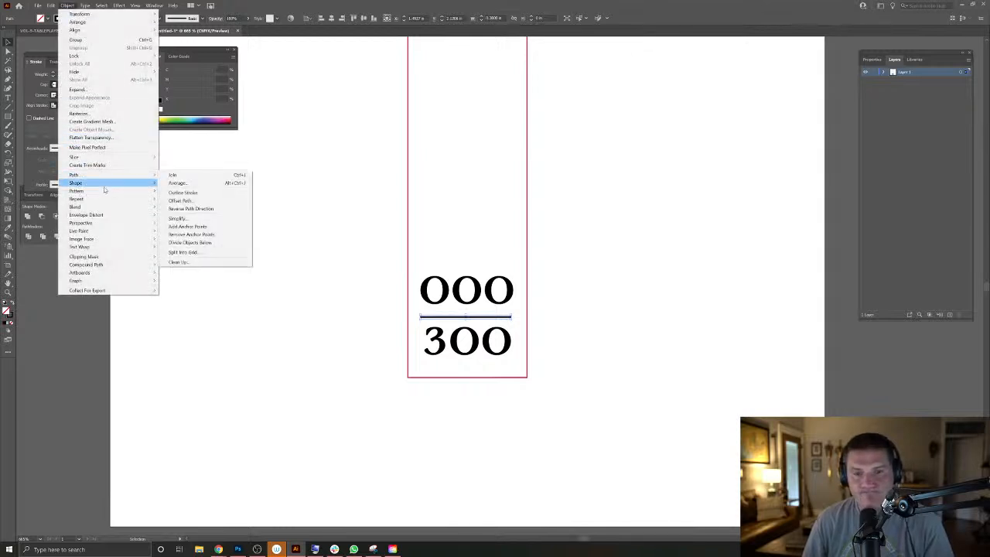
pyautogui.click(184, 192)
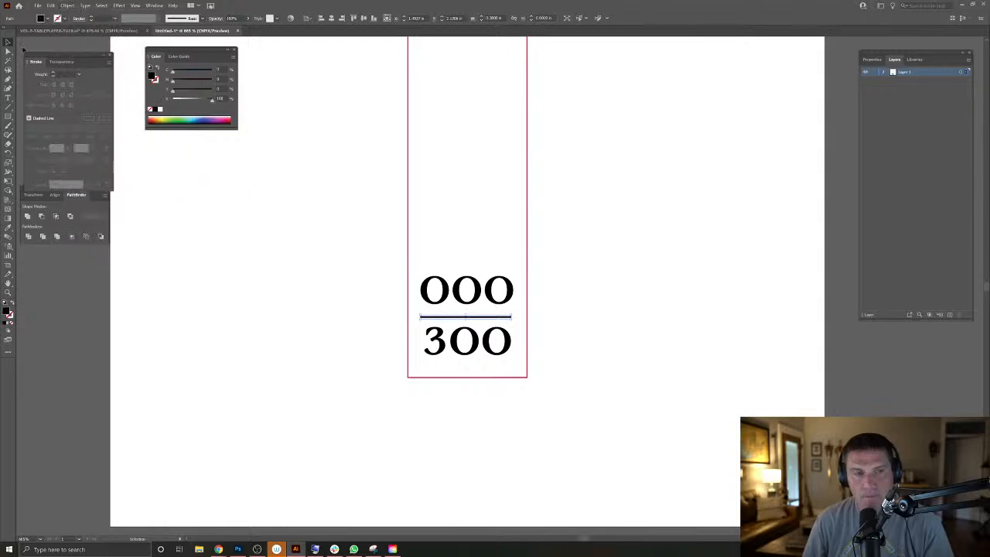
pyautogui.click(572, 350)
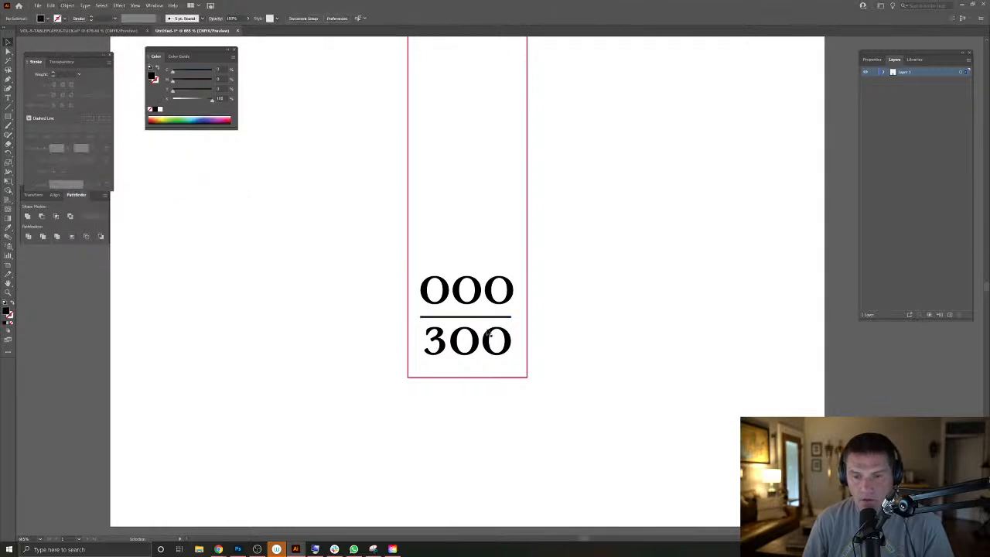
# Shift "000" slightly down and left, and transfer it in place onto a new layer.
pyautogui.click(479, 304)
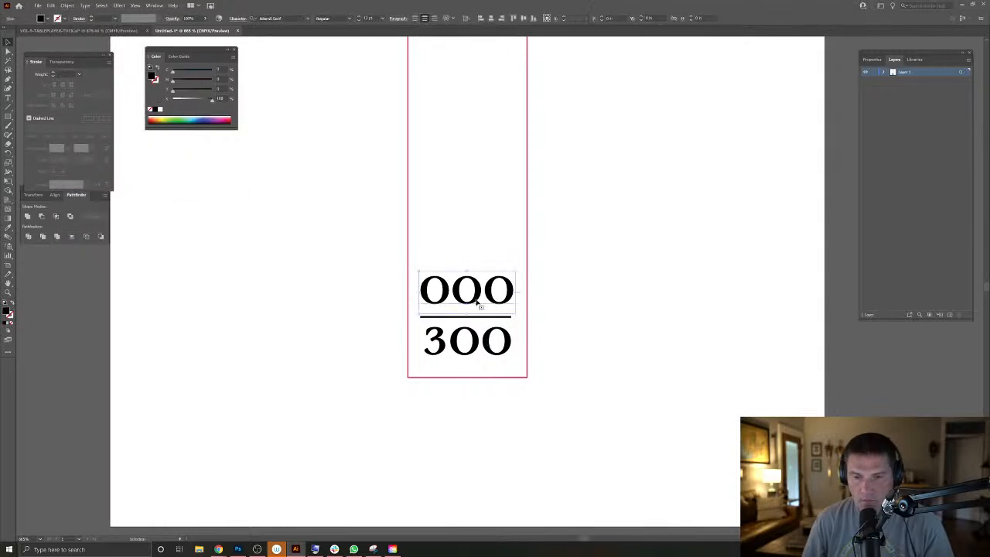
pyautogui.moveTo(469, 317); pyautogui.dragTo(559, 382)
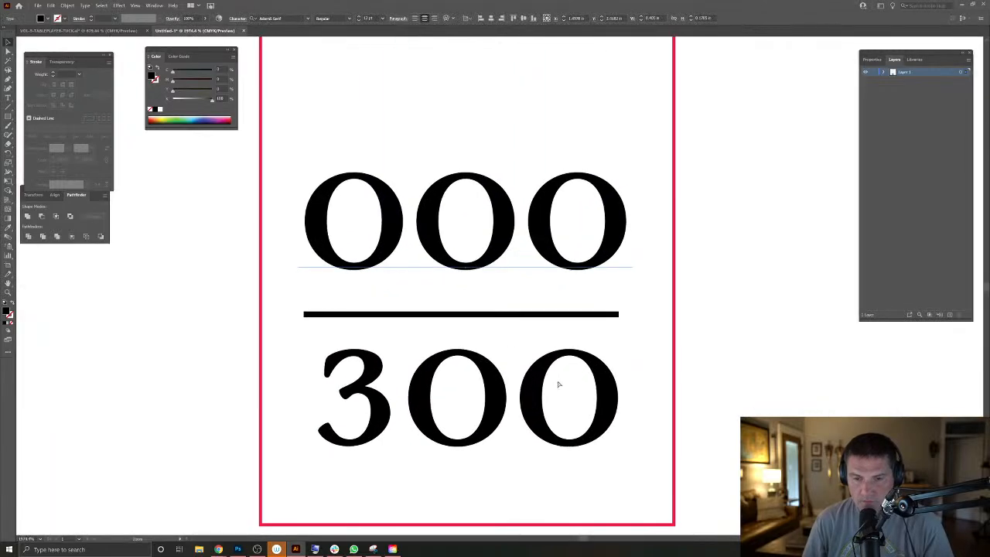
pyautogui.moveTo(491, 255); pyautogui.dragTo(488, 259)
pyautogui.hotkey('ctrl', 'x')
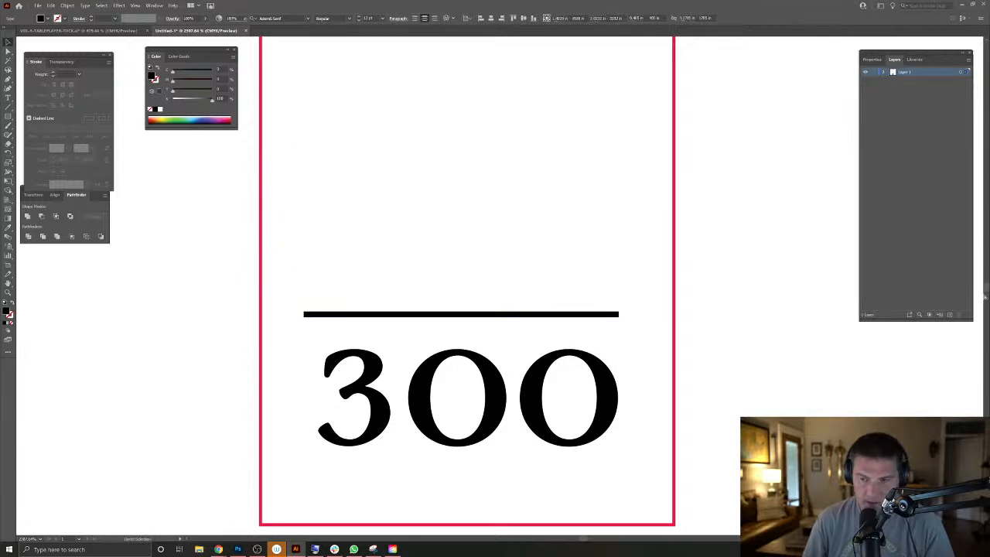
pyautogui.click(949, 314)
pyautogui.hotkey('ctrl', 'f')
pyautogui.hotkey('ctrl', 'shift', 'a')
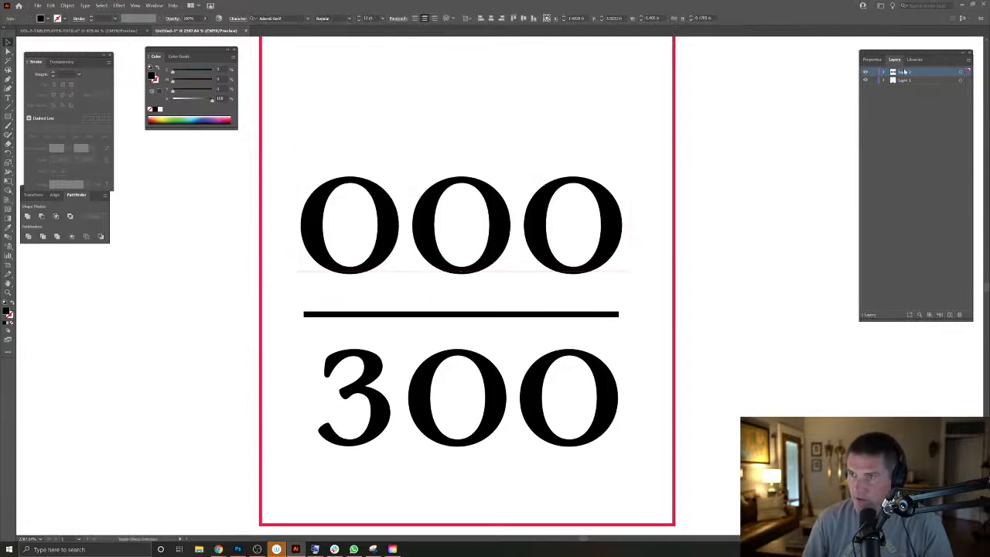
# Rename the layer holding "000" to "Variable Data" and the layer beneath it to "Art".
pyautogui.doubleClick(903, 71)
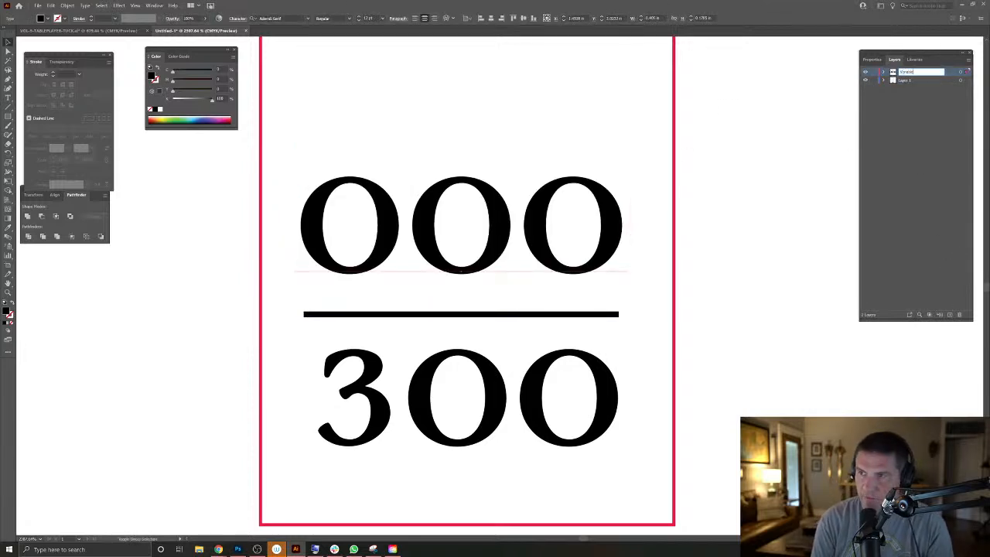
pyautogui.write('Variable Data')
pyautogui.press('Return')
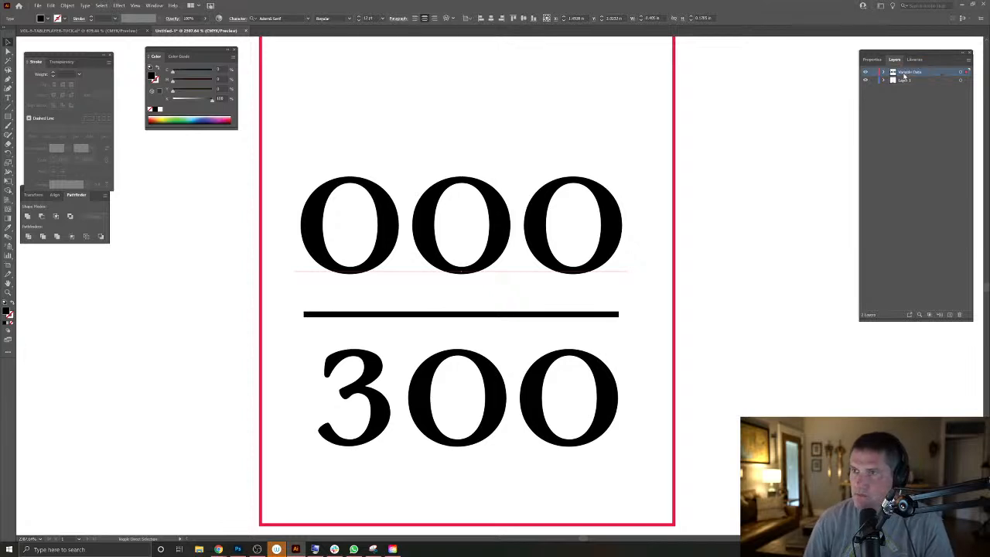
pyautogui.doubleClick(907, 81)
pyautogui.write('Art')
pyautogui.press('Return')
pyautogui.hotkey('ctrl', 'z')
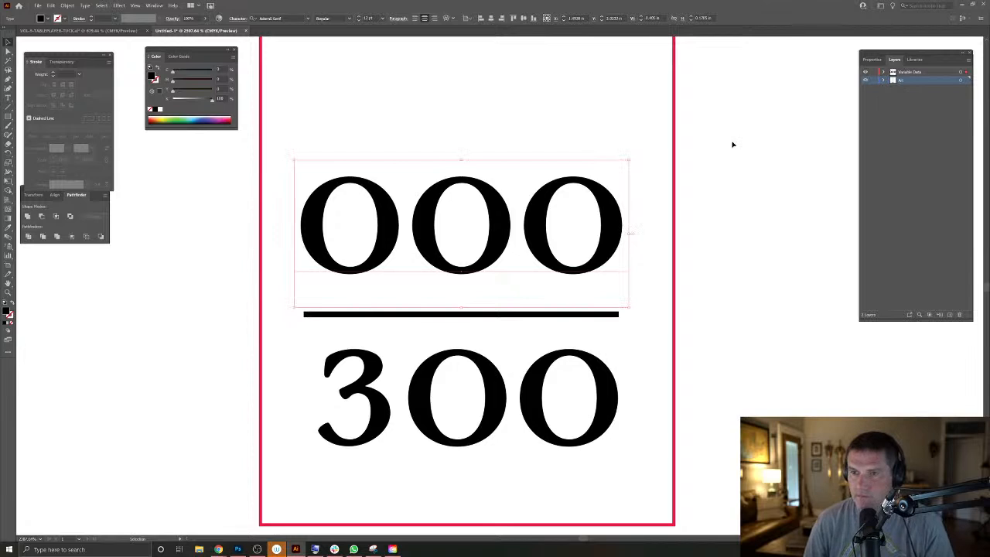
# Move the label rectangle in place onto a new top layer named "Die Line" and lock that layer.
pyautogui.click(671, 171)
pyautogui.hotkey('ctrl', 'x')
pyautogui.click(949, 314)
pyautogui.moveTo(916, 70); pyautogui.dragTo(917, 72)
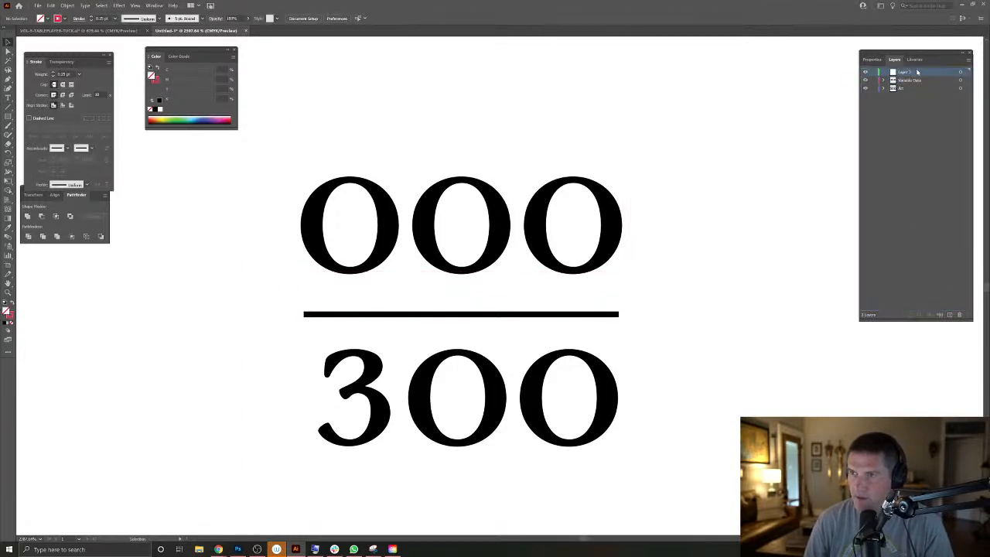
pyautogui.doubleClick(904, 71)
pyautogui.write('Die Line')
pyautogui.press('Return')
pyautogui.hotkey('ctrl', 'f')
pyautogui.click(873, 72)
pyautogui.moveTo(709, 223); pyautogui.dragTo(538, 364)
pyautogui.moveTo(589, 332)
pyautogui.mouseDown()
pyautogui.moveTo(572, 317)
pyautogui.moveTo(580, 320)
pyautogui.mouseUp()
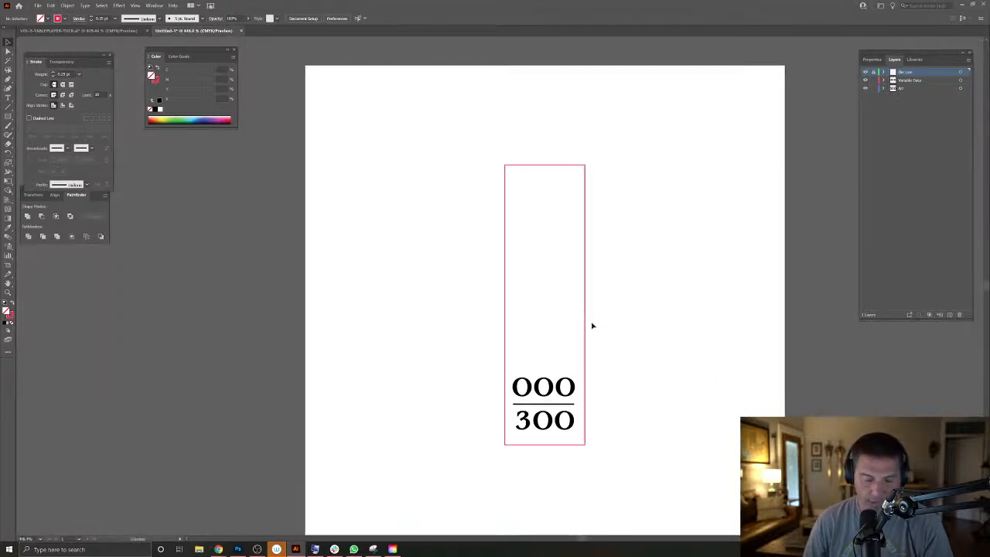
# Add the text "Table Players" above the label rectangle on the Art layer.
pyautogui.click(7, 99)
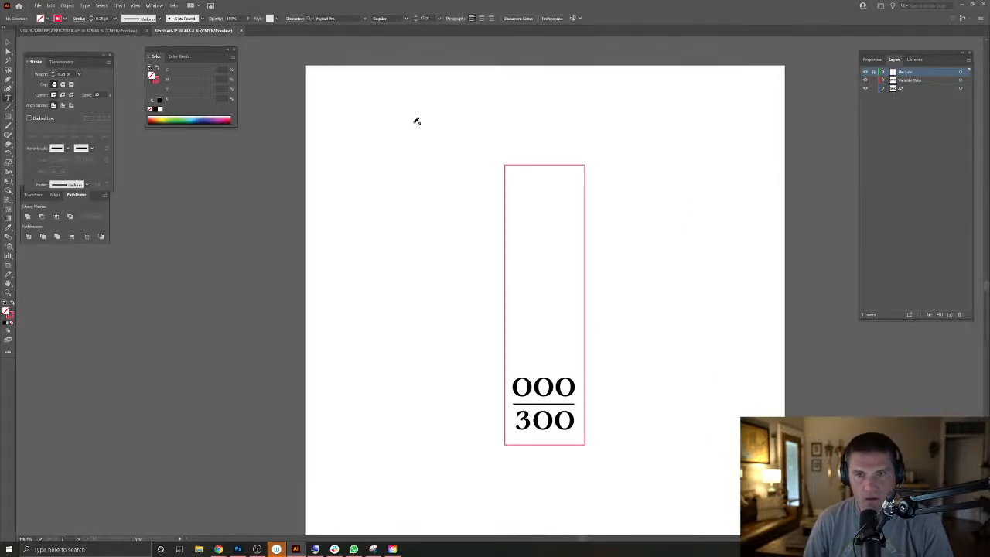
pyautogui.click(912, 88)
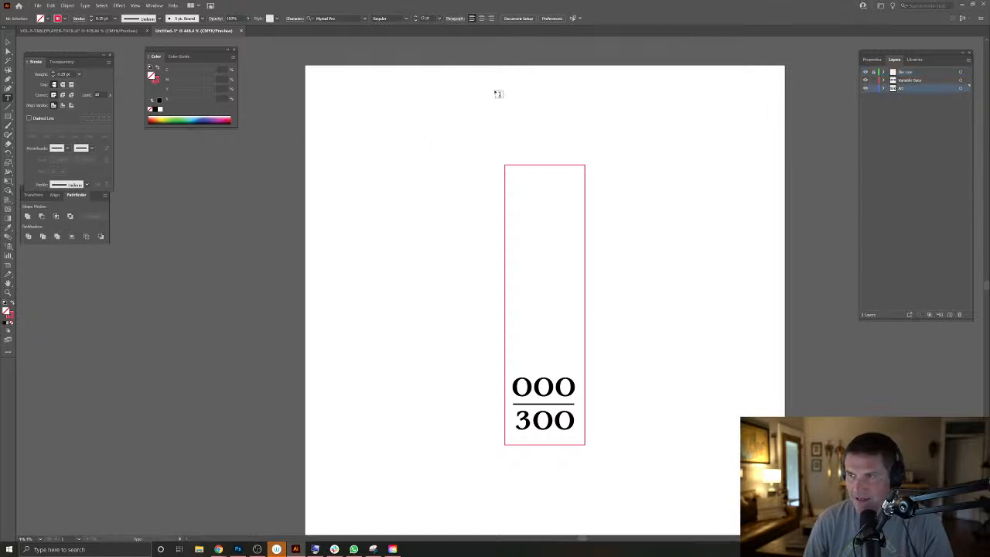
pyautogui.click(446, 117)
pyautogui.write('Table Players')
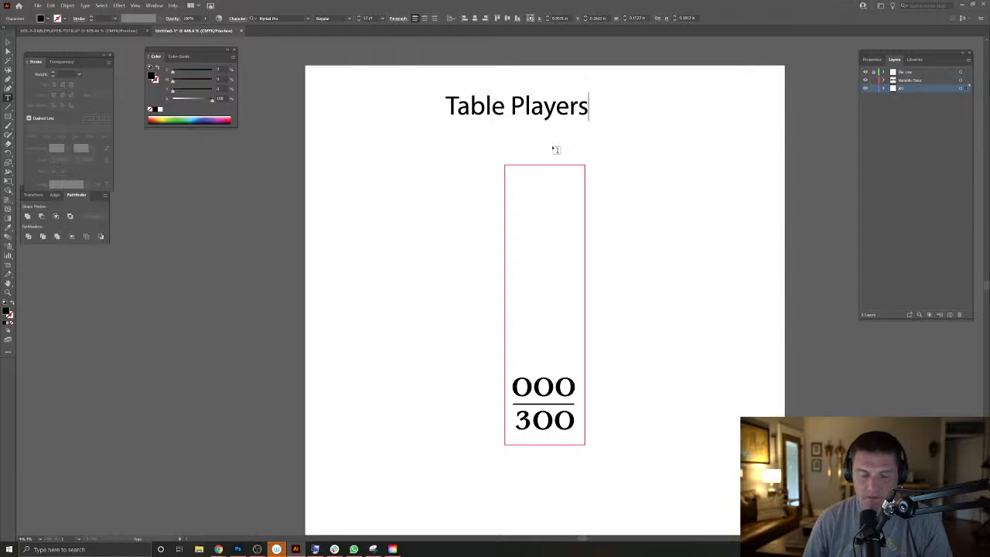
# Change the font of the "Table Players" text to Avant Garde.
pyautogui.hotkey('ctrl', 'a')
pyautogui.click(308, 18)
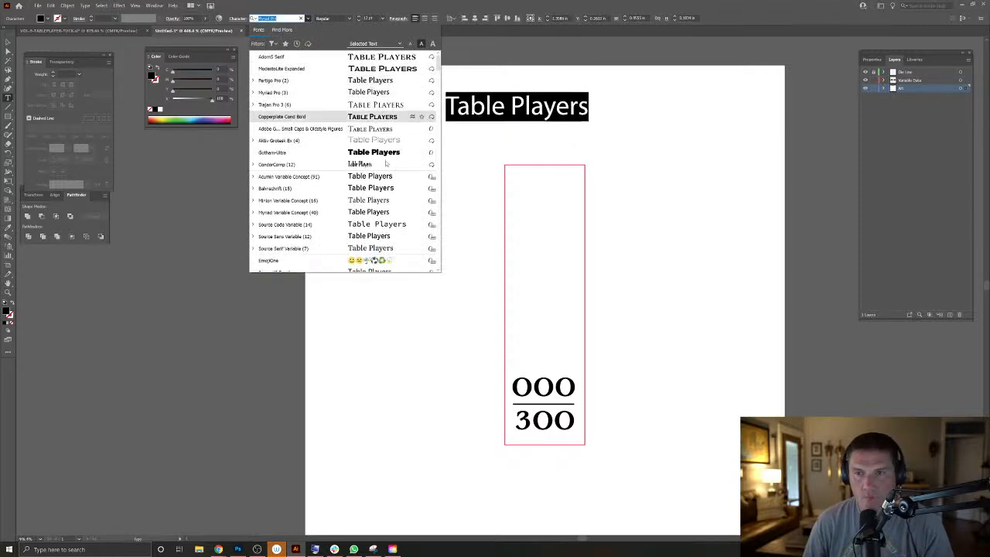
pyautogui.scroll(-5, 391, 205)
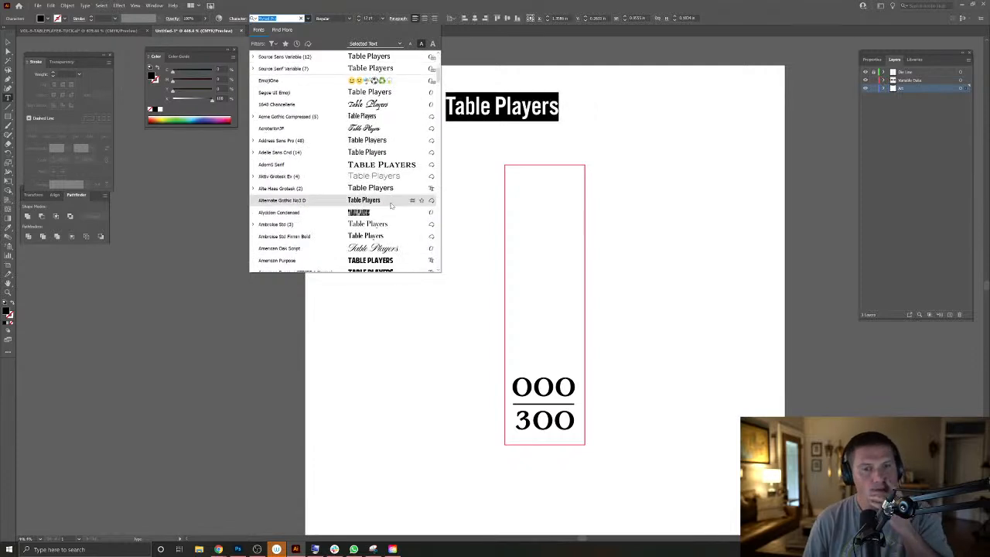
pyautogui.scroll(-5, 392, 205)
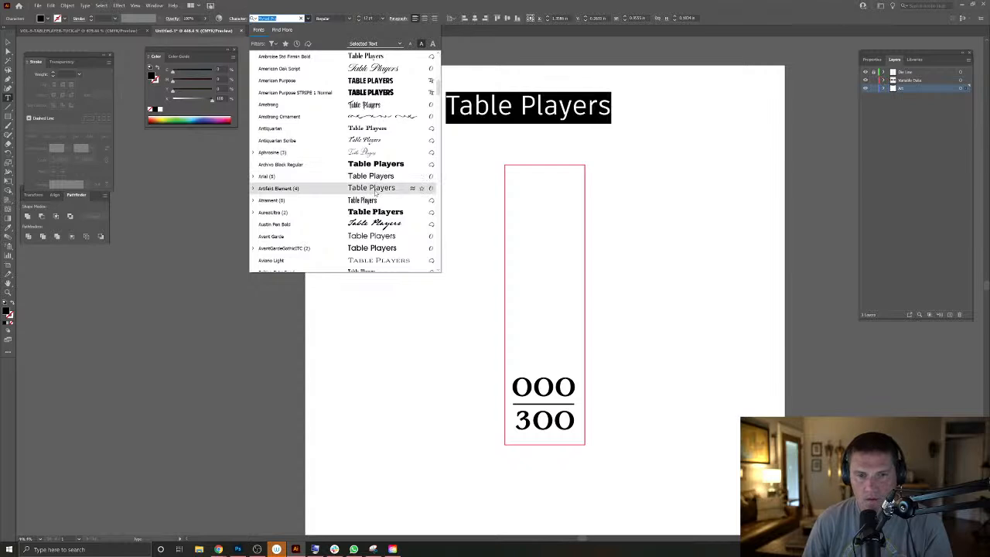
pyautogui.scroll(-1, 375, 192)
pyautogui.click(373, 200)
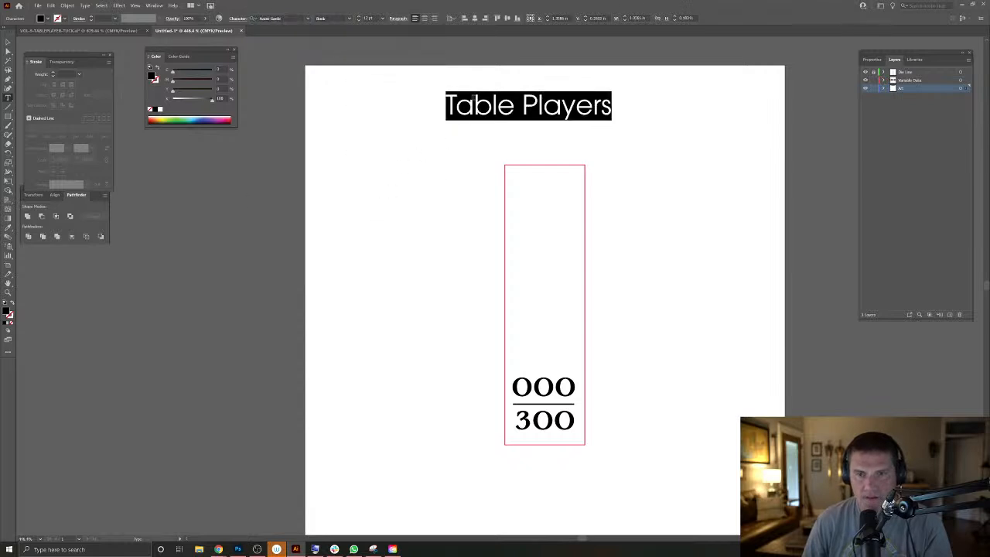
# Replace the text above the label with "TABLE PLAYERS" in capitals.
pyautogui.write('0')
pyautogui.press('BackSpace')
pyautogui.write('T')
pyautogui.press('BackSpace')
pyautogui.write('TABLE PLAYERS')
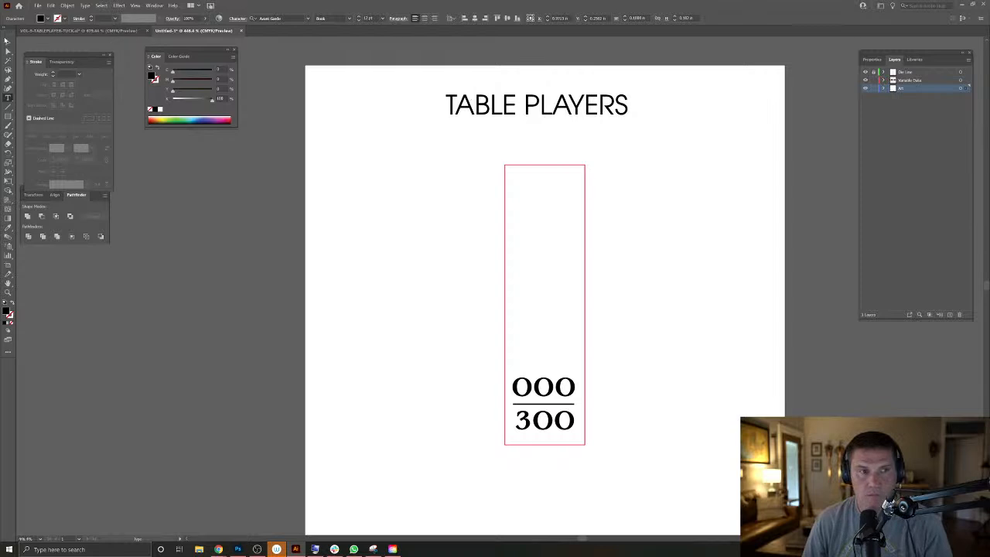
# Scale down "TABLE PLAYERS", rotate it to read upward, and place it inside the label above "000".
pyautogui.press('Escape')
pyautogui.moveTo(629, 123); pyautogui.dragTo(566, 218)
pyautogui.moveTo(541, 325); pyautogui.dragTo(545, 331)
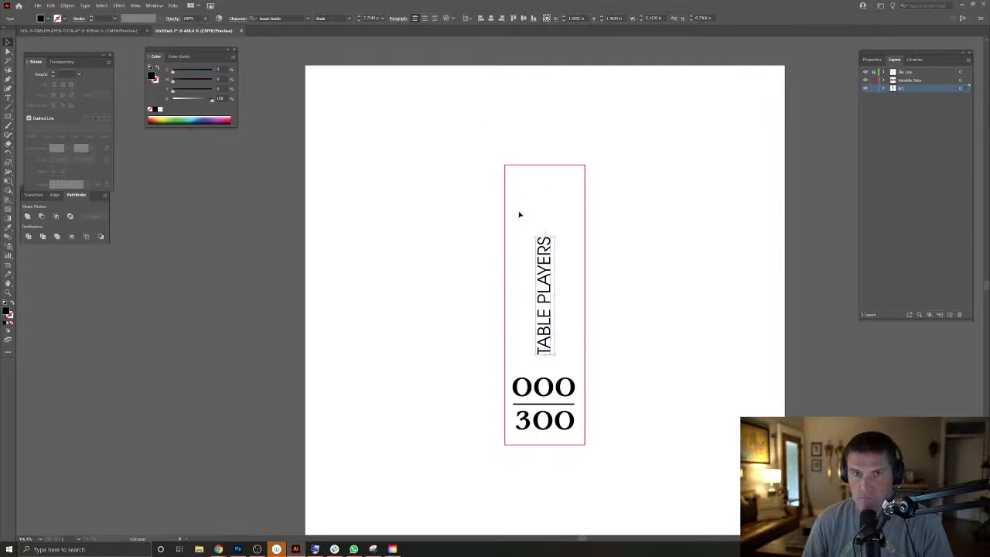
# Widen the tracking of the vertical "TABLE PLAYERS" text until it nearly fills the space above the numbers.
pyautogui.tripleClick(543, 325)
pyautogui.hotkey('alt', 'Right')
pyautogui.hotkey('alt', 'Right')
pyautogui.hotkey('alt', 'Right')
pyautogui.hotkey('alt', 'Right')
pyautogui.hotkey('alt', 'Right')
pyautogui.hotkey('alt', 'Right')
pyautogui.hotkey('alt', 'Right')
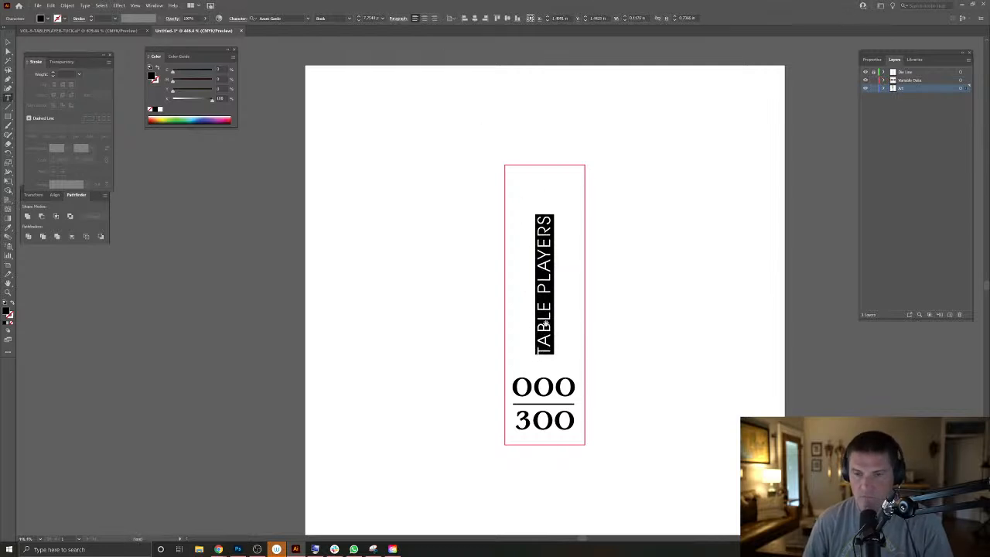
pyautogui.hotkey('alt', 'Right')
pyautogui.hotkey('alt', 'Left')
pyautogui.click(8, 42)
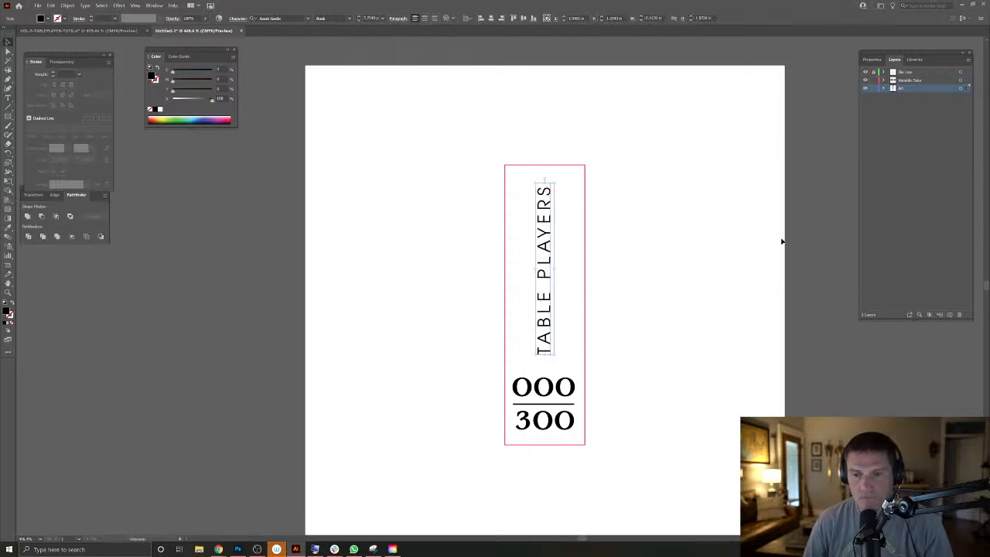
# Convert the vertical "TABLE PLAYERS" text to outlines.
pyautogui.click(782, 240)
pyautogui.moveTo(654, 298); pyautogui.dragTo(553, 282)
pyautogui.click(444, 287)
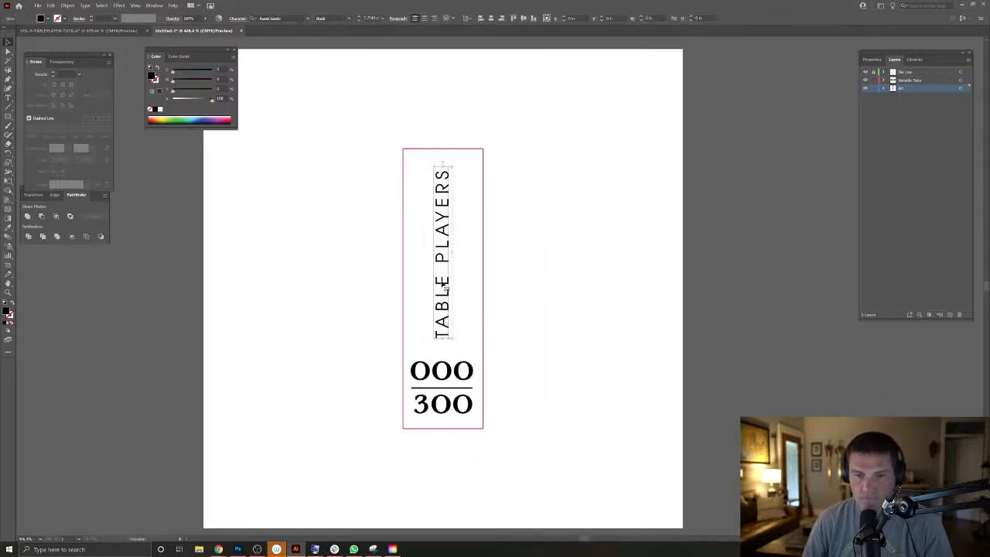
pyautogui.click(85, 5)
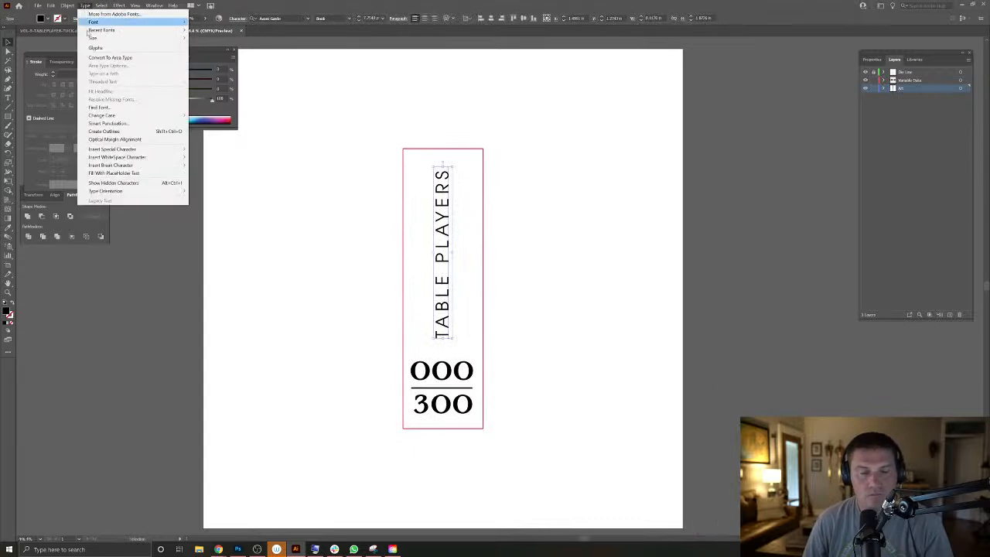
pyautogui.click(116, 131)
pyautogui.click(331, 17)
pyautogui.click(541, 247)
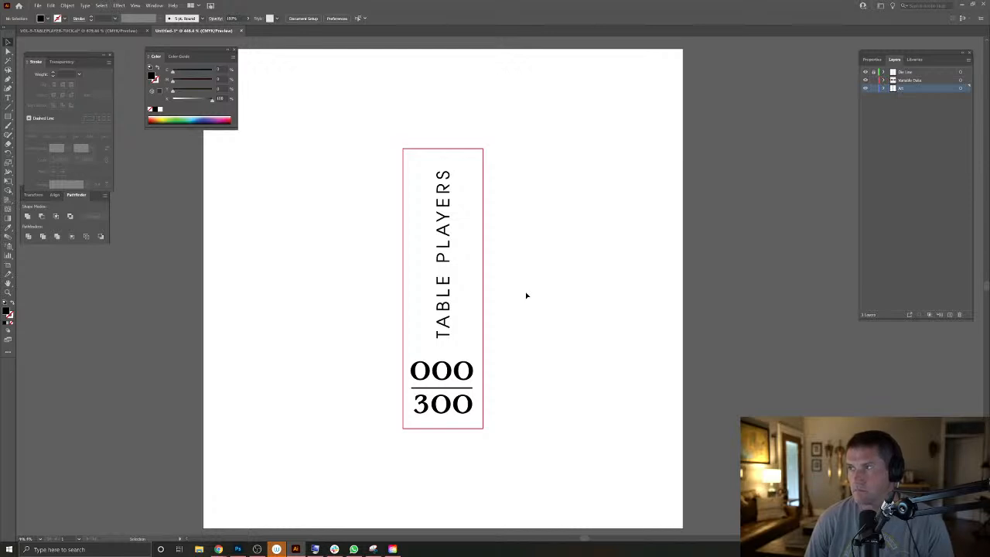
# Start saving the label document under a new name and choose the Dropbox folder KW-TablePlayers > VOL-9-SilverCross.
pyautogui.click(37, 6)
pyautogui.click(54, 78)
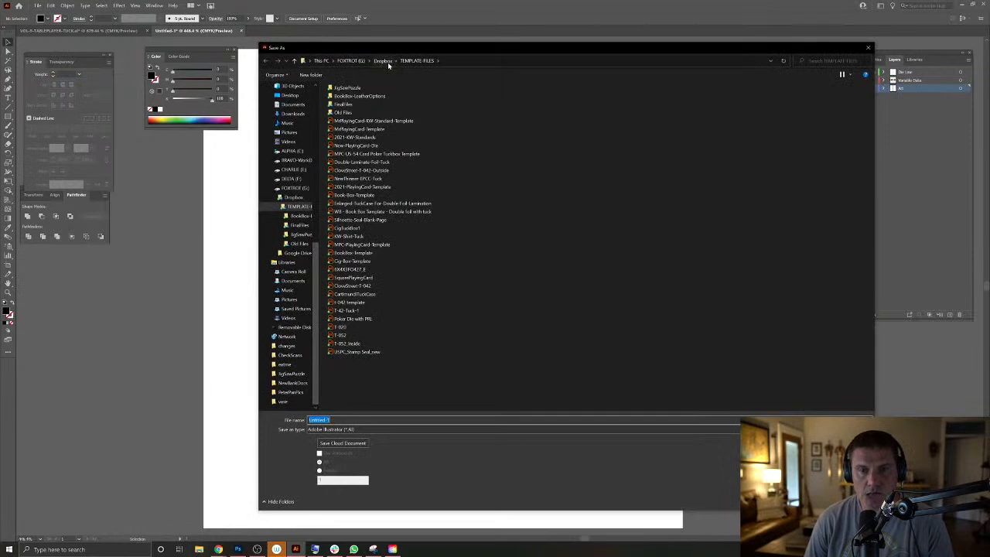
pyautogui.click(383, 61)
pyautogui.scroll(-3, 437, 289)
pyautogui.scroll(-15, 437, 290)
pyautogui.scroll(-15, 438, 289)
pyautogui.scroll(-8, 437, 289)
pyautogui.scroll(-15, 437, 289)
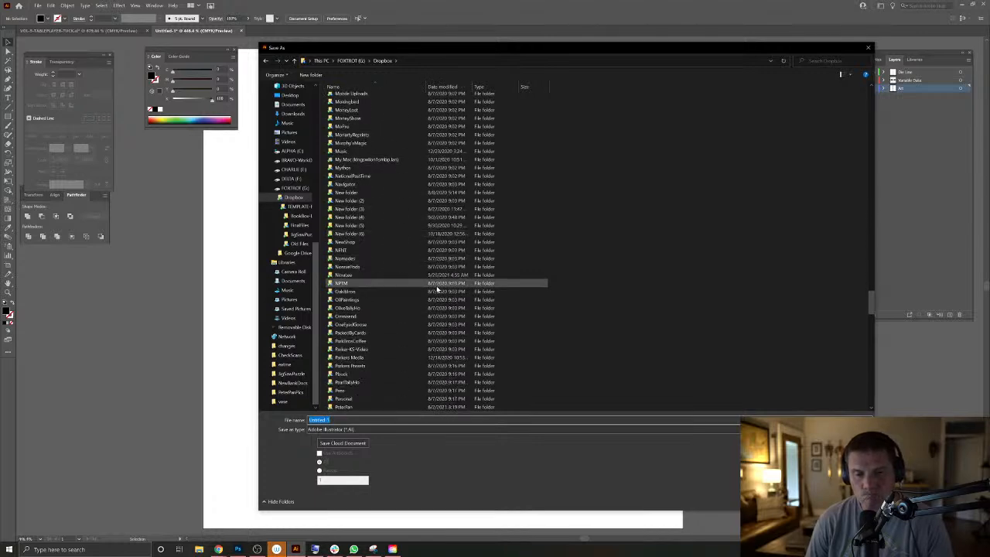
pyautogui.scroll(-20, 437, 289)
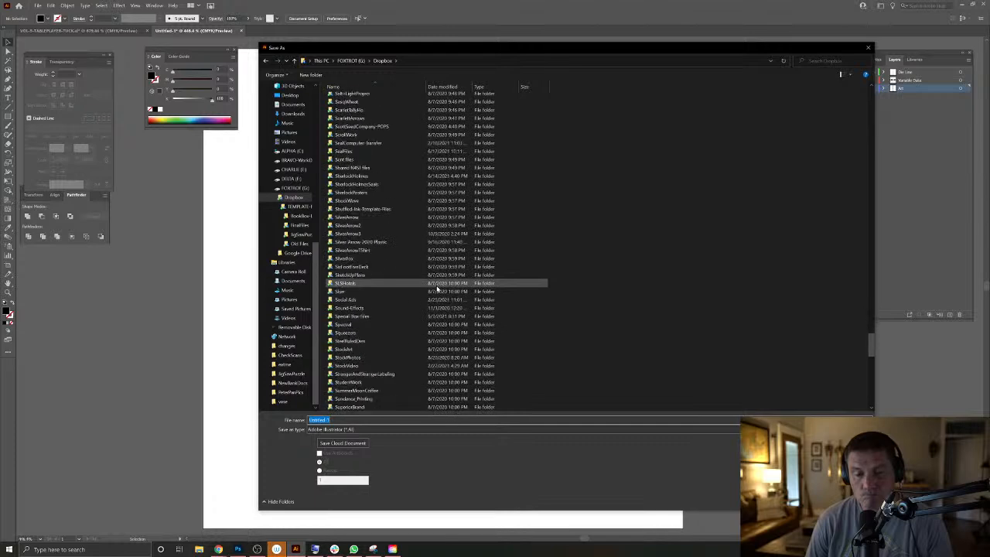
pyautogui.scroll(20, 438, 290)
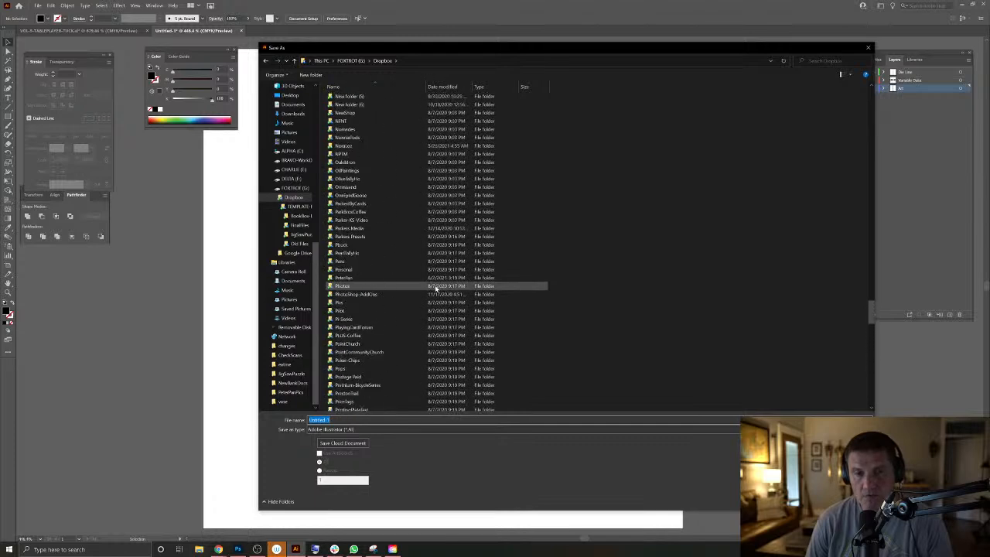
pyautogui.scroll(6, 434, 288)
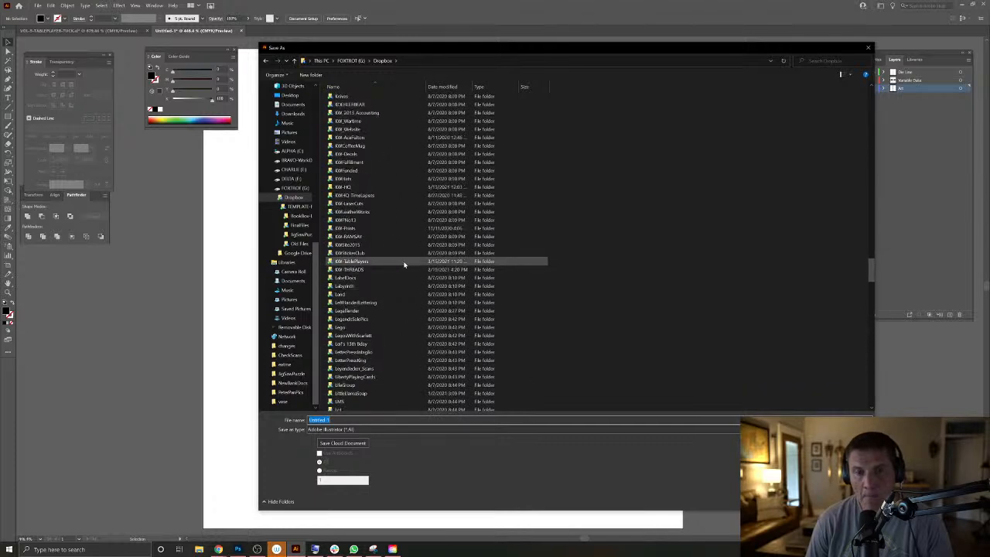
pyautogui.doubleClick(350, 261)
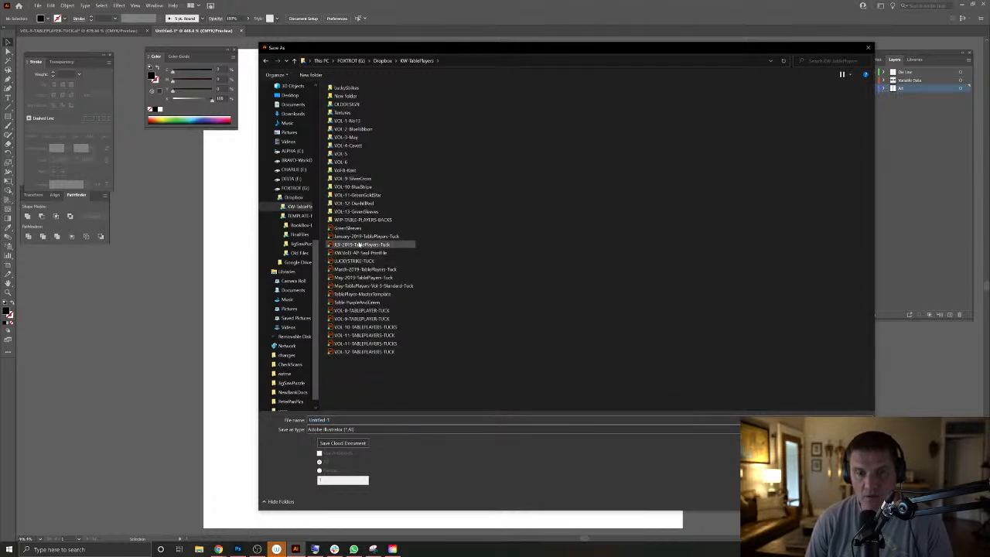
pyautogui.doubleClick(354, 178)
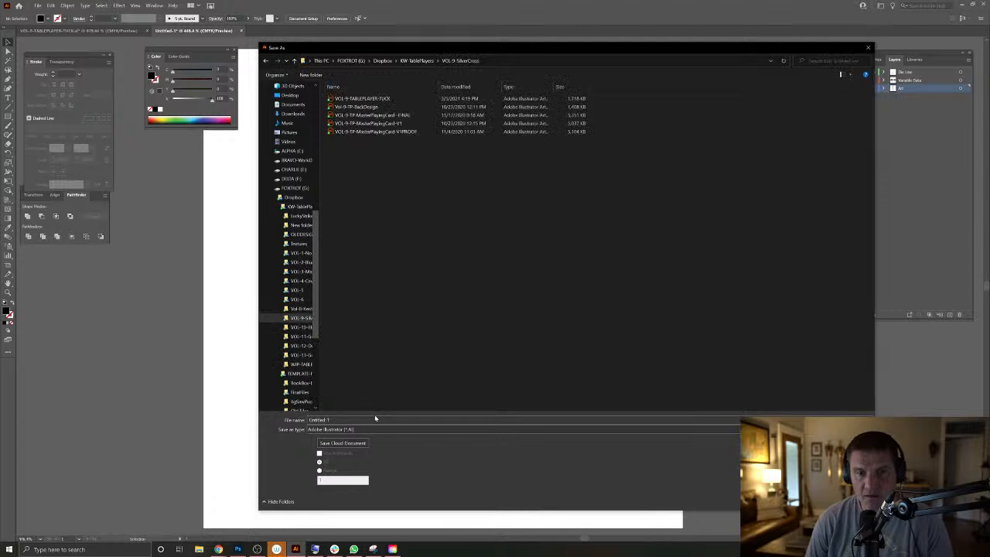
# Save the label document as SILVER-CROSS-GILDED-SEALS in Adobe Illustrator format and close it.
pyautogui.click(333, 419)
pyautogui.write('SILVE')
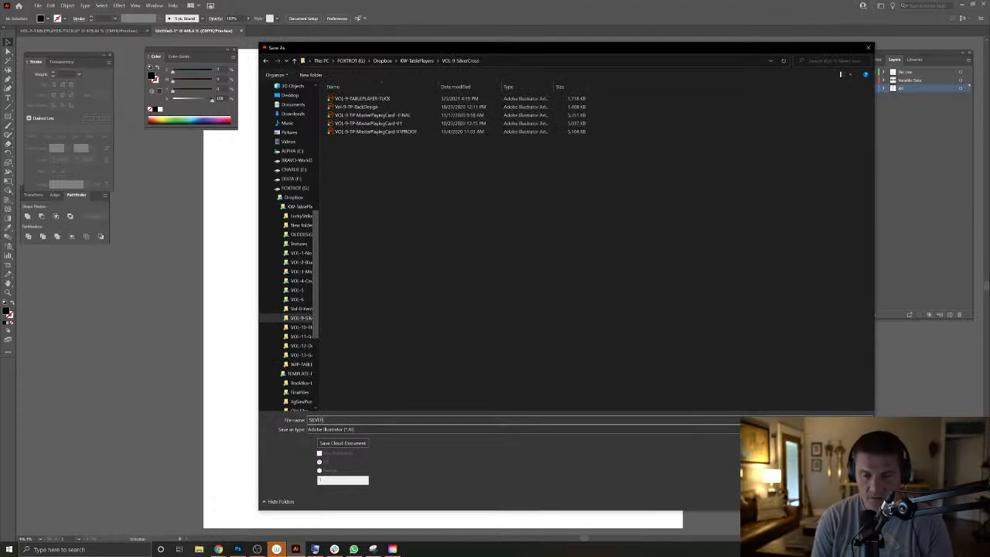
pyautogui.write('R-cR')
pyautogui.press('BackSpace')
pyautogui.press('BackSpace')
pyautogui.write('CROSS GILDED SEAL')
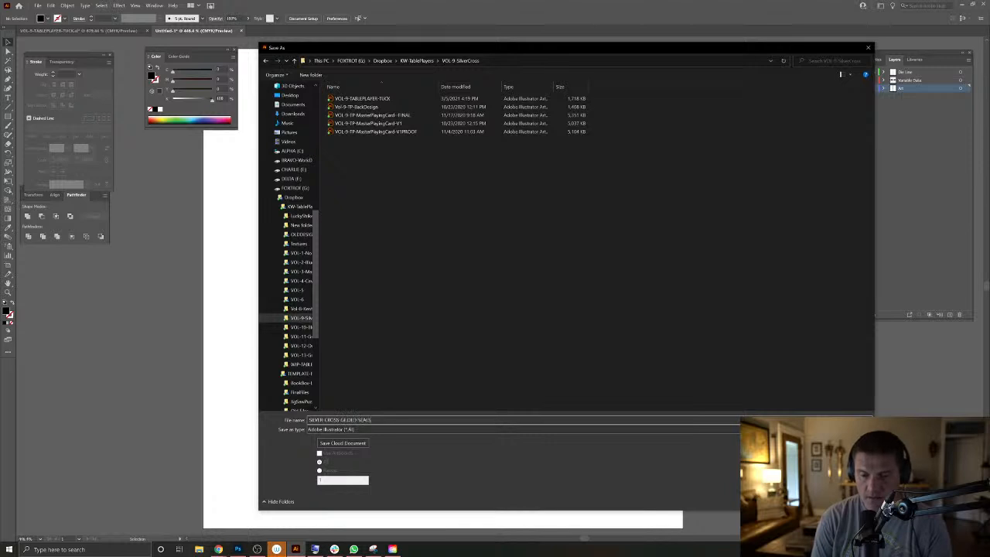
pyautogui.press('Return')
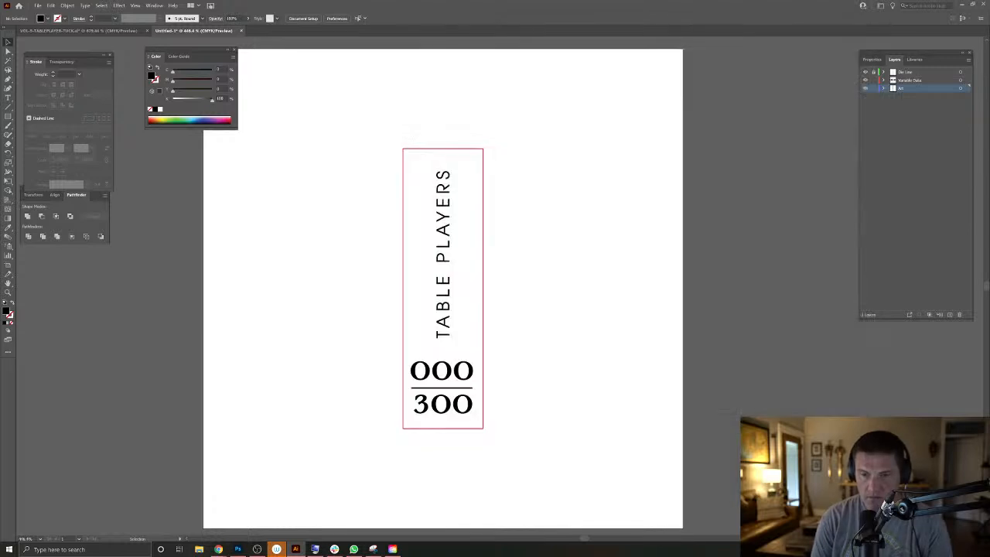
pyautogui.press('Return')
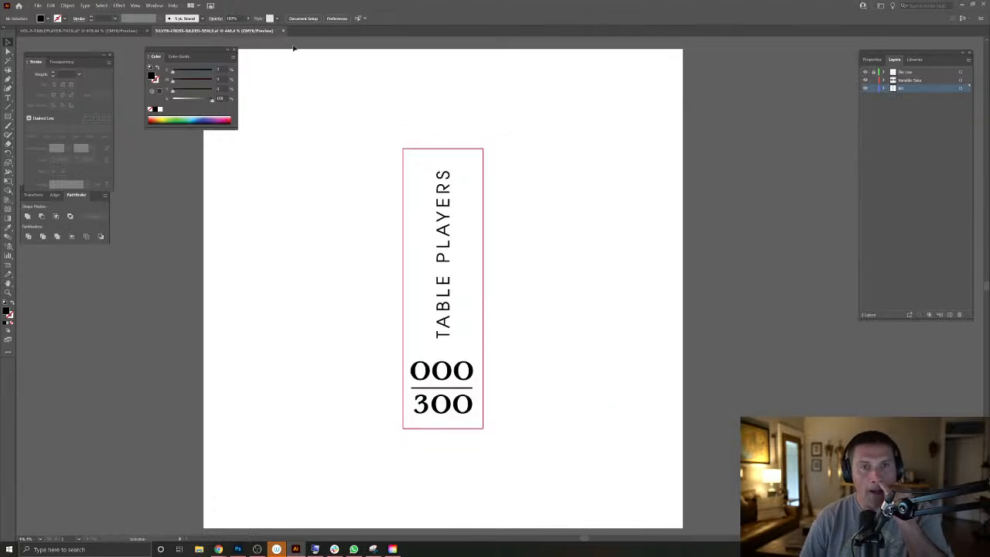
pyautogui.click(283, 30)
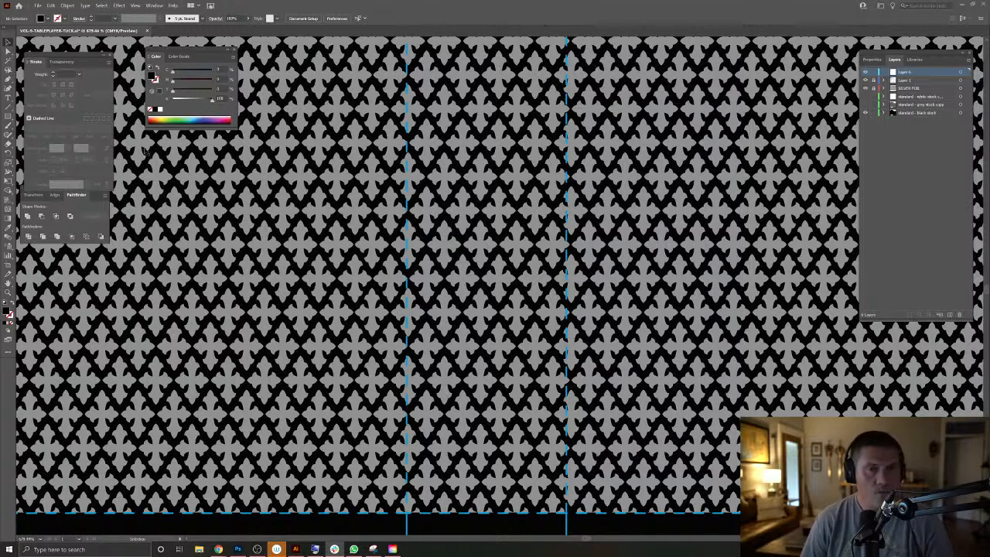
# Switch to Photoshop and open Robin-Hood-Jigsaw-Front.psb.
pyautogui.click(238, 549)
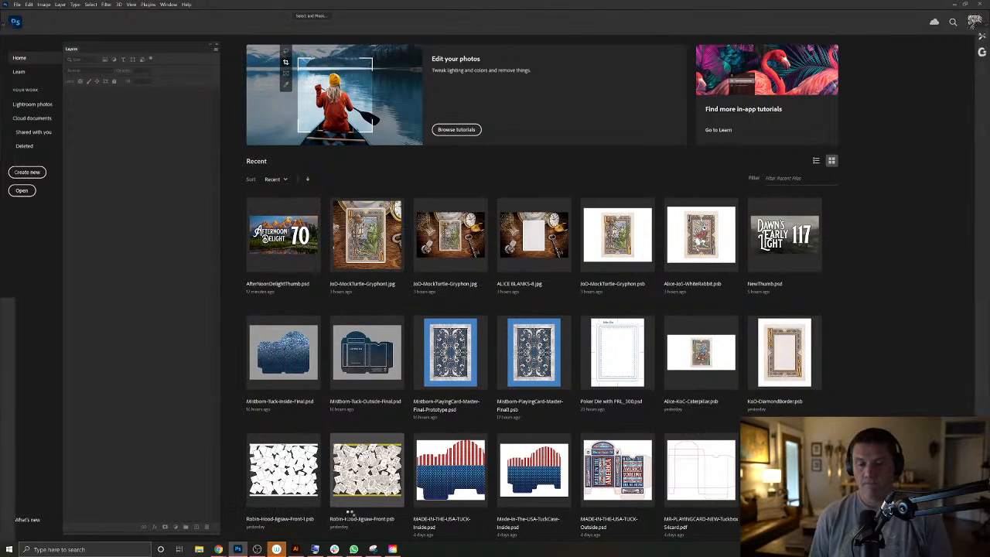
pyautogui.click(350, 512)
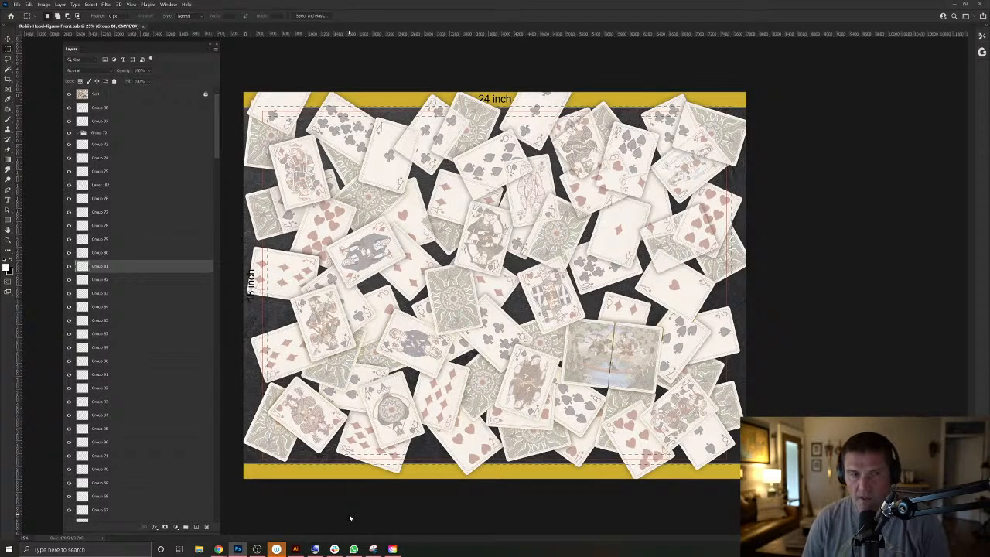
# Set the opacity of the top RoH layer to 100% and examine the cards at the artwork's upper edge.
pyautogui.click(130, 94)
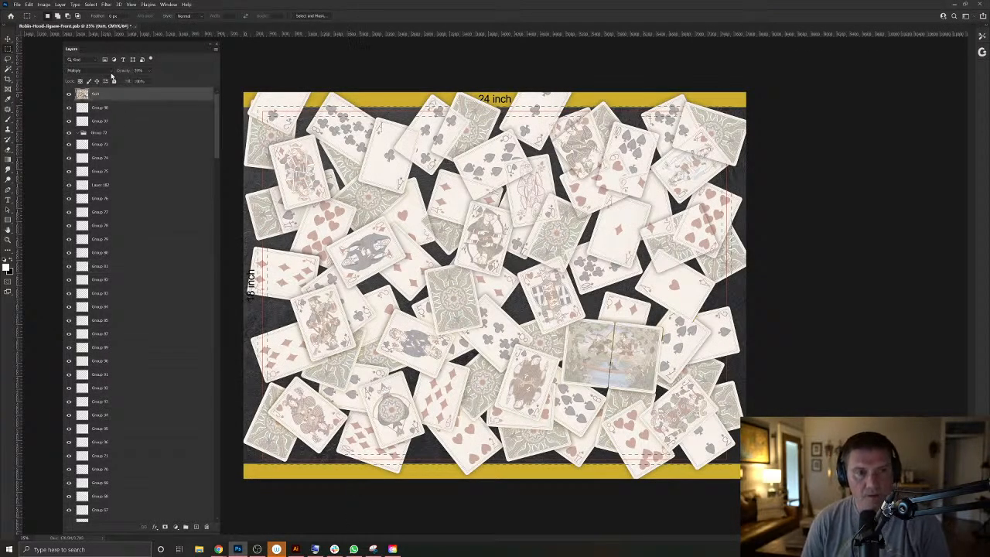
pyautogui.moveTo(486, 279); pyautogui.dragTo(517, 296)
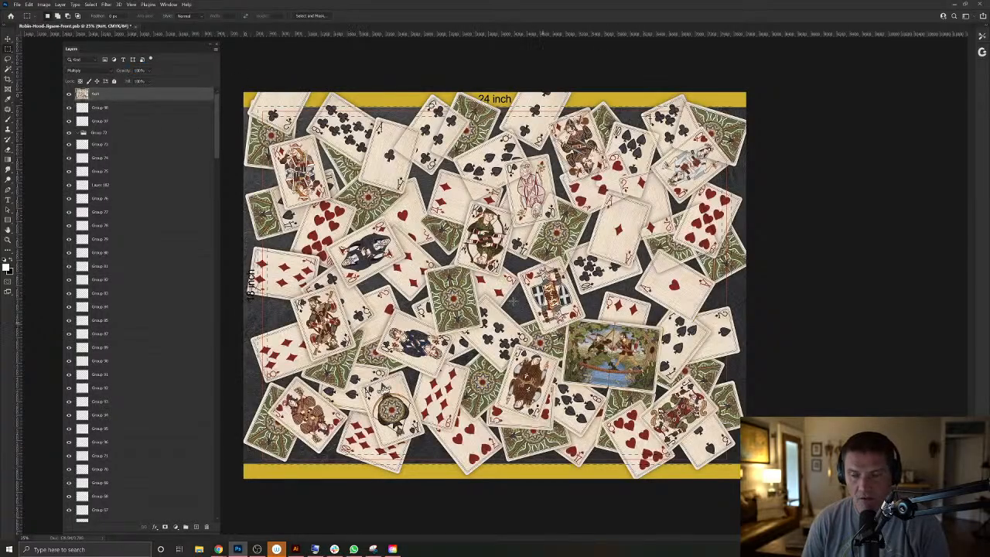
pyautogui.moveTo(474, 251); pyautogui.dragTo(496, 259)
pyautogui.moveTo(350, 131); pyautogui.dragTo(671, 370)
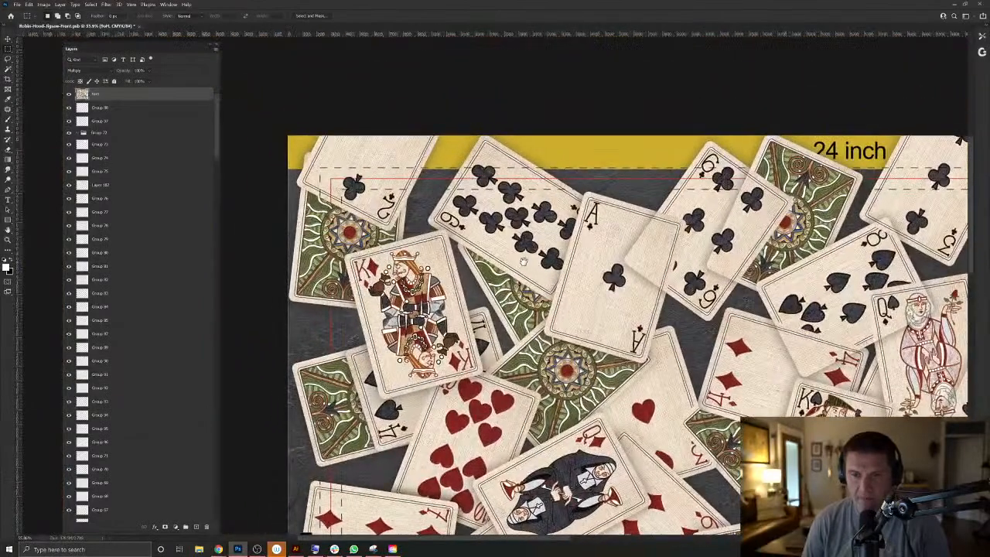
pyautogui.moveTo(523, 262); pyautogui.dragTo(473, 218)
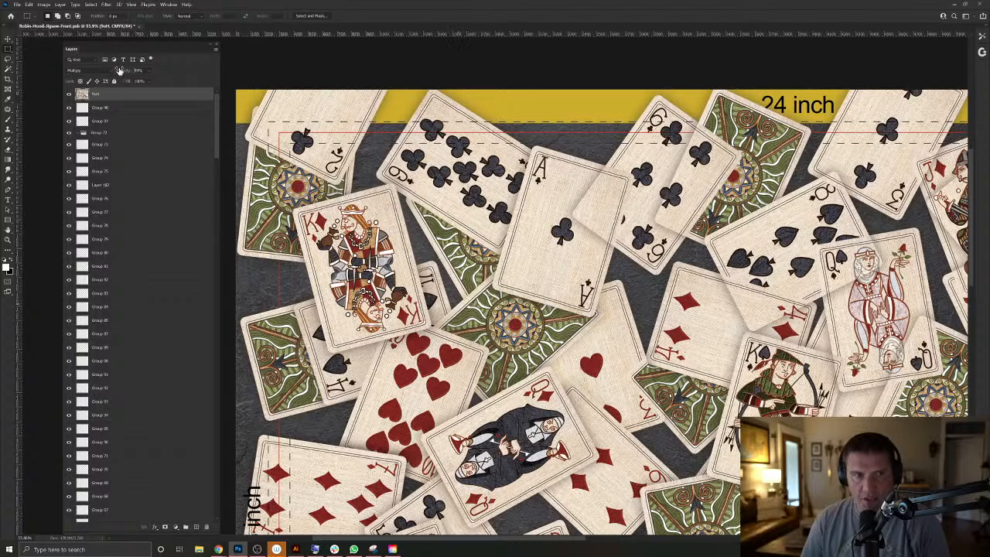
# Lower the RoH layer's opacity to 30% and lock the layer.
pyautogui.moveTo(115, 70); pyautogui.dragTo(99, 70)
pyautogui.moveTo(589, 226); pyautogui.dragTo(482, 370)
pyautogui.moveTo(395, 355); pyautogui.dragTo(507, 327)
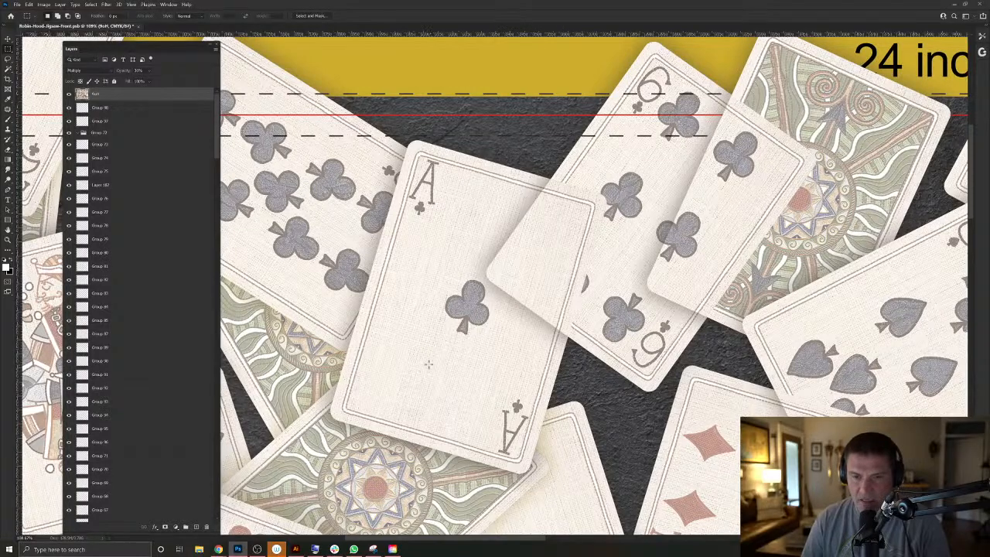
pyautogui.scroll(-4, 430, 366)
pyautogui.scroll(3, 460, 337)
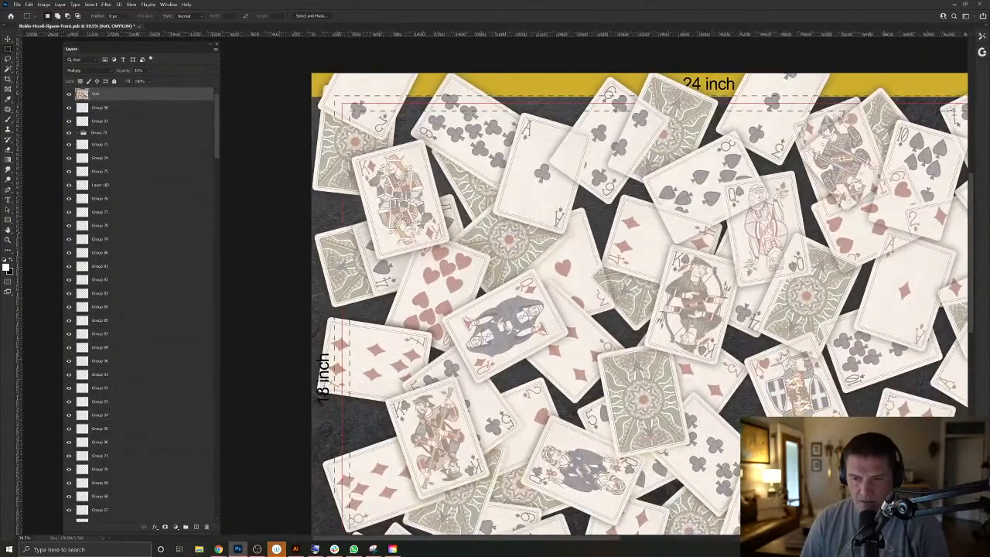
pyautogui.moveTo(418, 155); pyautogui.dragTo(445, 212)
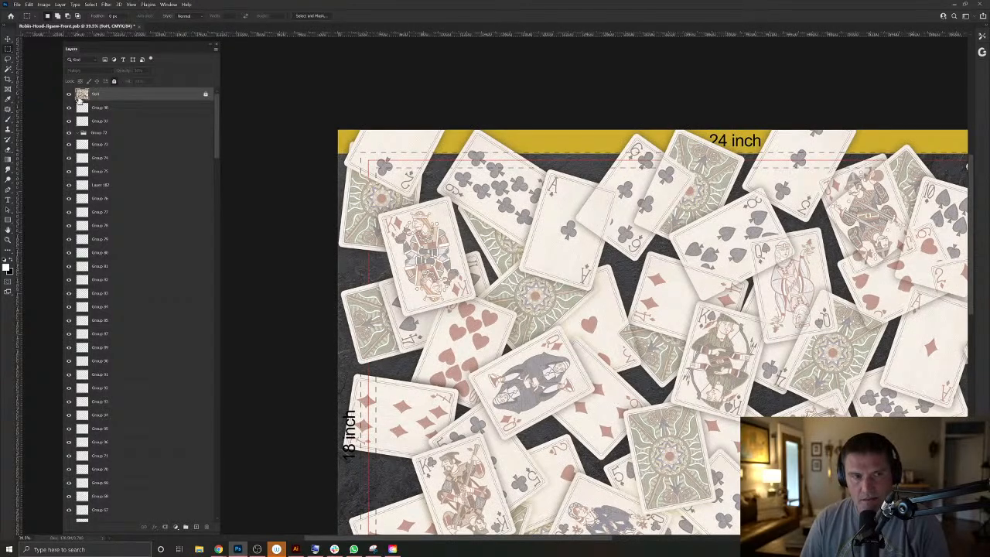
# Identify the Queen of Hearts card's layer near the artwork's upper-right corner by toggling its visibility.
pyautogui.click(8, 39)
pyautogui.moveTo(912, 259); pyautogui.dragTo(561, 321)
pyautogui.click(536, 358)
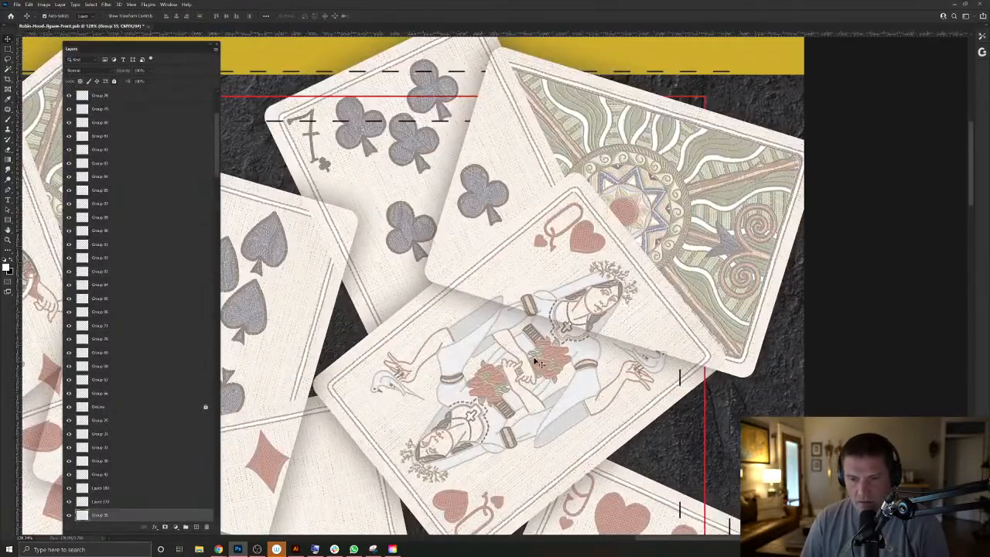
pyautogui.click(101, 502)
pyautogui.scroll(-1, 99, 503)
pyautogui.click(69, 474)
pyautogui.click(68, 475)
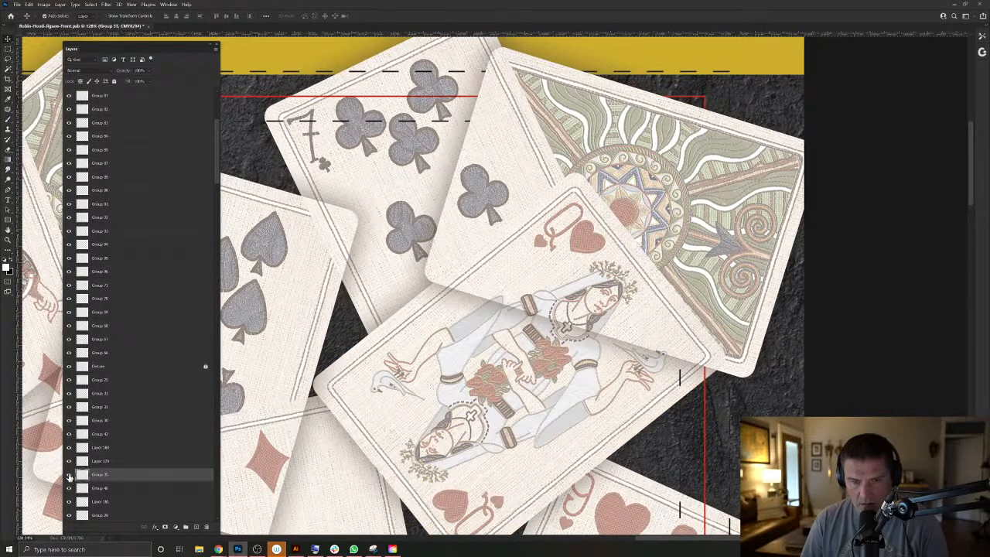
# Load the Queen of Hearts card's outline as a selection, delete the part of the upper-right card back overlapping it, and deselect.
pyautogui.rightClick(517, 400)
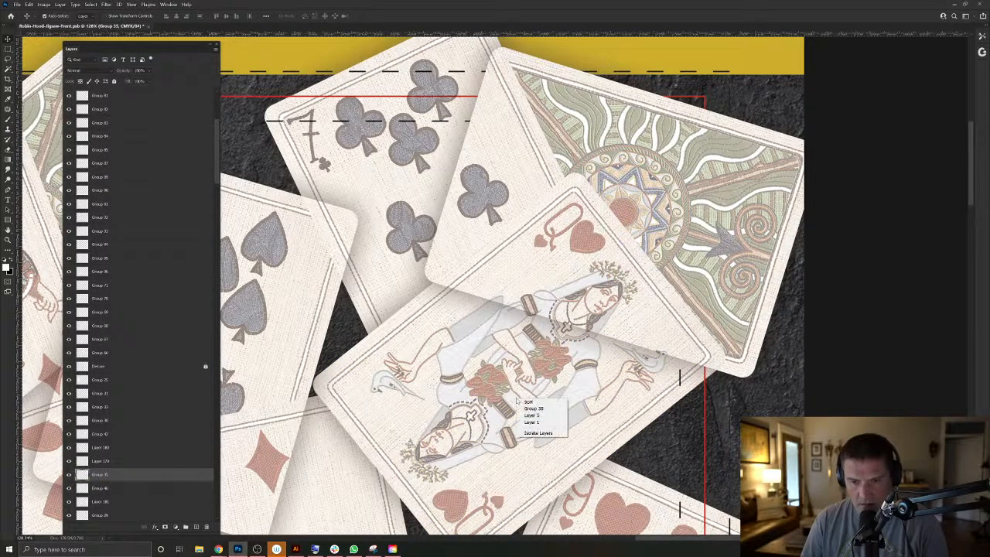
pyautogui.click(535, 408)
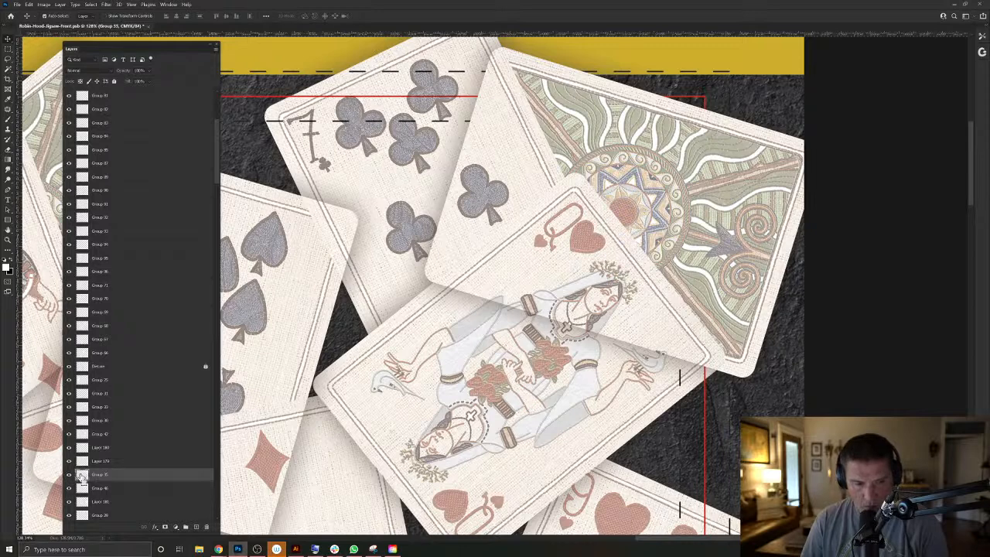
pyautogui.click(69, 477)
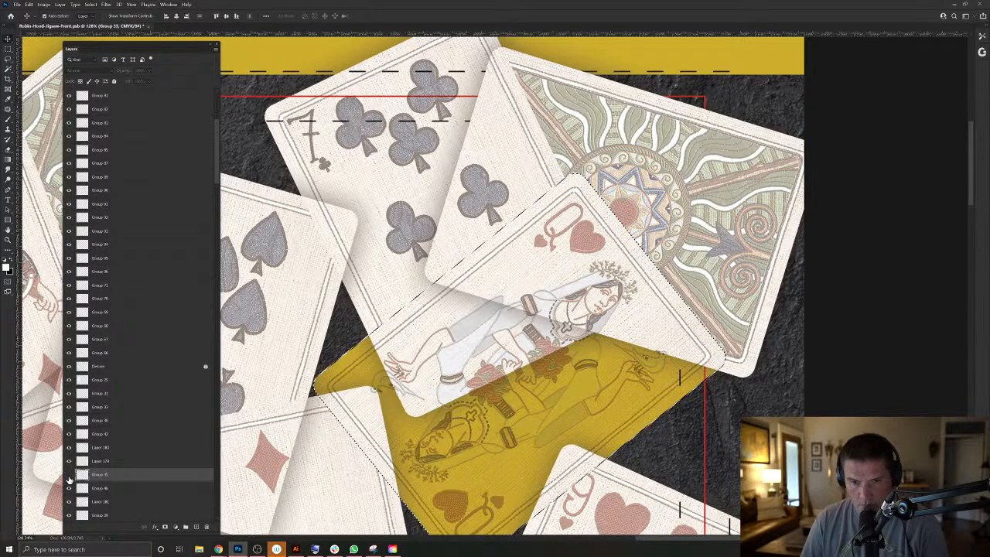
pyautogui.click(69, 476)
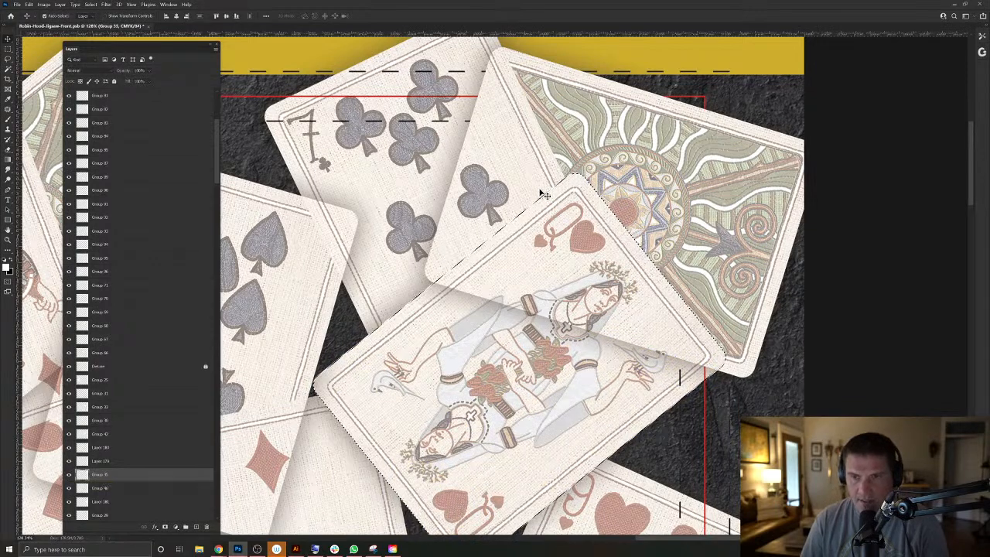
pyautogui.click(679, 207)
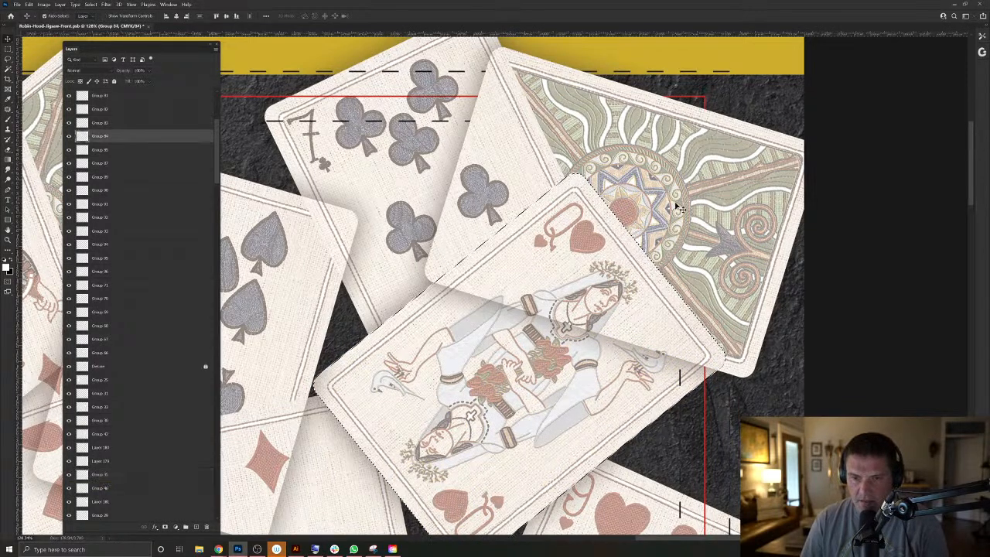
pyautogui.press('Delete')
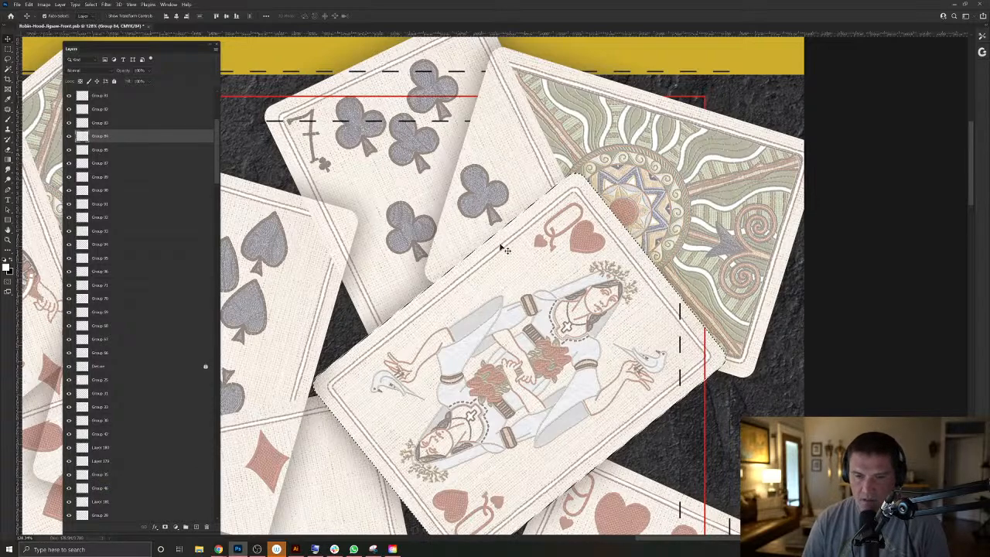
pyautogui.scroll(-3, 503, 160)
pyautogui.moveTo(505, 159); pyautogui.dragTo(555, 261)
pyautogui.hotkey('ctrl', 'd')
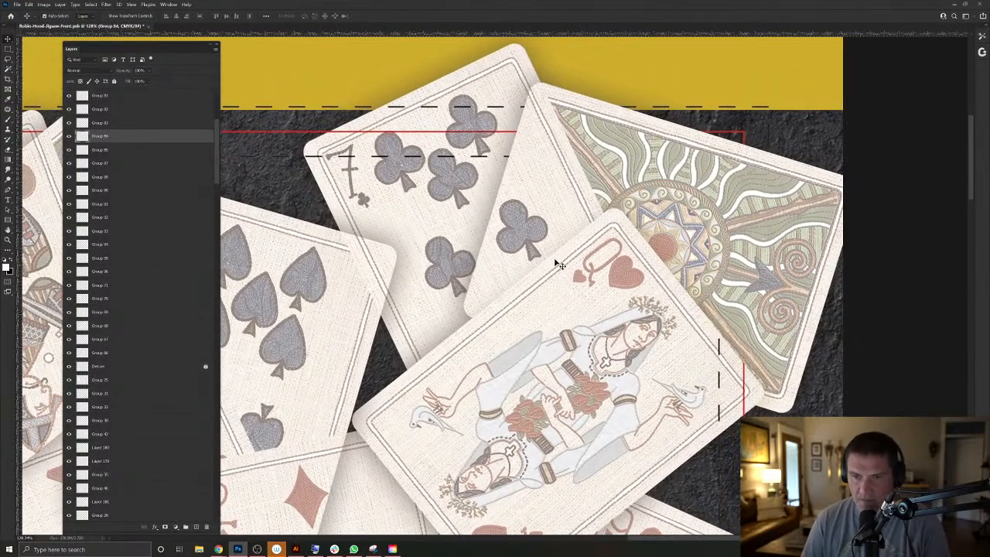
# Delete the part of the upper-right card back that overlaps the adjacent clubs card, using the Group 44 outline, and deselect.
pyautogui.click(504, 77)
pyautogui.rightClick(508, 88)
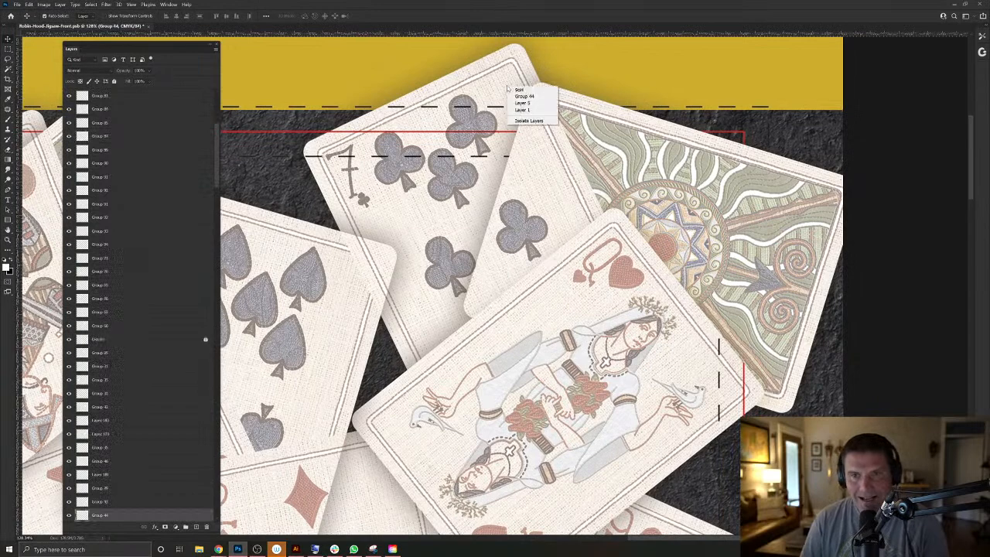
pyautogui.click(522, 94)
pyautogui.keyDown('ctrl'); pyautogui.click(80, 512); pyautogui.keyUp('ctrl')
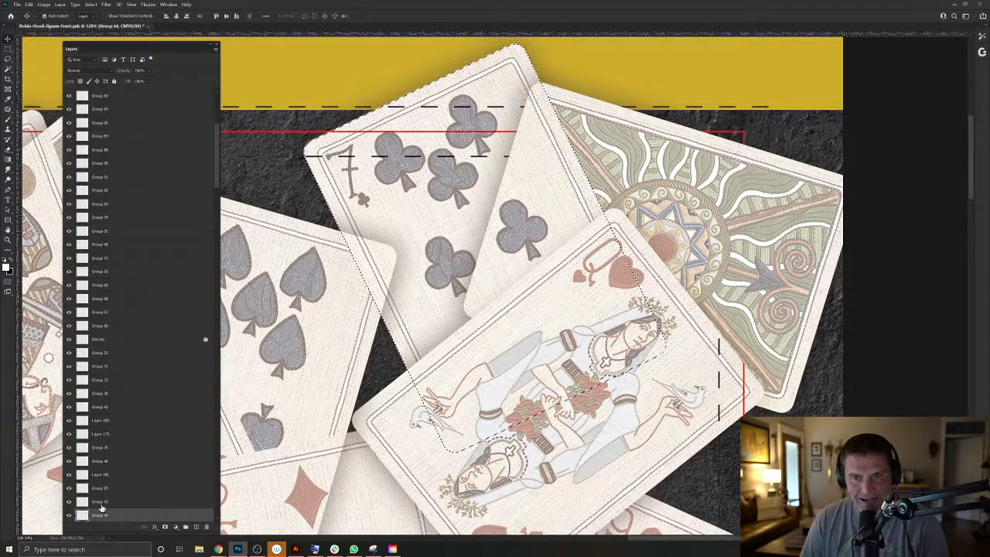
pyautogui.keyDown('ctrl'); pyautogui.click(625, 153); pyautogui.keyUp('ctrl')
pyautogui.hotkey('ctrl', 'd')
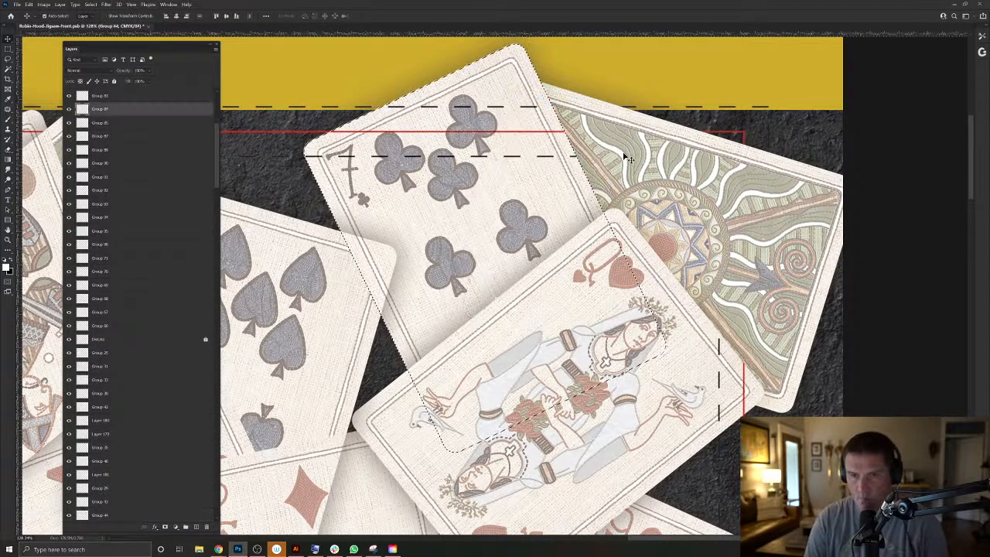
# Load the Group 44 clubs card's outline, delete the overlapping corner of the Ten of Spades card, and deselect.
pyautogui.scroll(-6, 617, 256)
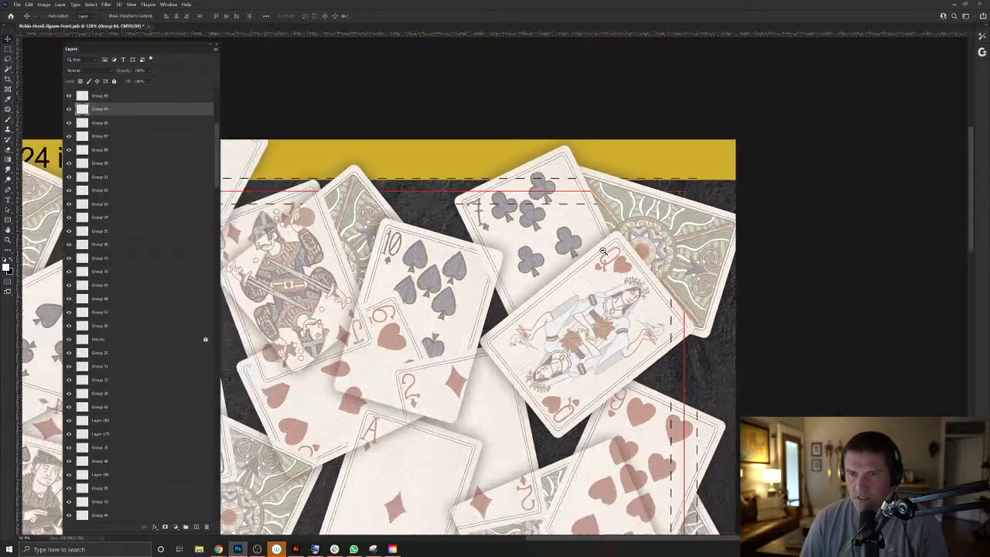
pyautogui.moveTo(600, 339); pyautogui.dragTo(597, 316)
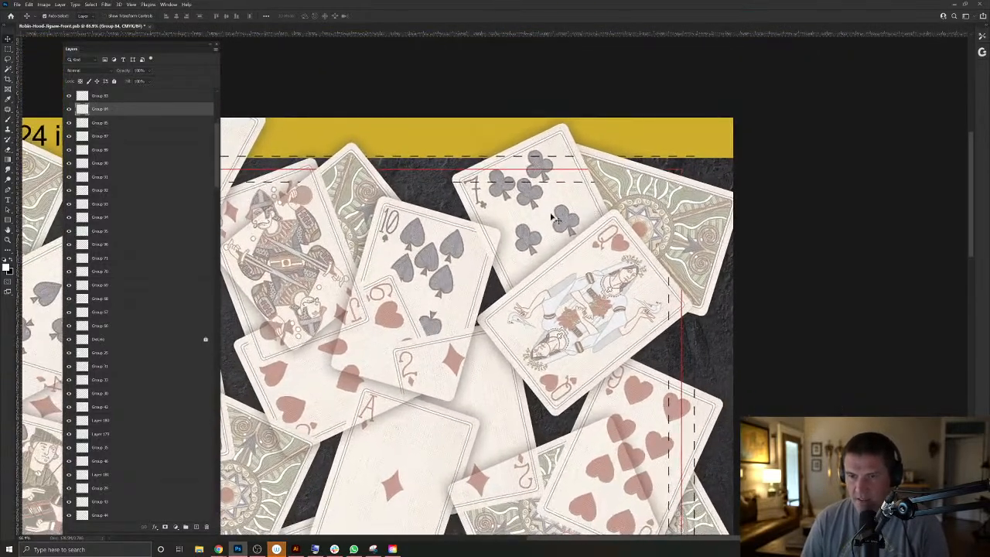
pyautogui.click(522, 217)
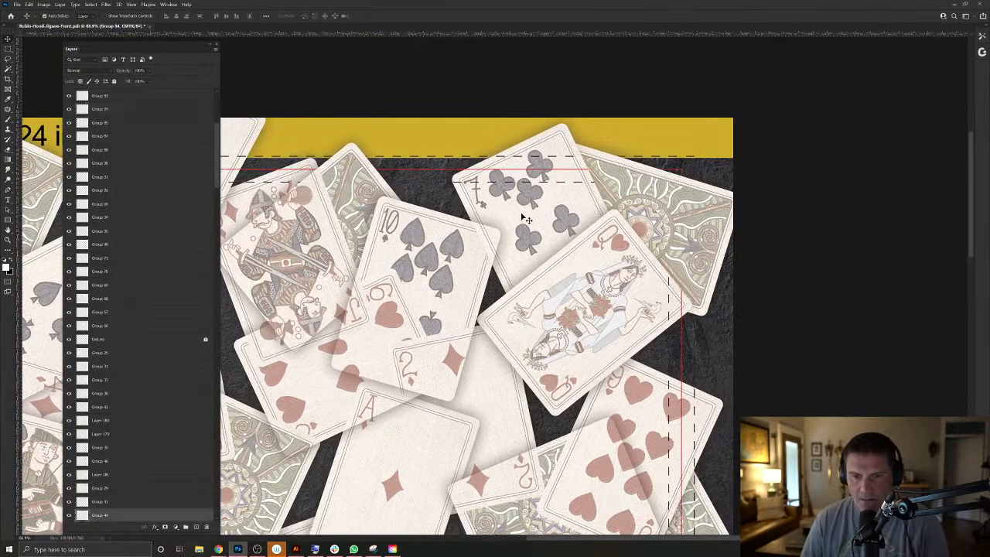
pyautogui.rightClick(522, 199)
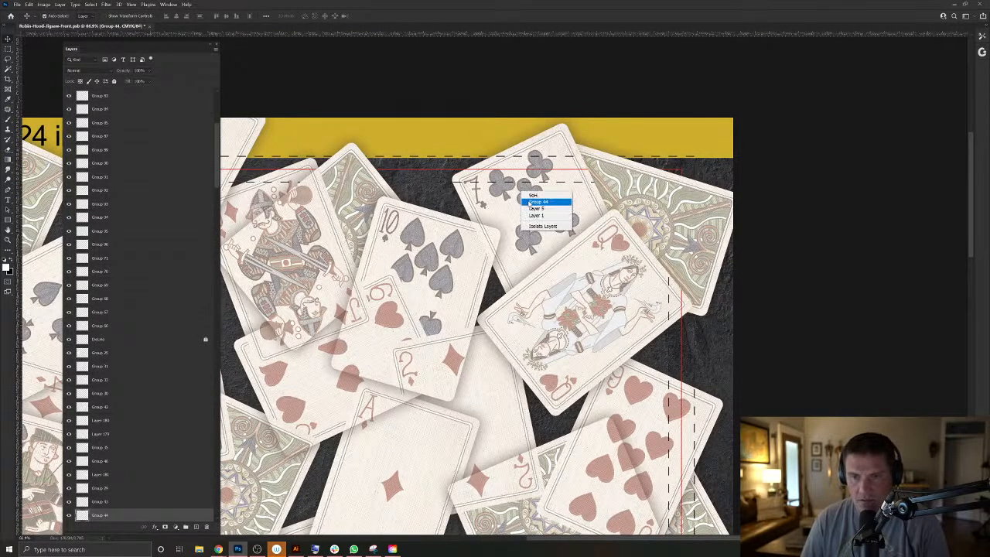
pyautogui.click(546, 202)
pyautogui.keyDown('ctrl'); pyautogui.click(467, 260); pyautogui.keyUp('ctrl')
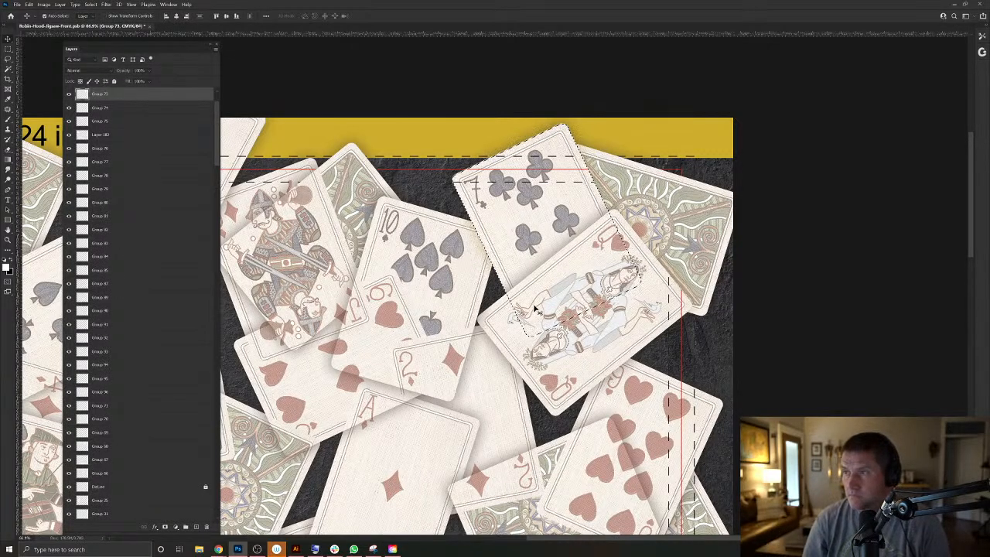
pyautogui.moveTo(510, 305); pyautogui.dragTo(609, 294)
pyautogui.hotkey('ctrl', 'd')
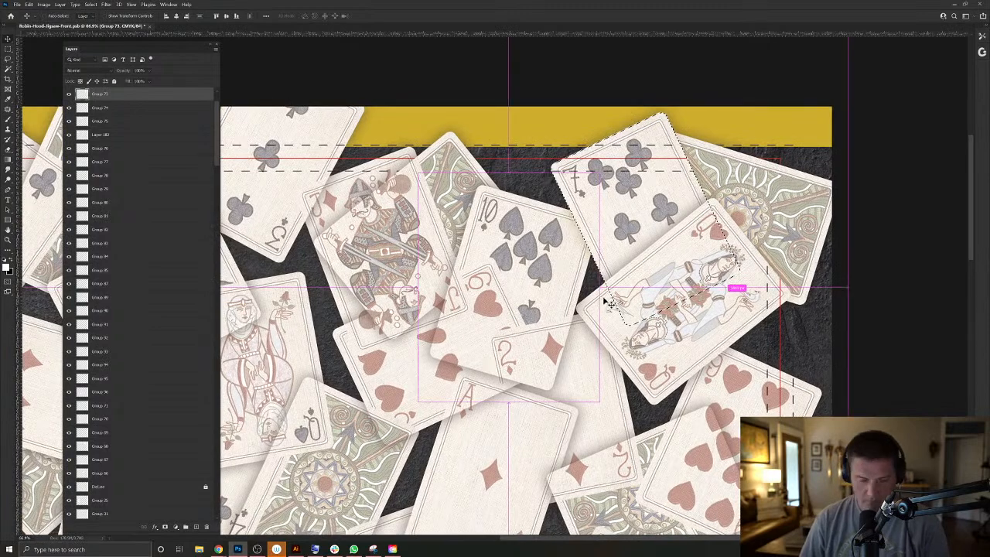
# Load the Nine of Hearts card's outline, delete the part of the card back below it that overlaps, and deselect.
pyautogui.moveTo(679, 353); pyautogui.dragTo(592, 326)
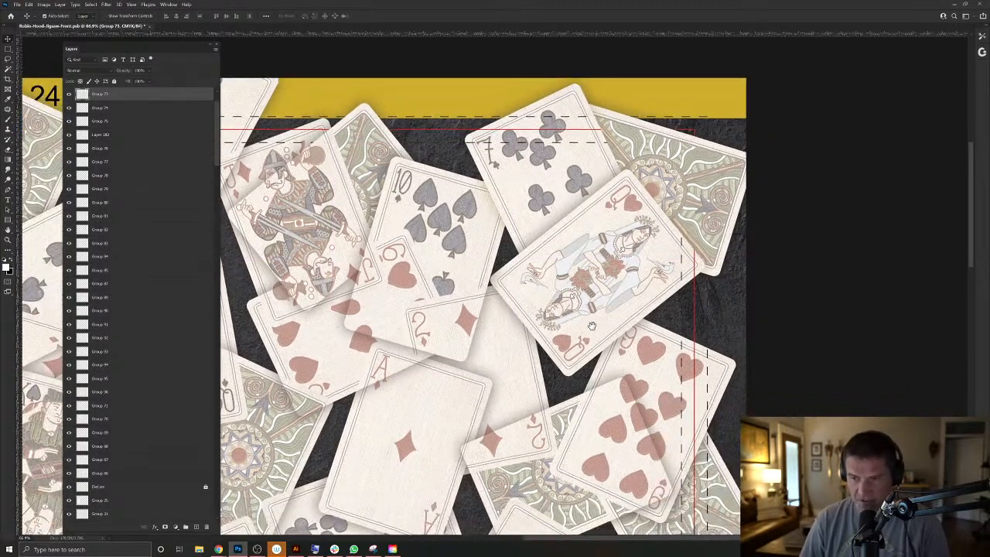
pyautogui.click(662, 390)
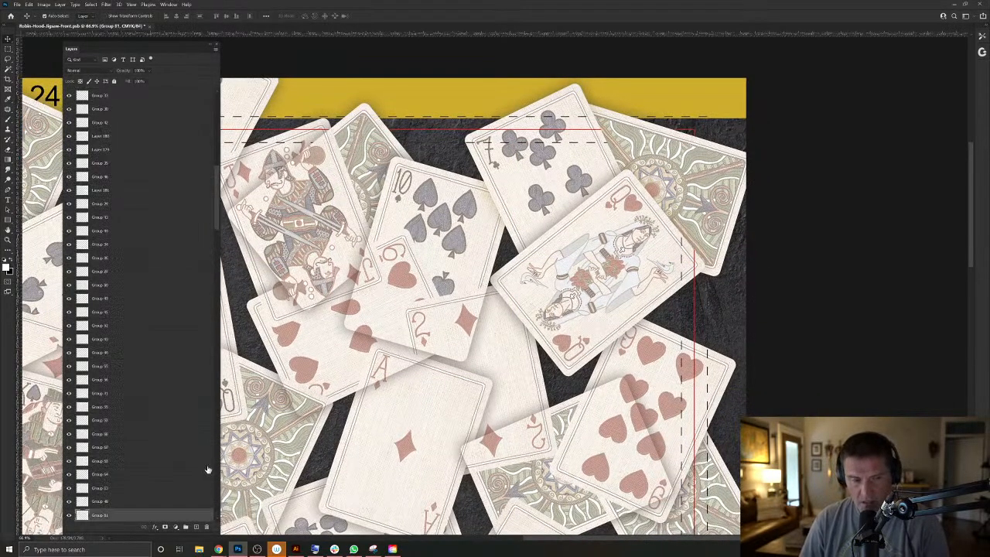
pyautogui.rightClick(667, 369)
pyautogui.click(673, 379)
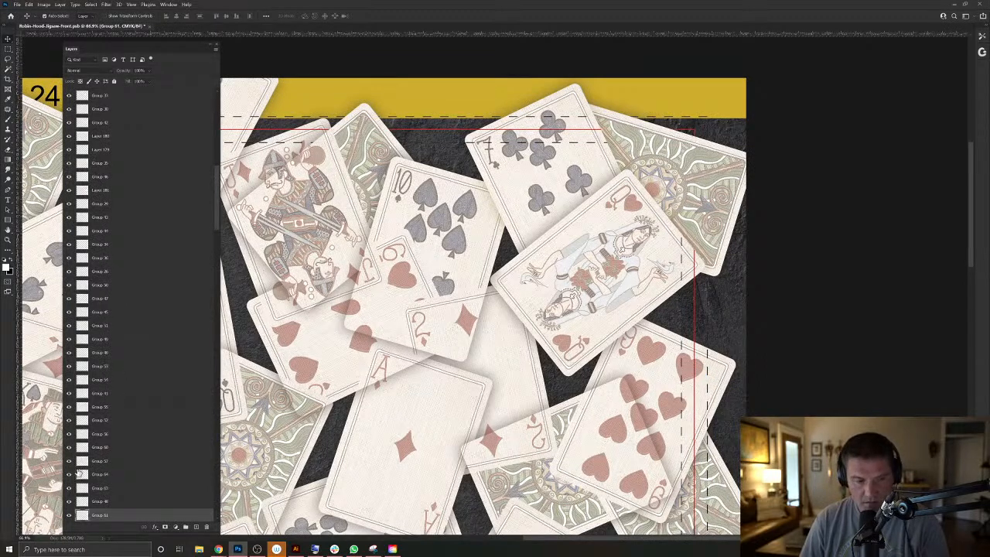
pyautogui.keyDown('ctrl'); pyautogui.click(81, 516); pyautogui.keyUp('ctrl')
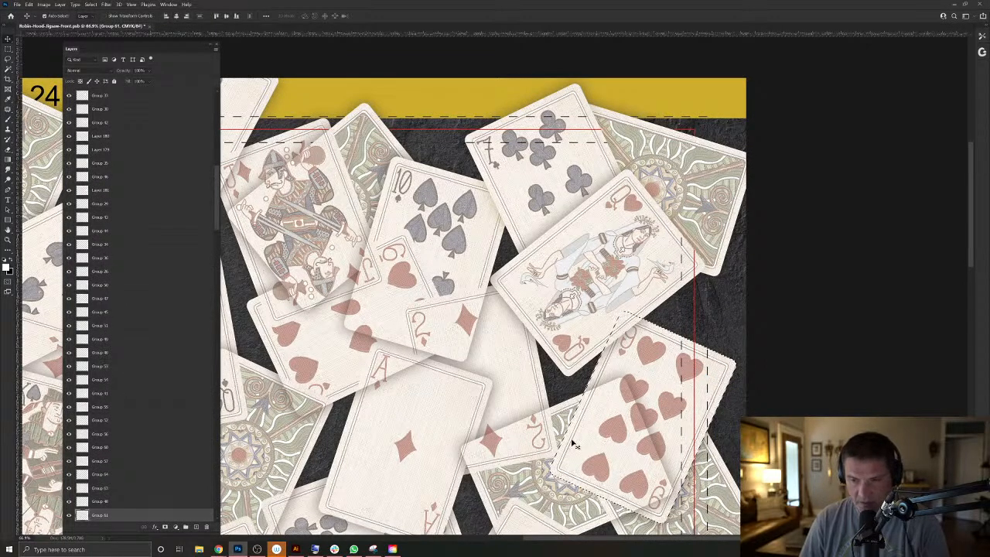
pyautogui.click(551, 485)
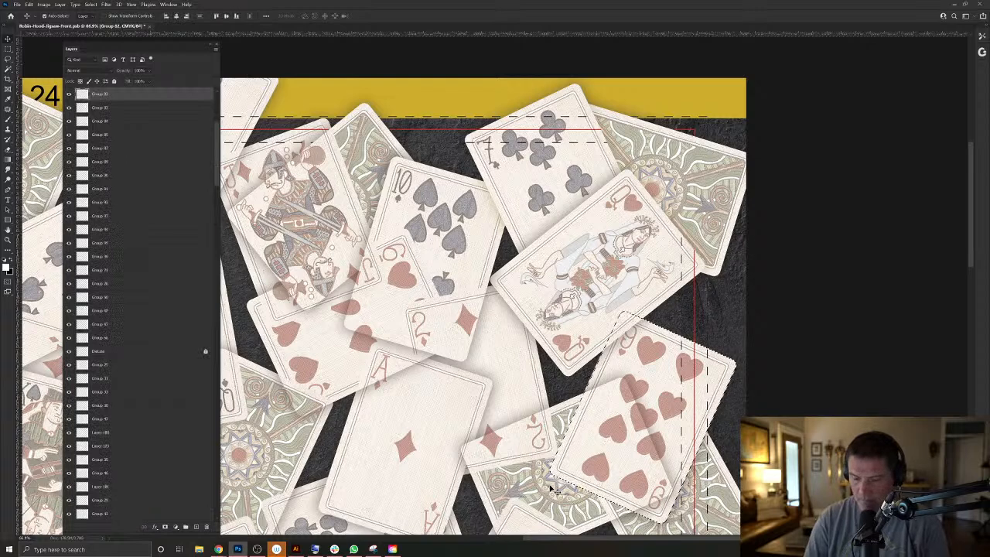
pyautogui.press('Delete')
pyautogui.hotkey('ctrl', 'd')
pyautogui.moveTo(548, 471); pyautogui.dragTo(514, 351)
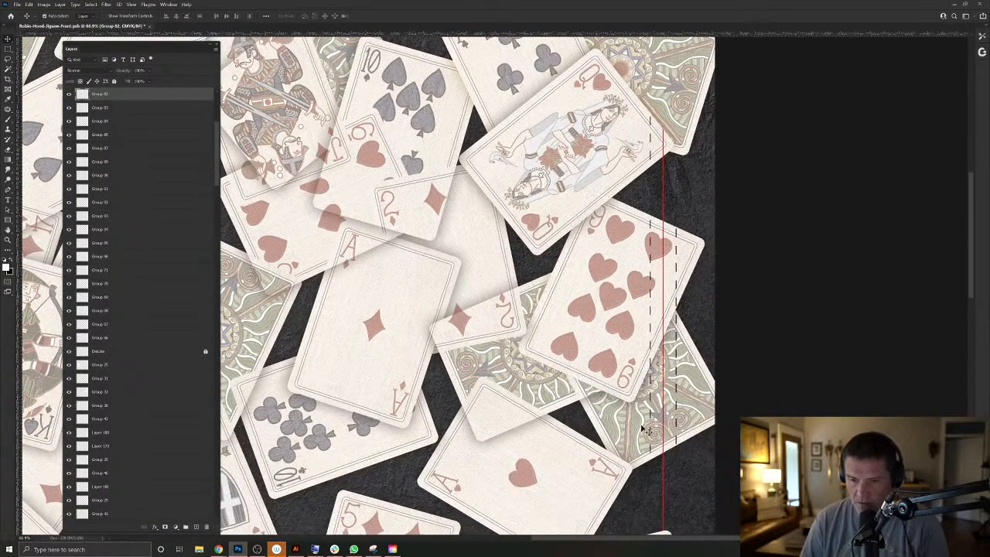
pyautogui.click(682, 406)
pyautogui.rightClick(682, 406)
pyautogui.click(695, 408)
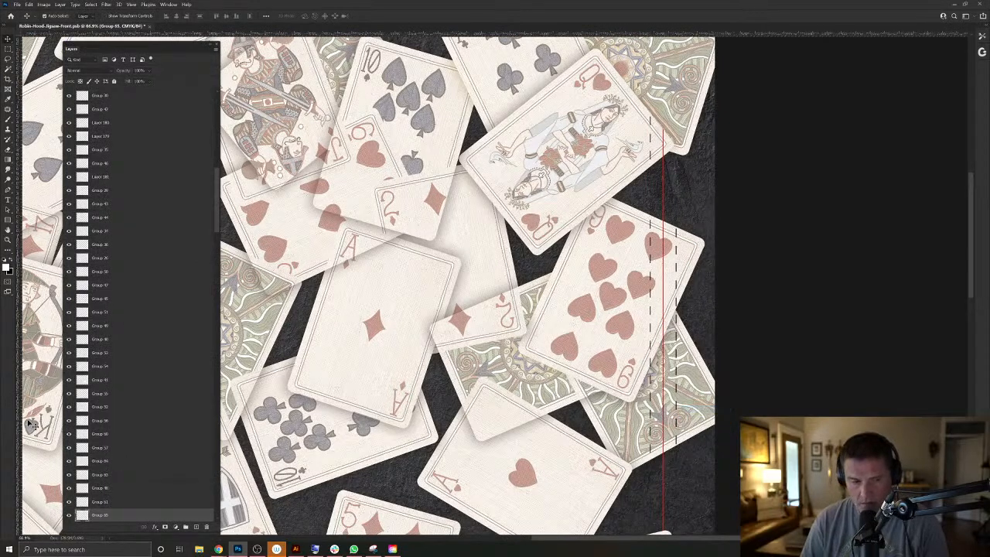
pyautogui.keyDown('ctrl'); pyautogui.click(83, 517); pyautogui.keyUp('ctrl')
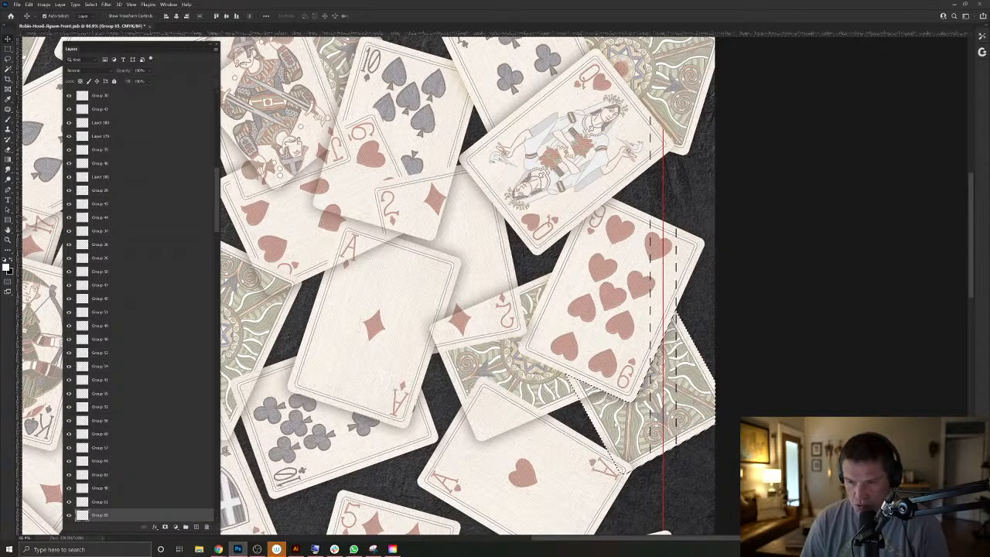
pyautogui.rightClick(623, 421)
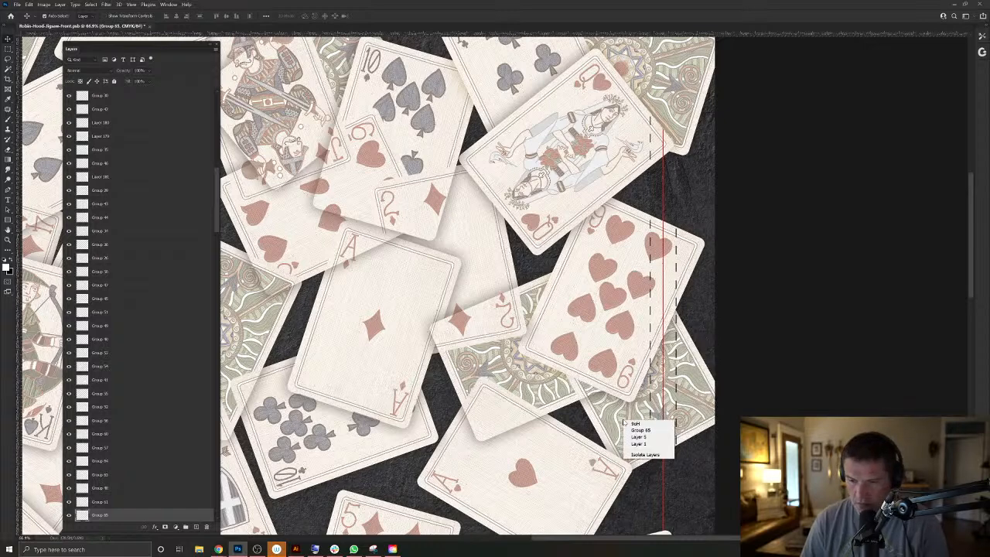
pyautogui.click(634, 436)
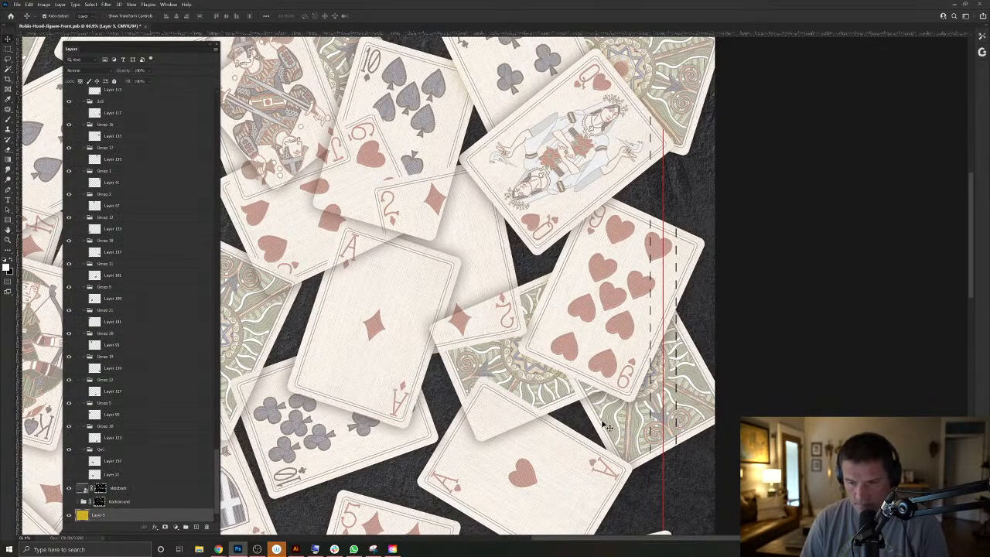
pyautogui.rightClick(615, 412)
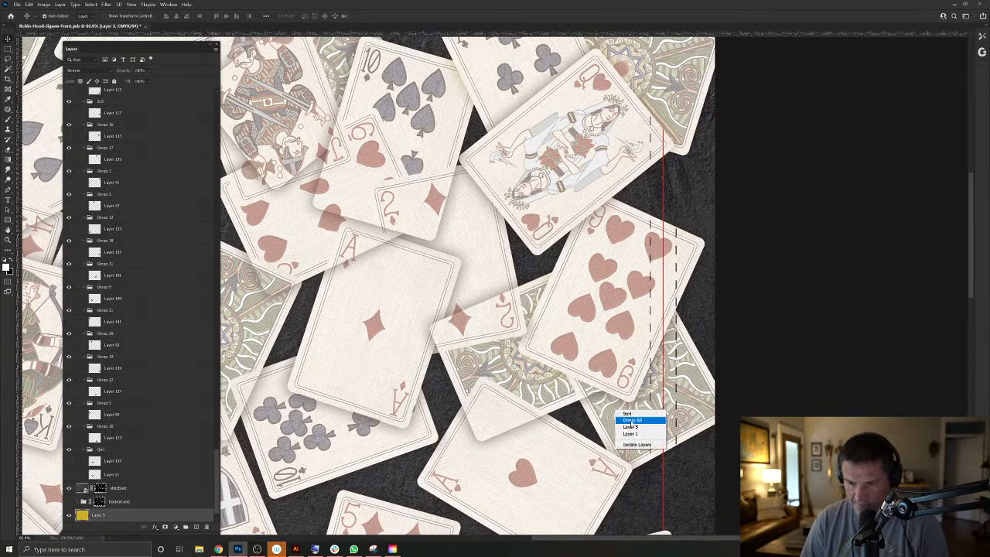
pyautogui.click(630, 420)
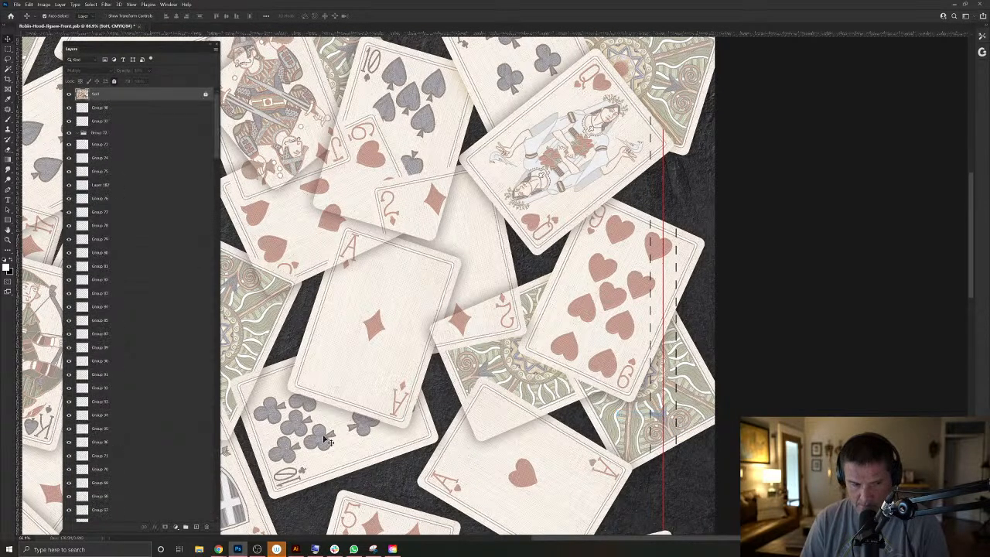
# Load the outline of the Group 65 card back at the right edge, delete the neighbouring card back's overlapping part, and deselect.
pyautogui.rightClick(628, 424)
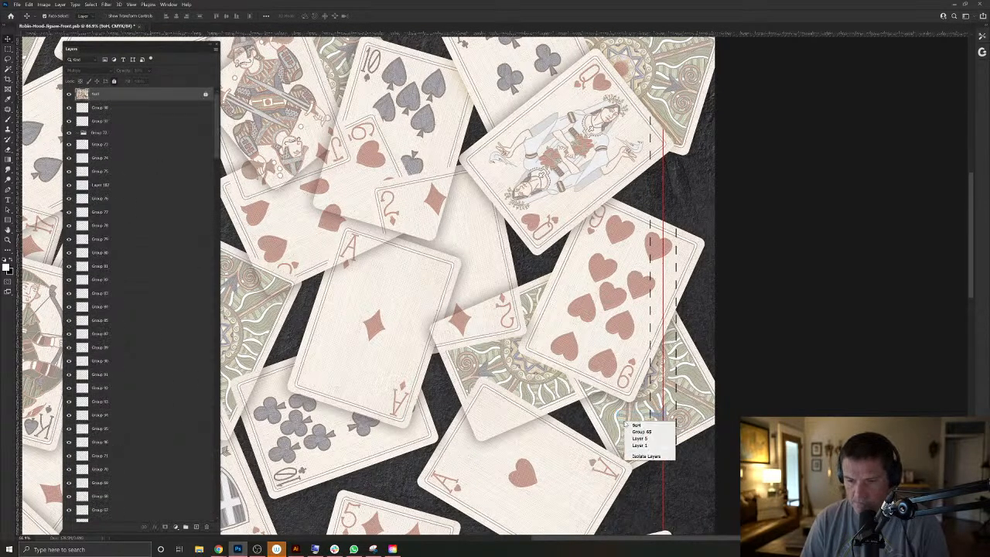
pyautogui.click(634, 430)
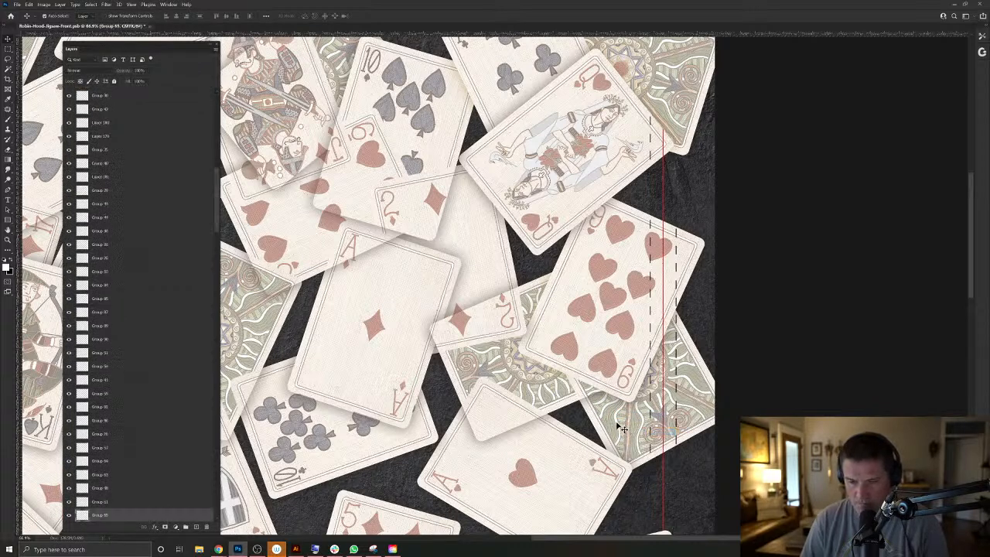
pyautogui.keyDown('ctrl'); pyautogui.click(80, 515); pyautogui.keyUp('ctrl')
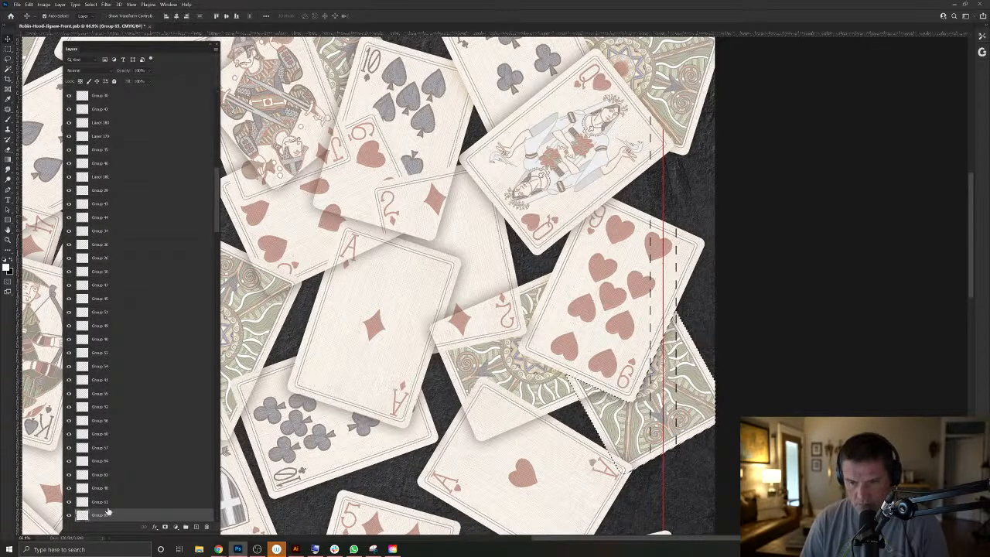
pyautogui.keyDown('ctrl'); pyautogui.click(549, 394); pyautogui.keyUp('ctrl')
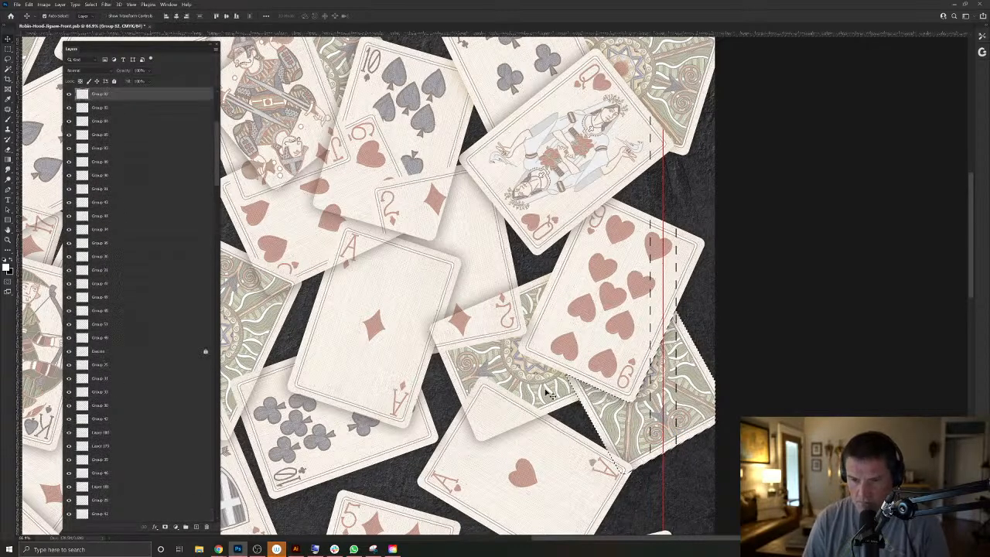
pyautogui.hotkey('ctrl', 'd')
pyautogui.moveTo(486, 361); pyautogui.dragTo(538, 386)
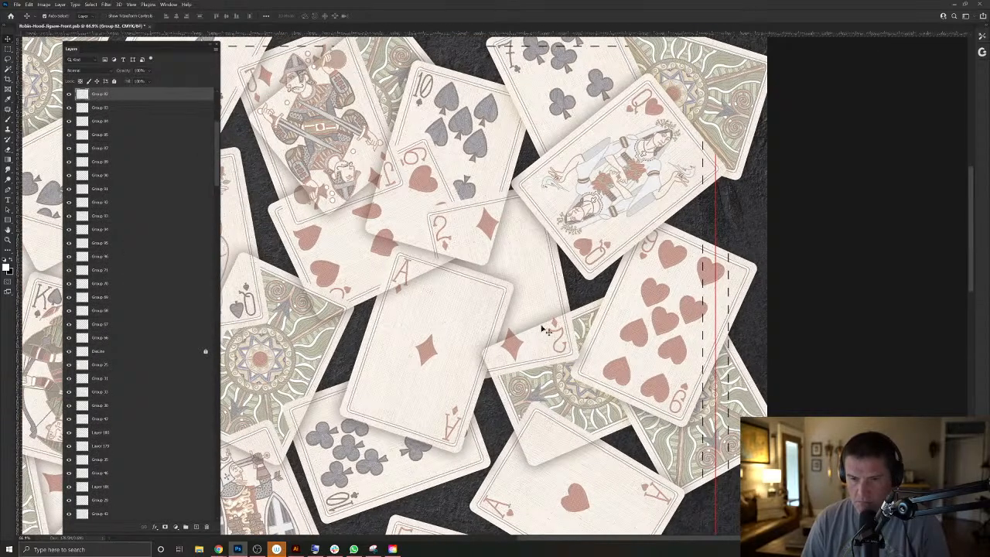
# Load the Two of Diamonds card's outline, delete the overlapping part of the Group 82 card back, and deselect.
pyautogui.keyDown('ctrl'); pyautogui.click(542, 272); pyautogui.keyUp('ctrl')
pyautogui.rightClick(546, 274)
pyautogui.click(563, 279)
pyautogui.keyDown('ctrl'); pyautogui.click(82, 515); pyautogui.keyUp('ctrl')
pyautogui.keyDown('ctrl'); pyautogui.click(555, 380); pyautogui.keyUp('ctrl')
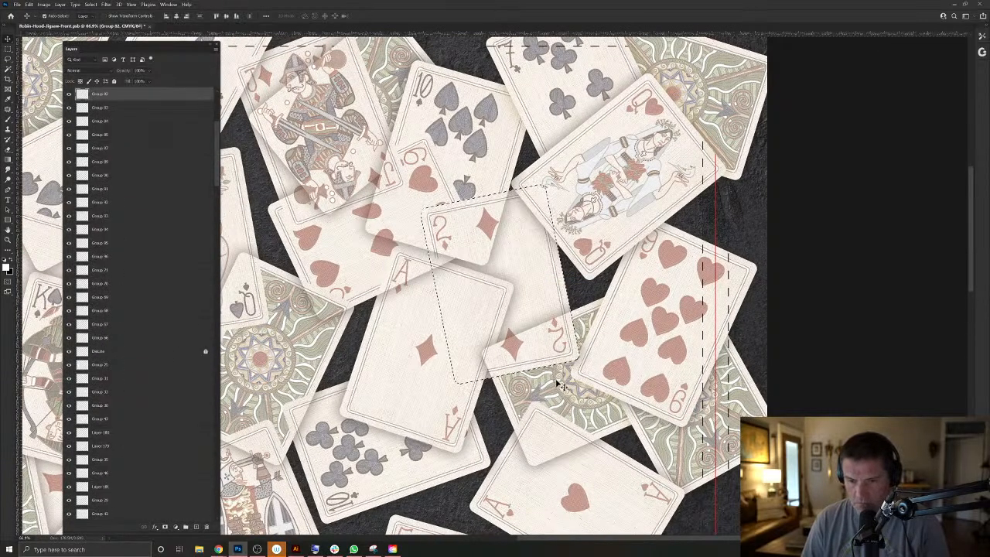
pyautogui.hotkey('ctrl', 'd')
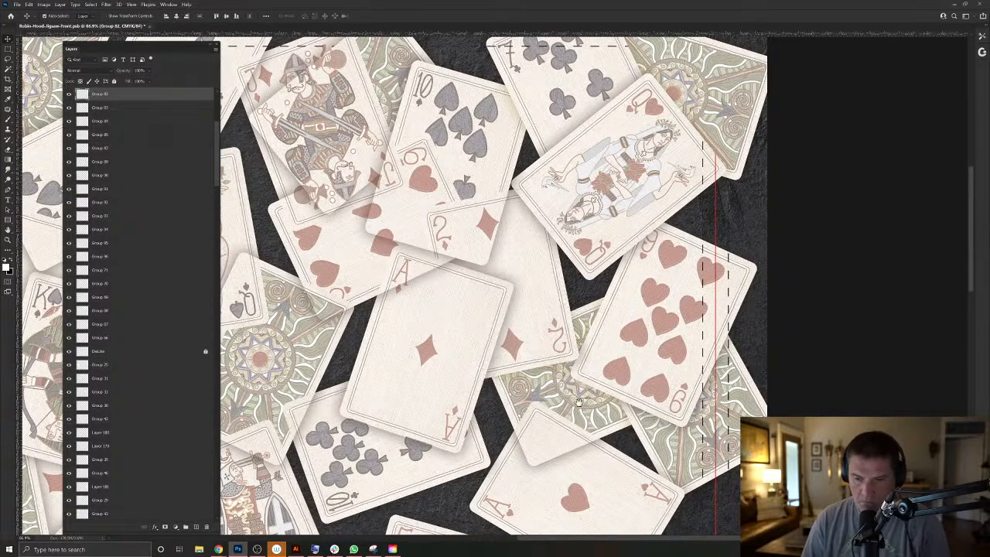
# Load the Ace of Hearts outline from Layer 181, delete the overlapping corner of the Group 82 card back, and deselect.
pyautogui.scroll(-3, 563, 387)
pyautogui.hscroll(2, 562, 387)
pyautogui.keyDown('ctrl'); pyautogui.click(546, 413); pyautogui.keyUp('ctrl')
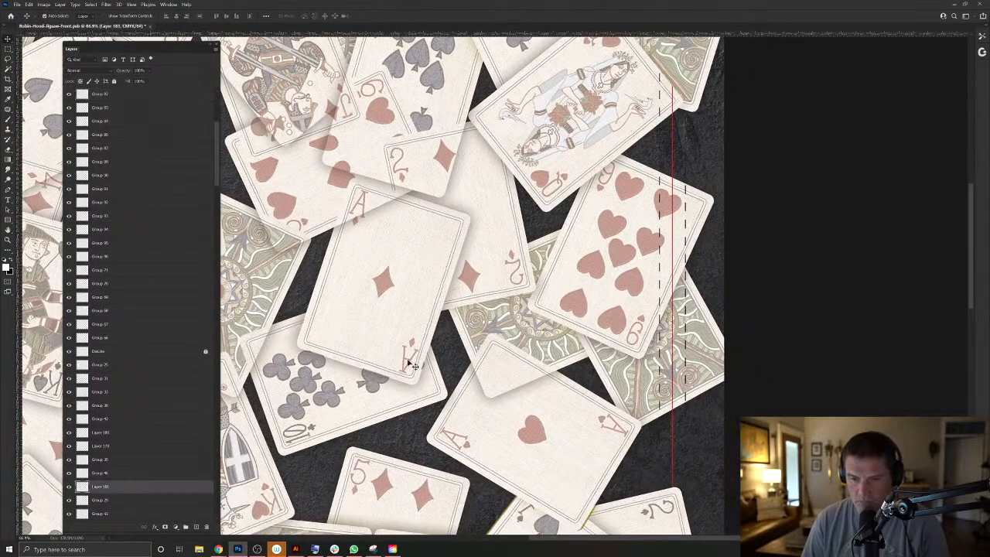
pyautogui.rightClick(565, 394)
pyautogui.click(579, 406)
pyautogui.keyDown('ctrl'); pyautogui.click(85, 487); pyautogui.keyUp('ctrl')
pyautogui.keyDown('ctrl'); pyautogui.click(528, 339); pyautogui.keyUp('ctrl')
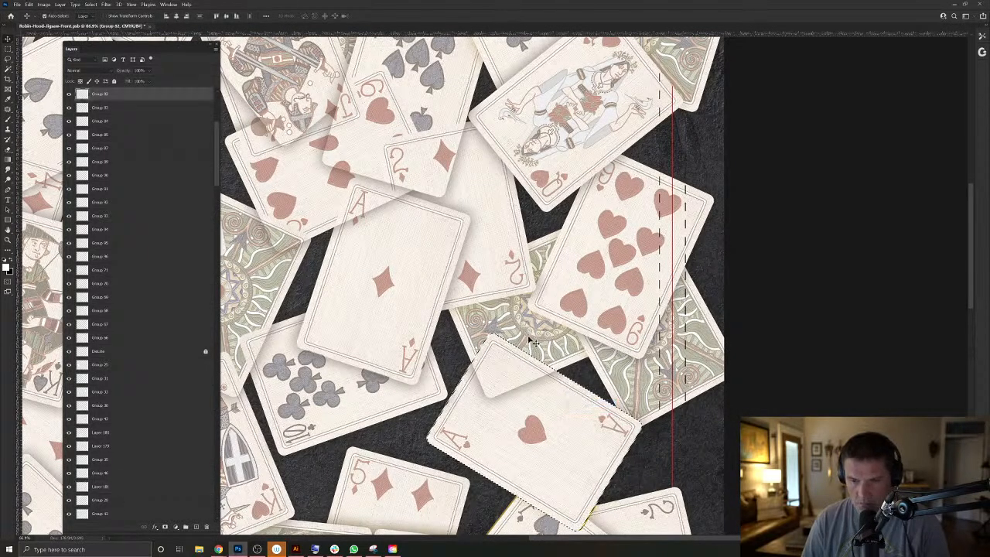
pyautogui.press('Delete')
pyautogui.hotkey('ctrl', 'd')
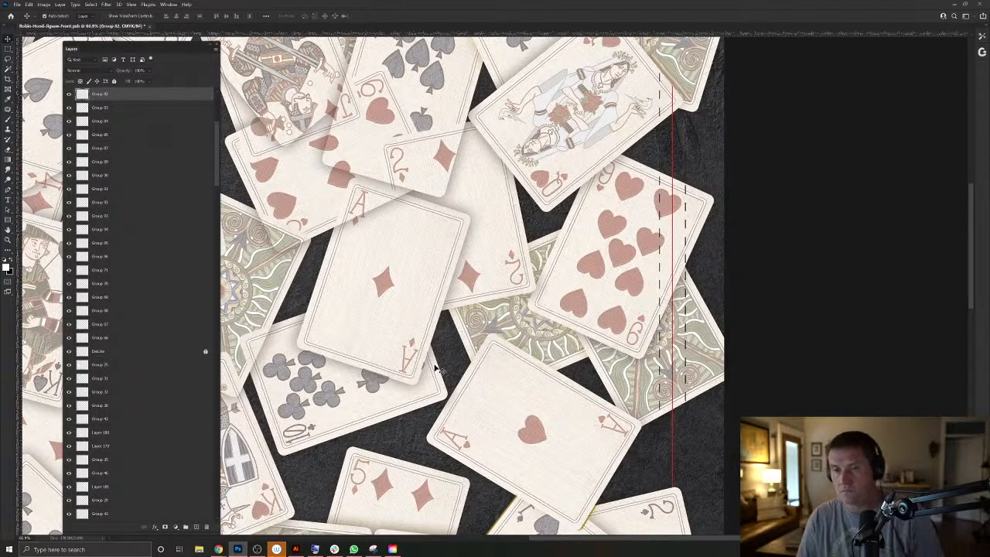
# Try deleting the slateback layer behind the cards, and undo the deletion.
pyautogui.moveTo(436, 369); pyautogui.dragTo(550, 340)
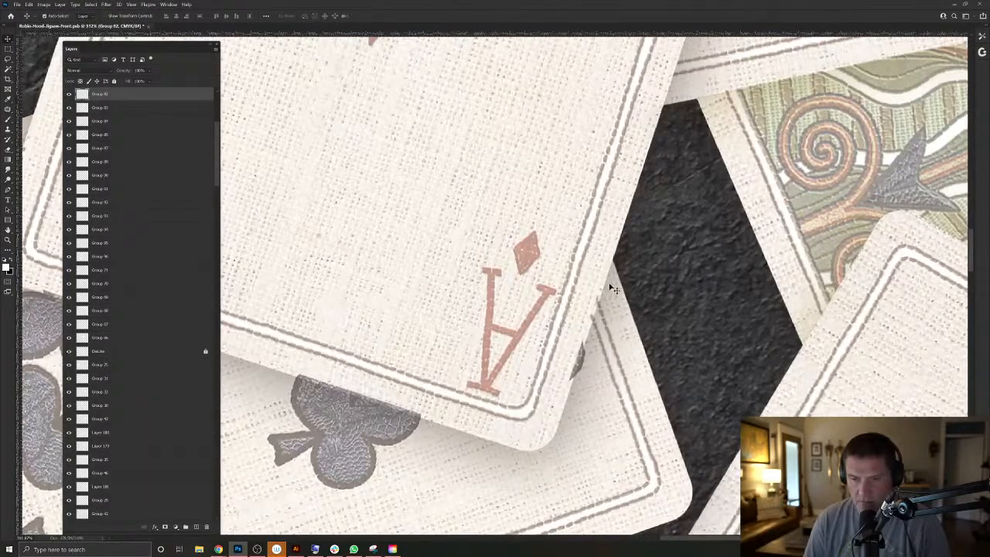
pyautogui.moveTo(631, 364); pyautogui.dragTo(576, 364)
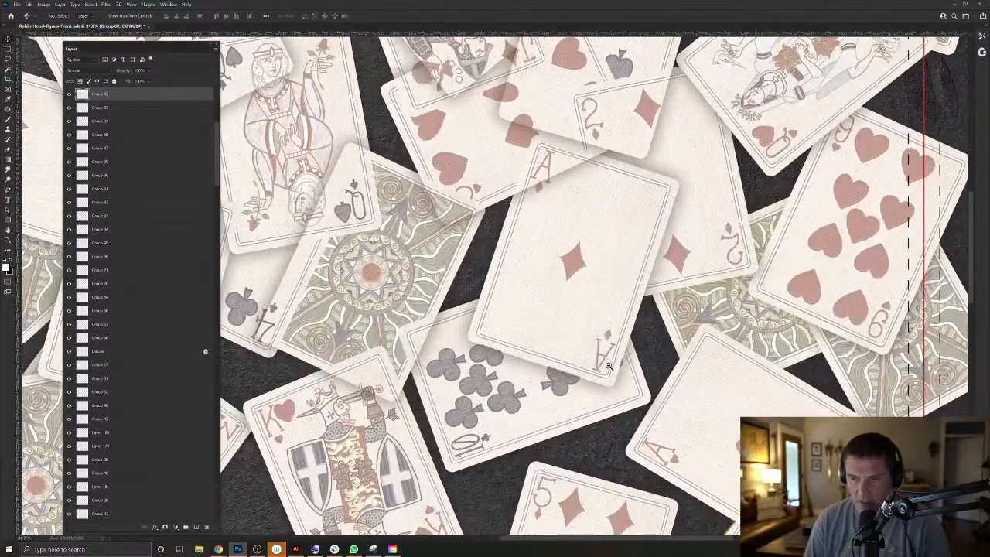
pyautogui.moveTo(675, 378); pyautogui.dragTo(496, 297)
pyautogui.moveTo(587, 370); pyautogui.dragTo(528, 281)
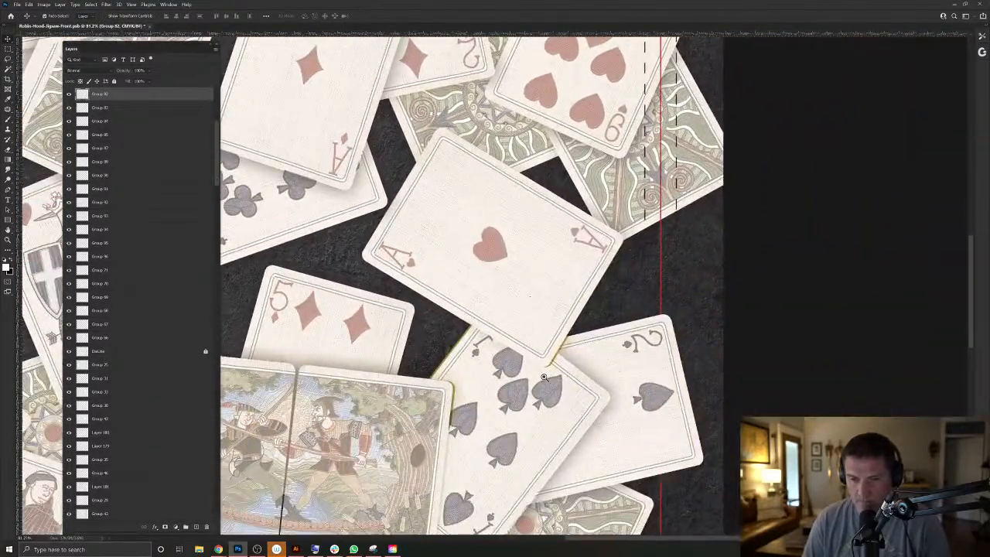
pyautogui.moveTo(543, 376); pyautogui.dragTo(572, 348)
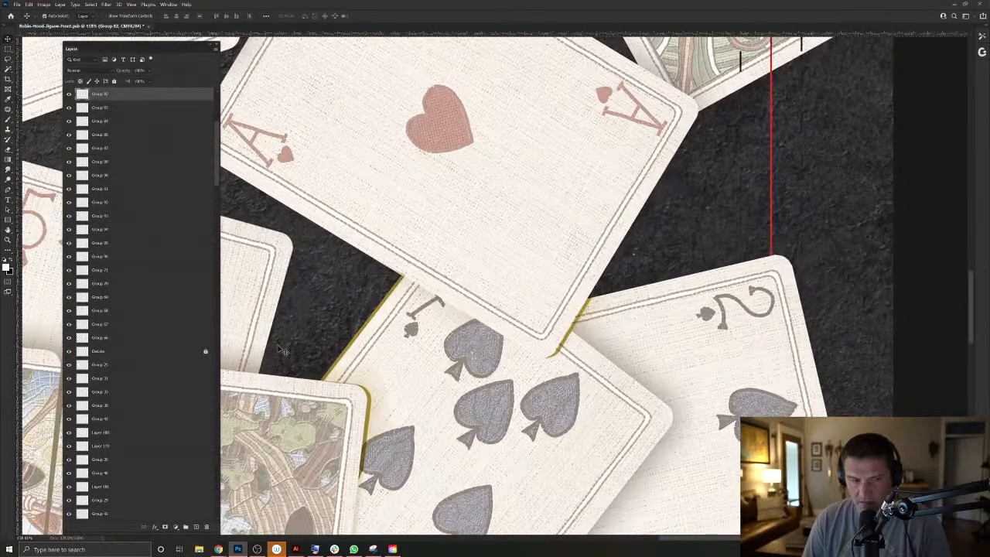
pyautogui.click(328, 306)
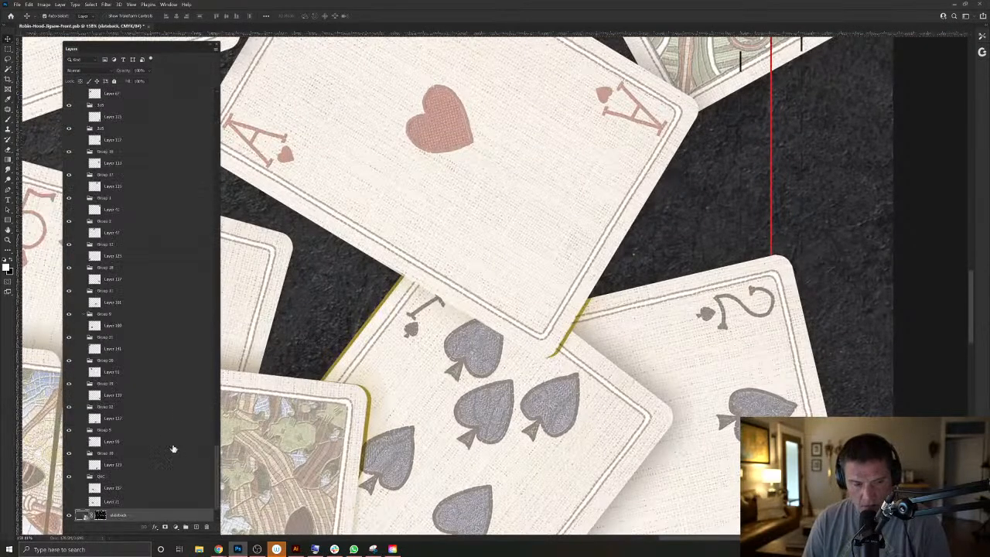
pyautogui.moveTo(102, 517); pyautogui.dragTo(192, 524)
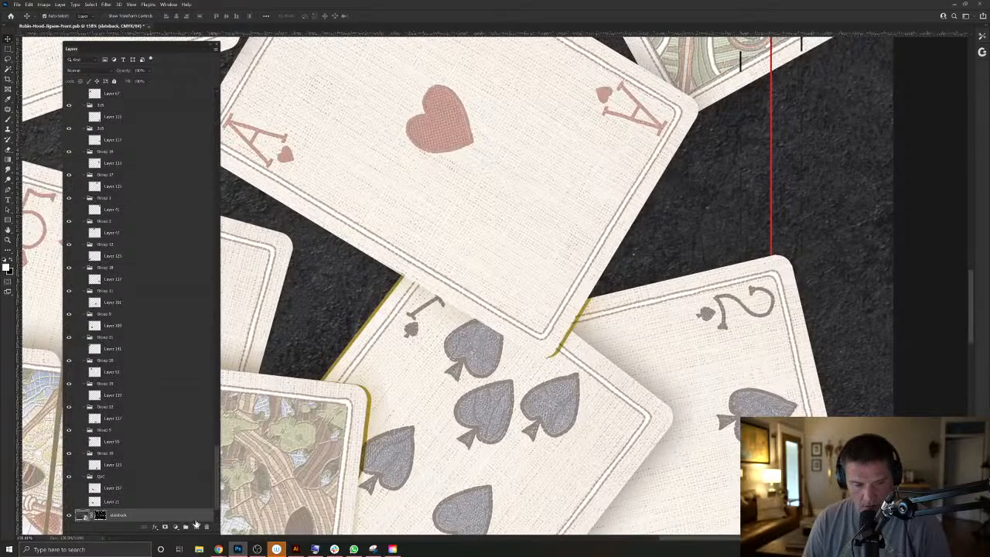
pyautogui.click(206, 527)
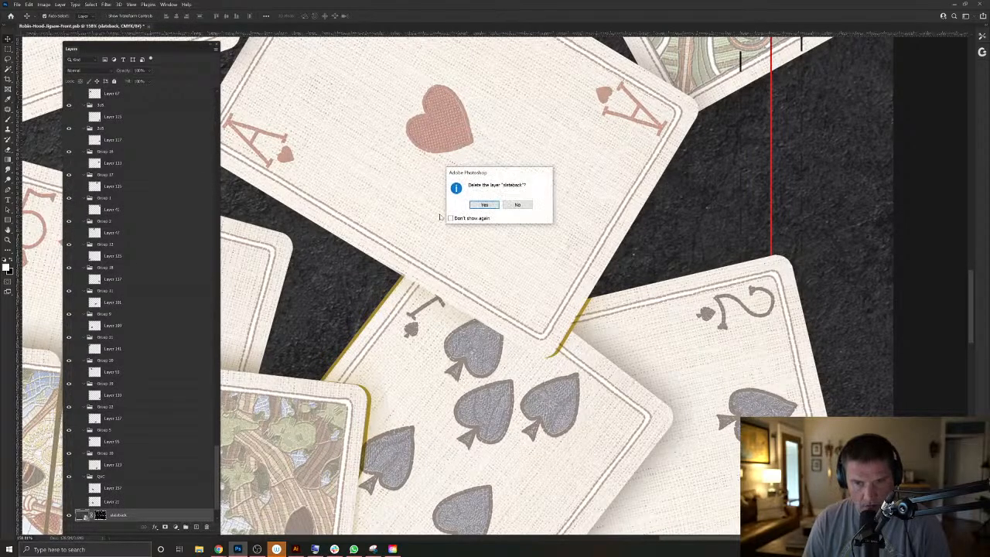
pyautogui.click(484, 204)
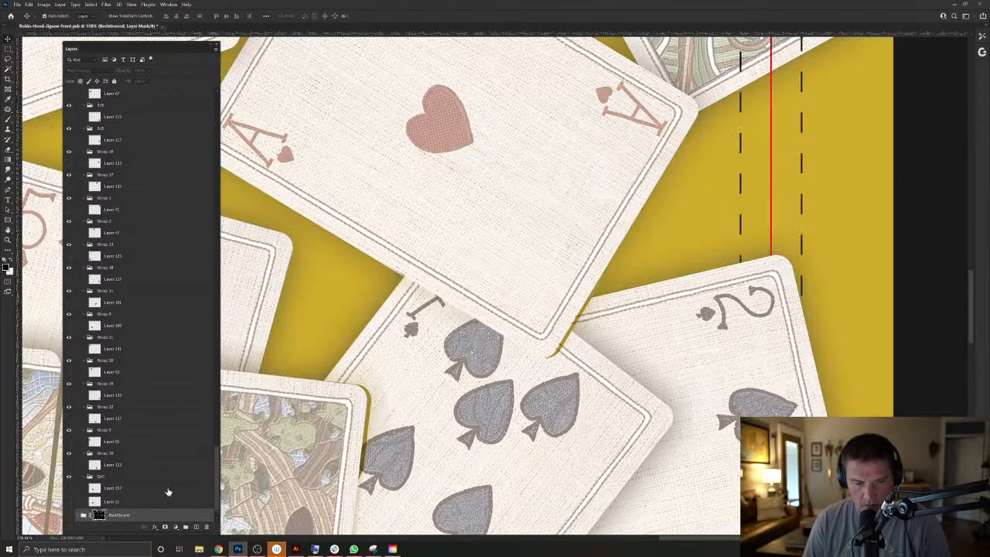
pyautogui.hotkey('ctrl', 'z')
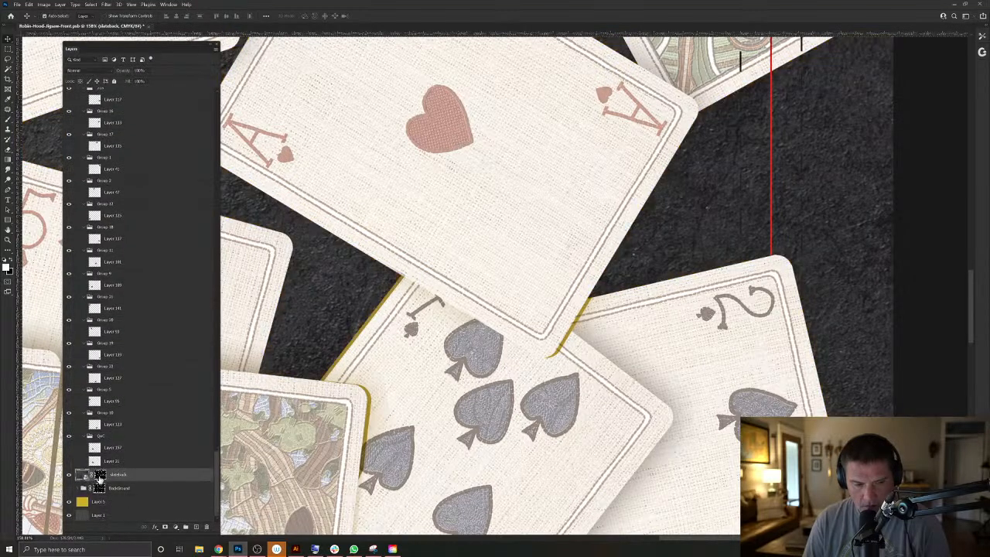
# Hide the slateback layer to expose the yellow background, and inspect the gap below the Ace of Hearts card's lower corner.
pyautogui.click(68, 475)
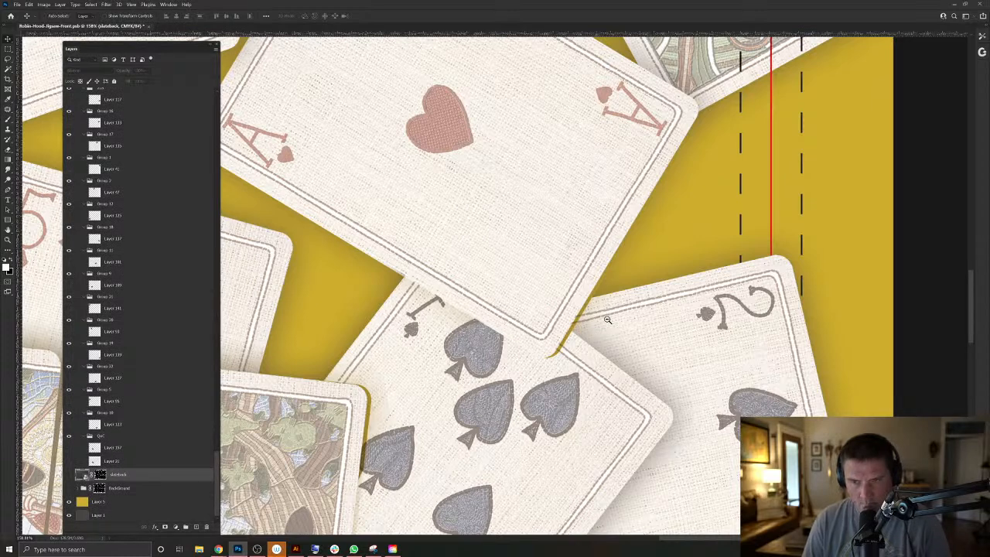
pyautogui.moveTo(607, 320); pyautogui.dragTo(602, 317)
pyautogui.click(599, 357)
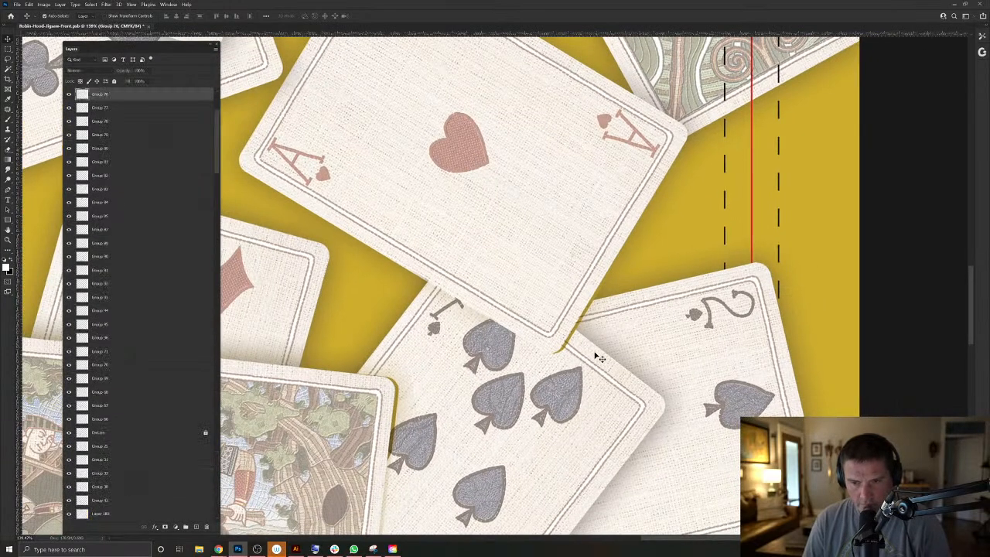
pyautogui.scroll(-3, 601, 330)
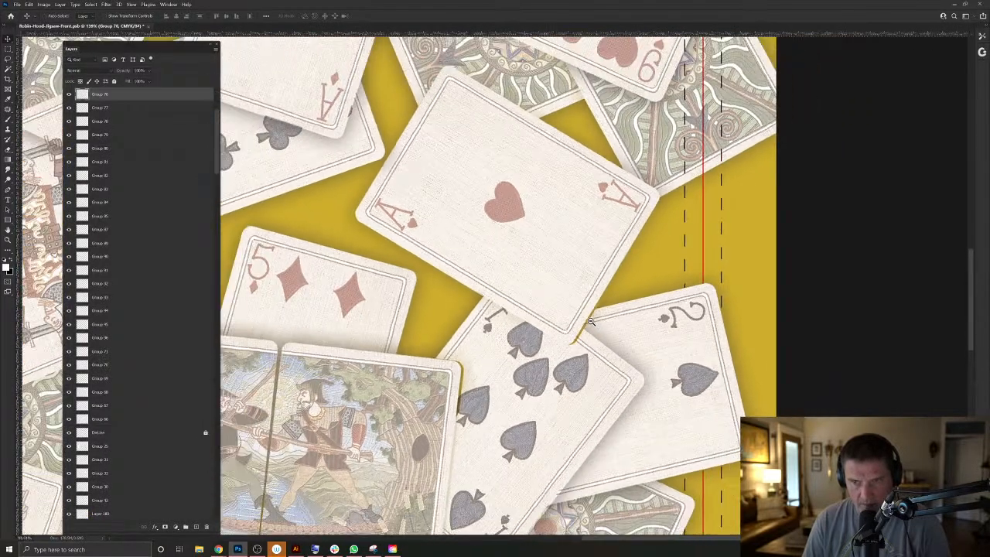
pyautogui.scroll(5, 593, 322)
pyautogui.moveTo(574, 297); pyautogui.dragTo(576, 297)
pyautogui.hotkey('ctrl', 'z')
pyautogui.scroll(-3, 610, 295)
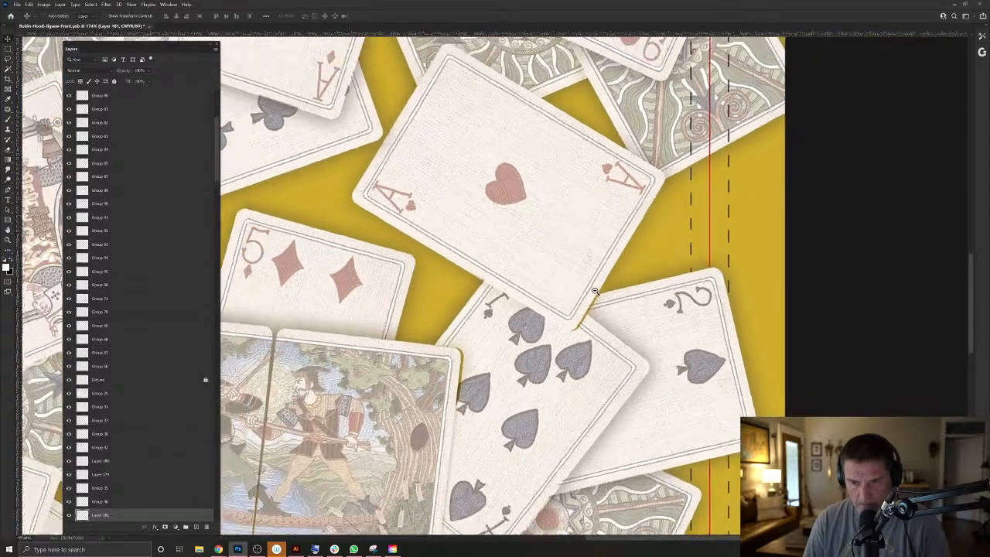
# Select the Seven of Spades layer, Group 76, toggle its visibility, and check its outline against the neighbouring cards.
pyautogui.click(602, 361)
pyautogui.rightClick(602, 360)
pyautogui.click(626, 370)
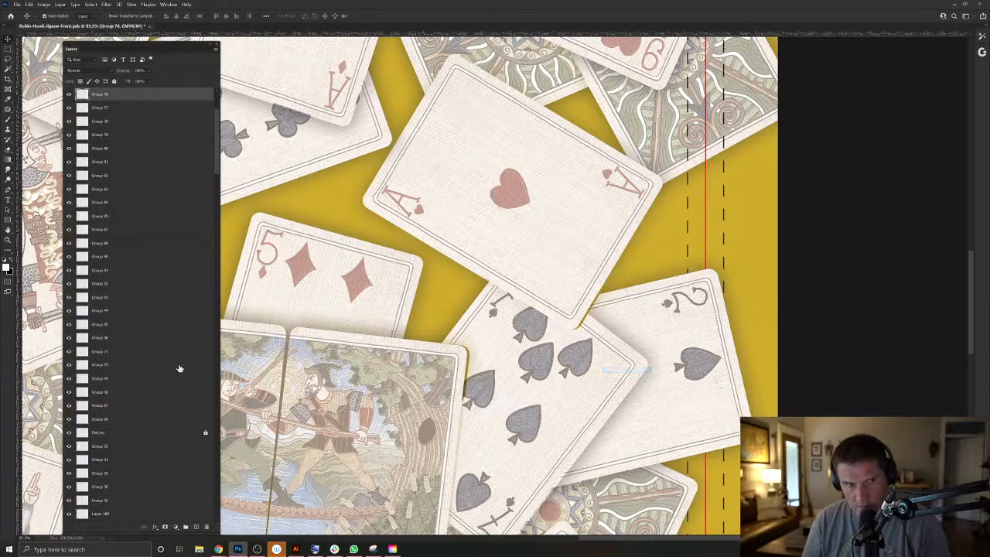
pyautogui.click(68, 152)
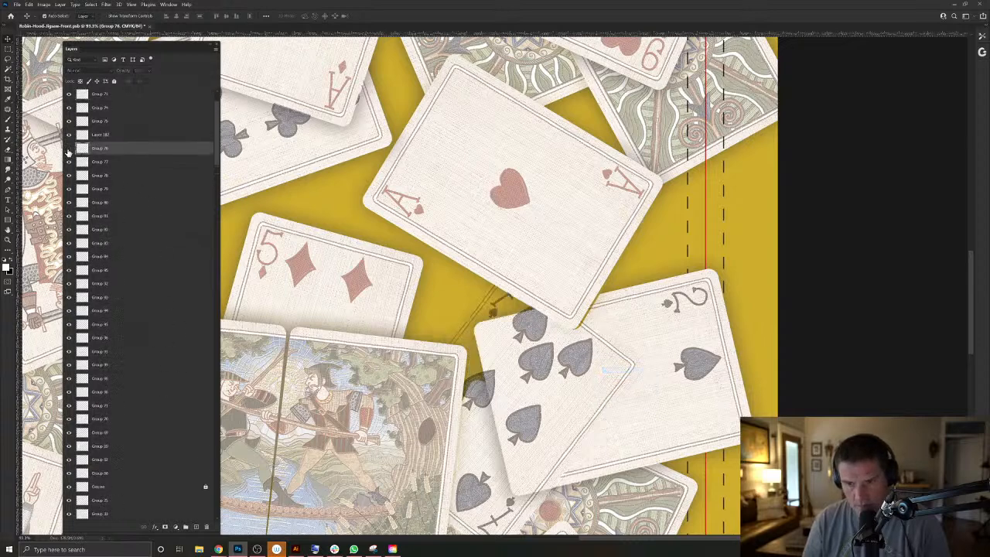
pyautogui.click(69, 152)
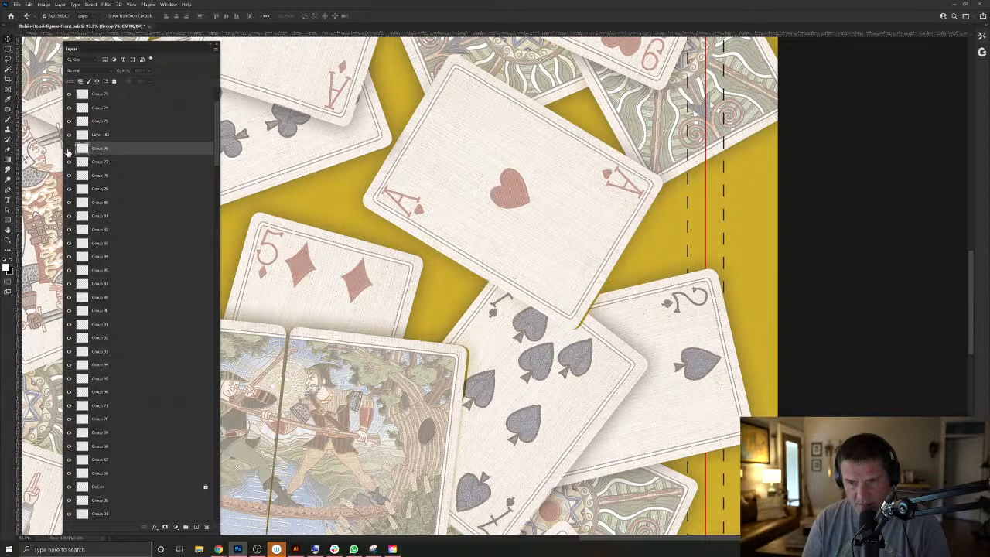
pyautogui.click(68, 151)
pyautogui.click(68, 151)
pyautogui.keyDown('ctrl'); pyautogui.click(77, 152); pyautogui.keyUp('ctrl')
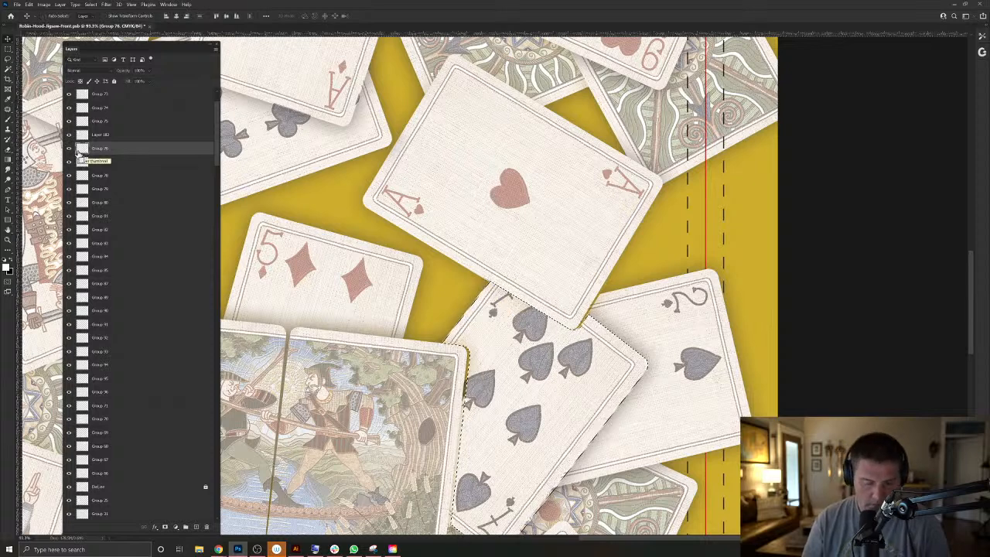
pyautogui.hotkey('ctrl', 'd')
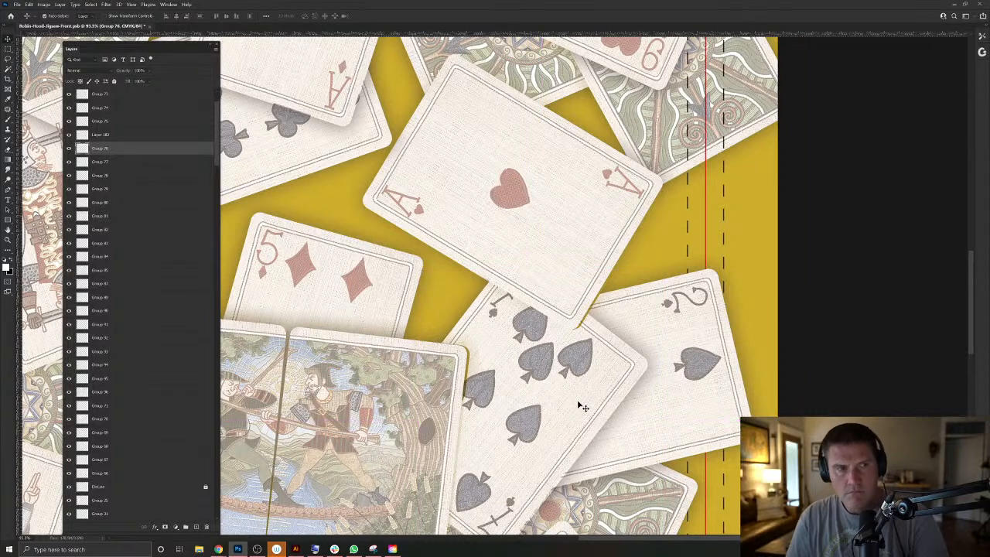
# Paint white with the Brush over the Seven of Spades card's yellow gaps beside the Ace of Hearts corner and the bridge picture card.
pyautogui.click(10, 122)
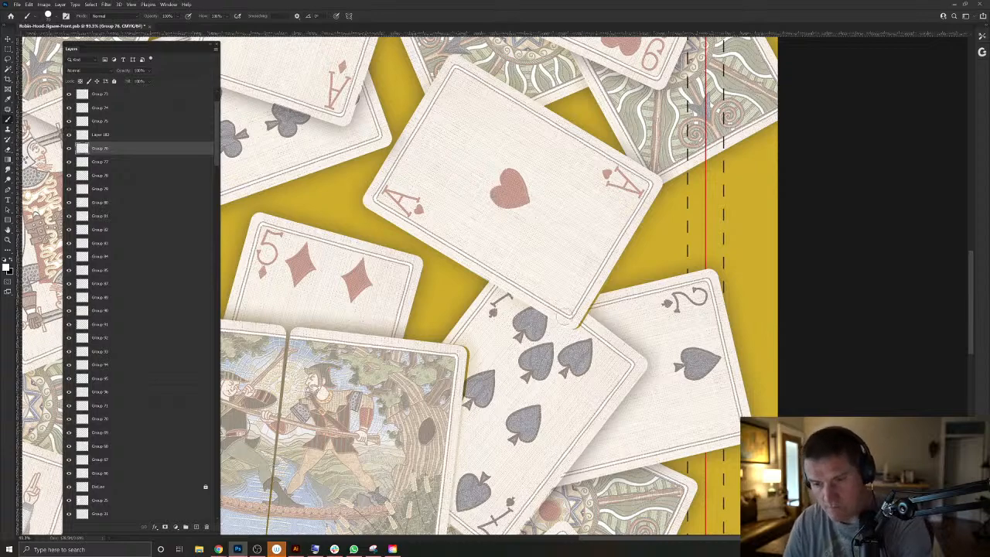
pyautogui.scroll(6, 571, 319)
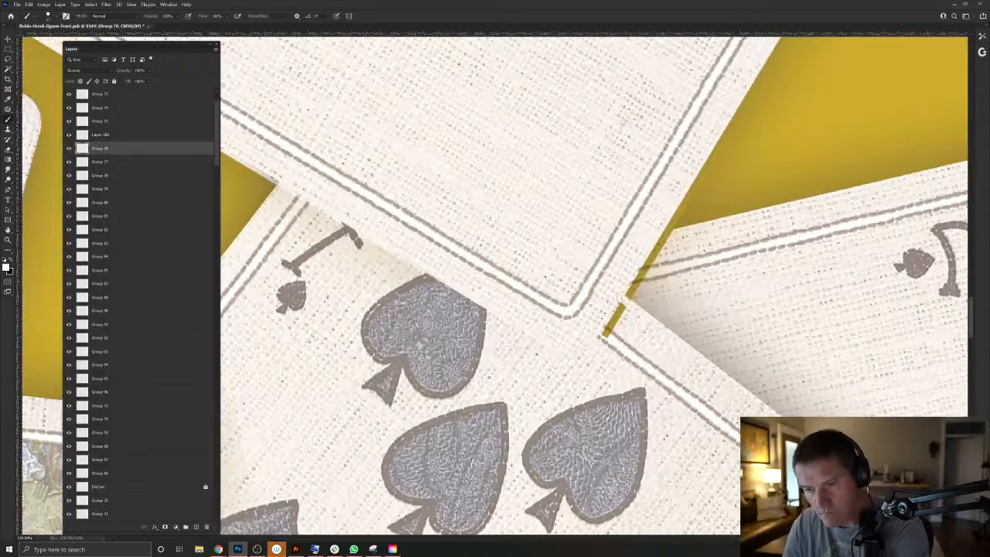
pyautogui.moveTo(620, 308); pyautogui.dragTo(599, 347)
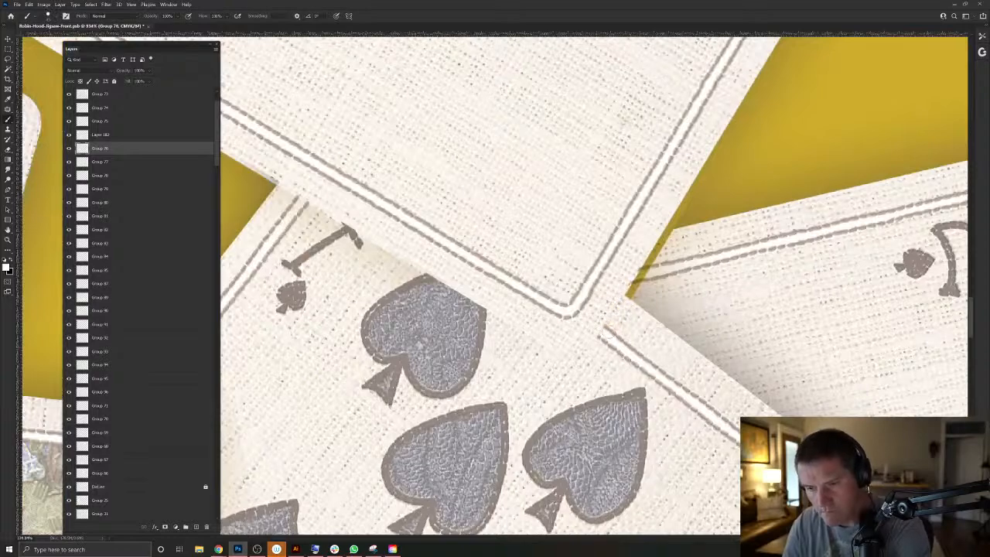
pyautogui.scroll(-5, 601, 329)
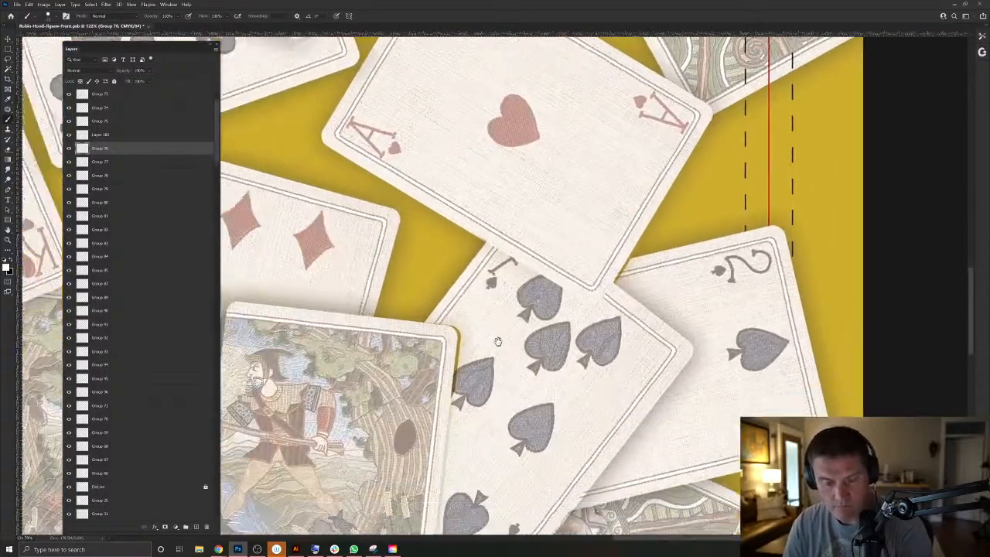
pyautogui.scroll(3, 511, 325)
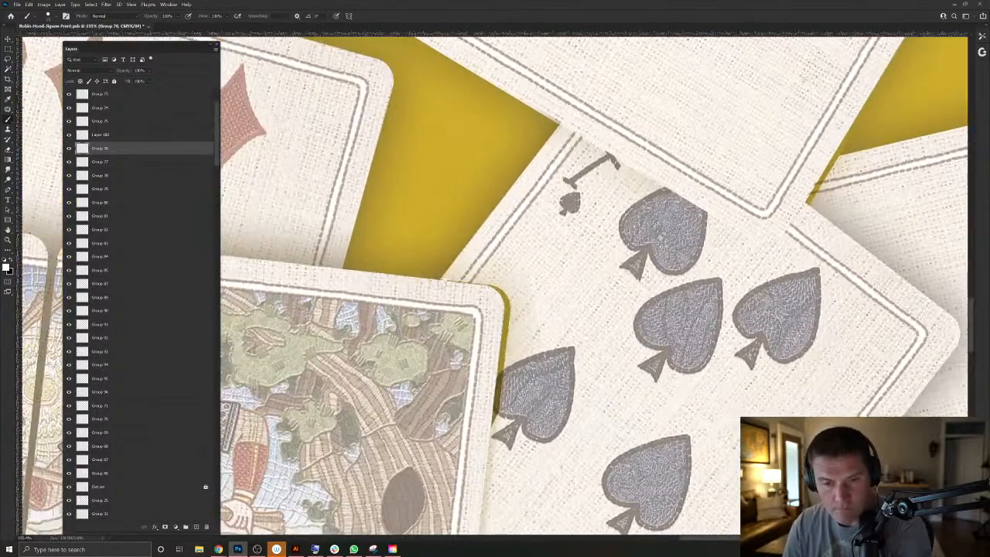
pyautogui.moveTo(464, 283)
pyautogui.mouseDown()
pyautogui.moveTo(495, 288)
pyautogui.moveTo(506, 305)
pyautogui.moveTo(493, 425)
pyautogui.mouseUp()
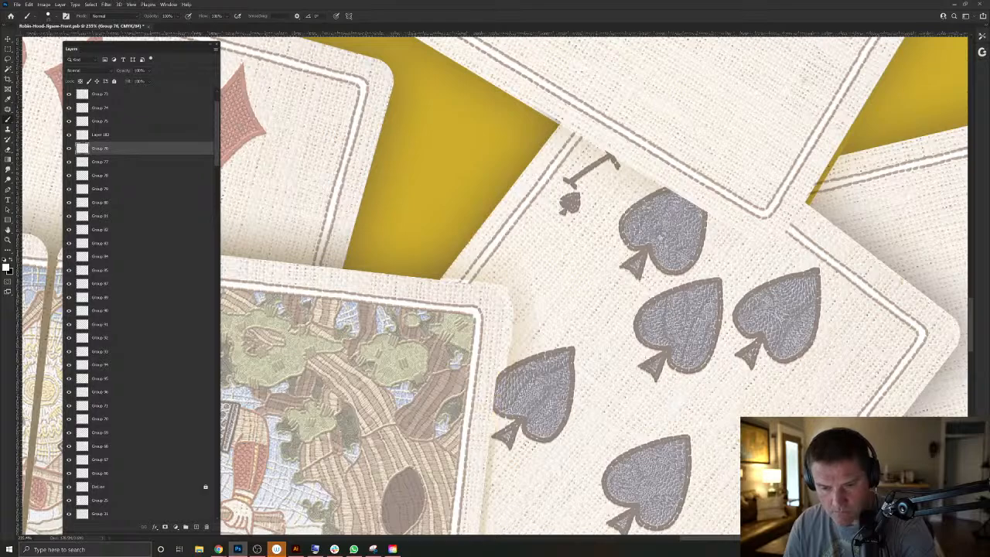
pyautogui.scroll(-5, 485, 434)
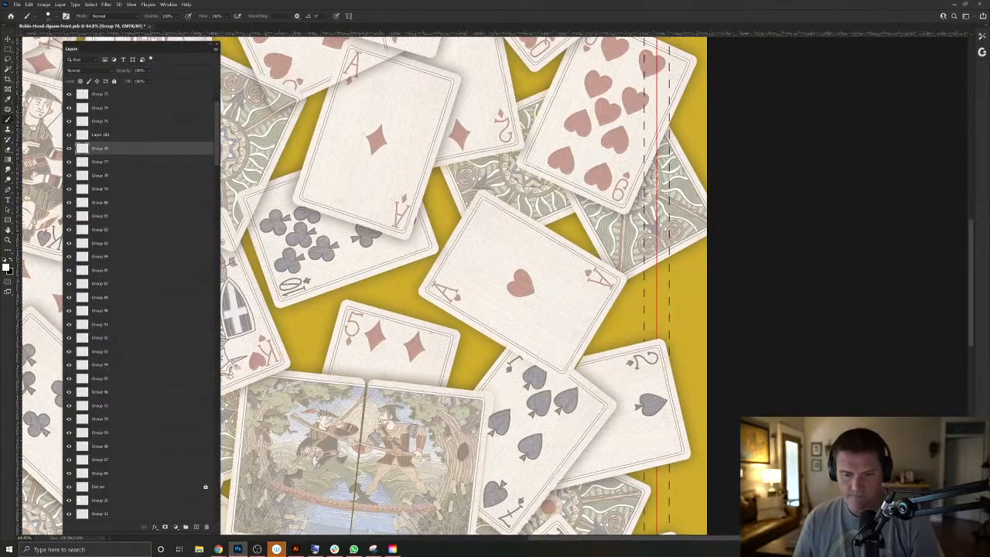
pyautogui.scroll(-3, 464, 321)
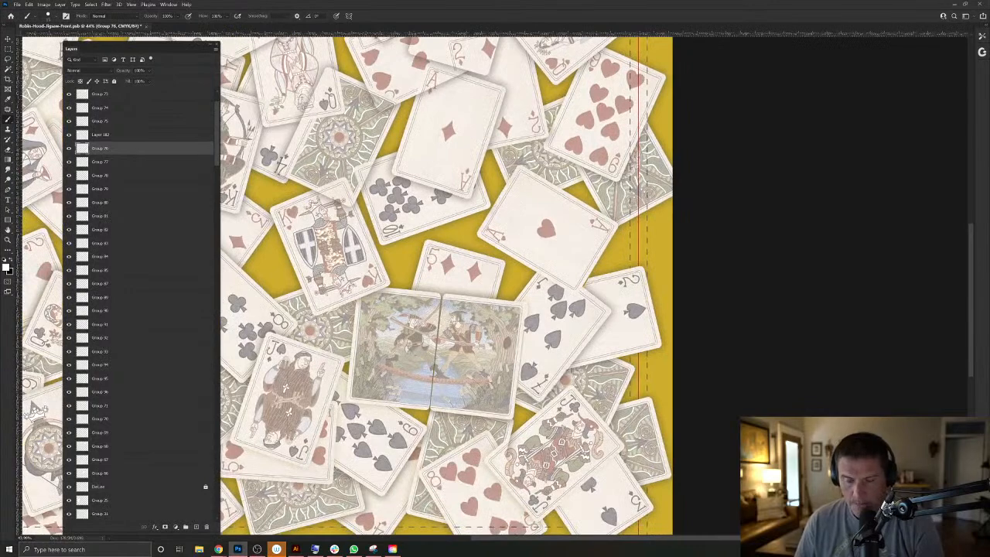
pyautogui.moveTo(476, 289); pyautogui.dragTo(663, 353)
pyautogui.moveTo(492, 308); pyautogui.dragTo(771, 388)
pyautogui.click(16, 5)
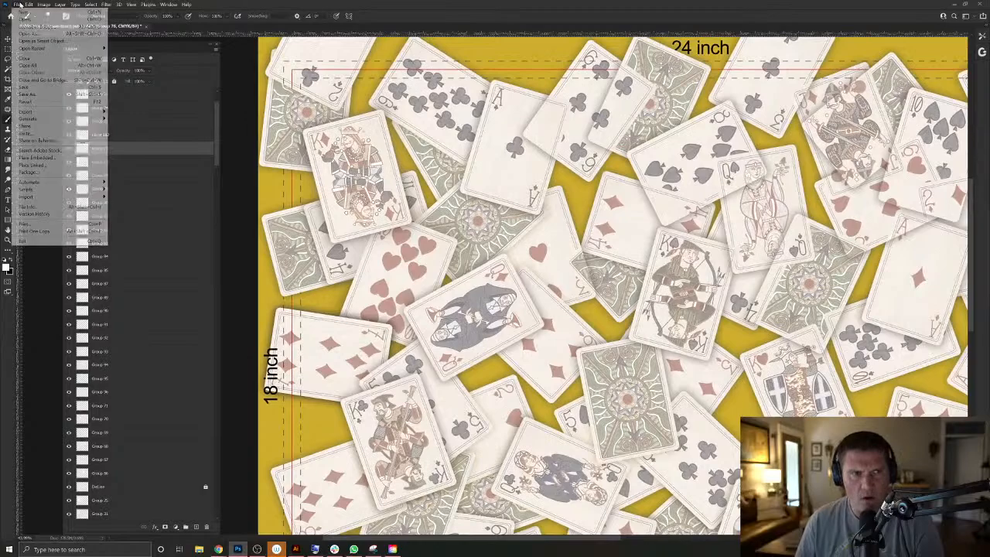
pyautogui.click(31, 19)
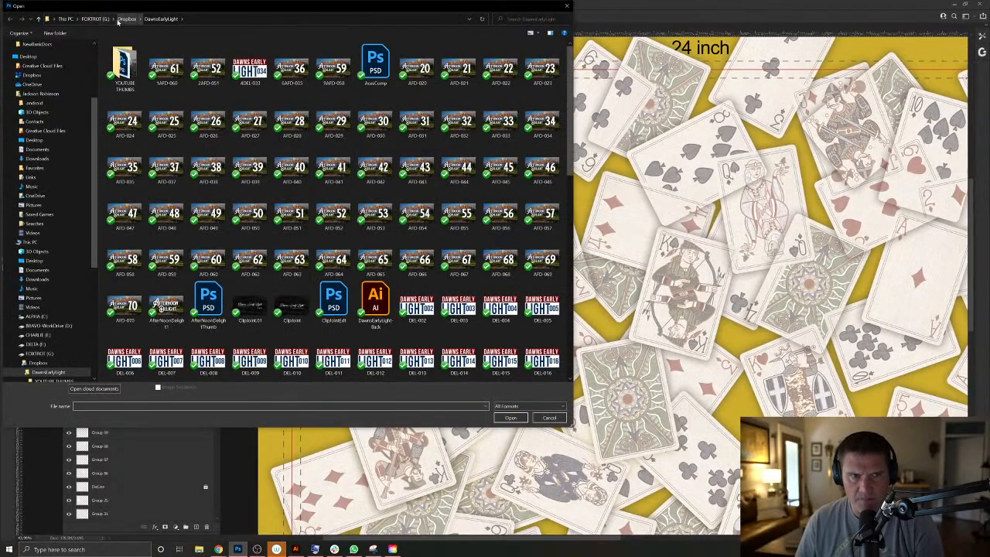
pyautogui.click(549, 418)
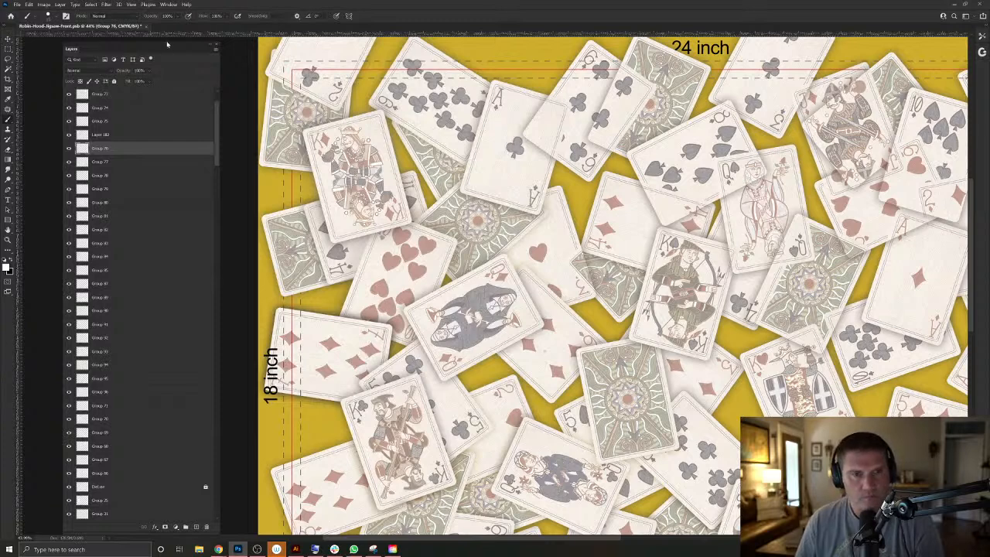
# Close the Robin-Hood-Jigsaw-Front document without saving the changes.
pyautogui.click(148, 27)
pyautogui.click(516, 204)
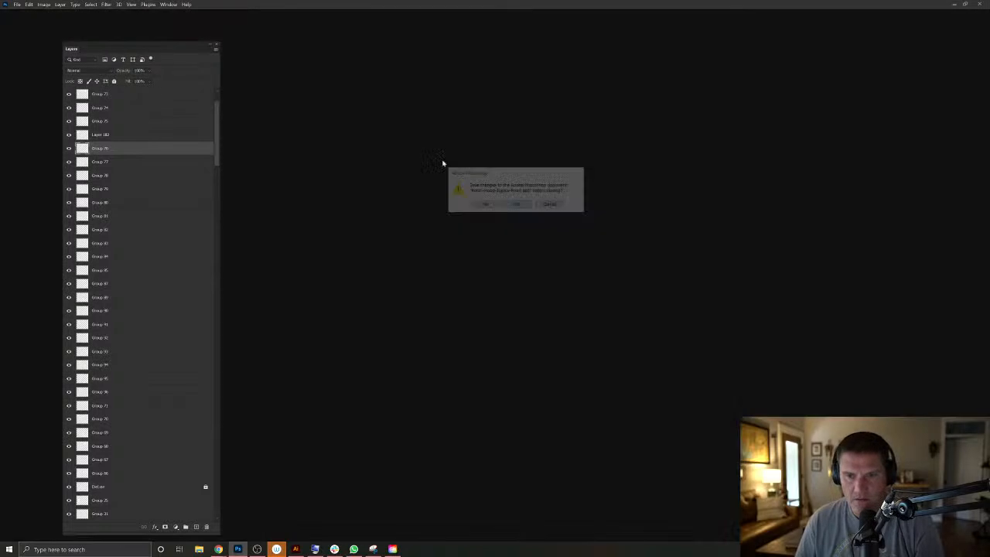
# Start opening a document and browse Dropbox to the RobinHood folder inside JigSawPuzzle.
pyautogui.click(16, 5)
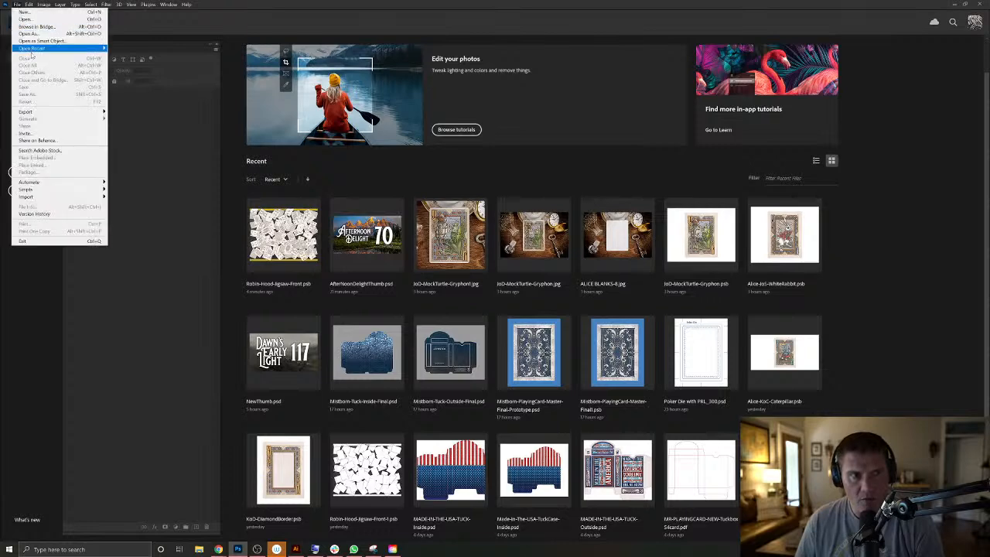
pyautogui.click(29, 19)
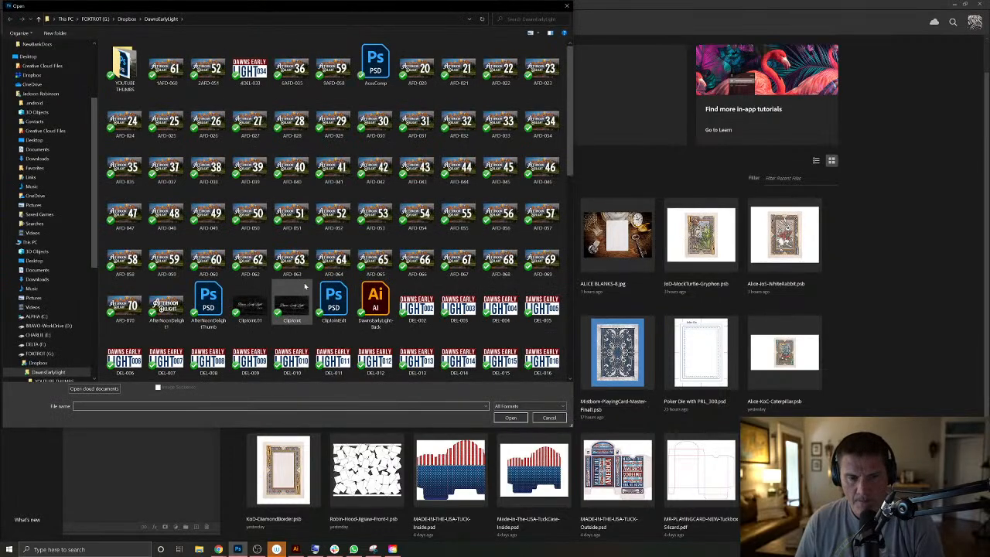
pyautogui.scroll(3, 45, 108)
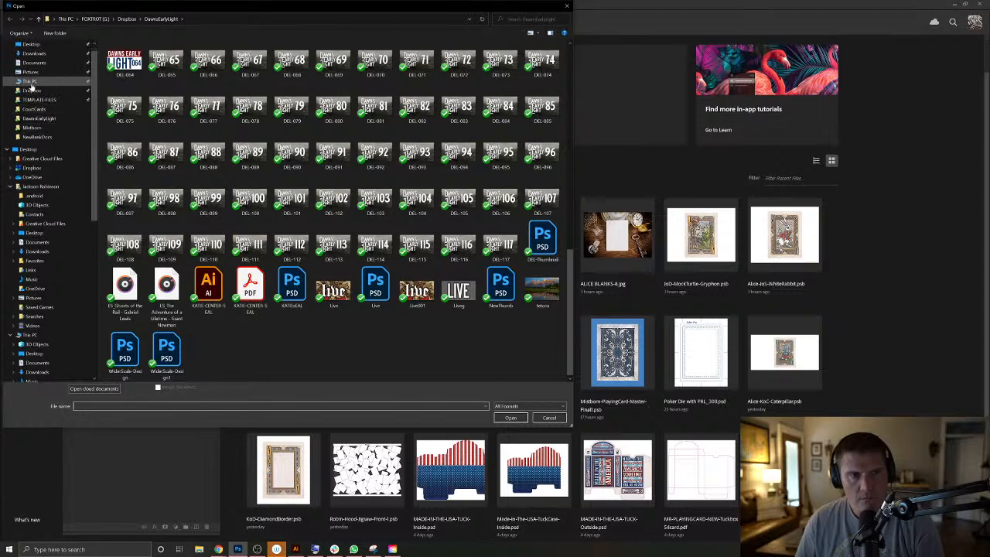
pyautogui.click(33, 90)
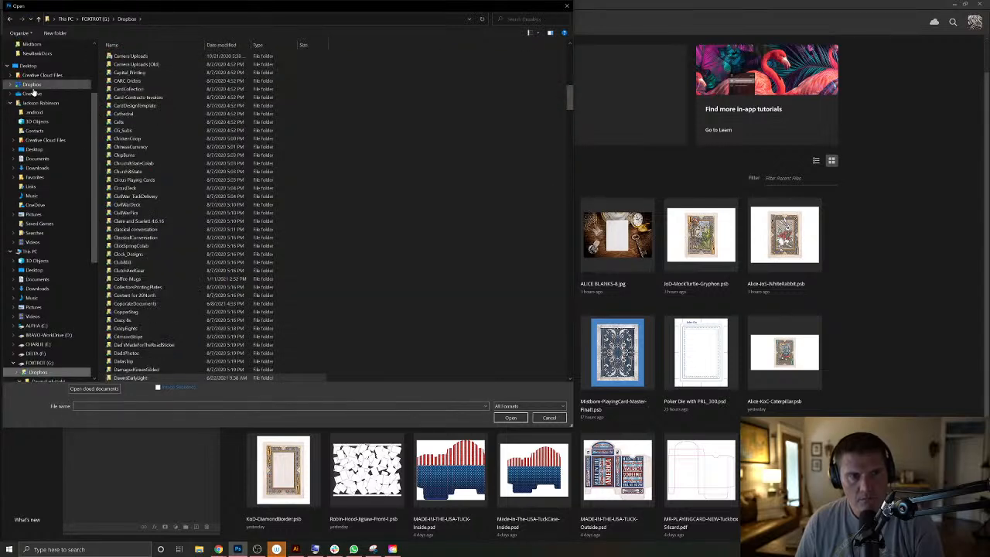
pyautogui.scroll(-15, 145, 318)
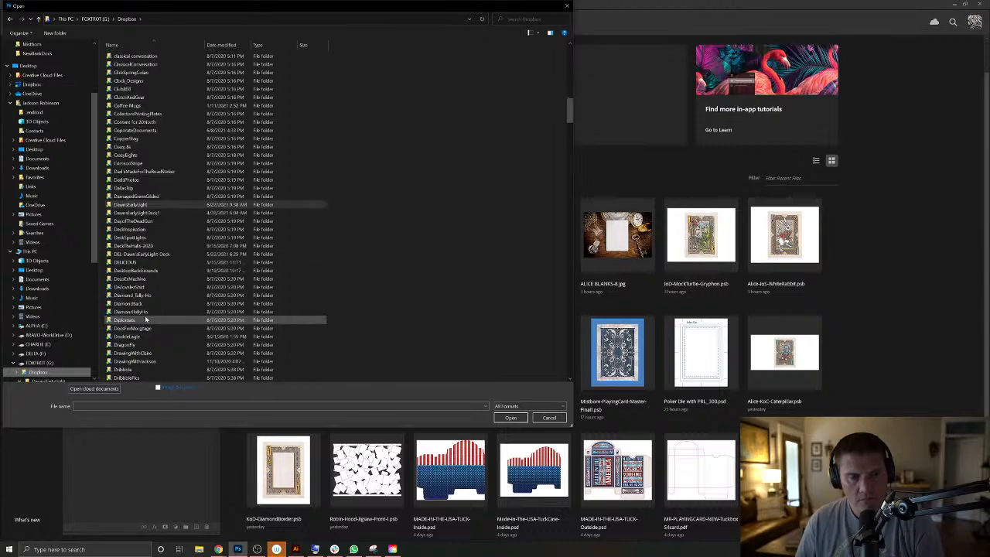
pyautogui.scroll(-15, 145, 318)
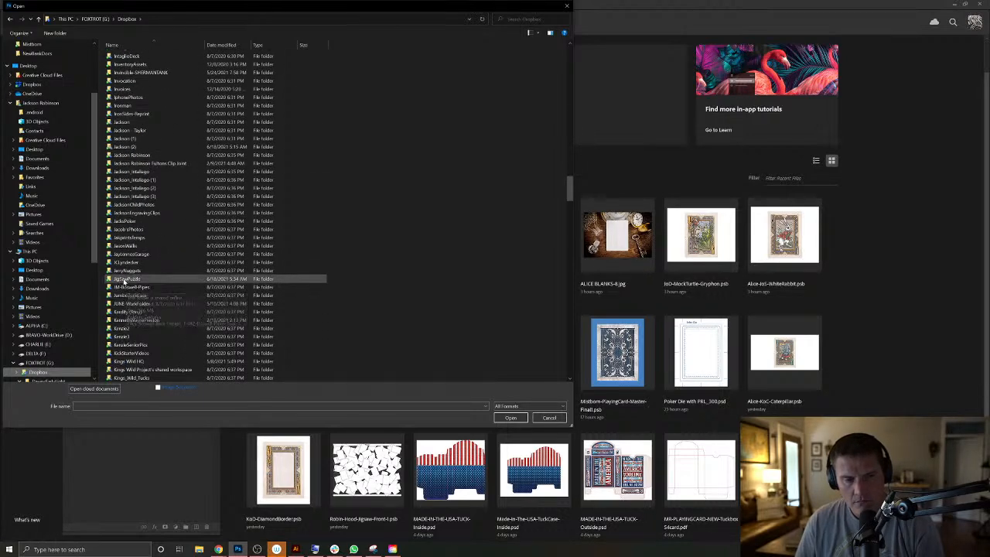
pyautogui.click(123, 278)
pyautogui.doubleClick(124, 278)
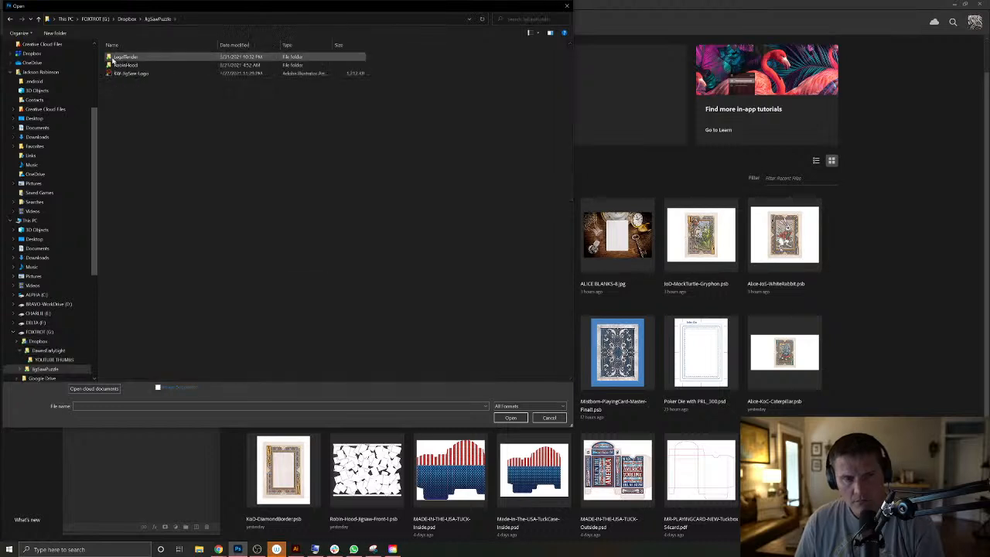
pyautogui.doubleClick(128, 62)
# Open the Robin-Hood-Jigsaw-Front-1 file from the RobinHood folder.
pyautogui.click(209, 65)
pyautogui.keyDown('ctrl'); pyautogui.click(165, 68); pyautogui.keyUp('ctrl')
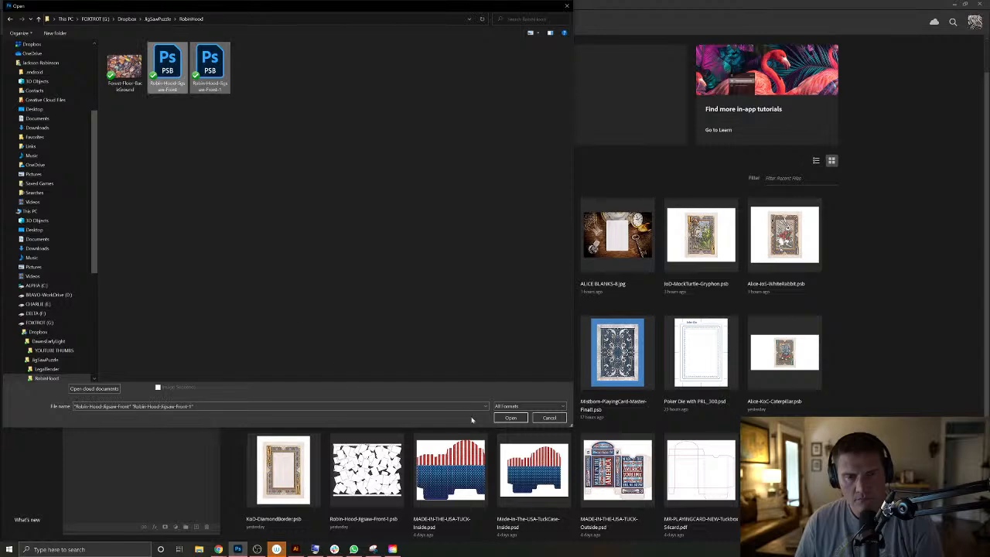
pyautogui.click(281, 93)
pyautogui.click(207, 69)
pyautogui.click(512, 419)
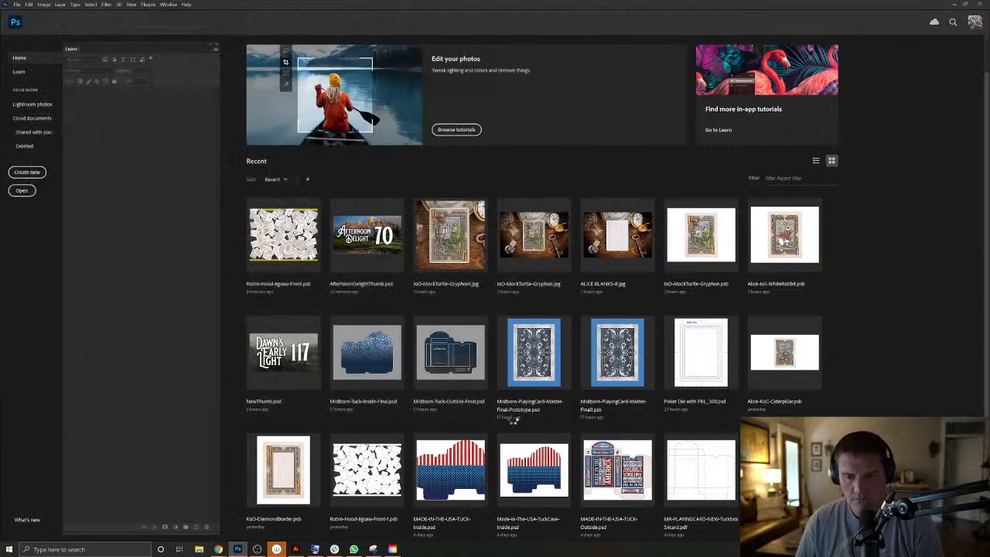
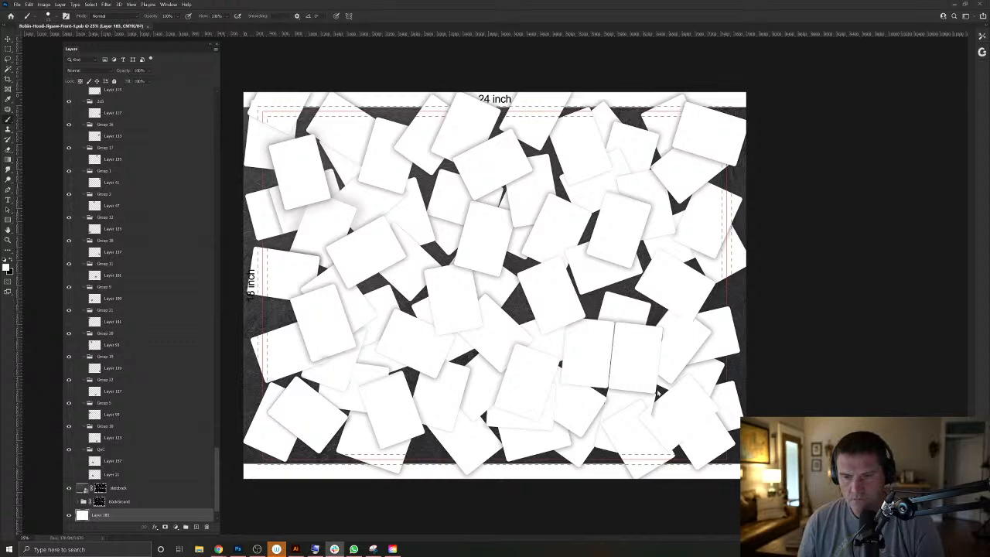
# Try moving one blank card with the Move tool, undo the move, and close the Robin-Hood-Jigsaw-Front-1 document.
pyautogui.moveTo(673, 332); pyautogui.dragTo(674, 352)
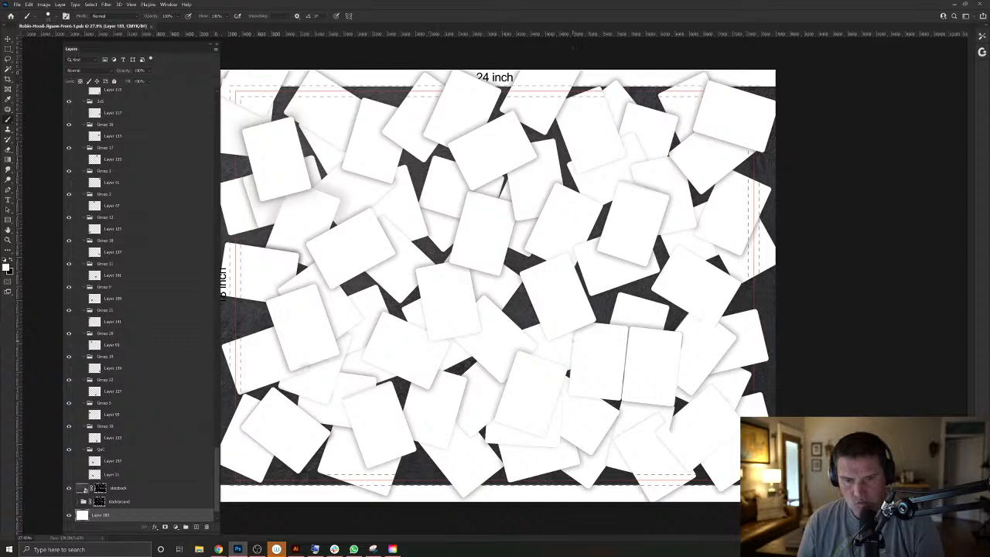
pyautogui.press('v')
pyautogui.moveTo(373, 249); pyautogui.dragTo(392, 239)
pyautogui.hotkey('ctrl', 'z')
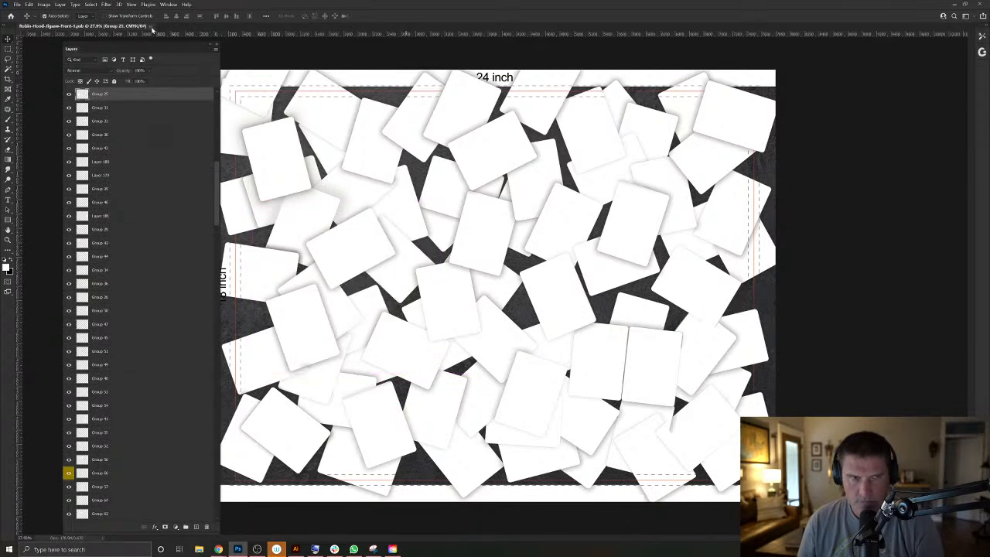
pyautogui.click(152, 25)
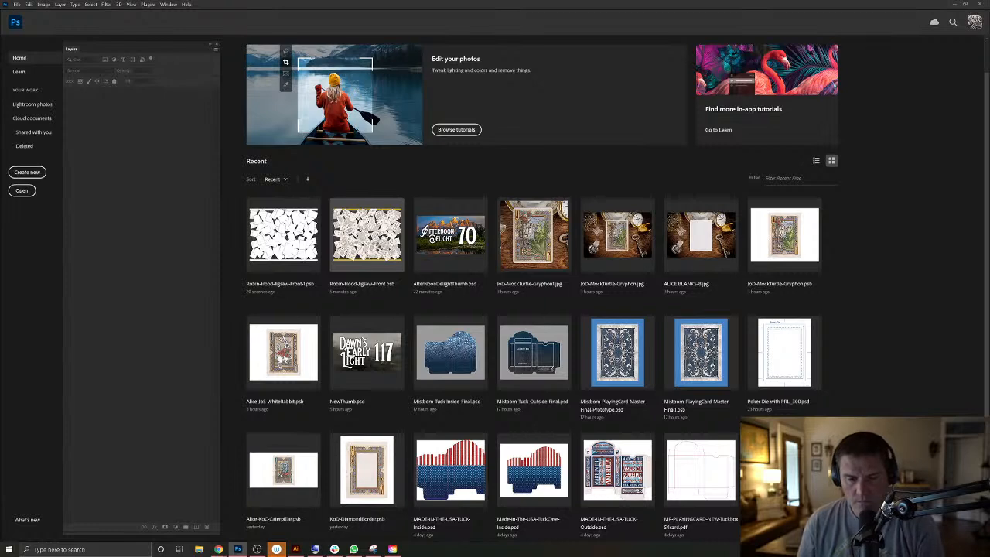
# Reopen Robin-Hood-Jigsaw-Front.psb from the recent files and examine the overlapping cards around the Ten of Spades and Ace of Diamonds.
pyautogui.click(375, 247)
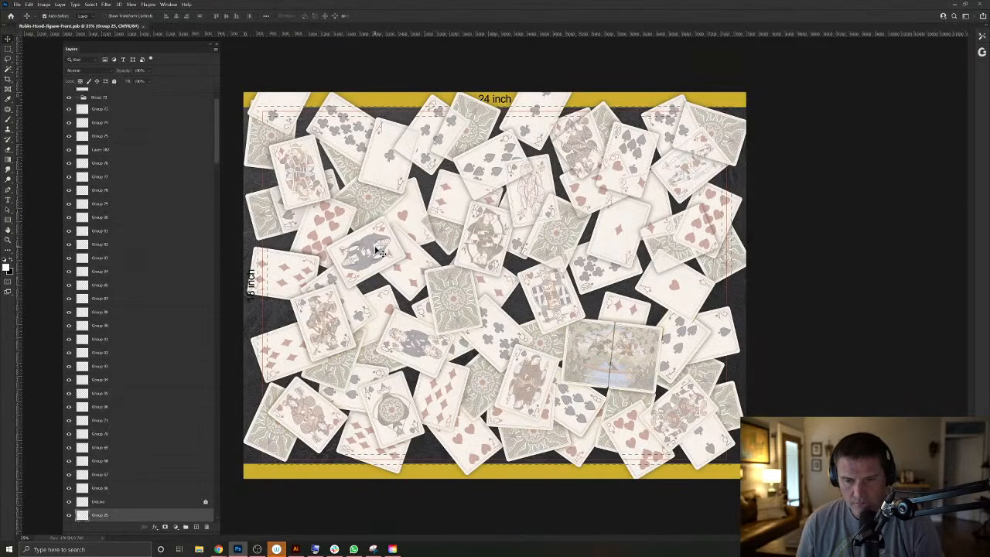
pyautogui.moveTo(583, 264); pyautogui.dragTo(634, 296)
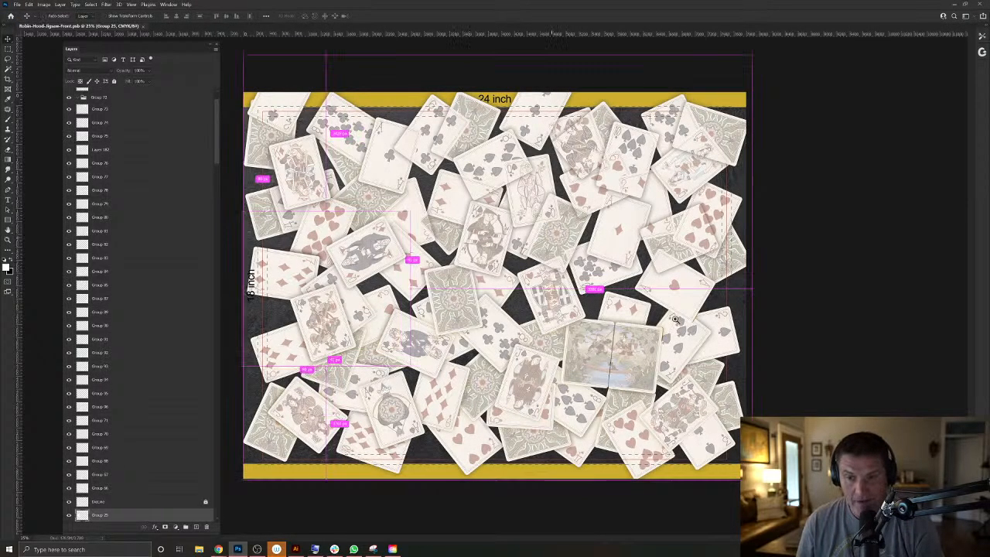
pyautogui.moveTo(685, 379); pyautogui.dragTo(710, 407)
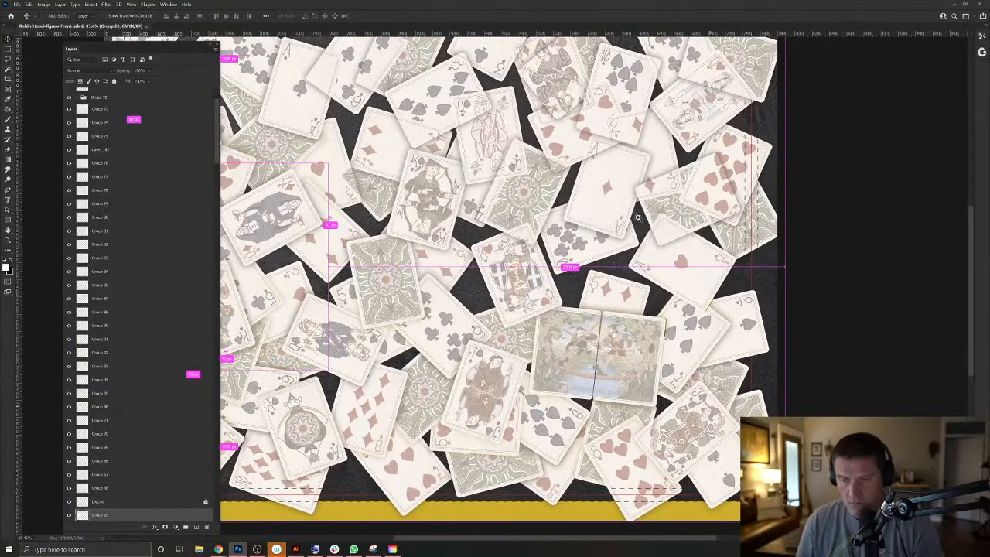
pyautogui.moveTo(618, 199); pyautogui.dragTo(602, 318)
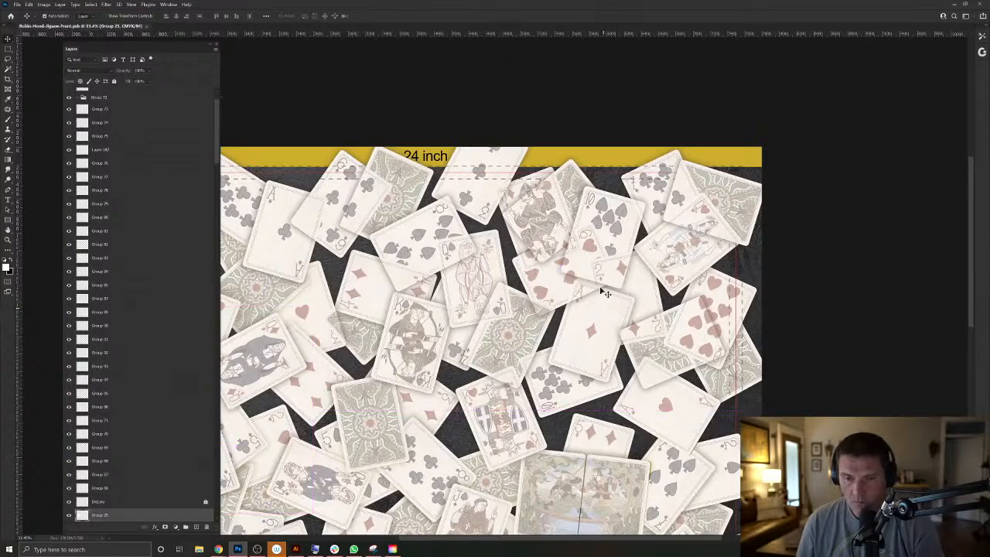
pyautogui.moveTo(561, 202); pyautogui.dragTo(682, 249)
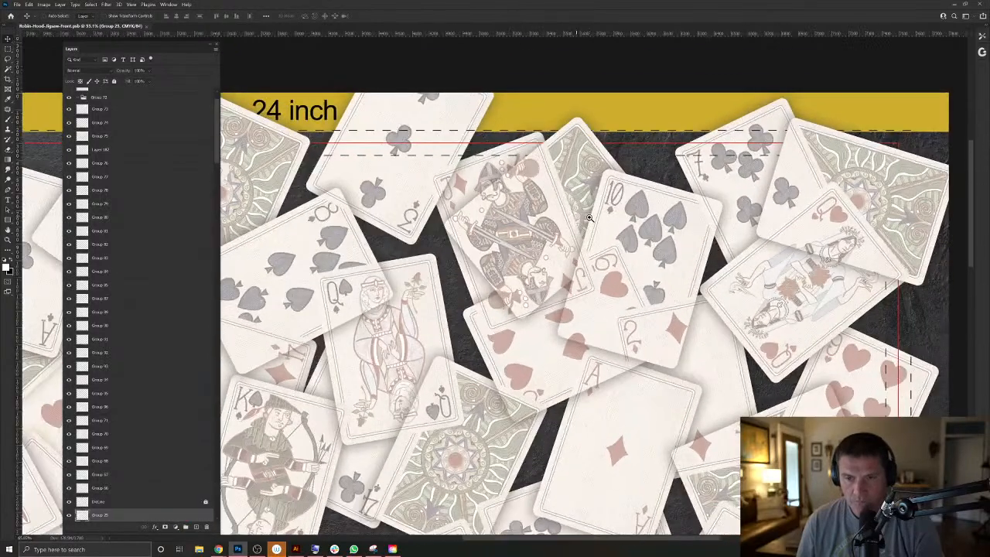
# Select the Ace of Diamonds layer, load its outline as a selection, and toggle its visibility to check it.
pyautogui.click(647, 414)
pyautogui.rightClick(649, 418)
pyautogui.click(659, 420)
pyautogui.keyDown('ctrl'); pyautogui.click(83, 516); pyautogui.keyUp('ctrl')
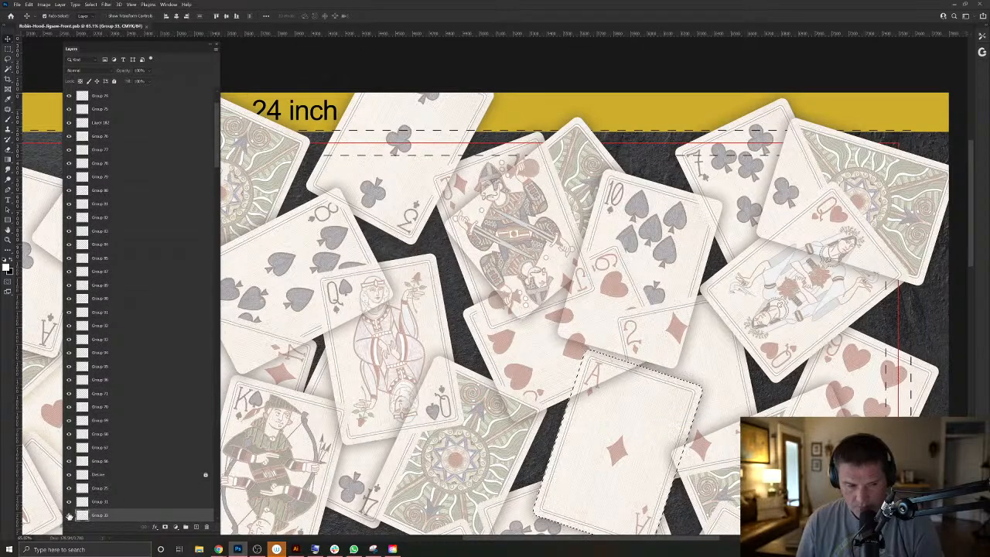
pyautogui.click(69, 515)
pyautogui.click(69, 515)
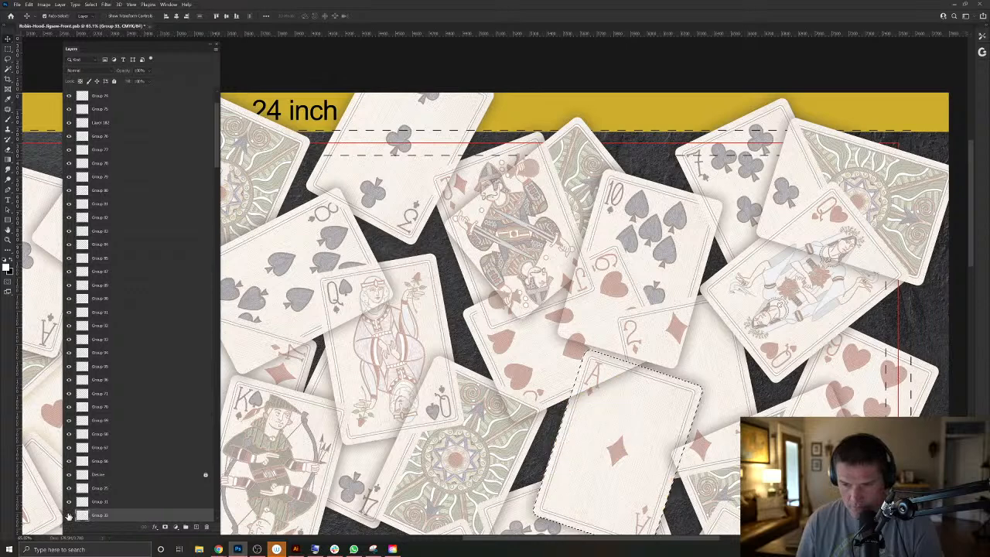
# Replace the selection with the outline of the Two of Diamonds layer beneath the Ace of Diamonds.
pyautogui.hotkey('ctrl', 'd')
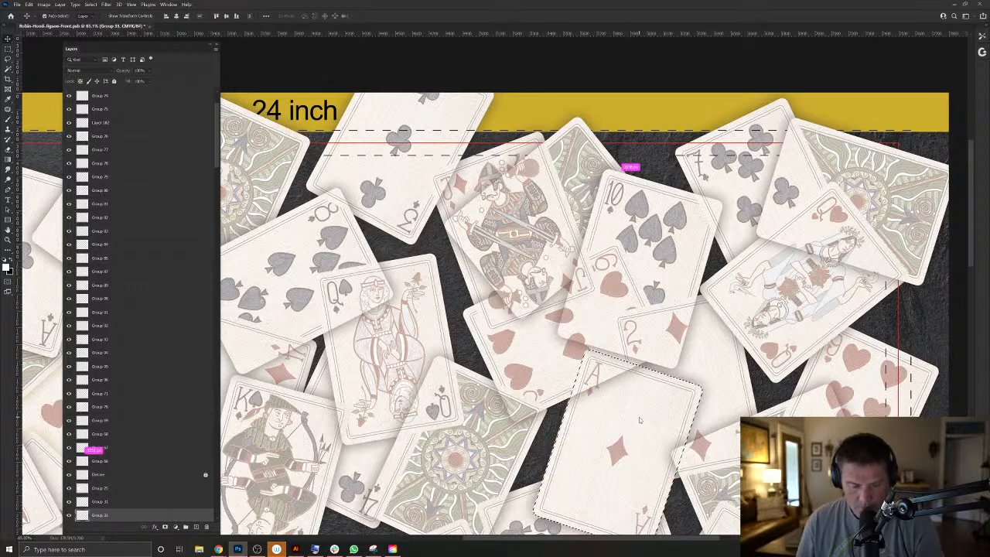
pyautogui.rightClick(640, 420)
pyautogui.click(656, 435)
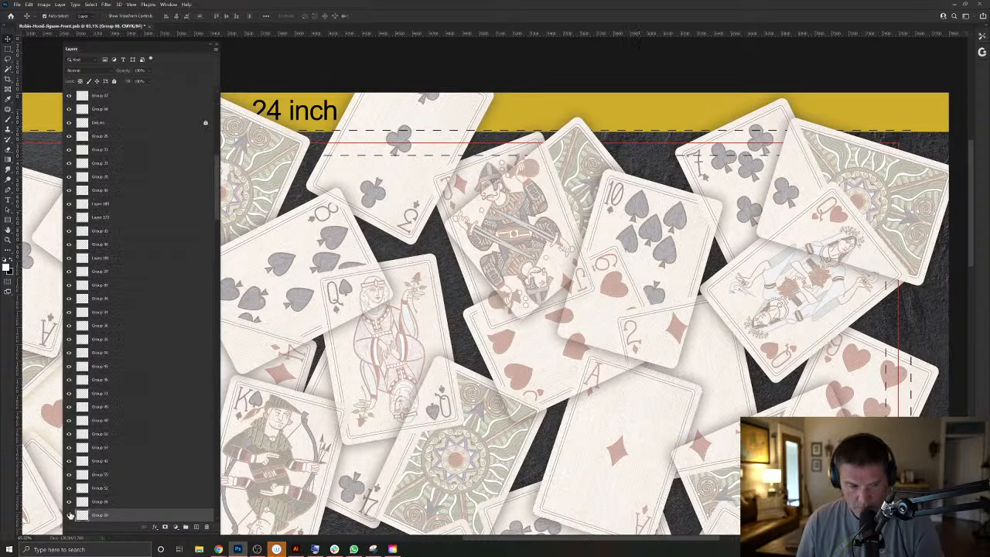
pyautogui.keyDown('ctrl'); pyautogui.click(82, 515); pyautogui.keyUp('ctrl')
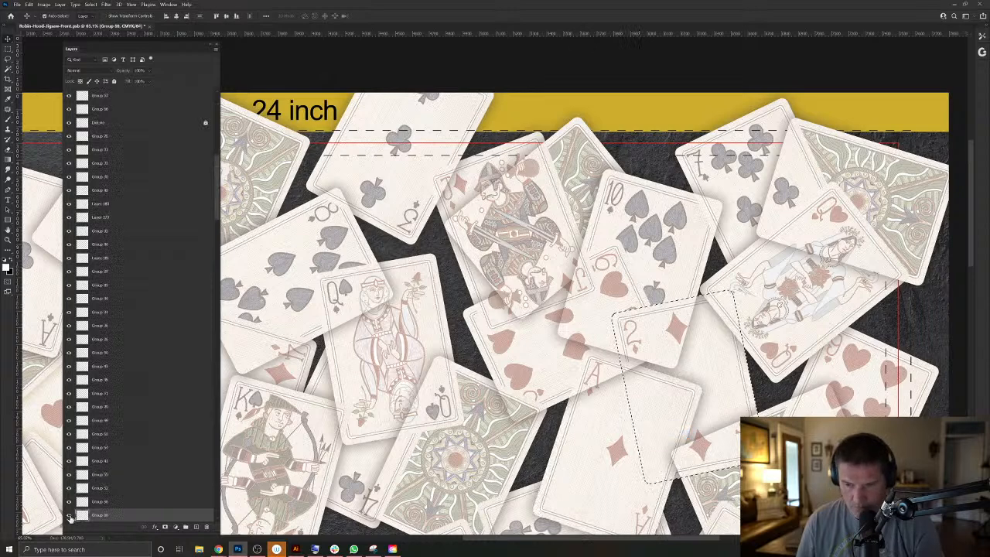
# Check which layers lie under the Ace of Diamonds, selecting Group 33 and the bottom Layer 1, and clear the selection.
pyautogui.rightClick(608, 430)
pyautogui.click(623, 438)
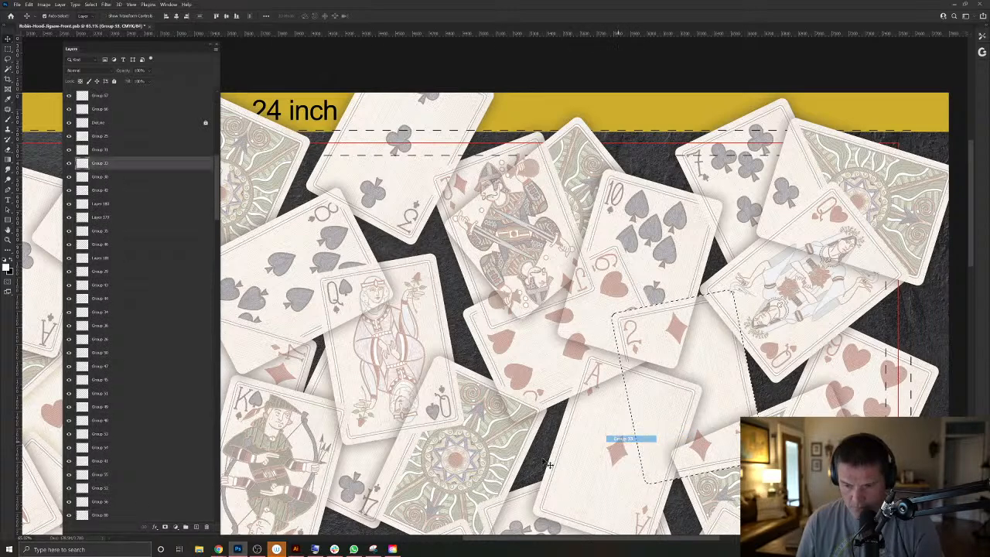
pyautogui.rightClick(595, 422)
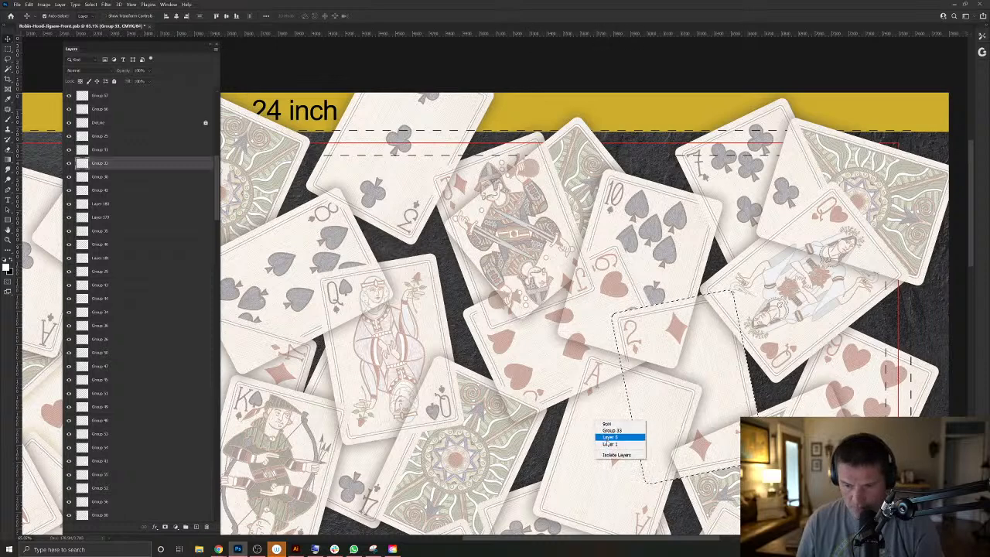
pyautogui.click(611, 444)
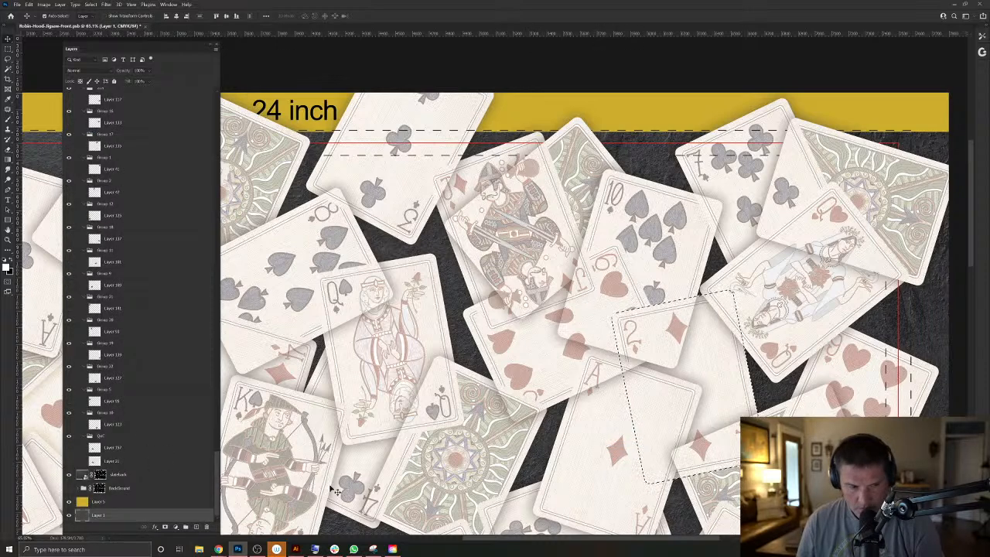
pyautogui.rightClick(594, 414)
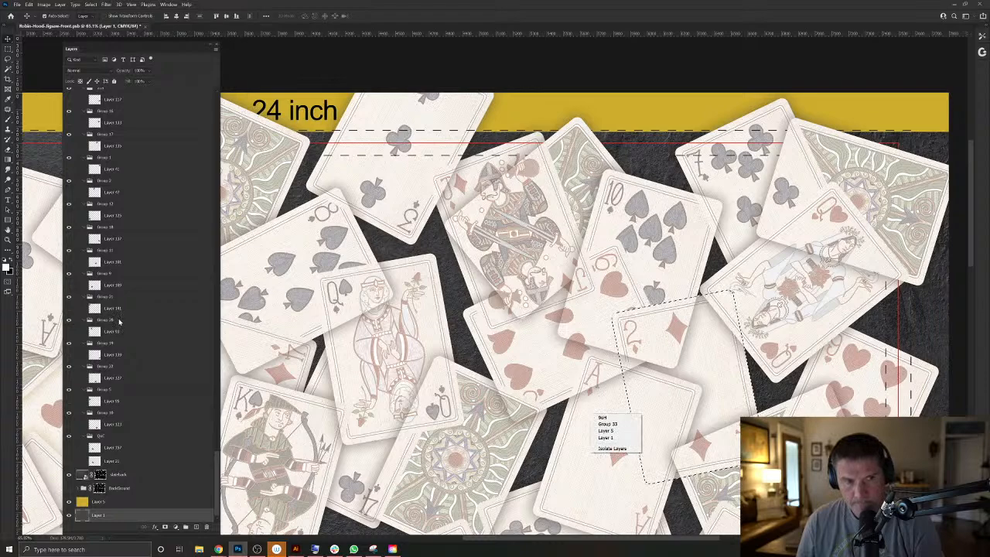
pyautogui.click(123, 320)
pyautogui.hotkey('ctrl', 'd')
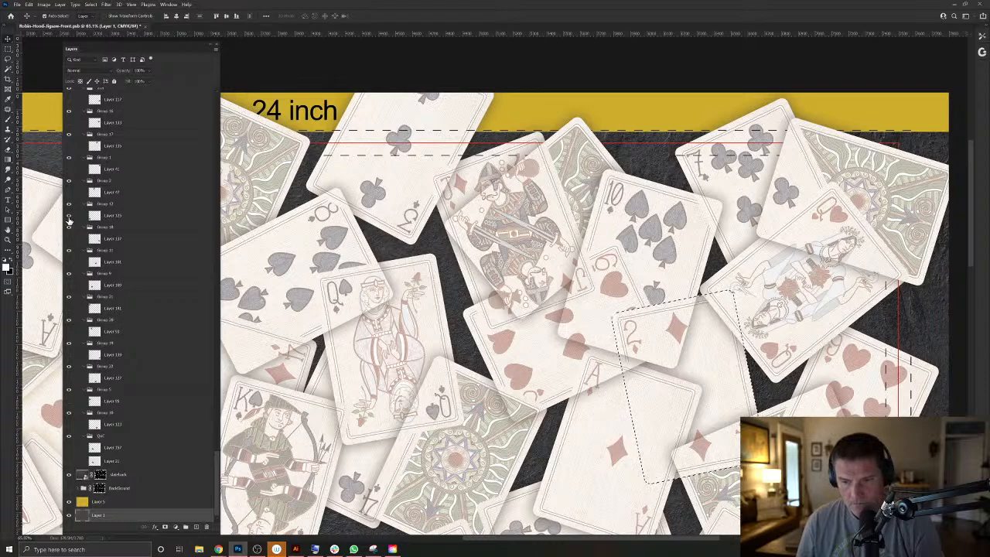
# Turn on the hidden card layers in the lower part of Group 24, working up from its bottom groups to Group 6.
pyautogui.moveTo(697, 379); pyautogui.dragTo(677, 368)
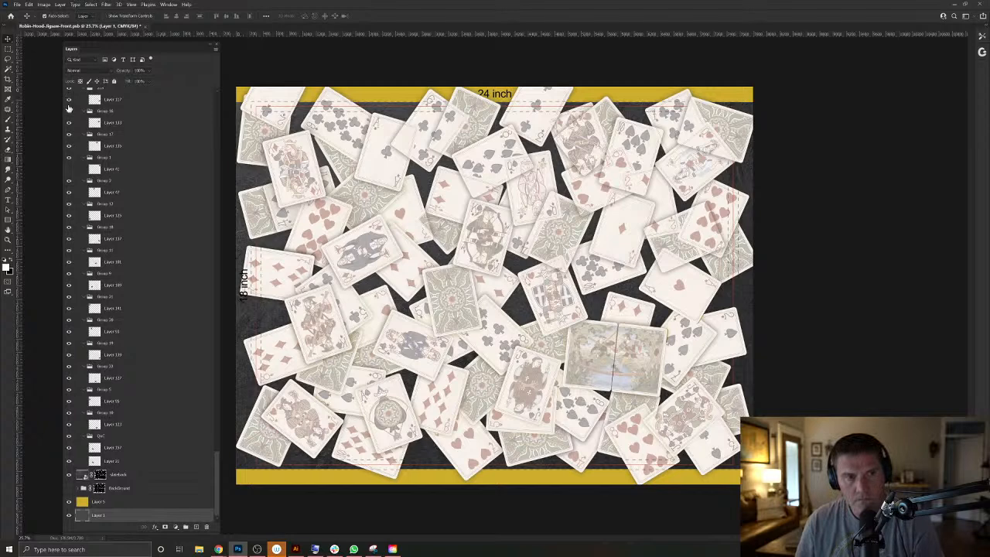
pyautogui.scroll(2, 76, 238)
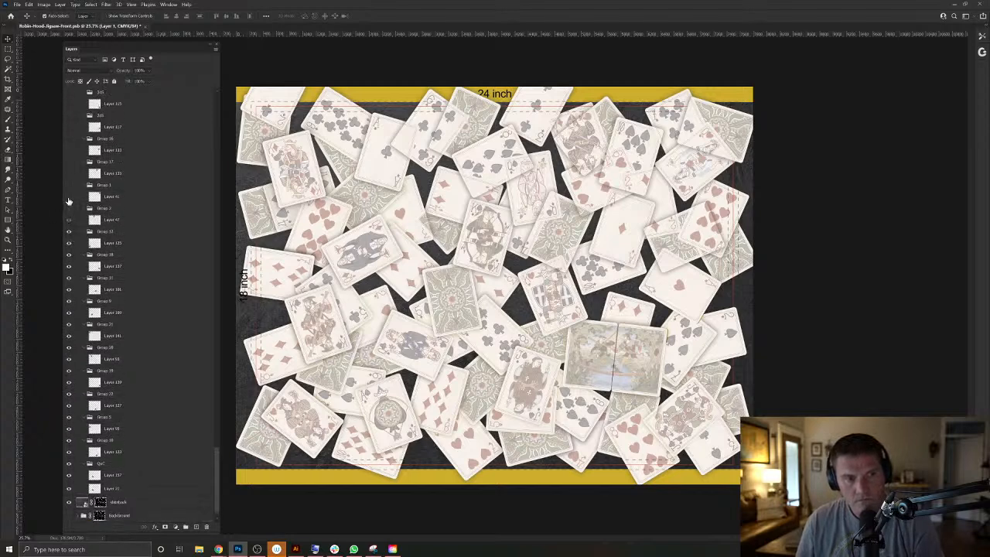
pyautogui.scroll(5, 86, 239)
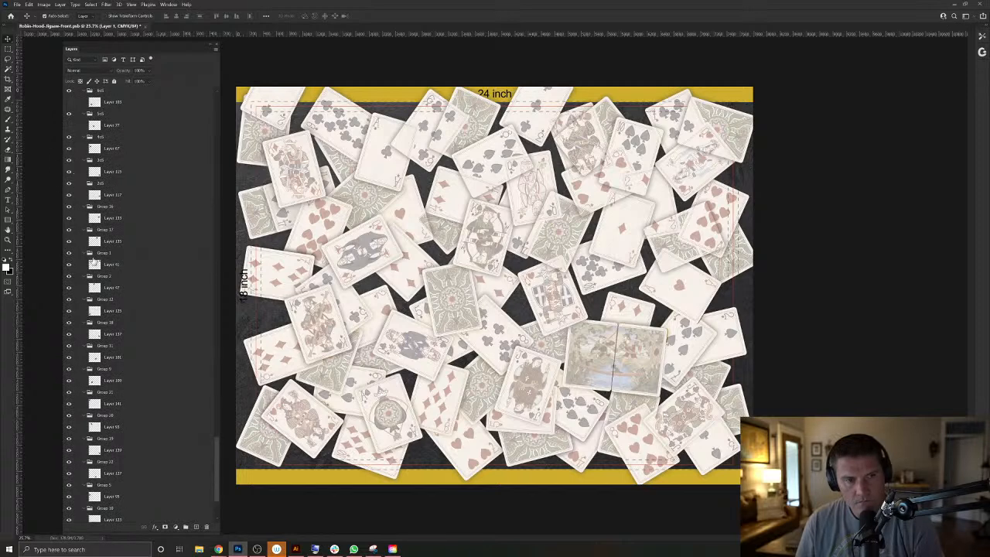
pyautogui.scroll(6, 92, 263)
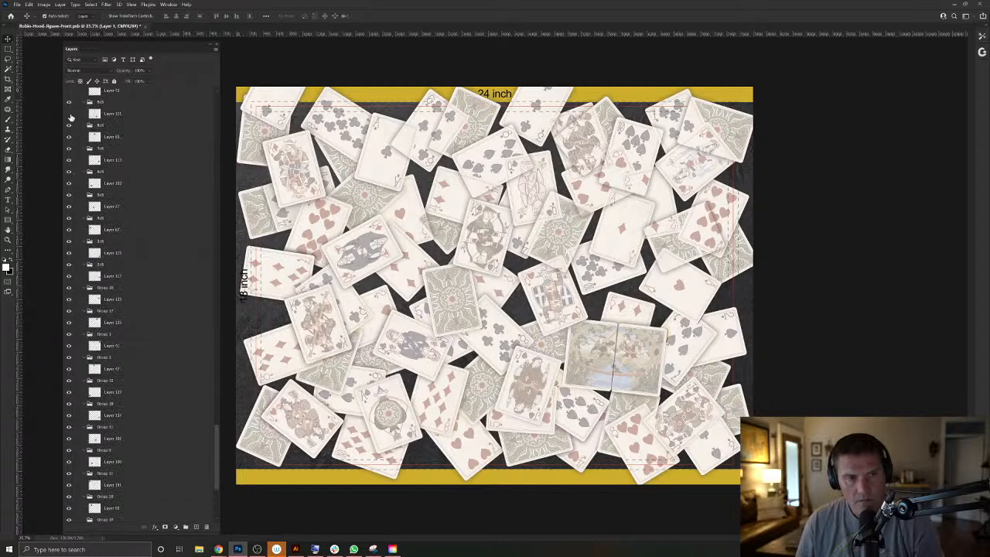
pyautogui.scroll(8, 139, 387)
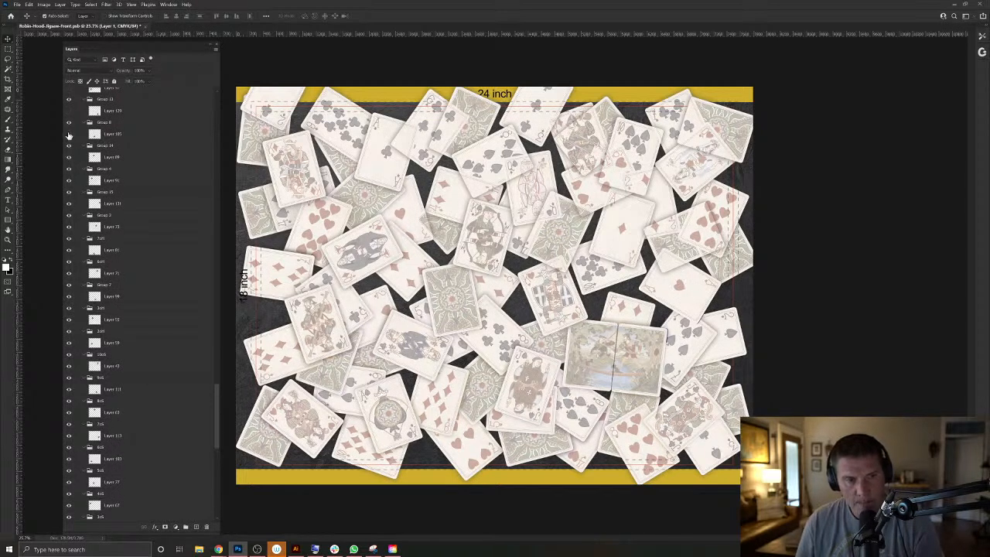
pyautogui.moveTo(220, 415); pyautogui.dragTo(213, 380)
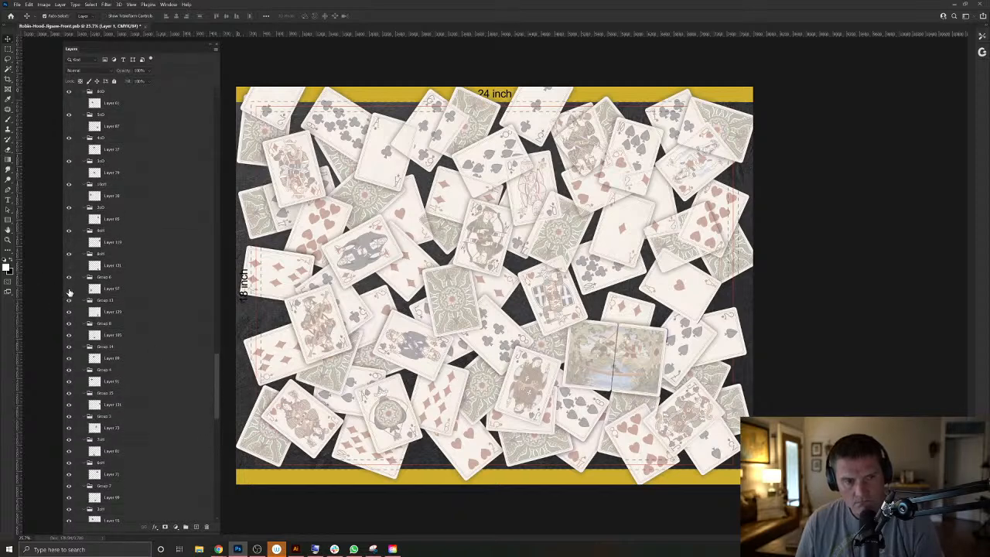
# Turn on the remaining hidden card layers up to the top of Group 24, rechecking the list for missed ones.
pyautogui.moveTo(214, 376); pyautogui.dragTo(211, 302)
pyautogui.moveTo(68, 97); pyautogui.dragTo(75, 262)
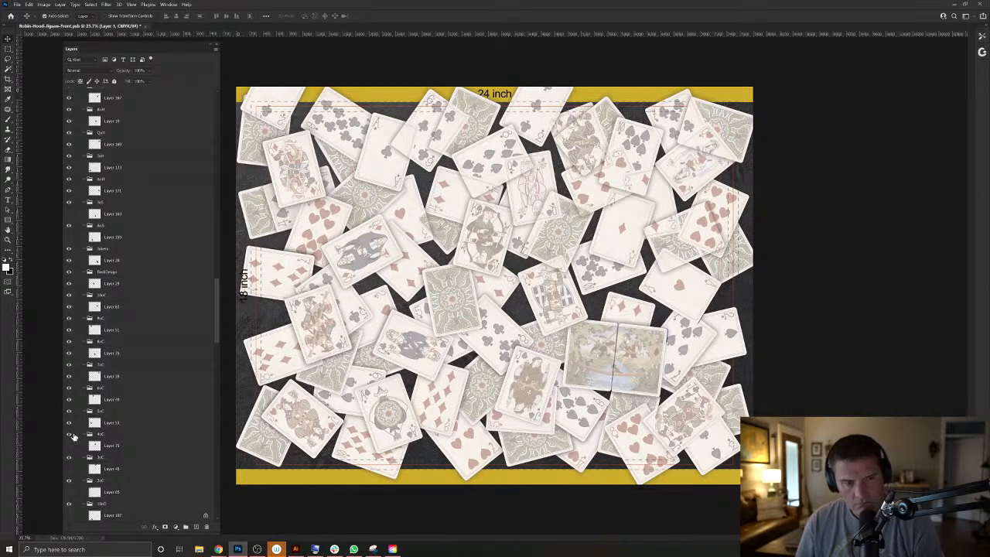
pyautogui.scroll(-5, 217, 333)
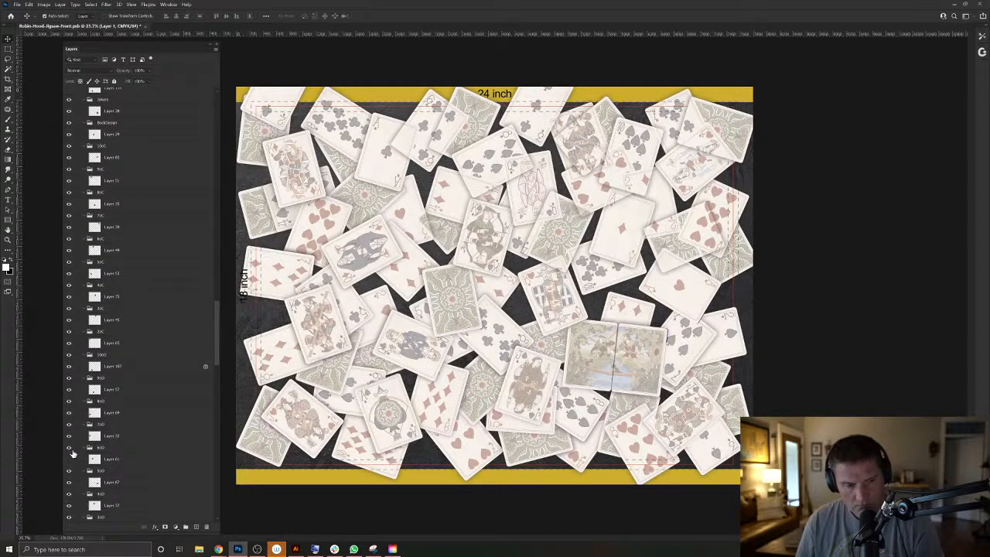
pyautogui.moveTo(217, 361); pyautogui.dragTo(218, 347)
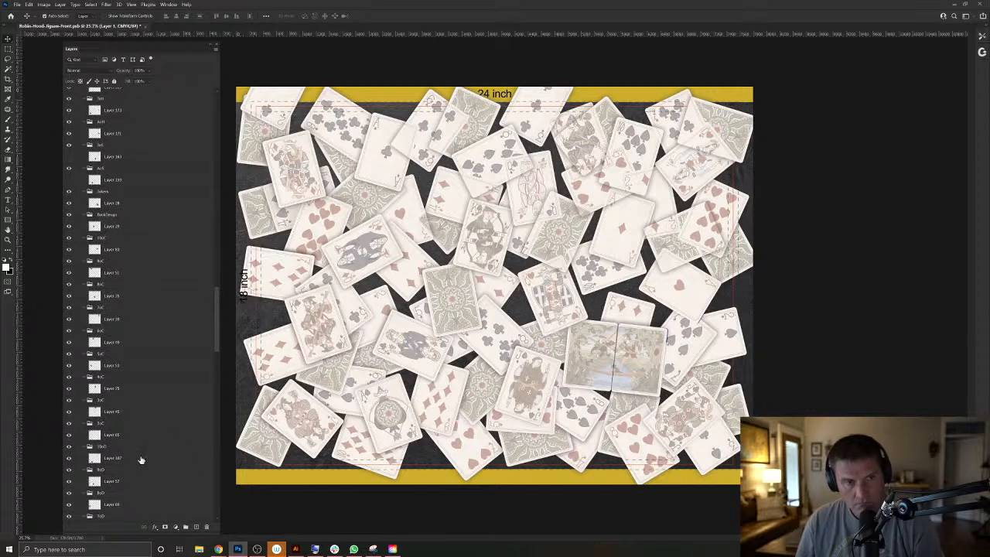
pyautogui.scroll(-8, 147, 487)
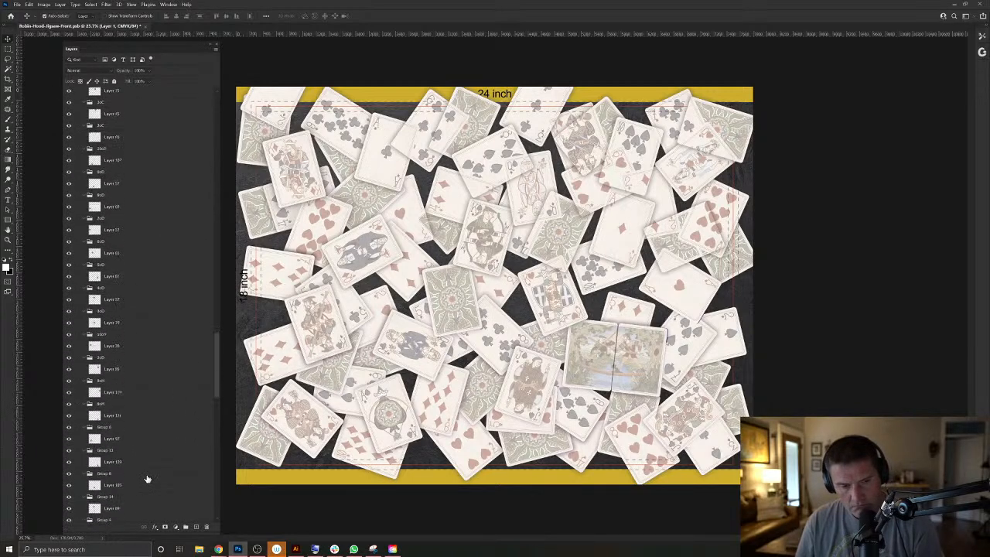
pyautogui.scroll(10, 144, 464)
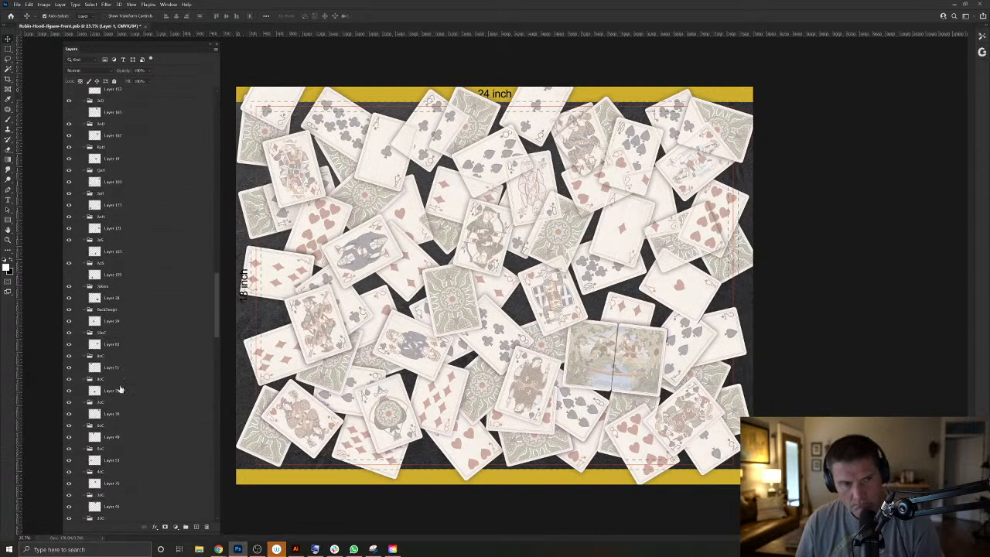
pyautogui.scroll(5, 137, 407)
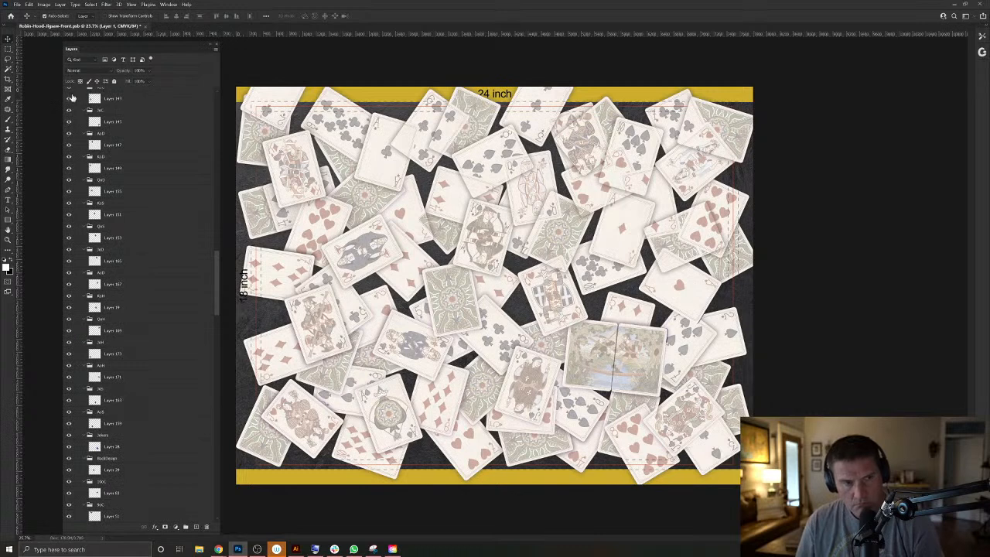
pyautogui.scroll(6, 157, 368)
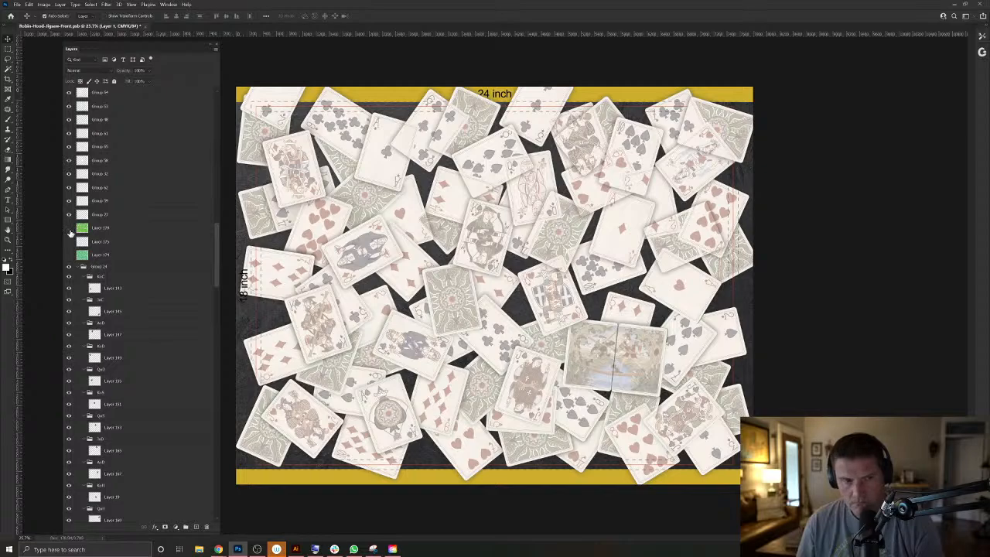
# Load the outline of the Ace of Clubs (Layer 147) as a selection and delete the overlapping part of the Six of Clubs.
pyautogui.moveTo(654, 350)
pyautogui.mouseDown()
pyautogui.moveTo(700, 356)
pyautogui.moveTo(675, 367)
pyautogui.moveTo(650, 322)
pyautogui.moveTo(653, 335)
pyautogui.mouseUp()
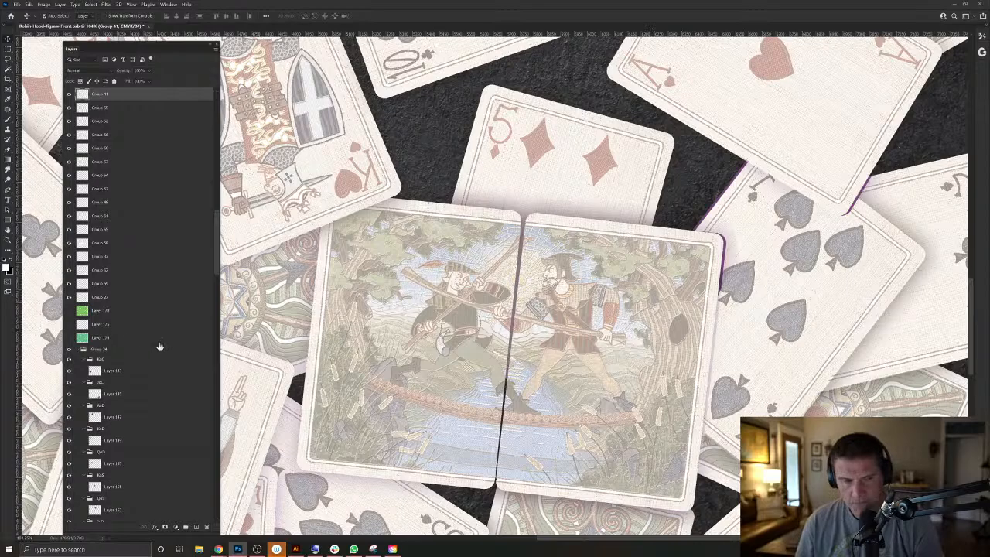
pyautogui.moveTo(563, 328); pyautogui.dragTo(525, 309)
pyautogui.scroll(6, 277, 94)
pyautogui.scroll(-2, 377, 151)
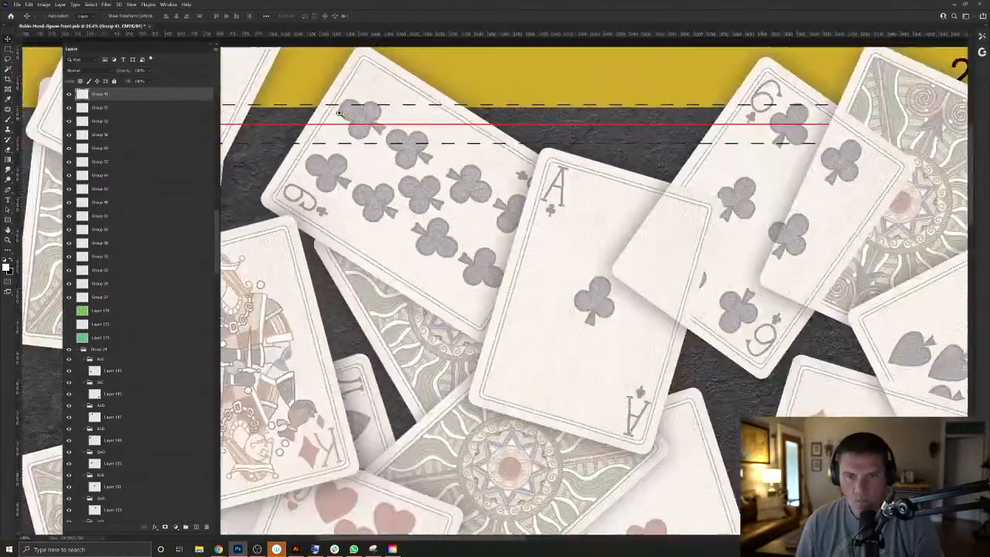
pyautogui.rightClick(520, 189)
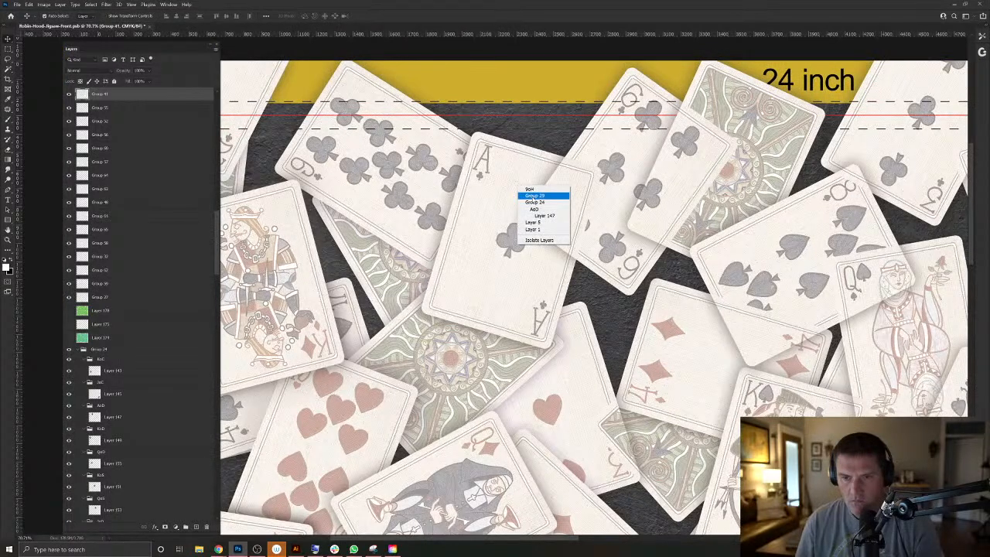
pyautogui.click(544, 215)
pyautogui.keyDown('ctrl'); pyautogui.click(96, 417); pyautogui.keyUp('ctrl')
pyautogui.click(607, 151)
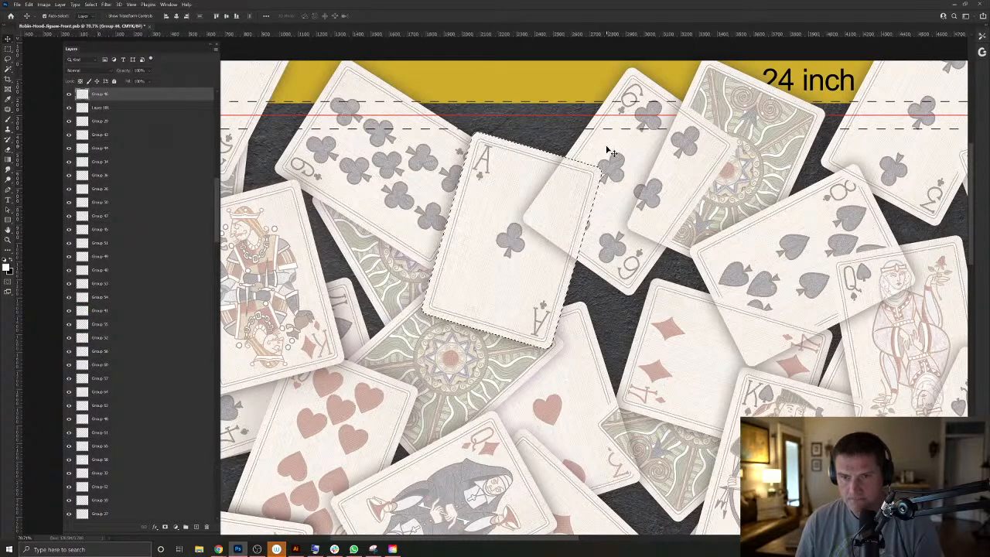
pyautogui.press('Delete')
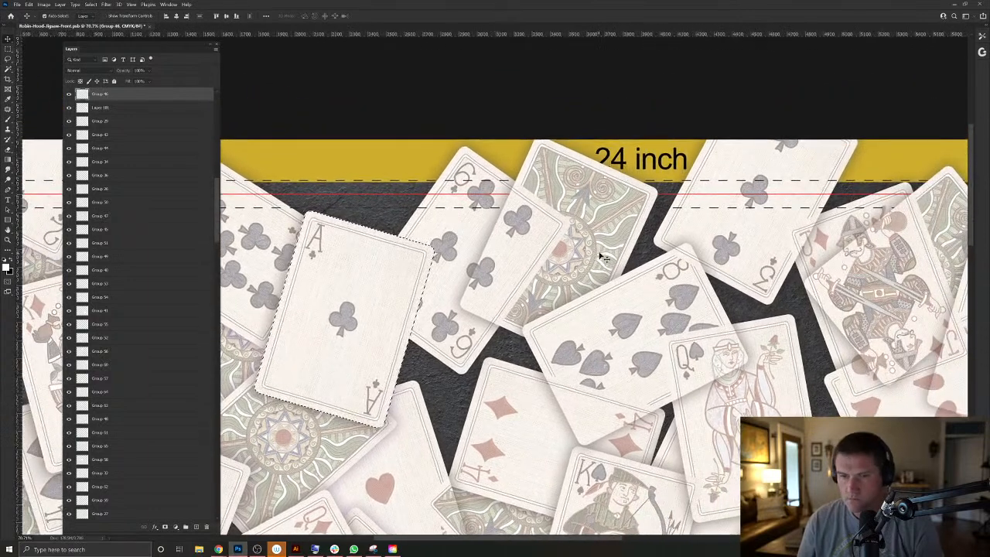
# Load the outline of the Six of Clubs base layer and remove the part of the neighbouring card back inside it.
pyautogui.rightClick(479, 197)
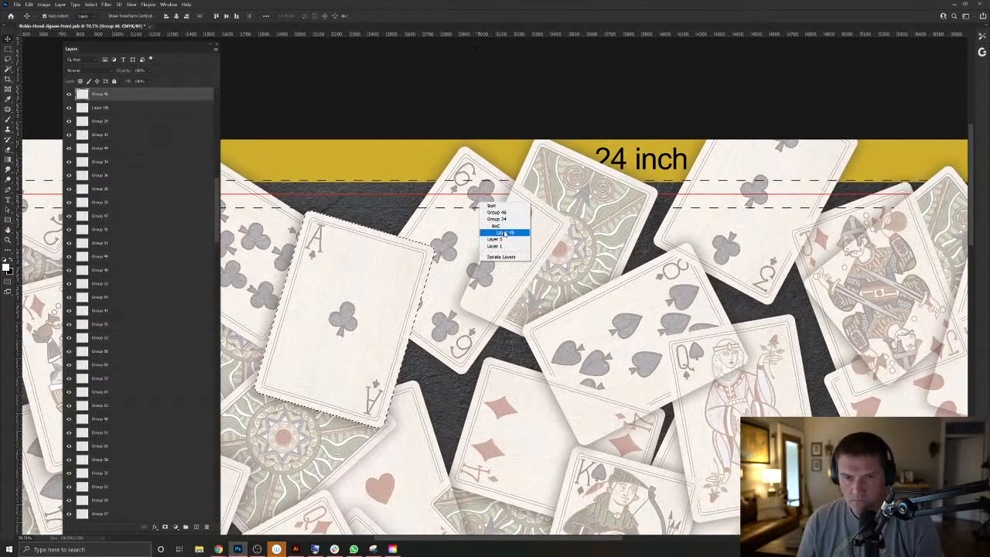
pyautogui.click(503, 231)
pyautogui.keyDown('ctrl'); pyautogui.click(95, 516); pyautogui.keyUp('ctrl')
pyautogui.click(589, 192)
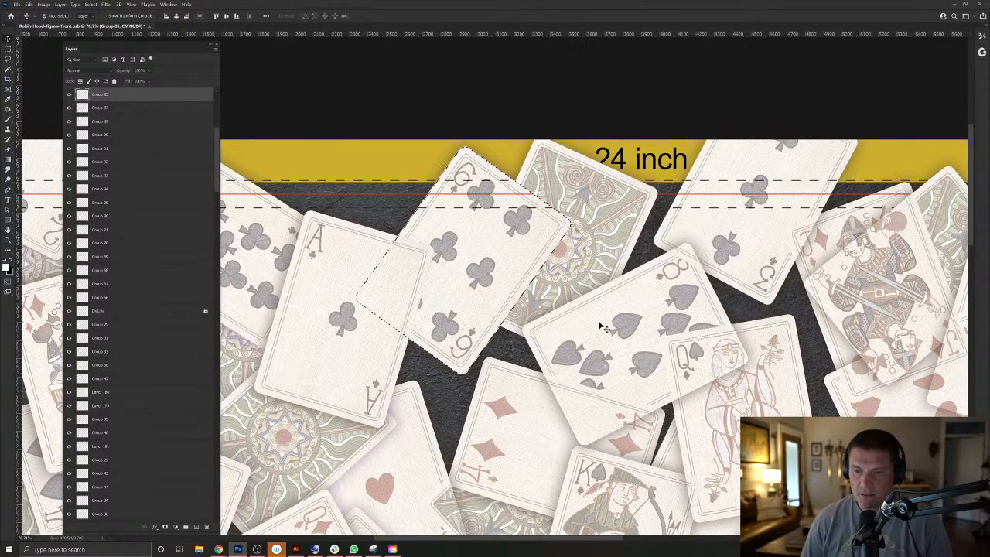
# Load the outline of the Four of Diamonds (Layer 37), remove the Eight of Spades (Group 75) overlap inside it, and clear the selection.
pyautogui.scroll(-5, 116, 464)
pyautogui.click(114, 513)
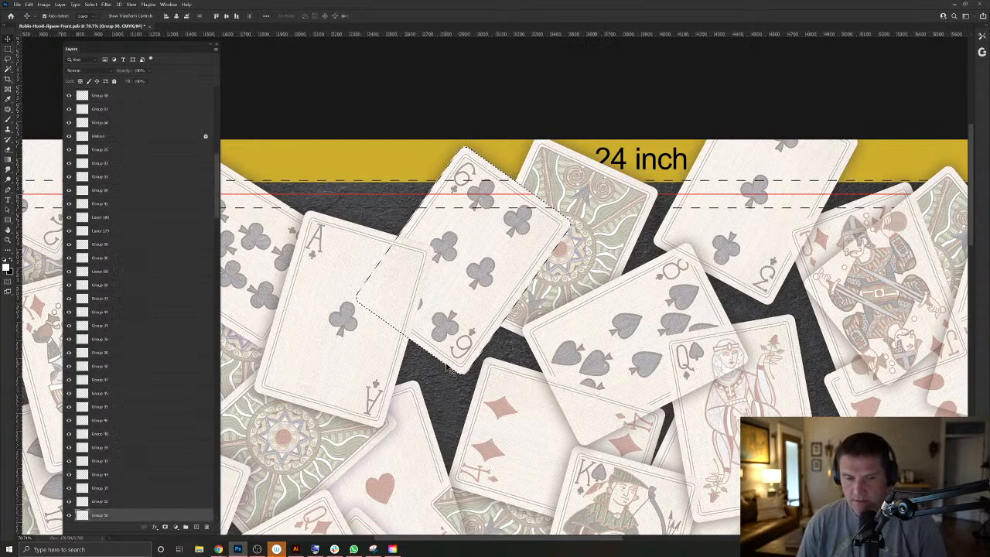
pyautogui.rightClick(535, 410)
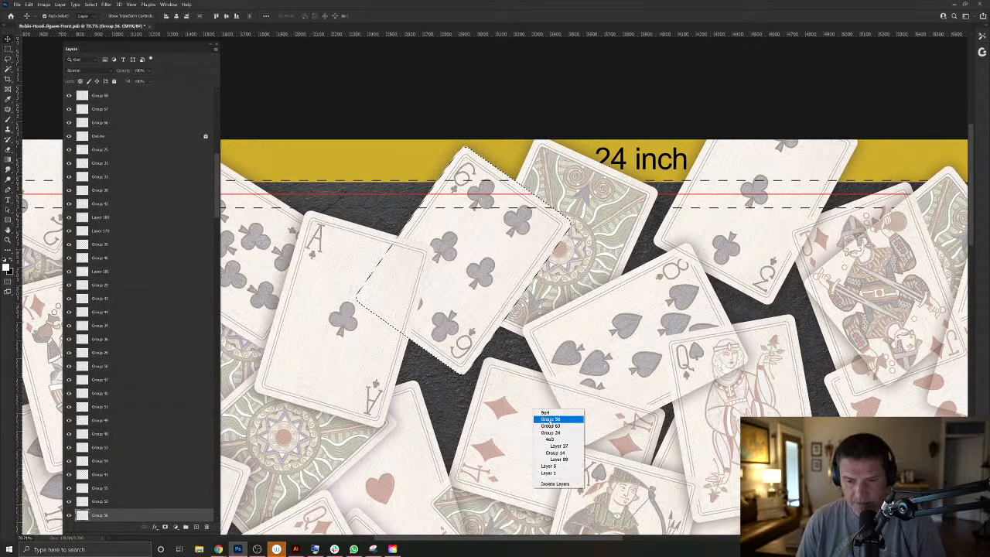
pyautogui.click(557, 418)
pyautogui.rightClick(529, 426)
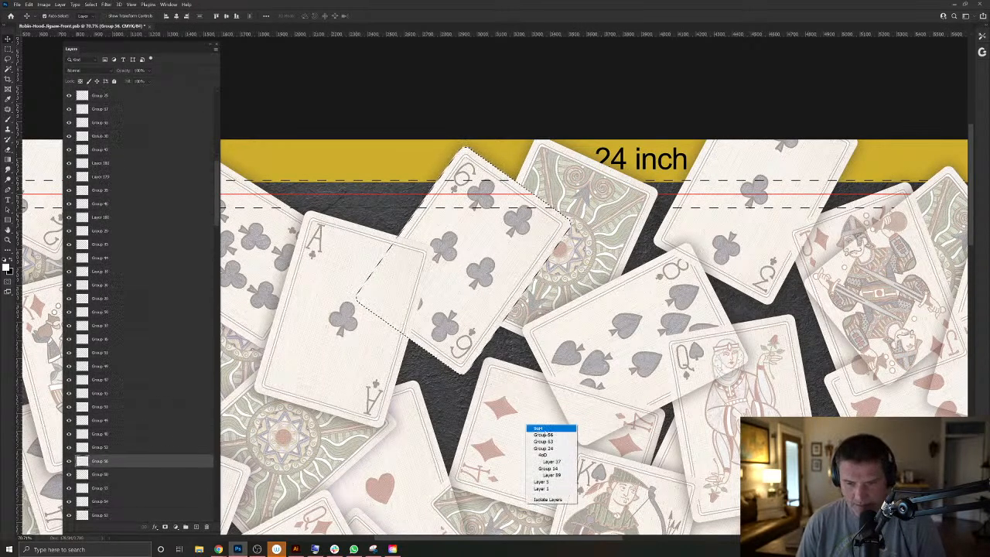
pyautogui.click(545, 463)
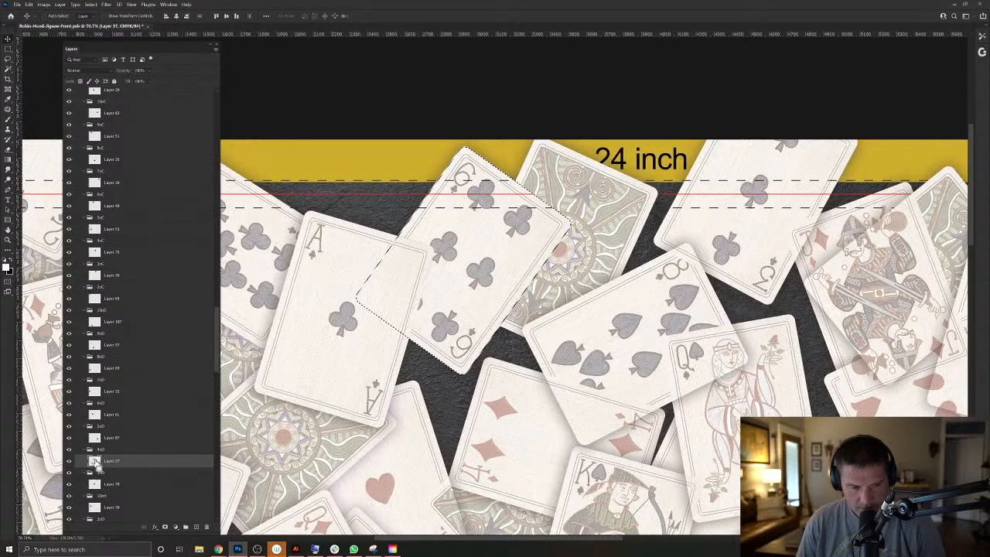
pyautogui.keyDown('ctrl'); pyautogui.click(631, 332); pyautogui.keyUp('ctrl')
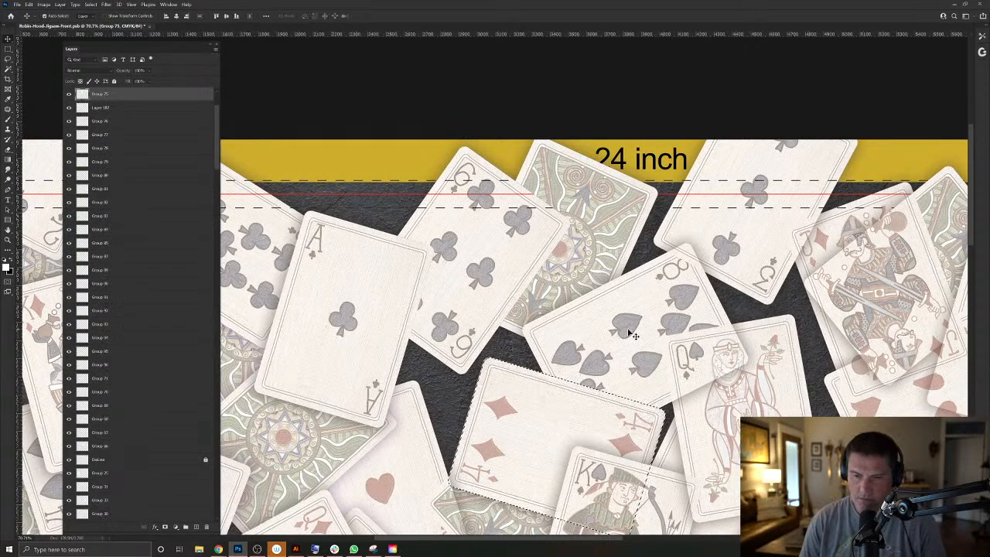
pyautogui.moveTo(640, 347); pyautogui.dragTo(551, 274)
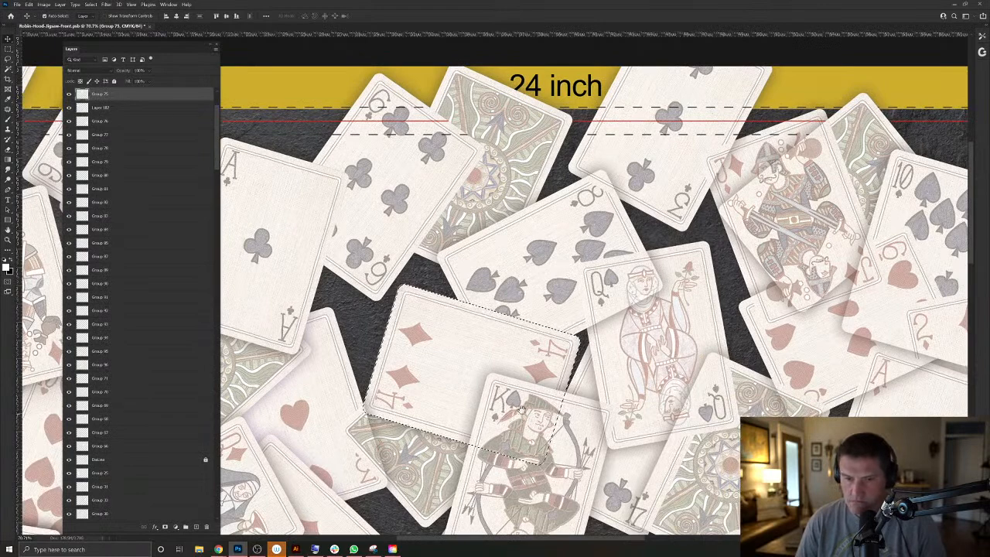
pyautogui.moveTo(518, 414); pyautogui.dragTo(562, 325)
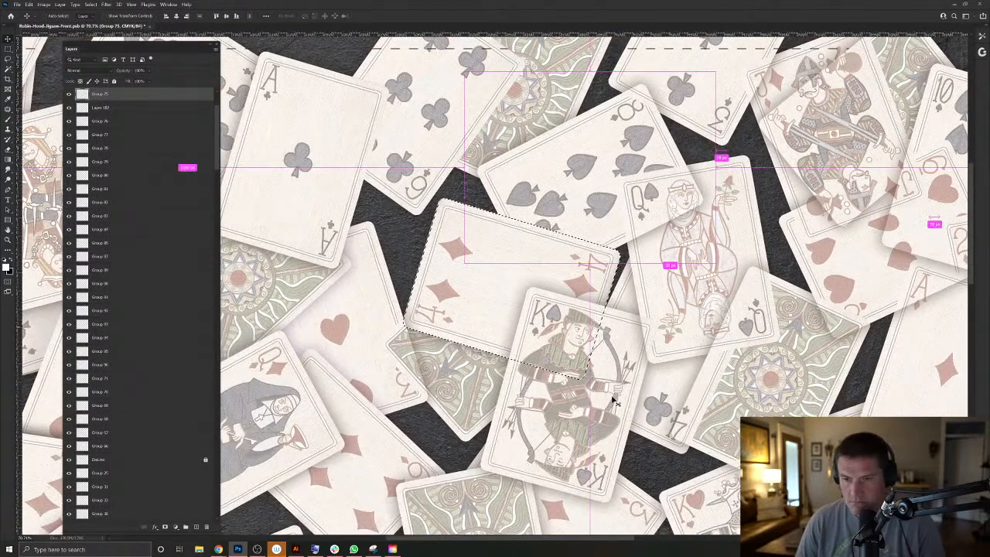
pyautogui.press('x')
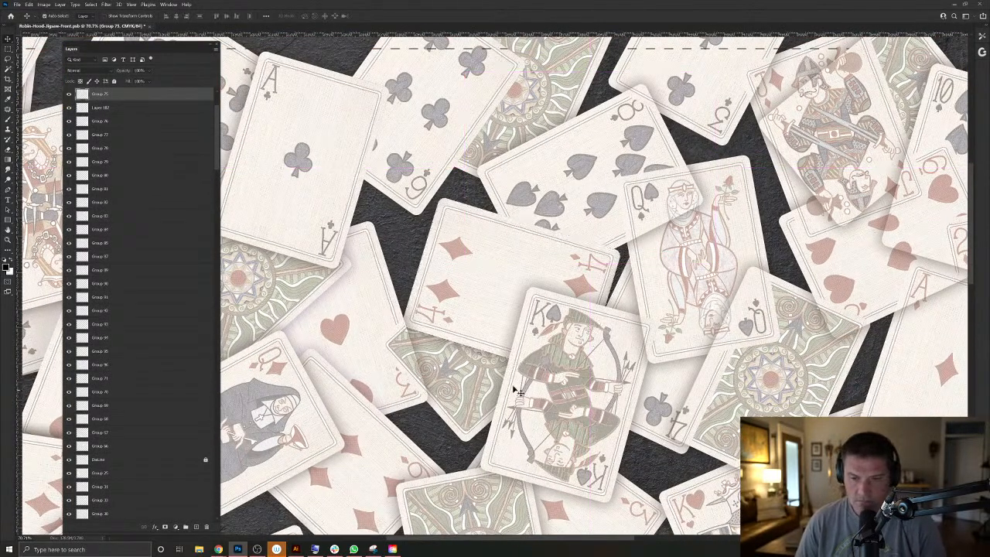
# Load the card back outline from Layer 89, remove the Three of Hearts (Group 70) overlap inside it, and clear the selection.
pyautogui.moveTo(437, 367); pyautogui.dragTo(549, 365)
pyautogui.click(564, 371)
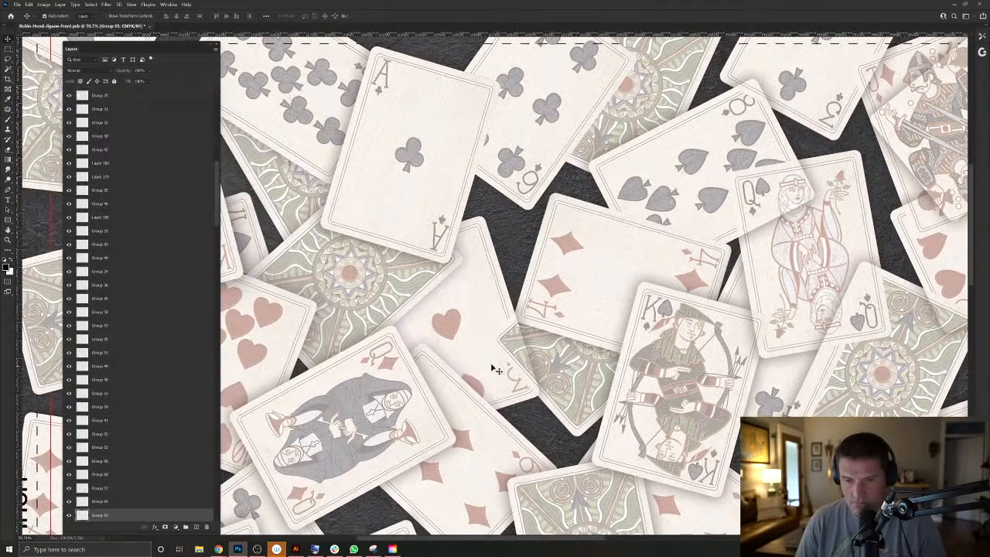
pyautogui.rightClick(560, 384)
pyautogui.click(580, 400)
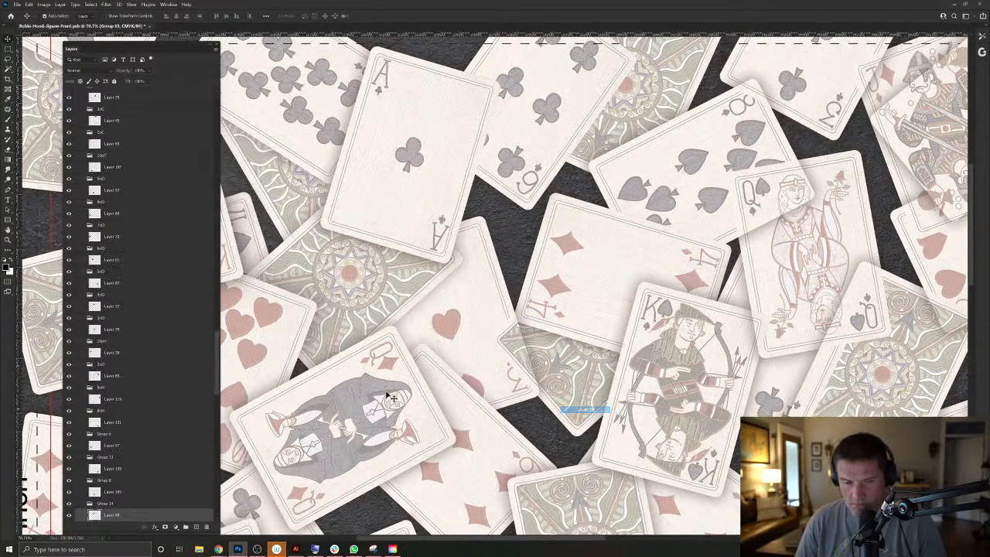
pyautogui.click(477, 316)
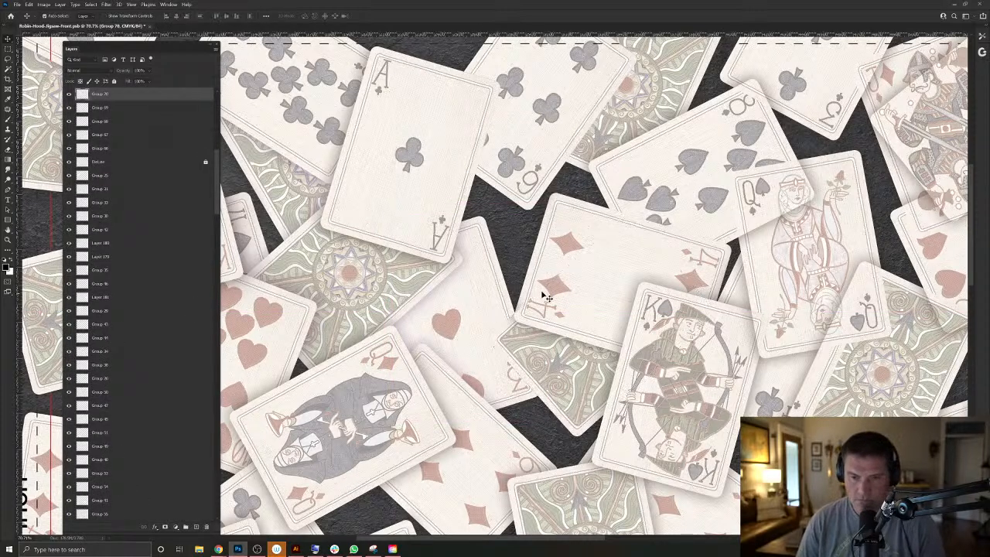
pyautogui.hotkey('ctrl', 'z')
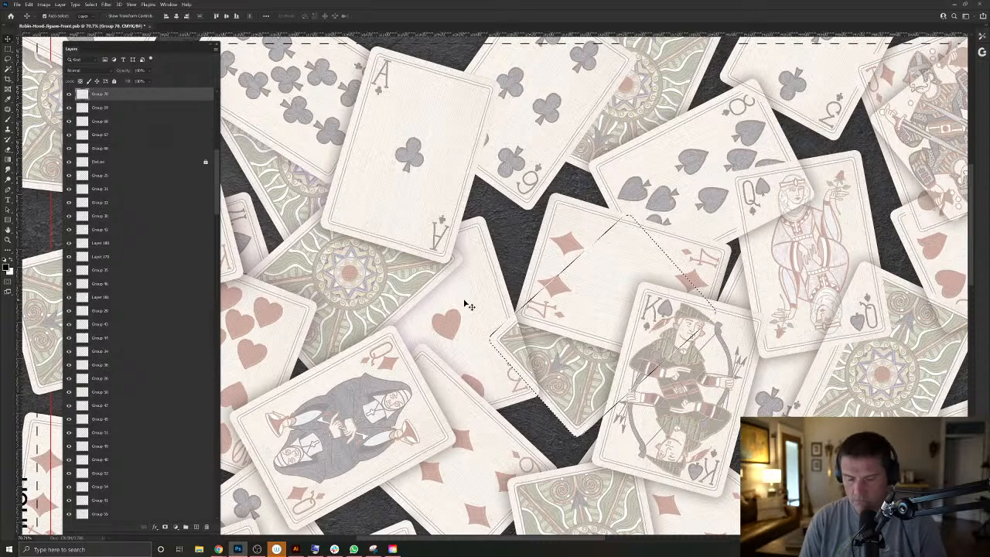
pyautogui.hotkey('ctrl', 'd')
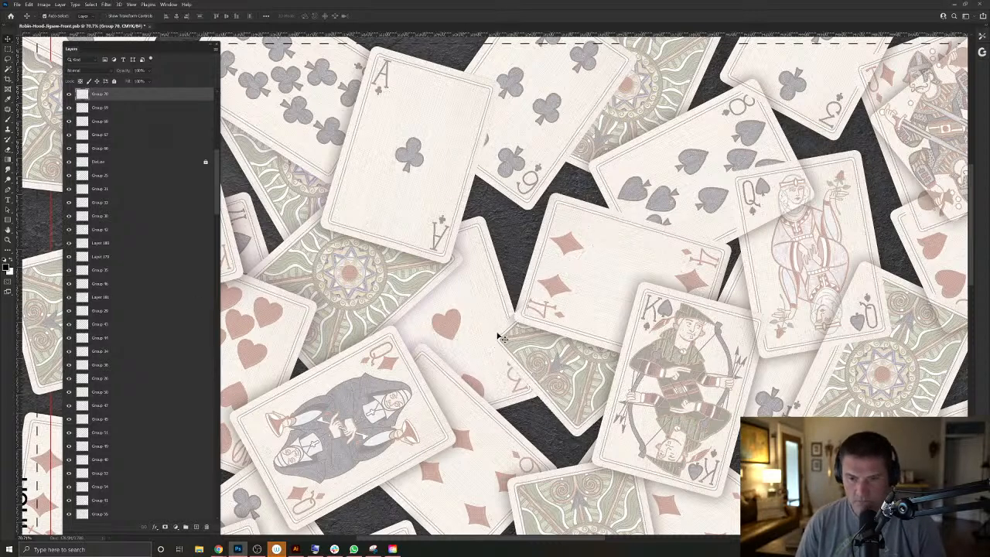
# Examine the card back below the Four of Diamonds by test-moving it and toggling the visibility of Group 63.
pyautogui.moveTo(517, 326); pyautogui.dragTo(581, 356)
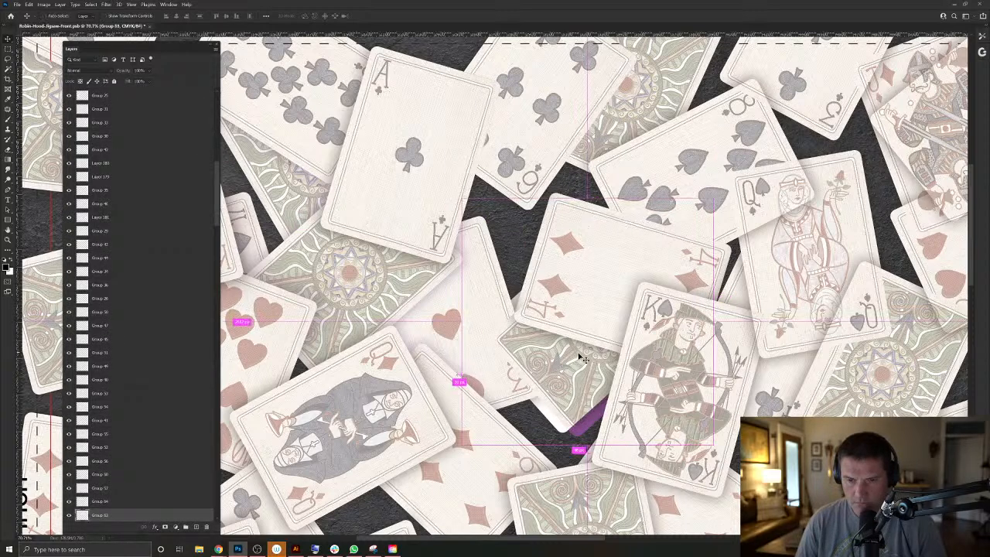
pyautogui.moveTo(611, 393); pyautogui.dragTo(586, 377)
pyautogui.rightClick(518, 321)
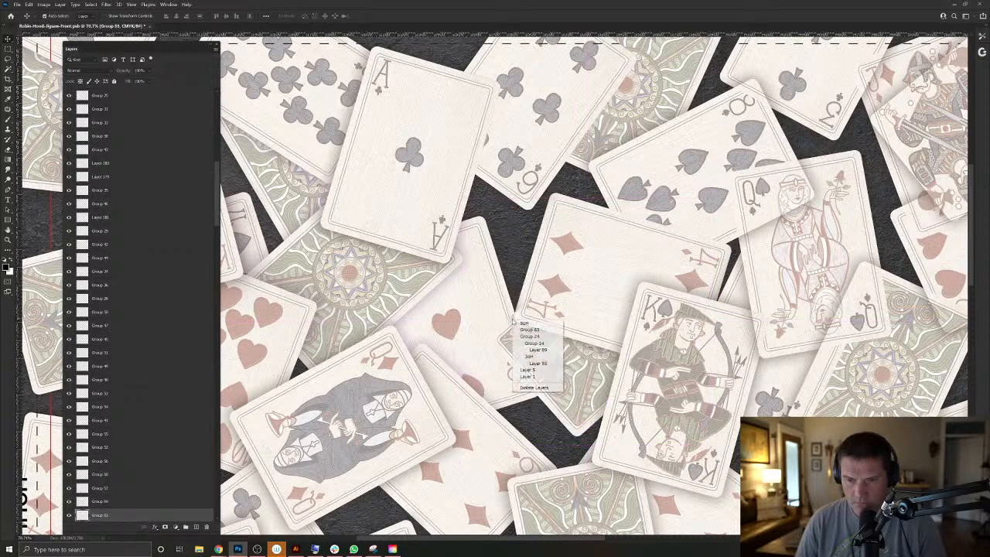
pyautogui.click(533, 327)
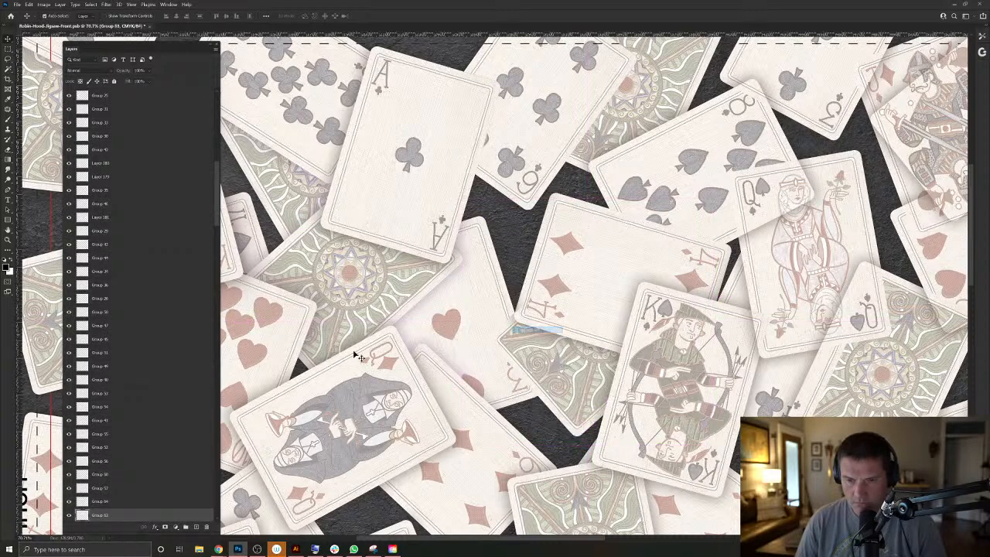
pyautogui.click(69, 516)
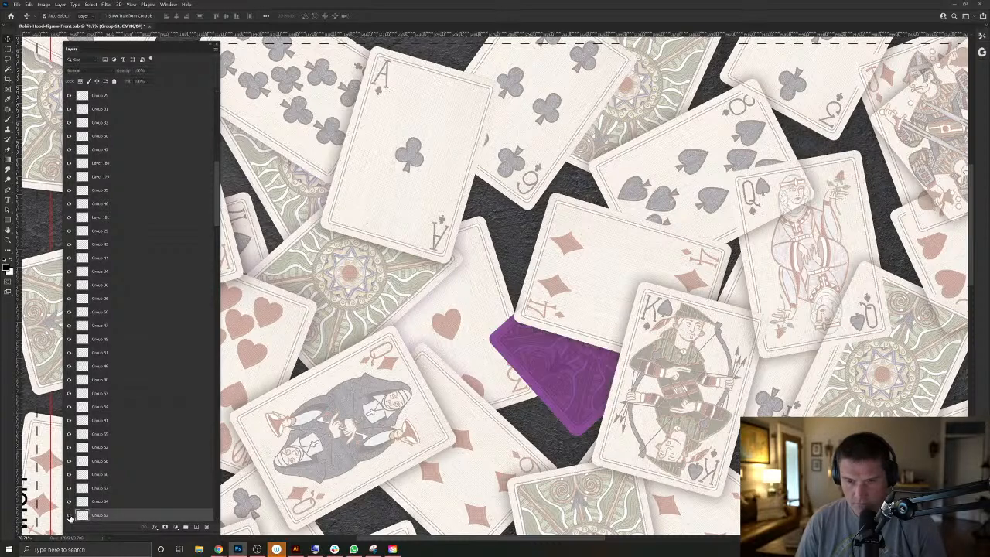
pyautogui.click(69, 516)
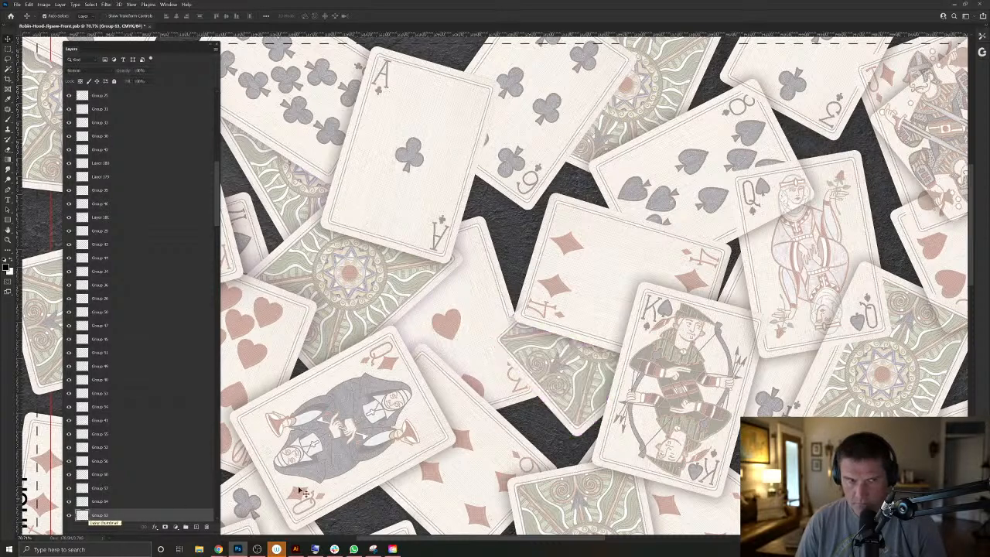
pyautogui.rightClick(518, 326)
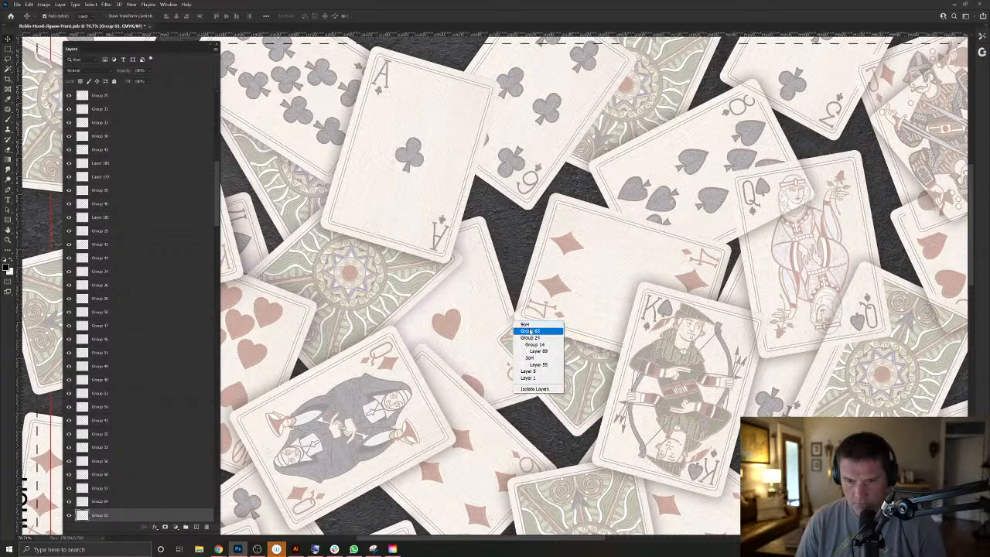
pyautogui.click(530, 331)
pyautogui.click(70, 516)
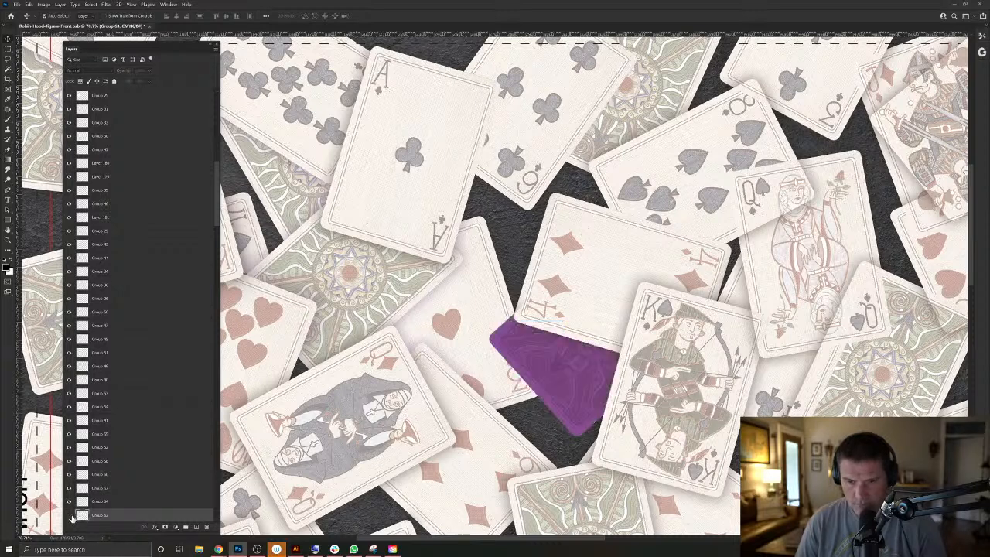
pyautogui.click(71, 516)
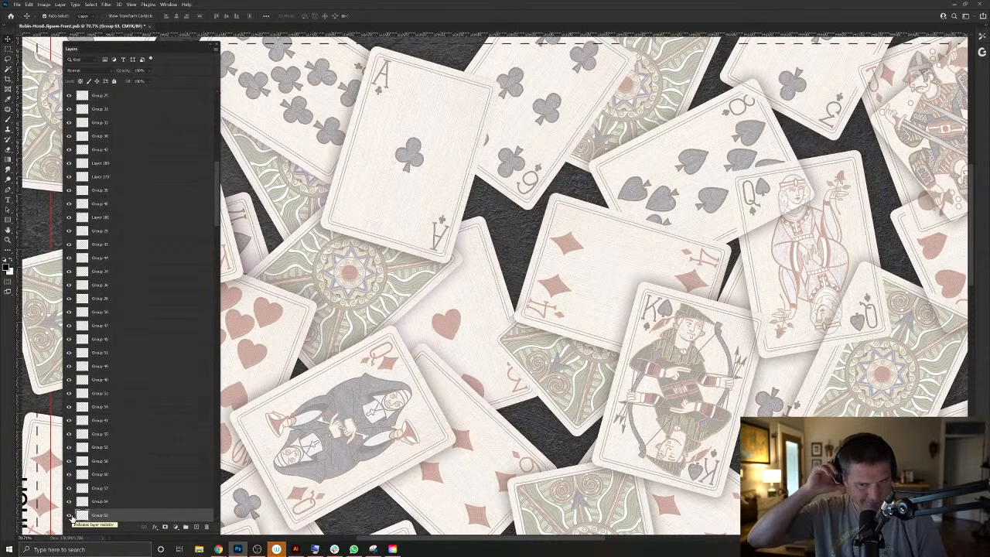
# Try to trim the card back and the Three of Hearts against the Four of Diamonds outline, and clear the selection.
pyautogui.rightClick(585, 276)
pyautogui.click(594, 311)
pyautogui.keyDown('ctrl'); pyautogui.click(94, 515); pyautogui.keyUp('ctrl')
pyautogui.keyDown('ctrl'); pyautogui.click(539, 367); pyautogui.keyUp('ctrl')
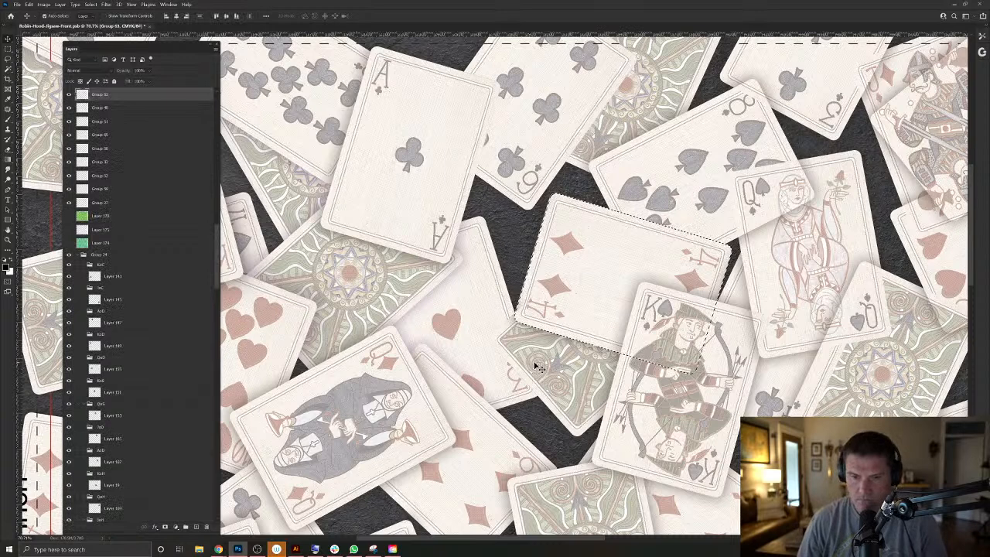
pyautogui.keyDown('ctrl'); pyautogui.click(502, 292); pyautogui.keyUp('ctrl')
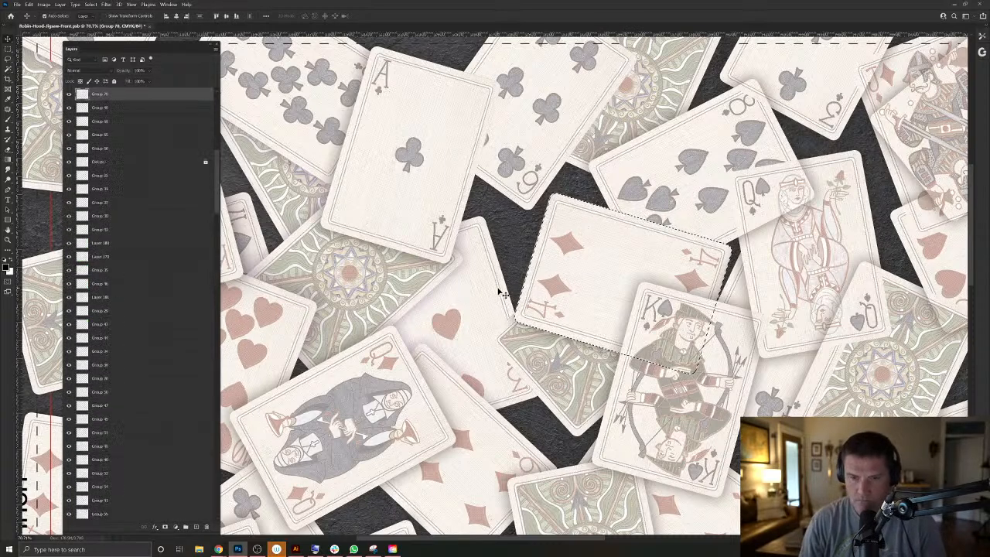
pyautogui.hotkey('ctrl', 'd')
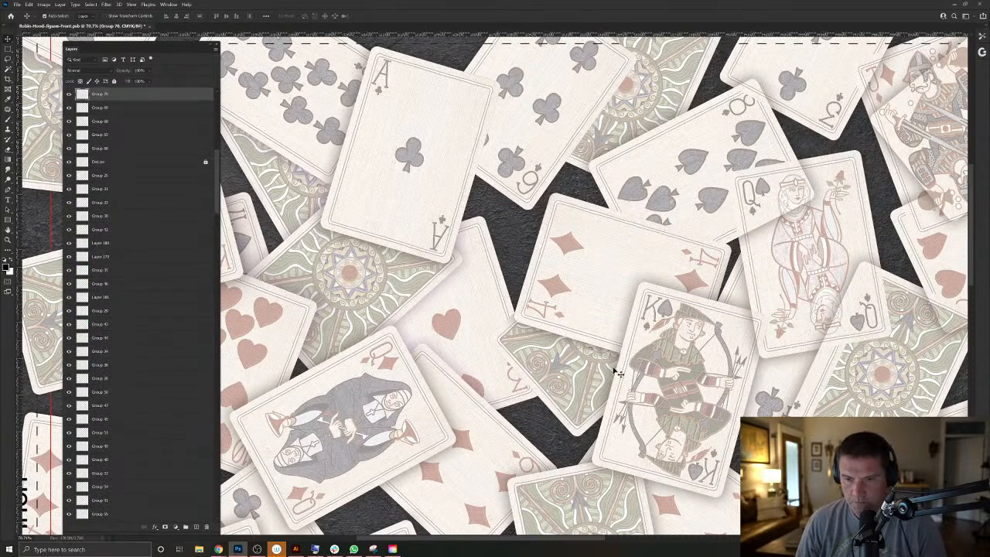
# Load the card back outline from Layer 89, fill it with white on a new layer, and clear the selection.
pyautogui.keyDown('ctrl'); pyautogui.click(539, 361); pyautogui.keyUp('ctrl')
pyautogui.rightClick(540, 361)
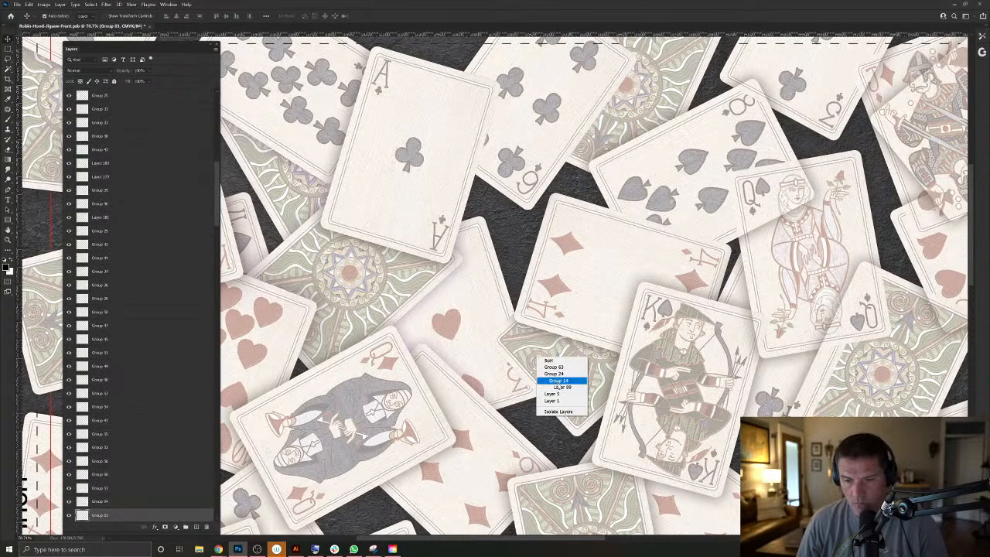
pyautogui.click(555, 382)
pyautogui.keyDown('ctrl'); pyautogui.click(93, 515); pyautogui.keyUp('ctrl')
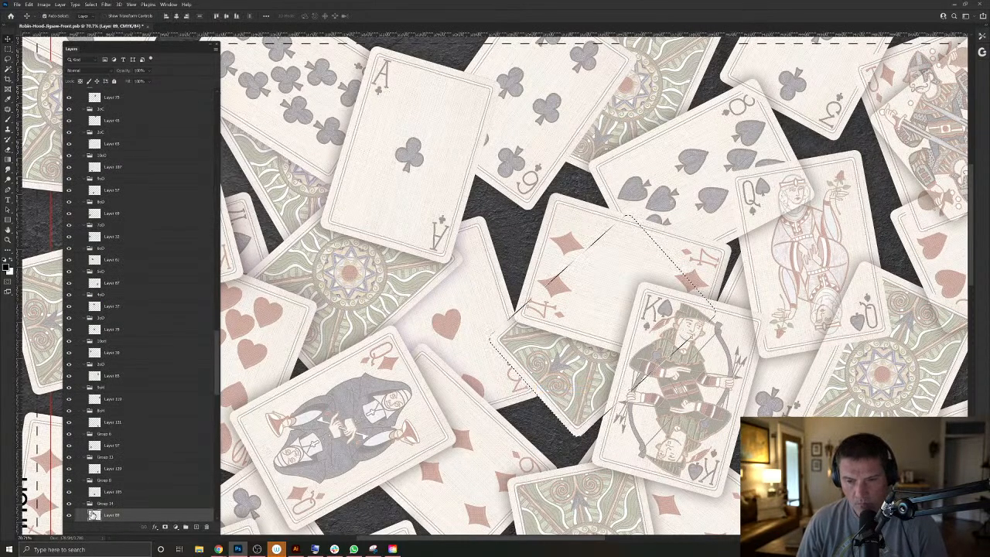
pyautogui.click(197, 526)
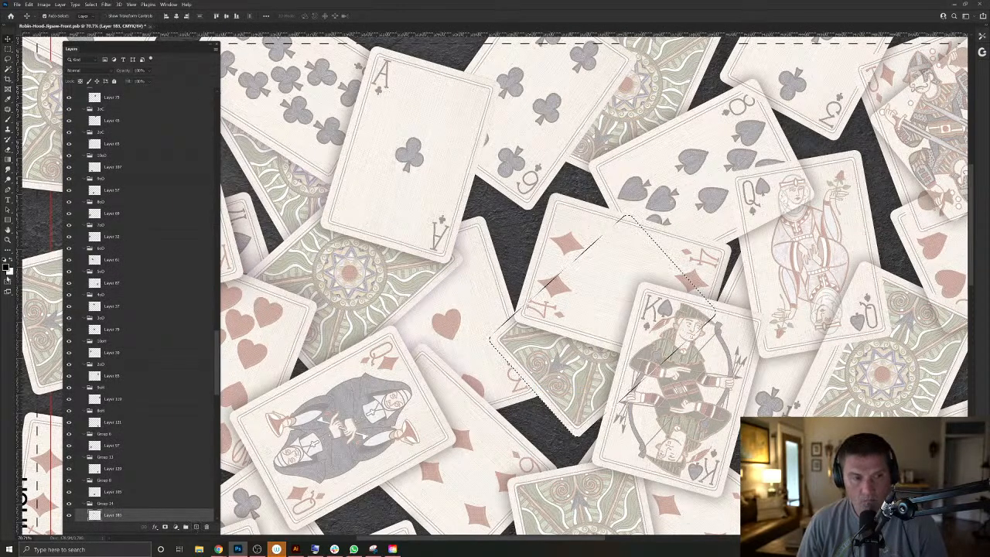
pyautogui.click(11, 260)
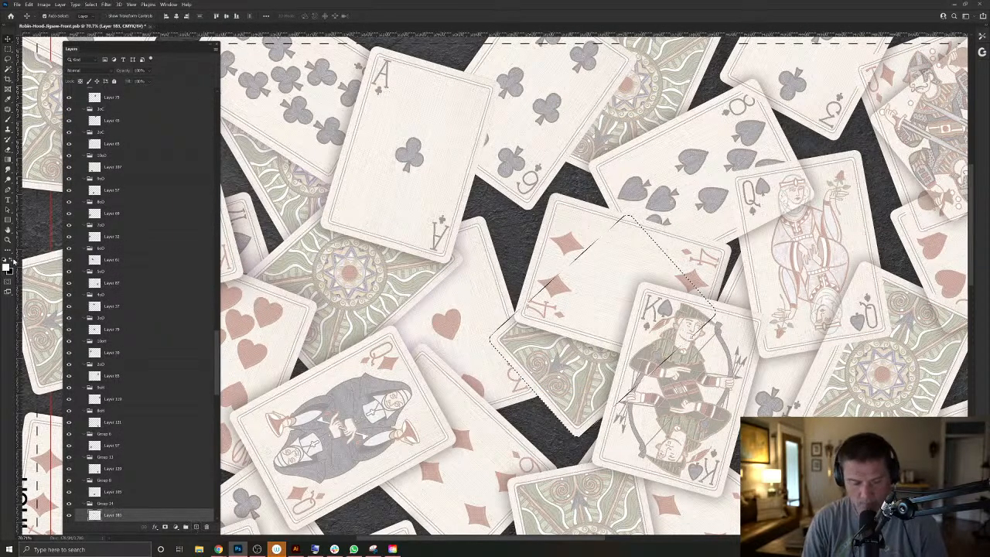
pyautogui.hotkey('ctrl', 'd')
# Add a Multiply drop shadow to the new white card shape.
pyautogui.click(61, 5)
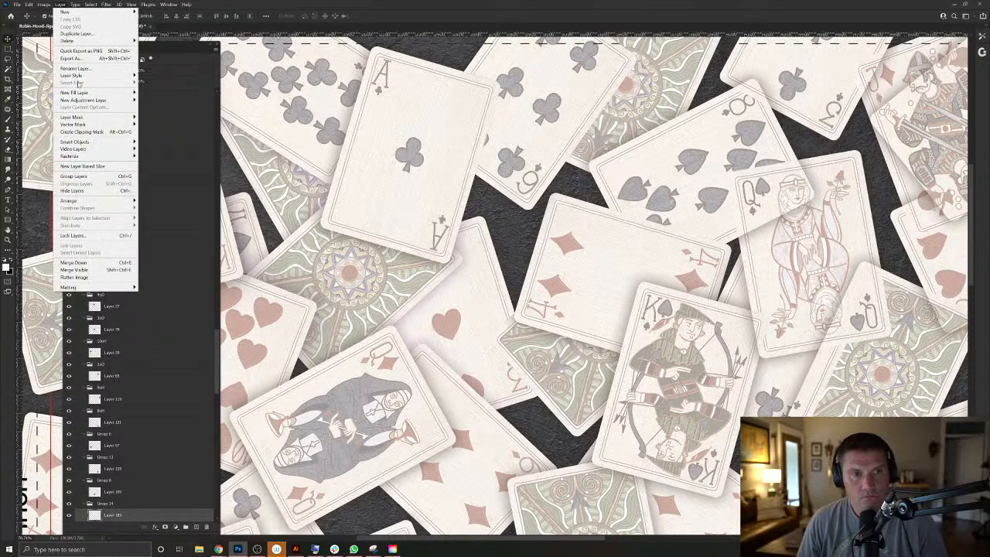
pyautogui.moveTo(79, 77)
pyautogui.click(162, 150)
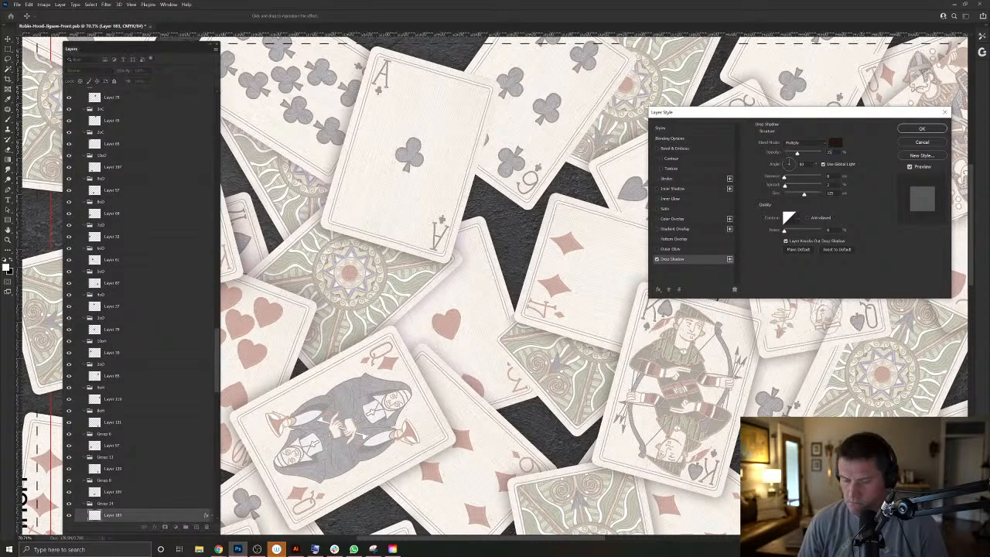
pyautogui.click(920, 130)
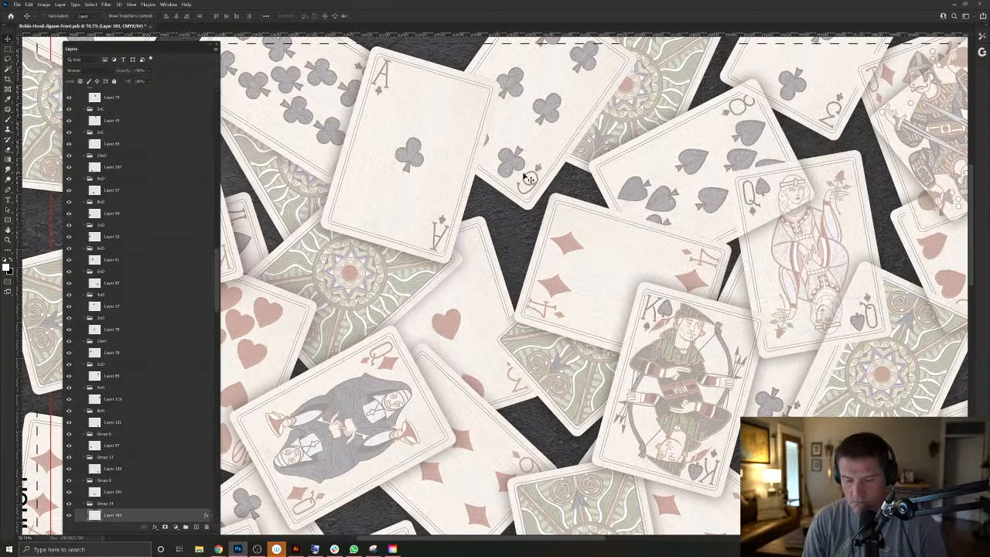
# Bring the white card shape to the front, group it, and set the group's blend mode to Multiply.
pyautogui.hotkey('ctrl', 'shift', ']')
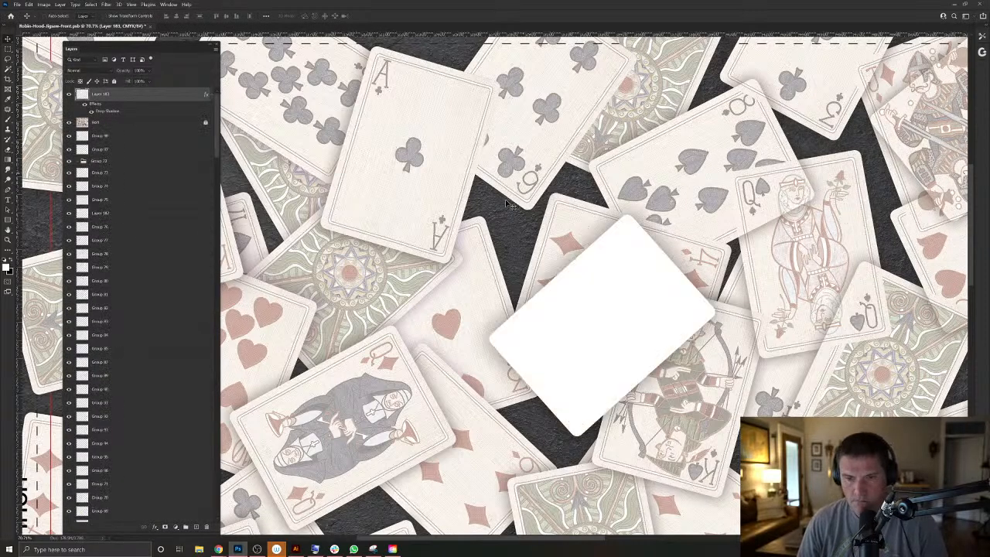
pyautogui.hotkey('ctrl', 'g')
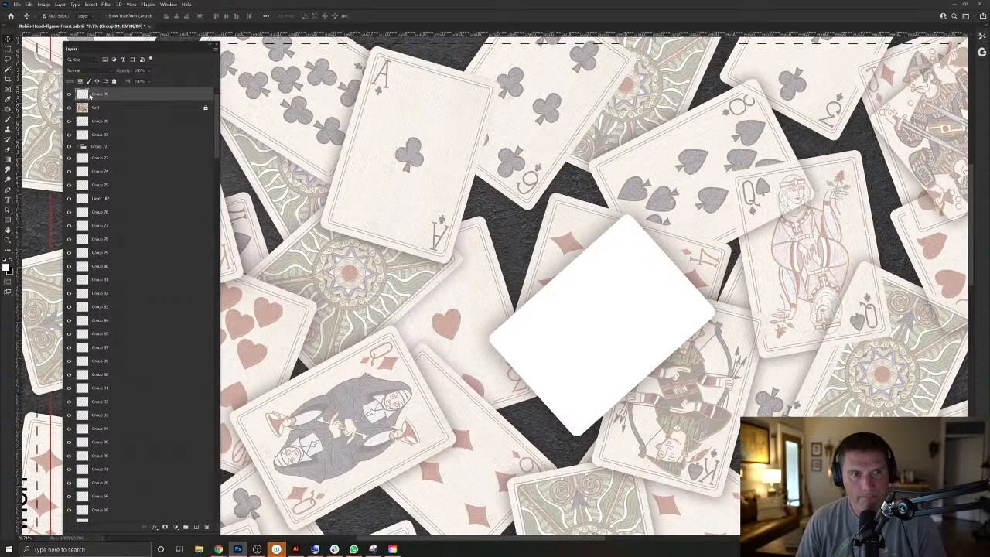
pyautogui.click(85, 70)
pyautogui.click(82, 101)
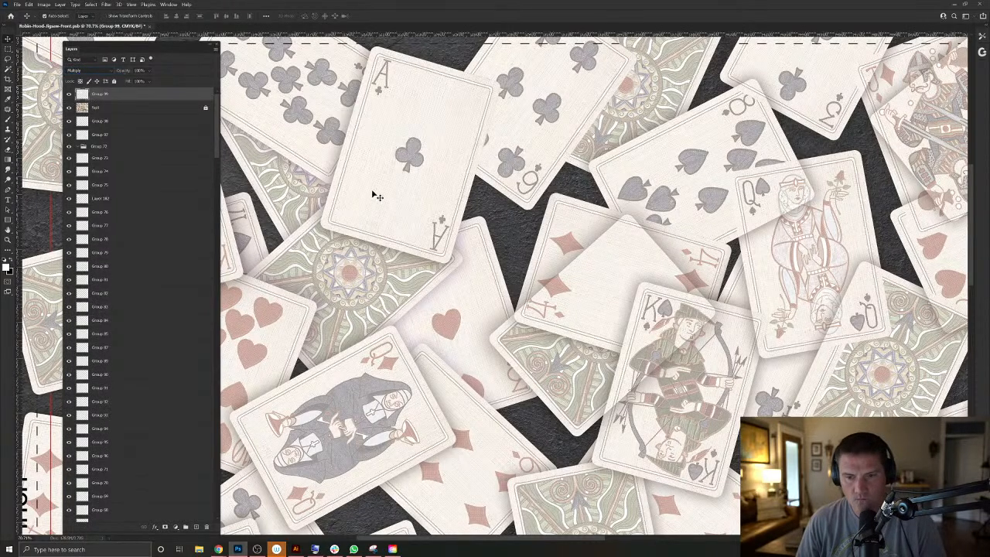
# Load the outline of the Four of Diamonds, delete the new card shadow inside it, and clear the selection.
pyautogui.rightClick(570, 233)
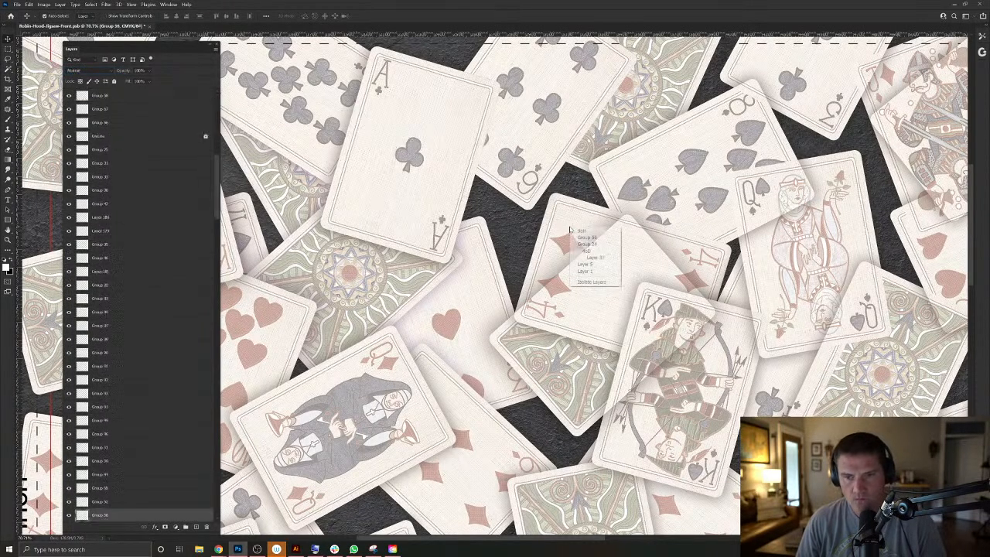
pyautogui.click(584, 263)
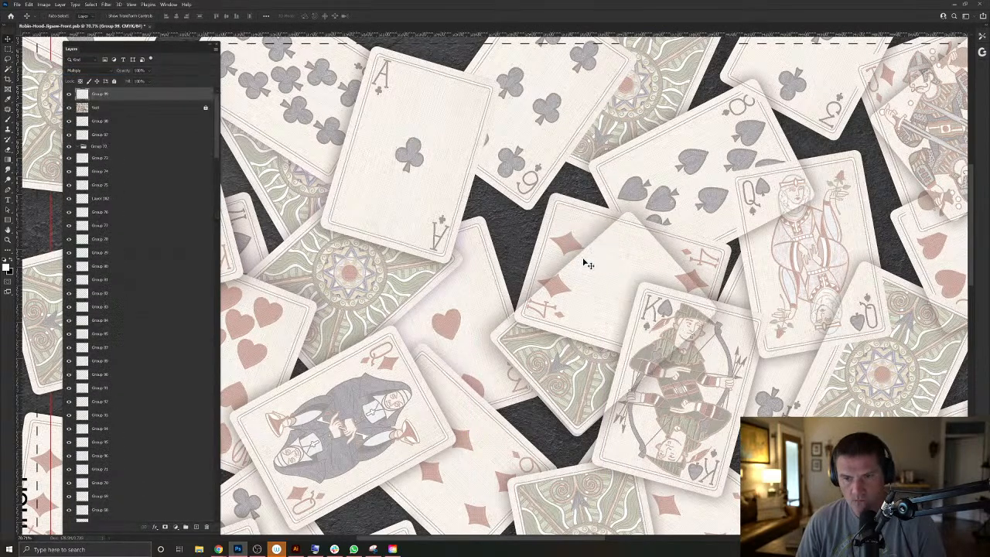
pyautogui.rightClick(579, 227)
pyautogui.click(600, 256)
pyautogui.keyDown('ctrl'); pyautogui.click(96, 510); pyautogui.keyUp('ctrl')
pyautogui.click(556, 360)
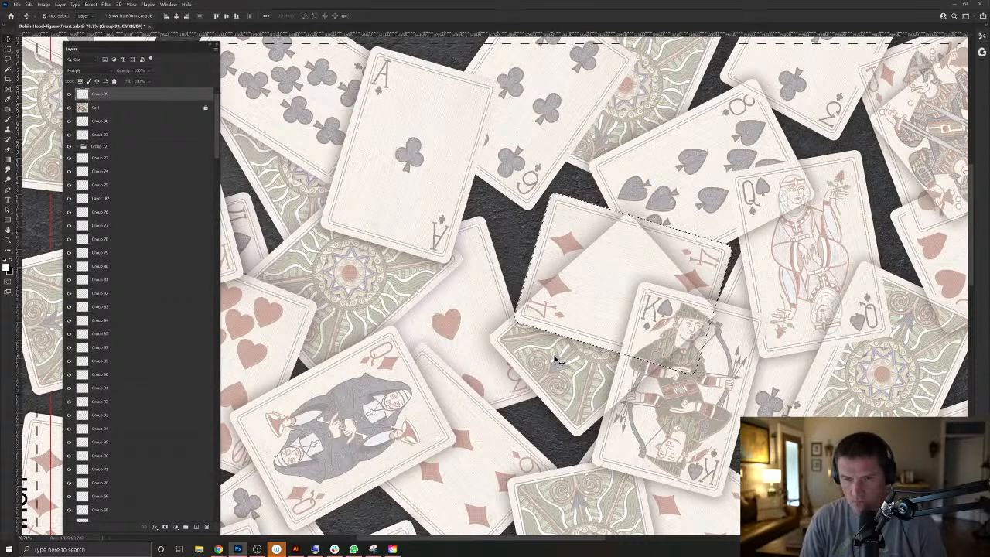
pyautogui.hotkey('ctrl', 'd')
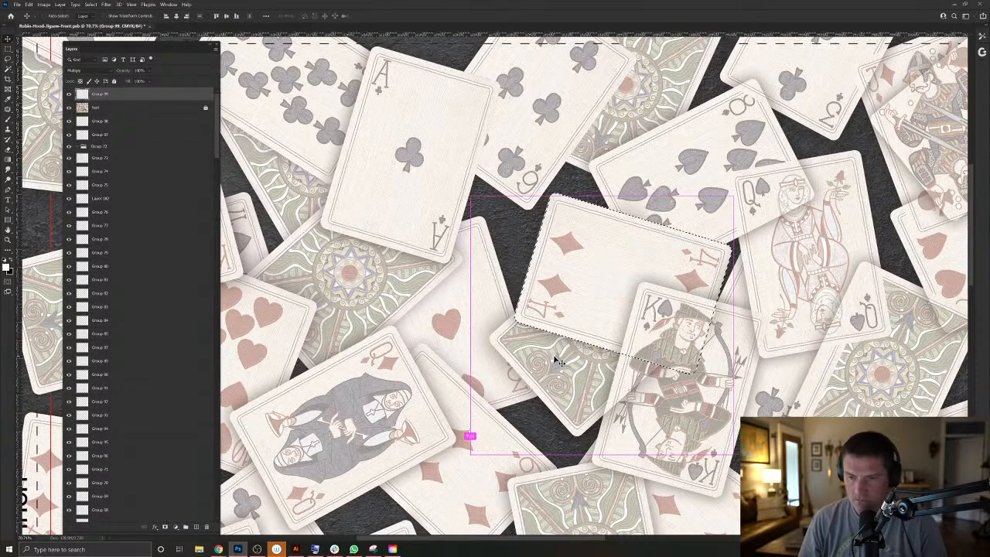
# Load the King of Spades outline from Layer 151, delete the new card shadow inside it, and clear the selection.
pyautogui.rightClick(703, 412)
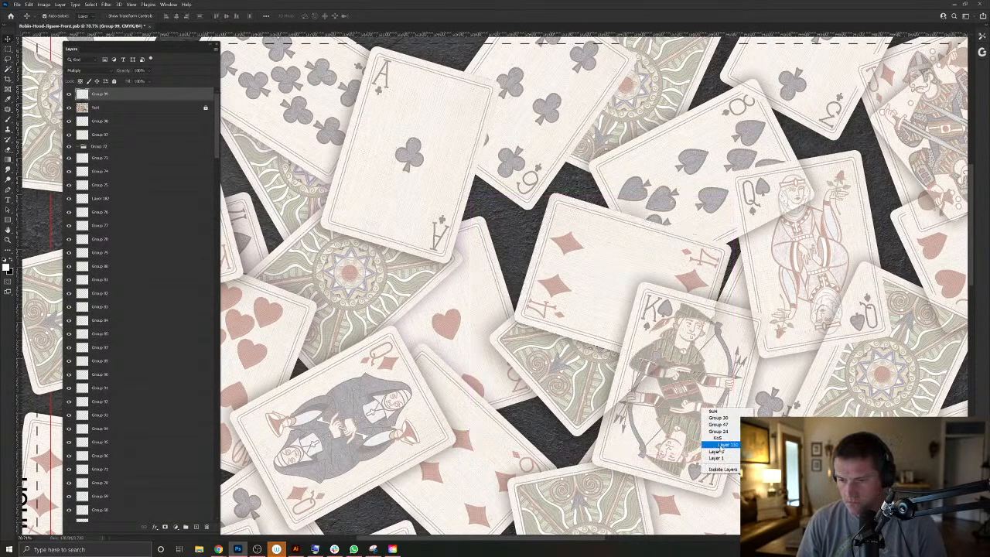
pyautogui.click(718, 444)
pyautogui.keyDown('ctrl'); pyautogui.click(94, 517); pyautogui.keyUp('ctrl')
pyautogui.keyDown('ctrl'); pyautogui.click(590, 379); pyautogui.keyUp('ctrl')
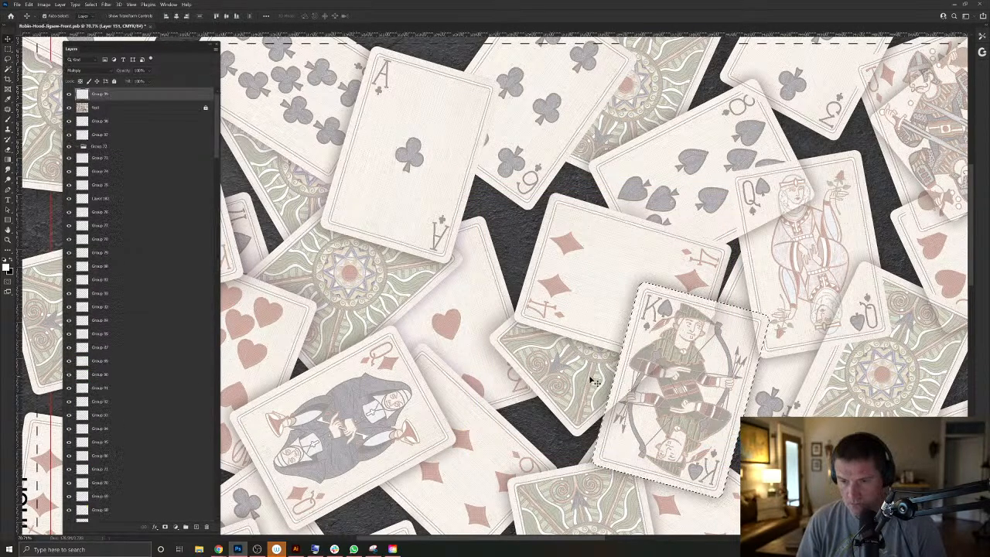
pyautogui.press('Delete')
pyautogui.hotkey('ctrl', 'd')
# Load the King of Spades outline again and remove the overlap of the neighbouring card beside the Queen of Spades.
pyautogui.moveTo(571, 382); pyautogui.dragTo(479, 377)
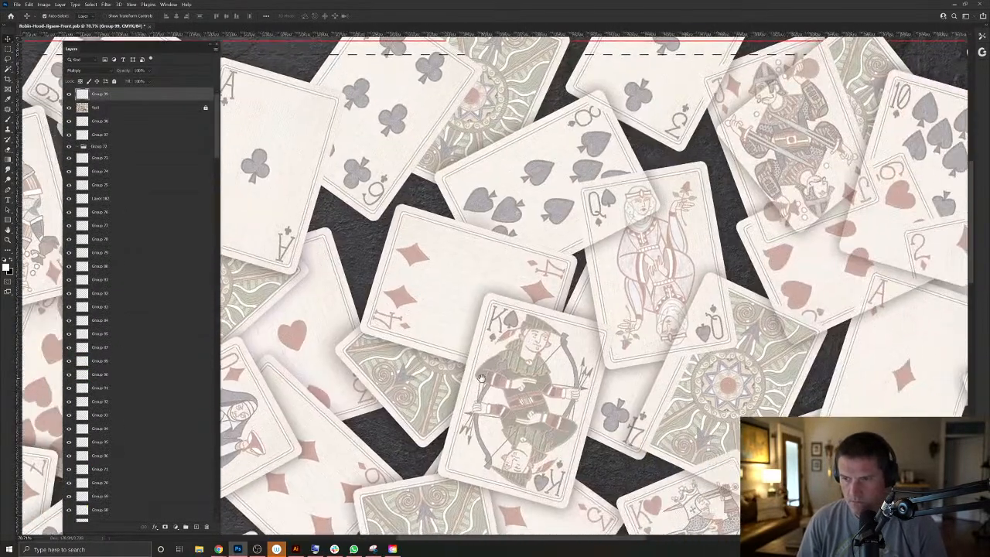
pyautogui.rightClick(563, 346)
pyautogui.click(588, 383)
pyautogui.keyDown('ctrl'); pyautogui.click(89, 517); pyautogui.keyUp('ctrl')
pyautogui.click(625, 290)
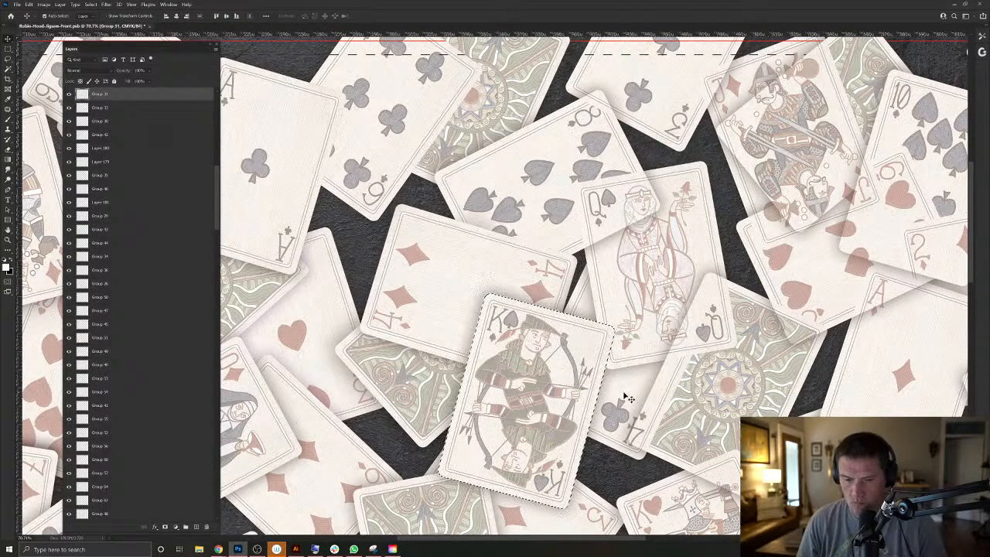
# Load the outline of the Queen of Spades, delete the Eight of Spades overlap inside it, and clear the selection.
pyautogui.rightClick(661, 253)
pyautogui.click(671, 272)
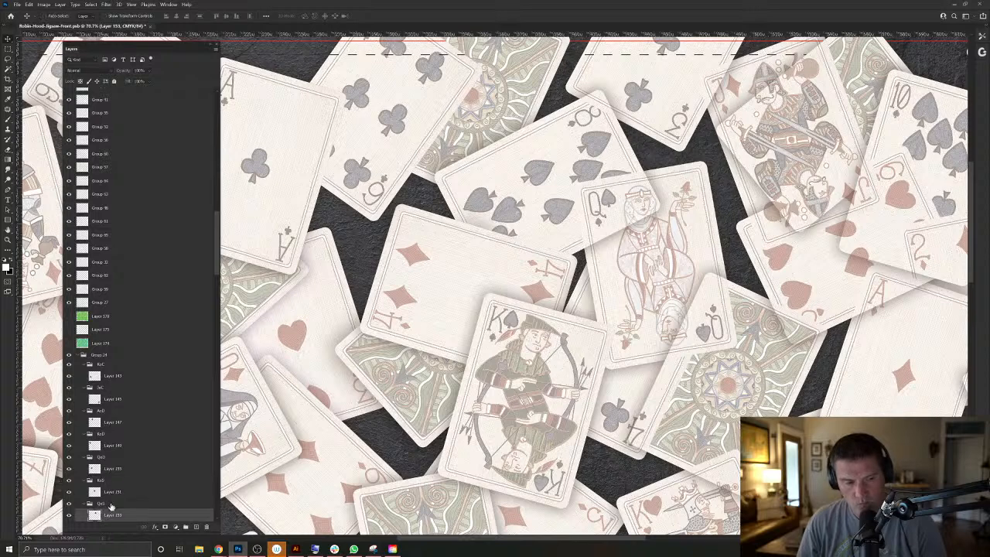
pyautogui.keyDown('ctrl'); pyautogui.click(102, 512); pyautogui.keyUp('ctrl')
pyautogui.keyDown('ctrl'); pyautogui.click(572, 166); pyautogui.keyUp('ctrl')
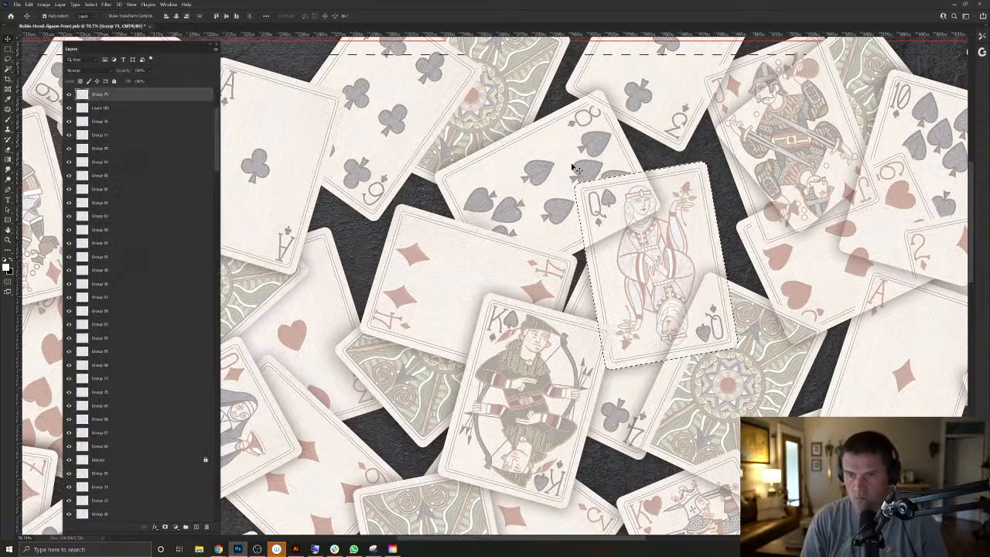
pyautogui.press('Delete')
pyautogui.moveTo(599, 147); pyautogui.dragTo(560, 252)
pyautogui.hotkey('ctrl', 'd')
# Load the outline of the Two of Clubs, remove the Eight of Spades overlap inside it, and clear the selection.
pyautogui.rightClick(610, 191)
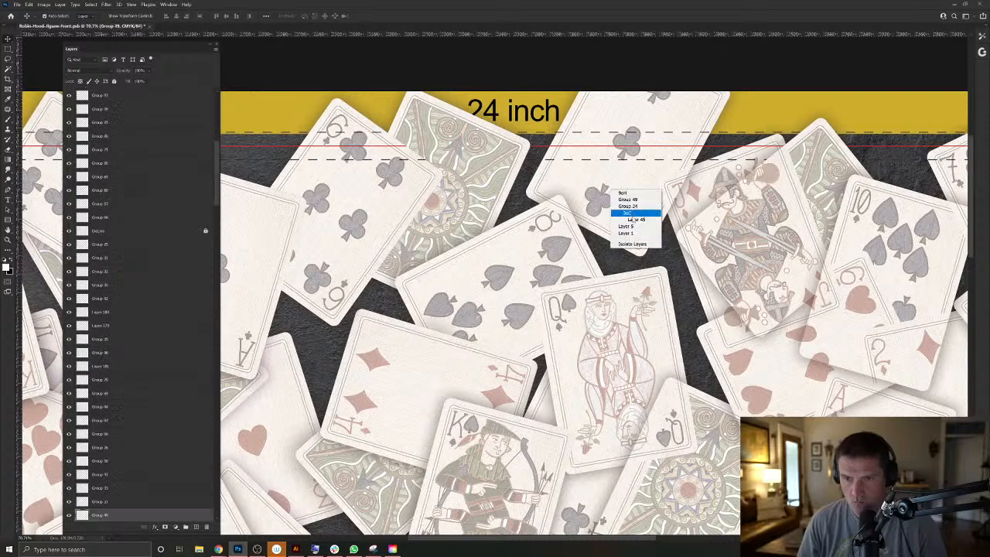
pyautogui.click(634, 215)
pyautogui.keyDown('ctrl'); pyautogui.click(94, 516); pyautogui.keyUp('ctrl')
pyautogui.click(558, 240)
pyautogui.hotkey('ctrl', 'd')
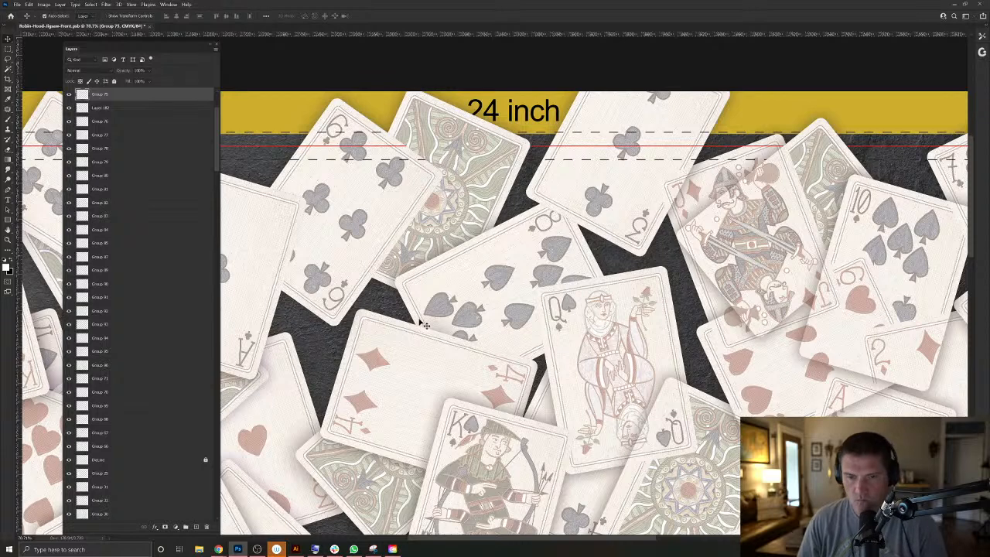
# Reselect the Two of Clubs outline, fill it with white on a new layer, clear the selection, and bring that layer to the front.
pyautogui.hotkey('ctrl', 'shift', 'd')
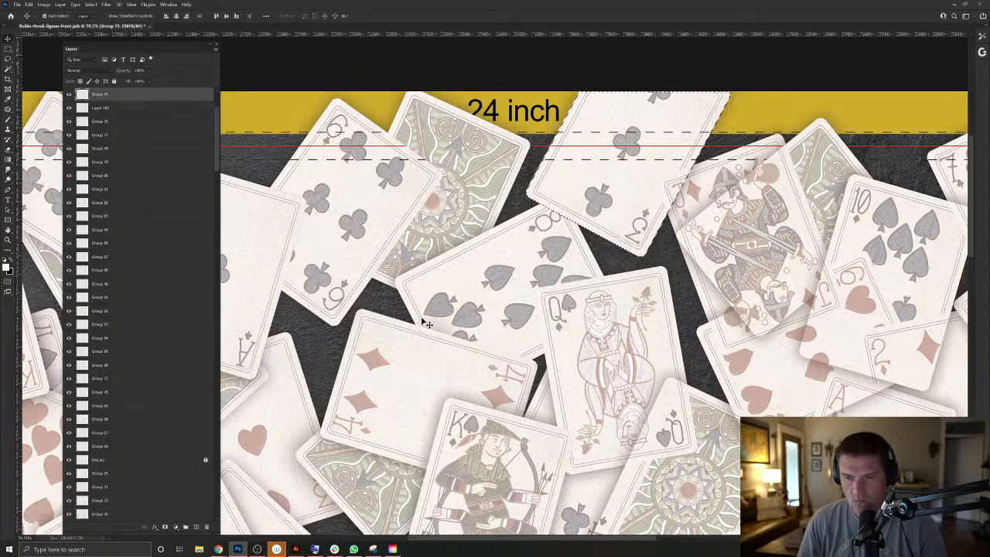
pyautogui.click(195, 526)
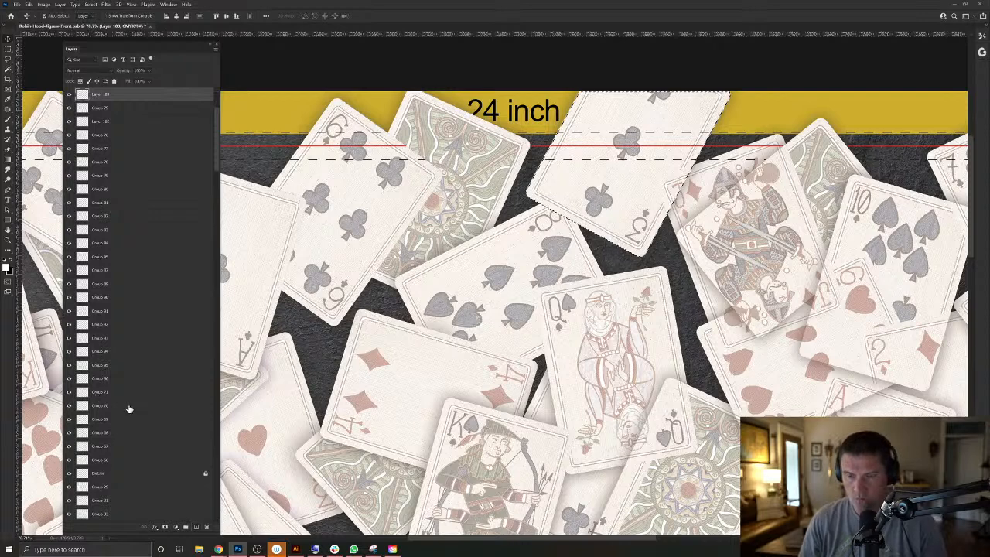
pyautogui.hotkey('ctrl', 'd')
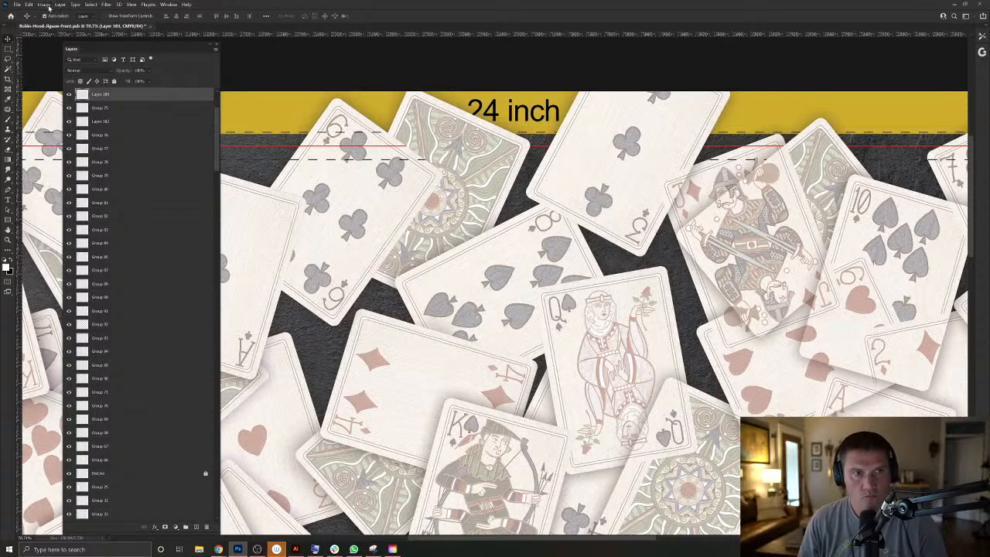
pyautogui.hotkey('ctrl', 'shift', ']')
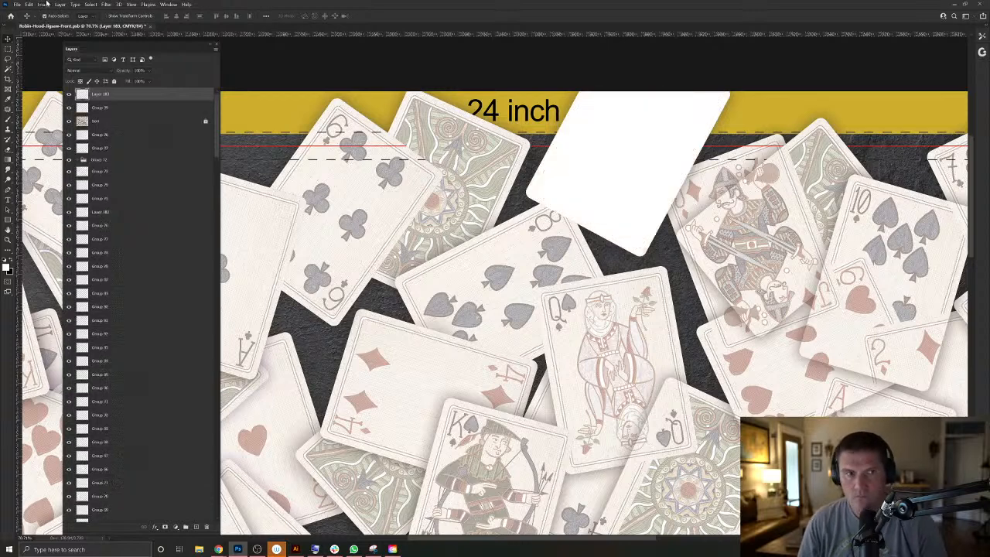
# Add a Multiply drop shadow to the white Two of Clubs shape and set its layer's blend mode to Multiply.
pyautogui.click(60, 4)
pyautogui.moveTo(81, 77)
pyautogui.click(162, 150)
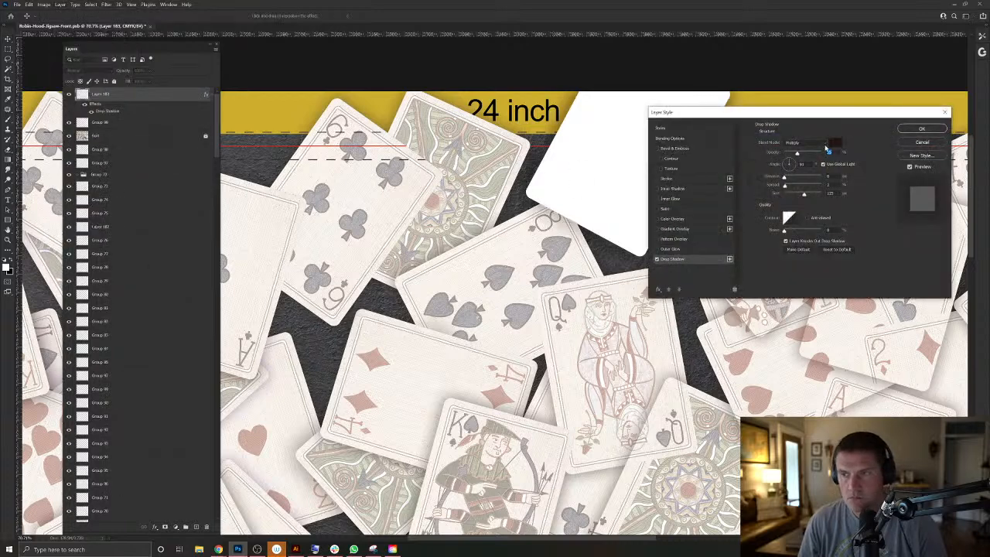
pyautogui.click(921, 130)
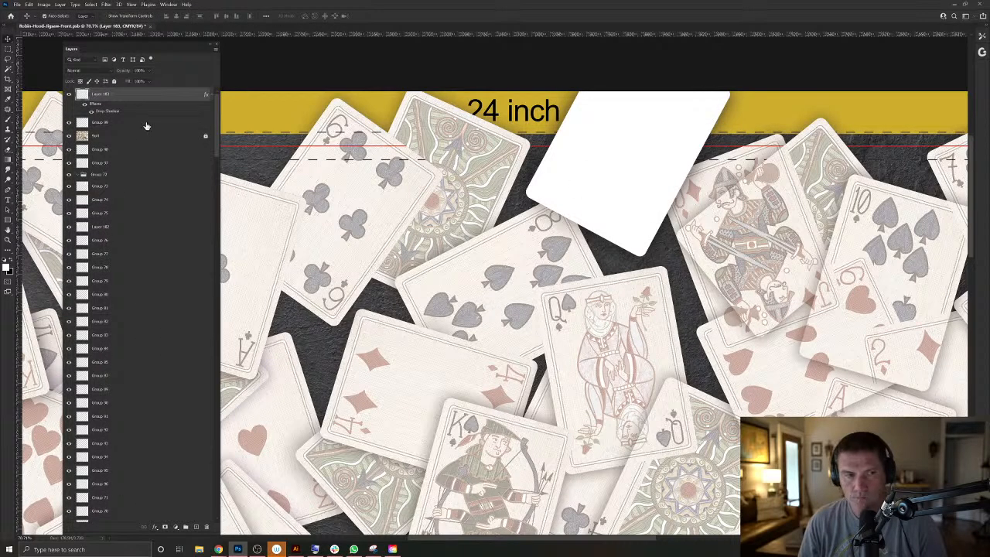
pyautogui.click(95, 71)
pyautogui.click(90, 102)
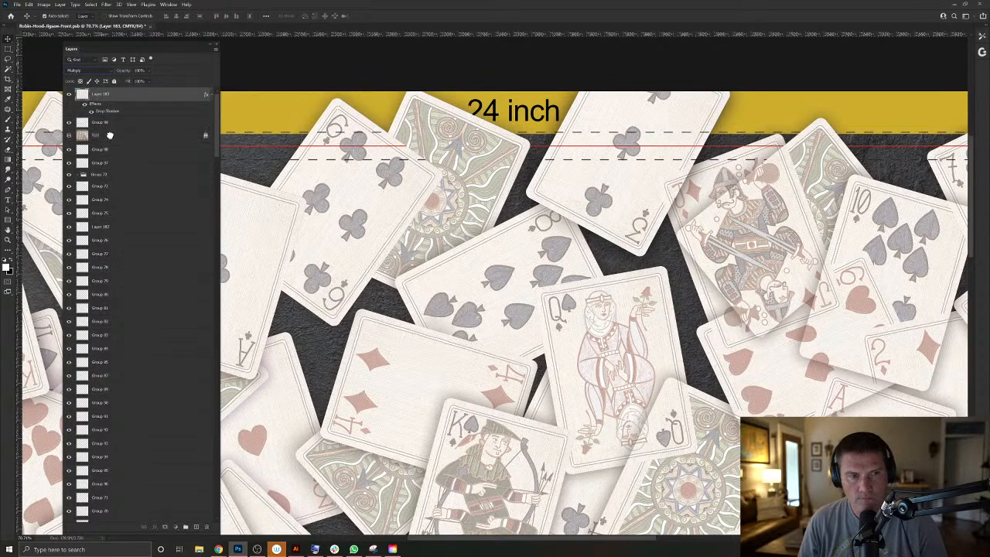
# Load the outline of the diamond card beside the Two of Clubs as a selection and select the Two of Clubs shadow layer.
pyautogui.click(136, 139)
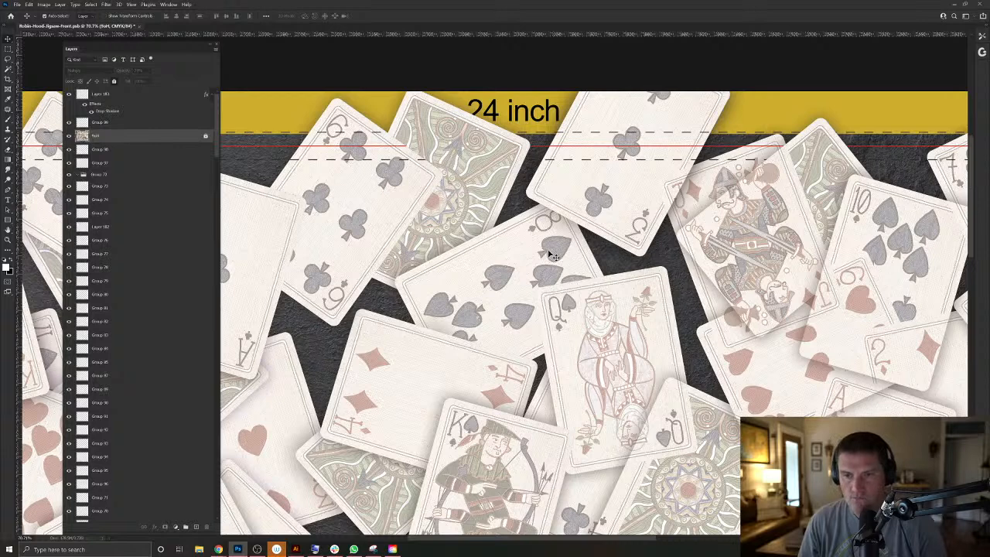
pyautogui.rightClick(709, 183)
pyautogui.click(723, 207)
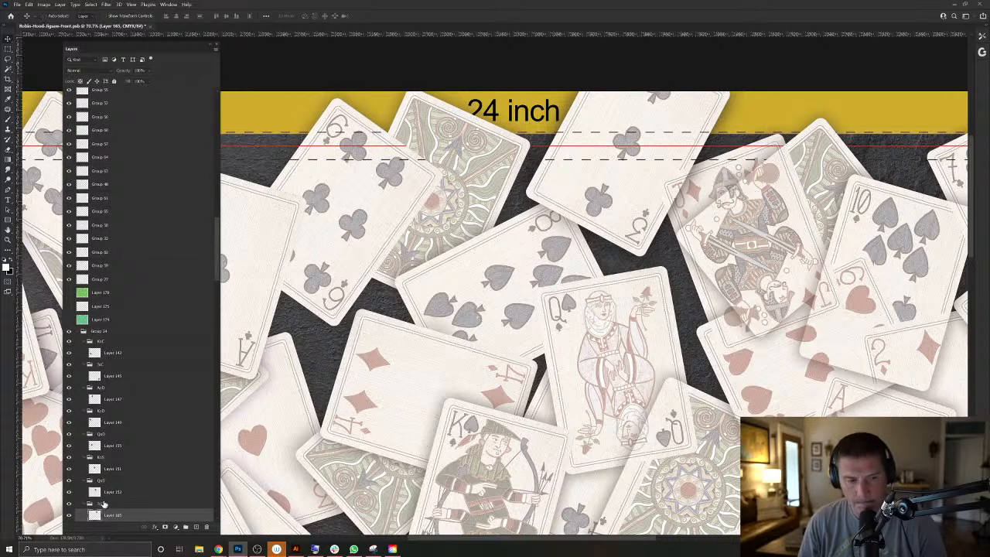
pyautogui.keyDown('ctrl'); pyautogui.click(95, 514); pyautogui.keyUp('ctrl')
pyautogui.click(589, 141)
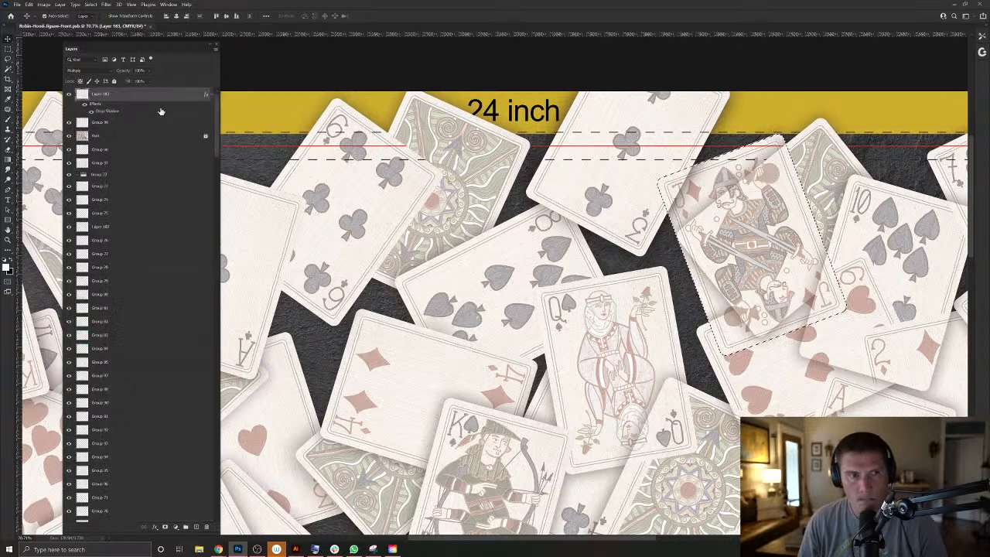
# Group and merge the Two of Clubs shadow layer into plain pixels and set the merged layer's blend mode to Multiply.
pyautogui.hotkey('ctrl', 'g')
pyautogui.hotkey('ctrl', 'e')
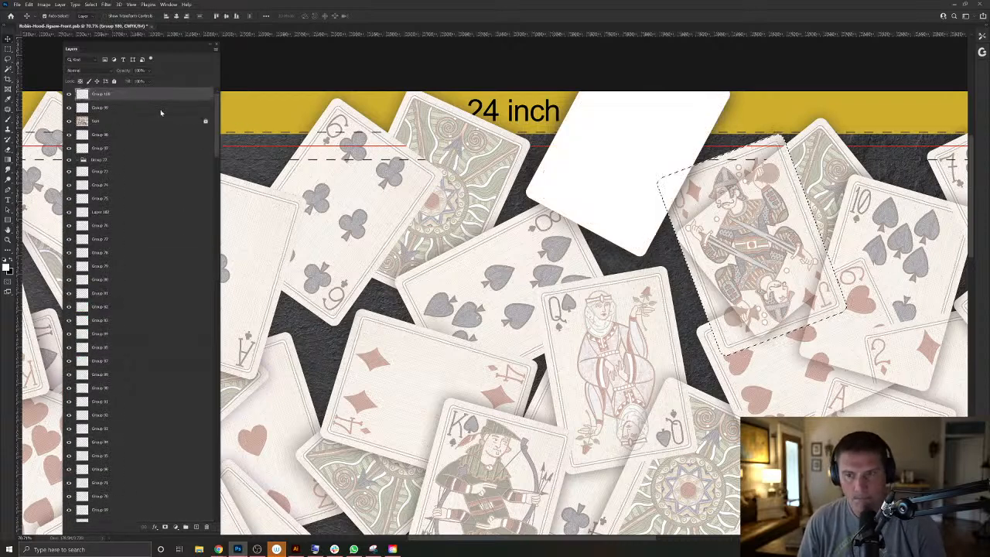
pyautogui.click(79, 70)
pyautogui.click(83, 106)
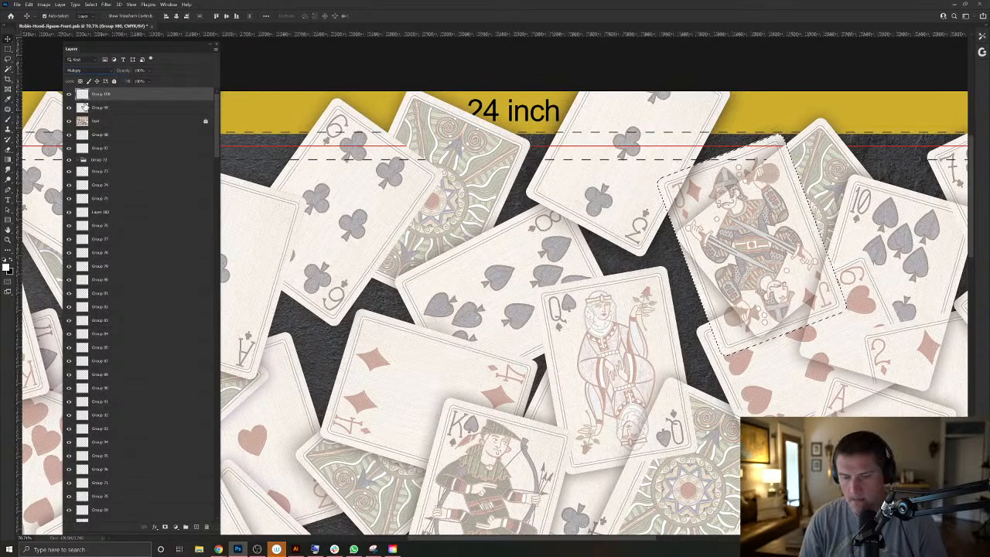
pyautogui.hotkey('ctrl', 'd')
pyautogui.moveTo(631, 222); pyautogui.dragTo(559, 255)
pyautogui.hotkey('ctrl', 'z')
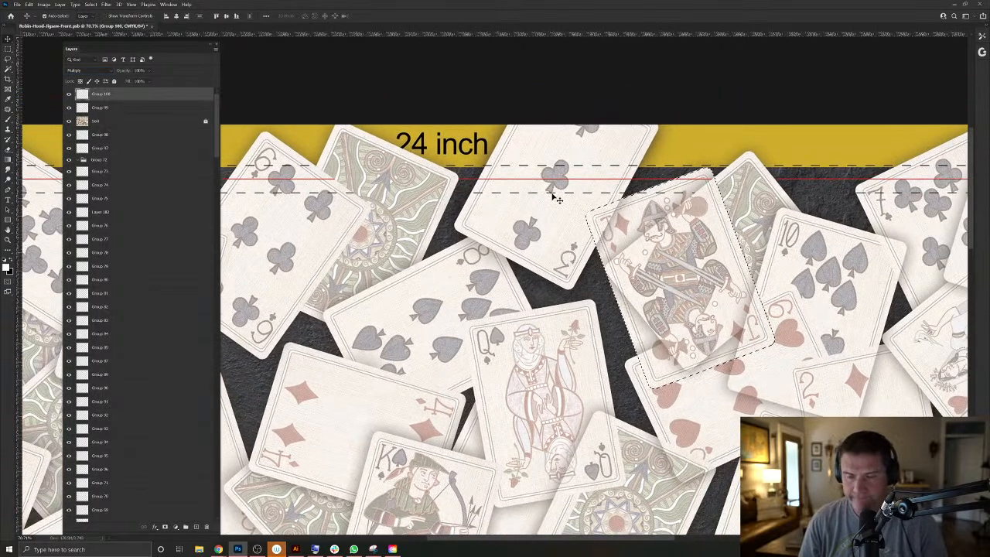
pyautogui.hotkey('ctrl', 'd')
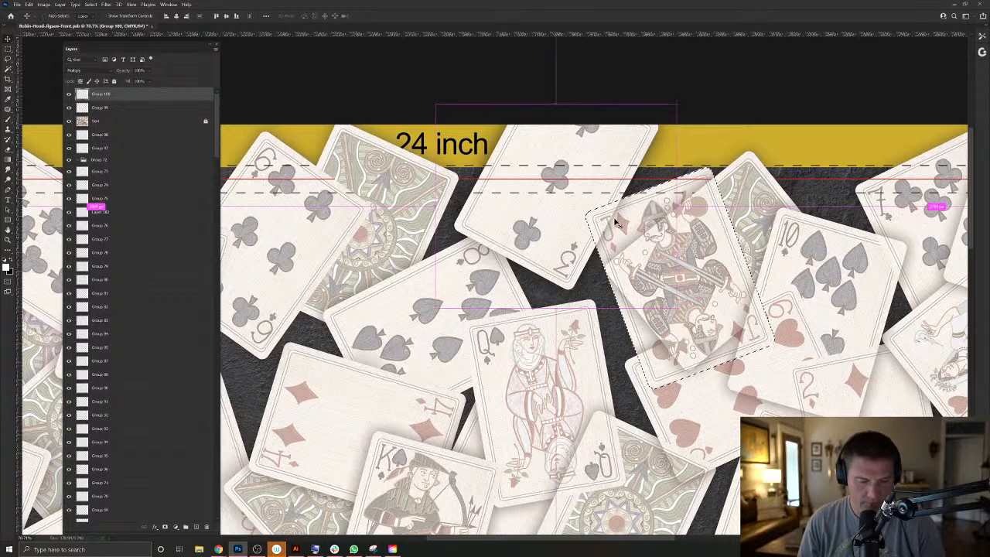
pyautogui.moveTo(615, 220); pyautogui.dragTo(652, 232)
# Load the diamond card's outline again, select the Two of Clubs shadow layer, and toggle its visibility to check the shadow.
pyautogui.rightClick(652, 224)
pyautogui.click(667, 249)
pyautogui.keyDown('ctrl'); pyautogui.click(94, 516); pyautogui.keyUp('ctrl')
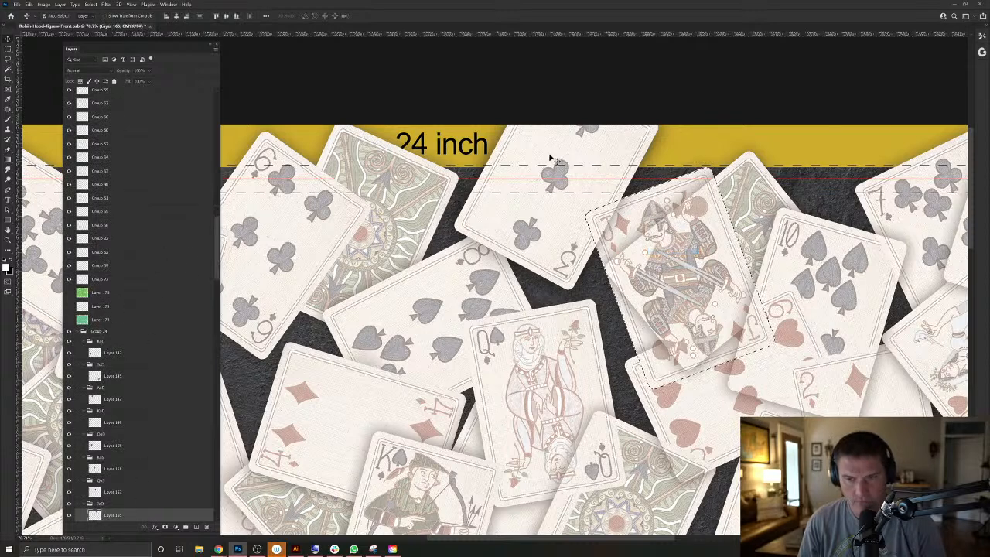
pyautogui.click(553, 160)
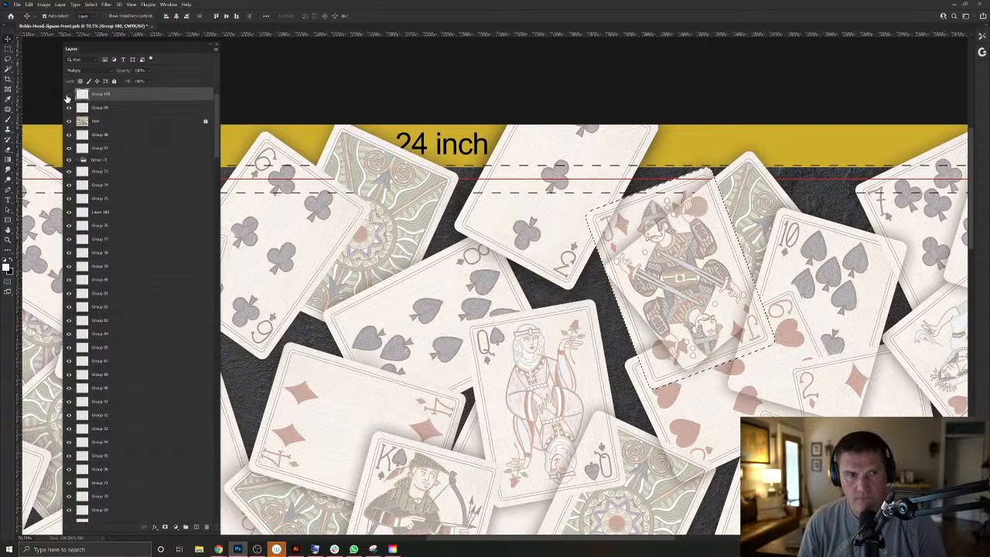
pyautogui.click(67, 95)
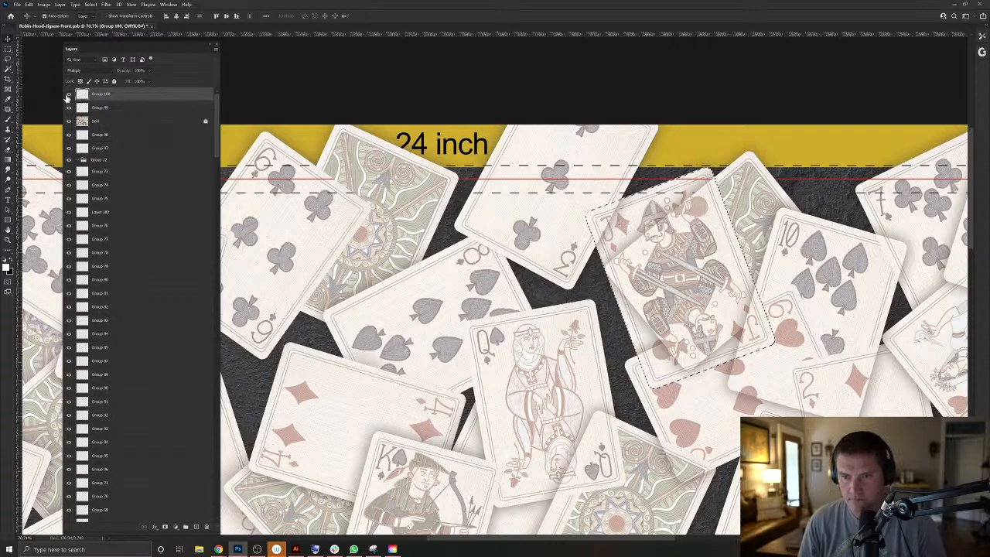
# Select the layer lying over the corner of the diamond card and open its layer options.
pyautogui.click(614, 223)
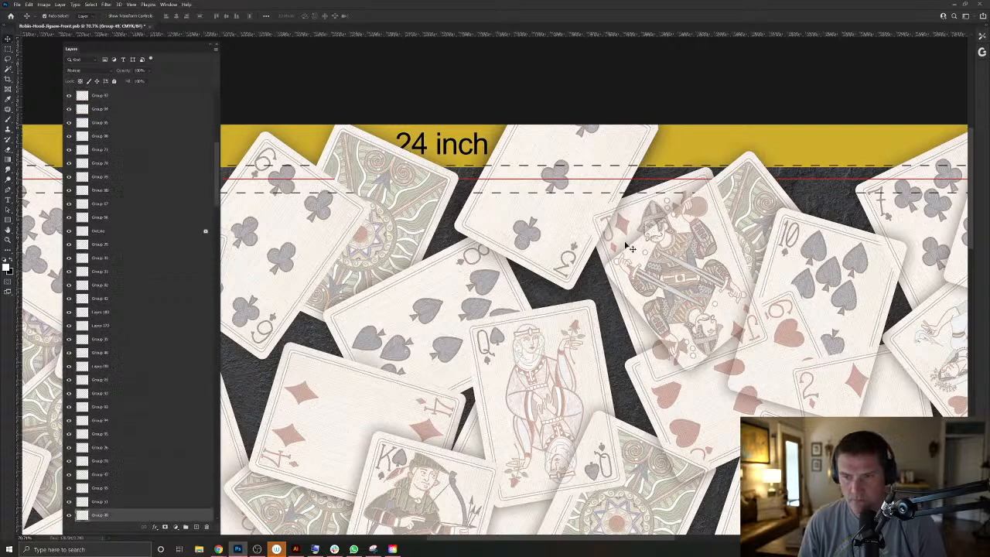
pyautogui.rightClick(113, 518)
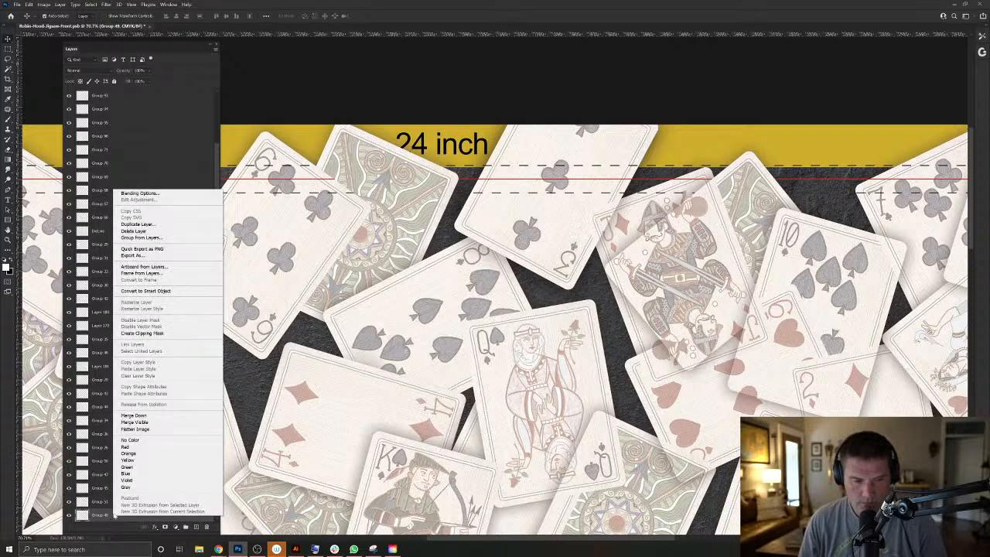
# Colour-label the Group 49 layer red and load its card outline, around the jack of diamonds, as a selection.
pyautogui.click(125, 446)
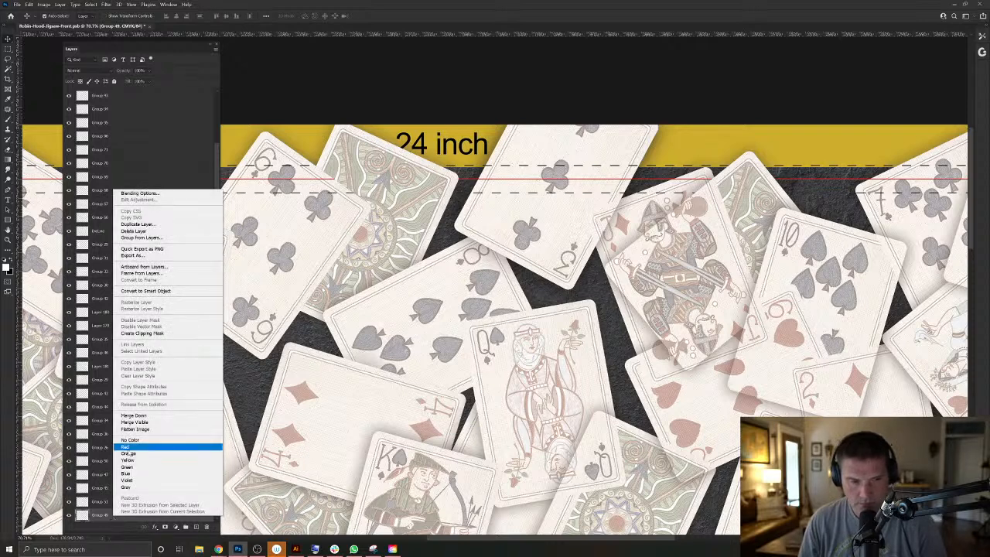
pyautogui.rightClick(630, 230)
pyautogui.click(653, 261)
pyautogui.keyDown('ctrl'); pyautogui.click(96, 514); pyautogui.keyUp('ctrl')
# Locate the red-labelled group in the layer stack, make it active, and clear the selection outline.
pyautogui.scroll(-6, 93, 495)
pyautogui.scroll(-4, 92, 483)
pyautogui.moveTo(216, 357); pyautogui.dragTo(227, 195)
pyautogui.scroll(-5, 136, 290)
pyautogui.click(132, 293)
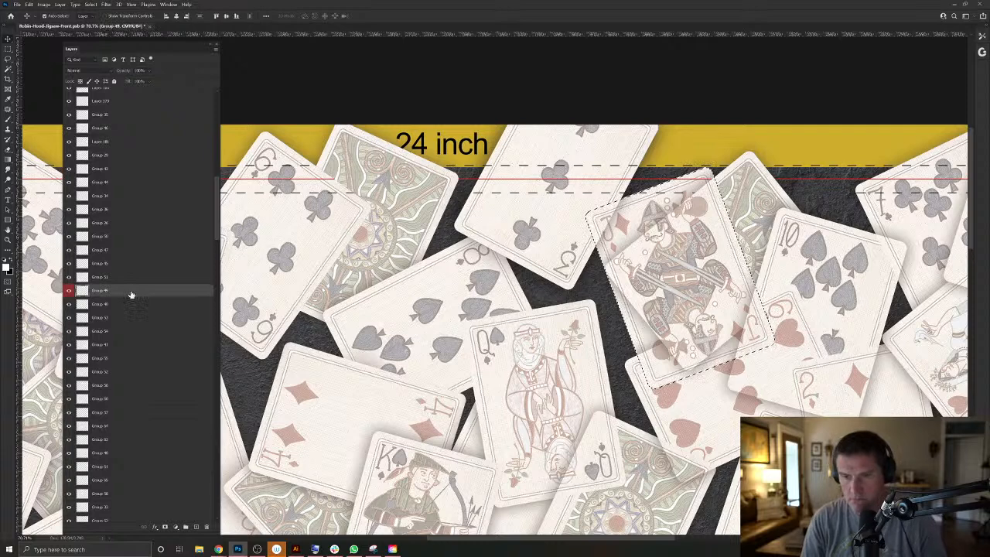
pyautogui.hotkey('ctrl', 'd')
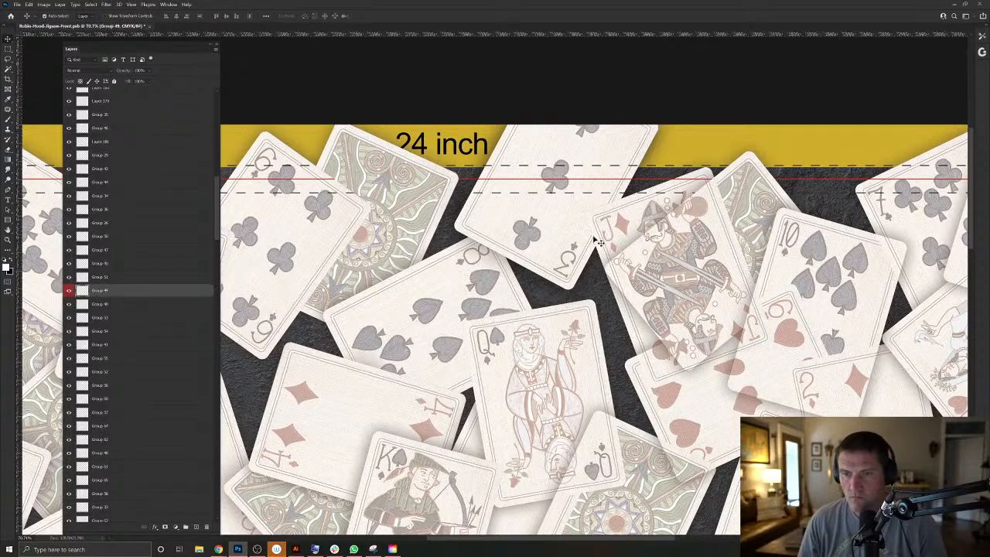
# Bring the jack of diamonds' card layer up the stack and place it directly below the locked artwork layer.
pyautogui.click(631, 240)
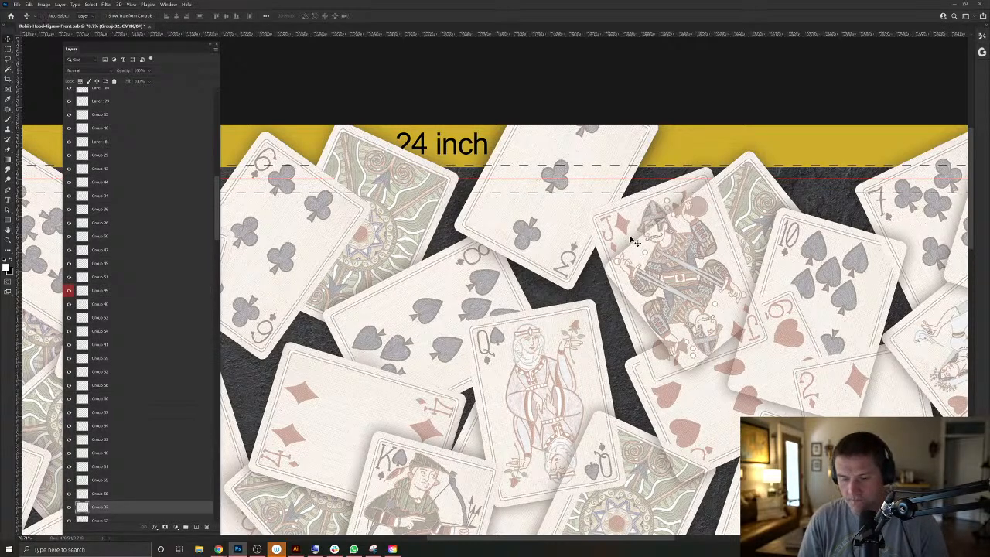
pyautogui.hotkey('ctrl', 'shift', ']')
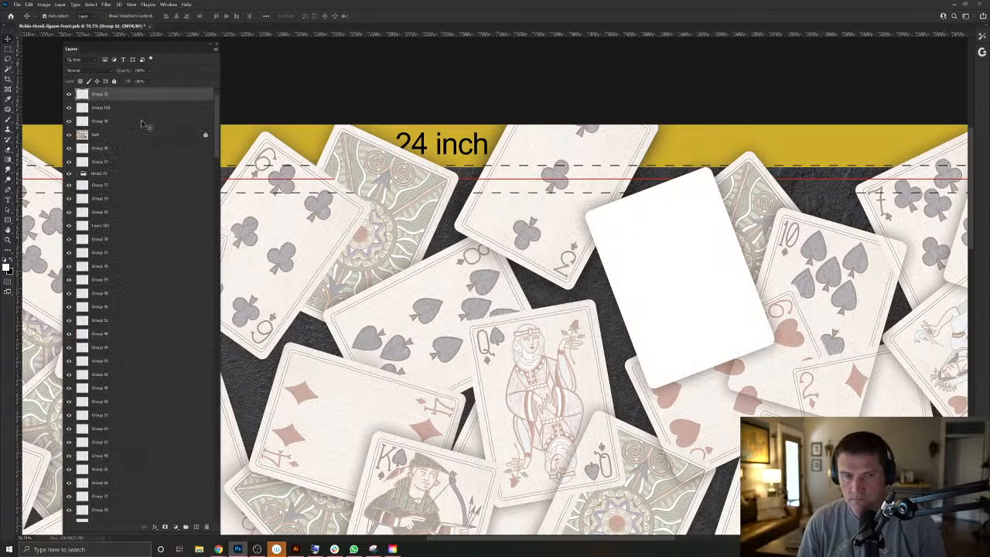
pyautogui.moveTo(121, 96); pyautogui.dragTo(122, 142)
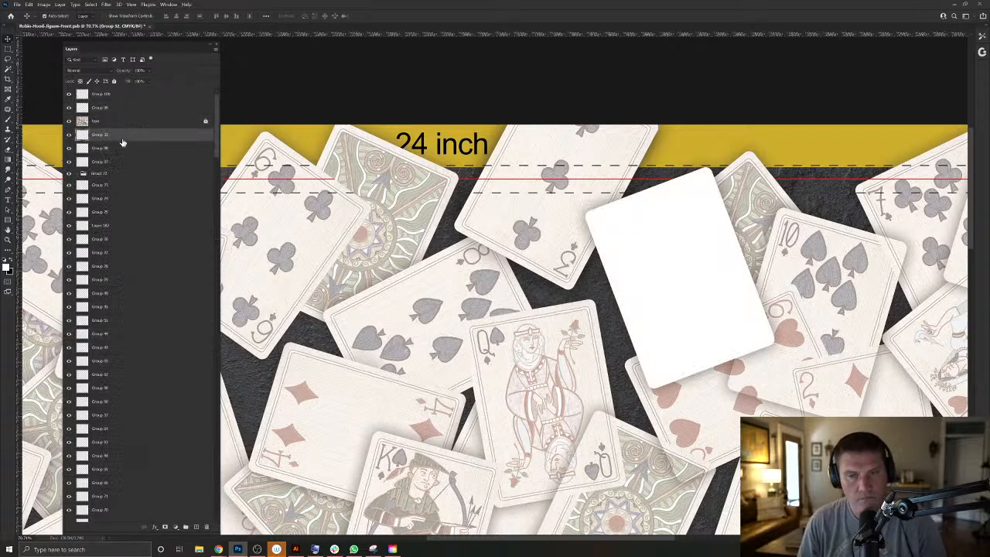
# Move the card layer of the hearts card below the jack to the top of the stack and set it to Multiply.
pyautogui.moveTo(781, 358); pyautogui.dragTo(589, 329)
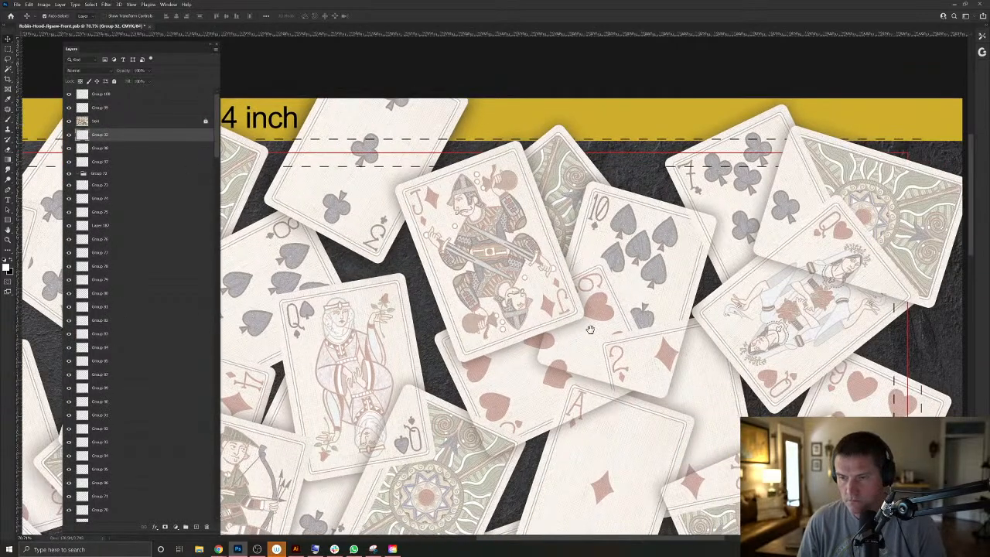
pyautogui.click(539, 401)
pyautogui.hotkey('ctrl', 'shift', ']')
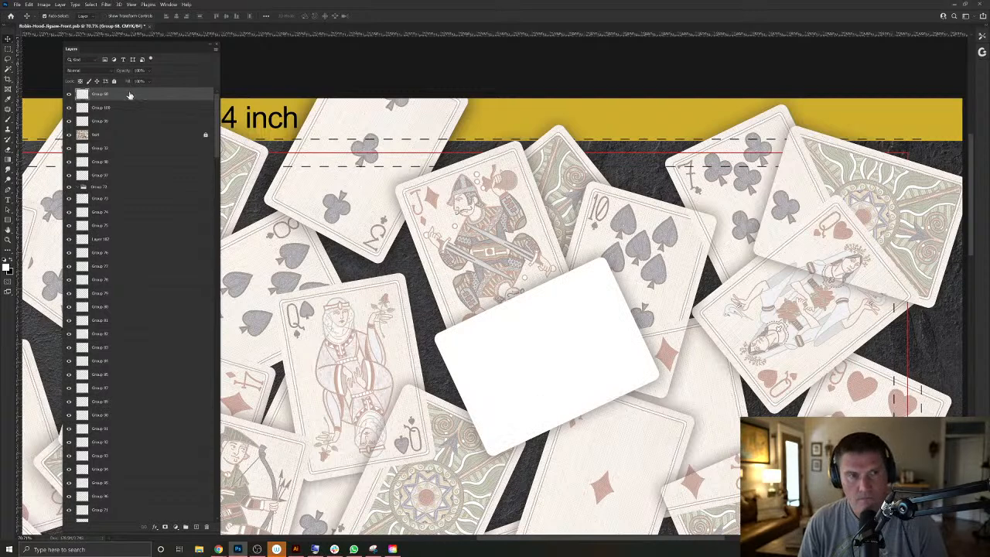
pyautogui.click(94, 71)
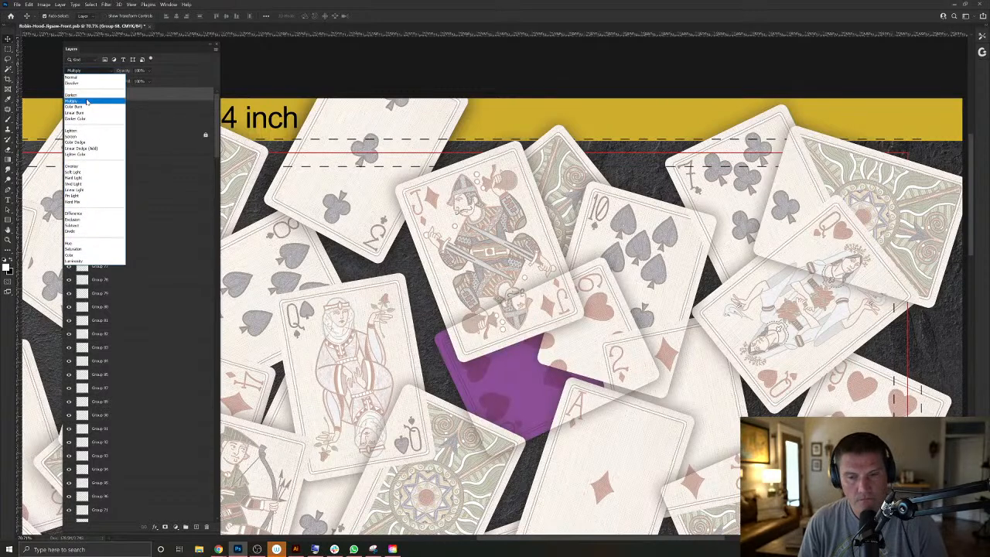
pyautogui.click(88, 101)
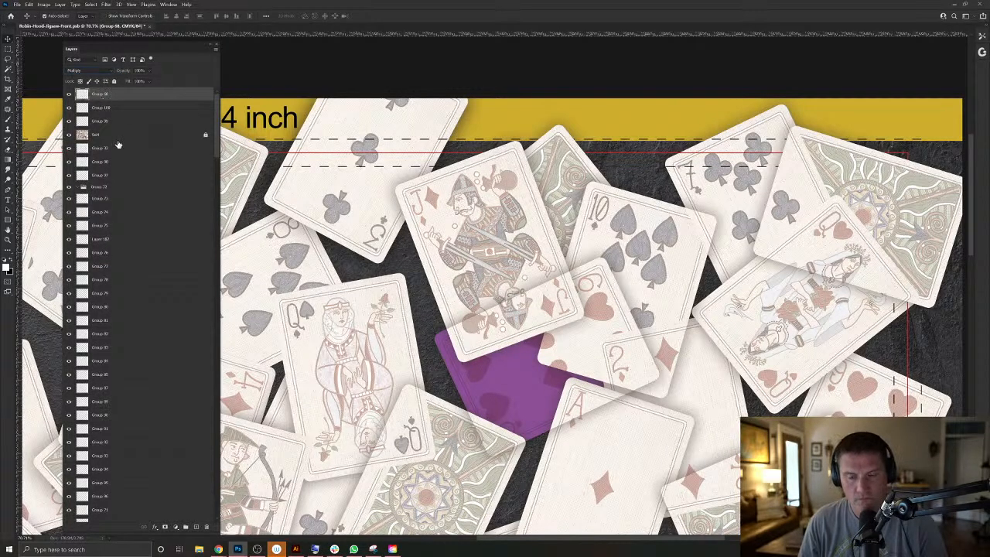
pyautogui.click(69, 95)
pyautogui.click(69, 94)
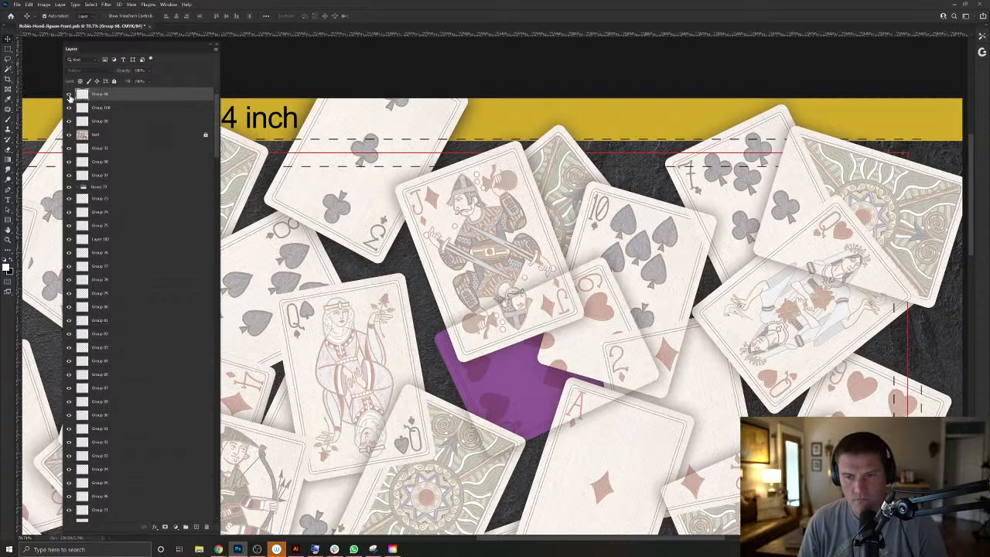
# Hide the yellow Layer 5 and the grey Layer 1 at the bottom of the layer stack.
pyautogui.scroll(-15, 213, 143)
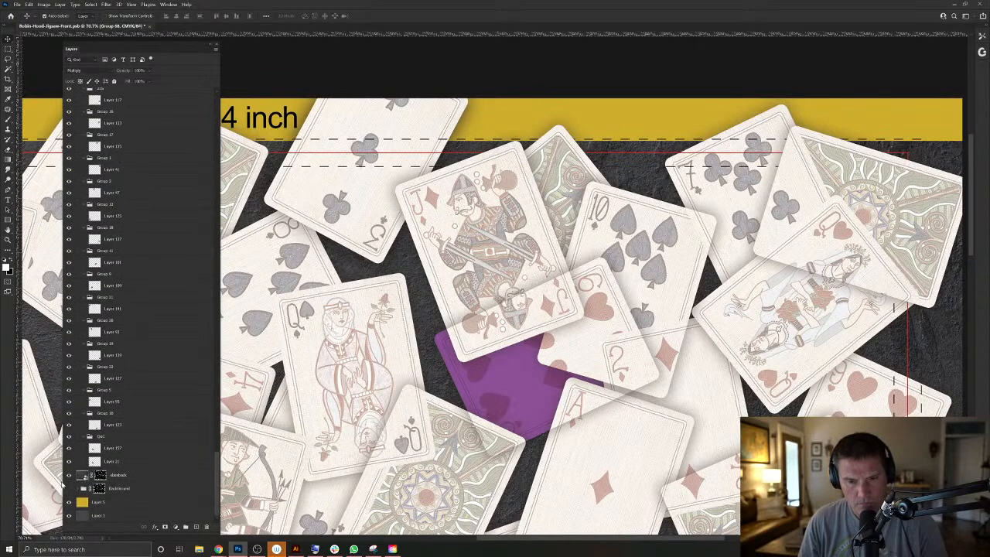
pyautogui.scroll(10, 79, 499)
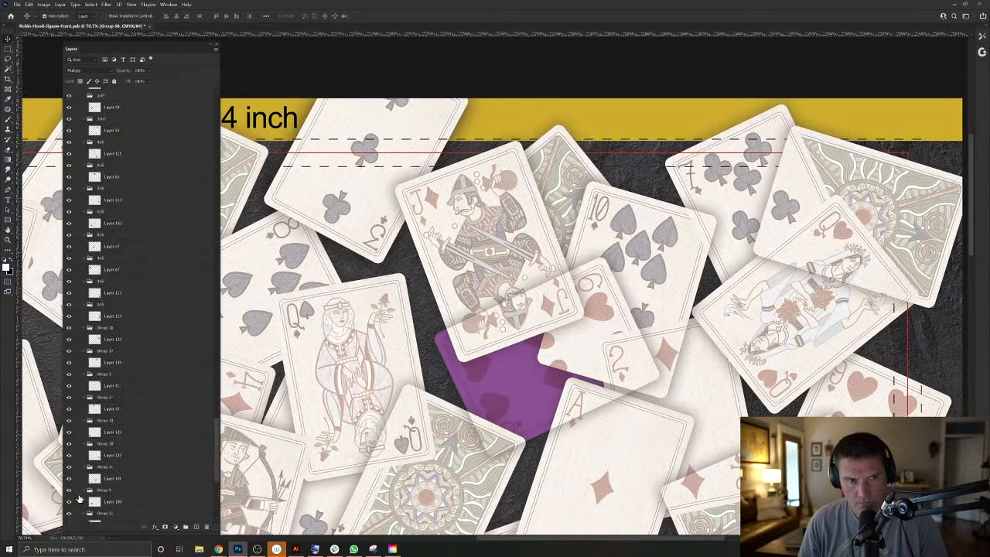
pyautogui.scroll(10, 79, 499)
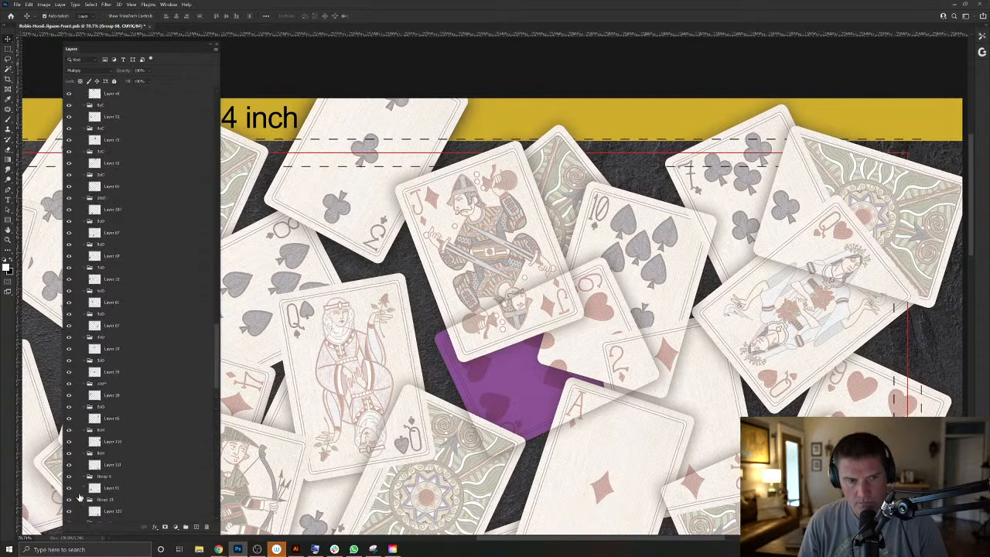
pyautogui.scroll(3, 79, 497)
pyautogui.scroll(-8, 81, 495)
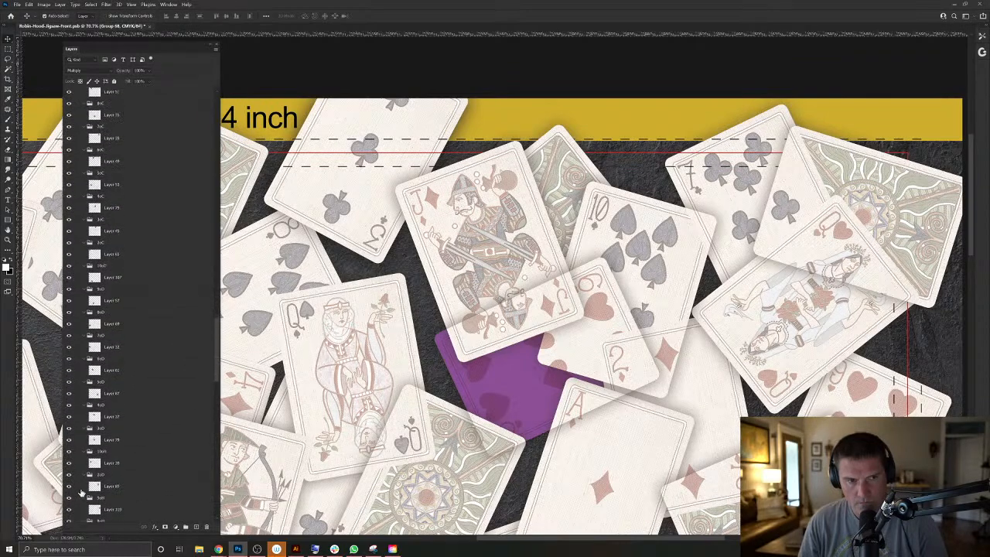
pyautogui.scroll(-10, 83, 493)
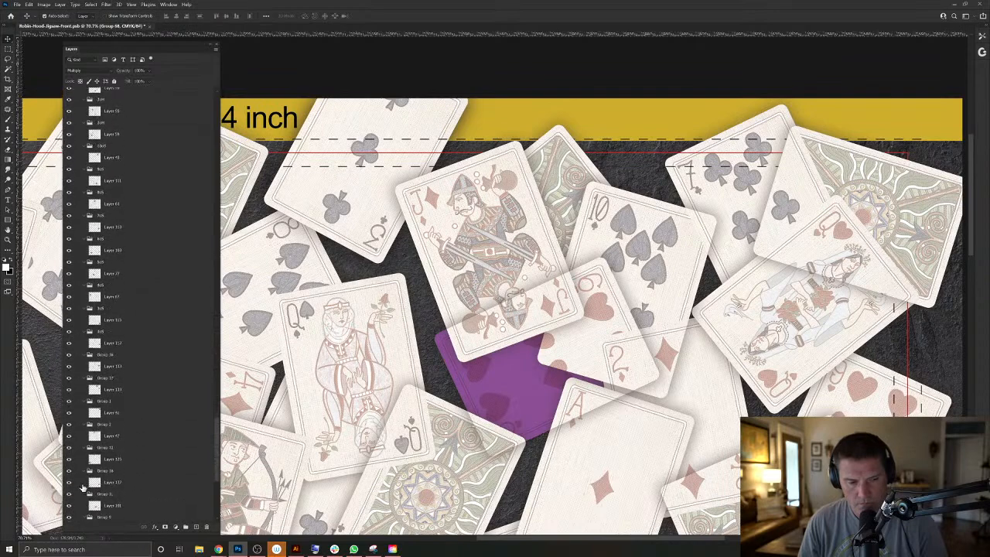
pyautogui.moveTo(217, 462); pyautogui.dragTo(228, 513)
pyautogui.scroll(-3, 69, 415)
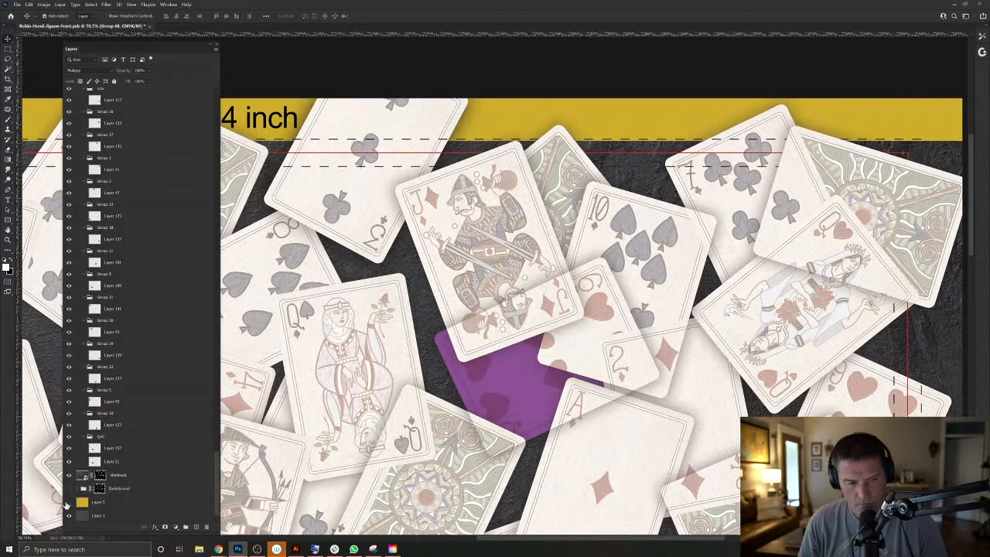
pyautogui.click(67, 502)
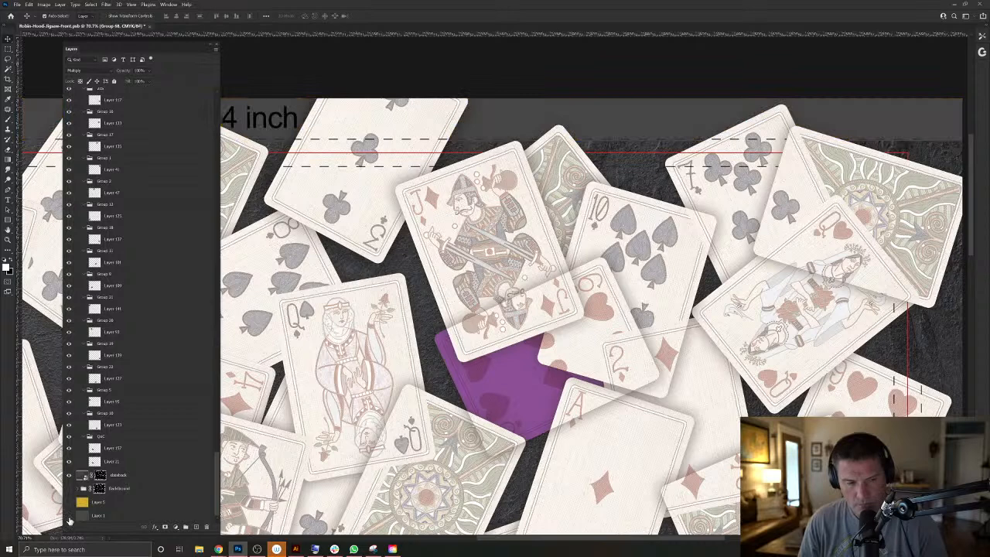
# Check the dark slate background layer by hiding it and showing it again.
pyautogui.click(68, 476)
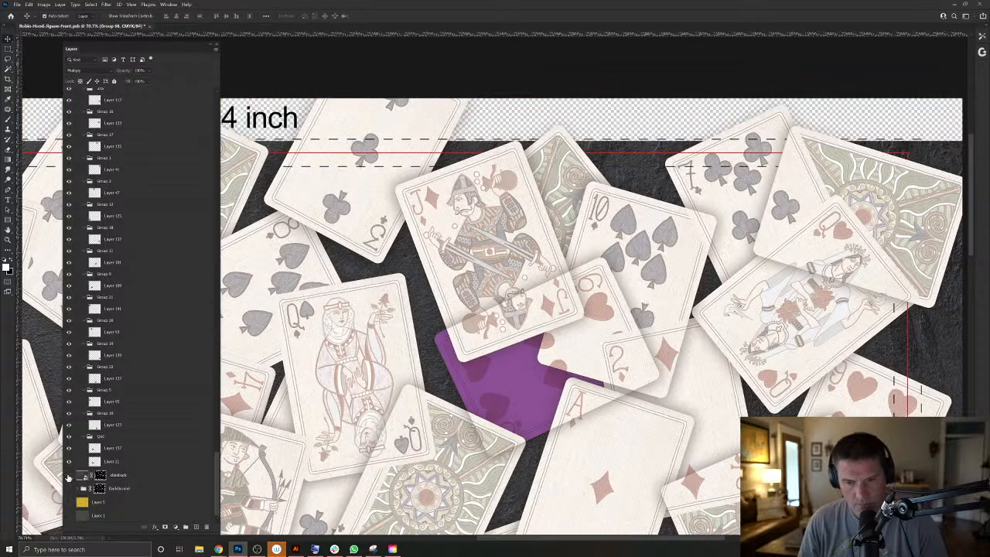
pyautogui.click(69, 476)
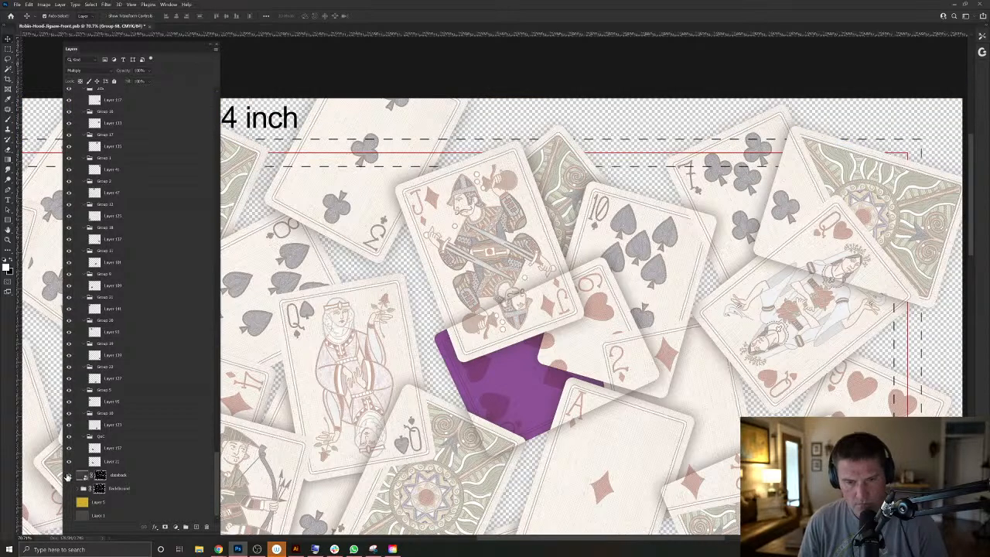
pyautogui.click(69, 475)
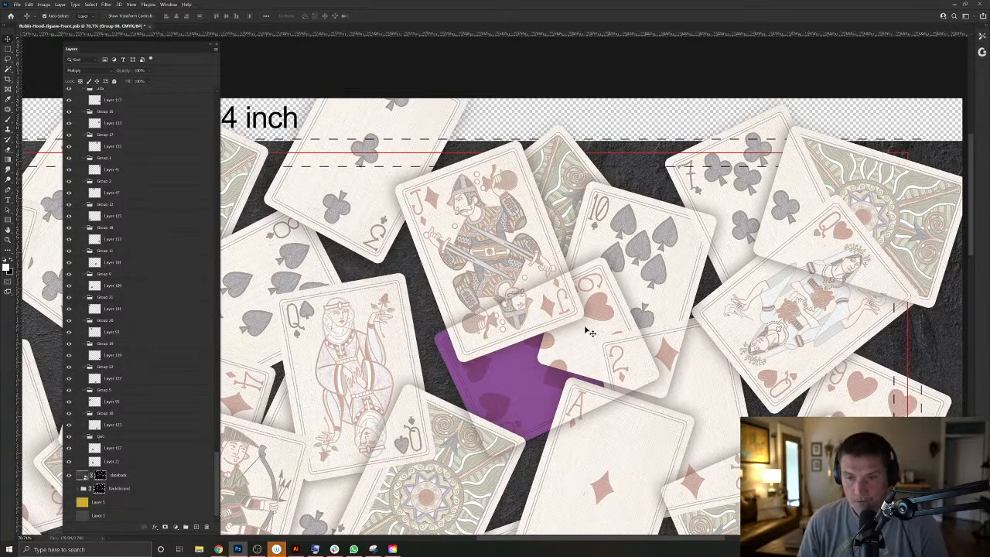
# Try the Dissolve blend mode on the topmost card layer, and return it to Multiply.
pyautogui.scroll(15, 154, 116)
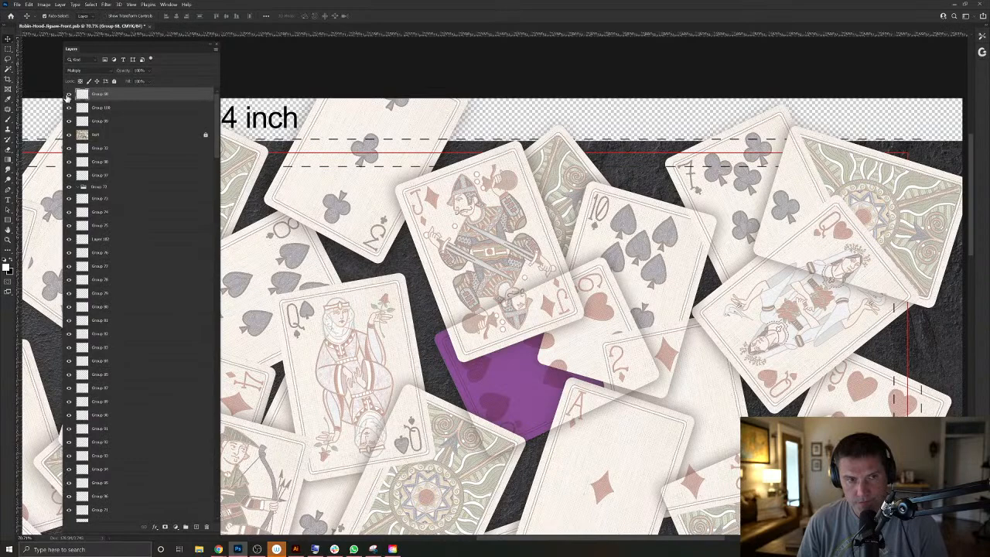
pyautogui.click(87, 70)
pyautogui.click(80, 83)
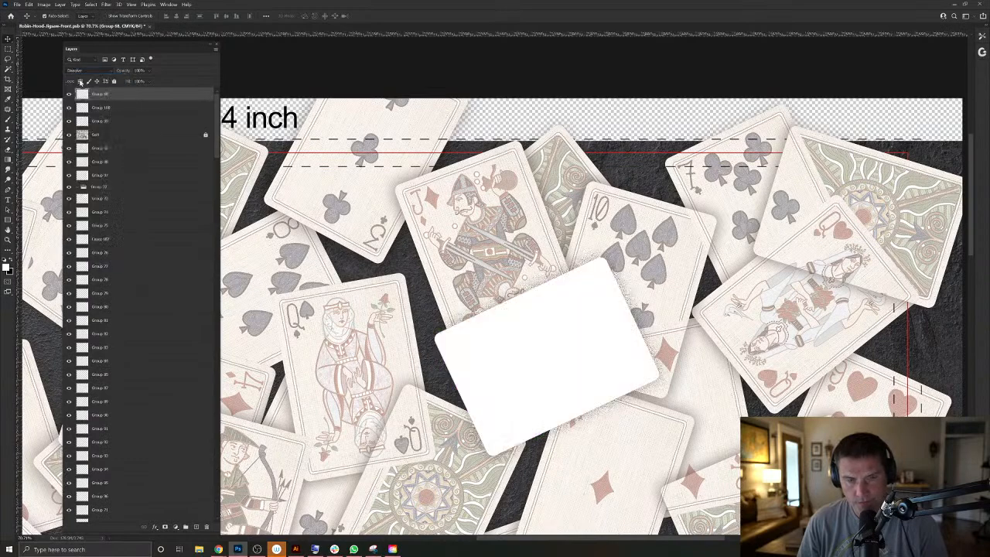
pyautogui.click(83, 71)
pyautogui.click(78, 99)
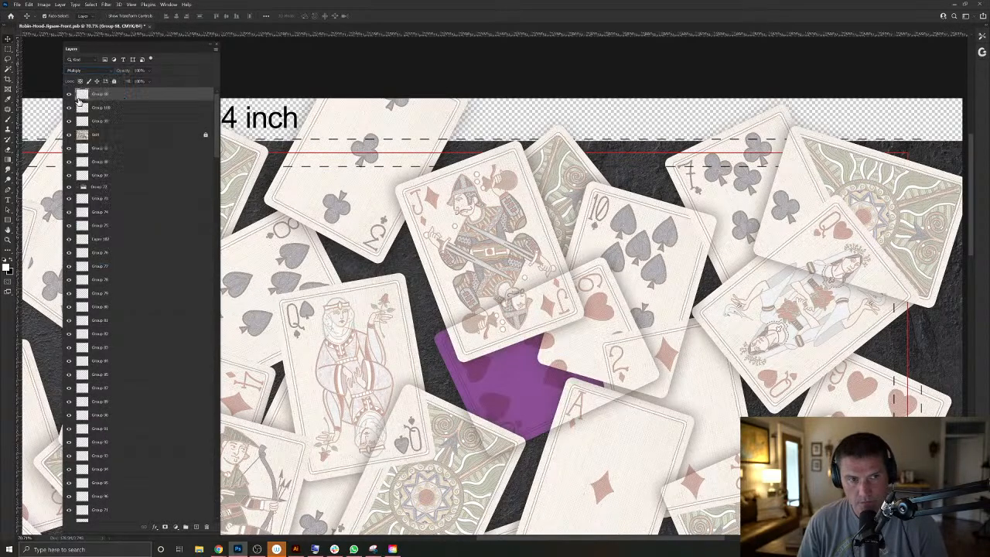
# Unlock the card artwork layer, show it at full colour strength, and select the topmost hearts card layer.
pyautogui.click(121, 135)
pyautogui.click(113, 81)
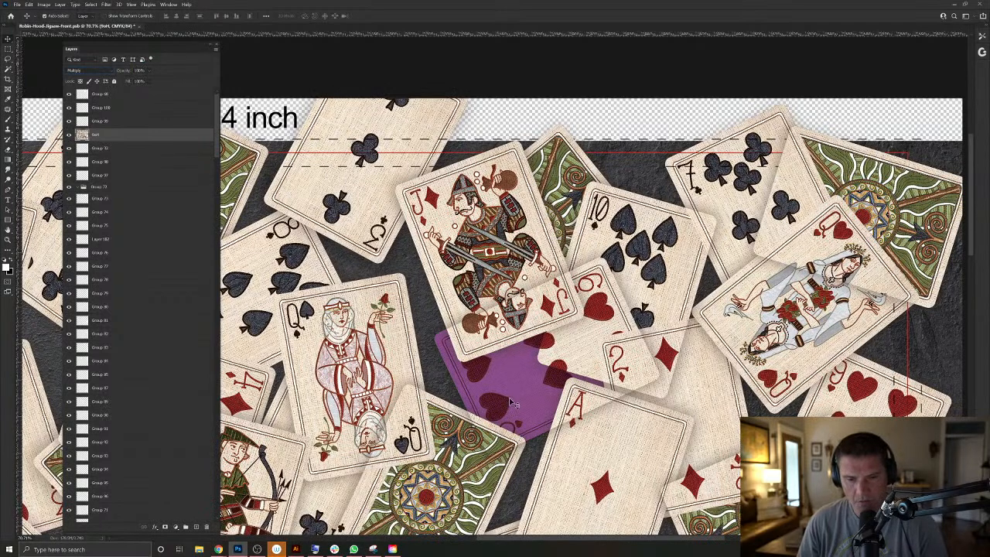
pyautogui.click(564, 396)
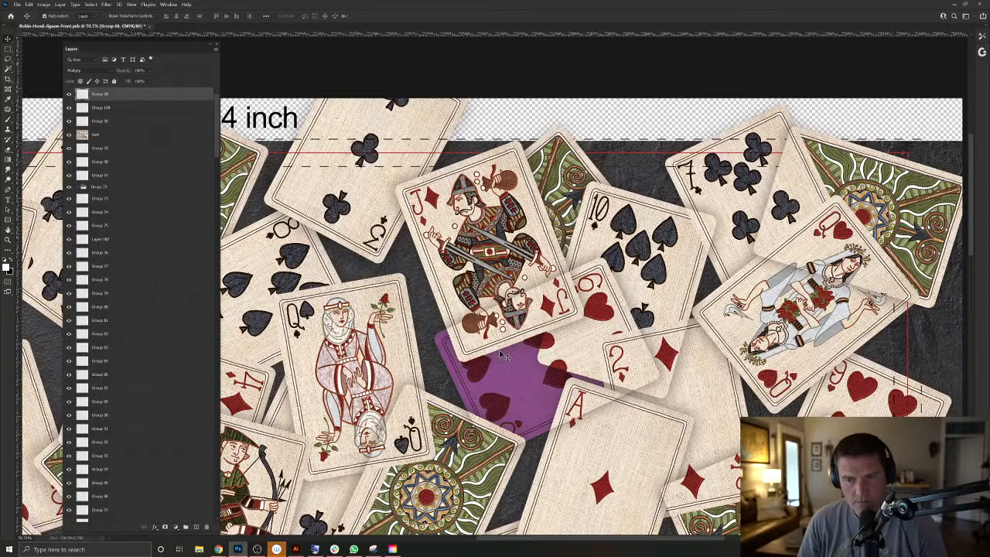
# Load the jack of diamonds' outline as a selection and compare the image with the topmost hearts card layer hidden and shown.
pyautogui.click(540, 226)
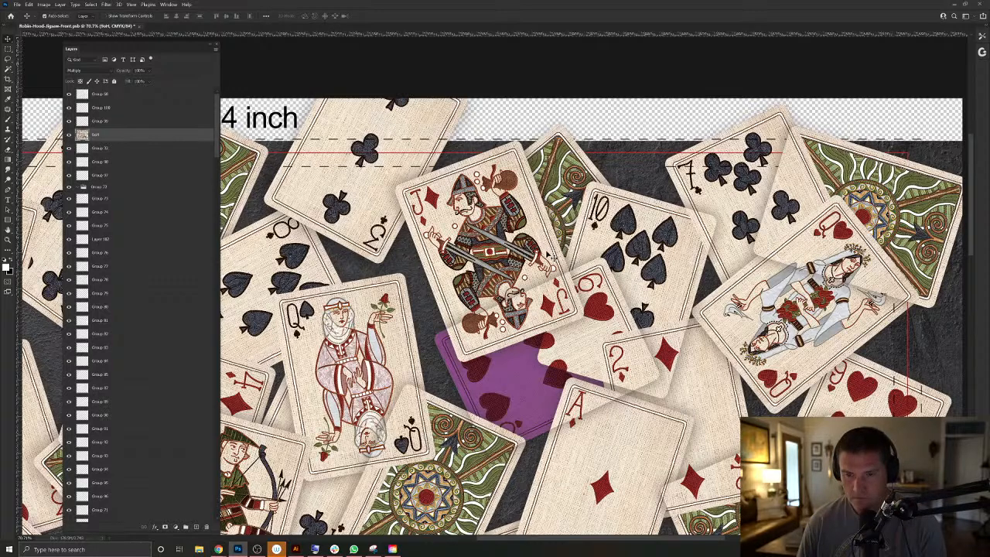
pyautogui.rightClick(545, 251)
pyautogui.click(569, 302)
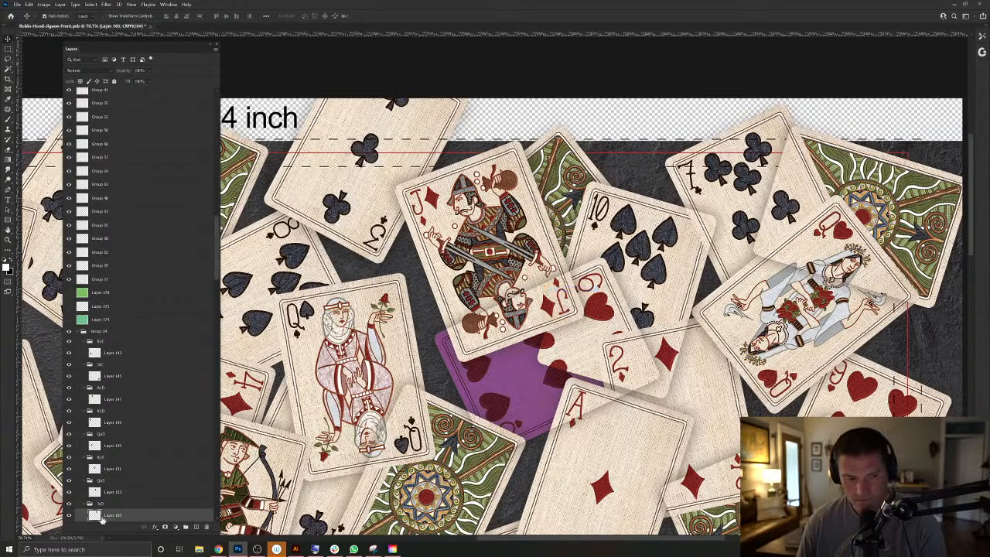
pyautogui.keyDown('ctrl'); pyautogui.click(519, 365); pyautogui.keyUp('ctrl')
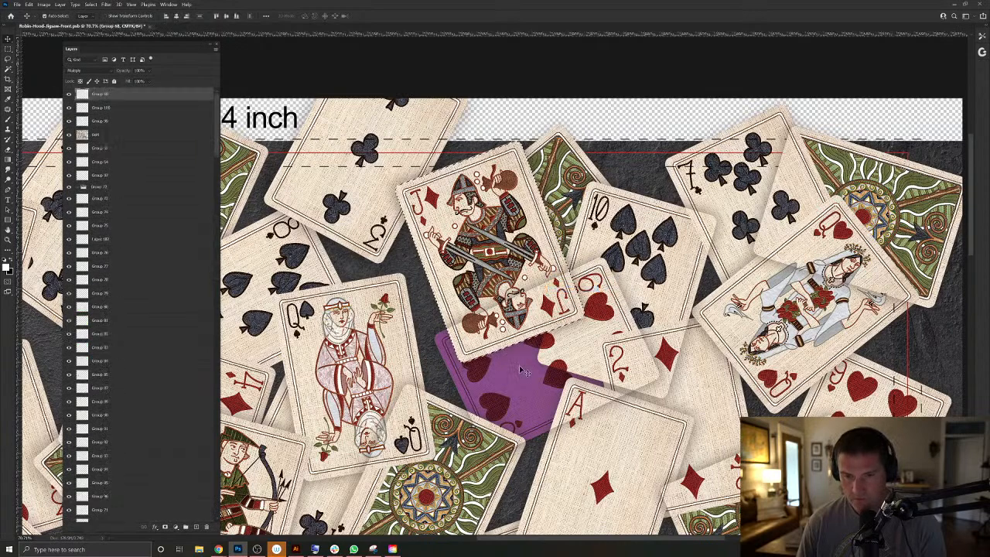
pyautogui.click(68, 93)
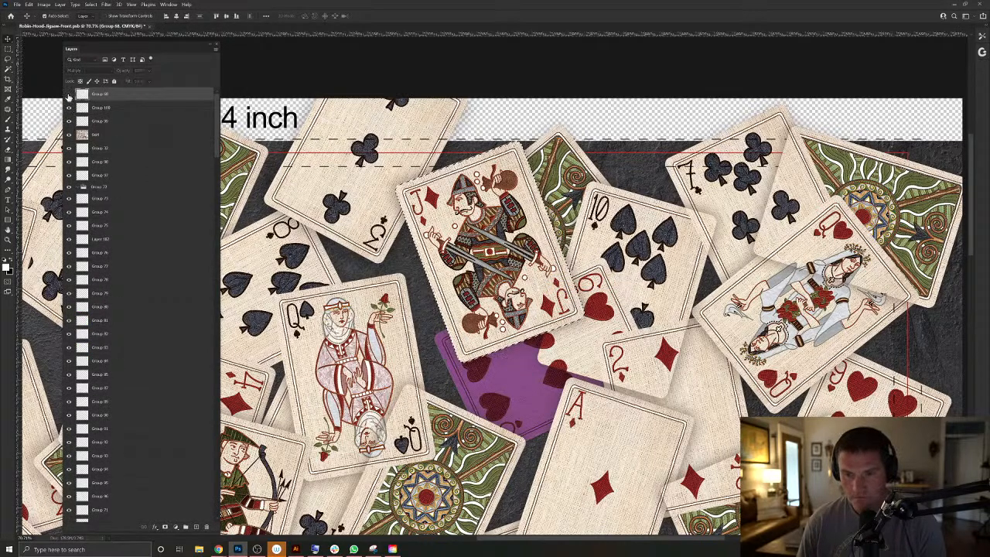
pyautogui.click(68, 94)
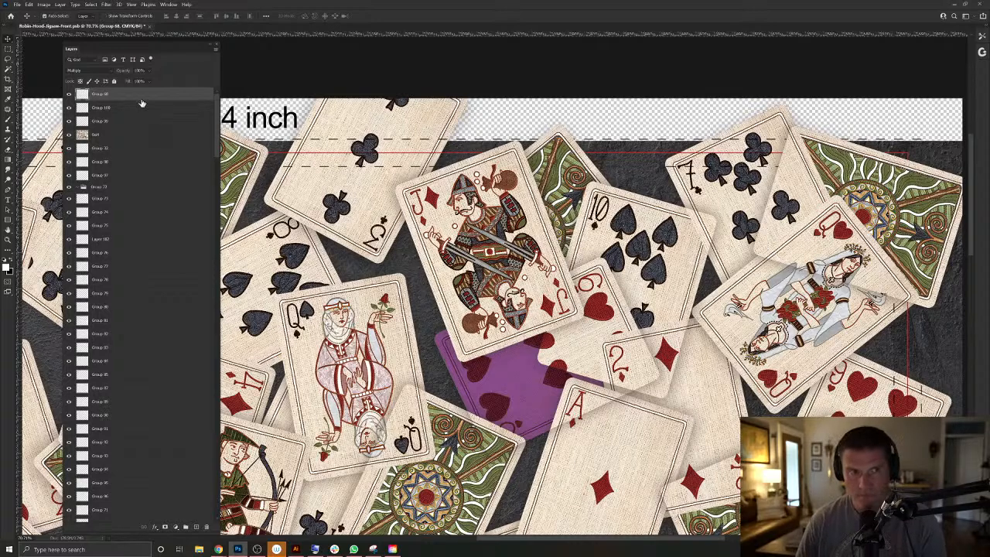
pyautogui.click(68, 94)
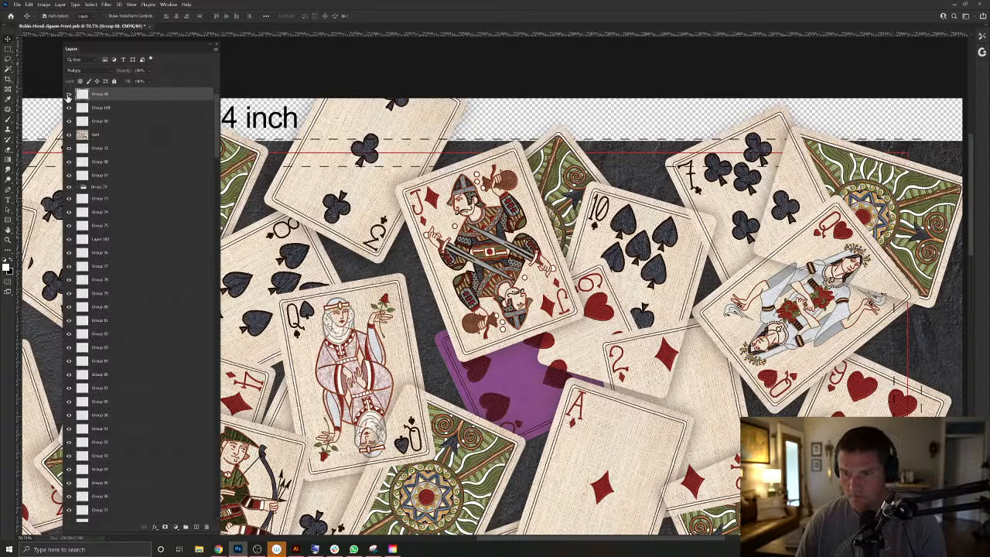
pyautogui.click(68, 94)
# Lock the card artwork layer again and bring the card layer beside the two of diamonds to the top of the stack.
pyautogui.keyDown('ctrl'); pyautogui.click(727, 400); pyautogui.keyUp('ctrl')
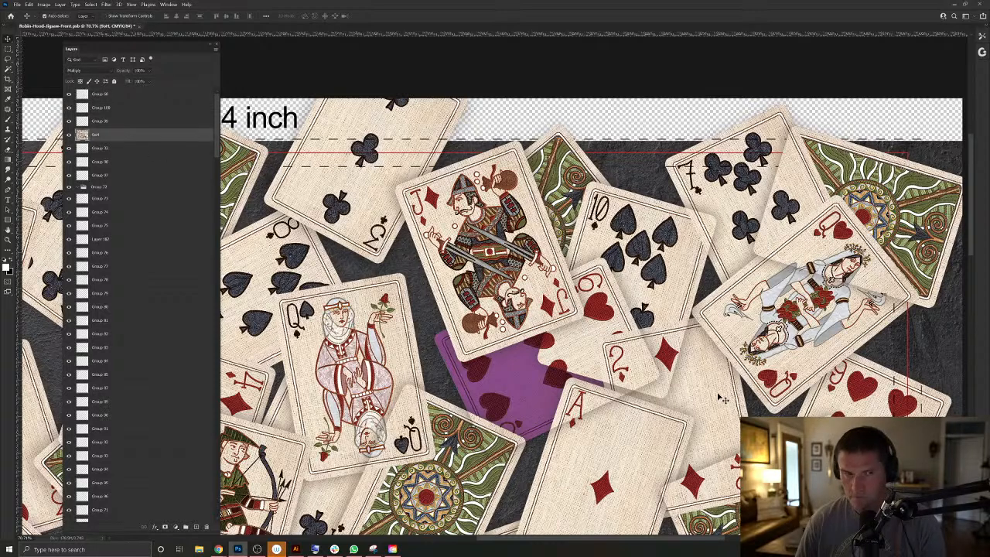
pyautogui.click(114, 81)
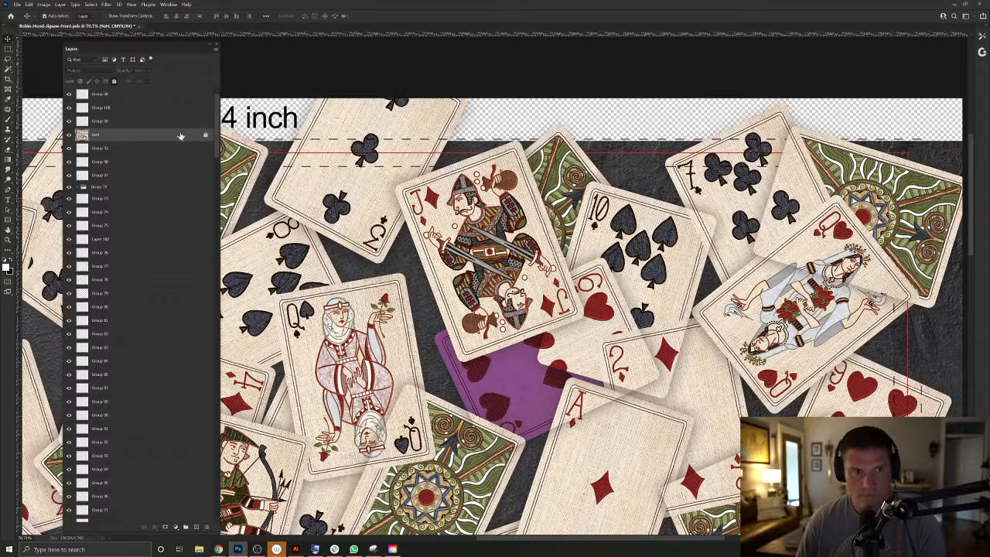
pyautogui.keyDown('ctrl'); pyautogui.click(709, 369); pyautogui.keyUp('ctrl')
pyautogui.hotkey('ctrl', 'shift', ']')
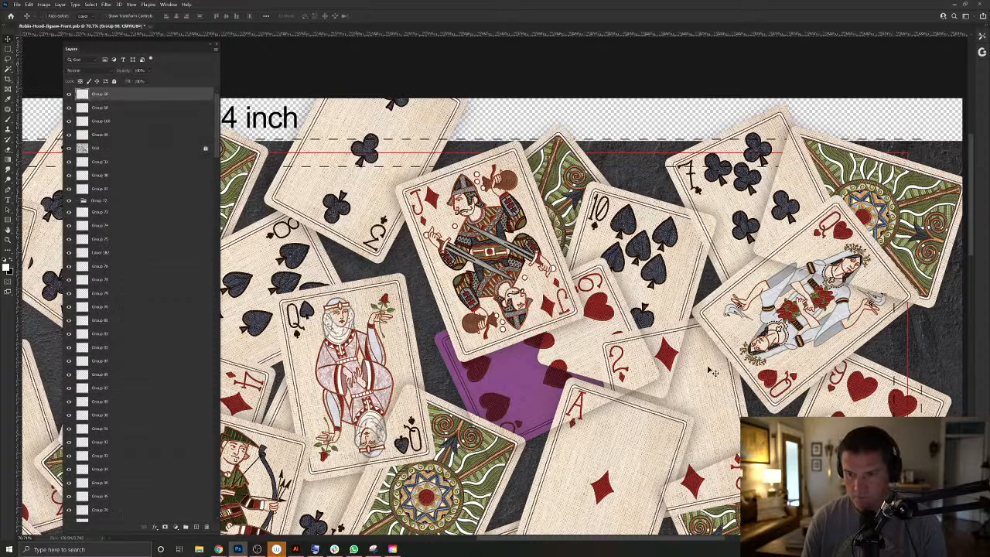
# Set the topmost card layer, the jack of diamonds layer and the card-back layer behind the jack to Multiply.
pyautogui.hotkey('alt', 'shift', 'm')
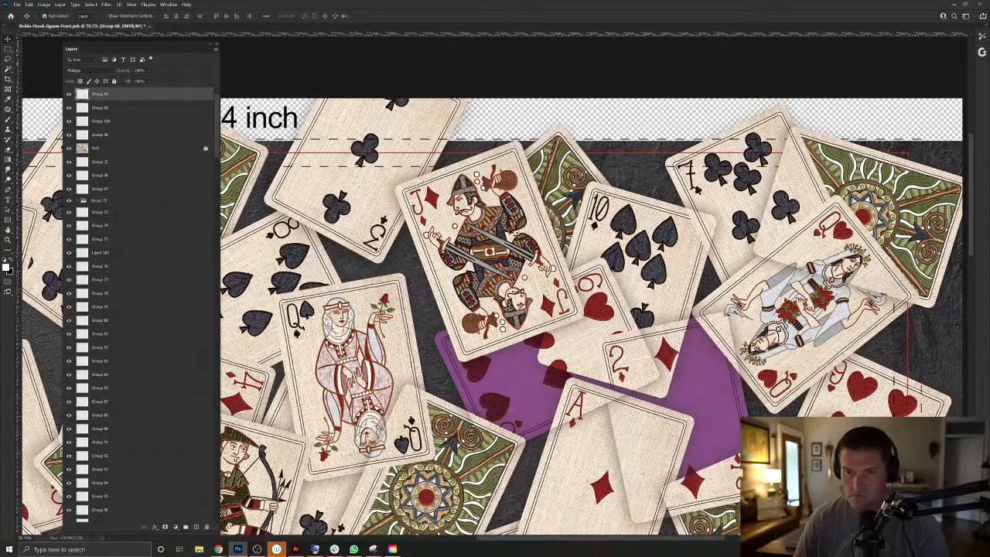
pyautogui.keyDown('ctrl'); pyautogui.click(532, 238); pyautogui.keyUp('ctrl')
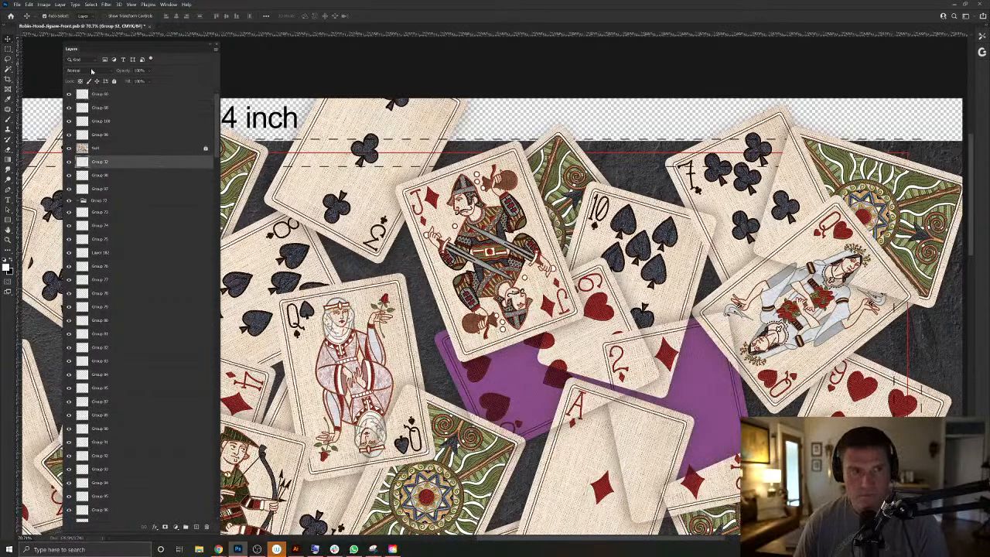
pyautogui.click(94, 70)
pyautogui.click(78, 107)
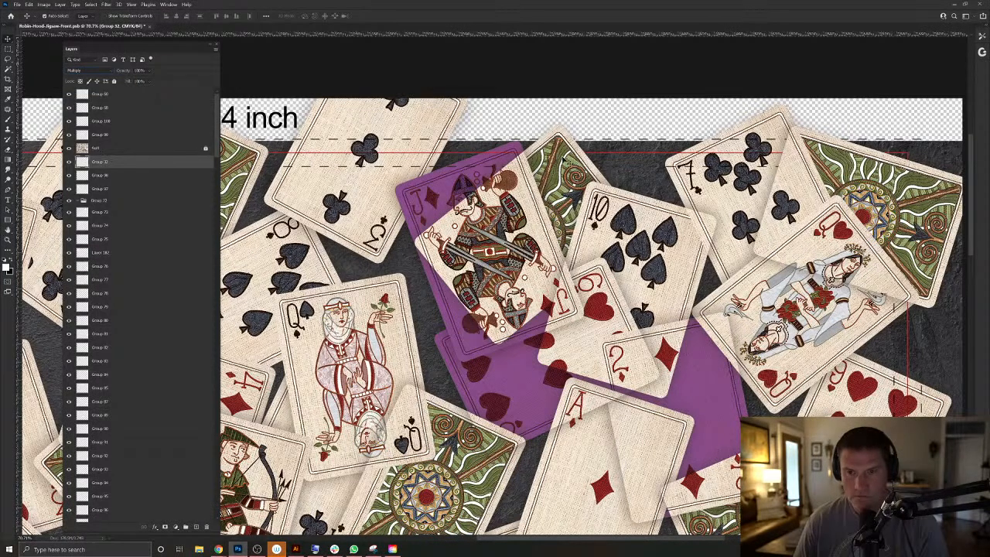
pyautogui.keyDown('ctrl'); pyautogui.click(566, 160); pyautogui.keyUp('ctrl')
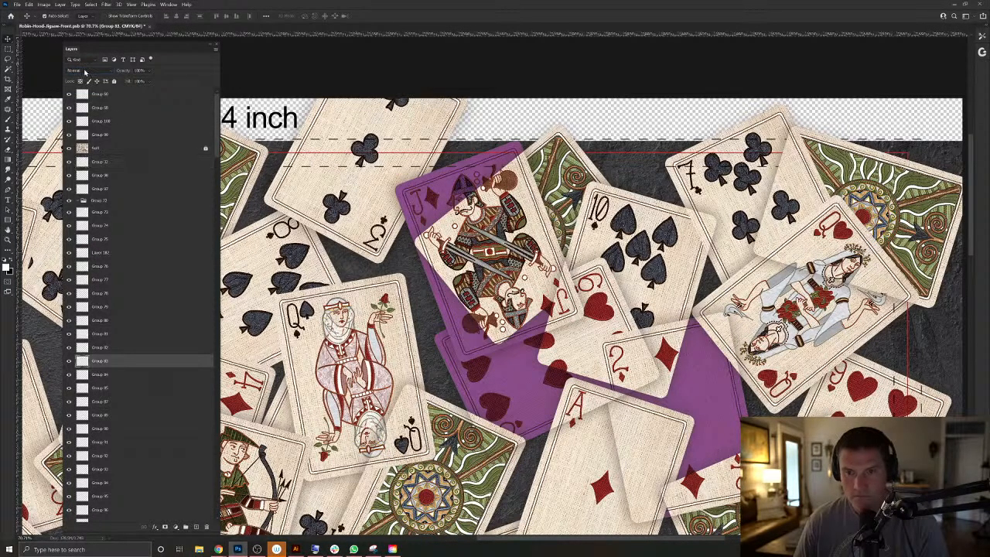
pyautogui.click(85, 71)
pyautogui.click(78, 107)
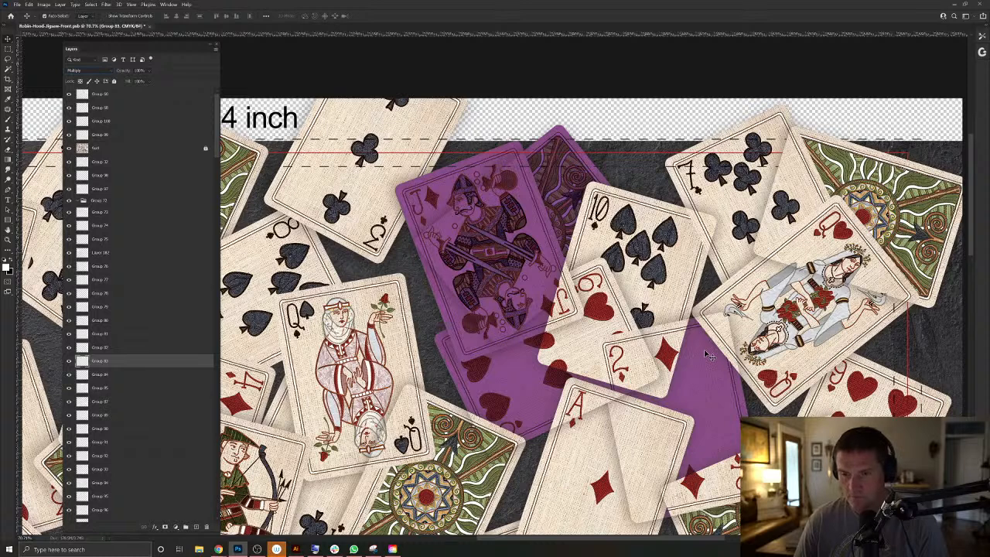
# Select the topmost card layer beside the two of diamonds, toggle its visibility, and leave it hidden.
pyautogui.click(680, 356)
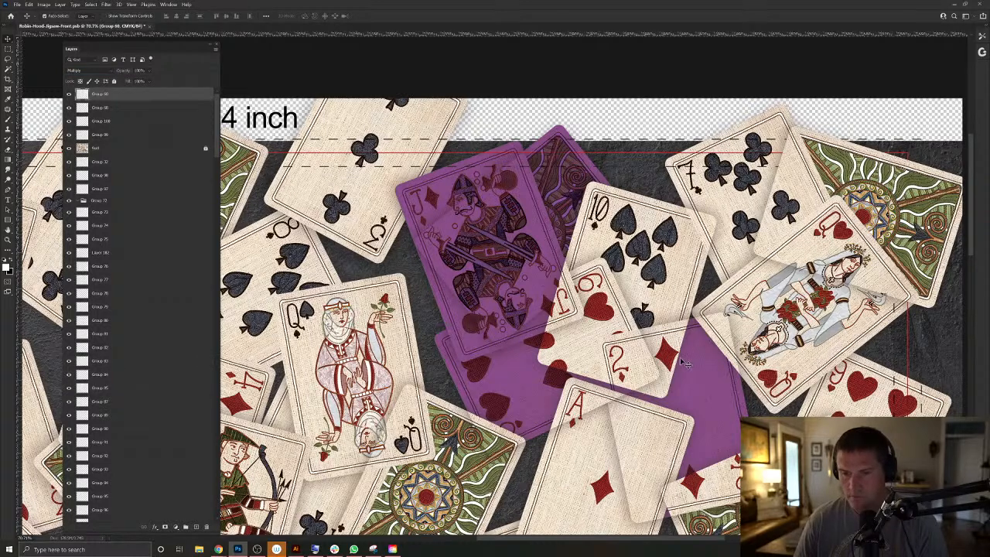
pyautogui.click(69, 94)
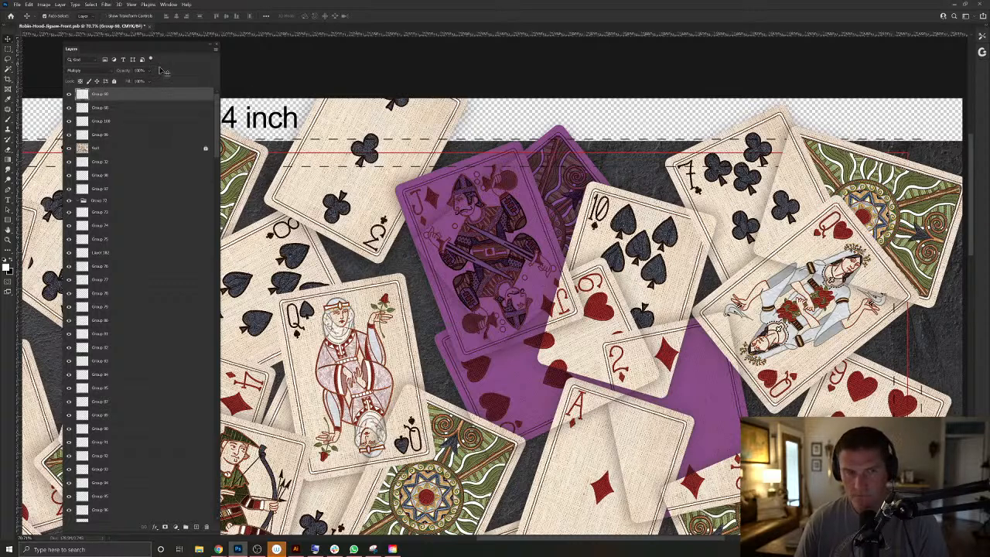
pyautogui.click(70, 95)
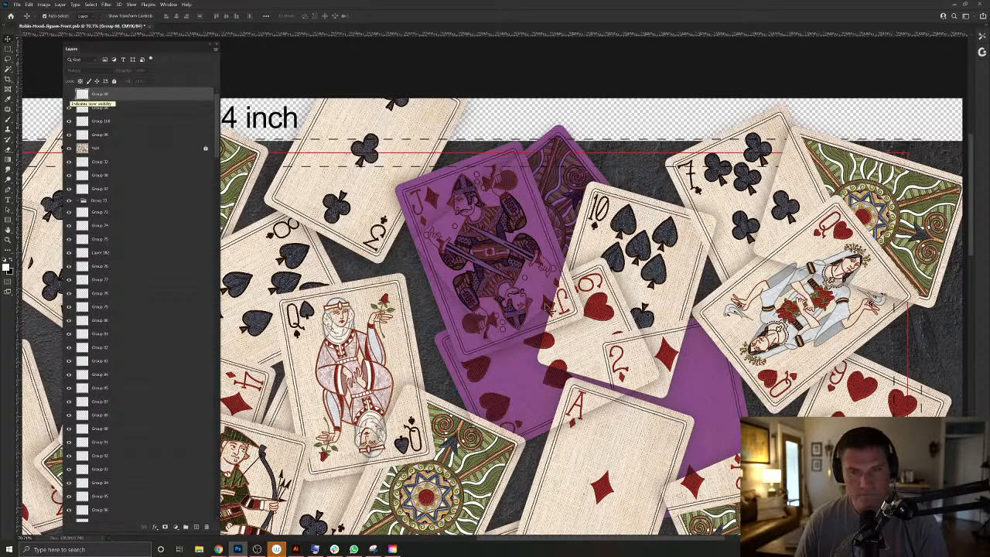
# Load the outline of the card beside the two of diamonds as a selection, activate the hearts card layer, and deselect.
pyautogui.rightClick(682, 341)
pyautogui.press('Escape')
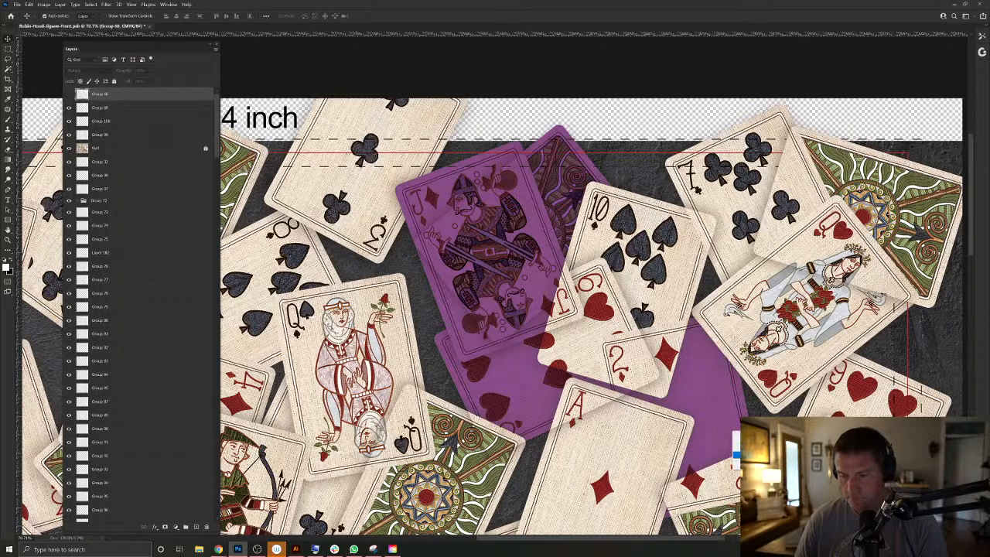
pyautogui.keyDown('ctrl'); pyautogui.click(246, 294); pyautogui.keyUp('ctrl')
pyautogui.keyDown('ctrl'); pyautogui.click(559, 350); pyautogui.keyUp('ctrl')
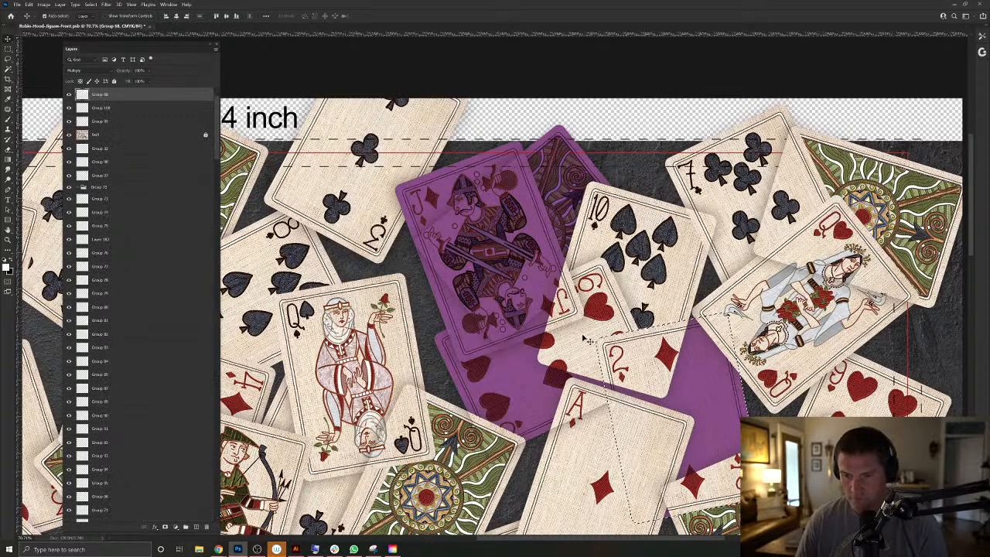
pyautogui.hotkey('ctrl', 'd')
# Pick the ace of diamonds artwork layer among the overlapping layers, and make the hearts card layer active again.
pyautogui.click(607, 458)
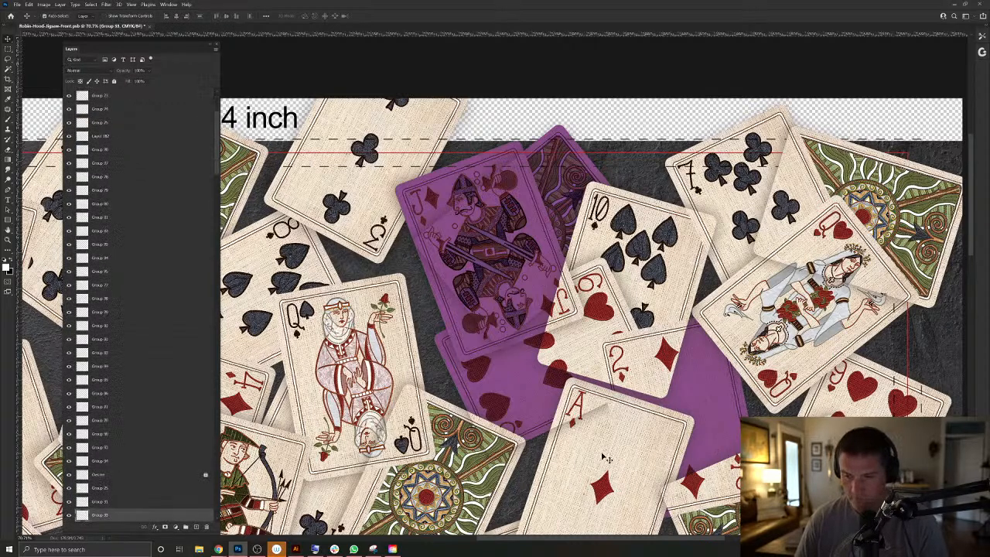
pyautogui.rightClick(602, 453)
pyautogui.click(631, 485)
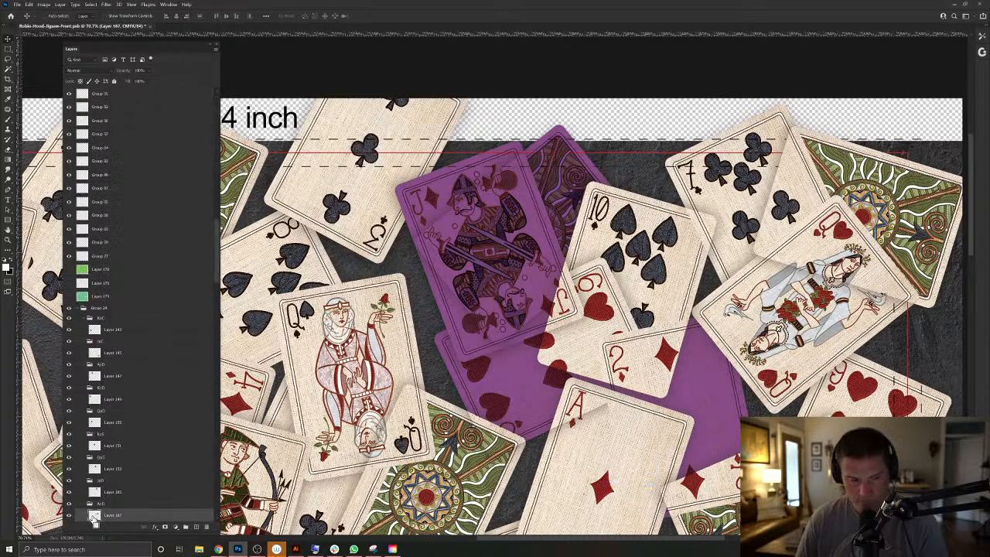
pyautogui.keyDown('ctrl'); pyautogui.click(580, 356); pyautogui.keyUp('ctrl')
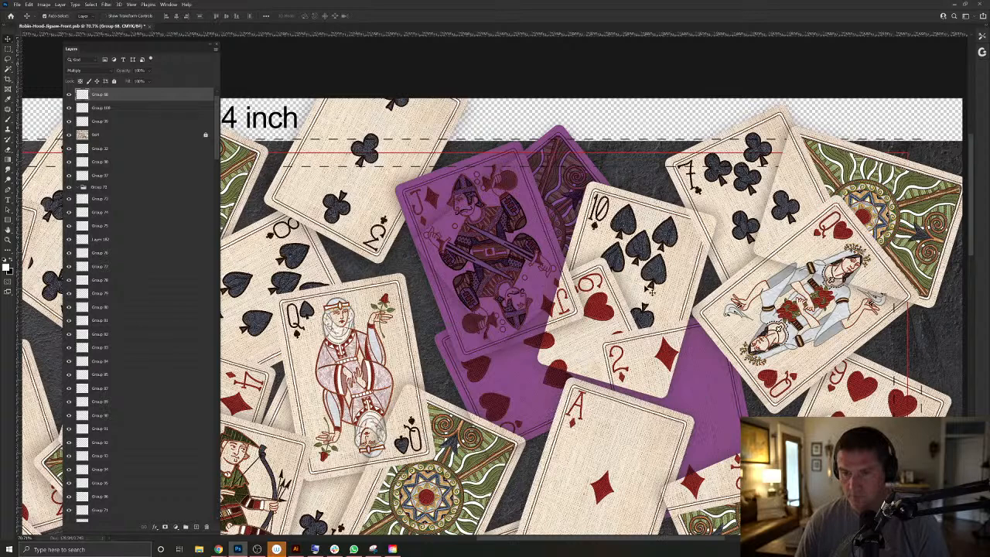
# Pick the ten of spades artwork layer among the overlapping layers and load its outline as a selection.
pyautogui.keyDown('ctrl'); pyautogui.click(680, 296); pyautogui.keyUp('ctrl')
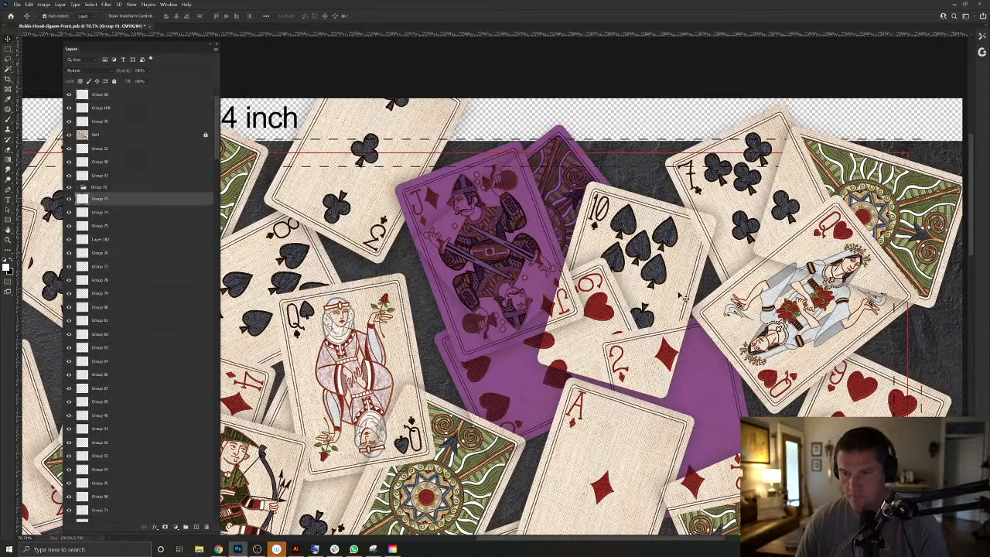
pyautogui.rightClick(689, 263)
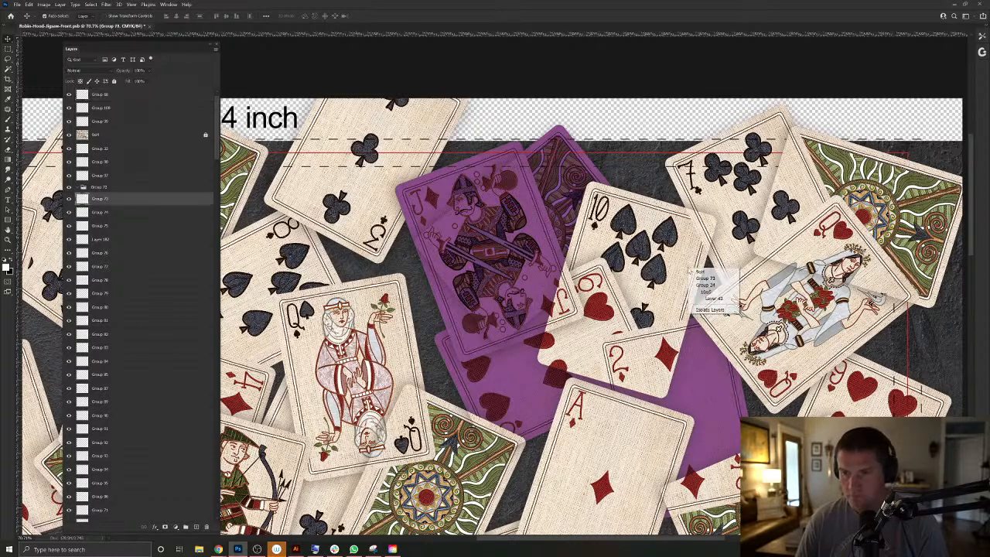
pyautogui.click(708, 298)
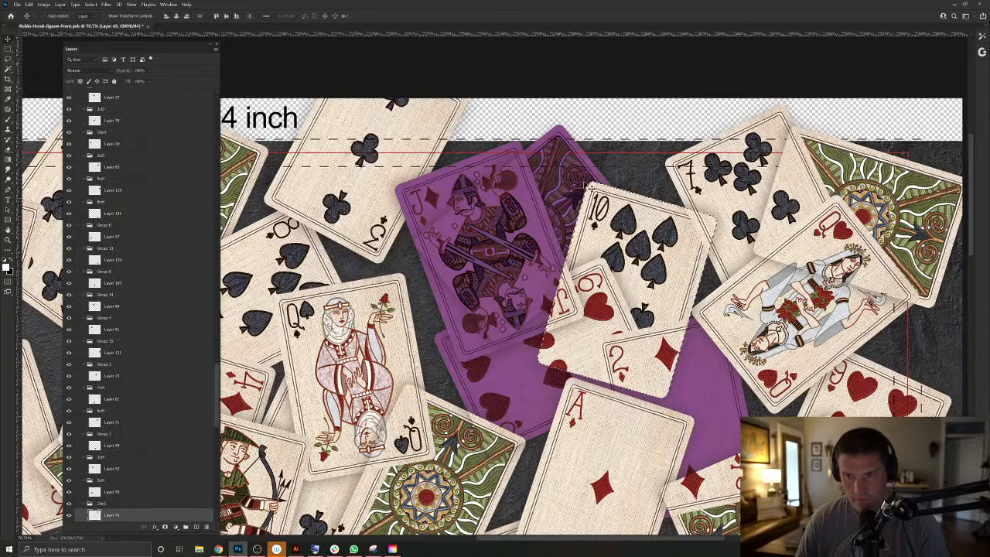
# Bring the seven of clubs card layer to the top of the stack and set its blend mode to Multiply.
pyautogui.keyDown('ctrl'); pyautogui.click(744, 187); pyautogui.keyUp('ctrl')
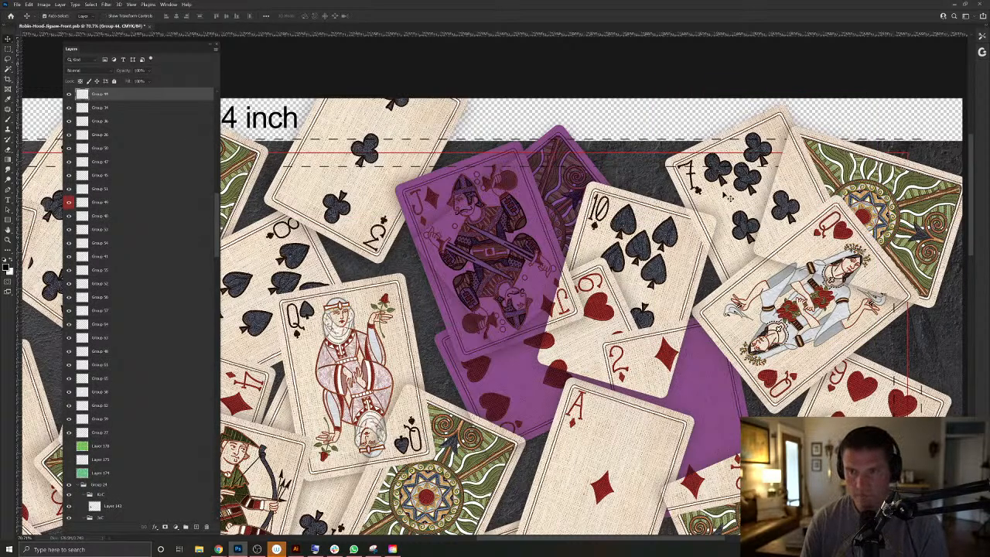
pyautogui.hotkey('ctrl', 'shift', ']')
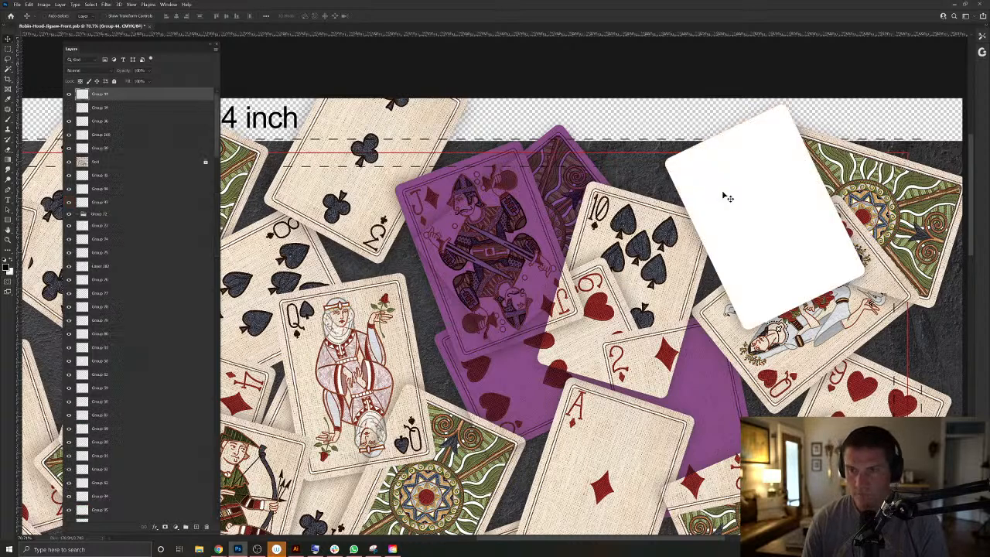
pyautogui.click(83, 70)
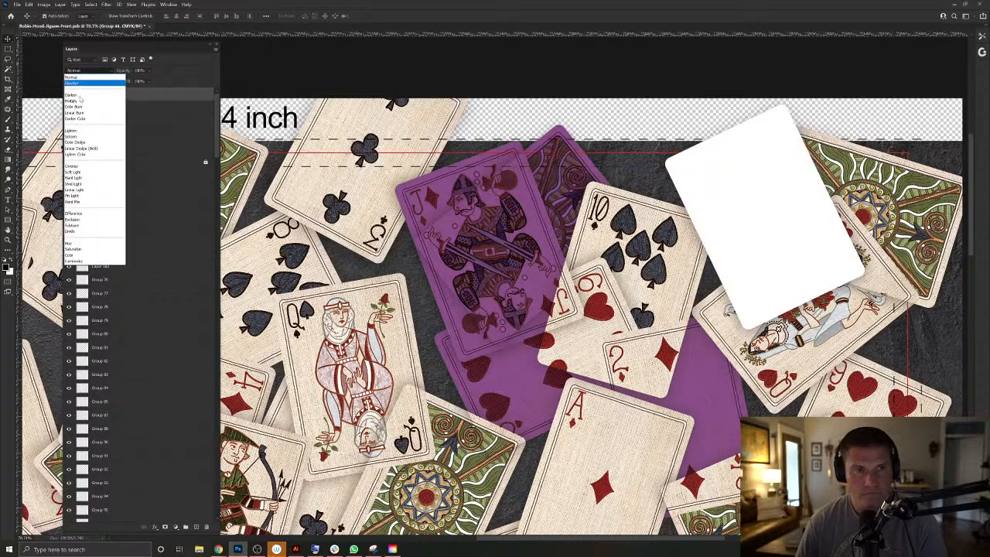
pyautogui.click(77, 101)
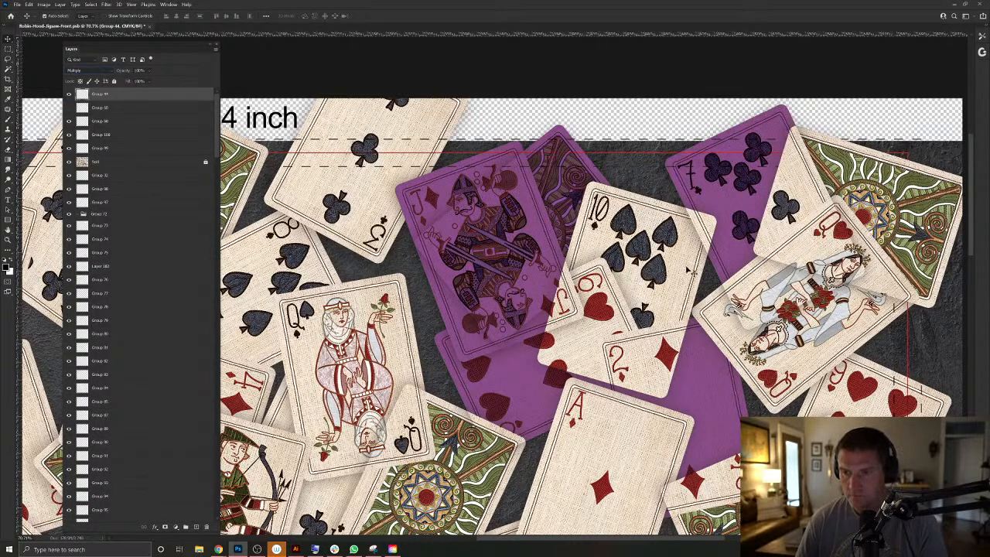
# Load the seven of clubs' outline as a selection, activate the ten of spades card layer, and deselect.
pyautogui.rightClick(737, 192)
pyautogui.click(753, 208)
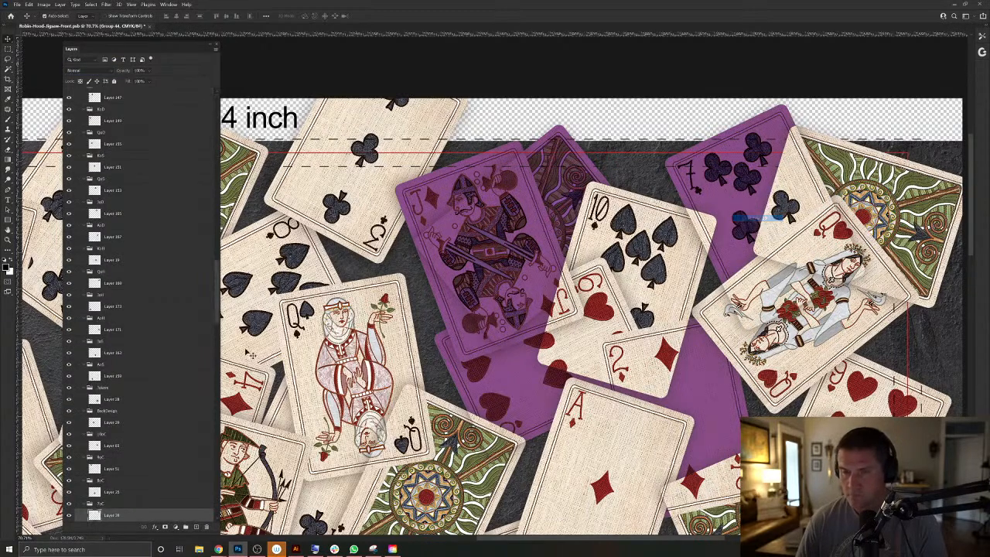
pyautogui.keyDown('ctrl'); pyautogui.click(91, 518); pyautogui.keyUp('ctrl')
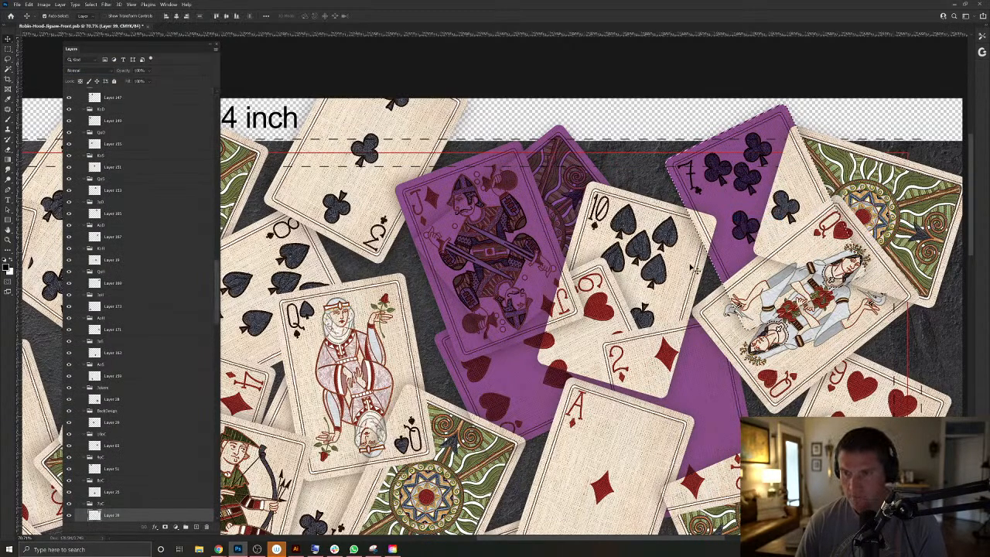
pyautogui.keyDown('ctrl'); pyautogui.click(692, 267); pyautogui.keyUp('ctrl')
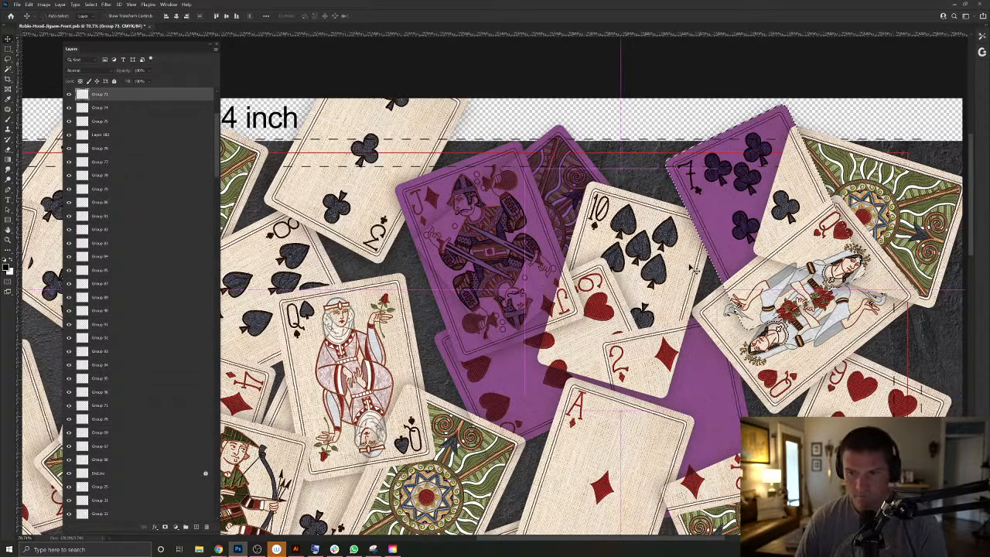
pyautogui.moveTo(655, 228); pyautogui.dragTo(619, 219)
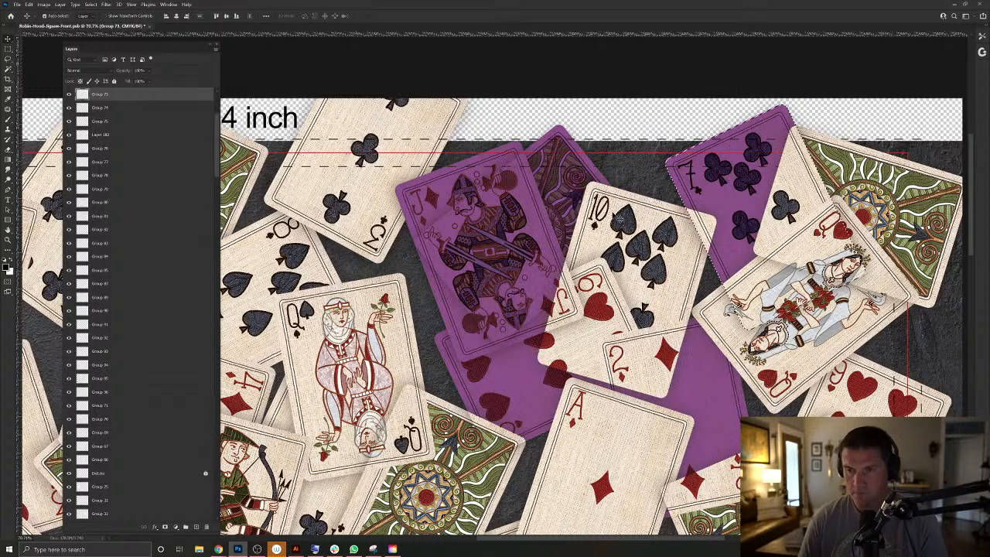
pyautogui.hotkey('ctrl', 'd')
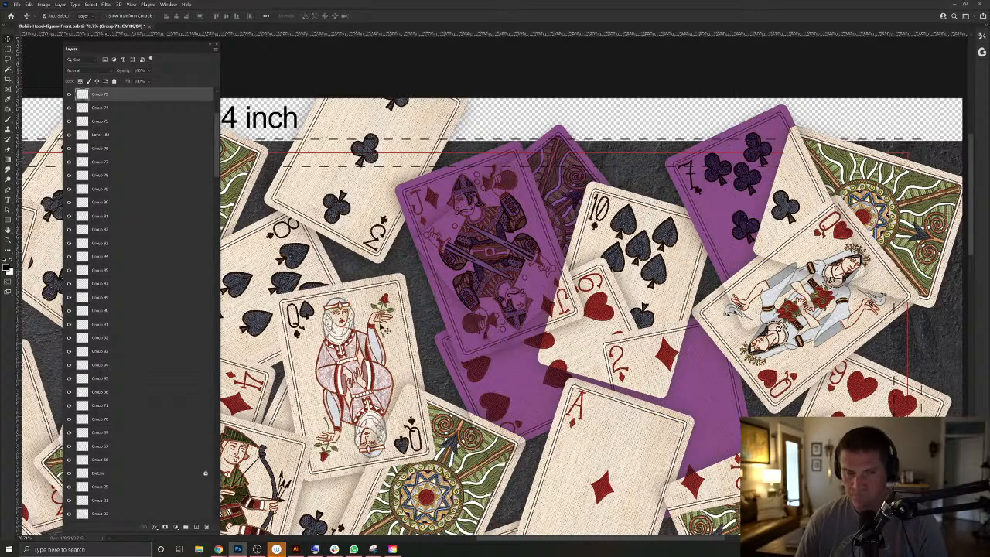
# Pick the ten of spades card layer, Group 73, among the overlapping layers and set its blend mode to Multiply.
pyautogui.rightClick(696, 243)
pyautogui.click(705, 269)
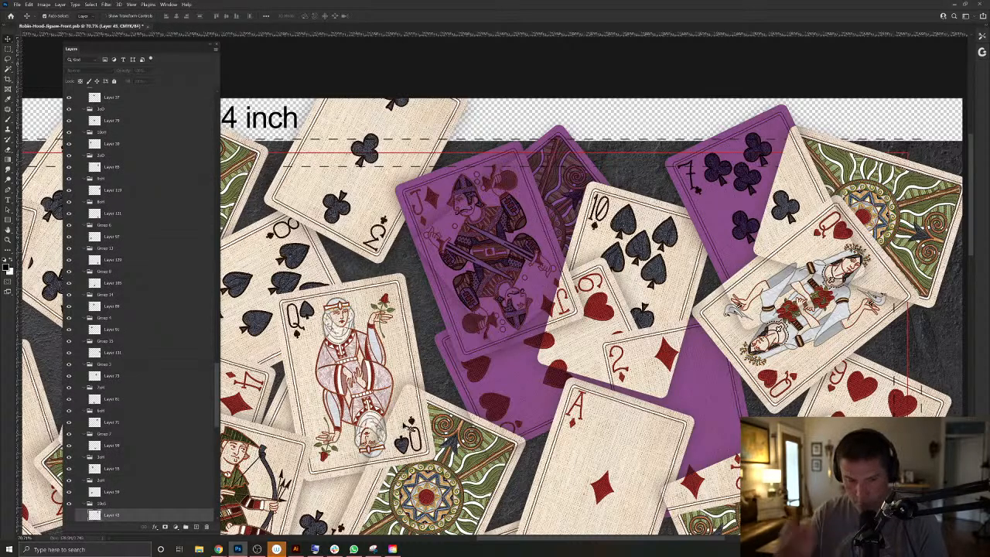
pyautogui.rightClick(668, 283)
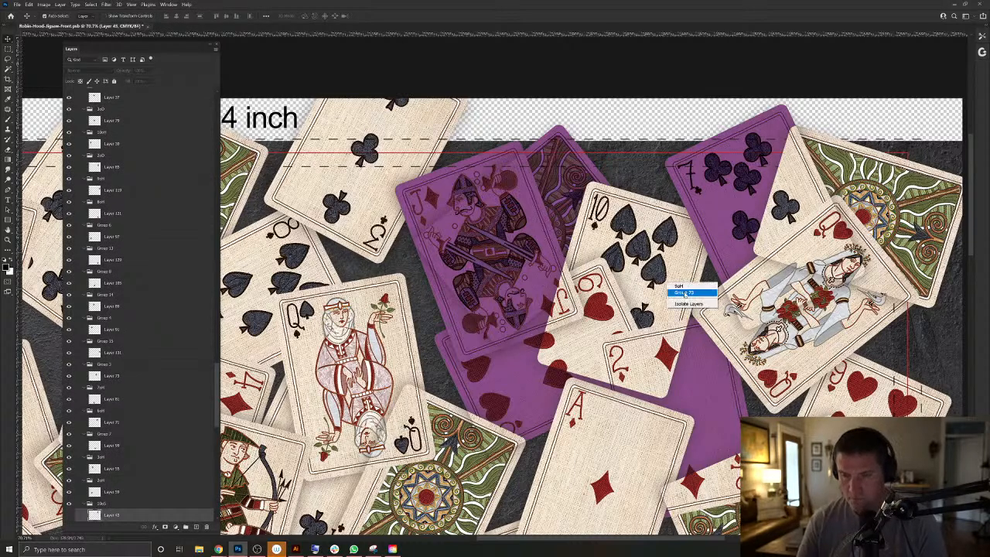
pyautogui.click(684, 293)
pyautogui.click(68, 94)
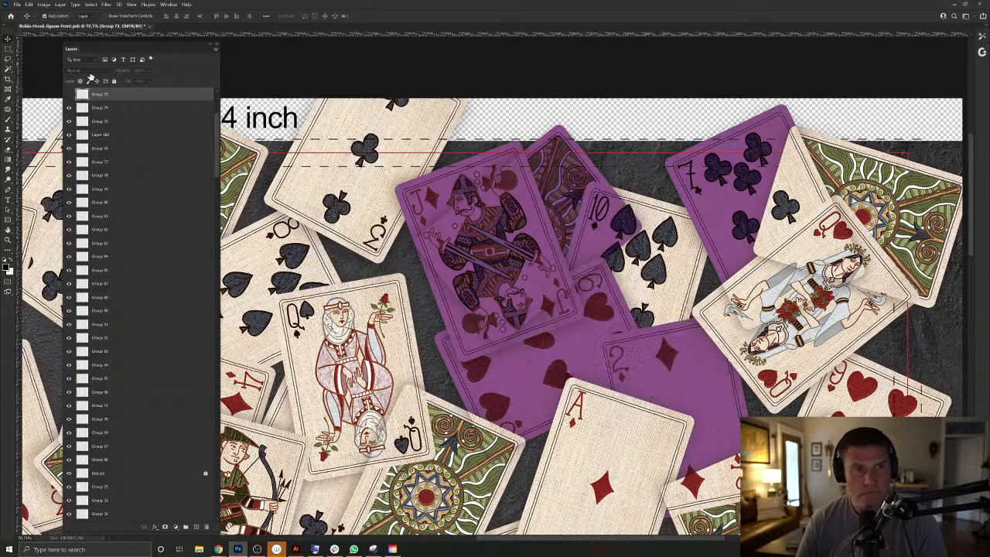
pyautogui.click(86, 72)
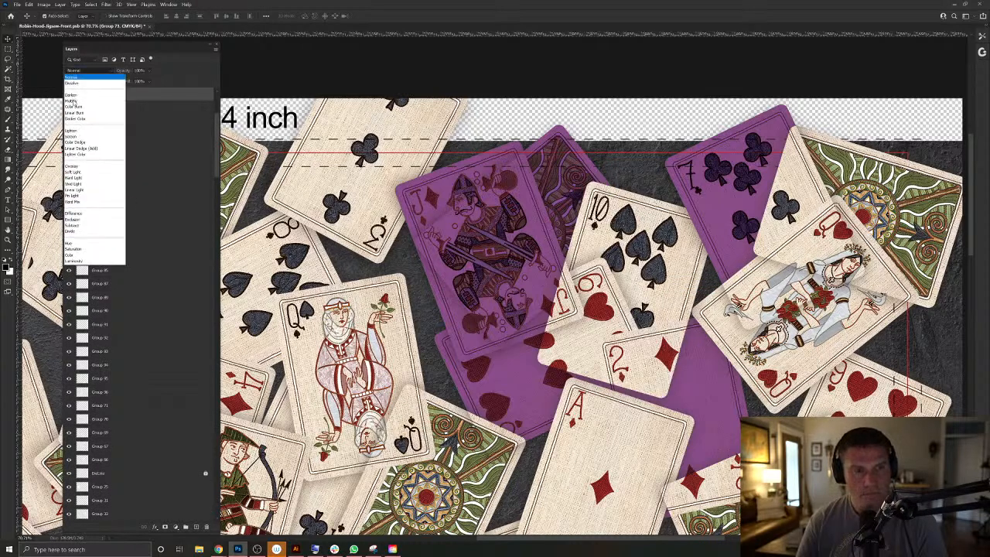
pyautogui.click(71, 100)
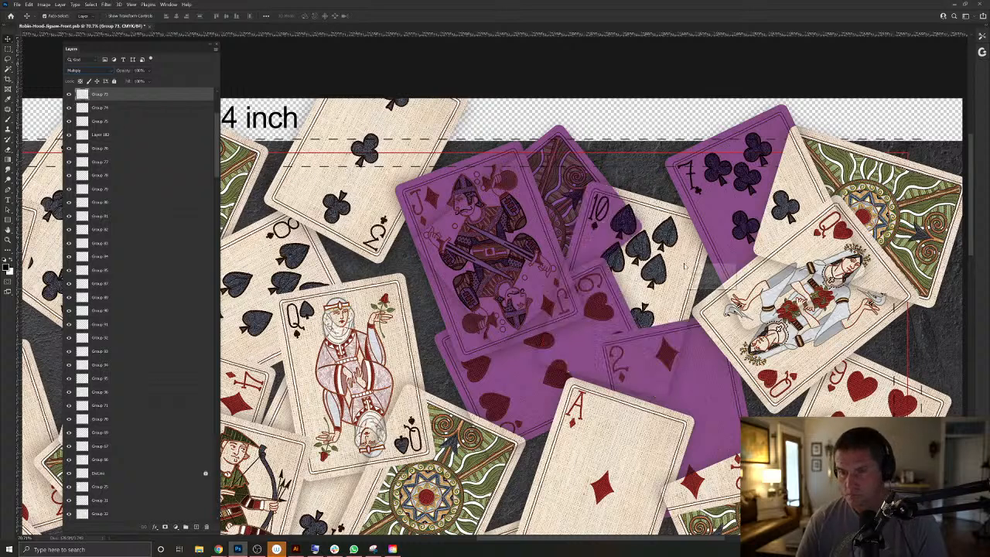
# Compare the image with the ten of spades card layer hidden and shown.
pyautogui.click(69, 95)
pyautogui.click(69, 94)
pyautogui.click(69, 95)
pyautogui.click(69, 94)
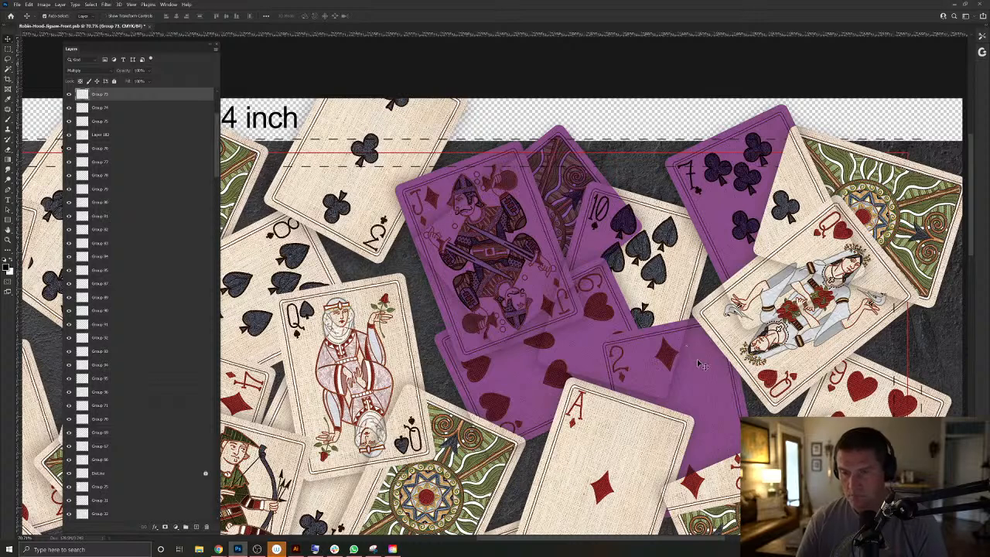
# Move the ten of spades card layer down the stack to the very bottom.
pyautogui.moveTo(134, 102); pyautogui.dragTo(160, 475)
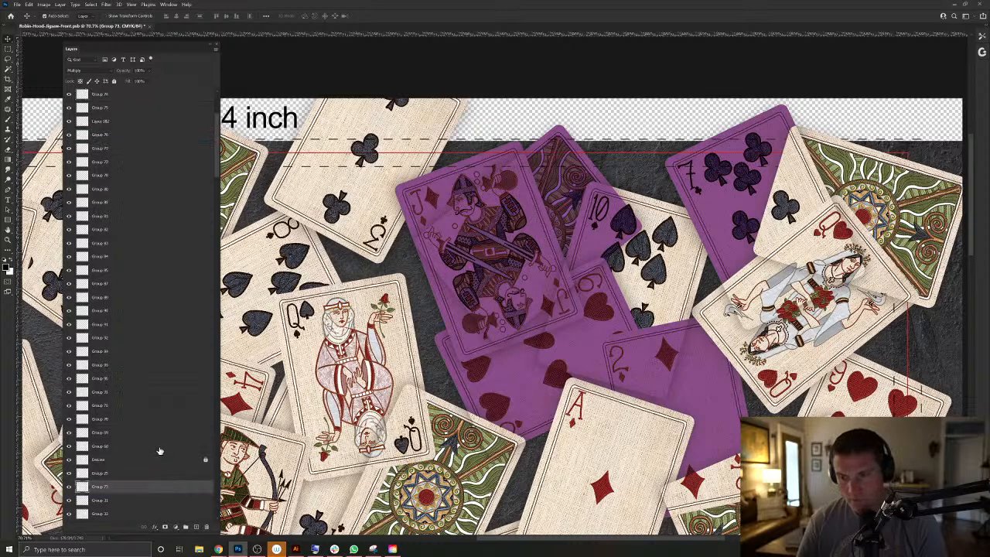
pyautogui.scroll(-10, 148, 412)
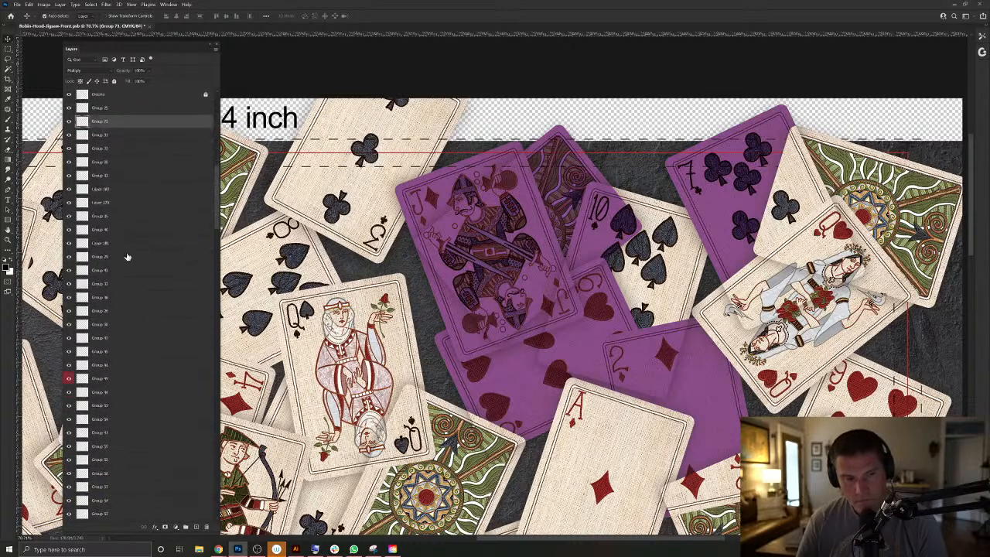
pyautogui.moveTo(134, 110); pyautogui.dragTo(135, 473)
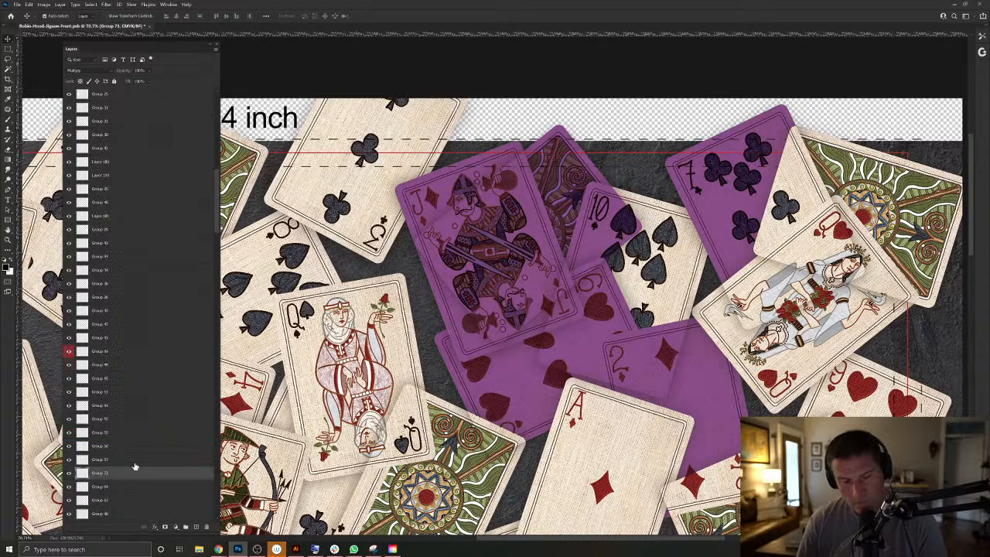
pyautogui.hotkey('ctrl', 'shift', '[')
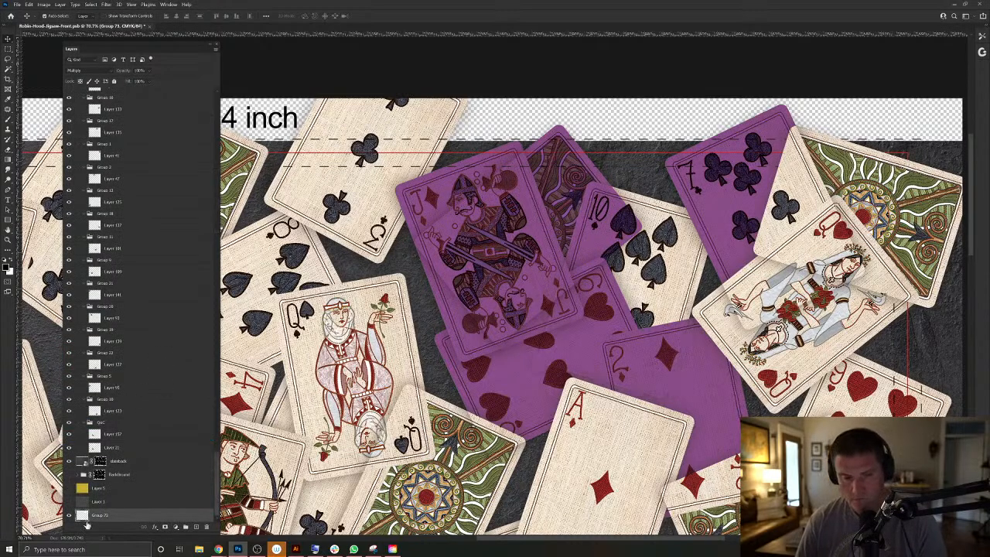
# Move the ten of spades card layer above the dark background layer, and load the six of hearts' outline before activating the purple card back layer.
pyautogui.moveTo(109, 513); pyautogui.dragTo(117, 460)
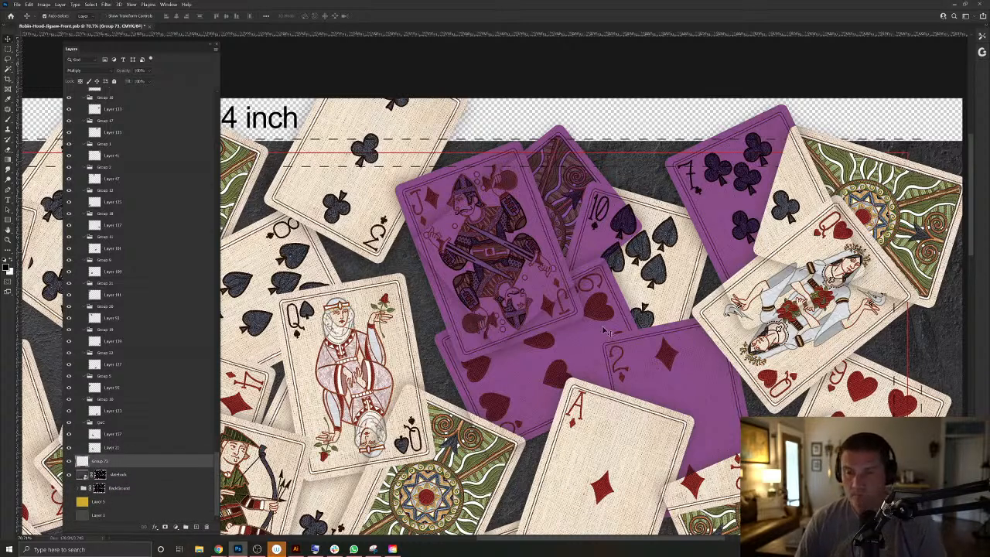
pyautogui.rightClick(585, 338)
pyautogui.click(607, 365)
pyautogui.keyDown('ctrl'); pyautogui.click(94, 515); pyautogui.keyUp('ctrl')
pyautogui.click(573, 205)
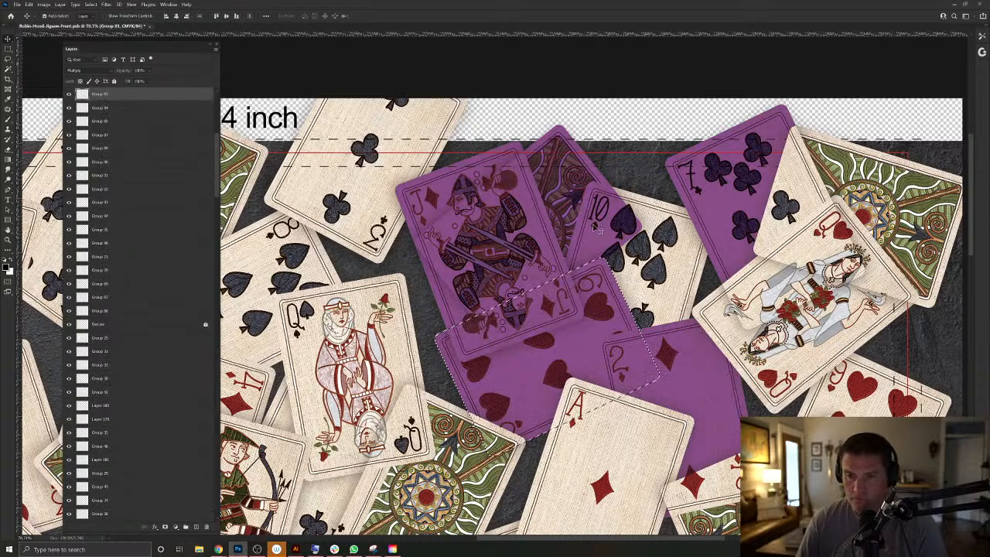
pyautogui.hotkey('ctrl', 'd')
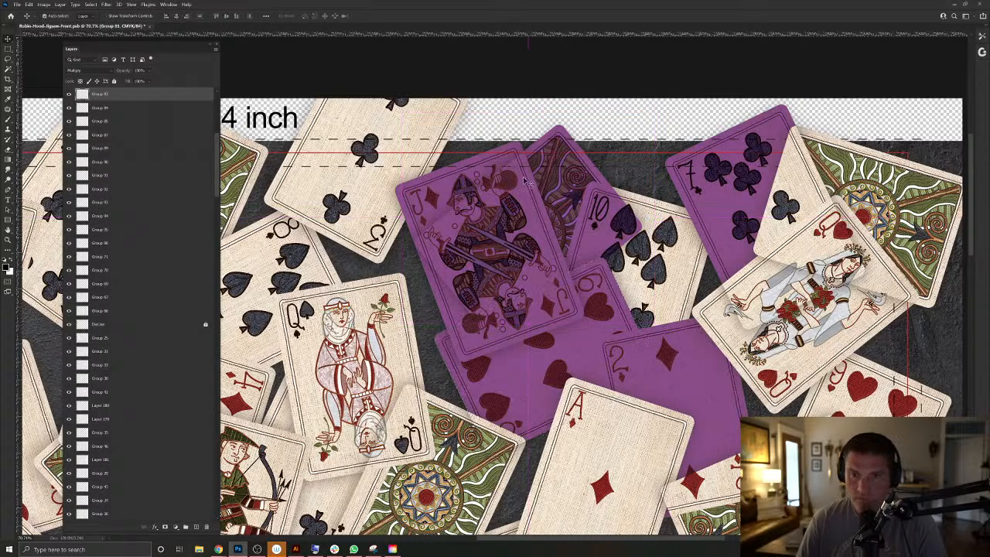
# Load the jack of diamonds' outline as a selection and activate the card back layer behind it.
pyautogui.rightClick(528, 196)
pyautogui.click(550, 241)
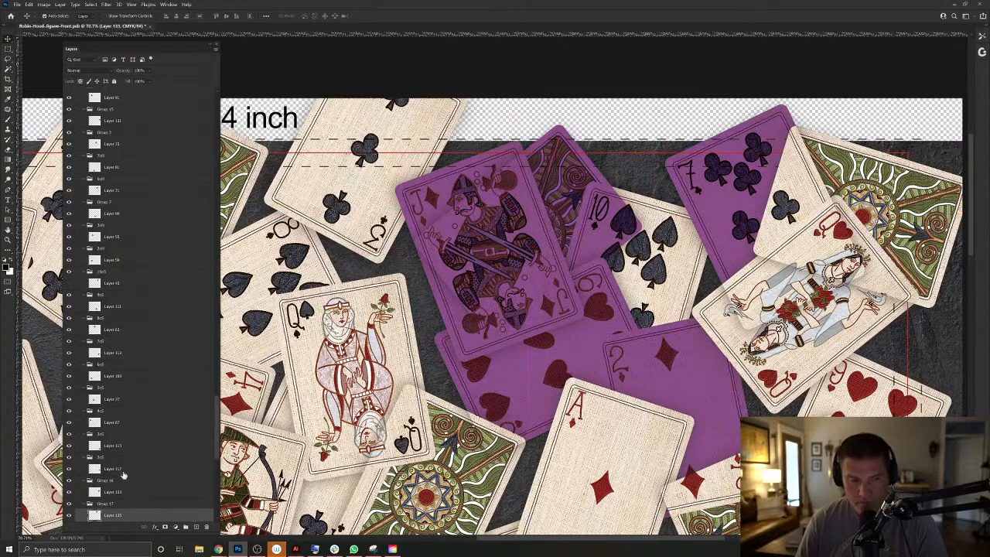
pyautogui.rightClick(447, 184)
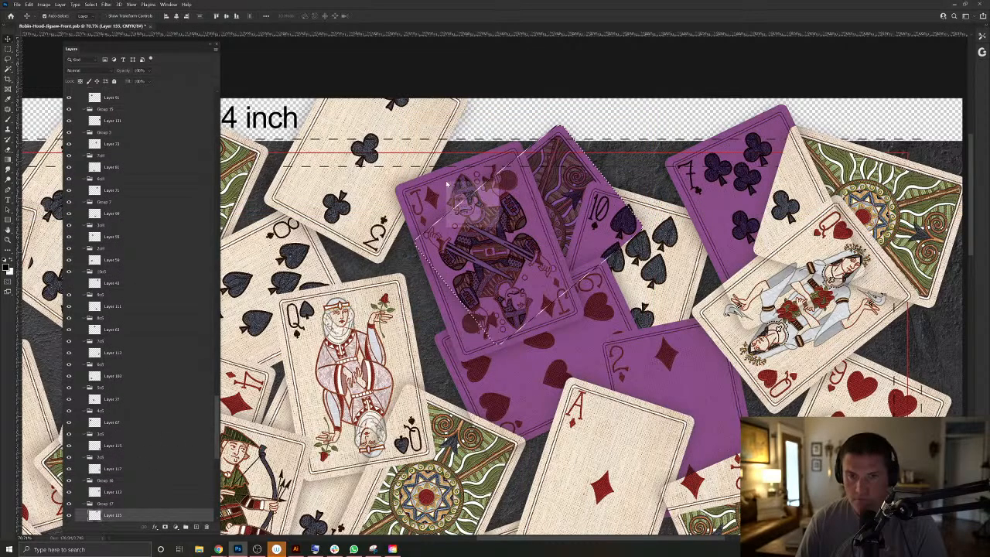
pyautogui.click(468, 212)
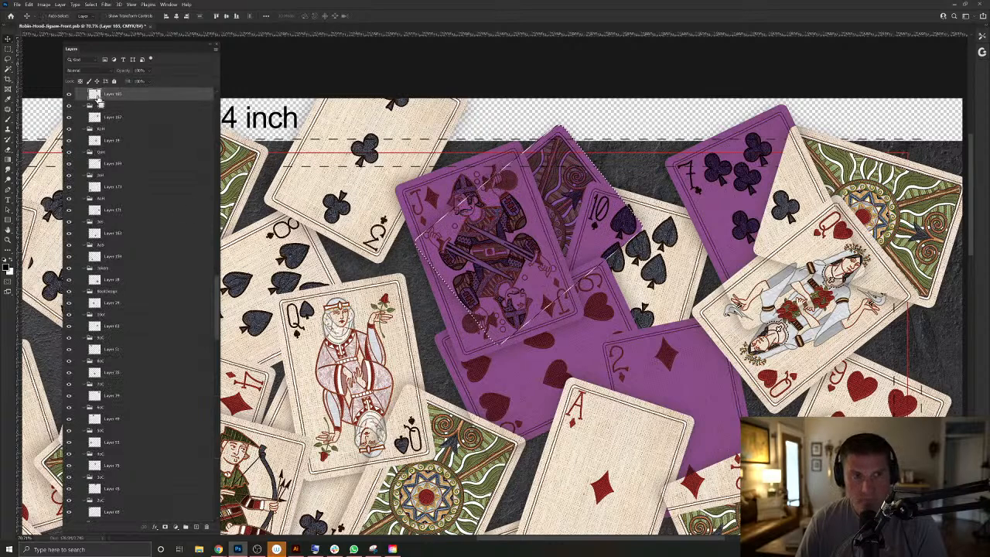
pyautogui.click(566, 191)
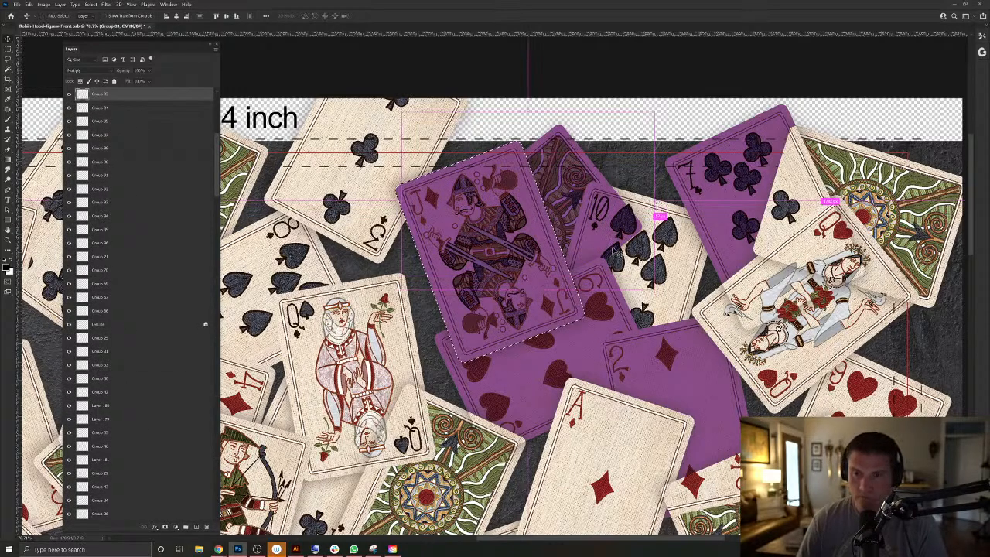
# Compare the image with the ten of spades card layer hidden and shown, and select the locked layer covering it.
pyautogui.keyDown('ctrl'); pyautogui.click(689, 263); pyautogui.keyUp('ctrl')
pyautogui.click(69, 516)
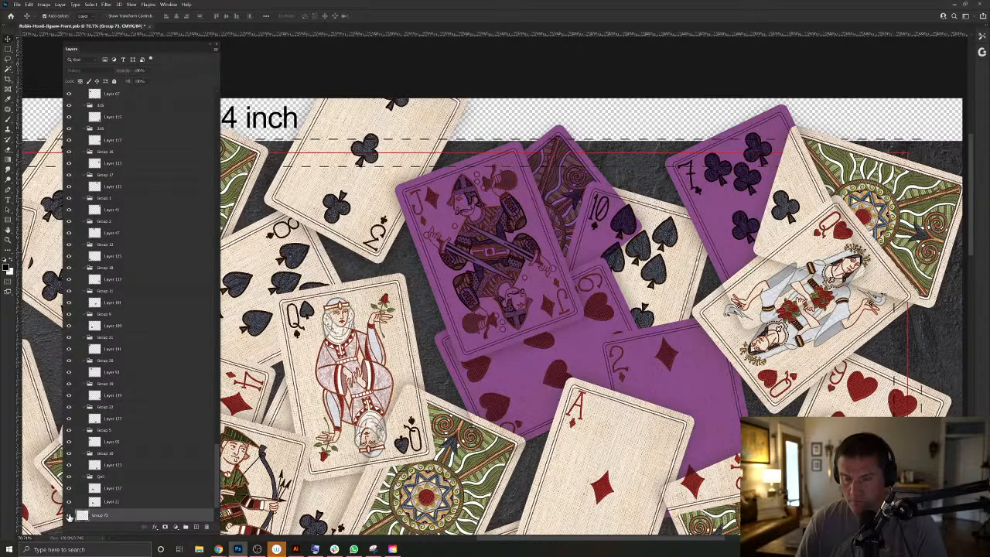
pyautogui.click(69, 516)
pyautogui.rightClick(682, 256)
pyautogui.click(701, 263)
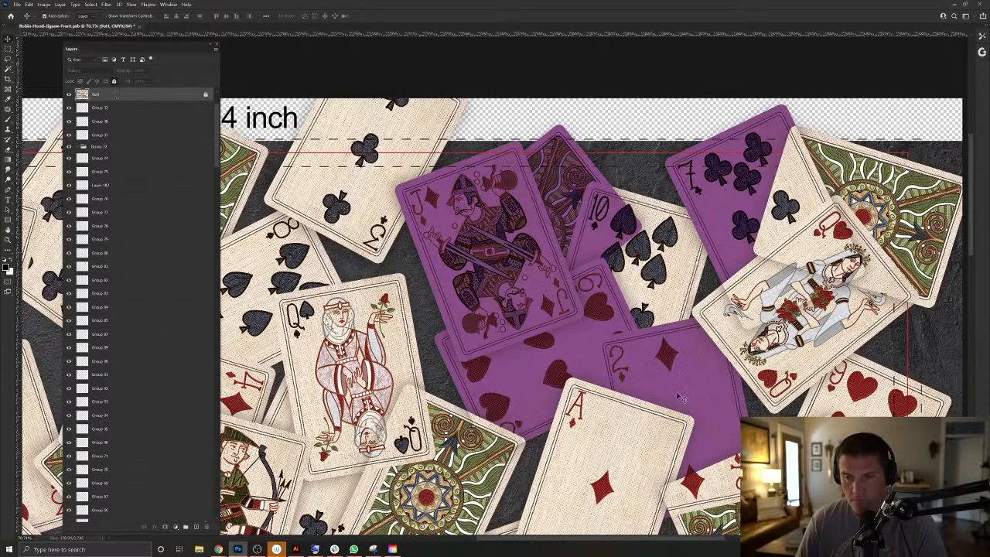
# Bring the ace of diamonds card layer, Group 33, to the top of the stack and set its blend mode to Multiply.
pyautogui.click(621, 447)
pyautogui.moveTo(621, 456); pyautogui.dragTo(618, 353)
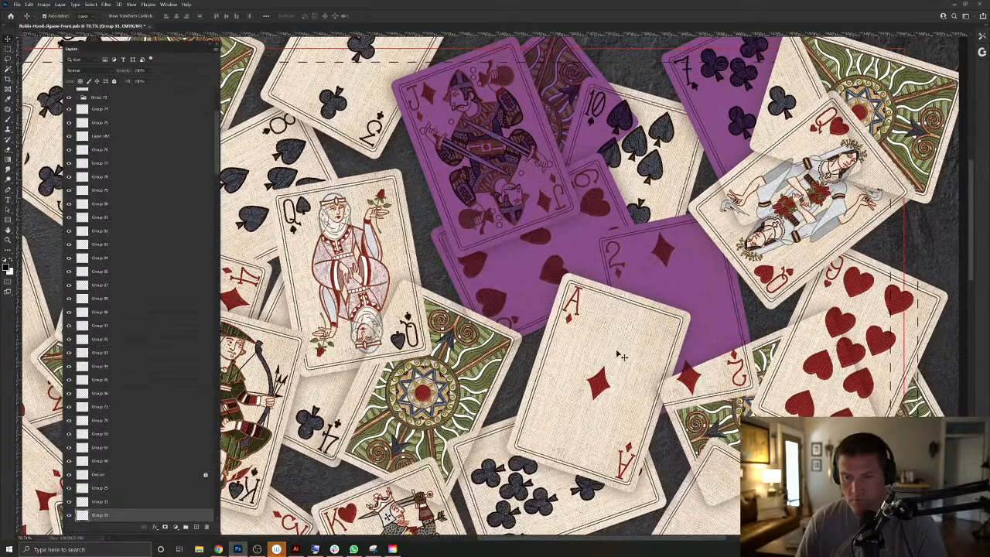
pyautogui.click(69, 516)
pyautogui.click(69, 517)
pyautogui.hotkey('ctrl', 'shift', ']')
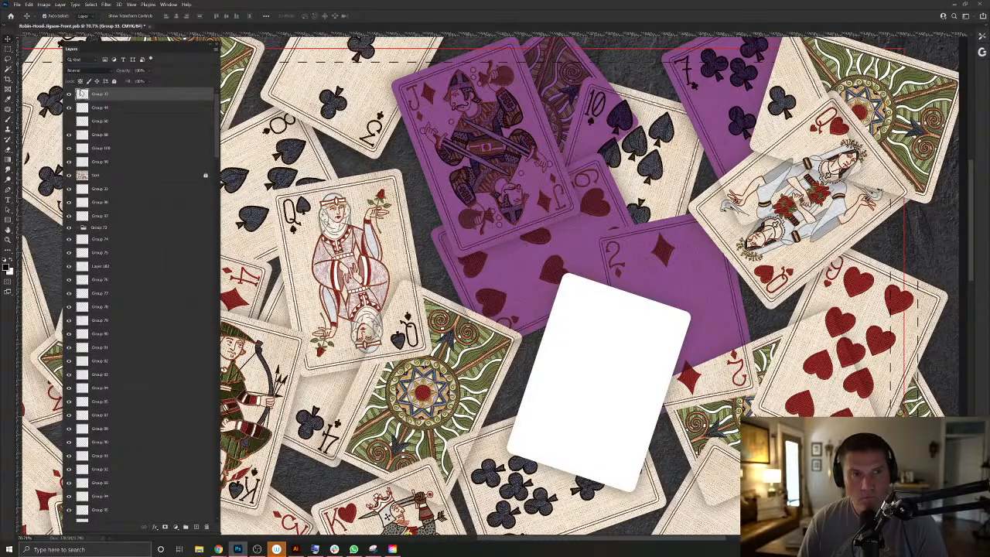
pyautogui.click(75, 70)
pyautogui.click(77, 103)
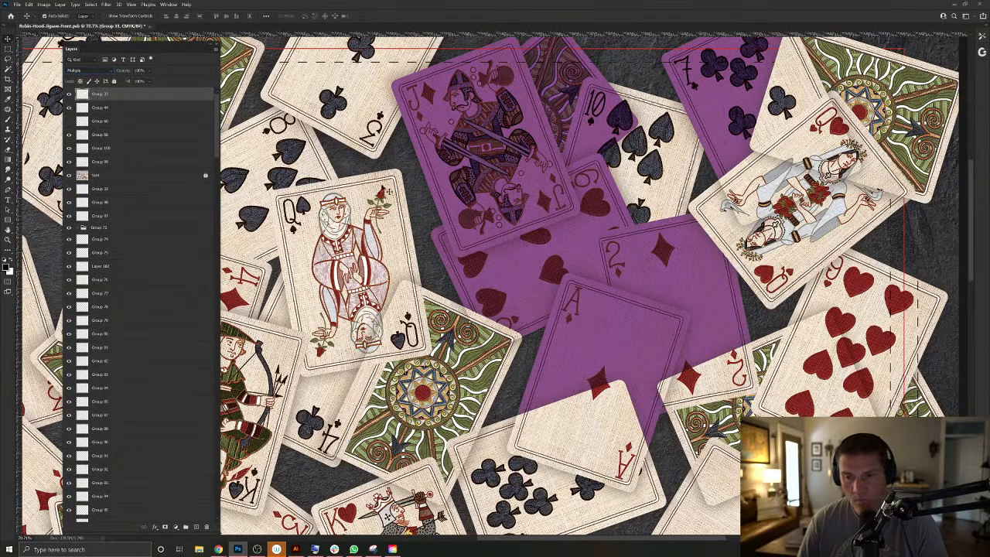
# Load the ace of diamonds' outline as a selection, clear that area from the ten of clubs card layer, and deselect.
pyautogui.moveTo(629, 407); pyautogui.dragTo(590, 333)
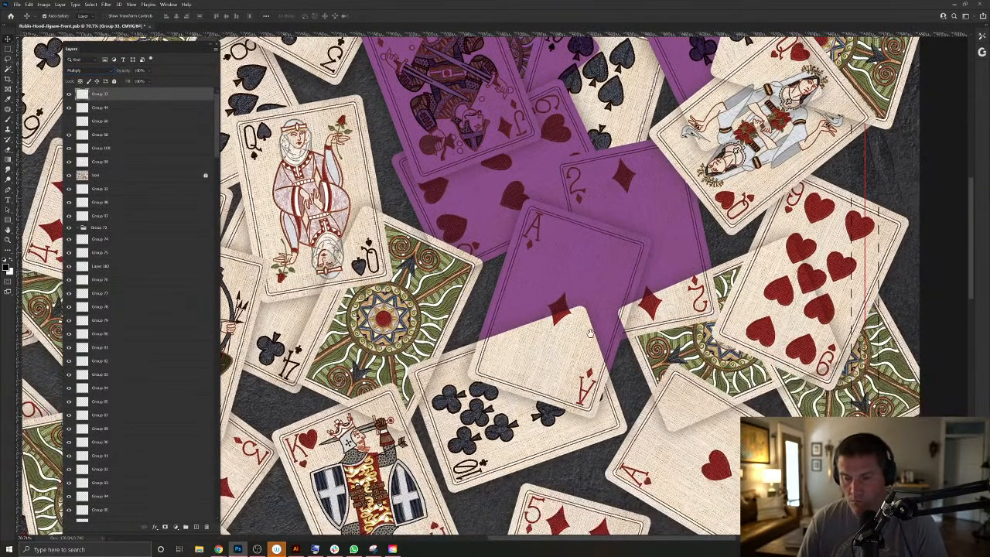
pyautogui.rightClick(584, 267)
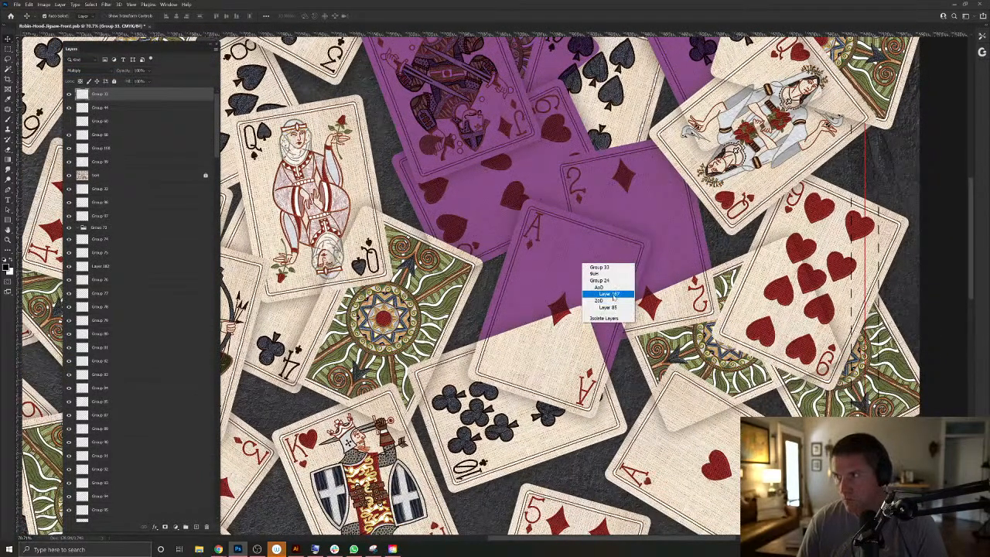
pyautogui.click(611, 294)
pyautogui.keyDown('ctrl'); pyautogui.click(98, 515); pyautogui.keyUp('ctrl')
pyautogui.keyDown('ctrl'); pyautogui.click(552, 434); pyautogui.keyUp('ctrl')
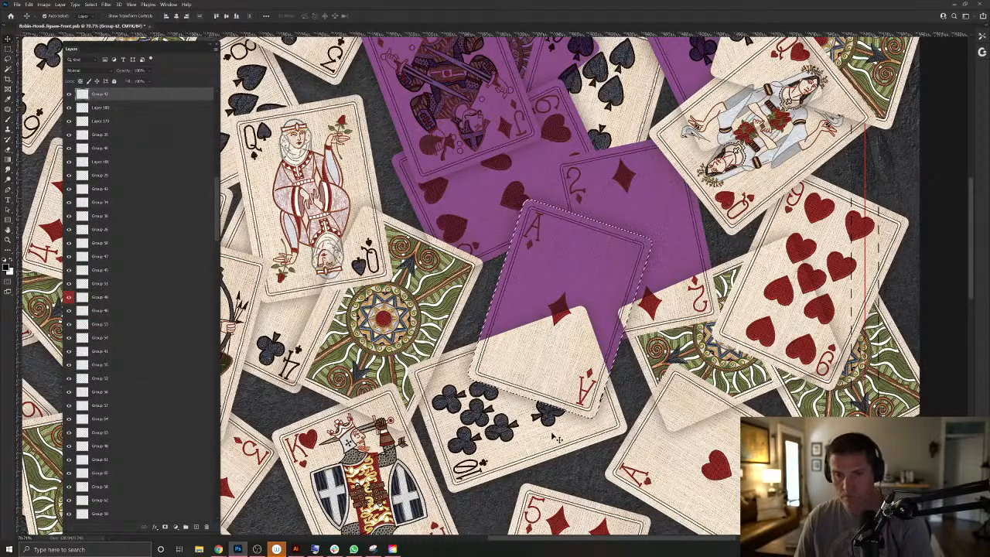
pyautogui.press('Delete')
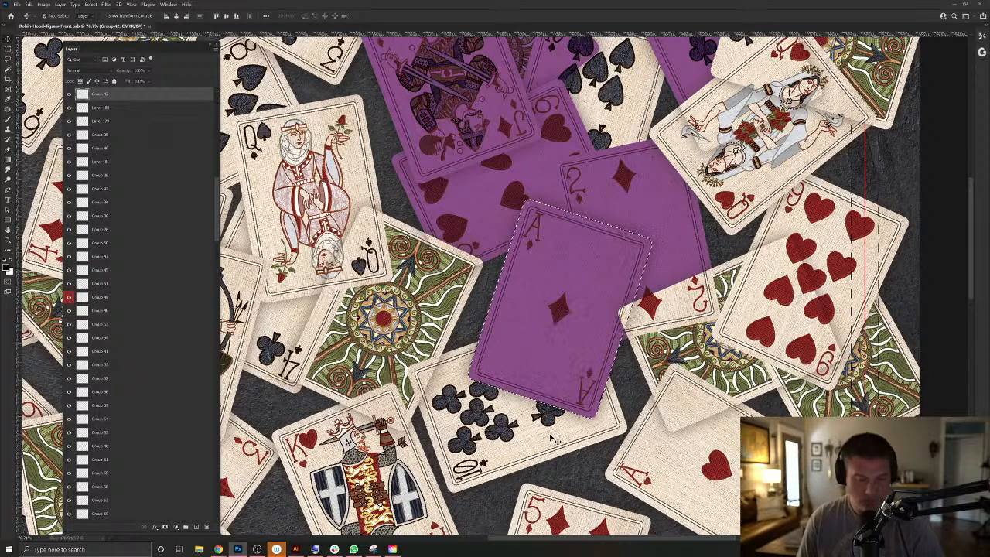
pyautogui.hotkey('ctrl', 'd')
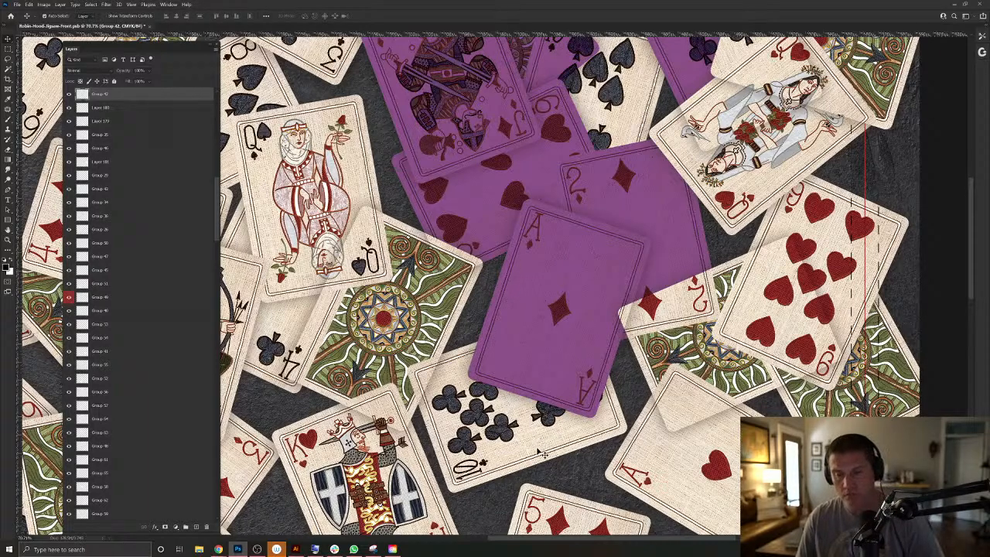
pyautogui.click(685, 337)
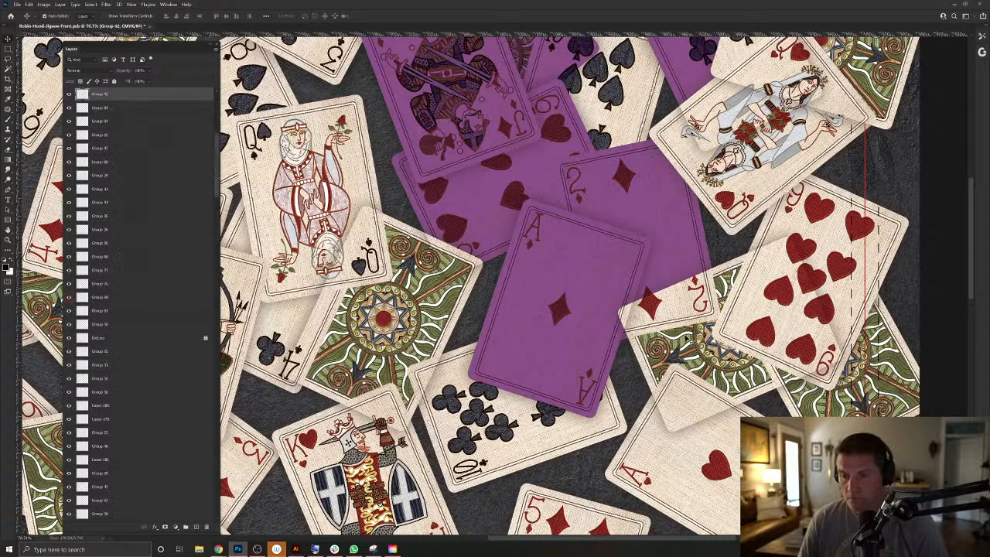
pyautogui.hotkey('ctrl', 'z')
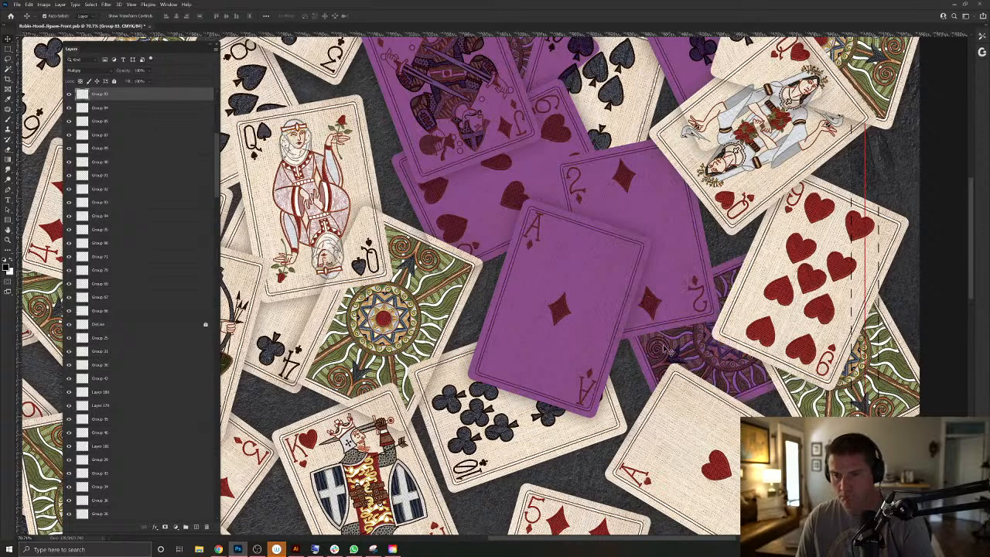
pyautogui.hotkey('ctrl', 'shift', 'z')
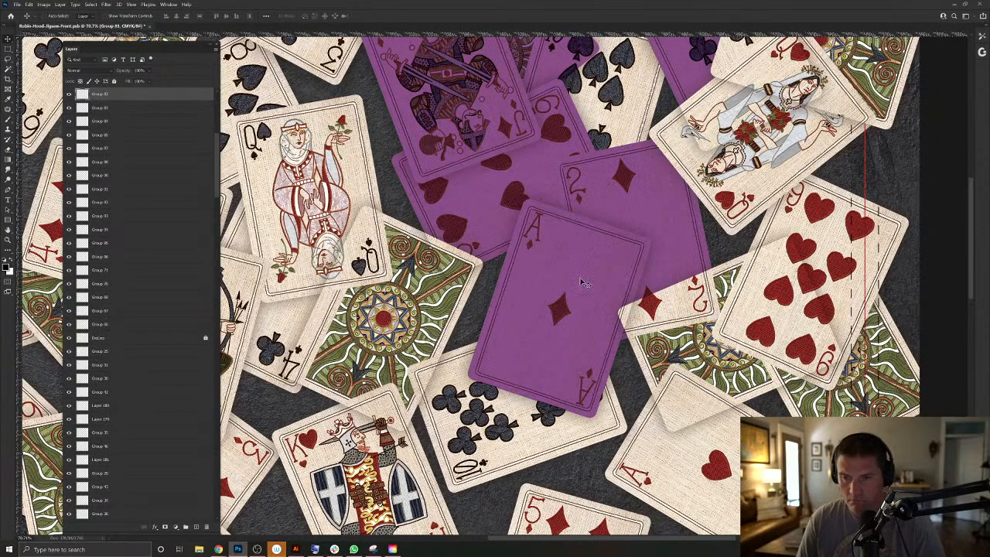
# Load the two of diamonds' outline as a selection, clear that area from the card back layer beneath it, and deselect.
pyautogui.rightClick(580, 328)
pyautogui.click(599, 373)
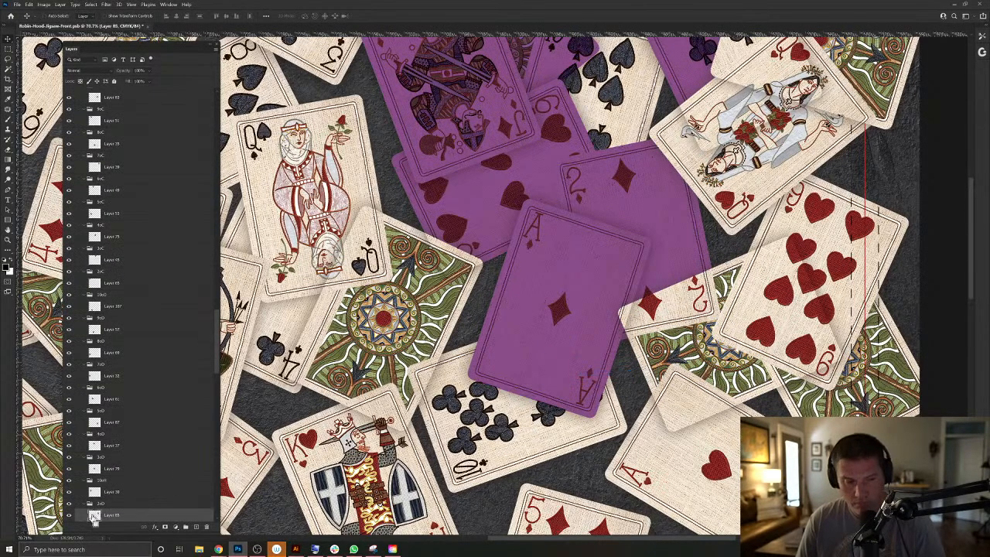
pyautogui.keyDown('ctrl'); pyautogui.click(97, 516); pyautogui.keyUp('ctrl')
pyautogui.keyDown('ctrl'); pyautogui.click(668, 352); pyautogui.keyUp('ctrl')
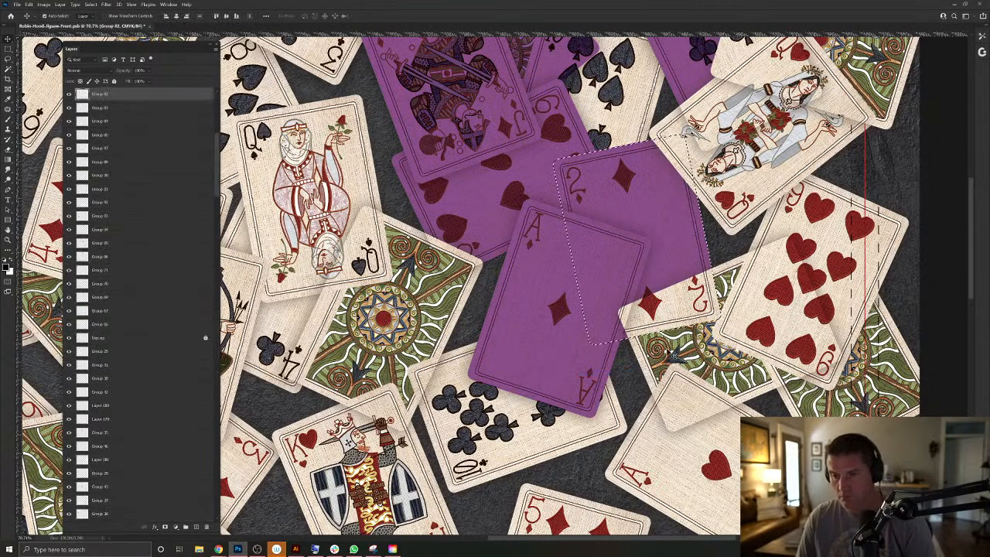
pyautogui.press('Delete')
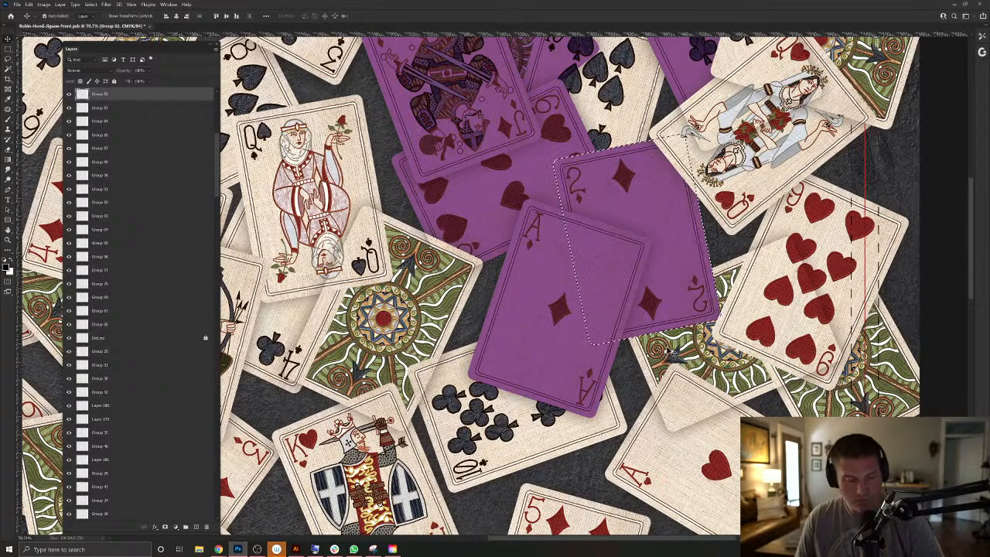
pyautogui.hotkey('ctrl', 'z')
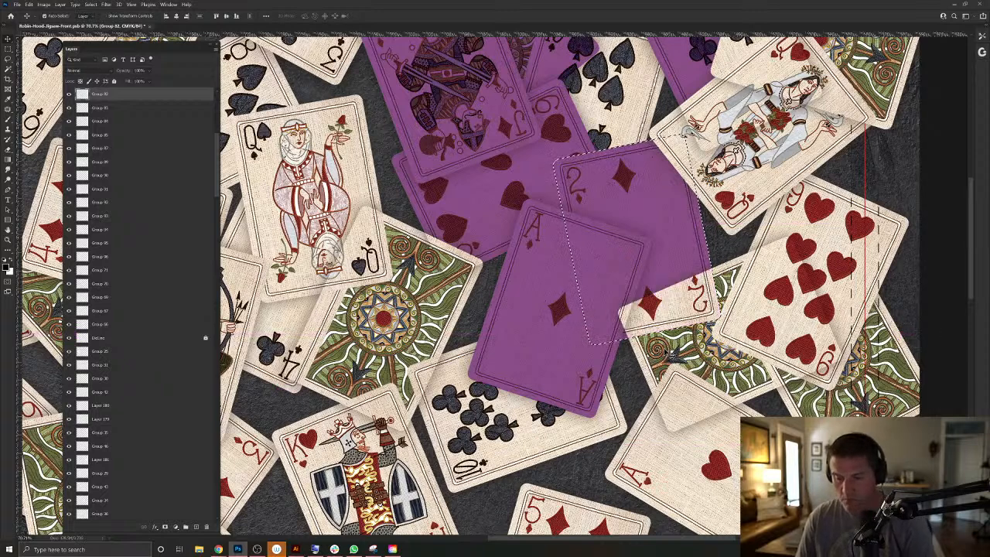
pyautogui.hotkey('alt', 'shift', 'm')
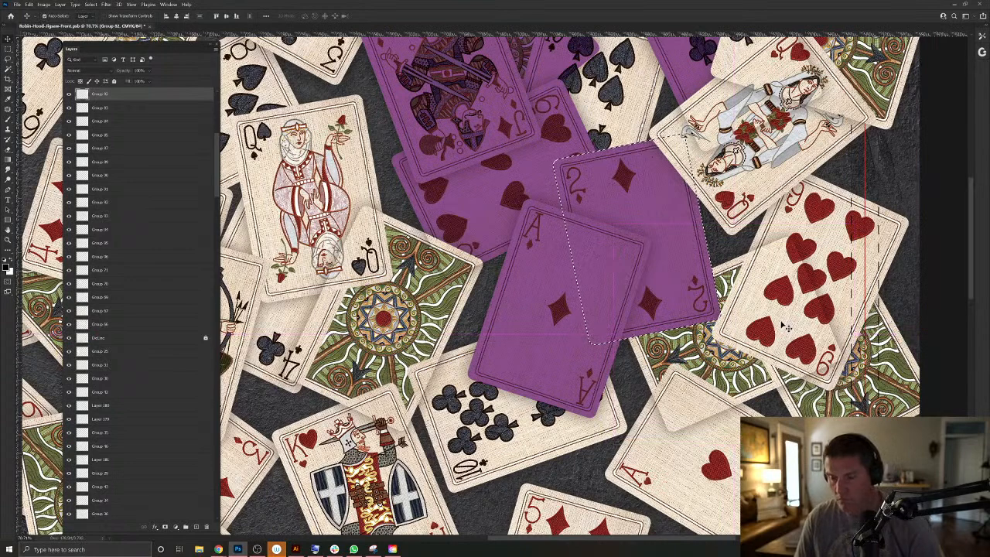
pyautogui.hotkey('ctrl', 'd')
# Load the outline of the card back lying between the two of diamonds and nine of hearts as a selection.
pyautogui.moveTo(754, 338); pyautogui.dragTo(679, 308)
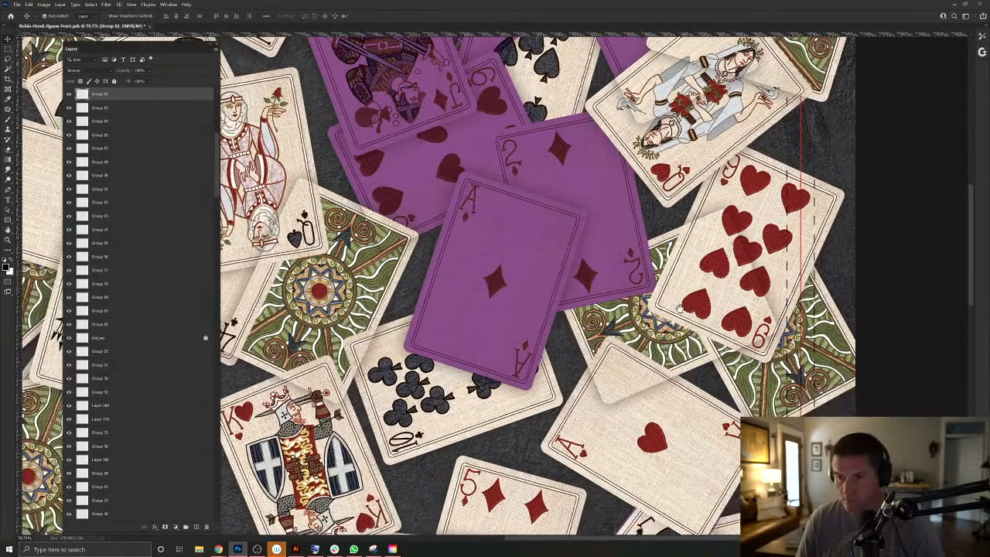
pyautogui.rightClick(736, 264)
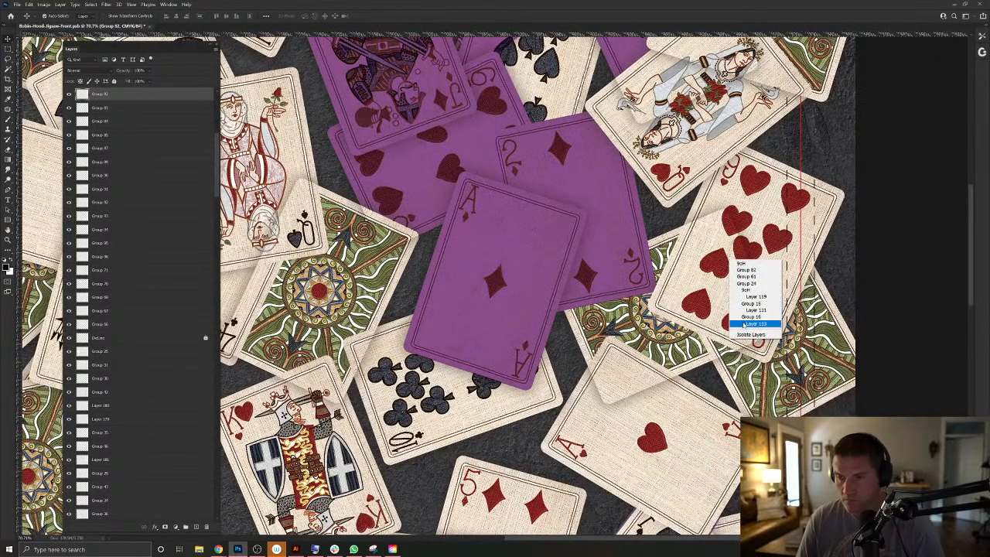
pyautogui.click(773, 323)
pyautogui.keyDown('ctrl'); pyautogui.click(93, 515); pyautogui.keyUp('ctrl')
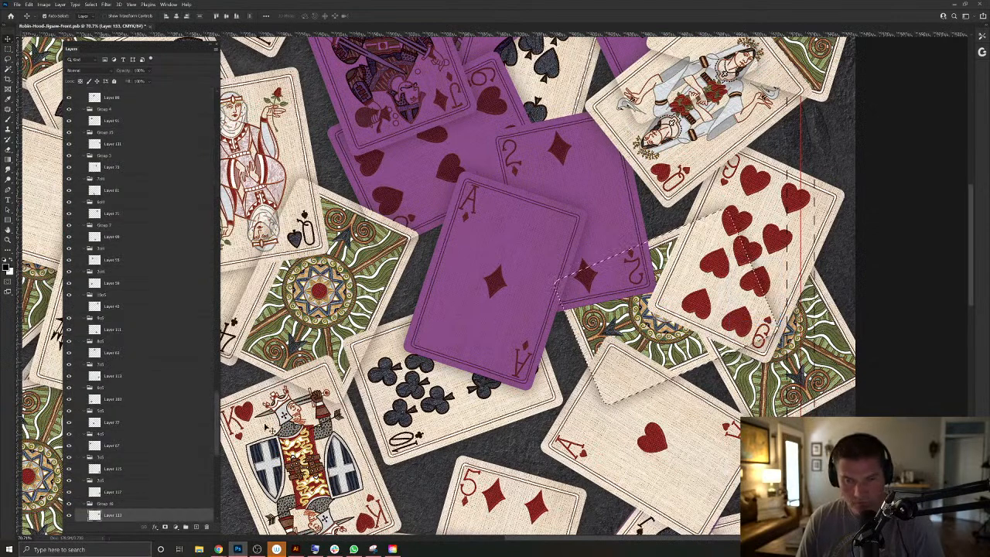
# Load the nine of hearts' outline as a selection and activate the two card back layers beneath it in turn.
pyautogui.rightClick(753, 197)
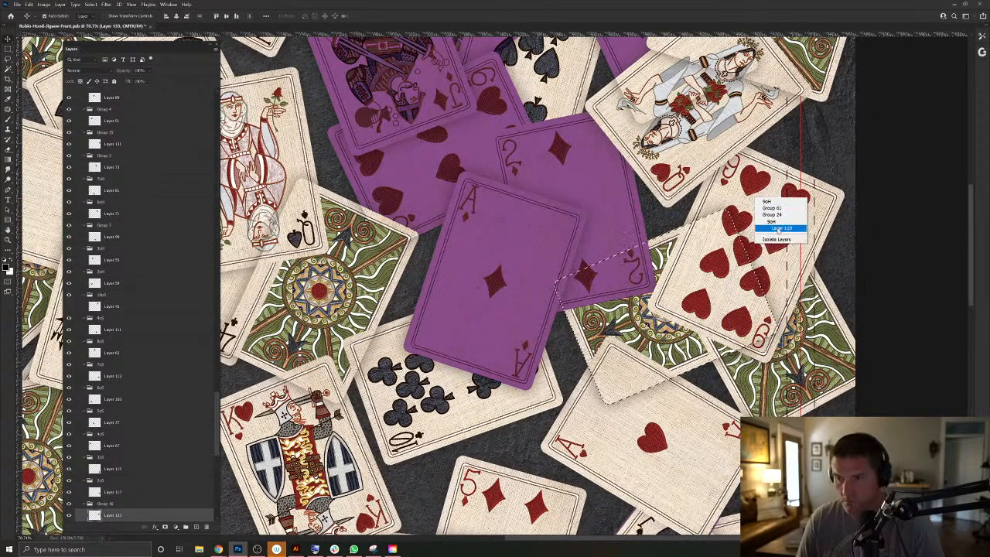
pyautogui.click(775, 228)
pyautogui.hotkey('ctrl', 'd')
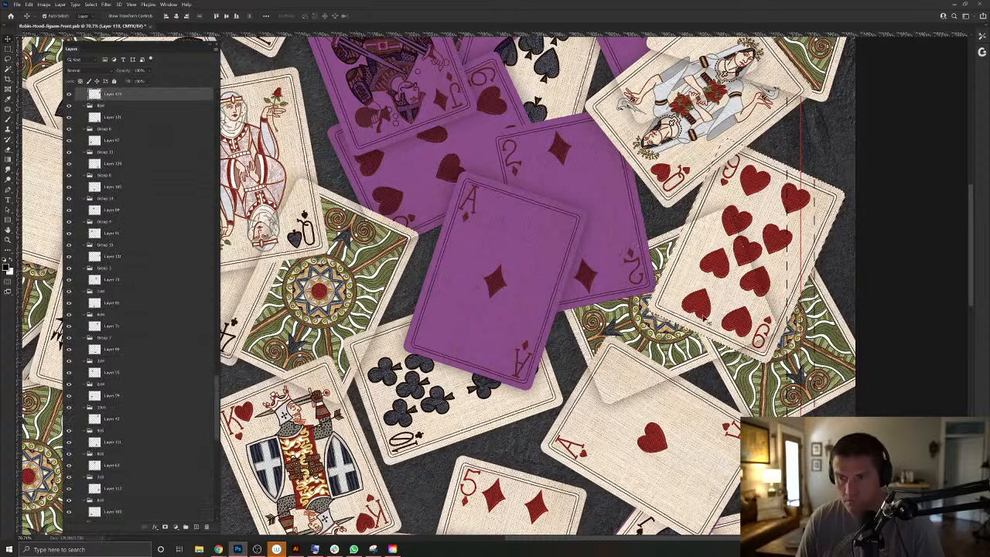
pyautogui.click(669, 349)
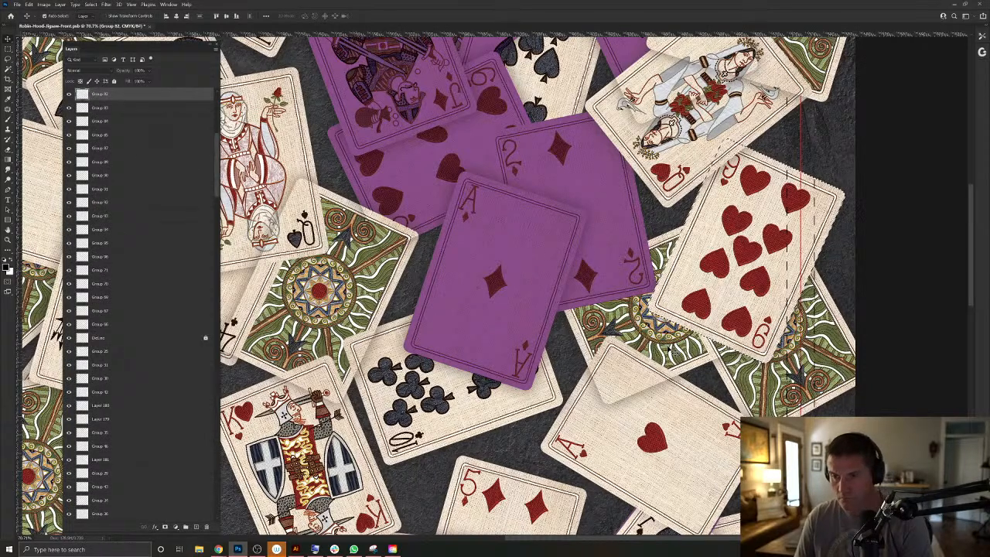
pyautogui.click(749, 385)
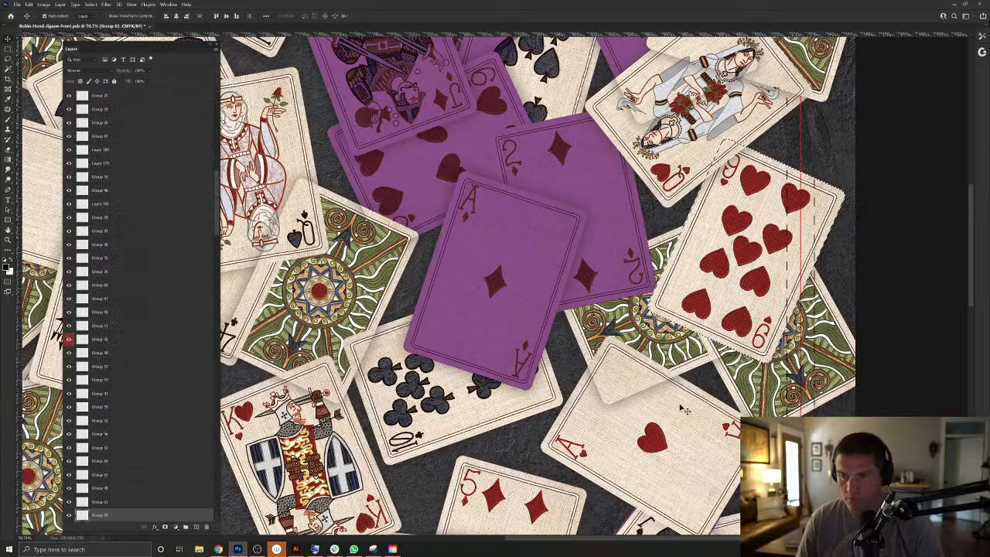
# Load the queen of hearts' outline as a selection and clear that area from the card back layer it overlaps.
pyautogui.click(677, 166)
pyautogui.rightClick(678, 155)
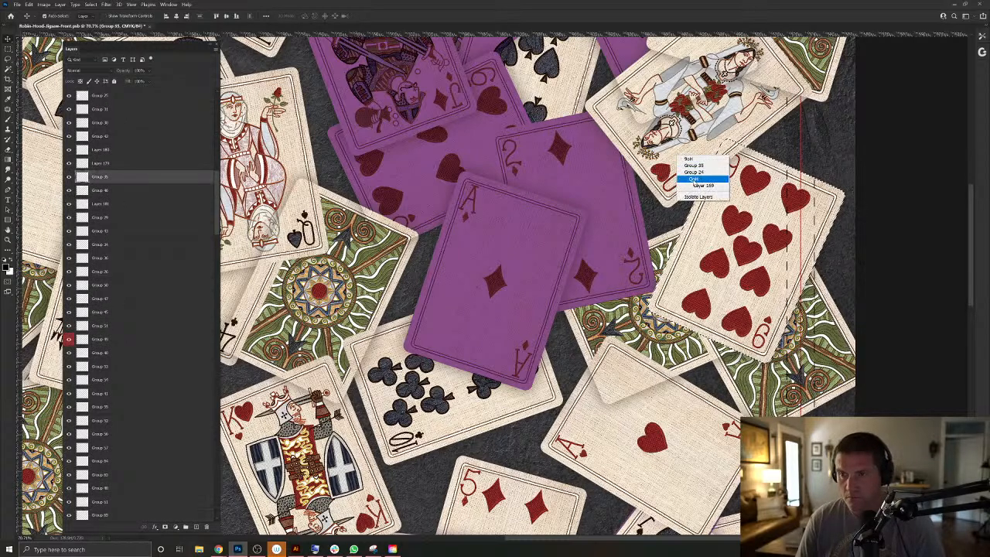
pyautogui.click(701, 186)
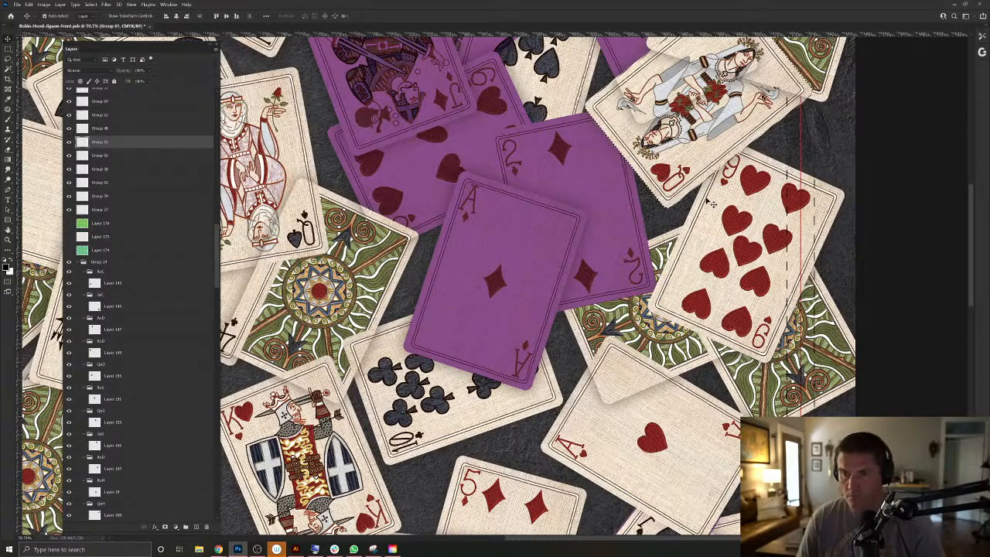
pyautogui.scroll(5, 731, 179)
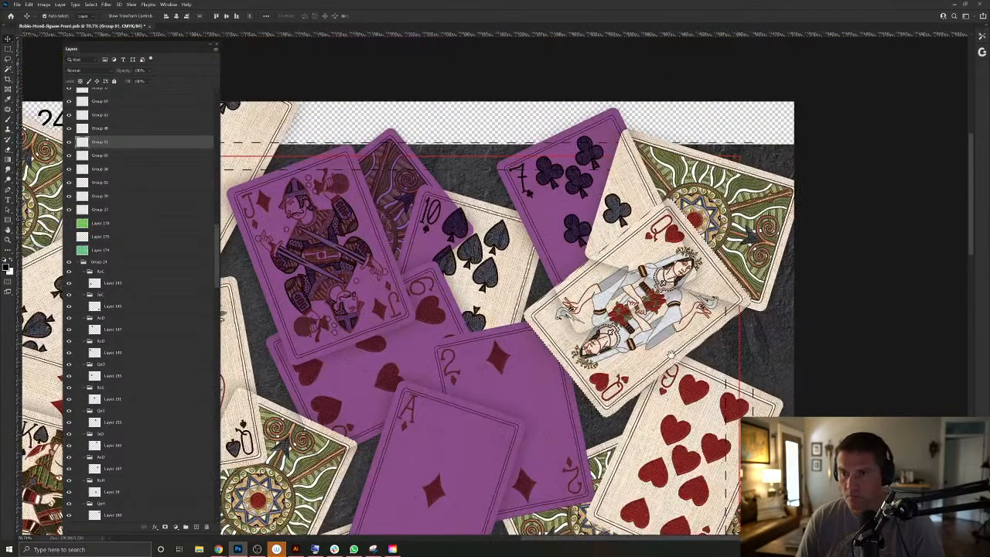
pyautogui.click(727, 215)
pyautogui.press('Delete')
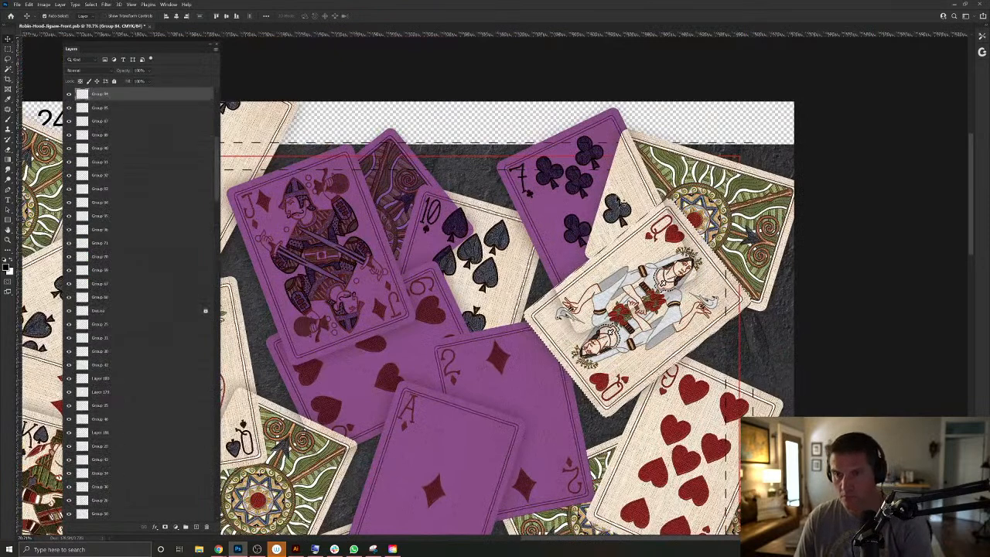
# Load the outline of the card back beside the seven of clubs as a selection and move its Group 84 layer directly above the darkback layer.
pyautogui.keyDown('ctrl'); pyautogui.click(641, 180); pyautogui.keyUp('ctrl')
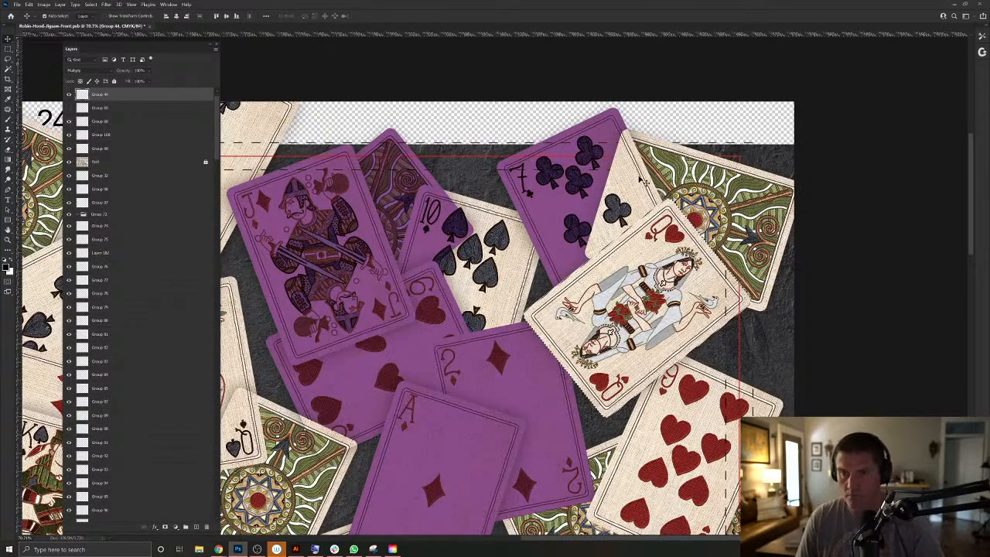
pyautogui.rightClick(639, 178)
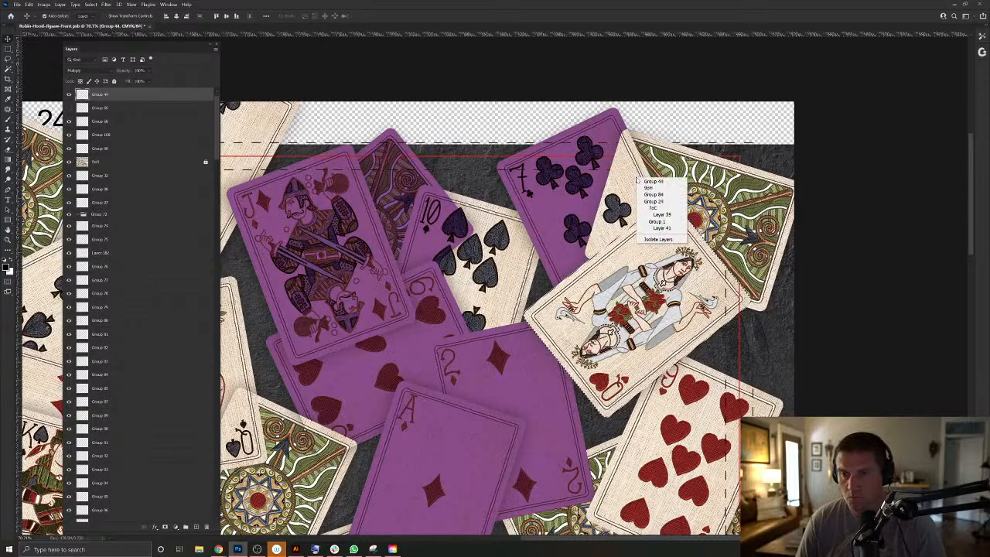
pyautogui.click(660, 227)
pyautogui.keyDown('ctrl'); pyautogui.click(99, 516); pyautogui.keyUp('ctrl')
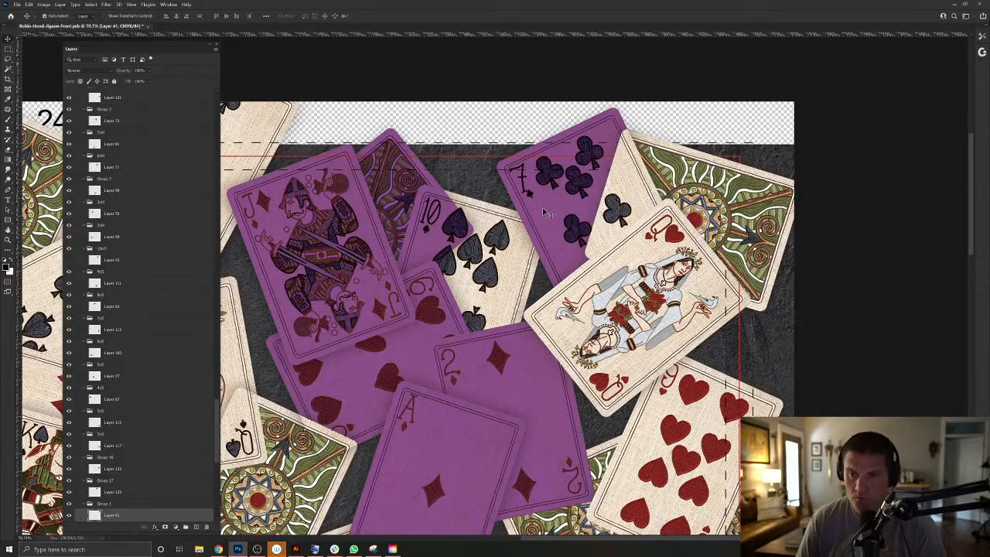
pyautogui.click(740, 205)
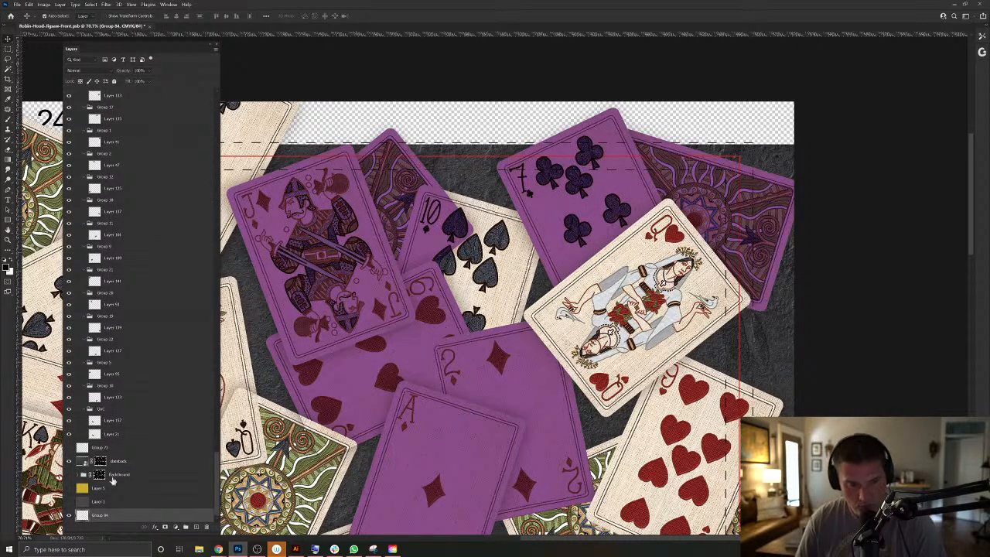
pyautogui.moveTo(107, 516); pyautogui.dragTo(143, 450)
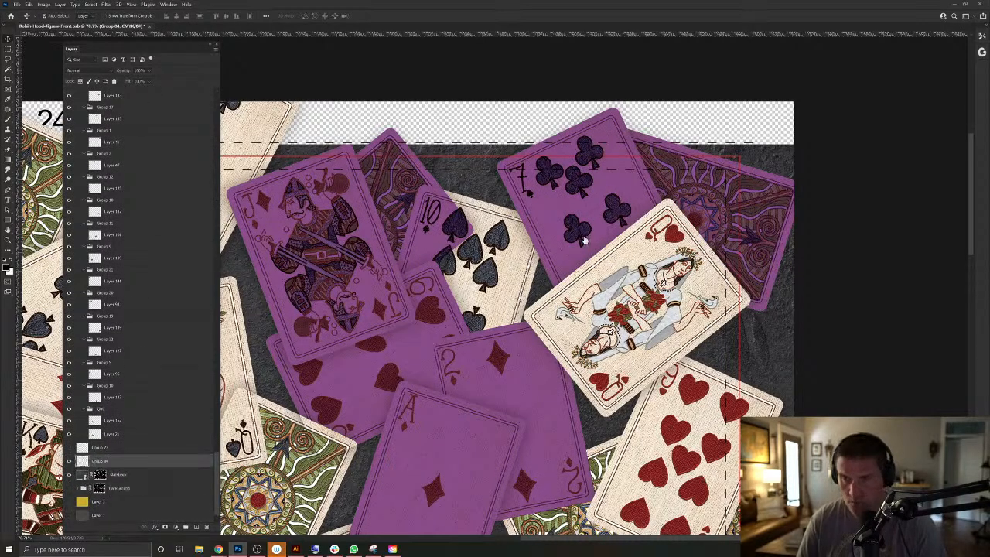
# Bring the queen of hearts layer to the front of the layer stack and set its blend mode to Multiply.
pyautogui.click(659, 252)
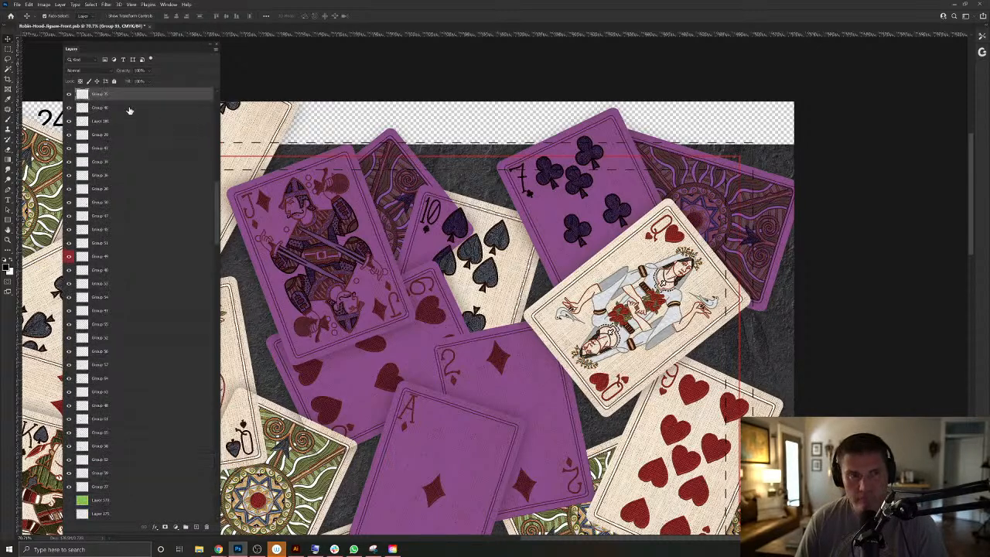
pyautogui.click(68, 96)
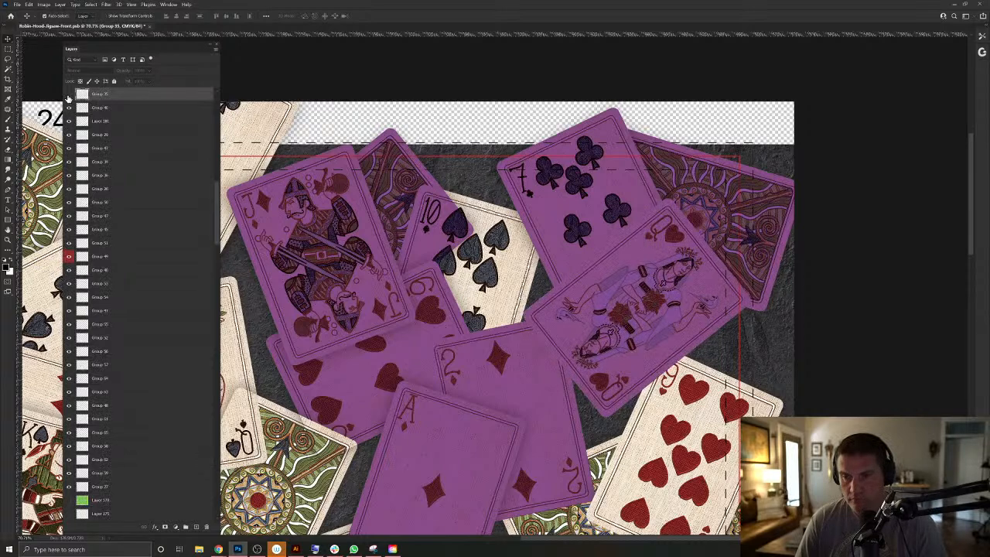
pyautogui.click(68, 96)
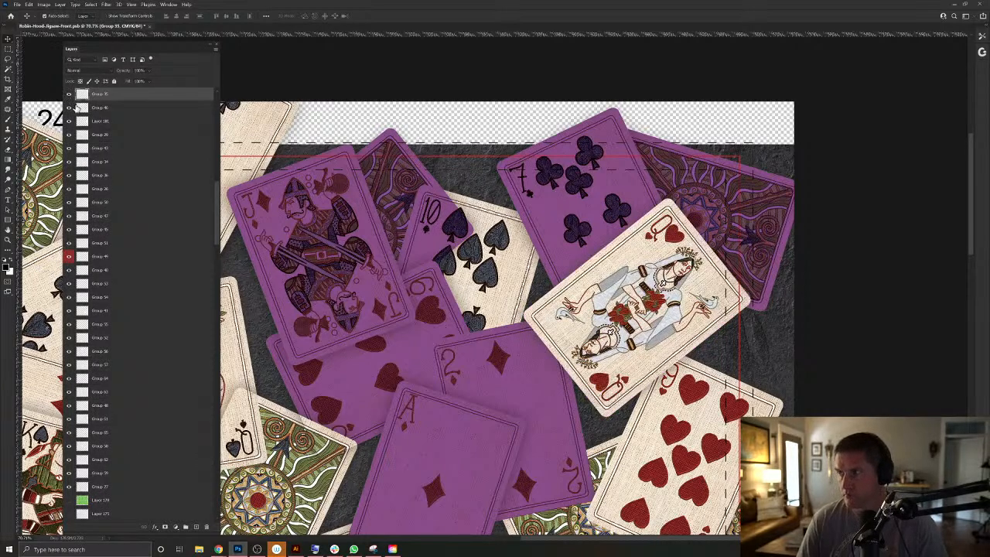
pyautogui.hotkey('ctrl', 'shift', '[')
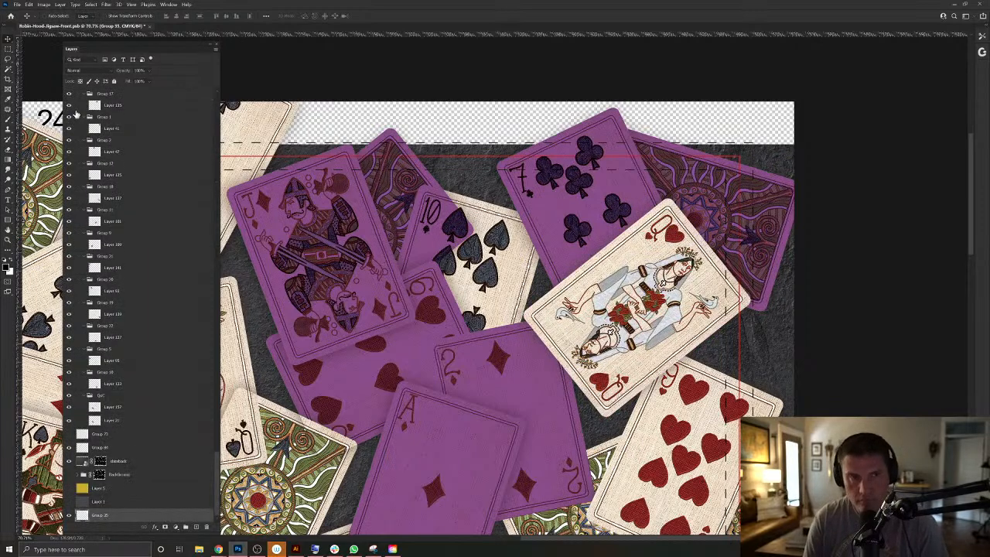
pyautogui.hotkey('ctrl', 'shift', ']')
pyautogui.click(75, 111)
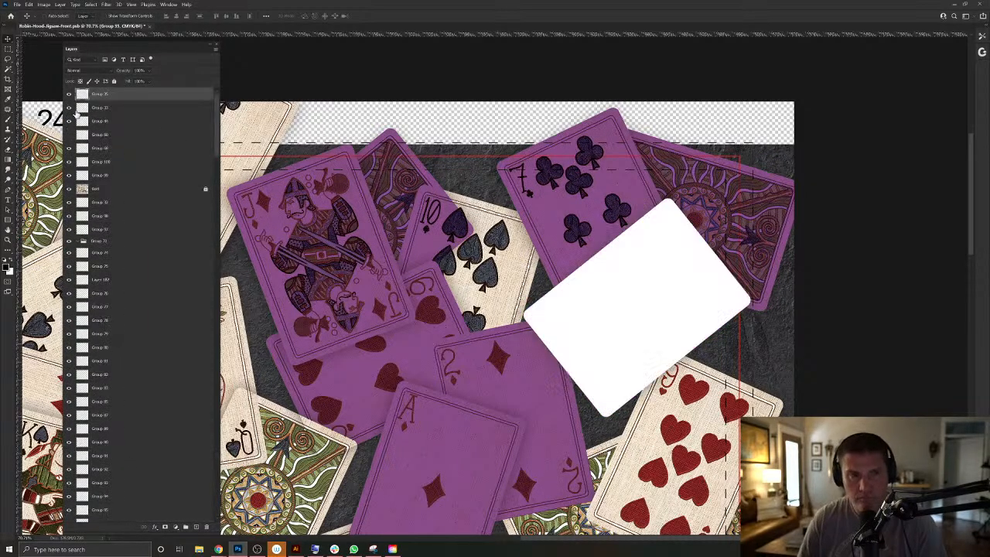
pyautogui.click(77, 71)
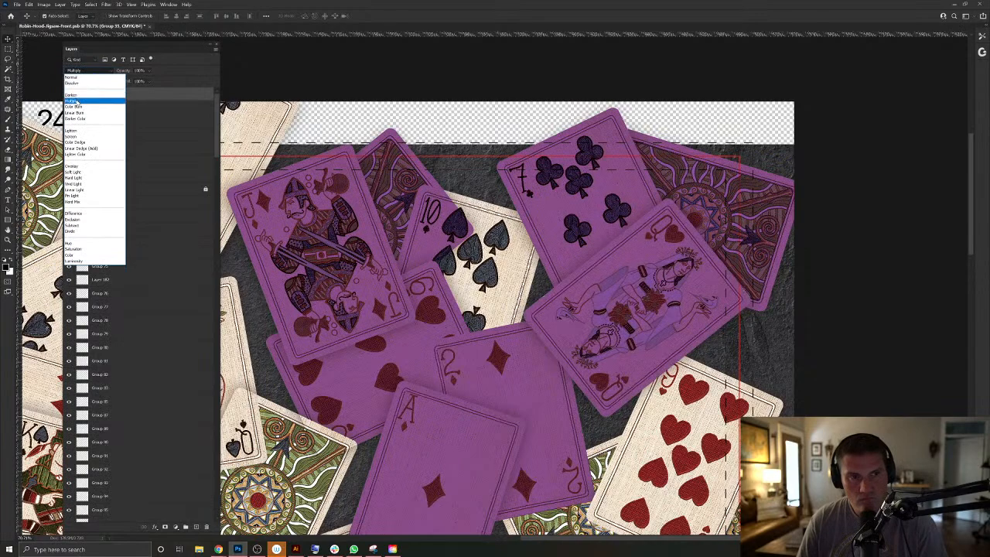
pyautogui.click(85, 92)
# Load the outline of the card back beneath the nine of hearts' lower corner, Layer 131, as a selection.
pyautogui.moveTo(548, 302); pyautogui.dragTo(685, 214)
pyautogui.moveTo(641, 274); pyautogui.dragTo(457, 158)
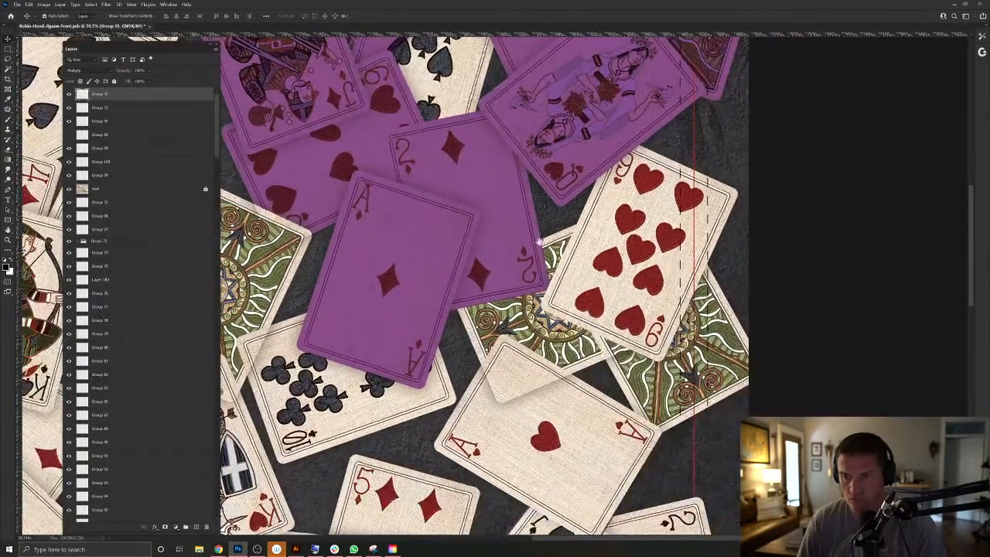
pyautogui.moveTo(576, 275); pyautogui.dragTo(535, 261)
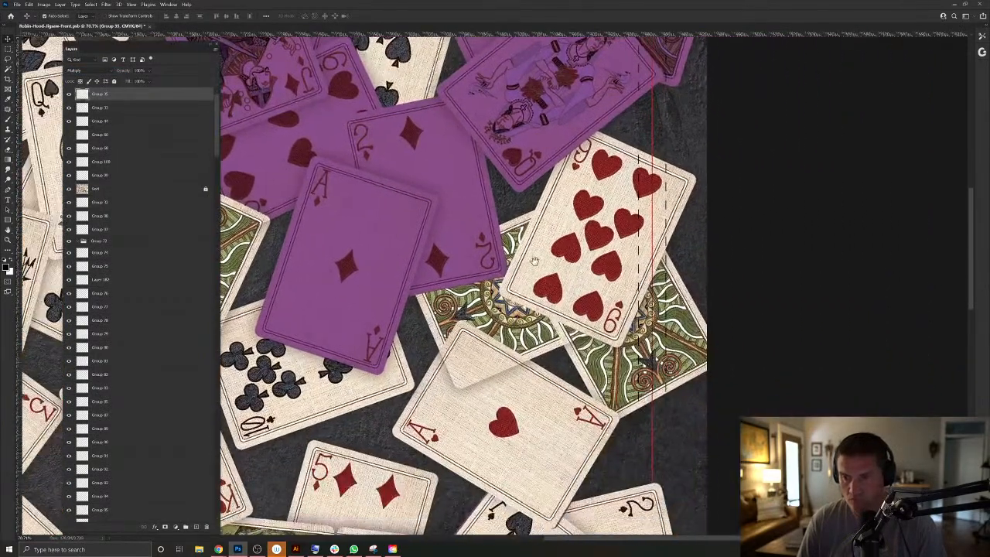
pyautogui.click(589, 361)
pyautogui.rightClick(589, 359)
pyautogui.rightClick(592, 358)
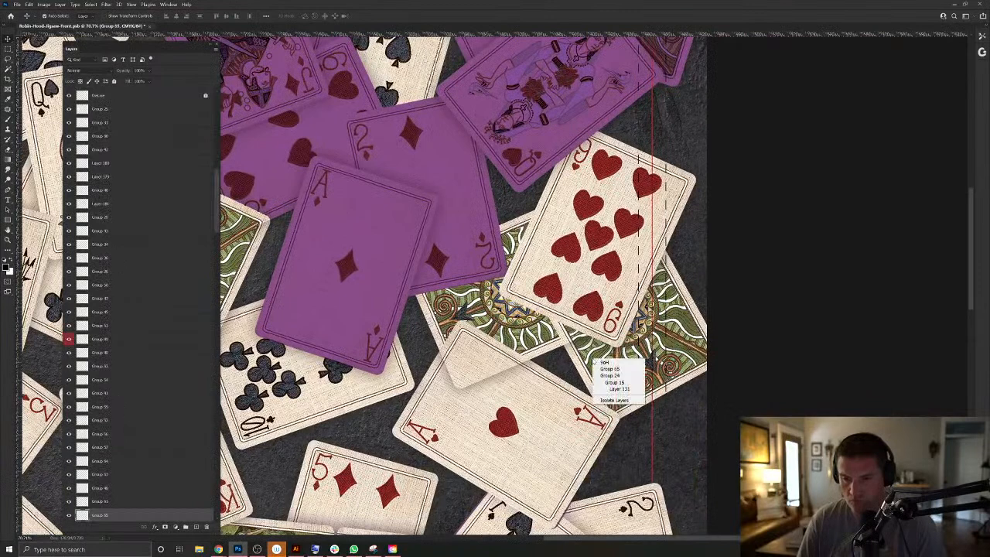
pyautogui.click(616, 389)
pyautogui.keyDown('ctrl'); pyautogui.click(96, 517); pyautogui.keyUp('ctrl')
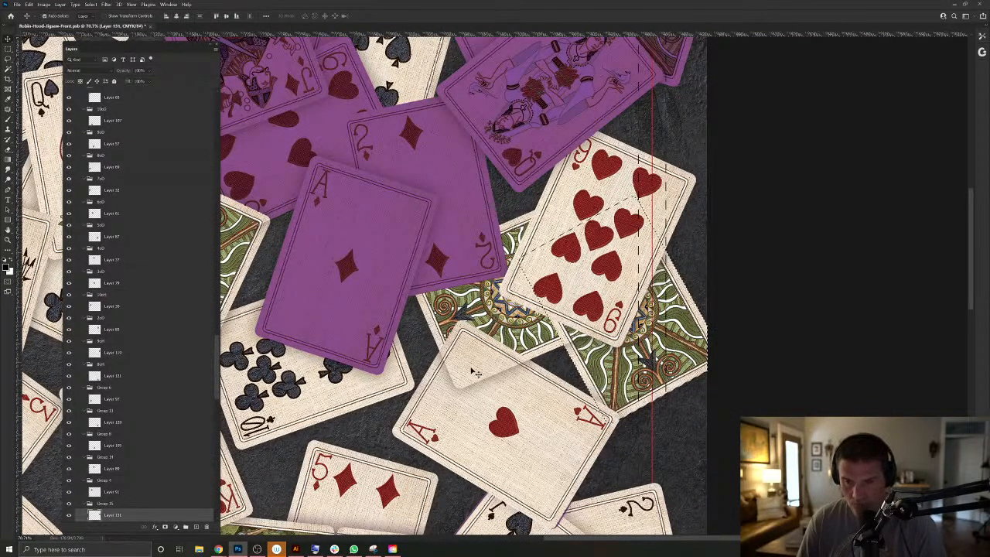
# Set the card back layer between the two of diamonds and nine of hearts to Multiply.
pyautogui.click(545, 340)
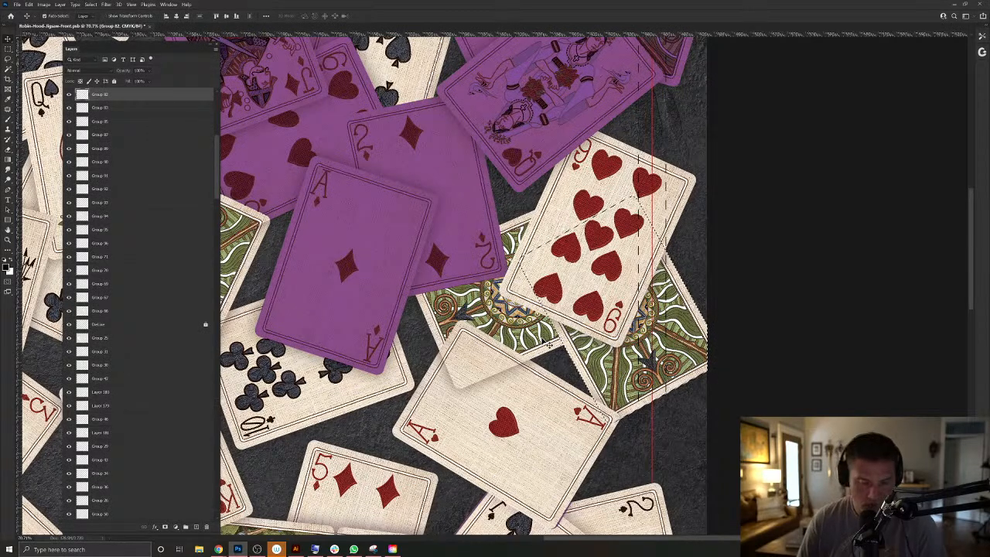
pyautogui.click(73, 71)
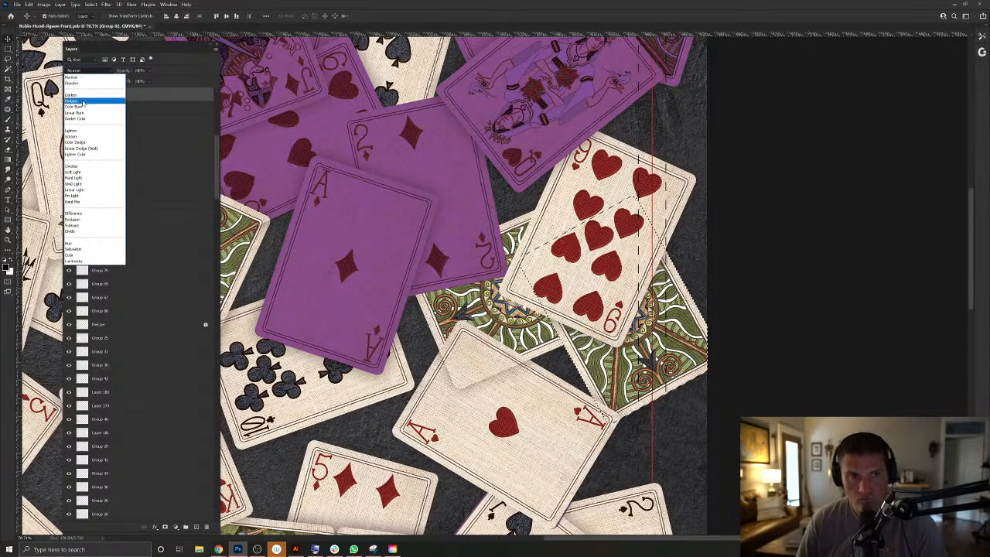
pyautogui.click(80, 106)
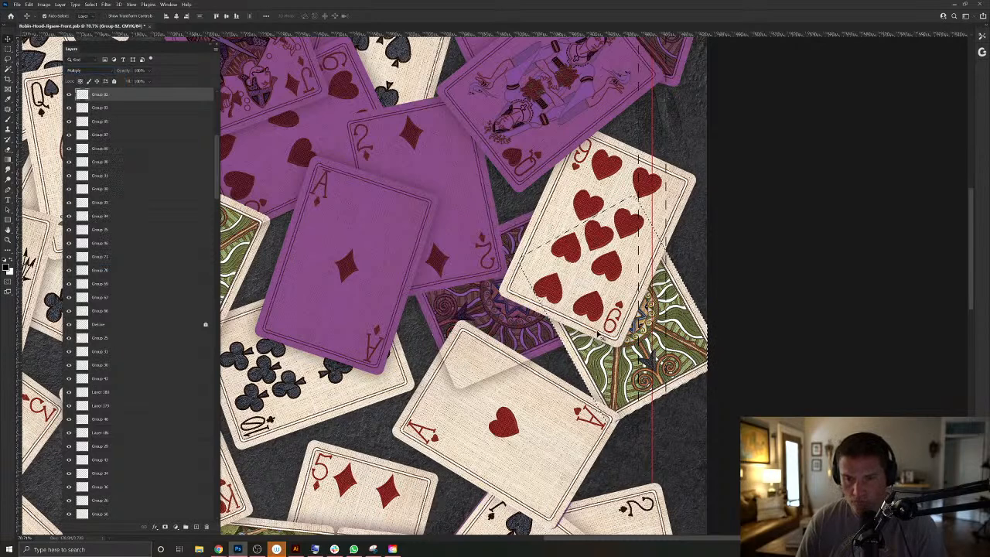
# Load the ace of hearts' outline as a selection and clear that area from the card back layer above it.
pyautogui.rightClick(536, 398)
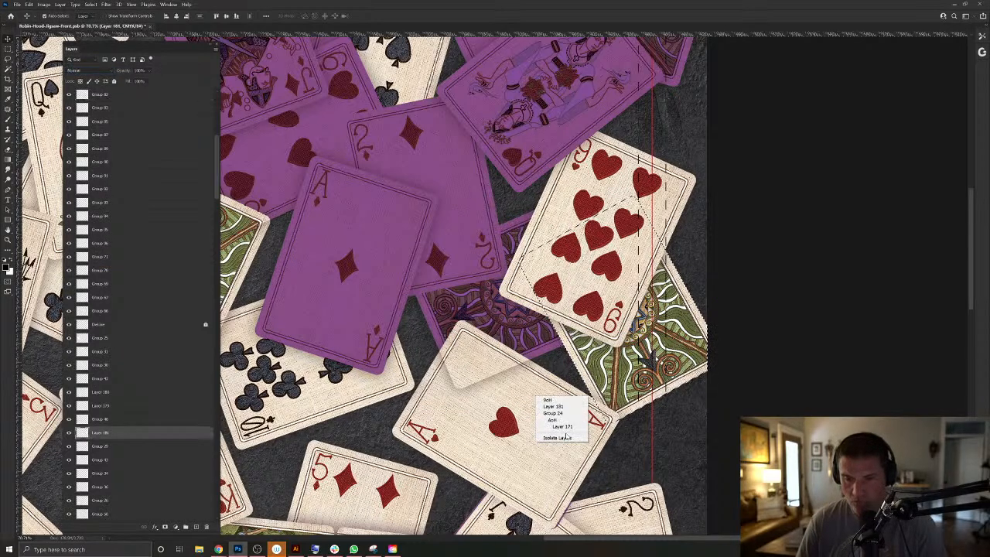
pyautogui.click(557, 426)
pyautogui.keyDown('ctrl'); pyautogui.click(96, 514); pyautogui.keyUp('ctrl')
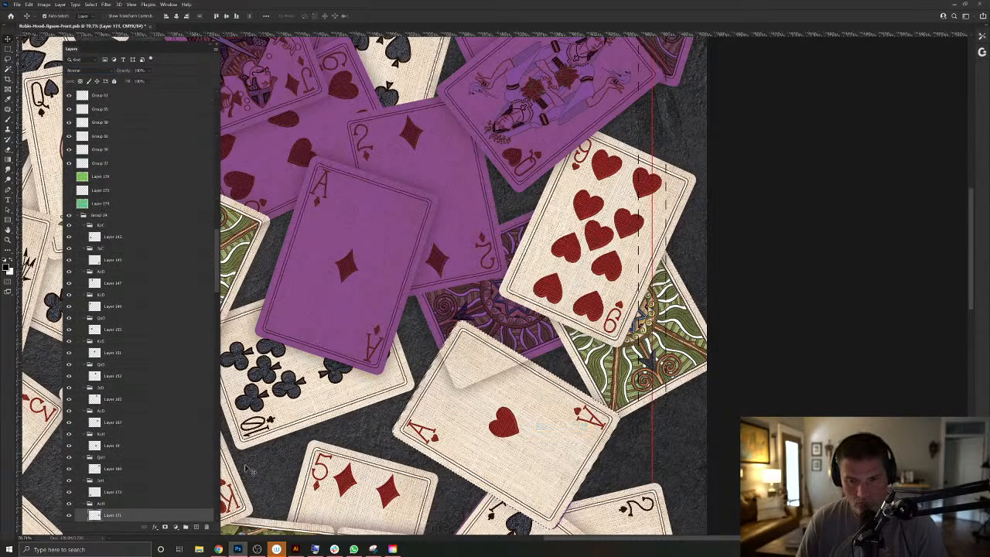
pyautogui.click(508, 330)
pyautogui.press('Delete')
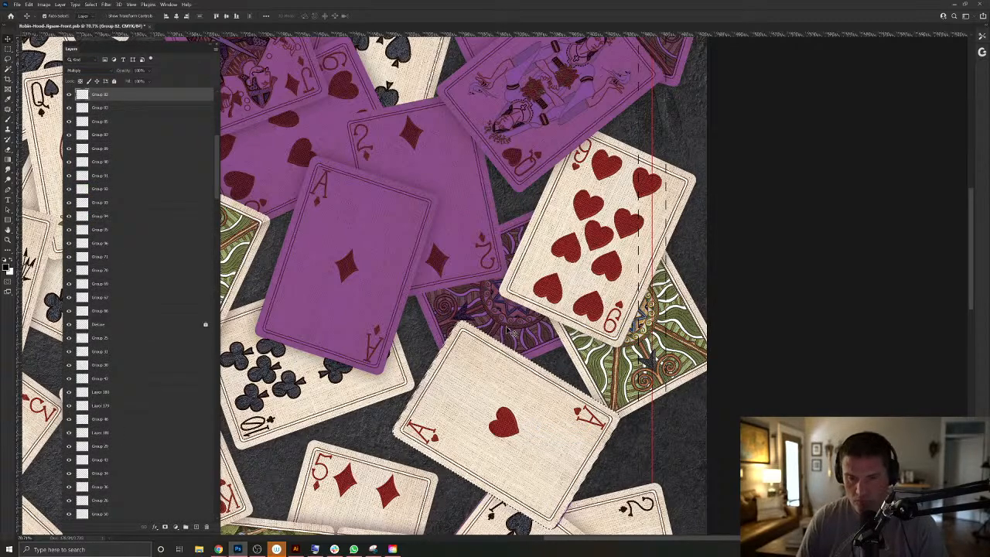
# Set the nine of hearts layer and the card back layer beneath its lower corner to Multiply.
pyautogui.moveTo(554, 388); pyautogui.dragTo(542, 446)
pyautogui.click(609, 300)
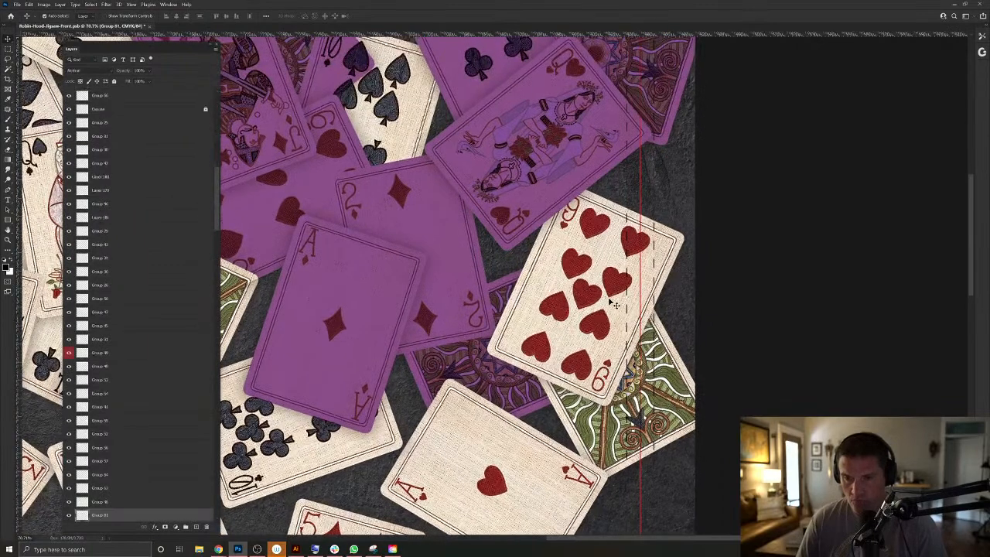
pyautogui.click(74, 68)
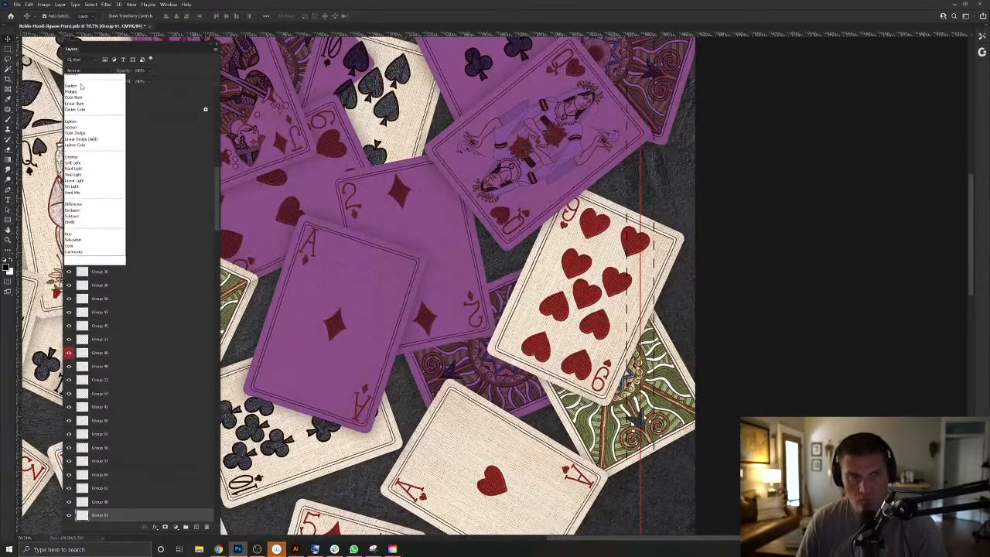
pyautogui.click(78, 103)
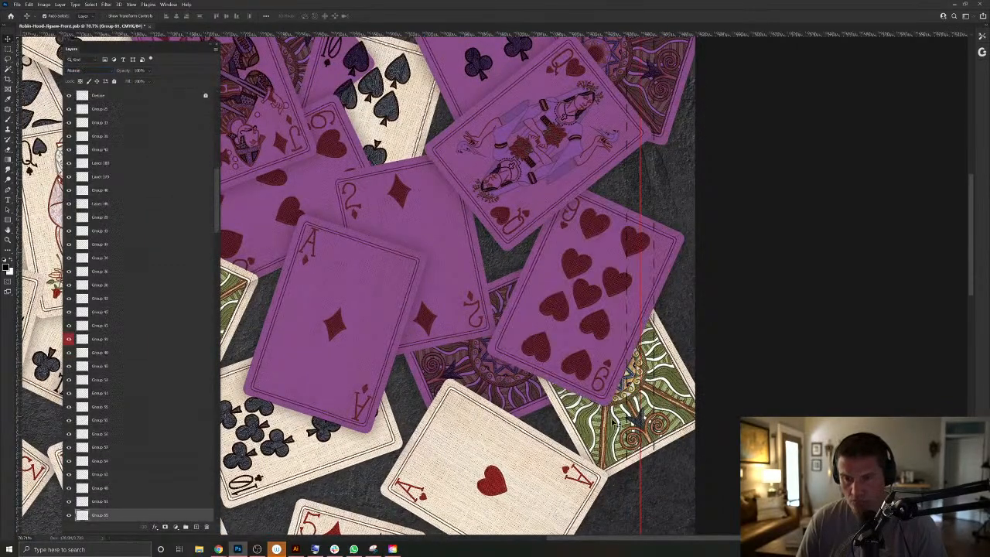
pyautogui.click(79, 70)
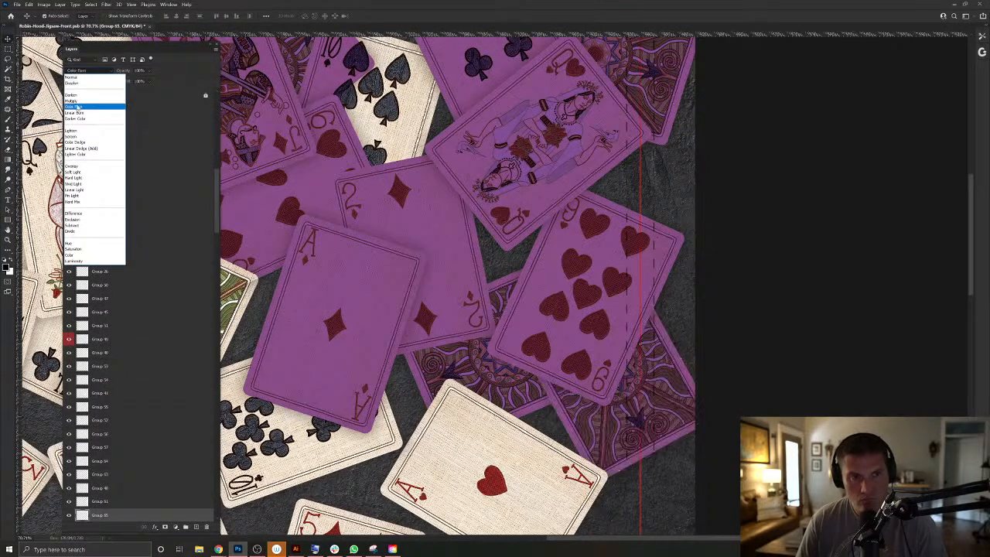
pyautogui.click(75, 104)
# Try shifting the ace of hearts layer slightly and undo the shift.
pyautogui.moveTo(622, 443); pyautogui.dragTo(611, 272)
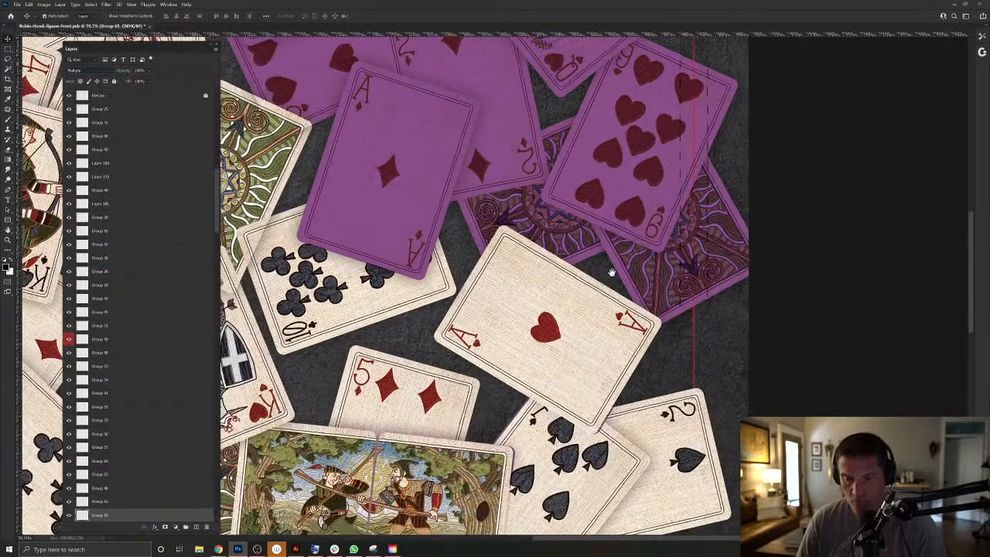
pyautogui.click(615, 343)
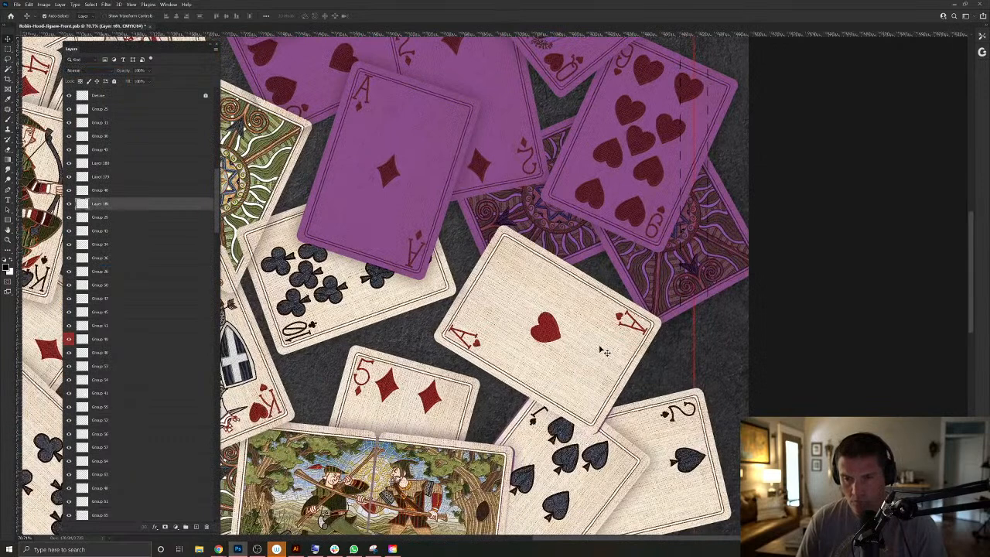
pyautogui.moveTo(620, 331); pyautogui.dragTo(581, 294)
pyautogui.hotkey('ctrl', 'z')
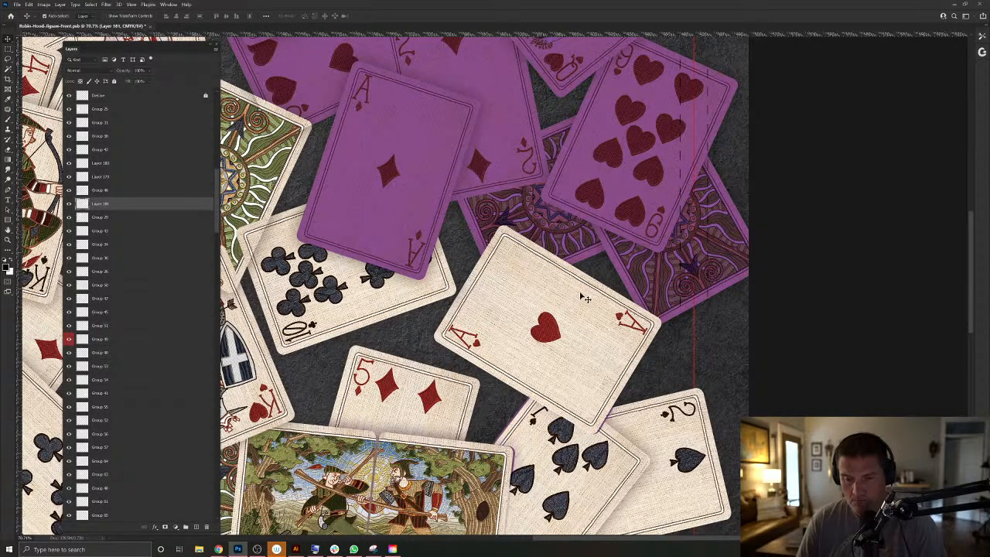
# Load the seven of spades' outline as a selection from its Layer 113.
pyautogui.click(623, 462)
pyautogui.rightClick(623, 462)
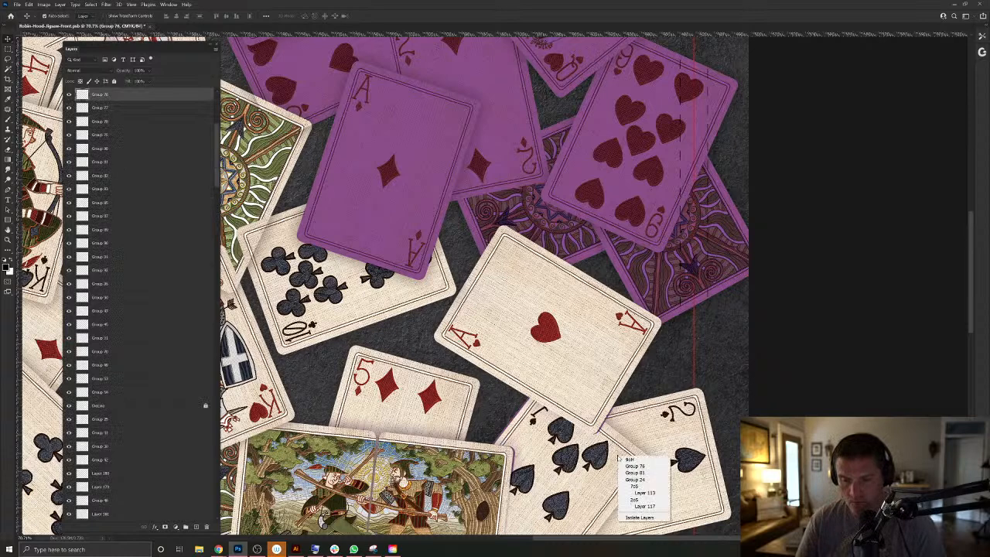
pyautogui.click(641, 493)
pyautogui.scroll(-4, 174, 484)
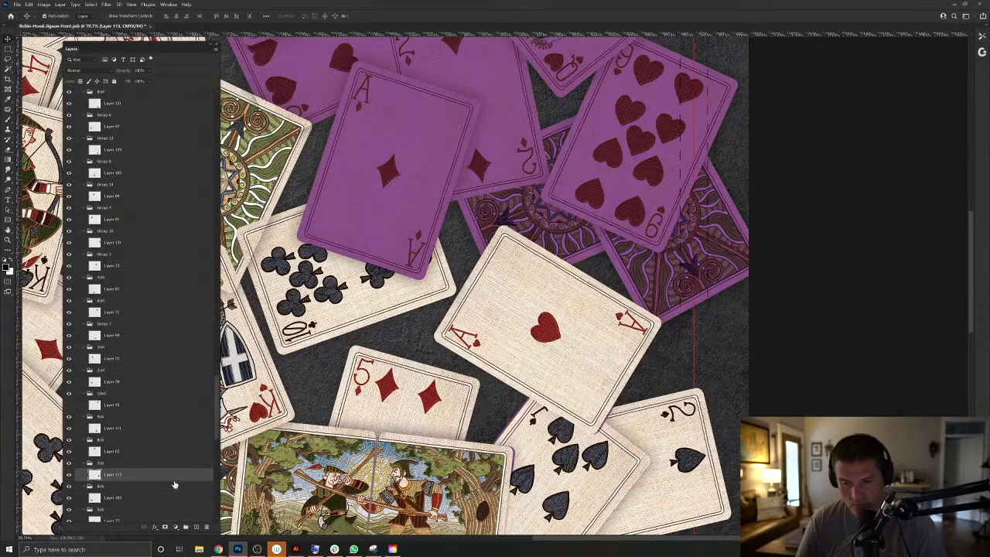
pyautogui.keyDown('ctrl'); pyautogui.click(94, 419); pyautogui.keyUp('ctrl')
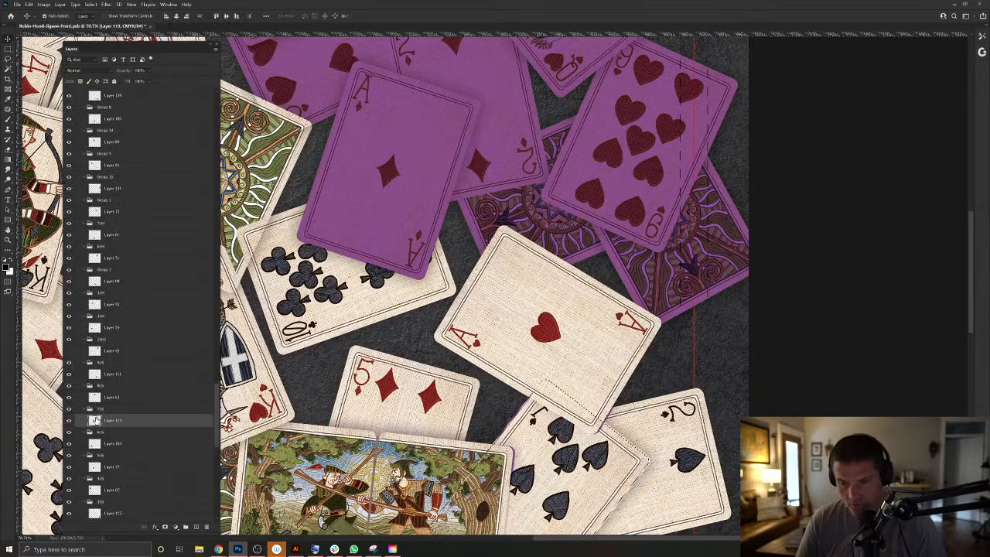
# Select the Group 76 layer over the seven of spades, fill the loaded card outline with white on it, and deselect.
pyautogui.scroll(5, 618, 444)
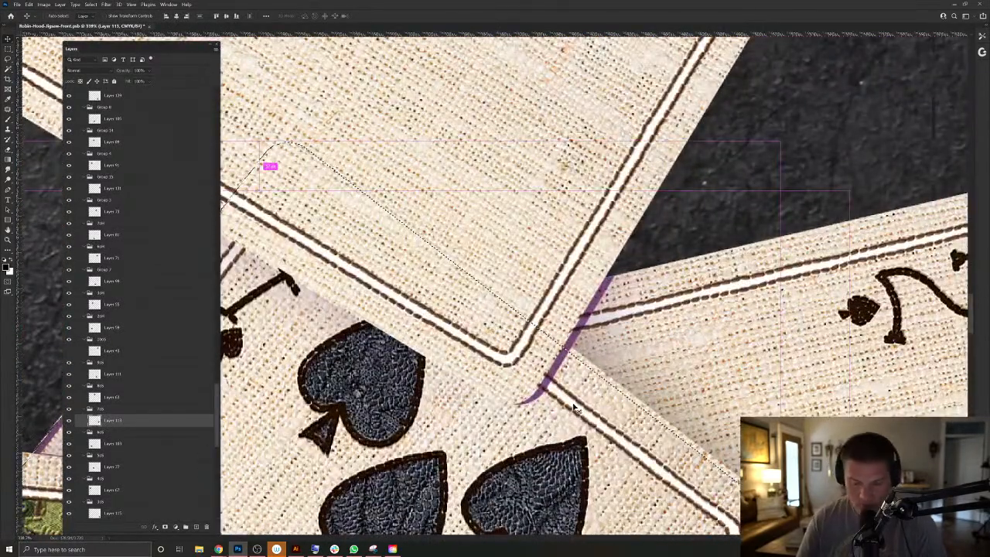
pyautogui.click(573, 407)
pyautogui.click(70, 96)
pyautogui.click(70, 94)
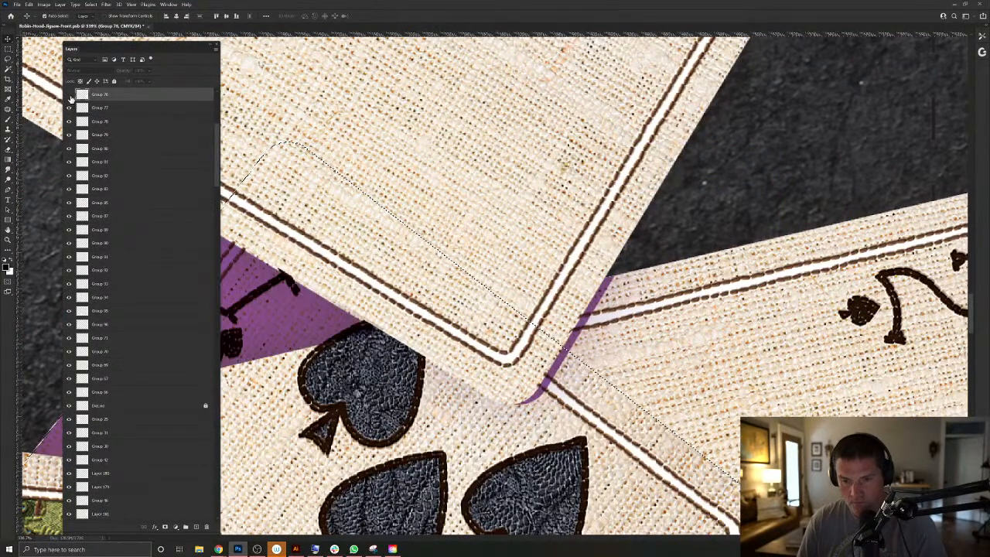
pyautogui.click(70, 94)
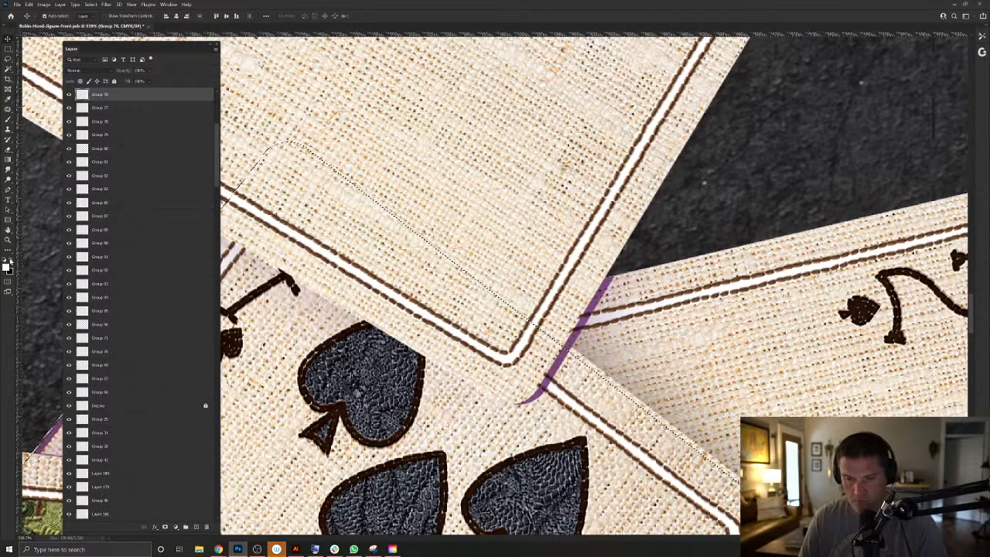
pyautogui.hotkey('alt', 'BackSpace')
pyautogui.hotkey('ctrl', 'z')
pyautogui.press('i')
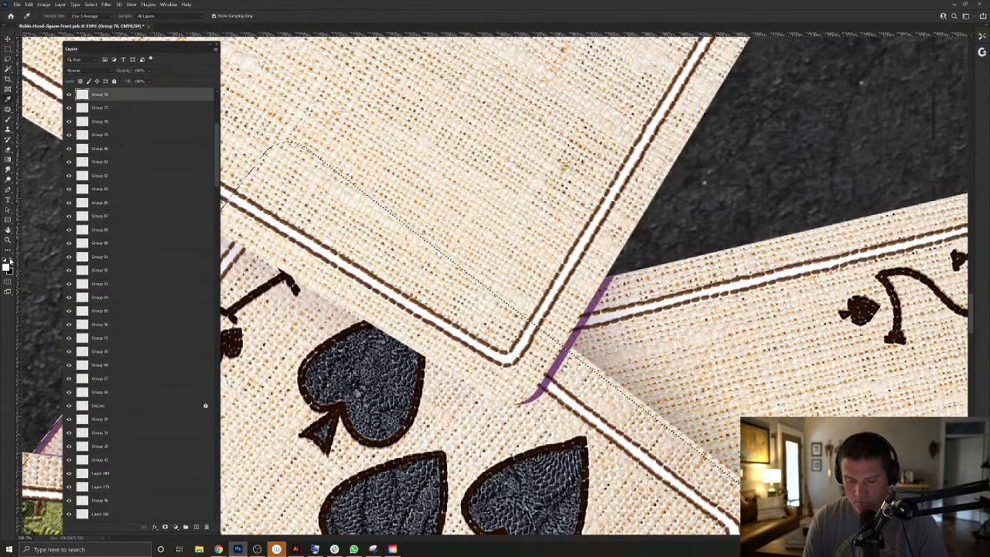
pyautogui.press('Delete')
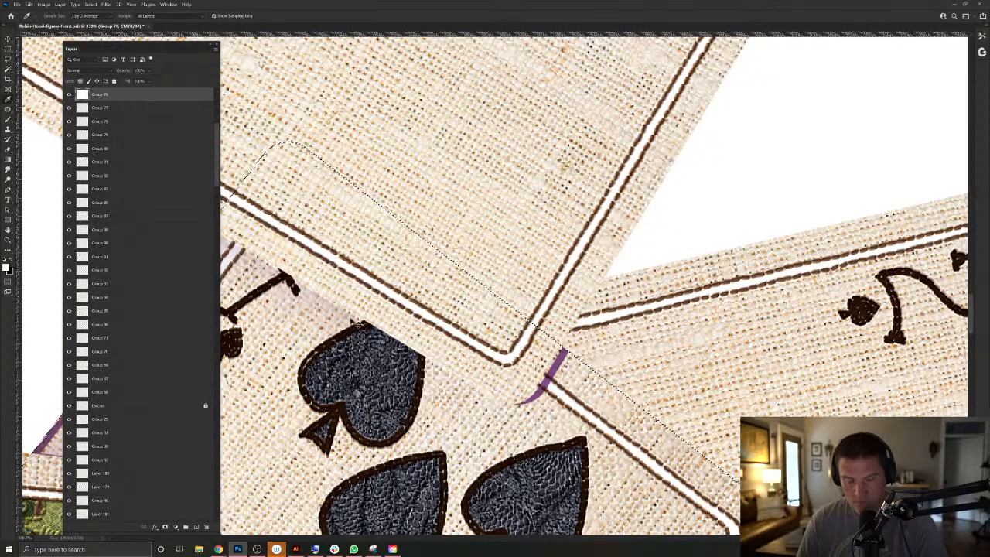
pyautogui.hotkey('ctrl', 'z')
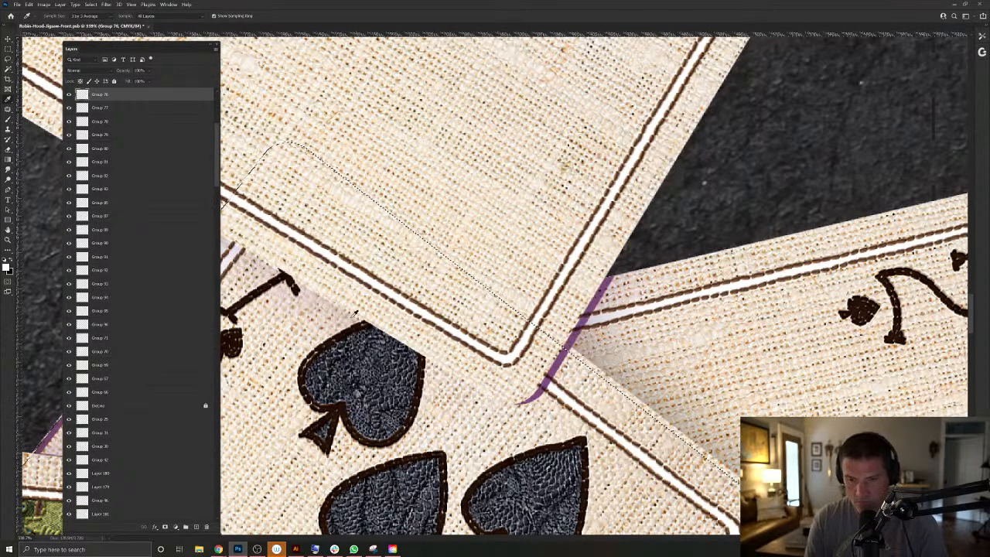
pyautogui.press('Delete')
pyautogui.hotkey('ctrl', 'd')
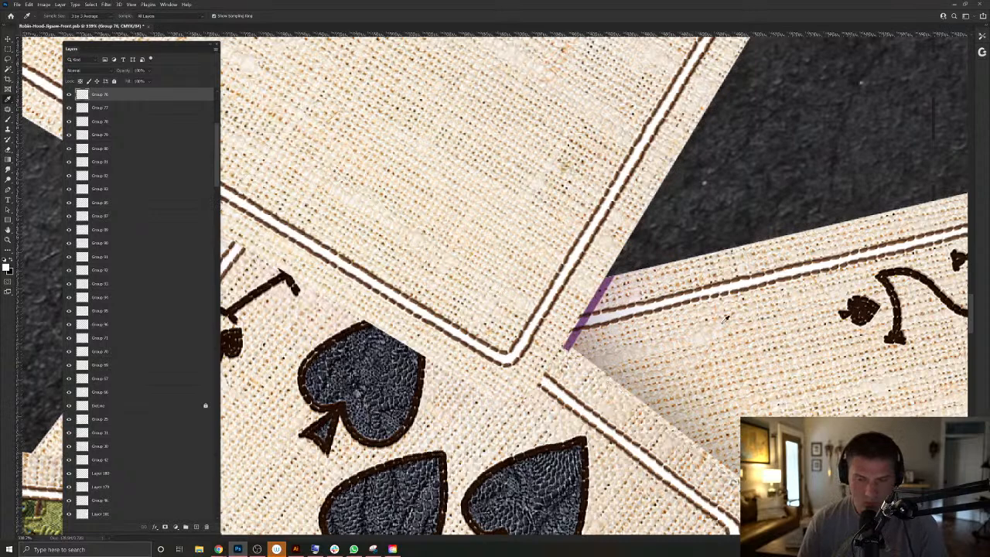
# Load the two of spades' outline as a selection from its Layer 117.
pyautogui.press('v')
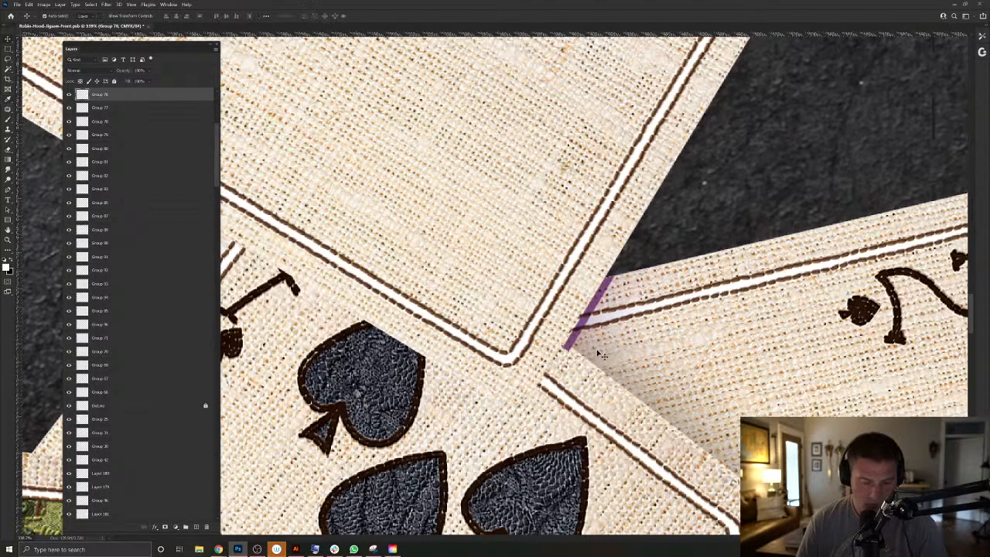
pyautogui.rightClick(614, 351)
pyautogui.click(640, 380)
pyautogui.keyDown('ctrl'); pyautogui.click(96, 516); pyautogui.keyUp('ctrl')
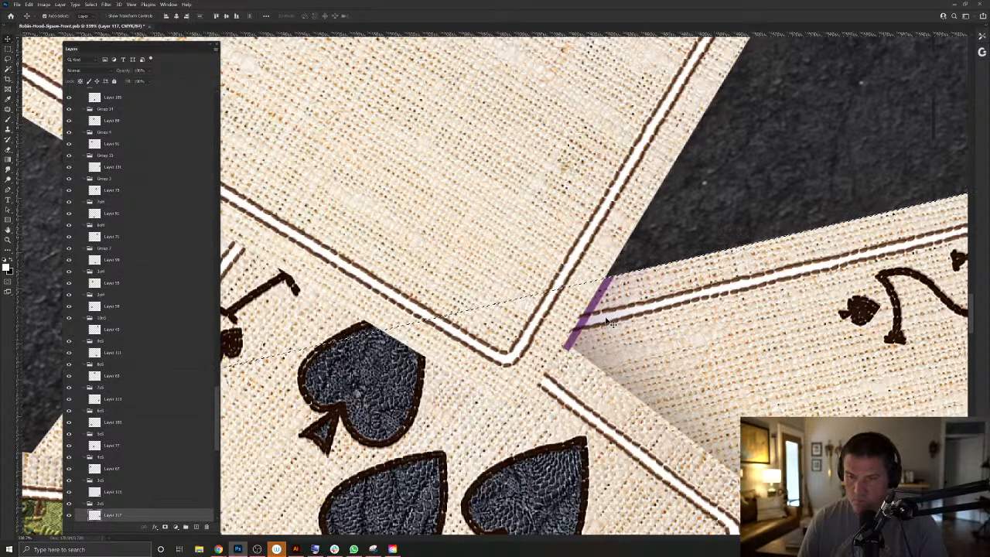
# Select the Group 81 layer over the two of spades and fill the selected card outline with white.
pyautogui.click(665, 302)
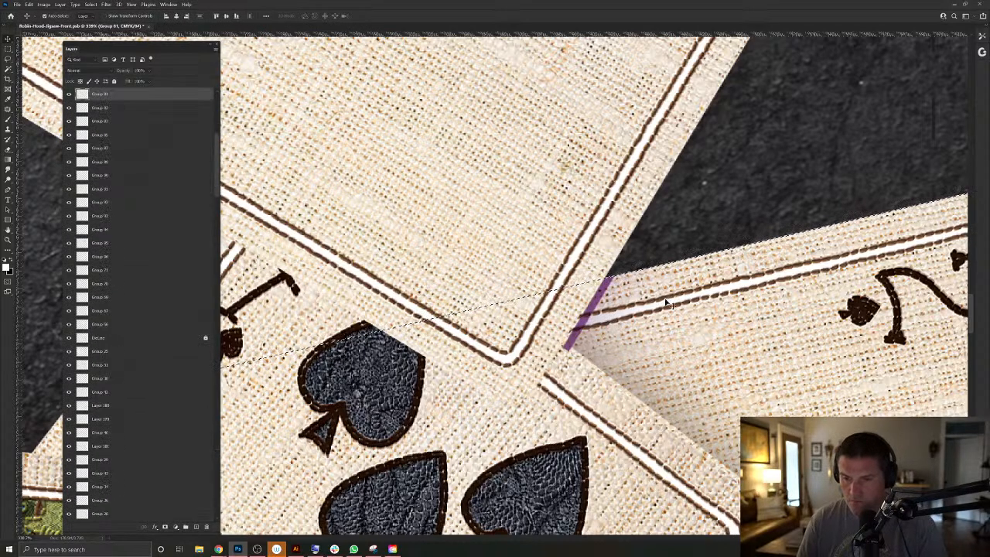
pyautogui.rightClick(834, 265)
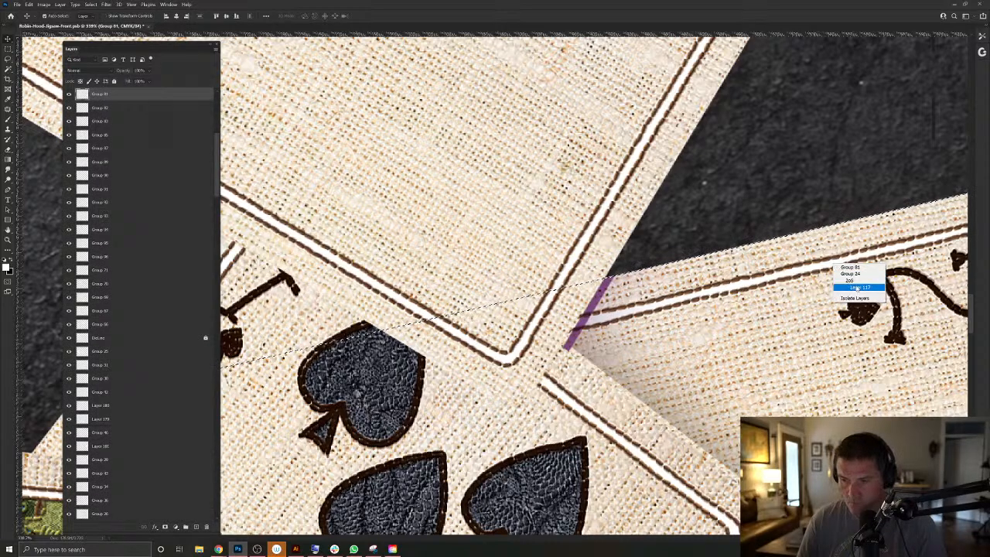
pyautogui.click(858, 287)
pyautogui.rightClick(769, 283)
pyautogui.click(785, 283)
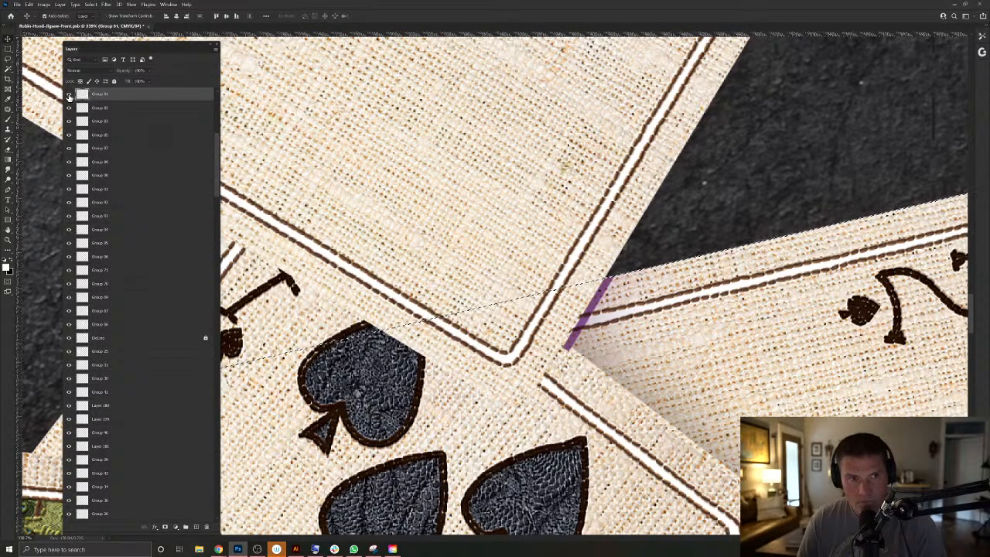
pyautogui.click(68, 95)
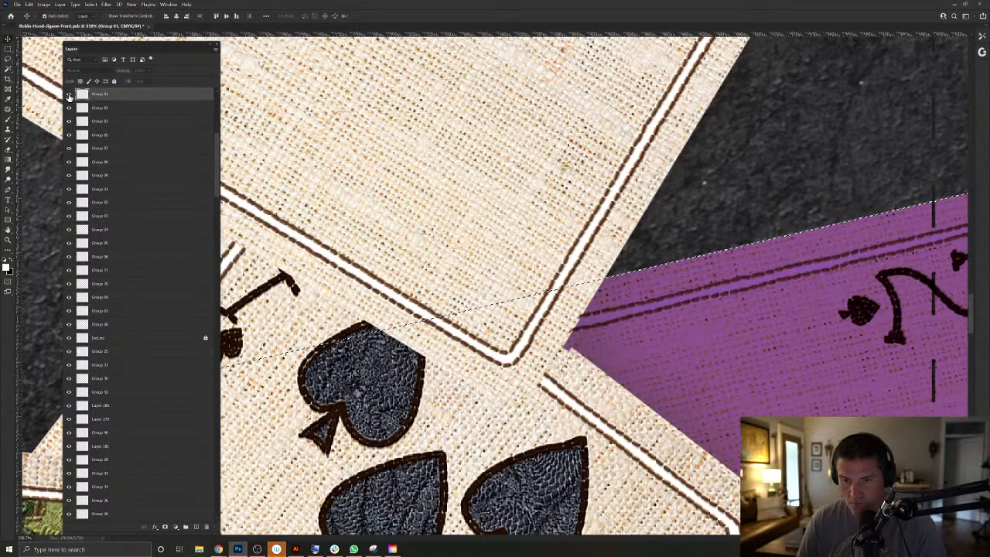
pyautogui.click(69, 94)
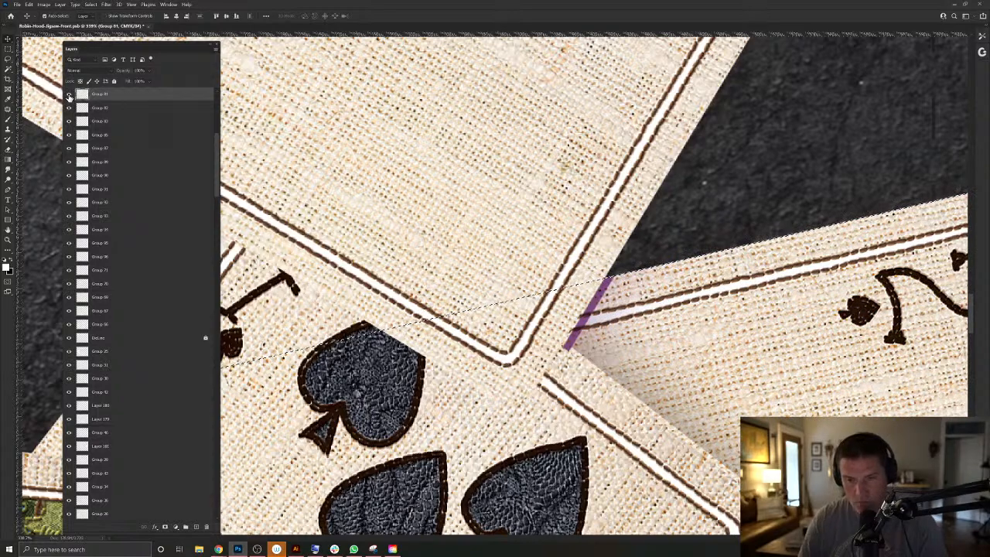
pyautogui.click(69, 94)
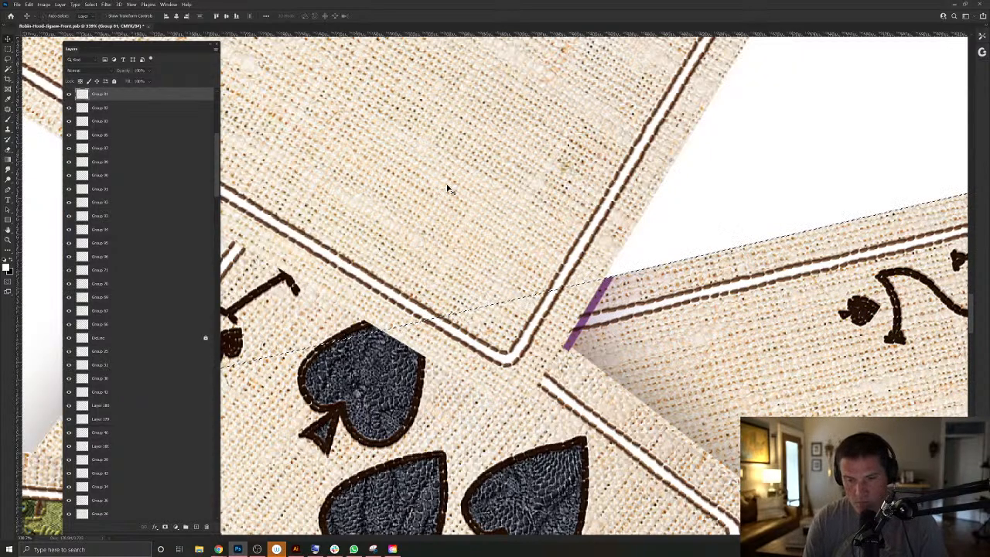
pyautogui.press('i')
pyautogui.hotkey('alt', 'BackSpace')
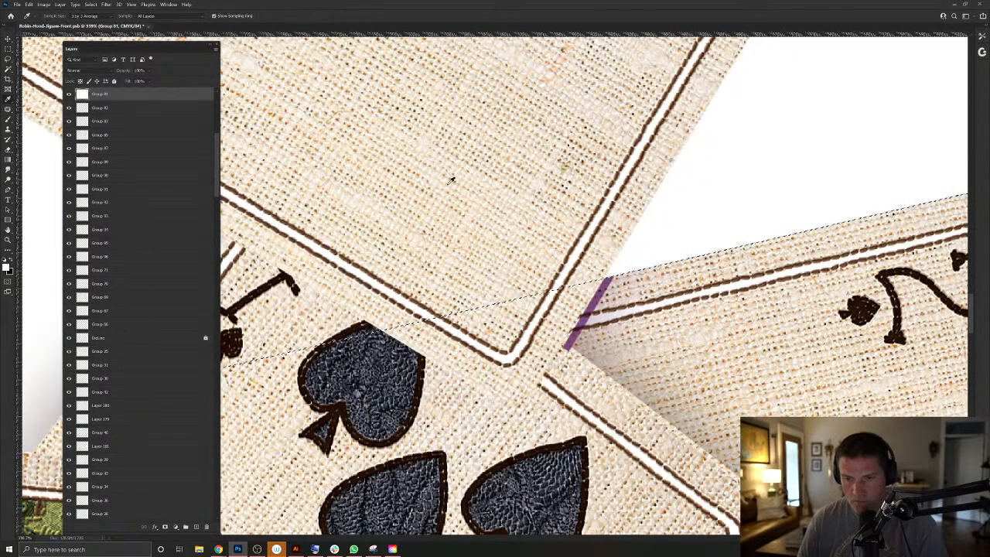
pyautogui.hotkey('ctrl', 'z')
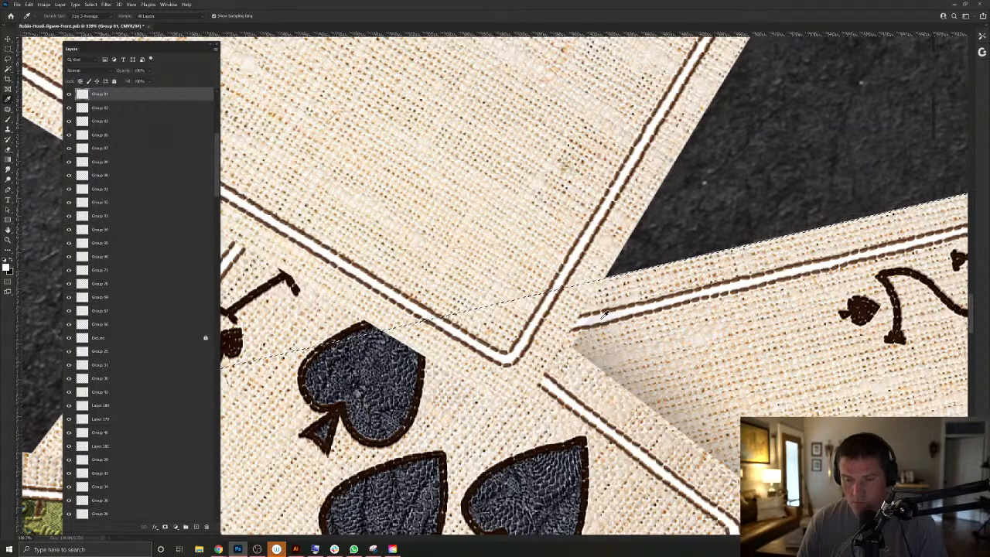
# Deselect and delete the Group 76 layer that covers the seven of spades.
pyautogui.scroll(-4, 603, 313)
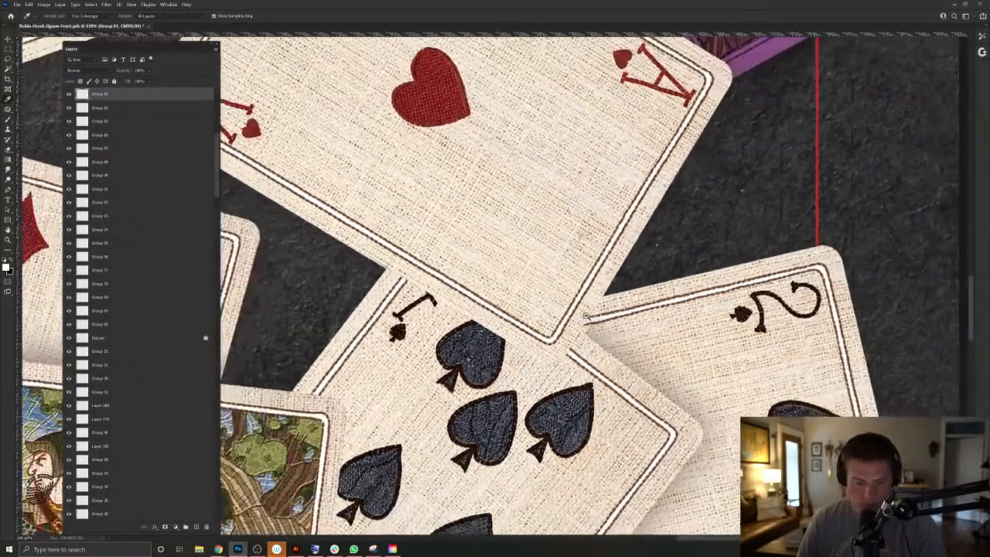
pyautogui.press('v')
pyautogui.moveTo(600, 345); pyautogui.dragTo(644, 327)
pyautogui.press('Delete')
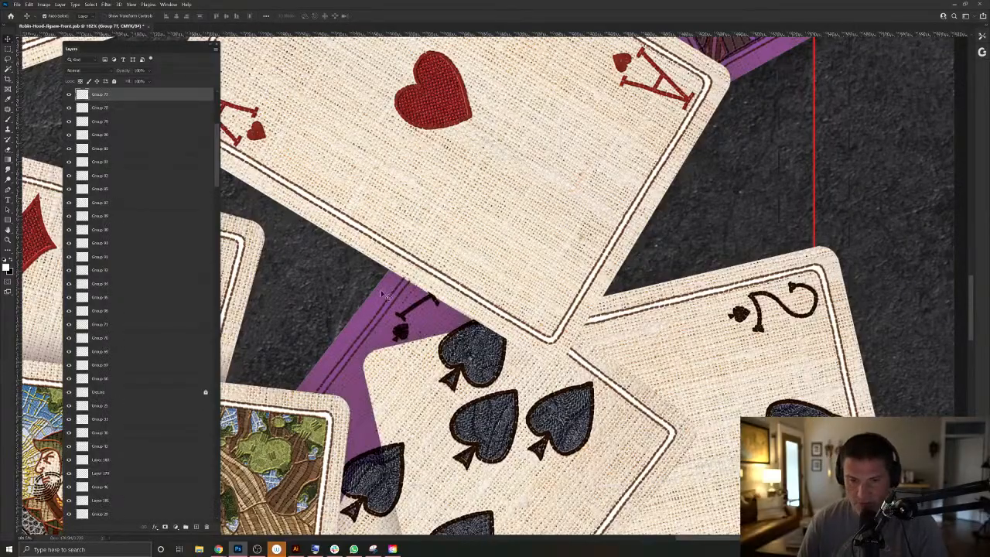
# Load the outline of the seven of spades as a selection from Layer 113 again.
pyautogui.scroll(-3, 432, 301)
pyautogui.scroll(2, 421, 300)
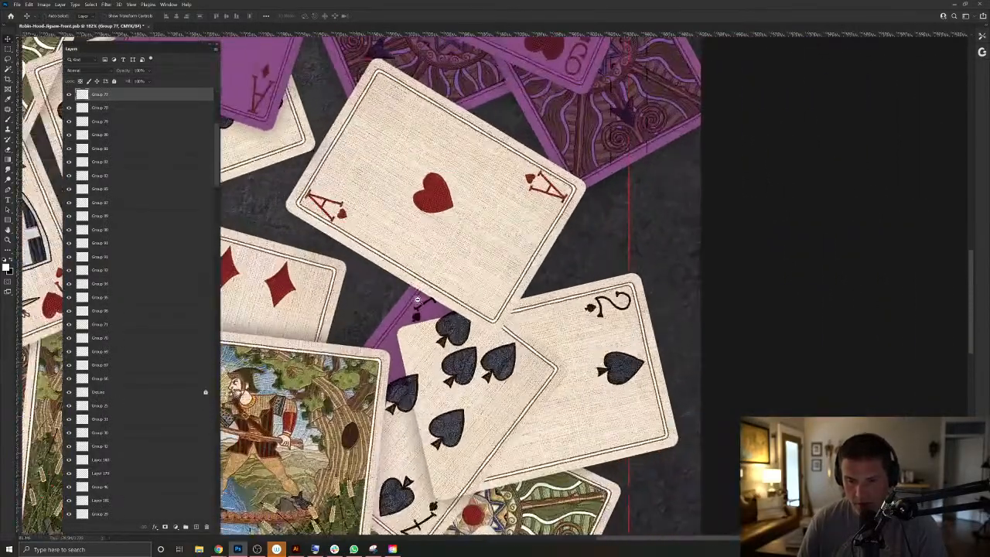
pyautogui.scroll(2, 420, 300)
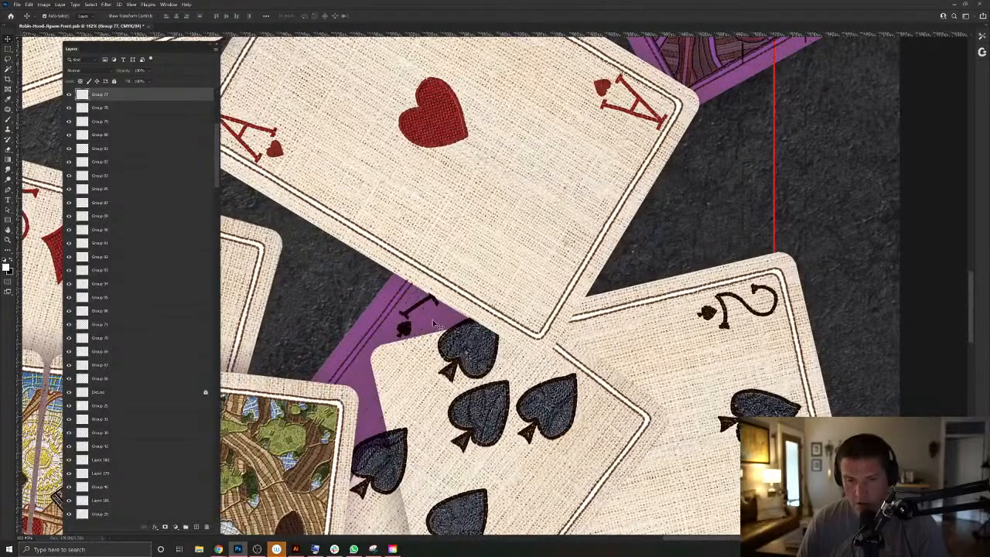
pyautogui.click(435, 323)
pyautogui.rightClick(435, 323)
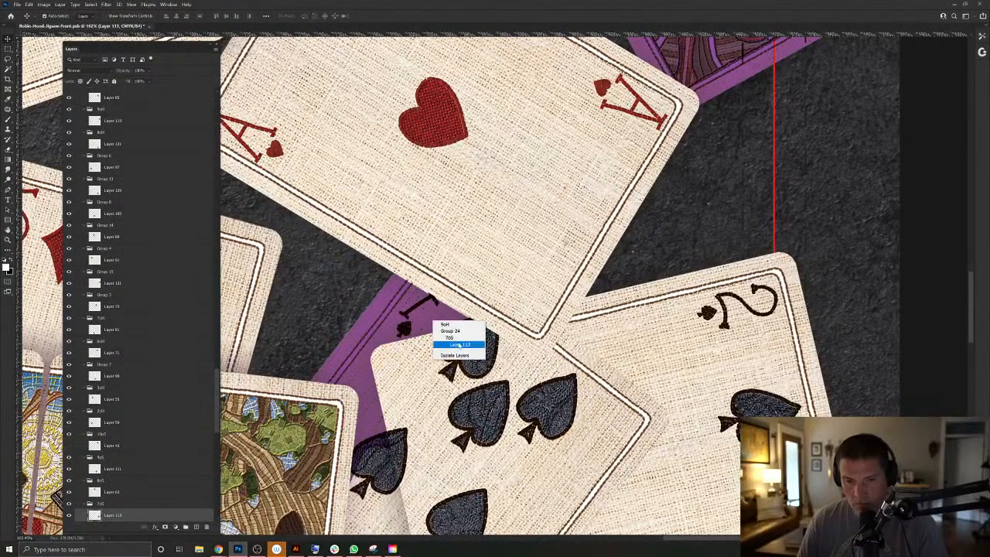
pyautogui.click(455, 345)
pyautogui.keyDown('ctrl'); pyautogui.click(94, 515); pyautogui.keyUp('ctrl')
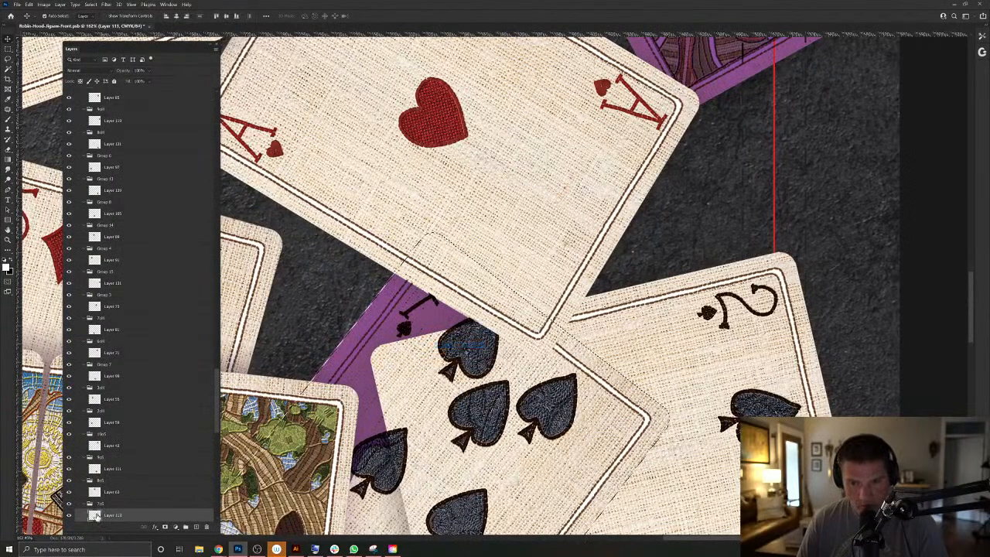
# Create a new layer at the top of the layer stack and fill the seven of spades' outline with white.
pyautogui.scroll(5, 122, 198)
pyautogui.scroll(10, 122, 199)
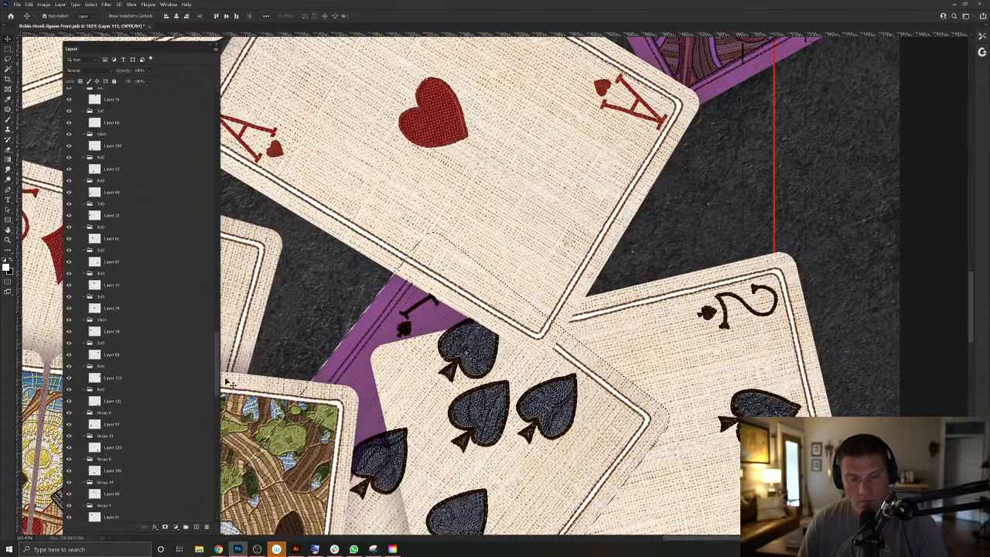
pyautogui.hotkey('ctrl', 'j')
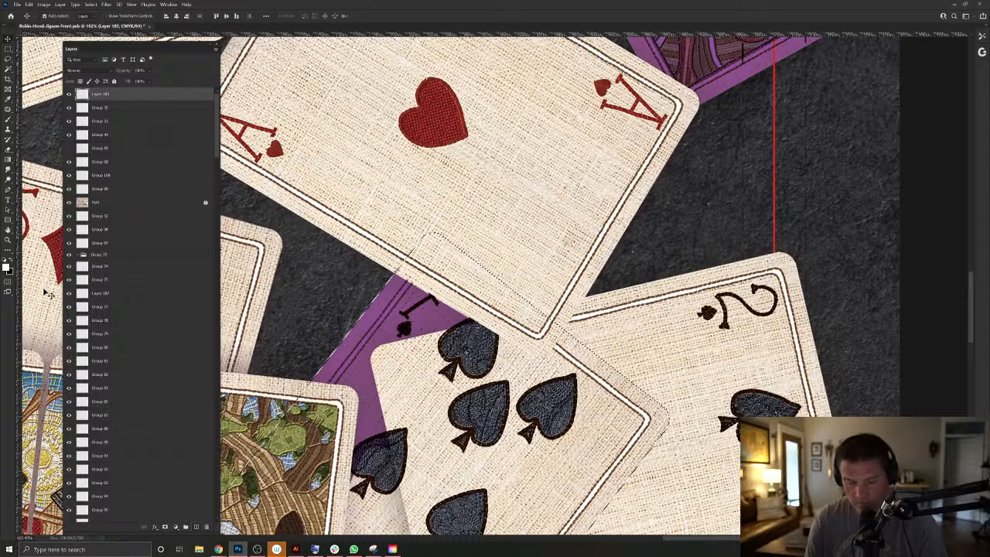
pyautogui.hotkey('alt', 'BackSpace')
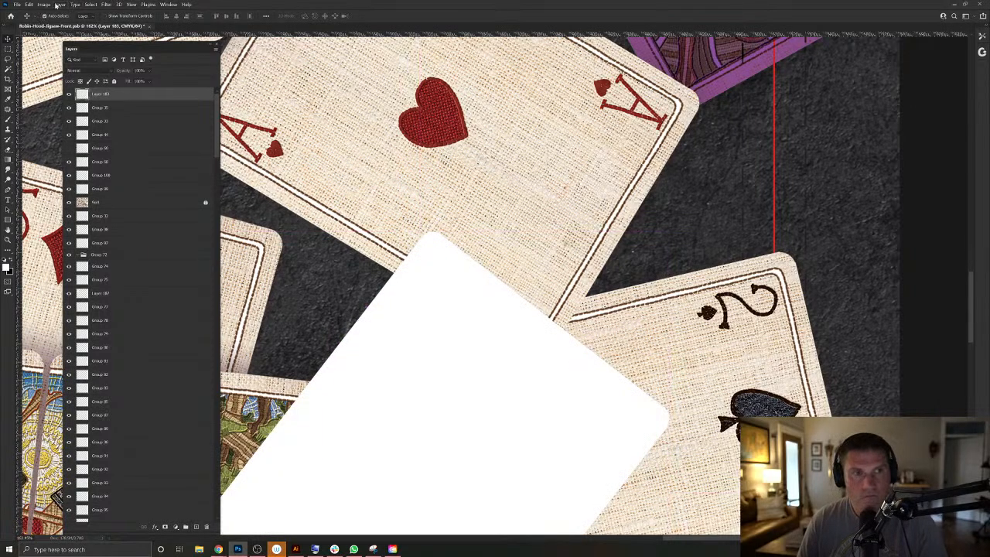
# Apply a Drop Shadow layer style to the white seven of spades shape.
pyautogui.click(58, 5)
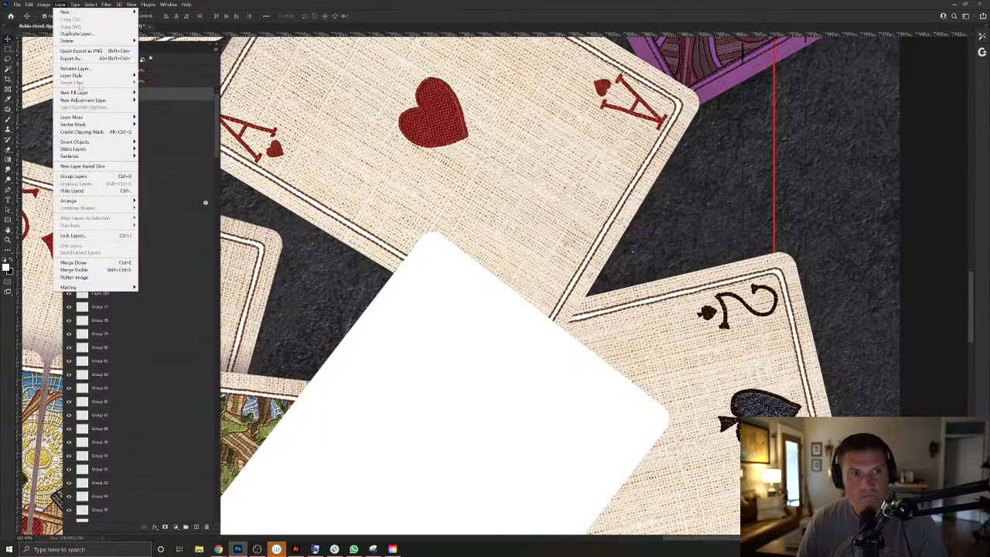
pyautogui.moveTo(95, 75)
pyautogui.click(166, 152)
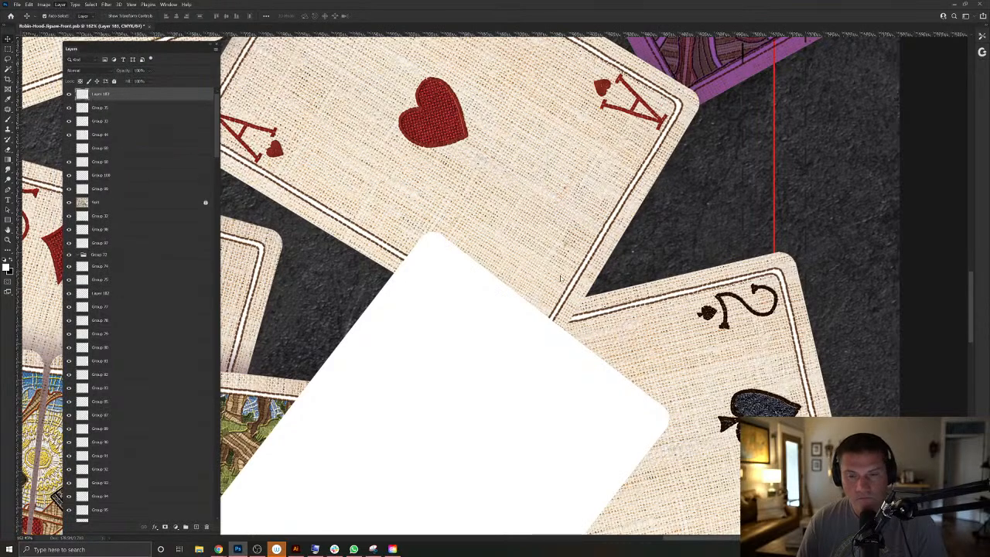
pyautogui.click(921, 128)
# Group the white seven of spades shape, merge the group with its shadow, and set the merged layer to Multiply.
pyautogui.hotkey('ctrl', 'g')
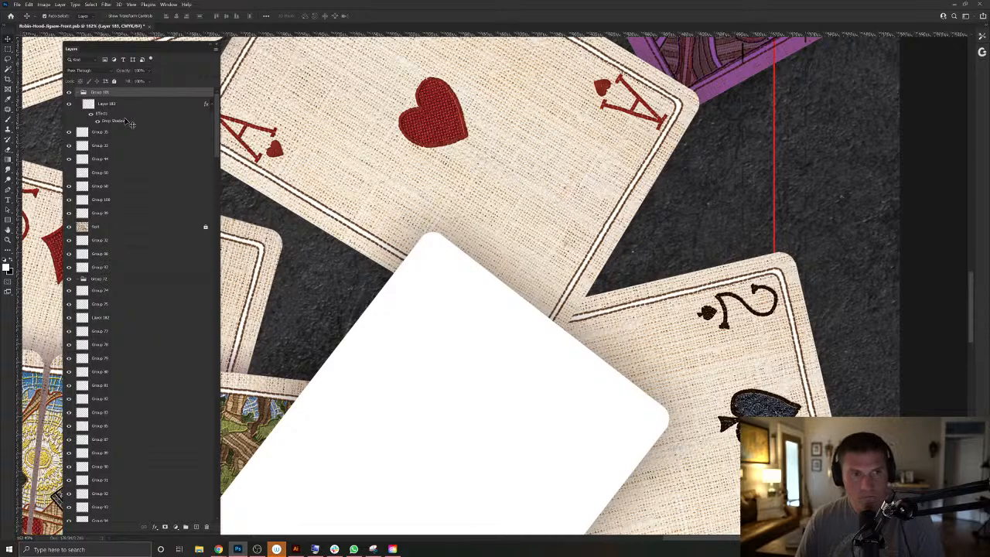
pyautogui.click(93, 88)
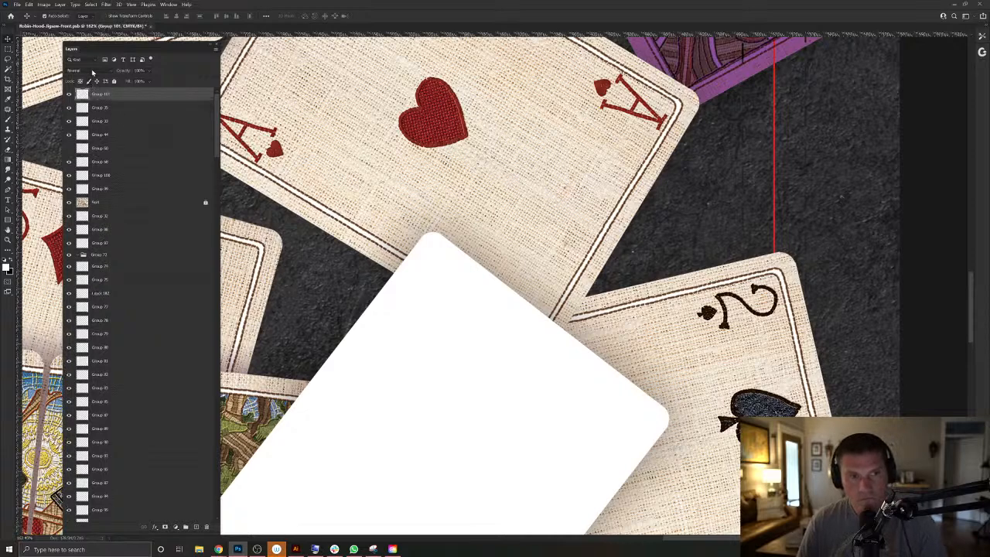
pyautogui.click(92, 72)
pyautogui.click(69, 102)
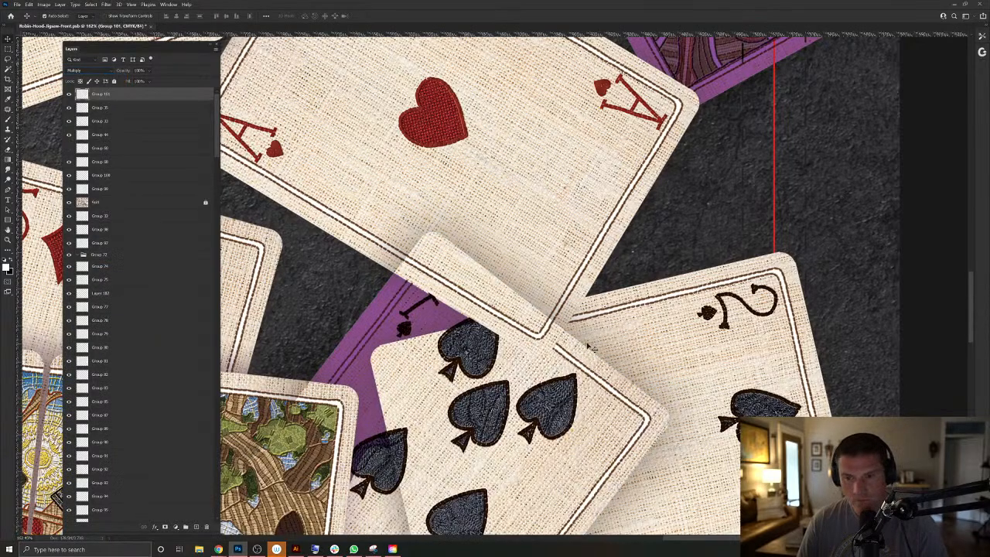
# Load the ace of hearts' outline as a selection and clear that area from the merged seven of spades layer.
pyautogui.rightClick(533, 180)
pyautogui.click(553, 203)
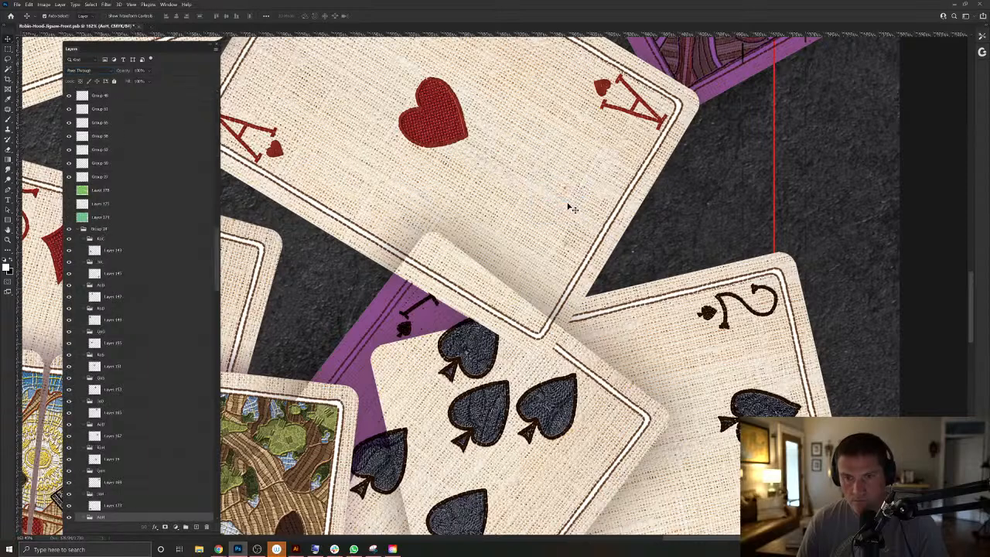
pyautogui.rightClick(569, 205)
pyautogui.click(594, 233)
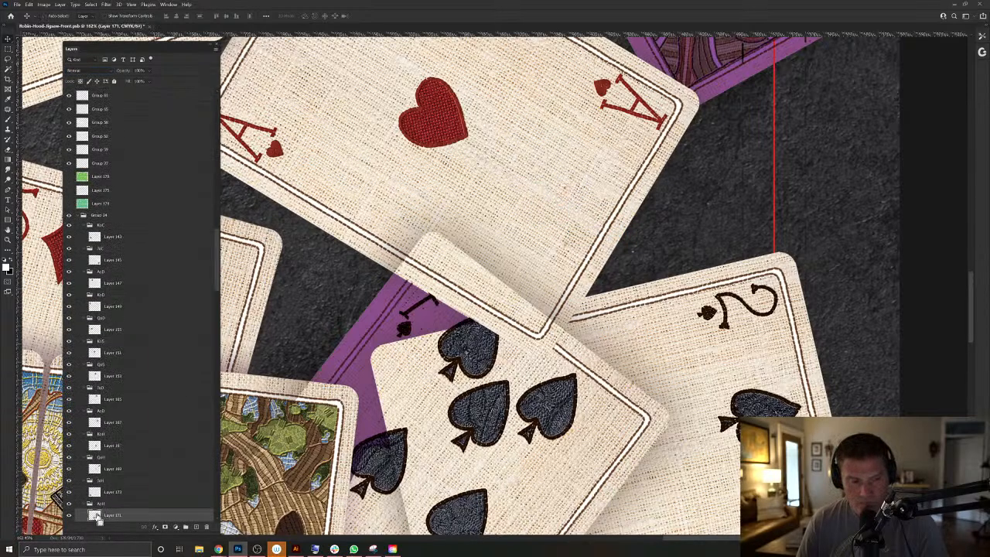
pyautogui.click(505, 445)
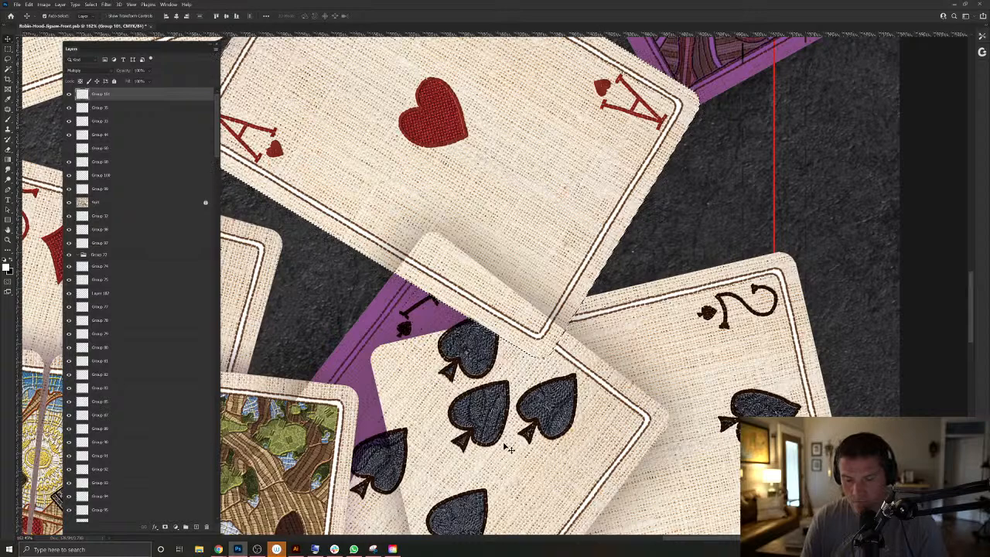
pyautogui.press('Delete')
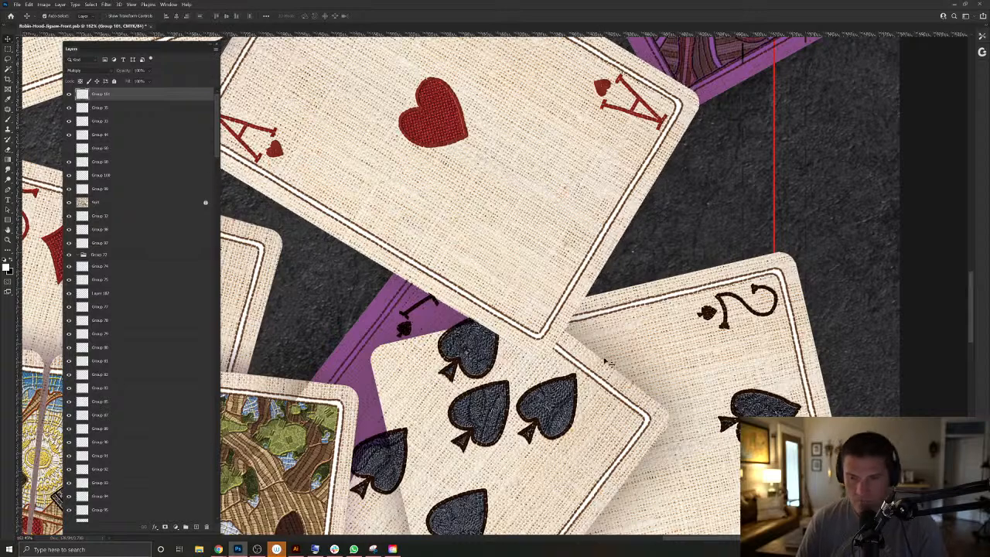
# Load the ace of hearts' outline as a selection and retouch the artwork inside it with the Clone Stamp, along the edge over the seven of spades.
pyautogui.moveTo(577, 372); pyautogui.dragTo(612, 344)
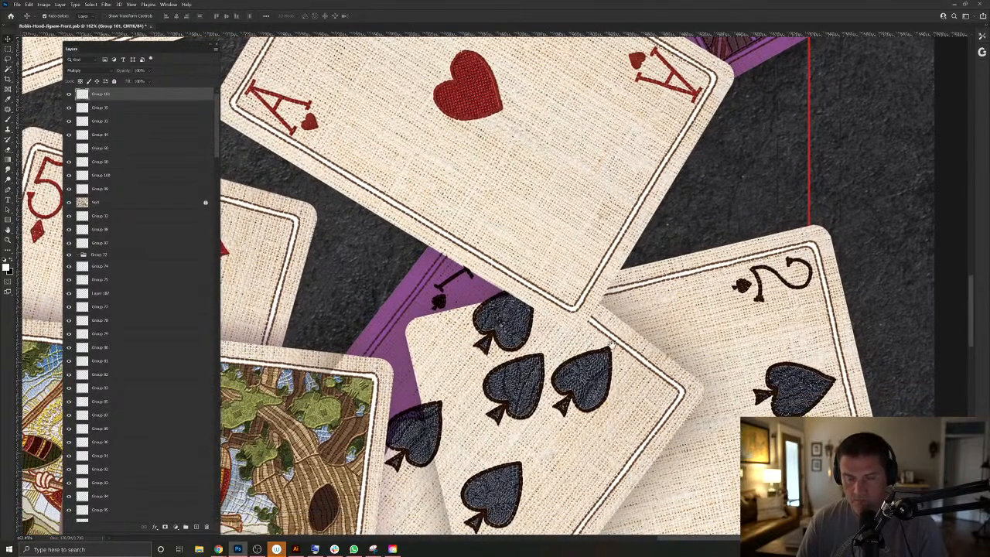
pyautogui.click(553, 222)
pyautogui.rightClick(555, 221)
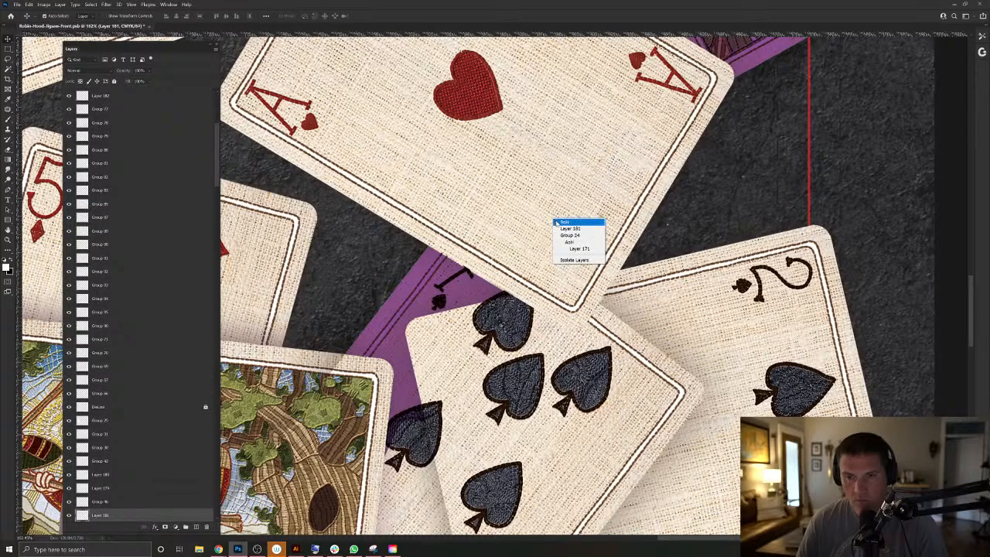
pyautogui.click(574, 248)
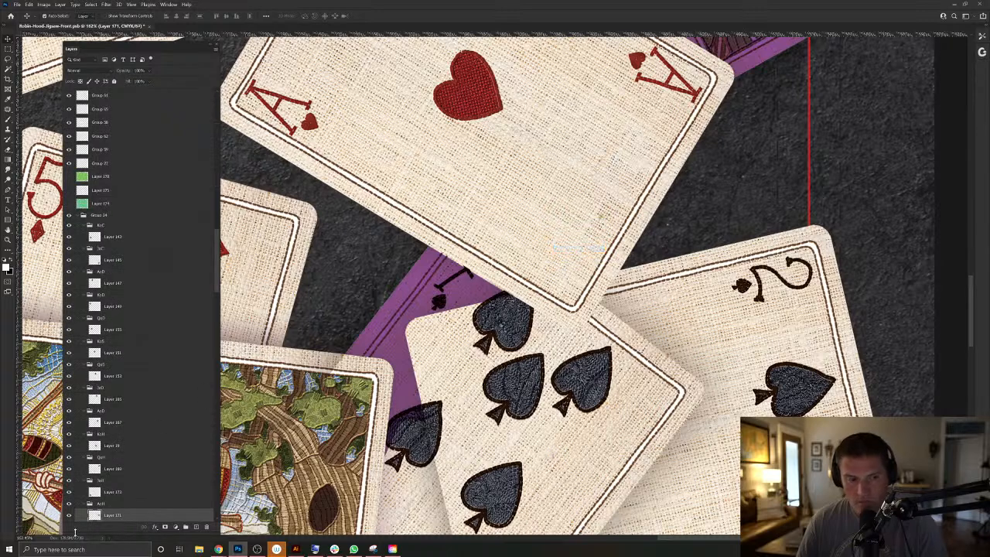
pyautogui.keyDown('ctrl'); pyautogui.click(91, 518); pyautogui.keyUp('ctrl')
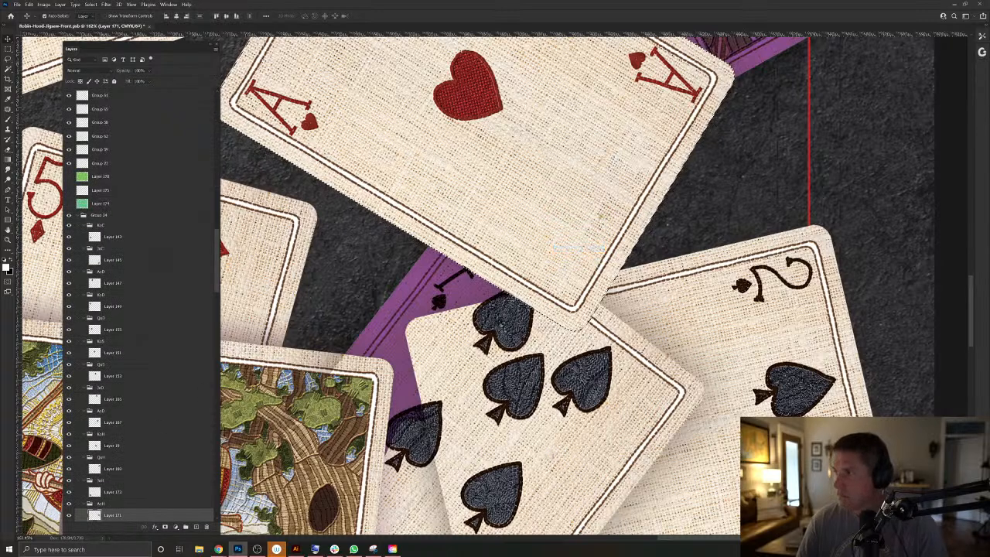
pyautogui.hotkey('alt', 'Tab')
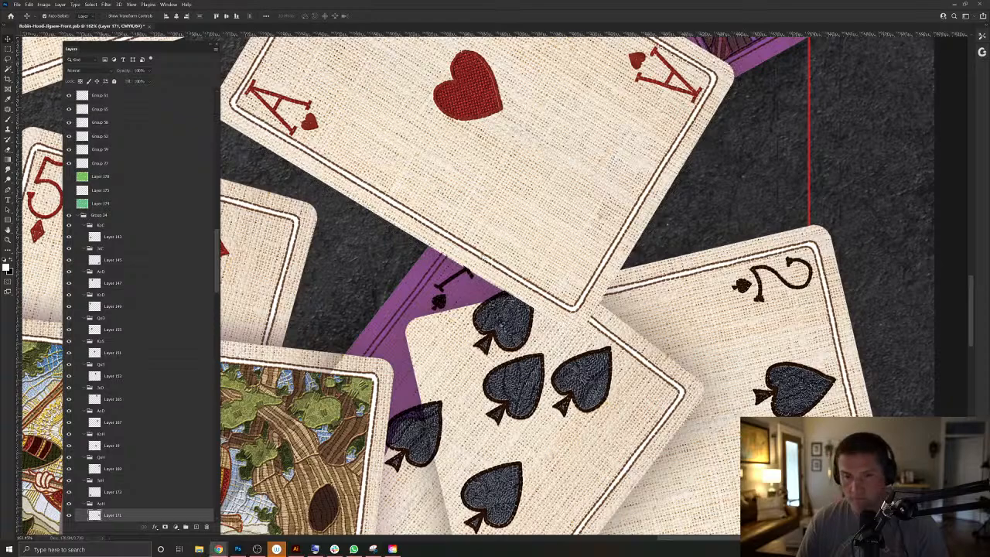
pyautogui.scroll(4, 453, 284)
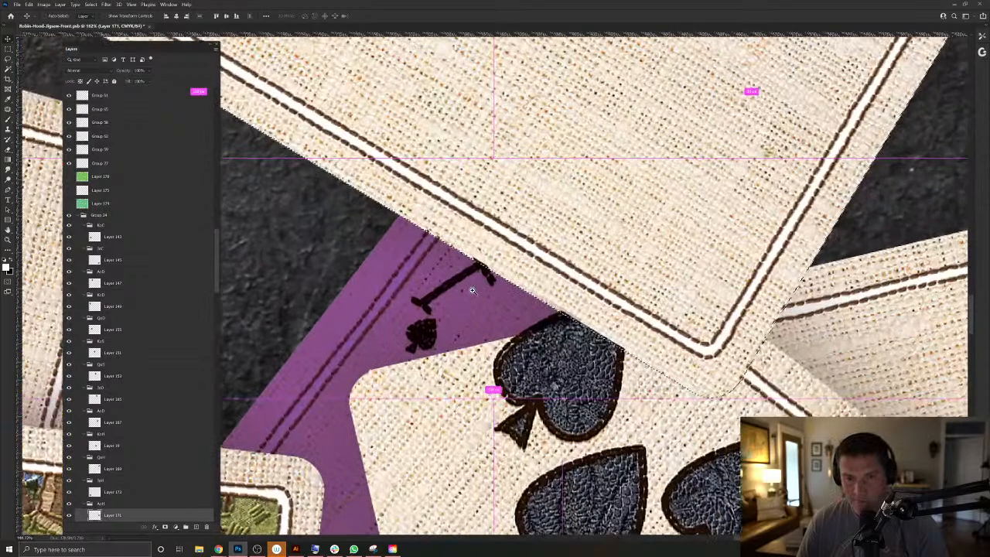
pyautogui.moveTo(217, 256); pyautogui.dragTo(214, 113)
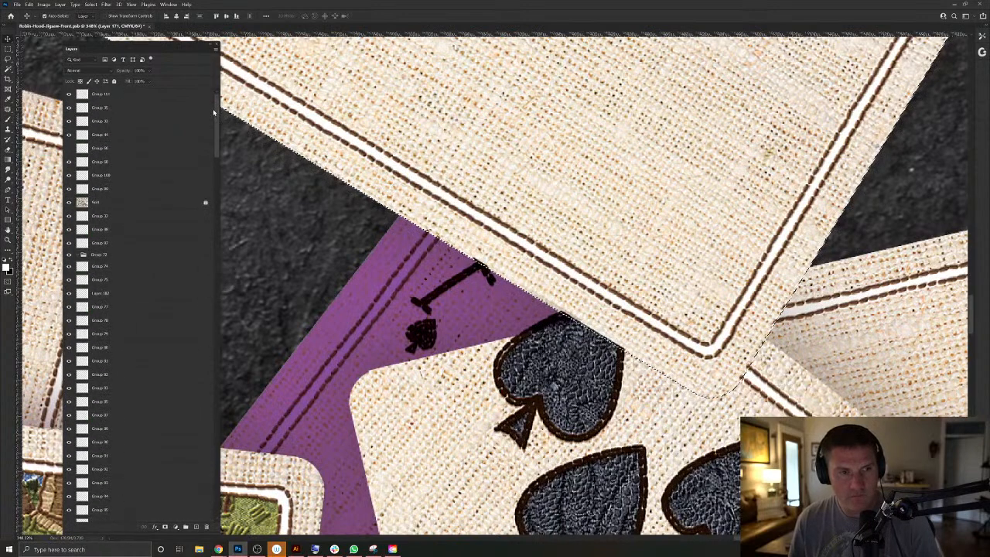
pyautogui.click(111, 202)
pyautogui.press('s')
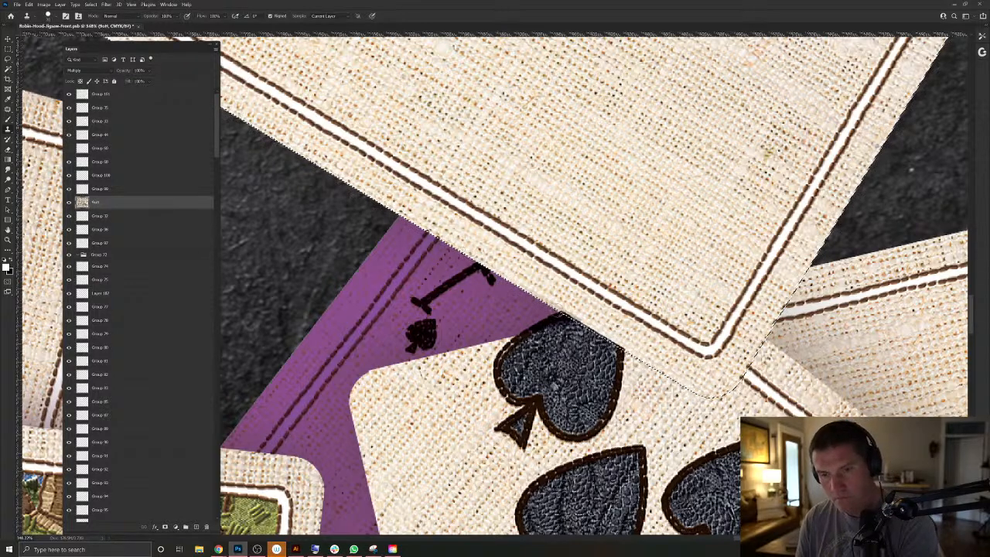
pyautogui.moveTo(555, 311); pyautogui.dragTo(619, 345)
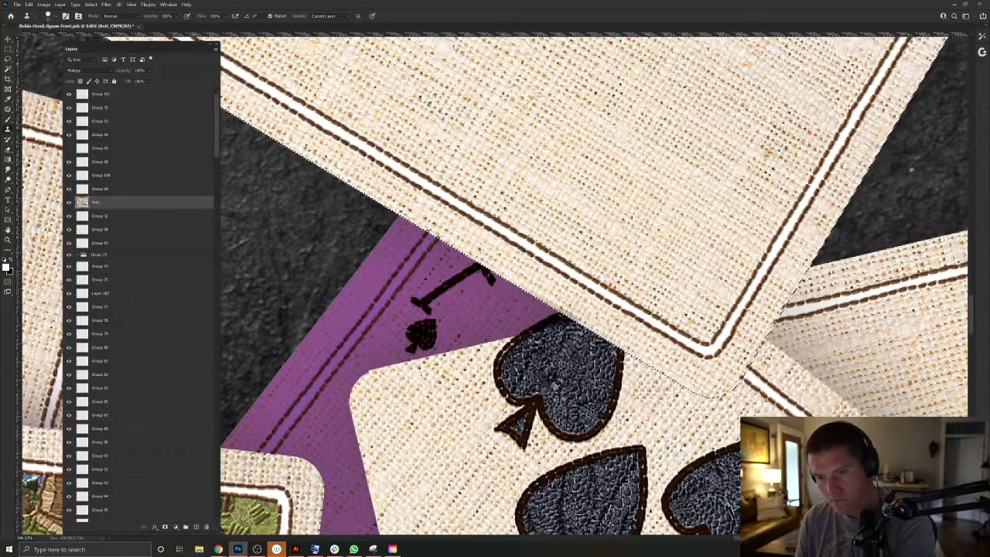
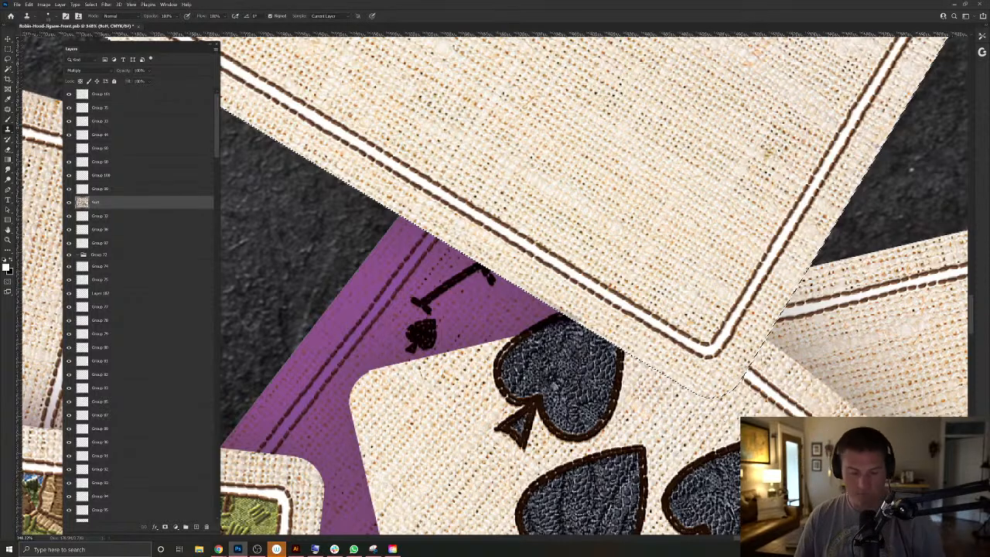
pyautogui.hotkey('ctrl', 'd')
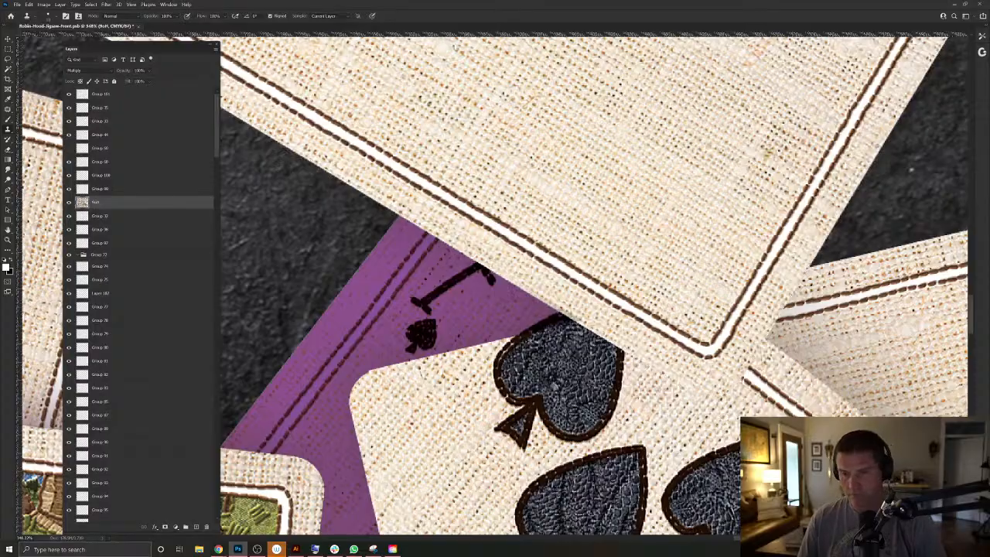
# Bring the ace of hearts' white shape to the top of the layer stack and set its blend mode to Multiply.
pyautogui.moveTo(417, 360); pyautogui.dragTo(433, 318)
pyautogui.press('v')
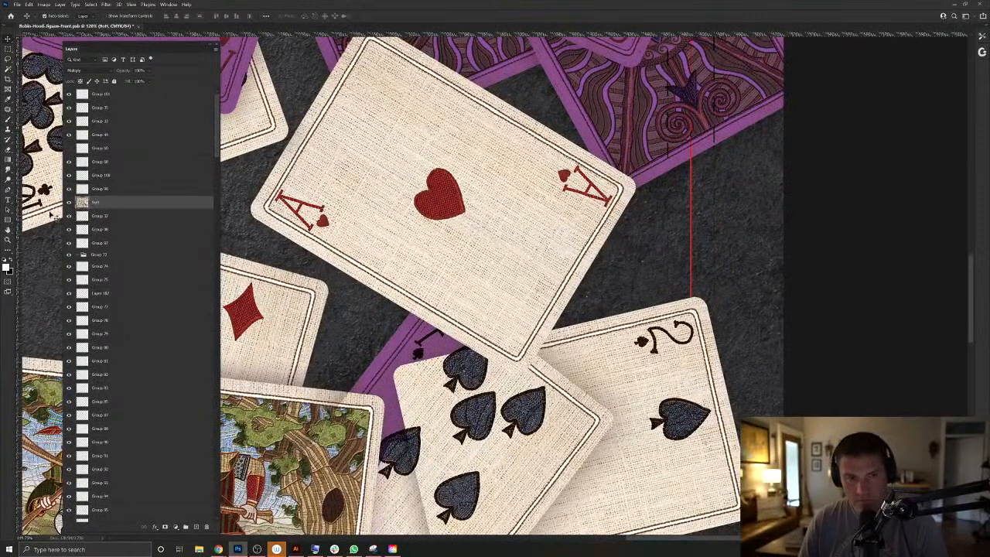
pyautogui.keyDown('ctrl'); pyautogui.click(421, 201); pyautogui.keyUp('ctrl')
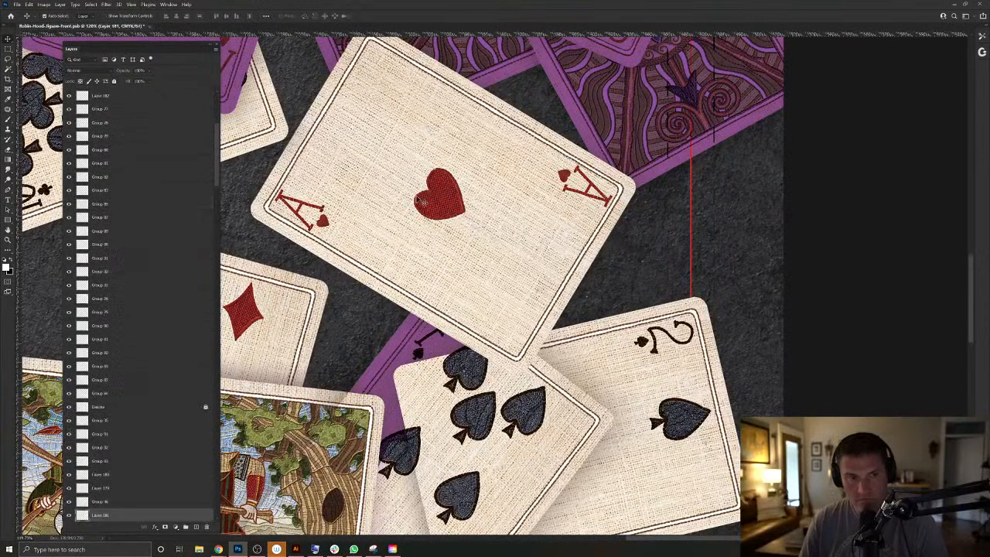
pyautogui.hotkey('alt', 'BackSpace')
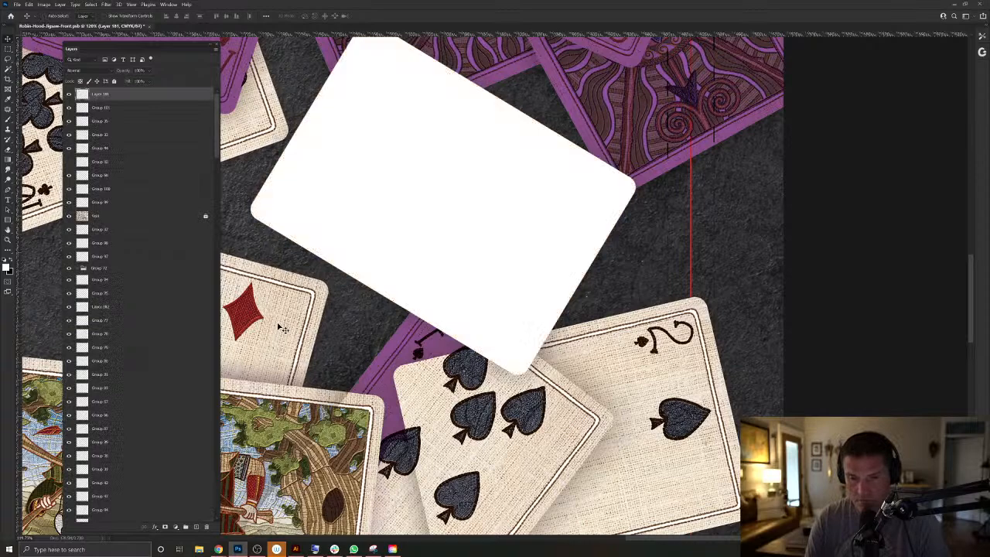
pyautogui.click(91, 70)
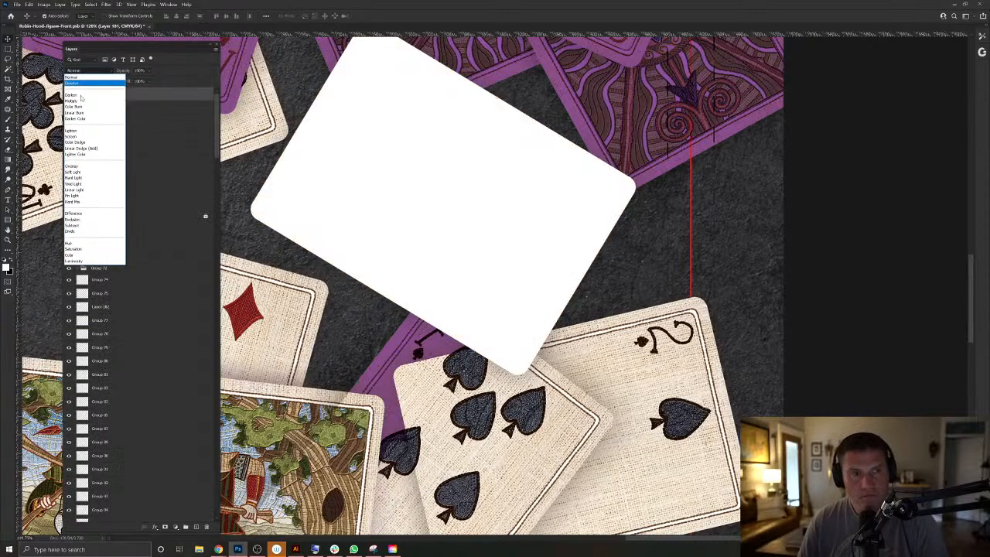
pyautogui.click(76, 101)
pyautogui.moveTo(529, 369); pyautogui.dragTo(547, 336)
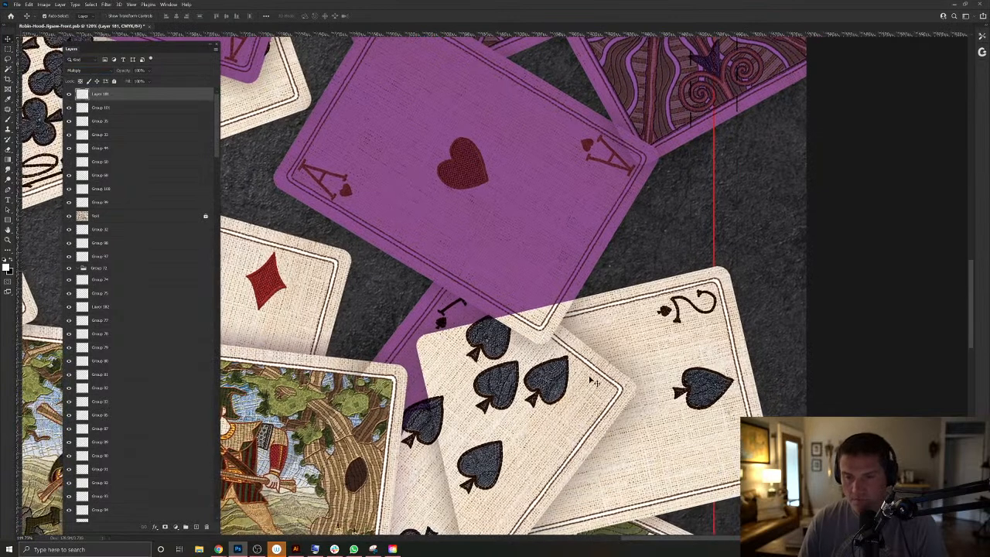
# Move the two of spades' white shape to the top of the layer stack and blend it with Multiply.
pyautogui.click(675, 356)
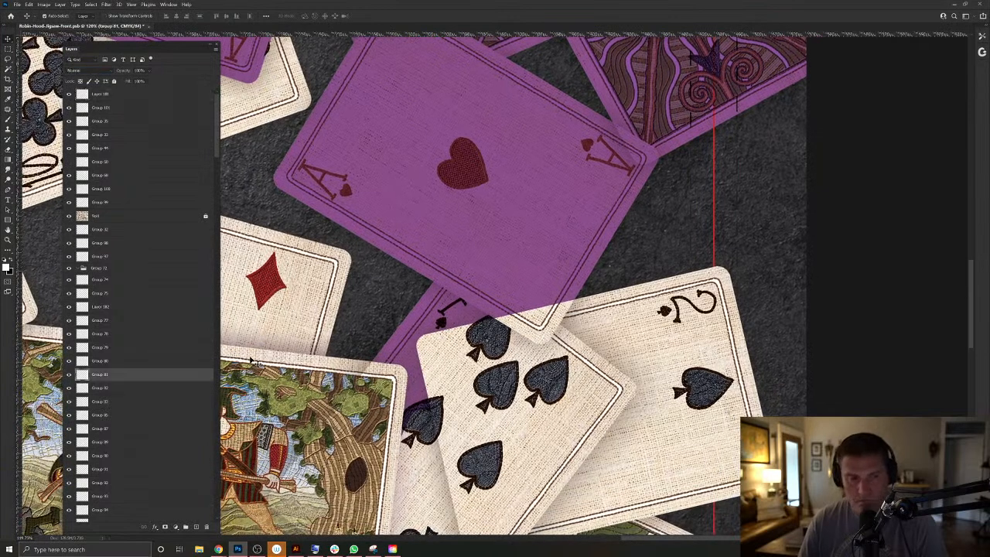
pyautogui.hotkey('ctrl', 'shift', ']')
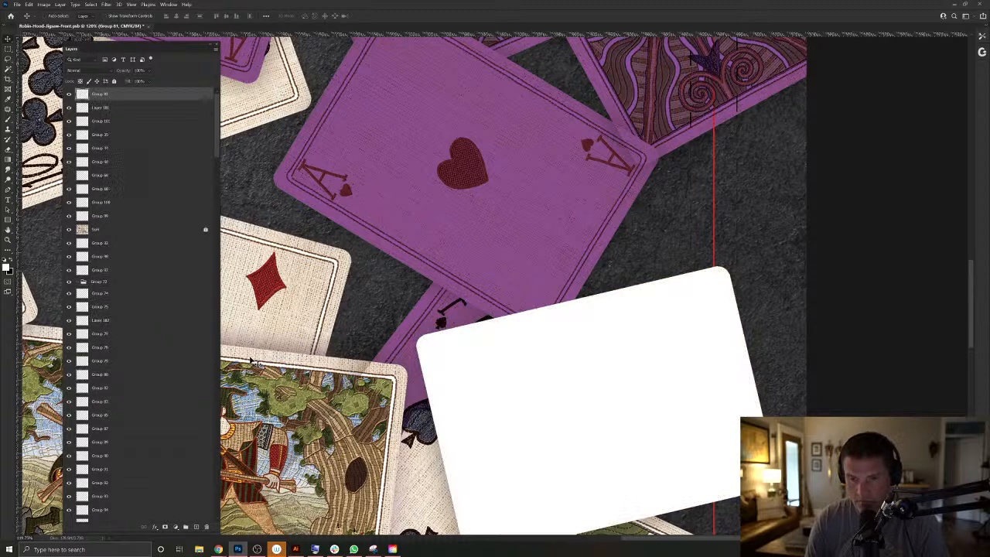
pyautogui.click(88, 71)
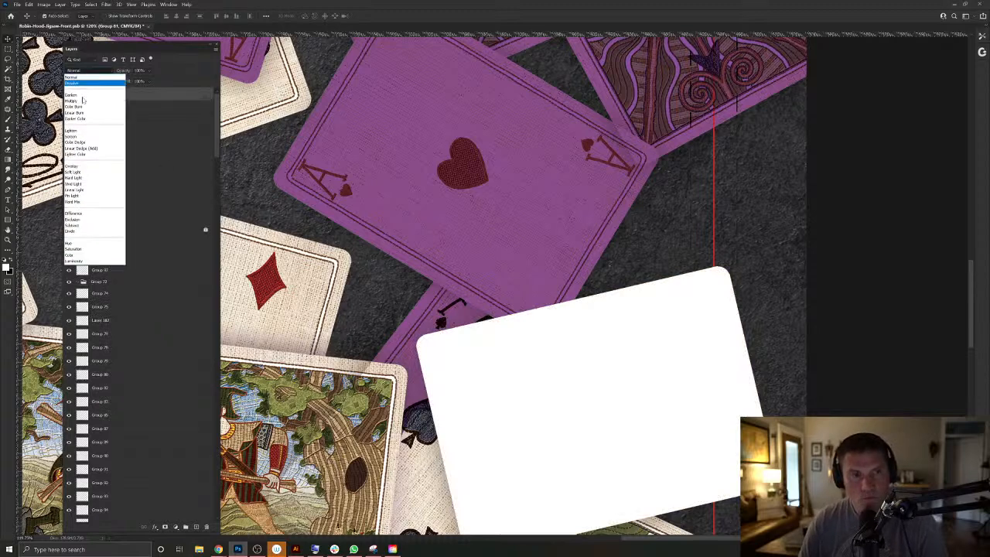
pyautogui.click(92, 102)
pyautogui.moveTo(607, 463); pyautogui.dragTo(599, 396)
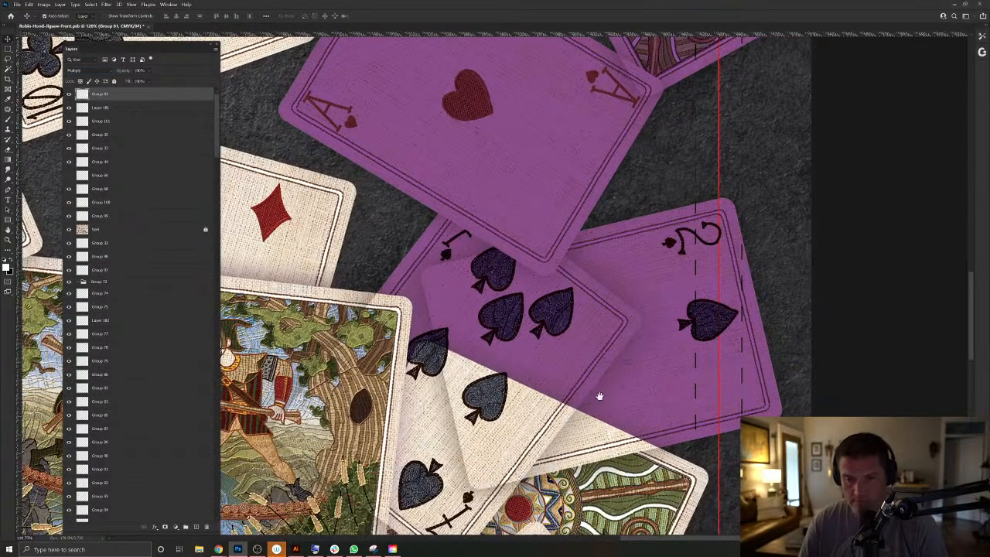
pyautogui.rightClick(563, 362)
pyautogui.click(585, 410)
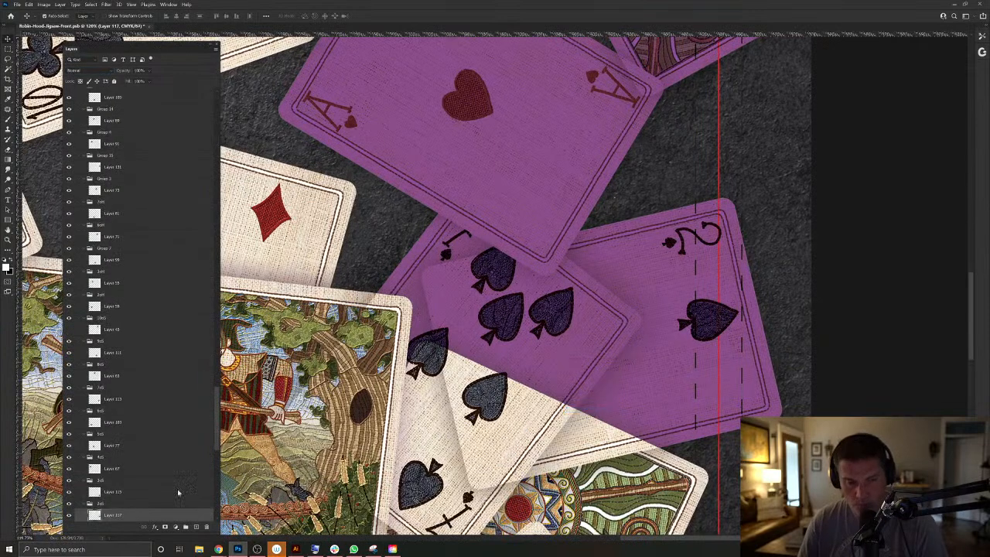
pyautogui.keyDown('ctrl'); pyautogui.click(103, 516); pyautogui.keyUp('ctrl')
# Load the seven of spades' outline as a selection and clear that area from the two of spades' white shape layer.
pyautogui.rightClick(411, 269)
pyautogui.click(429, 300)
pyautogui.keyDown('ctrl'); pyautogui.click(94, 399); pyautogui.keyUp('ctrl')
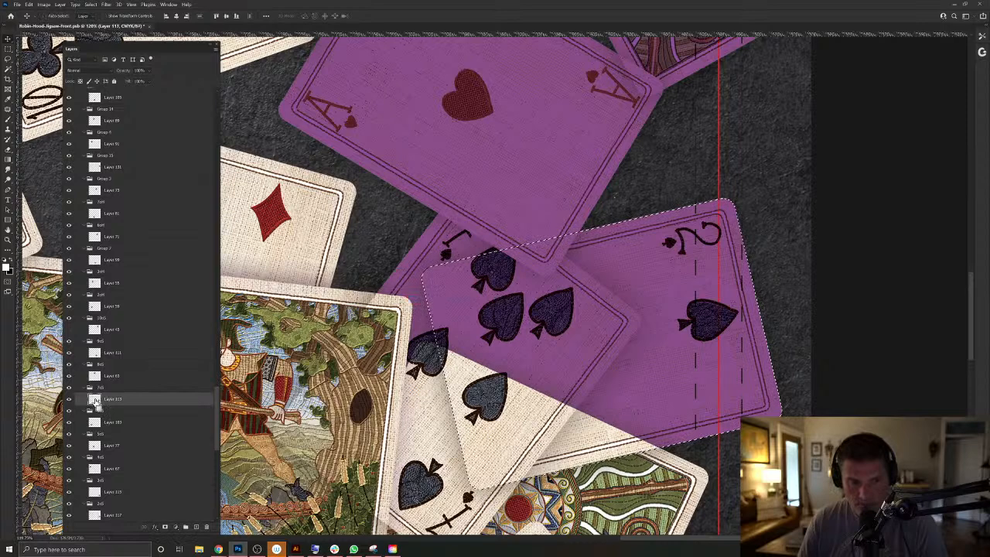
pyautogui.keyDown('ctrl'); pyautogui.click(683, 384); pyautogui.keyUp('ctrl')
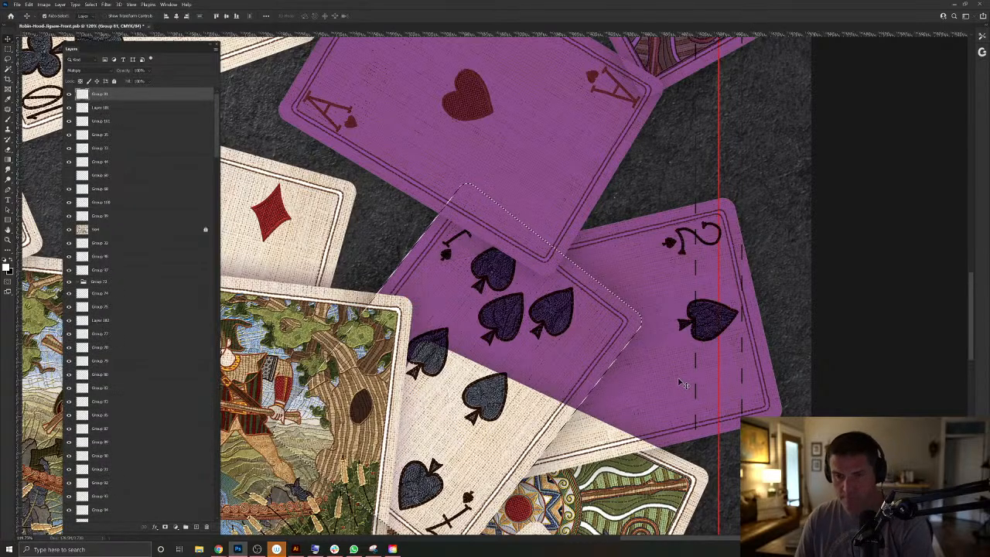
pyautogui.hotkey('ctrl', 'd')
# Load the archer joker card's outline as a selection, clear that area from the merged seven of spades layer, and deselect.
pyautogui.scroll(-2, 588, 416)
pyautogui.moveTo(588, 417); pyautogui.dragTo(590, 396)
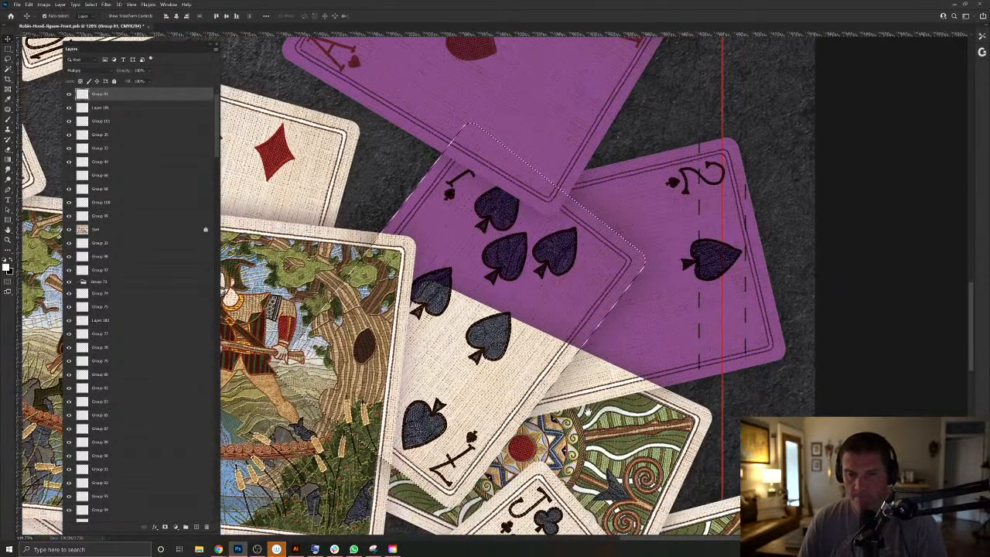
pyautogui.click(368, 257)
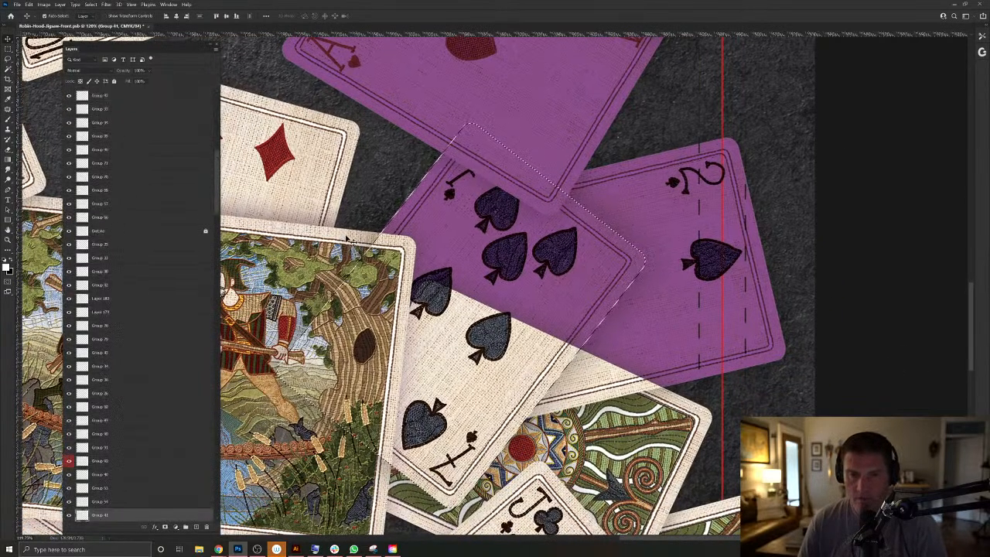
pyautogui.hotkey('ctrl', 'd')
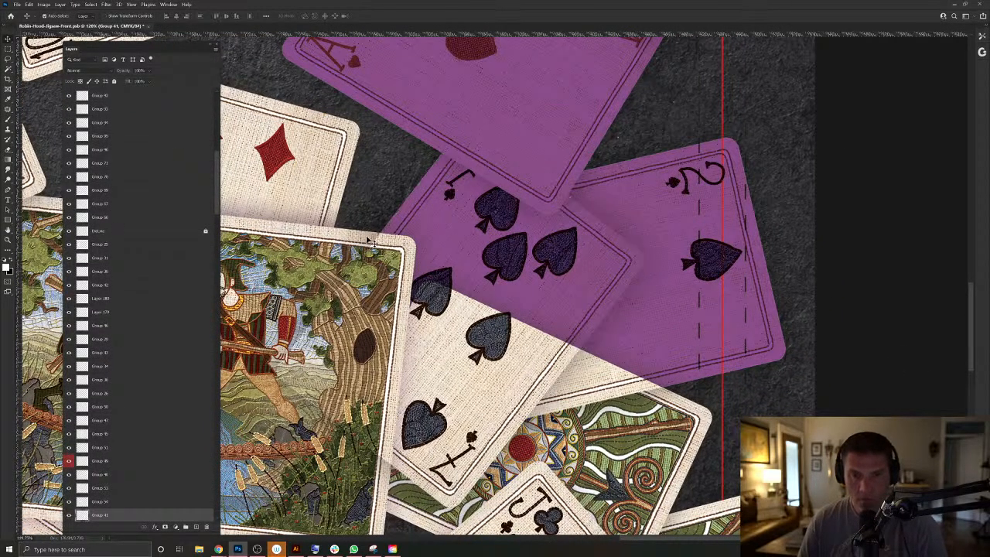
pyautogui.click(368, 241)
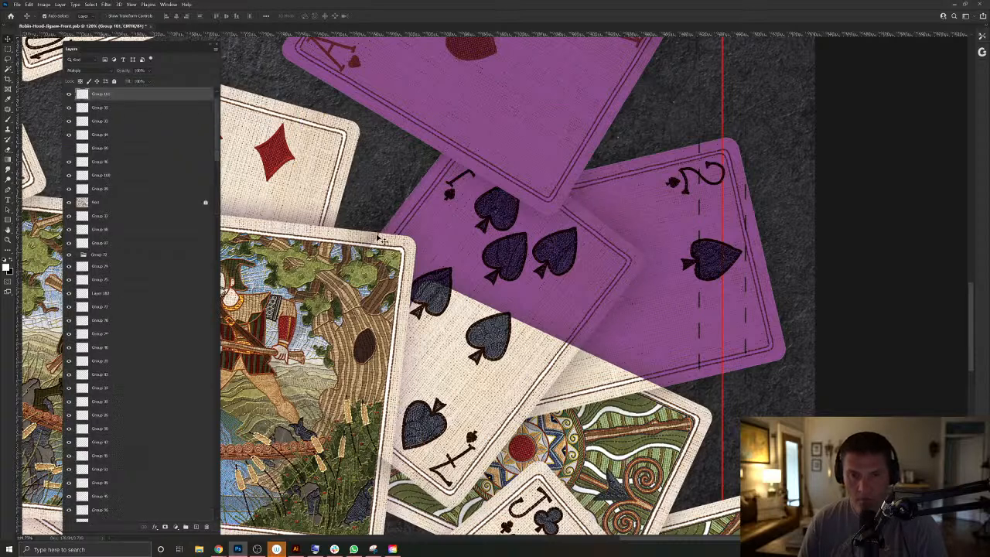
pyautogui.rightClick(315, 264)
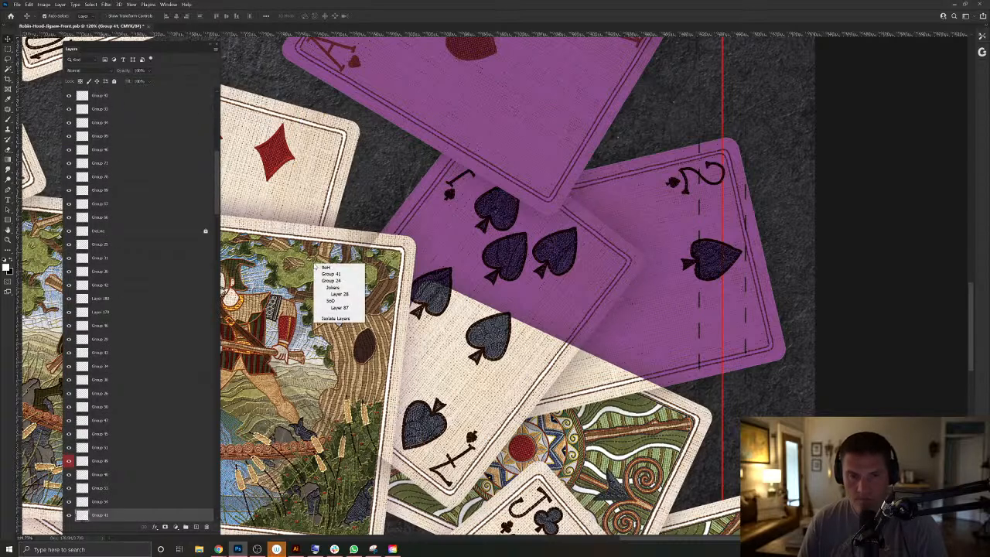
pyautogui.click(340, 303)
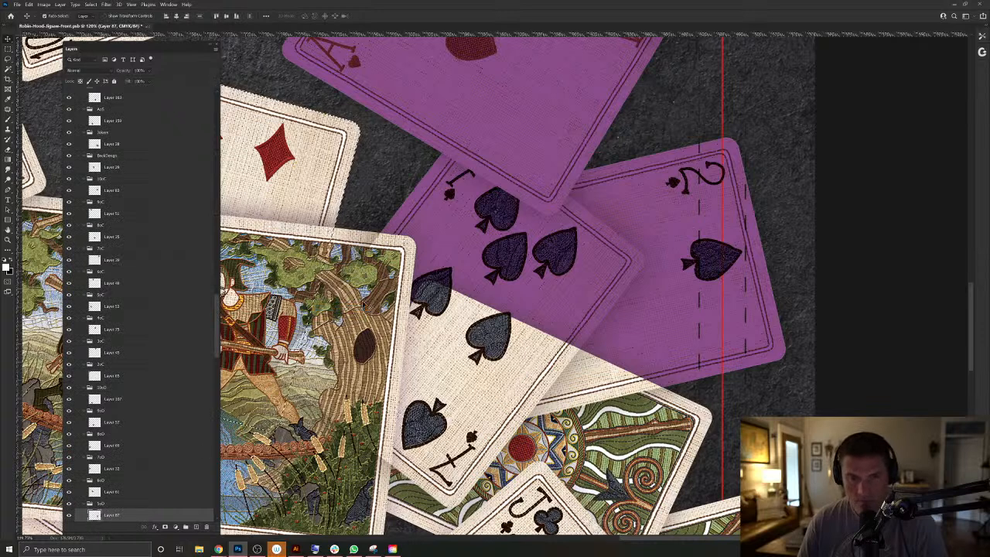
pyautogui.rightClick(334, 273)
pyautogui.click(352, 303)
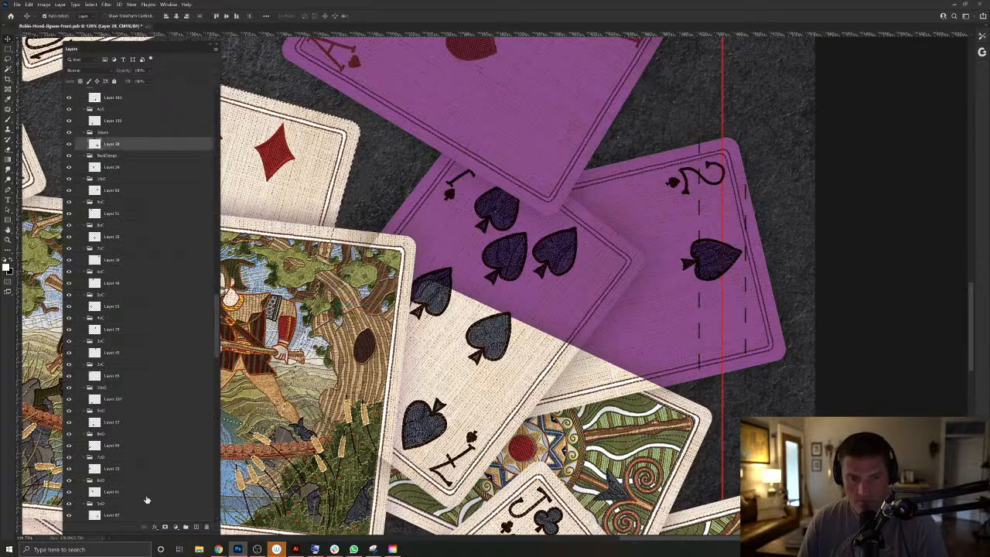
pyautogui.keyDown('ctrl'); pyautogui.click(95, 145); pyautogui.keyUp('ctrl')
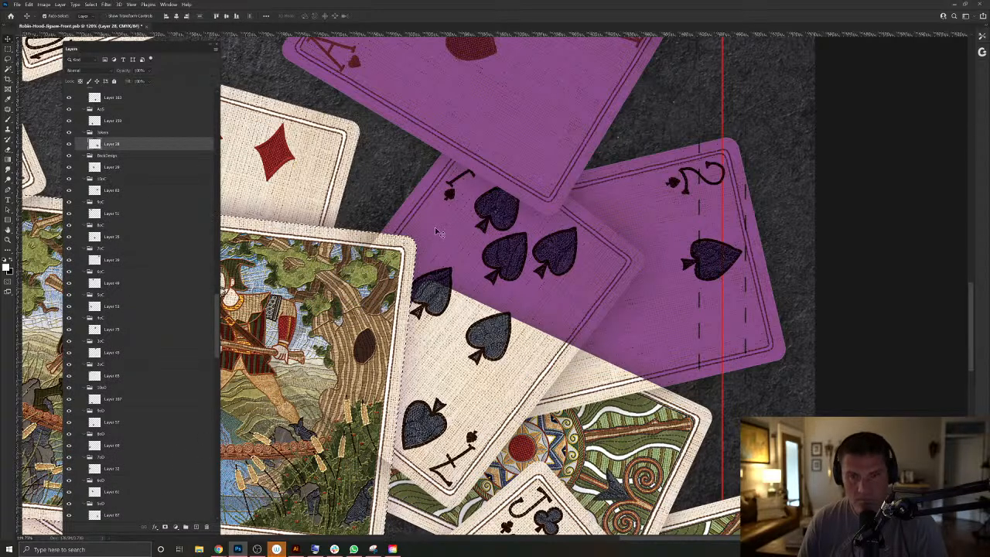
pyautogui.keyDown('ctrl'); pyautogui.click(436, 231); pyautogui.keyUp('ctrl')
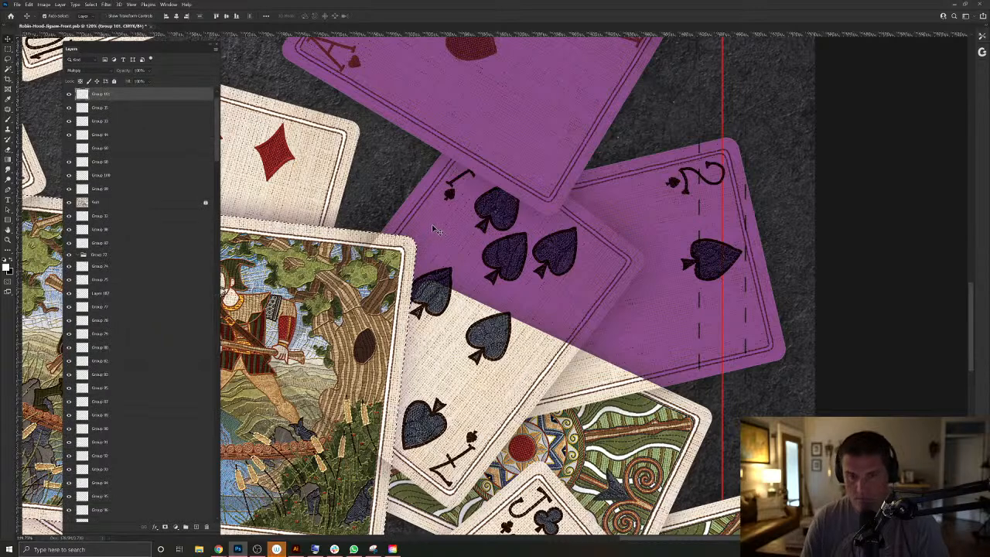
pyautogui.moveTo(468, 351); pyautogui.dragTo(487, 295)
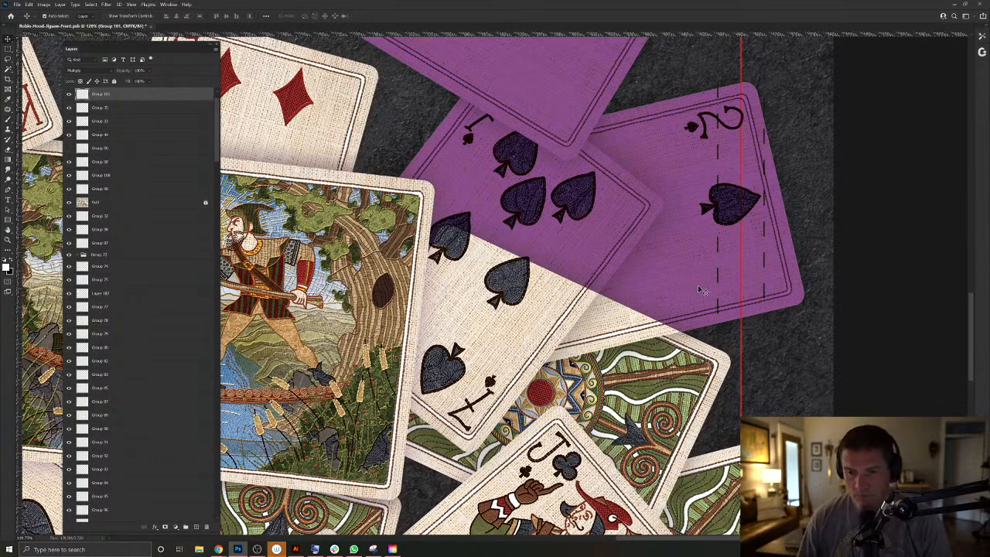
# Load the two of spades' outline as a selection and set the white shape layer of the card back beneath it to Multiply.
pyautogui.rightClick(588, 247)
pyautogui.click(610, 291)
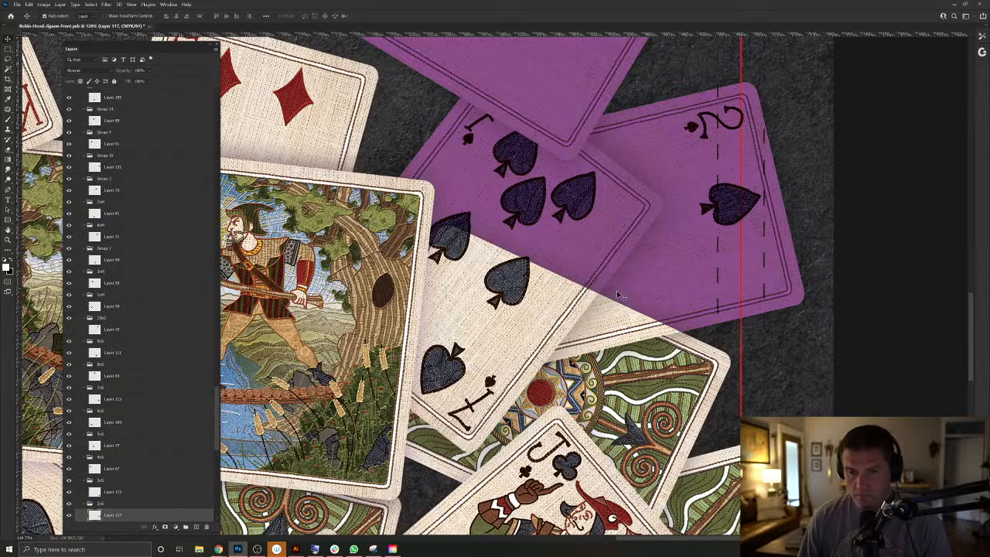
pyautogui.keyDown('ctrl'); pyautogui.click(94, 517); pyautogui.keyUp('ctrl')
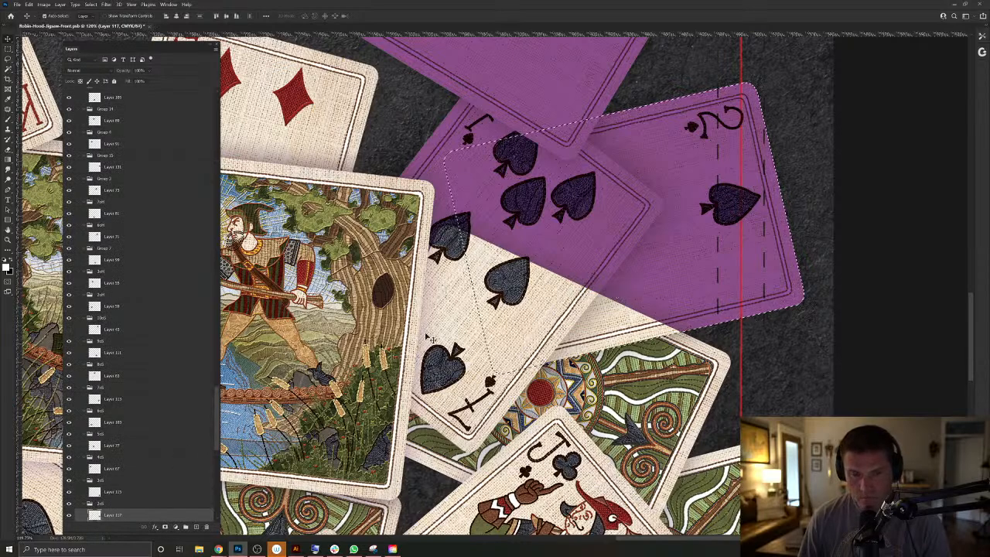
pyautogui.click(607, 388)
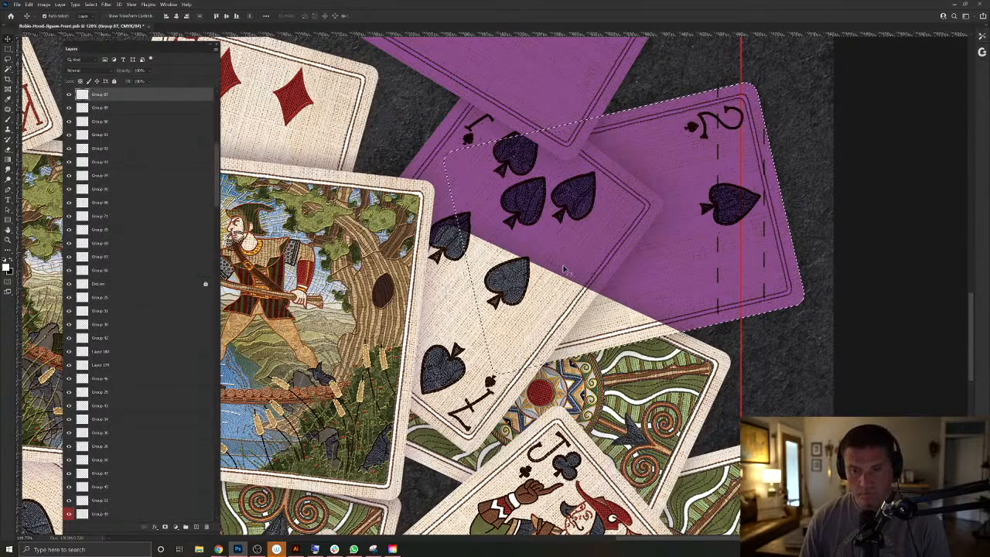
pyautogui.click(85, 70)
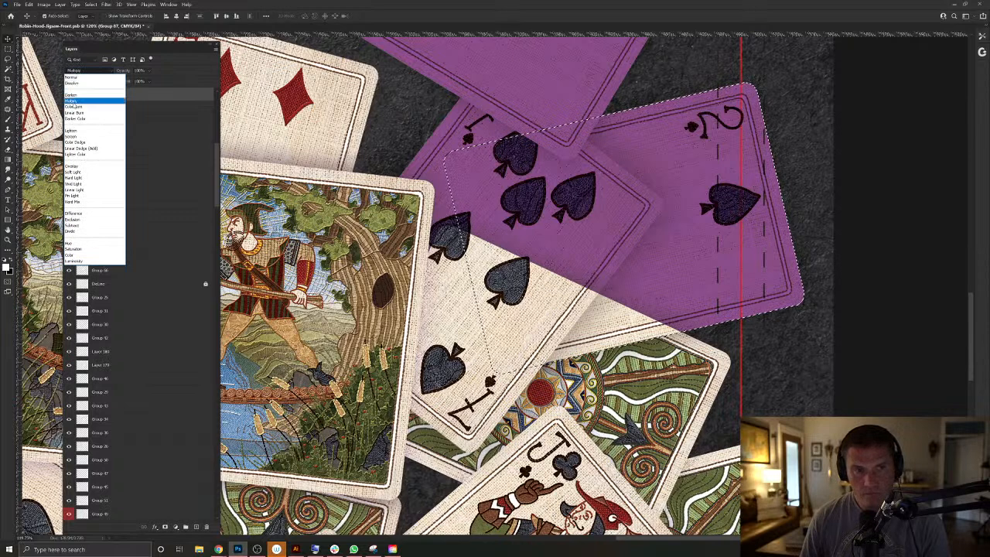
pyautogui.click(72, 102)
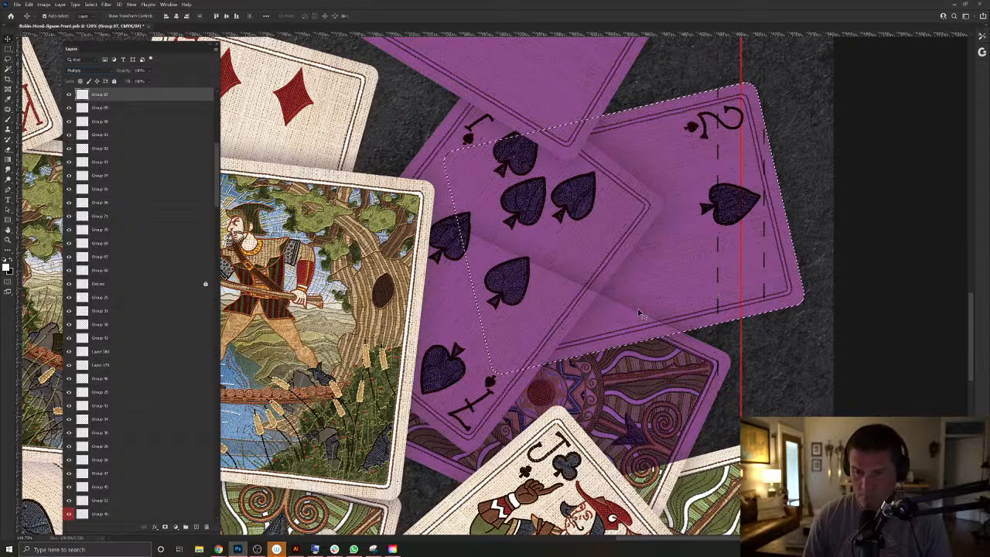
# Bring the white shape of the card back beneath the two of spades to the top of the layer stack and deselect.
pyautogui.moveTo(641, 313); pyautogui.dragTo(654, 308)
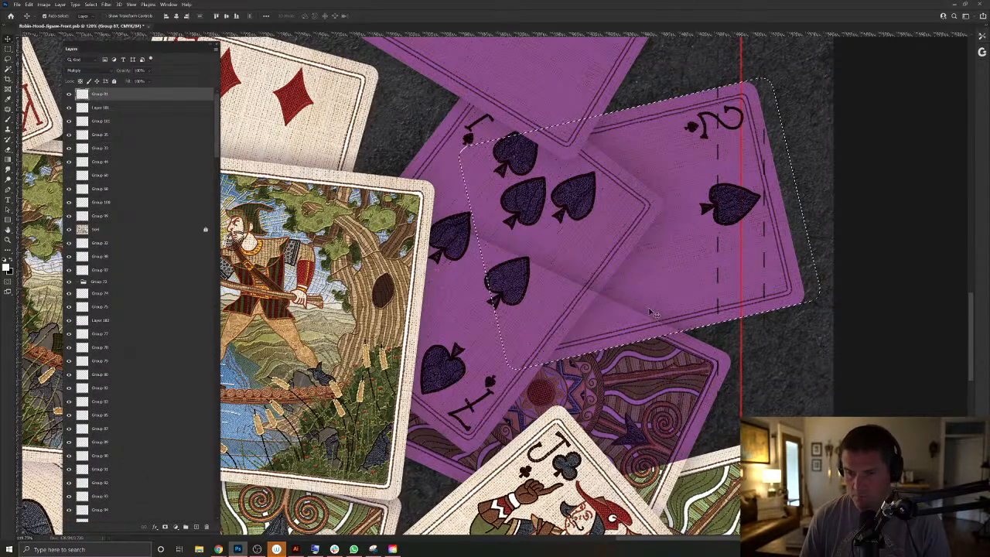
pyautogui.hotkey('ctrl', 'z')
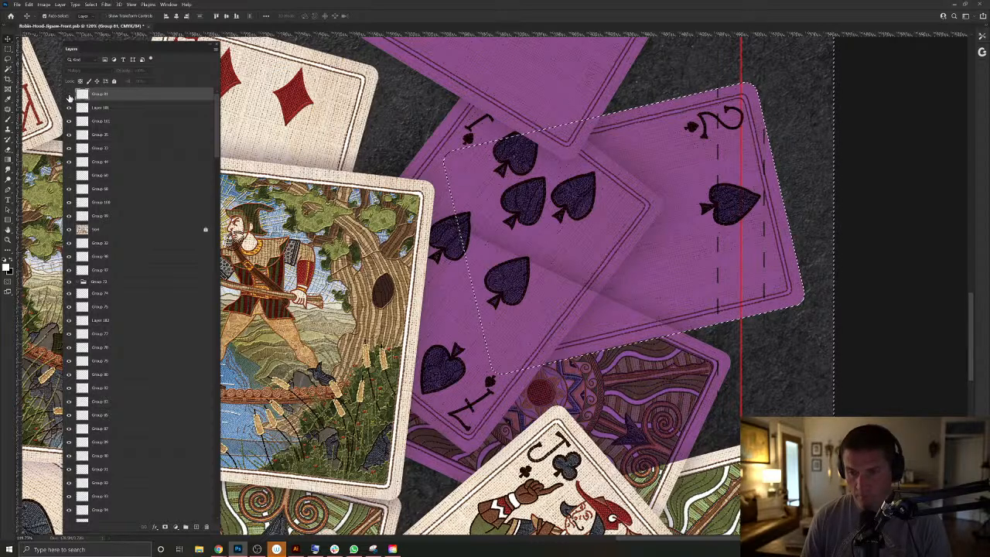
pyautogui.click(674, 415)
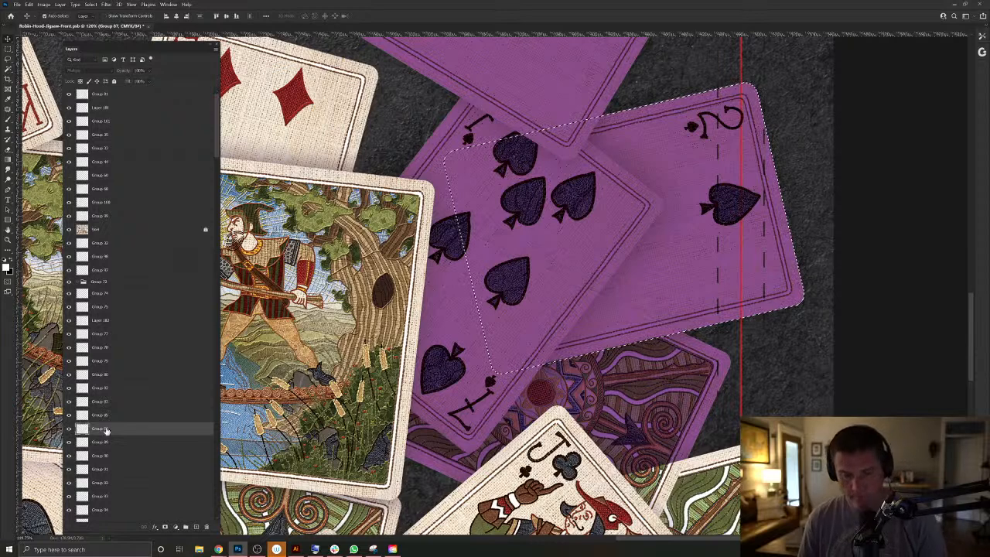
pyautogui.hotkey('ctrl', 'shift', ']')
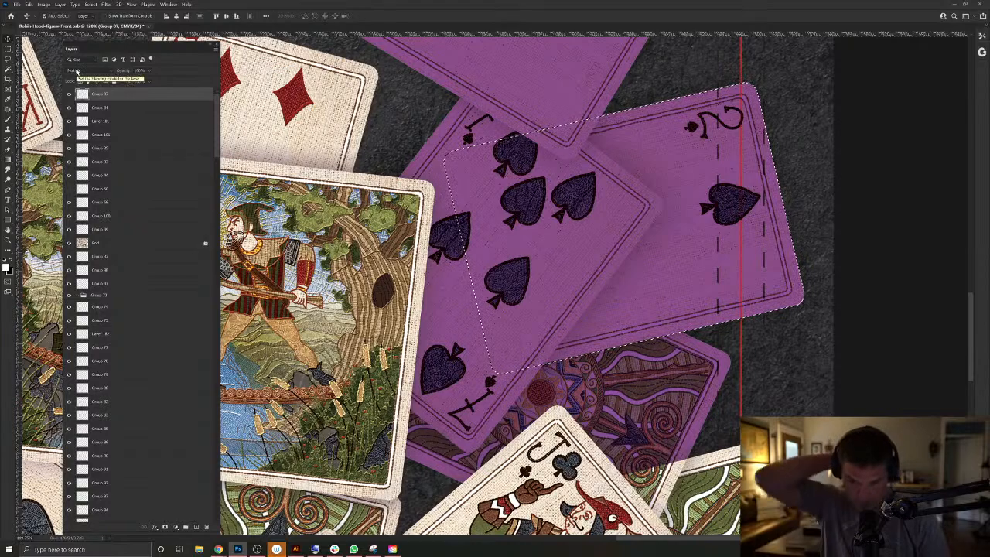
pyautogui.hotkey('ctrl', 'd')
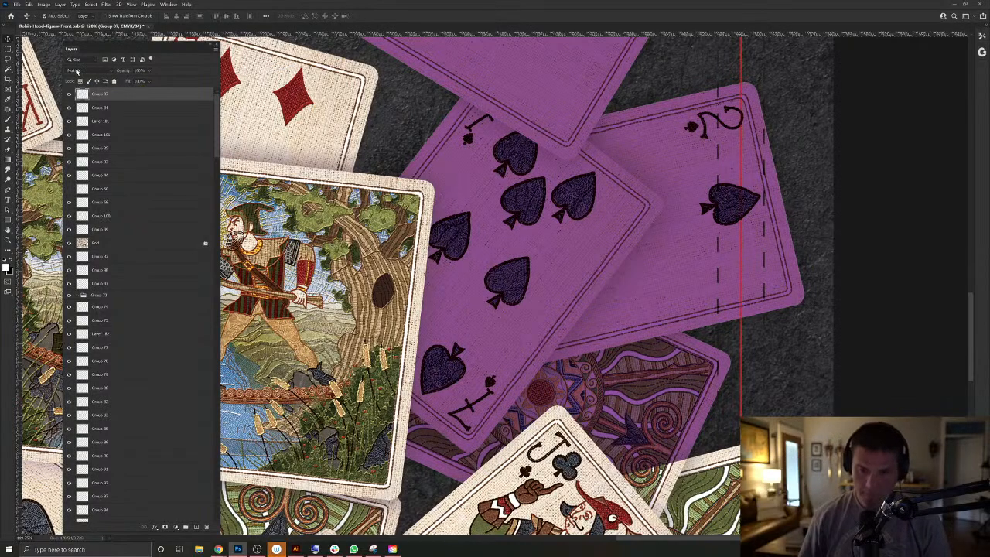
# Load the jack of clubs' outline as a selection.
pyautogui.moveTo(397, 269); pyautogui.dragTo(579, 301)
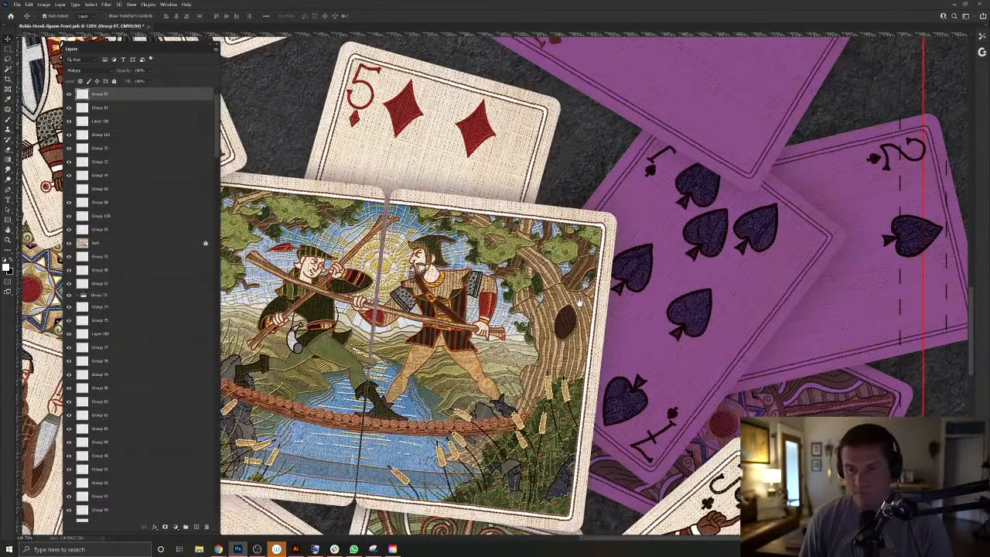
pyautogui.moveTo(510, 229); pyautogui.dragTo(549, 264)
pyautogui.scroll(-5, 513, 303)
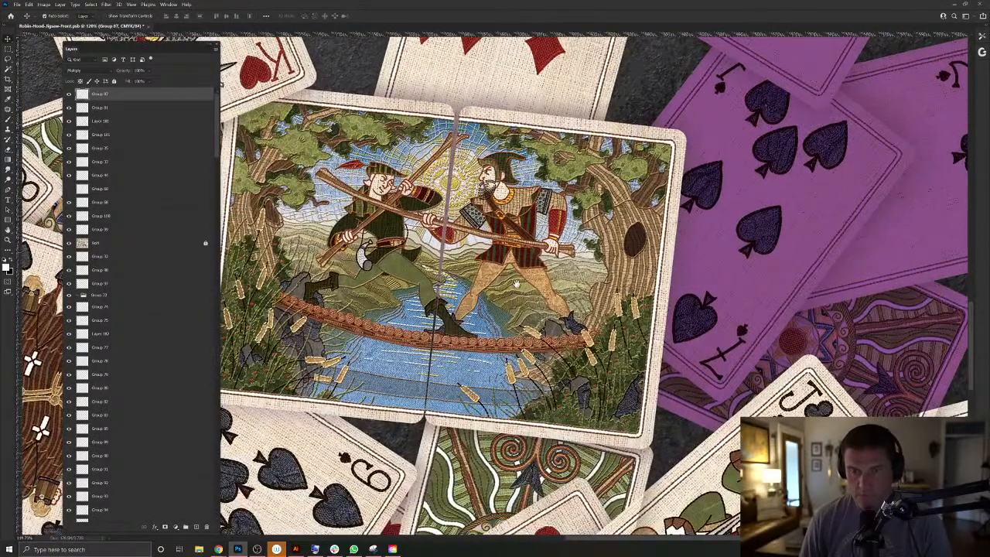
pyautogui.scroll(-6, 515, 285)
pyautogui.moveTo(504, 325); pyautogui.dragTo(413, 193)
pyautogui.moveTo(554, 240); pyautogui.dragTo(517, 211)
pyautogui.click(519, 210)
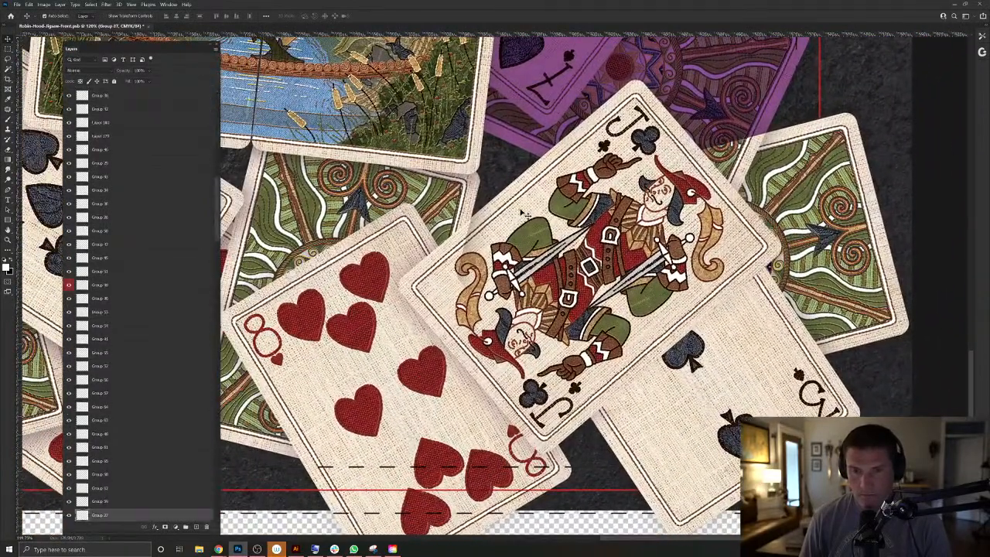
pyautogui.rightClick(521, 210)
pyautogui.click(551, 239)
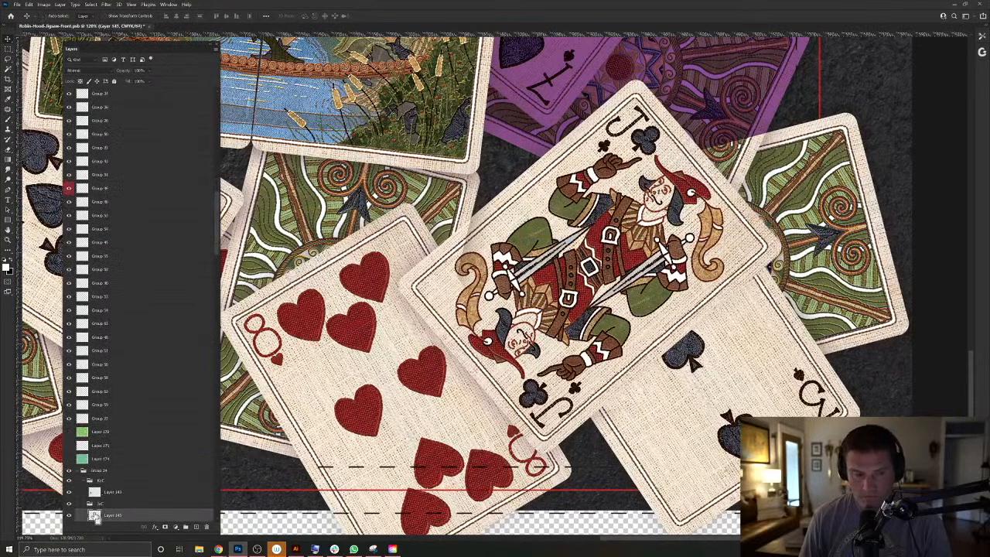
# Bring the white shape of the card back behind the eight of hearts to the top of the layer stack and delete it.
pyautogui.click(476, 205)
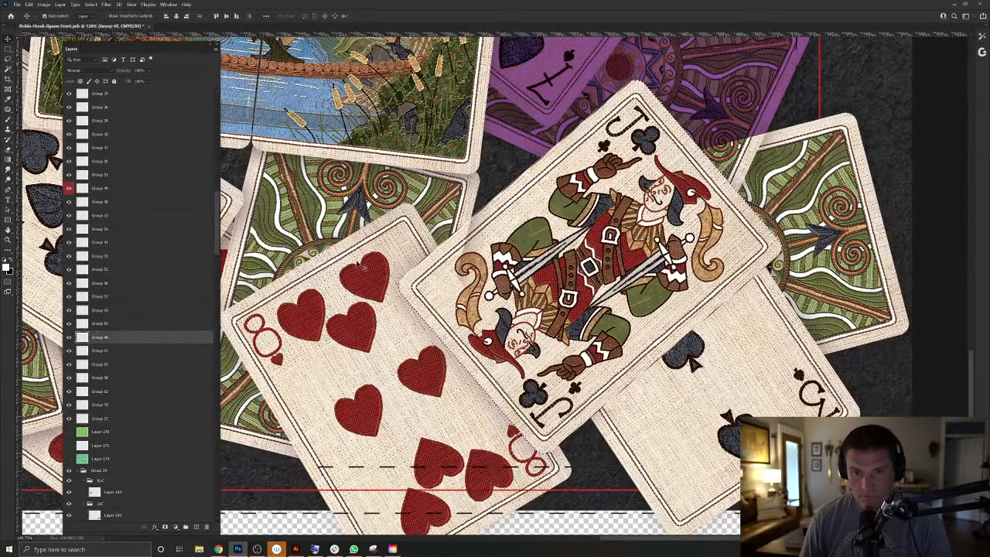
pyautogui.click(69, 338)
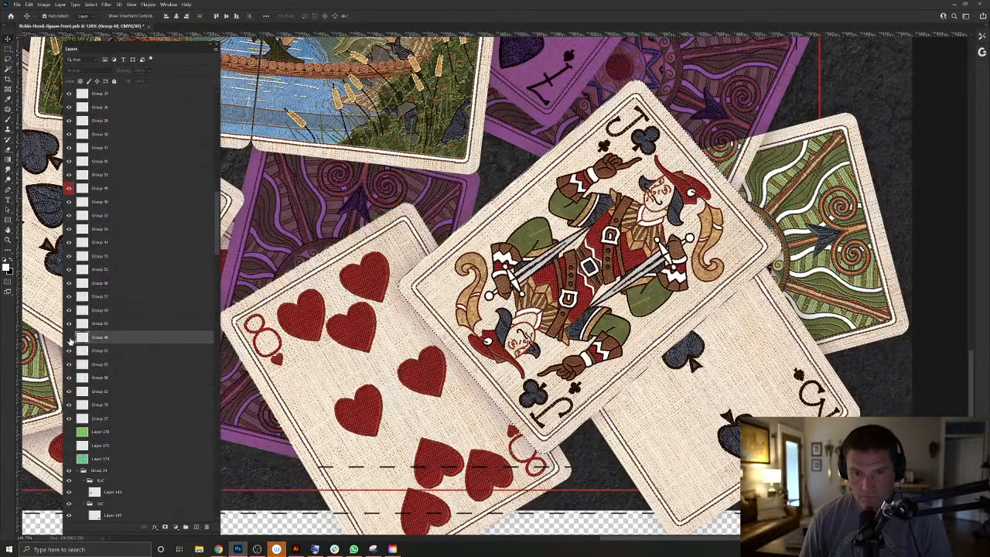
pyautogui.click(68, 338)
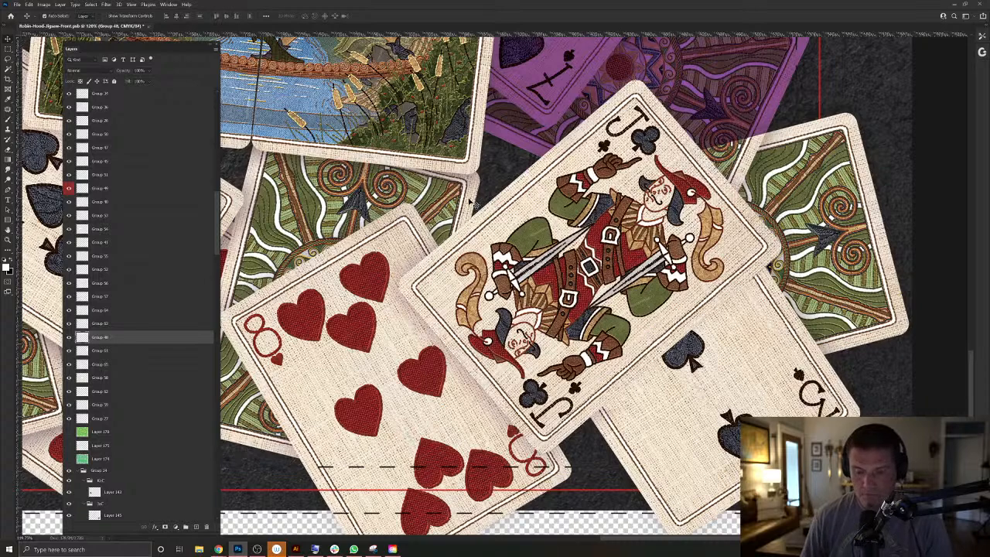
pyautogui.hotkey('ctrl', 'shift', ']')
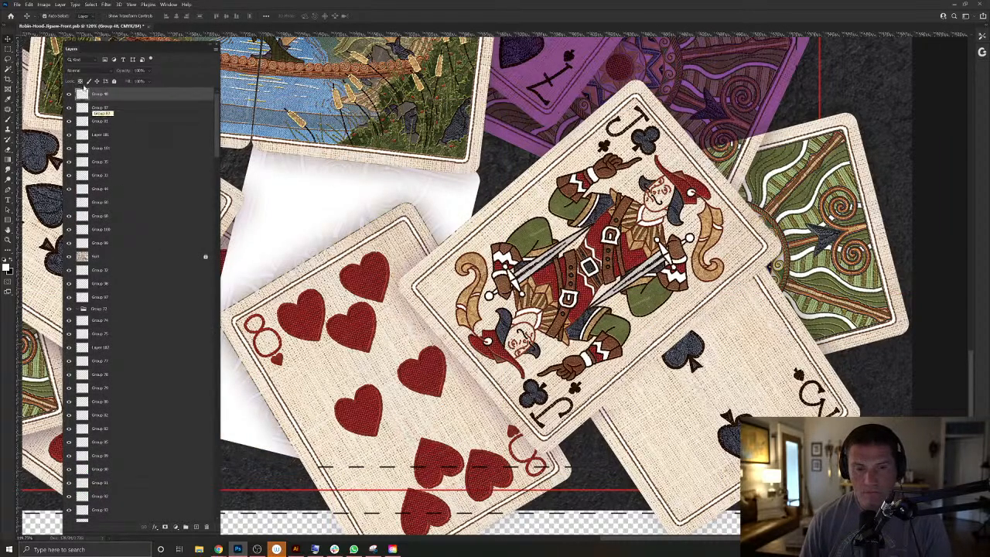
pyautogui.click(76, 72)
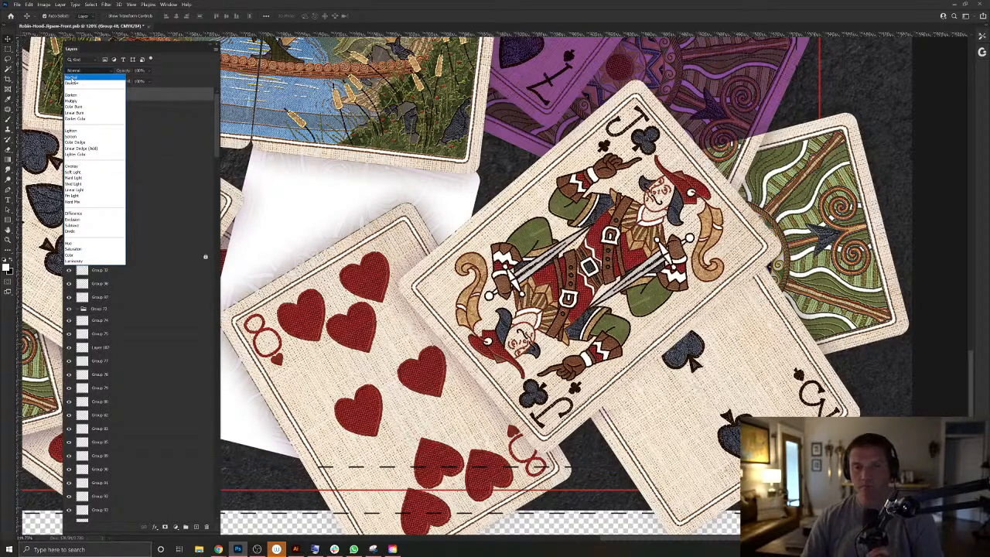
pyautogui.click(182, 162)
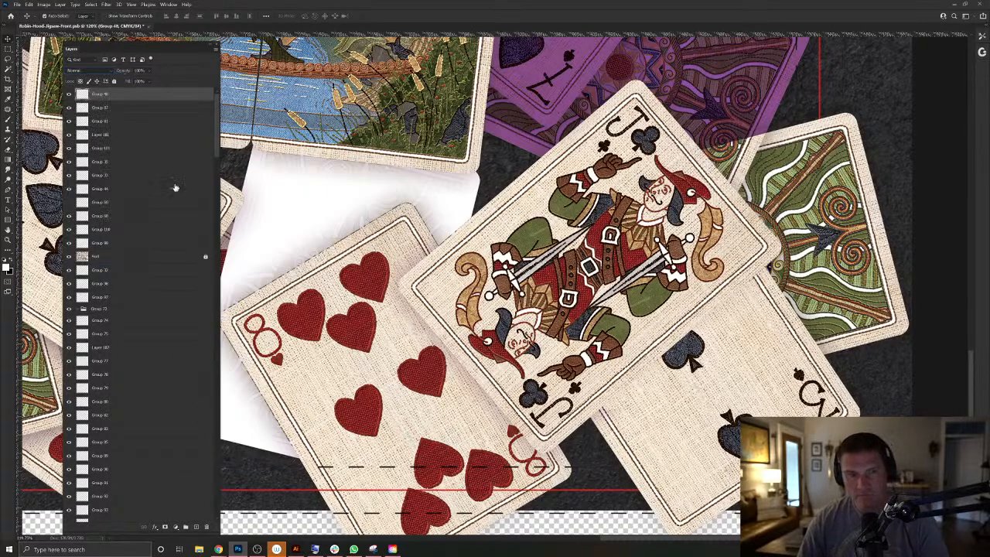
pyautogui.moveTo(136, 99); pyautogui.dragTo(193, 520)
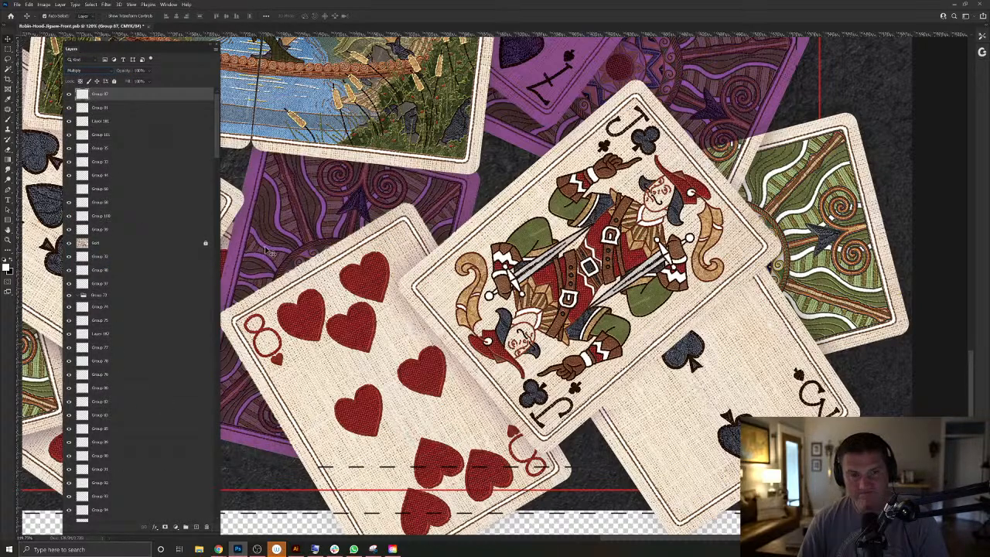
# Load the outline of the card back behind the eight of hearts as a selection.
pyautogui.rightClick(267, 250)
pyautogui.click(290, 275)
pyautogui.keyDown('ctrl'); pyautogui.click(96, 517); pyautogui.keyUp('ctrl')
pyautogui.rightClick(313, 259)
pyautogui.rightClick(300, 202)
pyautogui.click(319, 223)
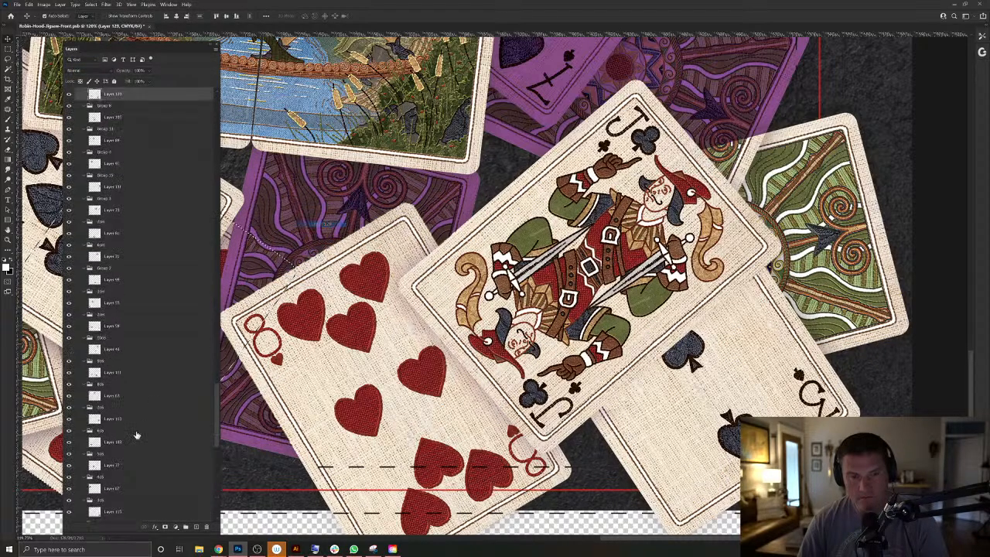
pyautogui.keyDown('ctrl'); pyautogui.click(95, 94); pyautogui.keyUp('ctrl')
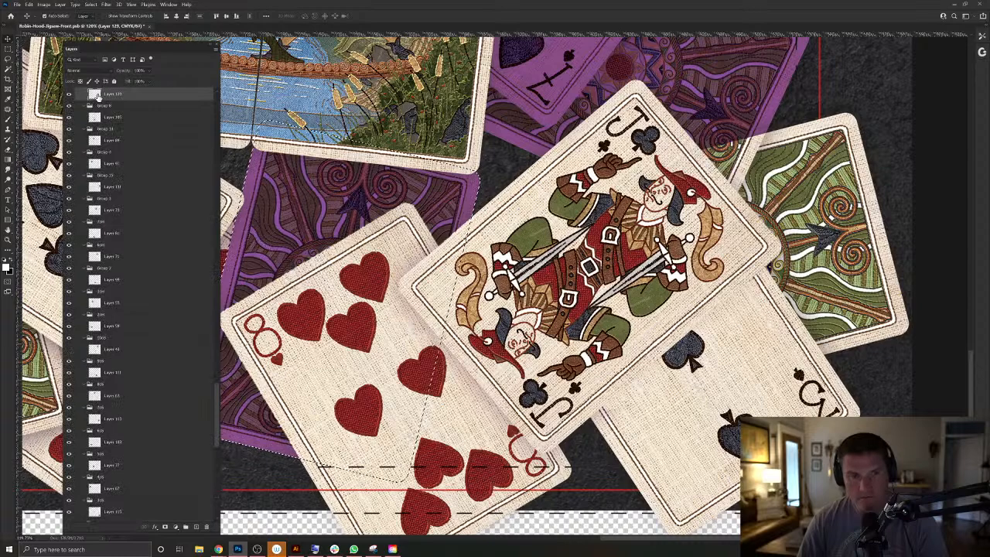
# Fill the selected card back outline with white on a new layer at the top of the layer stack.
pyautogui.hotkey('ctrl', 'j')
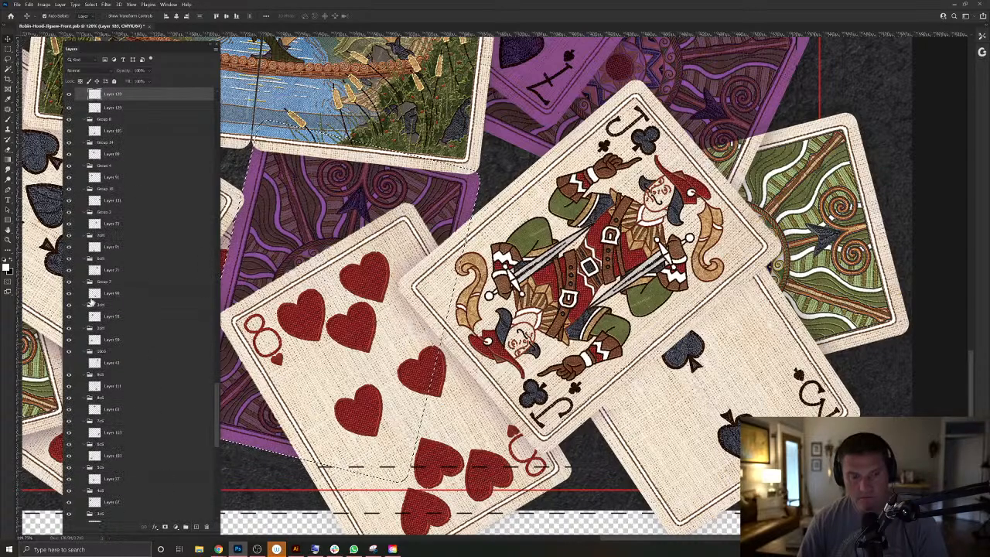
pyautogui.press('Delete')
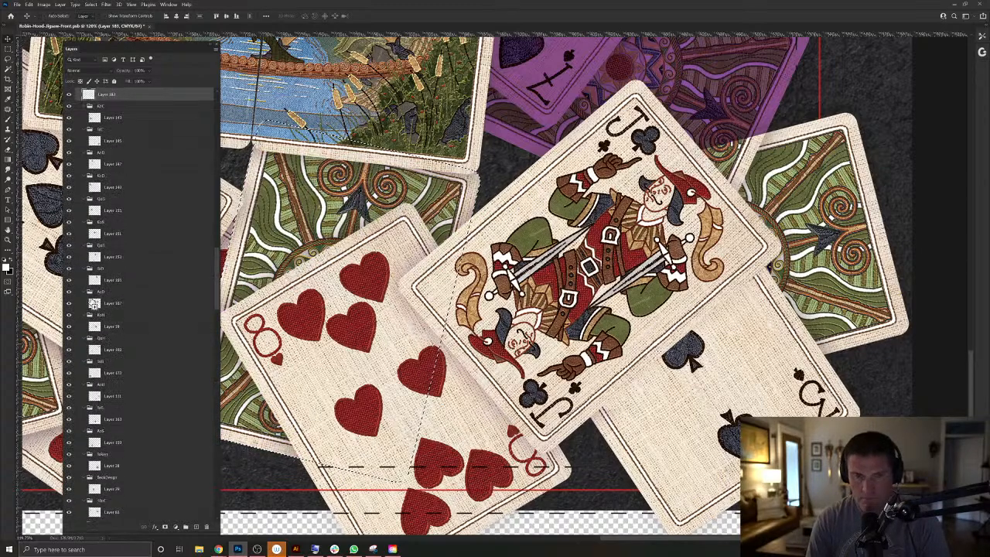
pyautogui.hotkey('ctrl', 'BackSpace')
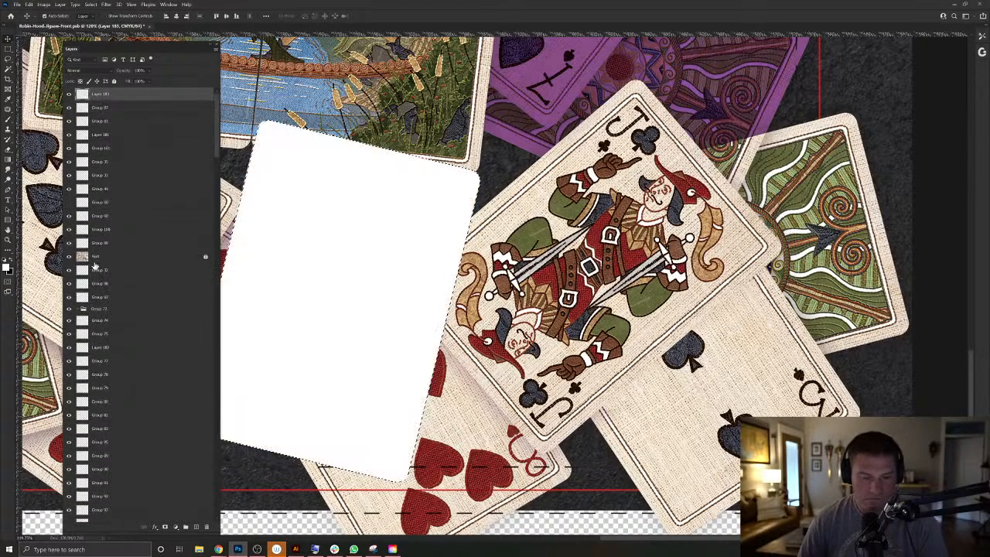
# Apply a drop shadow to the new white card shape, and group and merge it into a single layer.
pyautogui.click(62, 5)
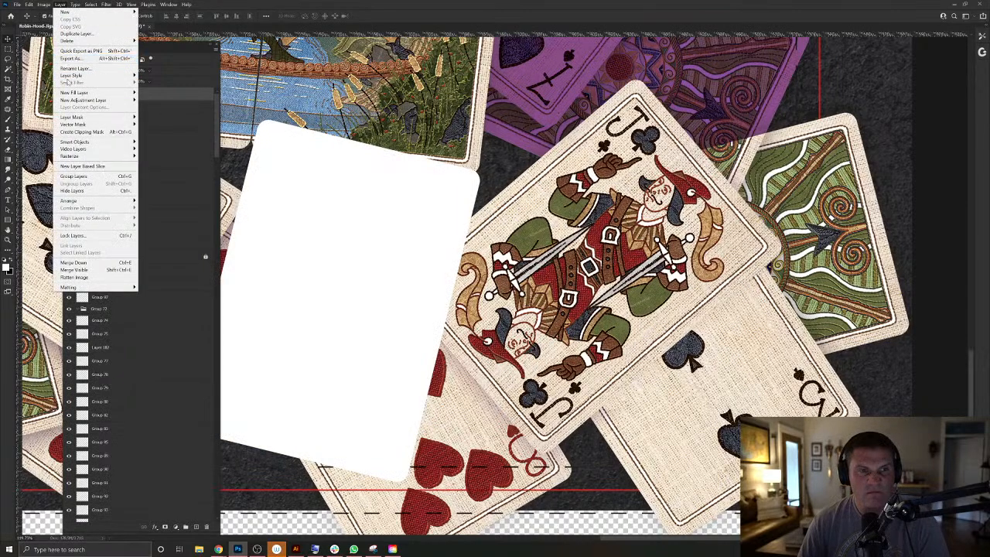
pyautogui.moveTo(71, 75)
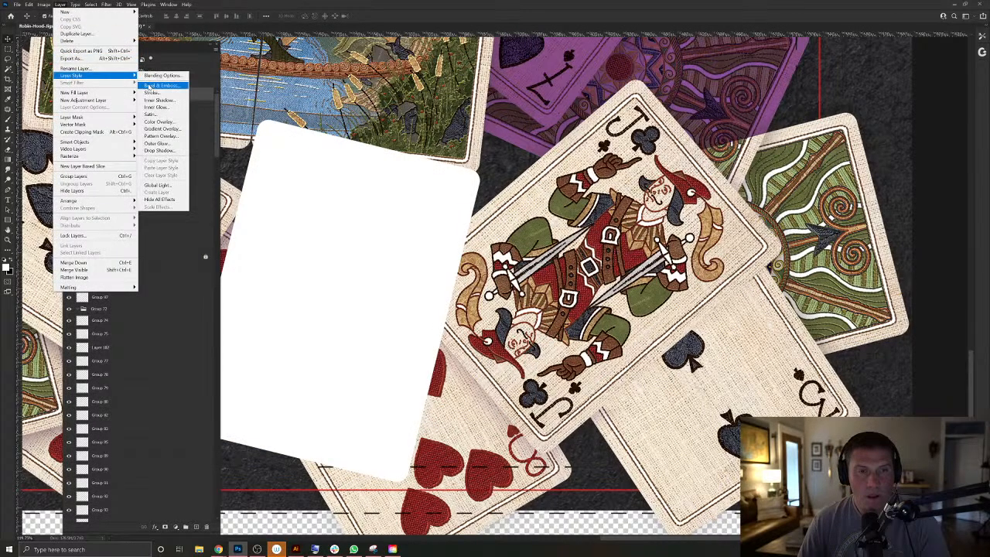
pyautogui.click(161, 150)
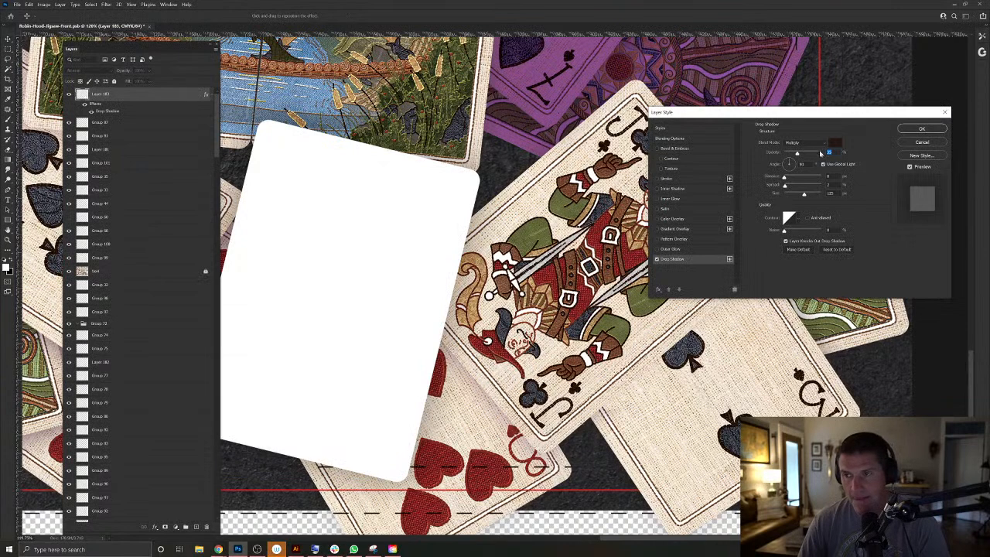
pyautogui.click(920, 128)
pyautogui.hotkey('ctrl', 'g')
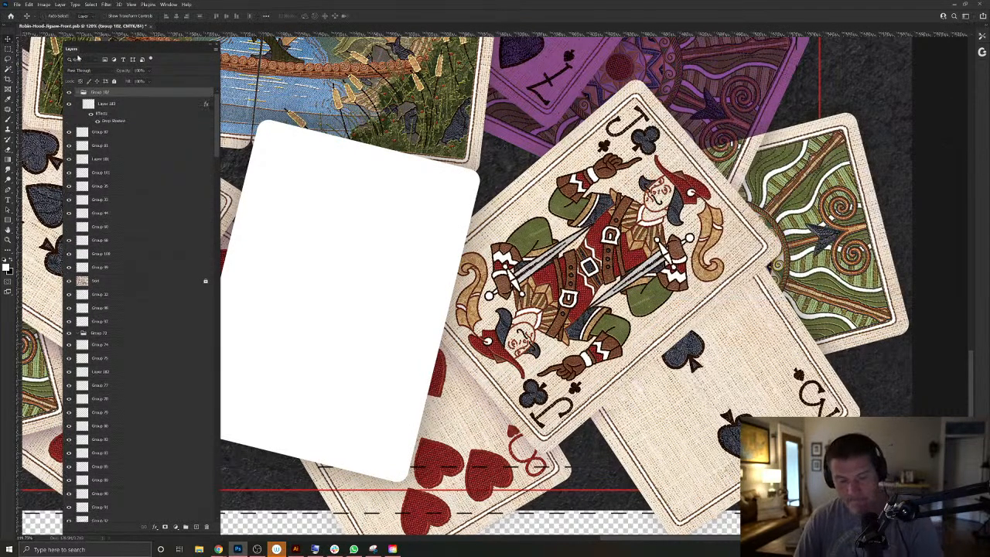
pyautogui.hotkey('ctrl', 'e')
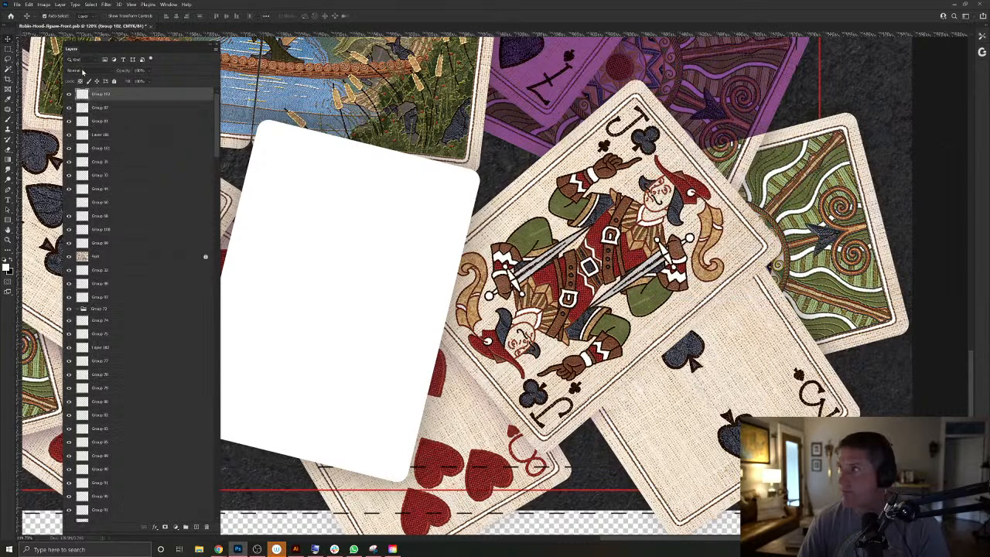
# Set the merged white shape of the card back behind the eight of hearts to Multiply.
pyautogui.click(83, 71)
pyautogui.hotkey('alt', 'Tab')
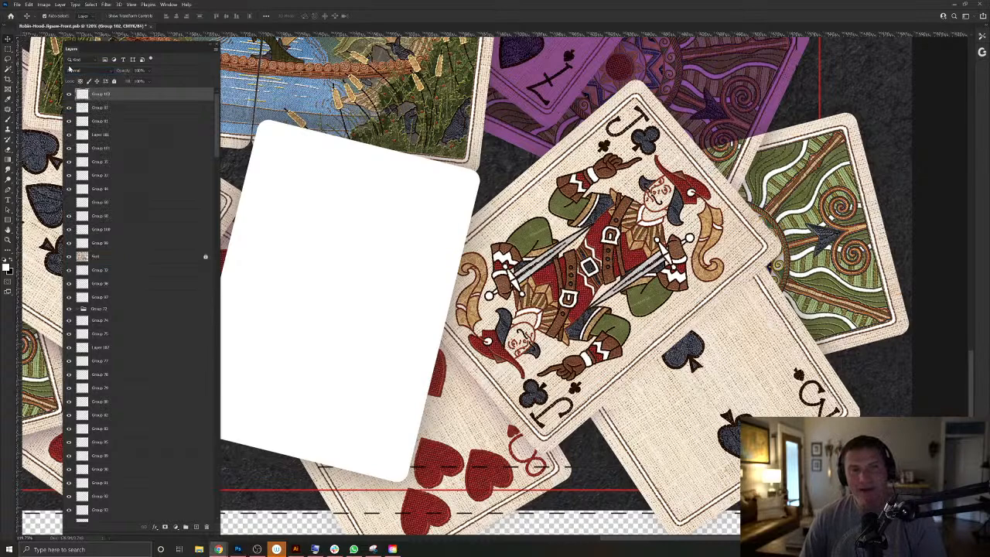
pyautogui.click(77, 71)
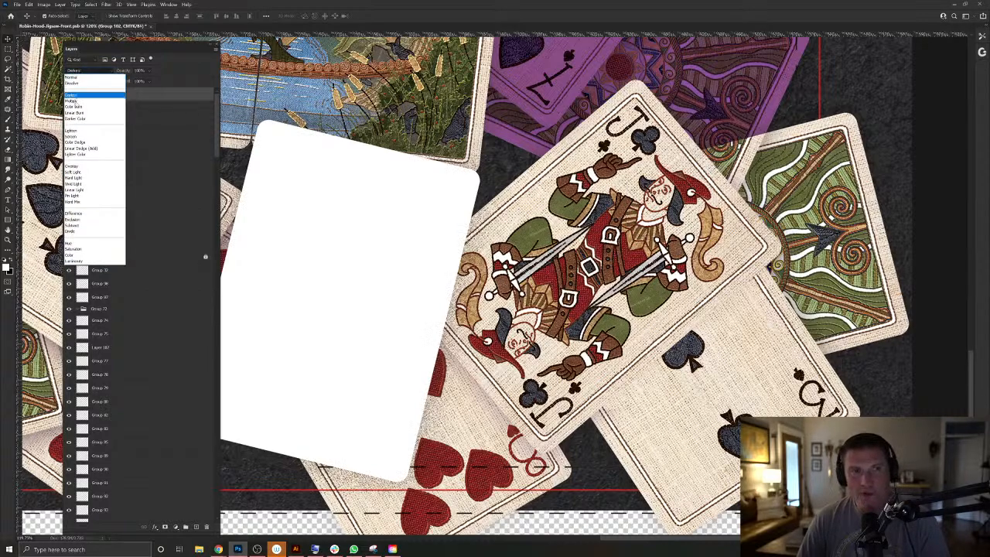
pyautogui.click(74, 100)
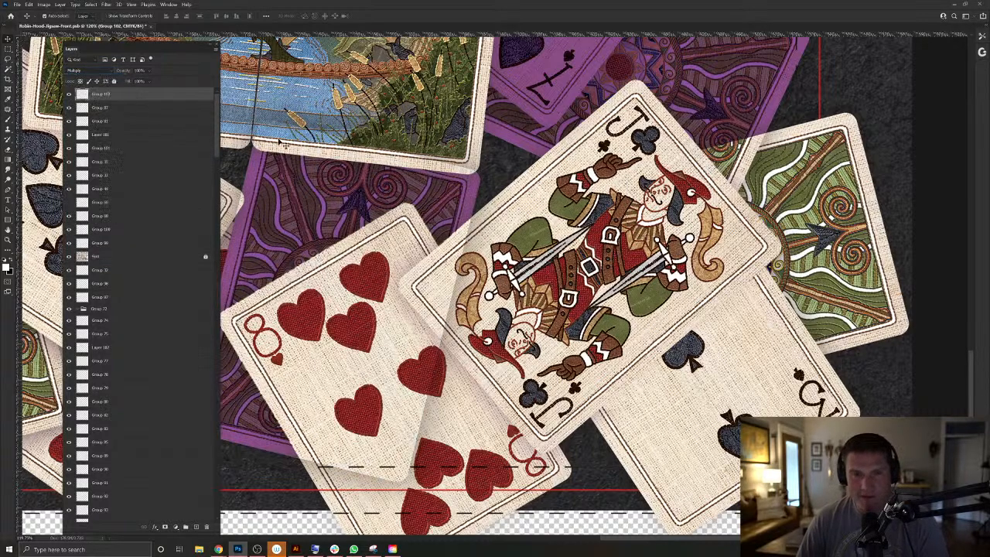
pyautogui.moveTo(355, 192); pyautogui.dragTo(403, 203)
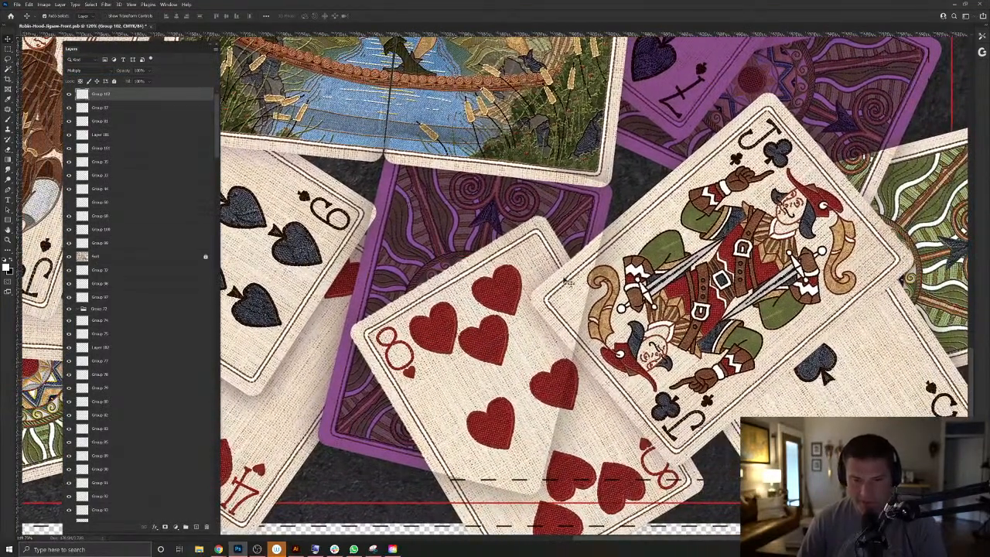
# Load the outline of the eight of hearts as a selection and check the white shape of the card back behind it.
pyautogui.rightClick(541, 423)
pyautogui.click(565, 471)
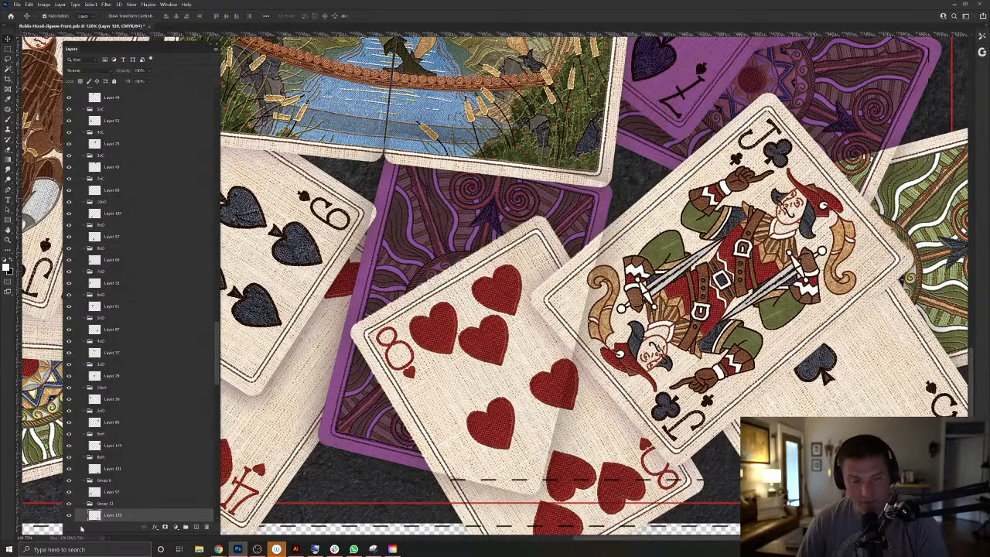
pyautogui.keyDown('ctrl'); pyautogui.click(98, 517); pyautogui.keyUp('ctrl')
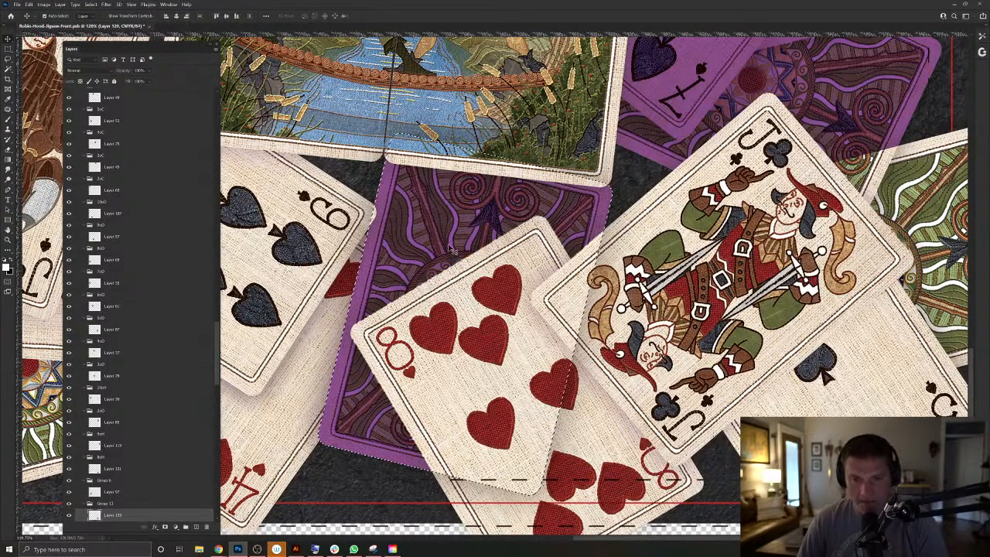
pyautogui.rightClick(619, 441)
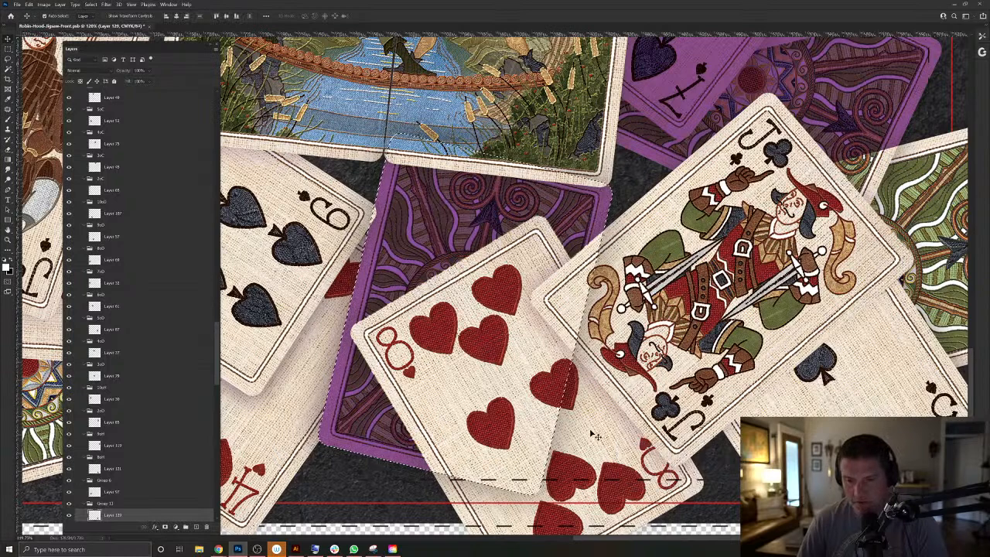
pyautogui.rightClick(619, 441)
pyautogui.click(630, 468)
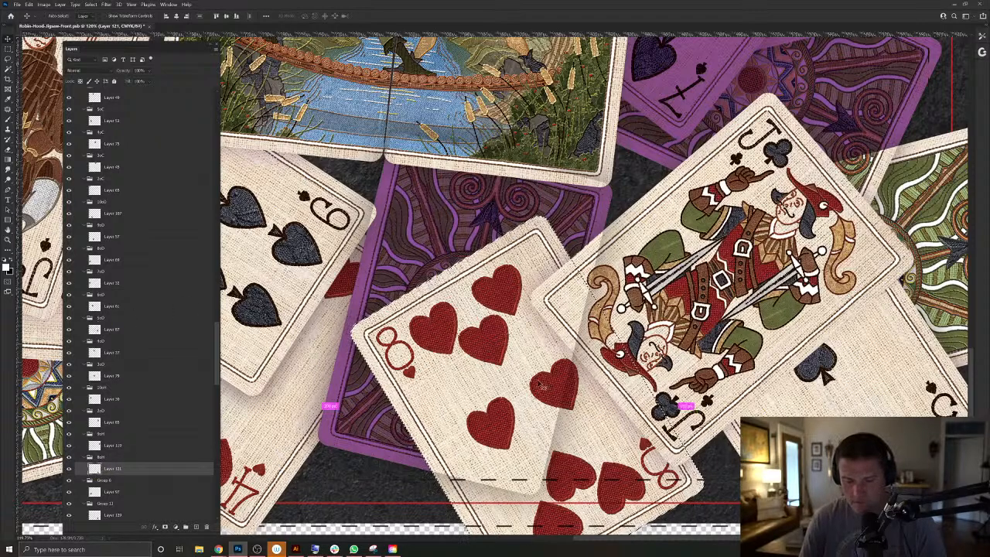
pyautogui.click(525, 376)
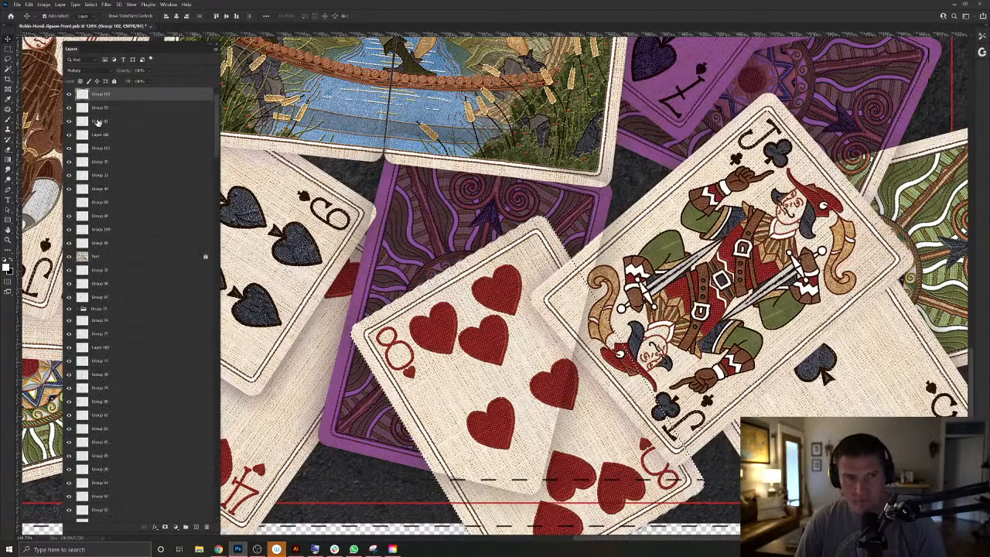
pyautogui.click(68, 95)
# Hide and show the white shape of the eight of hearts to examine how it covers the card back's shape.
pyautogui.click(607, 425)
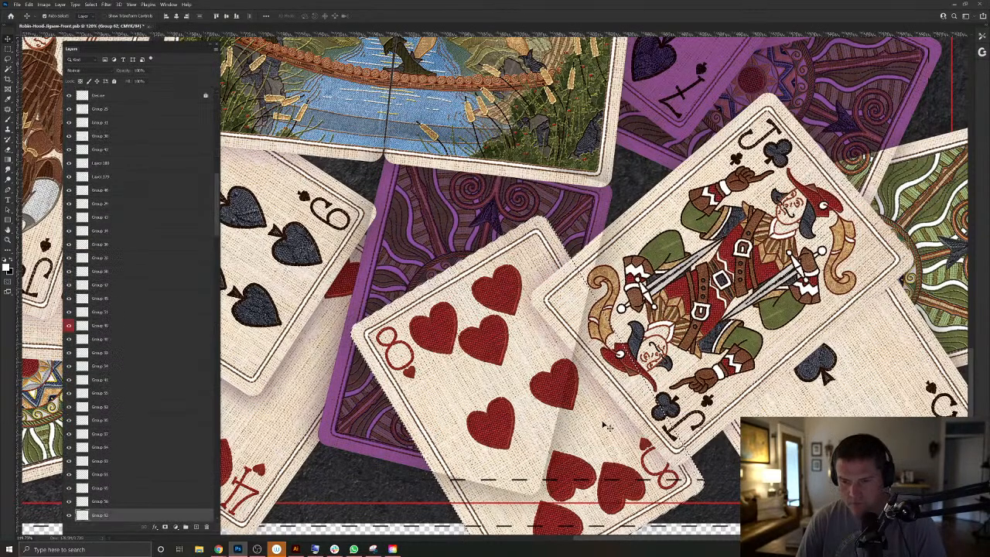
pyautogui.click(68, 515)
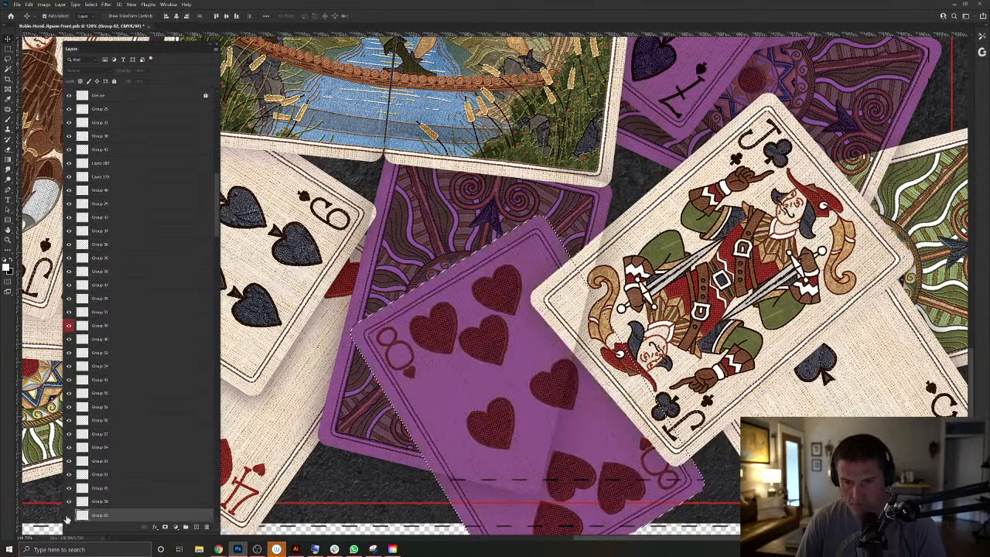
pyautogui.click(87, 516)
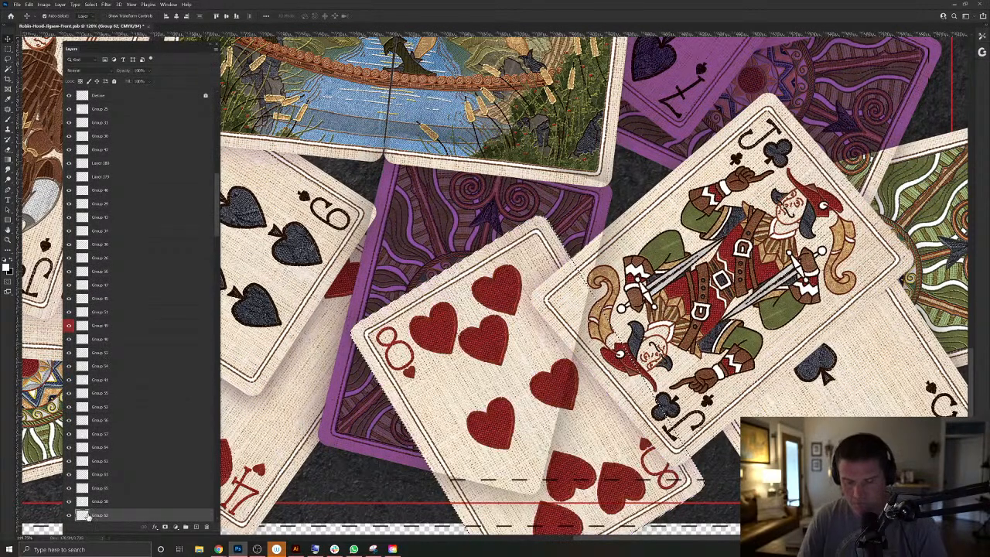
pyautogui.hotkey('ctrl', 'z')
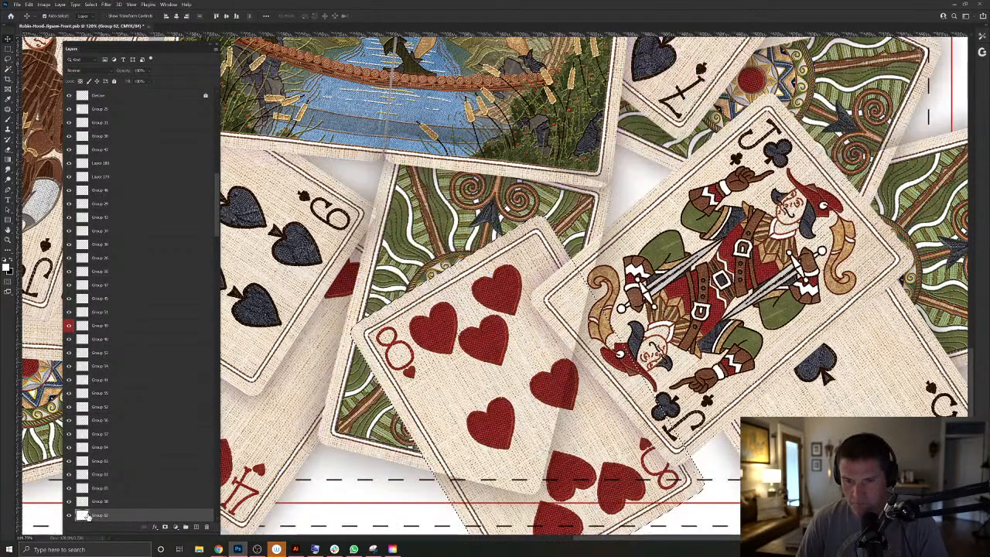
pyautogui.click(88, 516)
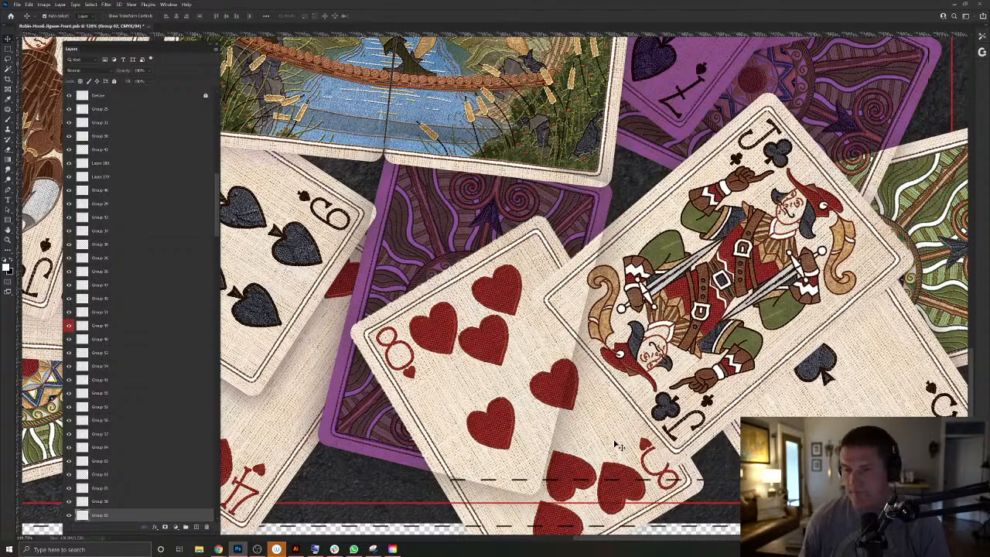
# Clear the area covered by the eight of hearts from the card back's white Multiply shape, using the eight's outline as a selection.
pyautogui.moveTo(562, 363); pyautogui.dragTo(528, 314)
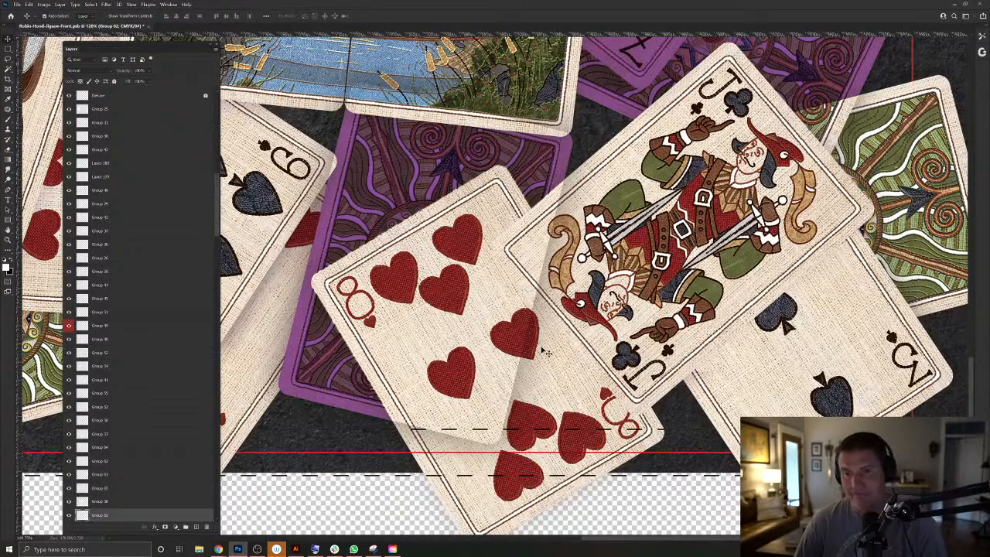
pyautogui.rightClick(582, 402)
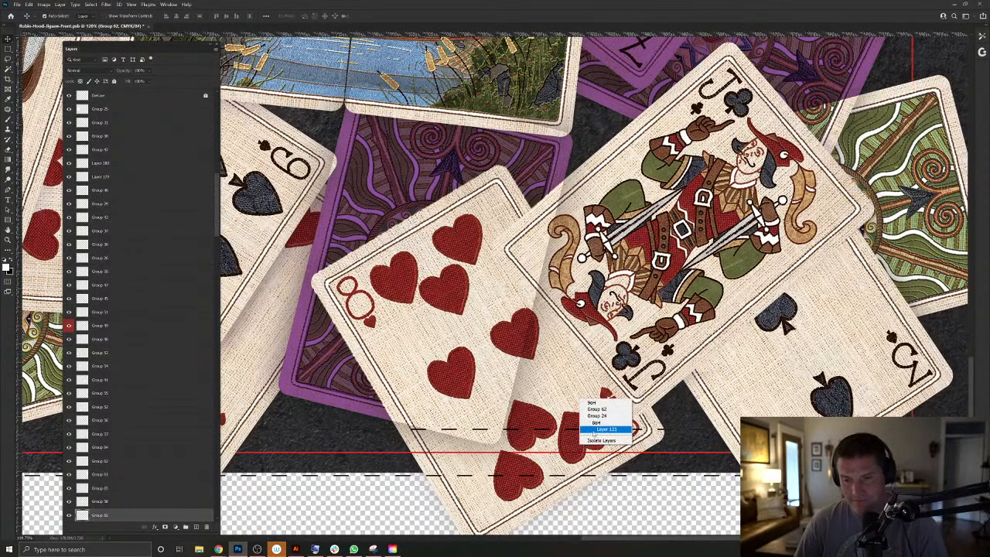
pyautogui.click(597, 427)
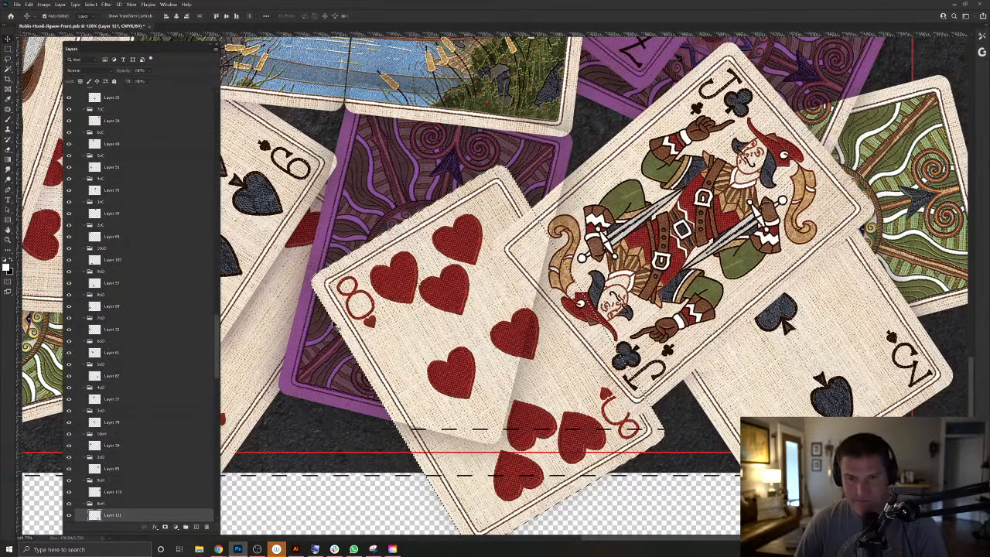
pyautogui.click(326, 364)
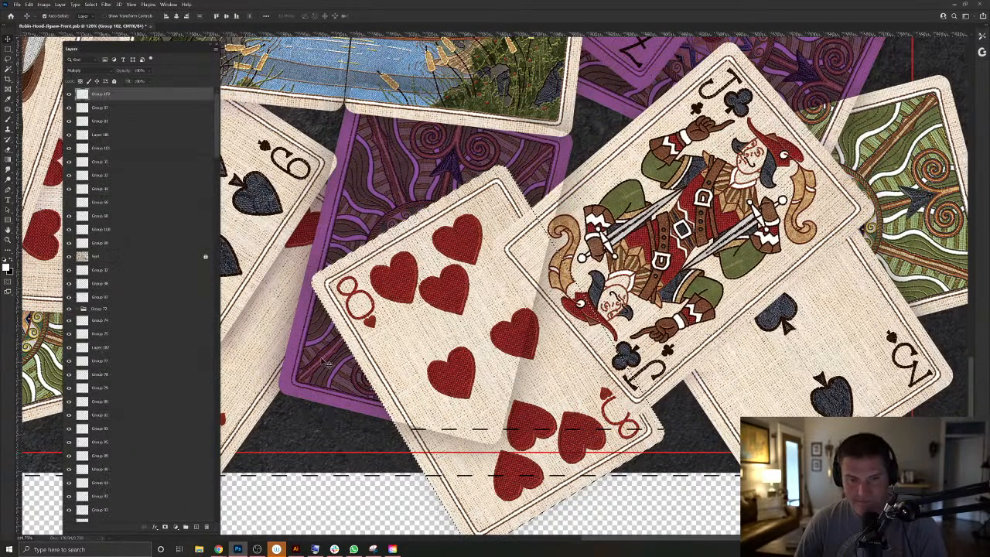
pyautogui.click(69, 93)
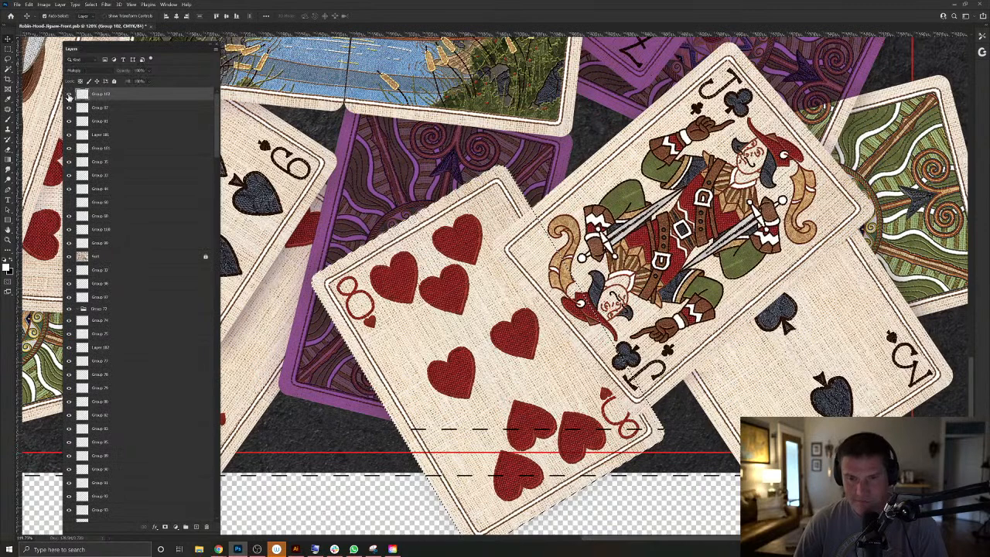
pyautogui.click(69, 94)
pyautogui.click(69, 95)
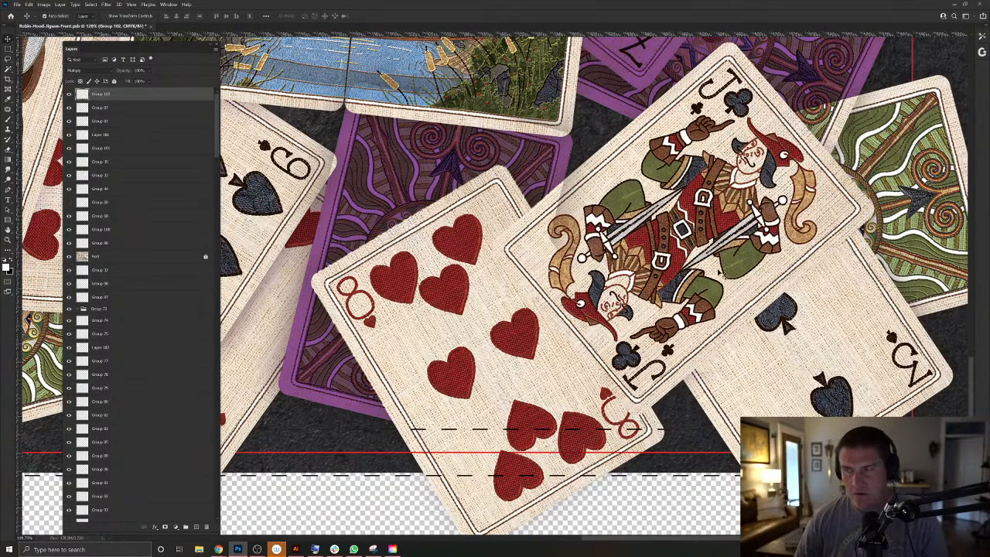
# Clear the area covered by the jack of clubs from the card back's white shape, using the jack's outline as a selection.
pyautogui.moveTo(742, 258); pyautogui.dragTo(702, 246)
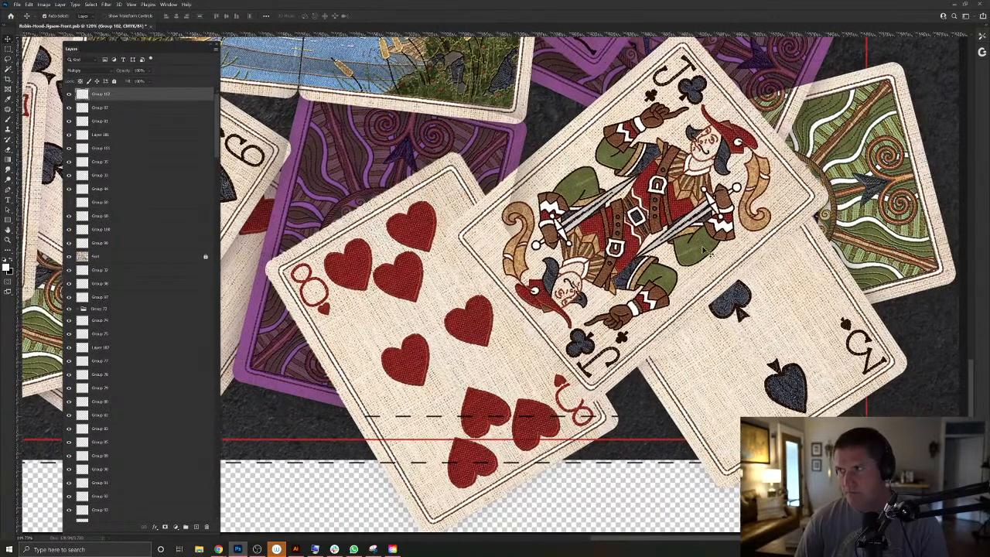
pyautogui.click(570, 161)
pyautogui.rightClick(570, 160)
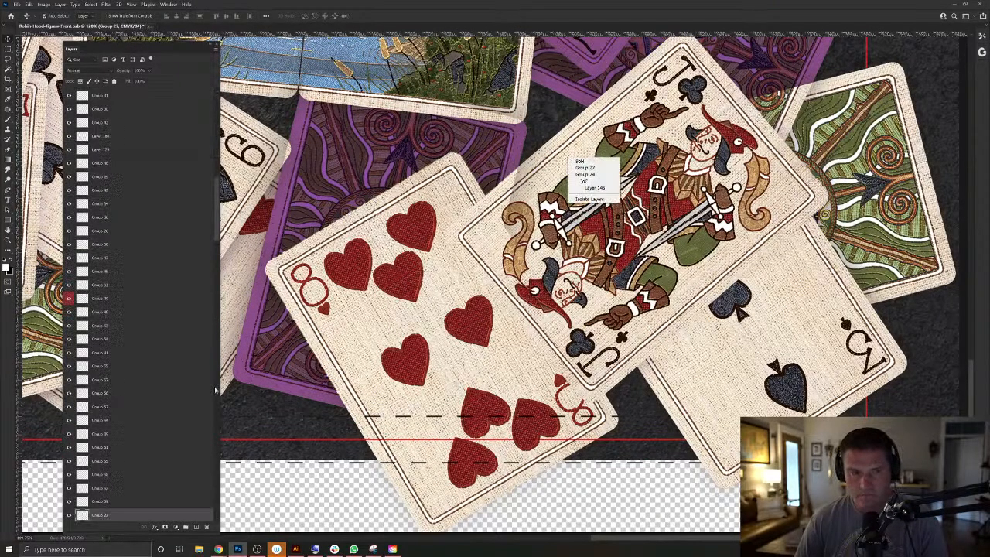
pyautogui.click(607, 188)
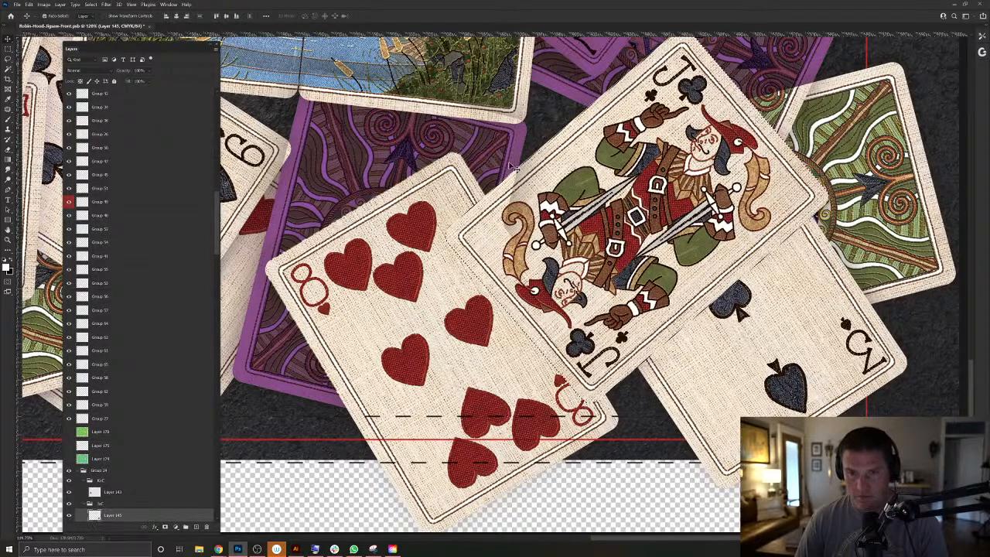
pyautogui.click(510, 164)
pyautogui.click(69, 95)
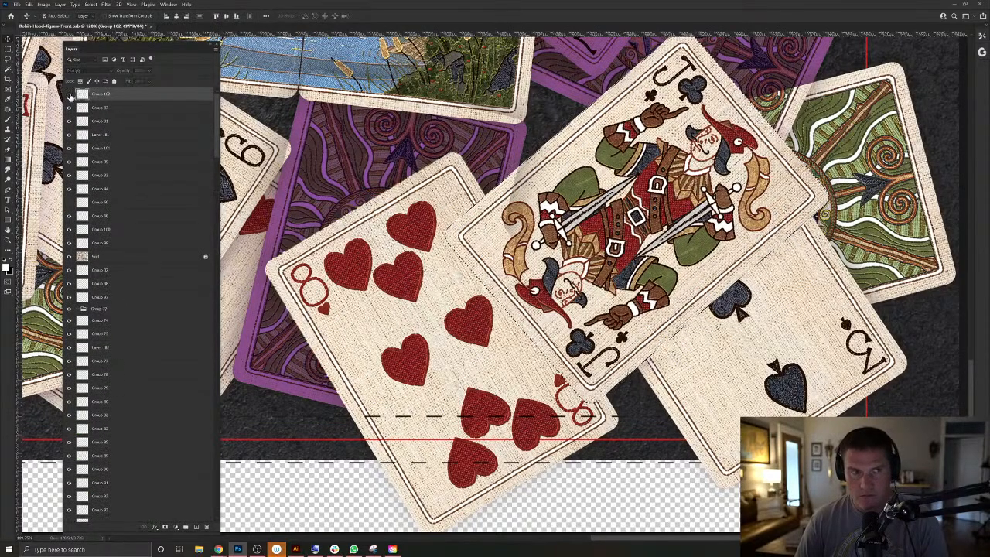
pyautogui.click(69, 93)
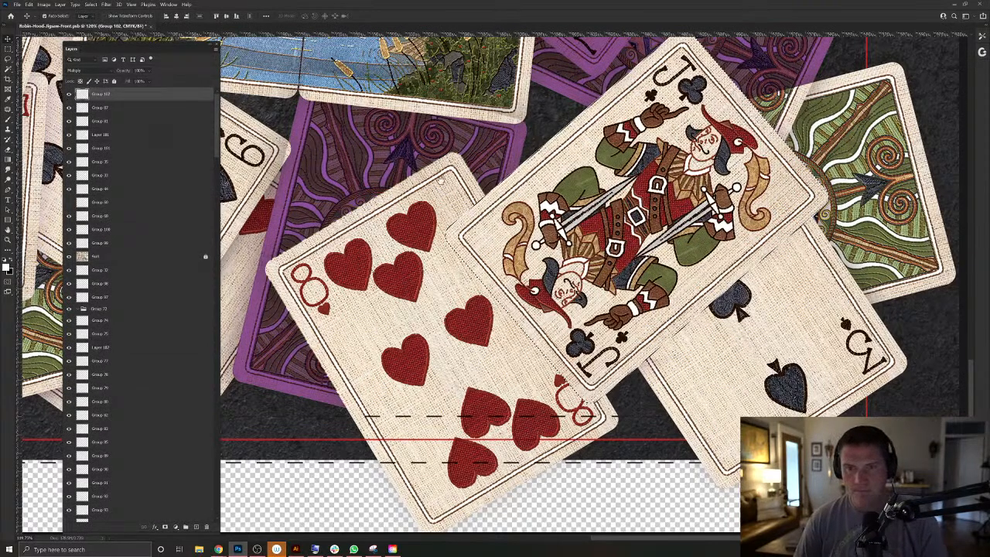
# Bring the jack of clubs' white shape to the top of the layer stack, refill it with white and set it to Multiply.
pyautogui.moveTo(464, 199); pyautogui.dragTo(539, 288)
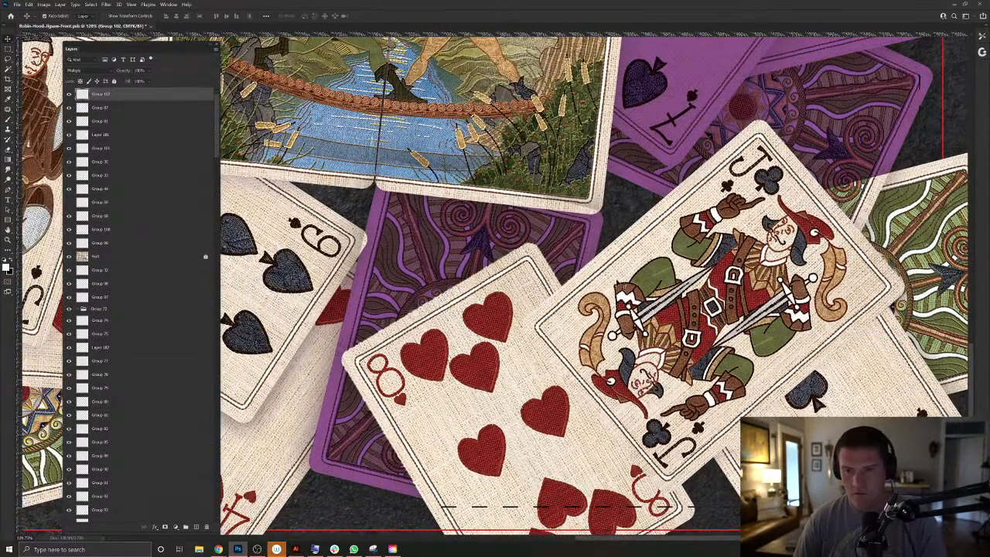
pyautogui.keyDown('ctrl'); pyautogui.click(619, 283); pyautogui.keyUp('ctrl')
pyautogui.hotkey('ctrl', 'shift', ']')
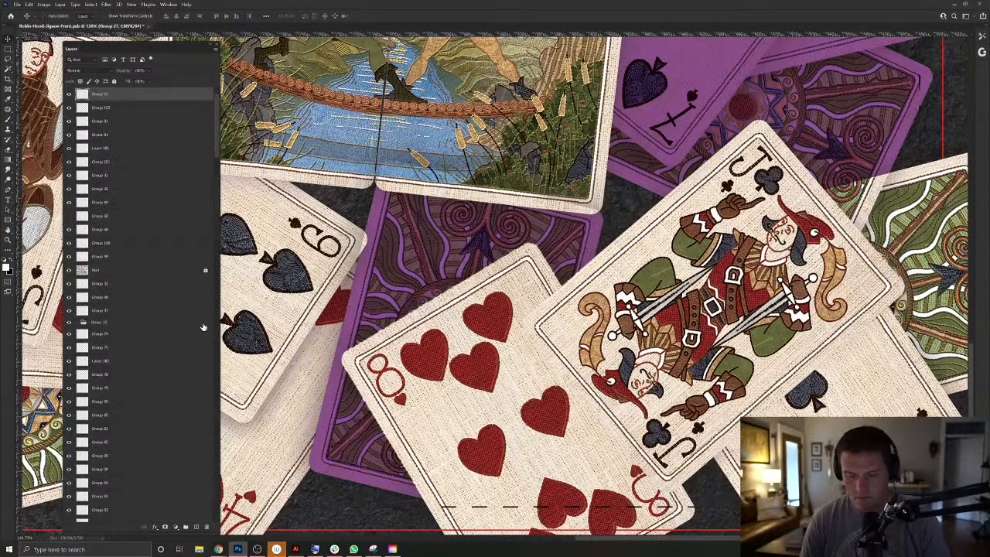
pyautogui.hotkey('alt', 'shift', 'BackSpace')
pyautogui.click(88, 70)
pyautogui.click(75, 104)
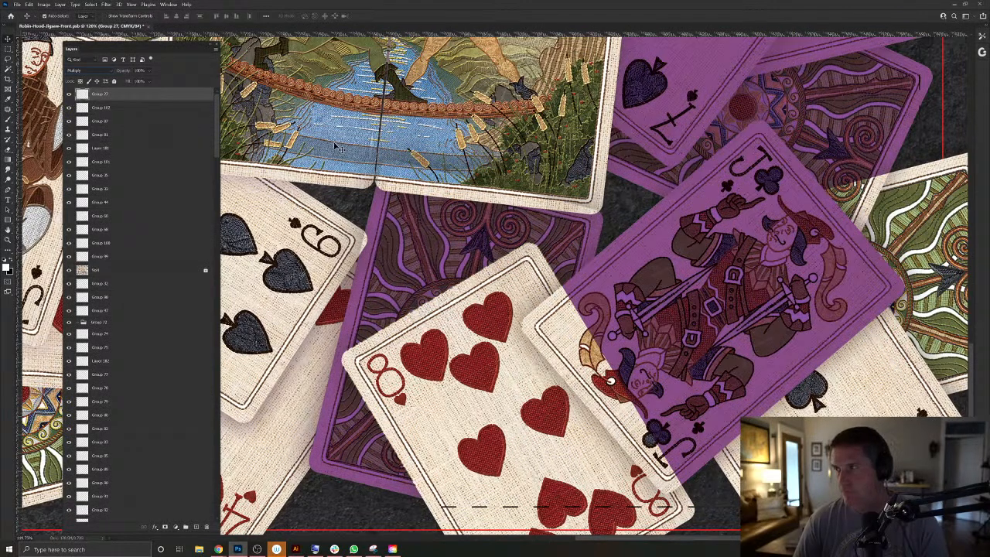
# Move the eight of hearts' shape to the top of the layer stack, fill it with white and set it to Multiply.
pyautogui.click(492, 362)
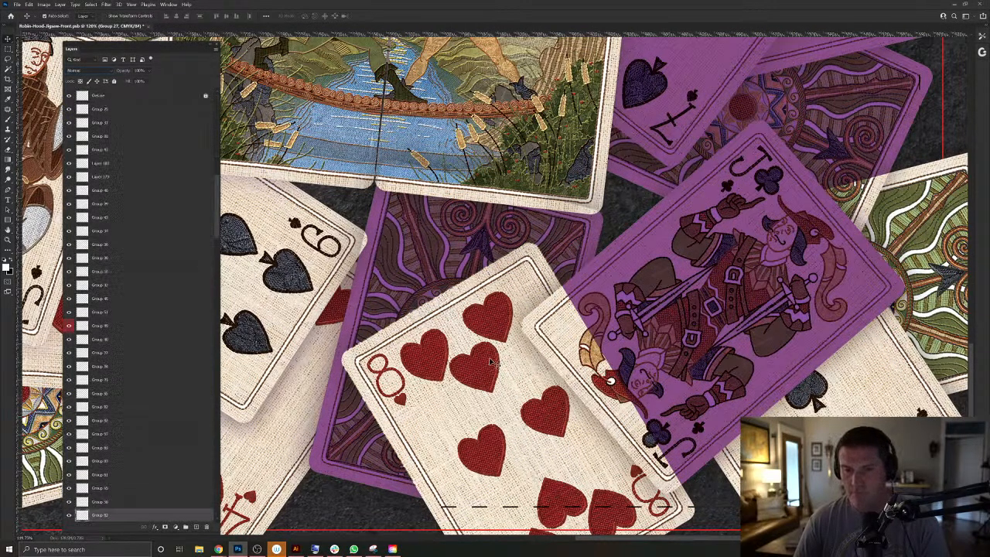
pyautogui.scroll(-10, 150, 209)
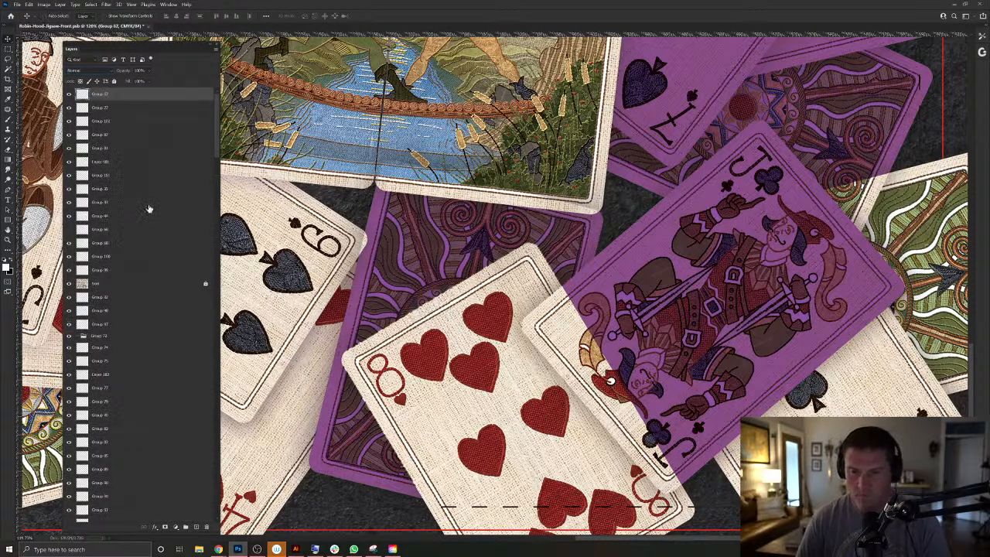
pyautogui.hotkey('alt', 'shift', 'BackSpace')
pyautogui.click(88, 71)
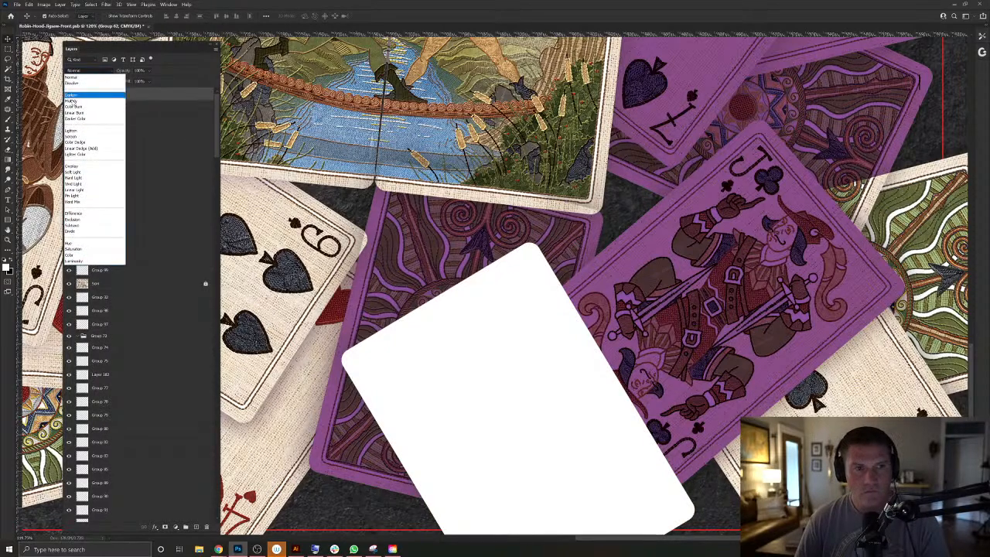
pyautogui.click(72, 103)
# Bring the three of spades' shape to the top of the layer stack and fill it with white.
pyautogui.moveTo(542, 223); pyautogui.dragTo(430, 225)
pyautogui.moveTo(622, 350); pyautogui.dragTo(482, 237)
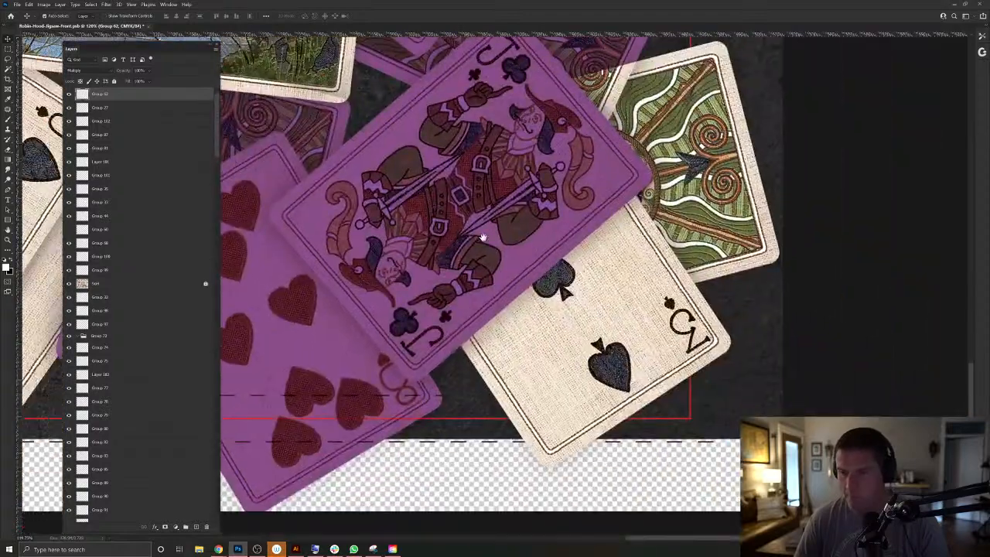
pyautogui.click(646, 309)
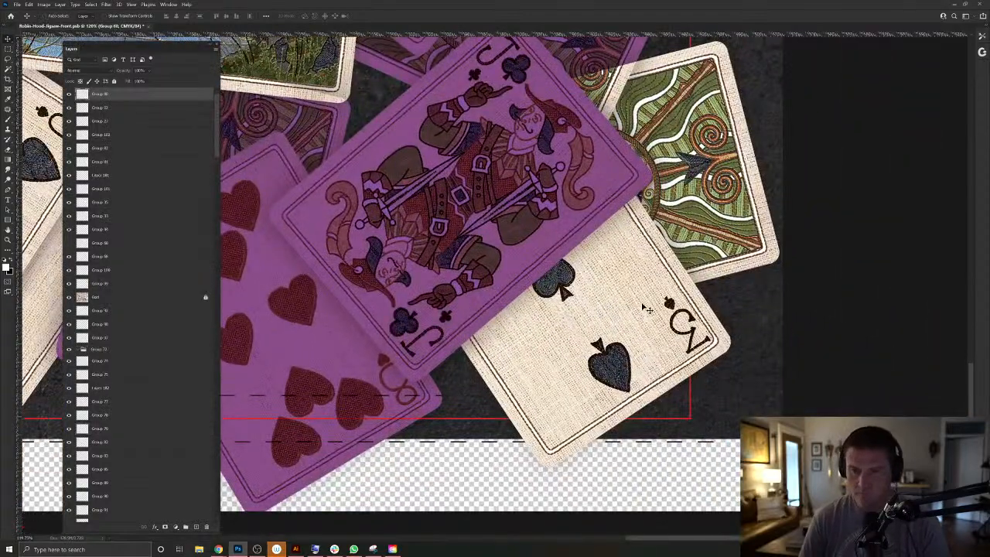
pyautogui.hotkey('alt', 'shift', 'BackSpace')
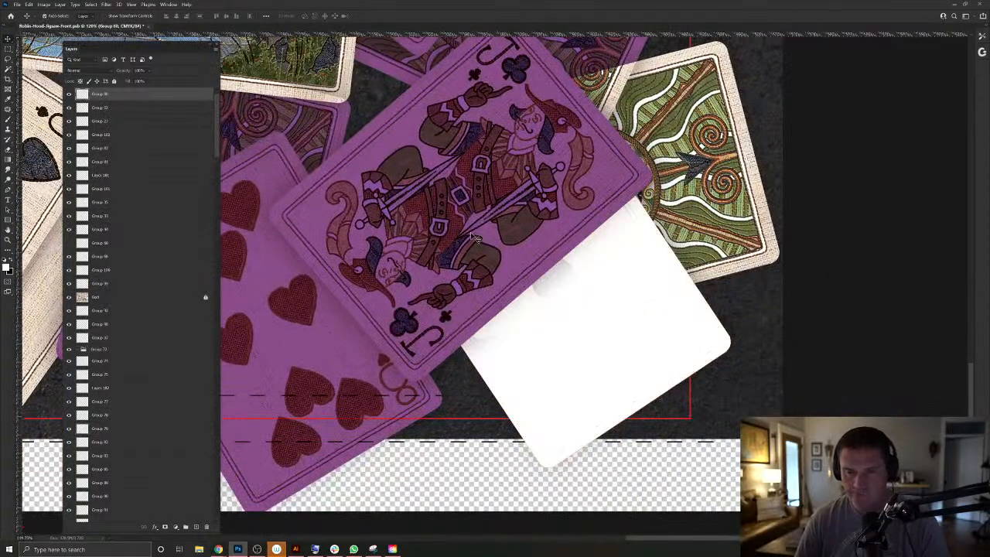
pyautogui.rightClick(583, 303)
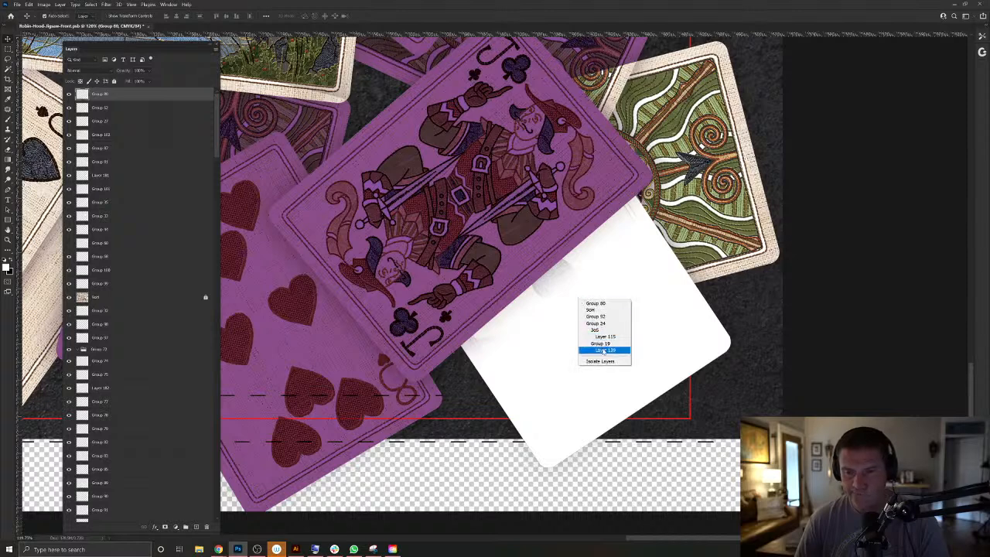
pyautogui.click(599, 347)
pyautogui.keyDown('ctrl'); pyautogui.click(94, 516); pyautogui.keyUp('ctrl')
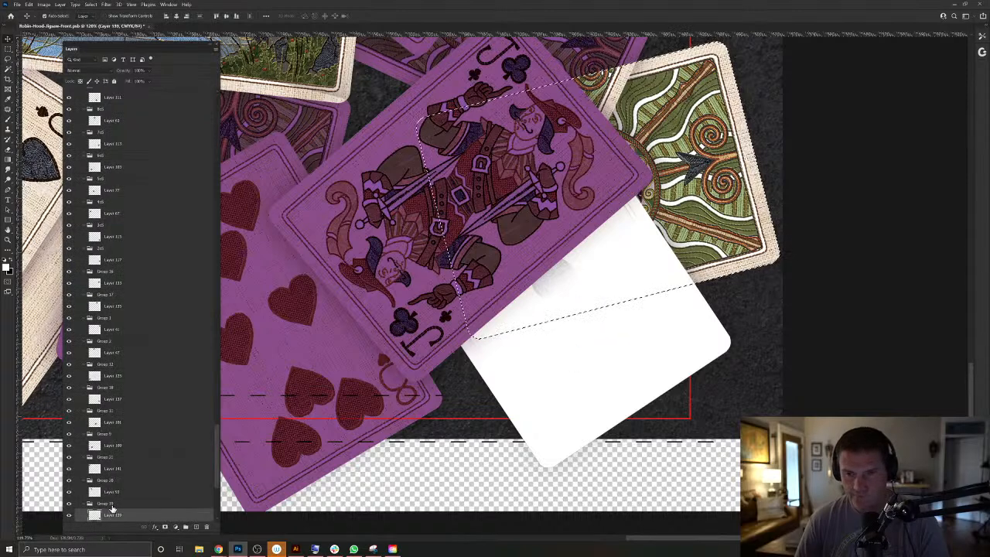
# Select everything outside the three of spades' outline and make the card's white shape the active layer.
pyautogui.rightClick(532, 375)
pyautogui.click(552, 403)
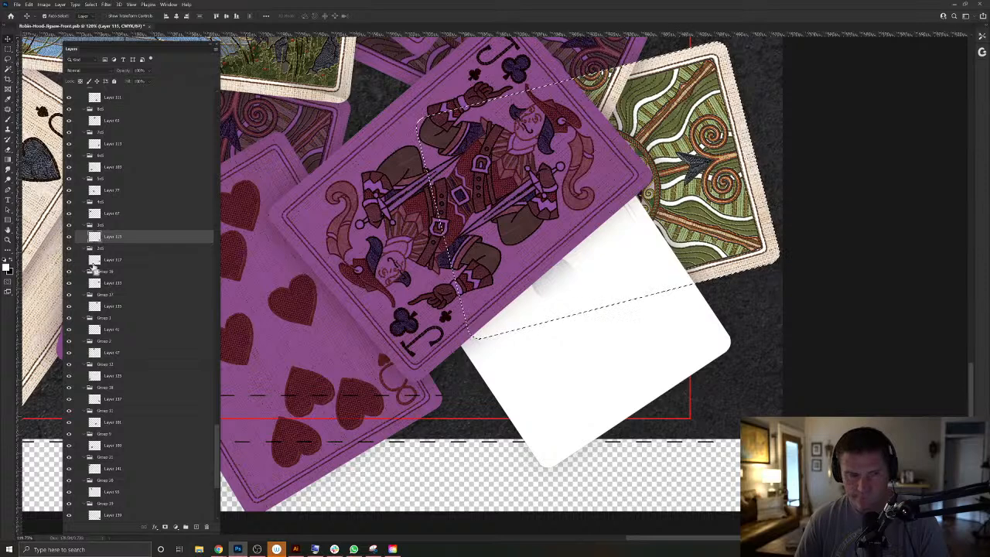
pyautogui.keyDown('ctrl'); pyautogui.click(95, 236); pyautogui.keyUp('ctrl')
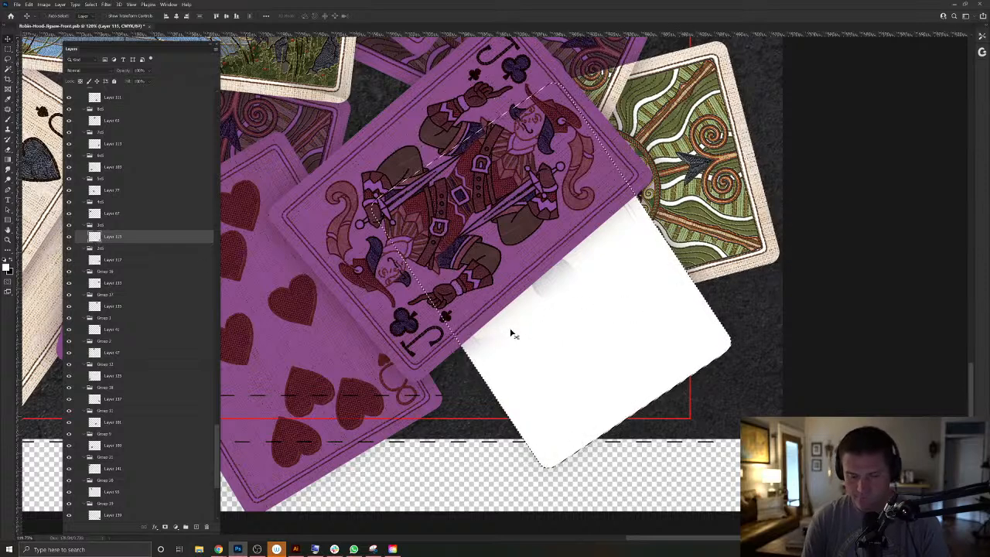
pyautogui.click(569, 298)
pyautogui.click(68, 94)
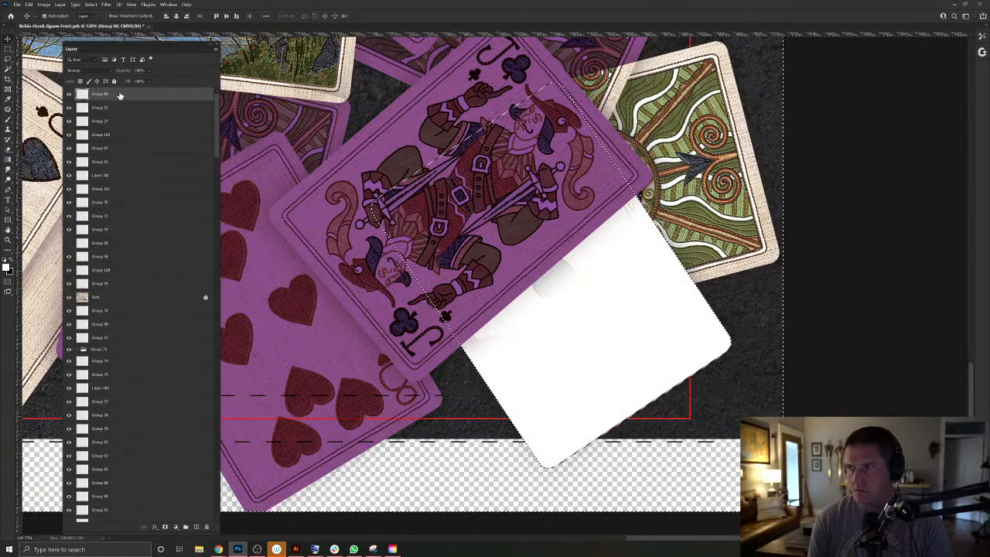
# Limit the selection to the three of spades' outline, fill it with white and set the card's shape to Multiply.
pyautogui.hotkey('alt', 'BackSpace')
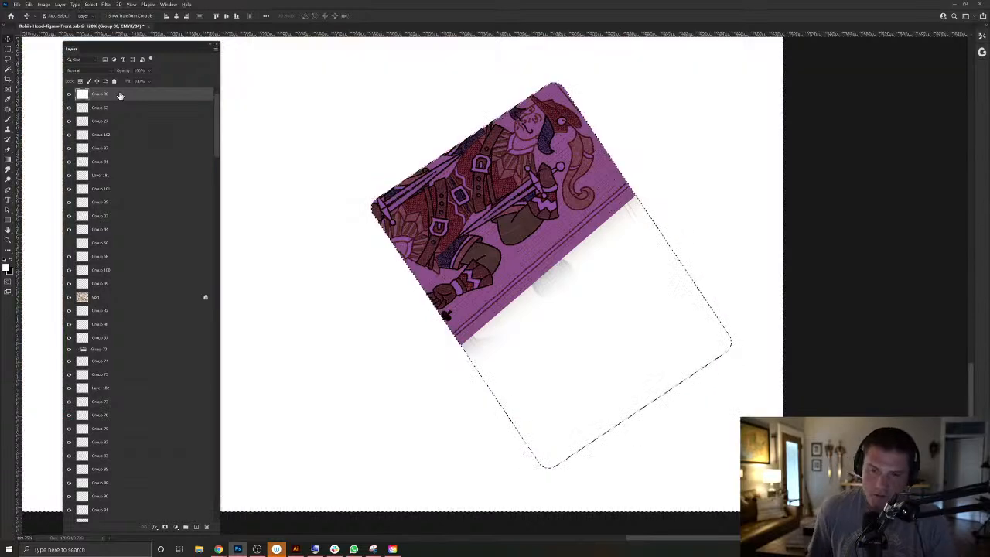
pyautogui.hotkey('ctrl', 'z')
pyautogui.hotkey('ctrl', 'shift', 'i')
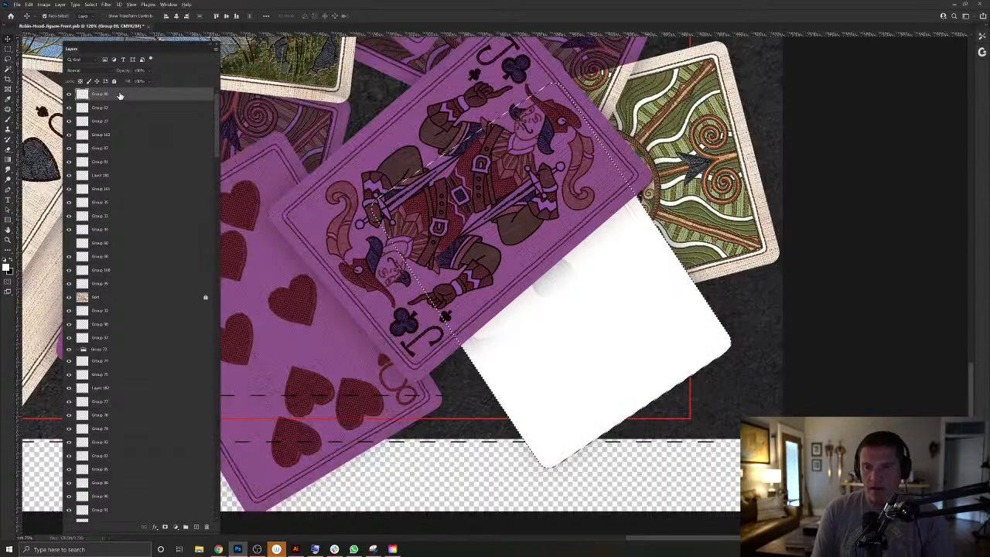
pyautogui.hotkey('alt', 'BackSpace')
pyautogui.hotkey('ctrl', 'd')
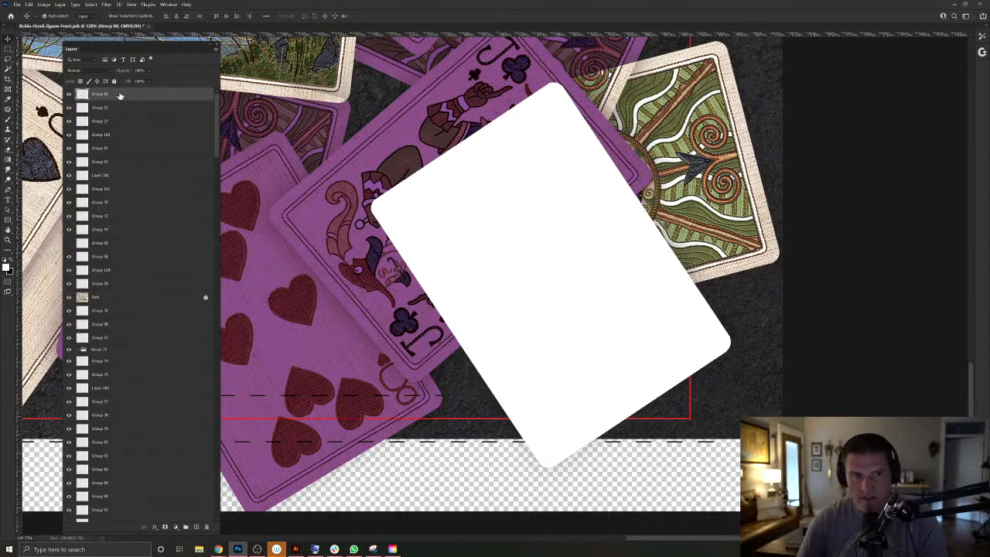
pyautogui.click(76, 71)
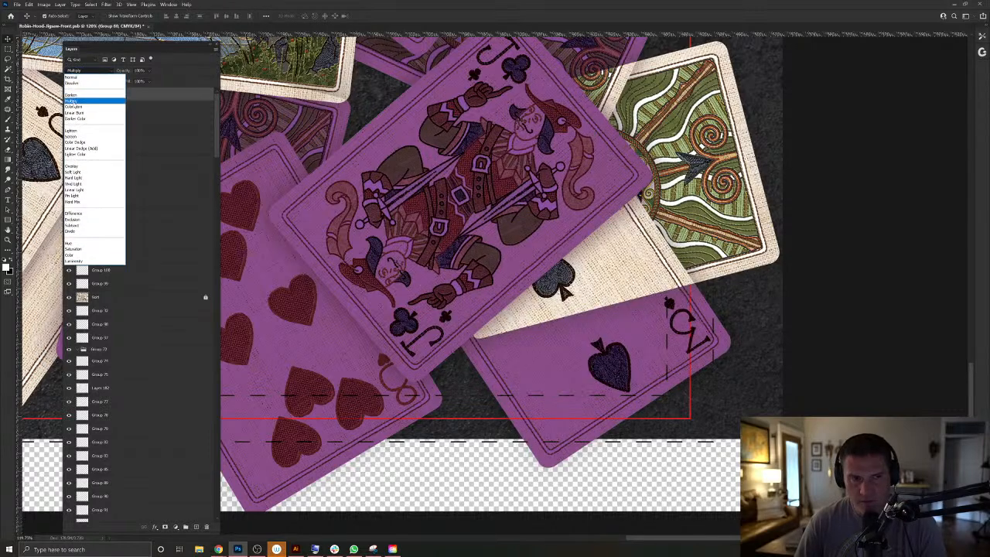
pyautogui.click(73, 105)
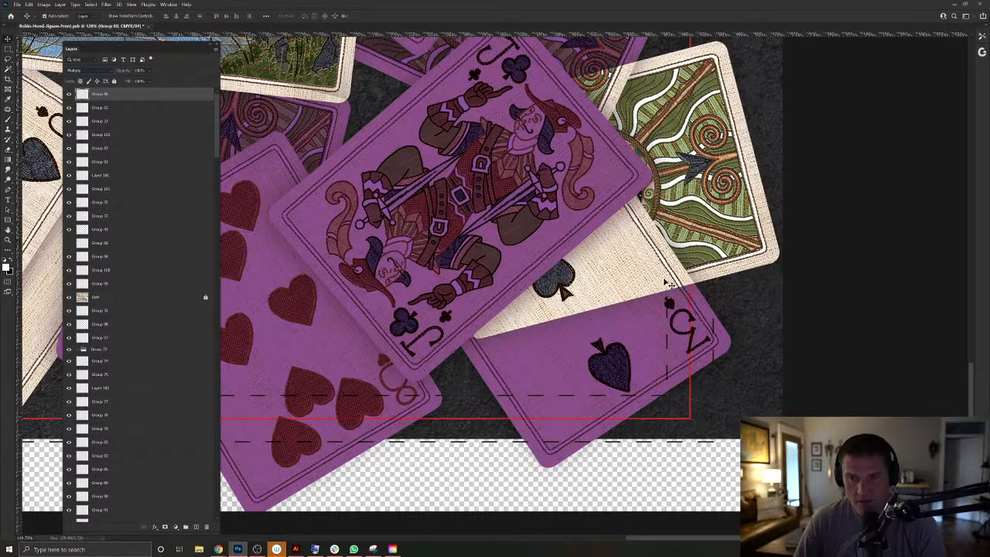
# Select the green card back's outline and make the three of spades' white shape the active layer.
pyautogui.moveTo(667, 283); pyautogui.dragTo(654, 316)
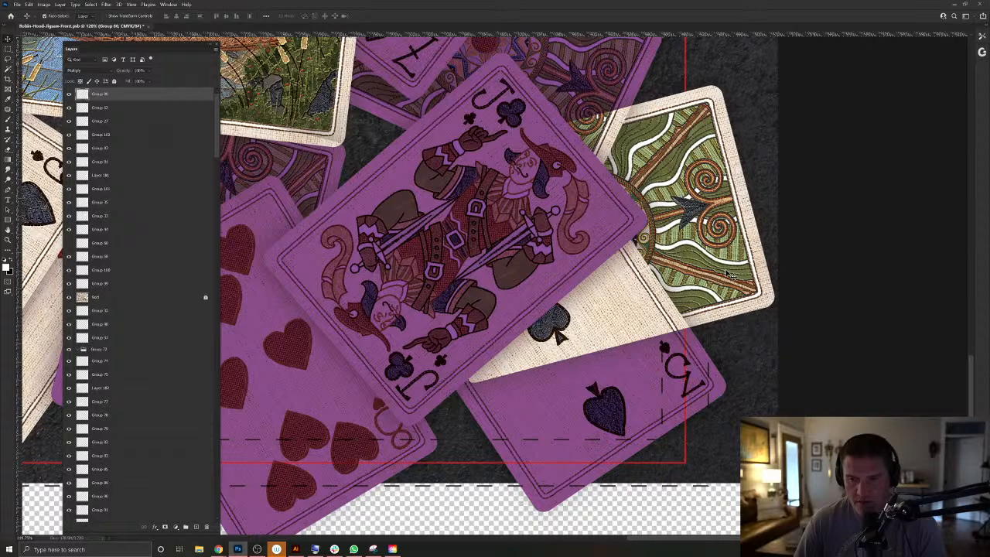
pyautogui.rightClick(627, 304)
pyautogui.click(646, 354)
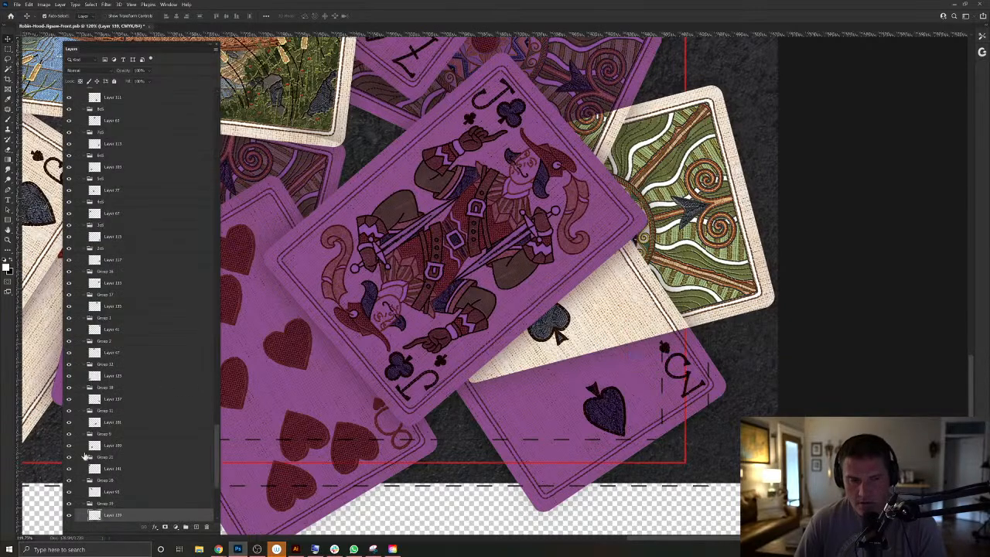
pyautogui.keyDown('ctrl'); pyautogui.click(91, 519); pyautogui.keyUp('ctrl')
pyautogui.keyDown('ctrl'); pyautogui.click(620, 380); pyautogui.keyUp('ctrl')
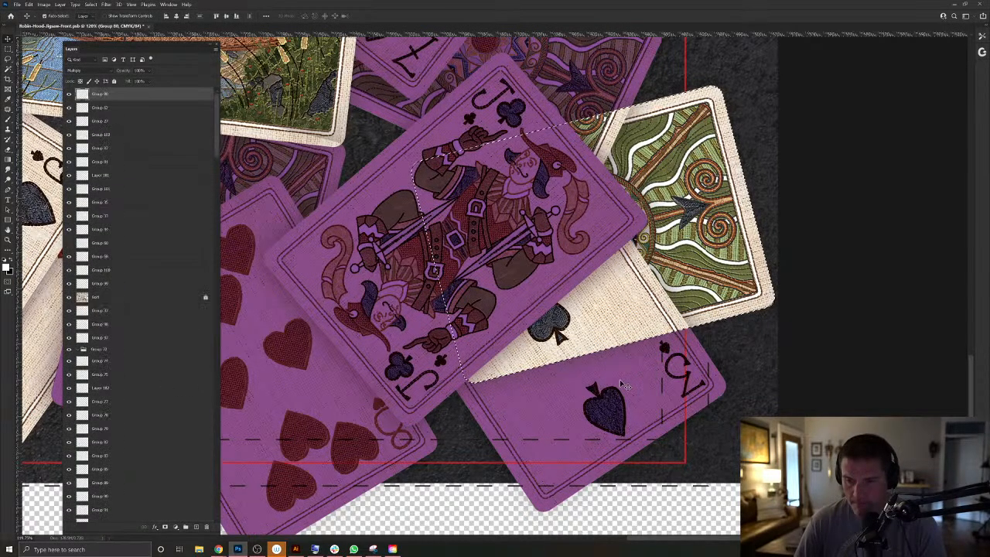
# Load the three of spades' outline as a selection and clear that area from the green card back's shape.
pyautogui.rightClick(619, 380)
pyautogui.click(644, 410)
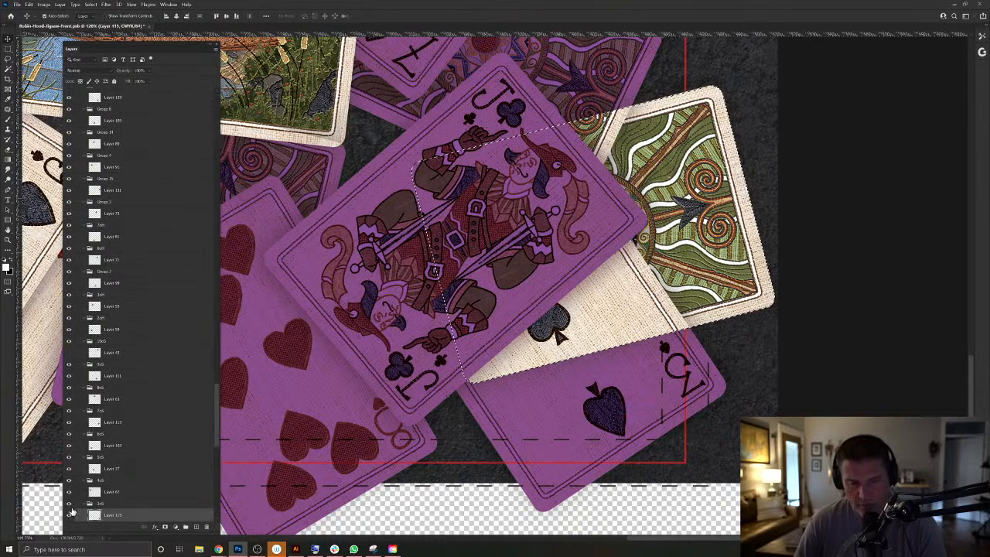
pyautogui.keyDown('ctrl'); pyautogui.keyDown('shift'); pyautogui.click(97, 516); pyautogui.keyUp('shift'); pyautogui.keyUp('ctrl')
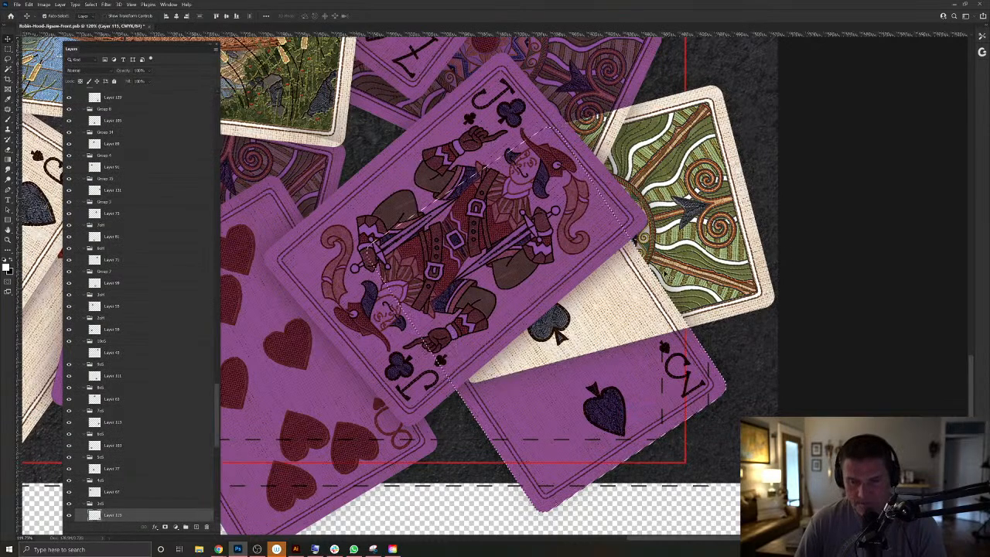
pyautogui.click(737, 253)
pyautogui.press('Delete')
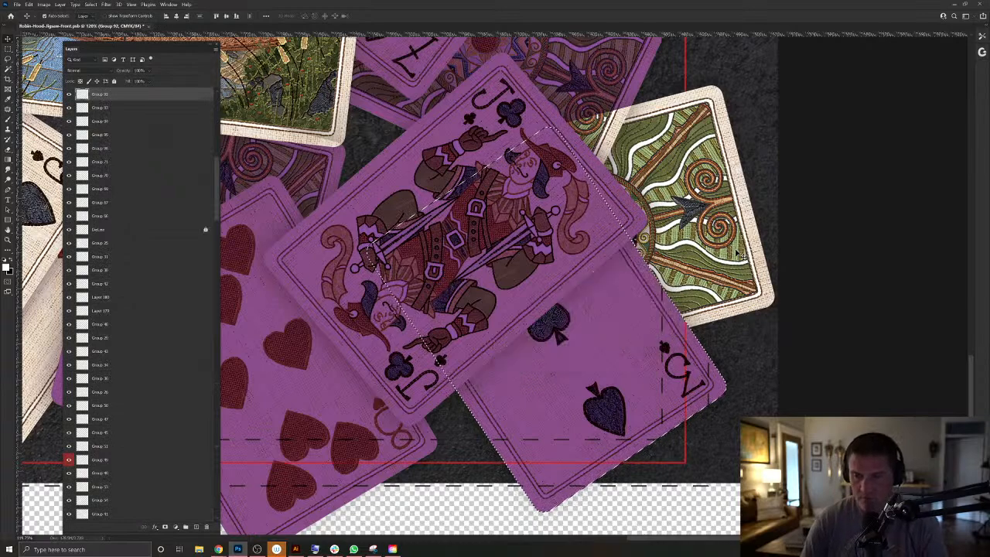
pyautogui.hotkey('ctrl', 'd')
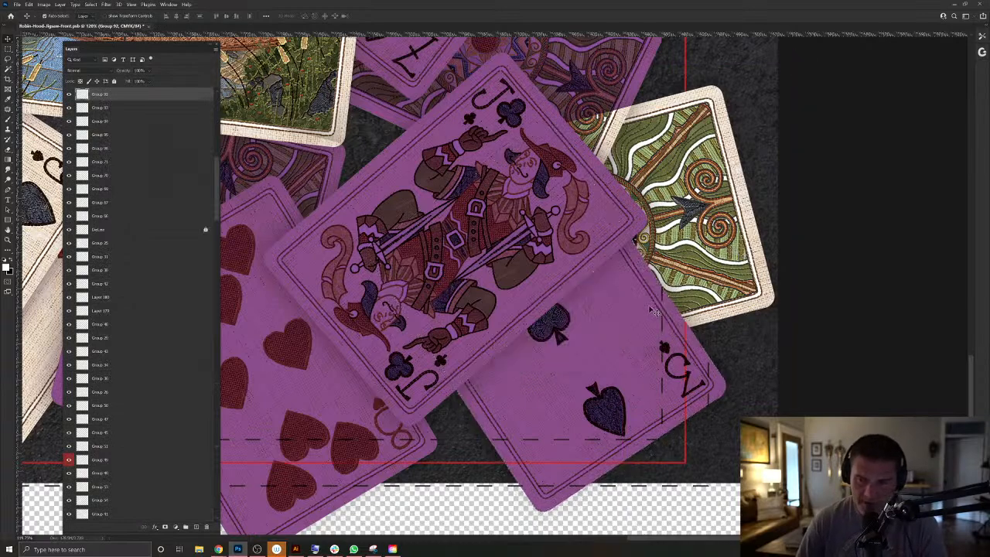
# Load the green card back's outline and check the upper card back's white shape by toggling its visibility.
pyautogui.scroll(5, 633, 232)
pyautogui.scroll(-1, 636, 340)
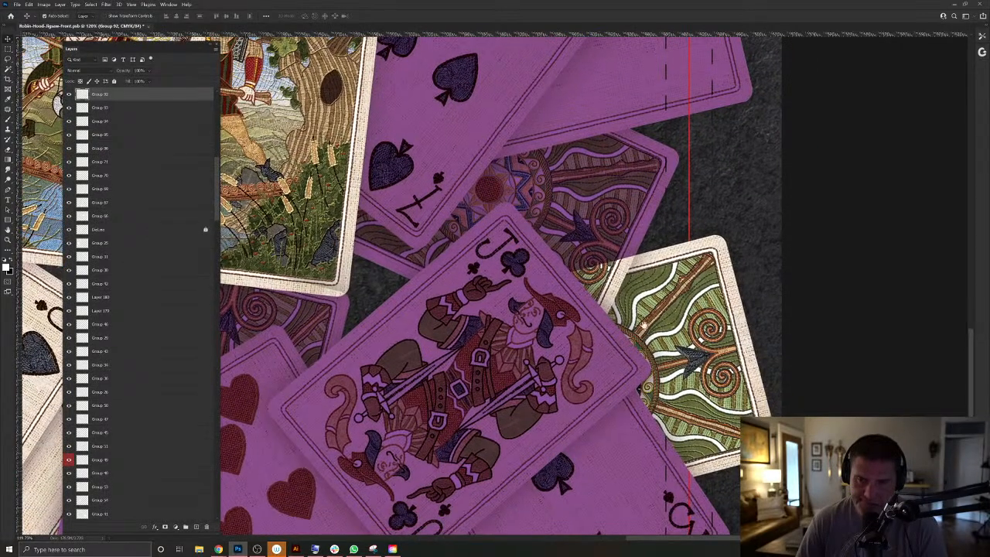
pyautogui.rightClick(669, 255)
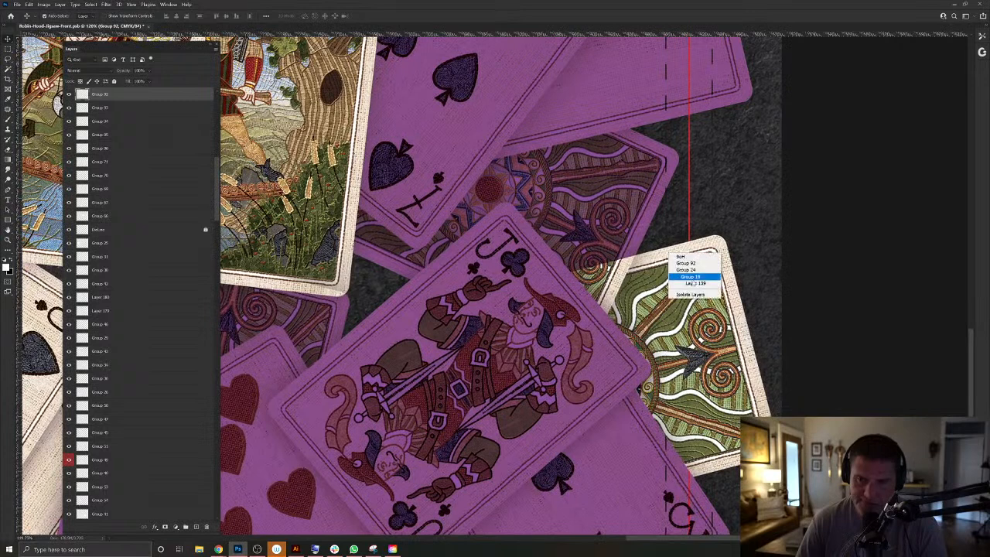
pyautogui.click(692, 278)
pyautogui.keyDown('ctrl'); pyautogui.click(92, 515); pyautogui.keyUp('ctrl')
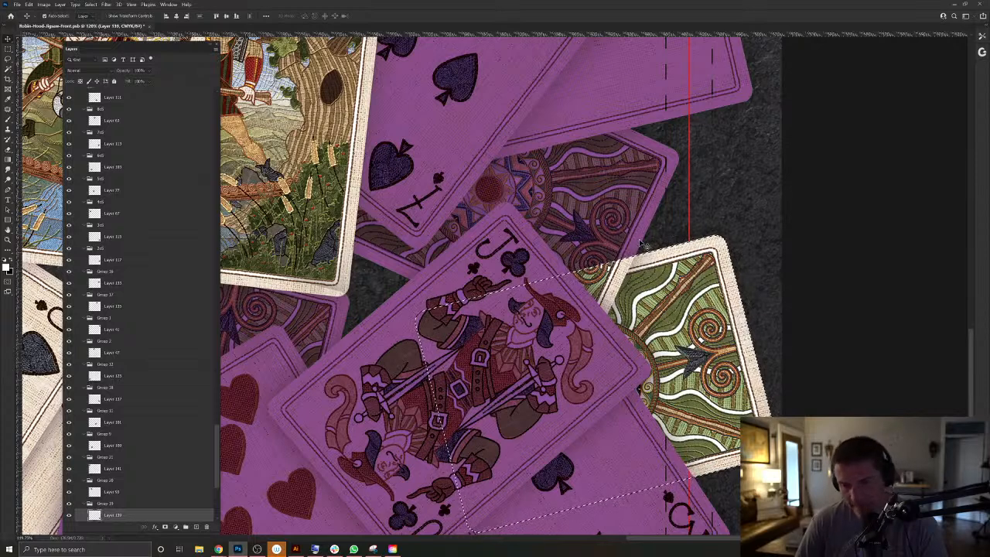
pyautogui.click(641, 243)
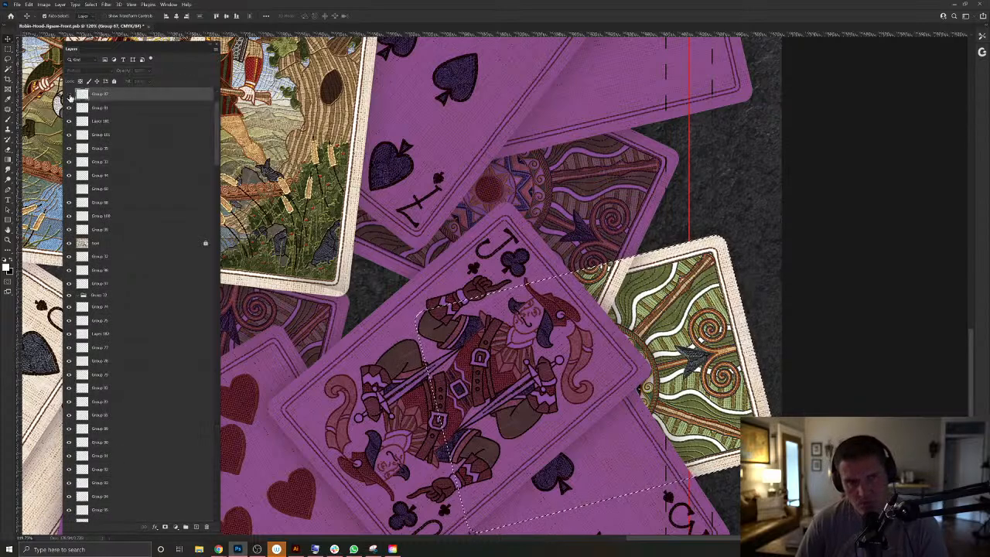
pyautogui.click(69, 95)
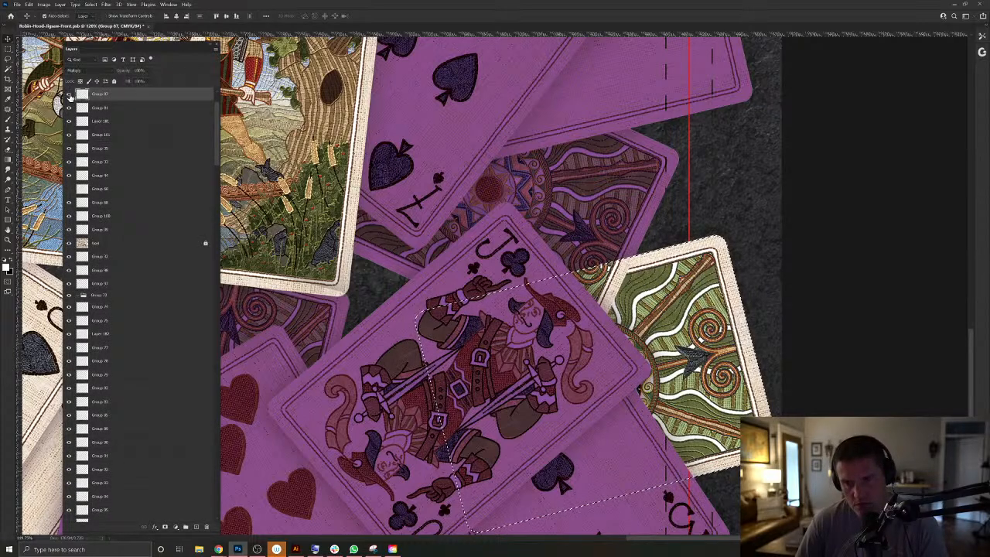
pyautogui.hotkey('ctrl', 'd')
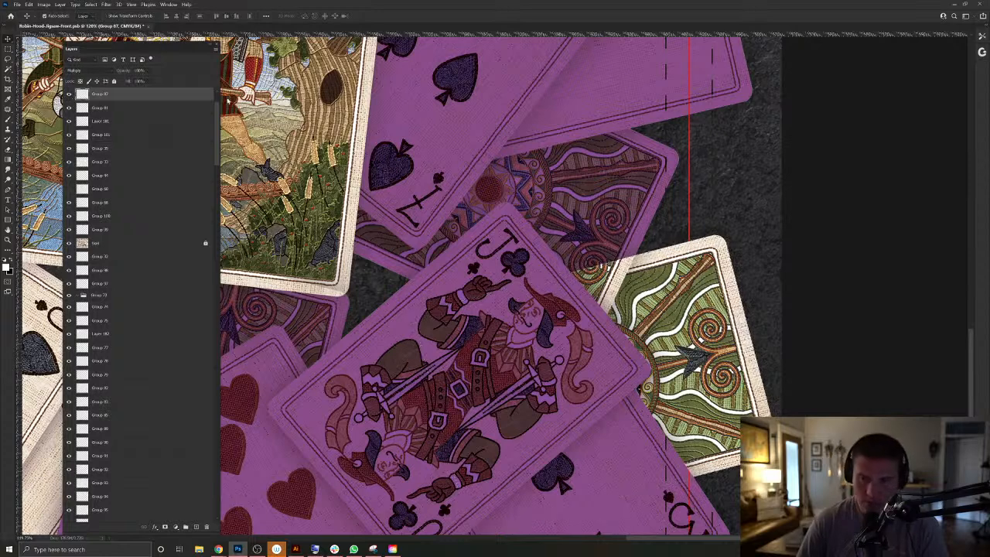
# Load the upper card back's outline and check the green card back's white shape by toggling its visibility.
pyautogui.rightClick(648, 212)
pyautogui.click(672, 246)
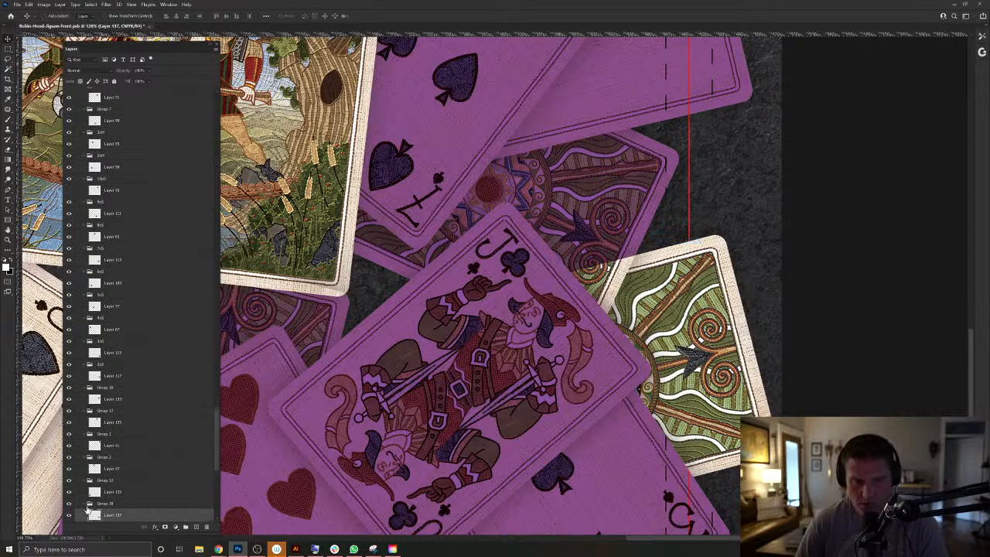
pyautogui.keyDown('ctrl'); pyautogui.click(95, 515); pyautogui.keyUp('ctrl')
pyautogui.hotkey('alt', '.')
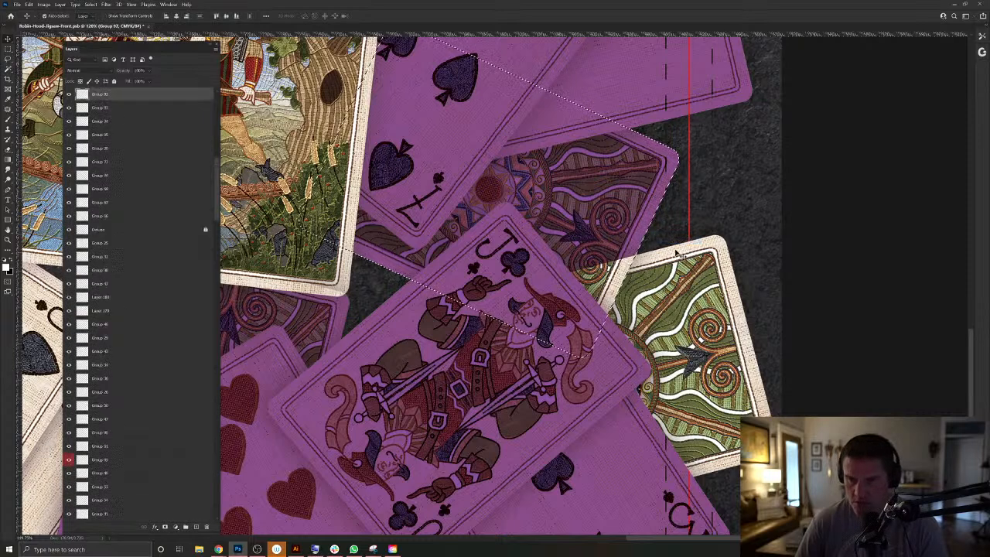
pyautogui.click(70, 94)
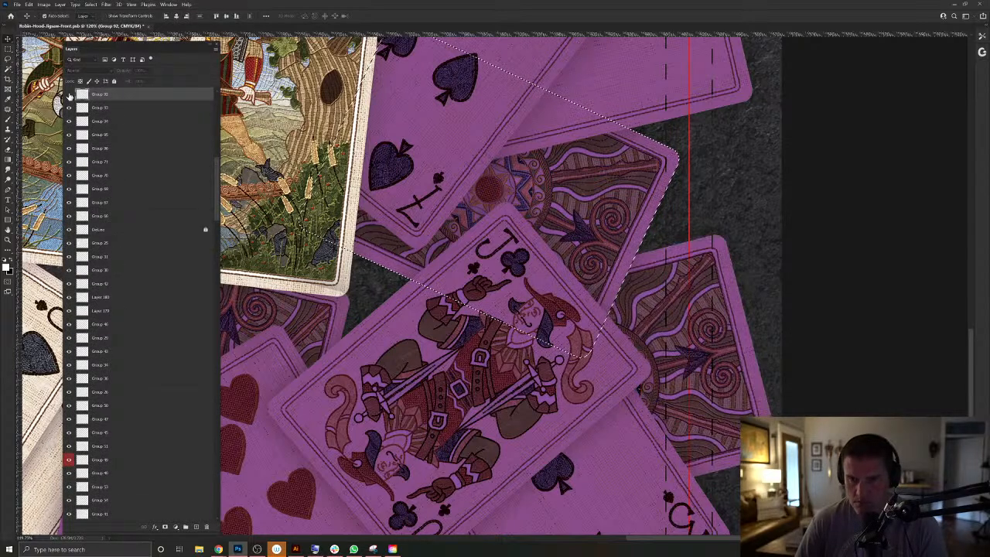
pyautogui.click(70, 94)
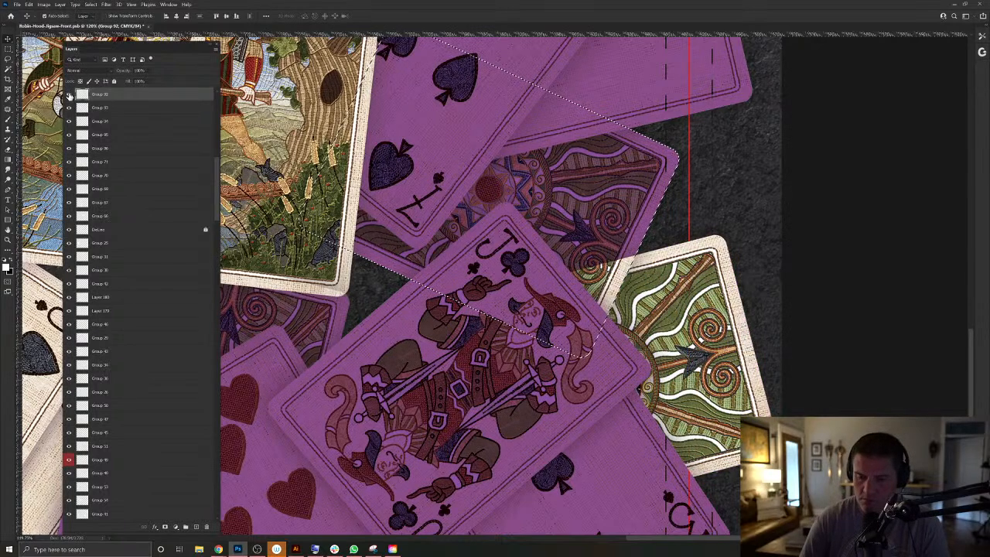
pyautogui.hotkey('ctrl', 'd')
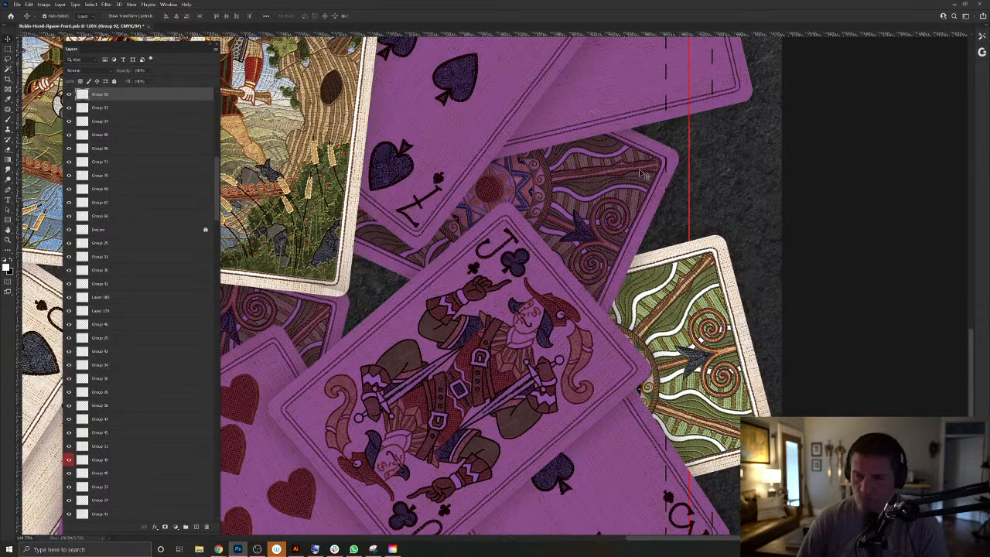
# Bring the green card back's old white shape to the top of the layer stack and delete it.
pyautogui.hotkey('ctrl', 's')
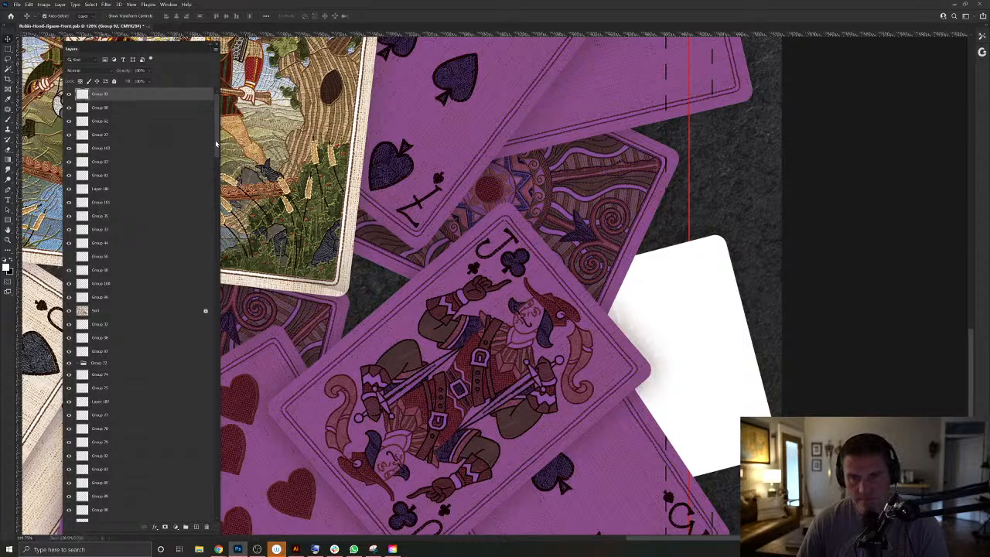
pyautogui.scroll(-10, 203, 420)
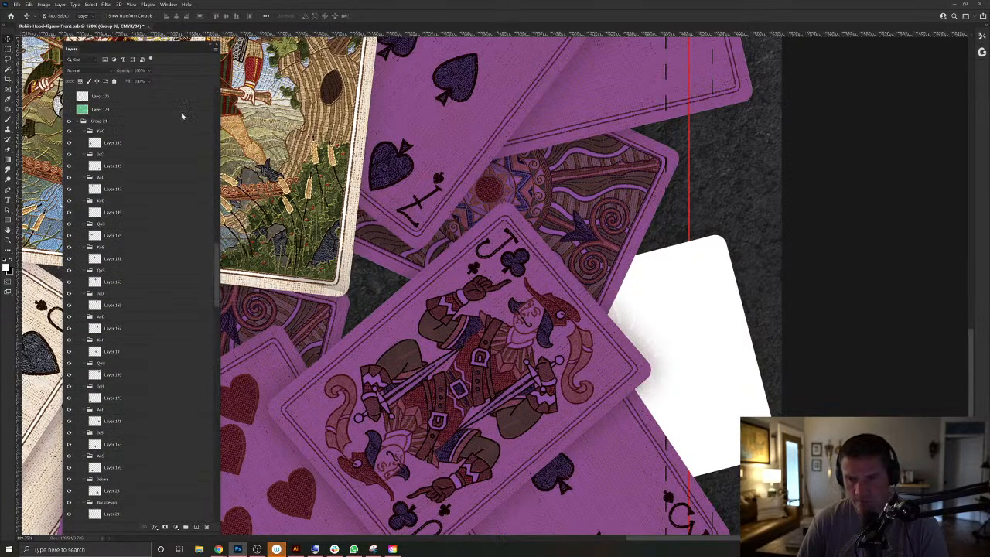
pyautogui.click(702, 316)
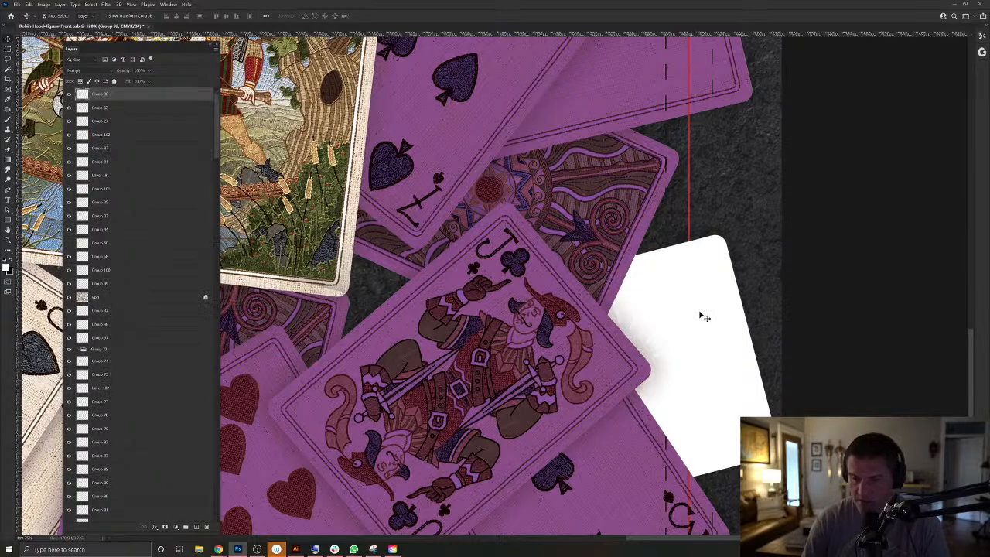
# Fill the green card back's outline with white on a new layer and bring it to the top of the stack.
pyautogui.click(658, 294)
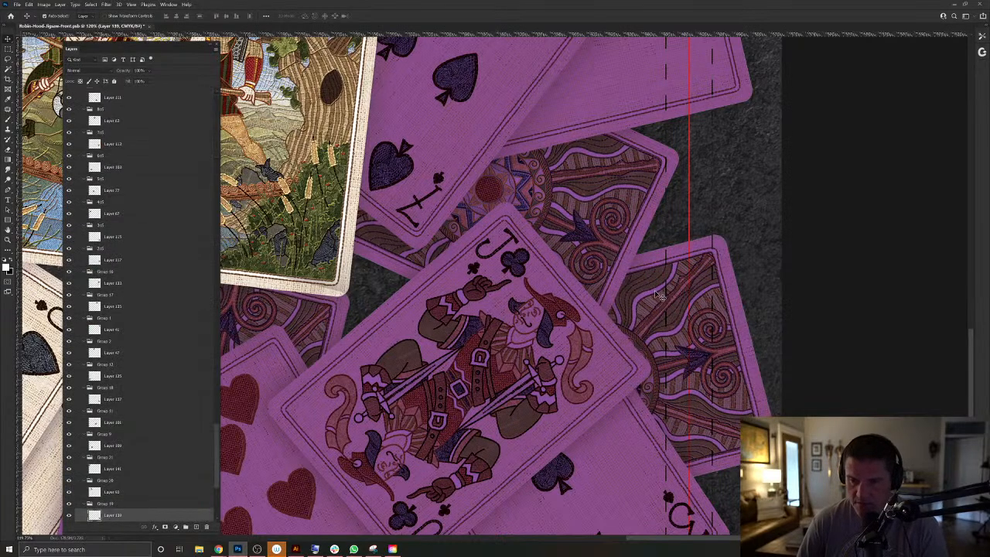
pyautogui.keyDown('ctrl'); pyautogui.click(96, 516); pyautogui.keyUp('ctrl')
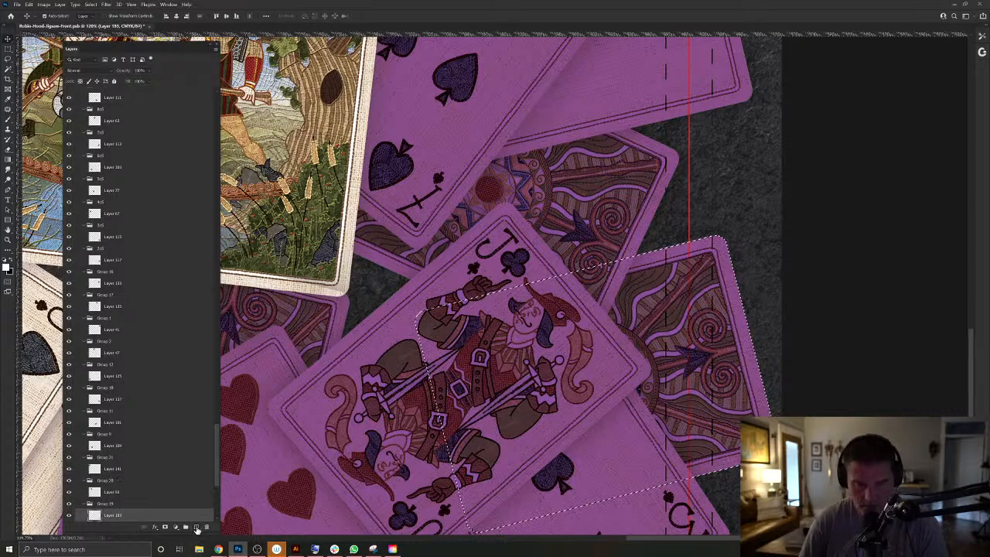
pyautogui.hotkey('alt', 'BackSpace')
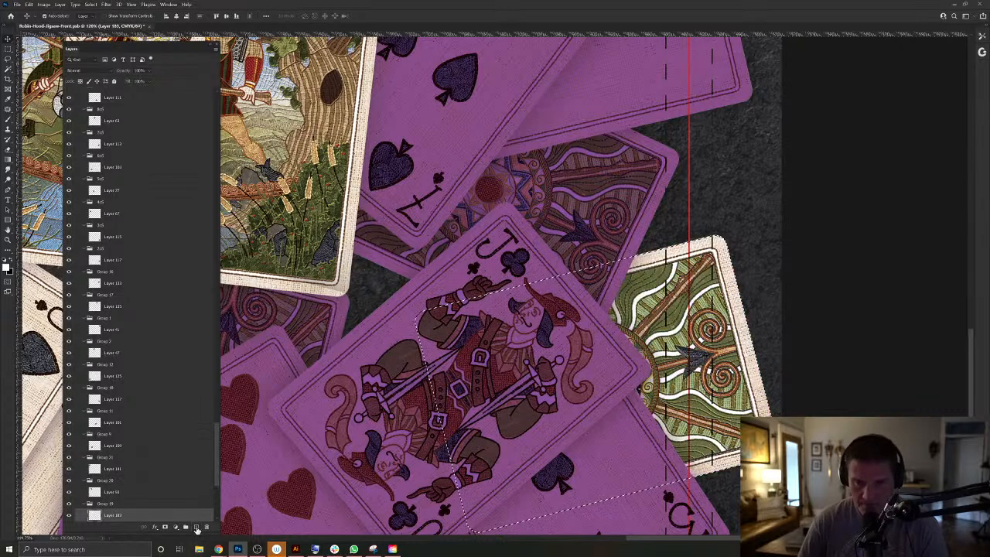
pyautogui.hotkey('ctrl', 'd')
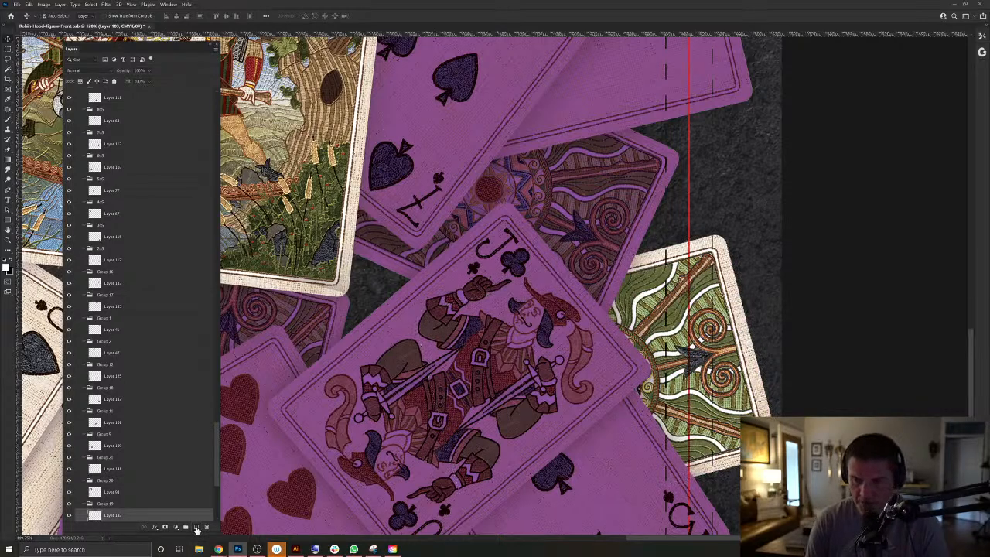
pyautogui.hotkey('ctrl', 'shift', ']')
pyautogui.hotkey('ctrl', 'shift', ']')
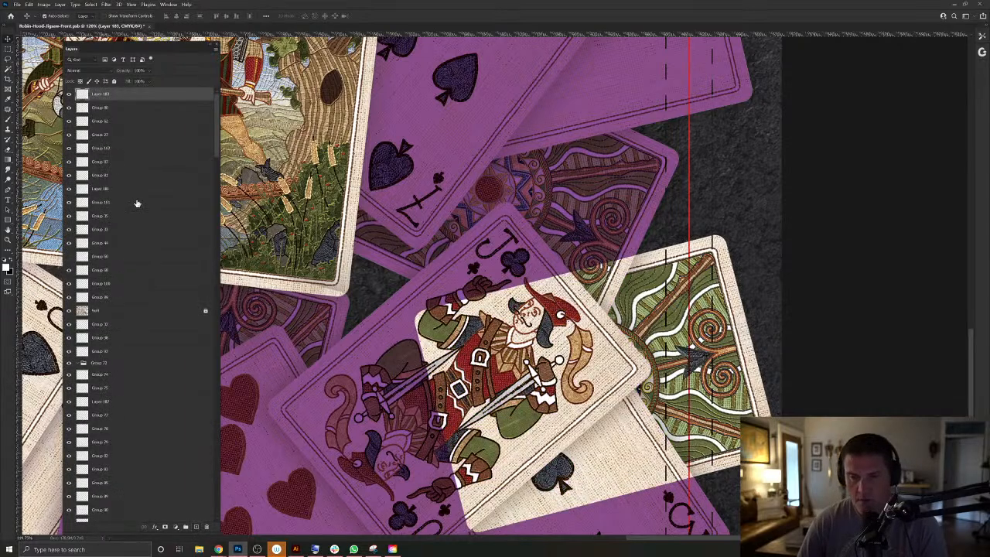
# Add a drop shadow to the card back's new white shape.
pyautogui.click(59, 4)
pyautogui.moveTo(93, 75)
pyautogui.click(173, 152)
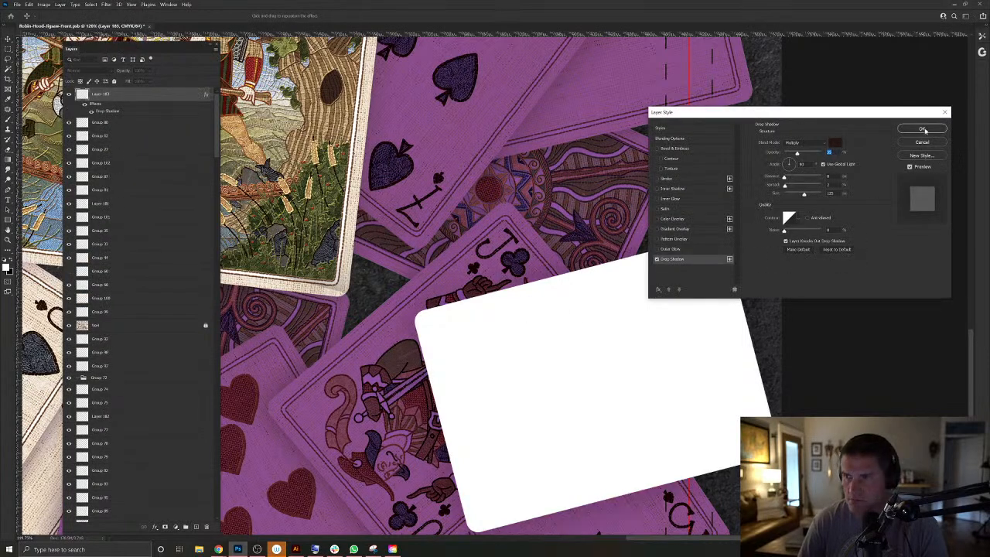
pyautogui.click(924, 129)
# Merge the new card shape and its shadow into one layer and set it to Multiply.
pyautogui.hotkey('ctrl', 'g')
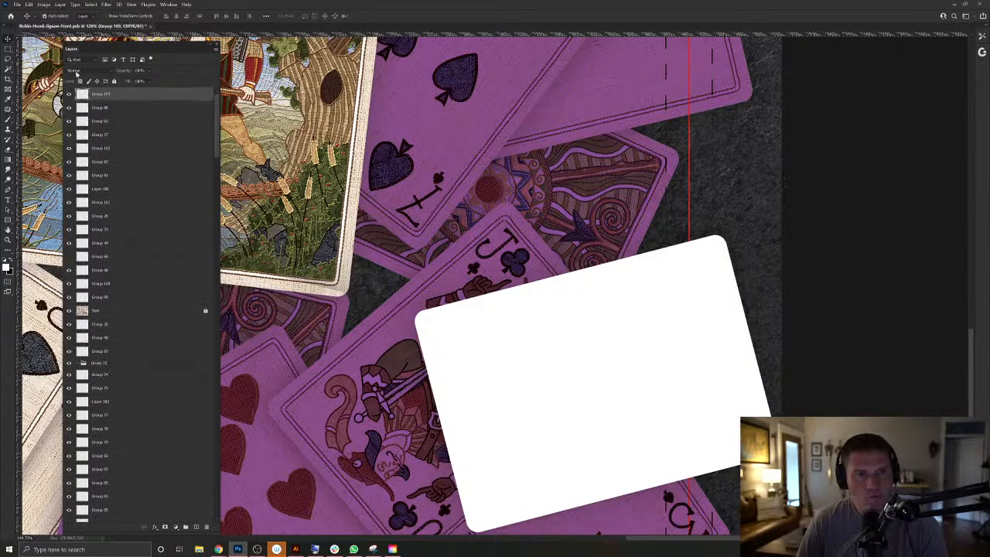
pyautogui.click(76, 70)
pyautogui.click(75, 99)
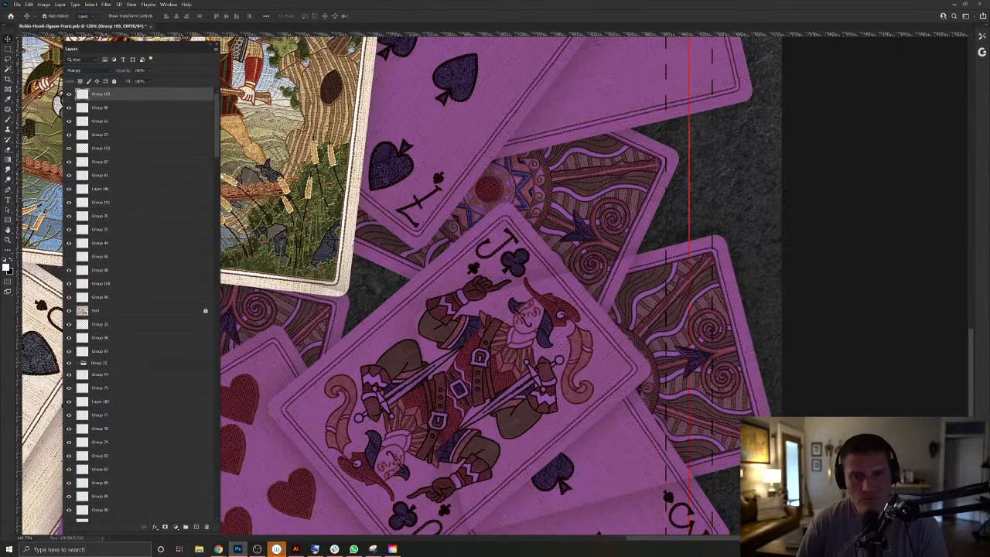
# Load the outline of the upper green card back, beside the Jack of Clubs, as a selection.
pyautogui.rightClick(537, 272)
pyautogui.click(557, 312)
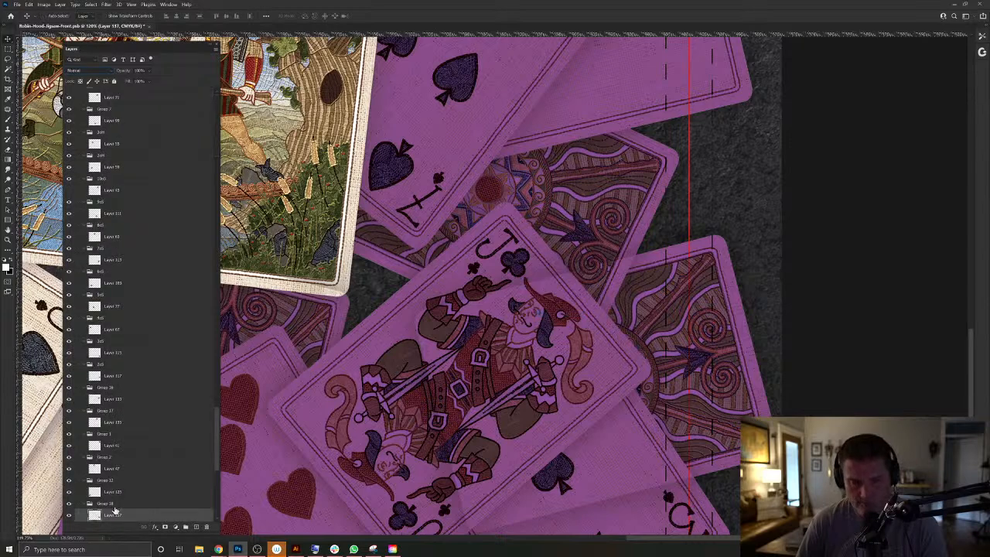
pyautogui.keyDown('ctrl'); pyautogui.click(97, 516); pyautogui.keyUp('ctrl')
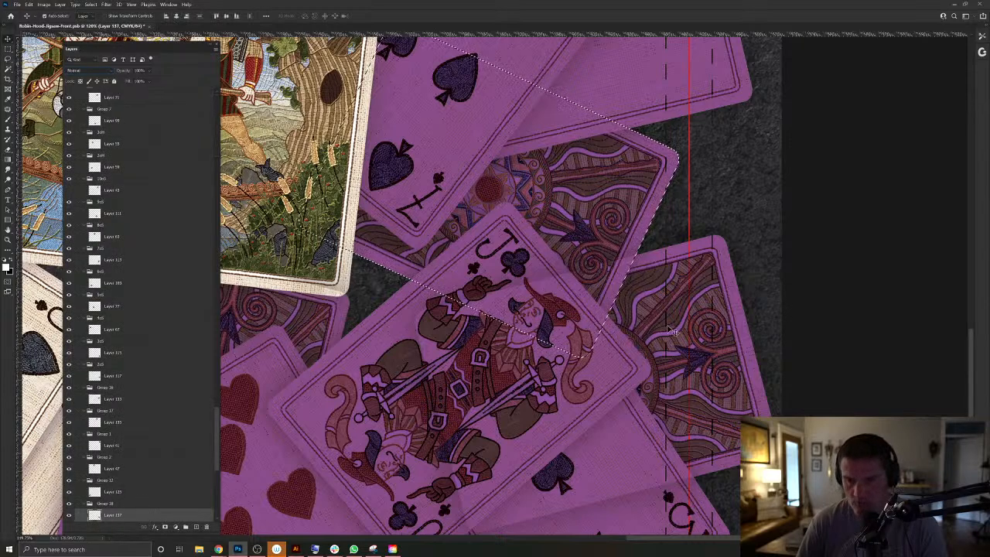
# Clear the selected upper card back area from the topmost card shape, compare its effect by toggling visibility, and deselect.
pyautogui.scroll(5, 186, 201)
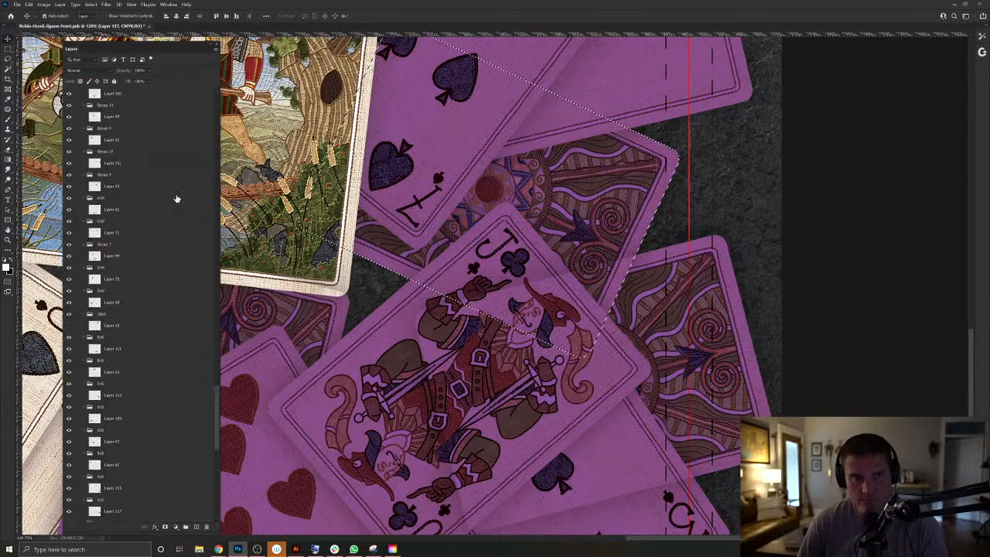
pyautogui.moveTo(216, 418); pyautogui.dragTo(215, 194)
pyautogui.moveTo(428, 278); pyautogui.dragTo(411, 214)
pyautogui.hotkey('ctrl', 'z')
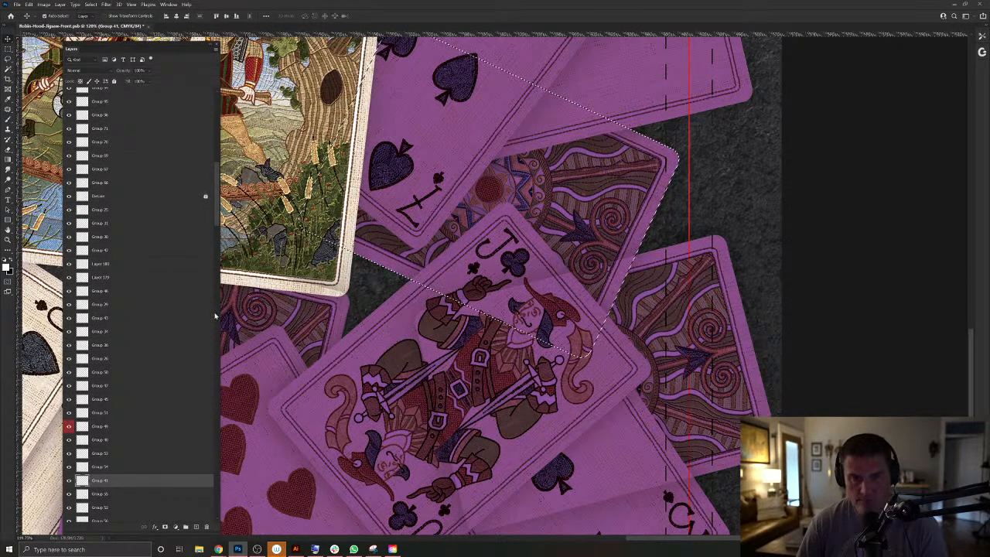
pyautogui.moveTo(216, 220); pyautogui.dragTo(217, 184)
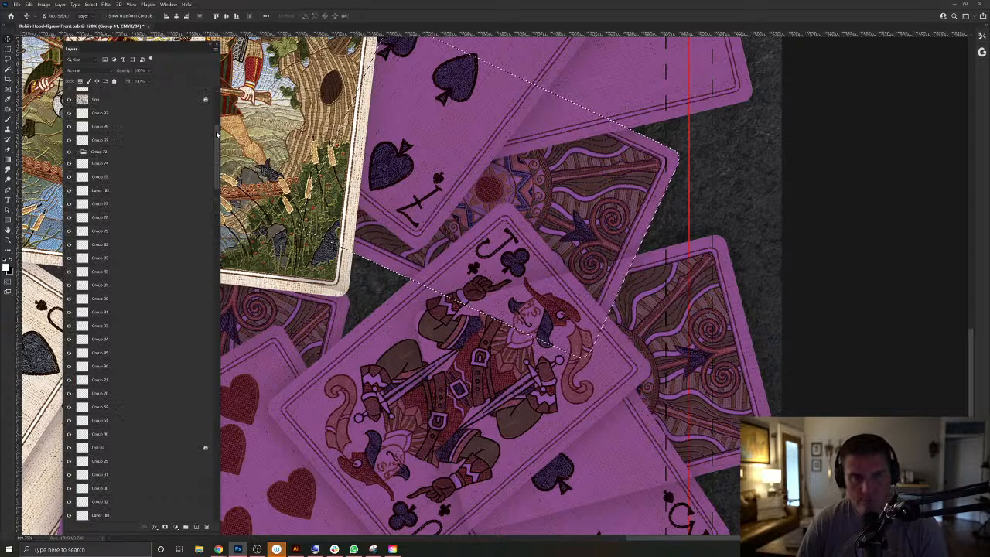
pyautogui.moveTo(215, 132); pyautogui.dragTo(215, 92)
pyautogui.click(121, 100)
pyautogui.click(68, 95)
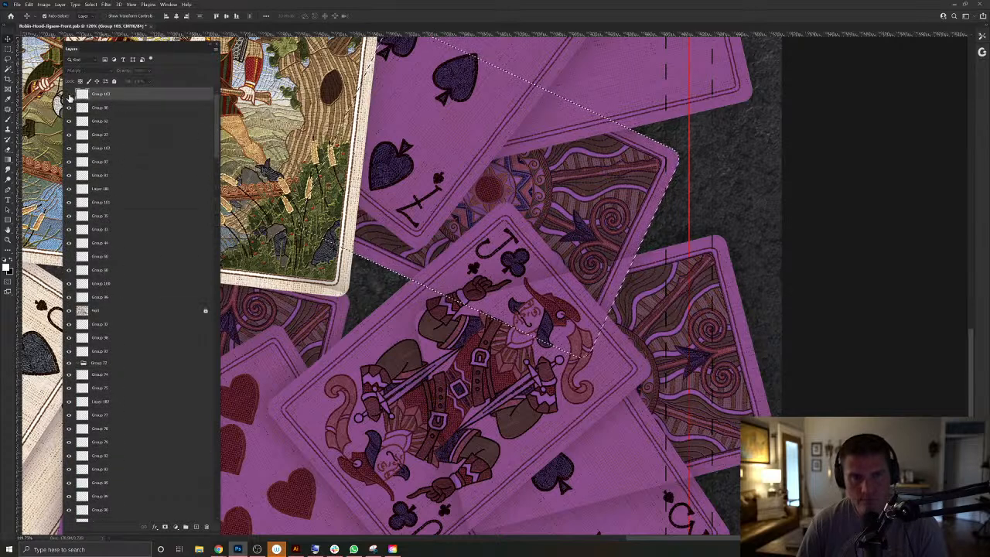
pyautogui.click(69, 95)
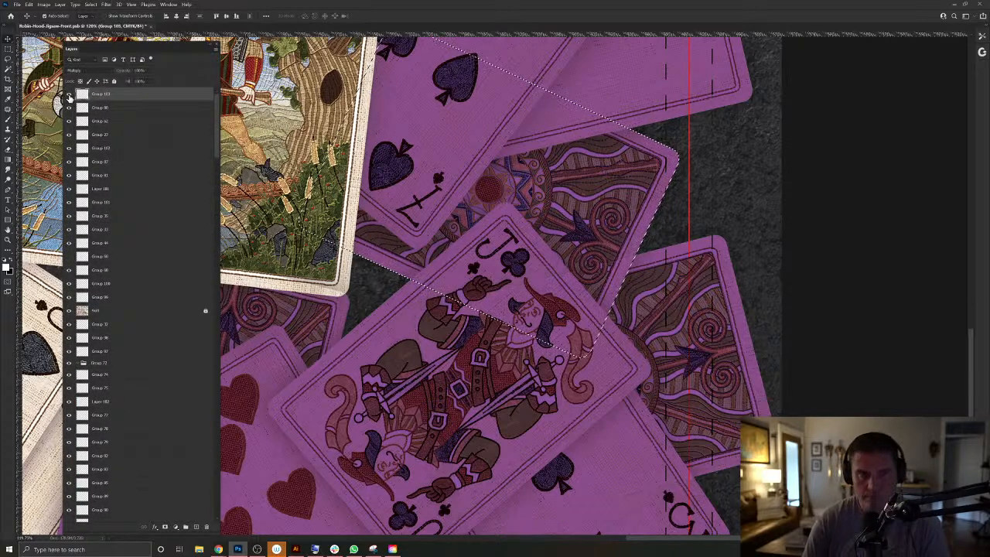
pyautogui.click(69, 96)
pyautogui.hotkey('ctrl', 'd')
pyautogui.rightClick(638, 351)
pyautogui.click(642, 392)
pyautogui.keyDown('ctrl'); pyautogui.click(98, 522); pyautogui.keyUp('ctrl')
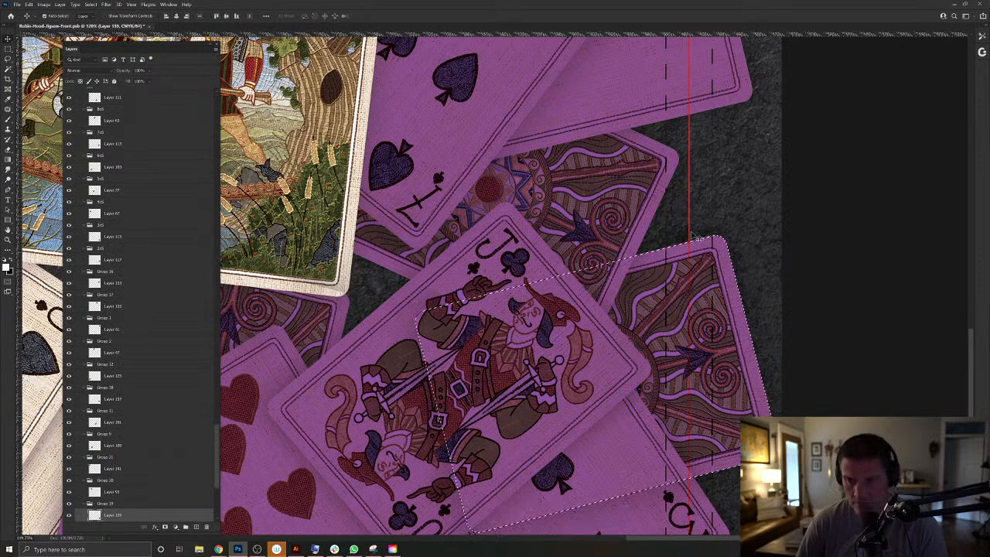
pyautogui.rightClick(485, 275)
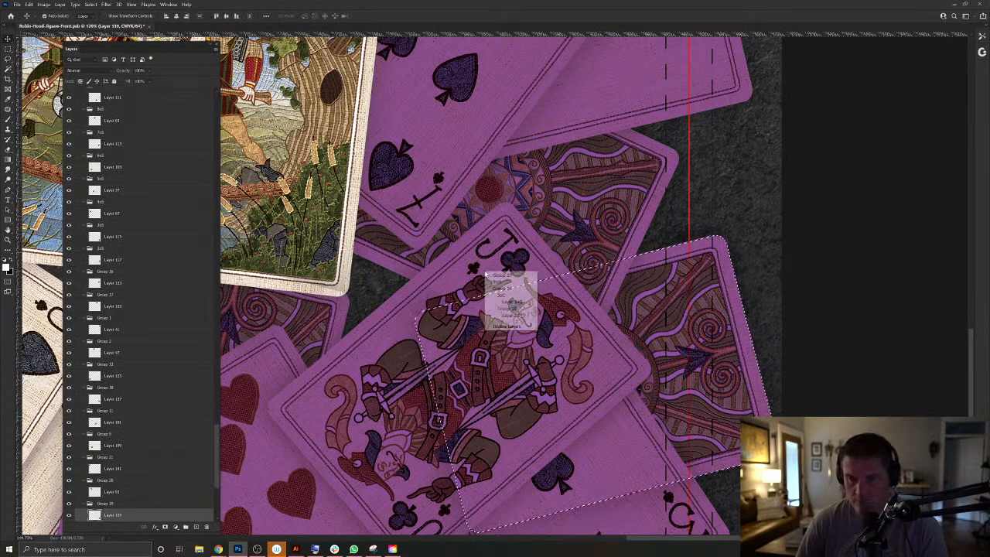
# Load the Jack of Clubs' outline as a selection and clear that area from the neighbouring outer card back's shape.
pyautogui.rightClick(397, 303)
pyautogui.click(422, 349)
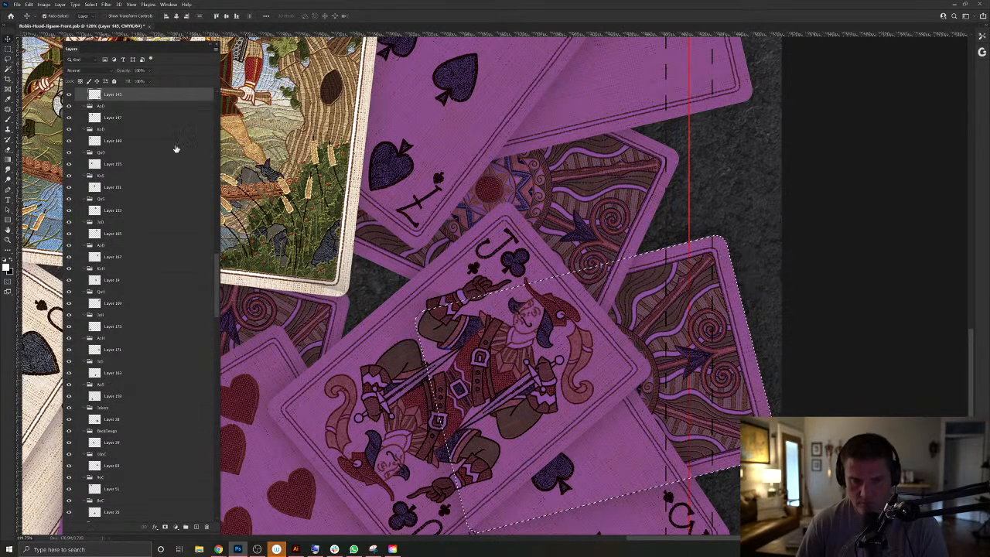
pyautogui.keyDown('ctrl'); pyautogui.click(92, 97); pyautogui.keyUp('ctrl')
pyautogui.click(677, 258)
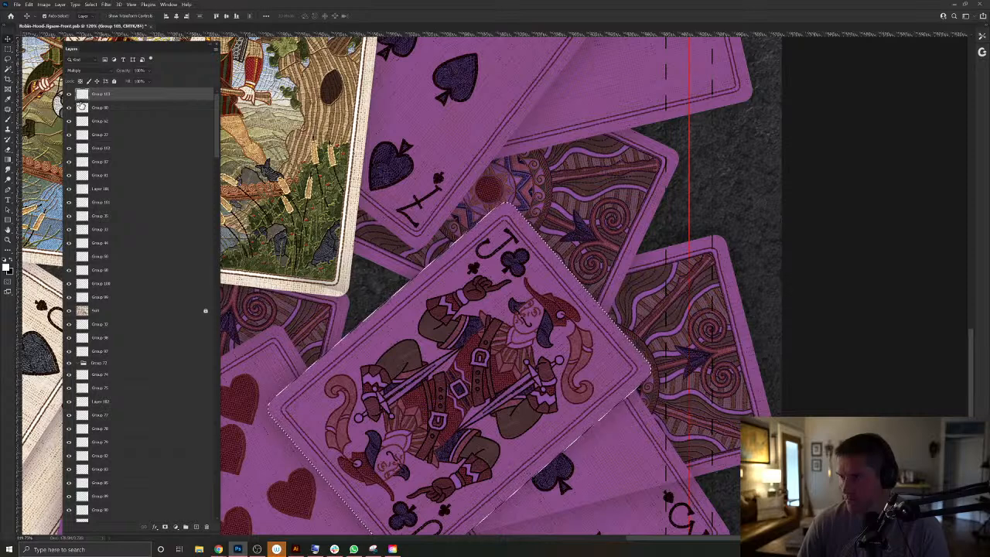
pyautogui.hotkey('ctrl', 'd')
# Clear the outer card back's shadow from the lowest spade card under the Jack of Clubs, using that card's outline.
pyautogui.moveTo(664, 433); pyautogui.dragTo(646, 342)
pyautogui.rightClick(626, 367)
pyautogui.rightClick(619, 435)
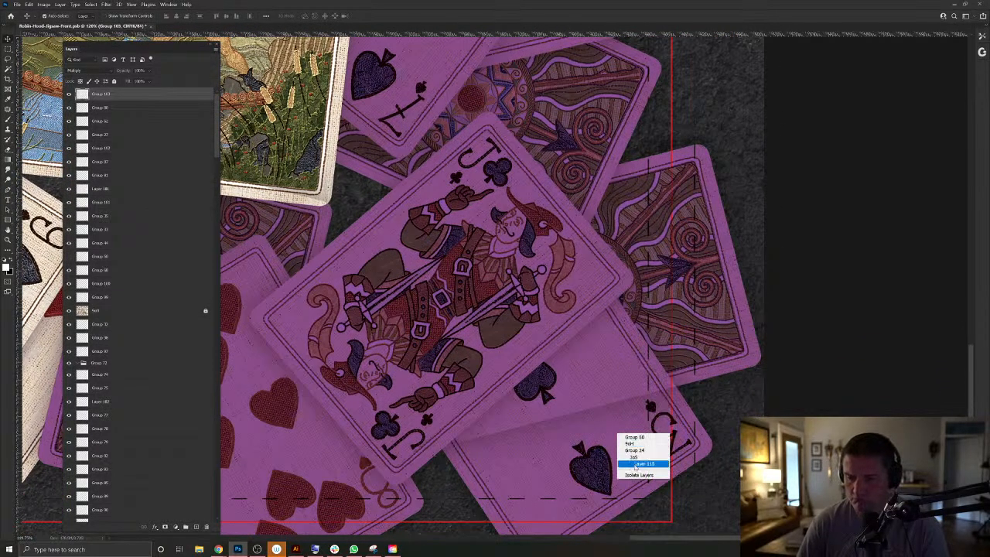
pyautogui.click(640, 463)
pyautogui.keyDown('ctrl'); pyautogui.click(97, 518); pyautogui.keyUp('ctrl')
pyautogui.hotkey('alt', '.')
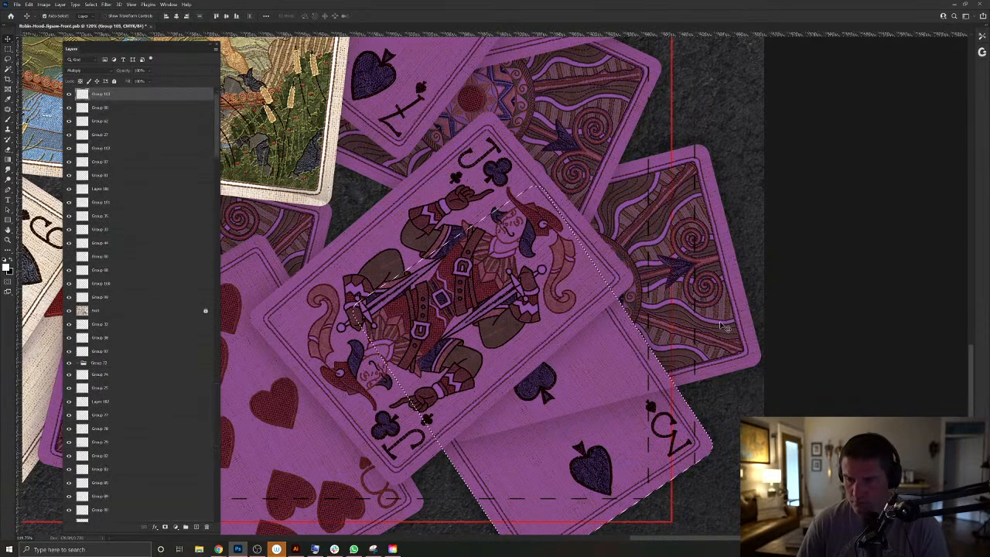
pyautogui.hotkey('ctrl', 'd')
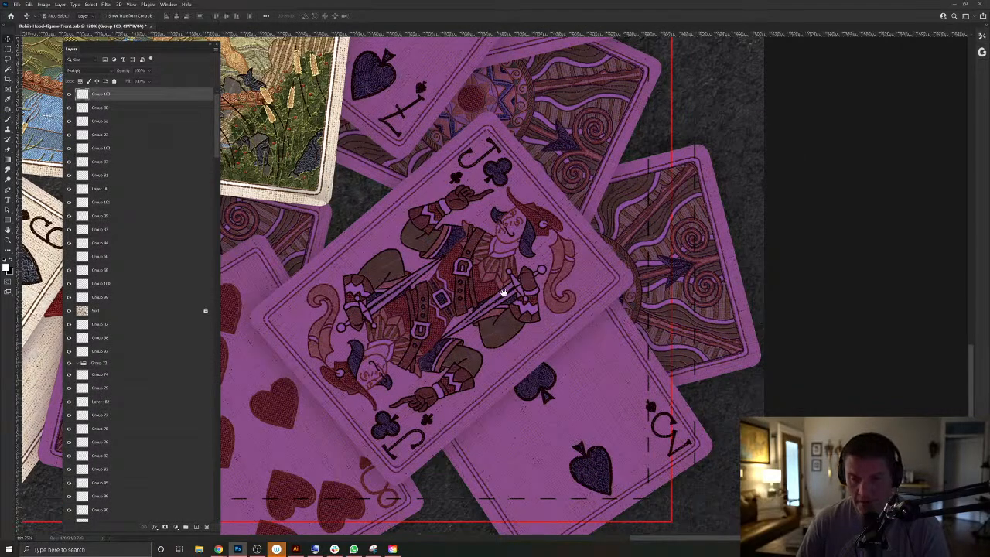
# Clear the right half of the bridge illustration from the shape of the card back beneath it, using the illustrated card's outline.
pyautogui.moveTo(505, 294); pyautogui.dragTo(641, 348)
pyautogui.moveTo(574, 232); pyautogui.dragTo(769, 232)
pyautogui.moveTo(645, 332); pyautogui.dragTo(618, 398)
pyautogui.rightClick(479, 257)
pyautogui.click(501, 289)
pyautogui.keyDown('ctrl'); pyautogui.click(94, 517); pyautogui.keyUp('ctrl')
pyautogui.keyDown('ctrl'); pyautogui.click(450, 364); pyautogui.keyUp('ctrl')
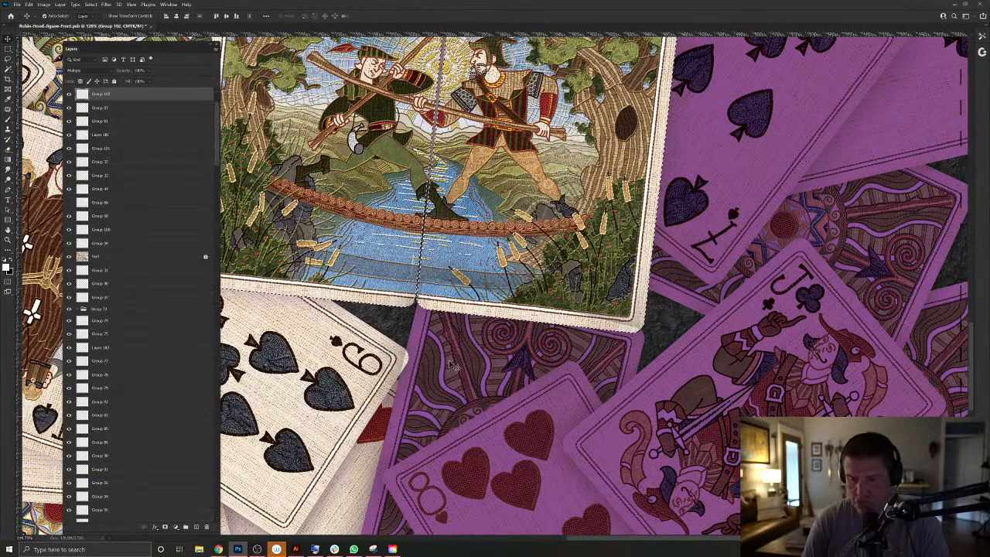
pyautogui.hotkey('ctrl', 'd')
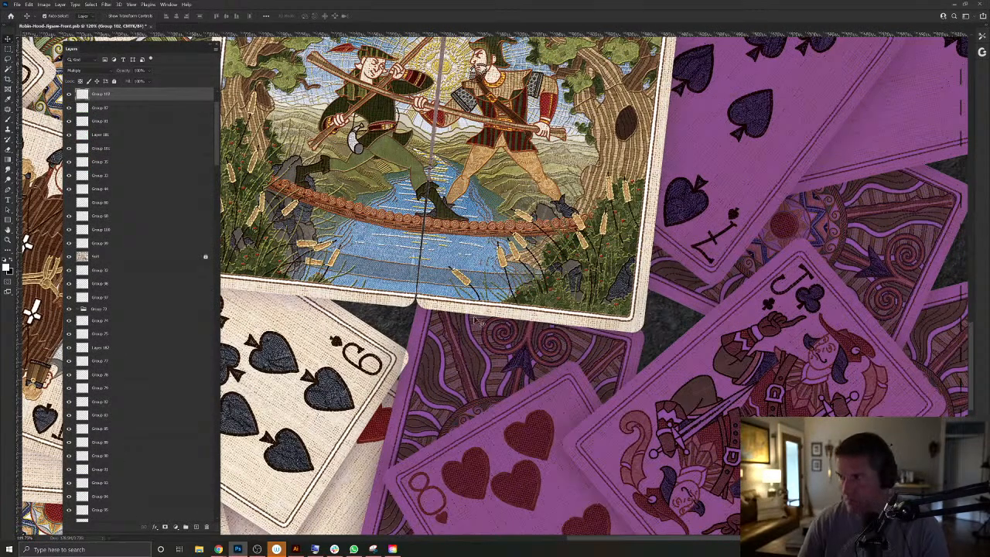
# Save the jigsaw document.
pyautogui.scroll(-5, 483, 317)
pyautogui.hotkey('ctrl', 's')
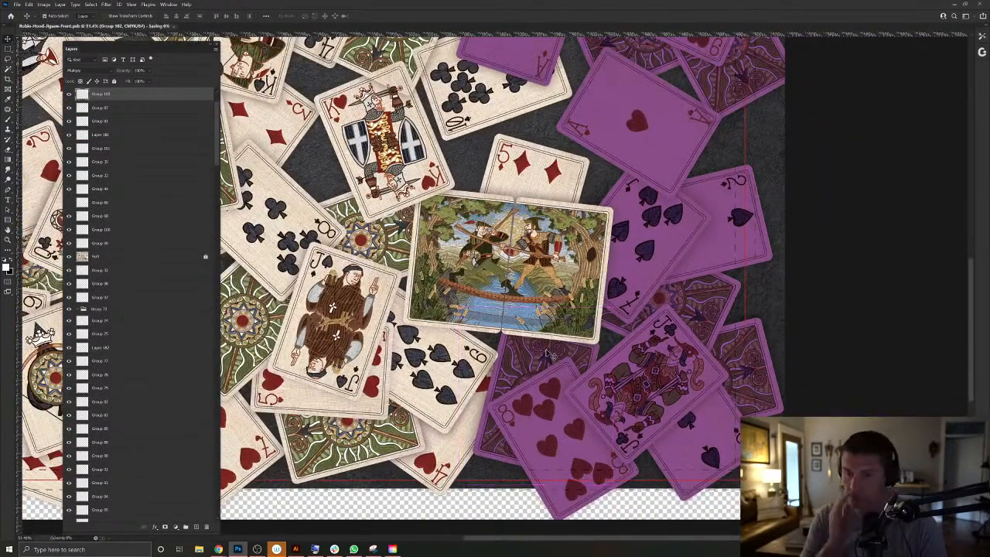
pyautogui.scroll(3, 545, 353)
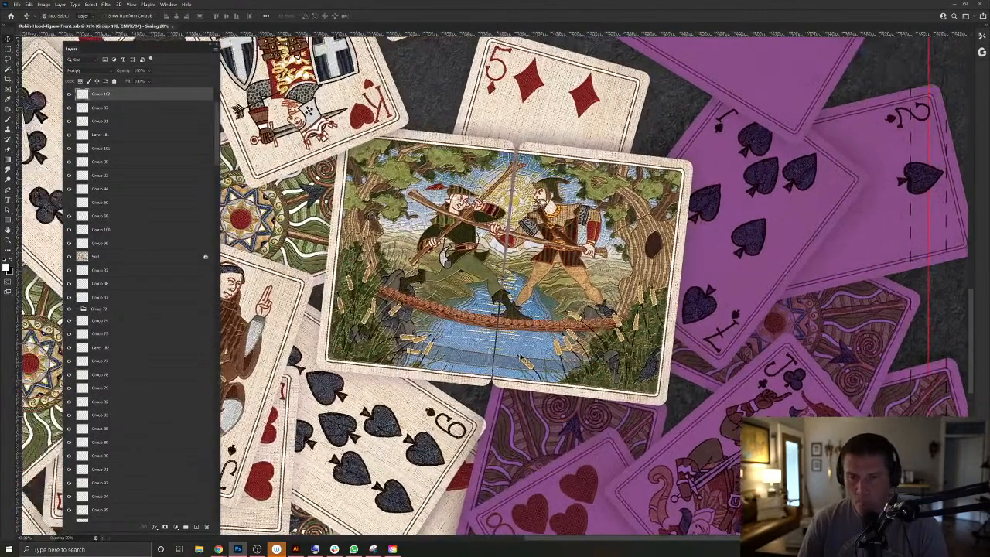
# Bring the bridge illustration's white card shapes to the top of the layer stack and set them to Multiply.
pyautogui.hotkey('ctrl', 'shift', ']')
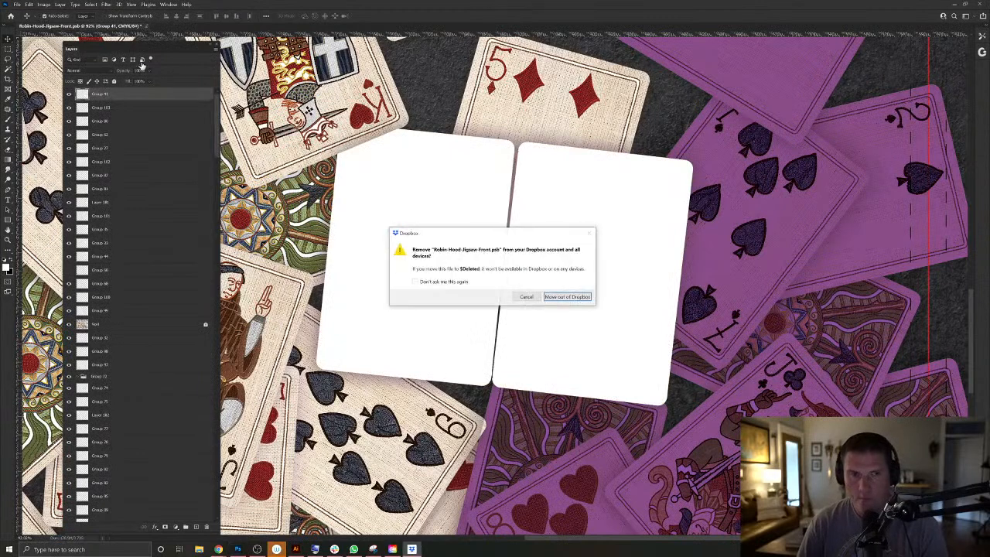
pyautogui.click(527, 297)
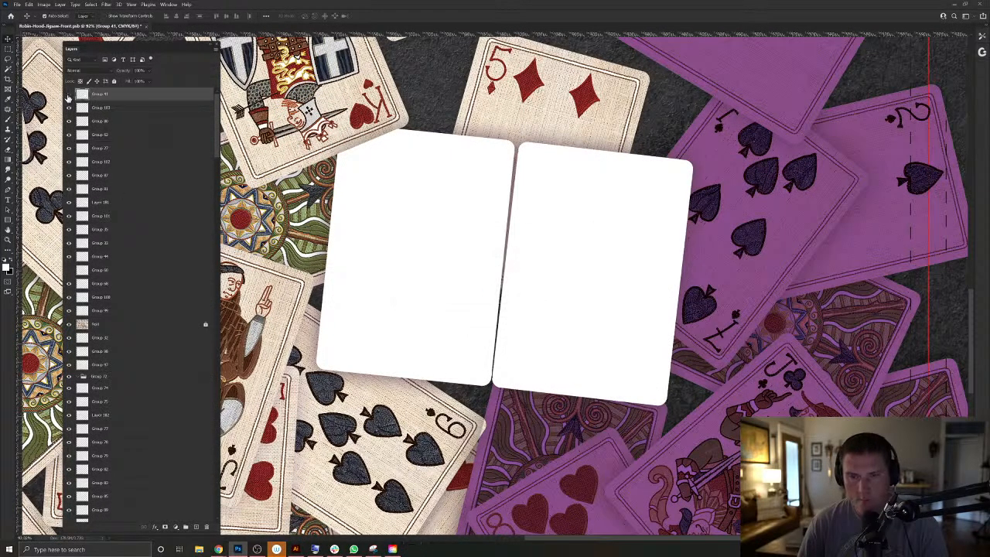
pyautogui.click(68, 94)
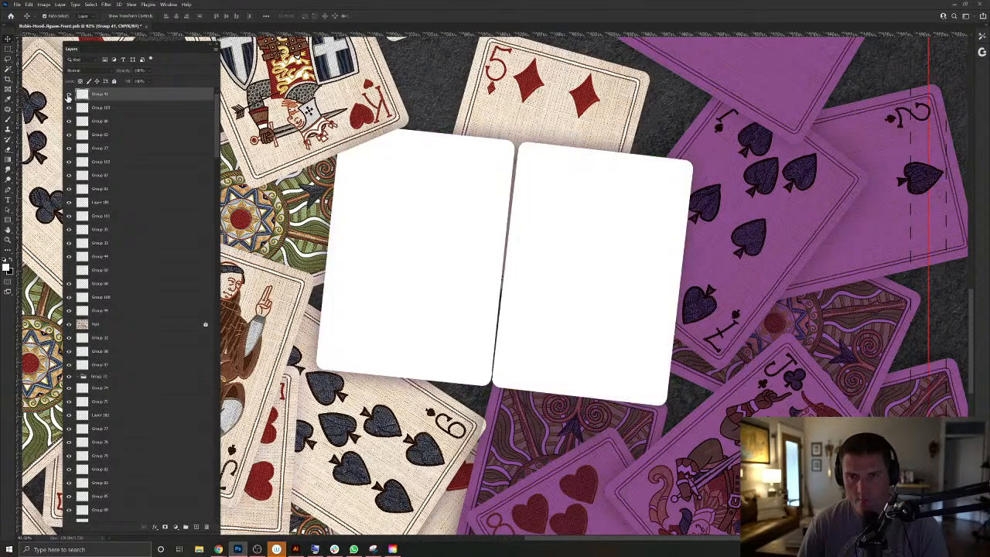
pyautogui.click(84, 70)
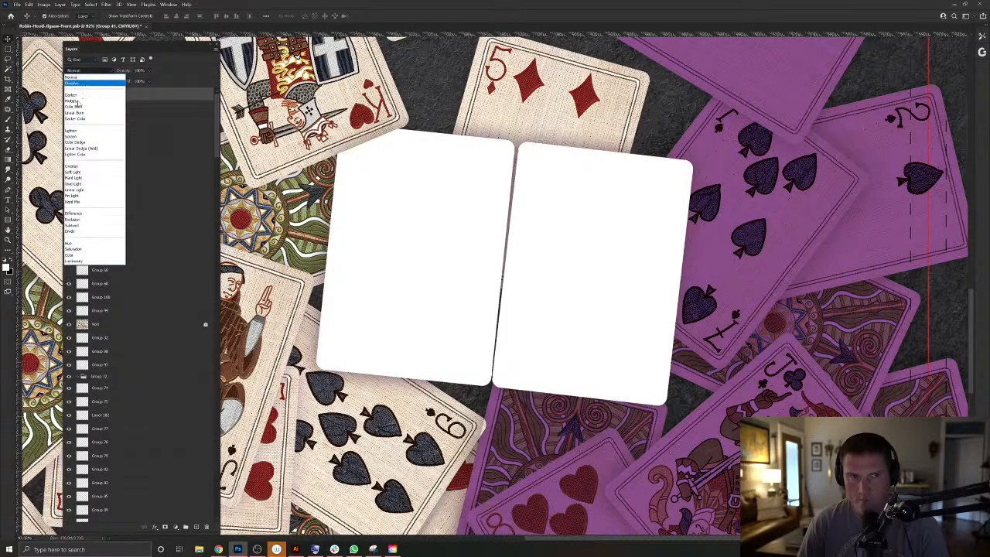
pyautogui.click(79, 103)
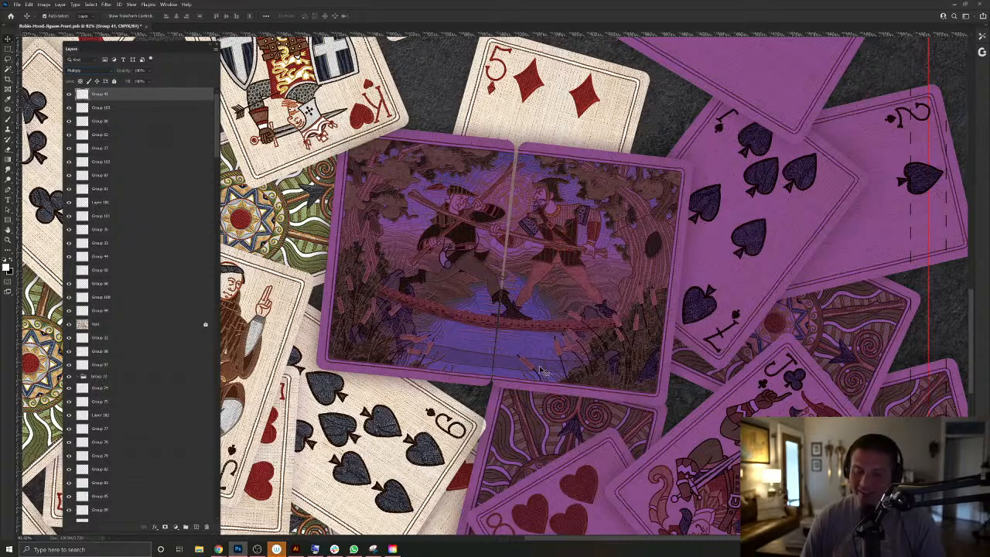
pyautogui.moveTo(543, 373); pyautogui.dragTo(534, 278)
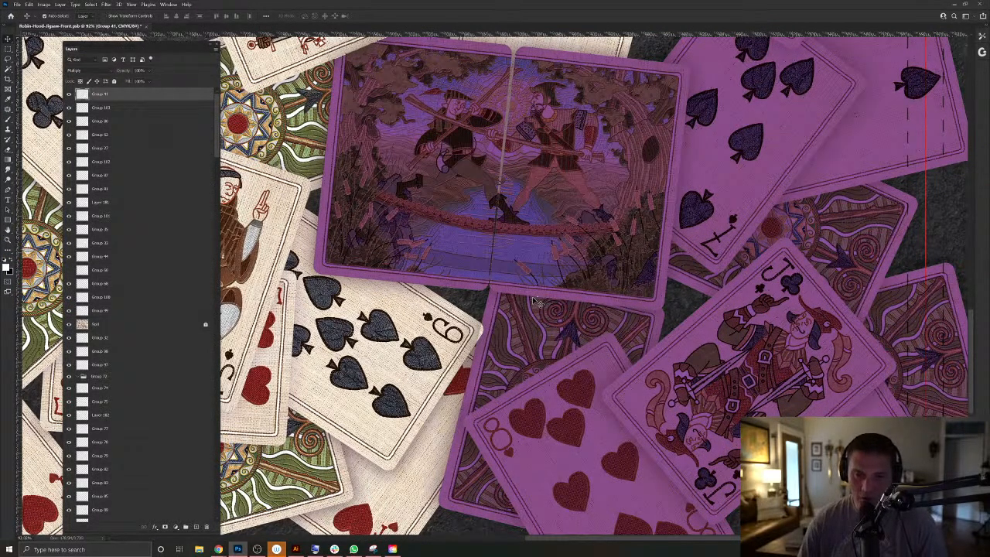
pyautogui.keyDown('ctrl'); pyautogui.click(422, 310); pyautogui.keyUp('ctrl')
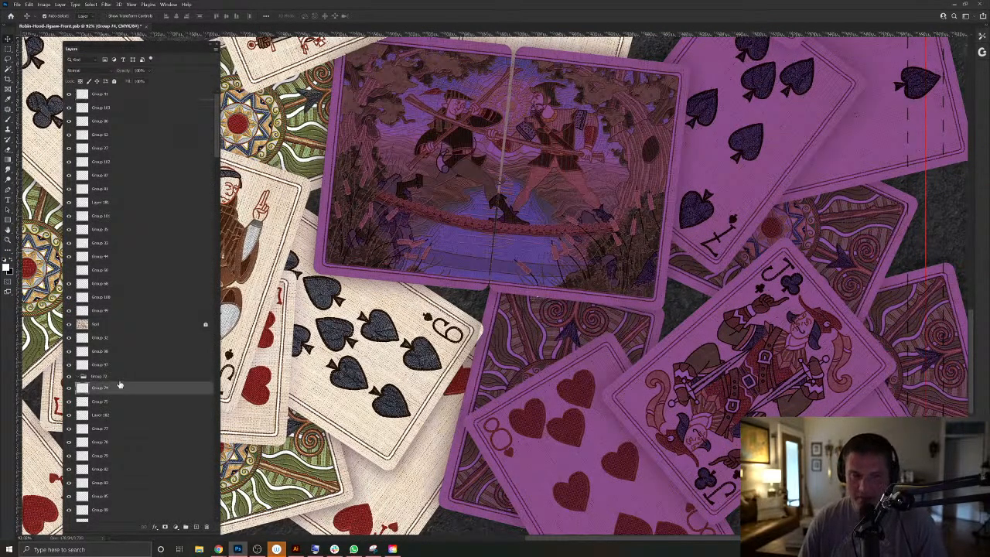
pyautogui.rightClick(394, 315)
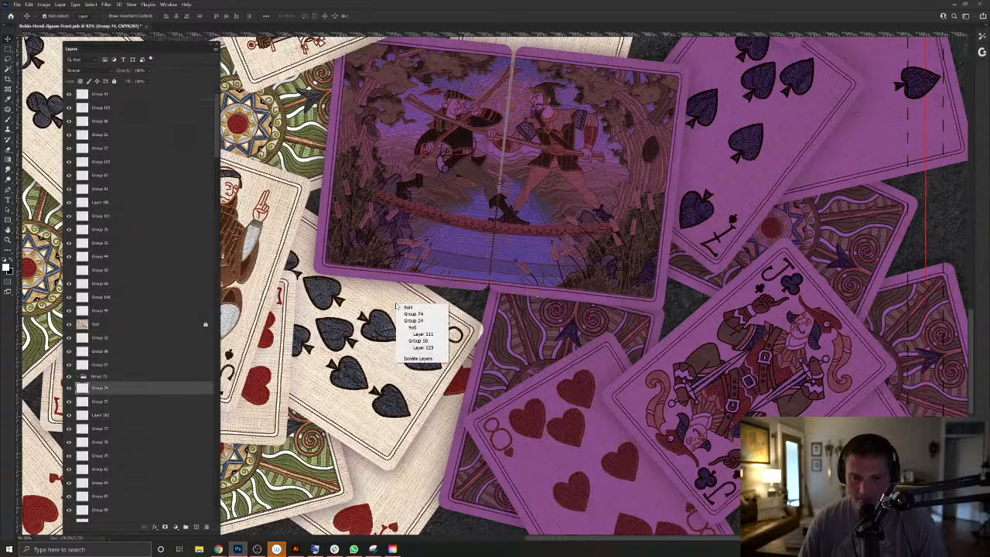
pyautogui.click(430, 349)
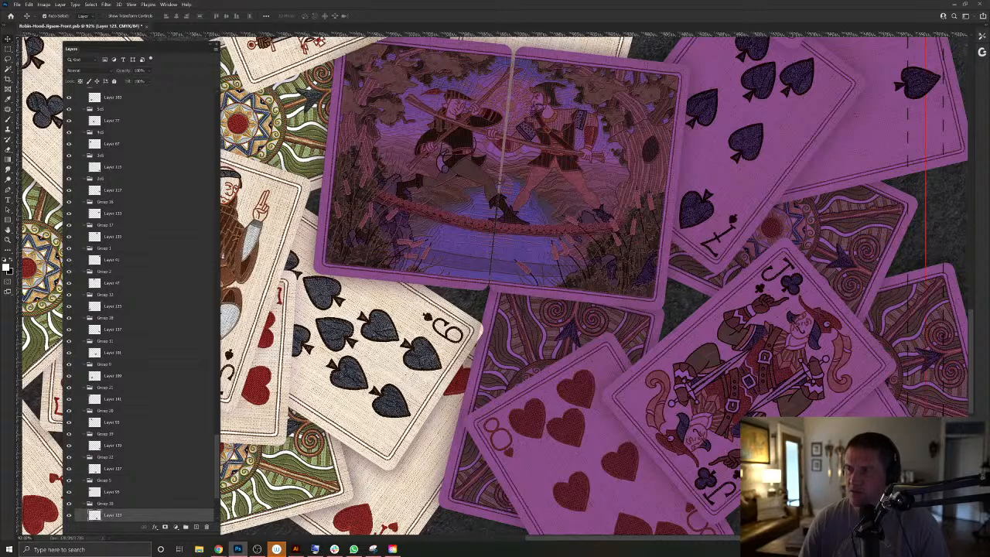
pyautogui.click(899, 232)
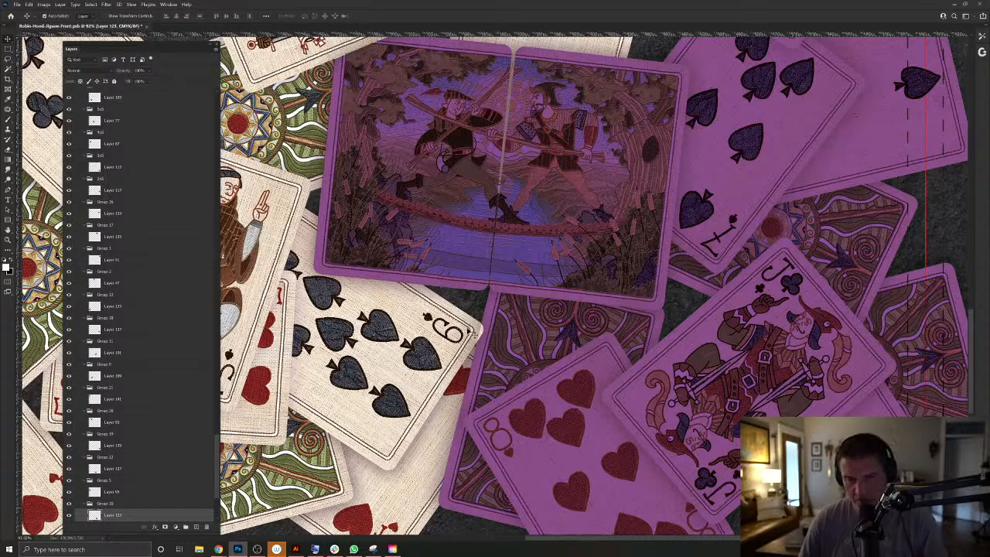
pyautogui.click(407, 314)
pyautogui.rightClick(407, 315)
pyautogui.rightClick(379, 358)
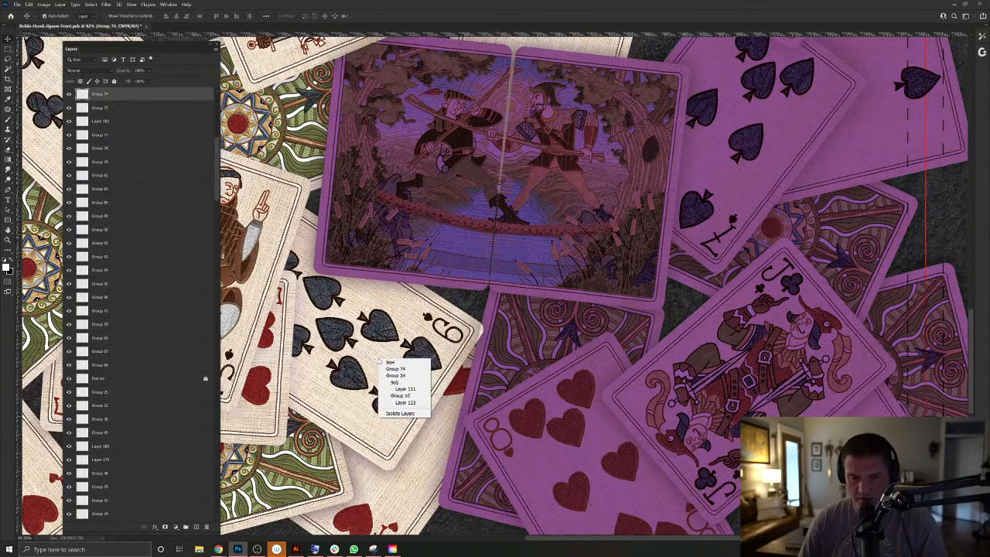
pyautogui.click(412, 403)
pyautogui.keyDown('ctrl'); pyautogui.click(96, 519); pyautogui.keyUp('ctrl')
# Load the Nine of Spades' outline as a selection and clear that area from the adjacent card back's shape.
pyautogui.rightClick(361, 294)
pyautogui.click(385, 325)
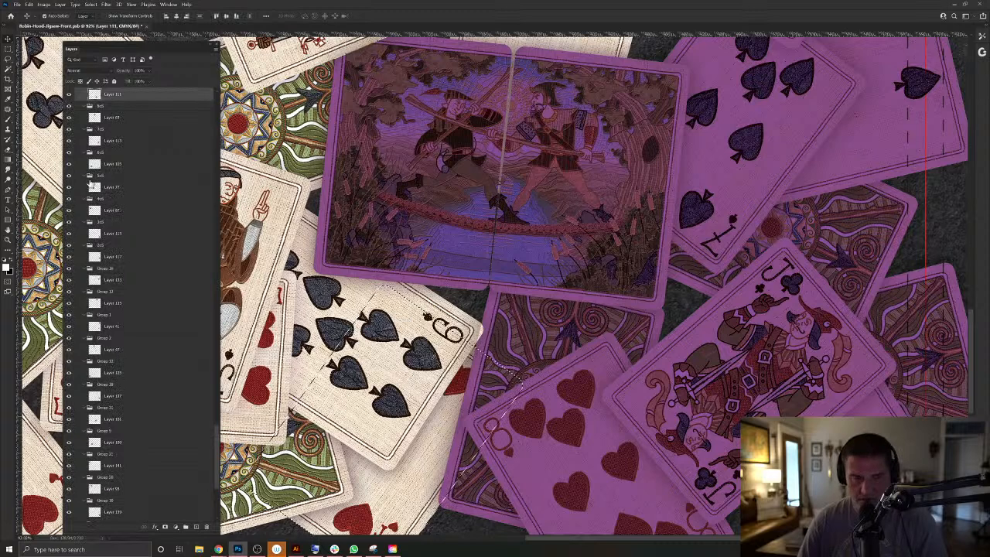
pyautogui.keyDown('ctrl'); pyautogui.click(96, 96); pyautogui.keyUp('ctrl')
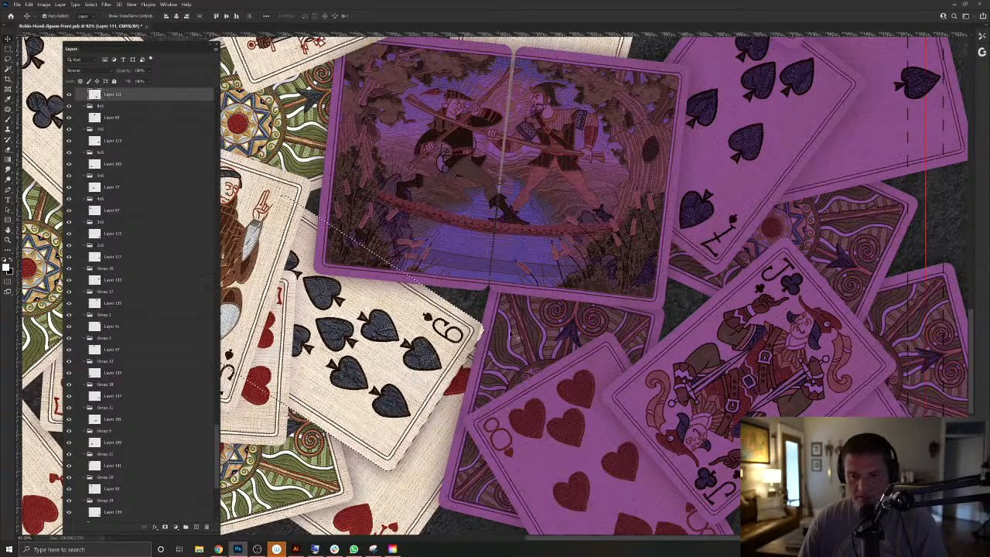
pyautogui.keyDown('ctrl'); pyautogui.click(514, 335); pyautogui.keyUp('ctrl')
pyautogui.click(69, 95)
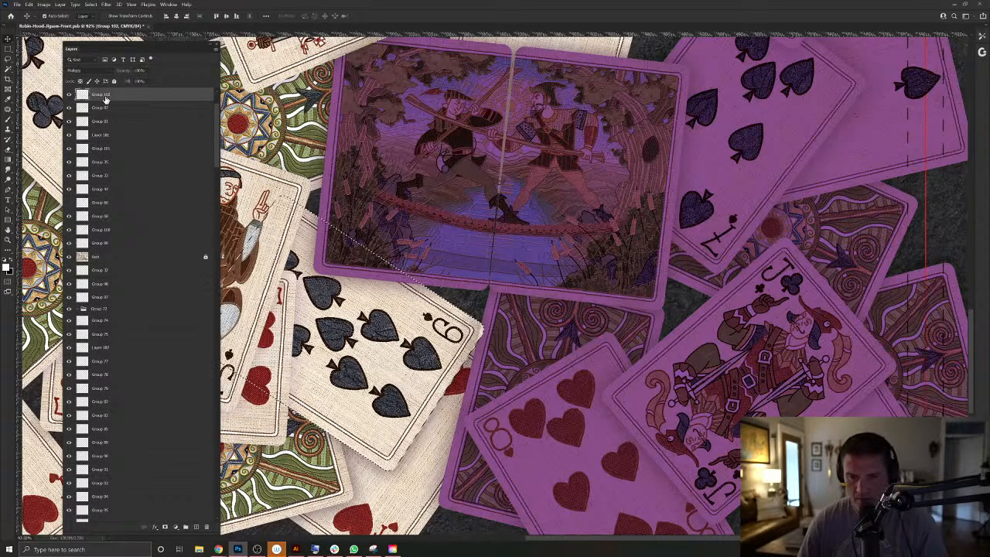
# Bring the Nine of Spades' white card shape to the top of the layer stack and set it to Multiply.
pyautogui.moveTo(415, 452); pyautogui.dragTo(488, 332)
pyautogui.click(487, 392)
pyautogui.rightClick(486, 390)
pyautogui.click(501, 420)
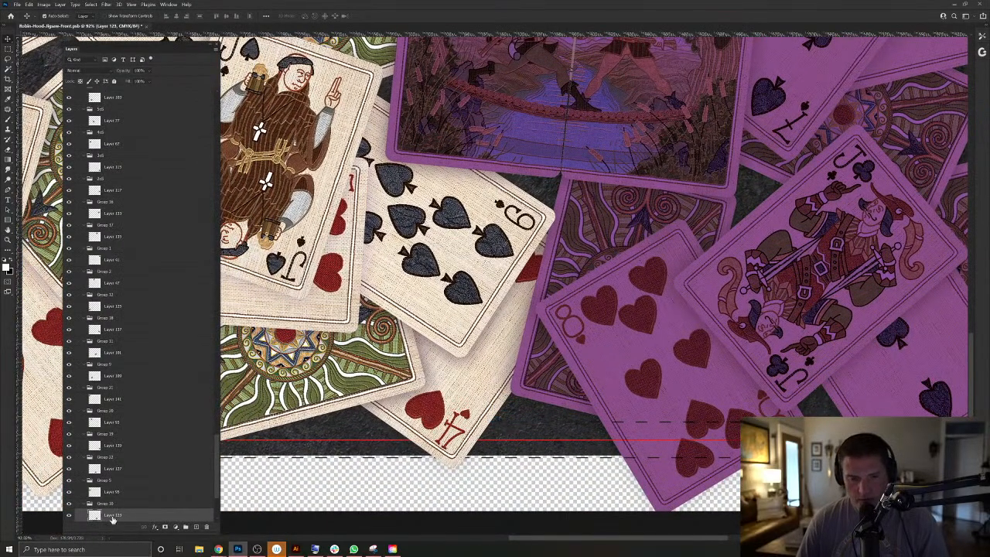
pyautogui.click(477, 359)
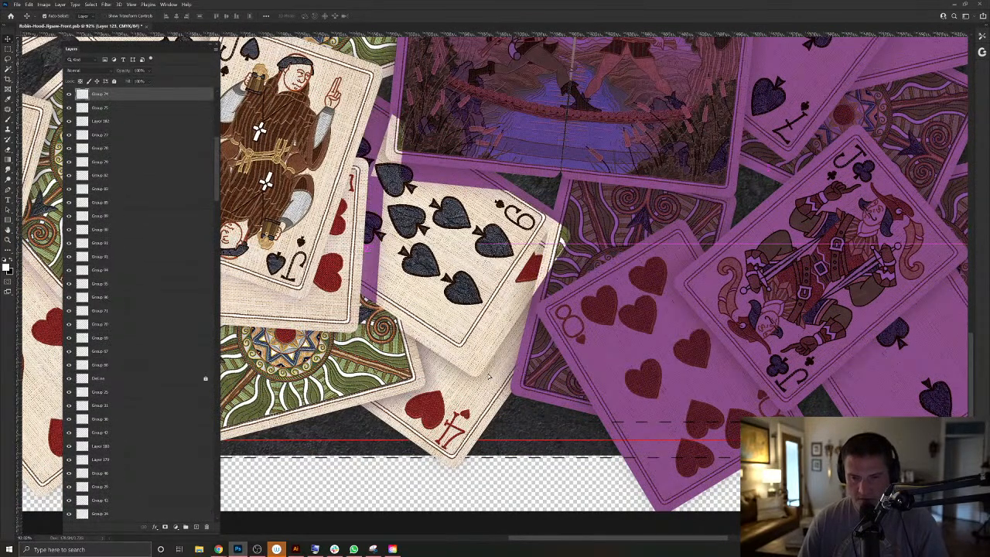
pyautogui.click(489, 377)
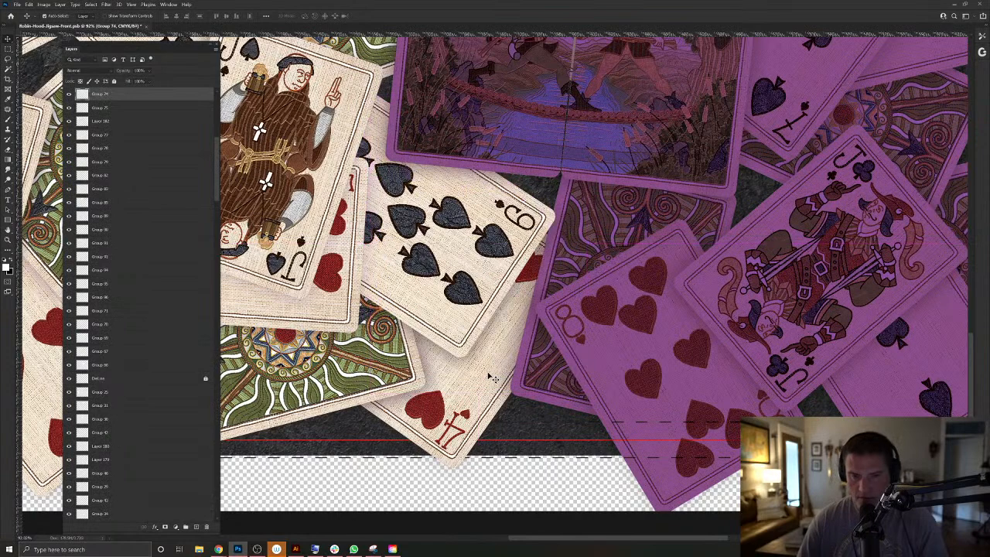
pyautogui.hotkey('ctrl', 'z')
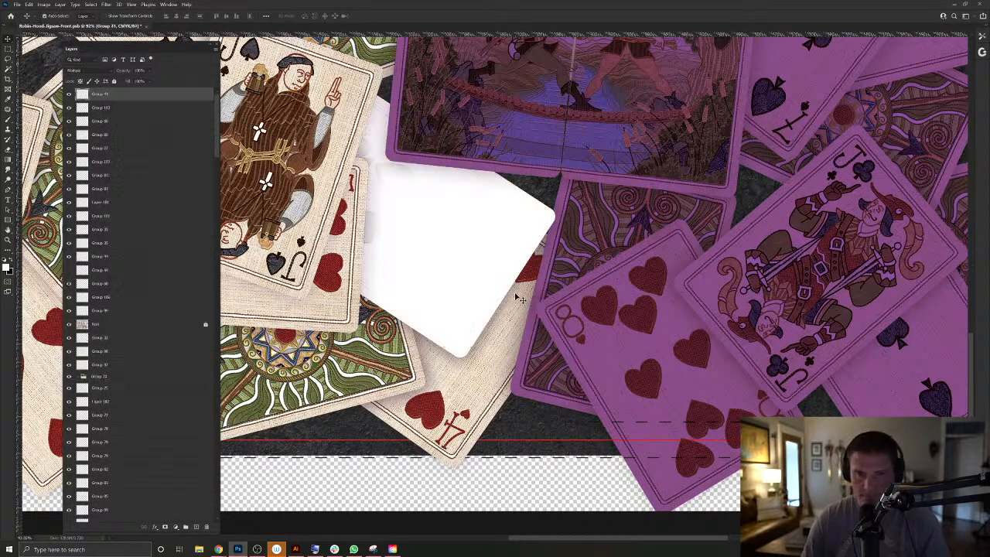
pyautogui.press('Delete')
pyautogui.rightClick(476, 269)
pyautogui.click(508, 307)
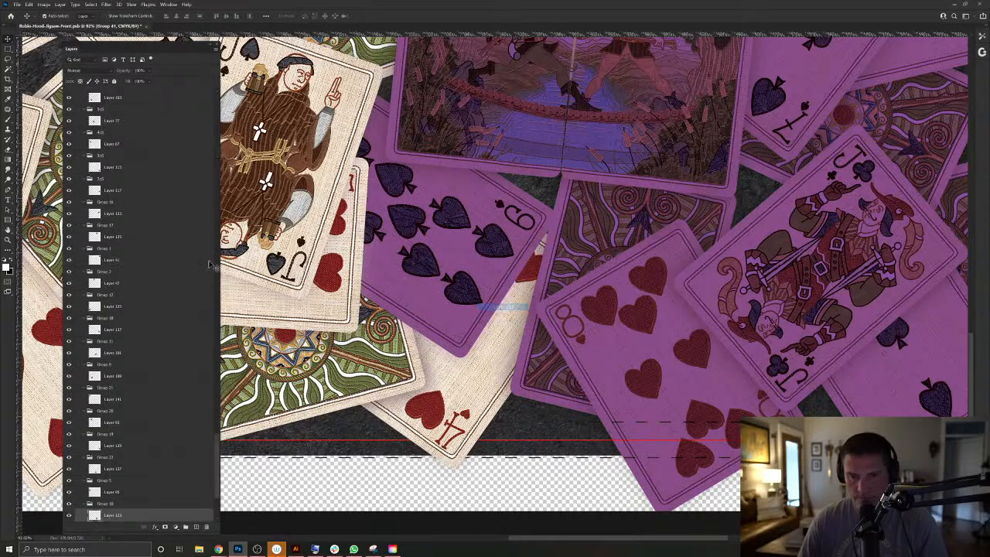
pyautogui.keyDown('ctrl'); pyautogui.click(94, 515); pyautogui.keyUp('ctrl')
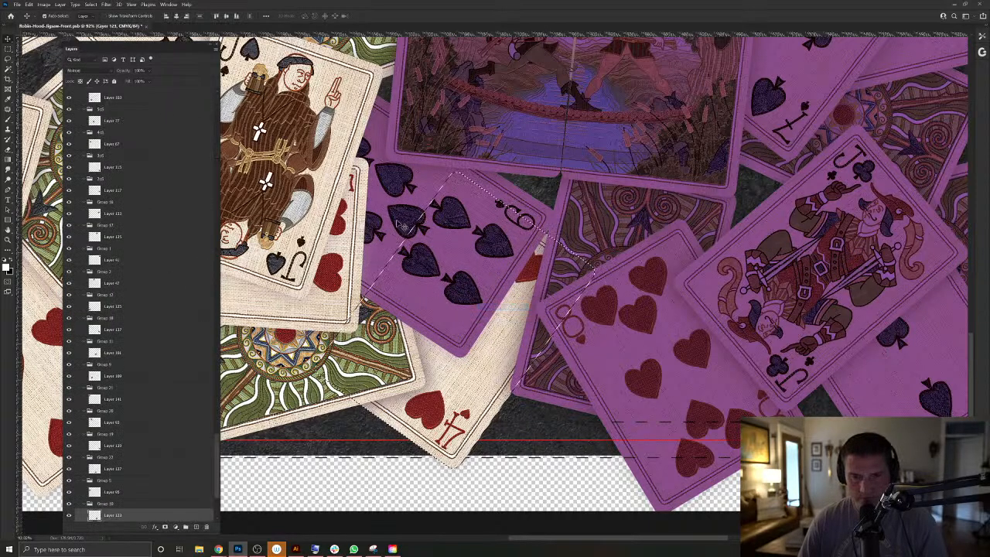
# Load the Nine of Spades' outline, fill it with white on a new layer, and bring that layer to the top of the stack.
pyautogui.rightClick(382, 247)
pyautogui.rightClick(431, 181)
pyautogui.click(456, 203)
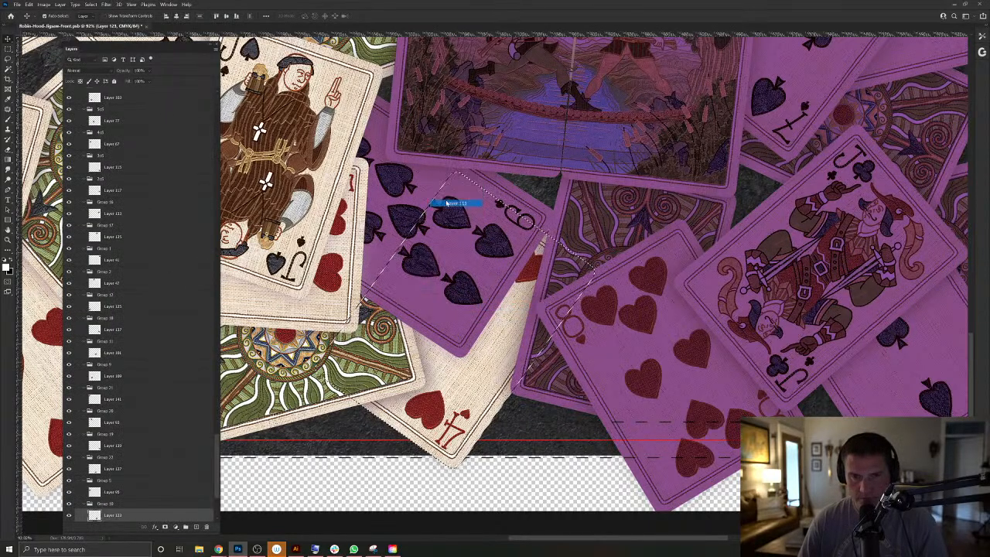
pyautogui.keyDown('ctrl'); pyautogui.click(92, 93); pyautogui.keyUp('ctrl')
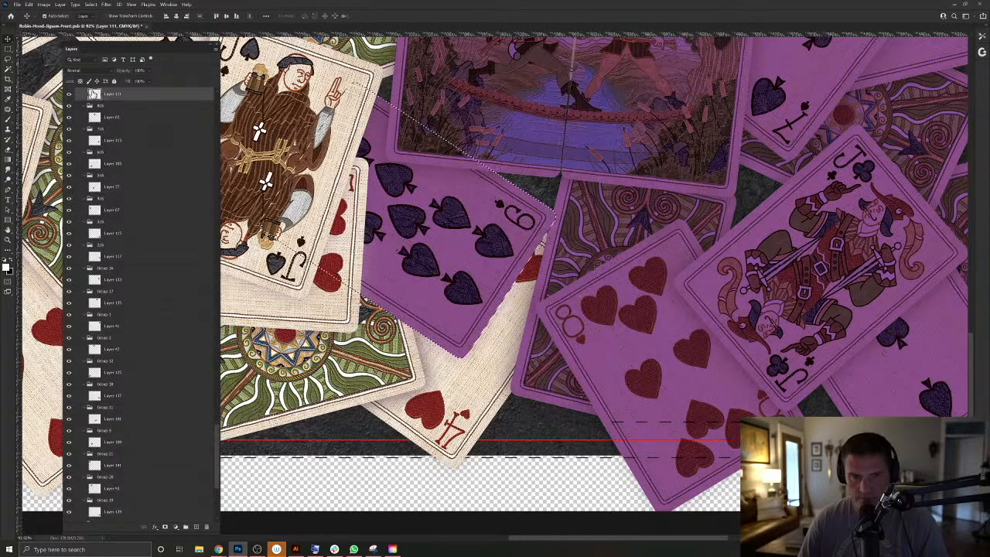
pyautogui.click(195, 527)
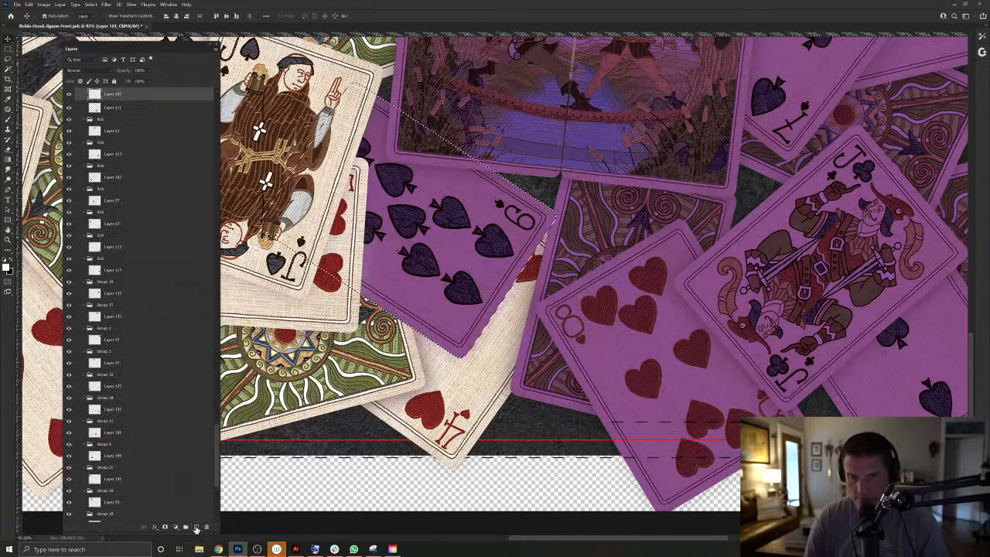
pyautogui.hotkey('alt', 'BackSpace')
pyautogui.hotkey('ctrl', 'd')
pyautogui.hotkey('ctrl', 'shift', ']')
pyautogui.hotkey('ctrl', 'shift', ']')
pyautogui.hotkey('ctrl', 'v')
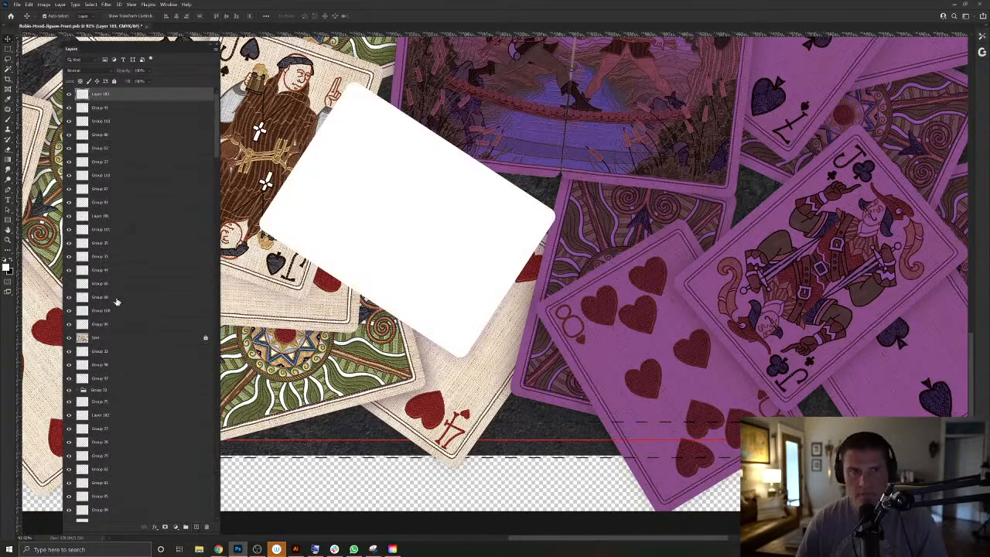
# Add a drop shadow to the Nine of Spades' new white shape, keeping the preset shadow settings.
pyautogui.click(59, 4)
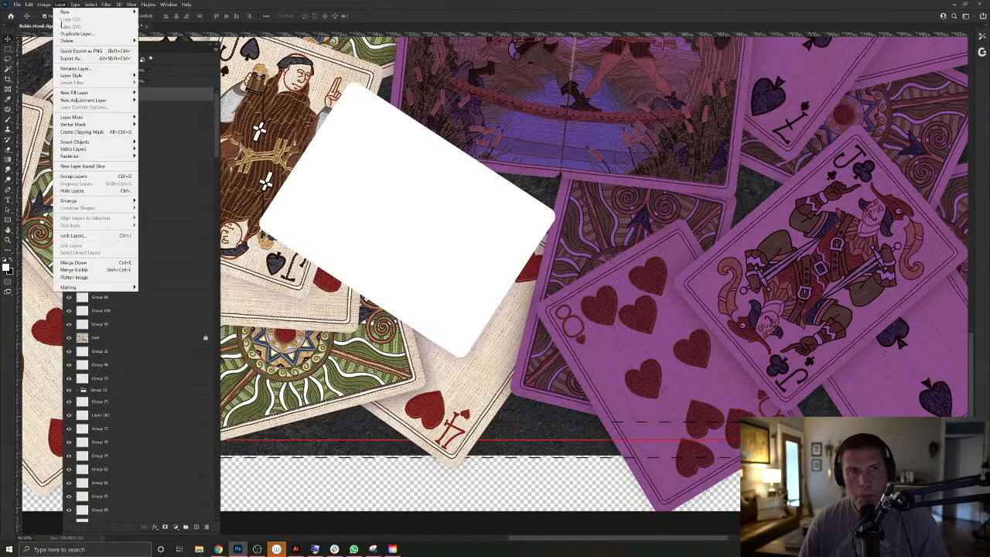
pyautogui.moveTo(71, 75)
pyautogui.click(162, 151)
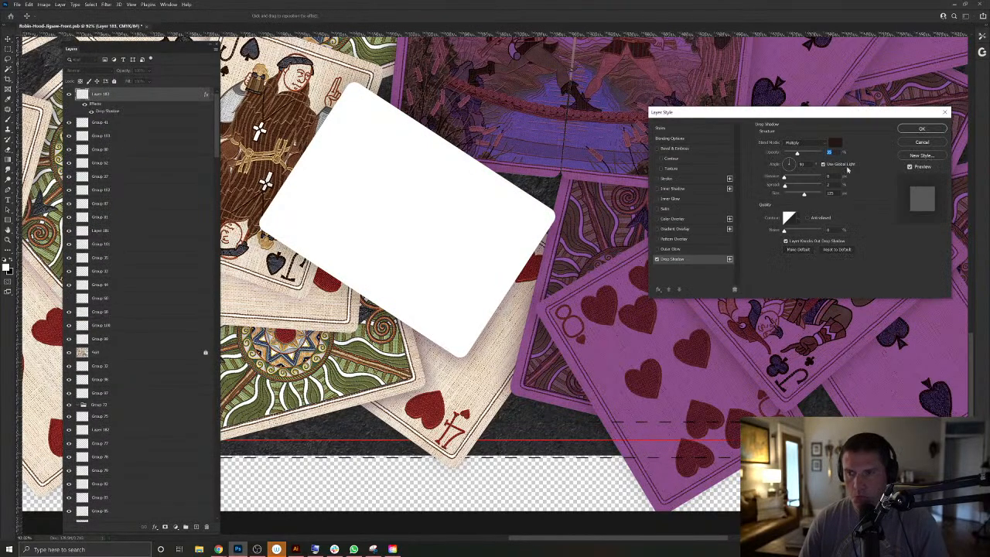
pyautogui.click(918, 130)
# Group and merge the Nine's white shape with its drop shadow into one layer and set it to Multiply.
pyautogui.hotkey('ctrl', 'g')
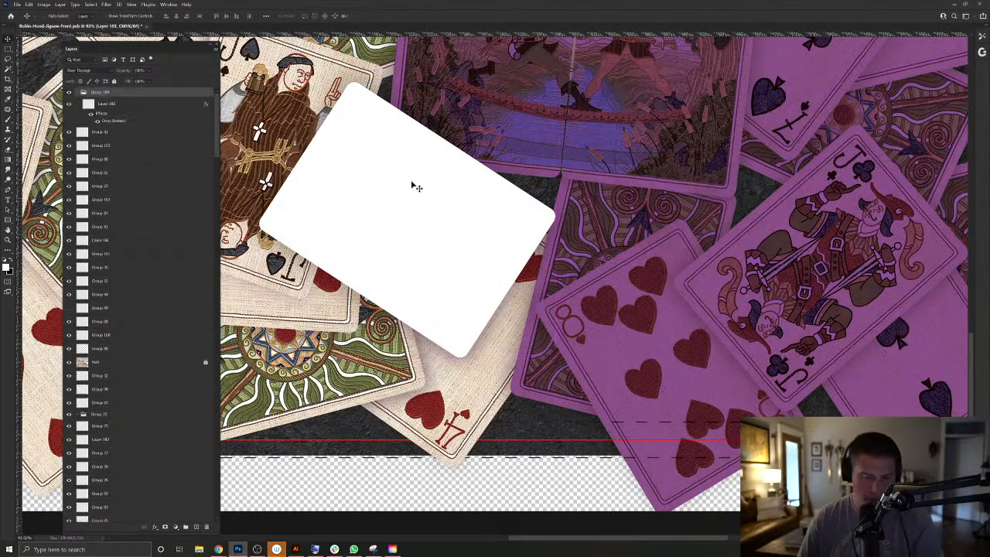
pyautogui.hotkey('ctrl', 'e')
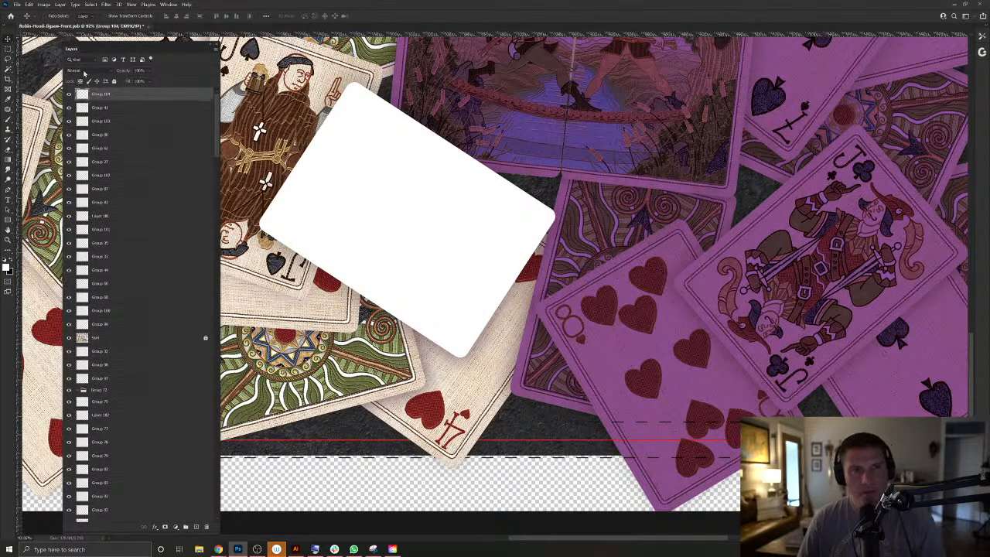
pyautogui.click(85, 71)
pyautogui.click(93, 82)
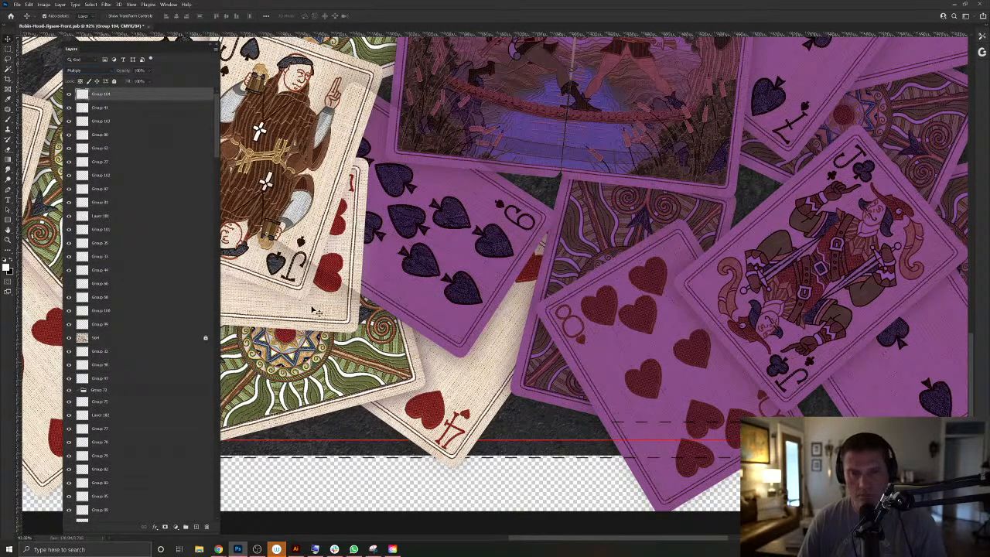
# Try the outlines of the green card back below the Five of Hearts and the Nine of Spades as selections.
pyautogui.moveTo(346, 327); pyautogui.dragTo(487, 373)
pyautogui.rightClick(474, 363)
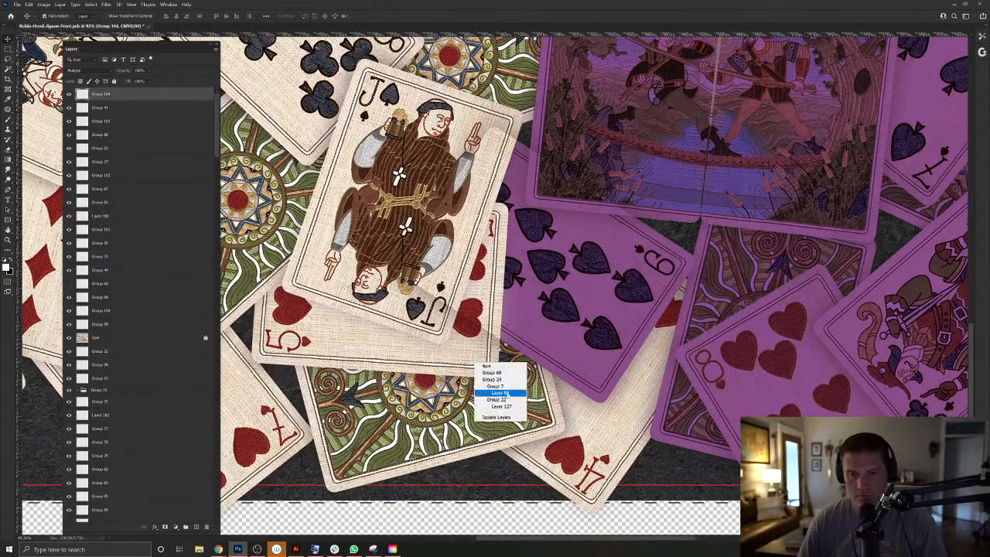
pyautogui.click(503, 406)
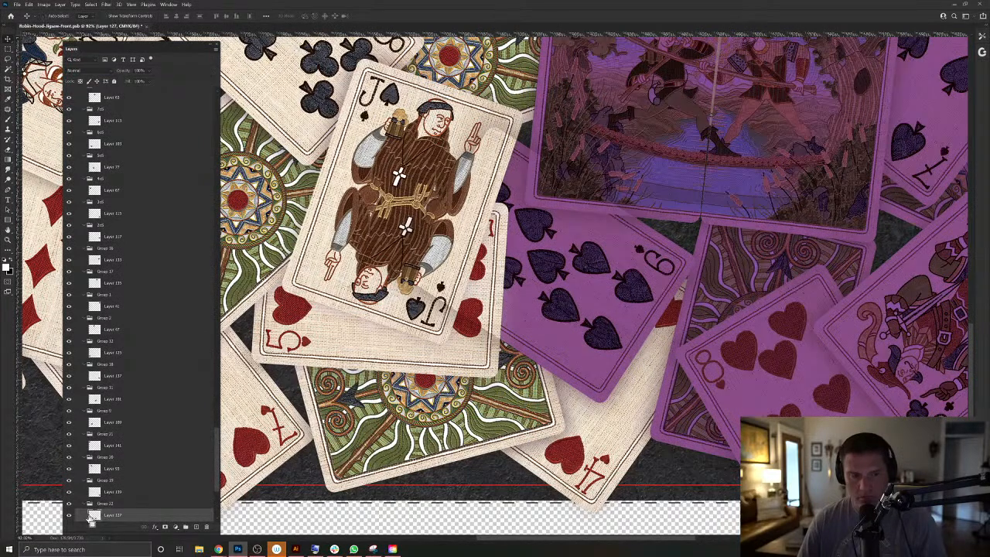
pyautogui.keyDown('ctrl'); pyautogui.click(96, 517); pyautogui.keyUp('ctrl')
pyautogui.keyDown('ctrl'); pyautogui.click(609, 309); pyautogui.keyUp('ctrl')
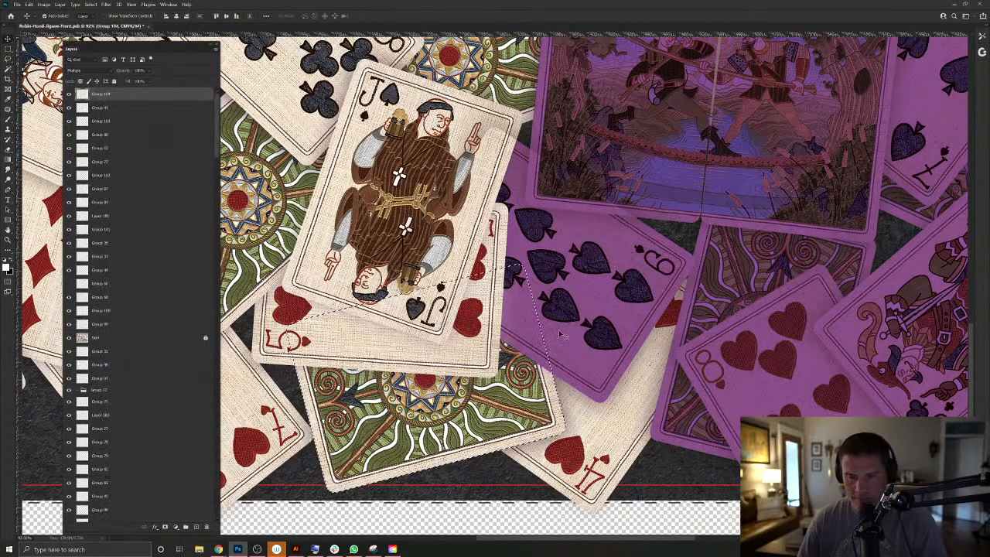
pyautogui.rightClick(496, 250)
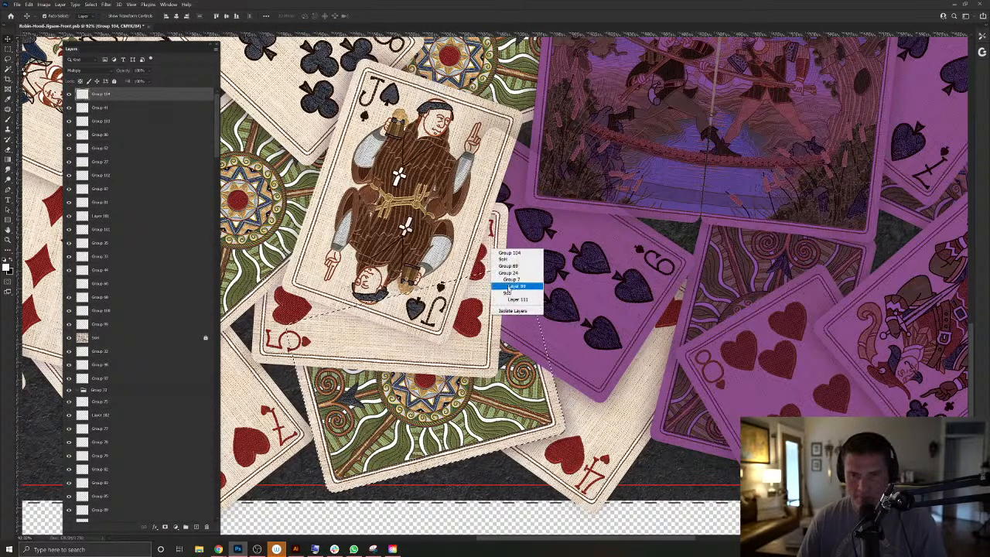
pyautogui.click(516, 299)
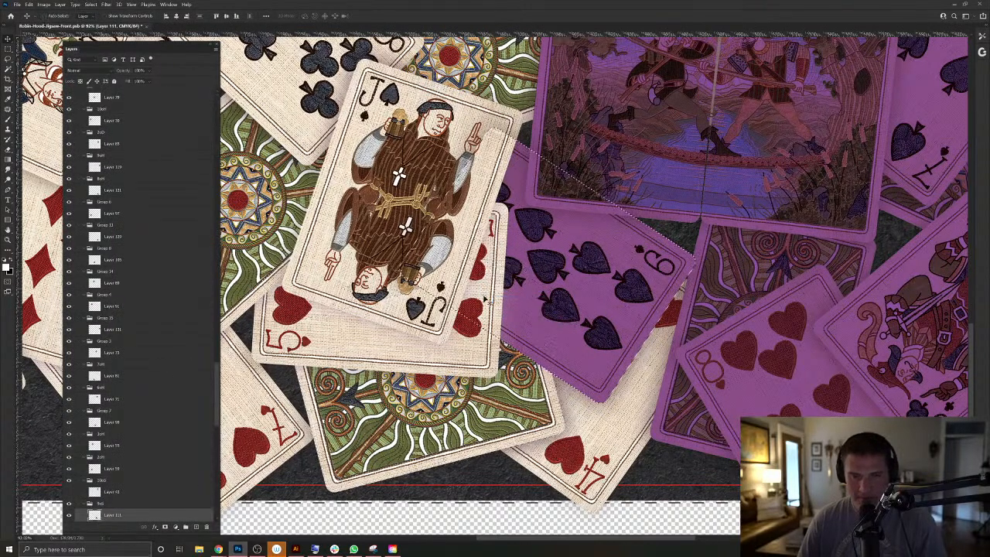
pyautogui.rightClick(448, 343)
pyautogui.click(470, 389)
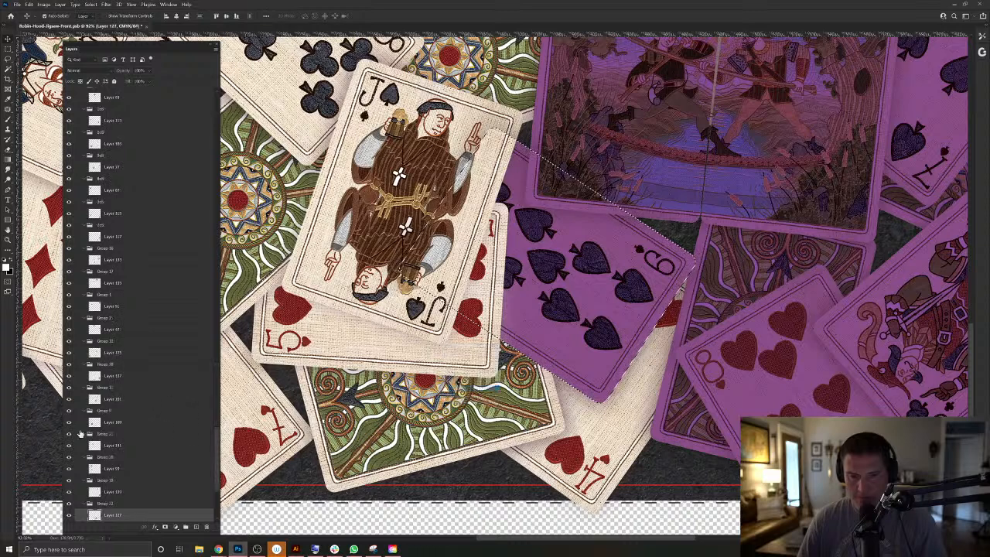
# Load the Five of Hearts' outline as a selection and clear that area from the Nine of Spades' new shape.
pyautogui.rightClick(285, 308)
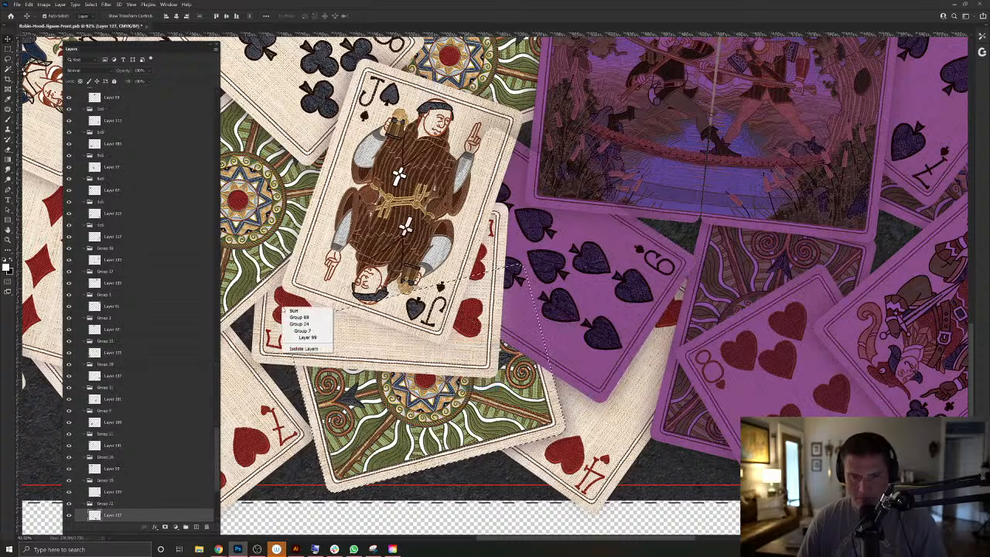
pyautogui.click(306, 338)
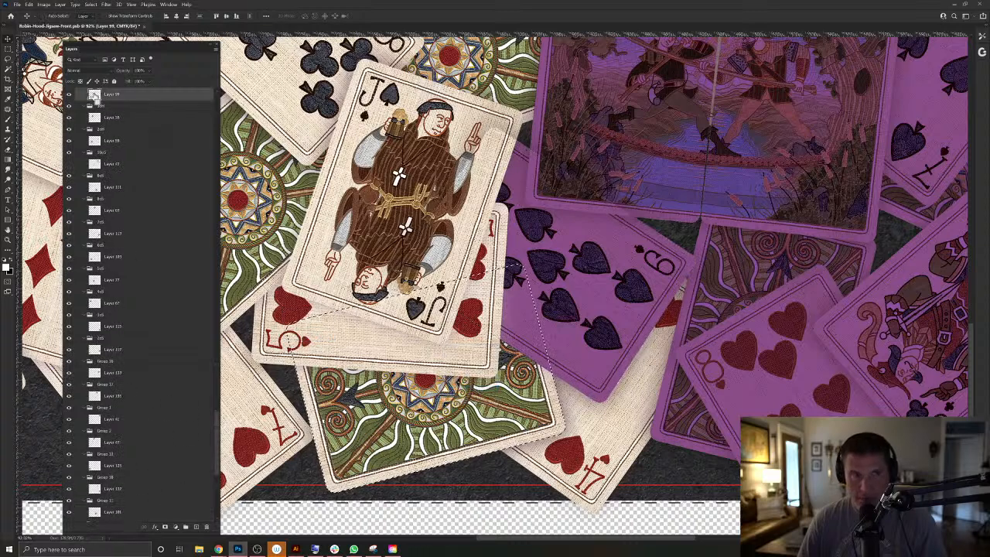
pyautogui.click(573, 279)
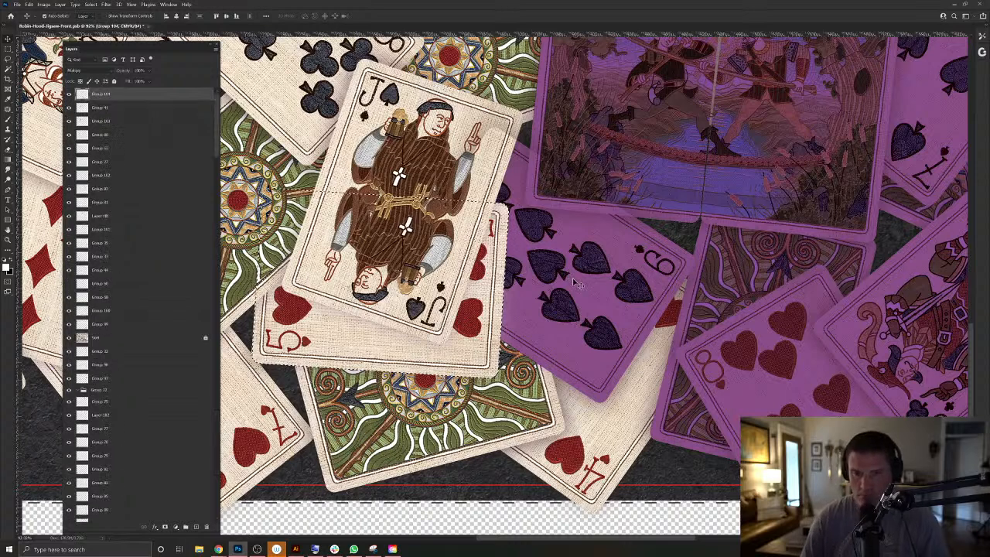
# Clear the Jack of Spades' outlined area from the Nine of Spades' new shape and deselect.
pyautogui.rightClick(438, 132)
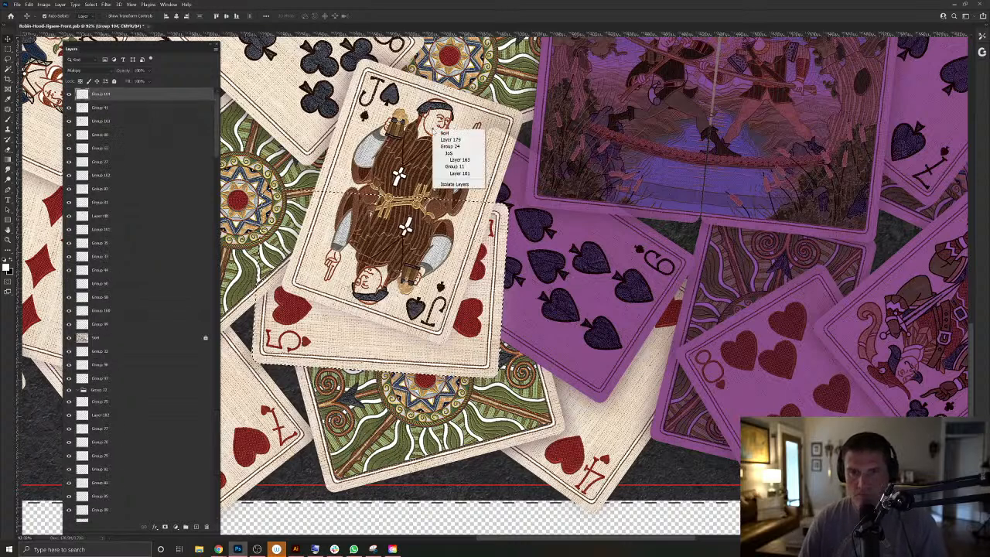
pyautogui.click(459, 170)
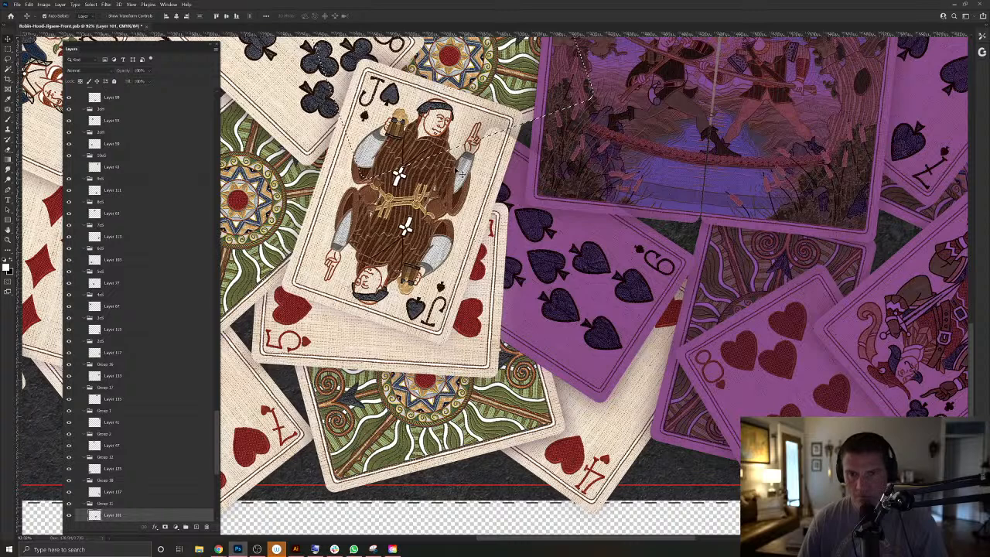
pyautogui.rightClick(421, 164)
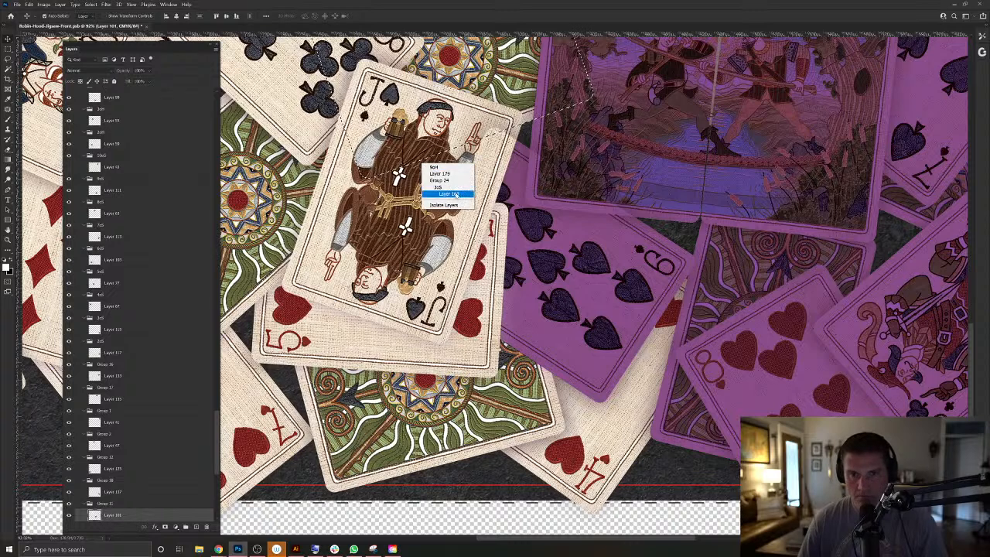
pyautogui.click(444, 195)
pyautogui.keyDown('ctrl'); pyautogui.click(99, 95); pyautogui.keyUp('ctrl')
pyautogui.click(571, 315)
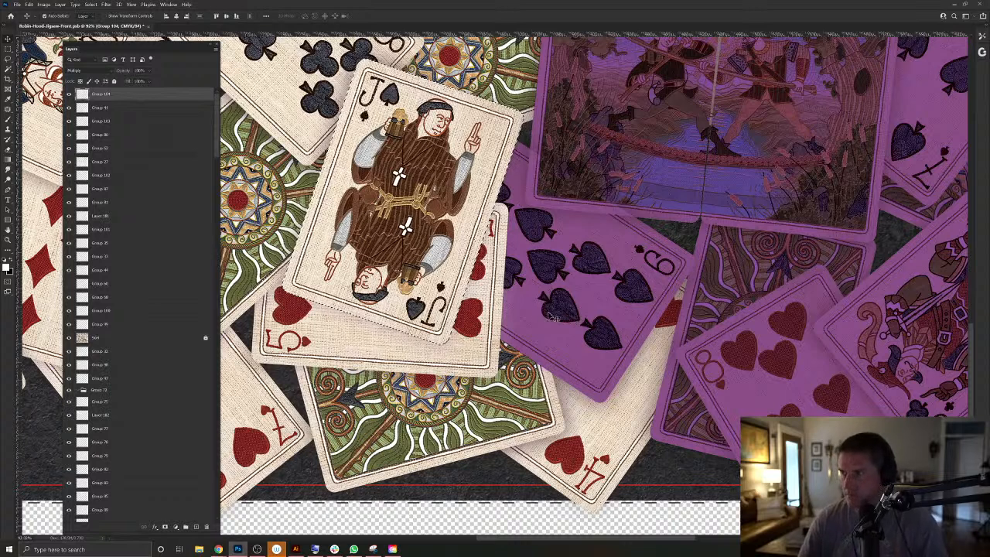
pyautogui.hotkey('ctrl', 'd')
# Clear the bridge illustration's outlined area from the Nine of Spades' new shape and deselect.
pyautogui.moveTo(582, 247); pyautogui.dragTo(495, 273)
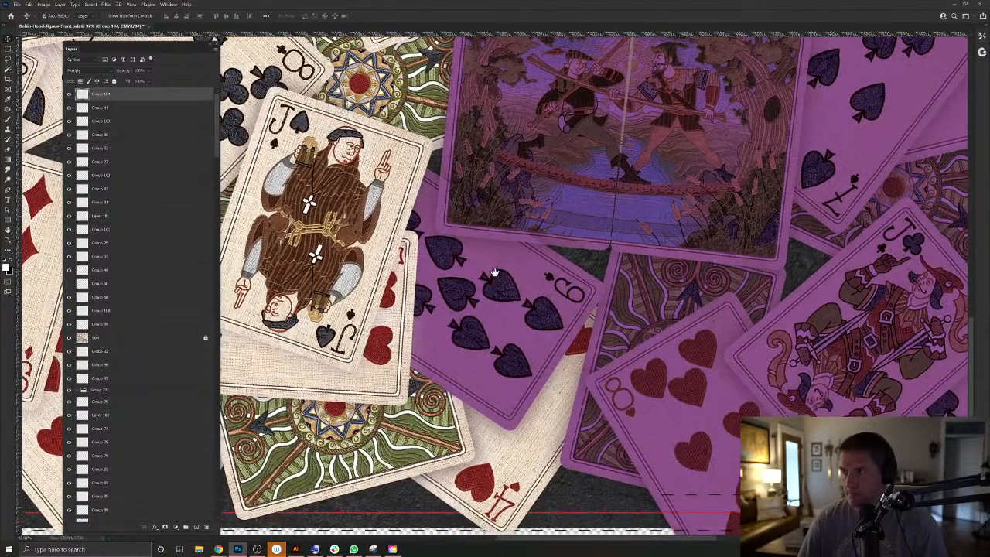
pyautogui.rightClick(570, 188)
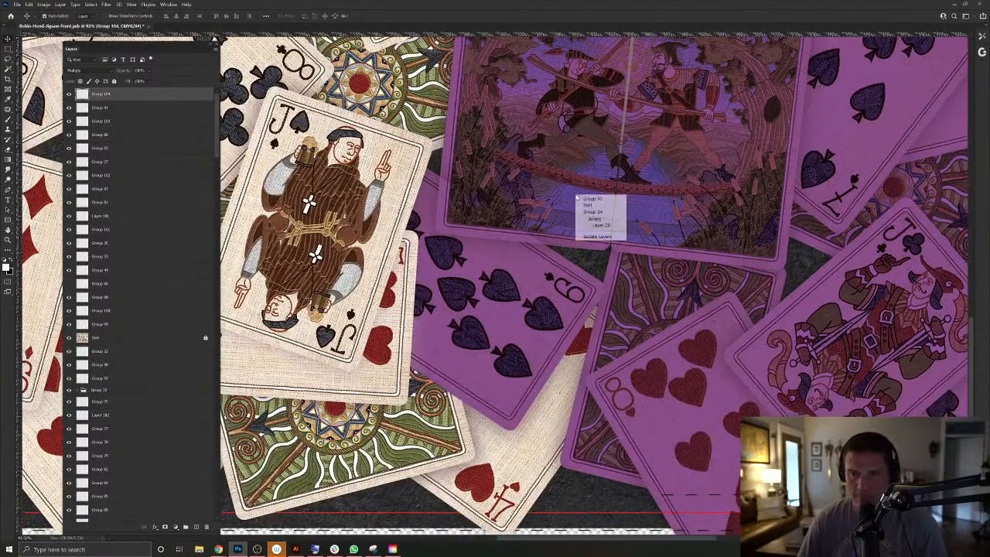
pyautogui.click(601, 230)
pyautogui.keyDown('ctrl'); pyautogui.click(95, 515); pyautogui.keyUp('ctrl')
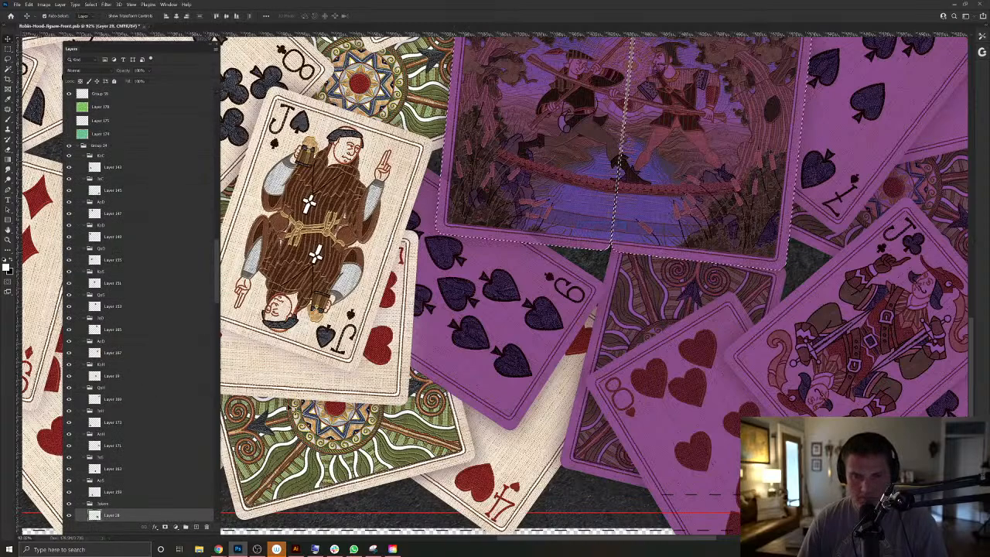
pyautogui.keyDown('ctrl'); pyautogui.click(491, 261); pyautogui.keyUp('ctrl')
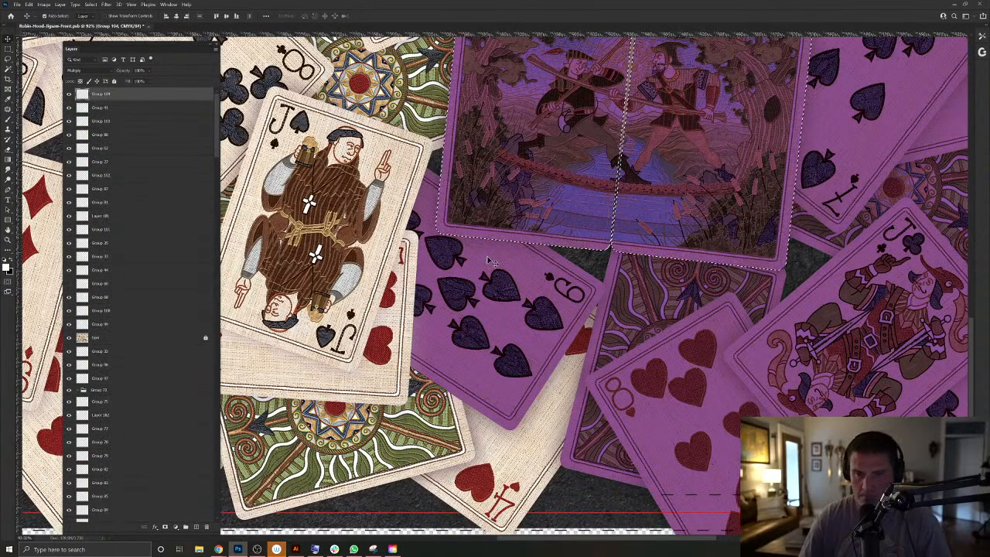
pyautogui.hotkey('ctrl', 'd')
# Bring the Four of Hearts' white card shape to the top of the layer stack and merge it with the layer below.
pyautogui.moveTo(441, 260); pyautogui.dragTo(518, 198)
pyautogui.keyDown('ctrl'); pyautogui.click(302, 438); pyautogui.keyUp('ctrl')
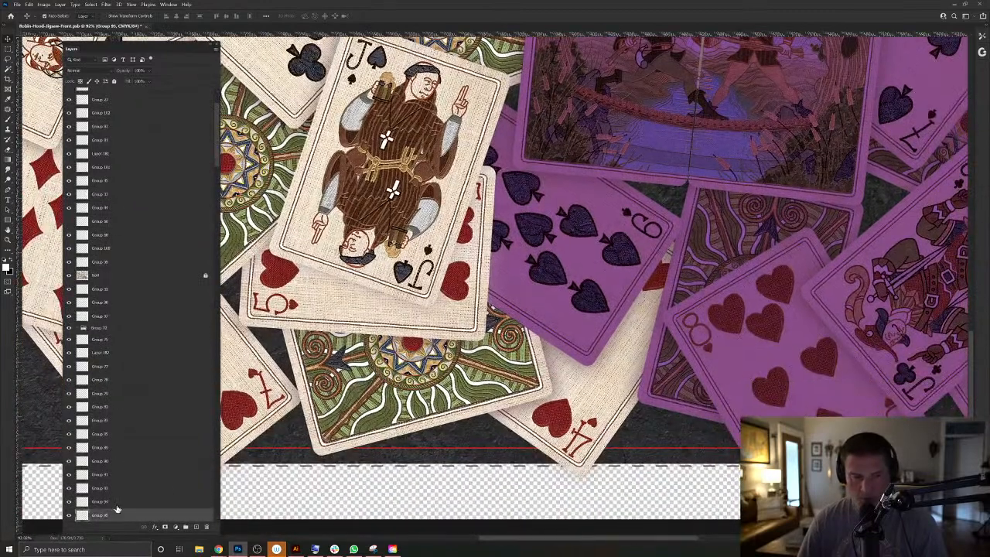
pyautogui.scroll(3, 116, 508)
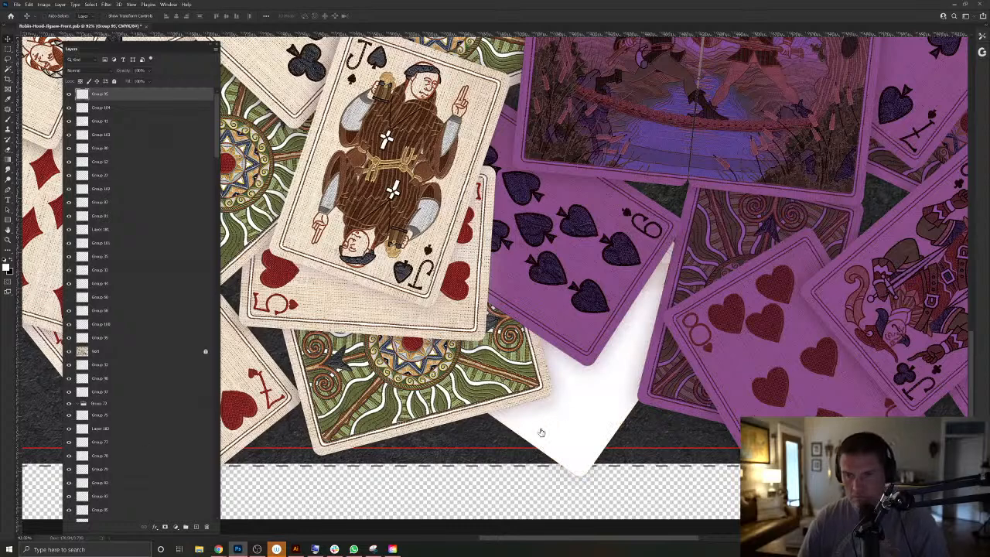
pyautogui.hotkey('ctrl', 'e')
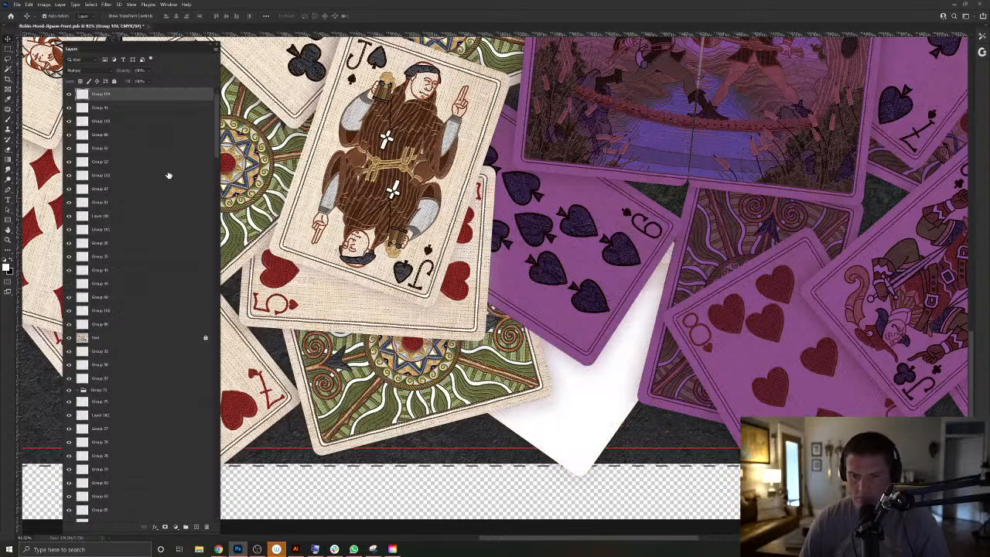
# Create a new layer from the outline of the four of hearts card, fill it with white and bring it to the front.
pyautogui.rightClick(588, 402)
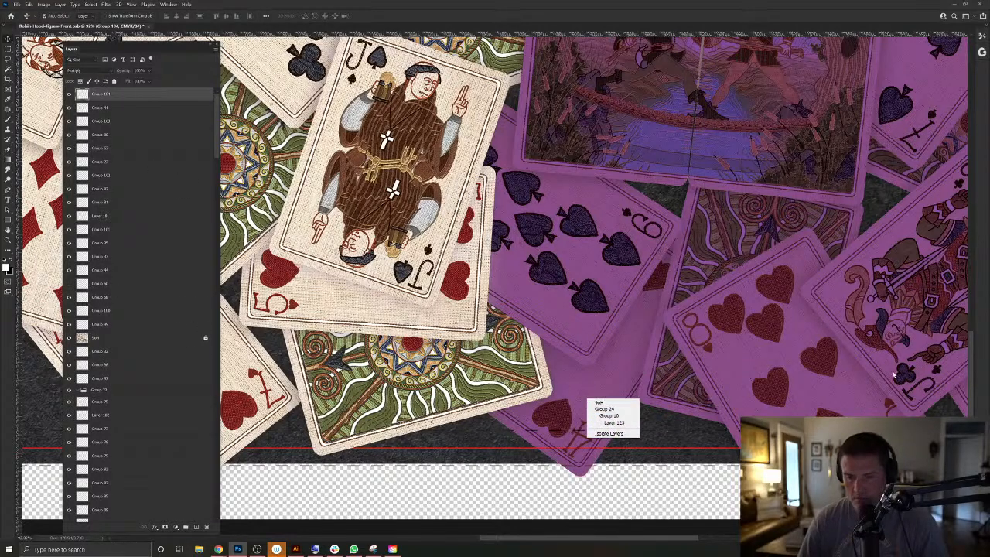
pyautogui.press('Escape')
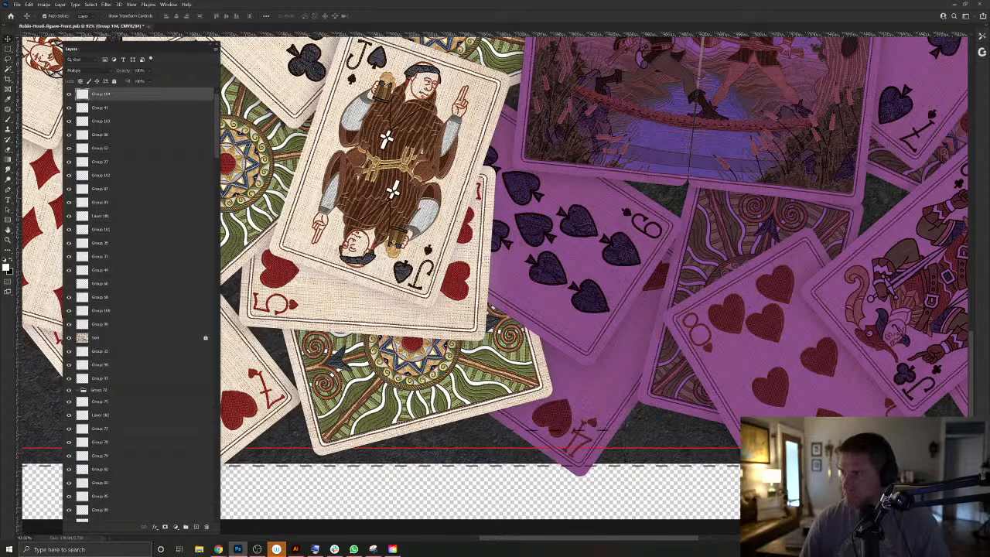
pyautogui.rightClick(595, 398)
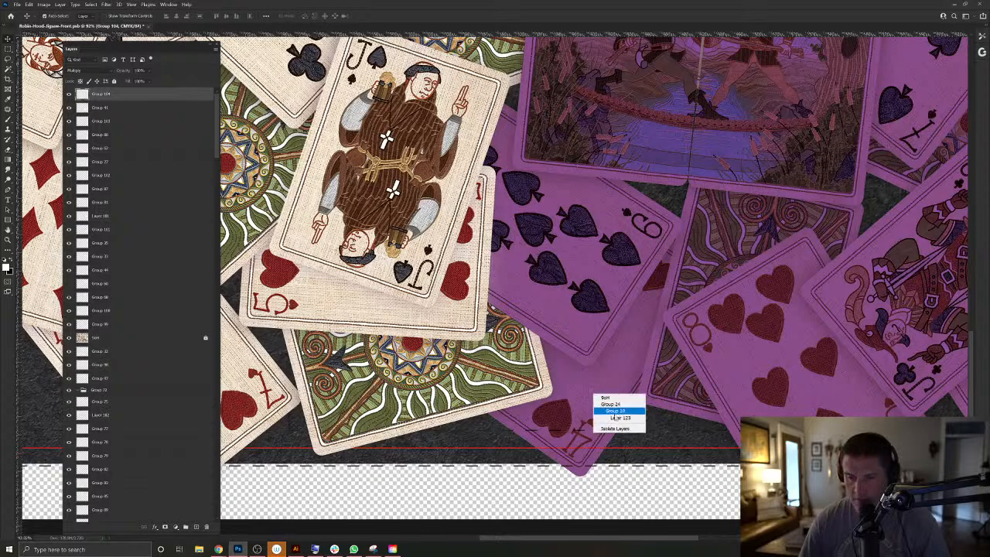
pyautogui.click(619, 414)
pyautogui.keyDown('ctrl'); pyautogui.click(93, 515); pyautogui.keyUp('ctrl')
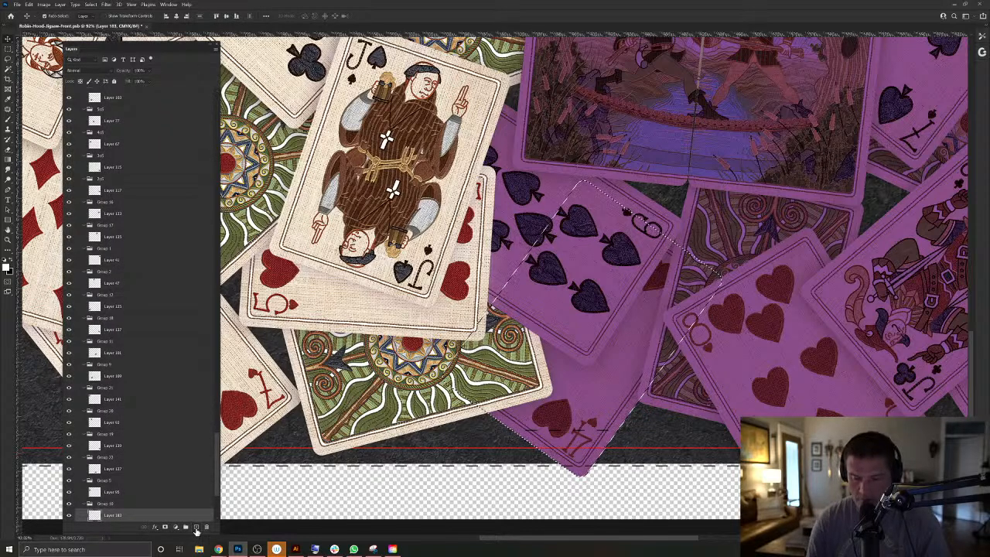
pyautogui.press('Delete')
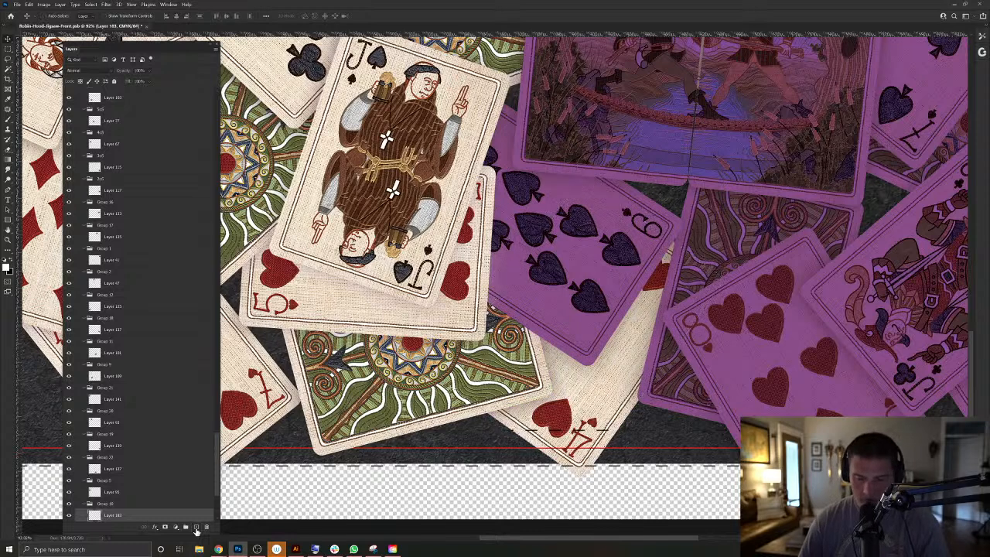
pyautogui.hotkey('ctrl', 'shift', ']')
pyautogui.hotkey('alt', 'BackSpace')
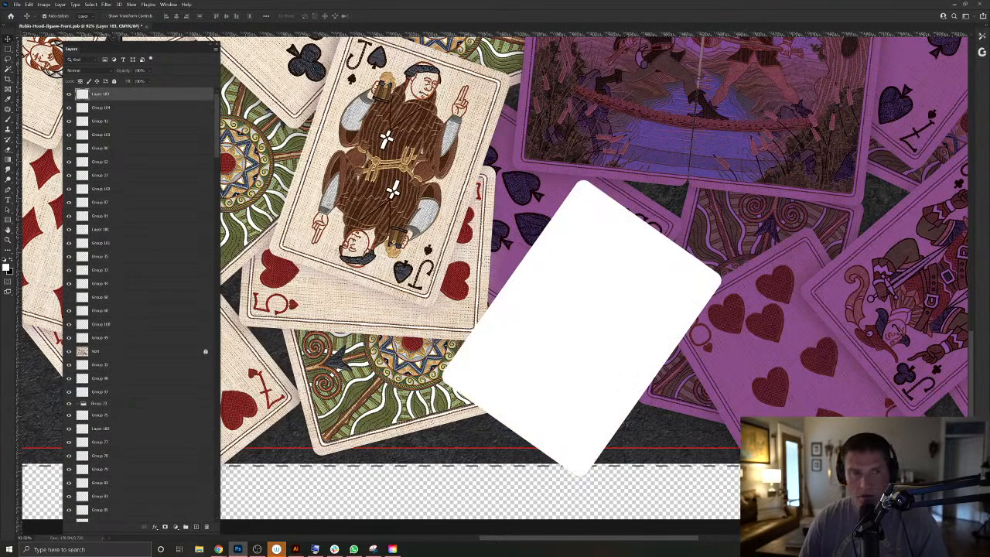
# Apply a Drop Shadow with the preset settings to the white layer covering the four of hearts.
pyautogui.click(60, 4)
pyautogui.moveTo(77, 75)
pyautogui.click(164, 151)
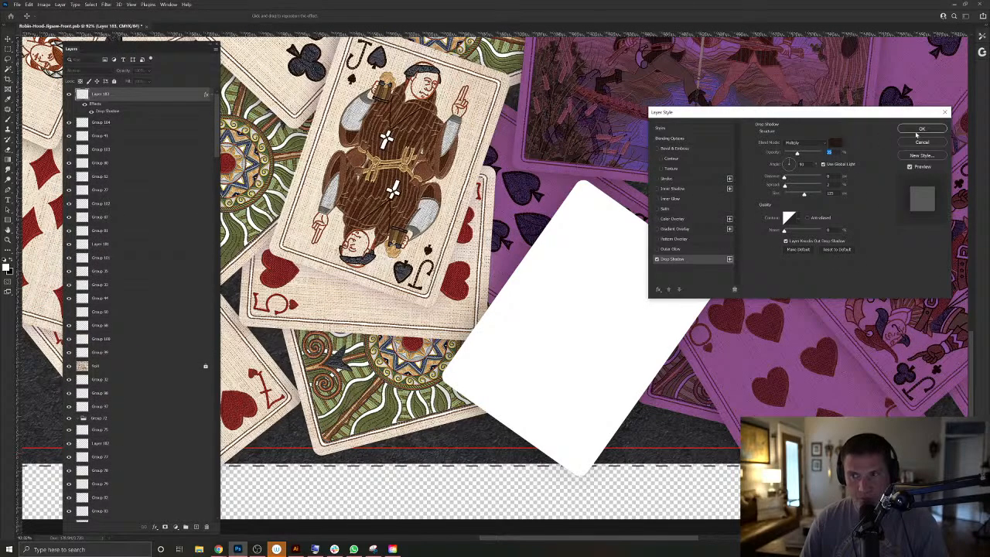
pyautogui.click(919, 129)
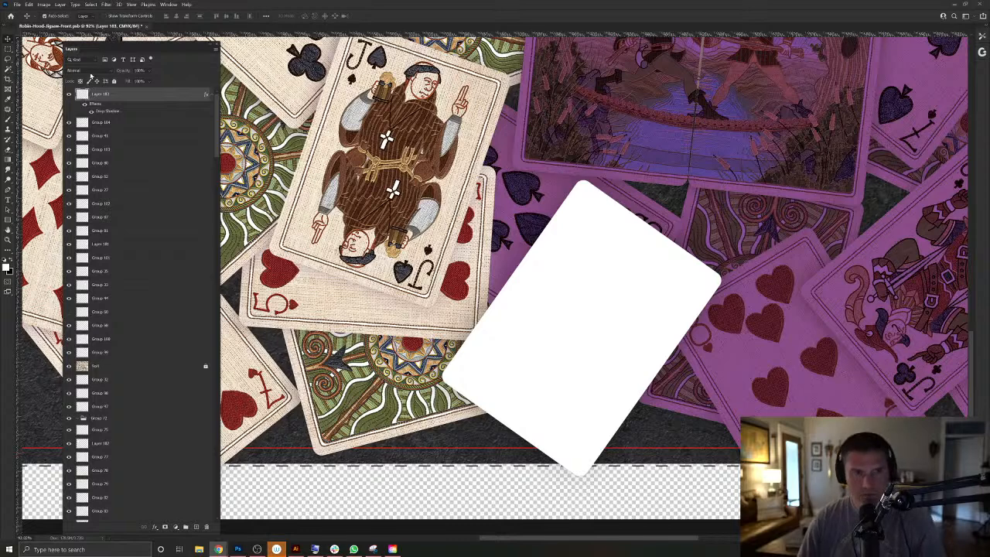
pyautogui.click(689, 284)
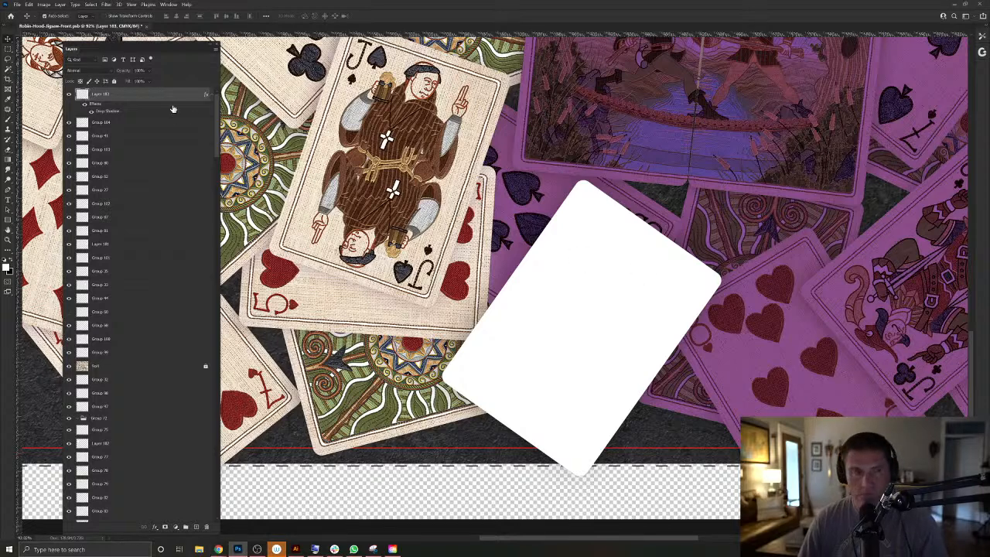
# Group and merge the four of hearts' white shadow layer, and set its blend mode to Multiply.
pyautogui.hotkey('ctrl', 'g')
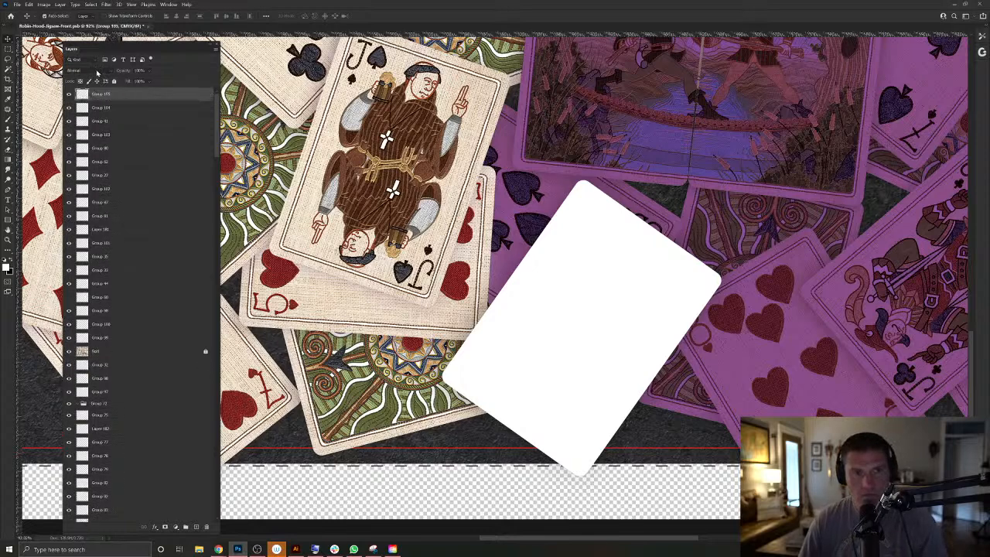
pyautogui.click(81, 70)
pyautogui.click(77, 104)
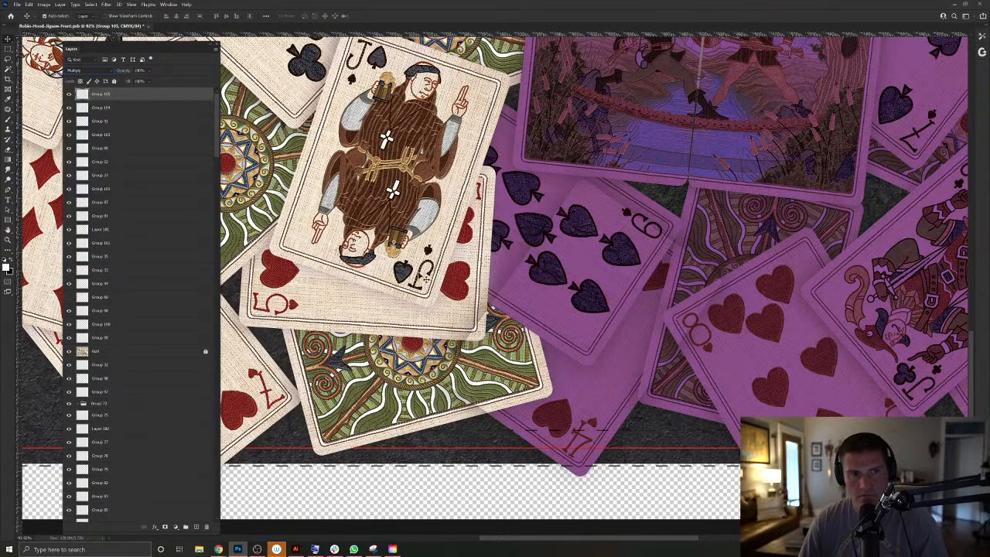
# Remove the four of hearts' shadow from the overlapping spades card and the two adjacent card backs, using their outlines as selections, and deselect.
pyautogui.rightClick(435, 411)
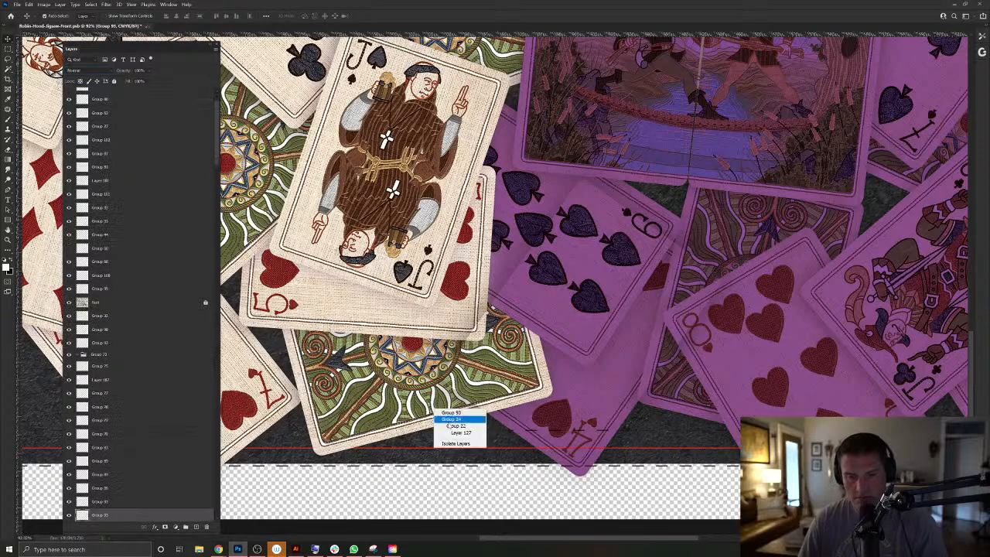
pyautogui.click(460, 431)
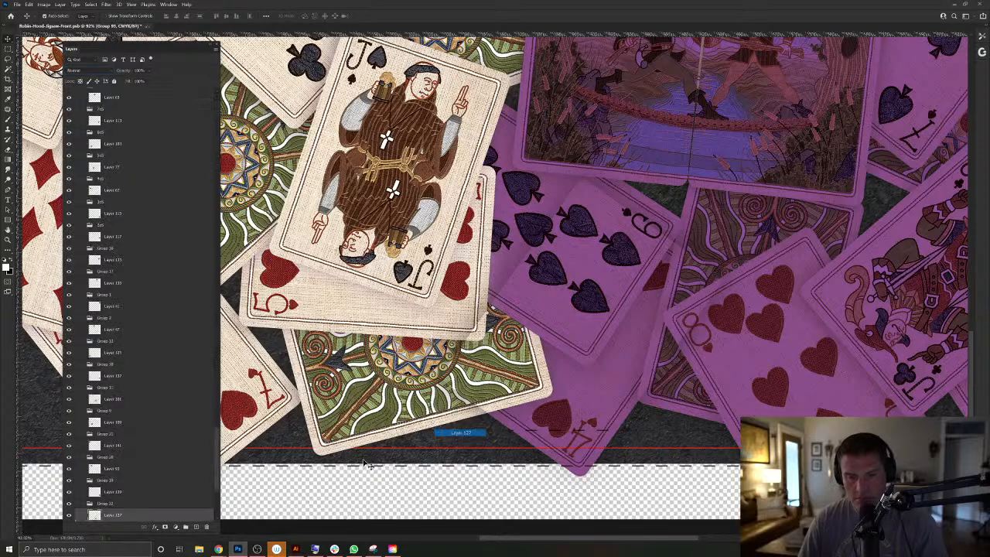
pyautogui.click(586, 434)
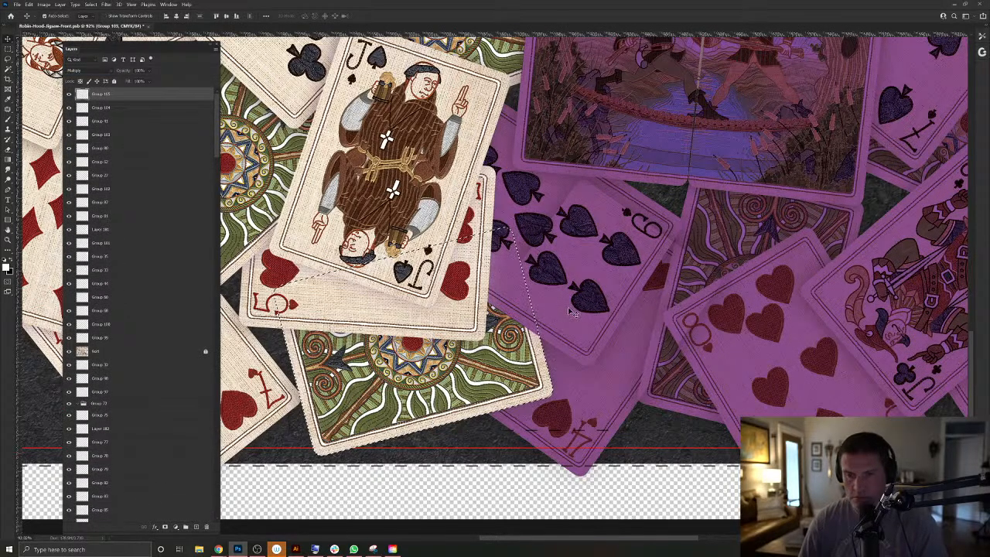
pyautogui.rightClick(630, 199)
pyautogui.click(649, 223)
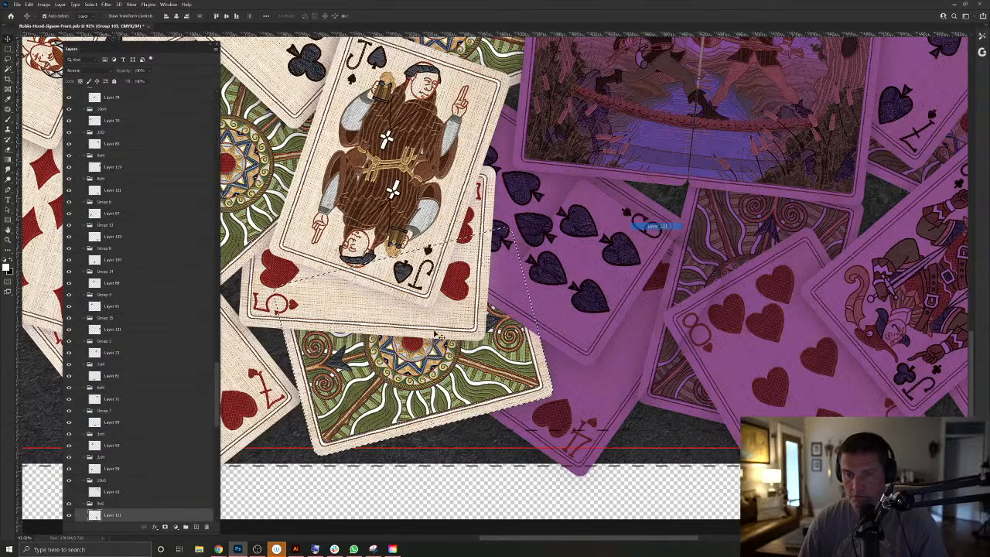
pyautogui.click(573, 357)
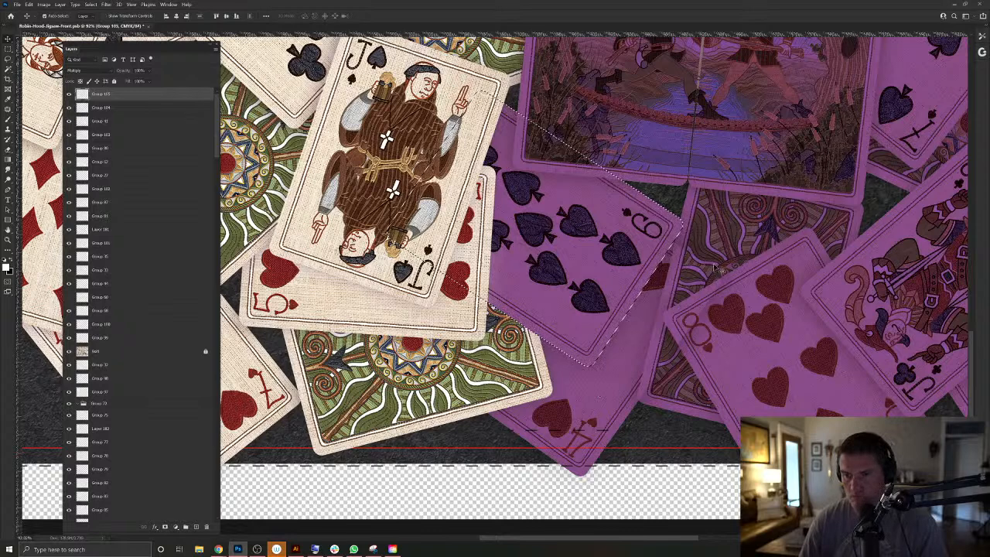
pyautogui.rightClick(688, 211)
pyautogui.click(700, 223)
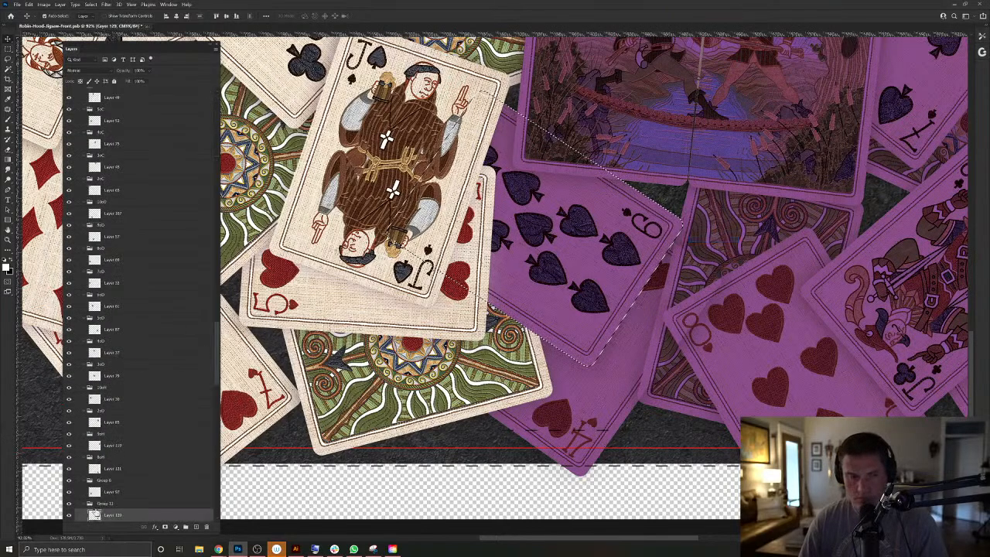
pyautogui.click(590, 377)
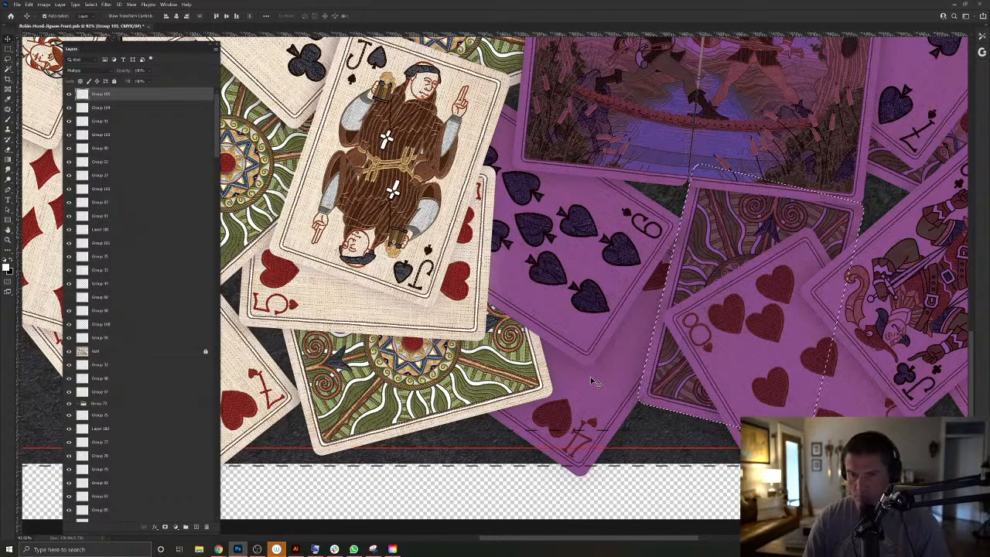
pyautogui.hotkey('ctrl', 'd')
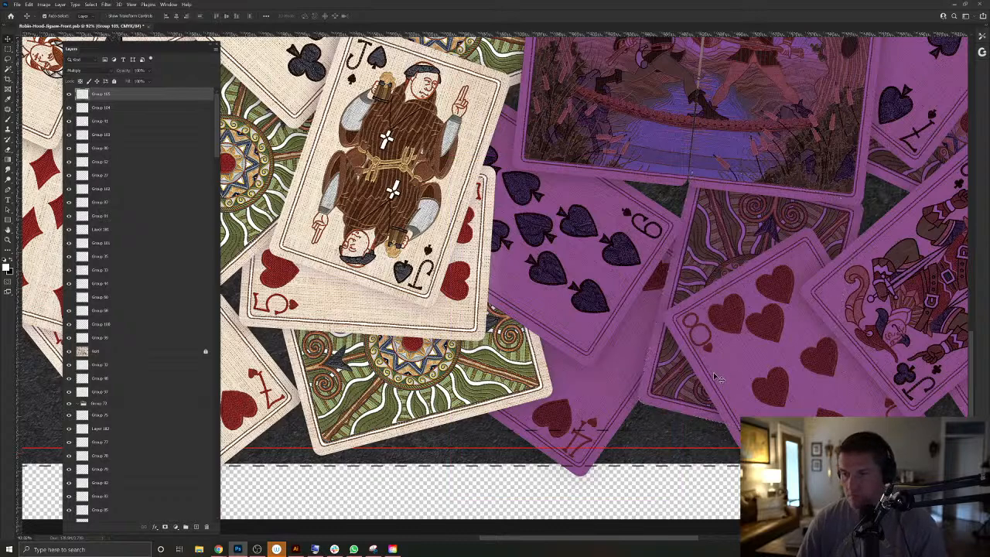
# Bring the old white shadow layer of the green card back below the five of hearts to the front and delete it.
pyautogui.moveTo(570, 318); pyautogui.dragTo(703, 329)
pyautogui.keyDown('ctrl'); pyautogui.click(575, 434); pyautogui.keyUp('ctrl')
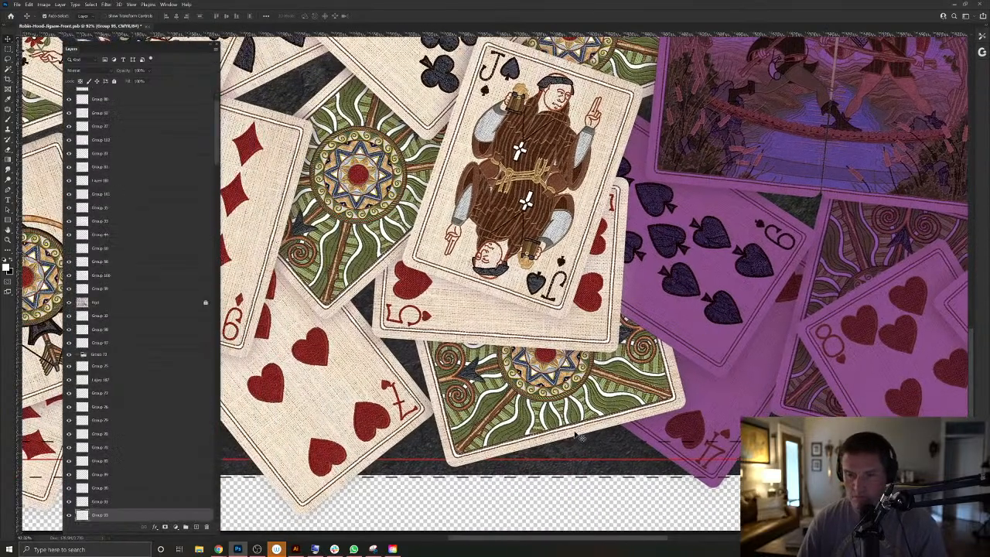
pyautogui.hotkey('ctrl', 'shift', ']')
pyautogui.hotkey('alt', 'shift', 'BackSpace')
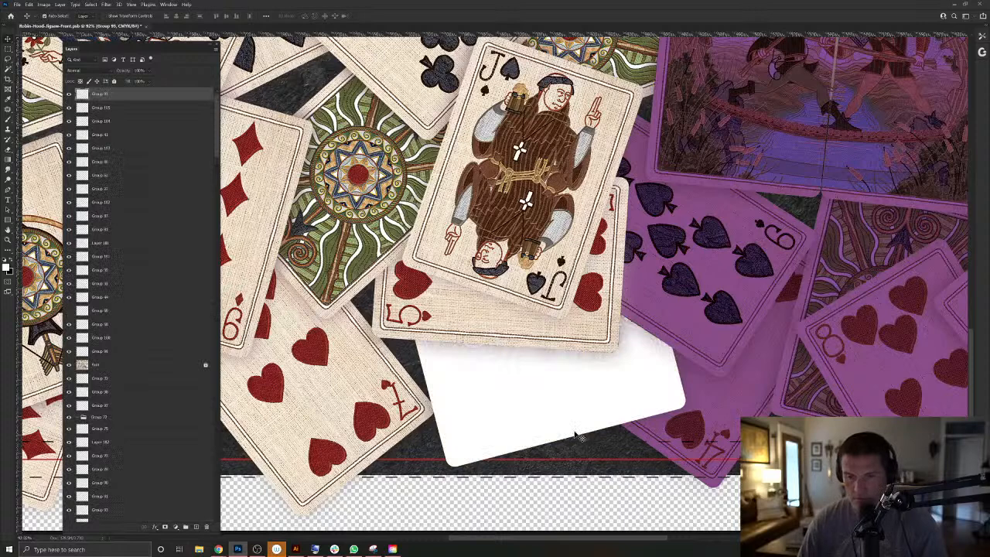
pyautogui.moveTo(130, 98); pyautogui.dragTo(206, 527)
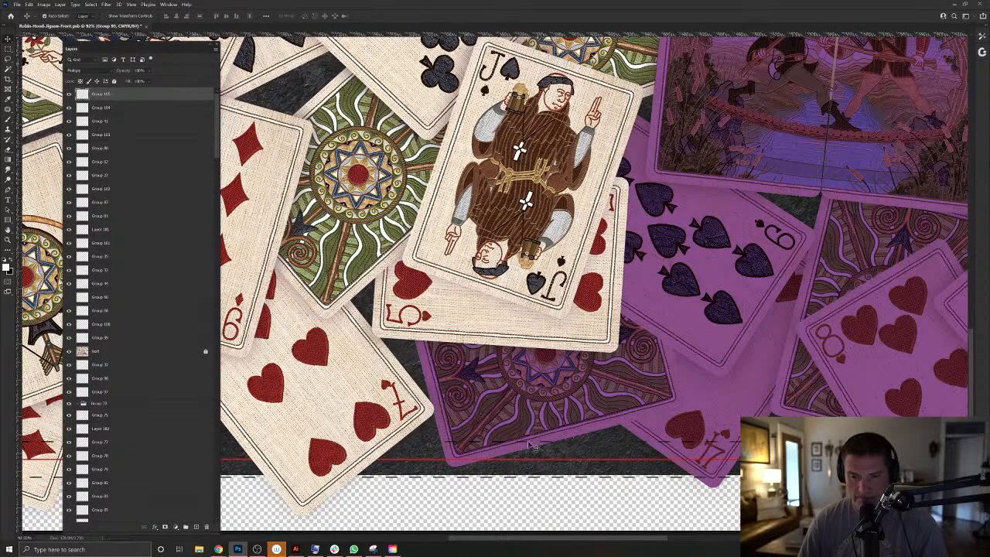
# Create a white-filled layer from the outline of the card back below the five of hearts and bring it to the front.
pyautogui.rightClick(536, 423)
pyautogui.click(560, 446)
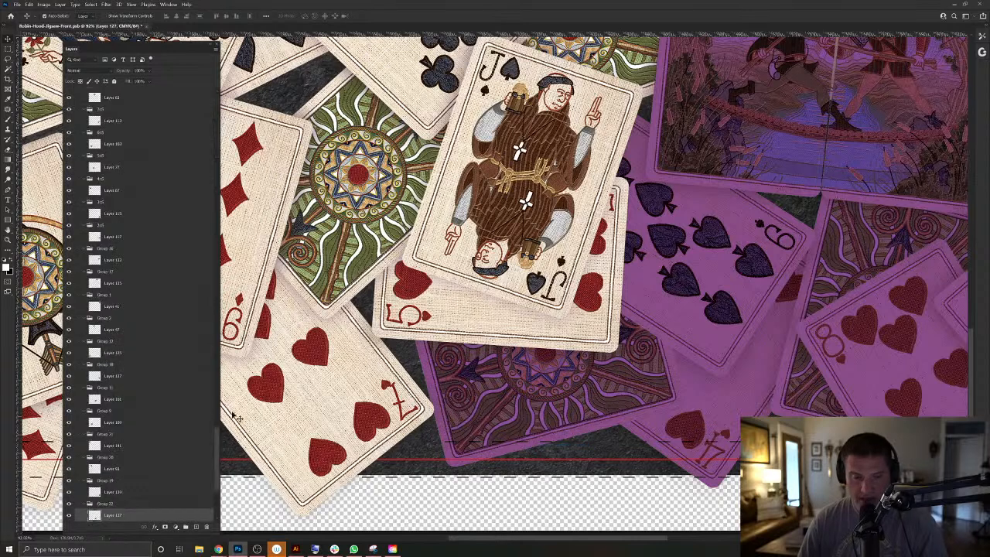
pyautogui.keyDown('ctrl'); pyautogui.click(94, 516); pyautogui.keyUp('ctrl')
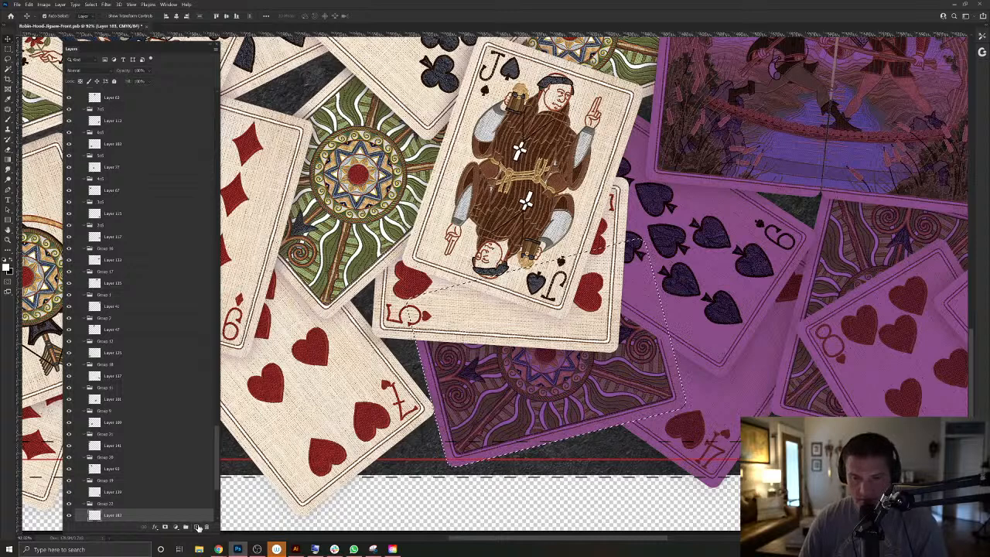
pyautogui.press('Delete')
pyautogui.hotkey('ctrl', 'd')
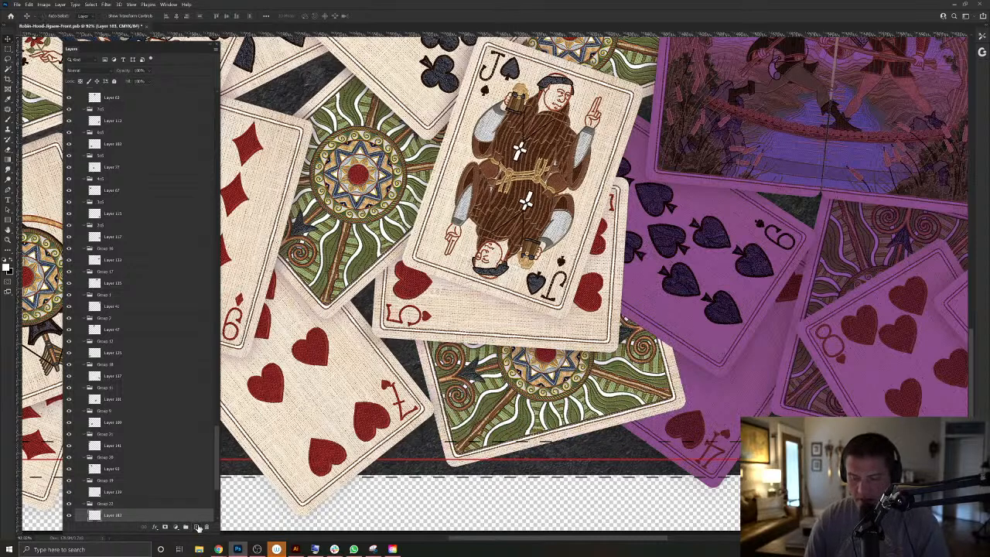
pyautogui.hotkey('ctrl', 'shift', ']')
pyautogui.hotkey('ctrl', 'shift', ']')
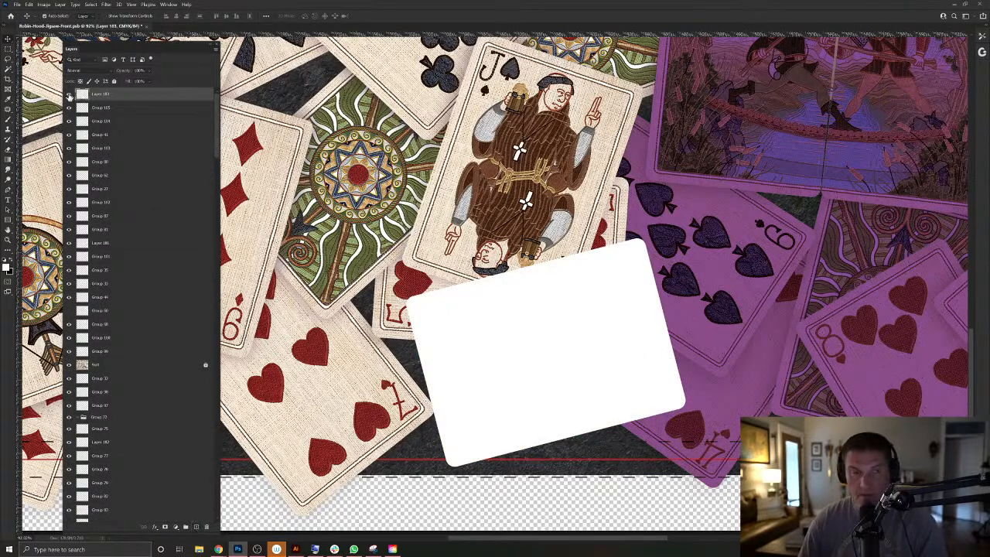
# Apply a Drop Shadow with the preset settings to the white layer of the card back below the five of hearts.
pyautogui.click(74, 71)
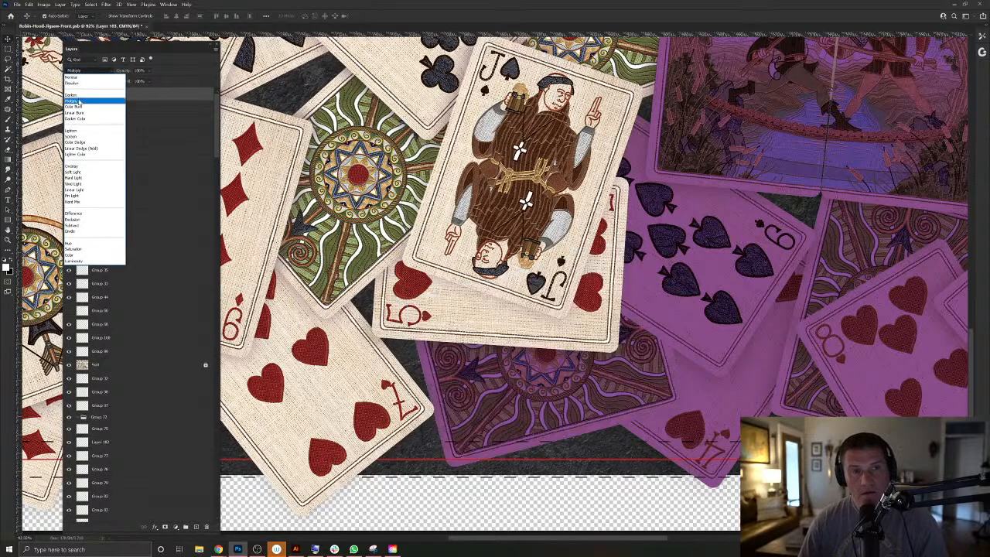
pyautogui.click(60, 4)
pyautogui.click(59, 4)
pyautogui.moveTo(74, 75)
pyautogui.click(159, 150)
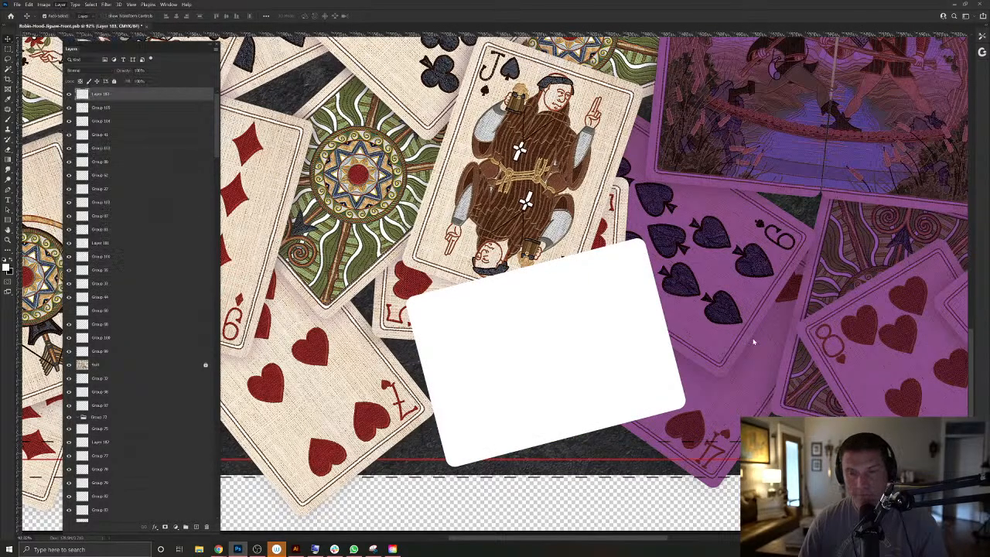
pyautogui.click(918, 129)
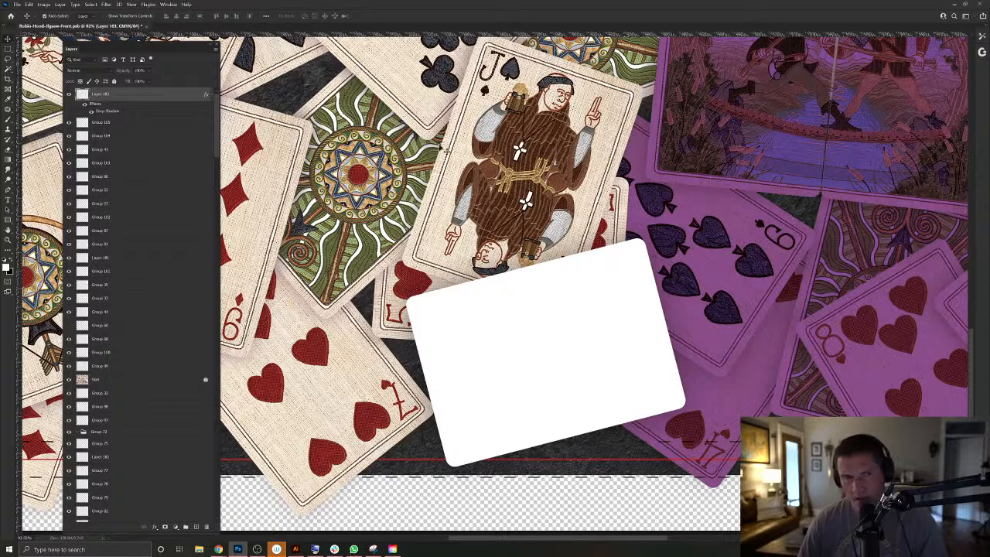
# Group and merge the card back's white shadow layer, and set its blend mode to Multiply.
pyautogui.press('ctrl')
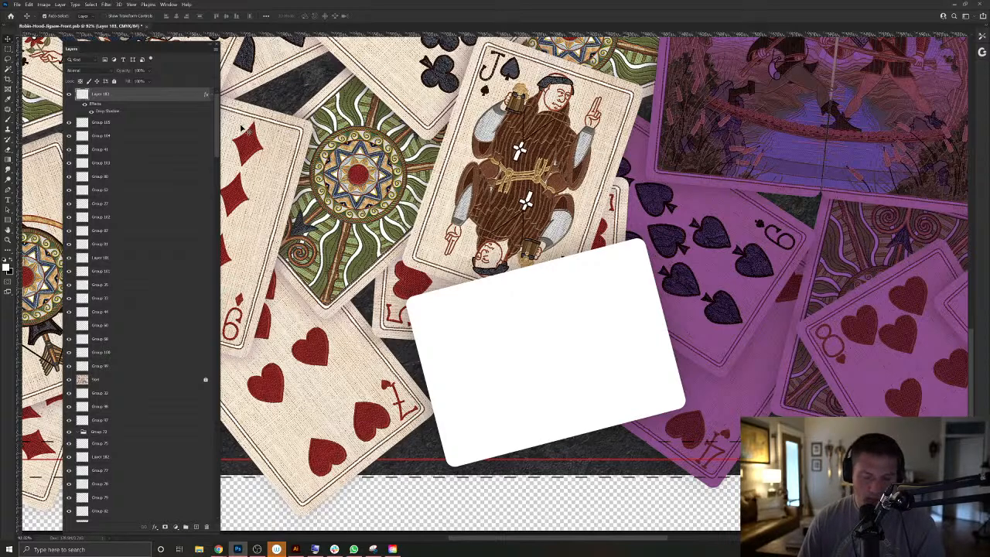
pyautogui.hotkey('ctrl', 'g')
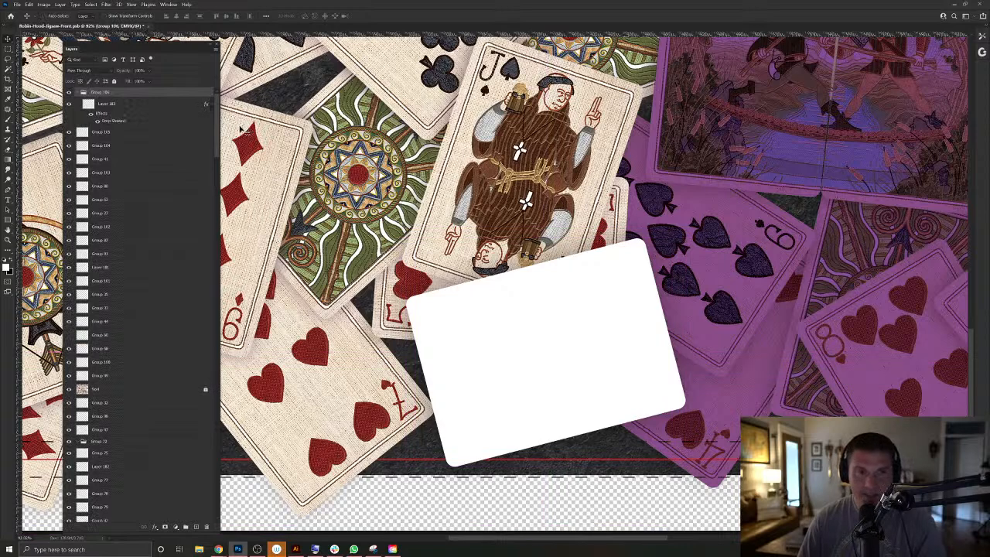
pyautogui.hotkey('ctrl', 'e')
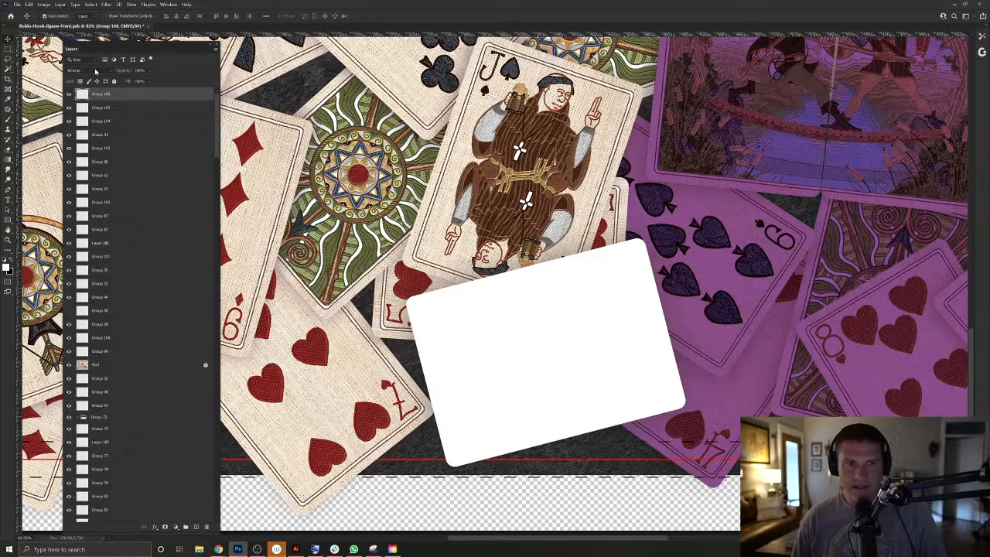
pyautogui.click(96, 70)
pyautogui.click(75, 99)
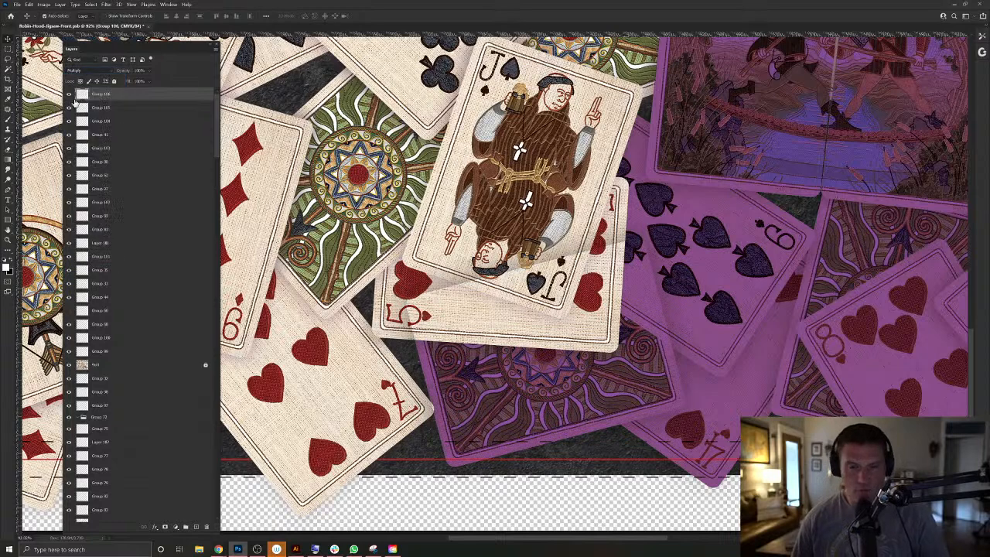
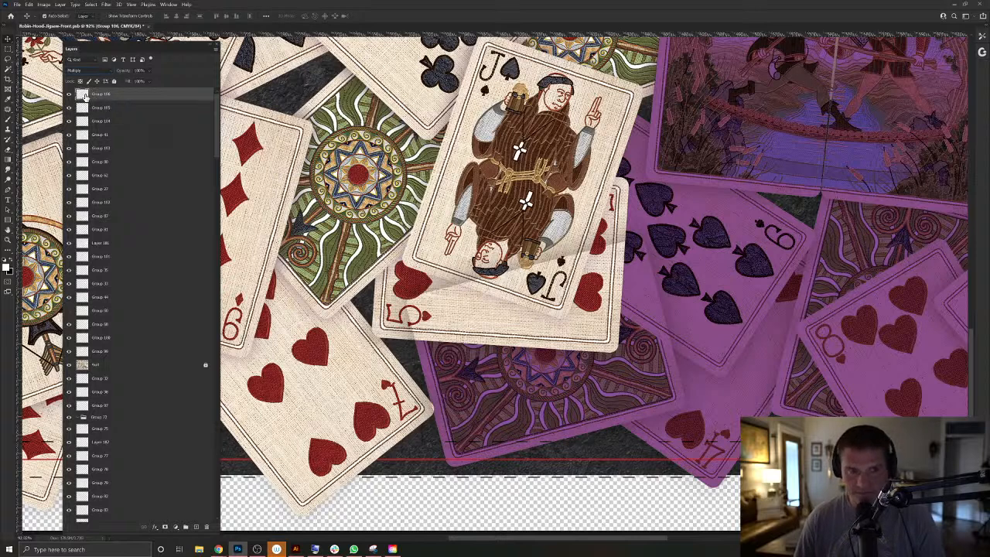
# Load the five of hearts' outline as a selection and cut that area out of the lower card back's Multiply shadow layer.
pyautogui.rightClick(393, 310)
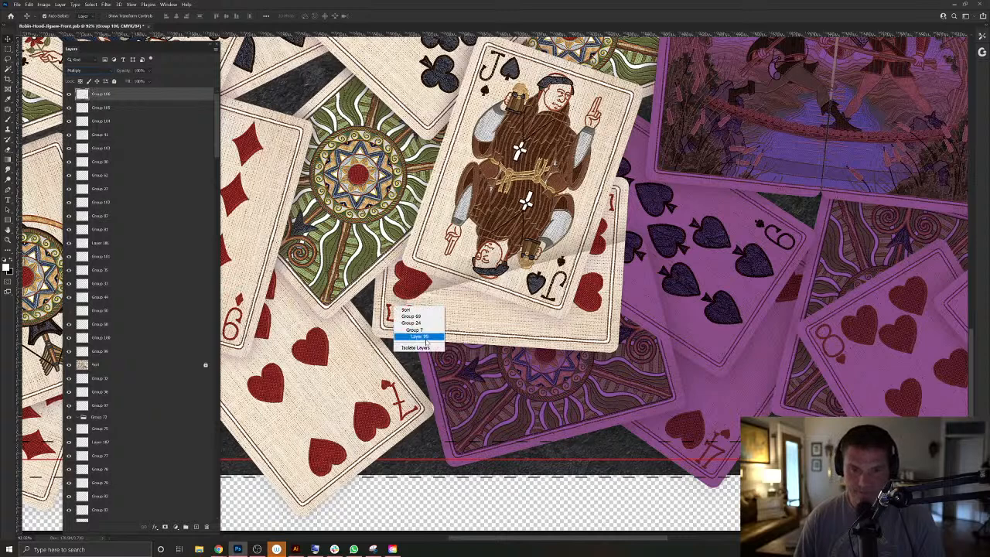
pyautogui.click(410, 338)
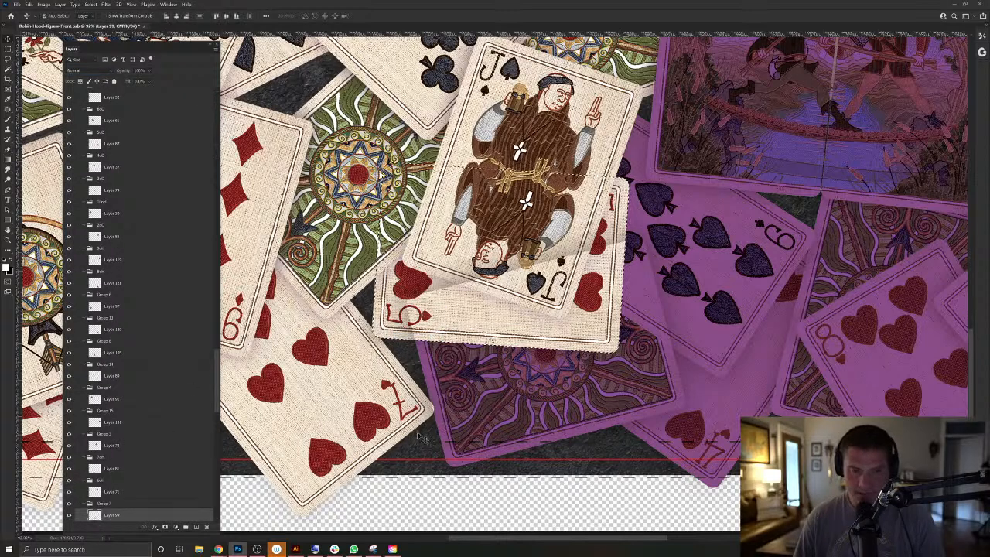
pyautogui.click(499, 400)
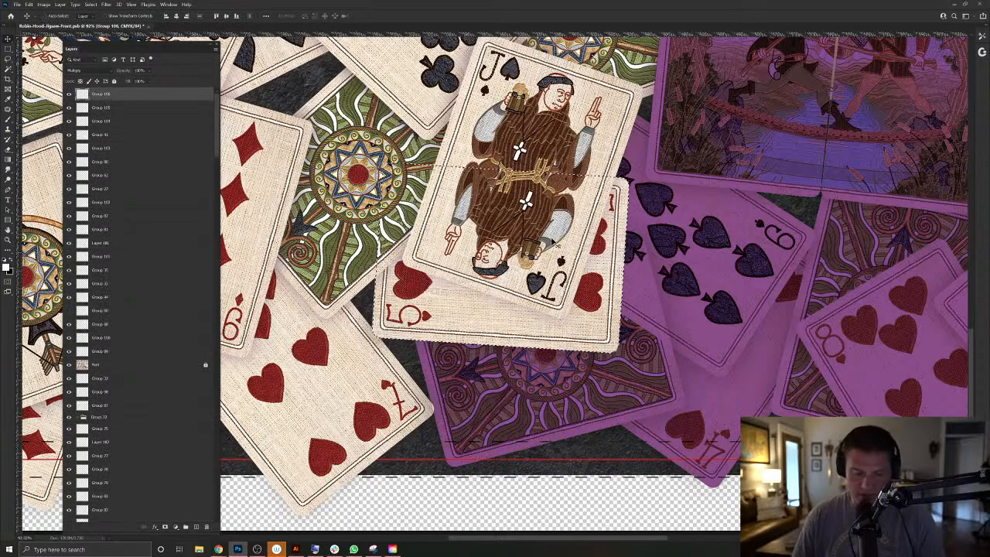
# Cut the outline of the spades card beside the jack out of the lower card back's Multiply shadow layer and clear the selection.
pyautogui.rightClick(724, 274)
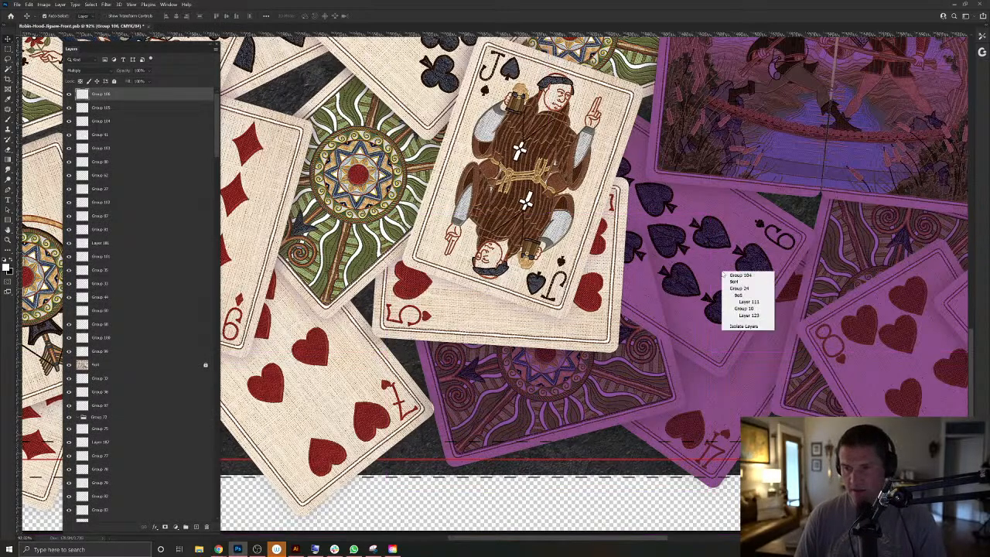
pyautogui.rightClick(750, 207)
pyautogui.click(765, 230)
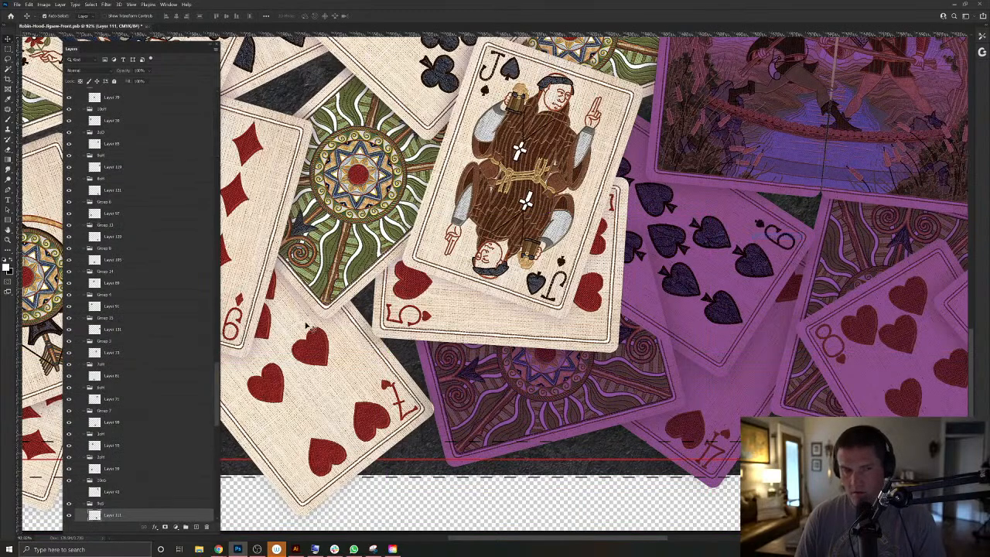
pyautogui.keyDown('ctrl'); pyautogui.click(96, 516); pyautogui.keyUp('ctrl')
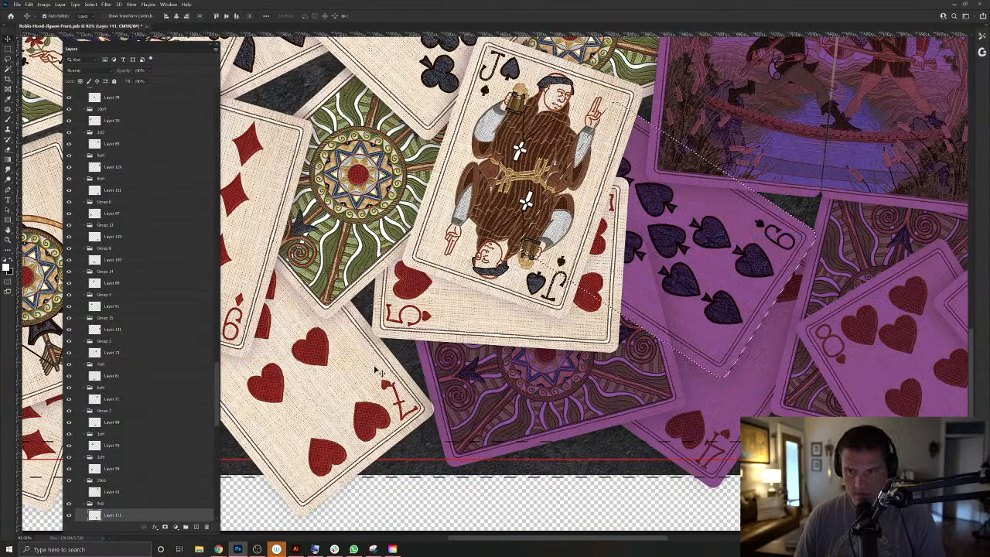
pyautogui.click(640, 356)
pyautogui.hotkey('ctrl', 'd')
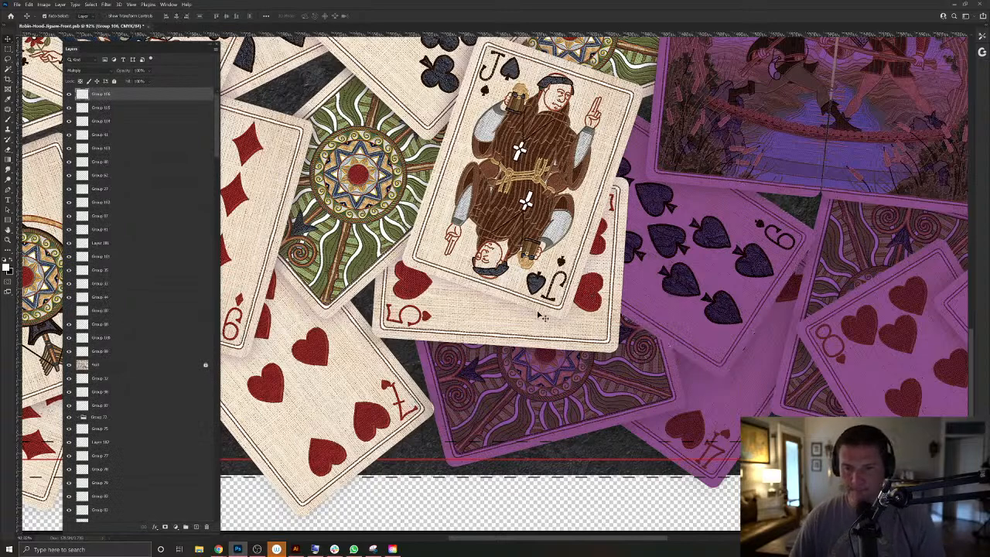
# Delete the old shadow and fill layers belonging to the jack of spades.
pyautogui.click(543, 319)
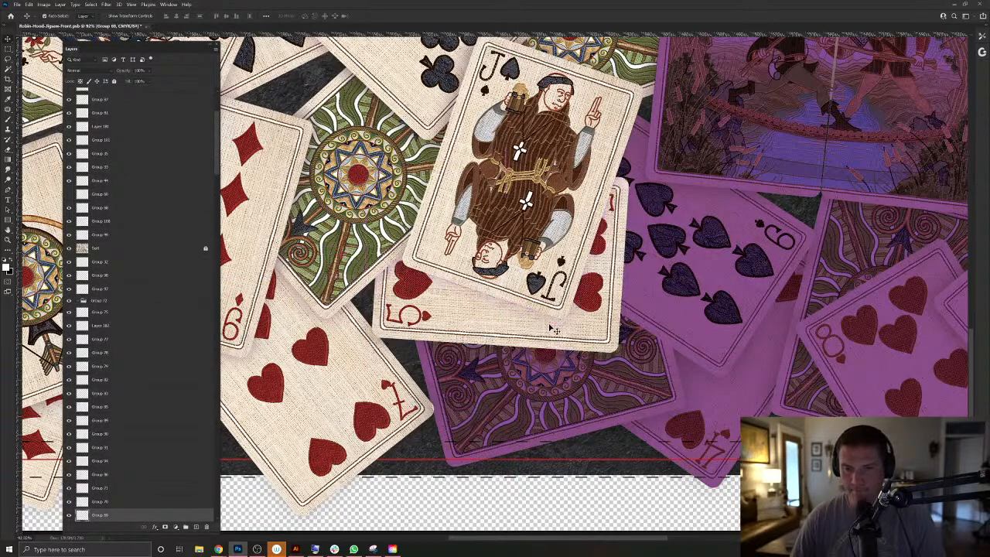
pyautogui.click(542, 260)
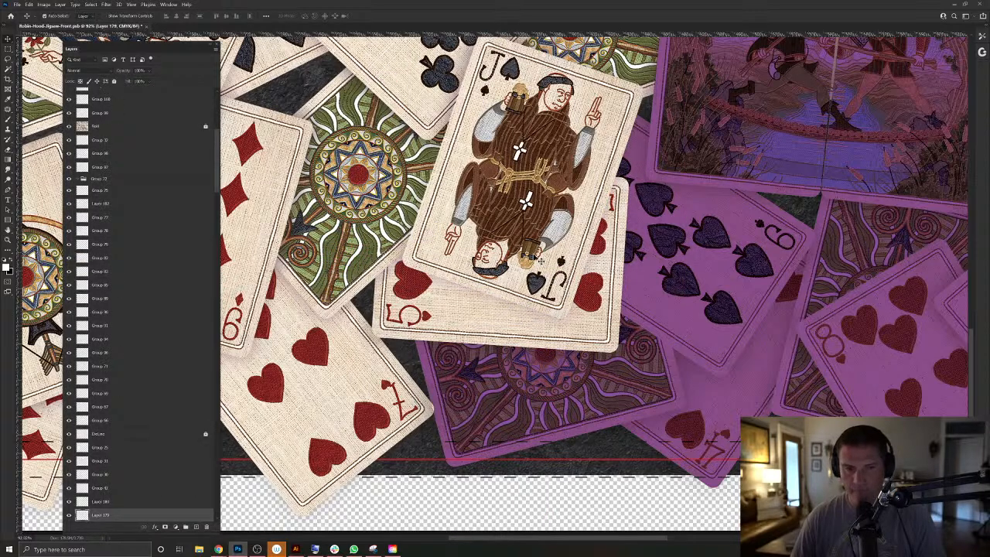
pyautogui.click(529, 258)
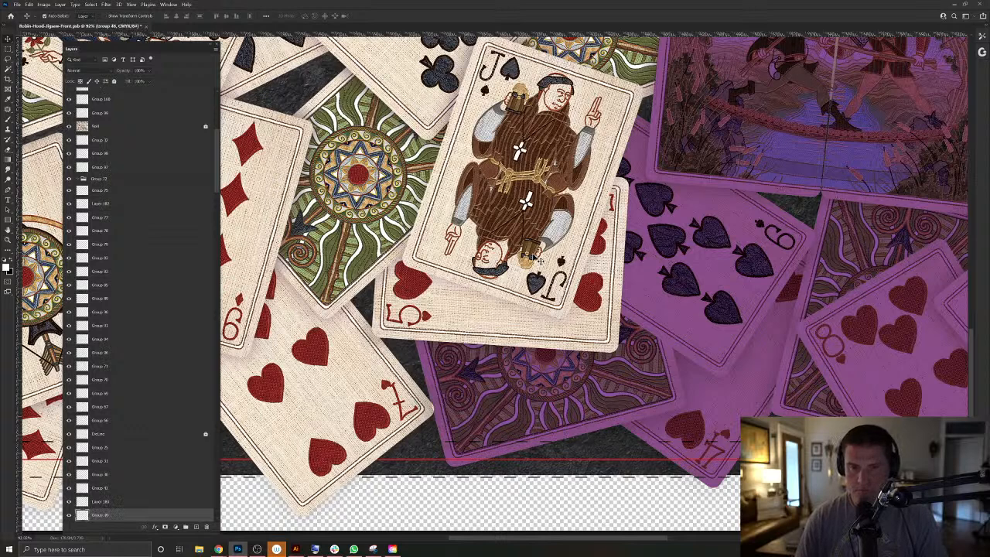
pyautogui.rightClick(517, 284)
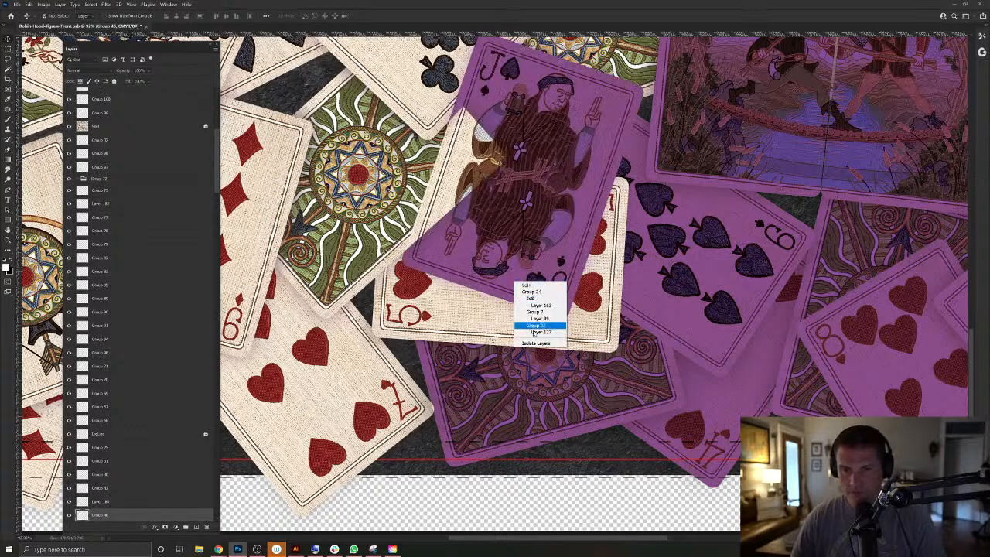
pyautogui.click(539, 333)
pyautogui.keyDown('ctrl'); pyautogui.click(95, 515); pyautogui.keyUp('ctrl')
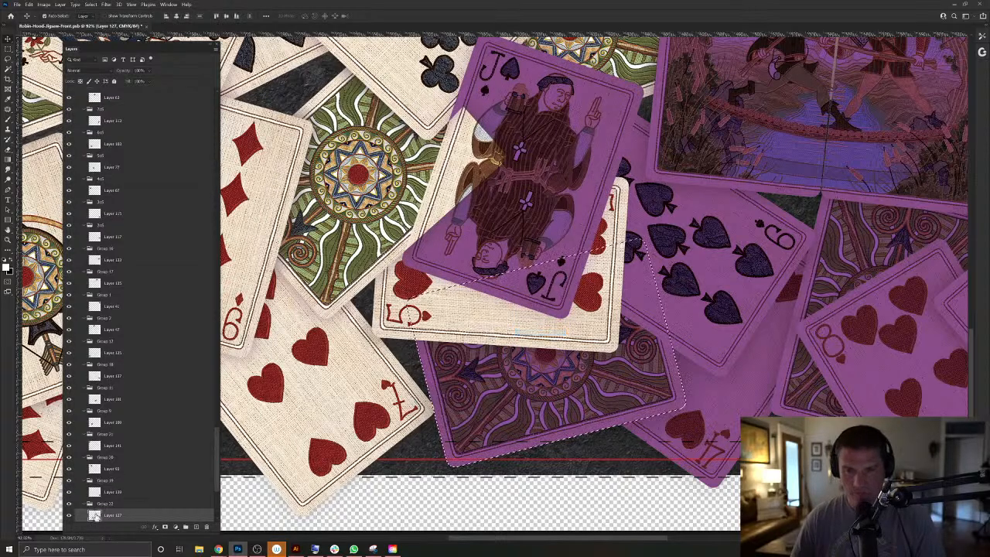
# Create a white-filled layer from the outline of the jack of spades and bring it to the front.
pyautogui.rightClick(639, 109)
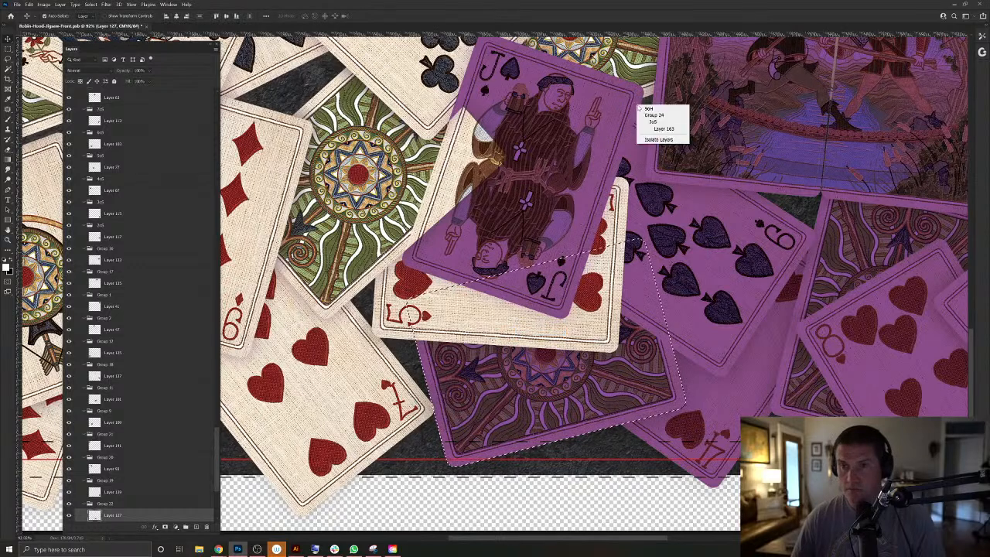
pyautogui.click(662, 126)
pyautogui.keyDown('ctrl'); pyautogui.click(95, 94); pyautogui.keyUp('ctrl')
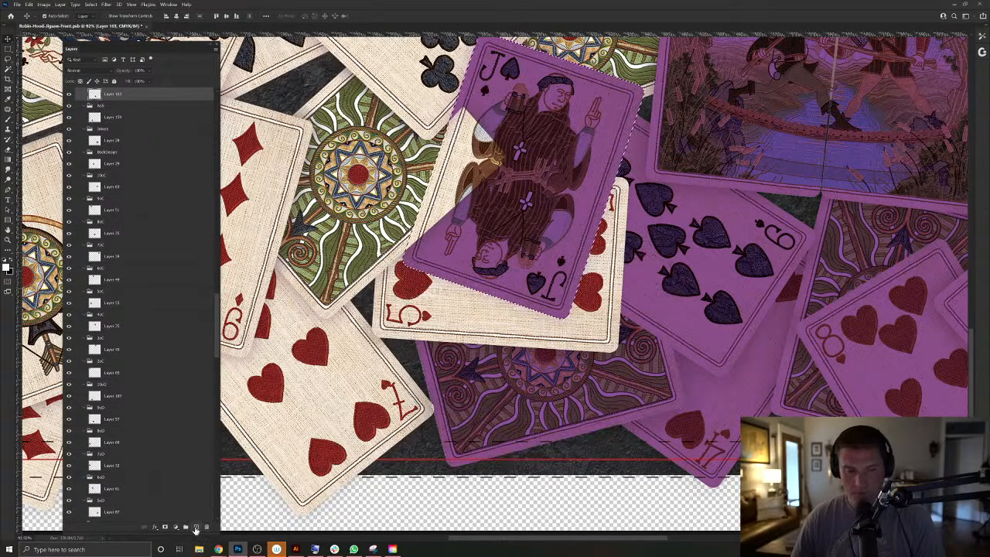
pyautogui.click(195, 527)
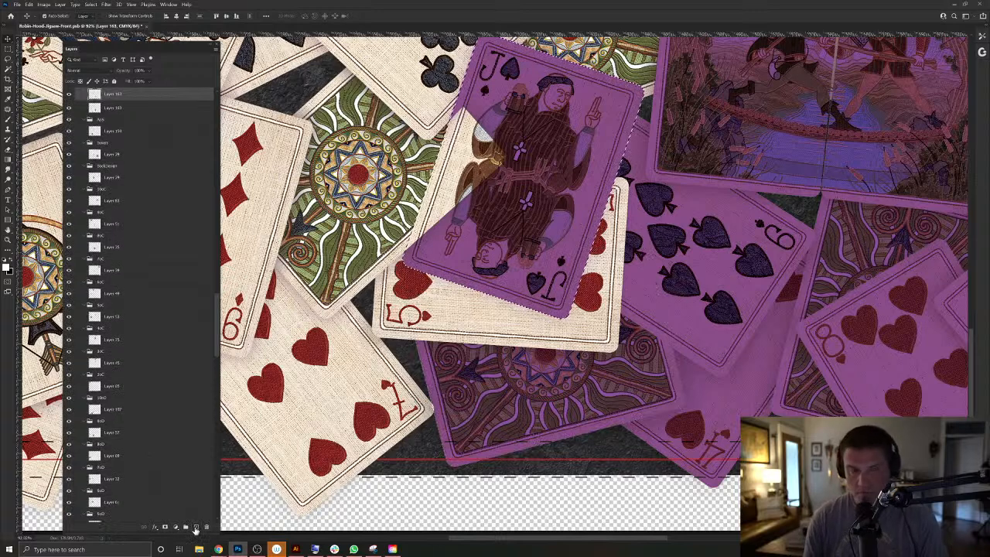
pyautogui.hotkey('alt', 'BackSpace')
pyautogui.hotkey('ctrl', 'd')
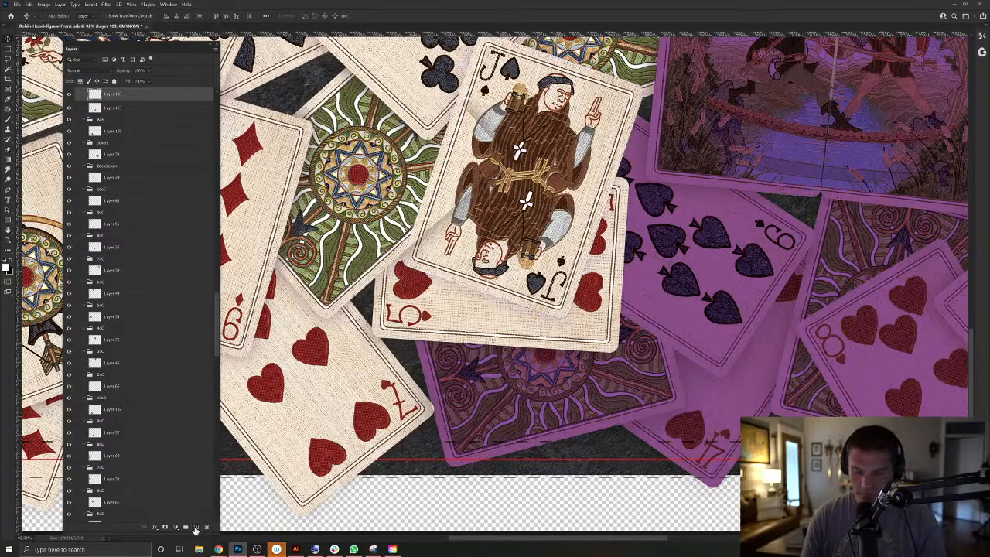
pyautogui.hotkey('ctrl', 'shift', ']')
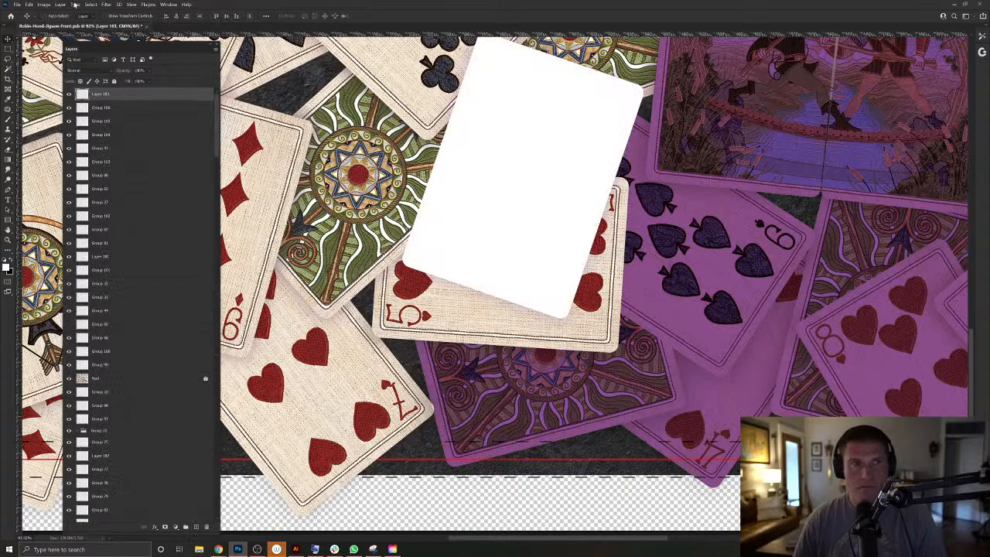
# Apply a Drop Shadow with the preset settings to the white layer of the jack of spades.
pyautogui.click(44, 5)
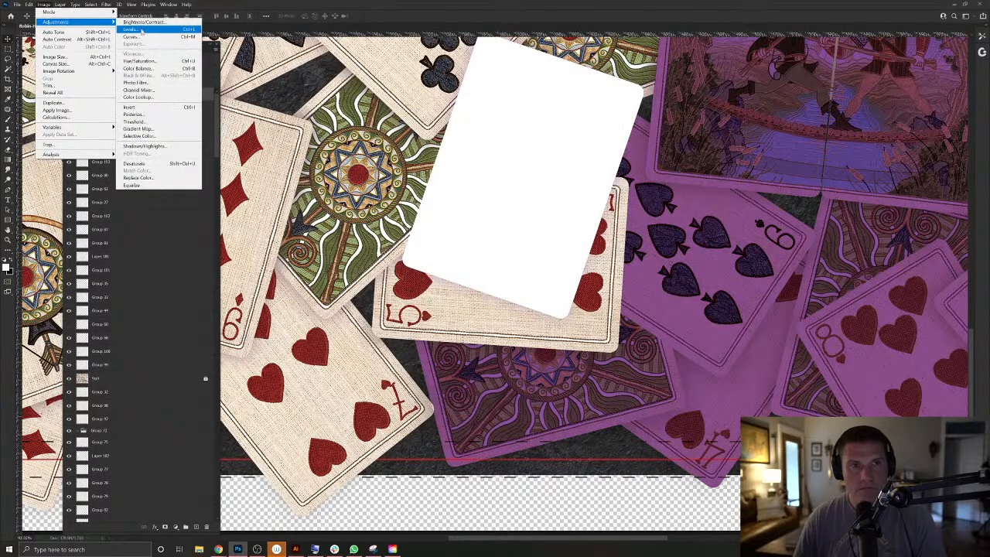
pyautogui.moveTo(60, 4)
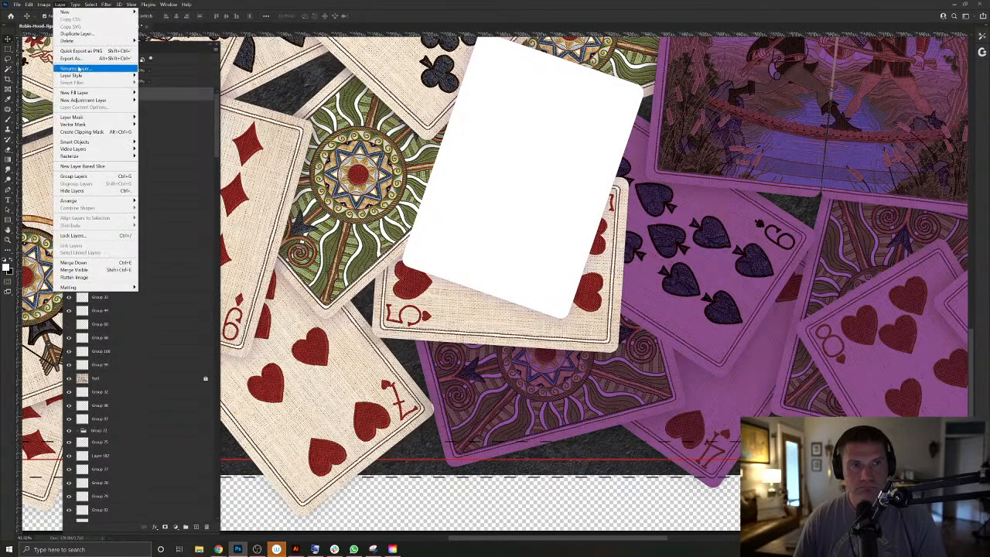
pyautogui.moveTo(78, 75)
pyautogui.click(172, 151)
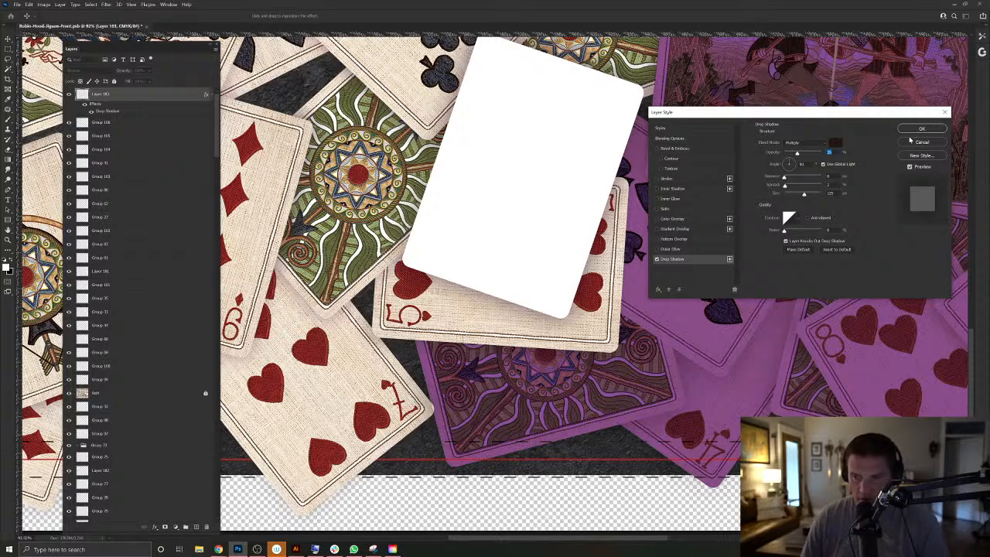
pyautogui.moveTo(838, 113); pyautogui.dragTo(834, 107)
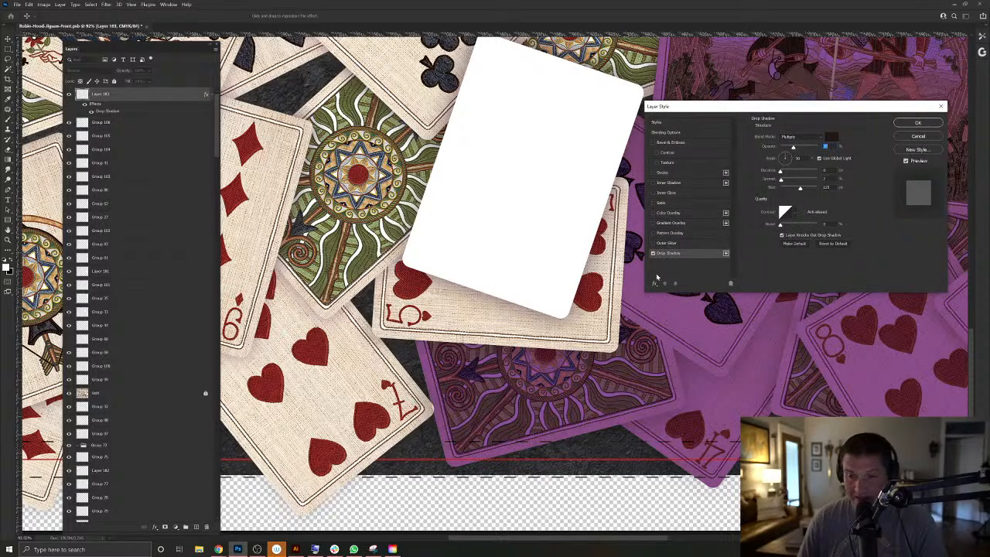
pyautogui.click(903, 124)
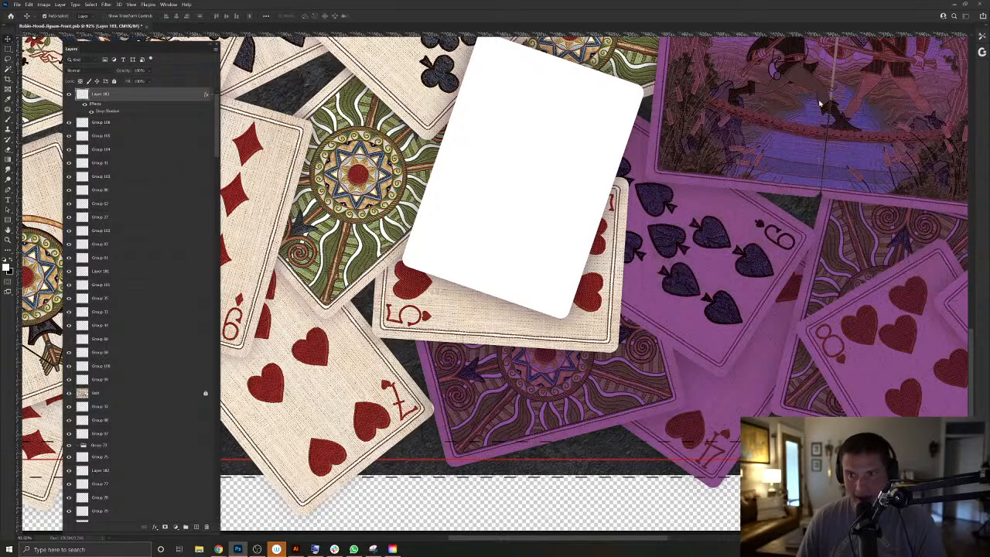
# Group and merge the jack of spades' white shadow layer, and set its blend mode to Multiply.
pyautogui.hotkey('ctrl', 'g')
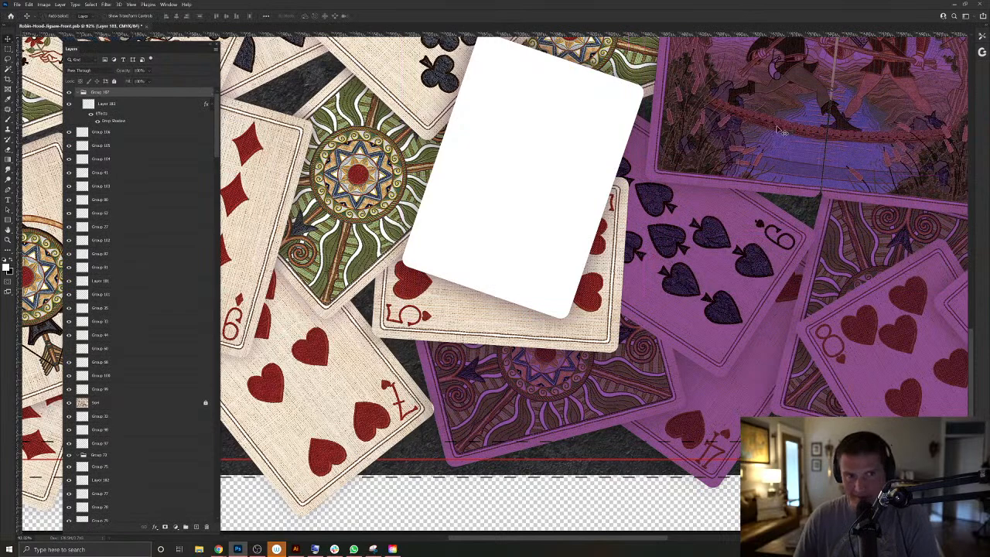
pyautogui.hotkey('ctrl', 'e')
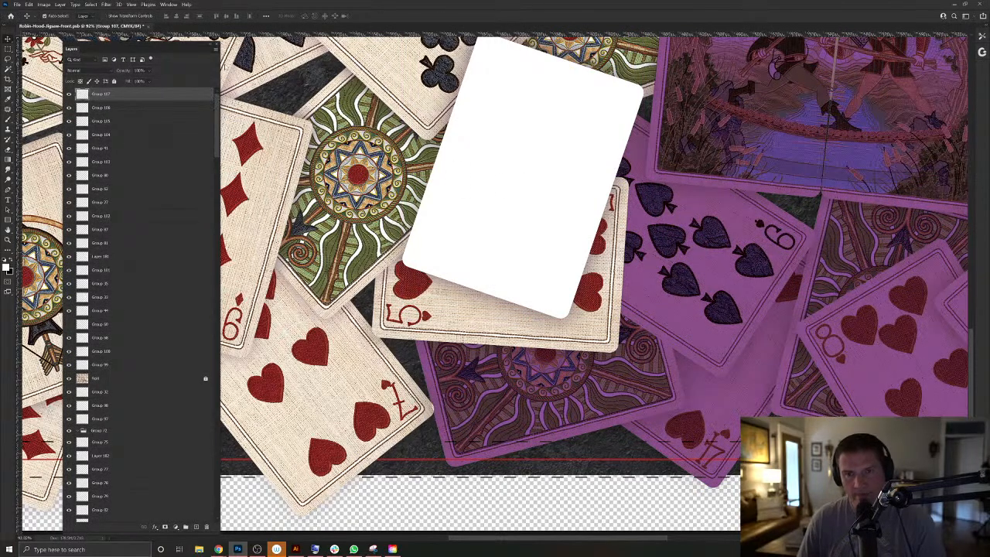
pyautogui.click(85, 72)
pyautogui.click(81, 99)
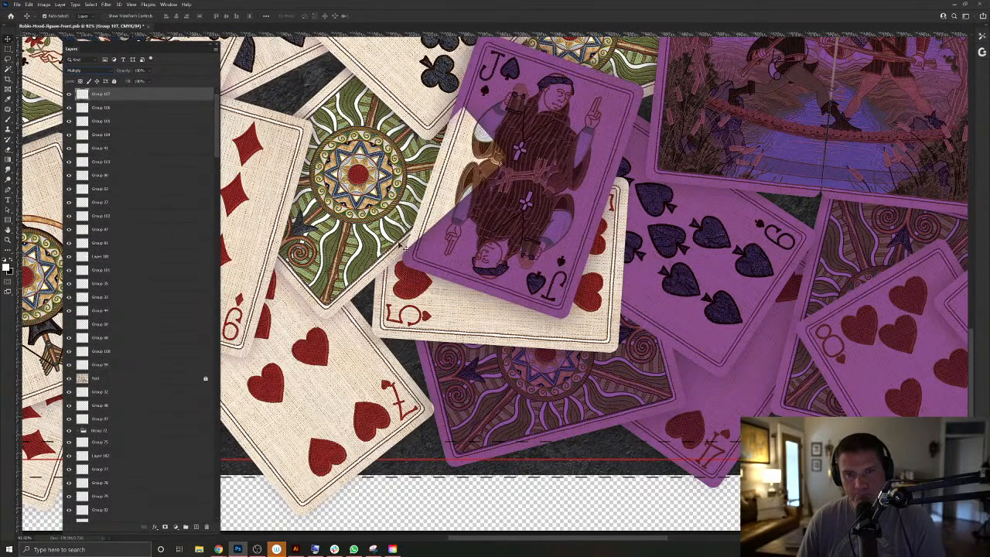
# Delete the old shadow layer of the green card back to the left of the jack of spades.
pyautogui.scroll(2, 455, 306)
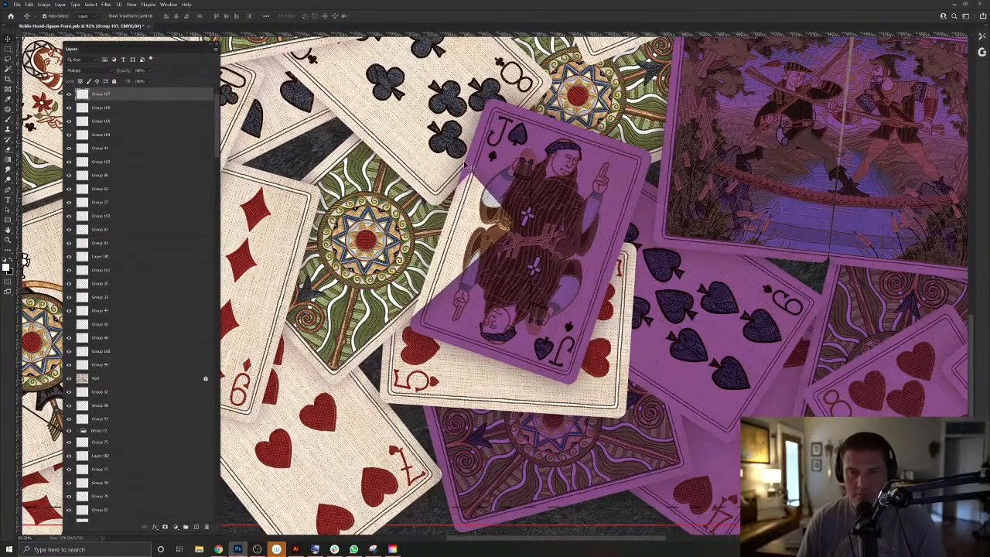
pyautogui.rightClick(362, 335)
pyautogui.click(387, 362)
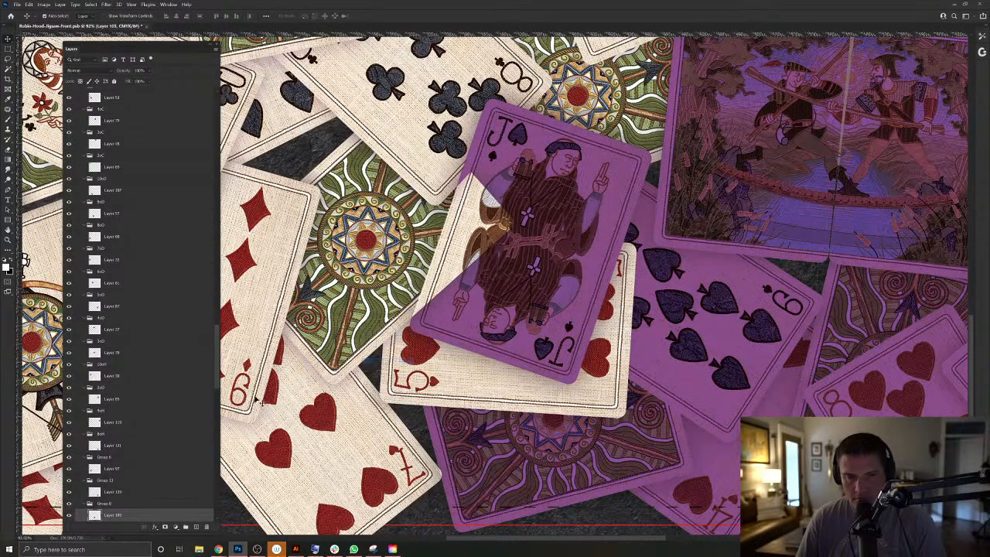
pyautogui.moveTo(396, 276); pyautogui.dragTo(401, 287)
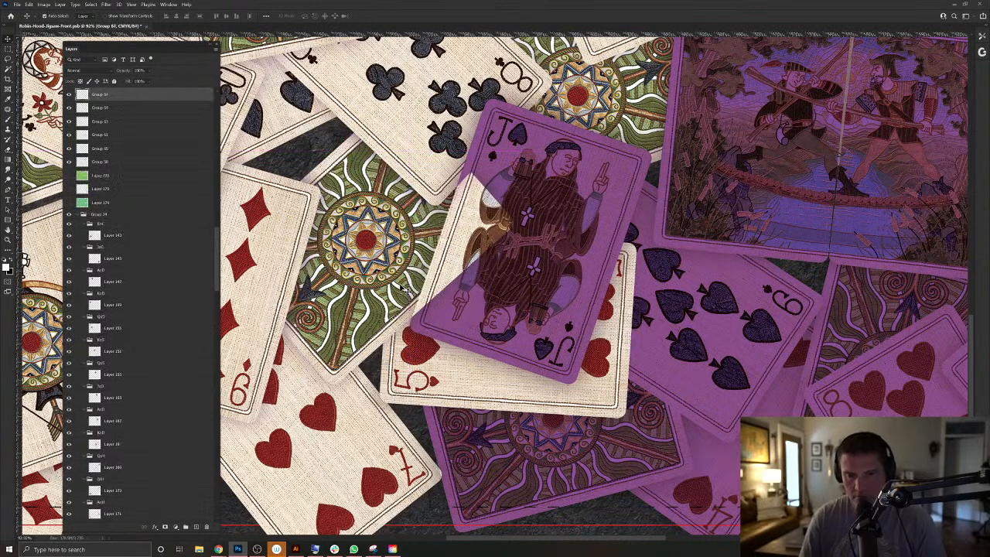
pyautogui.press('Delete')
pyautogui.rightClick(398, 291)
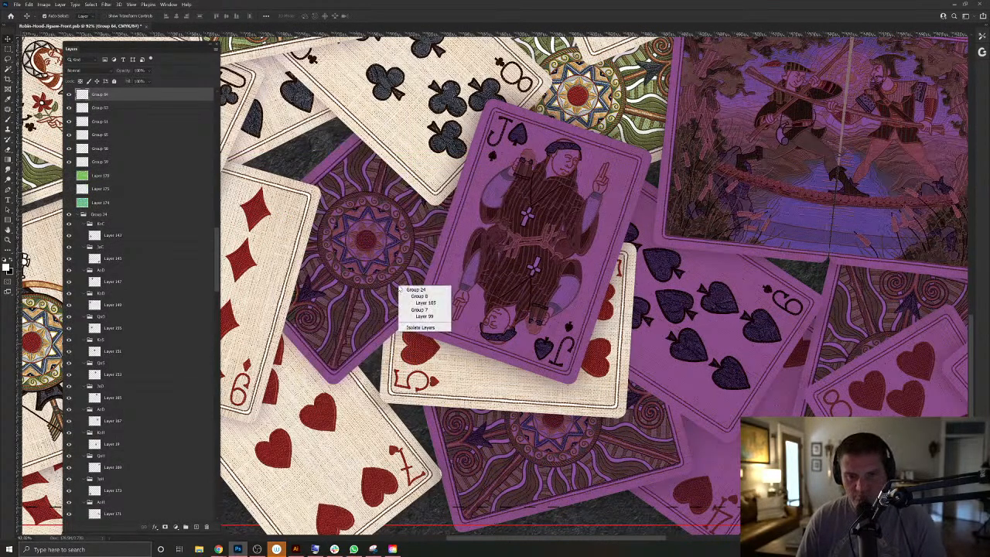
pyautogui.click(418, 313)
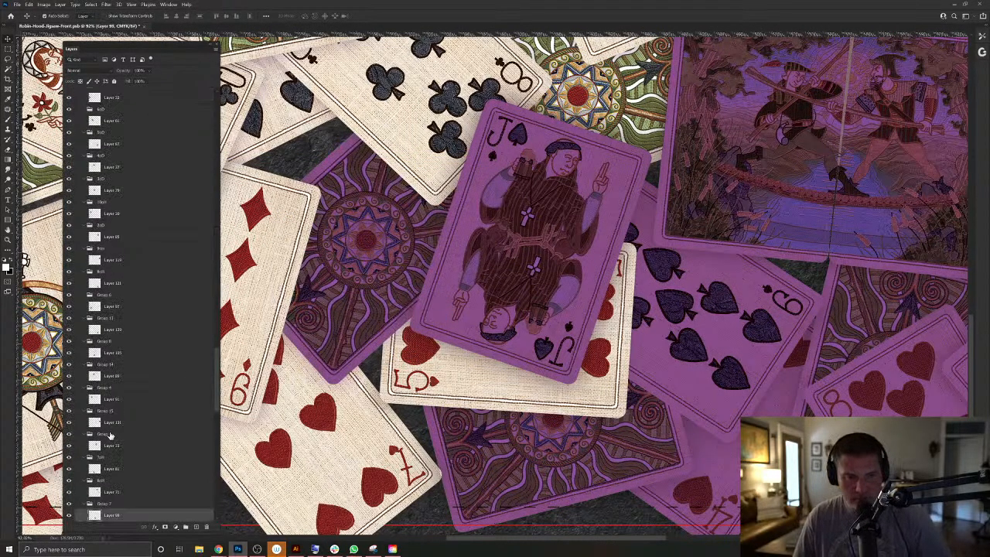
pyautogui.keyDown('ctrl'); pyautogui.click(95, 515); pyautogui.keyUp('ctrl')
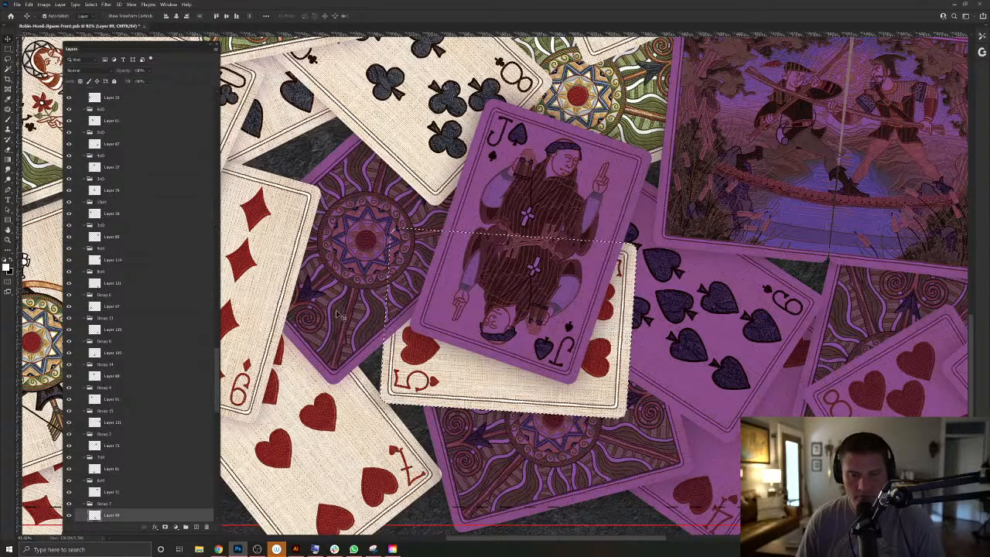
# Create a white-filled layer from the outline of the green card back to the left of the jack of spades.
pyautogui.rightClick(365, 311)
pyautogui.click(393, 325)
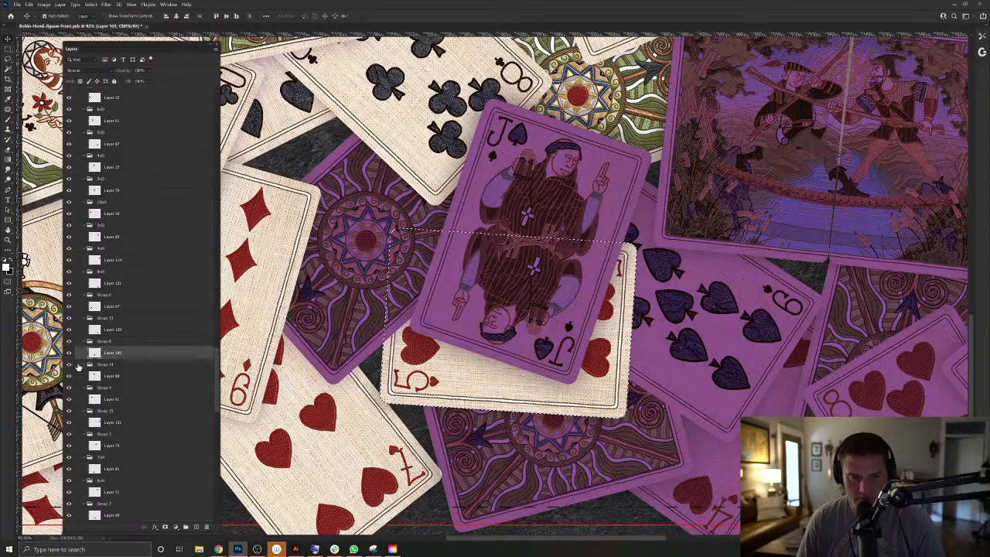
pyautogui.keyDown('ctrl'); pyautogui.click(94, 354); pyautogui.keyUp('ctrl')
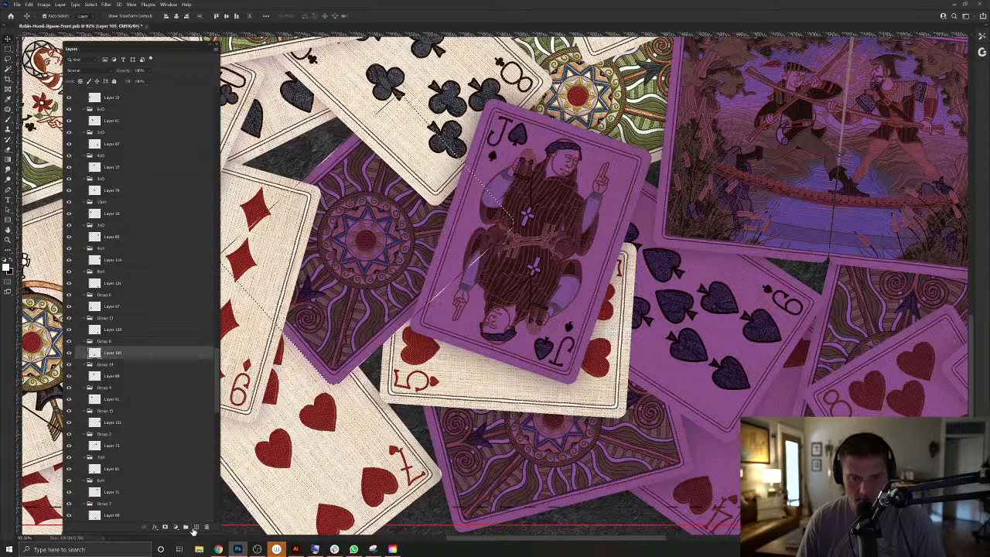
pyautogui.click(195, 527)
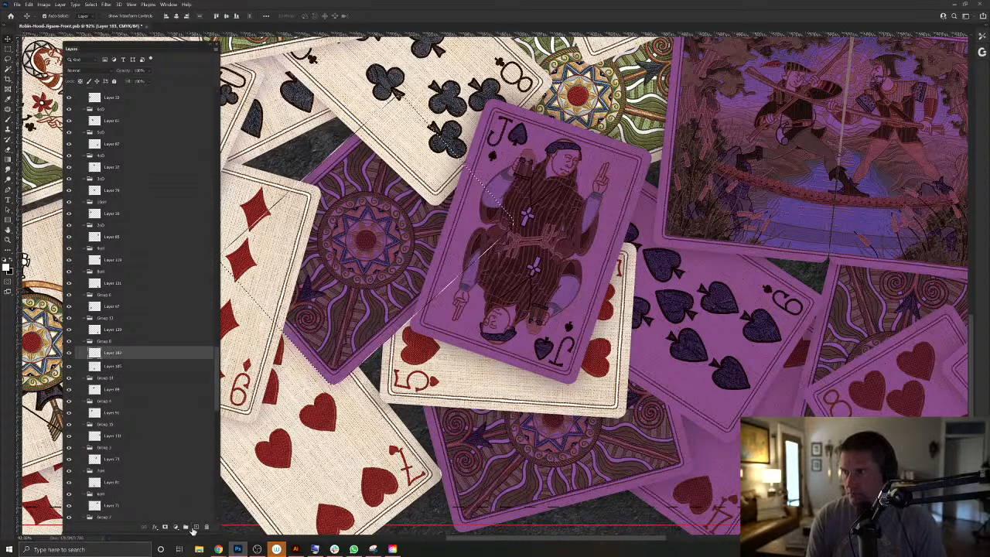
pyautogui.hotkey('alt', 'BackSpace')
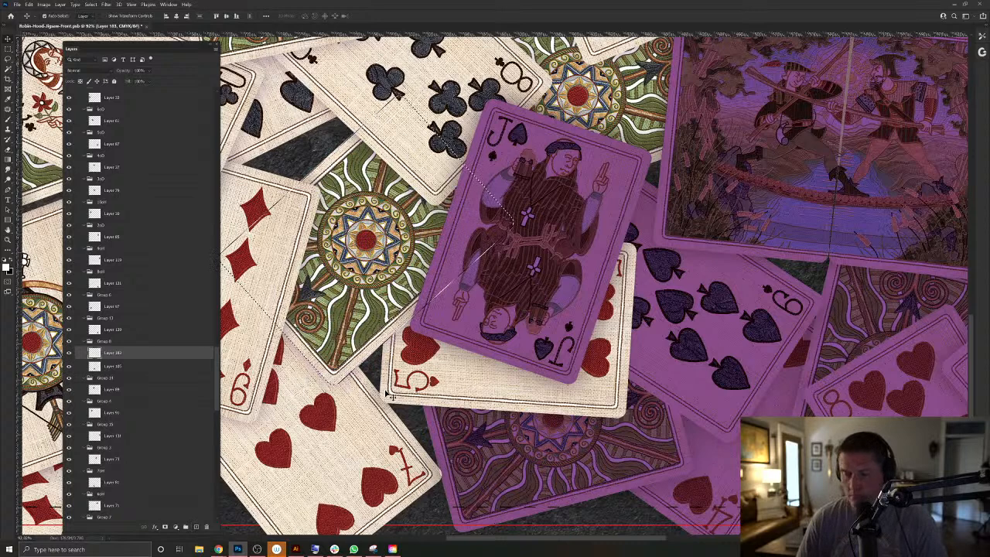
# Bring the green card back's white layer to the front and apply a Drop Shadow with the preset settings.
pyautogui.hotkey('ctrl', 'd')
pyautogui.hotkey('ctrl', 'shift', ']')
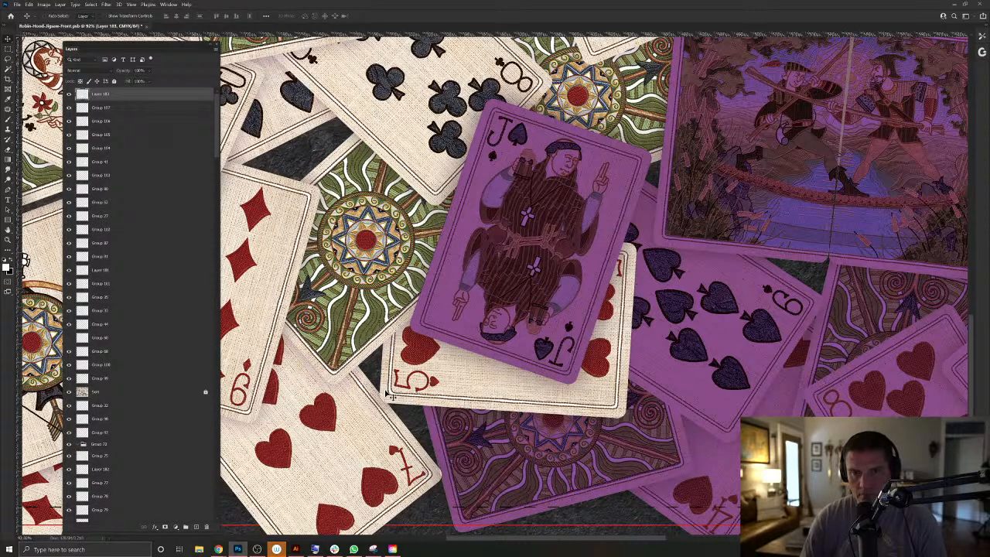
pyautogui.click(45, 5)
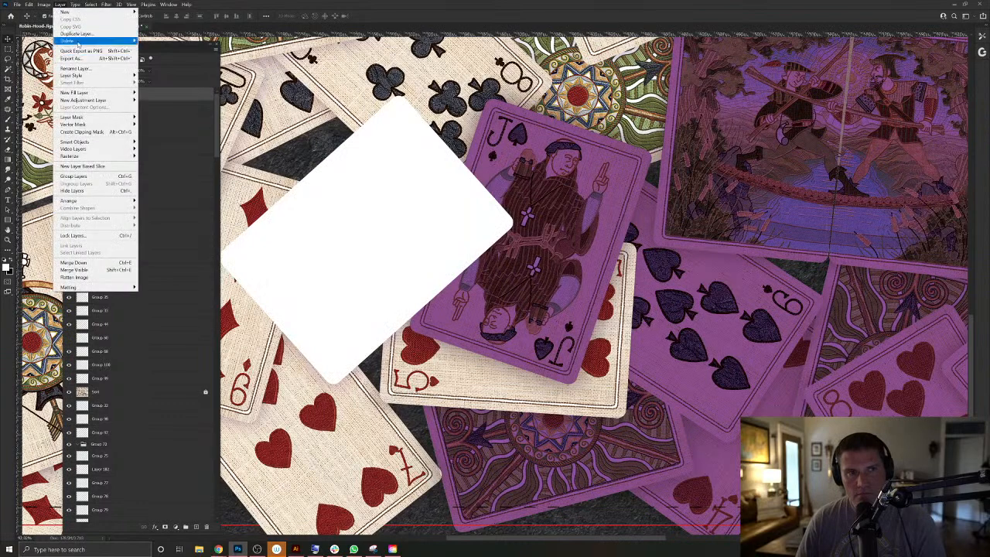
pyautogui.moveTo(84, 76)
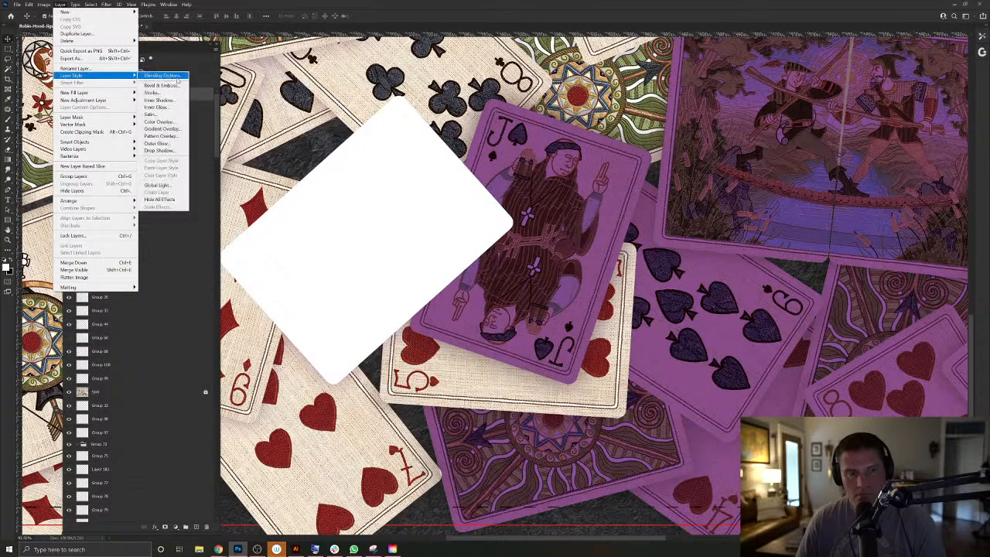
pyautogui.click(161, 150)
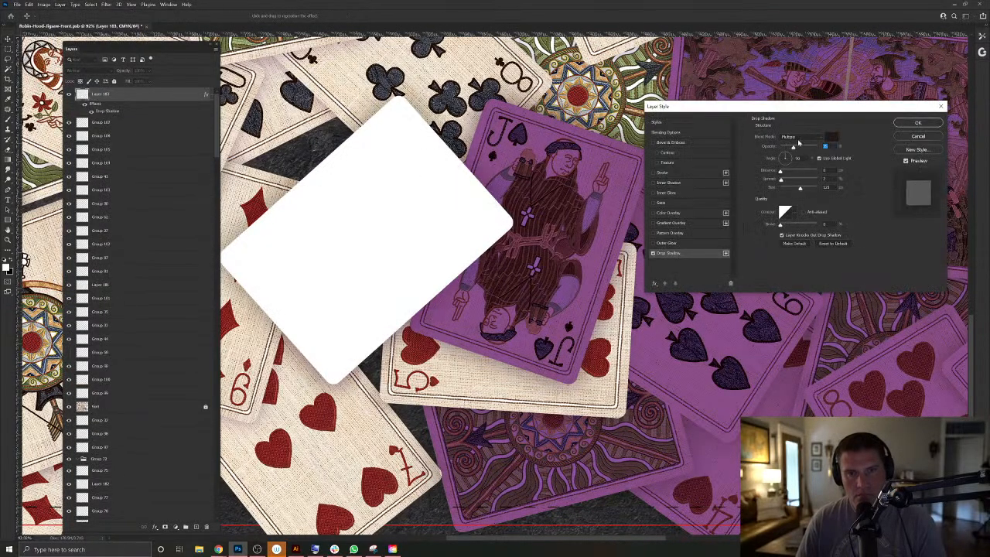
pyautogui.click(918, 129)
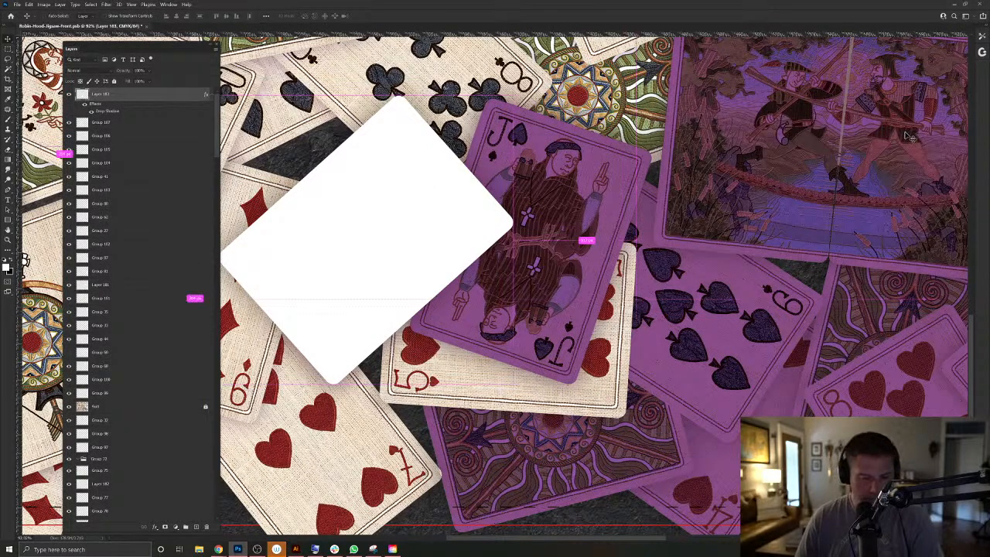
# Group and merge the green card back's white shadow layer, and set its blend mode to Multiply.
pyautogui.hotkey('ctrl', 'g')
pyautogui.click(82, 92)
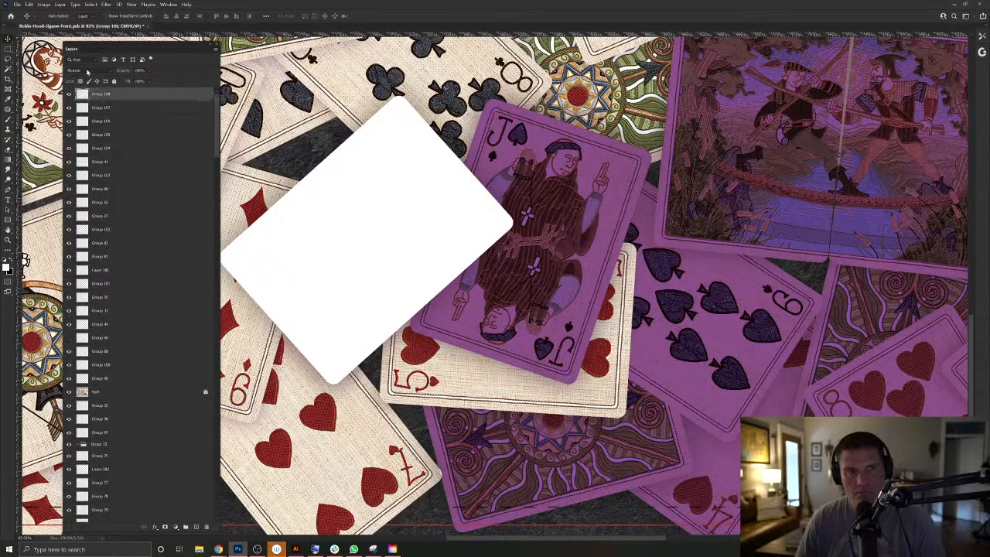
pyautogui.click(88, 70)
pyautogui.click(74, 100)
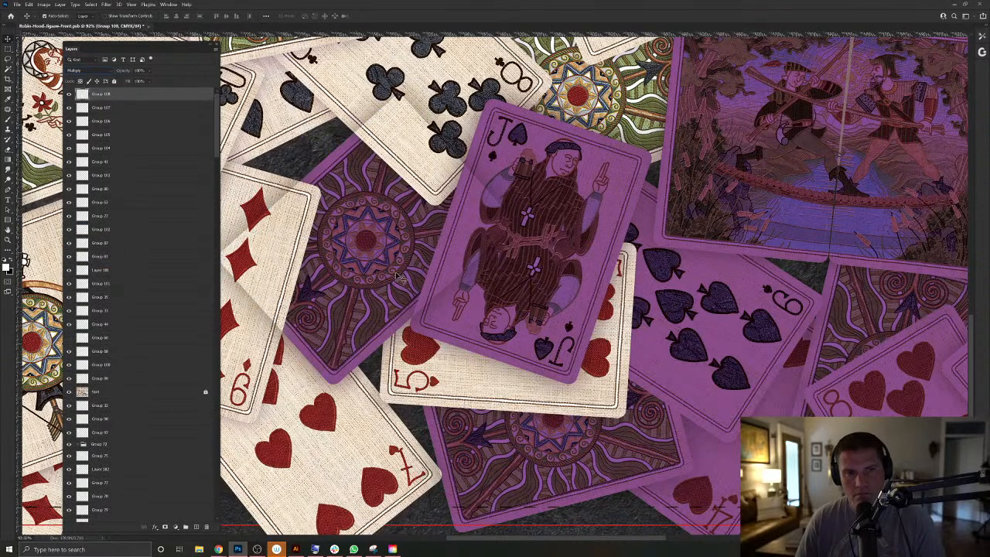
# Cut the outlines of the jack of spades and the eight of clubs out of the green card back's shadow layer.
pyautogui.rightClick(474, 335)
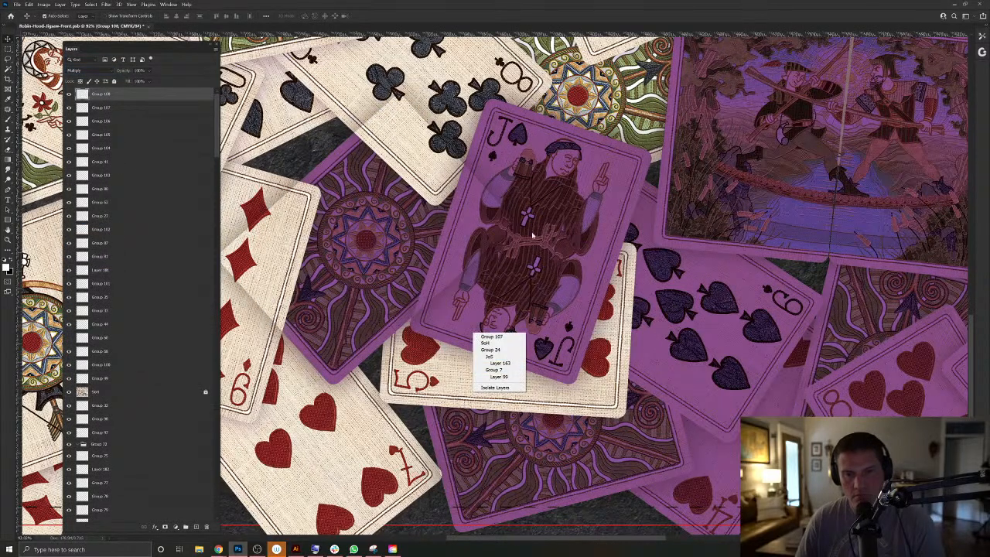
pyautogui.rightClick(646, 172)
pyautogui.click(667, 198)
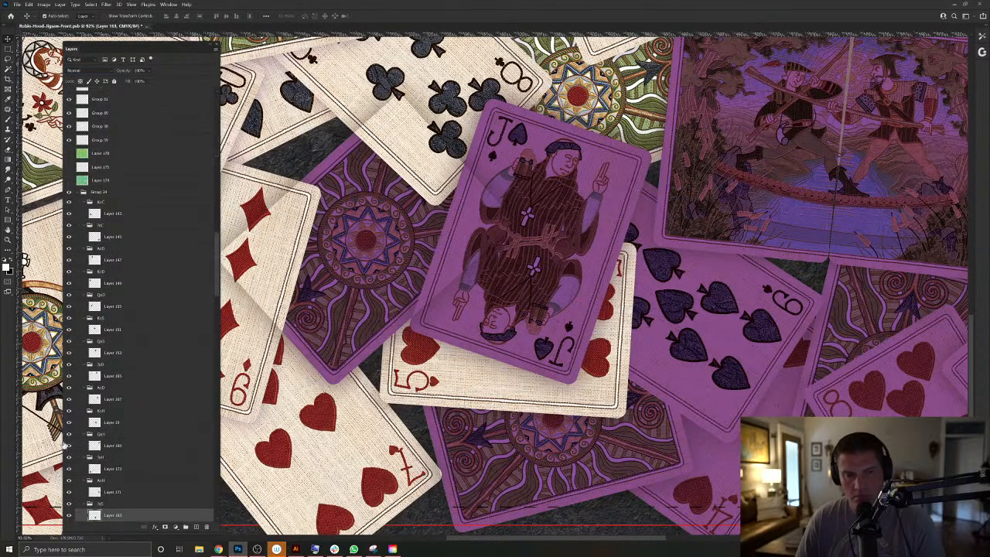
pyautogui.keyDown('ctrl'); pyautogui.click(99, 513); pyautogui.keyUp('ctrl')
pyautogui.hotkey('alt', '.')
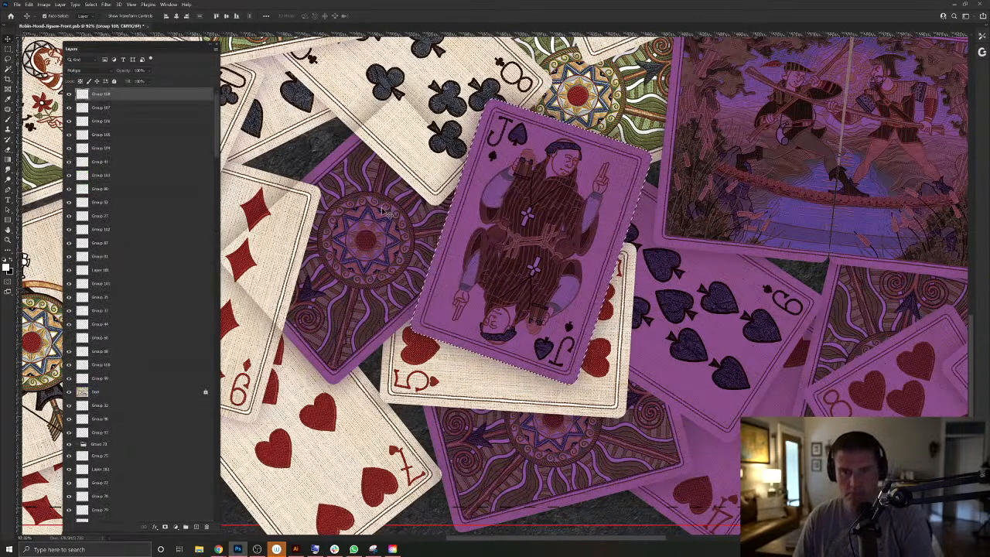
pyautogui.rightClick(356, 125)
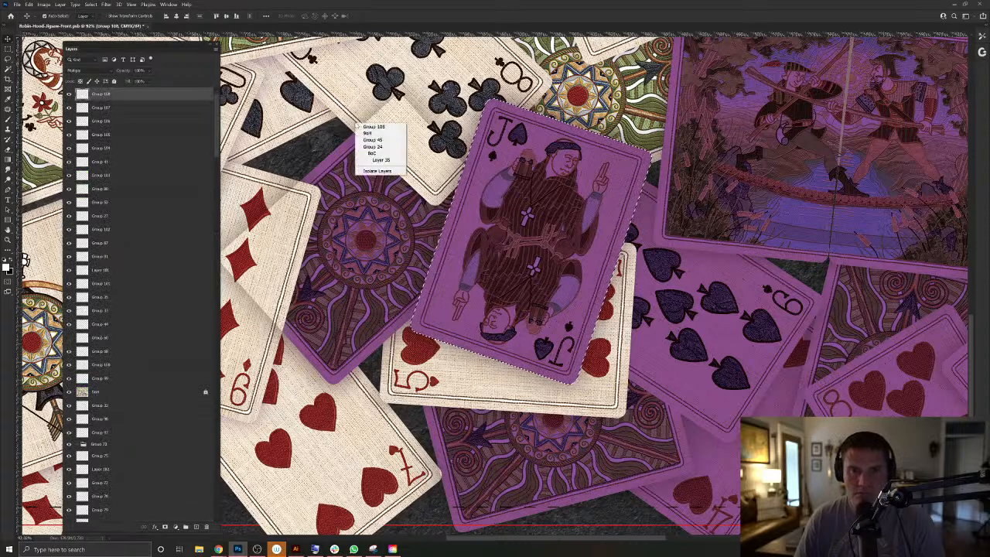
pyautogui.click(375, 160)
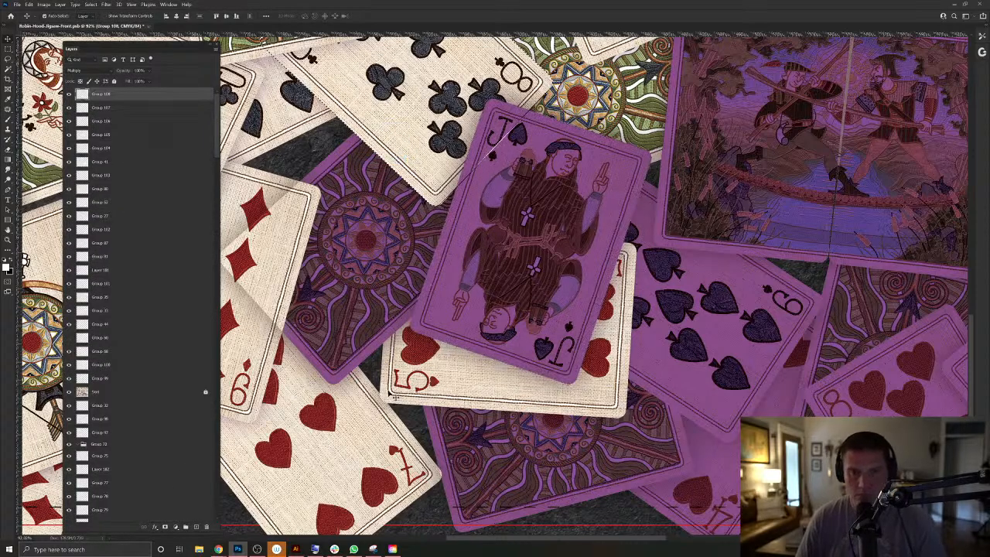
# Cut the outline of the nine of diamonds out of the green card back's shadow layer.
pyautogui.moveTo(362, 371); pyautogui.dragTo(509, 352)
pyautogui.rightClick(378, 168)
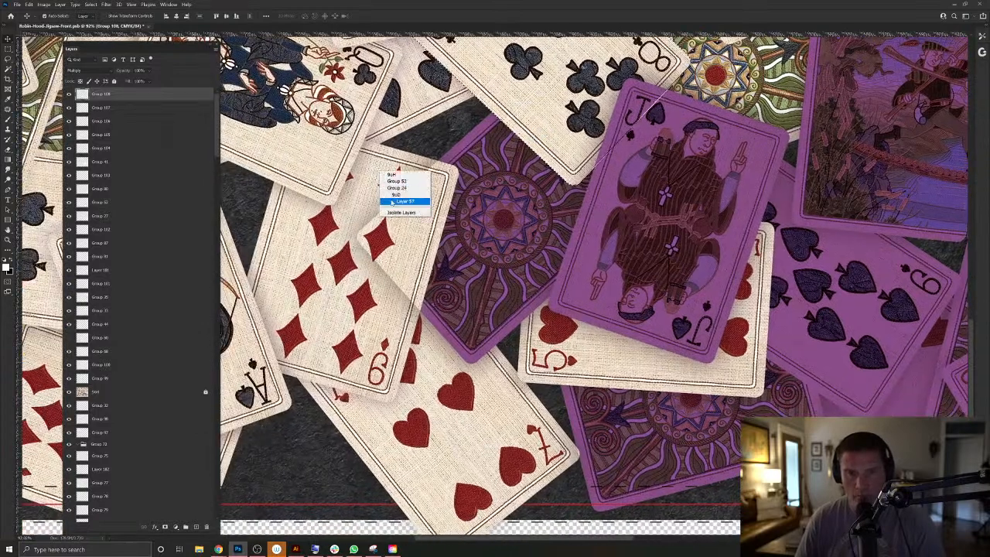
pyautogui.click(402, 204)
pyautogui.click(476, 238)
pyautogui.press('Delete')
pyautogui.moveTo(470, 242); pyautogui.dragTo(474, 245)
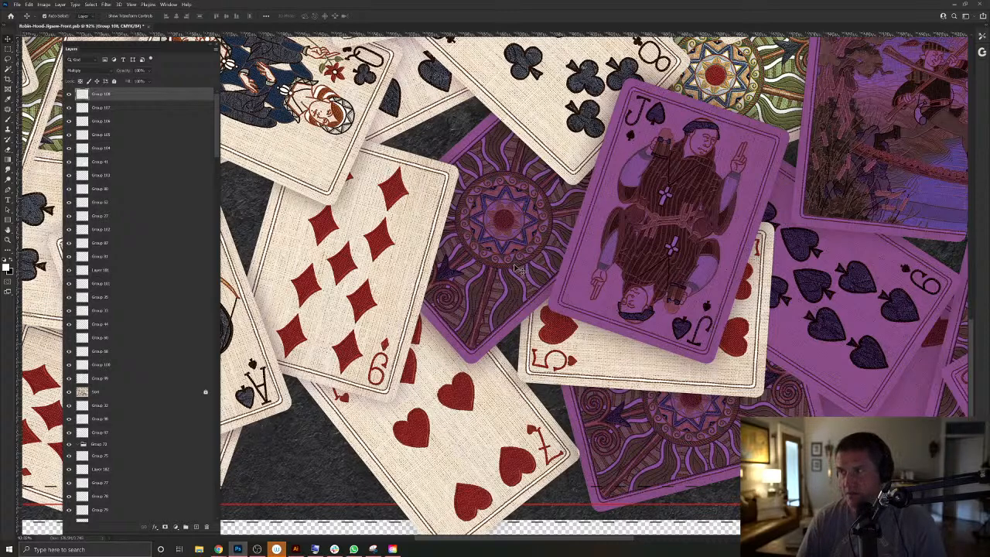
# Delete the old shadow layer of the nine of diamonds beside the green card back.
pyautogui.keyDown('ctrl'); pyautogui.click(328, 263); pyautogui.keyUp('ctrl')
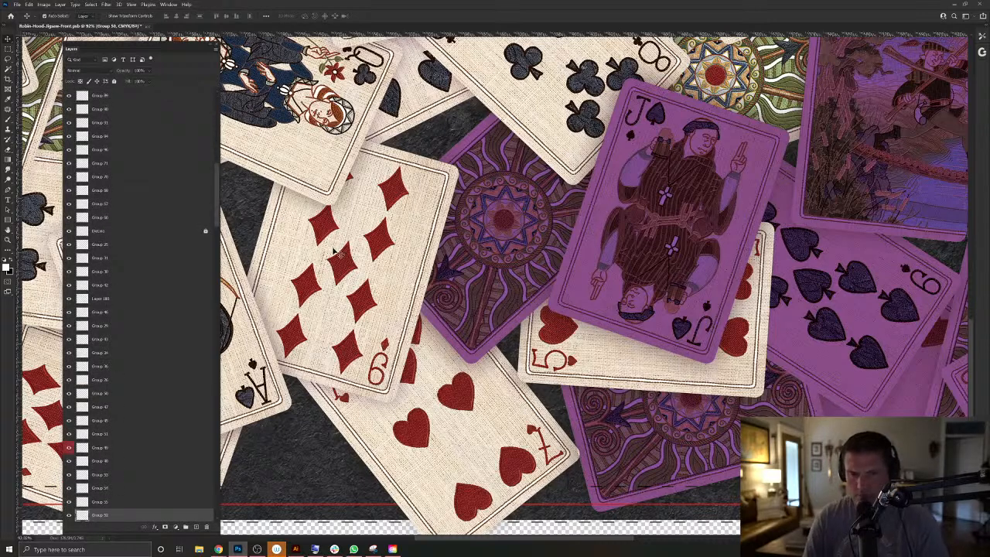
pyautogui.press('F2')
pyautogui.moveTo(392, 247); pyautogui.dragTo(552, 245)
# Create a white-filled layer from the outline of the nine of diamonds and bring it to the front.
pyautogui.rightClick(474, 249)
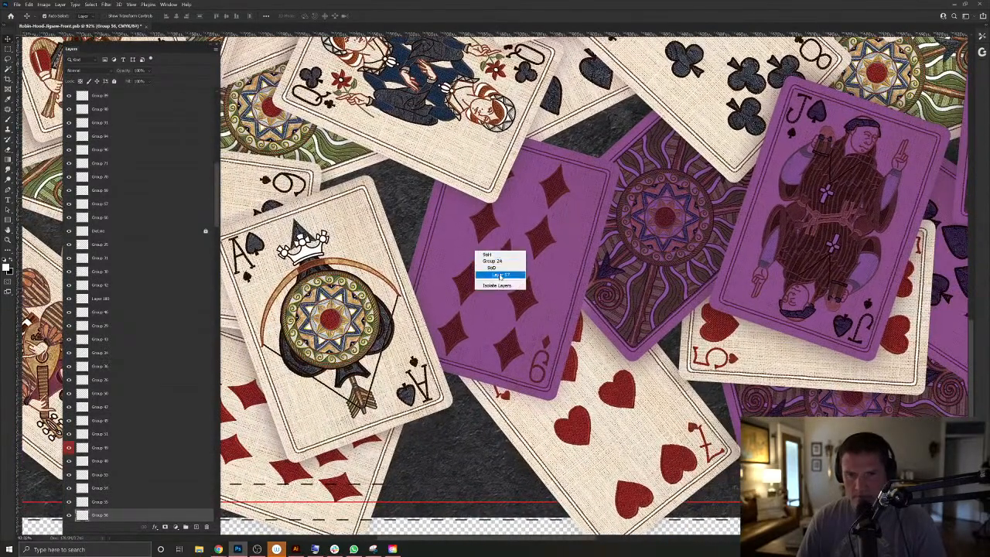
pyautogui.click(495, 276)
pyautogui.keyDown('ctrl'); pyautogui.click(95, 515); pyautogui.keyUp('ctrl')
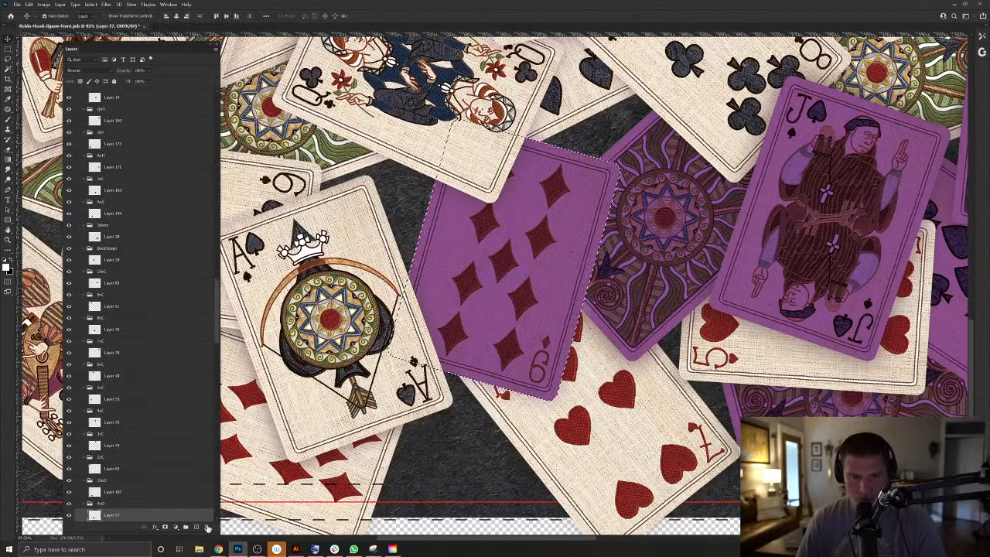
pyautogui.click(195, 526)
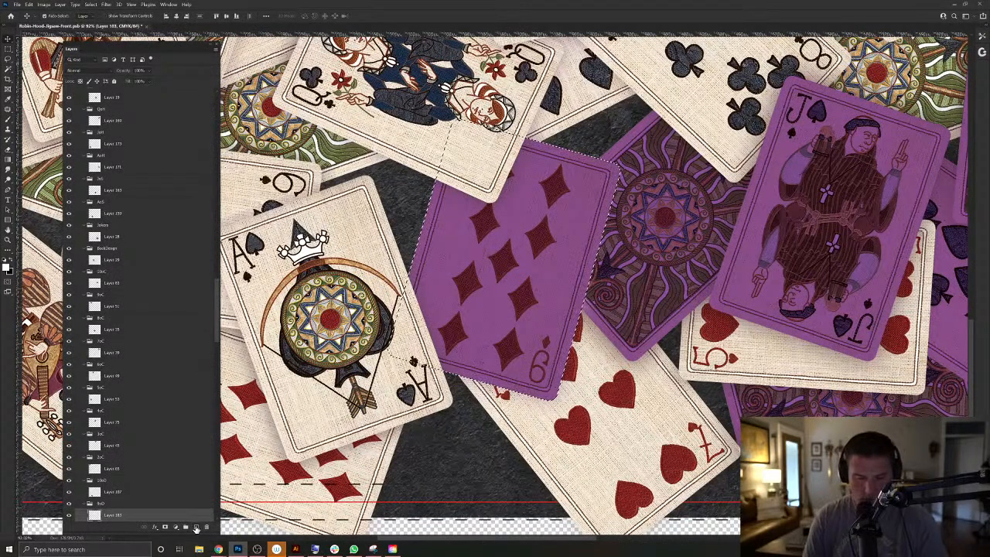
pyautogui.hotkey('ctrl', 'shift', ']')
pyautogui.hotkey('ctrl', 'BackSpace')
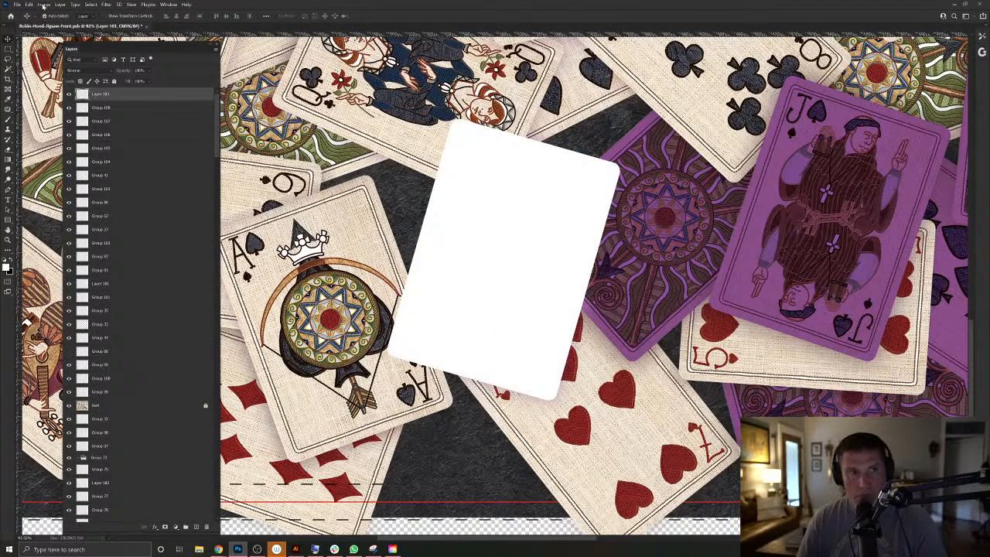
# Apply a Drop Shadow with the preset settings to the white layer of the nine of diamonds.
pyautogui.click(59, 5)
pyautogui.moveTo(78, 99)
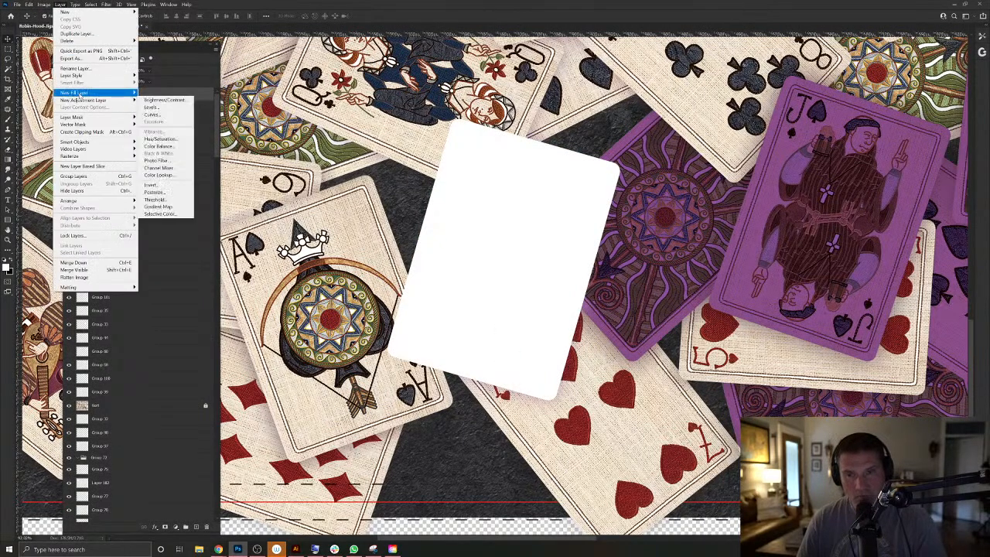
pyautogui.moveTo(82, 77)
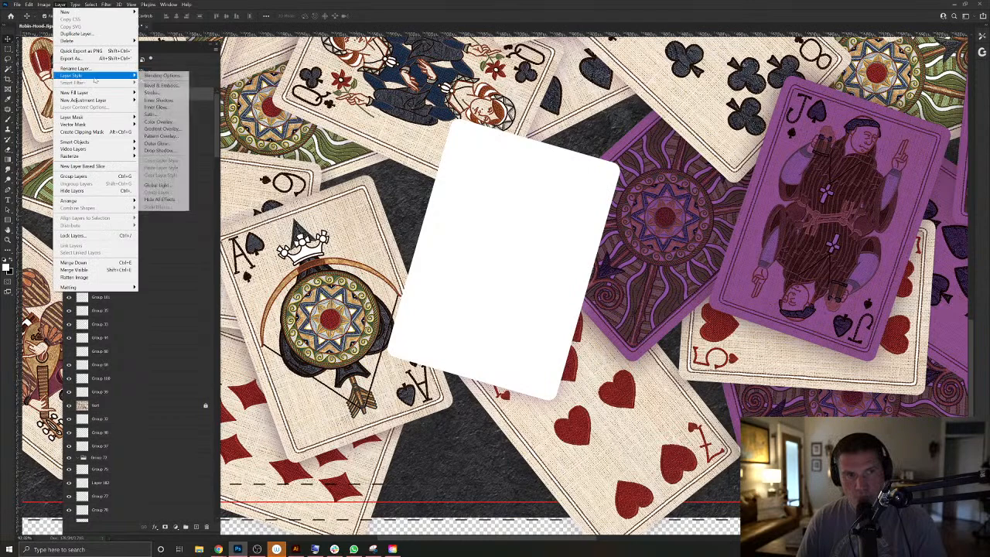
pyautogui.click(161, 150)
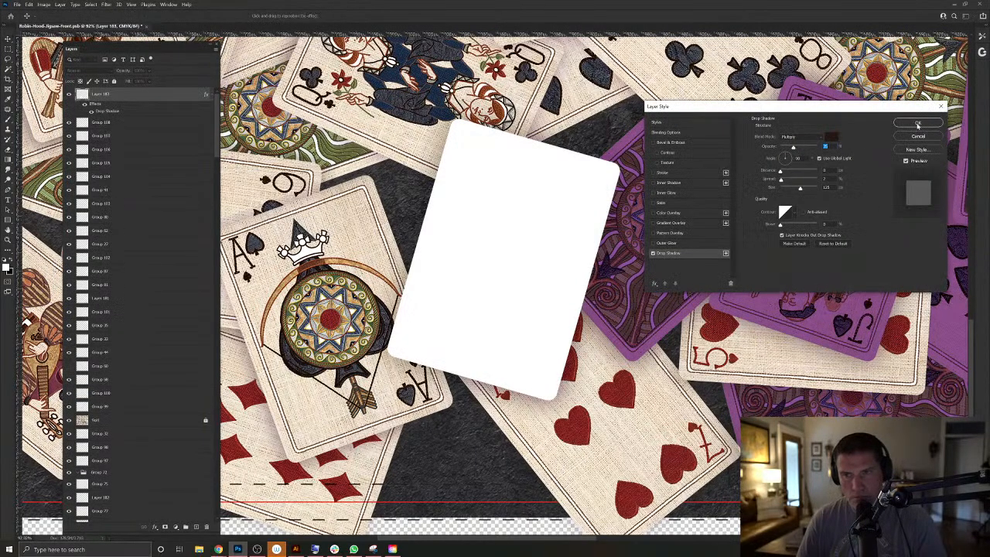
pyautogui.click(917, 124)
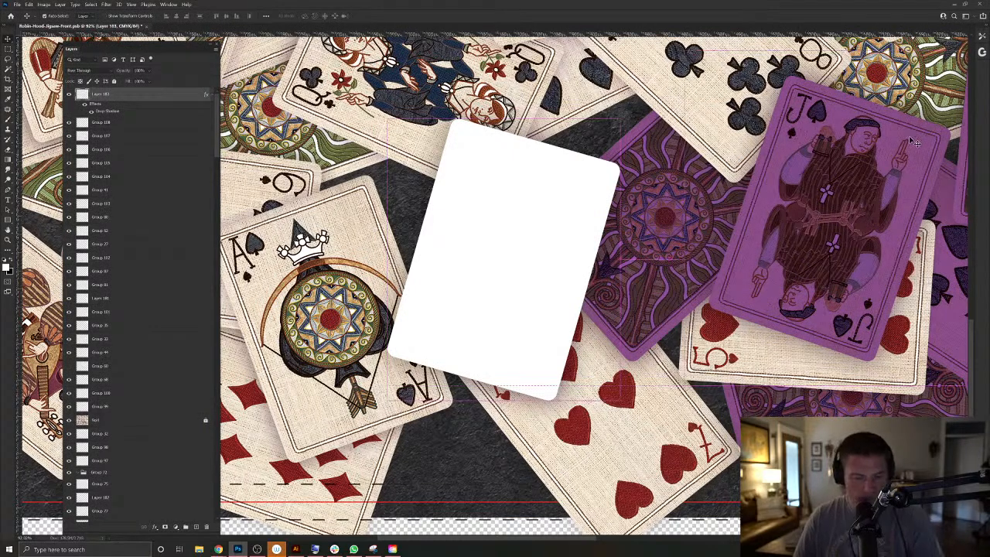
# Group and merge the nine of diamonds' white shadow layer, and set its blend mode to Multiply.
pyautogui.hotkey('ctrl', 'g')
pyautogui.click(83, 92)
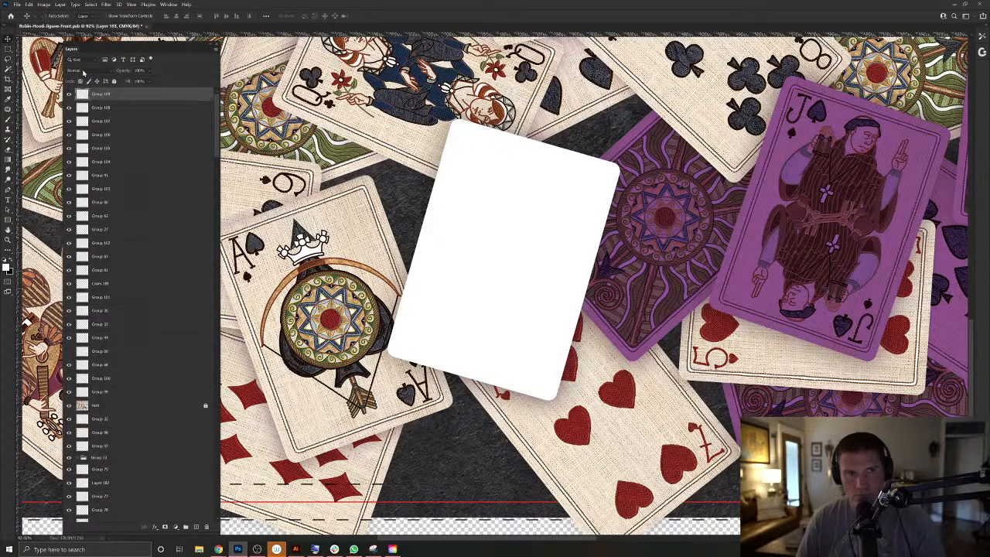
pyautogui.click(87, 70)
pyautogui.click(75, 105)
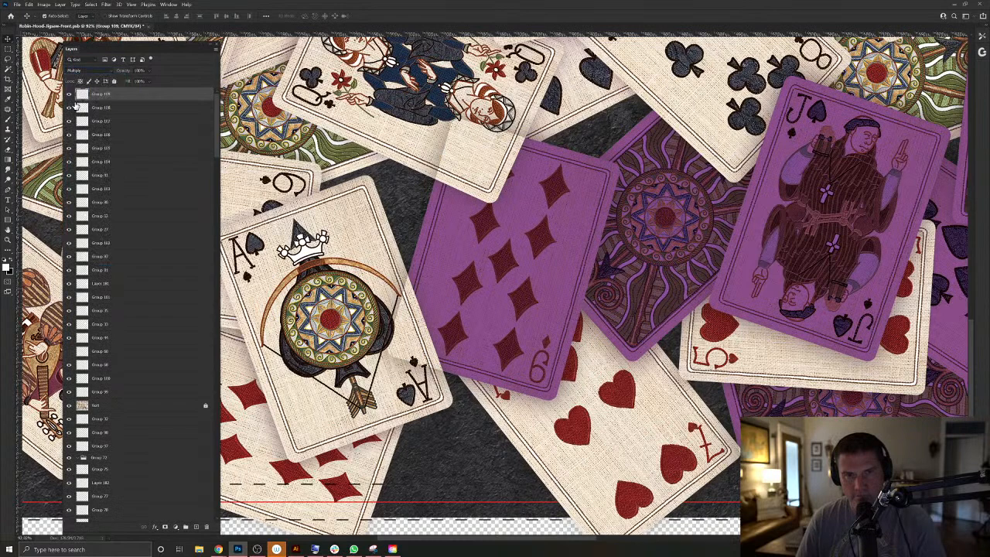
# Cut the outline of the ace of spades out of the nine of diamonds' shadow layer.
pyautogui.rightClick(454, 242)
pyautogui.rightClick(373, 255)
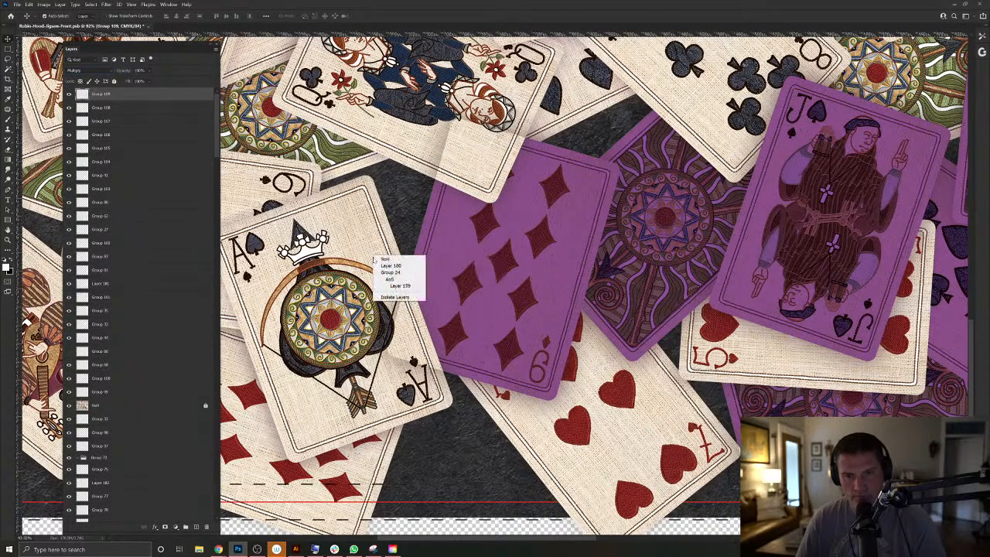
pyautogui.click(394, 283)
pyautogui.keyDown('ctrl'); pyautogui.click(93, 517); pyautogui.keyUp('ctrl')
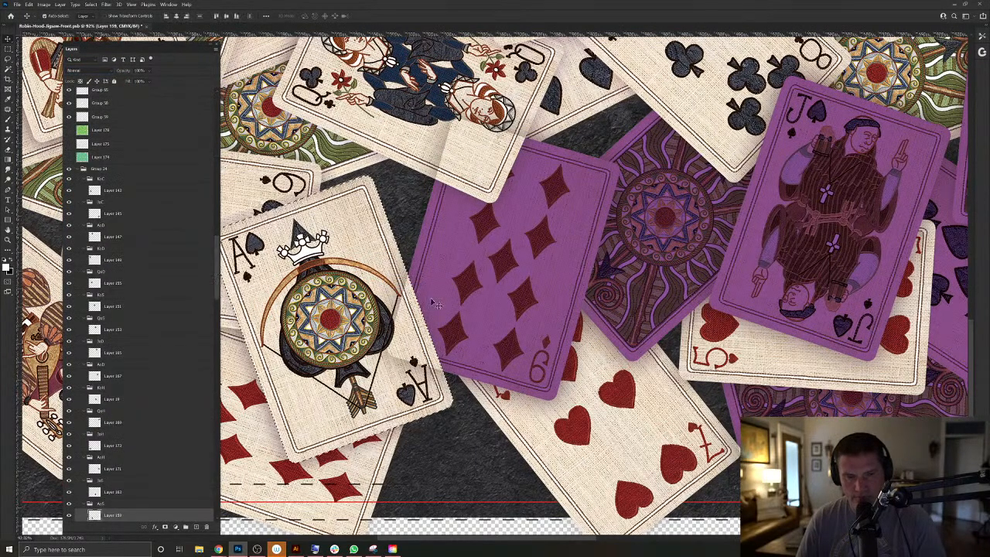
pyautogui.click(447, 272)
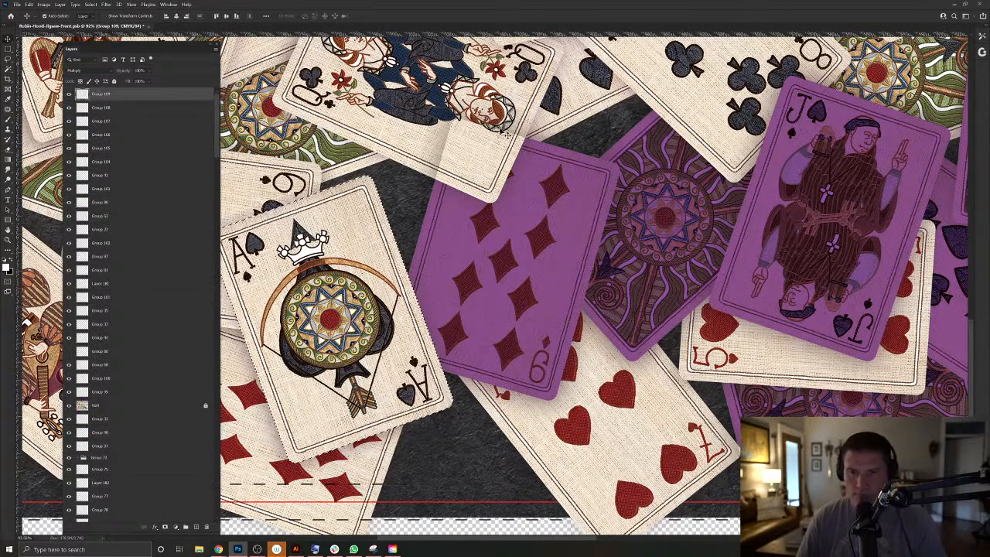
# Cut the outline of the queen of clubs out of the nine of diamonds' shadow layer.
pyautogui.rightClick(416, 133)
pyautogui.rightClick(409, 165)
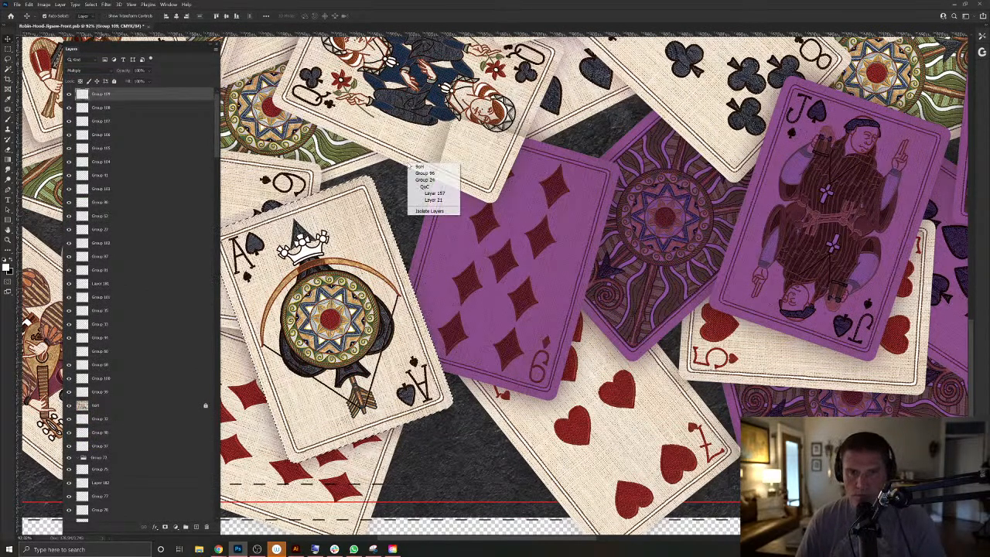
pyautogui.click(432, 200)
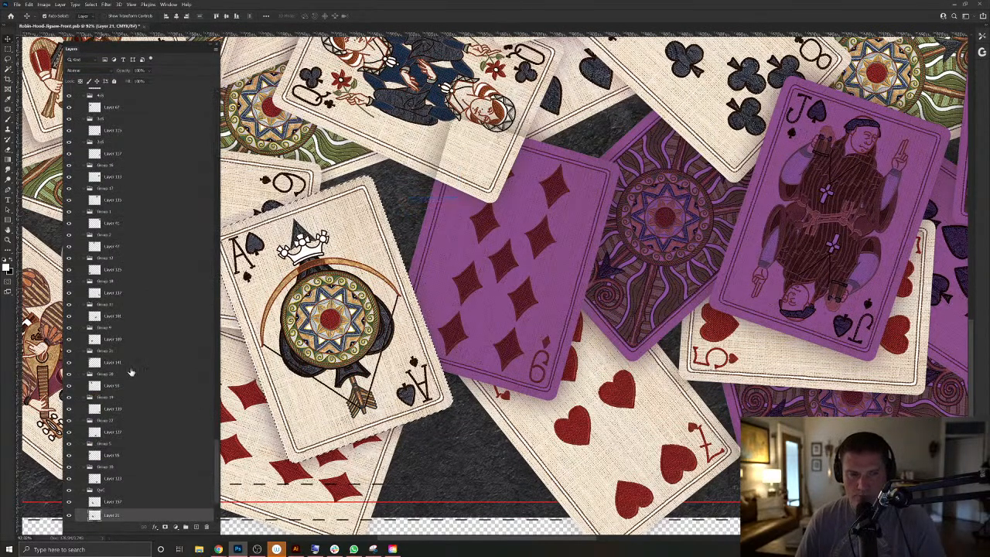
pyautogui.keyDown('ctrl'); pyautogui.click(487, 263); pyautogui.keyUp('ctrl')
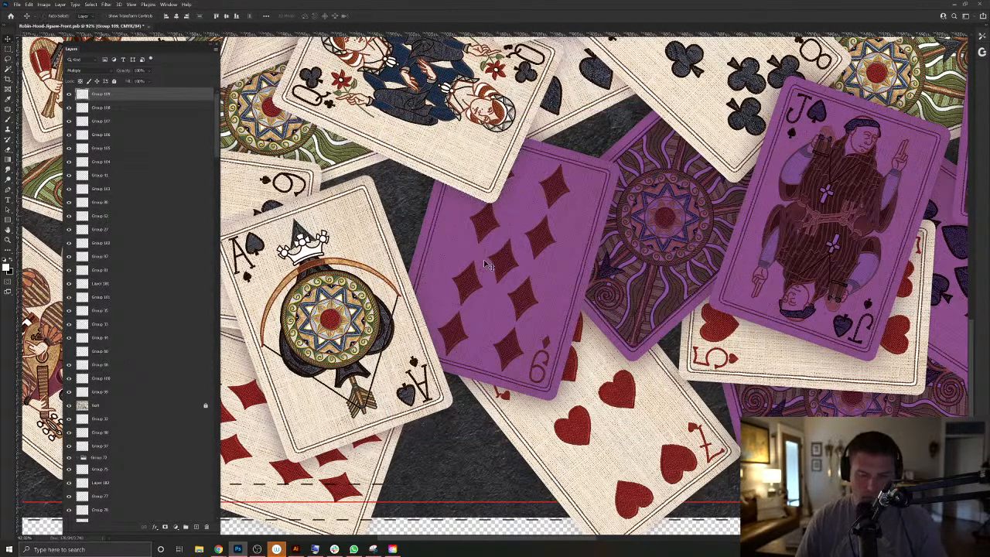
# Delete the old shadow layer of the seven of hearts below the green card back.
pyautogui.moveTo(578, 328); pyautogui.dragTo(516, 249)
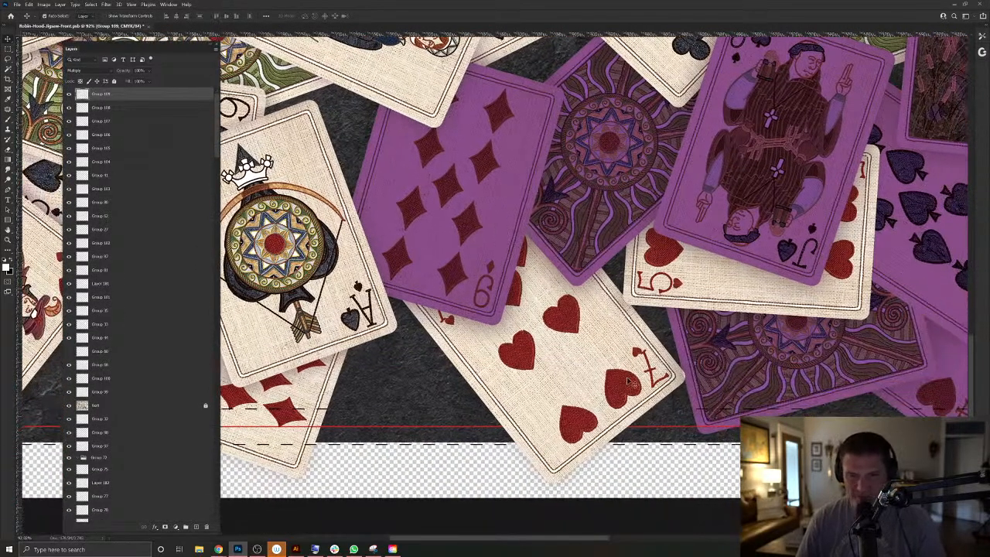
pyautogui.keyDown('ctrl'); pyautogui.click(562, 364); pyautogui.keyUp('ctrl')
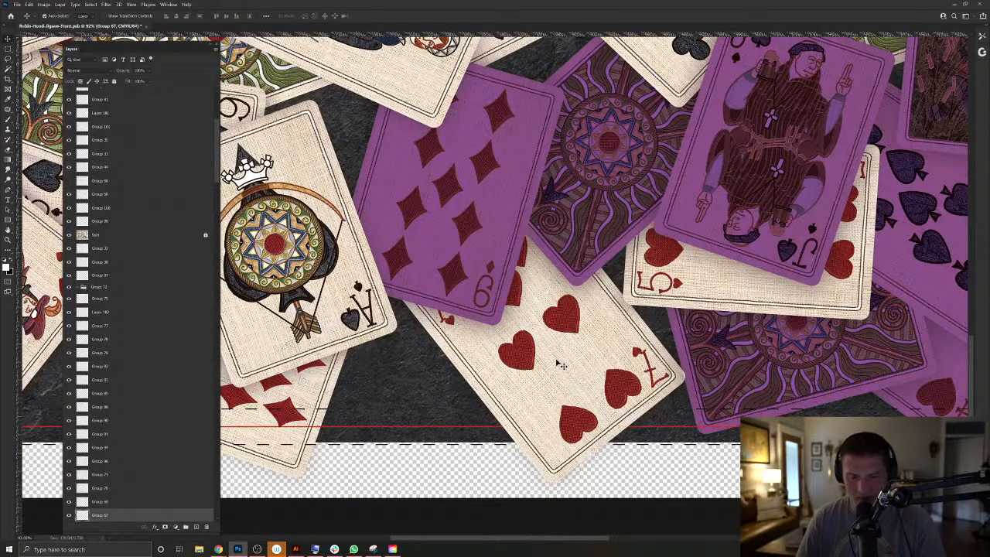
pyautogui.press('Delete')
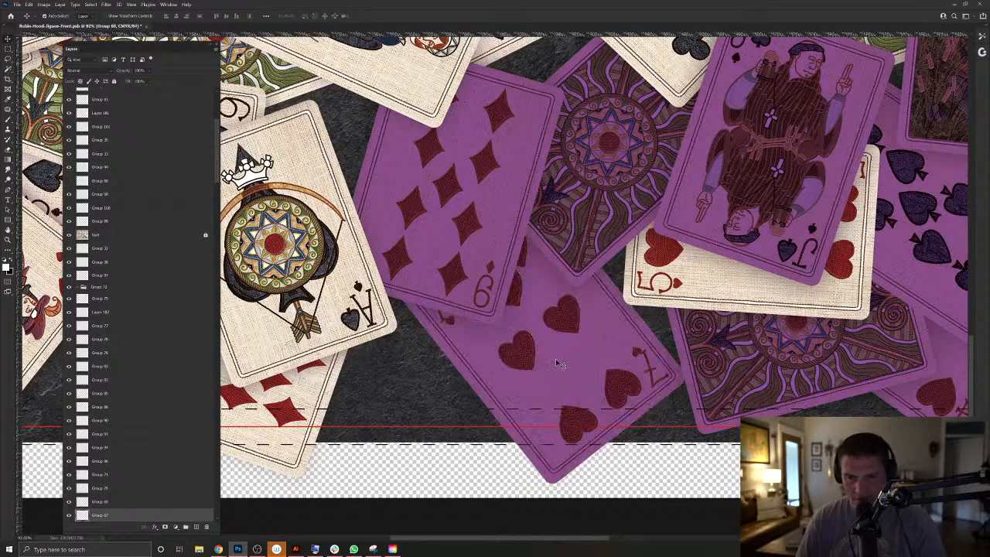
# Fill the outline of the seven of hearts with white on a new layer at the top of the layer stack.
pyautogui.rightClick(561, 375)
pyautogui.click(603, 395)
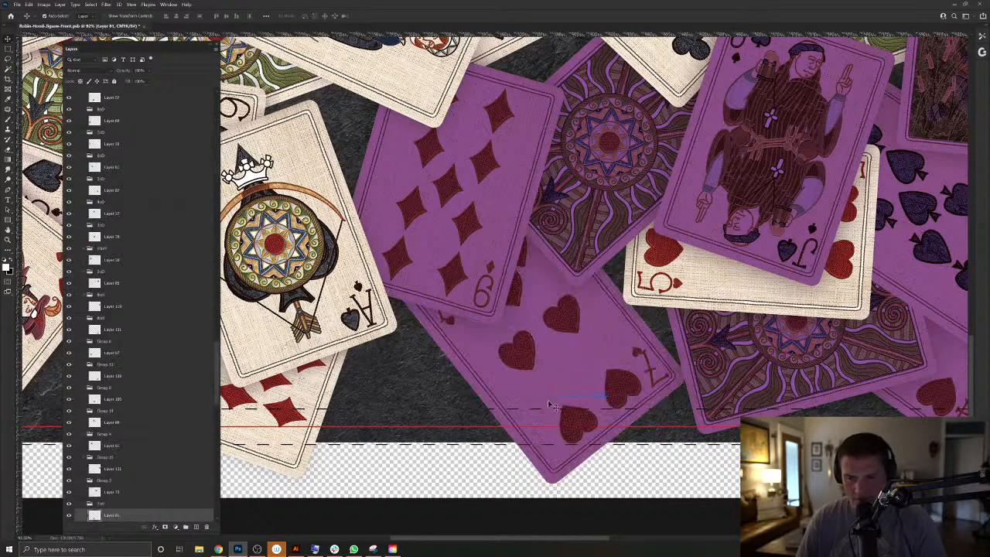
pyautogui.keyDown('ctrl'); pyautogui.click(94, 517); pyautogui.keyUp('ctrl')
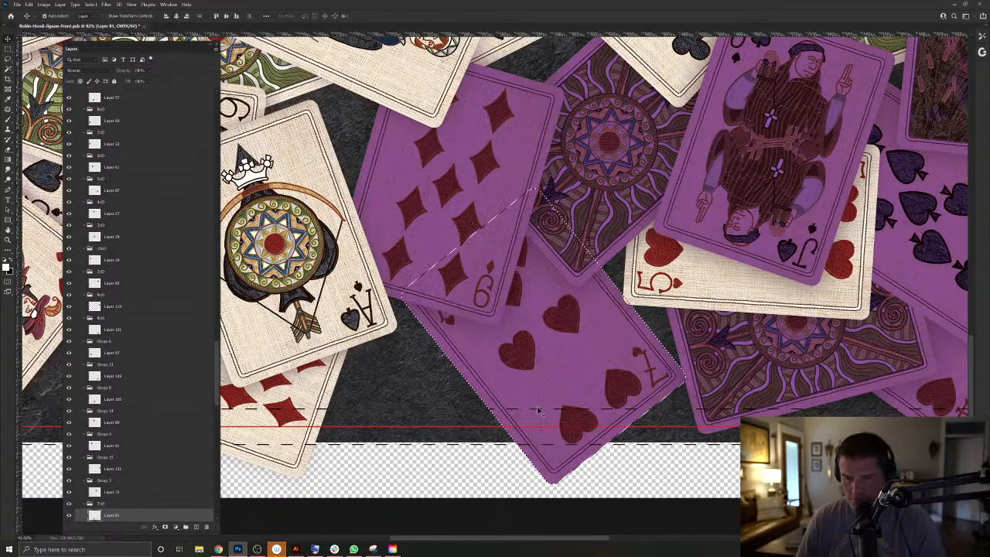
pyautogui.click(199, 528)
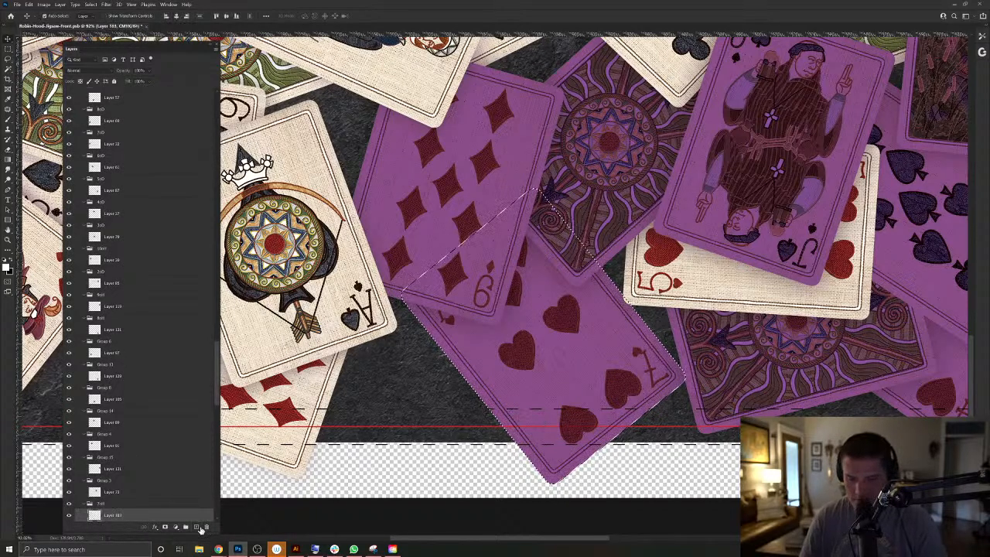
pyautogui.hotkey('ctrl', 'x')
pyautogui.hotkey('ctrl', 'shift', ']')
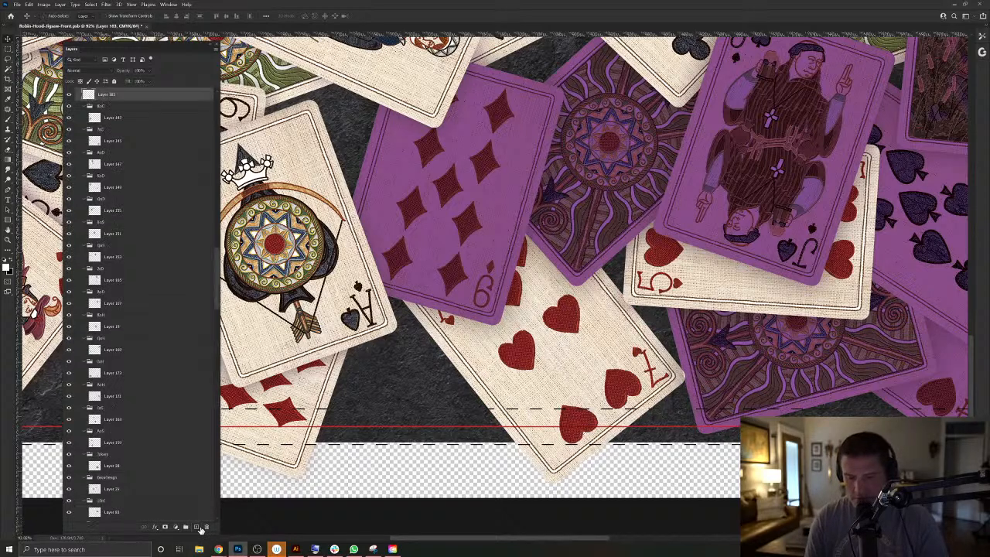
pyautogui.hotkey('ctrl', 'BackSpace')
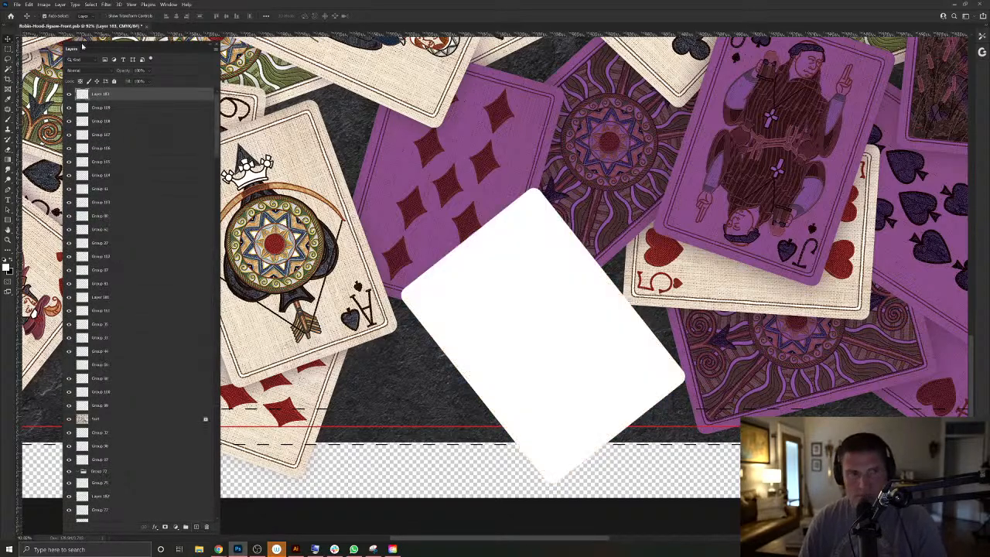
# Add a drop shadow to the seven of hearts' white layer, and group and merge it into a single layer.
pyautogui.click(59, 6)
pyautogui.moveTo(73, 75)
pyautogui.click(167, 150)
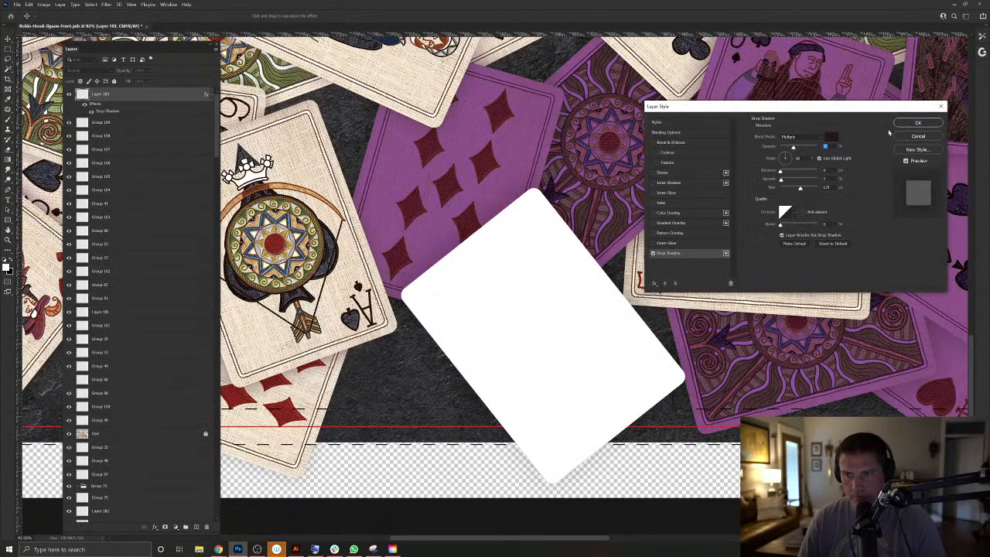
pyautogui.click(918, 122)
pyautogui.hotkey('ctrl', 'g')
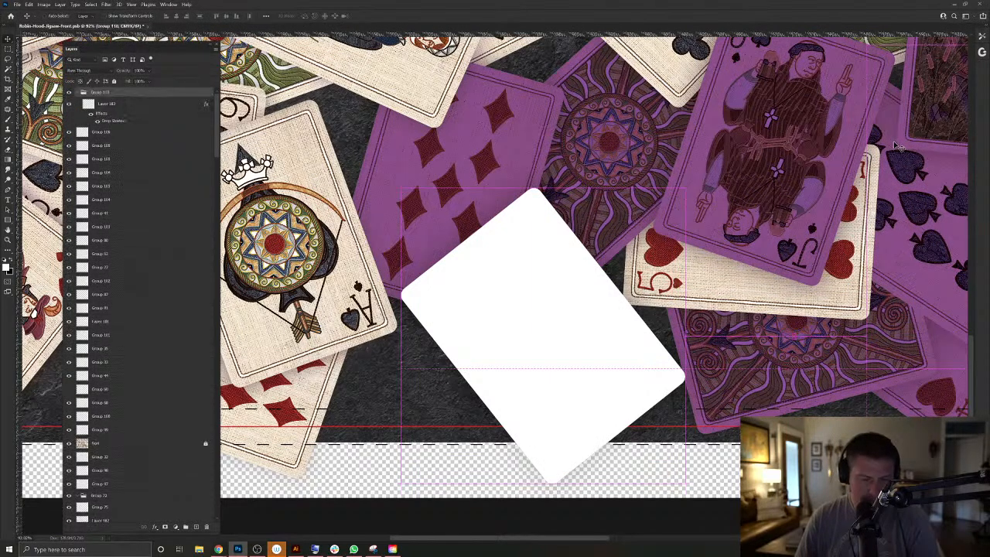
pyautogui.hotkey('ctrl', 'w')
pyautogui.click(550, 205)
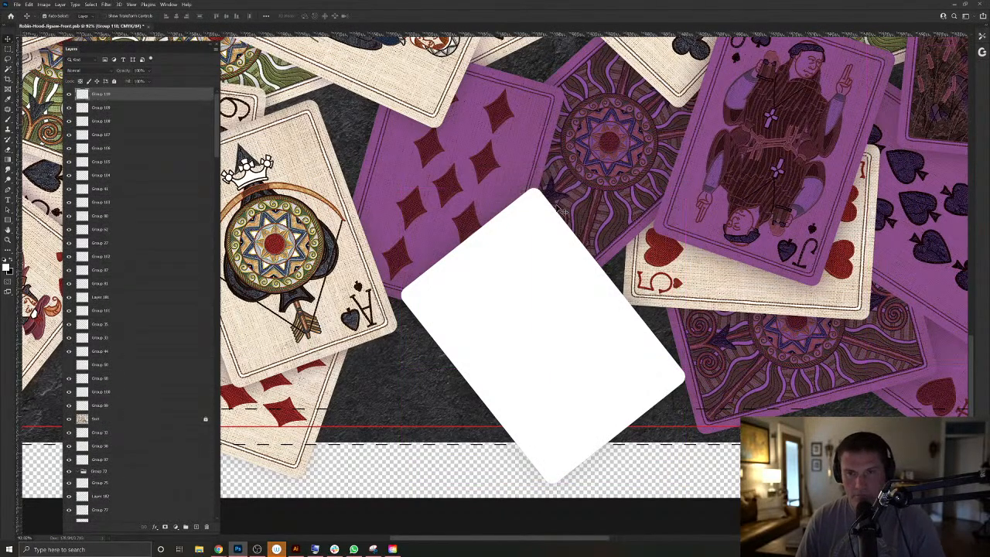
# Save the document and set the seven of hearts' merged shadow layer to the Multiply blend mode.
pyautogui.hotkey('ctrl', 's')
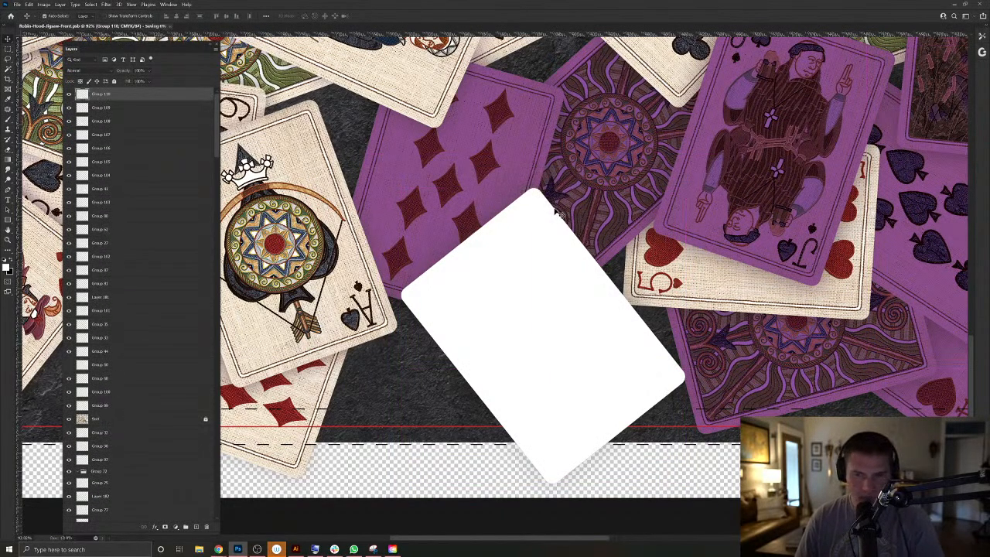
pyautogui.click(93, 71)
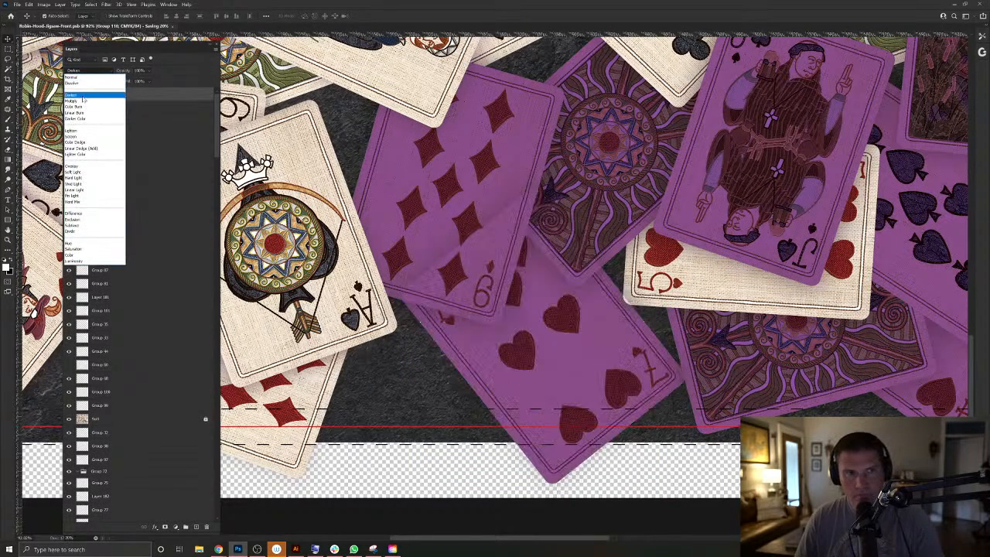
pyautogui.click(92, 95)
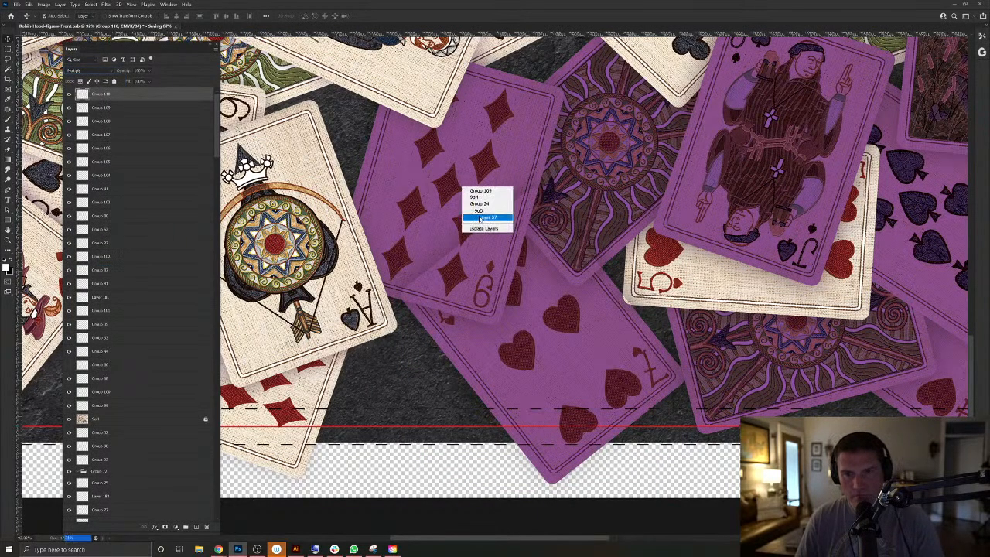
# Cut the outline of the nine of diamonds out of the seven of hearts' shadow layer.
pyautogui.click(484, 214)
pyautogui.keyDown('ctrl'); pyautogui.click(95, 515); pyautogui.keyUp('ctrl')
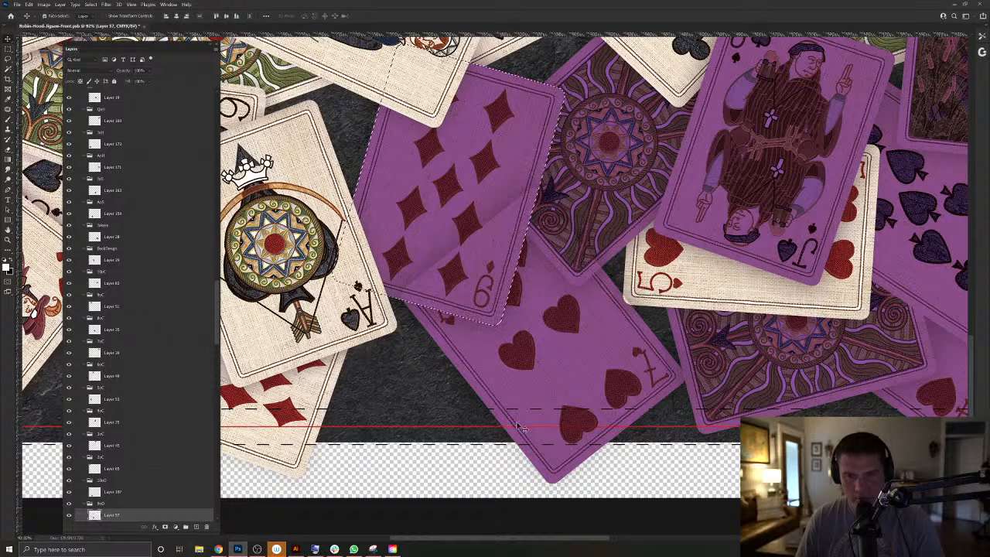
pyautogui.keyDown('ctrl'); pyautogui.click(538, 410); pyautogui.keyUp('ctrl')
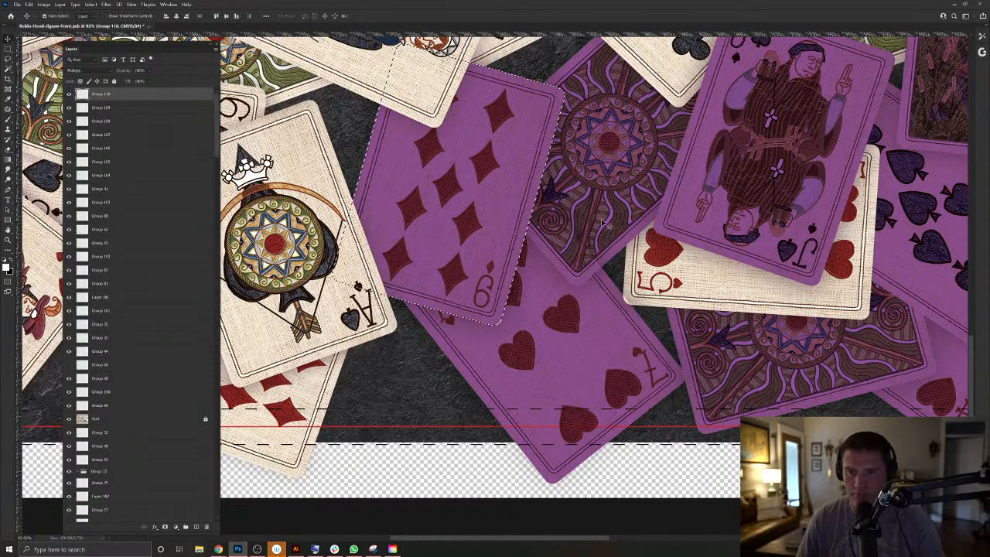
# Cut the outline of the card back beside the nine of diamonds out of the seven of hearts' shadow layer.
pyautogui.rightClick(611, 250)
pyautogui.click(638, 284)
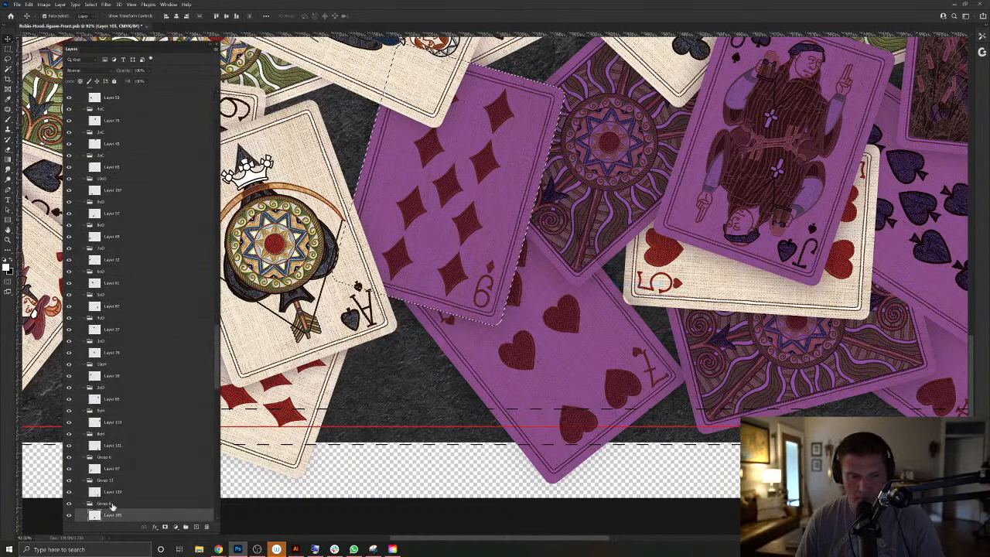
pyautogui.click(570, 363)
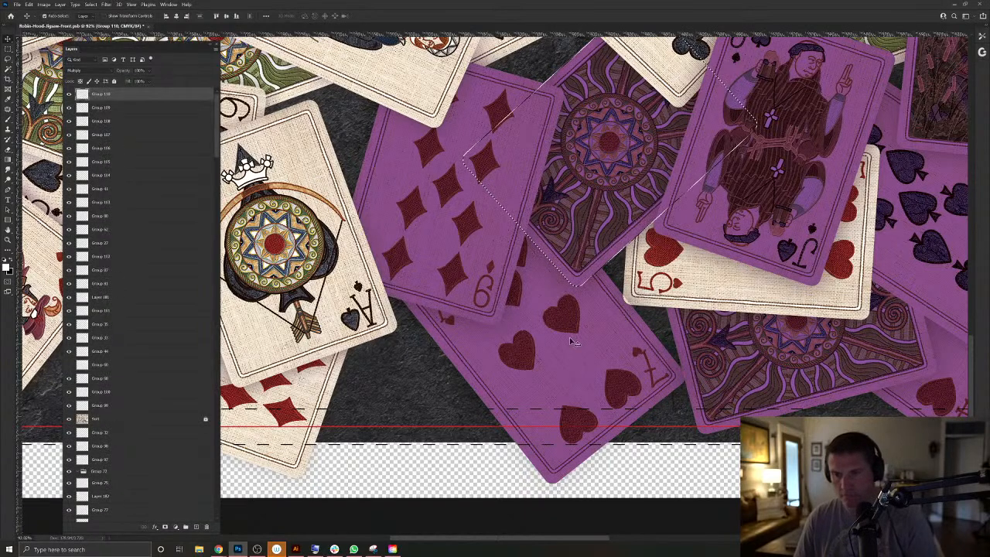
# Cut the outline of the five of hearts out of the seven of hearts' shadow layer.
pyautogui.rightClick(690, 287)
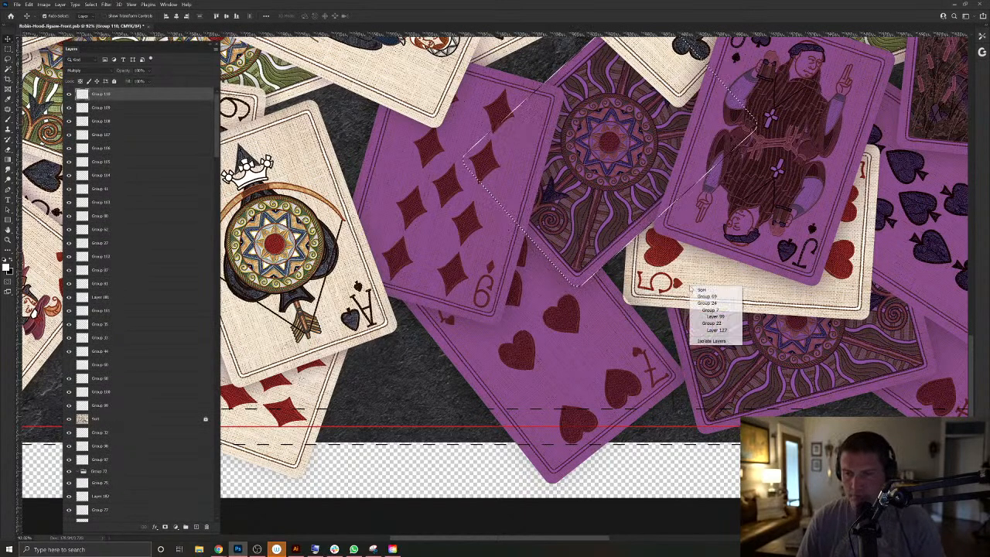
pyautogui.rightClick(654, 308)
pyautogui.click(679, 334)
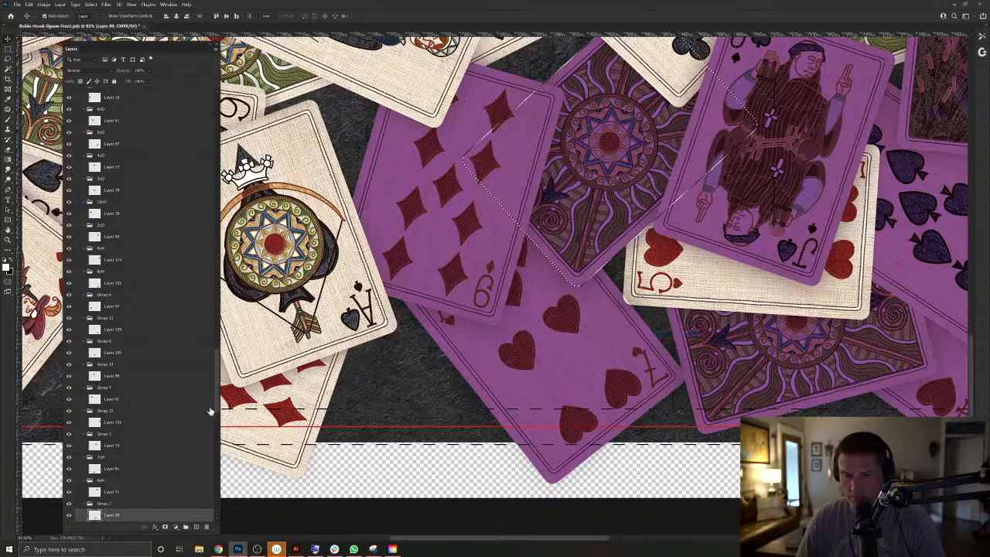
pyautogui.click(567, 373)
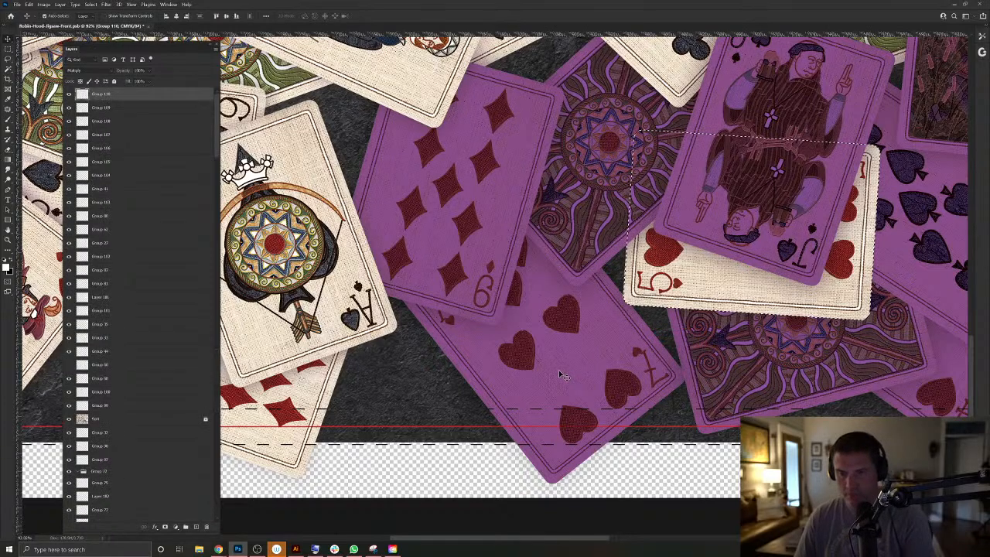
# Delete the five of hearts' old shadow layer and fill the card's outline with white on a new layer at the top of the stack.
pyautogui.moveTo(701, 291); pyautogui.dragTo(572, 303)
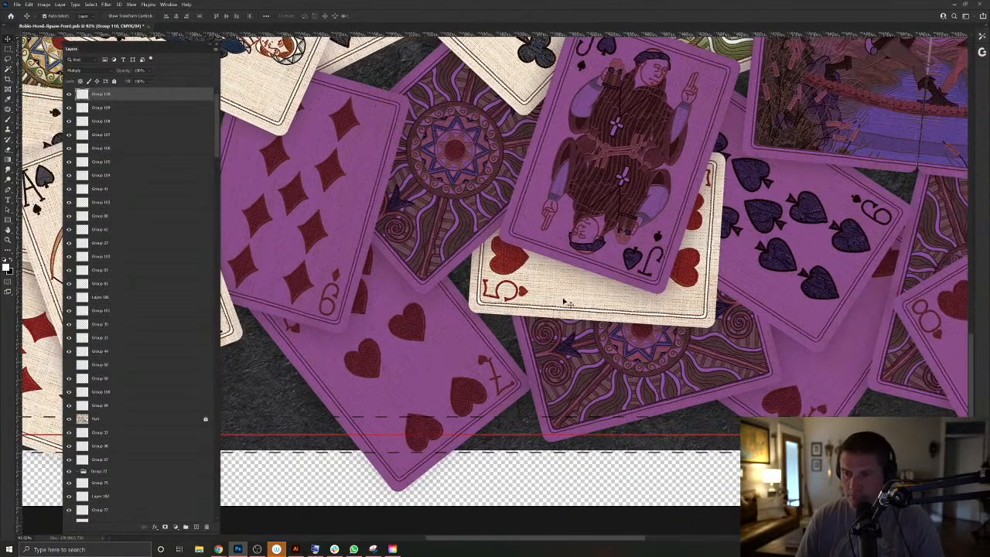
pyautogui.click(485, 310)
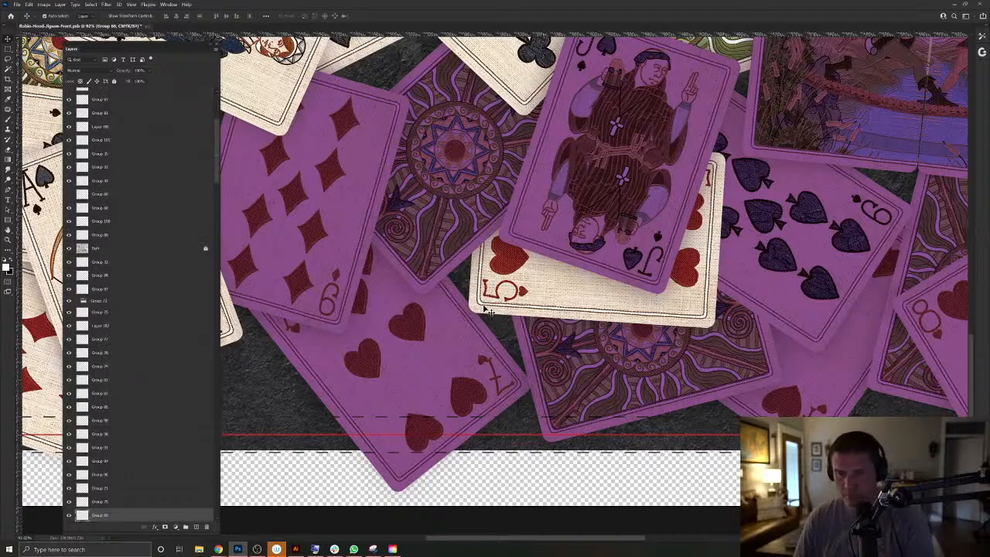
pyautogui.rightClick(489, 313)
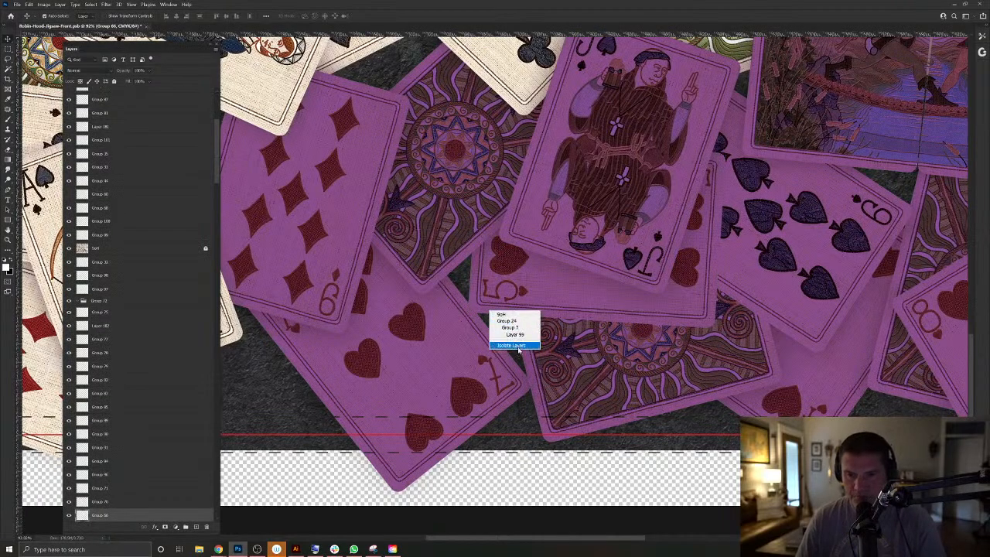
pyautogui.click(506, 335)
pyautogui.keyDown('ctrl'); pyautogui.click(94, 515); pyautogui.keyUp('ctrl')
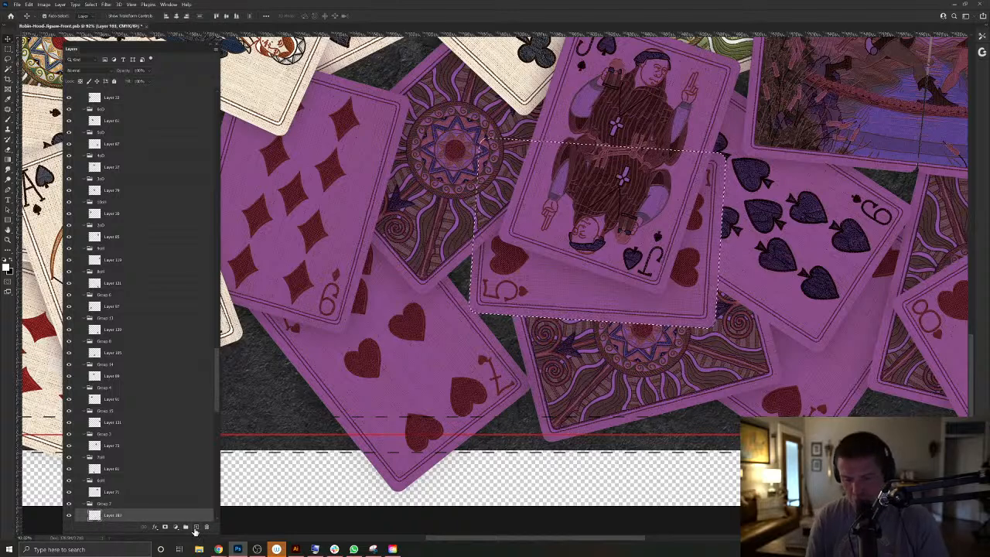
pyautogui.press('Delete')
pyautogui.hotkey('ctrl', 'd')
pyautogui.hotkey('ctrl', 'shift', ']')
pyautogui.hotkey('alt', 'BackSpace')
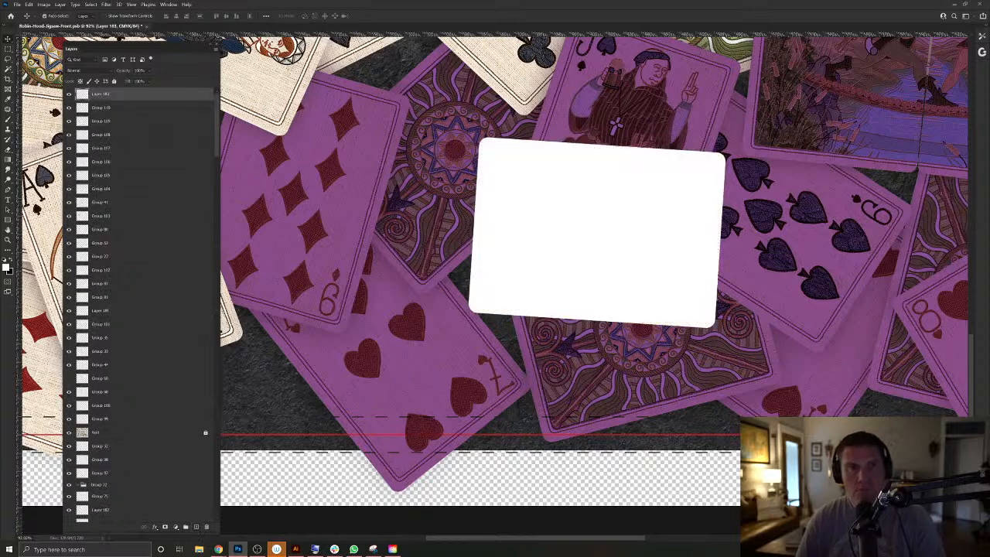
# Apply a drop shadow layer style to the white layer of the five of hearts.
pyautogui.click(44, 5)
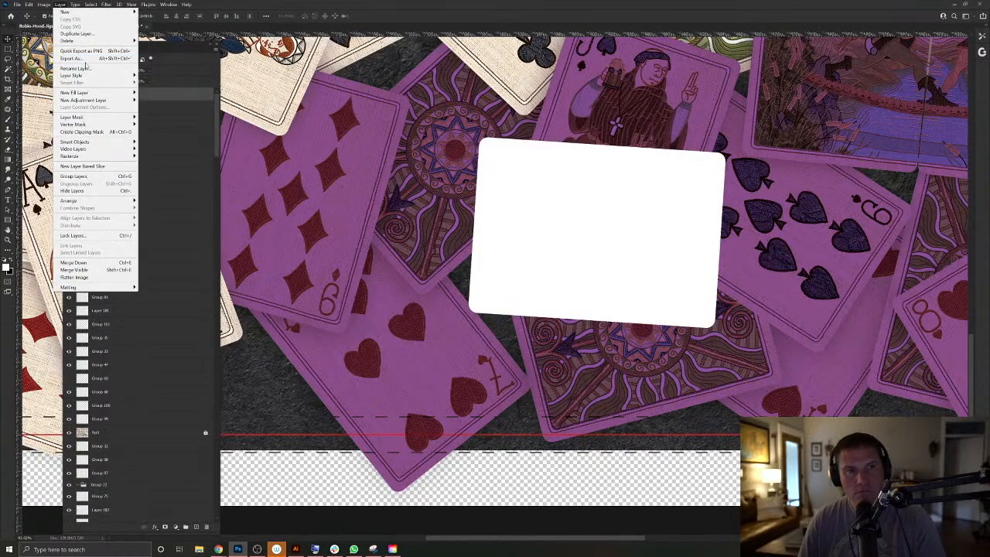
pyautogui.moveTo(97, 75)
pyautogui.click(158, 150)
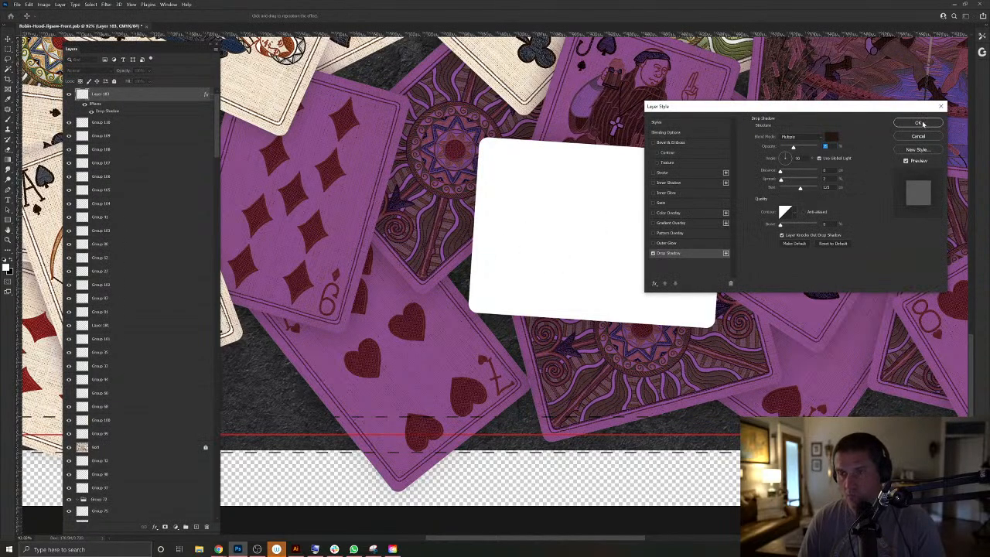
pyautogui.click(920, 123)
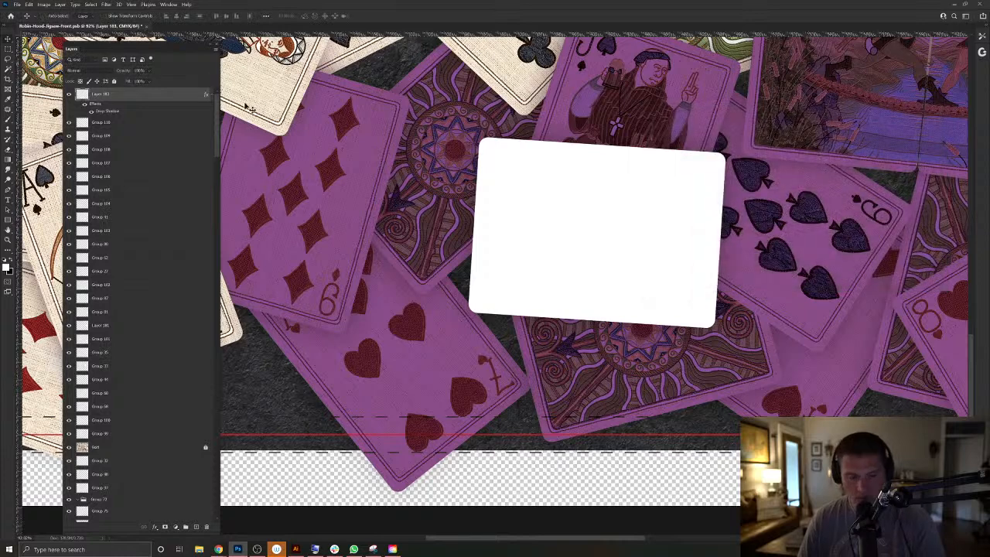
# Group and merge the five of hearts' white shadow layer, and set its blend mode to Multiply.
pyautogui.hotkey('ctrl', 'g')
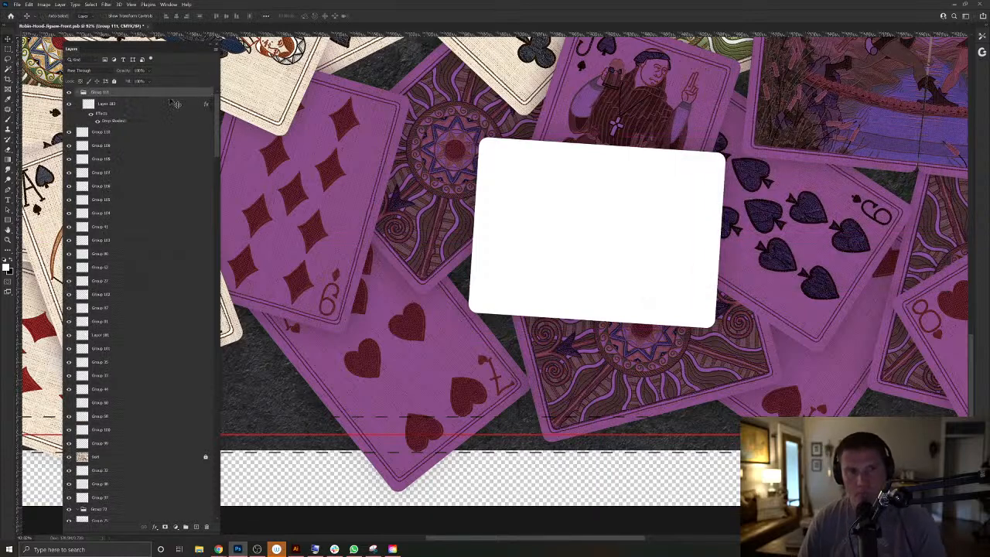
pyautogui.hotkey('ctrl', 'e')
pyautogui.click(93, 70)
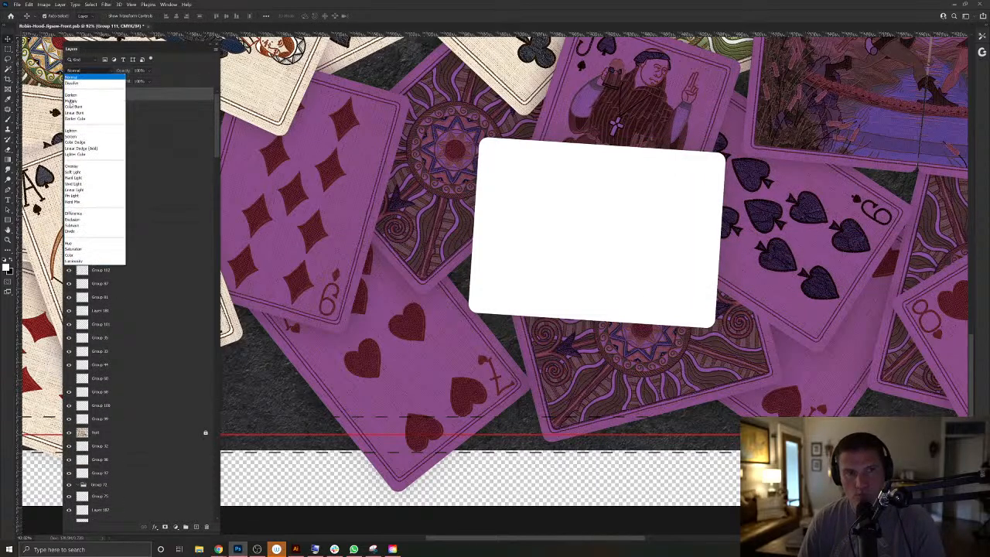
pyautogui.click(69, 105)
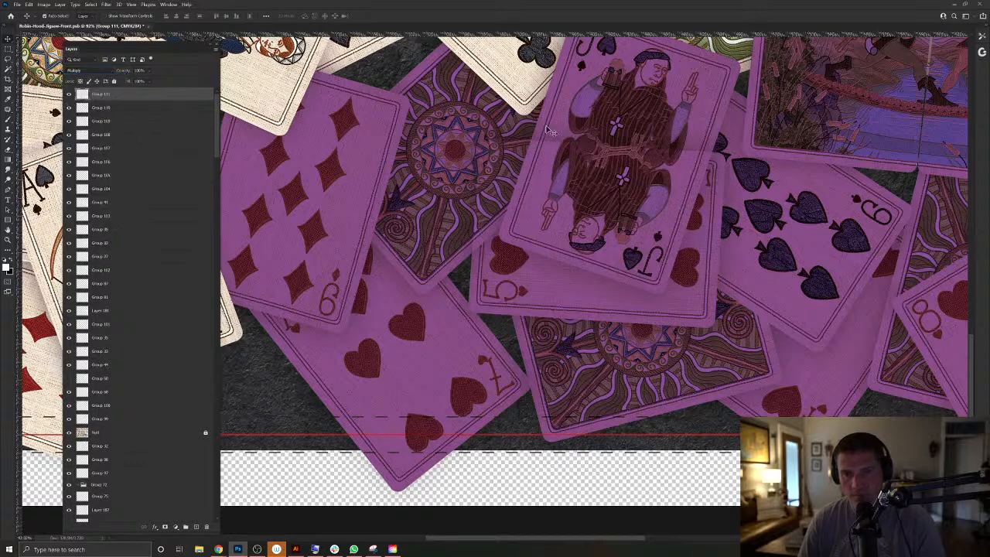
# Cut the outline of the jack of spades out of the five of hearts' shadow layer.
pyautogui.rightClick(738, 87)
pyautogui.click(758, 114)
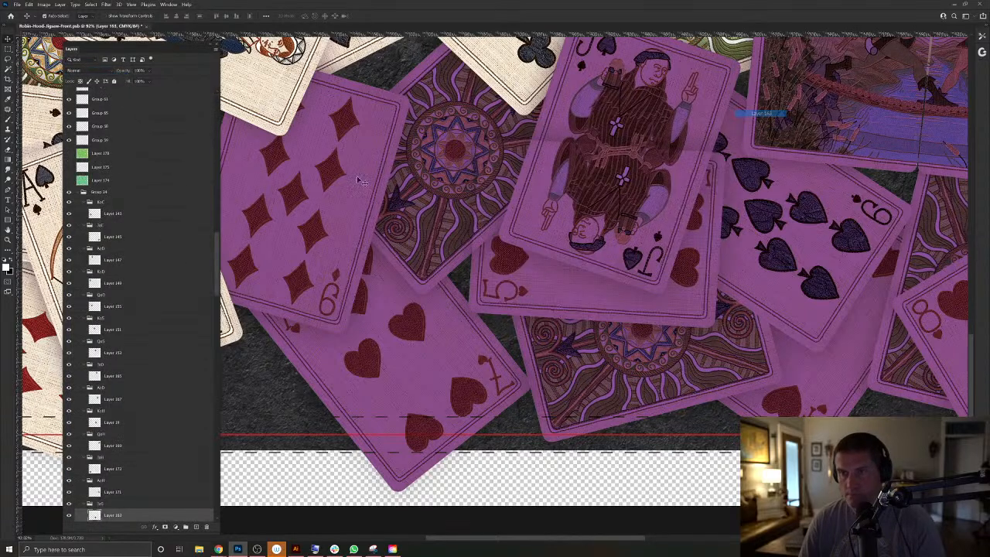
pyautogui.keyDown('ctrl'); pyautogui.click(93, 516); pyautogui.keyUp('ctrl')
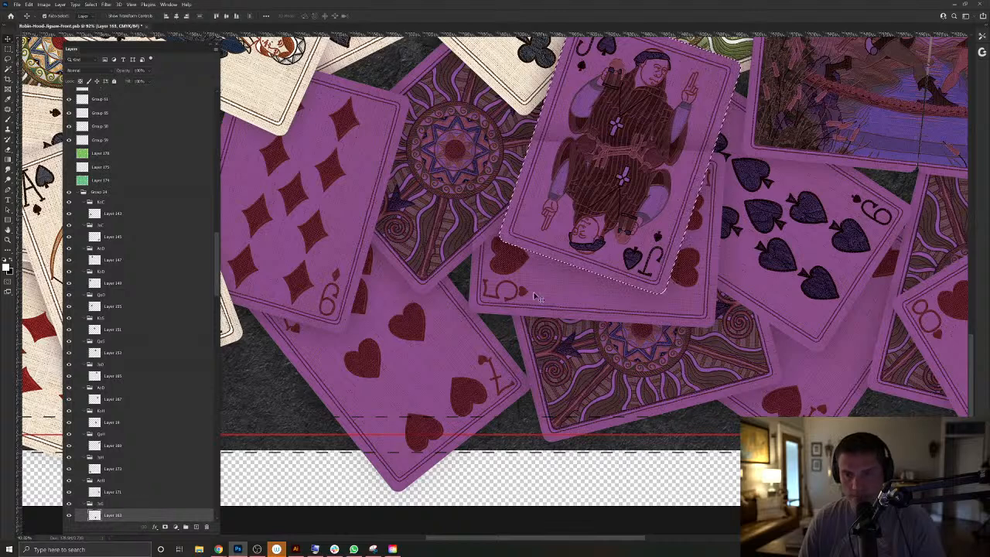
pyautogui.hotkey('alt', '.')
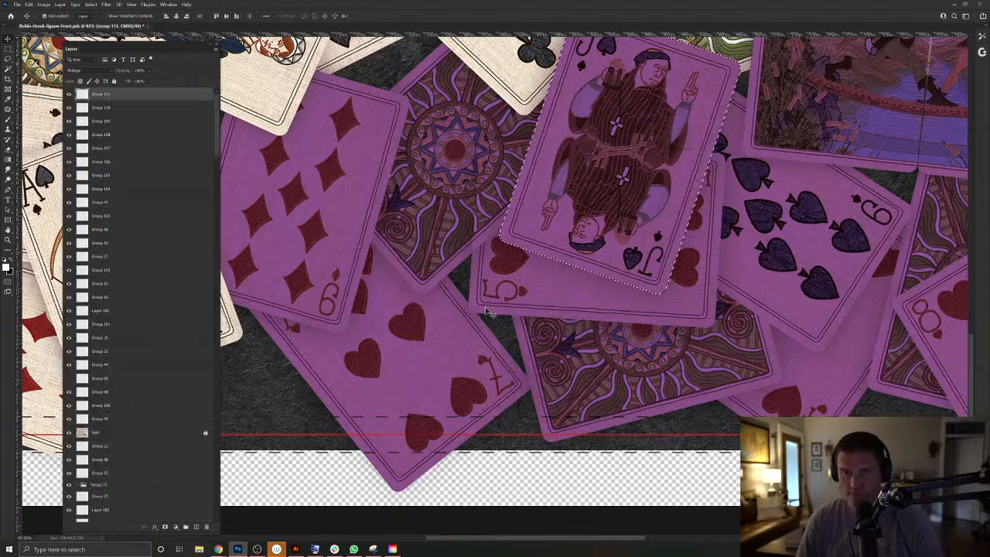
# Cut the outline of the card back beside the nine of diamonds out of the five of hearts' shadow layer.
pyautogui.rightClick(460, 259)
pyautogui.click(478, 285)
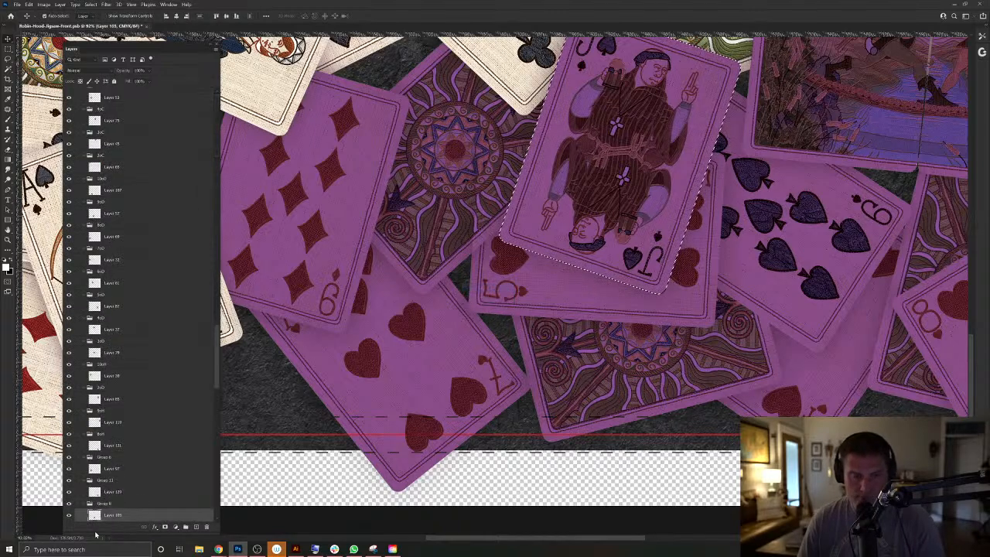
pyautogui.click(495, 317)
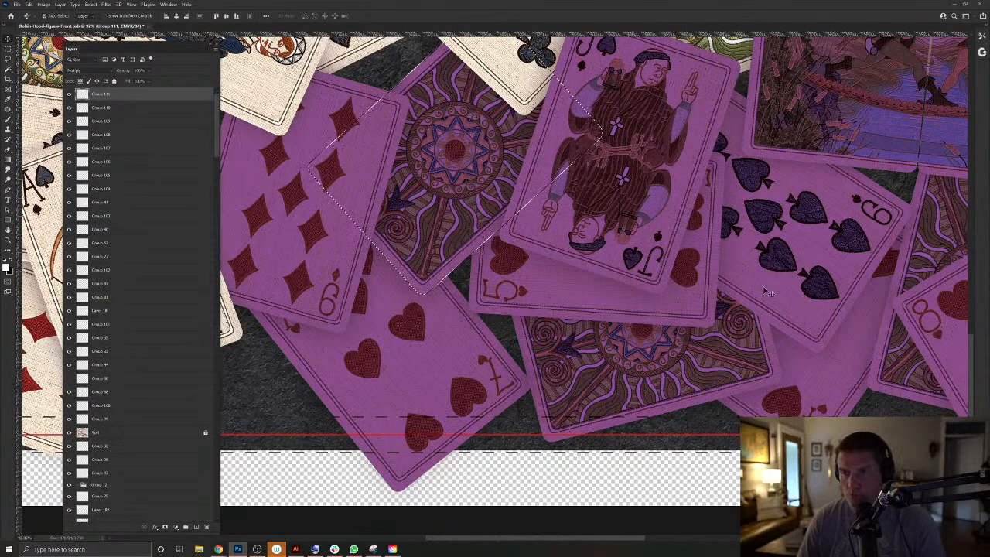
pyautogui.hotkey('ctrl', 'd')
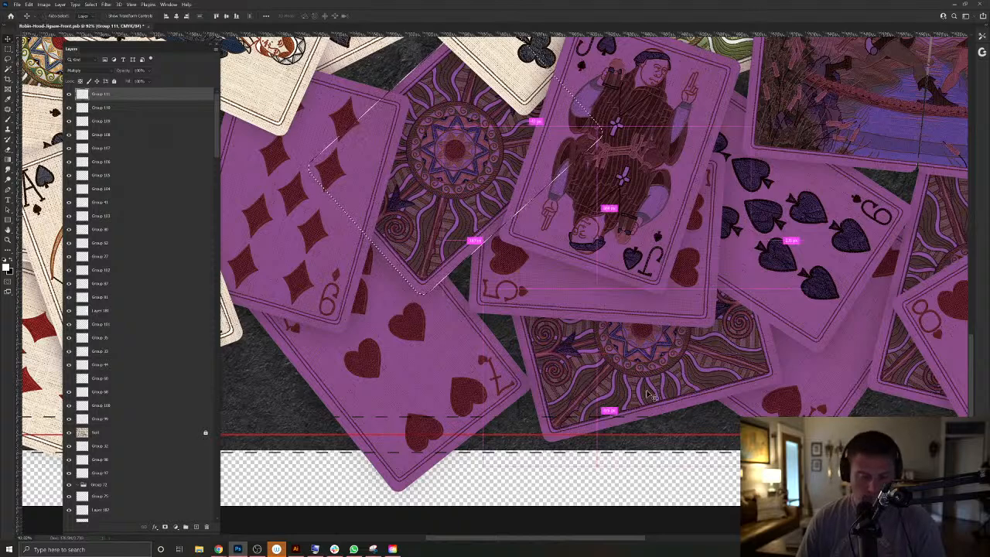
# Save the jigsaw artwork file.
pyautogui.hotkey('ctrl', 's')
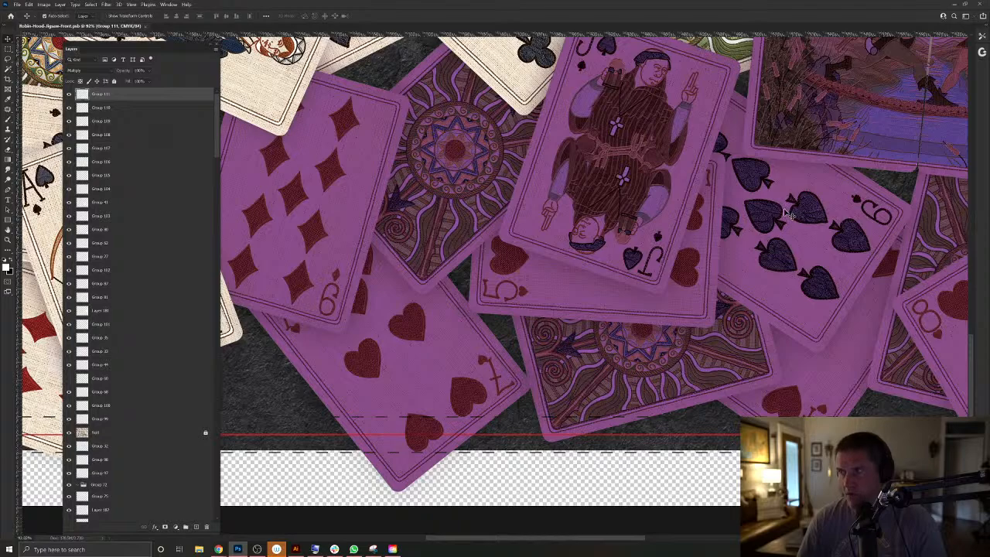
# Bring the king of spades' shadow layer to the top of the layer stack and set its blend mode to Multiply.
pyautogui.moveTo(579, 230); pyautogui.dragTo(634, 243)
pyautogui.moveTo(643, 246); pyautogui.dragTo(619, 377)
pyautogui.moveTo(536, 205); pyautogui.dragTo(561, 256)
pyautogui.scroll(-6, 560, 255)
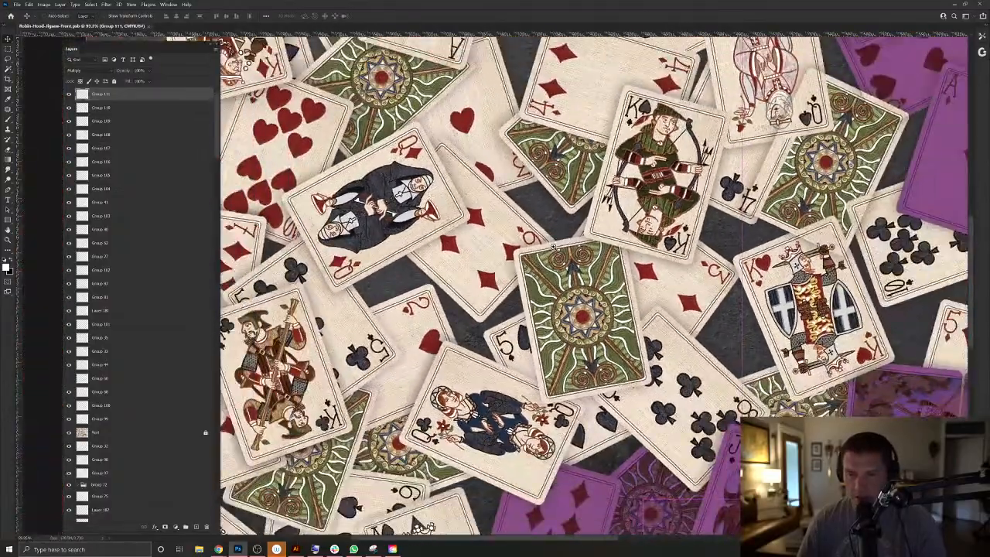
pyautogui.scroll(3, 558, 251)
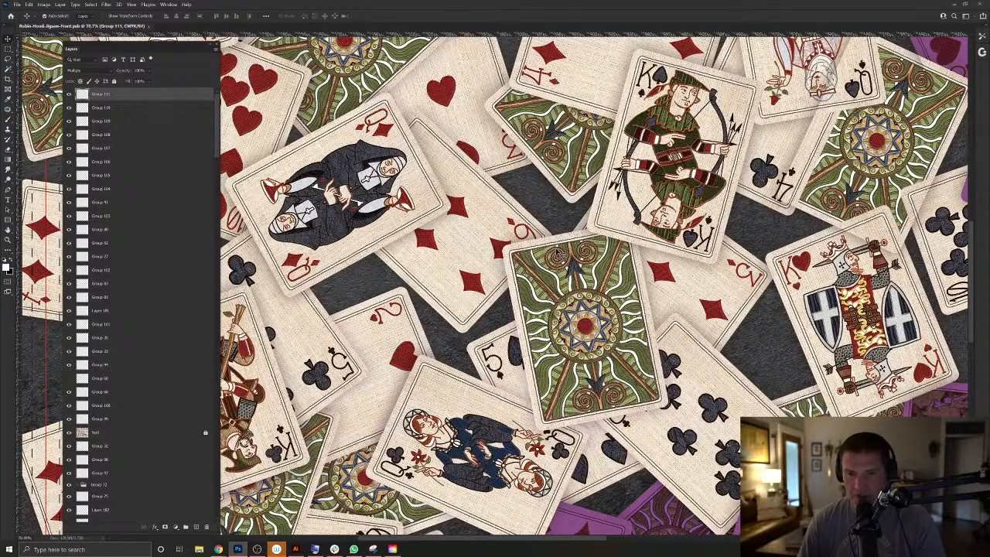
pyautogui.moveTo(648, 249); pyautogui.dragTo(564, 313)
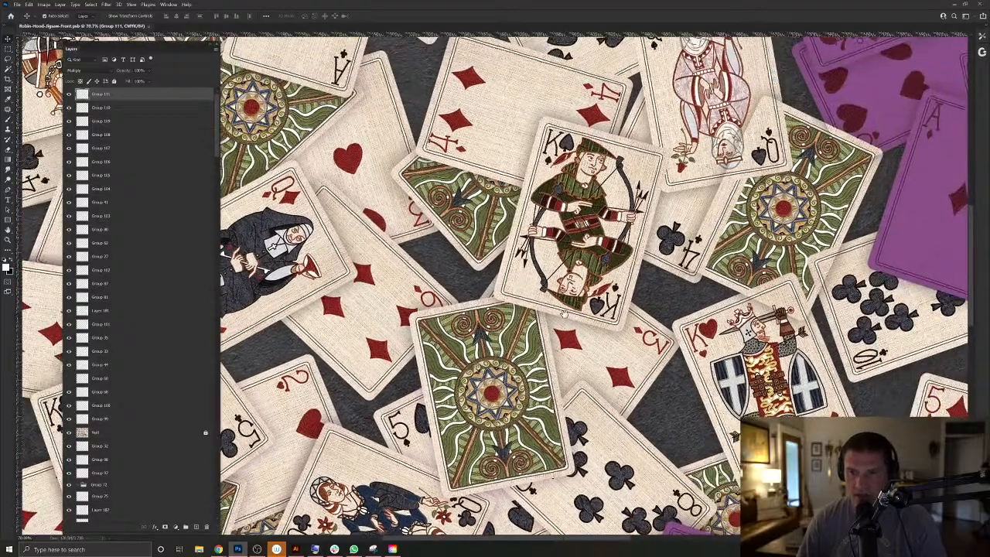
pyautogui.moveTo(630, 206); pyautogui.dragTo(555, 266)
pyautogui.scroll(8, 606, 217)
pyautogui.scroll(-3, 606, 217)
pyautogui.scroll(1, 606, 217)
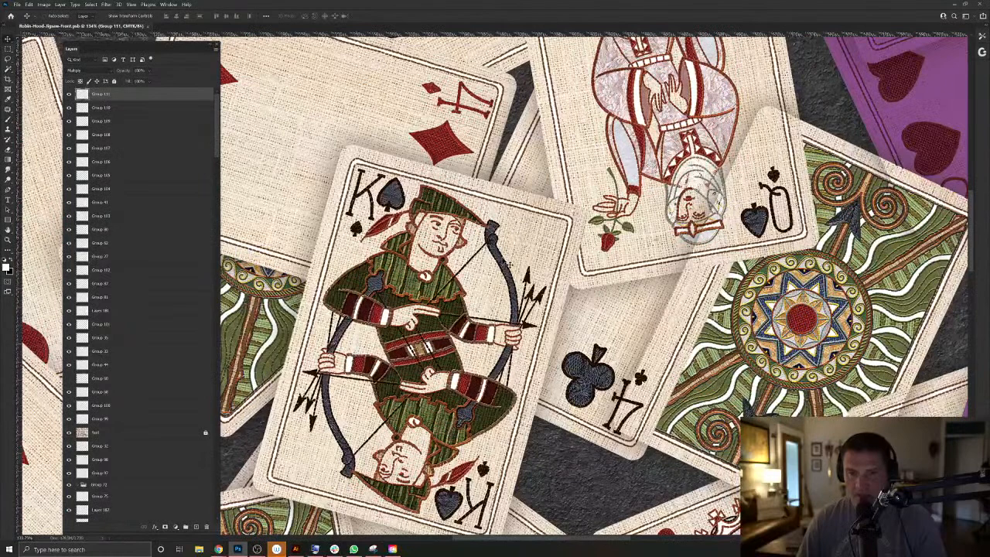
pyautogui.moveTo(540, 361); pyautogui.dragTo(578, 306)
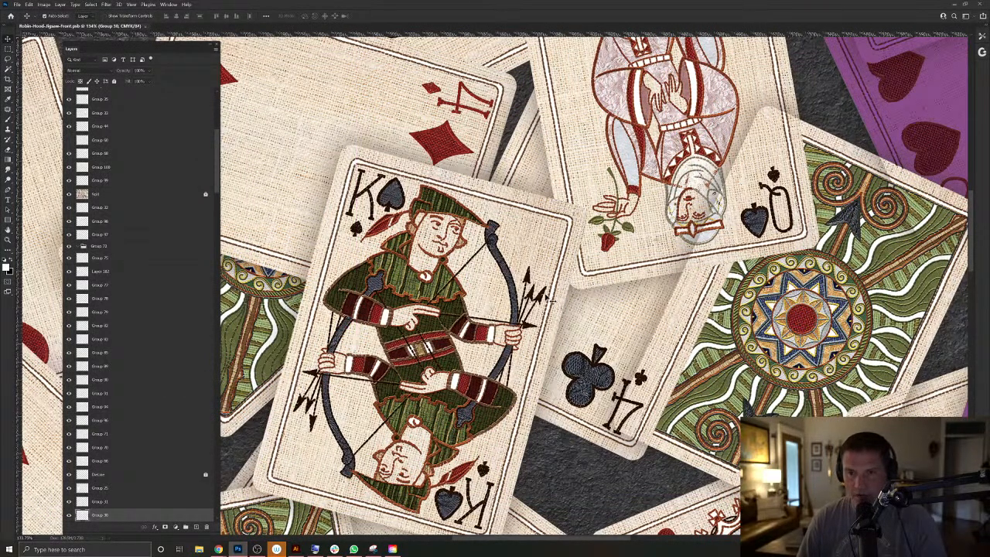
pyautogui.press('ctrl')
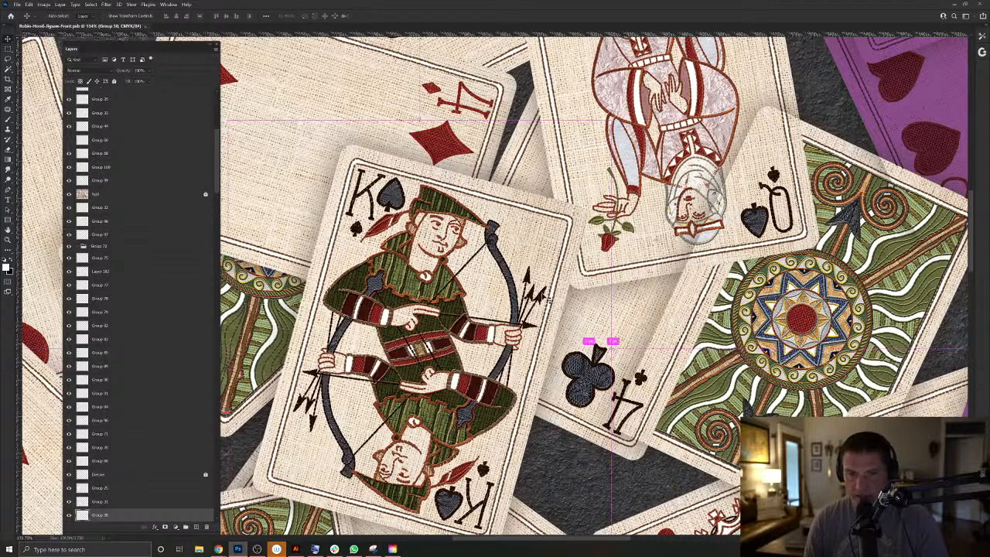
pyautogui.hotkey('ctrl', 'shift', ']')
pyautogui.hotkey('alt', 'shift', 'BackSpace')
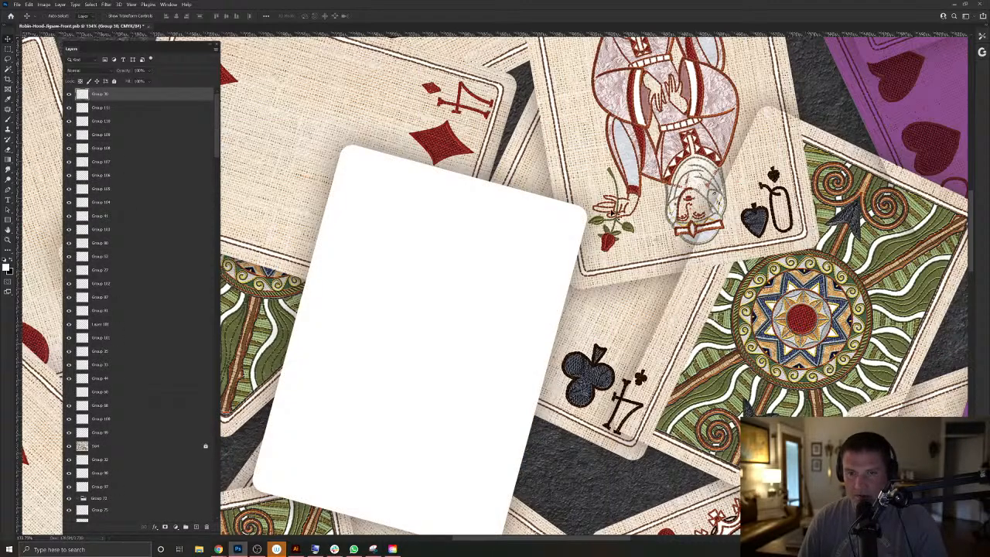
pyautogui.moveTo(602, 206); pyautogui.dragTo(624, 166)
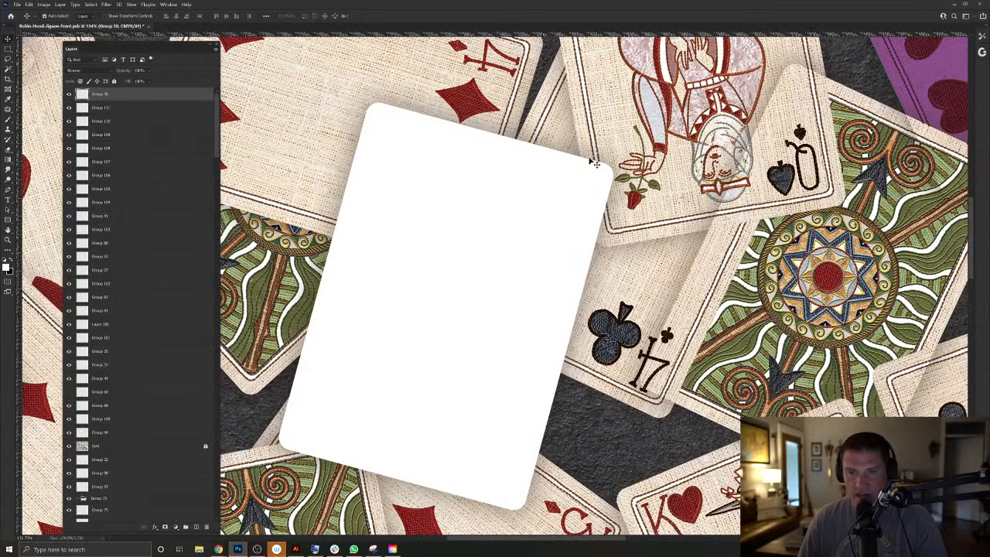
pyautogui.click(95, 69)
pyautogui.click(79, 95)
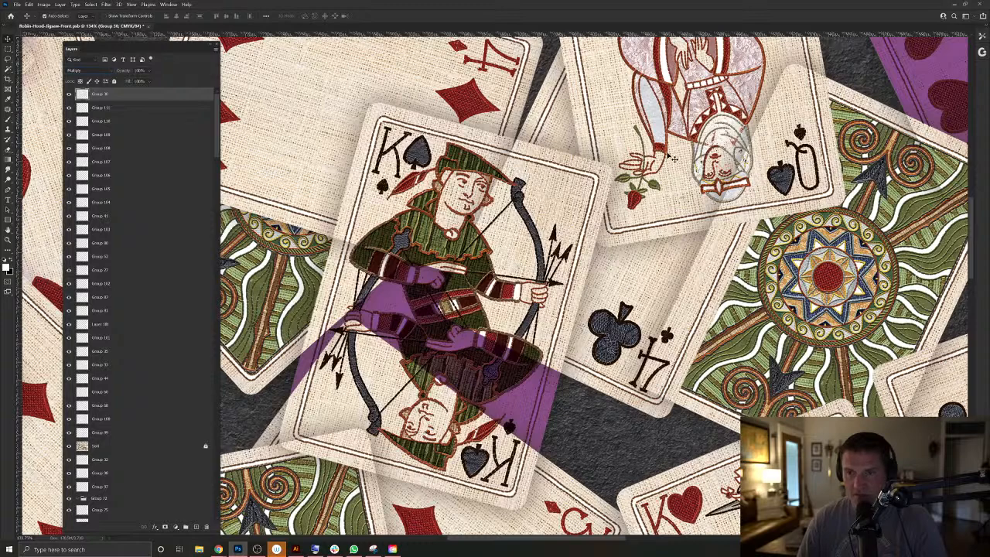
# Delete the old shadow layer of the four of clubs beside the king of spades.
pyautogui.scroll(2, 674, 152)
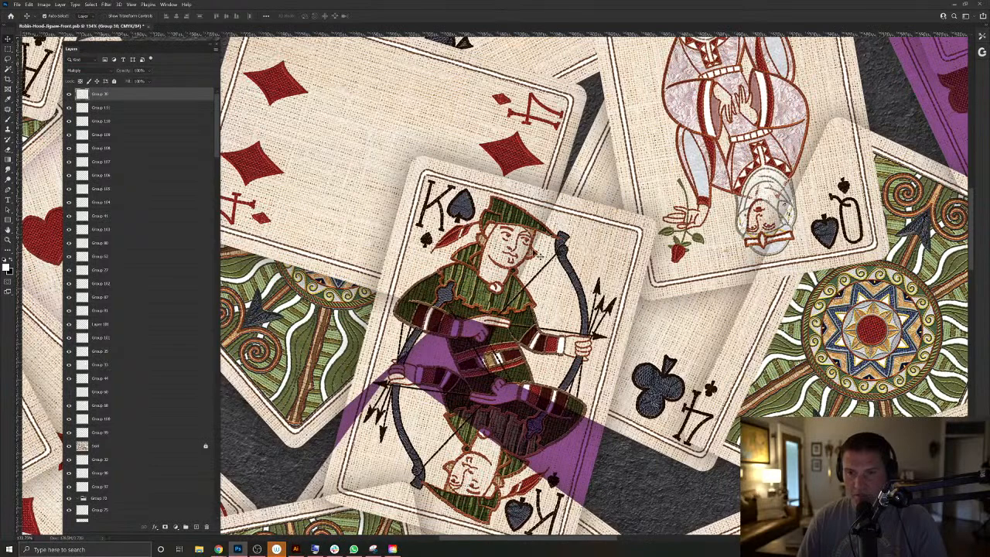
pyautogui.moveTo(589, 199); pyautogui.dragTo(500, 239)
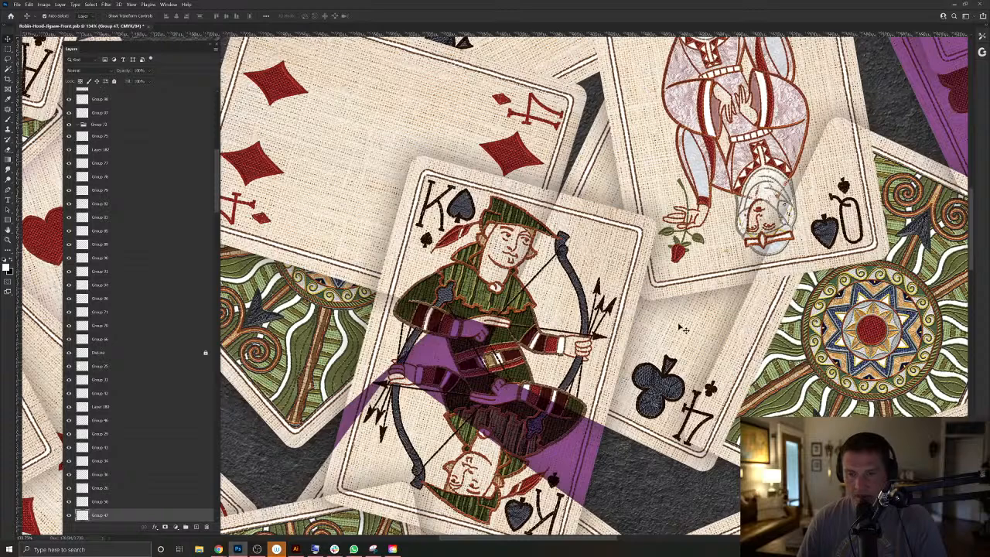
pyautogui.moveTo(680, 326); pyautogui.dragTo(689, 354)
pyautogui.press('Delete')
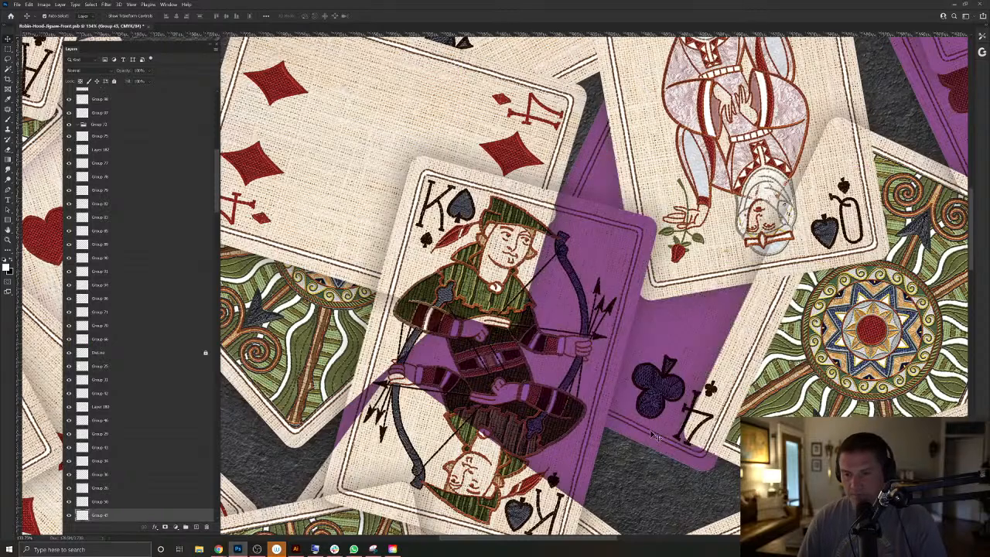
# Fill the four of clubs' outline with white on a new layer and bring that layer to the top of the stack.
pyautogui.rightClick(636, 434)
pyautogui.click(648, 448)
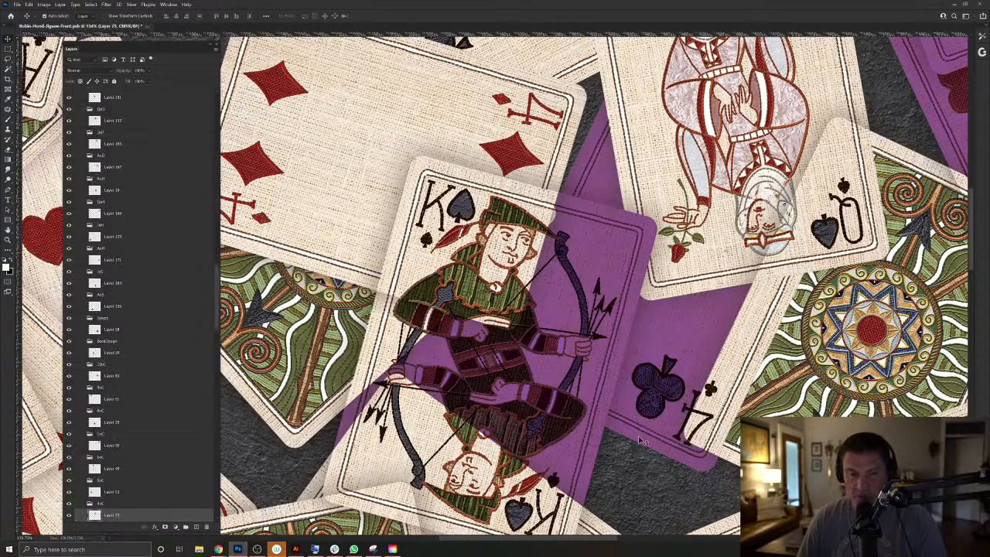
pyautogui.keyDown('ctrl'); pyautogui.click(94, 514); pyautogui.keyUp('ctrl')
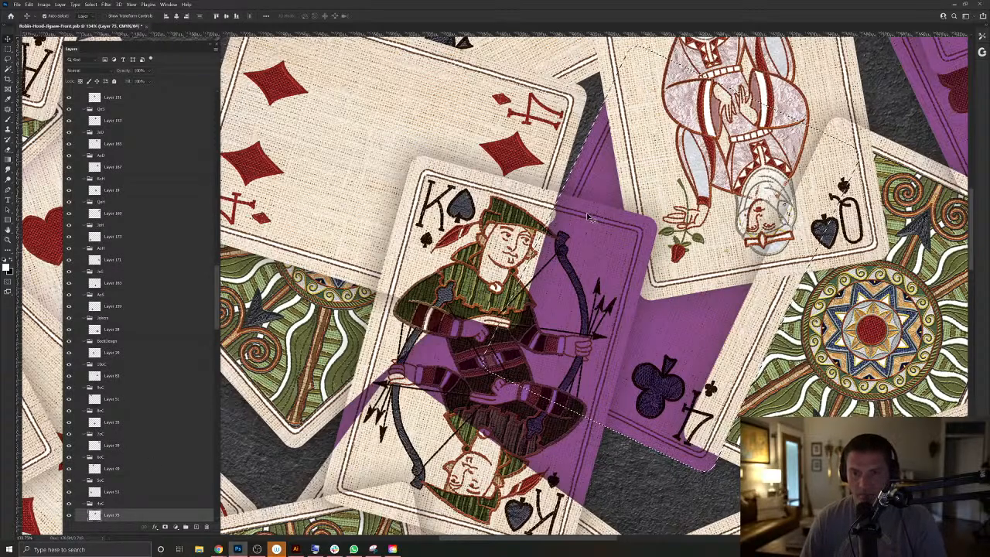
pyautogui.click(198, 527)
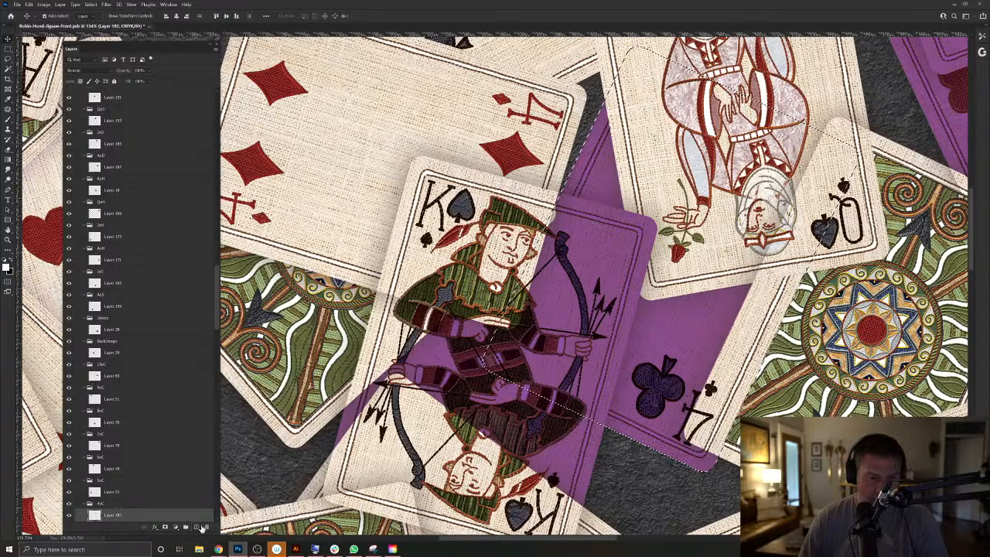
pyautogui.hotkey('alt', 'BackSpace')
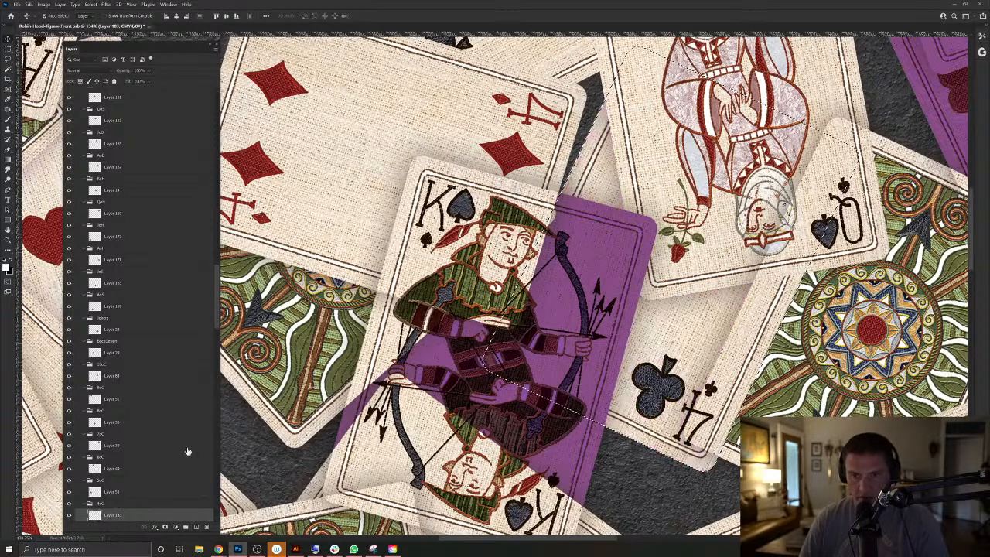
pyautogui.hotkey('ctrl', 'd')
pyautogui.hotkey('ctrl', 'shift', ']')
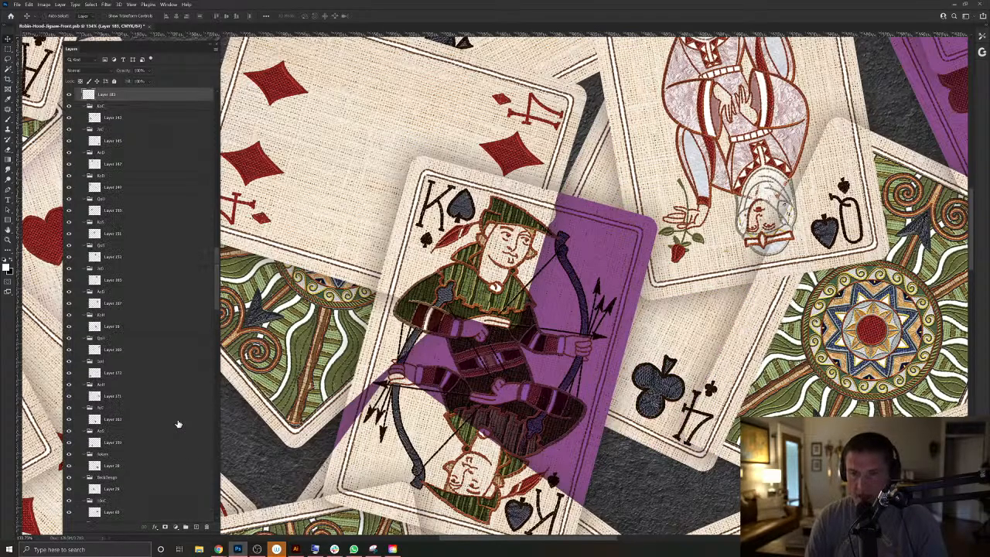
pyautogui.hotkey('ctrl', 'shift', ']')
# Apply a drop shadow layer style to the four of clubs' white layer and set its blend mode to Multiply.
pyautogui.click(61, 5)
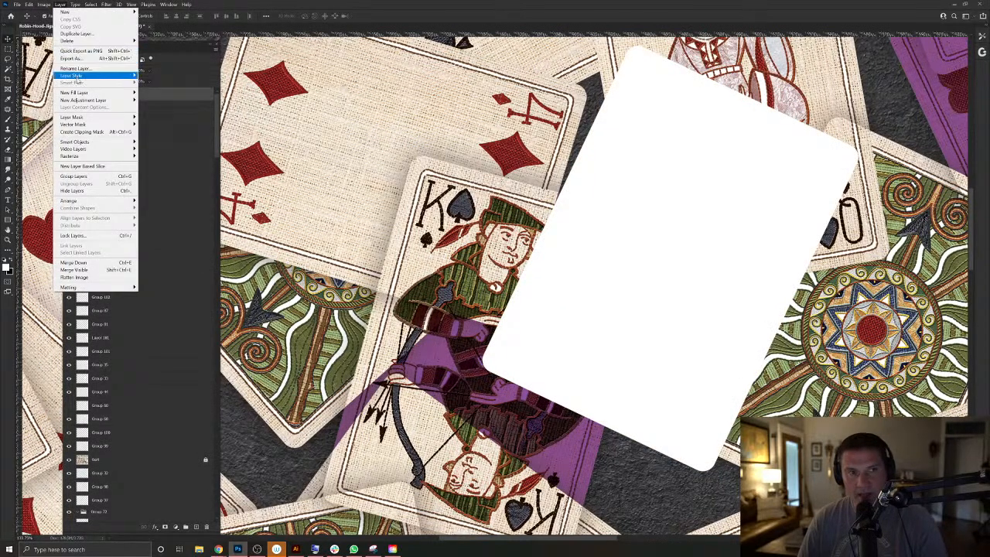
pyautogui.moveTo(76, 76)
pyautogui.click(161, 151)
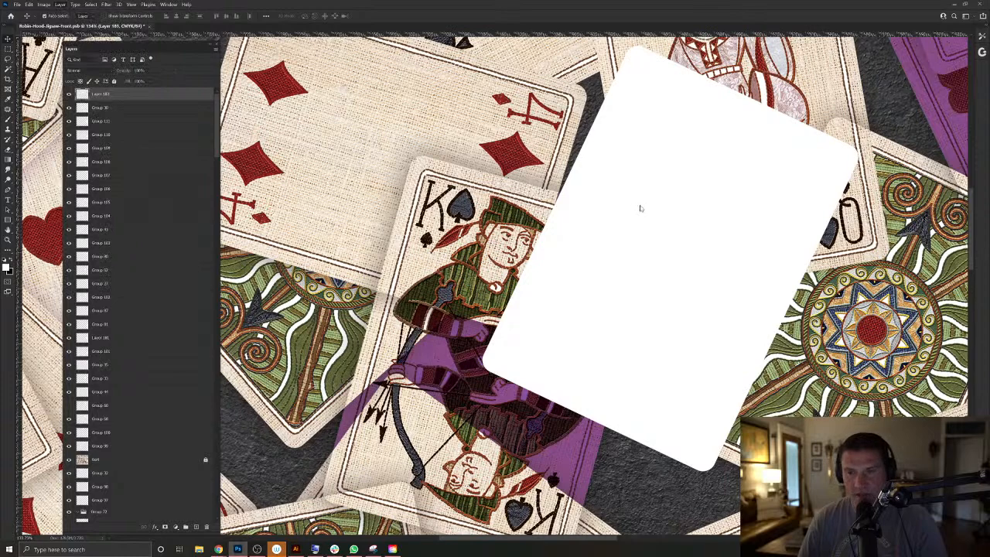
pyautogui.click(915, 123)
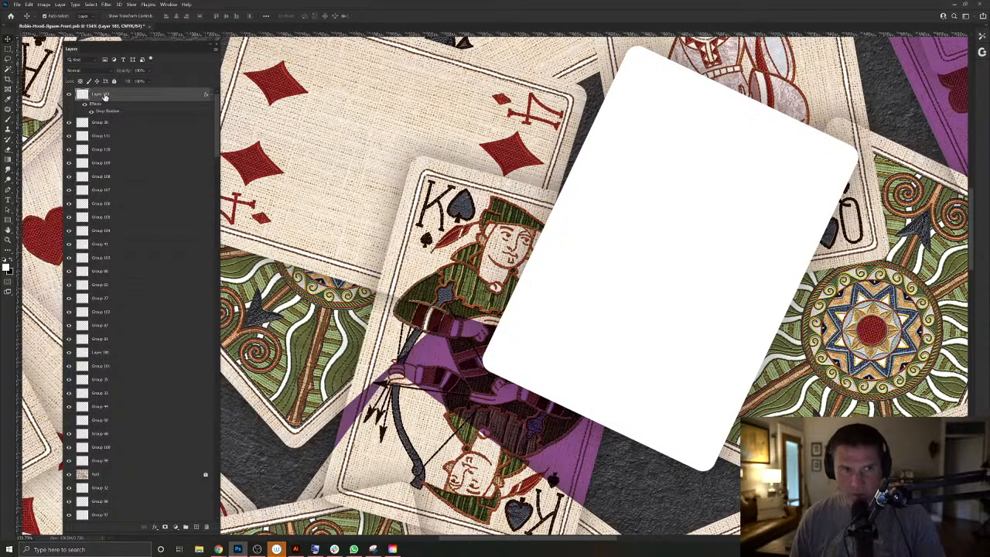
pyautogui.click(85, 71)
pyautogui.click(99, 99)
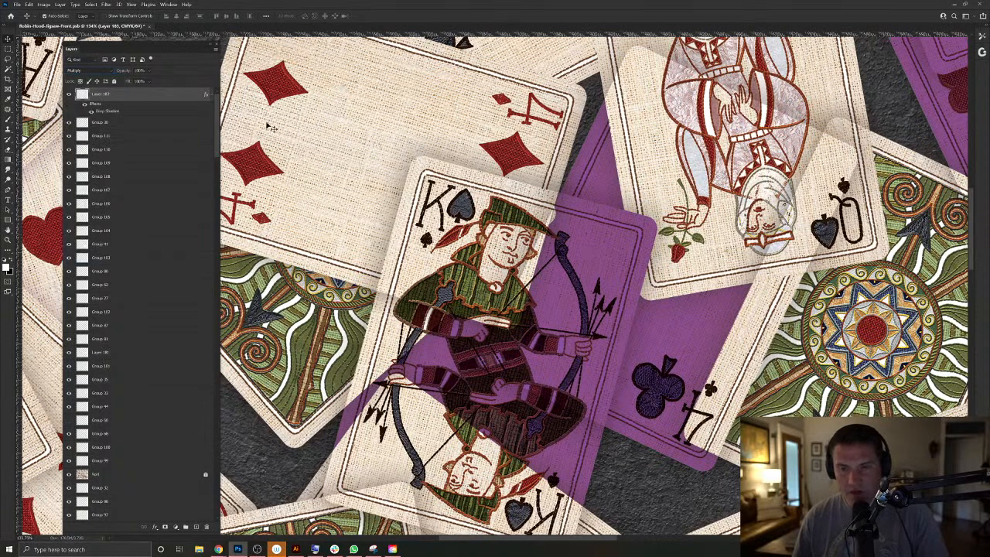
# Cut the outline of the king of spades out of the four of clubs' shadow layer.
pyautogui.moveTo(595, 181)
pyautogui.mouseDown()
pyautogui.moveTo(636, 159)
pyautogui.moveTo(579, 137)
pyautogui.moveTo(618, 184)
pyautogui.moveTo(617, 151)
pyautogui.moveTo(608, 174)
pyautogui.mouseUp()
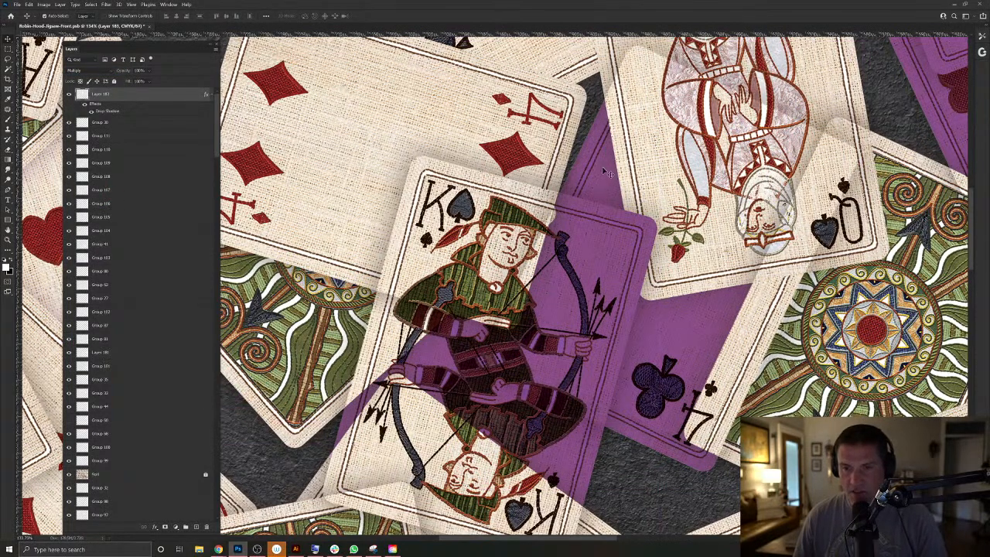
pyautogui.rightClick(522, 415)
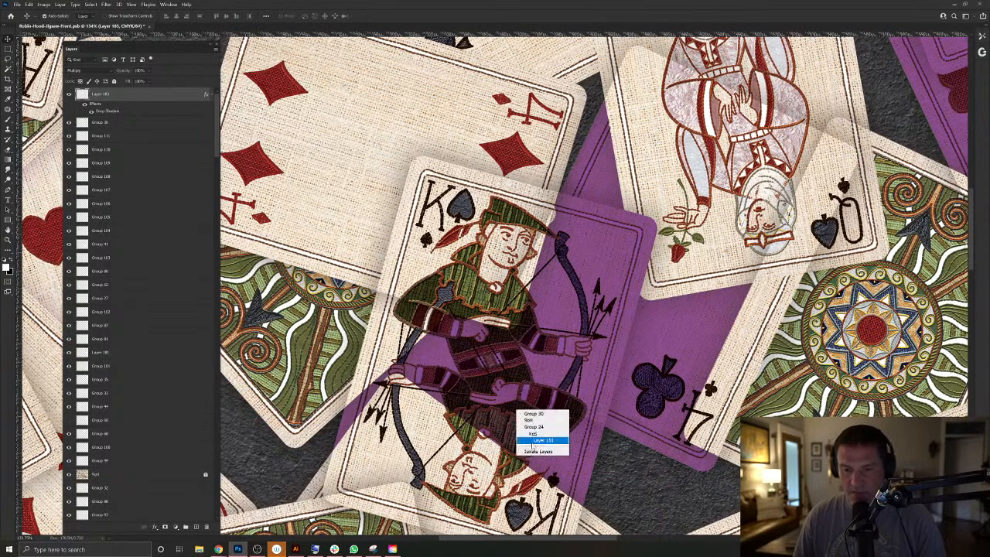
pyautogui.click(534, 446)
pyautogui.keyDown('ctrl'); pyautogui.click(95, 516); pyautogui.keyUp('ctrl')
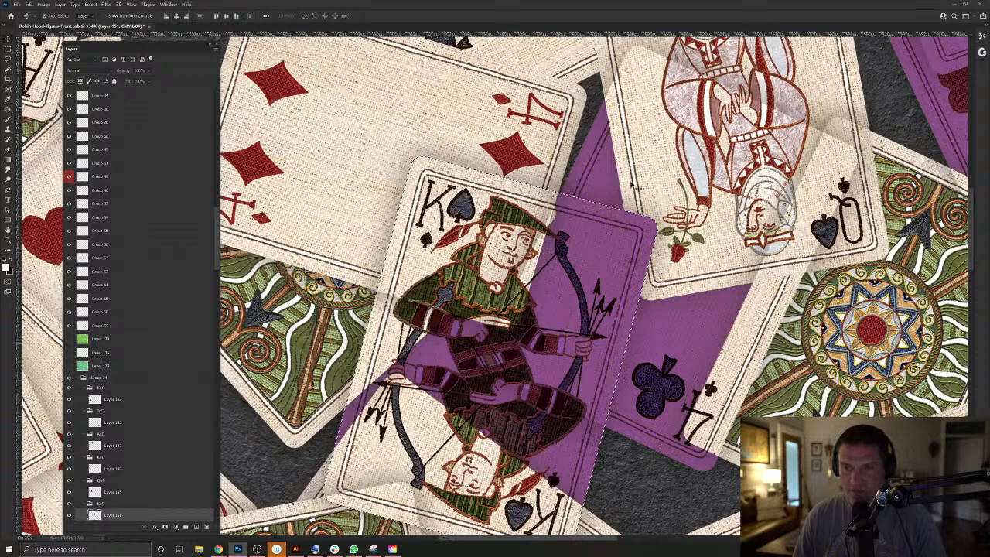
pyautogui.hotkey('ctrl', 'j')
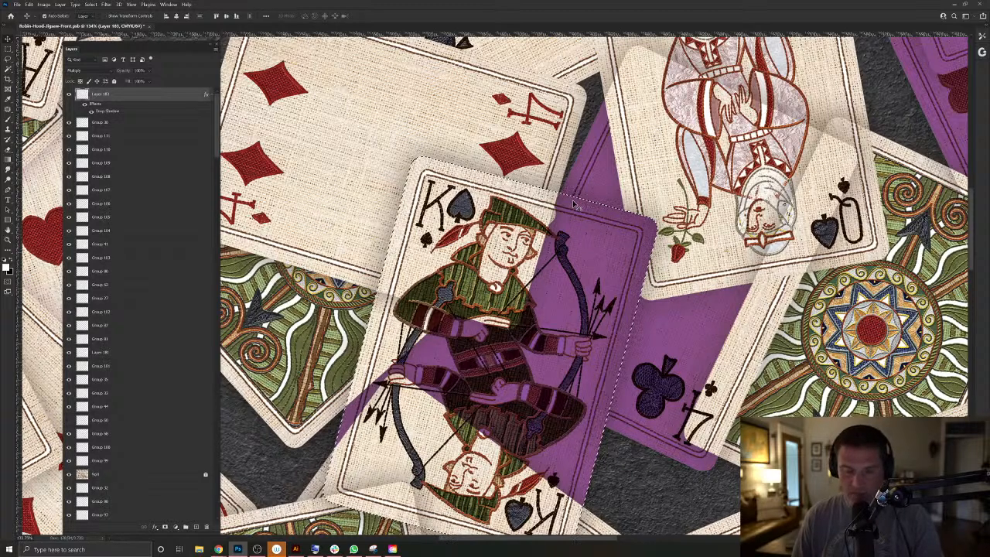
pyautogui.moveTo(573, 205); pyautogui.dragTo(576, 206)
pyautogui.hotkey('ctrl', 'd')
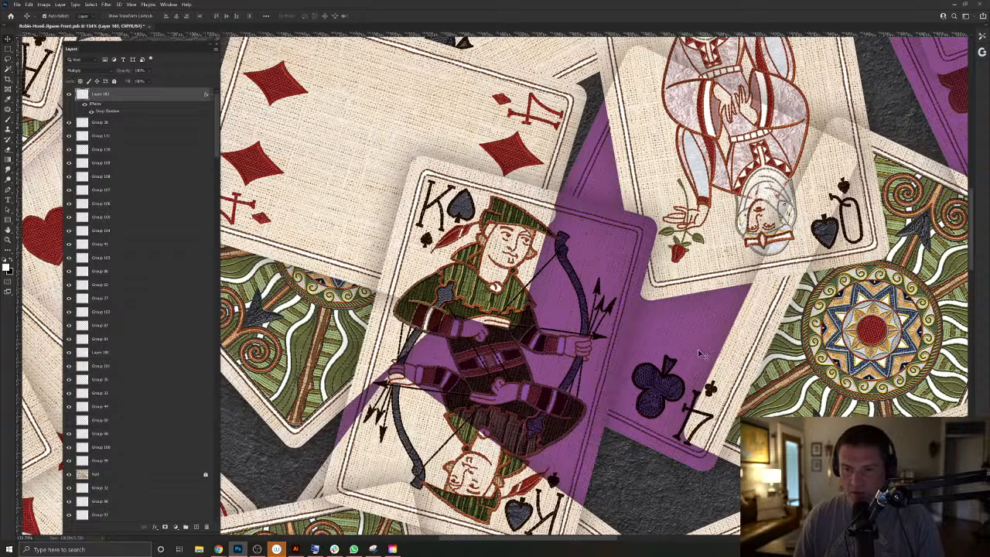
# Cut the outline of the green card back beside the four of clubs out of the four of clubs' shadow layer.
pyautogui.moveTo(691, 315); pyautogui.dragTo(561, 276)
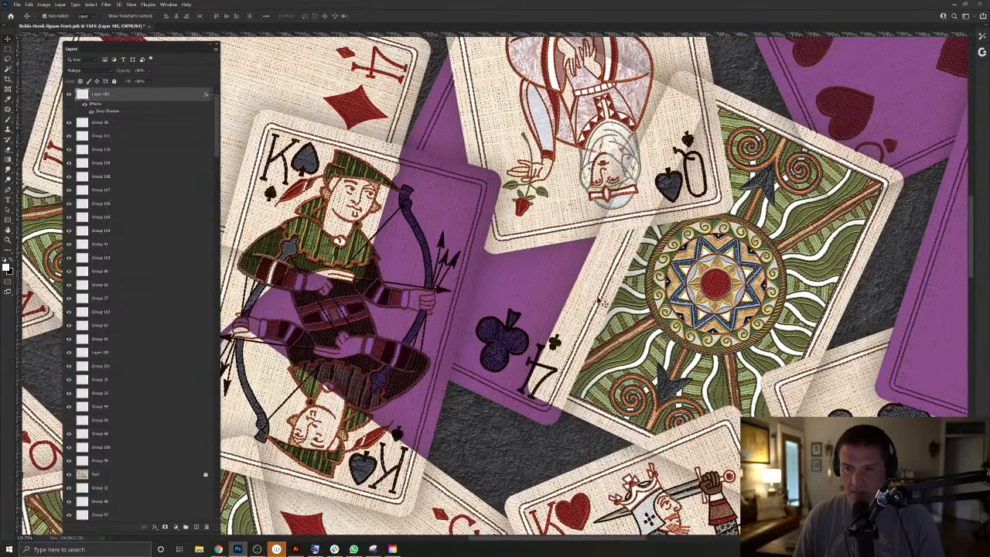
pyautogui.rightClick(628, 345)
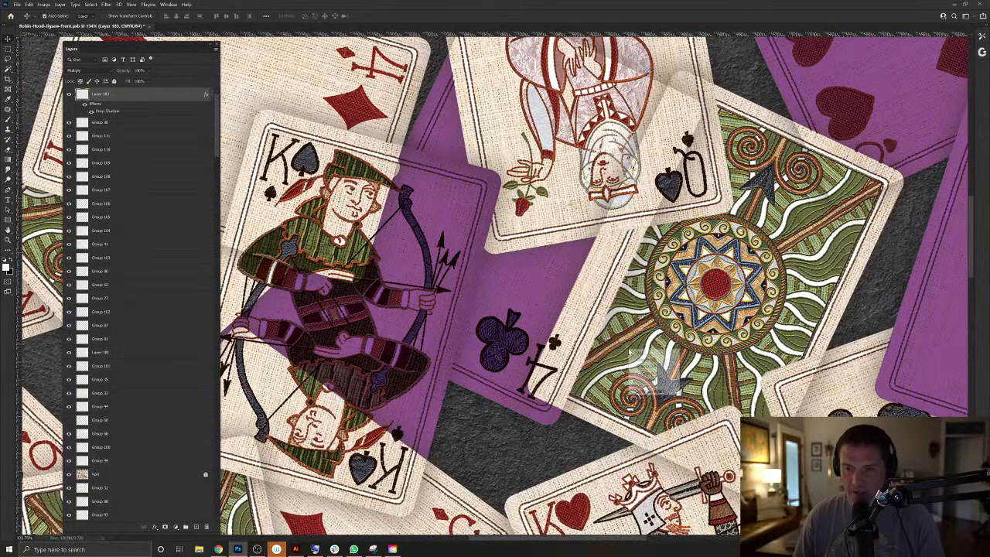
pyautogui.click(649, 381)
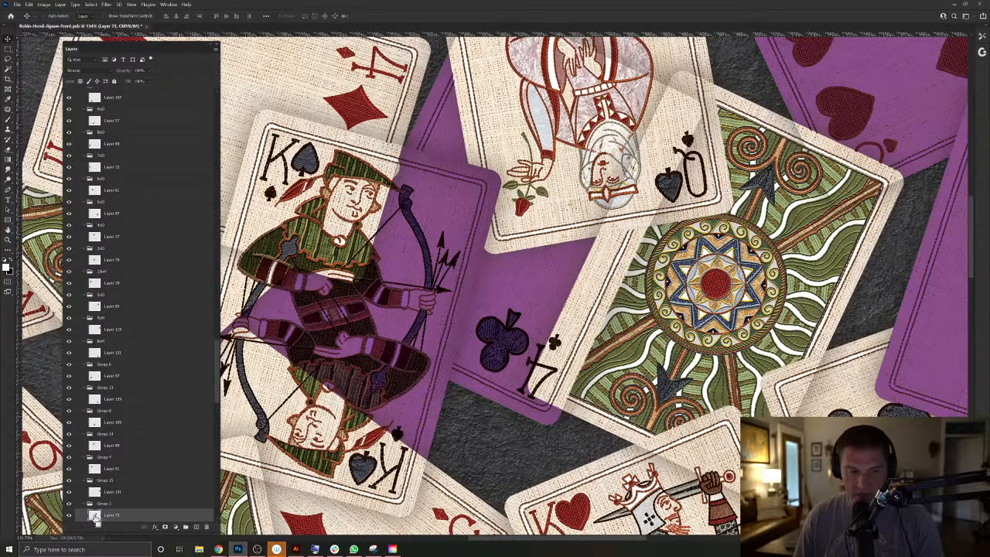
pyautogui.keyDown('ctrl'); pyautogui.click(515, 290); pyautogui.keyUp('ctrl')
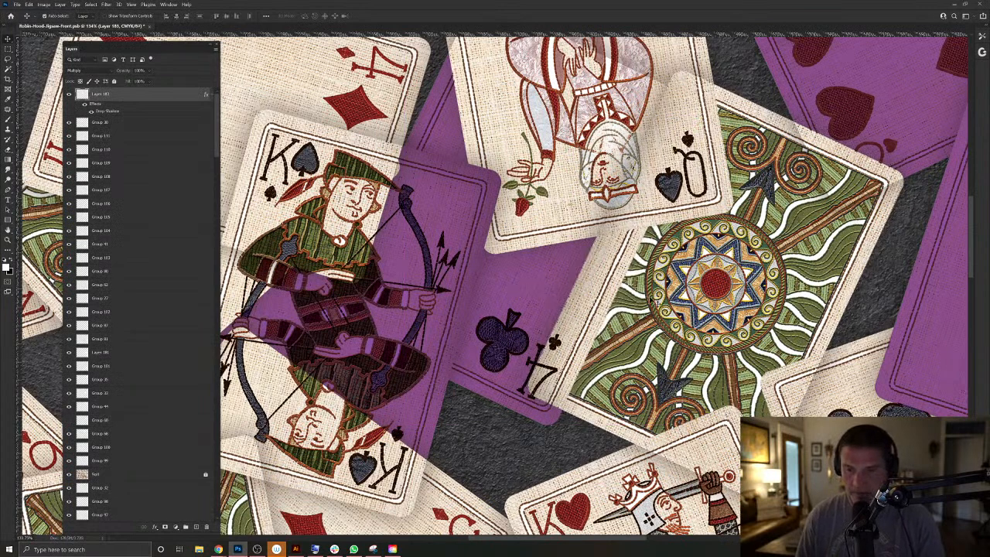
pyautogui.hotkey('ctrl', 'h')
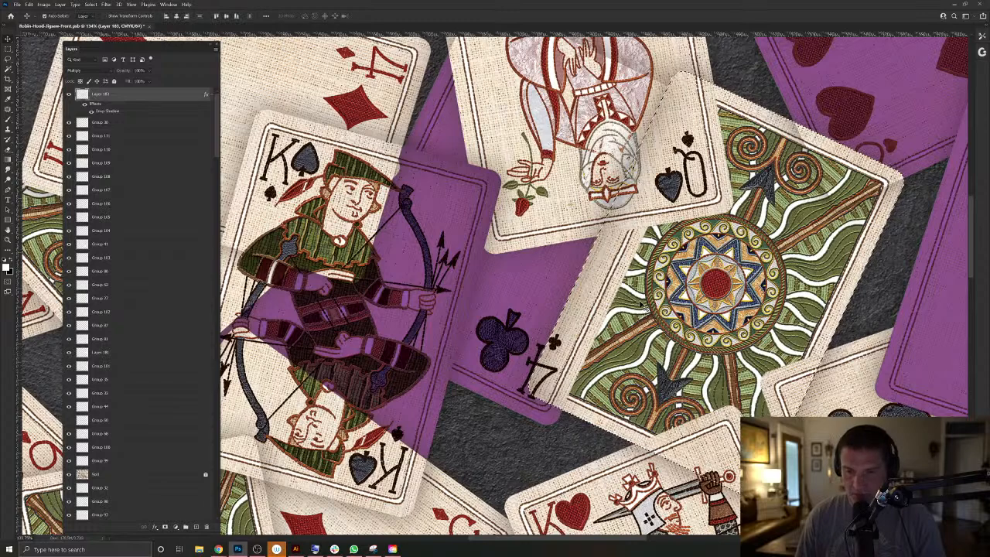
pyautogui.press('Left')
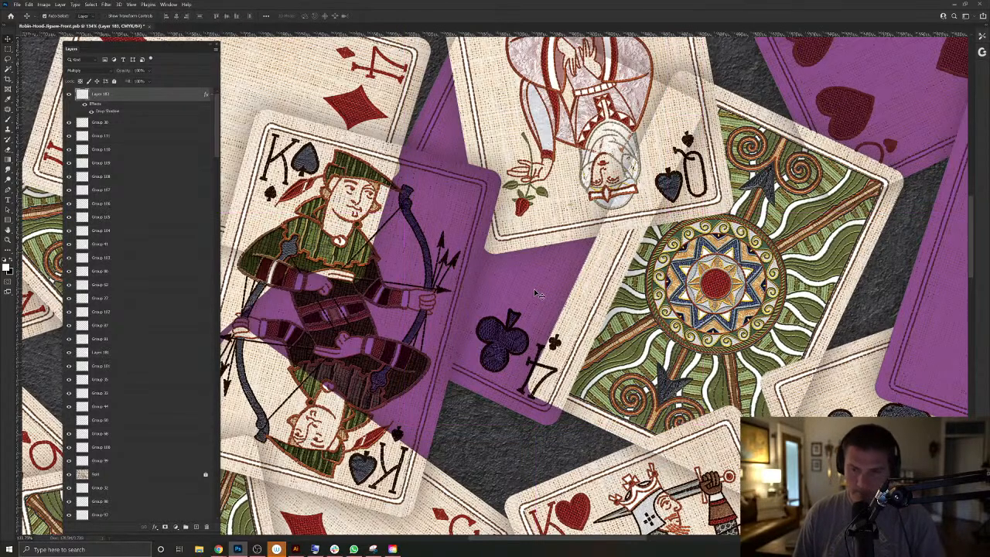
# Bring the four of diamonds' existing shadow layer to the top of the stack and set its blend mode to Multiply.
pyautogui.scroll(-3, 528, 289)
pyautogui.moveTo(450, 267); pyautogui.dragTo(597, 298)
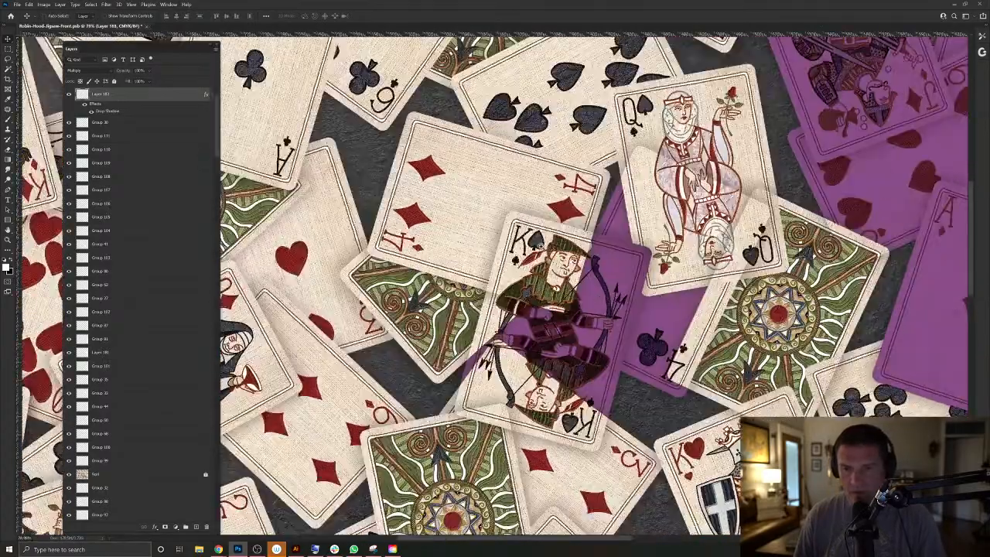
pyautogui.scroll(6, 545, 250)
pyautogui.scroll(-3, 544, 251)
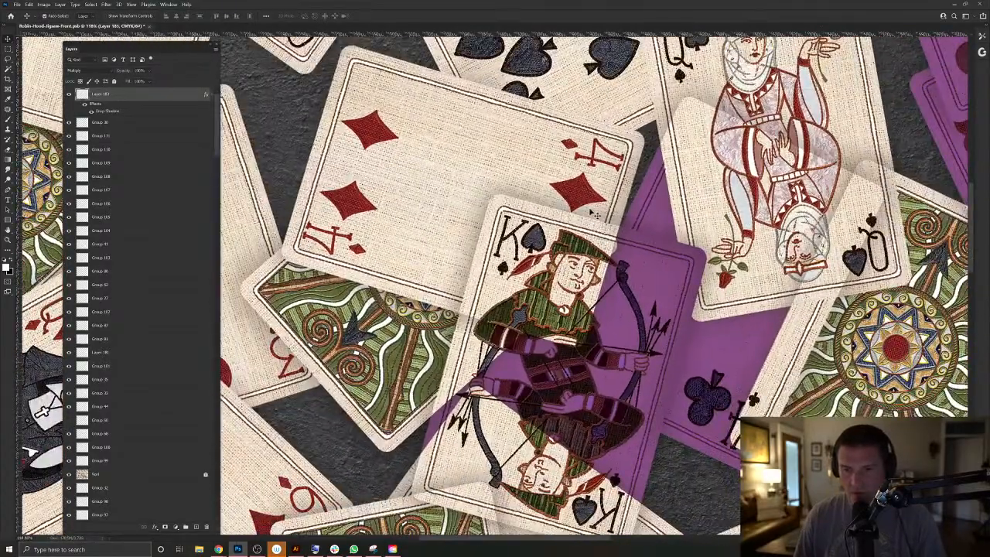
pyautogui.moveTo(493, 180)
pyautogui.mouseDown()
pyautogui.moveTo(477, 152)
pyautogui.moveTo(513, 175)
pyautogui.moveTo(481, 139)
pyautogui.moveTo(507, 175)
pyautogui.moveTo(483, 173)
pyautogui.mouseUp()
pyautogui.hotkey('ctrl', 'shift', ']')
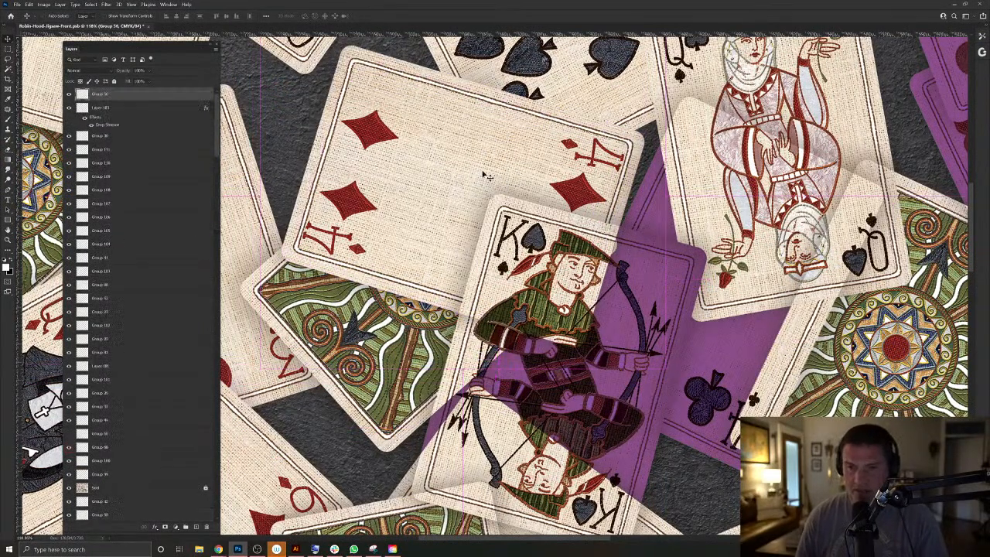
pyautogui.click(89, 70)
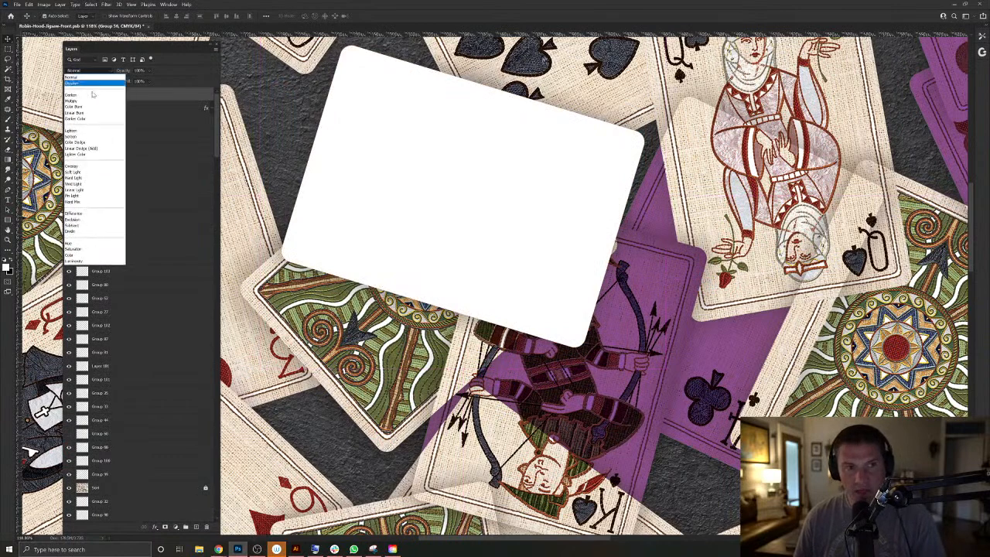
pyautogui.click(94, 101)
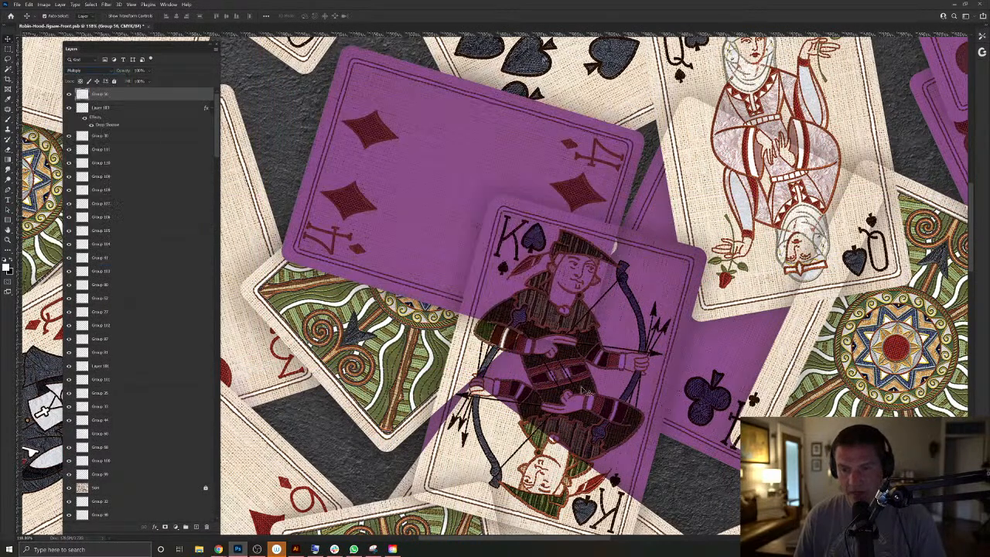
# Cut the outline of the king of spades out of the four of diamonds' existing shadow layer.
pyautogui.rightClick(639, 455)
pyautogui.click(657, 481)
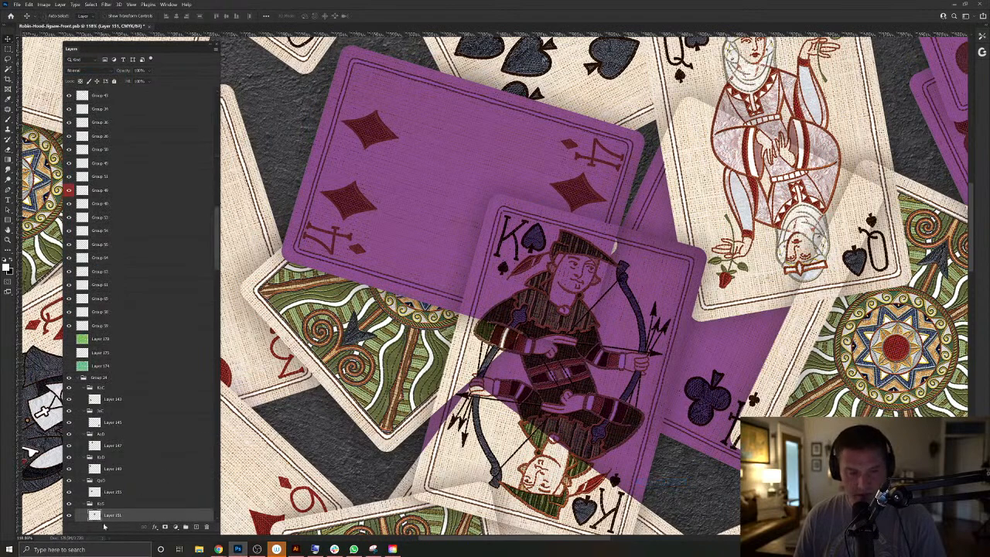
pyautogui.keyDown('ctrl'); pyautogui.click(96, 516); pyautogui.keyUp('ctrl')
pyautogui.click(557, 189)
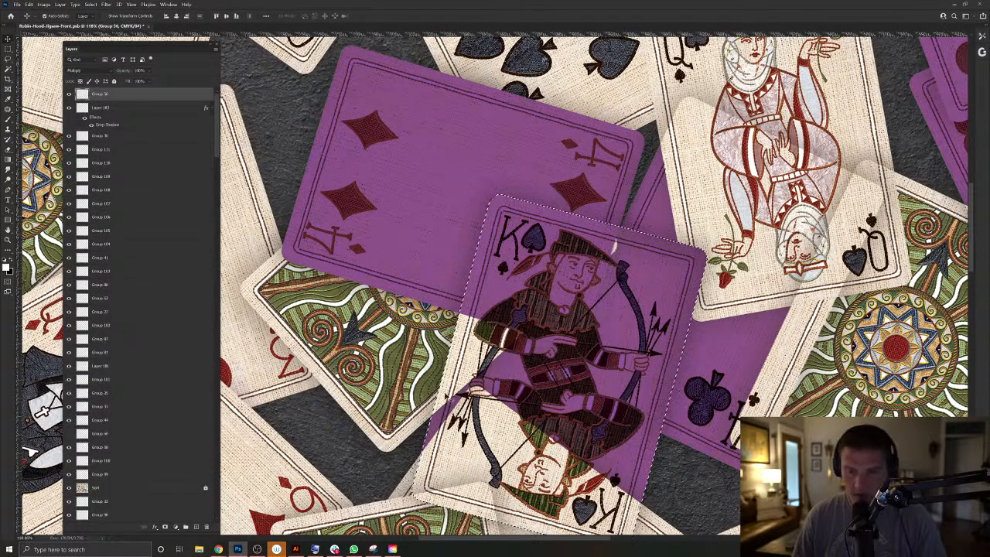
pyautogui.press('ctrl')
pyautogui.hotkey('ctrl', 'd')
# Bring the shadow layer of the green card back below the four of diamonds to the top and delete the four of diamonds' old shadow layer.
pyautogui.keyDown('ctrl'); pyautogui.click(421, 428); pyautogui.keyUp('ctrl')
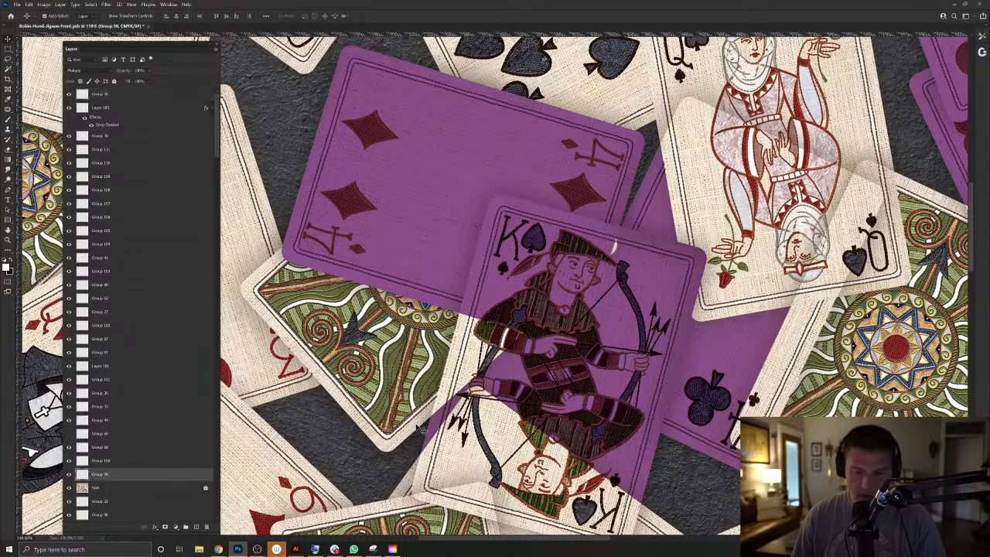
pyautogui.hotkey('ctrl', 'shift', ']')
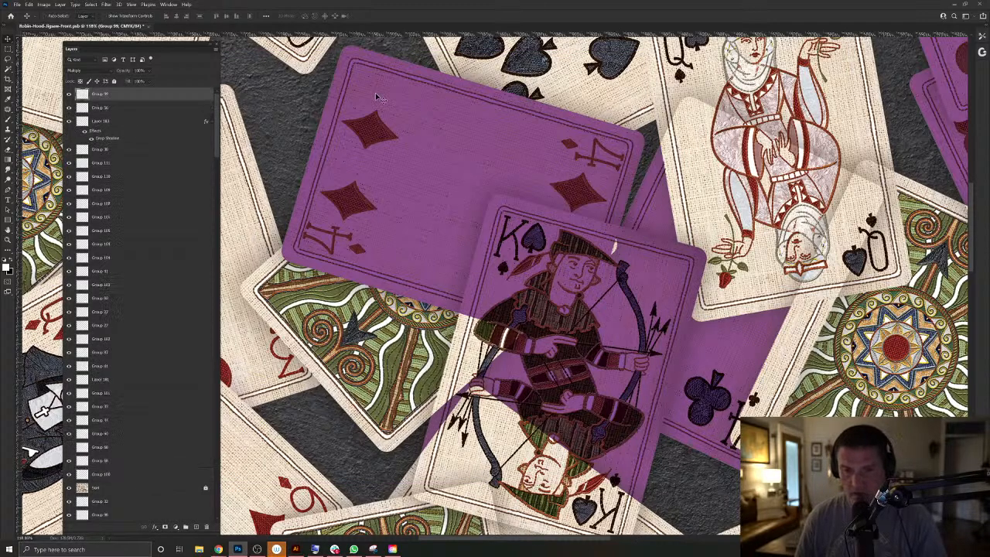
pyautogui.keyDown('ctrl'); pyautogui.click(441, 225); pyautogui.keyUp('ctrl')
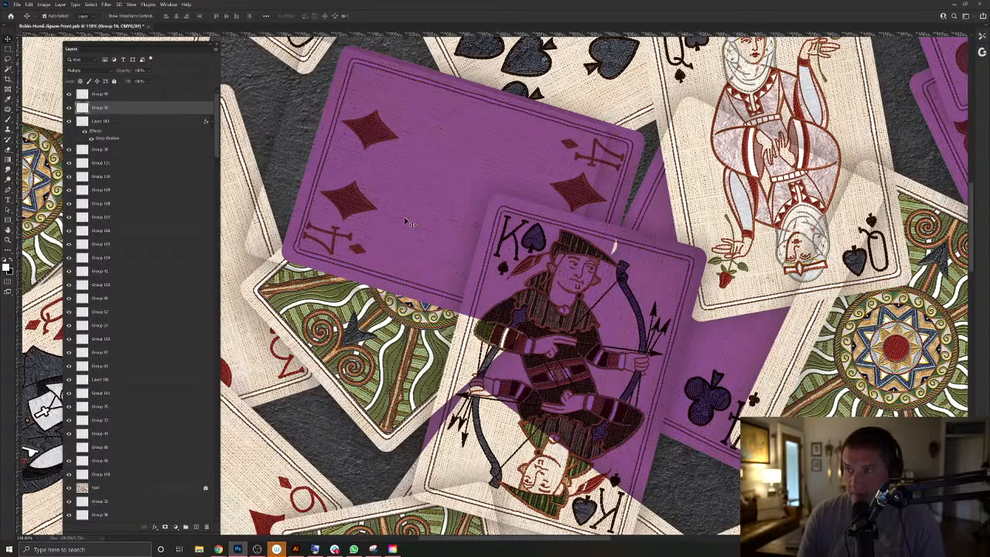
pyautogui.hotkey('ctrl', 'shift', 'g')
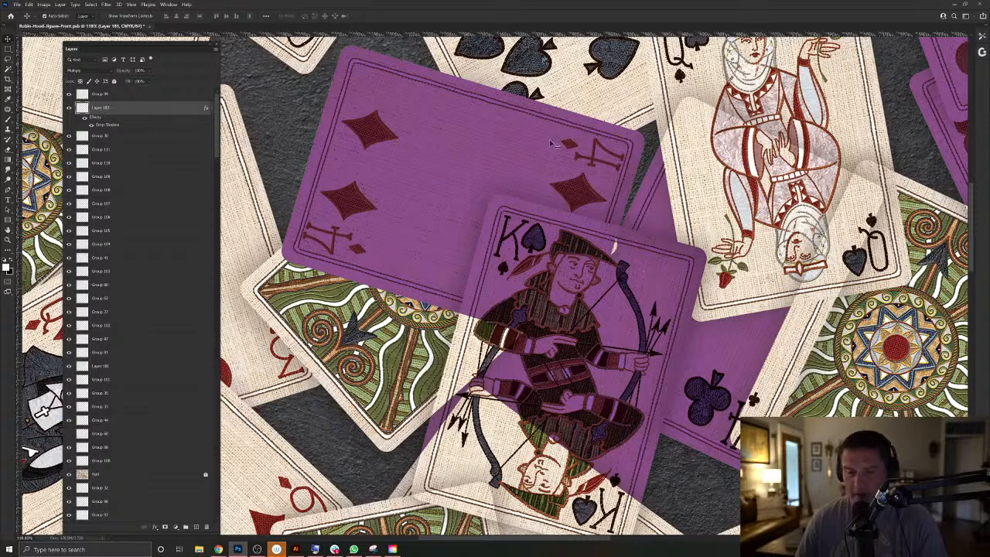
# Fill the four of diamonds' outline with white on a new layer and bring that layer to the top of the stack.
pyautogui.click(421, 175)
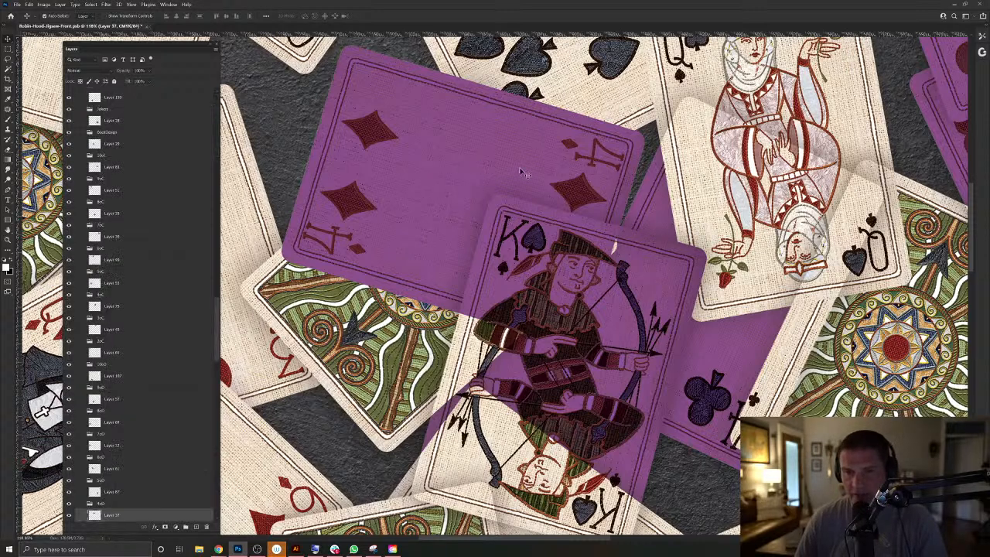
pyautogui.rightClick(418, 180)
pyautogui.click(439, 215)
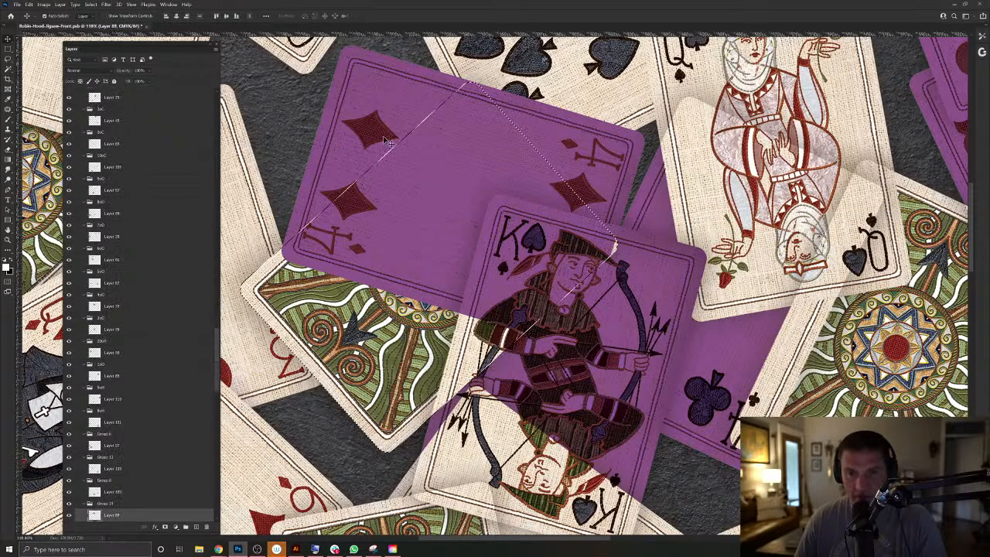
pyautogui.rightClick(356, 156)
pyautogui.click(376, 180)
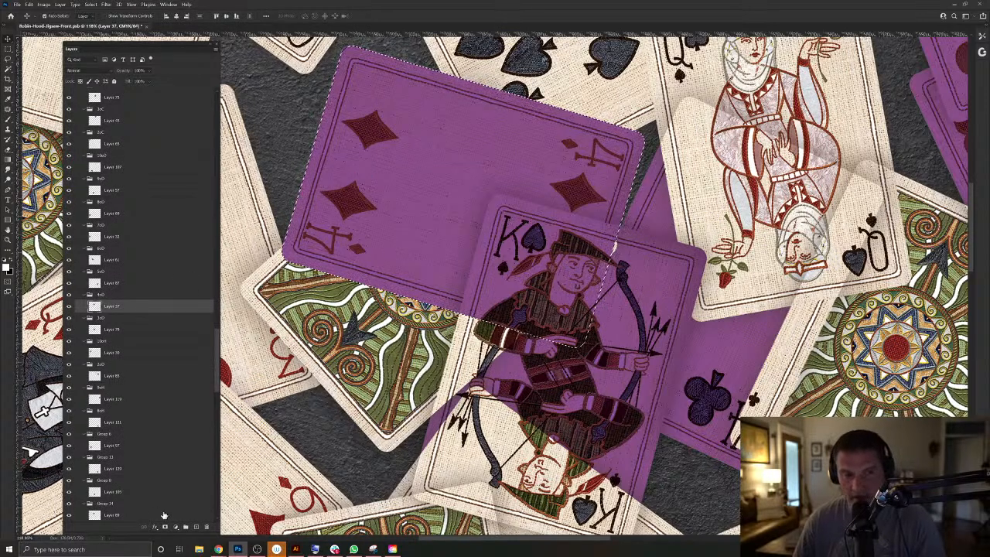
pyautogui.click(196, 527)
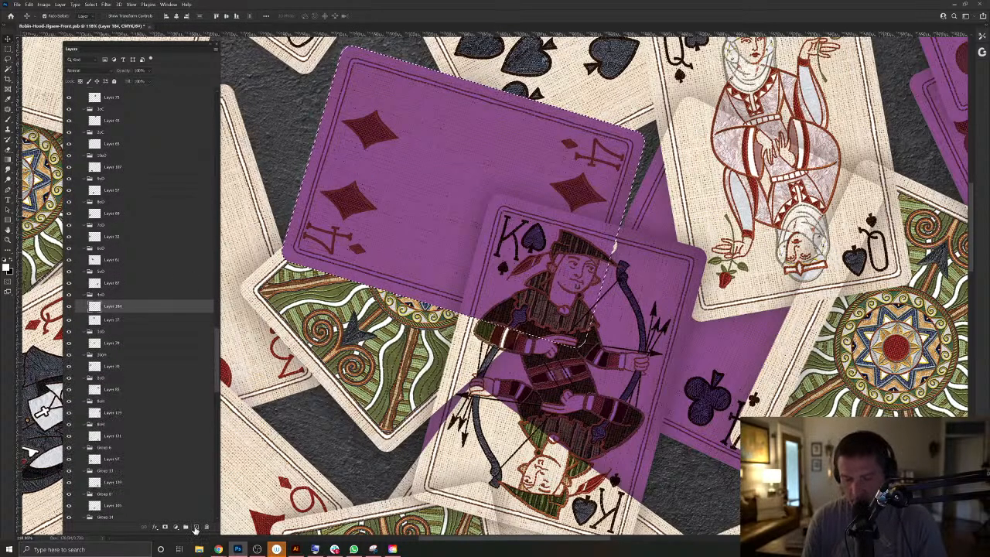
pyautogui.hotkey('ctrl', 'shift', ']')
pyautogui.hotkey('ctrl', 'BackSpace')
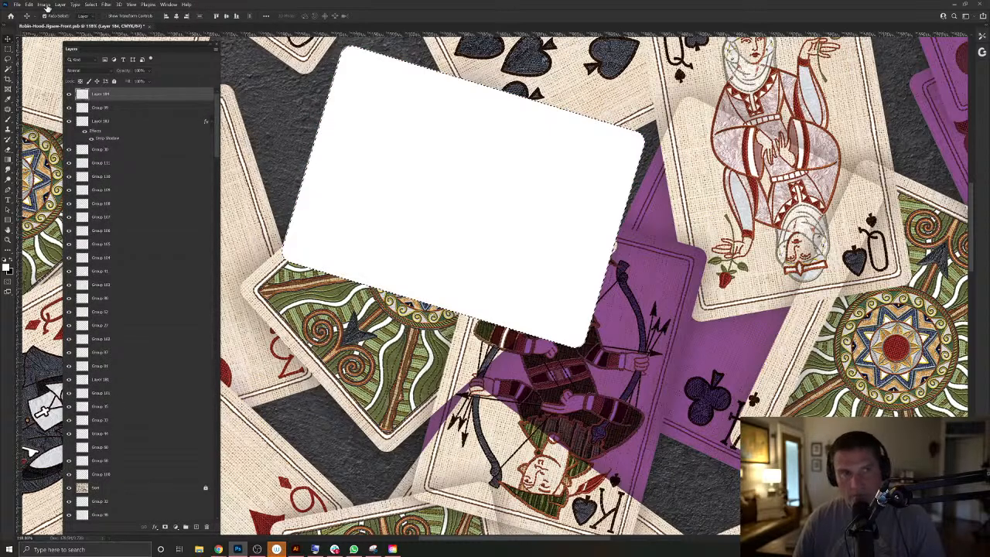
# Apply a drop shadow layer style to the four of diamonds' white layer, group it and set the blend mode to Multiply.
pyautogui.click(59, 4)
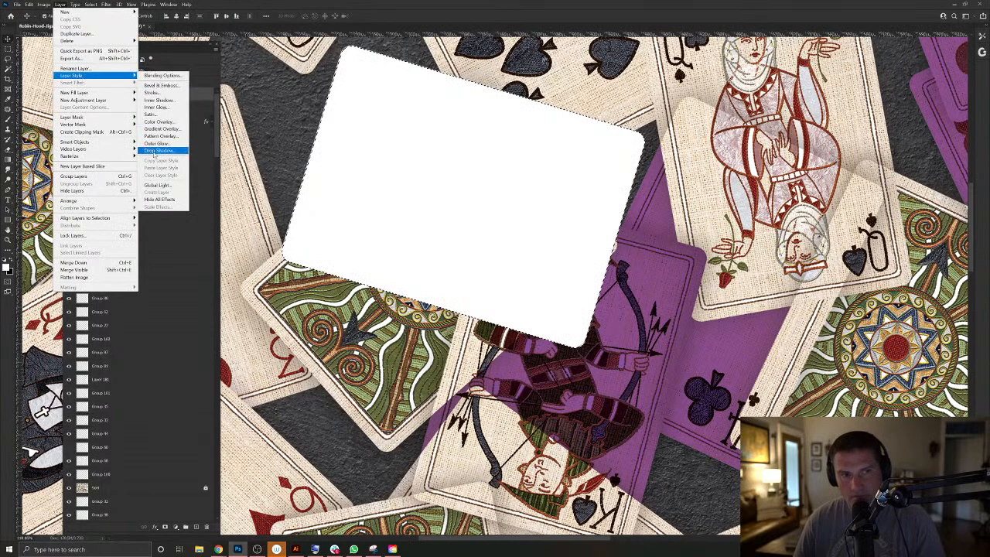
pyautogui.click(159, 150)
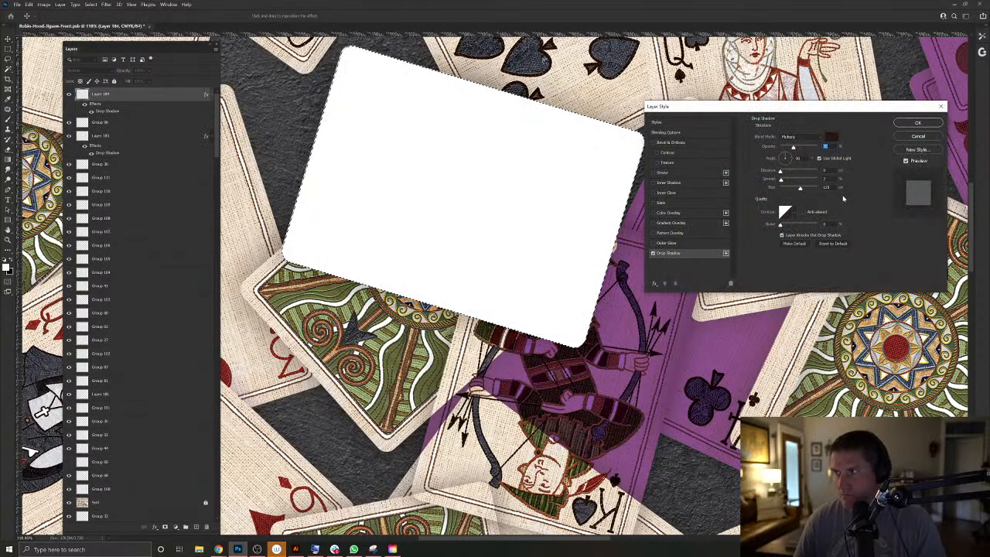
pyautogui.click(917, 123)
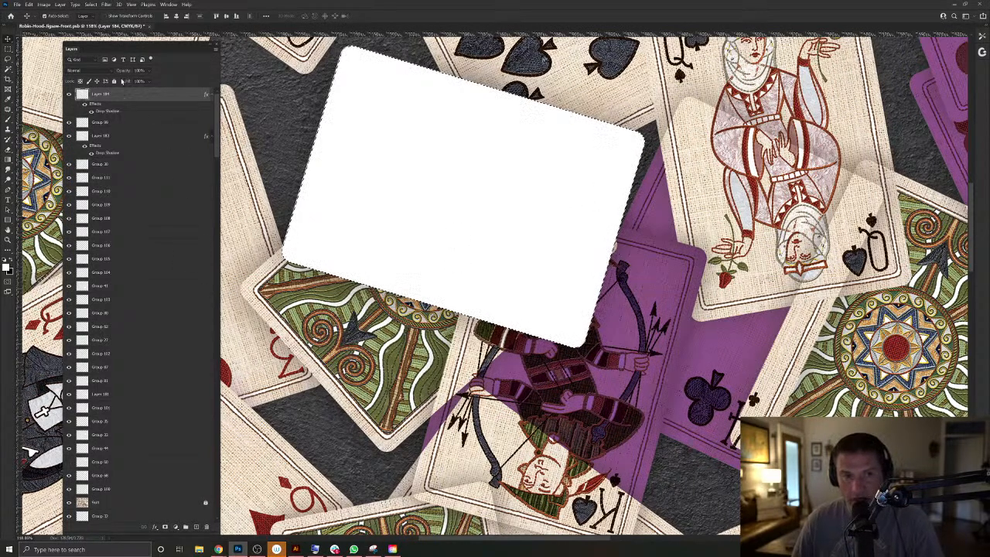
pyautogui.click(92, 68)
pyautogui.hotkey('ctrl', 'g')
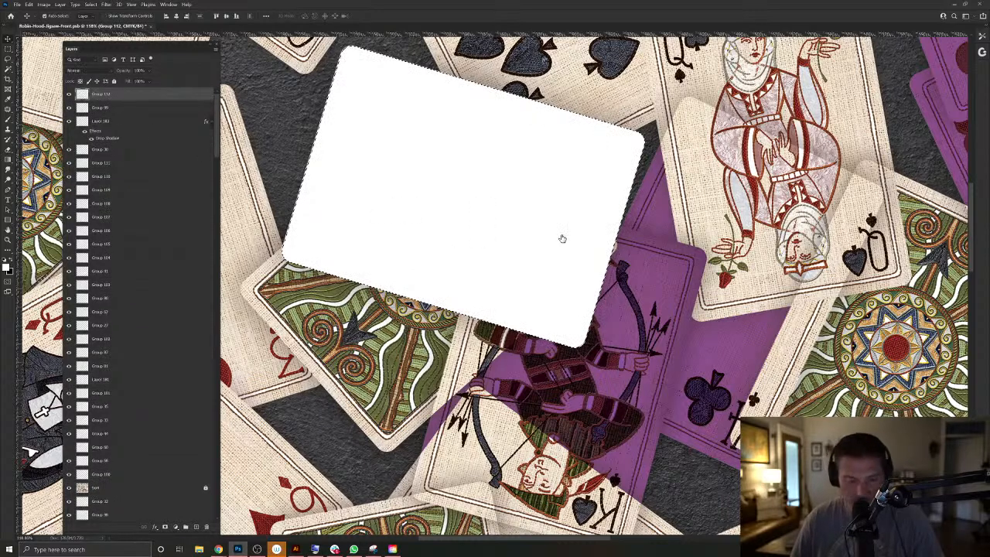
pyautogui.click(88, 71)
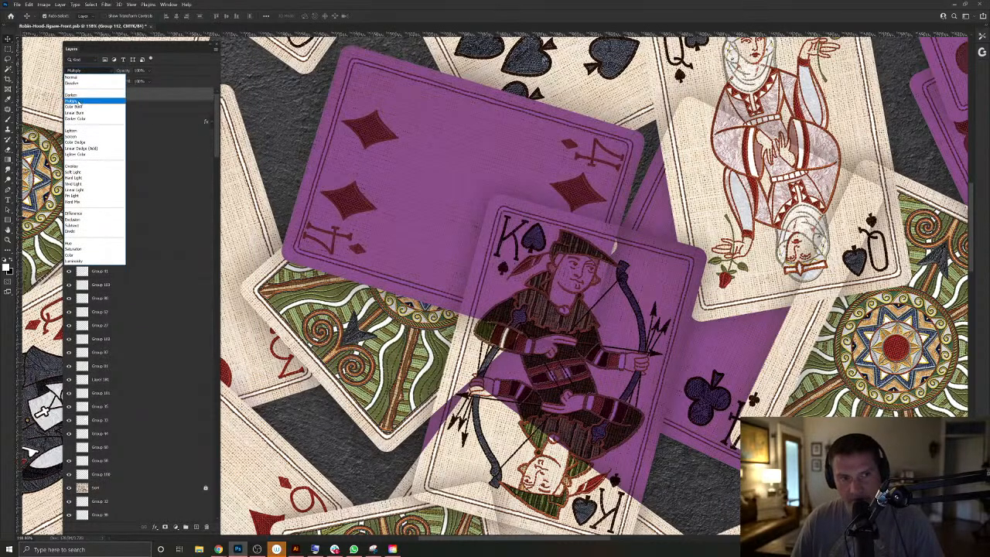
pyautogui.click(77, 101)
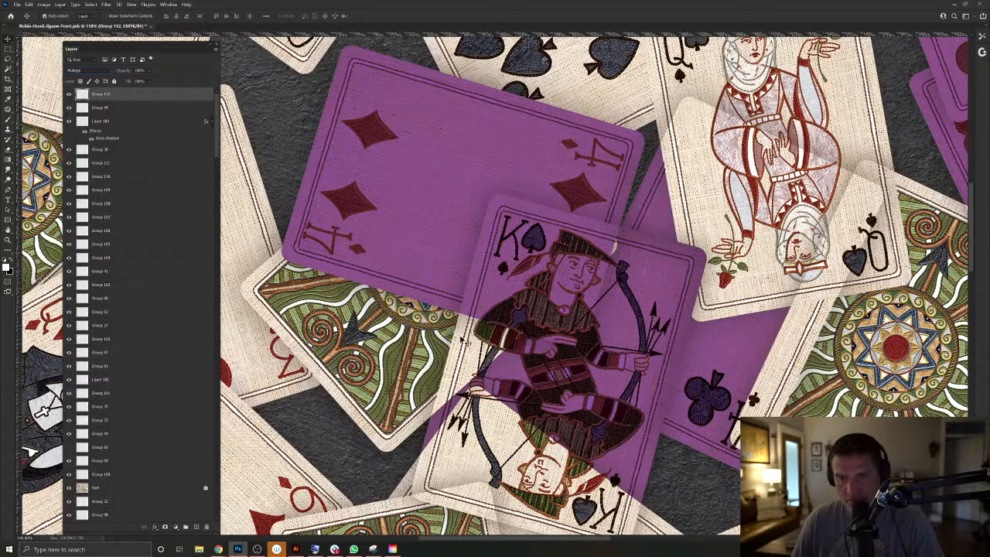
# Delete the old shadow layer of the green card back between the four of diamonds and the king of spades.
pyautogui.moveTo(515, 331); pyautogui.dragTo(618, 284)
pyautogui.click(513, 380)
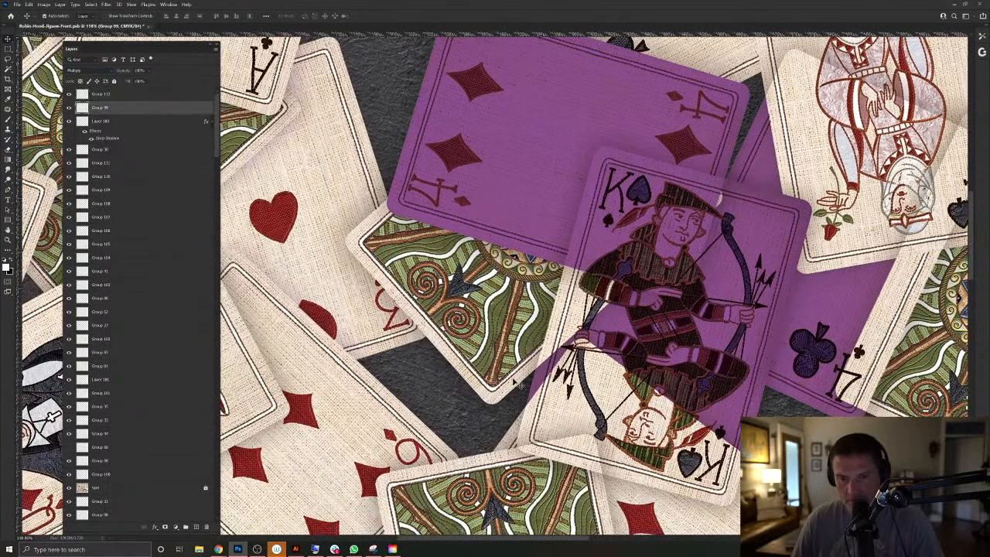
pyautogui.moveTo(193, 109); pyautogui.dragTo(206, 527)
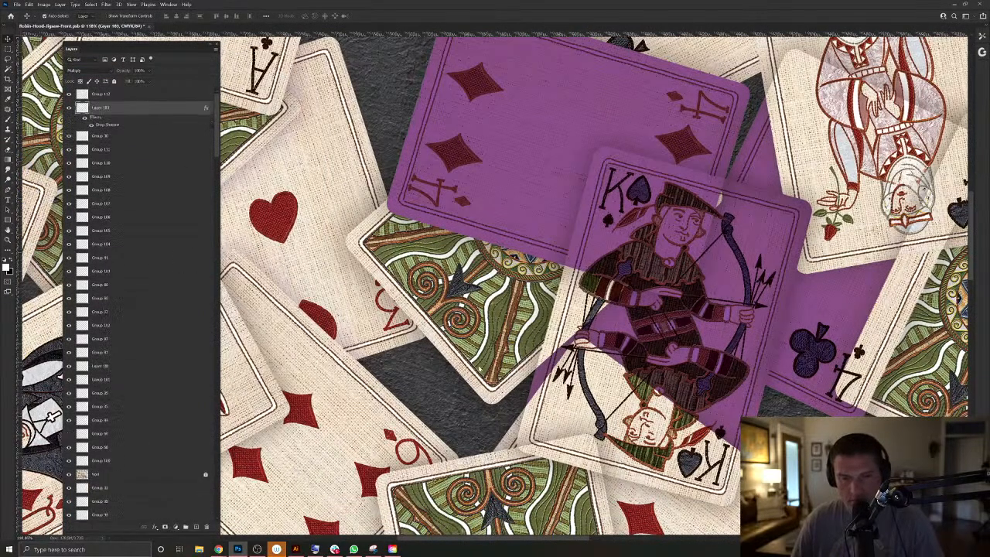
# Fill the outline of that green card back with white on a new layer and bring the layer to the top of the stack.
pyautogui.rightClick(487, 331)
pyautogui.click(503, 359)
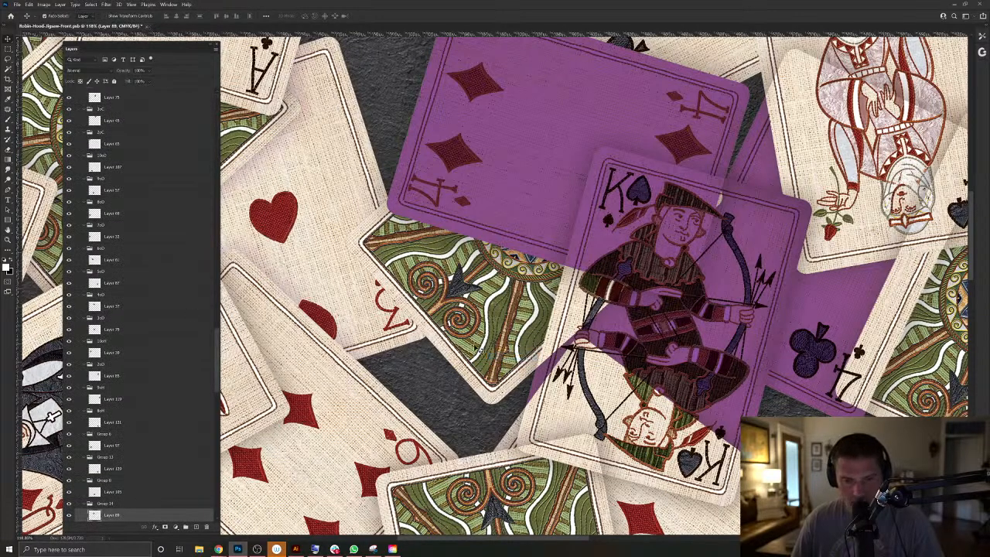
pyautogui.keyDown('ctrl'); pyautogui.click(94, 515); pyautogui.keyUp('ctrl')
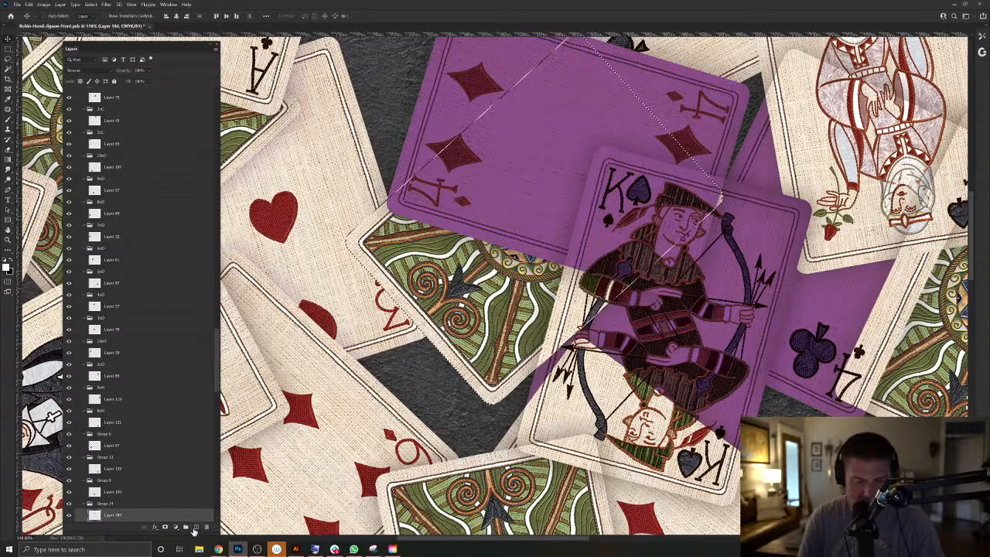
pyautogui.hotkey('ctrl', 'shift', ']')
pyautogui.hotkey('ctrl', 'shift', 'BackSpace')
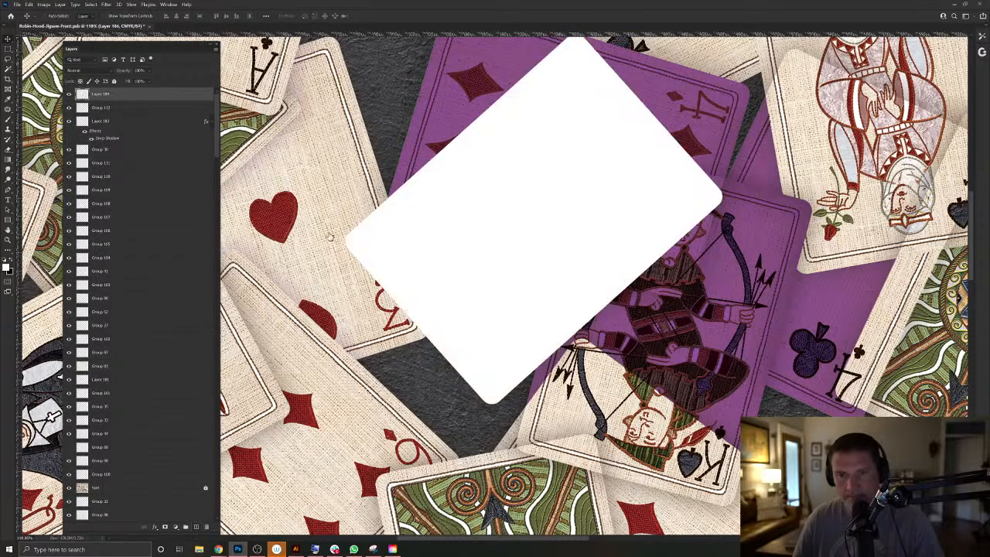
# Apply a drop shadow layer style to the green card back's white layer and set its blend mode to Multiply.
pyautogui.click(60, 5)
pyautogui.moveTo(108, 75)
pyautogui.click(170, 154)
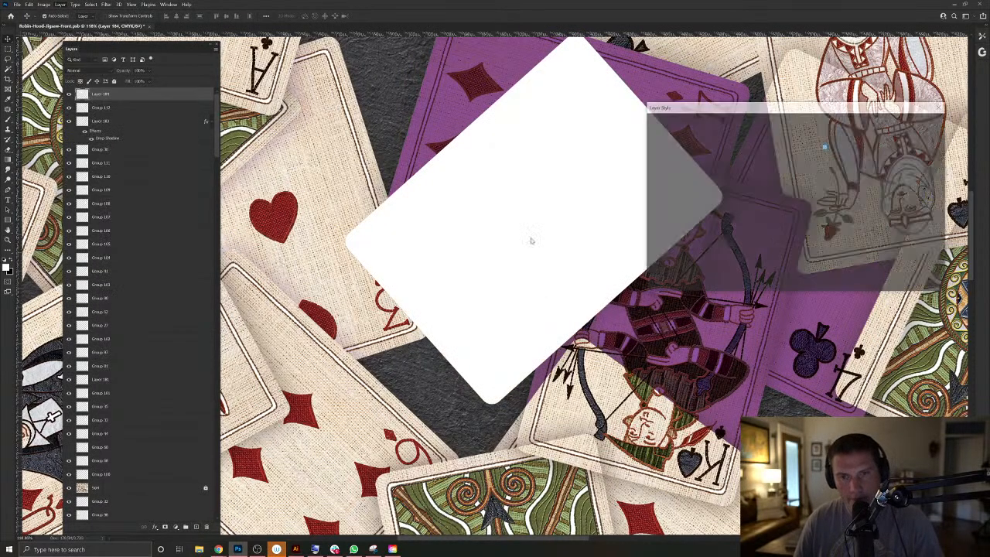
pyautogui.click(918, 122)
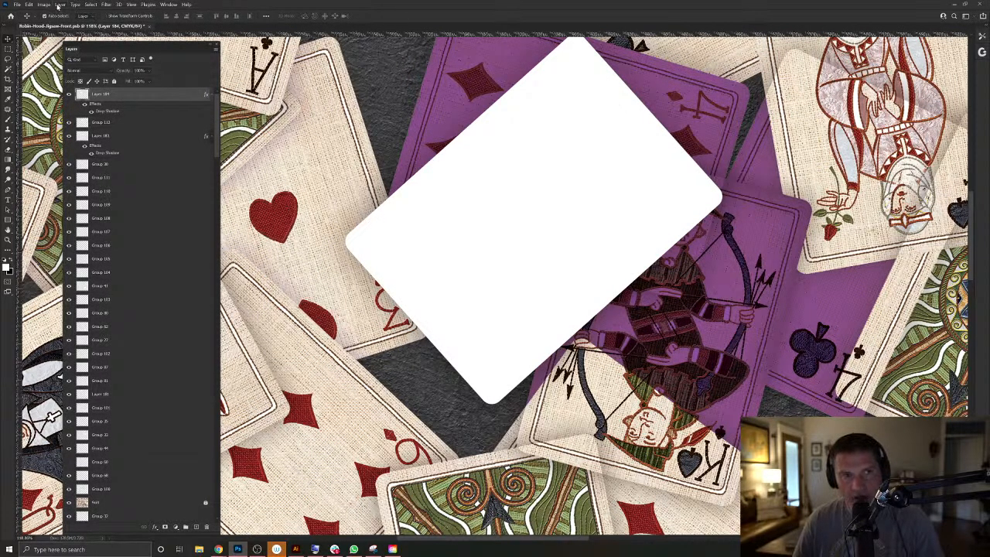
pyautogui.click(89, 71)
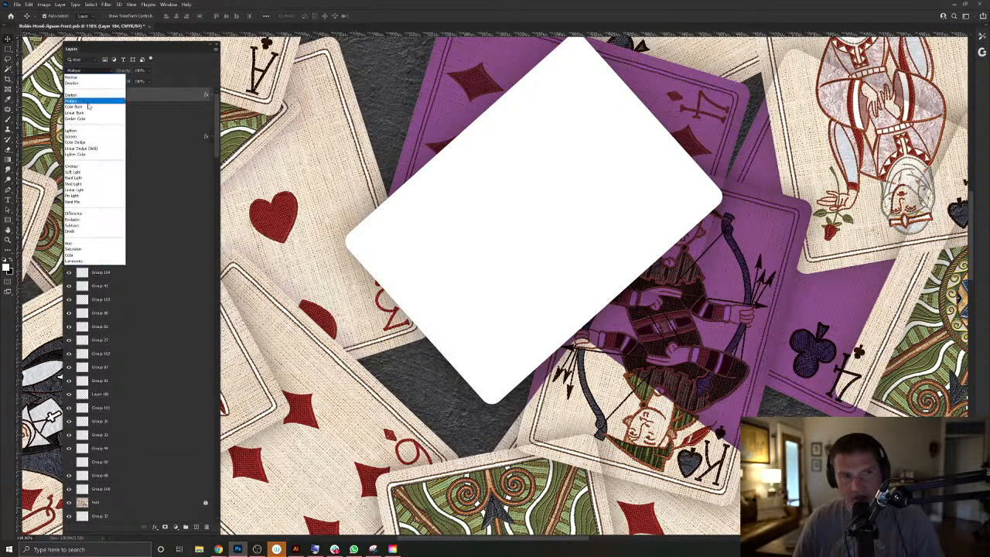
pyautogui.click(89, 99)
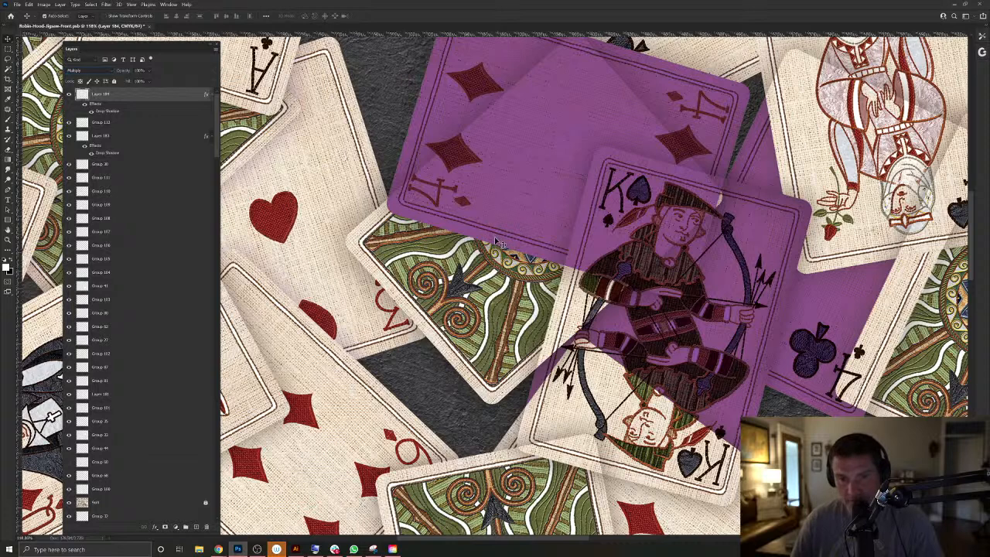
# Load the four of diamonds' outline as a selection and erase that area from the green card back's shadow layer.
pyautogui.click(446, 128)
pyautogui.keyDown('ctrl'); pyautogui.click(88, 126); pyautogui.keyUp('ctrl')
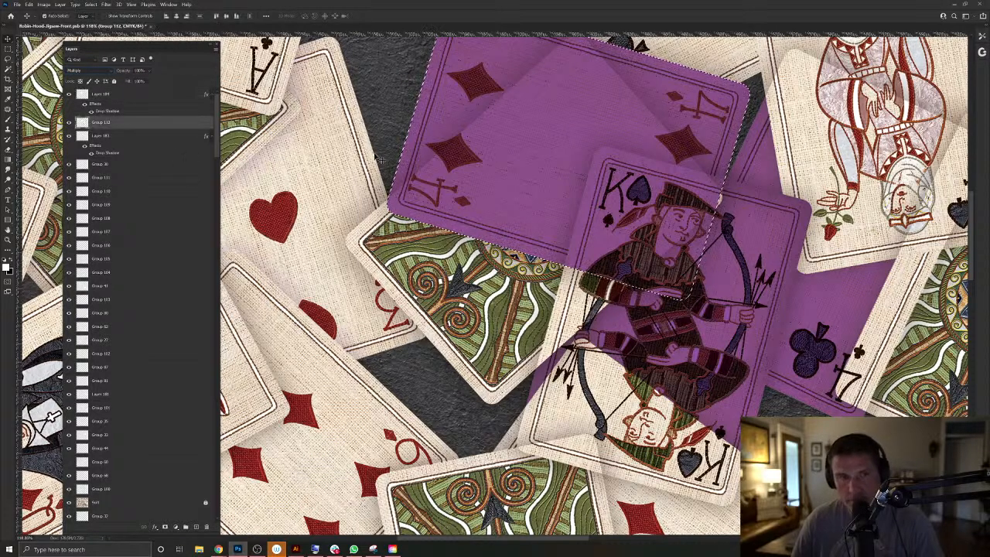
pyautogui.hotkey('ctrl', 'd')
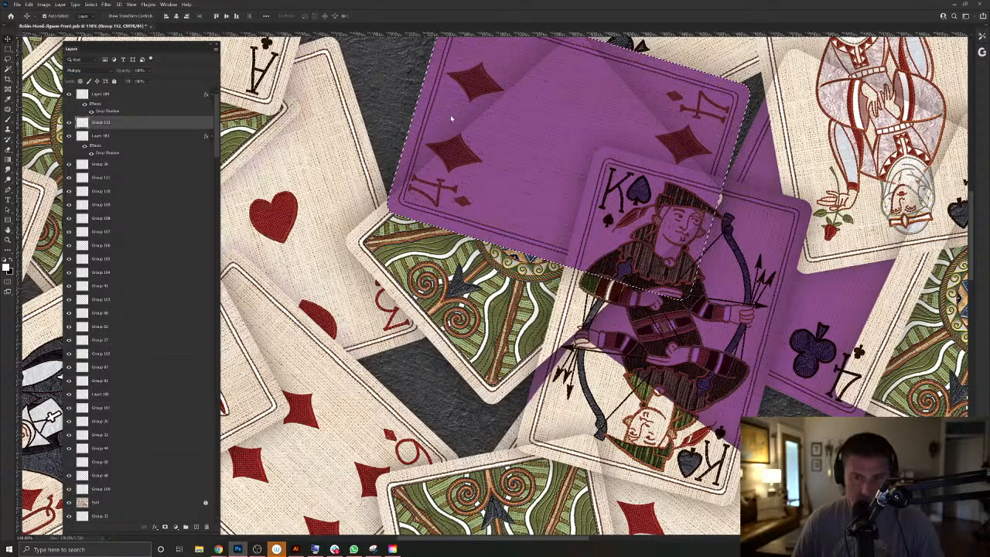
pyautogui.rightClick(450, 115)
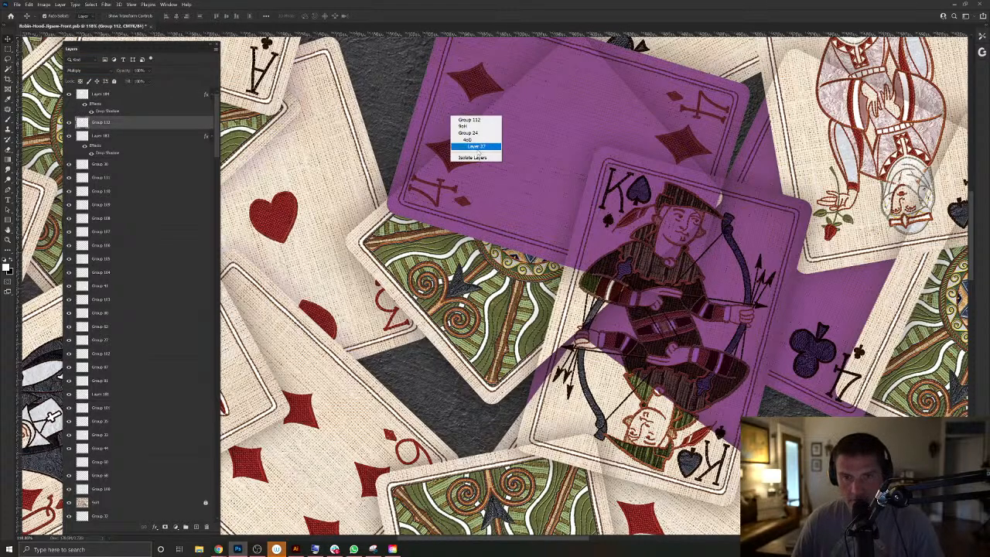
pyautogui.click(475, 146)
pyautogui.keyDown('ctrl'); pyautogui.click(96, 516); pyautogui.keyUp('ctrl')
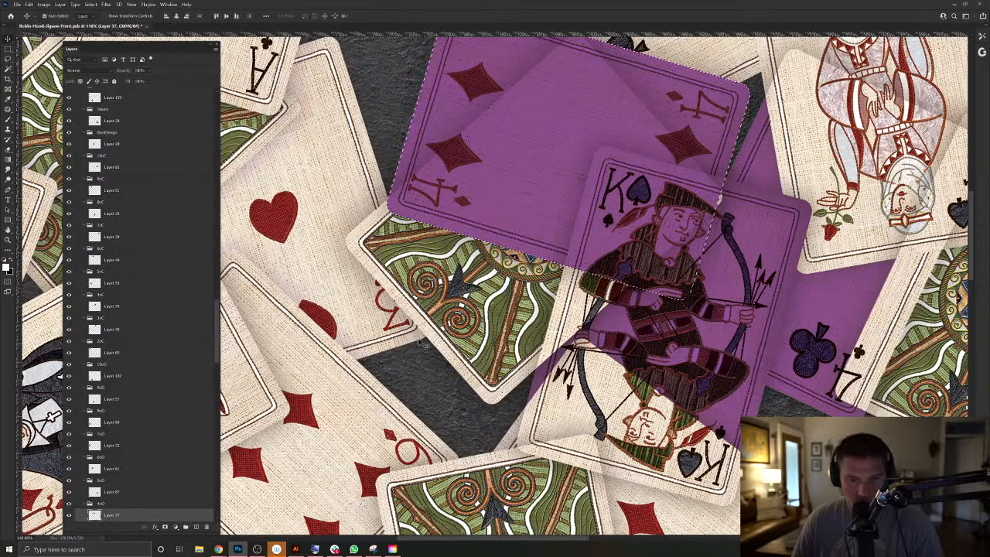
pyautogui.click(474, 381)
pyautogui.press('Delete')
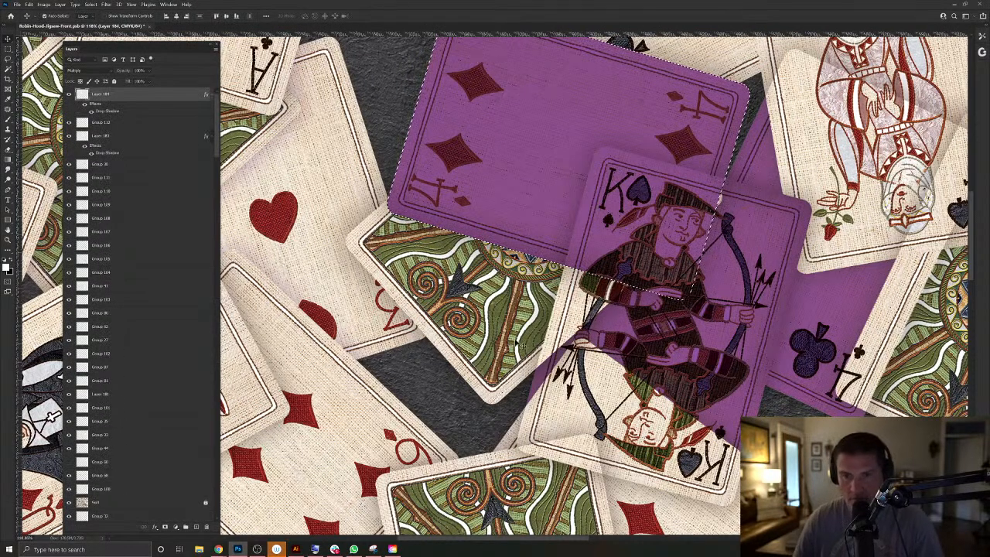
# Trim the green card back's shadow layer along the king of spades' outline and clear the selection.
pyautogui.rightClick(541, 366)
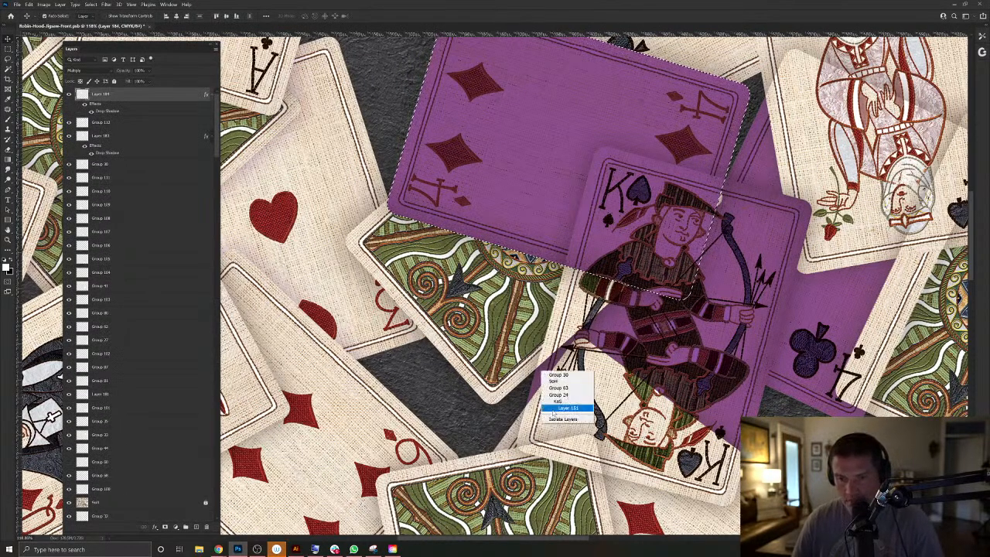
pyautogui.click(564, 409)
pyautogui.keyDown('ctrl'); pyautogui.click(94, 515); pyautogui.keyUp('ctrl')
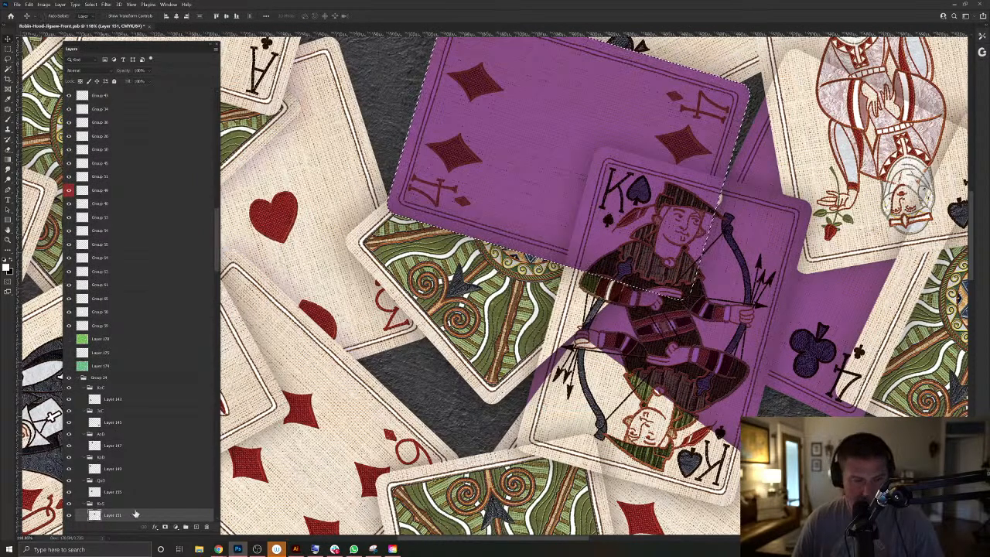
pyautogui.click(473, 382)
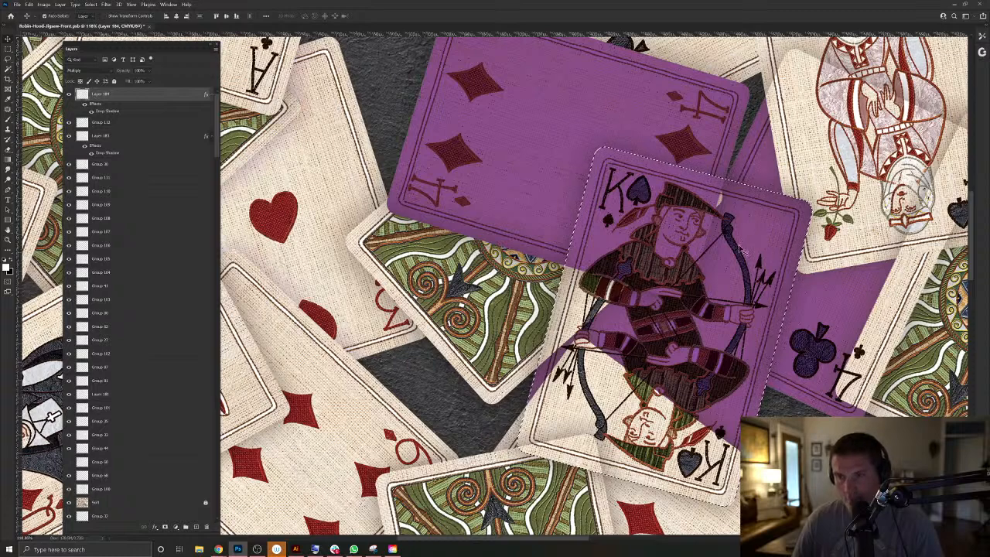
pyautogui.press('ctrl')
pyautogui.hotkey('ctrl', 'd')
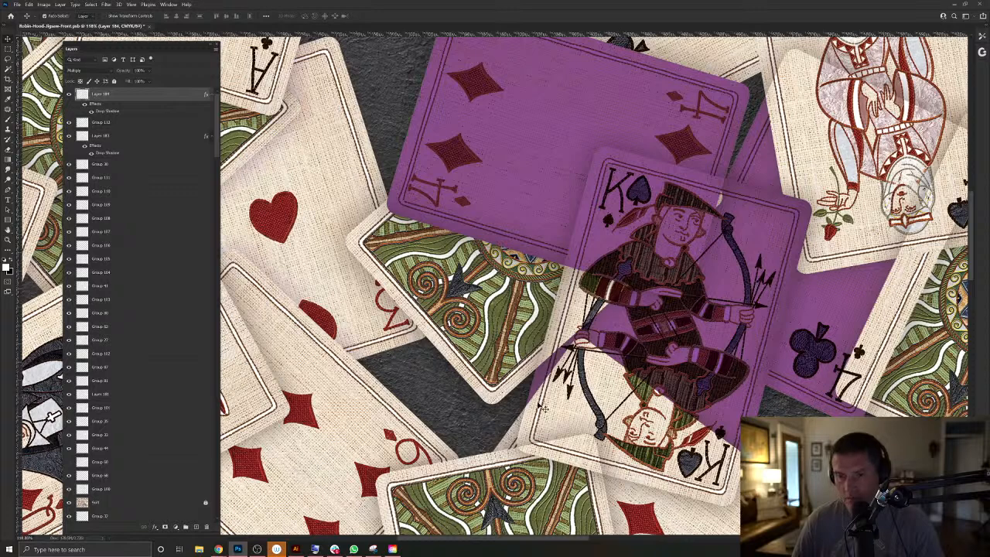
# Trim the four of diamonds' shadow layer along the king of spades' outline and clear the selection.
pyautogui.rightClick(538, 383)
pyautogui.click(560, 422)
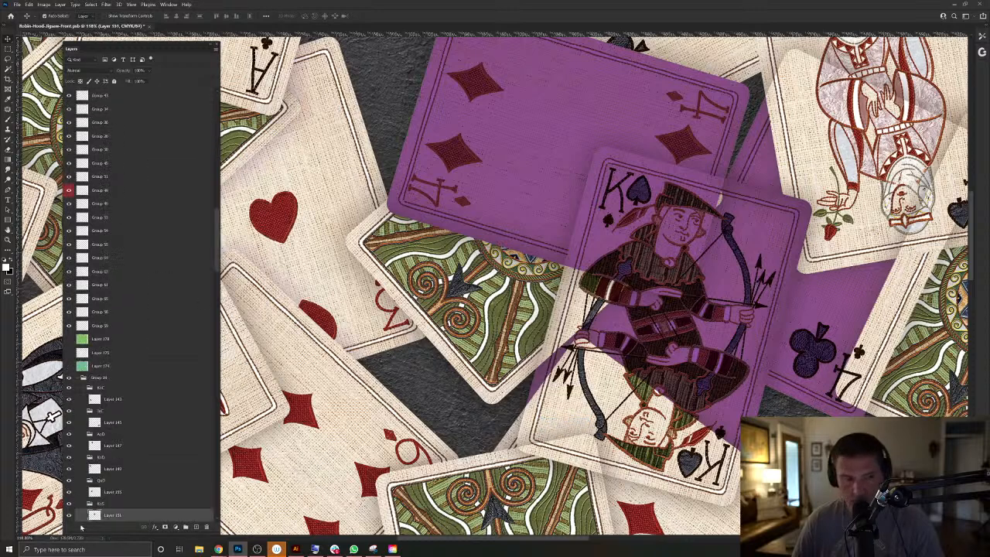
pyautogui.keyDown('ctrl'); pyautogui.click(93, 519); pyautogui.keyUp('ctrl')
pyautogui.keyDown('ctrl'); pyautogui.click(423, 96); pyautogui.keyUp('ctrl')
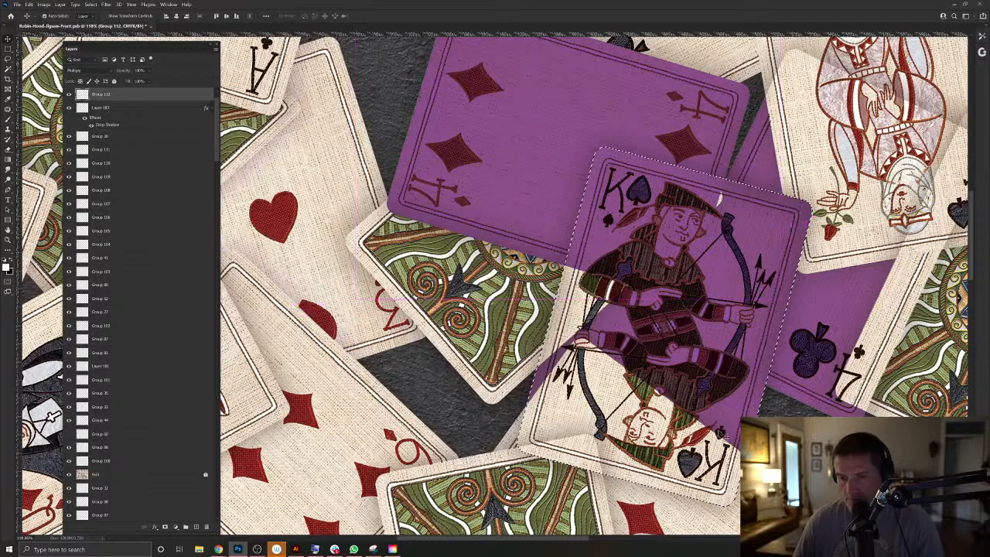
pyautogui.hotkey('ctrl', 'd')
pyautogui.scroll(-3, 709, 440)
pyautogui.moveTo(716, 425); pyautogui.dragTo(595, 307)
pyautogui.keyDown('ctrl'); pyautogui.click(607, 405); pyautogui.keyUp('ctrl')
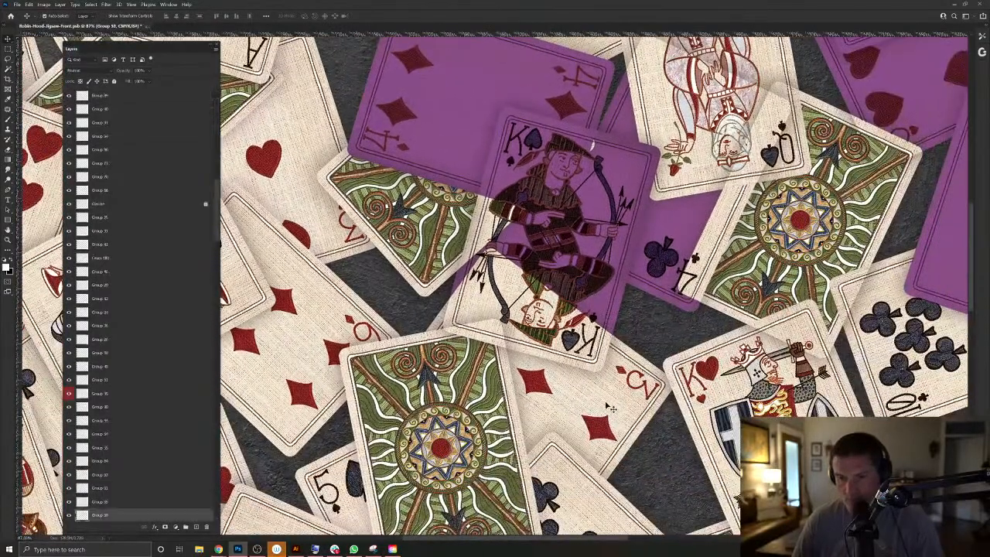
pyautogui.moveTo(607, 405); pyautogui.dragTo(613, 411)
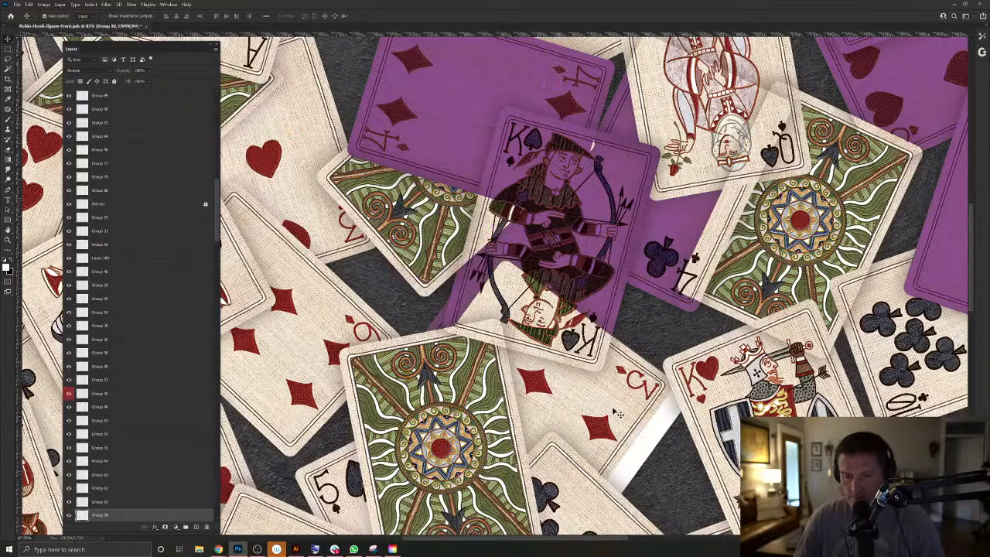
pyautogui.press('Delete')
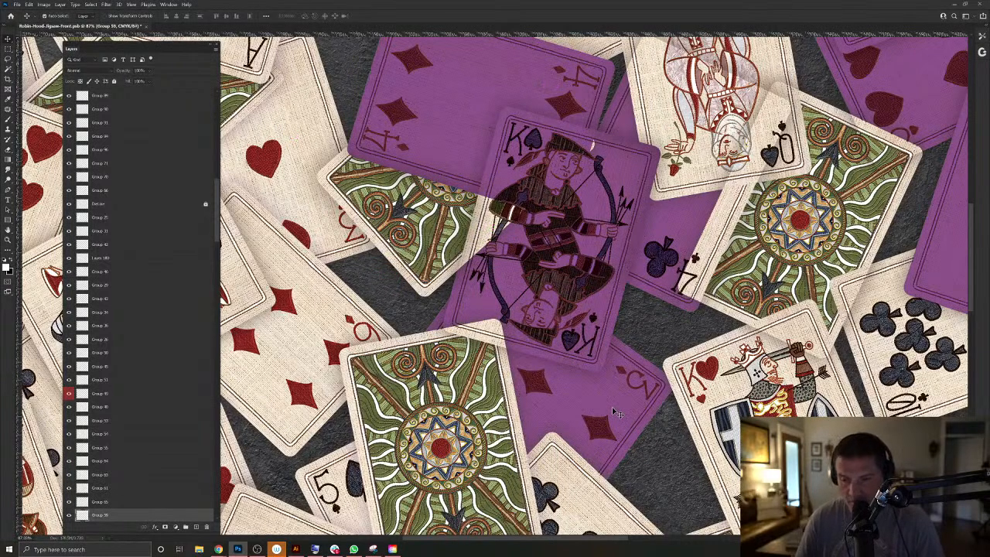
pyautogui.hotkey('ctrl', 'z')
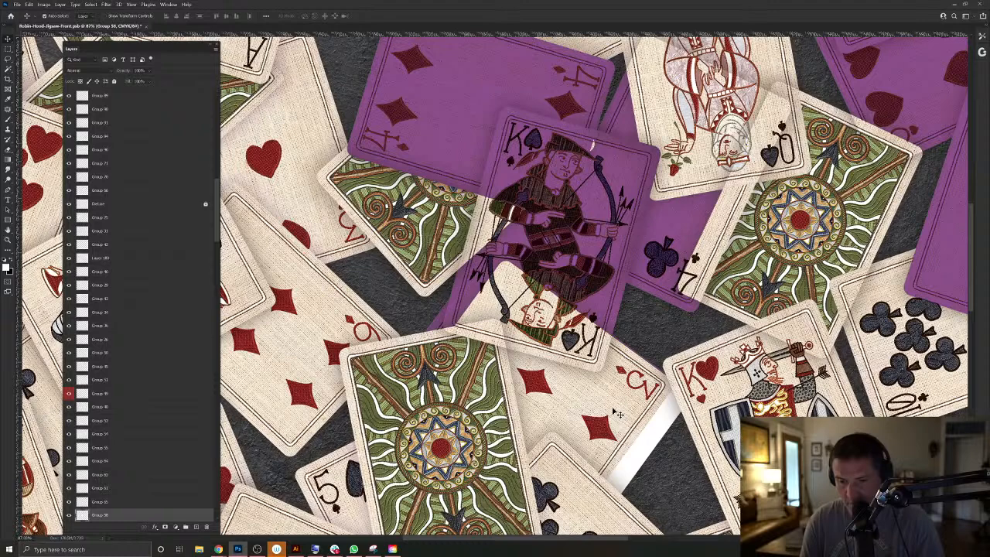
pyautogui.hotkey('ctrl', 'z')
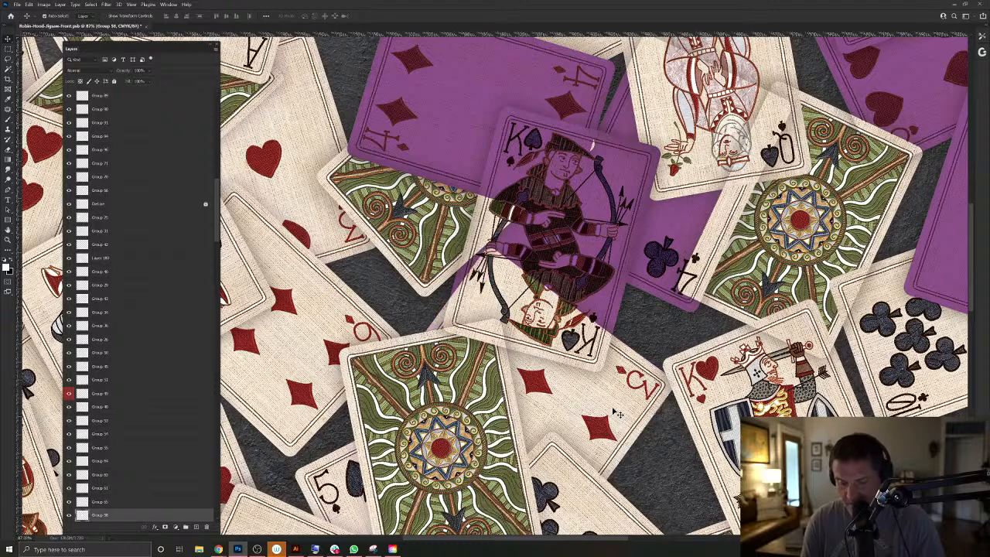
pyautogui.hotkey('ctrl', 'z')
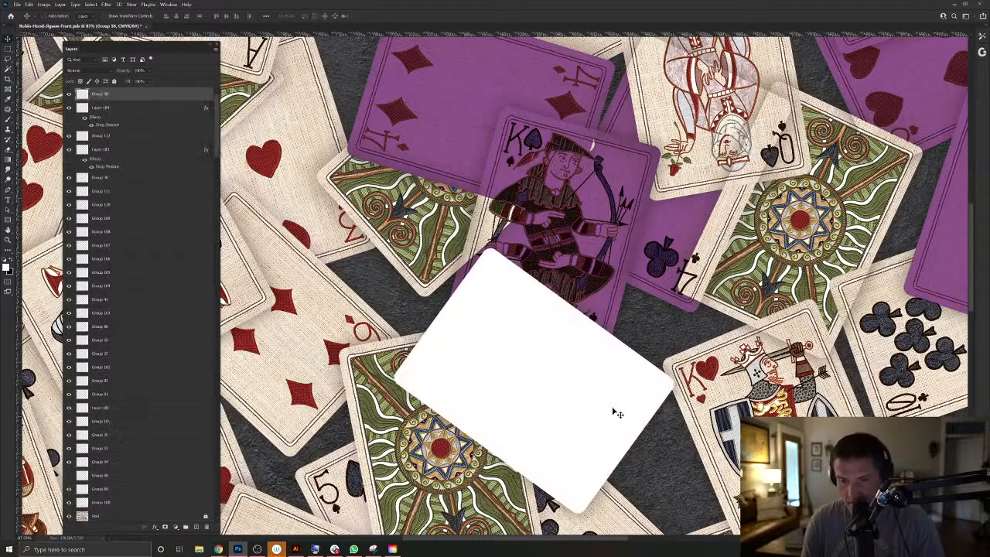
pyautogui.hotkey('ctrl', 'z')
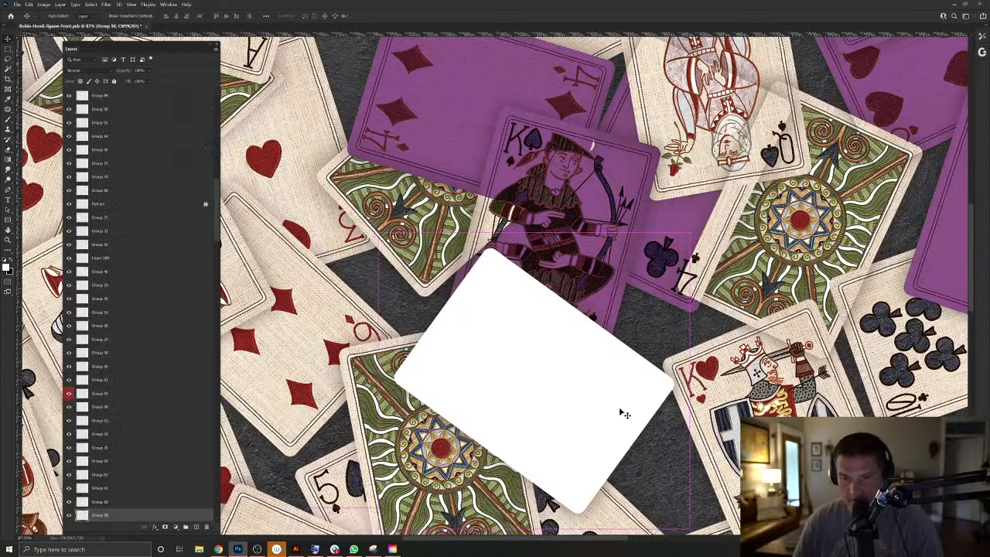
pyautogui.hotkey('ctrl', 'z')
# Bring the three of diamonds' white shadow layer to the top of the stack and set its blend mode to Multiply.
pyautogui.hotkey('ctrl', 'shift', 'z')
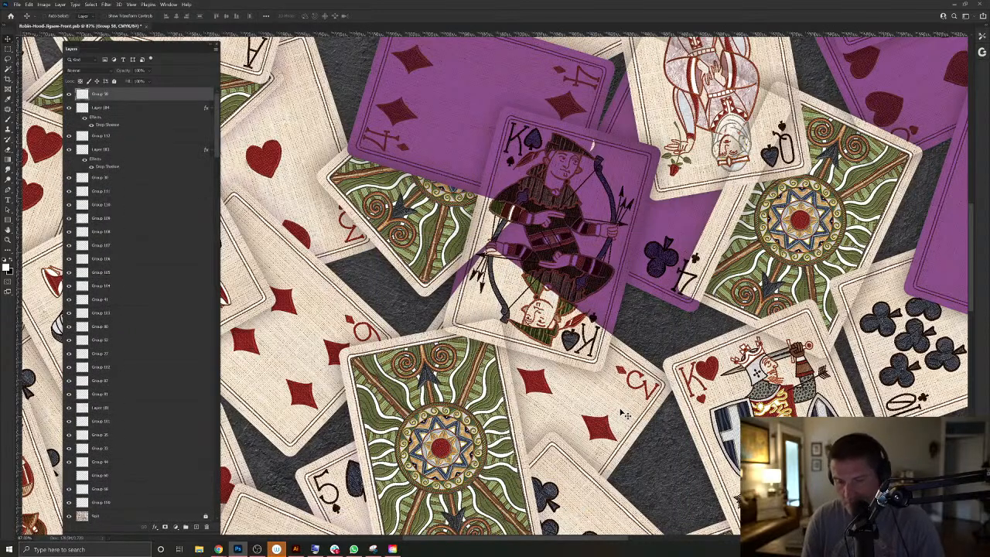
pyautogui.hotkey('ctrl', 'shift', 'z')
pyautogui.click(89, 70)
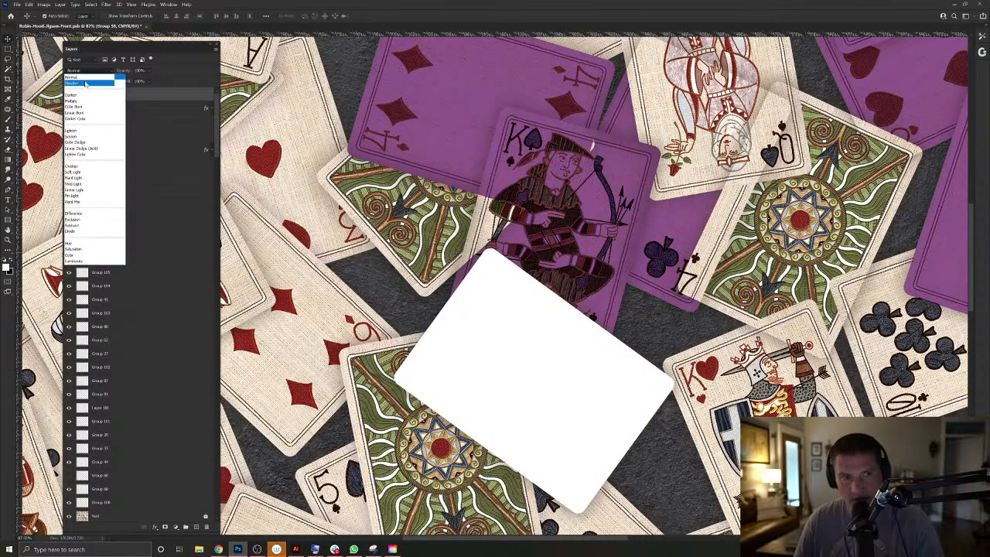
pyautogui.click(81, 99)
# Trim the three of diamonds' shadow layer along the king of spades' outline and clear the selection.
pyautogui.rightClick(611, 305)
pyautogui.click(634, 334)
pyautogui.keyDown('ctrl'); pyautogui.click(96, 515); pyautogui.keyUp('ctrl')
pyautogui.click(580, 386)
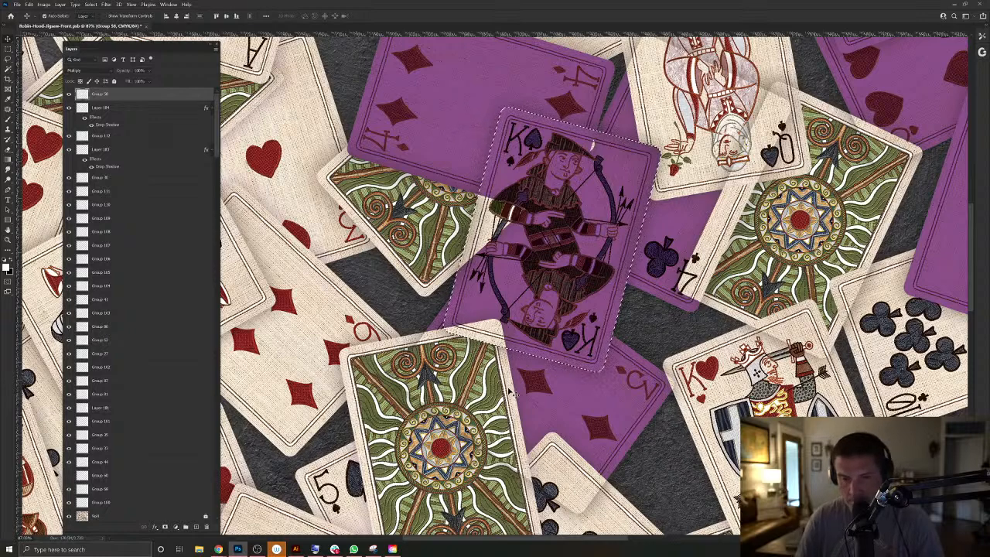
pyautogui.hotkey('ctrl', 'd')
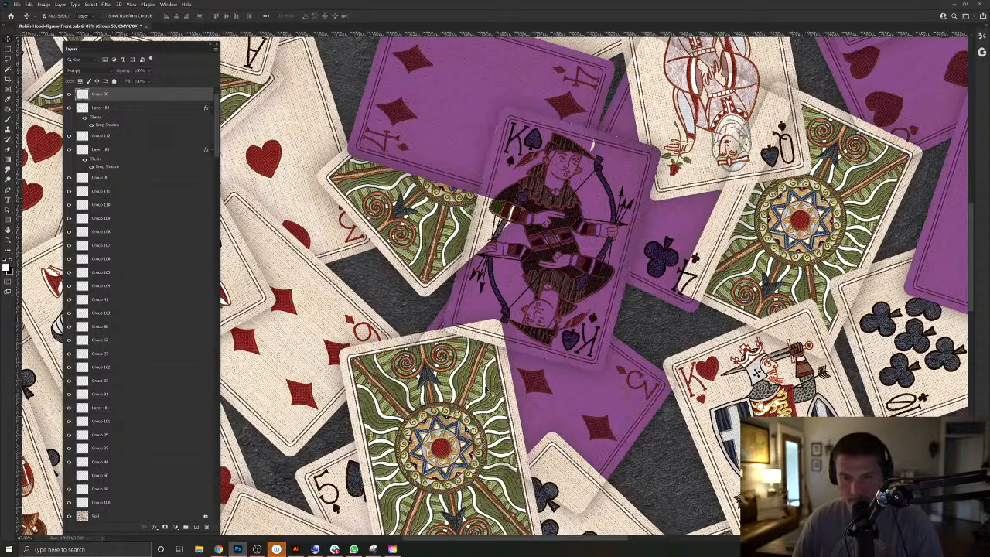
# Trim the three of diamonds' shadow layer along the outline of the green card back that overlaps it.
pyautogui.rightClick(516, 416)
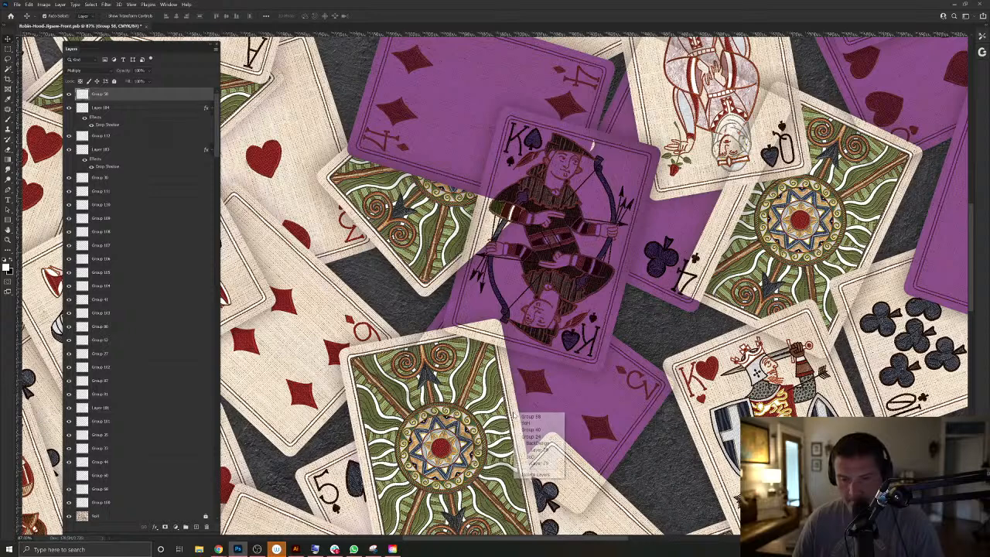
pyautogui.click(539, 463)
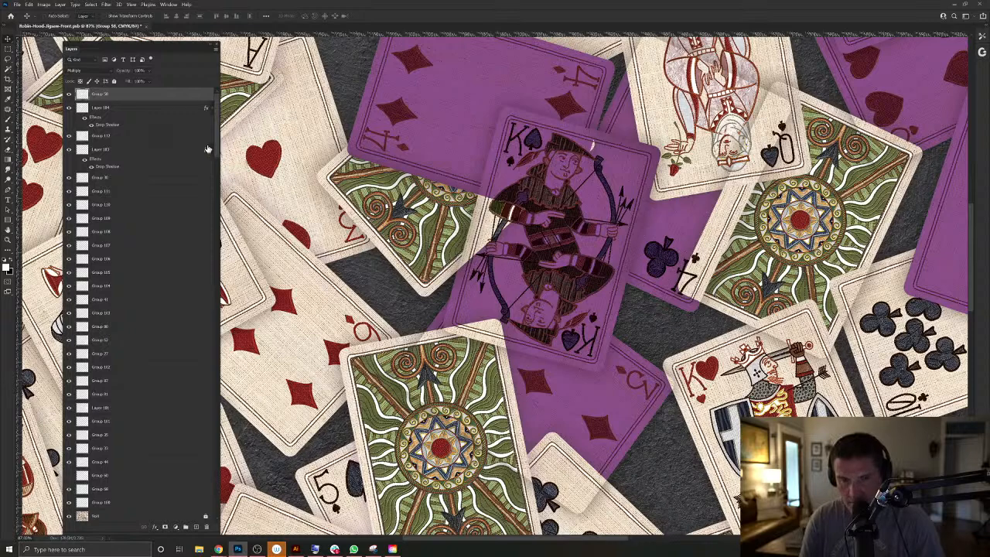
pyautogui.press('ctrl')
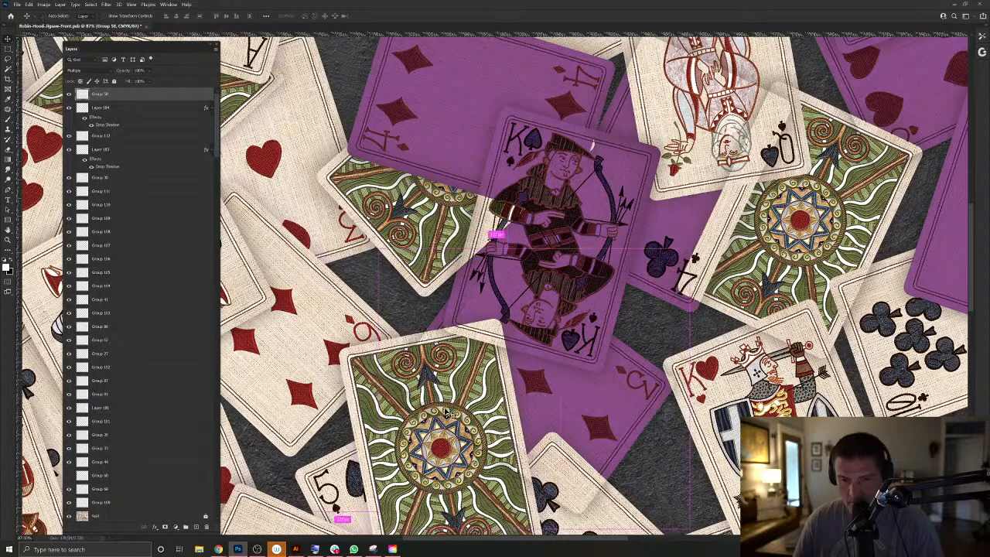
pyautogui.keyDown('ctrl'); pyautogui.click(402, 344); pyautogui.keyUp('ctrl')
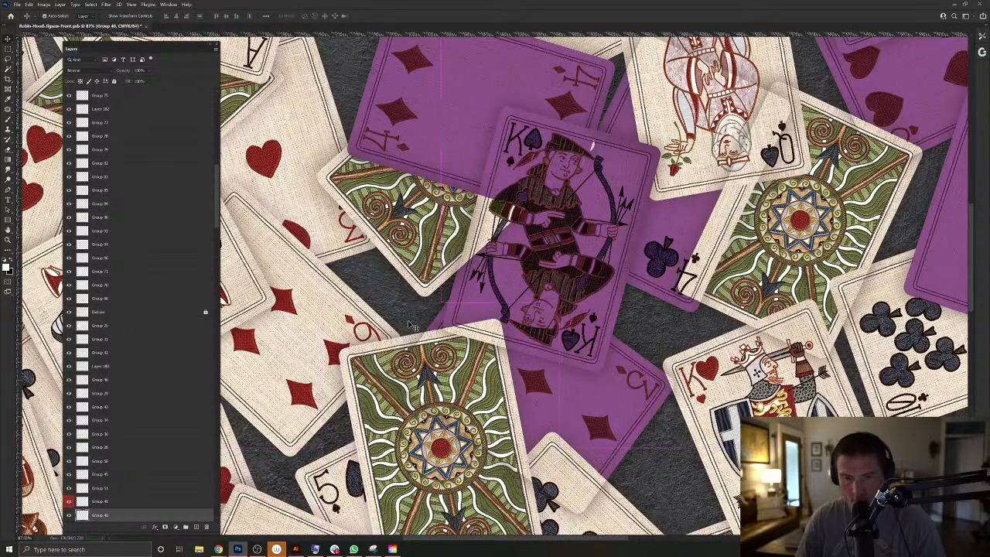
pyautogui.rightClick(417, 335)
pyautogui.click(442, 374)
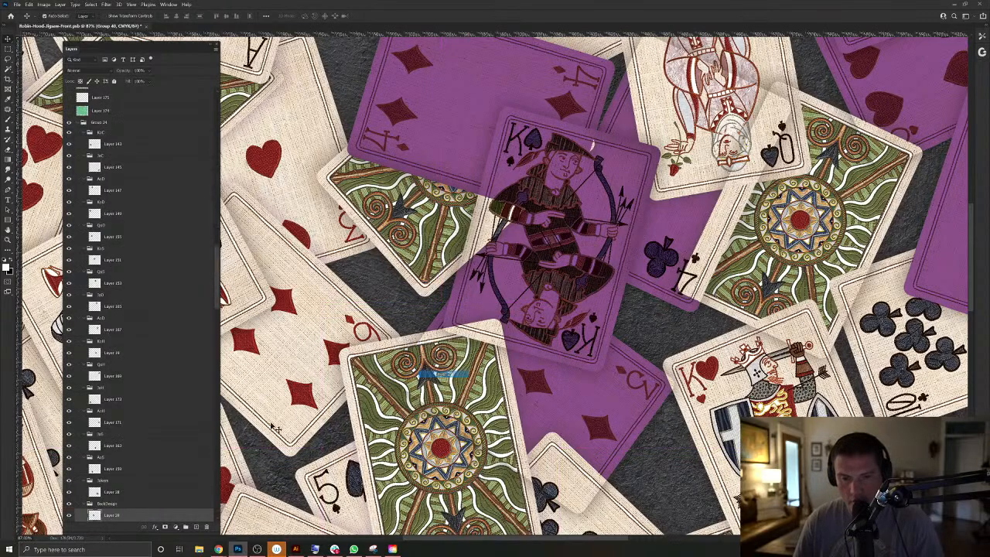
pyautogui.keyDown('ctrl'); pyautogui.click(576, 416); pyautogui.keyUp('ctrl')
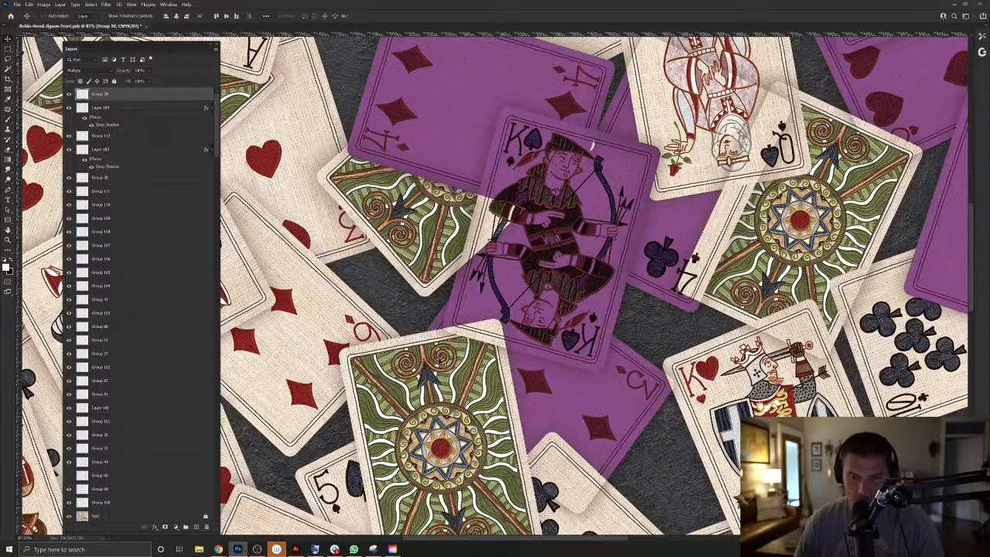
# Bring the white shadow layer of the green card back below the king of spades to the top and set it to Multiply.
pyautogui.keyDown('ctrl'); pyautogui.click(408, 341); pyautogui.keyUp('ctrl')
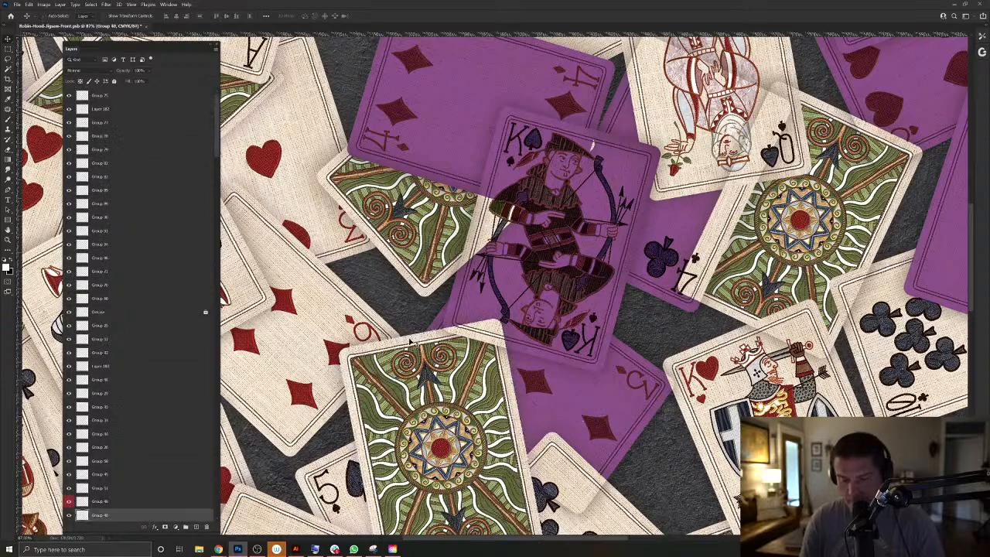
pyautogui.hotkey('ctrl', 'shift', ']')
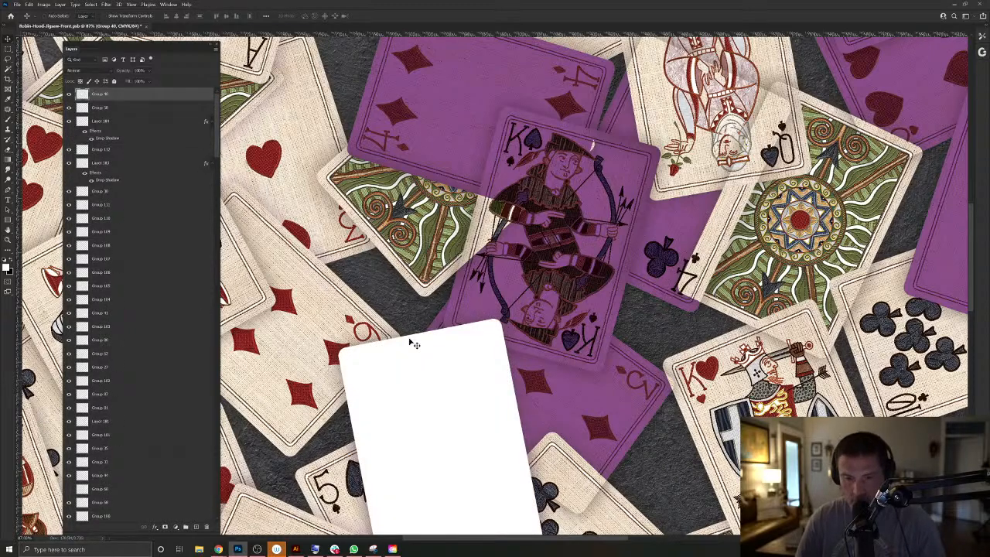
pyautogui.moveTo(414, 344); pyautogui.dragTo(419, 234)
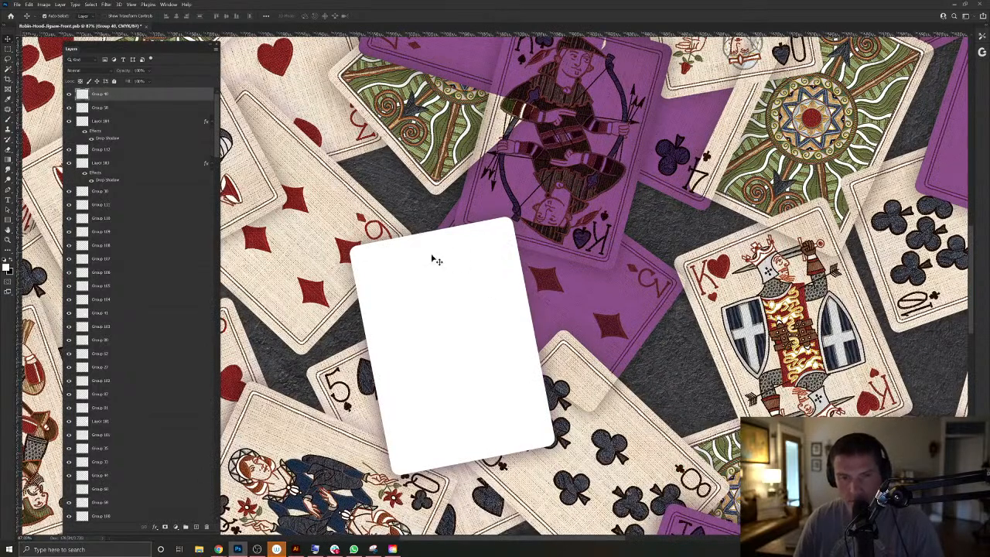
pyautogui.click(85, 70)
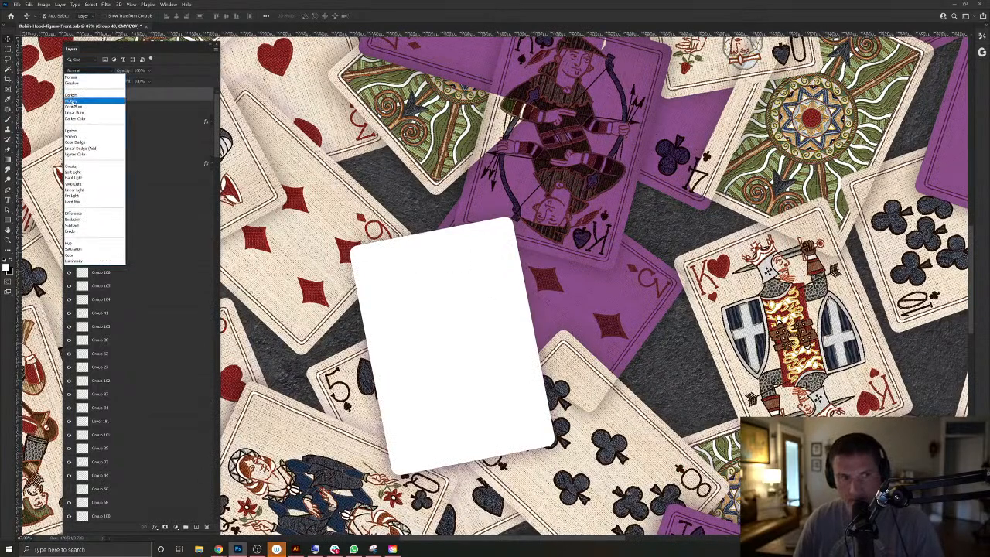
pyautogui.click(74, 101)
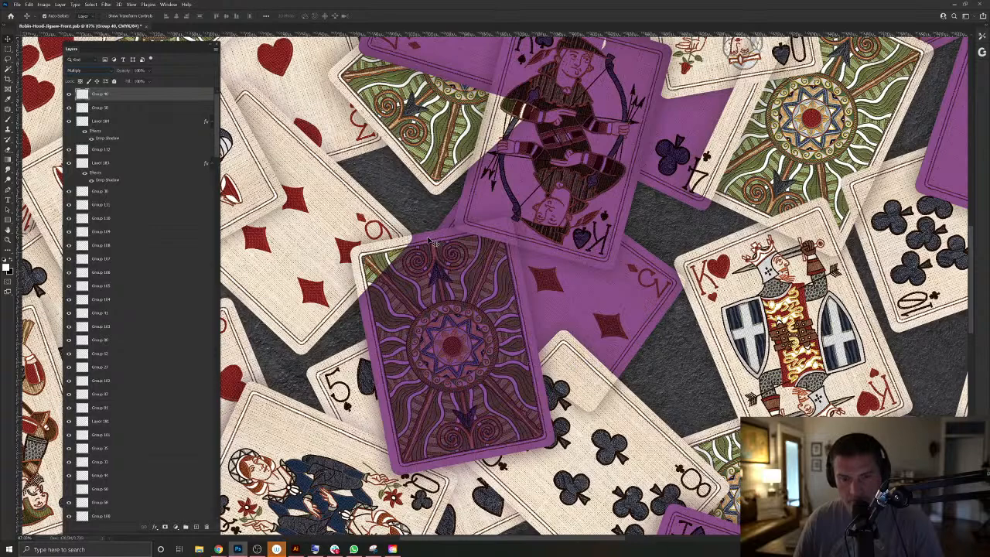
# Bring the six of diamonds' white shadow layer to the top of the stack and set its blend mode to Multiply.
pyautogui.moveTo(432, 241); pyautogui.dragTo(492, 281)
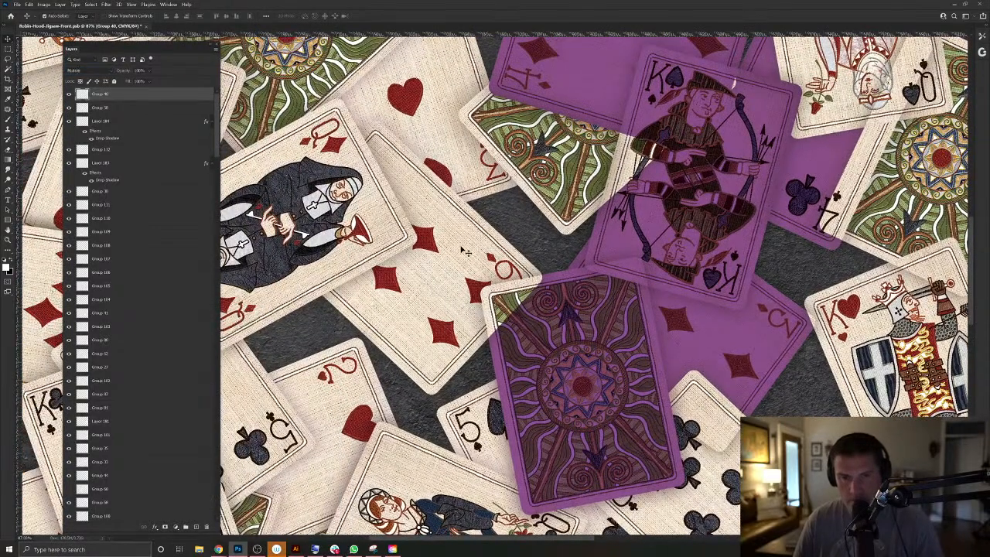
pyautogui.keyDown('ctrl'); pyautogui.click(464, 251); pyautogui.keyUp('ctrl')
pyautogui.hotkey('ctrl', 'shift', ']')
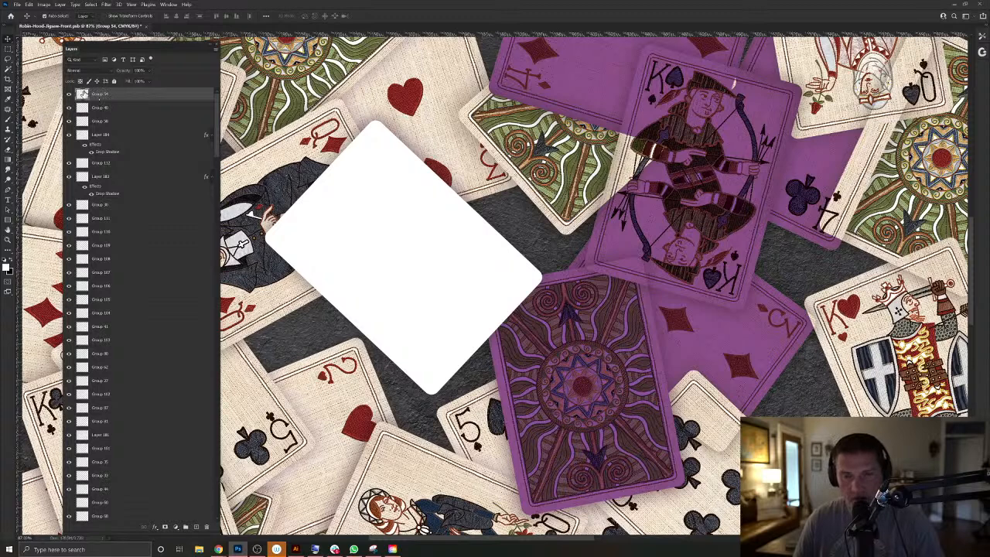
pyautogui.click(73, 70)
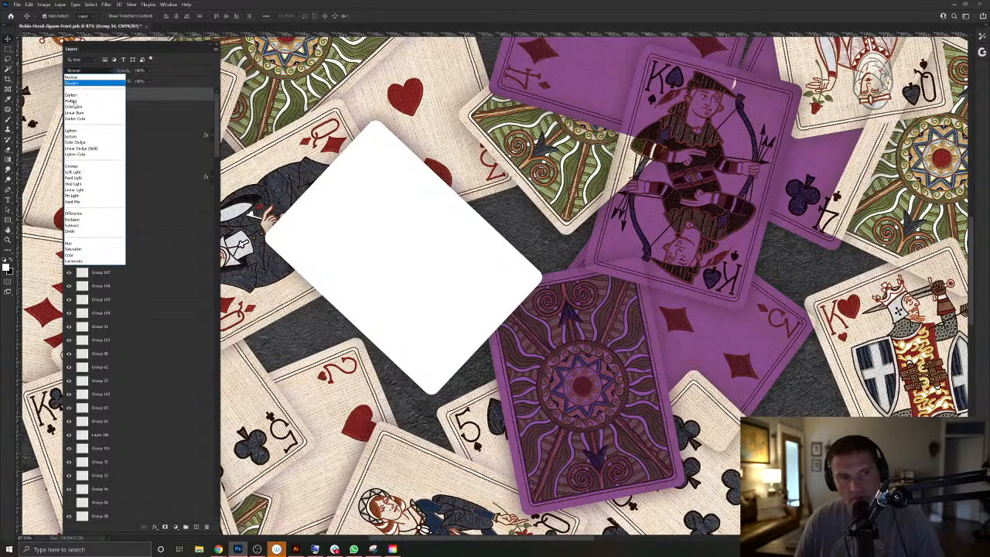
pyautogui.click(75, 98)
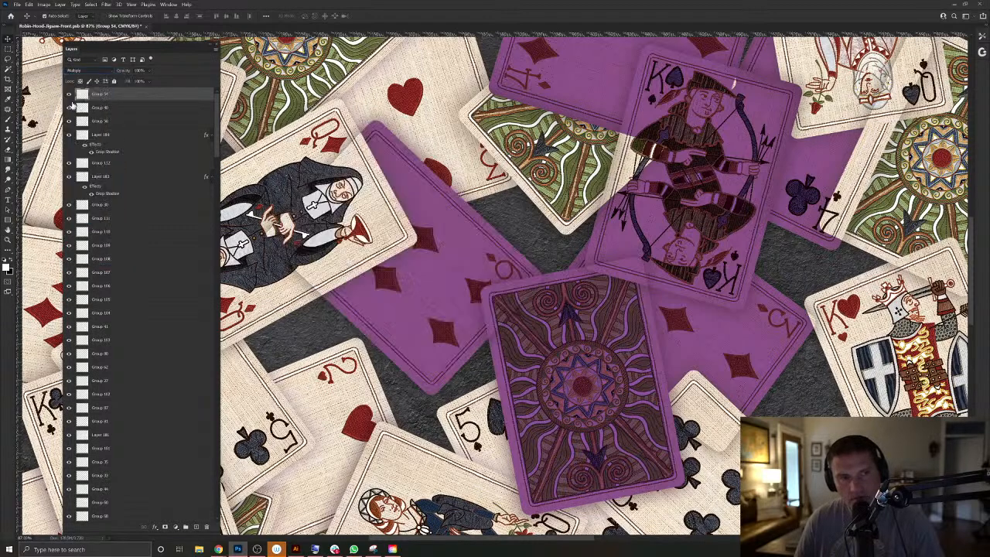
pyautogui.rightClick(395, 240)
pyautogui.click(424, 288)
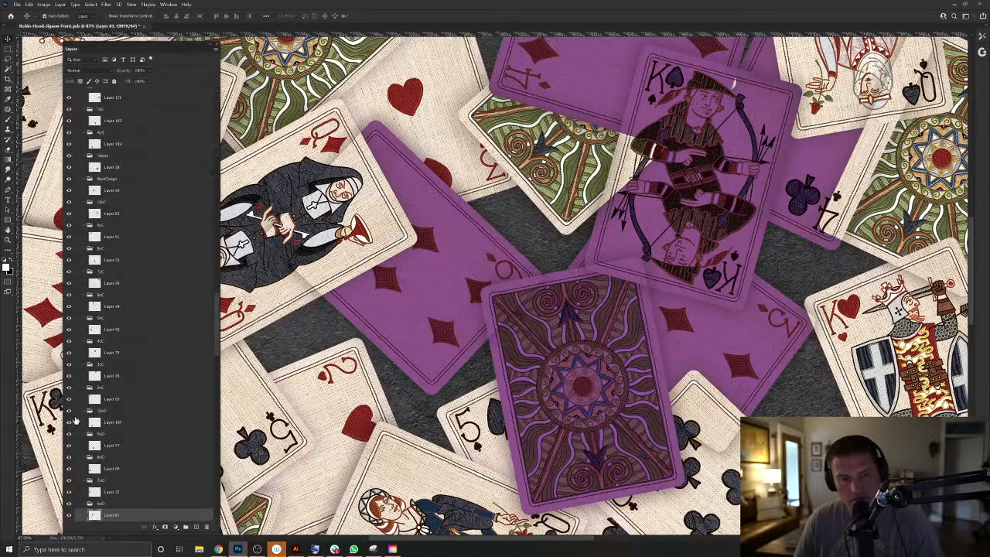
pyautogui.keyDown('ctrl'); pyautogui.click(96, 515); pyautogui.keyUp('ctrl')
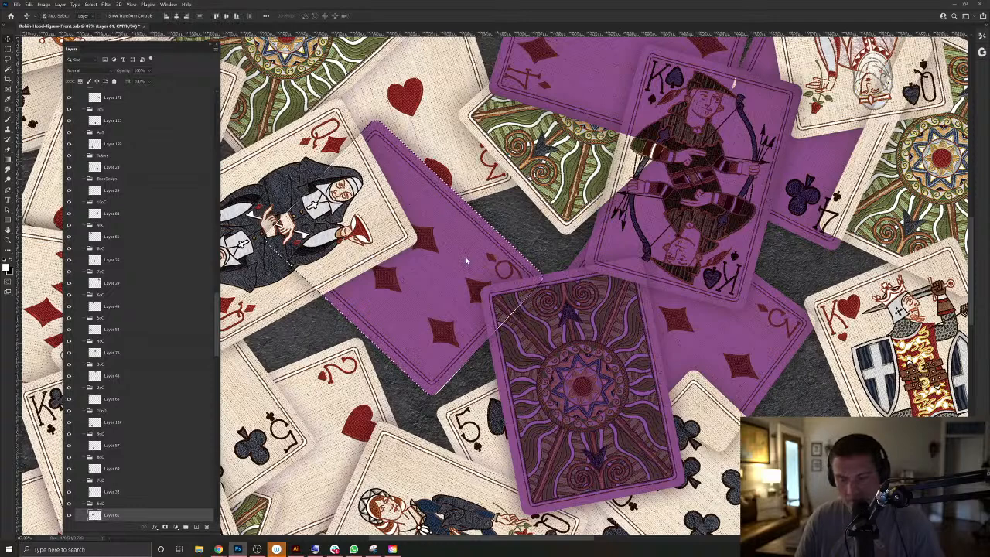
pyautogui.press('Delete')
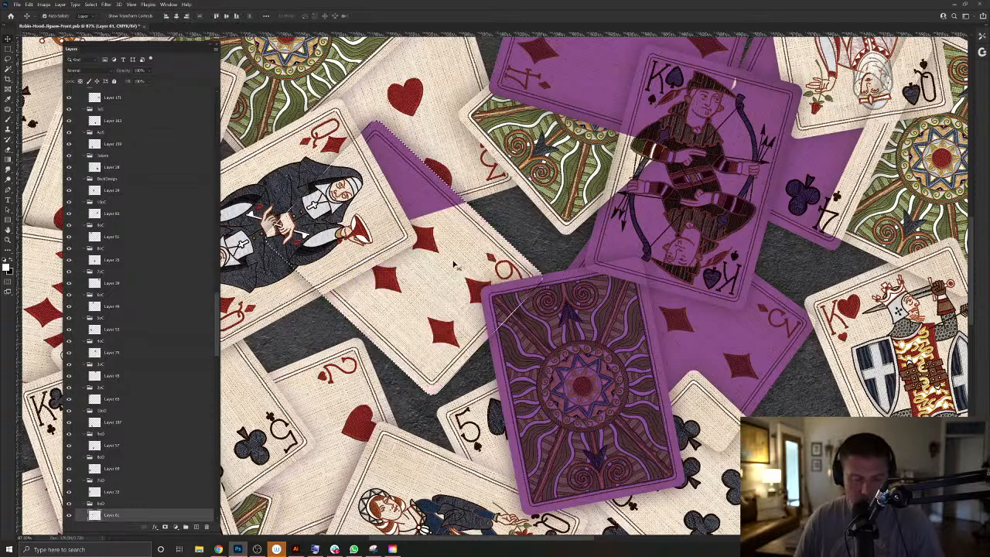
pyautogui.hotkey('ctrl', 'z')
# Trim the six of diamonds' shadow layer along the outline of the overlapping queen of diamonds and clear the selection.
pyautogui.rightClick(283, 300)
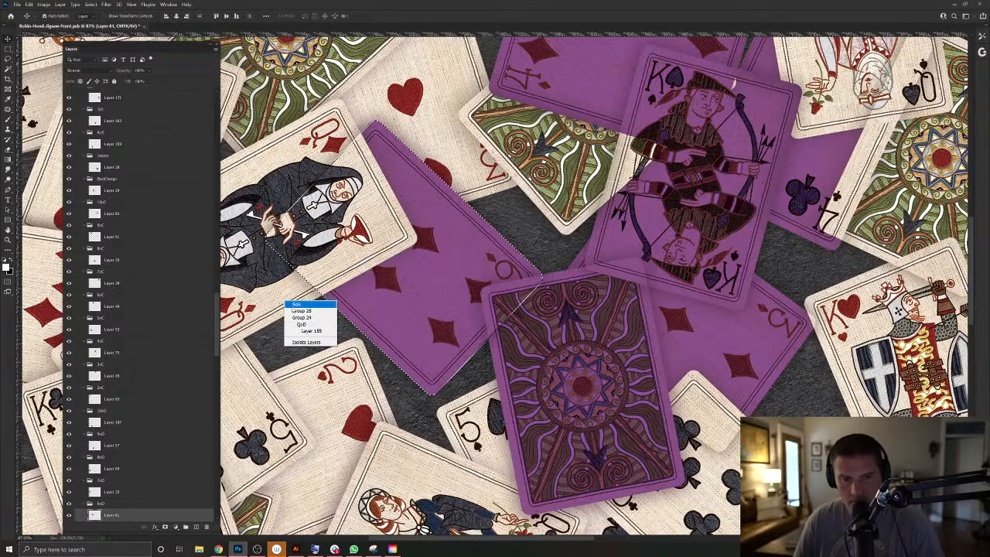
pyautogui.click(316, 331)
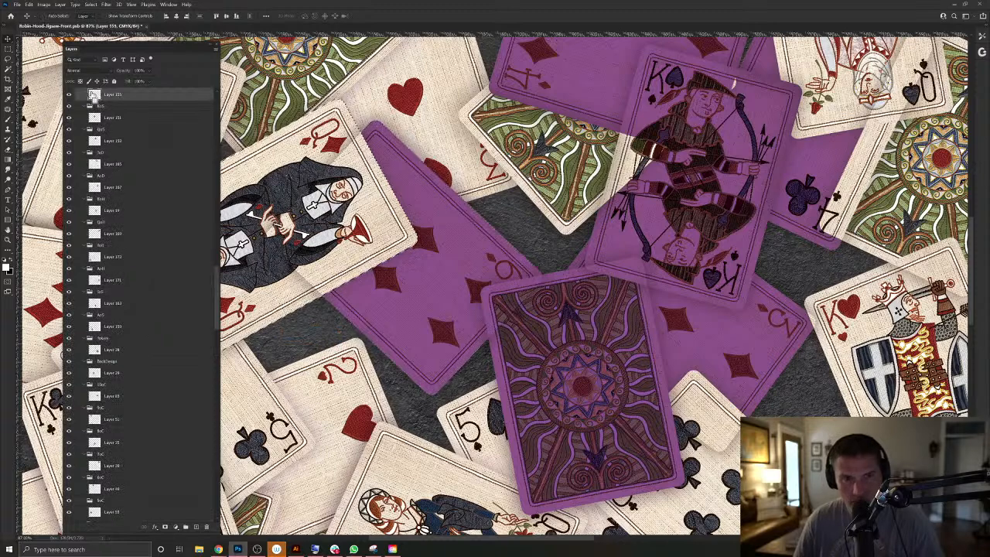
pyautogui.keyDown('ctrl'); pyautogui.click(438, 270); pyautogui.keyUp('ctrl')
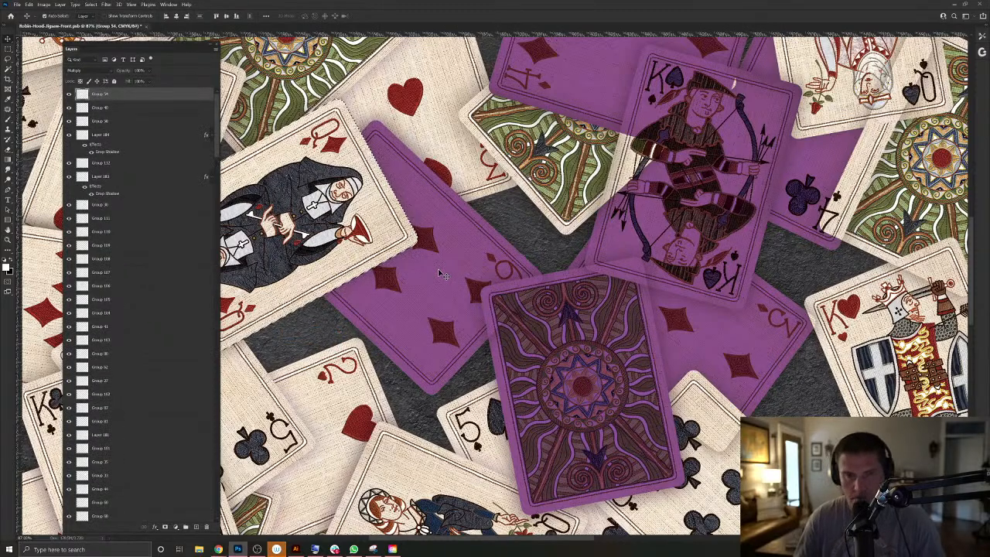
pyautogui.hotkey('ctrl', 'd')
# Trim the six of diamonds' shadow layer along the overlapping green card back's outline, clear the selection and save the document.
pyautogui.moveTo(451, 313); pyautogui.dragTo(476, 274)
pyautogui.rightClick(529, 315)
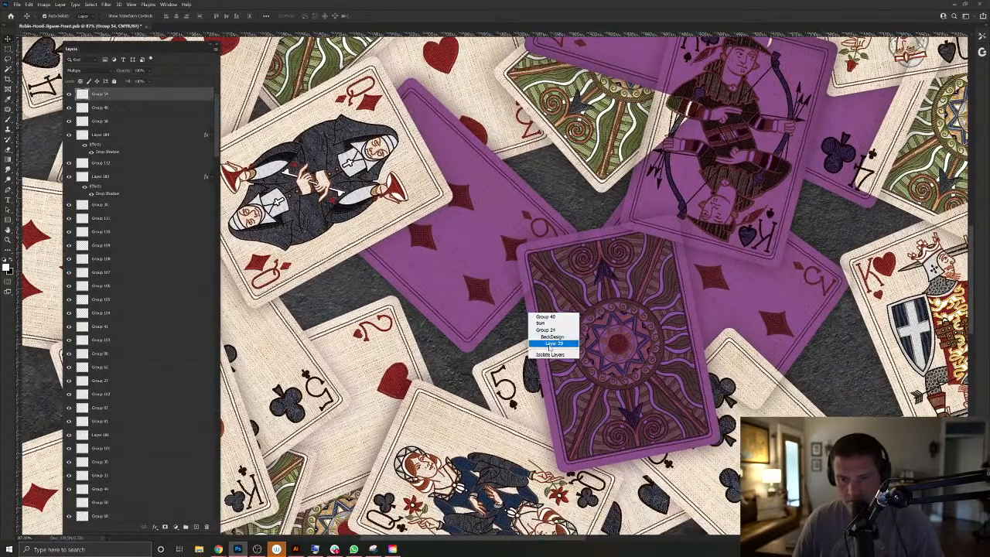
pyautogui.click(555, 340)
pyautogui.keyDown('ctrl'); pyautogui.click(99, 520); pyautogui.keyUp('ctrl')
pyautogui.keyDown('ctrl'); pyautogui.click(465, 325); pyautogui.keyUp('ctrl')
pyautogui.hotkey('ctrl', 'd')
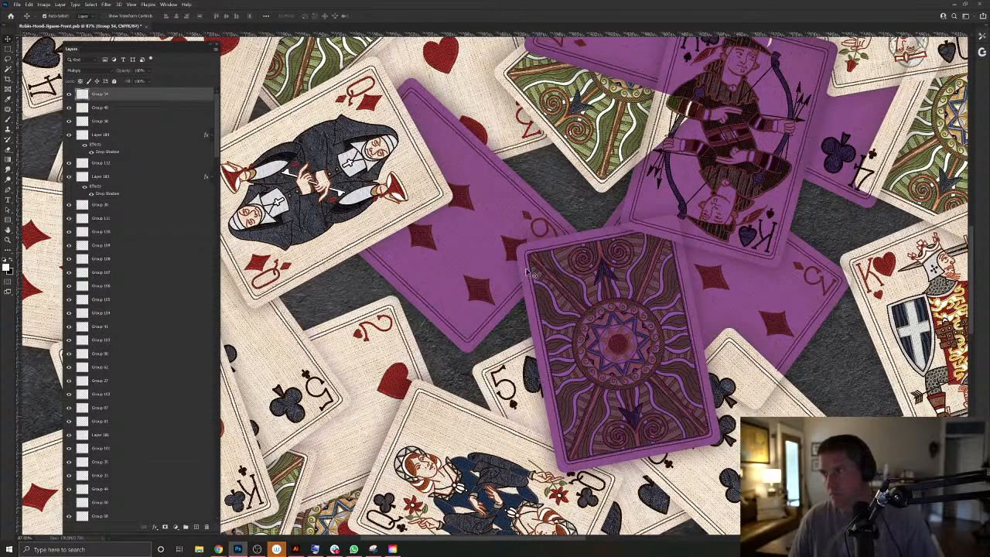
pyautogui.hotkey('ctrl', 's')
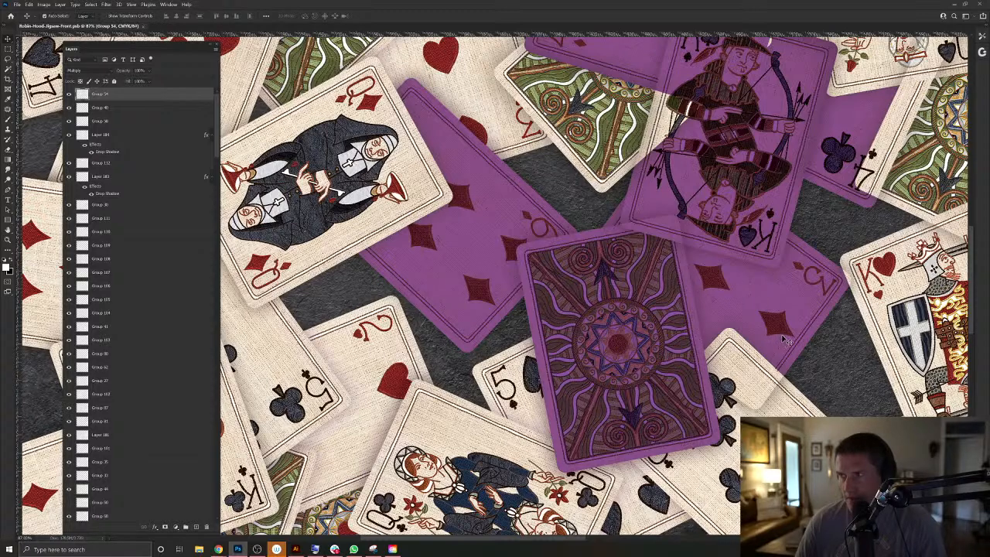
# Try bringing the white shadow layer of the ten of clubs to the top of the stack.
pyautogui.moveTo(791, 332); pyautogui.dragTo(565, 232)
pyautogui.moveTo(608, 275); pyautogui.dragTo(643, 352)
pyautogui.moveTo(592, 256); pyautogui.dragTo(625, 442)
pyautogui.moveTo(594, 330)
pyautogui.mouseDown()
pyautogui.moveTo(620, 425)
pyautogui.moveTo(642, 461)
pyautogui.mouseUp()
pyautogui.moveTo(627, 355); pyautogui.dragTo(615, 402)
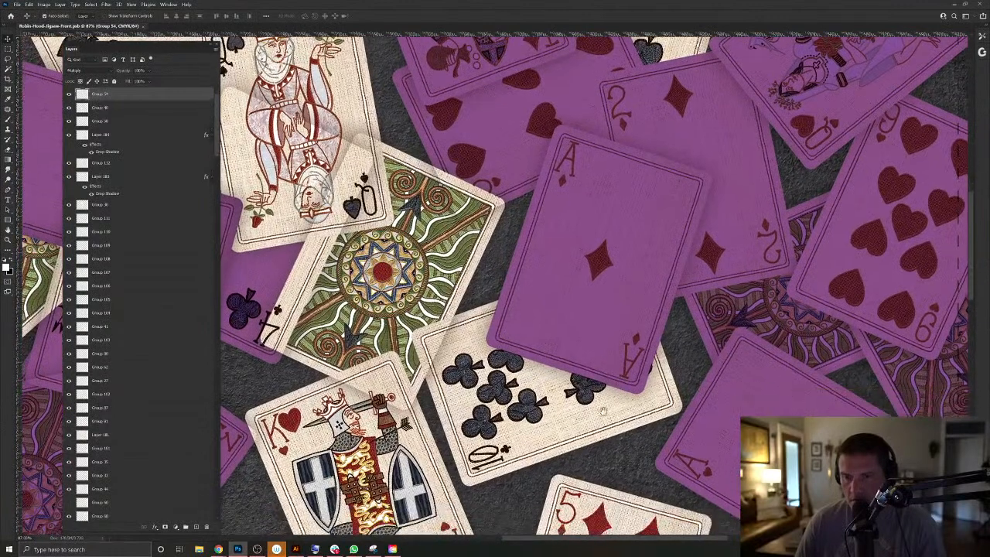
pyautogui.keyDown('ctrl'); pyautogui.click(581, 424); pyautogui.keyUp('ctrl')
pyautogui.hotkey('ctrl', 'shift', ']')
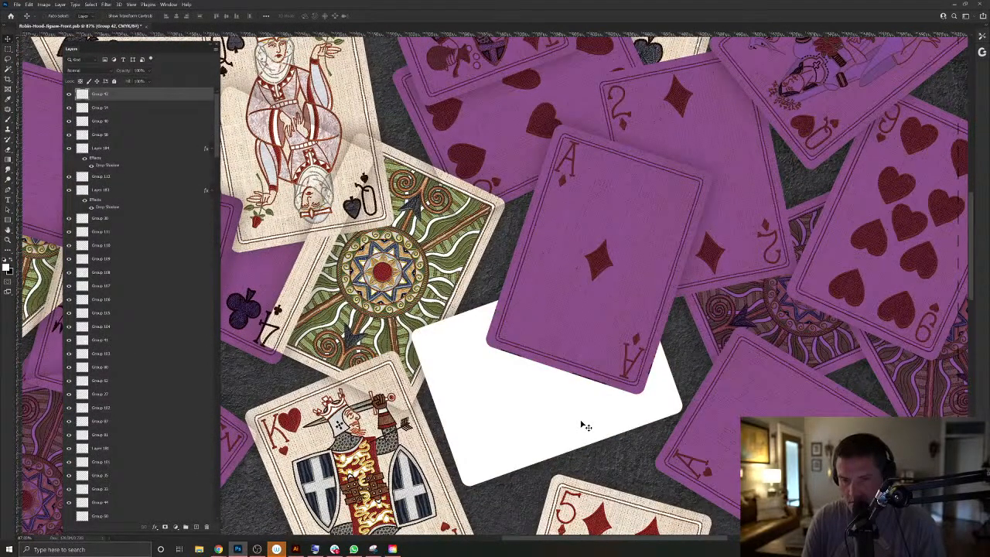
pyautogui.hotkey('ctrl', 'z')
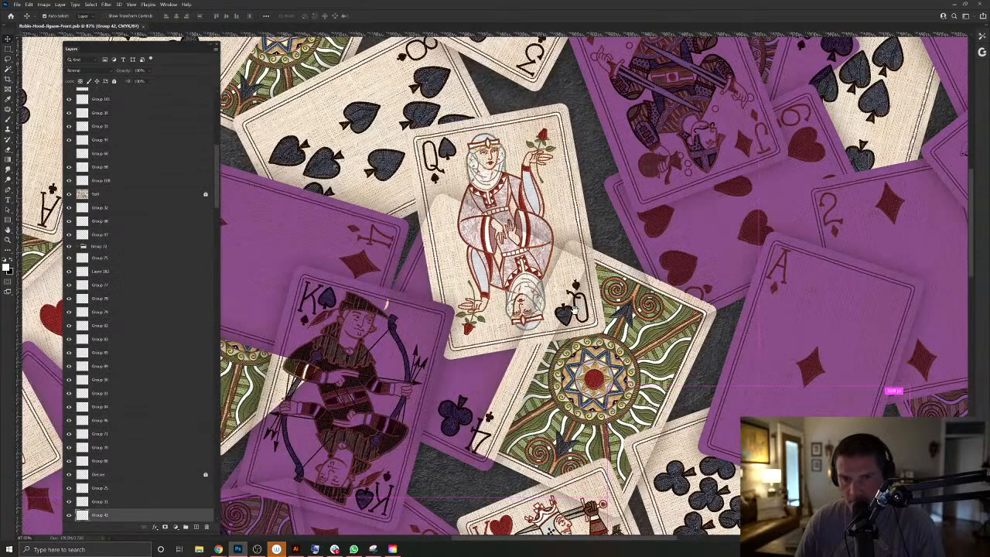
# Try bringing the queen of spades' white shadow layer to the top of the stack.
pyautogui.scroll(5, 573, 308)
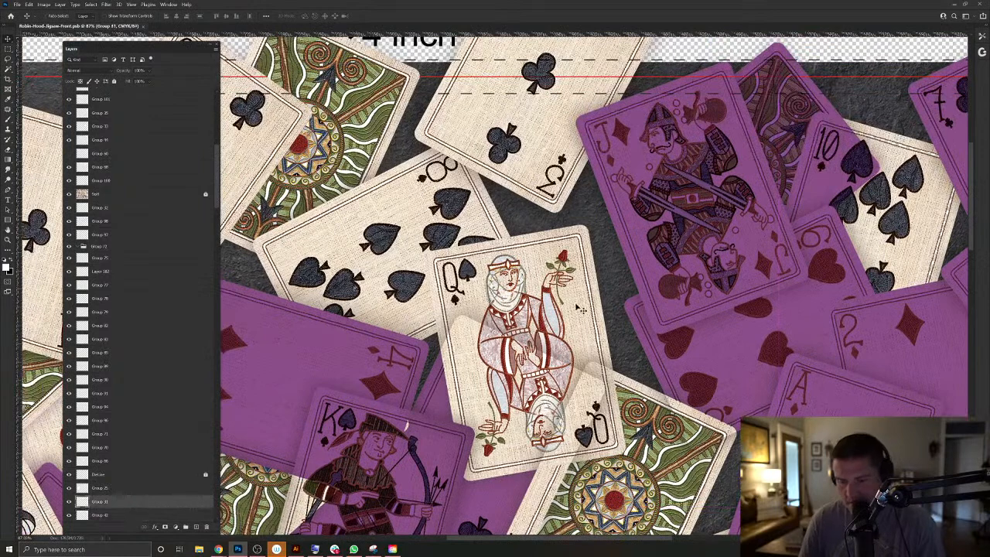
pyautogui.hotkey('ctrl', 'shift', ']')
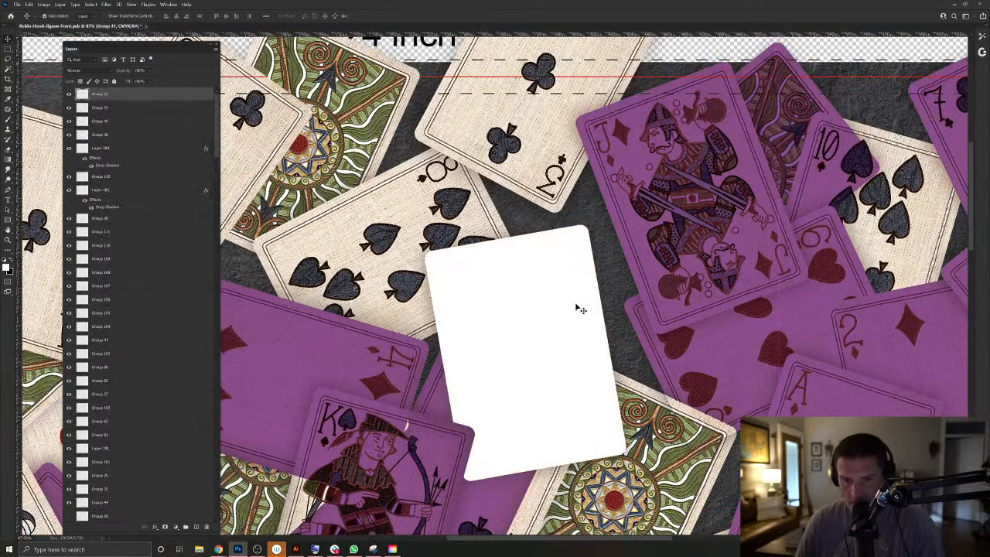
pyautogui.hotkey('ctrl', 'z')
# Bring the white shadow layer of the green card back under the two of clubs to the top, inspect its edge and delete the layer.
pyautogui.moveTo(460, 319); pyautogui.dragTo(556, 290)
pyautogui.moveTo(439, 363); pyautogui.dragTo(614, 201)
pyautogui.moveTo(263, 139); pyautogui.dragTo(521, 404)
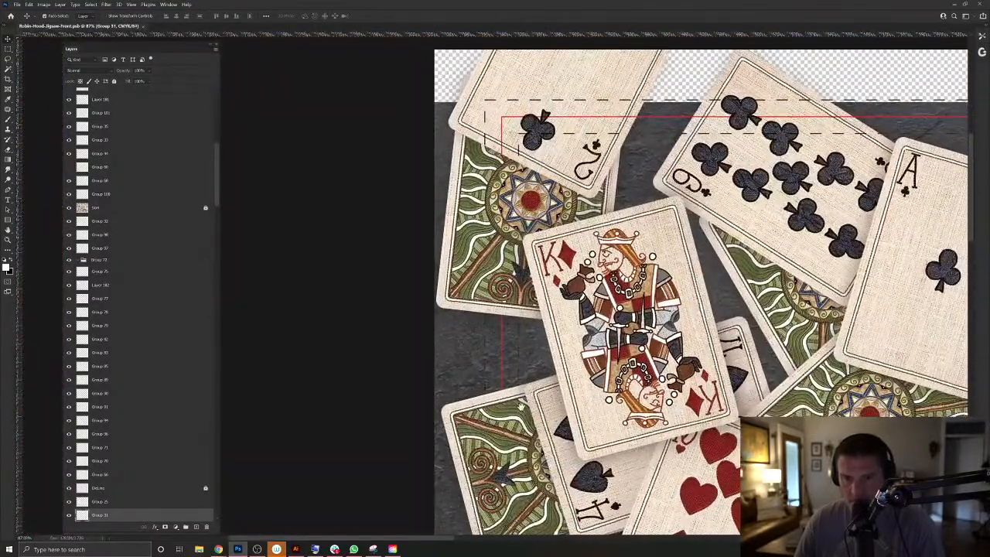
pyautogui.click(483, 273)
pyautogui.hotkey('ctrl', 'shift', ']')
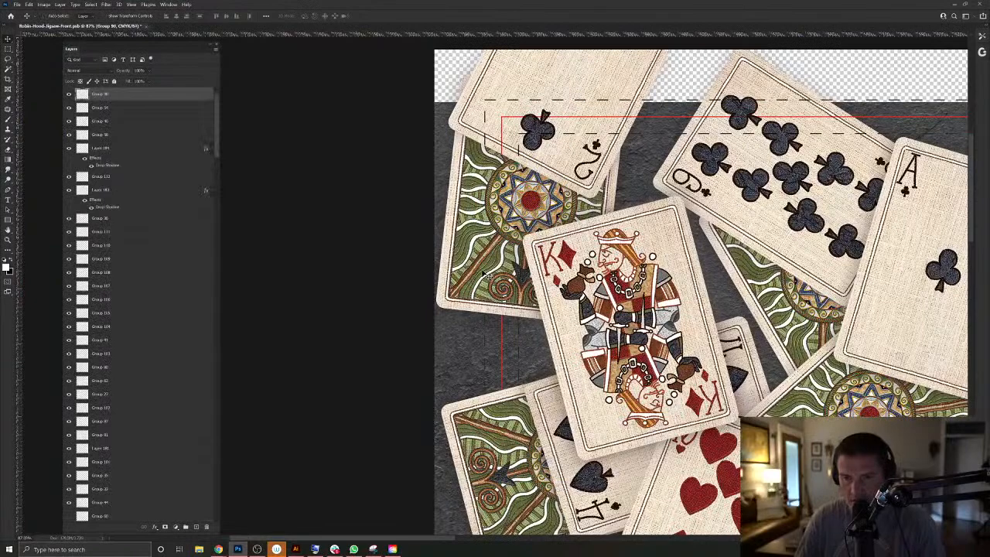
pyautogui.hotkey('ctrl', ']')
pyautogui.moveTo(516, 163); pyautogui.dragTo(546, 263)
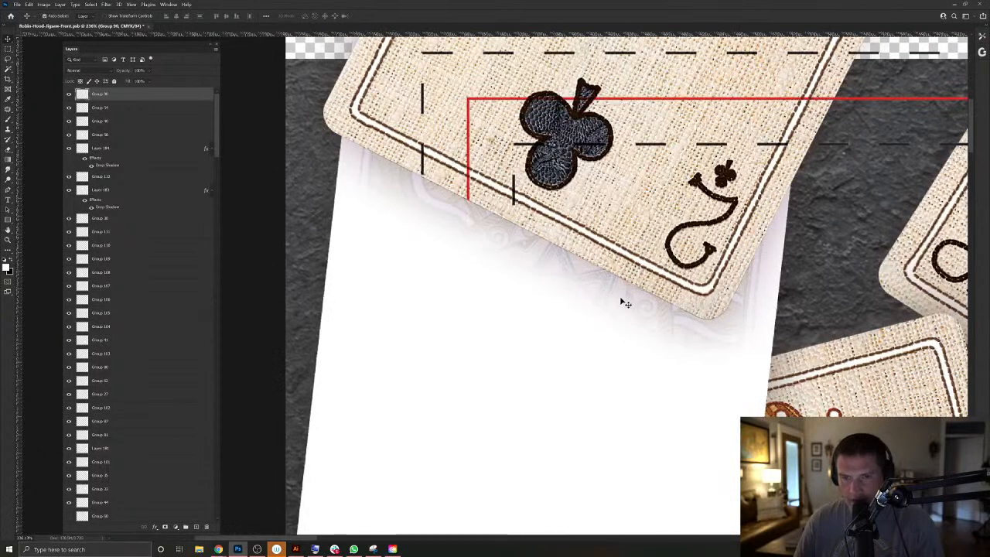
pyautogui.moveTo(626, 311)
pyautogui.mouseDown()
pyautogui.moveTo(628, 333)
pyautogui.moveTo(625, 311)
pyautogui.mouseUp()
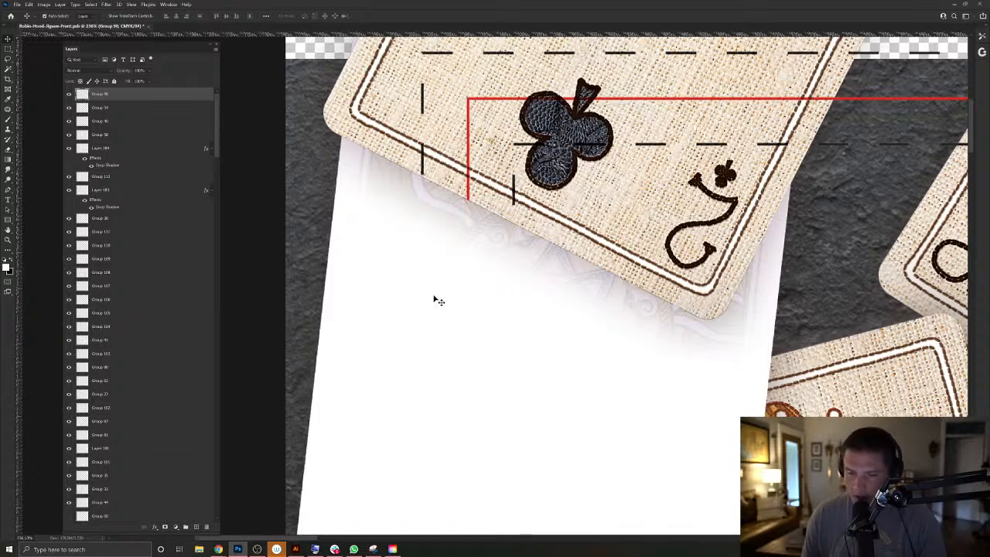
pyautogui.moveTo(493, 289); pyautogui.dragTo(482, 352)
pyautogui.hotkey('ctrl', 'z')
pyautogui.hotkey('ctrl', 'z')
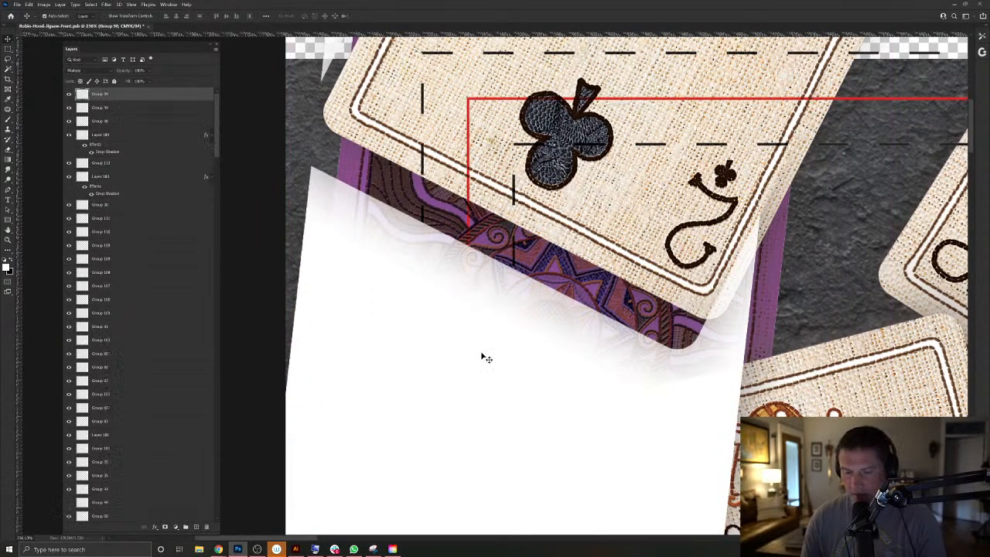
pyautogui.press('Delete')
# Fill the outline of the green card back under the two of clubs with white and bring the white card shape to the stack's top.
pyautogui.rightClick(555, 268)
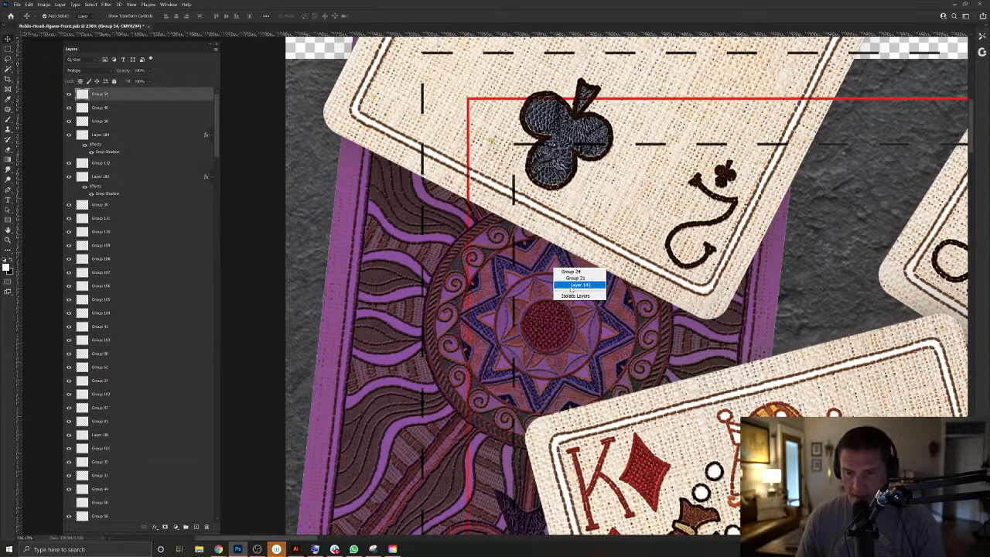
pyautogui.click(573, 285)
pyautogui.keyDown('ctrl'); pyautogui.click(96, 516); pyautogui.keyUp('ctrl')
pyautogui.scroll(-3, 539, 284)
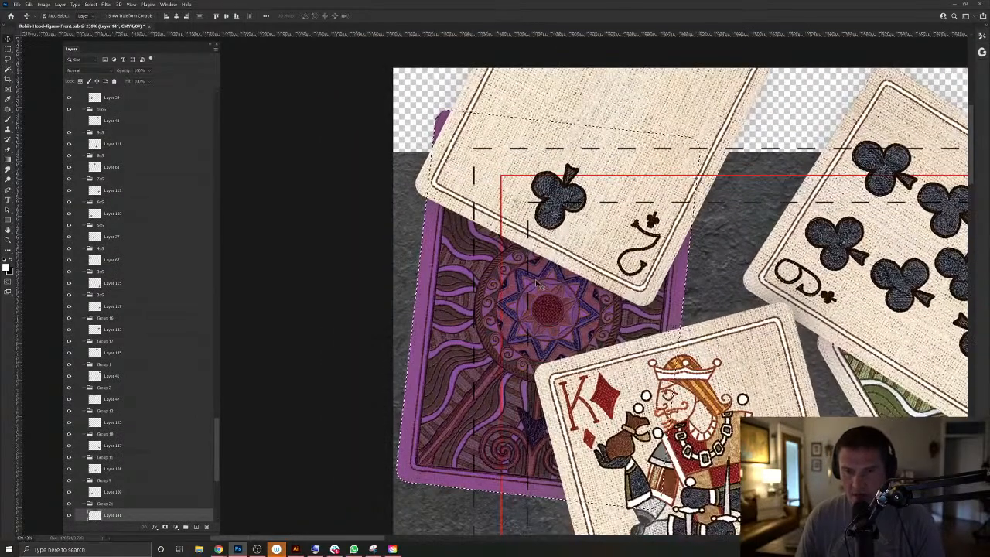
pyautogui.press('Delete')
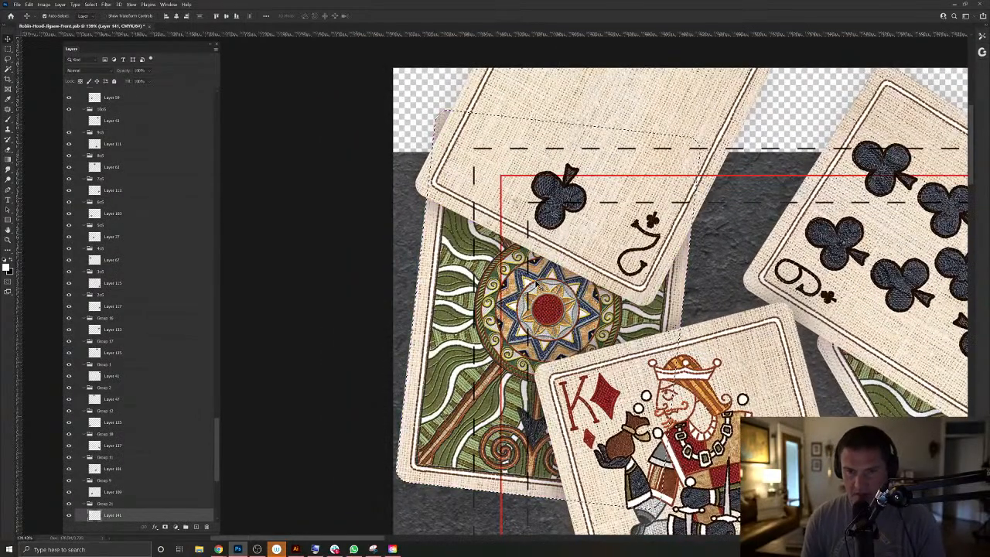
pyautogui.hotkey('ctrl', 'd')
pyautogui.hotkey('ctrl', 'shift', ']')
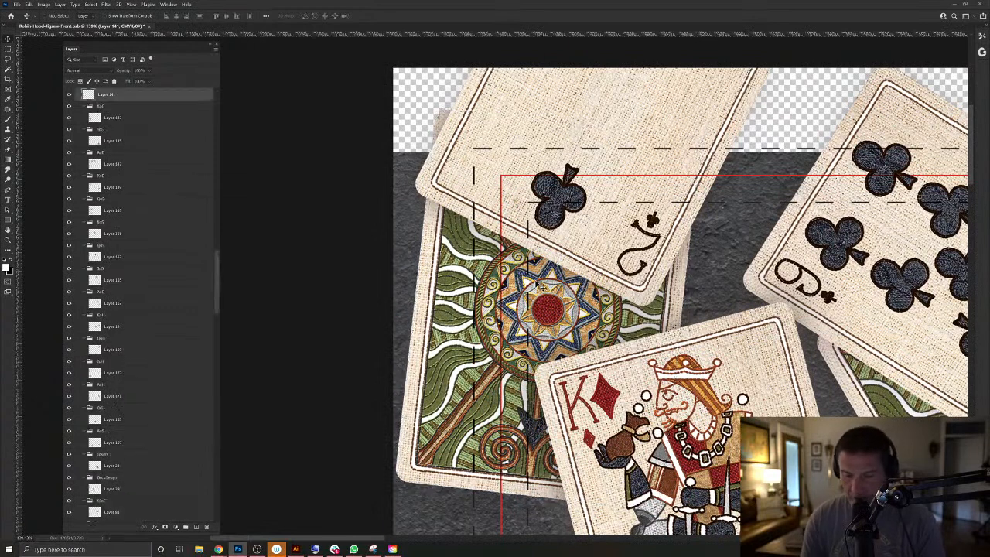
pyautogui.hotkey('ctrl', 'shift', ']')
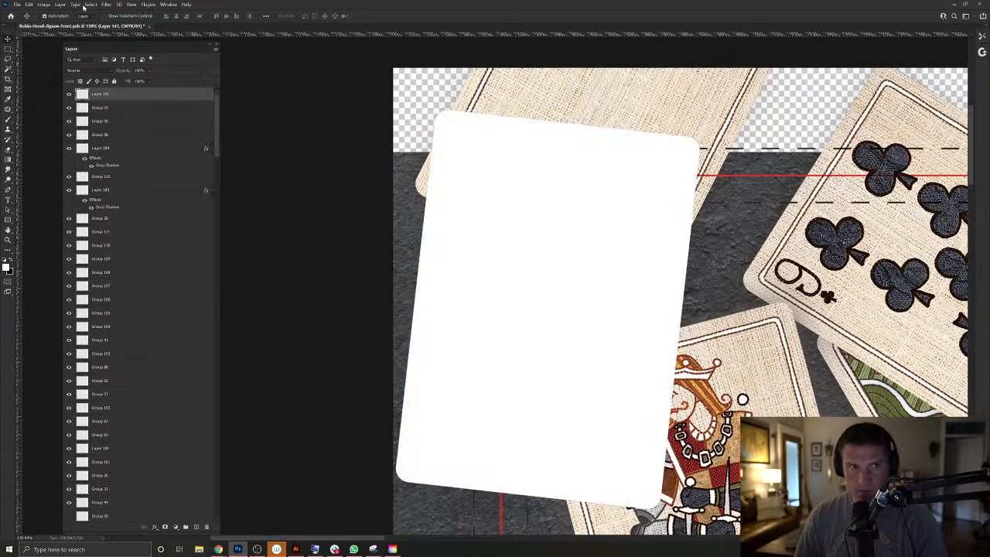
# Apply a Multiply Drop Shadow to the white card shape, keeping the preset shadow values.
pyautogui.click(60, 3)
pyautogui.moveTo(92, 75)
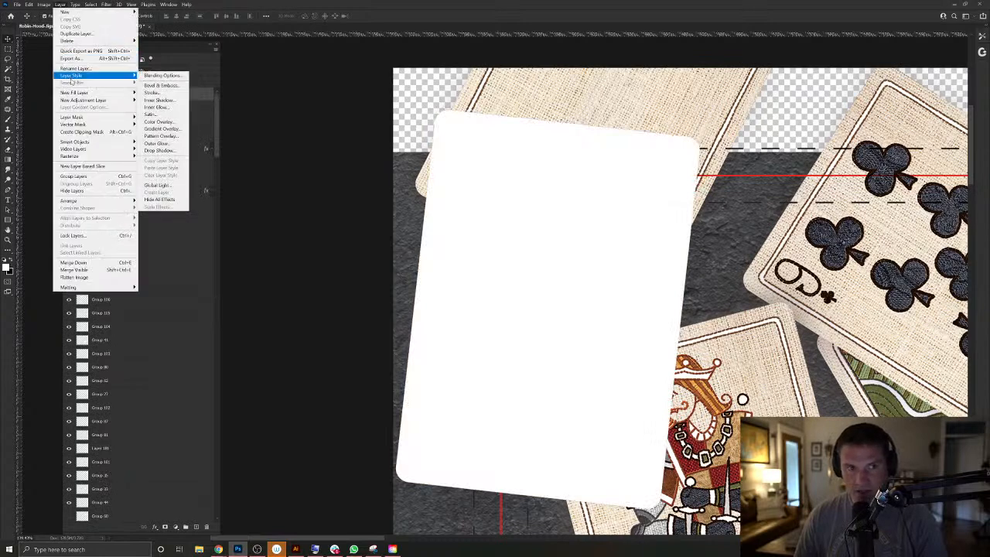
pyautogui.click(160, 150)
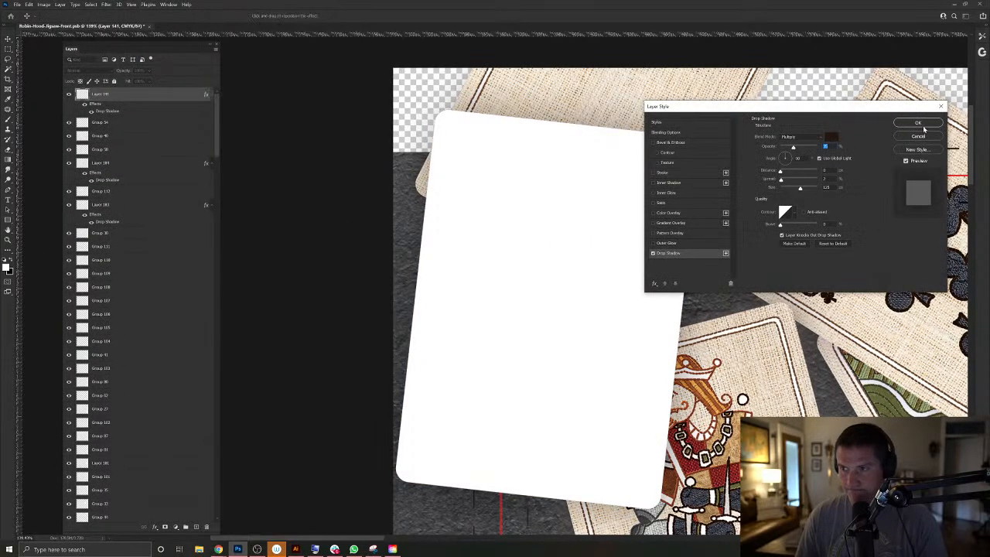
pyautogui.click(920, 124)
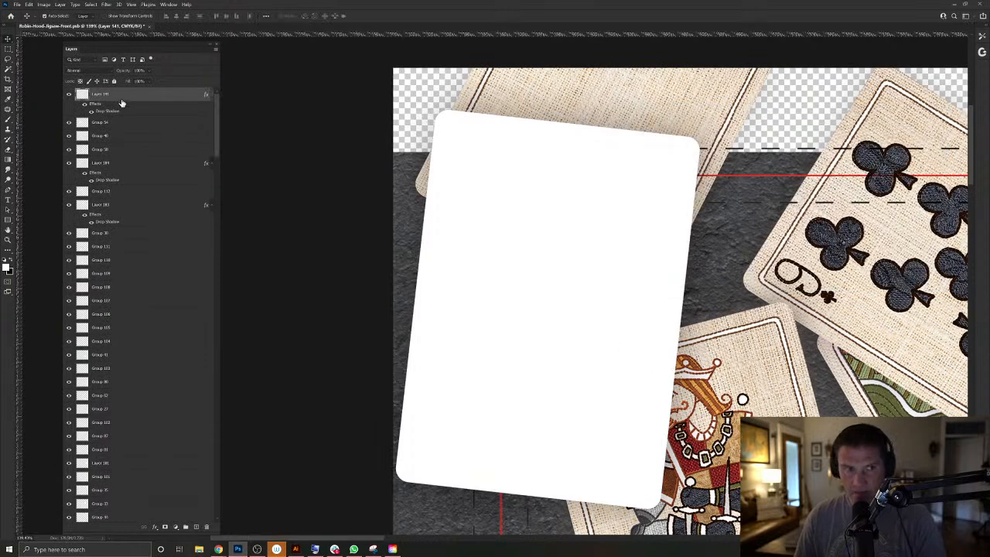
# Group the white card shape, merge the group into a single layer and set its blend mode to Multiply.
pyautogui.hotkey('ctrl', 'g')
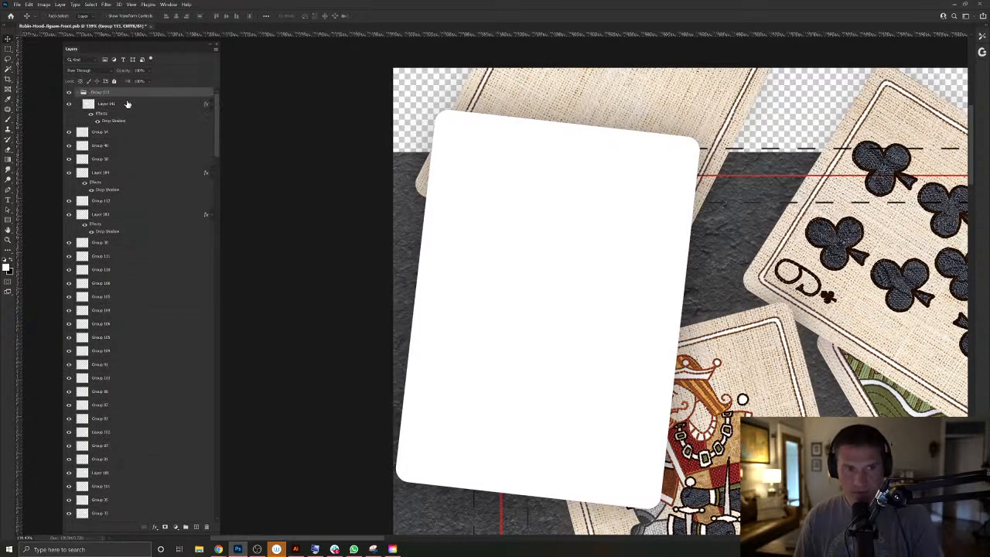
pyautogui.hotkey('ctrl', 'e')
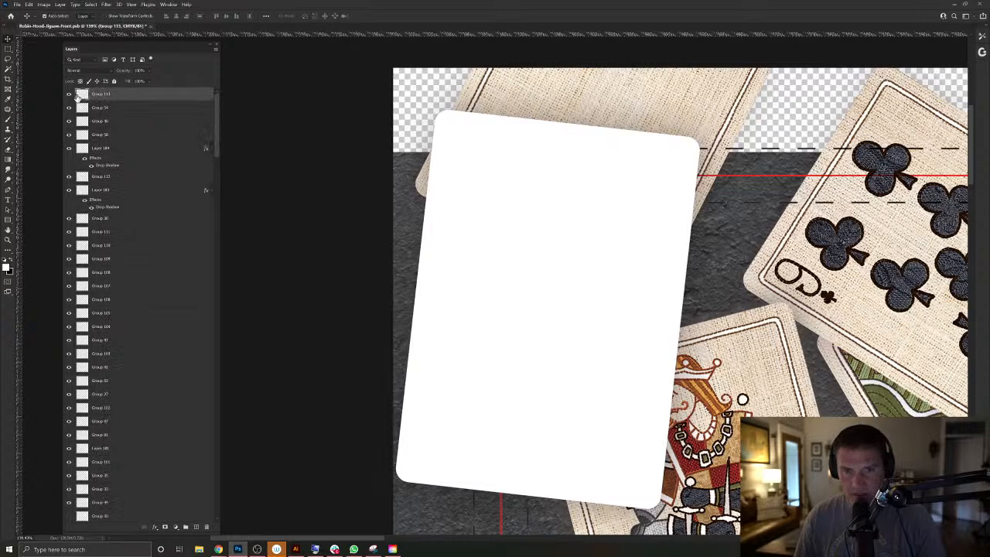
pyautogui.click(83, 70)
pyautogui.click(78, 98)
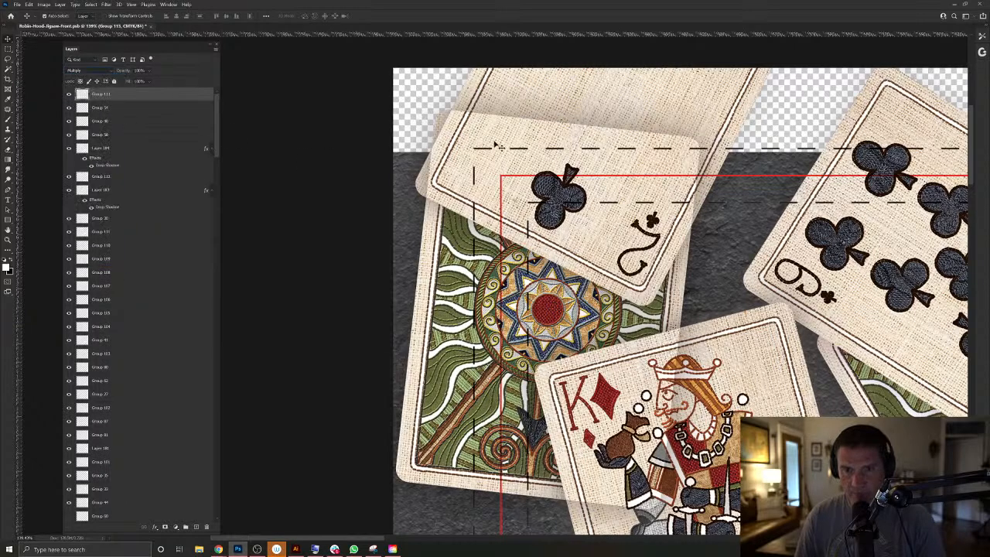
pyautogui.moveTo(479, 106); pyautogui.dragTo(531, 125)
pyautogui.hotkey('ctrl', 'z')
pyautogui.moveTo(713, 104)
pyautogui.mouseDown()
pyautogui.moveTo(733, 114)
pyautogui.moveTo(738, 90)
pyautogui.moveTo(761, 93)
pyautogui.moveTo(711, 118)
pyautogui.moveTo(730, 113)
pyautogui.mouseUp()
pyautogui.hotkey('ctrl', 'z')
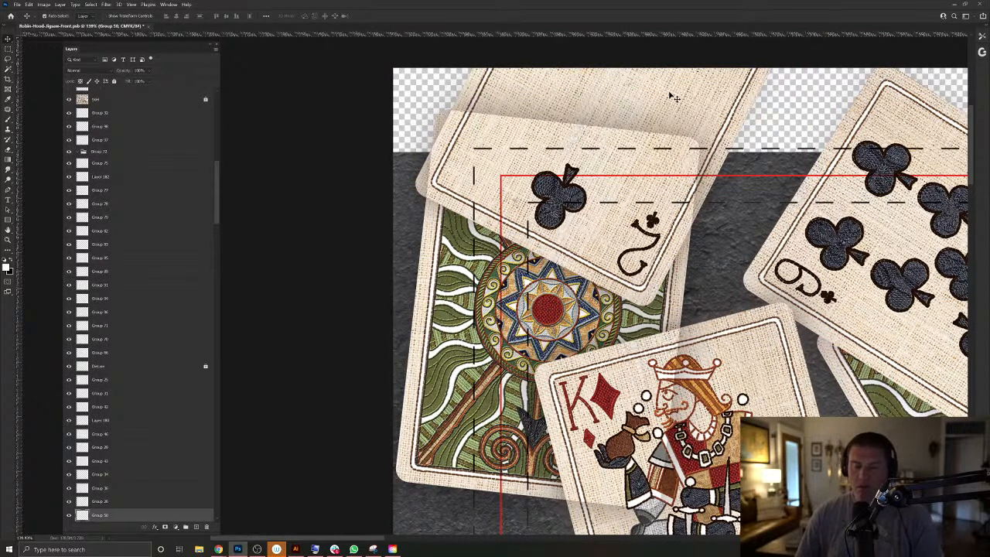
# Load the outline of the two of clubs and trim the green card's shadow layer off that card.
pyautogui.rightClick(674, 94)
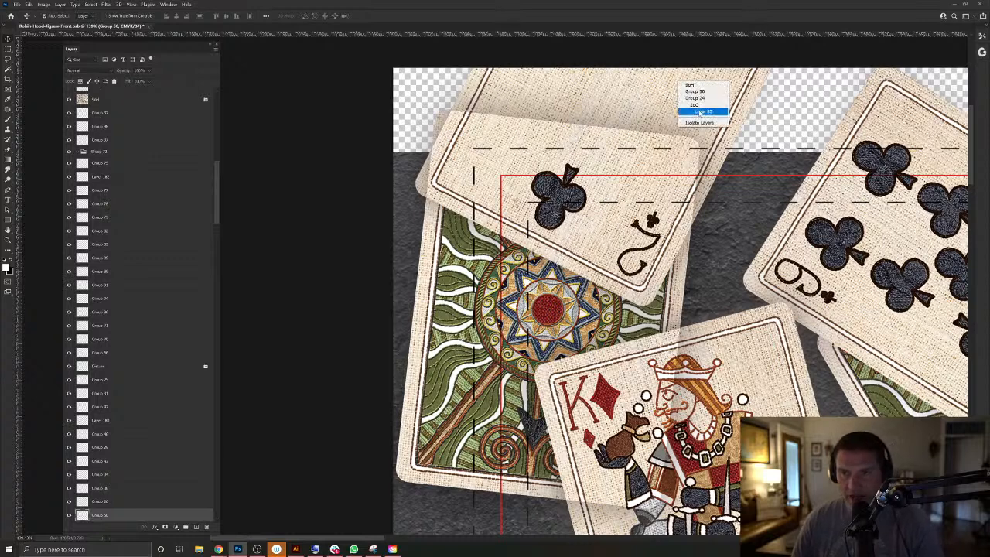
pyautogui.click(696, 113)
pyautogui.keyDown('ctrl'); pyautogui.click(94, 516); pyautogui.keyUp('ctrl')
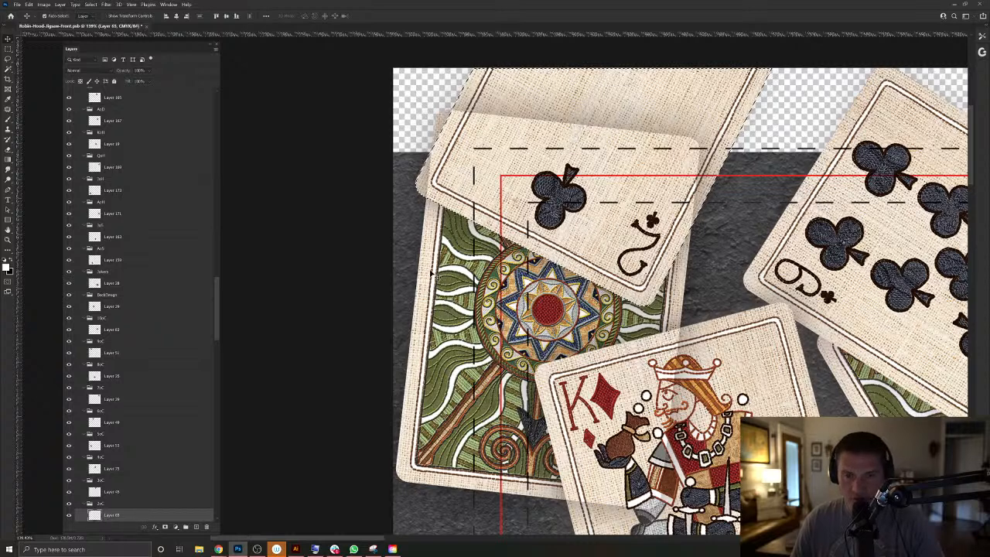
pyautogui.click(430, 272)
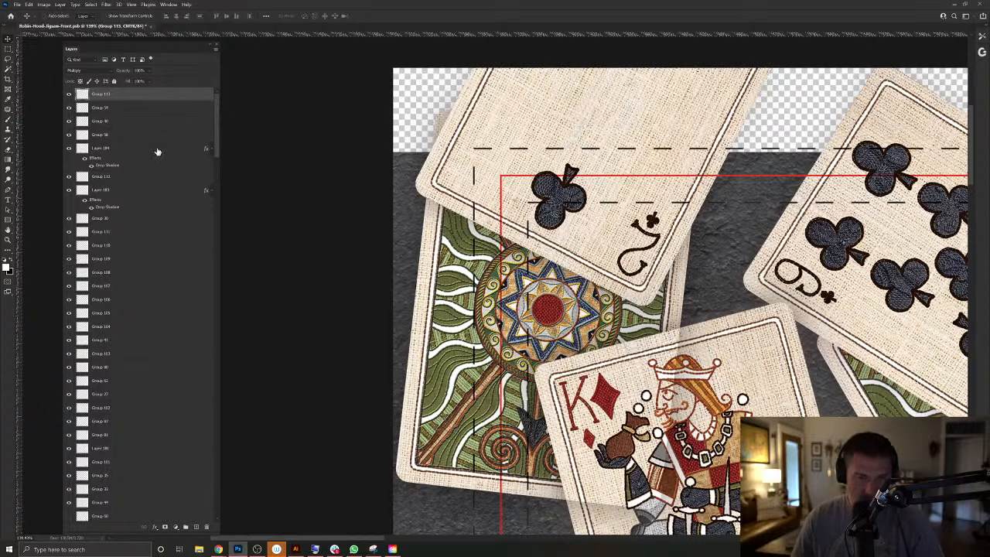
# Inspect the green card's shadow layer in Normal blend mode, try a small shift of the shape, and restore it to Multiply.
pyautogui.click(84, 70)
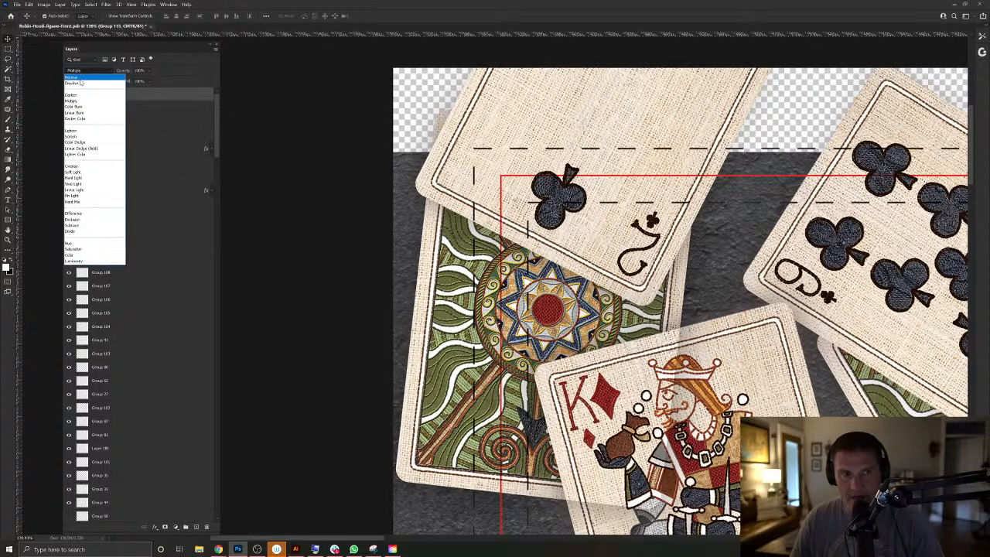
pyautogui.click(77, 67)
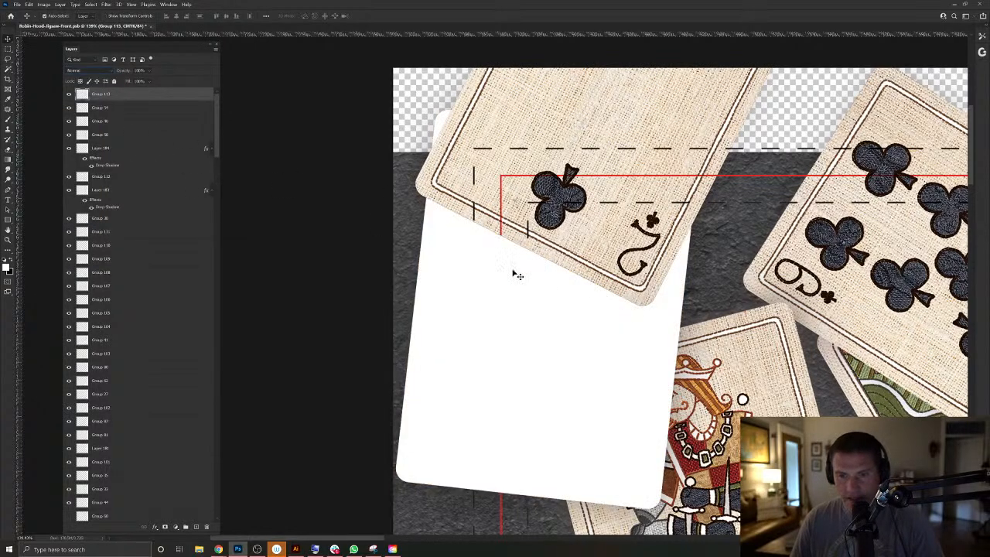
pyautogui.moveTo(510, 247)
pyautogui.mouseDown()
pyautogui.moveTo(441, 274)
pyautogui.moveTo(438, 217)
pyautogui.moveTo(457, 265)
pyautogui.moveTo(504, 249)
pyautogui.moveTo(507, 266)
pyautogui.mouseUp()
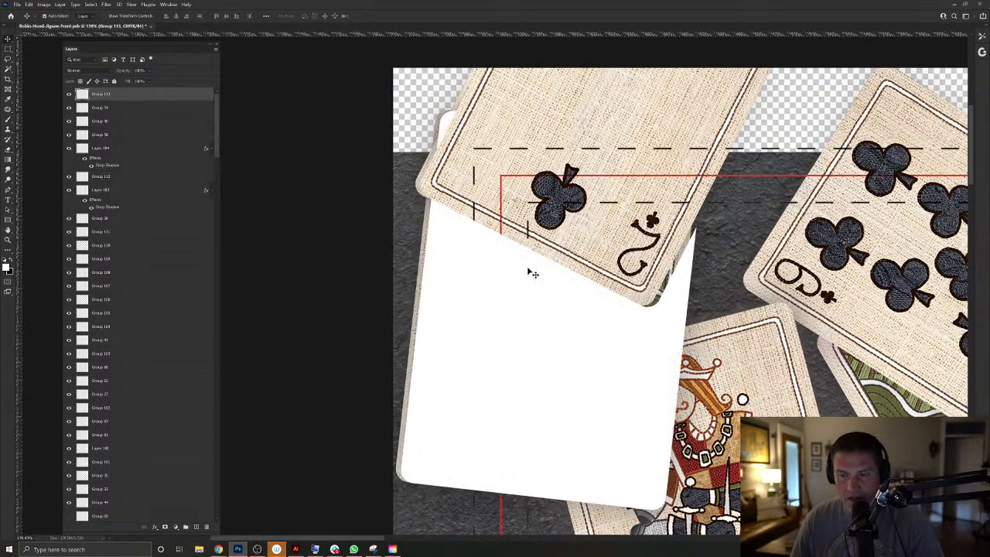
pyautogui.click(81, 70)
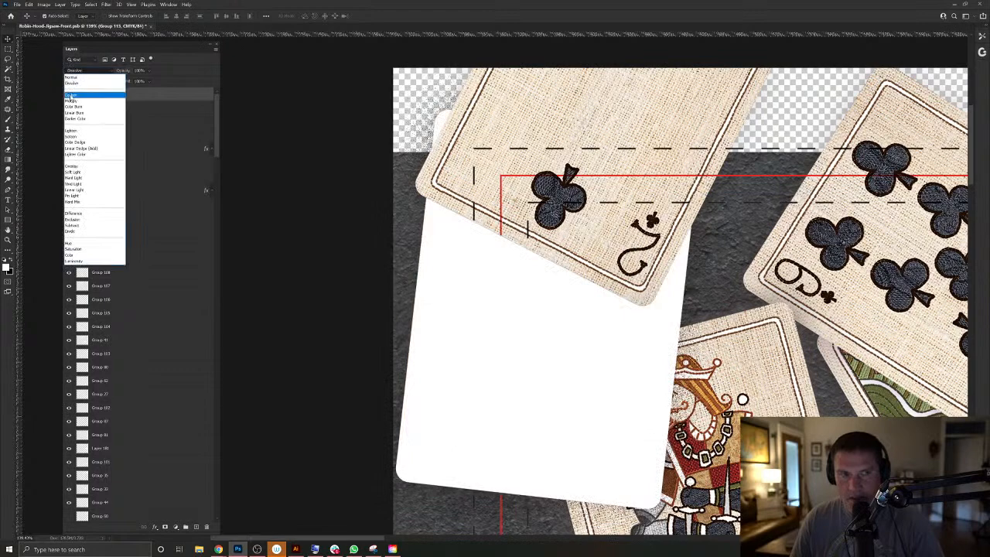
pyautogui.click(88, 99)
# Load the outline of the king of diamonds and delete the green card's shadow where it overlaps that card.
pyautogui.moveTo(679, 353); pyautogui.dragTo(550, 208)
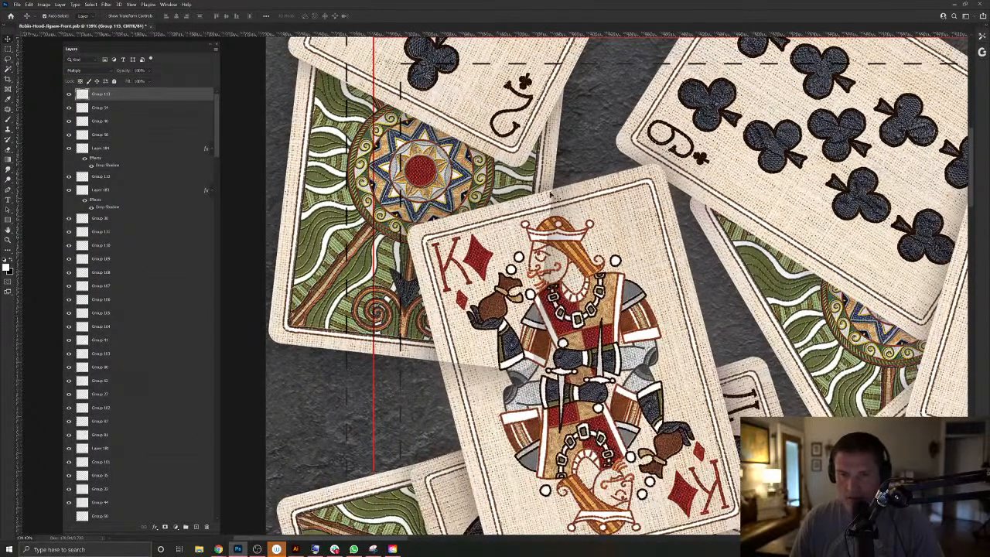
pyautogui.rightClick(574, 207)
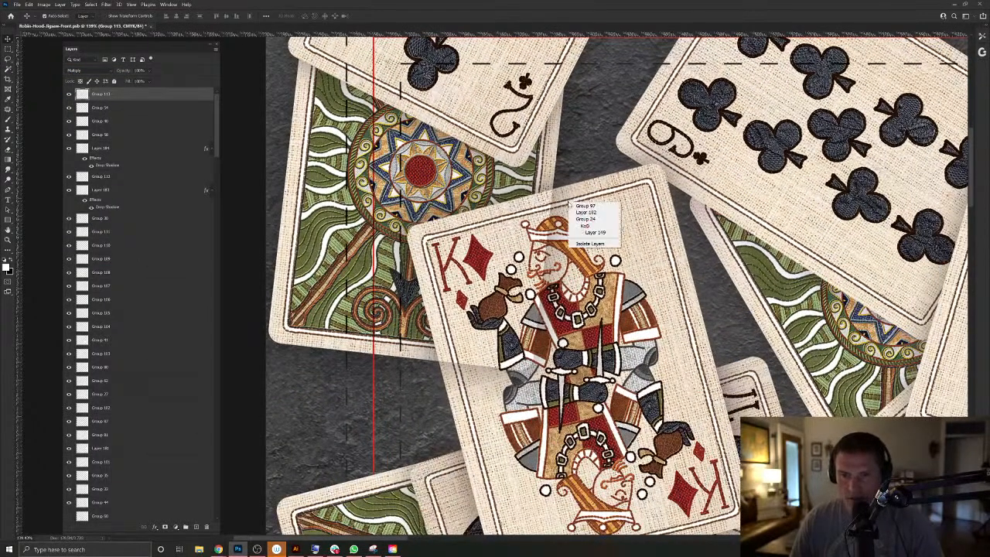
pyautogui.click(597, 238)
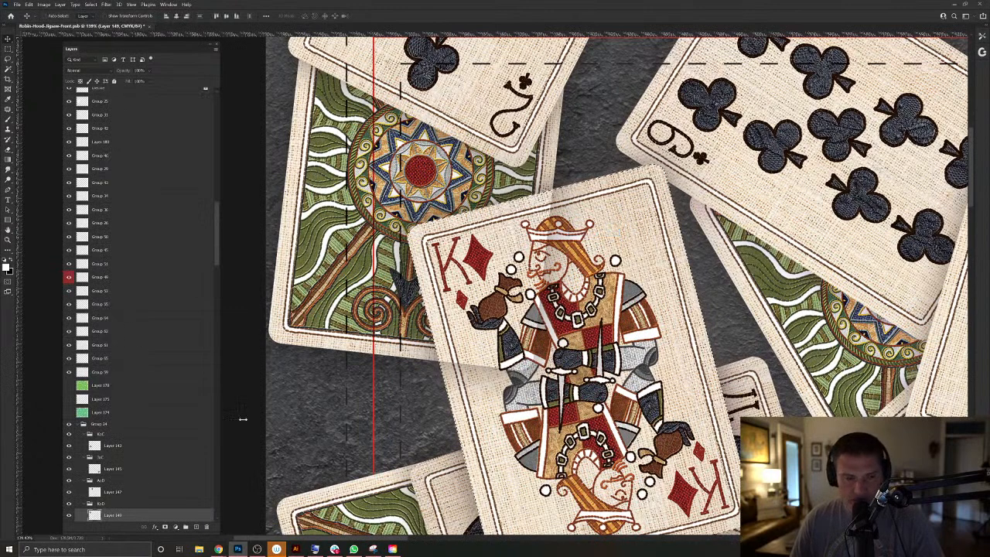
pyautogui.keyDown('ctrl'); pyautogui.click(358, 223); pyautogui.keyUp('ctrl')
pyautogui.press('Delete')
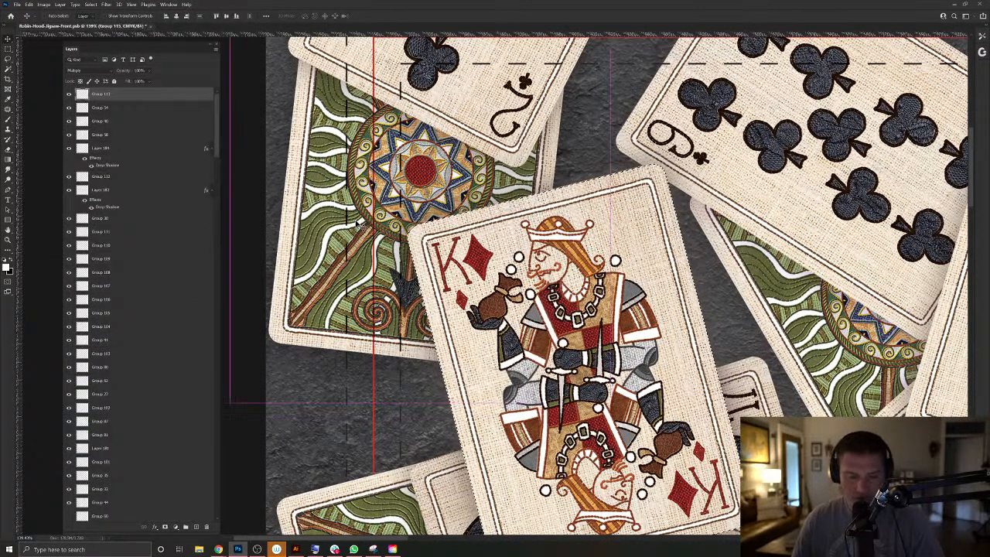
pyautogui.moveTo(670, 259); pyautogui.dragTo(646, 281)
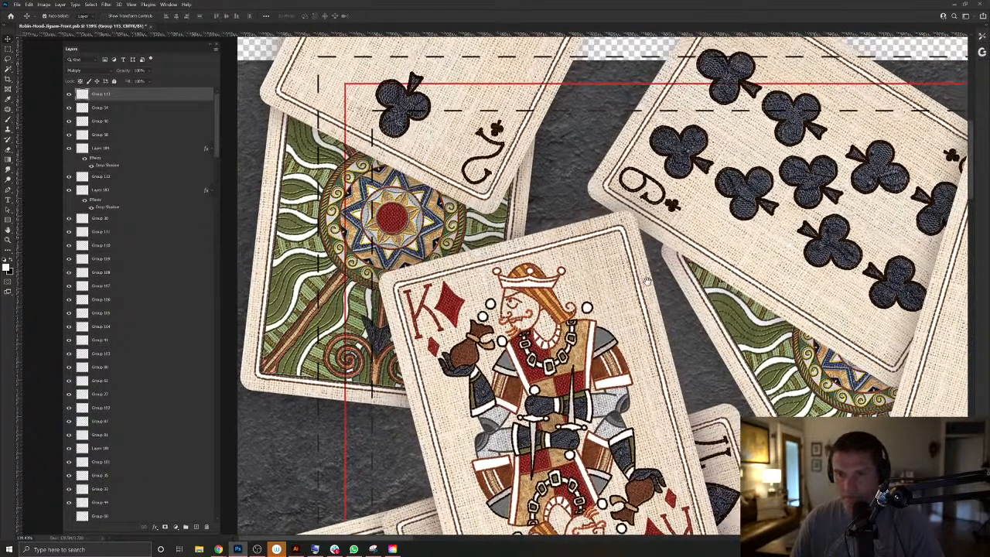
# Bring the white shadow layer of the nine of clubs to the stack's top and set its blend mode to Multiply.
pyautogui.scroll(5, 648, 270)
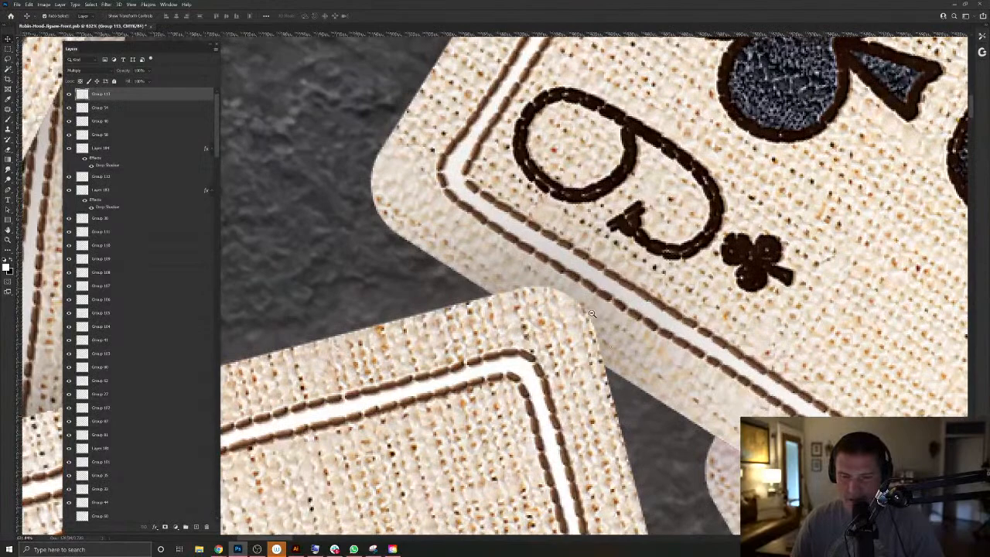
pyautogui.scroll(-4, 601, 321)
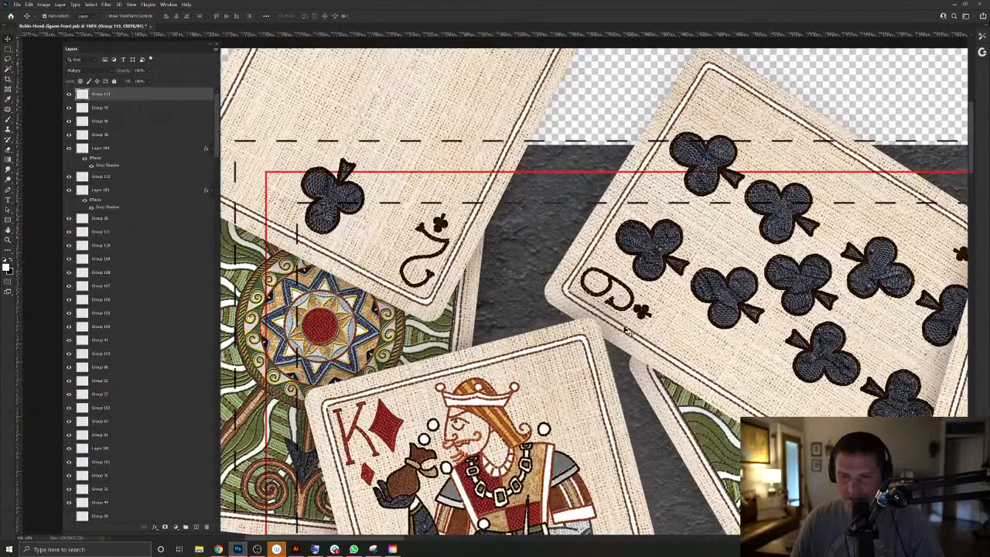
pyautogui.moveTo(689, 304); pyautogui.dragTo(682, 297)
pyautogui.hotkey('ctrl', 'z')
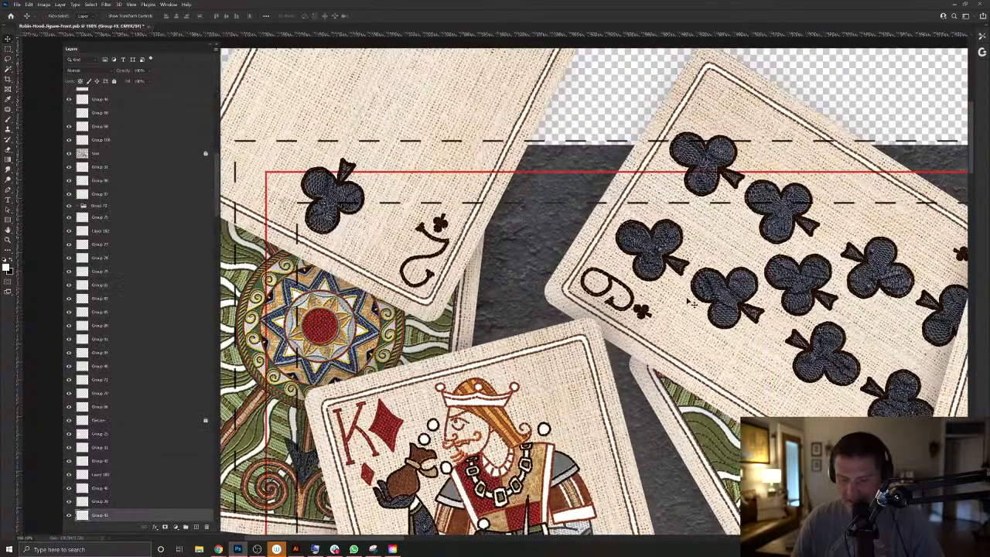
pyautogui.hotkey('ctrl', 'shift', ']')
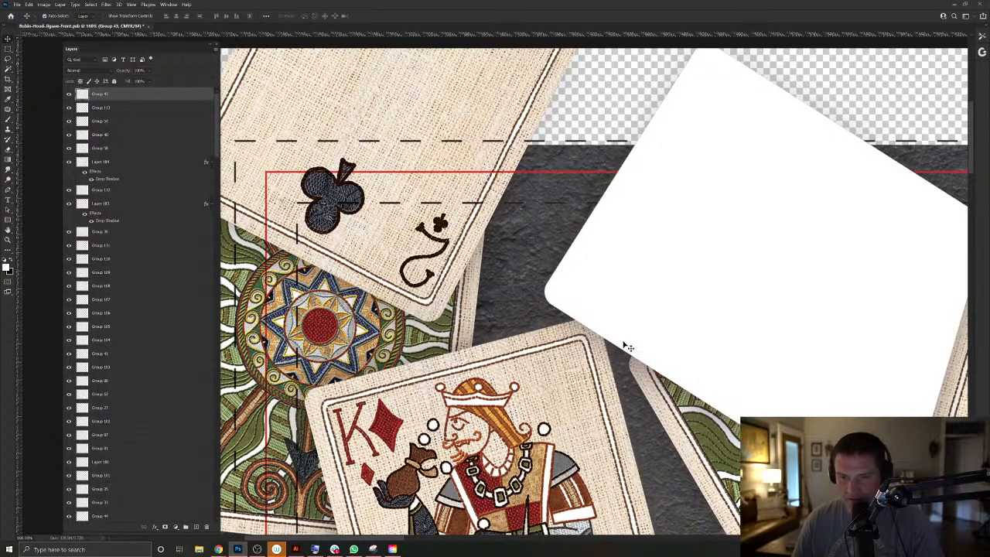
pyautogui.hotkey('ctrl', 'z')
pyautogui.hotkey('ctrl', 'z')
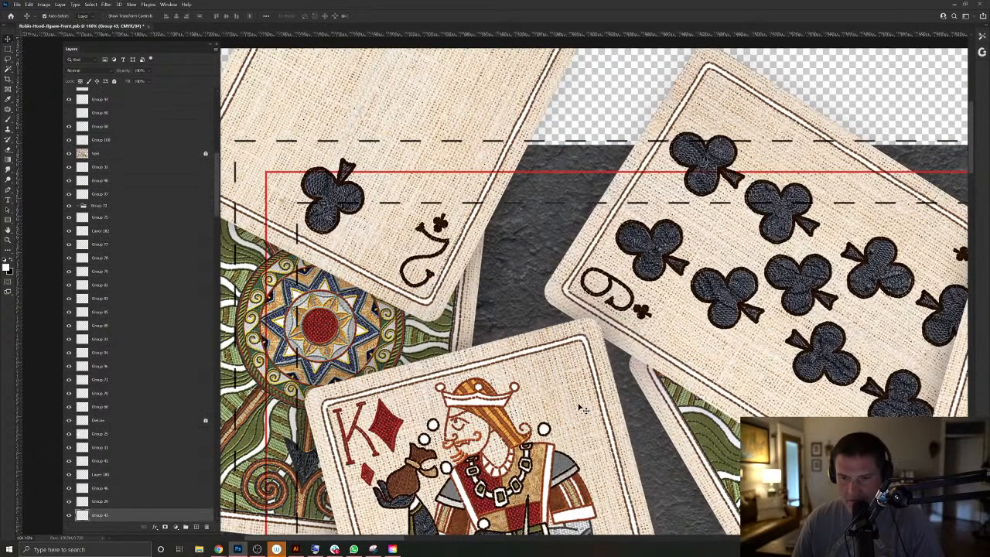
pyautogui.moveTo(628, 397); pyautogui.dragTo(611, 387)
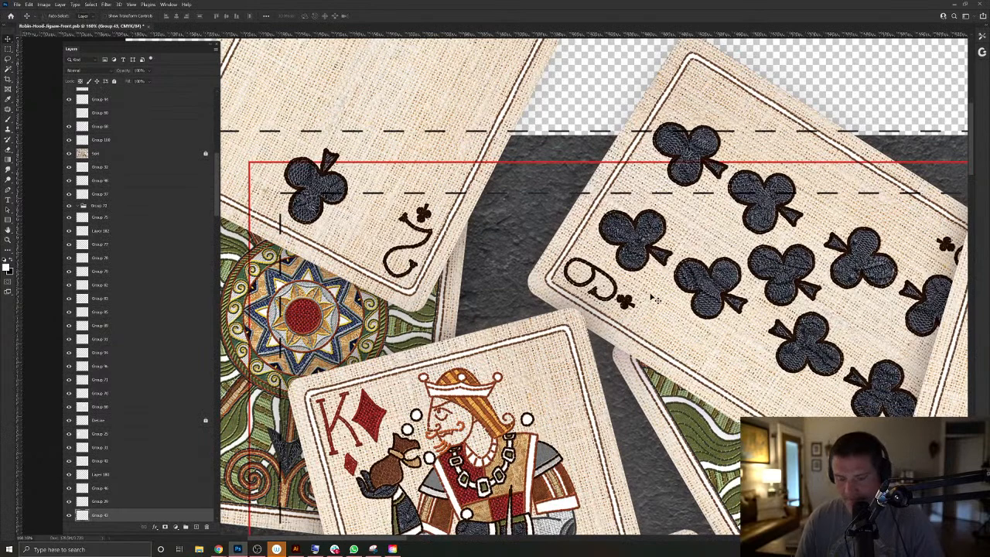
pyautogui.hotkey('ctrl', 'shift', ']')
pyautogui.hotkey('alt', 'BackSpace')
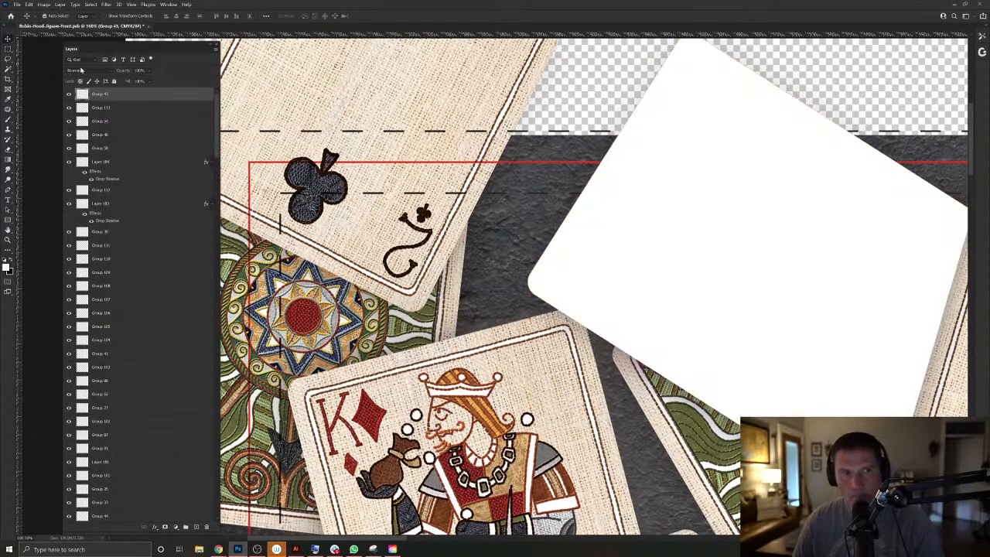
pyautogui.click(85, 70)
pyautogui.click(85, 101)
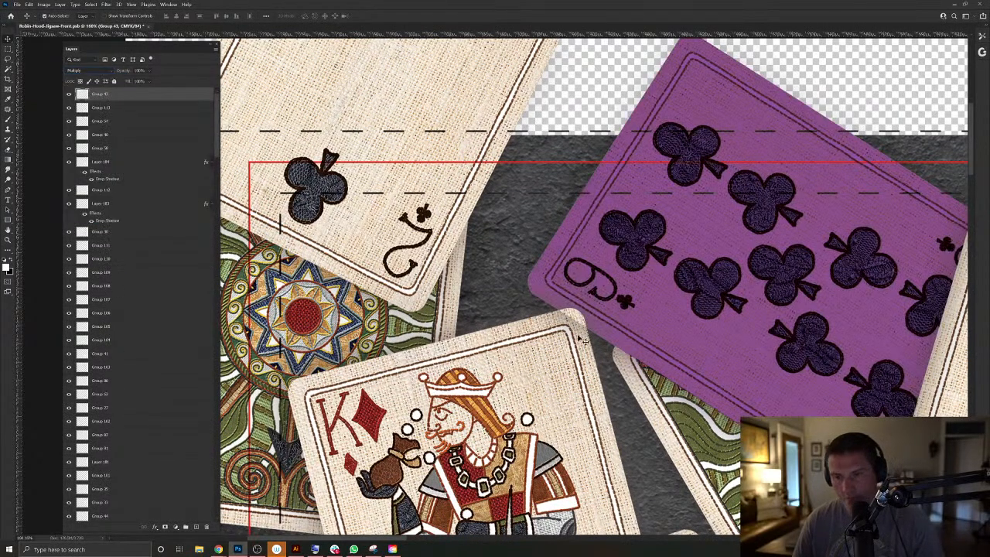
# Load the outline of the king of diamonds and trim the nine of clubs' shadow layer off that card.
pyautogui.rightClick(546, 389)
pyautogui.click(570, 416)
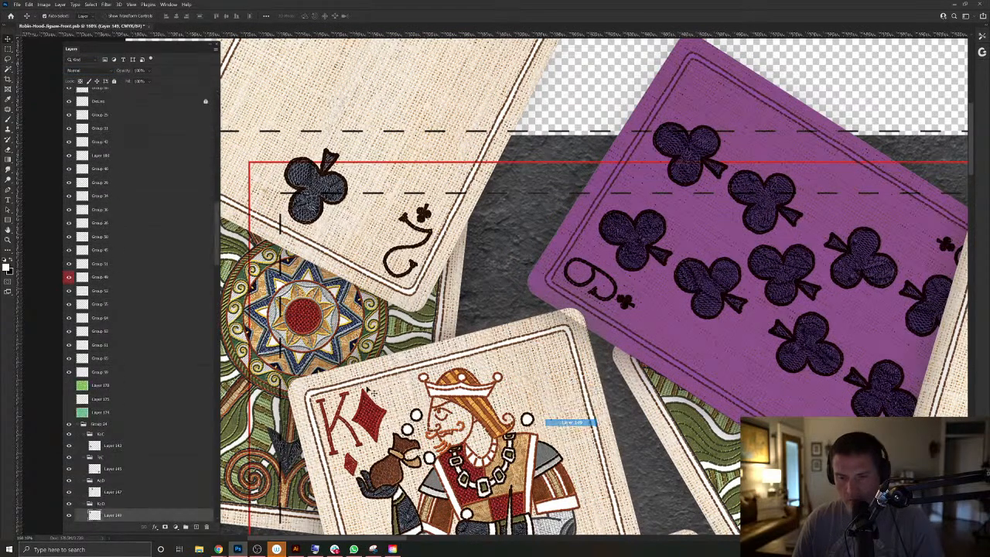
pyautogui.keyDown('ctrl'); pyautogui.click(94, 517); pyautogui.keyUp('ctrl')
pyautogui.keyDown('ctrl'); pyautogui.click(582, 256); pyautogui.keyUp('ctrl')
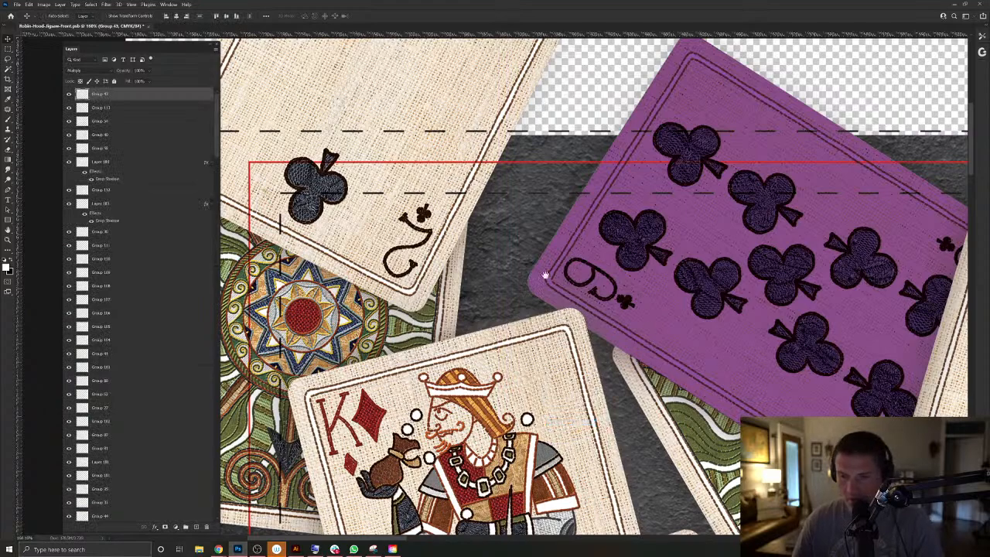
# Load the outline of the ace of clubs and delete the nine of clubs' shadow where it overlaps the ace.
pyautogui.scroll(-4, 572, 279)
pyautogui.scroll(2, 565, 283)
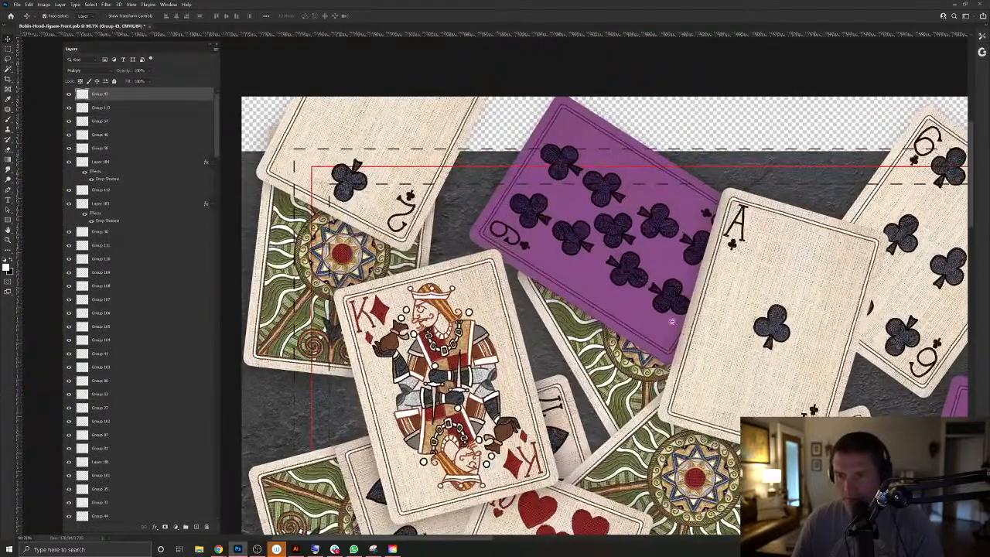
pyautogui.rightClick(788, 254)
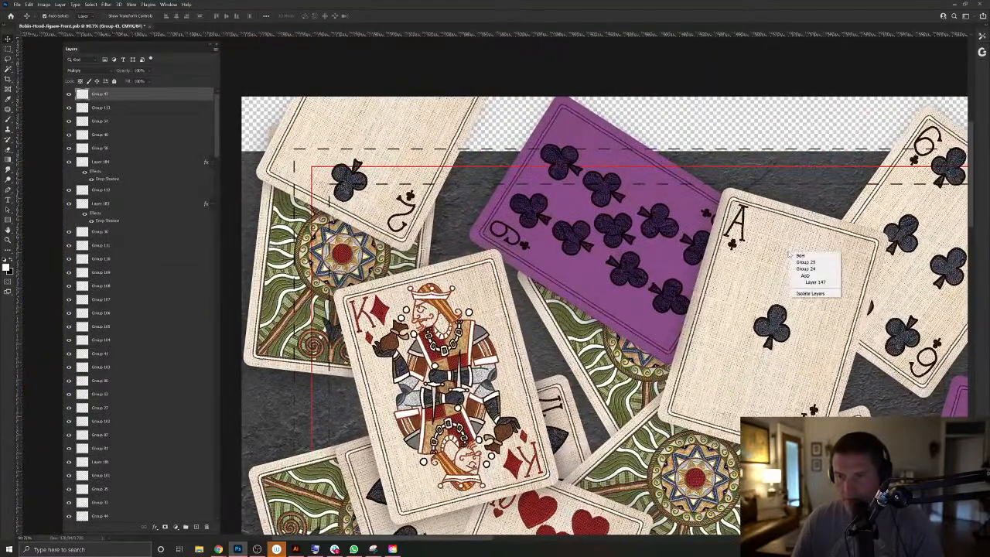
pyautogui.click(812, 282)
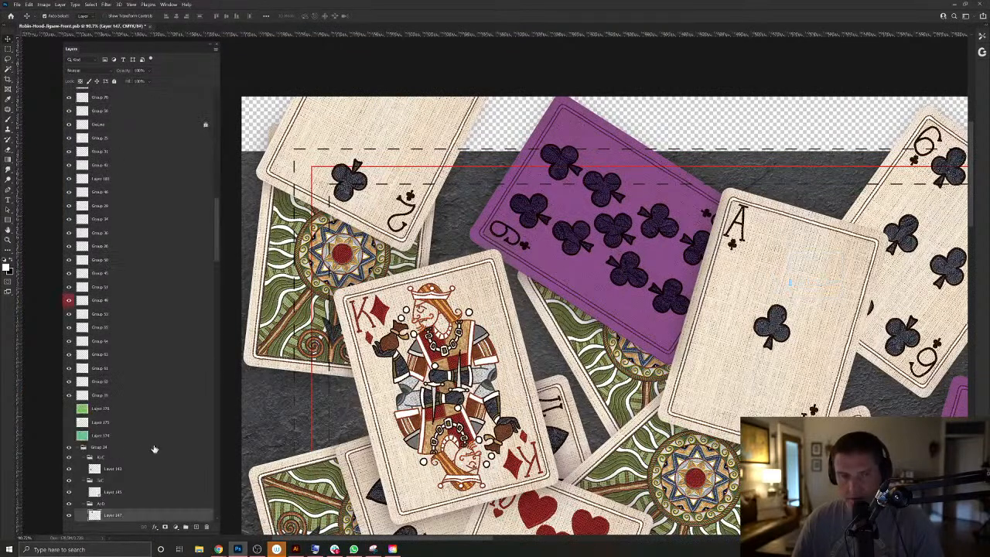
pyautogui.keyDown('ctrl'); pyautogui.click(630, 180); pyautogui.keyUp('ctrl')
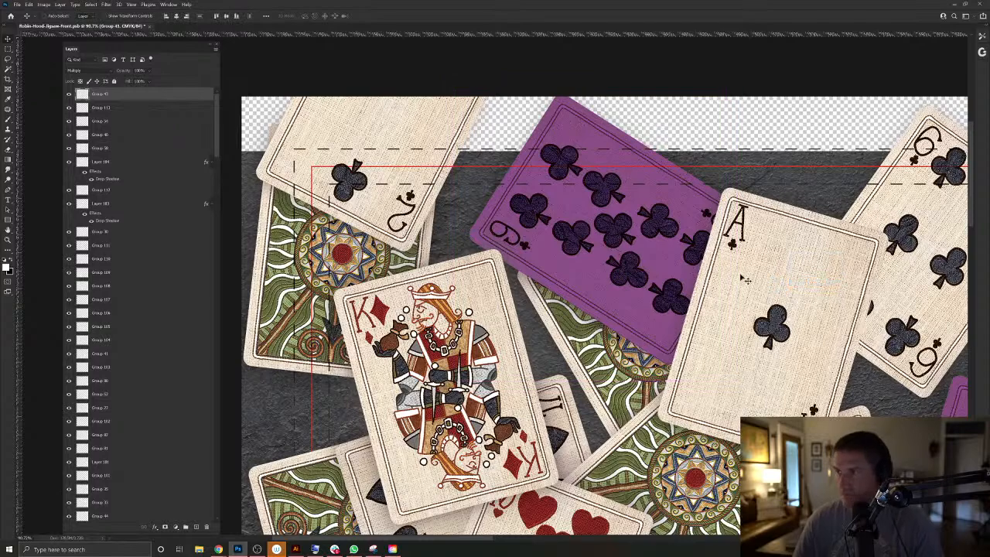
# Bring the king of diamonds' shadow layer to the stack's top in Multiply mode and toggle its visibility to compare the result.
pyautogui.hscroll(-3, 735, 263)
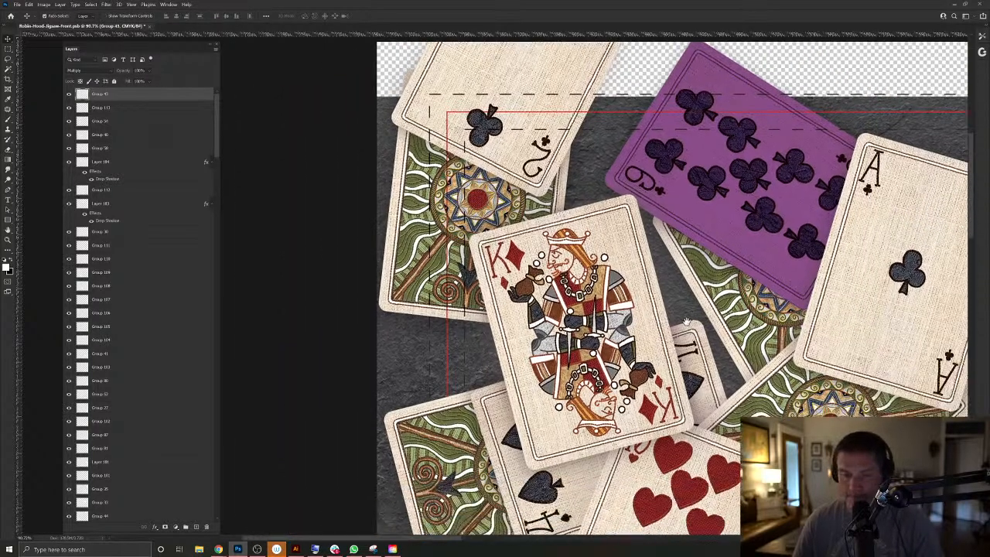
pyautogui.scroll(-3, 700, 253)
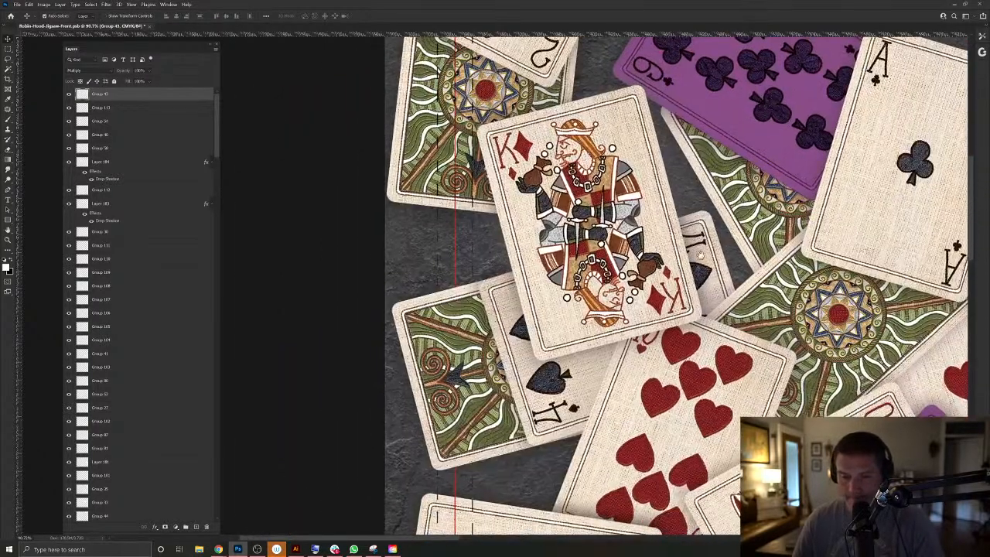
pyautogui.click(526, 300)
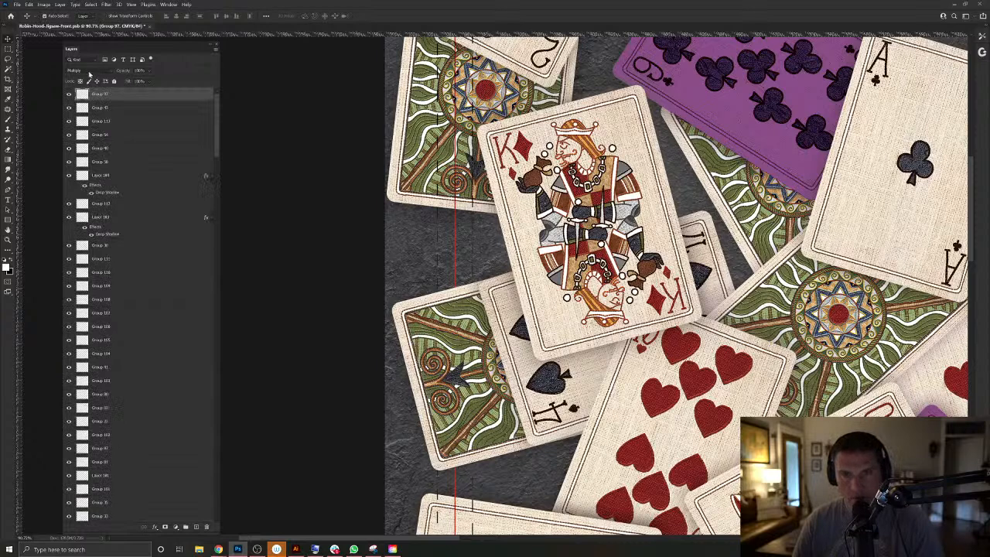
pyautogui.click(70, 96)
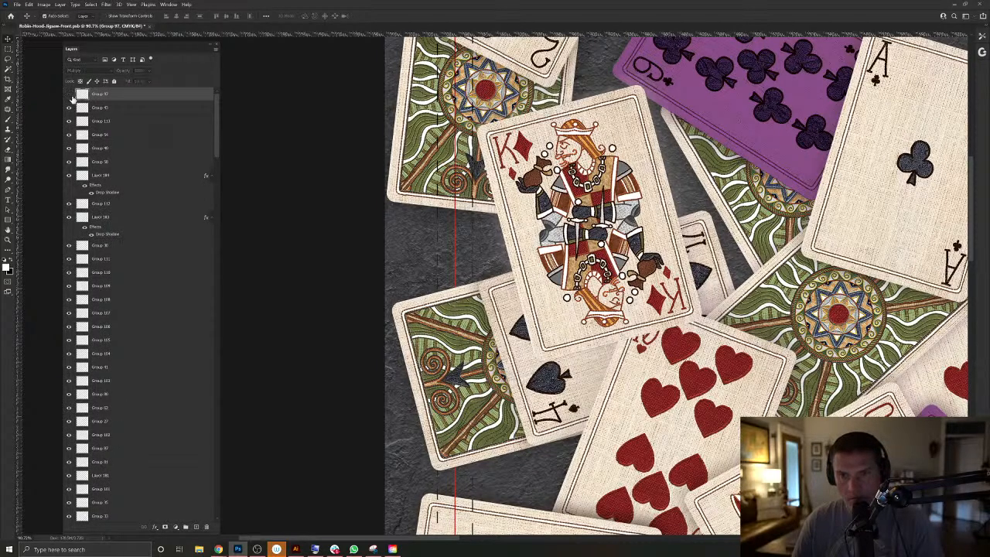
pyautogui.click(71, 96)
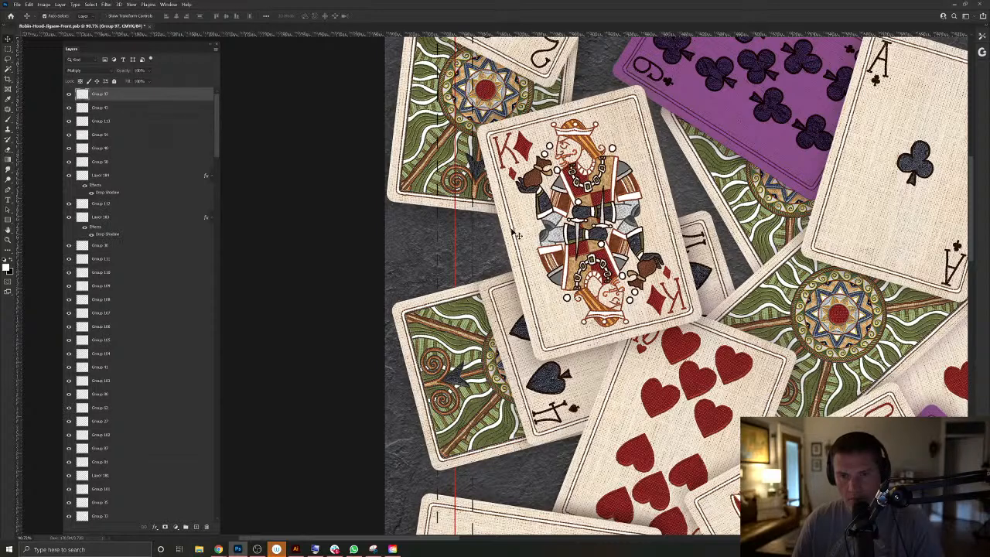
pyautogui.click(70, 96)
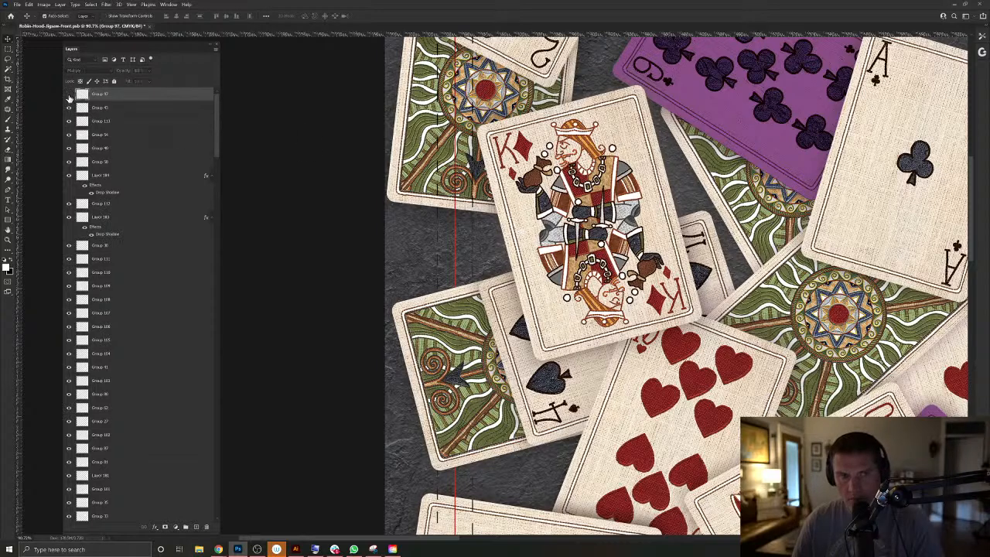
pyautogui.click(69, 95)
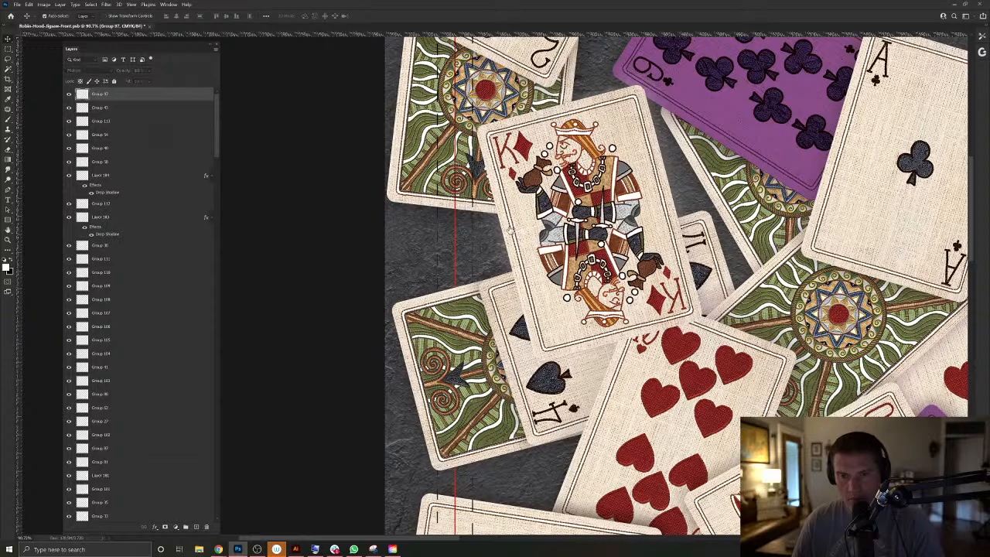
# Select Layer 182 underneath the king of diamonds and hide it.
pyautogui.scroll(2, 515, 235)
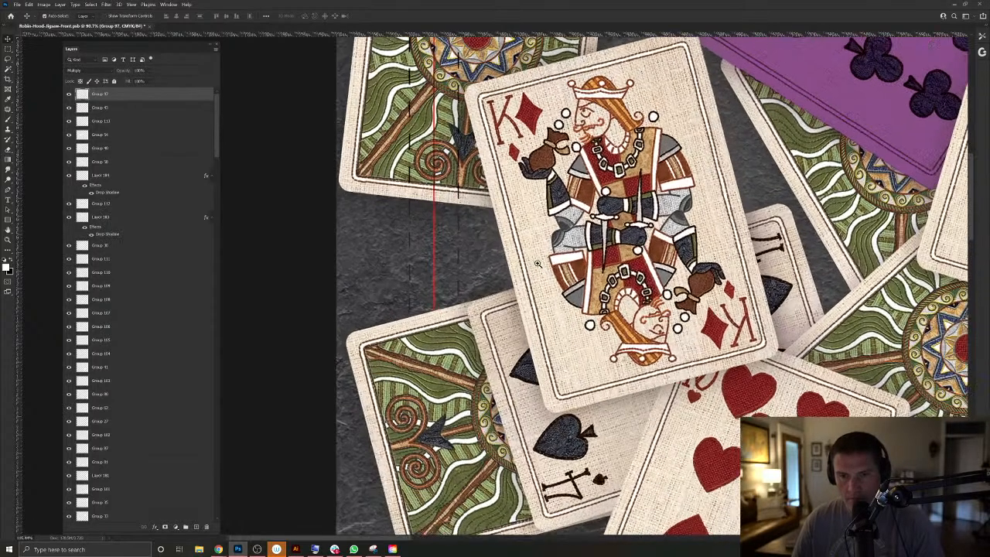
pyautogui.rightClick(520, 245)
pyautogui.click(542, 255)
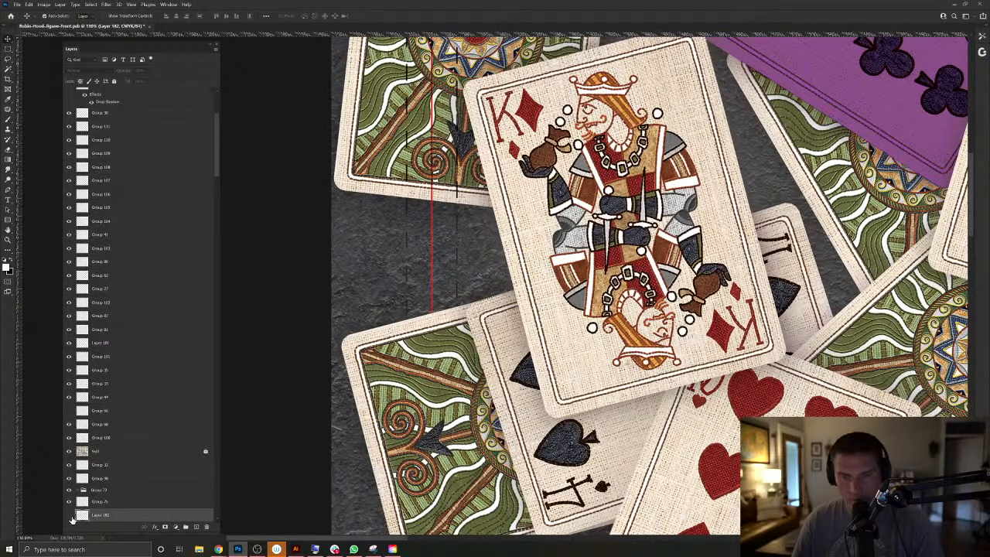
pyautogui.click(70, 516)
pyautogui.scroll(3, 390, 387)
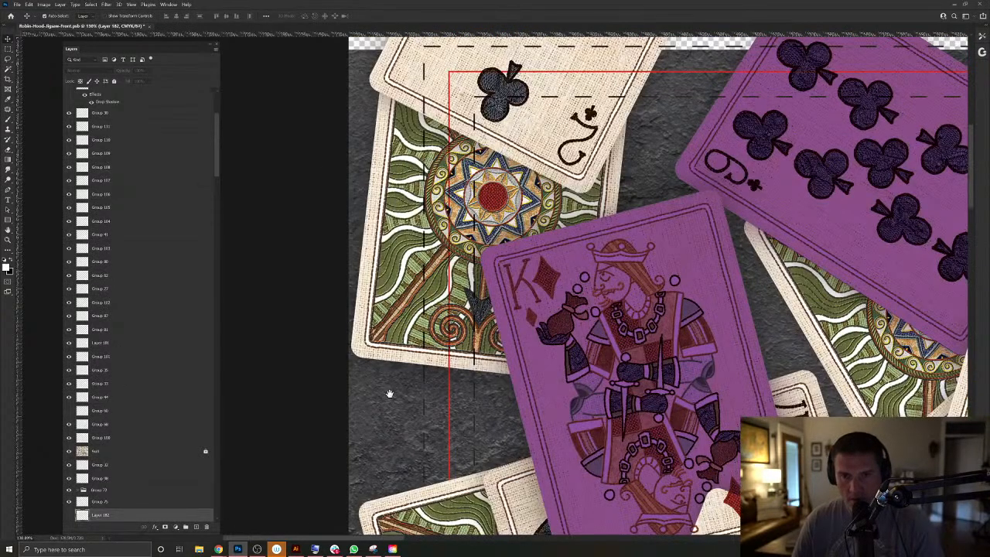
# Select the shadow layer of the face-down card beside the king of diamonds and toggle its visibility to check the shadow.
pyautogui.rightClick(407, 256)
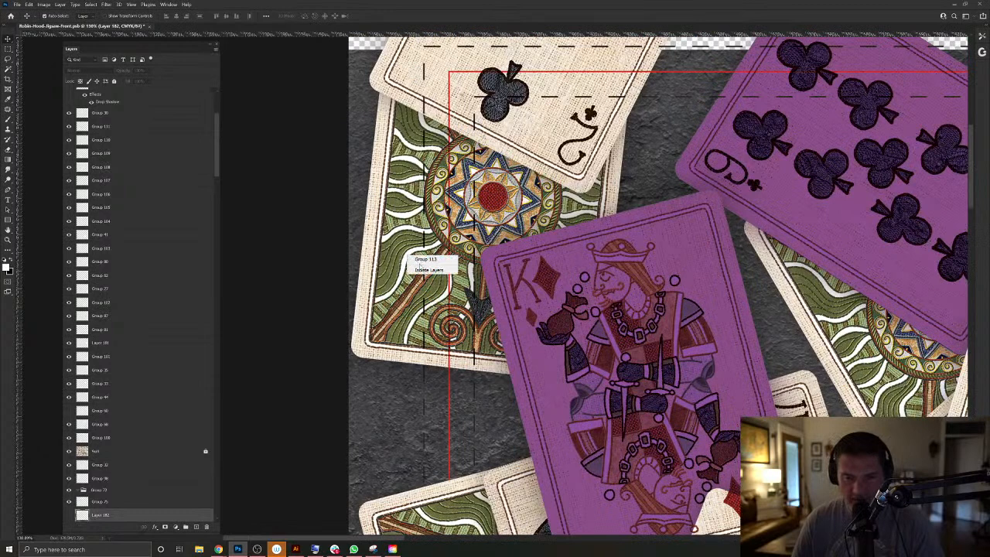
pyautogui.click(425, 261)
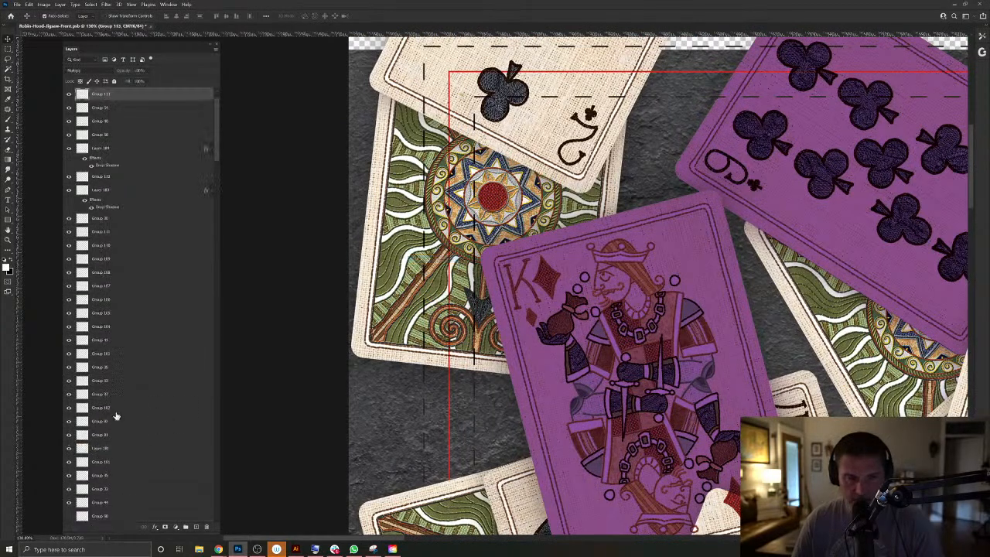
pyautogui.click(69, 94)
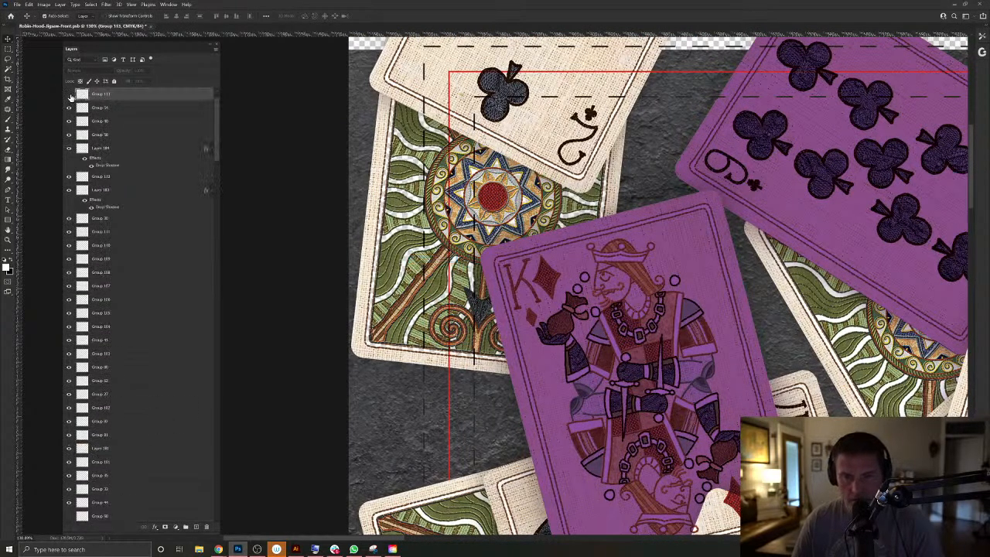
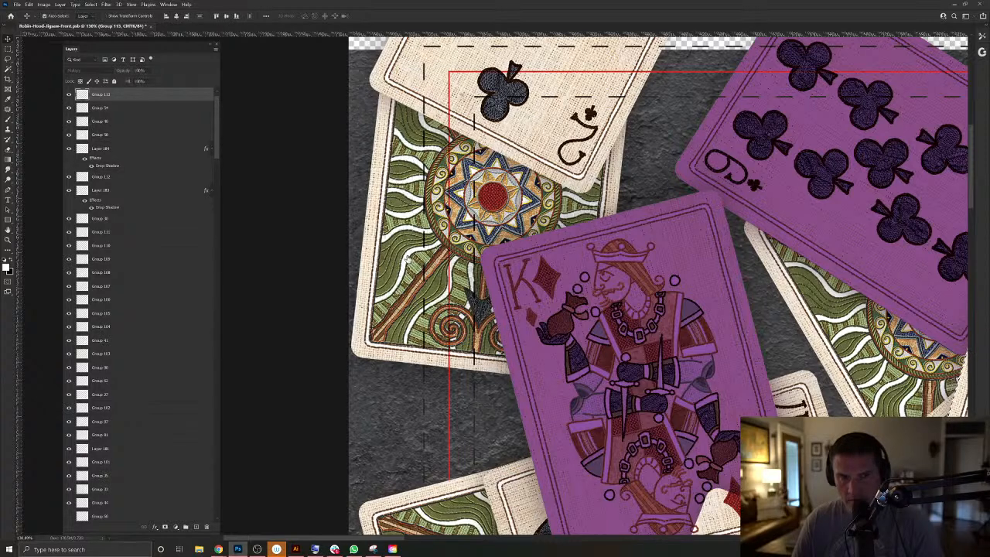
pyautogui.rightClick(406, 255)
pyautogui.click(417, 391)
pyautogui.rightClick(359, 353)
pyautogui.click(374, 356)
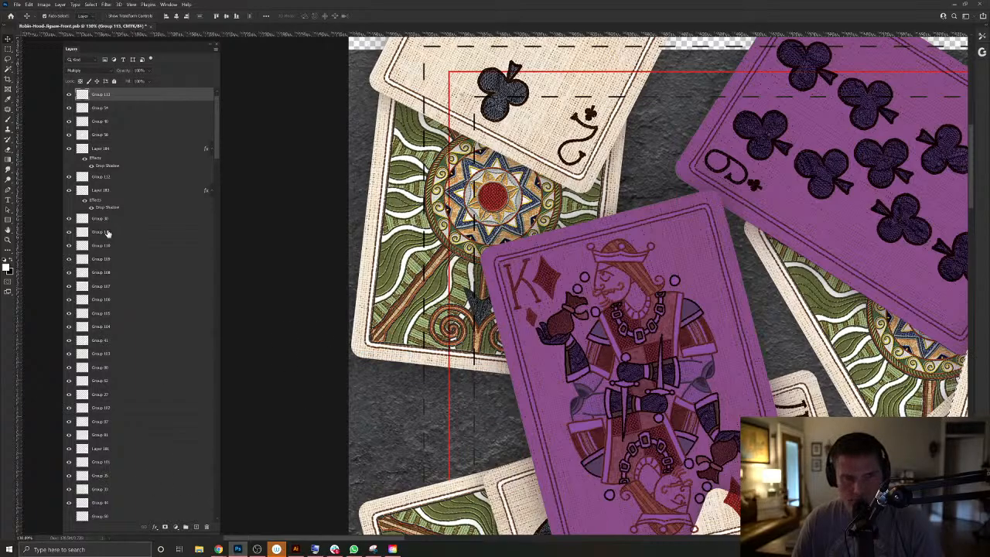
# Bring the old shadow layer of the face-down card under the four of spades to the stack's top and delete it.
pyautogui.moveTo(409, 270); pyautogui.dragTo(379, 270)
pyautogui.moveTo(421, 352); pyautogui.dragTo(431, 165)
pyautogui.rightClick(450, 219)
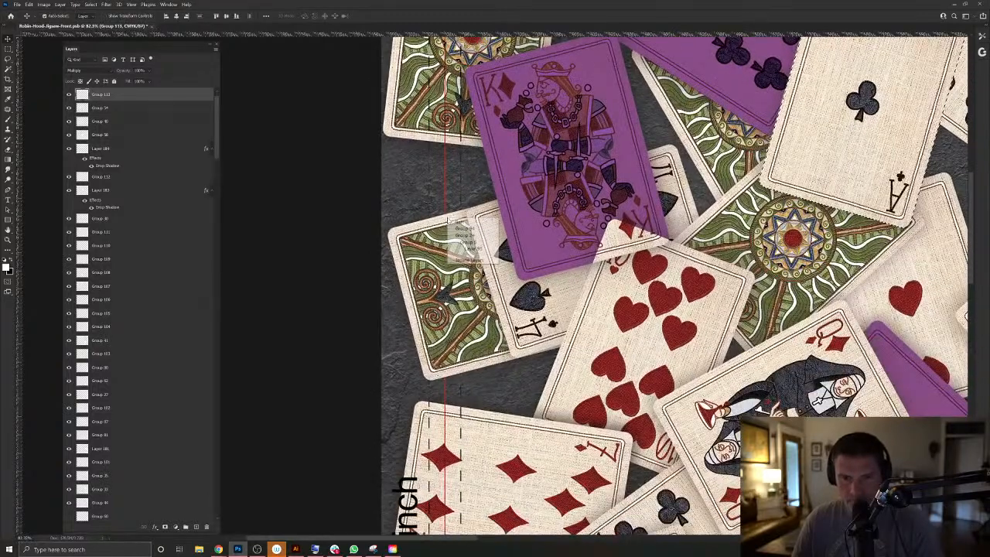
pyautogui.click(477, 249)
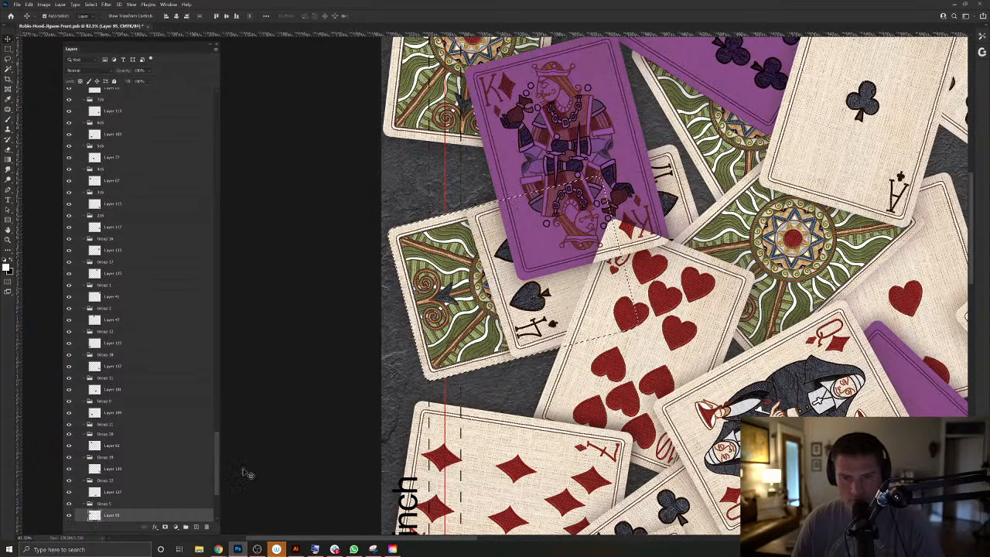
pyautogui.keyDown('ctrl'); pyautogui.click(496, 314); pyautogui.keyUp('ctrl')
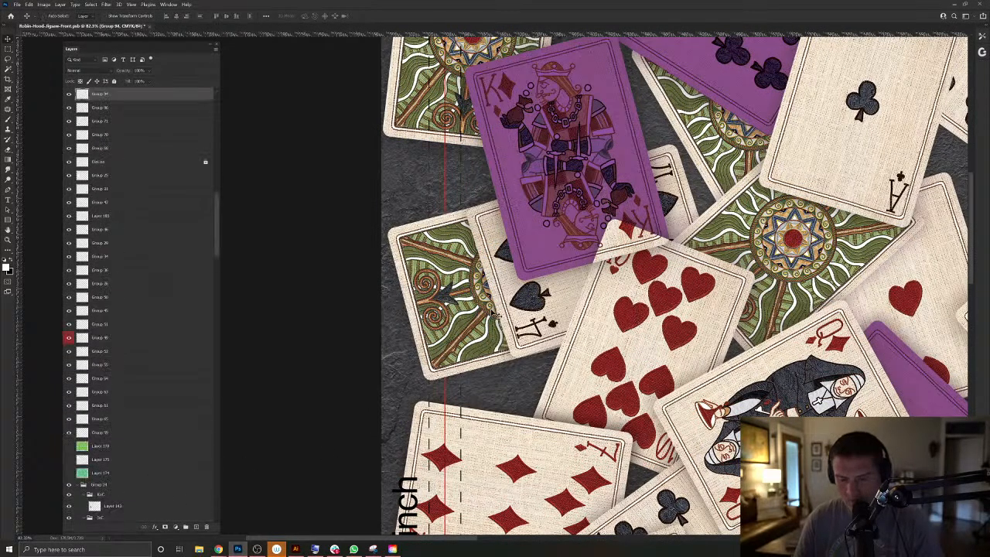
pyautogui.keyDown('ctrl'); pyautogui.click(496, 315); pyautogui.keyUp('ctrl')
pyautogui.keyDown('ctrl'); pyautogui.moveTo(513, 282); pyautogui.dragTo(576, 331); pyautogui.keyUp('ctrl')
pyautogui.scroll(4, 576, 330)
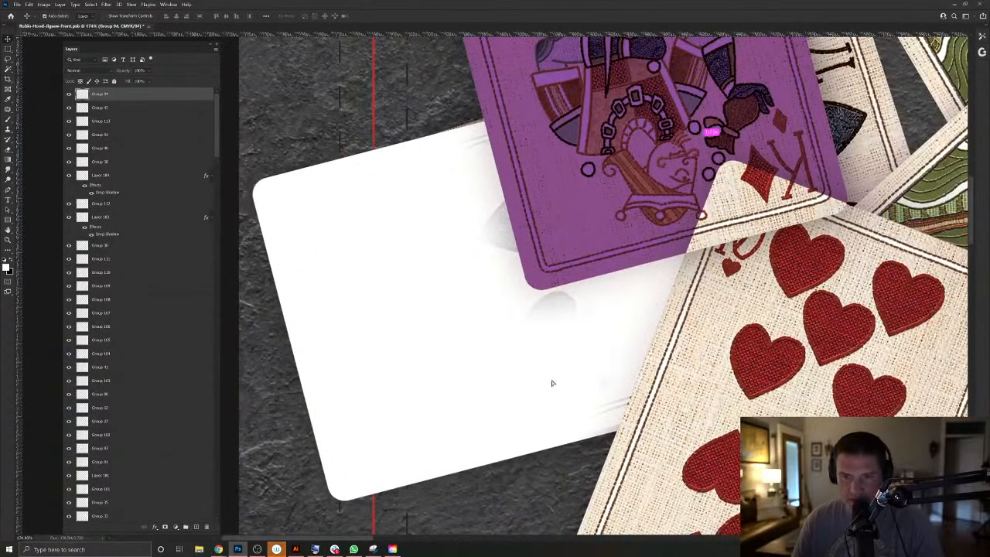
pyautogui.press('Delete')
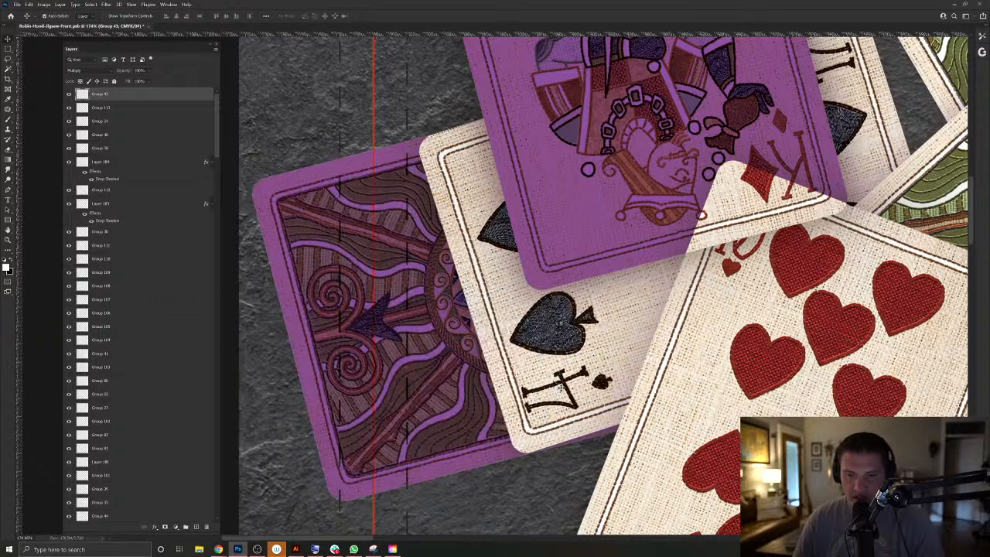
# Load the outline of the face-down card under the four of spades, fill it white on a new layer and bring that layer to the top.
pyautogui.click(487, 390)
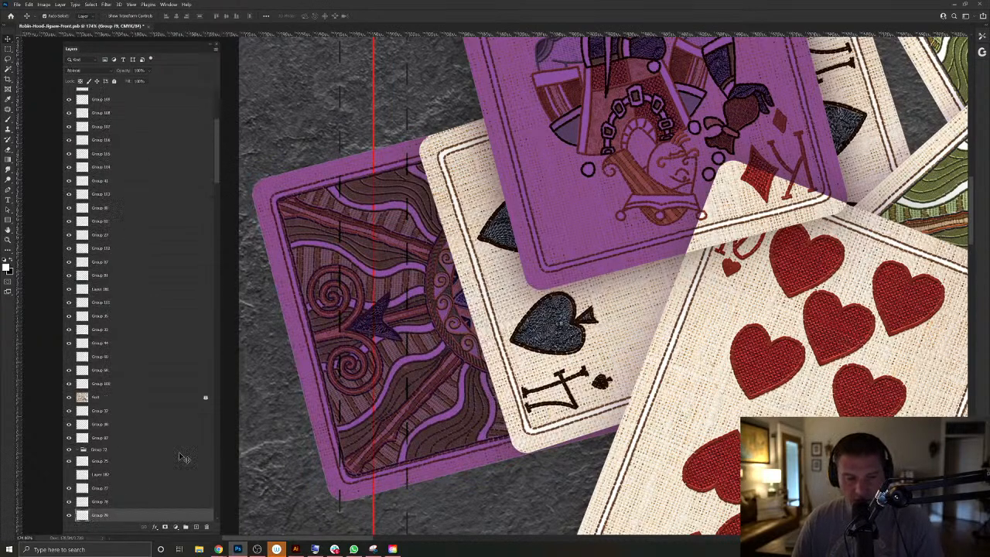
pyautogui.rightClick(487, 394)
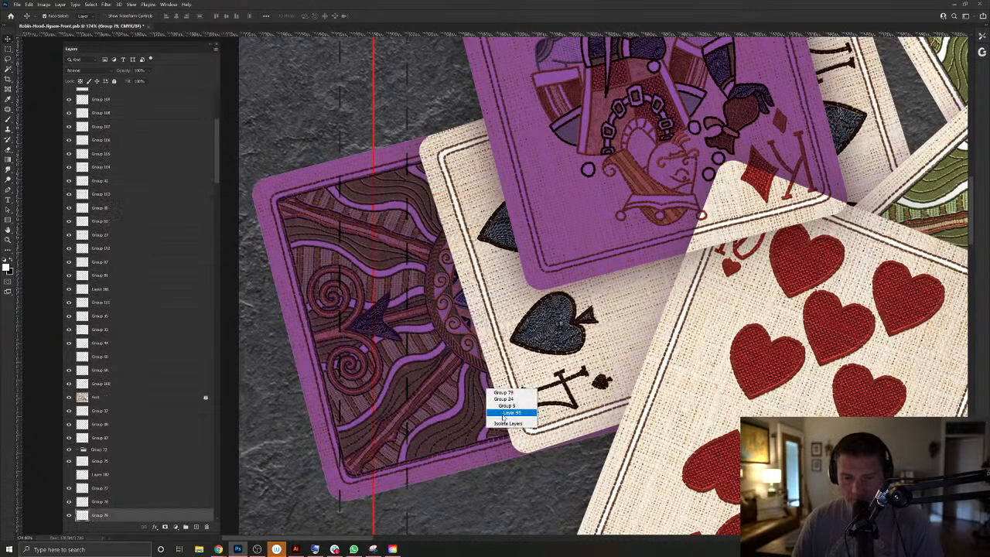
pyautogui.click(504, 413)
pyautogui.keyDown('ctrl'); pyautogui.click(95, 516); pyautogui.keyUp('ctrl')
pyautogui.click(195, 527)
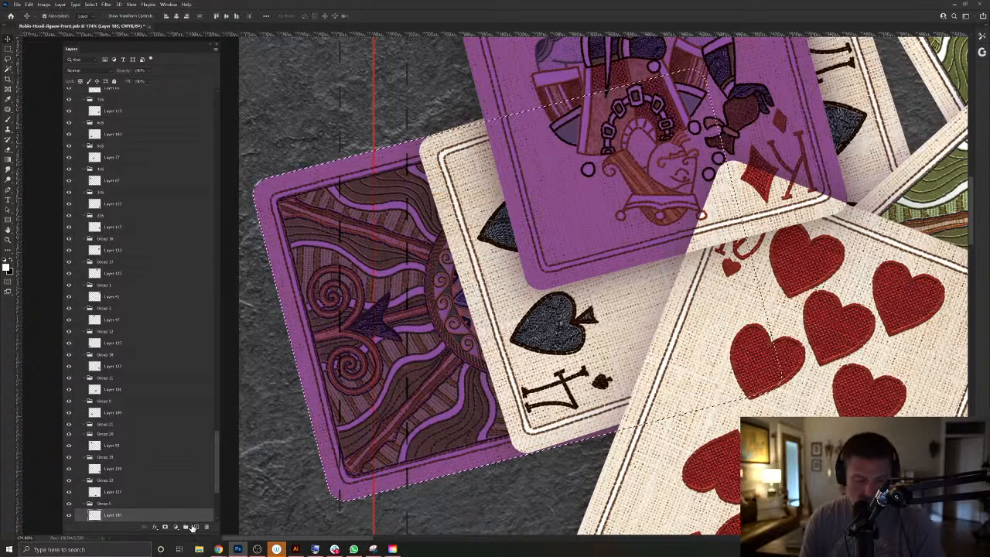
pyautogui.hotkey('alt', 'BackSpace')
pyautogui.hotkey('ctrl', 'd')
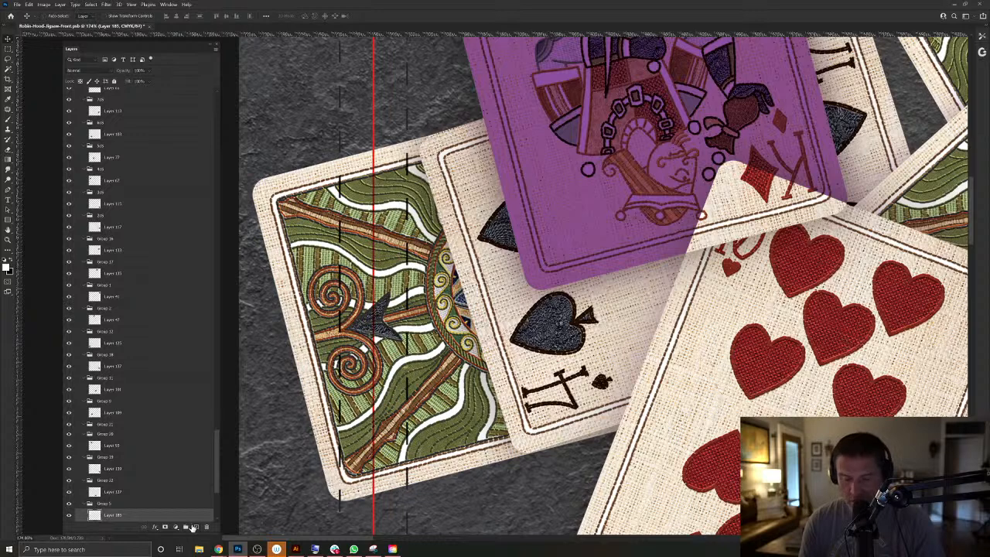
pyautogui.hotkey('ctrl', 'shift', ']')
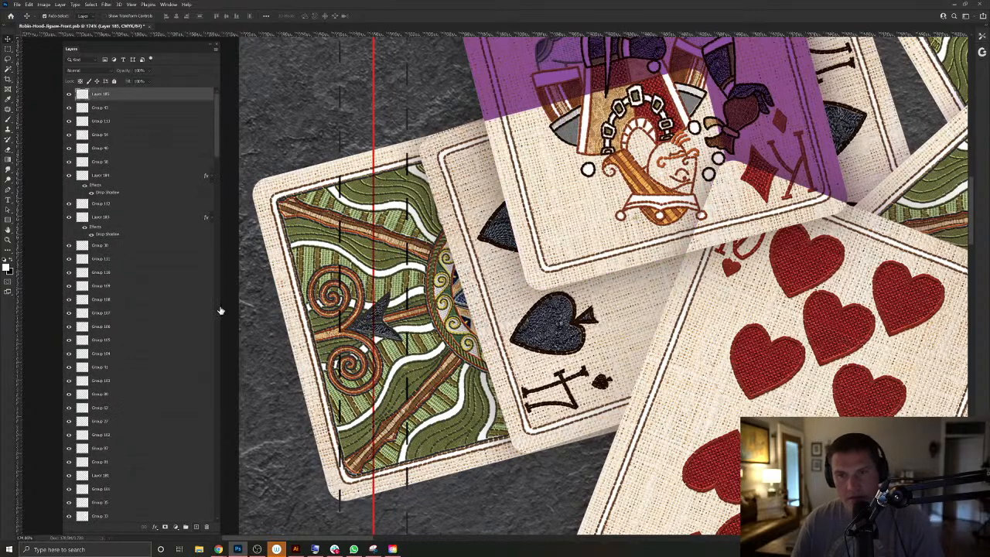
# Apply a Multiply drop shadow effect to the white card-shaped layer.
pyautogui.click(60, 4)
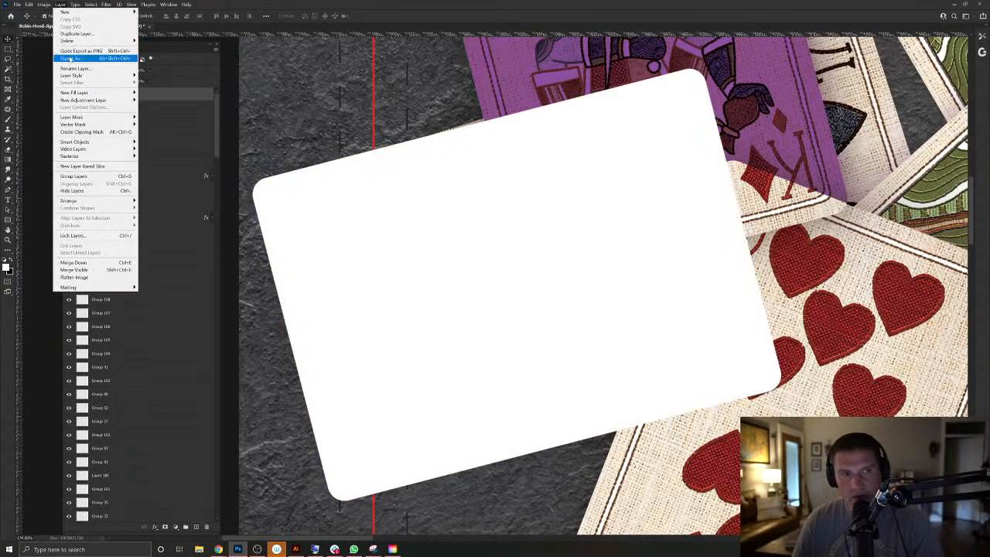
pyautogui.moveTo(93, 75)
pyautogui.click(164, 150)
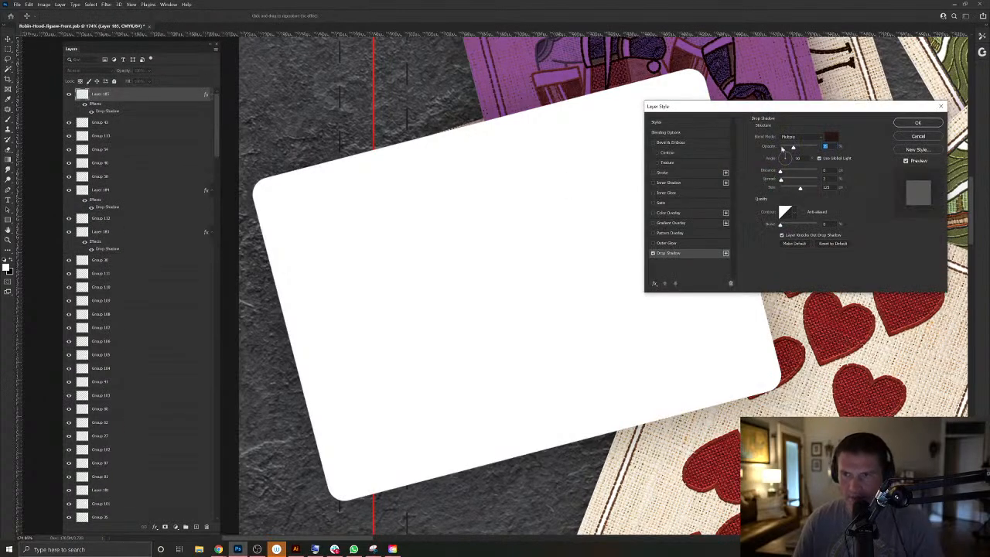
pyautogui.click(918, 123)
# Group the white layer with its effect, merge the group into one layer and set its blend mode to Multiply.
pyautogui.hotkey('ctrl', 'g')
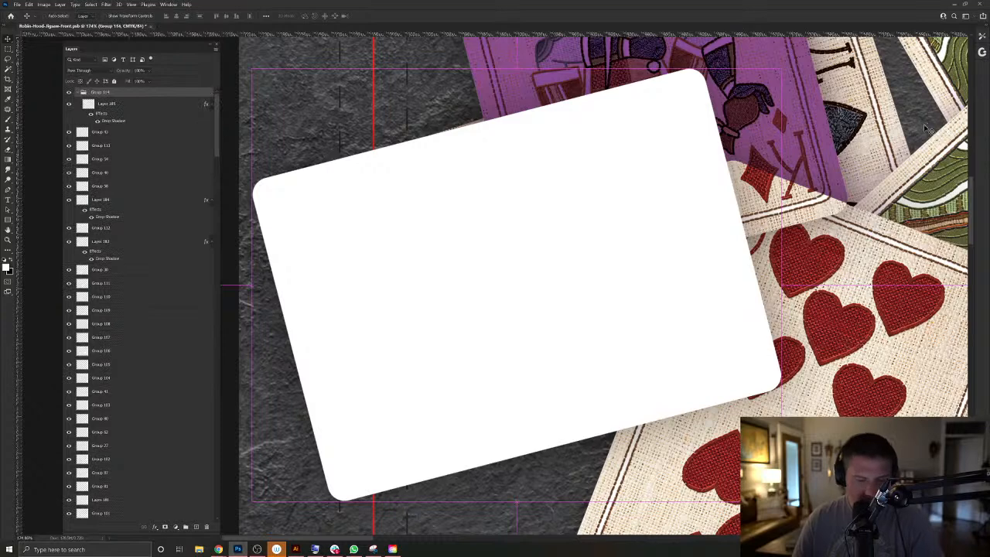
pyautogui.hotkey('ctrl', 'e')
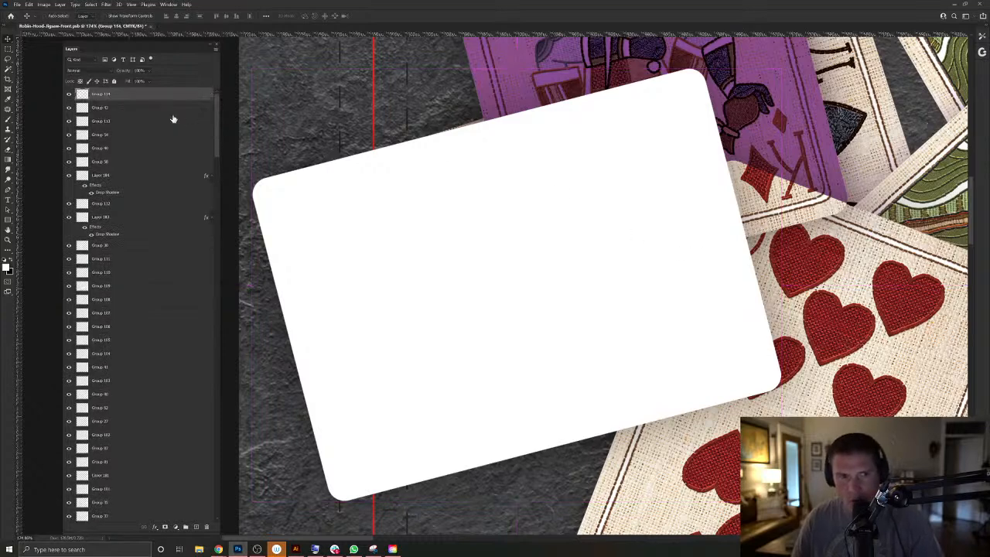
pyautogui.click(77, 71)
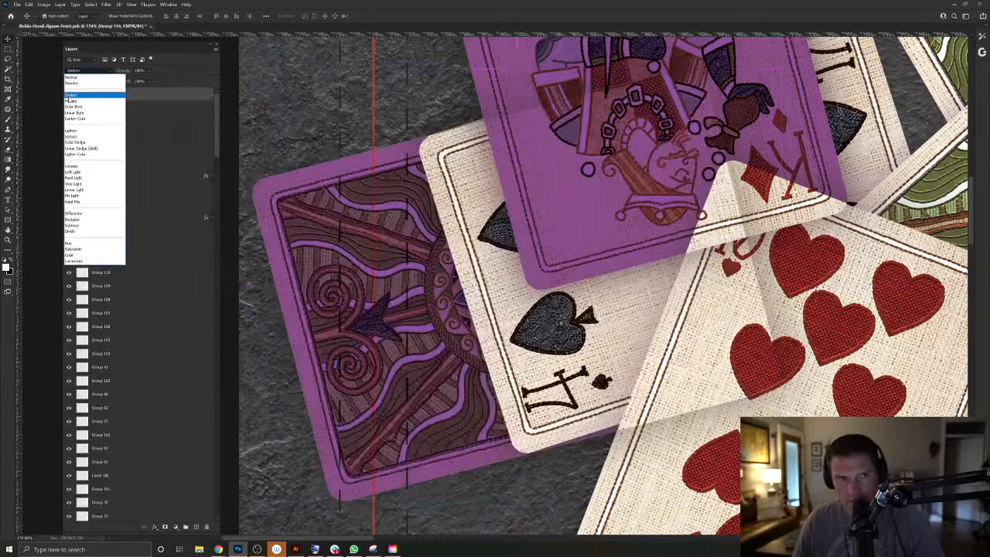
pyautogui.click(69, 101)
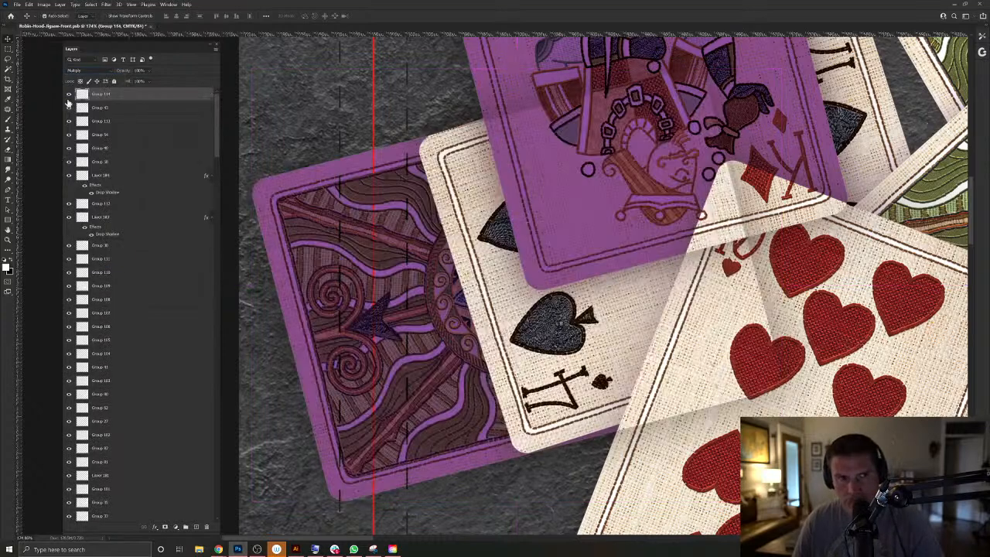
# Load the outline of the four of spades and delete the face-down card's new shadow where it overlaps that card.
pyautogui.rightClick(628, 323)
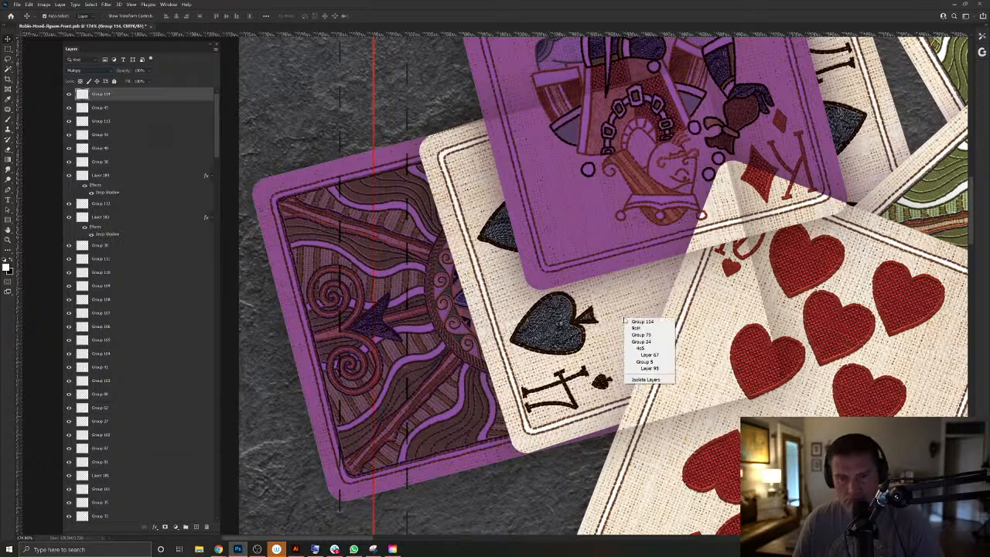
pyautogui.click(645, 360)
pyautogui.keyDown('ctrl'); pyautogui.click(95, 515); pyautogui.keyUp('ctrl')
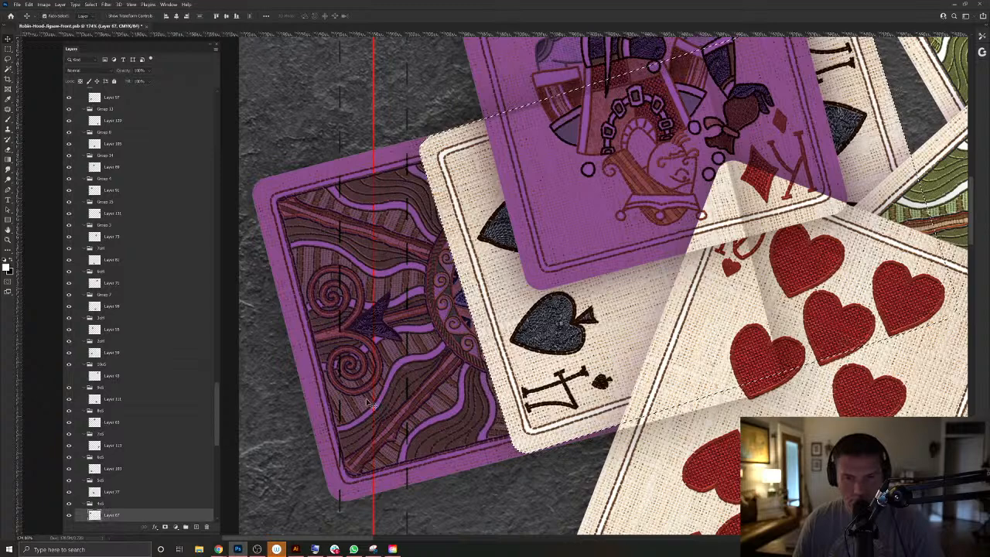
pyautogui.hotkey('alt', '.')
pyautogui.press('Delete')
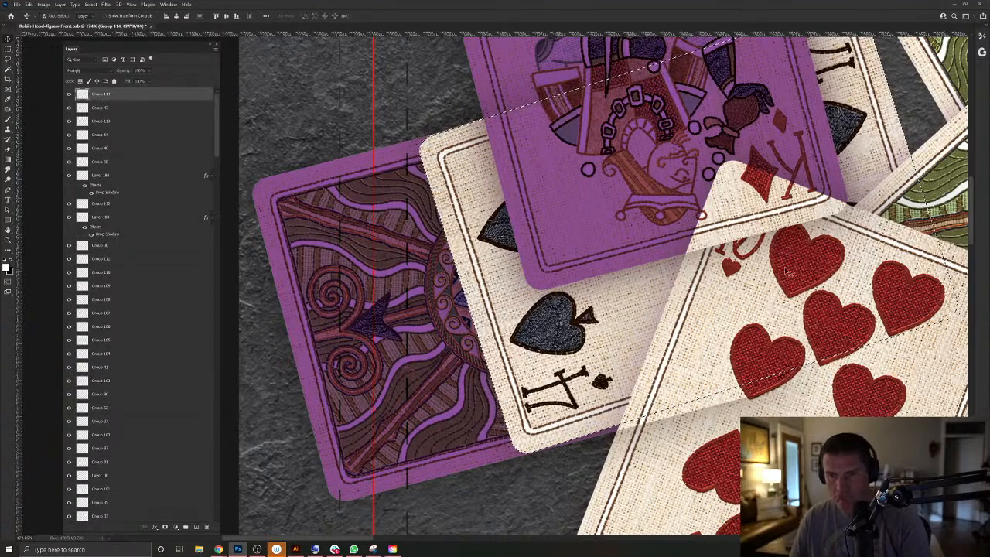
# Load the outline of the king of diamonds and trim the face-down card's shadow layer off the king.
pyautogui.moveTo(680, 228); pyautogui.dragTo(668, 229)
pyautogui.moveTo(669, 232); pyautogui.dragTo(618, 271)
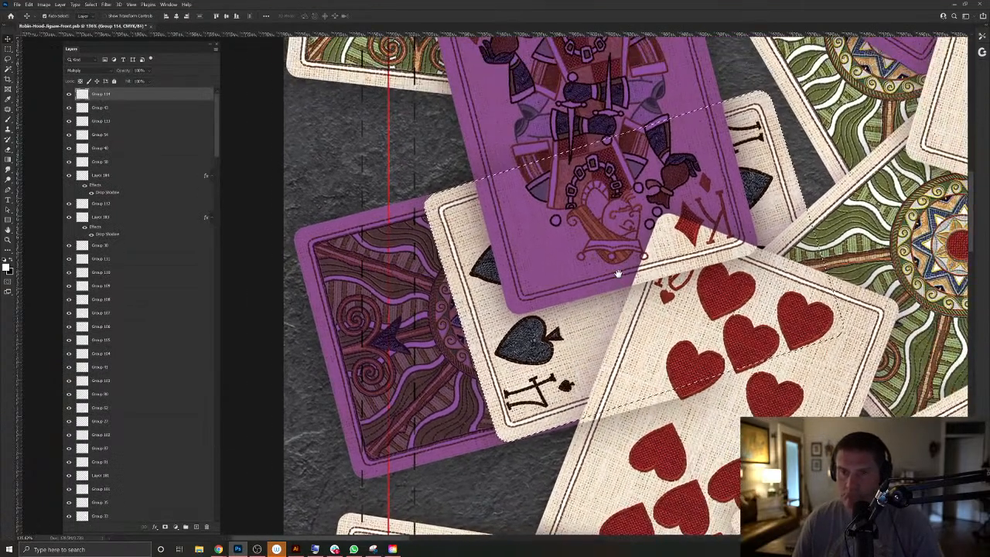
pyautogui.keyDown('ctrl'); pyautogui.rightClick(497, 148); pyautogui.keyUp('ctrl')
pyautogui.click(498, 148)
pyautogui.rightClick(498, 148)
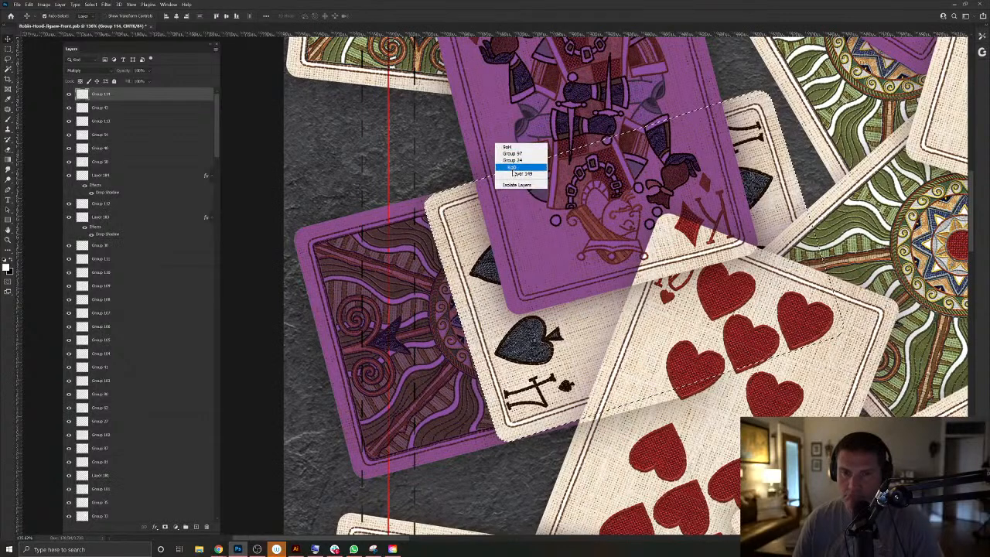
pyautogui.click(519, 176)
pyautogui.keyDown('ctrl'); pyautogui.click(96, 517); pyautogui.keyUp('ctrl')
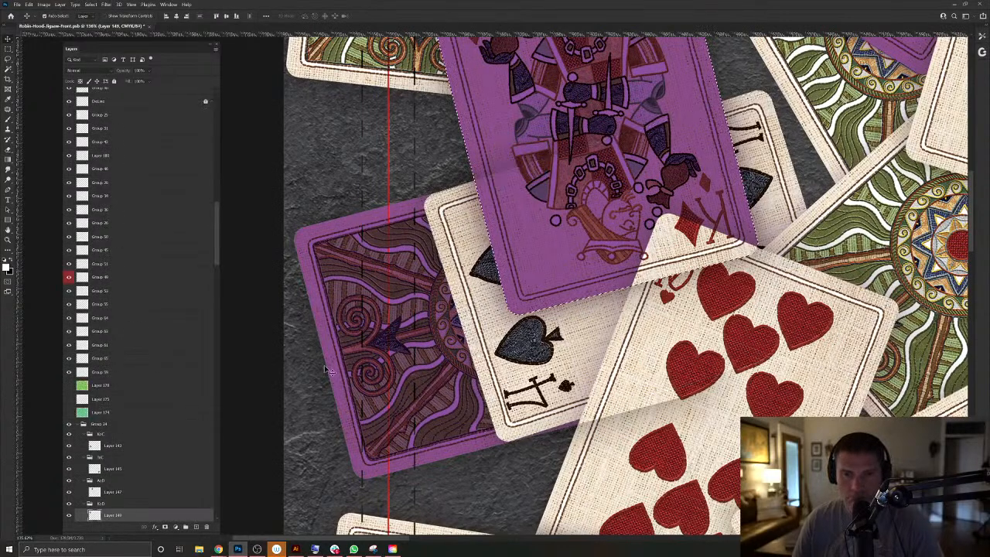
pyautogui.click(335, 368)
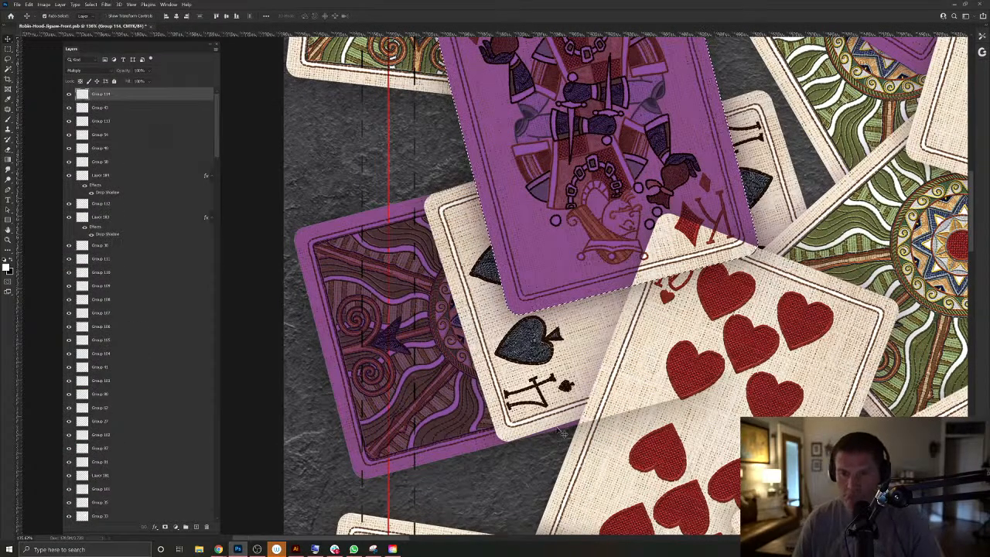
# Load the outline of the ten of hearts and remove the face-down card's shadow from it.
pyautogui.rightClick(596, 455)
pyautogui.click(615, 482)
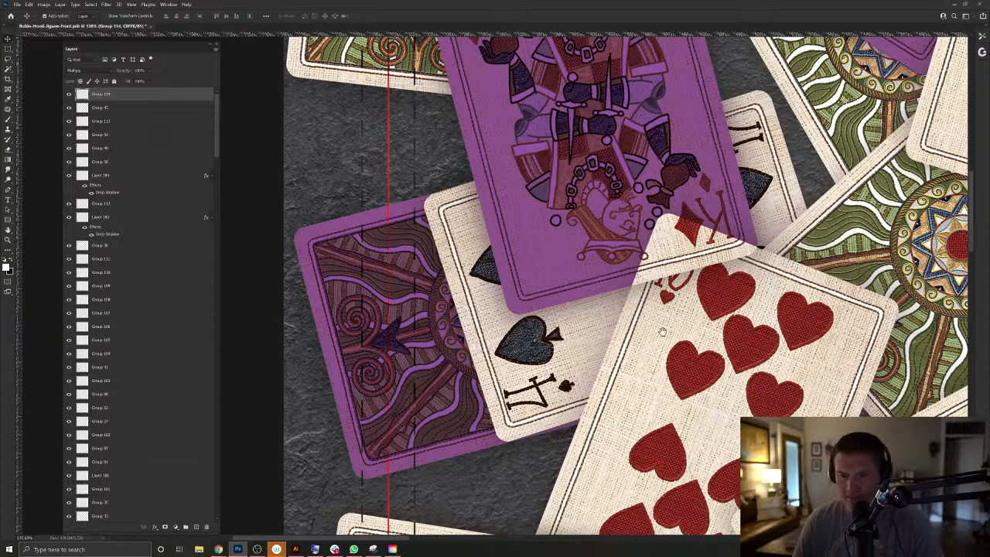
# Load the outlines of the four of spades and the king of diamonds in turn and trim the shadow layers where they overlap.
pyautogui.moveTo(662, 331); pyautogui.dragTo(594, 333)
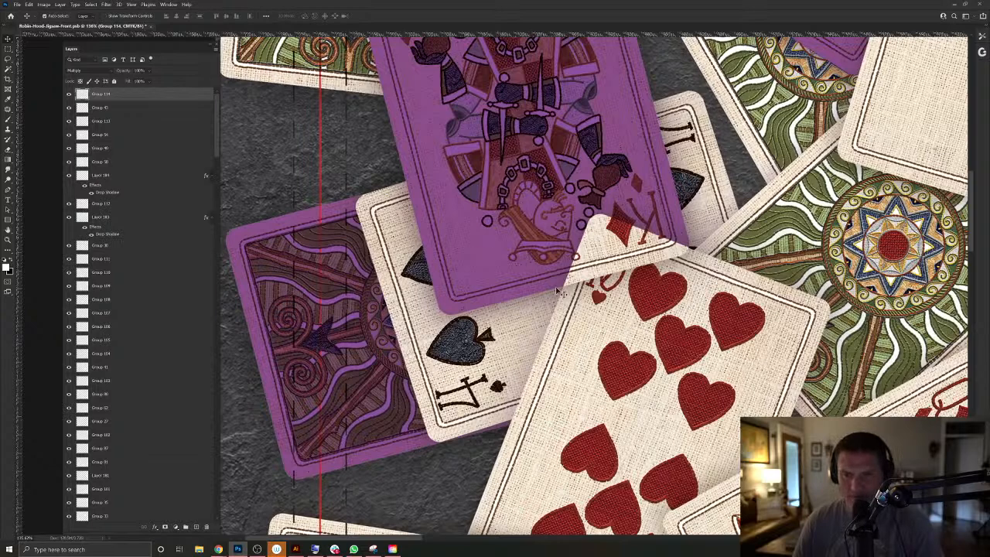
pyautogui.moveTo(695, 259); pyautogui.dragTo(709, 319)
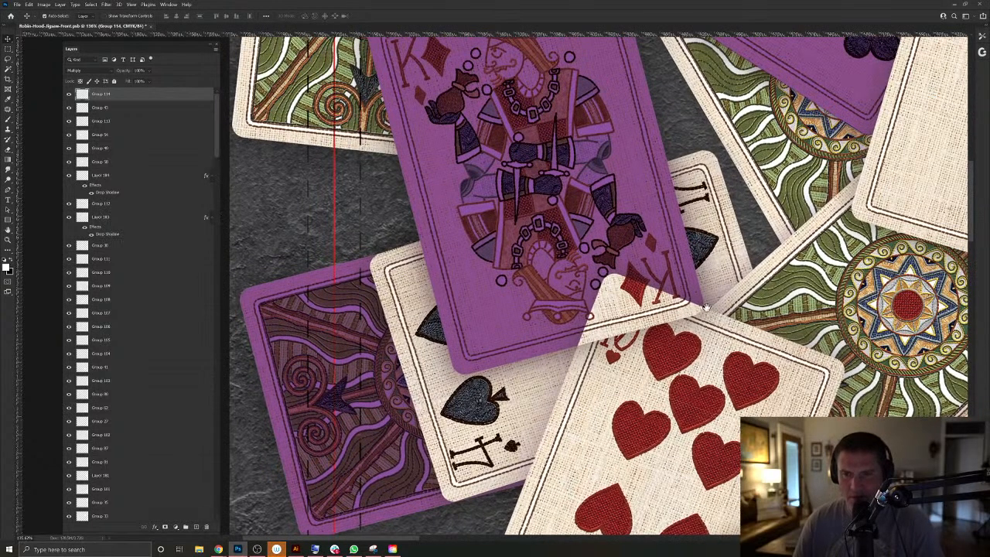
pyautogui.rightClick(654, 206)
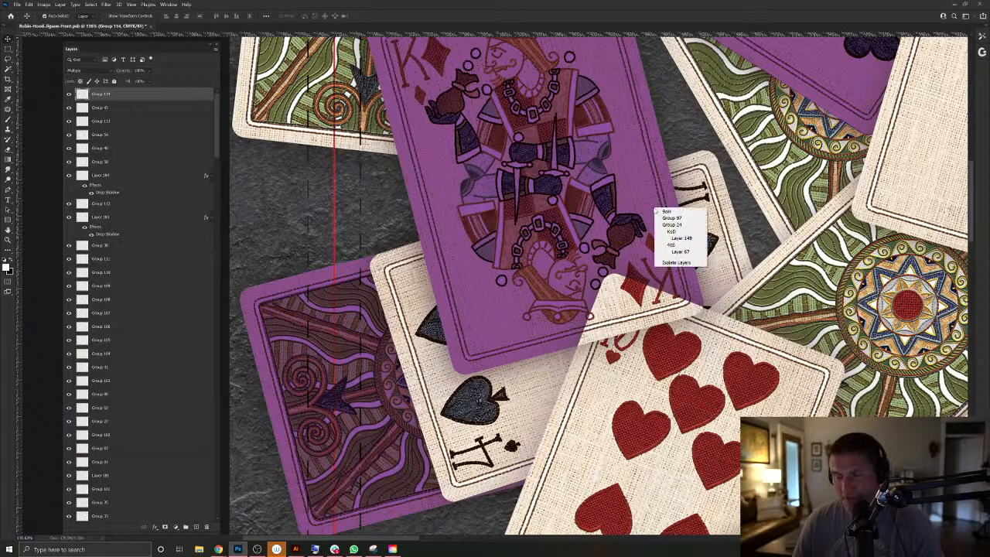
pyautogui.click(678, 253)
pyautogui.keyDown('ctrl'); pyautogui.click(96, 515); pyautogui.keyUp('ctrl')
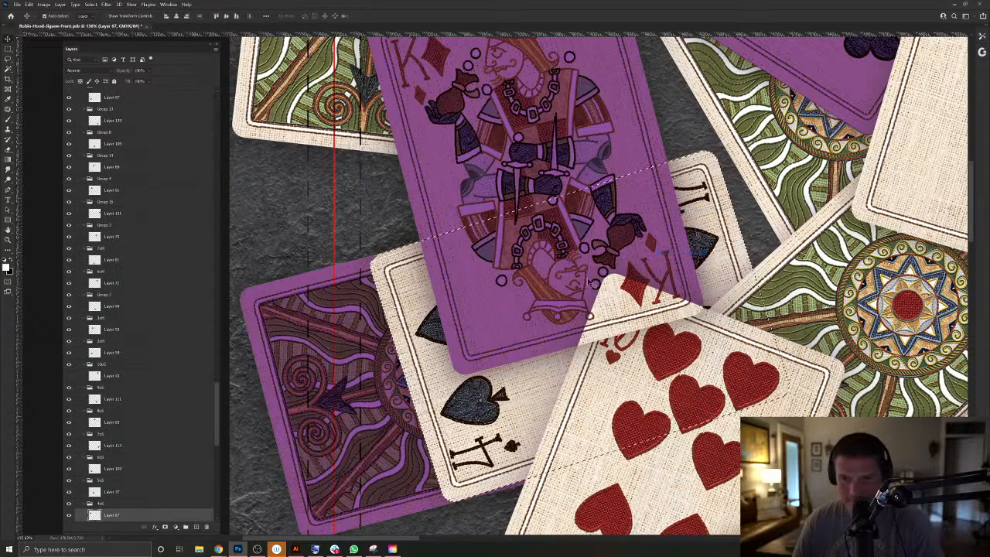
pyautogui.rightClick(636, 136)
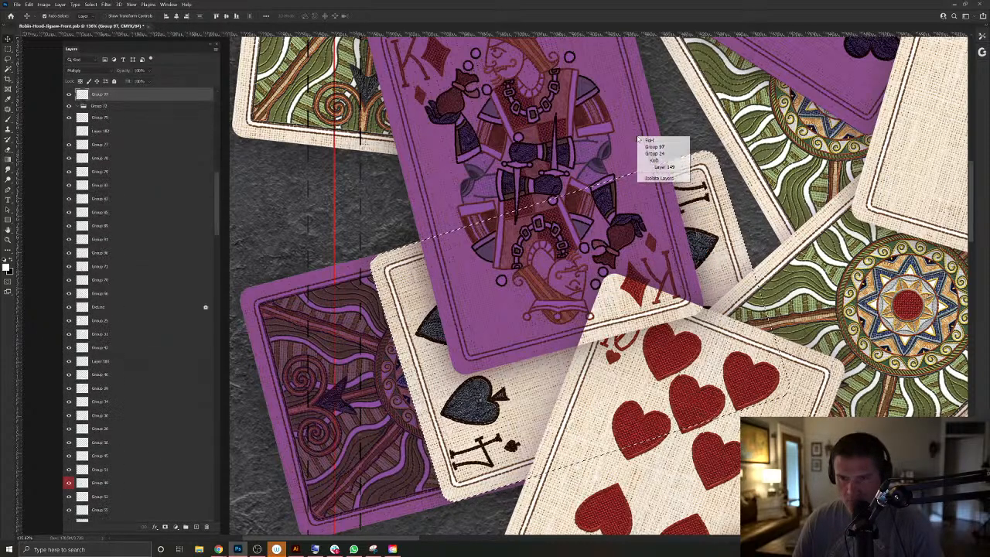
pyautogui.click(663, 166)
pyautogui.keyDown('ctrl'); pyautogui.click(95, 515); pyautogui.keyUp('ctrl')
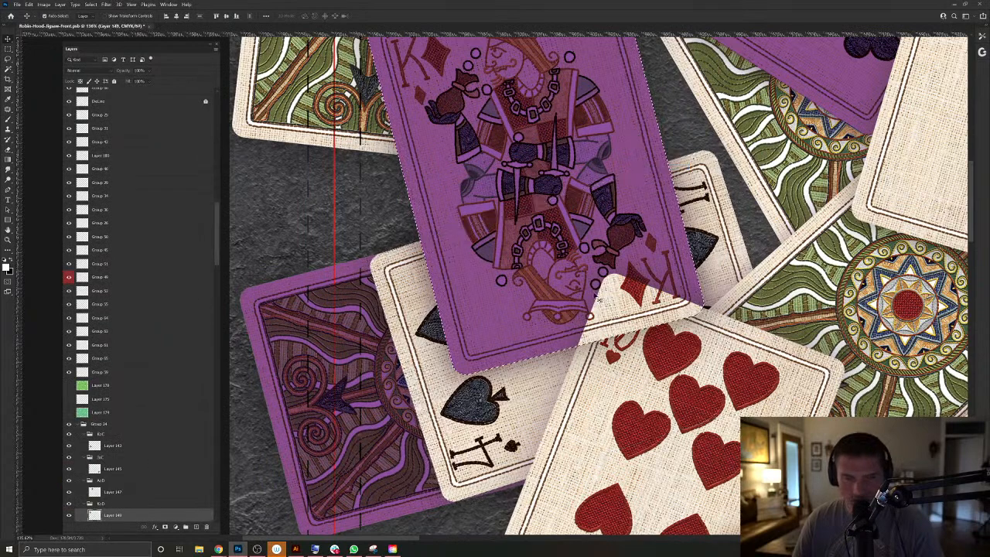
pyautogui.click(709, 352)
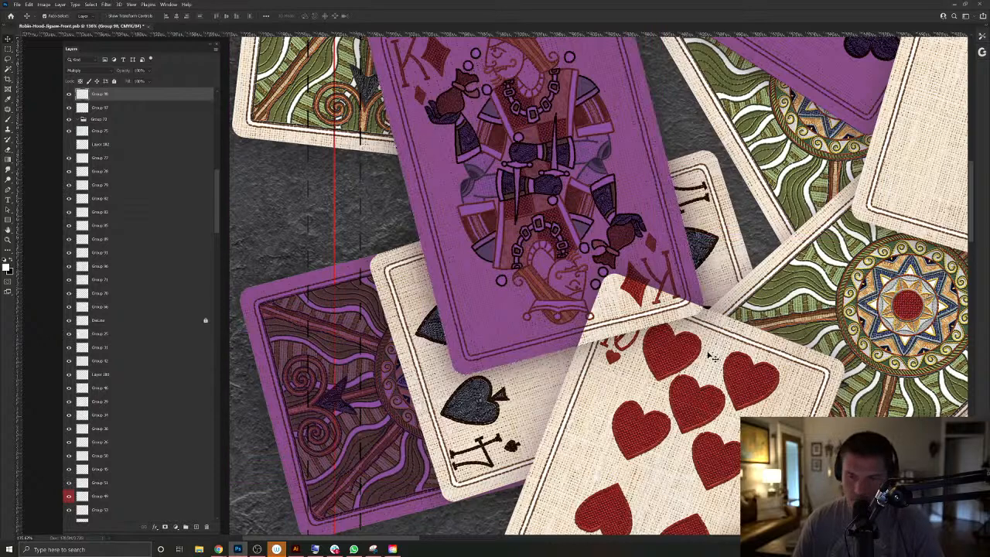
pyautogui.hotkey('ctrl', 'e')
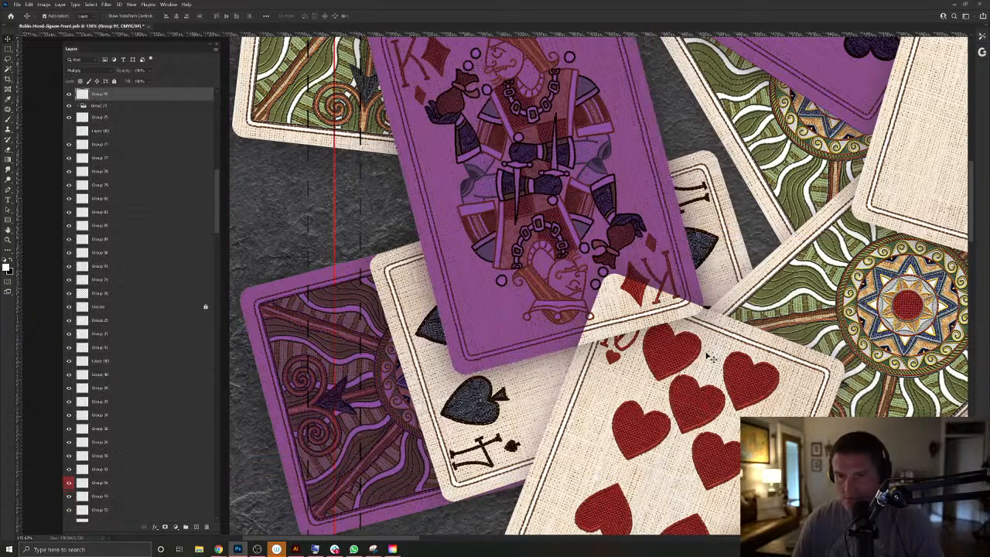
# Bring the ten of hearts' old white shadow layer to the front of the layer stack and hide it.
pyautogui.scroll(-5, 657, 370)
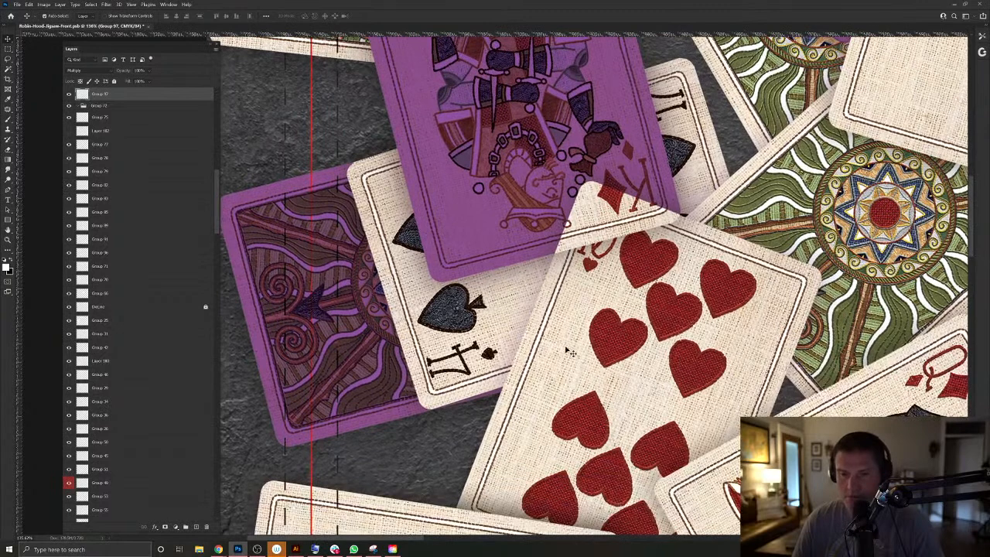
pyautogui.moveTo(568, 352); pyautogui.dragTo(532, 349)
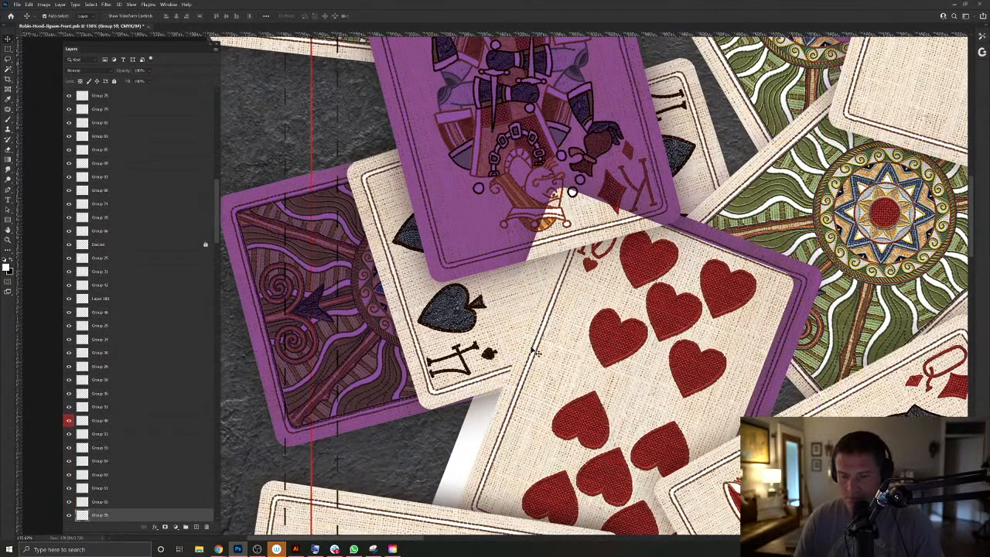
pyautogui.press('z')
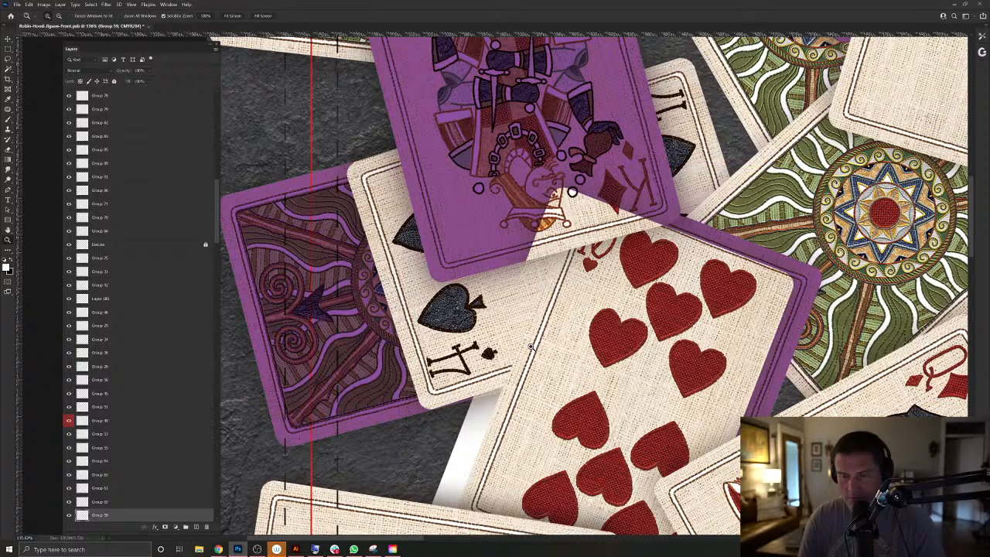
pyautogui.hotkey('ctrl', 'z')
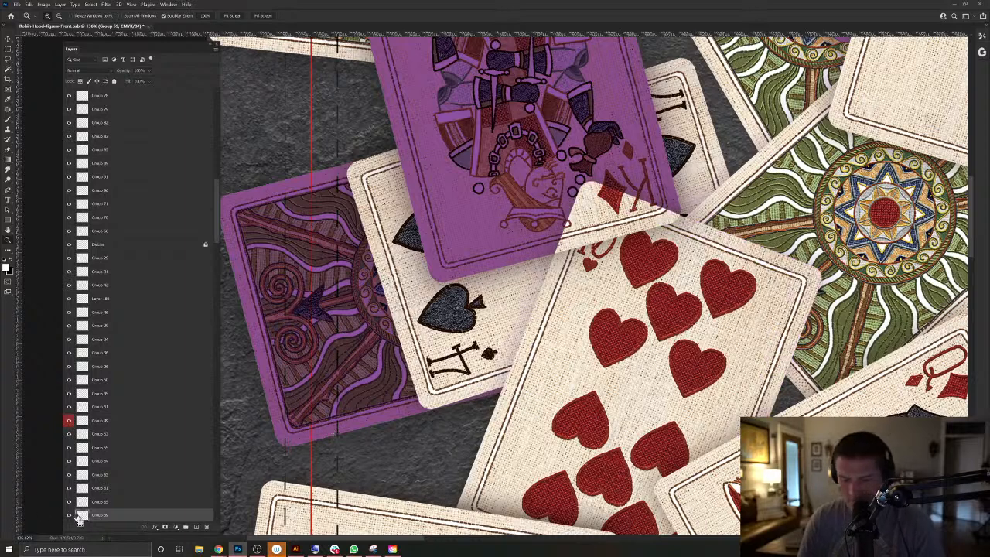
pyautogui.hotkey('ctrl', 'shift', ']')
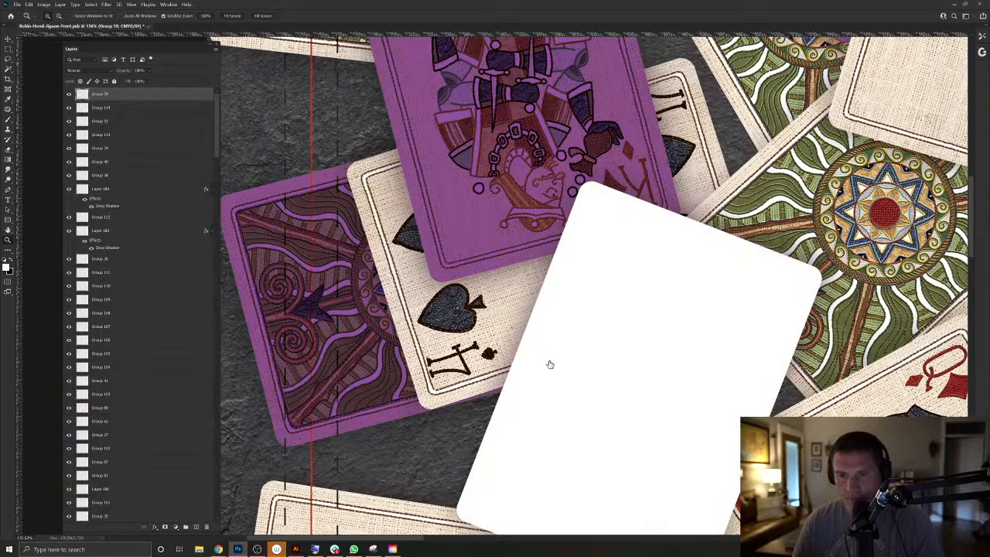
pyautogui.click(69, 95)
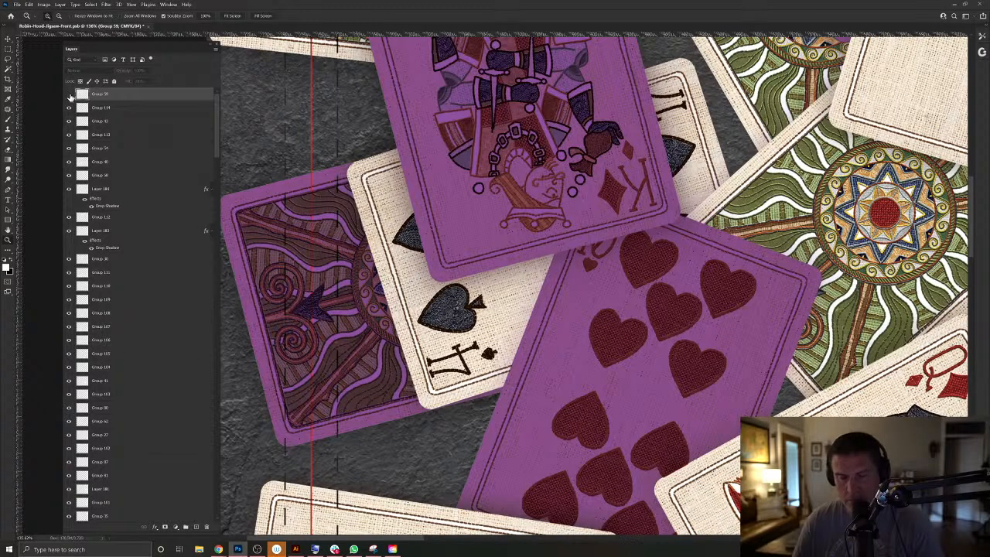
# Load the ten of hearts' outline, fill it with white on a new layer, deselect and bring that layer forward.
pyautogui.press('v')
pyautogui.rightClick(508, 433)
pyautogui.click(525, 442)
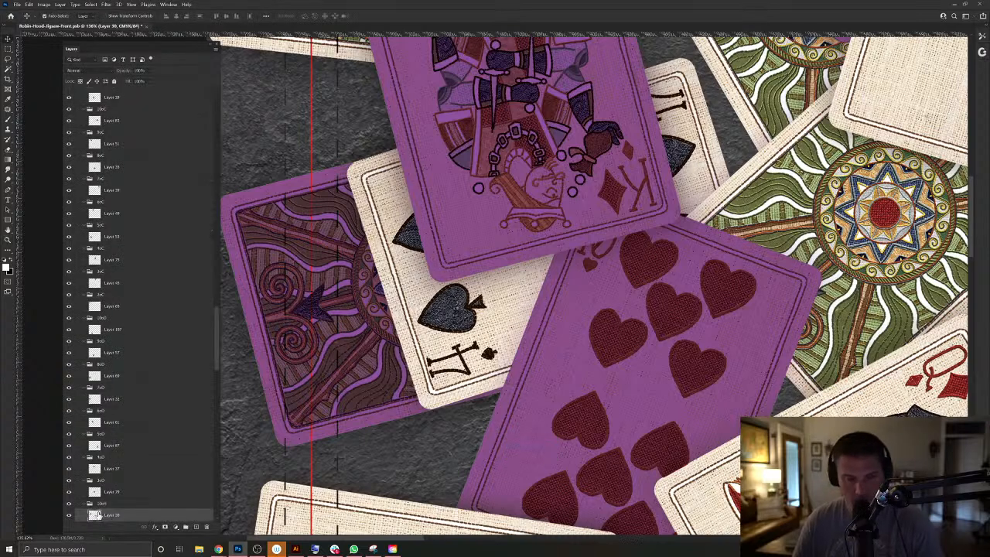
pyautogui.keyDown('ctrl'); pyautogui.click(93, 513); pyautogui.keyUp('ctrl')
pyautogui.click(196, 527)
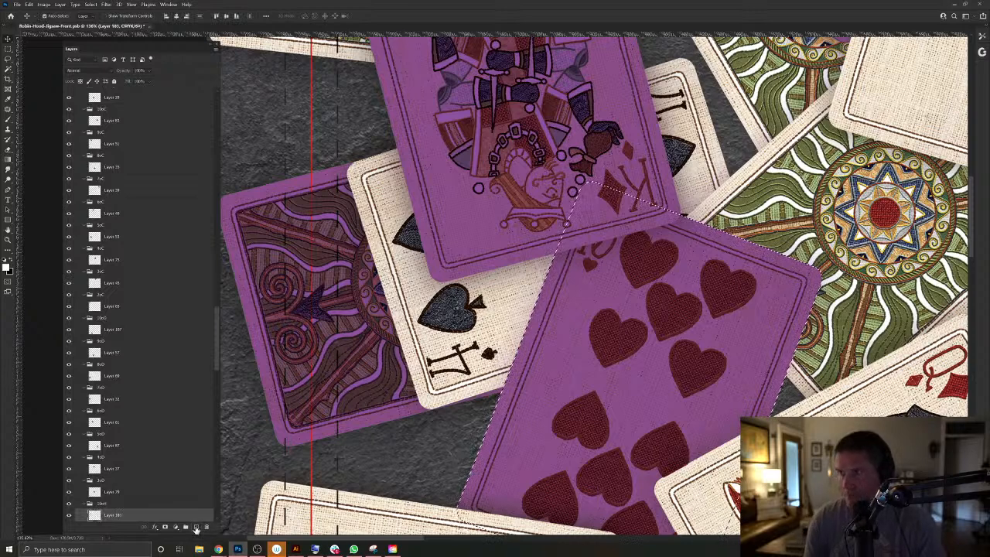
pyautogui.hotkey('alt', 'BackSpace')
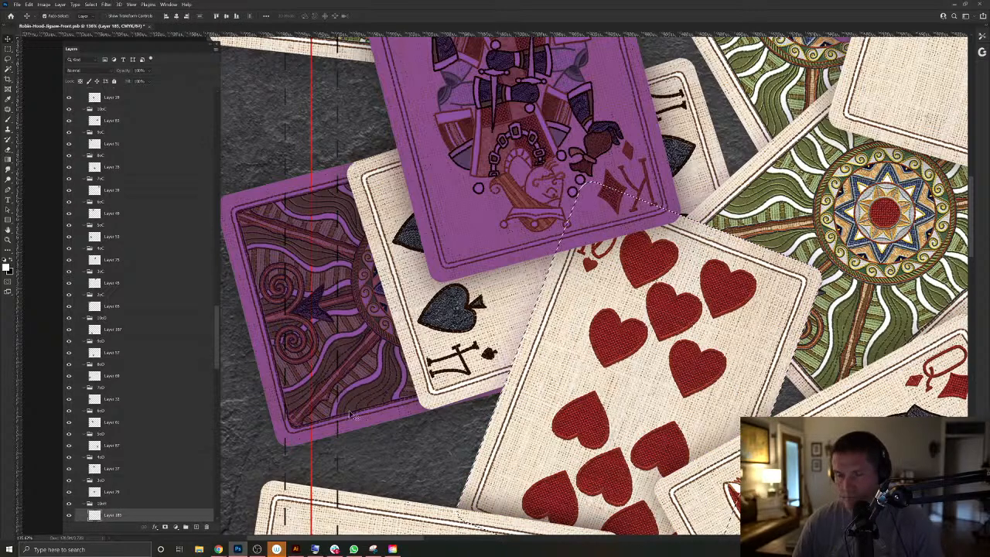
pyautogui.hotkey('ctrl', 'd')
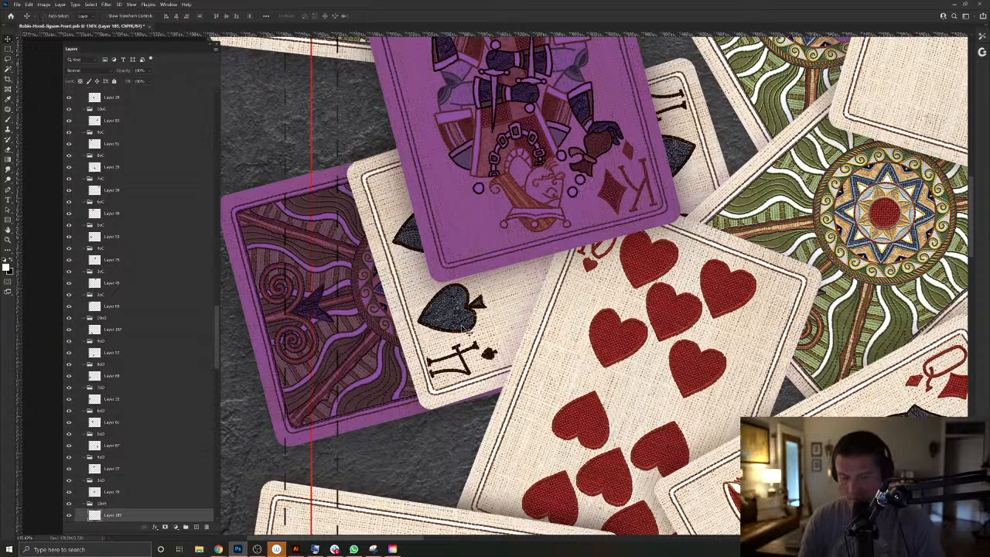
pyautogui.hotkey('ctrl', 'shift', ']')
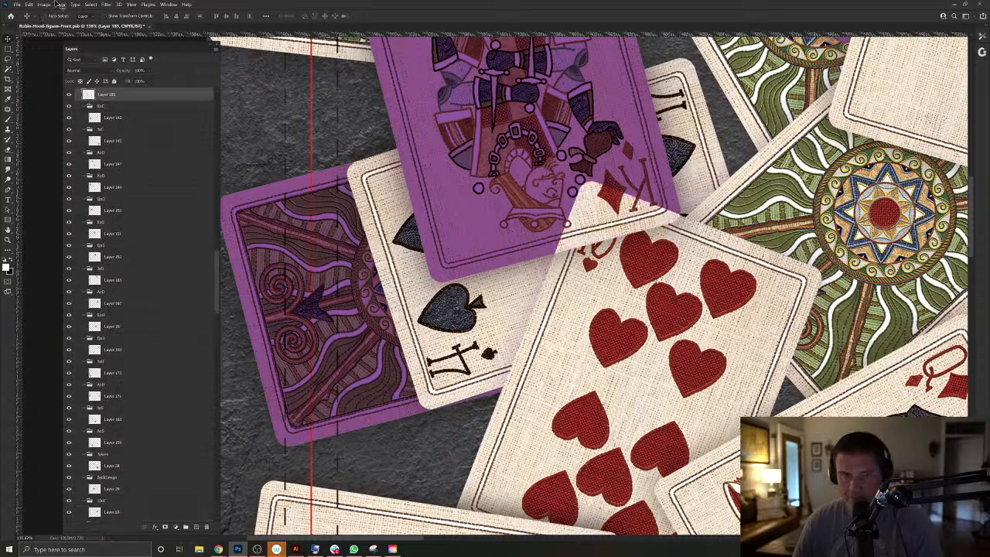
# Apply a Multiply drop shadow to the ten of hearts' new white layer.
pyautogui.click(58, 4)
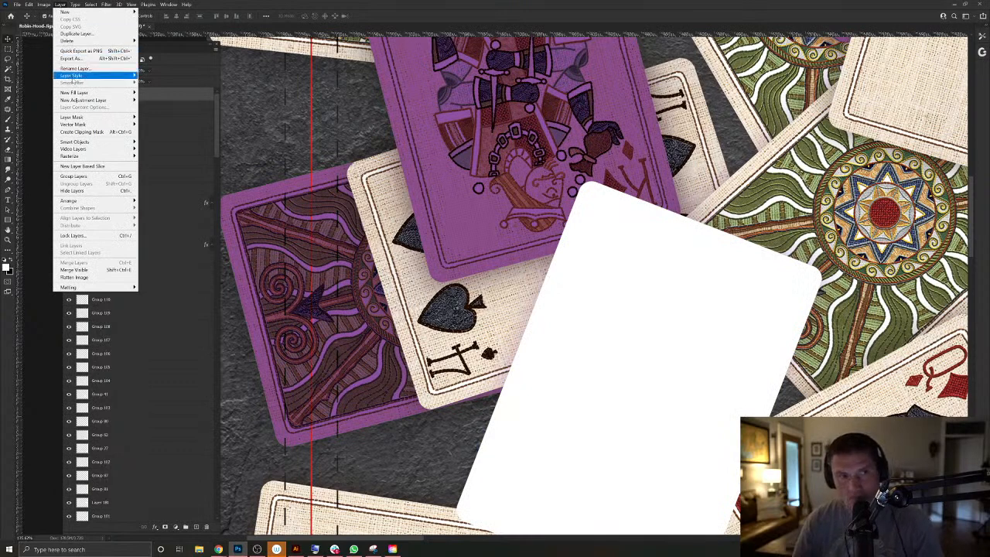
pyautogui.moveTo(76, 75)
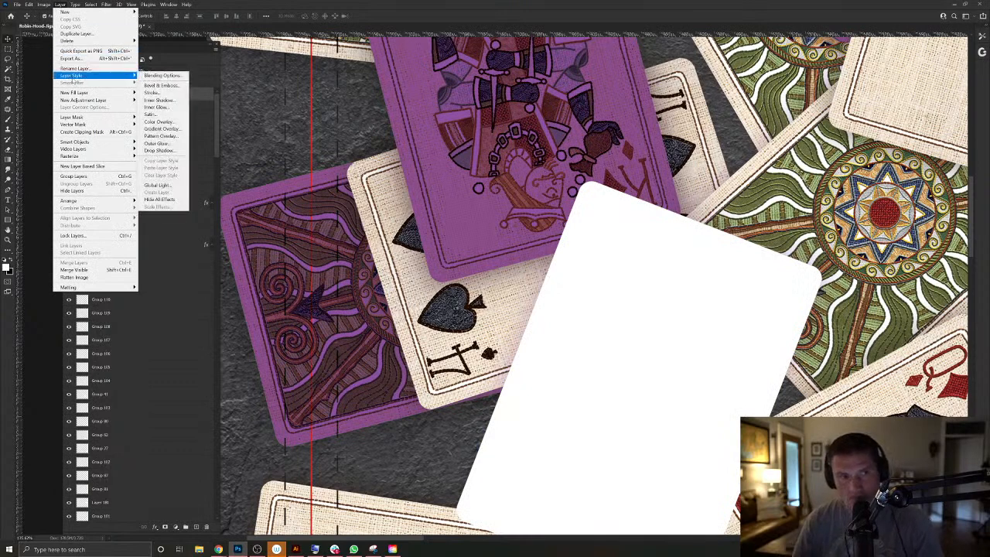
pyautogui.click(175, 152)
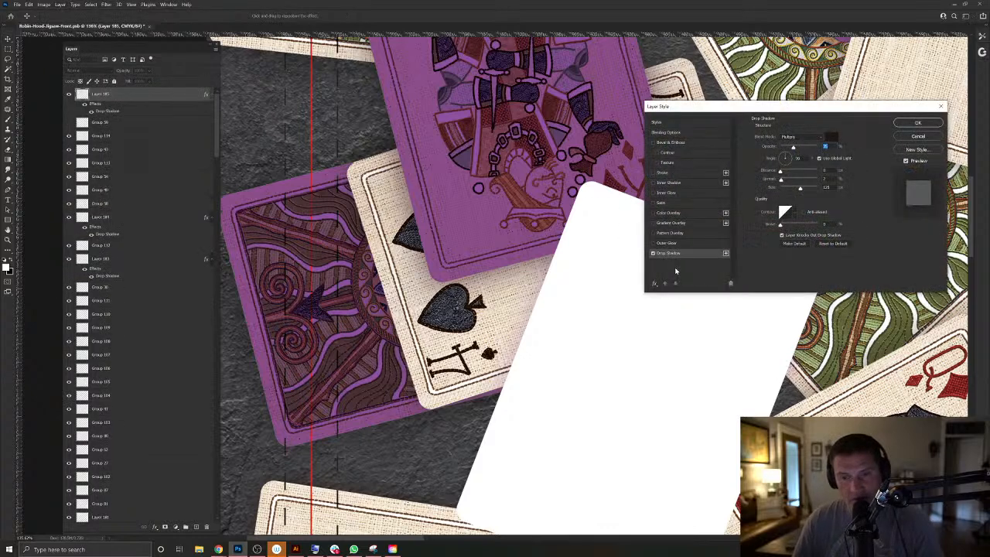
pyautogui.click(912, 123)
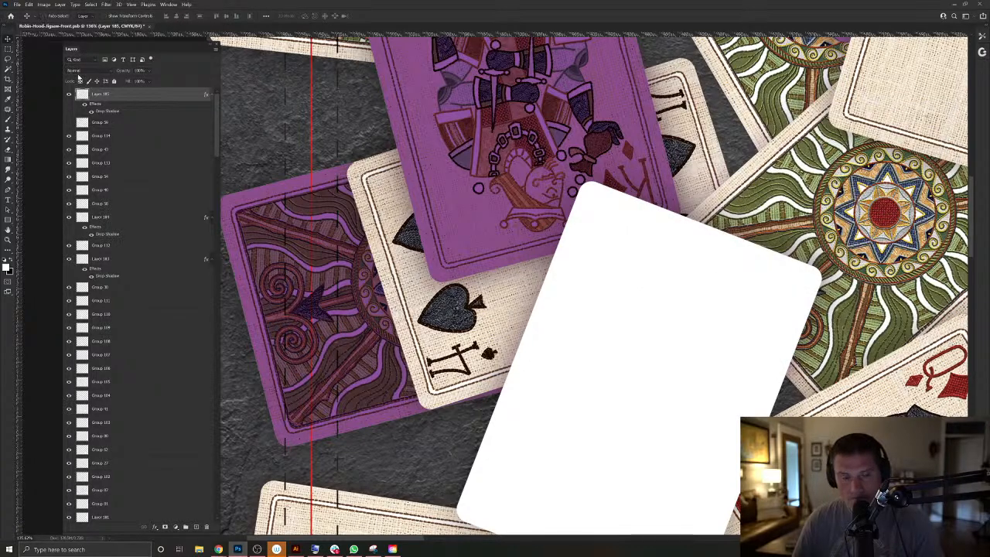
# Group the ten of hearts' white layer, merge it with its effect and set the blend mode to Multiply.
pyautogui.hotkey('ctrl', 'g')
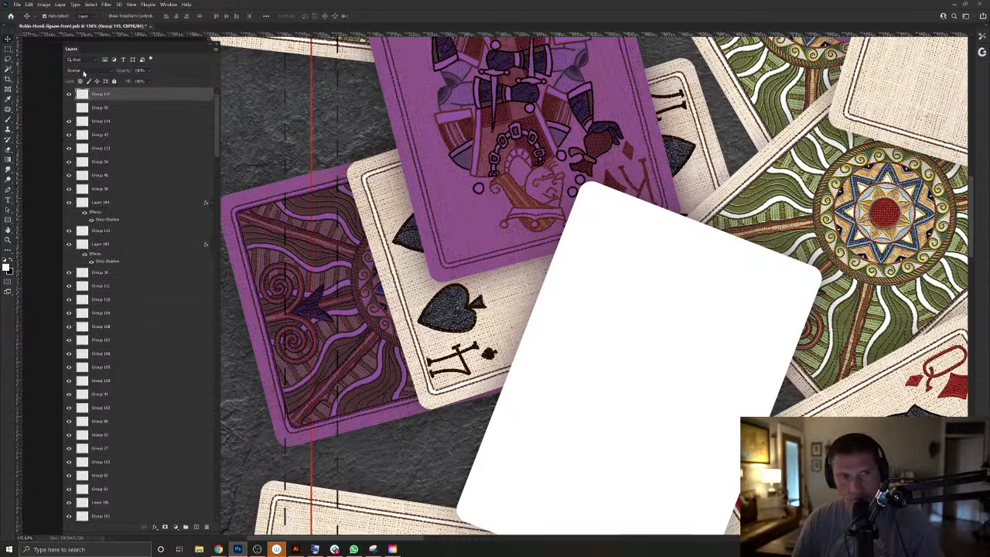
pyautogui.click(84, 71)
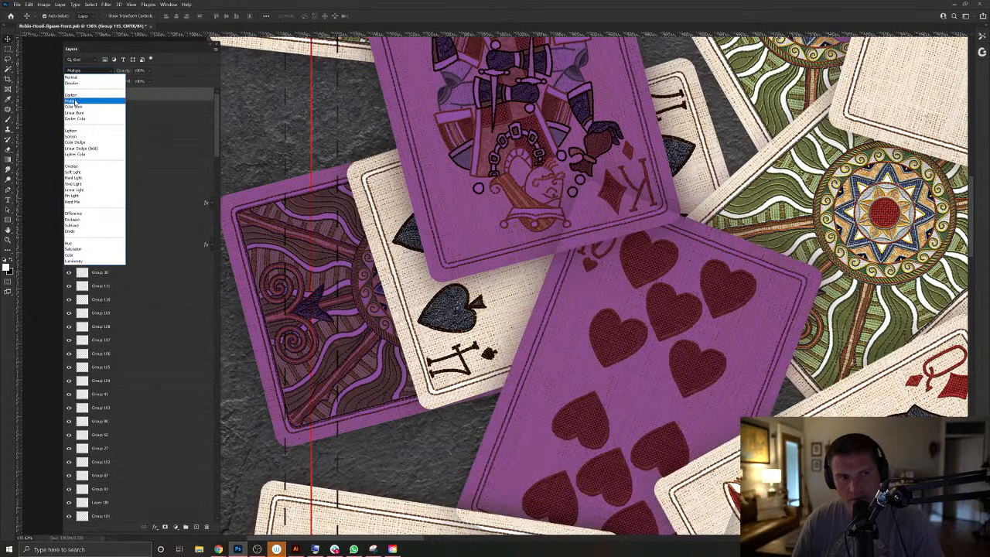
pyautogui.click(77, 99)
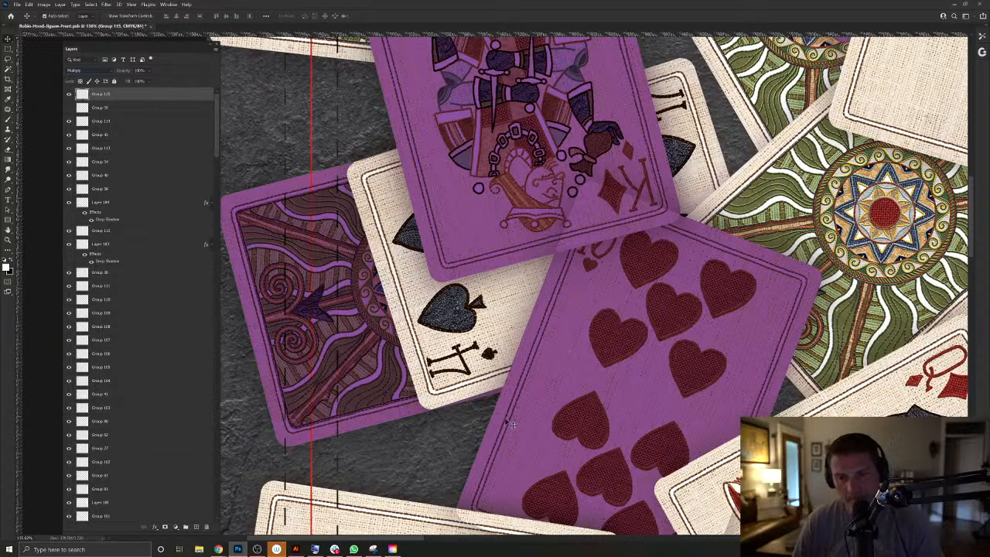
# Load the outline of the king of diamonds, trim the ten of hearts' new shadow layer off the king and deselect.
pyautogui.rightClick(404, 128)
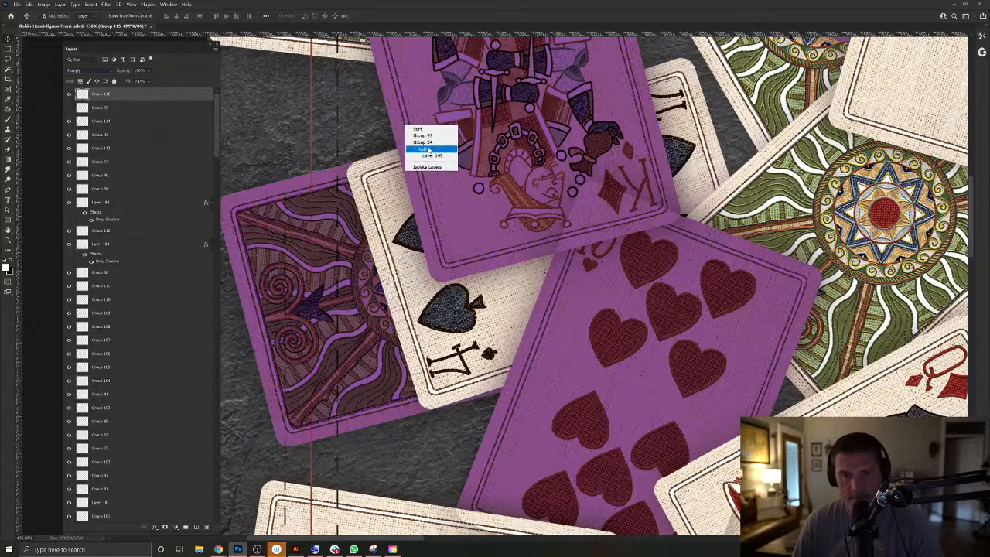
pyautogui.click(431, 156)
pyautogui.keyDown('ctrl'); pyautogui.click(96, 514); pyautogui.keyUp('ctrl')
pyautogui.keyDown('ctrl'); pyautogui.click(519, 442); pyautogui.keyUp('ctrl')
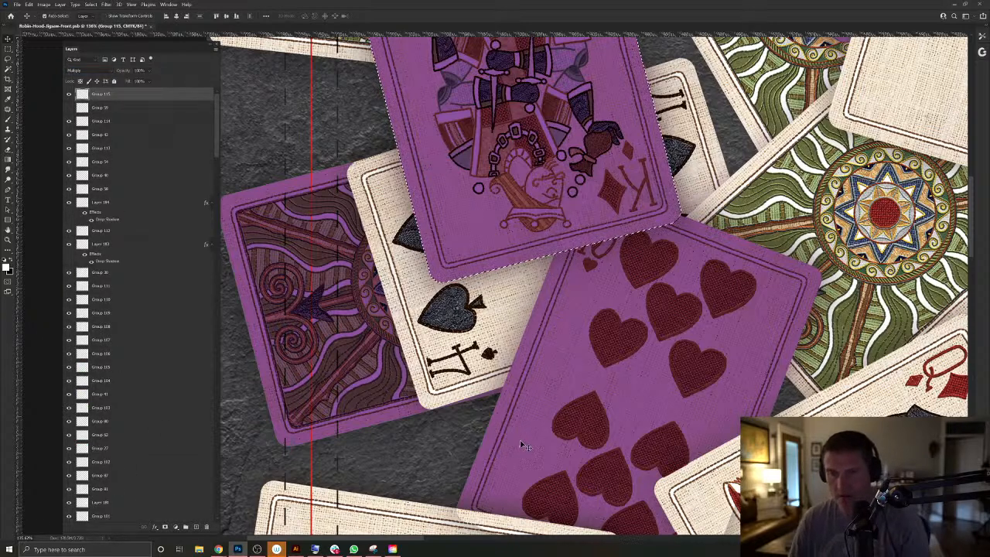
pyautogui.hotkey('ctrl', 'd')
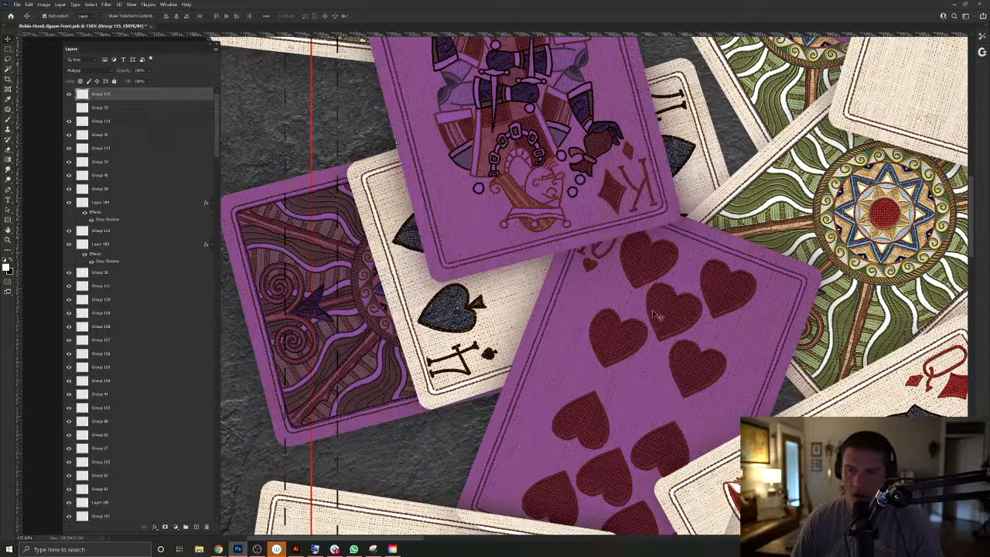
# Remove the old shadow layer of the four of spades.
pyautogui.moveTo(542, 382)
pyautogui.mouseDown()
pyautogui.moveTo(592, 314)
pyautogui.moveTo(559, 384)
pyautogui.mouseUp()
pyautogui.rightClick(530, 300)
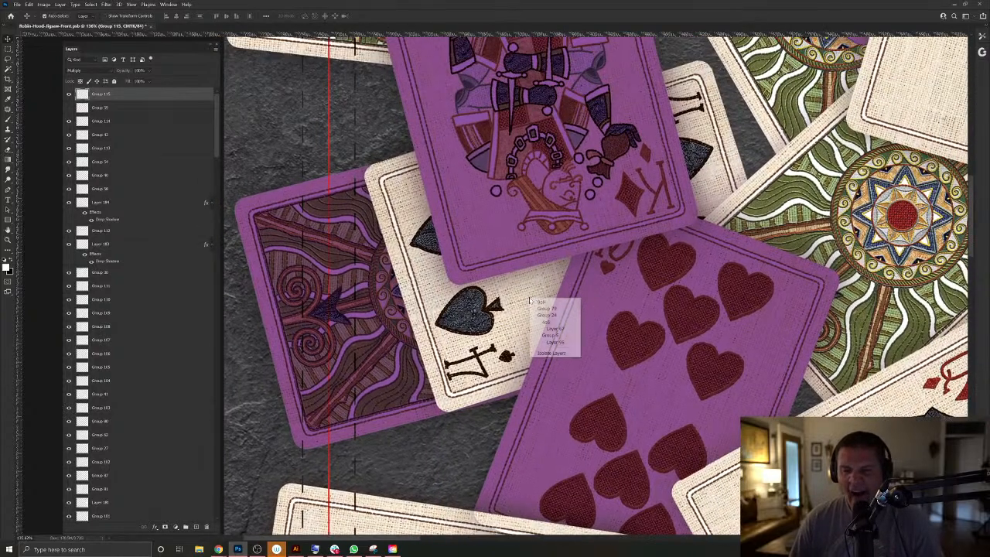
pyautogui.click(551, 328)
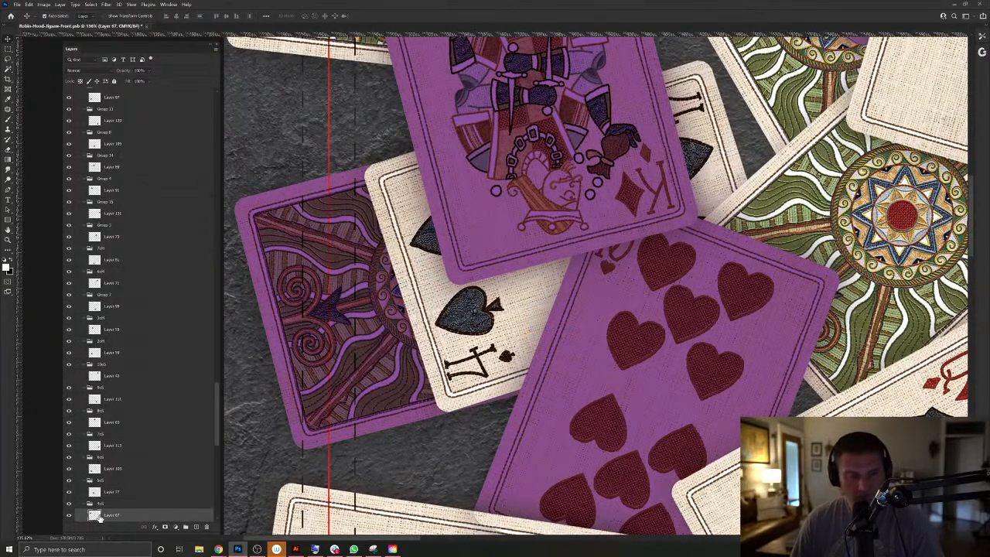
pyautogui.press('F2')
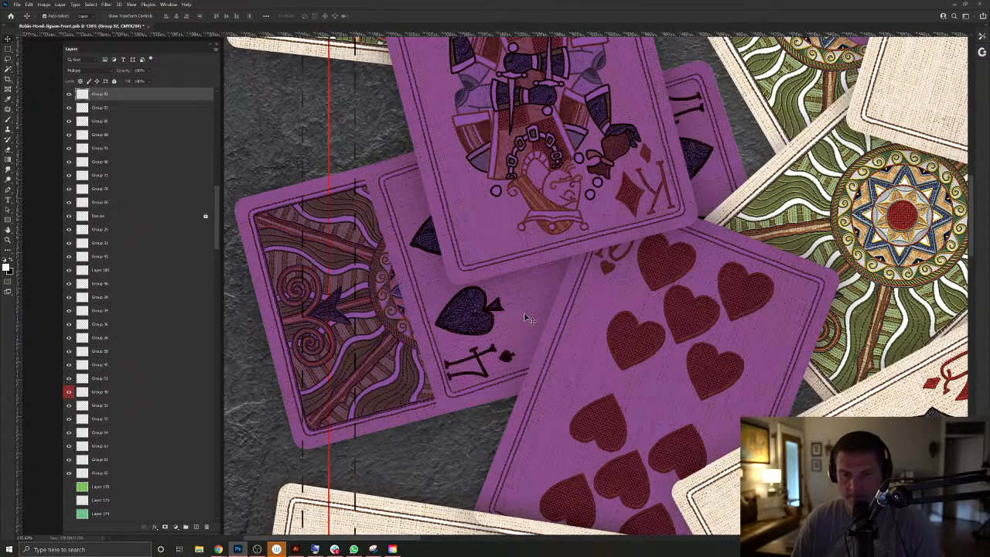
# Load the four of spades' outline, fill it with white on a new layer and deselect.
pyautogui.rightClick(525, 318)
pyautogui.click(545, 339)
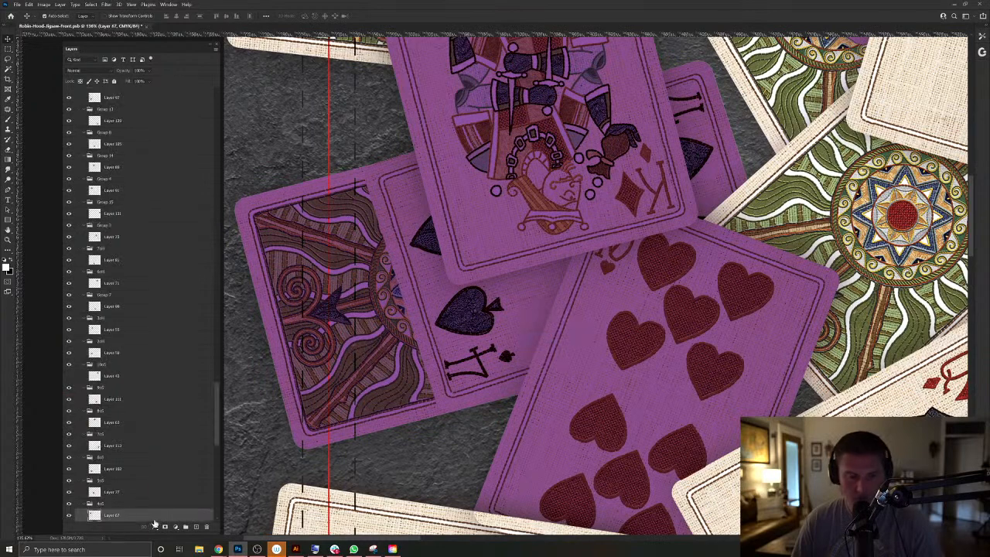
pyautogui.keyDown('ctrl'); pyautogui.click(96, 517); pyautogui.keyUp('ctrl')
pyautogui.click(197, 527)
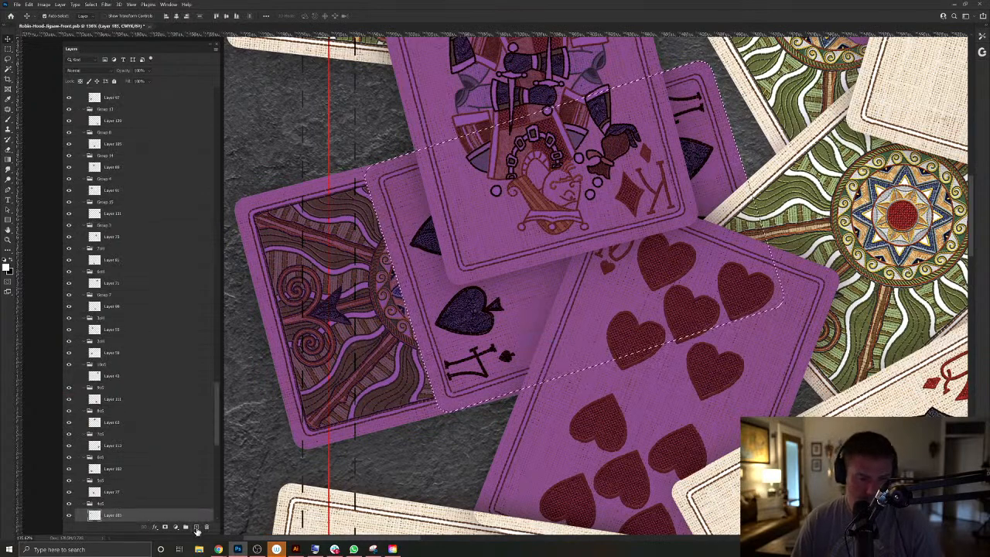
pyautogui.hotkey('alt', 'BackSpace')
pyautogui.hotkey('ctrl', 'd')
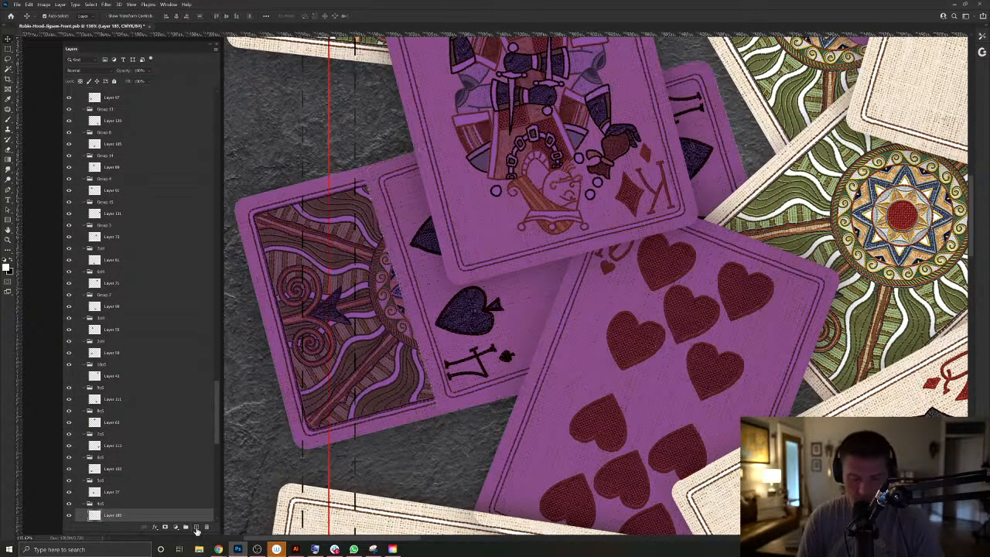
# Bring the four of spades' white layer to the top of the layer stack and give it a Multiply drop shadow with the preset values.
pyautogui.hotkey('ctrl', 'shift', ']')
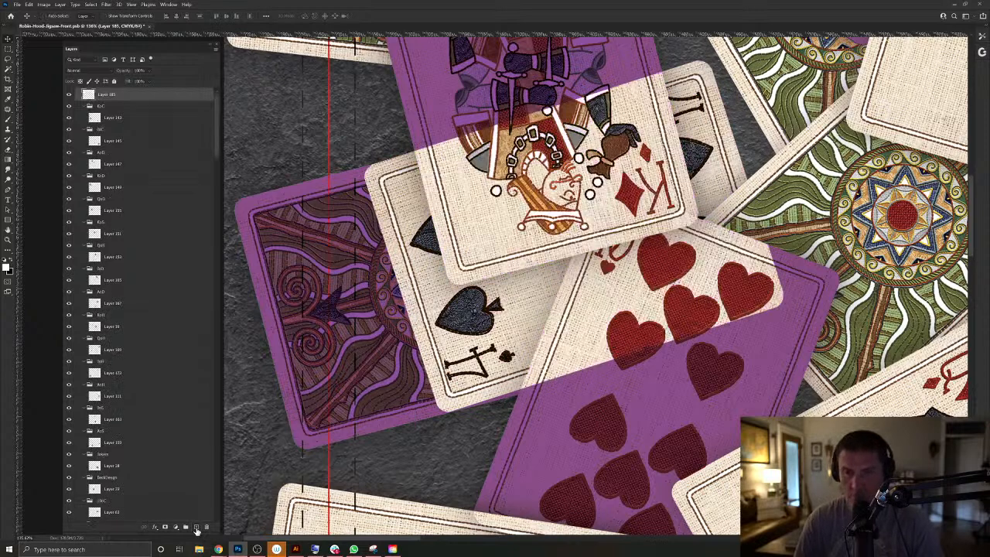
pyautogui.hotkey('ctrl', 'shift', ']')
pyautogui.click(62, 5)
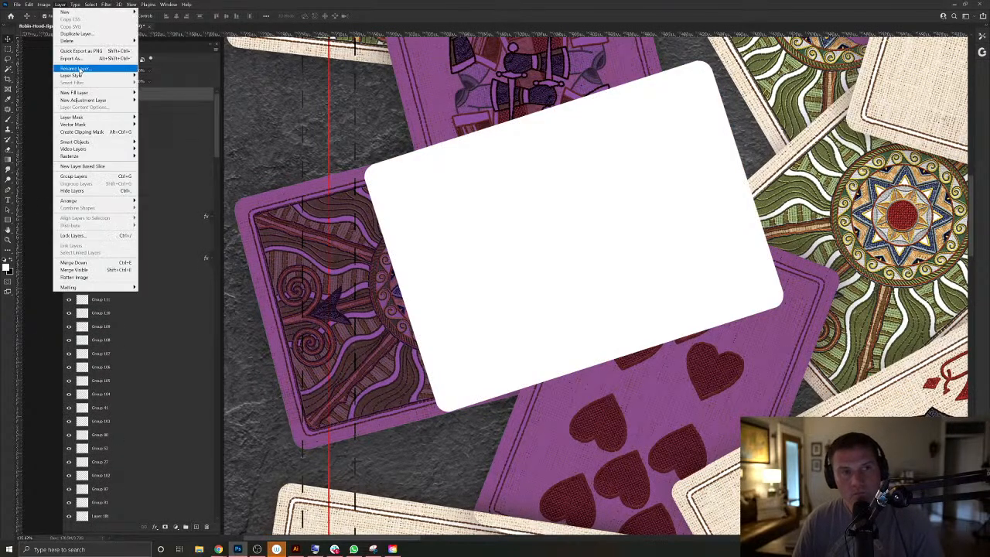
pyautogui.moveTo(89, 76)
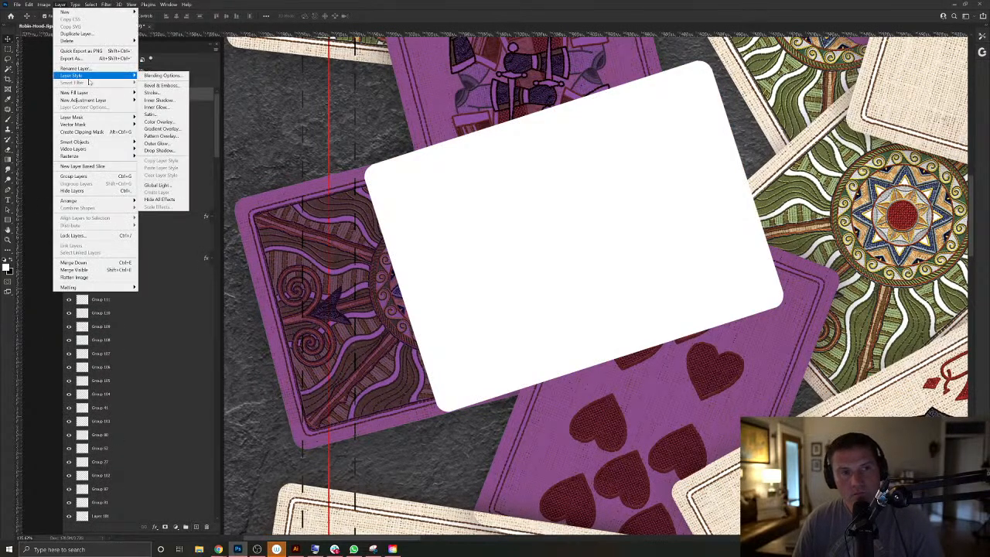
pyautogui.click(158, 150)
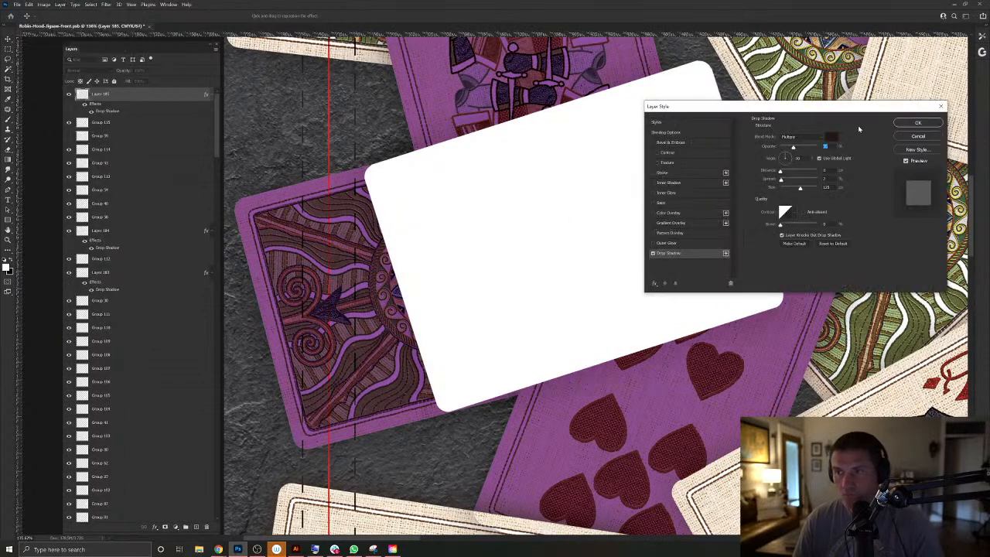
pyautogui.click(905, 123)
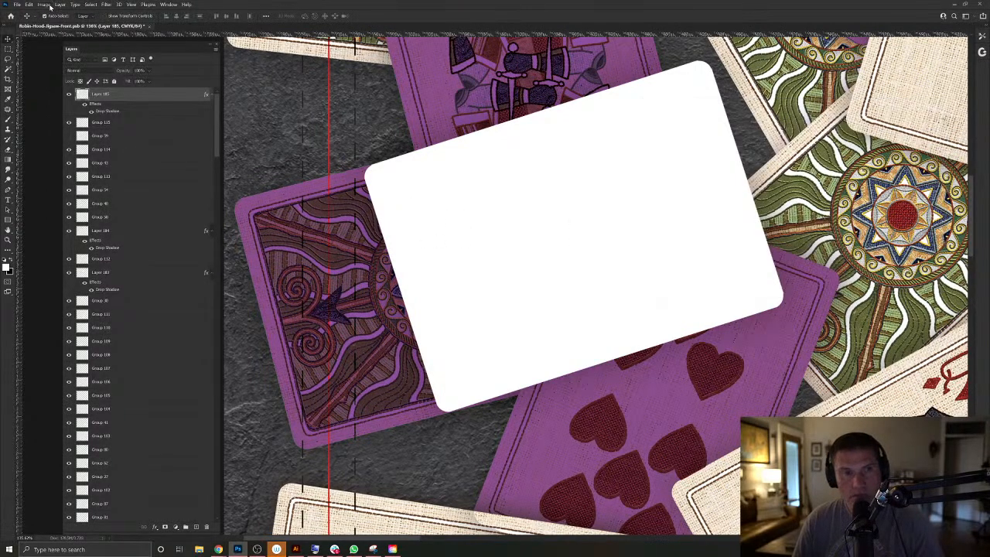
# Group the four of spades' white layer and merge it with its drop shadow effect.
pyautogui.hotkey('ctrl', 'g')
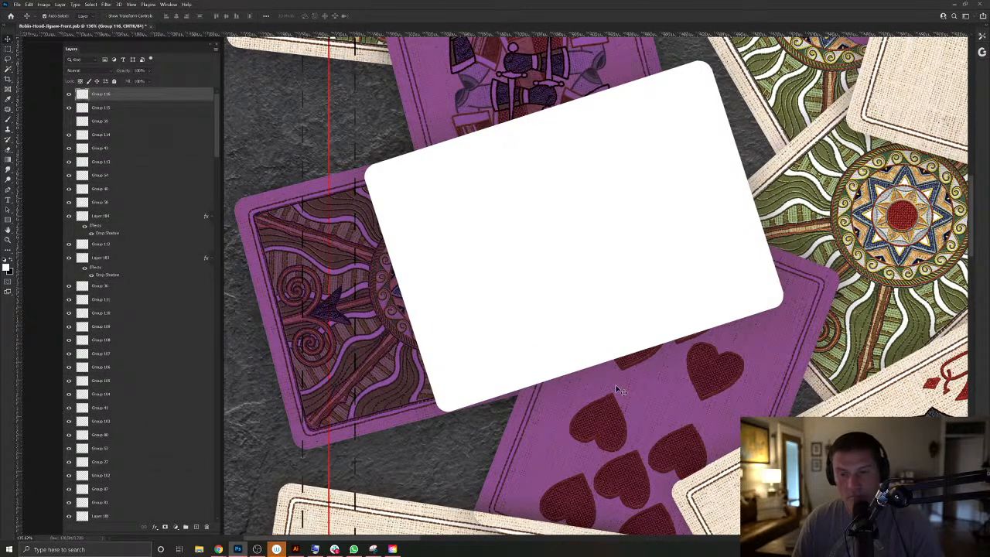
# Set the white card group covering the four of spades to Multiply and clear its shadow inside the 10 of hearts outline.
pyautogui.click(83, 71)
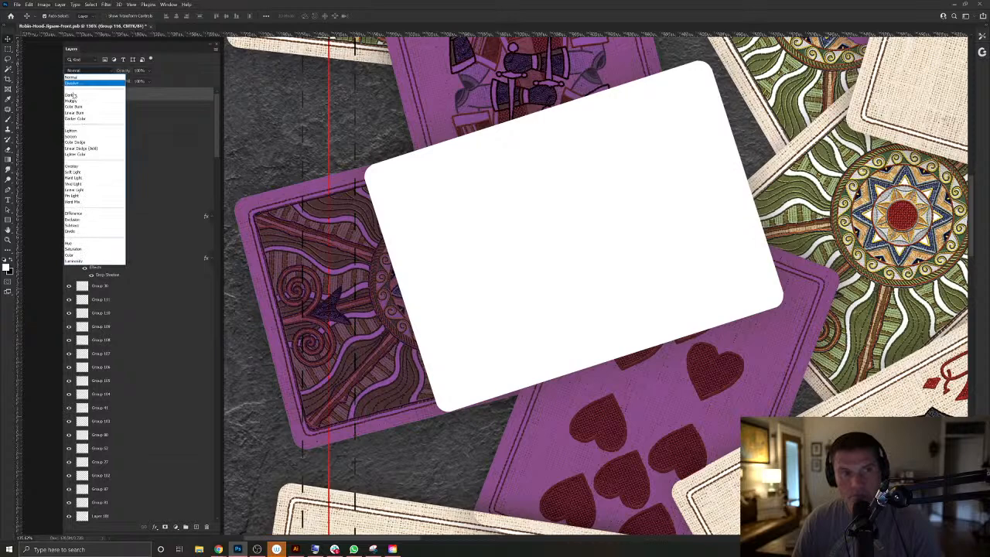
pyautogui.click(73, 101)
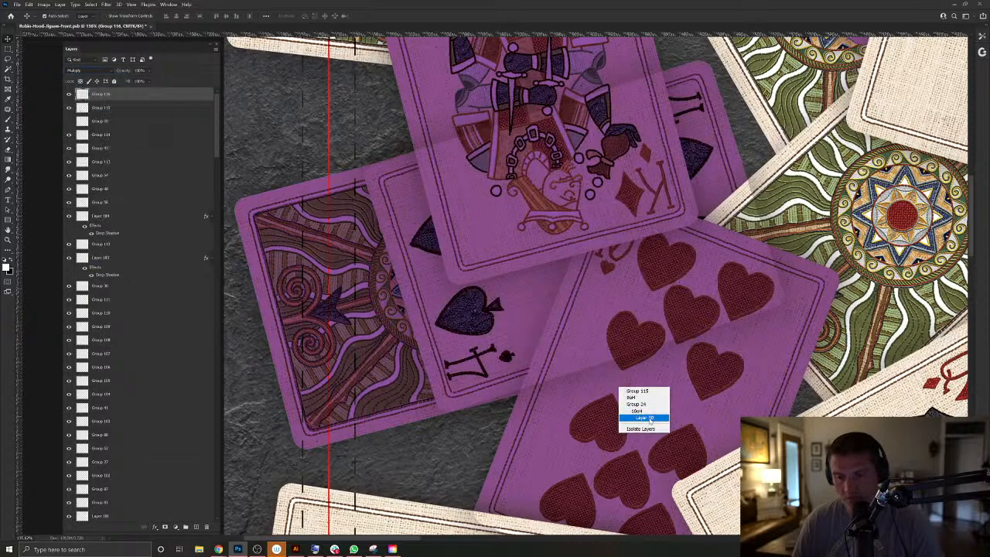
pyautogui.click(638, 424)
pyautogui.keyDown('ctrl'); pyautogui.click(95, 514); pyautogui.keyUp('ctrl')
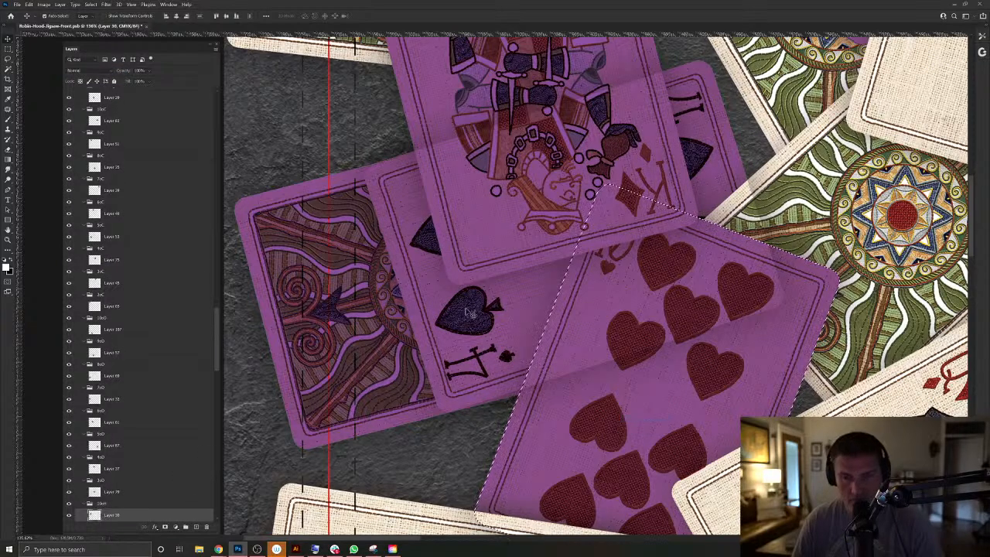
pyautogui.click(546, 309)
pyautogui.press('Delete')
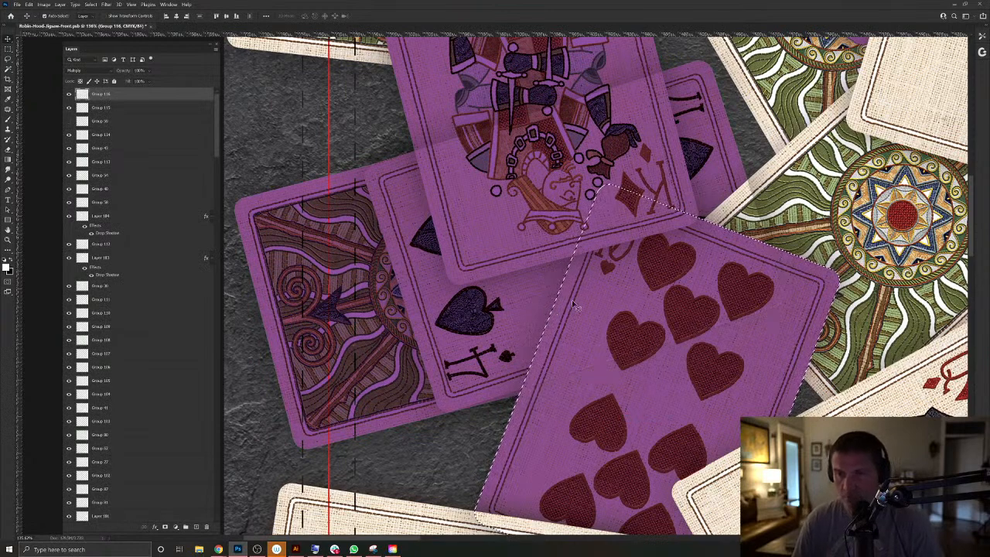
# Clear the four of spades' shadow inside the outlines of the adjacent green card back and the king of diamonds, and deselect.
pyautogui.rightClick(754, 177)
pyautogui.click(783, 207)
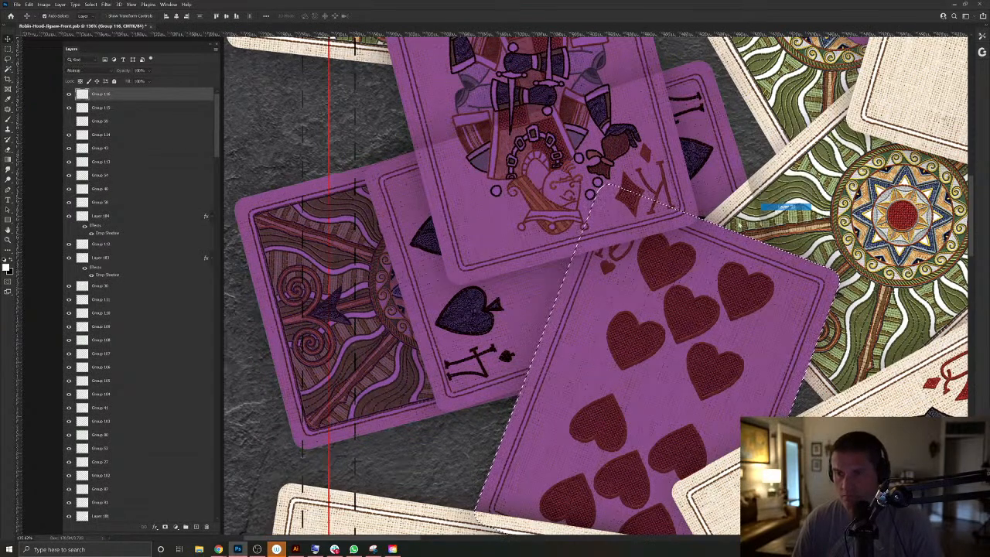
pyautogui.keyDown('ctrl'); pyautogui.click(721, 161); pyautogui.keyUp('ctrl')
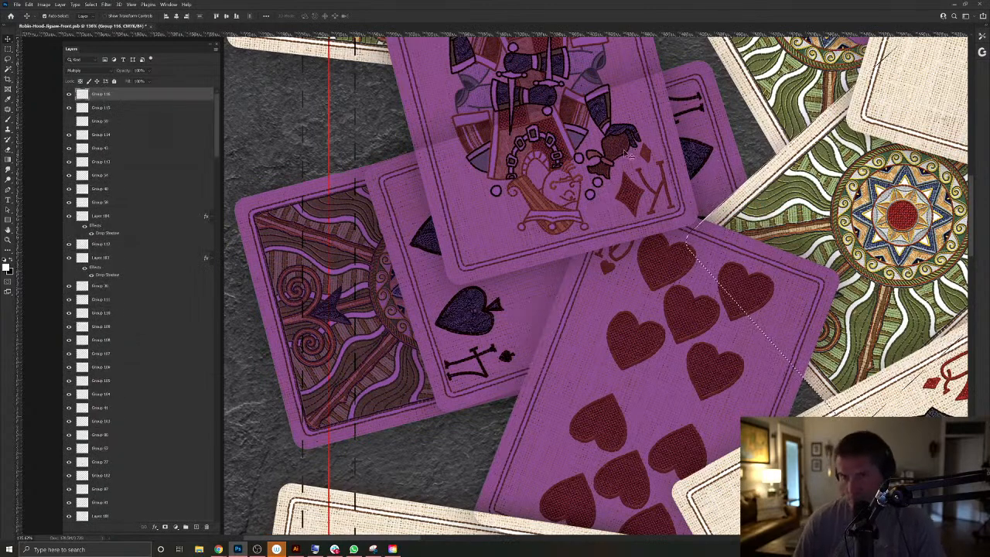
pyautogui.rightClick(425, 99)
pyautogui.click(454, 128)
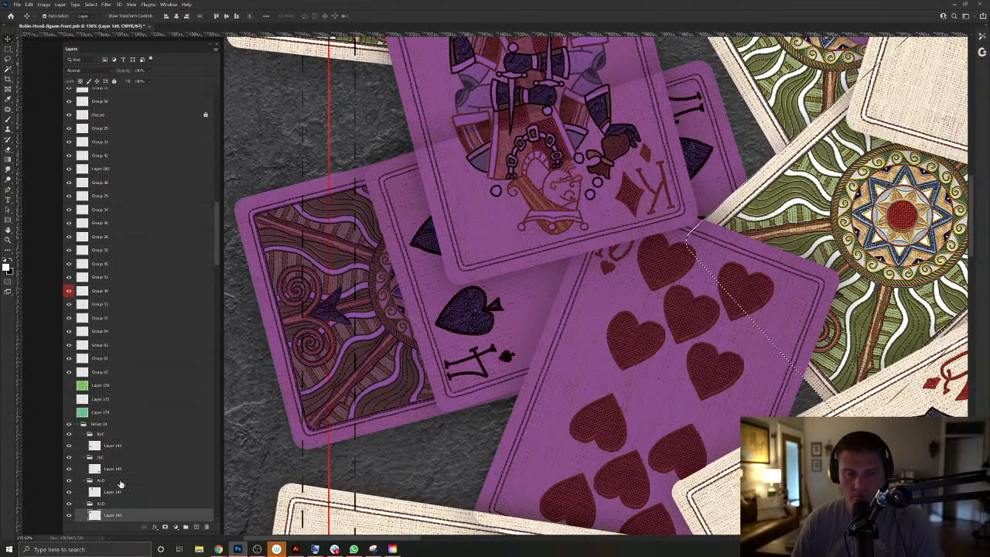
pyautogui.keyDown('ctrl'); pyautogui.click(94, 515); pyautogui.keyUp('ctrl')
pyautogui.keyDown('ctrl'); pyautogui.click(401, 201); pyautogui.keyUp('ctrl')
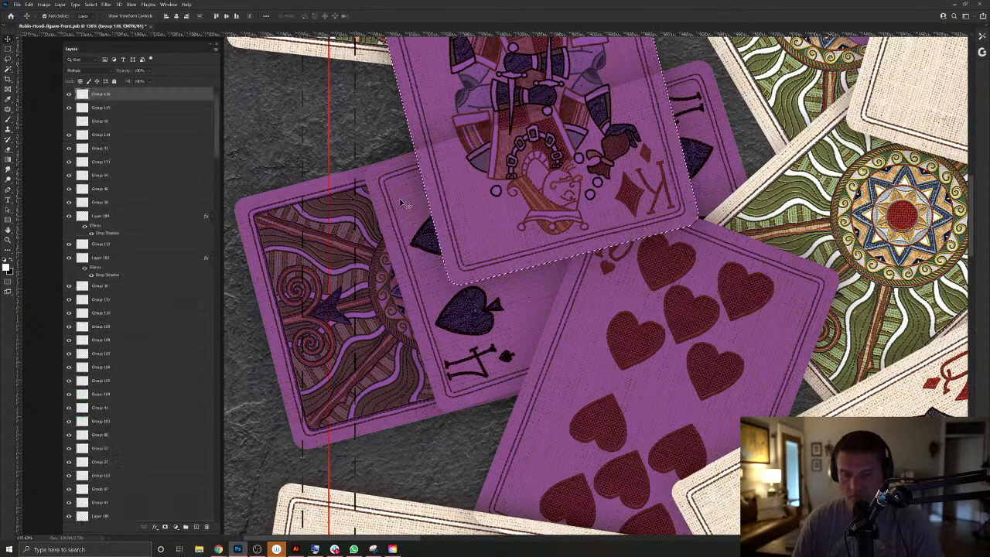
pyautogui.hotkey('ctrl', 'd')
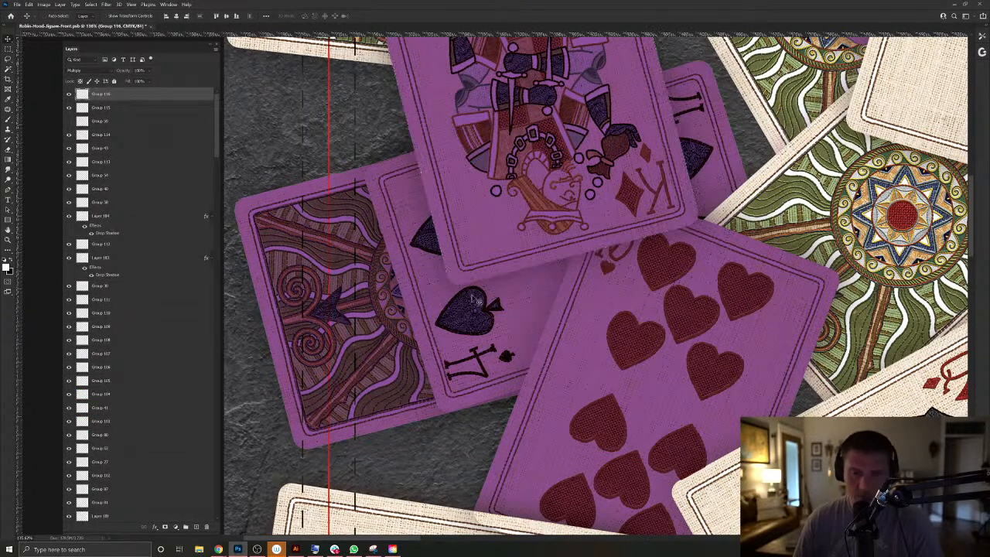
# Delete Group 25, the old shared shadow group lying over the seven of diamonds and its neighbouring cards.
pyautogui.moveTo(633, 333); pyautogui.dragTo(619, 326)
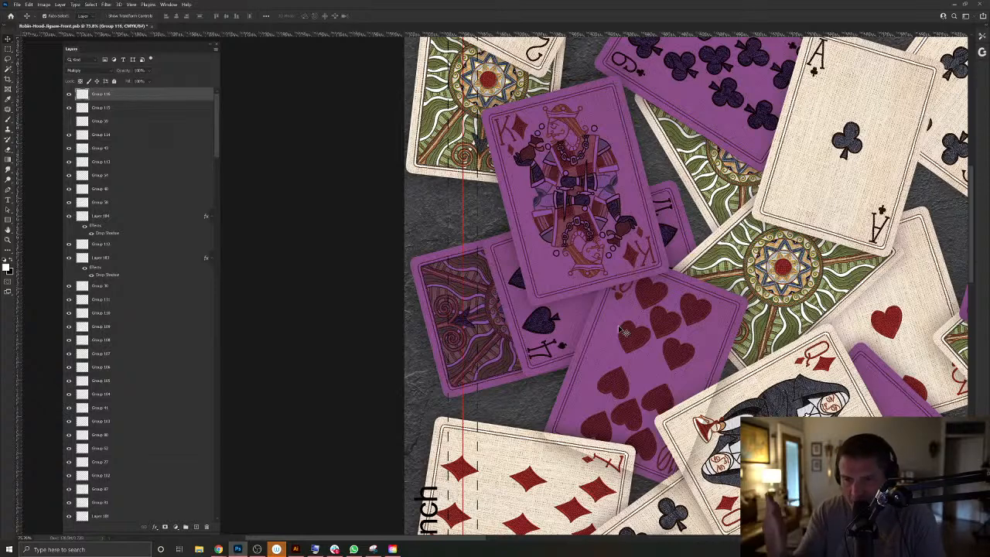
pyautogui.scroll(-3, 604, 425)
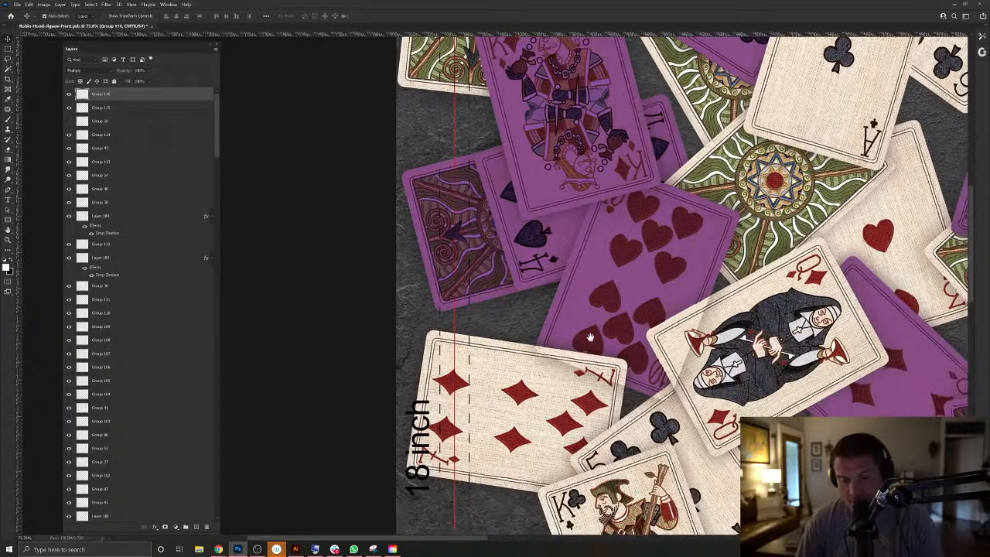
pyautogui.scroll(3, 536, 355)
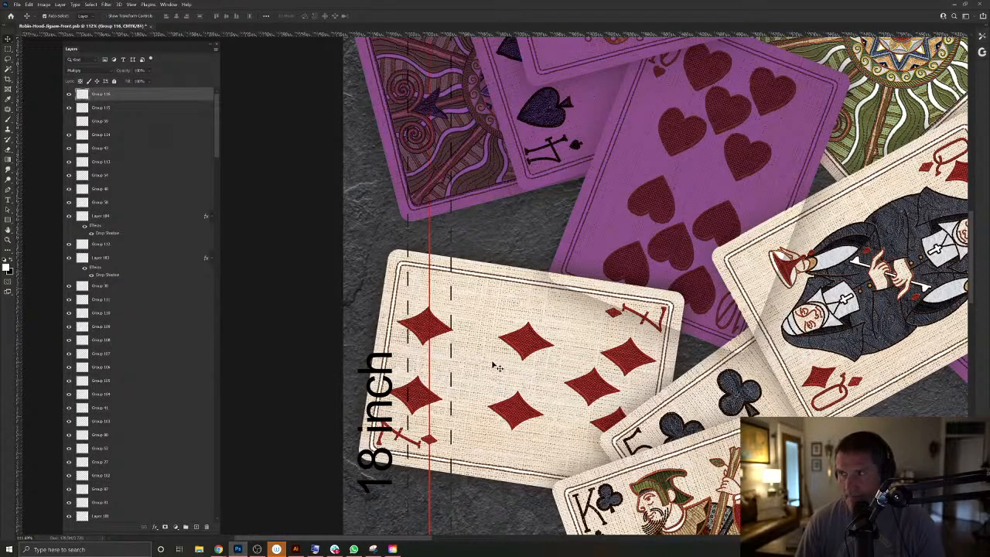
pyautogui.rightClick(500, 308)
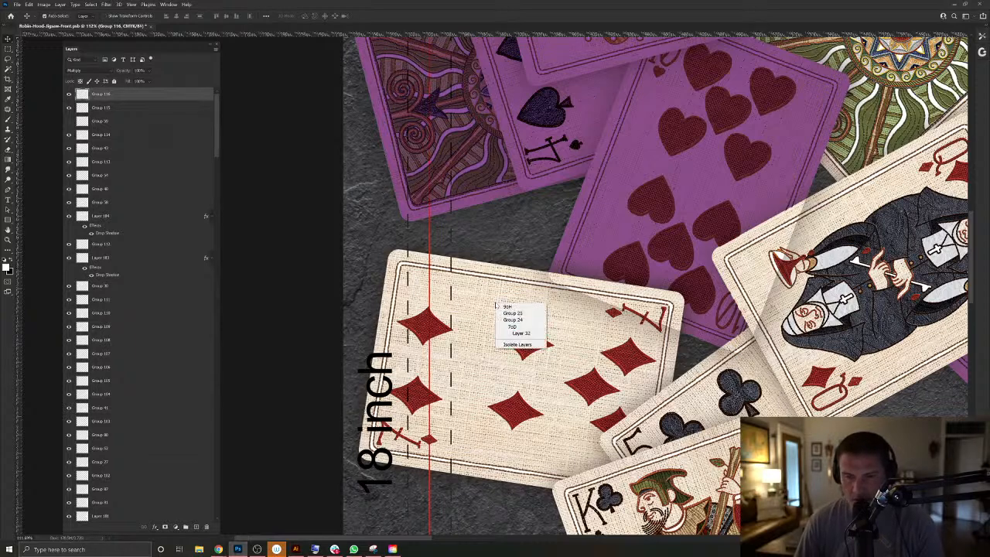
pyautogui.click(518, 336)
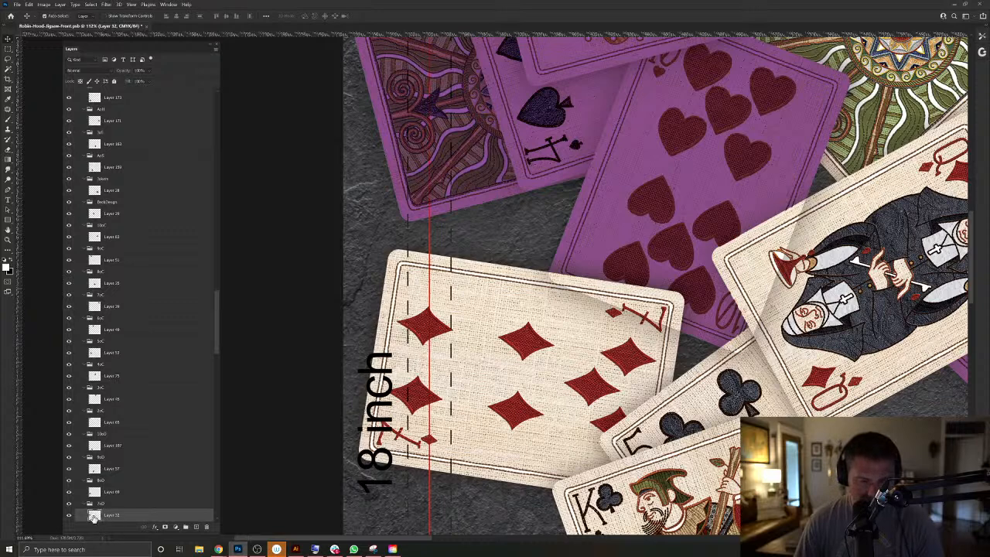
pyautogui.moveTo(565, 297); pyautogui.dragTo(532, 330)
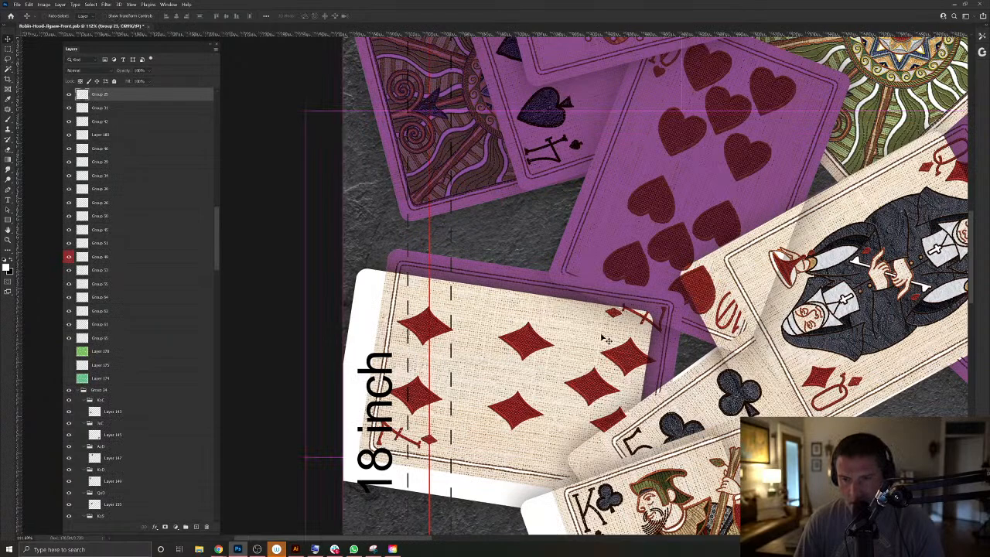
pyautogui.moveTo(707, 357); pyautogui.dragTo(646, 344)
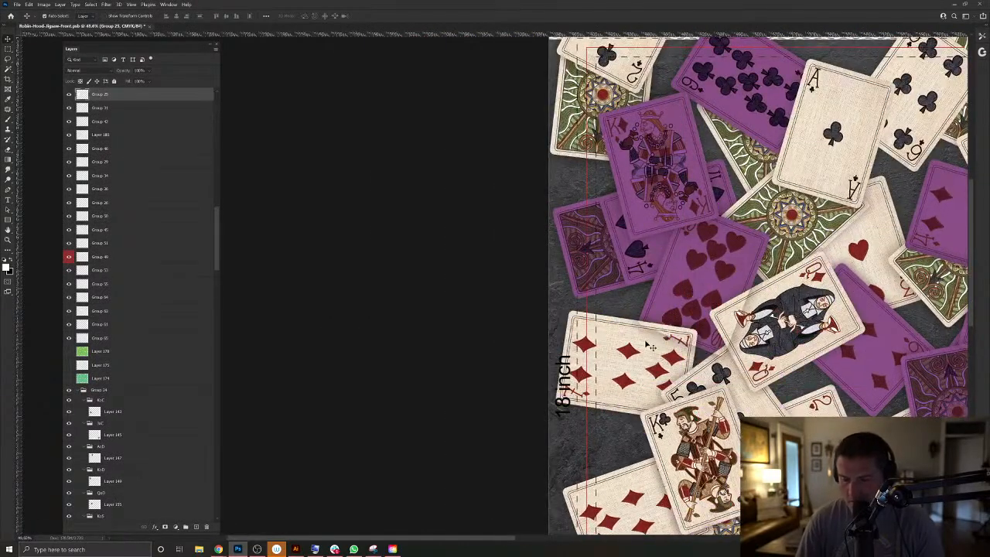
pyautogui.press('Delete')
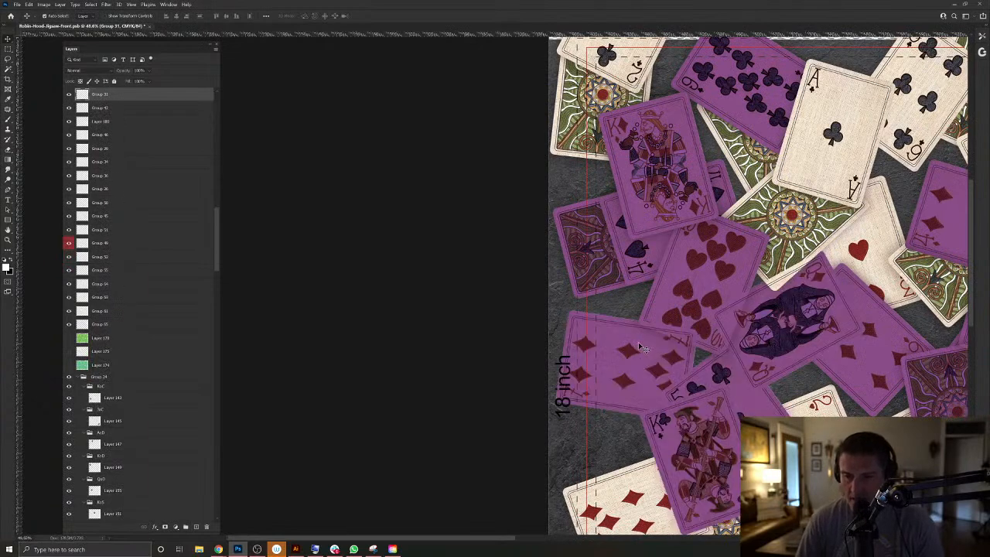
# Fill the seven of diamonds' outline with white on a new layer placed at the very top of the layer stack.
pyautogui.scroll(3, 657, 351)
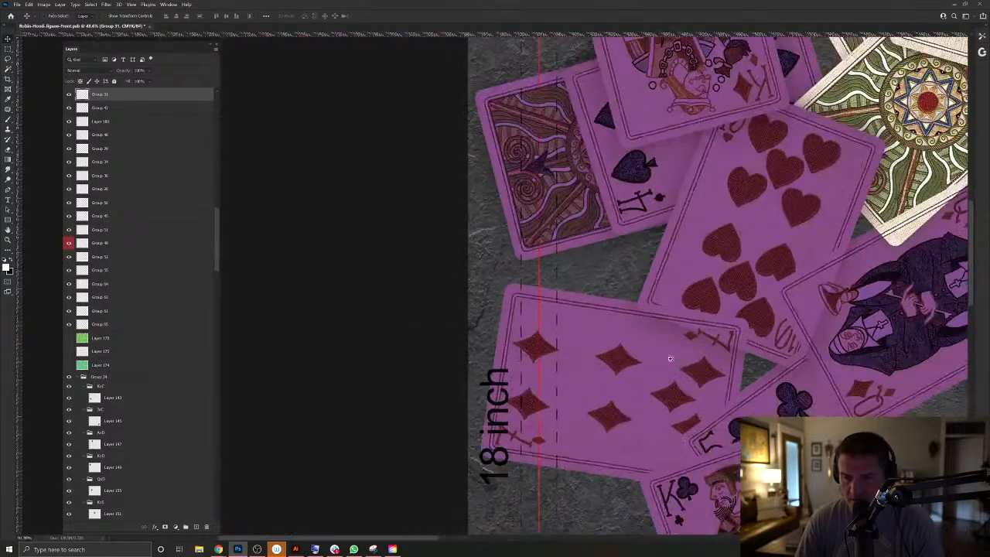
pyautogui.click(607, 335)
pyautogui.moveTo(607, 335); pyautogui.dragTo(576, 343)
pyautogui.keyDown('ctrl'); pyautogui.click(95, 515); pyautogui.keyUp('ctrl')
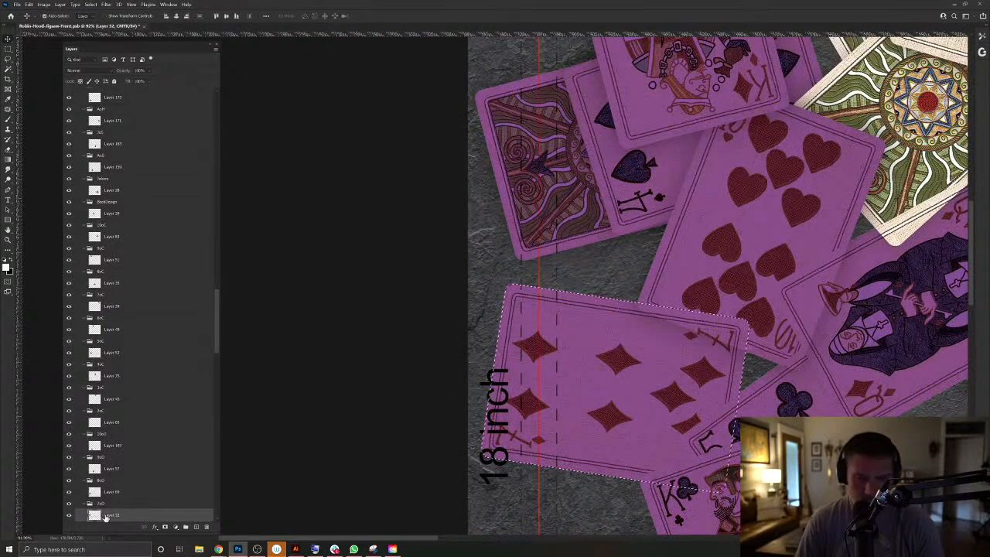
pyautogui.click(196, 527)
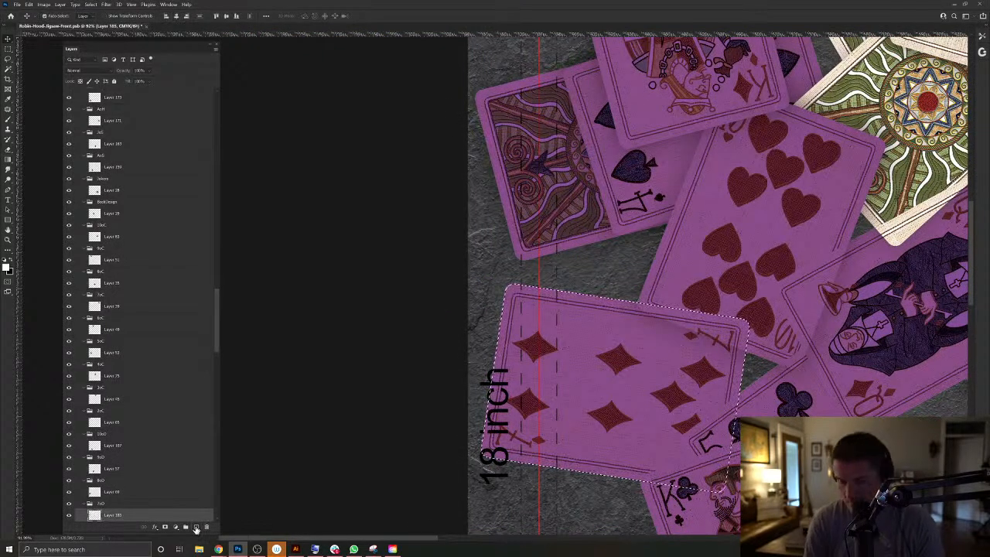
pyautogui.hotkey('alt', 'BackSpace')
pyautogui.hotkey('ctrl', 'd')
pyautogui.hotkey('ctrl', 'shift', ']')
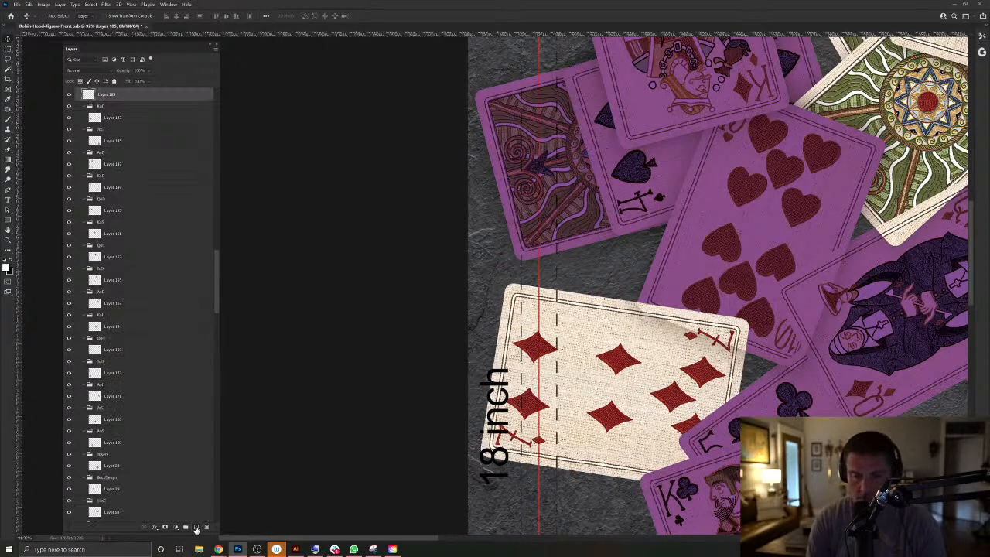
pyautogui.hotkey('ctrl', 'shift', ']')
pyautogui.hotkey('alt', 'BackSpace')
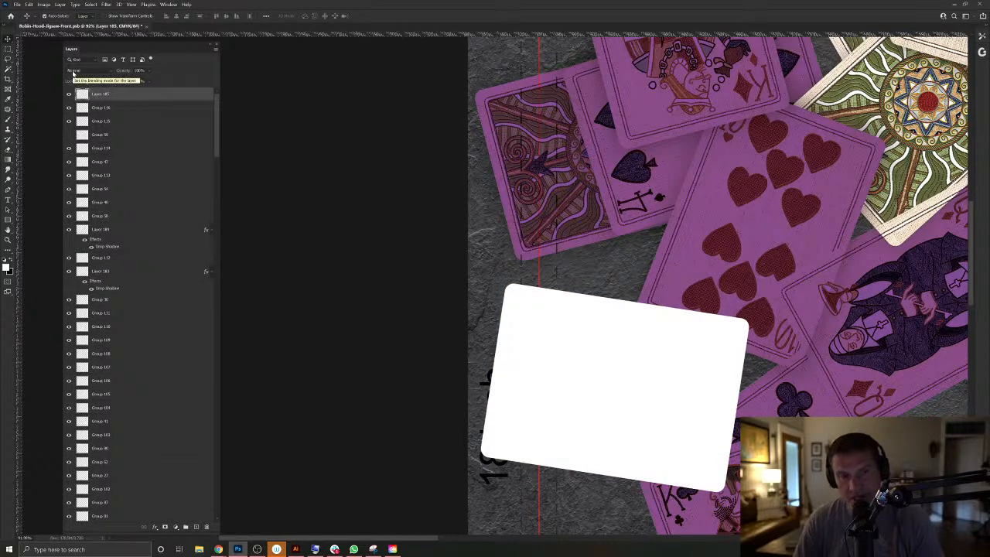
# Add a drop shadow to the white seven of diamonds layer with the existing shadow settings.
pyautogui.click(60, 4)
pyautogui.moveTo(116, 75)
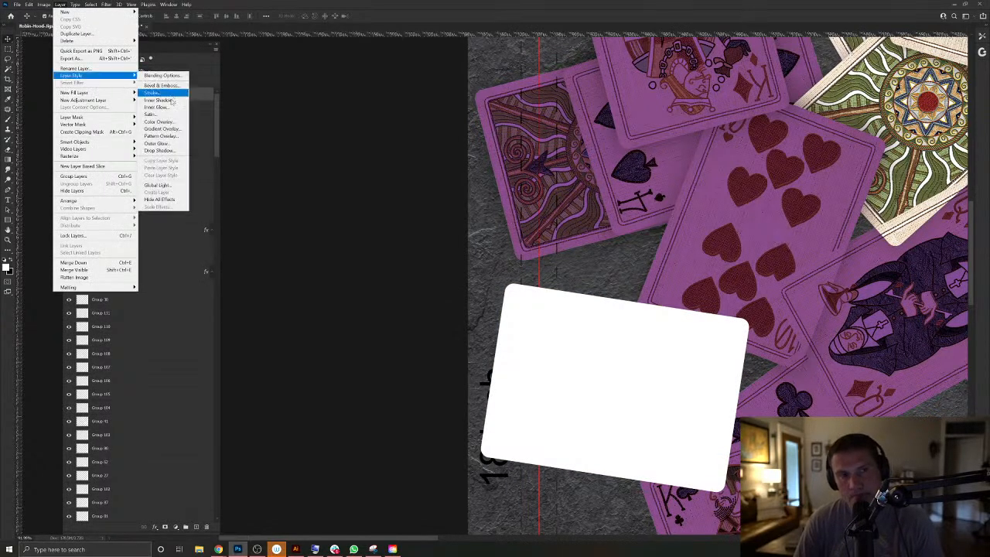
pyautogui.click(172, 152)
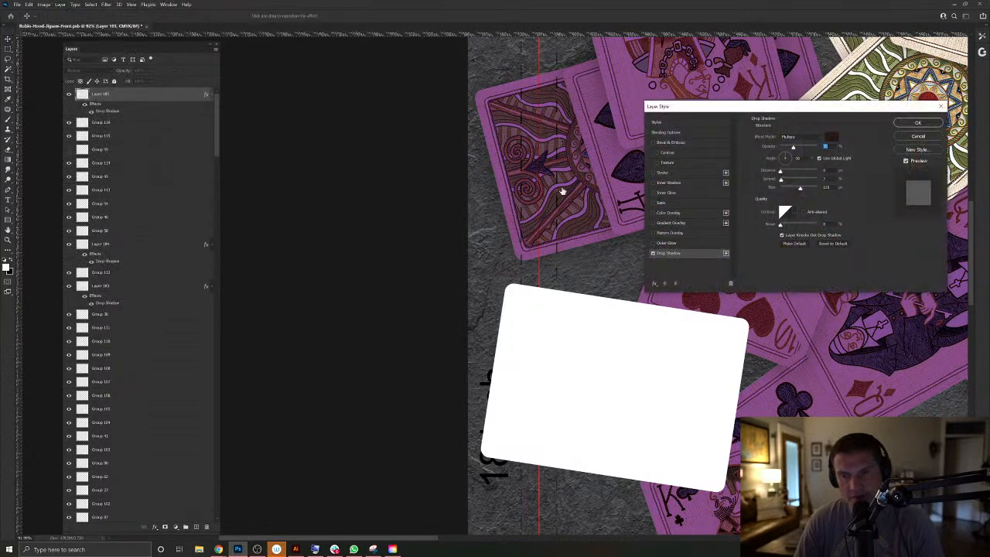
pyautogui.click(914, 123)
# Put the white seven of diamonds layer into its own group and set the group's blend mode to Multiply.
pyautogui.press('b')
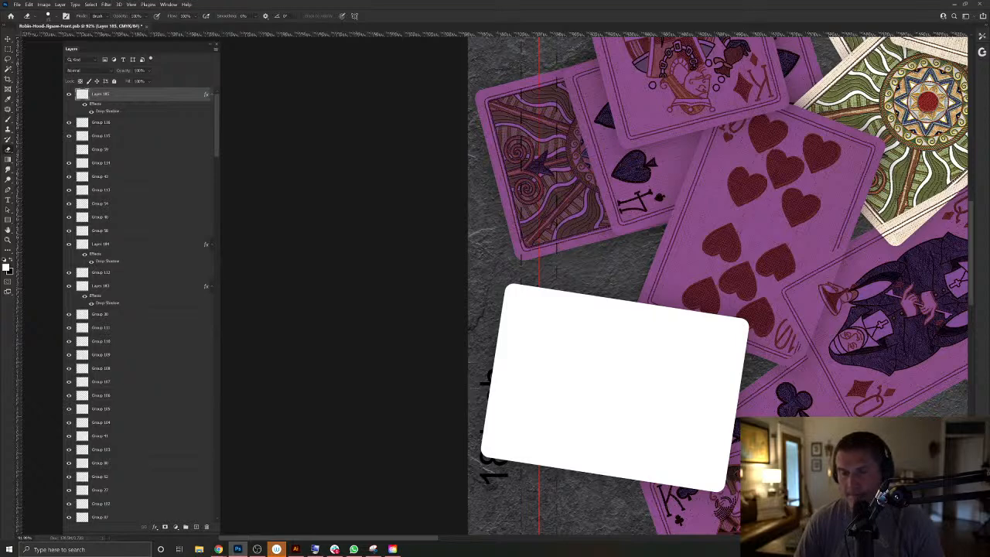
pyautogui.hotkey('ctrl', 'g')
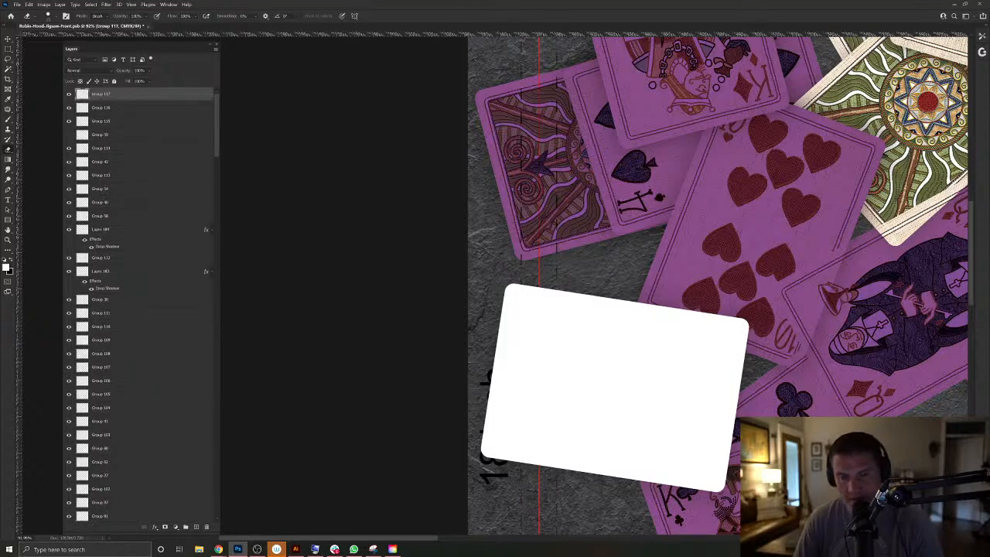
pyautogui.click(80, 71)
pyautogui.click(82, 99)
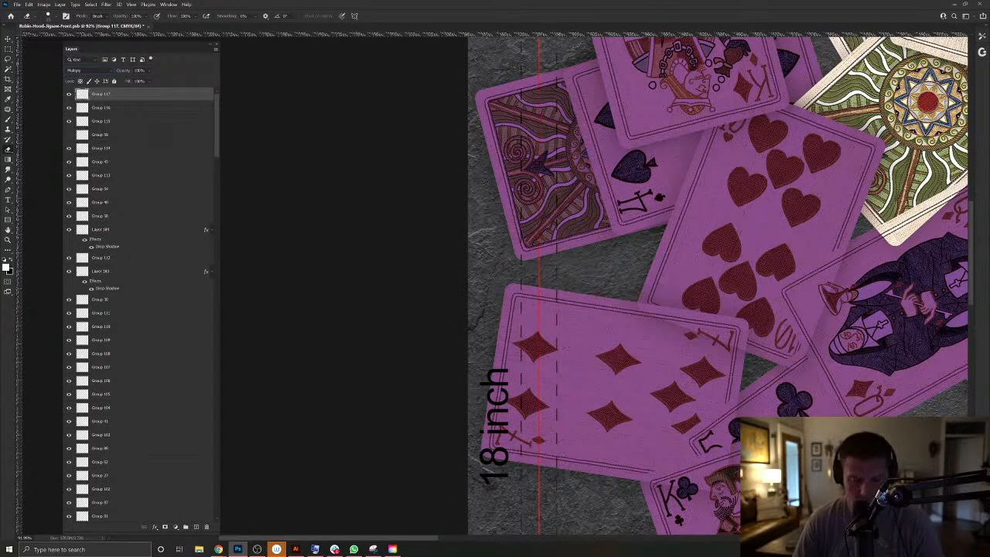
# Load the 10 of hearts outline as a selection and activate the seven of diamonds' shadow group.
pyautogui.rightClick(668, 286)
pyautogui.press('Escape')
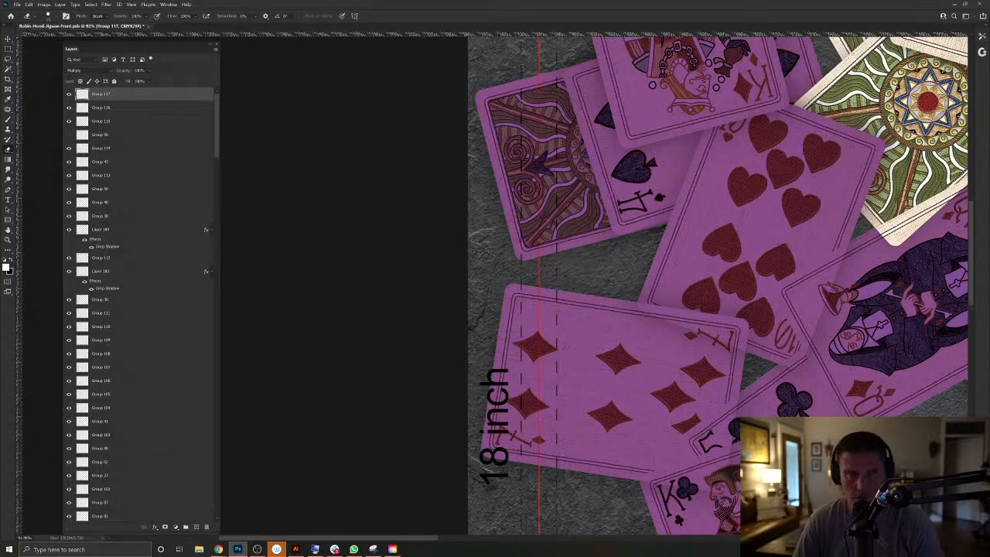
pyautogui.press('v')
pyautogui.rightClick(669, 276)
pyautogui.click(696, 302)
pyautogui.keyDown('ctrl'); pyautogui.click(95, 515); pyautogui.keyUp('ctrl')
pyautogui.keyDown('ctrl'); pyautogui.click(586, 340); pyautogui.keyUp('ctrl')
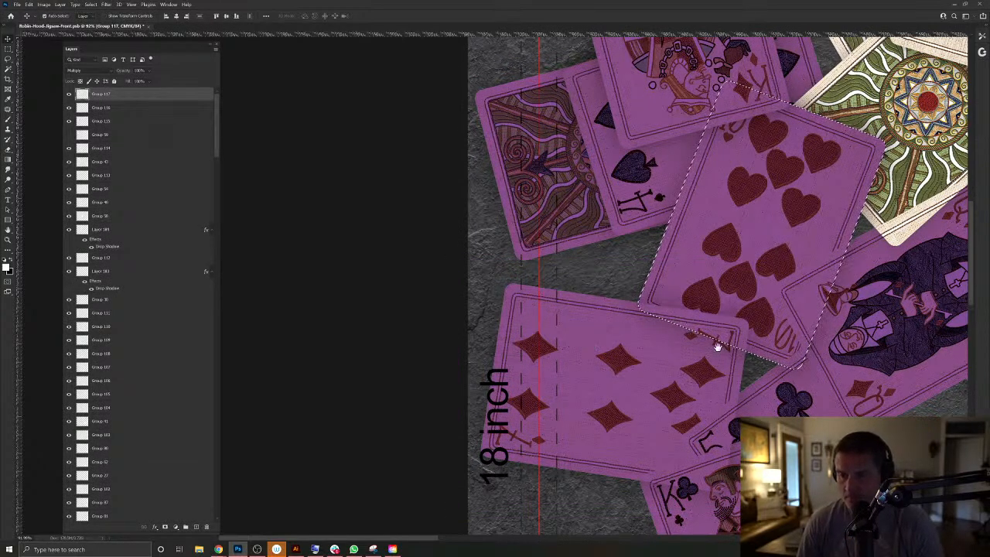
# Delete Group 115, the shadow group over the 10 of hearts, and drop the card outline selection.
pyautogui.moveTo(720, 347); pyautogui.dragTo(662, 337)
pyautogui.click(567, 350)
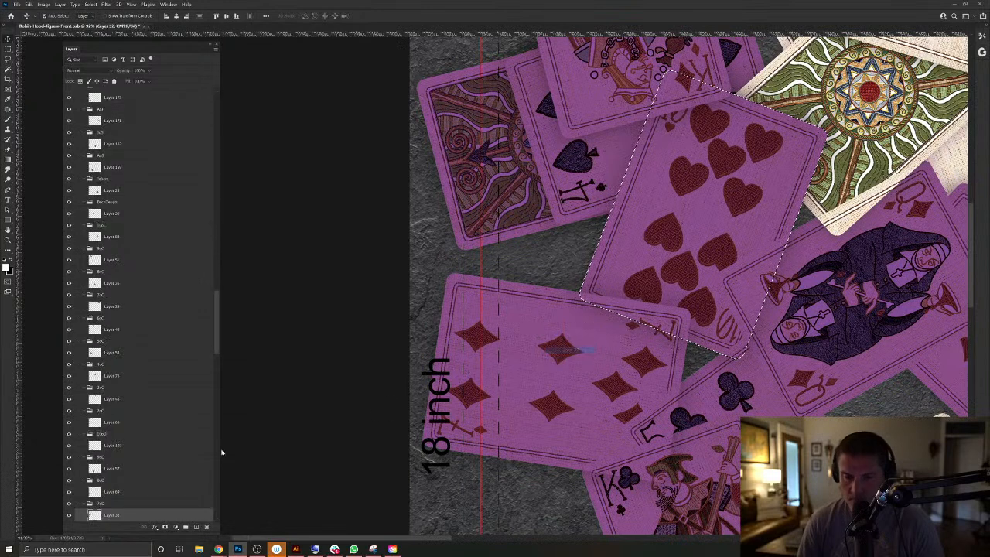
pyautogui.click(627, 264)
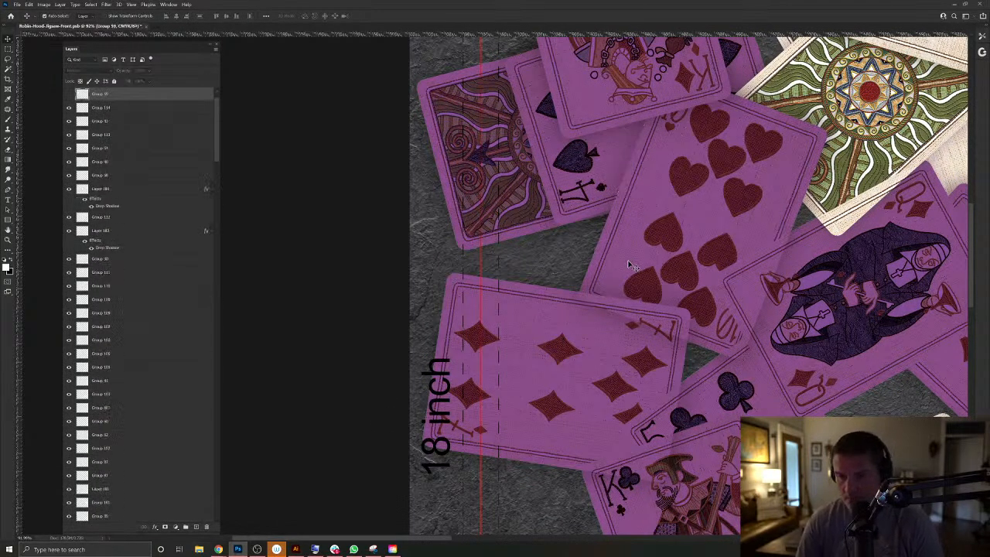
# Trim the seven of diamonds' shadow group where the five of clubs card covers it.
pyautogui.moveTo(693, 375); pyautogui.dragTo(621, 298)
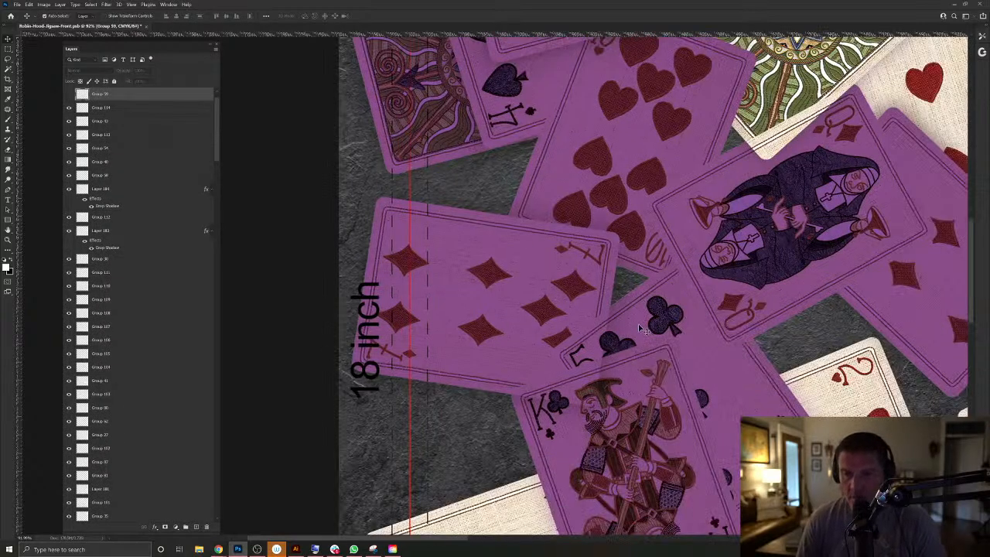
pyautogui.rightClick(707, 346)
pyautogui.click(739, 371)
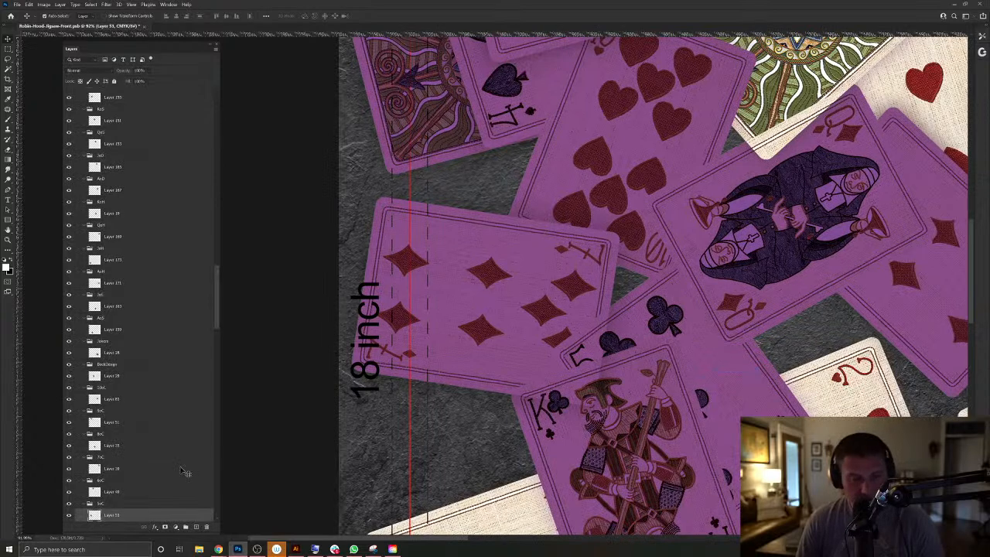
pyautogui.click(578, 317)
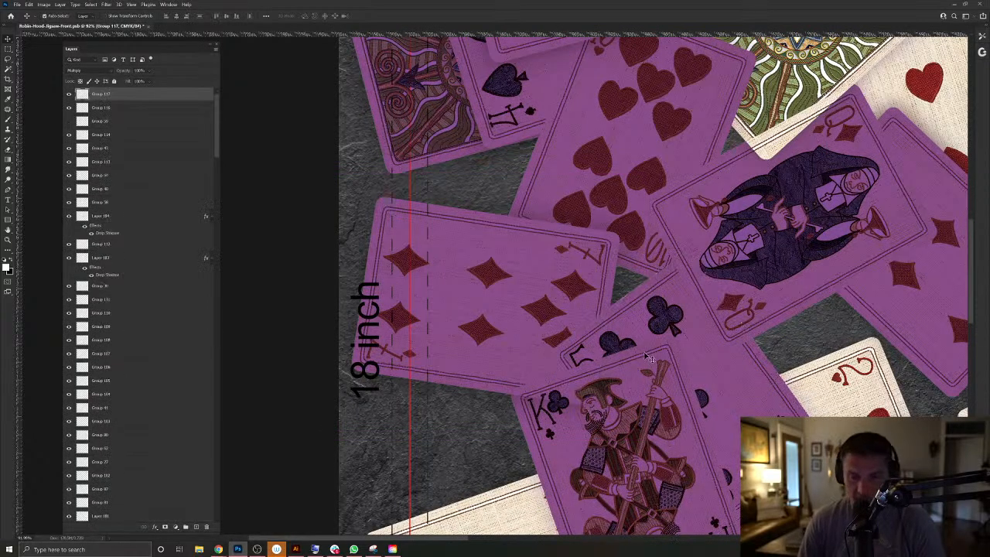
# Load the five of clubs outline and fill it with white on a new layer placed above all other layers.
pyautogui.moveTo(635, 314)
pyautogui.mouseDown()
pyautogui.moveTo(661, 319)
pyautogui.moveTo(648, 316)
pyautogui.mouseUp()
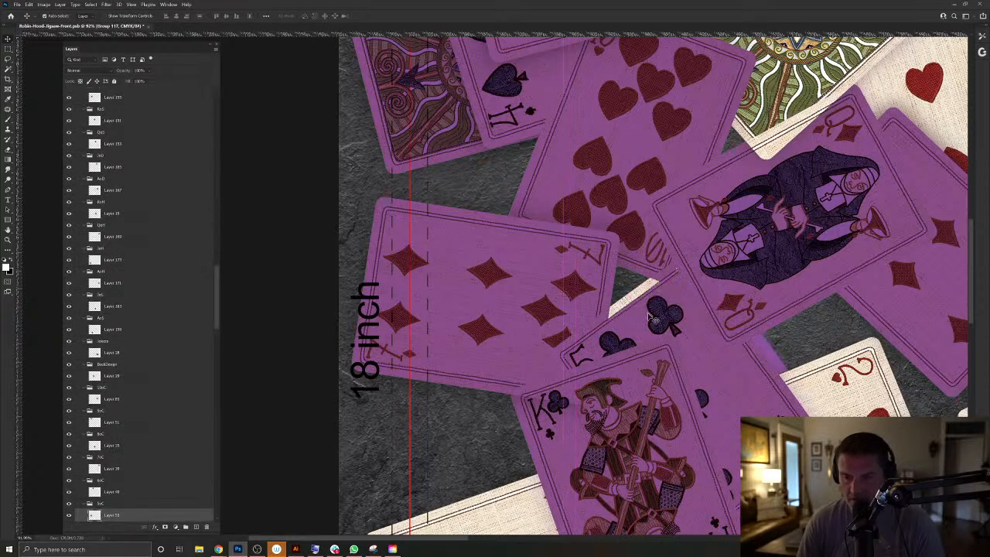
pyautogui.keyDown('ctrl'); pyautogui.click(95, 516); pyautogui.keyUp('ctrl')
pyautogui.click(196, 526)
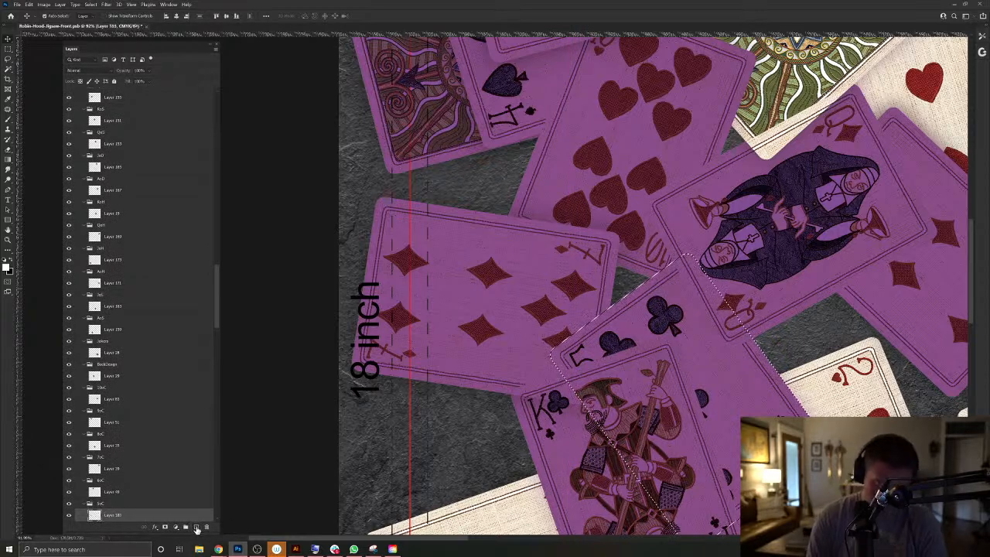
pyautogui.hotkey('alt', 'BackSpace')
pyautogui.hotkey('ctrl', 'd')
pyautogui.hotkey('ctrl', 'shift', ']')
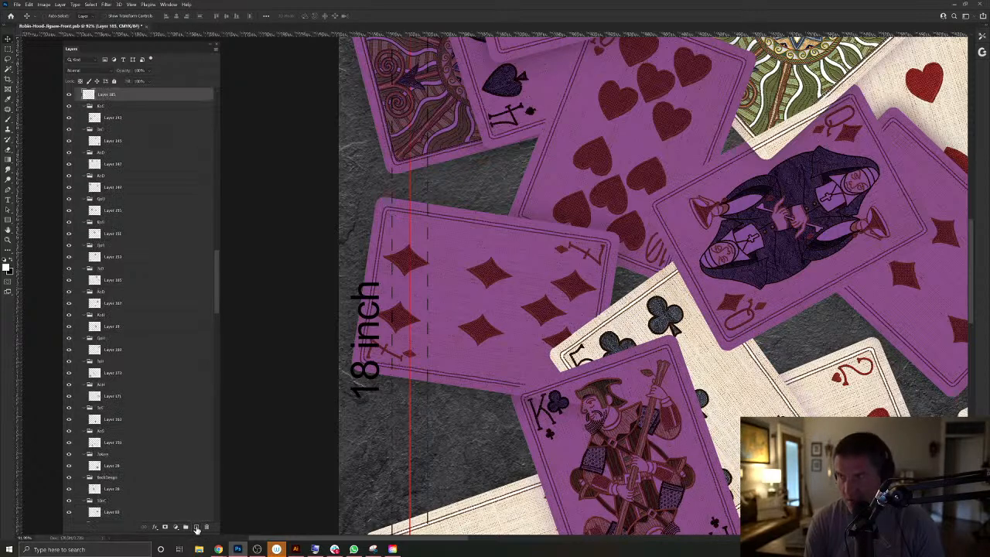
pyautogui.hotkey('shift', 'ctrl', 'BackSpace')
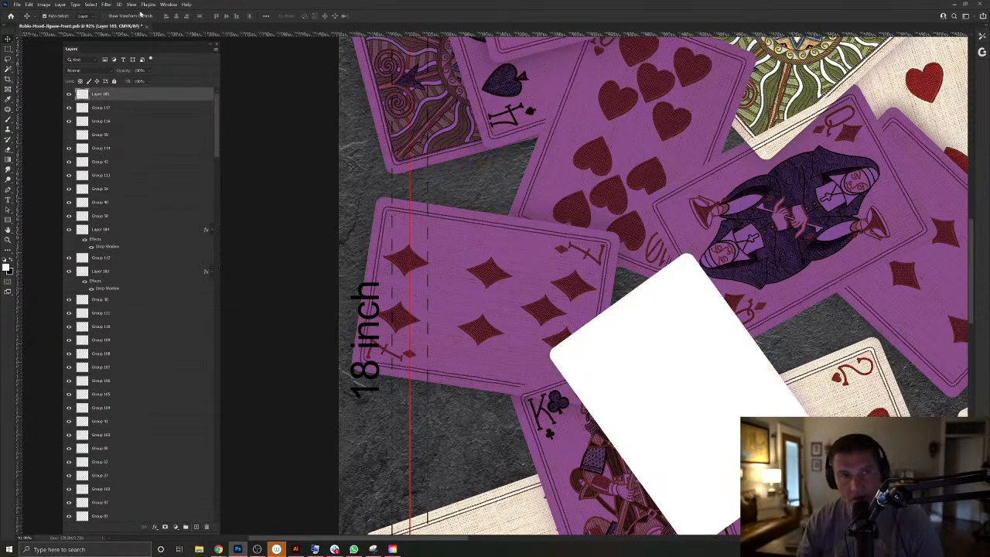
# Add a drop shadow to the white five of clubs layer with the existing shadow settings.
pyautogui.click(58, 4)
pyautogui.moveTo(93, 74)
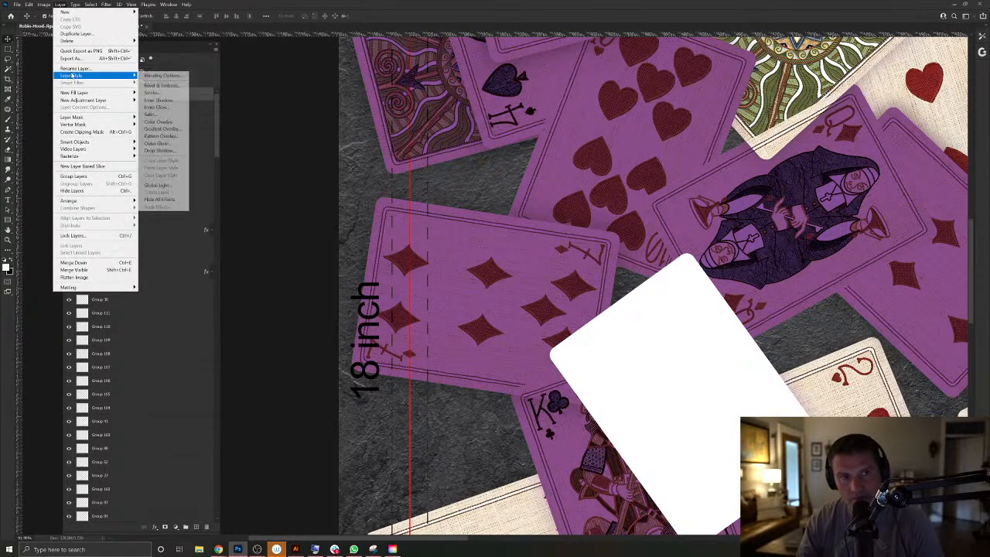
pyautogui.click(155, 151)
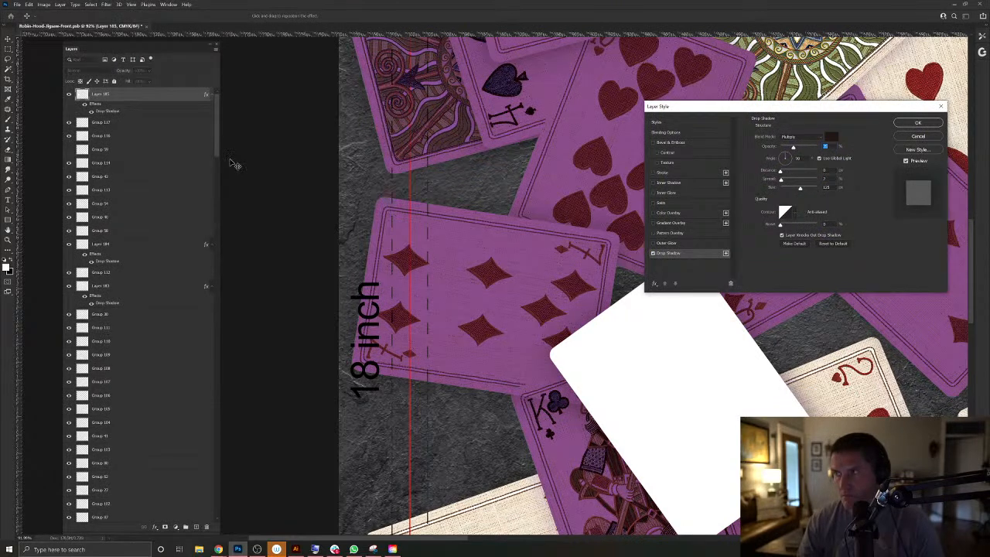
pyautogui.click(906, 126)
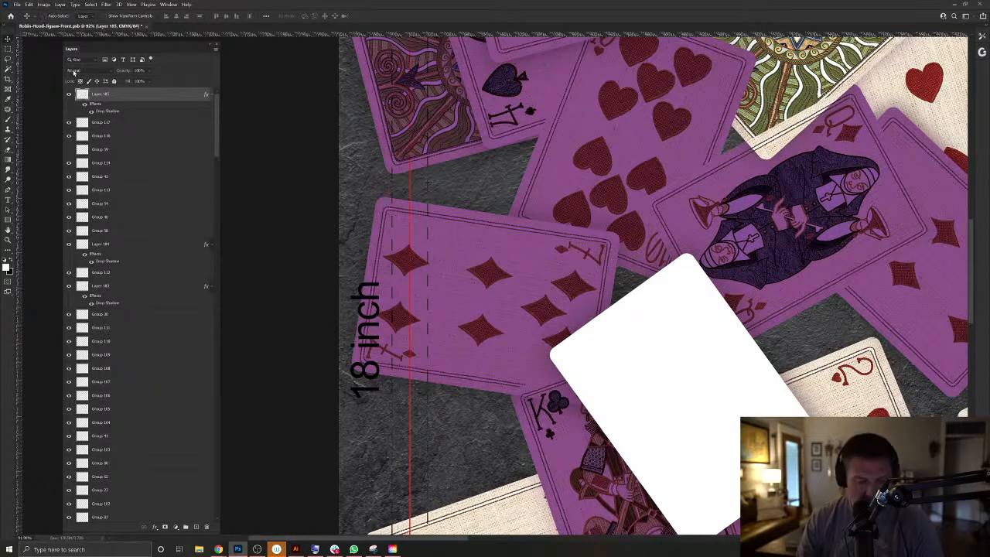
# Group and merge the white five of clubs layer with its shadow and set its blend mode to Multiply.
pyautogui.hotkey('ctrl', 'g')
pyautogui.hotkey('ctrl', 'e')
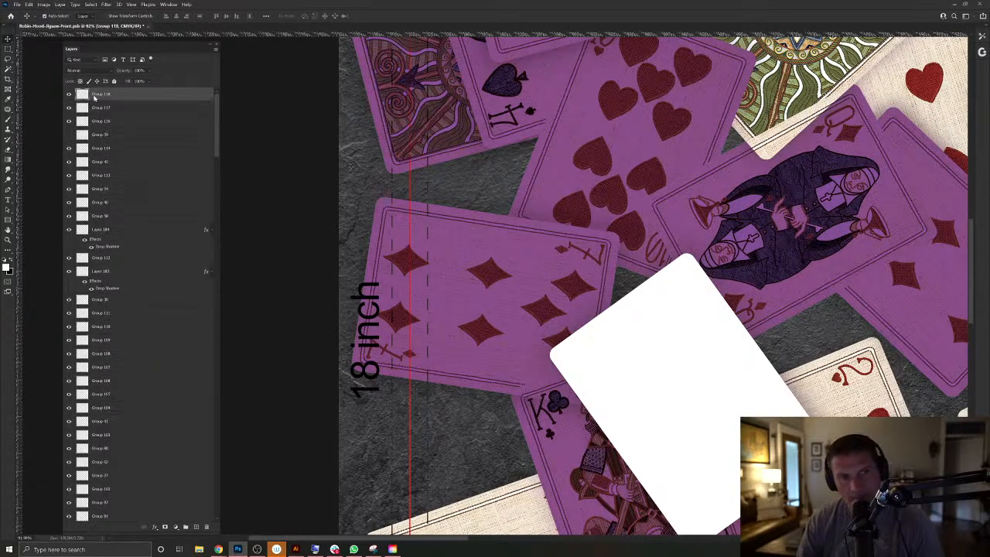
pyautogui.click(87, 70)
pyautogui.click(95, 103)
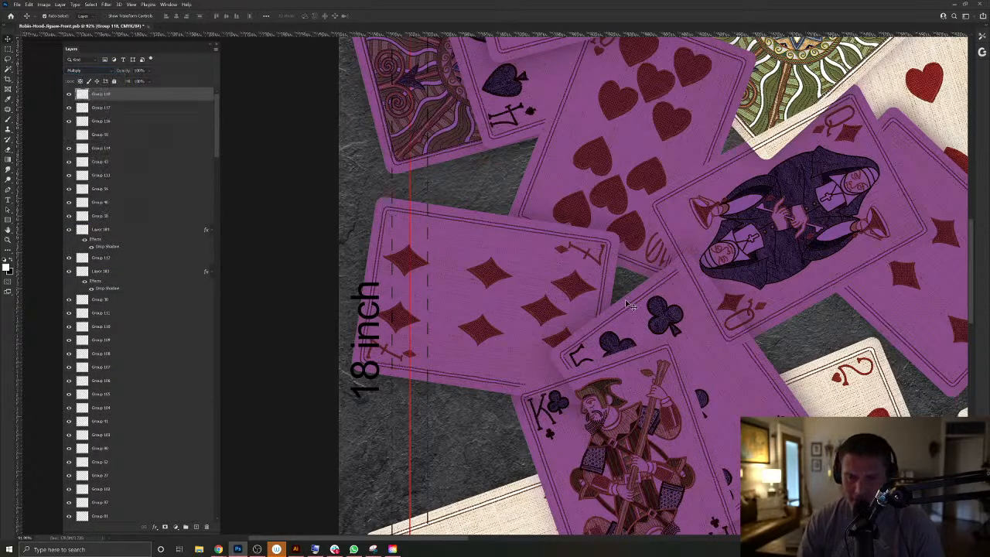
# Load the queen of diamonds outline as a selection and clear the five of clubs' shadow group inside it.
pyautogui.rightClick(628, 303)
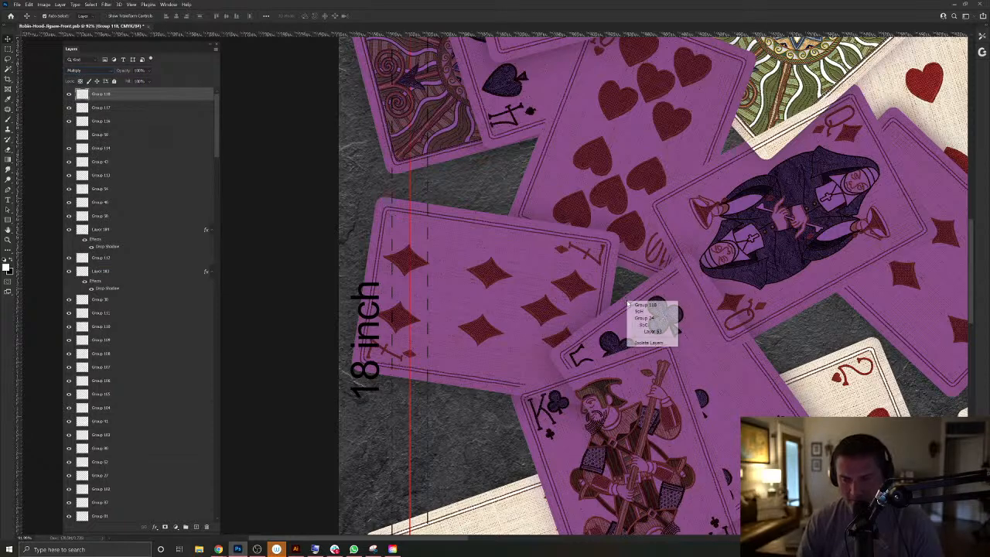
pyautogui.click(639, 333)
pyautogui.keyDown('ctrl'); pyautogui.click(94, 515); pyautogui.keyUp('ctrl')
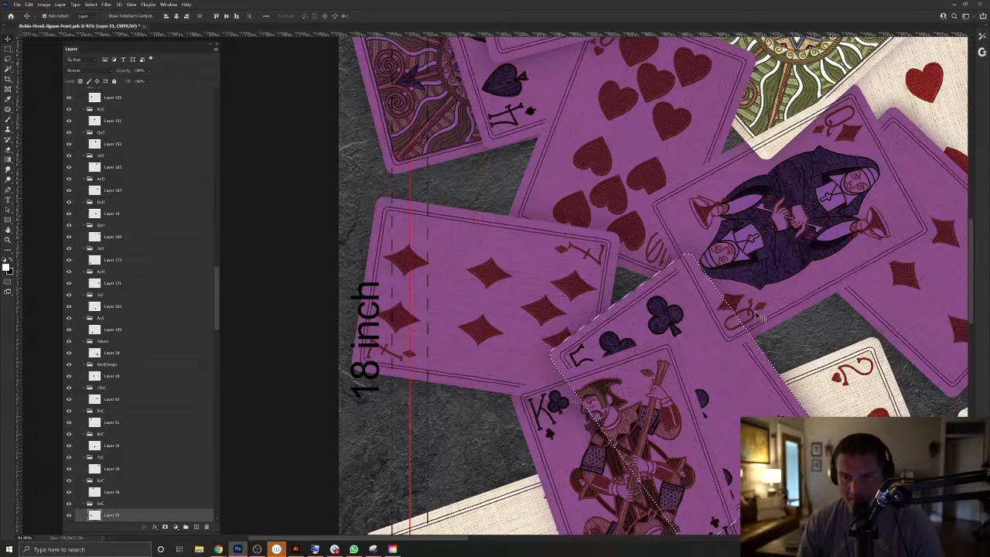
pyautogui.rightClick(760, 317)
pyautogui.click(777, 337)
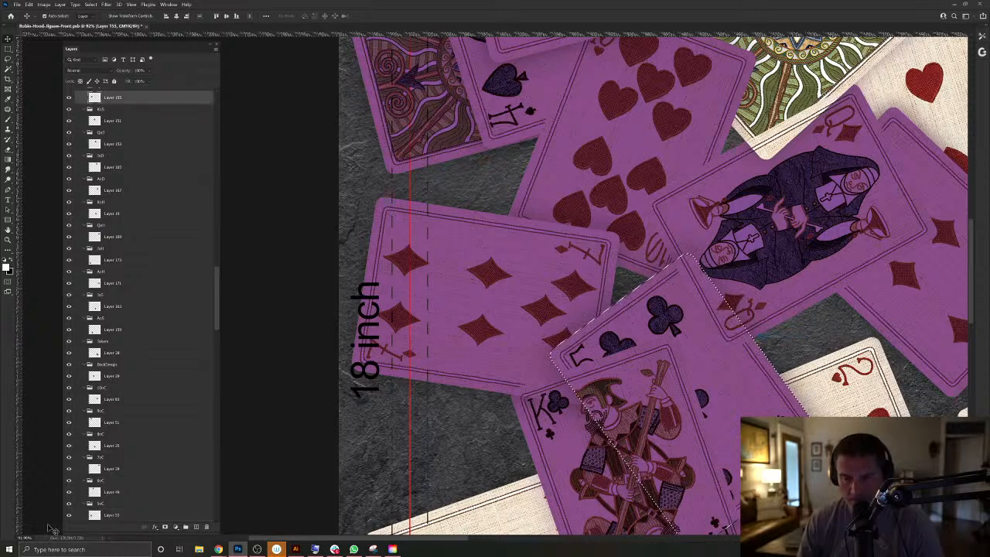
pyautogui.keyDown('ctrl'); pyautogui.click(96, 98); pyautogui.keyUp('ctrl')
pyautogui.click(740, 371)
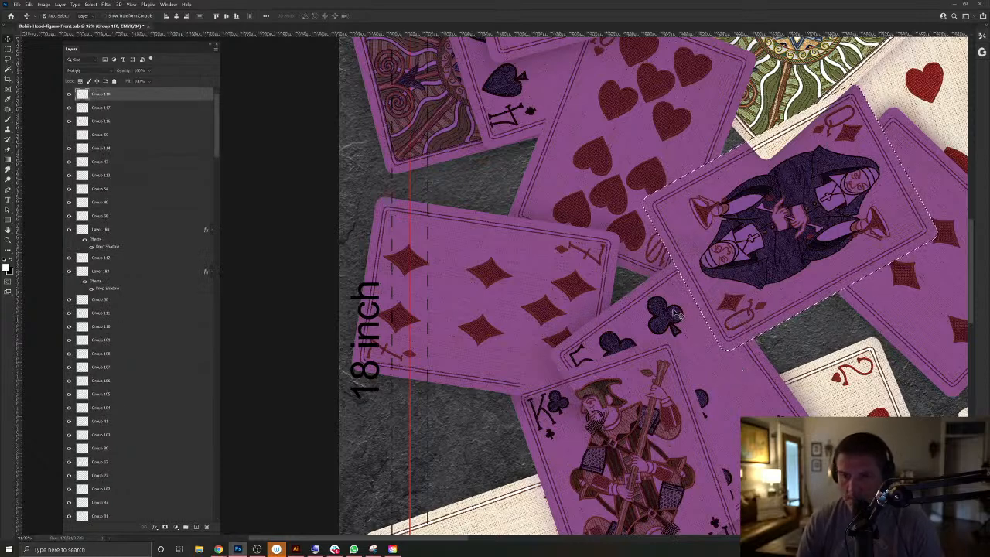
# Load the king of clubs outline as a selection and clear the five of clubs' shadow group inside it.
pyautogui.rightClick(624, 385)
pyautogui.rightClick(579, 429)
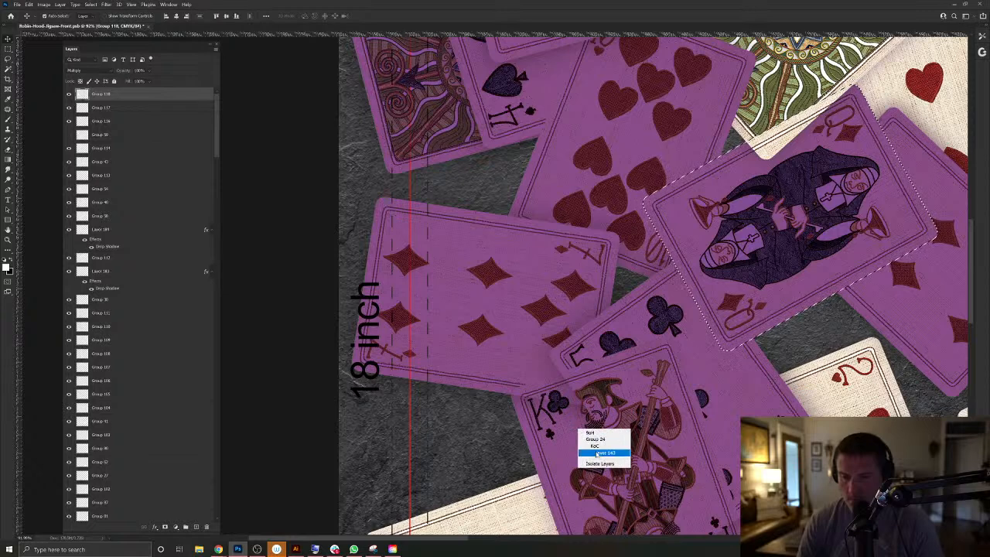
pyautogui.click(597, 453)
pyautogui.click(741, 360)
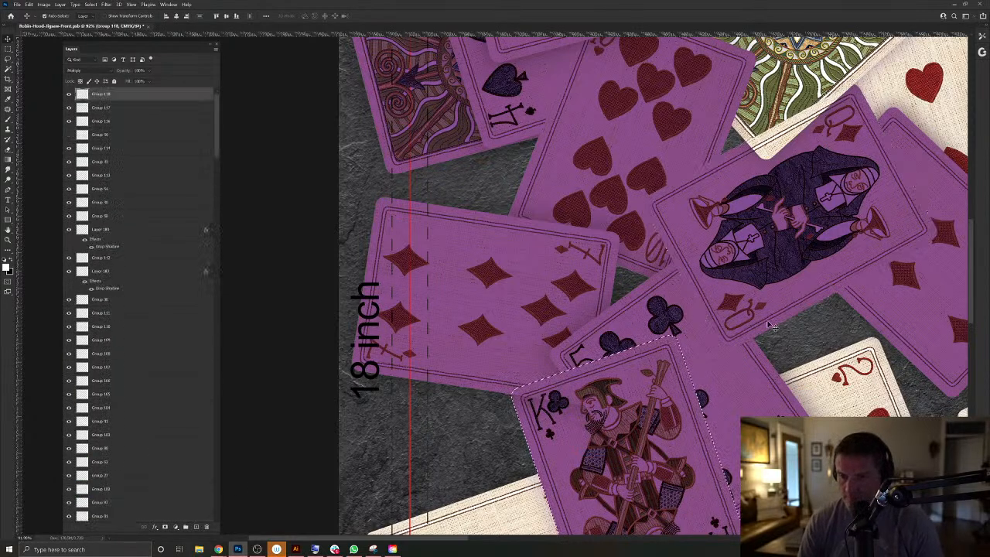
# Load the queen of diamonds outline and fill it with white on a new layer placed above all other layers.
pyautogui.click(771, 326)
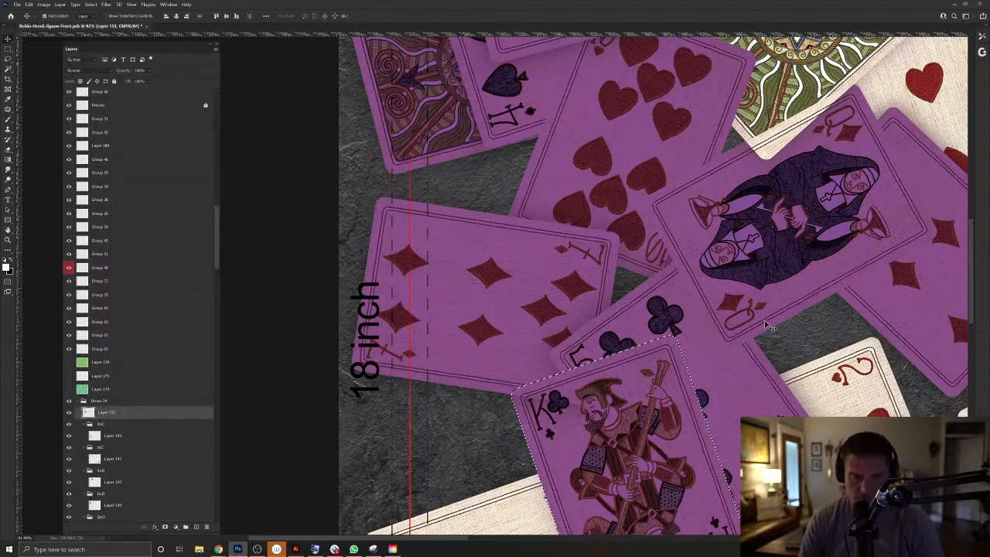
pyautogui.hotkey('ctrl', 'shift', '[')
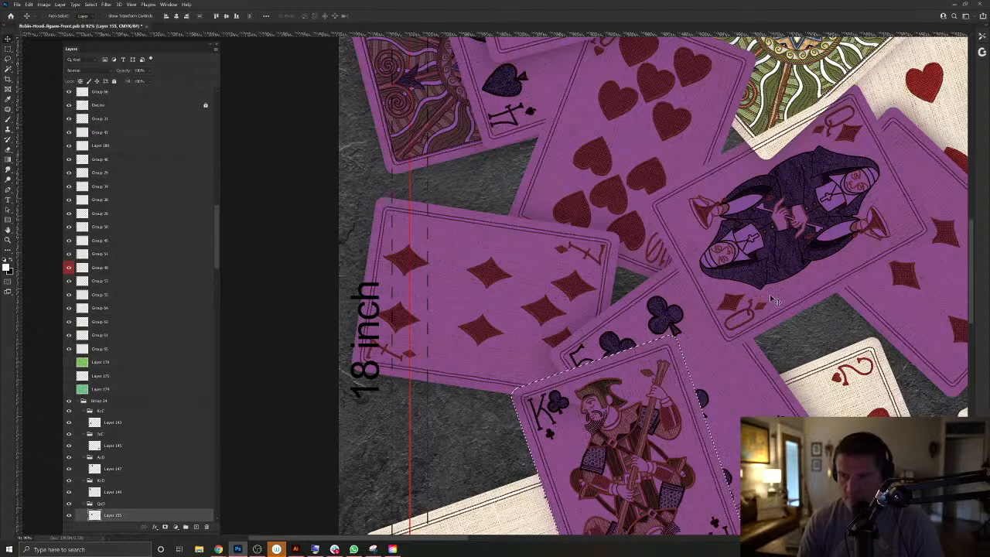
pyautogui.keyDown('ctrl'); pyautogui.click(95, 515); pyautogui.keyUp('ctrl')
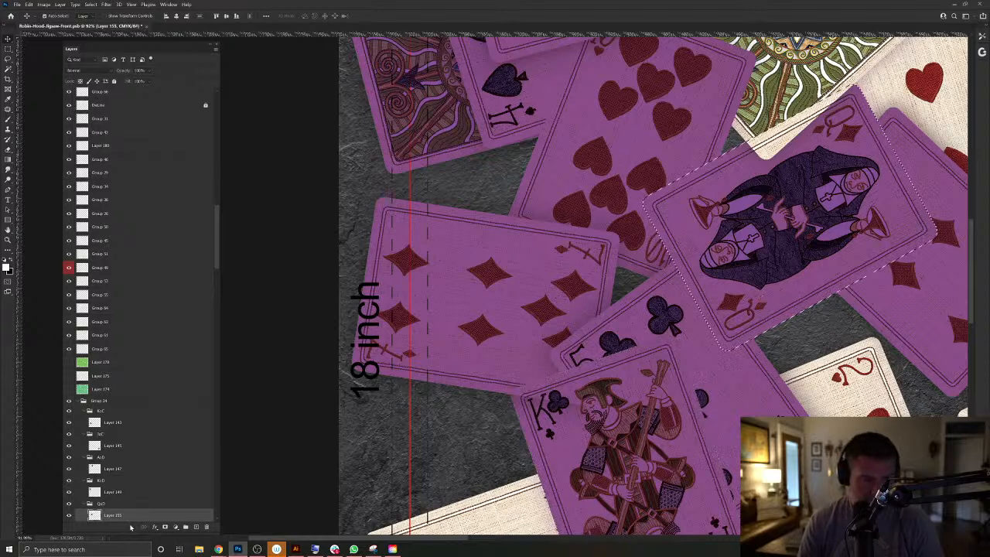
pyautogui.hotkey('ctrl', 'x')
pyautogui.click(197, 526)
pyautogui.hotkey('ctrl', 'shift', ']')
pyautogui.hotkey('alt', 'BackSpace')
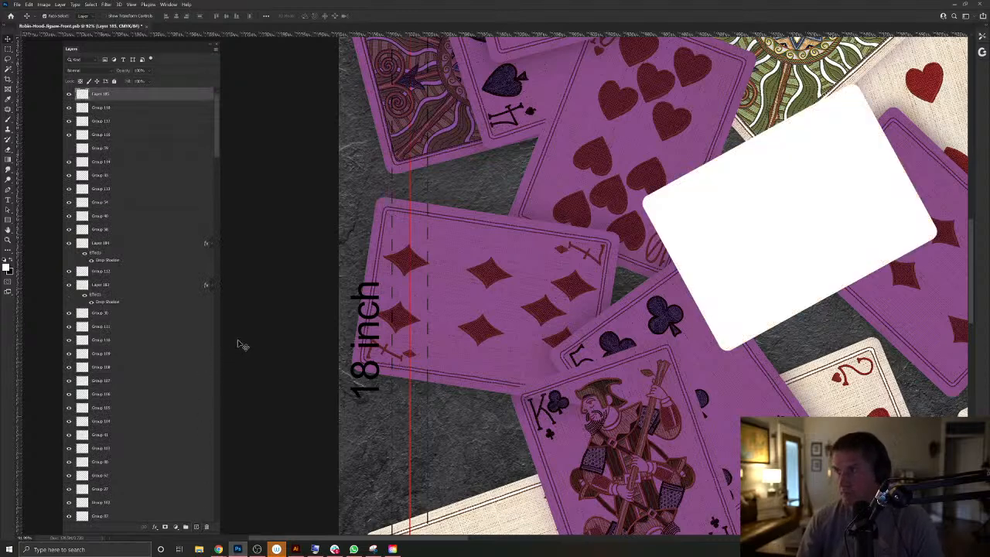
# Add a drop shadow to the white queen of diamonds layer with the existing shadow settings.
pyautogui.click(46, 5)
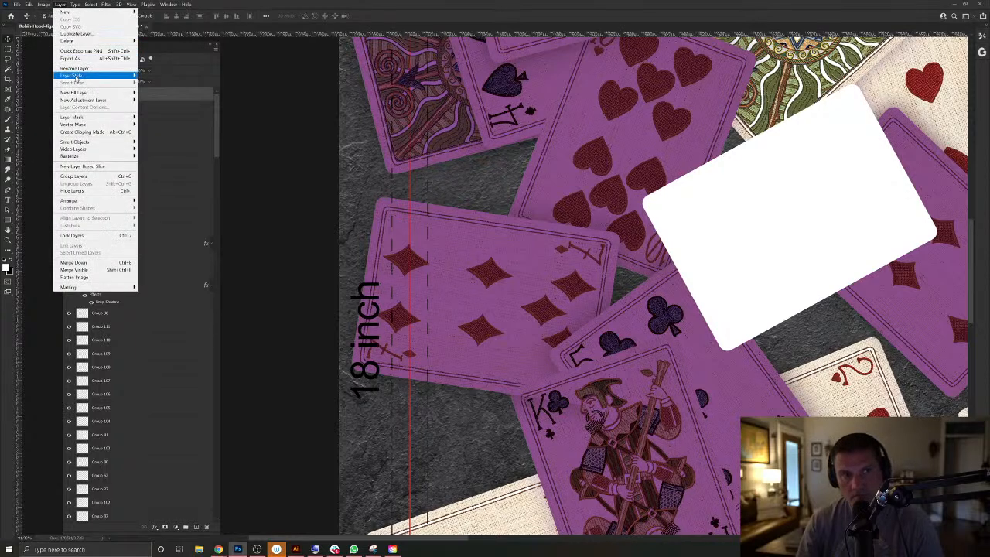
pyautogui.click(163, 150)
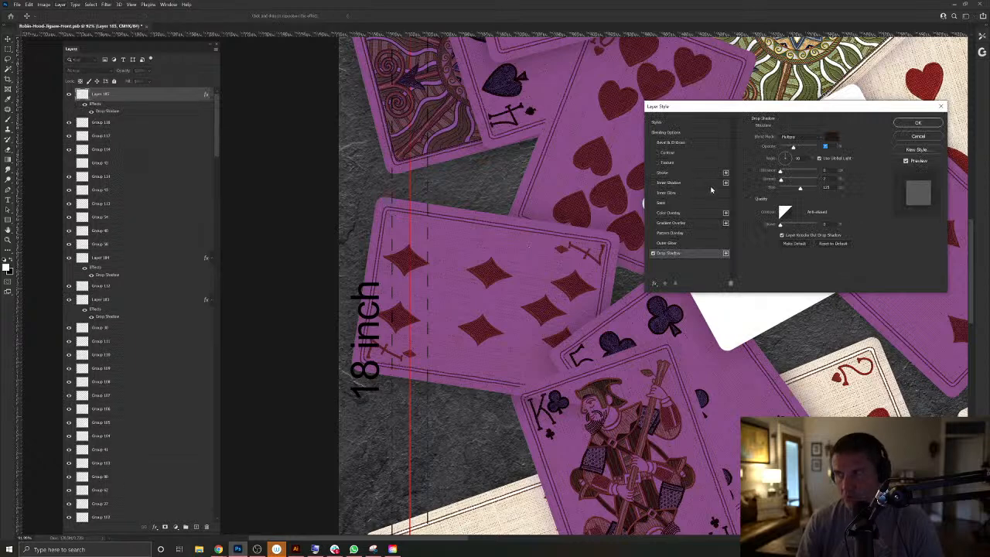
pyautogui.click(912, 123)
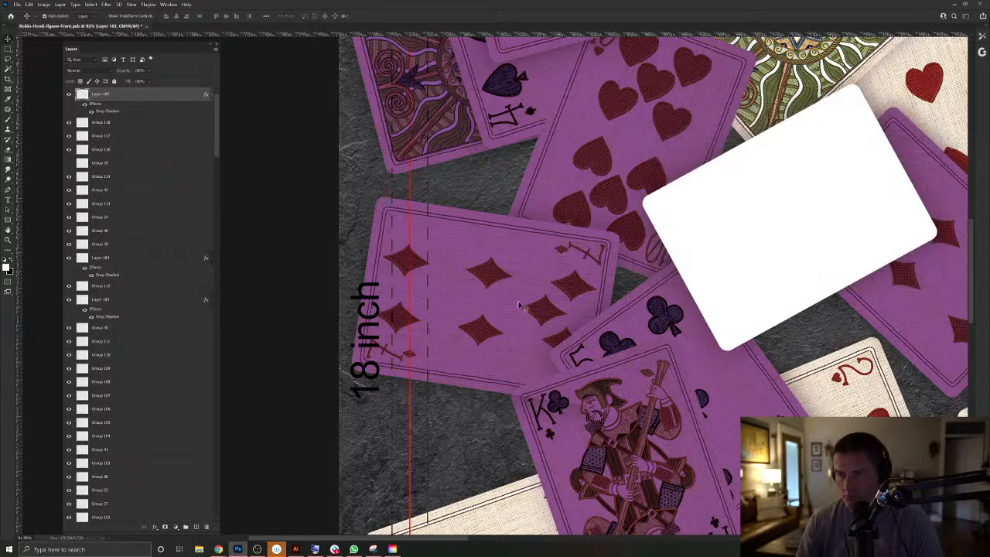
# Group and merge the white queen of diamonds layer with its shadow and set its blend mode to Multiply.
pyautogui.hotkey('ctrl', 'g')
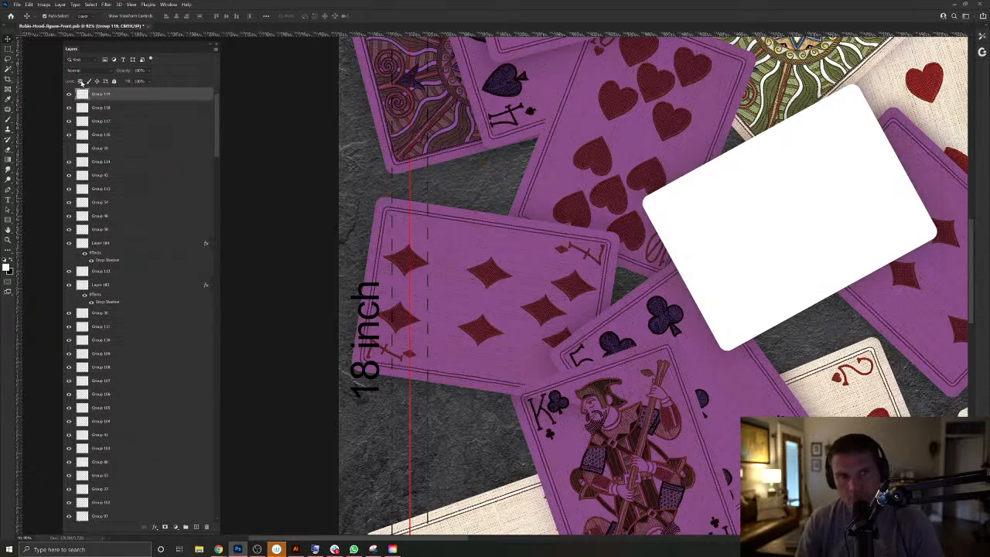
pyautogui.click(85, 71)
pyautogui.click(85, 103)
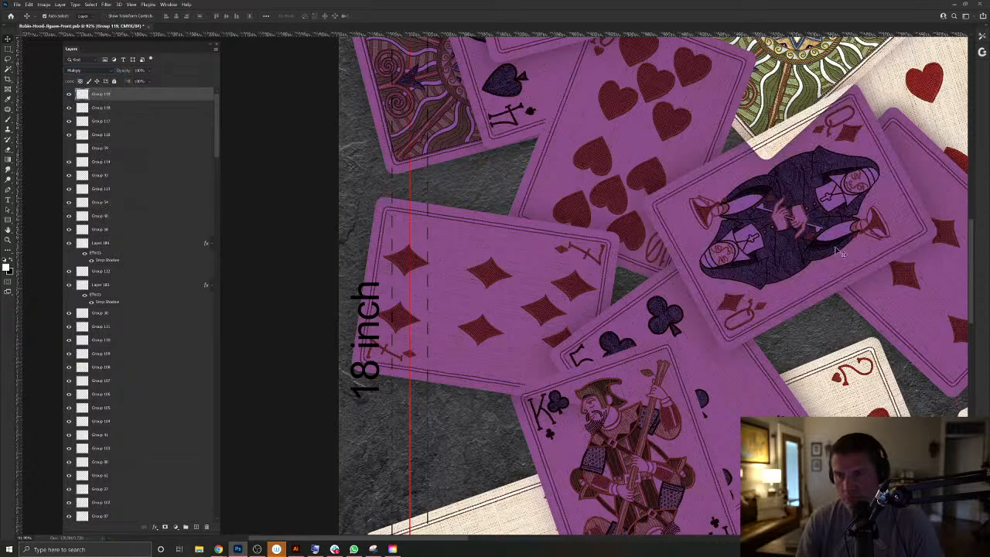
# Load the king of clubs outline, clear the seven of diamonds' shadow group inside it, and drop the selection.
pyautogui.moveTo(847, 259); pyautogui.dragTo(735, 281)
pyautogui.moveTo(672, 323); pyautogui.dragTo(705, 302)
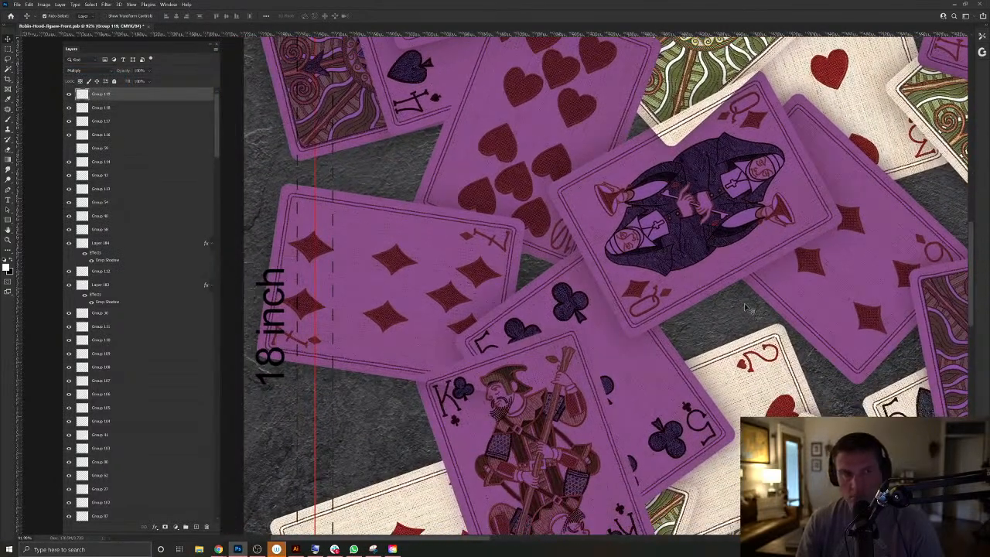
pyautogui.moveTo(667, 401); pyautogui.dragTo(650, 300)
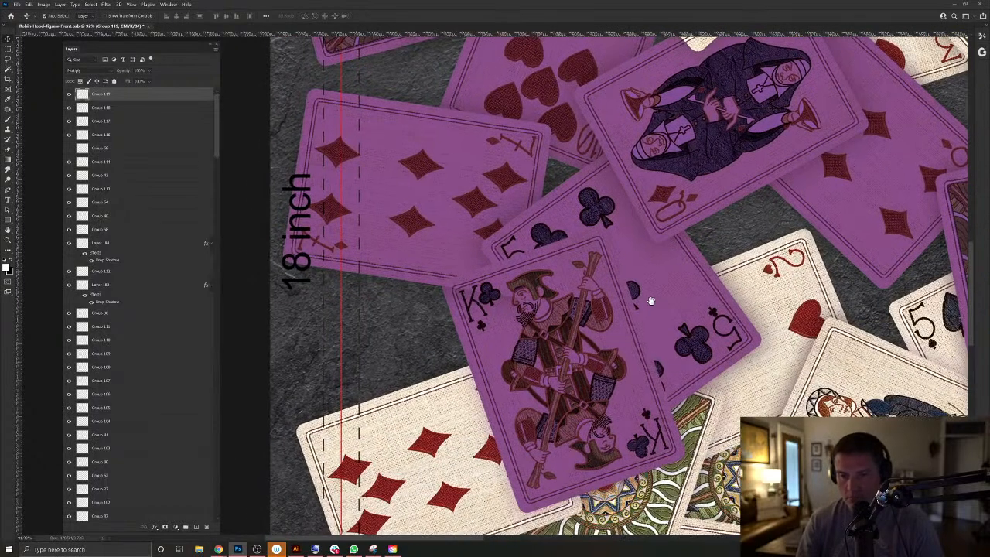
pyautogui.rightClick(485, 350)
pyautogui.click(510, 369)
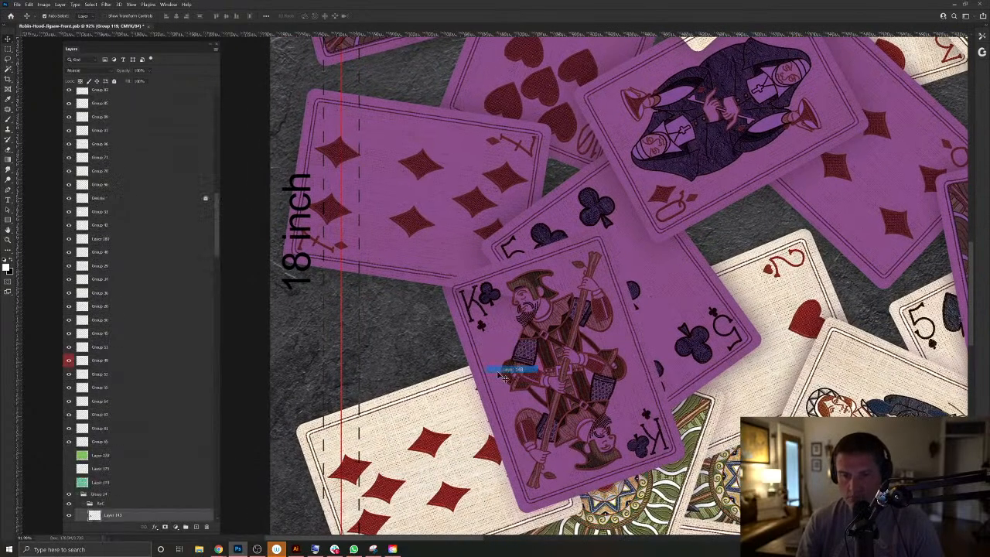
pyautogui.keyDown('ctrl'); pyautogui.click(97, 515); pyautogui.keyUp('ctrl')
pyautogui.click(386, 260)
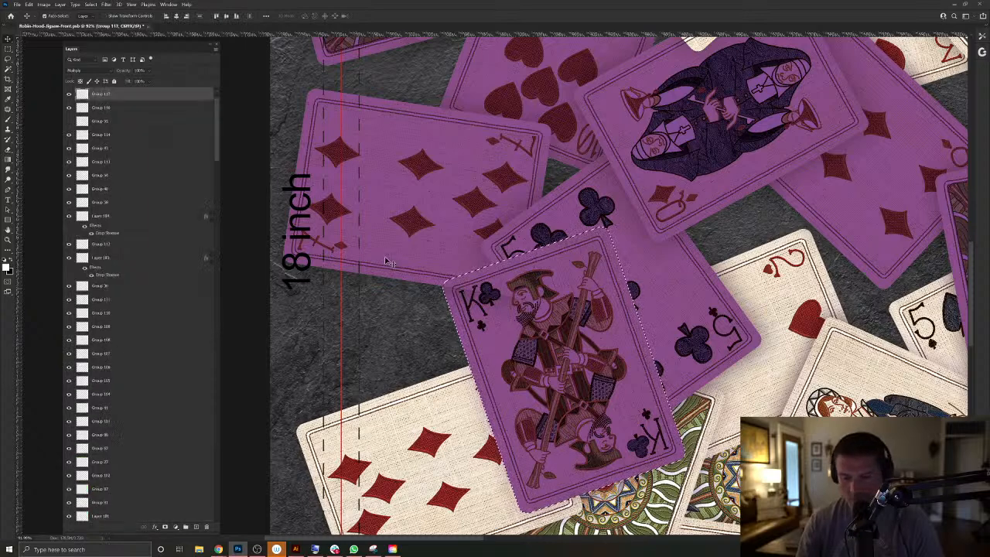
pyautogui.hotkey('ctrl', 'd')
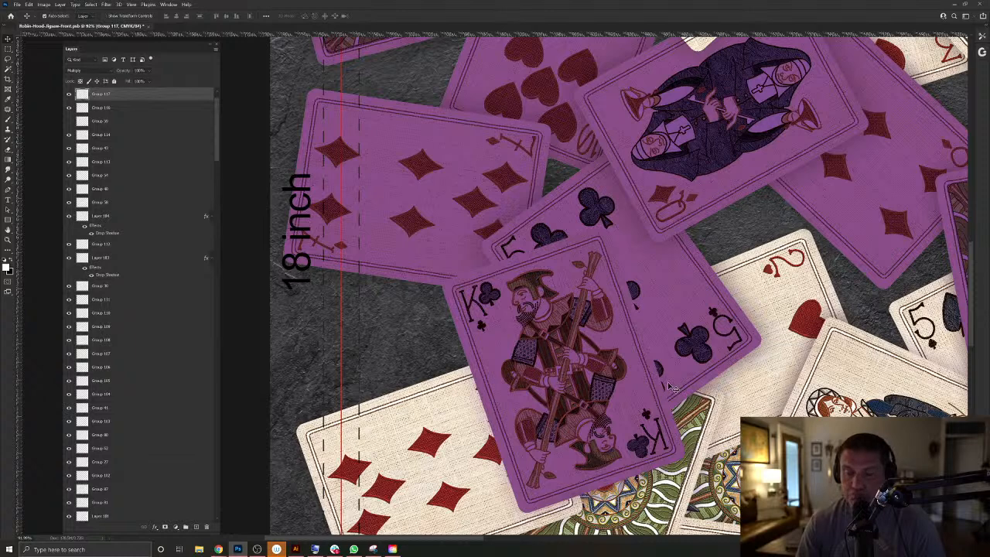
pyautogui.moveTo(637, 405); pyautogui.dragTo(674, 315)
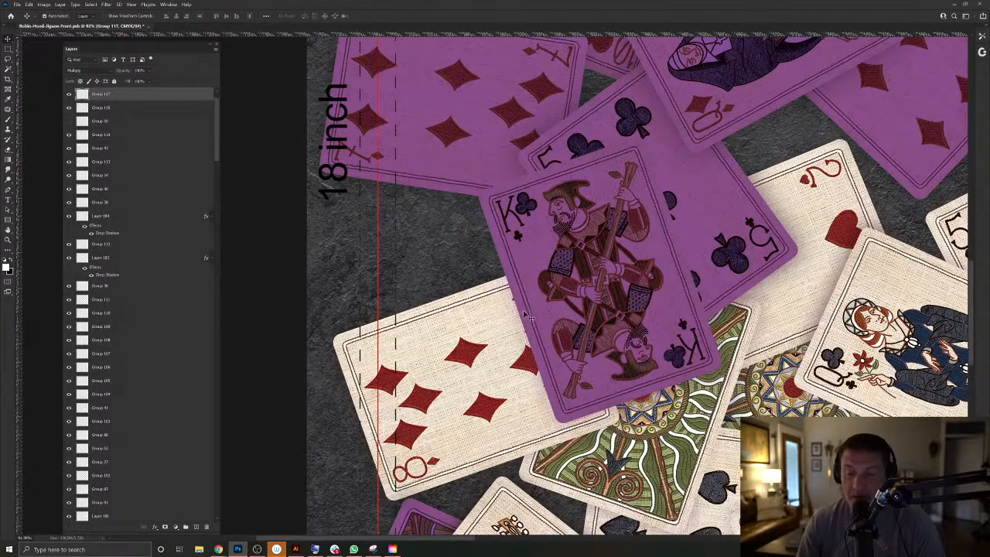
pyautogui.moveTo(670, 283); pyautogui.dragTo(607, 264)
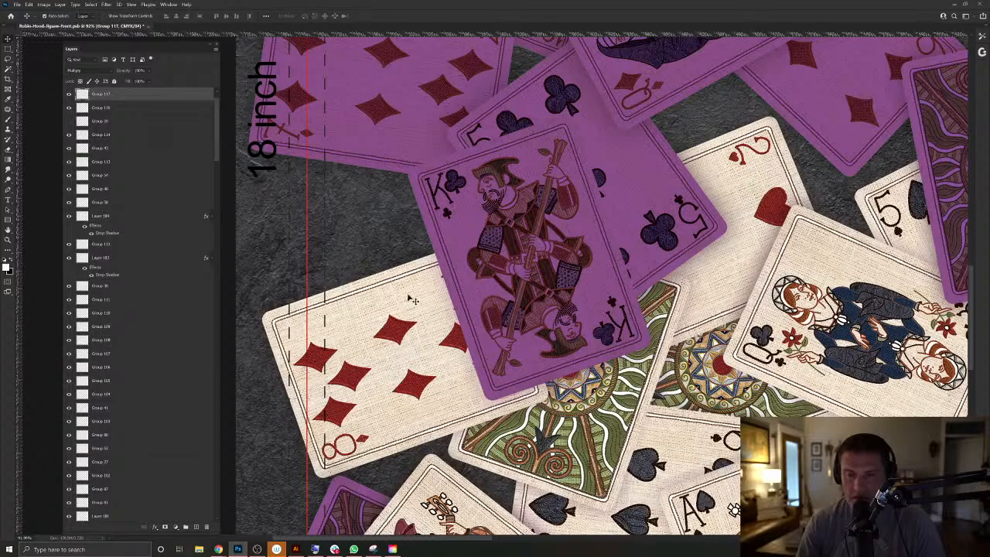
pyautogui.scroll(-2, 532, 308)
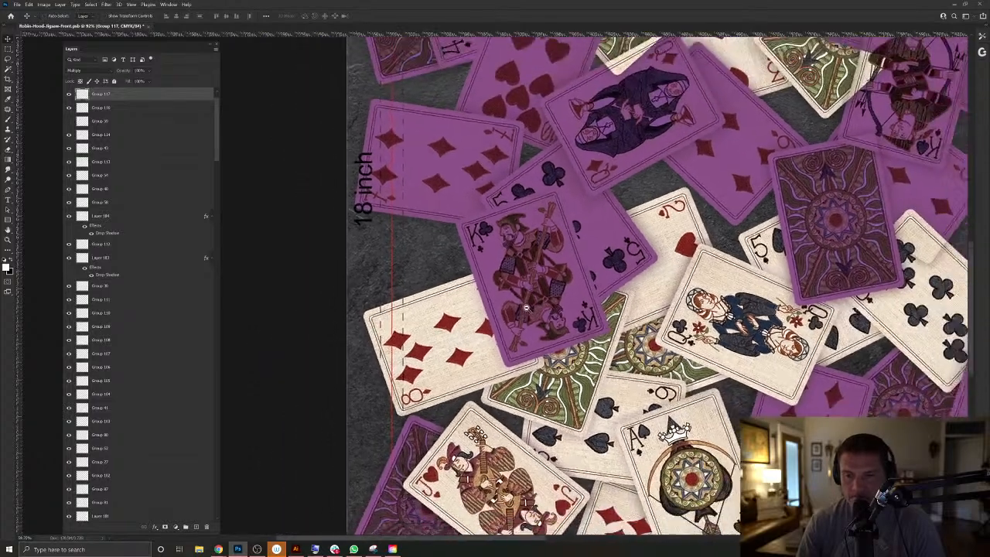
# Delete the old shadow group covering the eight of diamonds beside the king of clubs.
pyautogui.scroll(3, 532, 308)
pyautogui.scroll(-1, 532, 308)
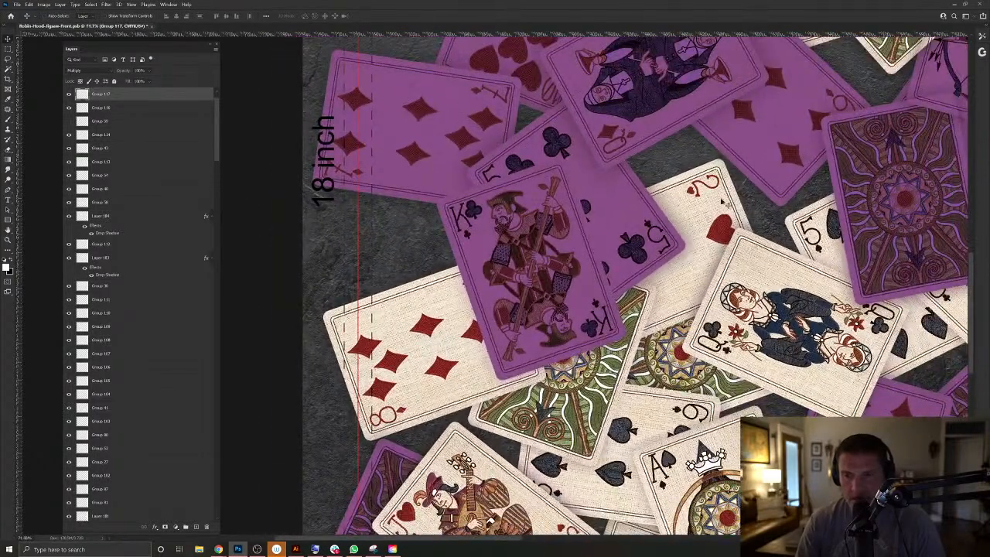
pyautogui.rightClick(438, 293)
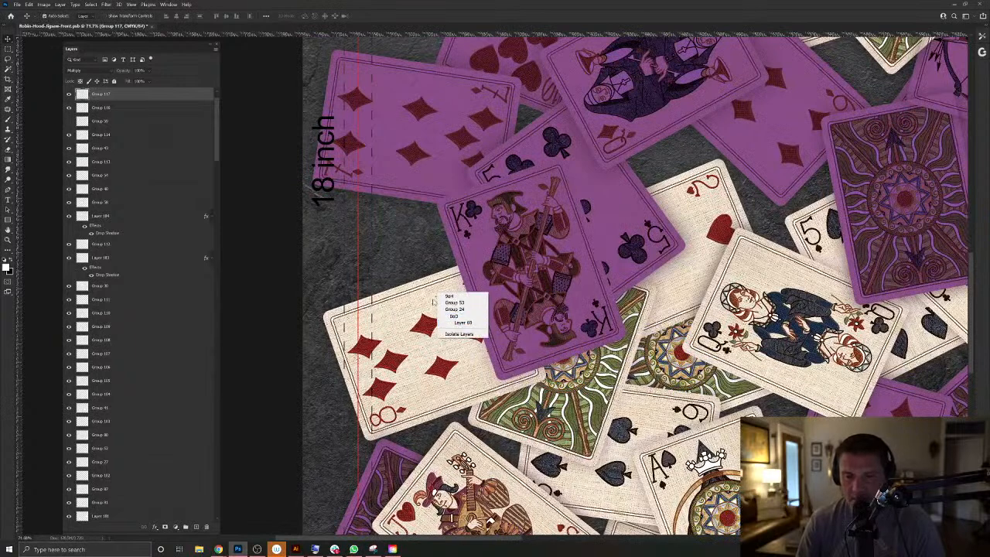
pyautogui.click(428, 300)
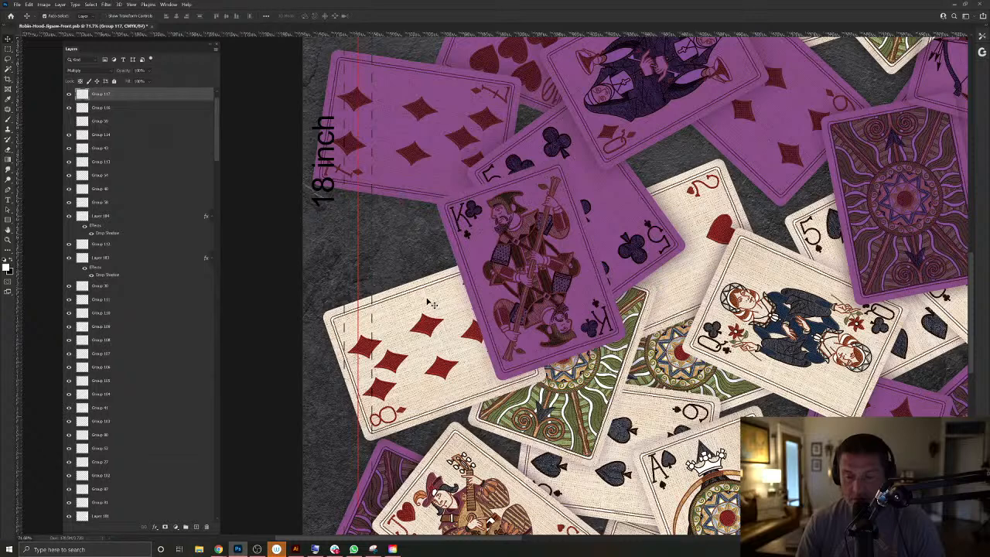
pyautogui.rightClick(431, 304)
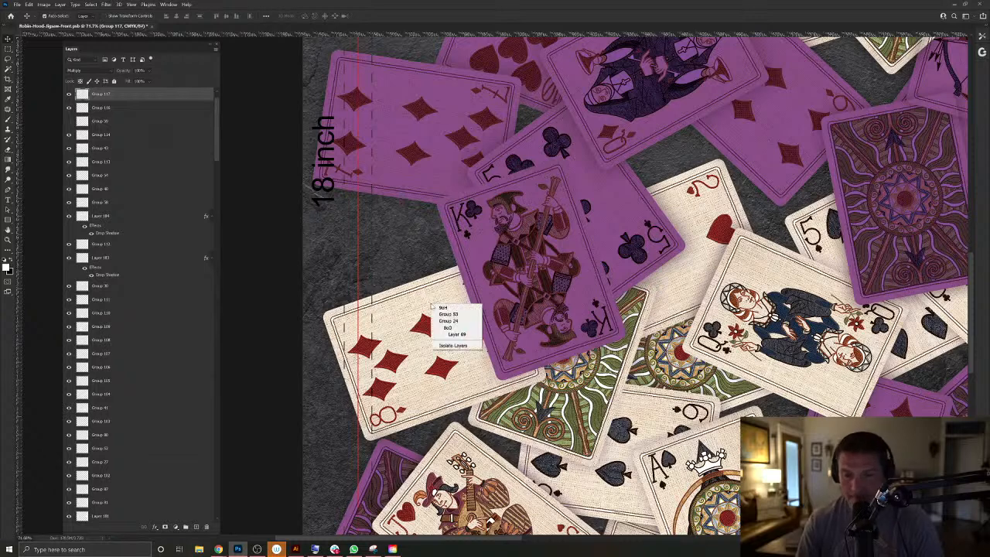
pyautogui.click(457, 334)
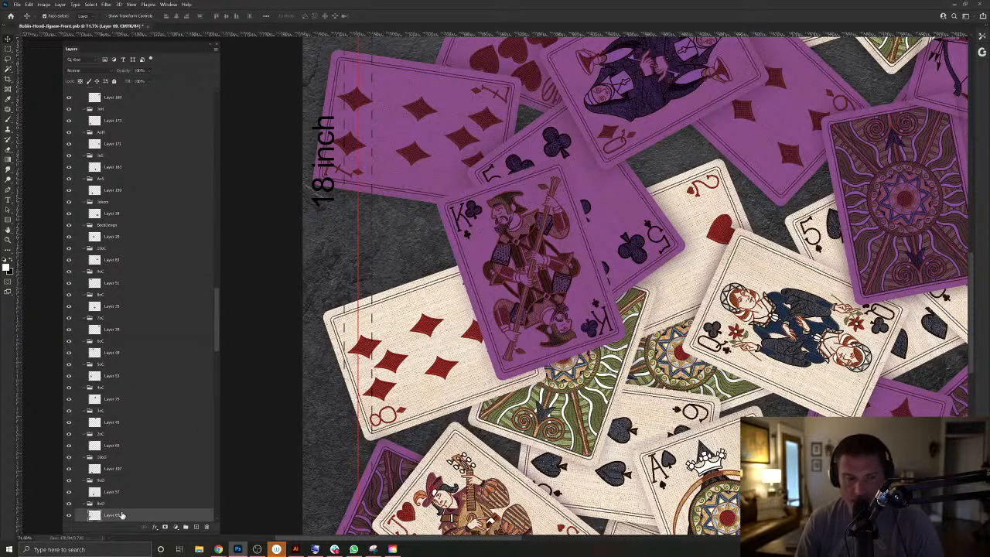
pyautogui.moveTo(441, 304); pyautogui.dragTo(431, 328)
pyautogui.press('Delete')
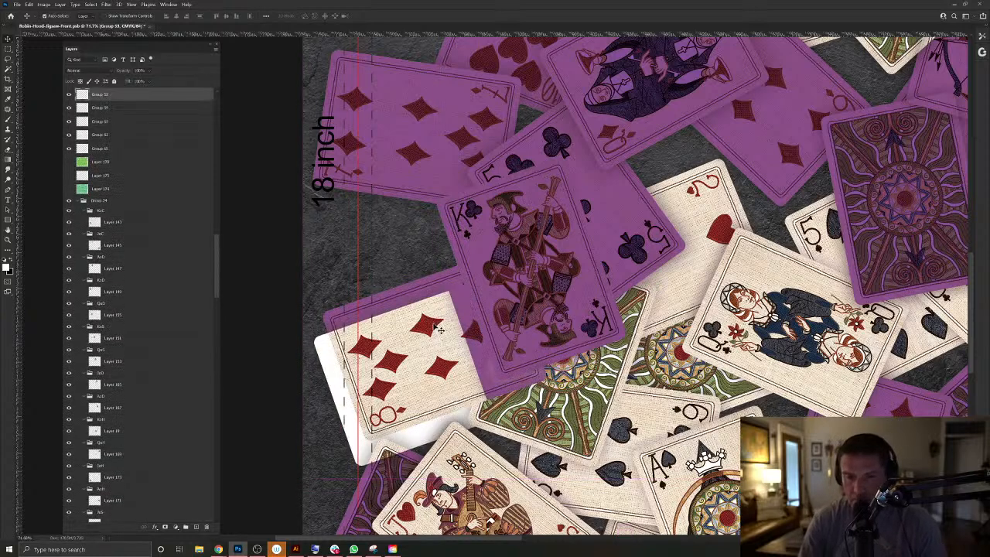
pyautogui.click(444, 300)
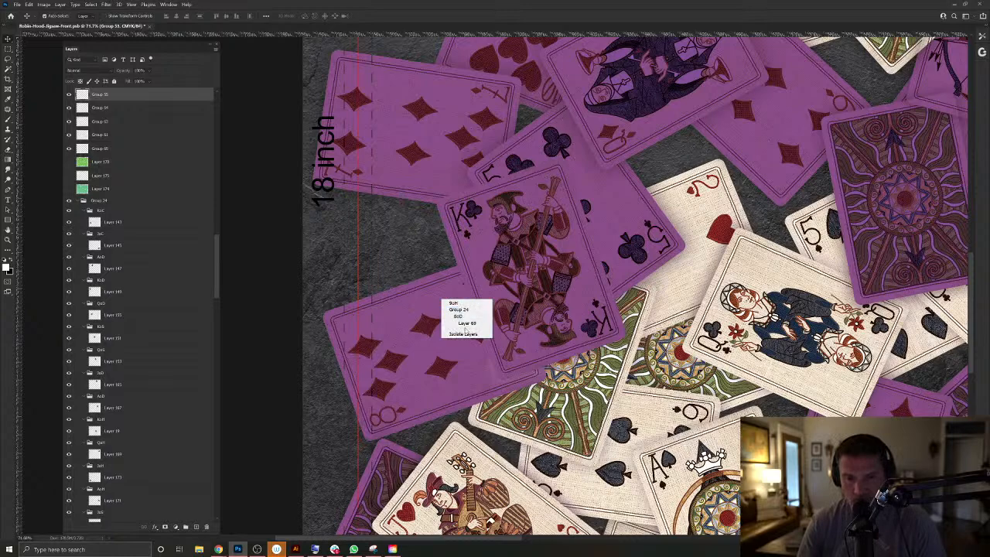
pyautogui.keyDown('ctrl'); pyautogui.click(104, 512); pyautogui.keyUp('ctrl')
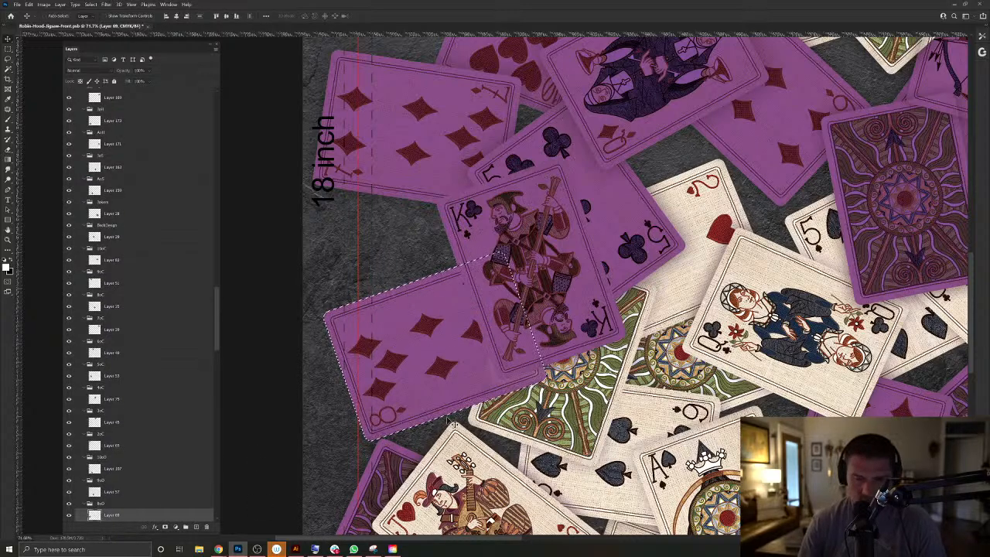
pyautogui.scroll(4, 487, 377)
pyautogui.moveTo(481, 371); pyautogui.dragTo(483, 387)
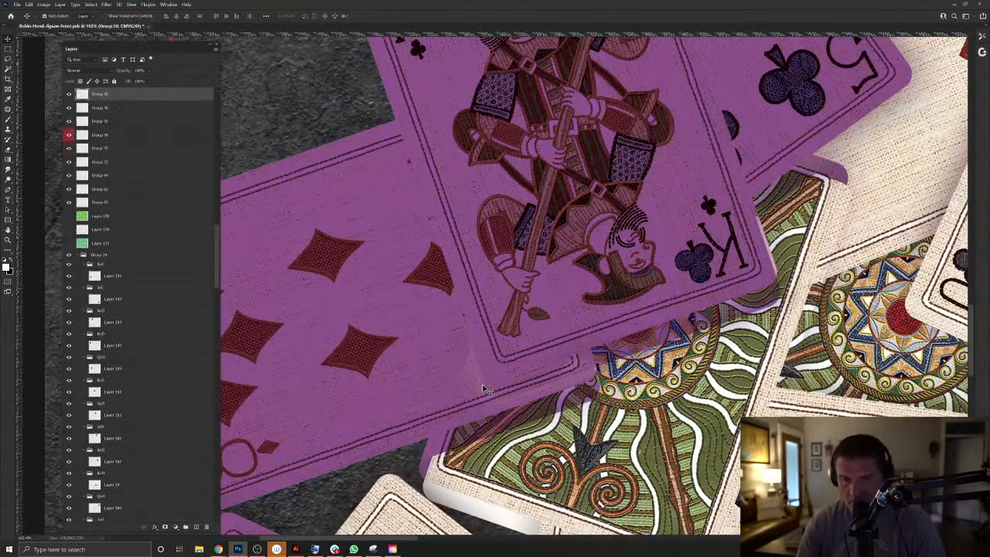
pyautogui.hotkey('ctrl', 'z')
pyautogui.click(585, 369)
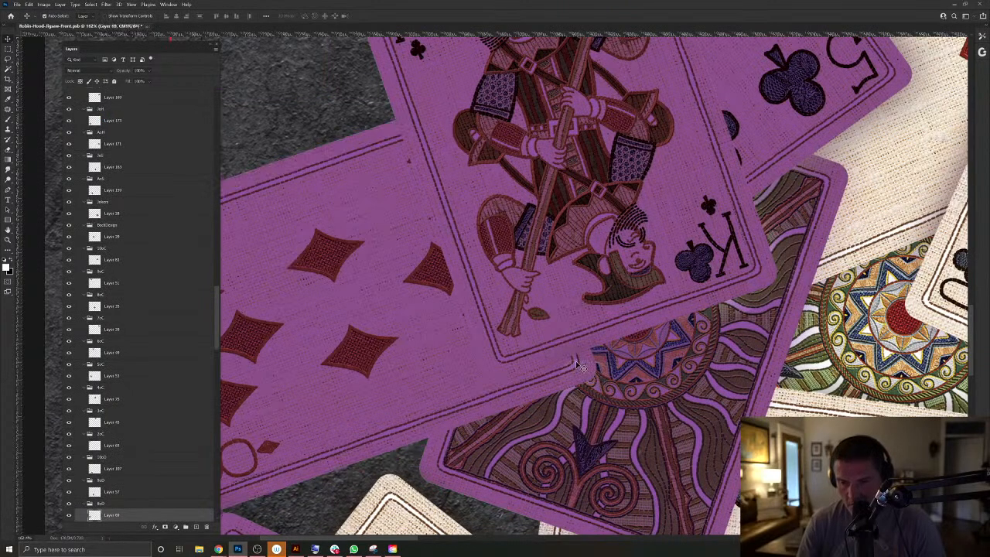
pyautogui.click(578, 367)
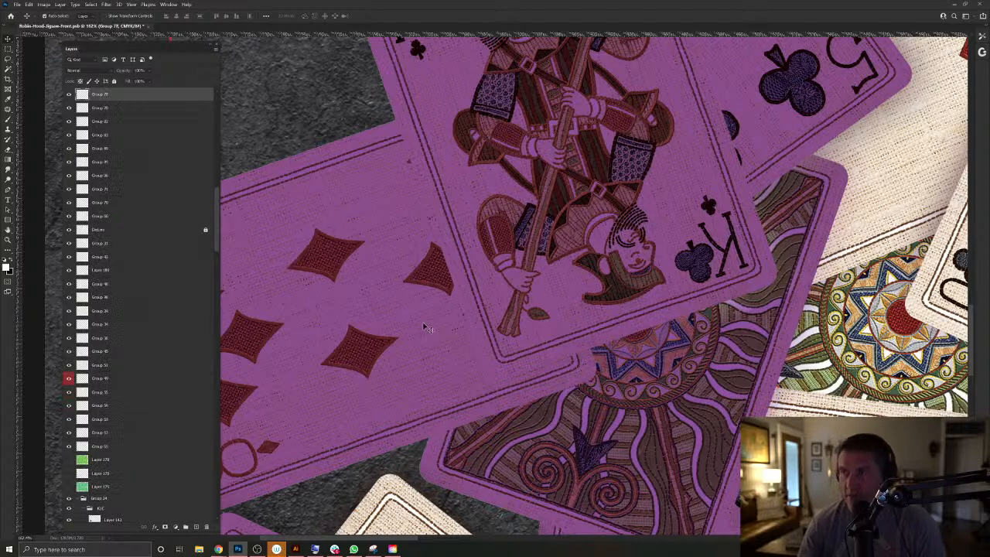
pyautogui.moveTo(441, 320); pyautogui.dragTo(509, 334)
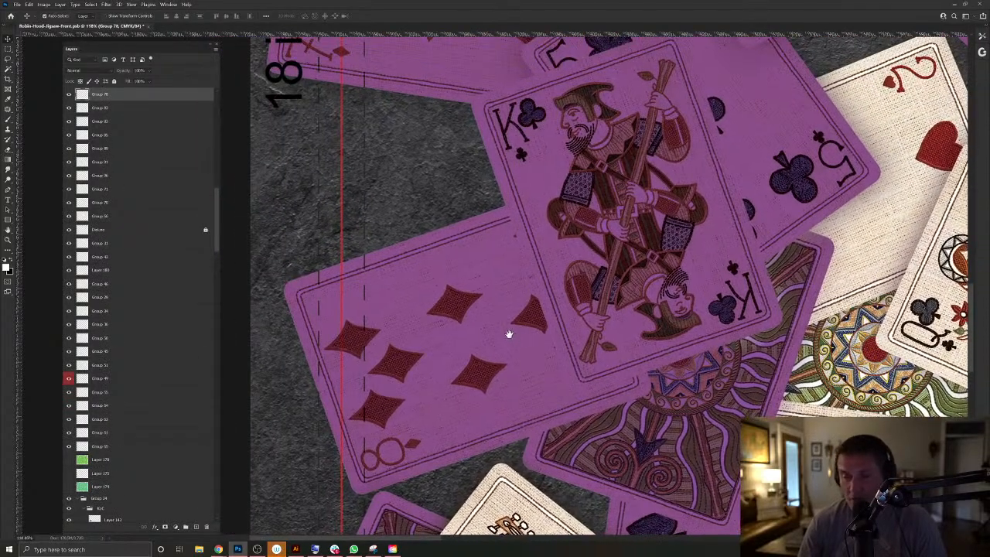
# Load the eight of diamonds outline and fill it with white on a new layer placed above all other layers.
pyautogui.click(486, 269)
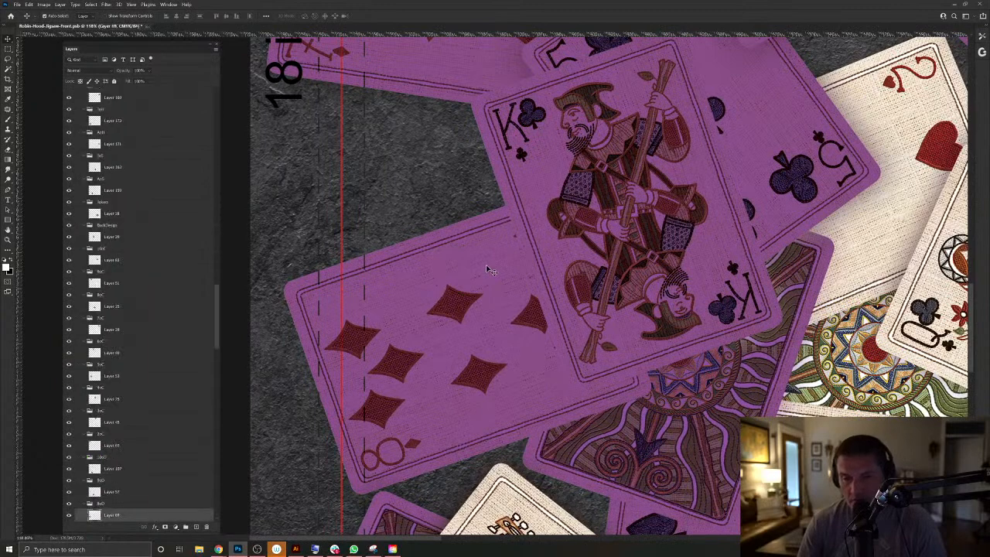
pyautogui.keyDown('ctrl'); pyautogui.click(93, 515); pyautogui.keyUp('ctrl')
pyautogui.click(196, 528)
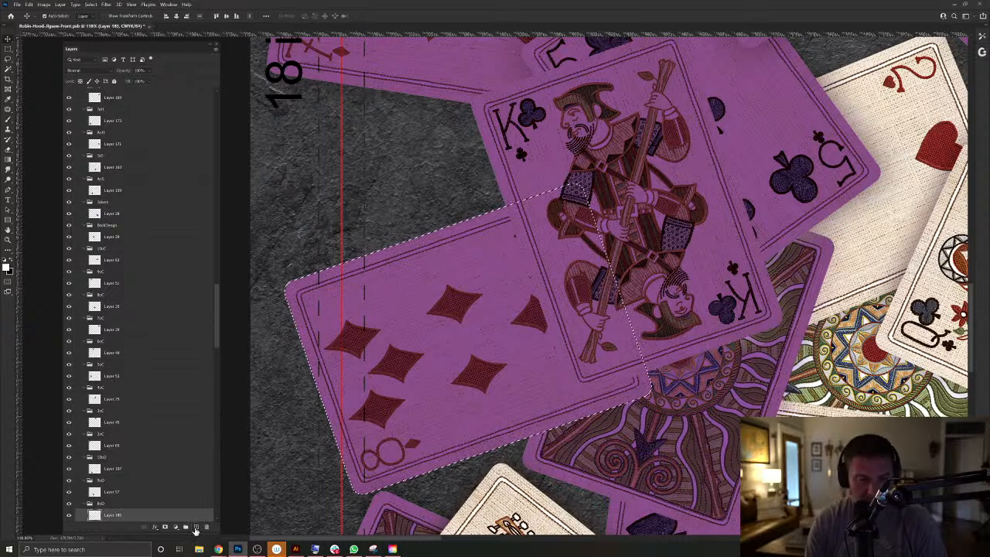
pyautogui.hotkey('alt', 'BackSpace')
pyautogui.hotkey('ctrl', 'd')
pyautogui.hotkey('ctrl', 'shift', ']')
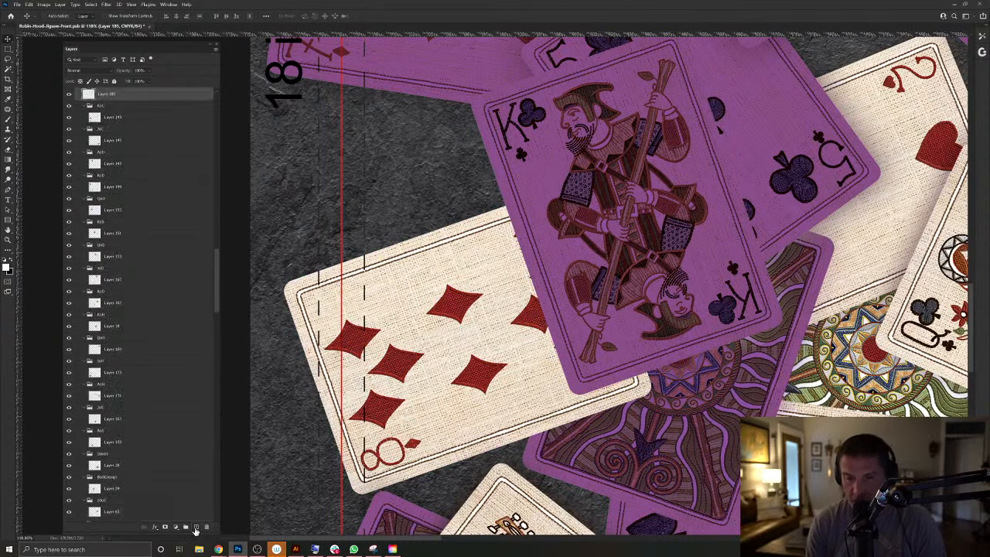
pyautogui.hotkey('ctrl', 'shift', ']')
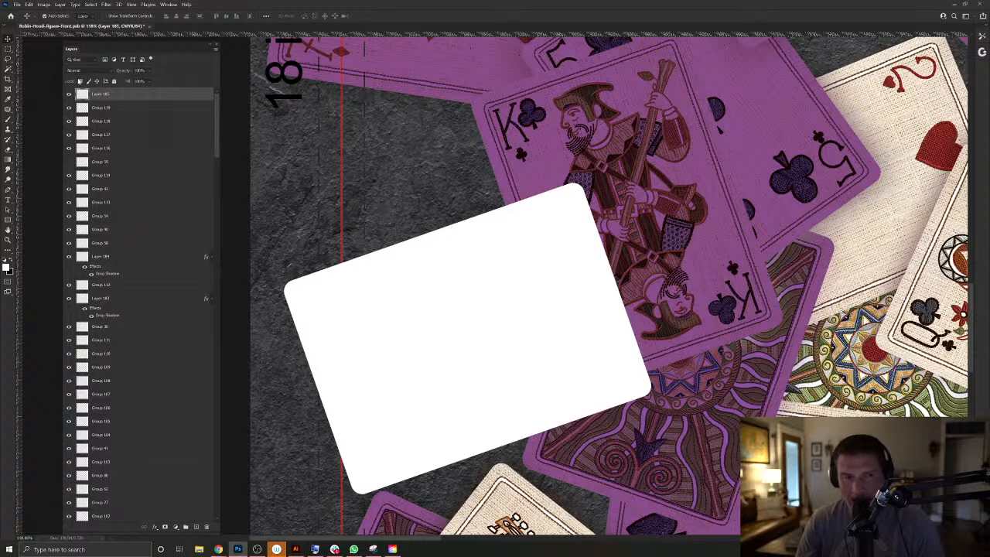
pyautogui.click(86, 71)
pyautogui.click(89, 102)
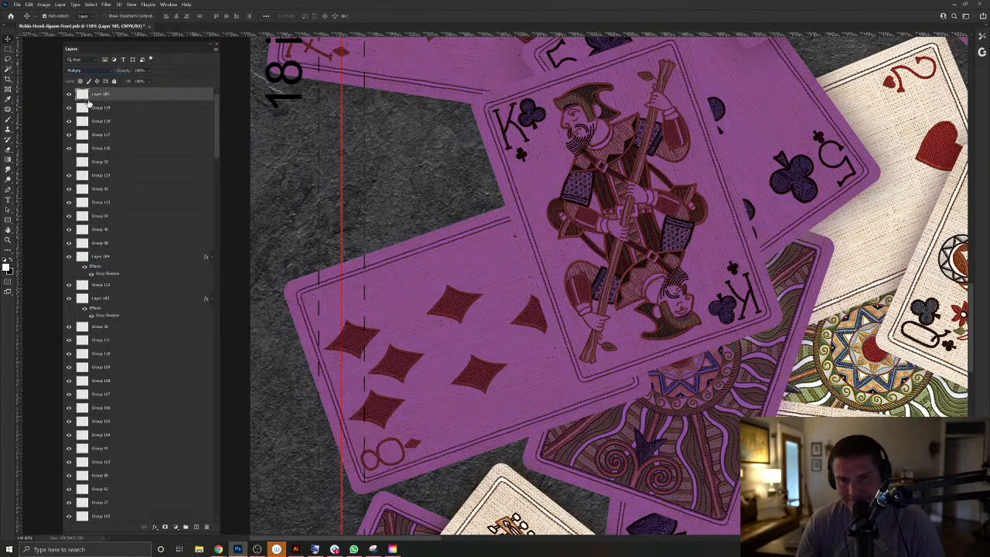
pyautogui.click(84, 71)
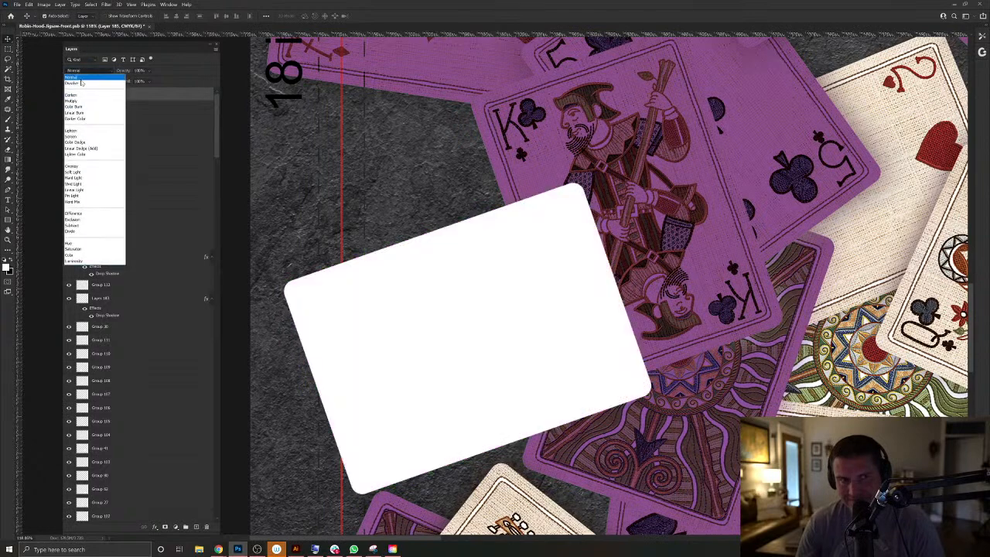
pyautogui.click(84, 72)
# Add a drop shadow to the white eight of diamonds layer with the existing shadow settings.
pyautogui.click(59, 4)
pyautogui.moveTo(72, 76)
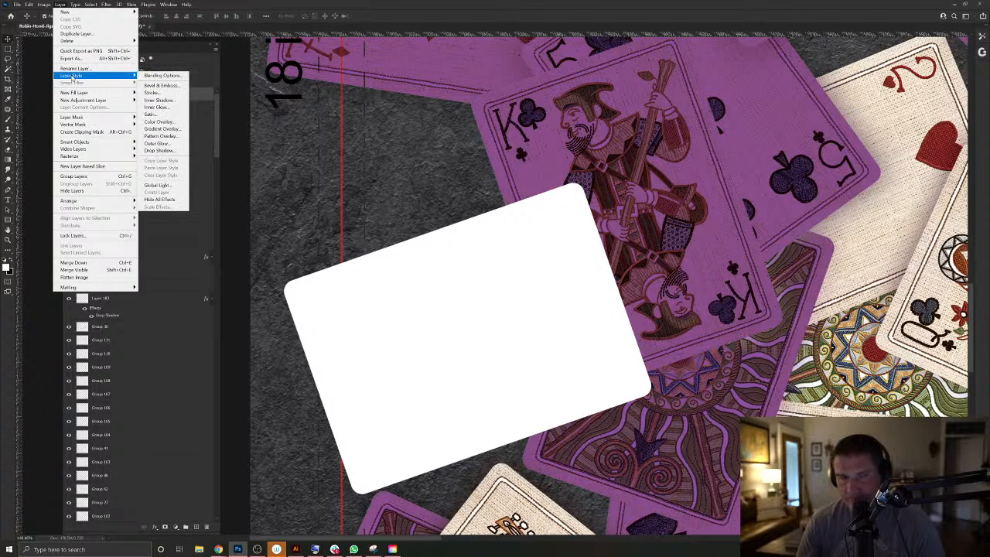
pyautogui.click(152, 151)
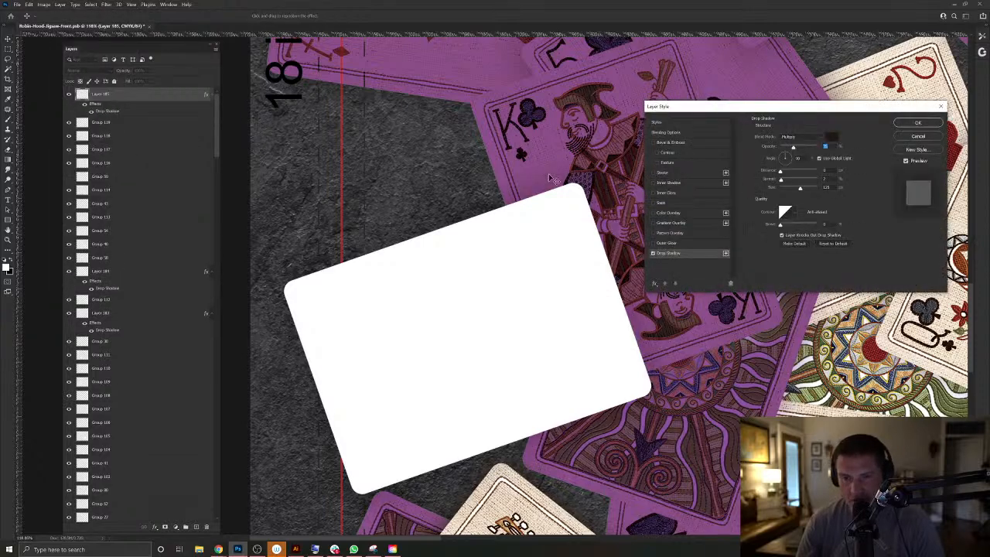
pyautogui.click(916, 123)
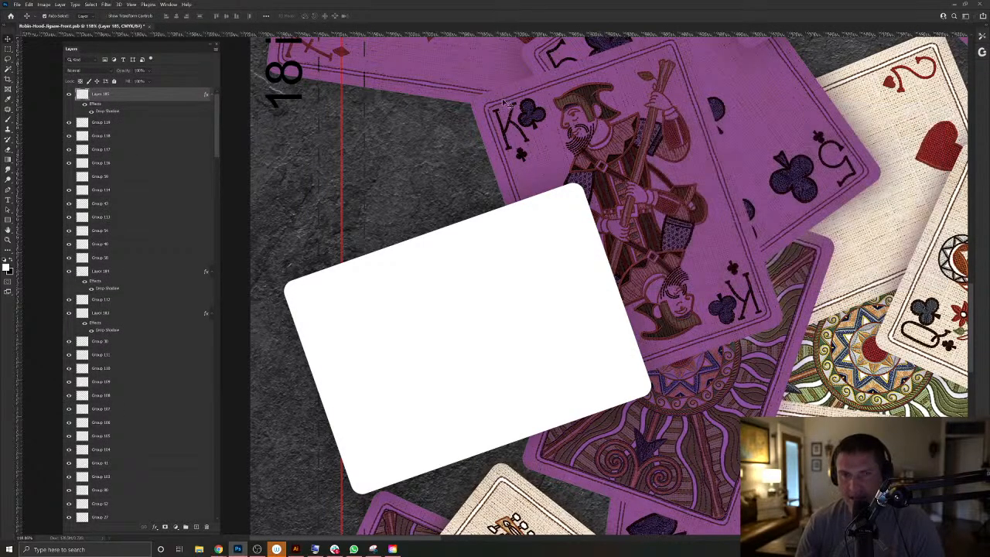
# Group and merge the white eight of diamonds layer with its shadow and set its blend mode to Multiply.
pyautogui.hotkey('ctrl', 'g')
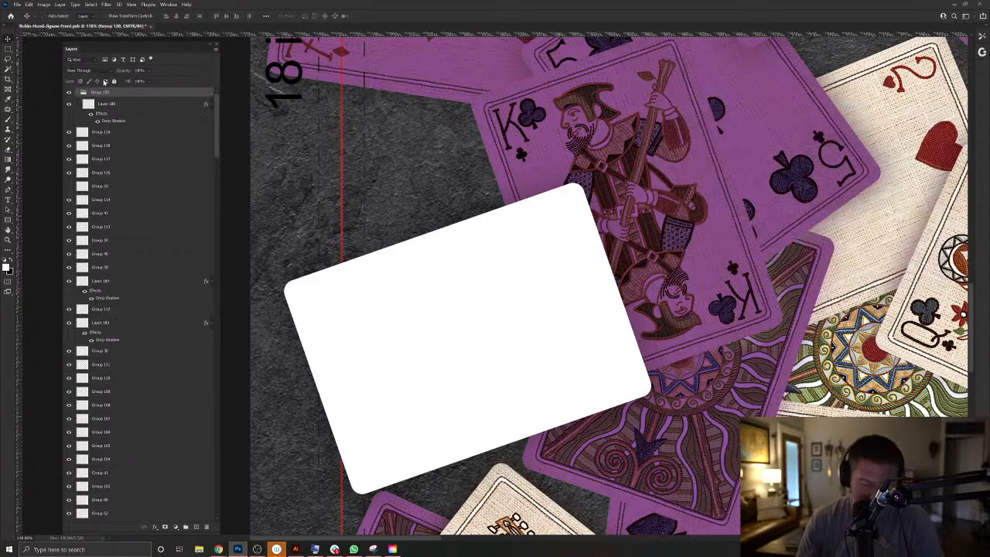
pyautogui.hotkey('ctrl', 'e')
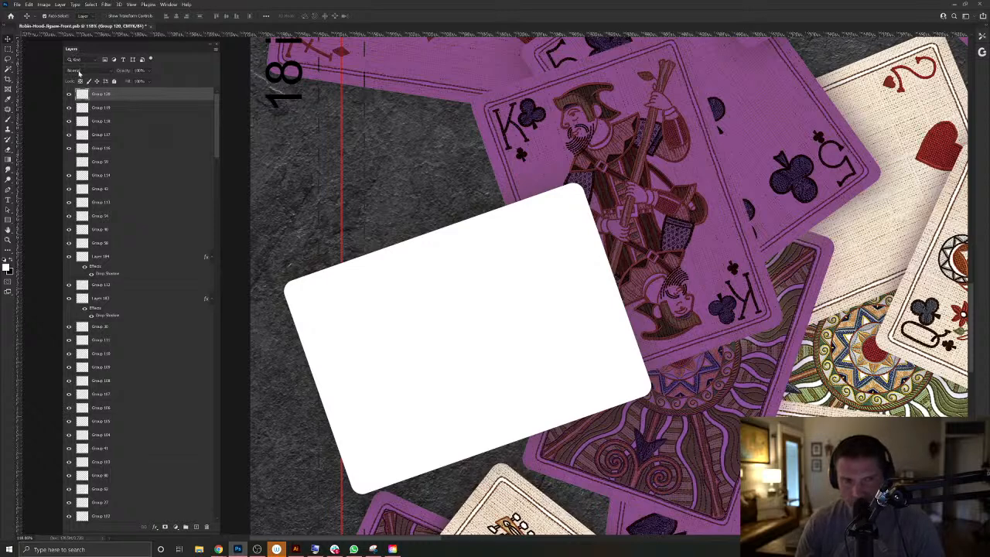
pyautogui.click(78, 70)
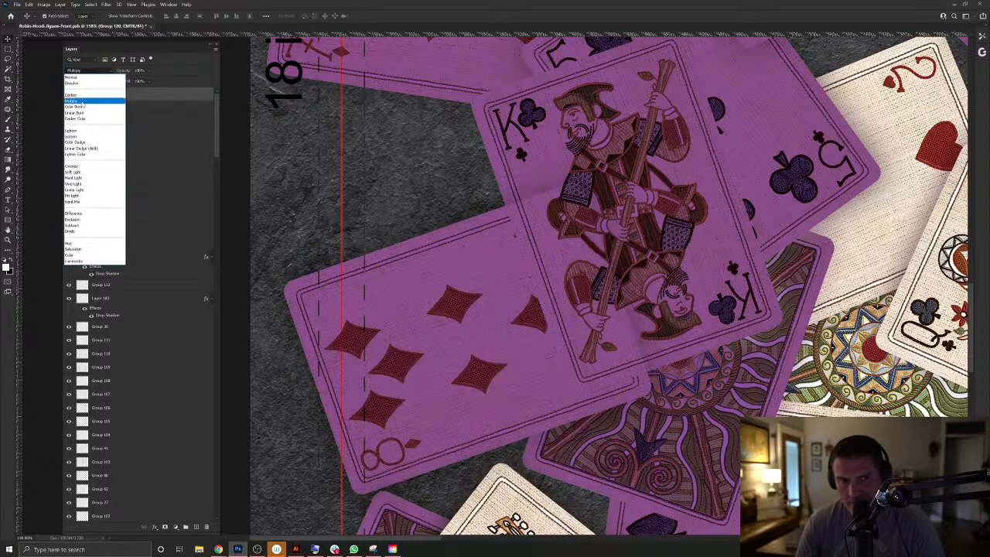
pyautogui.click(82, 103)
# Load the king of clubs outline, clear the eight of diamonds' shadow group inside it, and drop the selection.
pyautogui.rightClick(502, 183)
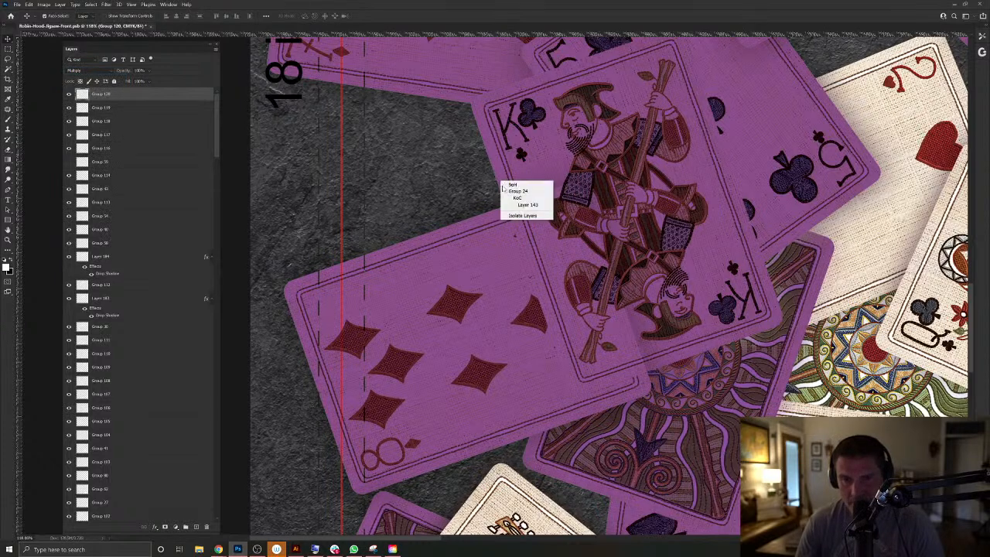
pyautogui.click(527, 204)
pyautogui.keyDown('ctrl'); pyautogui.click(94, 515); pyautogui.keyUp('ctrl')
pyautogui.click(494, 265)
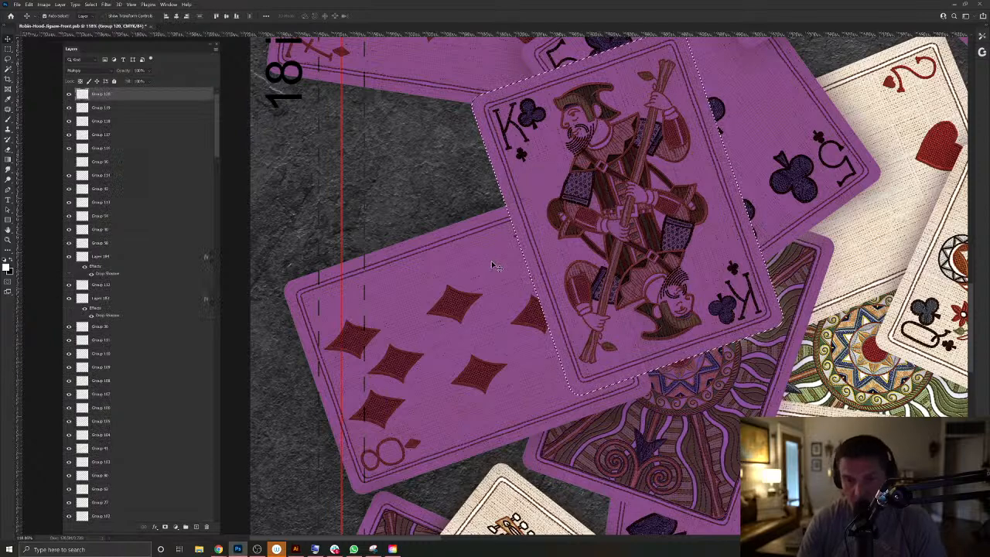
pyautogui.hotkey('ctrl', 'd')
# Check the king of clubs layer by loading its outline and toggling its visibility, and drop the selection.
pyautogui.moveTo(682, 349); pyautogui.dragTo(606, 316)
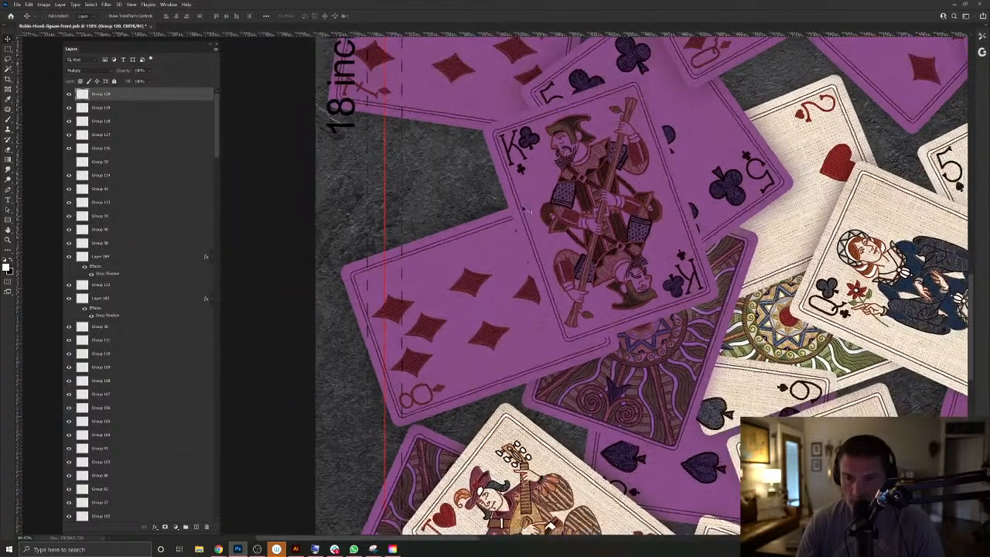
pyautogui.keyDown('ctrl'); pyautogui.click(507, 183); pyautogui.keyUp('ctrl')
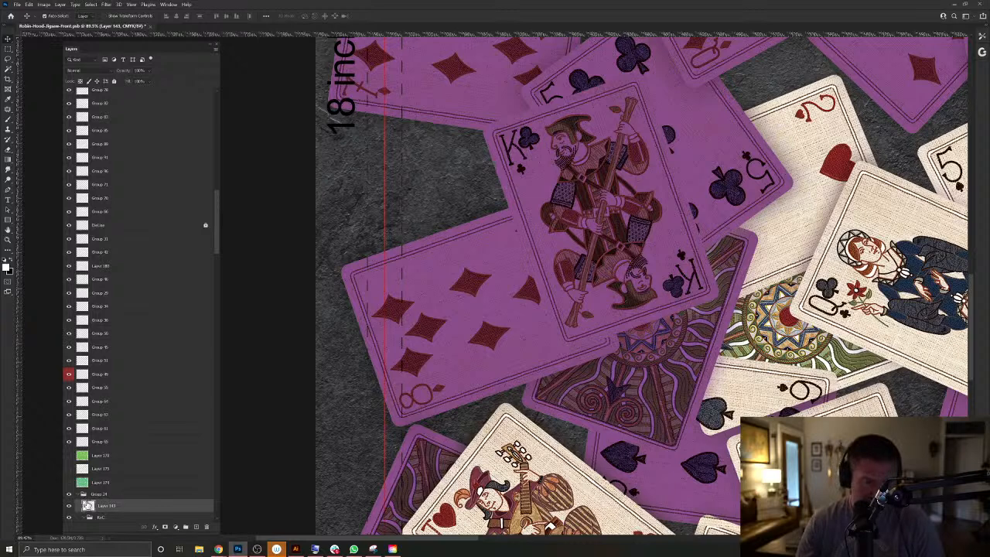
pyautogui.click(68, 506)
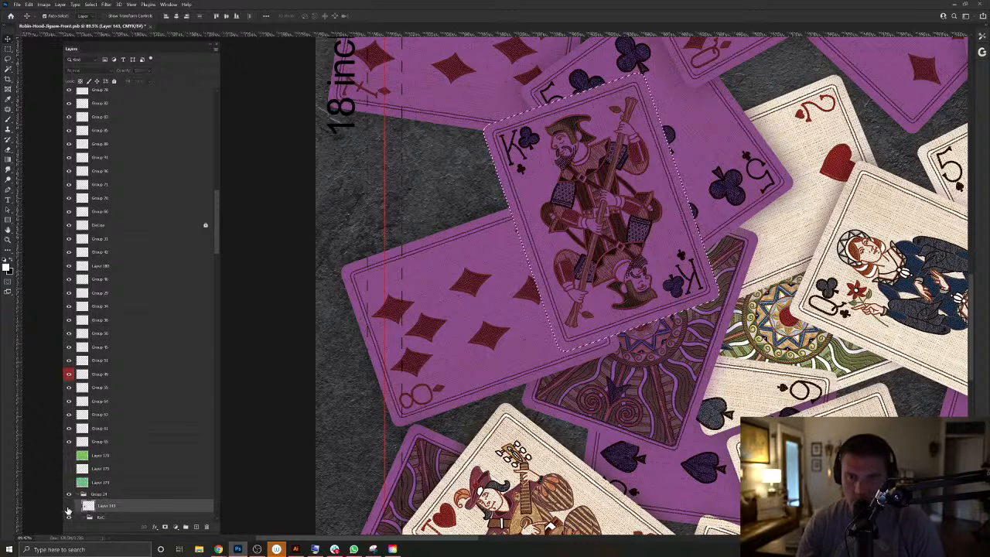
pyautogui.click(69, 508)
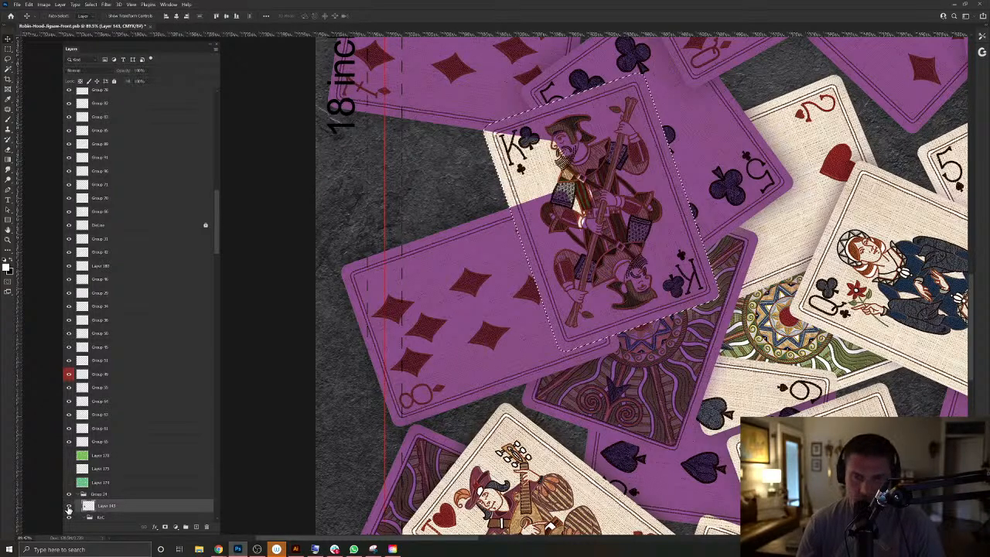
pyautogui.click(68, 508)
pyautogui.hotkey('ctrl', 'd')
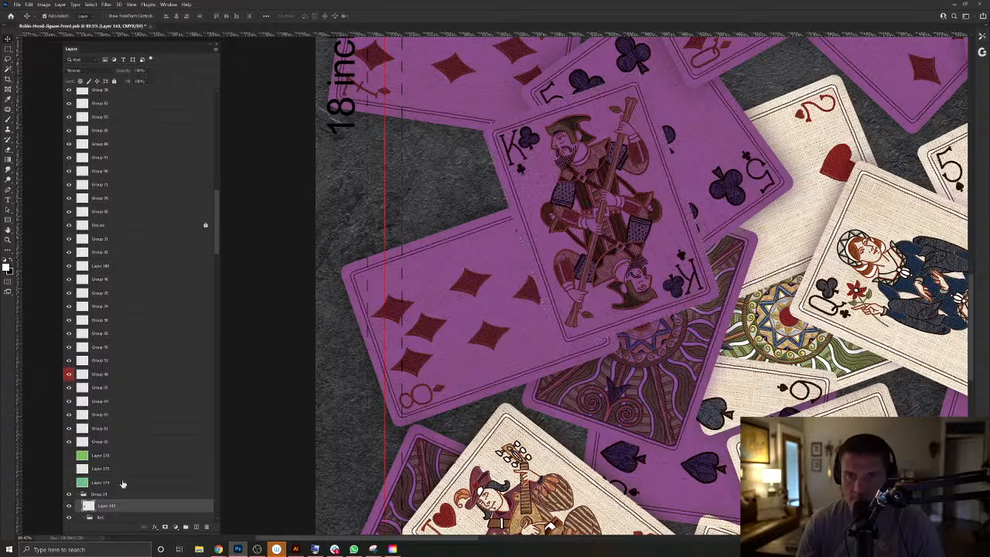
# Load the king of clubs outline and fill it with white on a new layer placed above all other layers.
pyautogui.rightClick(530, 198)
pyautogui.click(549, 213)
pyautogui.keyDown('ctrl'); pyautogui.click(88, 506); pyautogui.keyUp('ctrl')
pyautogui.click(197, 527)
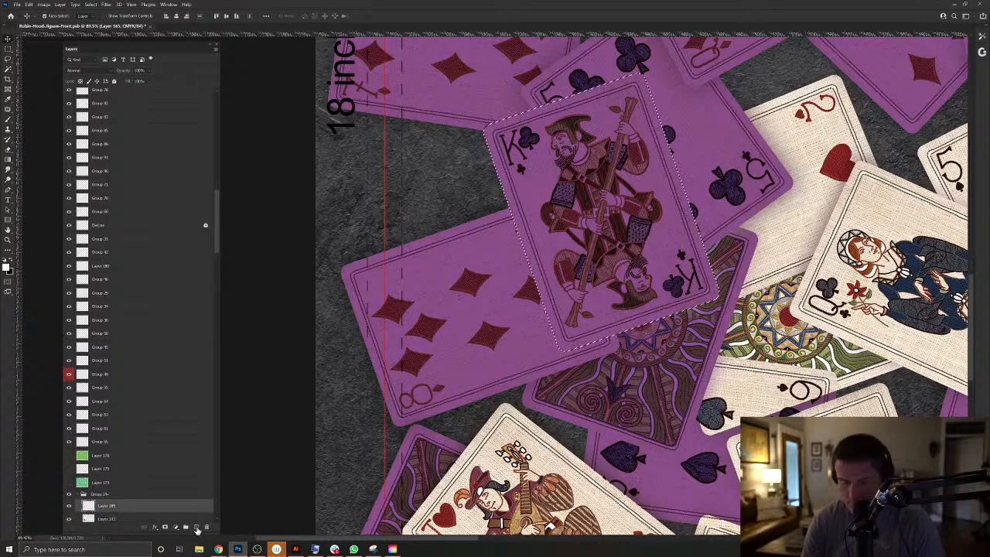
pyautogui.hotkey('ctrl', 'd')
pyautogui.hotkey('ctrl', 'z')
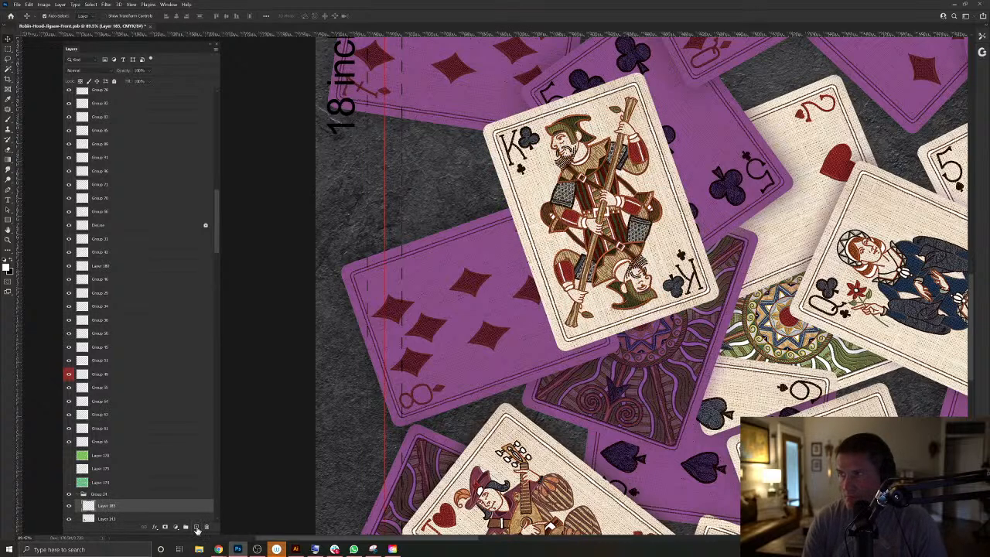
pyautogui.hotkey('ctrl', 'shift', ']')
pyautogui.hotkey('alt', 'shift', 'BackSpace')
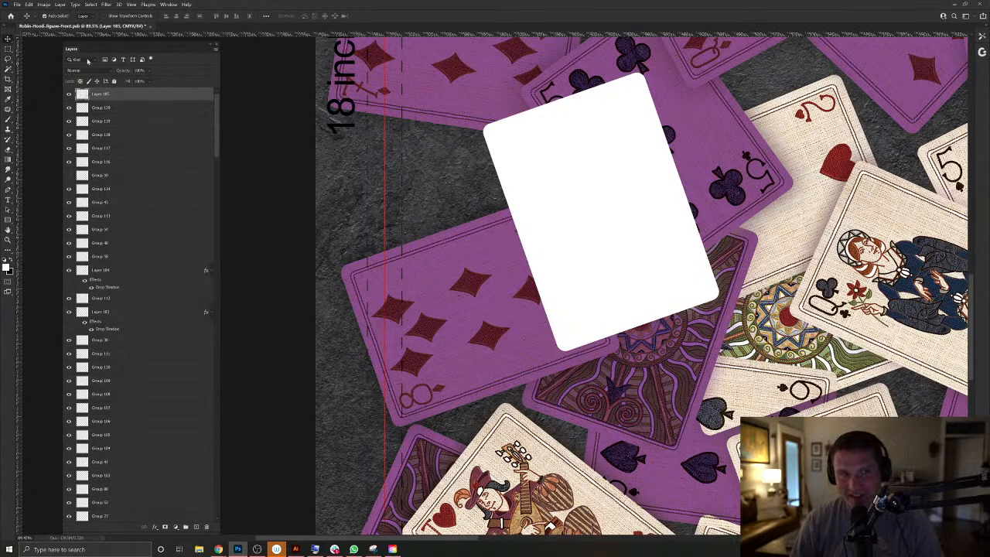
# Add a Drop Shadow with the preset settings to the white king of clubs layer.
pyautogui.click(63, 5)
pyautogui.moveTo(79, 76)
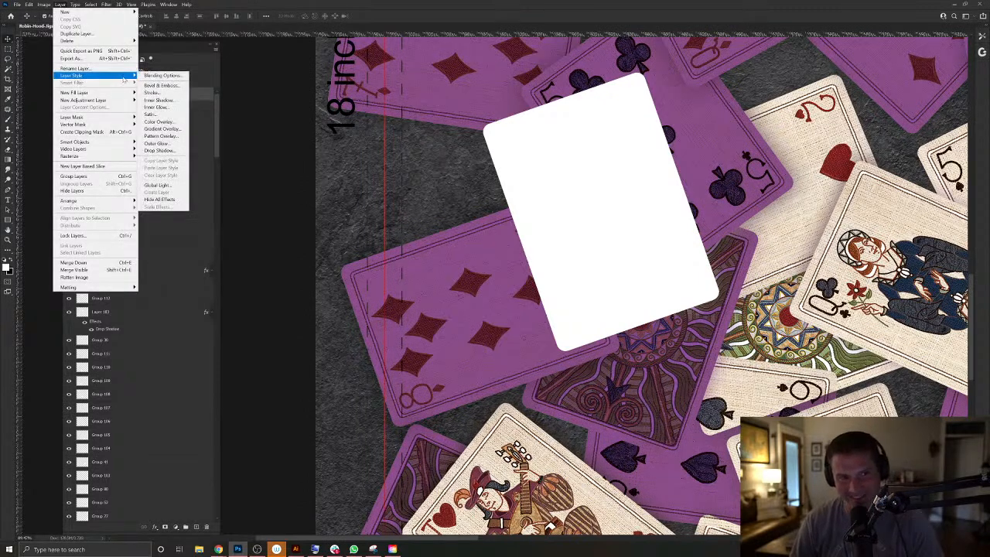
pyautogui.click(160, 150)
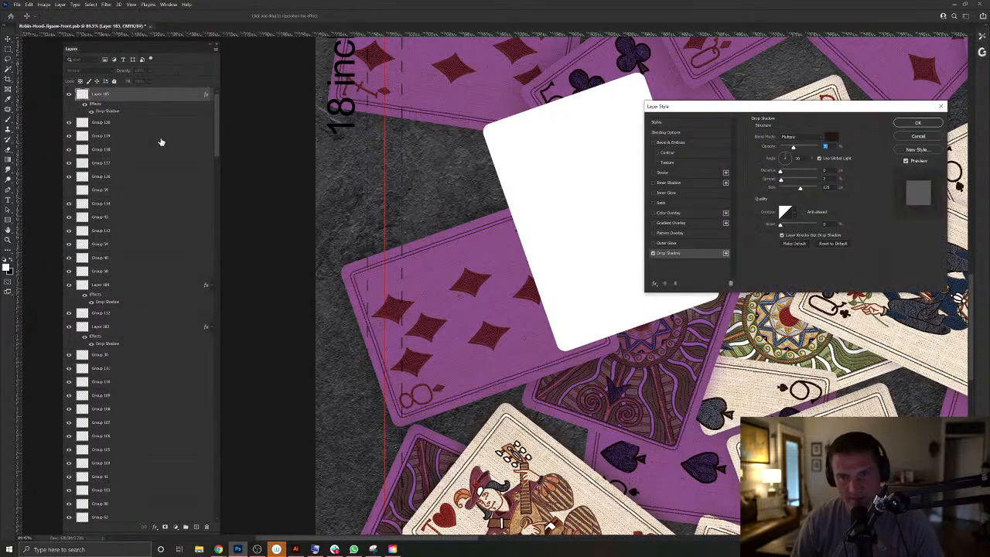
pyautogui.click(916, 124)
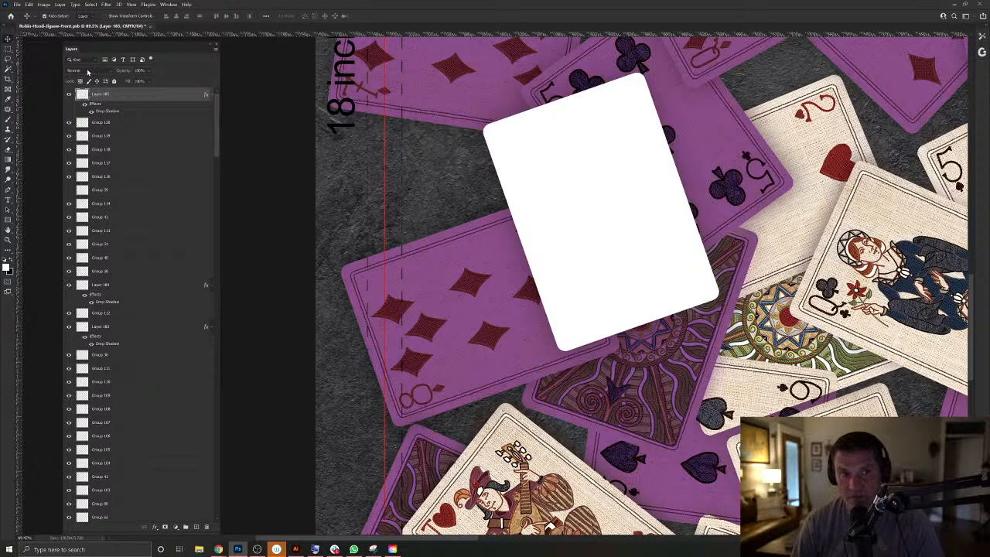
# Group and merge the white king of clubs layer with its shadow and set its blend mode to Multiply.
pyautogui.hotkey('ctrl', 'g')
pyautogui.hotkey('ctrl', 'e')
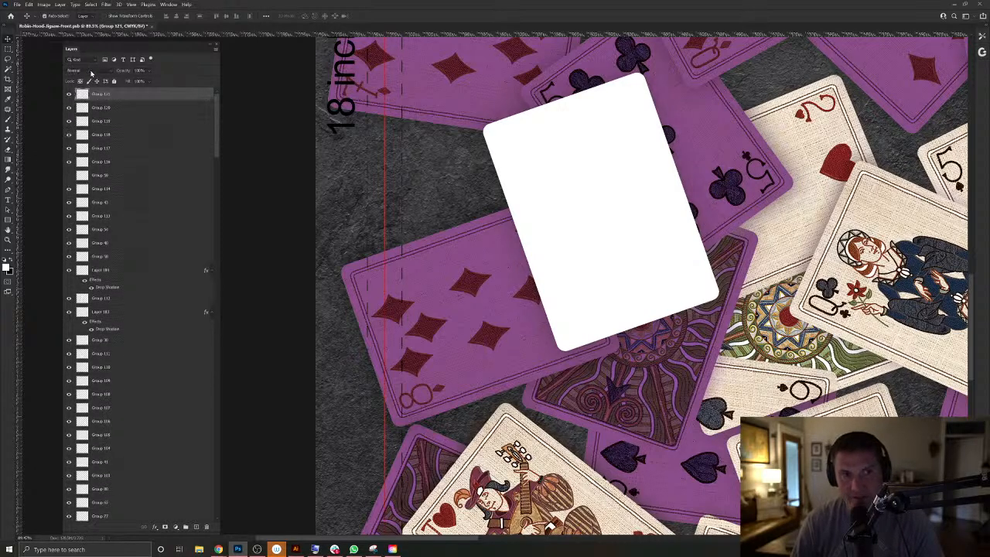
pyautogui.click(77, 70)
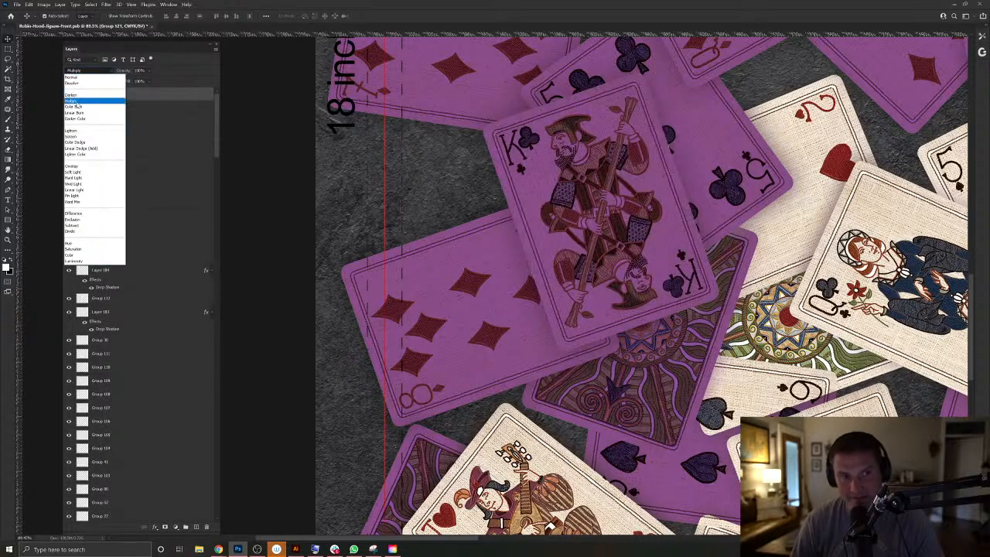
pyautogui.click(85, 99)
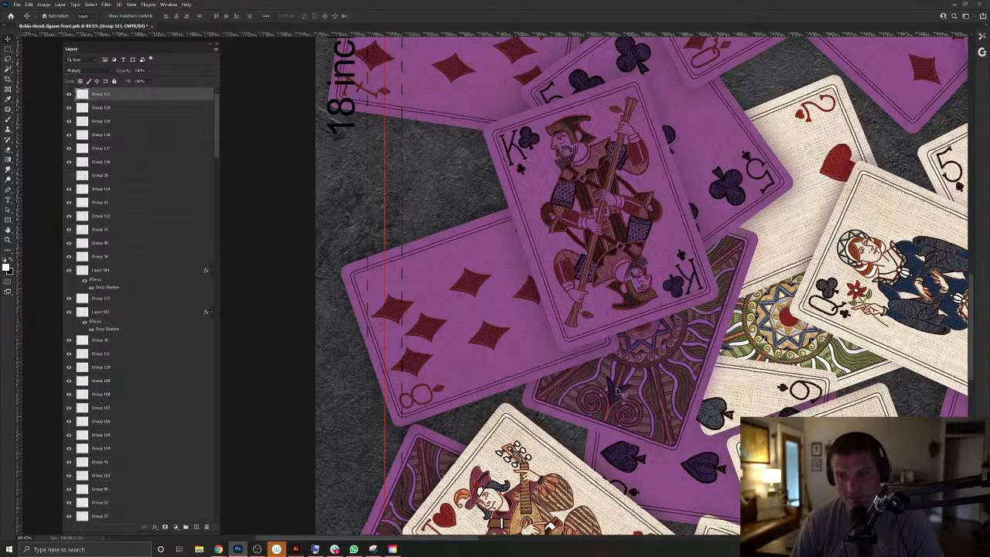
# Check the green card back and six of spades layers, loading the six of spades outline and dropping the selection.
pyautogui.moveTo(547, 316); pyautogui.dragTo(524, 254)
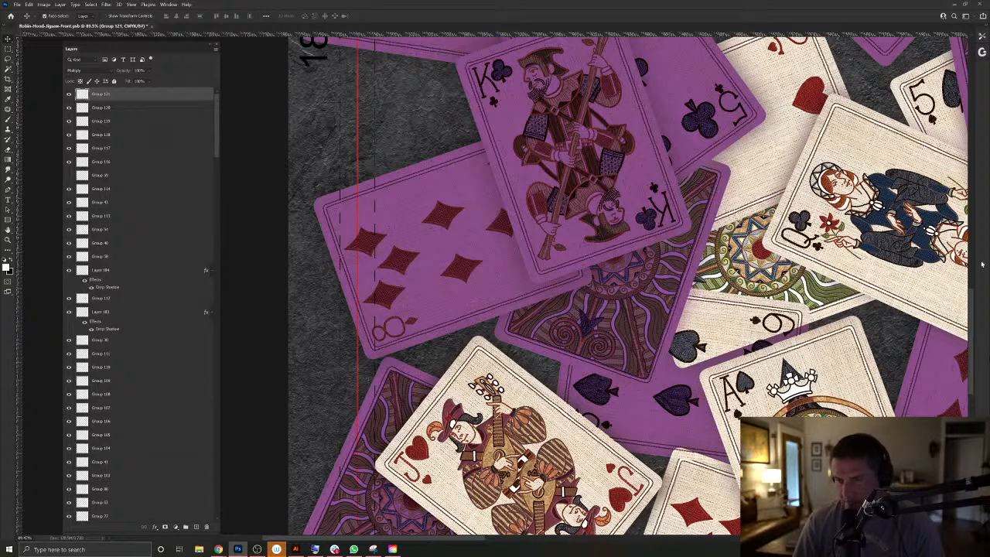
pyautogui.moveTo(833, 288); pyautogui.dragTo(699, 293)
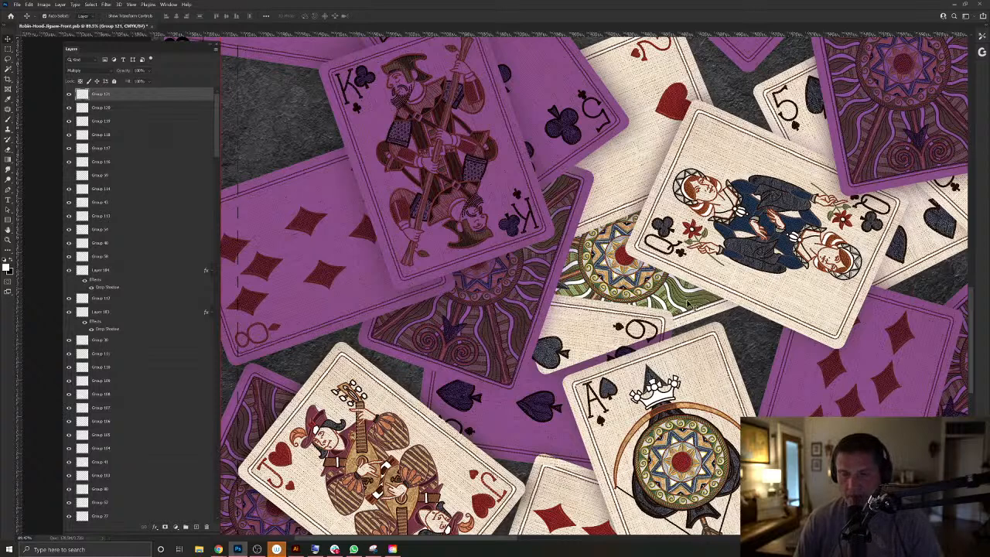
pyautogui.rightClick(697, 317)
pyautogui.click(735, 349)
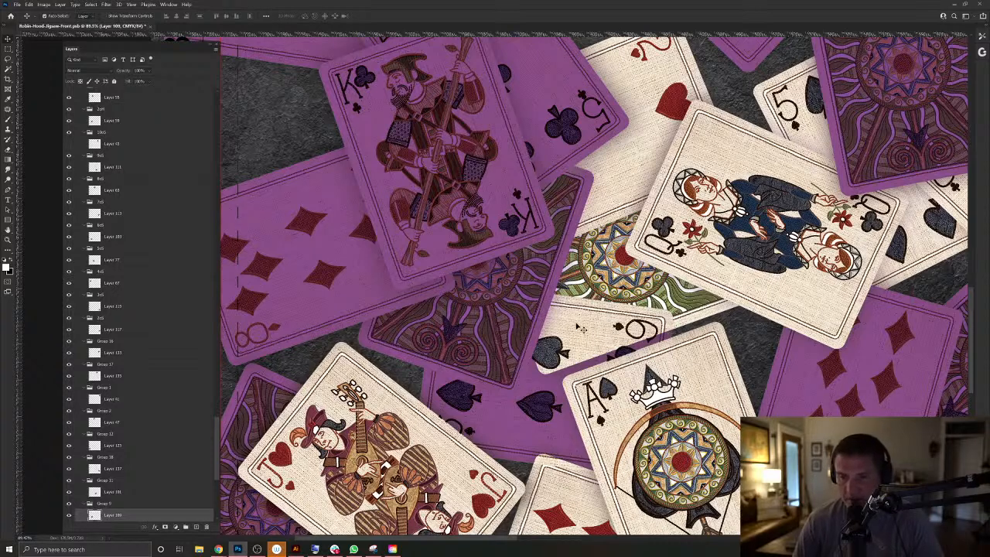
pyautogui.hotkey('alt', '.')
pyautogui.rightClick(541, 385)
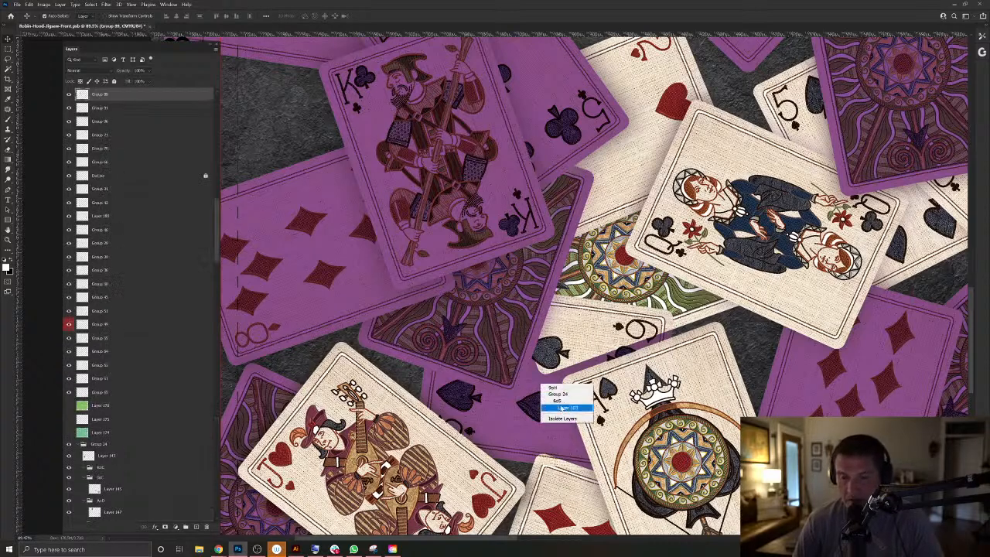
pyautogui.click(563, 408)
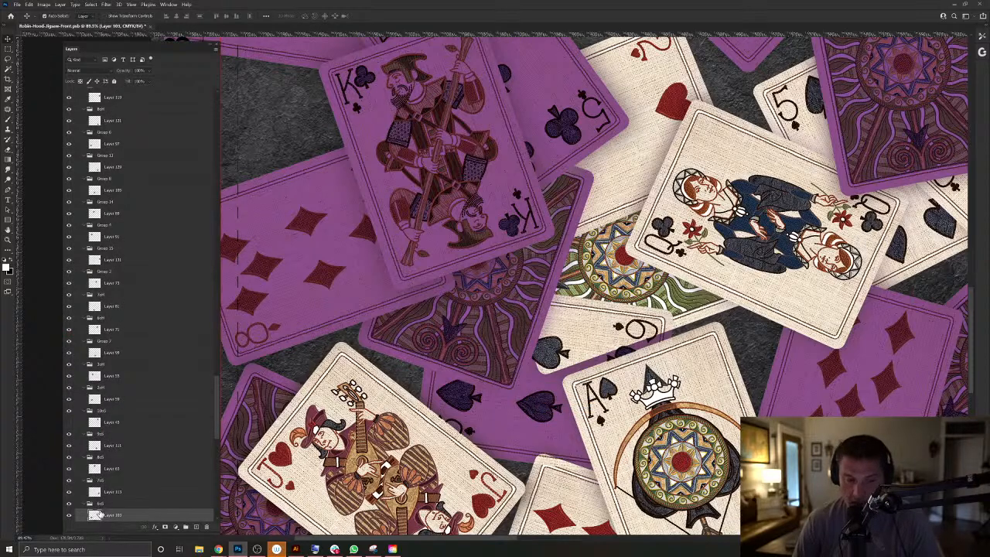
pyautogui.keyDown('ctrl'); pyautogui.click(94, 515); pyautogui.keyUp('ctrl')
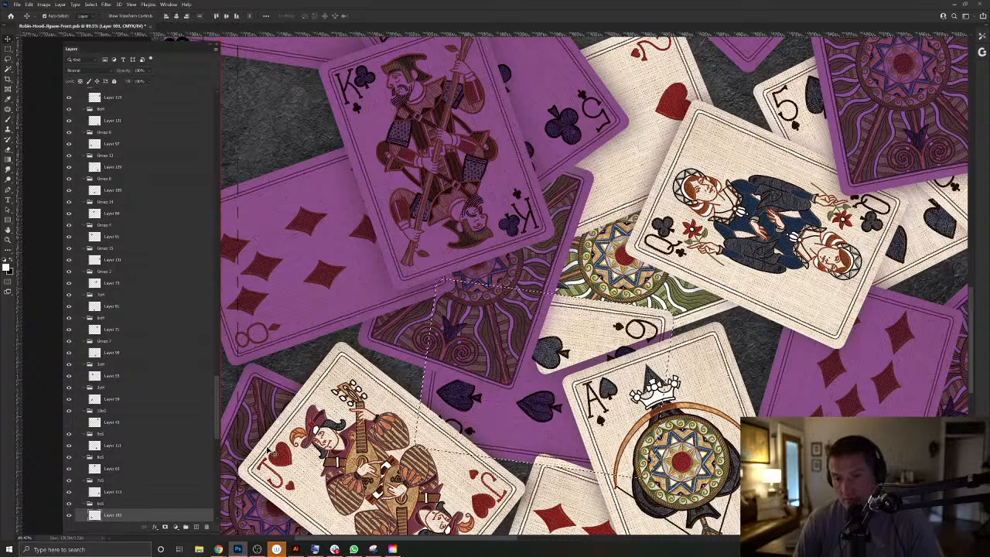
pyautogui.hotkey('ctrl', 'd')
# Delete the old shadow group lying over the six of spades and the green card back.
pyautogui.moveTo(577, 331); pyautogui.dragTo(617, 341)
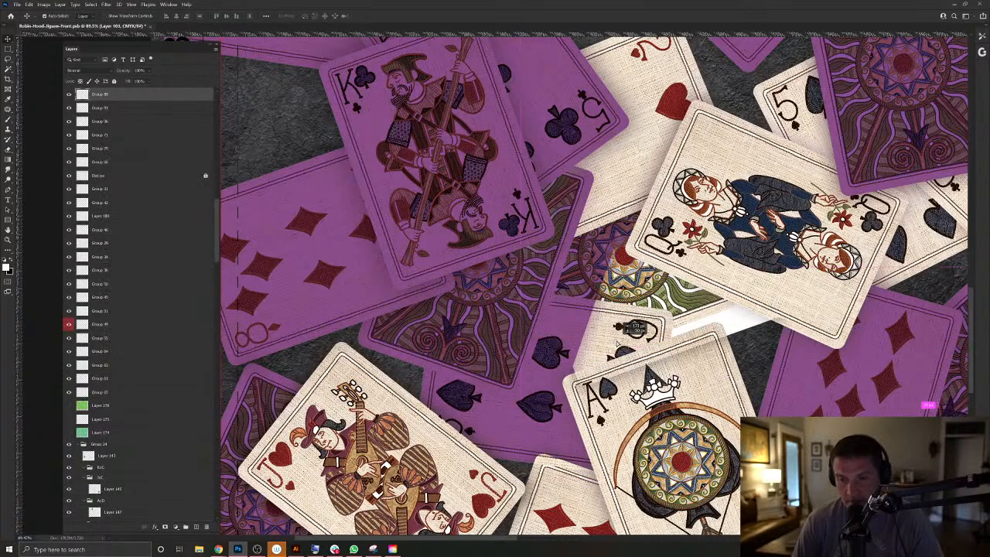
pyautogui.press('Delete')
# Load the green card back's outline, fill it with white on a new layer, and place that layer above all others.
pyautogui.rightClick(694, 321)
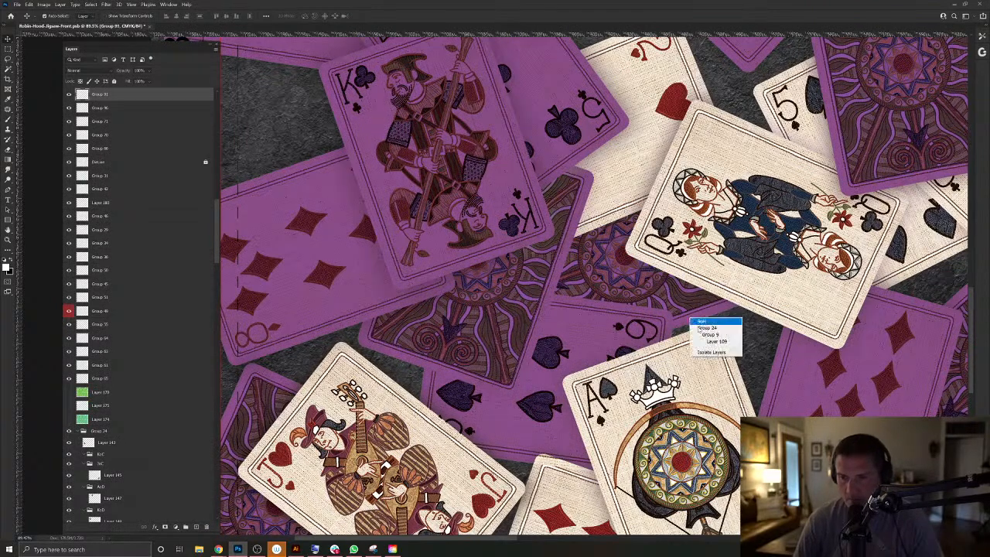
pyautogui.click(704, 335)
pyautogui.keyDown('ctrl'); pyautogui.click(94, 515); pyautogui.keyUp('ctrl')
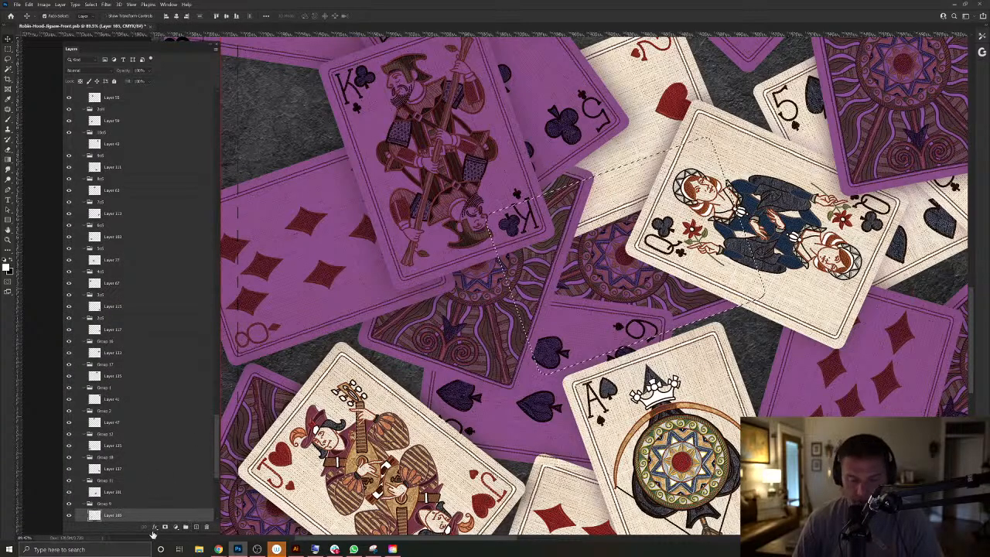
pyautogui.press('Delete')
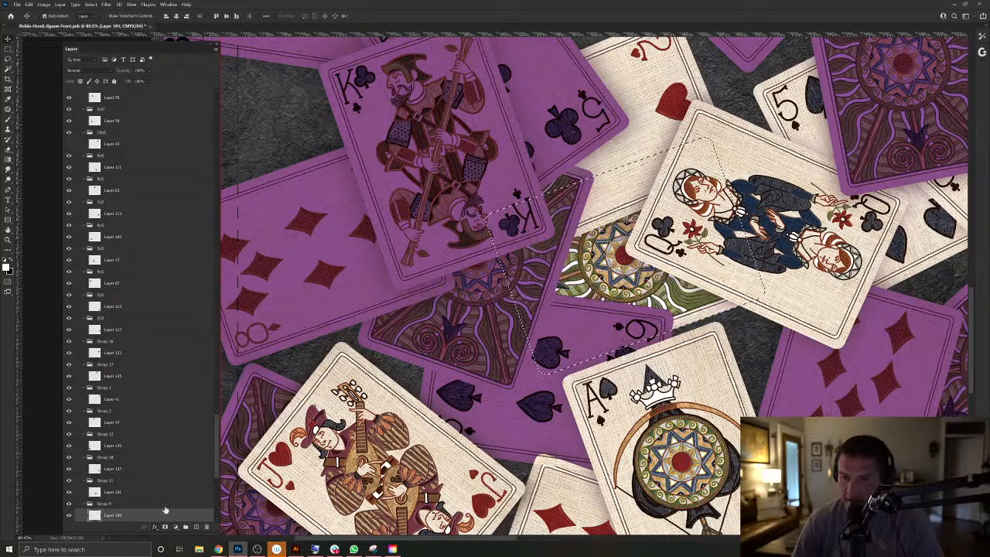
pyautogui.hotkey('ctrl', 'd')
pyautogui.hotkey('ctrl', 'shift', ']')
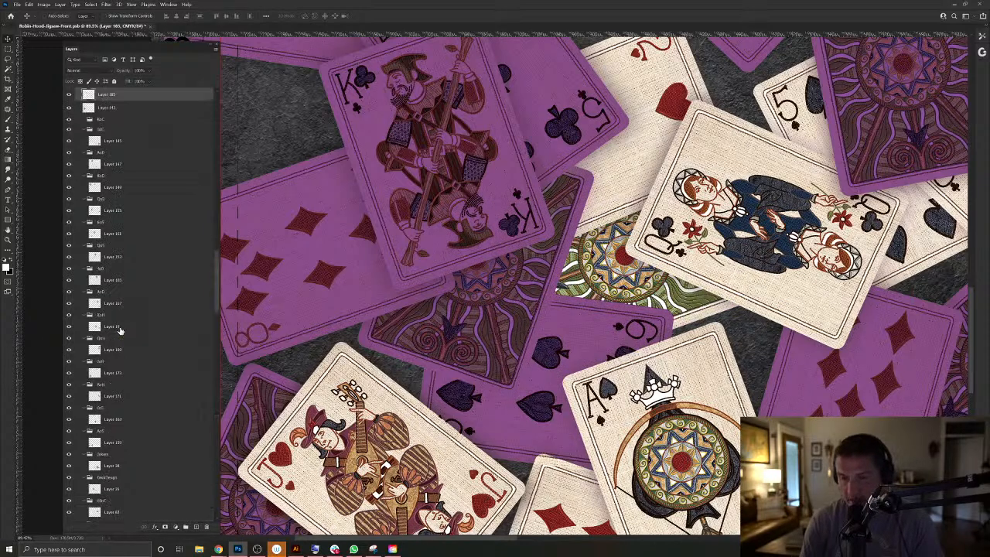
pyautogui.hotkey('ctrl', 'shift', ']')
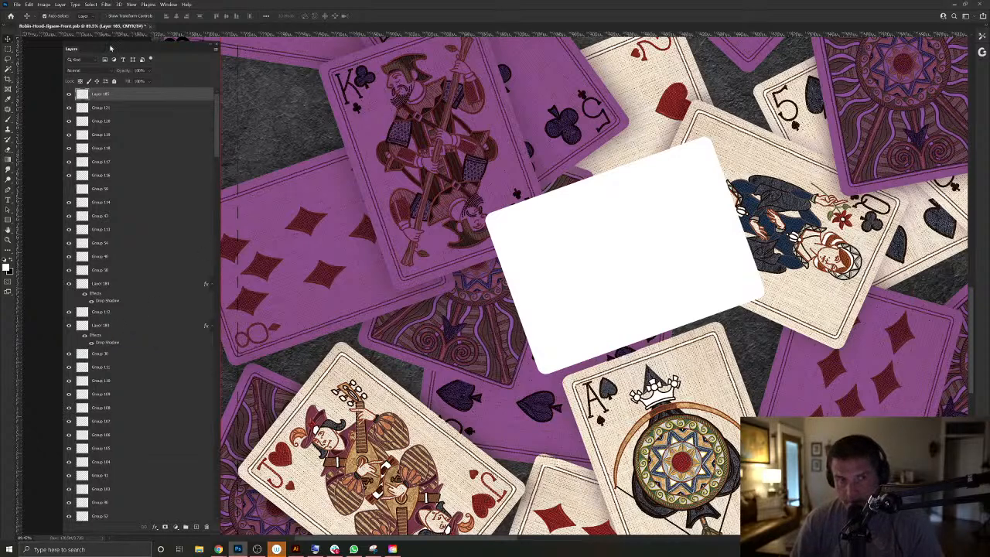
# Add a Drop Shadow with the preset settings to the white card back layer beside the queen of clubs.
pyautogui.click(58, 6)
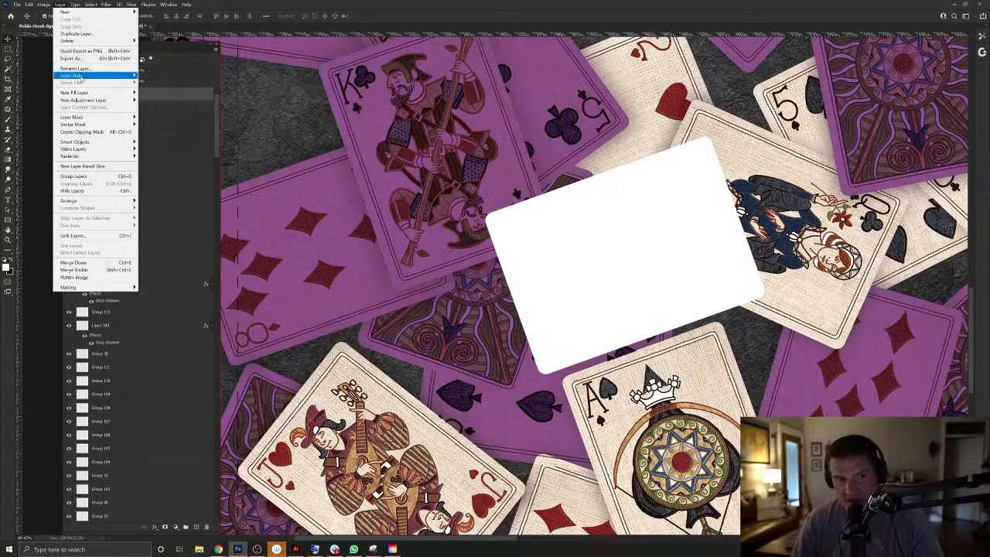
pyautogui.moveTo(80, 76)
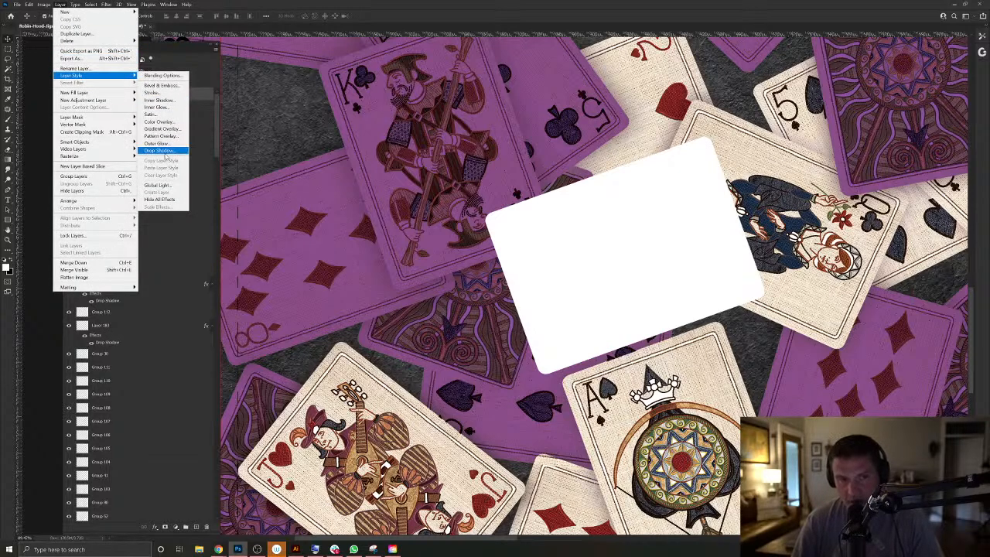
pyautogui.click(164, 151)
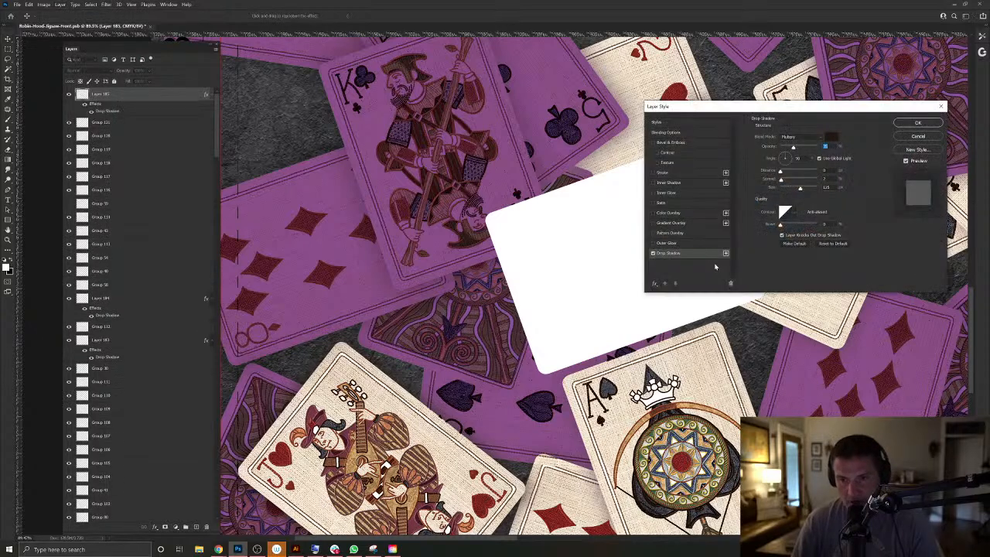
pyautogui.click(916, 124)
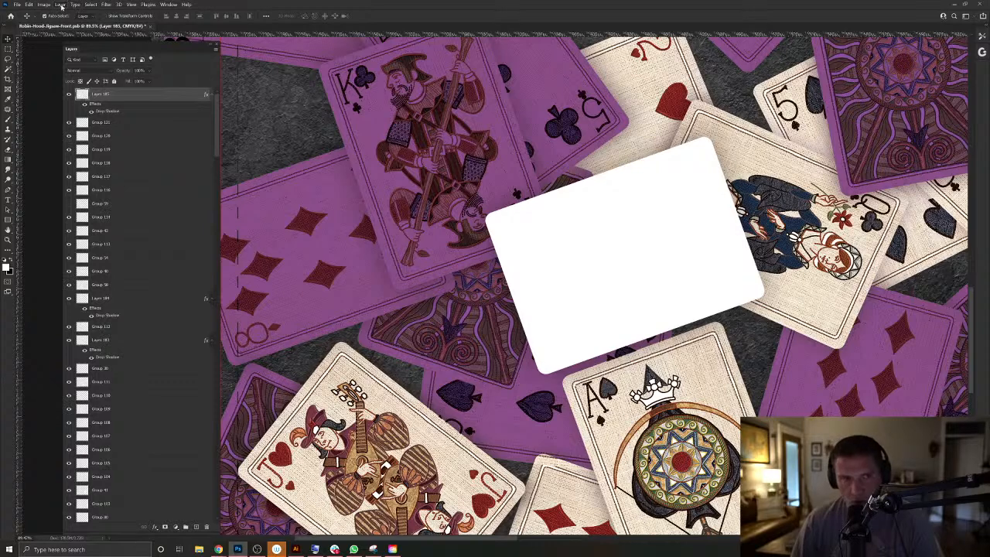
pyautogui.click(61, 4)
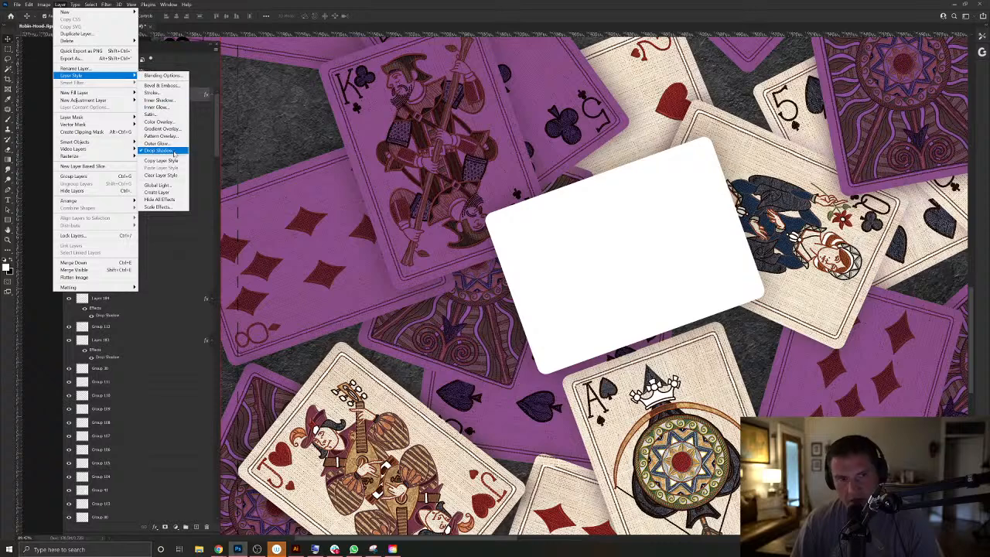
pyautogui.click(568, 237)
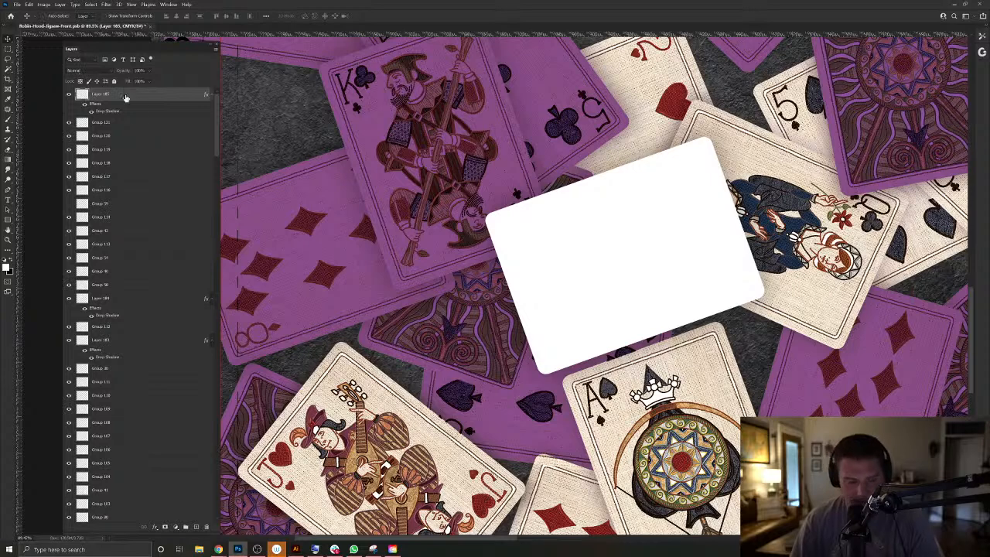
# Group and merge the white card back layer with its shadow and set its blend mode to Multiply.
pyautogui.hotkey('ctrl', 'g')
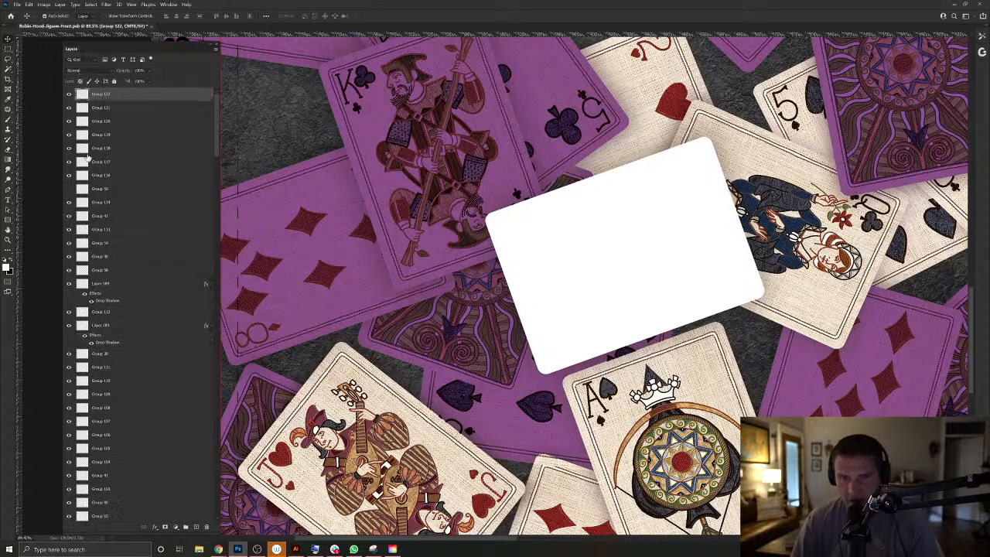
pyautogui.click(85, 71)
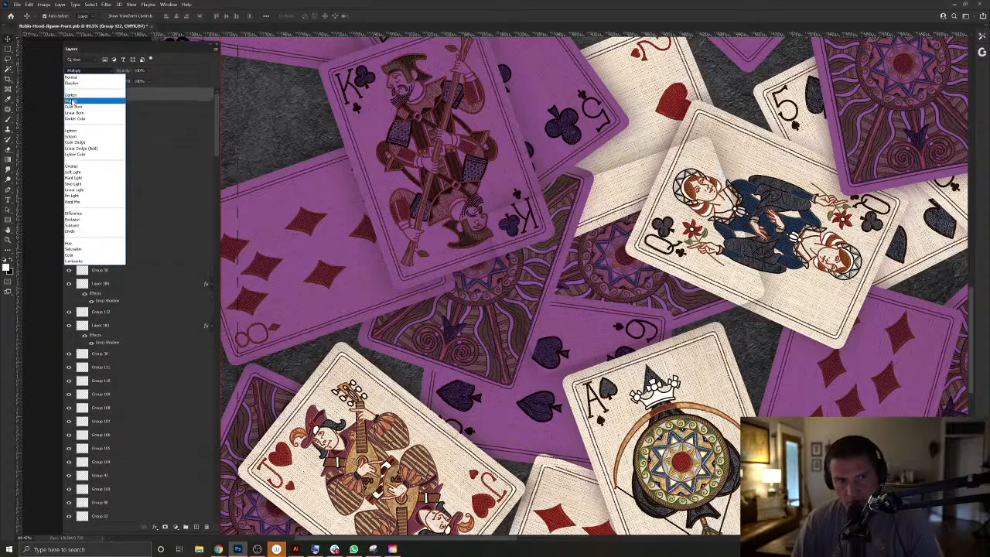
pyautogui.click(72, 98)
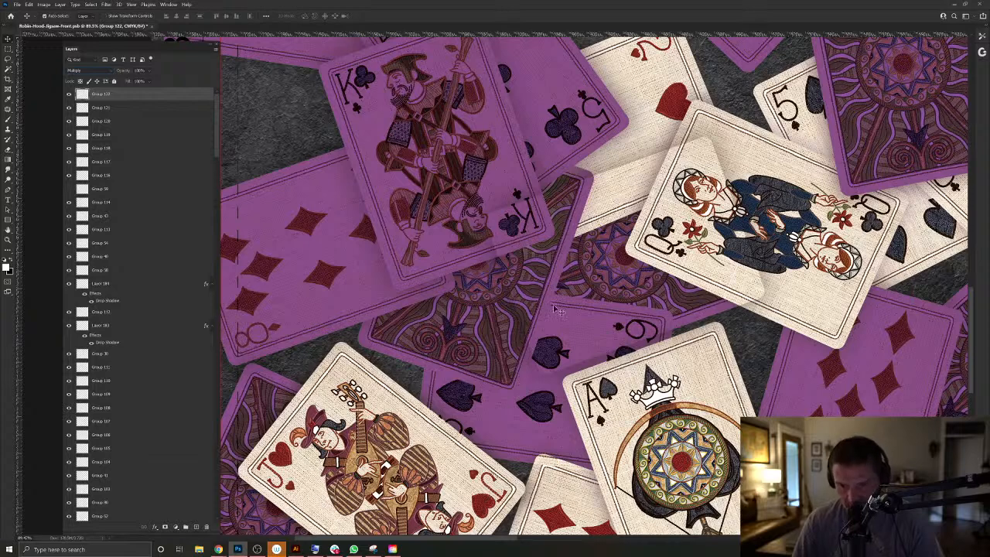
pyautogui.click(504, 420)
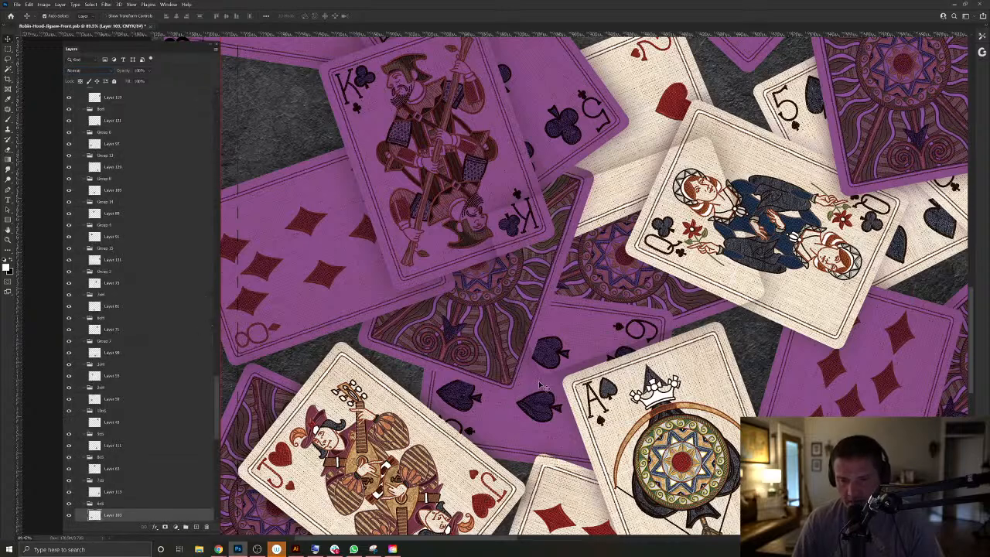
pyautogui.moveTo(544, 382); pyautogui.dragTo(554, 385)
pyautogui.hotkey('ctrl', 'z')
pyautogui.click(692, 321)
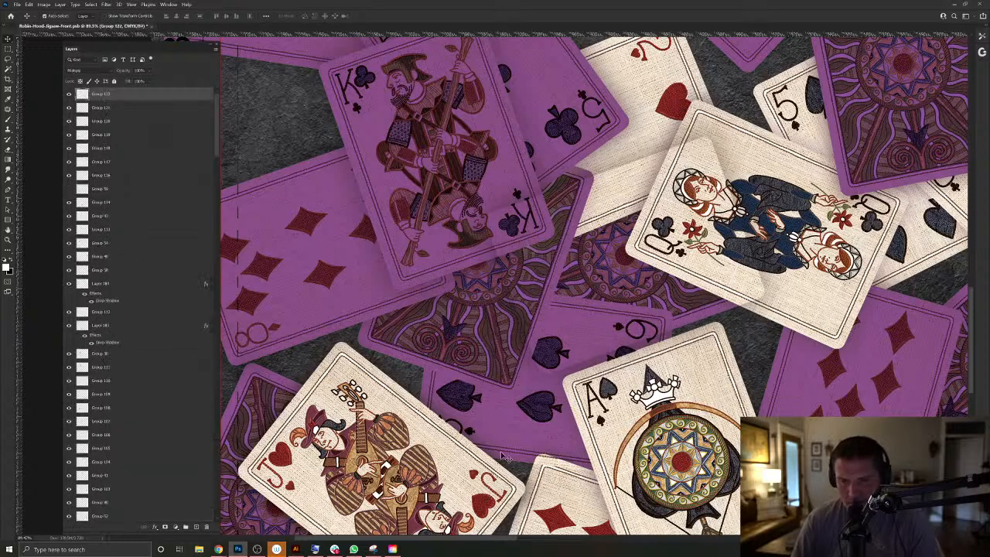
pyautogui.rightClick(508, 428)
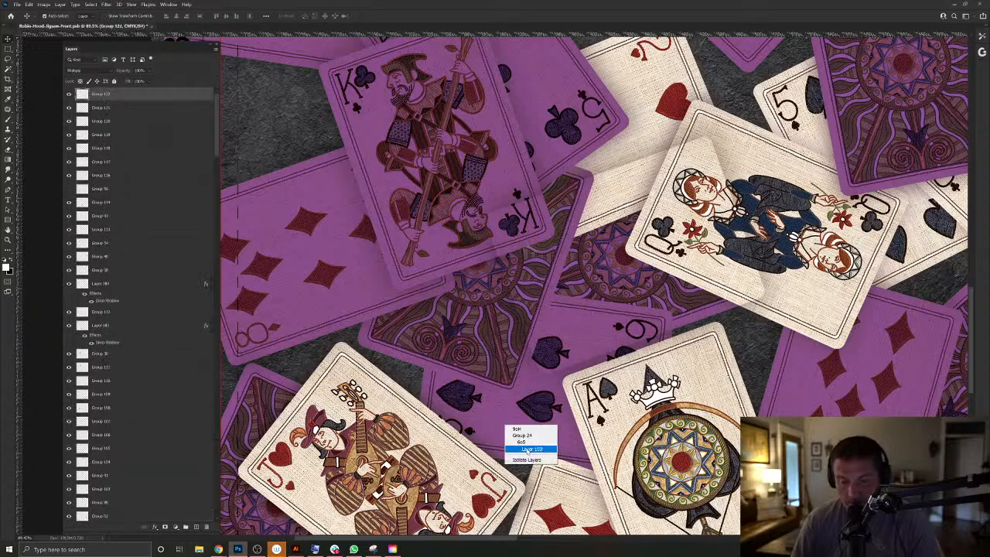
pyautogui.click(526, 449)
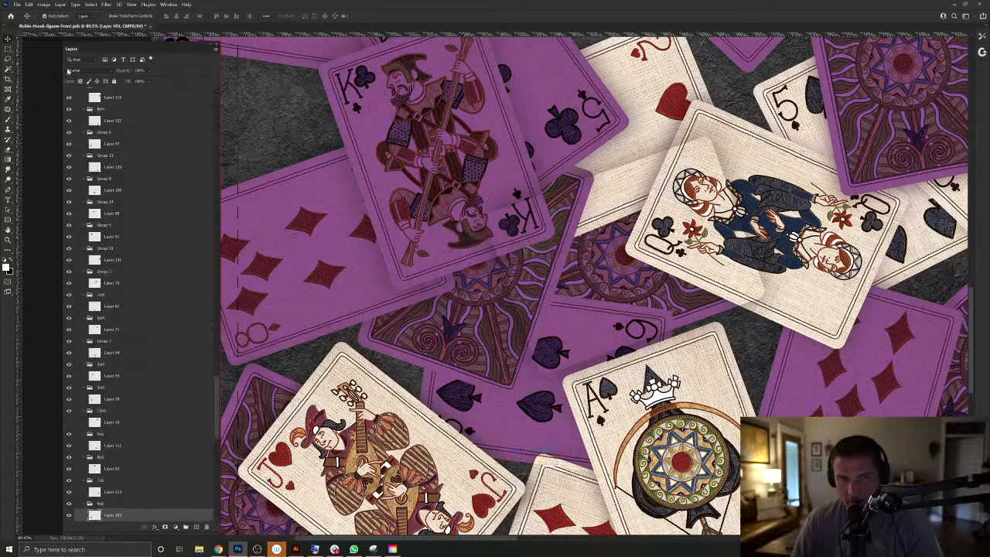
pyautogui.click(79, 72)
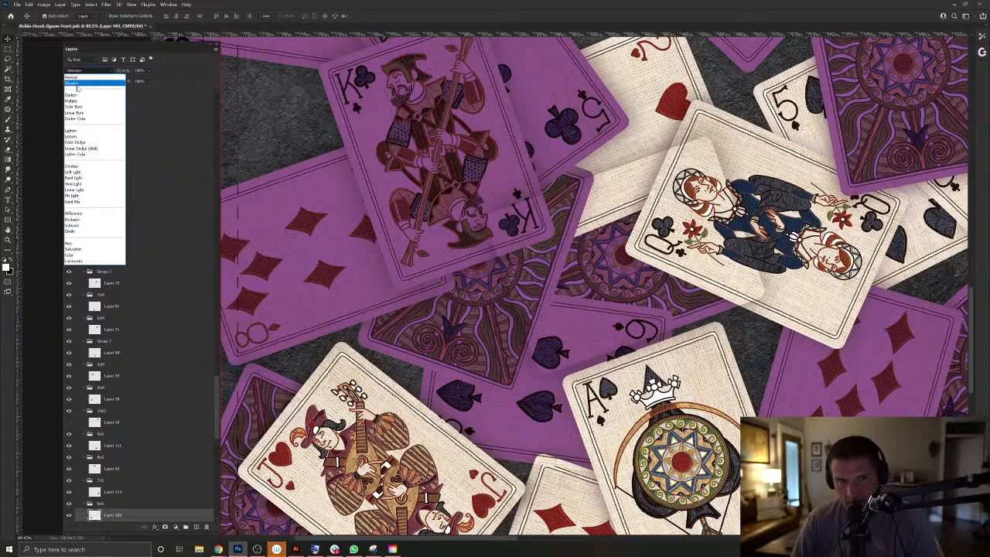
pyautogui.click(136, 517)
# Load the six of spades outline, clear the card back's shadow group inside it, and drop the selection.
pyautogui.rightClick(514, 400)
pyautogui.click(539, 425)
pyautogui.keyDown('ctrl'); pyautogui.click(93, 515); pyautogui.keyUp('ctrl')
pyautogui.click(681, 325)
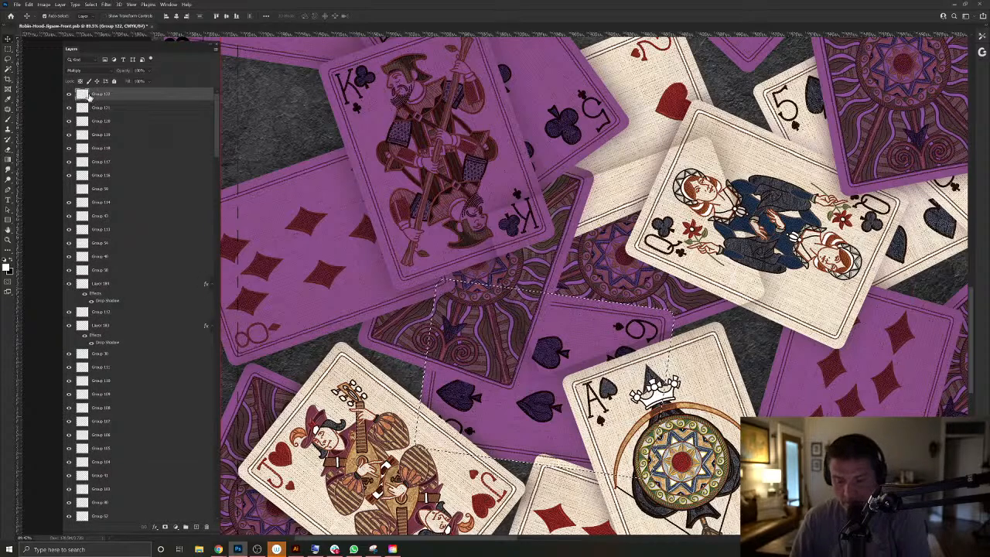
pyautogui.hotkey('ctrl', 'd')
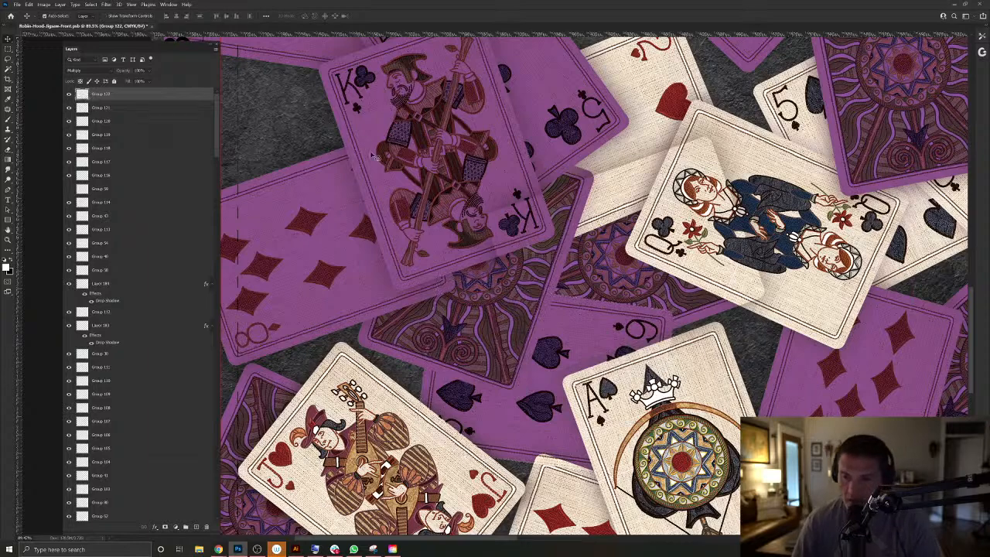
# Select the ace of spades card's base layer on the canvas and load its outline as a selection.
pyautogui.moveTo(682, 375); pyautogui.dragTo(642, 312)
pyautogui.rightClick(664, 294)
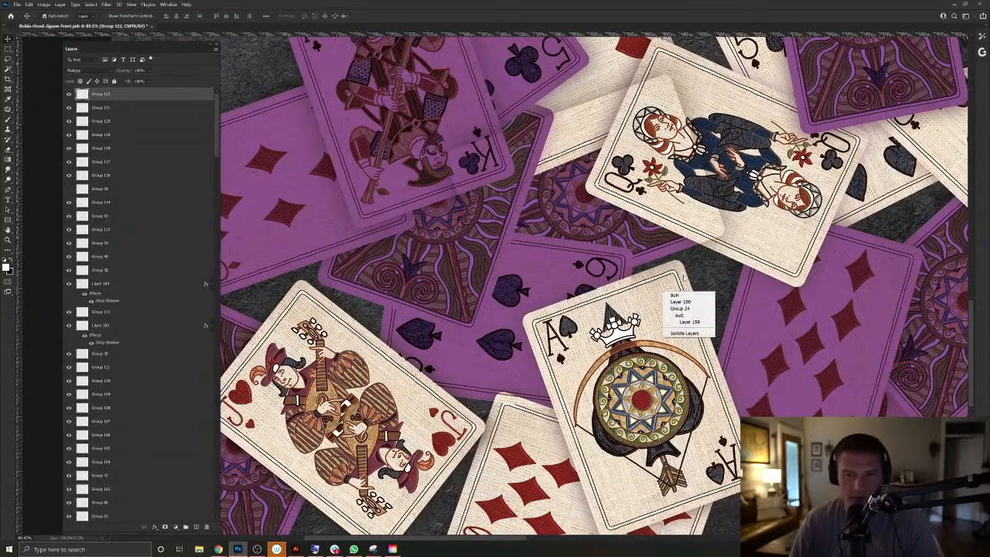
pyautogui.click(650, 296)
pyautogui.rightClick(660, 314)
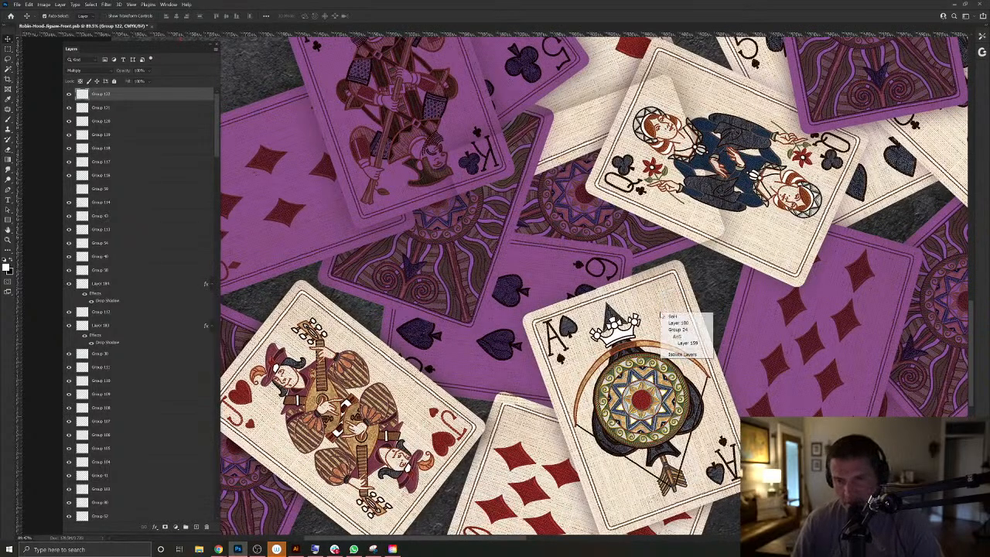
pyautogui.click(692, 344)
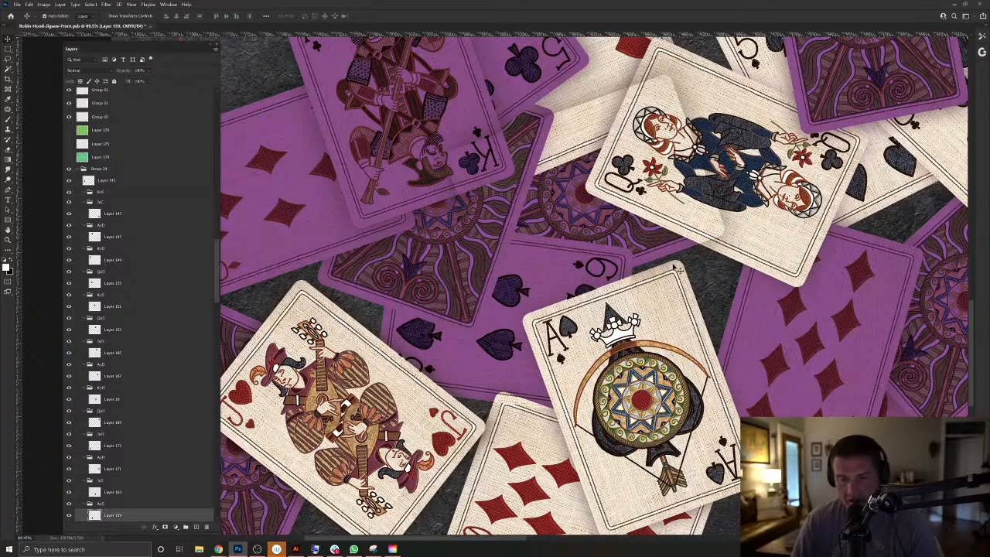
pyautogui.rightClick(647, 306)
pyautogui.click(669, 334)
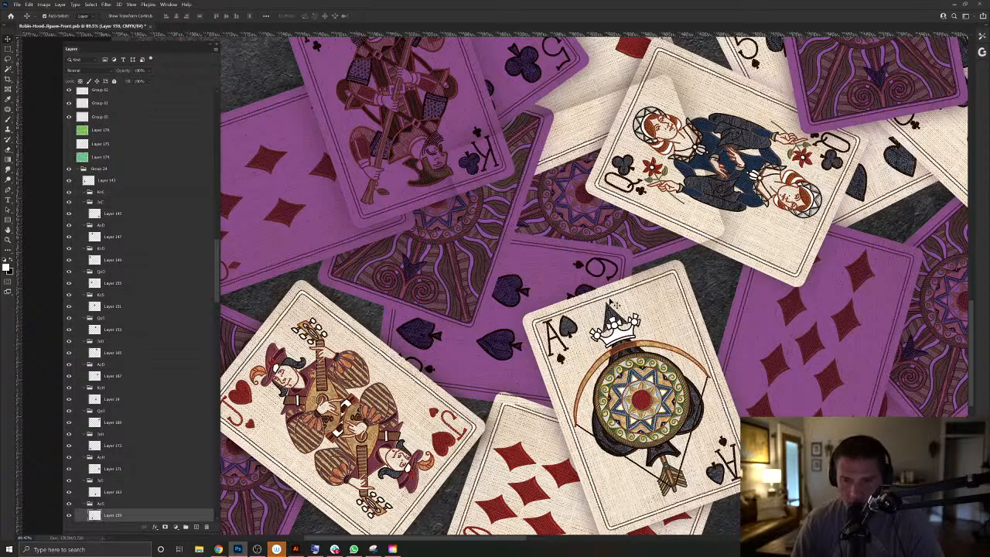
pyautogui.rightClick(668, 302)
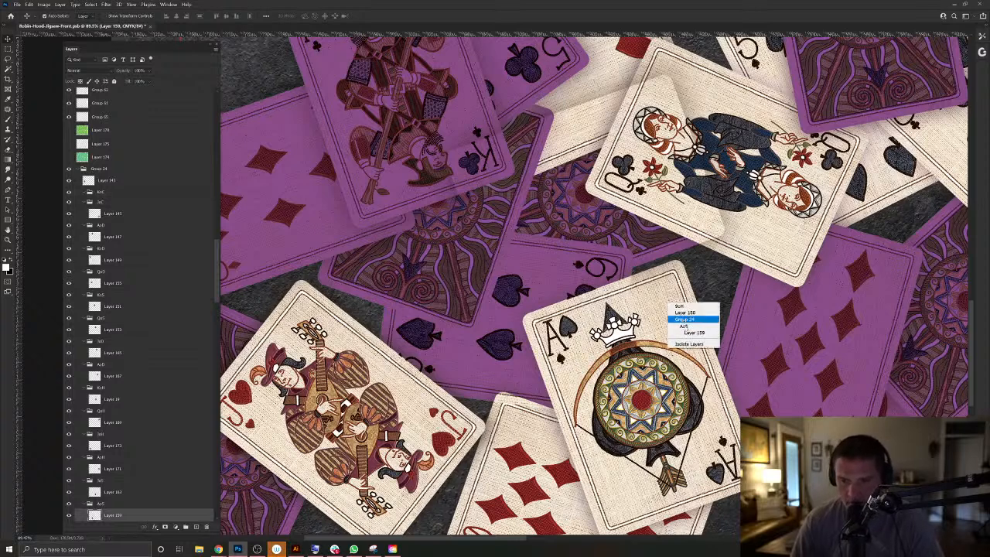
pyautogui.click(701, 334)
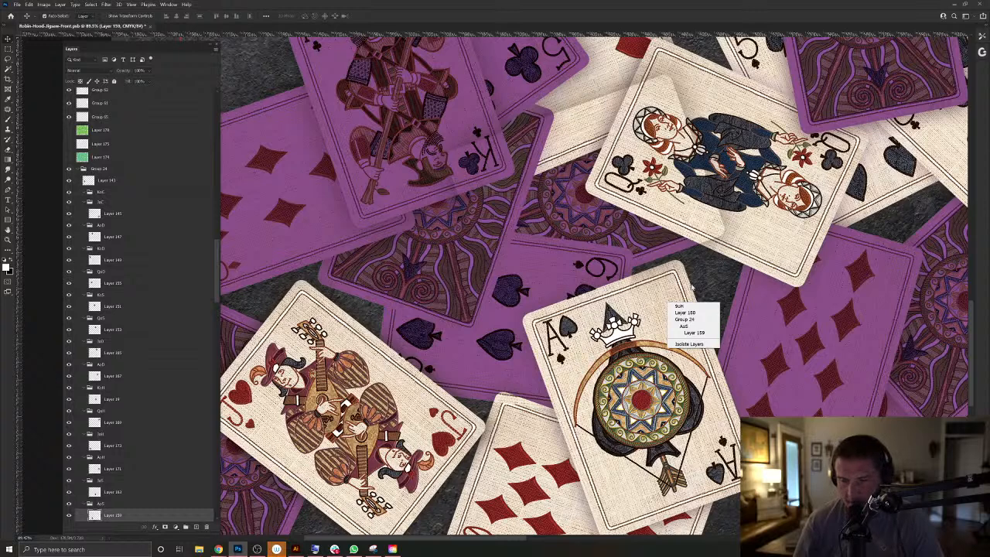
pyautogui.rightClick(657, 301)
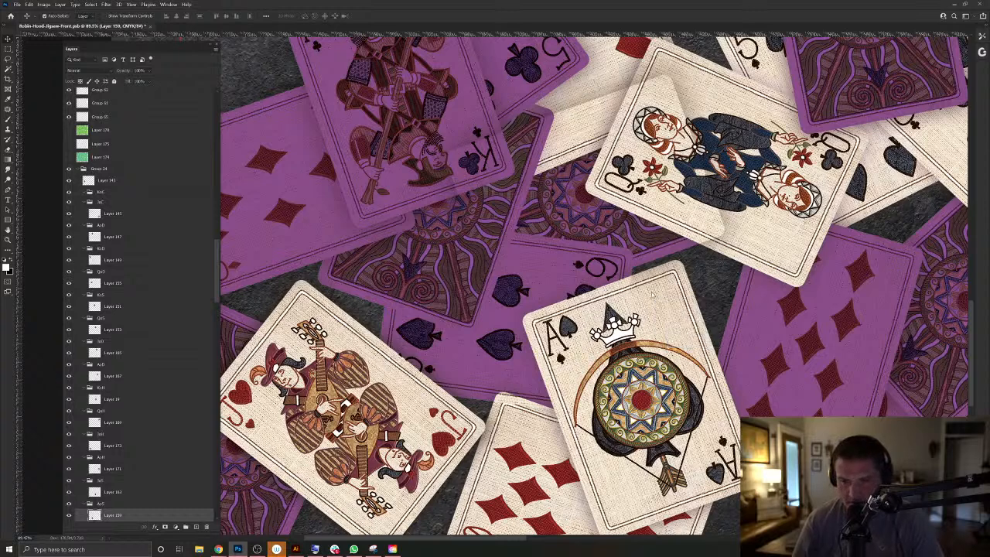
pyautogui.rightClick(648, 287)
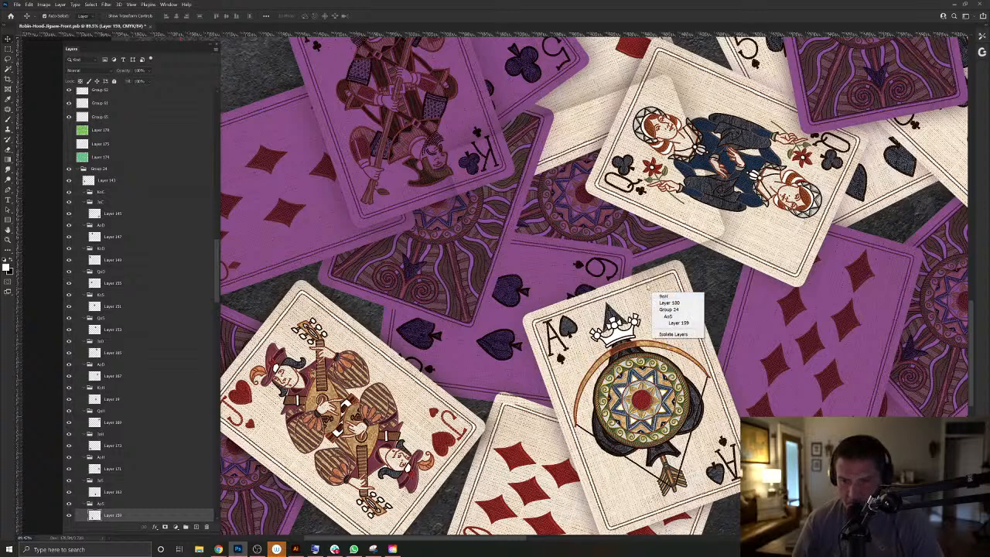
pyautogui.rightClick(646, 299)
pyautogui.click(669, 330)
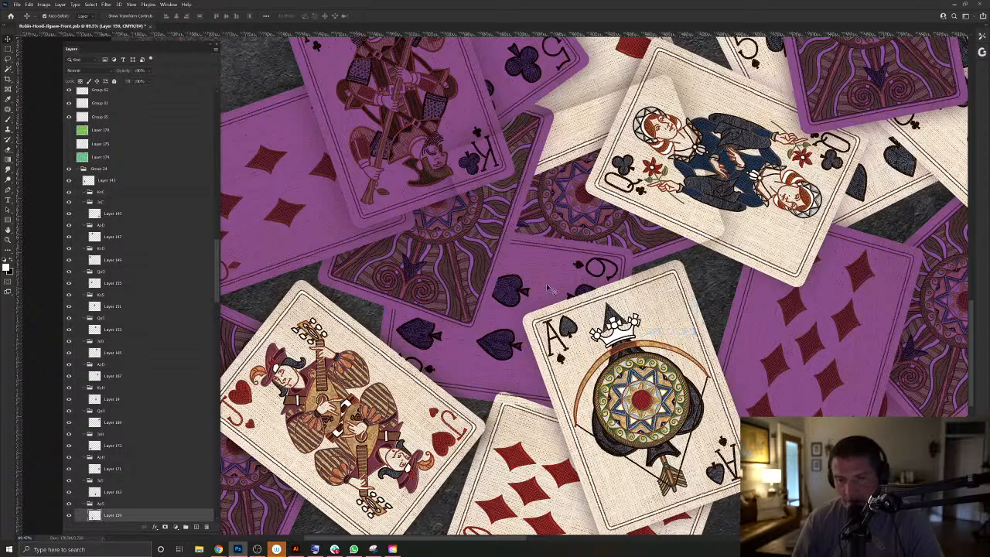
pyautogui.keyDown('ctrl'); pyautogui.click(95, 515); pyautogui.keyUp('ctrl')
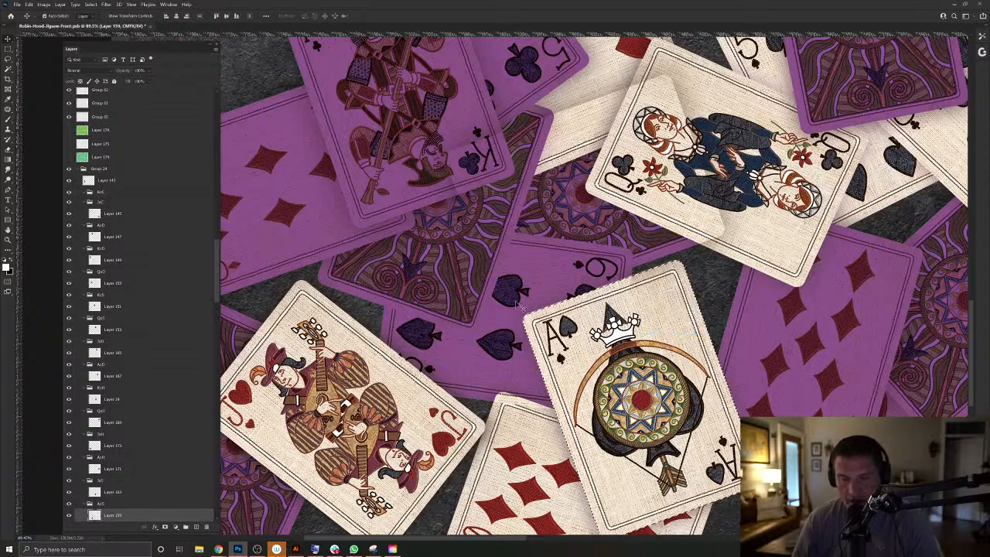
pyautogui.keyDown('ctrl'); pyautogui.click(514, 322); pyautogui.keyUp('ctrl')
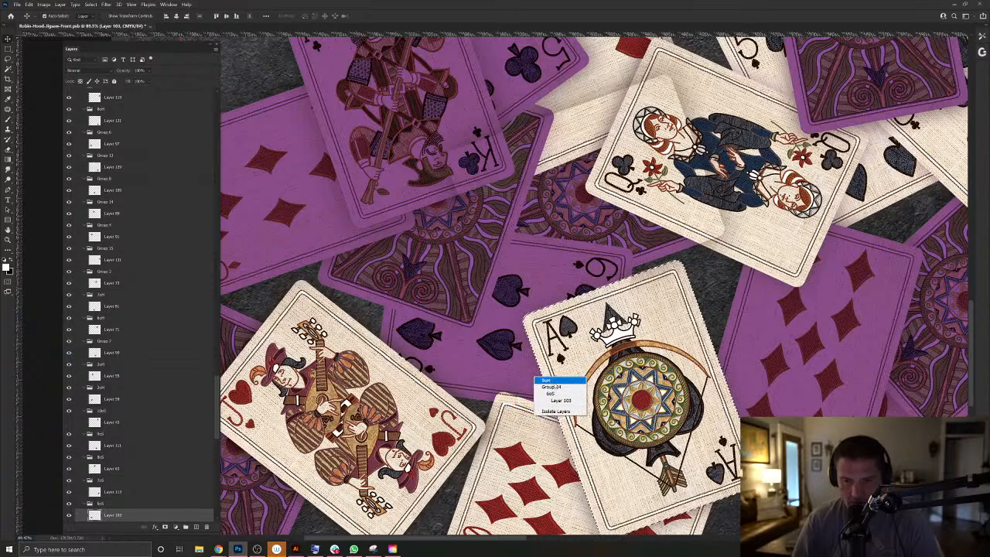
pyautogui.click(553, 386)
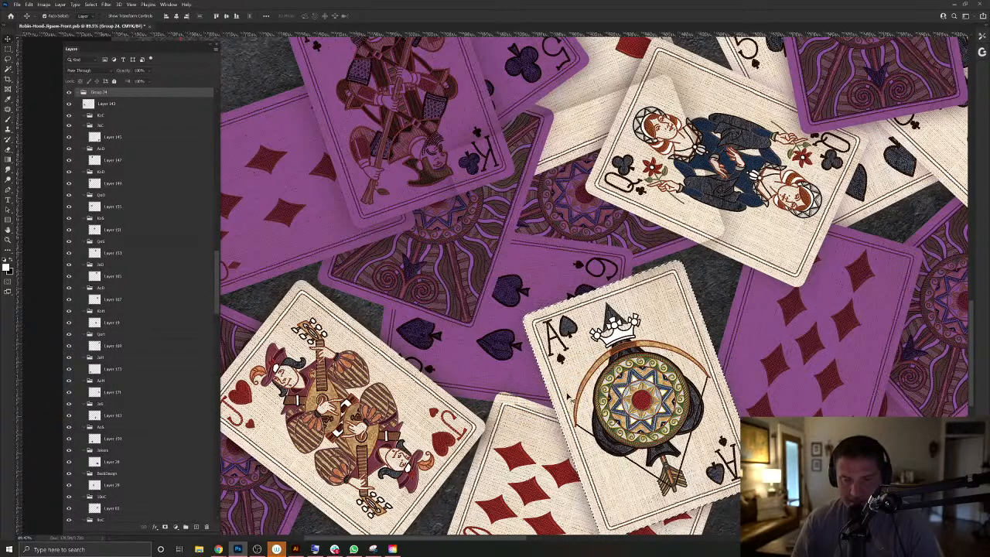
pyautogui.keyDown('ctrl'); pyautogui.click(532, 373); pyautogui.keyUp('ctrl')
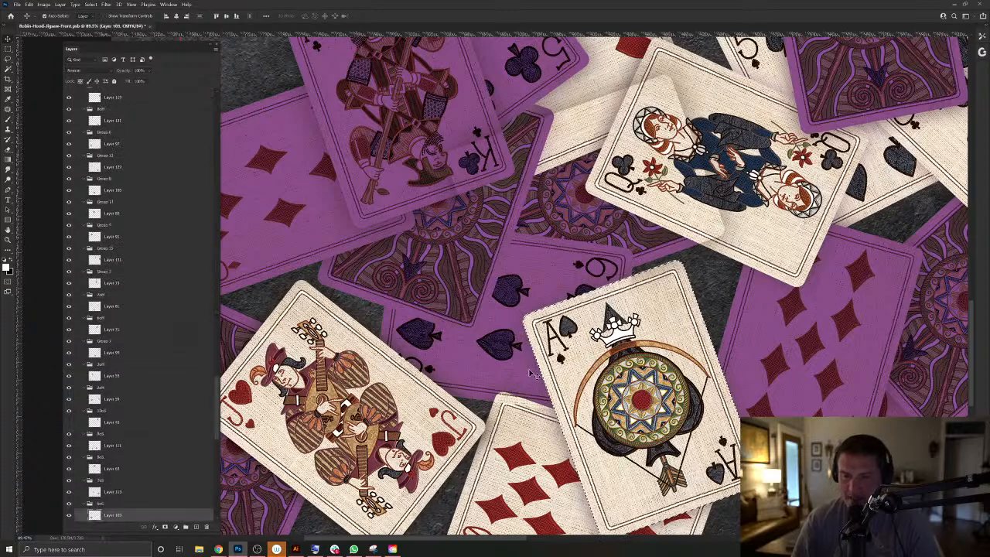
pyautogui.rightClick(530, 372)
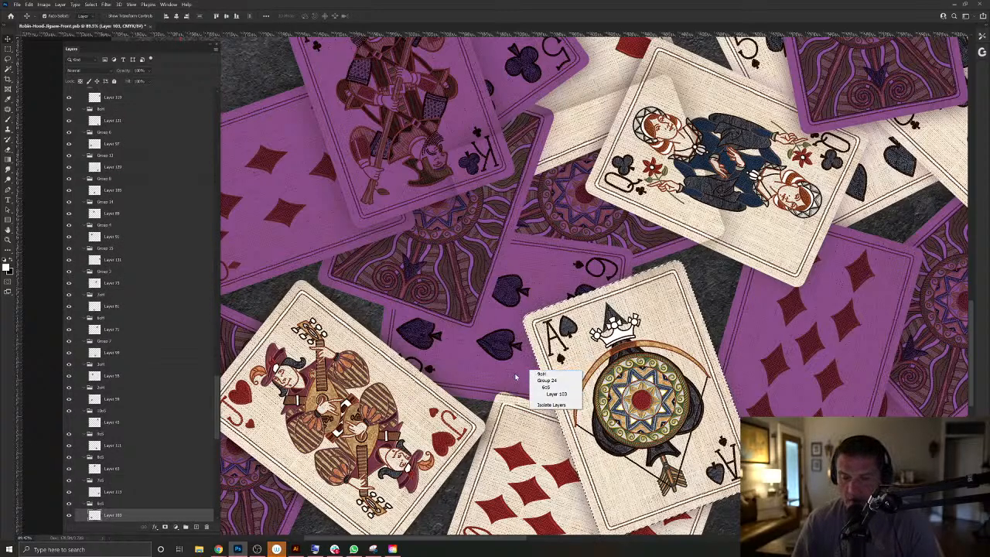
pyautogui.click(548, 380)
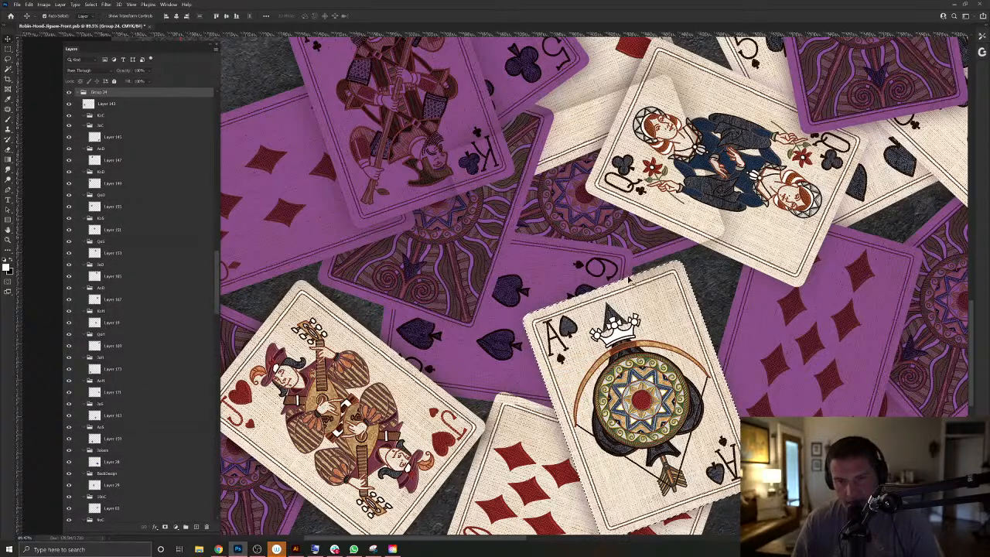
pyautogui.rightClick(532, 378)
pyautogui.click(583, 371)
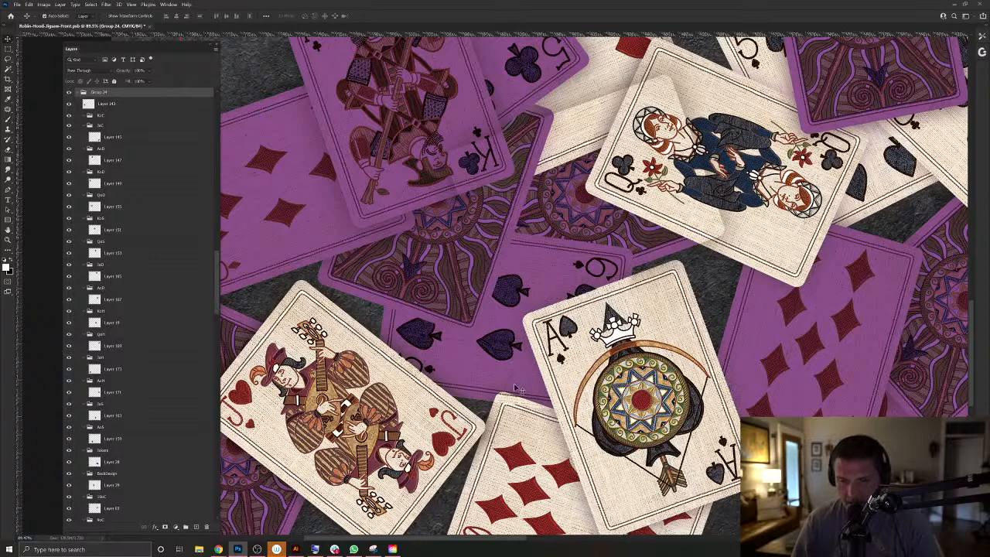
# Undo the accidental shift of the old white layer covering the ace of spades and remove that layer.
pyautogui.moveTo(583, 367); pyautogui.dragTo(604, 359)
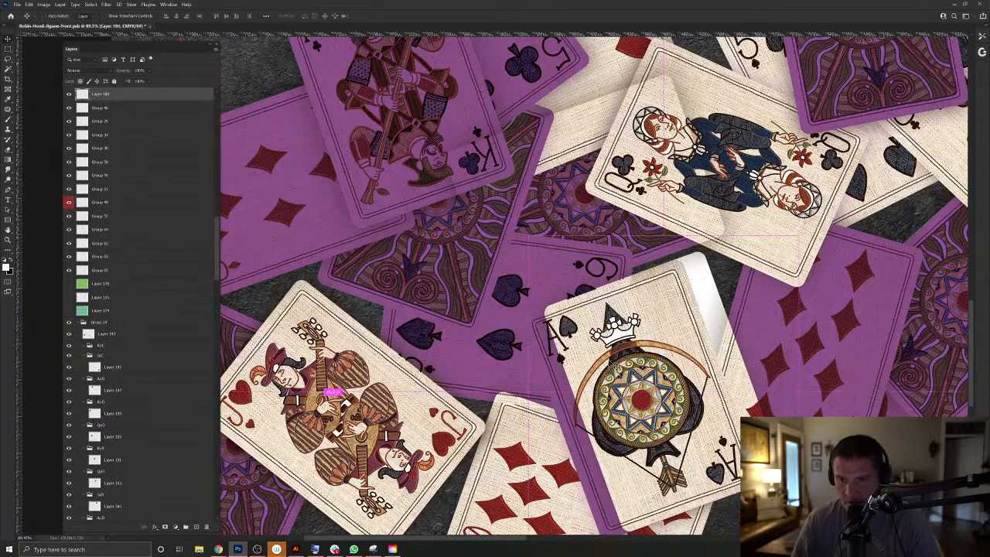
pyautogui.hotkey('ctrl', 'z')
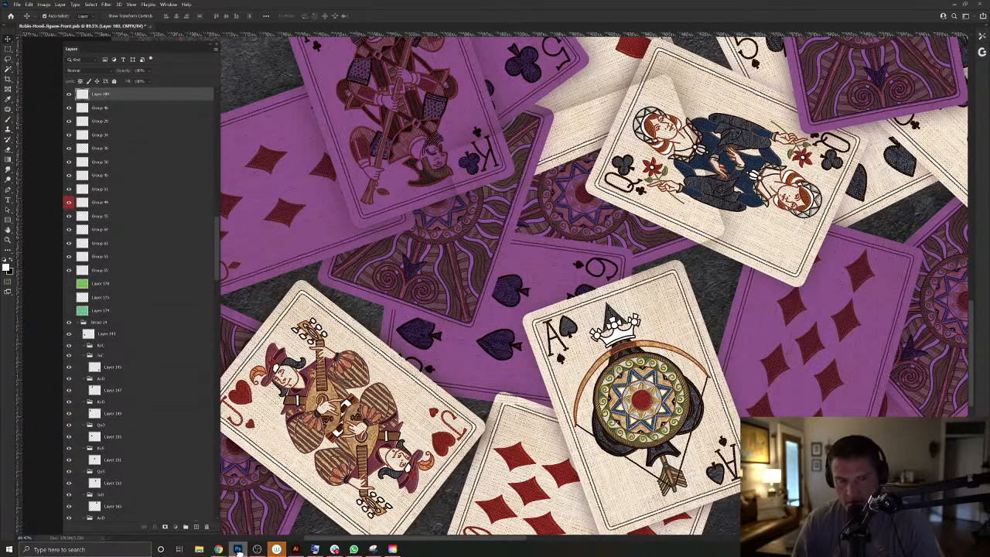
pyautogui.scroll(-1, 207, 518)
# Load the ace of spades outline from its base layer and fill it with white on a new layer.
pyautogui.rightClick(663, 312)
pyautogui.click(689, 337)
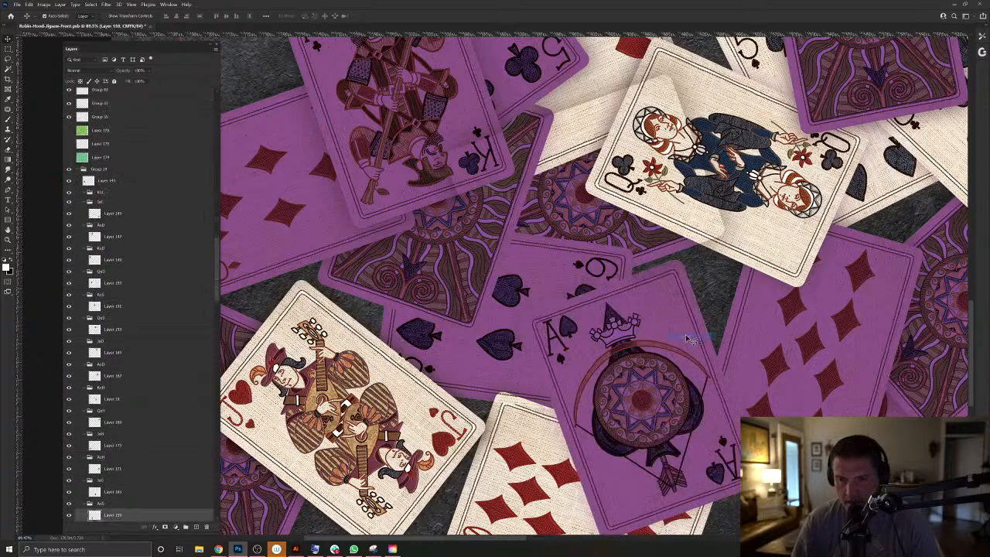
pyautogui.keyDown('ctrl'); pyautogui.click(94, 515); pyautogui.keyUp('ctrl')
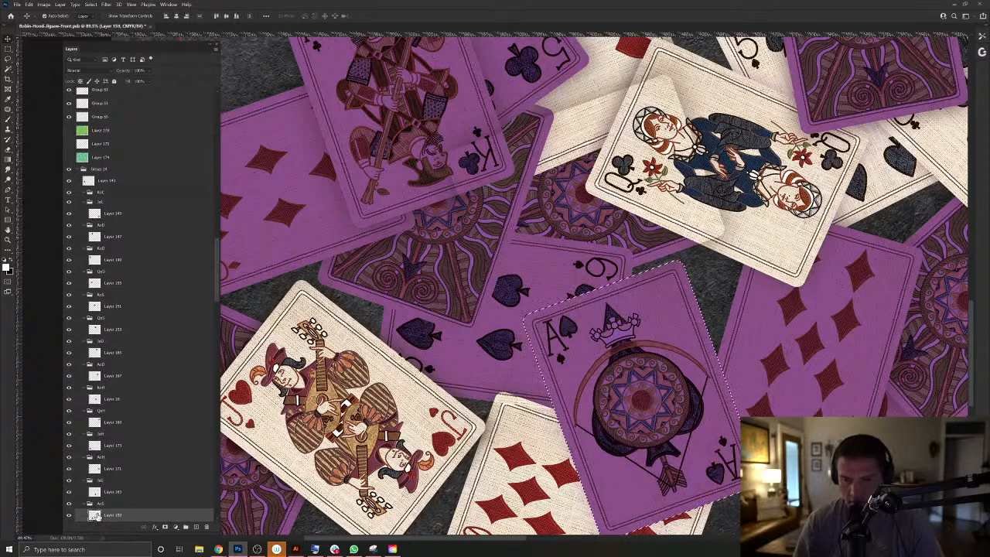
pyautogui.click(196, 527)
pyautogui.hotkey('ctrl', 'd')
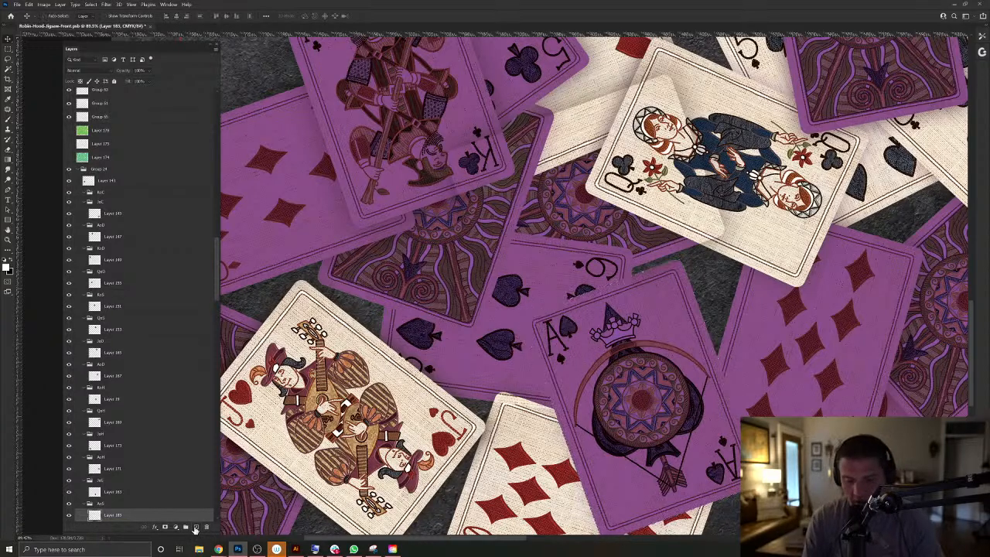
pyautogui.hotkey('alt', 'BackSpace')
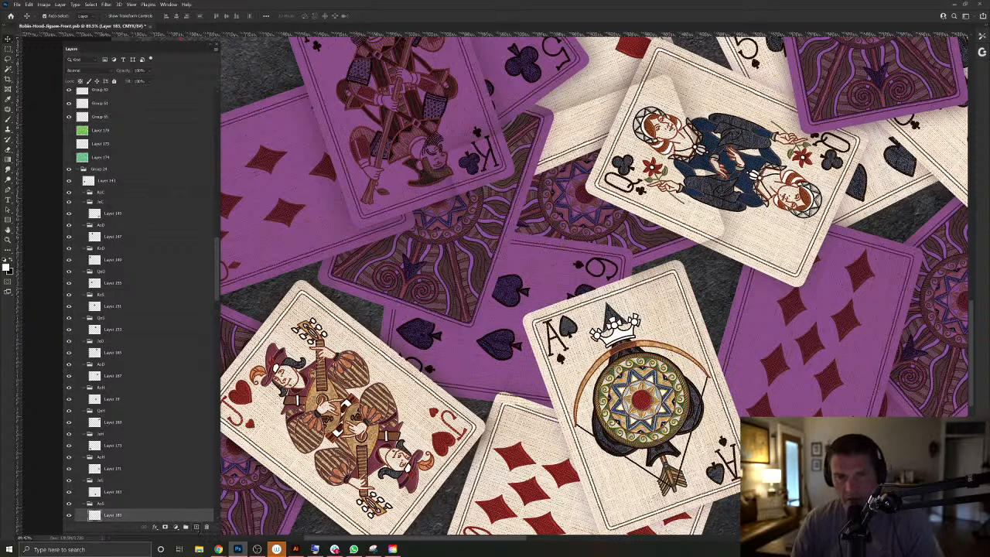
# Move the ace's new white layer out of the card group and place it above all other layers.
pyautogui.hotkey('ctrl', 'shift', ']')
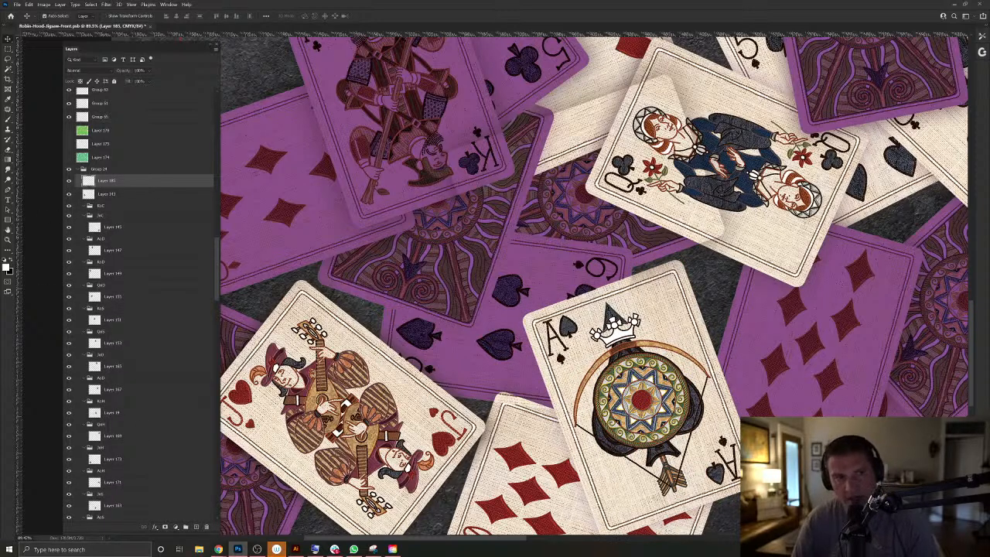
pyautogui.moveTo(160, 178); pyautogui.dragTo(133, 103)
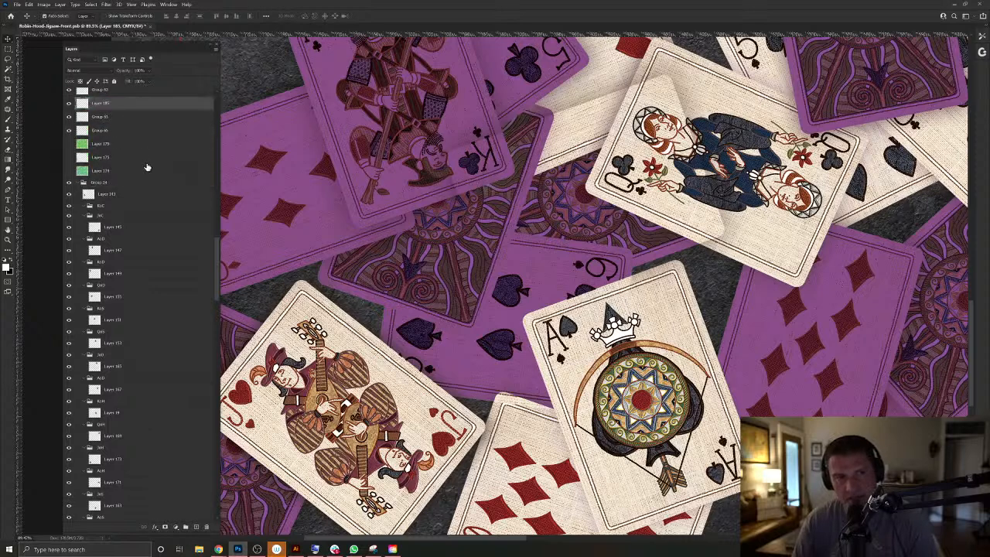
pyautogui.scroll(2, 136, 139)
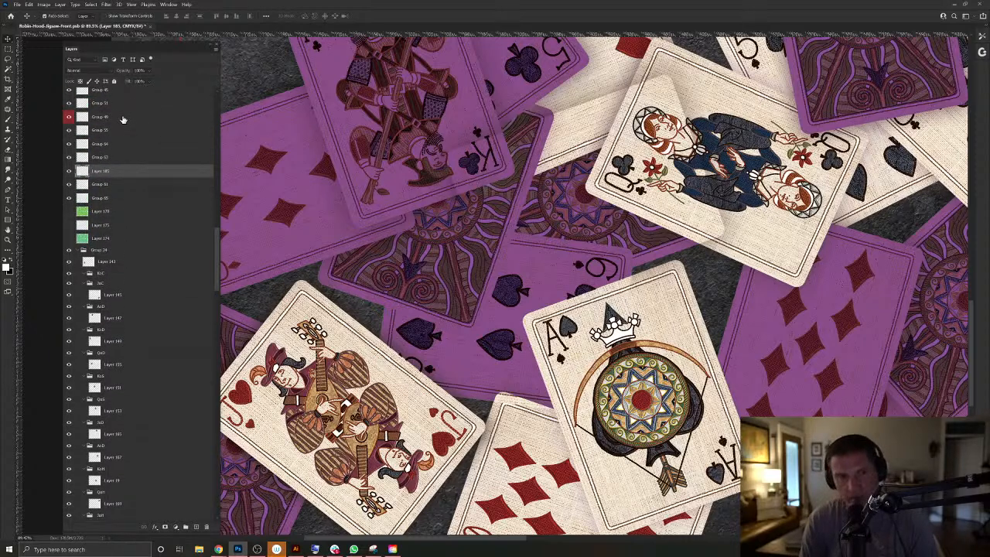
pyautogui.hotkey('ctrl', 'shift', ']')
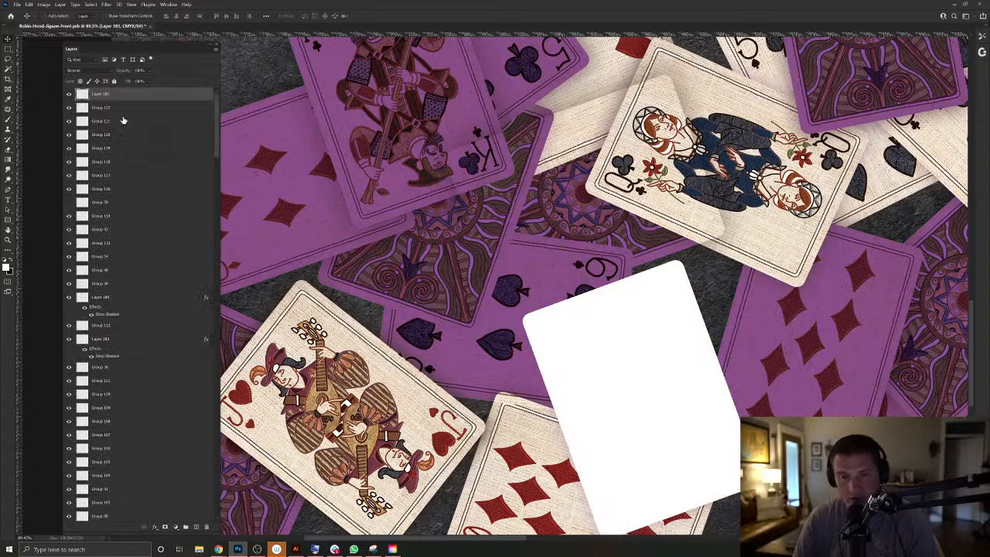
# Add a Drop Shadow with the preset settings to the white ace of spades layer.
pyautogui.click(61, 4)
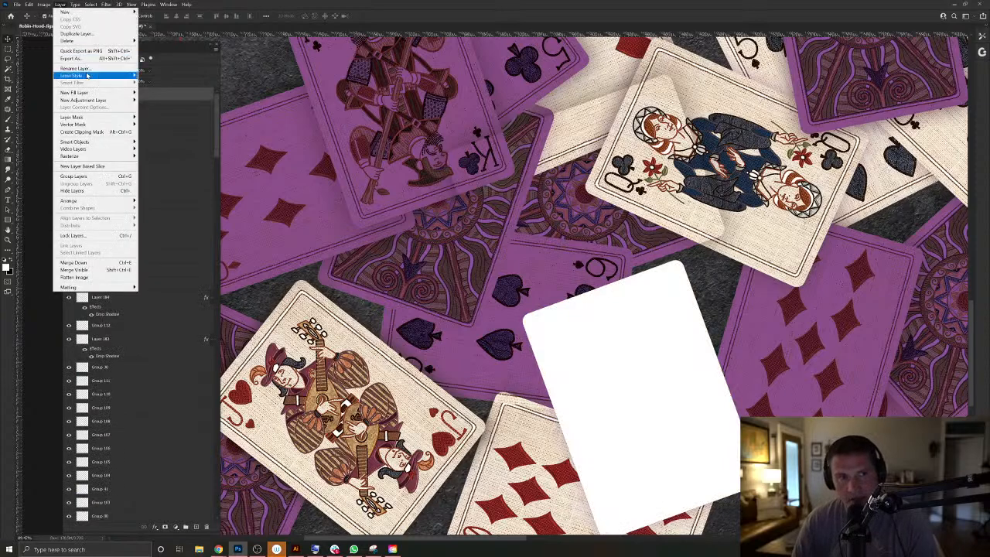
pyautogui.moveTo(116, 75)
pyautogui.click(160, 150)
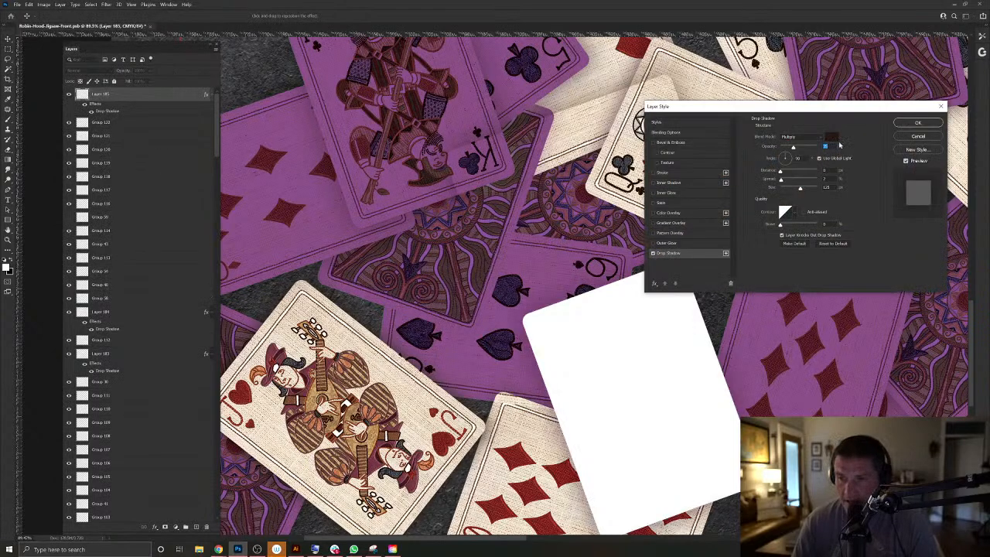
pyautogui.click(917, 123)
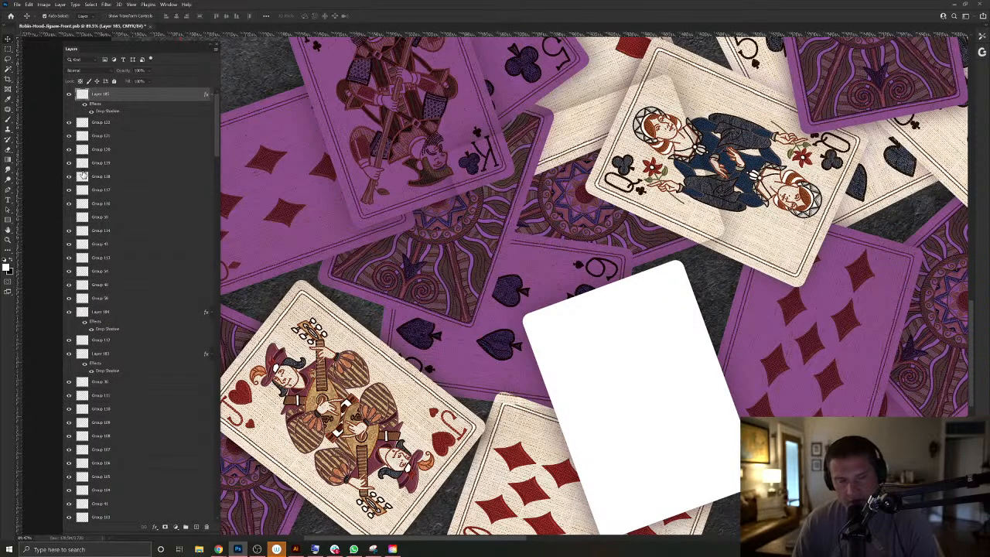
# Group and merge the white ace layer with its shadow and set its blend mode to Multiply.
pyautogui.hotkey('ctrl', 'g')
pyautogui.hotkey('ctrl', 'e')
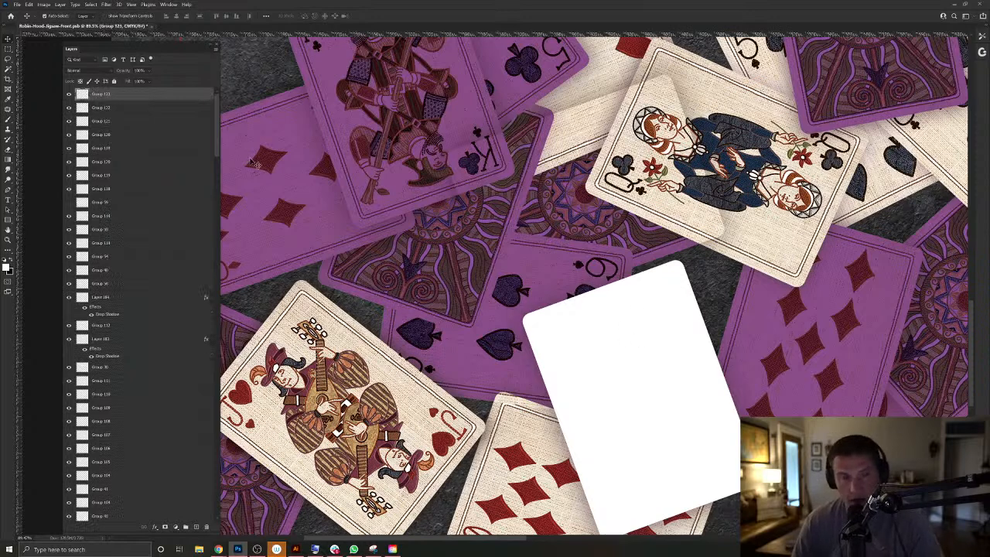
pyautogui.click(75, 71)
pyautogui.click(79, 104)
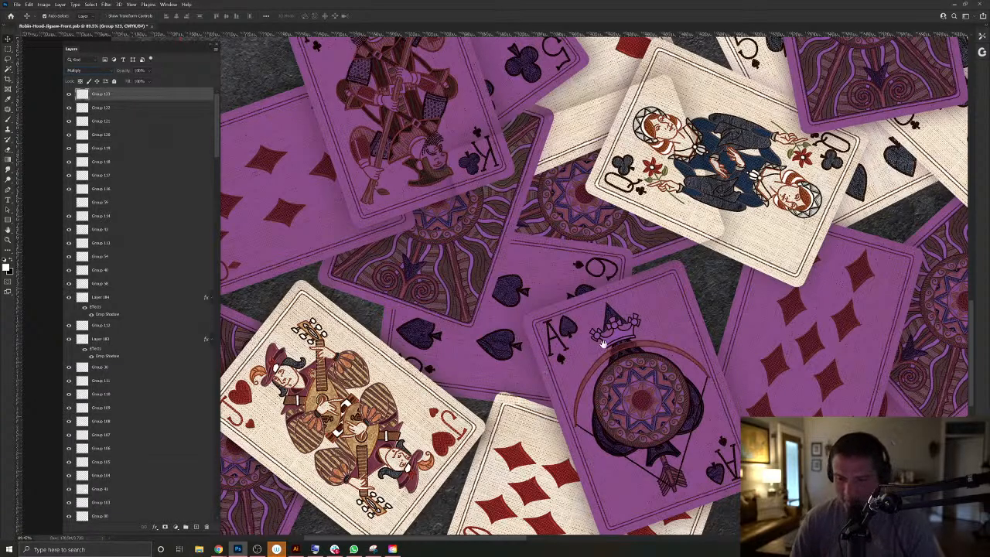
# Load the six of spades outline from its base layer as a selection and drop it again.
pyautogui.scroll(-2, 588, 325)
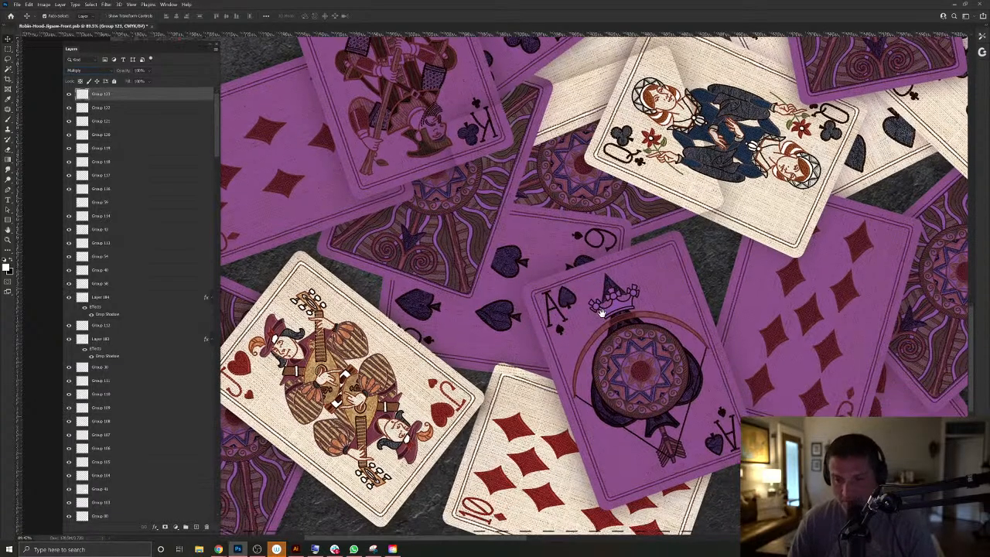
pyautogui.rightClick(472, 339)
pyautogui.click(499, 362)
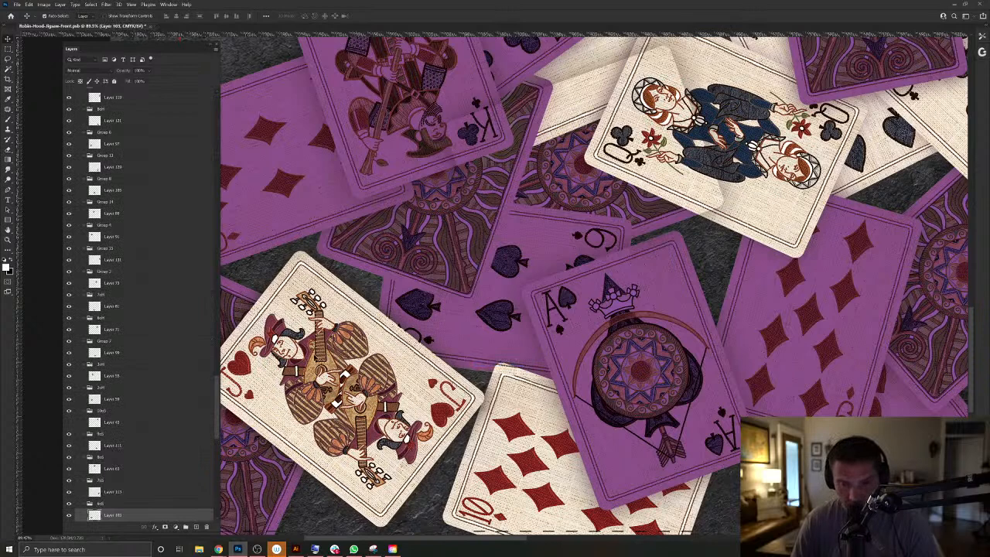
pyautogui.keyDown('ctrl'); pyautogui.click(94, 515); pyautogui.keyUp('ctrl')
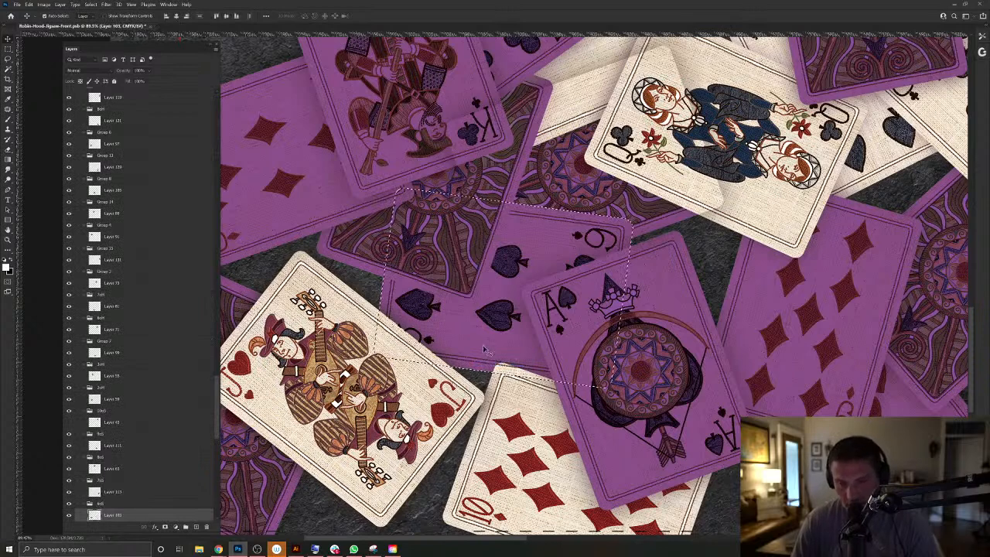
pyautogui.hotkey('ctrl', 'd')
pyautogui.moveTo(498, 280); pyautogui.dragTo(606, 328)
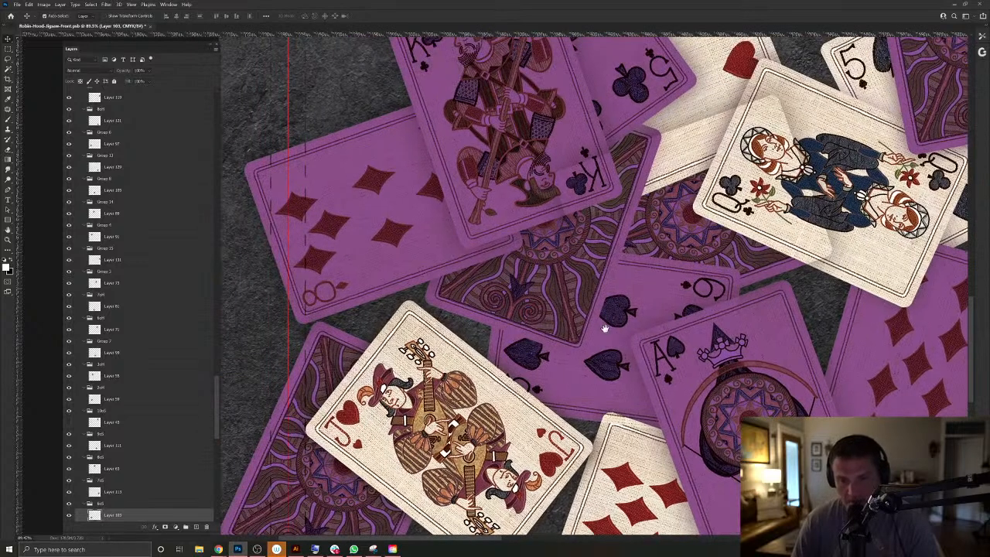
pyautogui.click(586, 311)
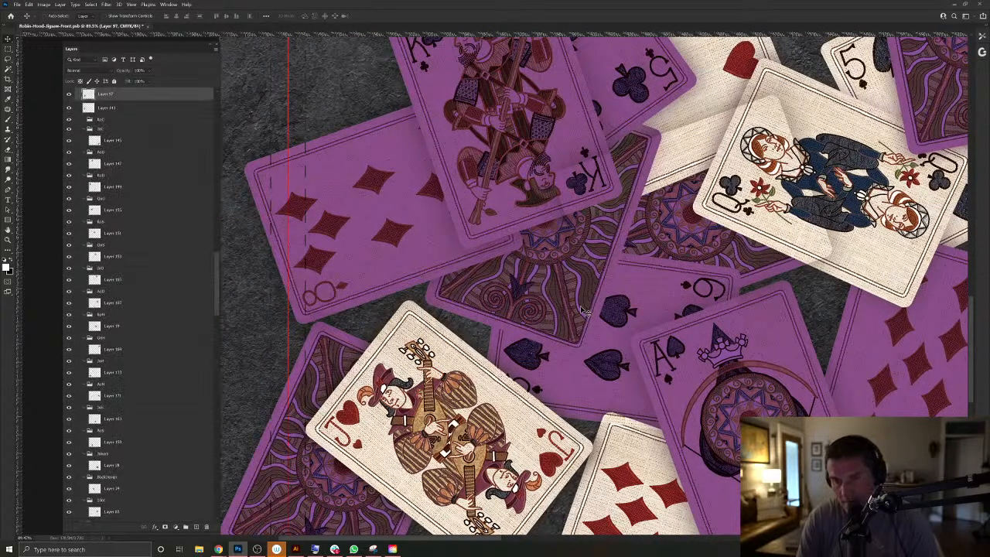
pyautogui.hotkey('ctrl', 'shift', ']')
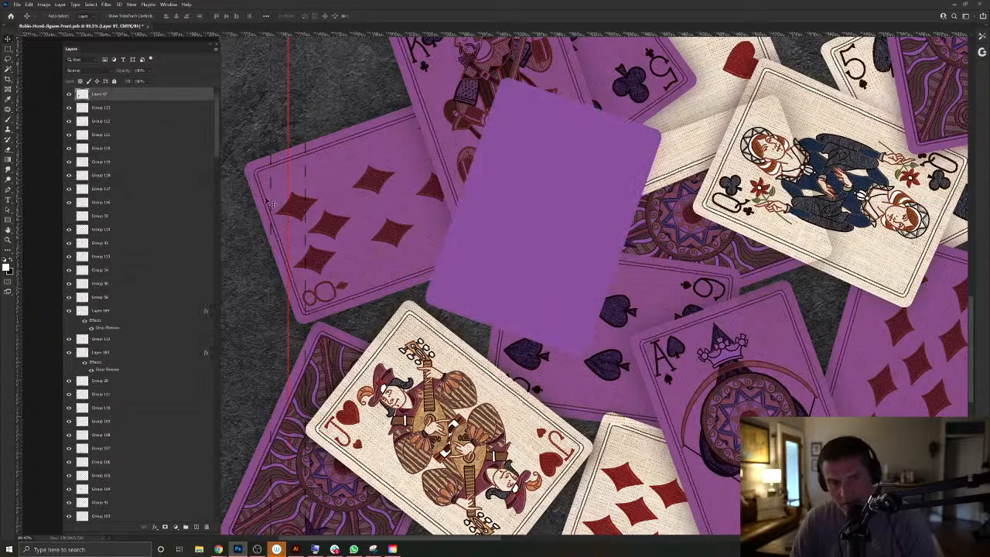
pyautogui.hotkey('ctrl', 'z')
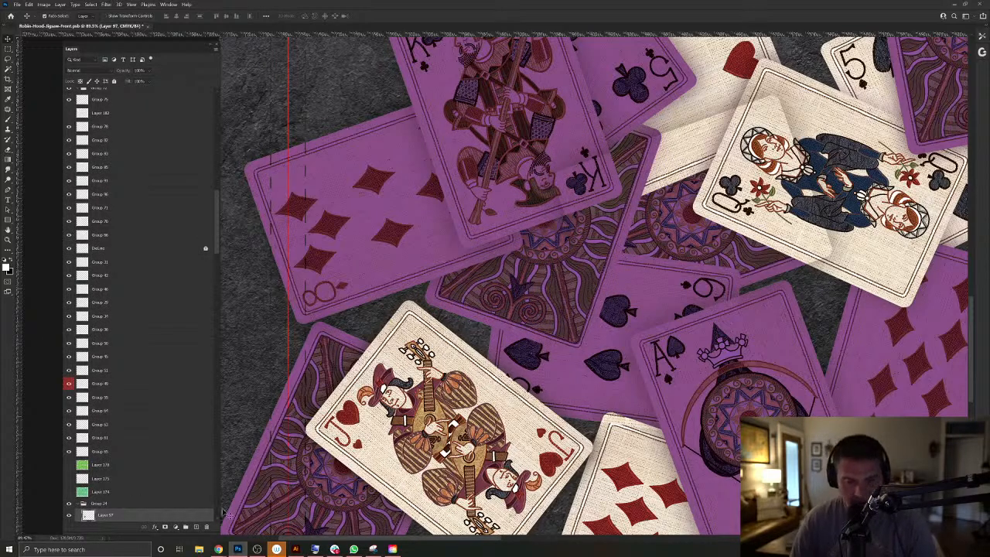
pyautogui.click(199, 530)
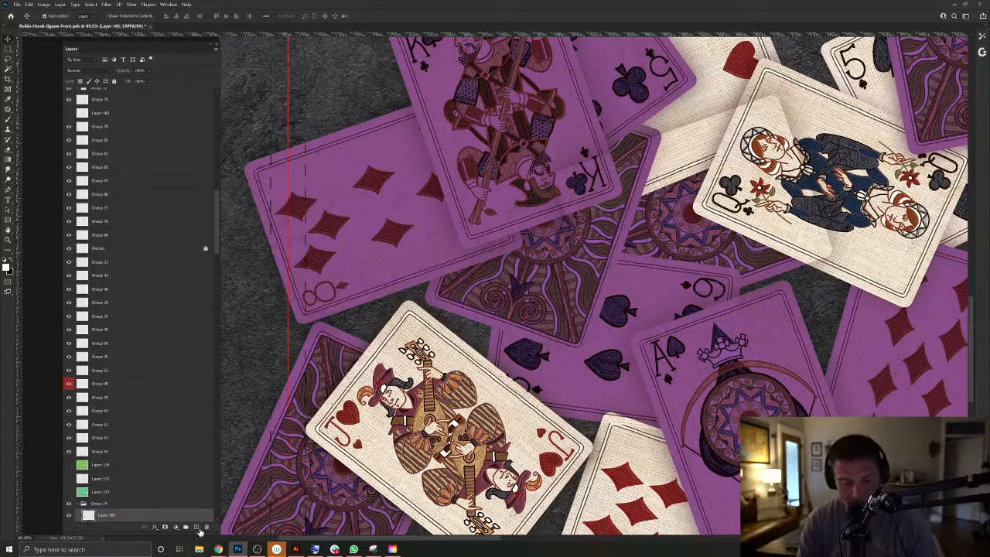
pyautogui.hotkey('alt', 'BackSpace')
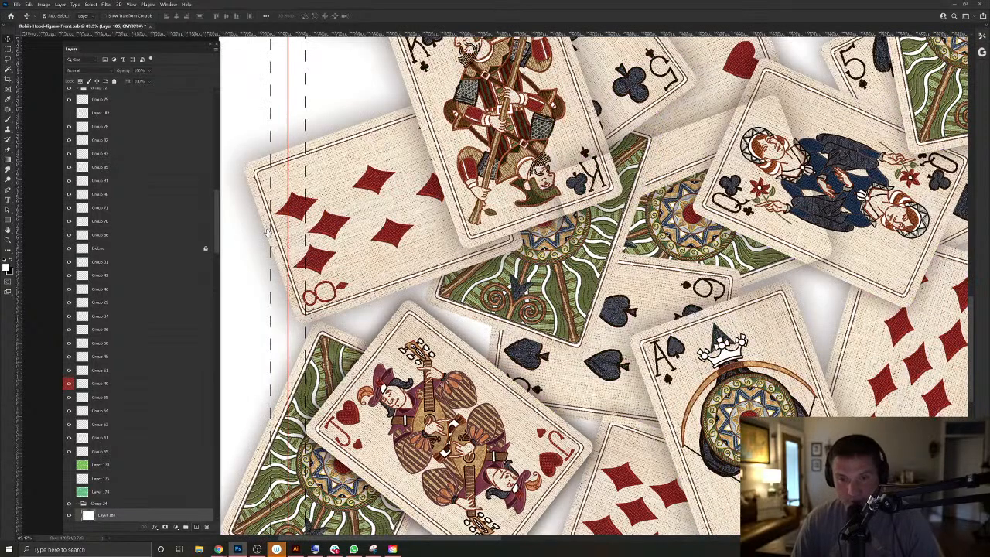
pyautogui.hotkey('ctrl', 'z')
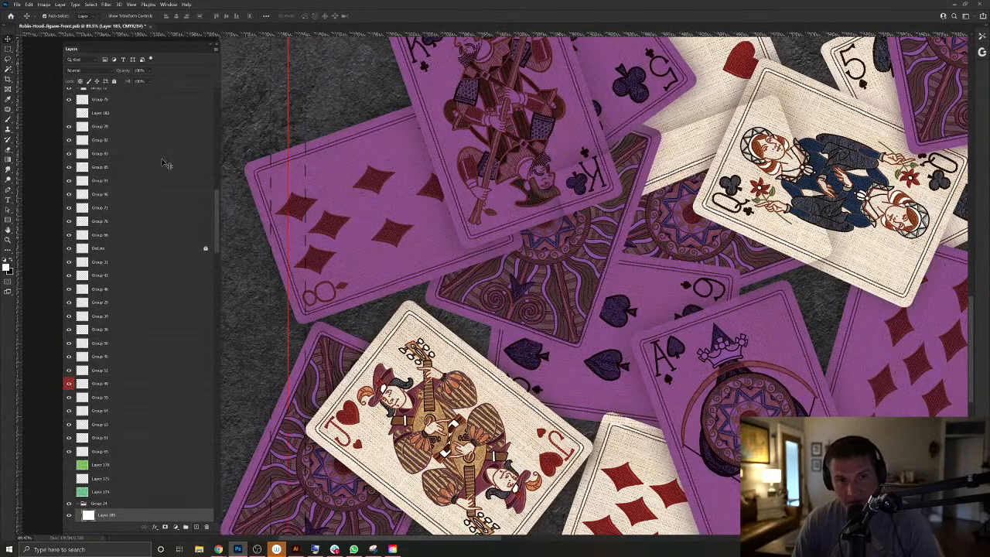
# Create a white-filled layer from the outline of the card back beneath the king of clubs and place it above all other layers.
pyautogui.scroll(6, 193, 193)
pyautogui.moveTo(217, 199); pyautogui.dragTo(199, 477)
pyautogui.rightClick(456, 329)
pyautogui.click(468, 341)
pyautogui.keyDown('ctrl'); pyautogui.click(87, 95); pyautogui.keyUp('ctrl')
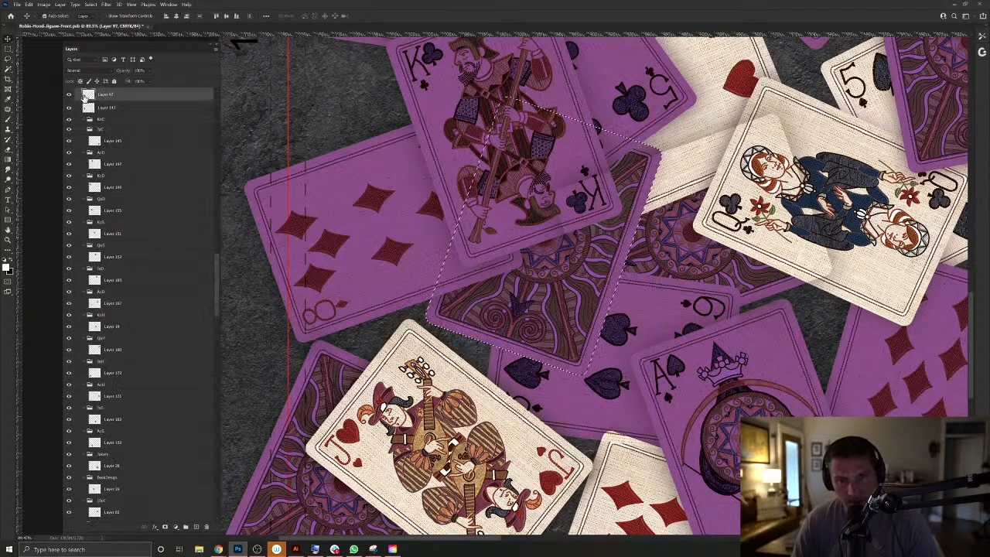
pyautogui.click(197, 527)
pyautogui.hotkey('alt', 'BackSpace')
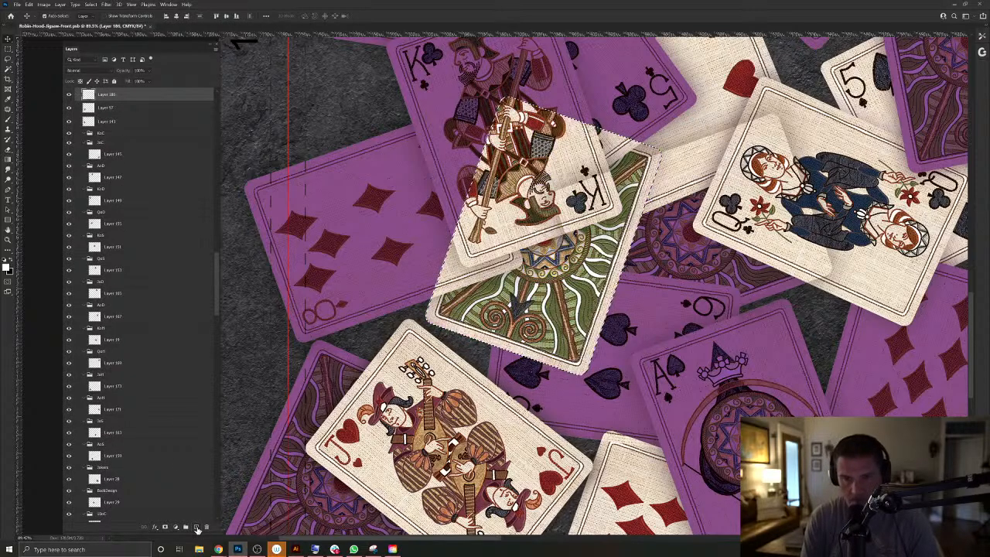
pyautogui.hotkey('ctrl', 'j')
pyautogui.hotkey('ctrl', 'shift', ']')
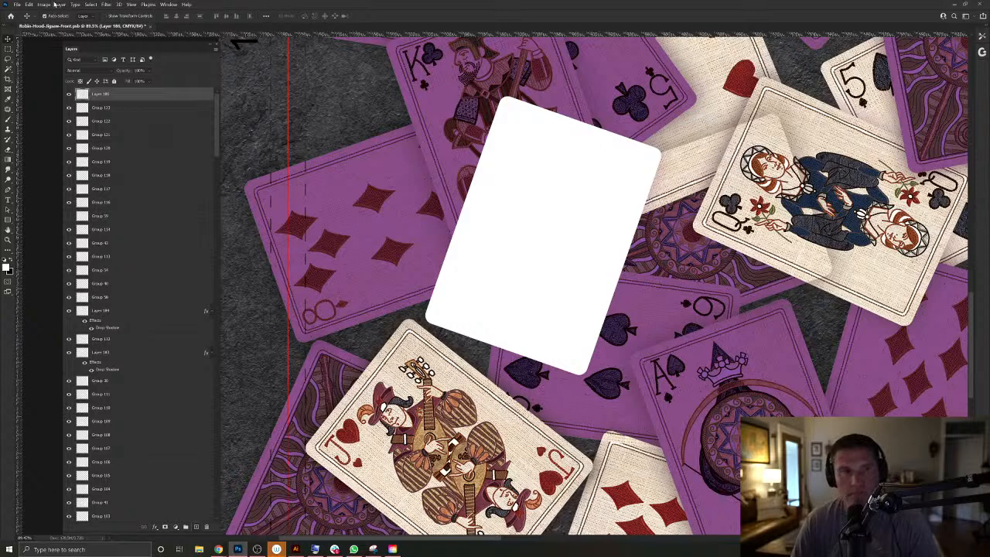
# Add a Drop Shadow with the preset settings to the card back's new white layer.
pyautogui.click(60, 5)
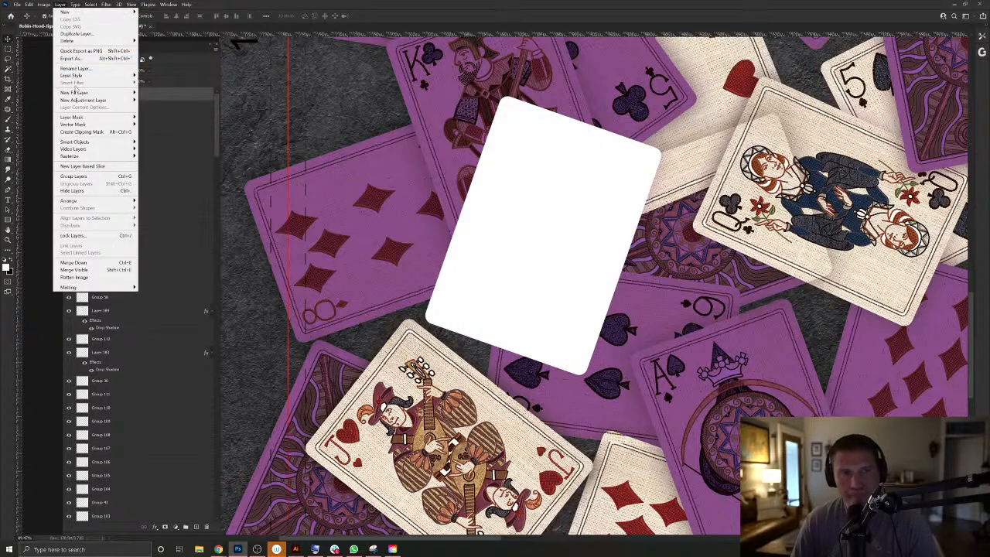
pyautogui.moveTo(77, 75)
pyautogui.click(178, 152)
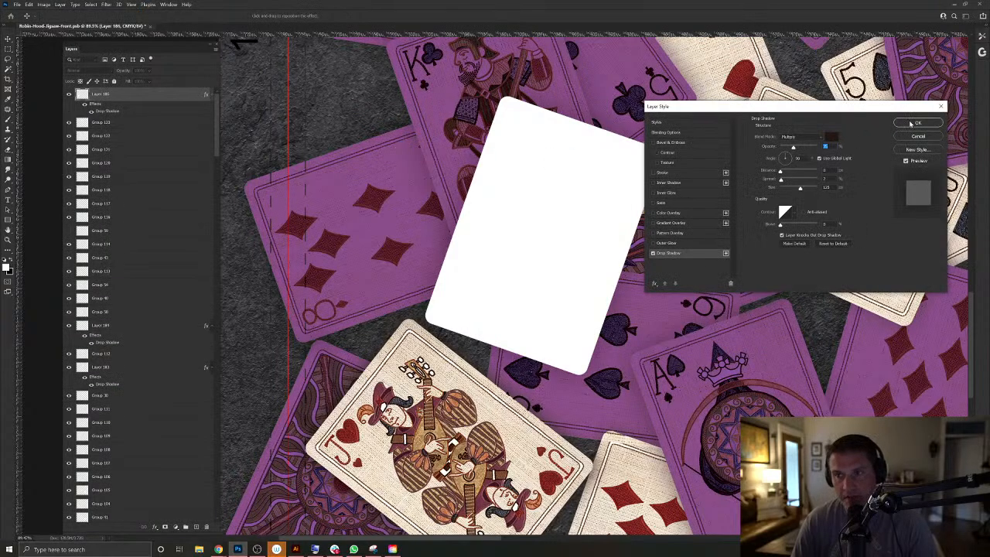
pyautogui.click(917, 124)
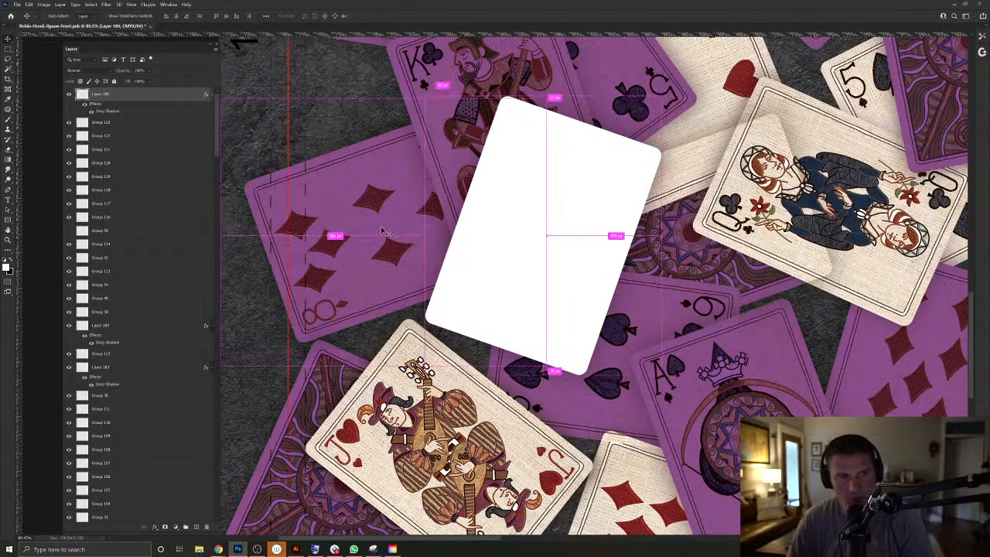
# Group and merge the white card back layer with its shadow and set its blend mode to Multiply.
pyautogui.press('b')
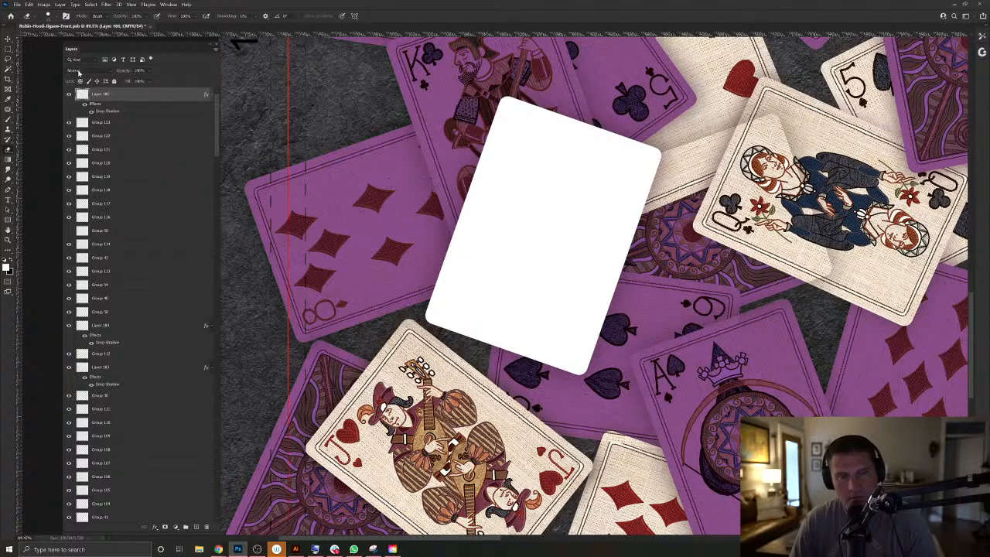
pyautogui.hotkey('ctrl', 'g')
pyautogui.hotkey('ctrl', 'e')
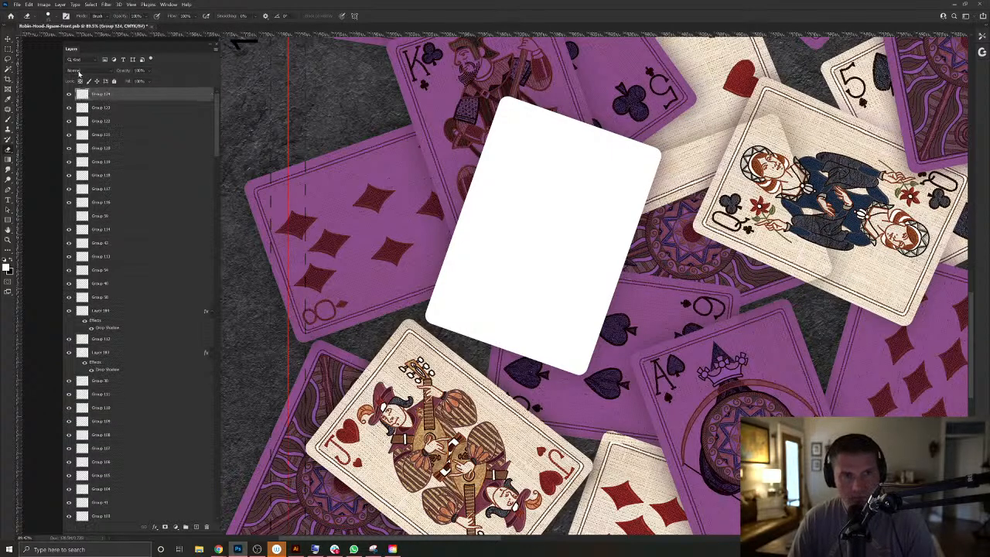
pyautogui.click(79, 72)
pyautogui.click(77, 103)
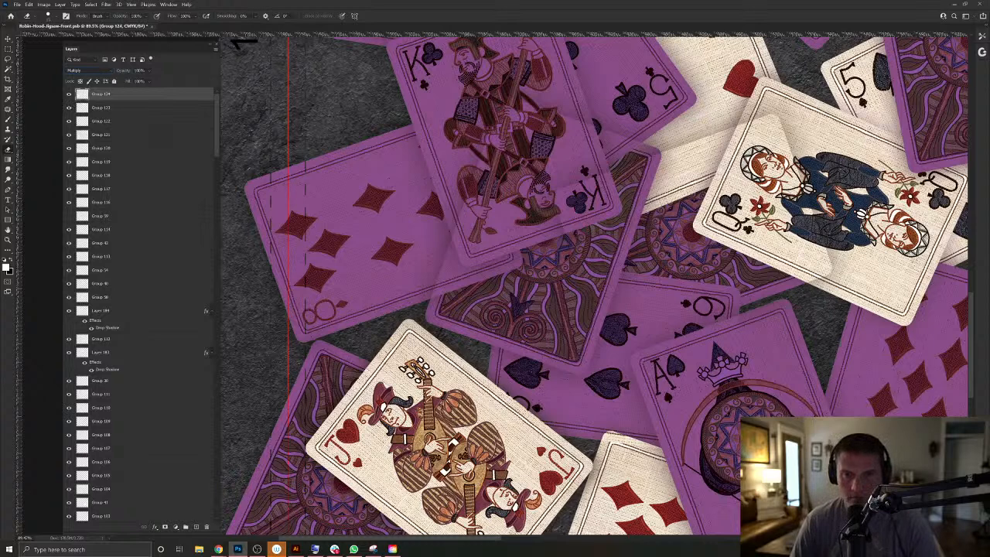
# Trim the card back's new shadow group with the outlines of the king of clubs and the eight of diamonds.
pyautogui.press('v')
pyautogui.rightClick(435, 107)
pyautogui.click(433, 129)
pyautogui.keyDown('ctrl'); pyautogui.click(87, 514); pyautogui.keyUp('ctrl')
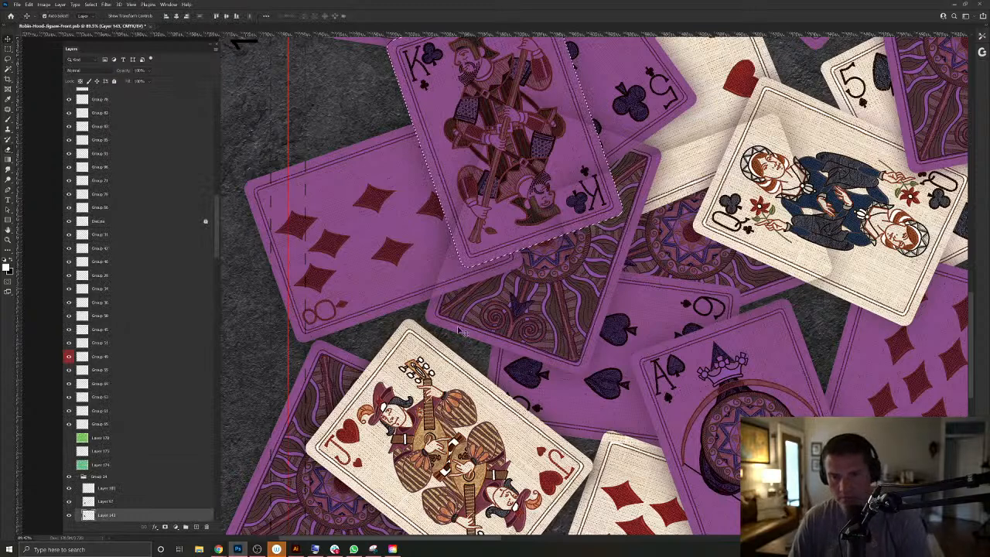
pyautogui.click(453, 324)
pyautogui.rightClick(385, 174)
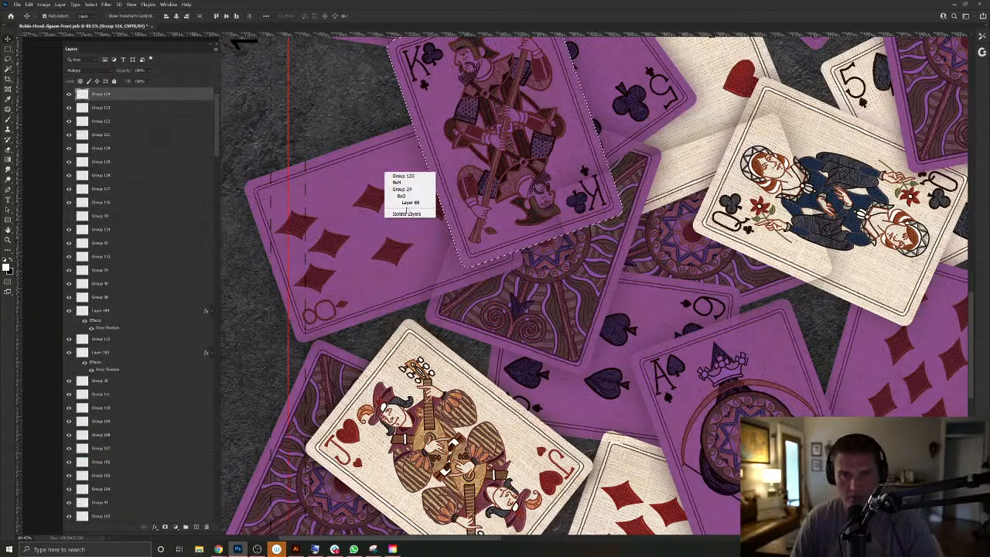
pyautogui.click(405, 202)
pyautogui.keyDown('ctrl'); pyautogui.click(96, 512); pyautogui.keyUp('ctrl')
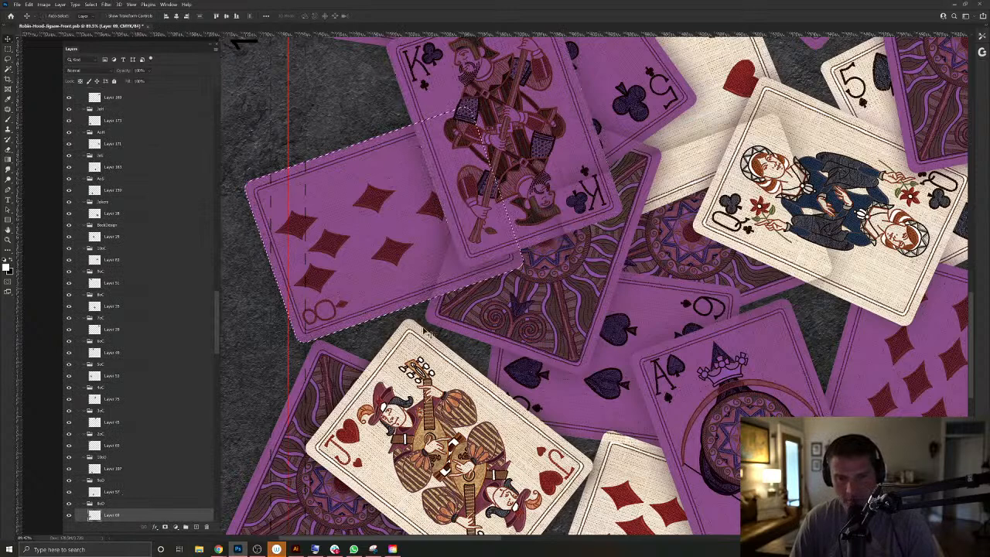
pyautogui.keyDown('ctrl'); pyautogui.click(441, 324); pyautogui.keyUp('ctrl')
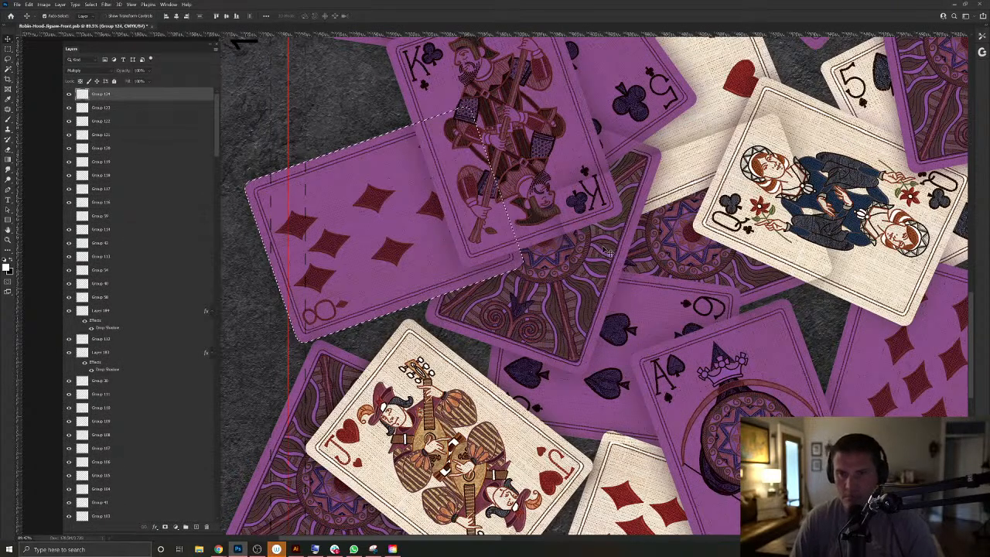
# Trim the shadow group over the neighbouring card back with the outline of the card back beneath the king of clubs.
pyautogui.moveTo(584, 286); pyautogui.dragTo(567, 318)
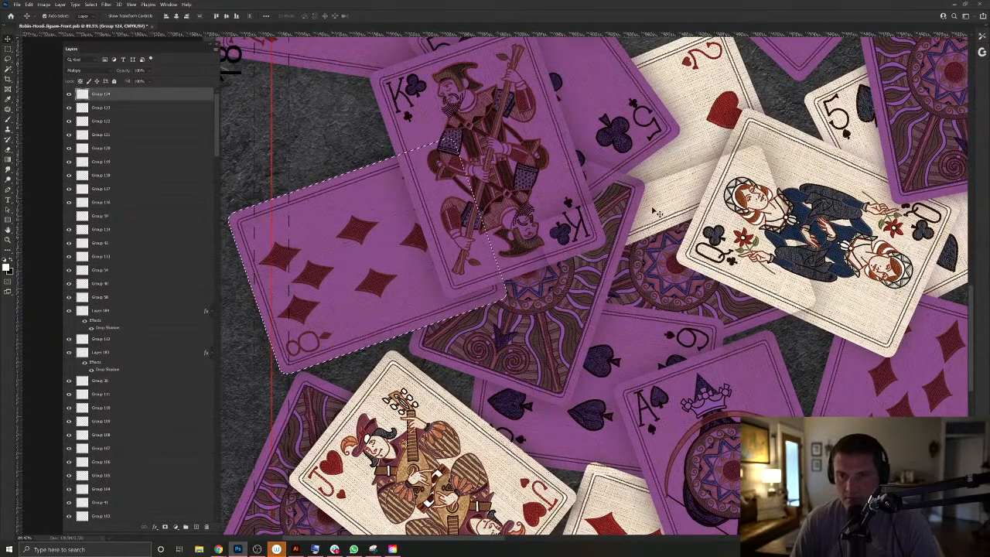
pyautogui.rightClick(456, 375)
pyautogui.click(453, 382)
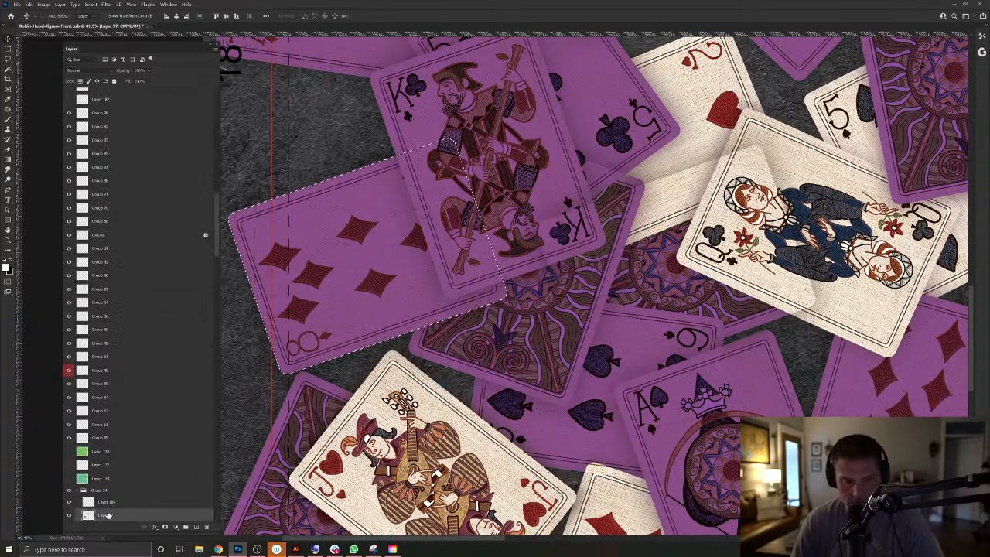
pyautogui.keyDown('ctrl'); pyautogui.click(89, 515); pyautogui.keyUp('ctrl')
pyautogui.keyDown('ctrl'); pyautogui.click(649, 267); pyautogui.keyUp('ctrl')
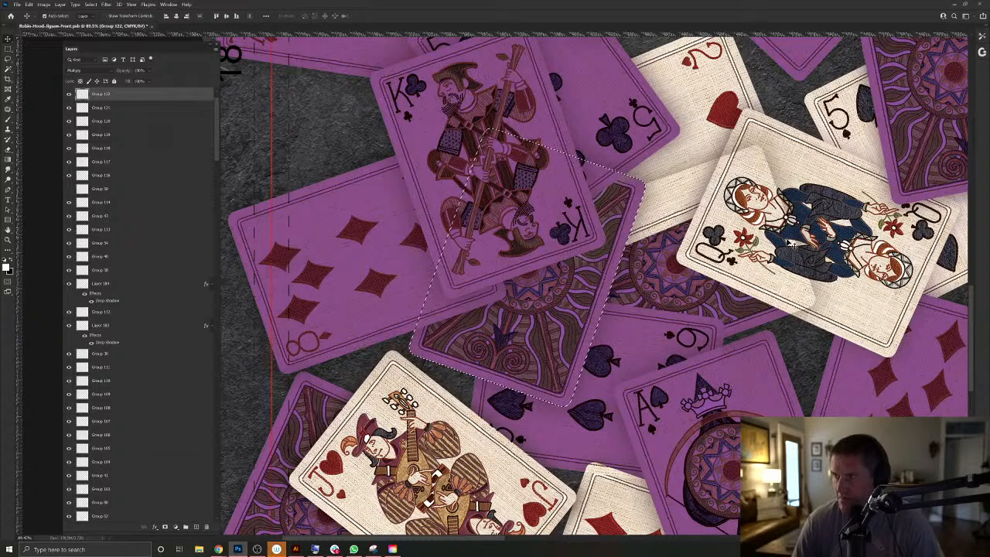
pyautogui.hotkey('ctrl', 'd')
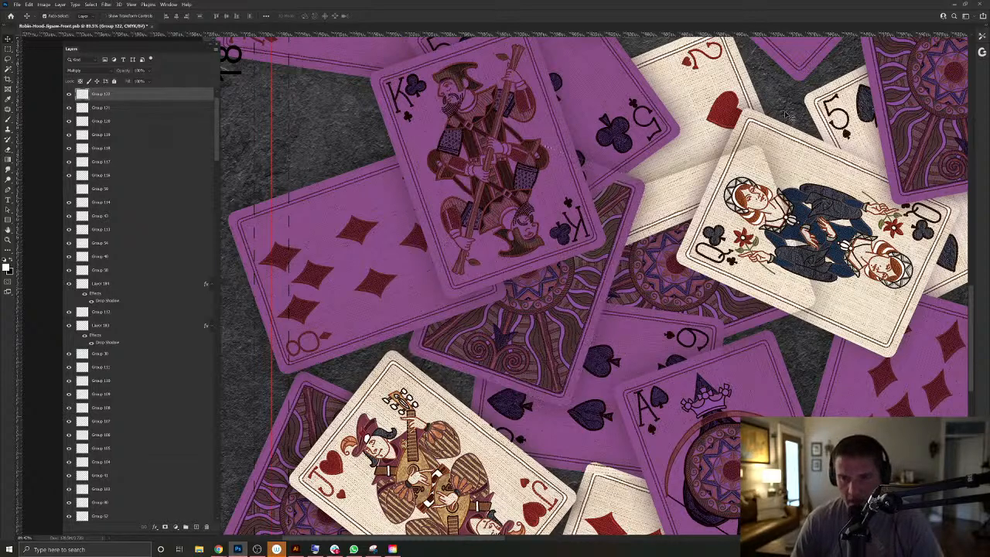
pyautogui.scroll(3, 600, 164)
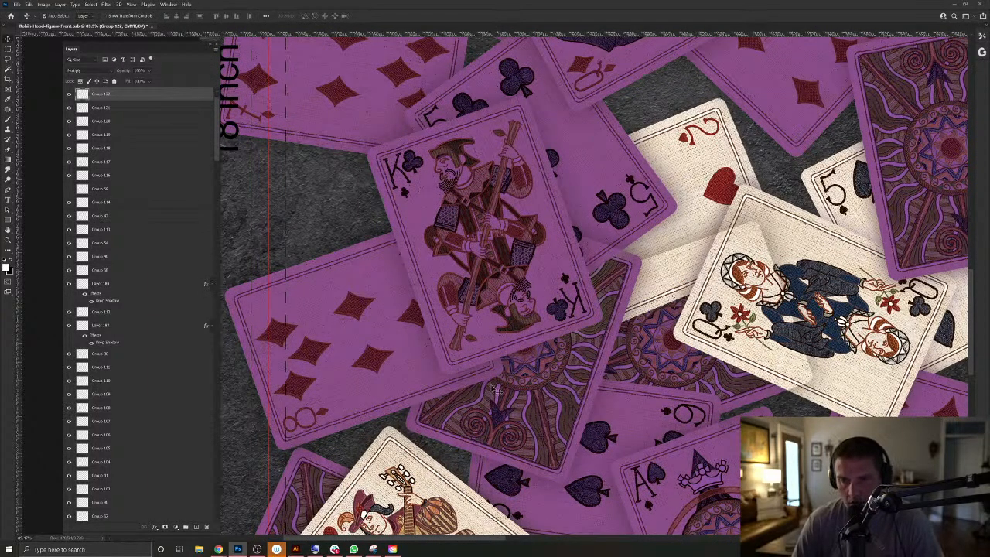
pyautogui.rightClick(454, 413)
pyautogui.click(473, 435)
pyautogui.keyDown('ctrl'); pyautogui.click(88, 515); pyautogui.keyUp('ctrl')
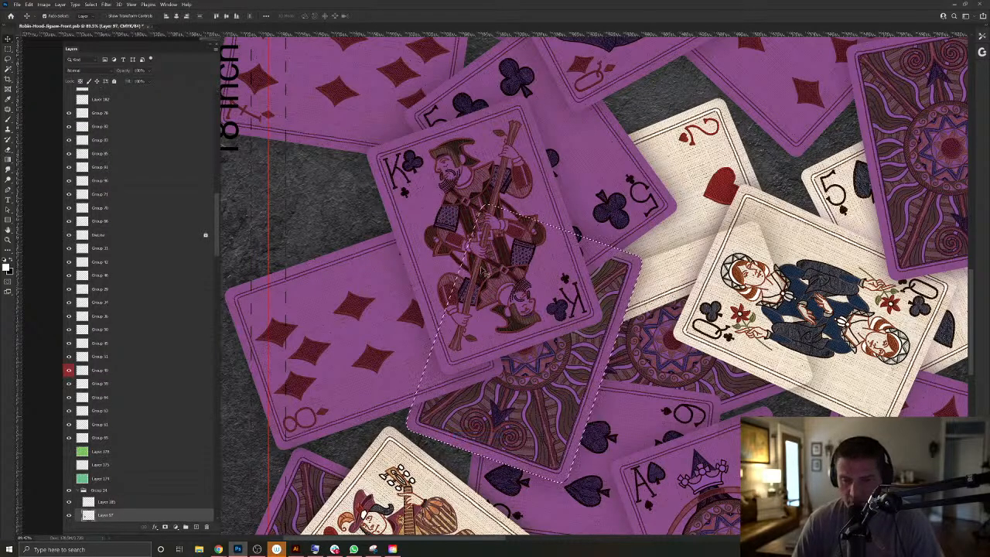
pyautogui.hotkey('ctrl', 'd')
# Trim the card back's new shadow group with the outline of the five of clubs and clear the selection.
pyautogui.rightClick(596, 140)
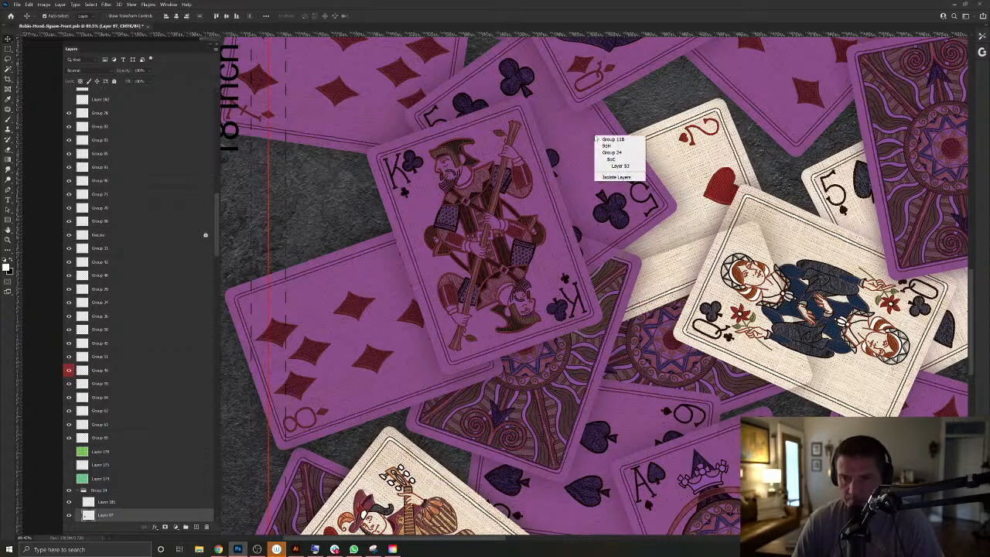
pyautogui.click(615, 165)
pyautogui.keyDown('ctrl'); pyautogui.click(95, 514); pyautogui.keyUp('ctrl')
pyautogui.hotkey('alt', '.')
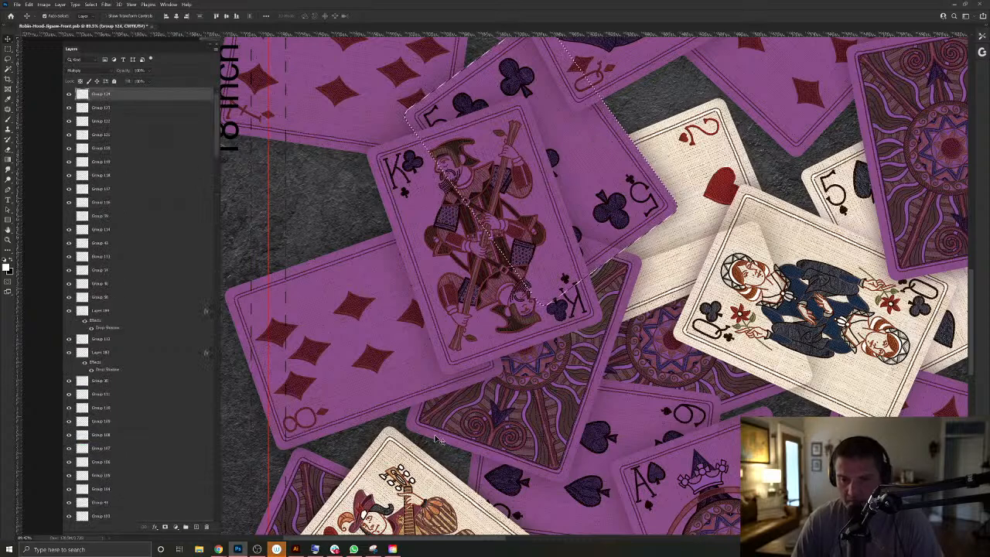
pyautogui.hotkey('ctrl', 'd')
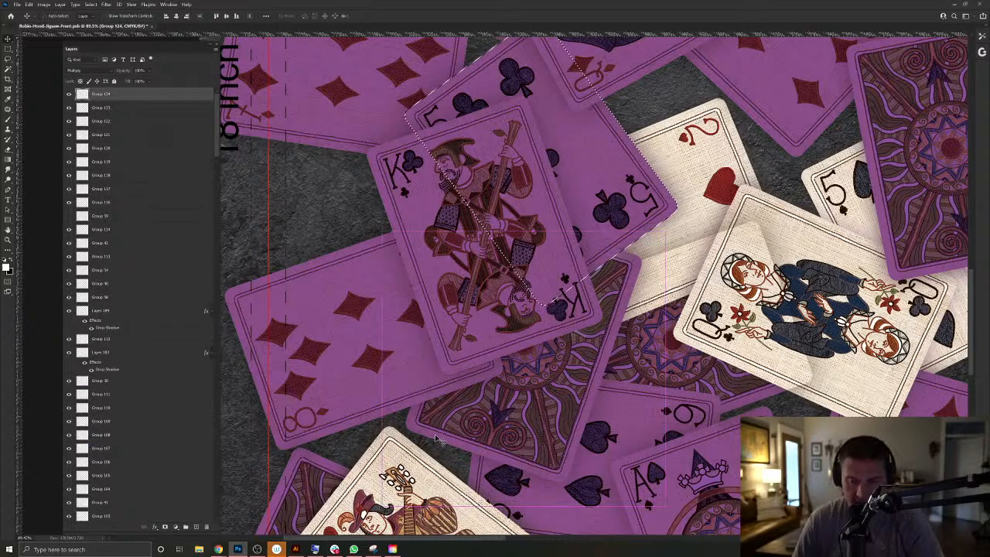
# Delete the old shadow group, Group 71, lying over the two of hearts.
pyautogui.moveTo(672, 309); pyautogui.dragTo(584, 285)
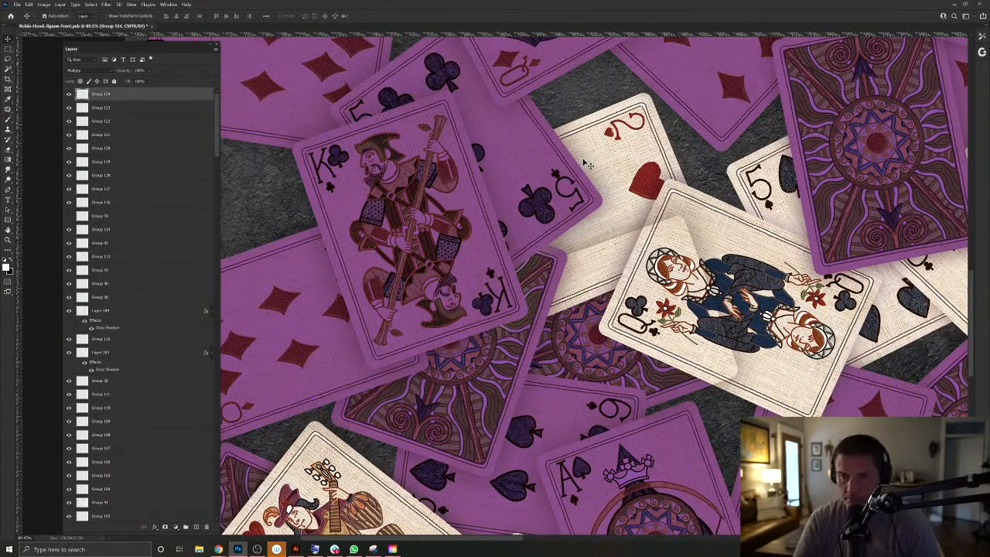
pyautogui.rightClick(644, 142)
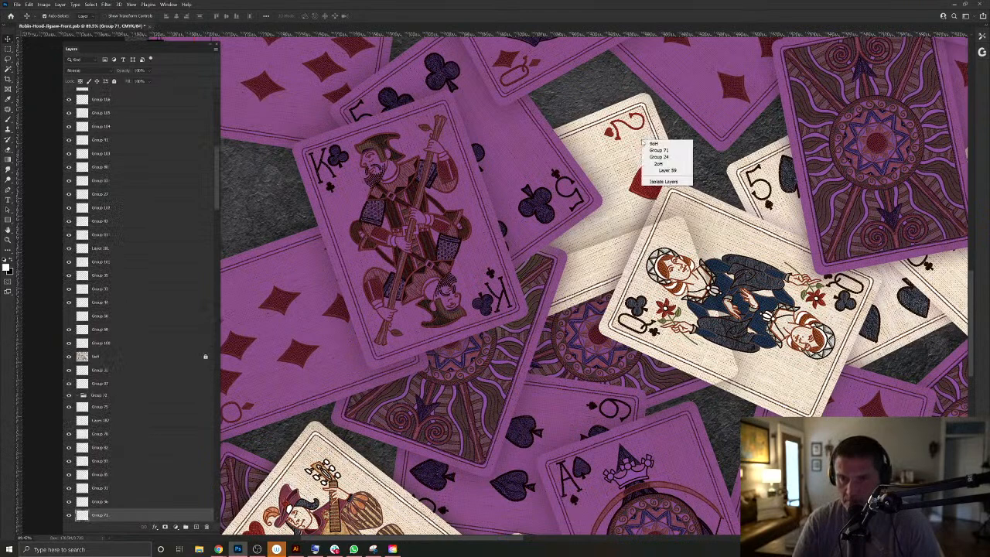
pyautogui.click(661, 167)
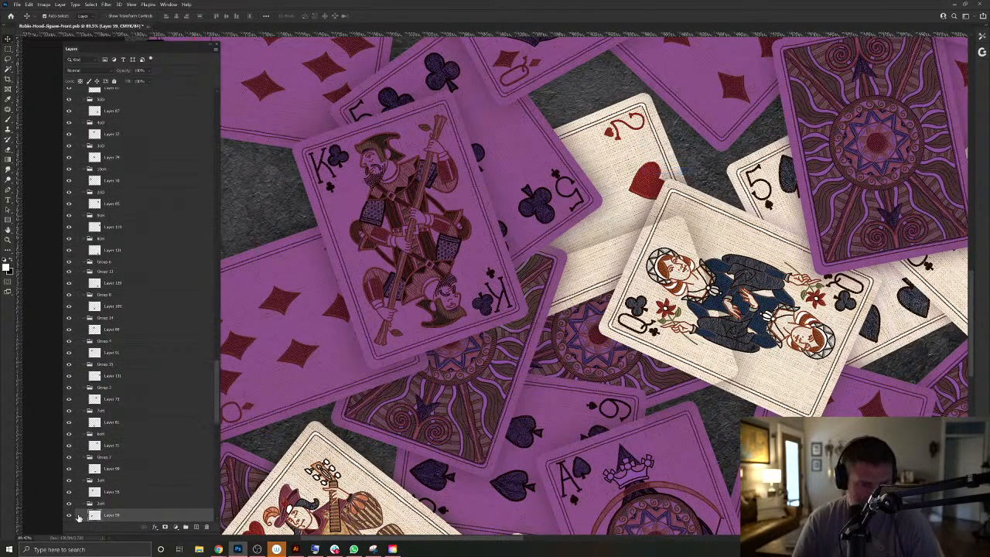
pyautogui.click(633, 151)
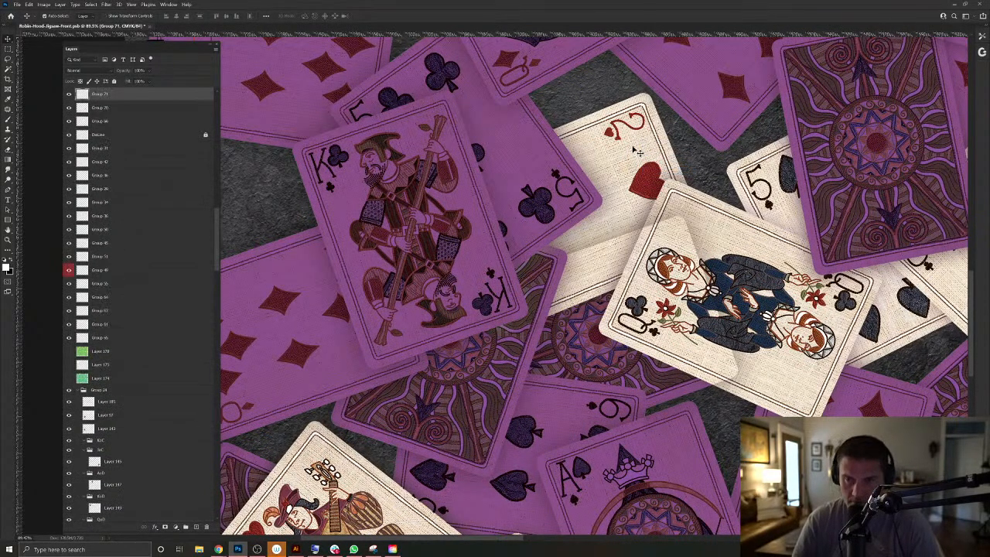
pyautogui.press('Delete')
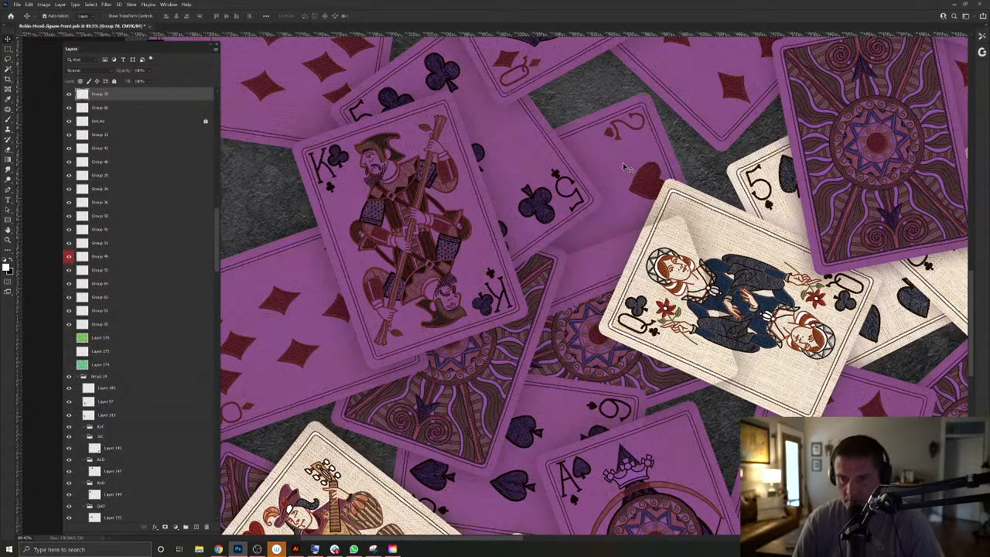
# Load the two of hearts outline from its base layer and add a new layer for it in its card group.
pyautogui.rightClick(626, 167)
pyautogui.click(644, 190)
pyautogui.keyDown('ctrl'); pyautogui.click(93, 515); pyautogui.keyUp('ctrl')
pyautogui.click(195, 527)
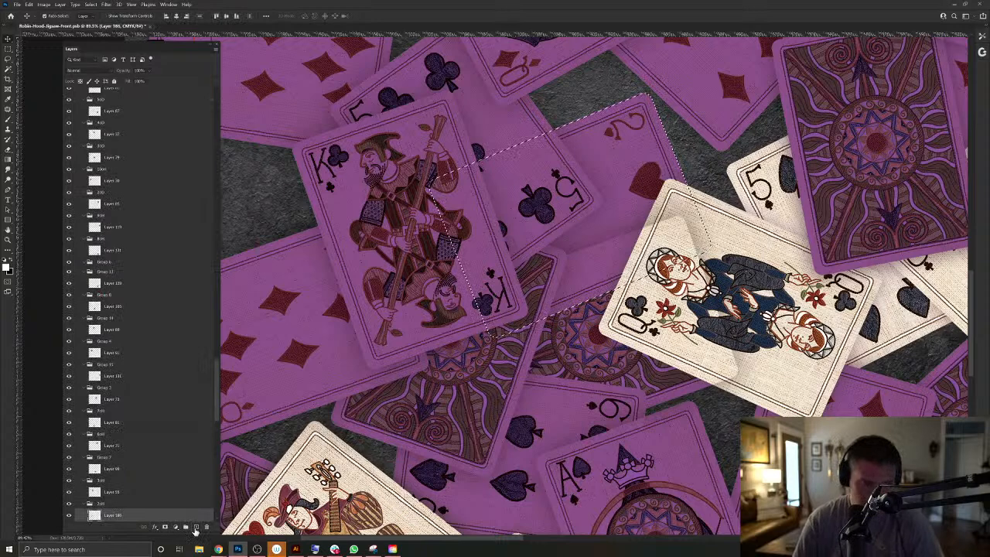
pyautogui.hotkey('ctrl', 'z')
pyautogui.hotkey('ctrl', 'z')
pyautogui.hotkey('ctrl', 'z')
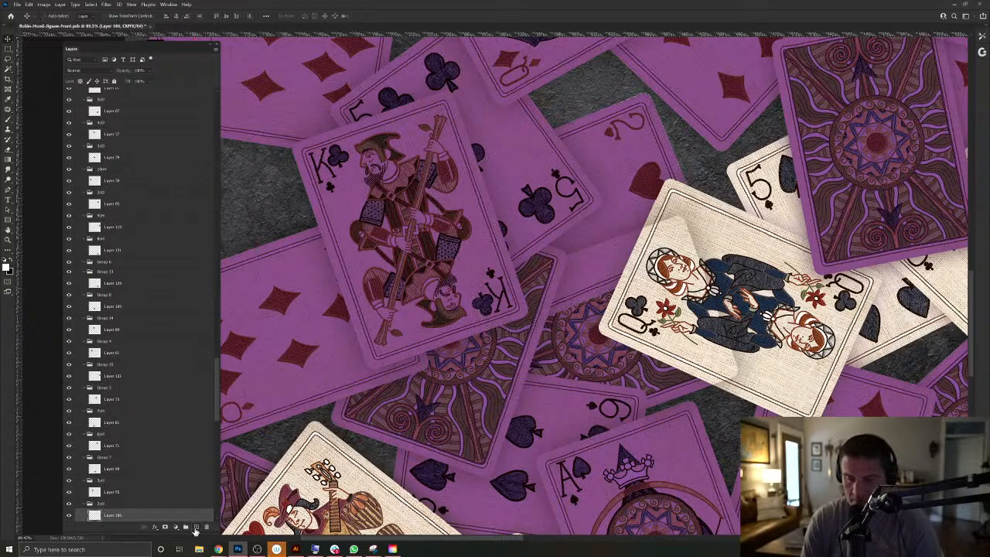
# Fill the two of hearts outline with white on the new layer at the front and give it a Multiply drop shadow.
pyautogui.hotkey('alt', 'BackSpace')
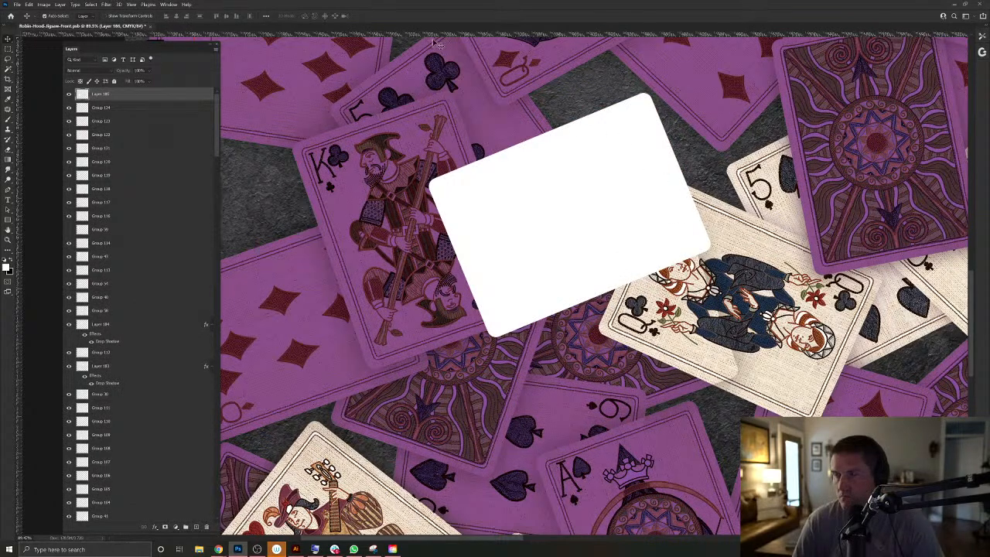
pyautogui.click(63, 5)
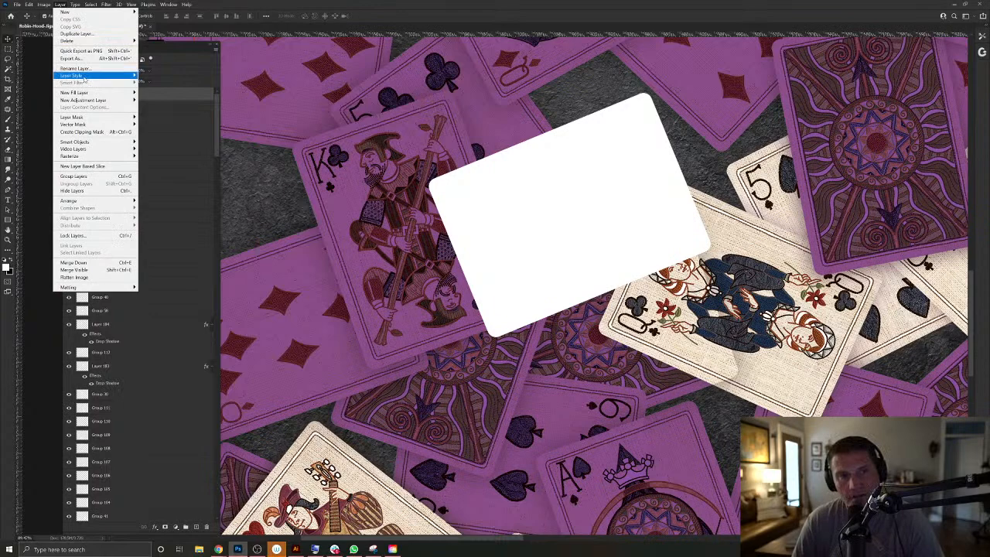
pyautogui.moveTo(89, 77)
pyautogui.click(161, 150)
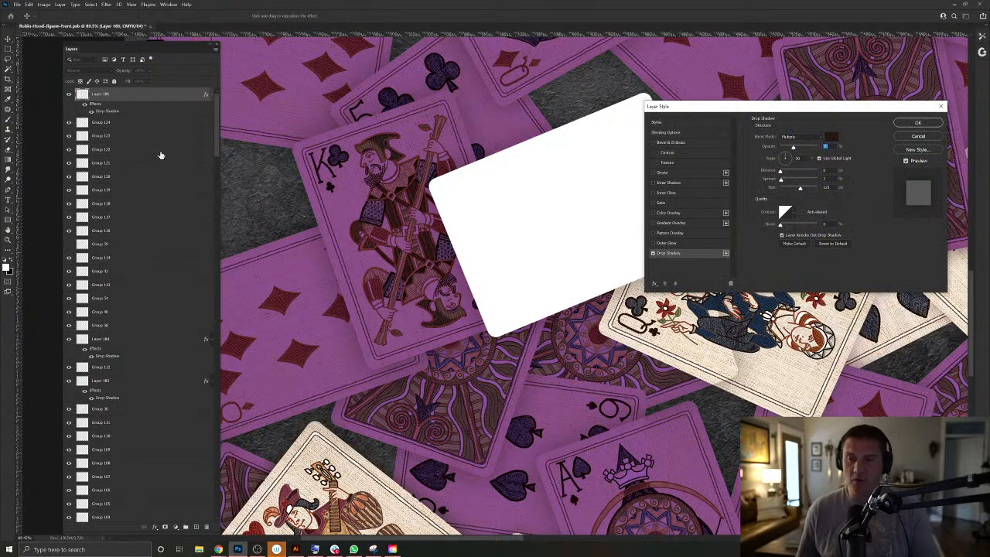
pyautogui.click(915, 122)
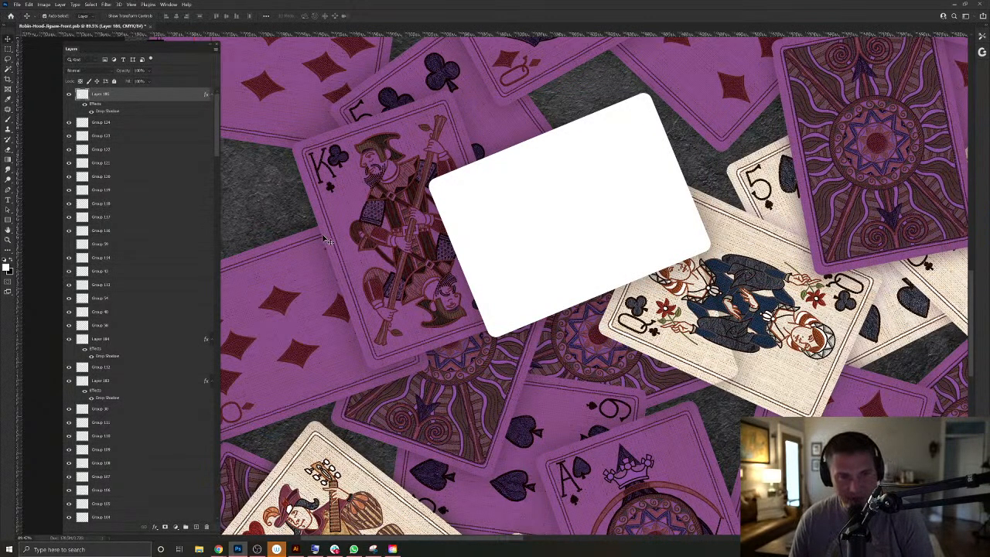
# Put the two of hearts shadow layer in its own group and set the group's blend mode to Multiply.
pyautogui.hotkey('ctrl', 'g')
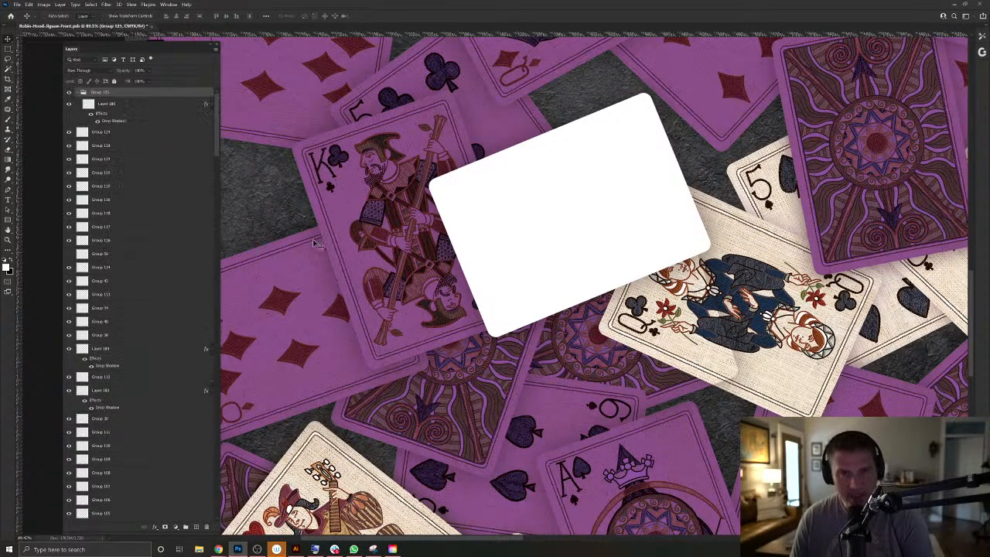
pyautogui.click(82, 93)
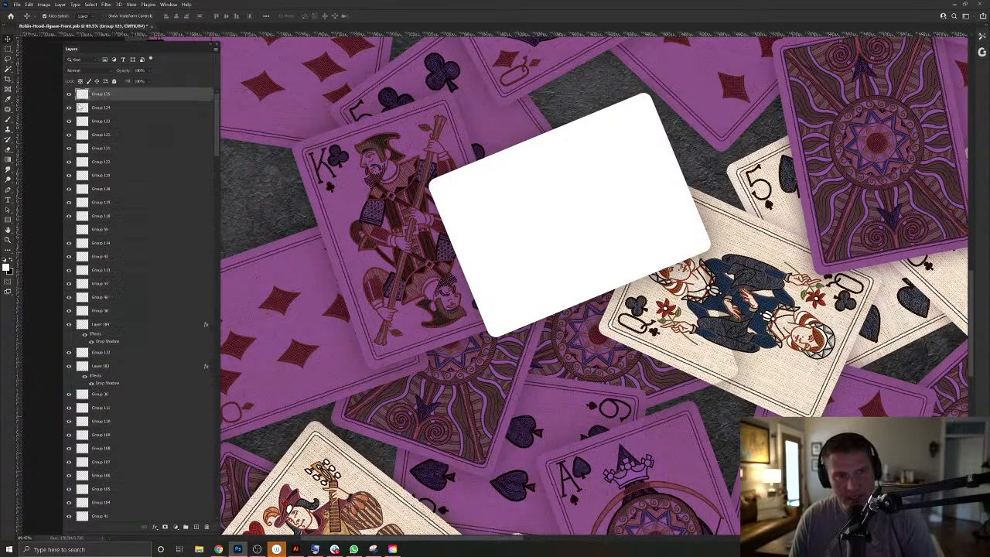
pyautogui.click(87, 71)
pyautogui.click(79, 103)
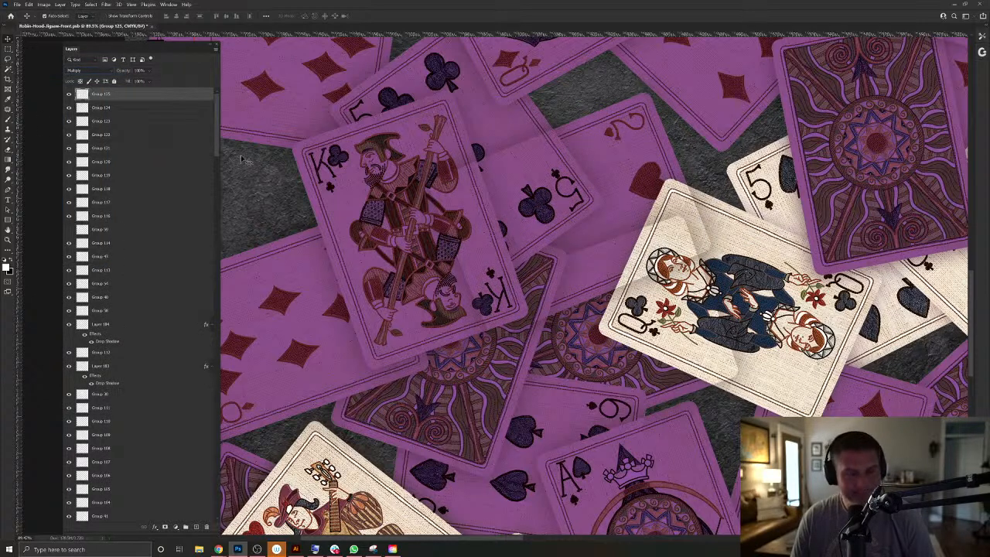
# Trim the two of hearts' new shadow group with the outline of the five of clubs.
pyautogui.rightClick(539, 172)
pyautogui.click(548, 151)
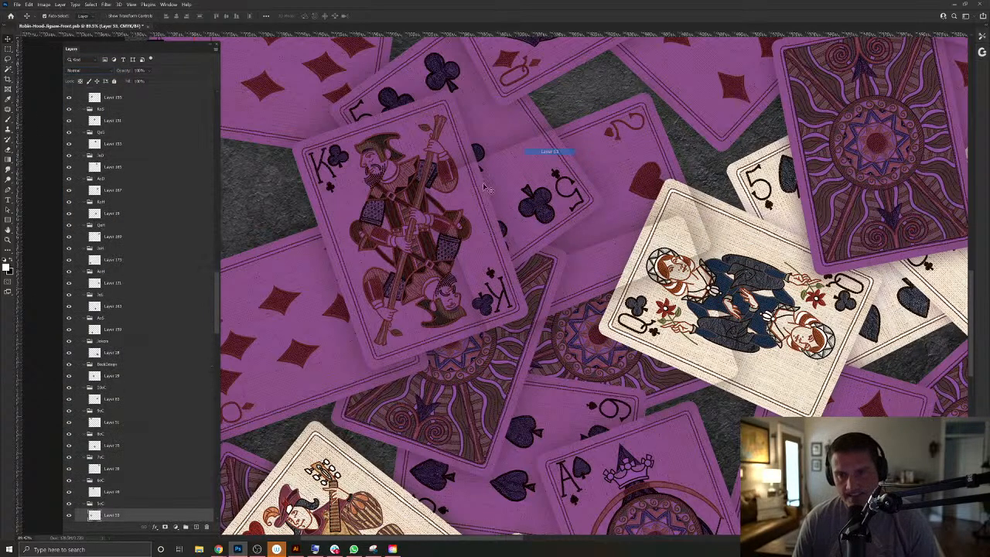
pyautogui.keyDown('ctrl'); pyautogui.click(90, 516); pyautogui.keyUp('ctrl')
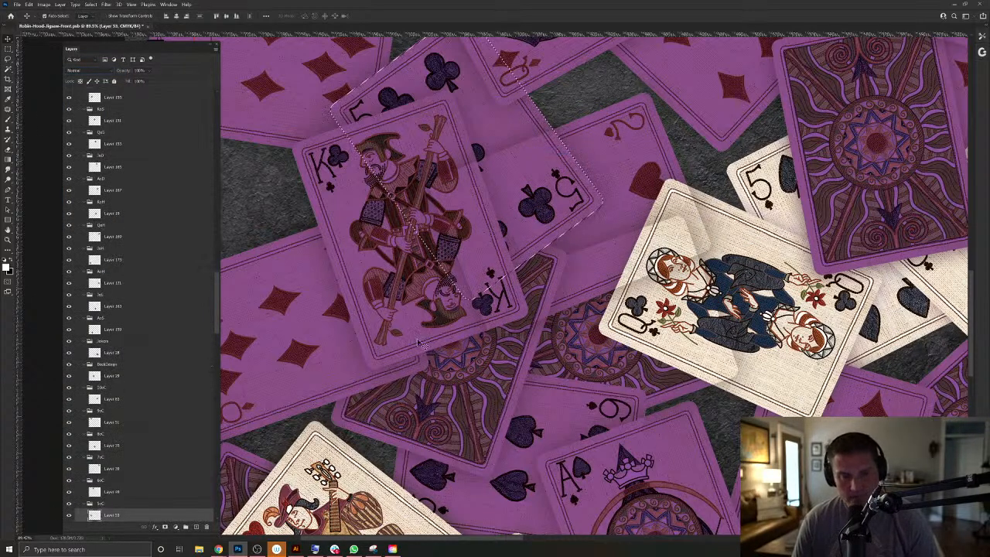
pyautogui.keyDown('ctrl'); pyautogui.click(593, 144); pyautogui.keyUp('ctrl')
# Trim the two of hearts' shadow group with the outlines of the king of clubs and the card back beneath it.
pyautogui.rightClick(348, 194)
pyautogui.click(364, 214)
pyautogui.keyDown('ctrl'); pyautogui.click(90, 515); pyautogui.keyUp('ctrl')
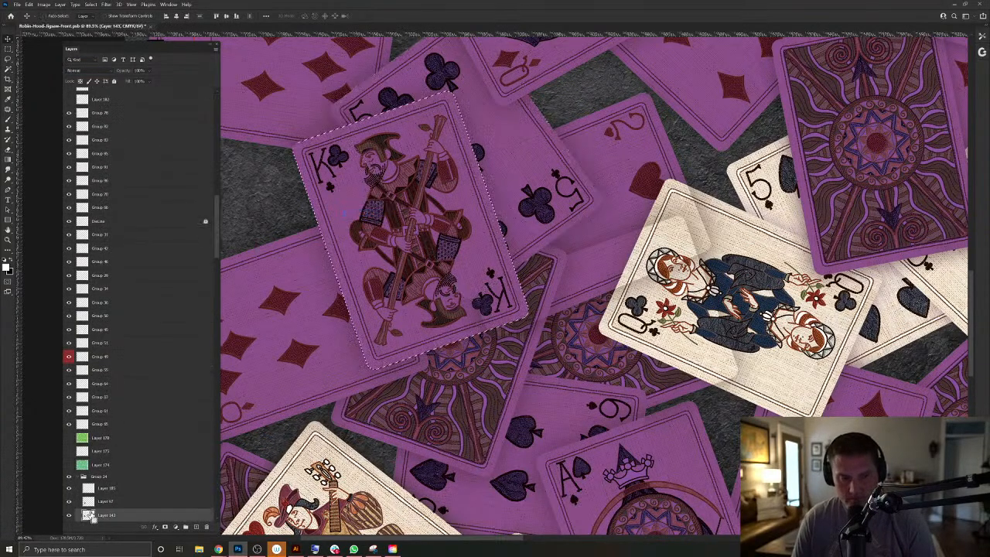
pyautogui.keyDown('ctrl'); pyautogui.click(624, 146); pyautogui.keyUp('ctrl')
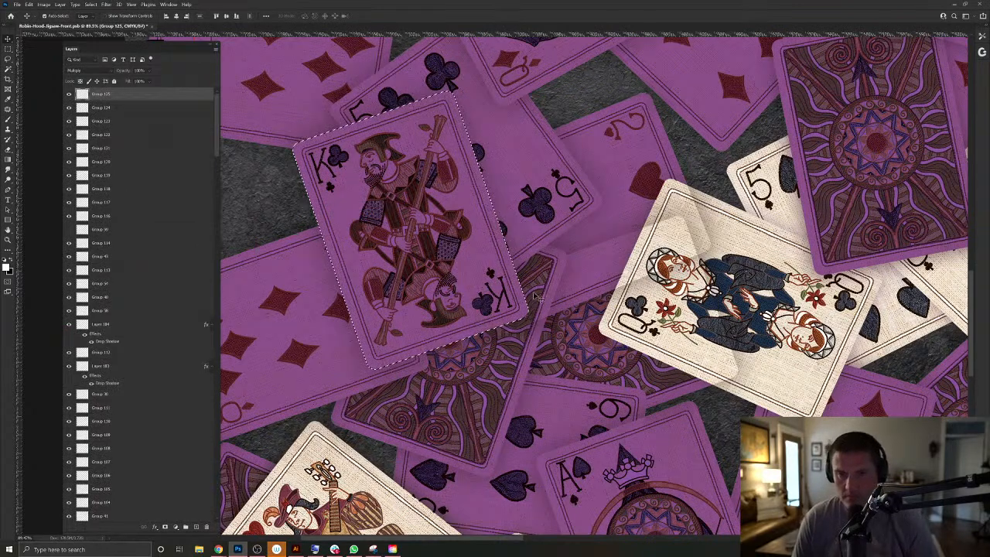
pyautogui.rightClick(389, 417)
pyautogui.click(410, 443)
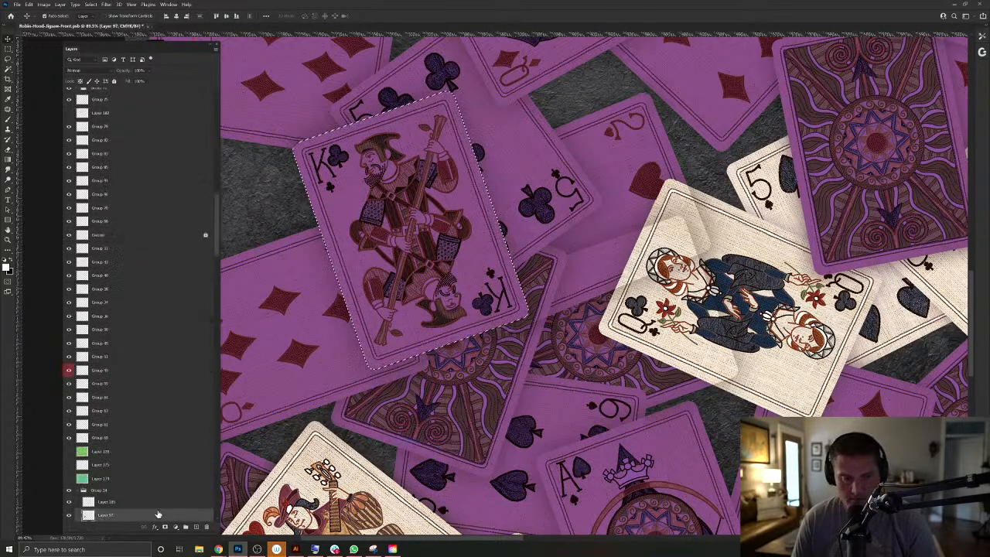
pyautogui.keyDown('ctrl'); pyautogui.click(89, 515); pyautogui.keyUp('ctrl')
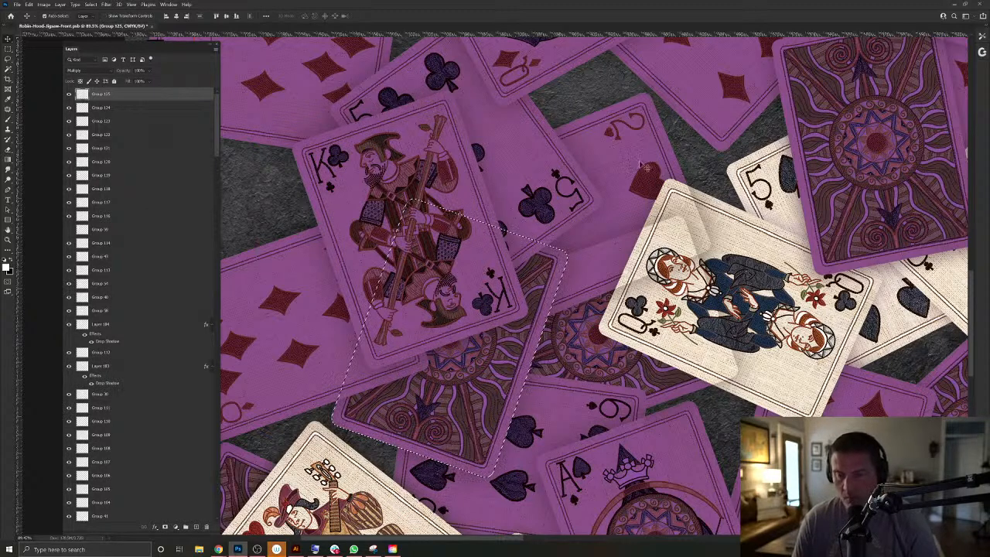
# Use the queen of clubs outline to trim the shadow groups of the two of hearts and the card back beneath it.
pyautogui.rightClick(717, 221)
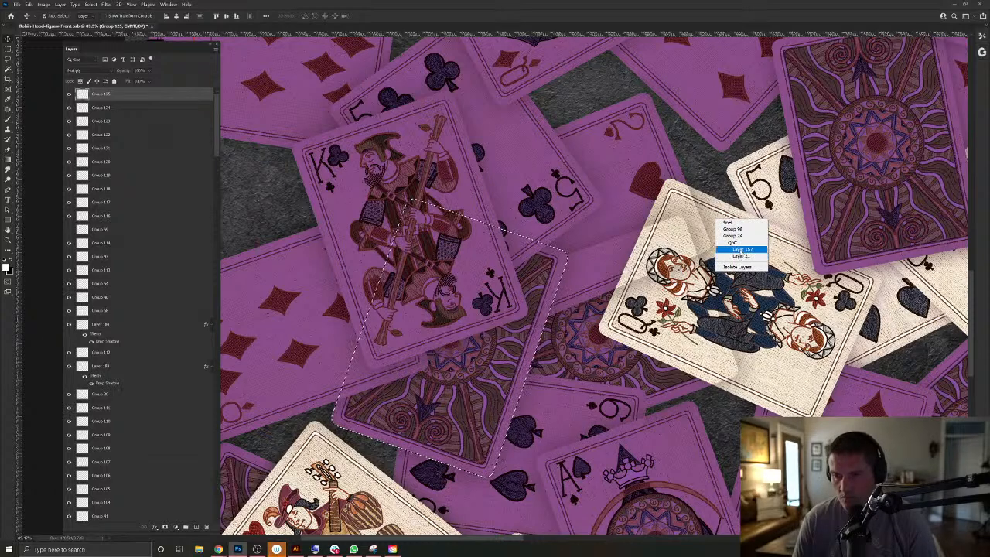
pyautogui.click(741, 249)
pyautogui.keyDown('ctrl'); pyautogui.click(597, 155); pyautogui.keyUp('ctrl')
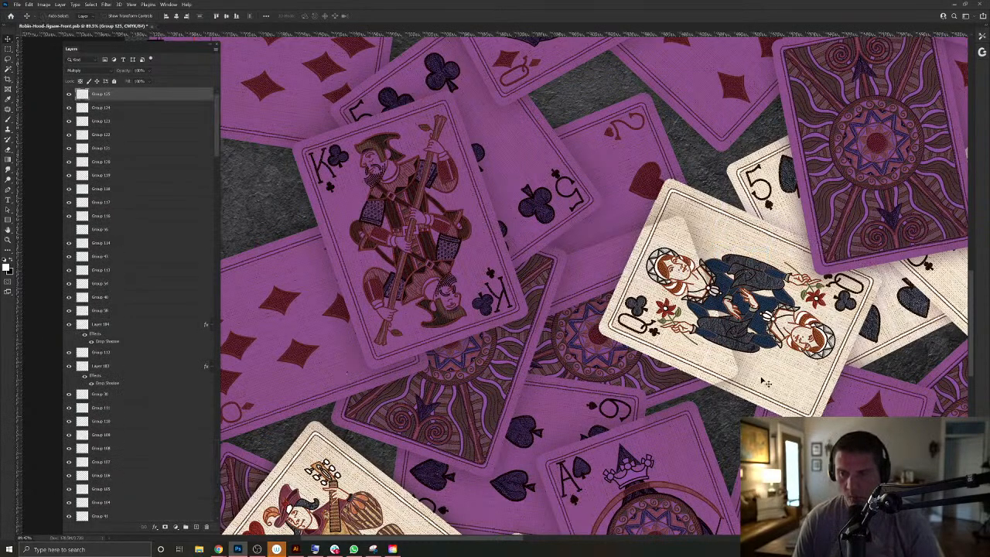
pyautogui.keyDown('ctrl'); pyautogui.click(585, 352); pyautogui.keyUp('ctrl')
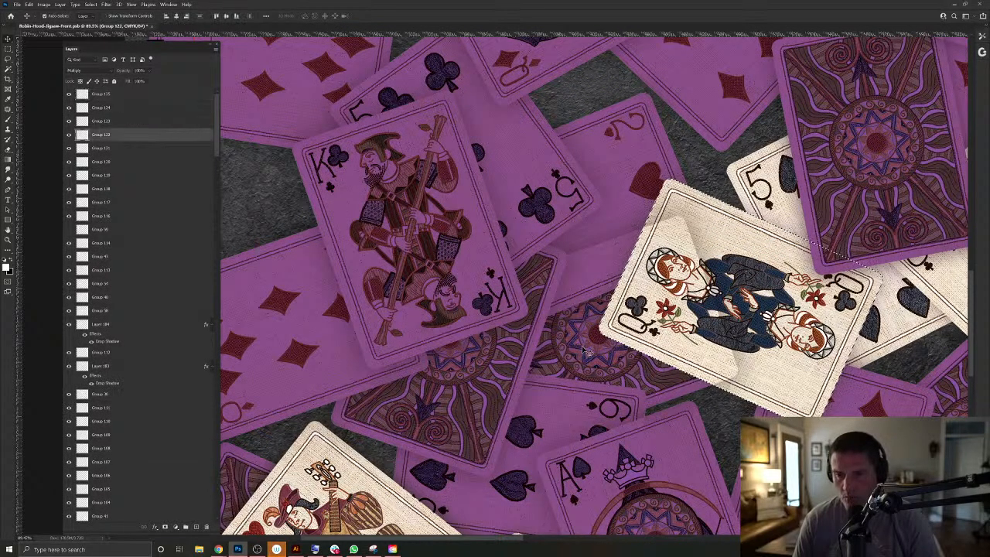
# Trim the shadow group of the card back below the two of hearts with the two of hearts outline and clear the selection.
pyautogui.rightClick(635, 144)
pyautogui.click(657, 178)
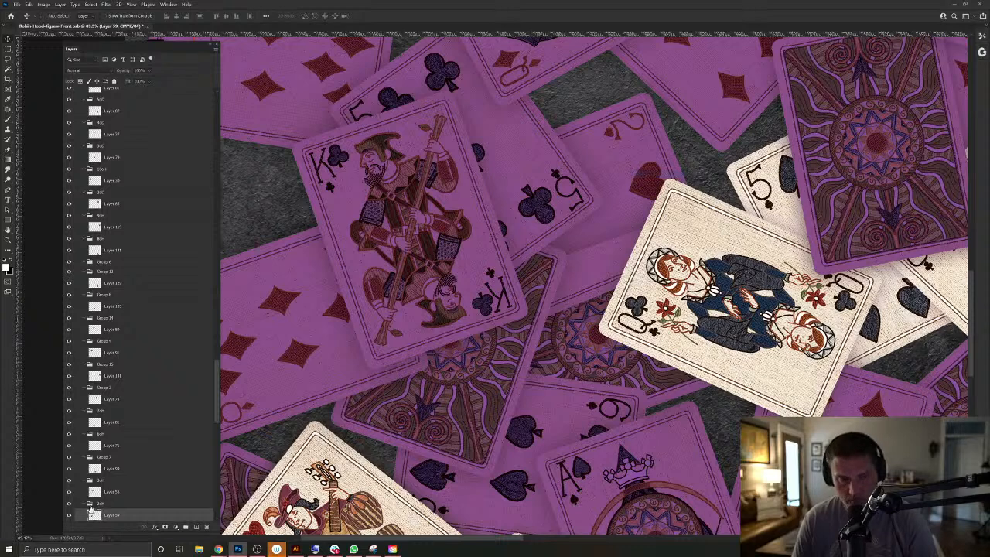
pyautogui.keyDown('ctrl'); pyautogui.click(586, 363); pyautogui.keyUp('ctrl')
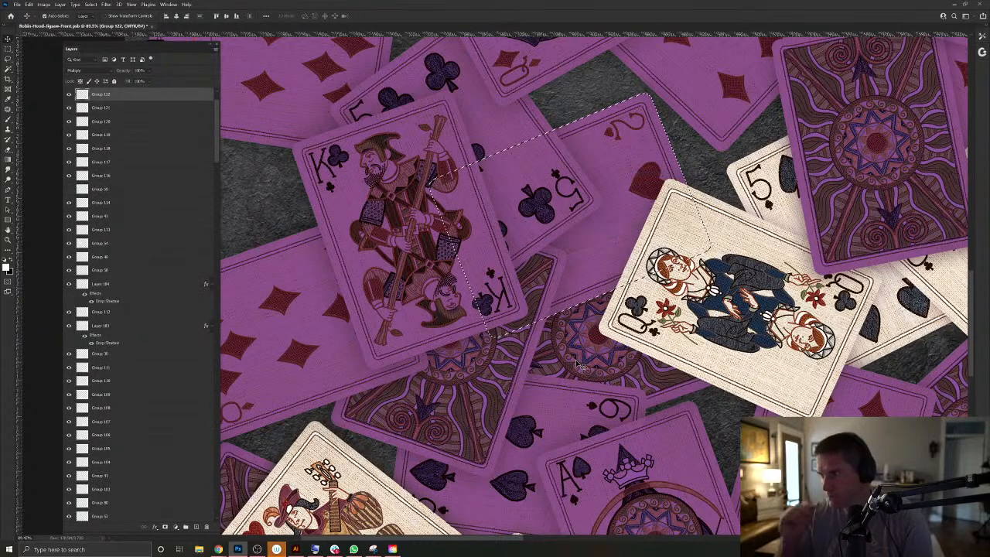
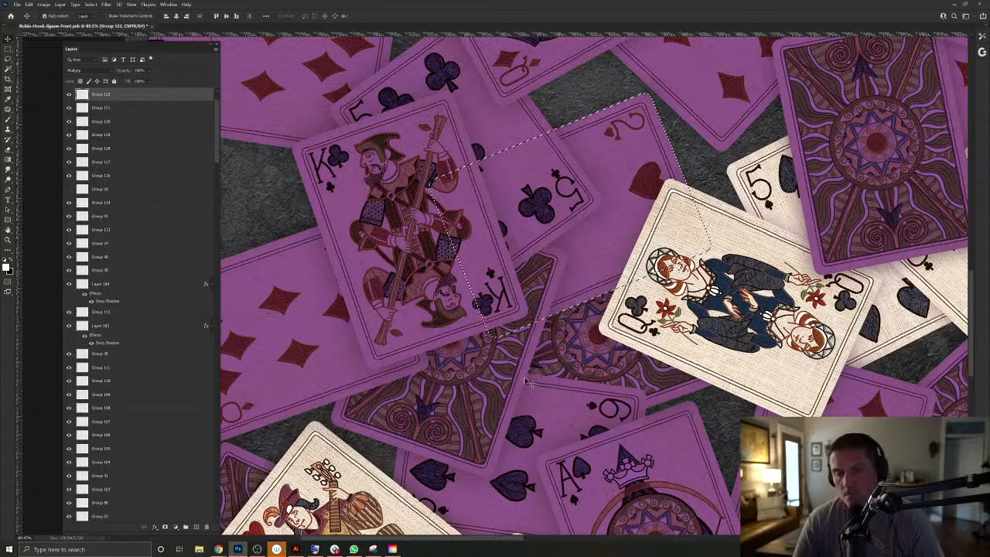
pyautogui.hotkey('ctrl', 'd')
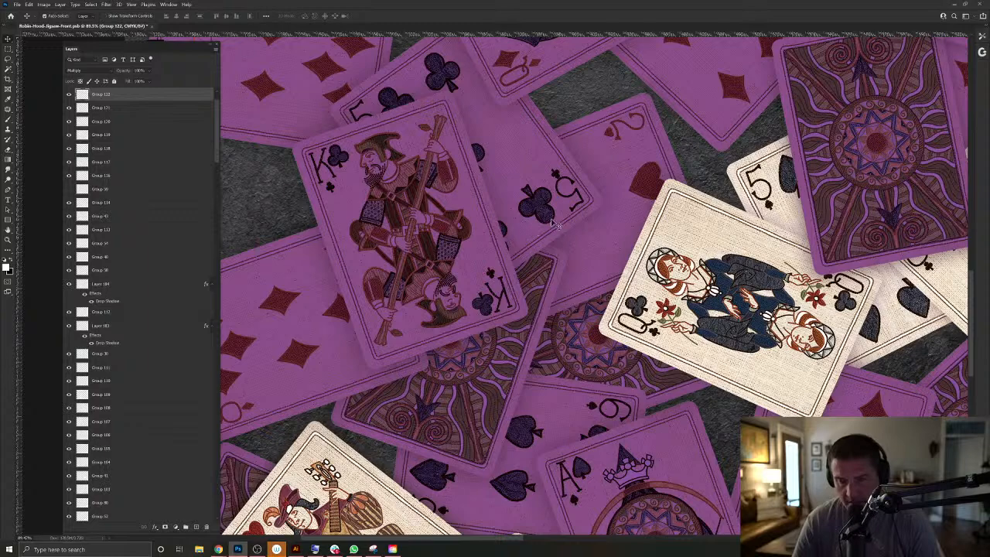
# Delete the old shadow group, Group 96, lying over the queen of clubs.
pyautogui.moveTo(619, 297); pyautogui.dragTo(621, 233)
pyautogui.moveTo(554, 359); pyautogui.dragTo(540, 297)
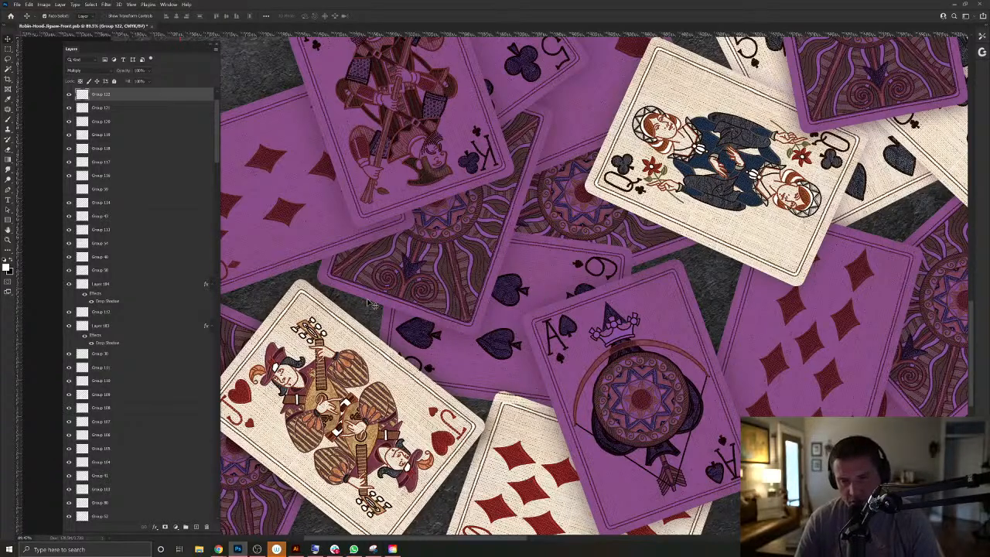
pyautogui.moveTo(416, 319); pyautogui.dragTo(442, 395)
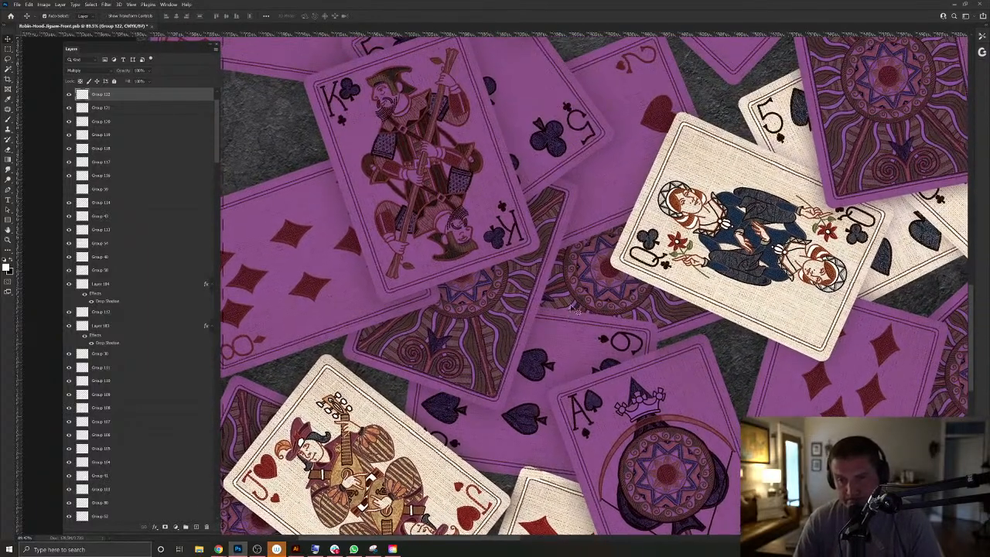
pyautogui.moveTo(698, 179); pyautogui.dragTo(574, 204)
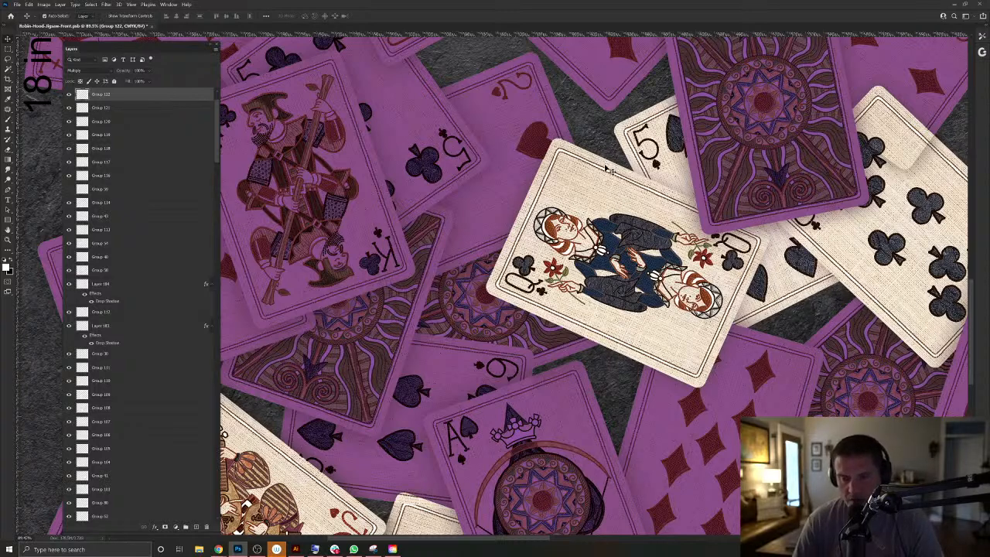
pyautogui.click(607, 169)
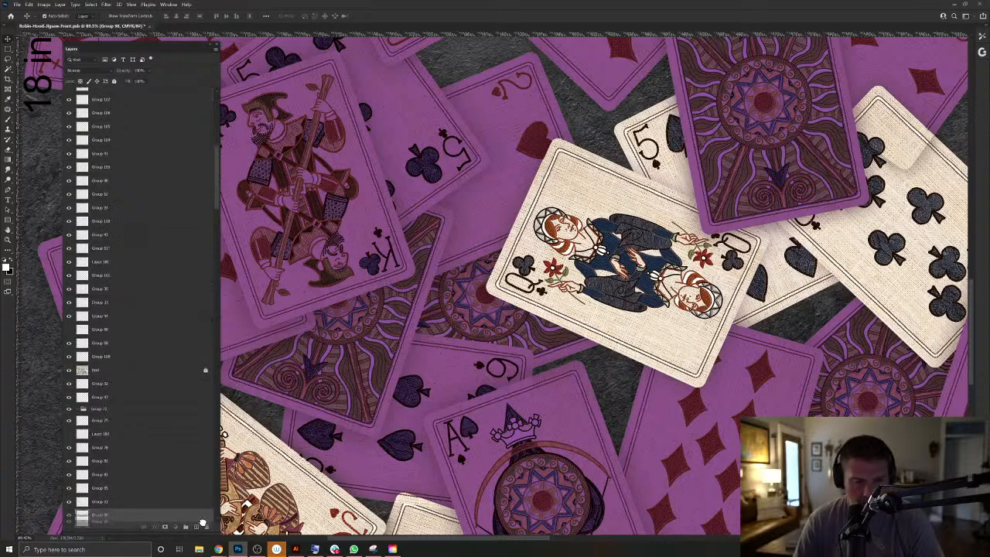
pyautogui.hotkey('ctrl', 'z')
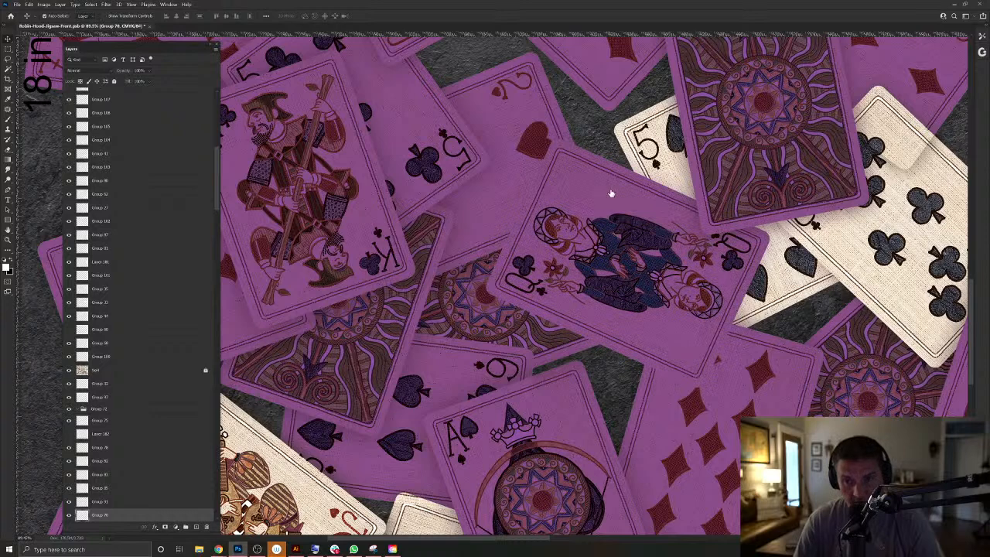
# Load the queen of clubs outline from its base layer, Layer 21, and add a new layer for it at the front.
pyautogui.rightClick(620, 186)
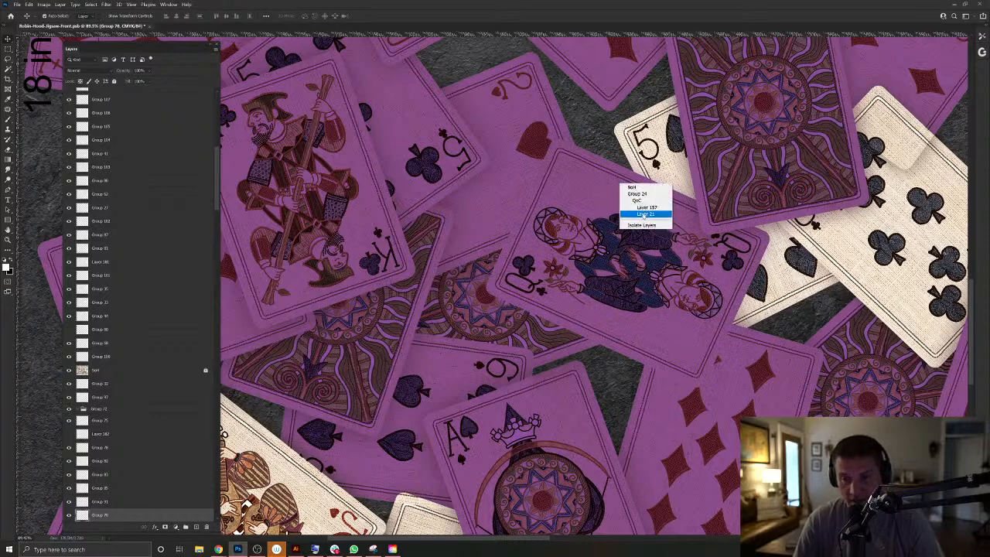
pyautogui.click(645, 214)
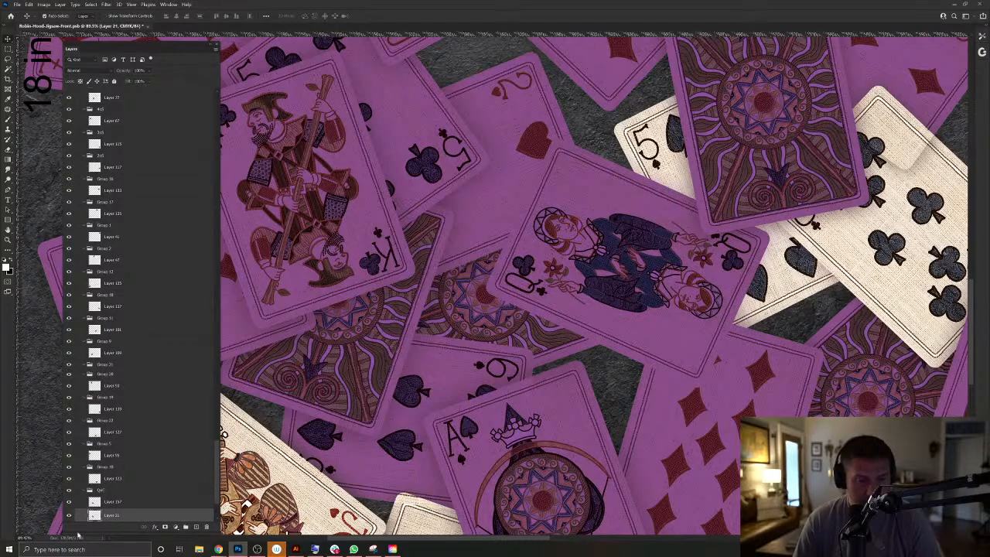
pyautogui.keyDown('ctrl'); pyautogui.click(94, 515); pyautogui.keyUp('ctrl')
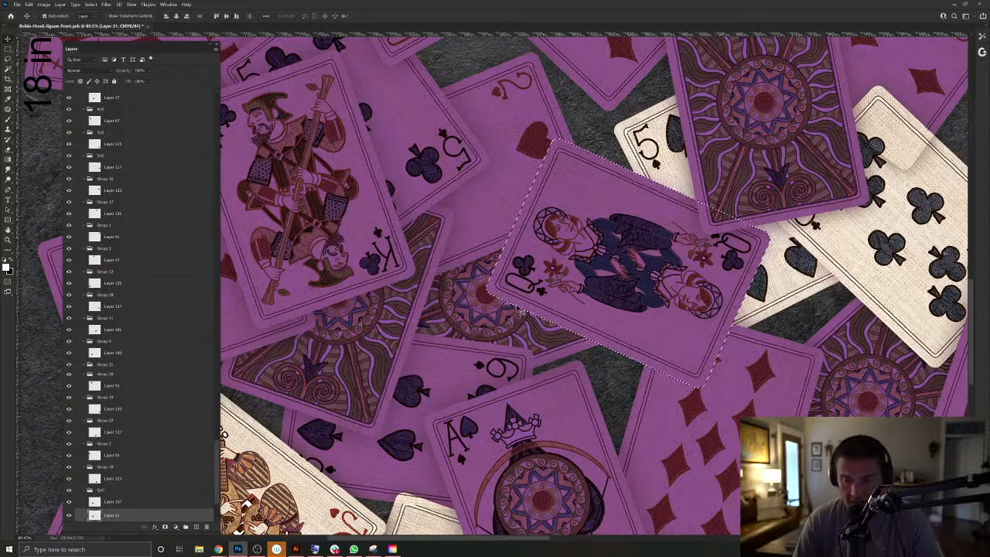
pyautogui.click(196, 527)
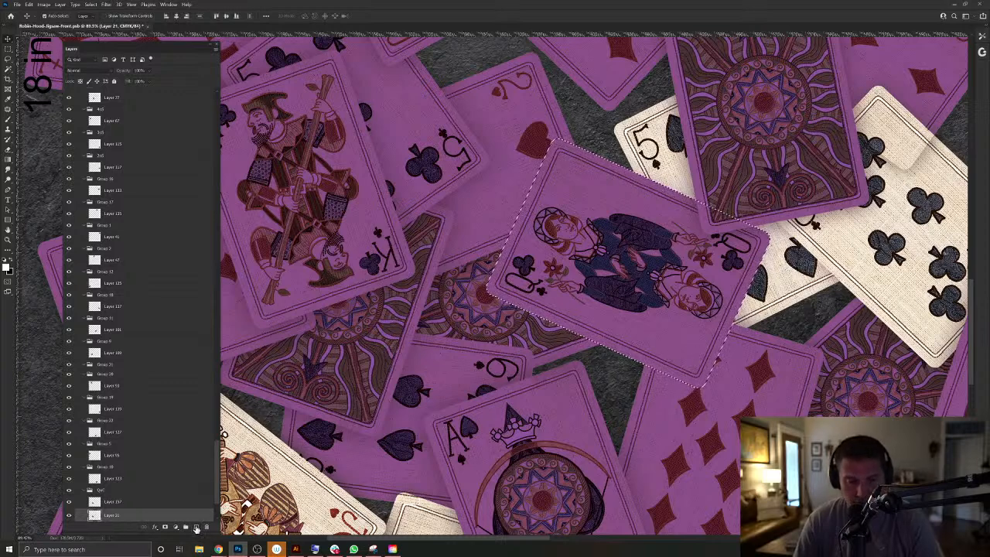
pyautogui.hotkey('ctrl', 'd')
pyautogui.hotkey('ctrl', 'shift', ']')
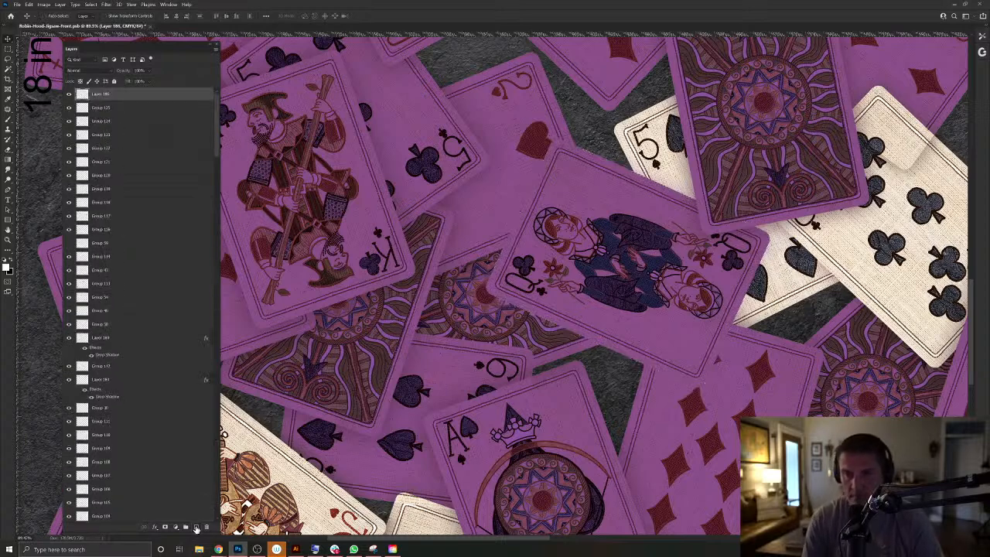
# Fill the queen of clubs outline with white on the new layer and give the layer a Multiply drop shadow.
pyautogui.hotkey('ctrl', 'BackSpace')
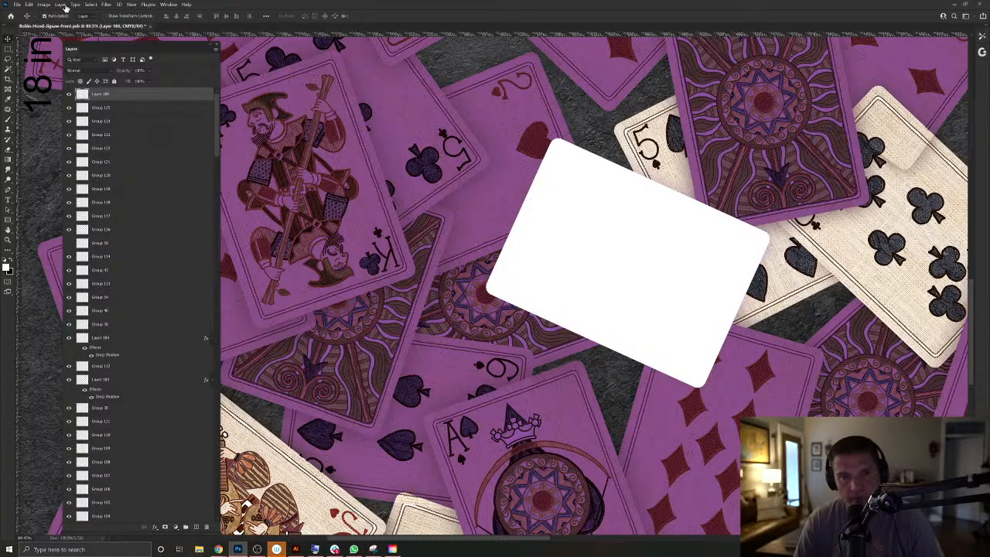
pyautogui.click(65, 6)
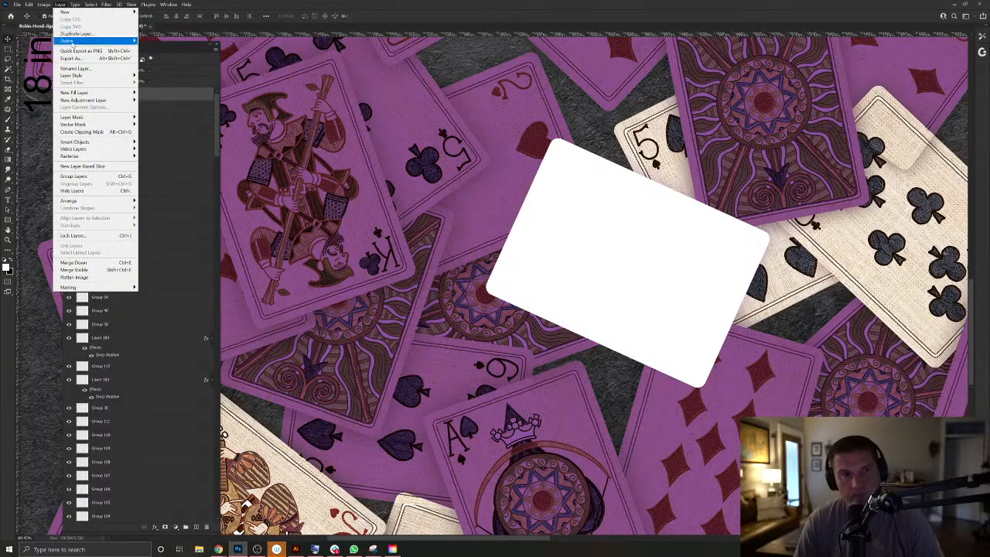
pyautogui.moveTo(76, 77)
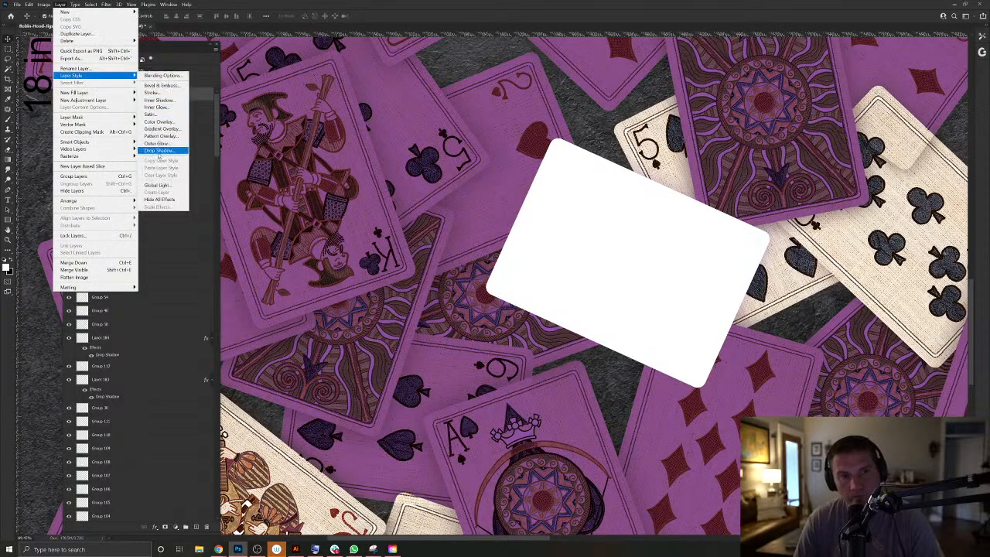
pyautogui.click(158, 153)
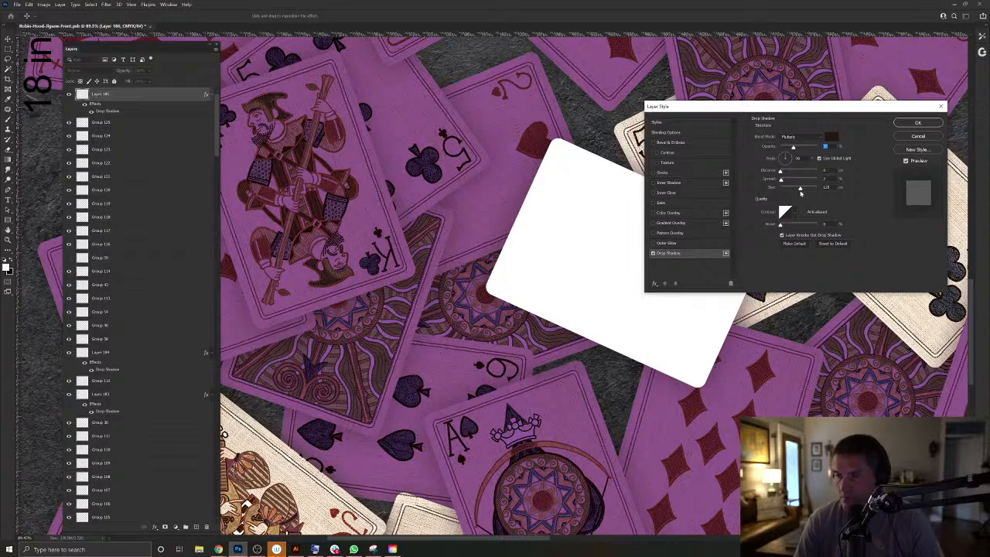
pyautogui.click(917, 123)
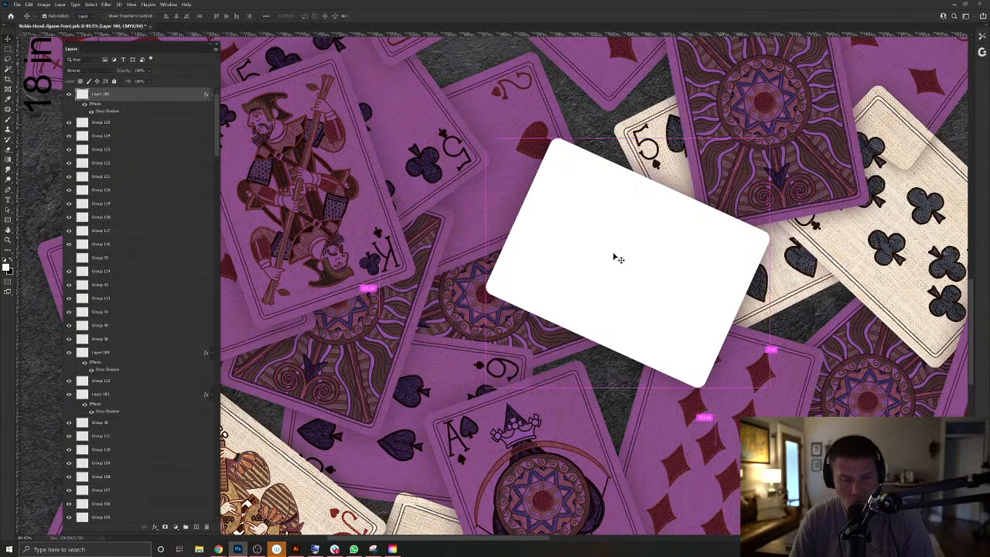
# Group the queen of clubs shadow layer, merge the group into one layer and set its blend mode to Multiply.
pyautogui.hotkey('ctrl', 'g')
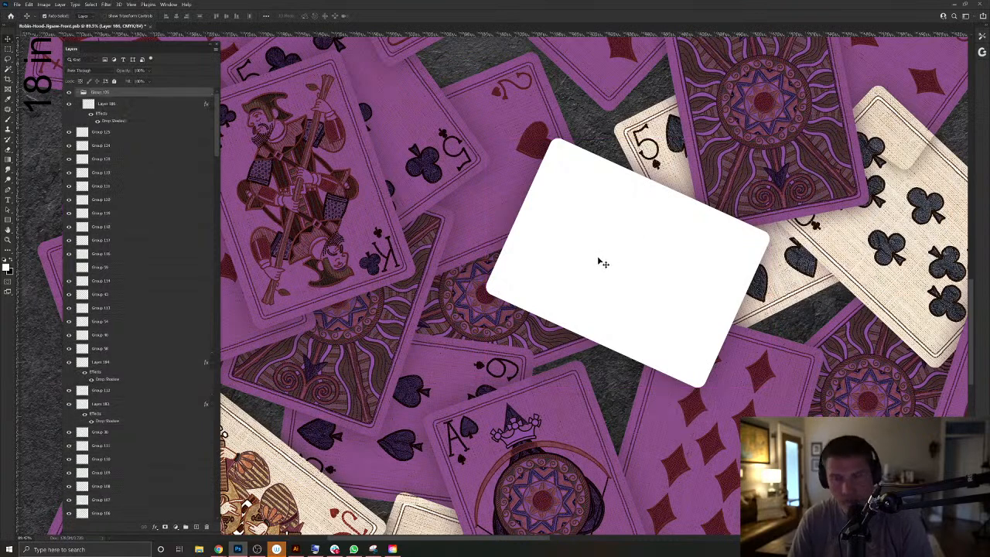
pyautogui.hotkey('ctrl', 'e')
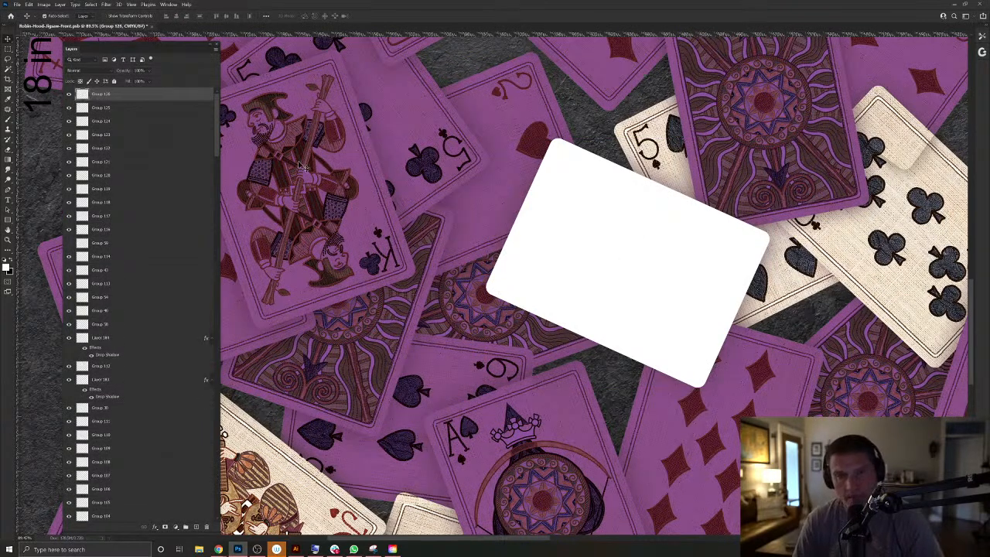
pyautogui.click(87, 70)
pyautogui.click(73, 103)
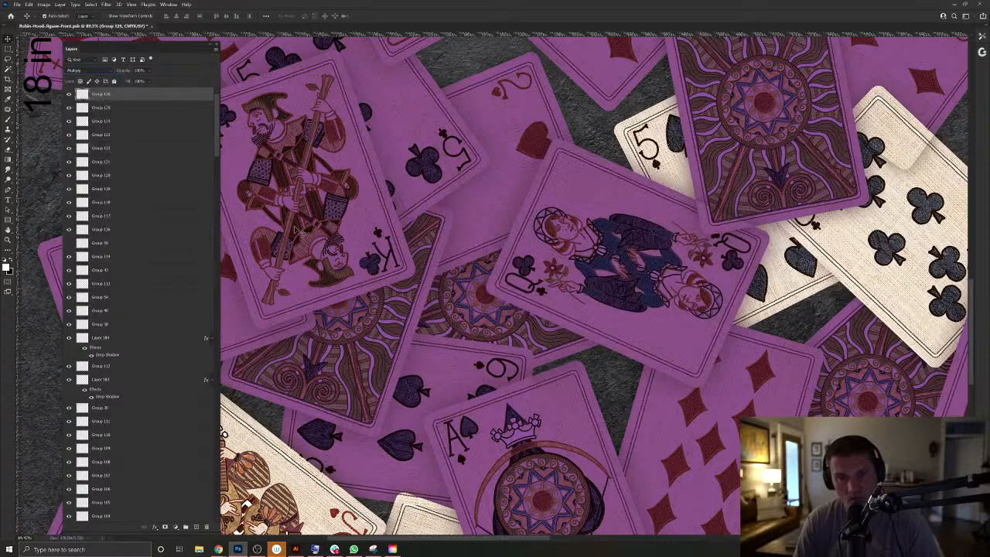
# Load the outline of the card back overlapping the queen of clubs from its base layer, Layer 29.
pyautogui.click(553, 336)
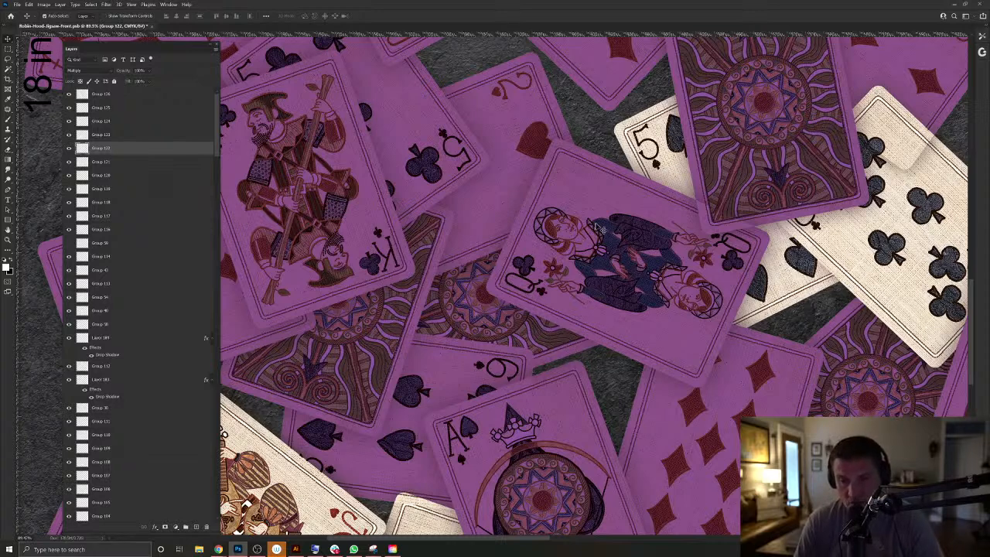
pyautogui.click(696, 175)
pyautogui.rightClick(696, 174)
pyautogui.click(679, 80)
pyautogui.rightClick(677, 80)
pyautogui.rightClick(678, 82)
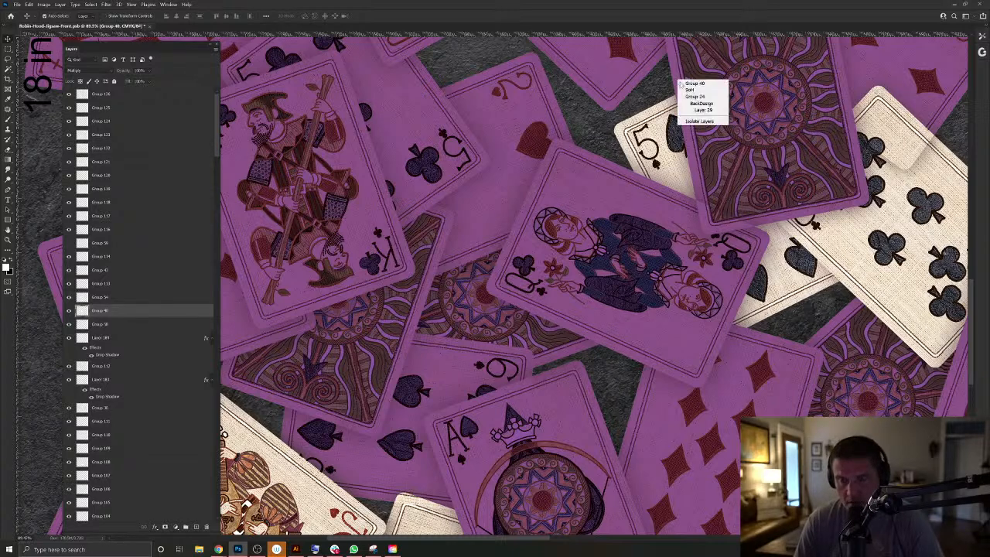
pyautogui.click(700, 110)
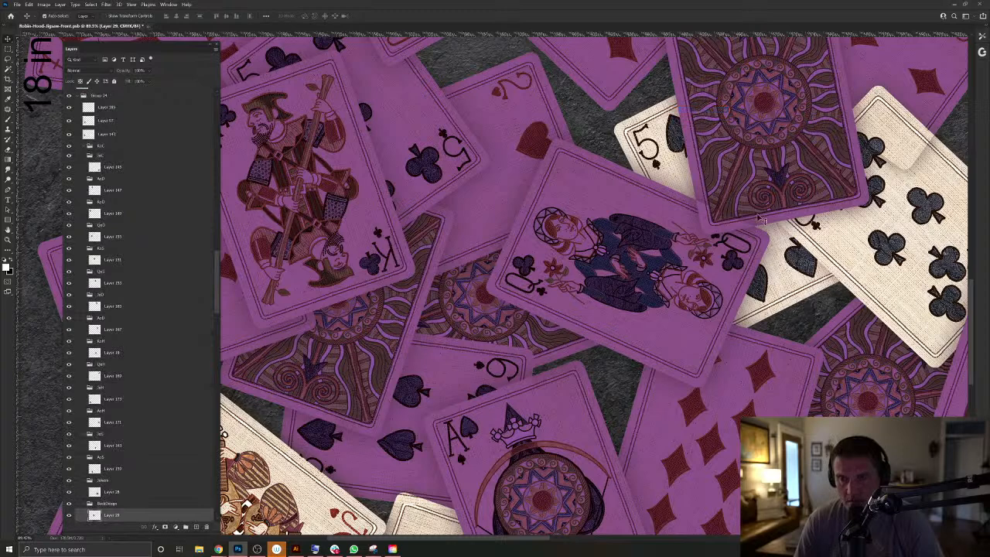
pyautogui.keyDown('ctrl'); pyautogui.click(95, 517); pyautogui.keyUp('ctrl')
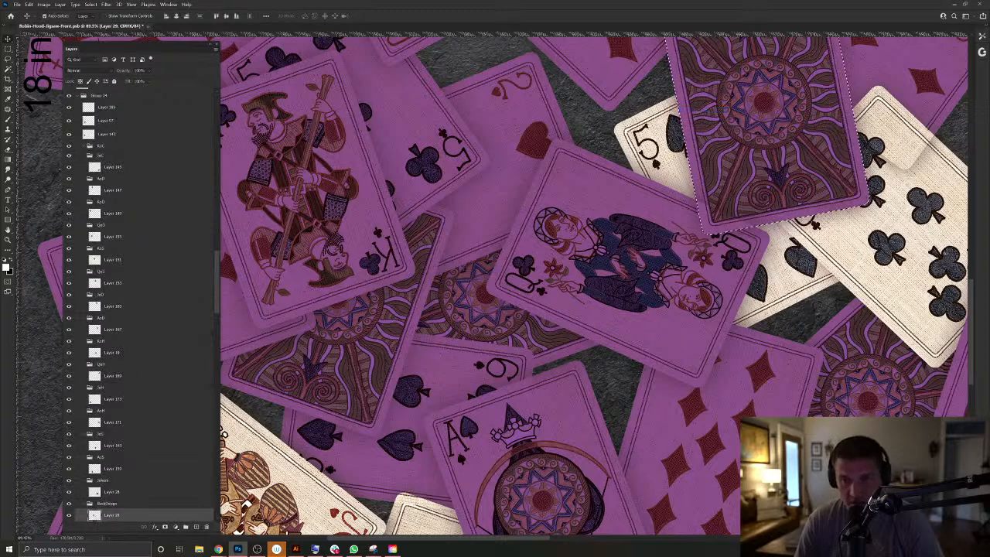
# Switch to a Chrome window, search for castle keep swords and open the Castle Keep website.
pyautogui.moveTo(989, 124); pyautogui.dragTo(578, 105)
pyautogui.write('castle ')
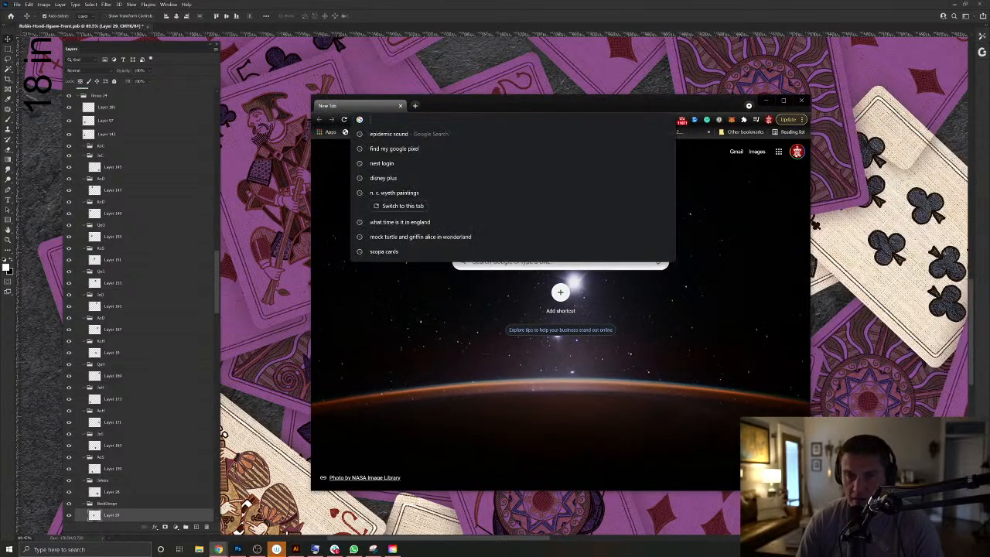
pyautogui.write('keep swords')
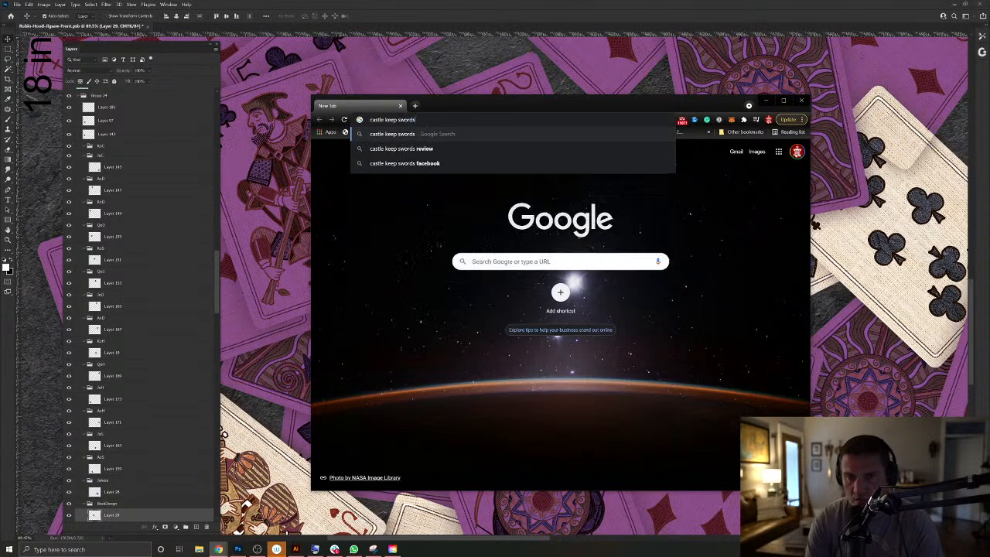
pyautogui.press('Return')
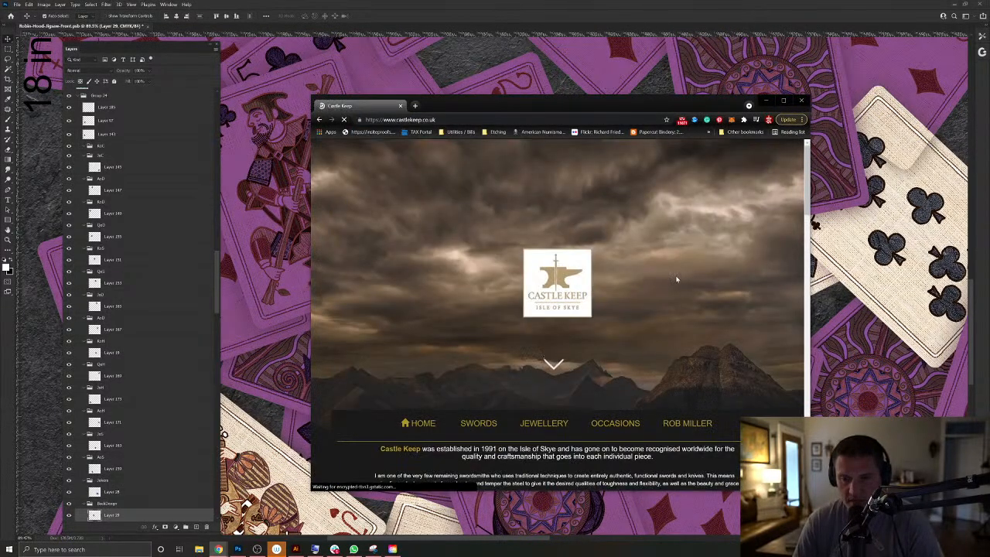
# Look through the sword and latest news sections of the Castle Keep home page, select its address and return to Photoshop.
pyautogui.scroll(-3, 676, 279)
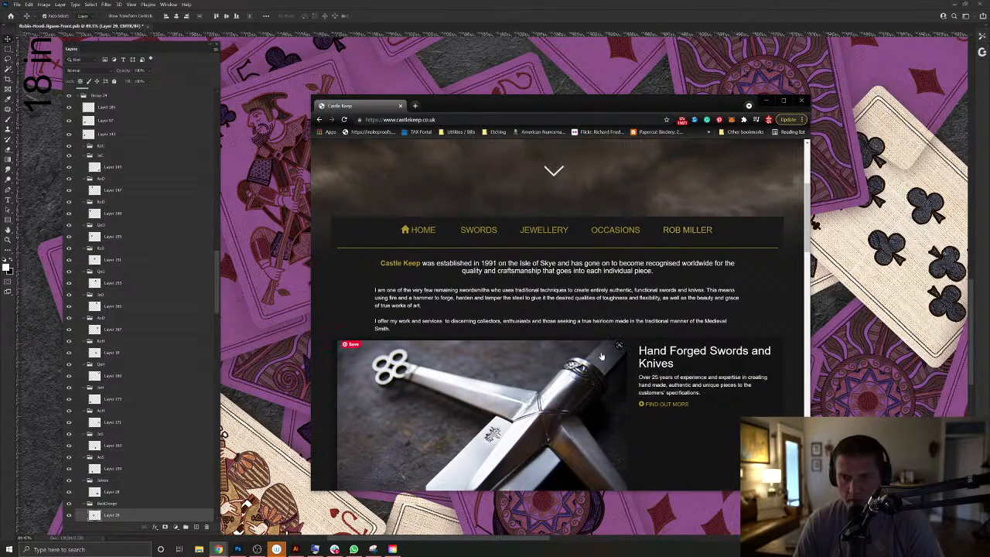
pyautogui.scroll(-3, 603, 352)
pyautogui.scroll(-3, 603, 353)
pyautogui.scroll(4, 608, 340)
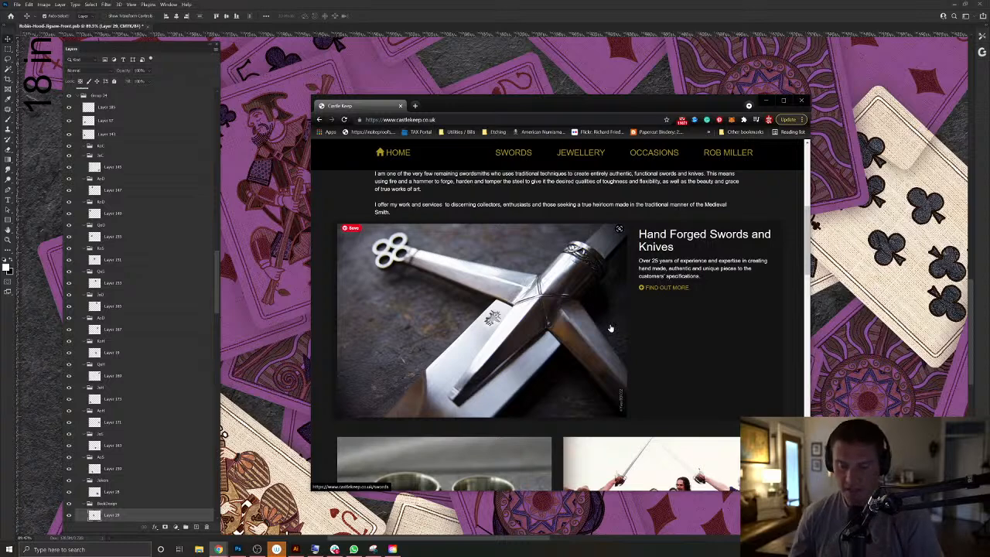
pyautogui.scroll(-2, 612, 333)
pyautogui.scroll(-5, 613, 337)
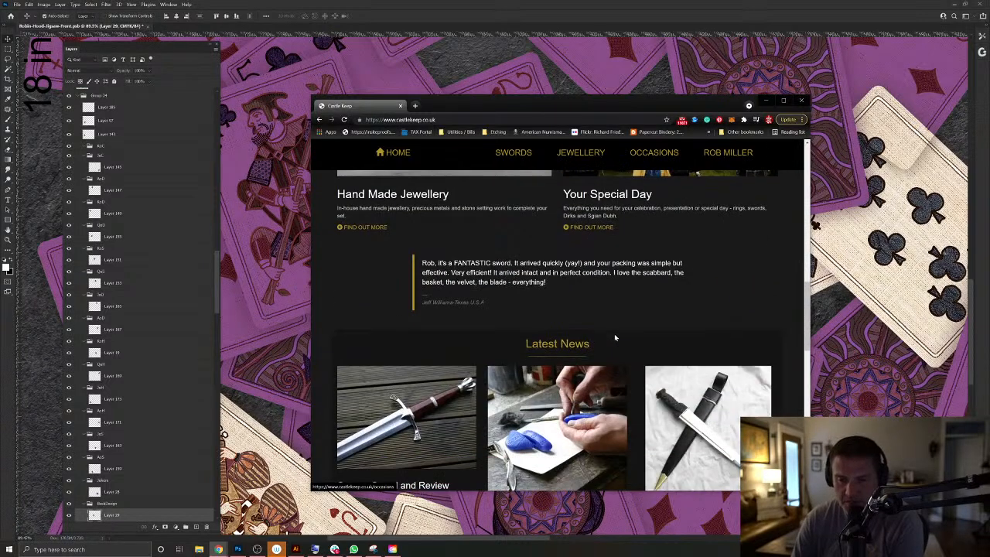
pyautogui.scroll(-1, 618, 346)
pyautogui.scroll(-7, 619, 346)
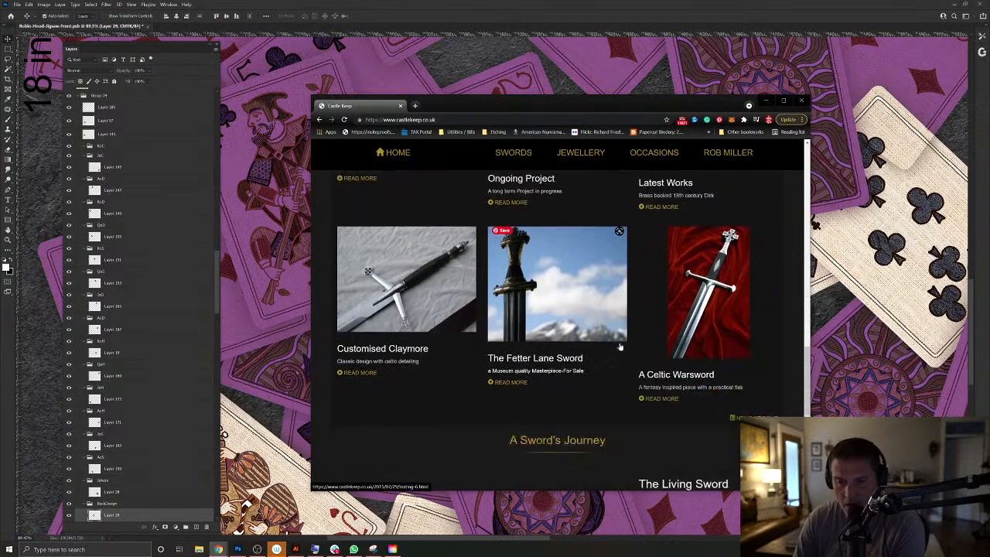
pyautogui.scroll(3, 620, 347)
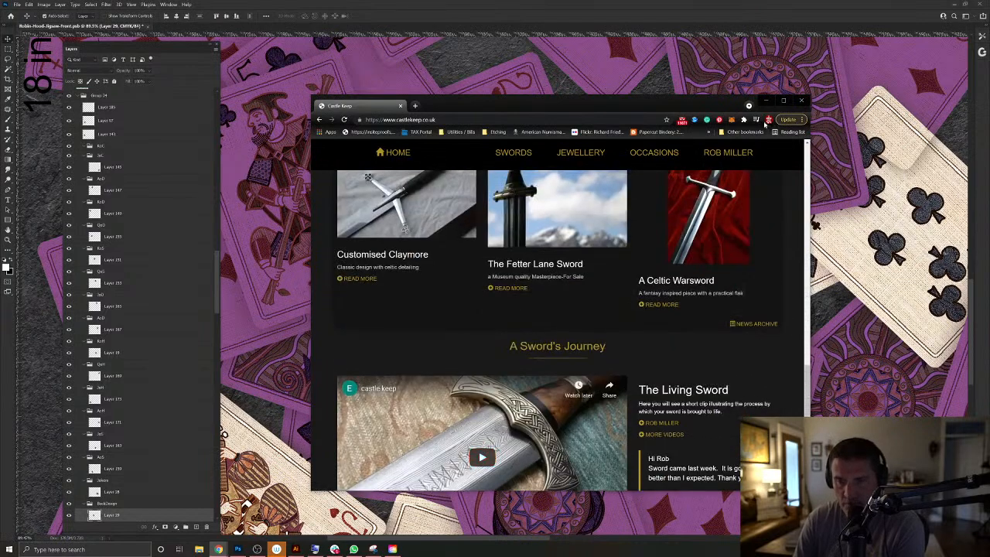
pyautogui.scroll(2, 775, 188)
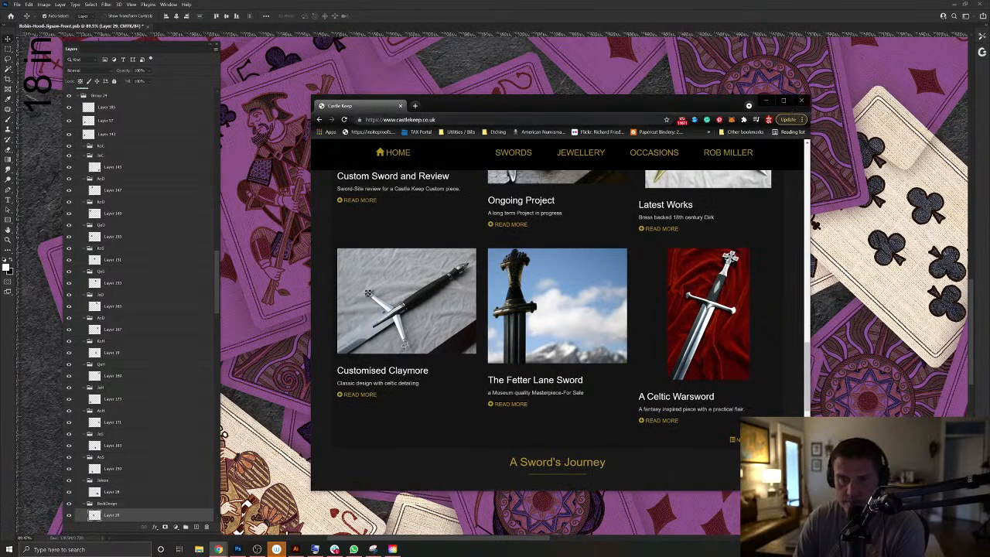
pyautogui.click(451, 120)
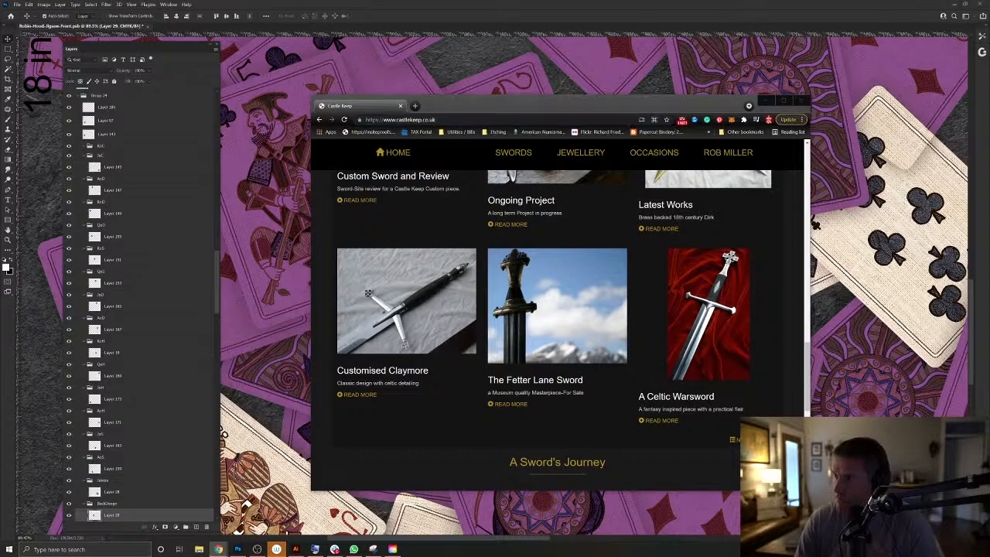
pyautogui.click(799, 99)
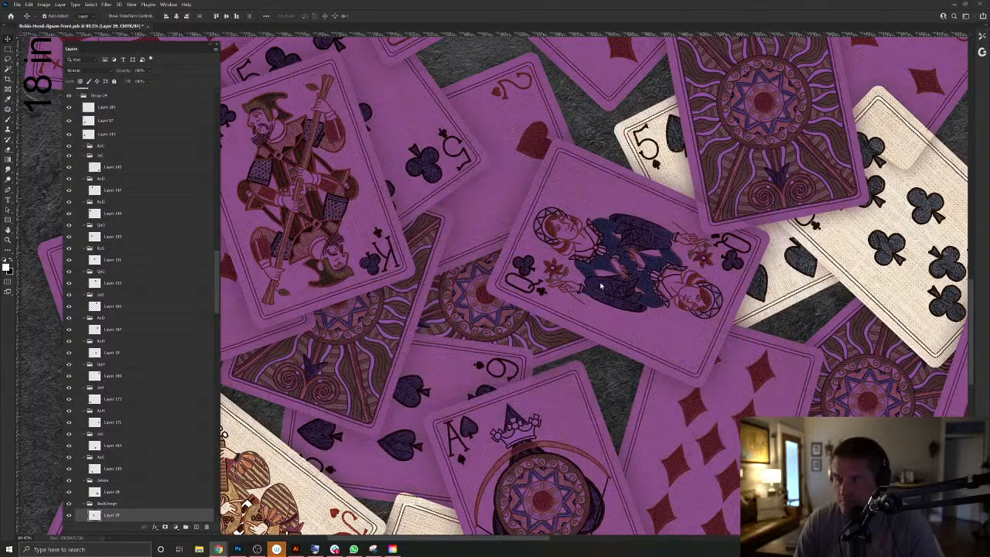
# Trim the queen of clubs shadow group, Group 126, with the card back outline and clear the selection.
pyautogui.click(555, 405)
pyautogui.moveTo(569, 418); pyautogui.dragTo(528, 491)
pyautogui.rightClick(564, 249)
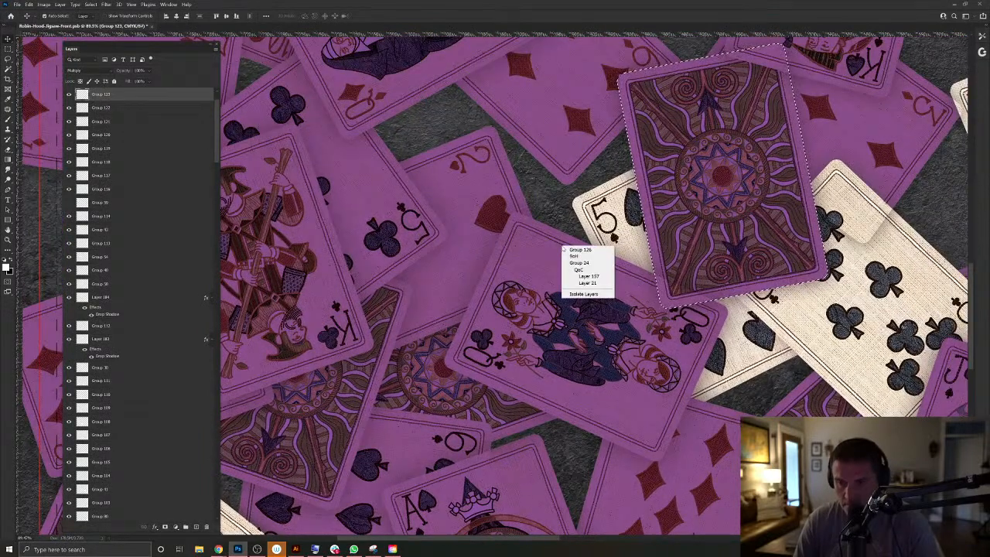
pyautogui.click(580, 250)
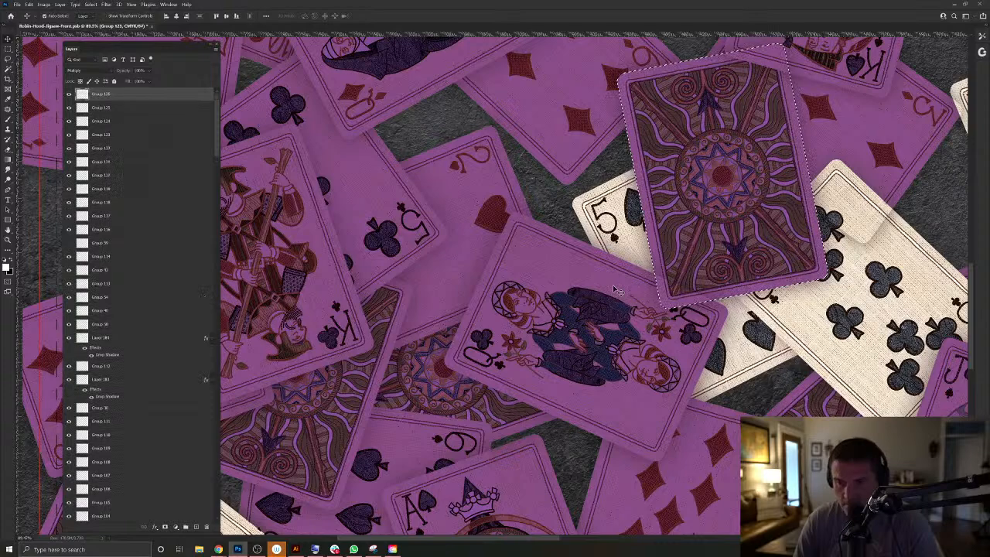
pyautogui.hotkey('ctrl', 'd')
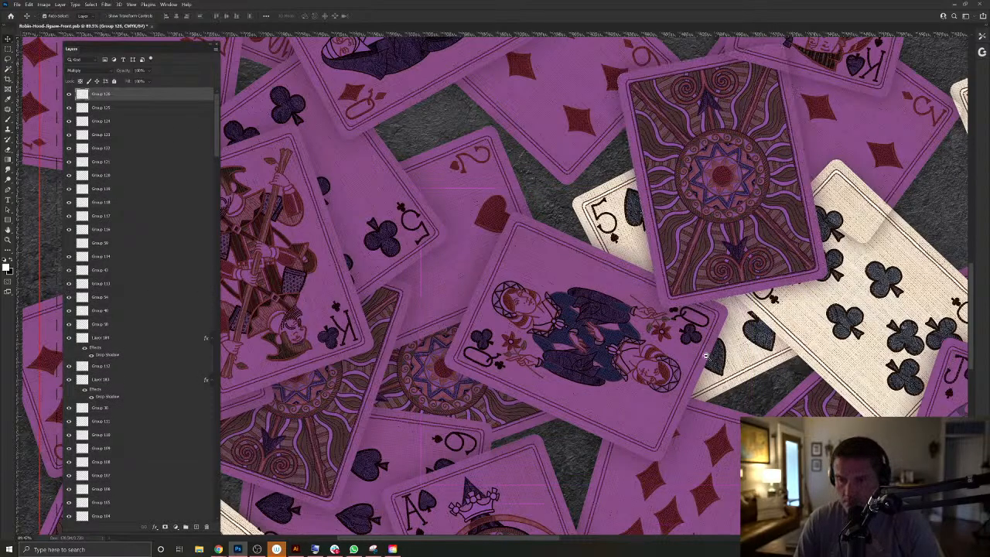
# Load the ace of spades outline from its base layer.
pyautogui.scroll(-5, 710, 355)
pyautogui.moveTo(641, 375); pyautogui.dragTo(575, 345)
pyautogui.moveTo(500, 385); pyautogui.dragTo(513, 386)
pyautogui.scroll(3, 512, 384)
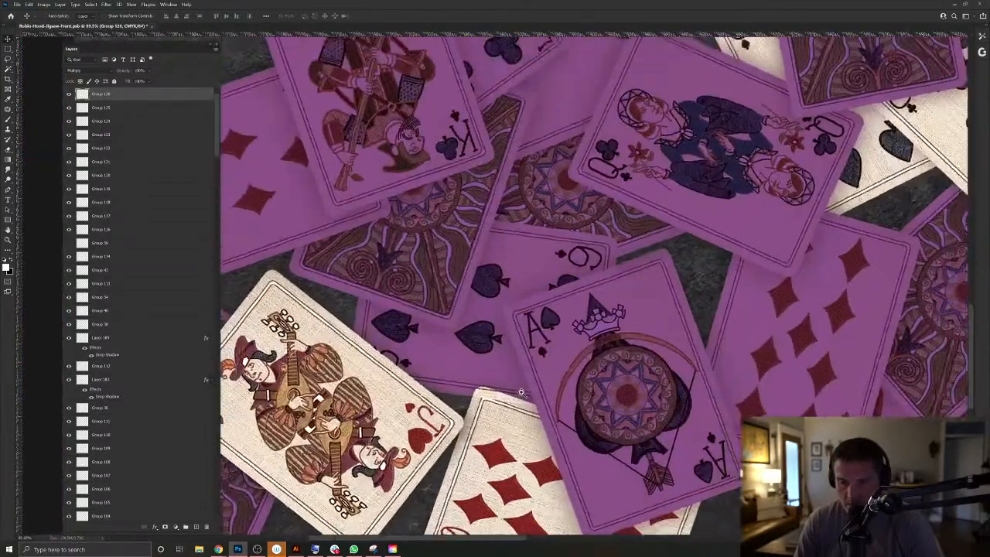
pyautogui.rightClick(611, 300)
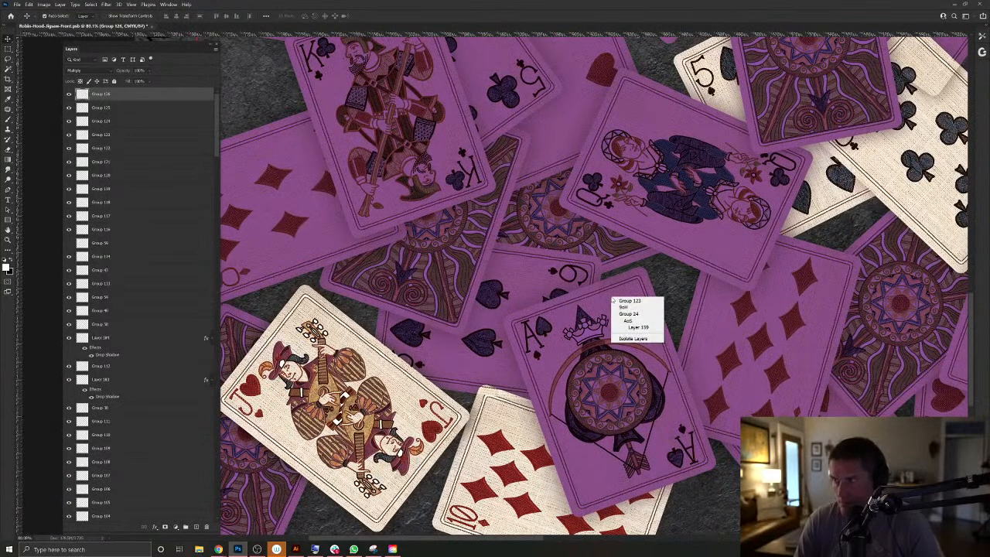
pyautogui.click(635, 327)
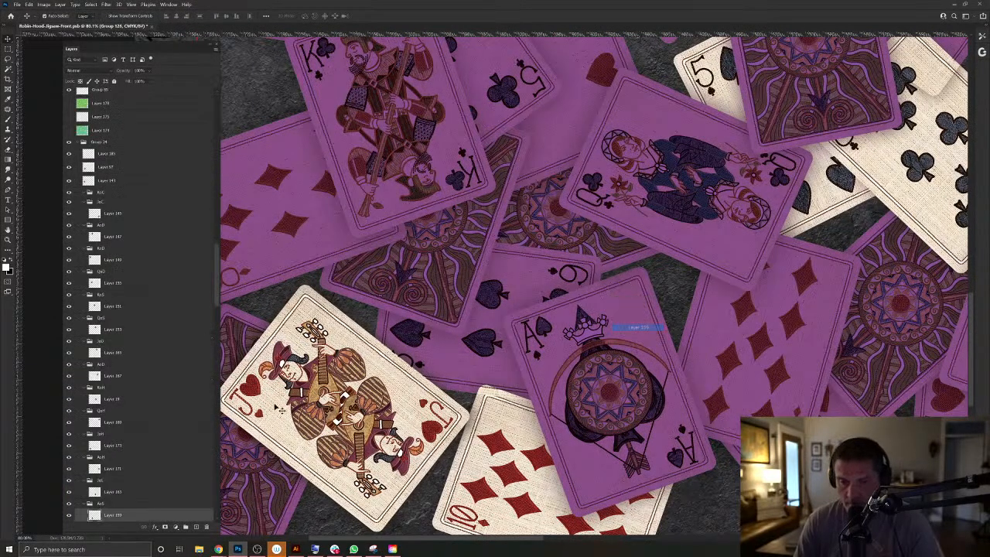
pyautogui.keyDown('ctrl'); pyautogui.click(95, 514); pyautogui.keyUp('ctrl')
# Trim the shadow group lying over the ace of spades, Group 123, with the ace outline and clear the selection.
pyautogui.click(485, 345)
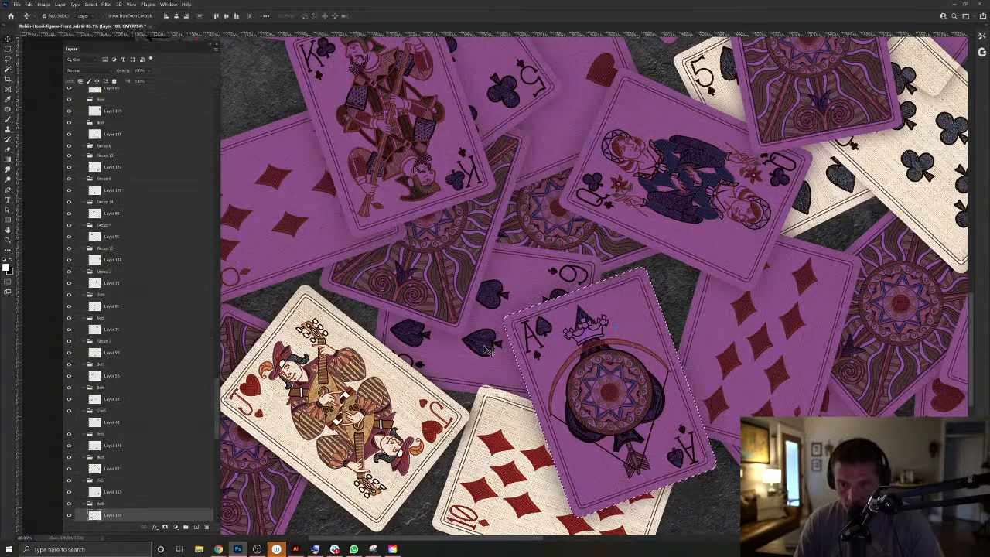
pyautogui.press('ctrl')
pyautogui.click(598, 281)
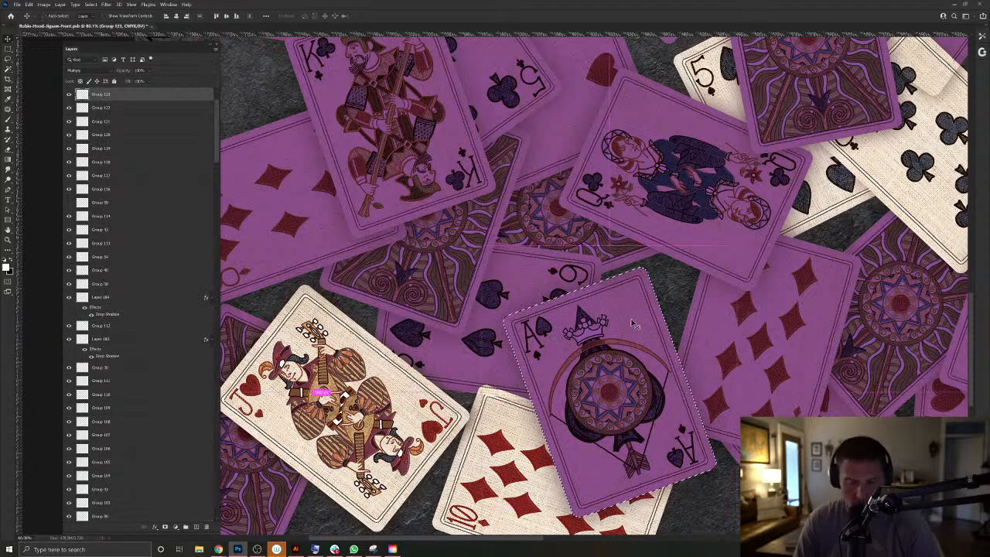
# Examine the shadow edge along the ace of spades and check its base layer by hiding and reshowing it.
pyautogui.moveTo(607, 297)
pyautogui.mouseDown()
pyautogui.moveTo(636, 317)
pyautogui.moveTo(623, 308)
pyautogui.mouseUp()
pyautogui.keyDown('ctrl'); pyautogui.click(609, 280); pyautogui.keyUp('ctrl')
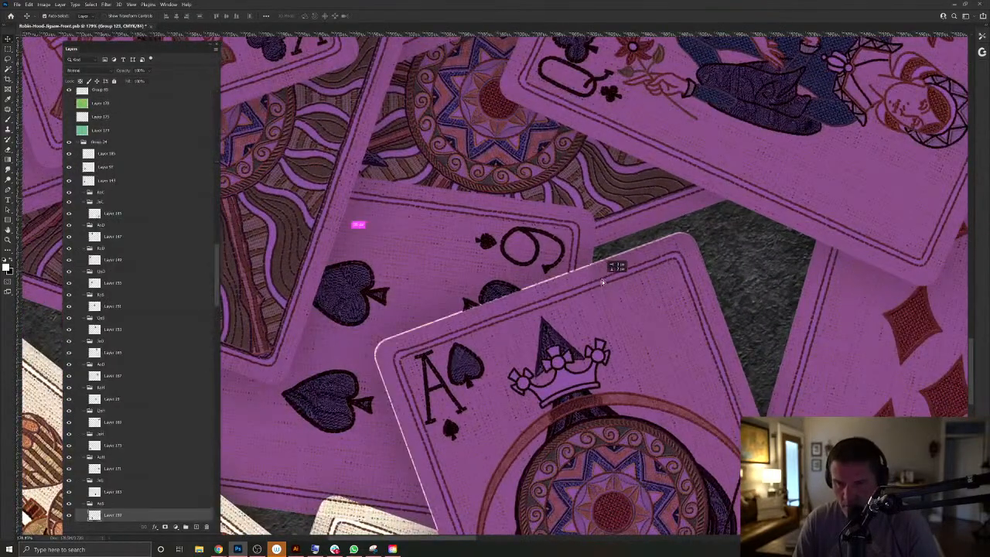
pyautogui.keyDown('ctrl'); pyautogui.click(588, 256); pyautogui.keyUp('ctrl')
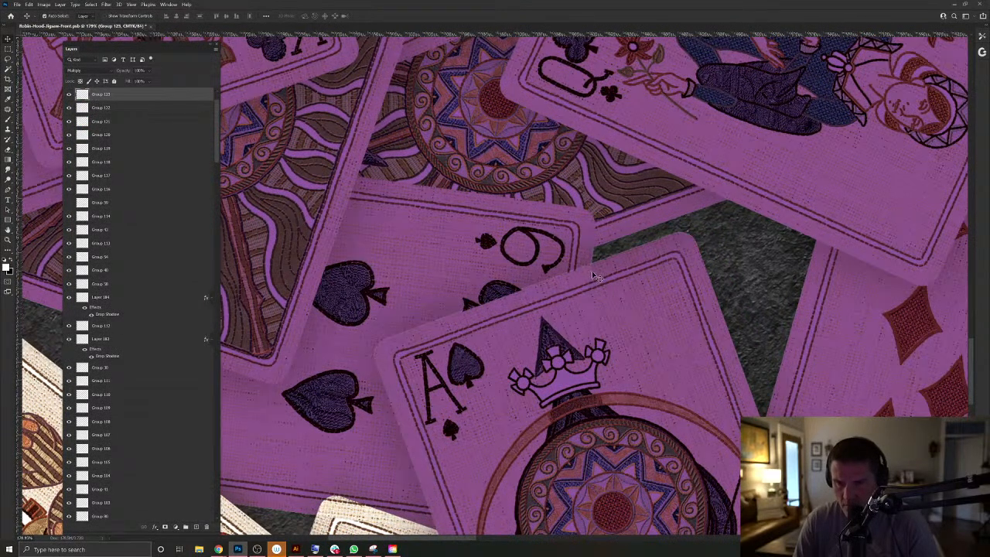
pyautogui.rightClick(596, 274)
pyautogui.click(607, 287)
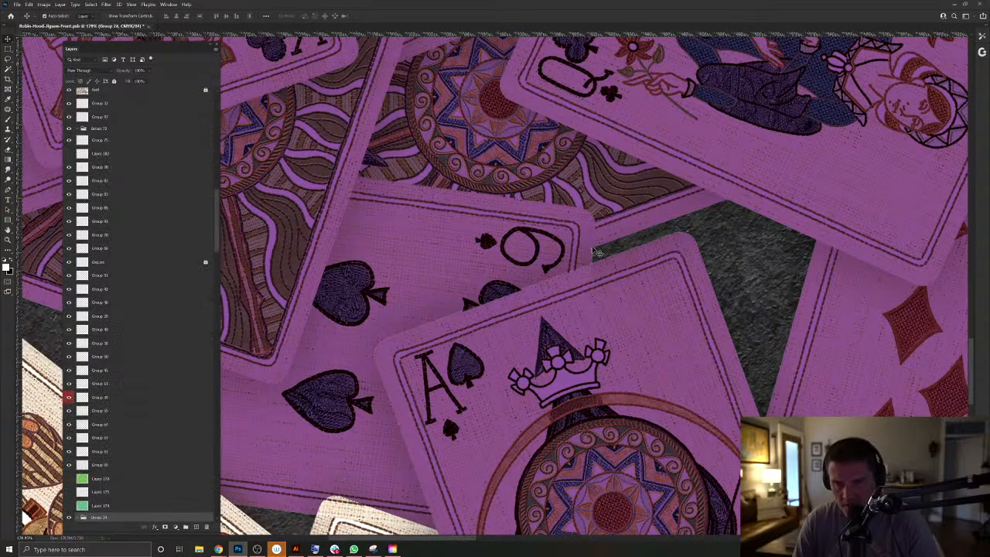
pyautogui.rightClick(596, 272)
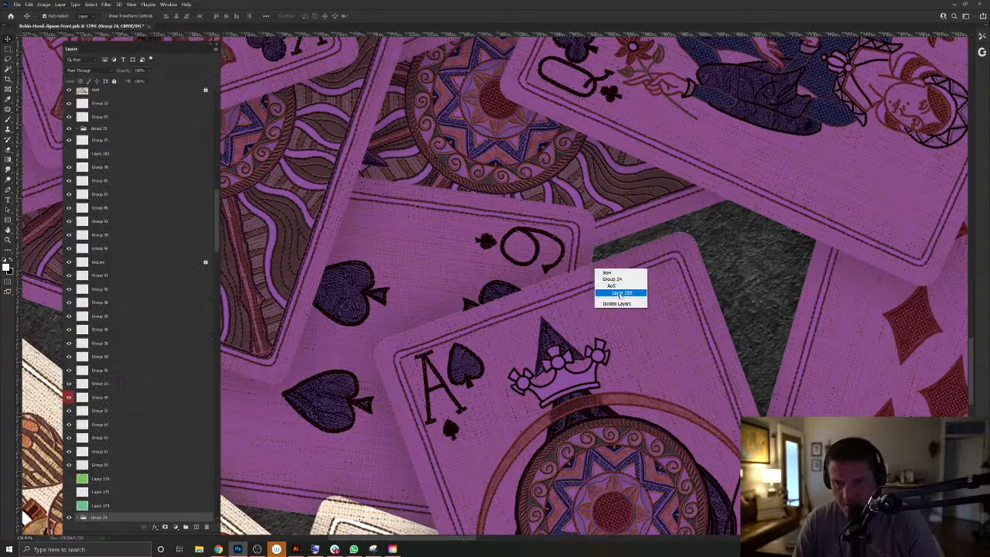
pyautogui.click(623, 289)
pyautogui.click(69, 515)
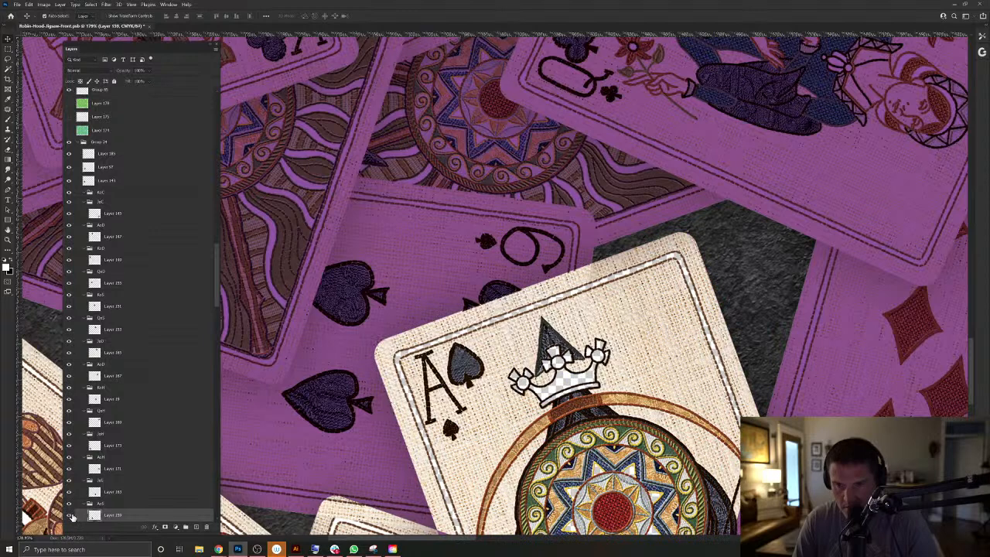
pyautogui.click(69, 515)
# Try shifting Group 126, Group 123 and Group 122 around the ace of spades, and undo the move.
pyautogui.moveTo(514, 384); pyautogui.dragTo(542, 407)
pyautogui.moveTo(602, 273); pyautogui.dragTo(615, 261)
pyautogui.hotkey('ctrl', 'z')
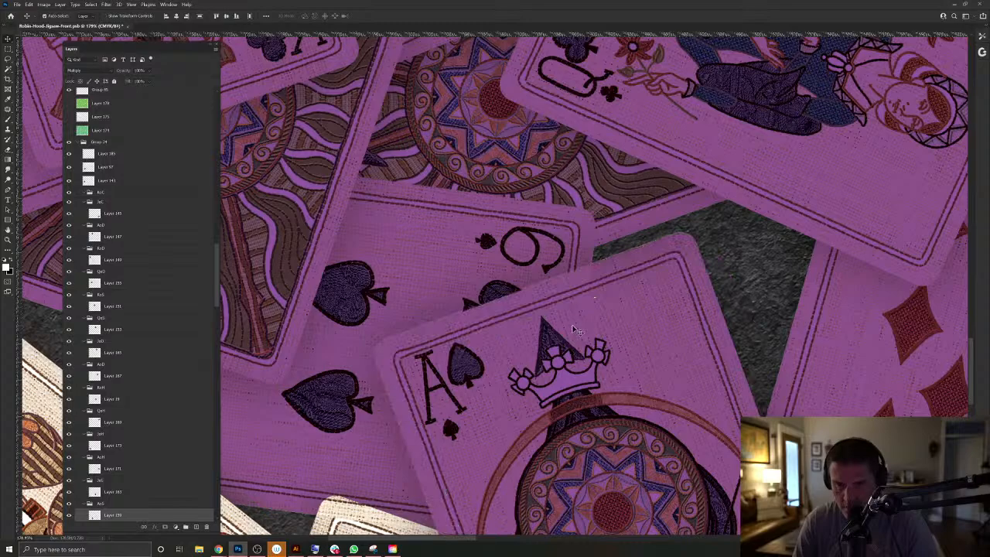
pyautogui.scroll(-2, 576, 323)
pyautogui.scroll(3, 576, 323)
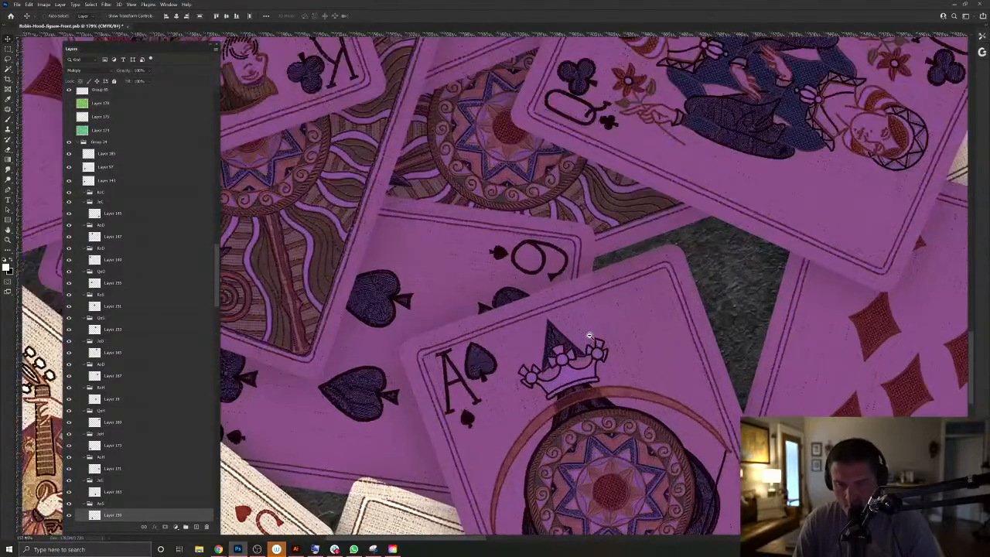
pyautogui.moveTo(532, 280); pyautogui.dragTo(568, 239)
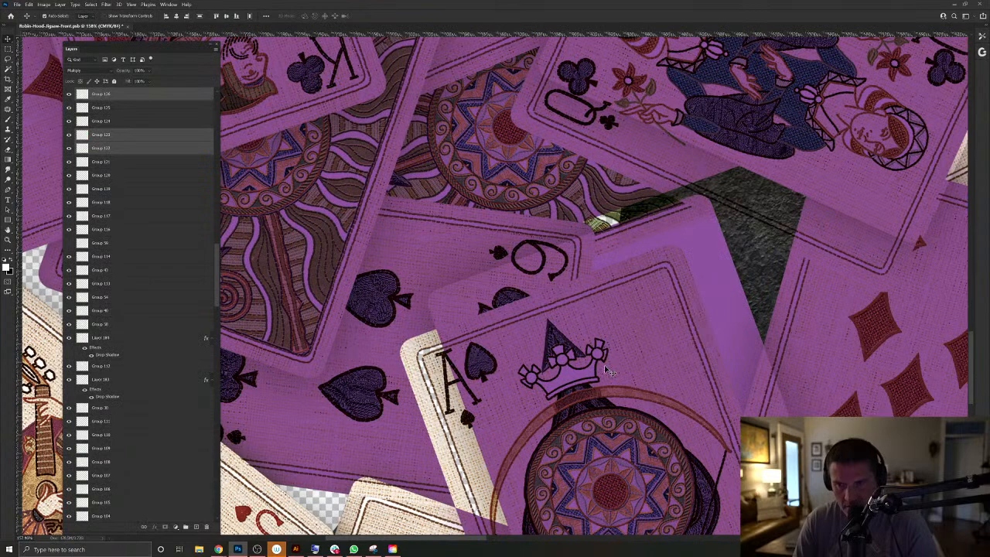
pyautogui.hotkey('ctrl', 'z')
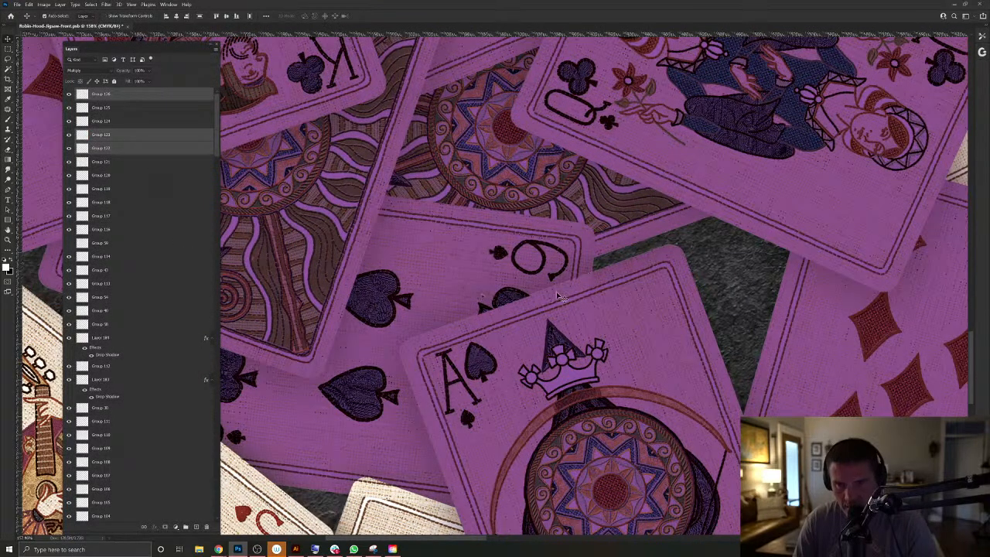
# Try shifting Group 126, Group 123 and Group 122 slightly upward, undo the move, and clear the ace of spades outline selection.
pyautogui.moveTo(603, 263)
pyautogui.mouseDown()
pyautogui.moveTo(625, 260)
pyautogui.moveTo(602, 249)
pyautogui.mouseUp()
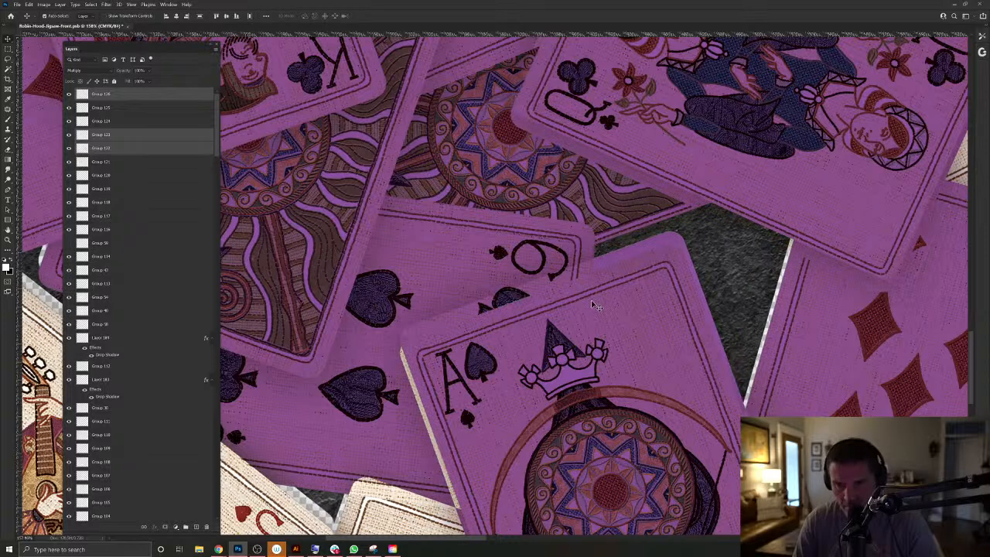
pyautogui.hotkey('ctrl', 'z')
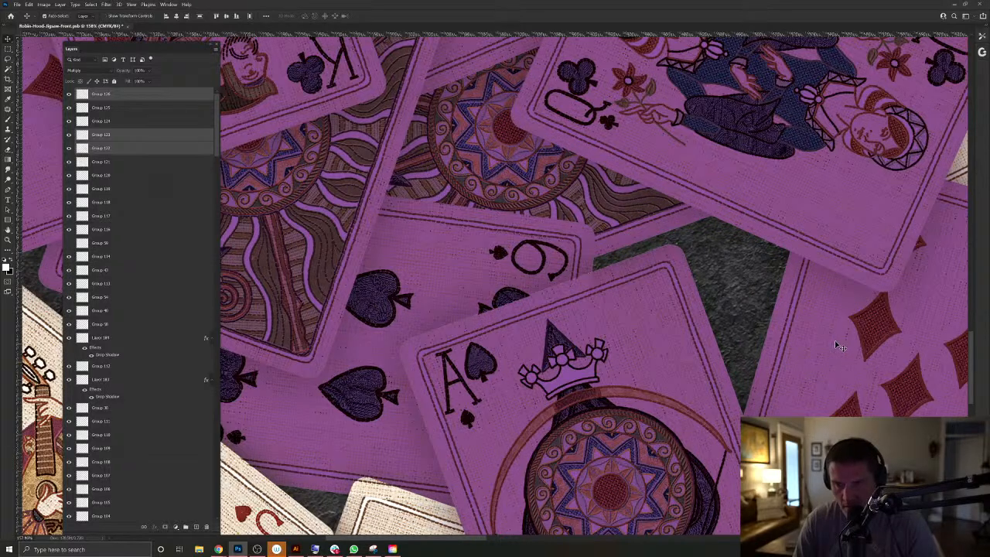
pyautogui.hotkey('ctrl', 'z')
pyautogui.rightClick(598, 262)
pyautogui.click(605, 286)
pyautogui.hotkey('ctrl', 'd')
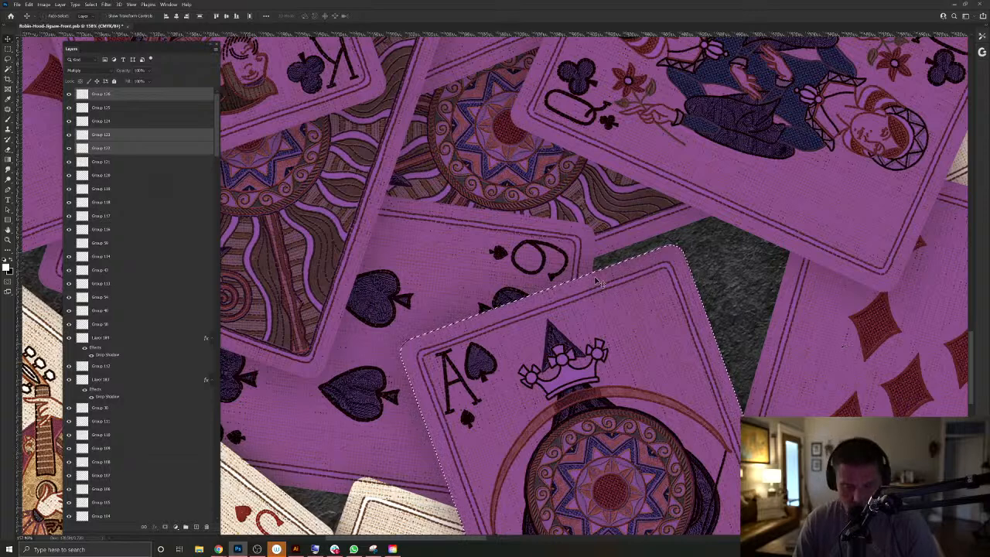
# Link Group 126, Group 123 and Group 122, and release Group 126 from the link.
pyautogui.rightClick(597, 280)
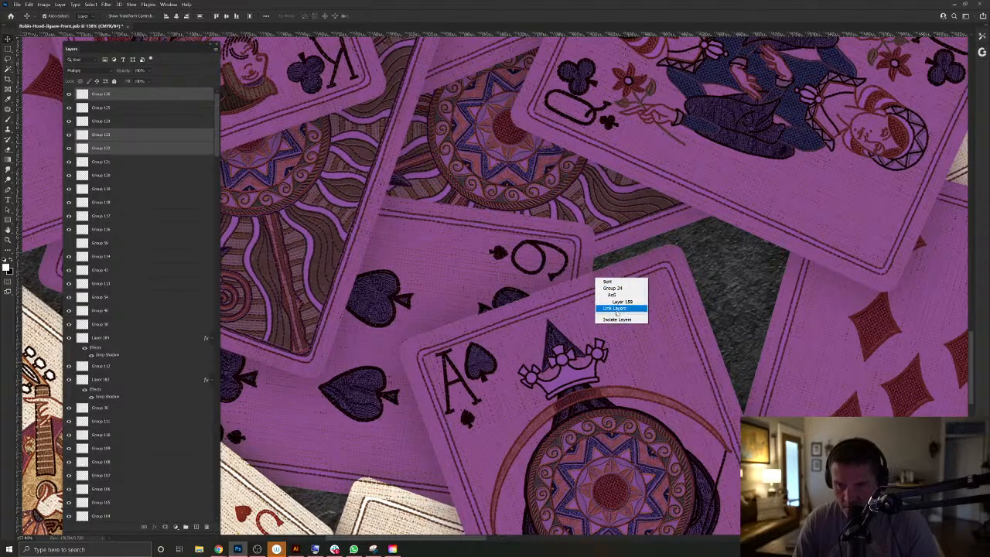
pyautogui.click(616, 310)
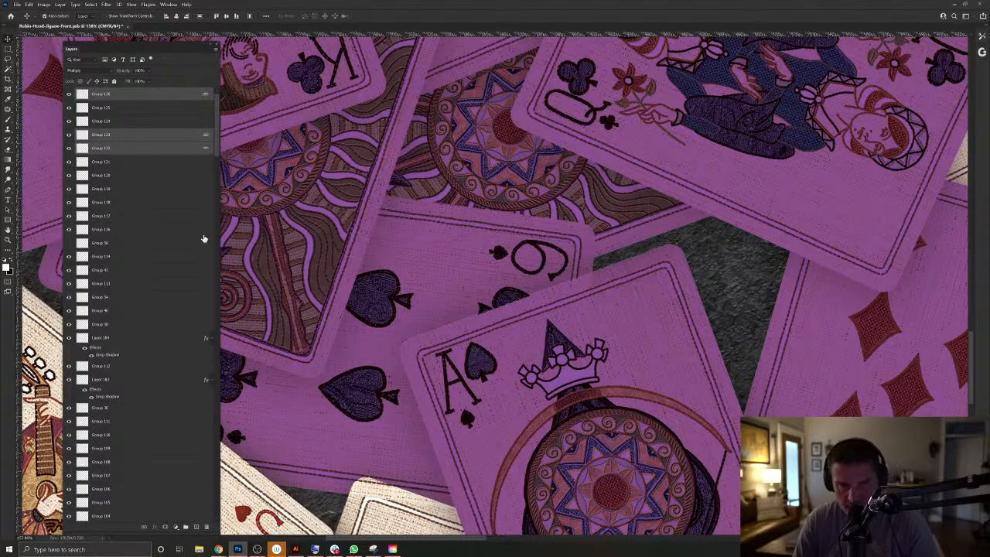
pyautogui.click(206, 136)
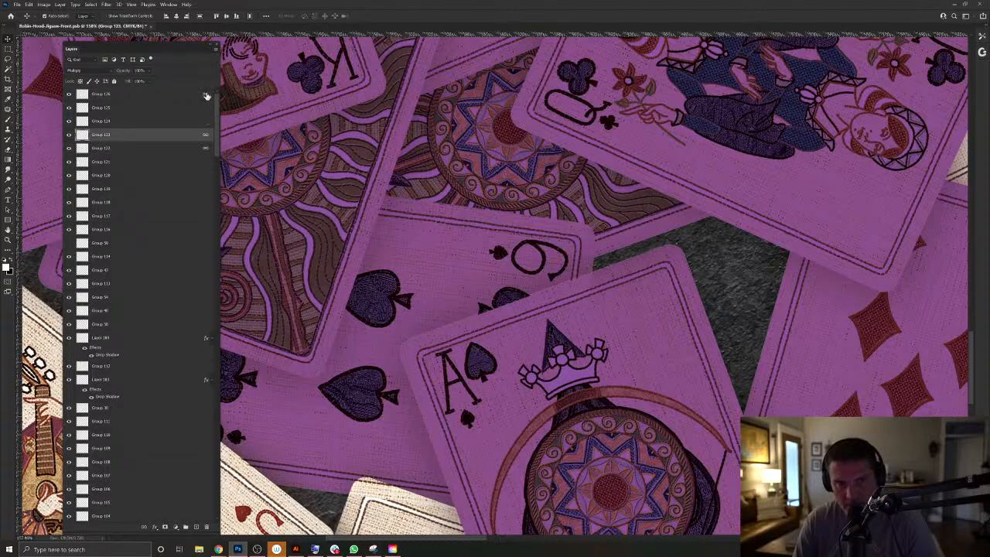
pyautogui.click(205, 96)
pyautogui.rightClick(597, 277)
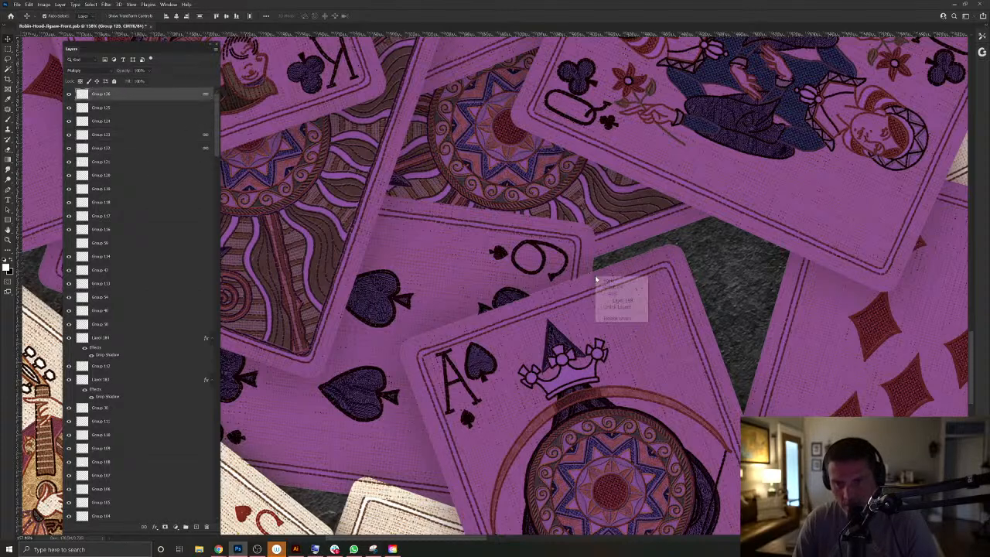
pyautogui.click(619, 308)
# Load the pixels of Group 123 as a selection and unlink that group.
pyautogui.click(190, 137)
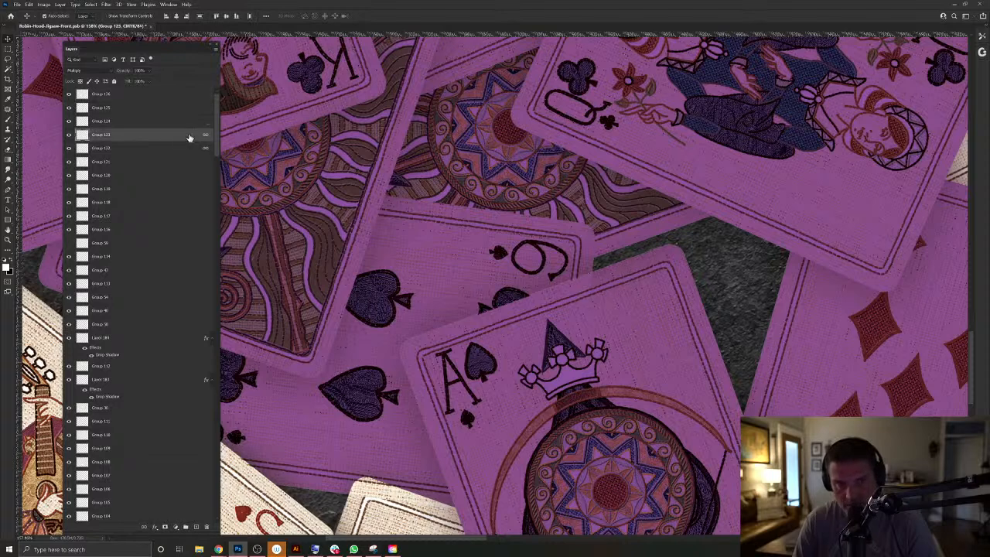
pyautogui.rightClick(187, 139)
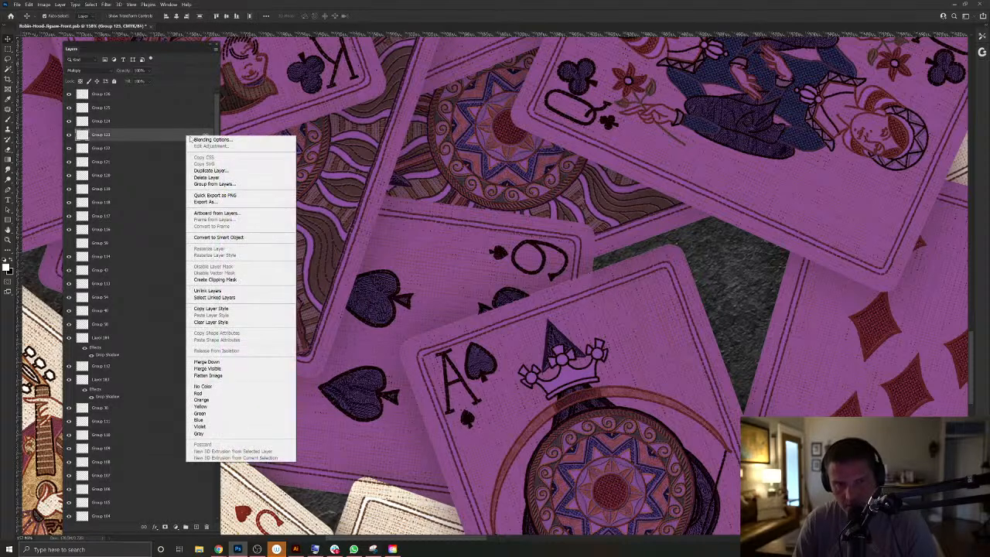
pyautogui.click(105, 140)
pyautogui.keyDown('ctrl'); pyautogui.click(81, 134); pyautogui.keyUp('ctrl')
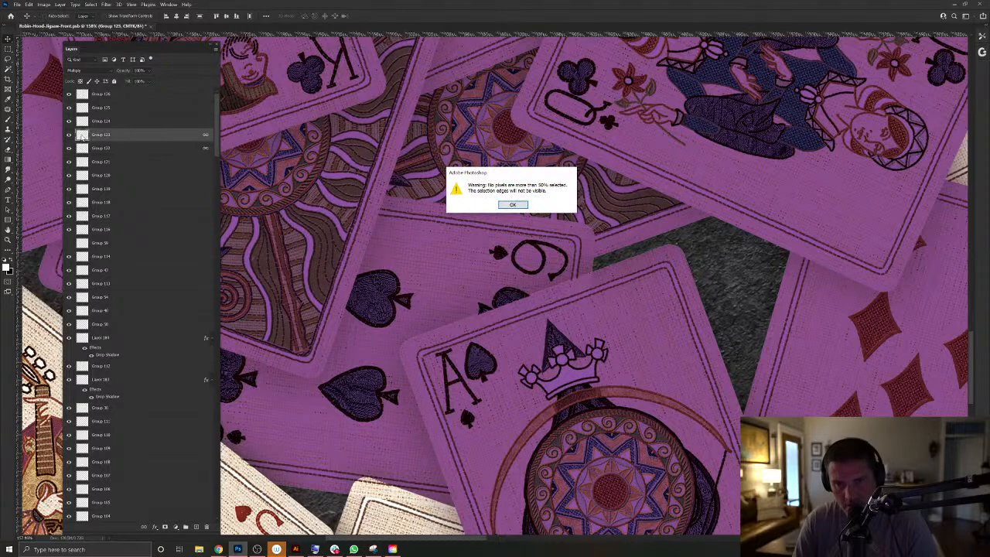
pyautogui.click(512, 204)
pyautogui.rightClick(596, 283)
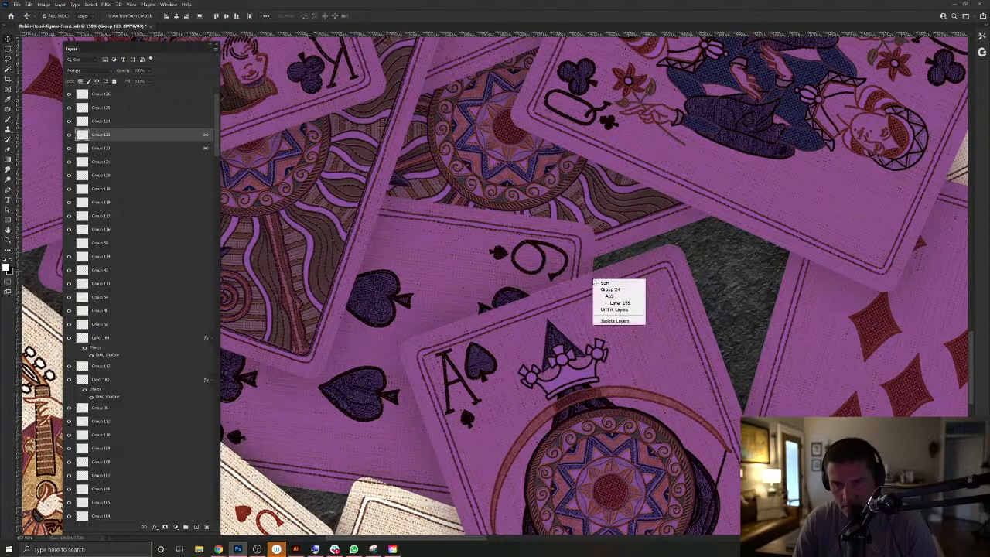
pyautogui.click(619, 310)
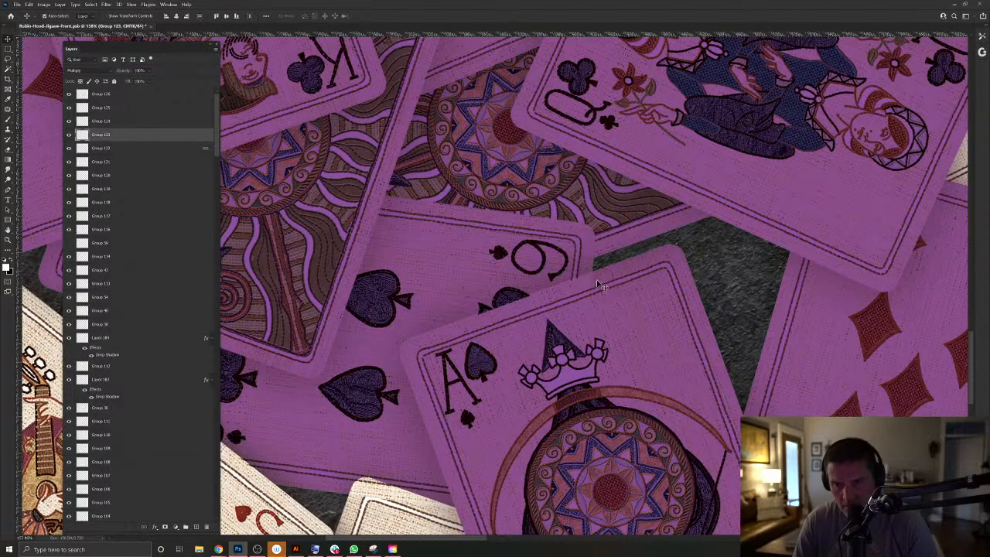
# Load the outline of Group 122 to check which area its shadow covers, and clear the selection.
pyautogui.rightClick(596, 282)
pyautogui.click(180, 151)
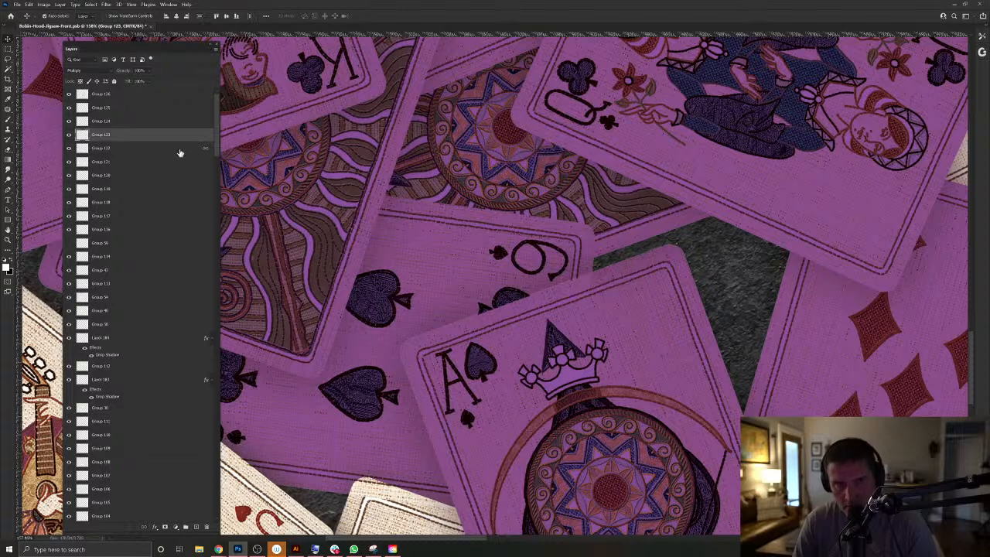
pyautogui.click(143, 152)
pyautogui.keyDown('ctrl'); pyautogui.click(87, 152); pyautogui.keyUp('ctrl')
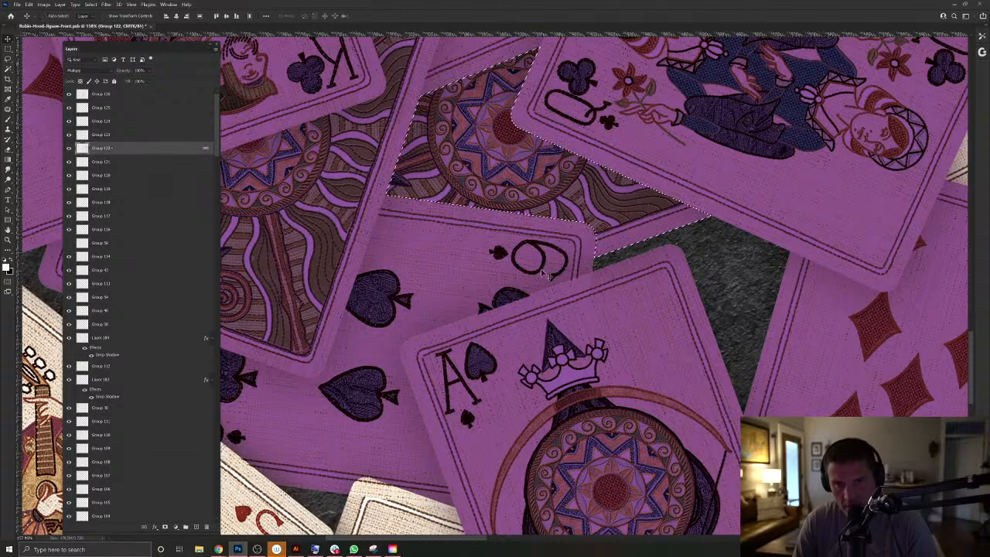
pyautogui.rightClick(628, 245)
pyautogui.click(651, 292)
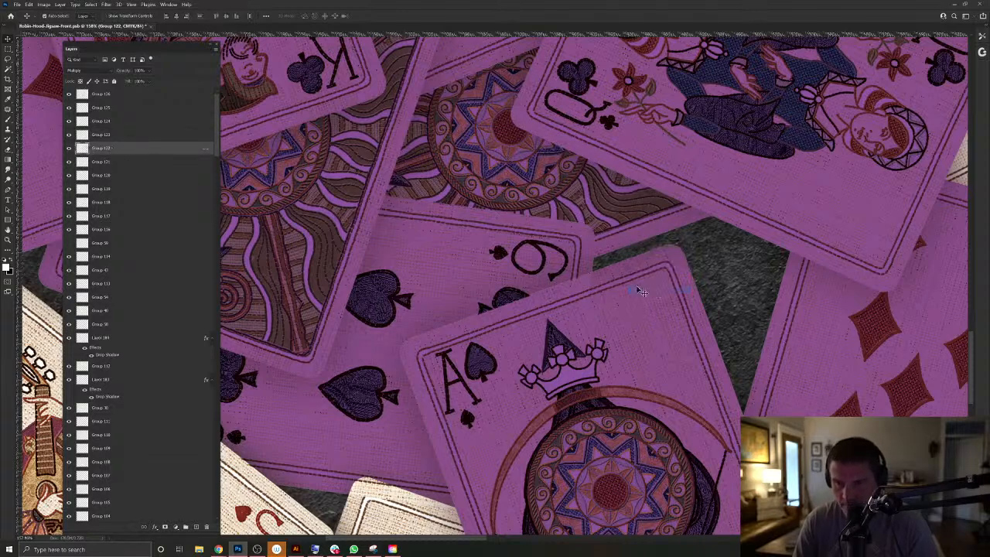
# Check the ace of spades base layer, Layer 159, by hiding and reshowing it, and unlink it.
pyautogui.rightClick(592, 276)
pyautogui.click(618, 296)
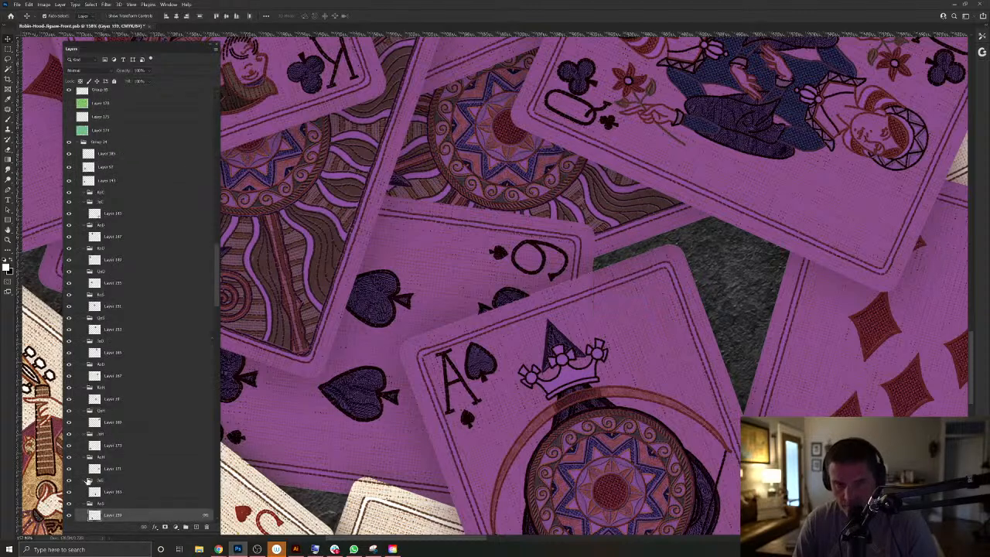
pyautogui.click(68, 515)
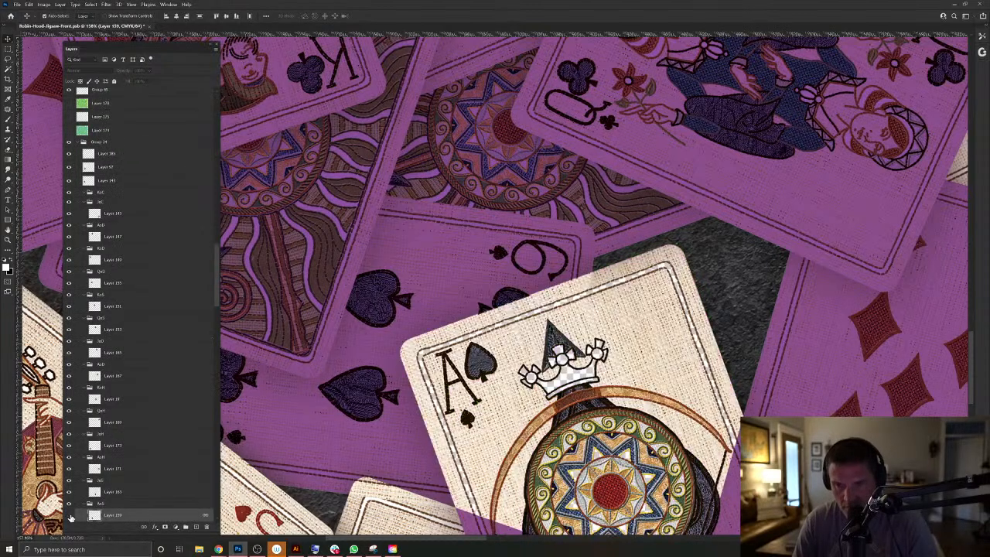
pyautogui.hotkey('ctrl', 'z')
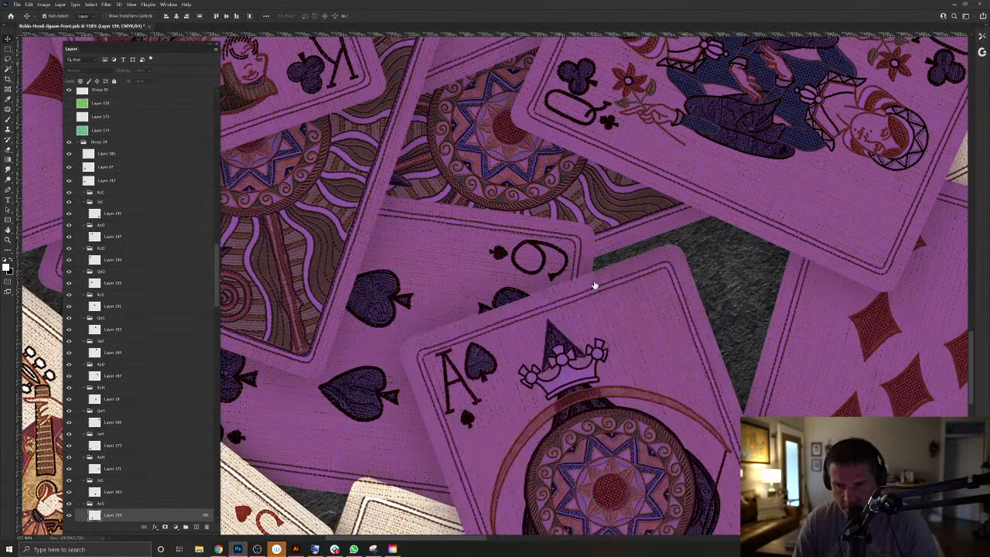
pyautogui.rightClick(595, 286)
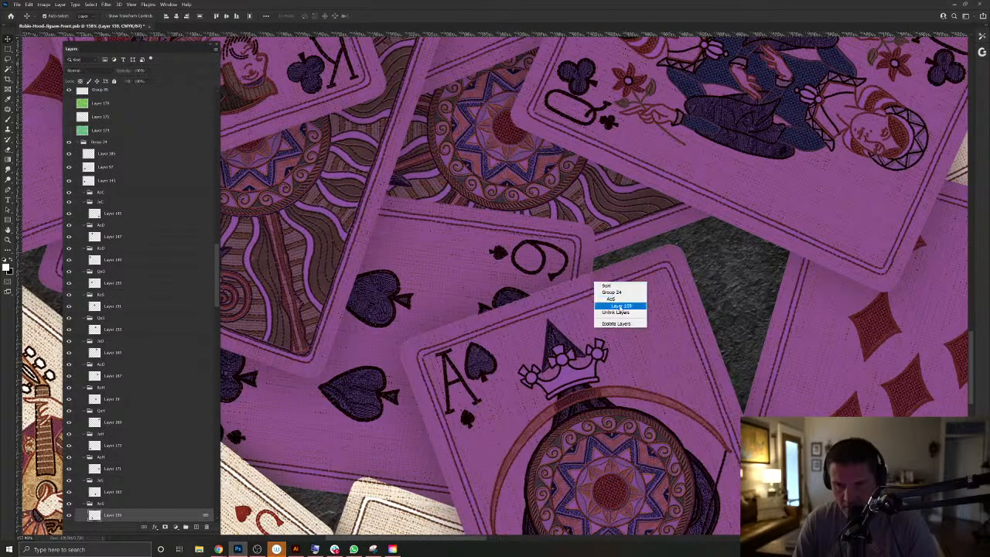
pyautogui.click(615, 313)
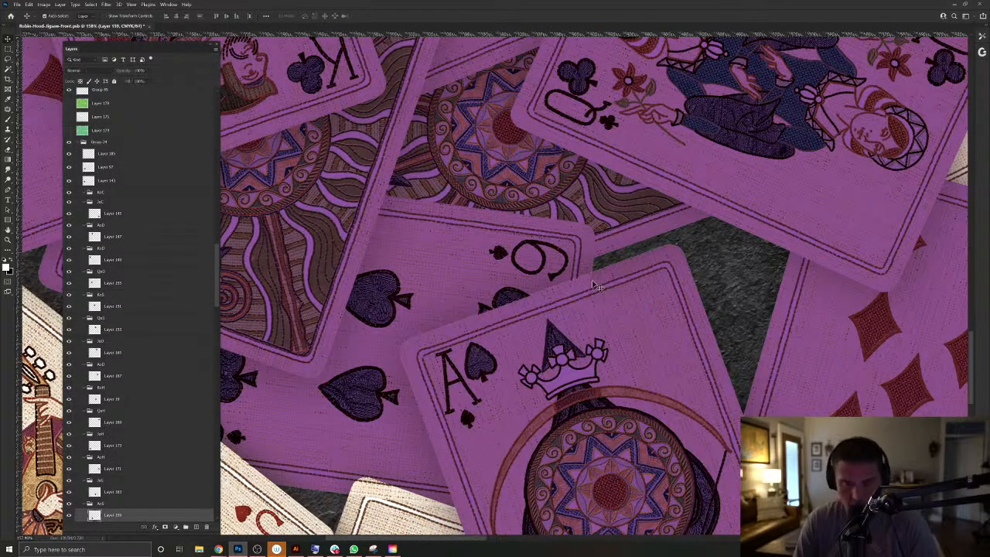
# Check the whole AoS card group by hiding and reshowing it.
pyautogui.rightClick(595, 285)
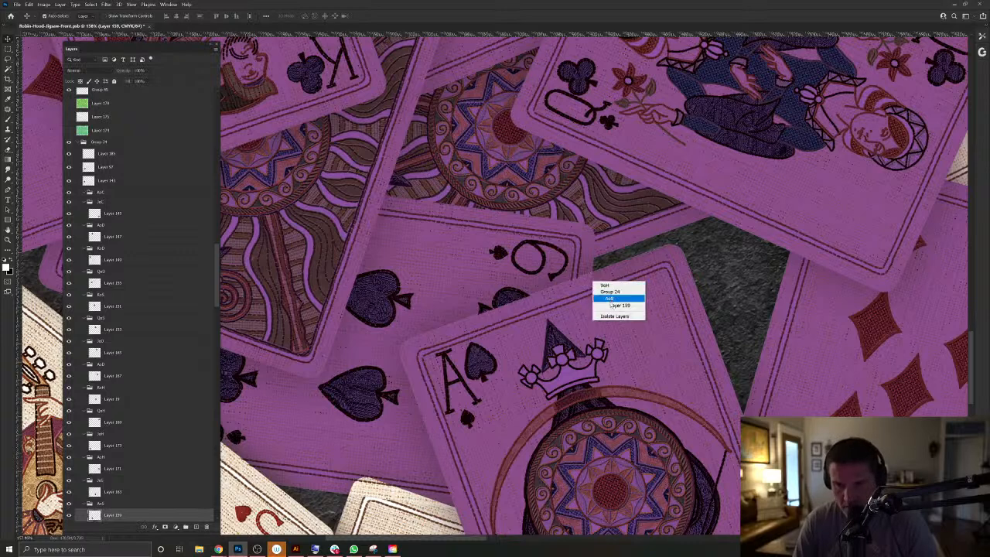
pyautogui.click(613, 298)
pyautogui.click(69, 505)
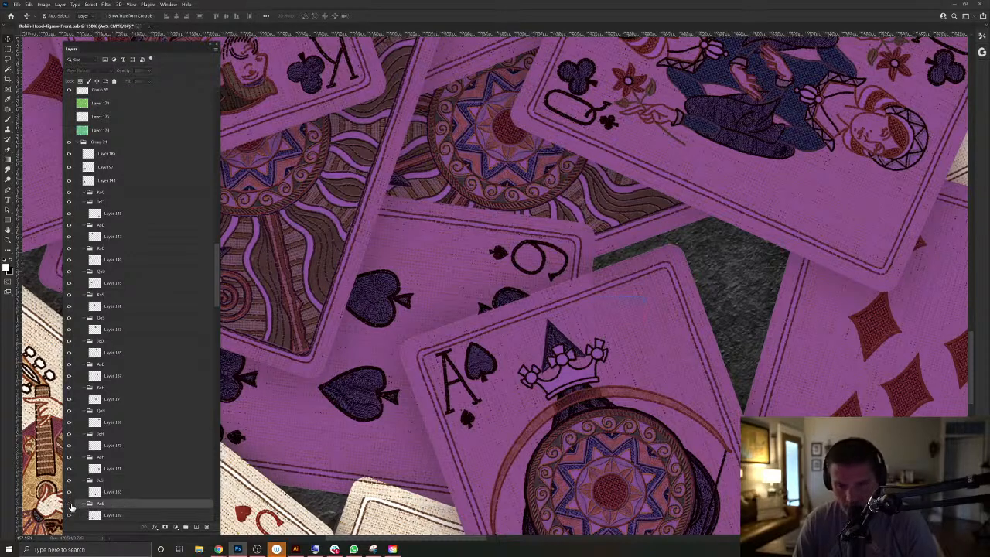
pyautogui.click(69, 505)
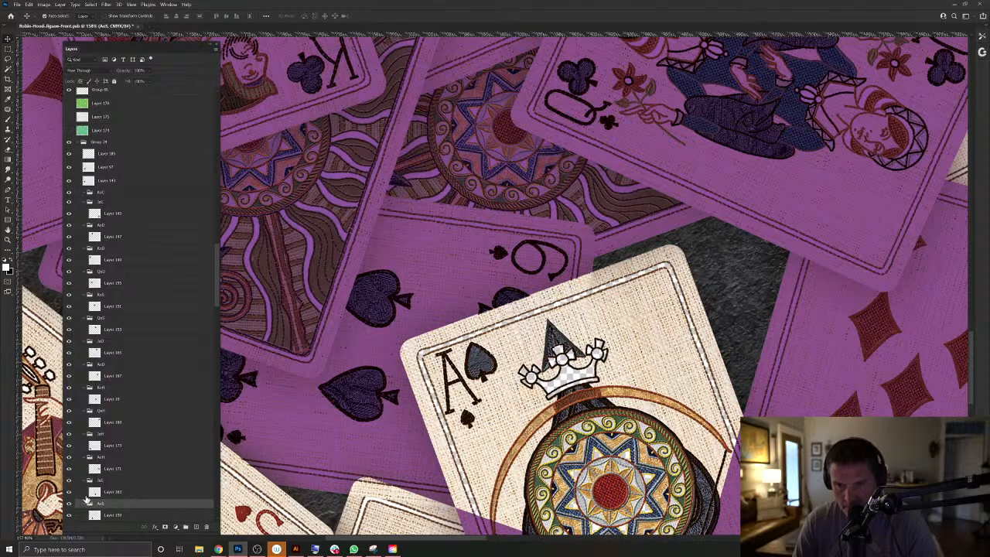
# Try shifting the slate background layer upward behind the ace of spades' corner, and undo the move.
pyautogui.click(739, 281)
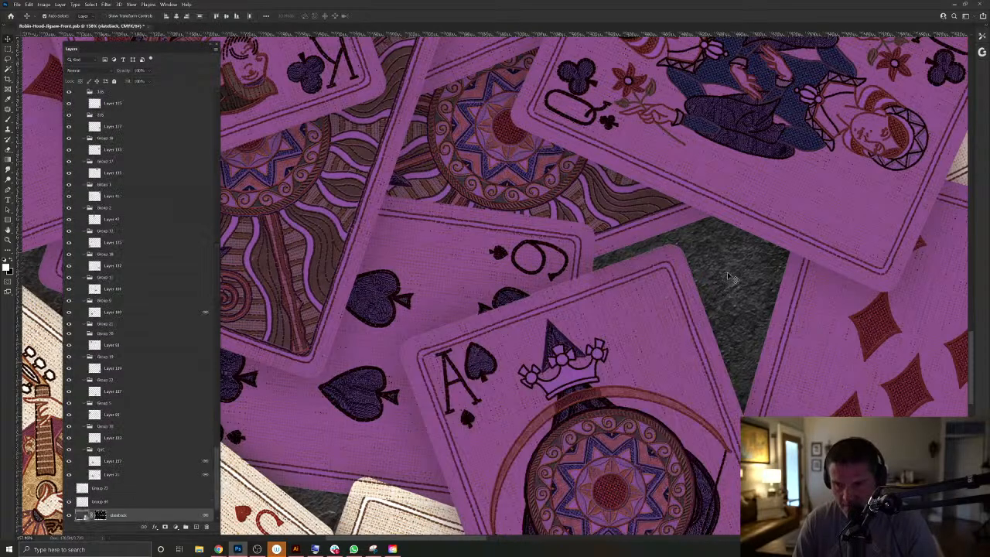
pyautogui.scroll(6, 596, 282)
pyautogui.scroll(-3, 592, 278)
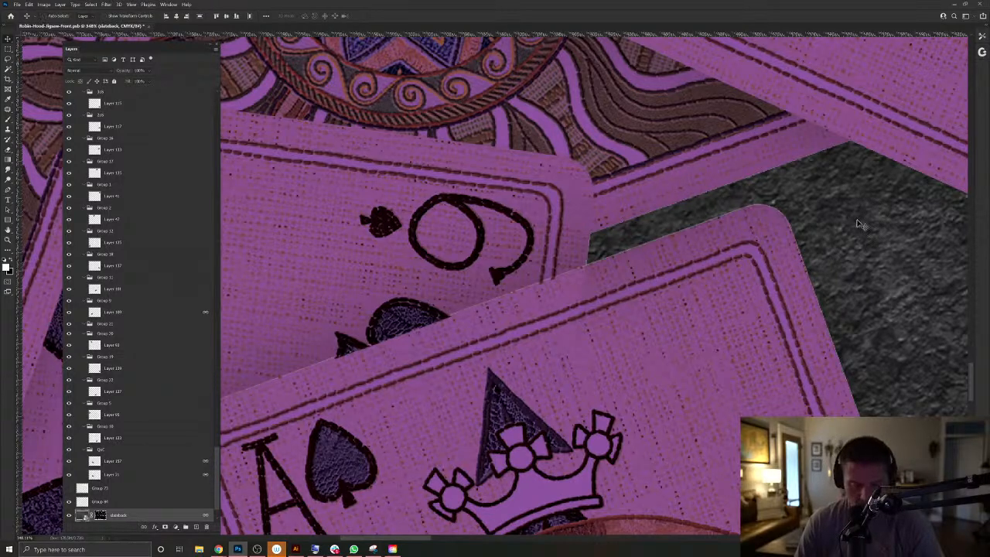
pyautogui.moveTo(845, 232); pyautogui.dragTo(833, 186)
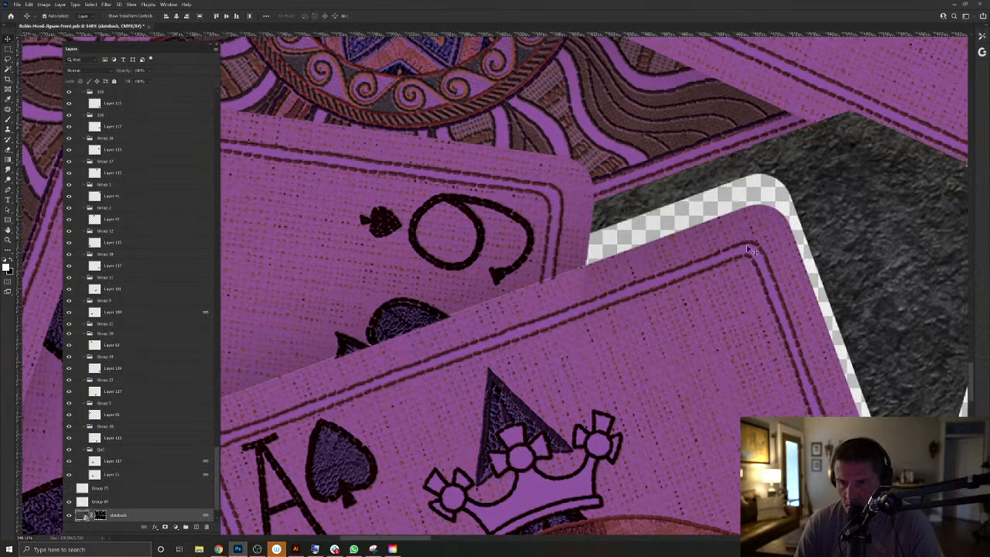
pyautogui.click(69, 501)
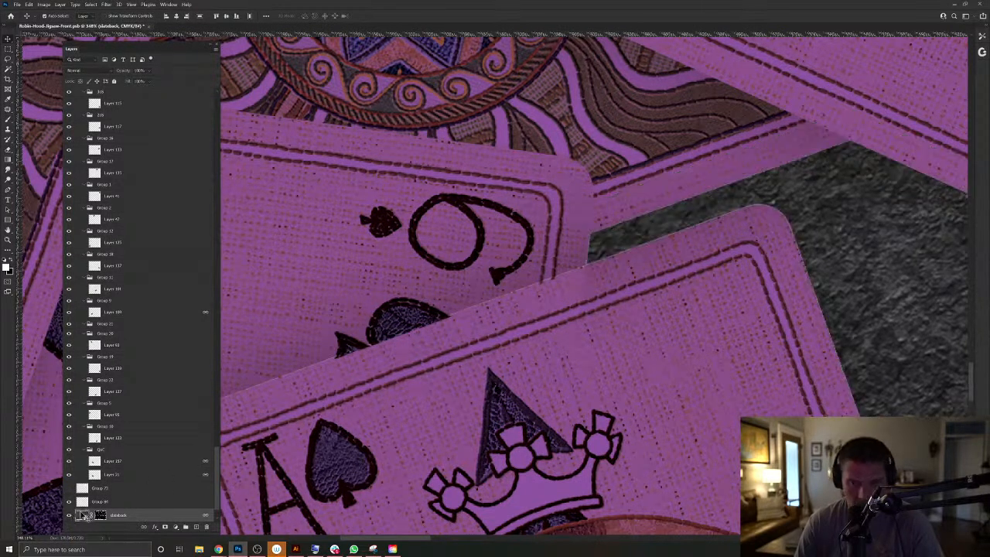
# Hide the slate background layer, and select and unlock the full-artwork layer between Group 100 and Group 32.
pyautogui.hotkey('ctrl', ',')
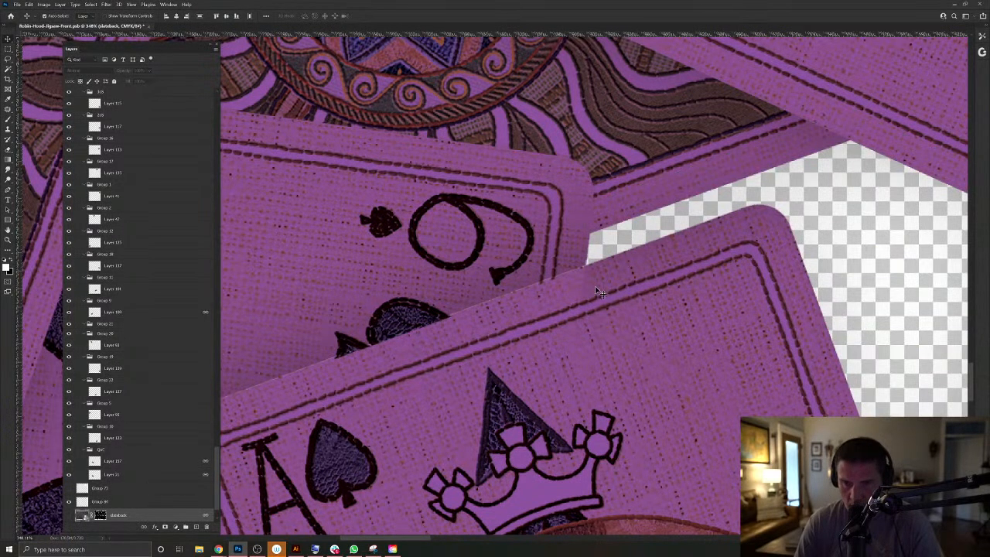
pyautogui.scroll(3, 214, 453)
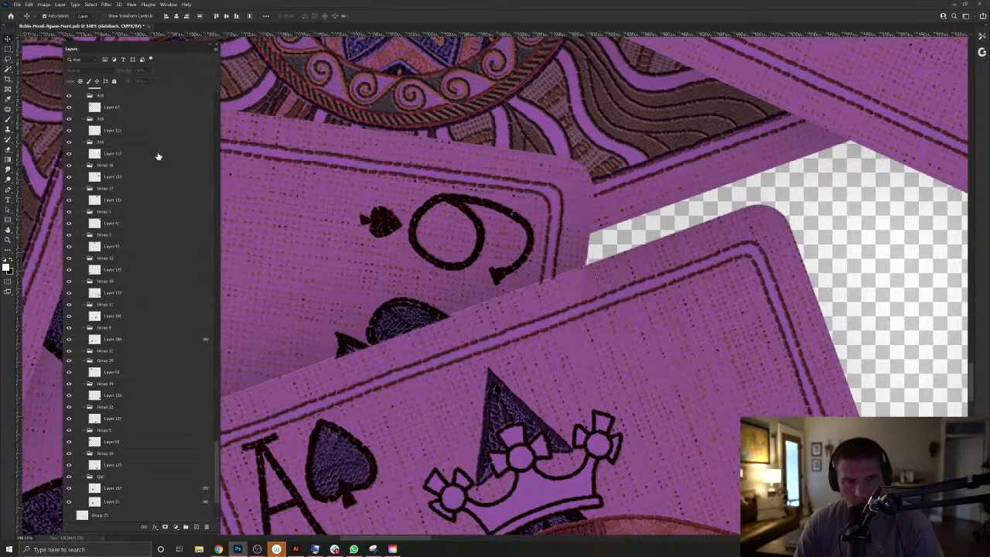
pyautogui.scroll(15, 219, 458)
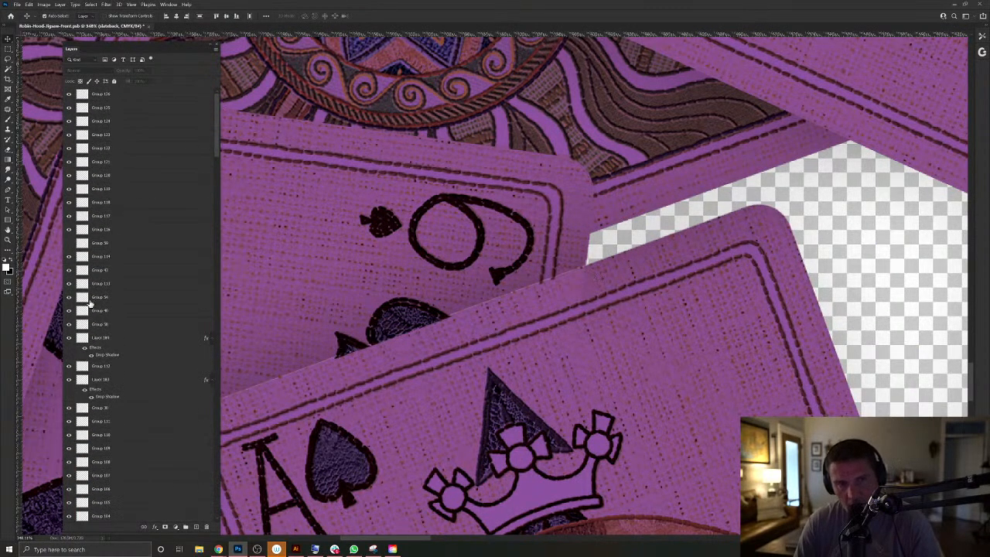
pyautogui.scroll(-6, 113, 356)
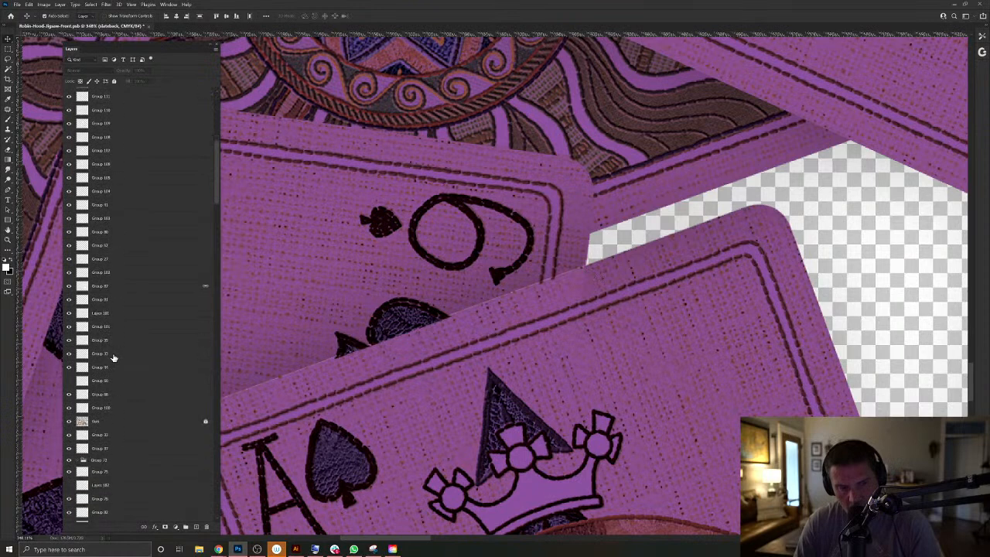
pyautogui.click(142, 422)
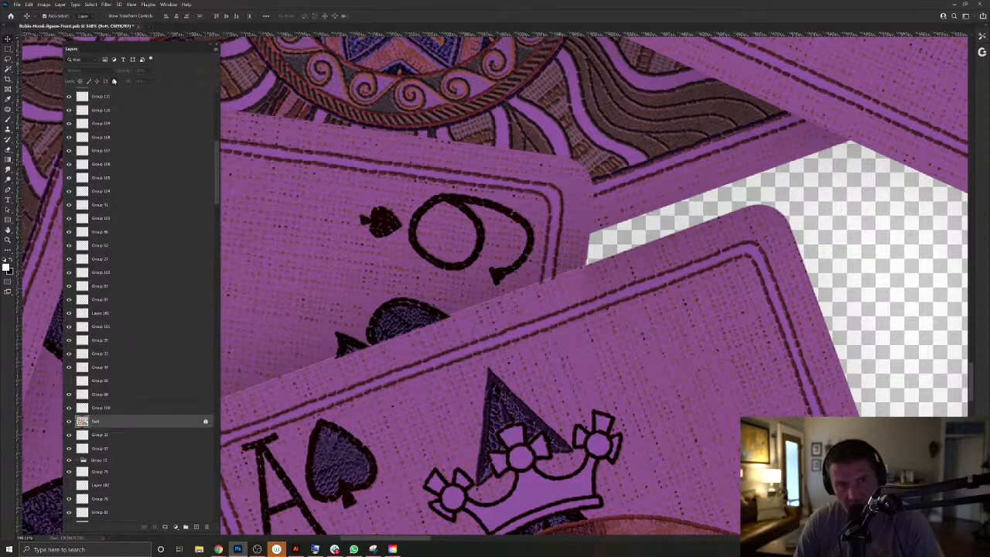
# Try shifting the full-artwork layer and the topmost shadow group around the ace of spades' corner, undoing each move.
pyautogui.moveTo(604, 270); pyautogui.dragTo(617, 273)
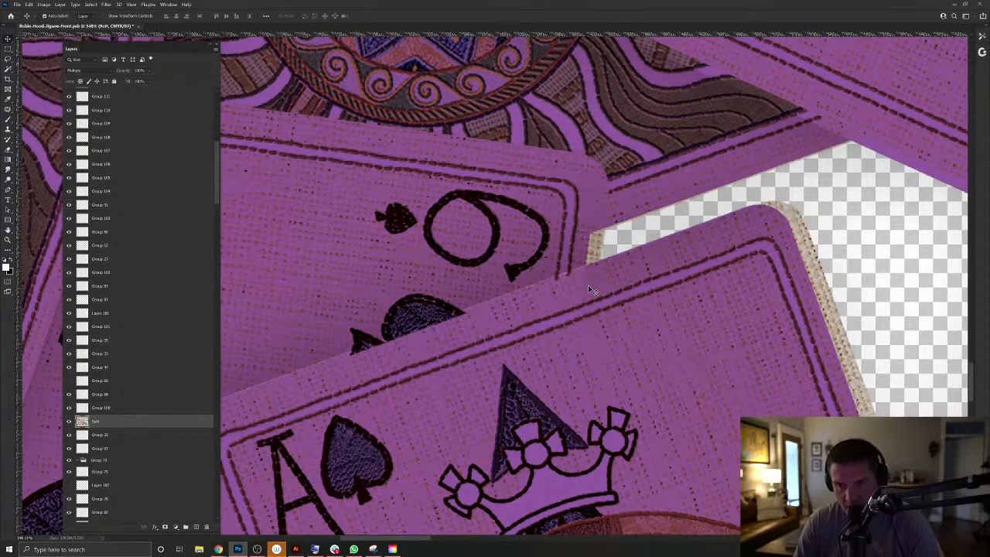
pyautogui.hotkey('ctrl', 'z')
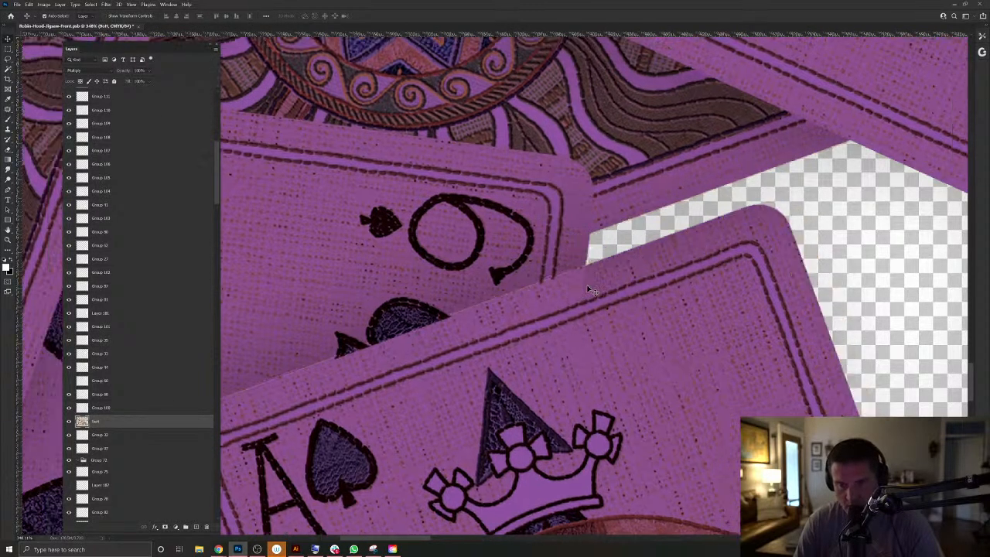
pyautogui.moveTo(570, 252)
pyautogui.mouseDown()
pyautogui.moveTo(582, 244)
pyautogui.moveTo(573, 239)
pyautogui.mouseUp()
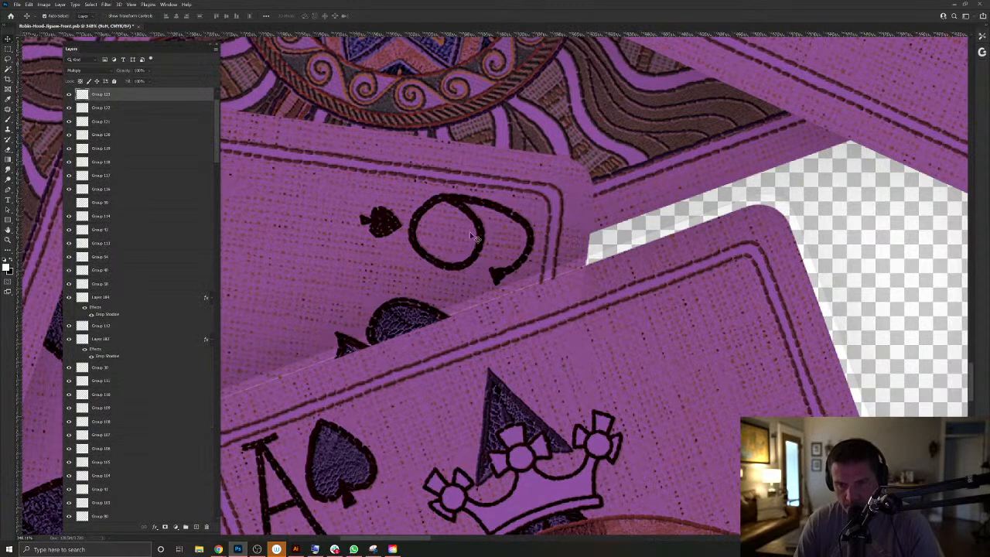
pyautogui.hotkey('ctrl', 'z')
pyautogui.moveTo(361, 199)
pyautogui.mouseDown()
pyautogui.moveTo(400, 197)
pyautogui.moveTo(360, 182)
pyautogui.mouseUp()
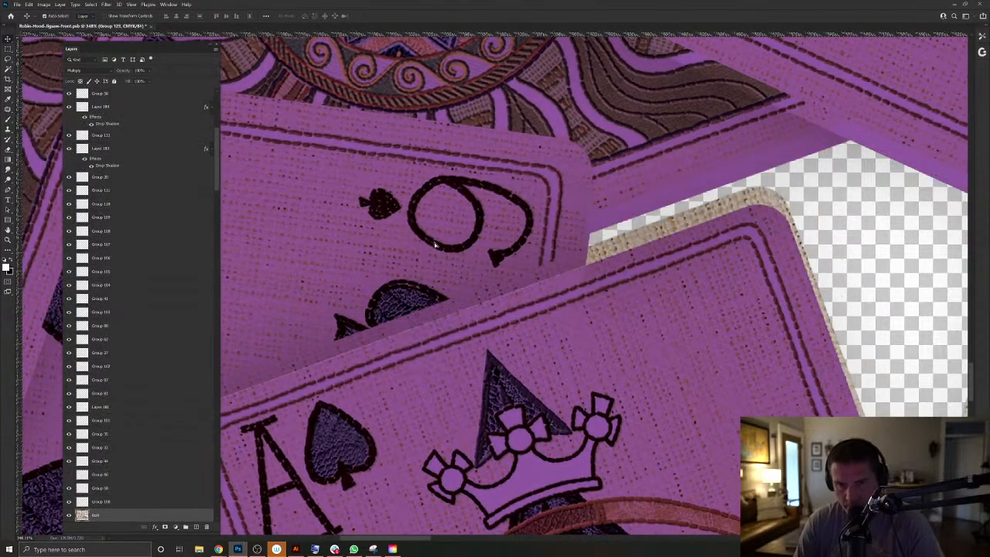
pyautogui.hotkey('ctrl', 'z')
pyautogui.hotkey('ctrl', 'z')
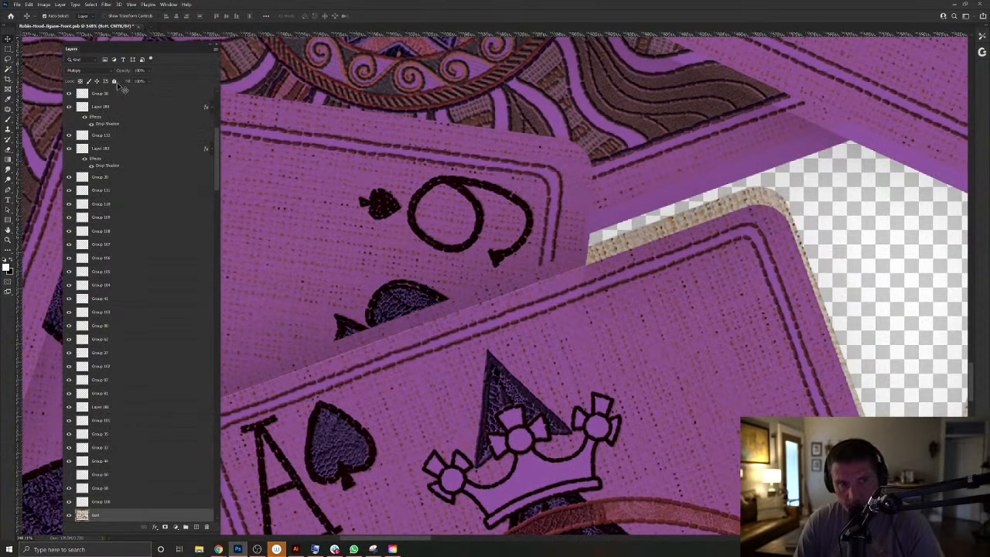
# Try shifting the nine of spades' purple base layer upward, and undo the move.
pyautogui.moveTo(360, 251); pyautogui.dragTo(391, 207)
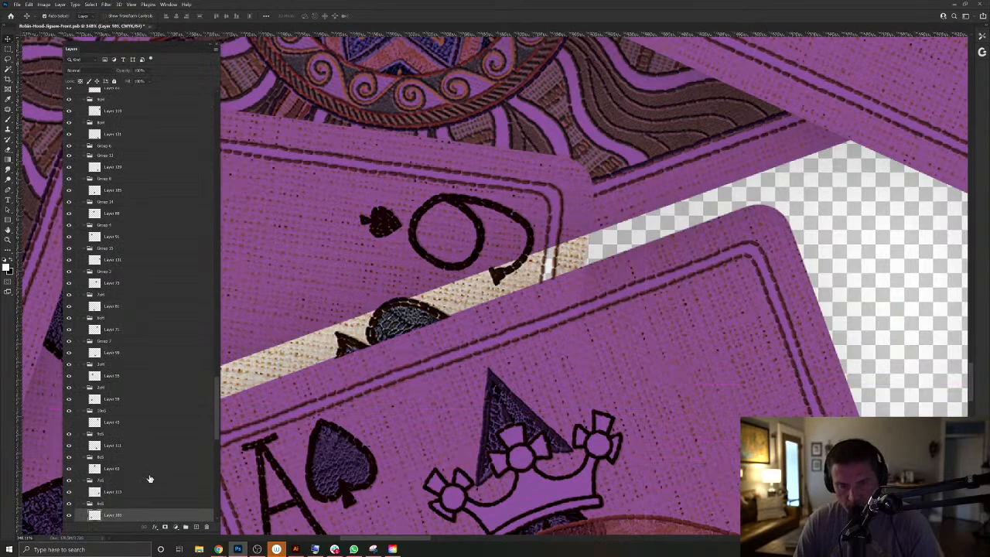
pyautogui.hotkey('ctrl', 'z')
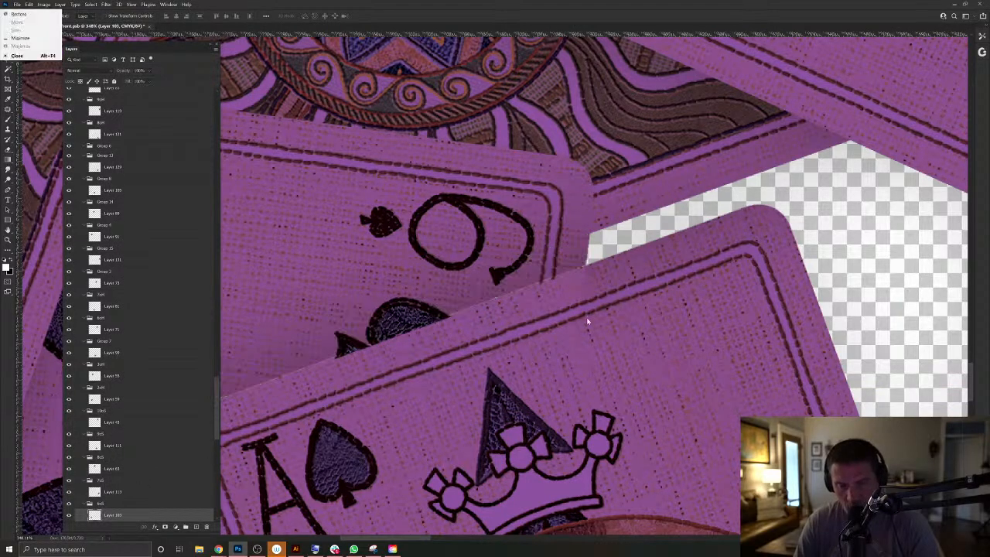
# Select the ace of spades base layer, Layer 159, hide it and label it red.
pyautogui.scroll(-5, 603, 358)
pyautogui.scroll(-5, 567, 321)
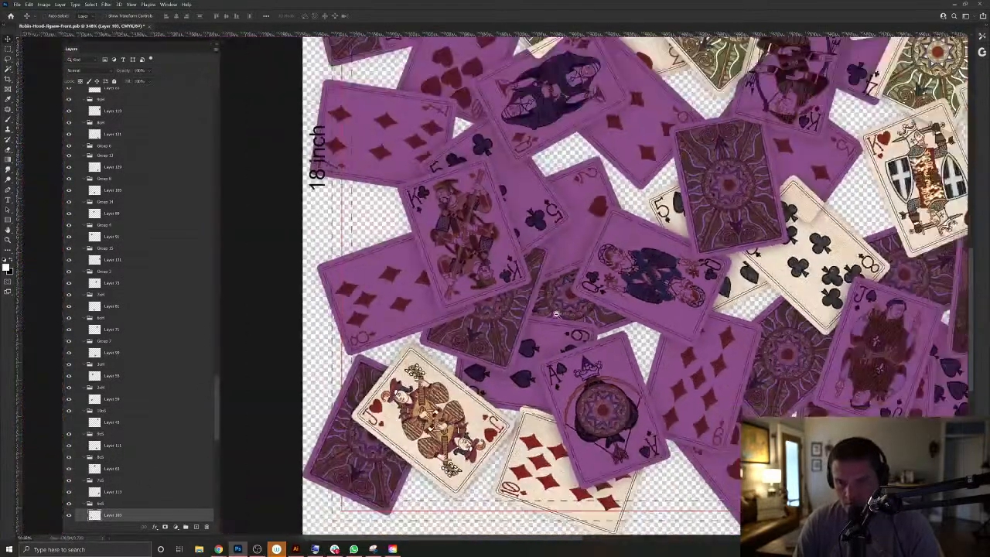
pyautogui.scroll(2, 572, 325)
pyautogui.scroll(6, 579, 331)
pyautogui.moveTo(580, 331); pyautogui.dragTo(590, 330)
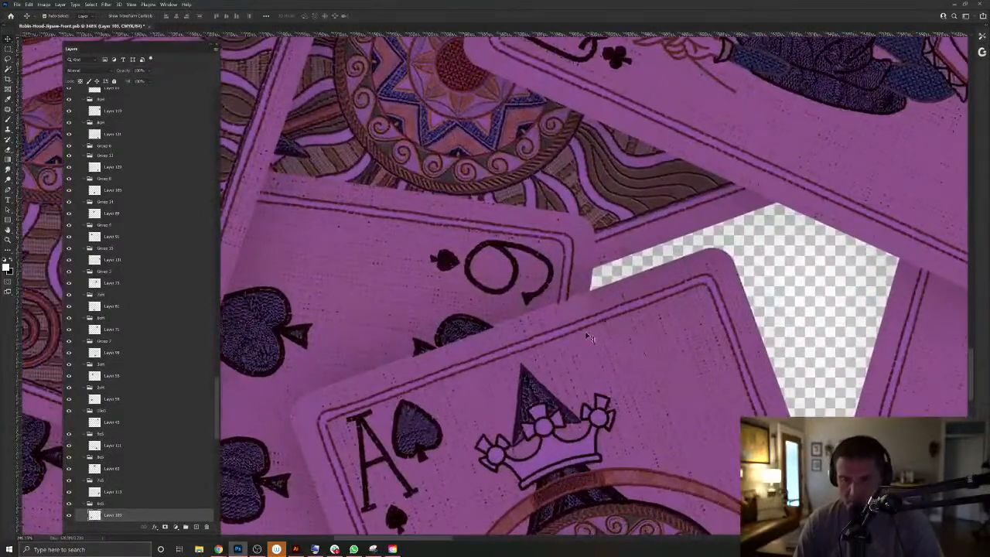
pyautogui.keyDown('ctrl'); pyautogui.click(590, 306); pyautogui.keyUp('ctrl')
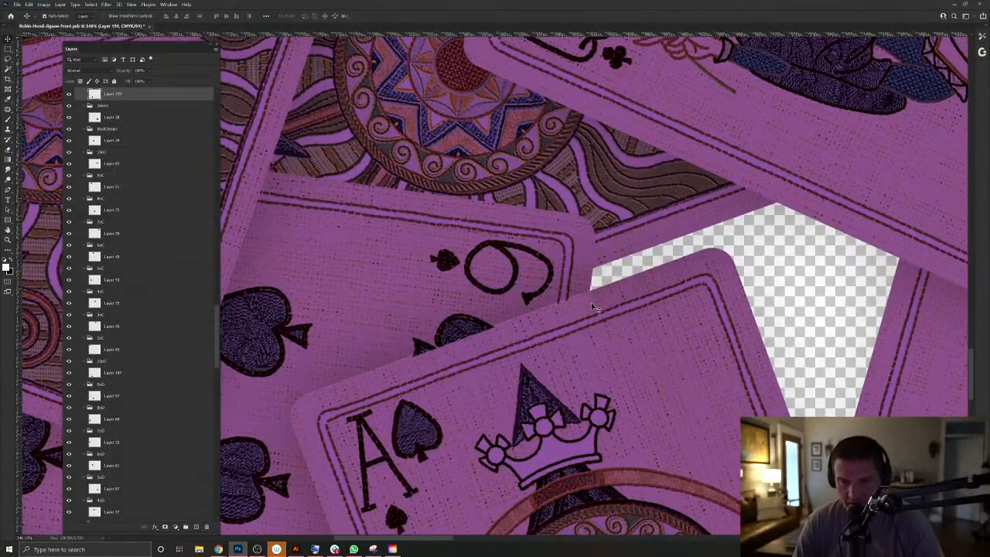
pyautogui.click(68, 94)
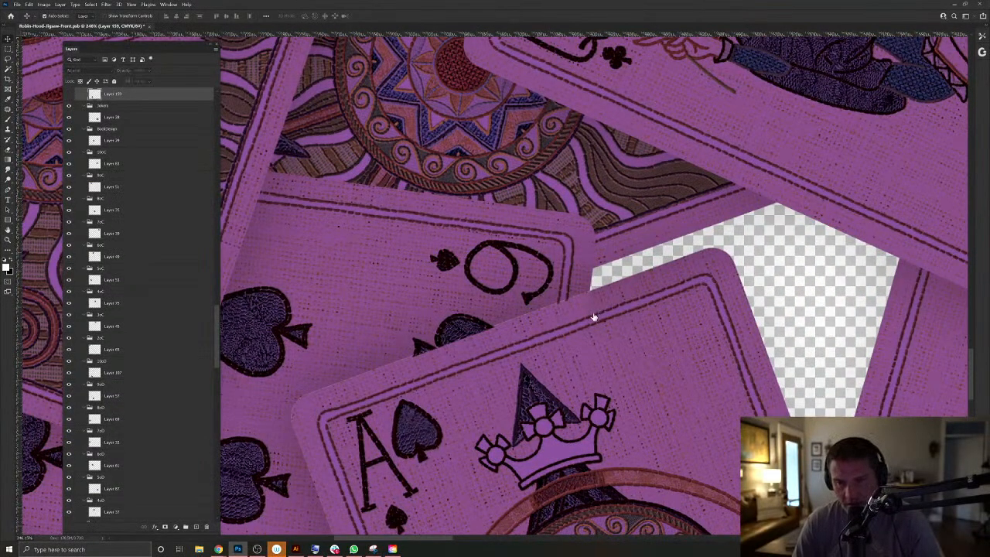
pyautogui.rightClick(129, 96)
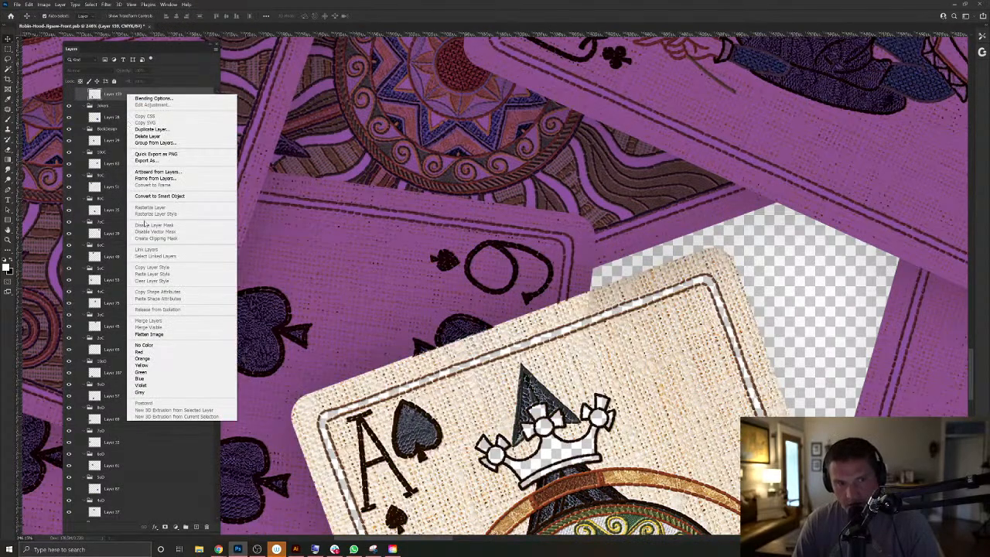
pyautogui.click(150, 353)
# Select the full-artwork layer under the ace of spades' edge flaw and check it by hiding and reshowing it.
pyautogui.scroll(4, 587, 310)
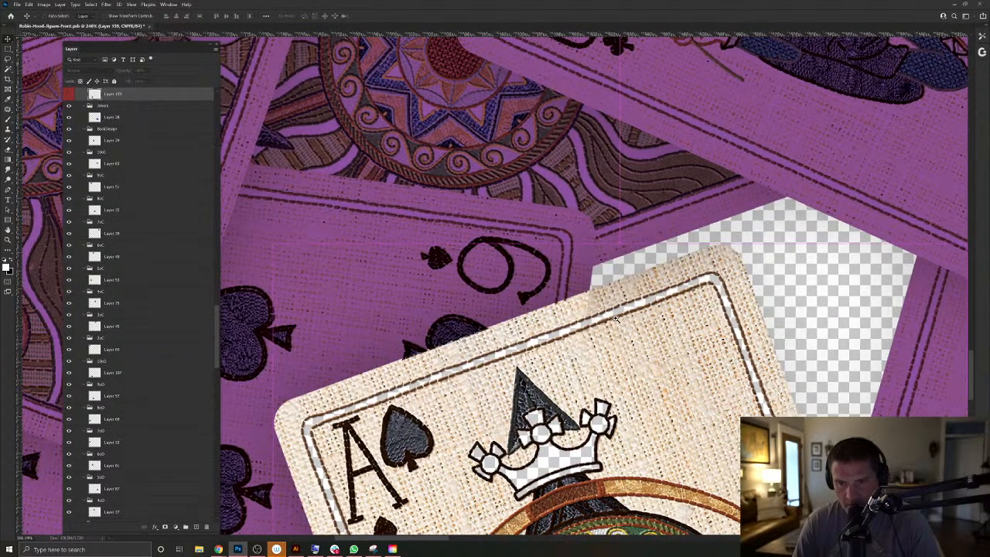
pyautogui.scroll(-2, 596, 313)
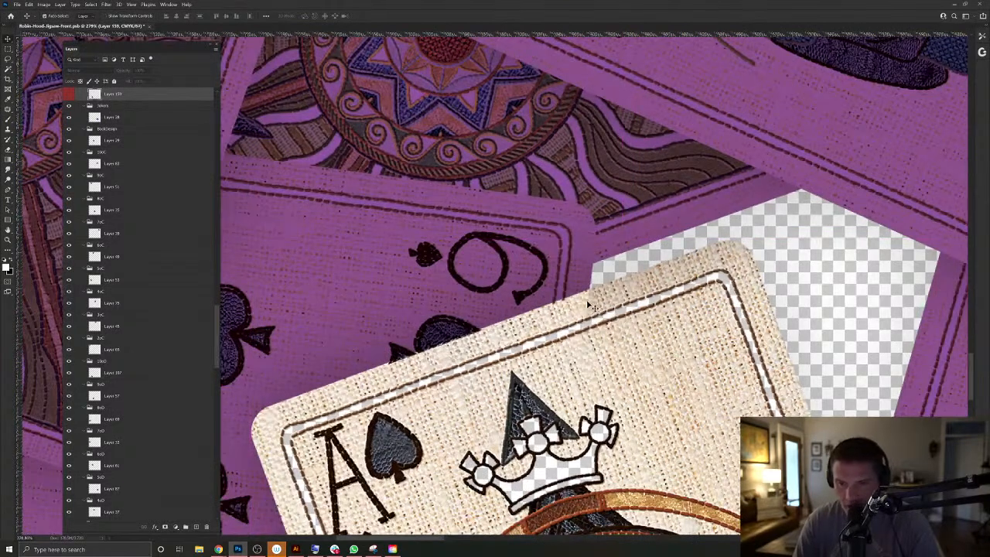
pyautogui.click(597, 307)
pyautogui.click(594, 308)
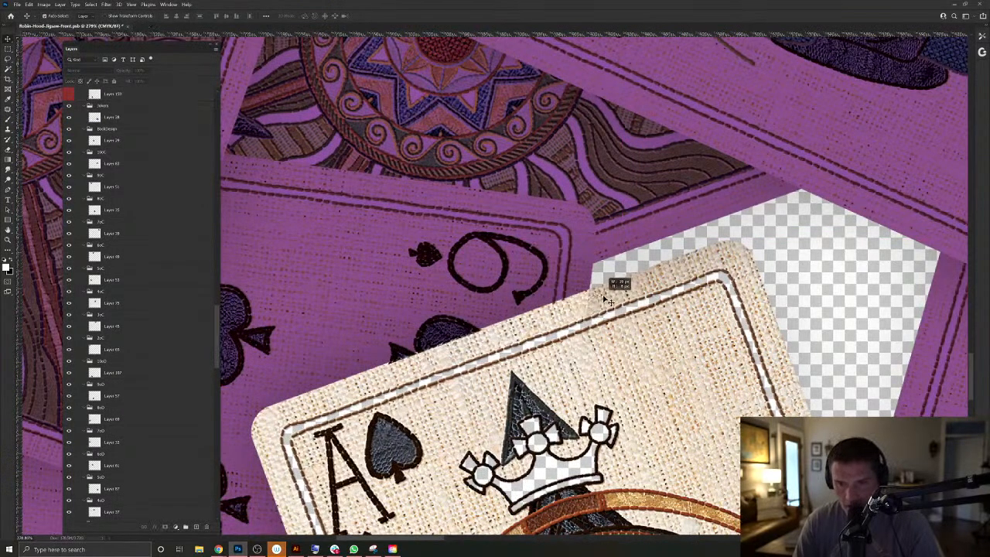
pyautogui.rightClick(590, 309)
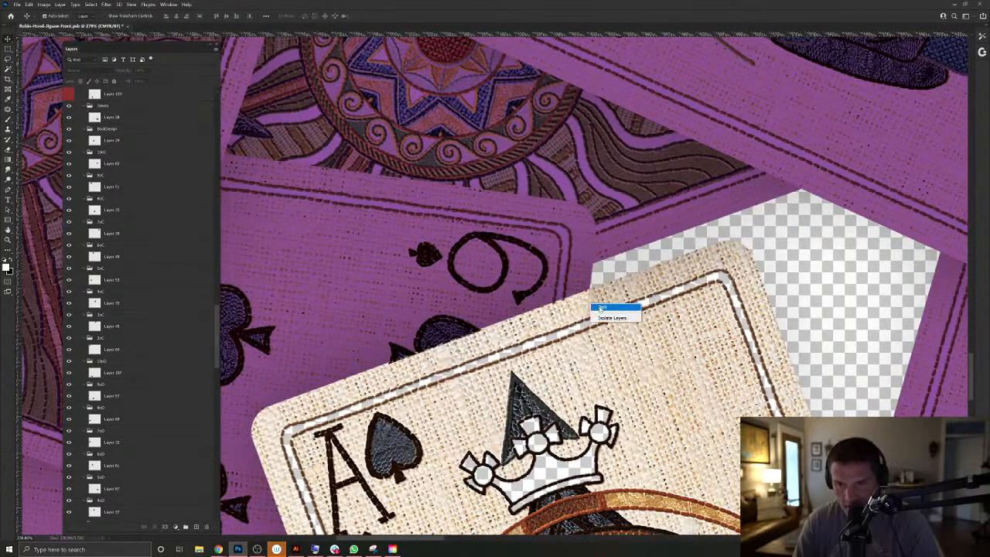
pyautogui.click(602, 308)
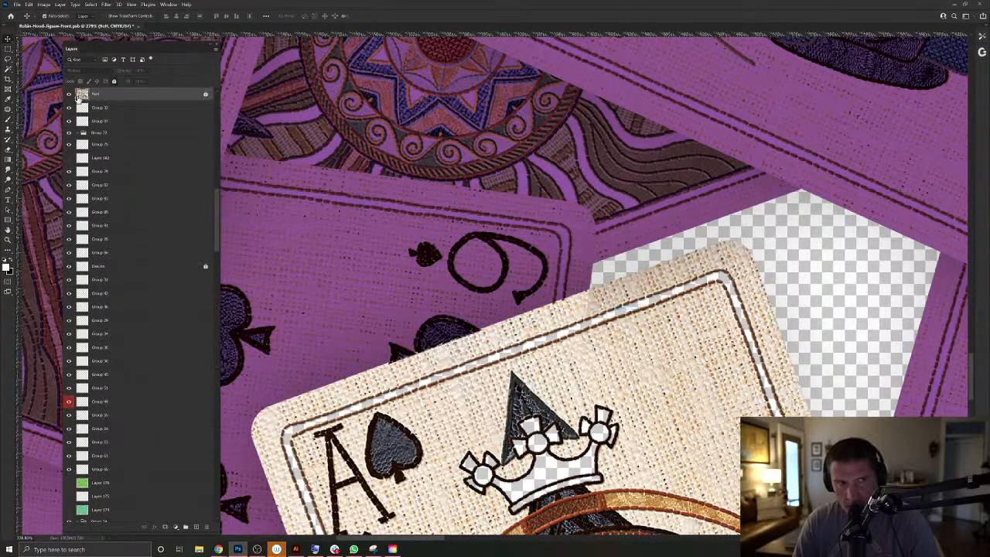
pyautogui.click(68, 95)
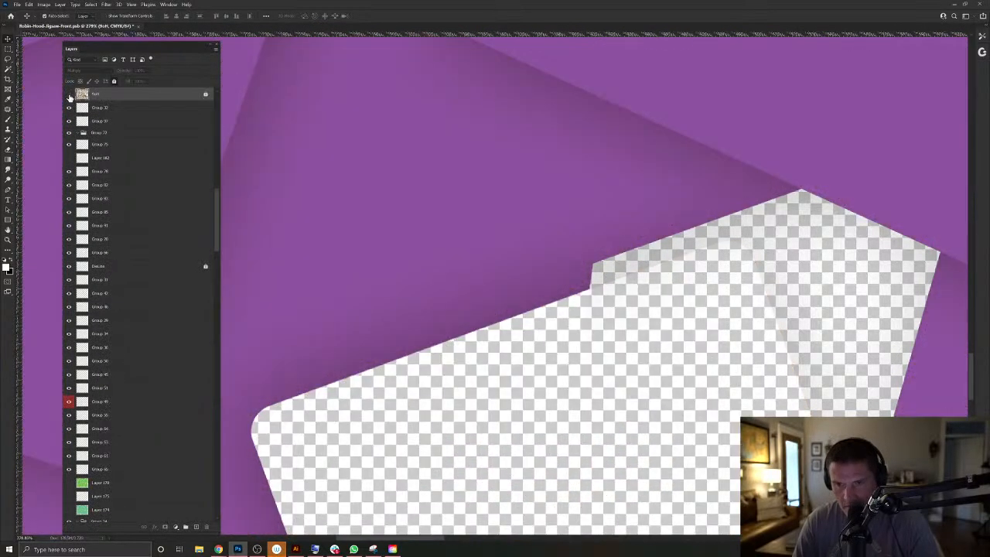
pyautogui.click(69, 94)
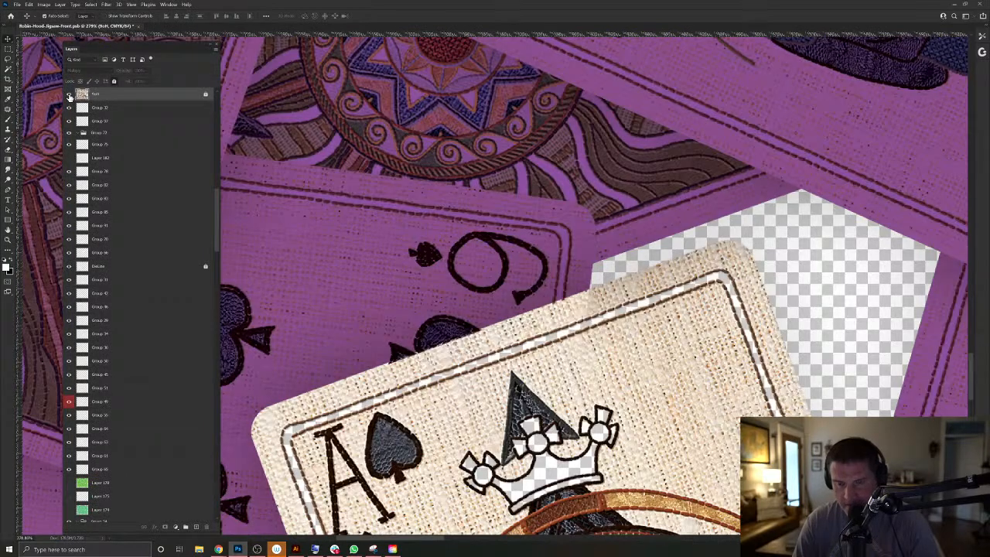
# Hide the full-artwork layer, try shifting a shadow group at the ace of spades' notched corner, and undo the move.
pyautogui.hotkey('ctrl', ',')
pyautogui.moveTo(636, 362)
pyautogui.mouseDown()
pyautogui.moveTo(651, 380)
pyautogui.moveTo(639, 365)
pyautogui.mouseUp()
pyautogui.click(601, 285)
pyautogui.moveTo(601, 285); pyautogui.dragTo(620, 220)
pyautogui.hotkey('ctrl', 'z')
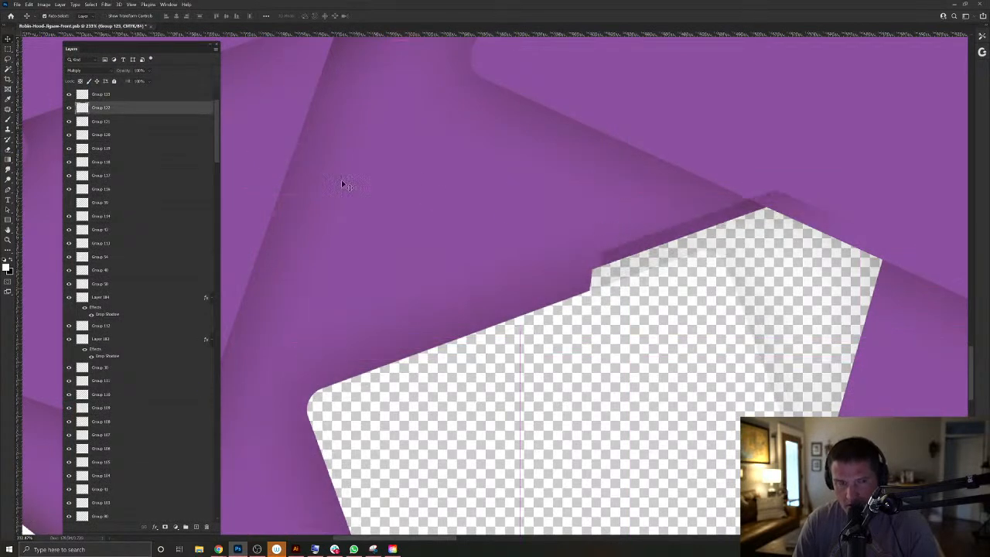
# Delete the selected shadow group from the ace of spades' corner and reshow the full-artwork layer.
pyautogui.moveTo(120, 109); pyautogui.dragTo(215, 524)
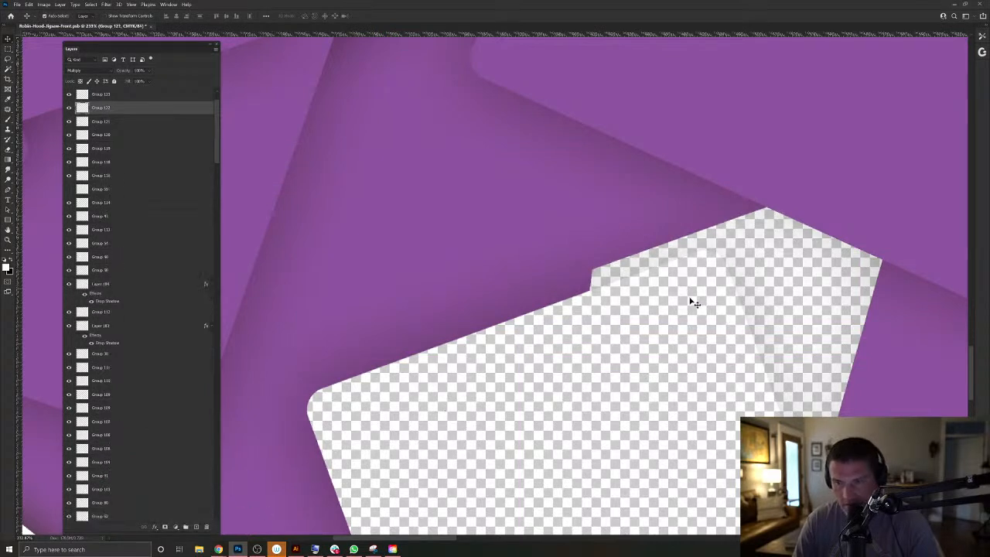
pyautogui.scroll(2, 116, 323)
pyautogui.press('Delete')
pyautogui.scroll(-10, 91, 337)
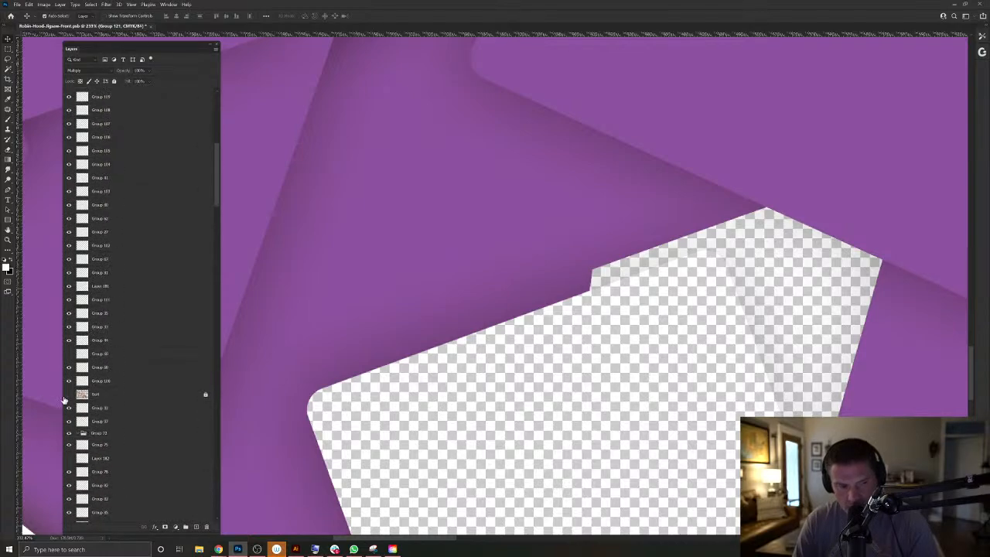
pyautogui.click(67, 395)
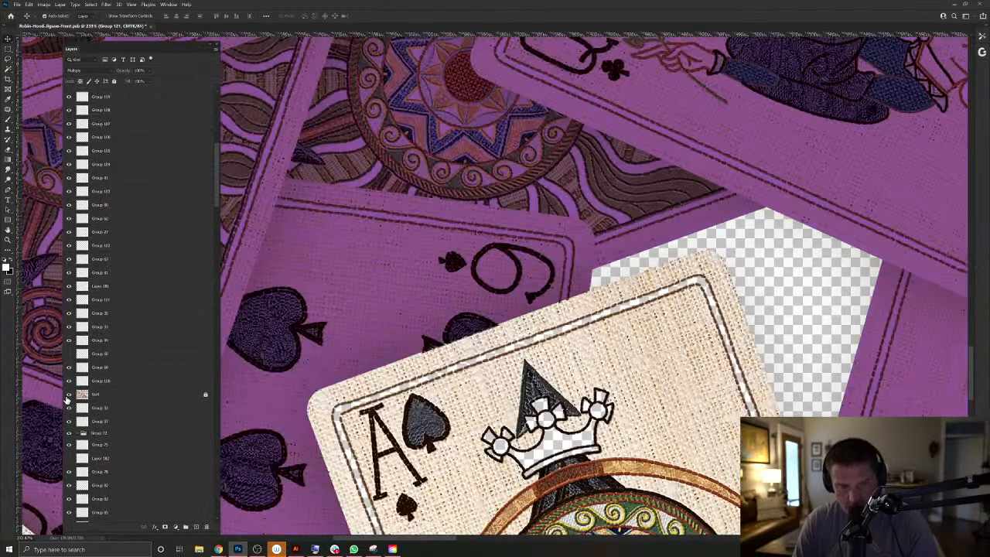
# Reshow the red-labelled ace of spades base layer, Layer 159, and load its card outline as a selection.
pyautogui.scroll(-3, 648, 386)
pyautogui.scroll(2, 650, 375)
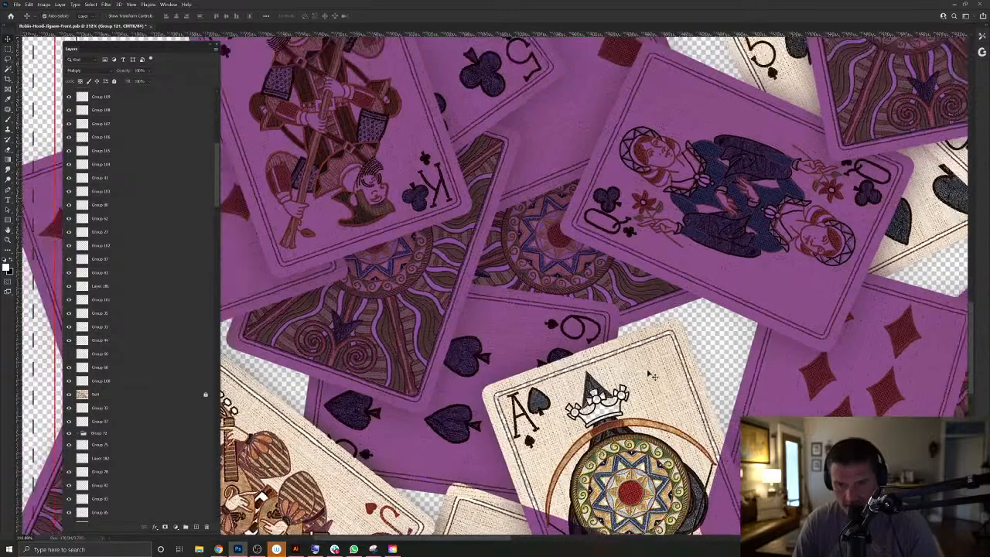
pyautogui.scroll(-10, 132, 454)
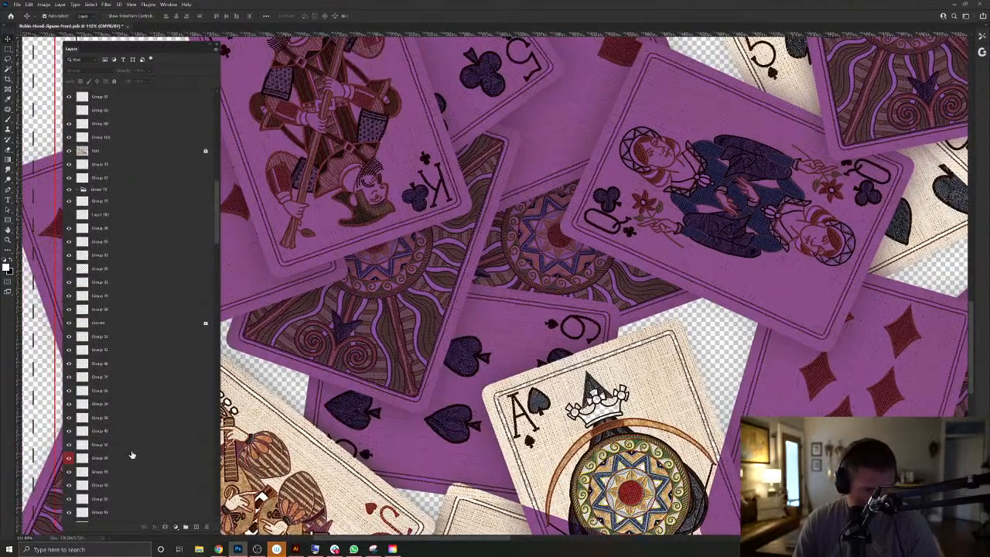
pyautogui.scroll(-3, 131, 454)
pyautogui.scroll(-3, 84, 352)
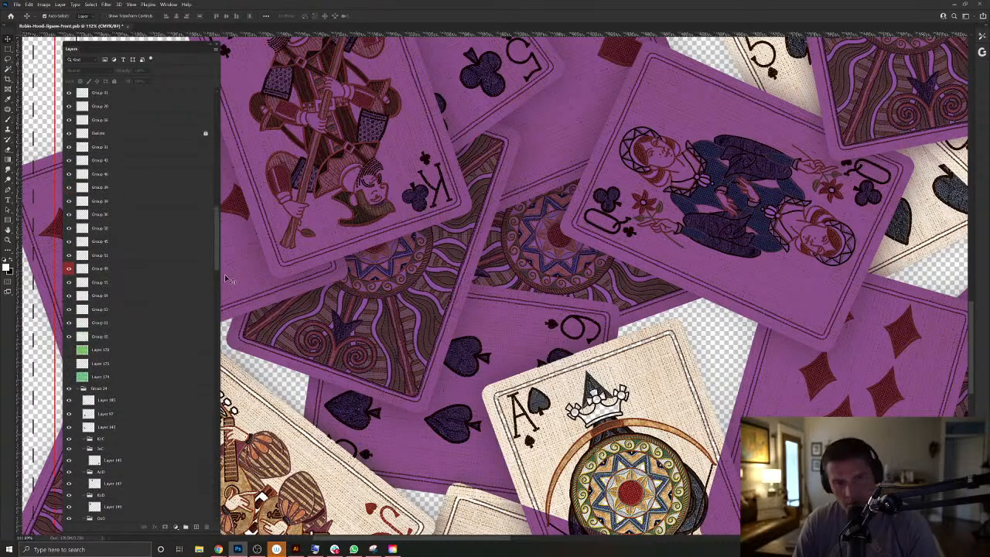
pyautogui.moveTo(217, 269); pyautogui.dragTo(216, 487)
pyautogui.scroll(2, 204, 503)
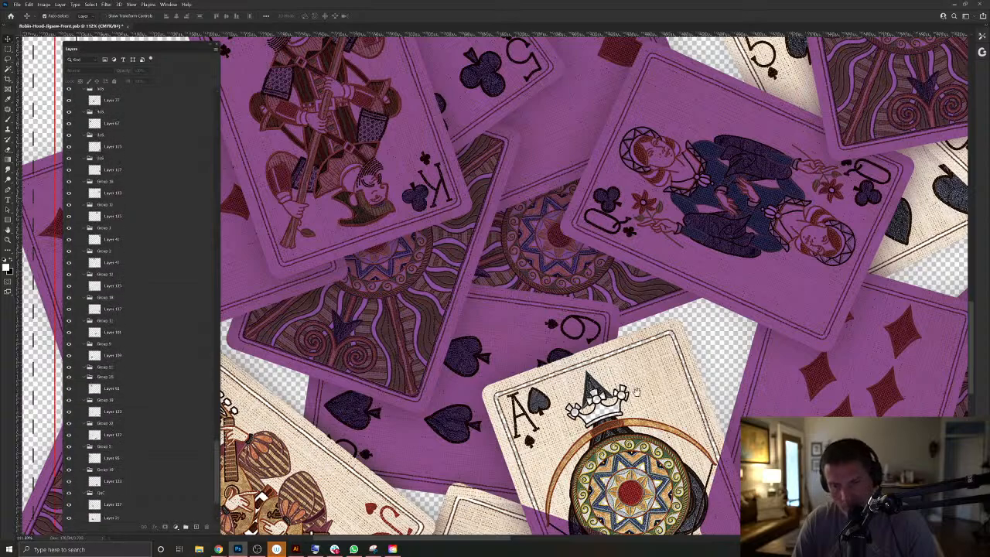
pyautogui.moveTo(636, 394); pyautogui.dragTo(628, 315)
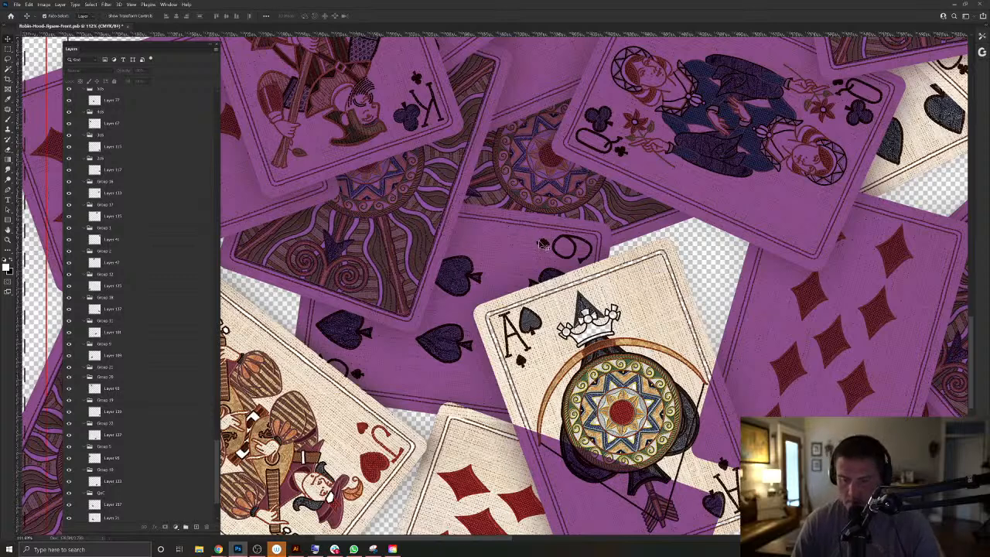
pyautogui.scroll(1, 167, 371)
pyautogui.scroll(5, 167, 370)
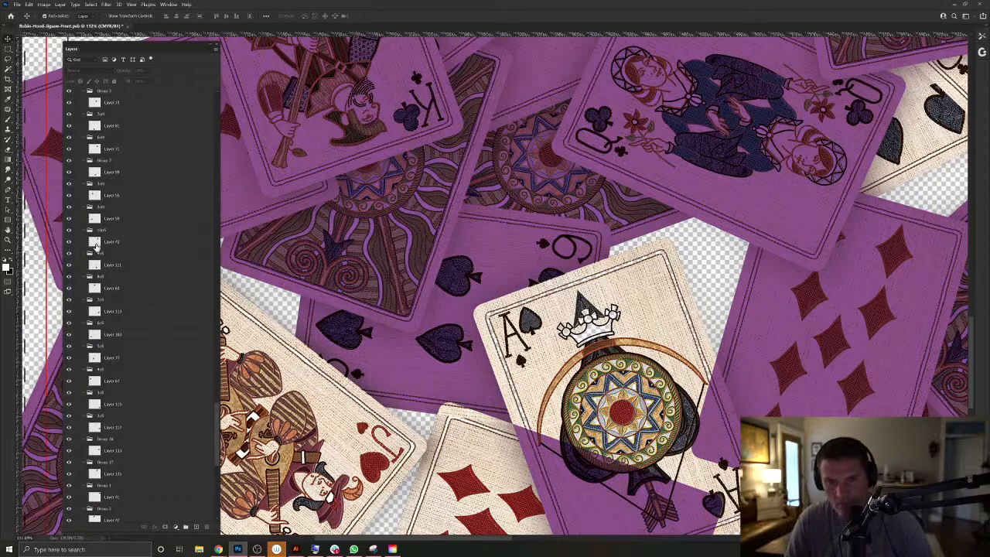
pyautogui.scroll(8, 96, 246)
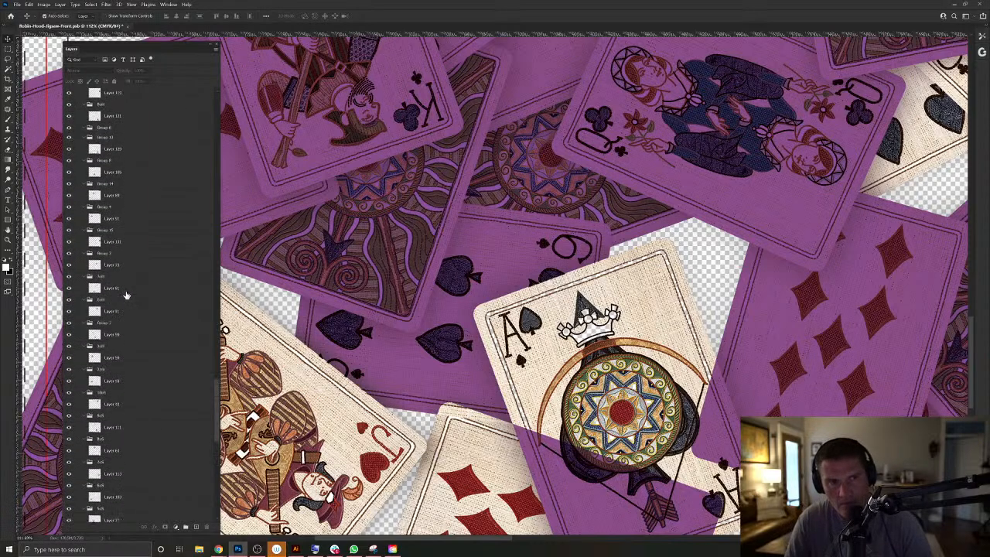
pyautogui.scroll(10, 127, 297)
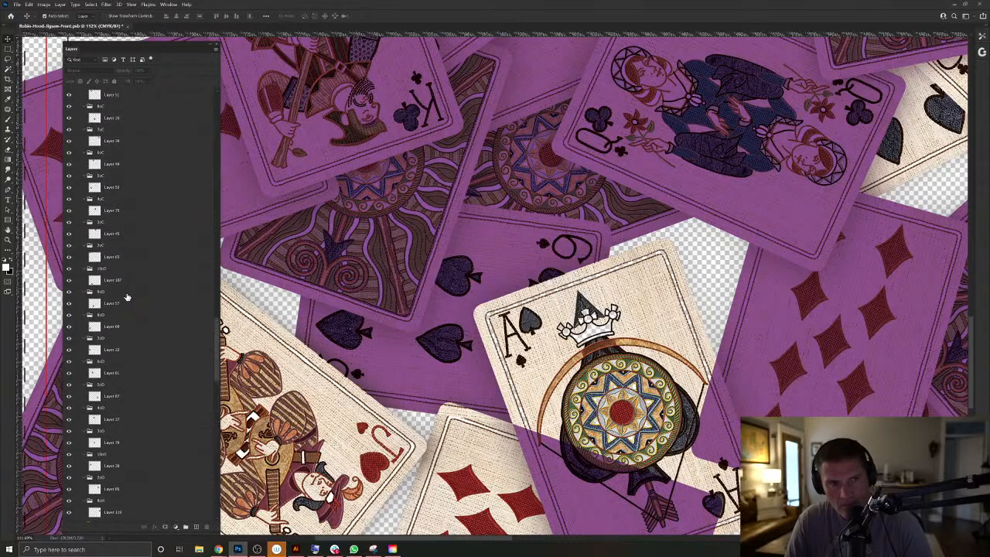
pyautogui.scroll(1, 128, 296)
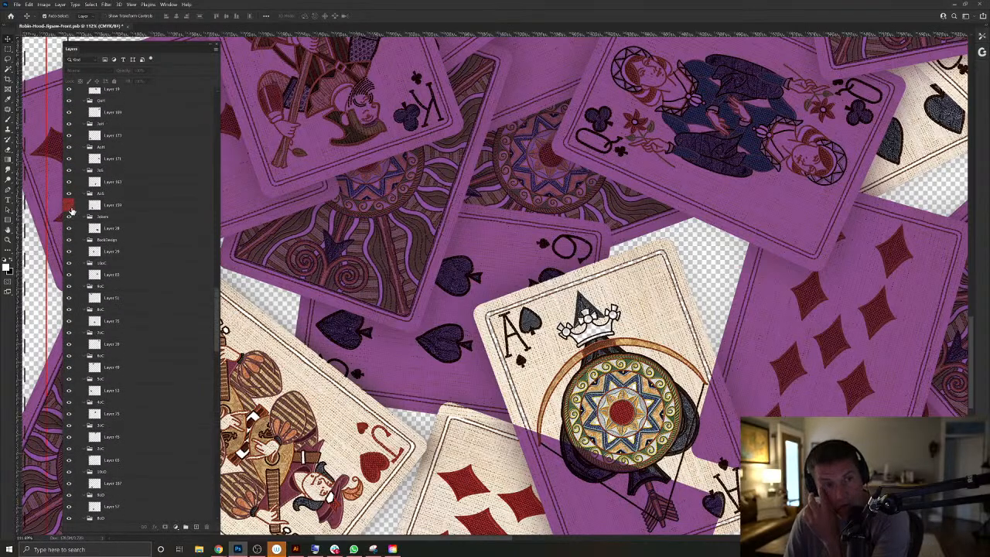
pyautogui.click(69, 206)
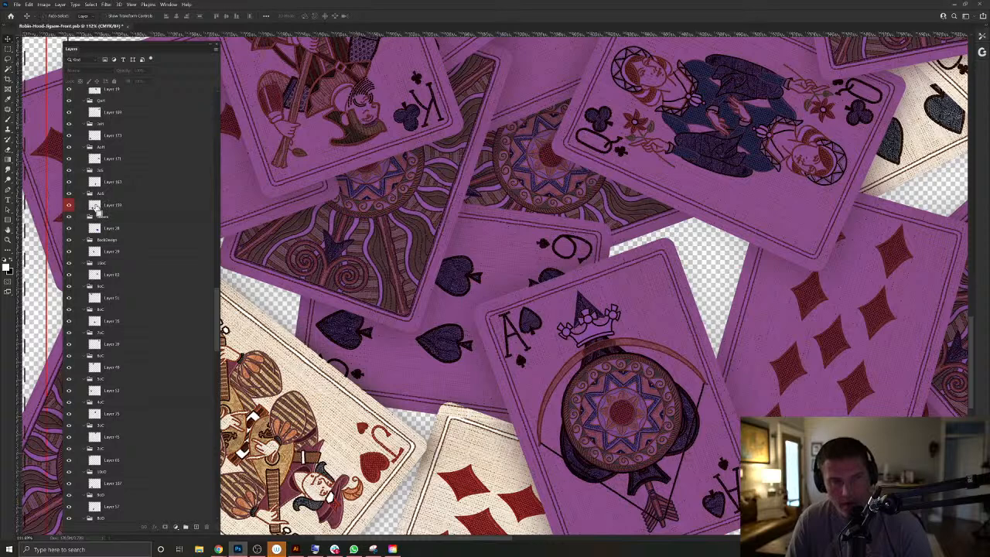
pyautogui.click(93, 207)
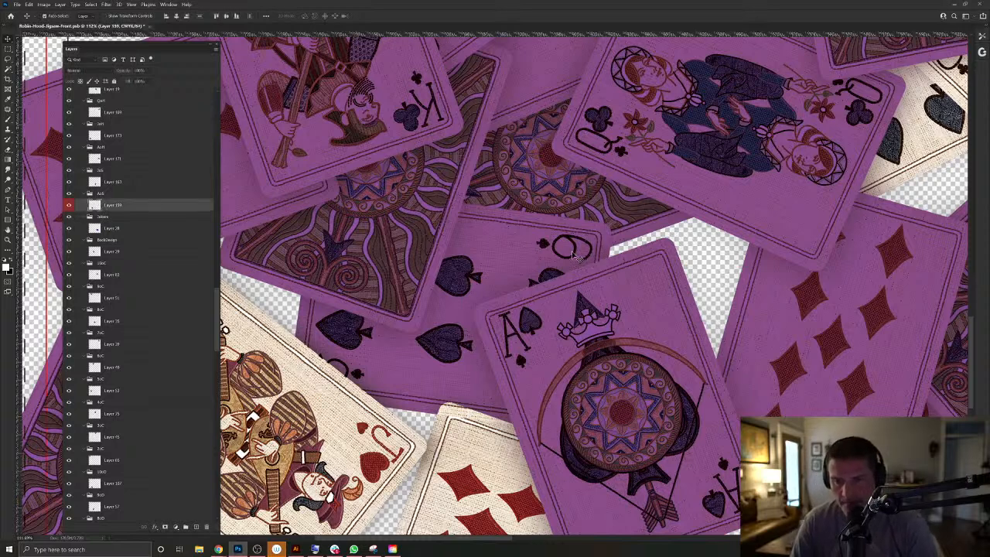
pyautogui.keyDown('ctrl'); pyautogui.click(94, 206); pyautogui.keyUp('ctrl')
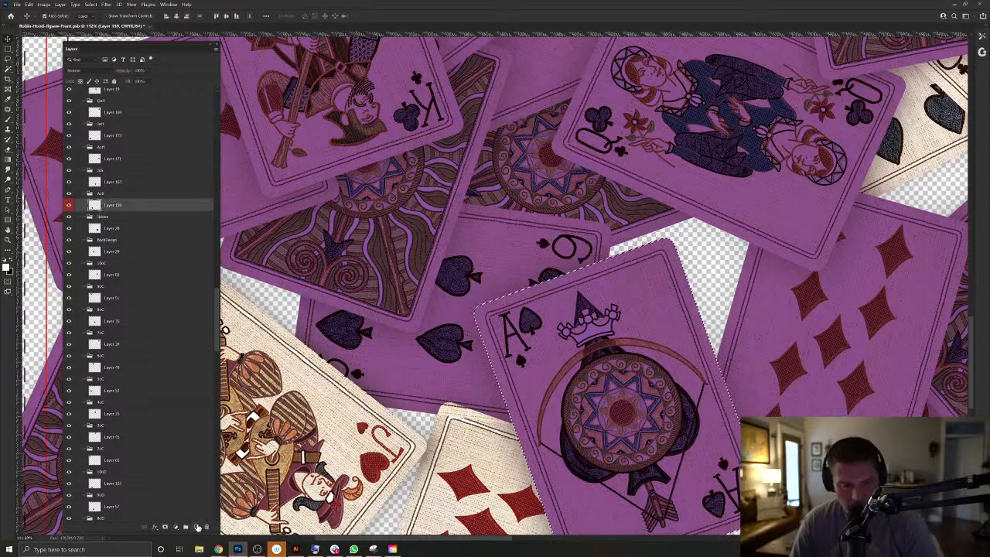
# Fill the ace of spades' outline with white on a new layer, deselect, and bring the layer to the front.
pyautogui.click(197, 527)
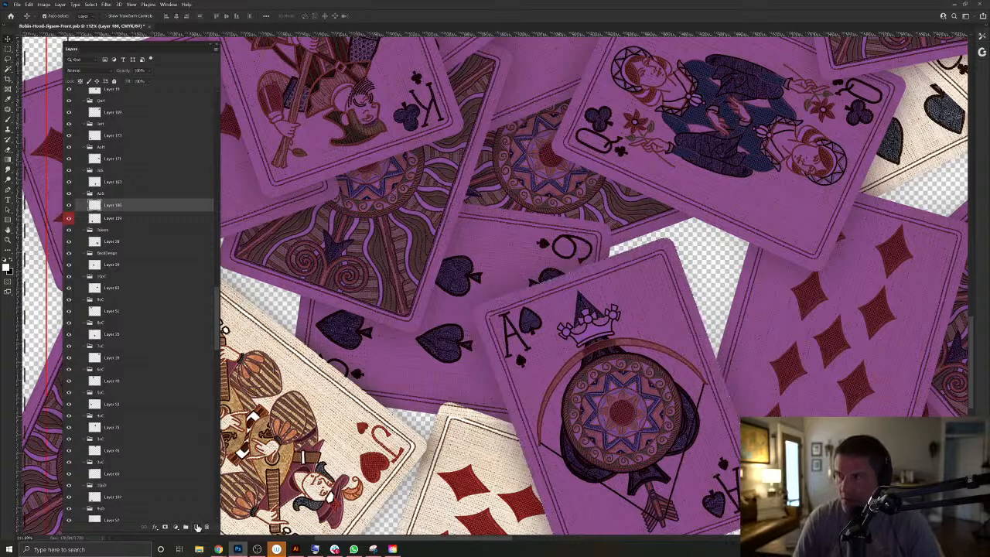
pyautogui.hotkey('alt', 'BackSpace')
pyautogui.hotkey('ctrl', 'd')
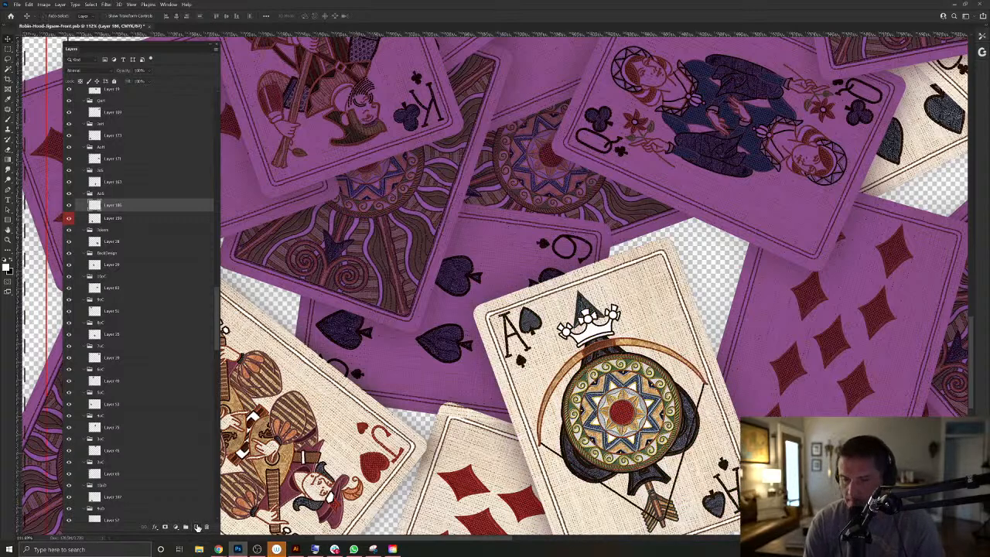
pyautogui.hotkey('ctrl', 'shift', ']')
pyautogui.hotkey('ctrl', 'shift', ']')
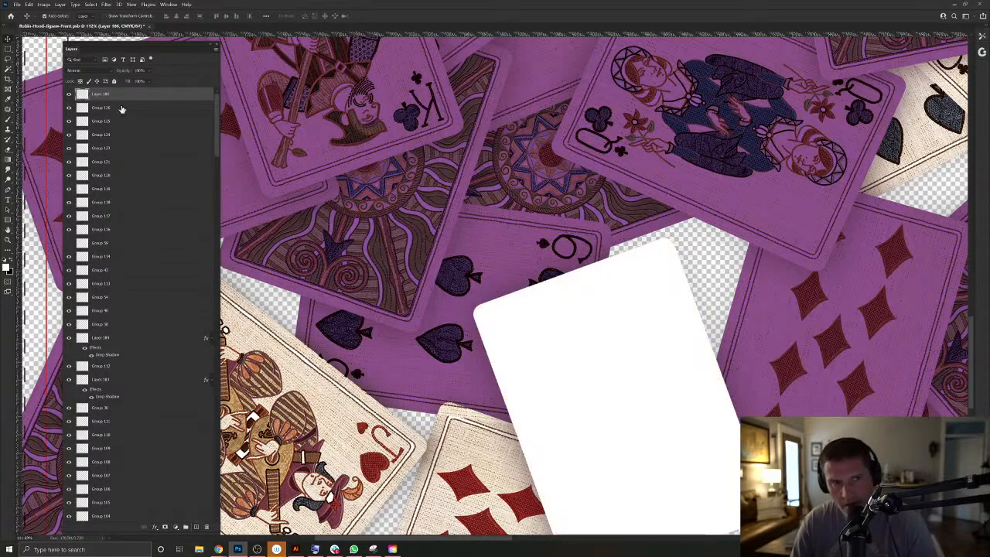
# Apply a Multiply drop shadow with a 125 px size to the white ace of spades shape.
pyautogui.click(59, 4)
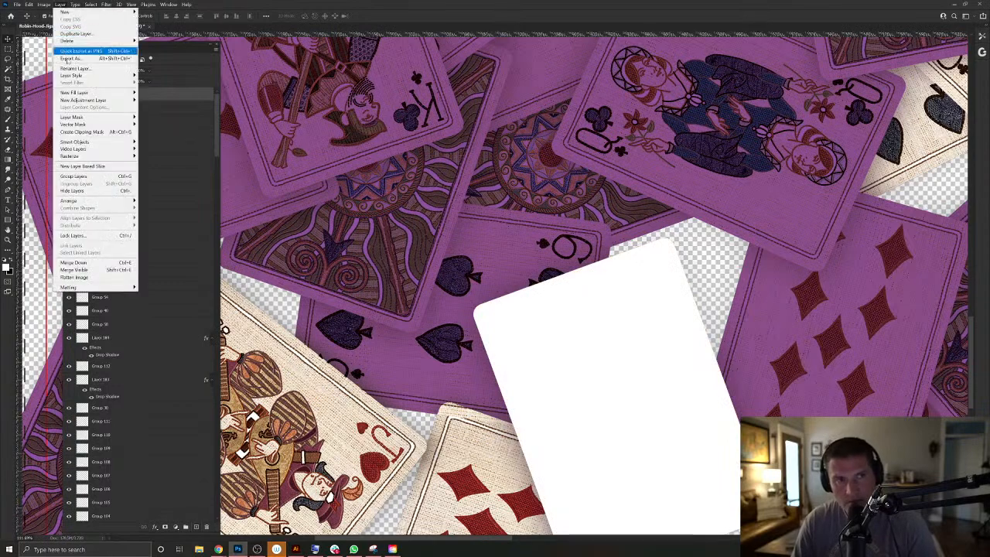
pyautogui.moveTo(79, 77)
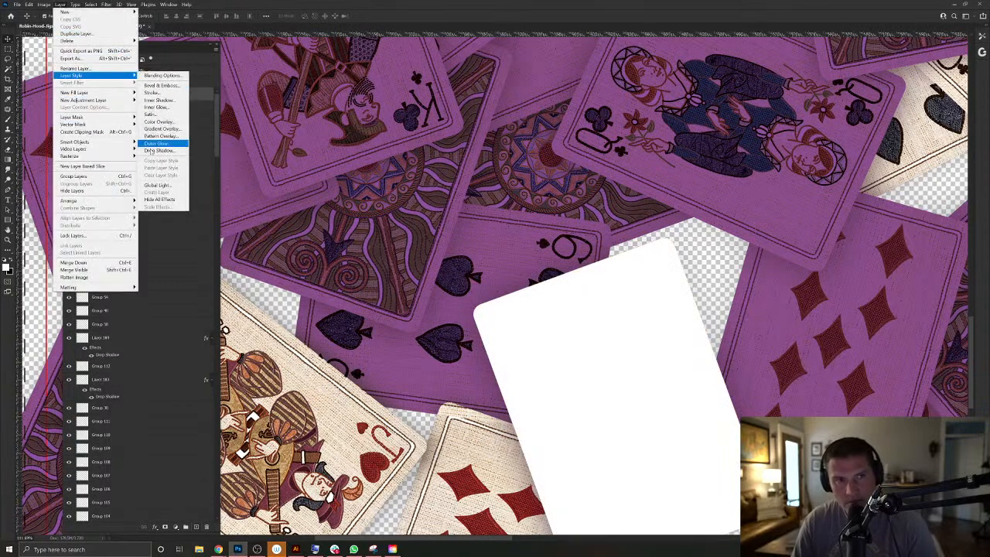
pyautogui.click(161, 150)
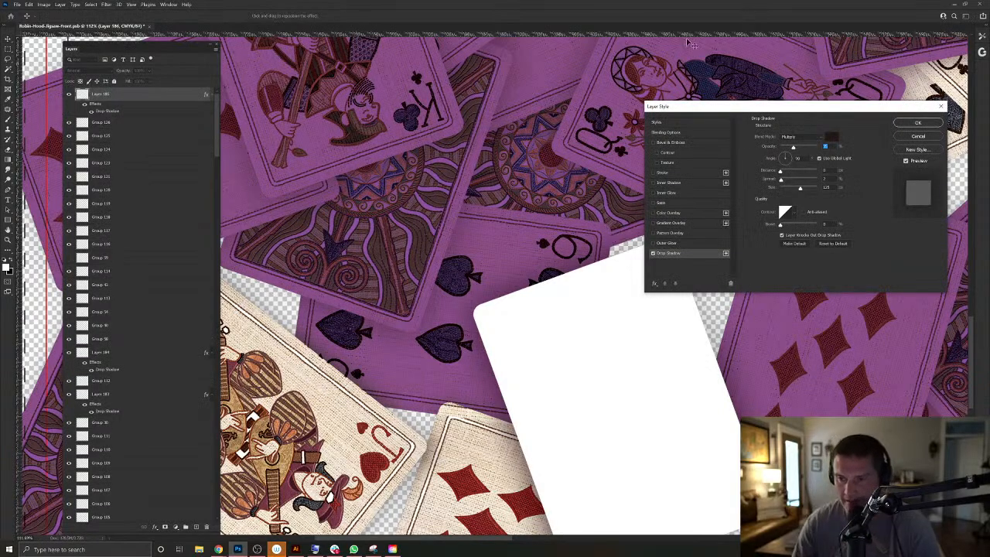
pyautogui.click(917, 123)
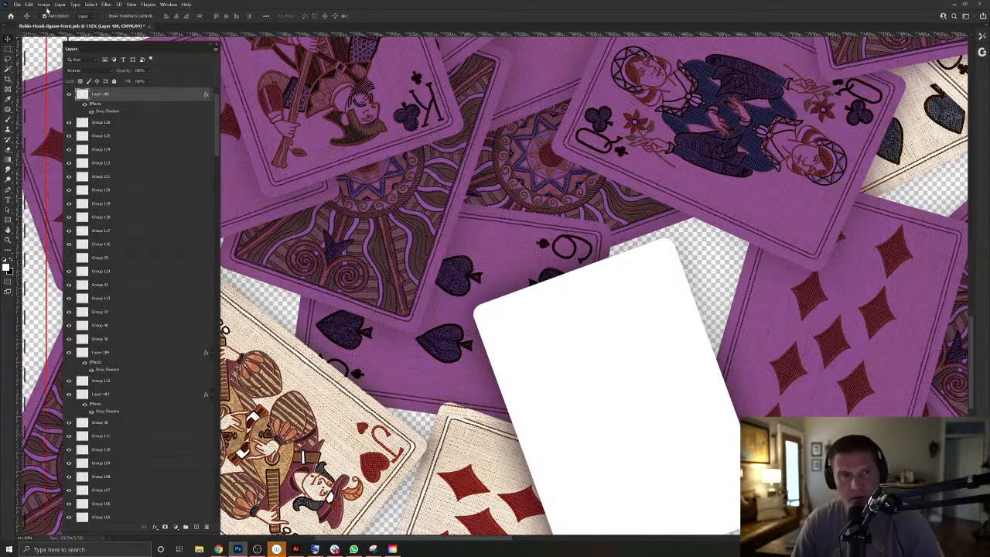
# Group the ace of spades' shadow layer, merge the group, and set its blend mode to Multiply.
pyautogui.hotkey('ctrl', 'g')
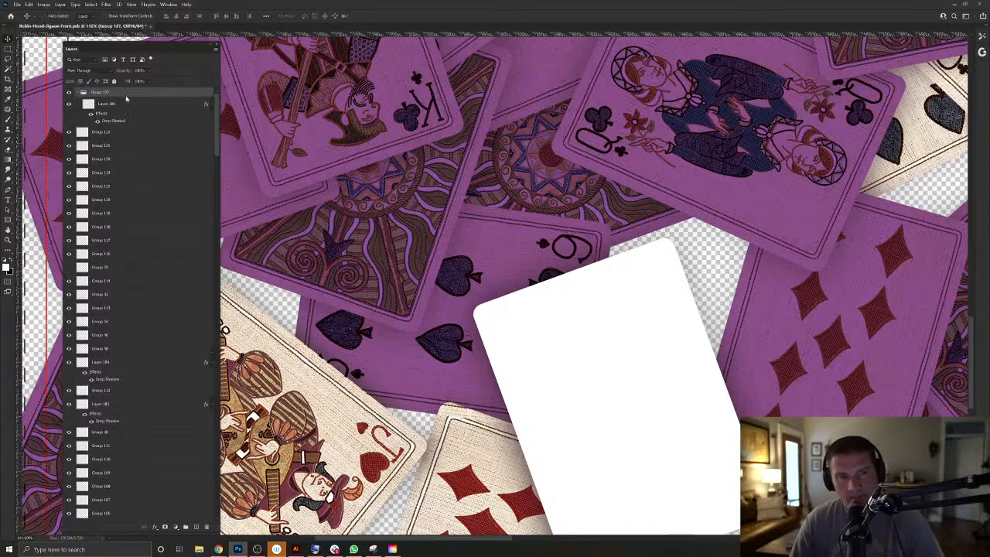
pyautogui.hotkey('ctrl', 'e')
pyautogui.click(78, 70)
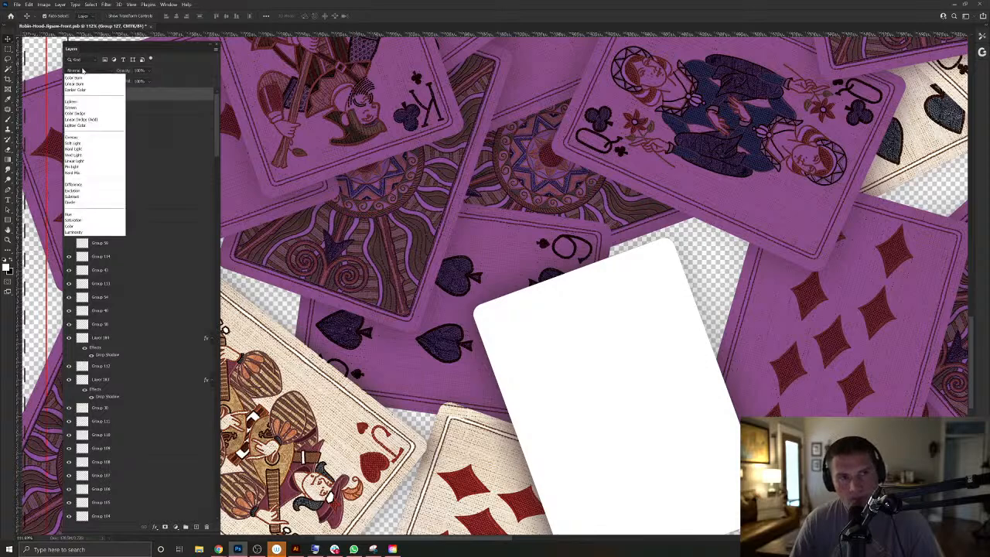
pyautogui.click(85, 89)
pyautogui.moveTo(682, 428); pyautogui.dragTo(719, 368)
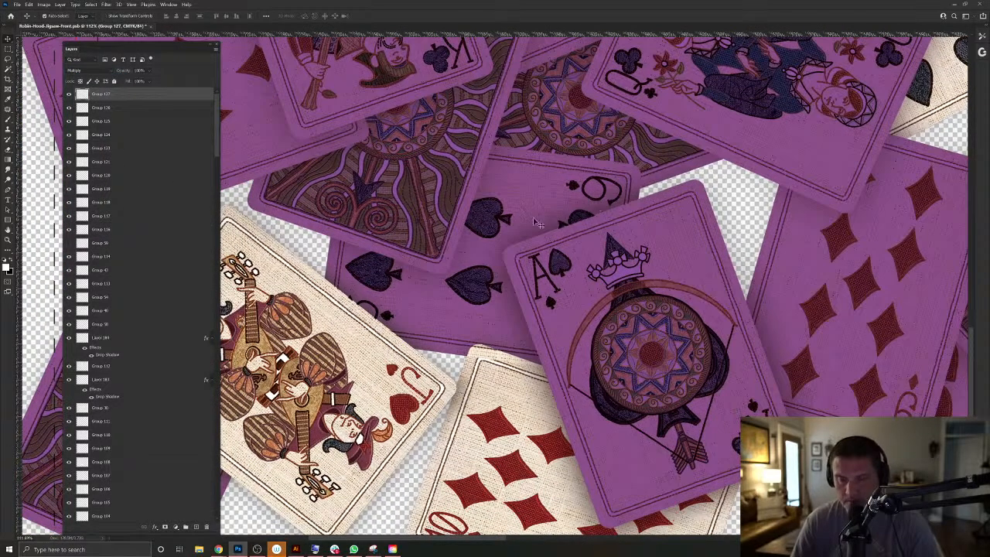
pyautogui.rightClick(673, 227)
pyautogui.click(693, 257)
pyautogui.keyDown('ctrl'); pyautogui.click(95, 515); pyautogui.keyUp('ctrl')
pyautogui.scroll(5, 596, 217)
pyautogui.hotkey('ctrl', 'd')
# Select the full-artwork layer and unlock it for retouching.
pyautogui.scroll(-2, 121, 427)
pyautogui.moveTo(219, 272); pyautogui.dragTo(231, 184)
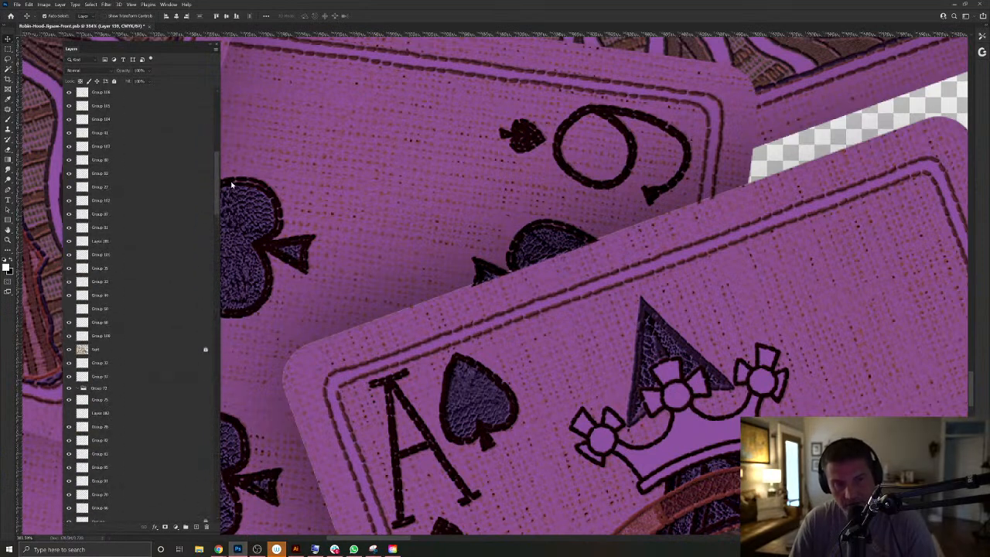
pyautogui.click(126, 349)
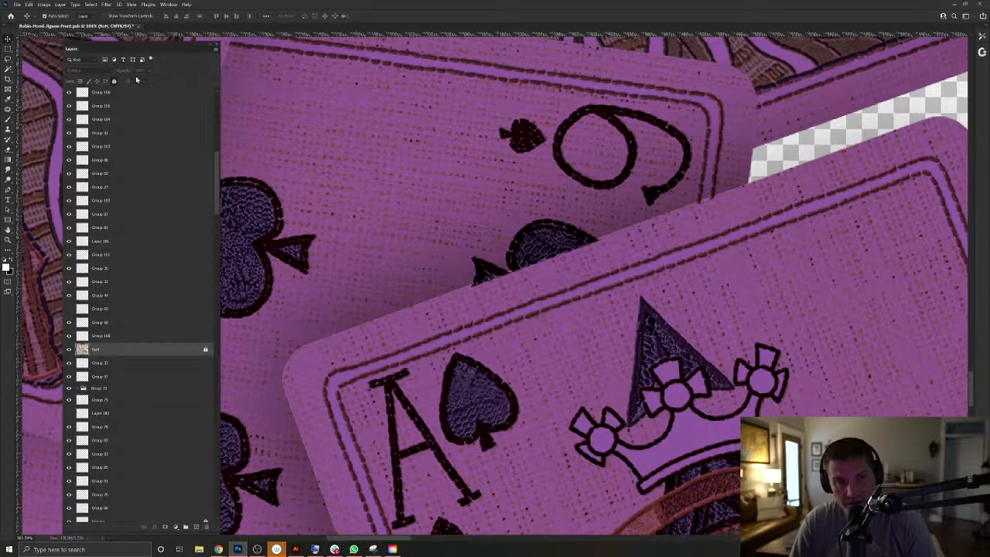
pyautogui.click(114, 81)
# Retouch the flaw along the ace of spades' upper edge on the full-artwork layer using the Clone Stamp with a larger brush.
pyautogui.click(9, 135)
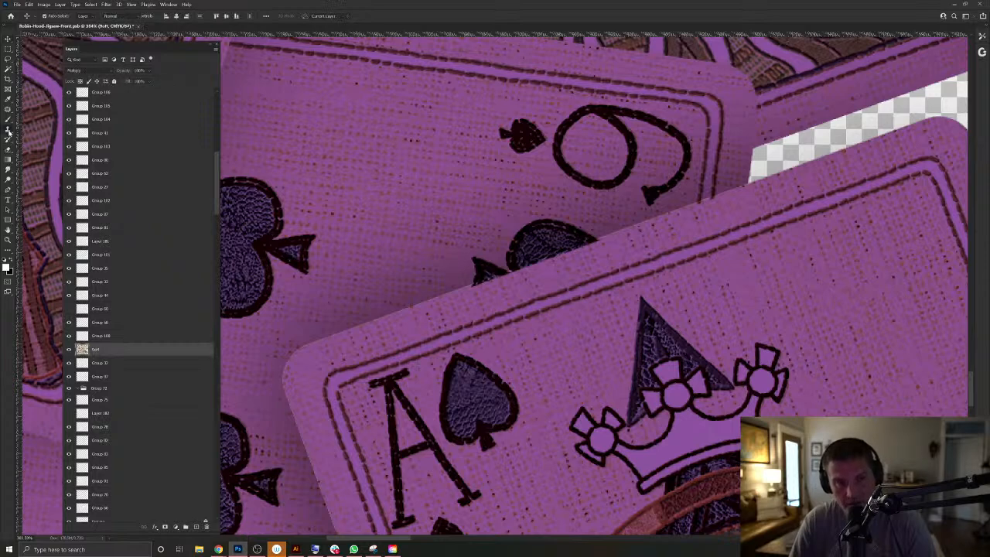
pyautogui.press(']')
pyautogui.press(']')
pyautogui.press(']')
pyautogui.press(']')
pyautogui.press(']')
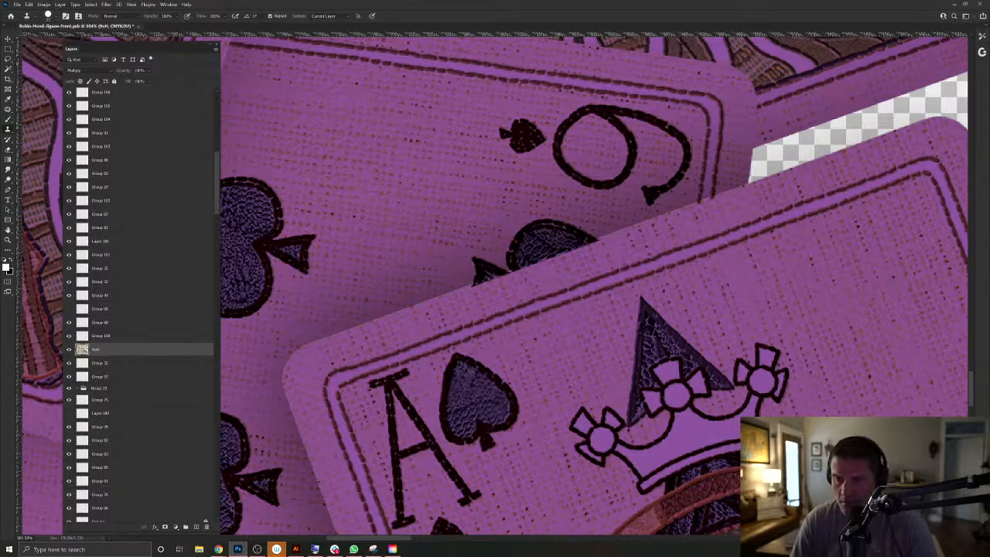
pyautogui.click(578, 246)
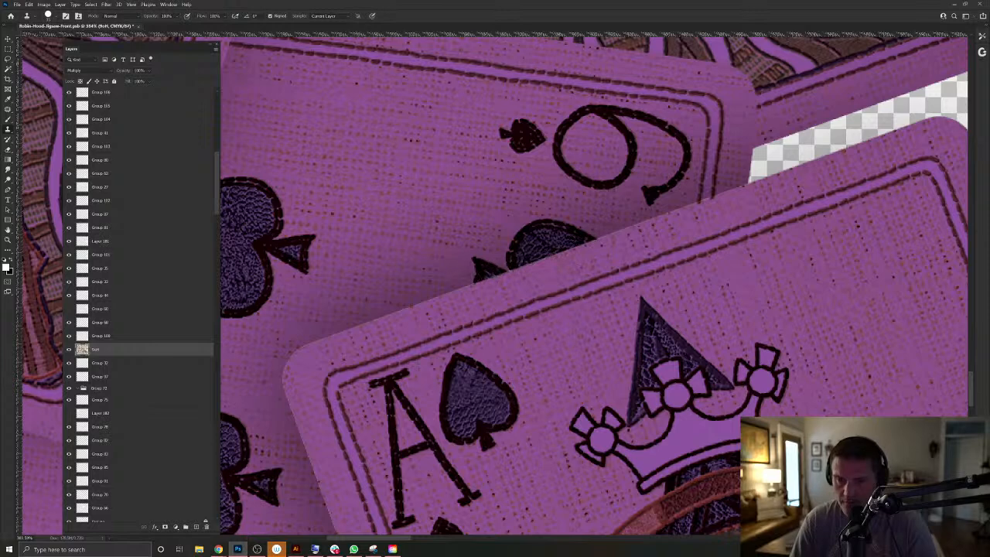
pyautogui.moveTo(629, 201); pyautogui.dragTo(485, 384)
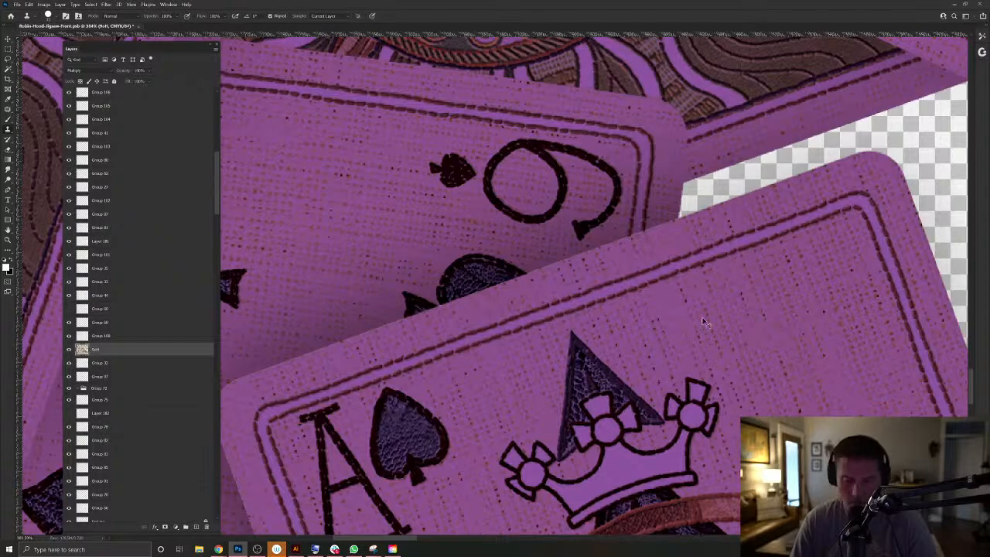
# Try deleting the full-artwork layer over the jack of hearts, undo the deletion, and relock the layer.
pyautogui.moveTo(693, 308); pyautogui.dragTo(669, 297)
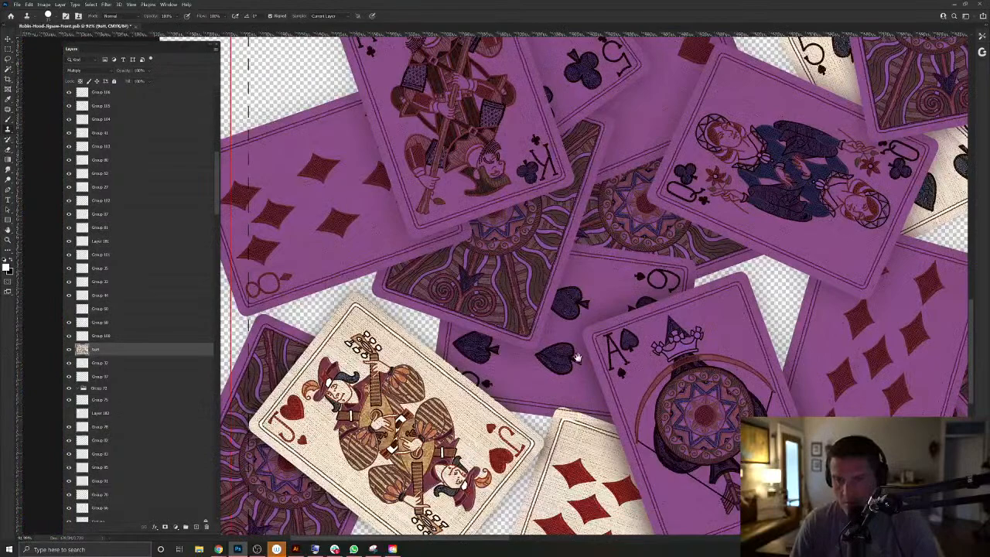
pyautogui.moveTo(583, 352); pyautogui.dragTo(601, 287)
pyautogui.scroll(3, 545, 321)
pyautogui.scroll(-1, 544, 320)
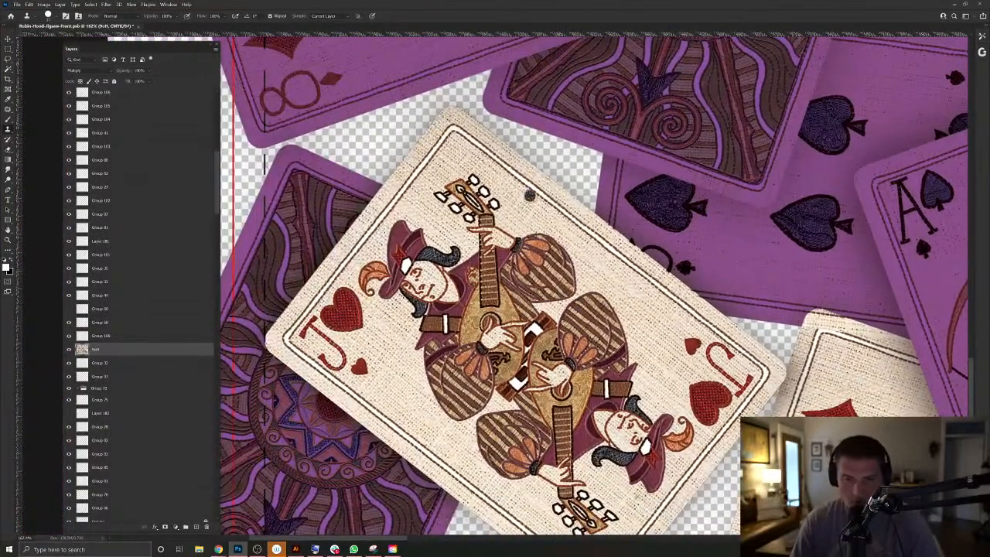
pyautogui.press('v')
pyautogui.rightClick(526, 202)
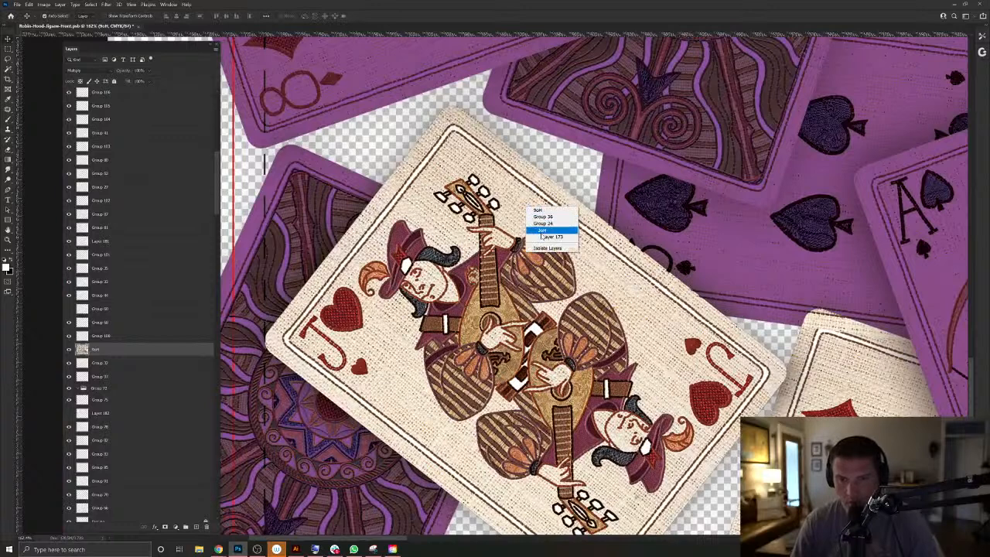
pyautogui.click(502, 185)
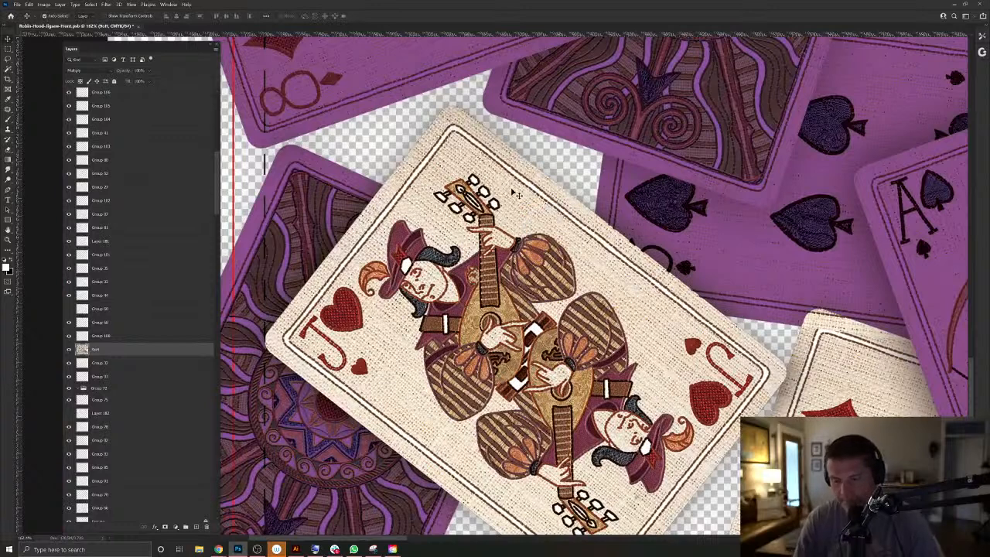
pyautogui.press('Delete')
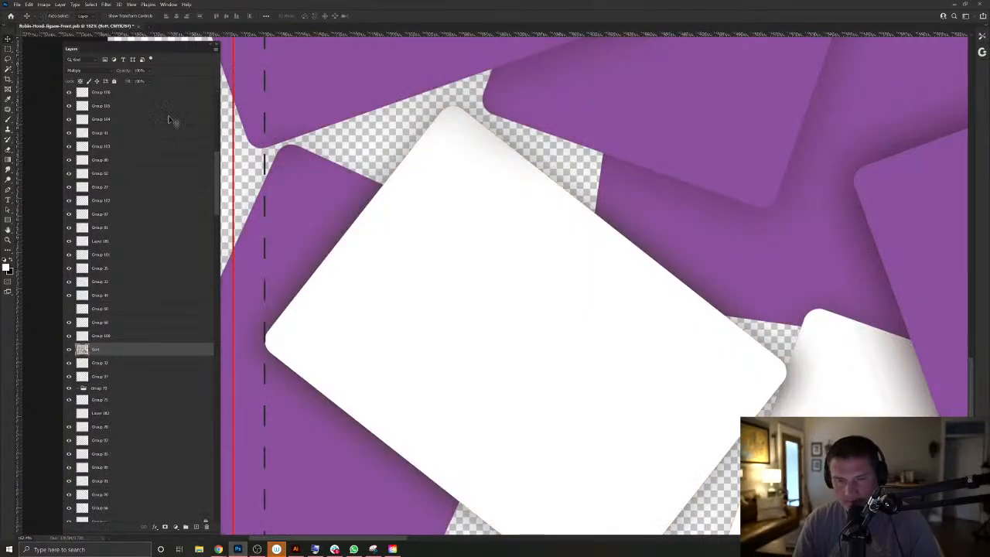
pyautogui.hotkey('ctrl', 'z')
pyautogui.rightClick(543, 219)
pyautogui.press('Escape')
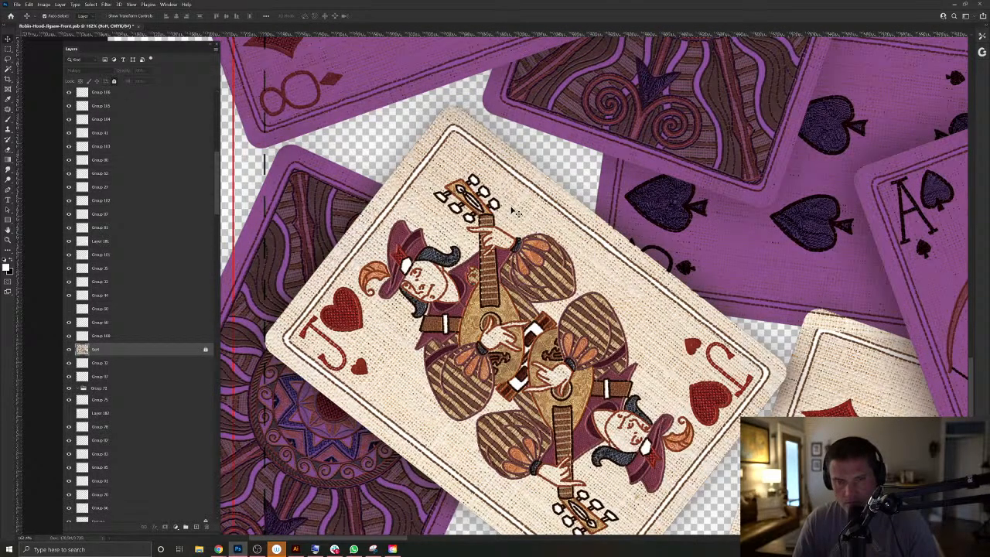
# Delete the old shadow group over the jack of hearts and load the card's base layer outline as a selection.
pyautogui.keyDown('ctrl'); pyautogui.click(514, 210); pyautogui.keyUp('ctrl')
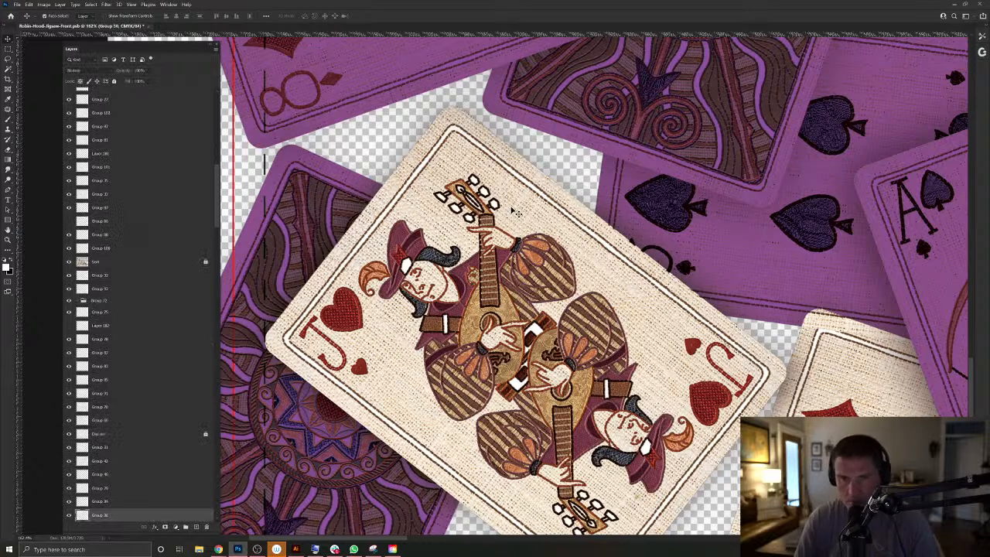
pyautogui.press('Delete')
pyautogui.rightClick(511, 211)
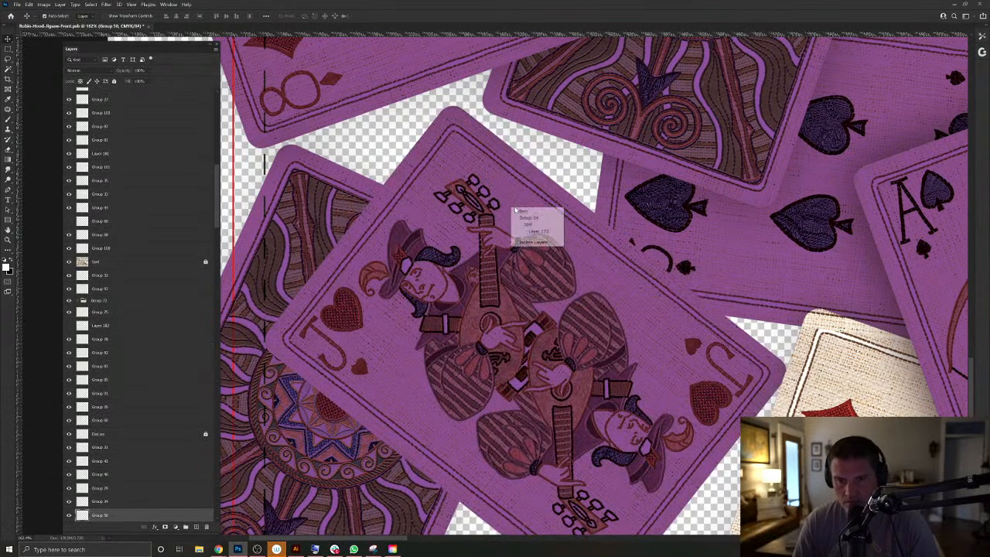
pyautogui.click(530, 225)
pyautogui.keyDown('ctrl'); pyautogui.click(94, 518); pyautogui.keyUp('ctrl')
# Fill the jack of hearts' outline with white on a new layer and bring that layer to the front.
pyautogui.click(195, 527)
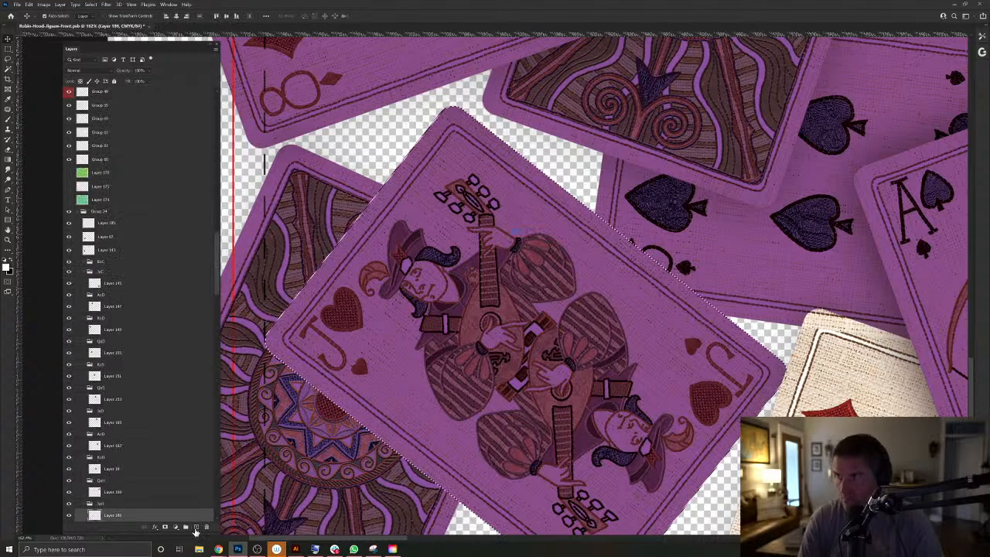
pyautogui.hotkey('alt', 'BackSpace')
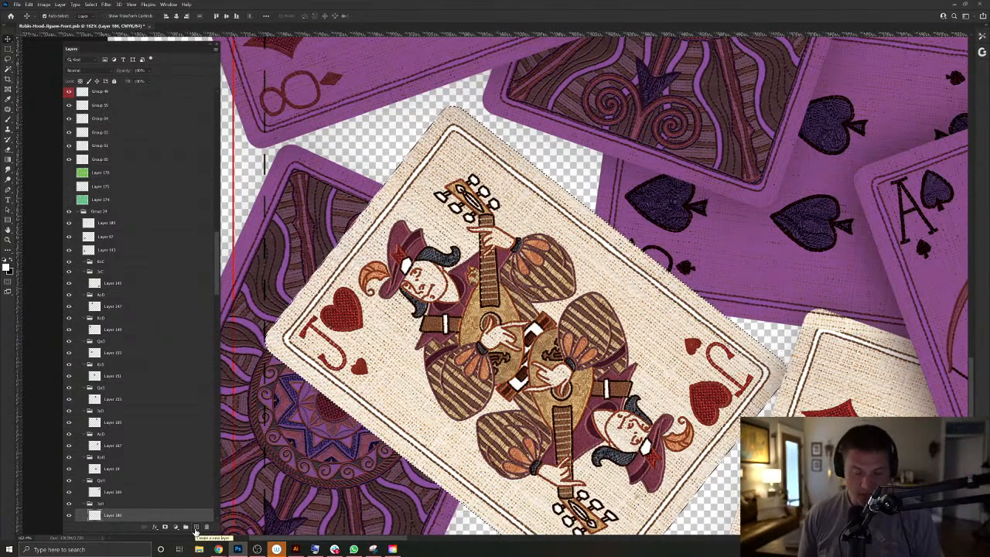
pyautogui.hotkey('ctrl', 'shift', ']')
pyautogui.hotkey('ctrl', 'shift', ']')
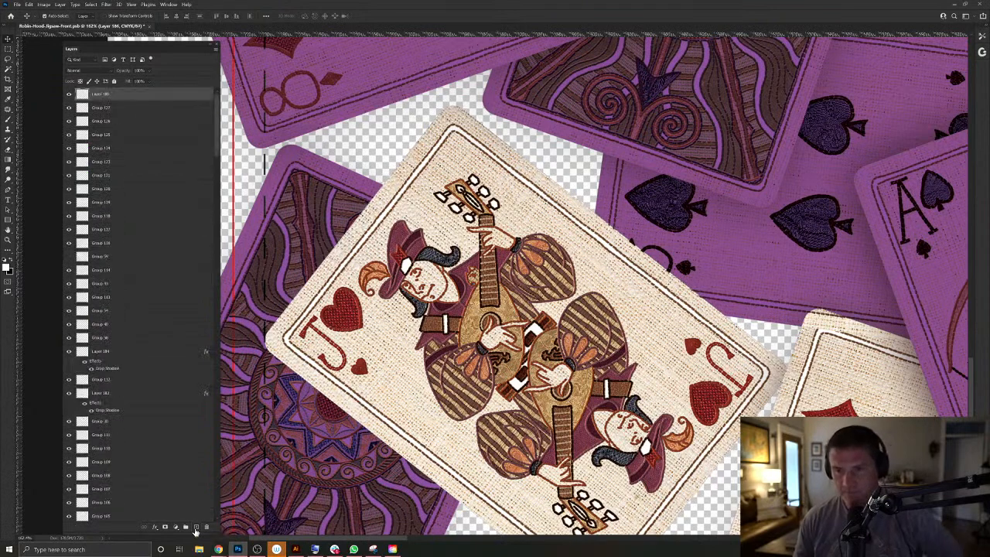
pyautogui.hotkey('alt', 'BackSpace')
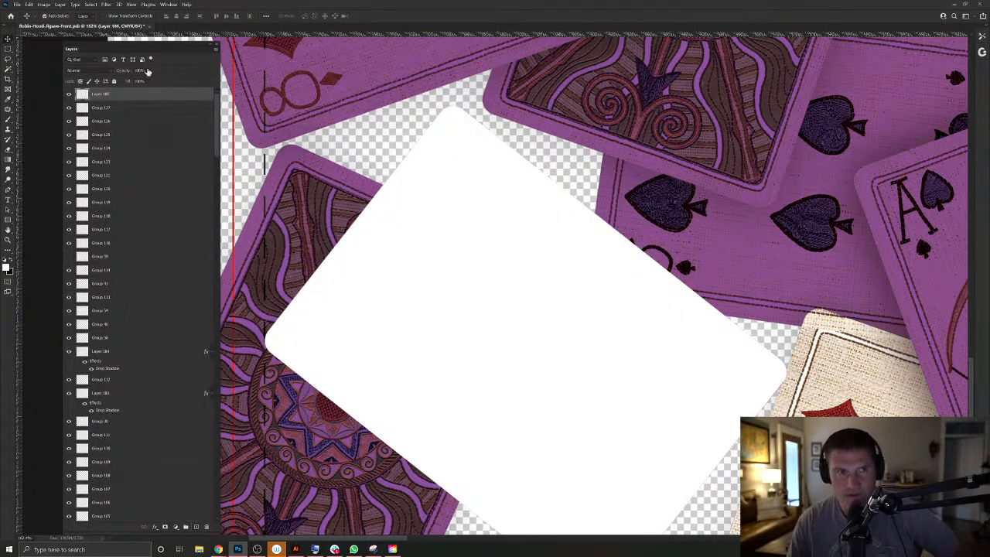
# Apply a Multiply drop shadow with a 125 px size to the white jack of hearts shape.
pyautogui.click(61, 6)
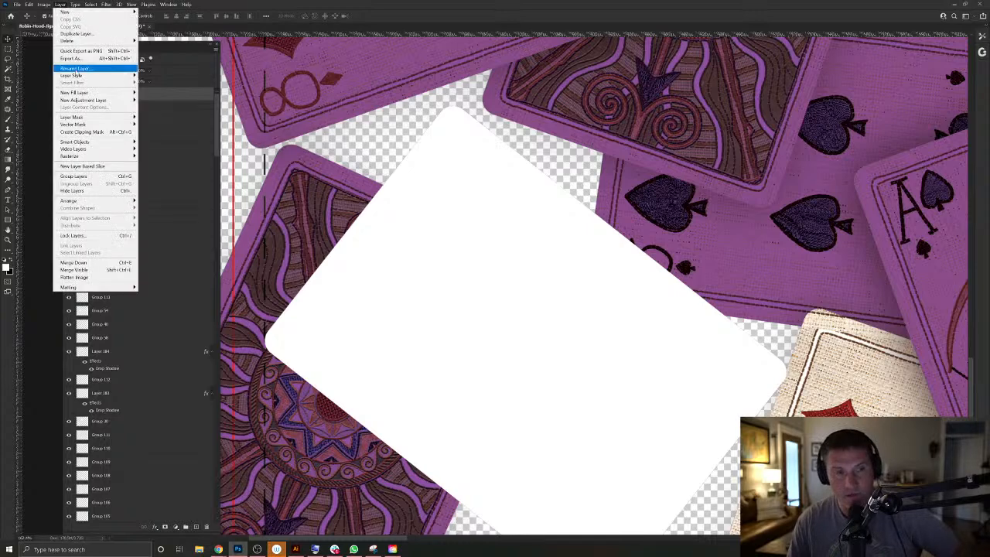
pyautogui.moveTo(78, 75)
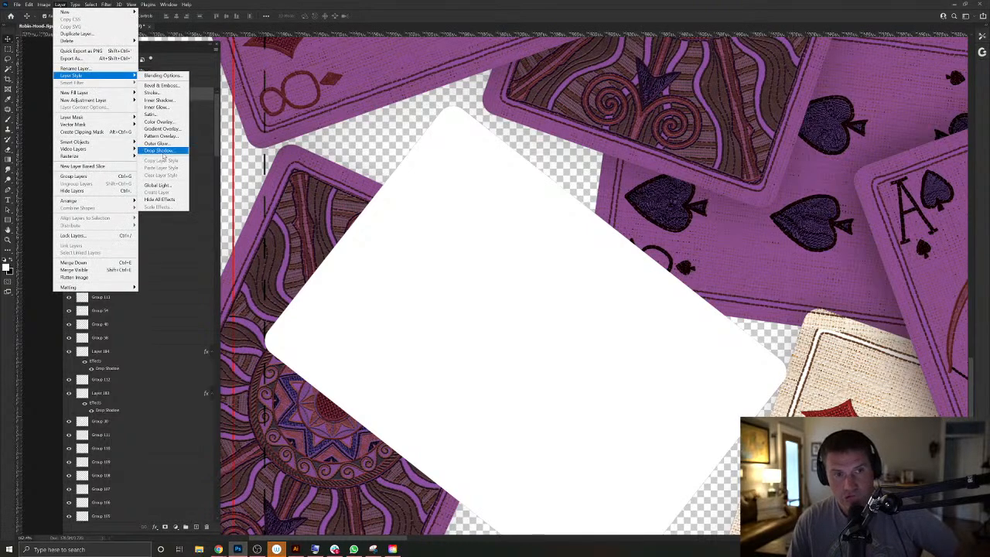
pyautogui.click(159, 150)
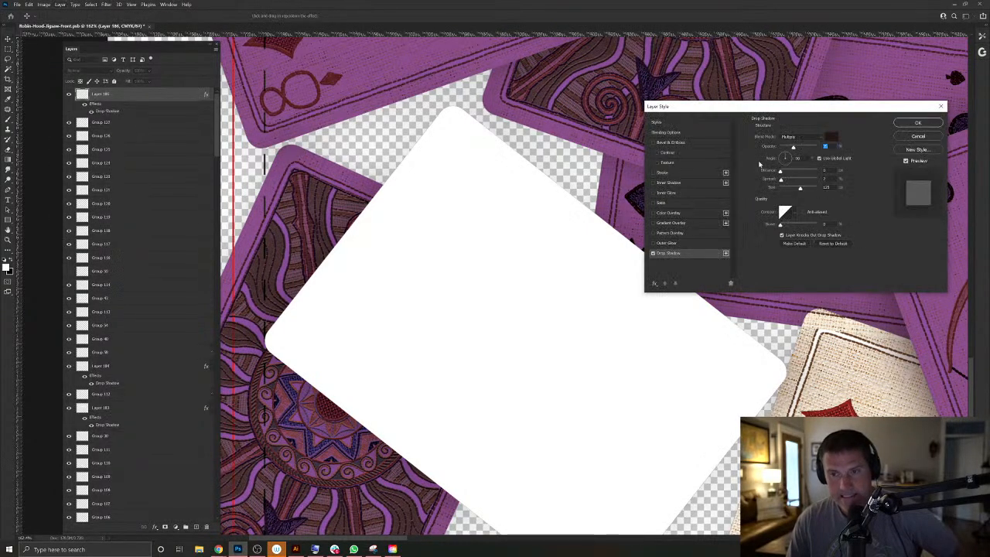
pyautogui.click(914, 123)
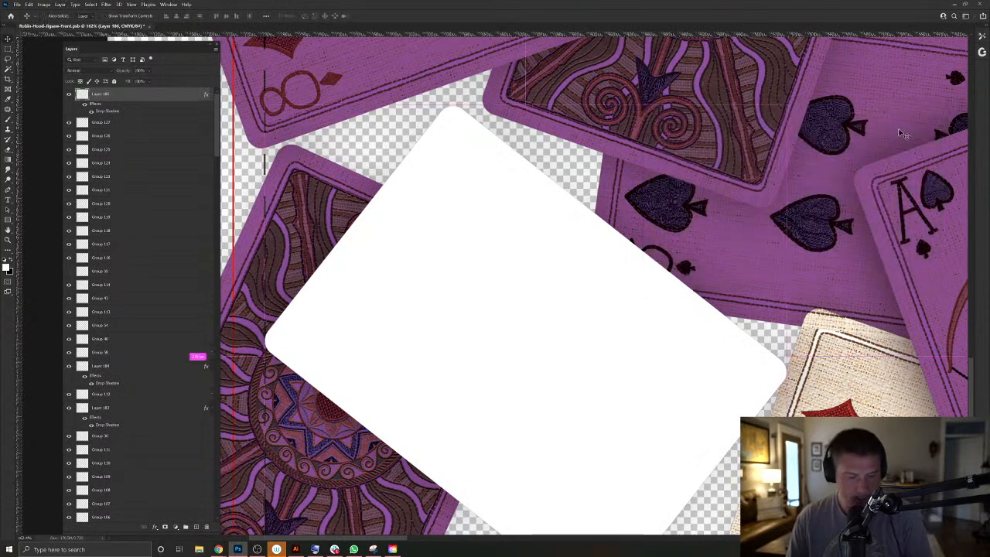
# Group the jack of hearts' shadow layer, merge the group, and set its blend mode to Multiply.
pyautogui.hotkey('ctrl', 'g')
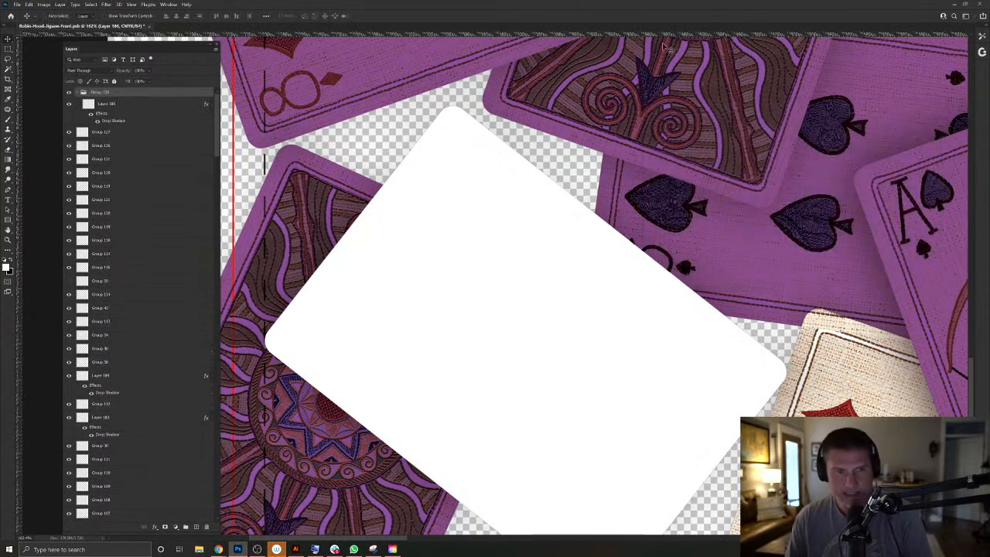
pyautogui.hotkey('ctrl', 'e')
pyautogui.click(73, 71)
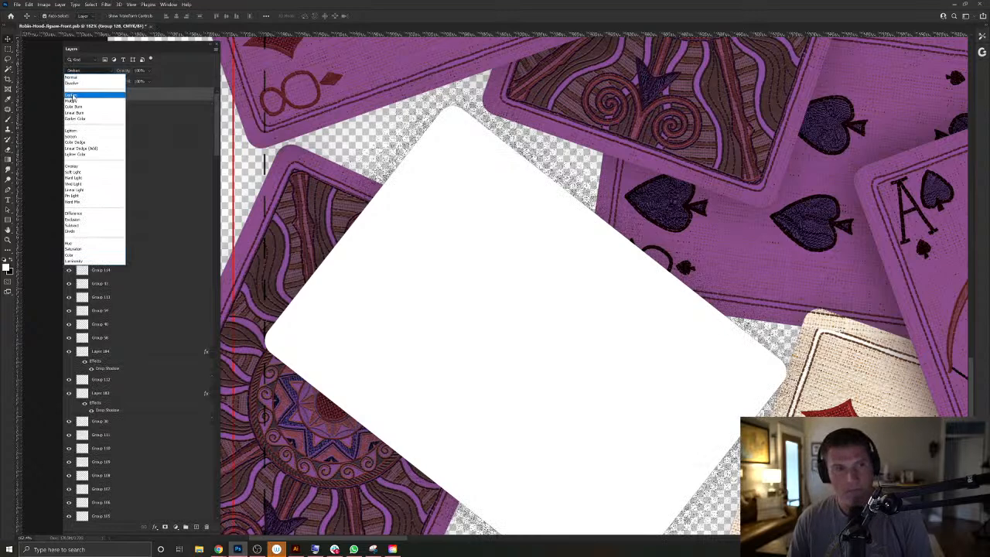
pyautogui.click(72, 101)
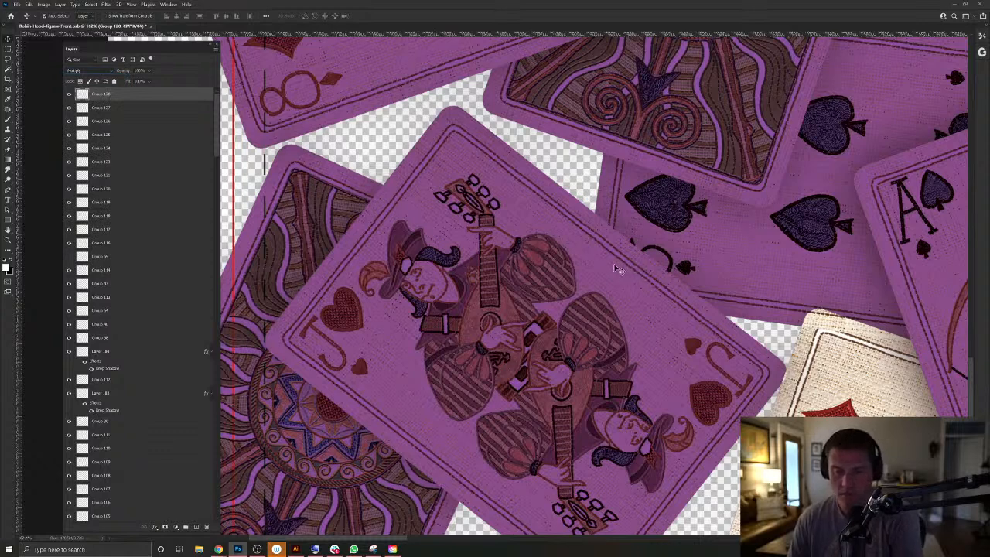
# Load the outline of the Jack of Hearts card's base layer as a selection.
pyautogui.rightClick(670, 339)
pyautogui.click(688, 362)
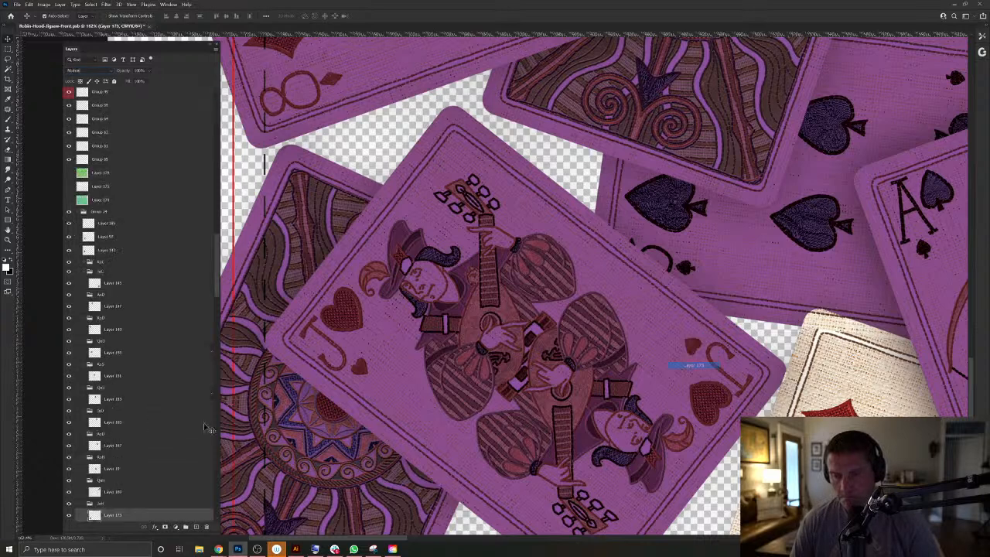
pyautogui.keyDown('ctrl'); pyautogui.click(95, 514); pyautogui.keyUp('ctrl')
pyautogui.moveTo(643, 319); pyautogui.dragTo(528, 336)
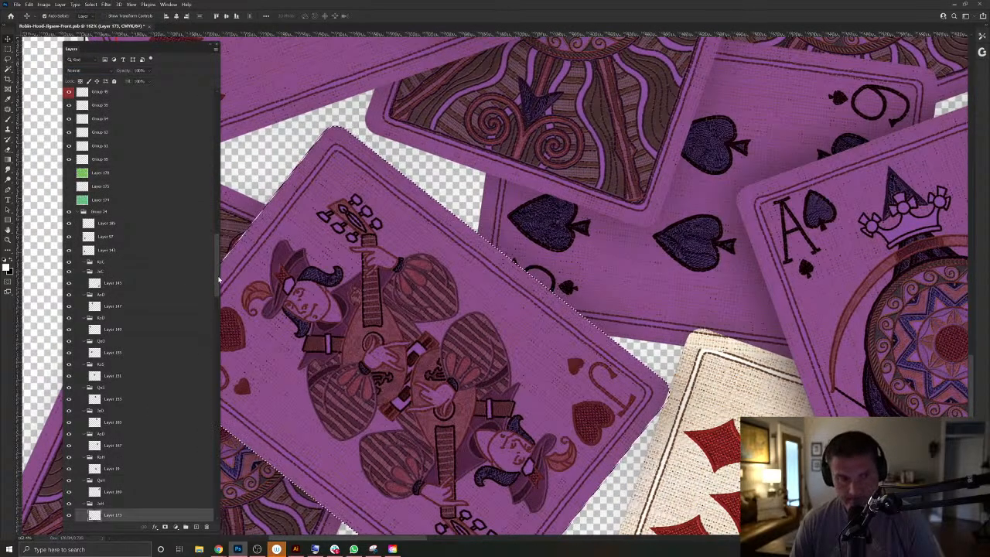
# Unlock the 9oH layer for the Clone Stamp, clear the card selection and lock the layer again.
pyautogui.scroll(-10, 209, 340)
pyautogui.moveTo(215, 379); pyautogui.dragTo(217, 230)
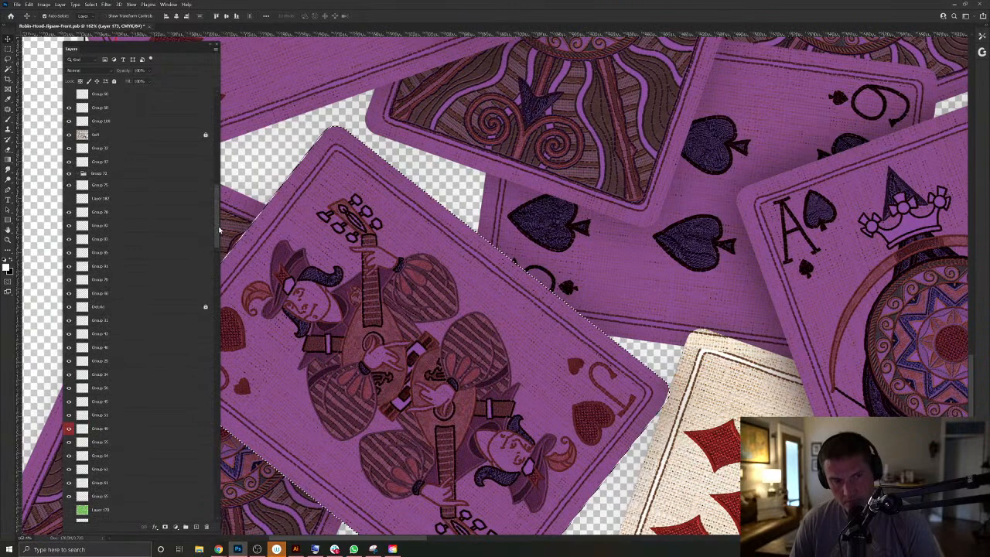
pyautogui.click(133, 203)
pyautogui.click(114, 81)
pyautogui.click(7, 131)
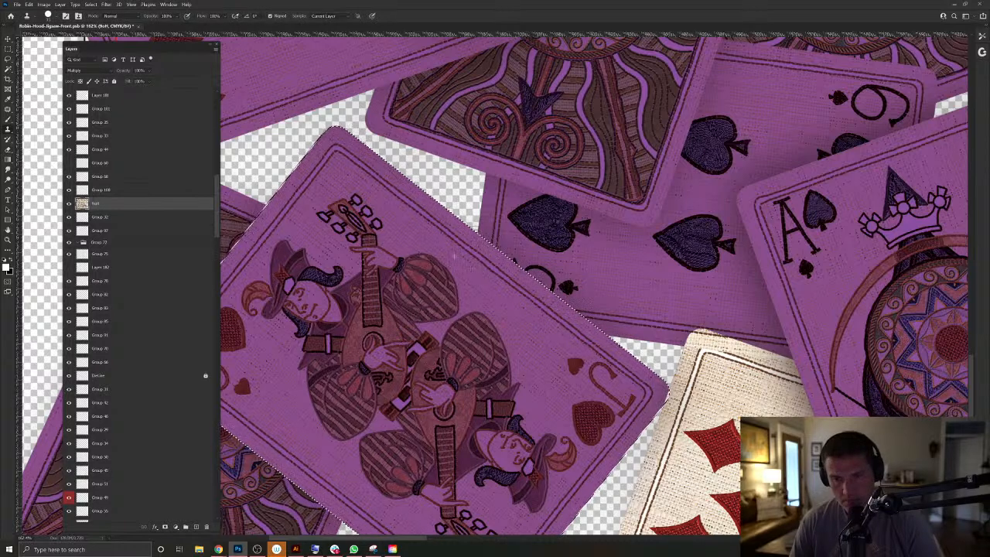
pyautogui.hotkey('ctrl', 'd')
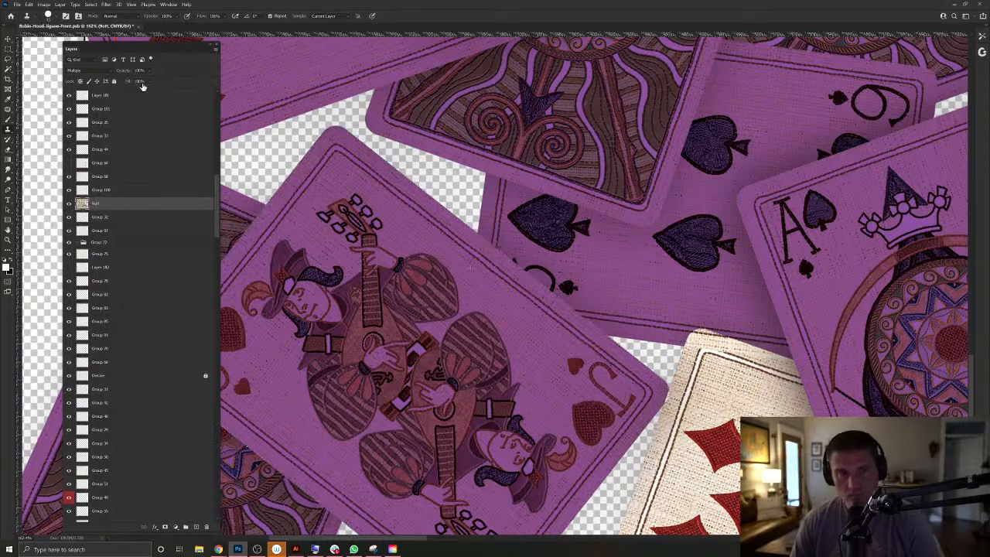
pyautogui.click(115, 82)
# Load the outline of the Ten of Diamonds card's base layer as a selection and go to the topmost layer.
pyautogui.moveTo(659, 426); pyautogui.dragTo(576, 309)
pyautogui.press('v')
pyautogui.rightClick(657, 288)
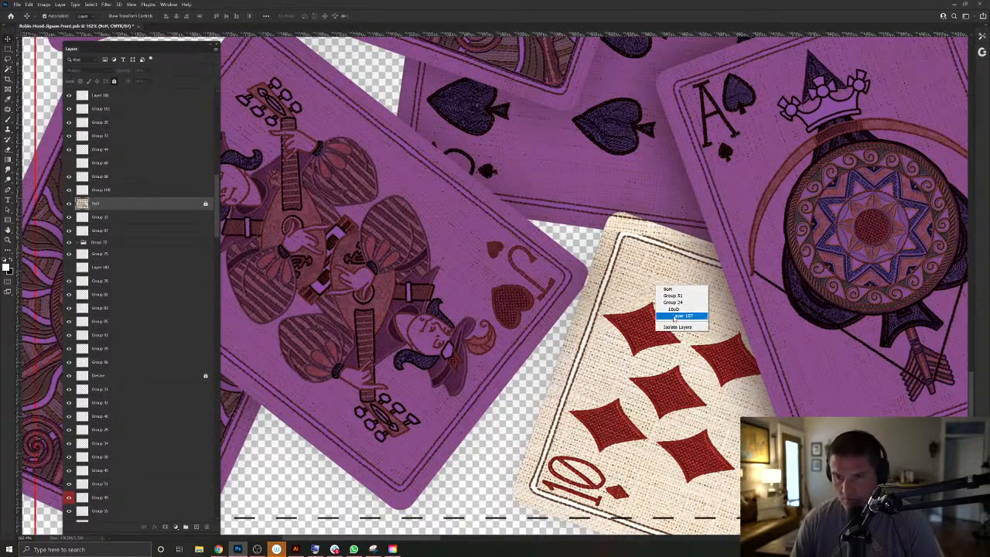
pyautogui.click(673, 315)
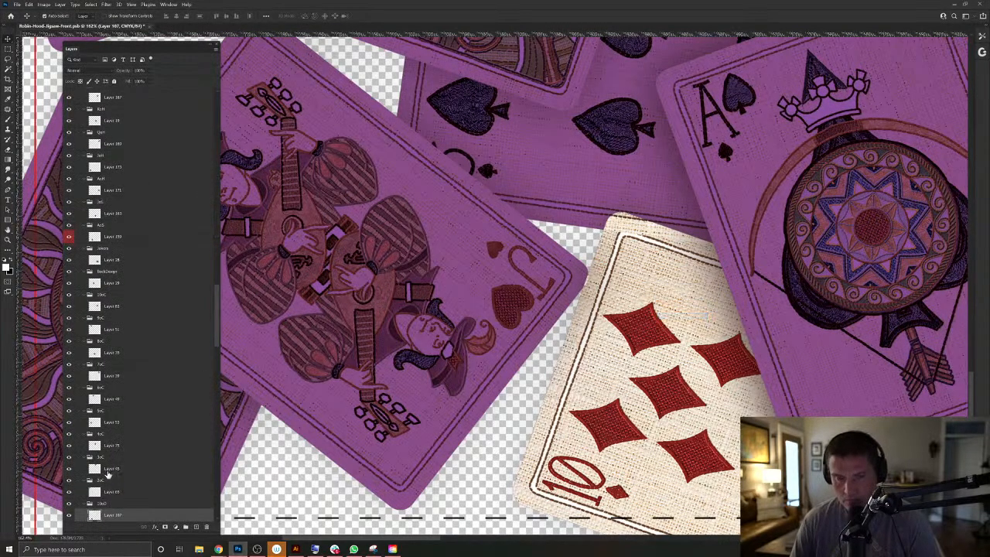
pyautogui.keyDown('ctrl'); pyautogui.click(94, 515); pyautogui.keyUp('ctrl')
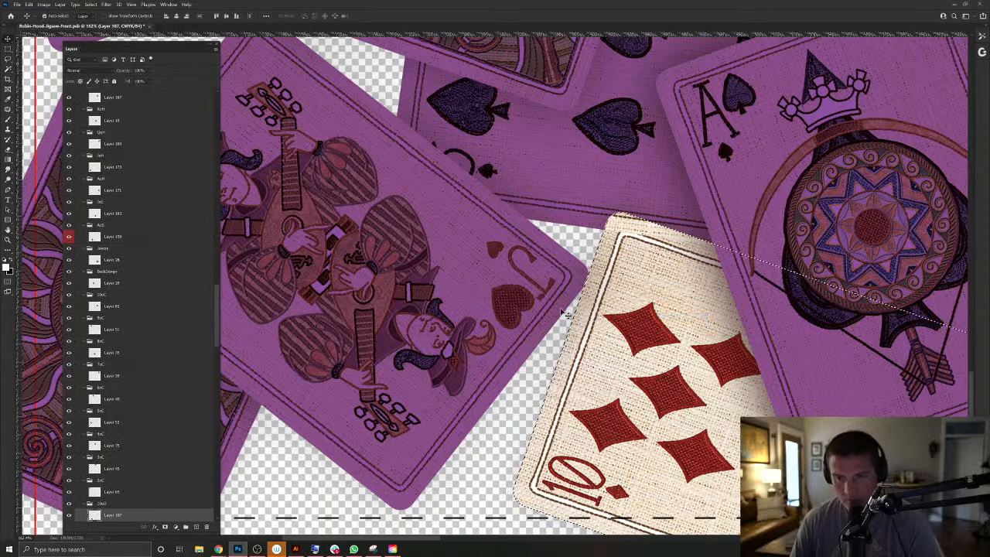
pyautogui.hotkey('alt', '.')
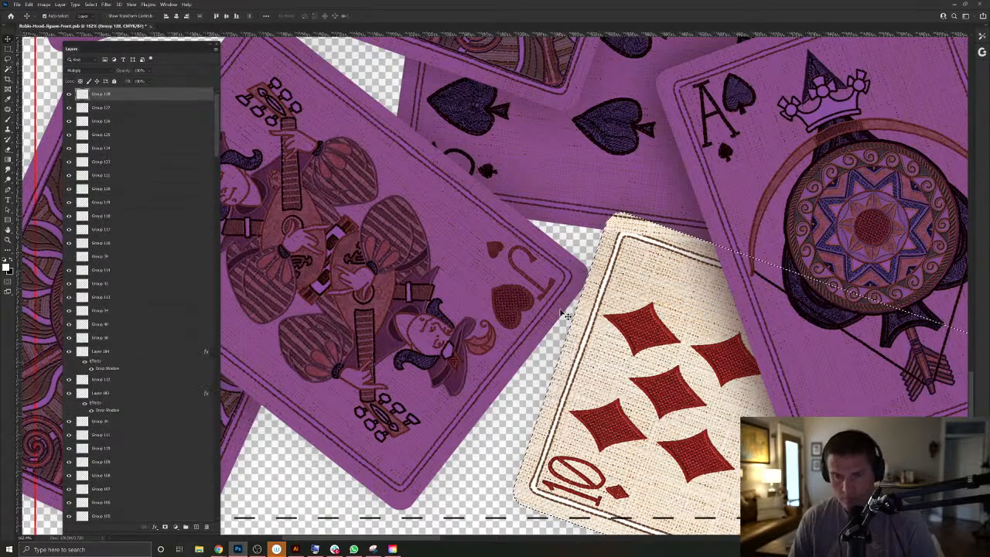
pyautogui.moveTo(470, 337); pyautogui.dragTo(761, 292)
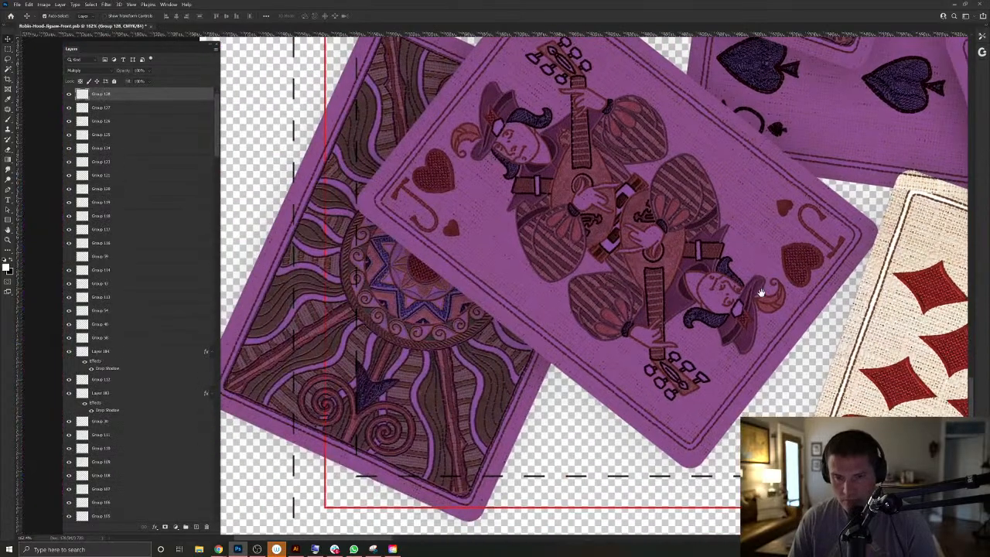
pyautogui.moveTo(475, 259); pyautogui.dragTo(579, 333)
pyautogui.scroll(-3, 570, 320)
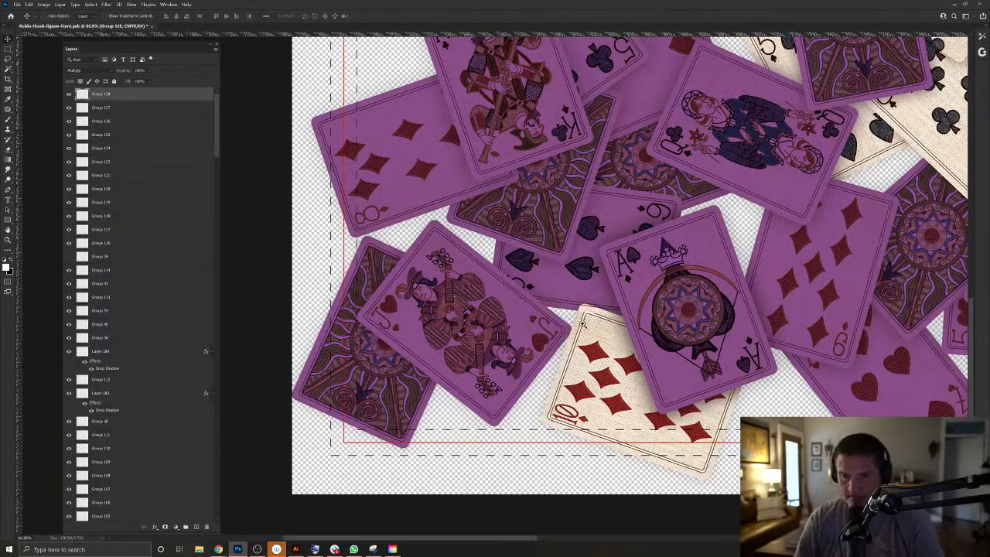
pyautogui.scroll(3, 503, 290)
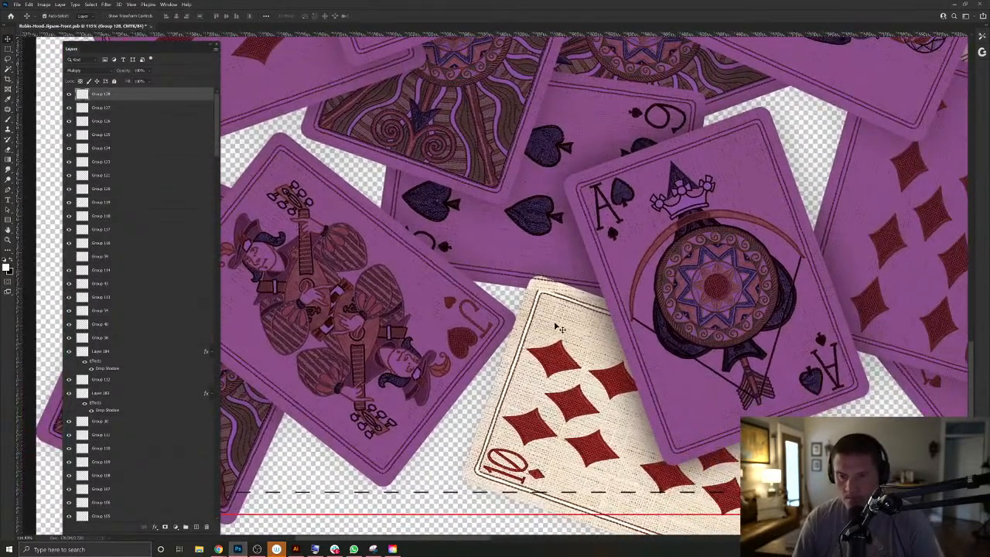
# Try shifting the base layer of the spade card behind the Ace of Spades down and sideways, and undo the move.
pyautogui.click(539, 253)
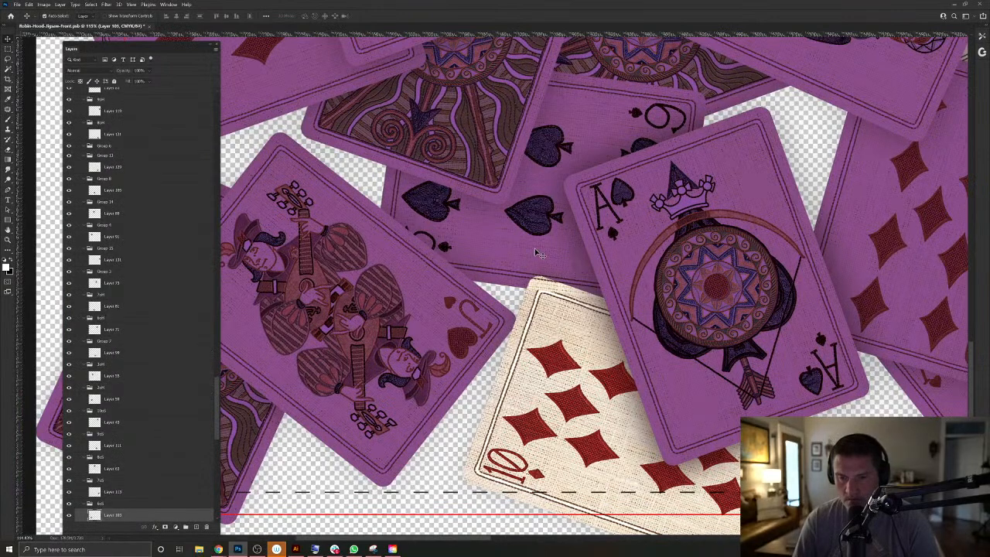
pyautogui.moveTo(539, 253); pyautogui.dragTo(498, 379)
pyautogui.press('ctrl')
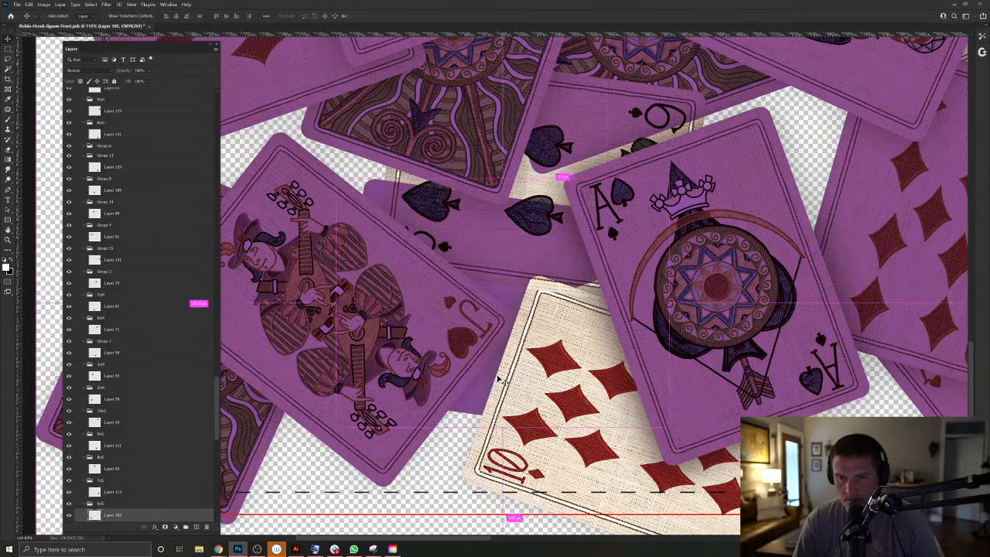
pyautogui.moveTo(499, 379); pyautogui.dragTo(499, 379)
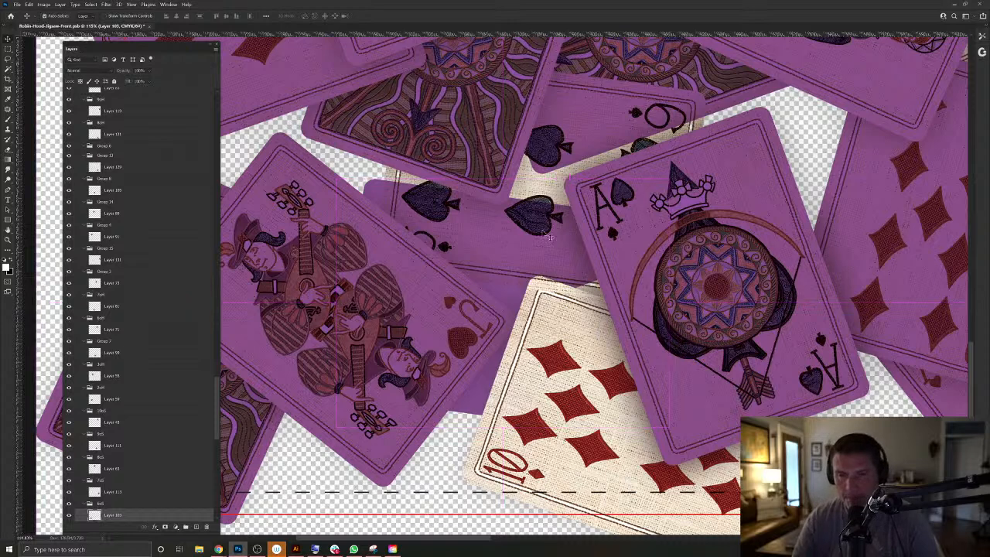
pyautogui.hotkey('ctrl', 'z')
# Duplicate the base layer of the spade card behind the Ace of Spades and rotate the copy 180° in place.
pyautogui.hotkey('ctrl', 'j')
pyautogui.press('t')
pyautogui.hotkey('ctrl', 't')
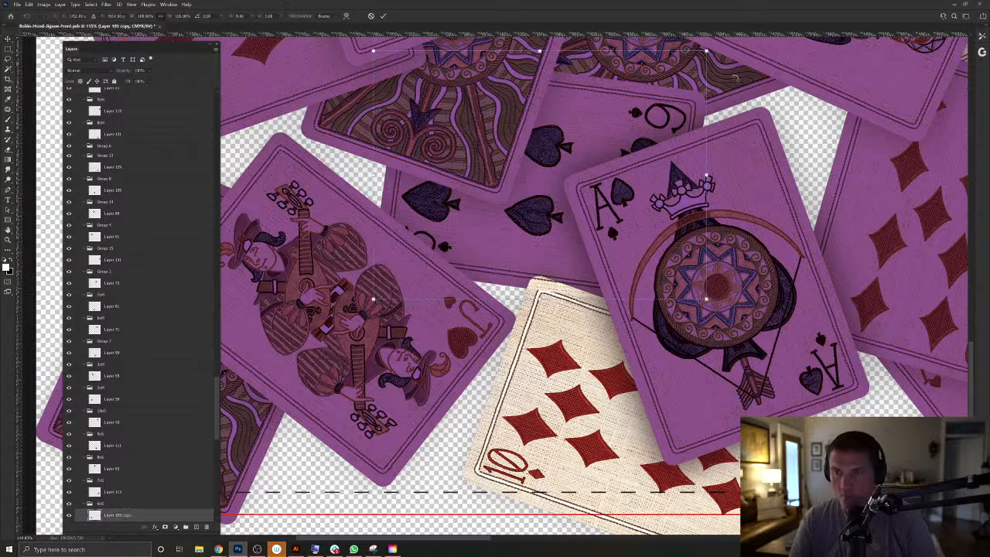
pyautogui.moveTo(669, 392); pyautogui.dragTo(331, 291)
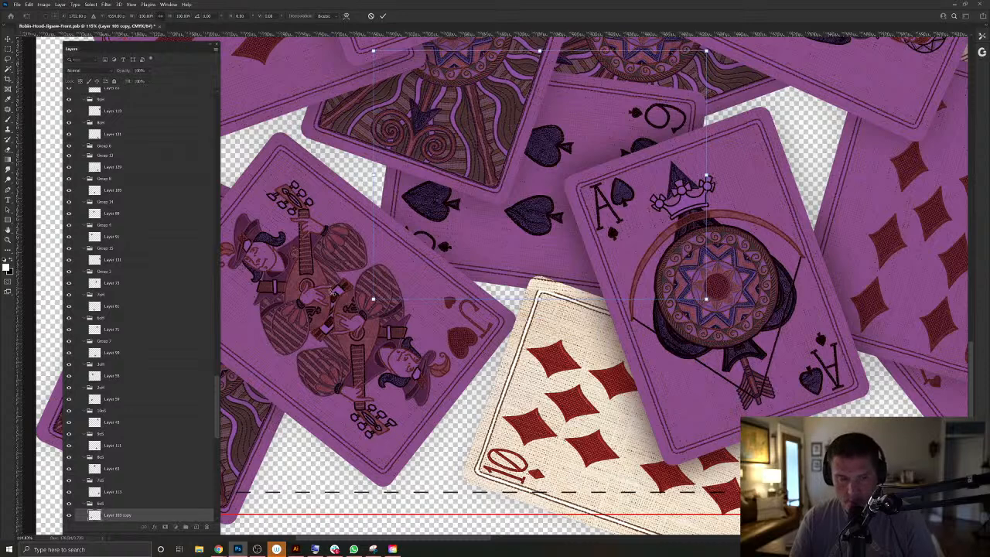
pyautogui.press('Return')
# Merge the rotated copy with its original, check the merged outline as a selection, and undo the merge.
pyautogui.scroll(-4, 132, 464)
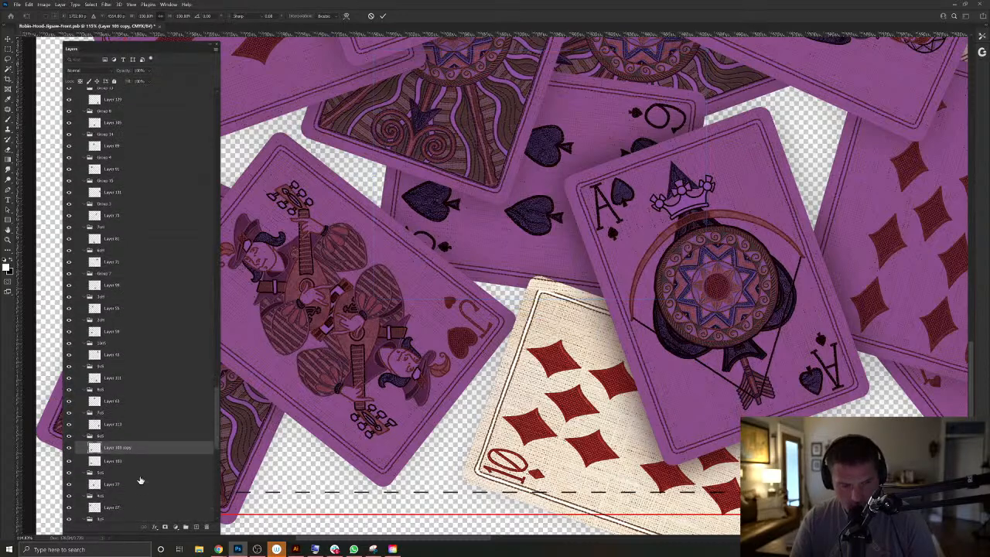
pyautogui.keyDown('shift'); pyautogui.click(122, 434); pyautogui.keyUp('shift')
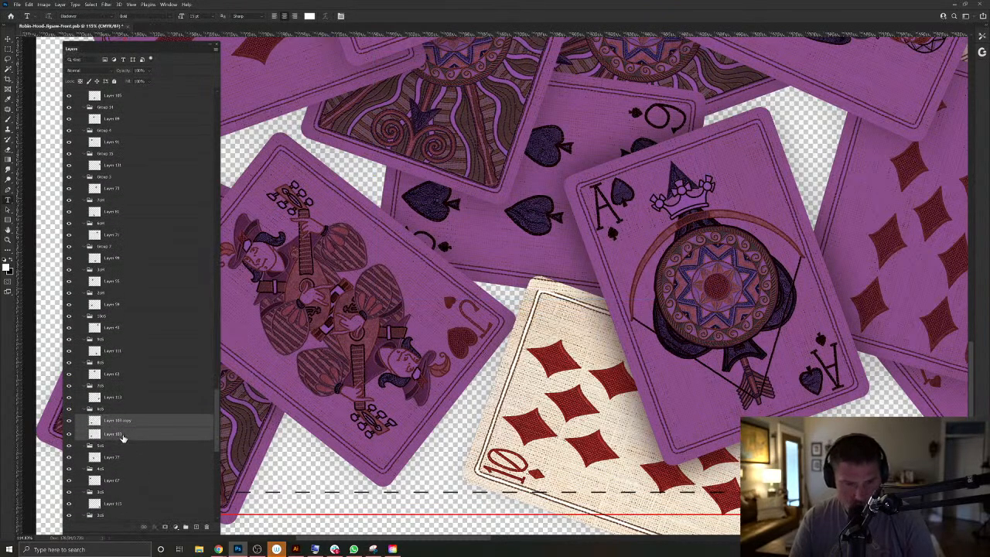
pyautogui.hotkey('ctrl', 'e')
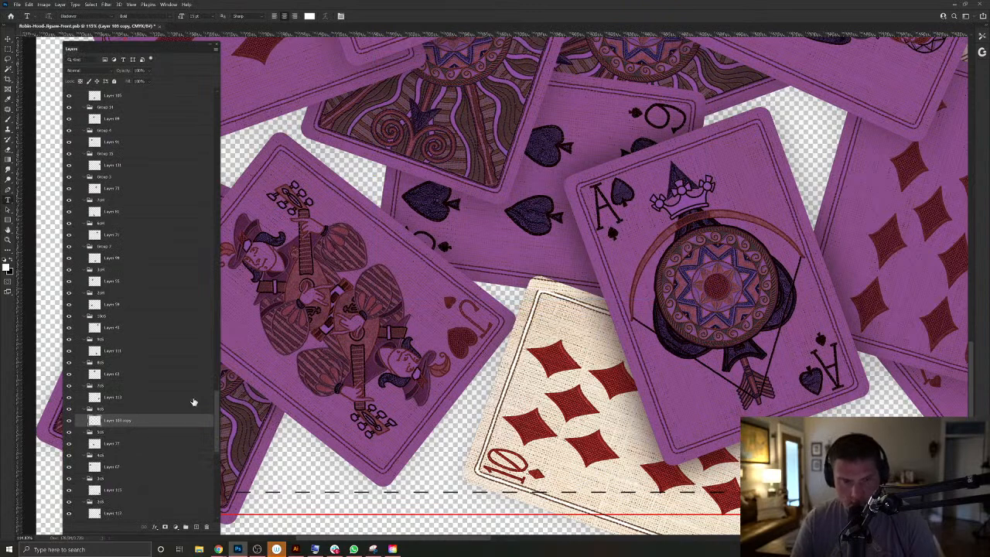
pyautogui.press('v')
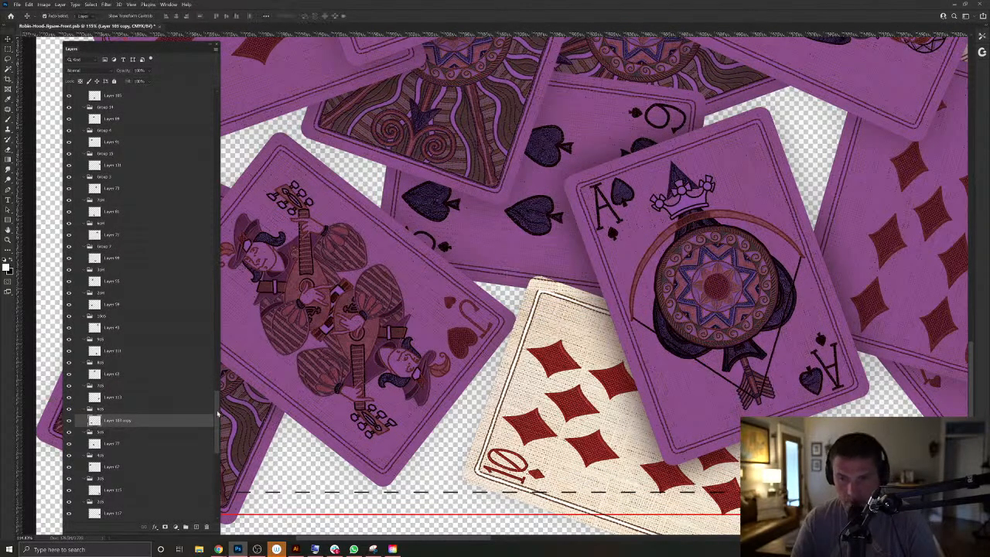
pyautogui.keyDown('ctrl'); pyautogui.click(93, 421); pyautogui.keyUp('ctrl')
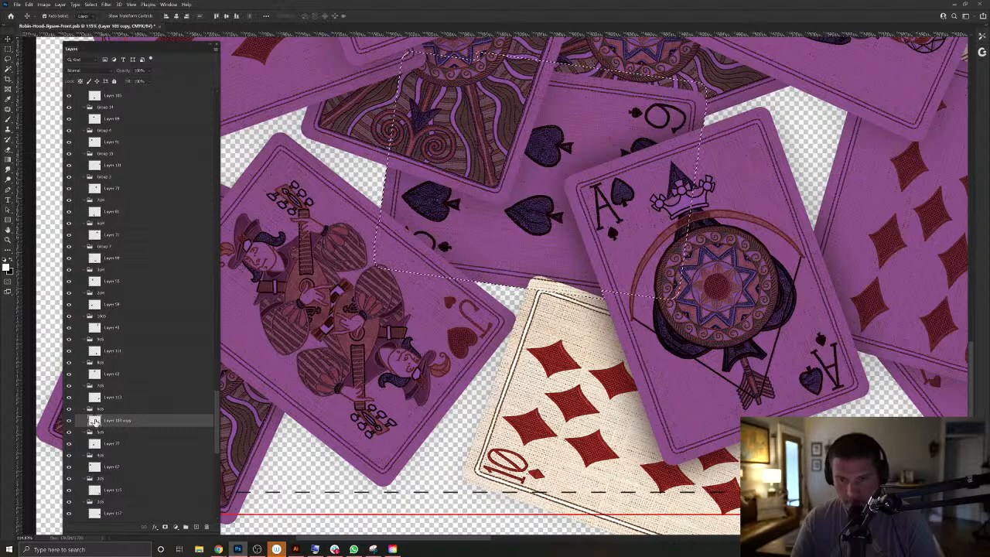
pyautogui.hotkey('ctrl', 'd')
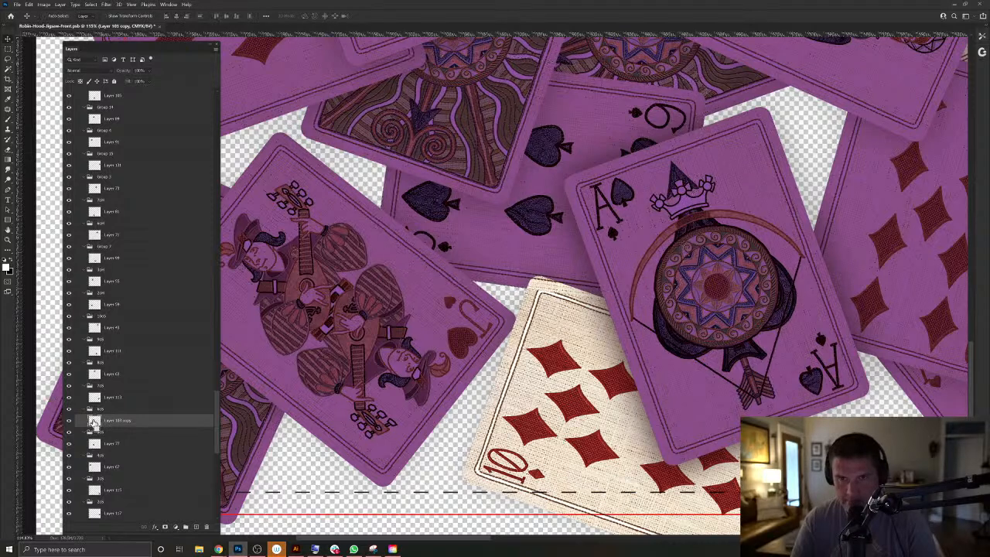
pyautogui.hotkey('ctrl', 'z')
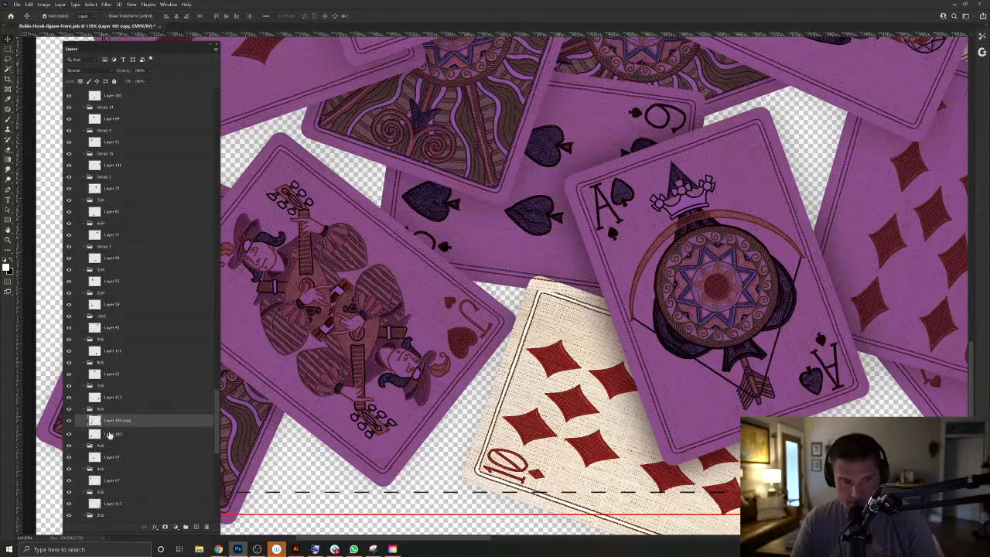
# Check the rotated copy's outline as a selection and merge the copy with the original spade card layer.
pyautogui.keyDown('shift'); pyautogui.click(100, 430); pyautogui.keyUp('shift')
pyautogui.click(91, 421)
pyautogui.keyDown('ctrl'); pyautogui.click(92, 422); pyautogui.keyUp('ctrl')
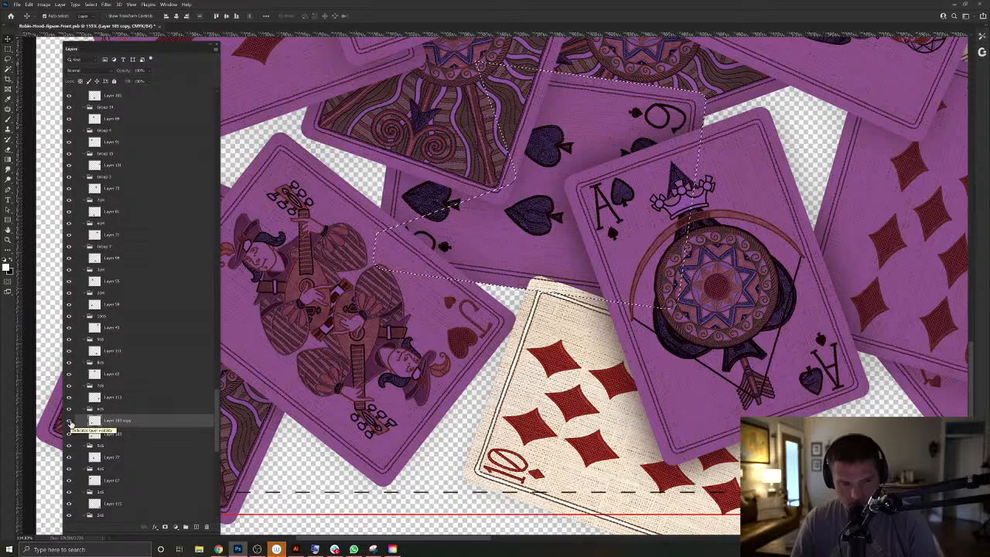
pyautogui.keyDown('shift'); pyautogui.click(93, 437); pyautogui.keyUp('shift')
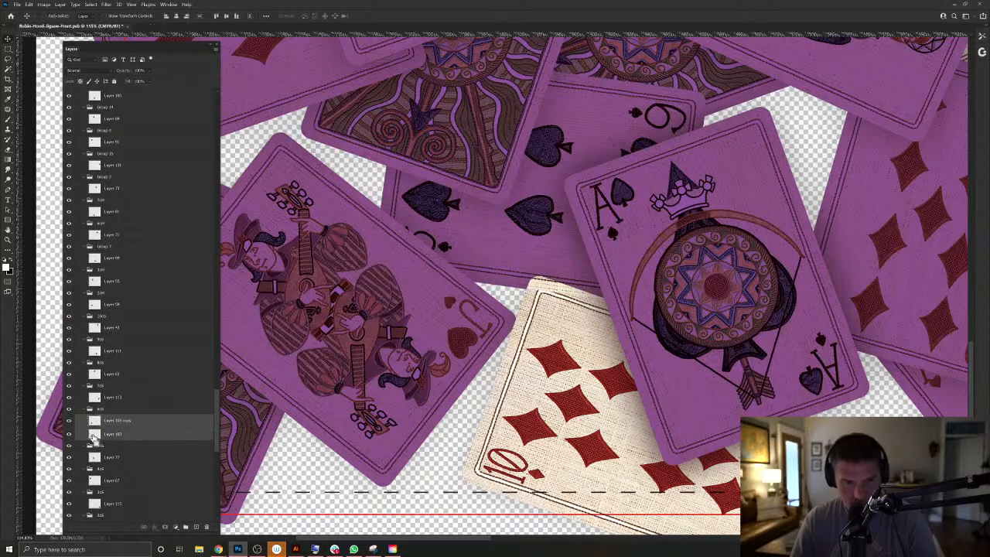
pyautogui.hotkey('ctrl', 'e')
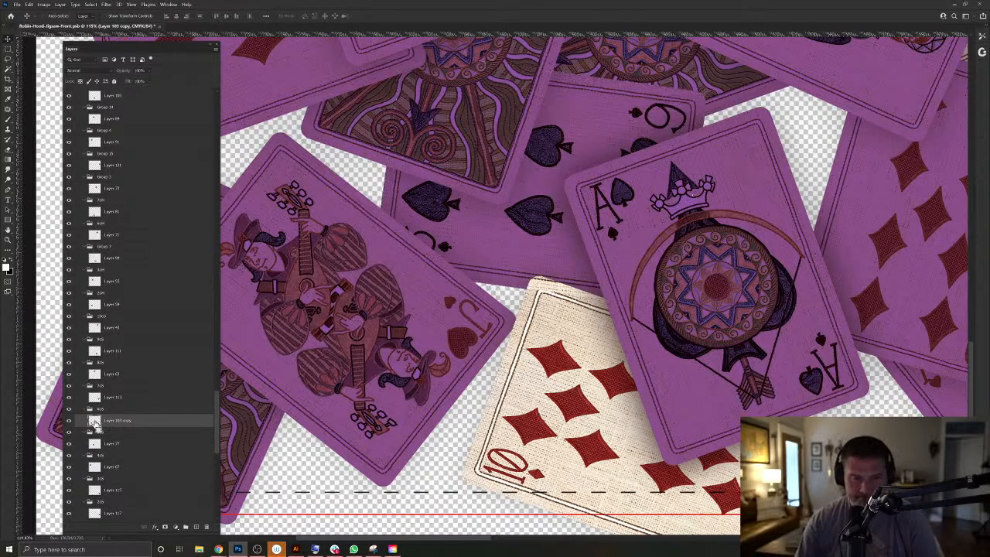
# Fill the merged spade card's outline with white on a new layer and bring that layer to the top of the stack.
pyautogui.keyDown('ctrl'); pyautogui.click(94, 421); pyautogui.keyUp('ctrl')
pyautogui.hotkey('ctrl', 'j')
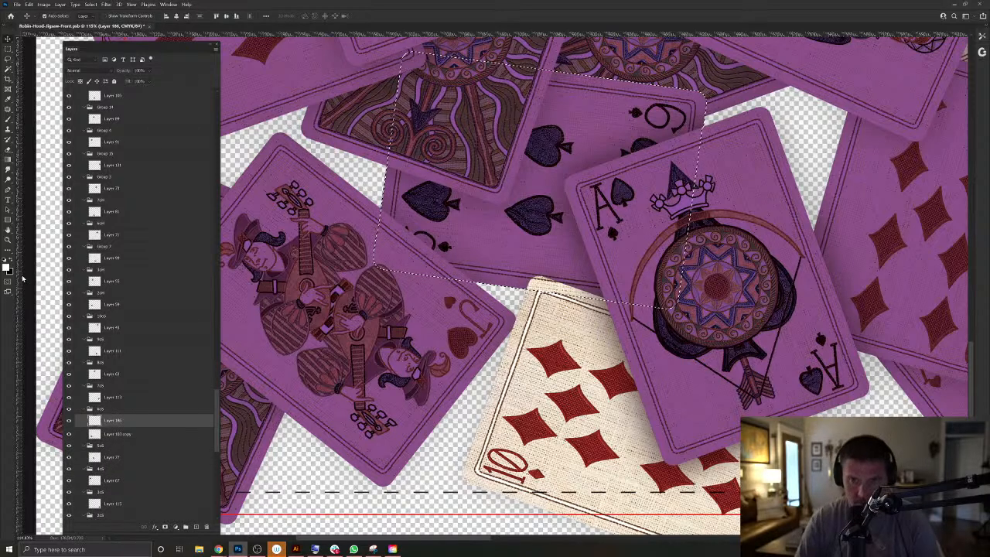
pyautogui.hotkey('alt', 'BackSpace')
pyautogui.hotkey('ctrl', 'd')
pyautogui.hotkey('ctrl', 'shift', ']')
pyautogui.hotkey('ctrl', 'shift', ']')
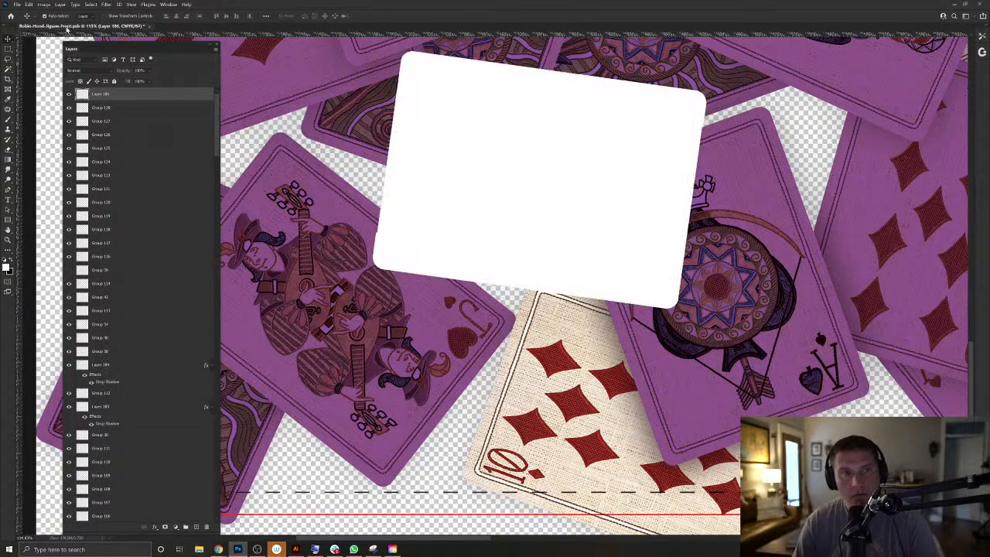
# Add a drop shadow to the white card layer, keeping the preset shadow settings.
pyautogui.click(59, 4)
pyautogui.moveTo(120, 78)
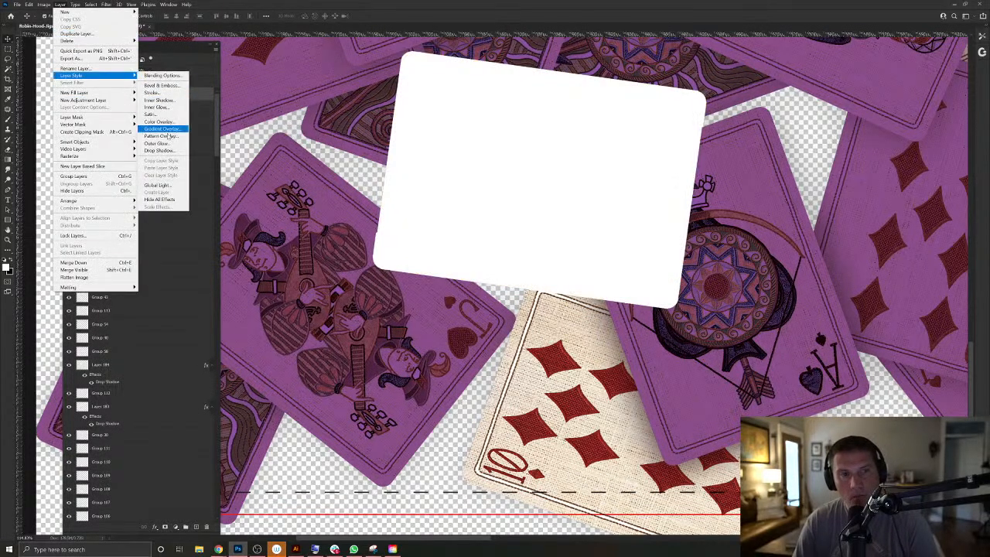
pyautogui.click(159, 150)
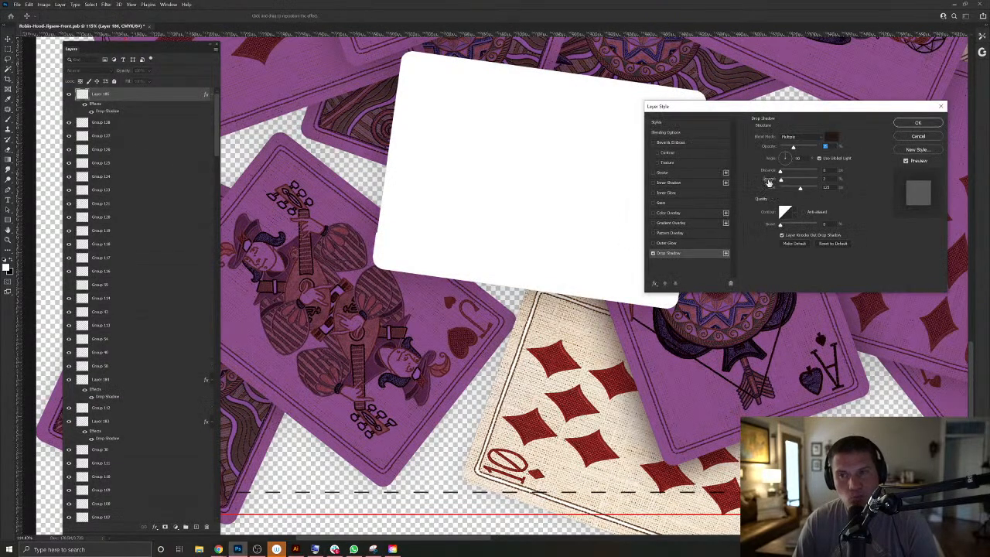
pyautogui.click(913, 126)
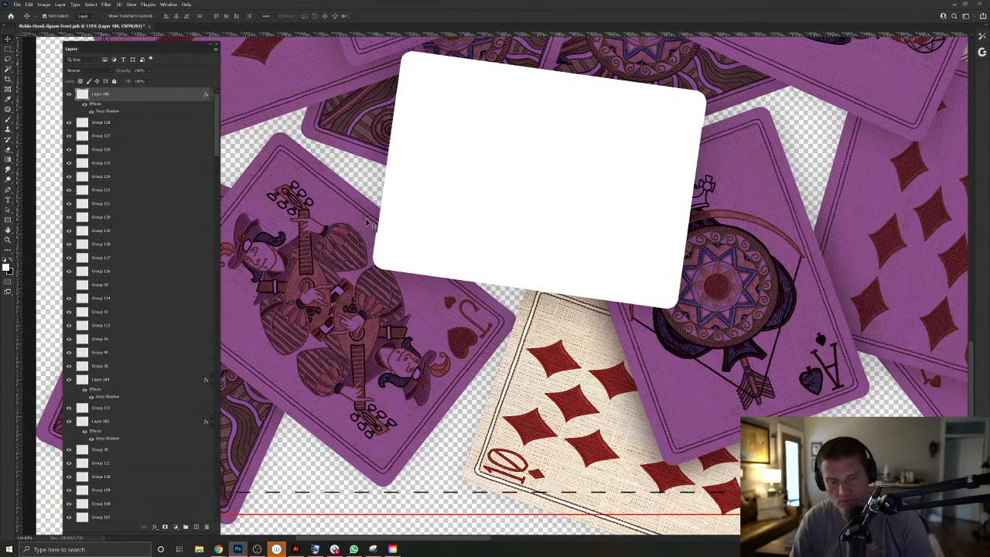
# Flatten the white card and its drop shadow into a single layer through a group and set its blend mode to Multiply.
pyautogui.hotkey('ctrl', 'g')
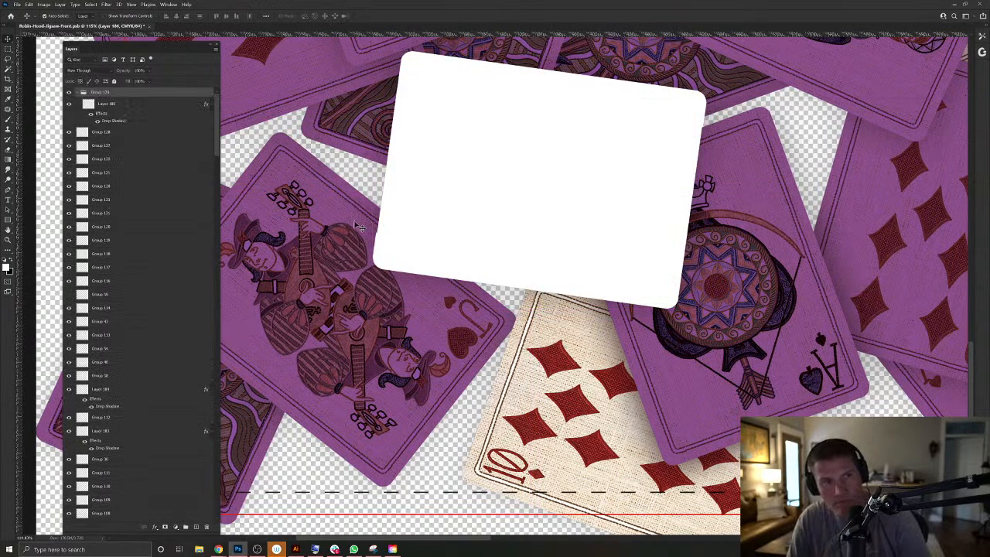
pyautogui.click(84, 93)
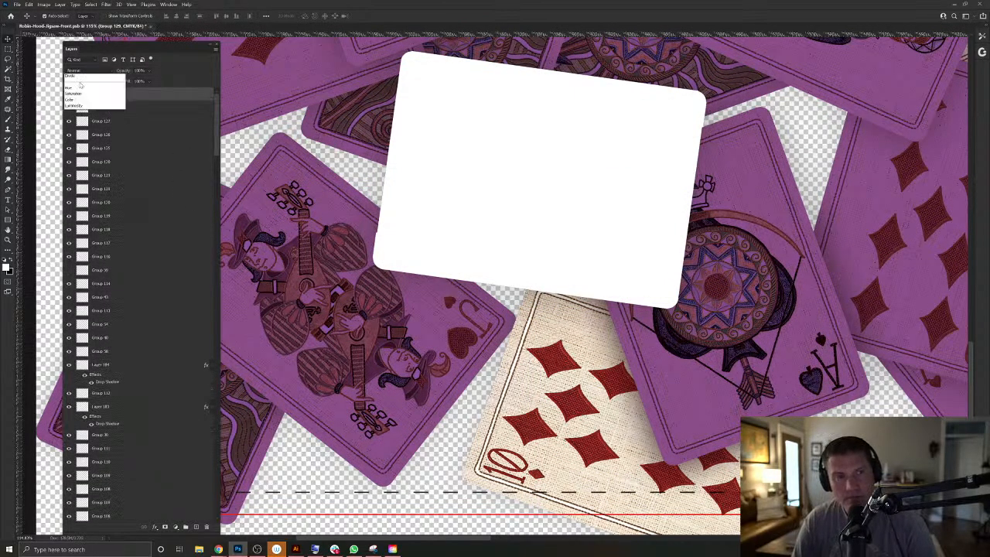
pyautogui.click(81, 70)
pyautogui.click(85, 94)
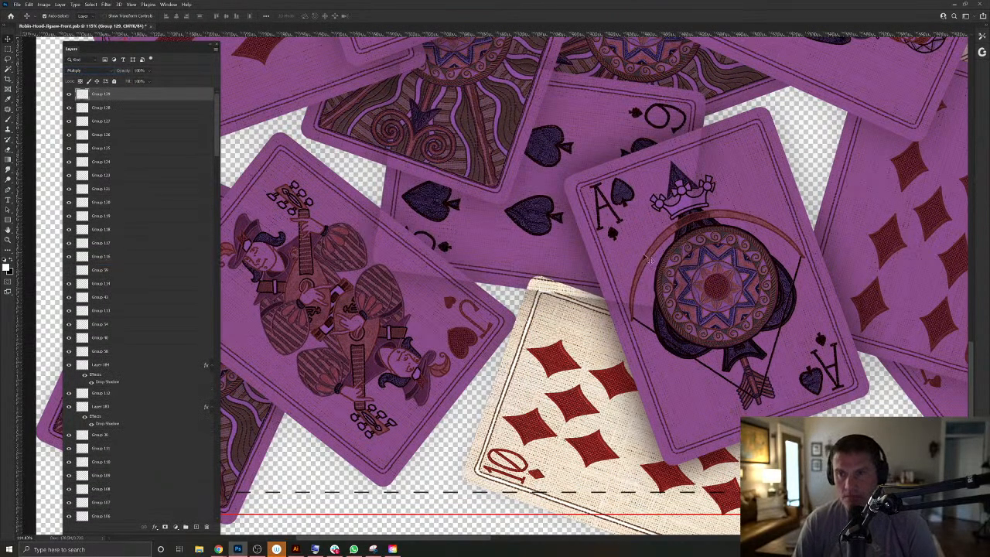
# Erase the six of spades' shadow inside the outlines of the ace of spades and the patterned card back above it.
pyautogui.rightClick(763, 166)
pyautogui.click(785, 193)
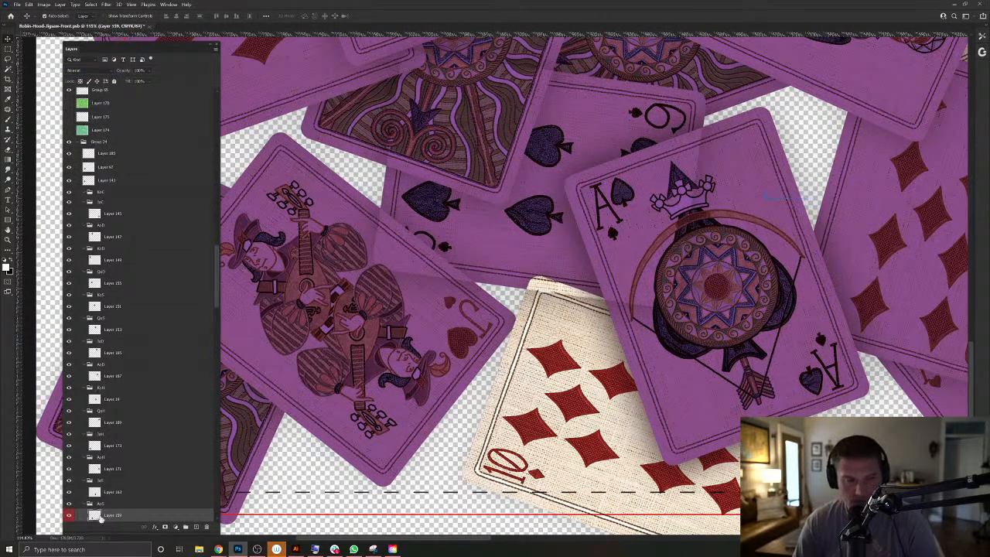
pyautogui.keyDown('ctrl'); pyautogui.click(92, 516); pyautogui.keyUp('ctrl')
pyautogui.click(510, 248)
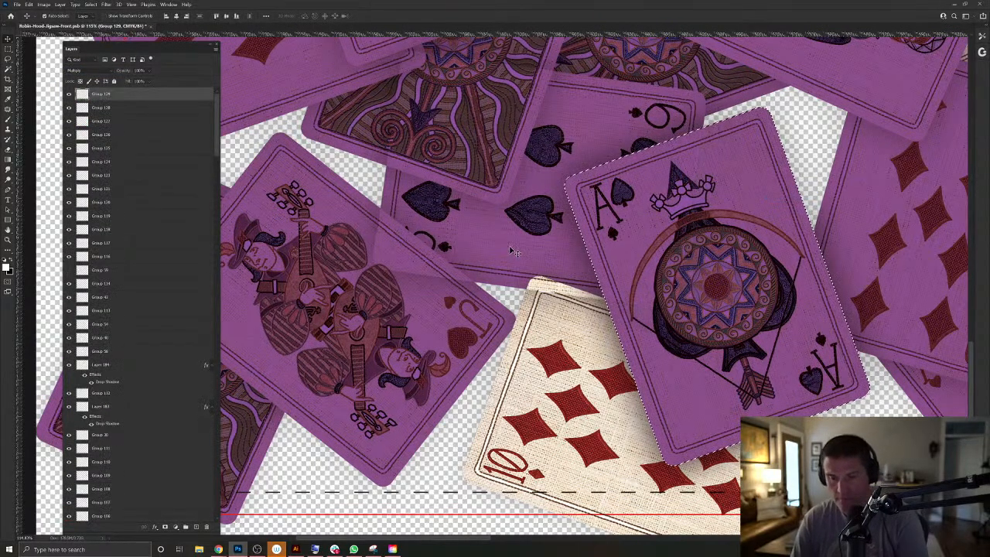
pyautogui.rightClick(365, 154)
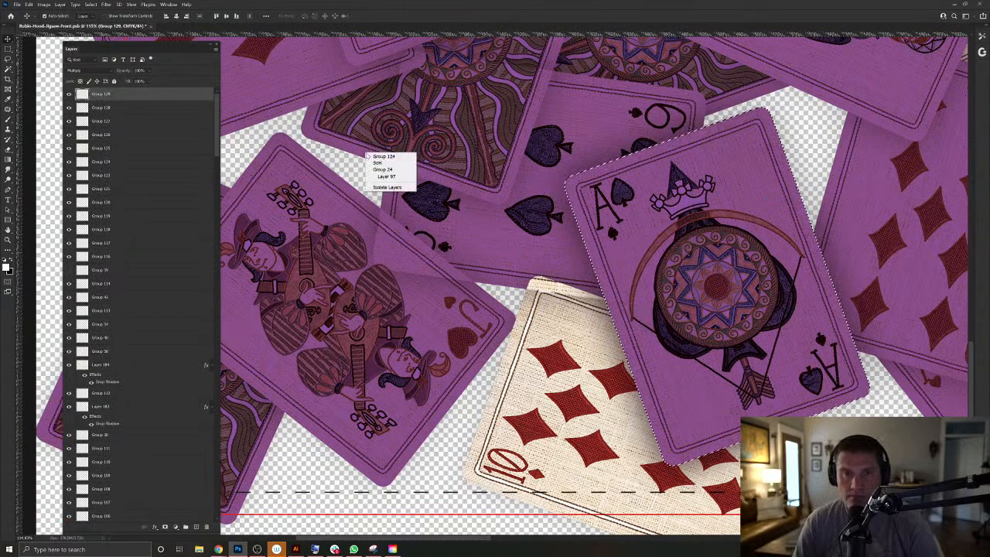
pyautogui.click(386, 176)
pyautogui.keyDown('ctrl'); pyautogui.click(87, 515); pyautogui.keyUp('ctrl')
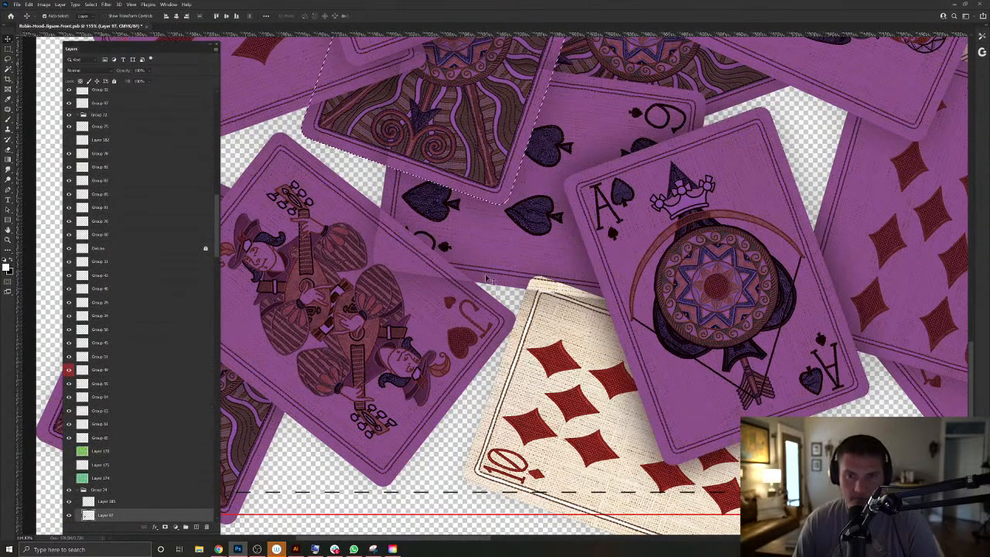
pyautogui.keyDown('ctrl'); pyautogui.click(506, 259); pyautogui.keyUp('ctrl')
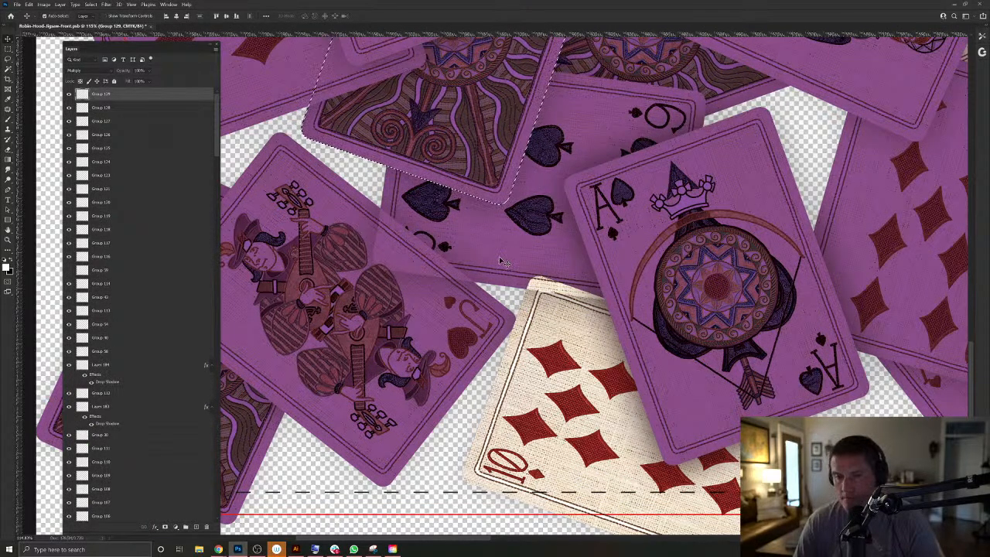
# Erase the six of spades' shadow inside the jack of hearts card's outline and clear the selection.
pyautogui.rightClick(433, 339)
pyautogui.click(457, 367)
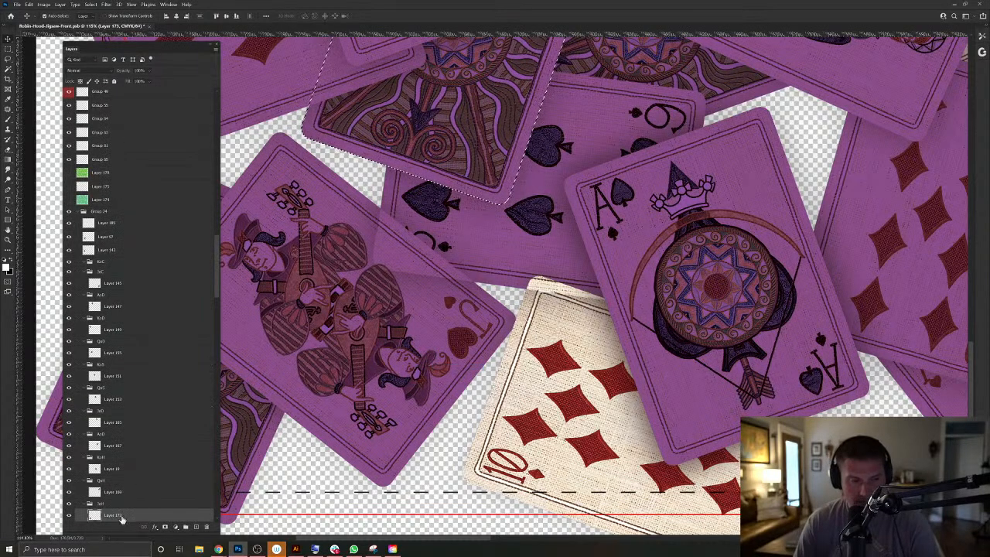
pyautogui.keyDown('ctrl'); pyautogui.click(496, 258); pyautogui.keyUp('ctrl')
pyautogui.press('Delete')
pyautogui.hotkey('ctrl', 'd')
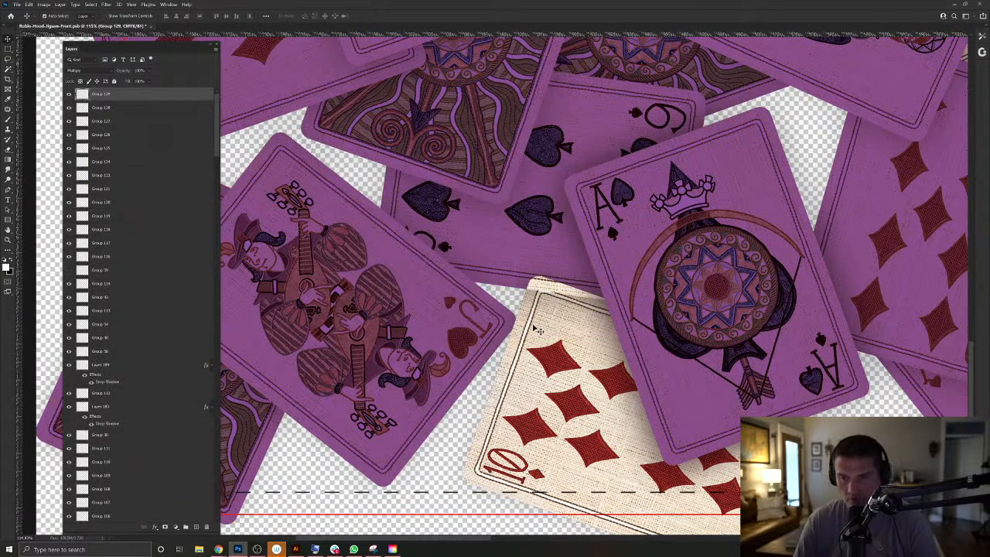
# Bring the ten of diamonds' white shadow layer to the top of the stack and set its blend mode to Multiply.
pyautogui.rightClick(548, 325)
pyautogui.rightClick(530, 256)
pyautogui.click(501, 256)
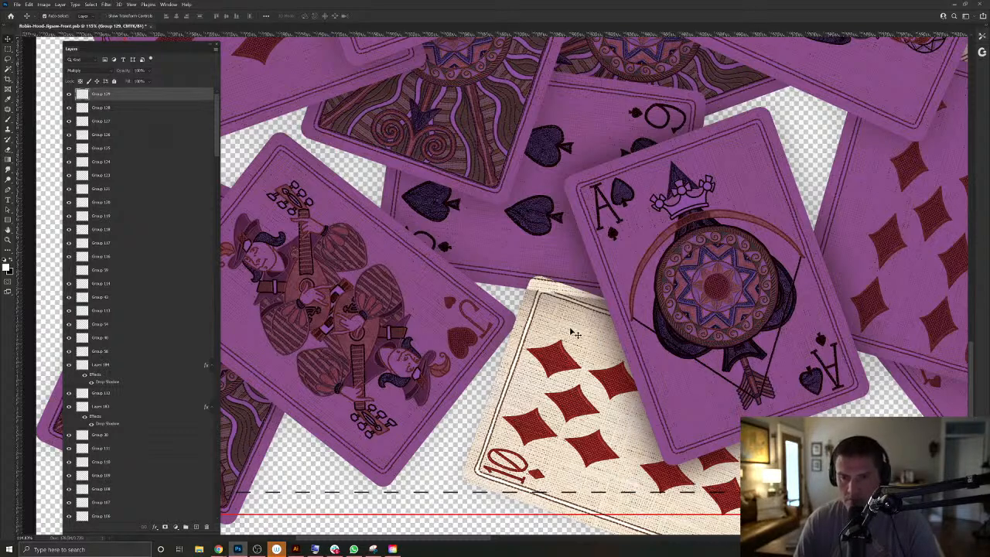
pyautogui.moveTo(497, 271)
pyautogui.mouseDown()
pyautogui.moveTo(566, 400)
pyautogui.moveTo(494, 256)
pyautogui.mouseUp()
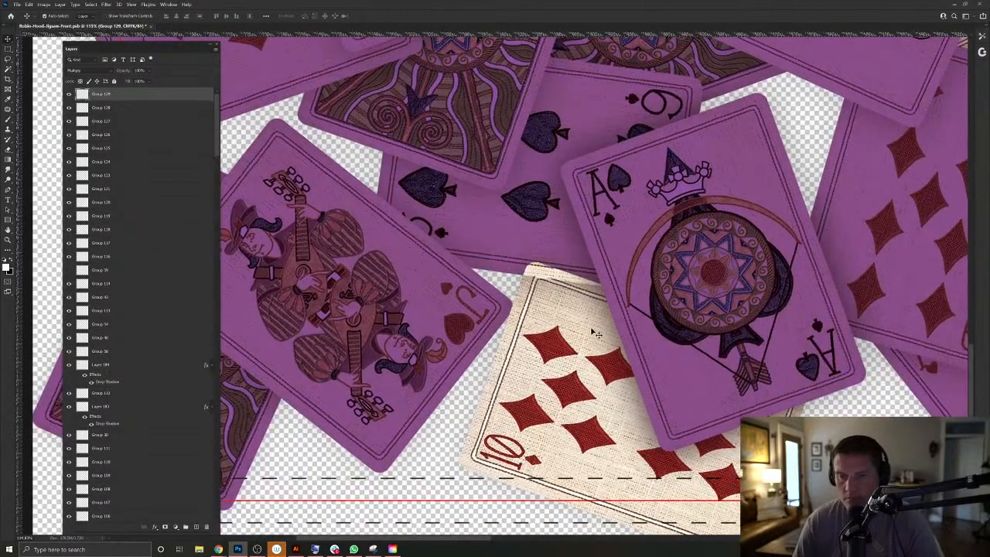
pyautogui.keyDown('ctrl'); pyautogui.click(596, 332); pyautogui.keyUp('ctrl')
pyautogui.moveTo(180, 518); pyautogui.dragTo(205, 527)
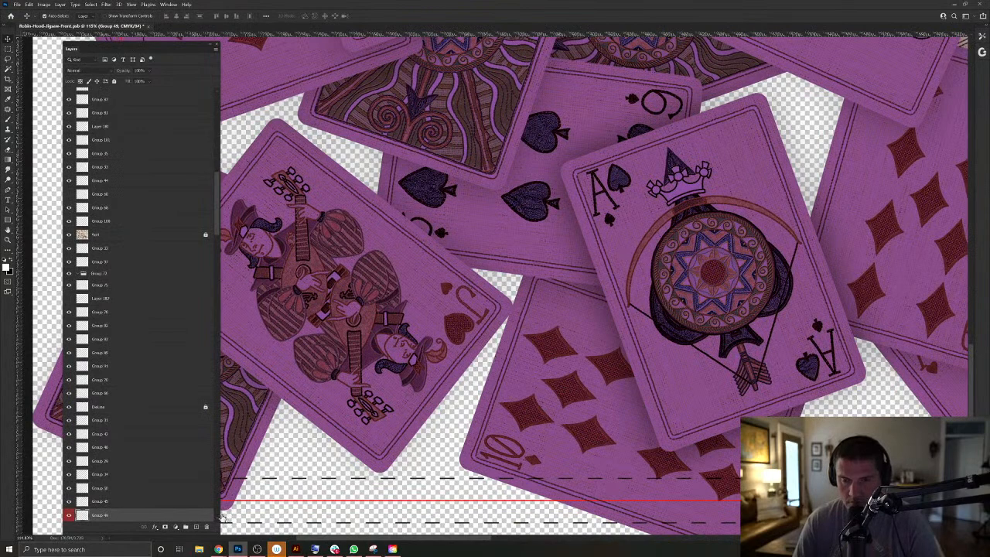
pyautogui.hotkey('ctrl', 'z')
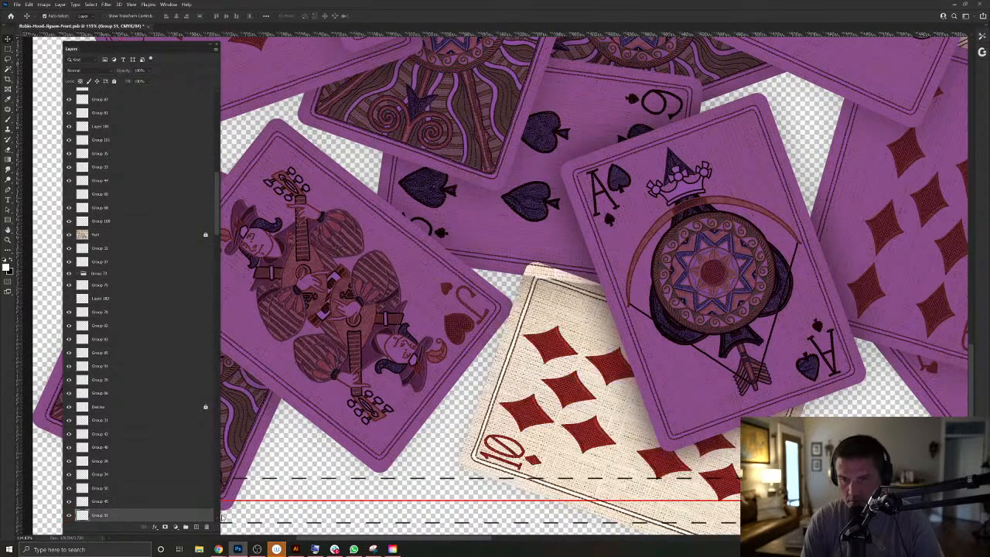
pyautogui.hotkey('ctrl', 'shift', ']')
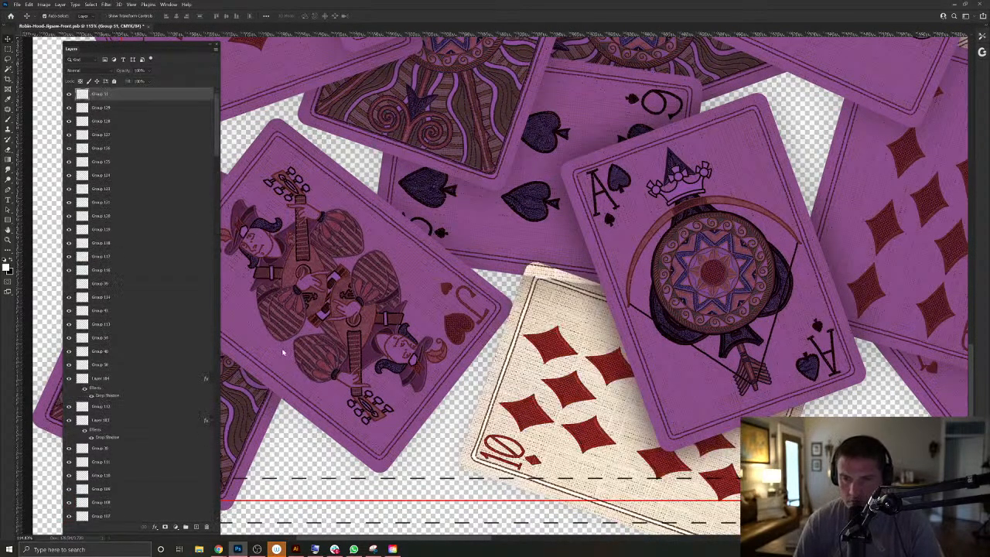
pyautogui.hotkey('alt', 'shift', 'BackSpace')
pyautogui.click(85, 71)
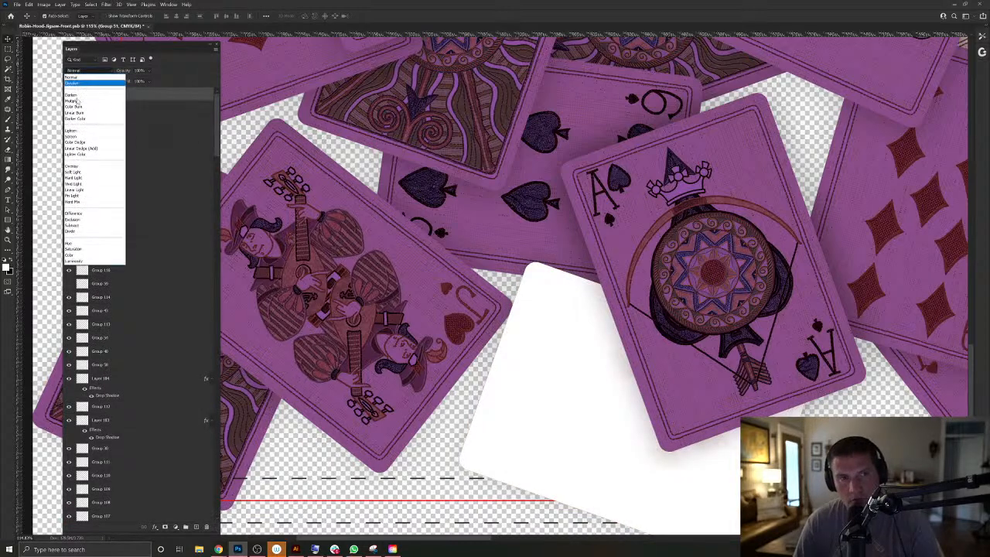
pyautogui.click(86, 101)
# Select the six of spades card's outline, erase the ten of diamonds' shadow inside it, and clear the selection.
pyautogui.rightClick(492, 242)
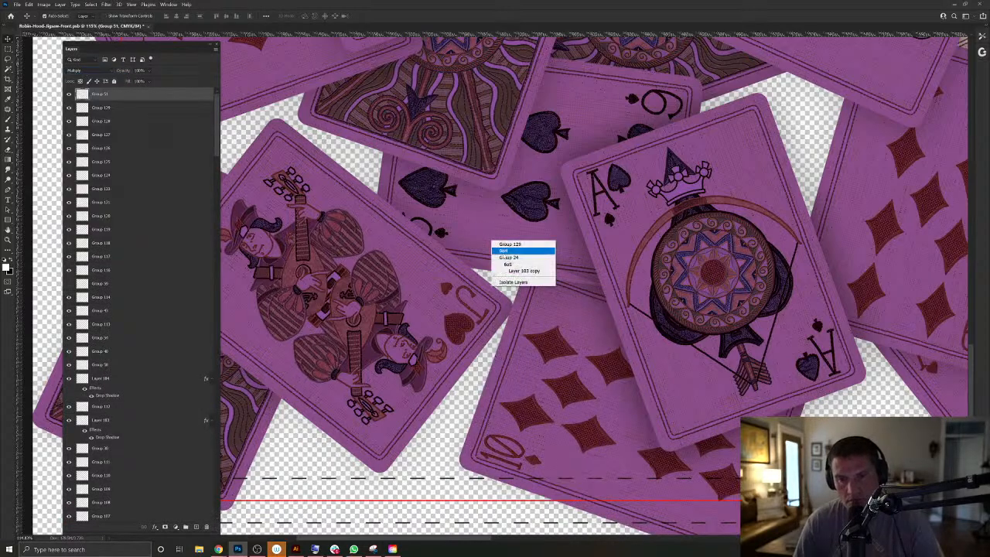
pyautogui.click(512, 271)
pyautogui.keyDown('ctrl'); pyautogui.click(91, 515); pyautogui.keyUp('ctrl')
pyautogui.click(515, 398)
pyautogui.press('Delete')
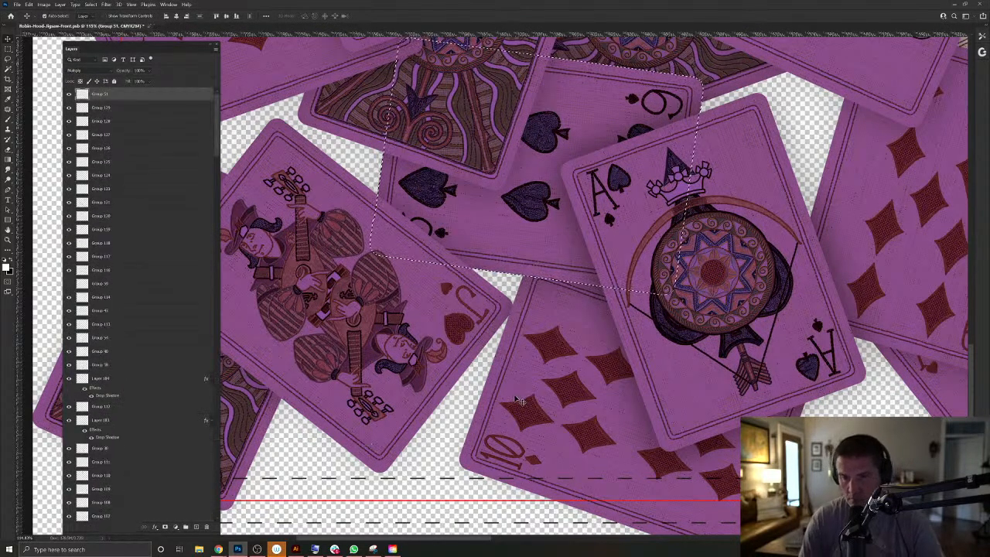
pyautogui.hotkey('ctrl', 'd')
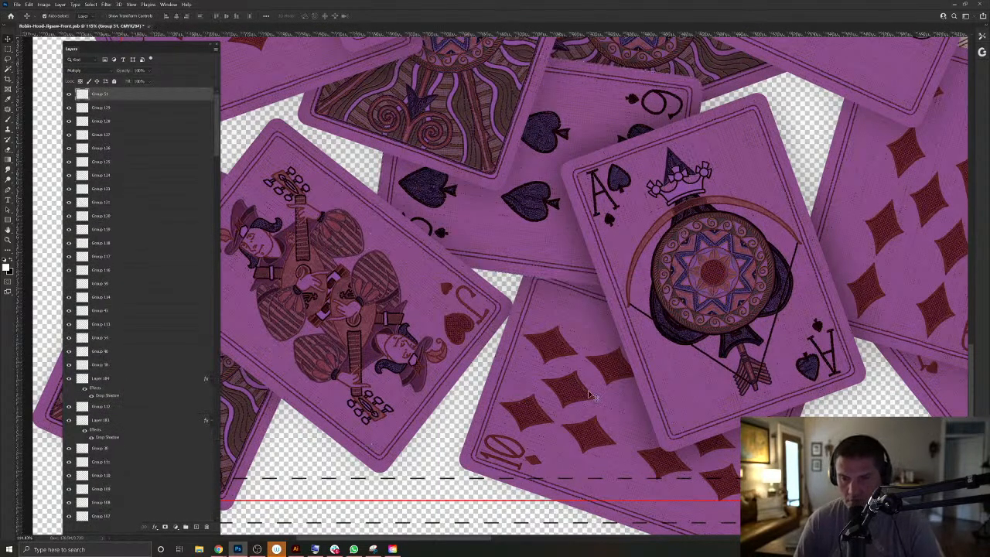
# Load the ace of spades card's outline as a selection and erase the ten of diamonds' shadow inside it.
pyautogui.rightClick(686, 382)
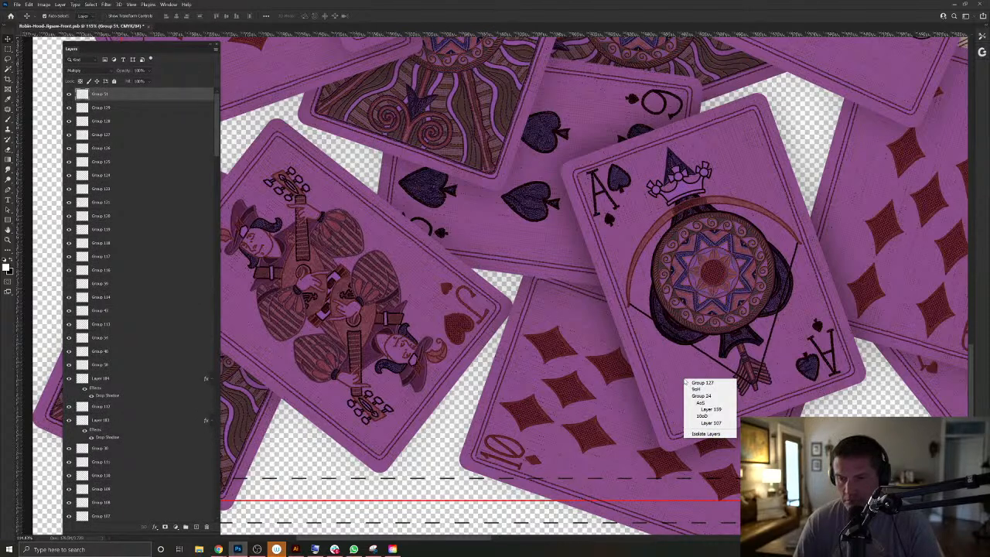
pyautogui.click(710, 423)
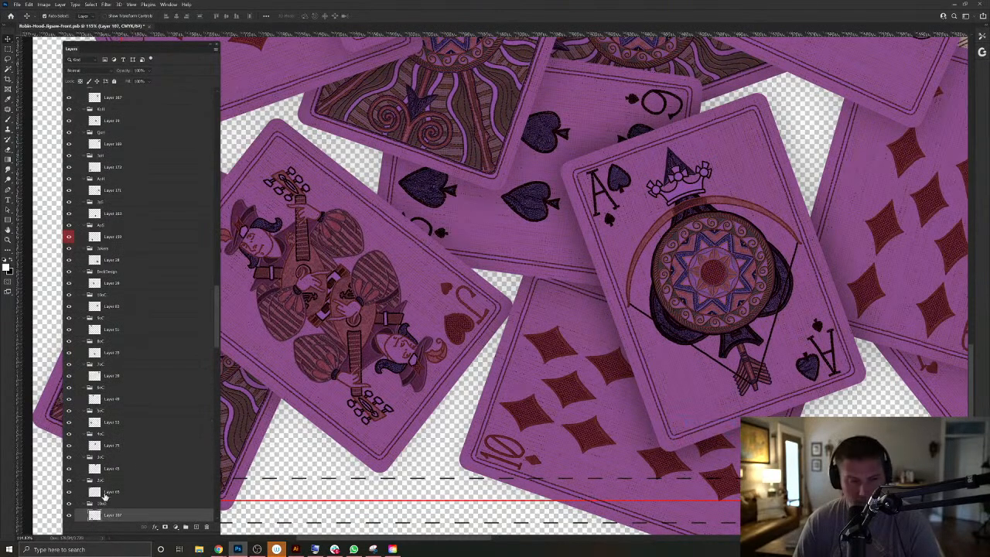
pyautogui.keyDown('ctrl'); pyautogui.click(95, 515); pyautogui.keyUp('ctrl')
pyautogui.rightClick(801, 346)
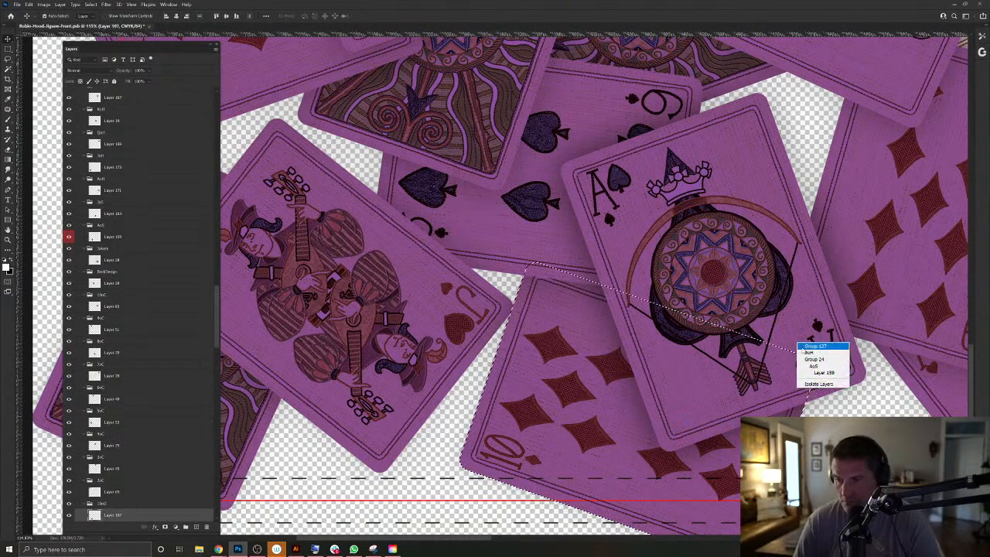
pyautogui.click(813, 374)
pyautogui.keyDown('ctrl'); pyautogui.click(95, 236); pyautogui.keyUp('ctrl')
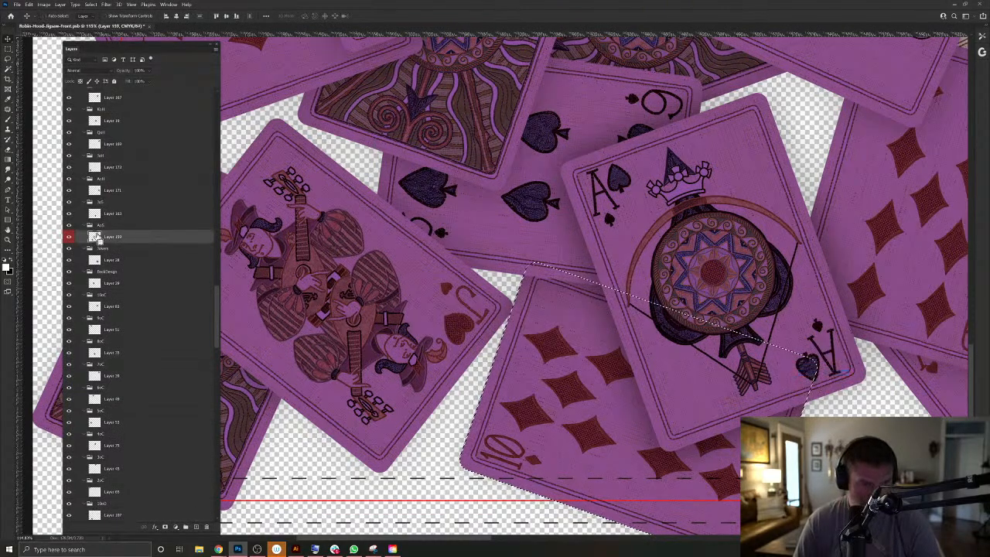
pyautogui.click(587, 471)
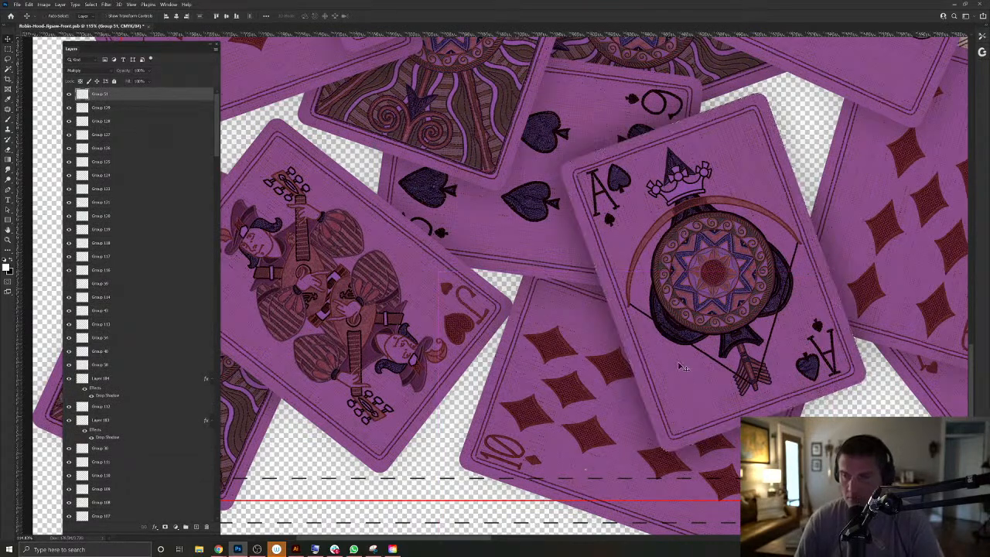
# Save the document.
pyautogui.scroll(3, 744, 415)
pyautogui.scroll(-2, 725, 393)
pyautogui.hotkey('ctrl', 's')
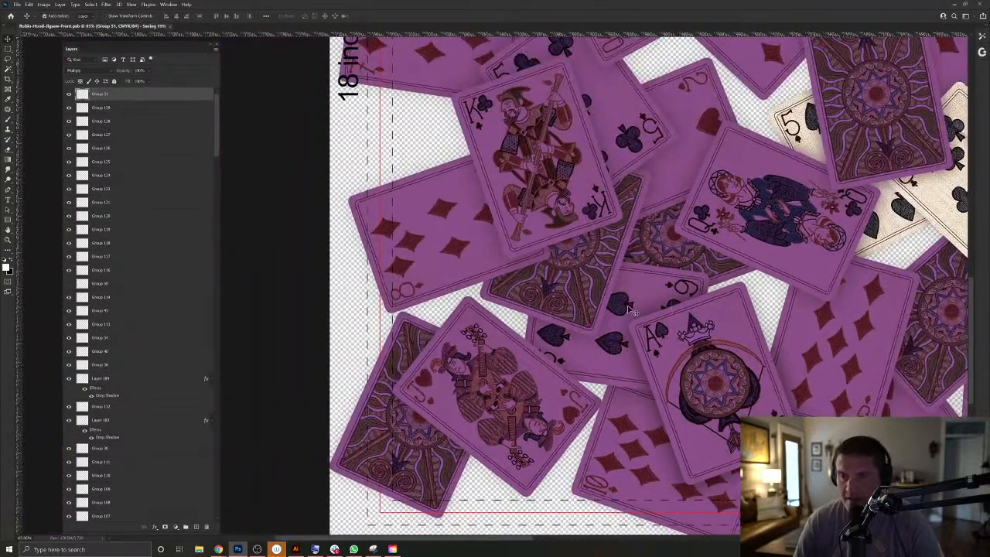
pyautogui.moveTo(724, 222); pyautogui.dragTo(675, 328)
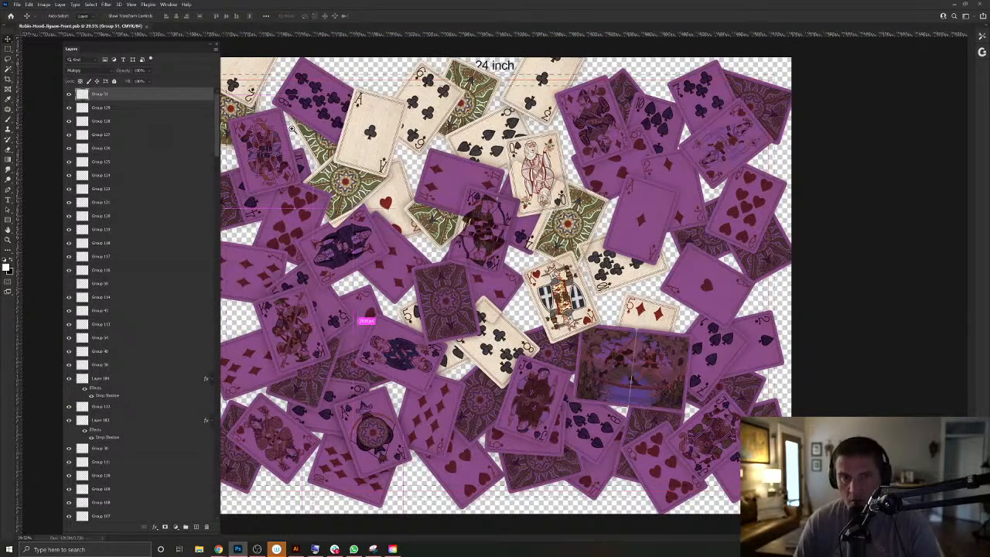
# Change the blend mode of the white shadow layer belonging to the card back under the nine of clubs.
pyautogui.scroll(5, 258, 123)
pyautogui.scroll(-3, 271, 135)
pyautogui.scroll(2, 282, 148)
pyautogui.moveTo(457, 252); pyautogui.dragTo(467, 217)
pyautogui.hotkey('ctrl', 'z')
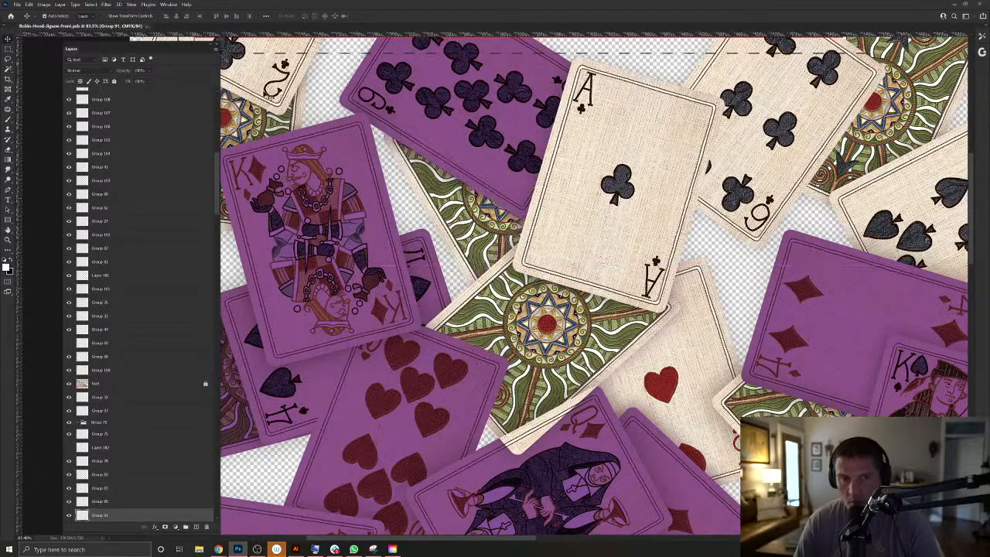
pyautogui.click(94, 72)
pyautogui.click(75, 112)
# Bring the old white shadow layer of the card back beneath the ace of clubs to the top and delete it.
pyautogui.click(464, 303)
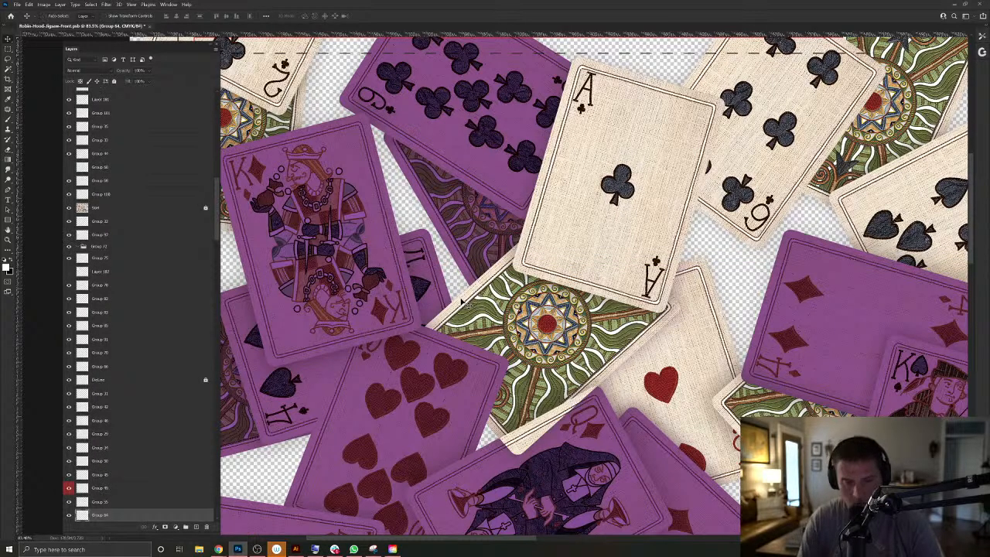
pyautogui.hotkey('ctrl', 'shift', ']')
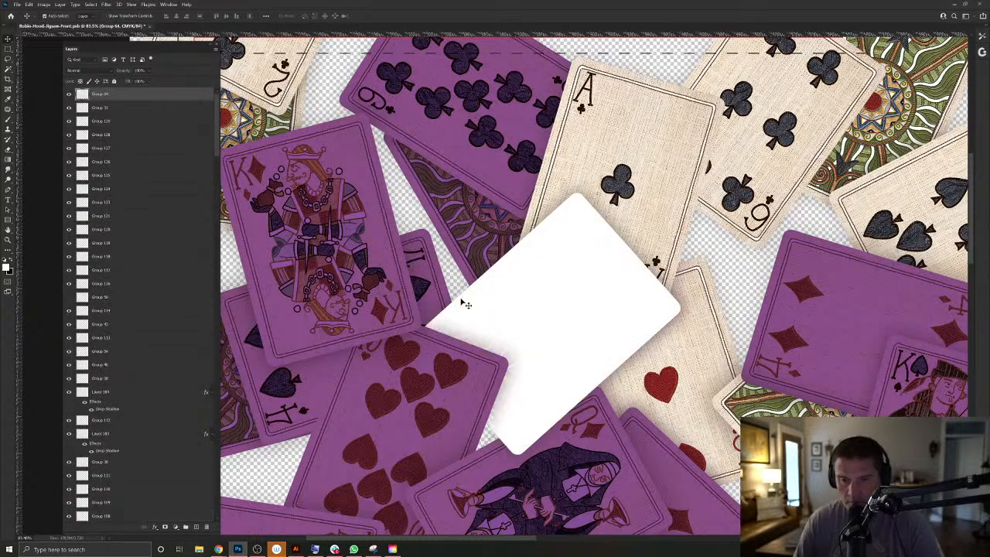
pyautogui.moveTo(488, 315); pyautogui.dragTo(536, 307)
pyautogui.press('Delete')
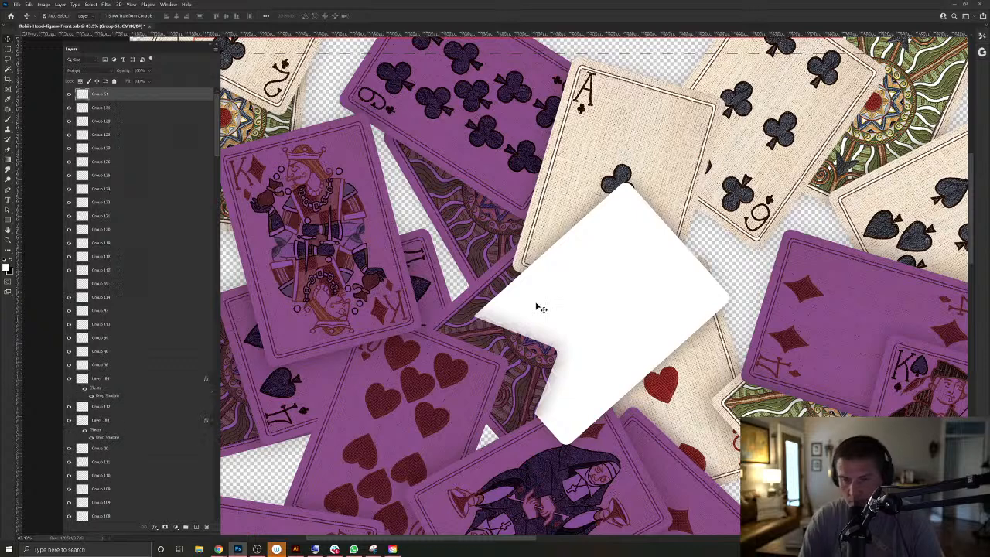
pyautogui.hotkey('ctrl', 'z')
# Fill the outline of the card back beneath the ace of clubs with white on a new layer at the top of the stack.
pyautogui.rightClick(464, 306)
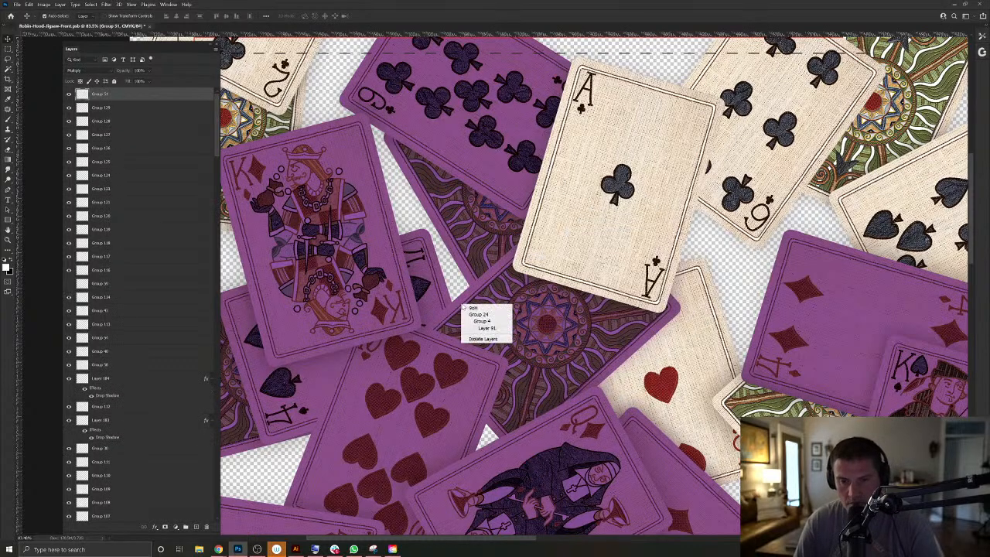
pyautogui.click(475, 325)
pyautogui.keyDown('ctrl'); pyautogui.click(95, 515); pyautogui.keyUp('ctrl')
pyautogui.click(195, 526)
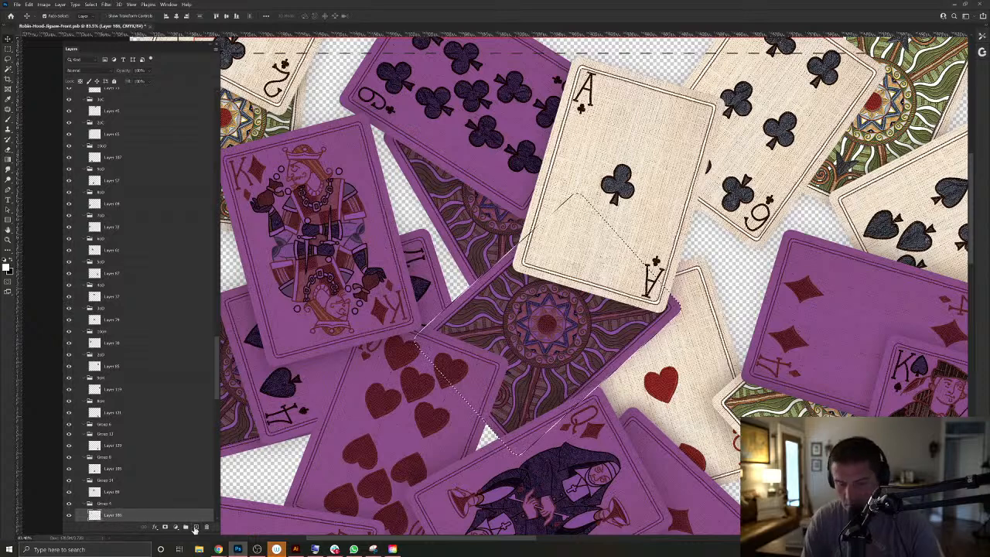
pyautogui.hotkey('alt', 'BackSpace')
pyautogui.hotkey('ctrl', 'd')
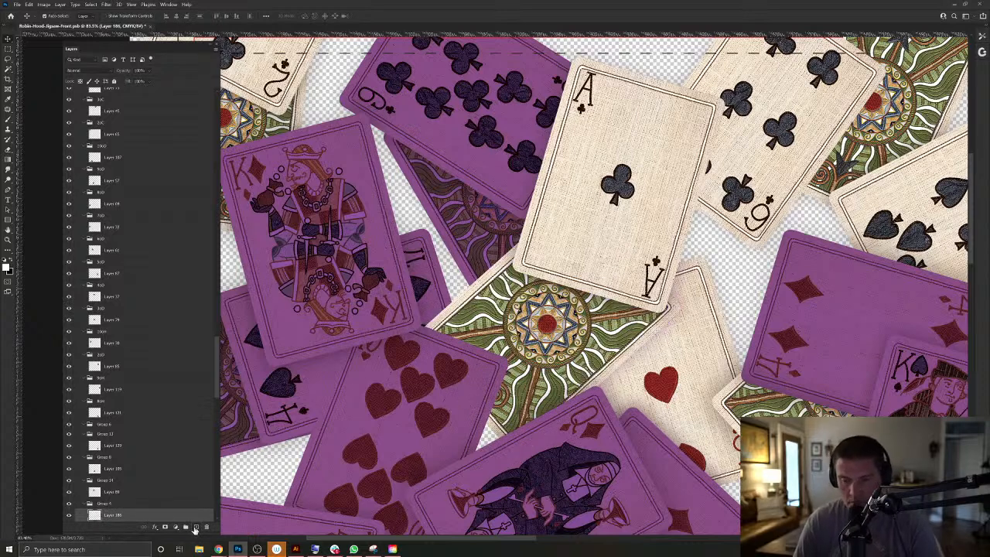
pyautogui.hotkey('ctrl', 'shift', ']')
pyautogui.hotkey('ctrl', 'shift', ']')
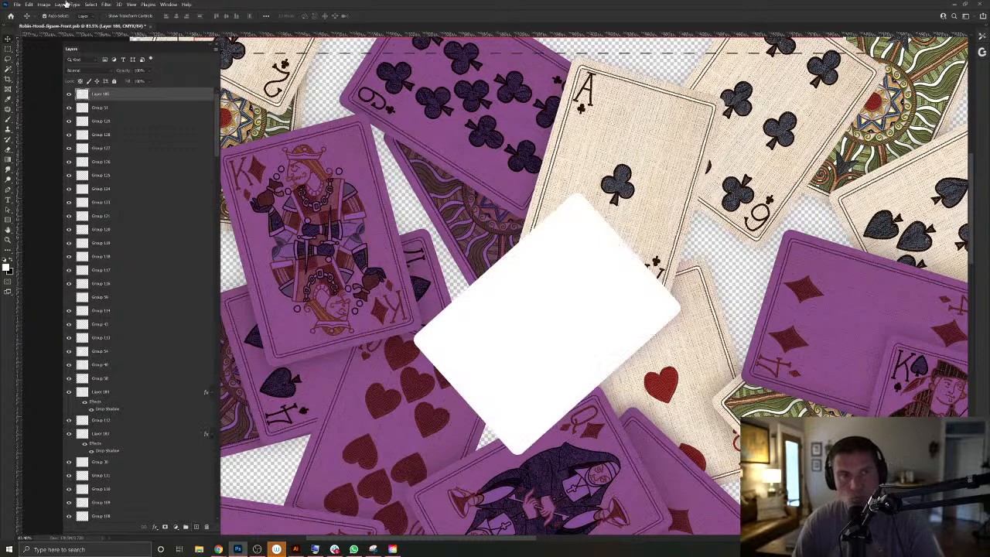
pyautogui.click(60, 4)
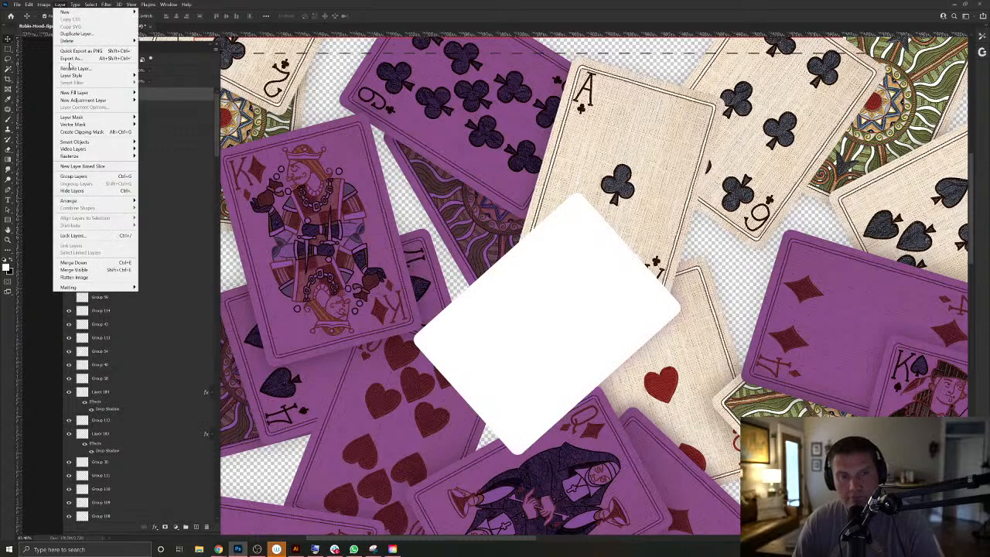
pyautogui.moveTo(91, 93)
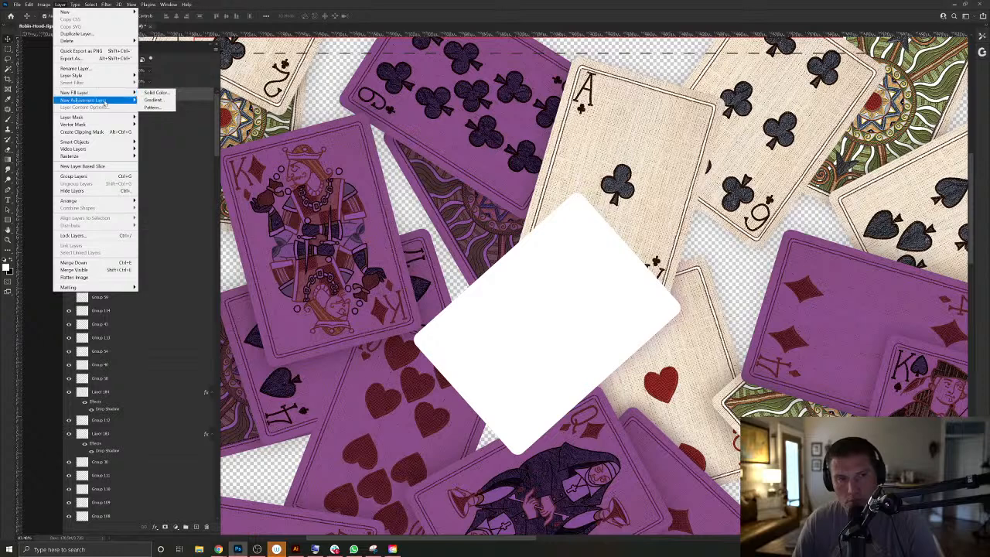
pyautogui.moveTo(93, 75)
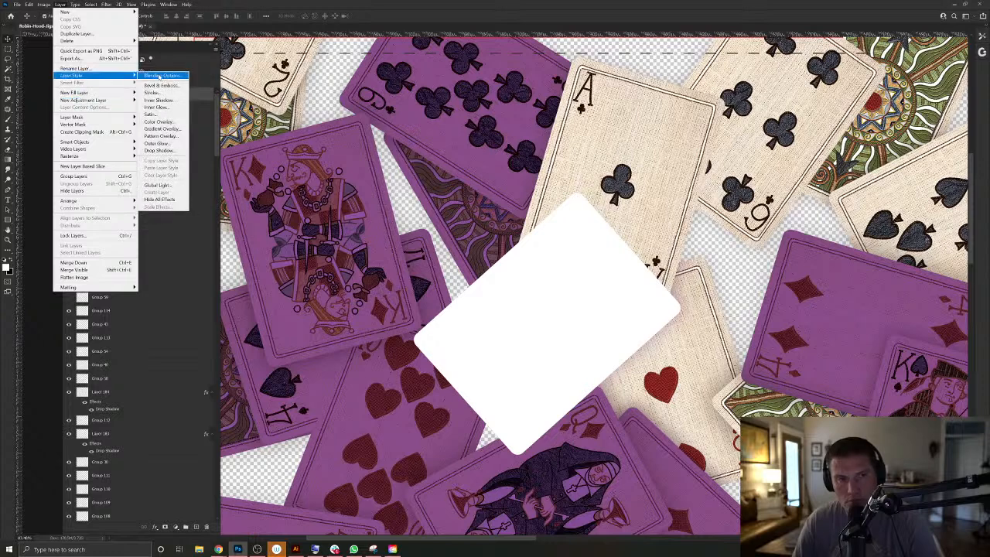
pyautogui.click(363, 132)
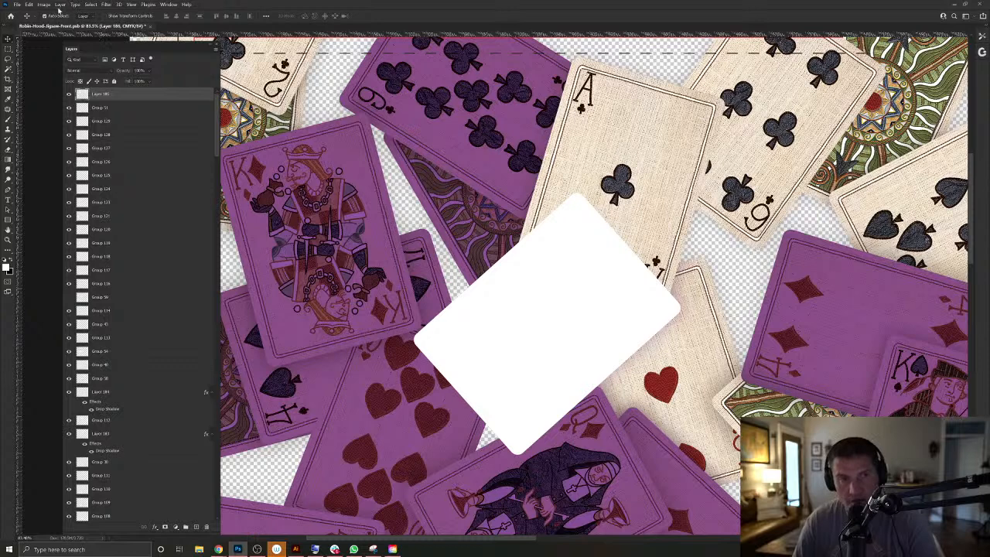
# Add a Multiply drop shadow effect to the white layer of the card back beneath the ace of clubs.
pyautogui.click(60, 5)
pyautogui.moveTo(92, 75)
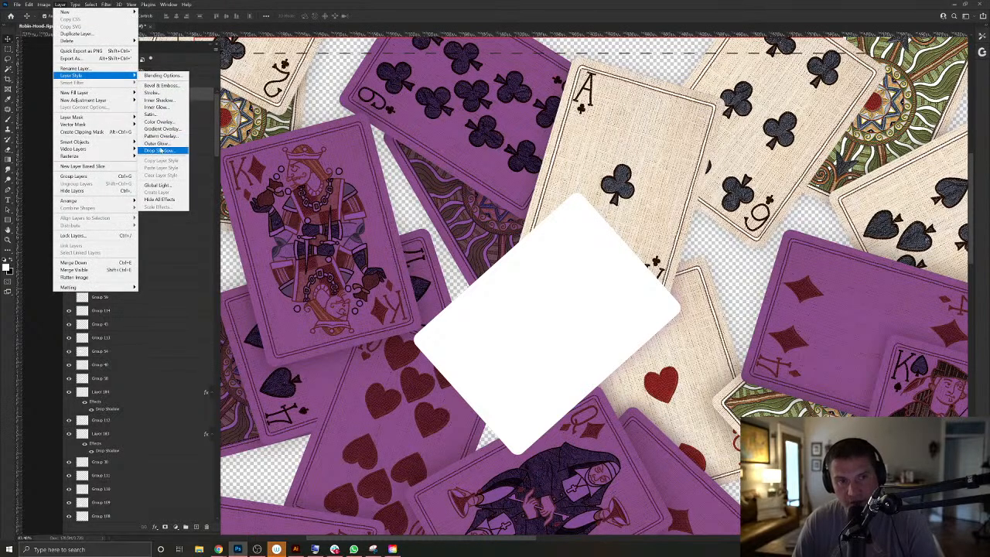
pyautogui.click(363, 175)
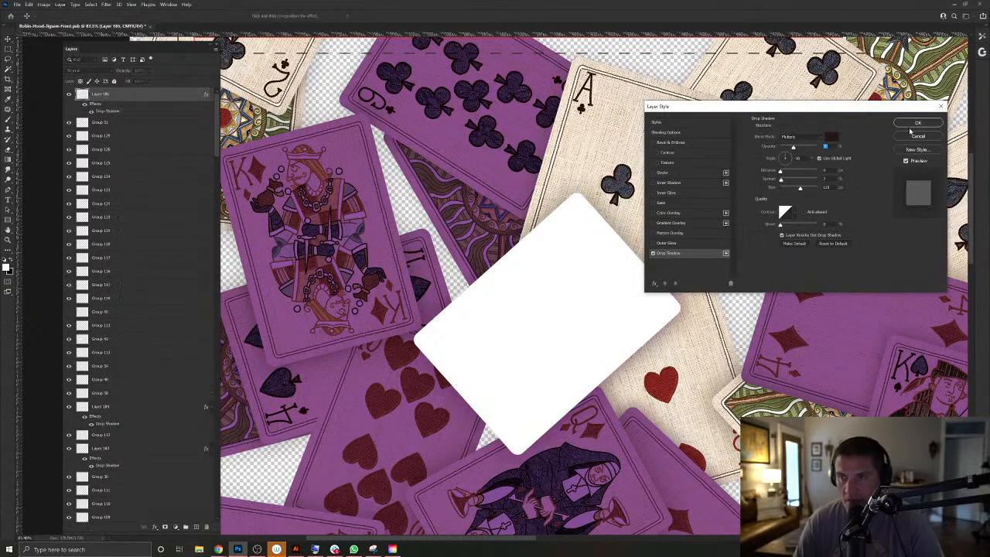
pyautogui.click(914, 123)
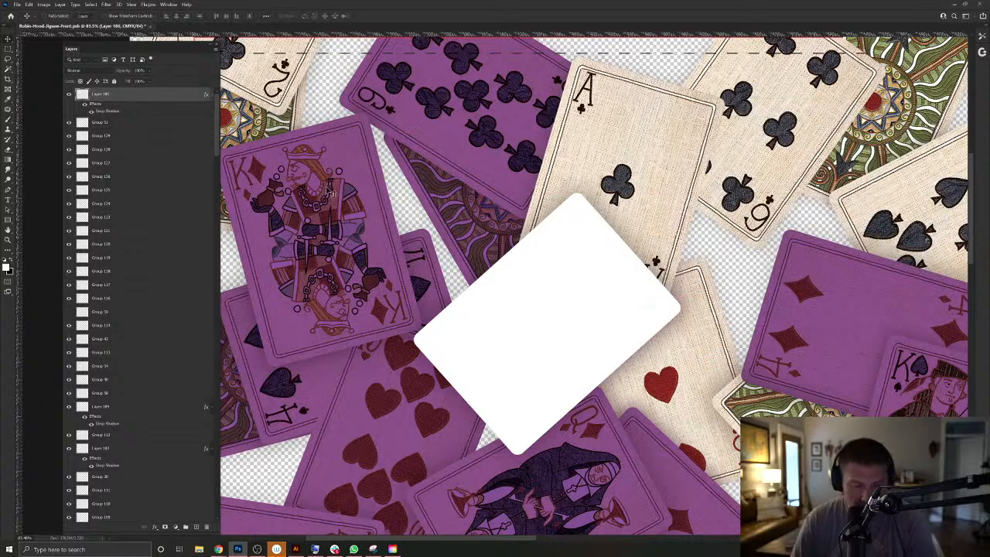
# Flatten the card back's white layer and its drop shadow into one layer via a group and set it to Multiply.
pyautogui.hotkey('ctrl', 'g')
pyautogui.hotkey('ctrl', 'e')
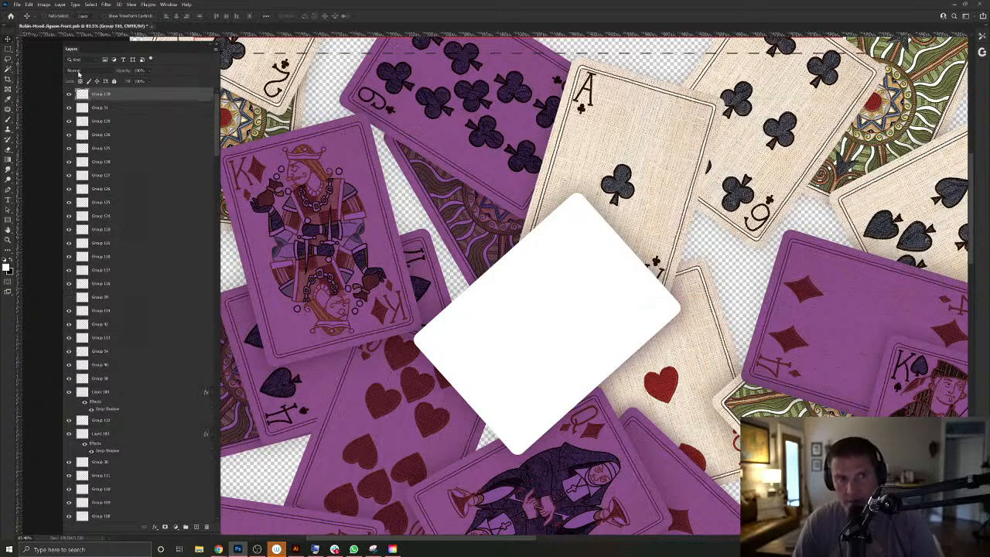
pyautogui.click(78, 71)
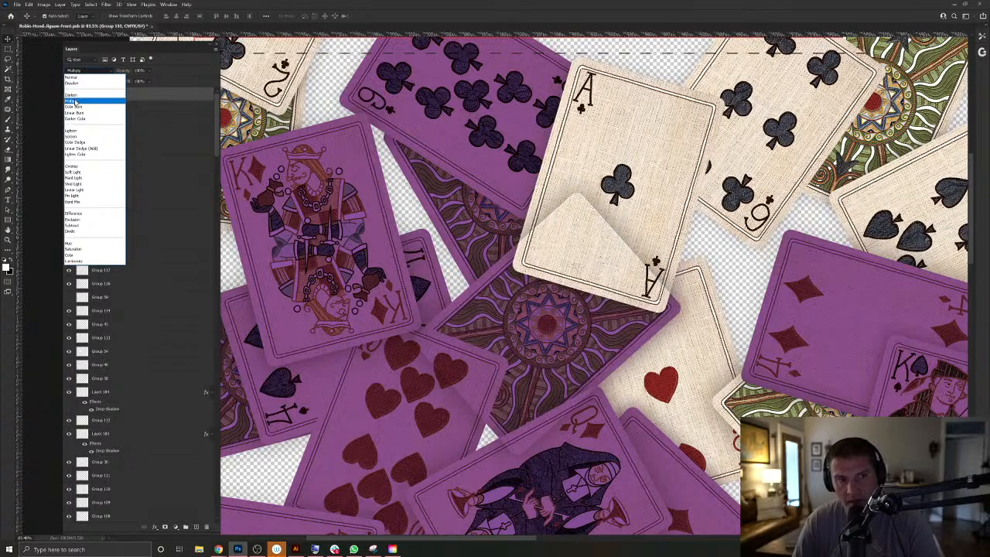
pyautogui.click(77, 101)
# Erase the card back's shadow inside the outlines of the ace of clubs and the neighbouring hearts card.
pyautogui.rightClick(656, 224)
pyautogui.click(676, 251)
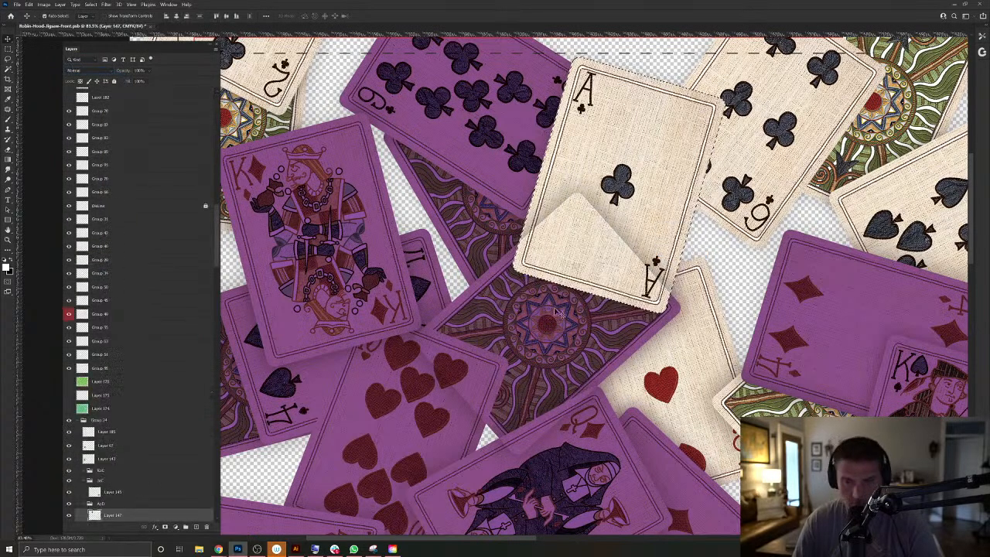
pyautogui.click(532, 322)
pyautogui.press('Delete')
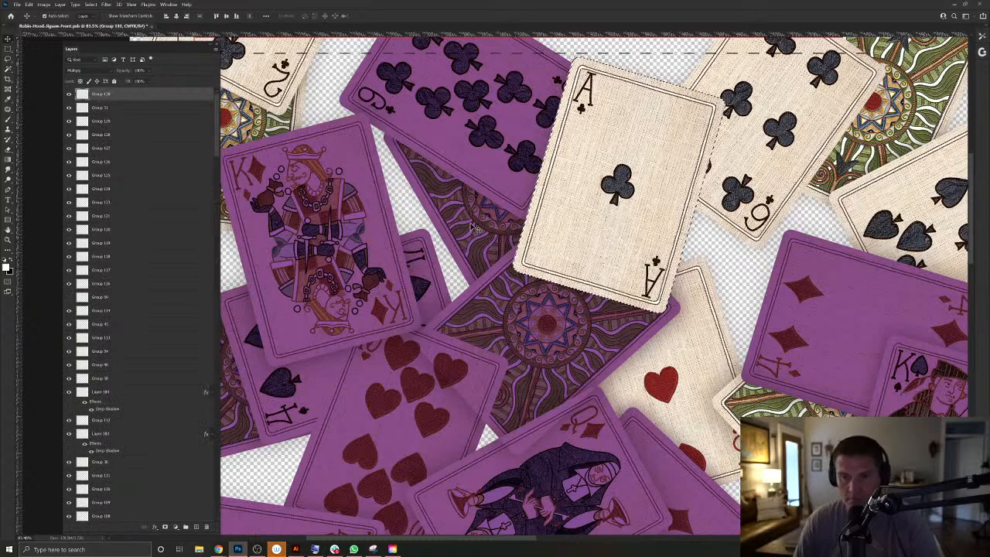
pyautogui.rightClick(452, 423)
pyautogui.click(476, 447)
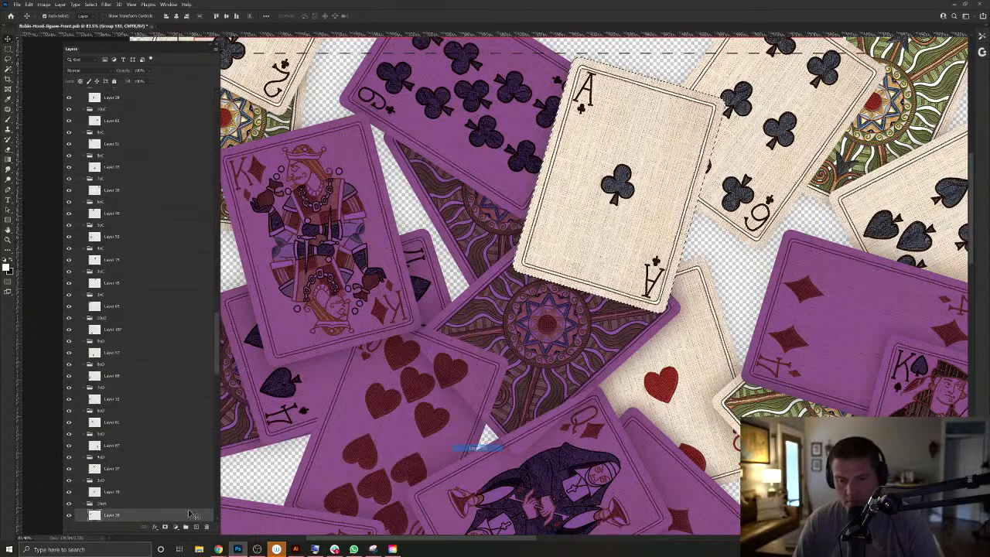
pyautogui.hotkey('ctrl', 'z')
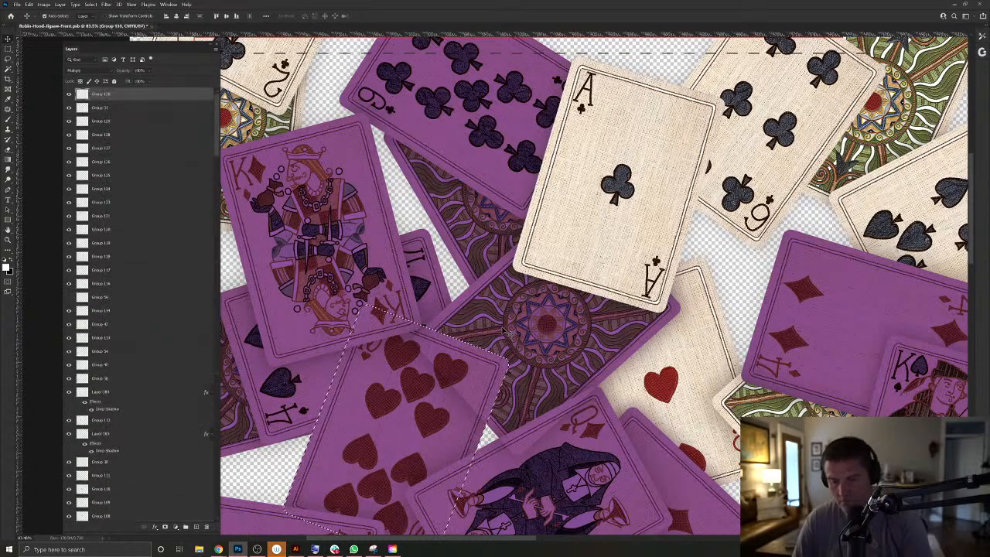
# Erase the card back's shadow inside the outline of the queen of diamonds, and clear the selection.
pyautogui.rightClick(604, 437)
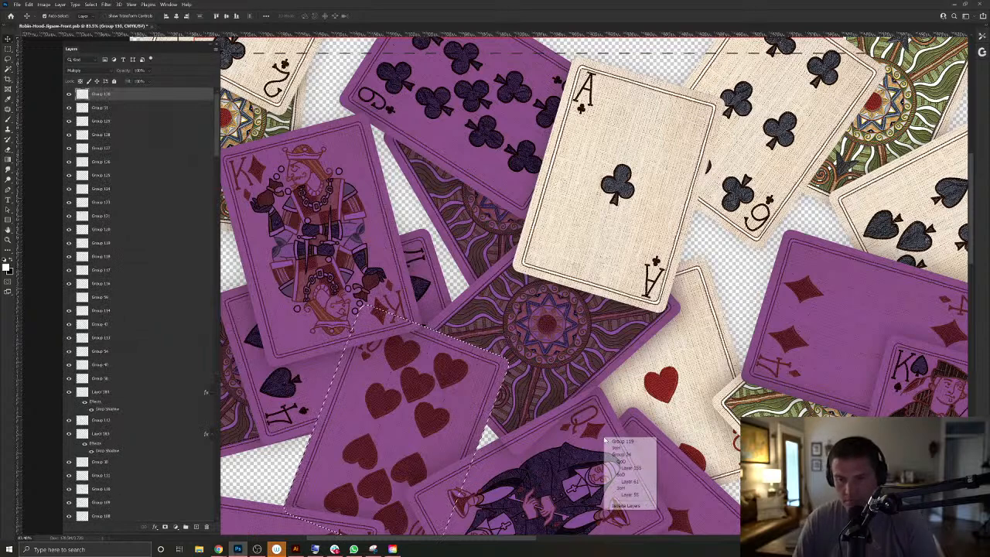
pyautogui.click(639, 495)
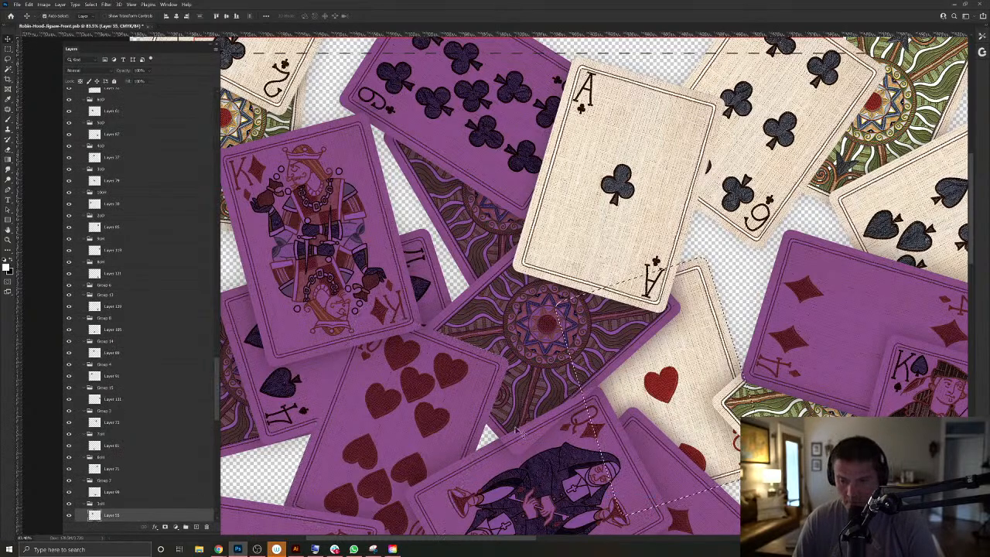
pyautogui.rightClick(501, 467)
pyautogui.click(522, 482)
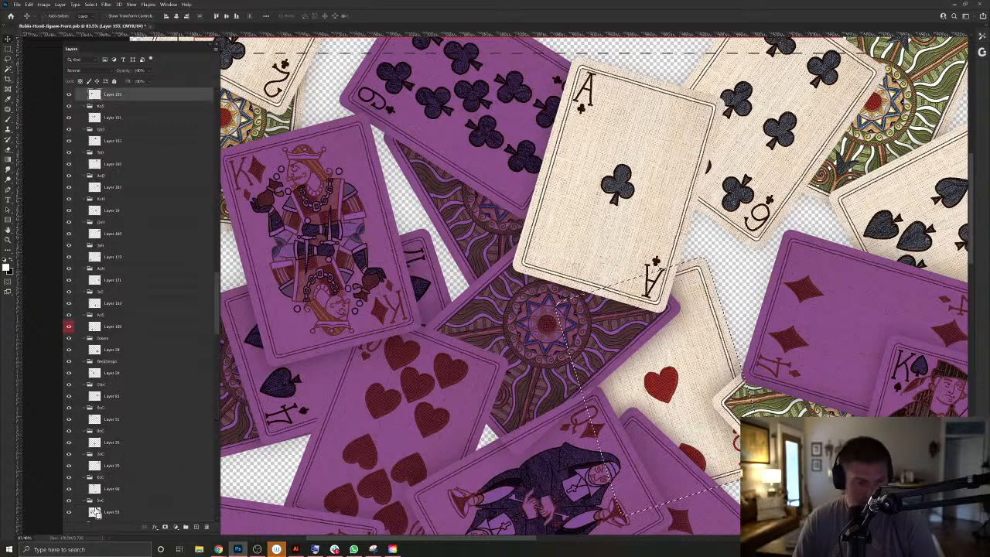
pyautogui.keyDown('ctrl'); pyautogui.click(520, 405); pyautogui.keyUp('ctrl')
pyautogui.press('Delete')
pyautogui.hotkey('ctrl', 'd')
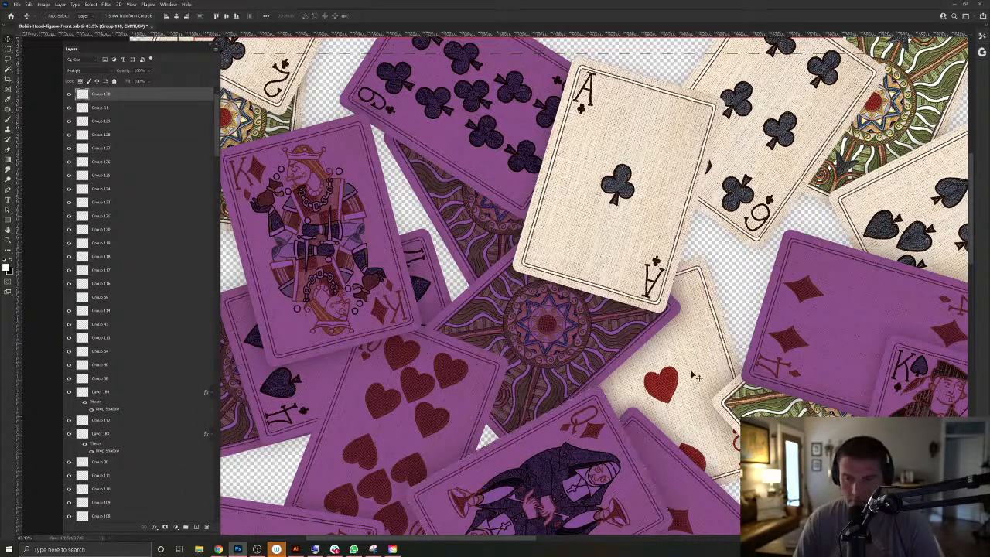
# Bring the ace of clubs' white shadow layer to the top of the stack and set its blend mode to Multiply.
pyautogui.moveTo(677, 374)
pyautogui.mouseDown()
pyautogui.moveTo(656, 373)
pyautogui.moveTo(670, 371)
pyautogui.mouseUp()
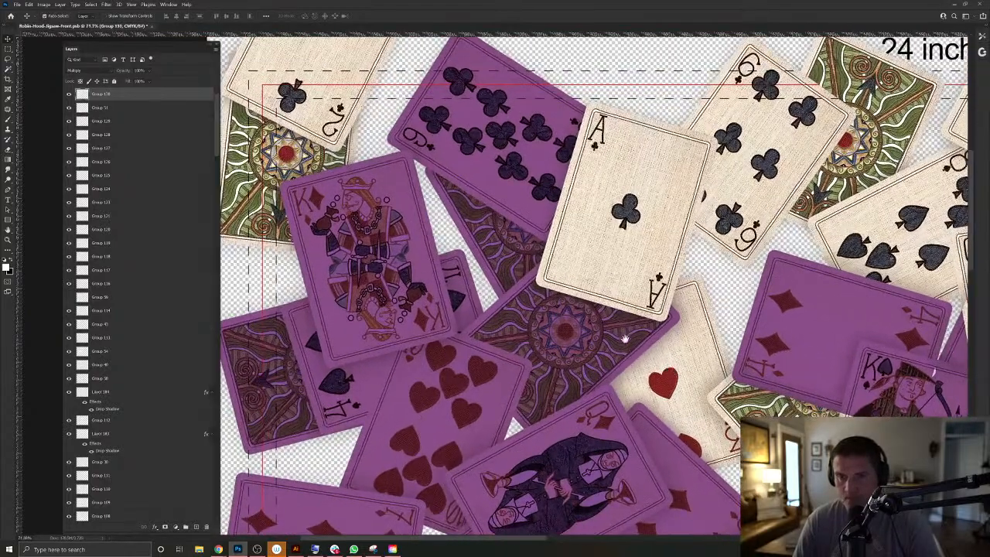
pyautogui.moveTo(624, 333); pyautogui.dragTo(637, 402)
pyautogui.moveTo(651, 316); pyautogui.dragTo(679, 317)
pyautogui.hotkey('ctrl', 'shift', ']')
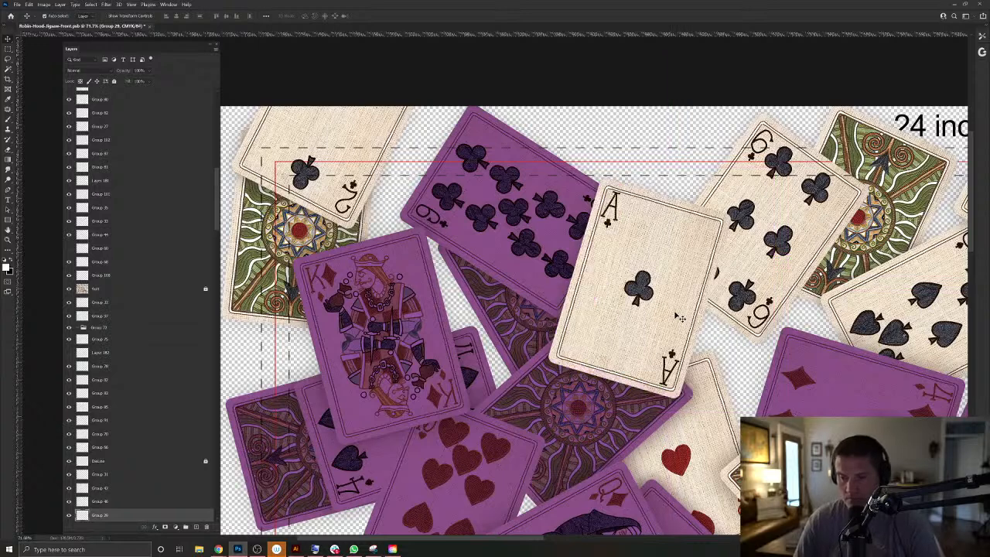
pyautogui.hotkey('alt', 'shift', 'BackSpace')
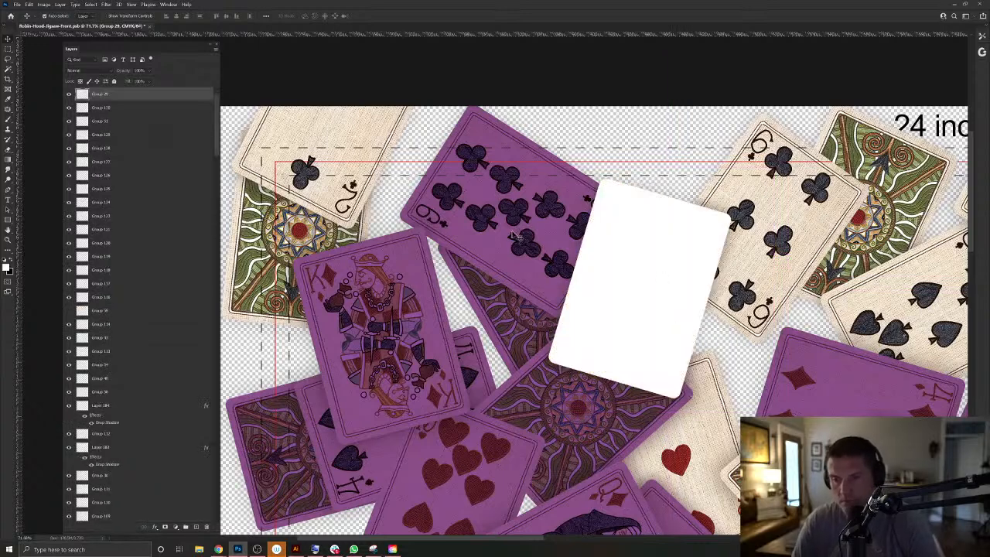
pyautogui.click(82, 70)
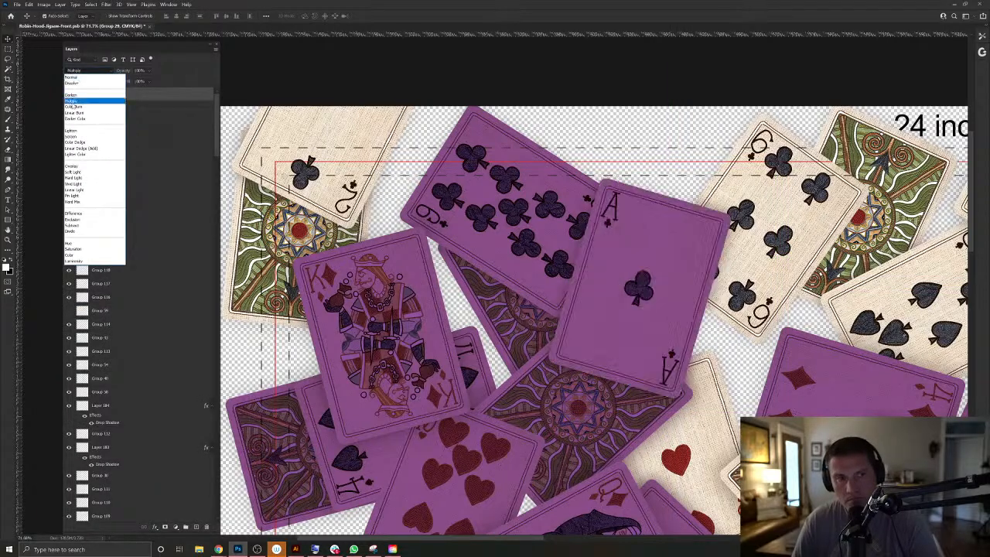
pyautogui.click(86, 82)
# Bring the old white shadow layer of the three of hearts to the top and delete it.
pyautogui.moveTo(654, 352); pyautogui.dragTo(523, 327)
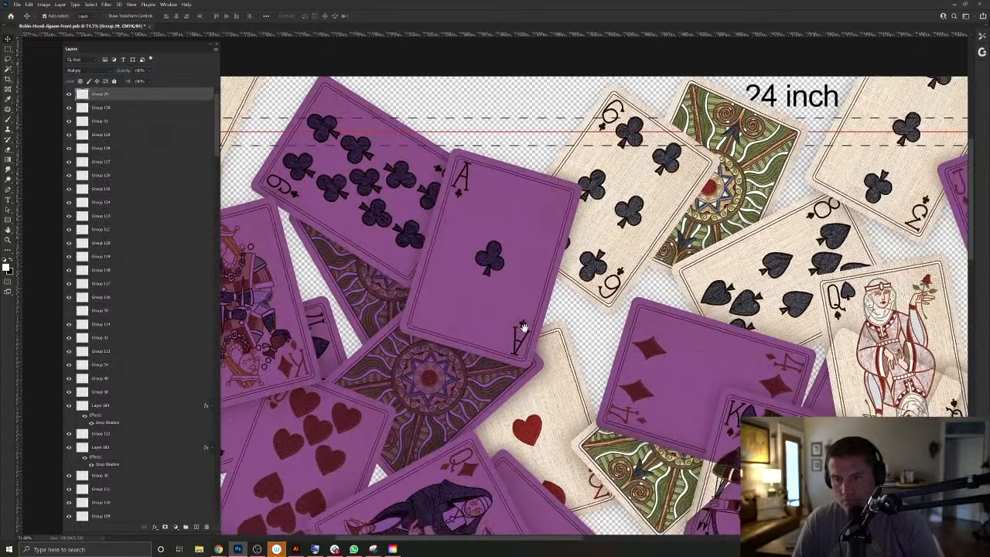
pyautogui.click(560, 372)
pyautogui.press('ctrl')
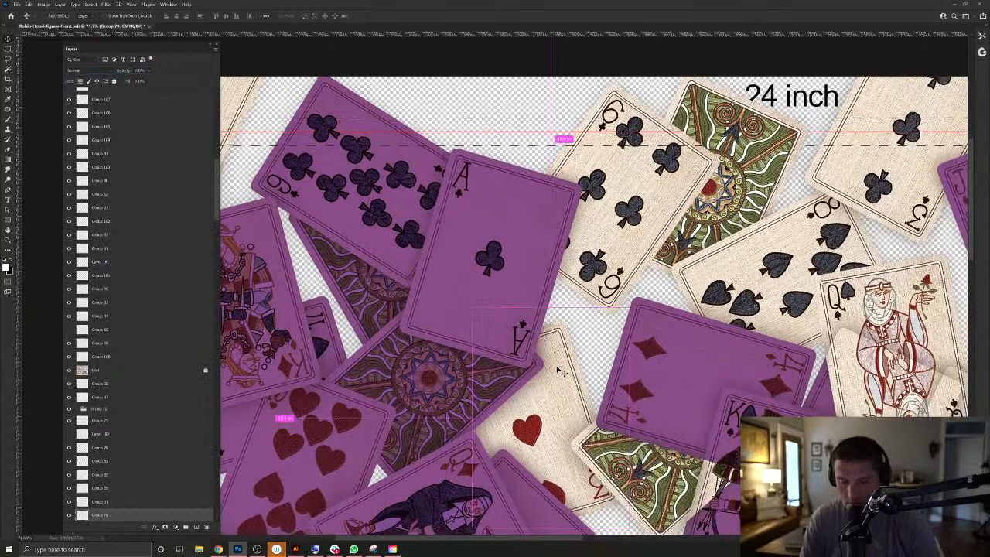
pyautogui.hotkey('ctrl', 'shift', ']')
pyautogui.hotkey('alt', 'shift', 'BackSpace')
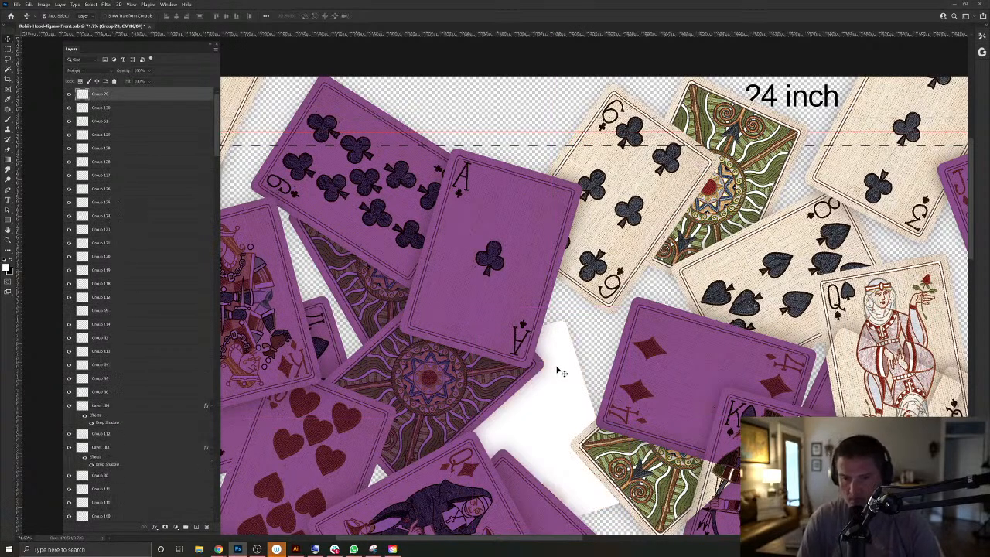
pyautogui.hotkey('ctrl', ',')
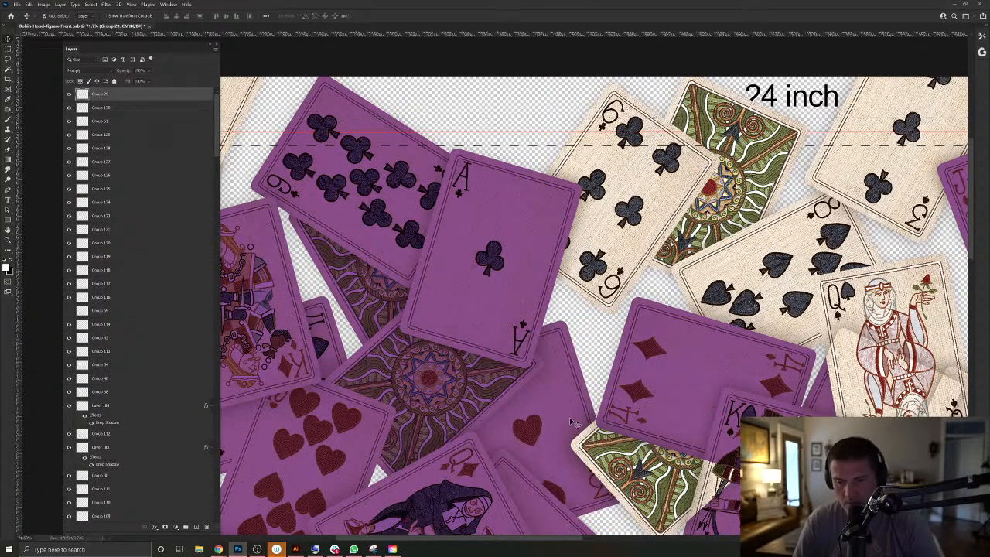
# Fill the outline of the three of hearts with white on a new layer at the top of the stack.
pyautogui.keyDown('ctrl'); pyautogui.click(539, 380); pyautogui.keyUp('ctrl')
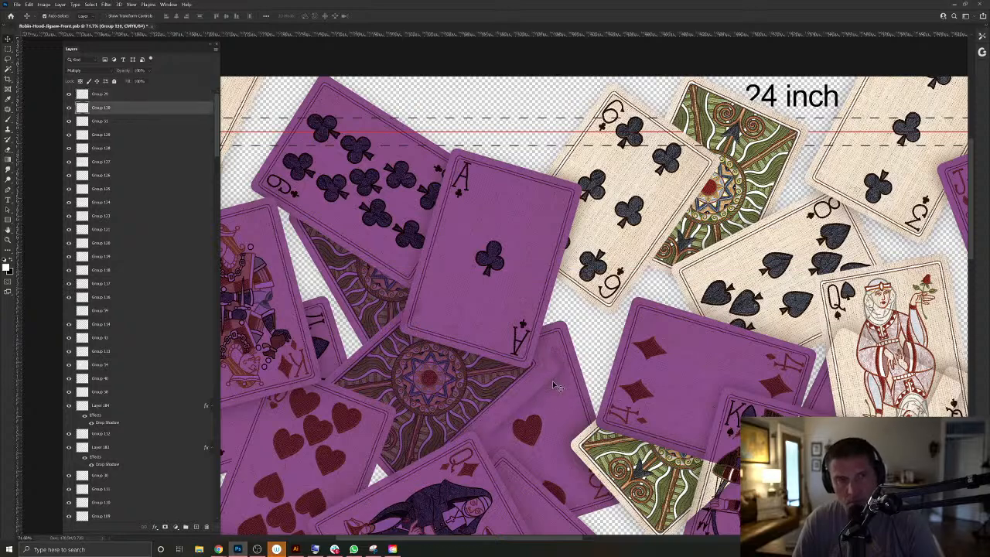
pyautogui.rightClick(564, 404)
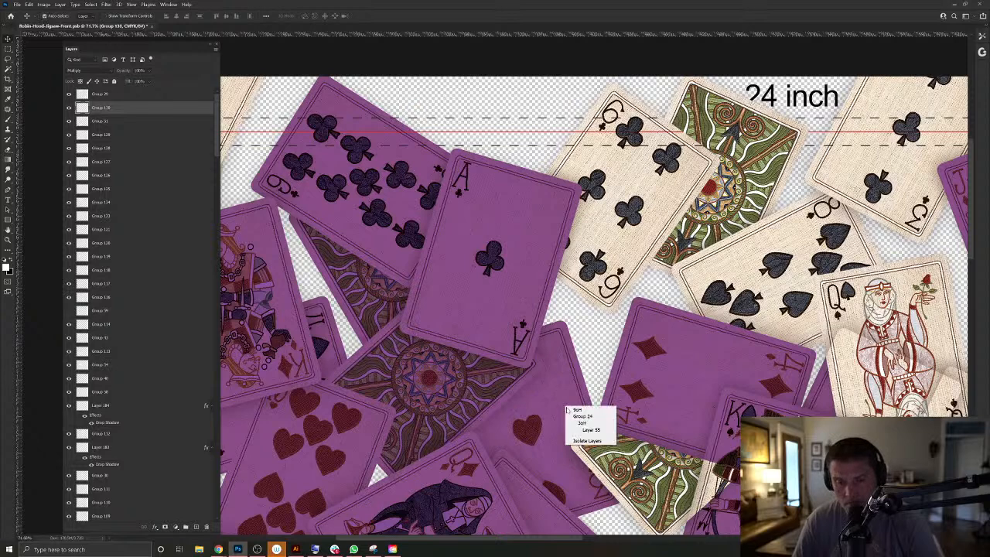
pyautogui.click(589, 430)
pyautogui.keyDown('ctrl'); pyautogui.click(95, 518); pyautogui.keyUp('ctrl')
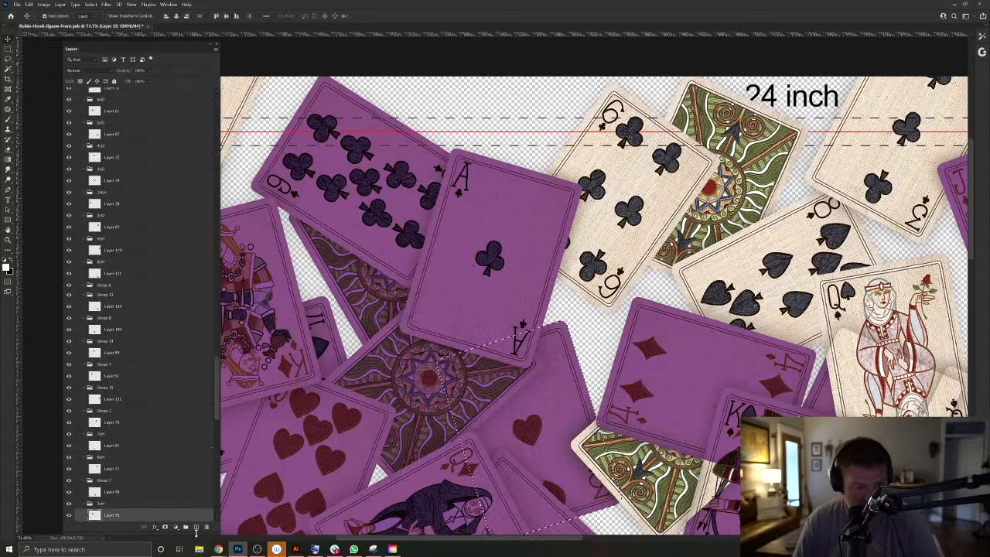
pyautogui.click(195, 526)
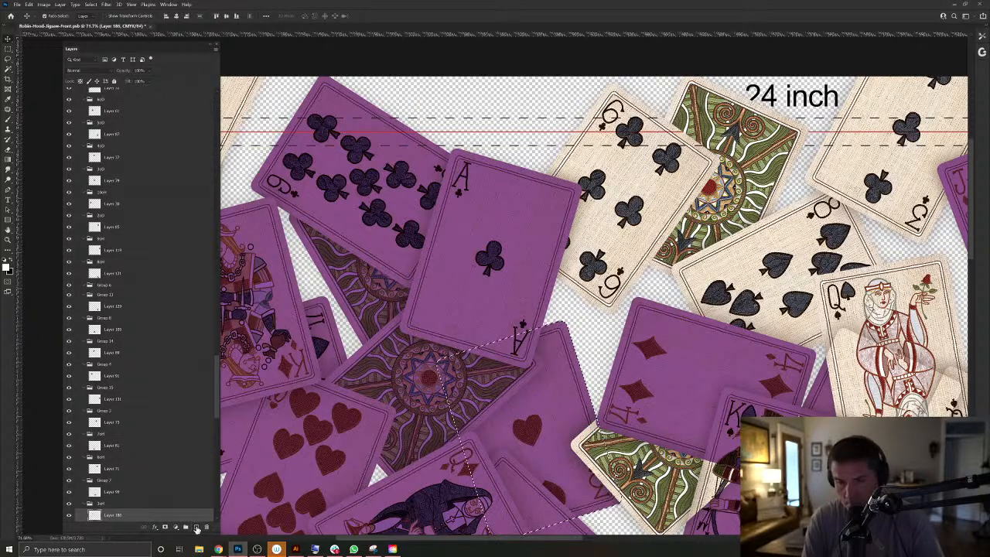
pyautogui.hotkey('alt', 'BackSpace')
pyautogui.hotkey('ctrl', 'd')
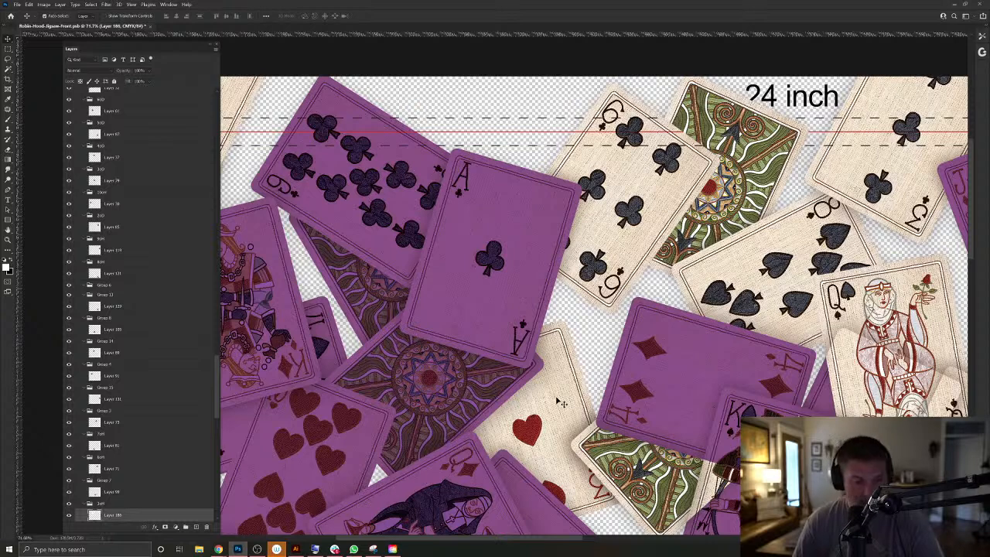
pyautogui.hotkey('ctrl', 'shift', ']')
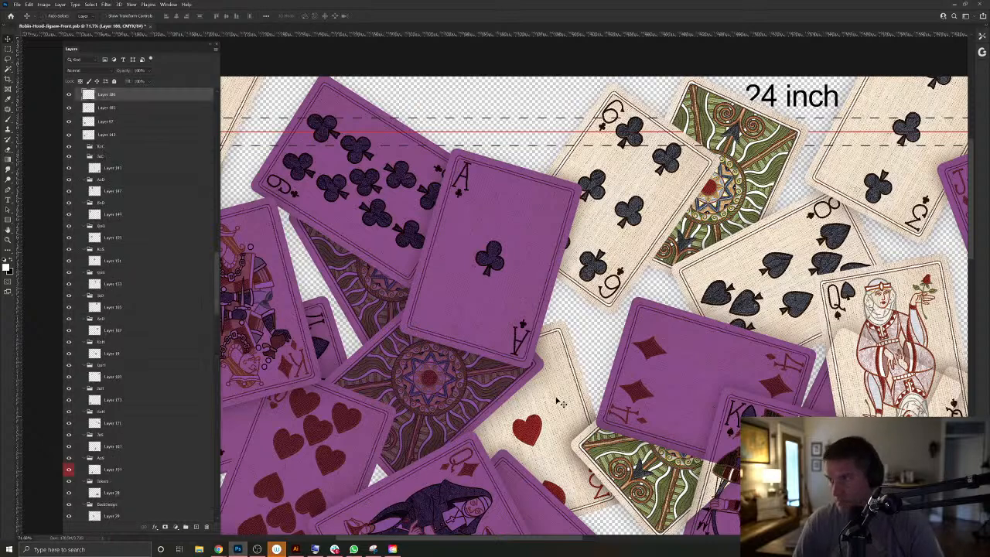
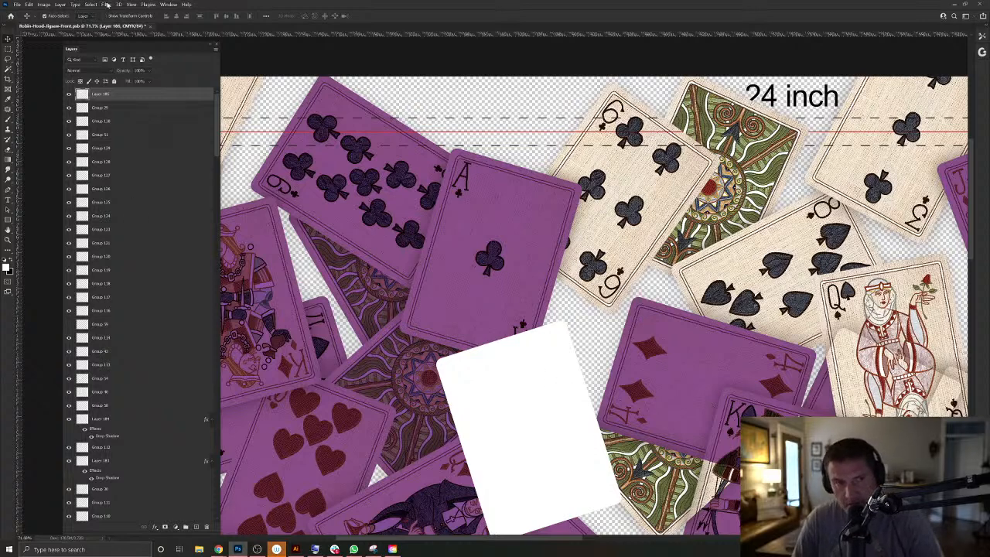
# Add a Multiply drop shadow effect to the white layer of the three of hearts.
pyautogui.click(65, 5)
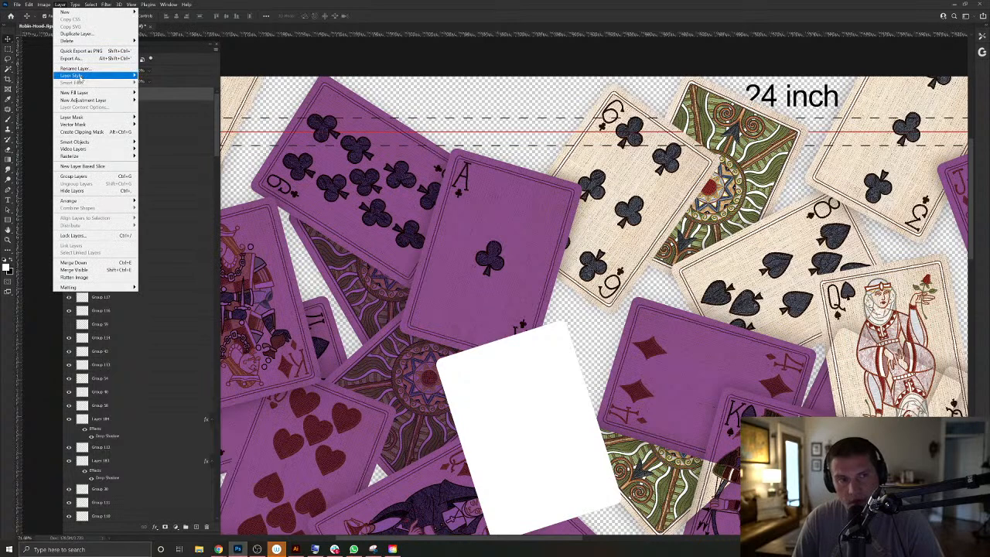
pyautogui.moveTo(81, 78)
pyautogui.click(158, 150)
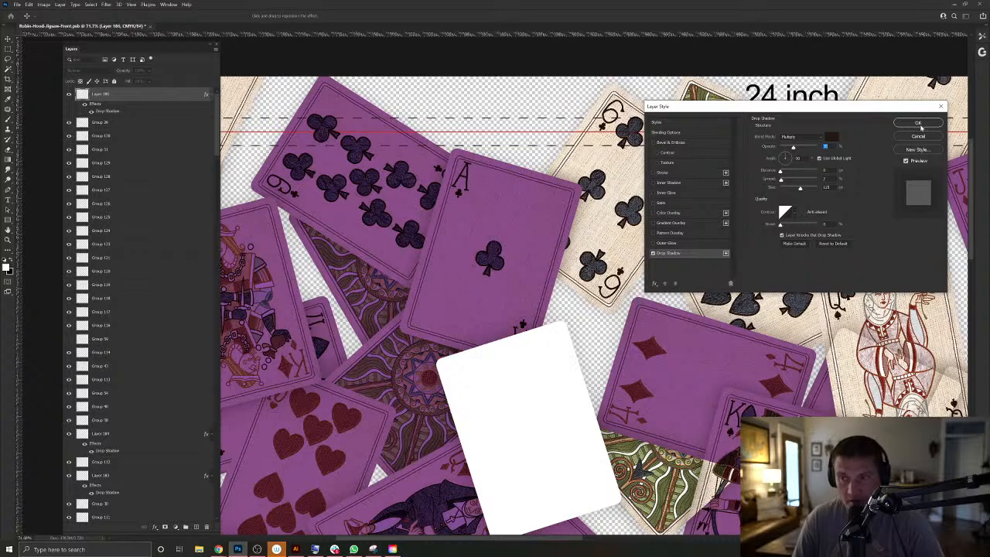
pyautogui.click(918, 124)
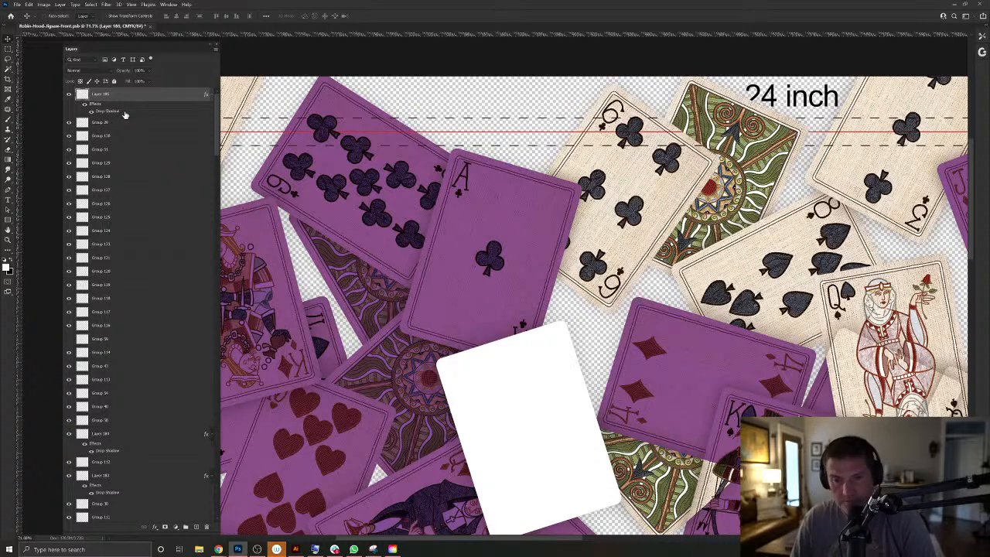
# Flatten the three of hearts' white layer and its drop shadow into one layer via a group and set it to Multiply.
pyautogui.hotkey('ctrl', 'g')
pyautogui.hotkey('ctrl', 'e')
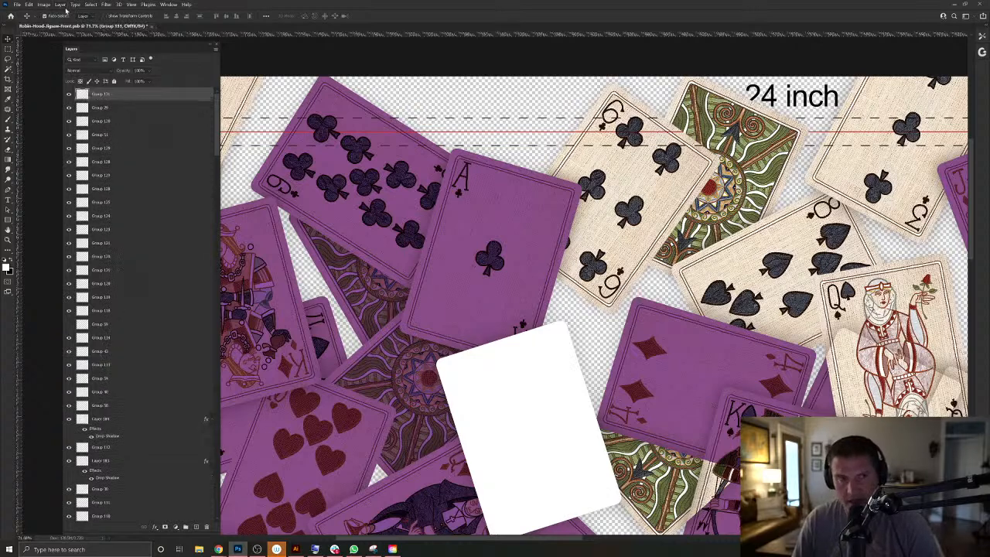
pyautogui.click(87, 70)
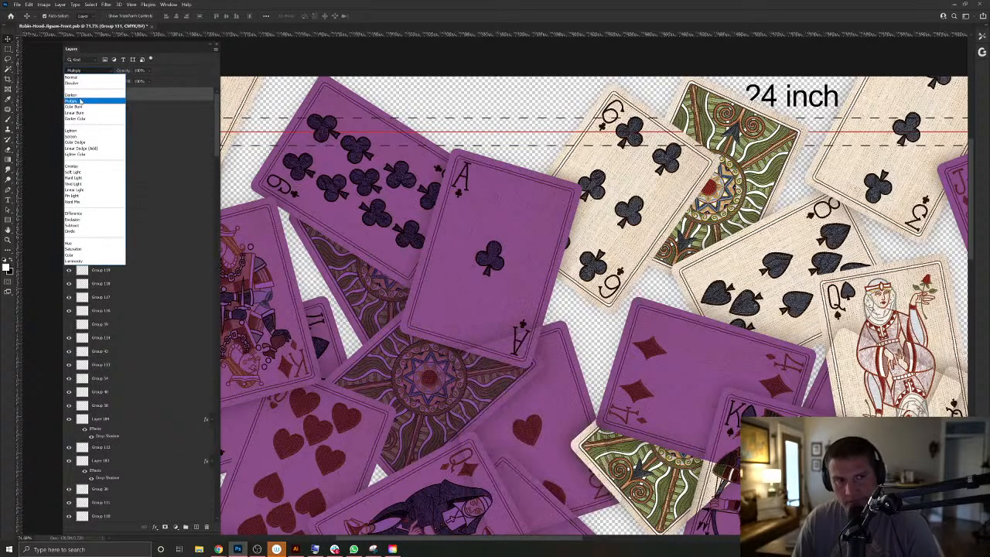
pyautogui.click(81, 98)
# Erase the three of hearts' shadow where it falls on the ace of clubs and on the card back below the ace.
pyautogui.rightClick(519, 295)
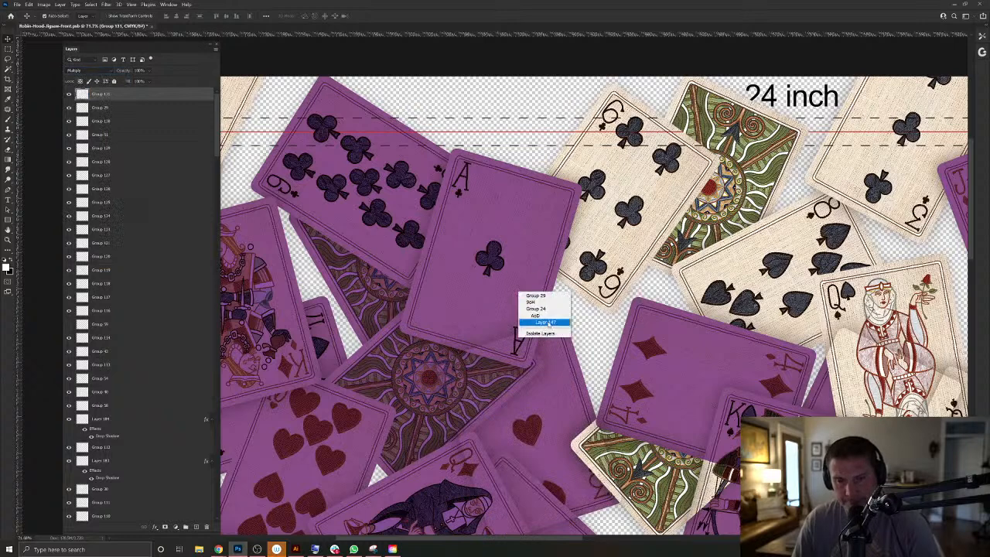
pyautogui.click(538, 321)
pyautogui.keyDown('ctrl'); pyautogui.click(96, 515); pyautogui.keyUp('ctrl')
pyautogui.keyDown('ctrl'); pyautogui.click(570, 409); pyautogui.keyUp('ctrl')
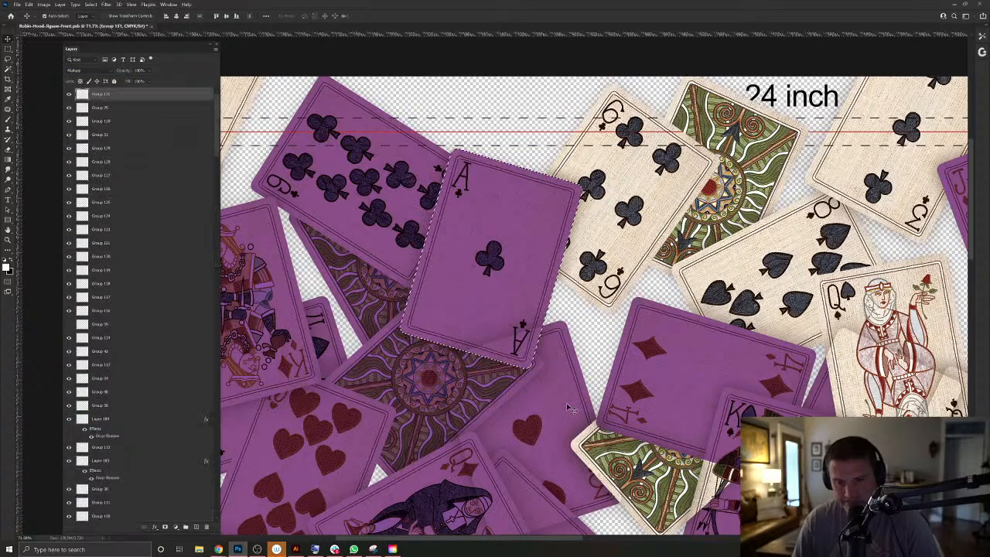
pyautogui.rightClick(355, 353)
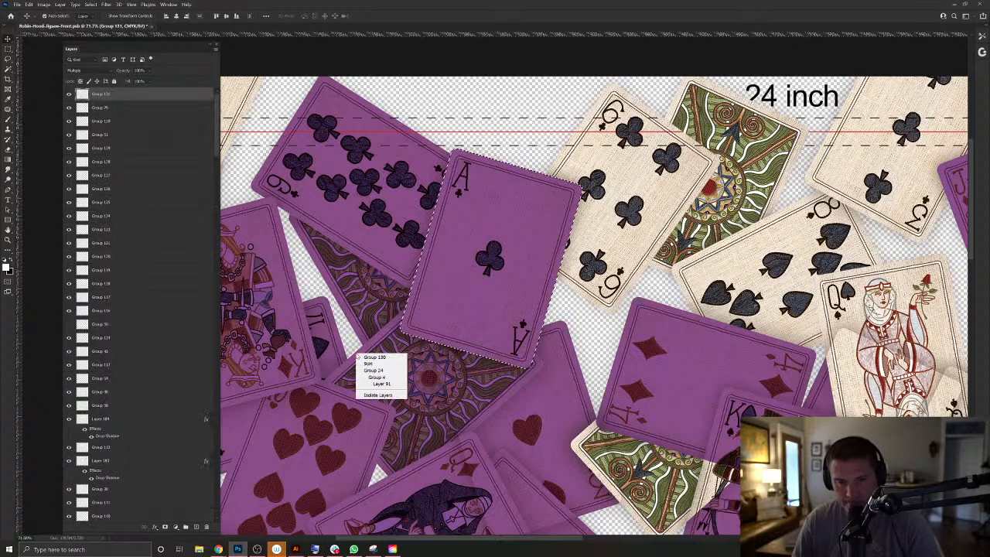
pyautogui.click(375, 388)
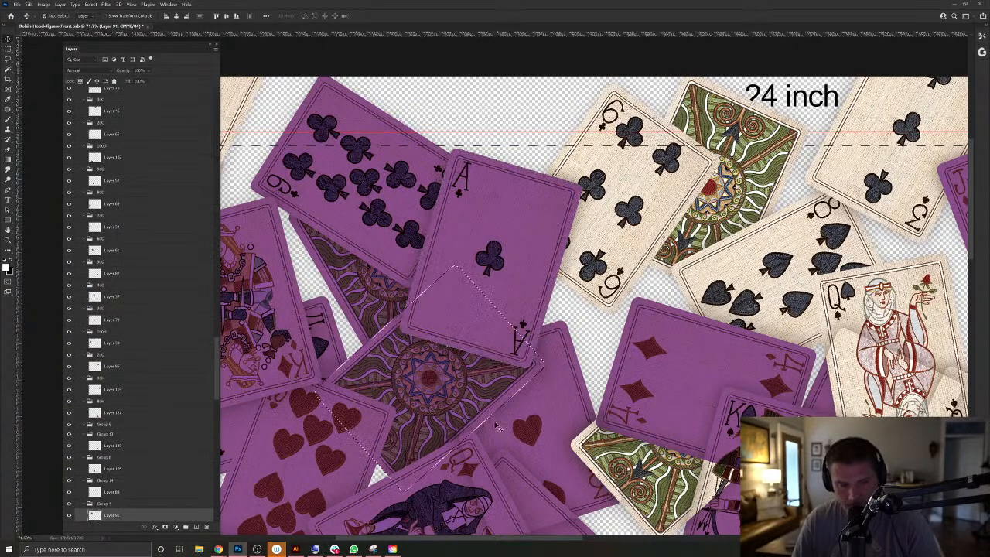
pyautogui.keyDown('ctrl'); pyautogui.click(555, 409); pyautogui.keyUp('ctrl')
pyautogui.scroll(-3, 555, 409)
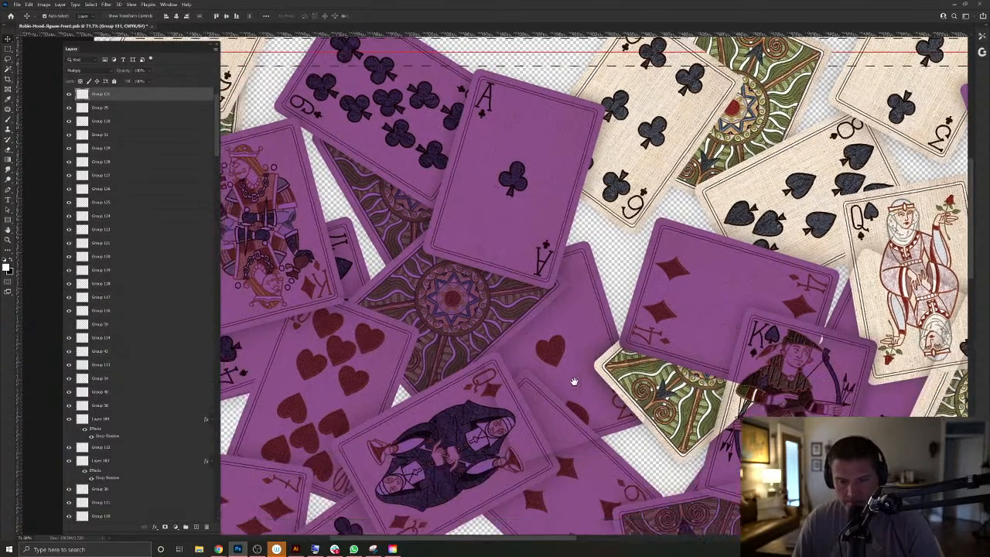
# Erase the three of hearts' shadow within the outlines of the queen of diamonds and the six of diamonds.
pyautogui.rightClick(410, 395)
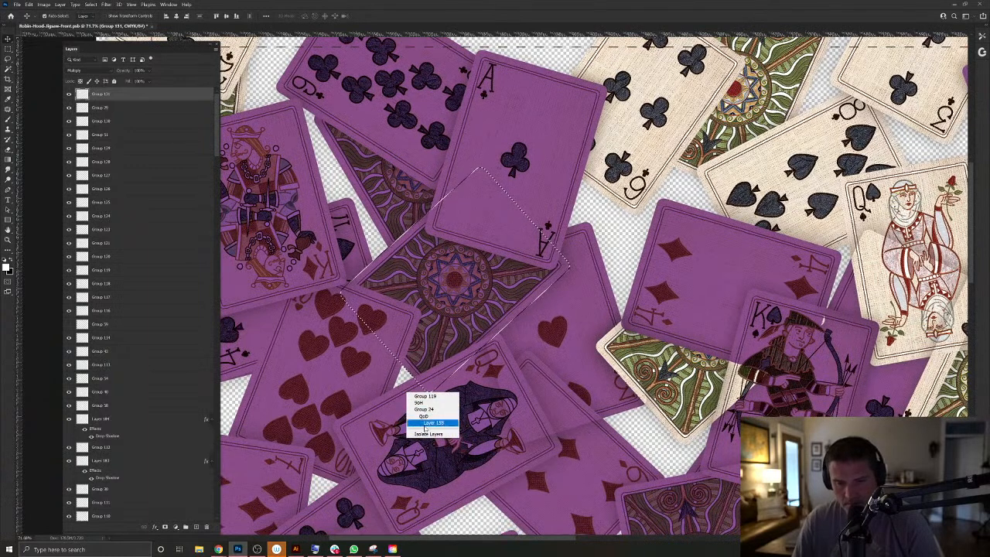
pyautogui.click(427, 424)
pyautogui.keyDown('ctrl'); pyautogui.click(94, 515); pyautogui.keyUp('ctrl')
pyautogui.keyDown('ctrl'); pyautogui.click(596, 309); pyautogui.keyUp('ctrl')
pyautogui.press('Delete')
pyautogui.rightClick(586, 447)
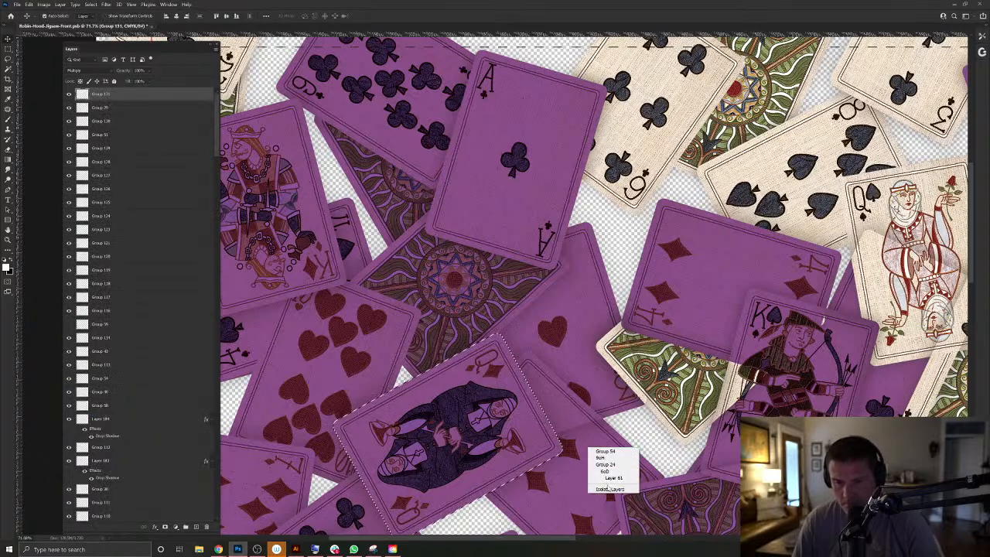
pyautogui.click(611, 477)
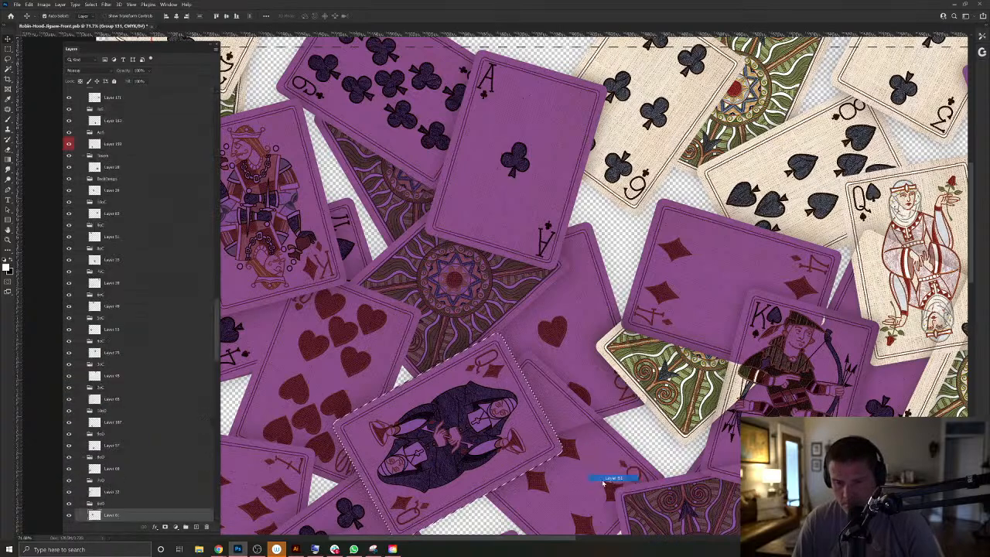
pyautogui.click(576, 293)
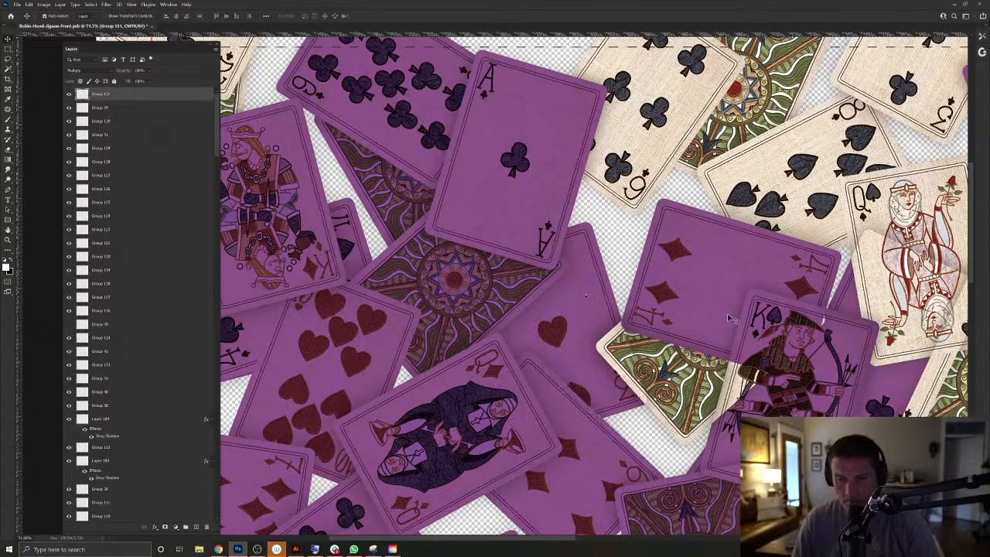
# Erase the three of hearts' shadow from the card back beneath the four of diamonds and clear the selection.
pyautogui.click(672, 379)
pyautogui.rightClick(673, 378)
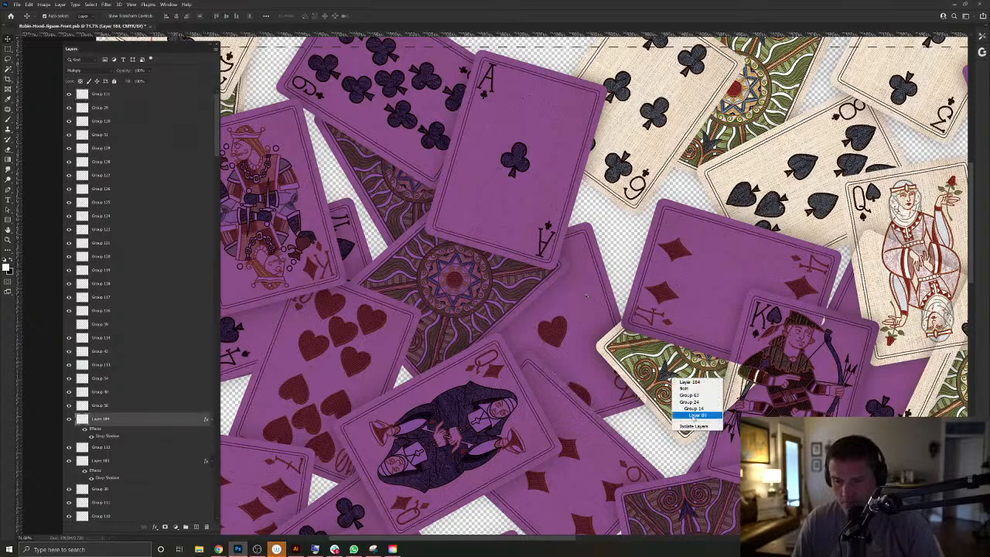
pyautogui.click(696, 415)
pyautogui.click(584, 326)
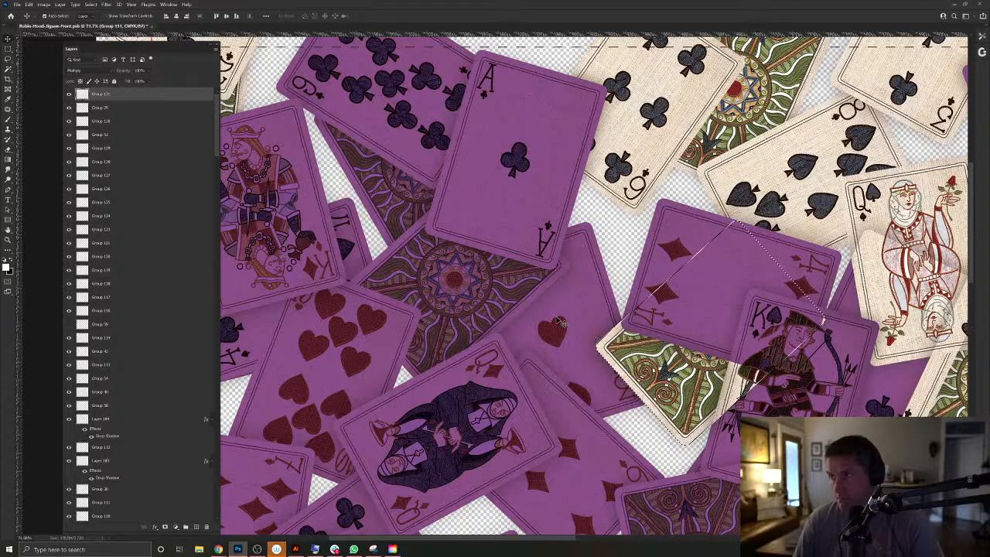
pyautogui.hotkey('ctrl', 'd')
# Bring the white shadow layer of the six of clubs to the top of the stack and set it to Multiply.
pyautogui.moveTo(660, 222); pyautogui.dragTo(575, 282)
pyautogui.moveTo(648, 342)
pyautogui.mouseDown()
pyautogui.moveTo(609, 274)
pyautogui.moveTo(643, 340)
pyautogui.mouseUp()
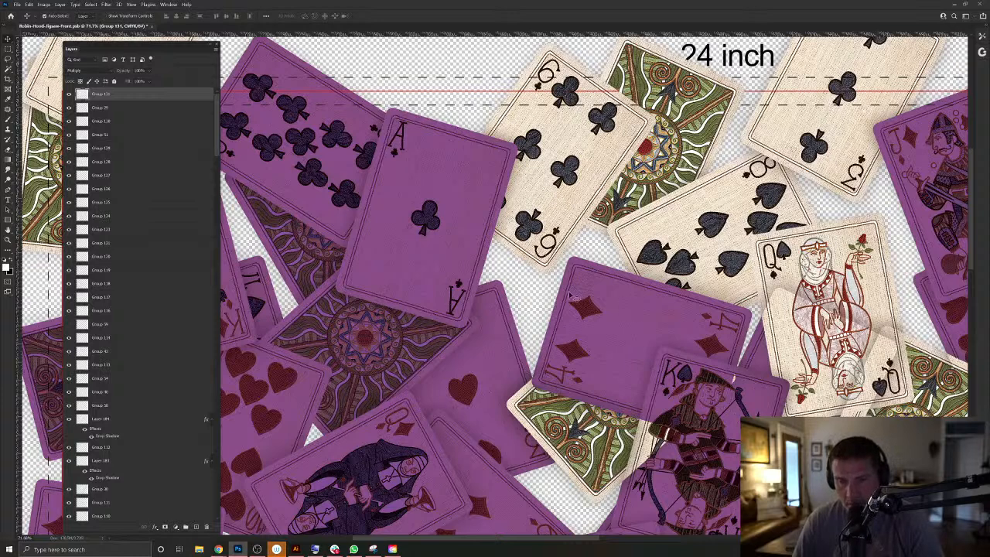
pyautogui.click(568, 210)
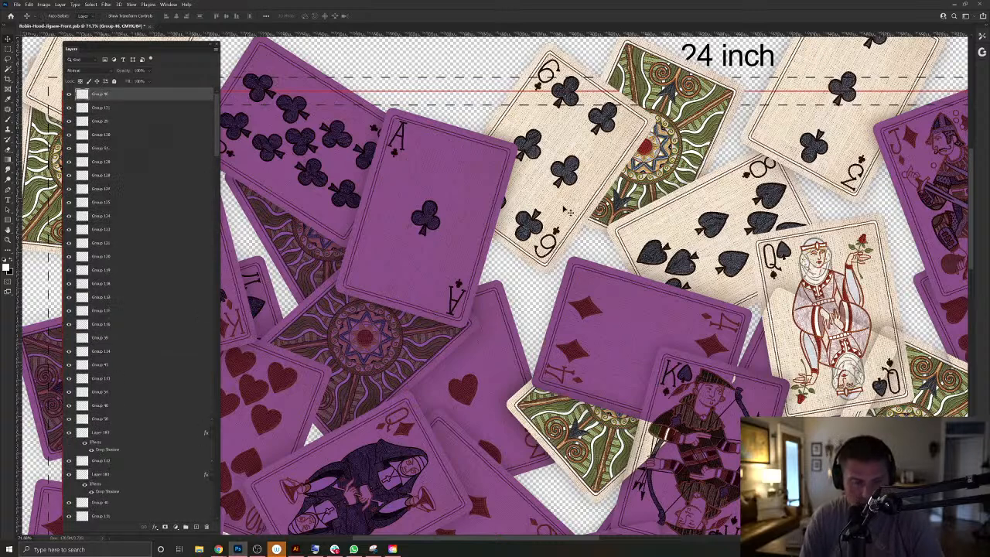
pyautogui.hotkey('alt', 'shift', 'BackSpace')
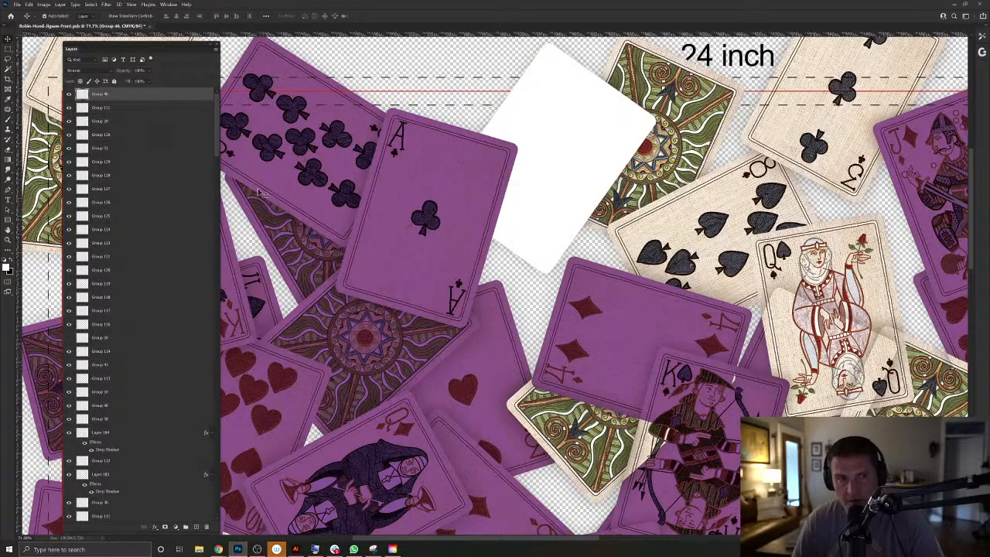
pyautogui.scroll(1, 241, 200)
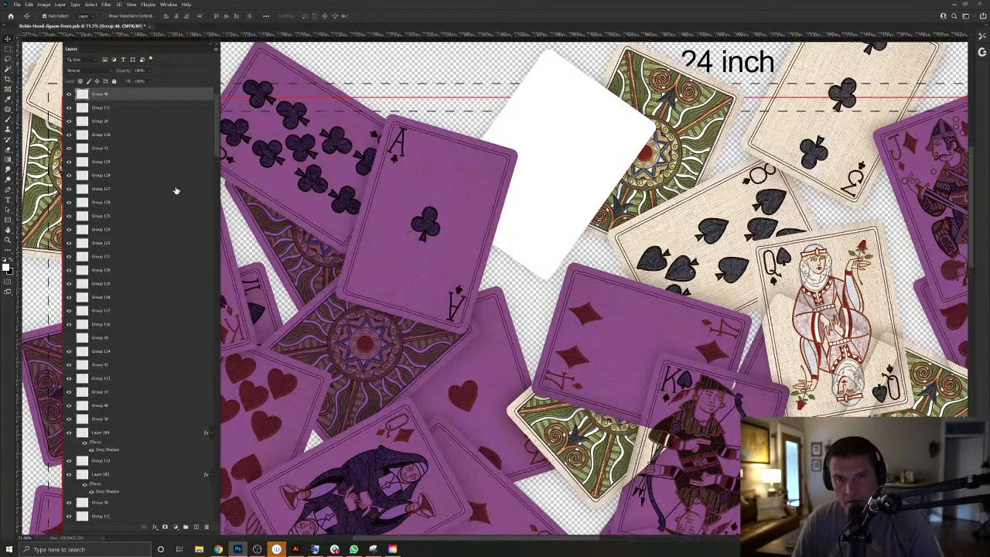
pyautogui.click(99, 72)
pyautogui.click(85, 100)
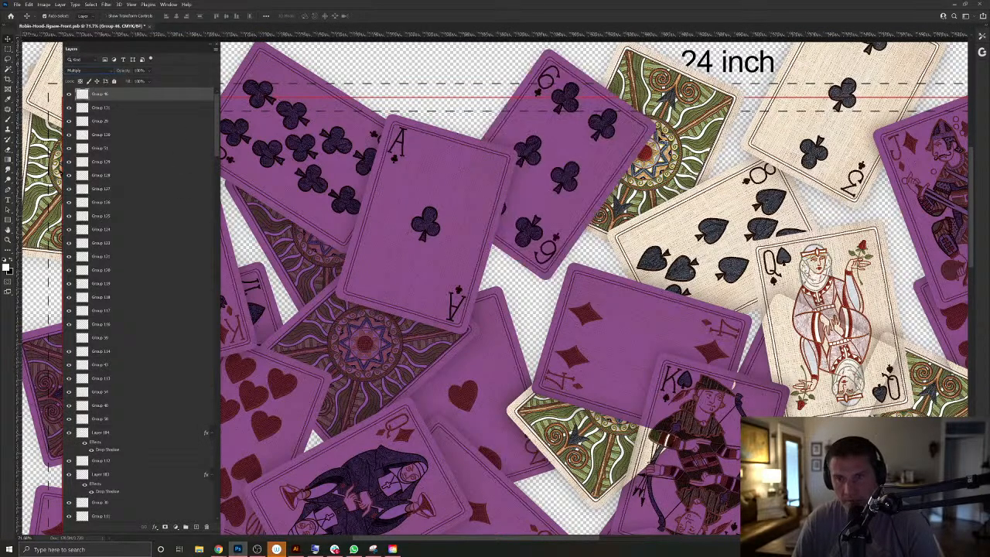
# Bring the white shadow layer of the card back beside the six of clubs to the top and set it to Multiply.
pyautogui.click(718, 145)
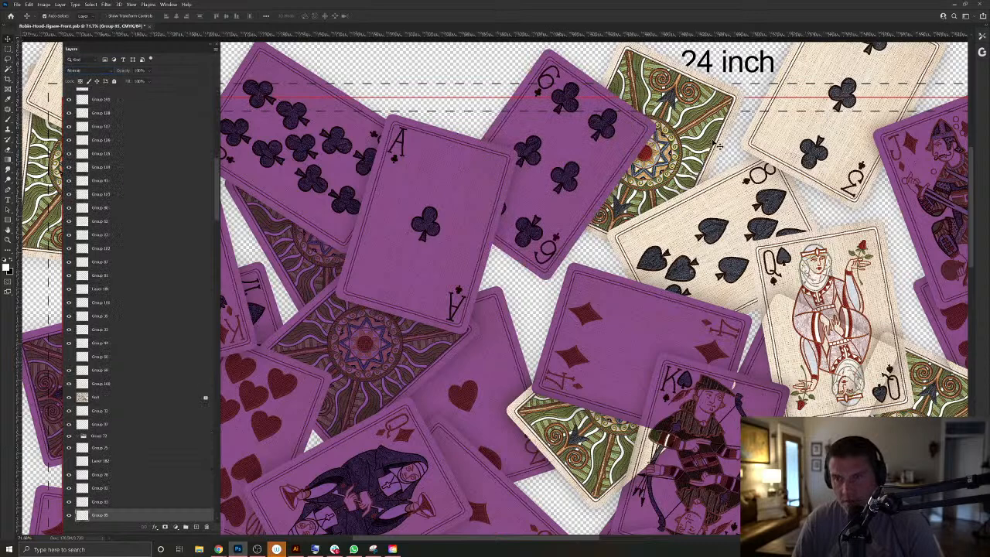
pyautogui.hotkey('ctrl', 'shift', ']')
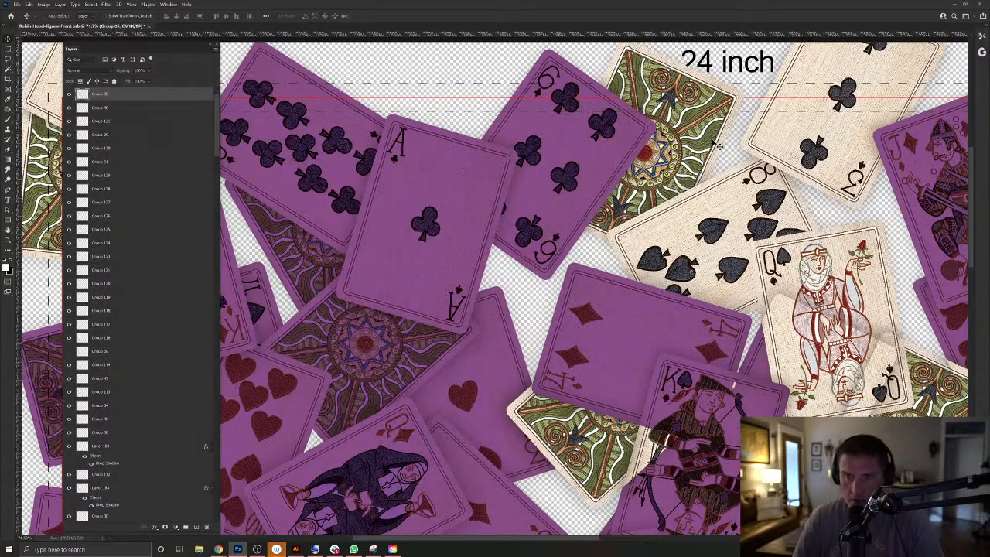
pyautogui.click(77, 70)
pyautogui.click(75, 99)
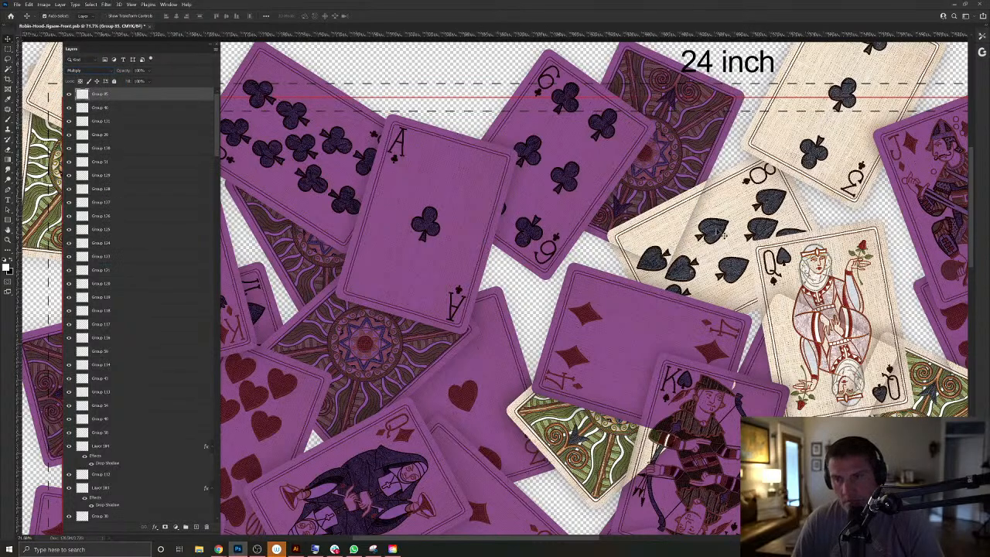
# Erase that card back's shadow where it falls on the eight of spades, using the eight's outline as the selection.
pyautogui.rightClick(718, 201)
pyautogui.click(738, 231)
pyautogui.keyDown('ctrl'); pyautogui.click(94, 515); pyautogui.keyUp('ctrl')
pyautogui.click(664, 177)
pyautogui.press('Delete')
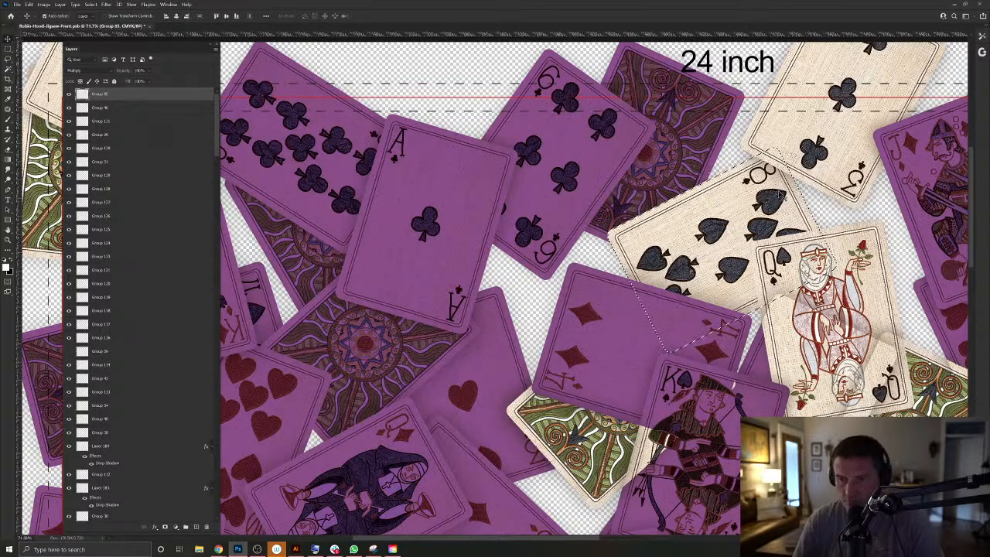
# Bring the old shadow layer of the card back beneath the four of diamonds to the top and delete it.
pyautogui.moveTo(672, 331); pyautogui.dragTo(619, 312)
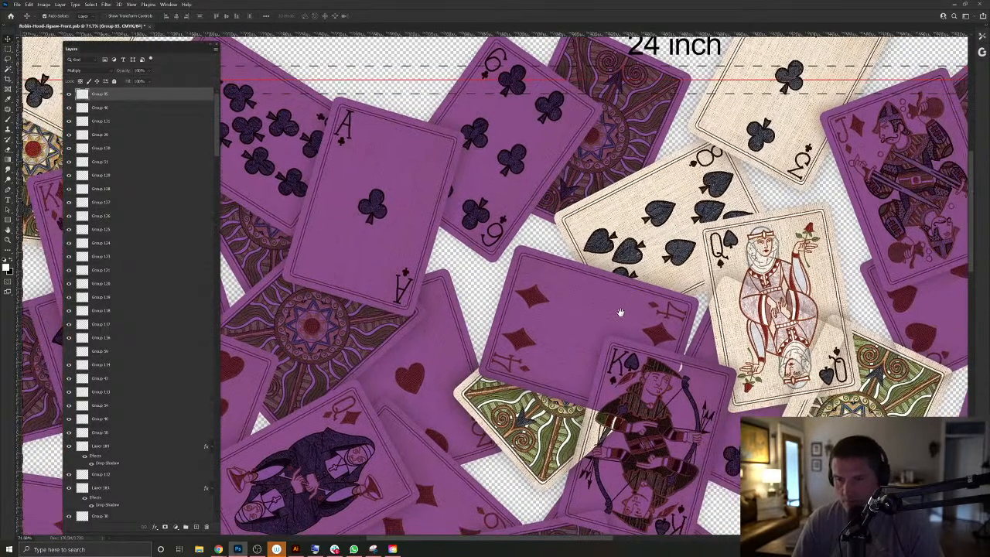
pyautogui.moveTo(563, 446); pyautogui.dragTo(583, 391)
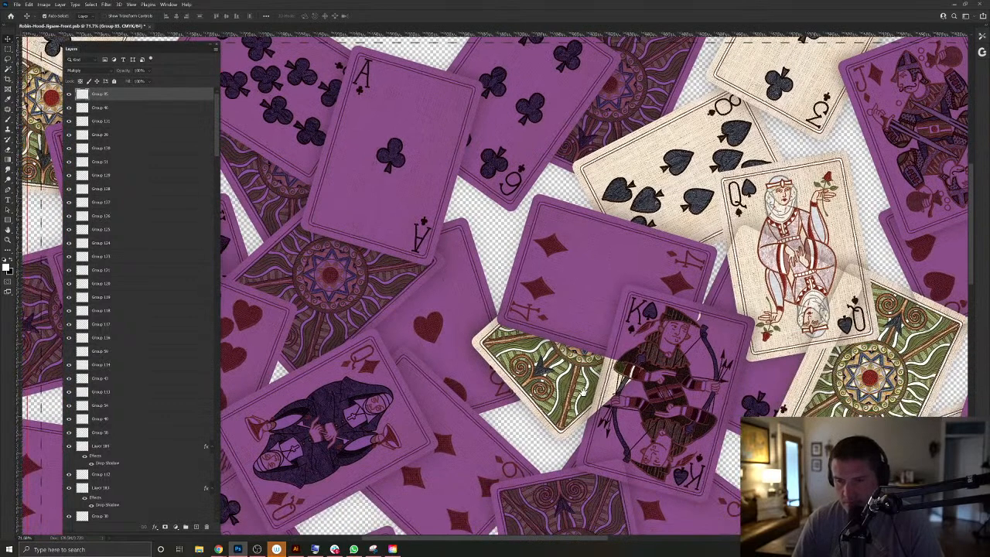
pyautogui.click(555, 438)
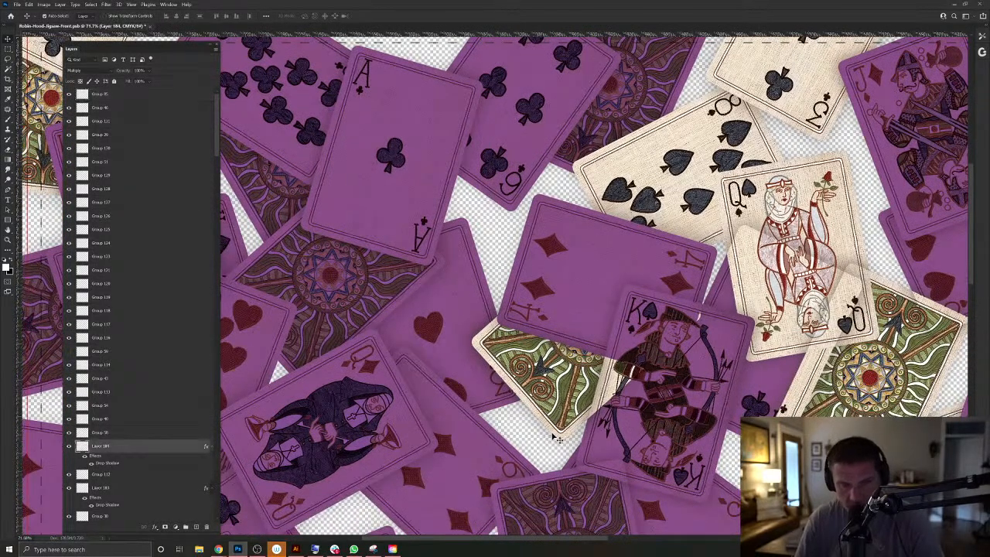
pyautogui.hotkey('ctrl', 'shift', ']')
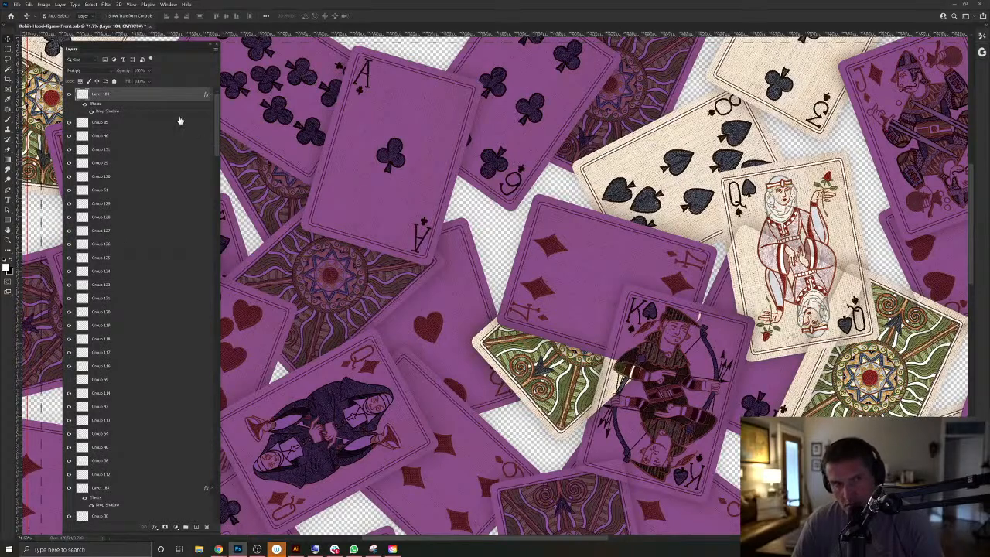
pyautogui.moveTo(133, 100); pyautogui.dragTo(208, 527)
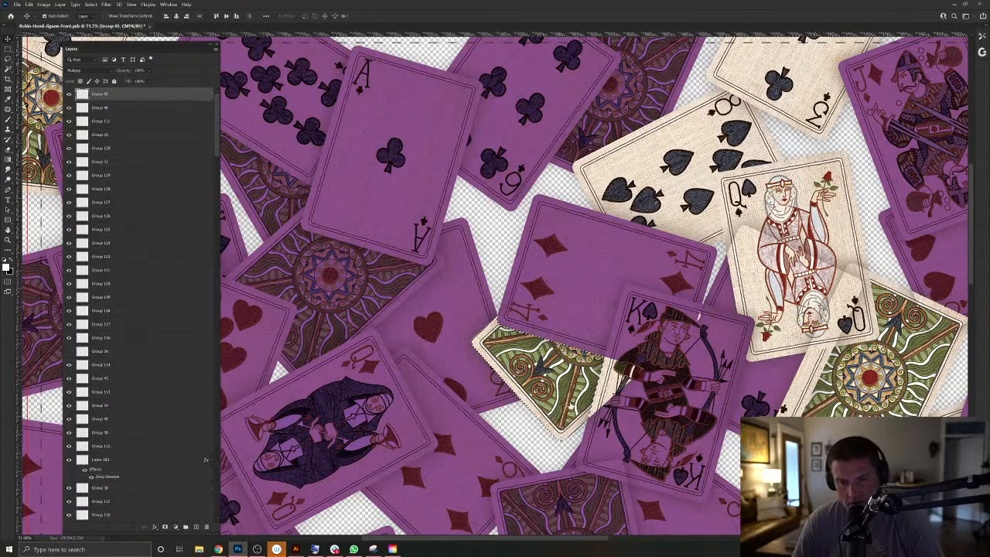
# Load the outline of the card back beneath the four of diamonds as a selection from its artwork layer.
pyautogui.rightClick(547, 423)
pyautogui.click(564, 451)
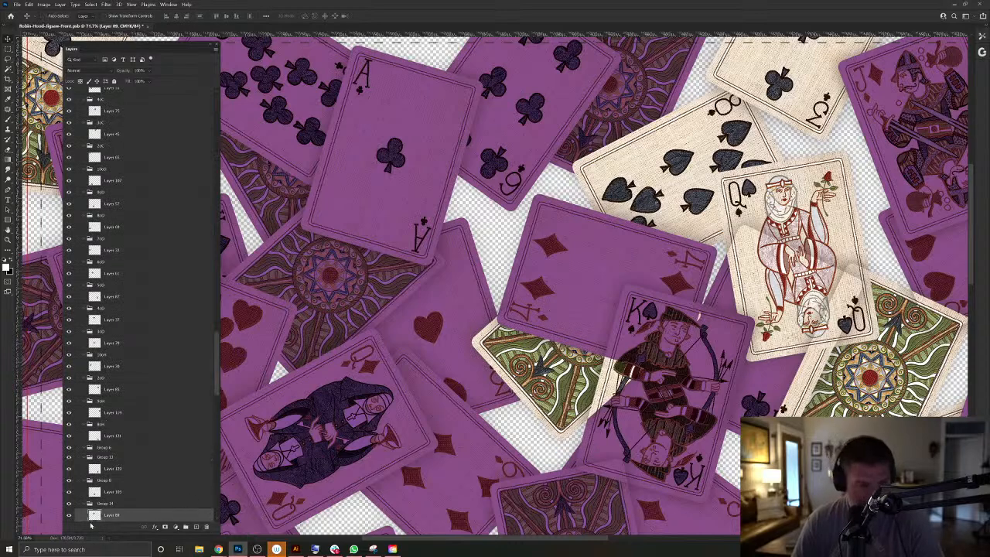
pyautogui.keyDown('ctrl'); pyautogui.click(95, 516); pyautogui.keyUp('ctrl')
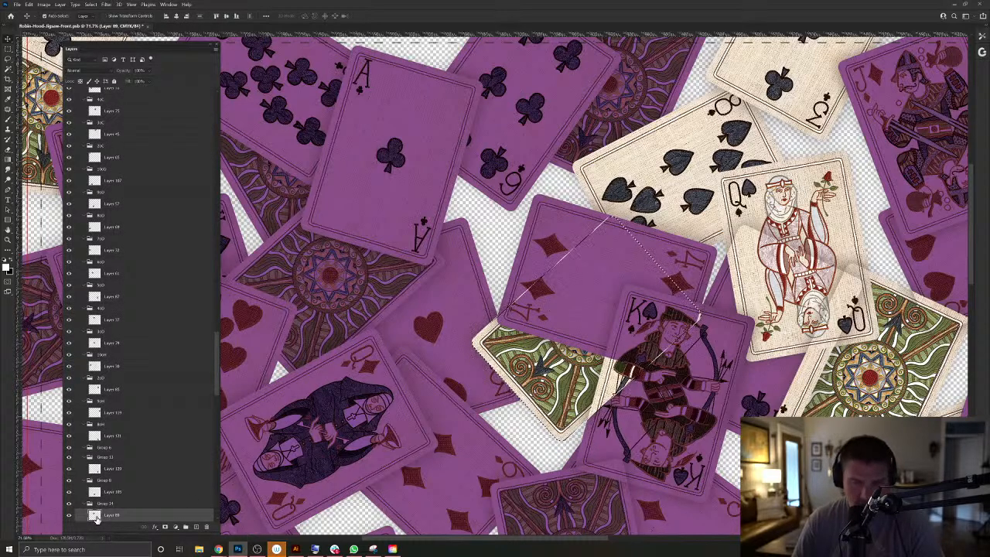
# Show the saved actions and collapse the Distress Press and Default Actions sets.
pyautogui.click(168, 4)
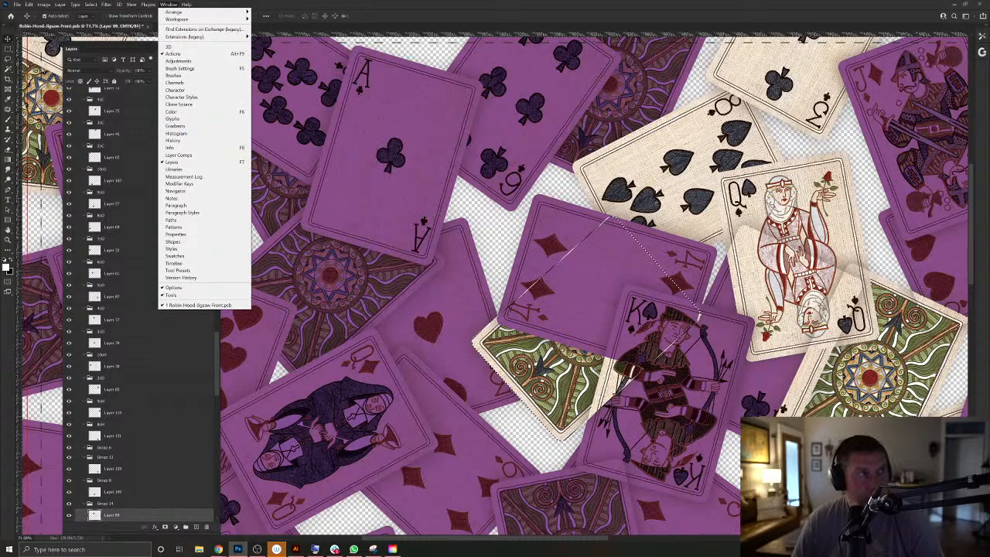
pyautogui.click(172, 53)
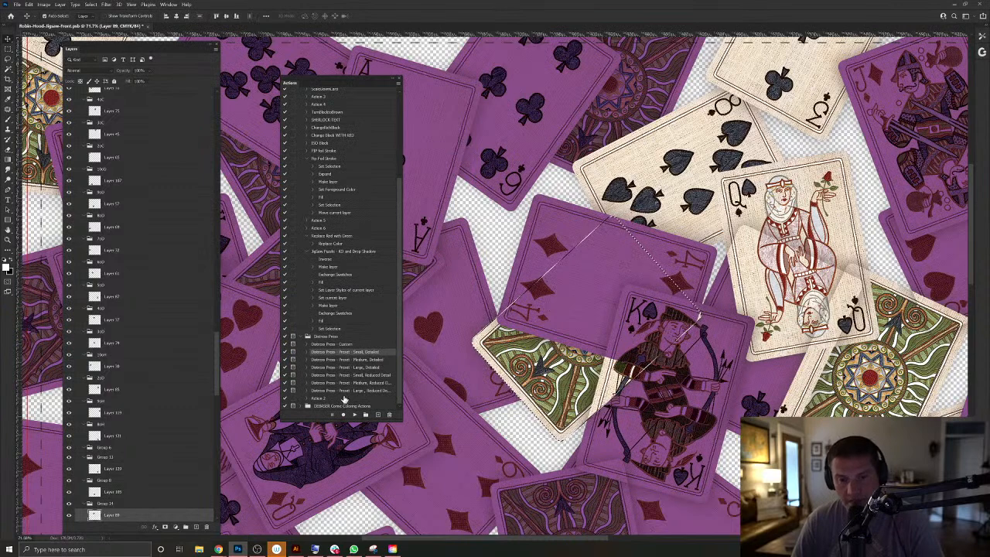
pyautogui.click(300, 338)
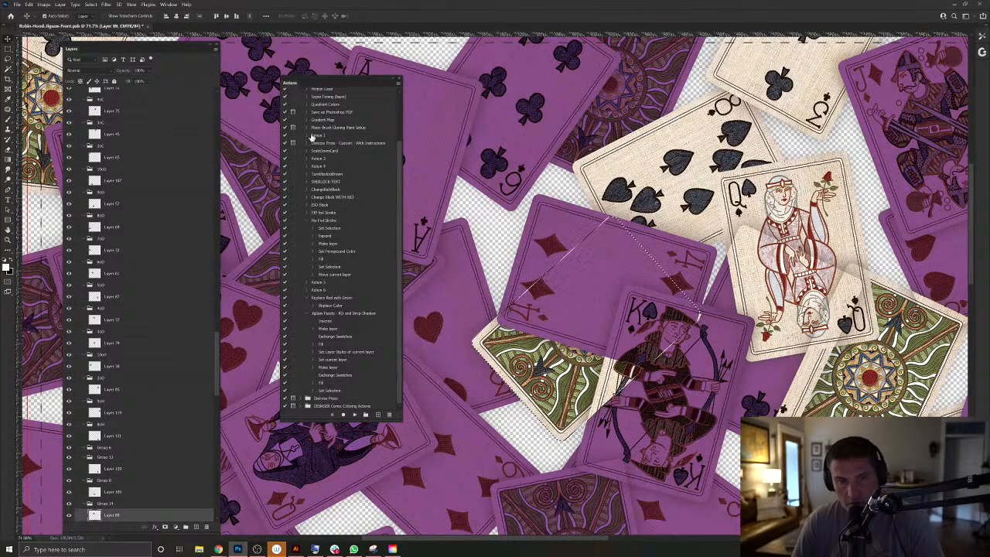
pyautogui.click(306, 312)
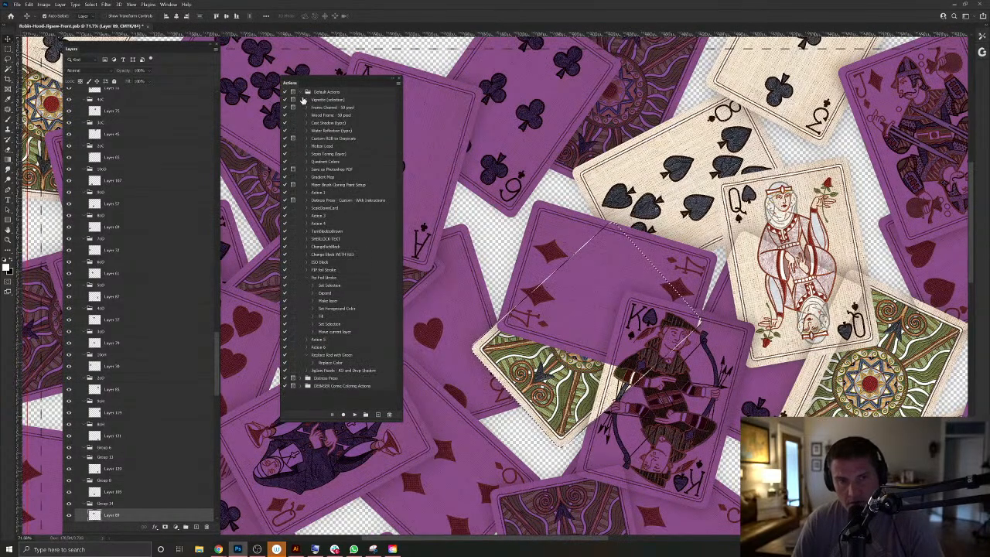
pyautogui.click(301, 92)
# Start recording a new action named JigSawthing in the Distress Press set, with creating a new layer as its first command.
pyautogui.click(376, 415)
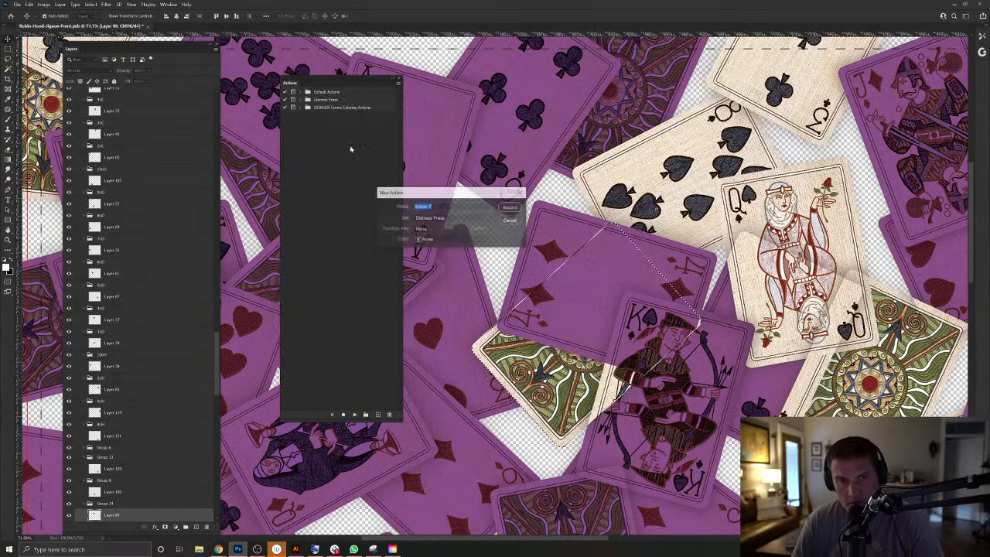
pyautogui.write('J')
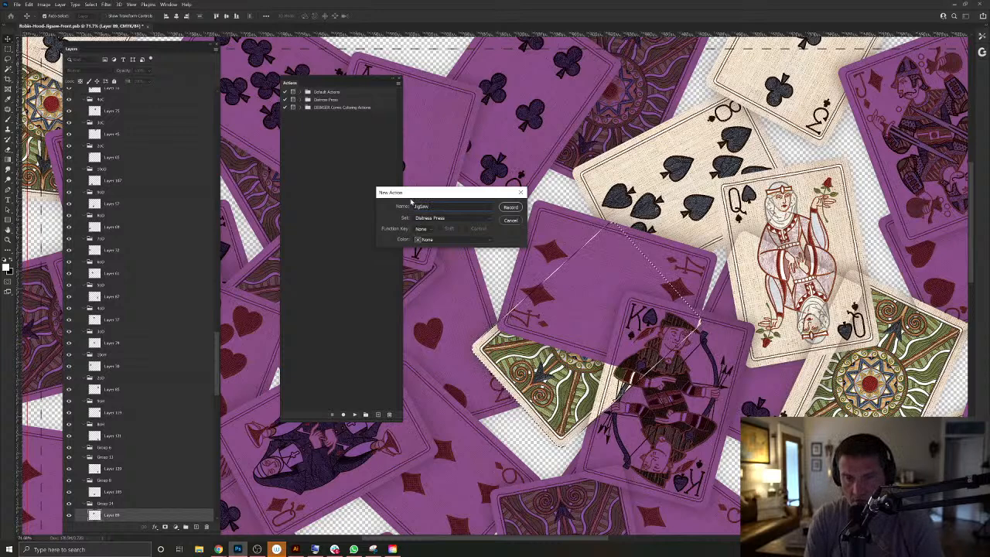
pyautogui.write('igSawthing')
pyautogui.press('Return')
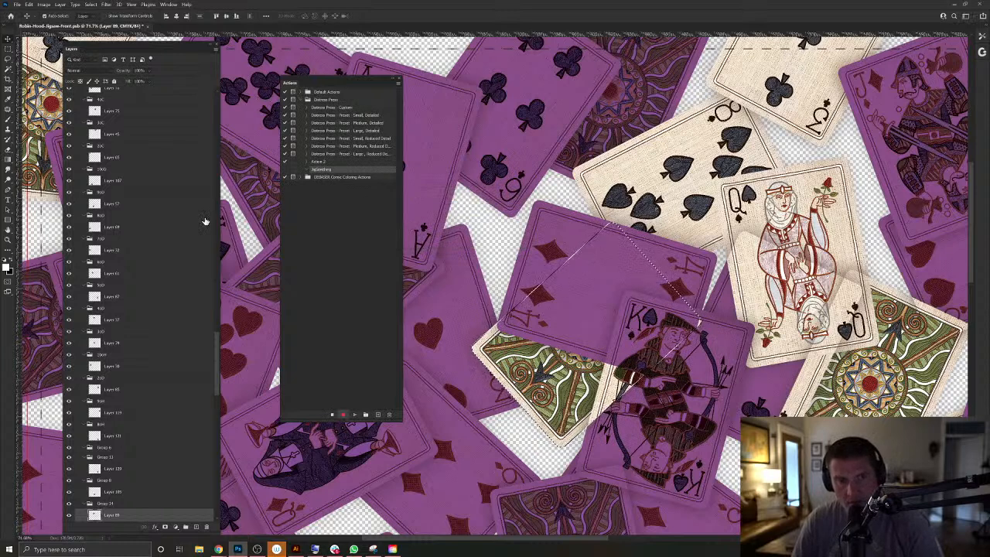
pyautogui.click(195, 529)
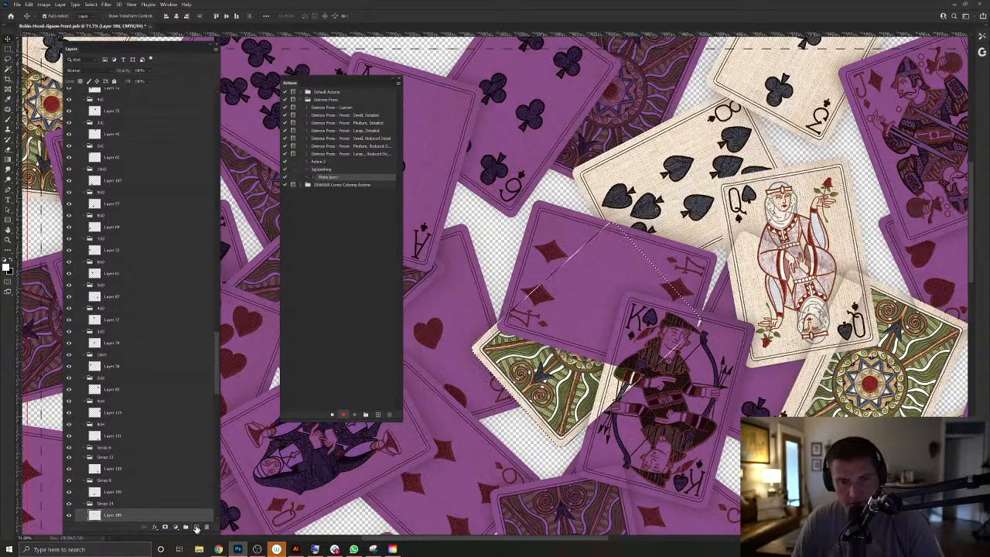
# Fill the card back's outline with white on the new layer, bring it to the top of the layer stack and deselect.
pyautogui.hotkey('alt', 'BackSpace')
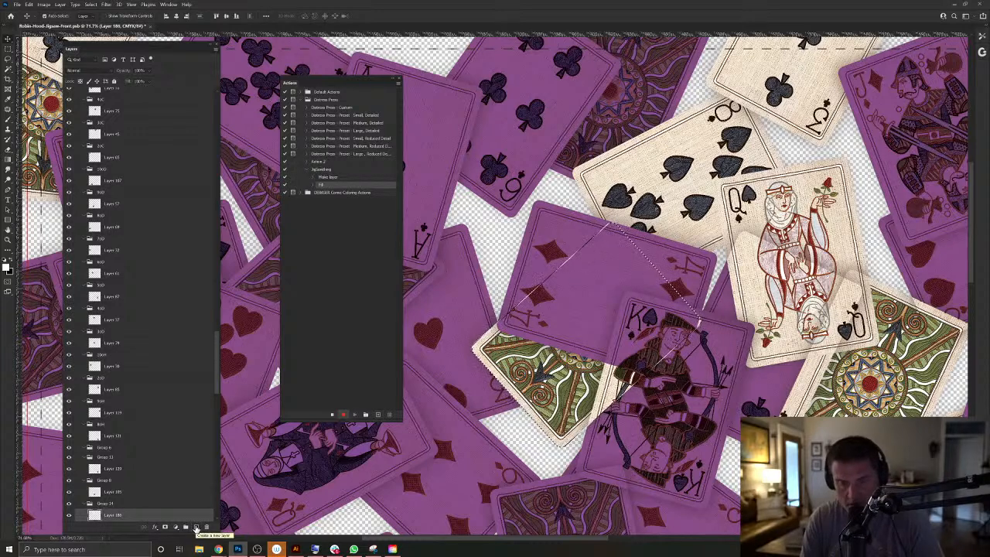
pyautogui.hotkey('ctrl', 'shift', ']')
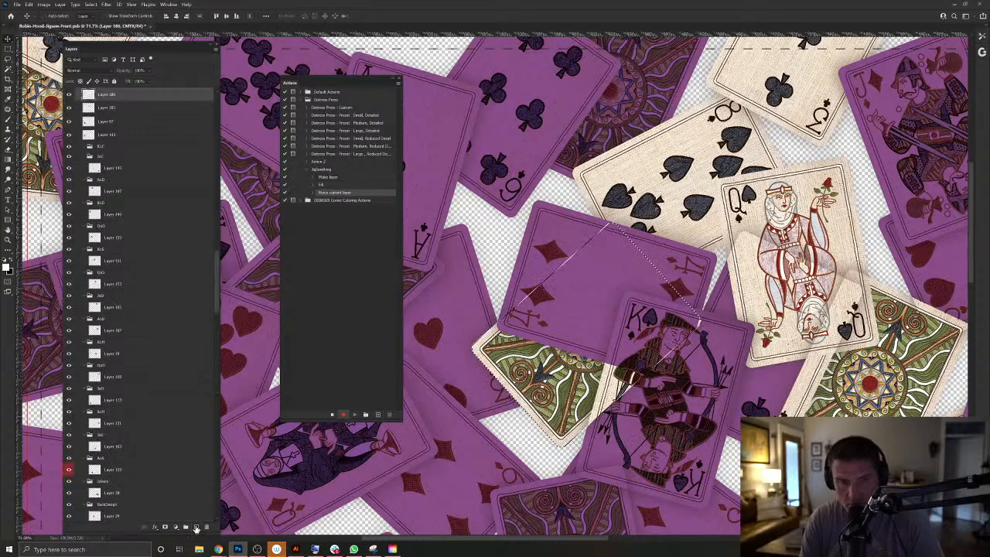
pyautogui.hotkey('ctrl', 'shift', ']')
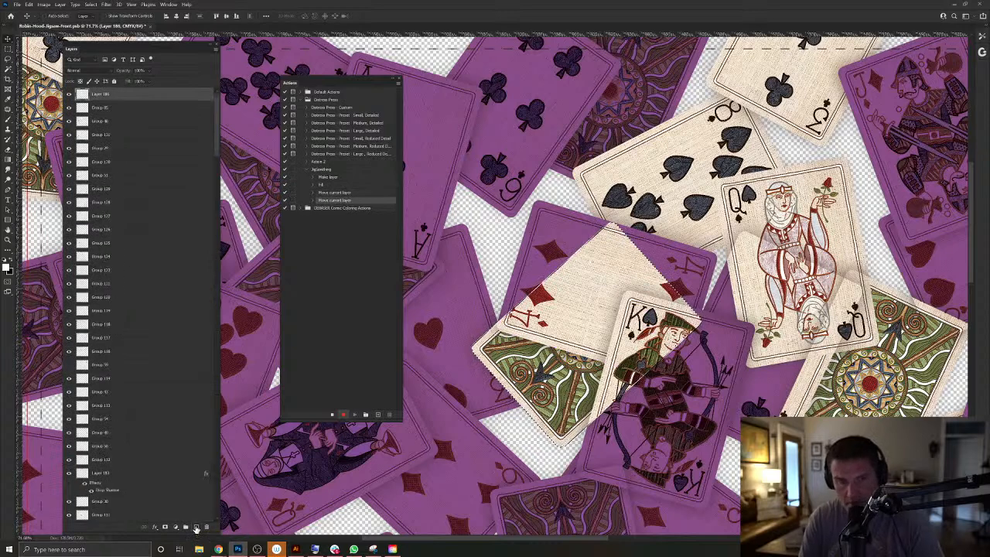
pyautogui.click(60, 3)
pyautogui.press('Escape')
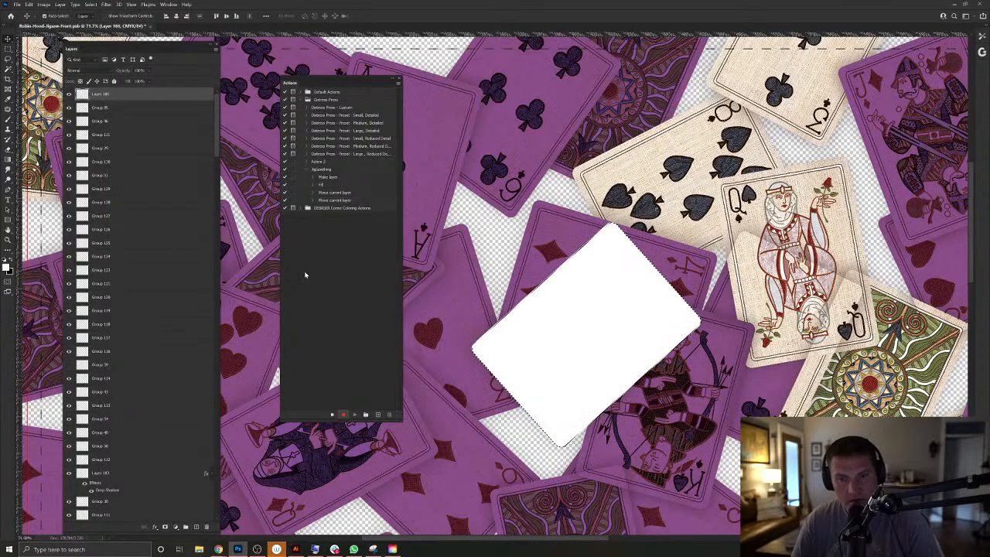
pyautogui.hotkey('ctrl', 'd')
# Apply a drop shadow layer style to the white card shape.
pyautogui.click(61, 5)
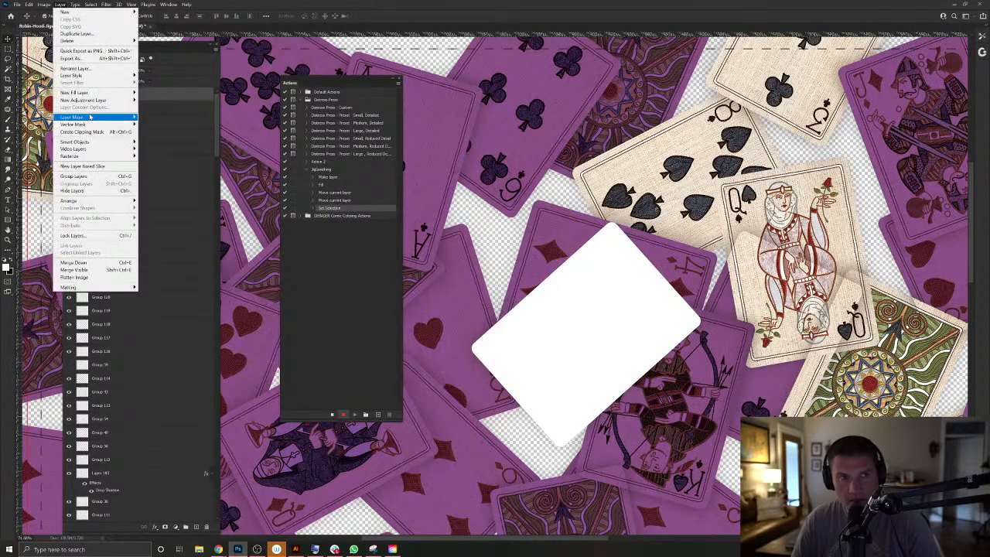
pyautogui.moveTo(100, 75)
pyautogui.click(179, 152)
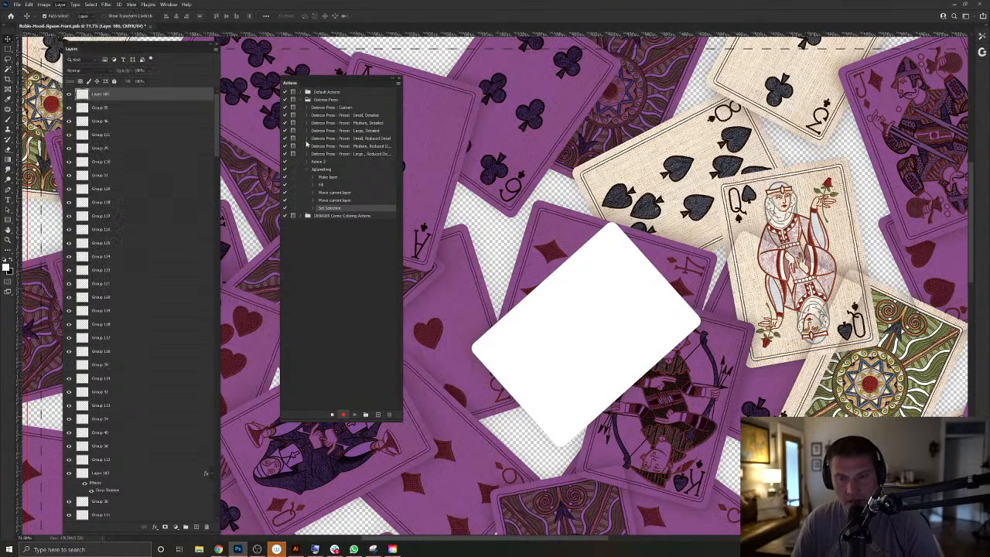
pyautogui.click(912, 124)
# Group and merge the shadow layer, set its blend mode to Multiply, and stop recording the action.
pyautogui.hotkey('ctrl', 'g')
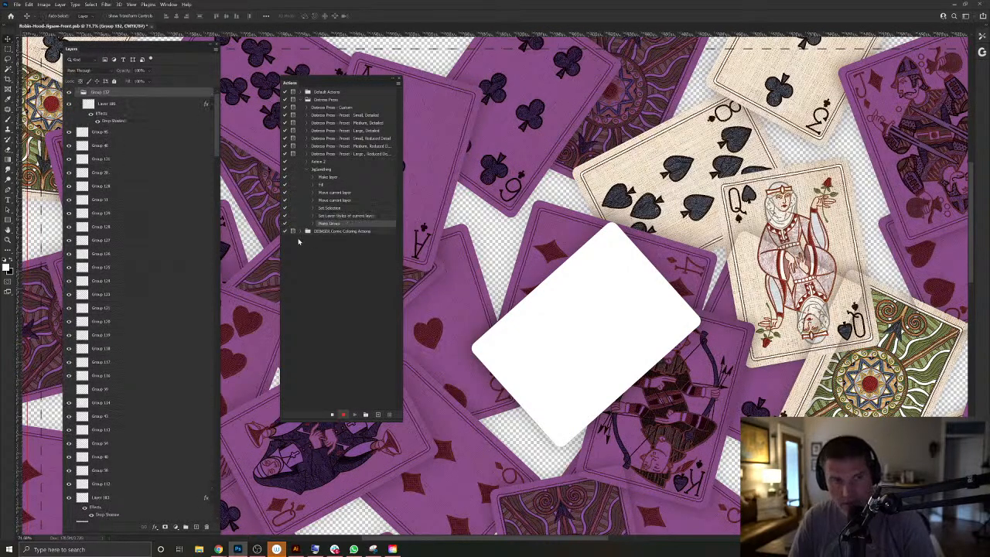
pyautogui.hotkey('ctrl', 'e')
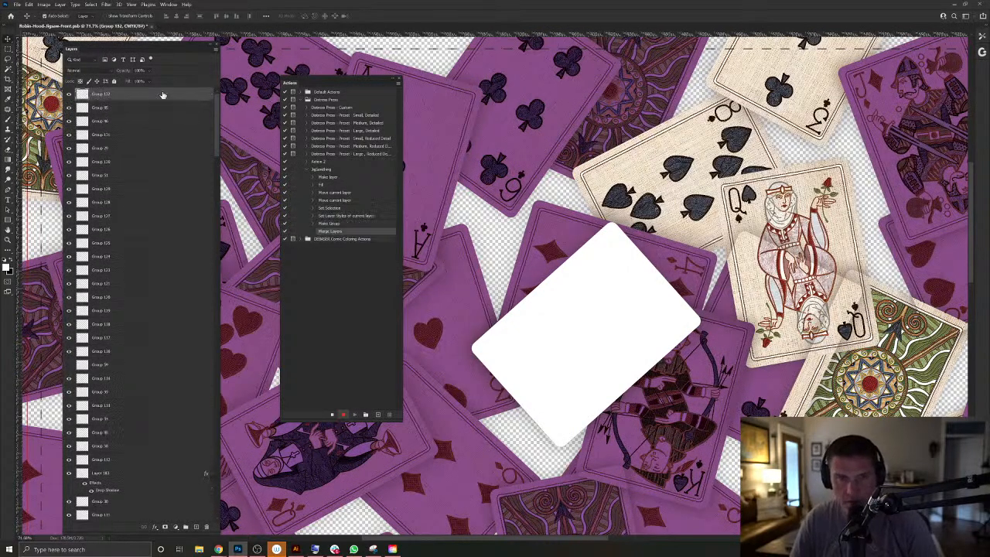
pyautogui.click(71, 71)
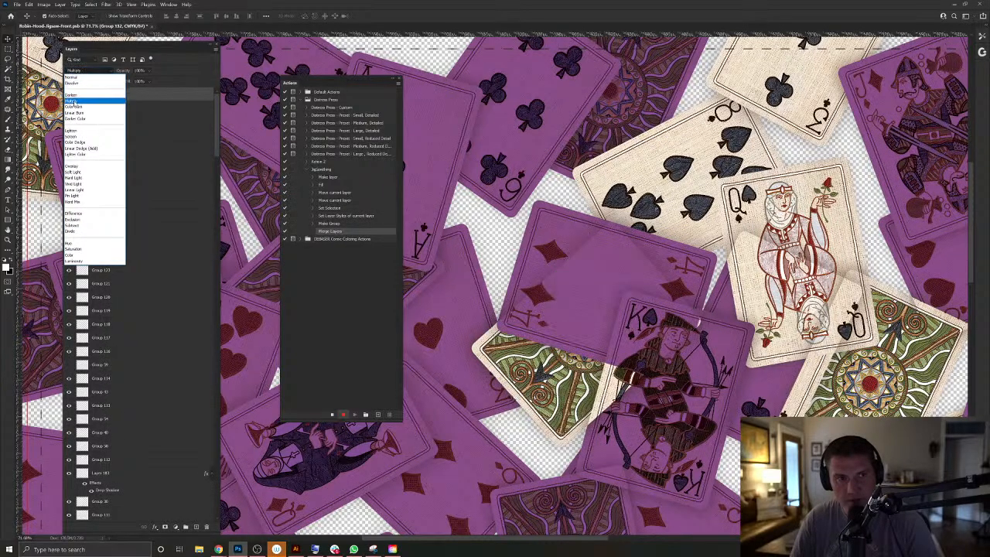
pyautogui.click(75, 102)
pyautogui.click(333, 415)
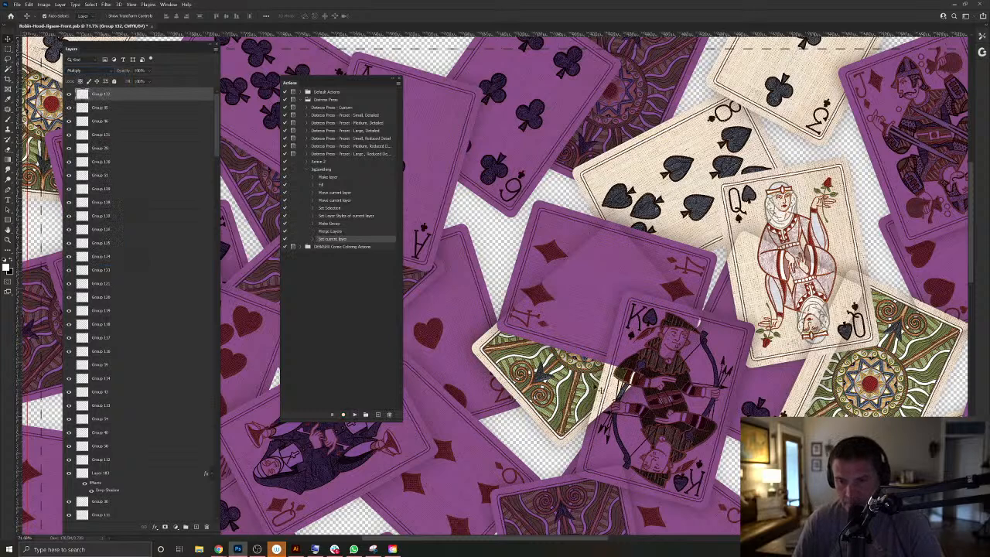
# Load the king of spades' outline from its artwork layer and erase the new shadow layer inside it.
pyautogui.rightClick(593, 436)
pyautogui.click(619, 462)
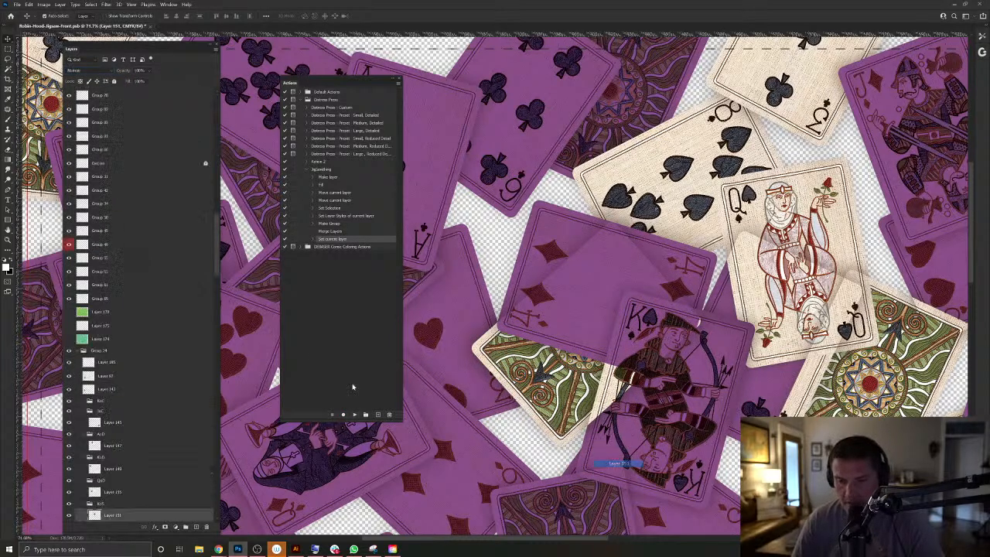
pyautogui.keyDown('ctrl'); pyautogui.click(95, 515); pyautogui.keyUp('ctrl')
pyautogui.hotkey('alt', '.')
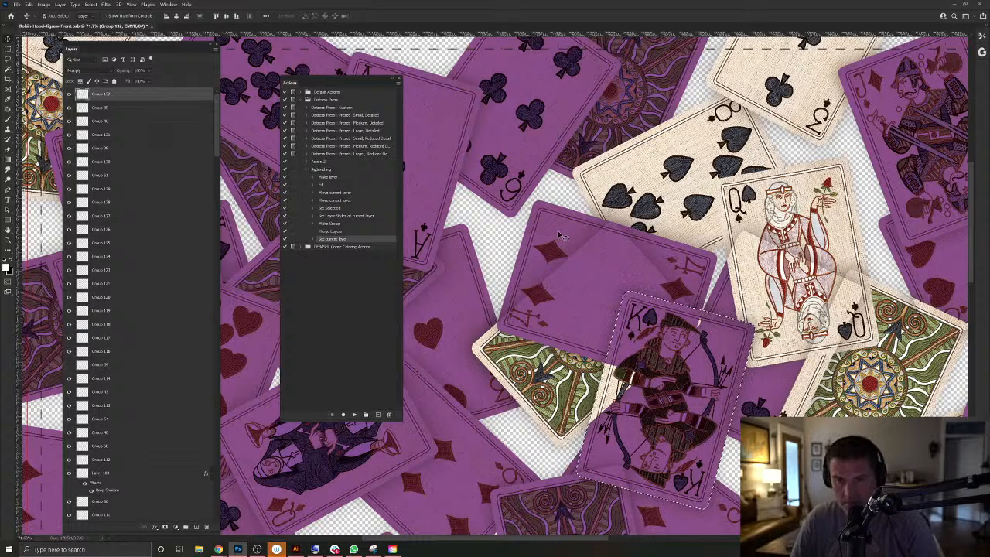
# Load the four of diamonds' outline, erase the card back's new shadow inside it, and deselect.
pyautogui.rightClick(561, 236)
pyautogui.click(579, 260)
pyautogui.keyDown('ctrl'); pyautogui.click(99, 513); pyautogui.keyUp('ctrl')
pyautogui.click(555, 439)
pyautogui.press('Delete')
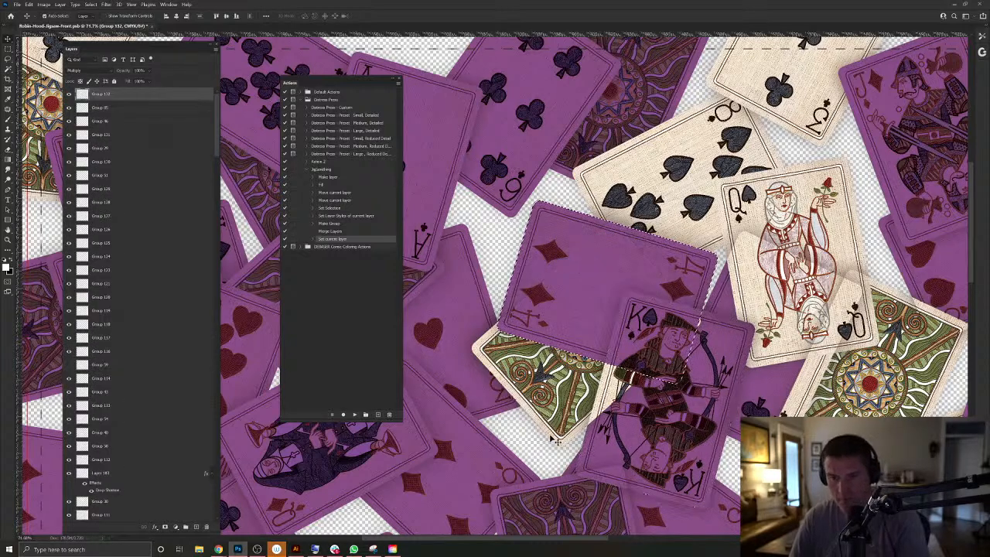
pyautogui.hotkey('ctrl', 'd')
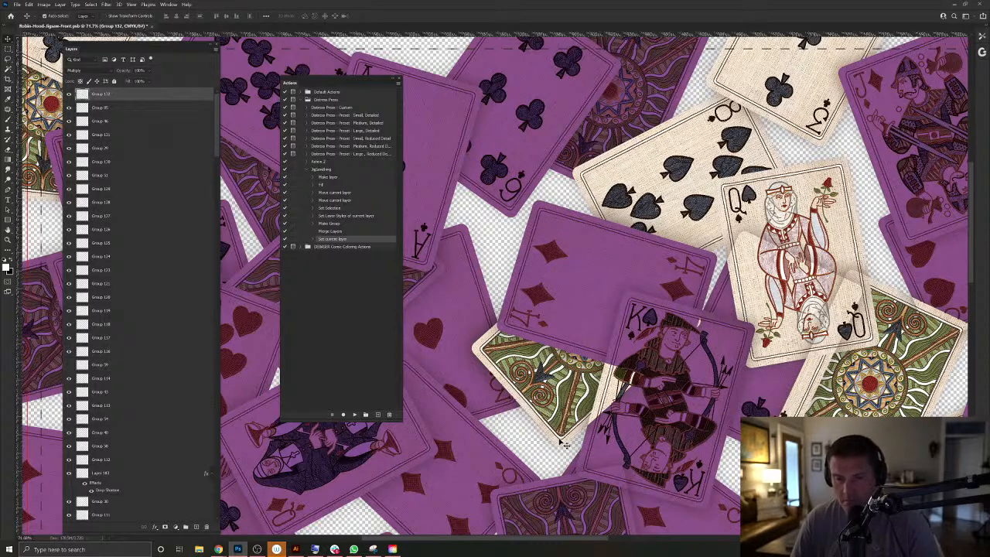
pyautogui.moveTo(565, 442)
pyautogui.mouseDown()
pyautogui.moveTo(544, 452)
pyautogui.moveTo(548, 462)
pyautogui.moveTo(562, 450)
pyautogui.mouseUp()
pyautogui.hotkey('ctrl', 'z')
# Pick out the old group layer covering the card back beneath the four of diamonds and hide it.
pyautogui.scroll(6, 569, 428)
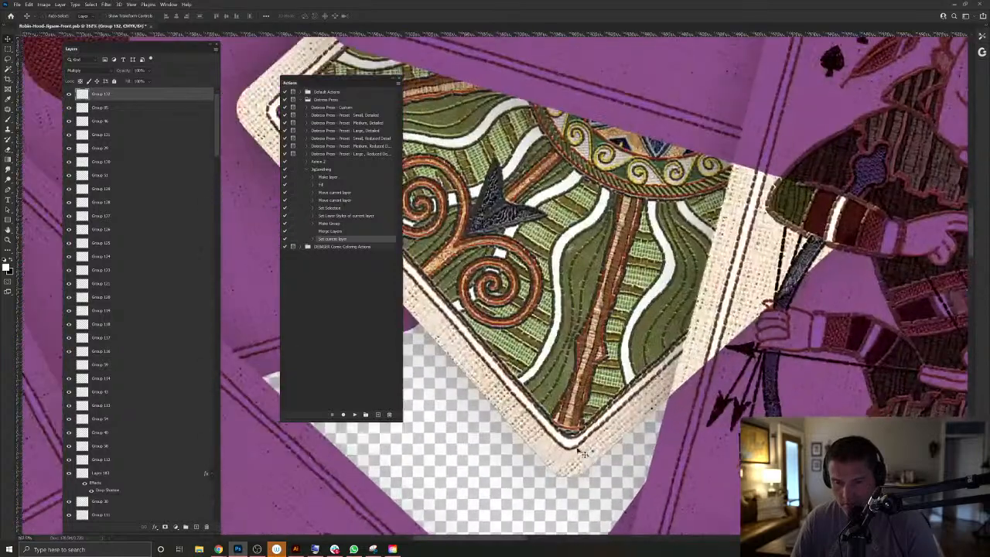
pyautogui.rightClick(570, 445)
pyautogui.click(568, 443)
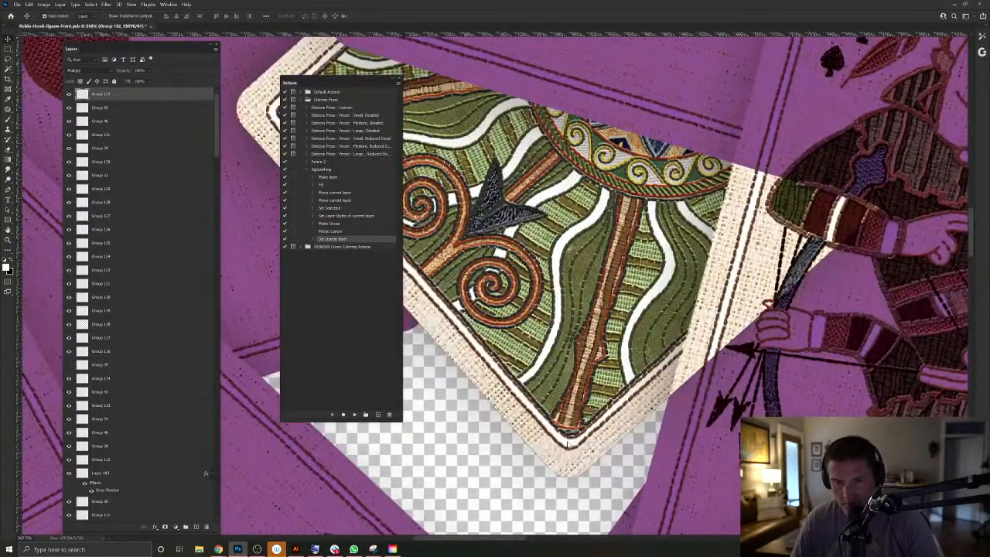
pyautogui.rightClick(567, 443)
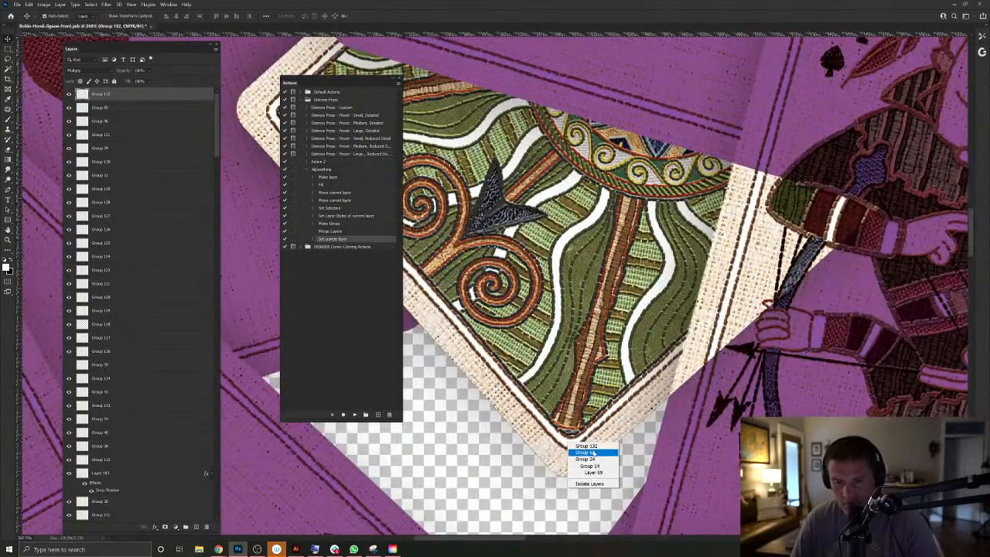
pyautogui.click(585, 452)
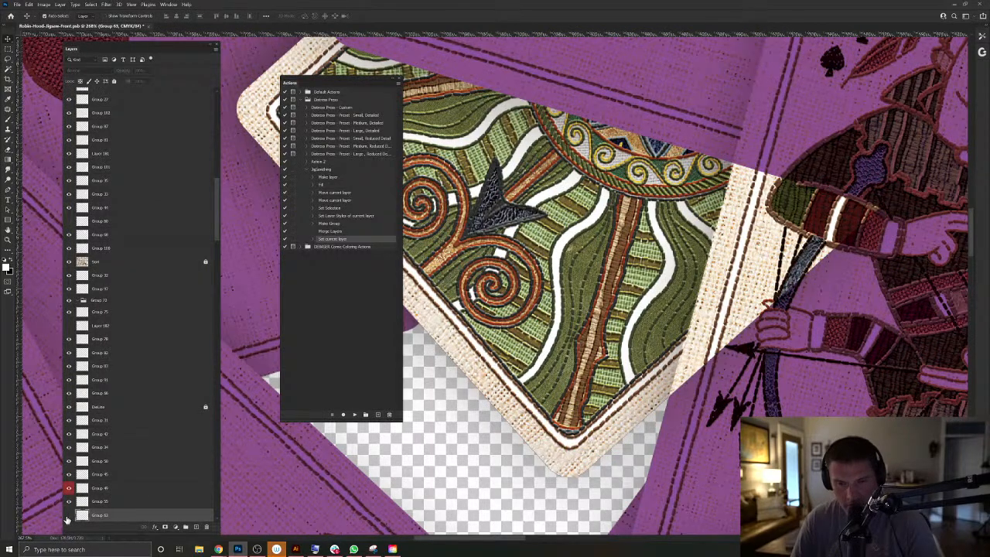
pyautogui.click(68, 516)
# Load the king of spades' outline, erase the shadow of the card back below it inside that outline, and deselect.
pyautogui.hotkey('ctrl', '0')
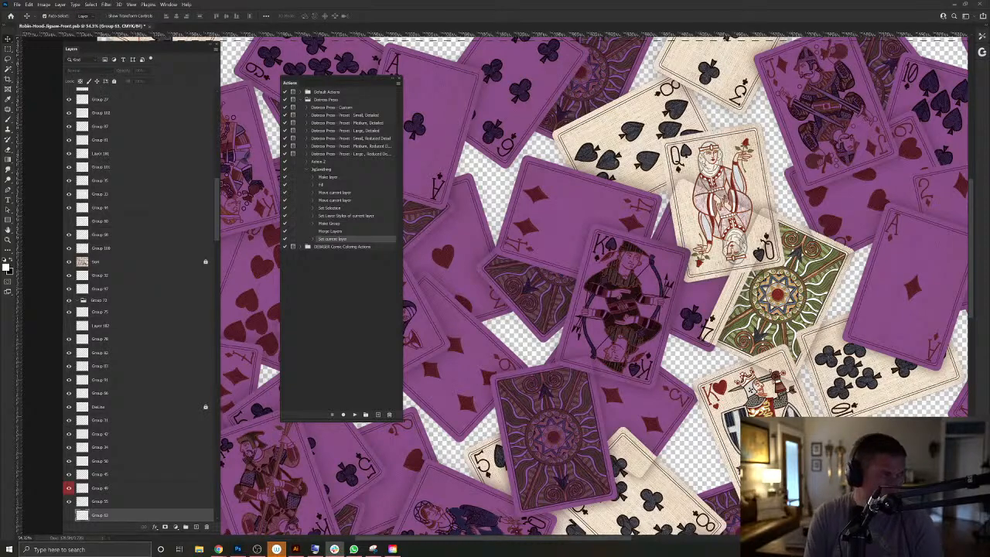
pyautogui.click(692, 368)
pyautogui.moveTo(565, 410); pyautogui.dragTo(559, 362)
pyautogui.scroll(4, 563, 361)
pyautogui.rightClick(575, 271)
pyautogui.rightClick(695, 266)
pyautogui.click(713, 292)
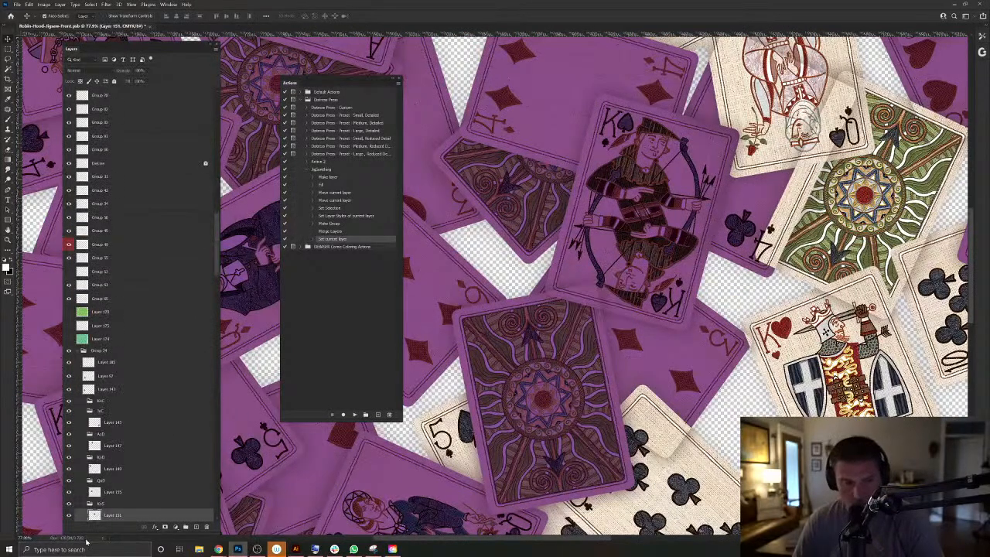
pyautogui.keyDown('ctrl'); pyautogui.click(95, 516); pyautogui.keyUp('ctrl')
pyautogui.keyDown('ctrl'); pyautogui.click(536, 368); pyautogui.keyUp('ctrl')
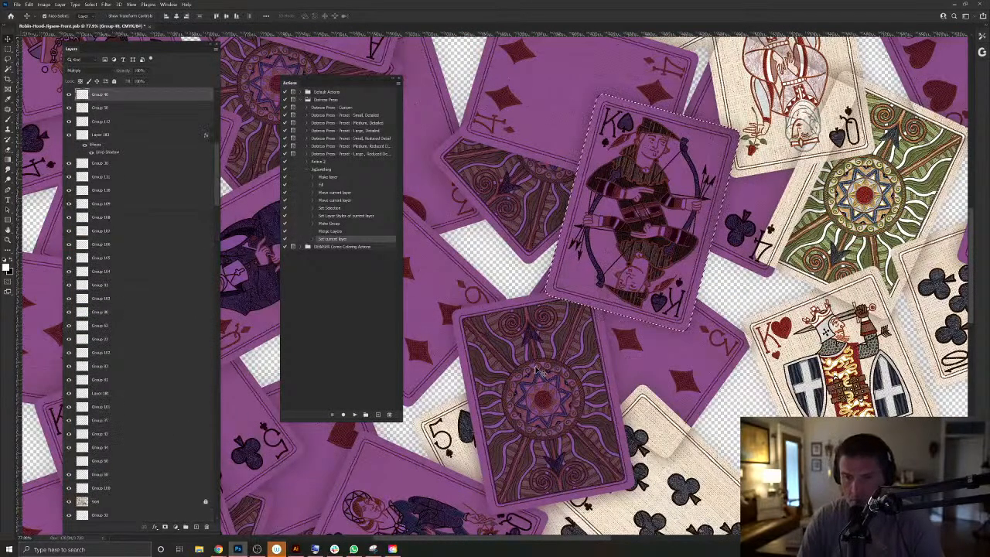
pyautogui.hotkey('ctrl', 'd')
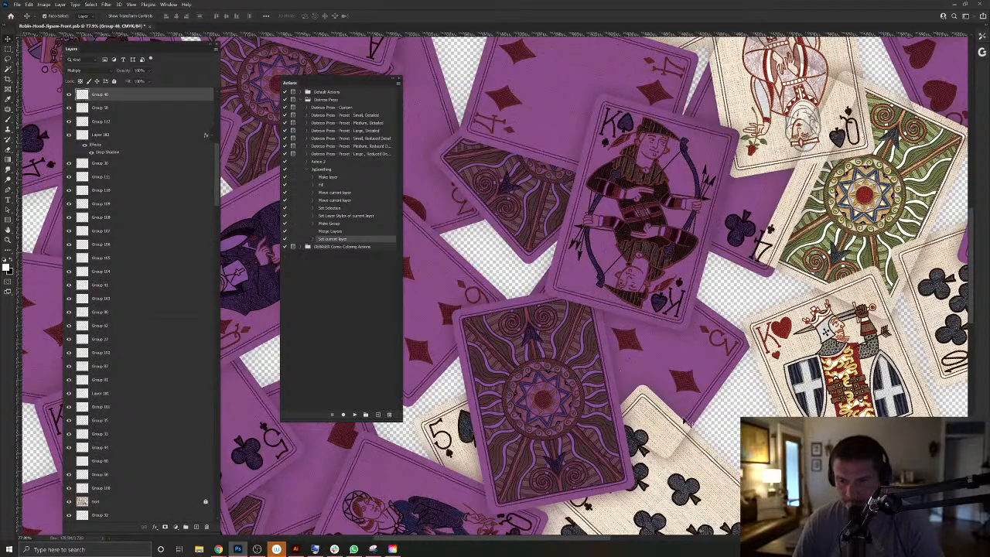
# Find the old shadow layer of the eight of spades and delete it.
pyautogui.moveTo(675, 452); pyautogui.dragTo(682, 354)
pyautogui.moveTo(549, 358); pyautogui.dragTo(579, 437)
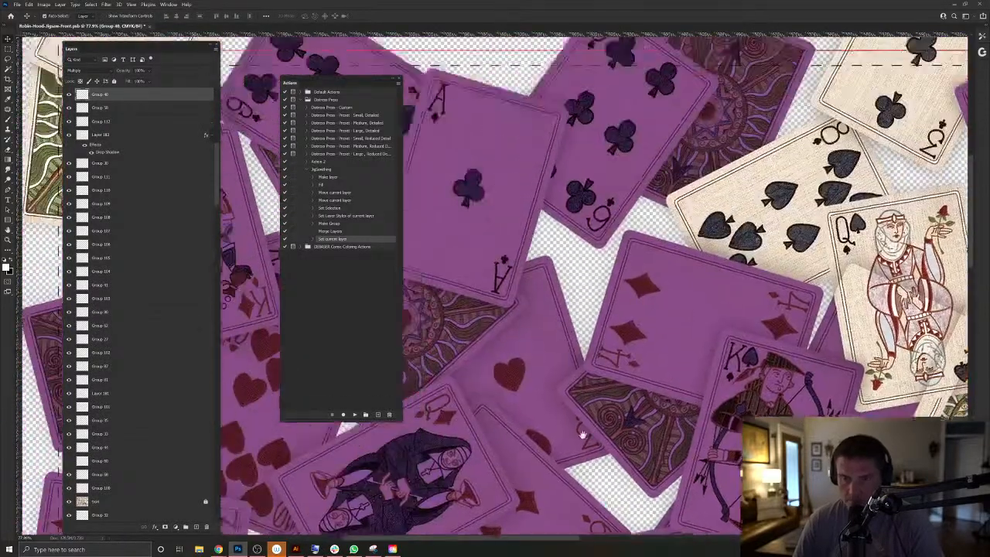
pyautogui.hscroll(5, 658, 315)
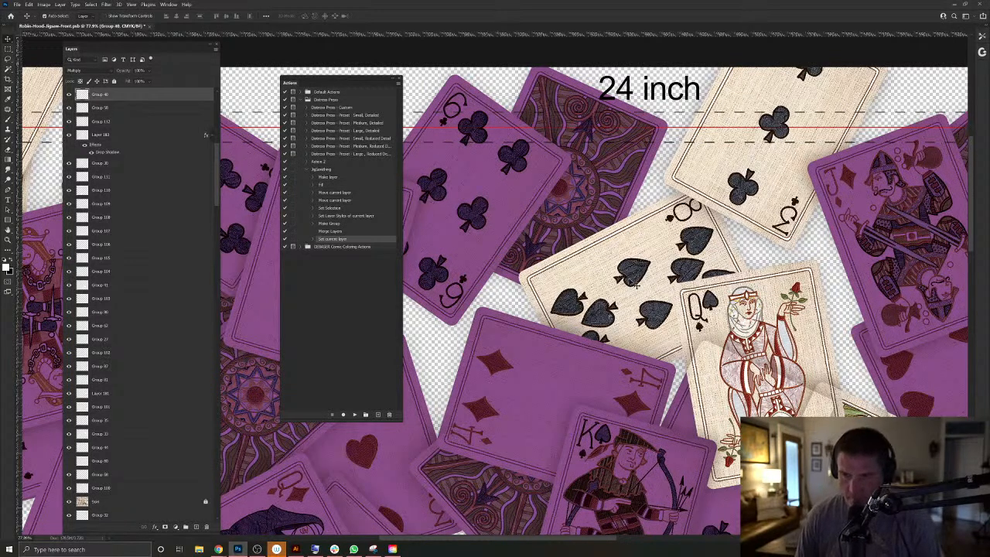
pyautogui.click(700, 324)
pyautogui.moveTo(690, 334); pyautogui.dragTo(701, 153)
pyautogui.moveTo(669, 212); pyautogui.dragTo(670, 276)
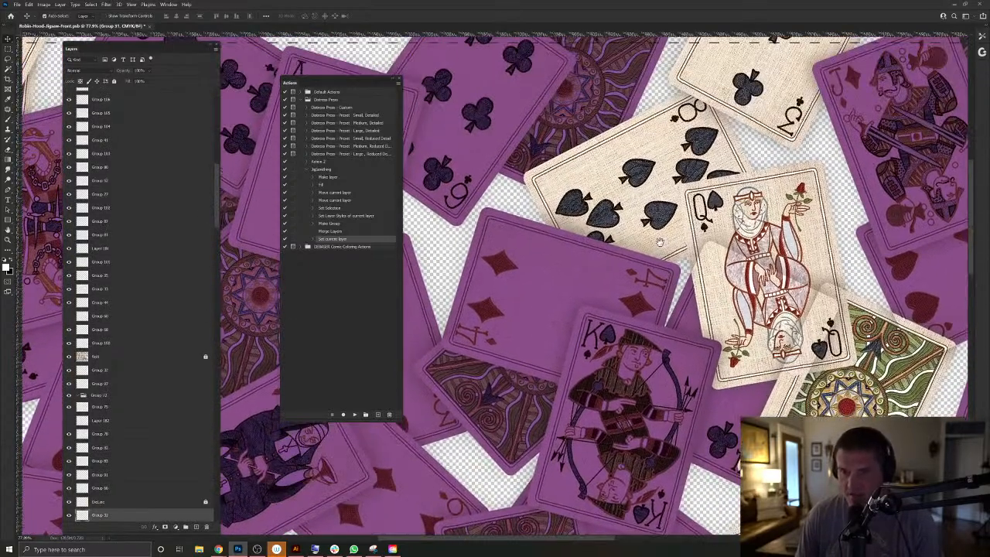
pyautogui.click(660, 247)
pyautogui.hotkey('ctrl', 'e')
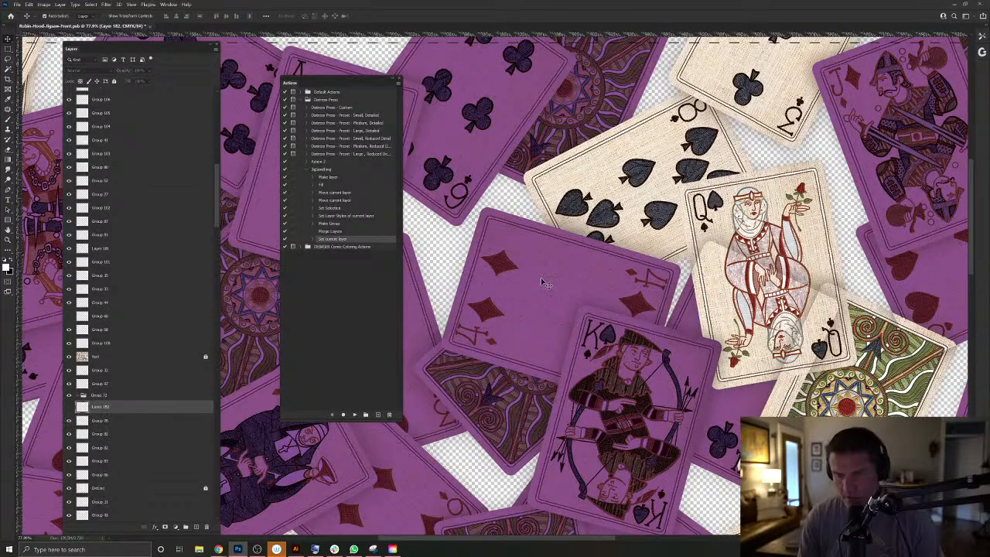
# Load the eight of spades' outline from its artwork layer and run the JigSawthing action on it.
pyautogui.rightClick(649, 241)
pyautogui.click(671, 265)
pyautogui.keyDown('ctrl'); pyautogui.click(93, 516); pyautogui.keyUp('ctrl')
pyautogui.click(323, 170)
pyautogui.click(354, 414)
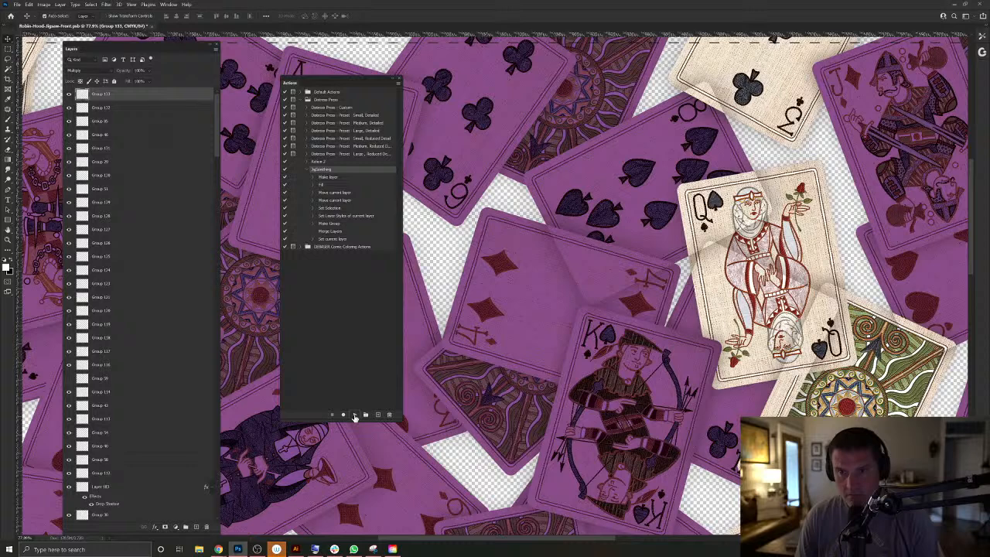
# Load the four of diamonds' outline and erase the eight of spades' new shadow inside it.
pyautogui.moveTo(648, 186); pyautogui.dragTo(607, 245)
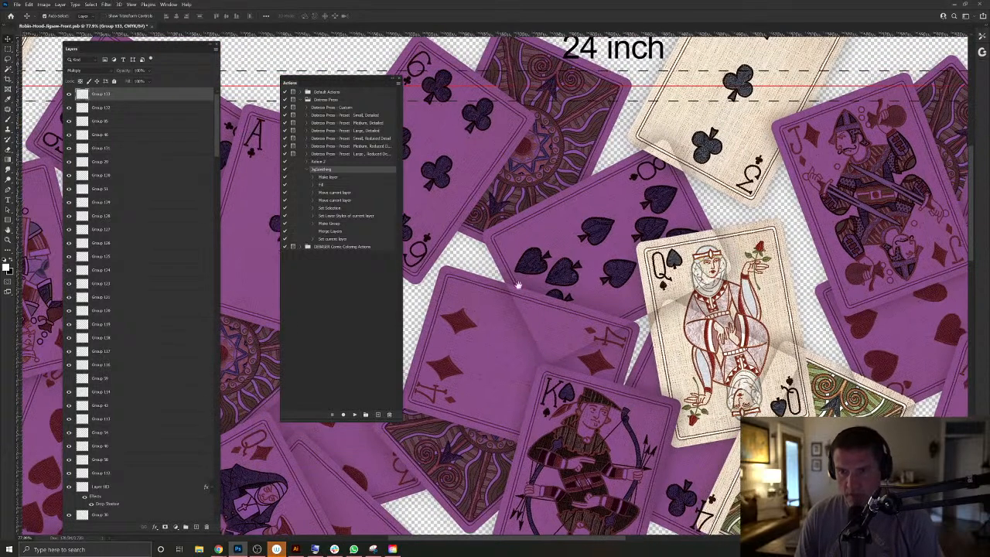
pyautogui.rightClick(497, 307)
pyautogui.click(514, 337)
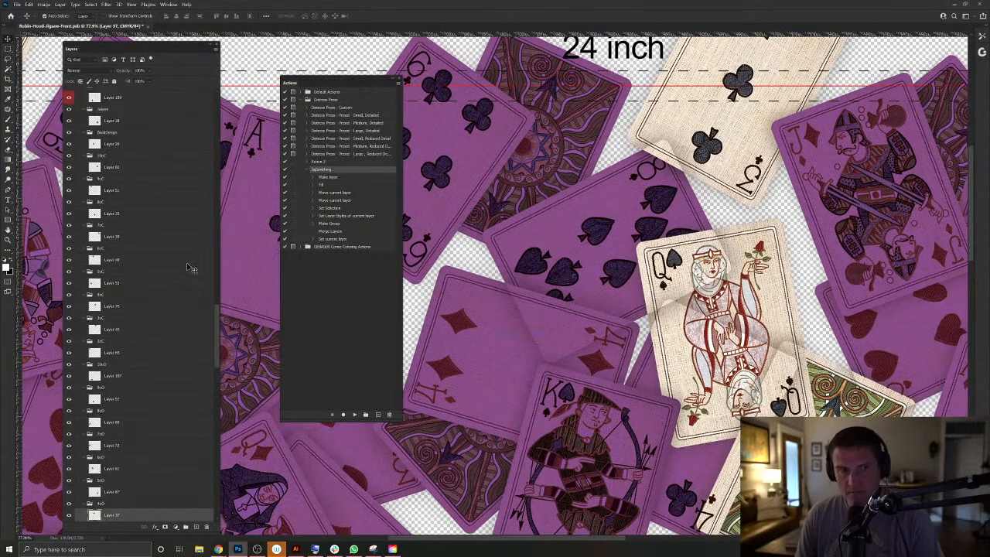
pyautogui.keyDown('ctrl'); pyautogui.click(96, 514); pyautogui.keyUp('ctrl')
pyautogui.keyDown('ctrl'); pyautogui.click(610, 252); pyautogui.keyUp('ctrl')
pyautogui.press('Delete')
# Erase the eight of spades' new shadow inside the outlines of the queen of spades and the clubs card above it.
pyautogui.rightClick(763, 283)
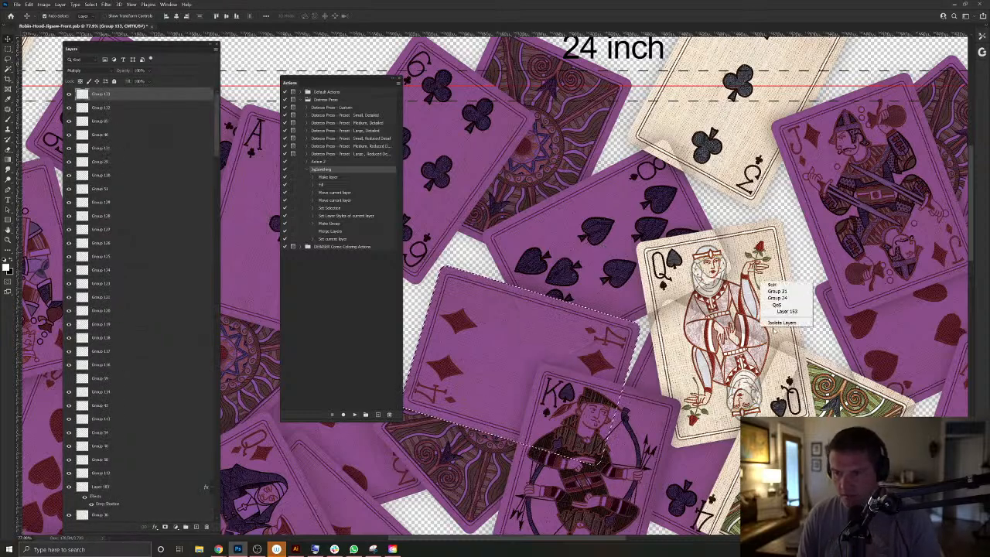
pyautogui.click(782, 311)
pyautogui.hotkey('ctrl', 'd')
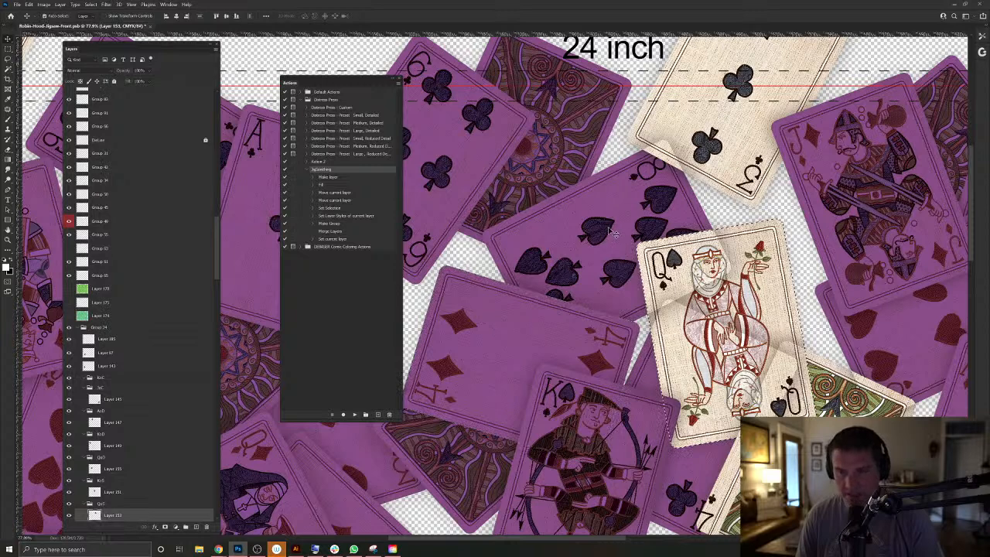
pyautogui.rightClick(676, 122)
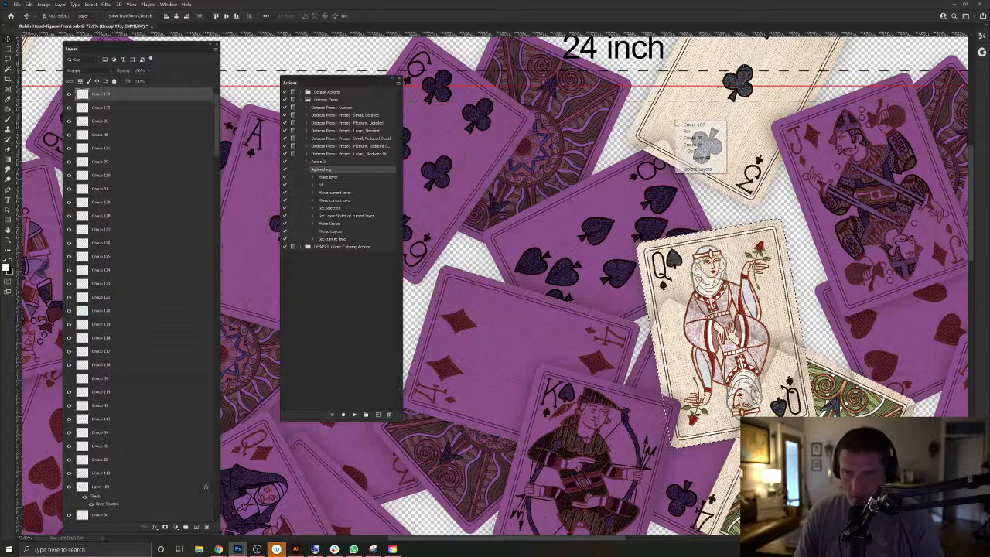
pyautogui.click(701, 158)
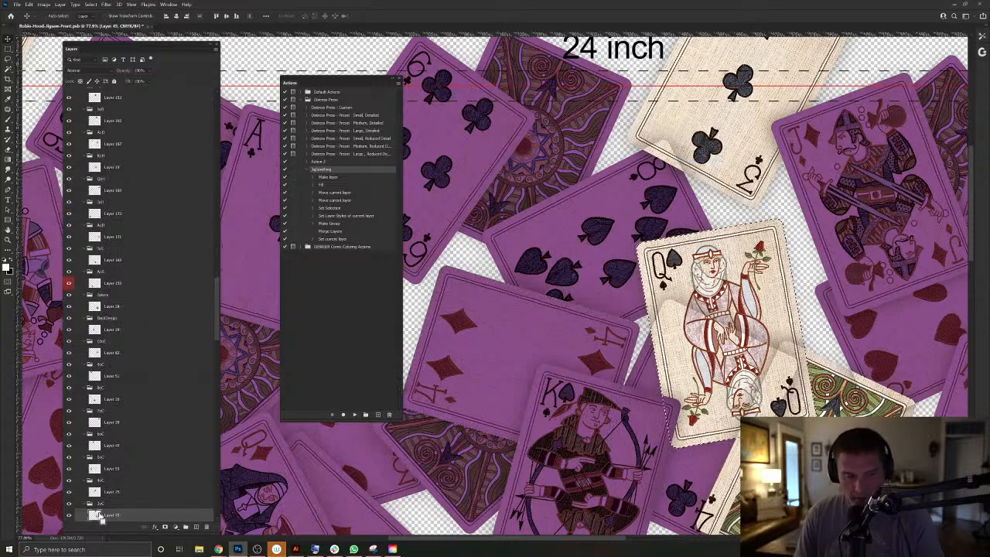
pyautogui.keyDown('ctrl'); pyautogui.click(615, 215); pyautogui.keyUp('ctrl')
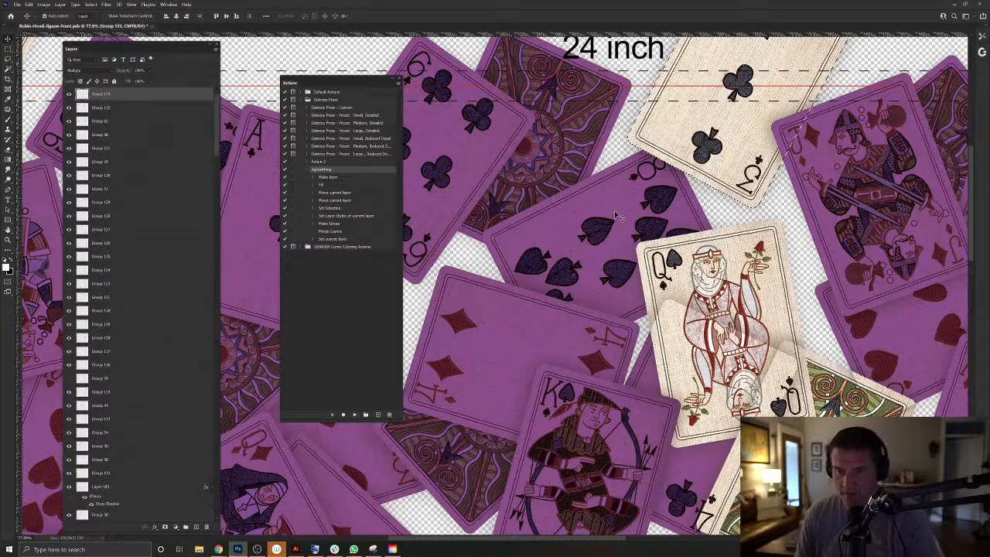
# Find the old shadow layer of the queen of spades and delete it.
pyautogui.moveTo(603, 298); pyautogui.dragTo(581, 193)
pyautogui.click(750, 179)
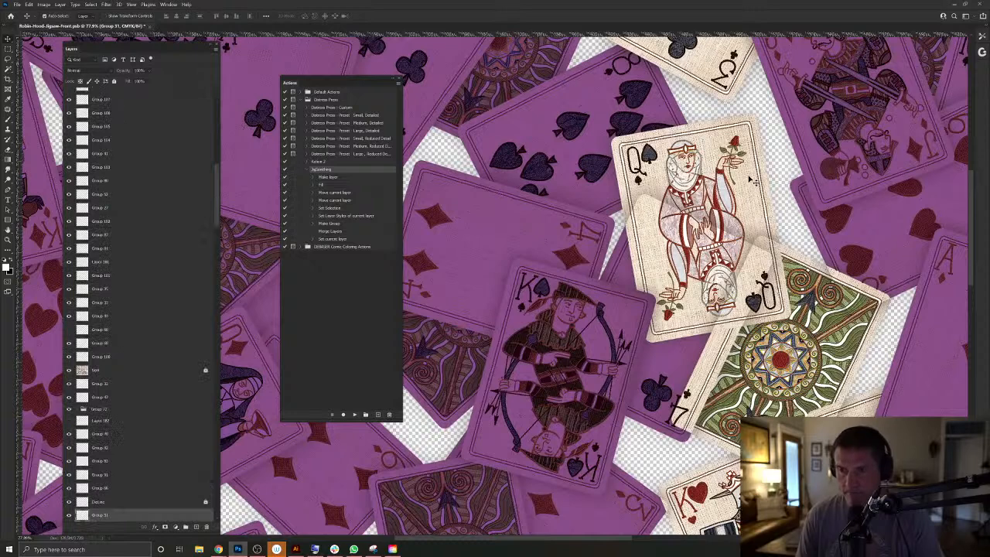
pyautogui.press('F2')
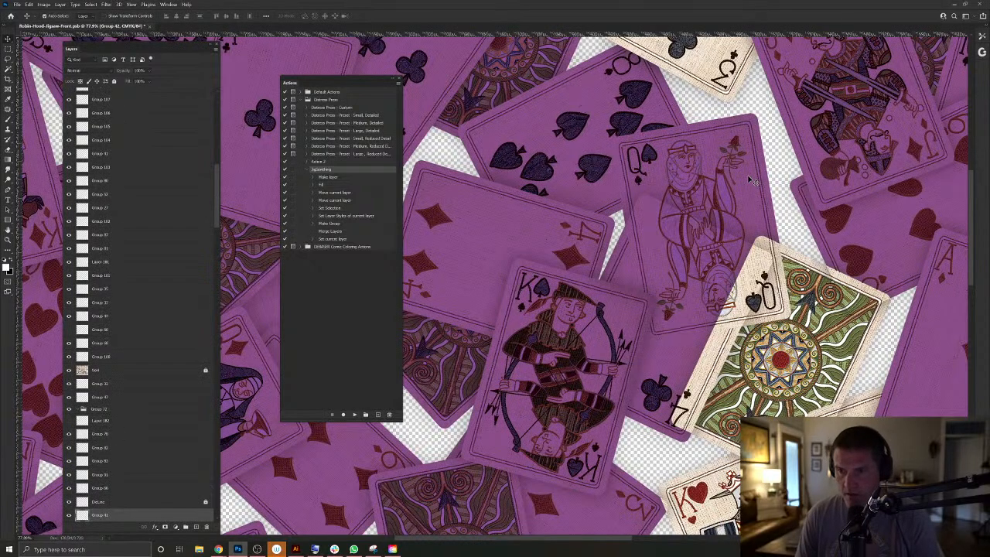
# Load the queen of spades' outline from its artwork layer and run the JigSawthing action on it.
pyautogui.rightClick(750, 180)
pyautogui.click(763, 198)
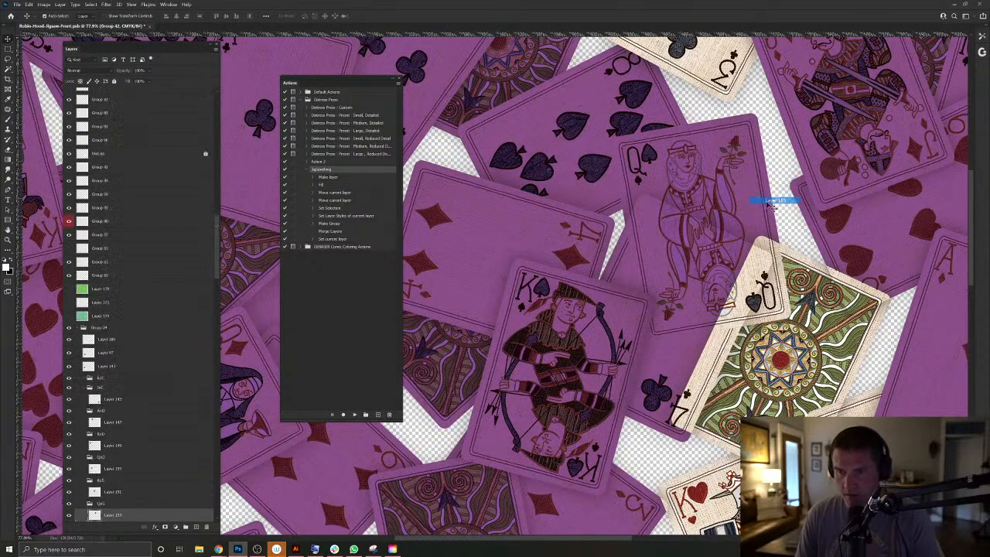
pyautogui.keyDown('ctrl'); pyautogui.click(95, 514); pyautogui.keyUp('ctrl')
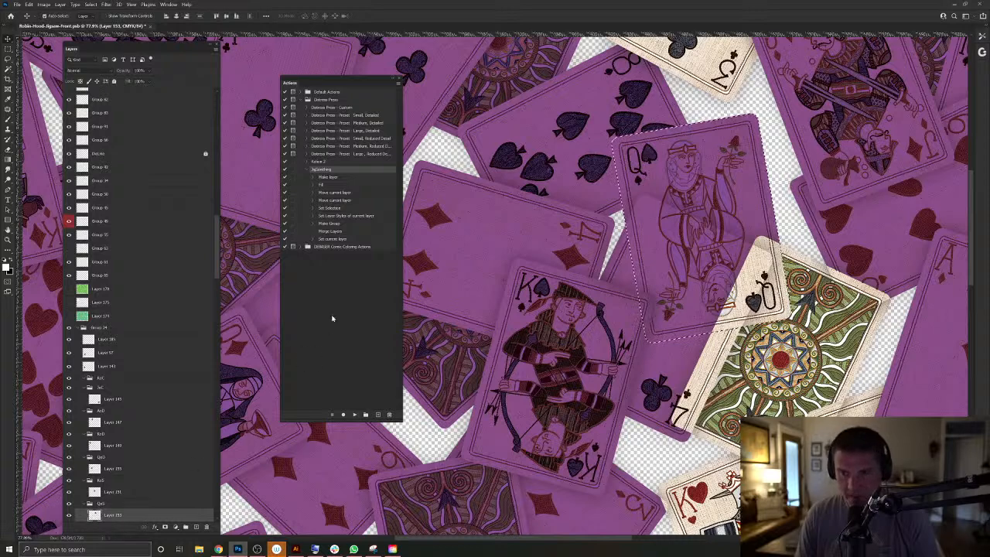
pyautogui.click(355, 414)
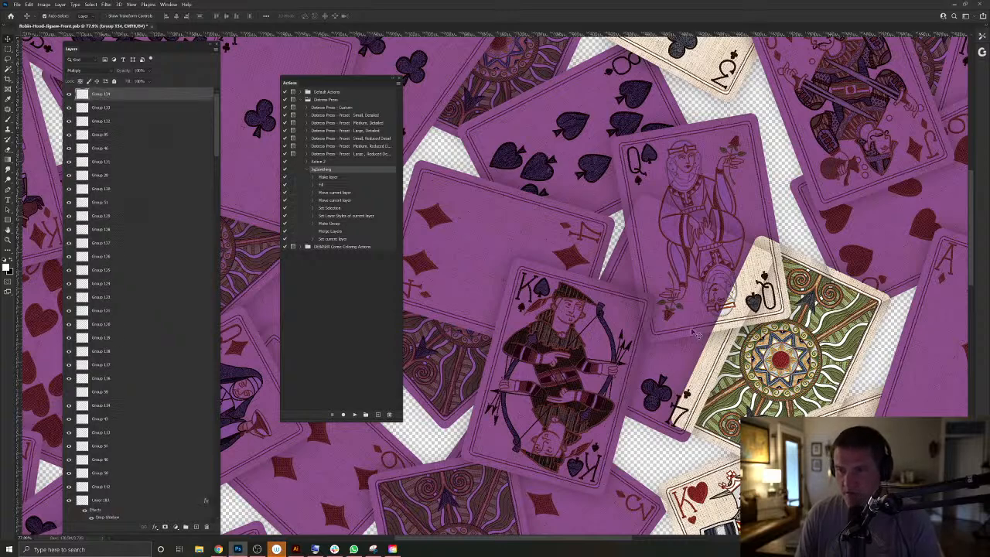
# Flatten the four of clubs' drop-shadow layer into a merged layer above the other shadows and set its blend mode to Multiply.
pyautogui.moveTo(683, 361); pyautogui.dragTo(670, 383)
pyautogui.hotkey('ctrl', 'z')
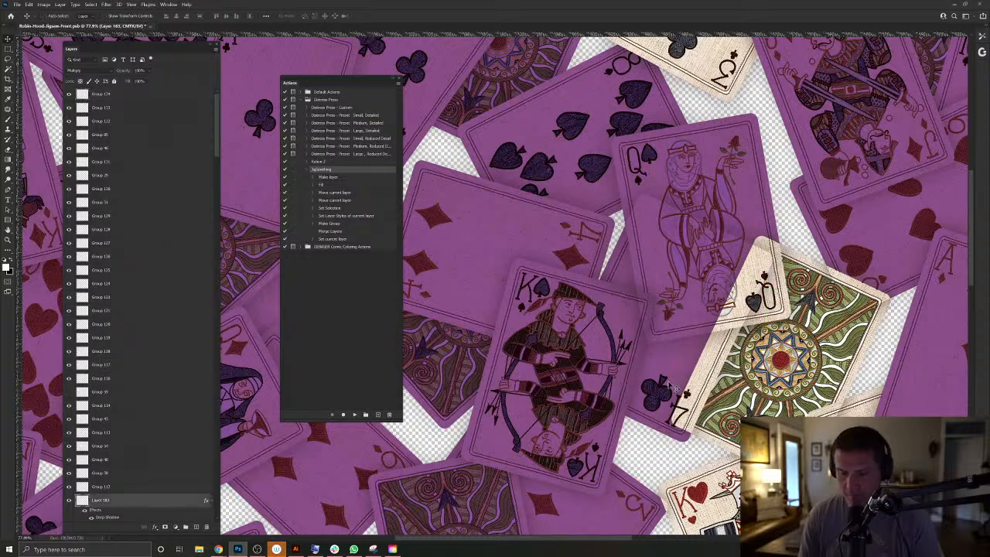
pyautogui.hotkey('ctrl', 'shift', ']')
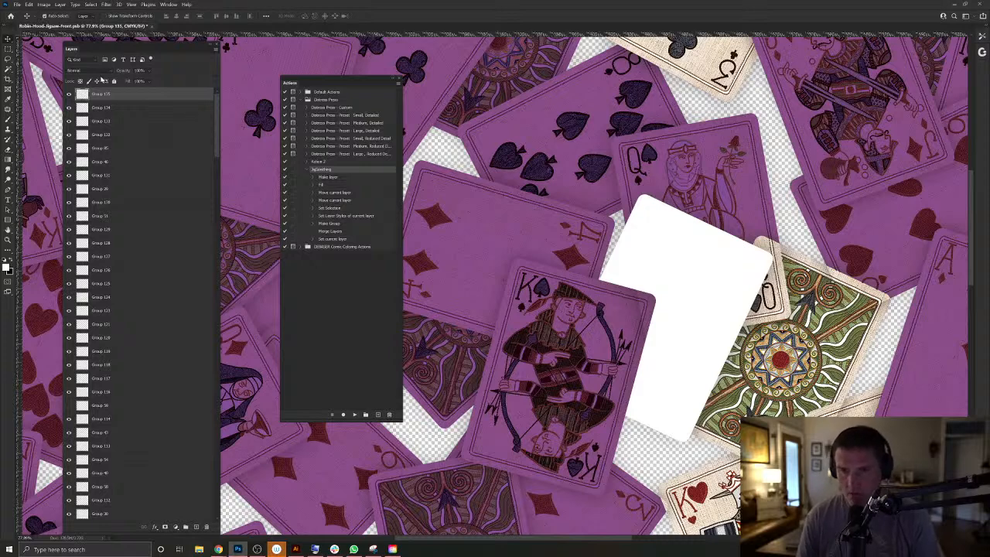
pyautogui.click(83, 70)
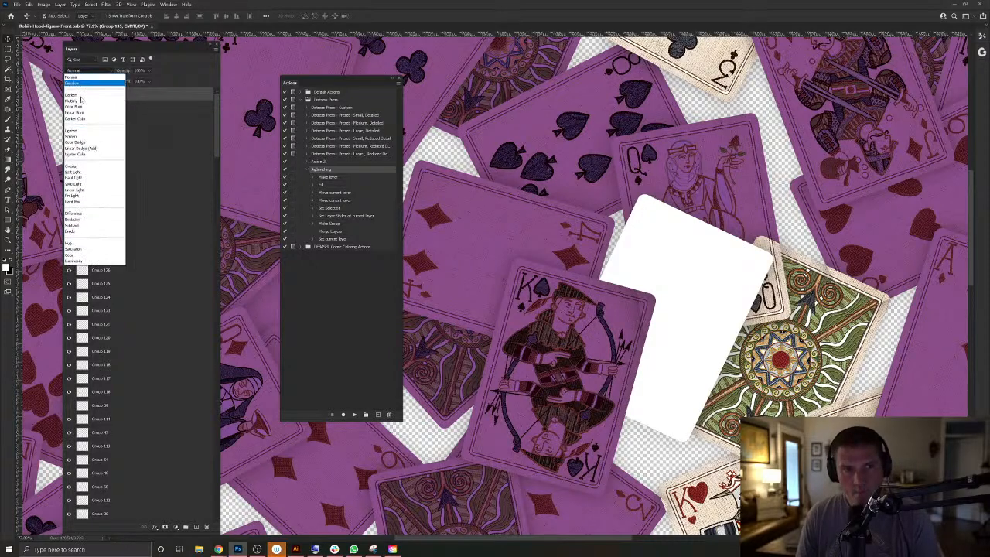
pyautogui.click(80, 102)
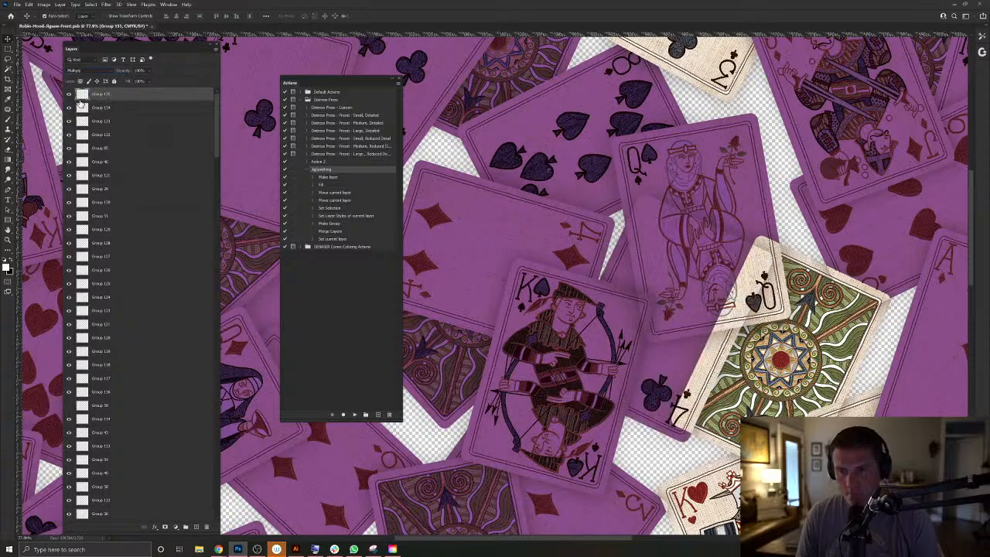
# Load the queen of spades' outline and erase the four of clubs' flattened shadow inside it.
pyautogui.rightClick(752, 211)
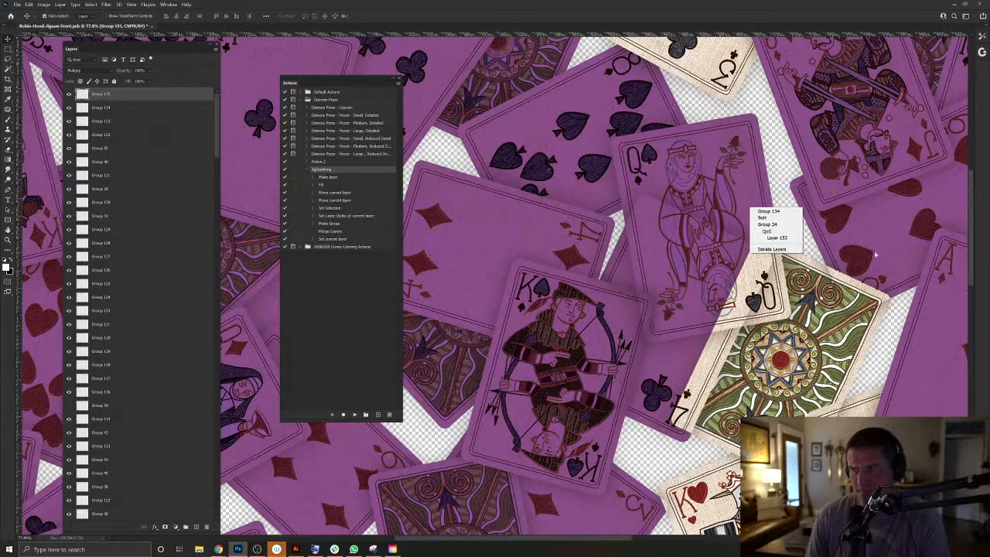
pyautogui.click(775, 237)
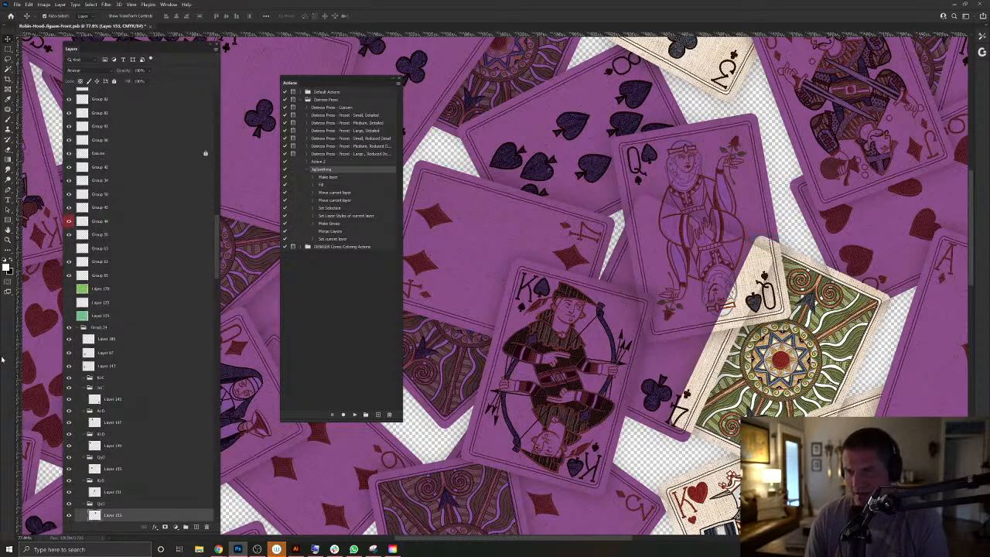
pyautogui.keyDown('ctrl'); pyautogui.click(92, 517); pyautogui.keyUp('ctrl')
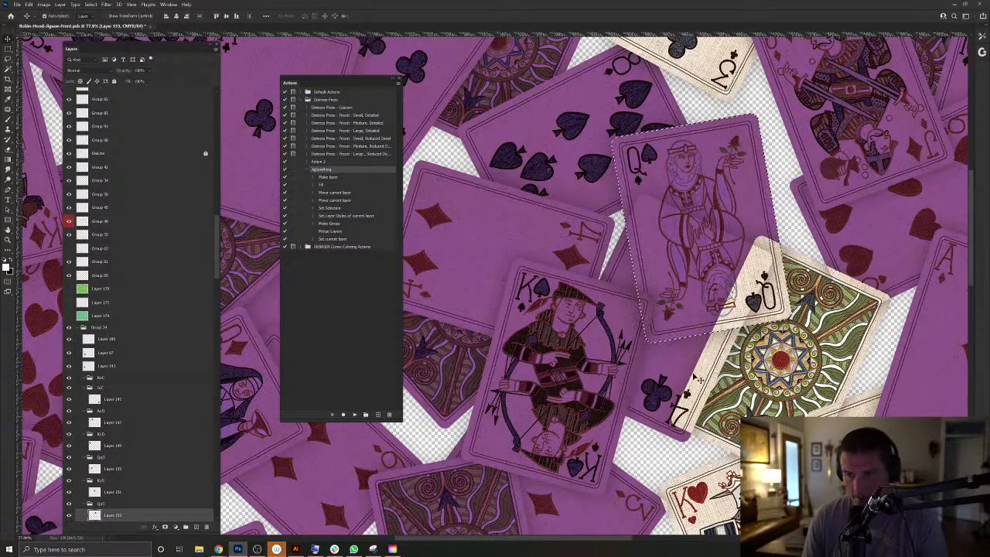
pyautogui.click(677, 366)
pyautogui.hotkey('ctrl', 'd')
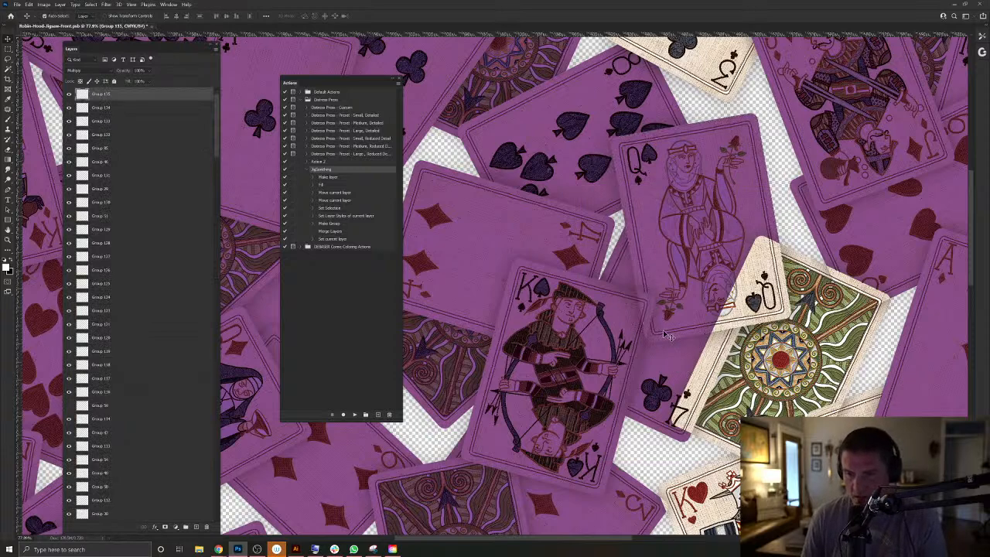
# Load the king of spades' outline from its artwork layer and erase the queen of spades' new shadow inside it.
pyautogui.rightClick(594, 385)
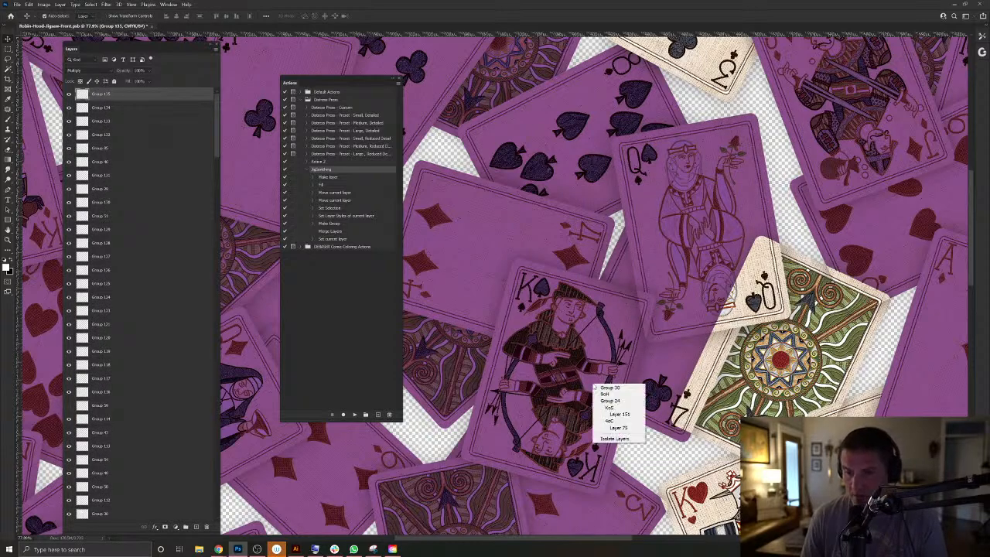
pyautogui.rightClick(611, 457)
pyautogui.rightClick(613, 445)
pyautogui.click(638, 475)
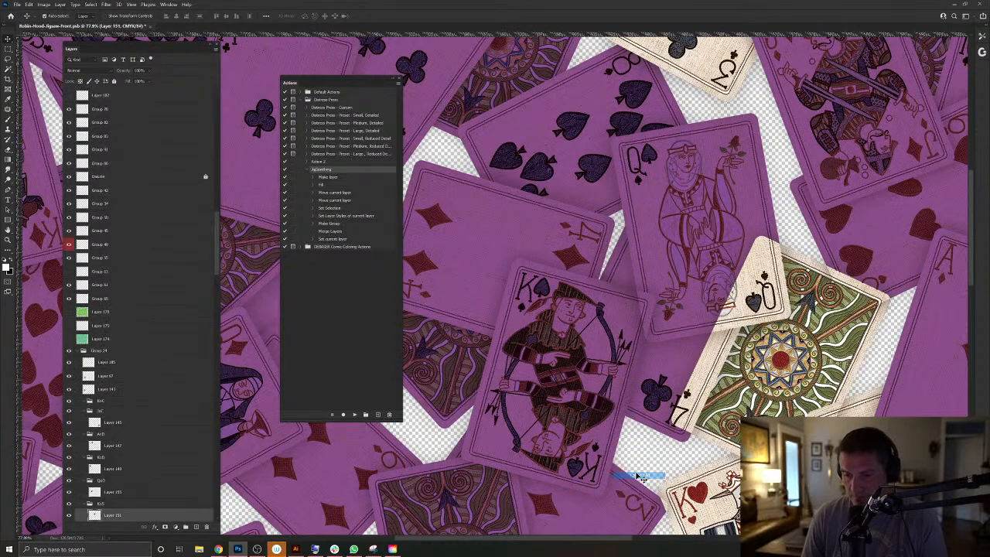
pyautogui.keyDown('ctrl'); pyautogui.click(95, 517); pyautogui.keyUp('ctrl')
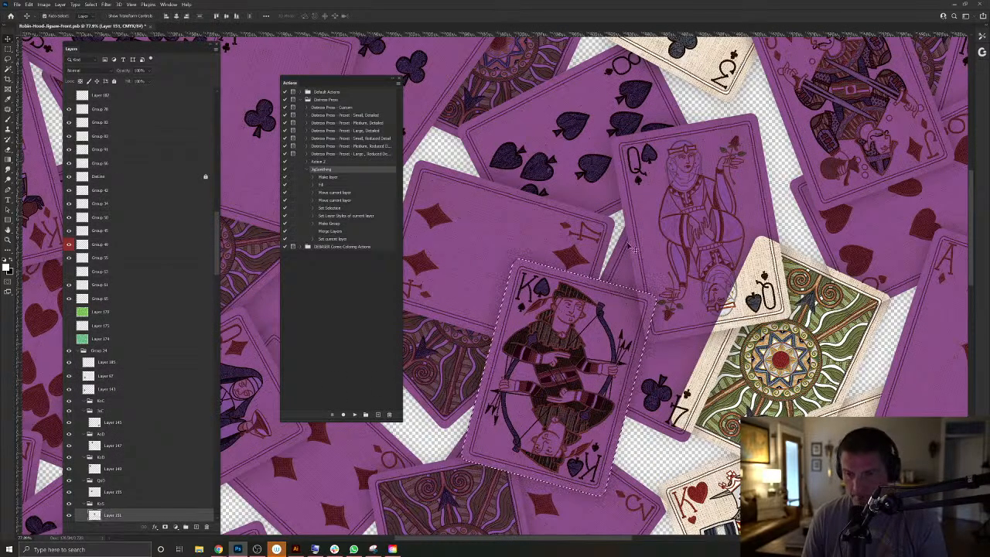
pyautogui.keyDown('ctrl'); pyautogui.click(648, 237); pyautogui.keyUp('ctrl')
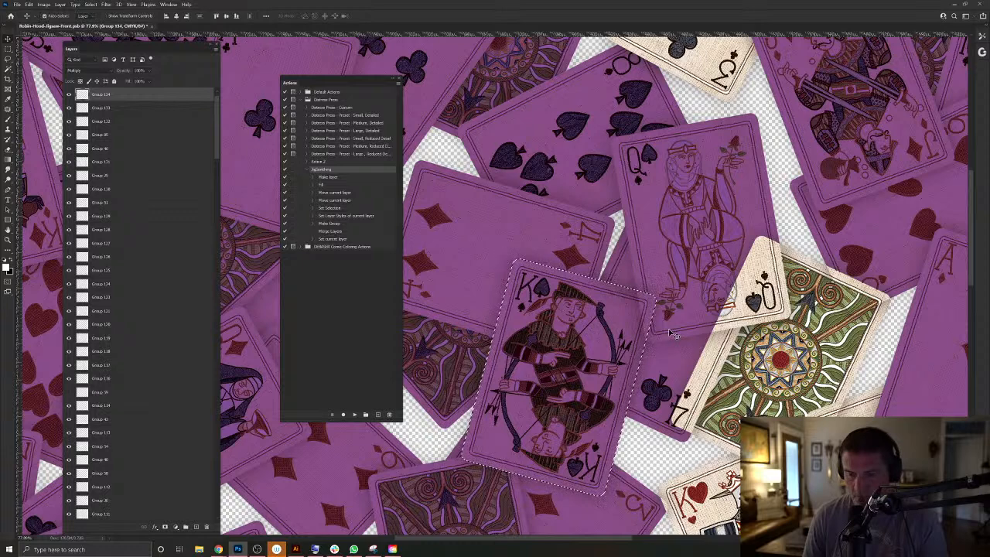
pyautogui.hotkey('ctrl', 'd')
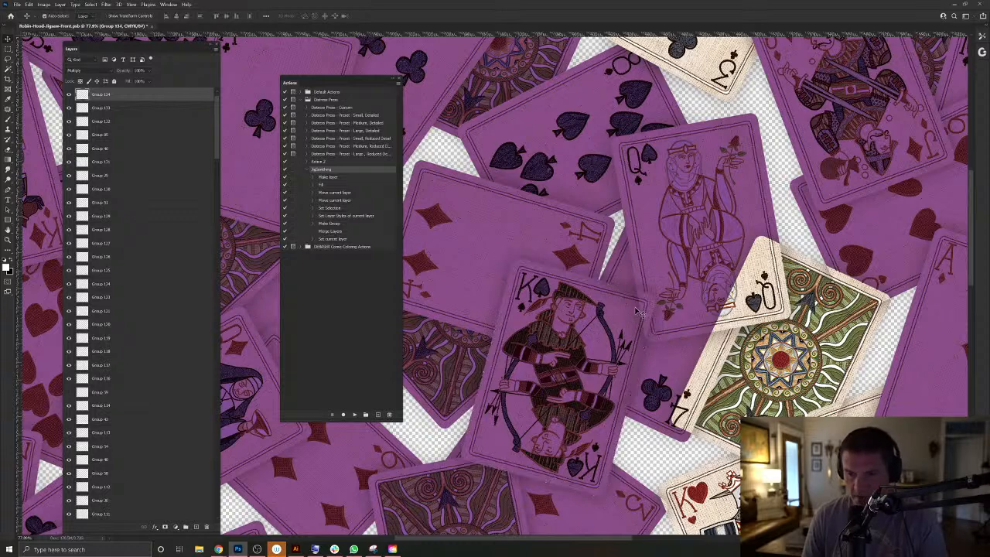
# Reload the king of spades' outline and clear the remaining shadow of the queen of spades within it.
pyautogui.moveTo(630, 292); pyautogui.dragTo(549, 300)
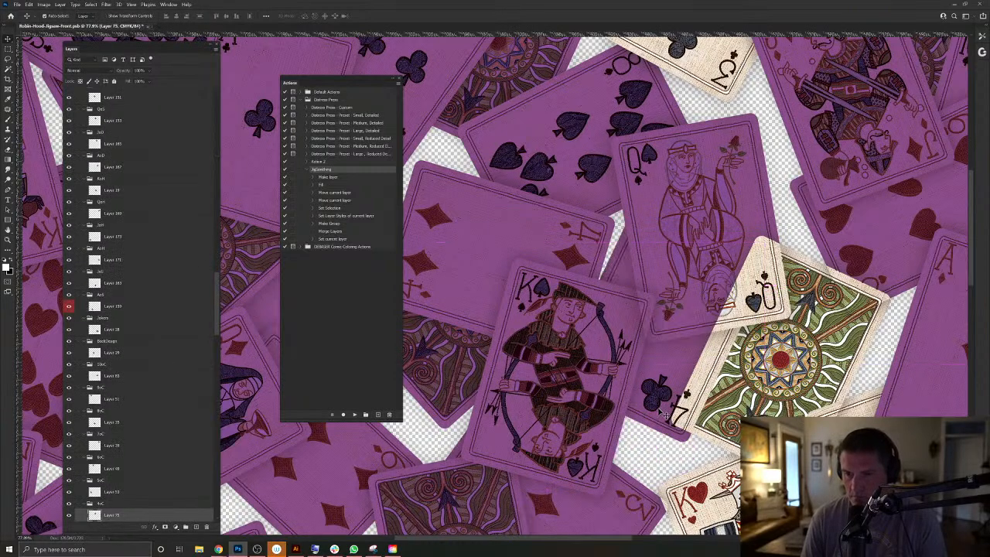
pyautogui.rightClick(604, 340)
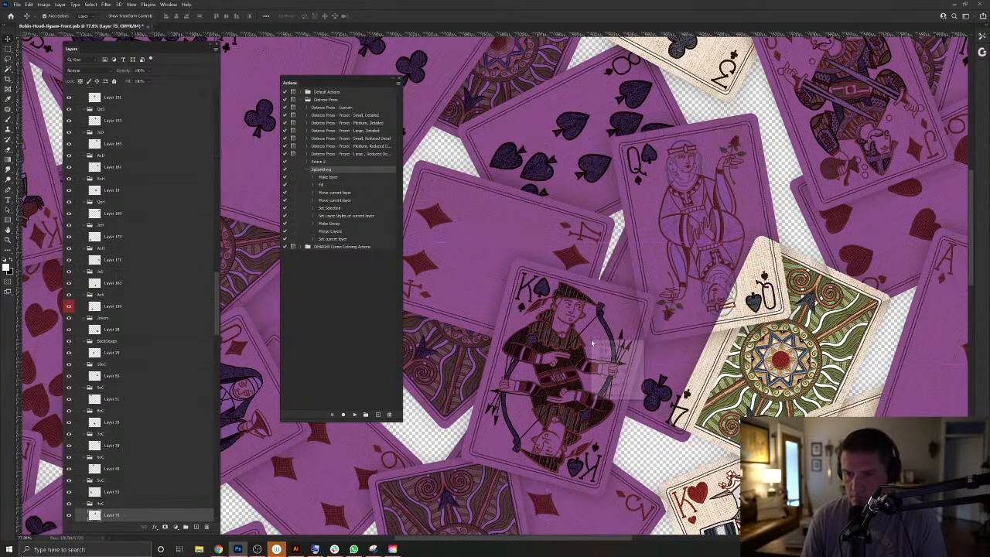
pyautogui.rightClick(612, 427)
pyautogui.click(634, 457)
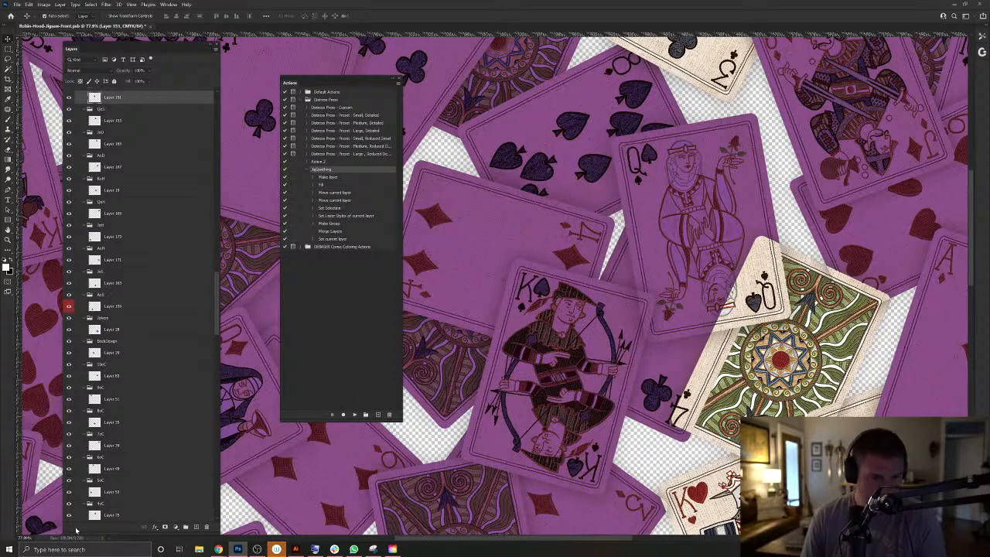
pyautogui.keyDown('ctrl'); pyautogui.click(94, 99); pyautogui.keyUp('ctrl')
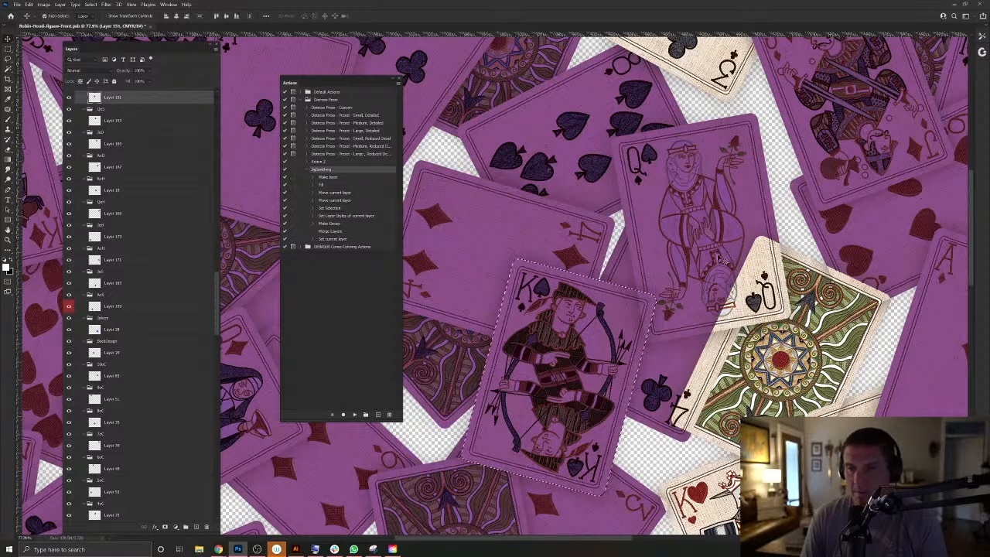
pyautogui.hotkey('ctrl', 'F2')
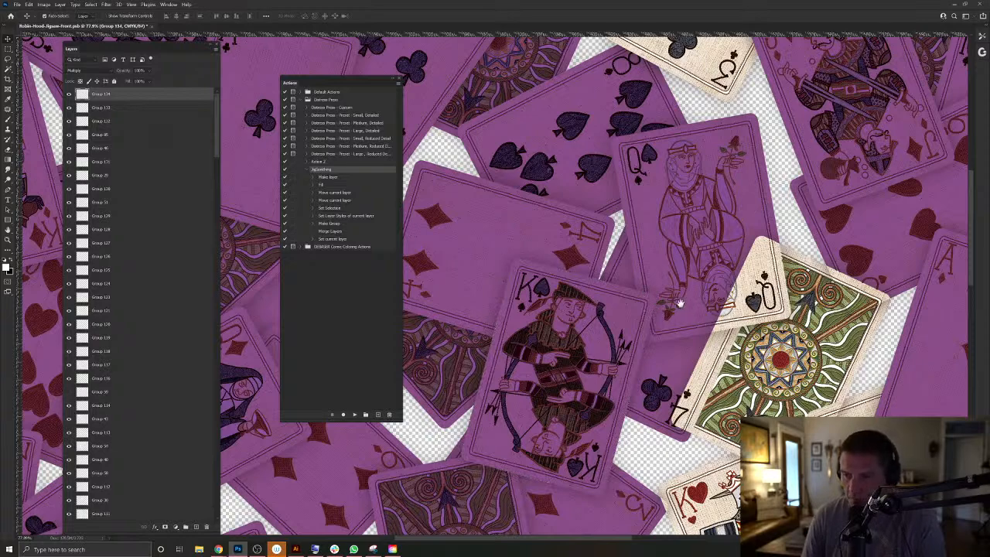
# Save the jigsaw front document.
pyautogui.moveTo(687, 311); pyautogui.dragTo(634, 274)
pyautogui.moveTo(584, 300); pyautogui.dragTo(757, 265)
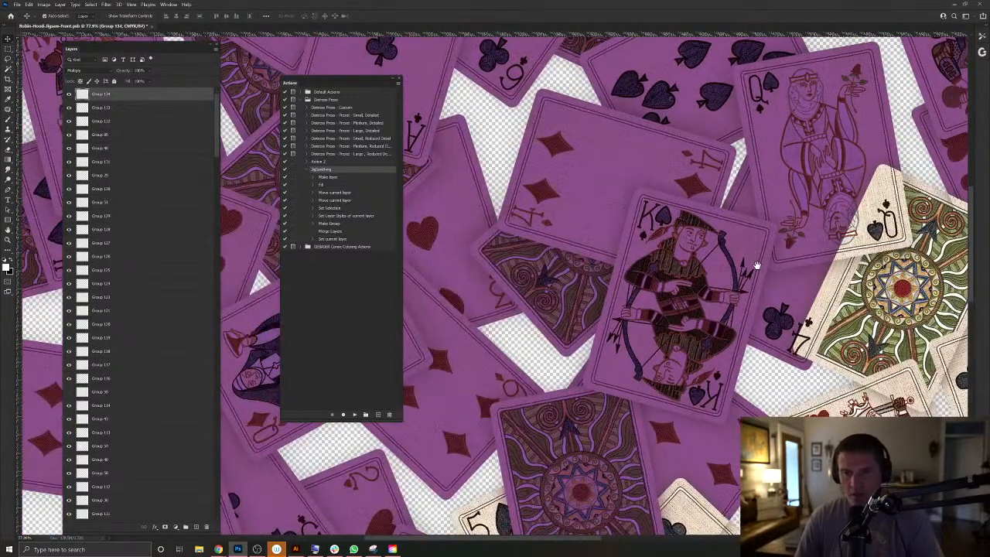
pyautogui.hotkey('ctrl', 's')
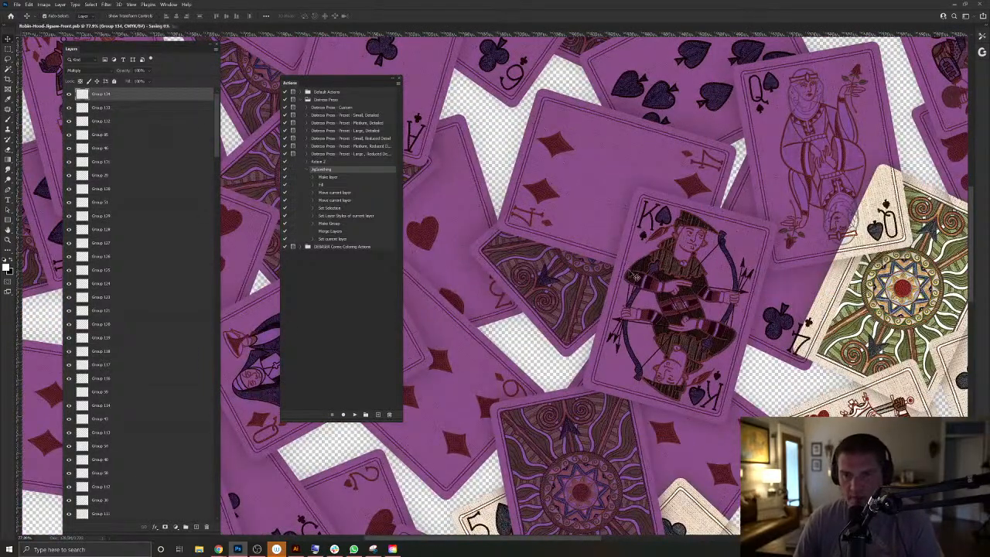
# Load the four of diamonds' outline and erase the shadow of the card back beneath it inside that outline.
pyautogui.moveTo(514, 226); pyautogui.dragTo(573, 260)
pyautogui.rightClick(683, 214)
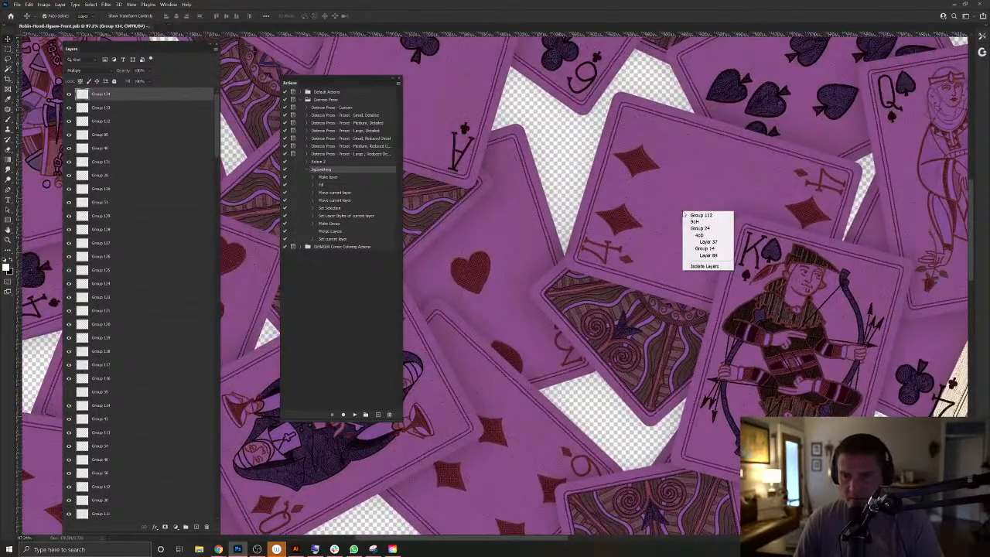
pyautogui.rightClick(598, 171)
pyautogui.click(617, 201)
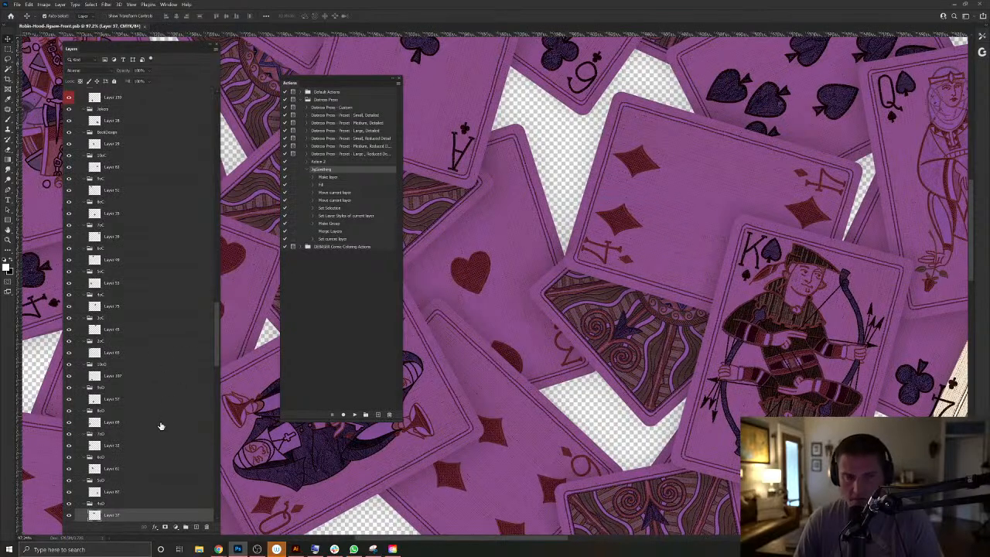
pyautogui.keyDown('ctrl'); pyautogui.click(94, 514); pyautogui.keyUp('ctrl')
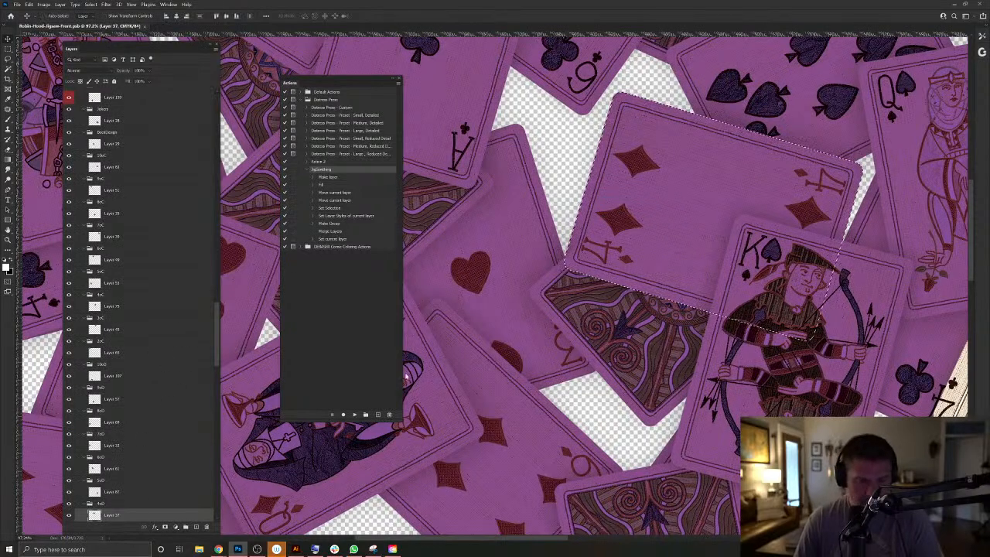
pyautogui.keyDown('ctrl'); pyautogui.click(573, 252); pyautogui.keyUp('ctrl')
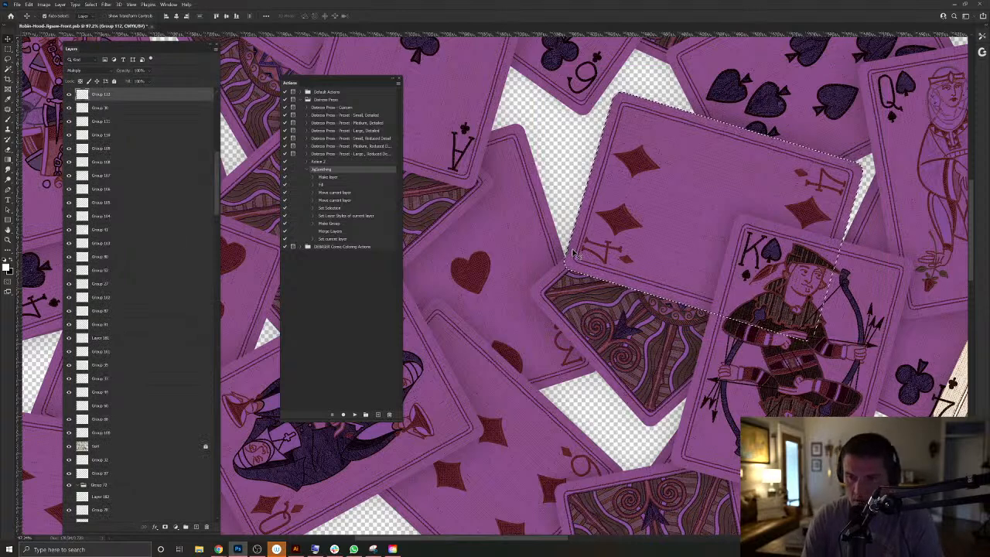
pyautogui.keyDown('ctrl'); pyautogui.click(552, 294); pyautogui.keyUp('ctrl')
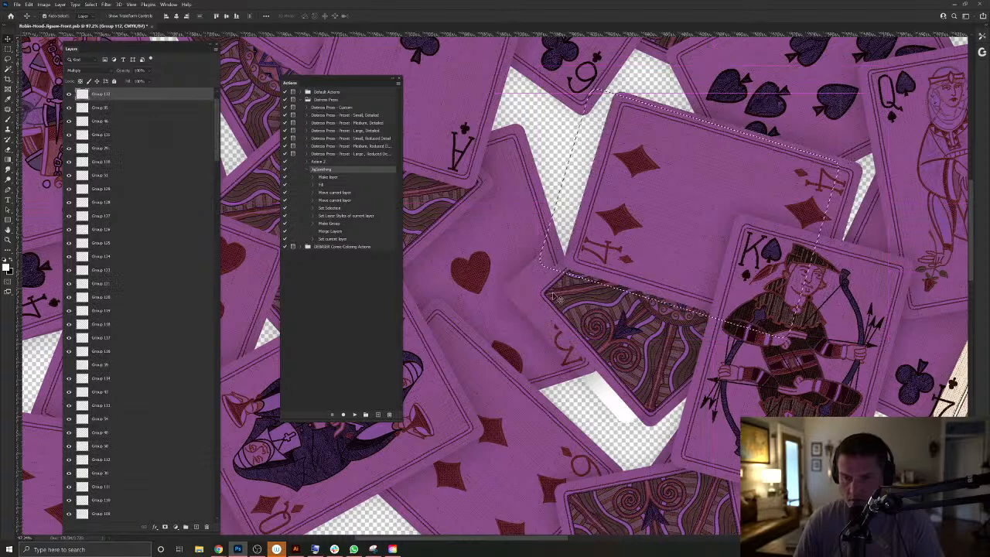
pyautogui.hotkey('ctrl', 'd')
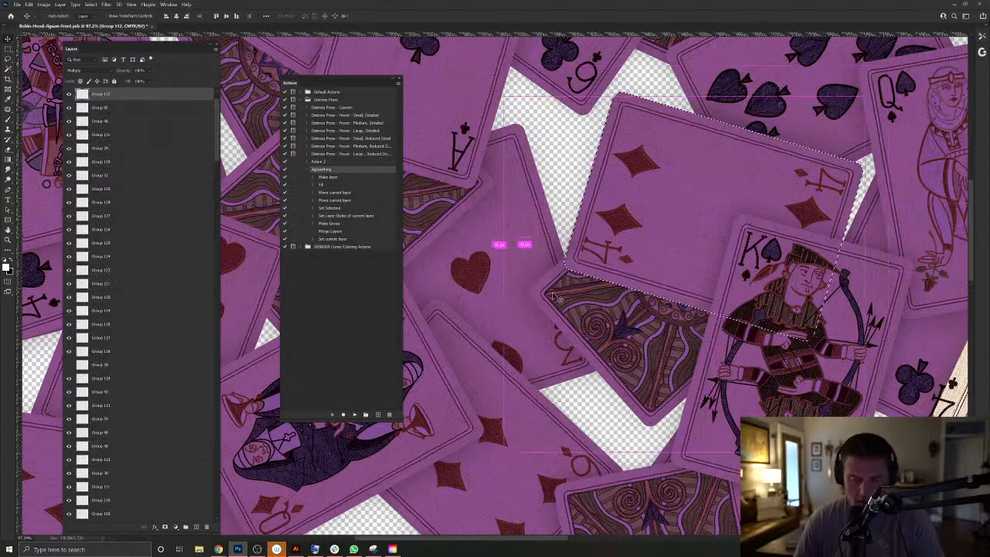
# Delete the old shadow layer of the hearts card beside the four of diamonds, undoing any accidental move of it first.
pyautogui.keyDown('ctrl'); pyautogui.click(570, 253); pyautogui.keyUp('ctrl')
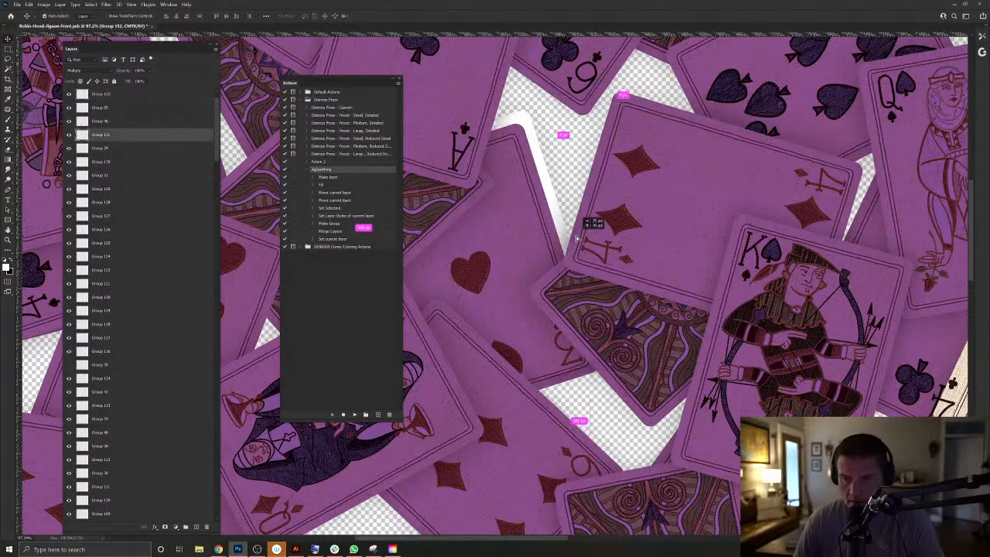
pyautogui.moveTo(577, 238); pyautogui.dragTo(583, 208)
pyautogui.hotkey('ctrl', 'z')
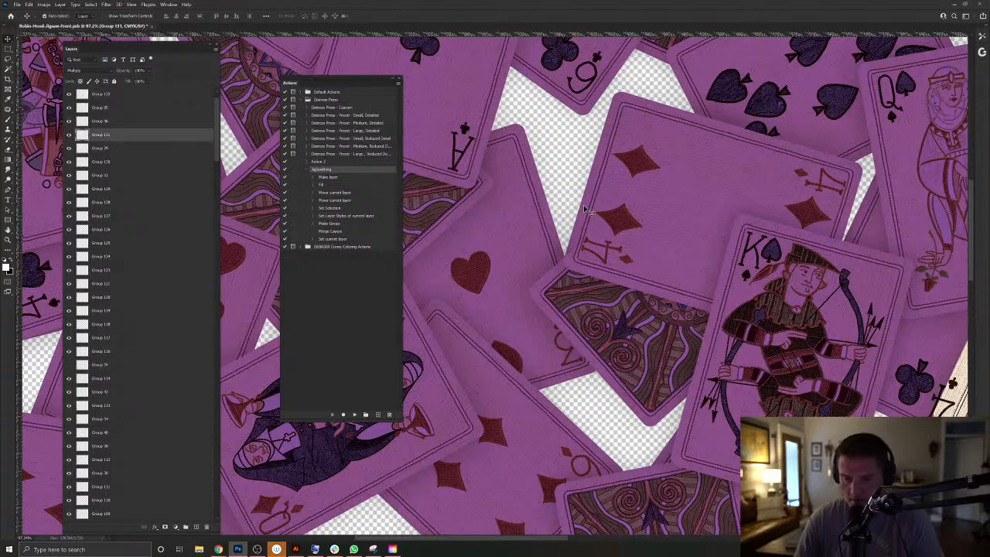
pyautogui.keyDown('ctrl'); pyautogui.click(531, 240); pyautogui.keyUp('ctrl')
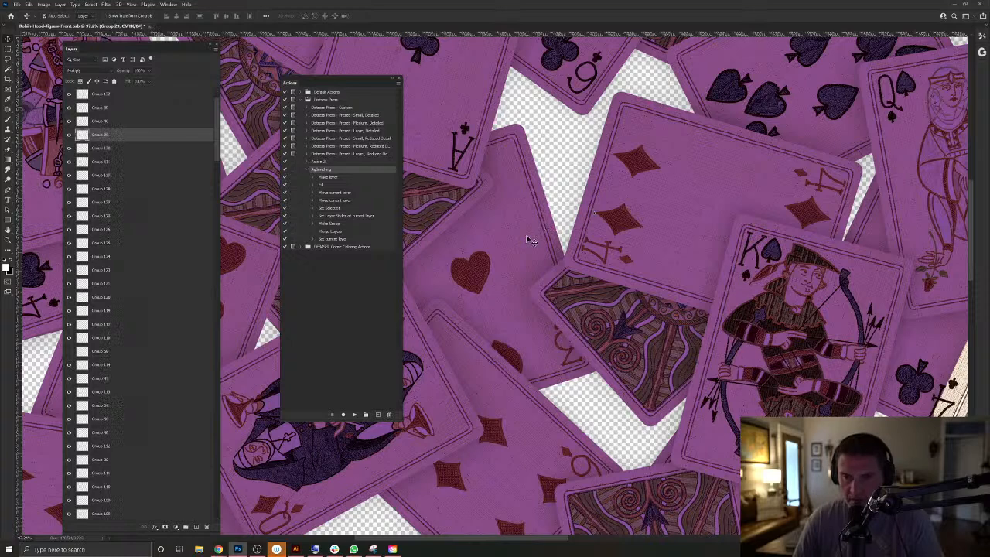
# Load the outline of the hearts card beside the four of diamonds and run the JigSawthing action to rebuild its shadow.
pyautogui.rightClick(528, 240)
pyautogui.click(544, 260)
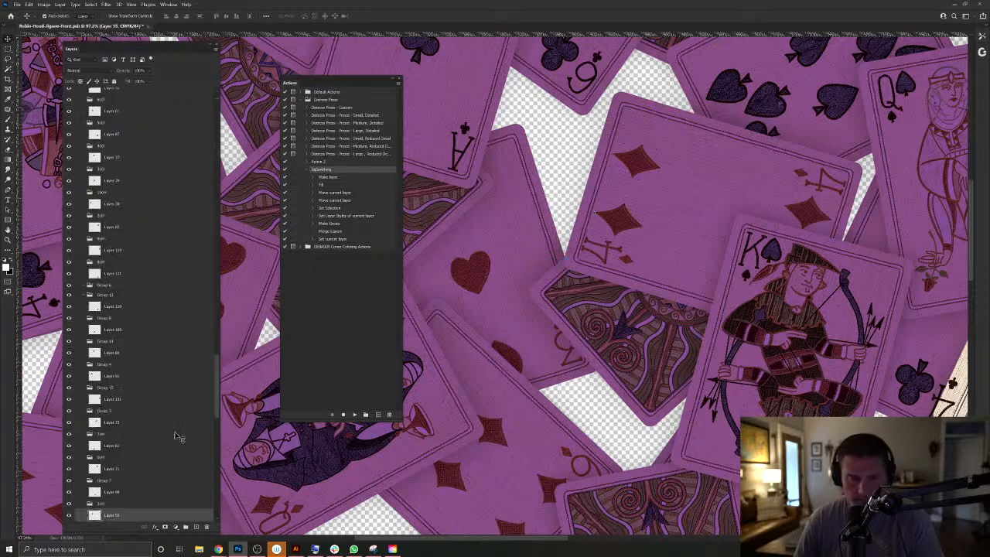
pyautogui.keyDown('ctrl'); pyautogui.click(93, 514); pyautogui.keyUp('ctrl')
pyautogui.click(198, 527)
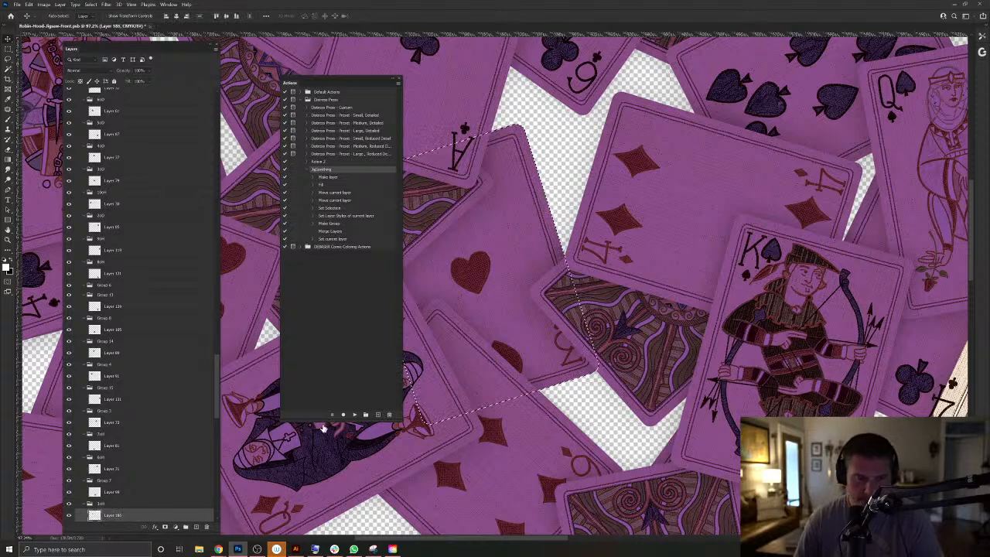
pyautogui.hotkey('ctrl', 'z')
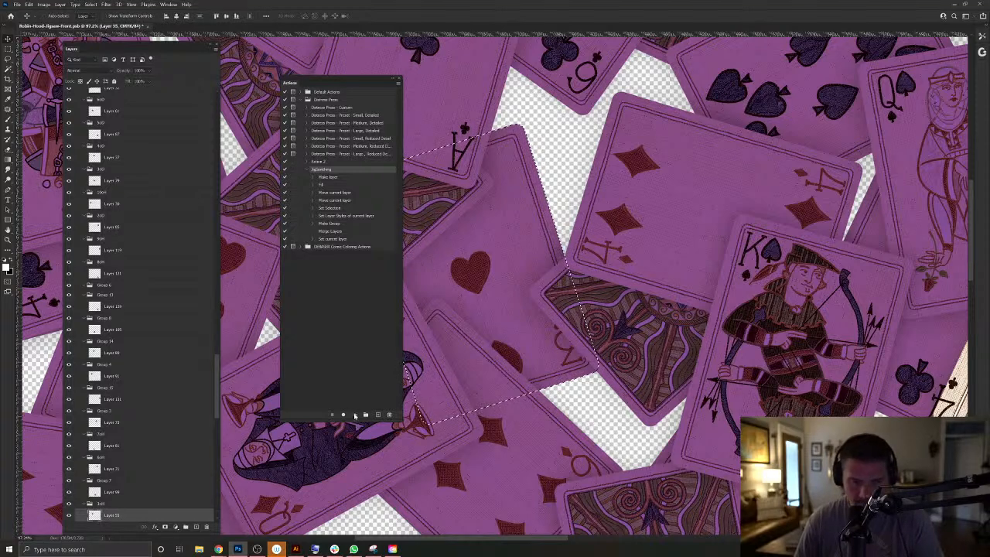
pyautogui.click(354, 415)
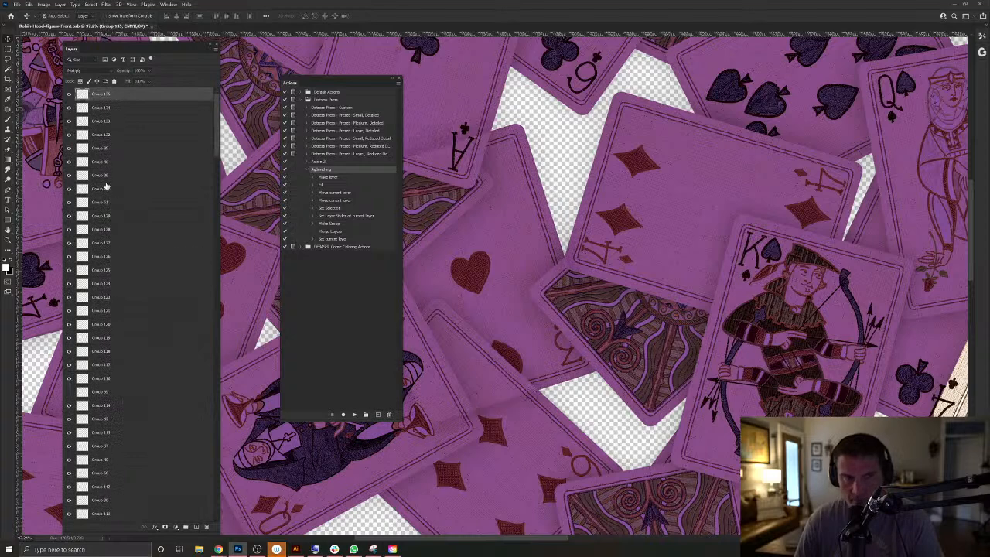
# Erase the hearts card's new shadow inside the outlines of the four of diamonds and the card back beneath it.
pyautogui.rightClick(601, 182)
pyautogui.click(622, 208)
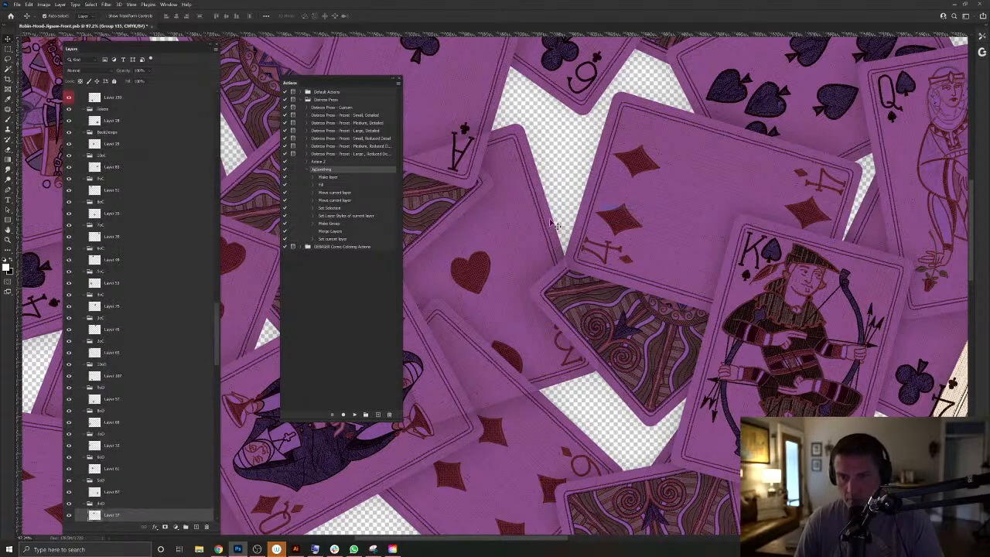
pyautogui.keyDown('ctrl'); pyautogui.click(94, 516); pyautogui.keyUp('ctrl')
pyautogui.keyDown('ctrl'); pyautogui.click(493, 237); pyautogui.keyUp('ctrl')
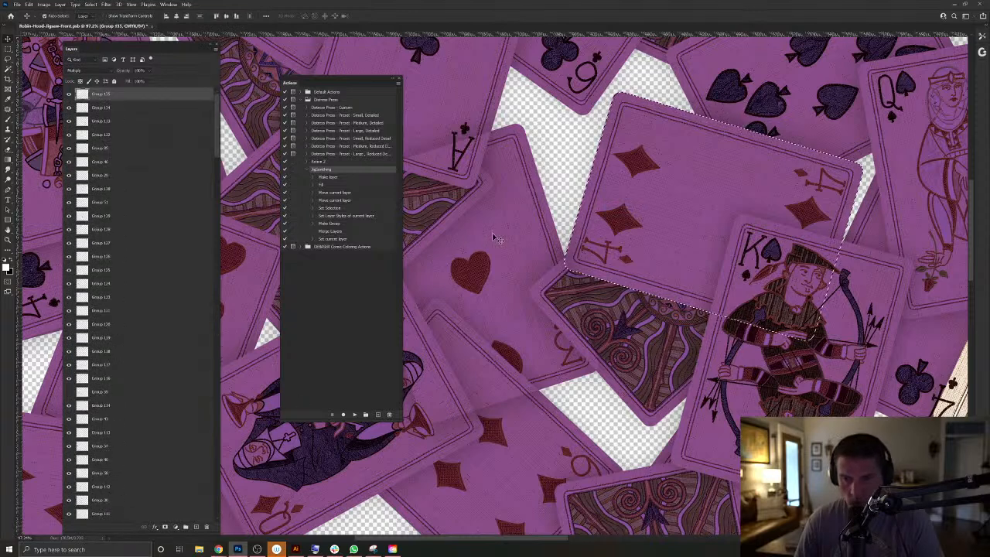
pyautogui.rightClick(618, 399)
pyautogui.click(650, 420)
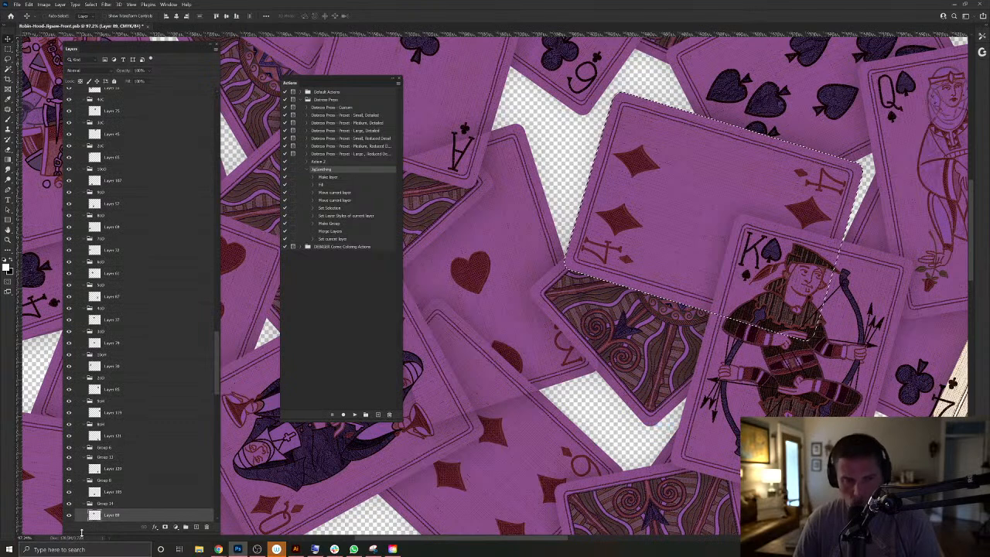
pyautogui.hotkey('ctrl', 'z')
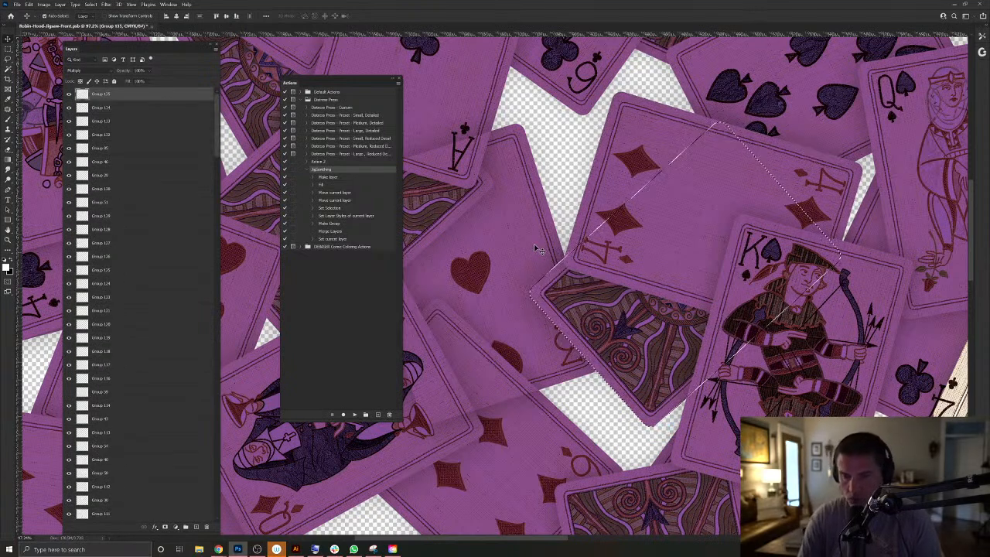
# Clear the hearts card's new shadow inside the outlines of the six of diamonds and the queen of diamonds.
pyautogui.rightClick(525, 409)
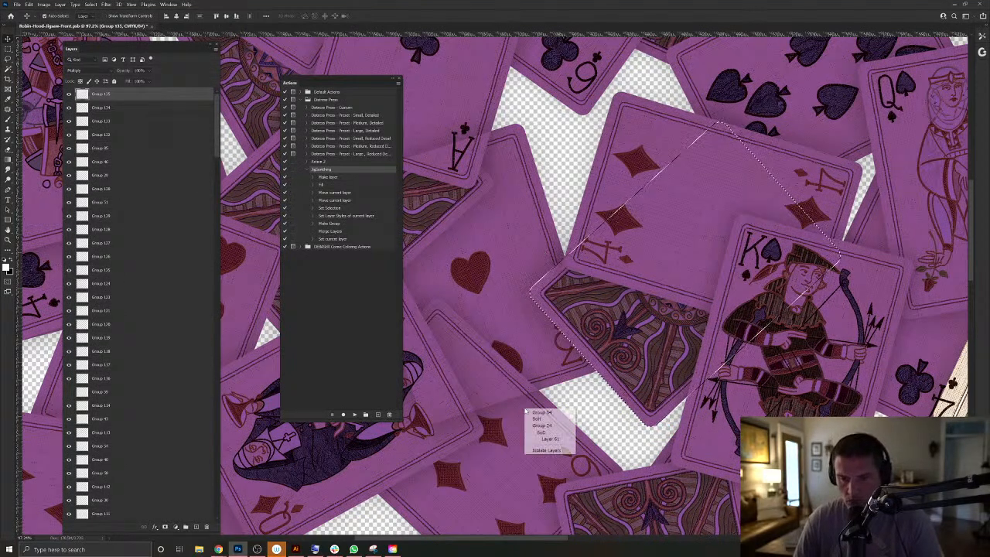
pyautogui.click(550, 439)
pyautogui.keyDown('ctrl'); pyautogui.click(97, 517); pyautogui.keyUp('ctrl')
pyautogui.hotkey('alt', '.')
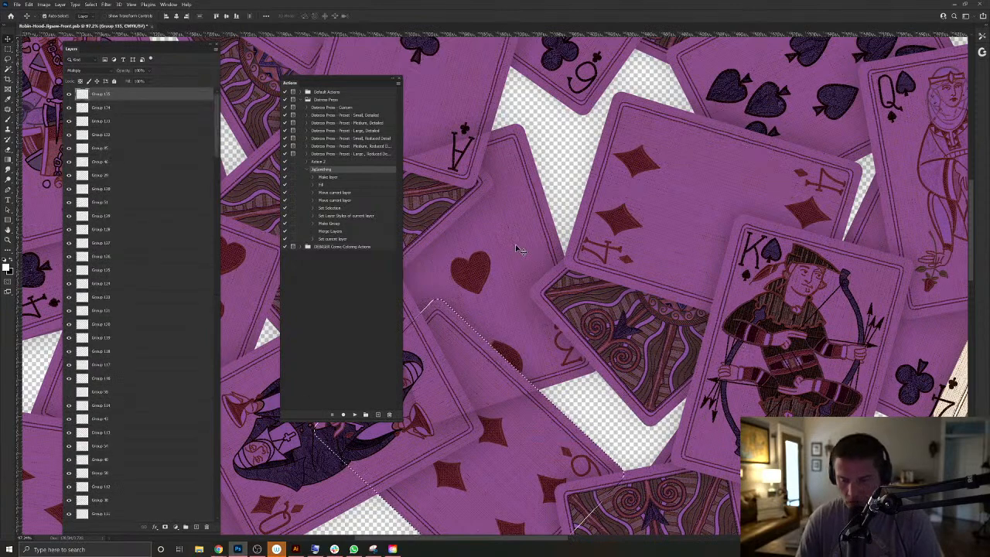
pyautogui.moveTo(521, 256); pyautogui.dragTo(658, 265)
pyautogui.rightClick(475, 366)
pyautogui.click(503, 397)
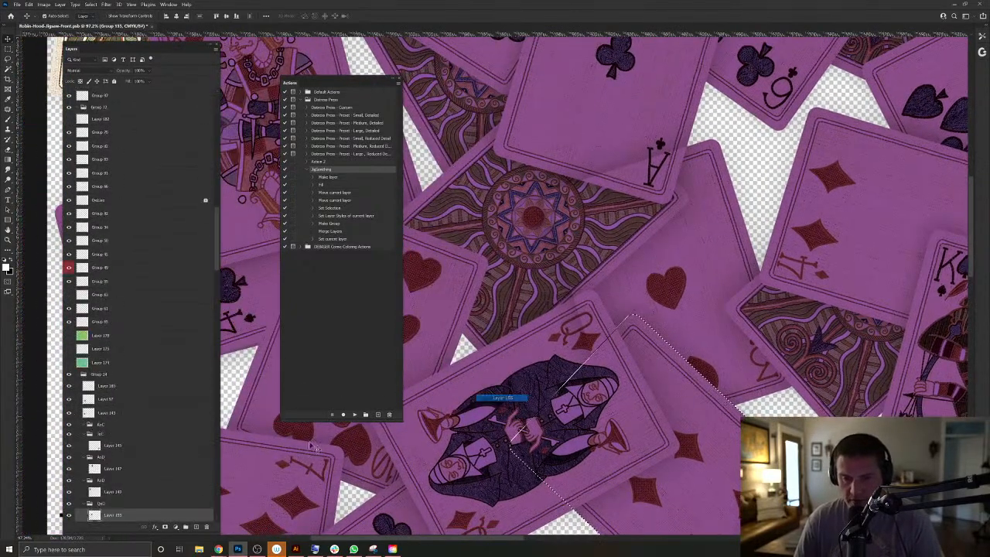
pyautogui.keyDown('ctrl'); pyautogui.click(94, 515); pyautogui.keyUp('ctrl')
pyautogui.hotkey('alt', '.')
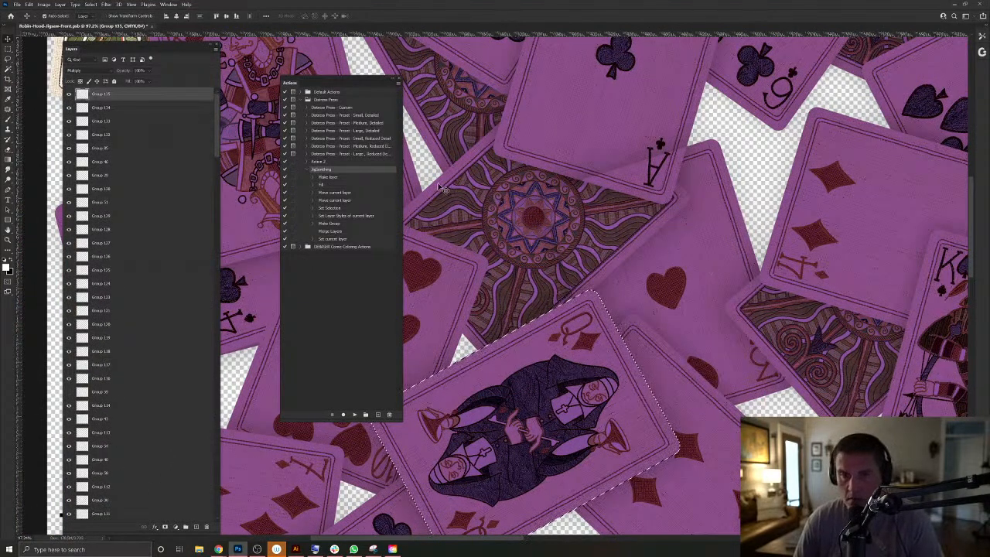
# Remove the hearts card's shadow from the ace of clubs and the card back below it, and save the document.
pyautogui.rightClick(441, 187)
pyautogui.click(468, 213)
pyautogui.keyDown('ctrl'); pyautogui.click(93, 516); pyautogui.keyUp('ctrl')
pyautogui.hotkey('alt', '.')
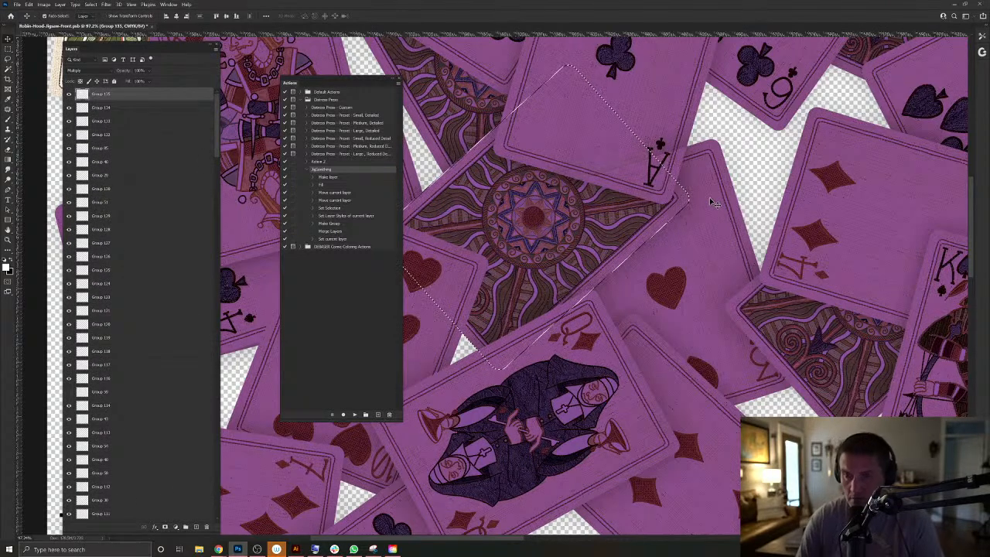
pyautogui.rightClick(658, 109)
pyautogui.click(681, 141)
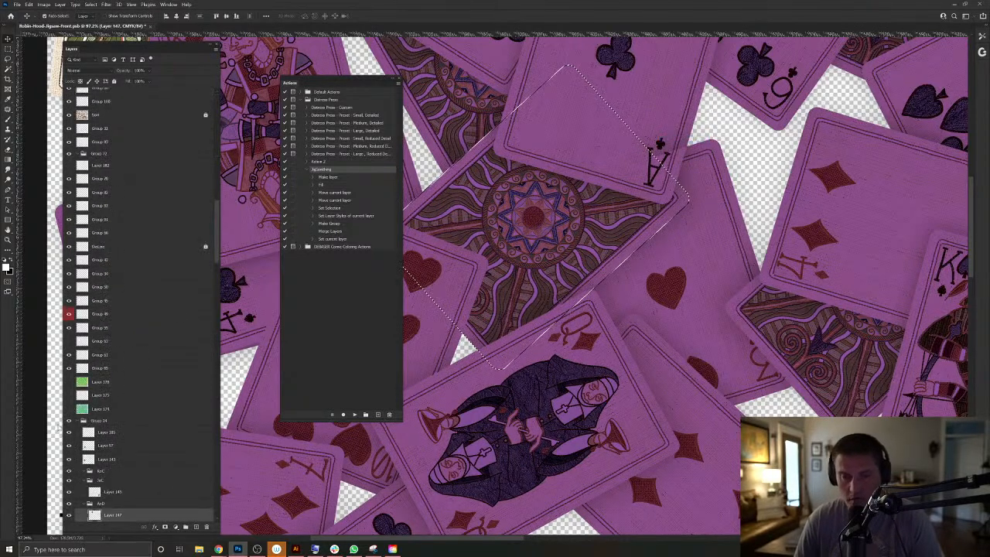
pyautogui.hotkey('ctrl', 'z')
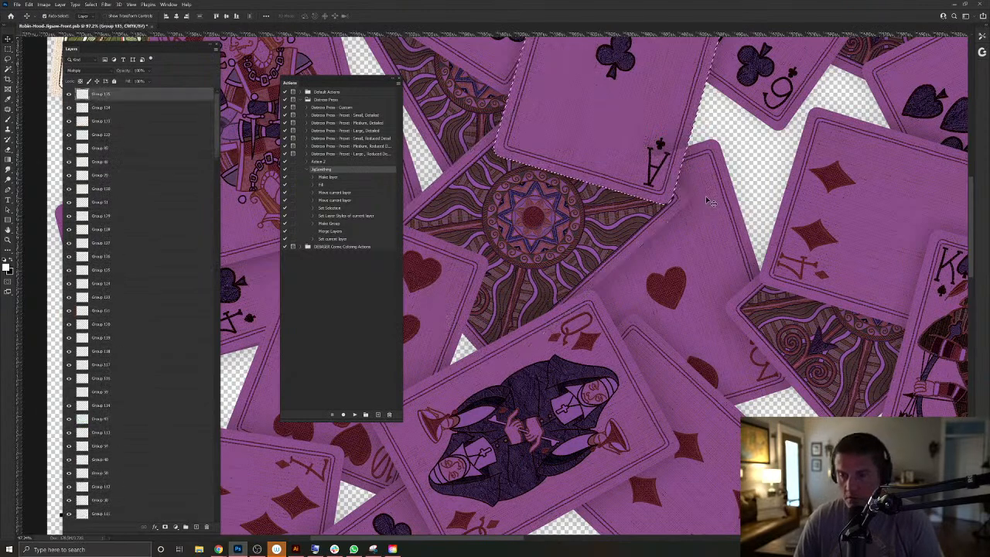
pyautogui.hotkey('ctrl', 'd')
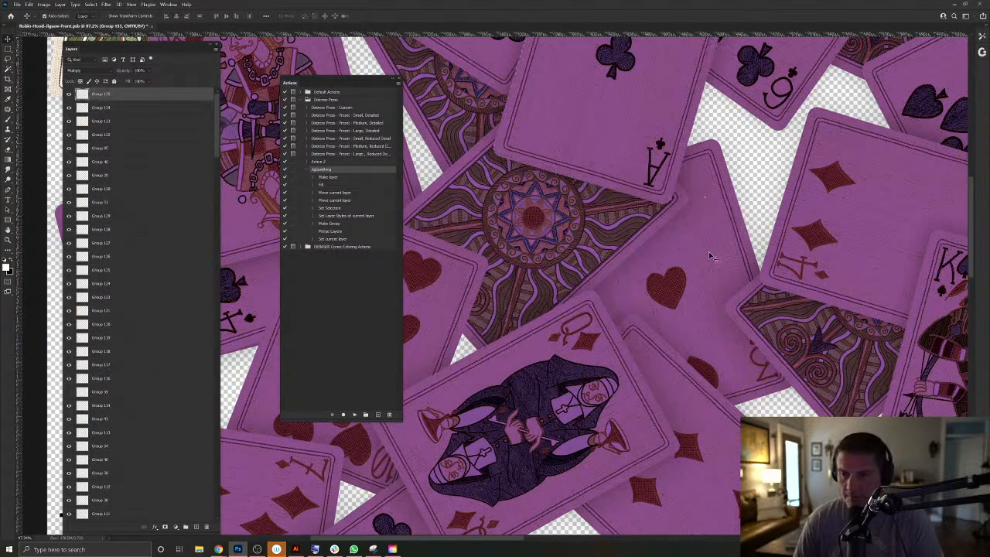
pyautogui.hotkey('ctrl', 's')
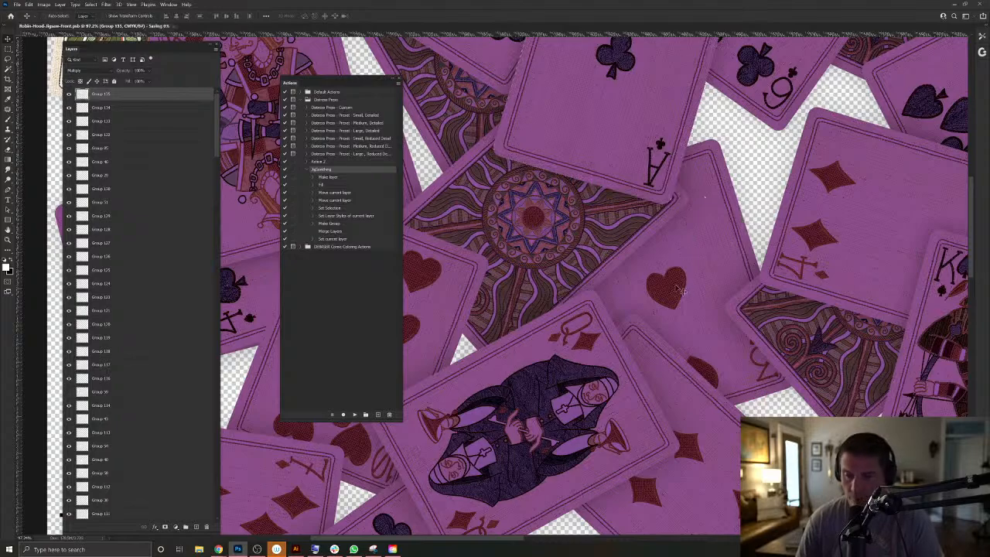
# Bring the shadow layer of the card back between the queen of spades and ace of diamonds to the front and set it to Multiply.
pyautogui.moveTo(693, 300); pyautogui.dragTo(449, 222)
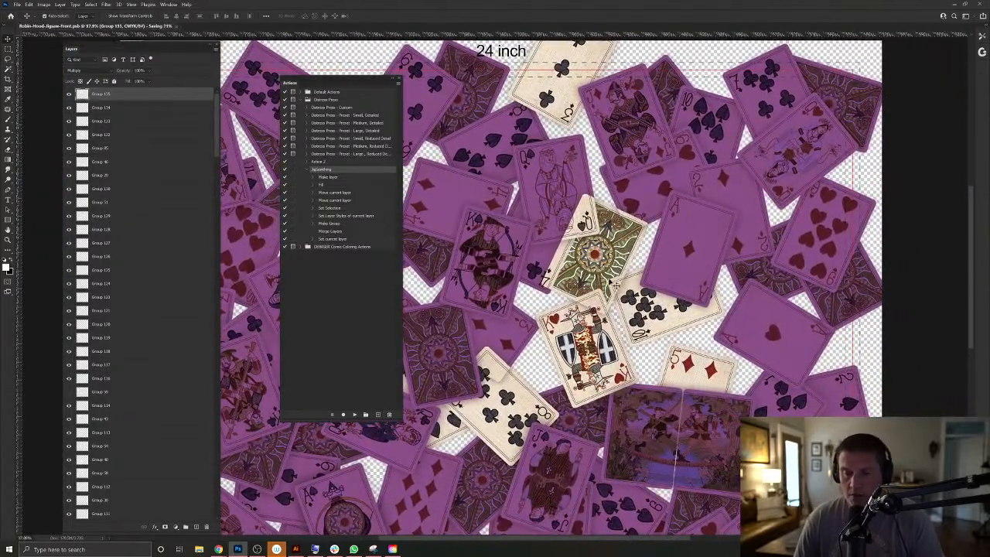
pyautogui.moveTo(601, 251); pyautogui.dragTo(669, 250)
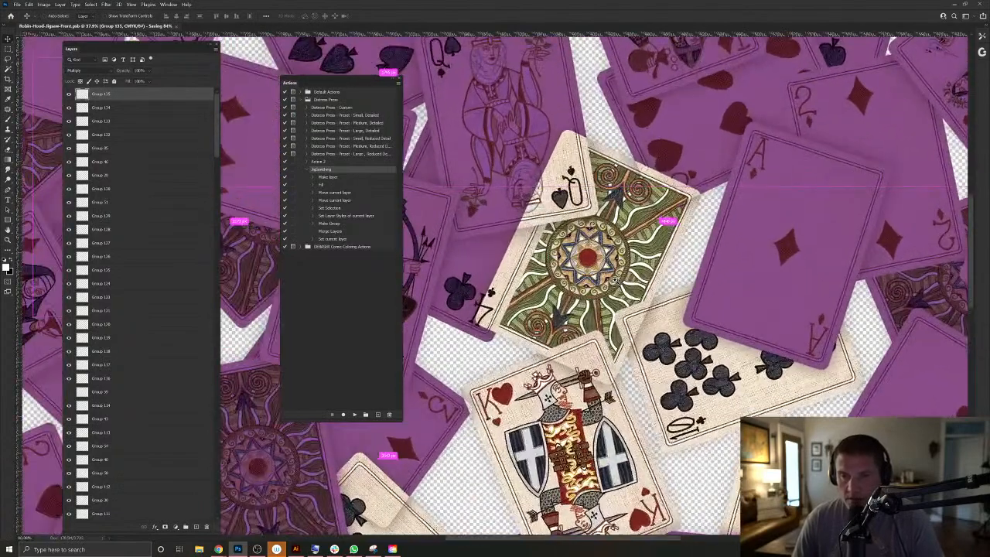
pyautogui.rightClick(619, 160)
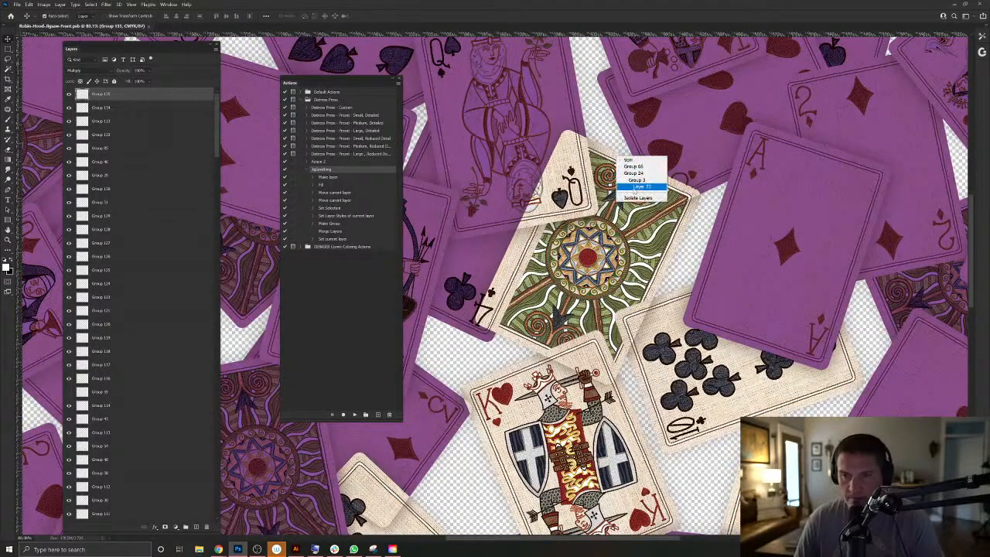
pyautogui.click(639, 188)
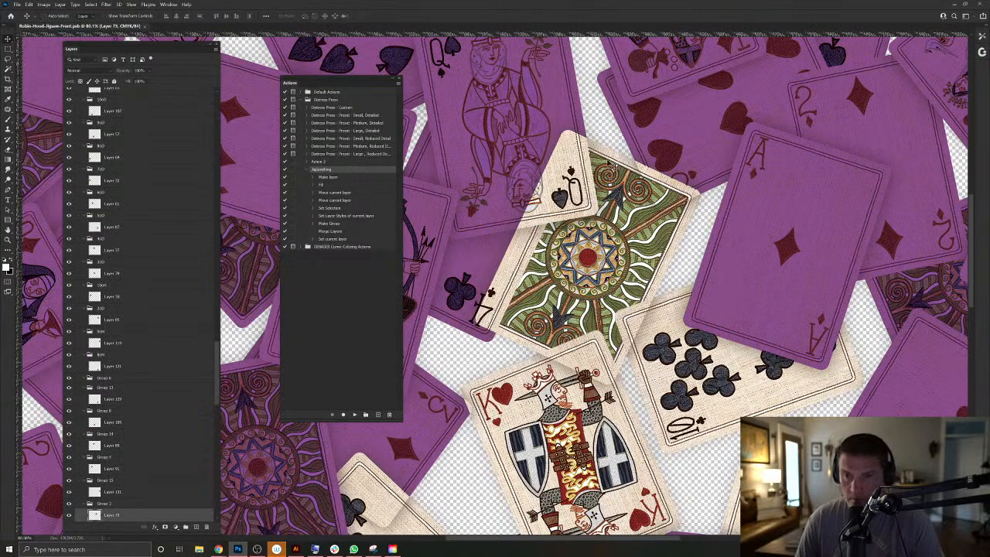
pyautogui.click(615, 157)
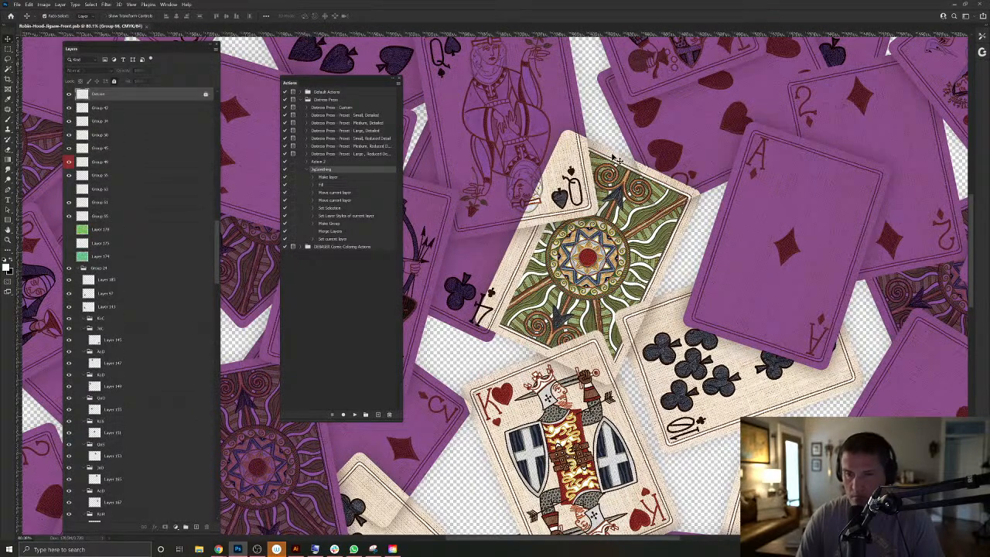
pyautogui.press('F2')
pyautogui.hotkey('ctrl', 'shift', ']')
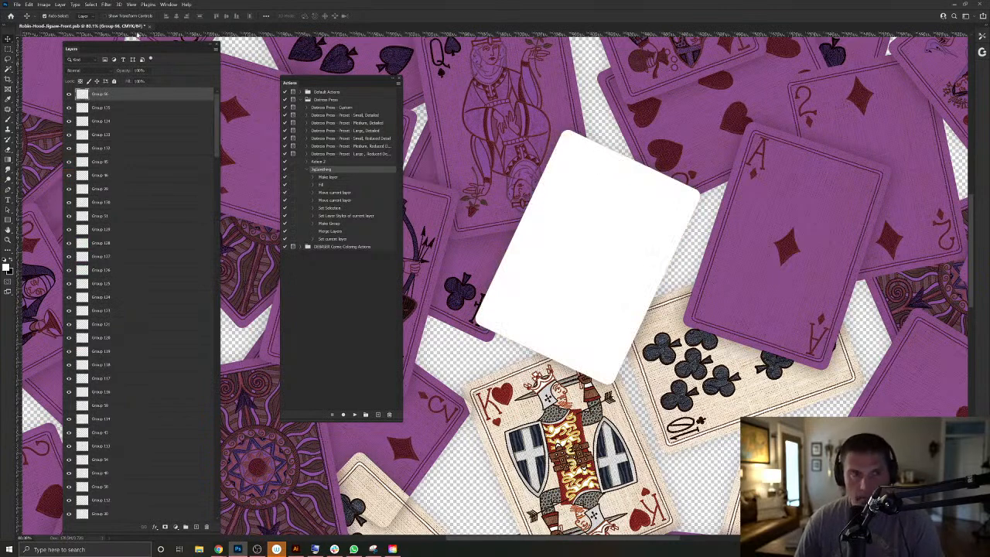
pyautogui.click(75, 70)
pyautogui.click(76, 107)
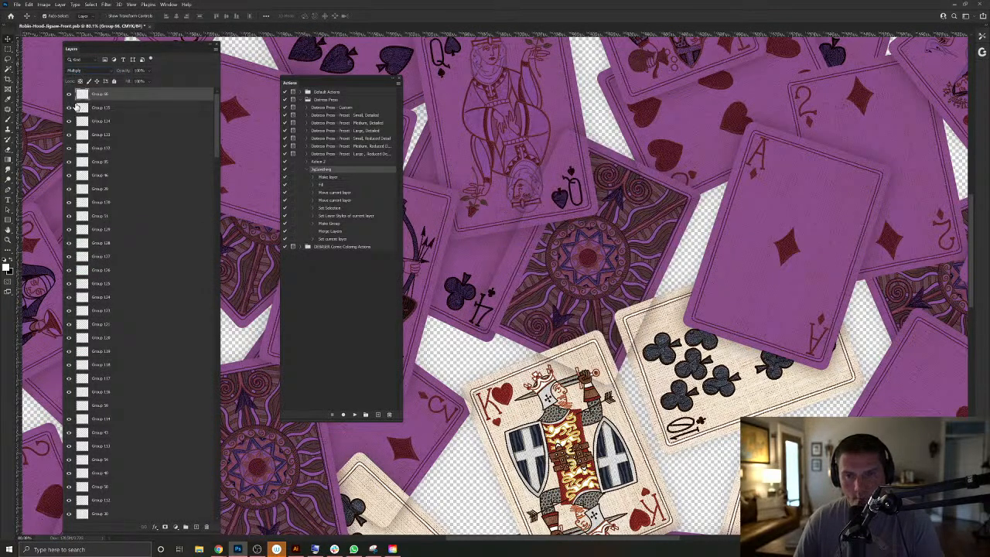
# Erase the card back's shadow inside the outlines of the queen of spades and the clubs card beneath it.
pyautogui.rightClick(581, 121)
pyautogui.click(591, 150)
pyautogui.keyDown('ctrl'); pyautogui.click(95, 515); pyautogui.keyUp('ctrl')
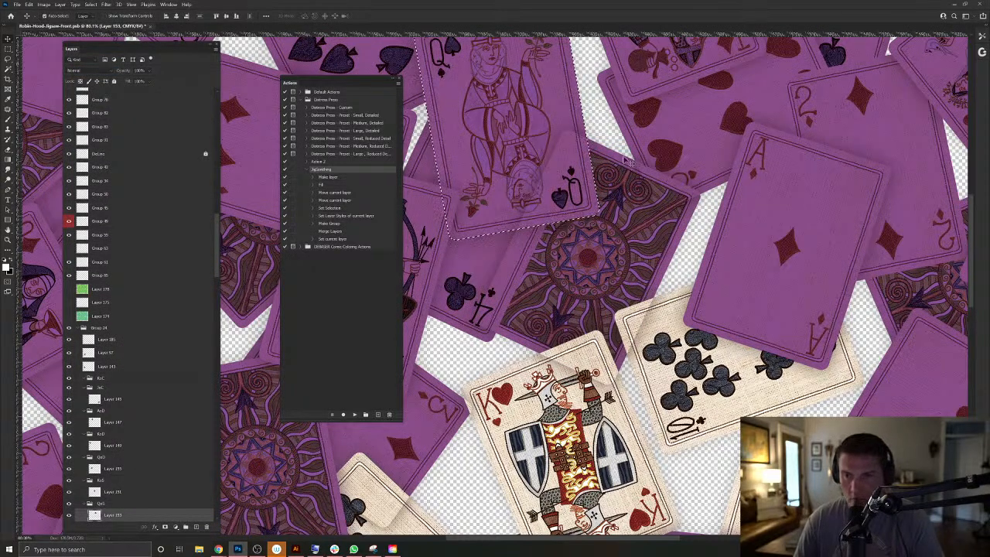
pyautogui.keyDown('ctrl'); pyautogui.click(602, 177); pyautogui.keyUp('ctrl')
pyautogui.rightClick(467, 253)
pyautogui.click(484, 278)
pyautogui.keyDown('ctrl'); pyautogui.click(97, 515); pyautogui.keyUp('ctrl')
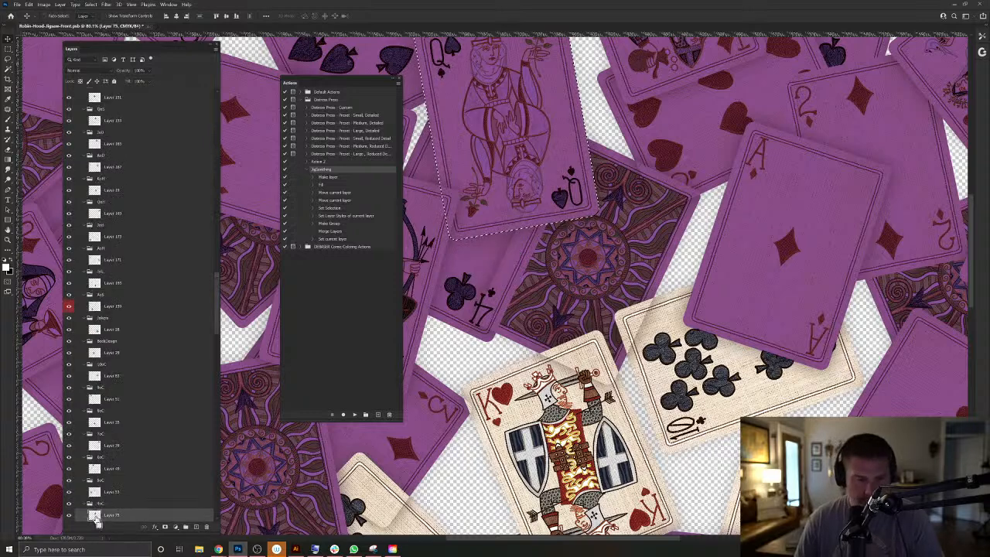
pyautogui.click(676, 254)
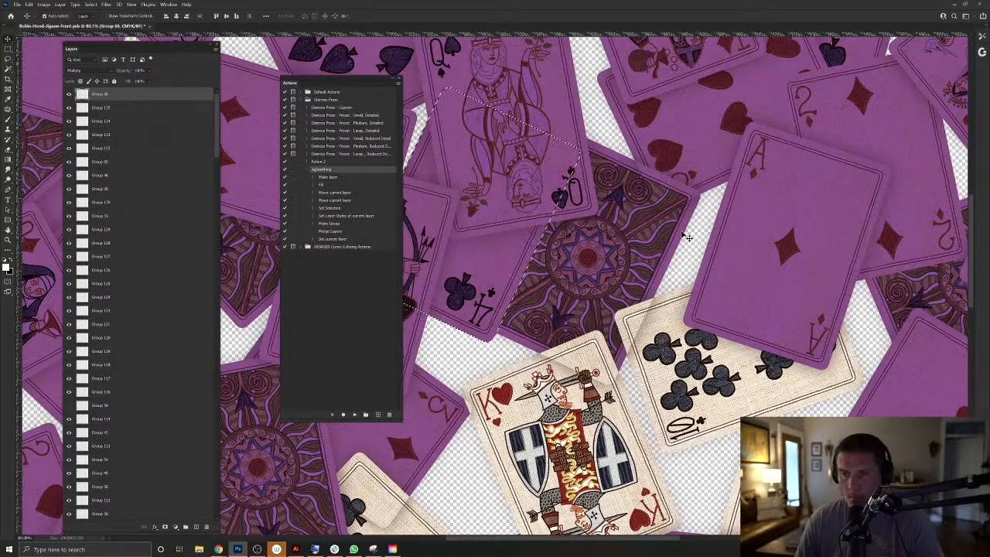
# Erase the card back's shadow inside the outlines of the ten of clubs and the king of hearts, and deselect.
pyautogui.rightClick(671, 318)
pyautogui.click(689, 345)
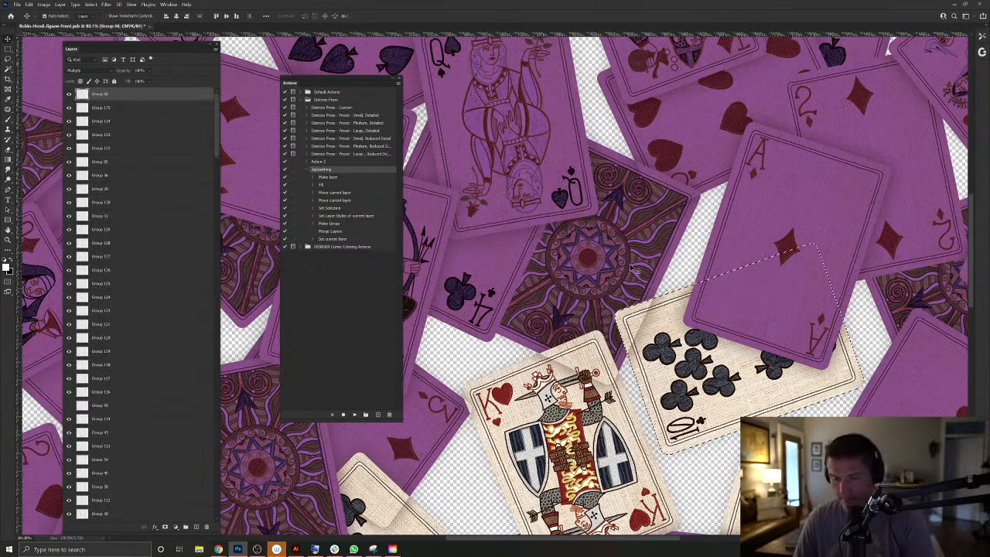
pyautogui.rightClick(523, 384)
pyautogui.click(540, 414)
pyautogui.click(577, 271)
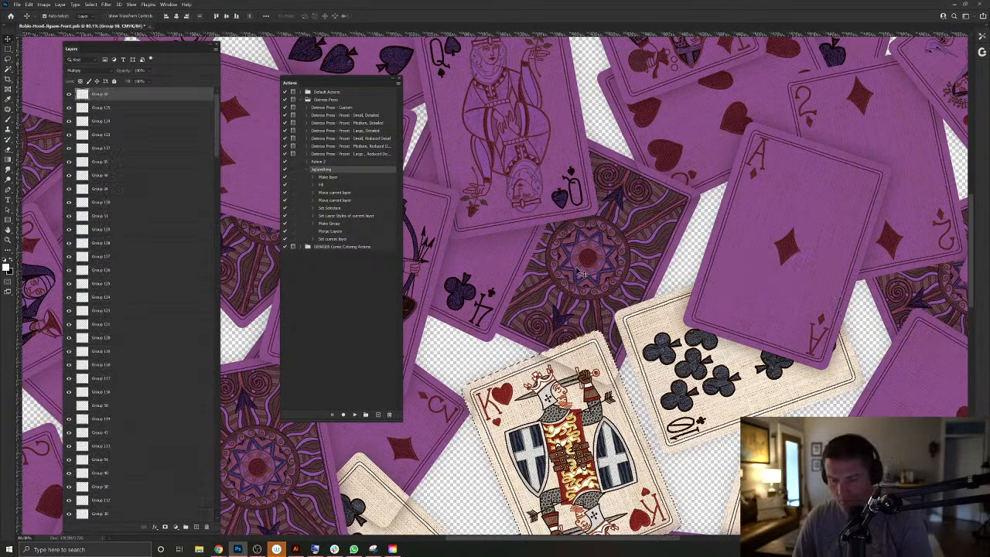
pyautogui.press('Delete')
pyautogui.hotkey('ctrl', 'd')
# Erase the shadow layer of the hearts card beside the ace of diamonds within the card back's outline, and bring that layer to the front.
pyautogui.moveTo(674, 267); pyautogui.dragTo(640, 354)
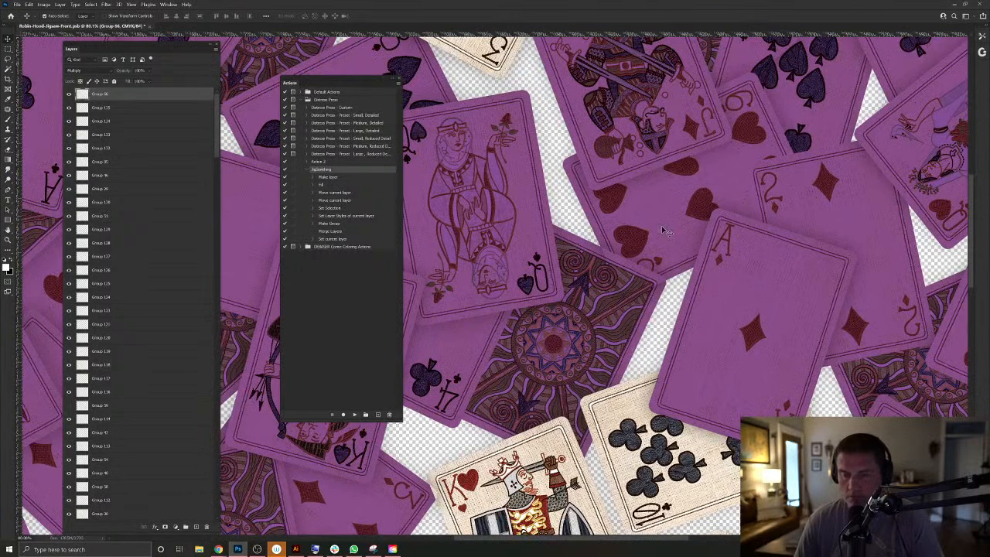
pyautogui.rightClick(640, 333)
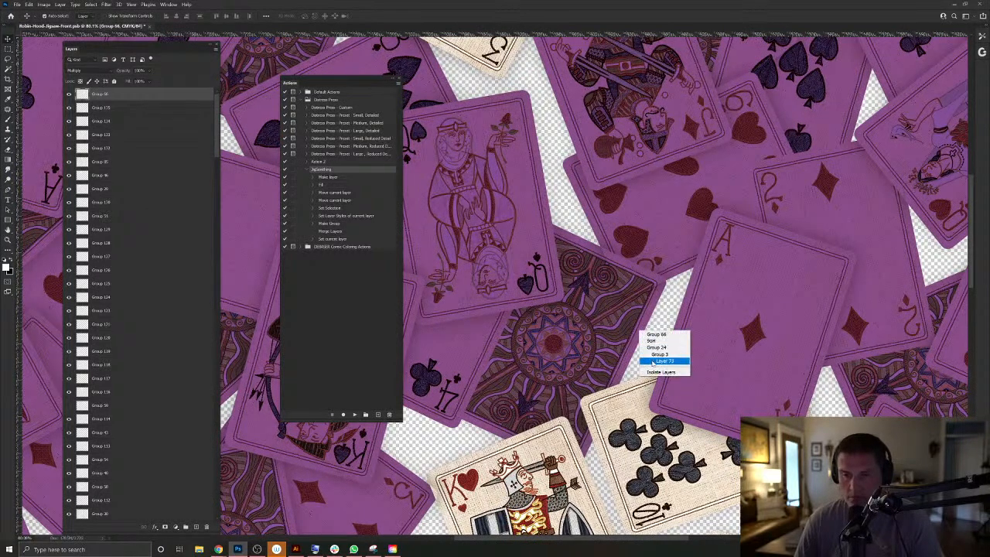
pyautogui.click(659, 361)
pyautogui.keyDown('ctrl'); pyautogui.click(97, 515); pyautogui.keyUp('ctrl')
pyautogui.keyDown('ctrl'); pyautogui.click(683, 207); pyautogui.keyUp('ctrl')
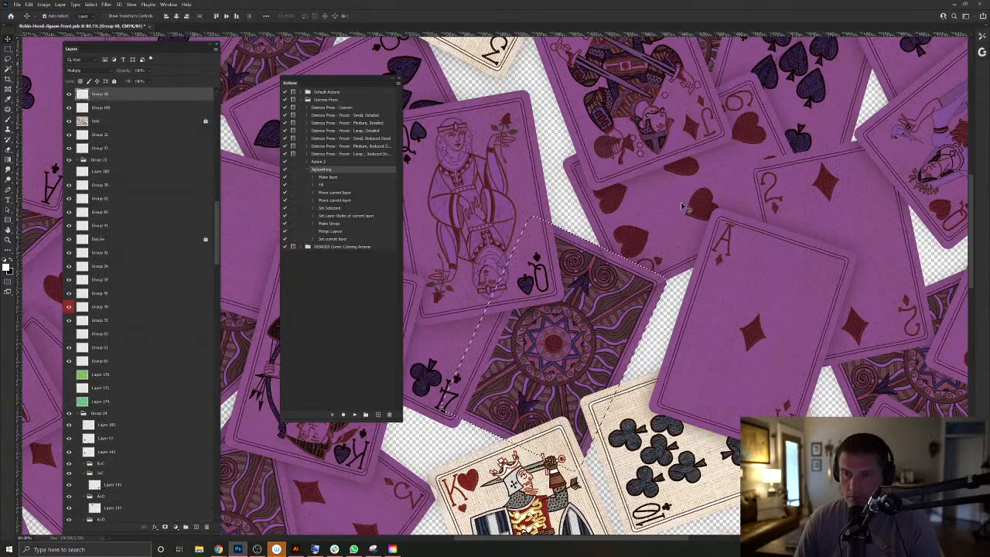
pyautogui.press('Delete')
pyautogui.hotkey('ctrl', 'd')
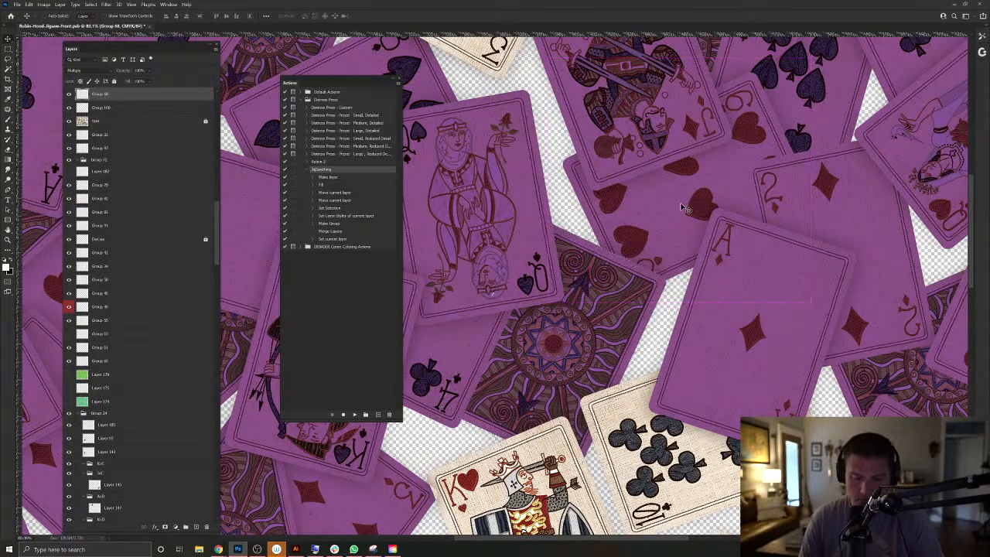
pyautogui.hotkey('ctrl', 'shift', ']')
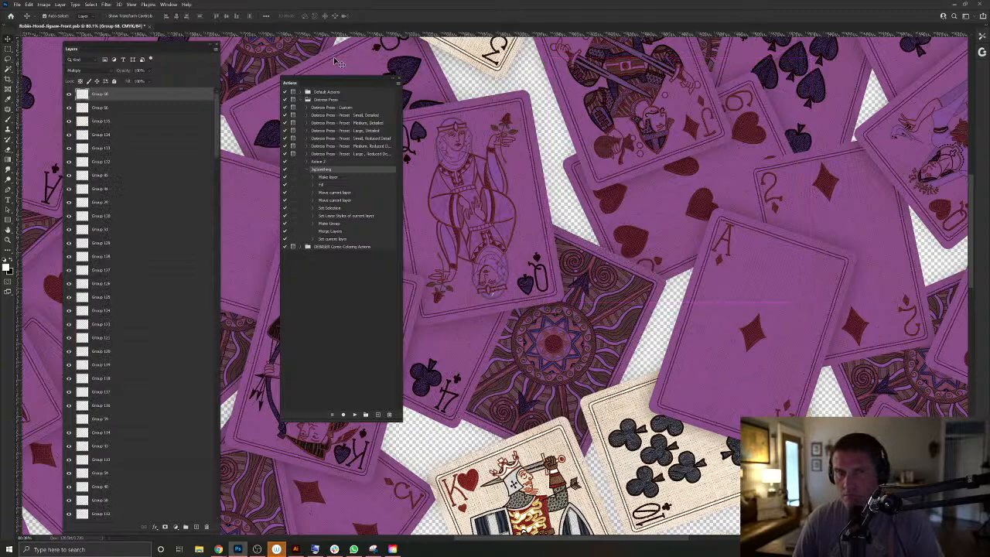
pyautogui.moveTo(618, 189); pyautogui.dragTo(543, 230)
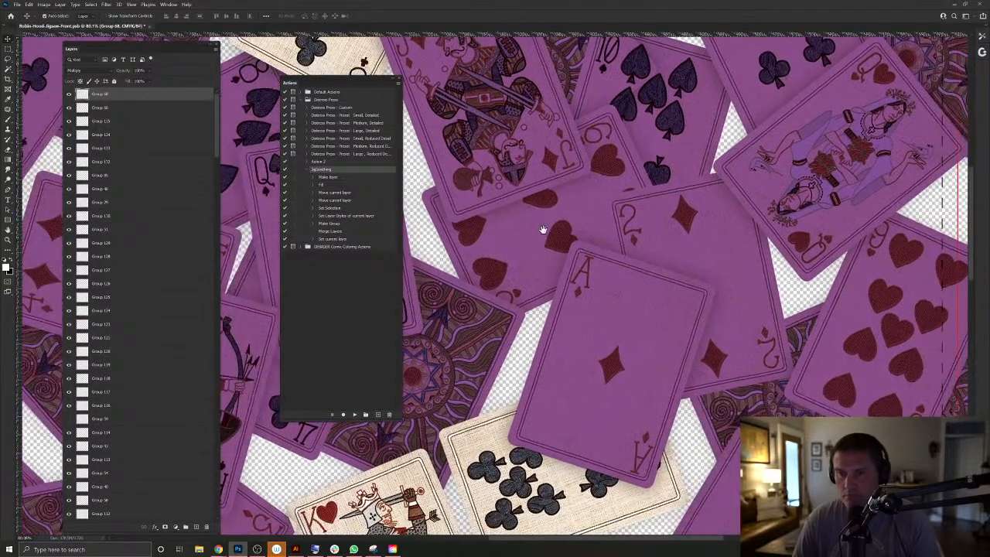
# Create a new drop-shadow layer for the two of diamonds from its card outline, using the recorded shadow action.
pyautogui.click(748, 259)
pyautogui.hotkey('ctrl', 'shift', ']')
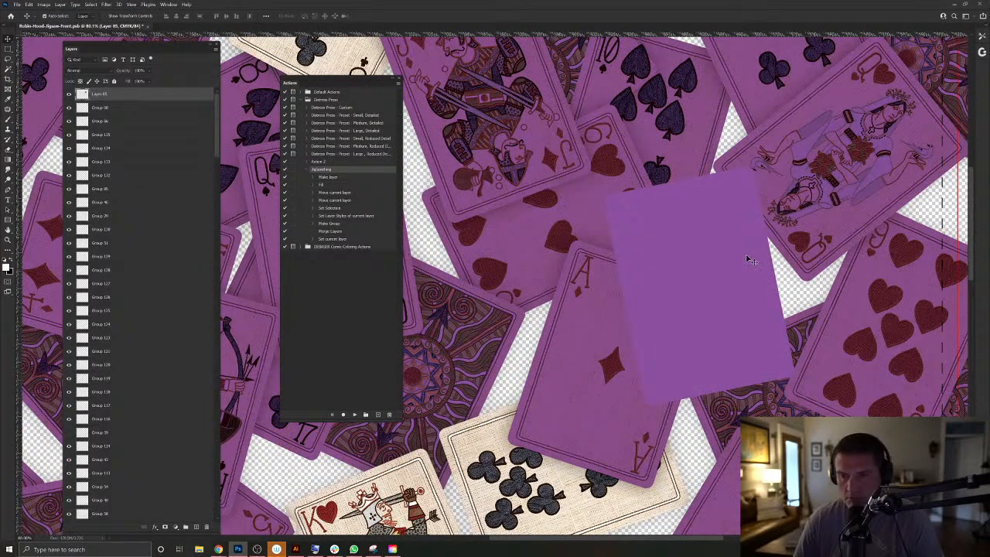
pyautogui.hotkey('ctrl', 'z')
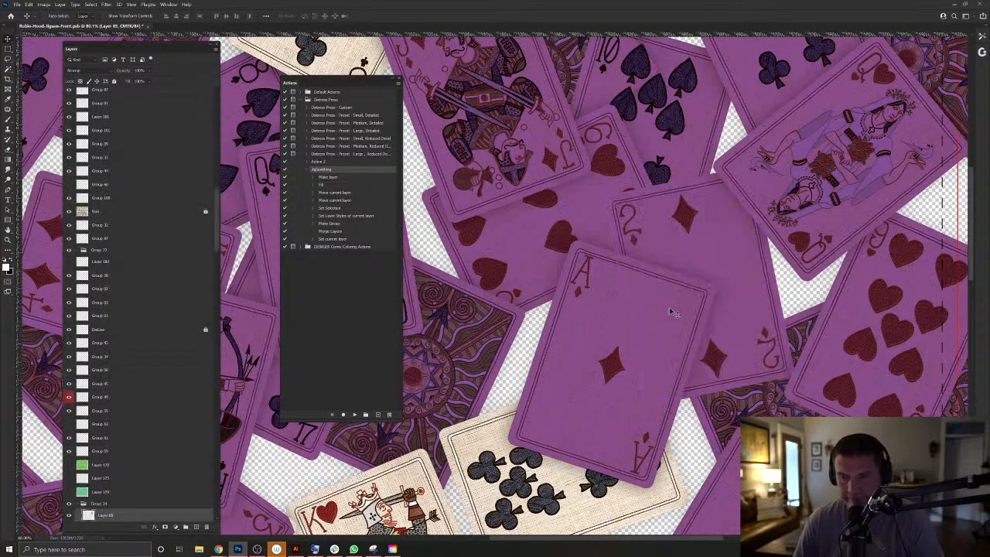
pyautogui.keyDown('ctrl'); pyautogui.click(91, 516); pyautogui.keyUp('ctrl')
pyautogui.click(195, 526)
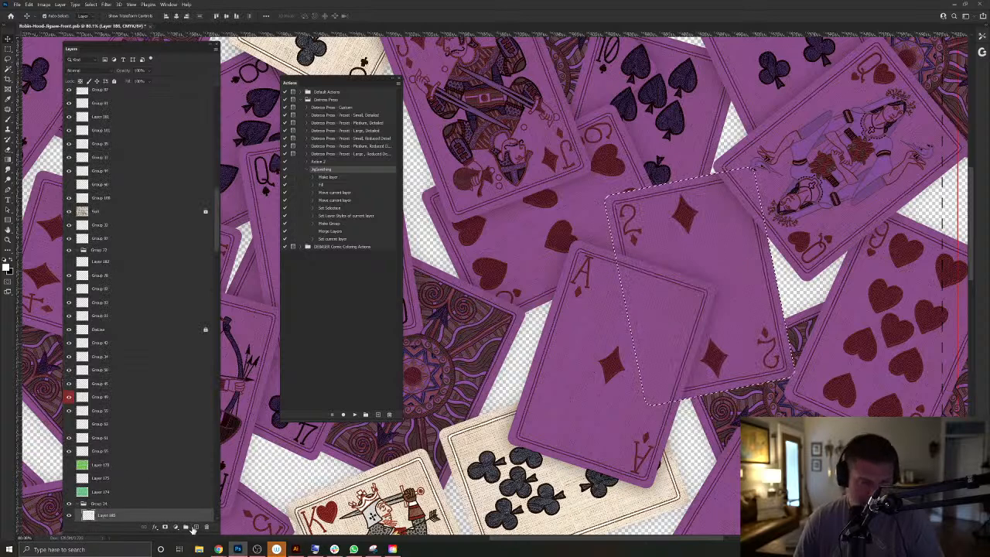
pyautogui.click(355, 414)
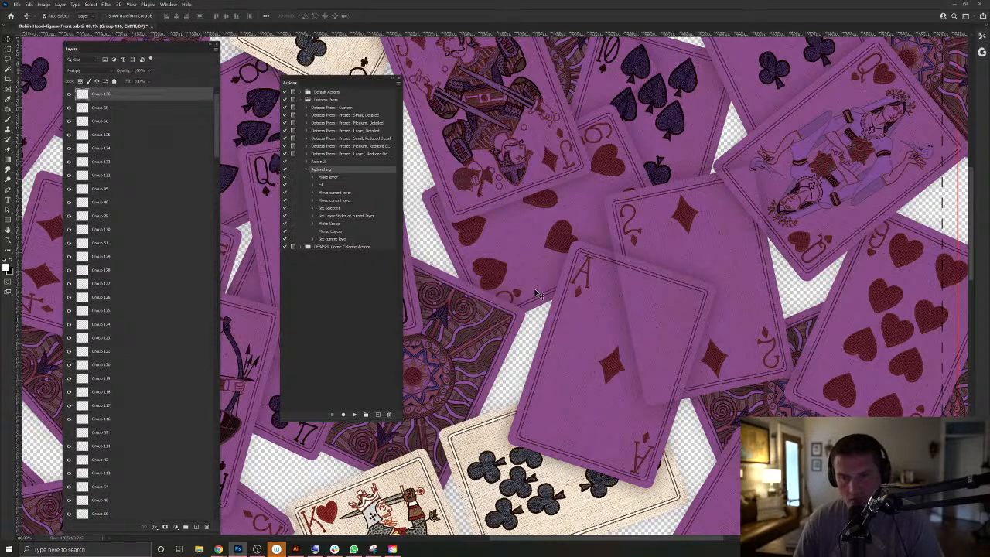
# Erase the two of diamonds' shadow inside the ace of diamonds' outline, and deselect.
pyautogui.rightClick(545, 354)
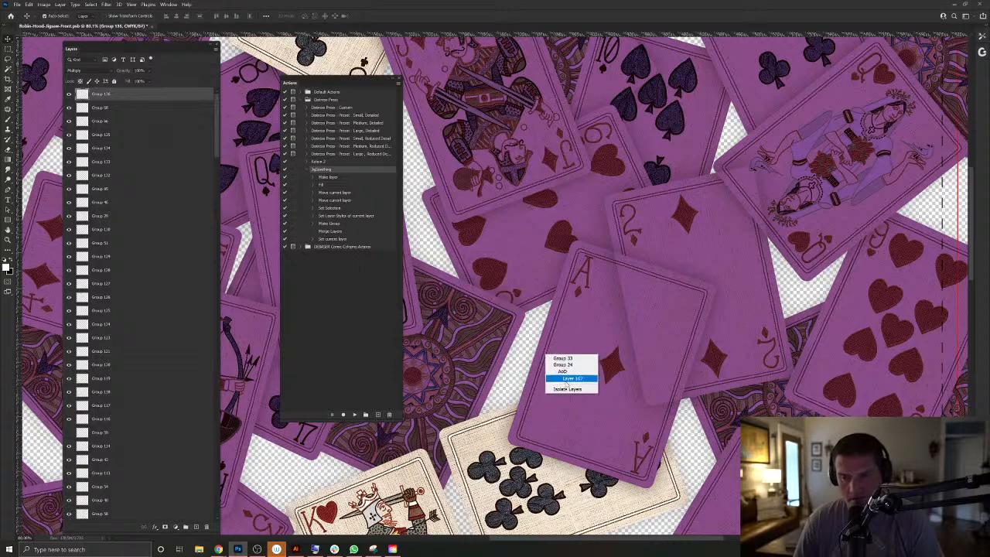
pyautogui.click(571, 378)
pyautogui.keyDown('ctrl'); pyautogui.click(96, 516); pyautogui.keyUp('ctrl')
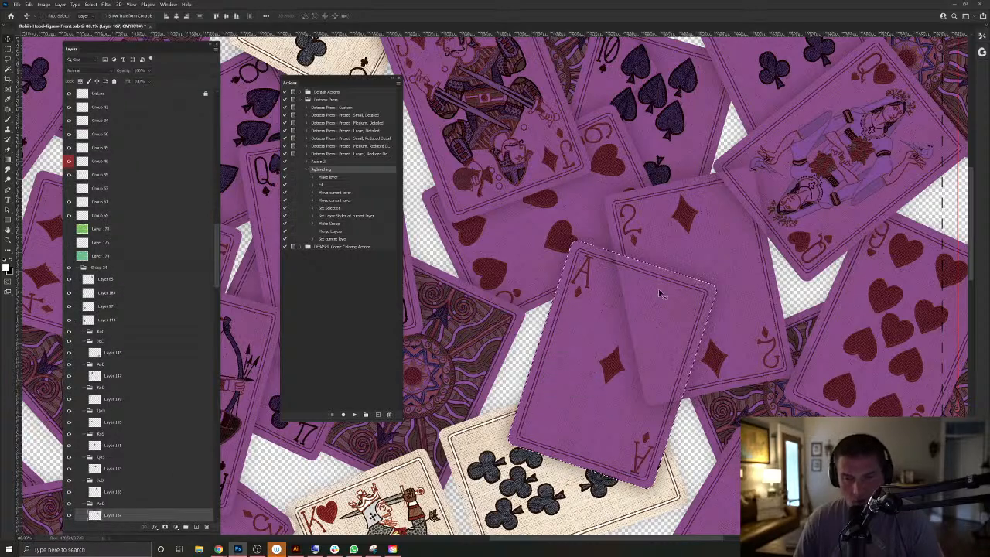
pyautogui.keyDown('ctrl'); pyautogui.click(751, 287); pyautogui.keyUp('ctrl')
pyautogui.press('Delete')
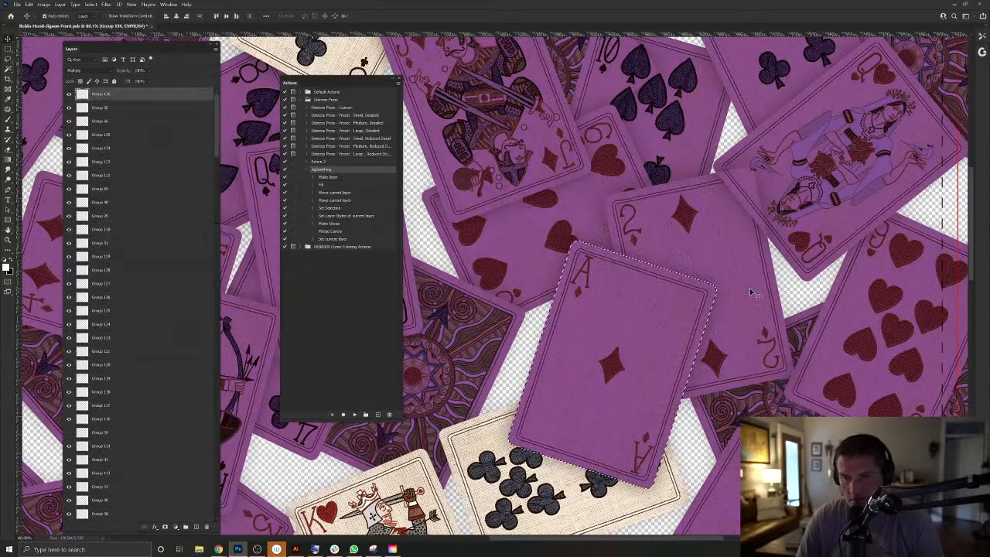
pyautogui.hotkey('ctrl', 'd')
# Erase the two of diamonds' shadow inside the outline of the queen of hearts, and clear the selection.
pyautogui.rightClick(738, 166)
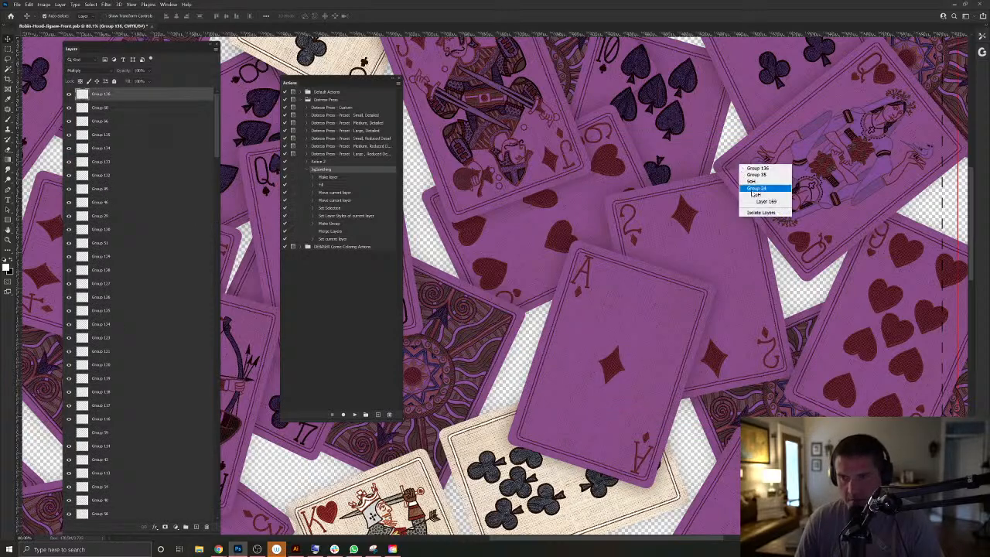
pyautogui.click(754, 202)
pyautogui.keyDown('ctrl'); pyautogui.click(96, 516); pyautogui.keyUp('ctrl')
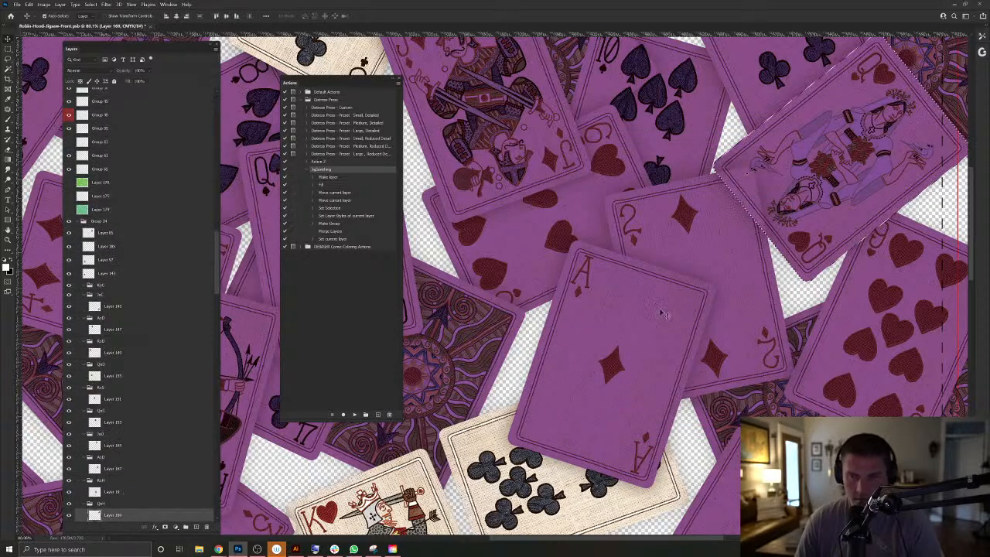
pyautogui.keyDown('ctrl'); pyautogui.click(731, 282); pyautogui.keyUp('ctrl')
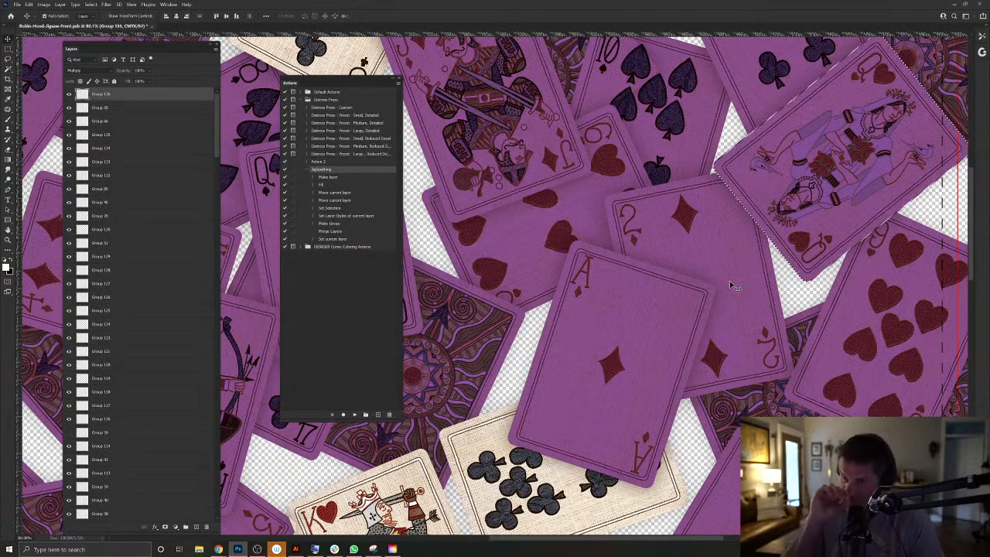
pyautogui.hotkey('ctrl', 'd')
# Erase the two of diamonds' shadow within the nine of hearts' outline, and deselect.
pyautogui.moveTo(833, 342); pyautogui.dragTo(734, 320)
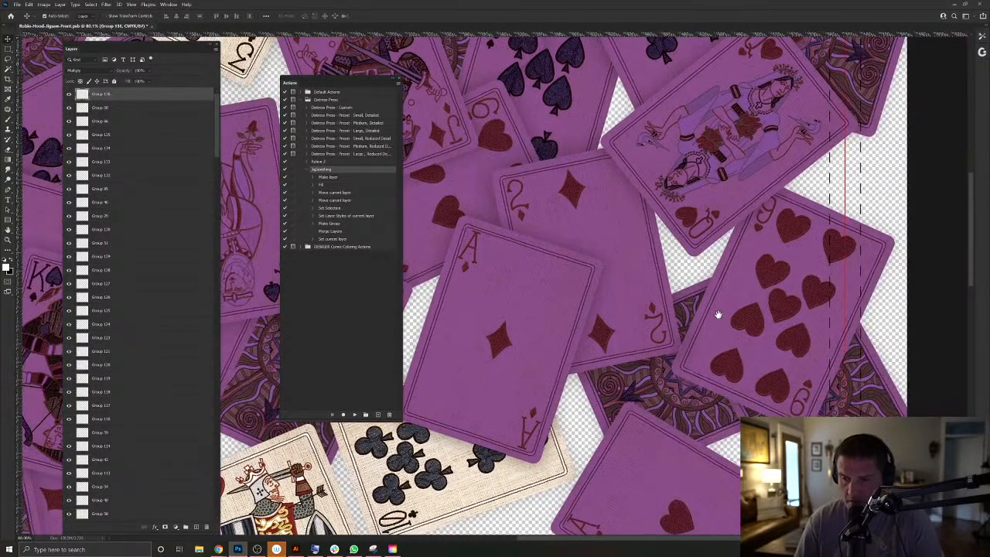
pyautogui.rightClick(738, 248)
pyautogui.click(761, 277)
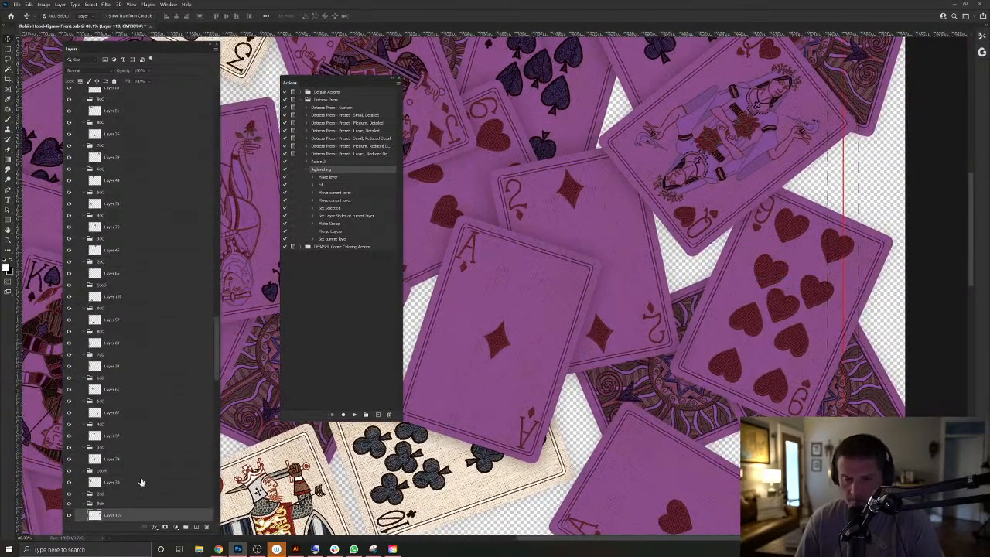
pyautogui.keyDown('ctrl'); pyautogui.click(93, 517); pyautogui.keyUp('ctrl')
pyautogui.hotkey('alt', '.')
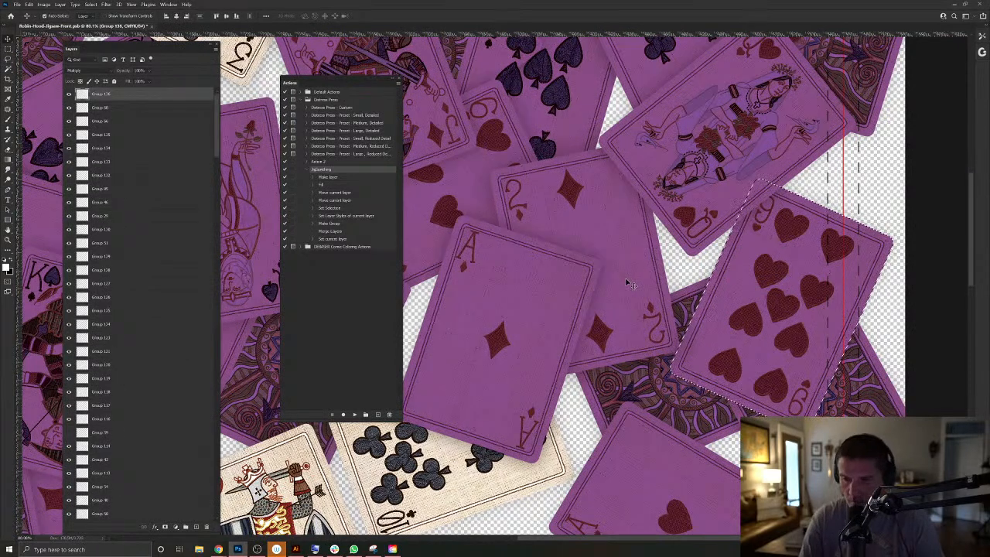
pyautogui.hotkey('ctrl', 'd')
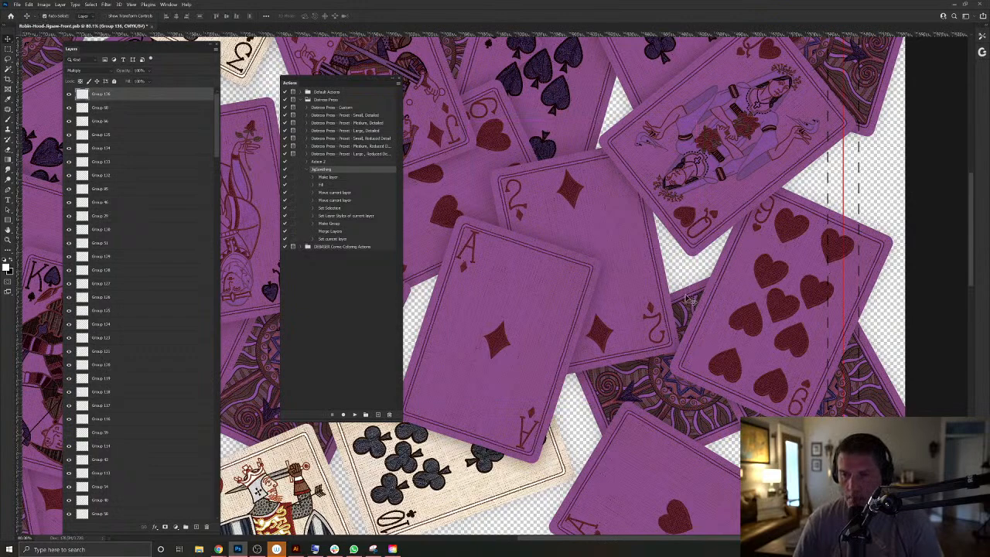
# Bring the shadow layer of the card back between the jack of diamonds and the ten of spades to the front.
pyautogui.moveTo(556, 358); pyautogui.dragTo(694, 341)
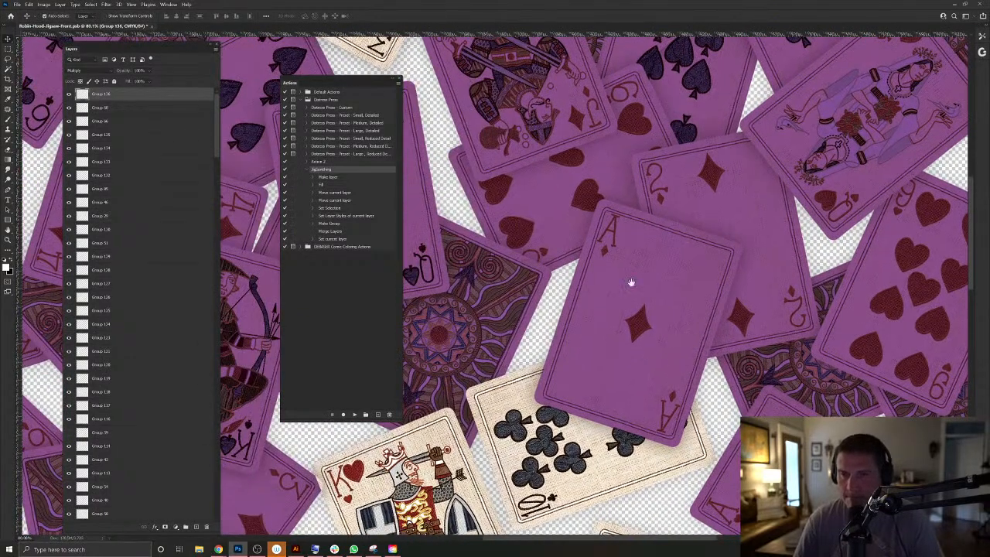
pyautogui.moveTo(616, 244); pyautogui.dragTo(599, 384)
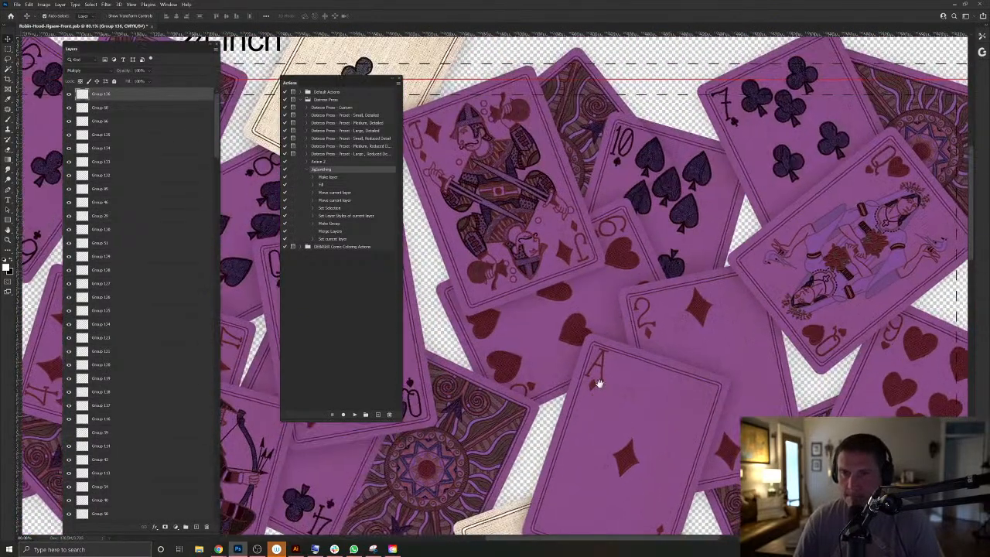
pyautogui.rightClick(690, 140)
pyautogui.click(649, 98)
pyautogui.moveTo(624, 104)
pyautogui.mouseDown()
pyautogui.moveTo(646, 76)
pyautogui.moveTo(639, 97)
pyautogui.mouseUp()
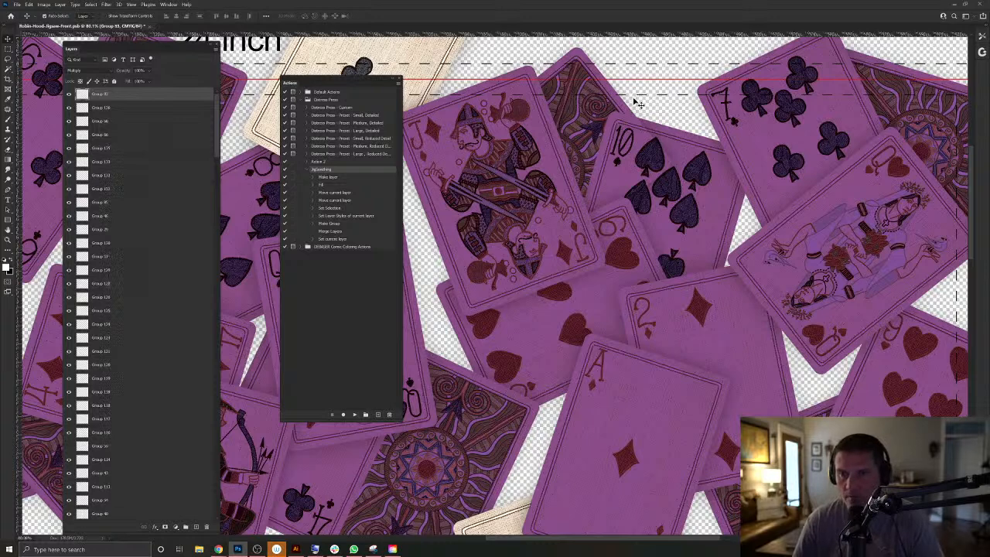
# Switch the card back's shadow layer to Normal blending to check its shape, and restore Multiply.
pyautogui.click(85, 69)
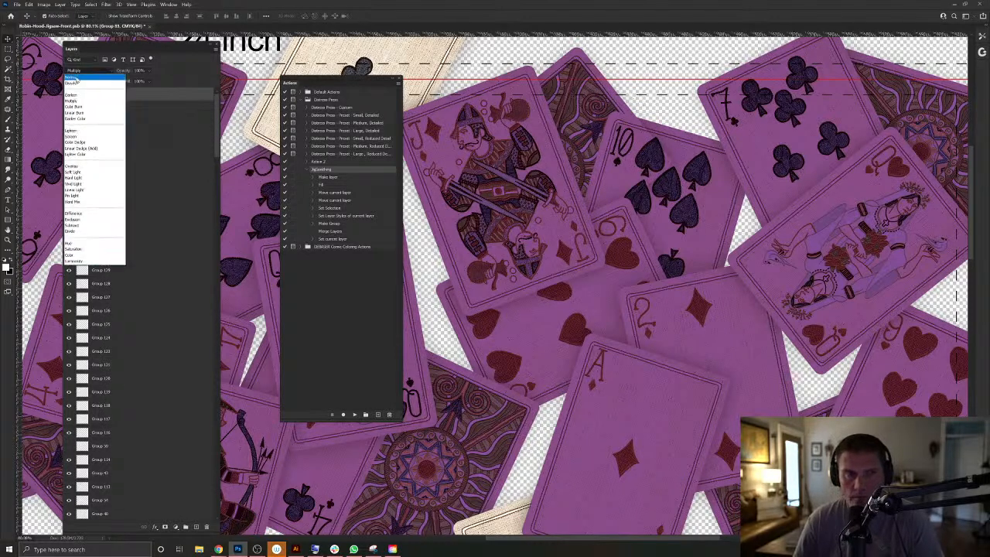
pyautogui.click(75, 77)
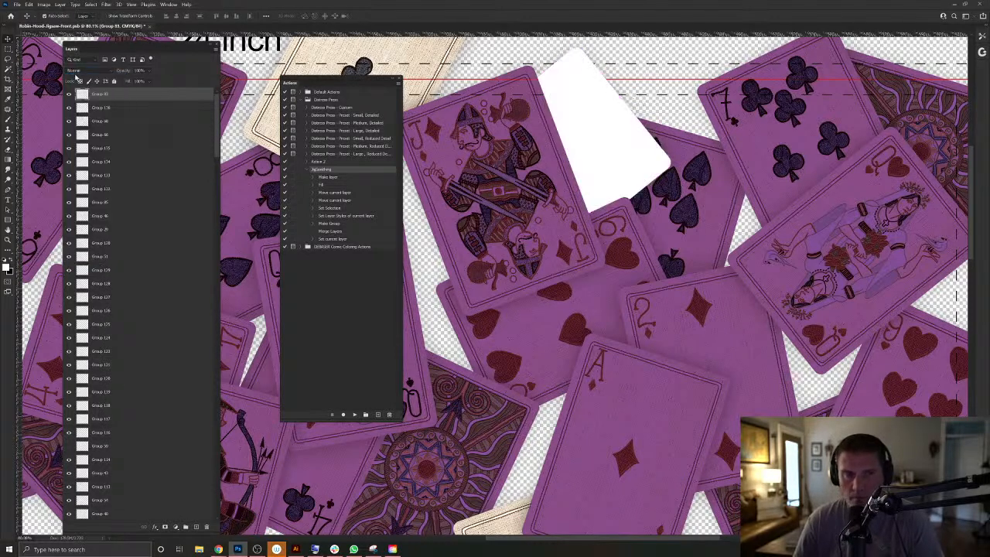
pyautogui.click(76, 71)
pyautogui.click(77, 99)
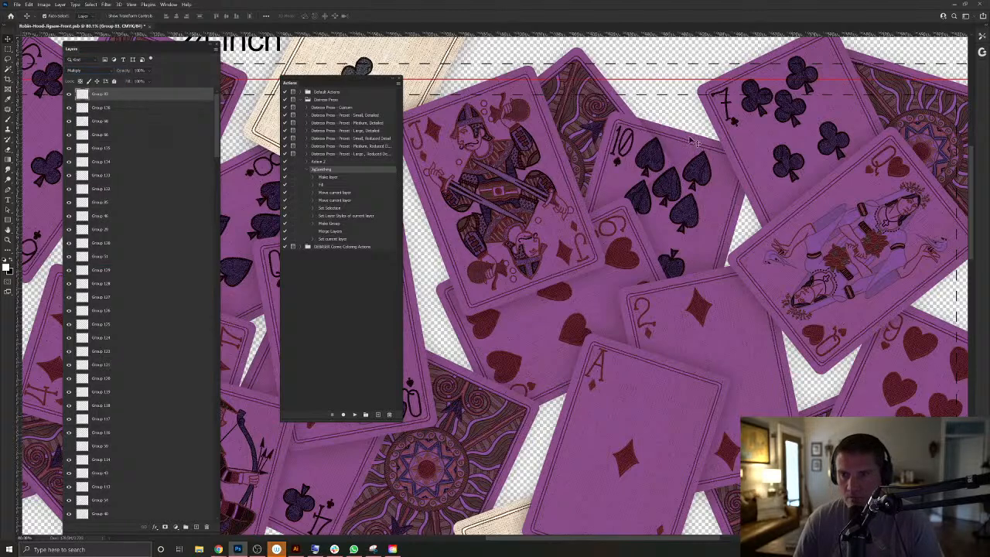
# Erase the card back's shadow inside the outline of the ten of spades, and deselect.
pyautogui.rightClick(693, 142)
pyautogui.click(699, 160)
pyautogui.keyDown('ctrl'); pyautogui.click(98, 514); pyautogui.keyUp('ctrl')
pyautogui.keyDown('ctrl'); pyautogui.click(583, 92); pyautogui.keyUp('ctrl')
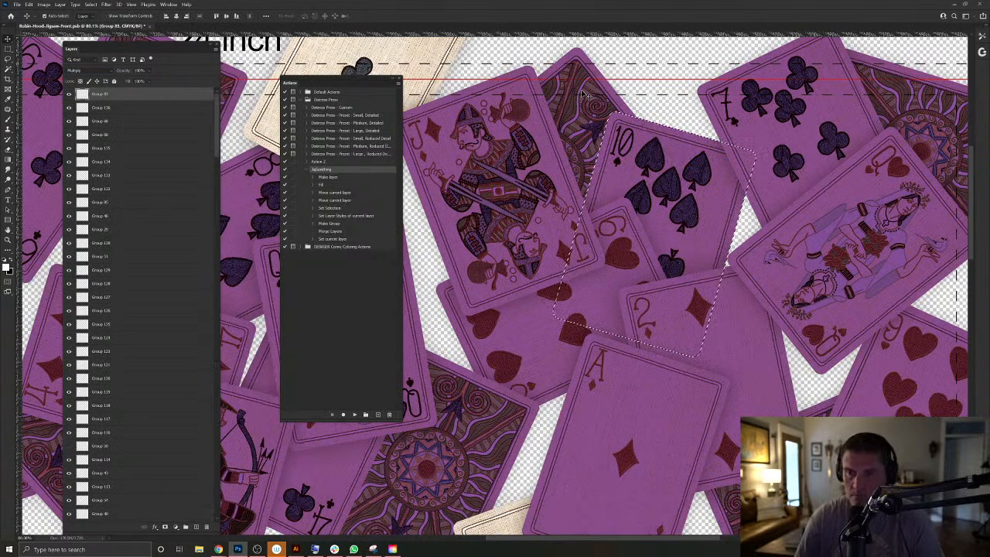
pyautogui.hotkey('ctrl', 'd')
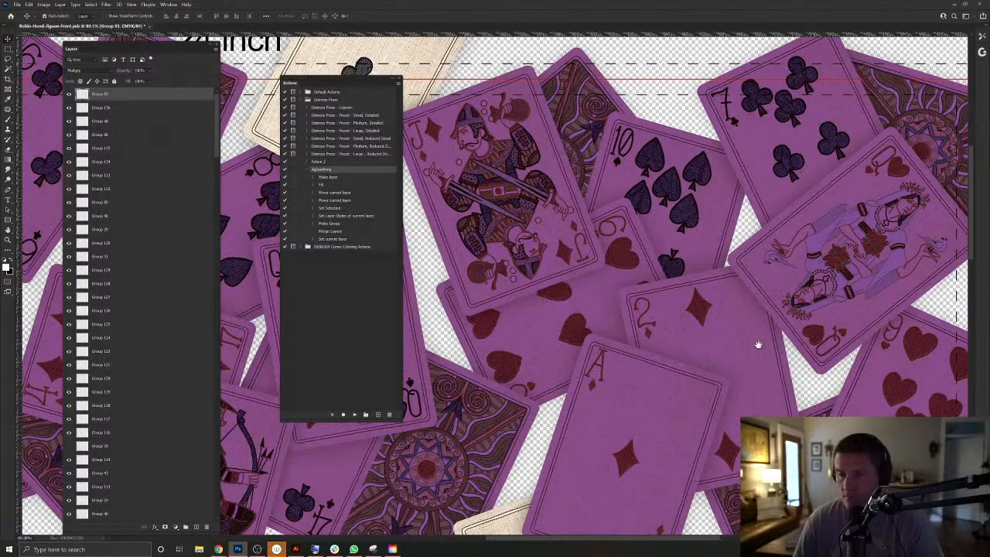
# Delete the old shadow layer of the king of hearts.
pyautogui.moveTo(758, 343); pyautogui.dragTo(888, 223)
pyautogui.moveTo(649, 319); pyautogui.dragTo(716, 256)
pyautogui.moveTo(664, 297); pyautogui.dragTo(641, 188)
pyautogui.click(627, 349)
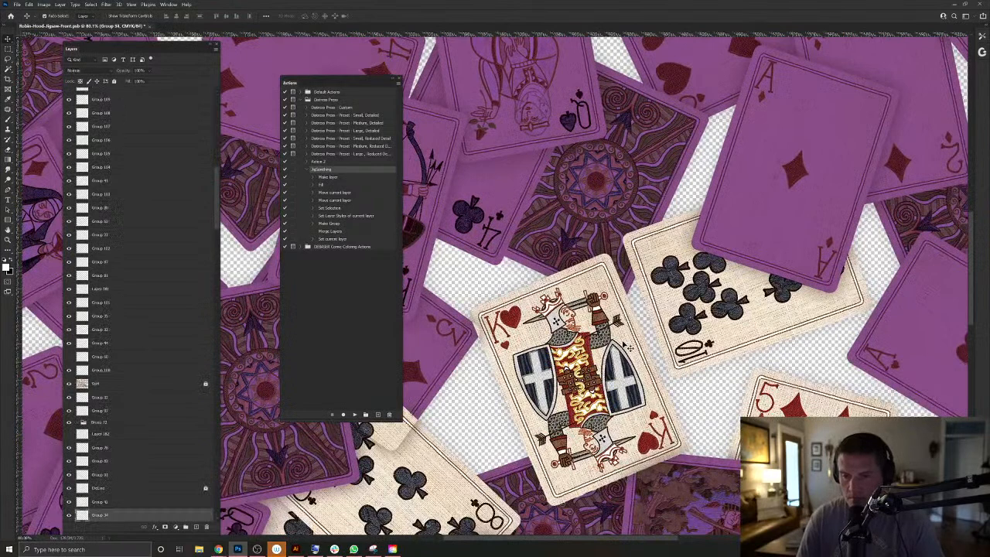
pyautogui.press('F2')
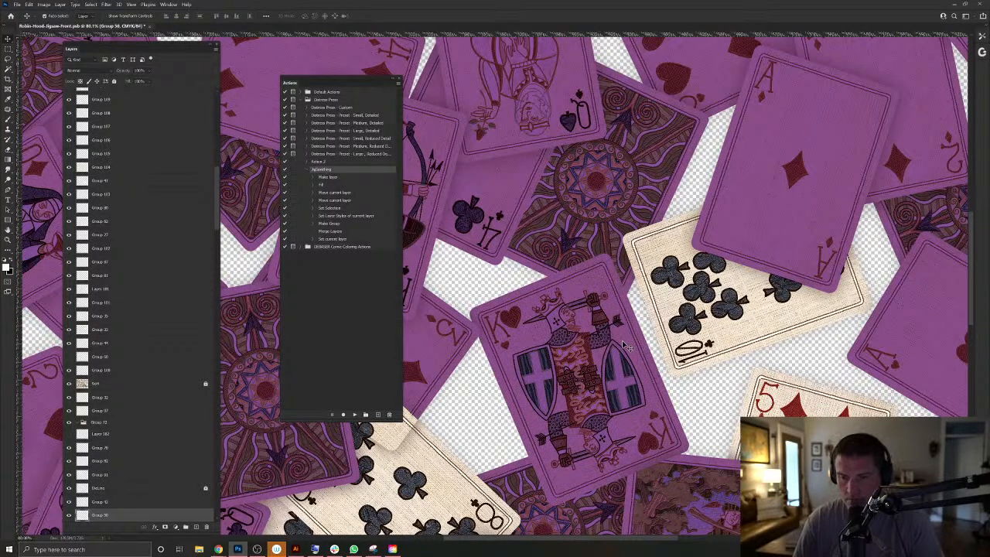
# Build a new drop-shadow layer for the king of hearts from its card outline with the recorded shadow action.
pyautogui.rightClick(625, 345)
pyautogui.click(645, 364)
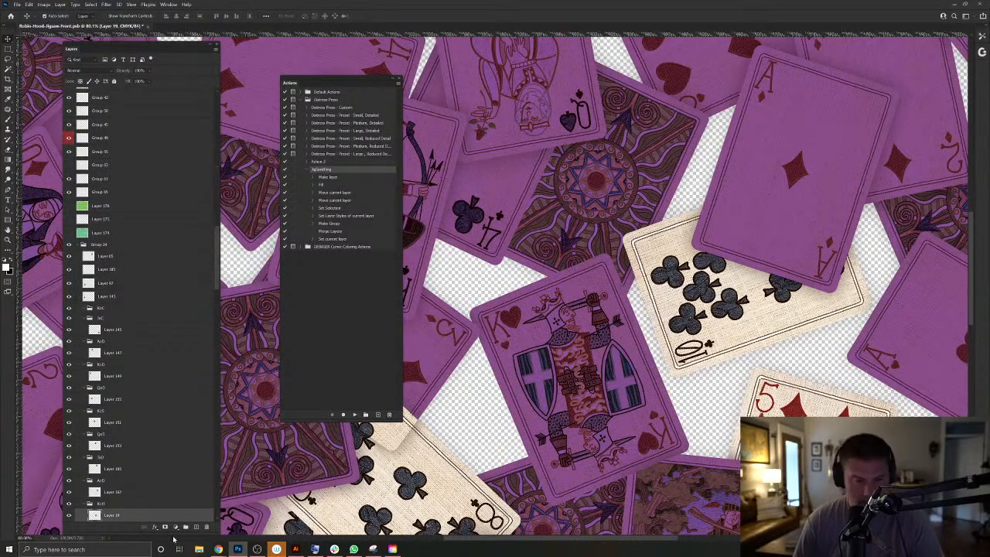
pyautogui.click(360, 412)
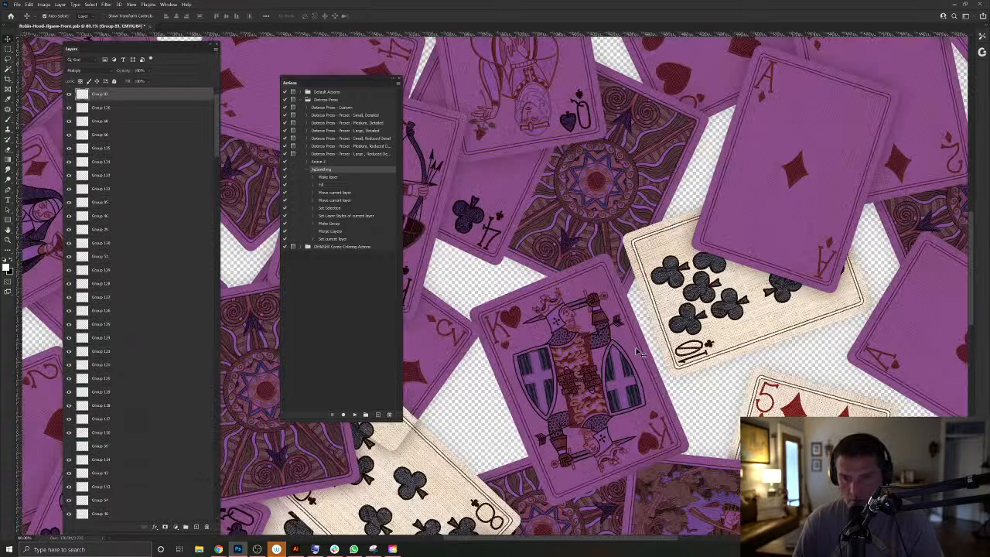
pyautogui.rightClick(638, 351)
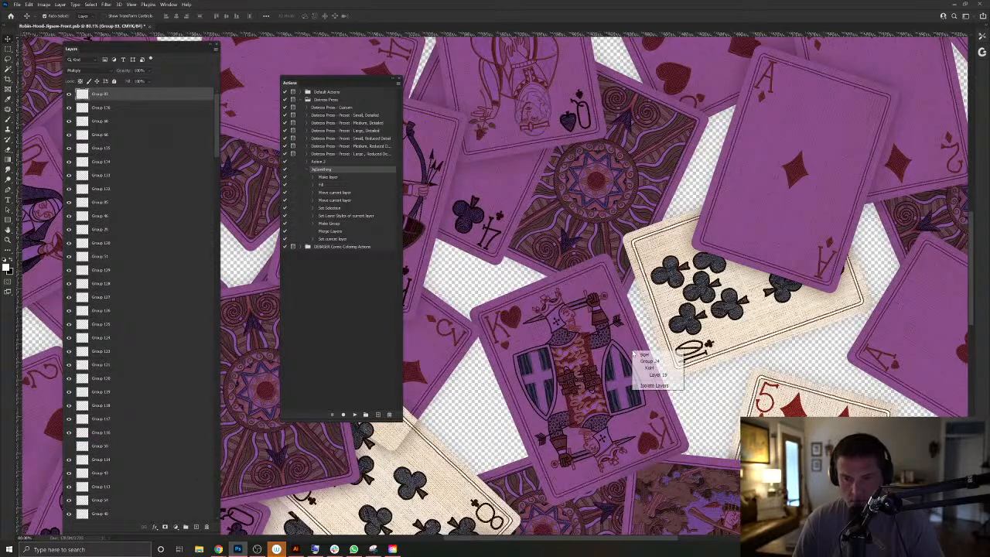
pyautogui.click(654, 376)
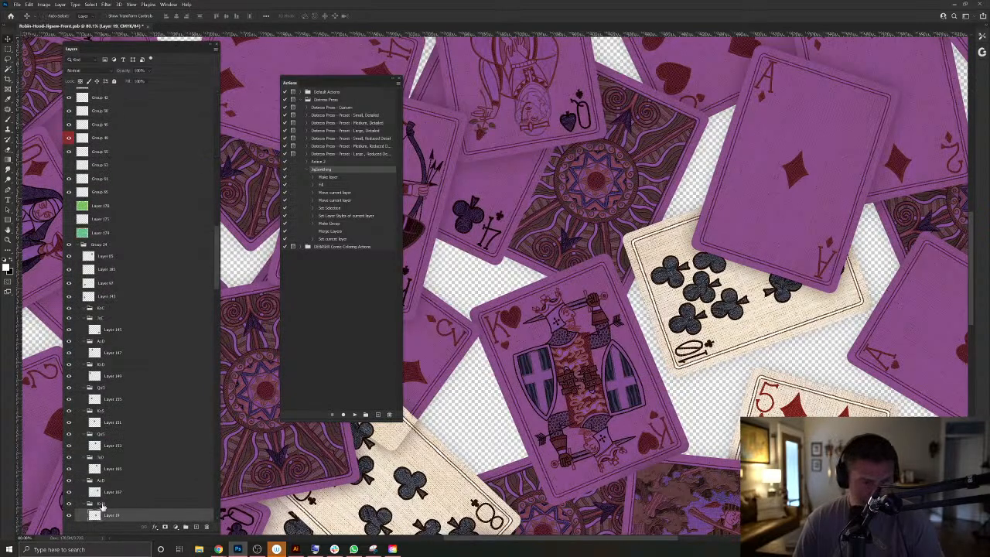
pyautogui.keyDown('ctrl'); pyautogui.click(94, 514); pyautogui.keyUp('ctrl')
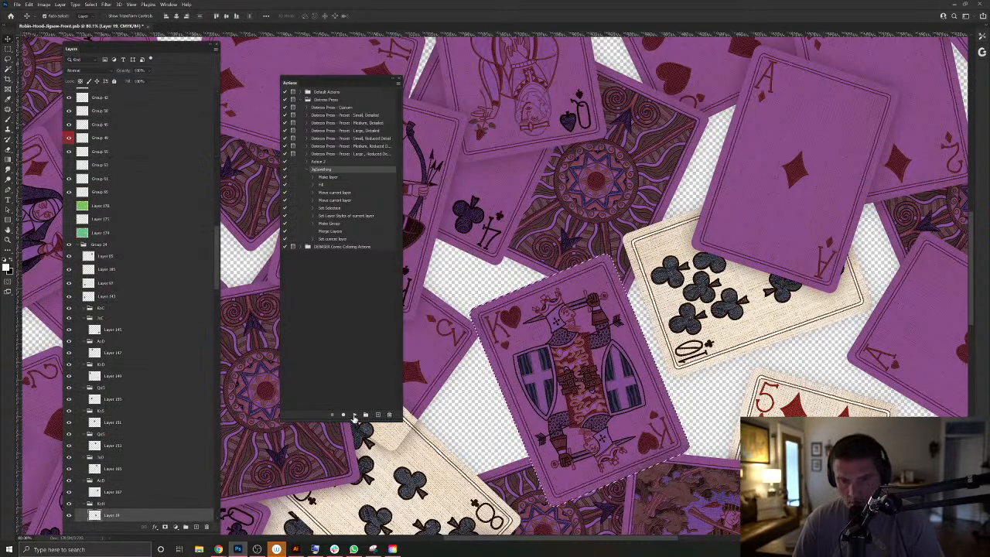
pyautogui.click(354, 415)
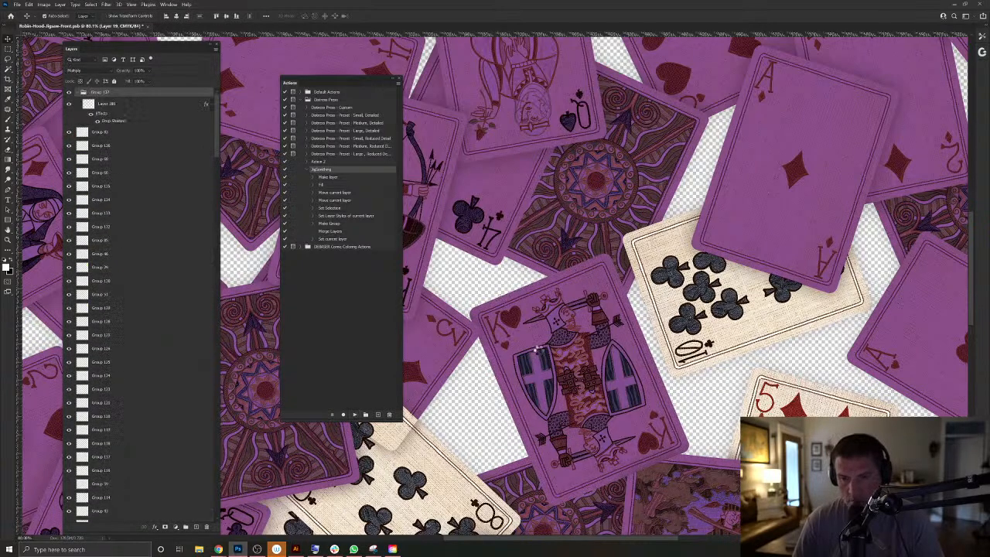
# Try shifting and deleting the shadow layer of the illustrated cards below the king of hearts, and undo the changes.
pyautogui.moveTo(639, 435); pyautogui.dragTo(601, 333)
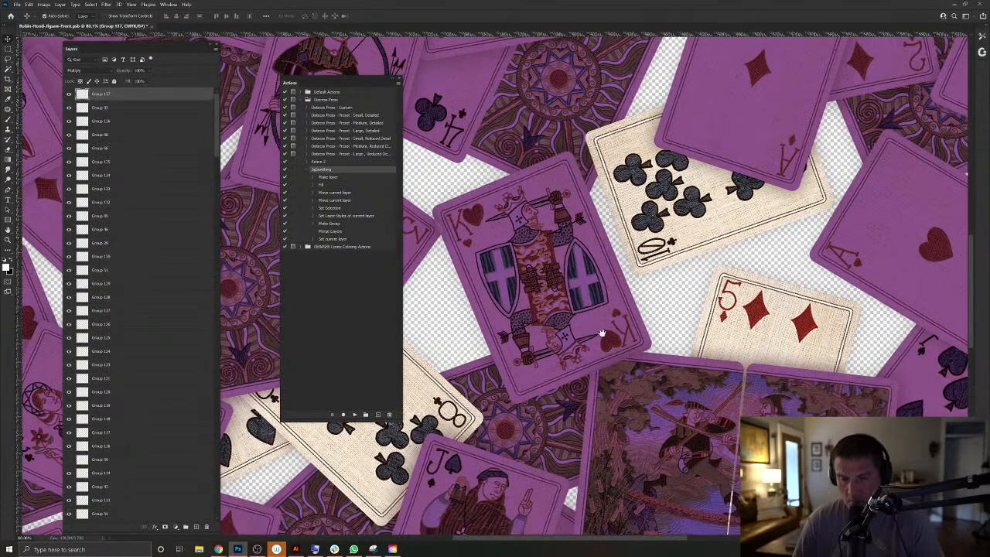
pyautogui.moveTo(656, 382); pyautogui.dragTo(674, 368)
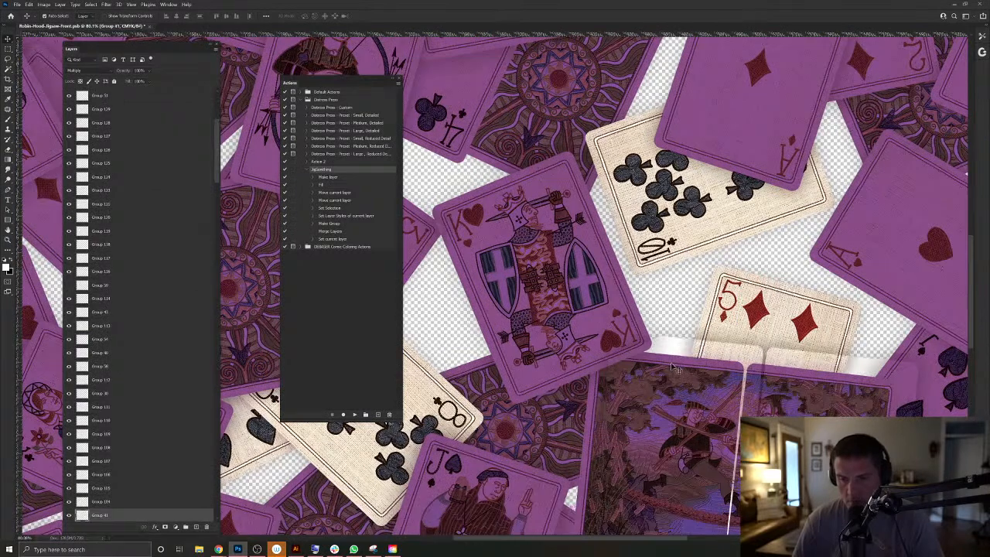
pyautogui.press('Delete')
pyautogui.moveTo(672, 359); pyautogui.dragTo(675, 359)
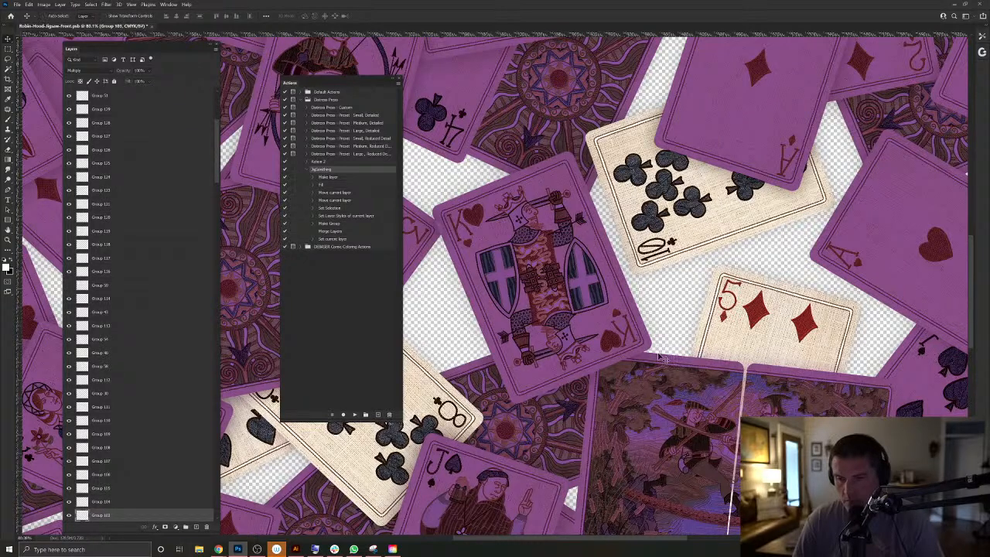
pyautogui.hotkey('ctrl', 'z')
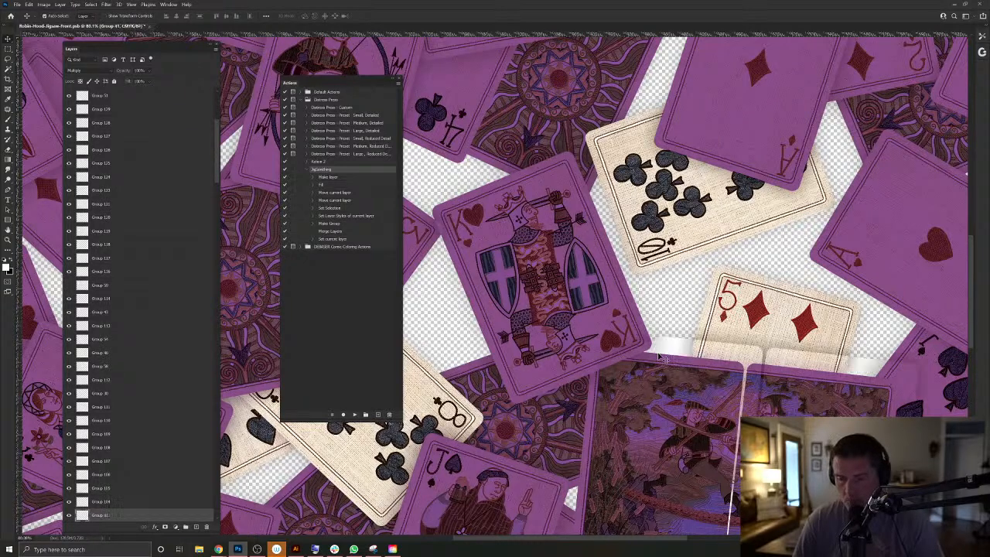
pyautogui.moveTo(660, 357); pyautogui.dragTo(659, 357)
# Erase the illustrated cards' shadow inside the outline of the king of hearts, and deselect.
pyautogui.rightClick(600, 334)
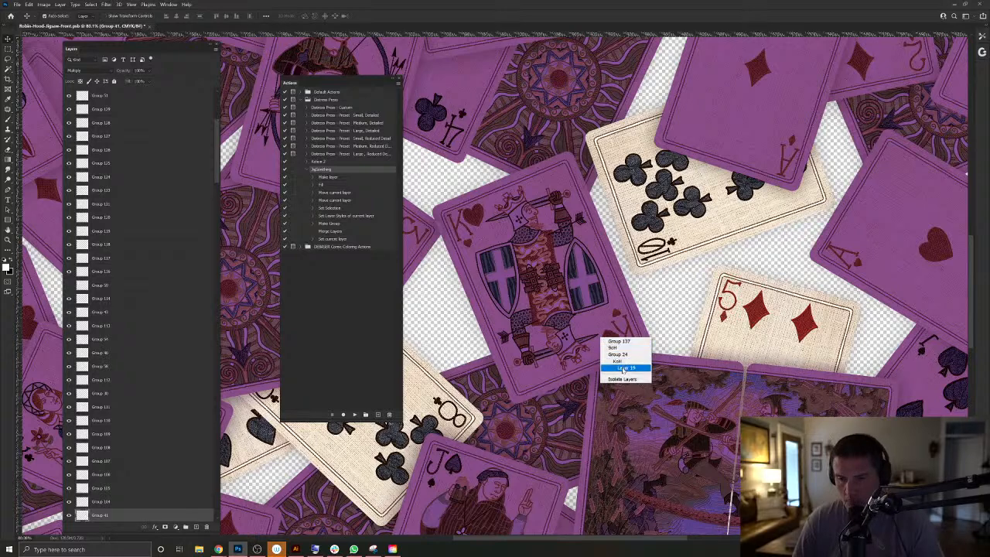
pyautogui.click(623, 365)
pyautogui.keyDown('ctrl'); pyautogui.click(93, 515); pyautogui.keyUp('ctrl')
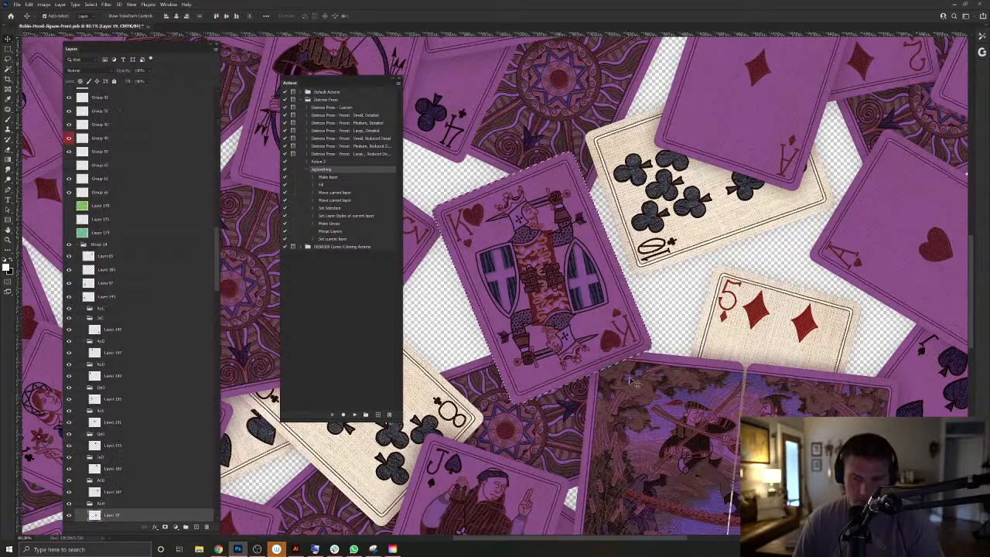
pyautogui.keyDown('ctrl'); pyautogui.click(671, 364); pyautogui.keyUp('ctrl')
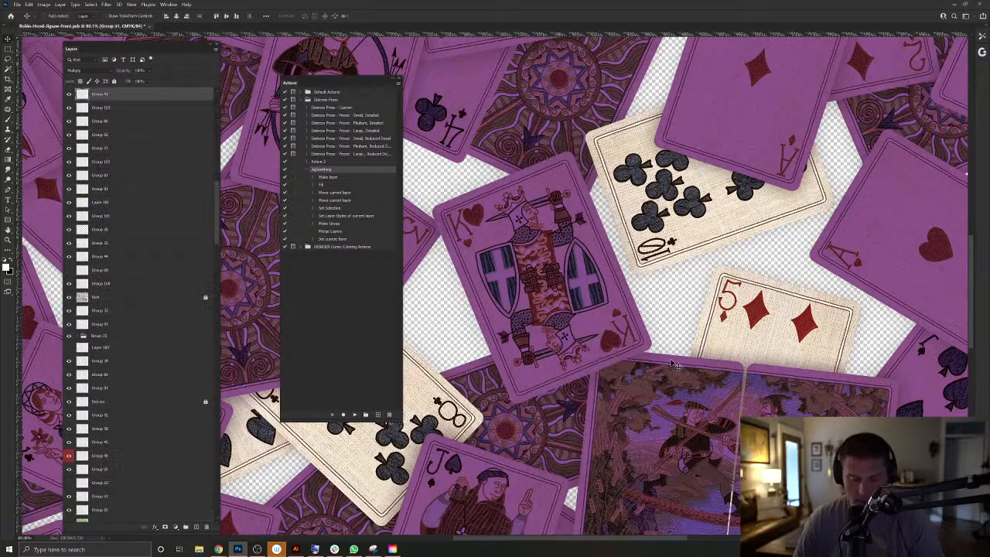
# Erase the three of diamonds' shadow inside the outline of the eight of clubs, and deselect.
pyautogui.moveTo(672, 363); pyautogui.dragTo(681, 324)
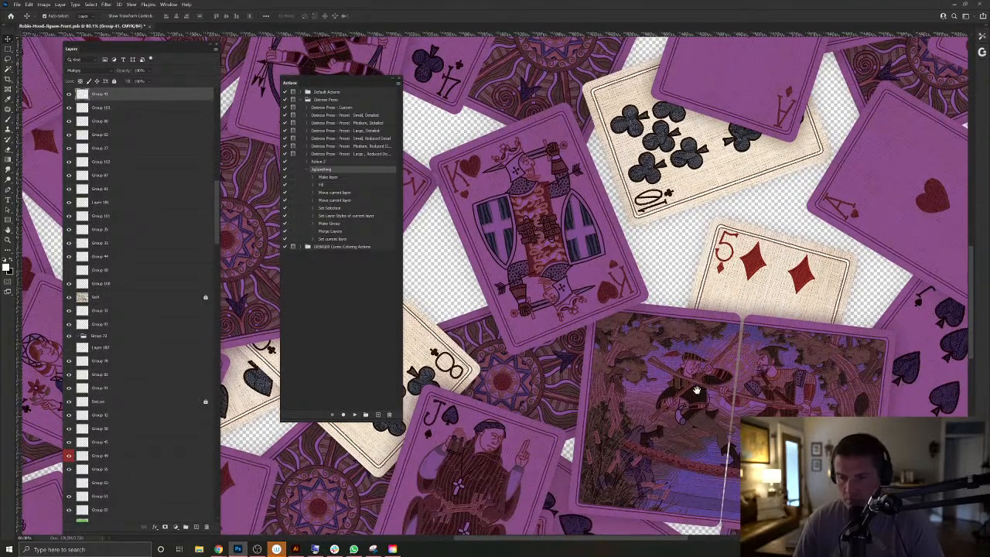
pyautogui.moveTo(693, 394); pyautogui.dragTo(761, 336)
pyautogui.moveTo(450, 313); pyautogui.dragTo(652, 388)
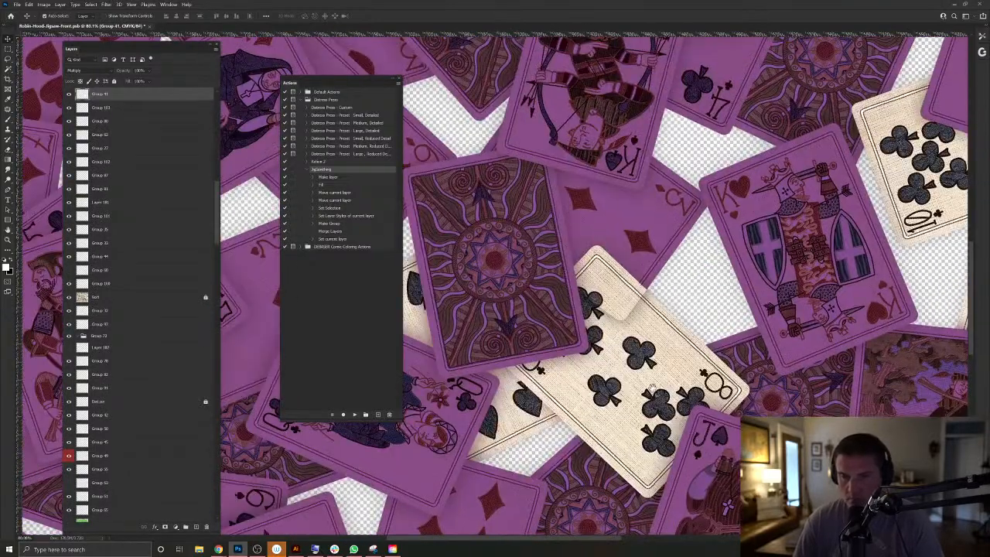
pyautogui.rightClick(662, 313)
pyautogui.click(679, 337)
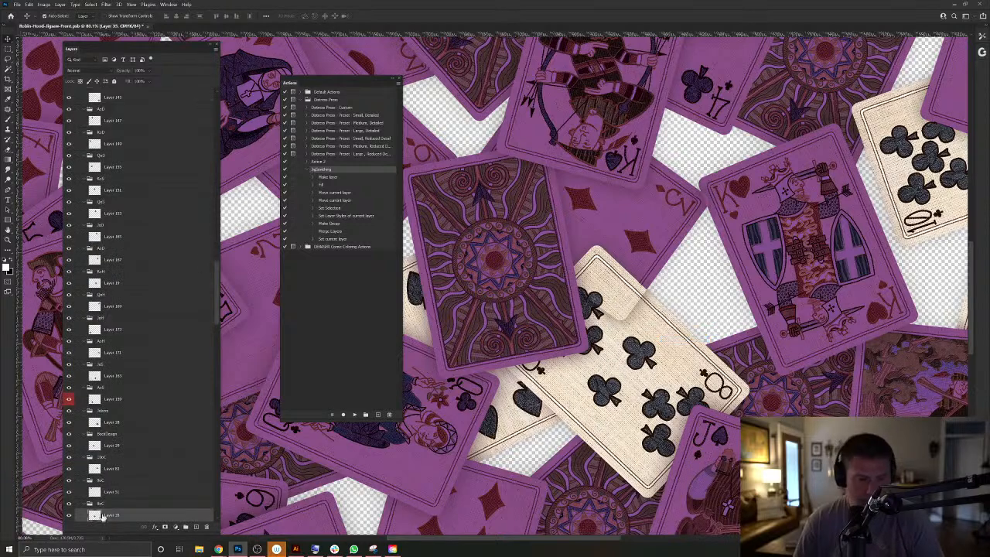
pyautogui.keyDown('ctrl'); pyautogui.click(95, 517); pyautogui.keyUp('ctrl')
pyautogui.keyDown('ctrl'); pyautogui.click(670, 243); pyautogui.keyUp('ctrl')
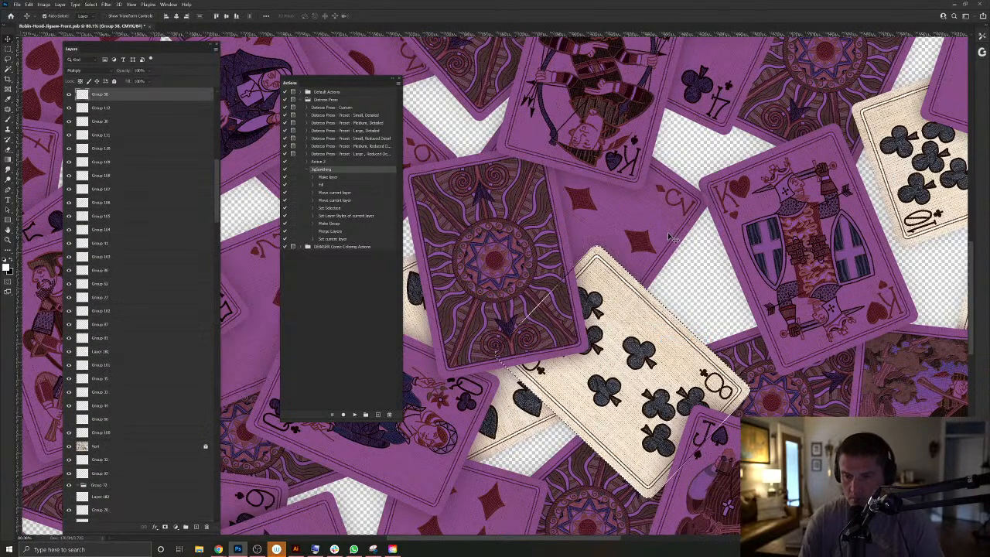
pyautogui.hotkey('ctrl', 'd')
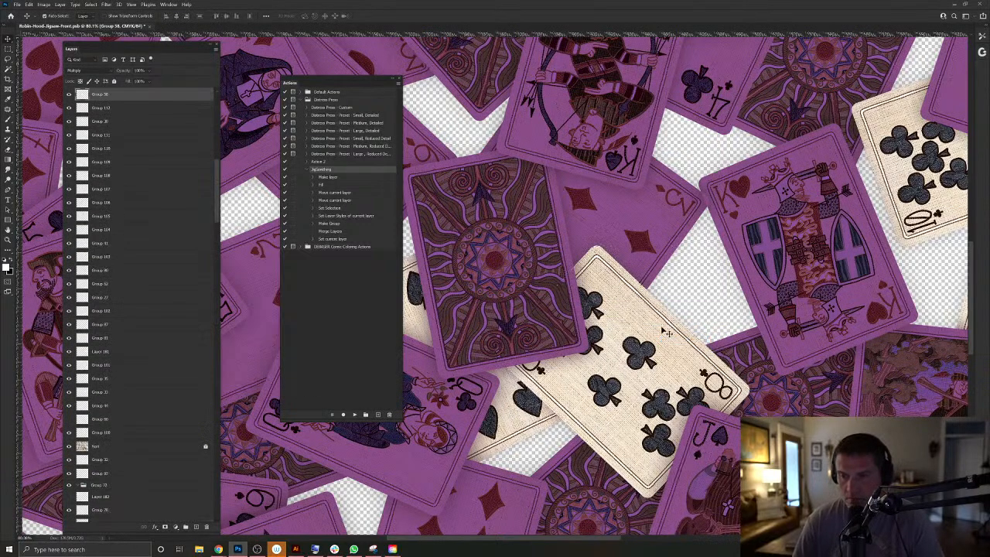
# Delete the old shadow layer of the eight of clubs.
pyautogui.click(662, 328)
pyautogui.press('F2')
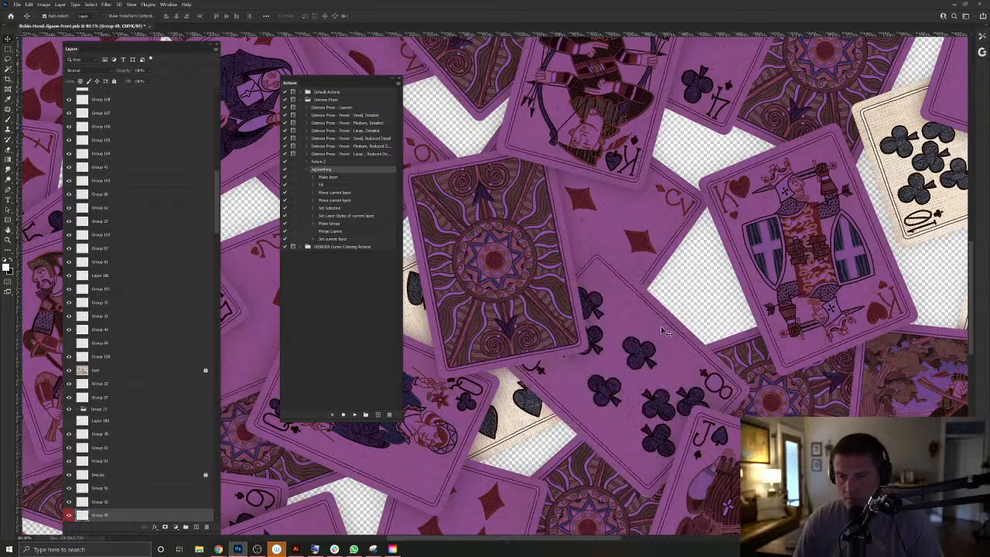
pyautogui.hotkey('ctrl', 'z')
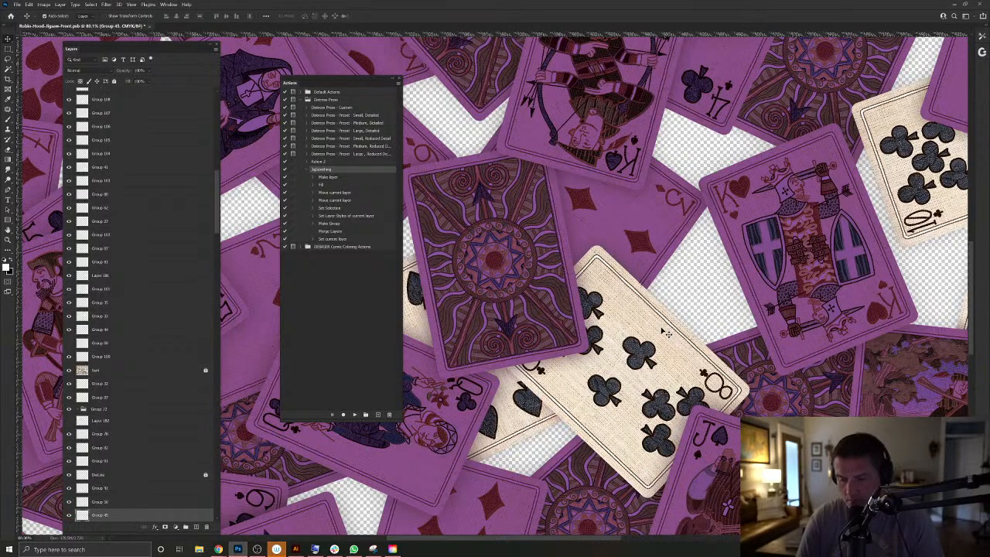
pyautogui.hotkey('ctrl', 'shift', ']')
pyautogui.hotkey('alt', 'shift', 'BackSpace')
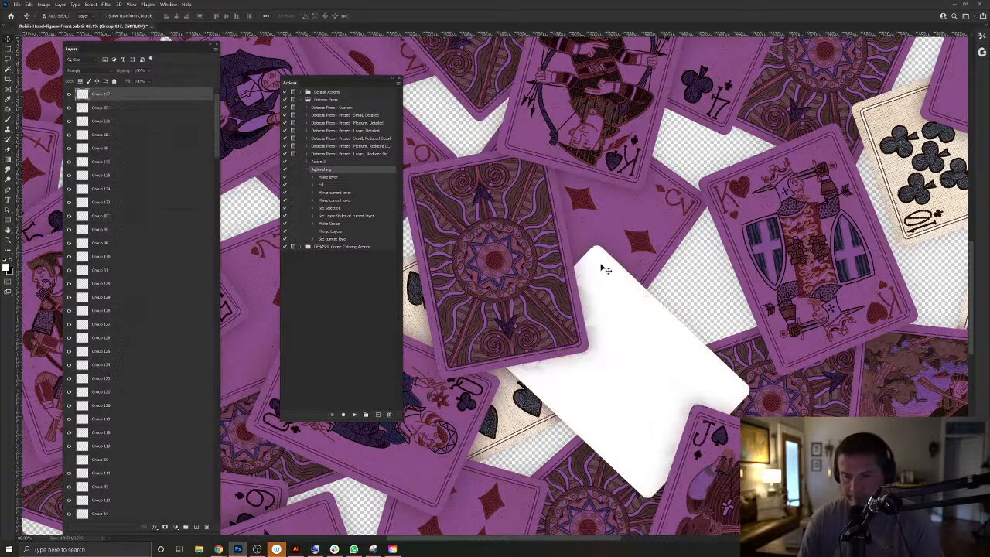
# Build a new drop-shadow layer for the eight of clubs from its card outline with the recorded shadow action.
pyautogui.rightClick(660, 334)
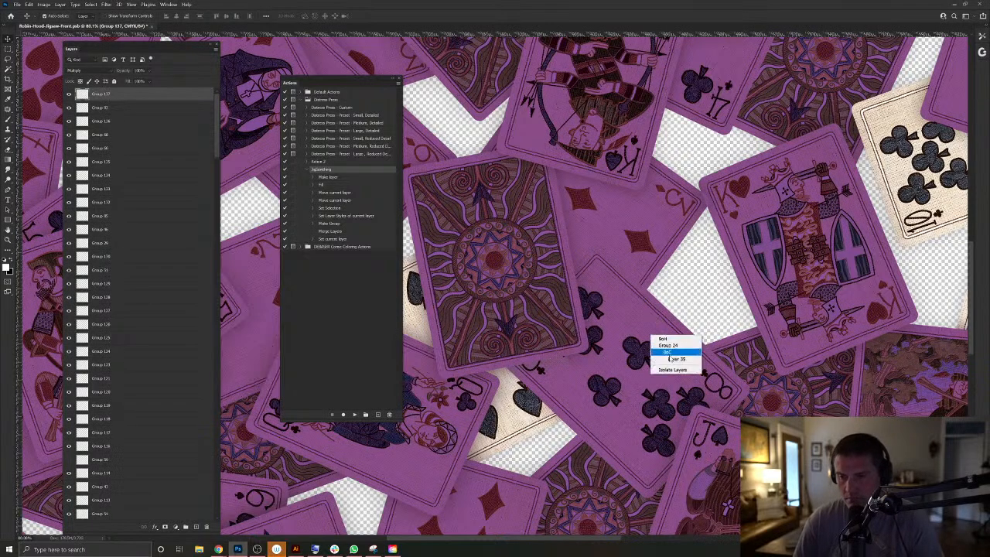
pyautogui.click(671, 347)
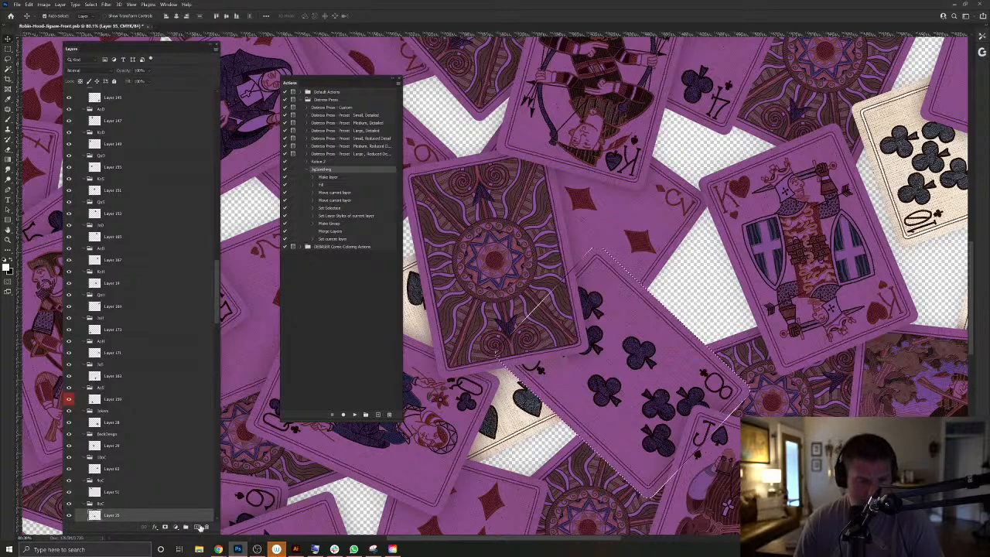
pyautogui.click(355, 414)
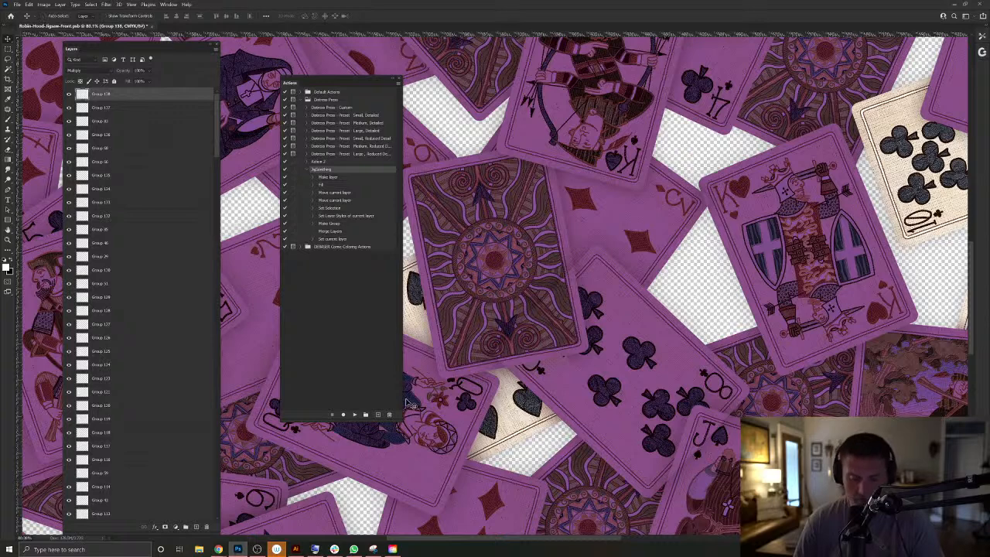
pyautogui.rightClick(570, 254)
pyautogui.click(592, 292)
pyautogui.keyDown('ctrl'); pyautogui.click(103, 516); pyautogui.keyUp('ctrl')
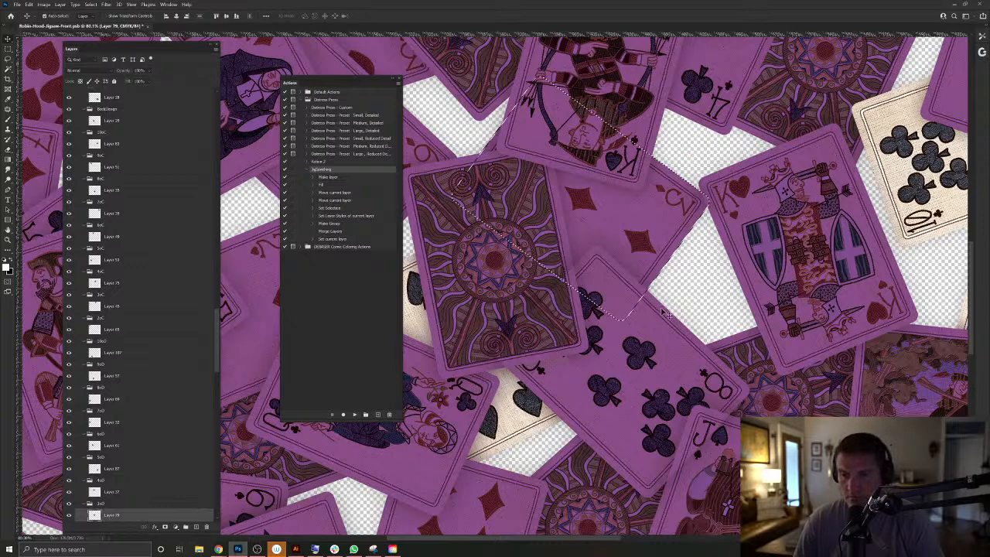
pyautogui.click(661, 312)
# Erase the eight of clubs' new shadow inside the outline of the neighbouring card back, and deselect.
pyautogui.rightClick(470, 165)
pyautogui.click(485, 190)
pyautogui.keyDown('ctrl'); pyautogui.click(94, 515); pyautogui.keyUp('ctrl')
pyautogui.press('F2')
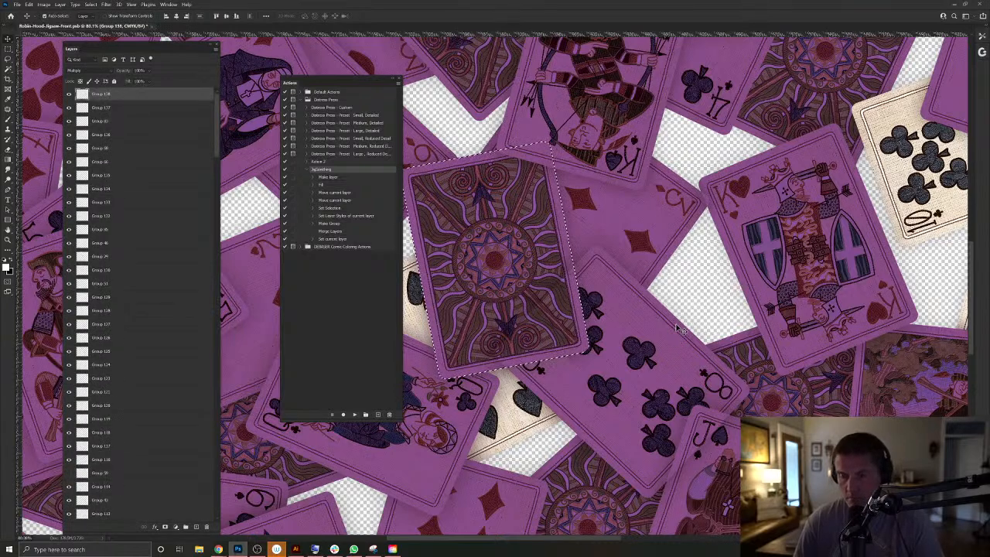
pyautogui.hotkey('ctrl', 'd')
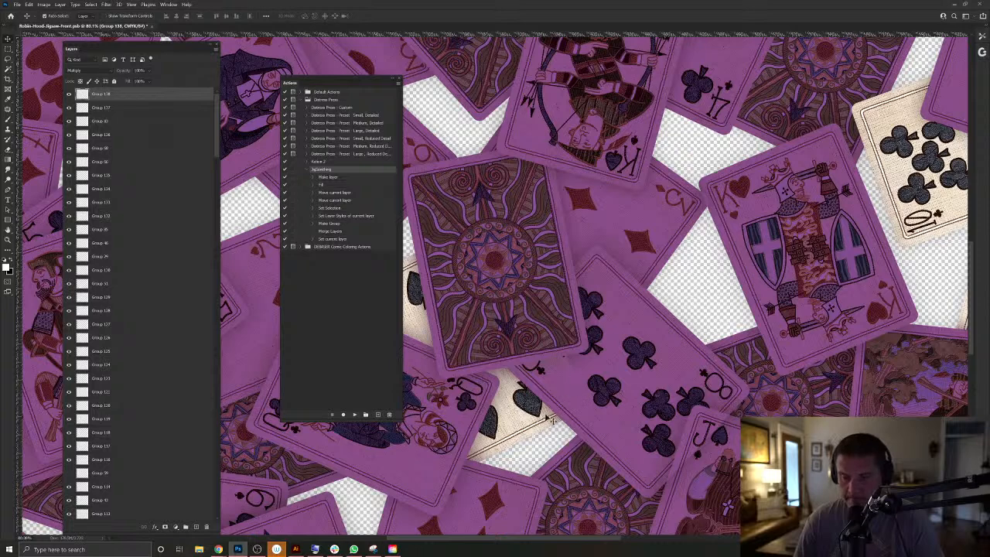
# Replace the five of spades' old shadow layer with a new one built from its card outline by the recorded shadow action.
pyautogui.moveTo(543, 422); pyautogui.dragTo(554, 435)
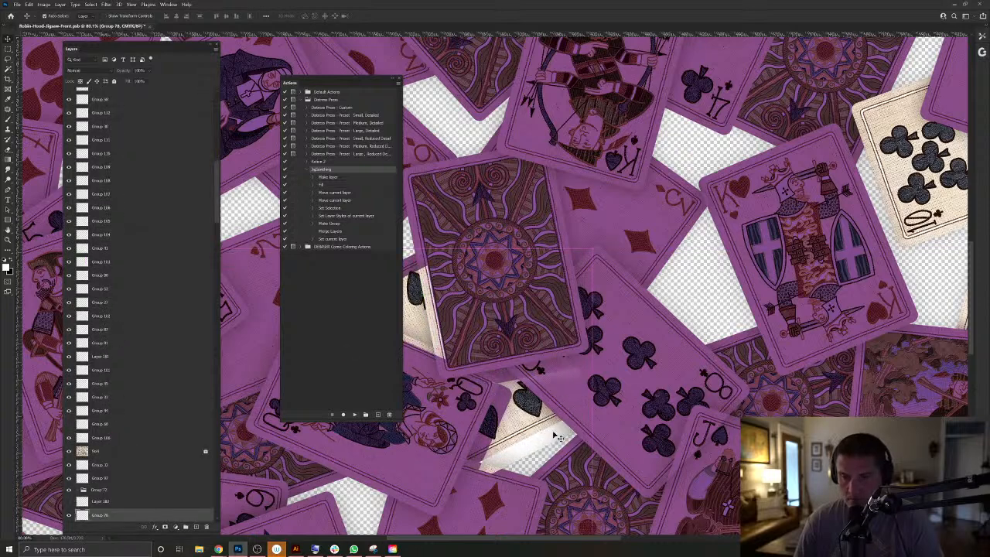
pyautogui.click(554, 434)
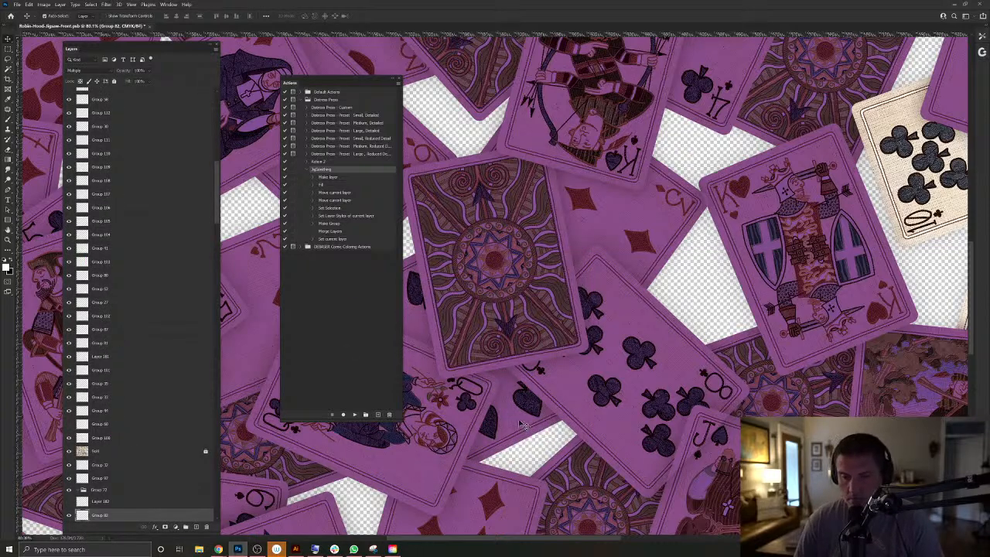
pyautogui.rightClick(529, 429)
pyautogui.click(539, 442)
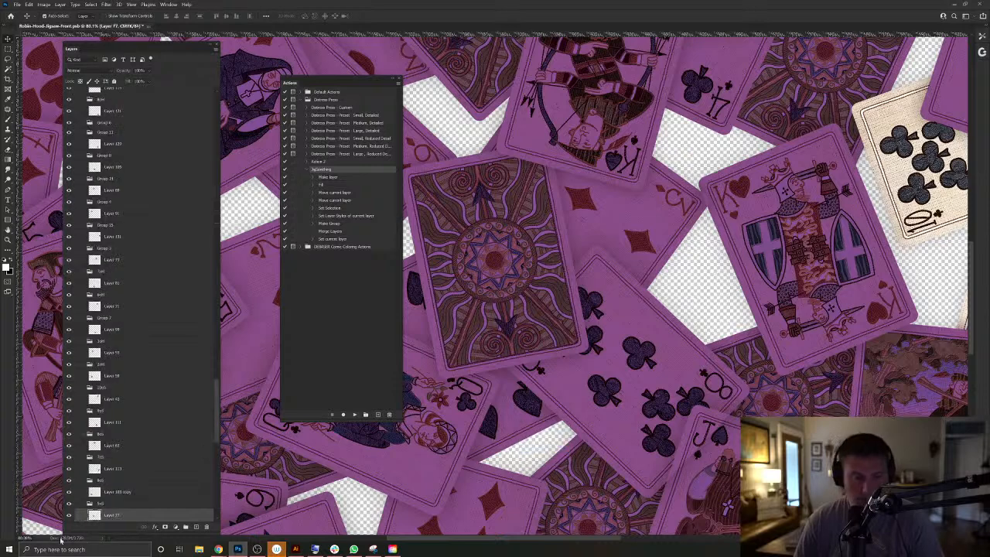
pyautogui.keyDown('ctrl'); pyautogui.click(96, 516); pyautogui.keyUp('ctrl')
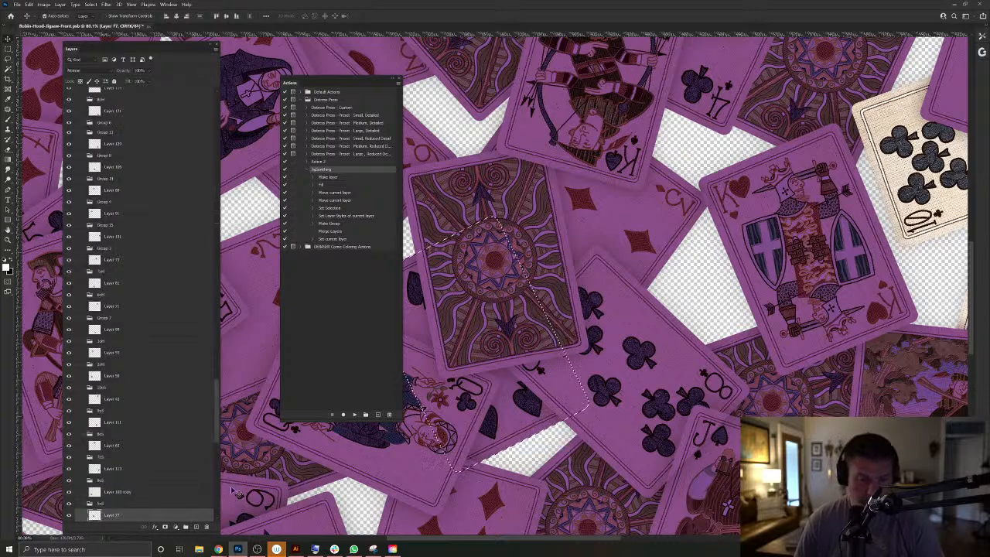
pyautogui.click(354, 416)
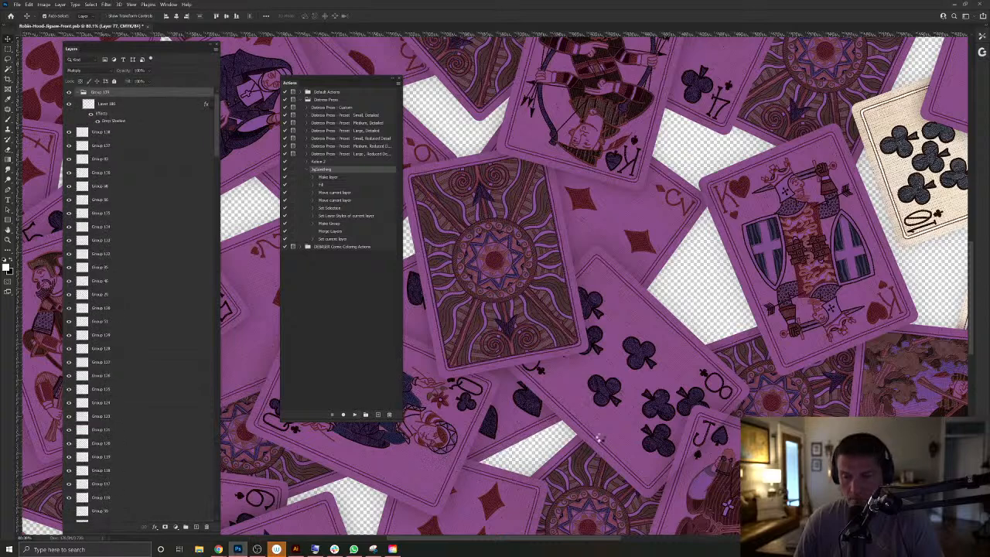
# Erase the five of spades' new shadow inside the outline of the card back lying over it.
pyautogui.moveTo(636, 415); pyautogui.dragTo(654, 410)
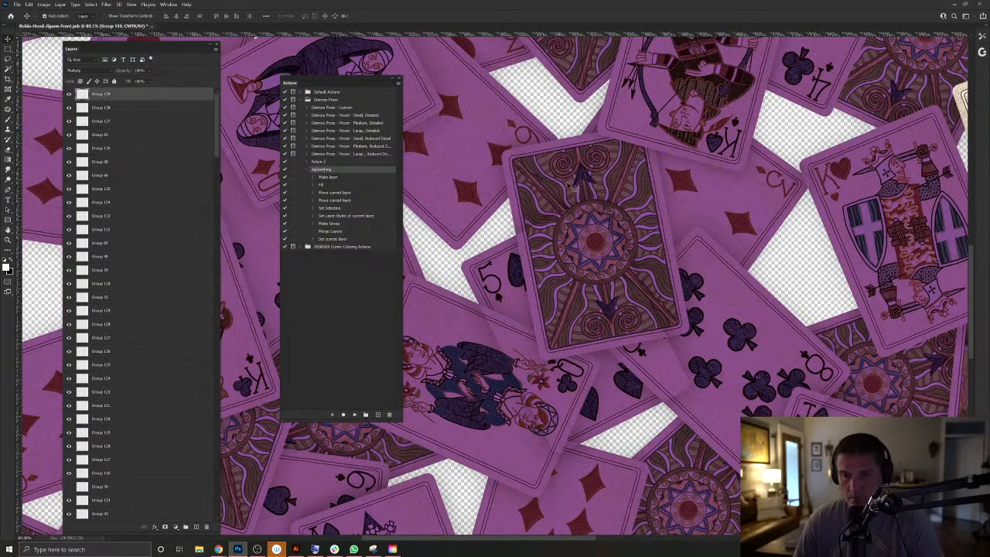
pyautogui.rightClick(520, 218)
pyautogui.click(541, 236)
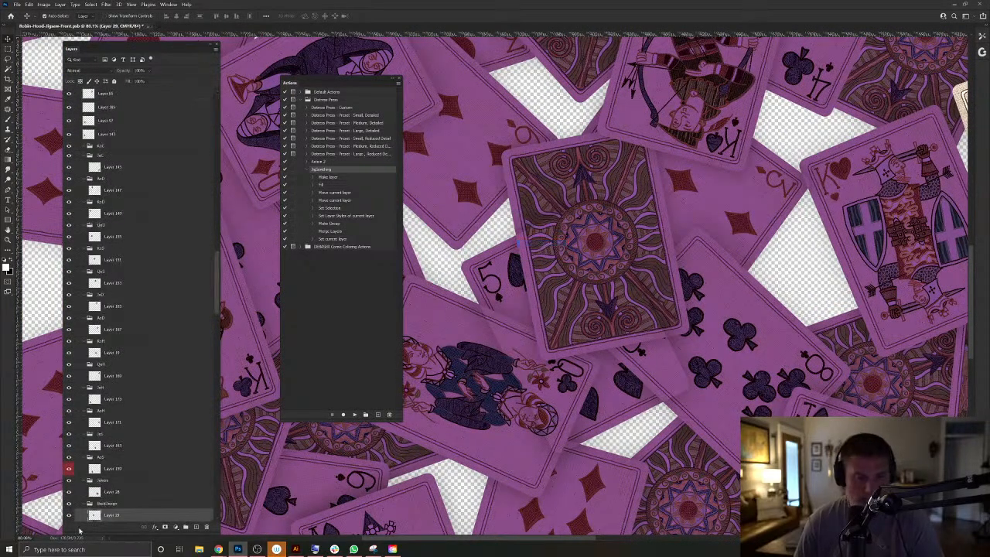
pyautogui.keyDown('ctrl'); pyautogui.click(95, 516); pyautogui.keyUp('ctrl')
pyautogui.keyDown('ctrl'); pyautogui.click(506, 313); pyautogui.keyUp('ctrl')
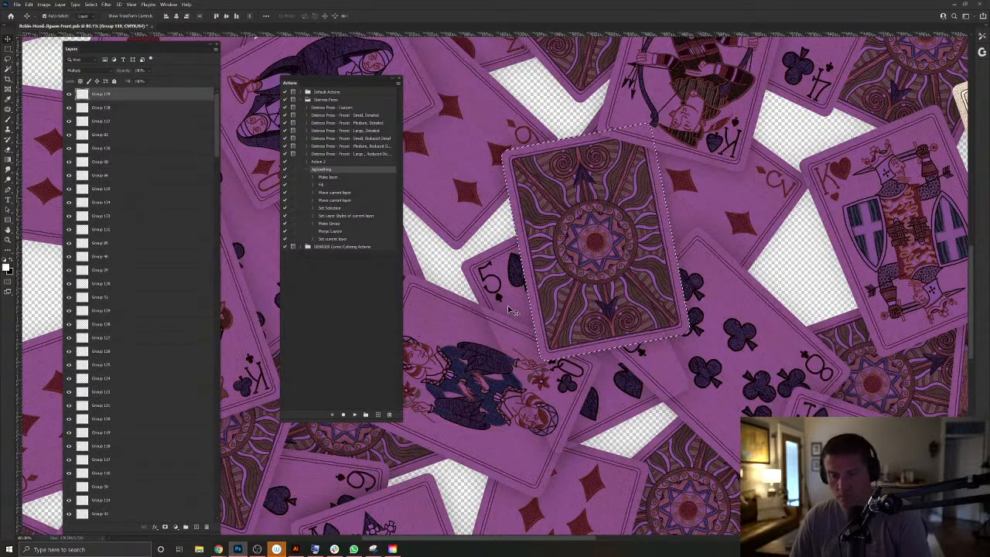
# Erase the five of spades' shadow inside the outlines of the queen of clubs and the eight of clubs, and deselect.
pyautogui.rightClick(462, 312)
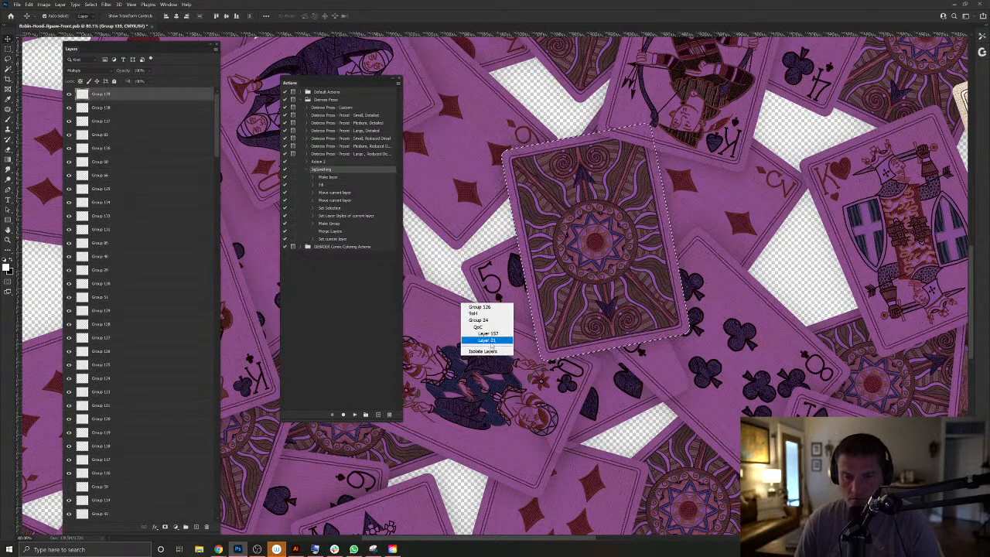
pyautogui.click(483, 340)
pyautogui.keyDown('ctrl'); pyautogui.click(96, 516); pyautogui.keyUp('ctrl')
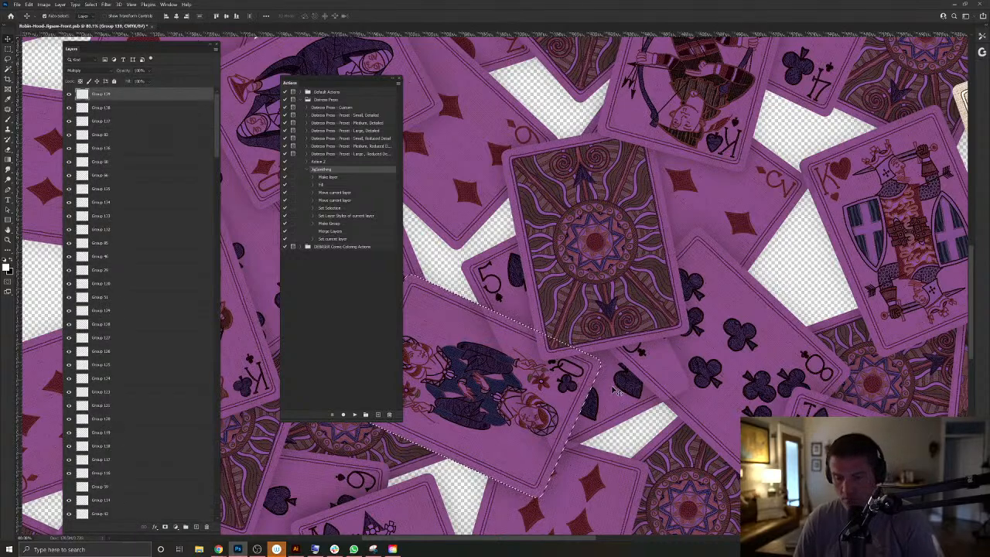
pyautogui.rightClick(698, 403)
pyautogui.click(717, 429)
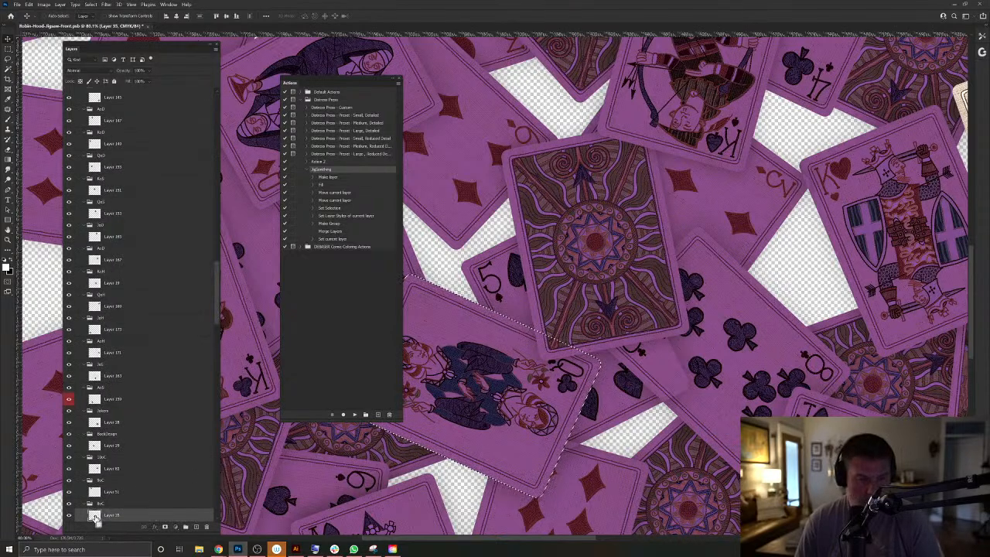
pyautogui.click(619, 400)
pyautogui.hotkey('ctrl', 'd')
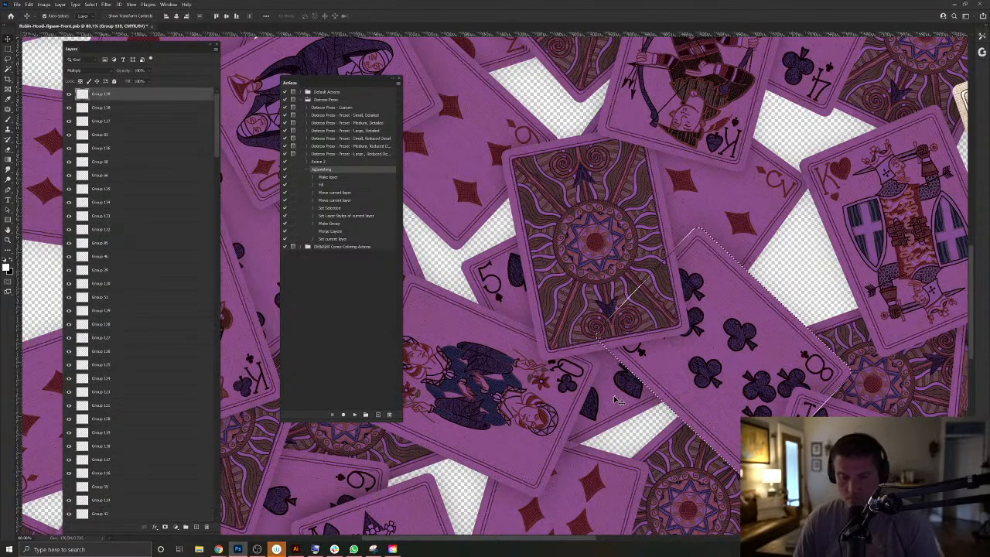
# Erase the five of spades' shadow inside the outline of the nine of diamonds, and deselect.
pyautogui.scroll(-3, 693, 404)
pyautogui.rightClick(617, 396)
pyautogui.click(644, 425)
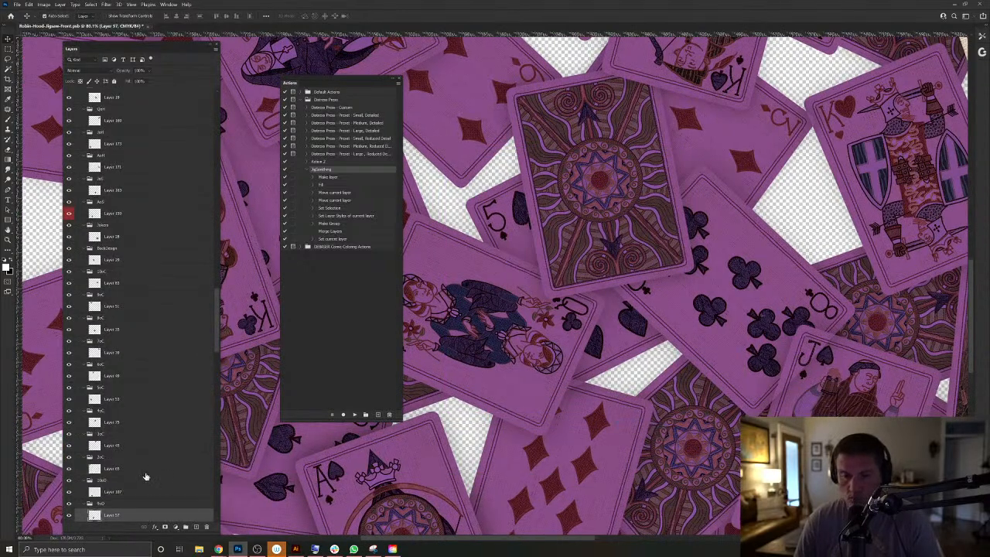
pyautogui.keyDown('ctrl'); pyautogui.click(93, 518); pyautogui.keyUp('ctrl')
pyautogui.click(631, 345)
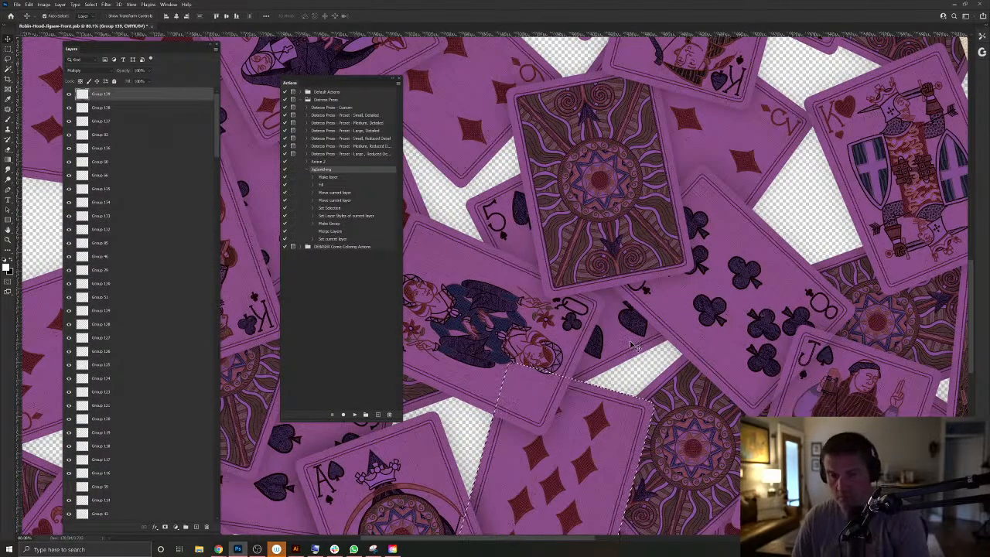
# Erase the eight of clubs' shadow inside the outline of the jack of spades, and deselect.
pyautogui.moveTo(654, 404); pyautogui.dragTo(695, 338)
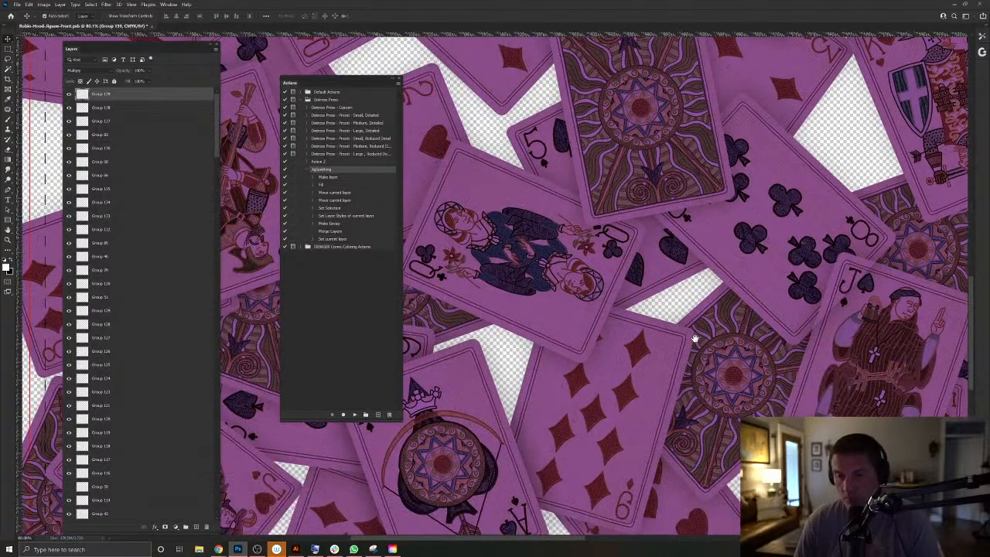
pyautogui.keyDown('alt'); pyautogui.click(666, 319); pyautogui.keyUp('alt')
pyautogui.moveTo(787, 290); pyautogui.dragTo(609, 317)
pyautogui.keyDown('ctrl'); pyautogui.click(574, 366); pyautogui.keyUp('ctrl')
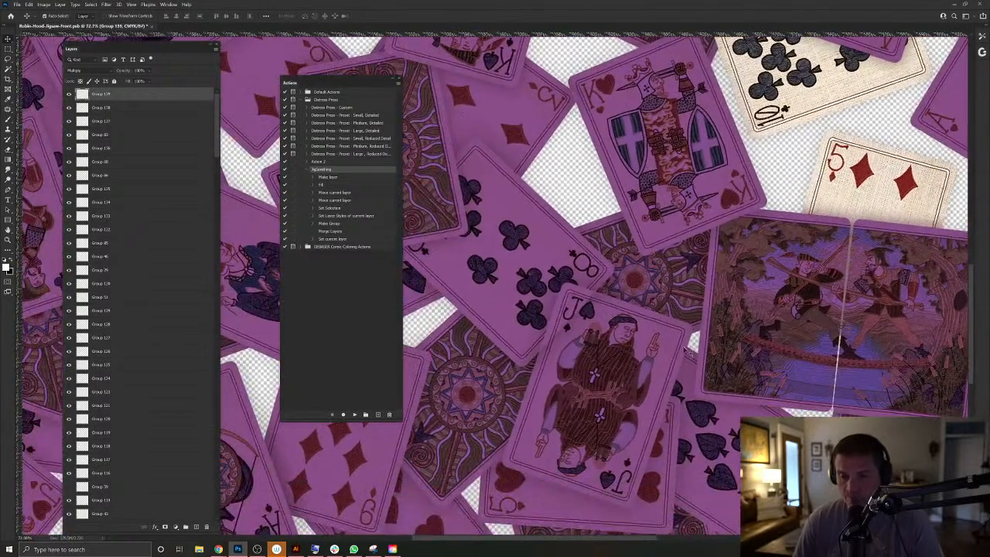
pyautogui.rightClick(685, 344)
pyautogui.click(712, 372)
pyautogui.keyDown('ctrl'); pyautogui.click(95, 517); pyautogui.keyUp('ctrl')
pyautogui.keyDown('ctrl'); pyautogui.click(551, 216); pyautogui.keyUp('ctrl')
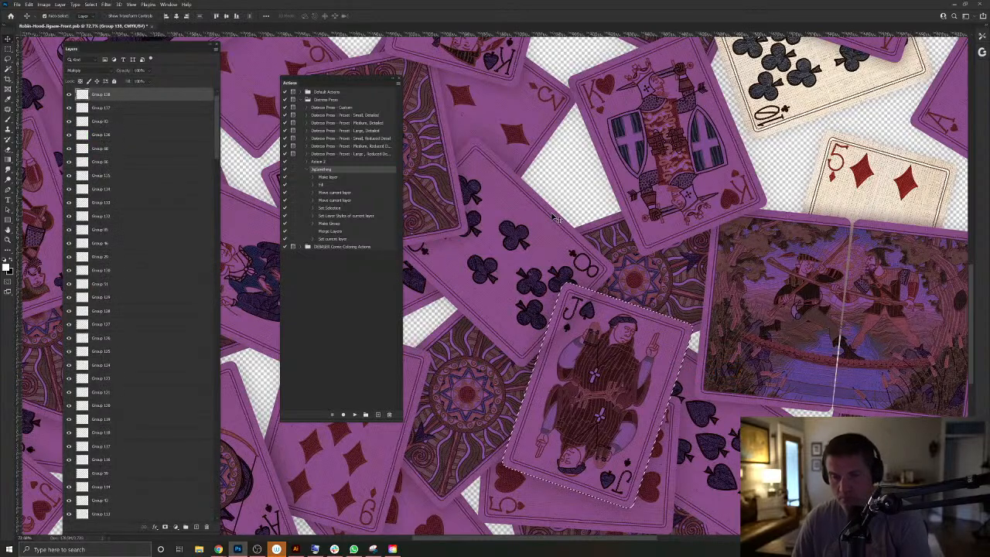
pyautogui.hotkey('ctrl', 'd')
pyautogui.hscroll(2, 657, 336)
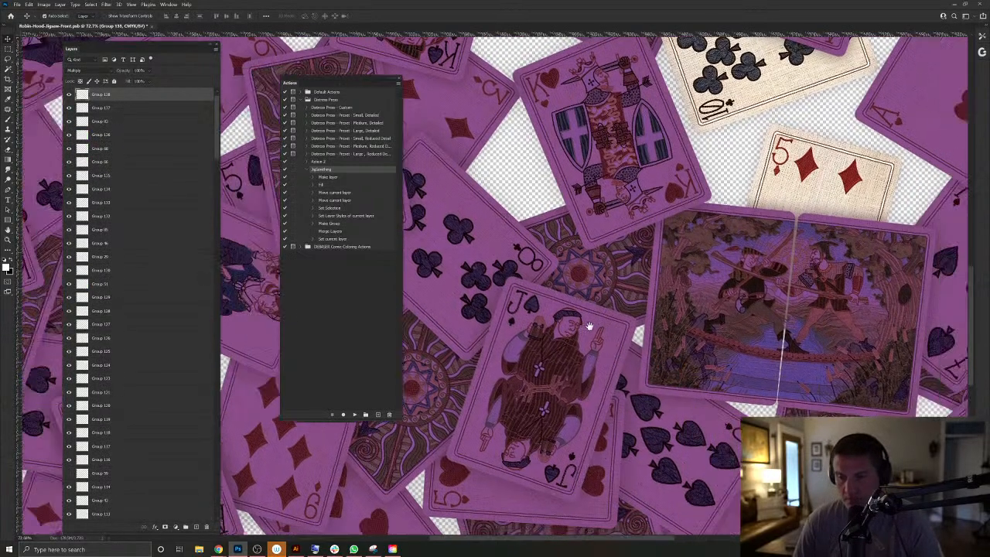
# Save the file and delete the old light card layer covering the five of diamonds.
pyautogui.hotkey('ctrl', 's')
pyautogui.moveTo(722, 237); pyautogui.dragTo(597, 393)
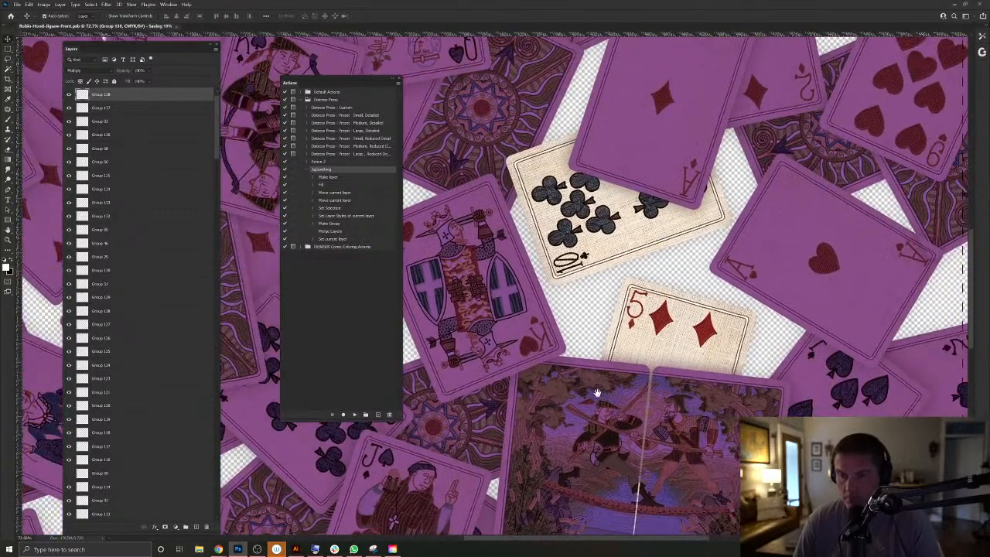
pyautogui.click(674, 296)
pyautogui.press('F2')
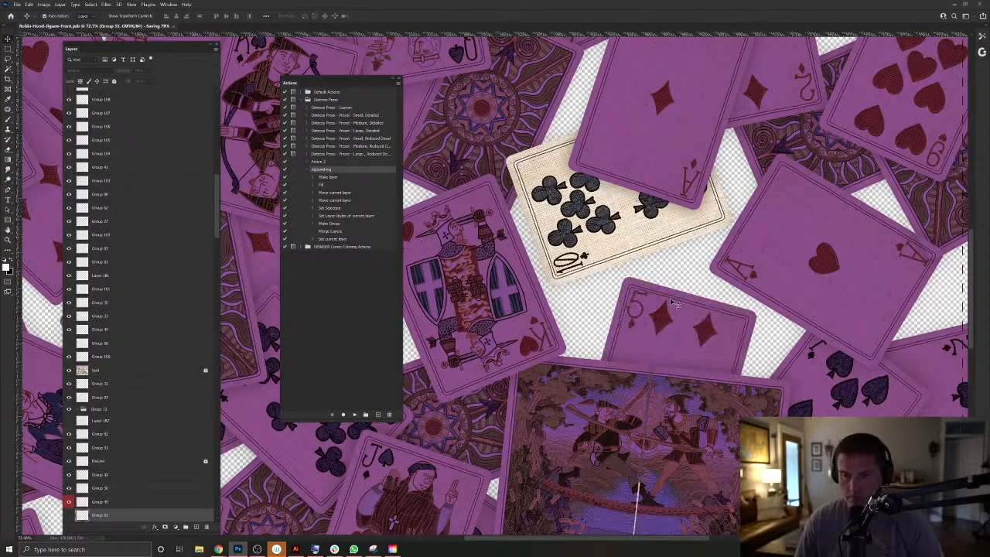
# Load the five of diamonds' outline as a selection and run the recorded shadow action on it.
pyautogui.rightClick(634, 339)
pyautogui.click(653, 350)
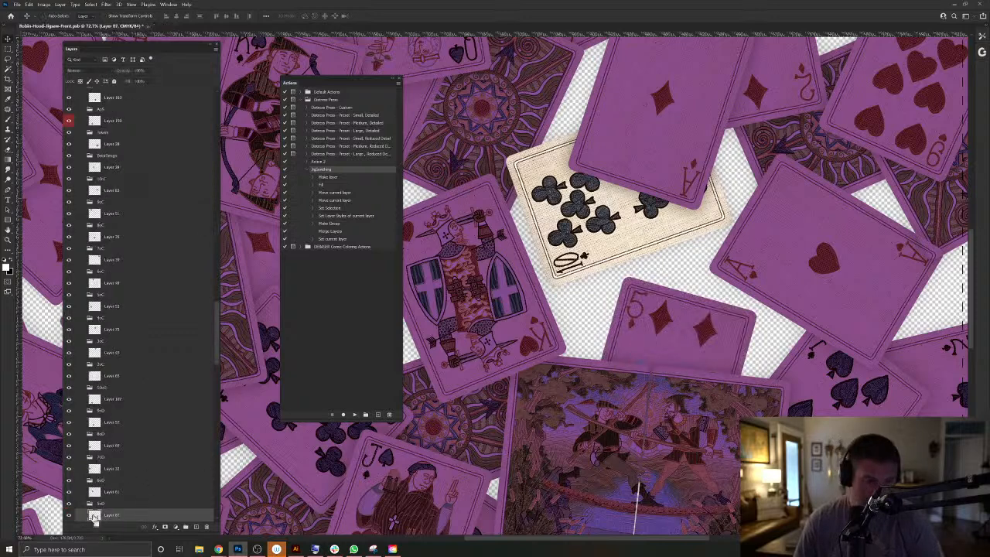
pyautogui.click(354, 414)
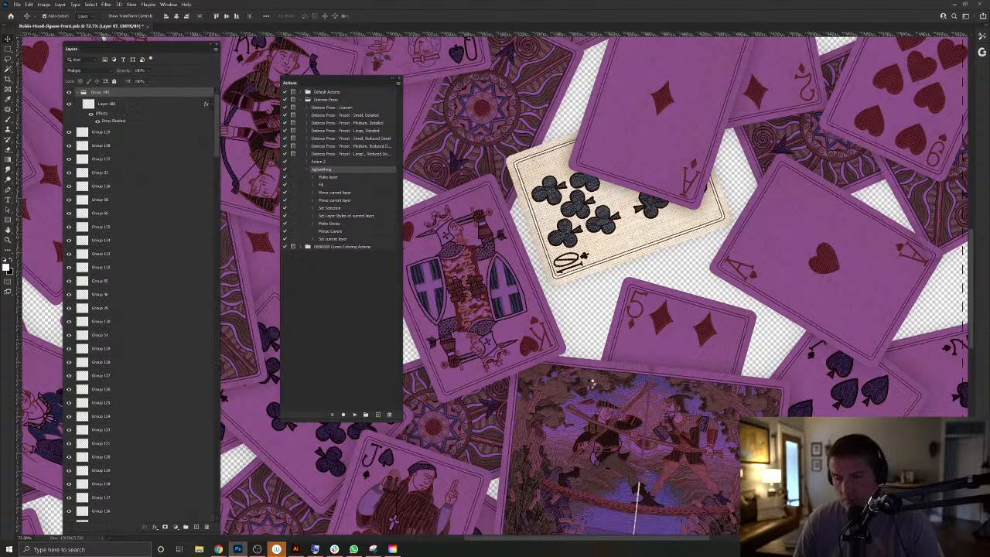
# Erase the five of diamonds' new shadow inside the outline of the large joker card, and deselect.
pyautogui.rightClick(762, 384)
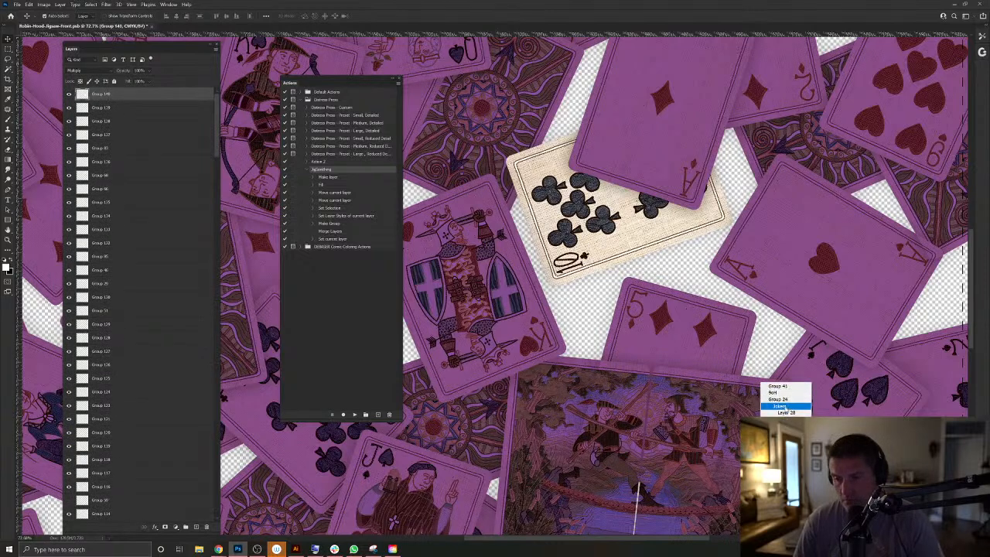
pyautogui.click(777, 399)
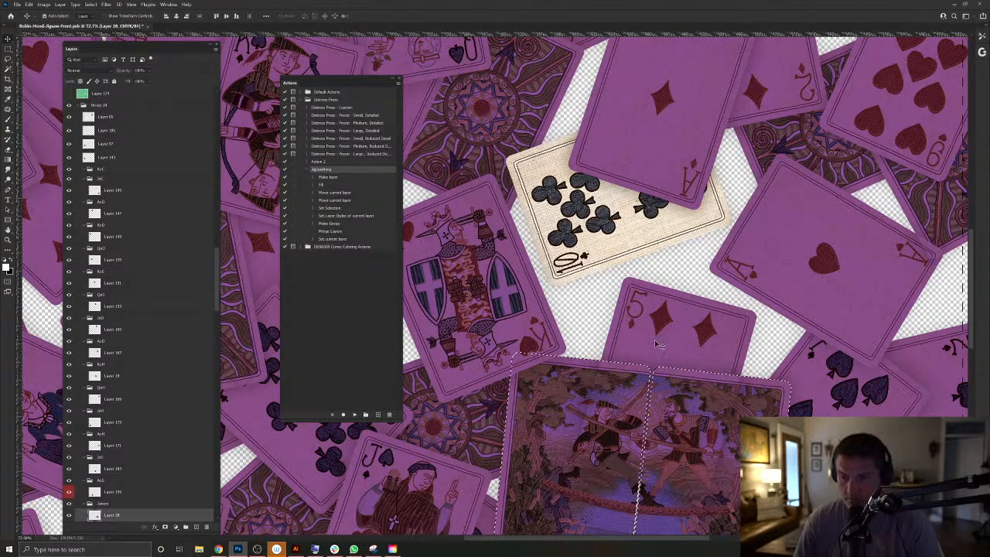
pyautogui.hotkey('alt', '.')
pyautogui.hotkey('ctrl', 'd')
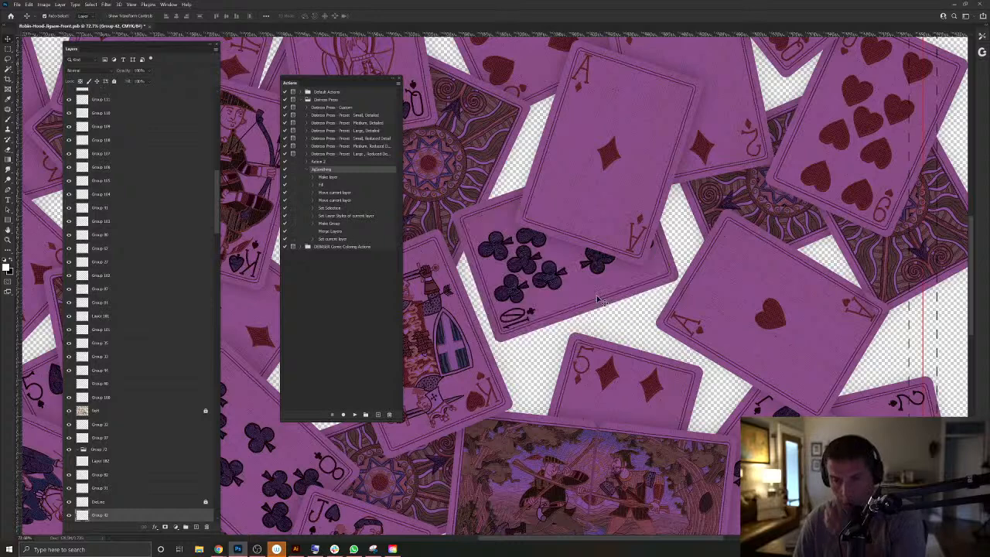
# Build the ten of clubs' new drop shadow by running the recorded shadow action on its outline.
pyautogui.rightClick(623, 317)
pyautogui.click(618, 334)
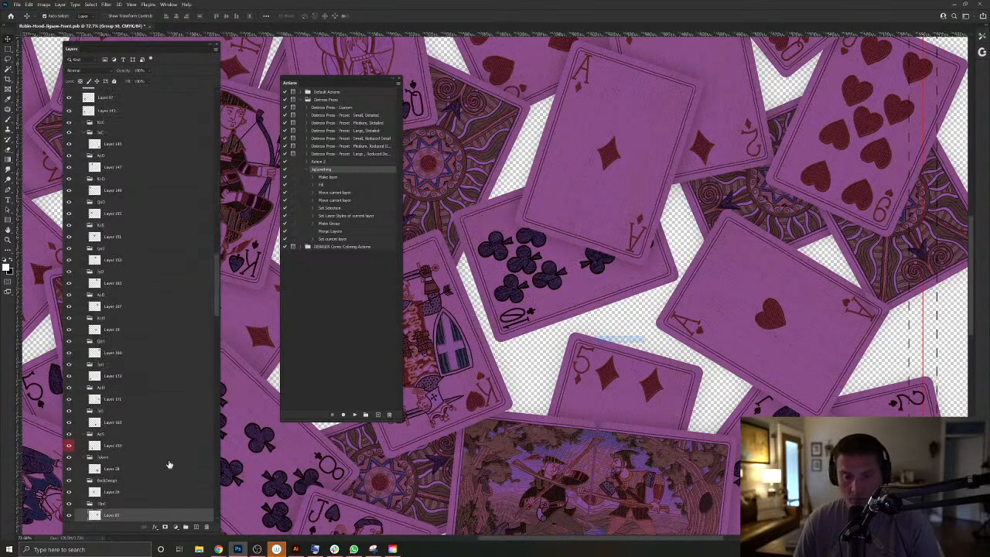
pyautogui.keyDown('ctrl'); pyautogui.click(94, 515); pyautogui.keyUp('ctrl')
pyautogui.click(355, 415)
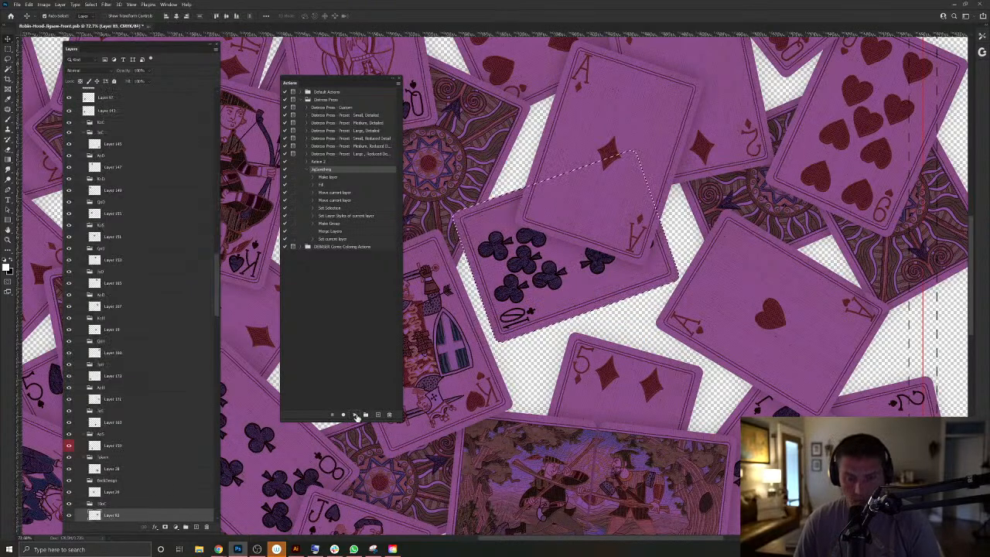
# Erase the ten of clubs' shadow inside the outline of the ace of diamonds, and deselect.
pyautogui.rightClick(562, 169)
pyautogui.click(572, 187)
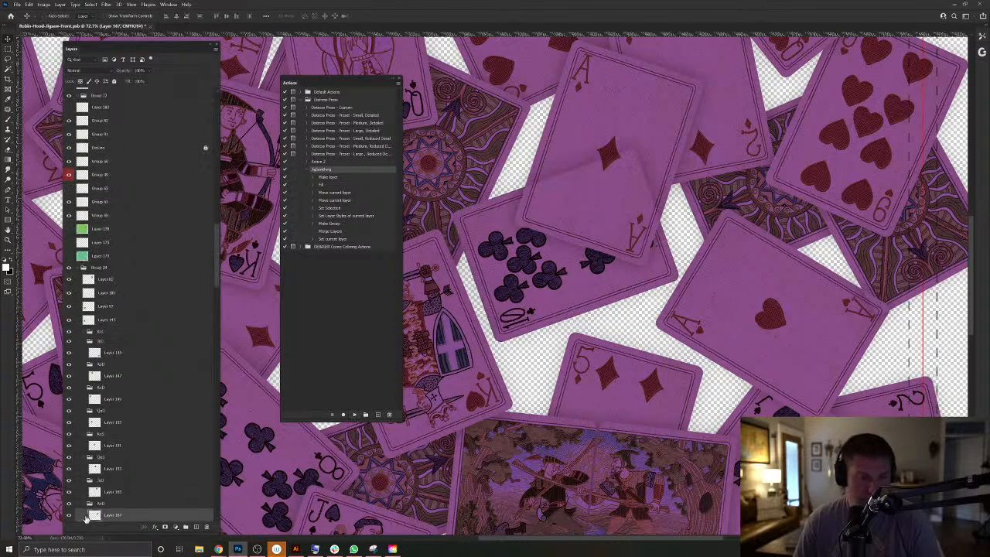
pyautogui.keyDown('ctrl'); pyautogui.click(101, 506); pyautogui.keyUp('ctrl')
pyautogui.keyDown('ctrl'); pyautogui.click(97, 515); pyautogui.keyUp('ctrl')
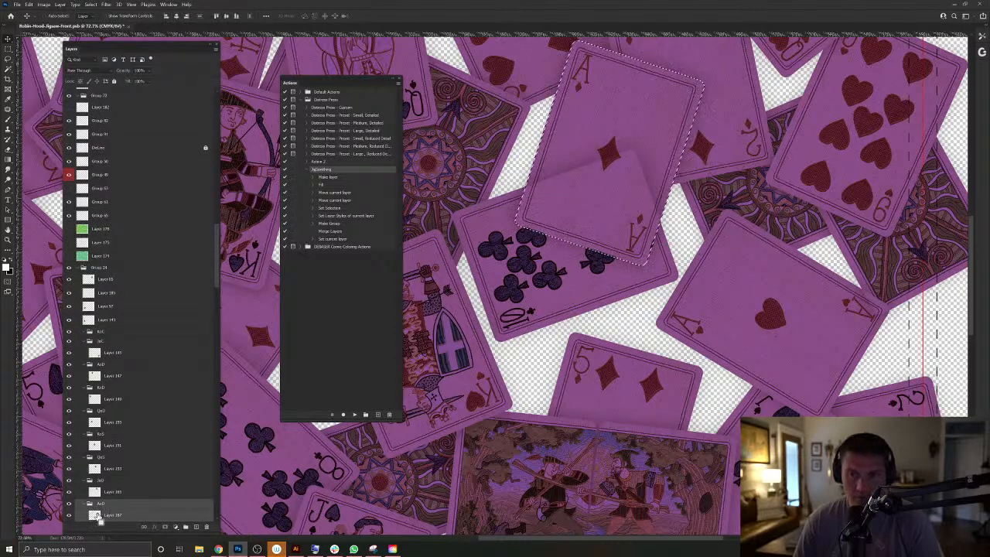
pyautogui.keyDown('ctrl'); pyautogui.click(585, 286); pyautogui.keyUp('ctrl')
pyautogui.press('Delete')
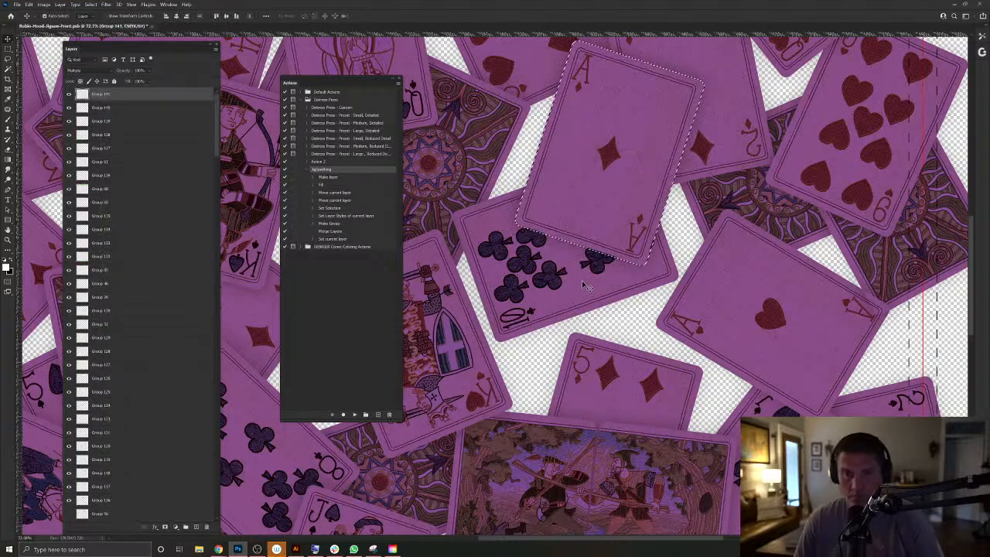
pyautogui.hotkey('ctrl', 'd')
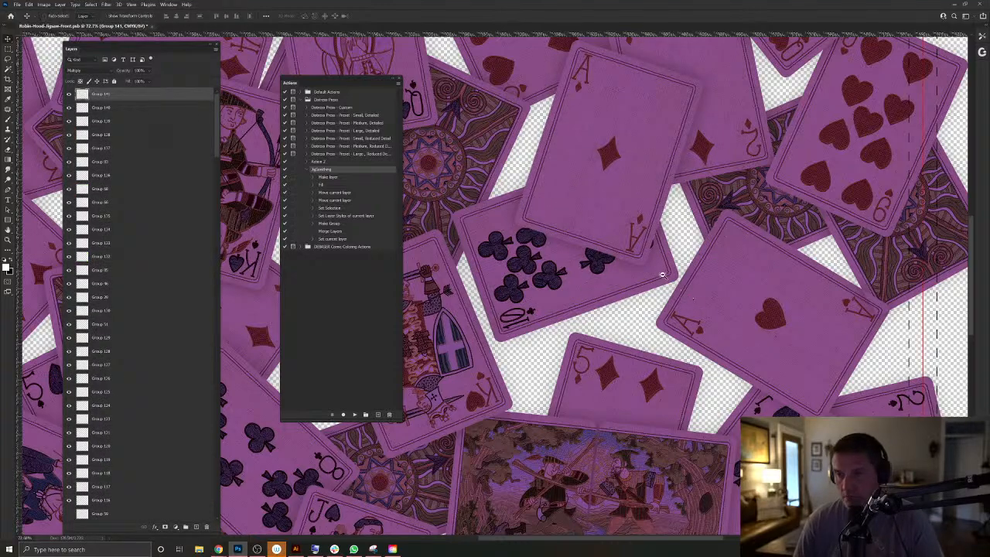
# Try bringing the three of clubs' old shadow layer to the front with Multiply blending, and select its outline.
pyautogui.moveTo(690, 290); pyautogui.dragTo(665, 262)
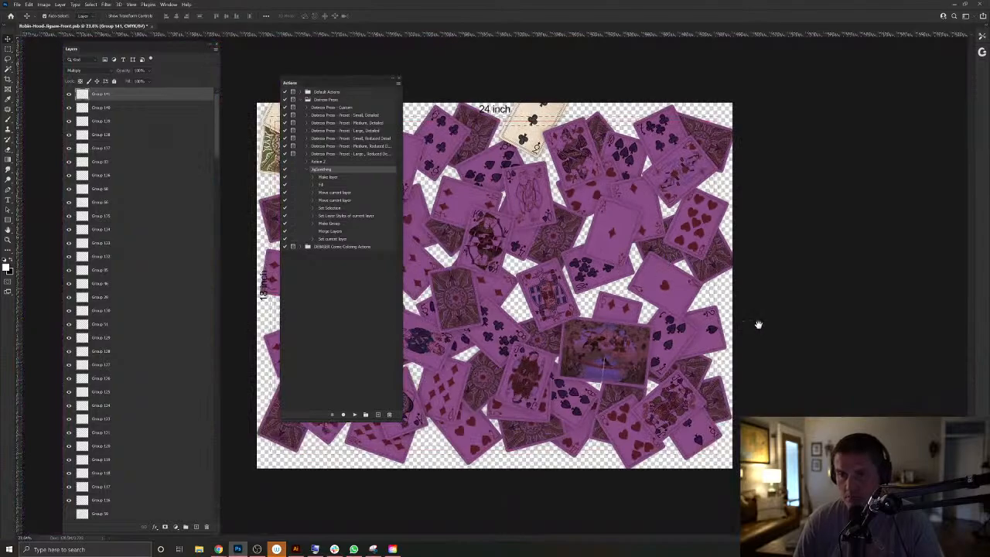
pyautogui.moveTo(547, 152); pyautogui.dragTo(578, 165)
pyautogui.moveTo(538, 207); pyautogui.dragTo(635, 286)
pyautogui.click(611, 252)
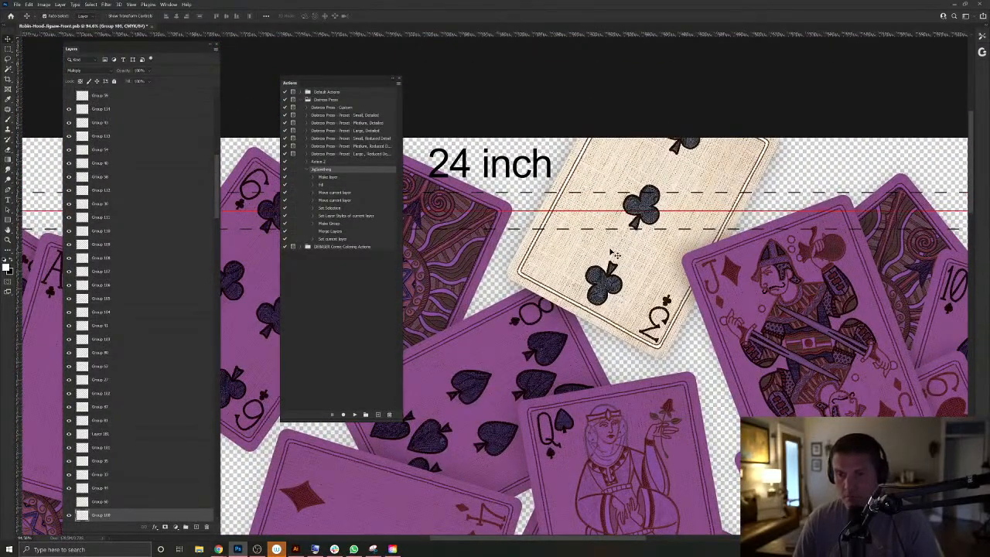
pyautogui.hotkey('ctrl', 'shift', ']')
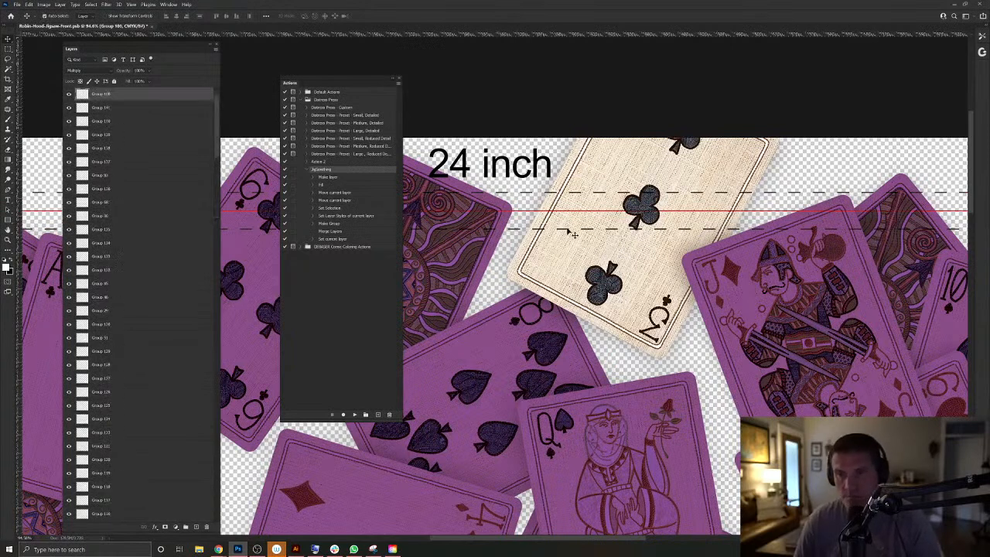
pyautogui.click(80, 70)
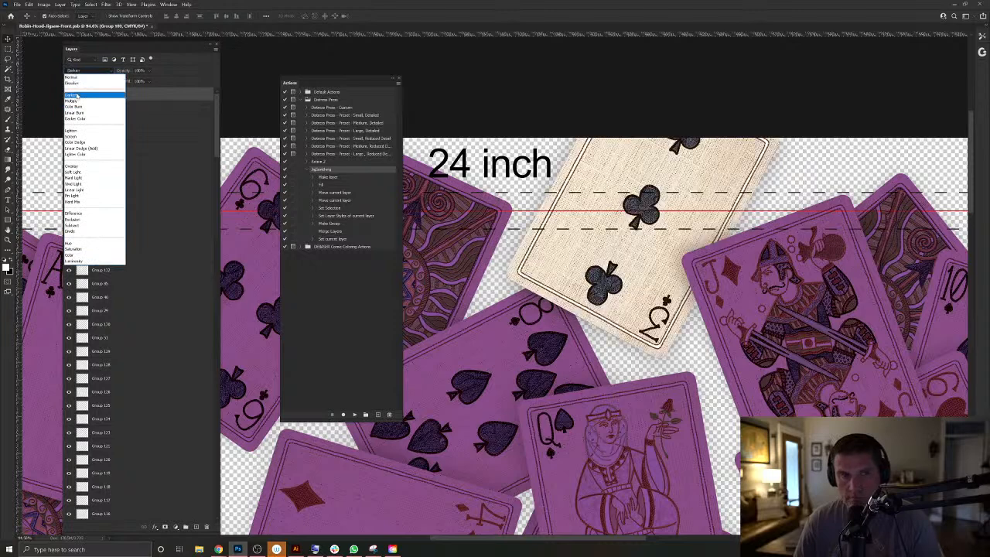
pyautogui.click(75, 102)
pyautogui.keyDown('ctrl'); pyautogui.click(77, 96); pyautogui.keyUp('ctrl')
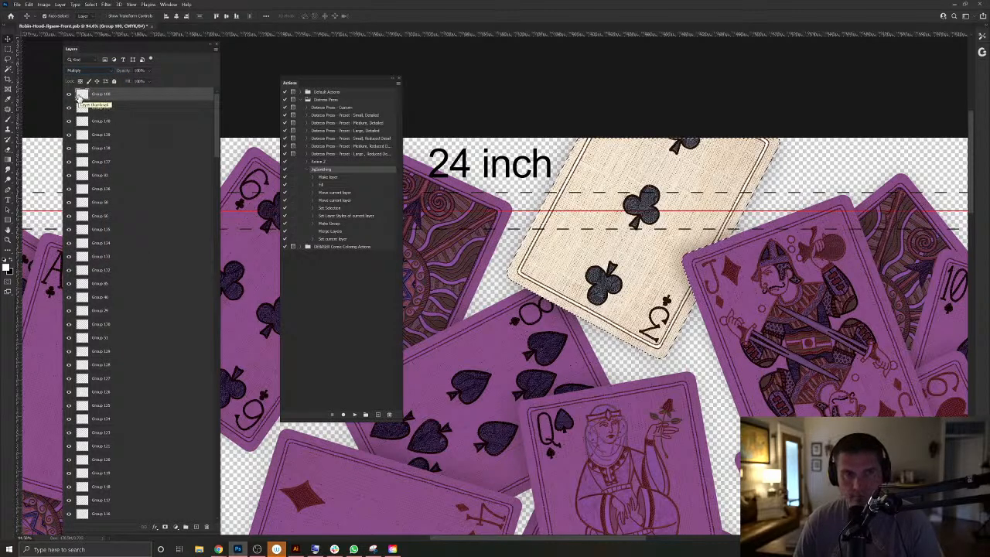
pyautogui.click(68, 95)
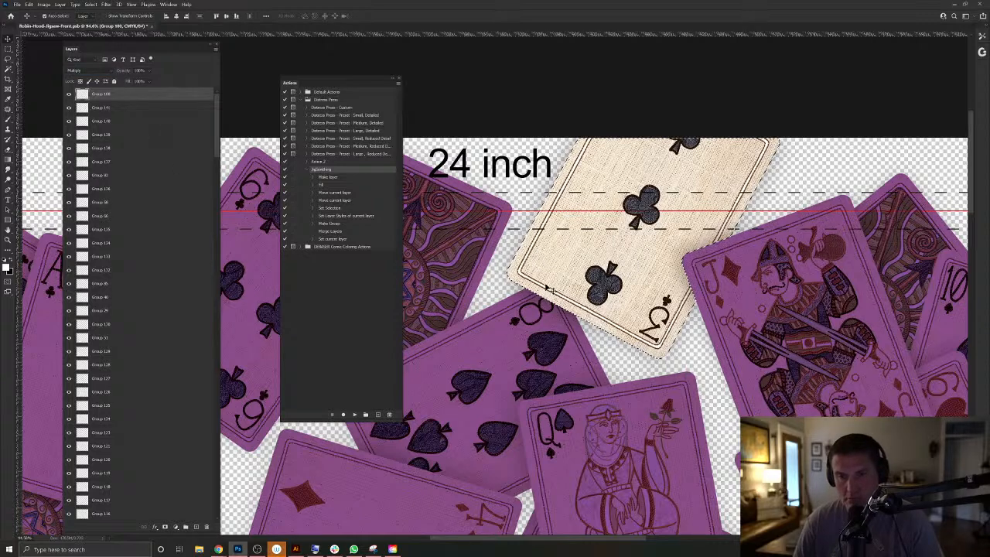
# Inspect which layers and groups lie beneath the three of clubs' corner.
pyautogui.click(132, 4)
pyautogui.press('Escape')
pyautogui.rightClick(522, 273)
pyautogui.rightClick(518, 274)
pyautogui.rightClick(519, 273)
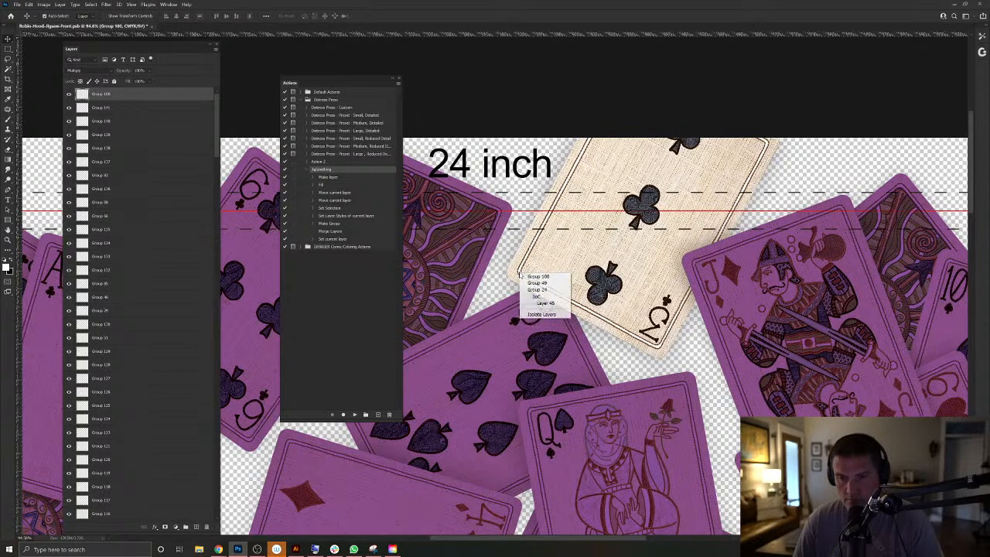
pyautogui.click(544, 291)
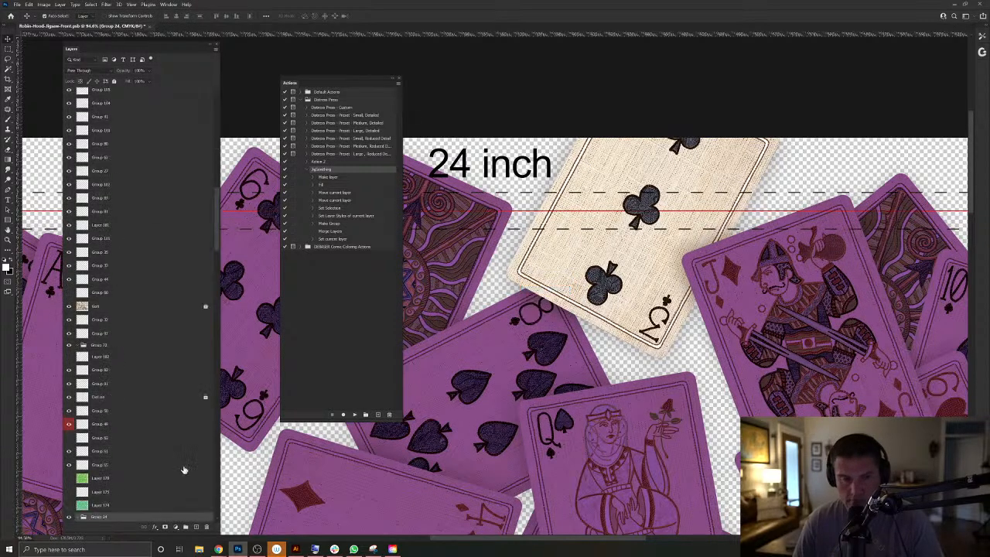
pyautogui.rightClick(522, 277)
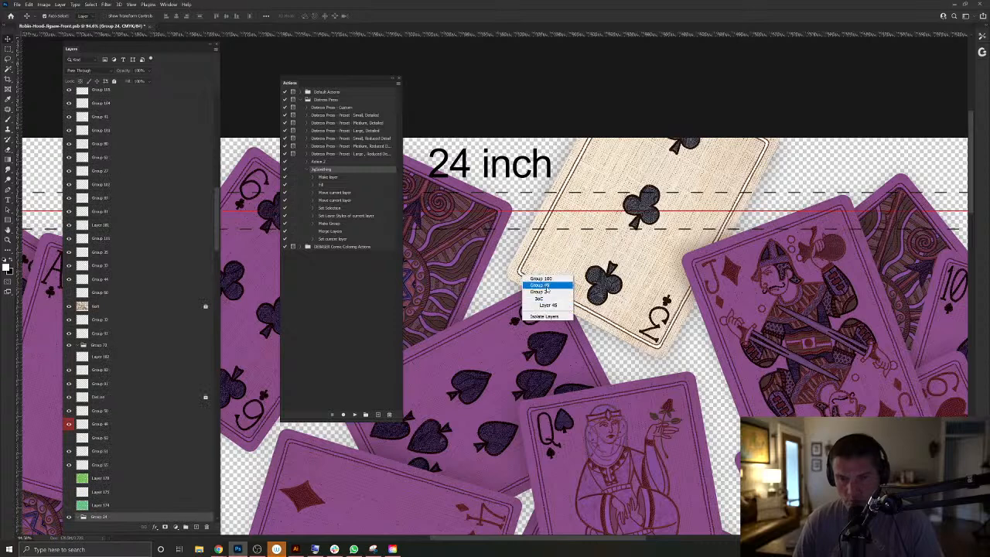
pyautogui.click(548, 306)
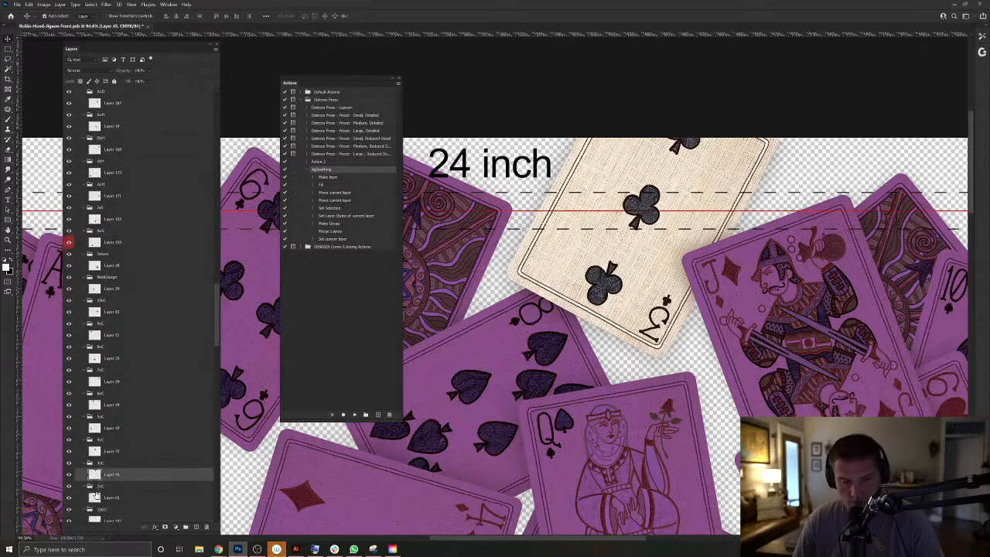
# Delete the three of clubs' old shadow layer and the light card layer covering it.
pyautogui.click(518, 268)
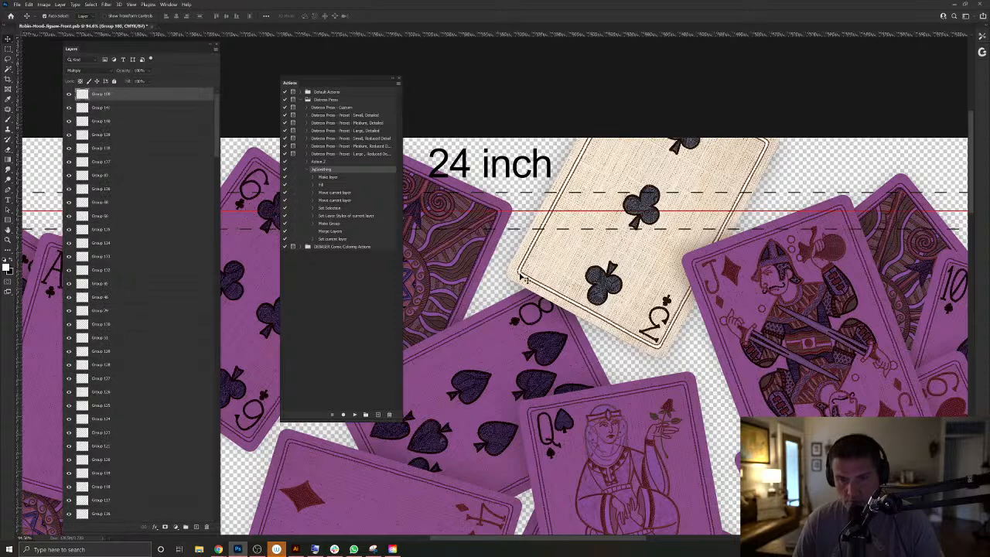
pyautogui.moveTo(523, 276); pyautogui.dragTo(467, 269)
pyautogui.press('Delete')
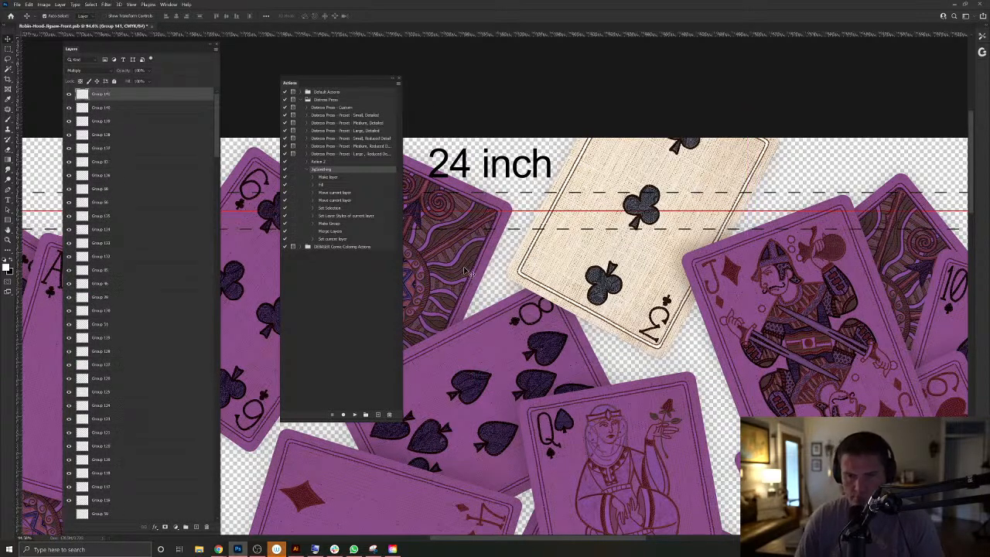
pyautogui.moveTo(523, 276); pyautogui.dragTo(495, 278)
pyautogui.press('Delete')
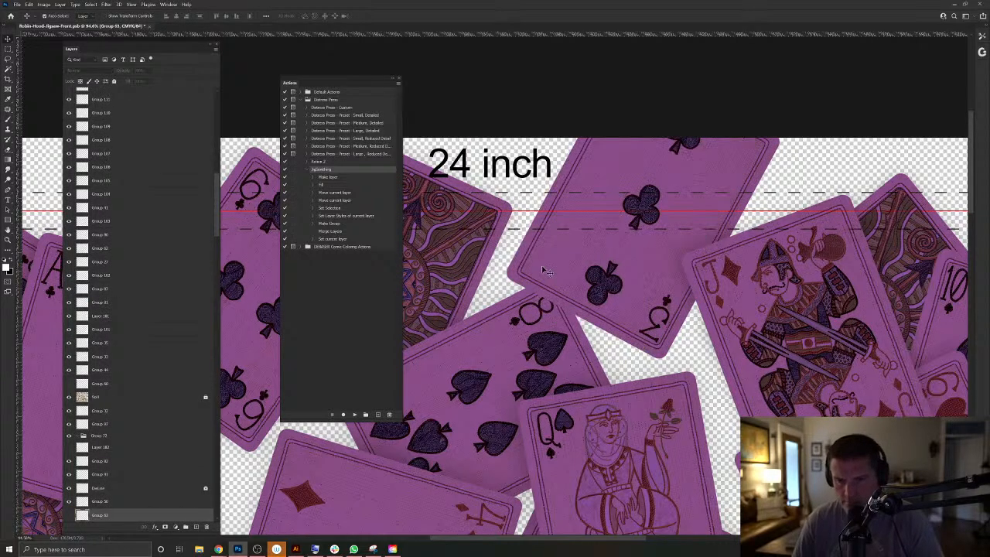
# Select the three of clubs' outline and generate its new drop shadow with the recorded action.
pyautogui.rightClick(569, 274)
pyautogui.click(572, 291)
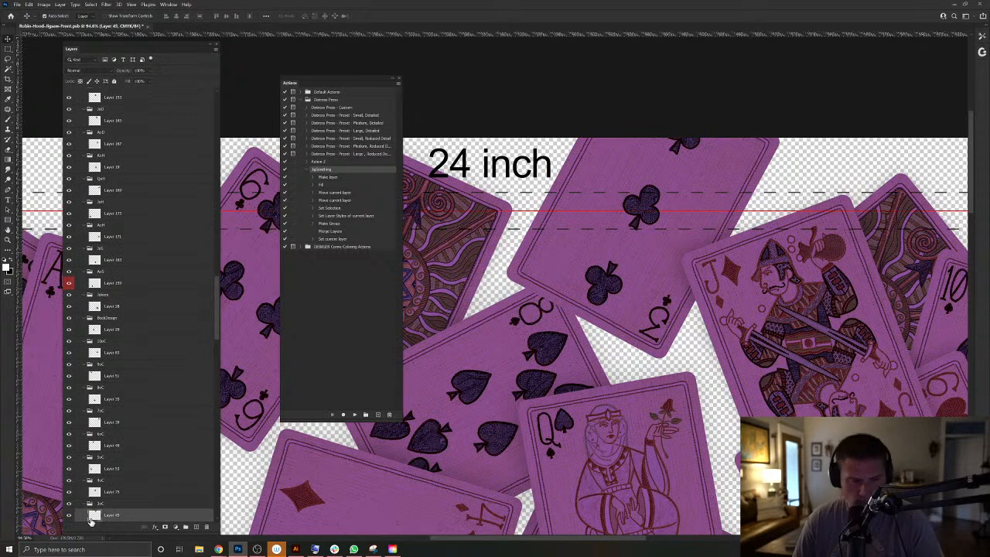
pyautogui.click(354, 415)
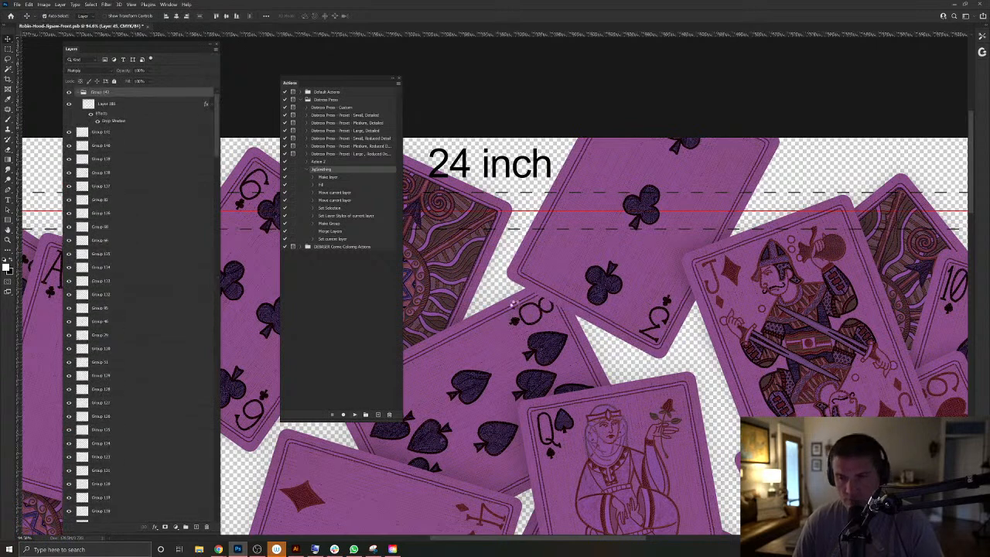
# Erase the three of clubs' shadow inside the outline of the jack of diamonds, and deselect.
pyautogui.rightClick(748, 260)
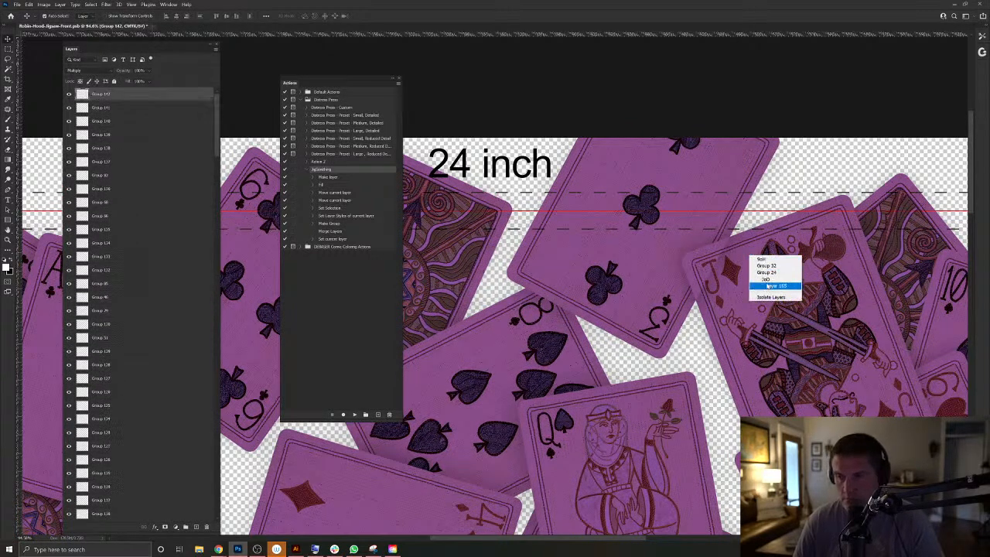
pyautogui.click(774, 281)
pyautogui.click(87, 519)
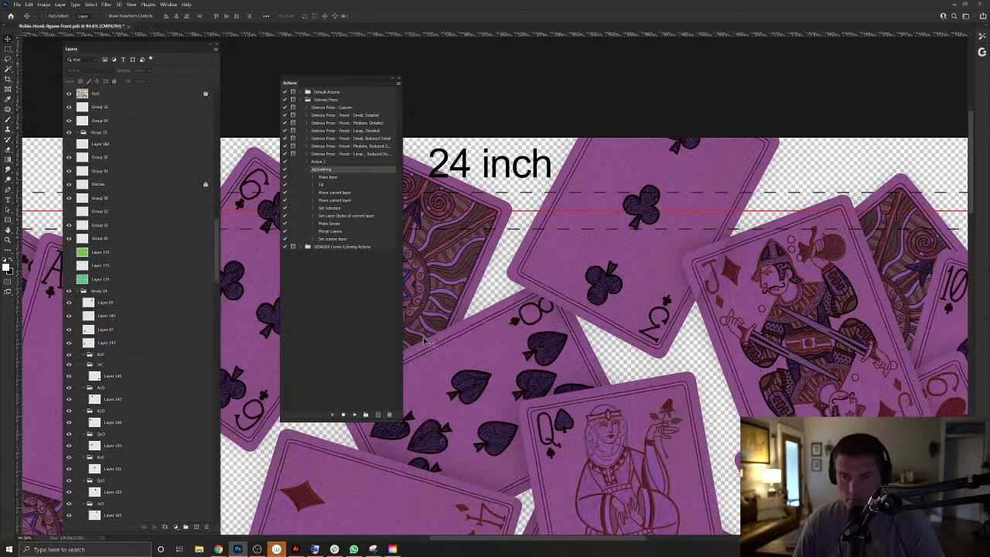
pyautogui.keyDown('ctrl'); pyautogui.click(91, 518); pyautogui.keyUp('ctrl')
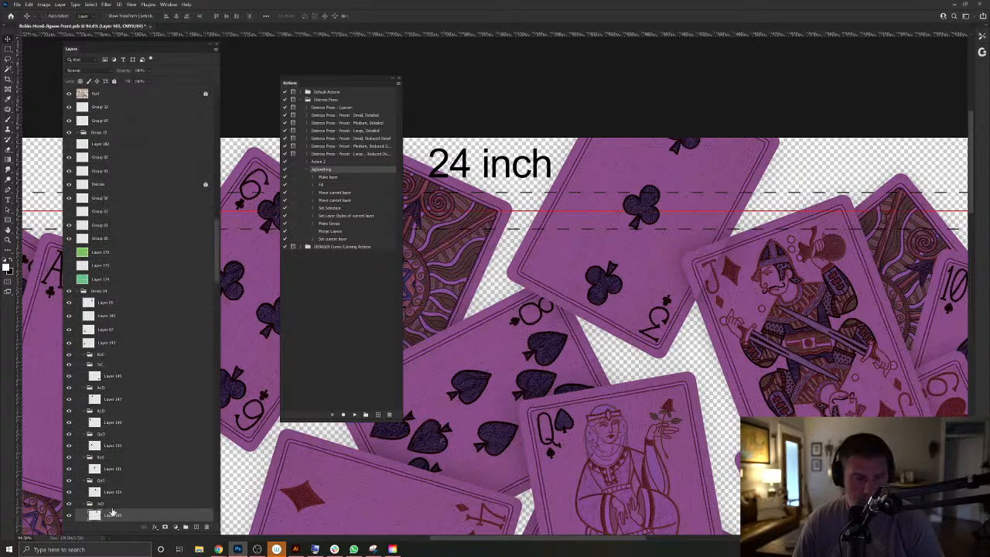
pyautogui.click(539, 225)
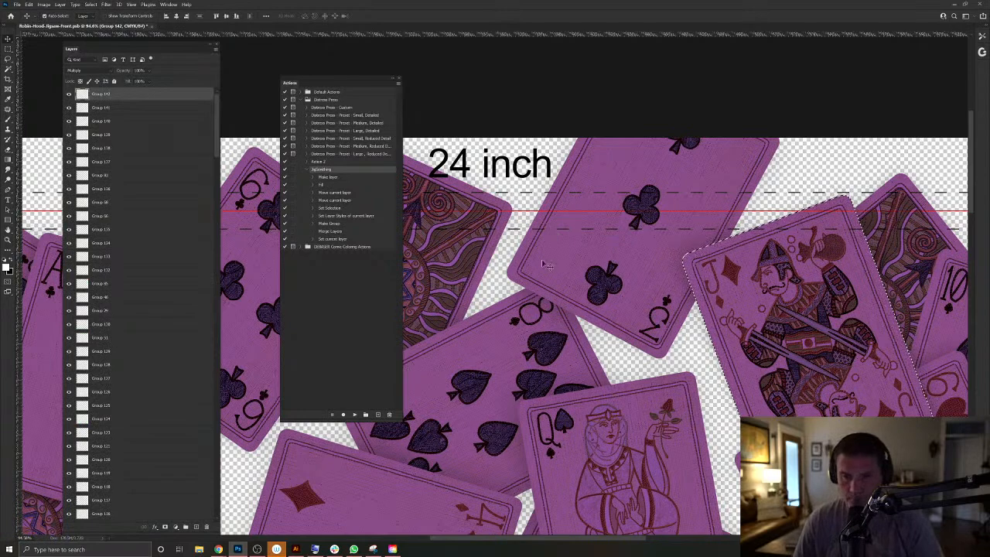
pyautogui.hotkey('ctrl', 'd')
# Remove the two of clubs' old shadow layer and the light card layer covering it in the puzzle's corner.
pyautogui.scroll(-6, 665, 271)
pyautogui.scroll(2, 526, 234)
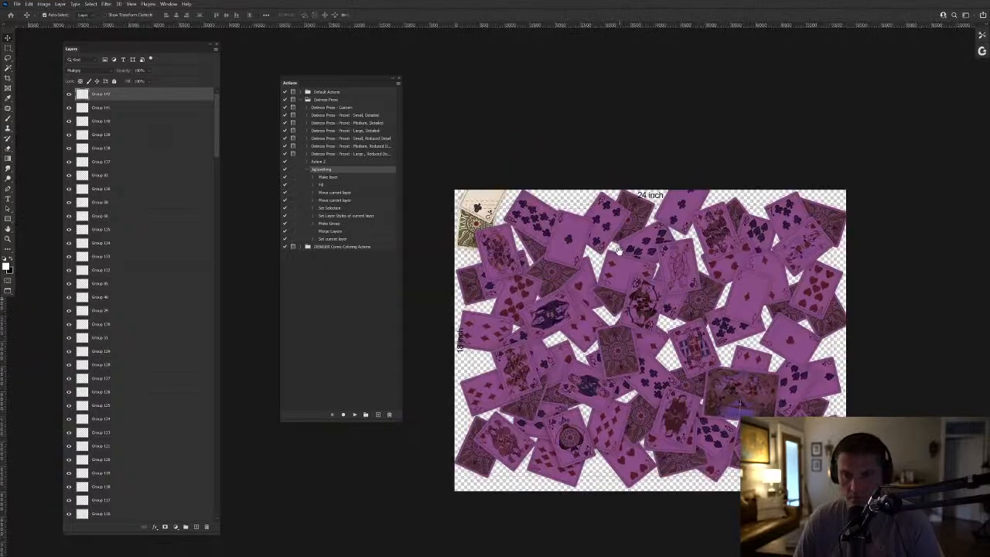
pyautogui.scroll(5, 477, 207)
pyautogui.moveTo(525, 200); pyautogui.dragTo(502, 187)
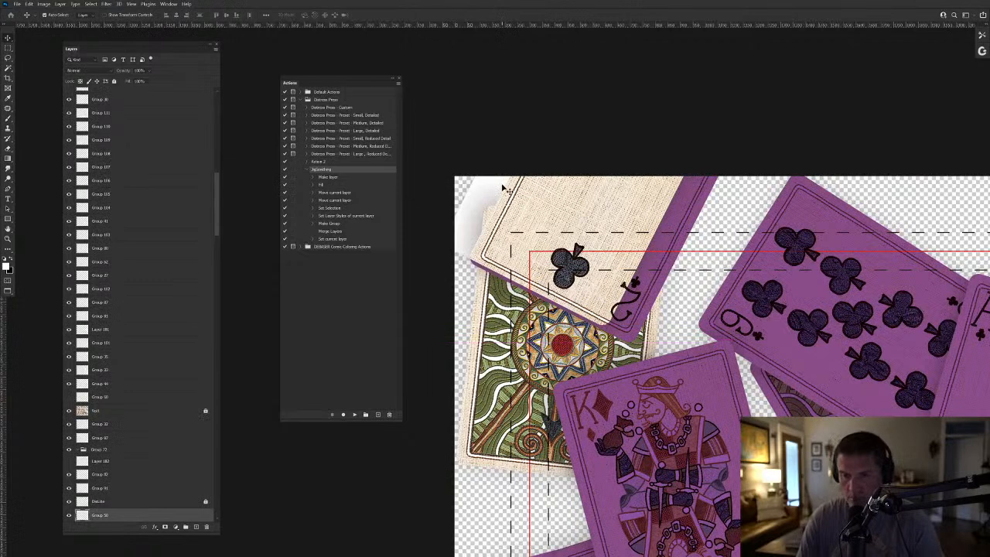
pyautogui.hotkey('ctrl', 'z')
# Select the two of clubs' outline and generate its new drop shadow with the recorded action.
pyautogui.rightClick(520, 212)
pyautogui.click(547, 236)
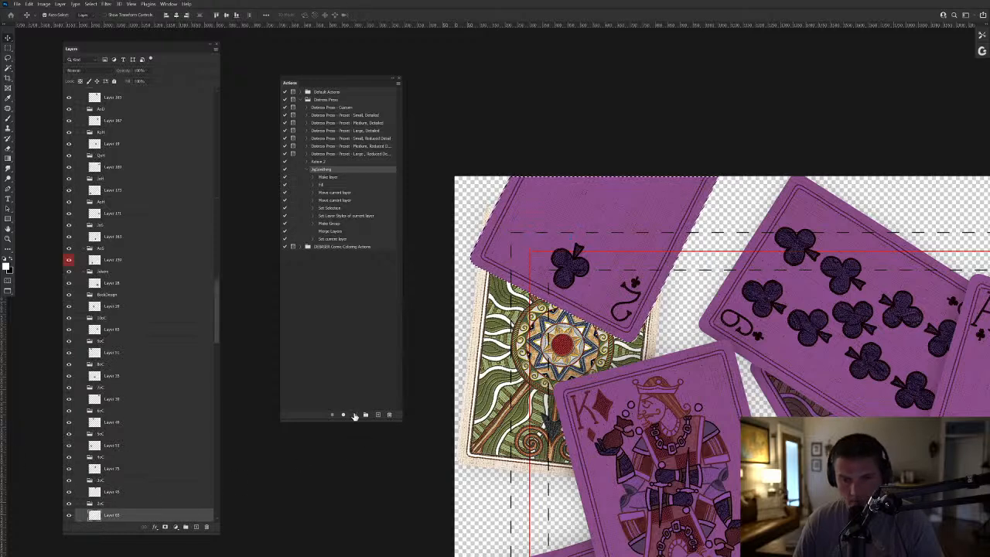
pyautogui.click(355, 413)
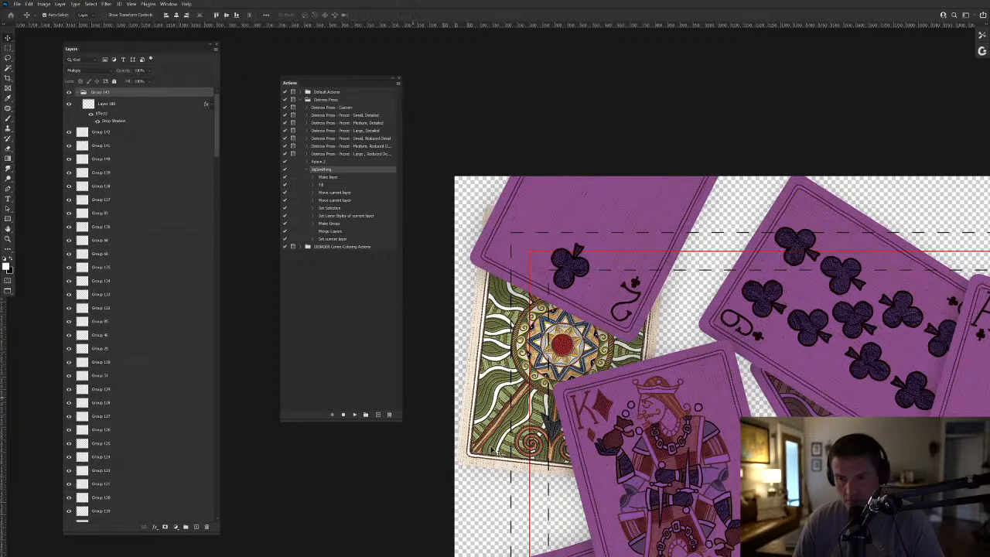
# Bring the shadow layer at the edge of the card back beneath the two of clubs to the front of the layer stack.
pyautogui.click(465, 445)
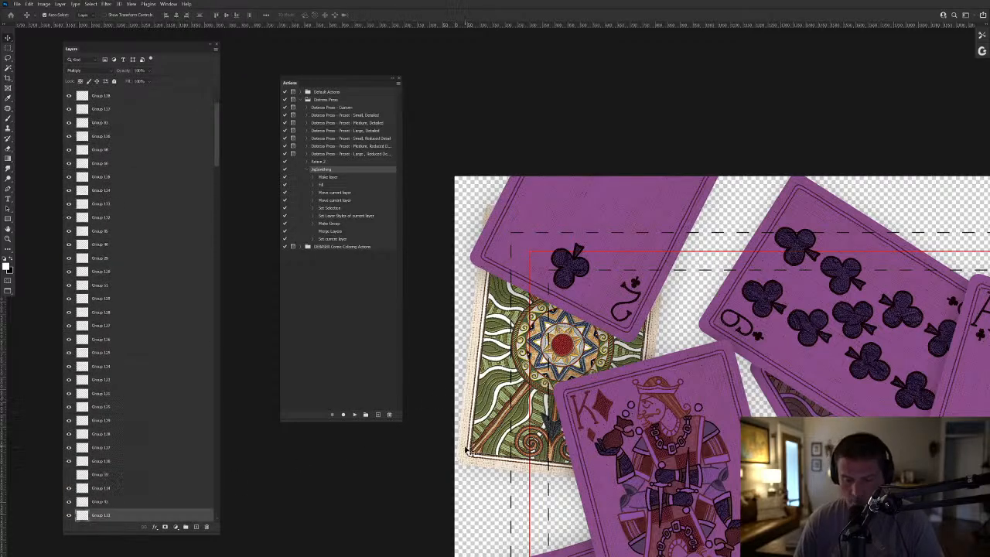
pyautogui.hotkey('ctrl', 'shift', ']')
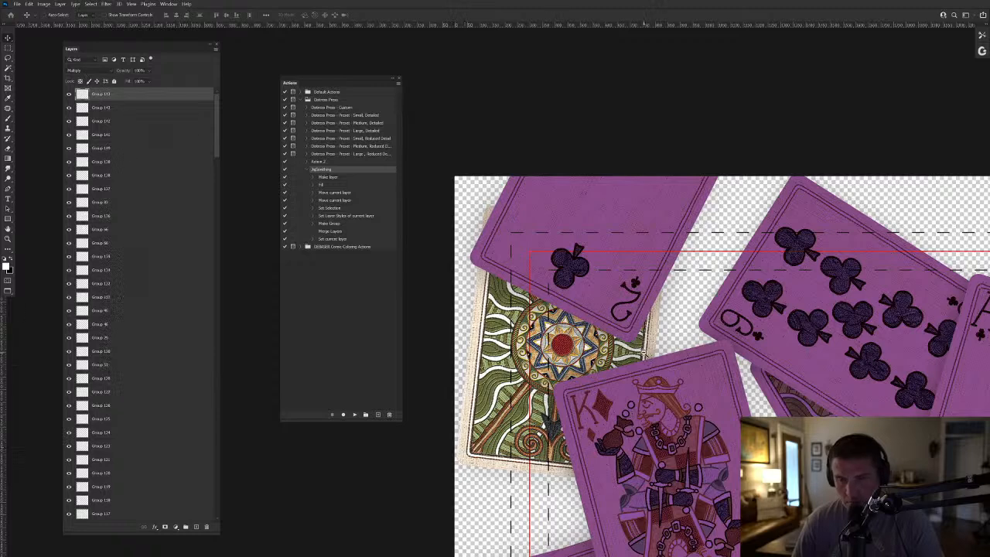
pyautogui.moveTo(658, 353); pyautogui.dragTo(601, 299)
pyautogui.moveTo(602, 299); pyautogui.dragTo(427, 151)
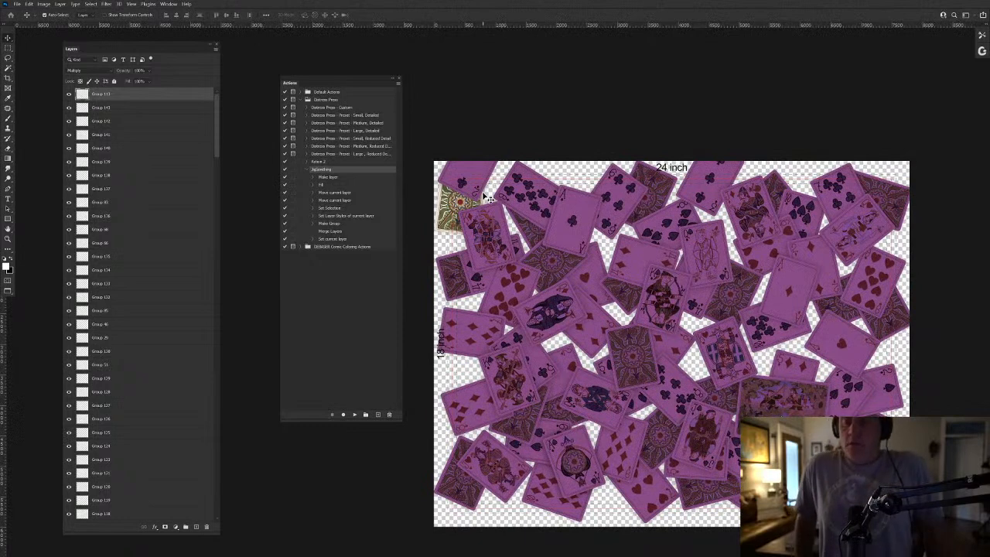
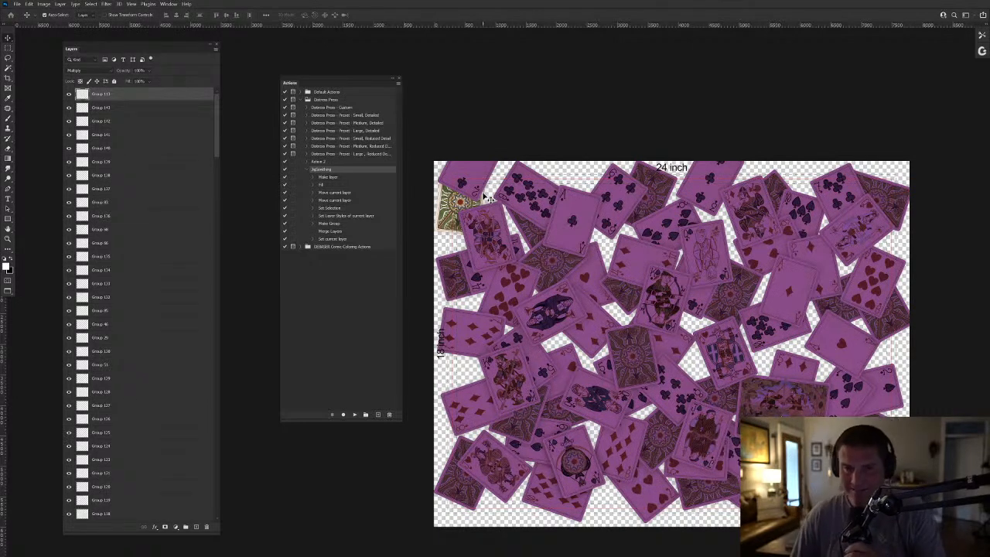
# Unlock the full card artwork layer, check the canvas with it hidden and shown, and set its blend mode to Normal.
pyautogui.scroll(-3, 141, 339)
pyautogui.scroll(-5, 142, 339)
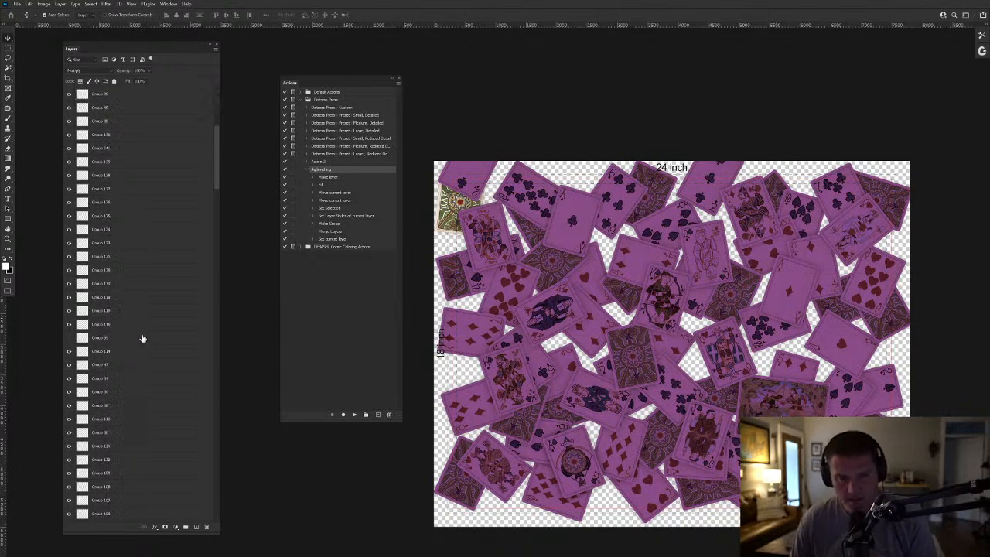
pyautogui.scroll(10, 142, 331)
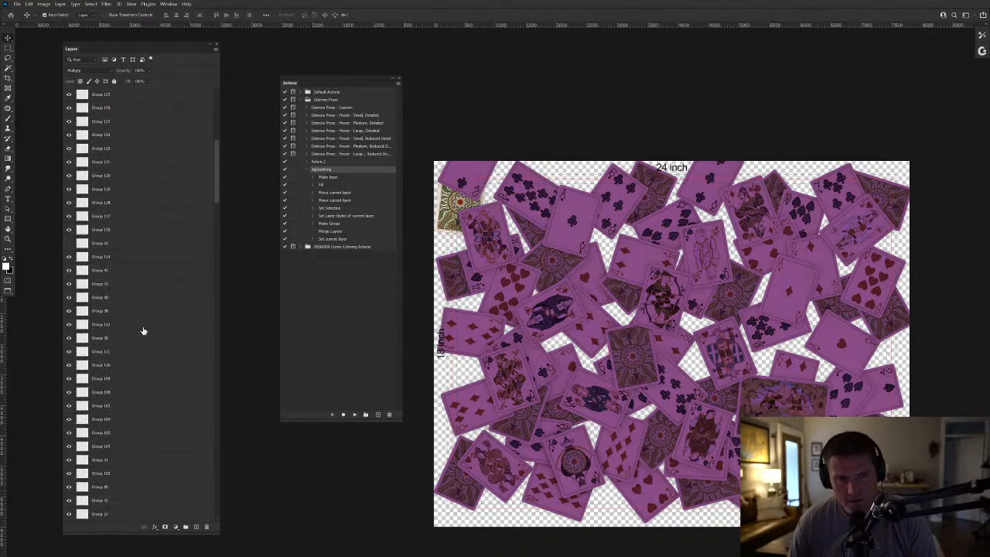
pyautogui.scroll(-6, 142, 331)
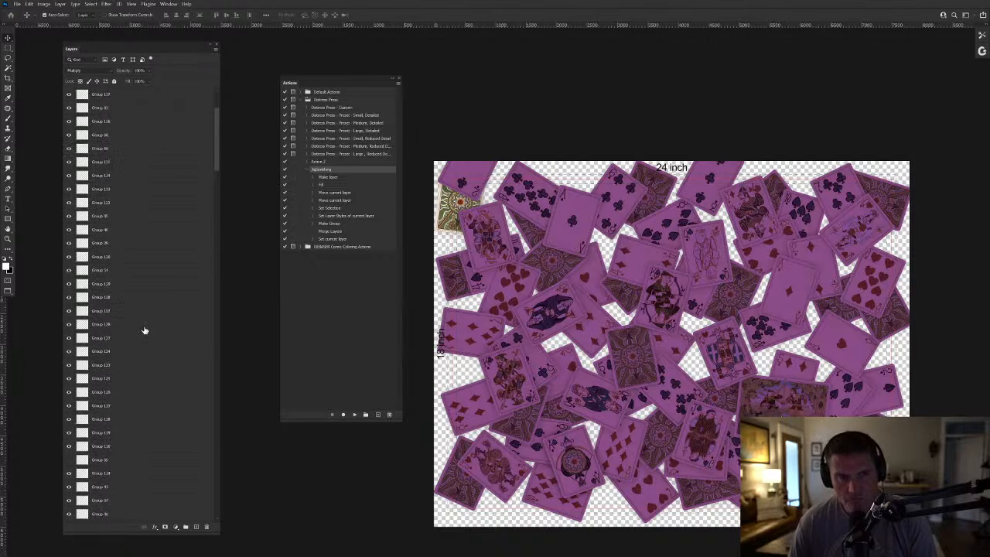
pyautogui.scroll(-3, 145, 329)
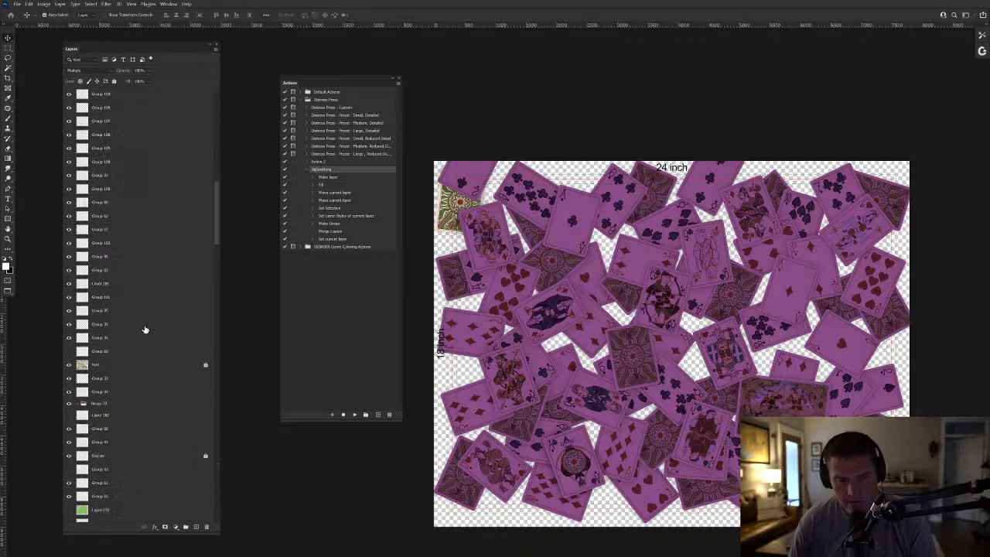
pyautogui.click(125, 364)
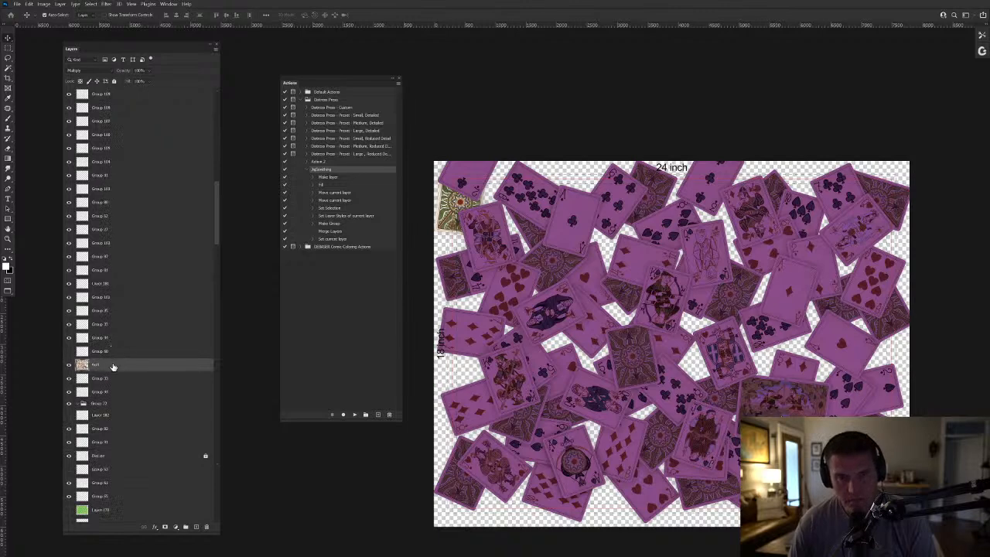
pyautogui.click(68, 366)
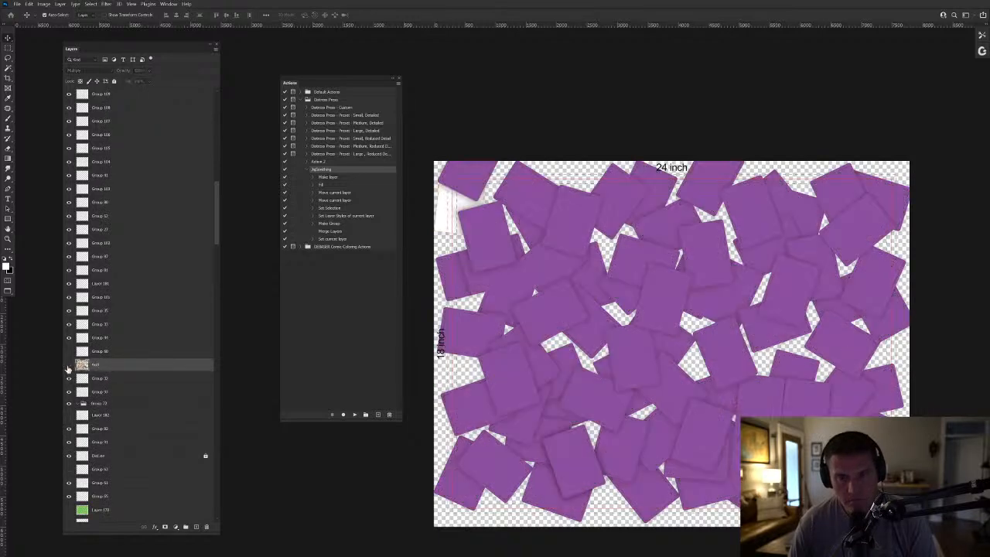
pyautogui.click(68, 369)
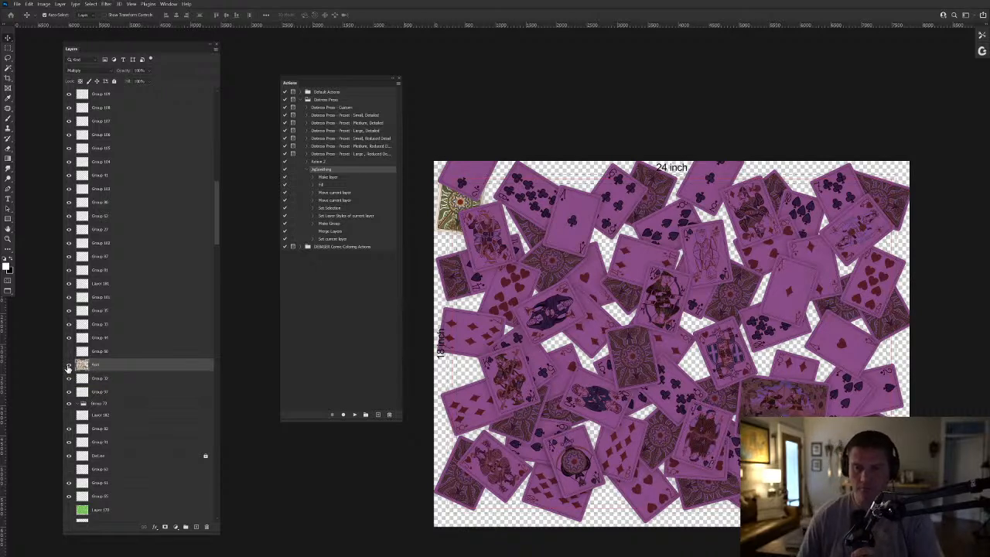
pyautogui.click(87, 70)
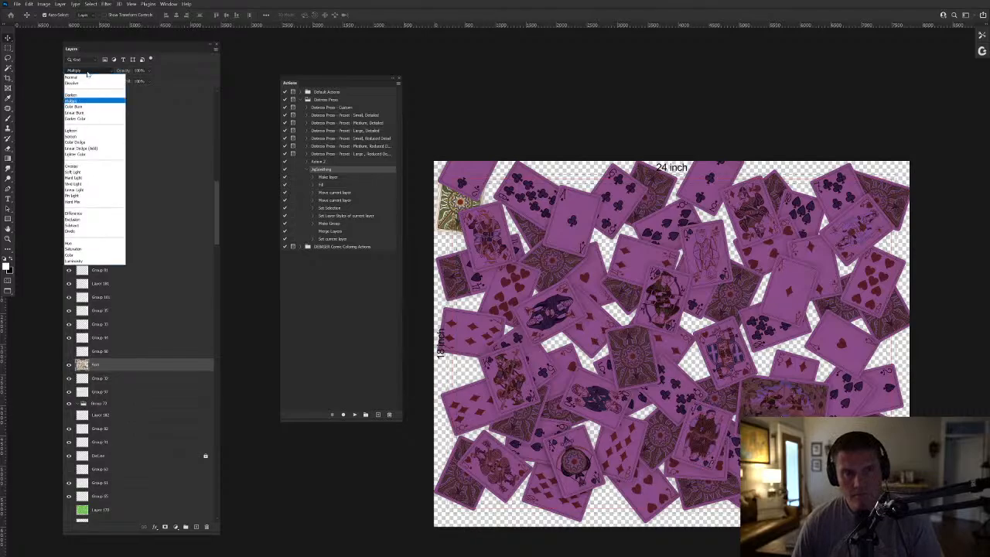
pyautogui.click(86, 78)
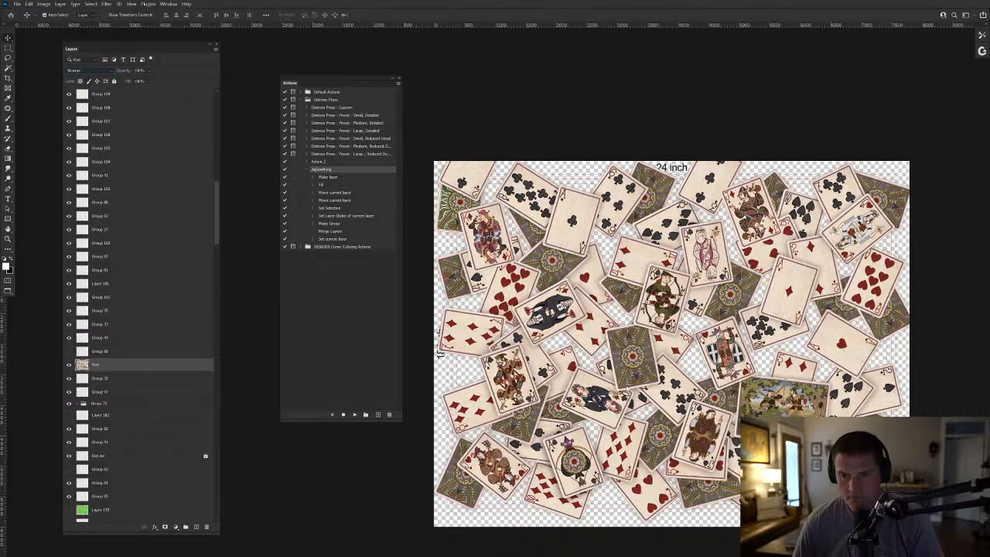
# Examine the rebuilt shadows from the king of diamonds down to the border of the spade card beside the ace of spades.
pyautogui.moveTo(458, 177); pyautogui.dragTo(558, 287)
pyautogui.moveTo(606, 352); pyautogui.dragTo(526, 196)
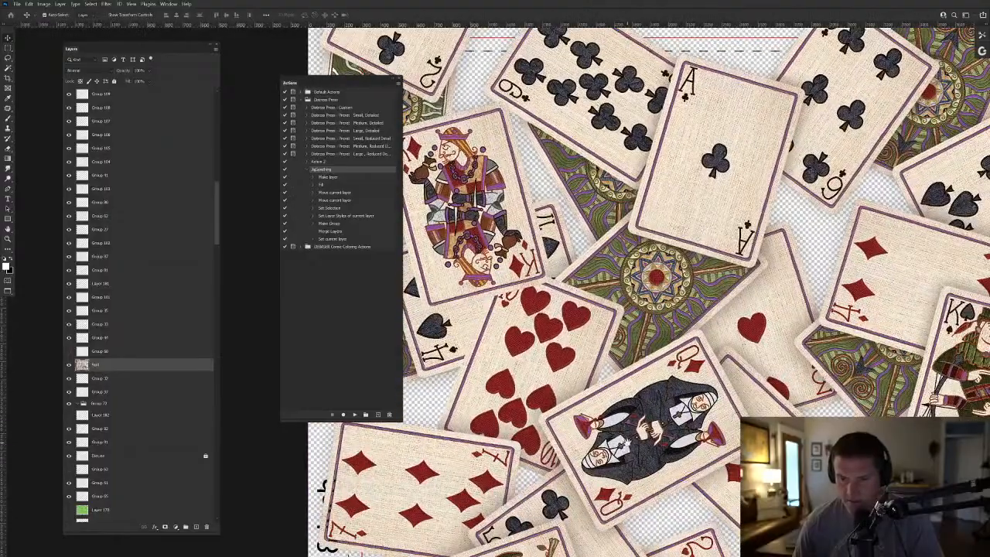
pyautogui.moveTo(627, 440); pyautogui.dragTo(622, 328)
pyautogui.scroll(-8, 619, 319)
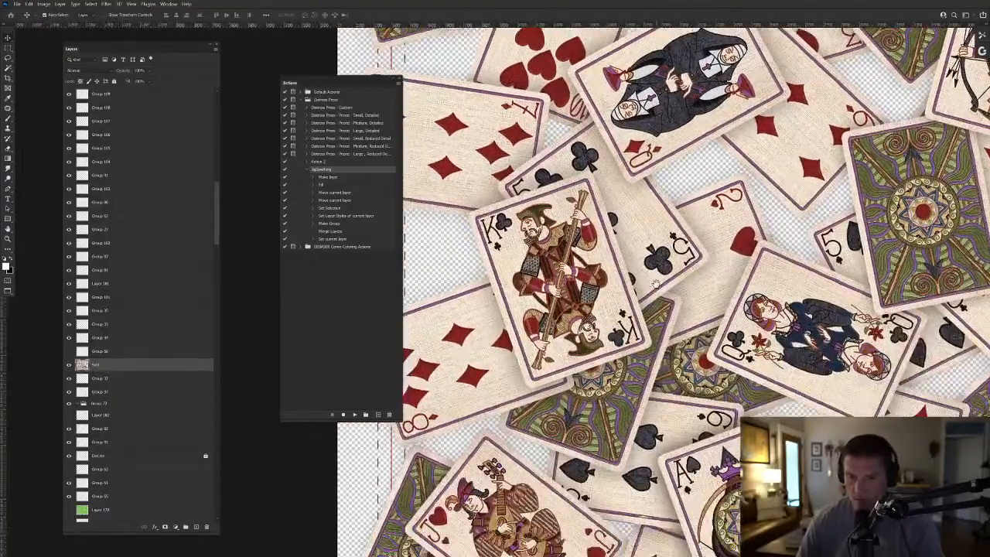
pyautogui.scroll(-4, 651, 273)
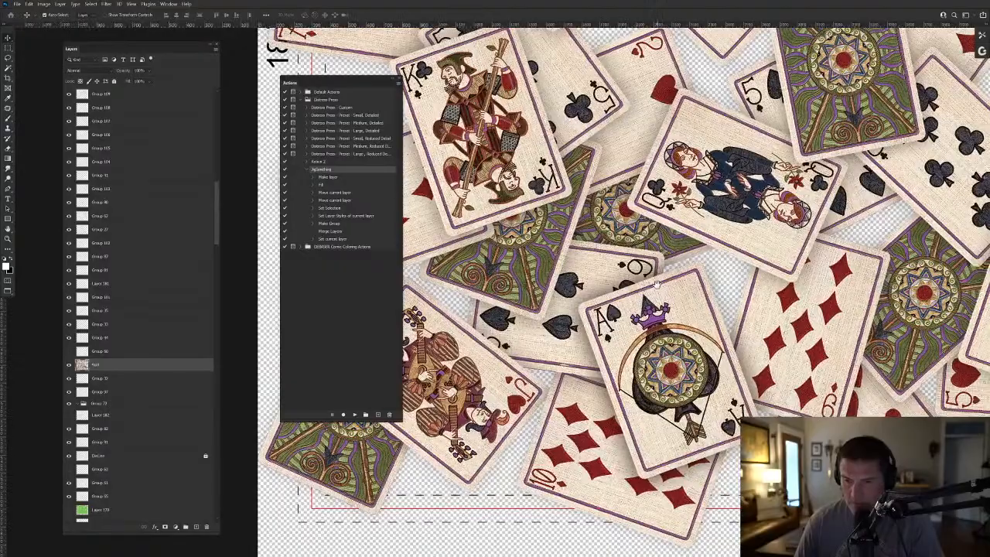
pyautogui.scroll(5, 574, 379)
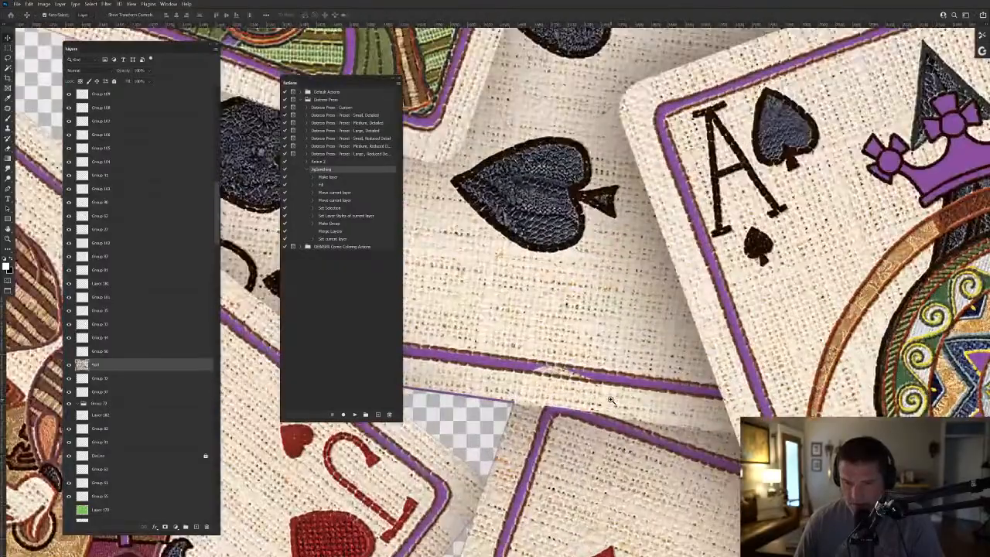
pyautogui.scroll(-2, 609, 398)
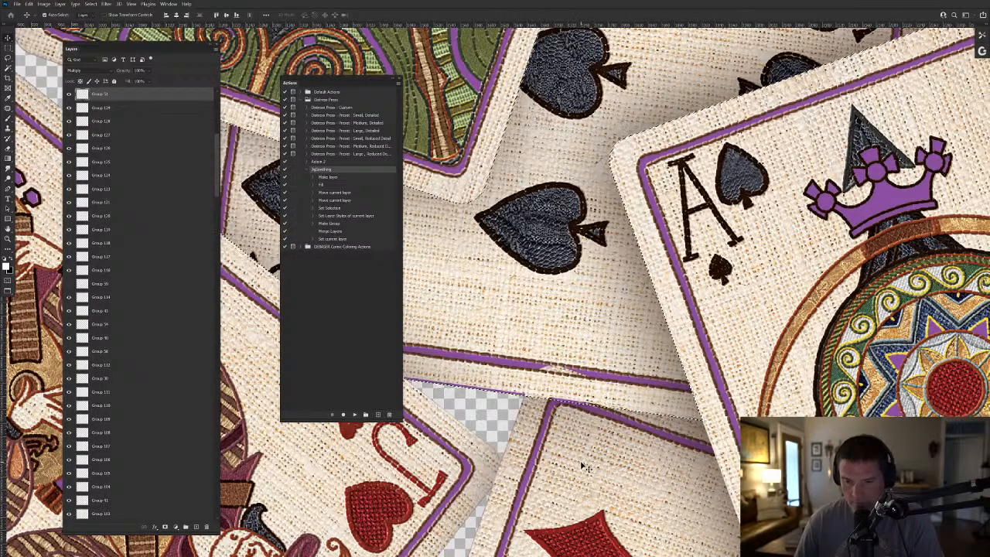
# Deselect and erase the light arc on the artwork layer that covers the purple border of the spade card beside the ace of spades.
pyautogui.moveTo(554, 358); pyautogui.dragTo(573, 379)
pyautogui.hotkey('ctrl', 'd')
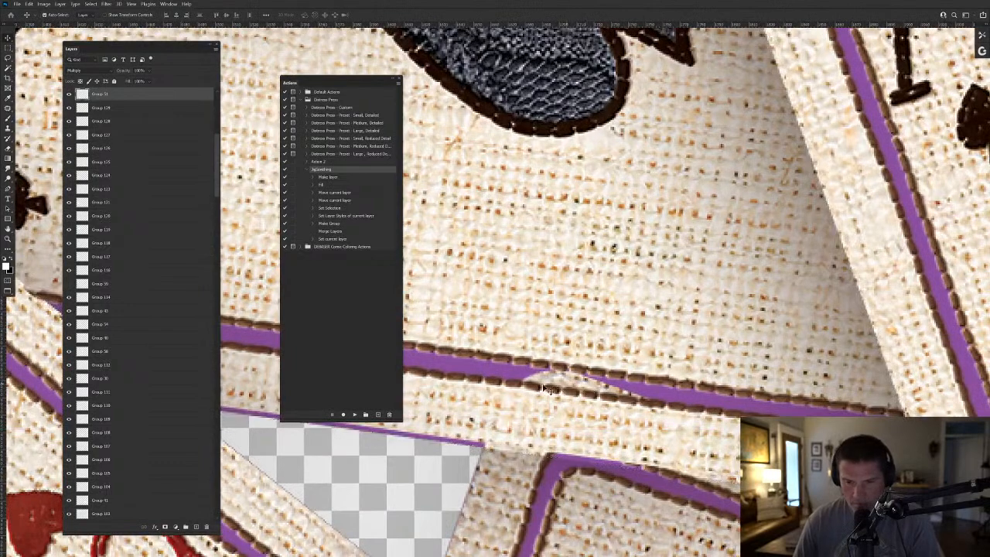
pyautogui.press('e')
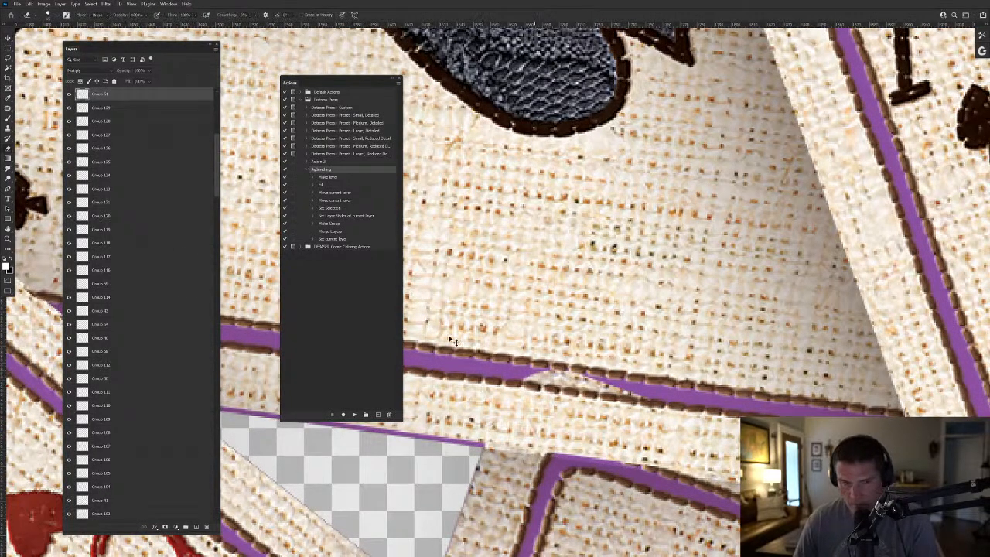
pyautogui.press('v')
pyautogui.click(555, 384)
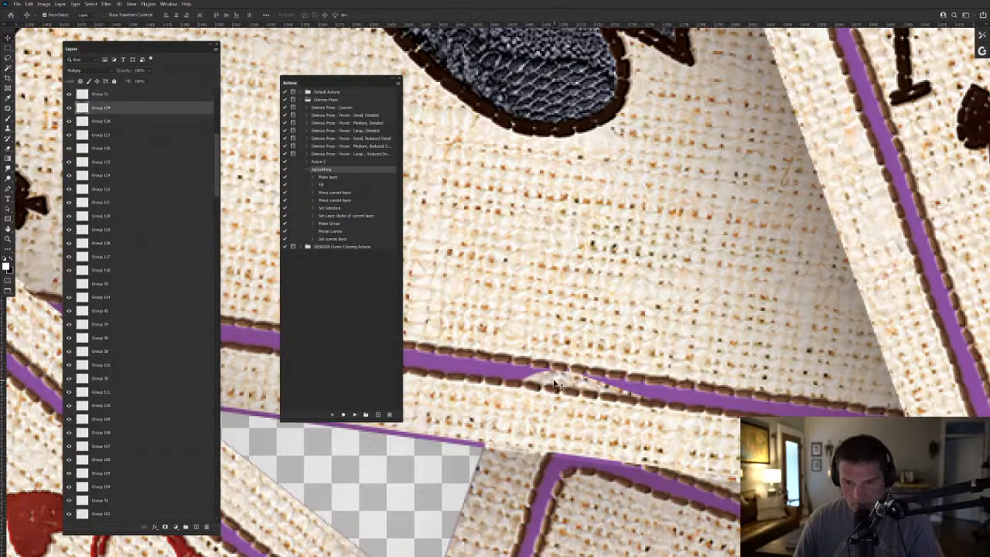
pyautogui.rightClick(562, 385)
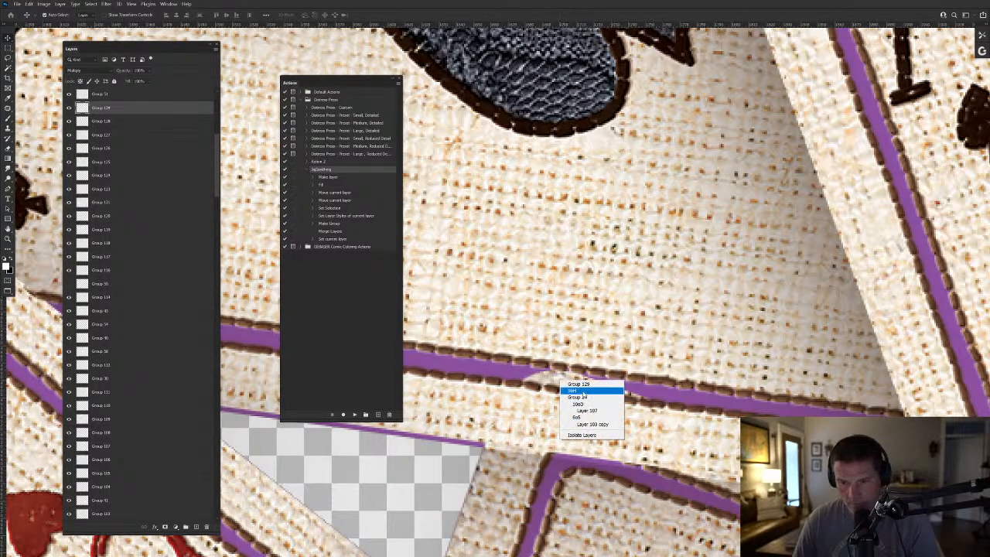
pyautogui.click(584, 391)
pyautogui.click(8, 150)
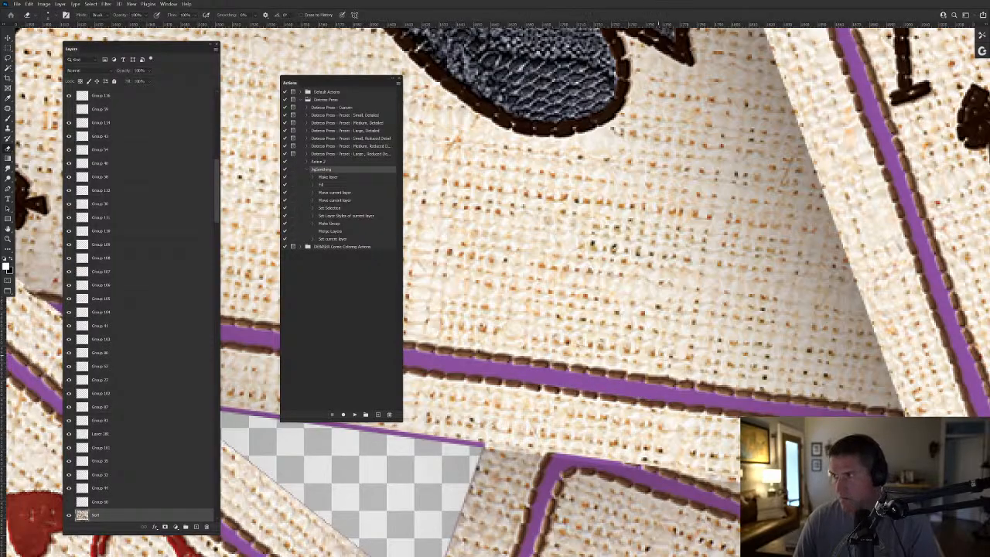
# Examine the cards across the puzzle for leftover artifacts and wrong shadows, up to where the king of hearts meets the diamond card.
pyautogui.moveTo(675, 339); pyautogui.dragTo(625, 317)
pyautogui.scroll(8, 607, 326)
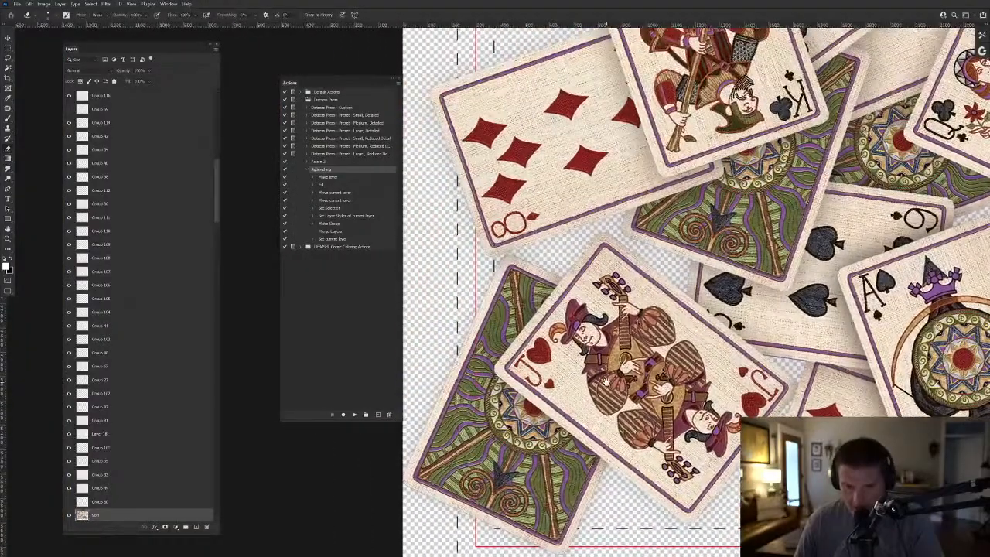
pyautogui.moveTo(606, 382); pyautogui.dragTo(468, 388)
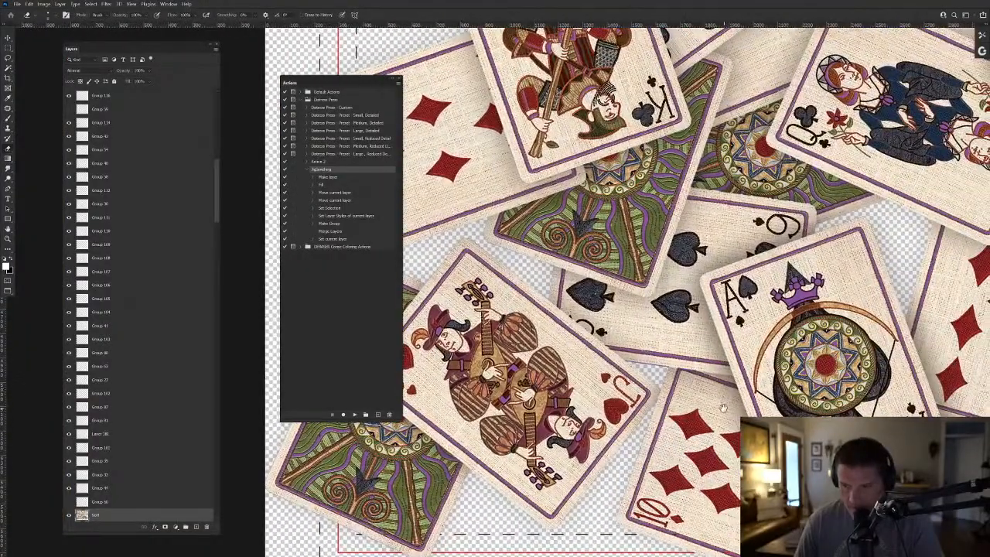
pyautogui.moveTo(785, 402); pyautogui.dragTo(615, 439)
pyautogui.moveTo(538, 103); pyautogui.dragTo(656, 350)
pyautogui.moveTo(615, 235); pyautogui.dragTo(669, 389)
pyautogui.moveTo(660, 275); pyautogui.dragTo(633, 372)
pyautogui.moveTo(731, 222); pyautogui.dragTo(671, 362)
pyautogui.moveTo(720, 254); pyautogui.dragTo(643, 368)
pyautogui.moveTo(623, 232); pyautogui.dragTo(610, 315)
pyautogui.moveTo(764, 333); pyautogui.dragTo(473, 321)
pyautogui.moveTo(606, 309); pyautogui.dragTo(535, 233)
pyautogui.moveTo(618, 464); pyautogui.dragTo(696, 287)
pyautogui.moveTo(636, 393); pyautogui.dragTo(669, 287)
pyautogui.moveTo(641, 428); pyautogui.dragTo(540, 355)
pyautogui.scroll(5, 656, 328)
pyautogui.scroll(-2, 656, 328)
# Select the king of hearts' outline and pick the shadow layer where the card meets the neighbouring diamond card's corner.
pyautogui.press('v')
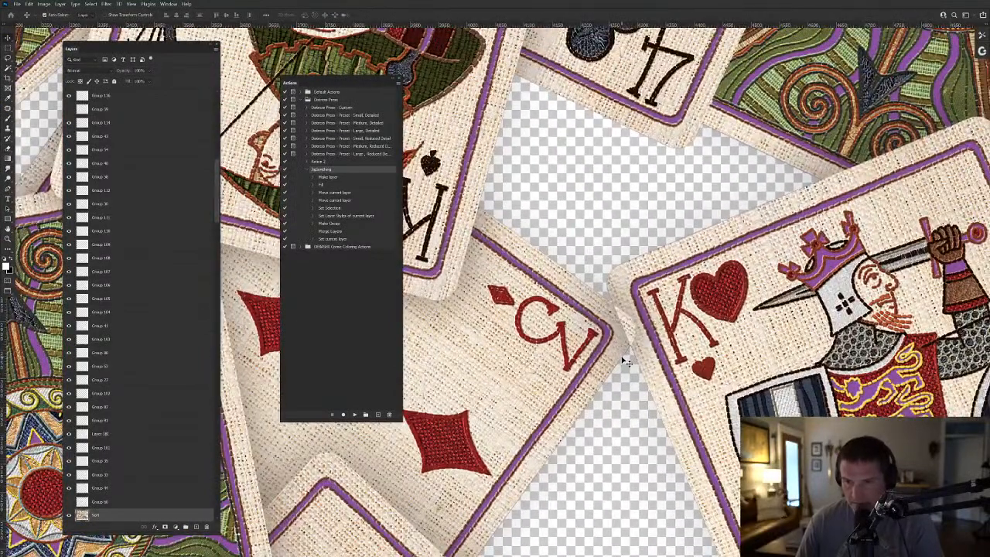
pyautogui.rightClick(768, 339)
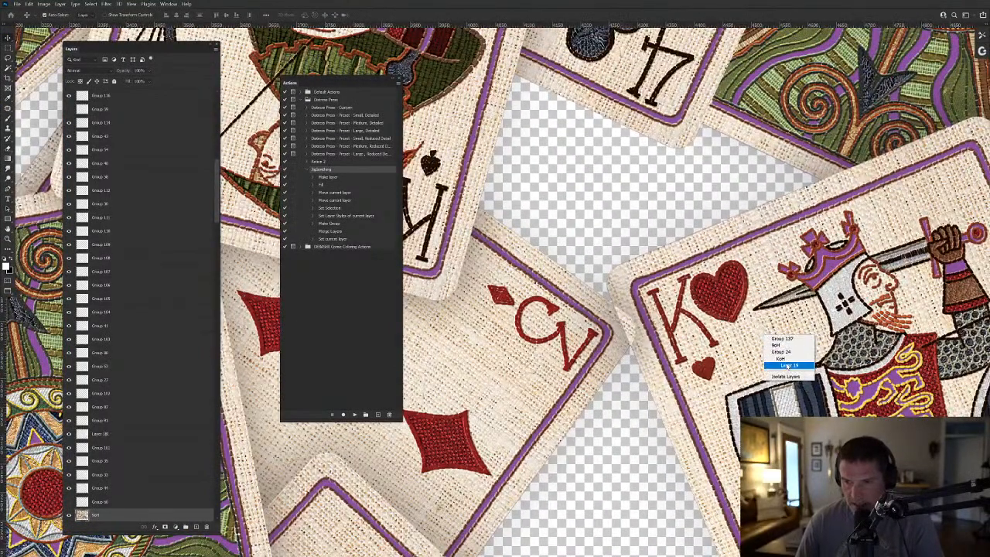
pyautogui.click(781, 364)
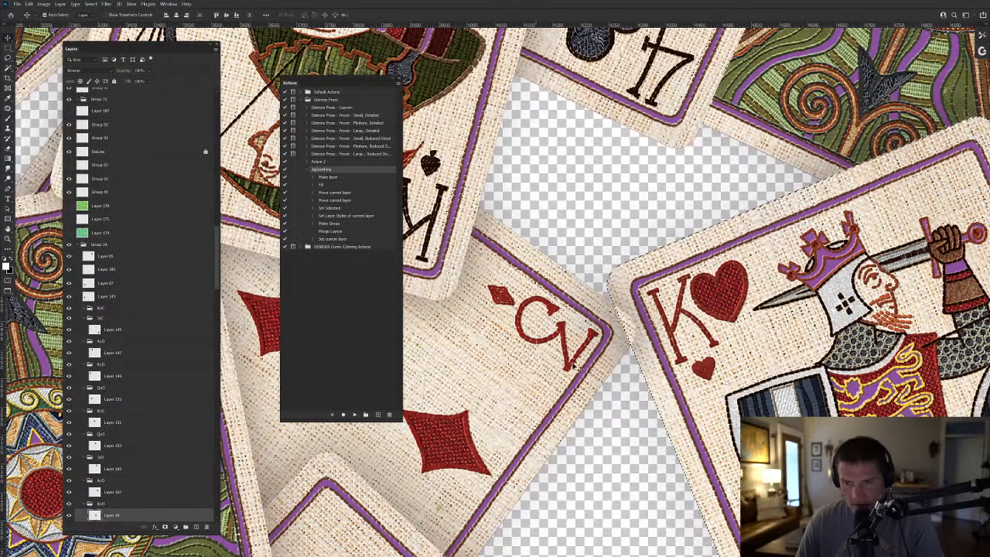
pyautogui.click(616, 351)
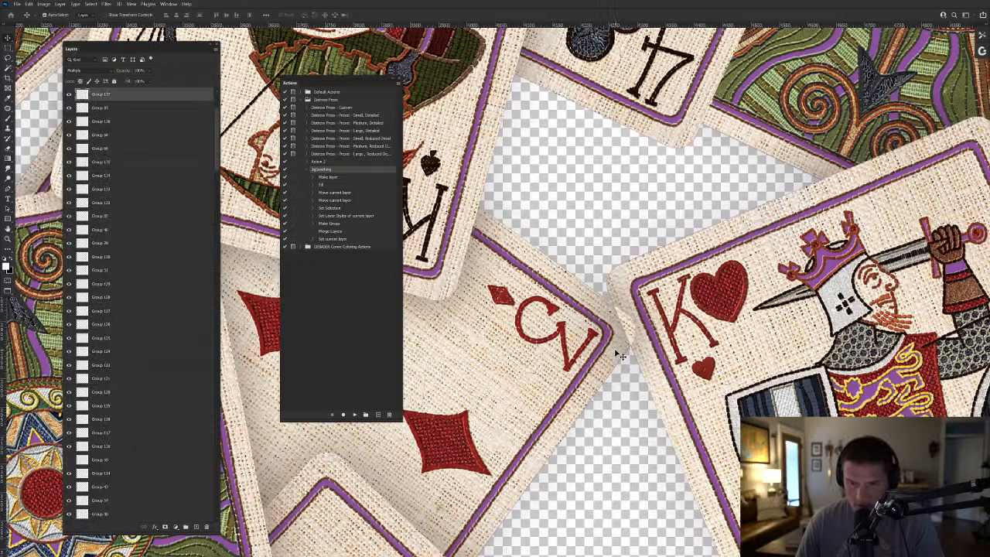
pyautogui.moveTo(618, 348); pyautogui.dragTo(683, 390)
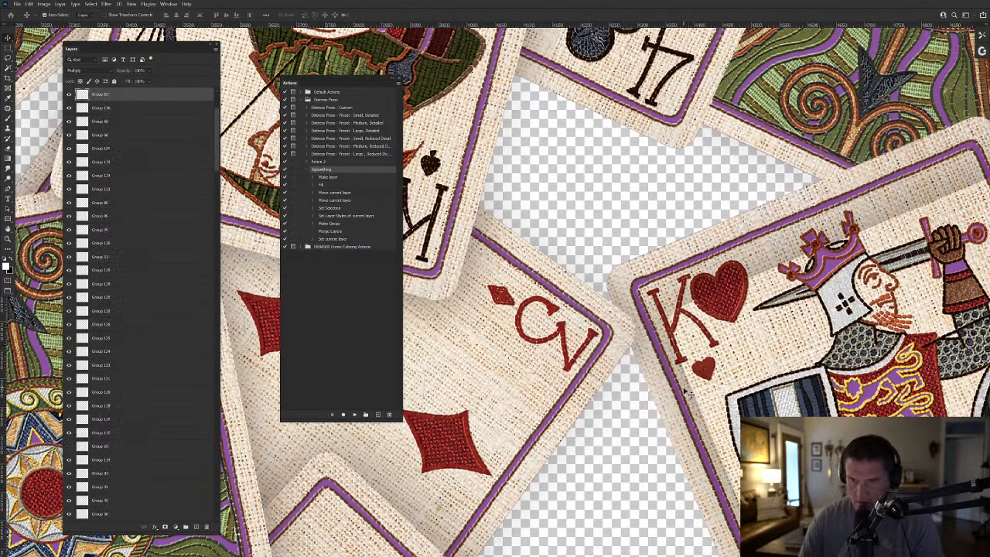
# Clear the selected area from the shadow layer where the two of diamonds meets the king of hearts.
pyautogui.press('Delete')
pyautogui.scroll(-5, 656, 372)
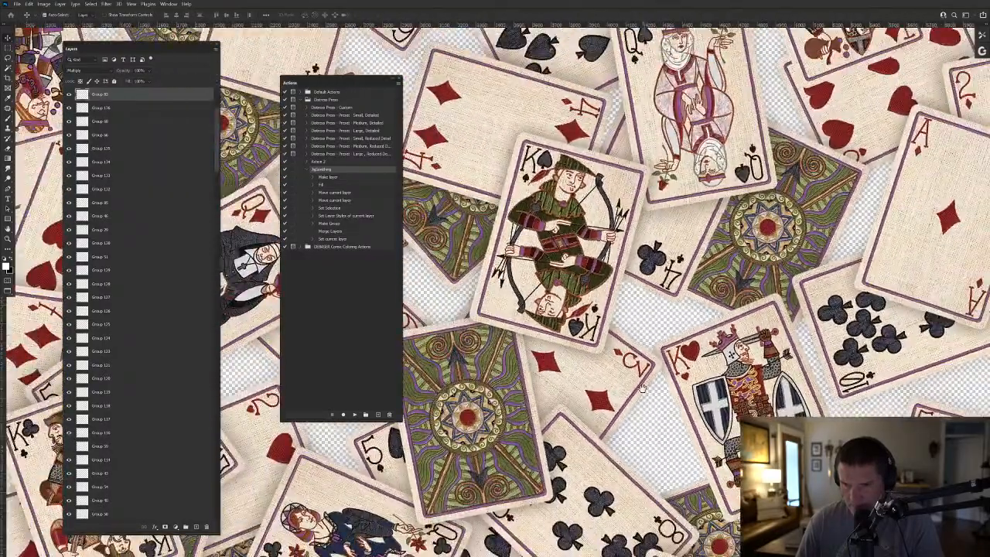
pyautogui.moveTo(656, 363); pyautogui.dragTo(696, 401)
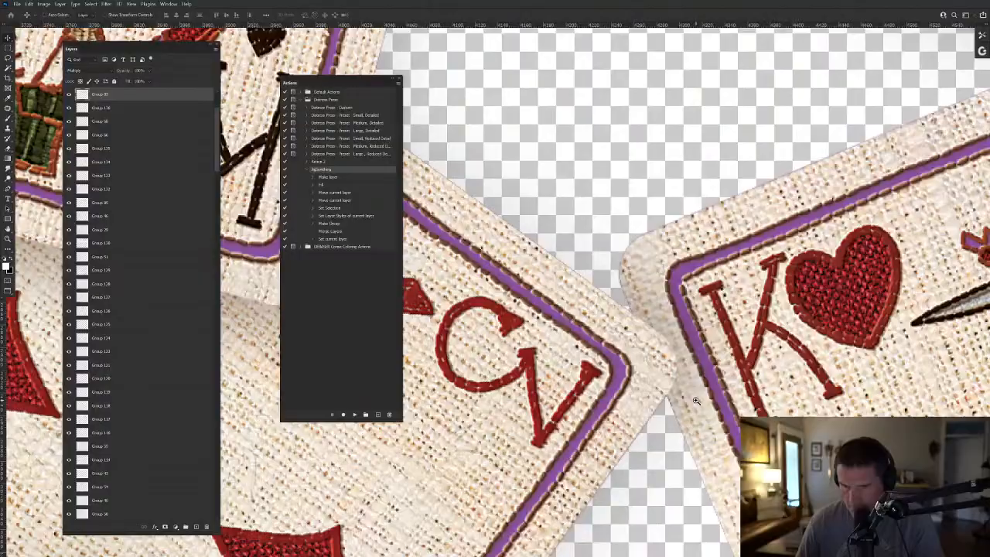
pyautogui.scroll(-6, 696, 401)
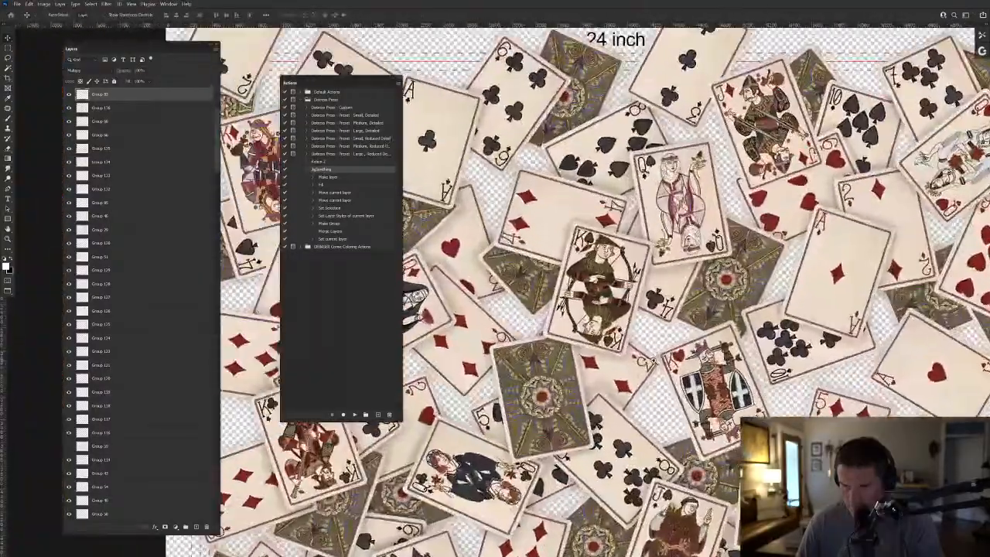
# Load the outline of the seven of hearts card as a selection and pick the shadow layer falling on its corner.
pyautogui.scroll(-2, 679, 395)
pyautogui.scroll(3, 607, 387)
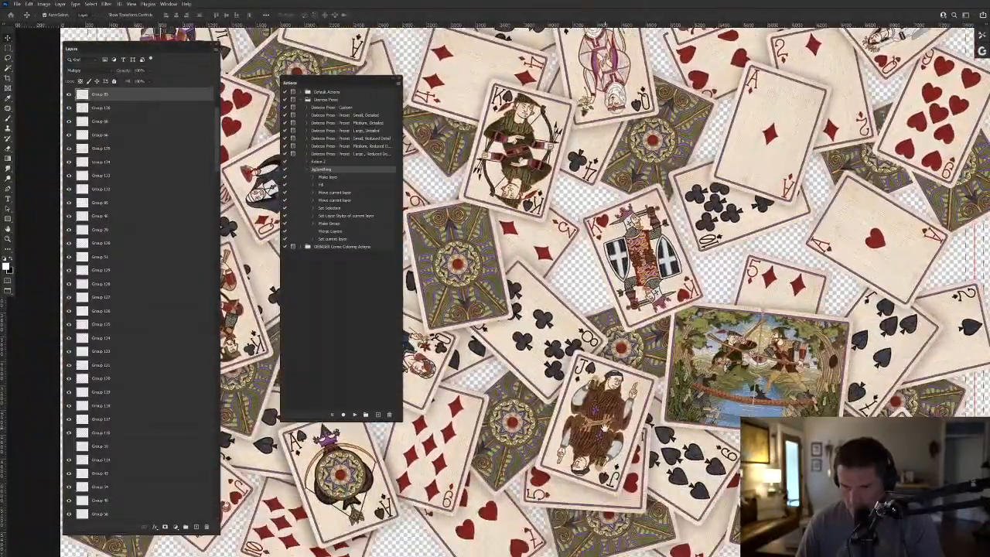
pyautogui.scroll(5, 607, 387)
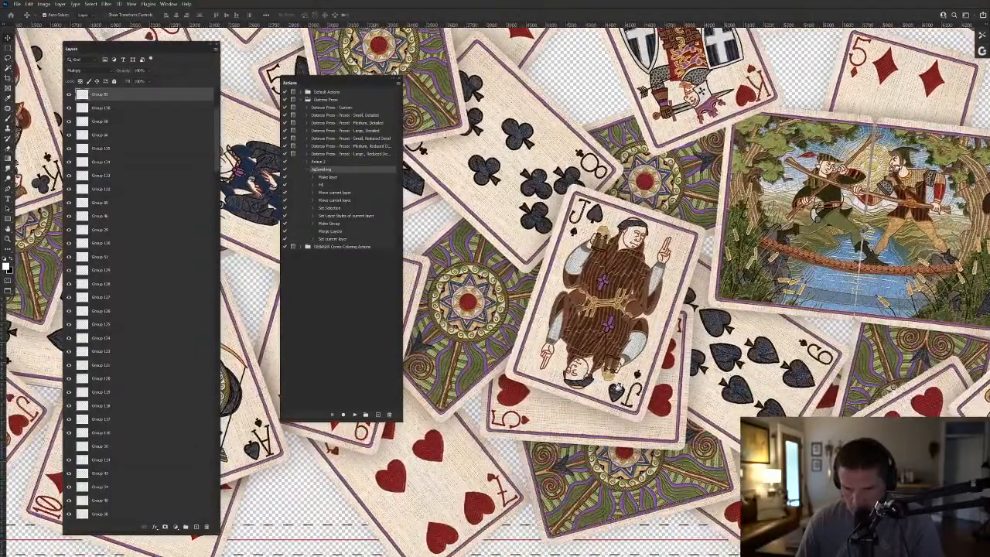
pyautogui.moveTo(617, 387); pyautogui.dragTo(752, 250)
pyautogui.scroll(7, 649, 381)
pyautogui.moveTo(707, 364); pyautogui.dragTo(591, 453)
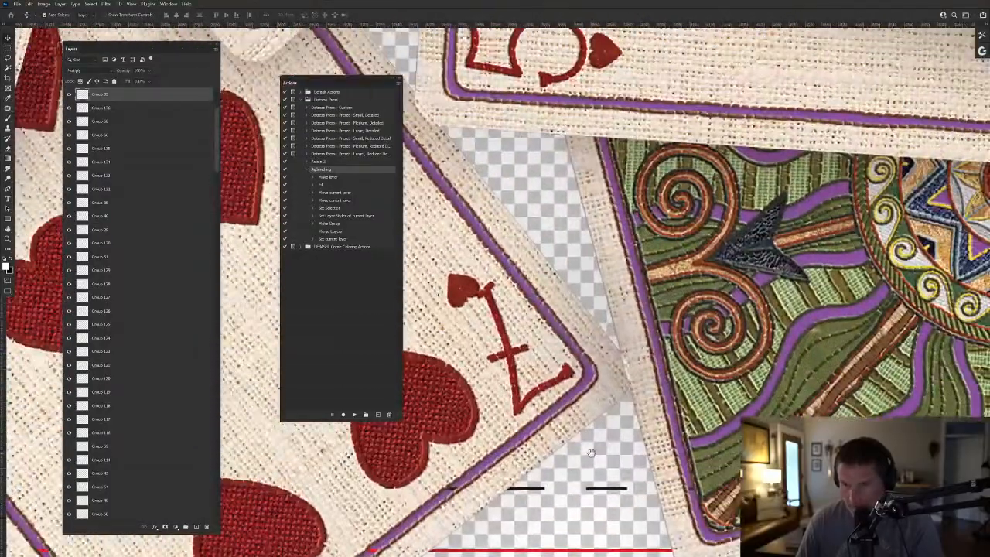
pyautogui.click(625, 383)
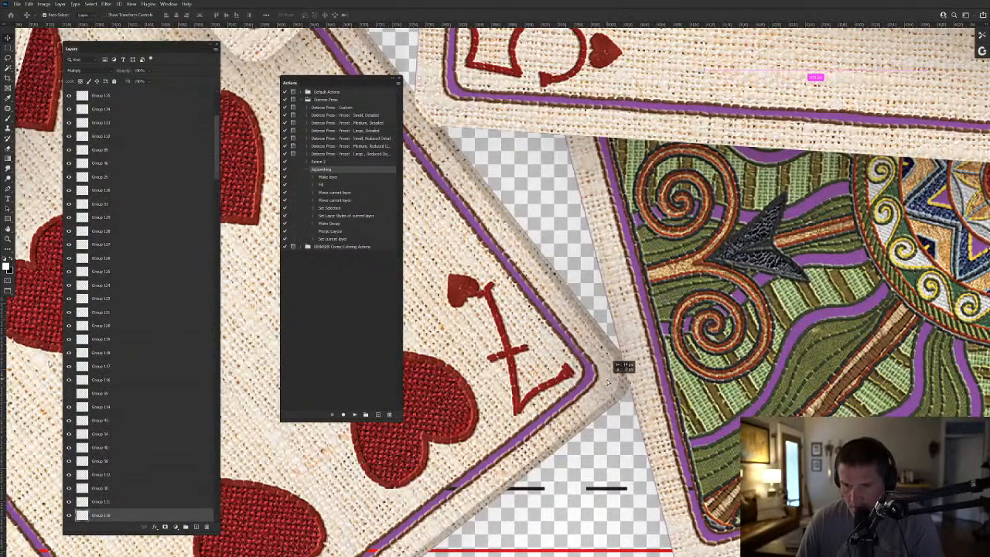
pyautogui.moveTo(625, 404); pyautogui.dragTo(594, 430)
pyautogui.rightClick(648, 409)
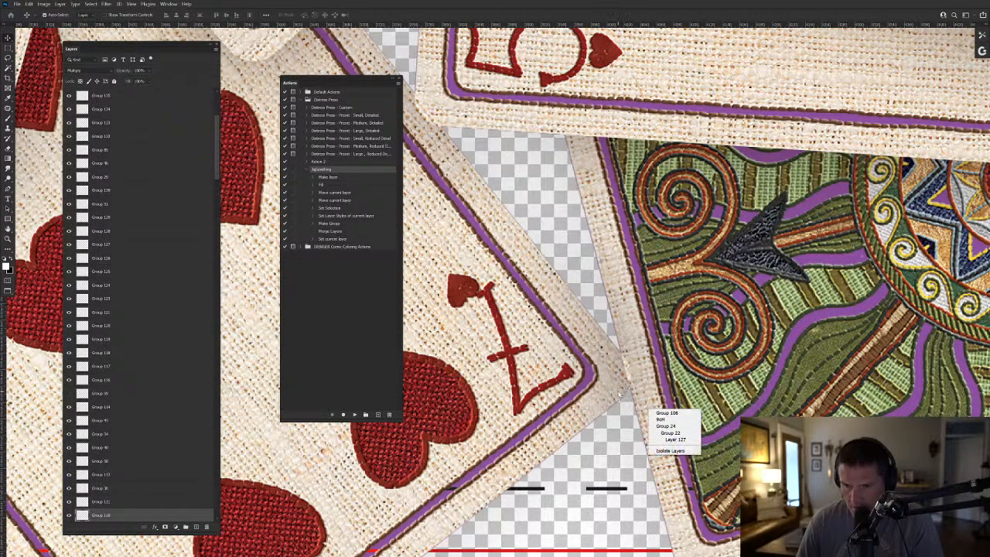
pyautogui.rightClick(619, 394)
pyautogui.click(638, 429)
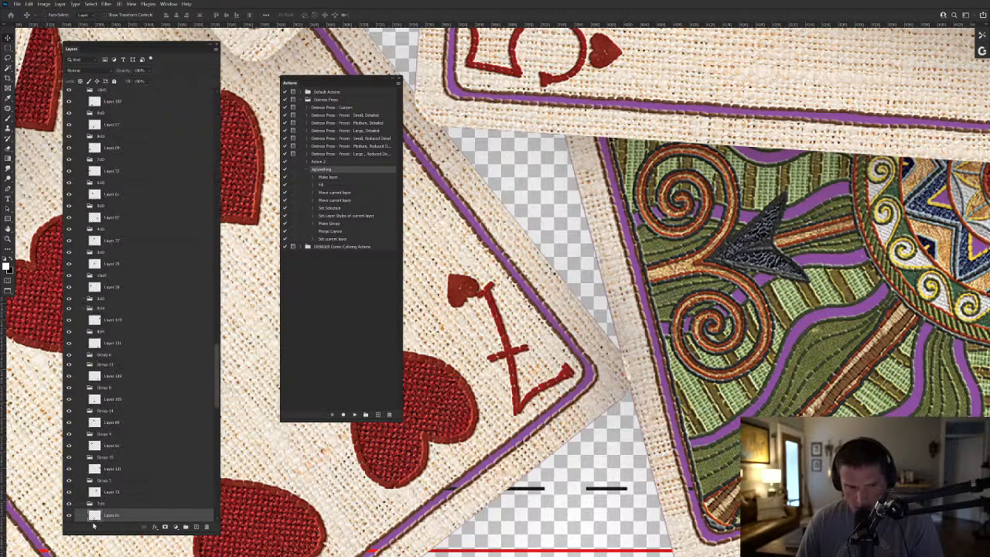
pyautogui.keyDown('ctrl'); pyautogui.click(96, 516); pyautogui.keyUp('ctrl')
pyautogui.click(653, 425)
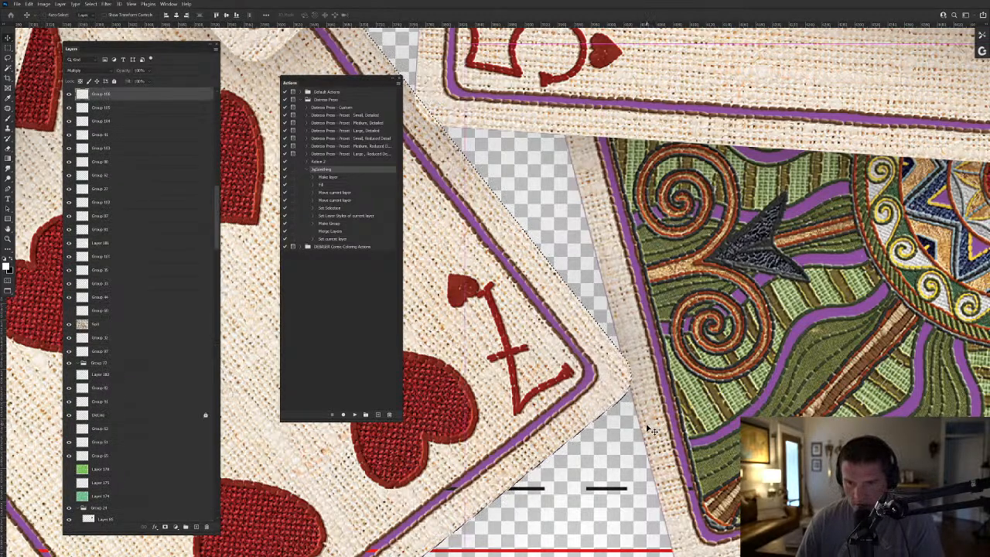
# Try shifting the shadow layer beside the seven of hearts' corner and undo the move.
pyautogui.moveTo(618, 393); pyautogui.dragTo(532, 472)
pyautogui.hotkey('ctrl', 'z')
pyautogui.moveTo(626, 430); pyautogui.dragTo(585, 392)
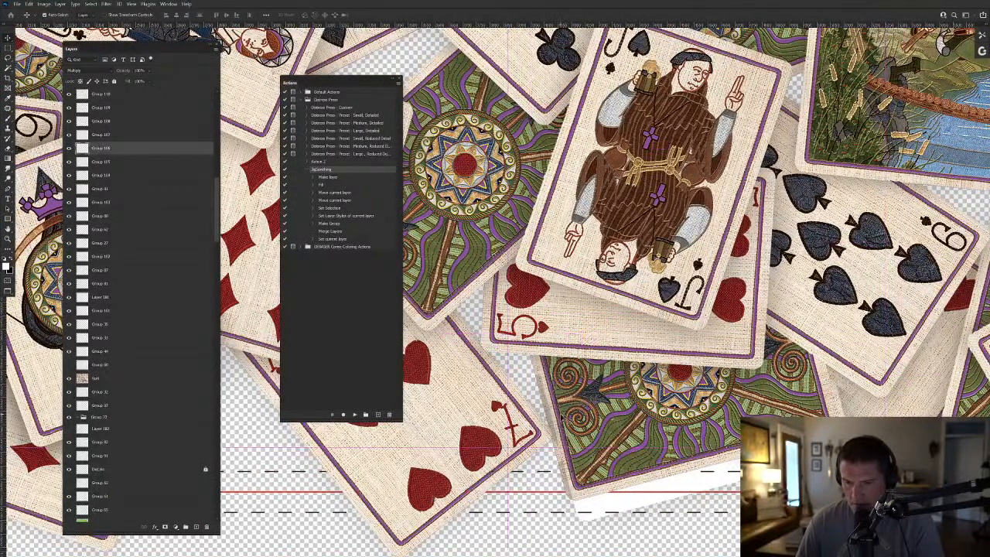
# Delete the old shadow layer around the lower edge of the nine of spades card.
pyautogui.moveTo(642, 435); pyautogui.dragTo(591, 432)
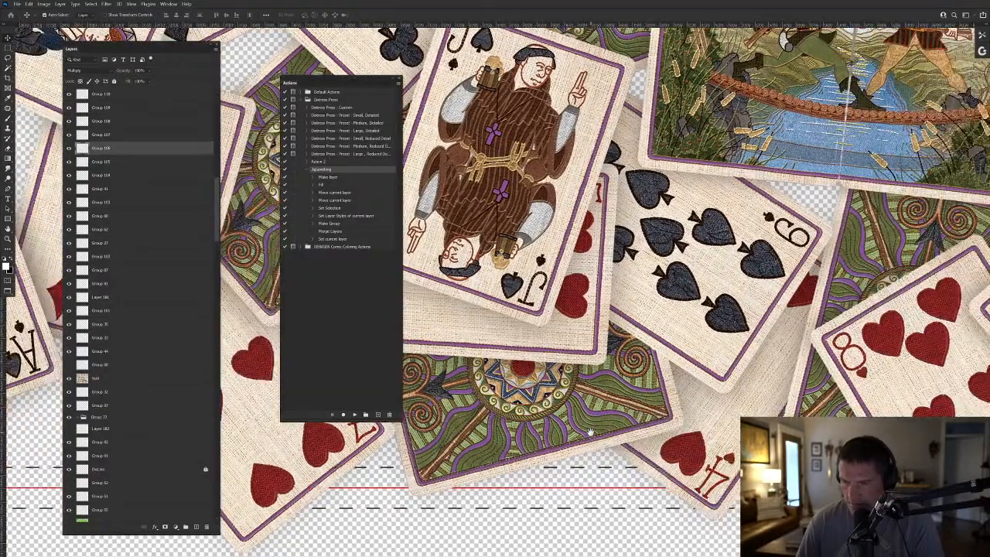
pyautogui.scroll(6, 633, 398)
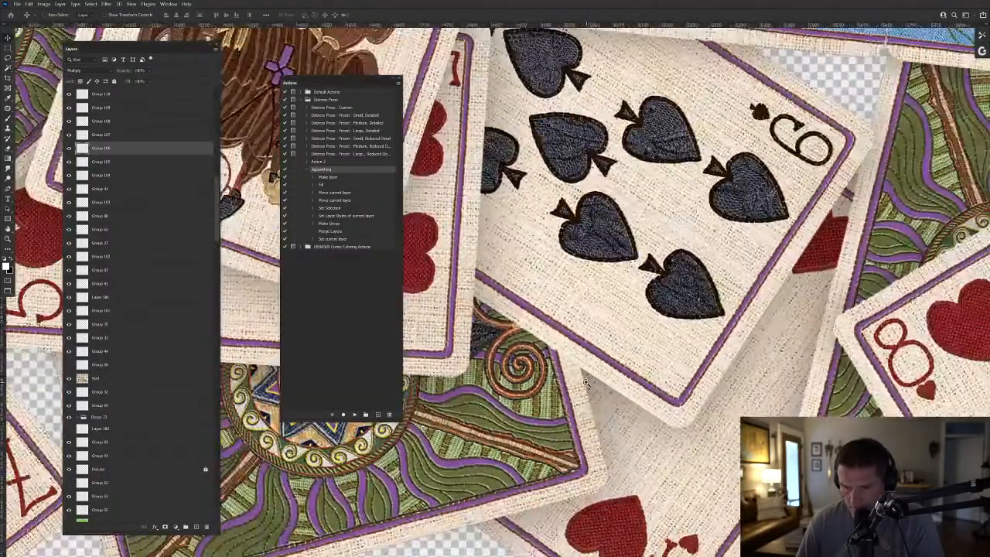
pyautogui.moveTo(602, 391); pyautogui.dragTo(589, 396)
pyautogui.hotkey('ctrl', 'z')
pyautogui.moveTo(624, 351)
pyautogui.mouseDown()
pyautogui.moveTo(648, 335)
pyautogui.moveTo(627, 310)
pyautogui.moveTo(613, 348)
pyautogui.mouseUp()
pyautogui.press('Delete')
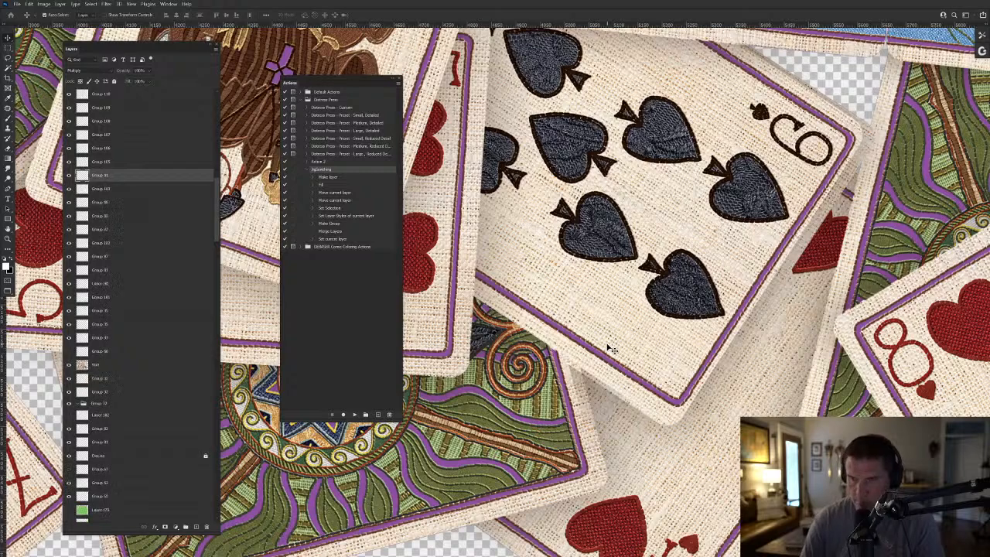
# Load the outline of the nine of spades card as a selection and play the custom shadow action to build its new drop shadow.
pyautogui.rightClick(798, 104)
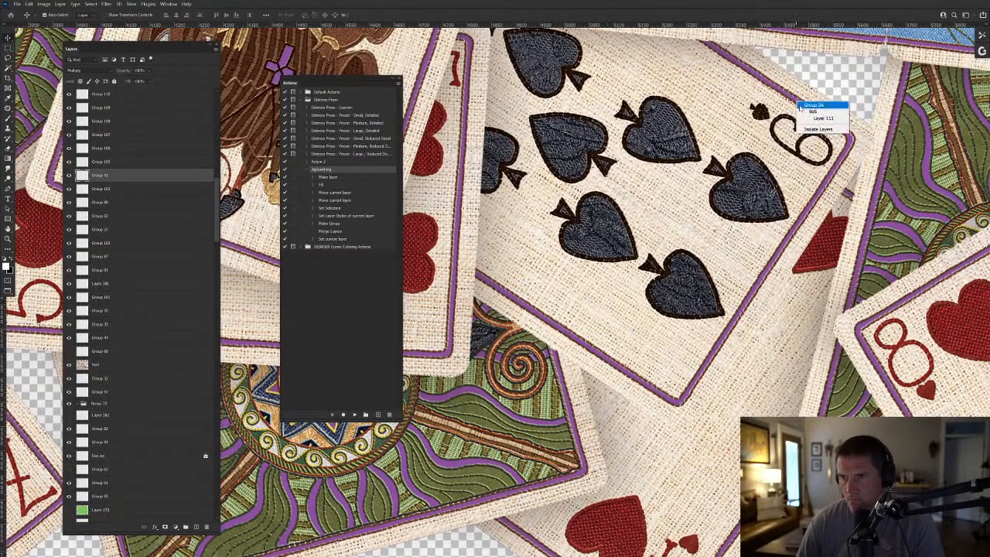
pyautogui.click(816, 118)
pyautogui.keyDown('ctrl'); pyautogui.click(95, 517); pyautogui.keyUp('ctrl')
pyautogui.click(354, 415)
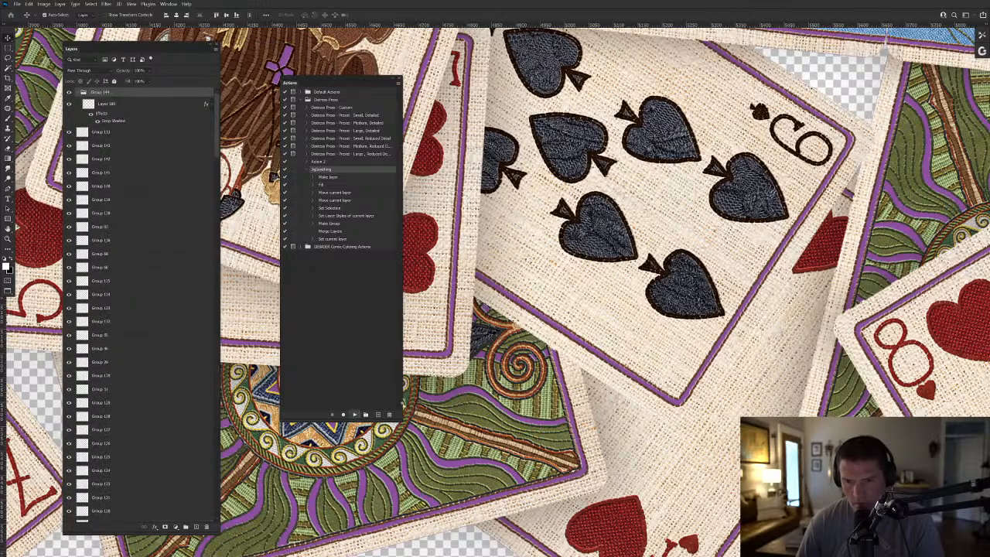
# Select the outline of the five of hearts card and clear that area from the nine of spades' new shadow layer.
pyautogui.hotkey('ctrl', '-')
pyautogui.moveTo(506, 311); pyautogui.dragTo(596, 387)
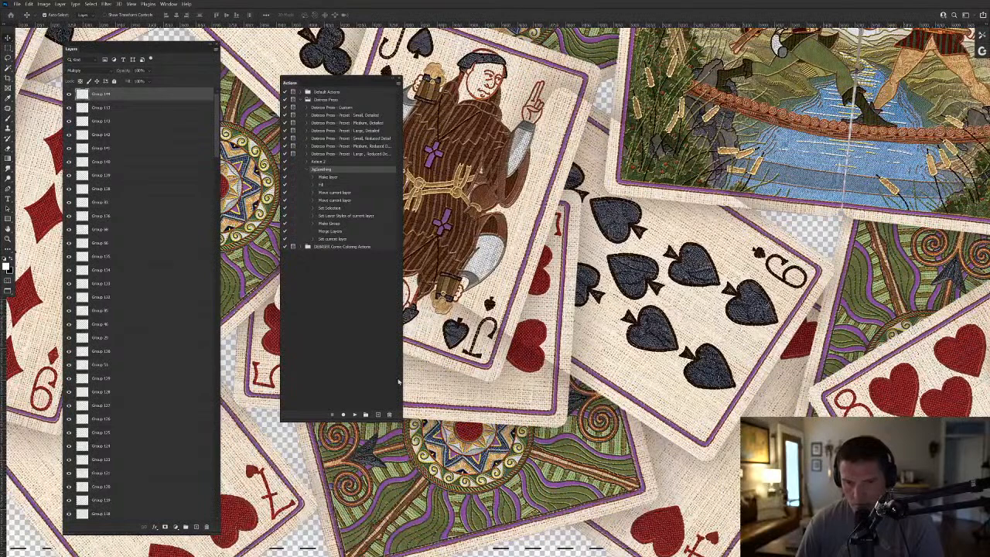
pyautogui.rightClick(268, 360)
pyautogui.click(292, 393)
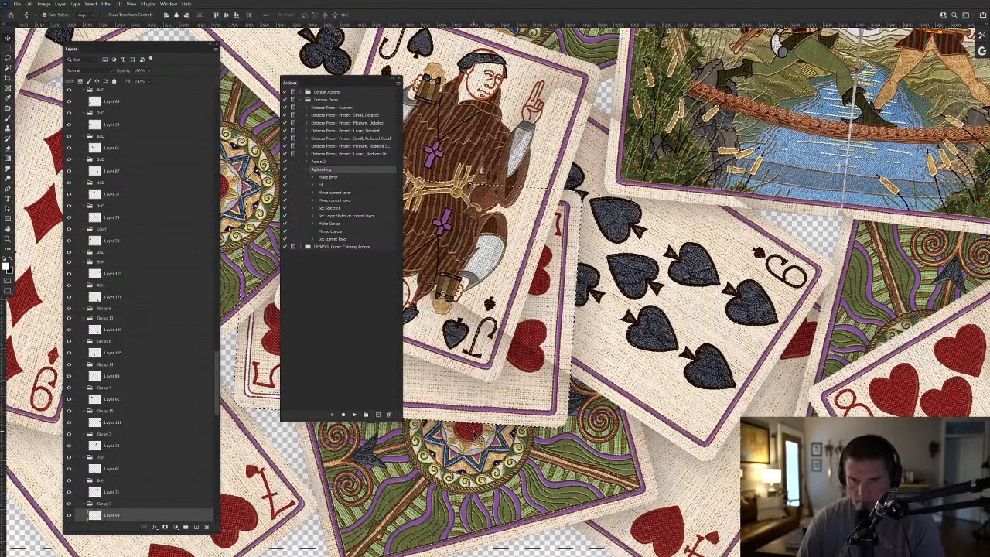
pyautogui.click(687, 408)
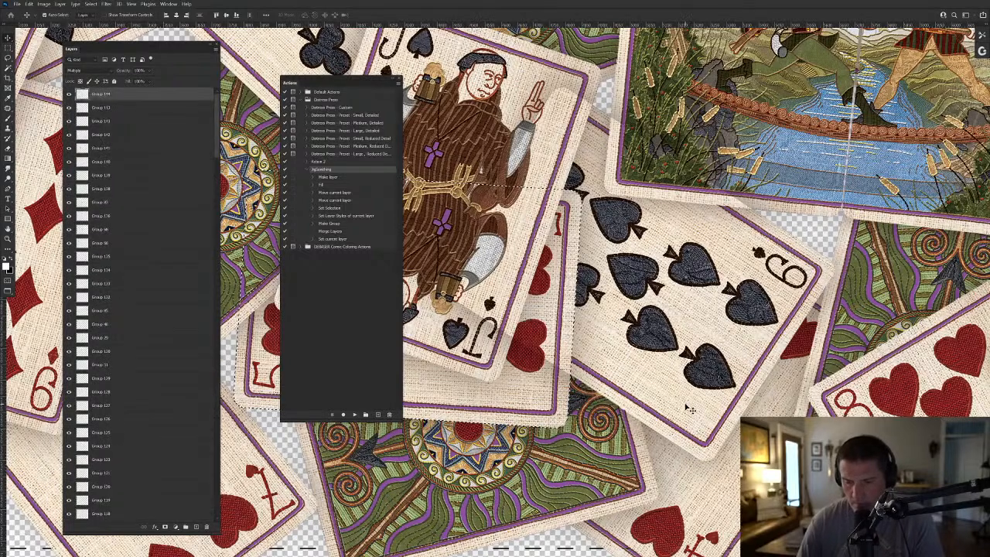
pyautogui.press('Delete')
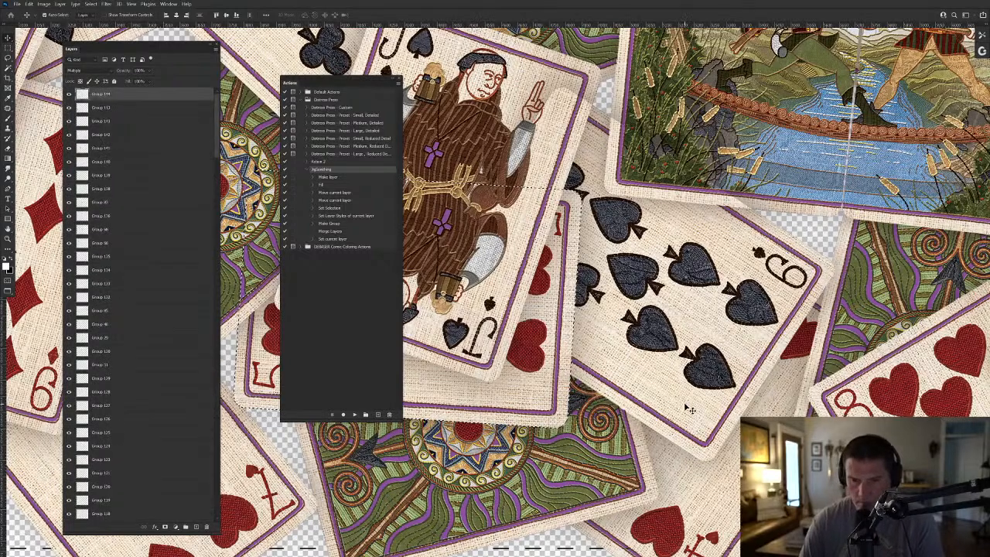
# Select the outline of the jack of spades card and clear that area from the nine of spades' new shadow layer.
pyautogui.rightClick(593, 93)
pyautogui.click(611, 128)
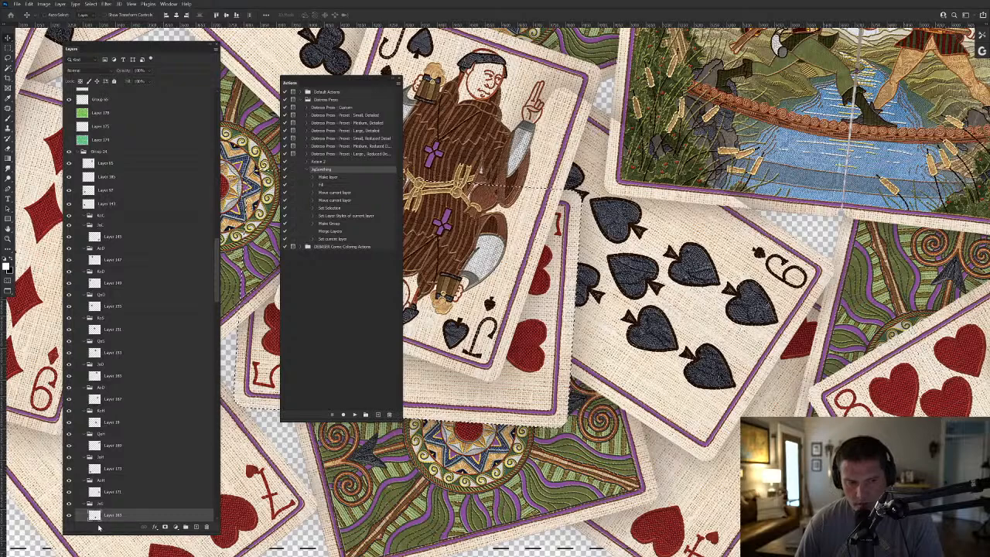
pyautogui.click(798, 248)
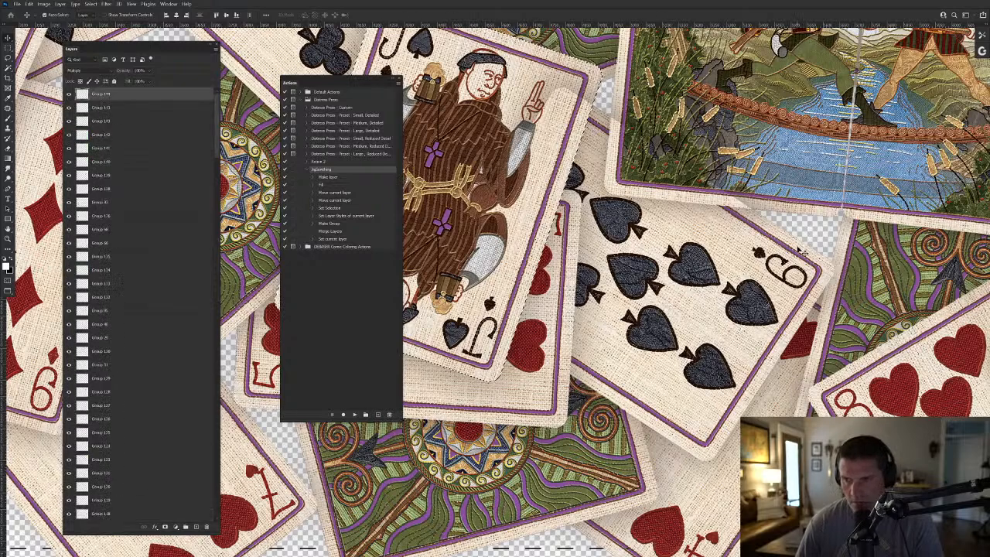
pyautogui.press('Delete')
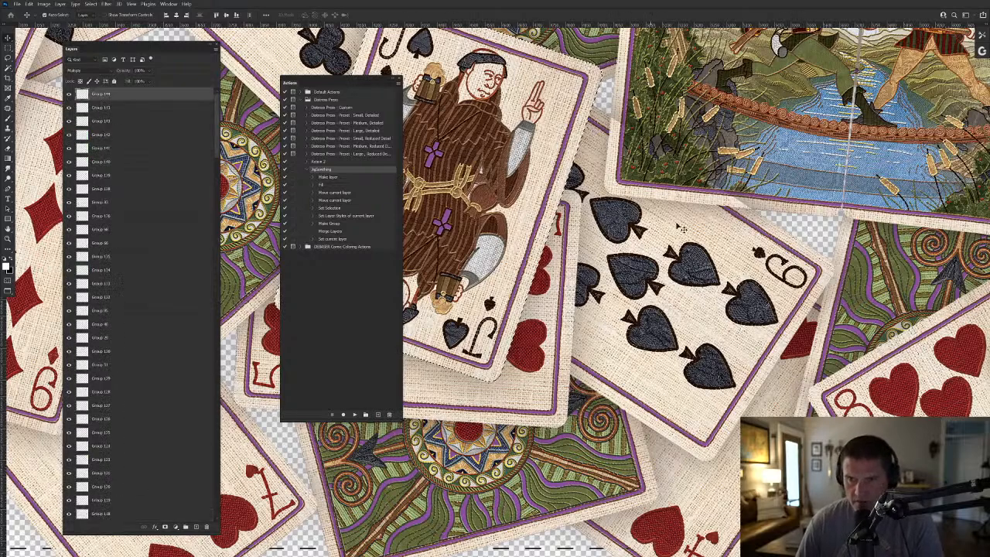
# Load the outline of the illustrated bridge-scene card as a selection and pick the nine of spades' new shadow layer.
pyautogui.rightClick(781, 207)
pyautogui.click(796, 232)
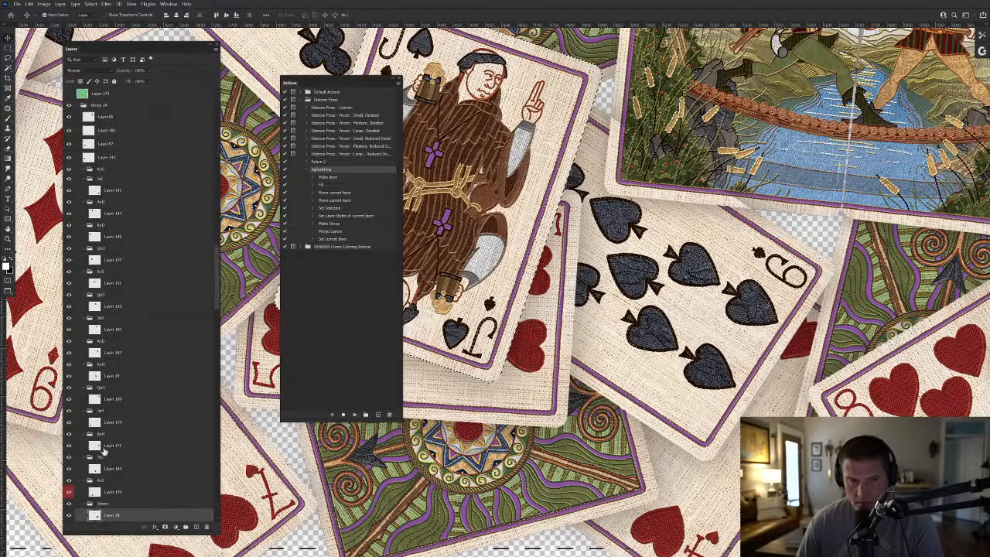
pyautogui.hotkey('alt', '.')
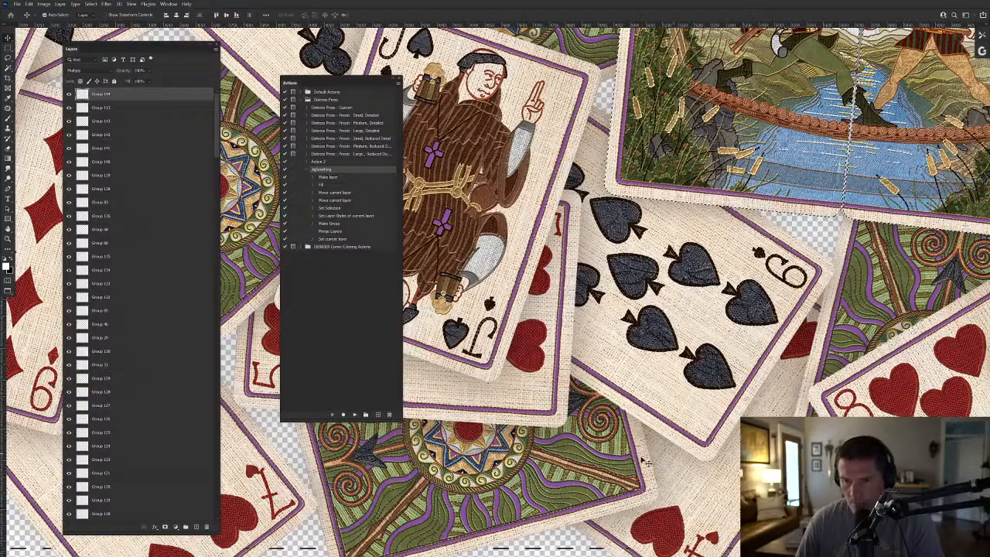
# Examine the card shadows around the bridge scene, the seven and two of spades, and the ten of clubs.
pyautogui.moveTo(726, 430); pyautogui.dragTo(474, 405)
pyautogui.moveTo(630, 314); pyautogui.dragTo(557, 422)
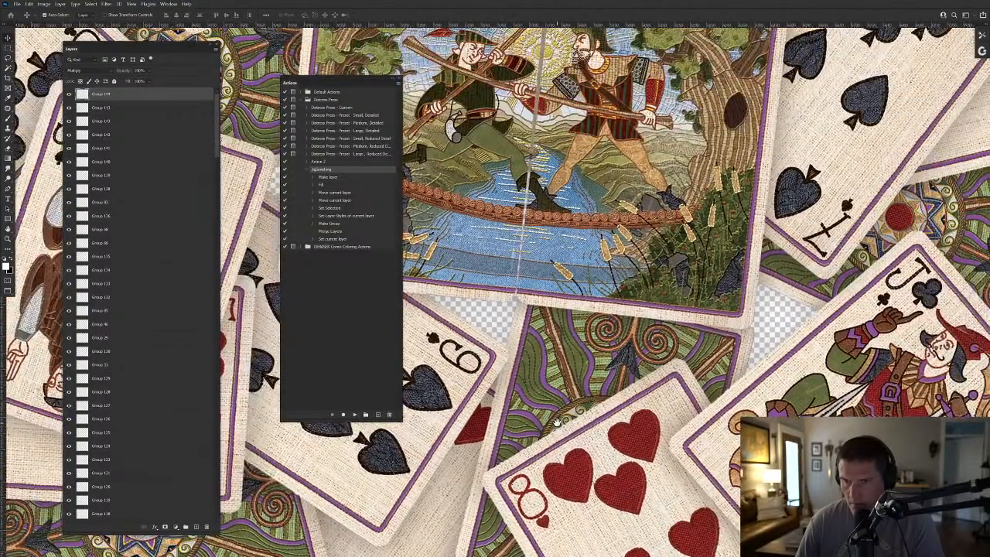
pyautogui.moveTo(570, 331); pyautogui.dragTo(459, 315)
pyautogui.moveTo(546, 479); pyautogui.dragTo(563, 421)
pyautogui.moveTo(579, 62); pyautogui.dragTo(615, 405)
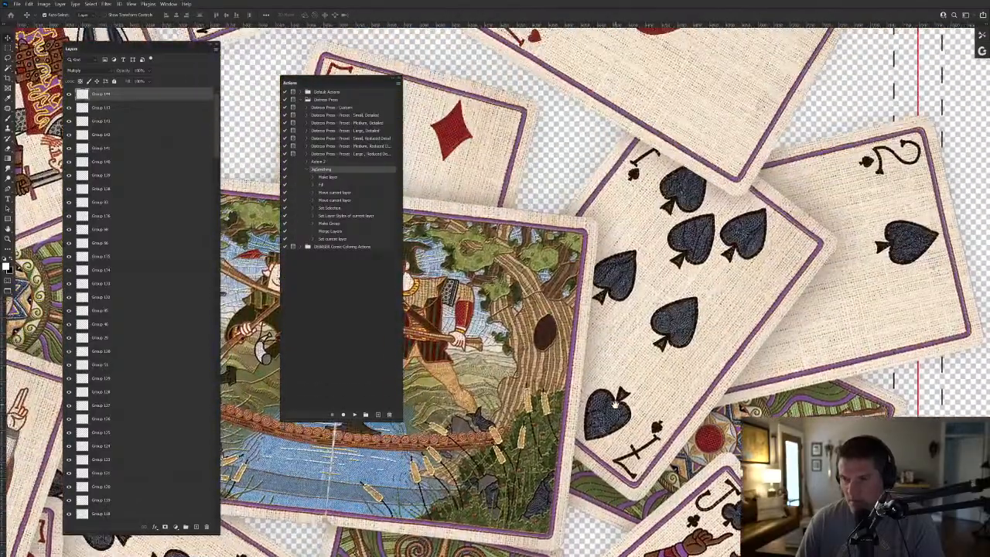
pyautogui.moveTo(644, 354); pyautogui.dragTo(711, 489)
pyautogui.moveTo(560, 366); pyautogui.dragTo(615, 487)
pyautogui.moveTo(678, 367); pyautogui.dragTo(754, 463)
pyautogui.moveTo(525, 420)
pyautogui.mouseDown()
pyautogui.moveTo(583, 402)
pyautogui.moveTo(511, 430)
pyautogui.mouseUp()
pyautogui.moveTo(631, 272); pyautogui.dragTo(702, 200)
# Load the outline of the ace of diamonds card as a selection and pick the shadow layer over the ten of clubs.
pyautogui.rightClick(702, 200)
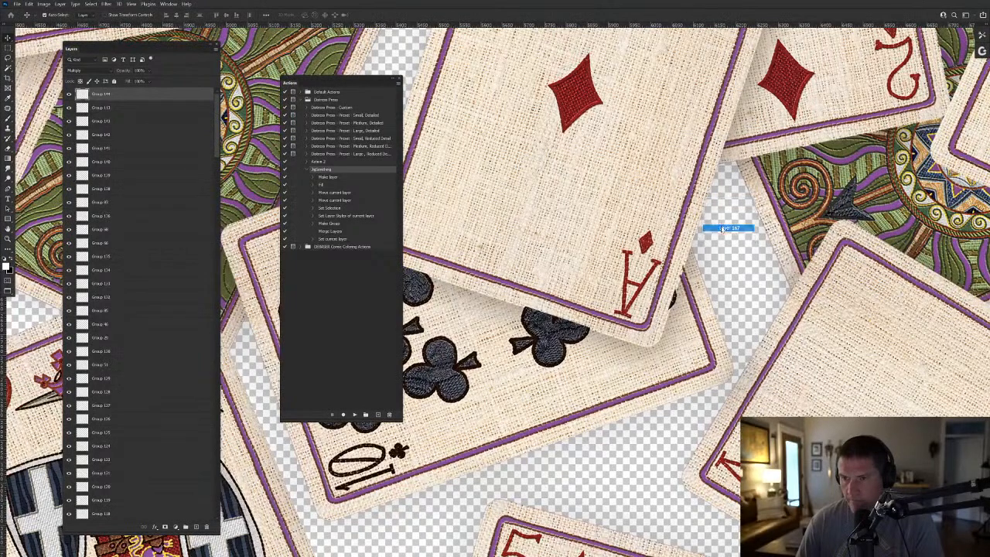
pyautogui.click(722, 228)
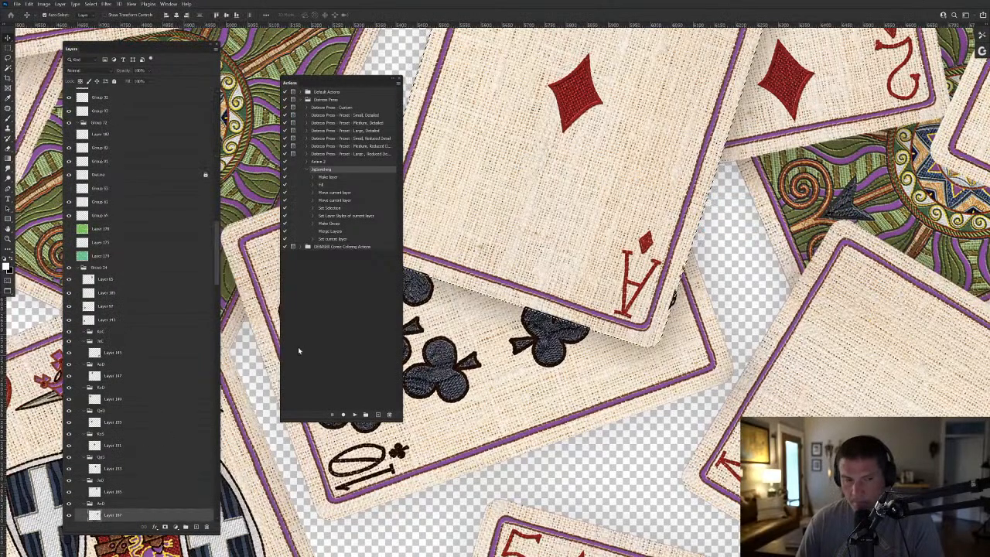
pyautogui.click(696, 301)
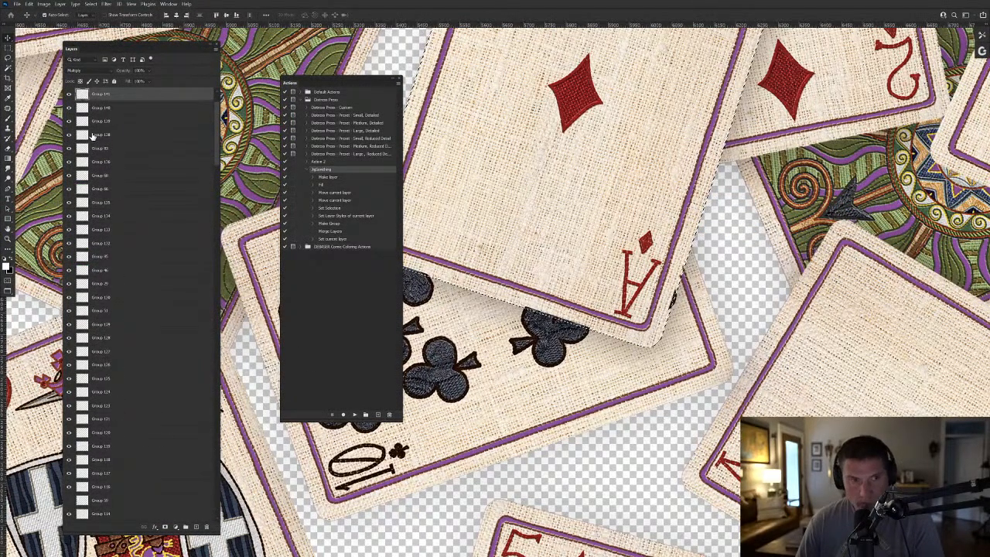
# Use the Clone Stamp on the card artwork layer beside the ace of diamonds' lower index, sampling nearby linen, and toggle the selection edges' visibility.
pyautogui.scroll(-5, 121, 309)
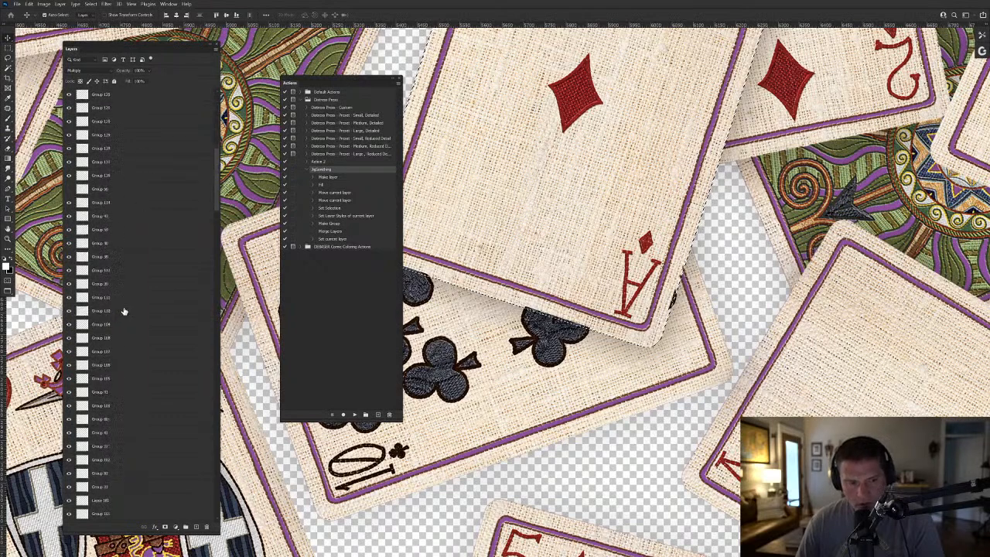
pyautogui.scroll(-5, 124, 310)
pyautogui.click(120, 392)
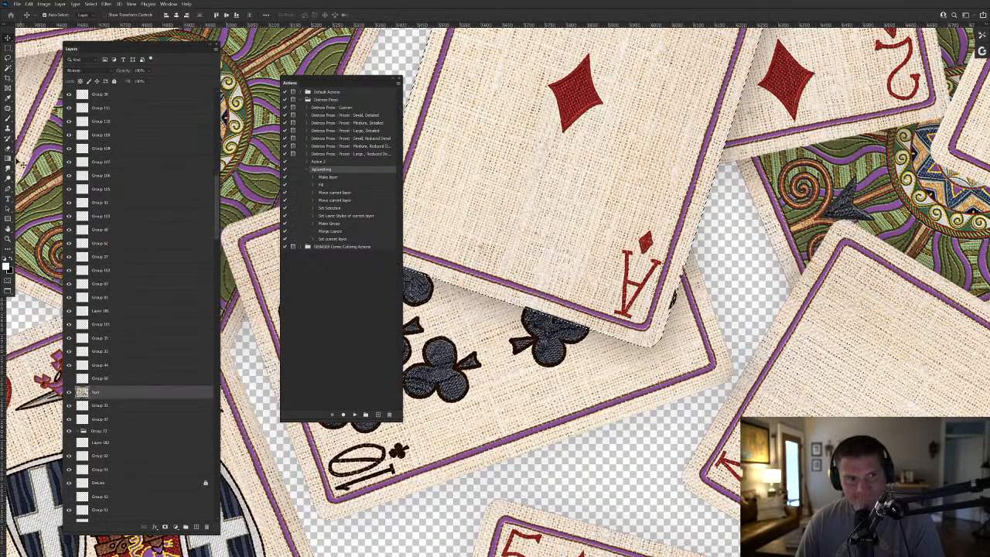
pyautogui.press('s')
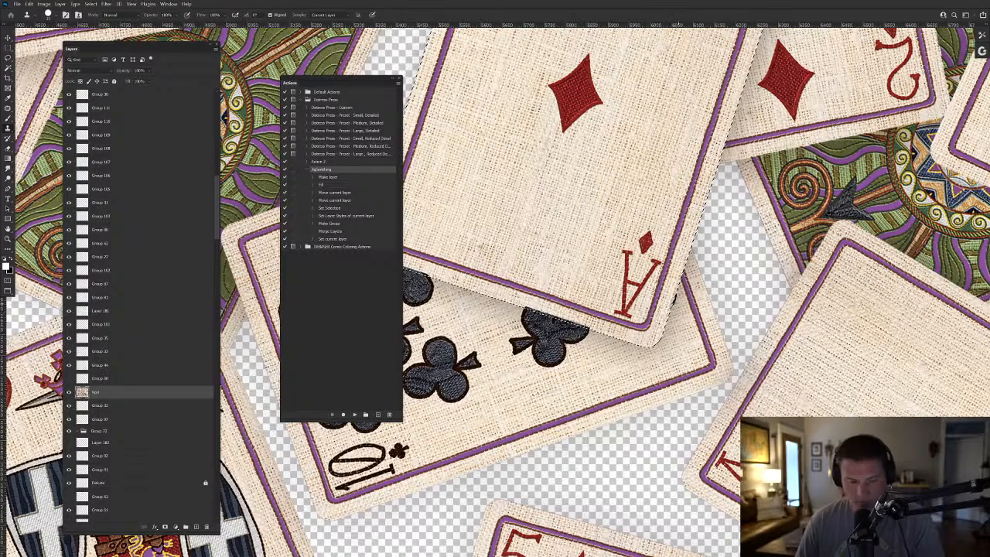
pyautogui.click(653, 289)
pyautogui.keyDown('alt'); pyautogui.click(649, 286); pyautogui.keyUp('alt')
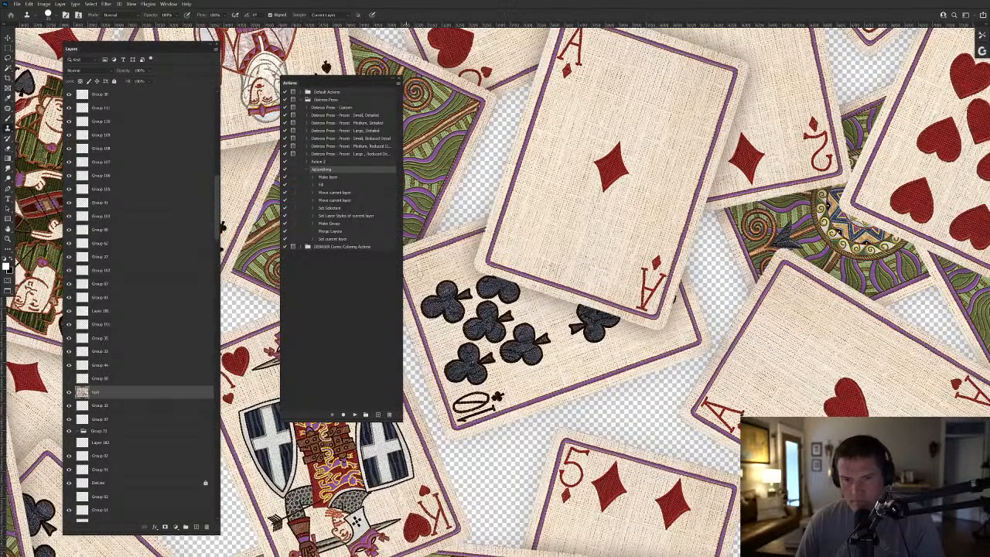
pyautogui.hotkey('ctrl', 'h')
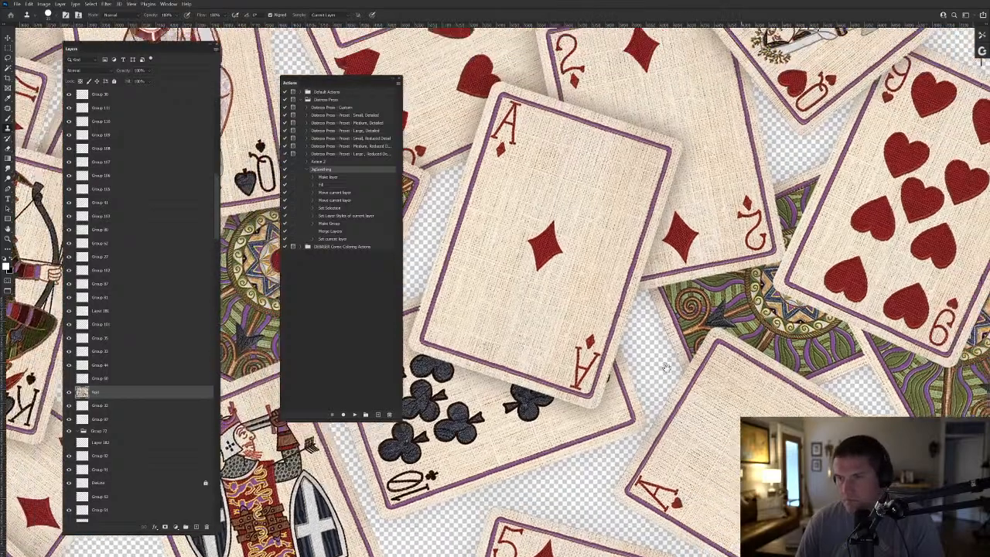
# Load the outline of the jack of diamonds card as a selection and run the recorded shadow action on it.
pyautogui.moveTo(666, 368); pyautogui.dragTo(632, 430)
pyautogui.moveTo(601, 112); pyautogui.dragTo(760, 320)
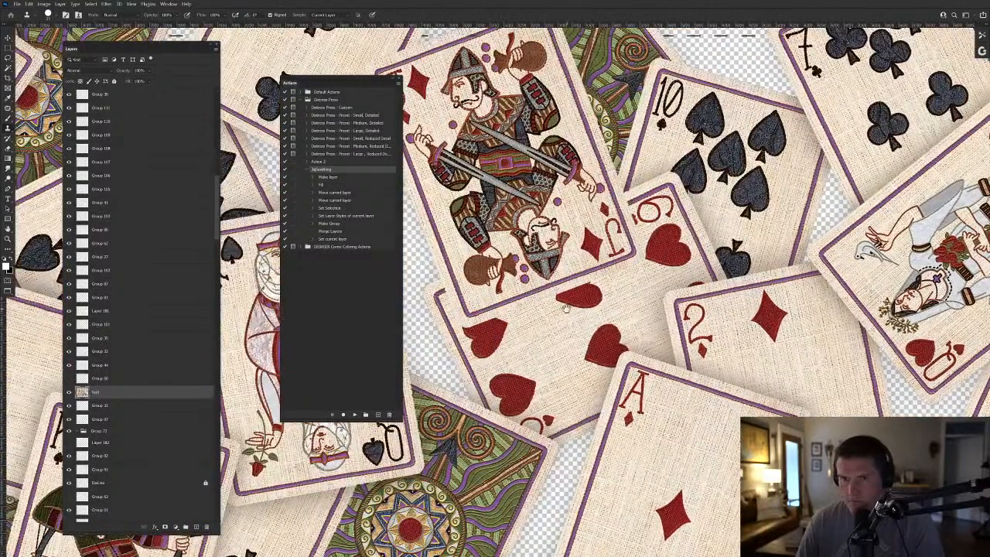
pyautogui.moveTo(574, 301); pyautogui.dragTo(648, 338)
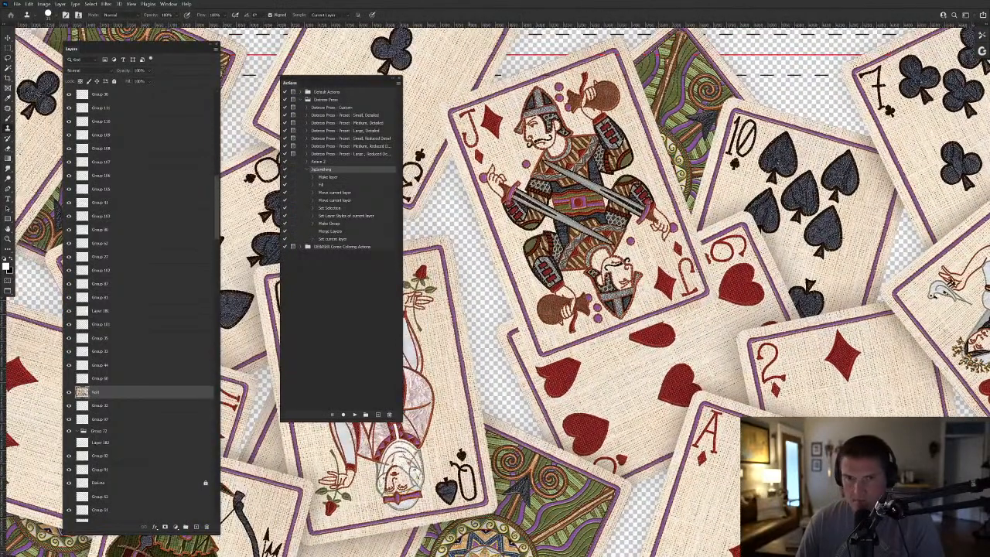
pyautogui.press('v')
pyautogui.rightClick(509, 101)
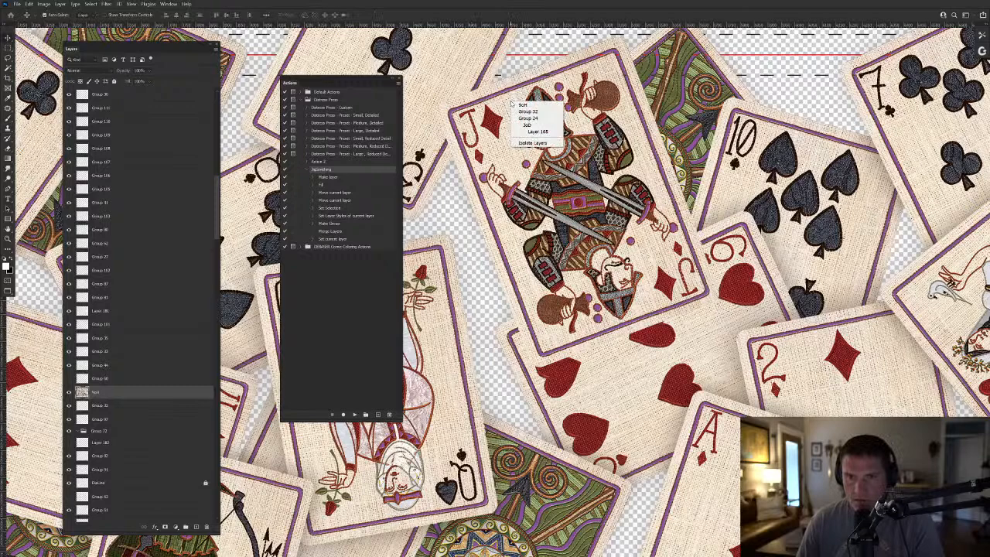
pyautogui.click(535, 131)
pyautogui.keyDown('ctrl'); pyautogui.click(95, 516); pyautogui.keyUp('ctrl')
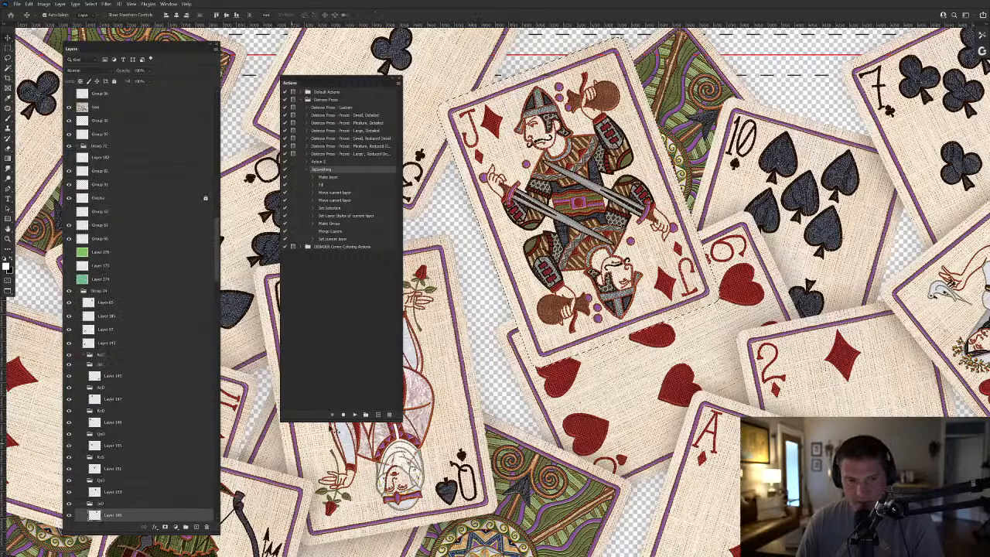
pyautogui.click(355, 414)
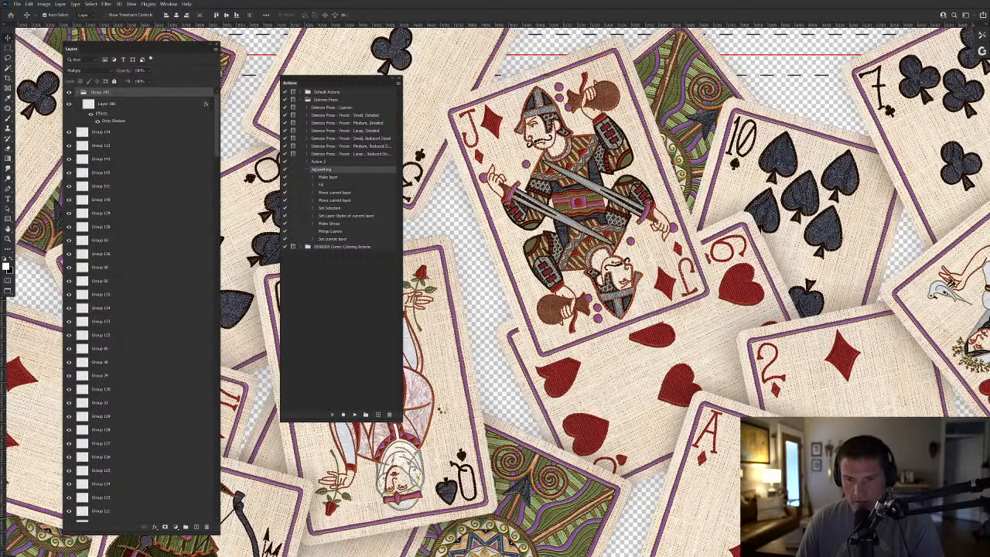
# Examine the drop shadows across the whole card layout, from the upper cards to the lower left ones, and finish on the full artwork.
pyautogui.moveTo(516, 391); pyautogui.dragTo(582, 446)
pyautogui.moveTo(958, 325); pyautogui.dragTo(664, 277)
pyautogui.moveTo(636, 421); pyautogui.dragTo(879, 255)
pyautogui.moveTo(265, 229); pyautogui.dragTo(602, 285)
pyautogui.scroll(6, 601, 286)
pyautogui.hscroll(-3, 601, 286)
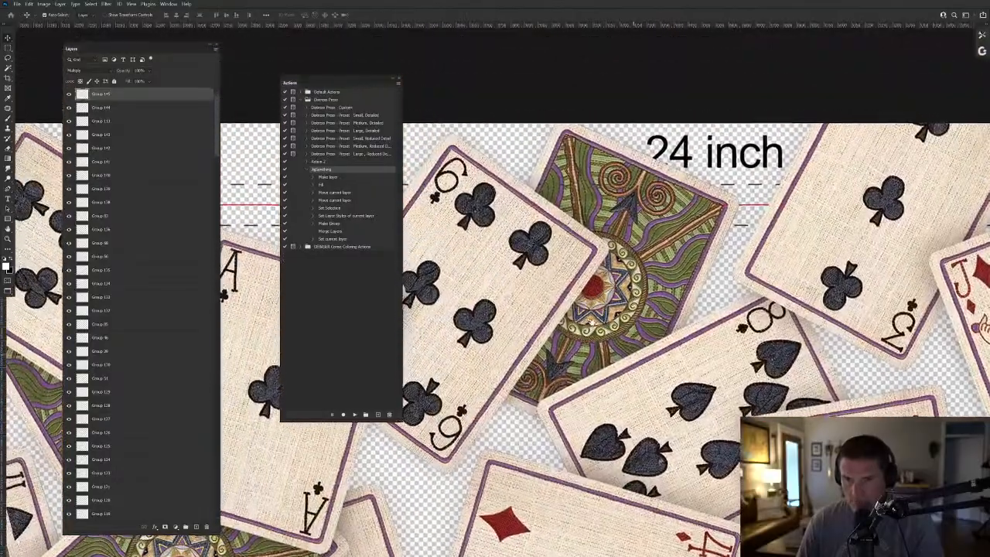
pyautogui.hscroll(-10, 534, 348)
pyautogui.scroll(-1, 503, 387)
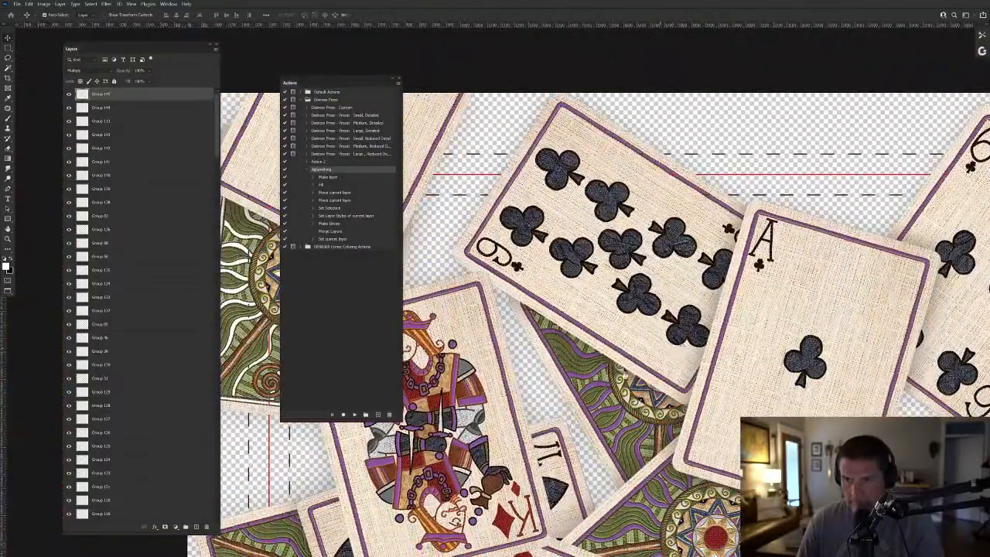
pyautogui.hscroll(-8, 599, 360)
pyautogui.scroll(-5, 599, 361)
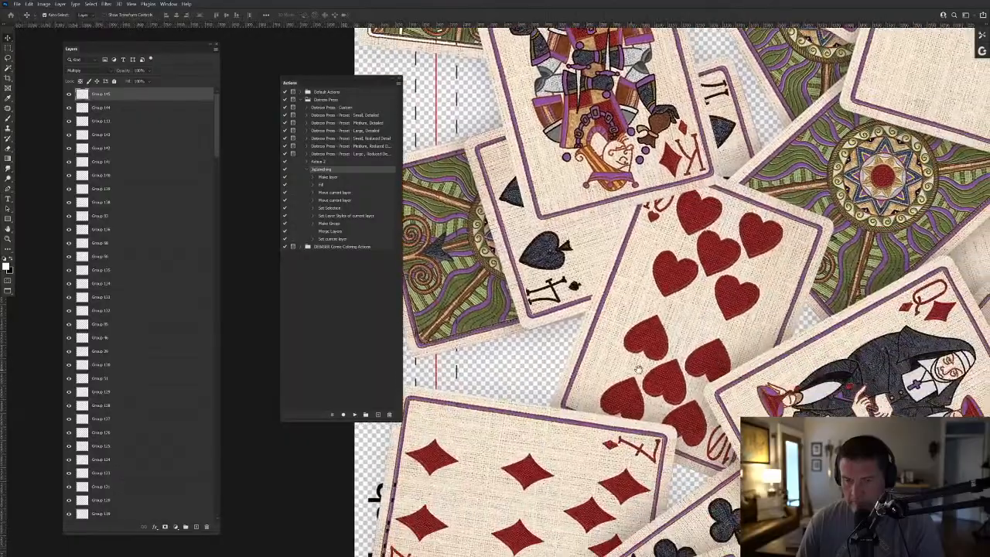
pyautogui.scroll(-3, 638, 370)
pyautogui.moveTo(766, 460); pyautogui.dragTo(657, 139)
pyautogui.hscroll(8, 648, 337)
pyautogui.scroll(-5, 648, 337)
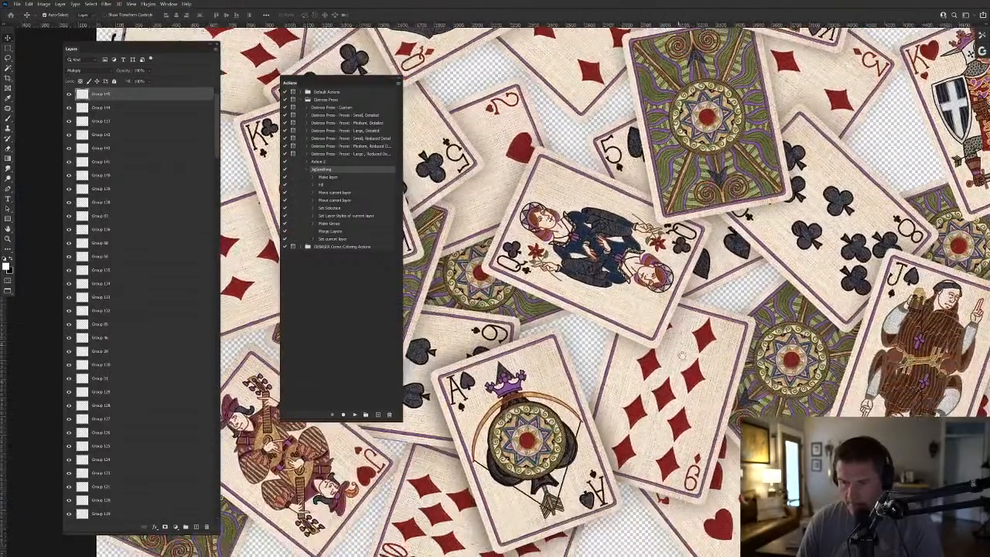
pyautogui.scroll(-8, 687, 356)
pyautogui.moveTo(687, 356); pyautogui.dragTo(580, 452)
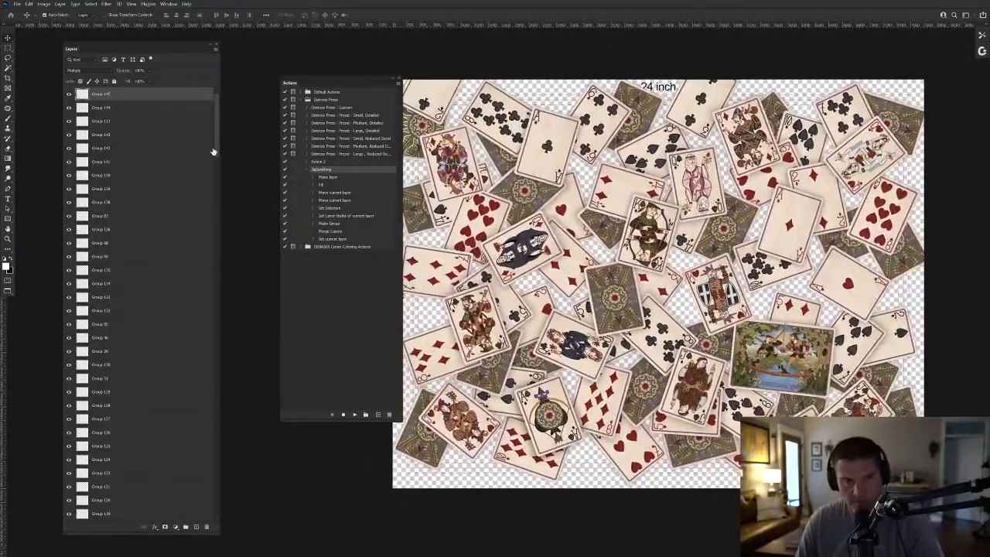
# Delete the layer mask from the dark slate background layer and make that layer visible behind the cards.
pyautogui.moveTo(213, 150); pyautogui.dragTo(223, 526)
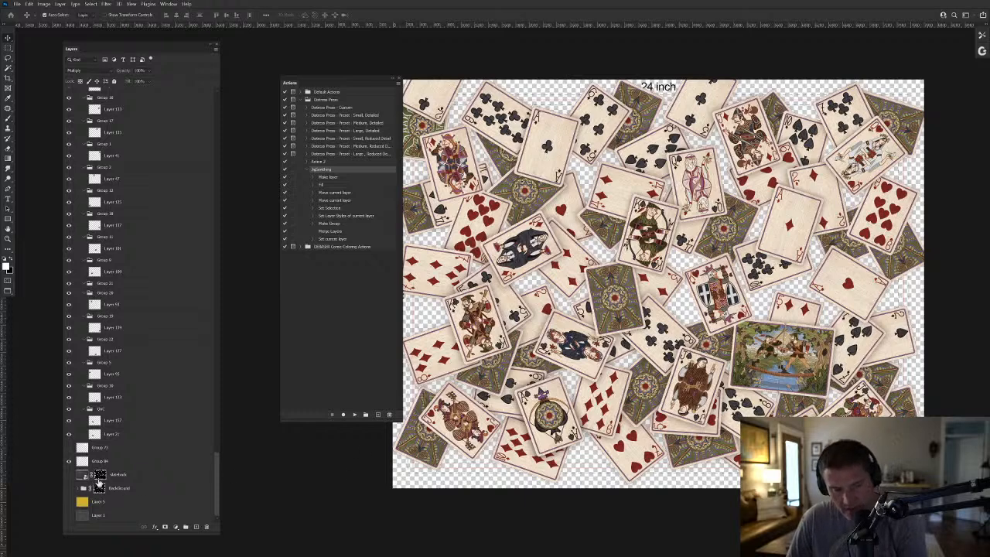
pyautogui.moveTo(101, 477); pyautogui.dragTo(206, 526)
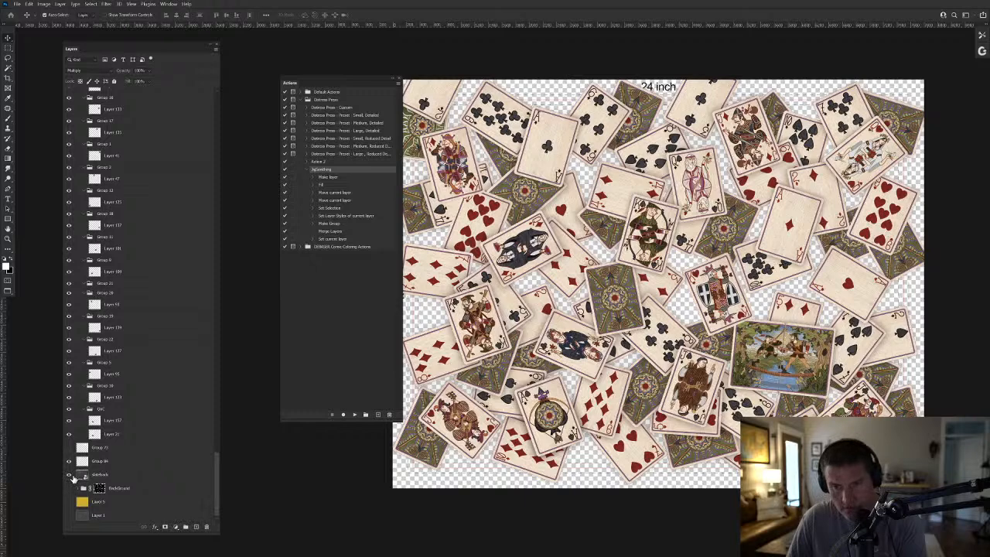
pyautogui.click(71, 475)
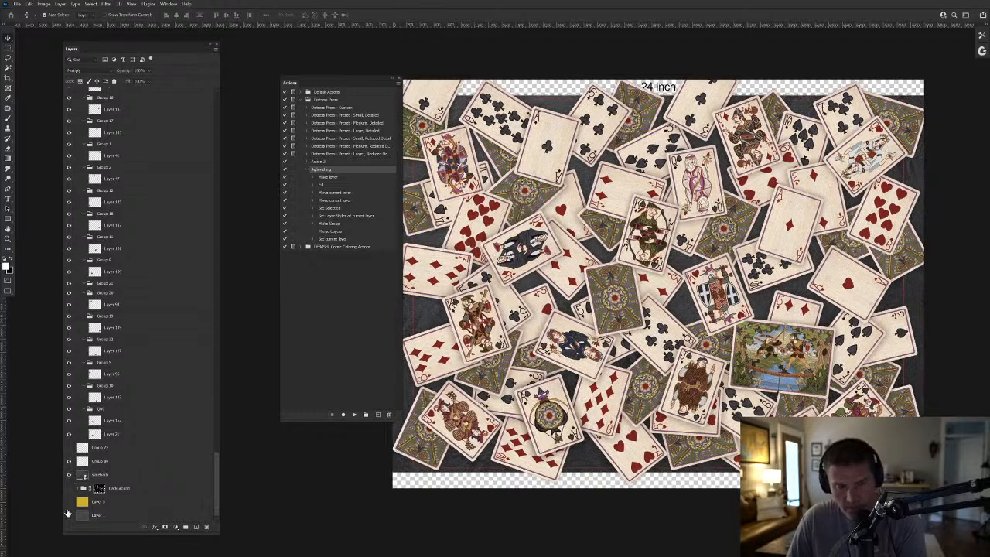
# Preview the yellow fill layer behind the cards, hide it again, and delete the masked BackGround group.
pyautogui.click(69, 502)
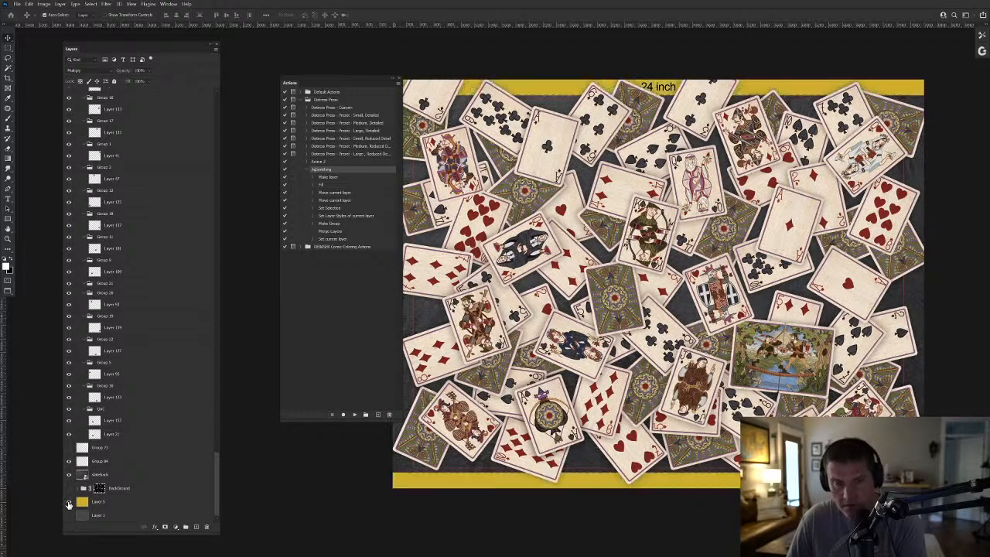
pyautogui.click(68, 490)
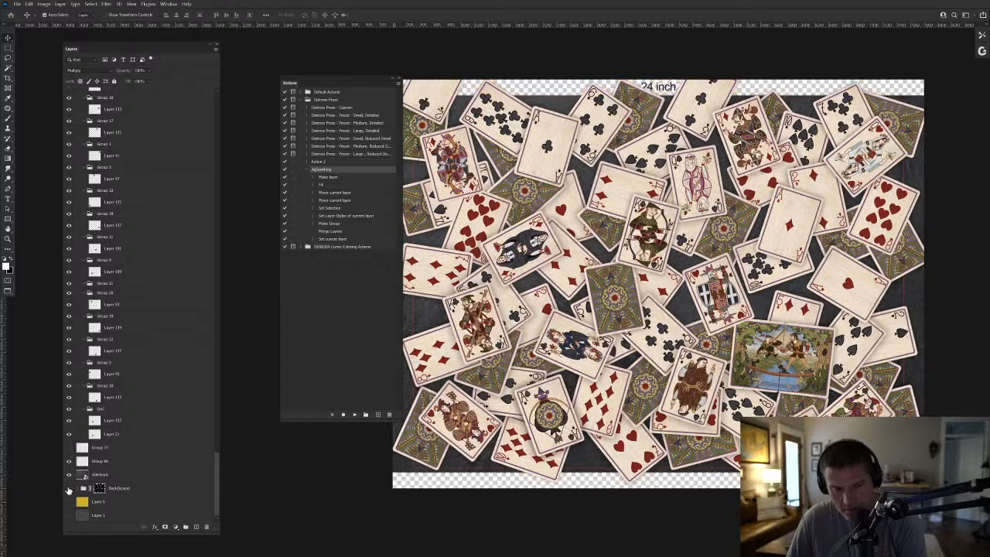
pyautogui.moveTo(160, 491); pyautogui.dragTo(207, 527)
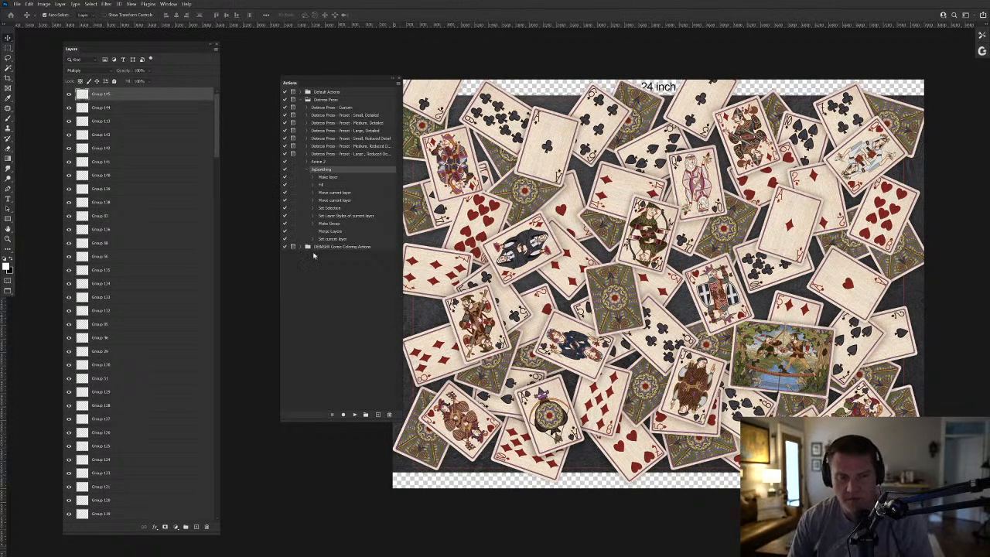
# Select the locked dieline layer by its "18 inch" label on the canvas and bring it to the top of the layer stack.
pyautogui.scroll(-10, 144, 420)
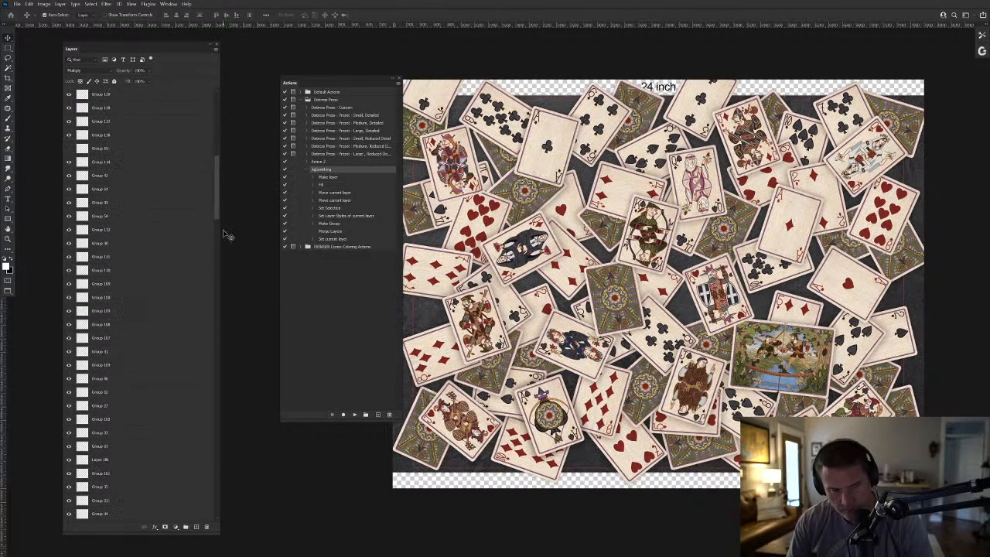
pyautogui.moveTo(217, 217); pyautogui.dragTo(215, 510)
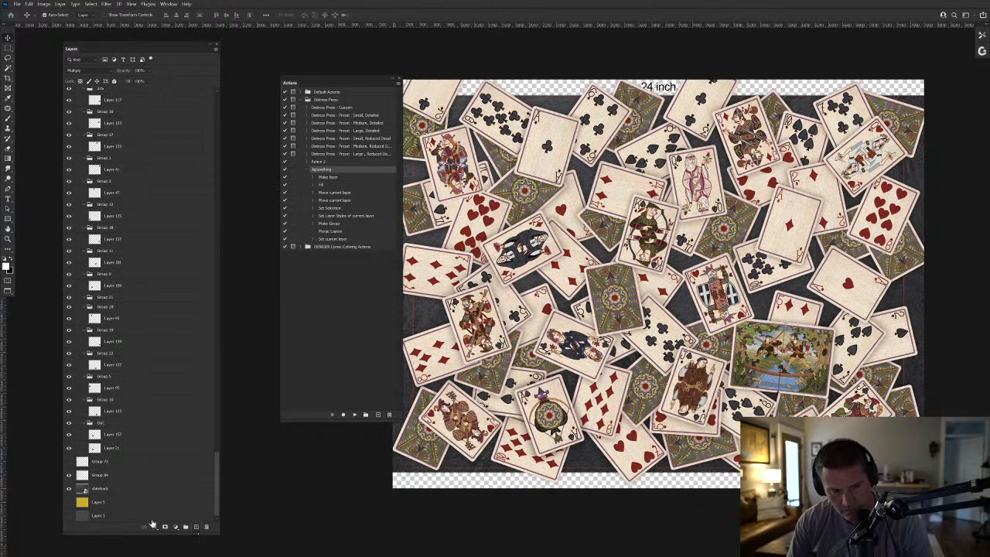
pyautogui.moveTo(481, 237); pyautogui.dragTo(513, 253)
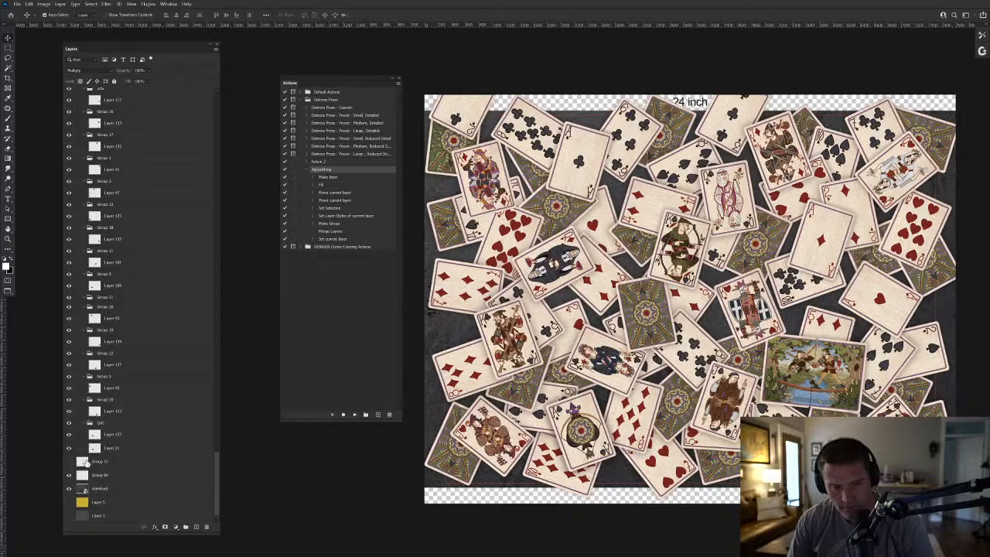
pyautogui.scroll(8, 422, 301)
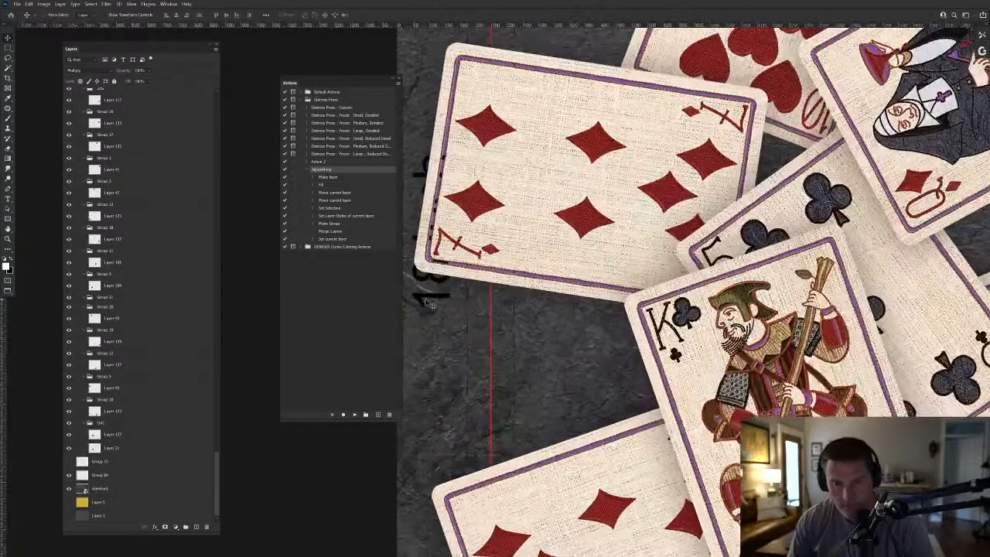
pyautogui.click(421, 300)
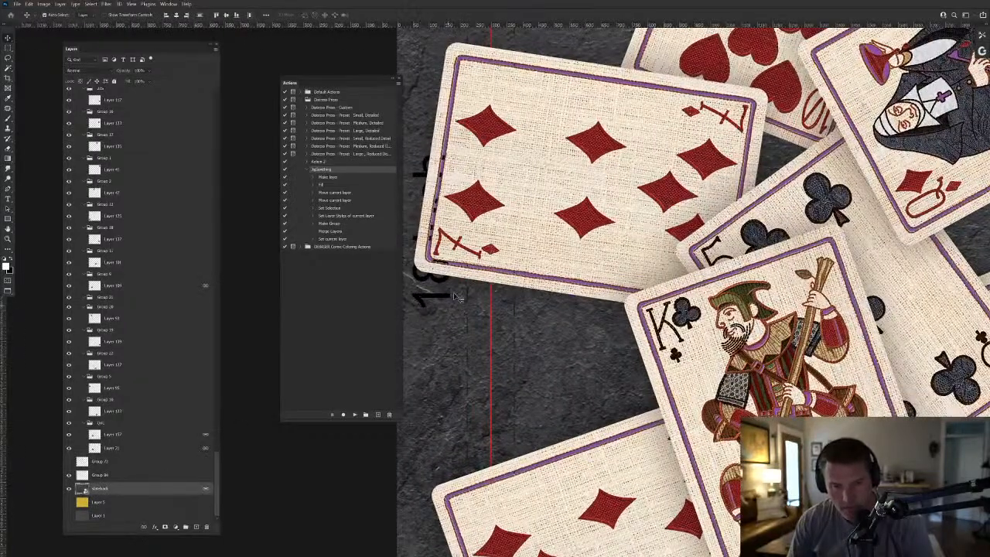
pyautogui.rightClick(421, 301)
pyautogui.click(429, 301)
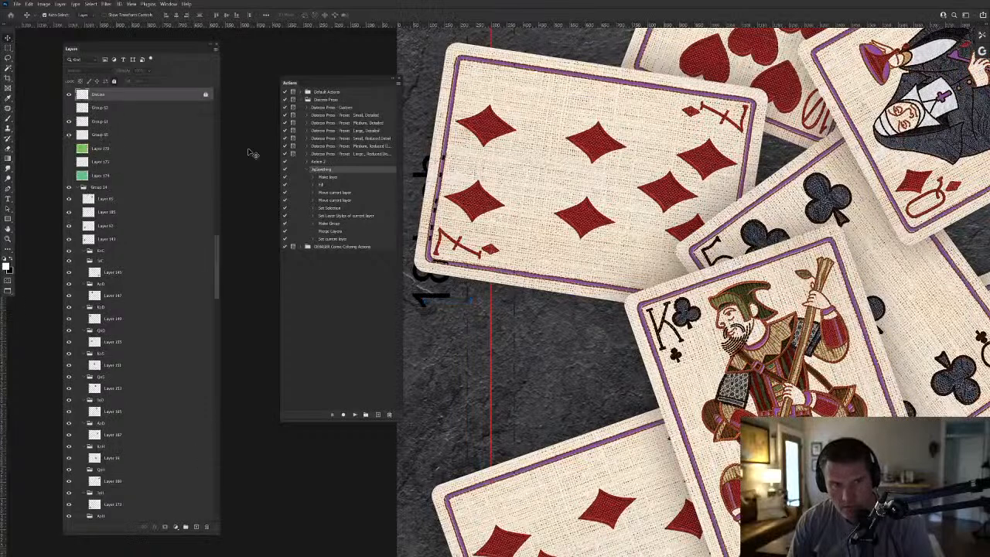
pyautogui.scroll(10, 161, 124)
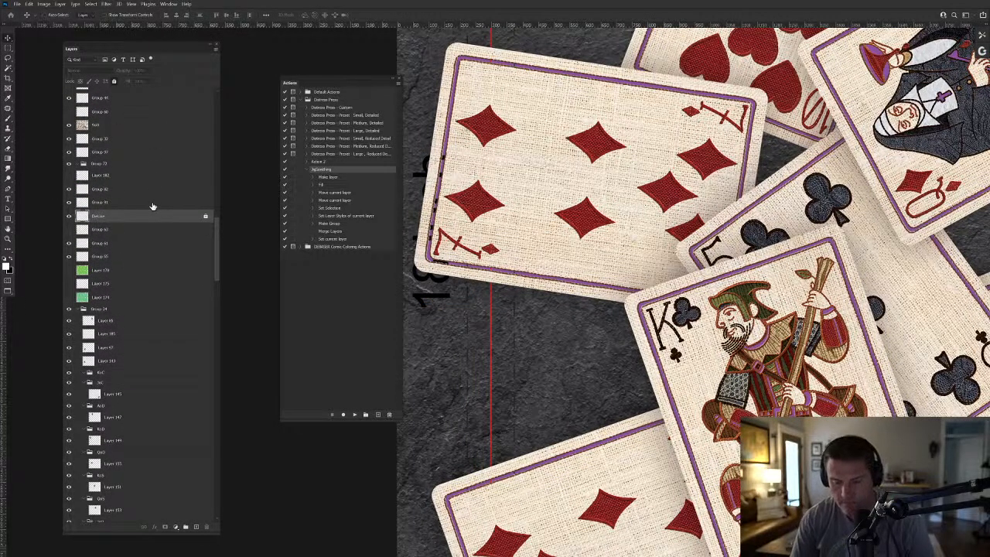
pyautogui.hotkey('ctrl', 'shift', ']')
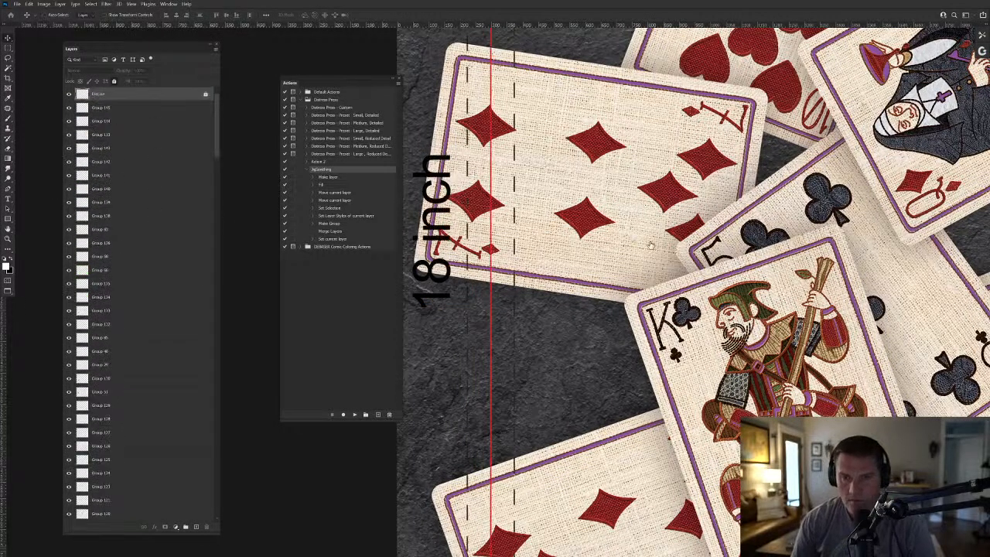
# Activate the Rectangular Marquee tool and add a new empty layer above the dieline.
pyautogui.keyDown('alt'); pyautogui.click(618, 207); pyautogui.keyUp('alt')
pyautogui.keyDown('alt'); pyautogui.click(617, 207); pyautogui.keyUp('alt')
pyautogui.keyDown('alt'); pyautogui.click(617, 207); pyautogui.keyUp('alt')
pyautogui.keyDown('alt'); pyautogui.click(617, 207); pyautogui.keyUp('alt')
pyautogui.moveTo(665, 206); pyautogui.dragTo(496, 249)
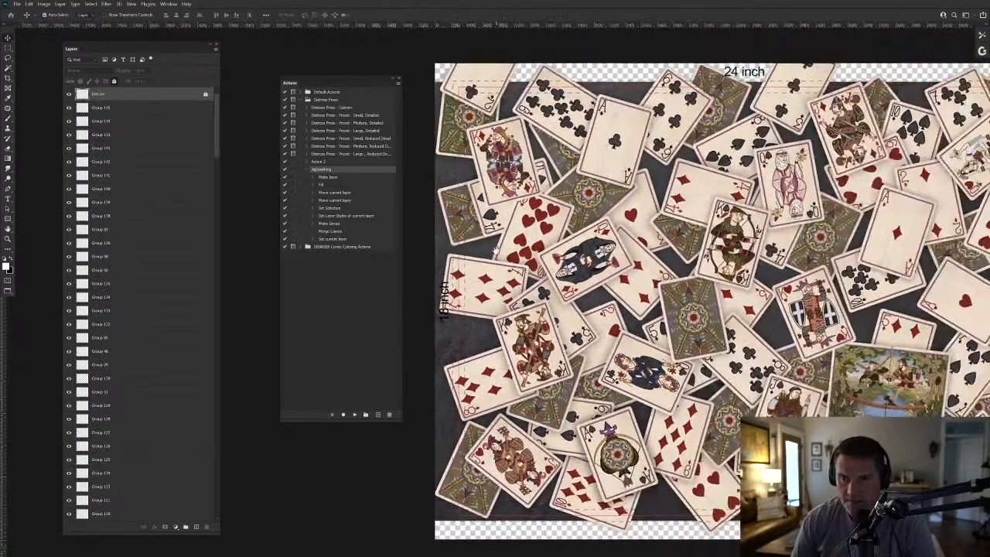
pyautogui.click(9, 48)
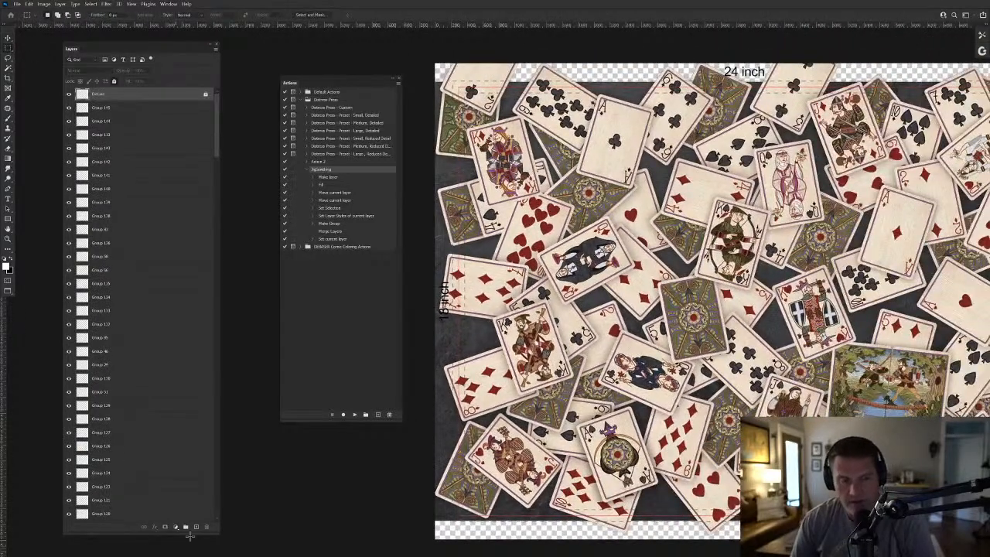
pyautogui.click(196, 527)
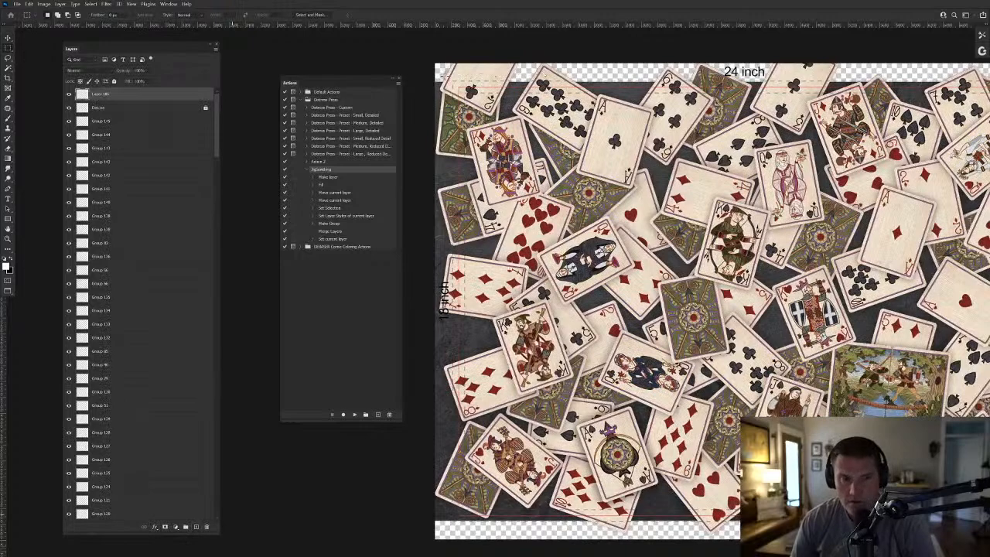
# Set the foreground colour to near-black and fill the new top layer with it.
pyautogui.click(6, 266)
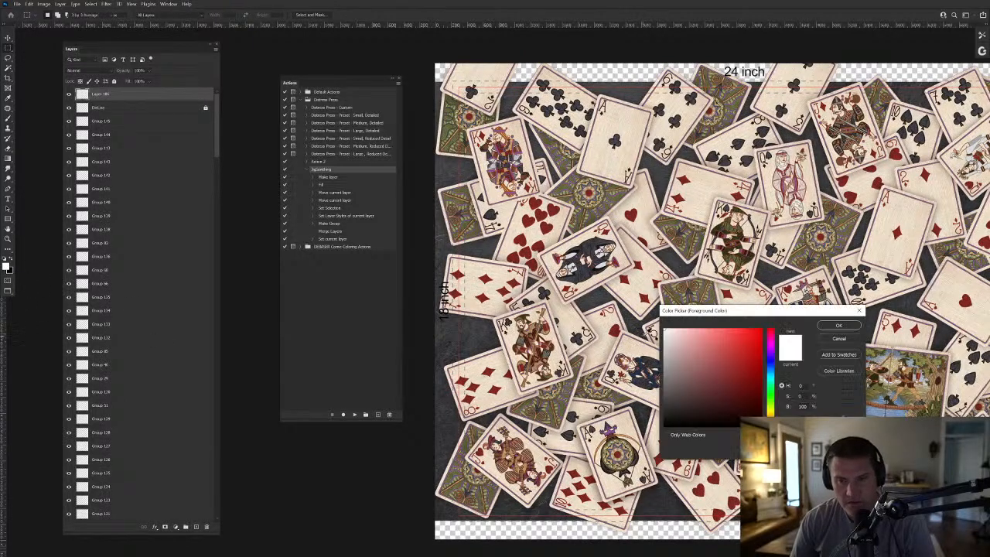
pyautogui.click(836, 324)
pyautogui.click(7, 266)
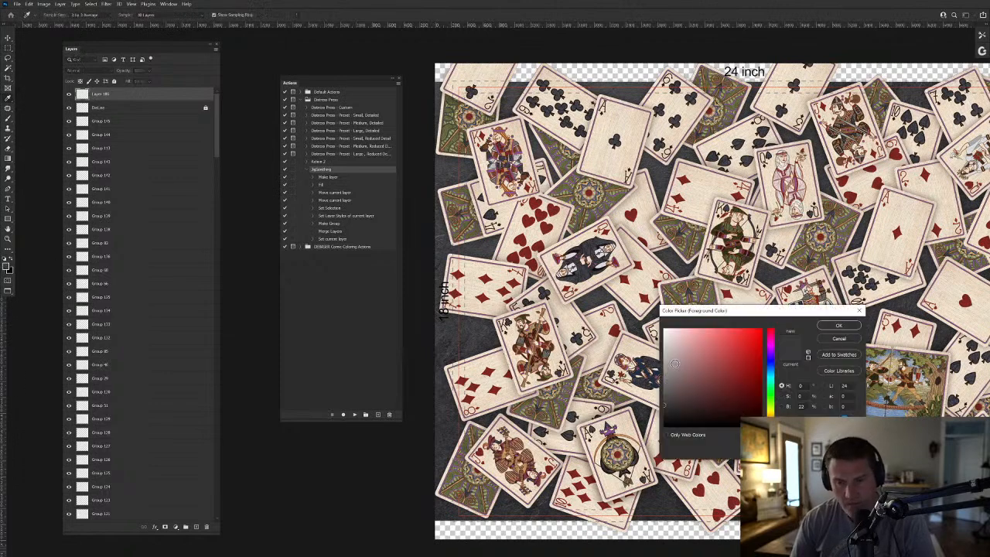
pyautogui.click(839, 323)
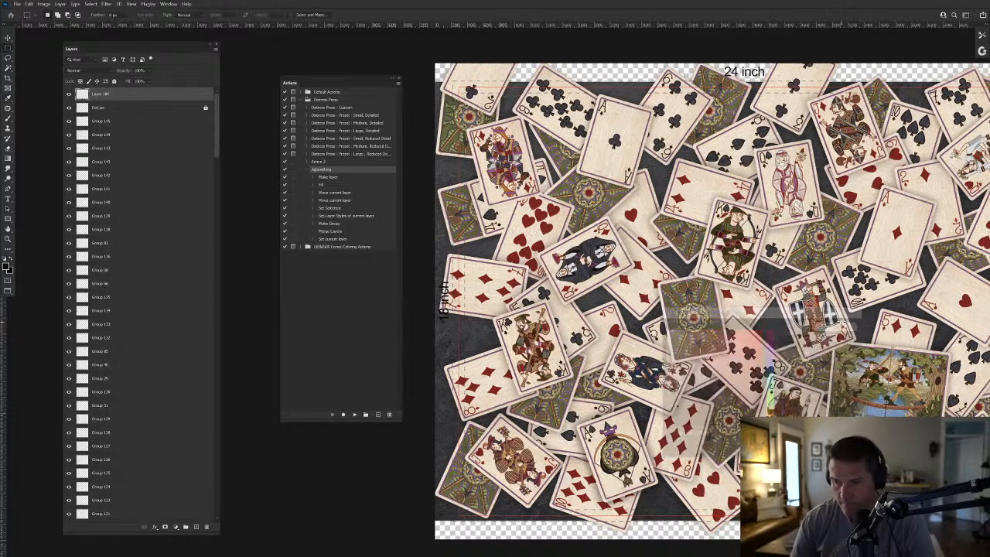
pyautogui.hotkey('alt', 'BackSpace')
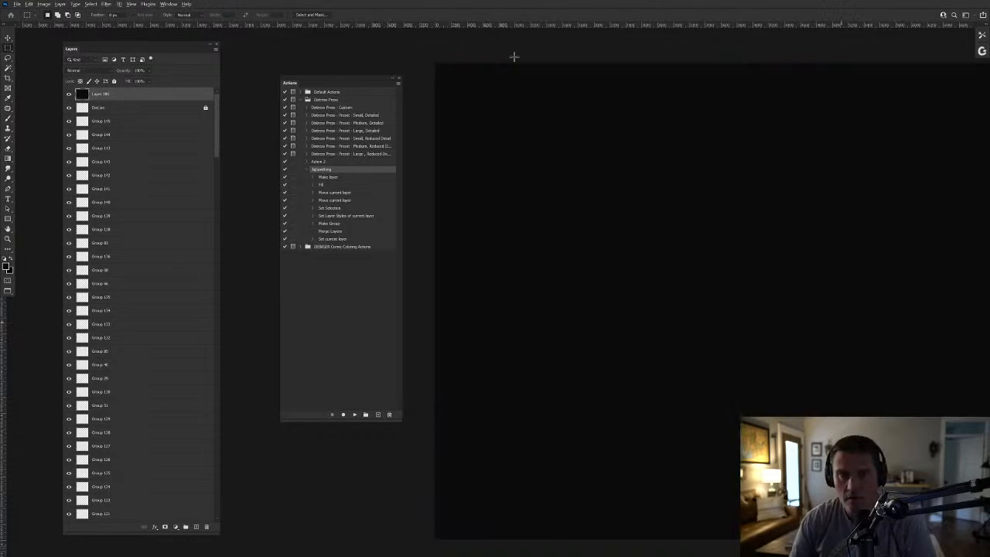
# Select the area inside the red dieline rectangle and delete it from the near-black layer to leave a border around the cards.
pyautogui.click(69, 93)
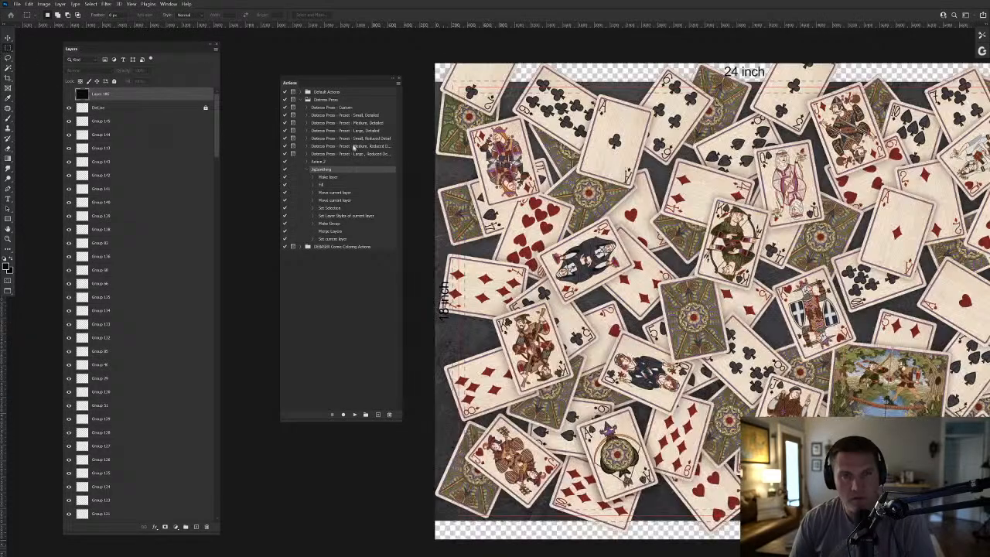
pyautogui.scroll(4, 467, 90)
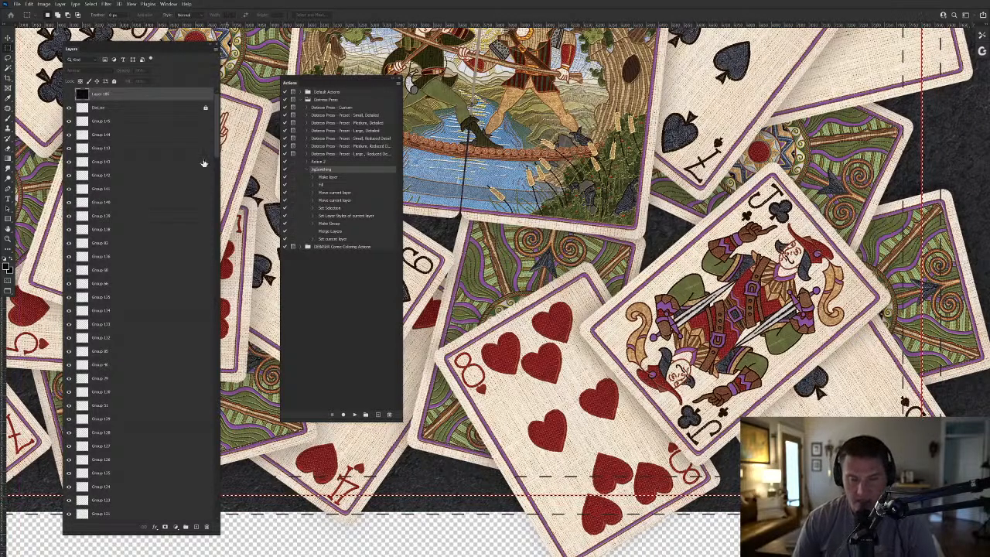
pyautogui.click(69, 94)
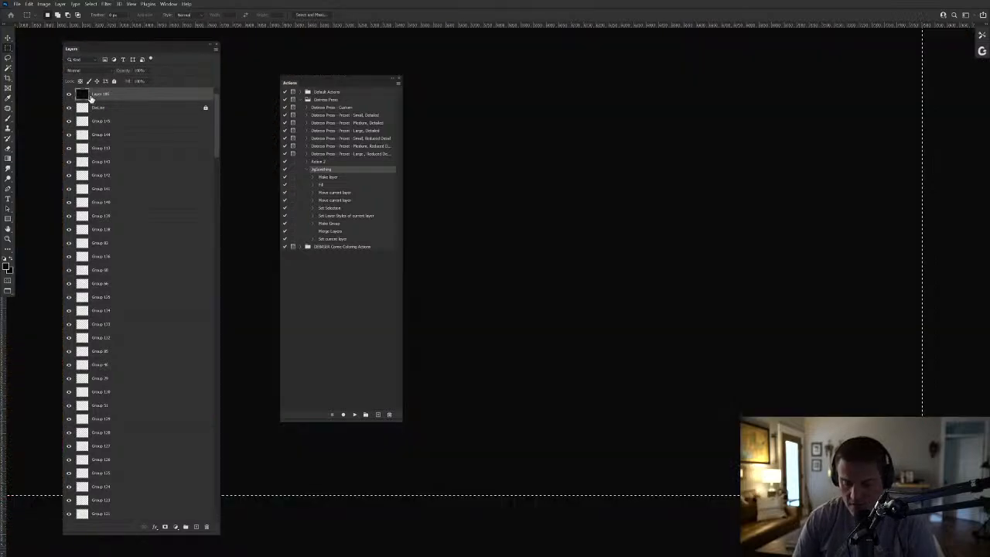
pyautogui.press('Delete')
pyautogui.hotkey('ctrl', 'd')
pyautogui.moveTo(648, 238); pyautogui.dragTo(730, 422)
pyautogui.moveTo(342, 80); pyautogui.dragTo(284, 67)
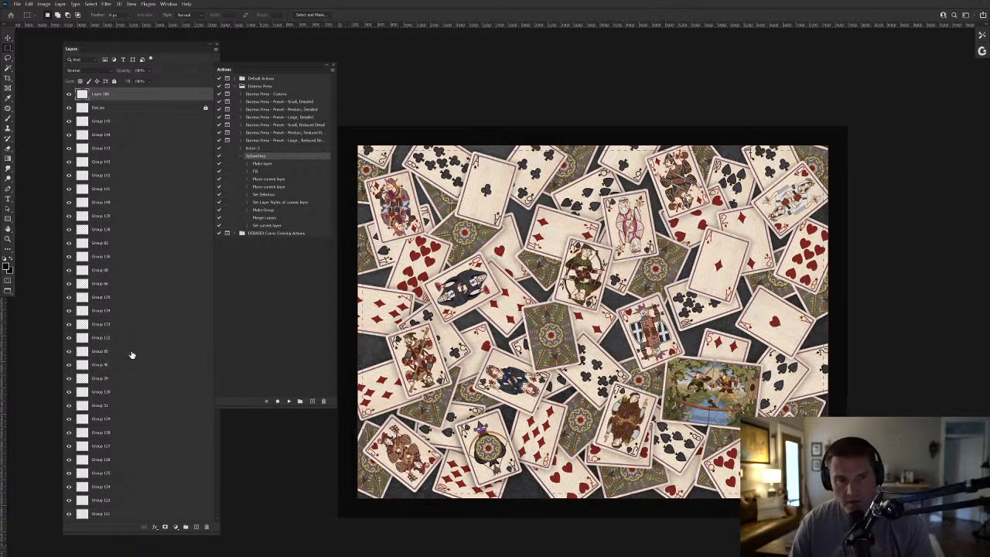
# Preview the cards over the yellow fill layer in place of the slate background, restoring the slate at the end.
pyautogui.scroll(-10, 165, 306)
pyautogui.scroll(-15, 167, 316)
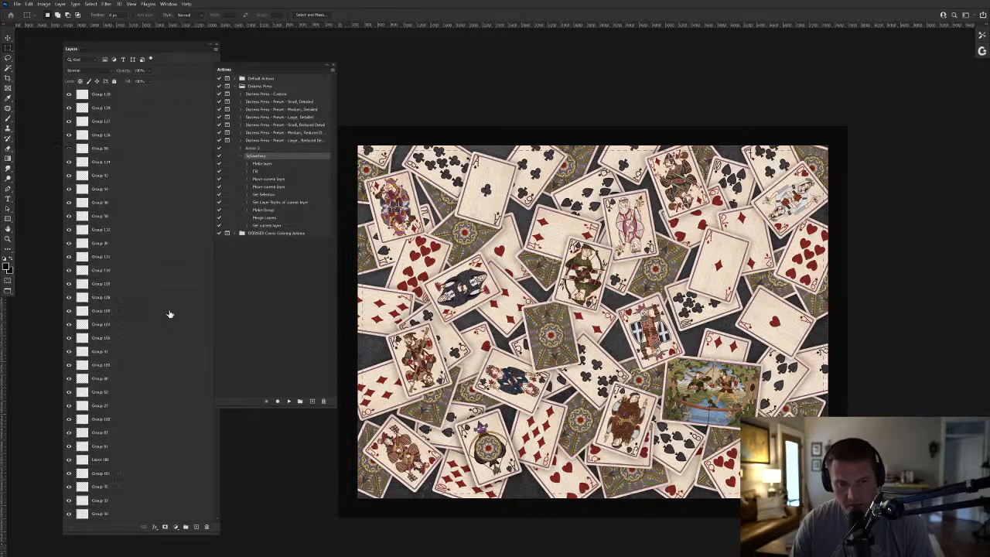
pyautogui.scroll(-15, 169, 314)
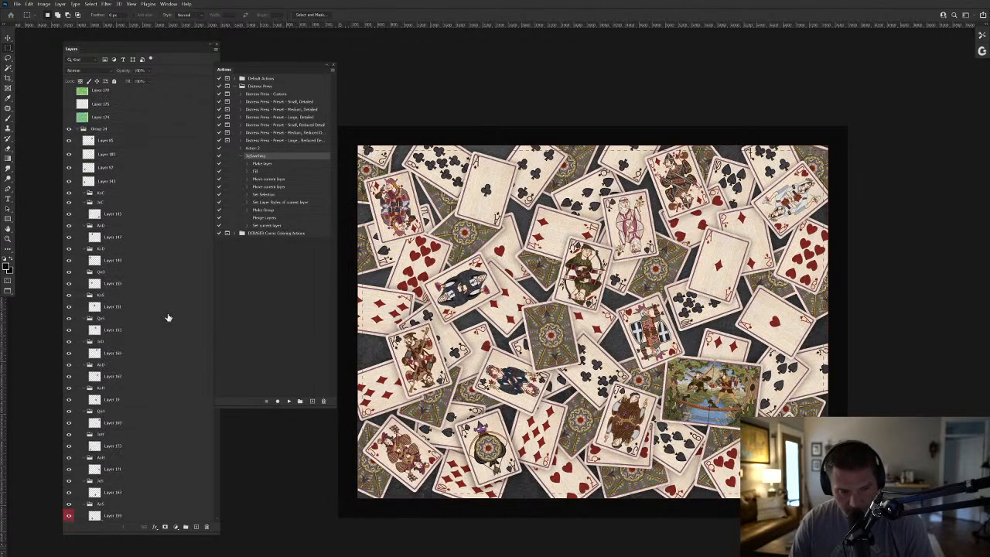
pyautogui.scroll(-15, 169, 317)
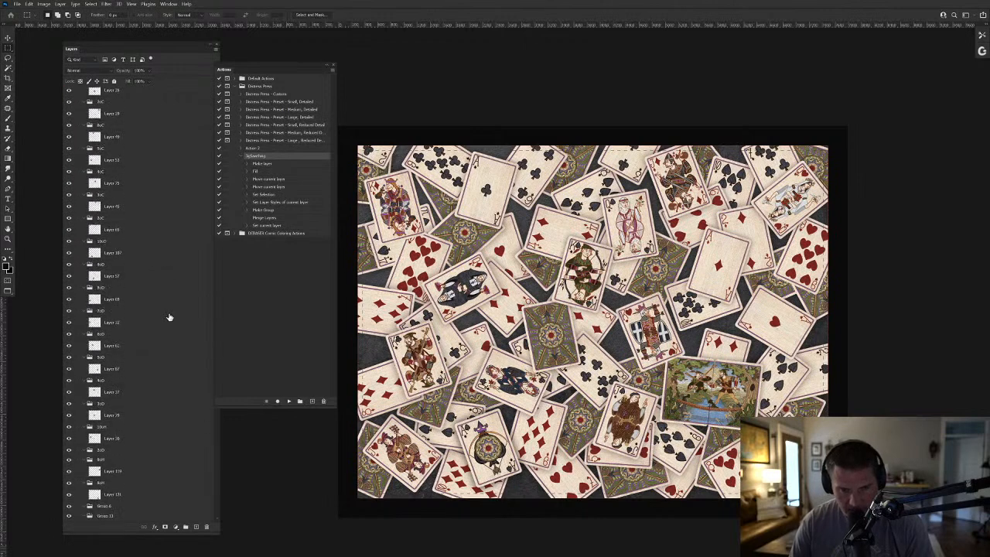
pyautogui.scroll(-10, 169, 317)
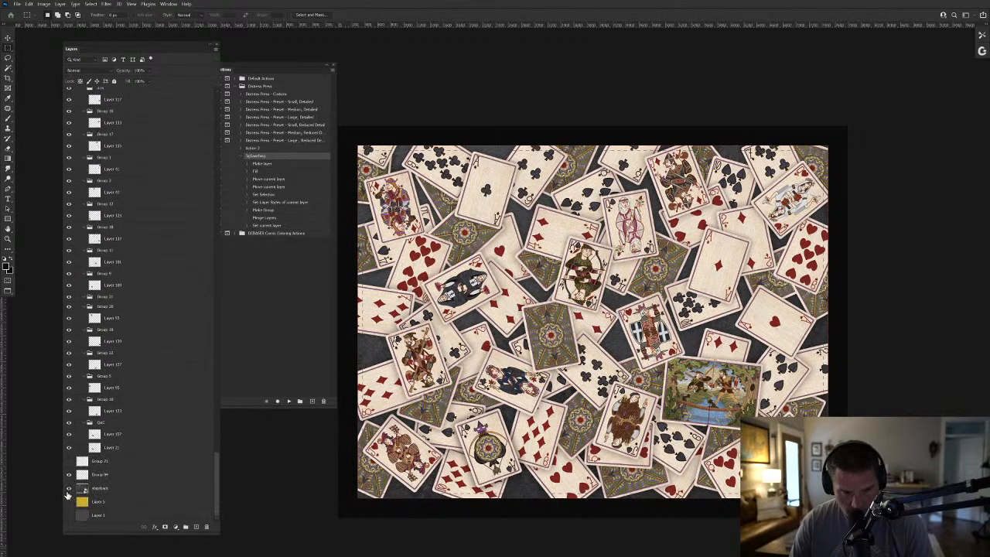
pyautogui.click(69, 501)
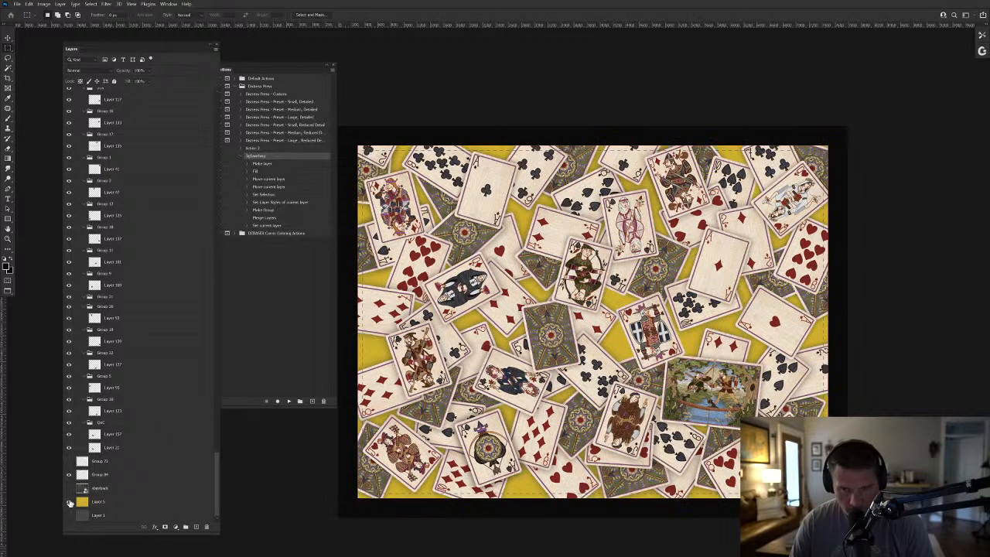
pyautogui.click(70, 490)
pyautogui.click(70, 490)
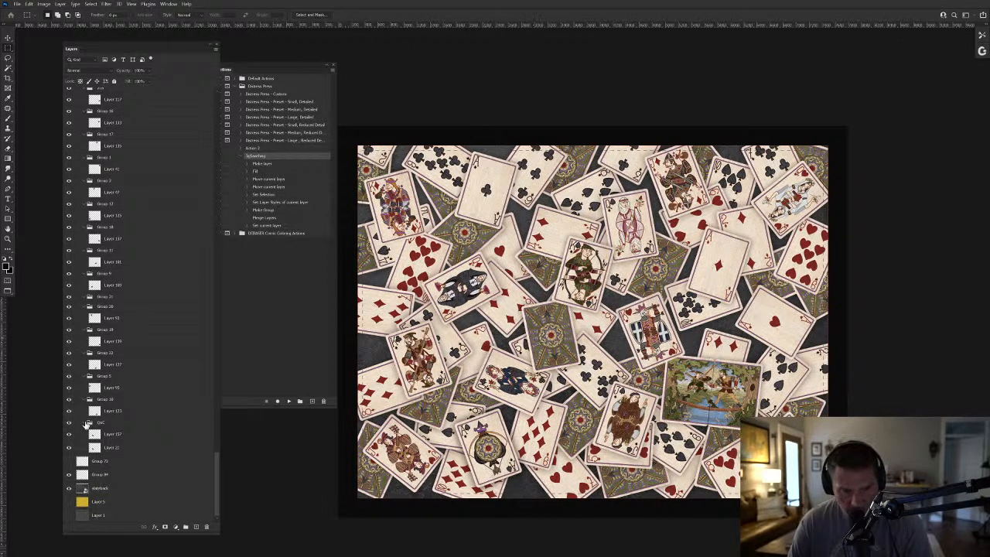
pyautogui.click(89, 423)
pyautogui.click(84, 426)
pyautogui.click(85, 415)
pyautogui.click(84, 407)
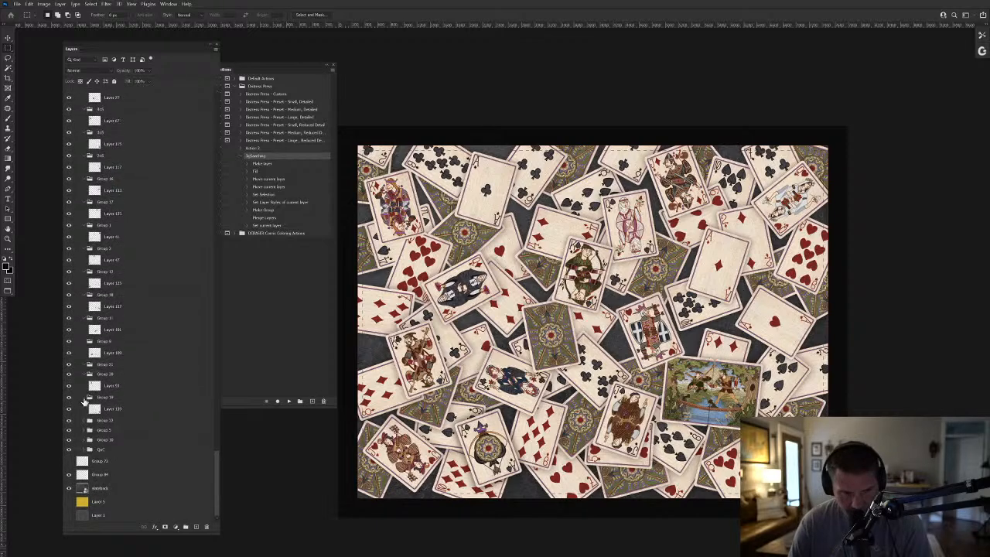
pyautogui.click(84, 420)
pyautogui.click(83, 443)
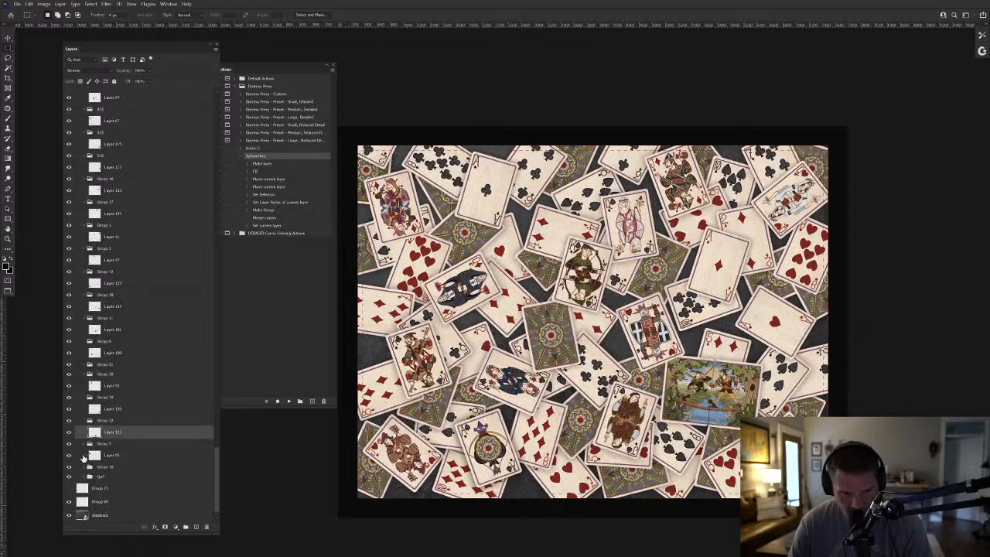
pyautogui.click(84, 467)
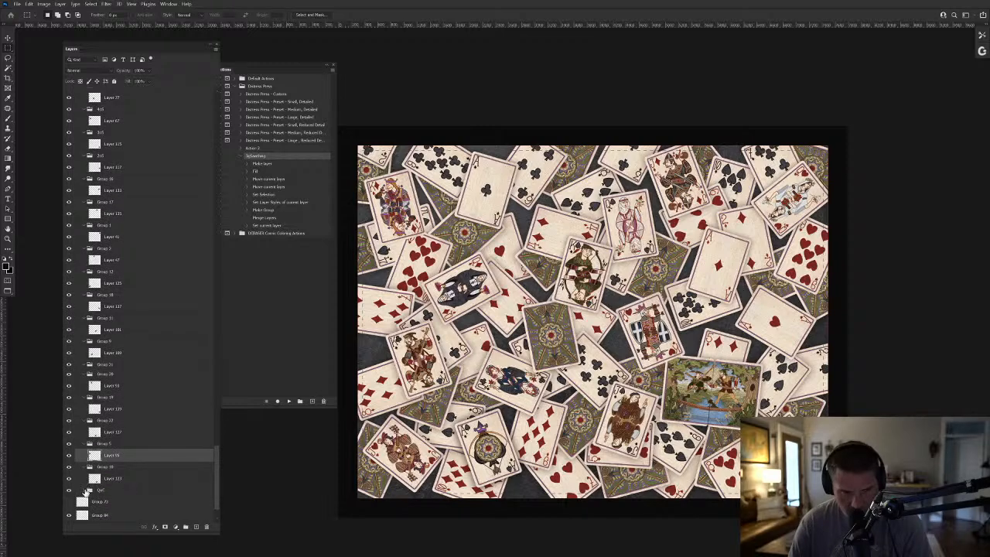
pyautogui.click(86, 491)
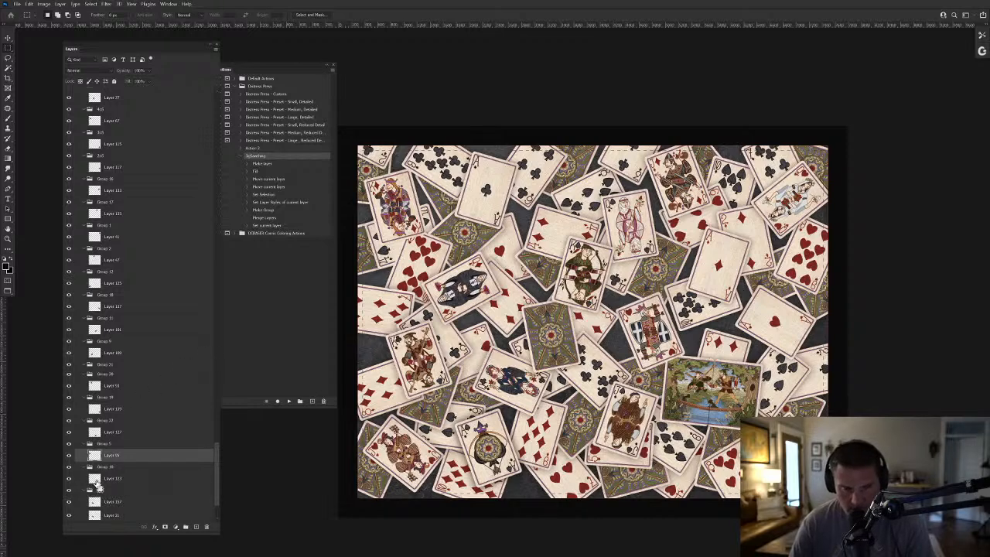
# Try to load the outlines of the individual layers inside the lowest card groups as one combined selection.
pyautogui.keyDown('ctrl'); pyautogui.click(94, 457); pyautogui.keyUp('ctrl')
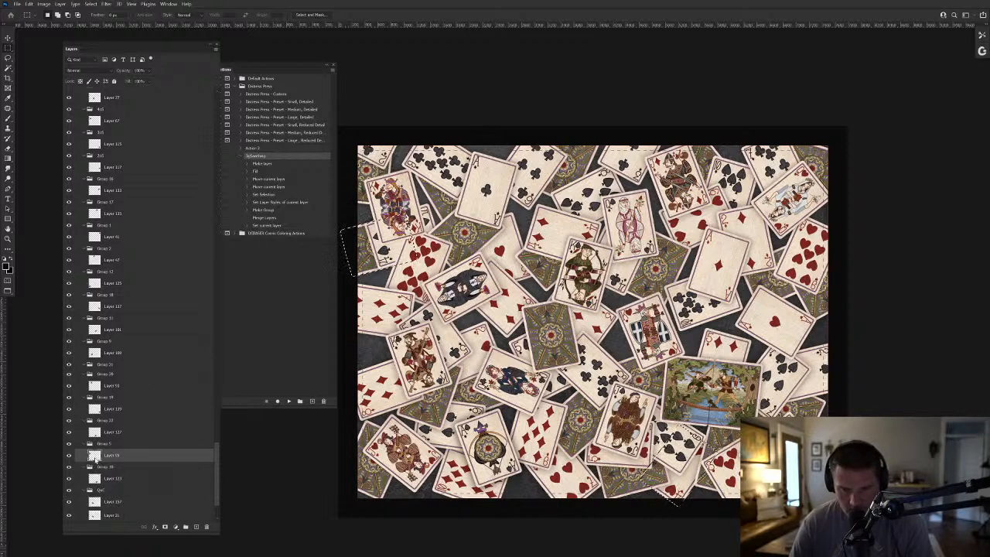
pyautogui.keyDown('ctrl'); pyautogui.keyDown('shift'); pyautogui.click(93, 359); pyautogui.keyUp('shift'); pyautogui.keyUp('ctrl')
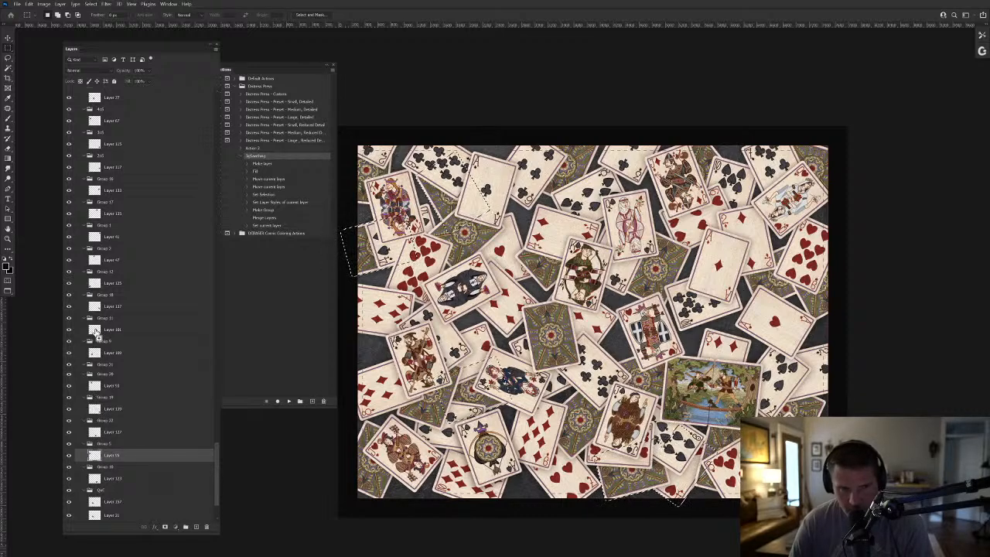
pyautogui.keyDown('shift'); pyautogui.click(98, 295); pyautogui.keyUp('shift')
pyautogui.click(118, 286)
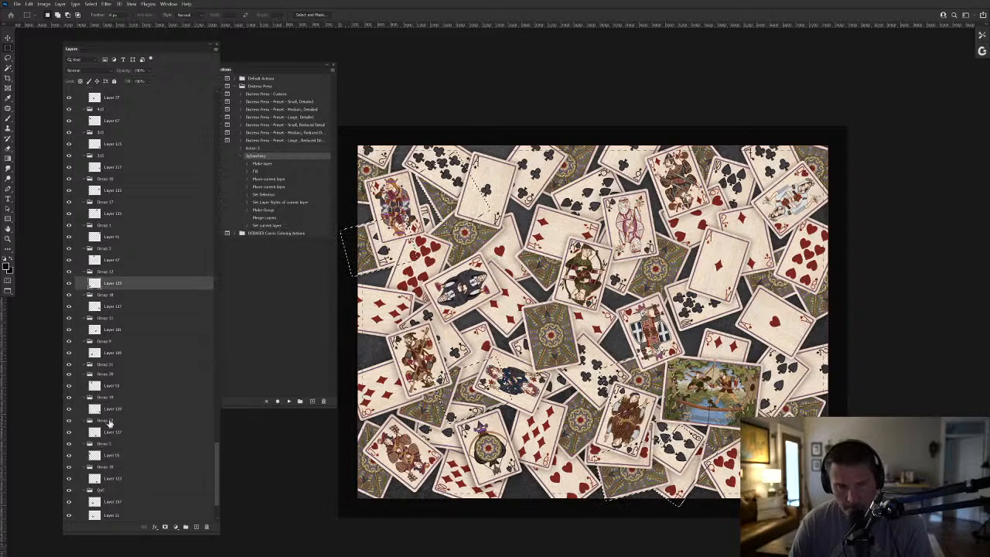
# Collapse Group 24, the parent of the card groups, and check what it contains by toggling its visibility.
pyautogui.scroll(-3, 116, 464)
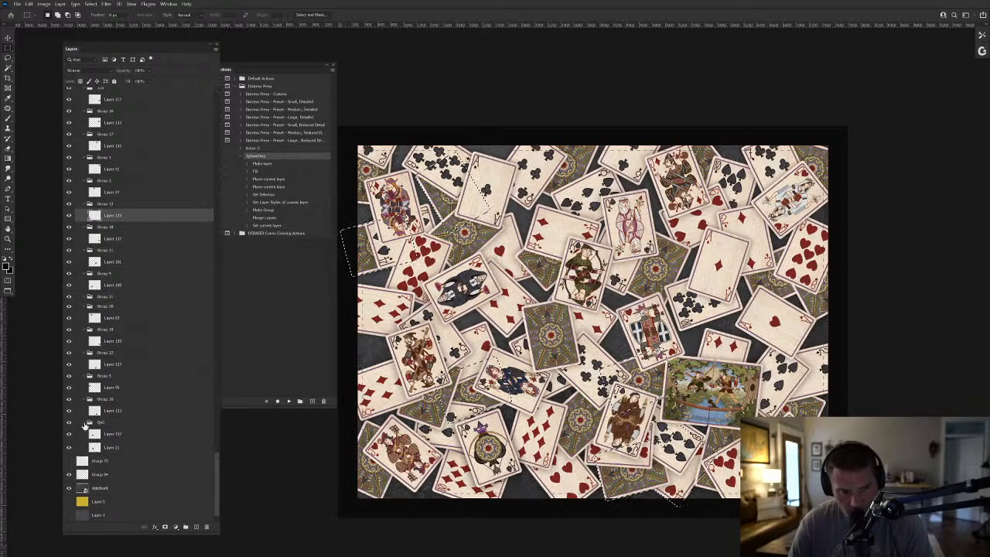
pyautogui.scroll(1, 93, 429)
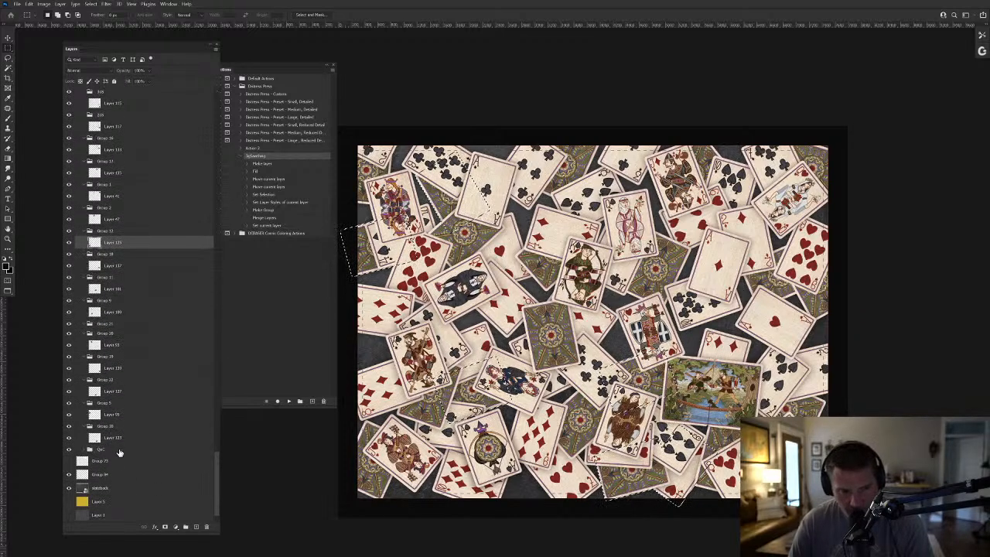
pyautogui.click(116, 450)
pyautogui.scroll(6, 123, 457)
pyautogui.moveTo(217, 464); pyautogui.dragTo(241, 296)
pyautogui.keyDown('shift'); pyautogui.click(106, 137); pyautogui.keyUp('shift')
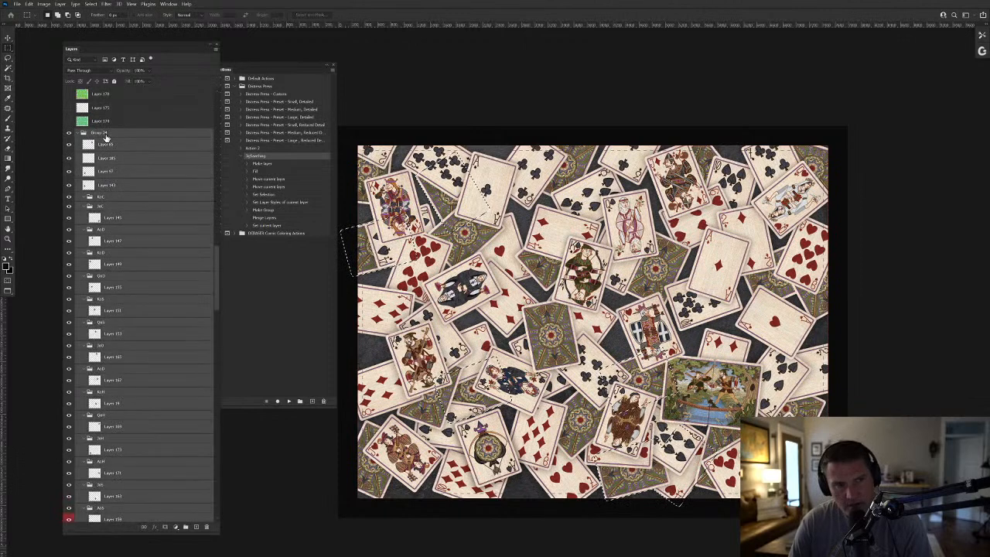
pyautogui.click(80, 133)
pyautogui.click(68, 454)
pyautogui.click(68, 454)
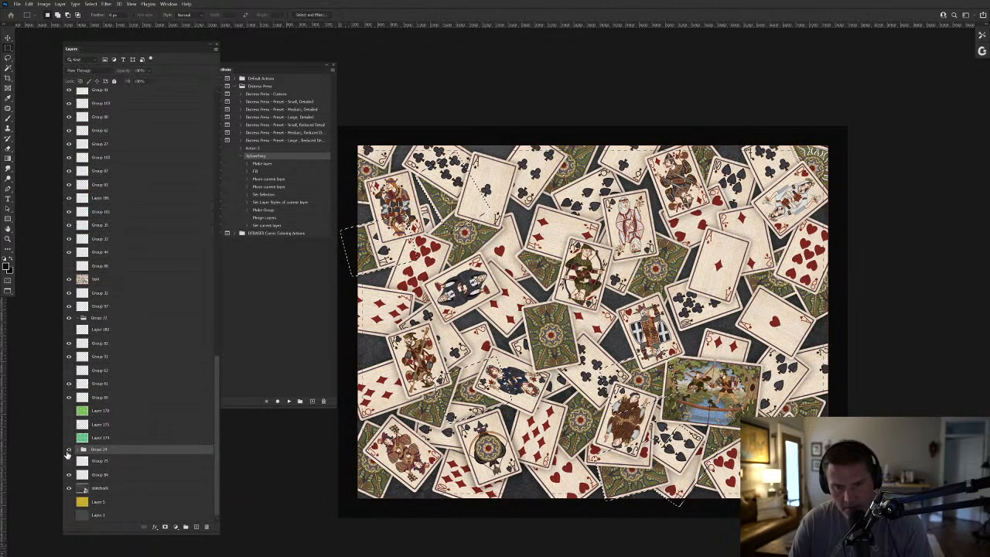
# Merge a duplicate of Group 24 into a single layer, load its outline as a selection and hide the merged layer.
pyautogui.hotkey('ctrl', 'j')
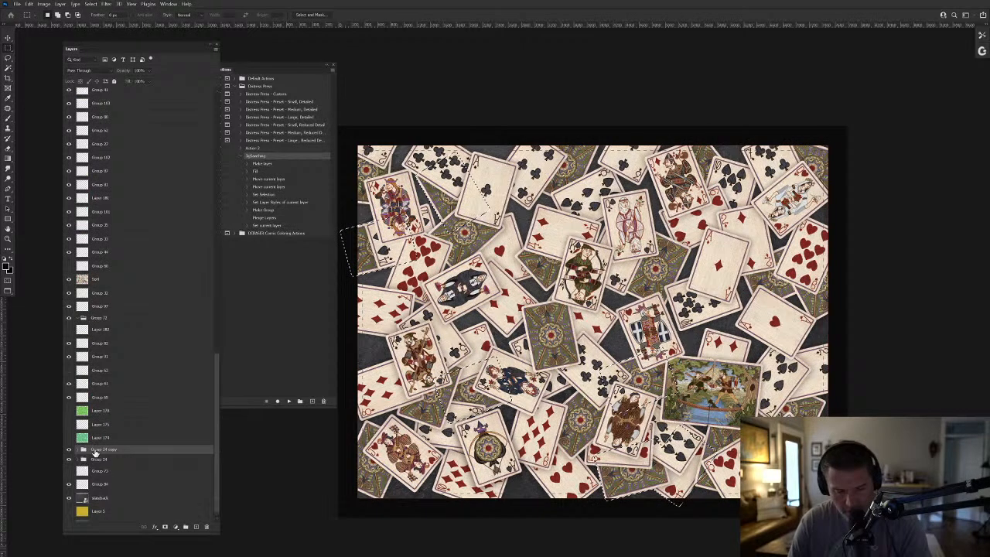
pyautogui.hotkey('ctrl', 'e')
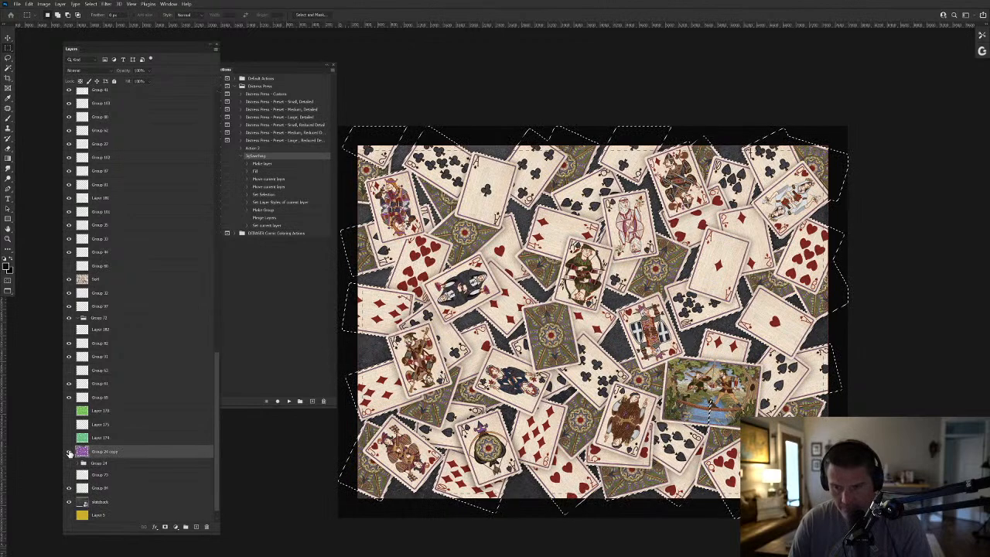
pyautogui.click(69, 451)
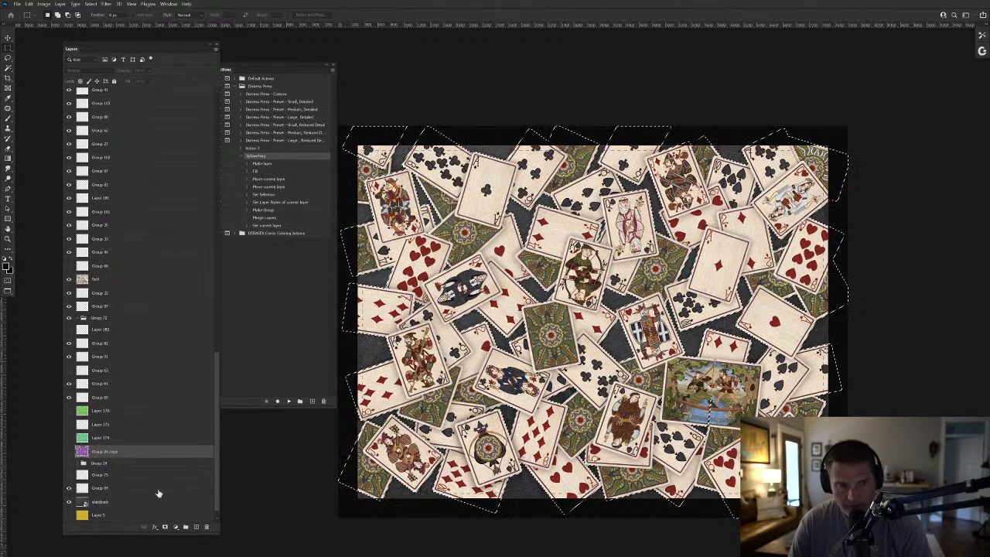
# Fill the card-shaped selection with bright blue on a new layer and bring that layer to the top of the stack.
pyautogui.click(194, 527)
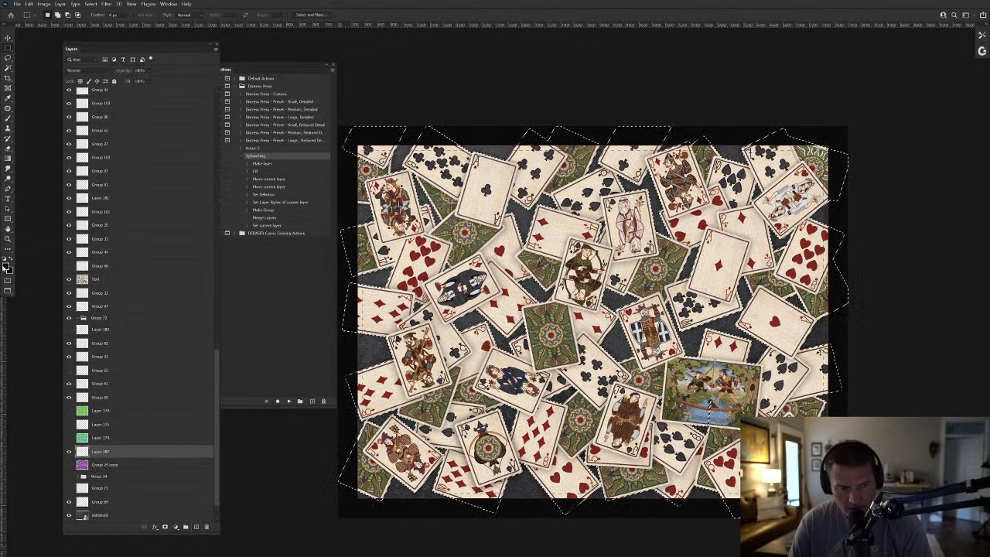
pyautogui.click(7, 267)
pyautogui.click(767, 360)
pyautogui.click(758, 332)
pyautogui.click(838, 325)
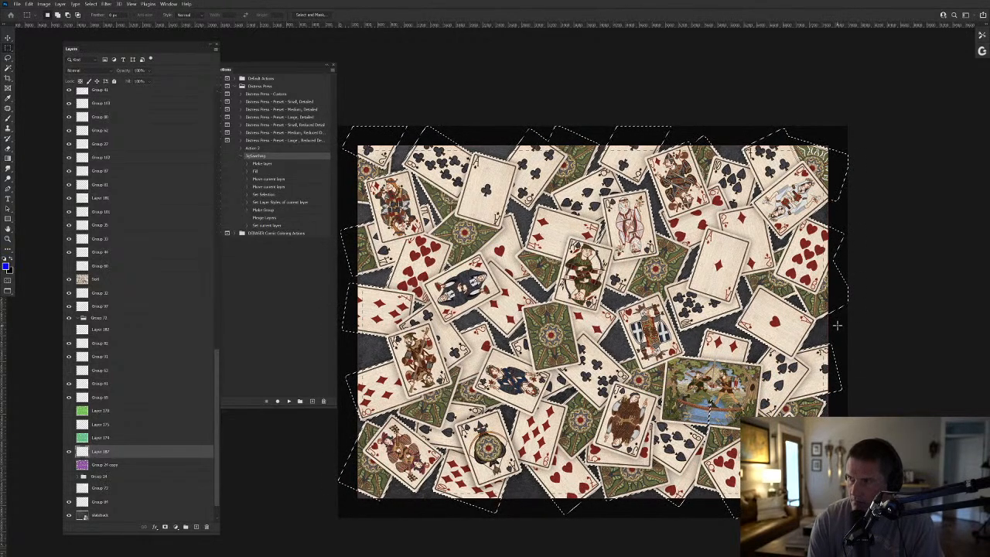
pyautogui.hotkey('ctrl', 'd')
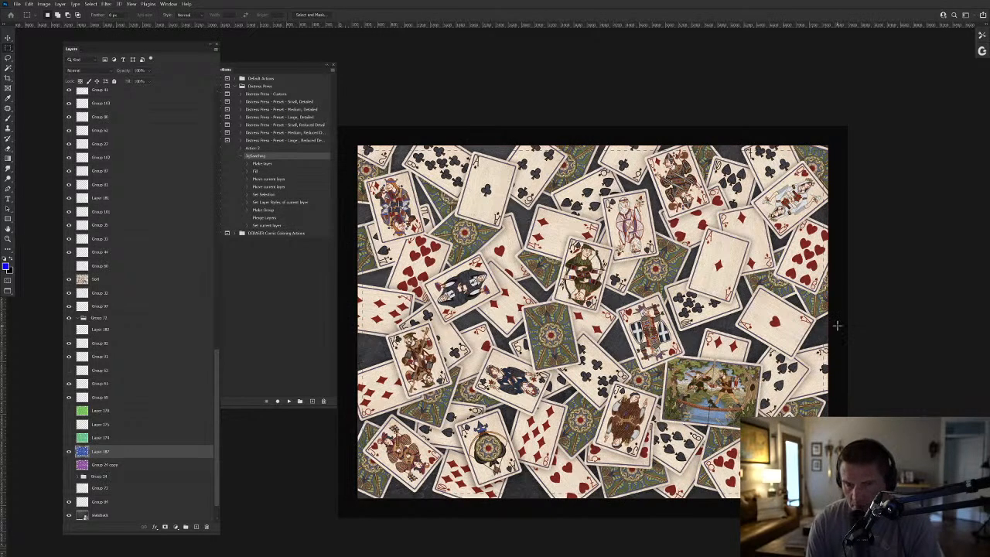
pyautogui.hotkey('ctrl', 'shift', ']')
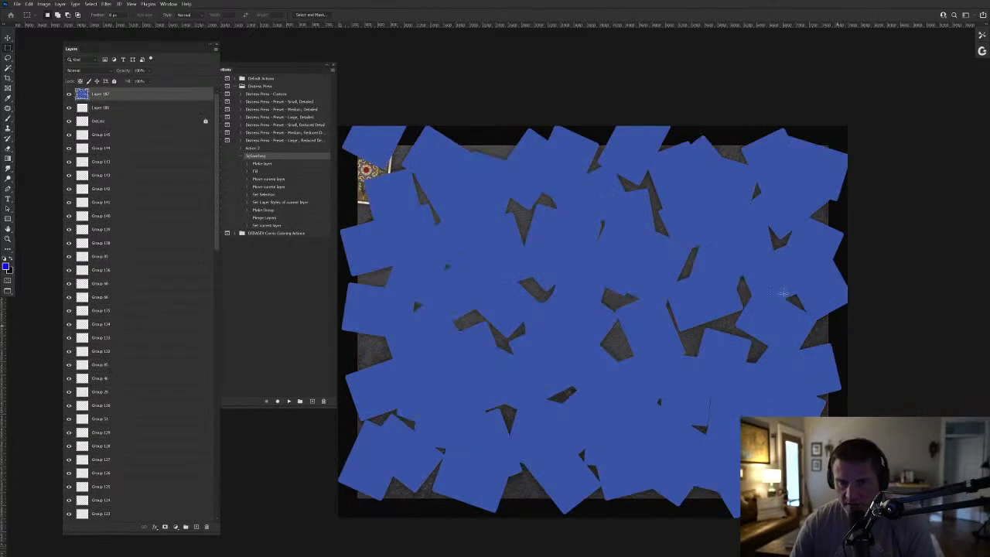
# Trace the uncovered card back in the artwork's upper-left corner with the Polygonal Lasso tool, following its exposed outer edges.
pyautogui.moveTo(367, 173); pyautogui.dragTo(504, 298)
pyautogui.moveTo(424, 214); pyautogui.dragTo(512, 317)
pyautogui.click(8, 59)
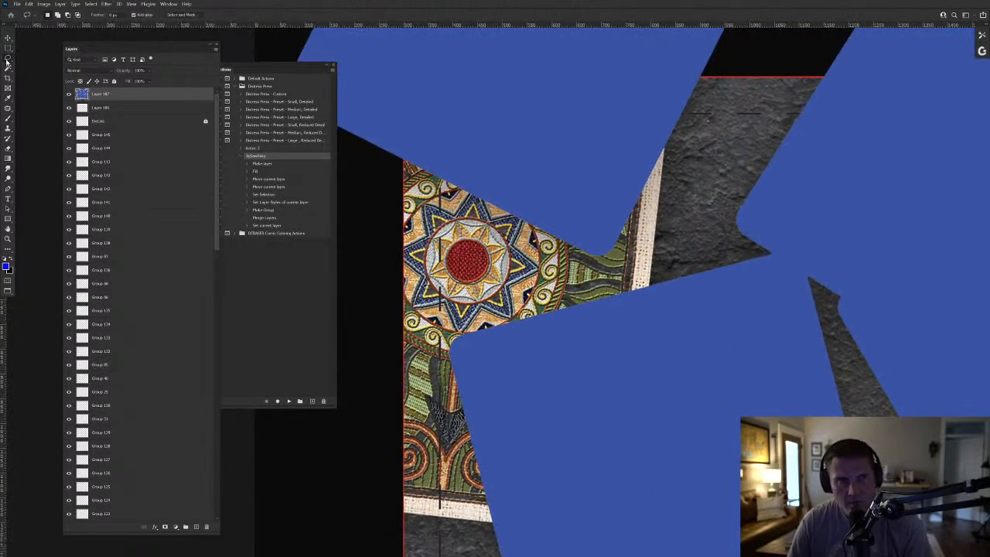
pyautogui.click(42, 64)
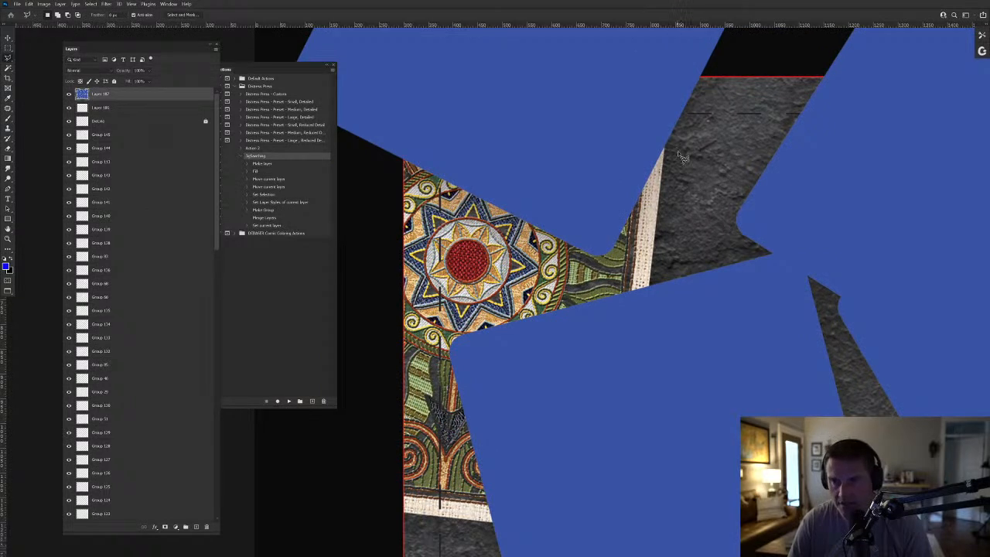
pyautogui.moveTo(690, 169)
pyautogui.mouseDown()
pyautogui.moveTo(669, 140)
pyautogui.moveTo(691, 173)
pyautogui.mouseUp()
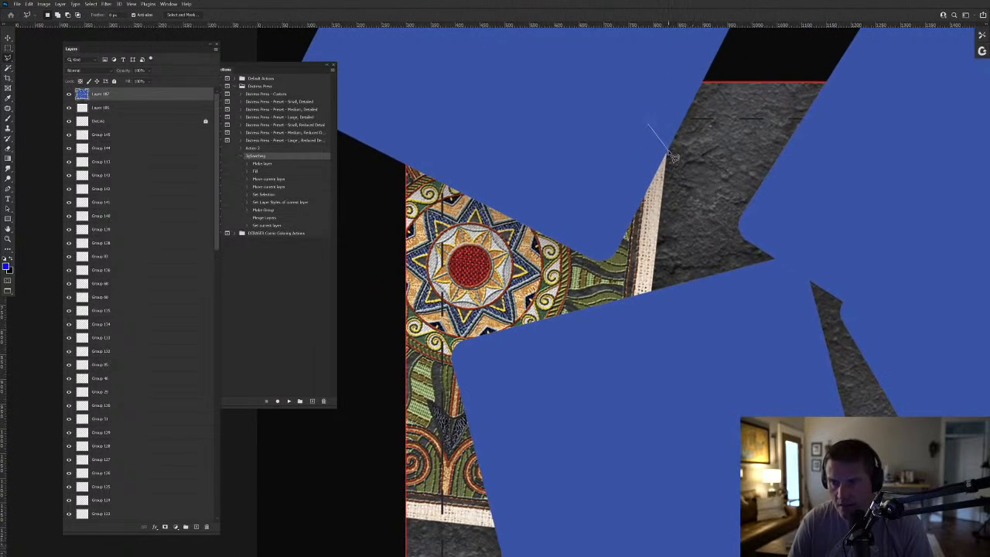
pyautogui.click(668, 152)
pyautogui.click(645, 350)
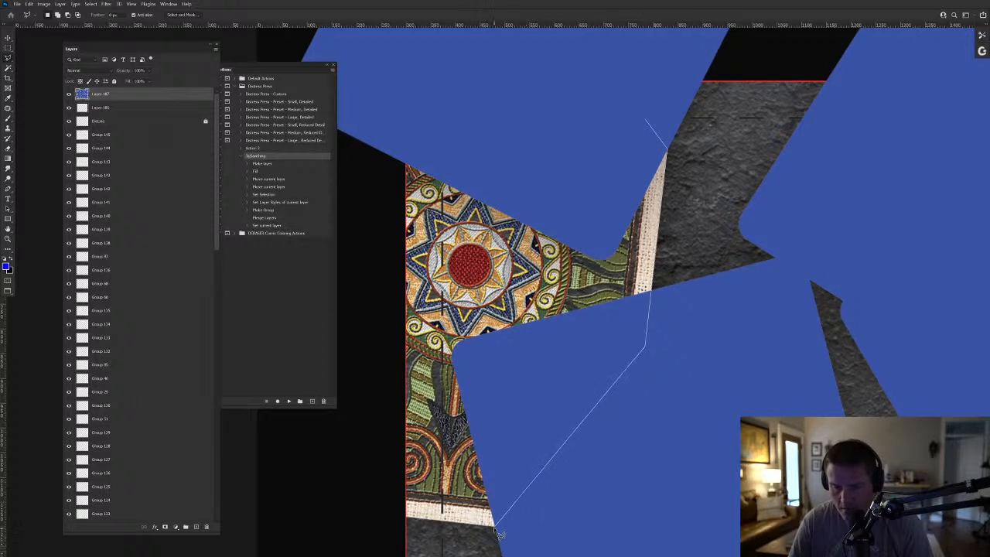
pyautogui.click(491, 529)
pyautogui.click(387, 515)
pyautogui.click(372, 186)
pyautogui.click(380, 103)
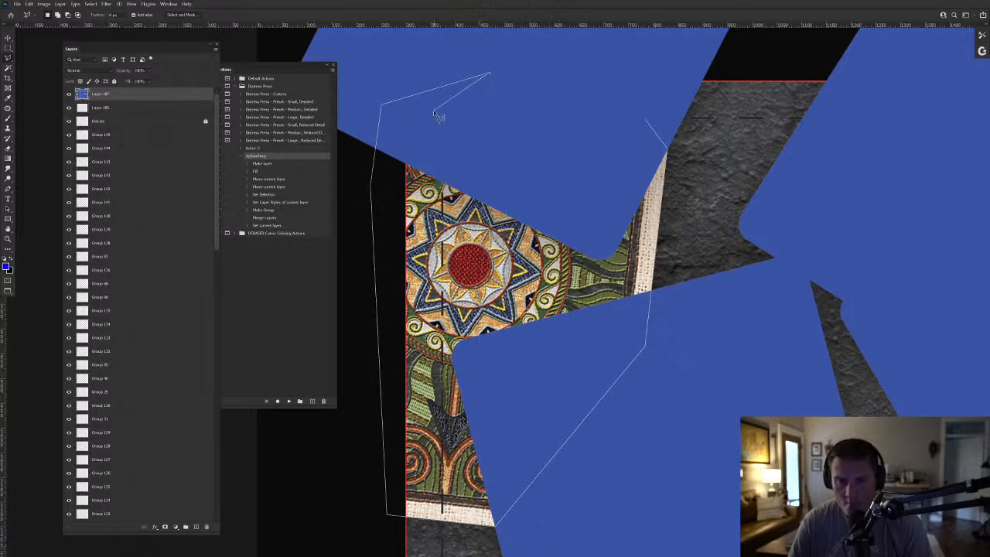
# Redo the last lasso points to extend past the canvas's left edge, close the selection and fill it with blue.
pyautogui.press('BackSpace')
pyautogui.press('BackSpace')
pyautogui.press('BackSpace')
pyautogui.click(303, 502)
pyautogui.click(308, 45)
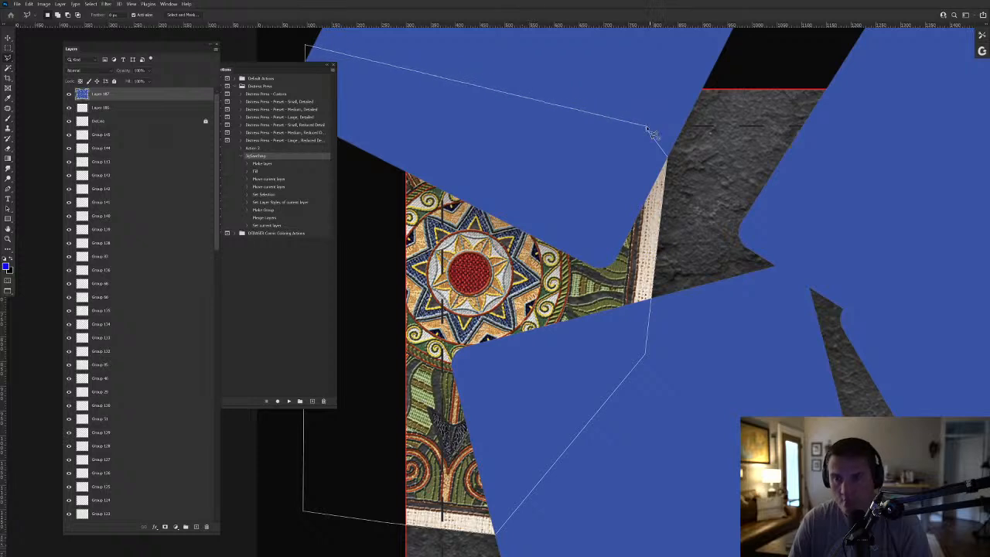
pyautogui.click(648, 131)
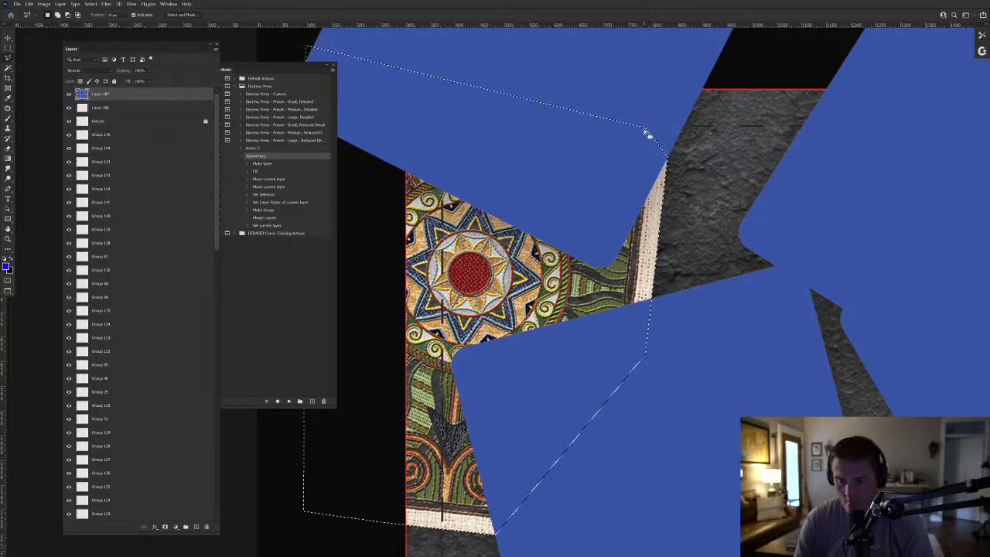
pyautogui.hotkey('alt', 'BackSpace')
pyautogui.hotkey('ctrl', 'd')
# Inspect the whole blue silhouette layer for uncovered card areas and gaps between the cards.
pyautogui.moveTo(715, 257); pyautogui.dragTo(669, 235)
pyautogui.moveTo(777, 307); pyautogui.dragTo(556, 263)
pyautogui.scroll(5, 765, 410)
pyautogui.scroll(-5, 765, 410)
pyautogui.scroll(4, 766, 410)
pyautogui.scroll(-2, 692, 416)
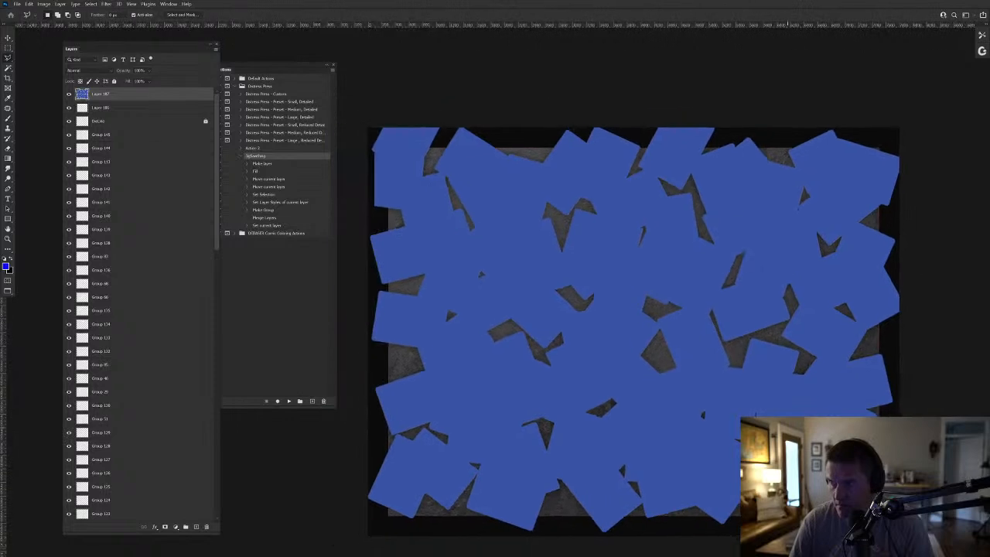
pyautogui.scroll(3, 677, 379)
pyautogui.scroll(1, 679, 381)
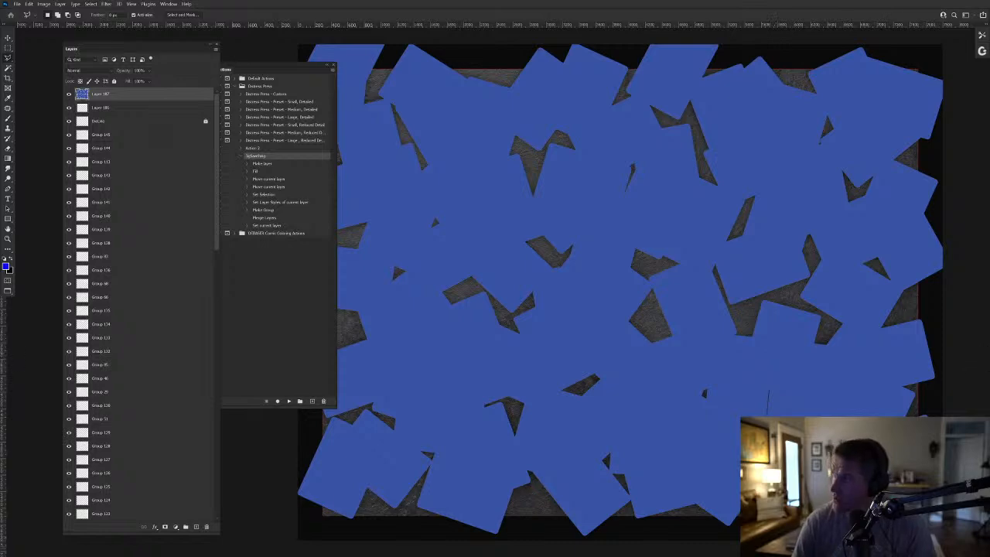
# Switch to the web browser and search Google for vladislav erko playing cards.
pyautogui.moveTo(989, 85); pyautogui.dragTo(594, 109)
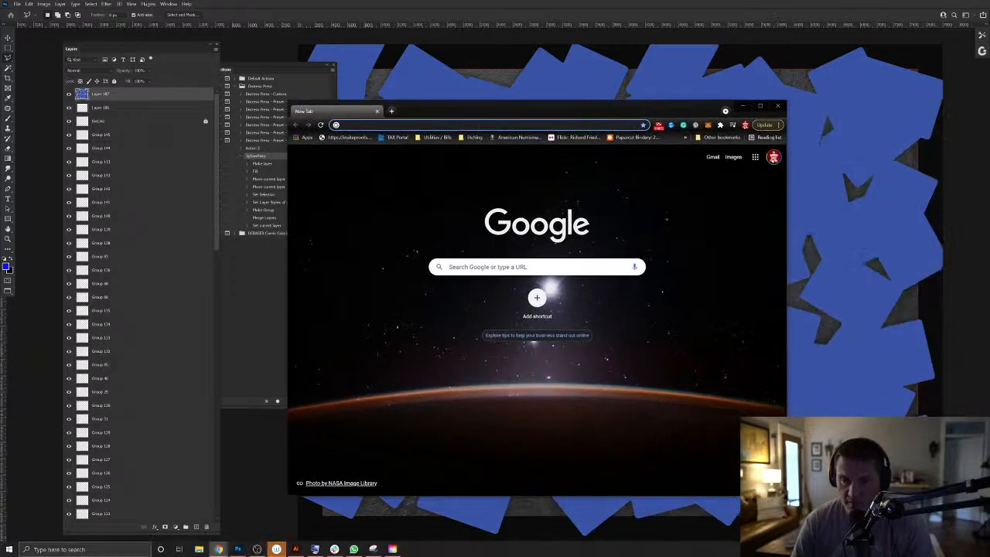
pyautogui.click(536, 266)
pyautogui.write('vl')
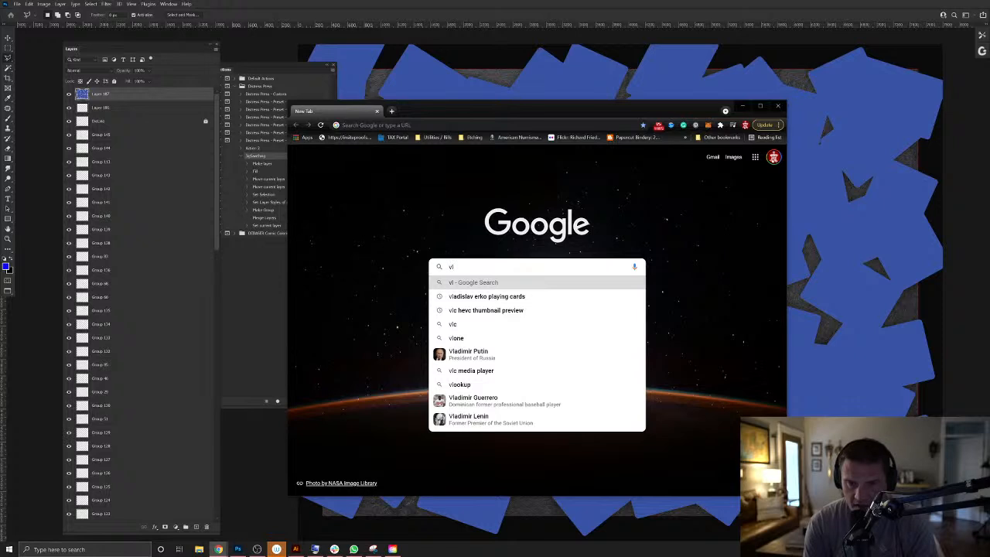
pyautogui.press('Down')
pyautogui.press('Return')
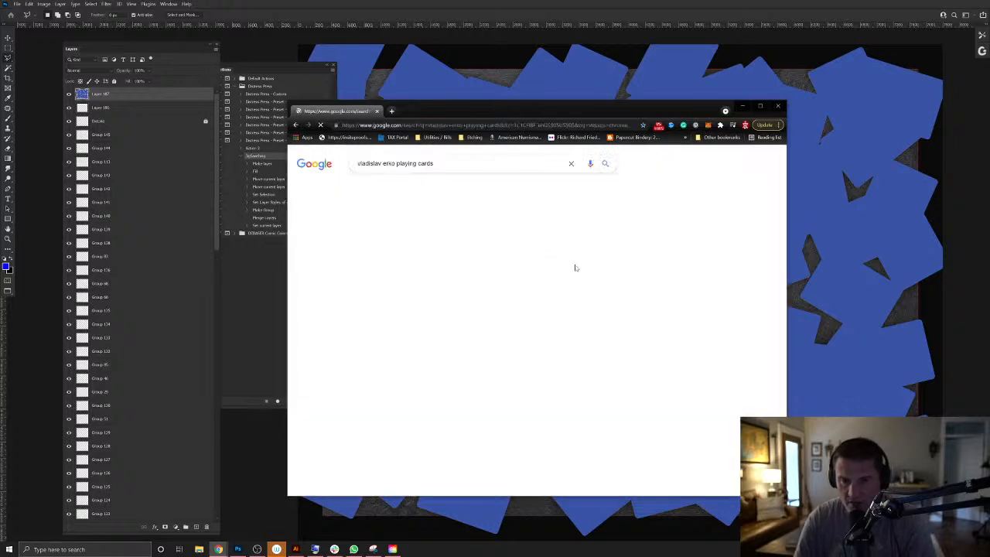
# Examine the image results for the illustrated court cards, previewing the green-clad diamond card in large view, and return to Photoshop.
pyautogui.click(477, 418)
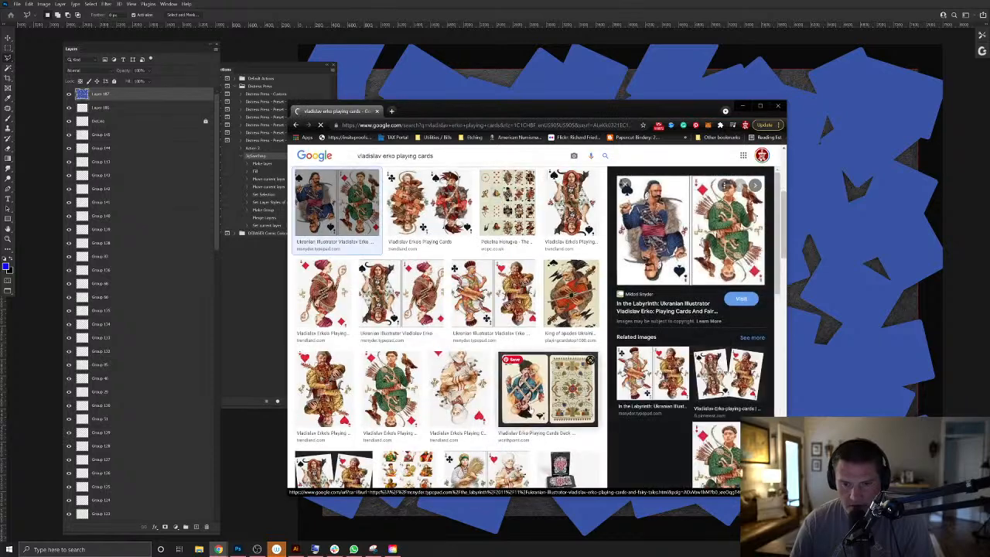
pyautogui.click(391, 390)
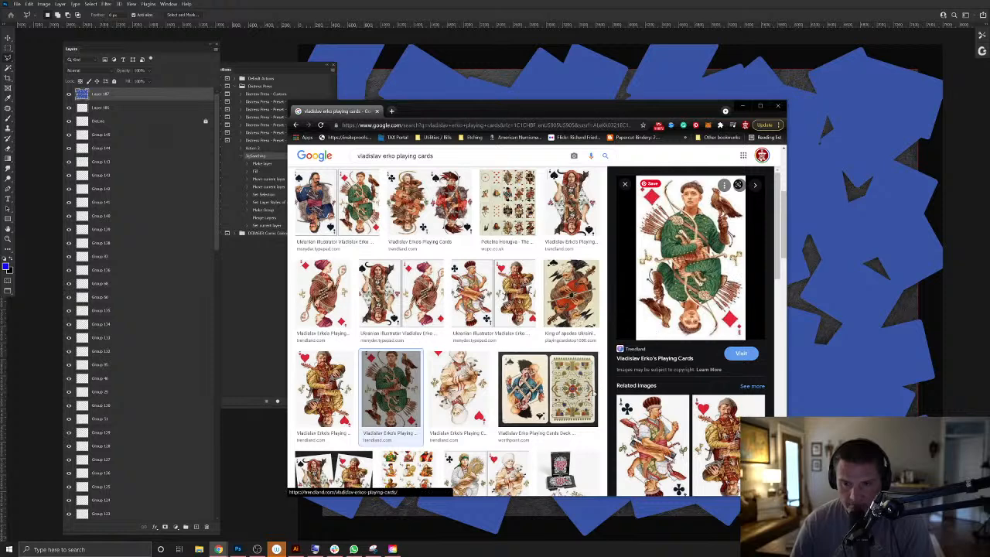
pyautogui.scroll(-2, 430, 396)
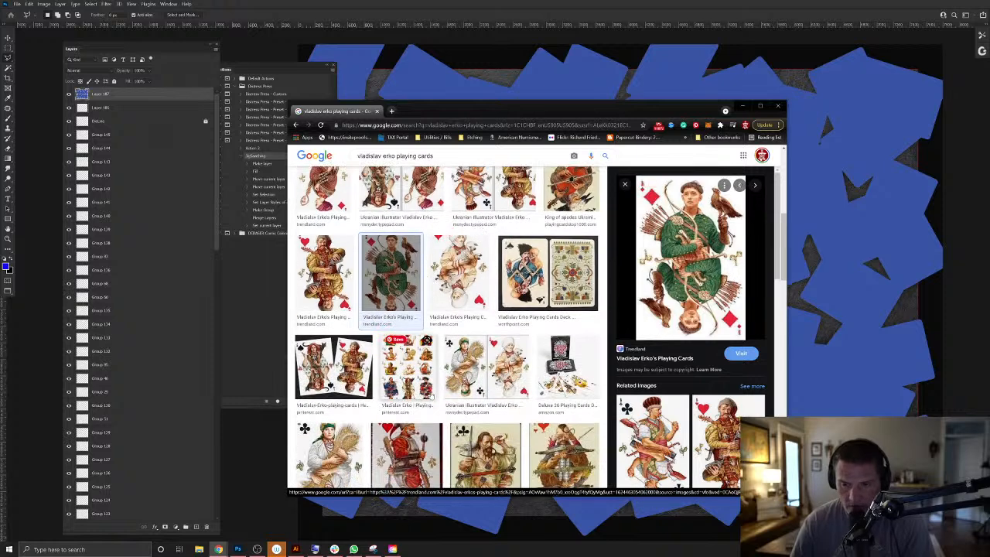
pyautogui.scroll(-1, 433, 396)
pyautogui.scroll(-2, 433, 394)
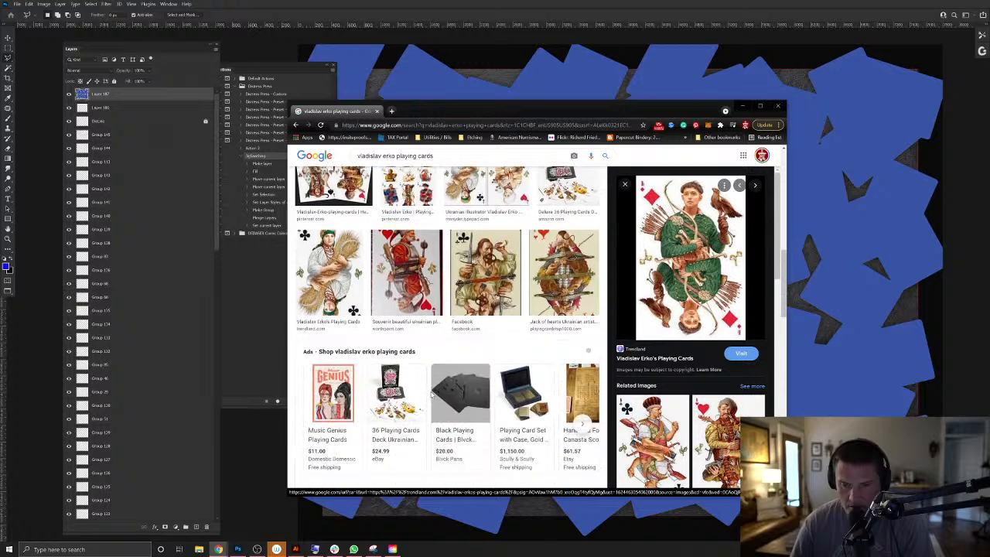
pyautogui.click(741, 106)
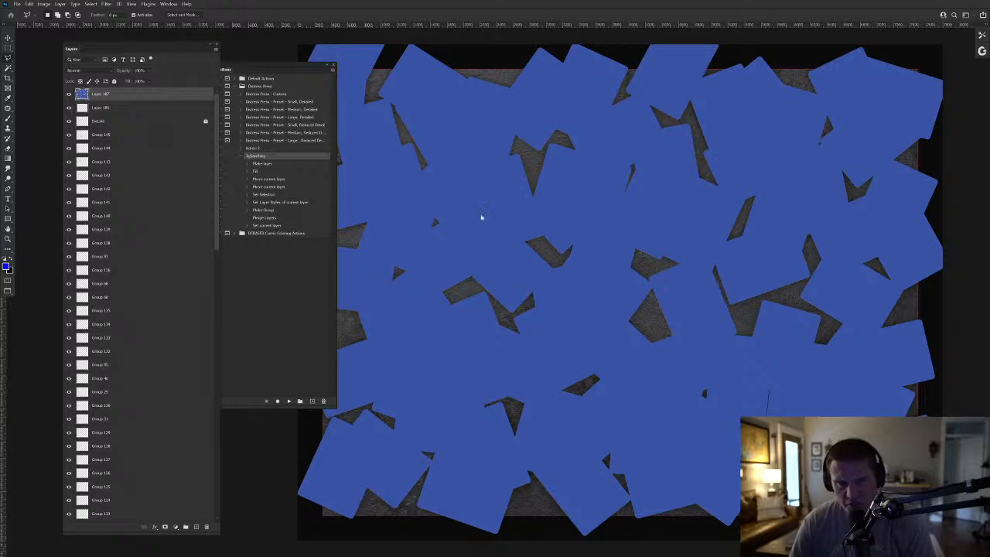
# Load the outline of the blue silhouette layer as a selection and hide that layer.
pyautogui.moveTo(475, 198); pyautogui.dragTo(468, 196)
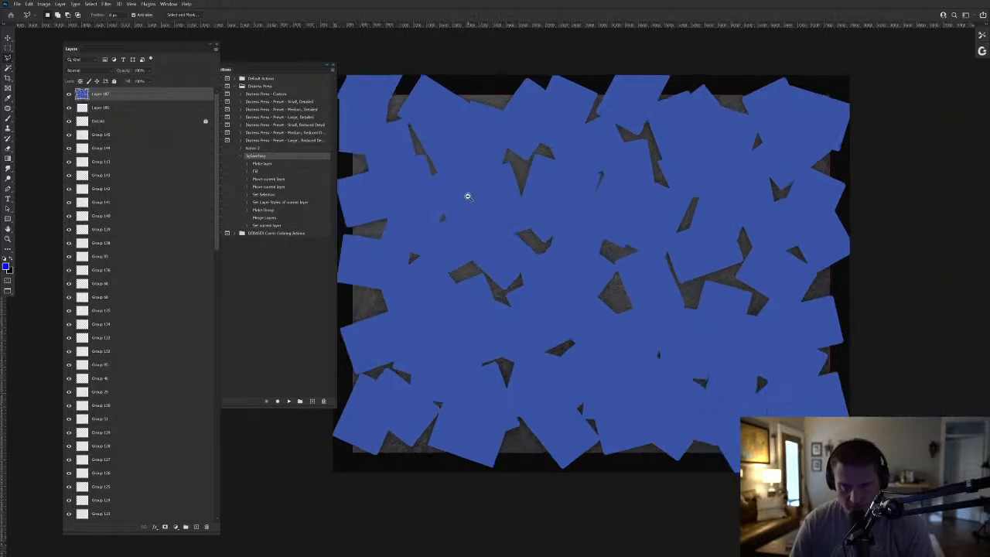
pyautogui.press('v')
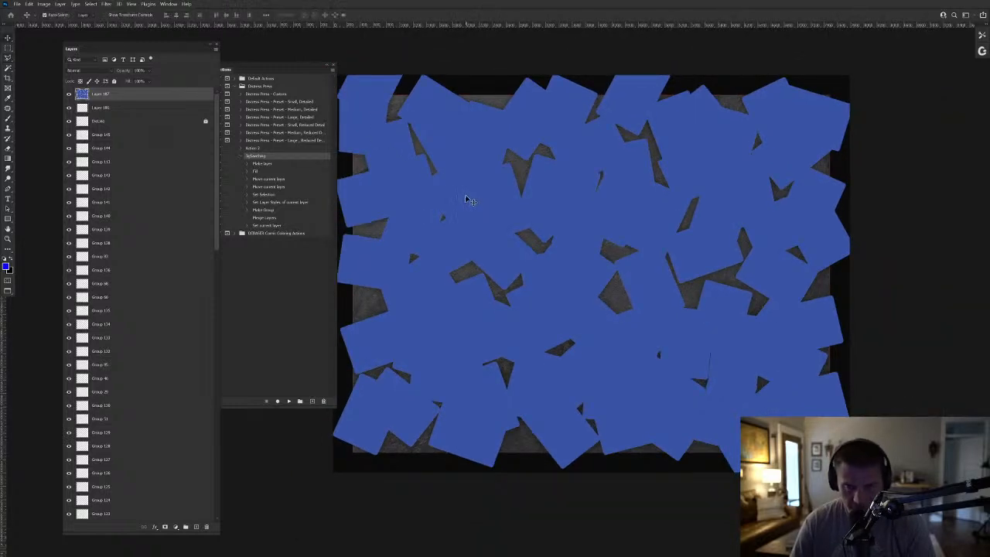
pyautogui.keyDown('ctrl'); pyautogui.click(81, 96); pyautogui.keyUp('ctrl')
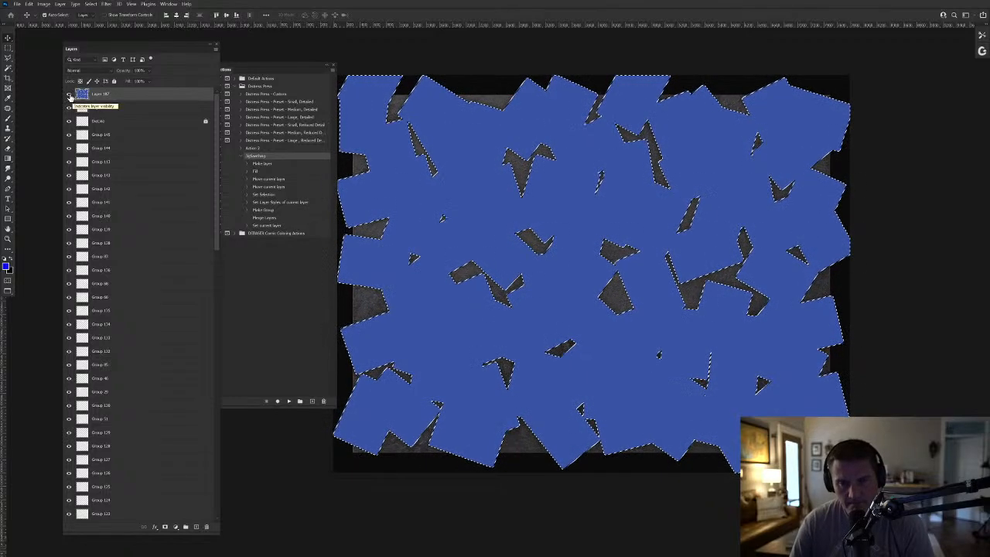
pyautogui.click(69, 96)
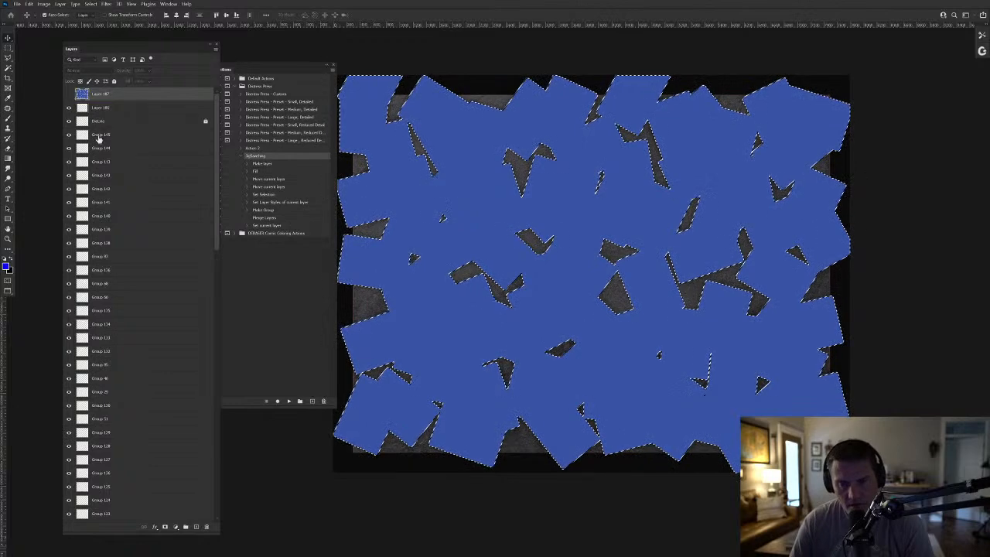
# Mask the slate background layer with the silhouette selection and invert the mask so slate covers only the gaps between cards.
pyautogui.scroll(-10, 139, 486)
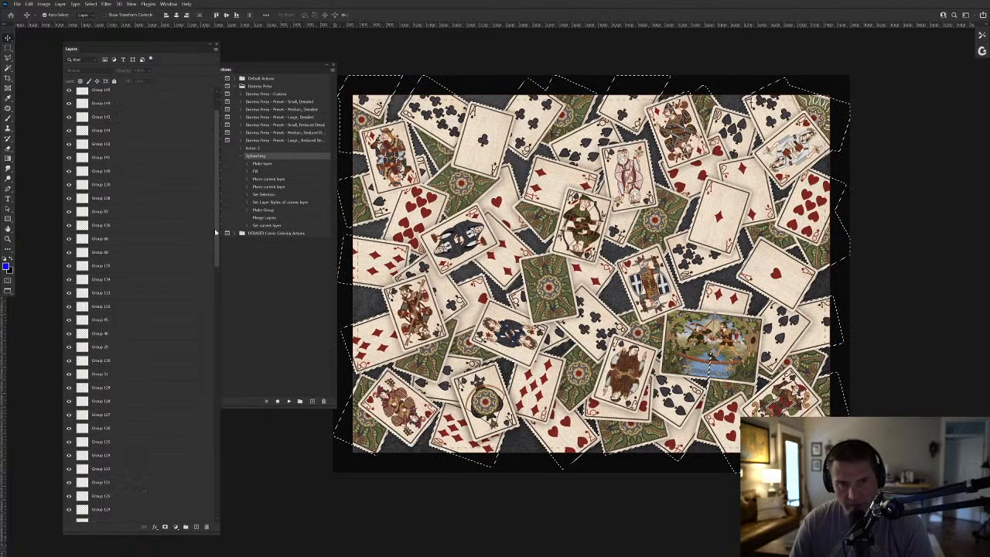
pyautogui.click(155, 490)
pyautogui.click(164, 528)
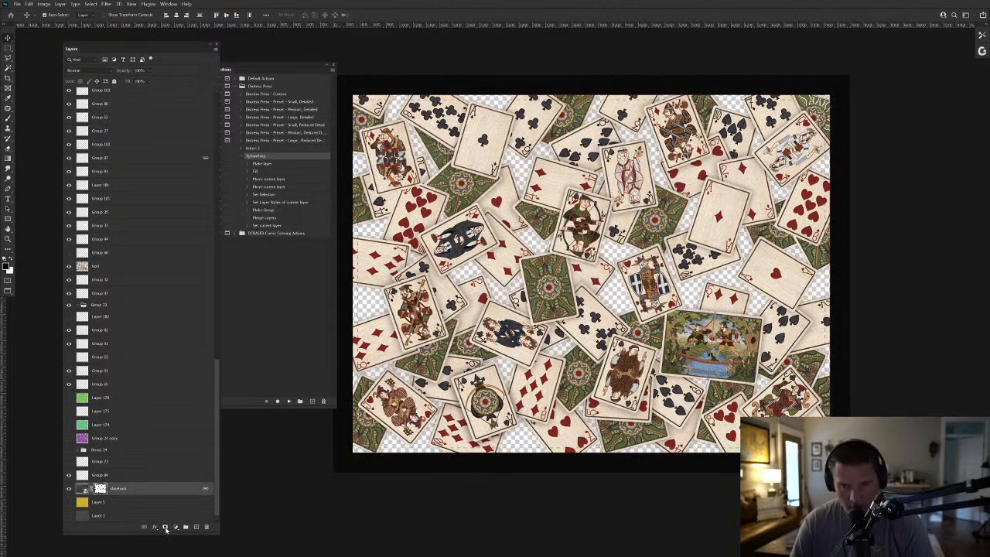
pyautogui.hotkey('ctrl', 'i')
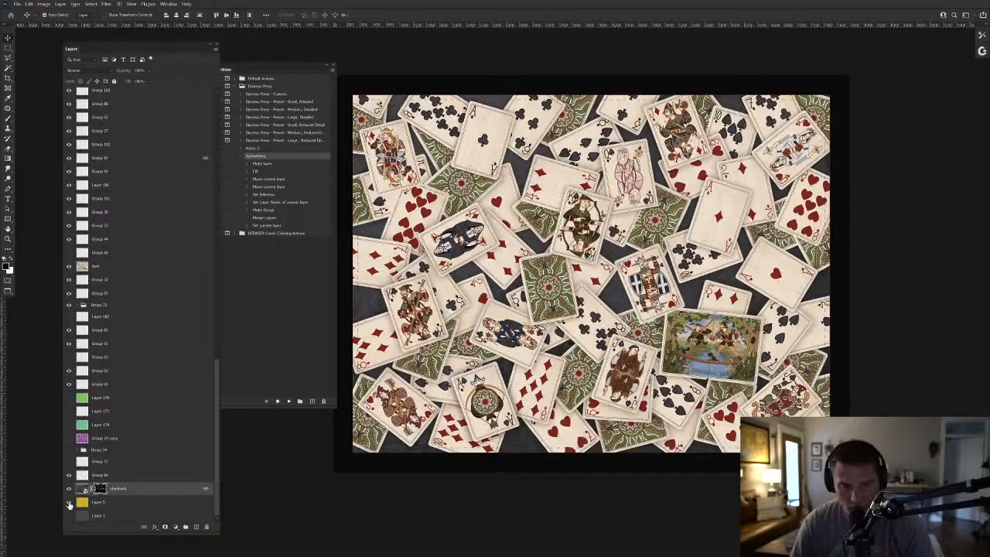
# Show the gold Layer 5 beneath the slate, comparing the card borders up close with and without it.
pyautogui.moveTo(414, 333); pyautogui.dragTo(701, 278)
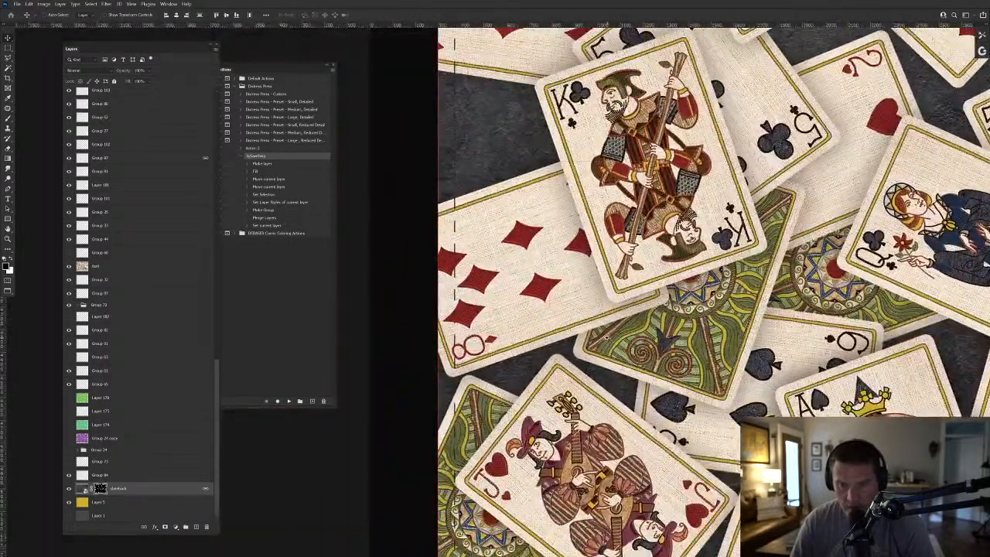
pyautogui.moveTo(608, 339); pyautogui.dragTo(616, 339)
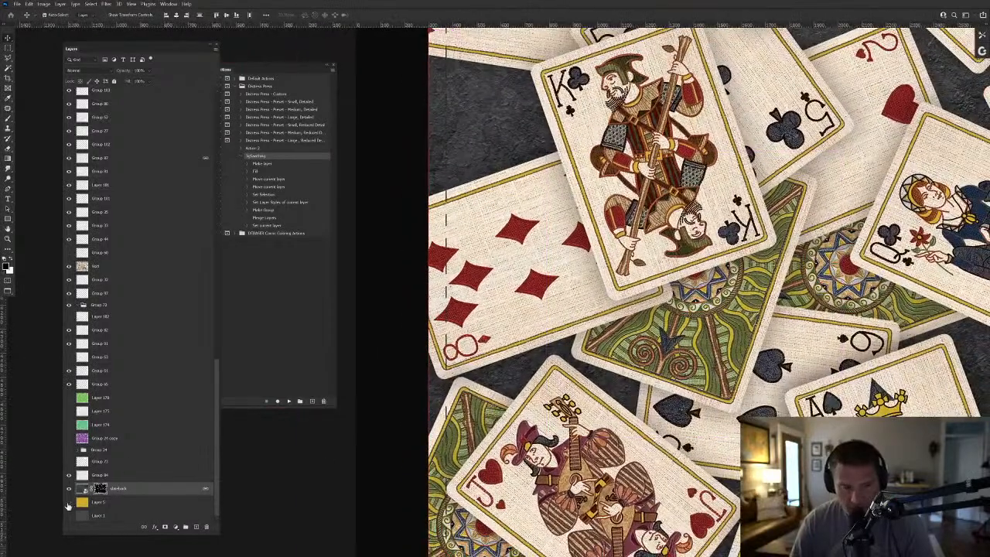
pyautogui.click(69, 503)
pyautogui.click(69, 503)
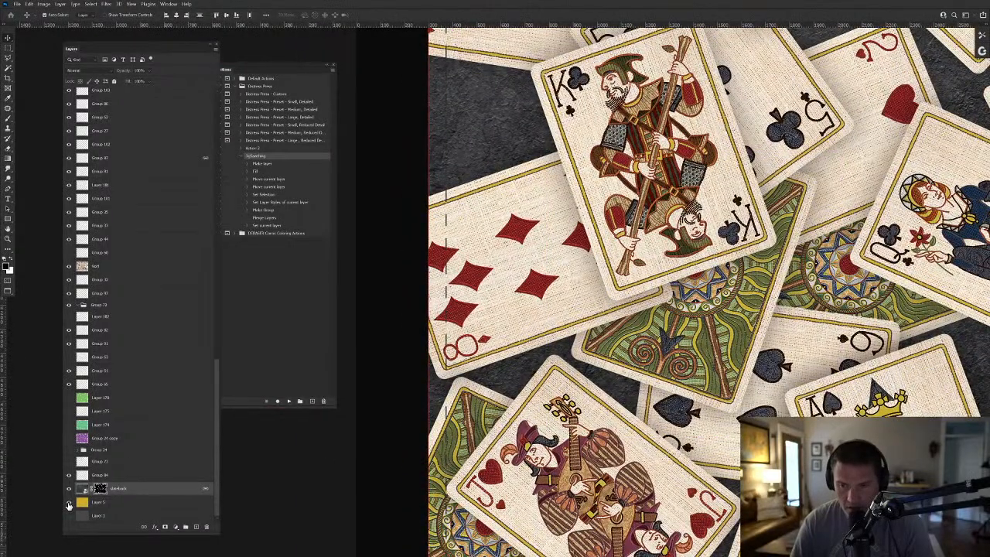
pyautogui.click(69, 503)
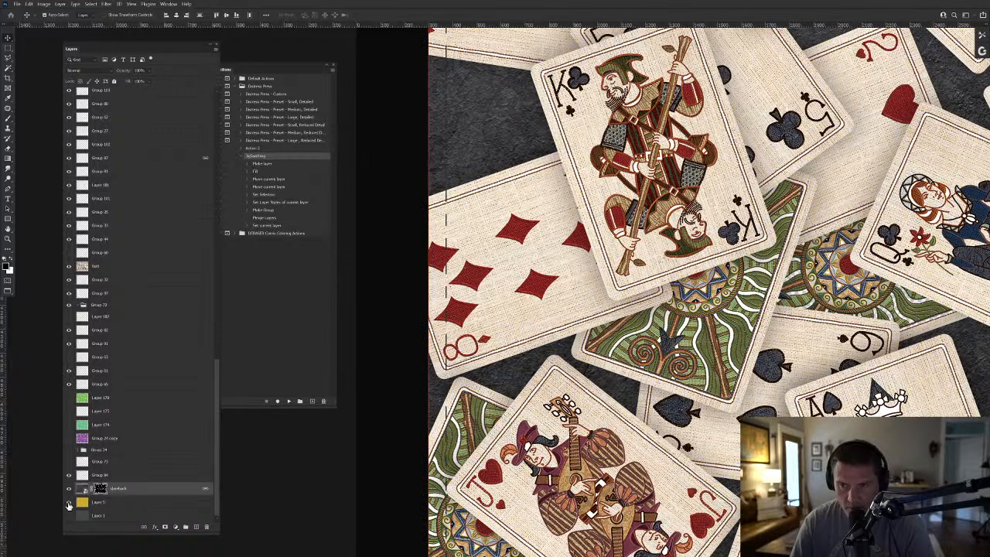
pyautogui.click(69, 503)
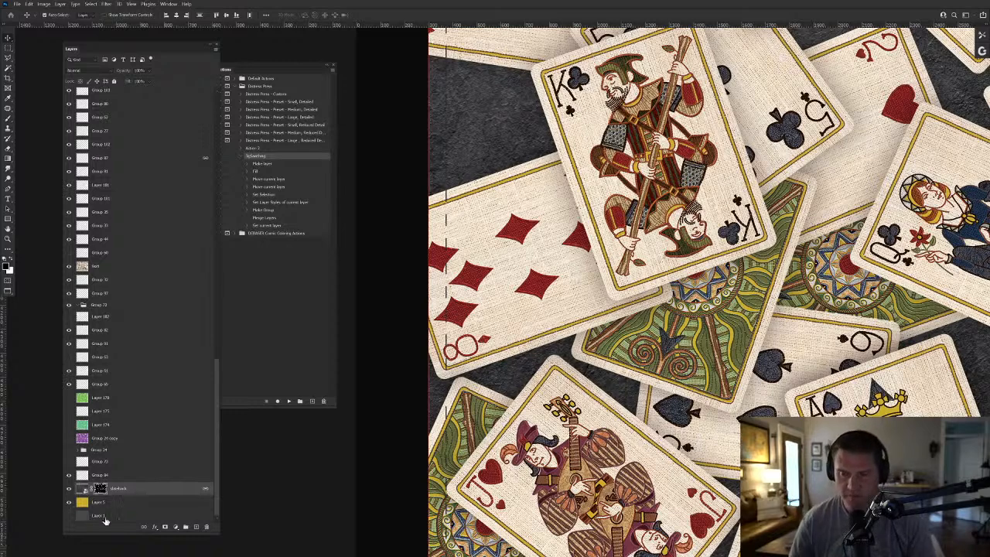
# Inspect the gold-backed borders across the lower cards up close, ending with a view of the whole artwork.
pyautogui.moveTo(729, 397); pyautogui.dragTo(528, 354)
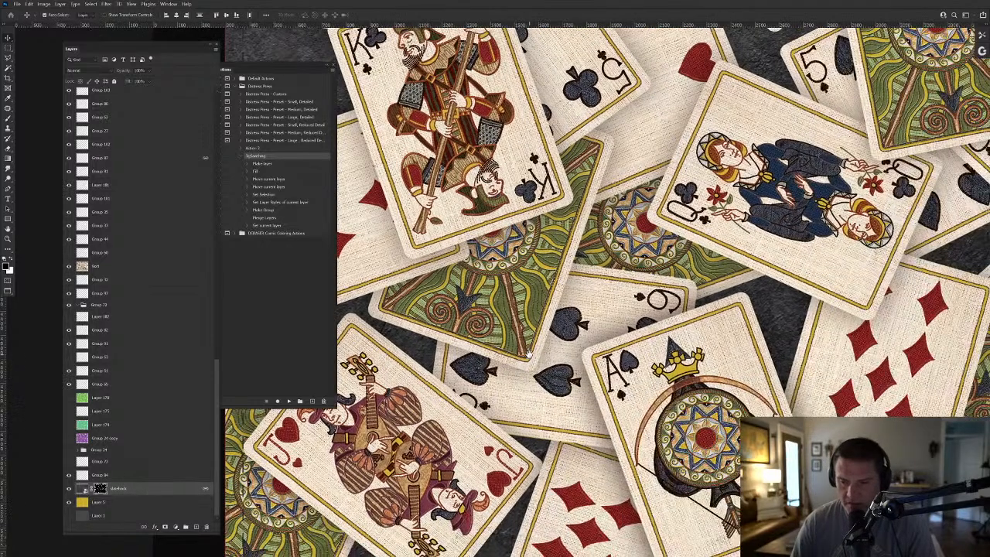
pyautogui.moveTo(668, 366); pyautogui.dragTo(656, 359)
pyautogui.moveTo(699, 335); pyautogui.dragTo(489, 377)
pyautogui.moveTo(681, 393); pyautogui.dragTo(670, 392)
pyautogui.hotkey('ctrl', '0')
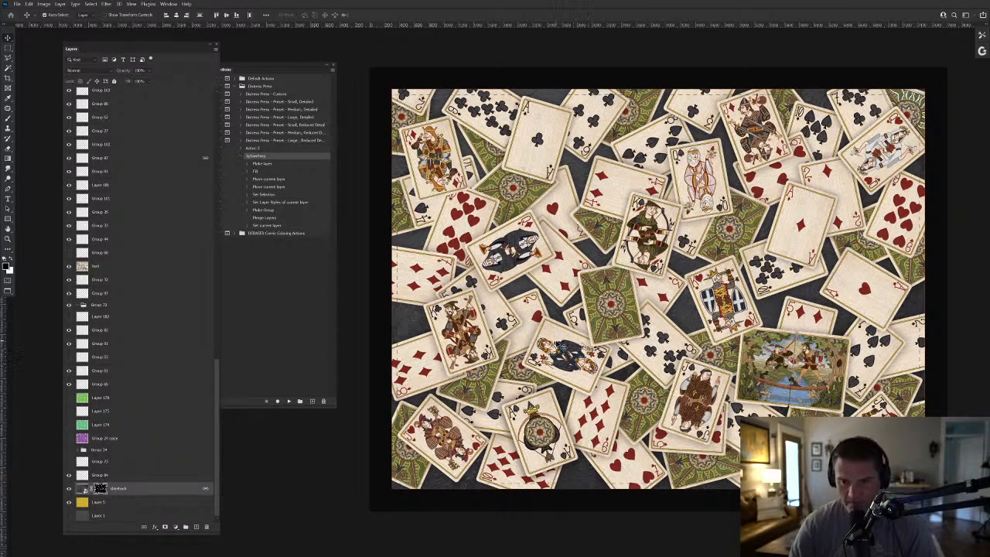
# Review the layer stack from end to end and examine the whole card layout in full-screen view without the interface.
pyautogui.scroll(5, 122, 490)
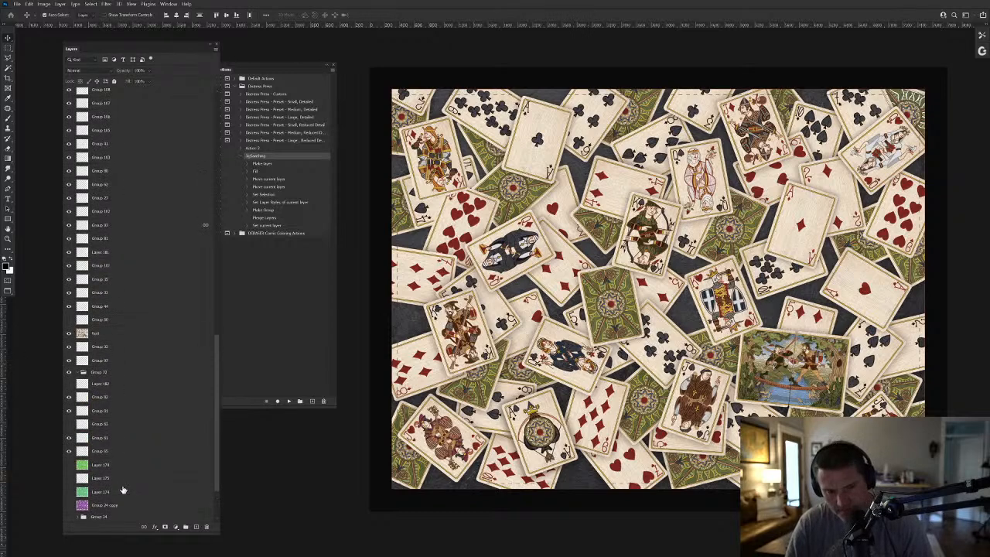
pyautogui.scroll(-3, 122, 490)
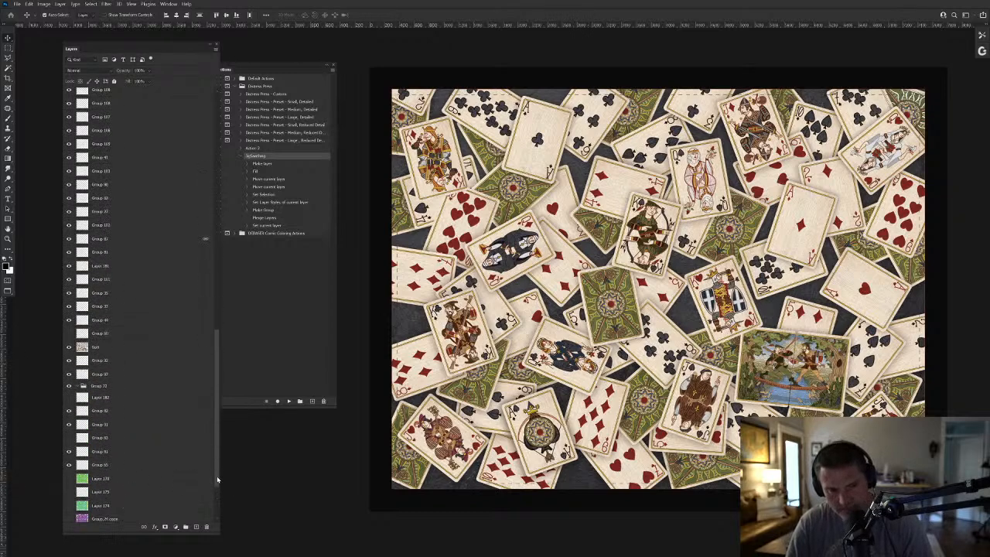
pyautogui.moveTo(218, 400); pyautogui.dragTo(209, 114)
pyautogui.moveTo(202, 72); pyautogui.dragTo(237, 447)
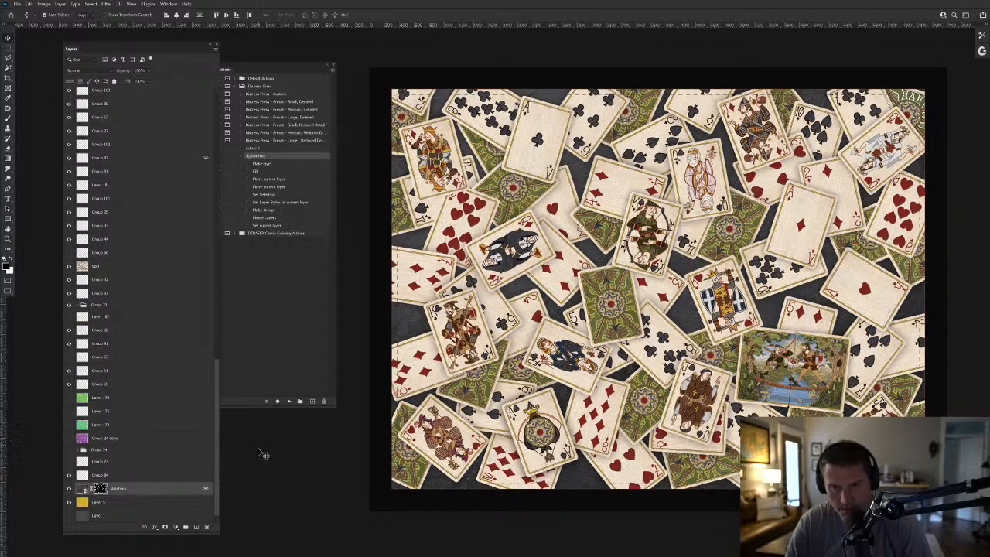
pyautogui.scroll(5, 707, 323)
pyautogui.scroll(-6, 707, 323)
pyautogui.scroll(2, 557, 290)
pyautogui.scroll(2, 623, 357)
pyautogui.scroll(-4, 623, 357)
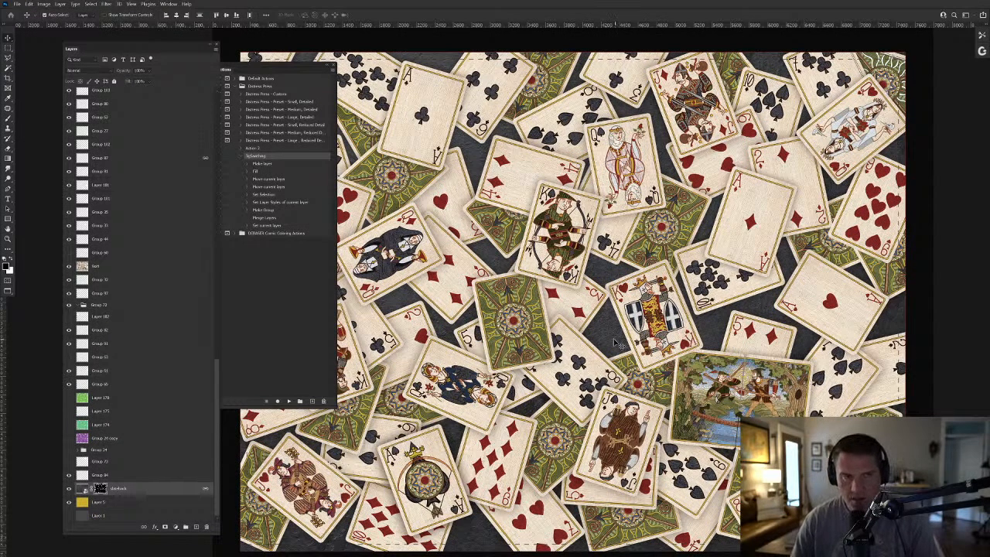
pyautogui.press('f')
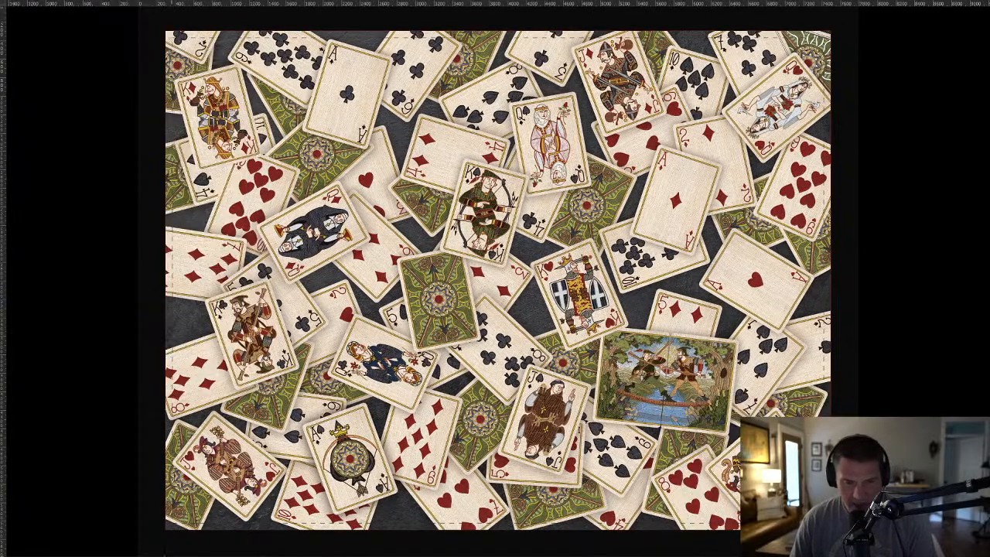
pyautogui.press('f')
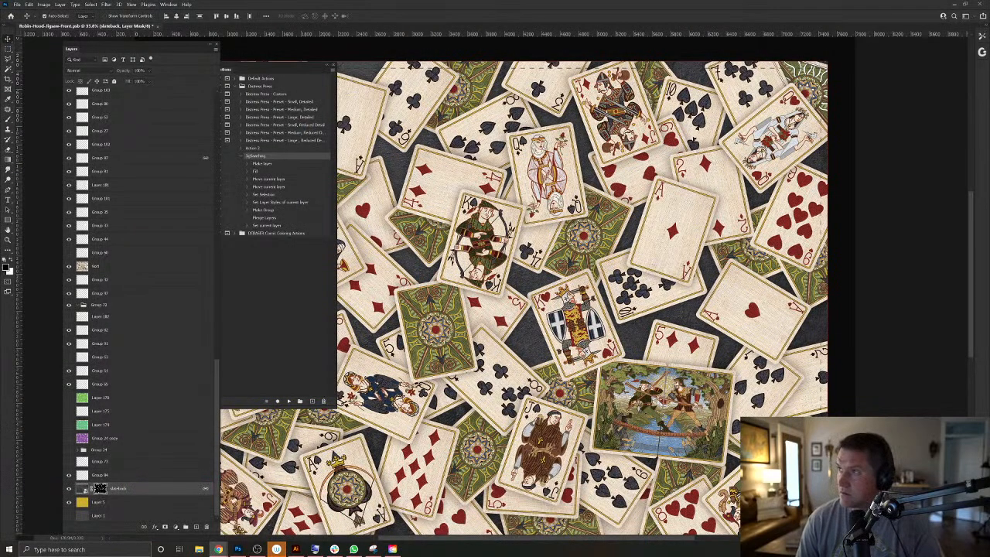
pyautogui.click(218, 549)
pyautogui.click(461, 122)
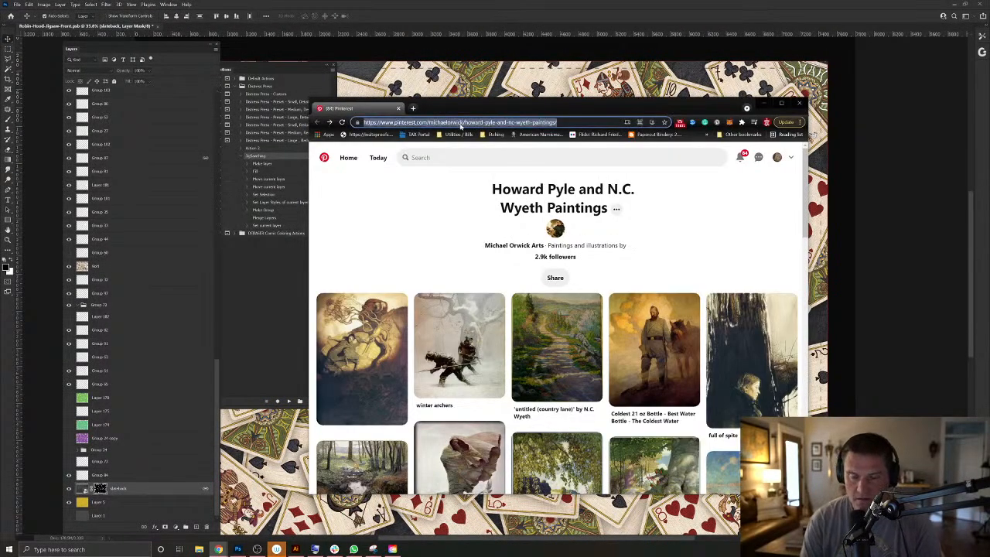
pyautogui.write('istockphoto.com')
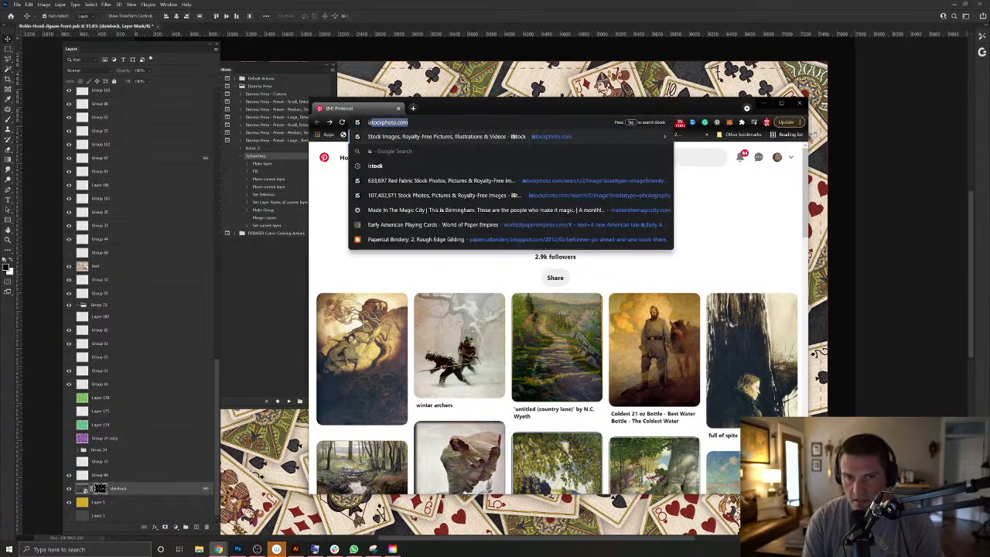
pyautogui.press('Return')
pyautogui.click(402, 276)
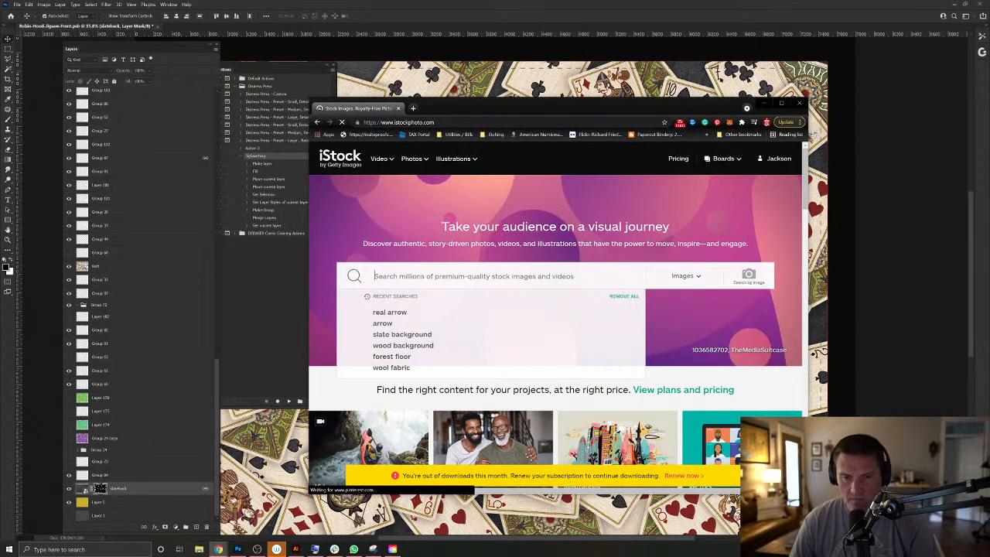
pyautogui.write('l')
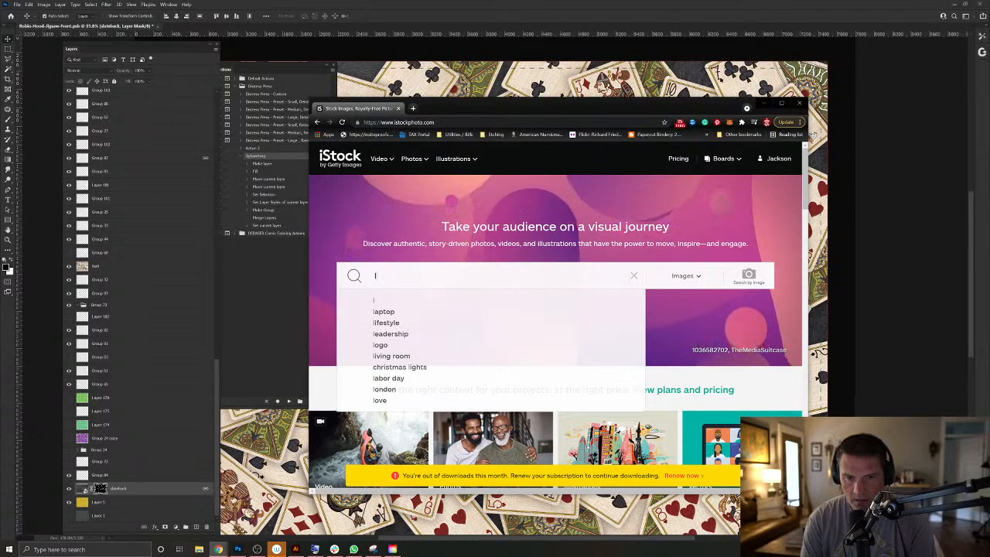
pyautogui.click(801, 103)
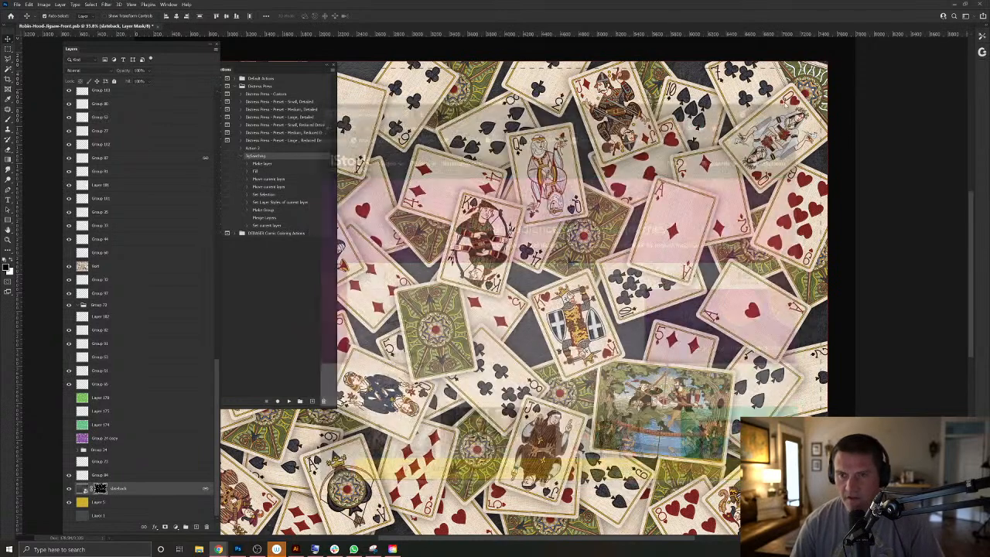
# Bring up the file-open dialog at the Dropbox folder and search its folders for source material.
pyautogui.click(17, 5)
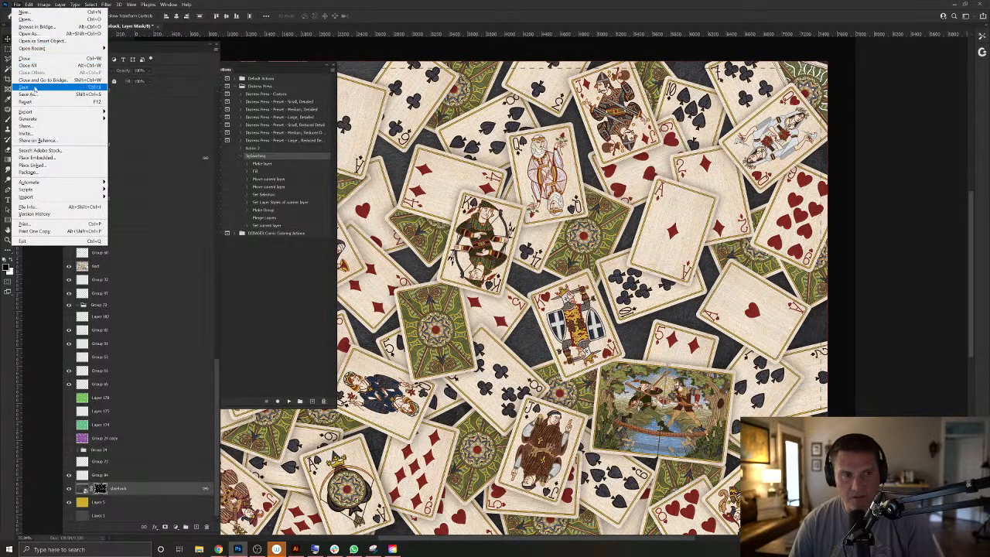
pyautogui.click(28, 19)
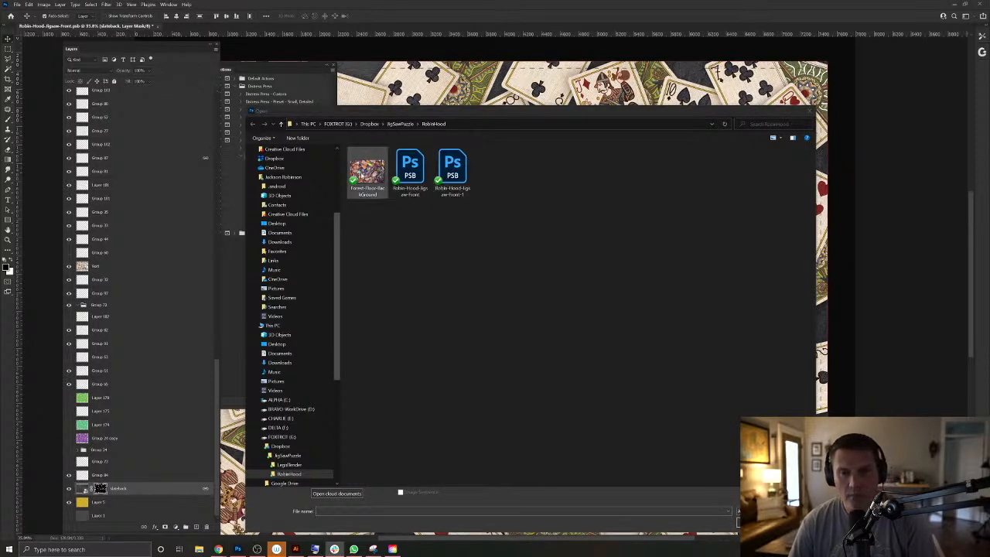
pyautogui.click(371, 124)
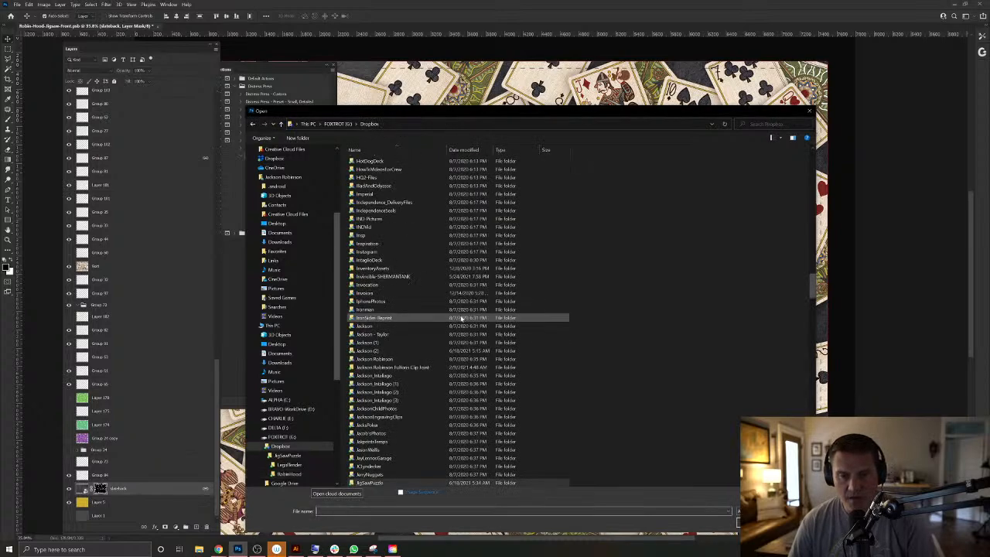
pyautogui.scroll(-15, 462, 317)
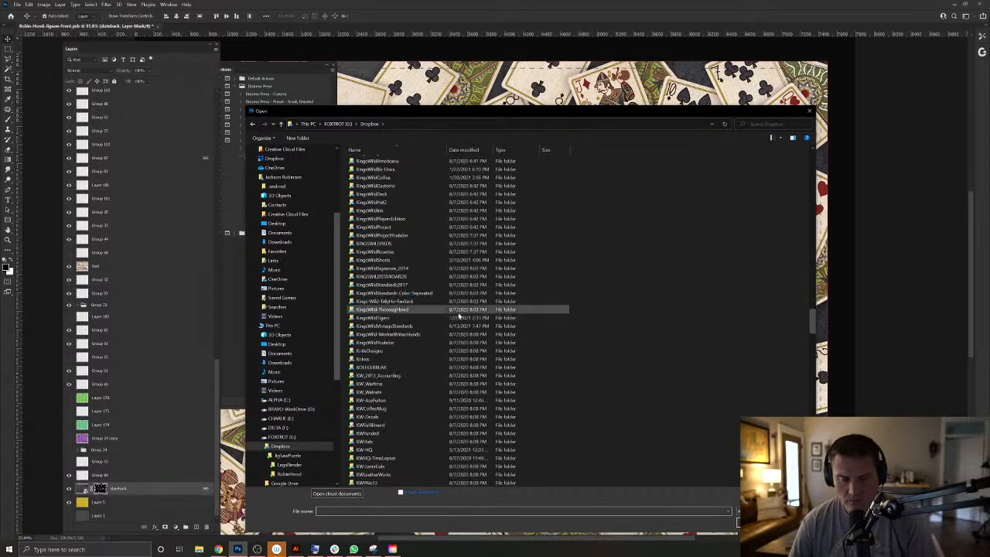
pyautogui.scroll(-20, 459, 313)
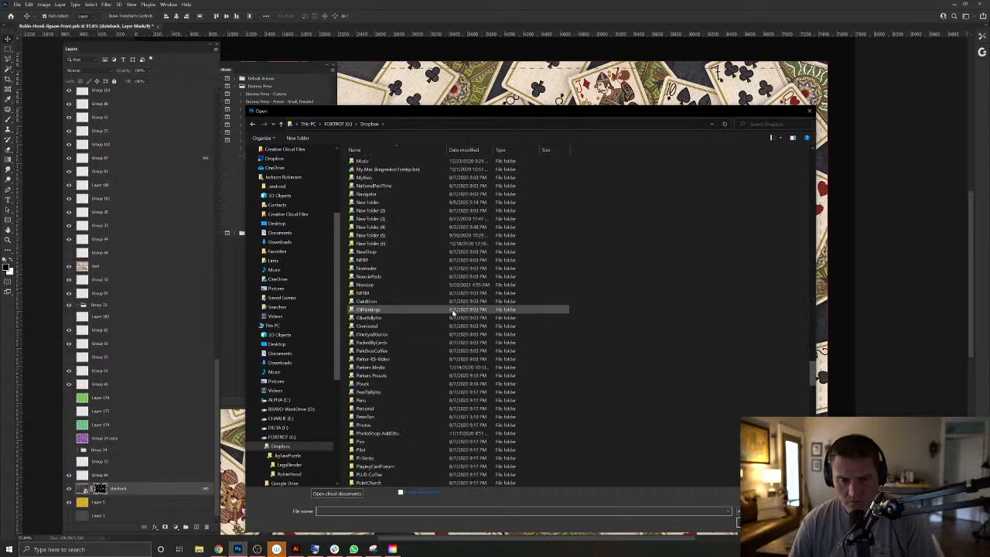
pyautogui.scroll(-1, 457, 305)
pyautogui.scroll(3, 557, 247)
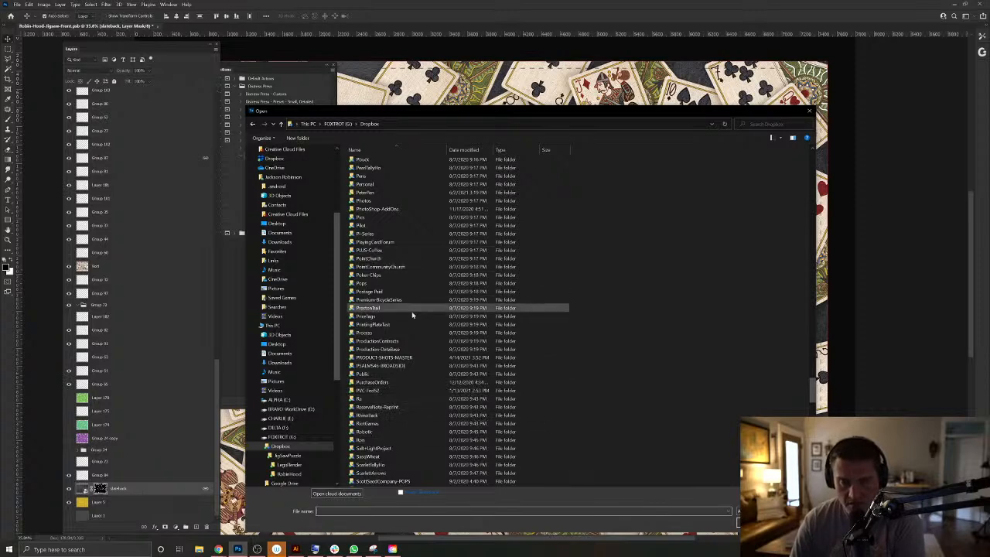
pyautogui.scroll(15, 431, 336)
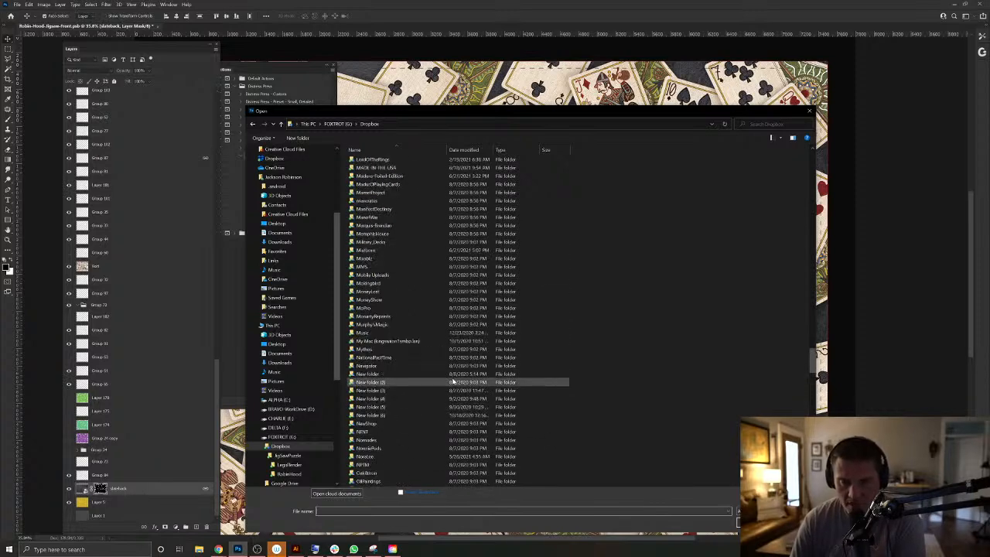
pyautogui.scroll(15, 453, 381)
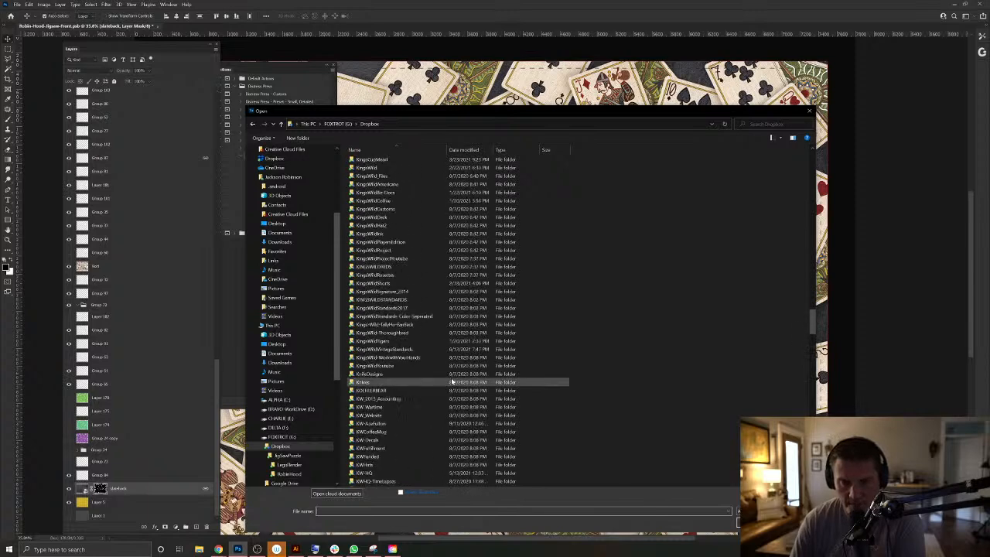
pyautogui.scroll(-7, 447, 375)
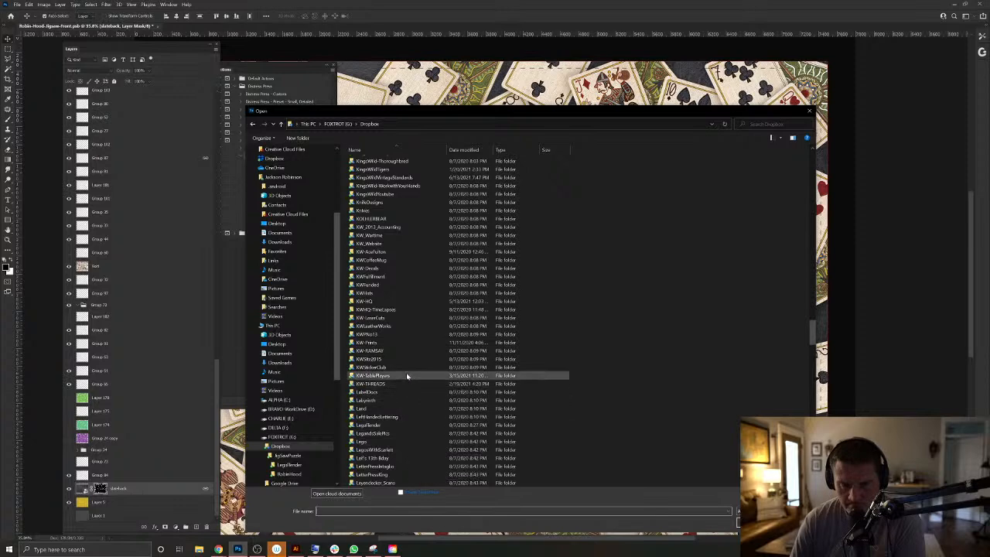
pyautogui.scroll(2, 408, 376)
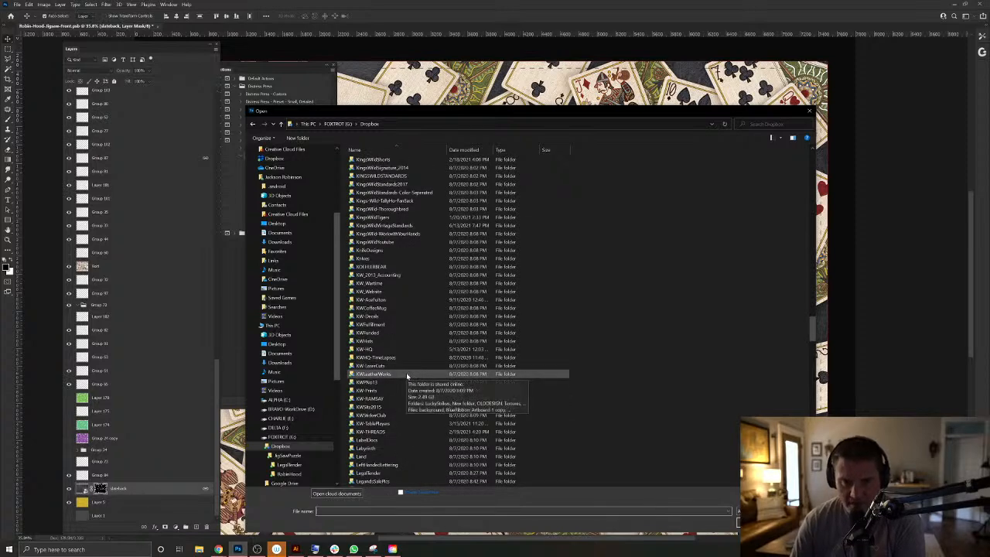
pyautogui.scroll(3, 402, 363)
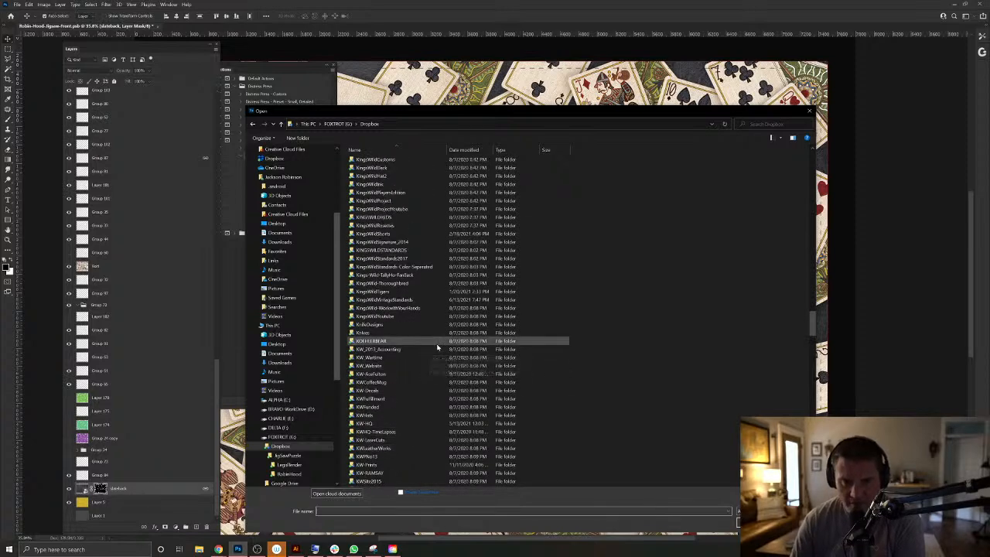
# Look through the KingsWildShorts folder, checking both the 09-2020-SEPTEMBER-ROBIN-HOOD folder and its copy.
pyautogui.doubleClick(377, 234)
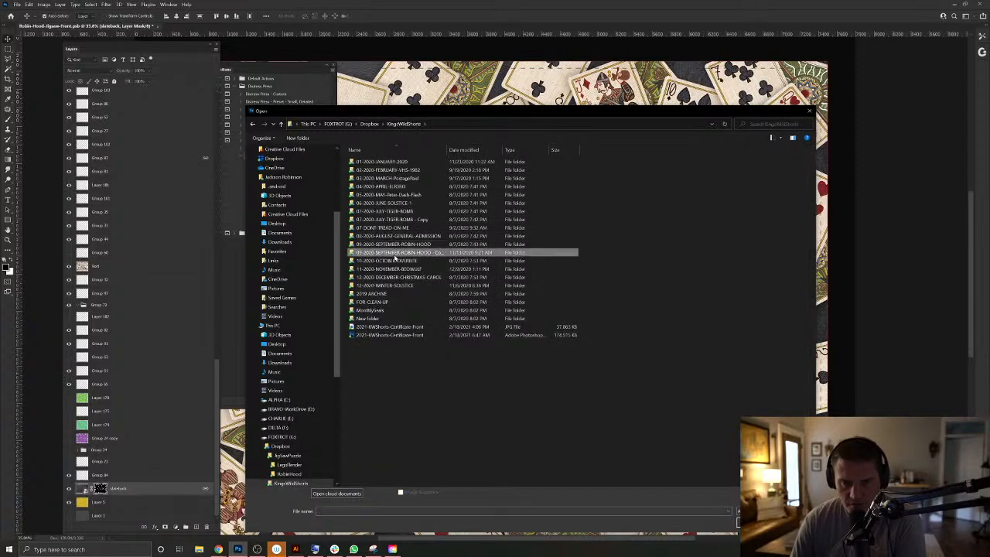
pyautogui.doubleClick(394, 253)
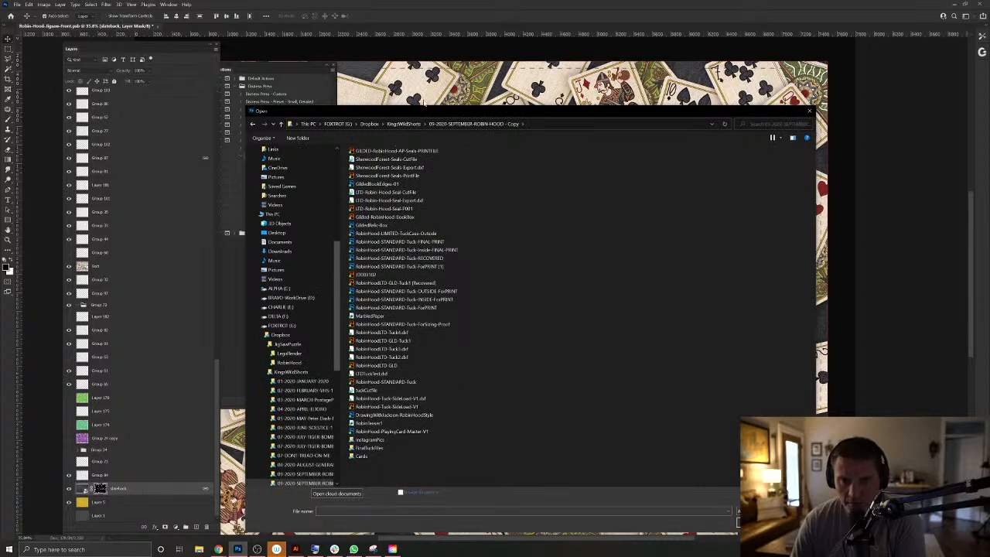
pyautogui.click(412, 126)
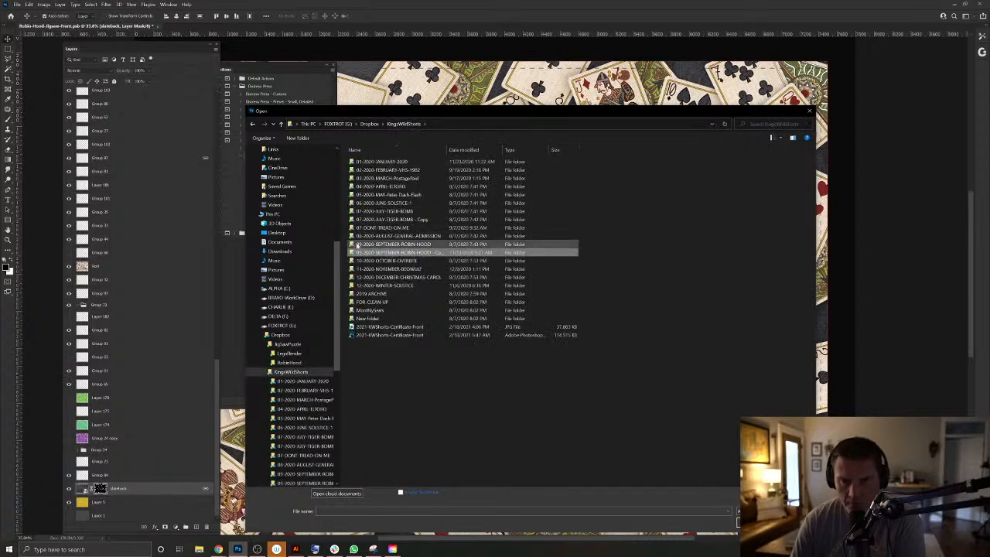
pyautogui.doubleClick(356, 249)
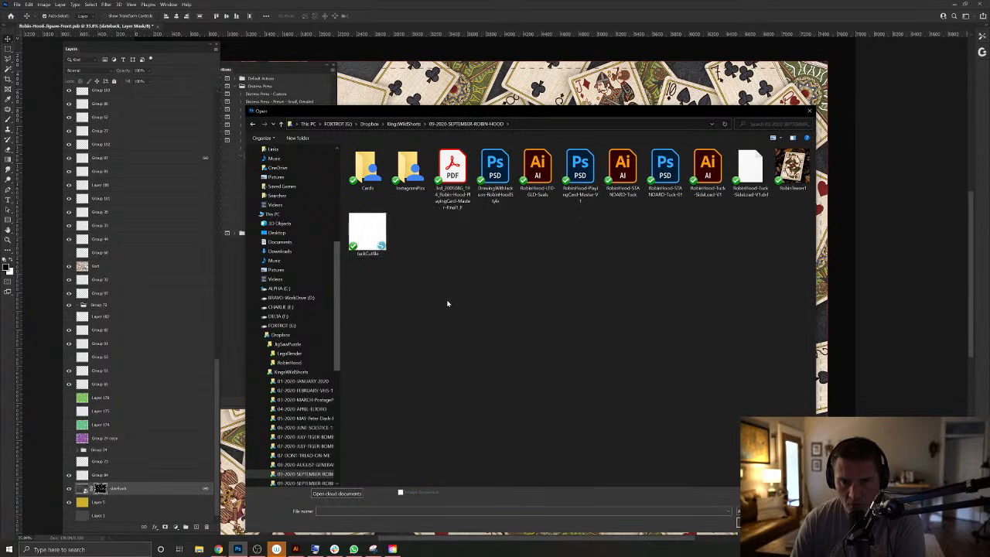
# Open the greenfabric2 image from the Fabric folder inside Dropbox's Textures folder.
pyautogui.click(369, 124)
pyautogui.scroll(-10, 376, 410)
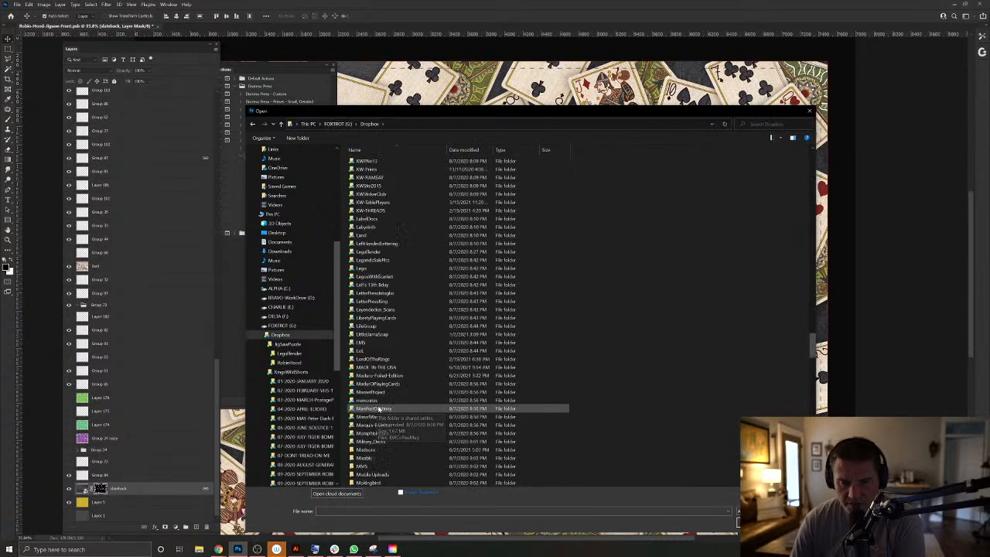
pyautogui.scroll(-15, 379, 405)
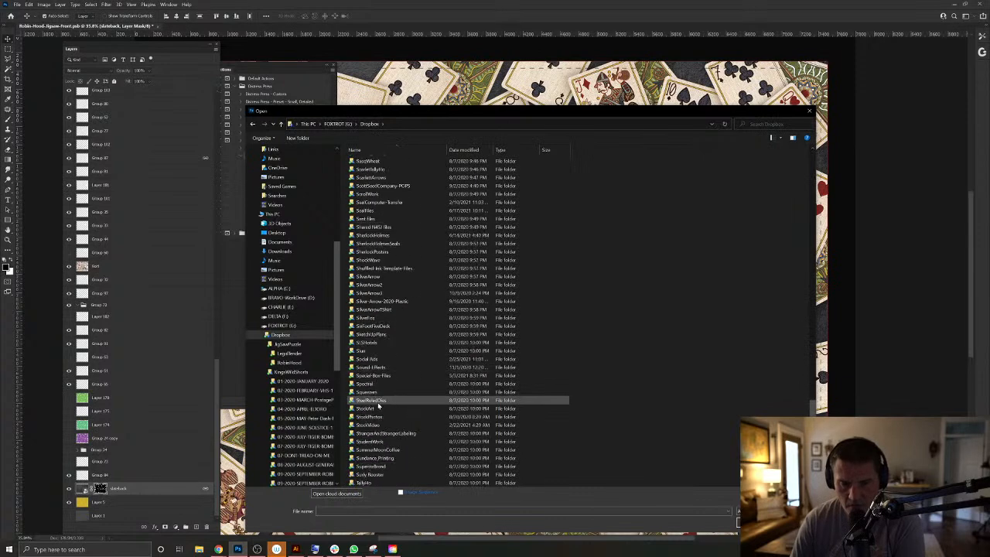
pyautogui.scroll(-15, 381, 408)
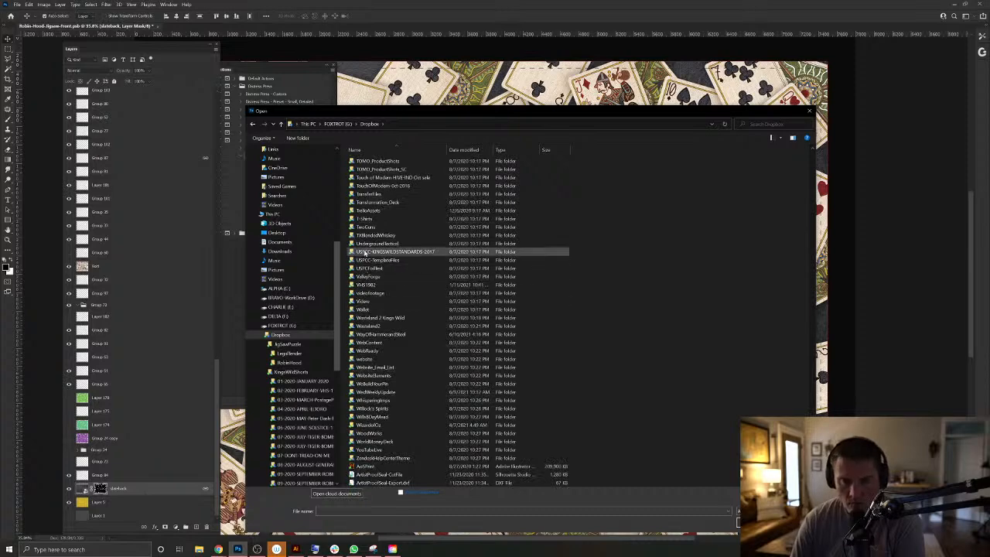
pyautogui.scroll(7, 368, 217)
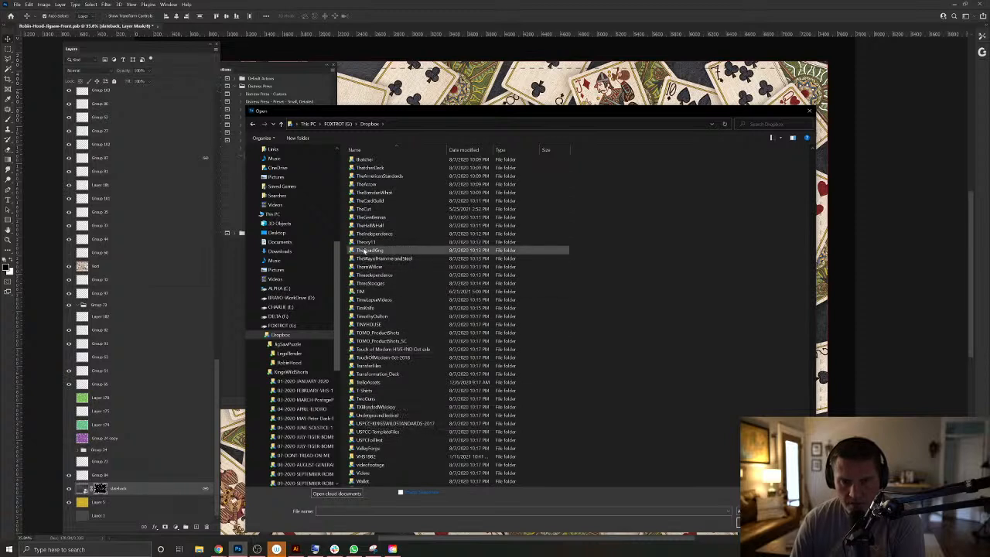
pyautogui.scroll(3, 367, 236)
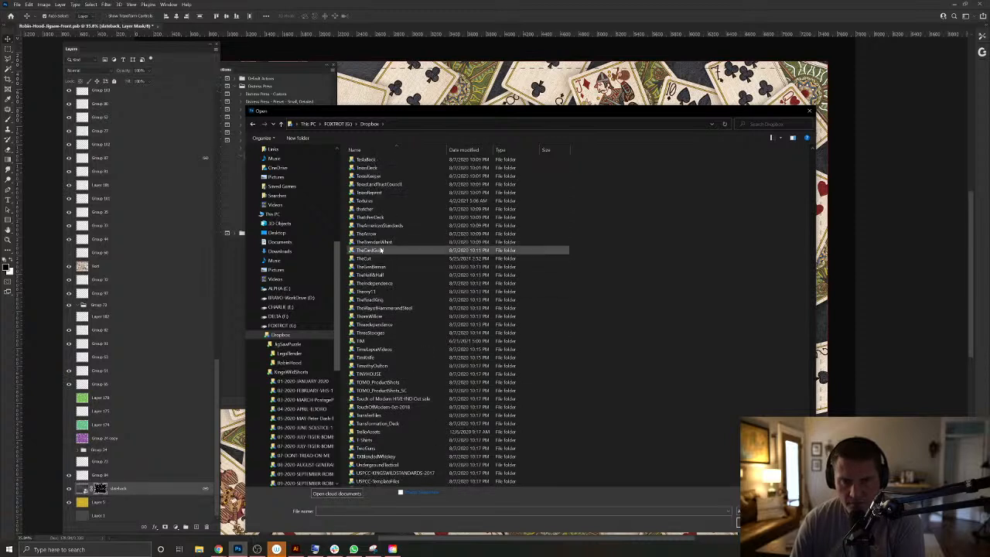
pyautogui.doubleClick(365, 225)
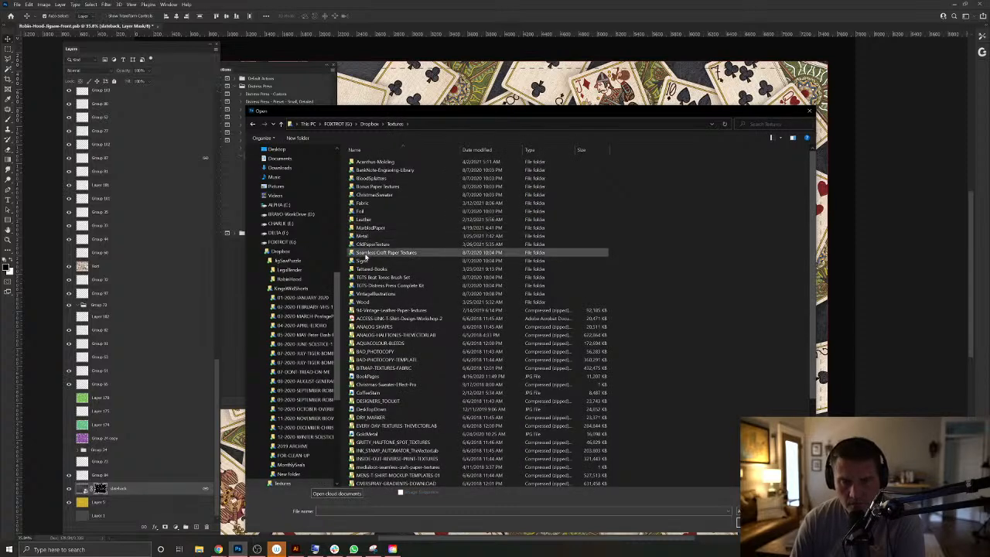
pyautogui.doubleClick(361, 203)
pyautogui.click(495, 220)
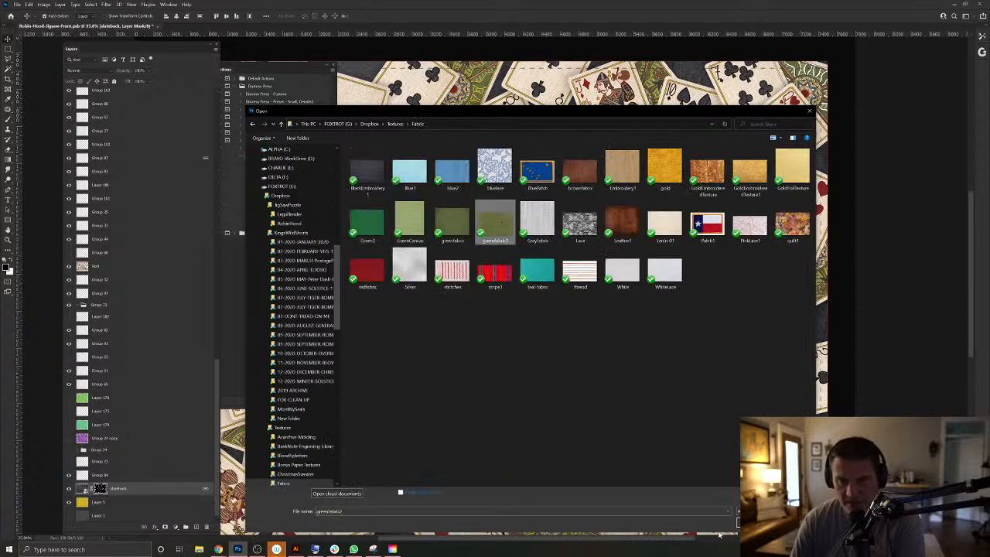
pyautogui.doubleClick(494, 220)
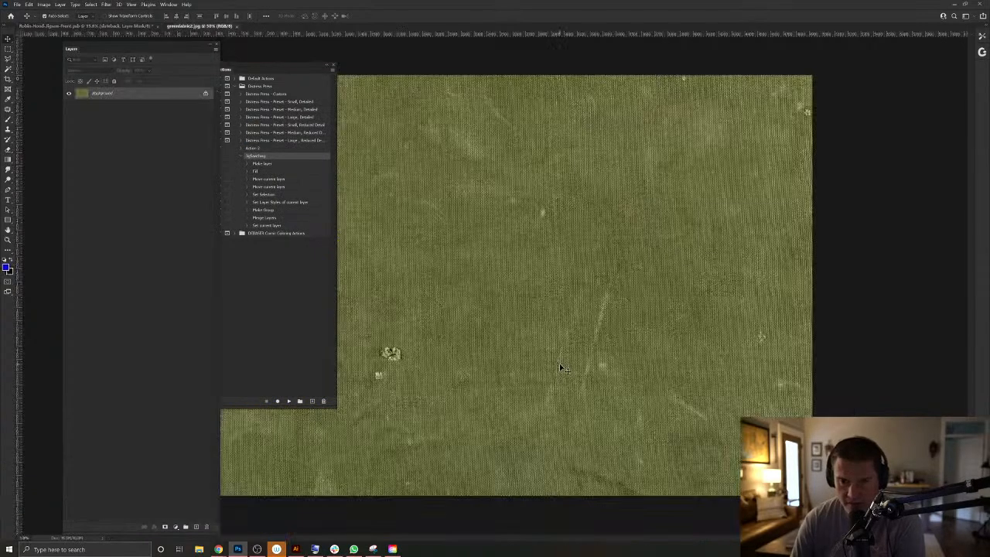
# Copy the entire green fabric image and paste it into Robin-Hood-Jigsaw-Front directly above the slate background layer.
pyautogui.hotkey('ctrl', 'a')
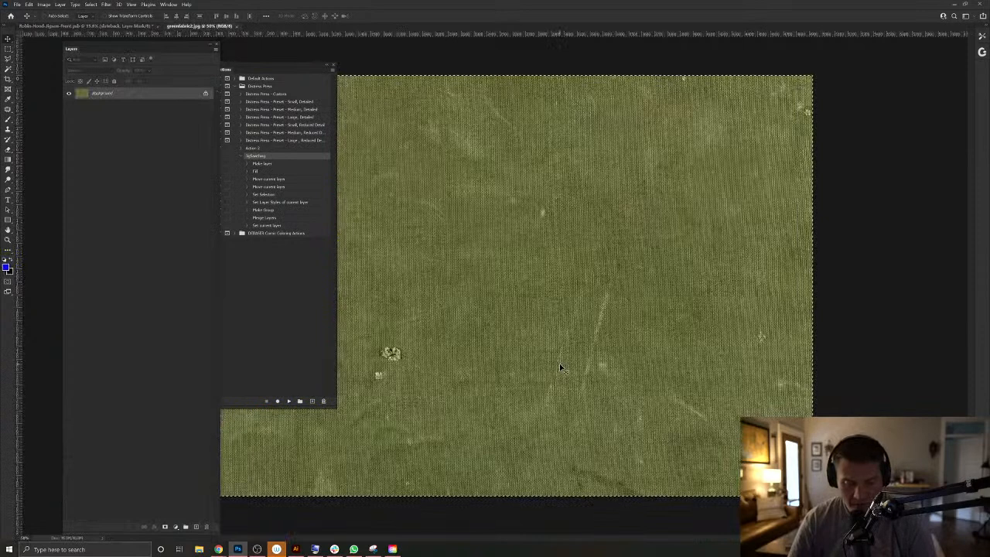
pyautogui.click(106, 26)
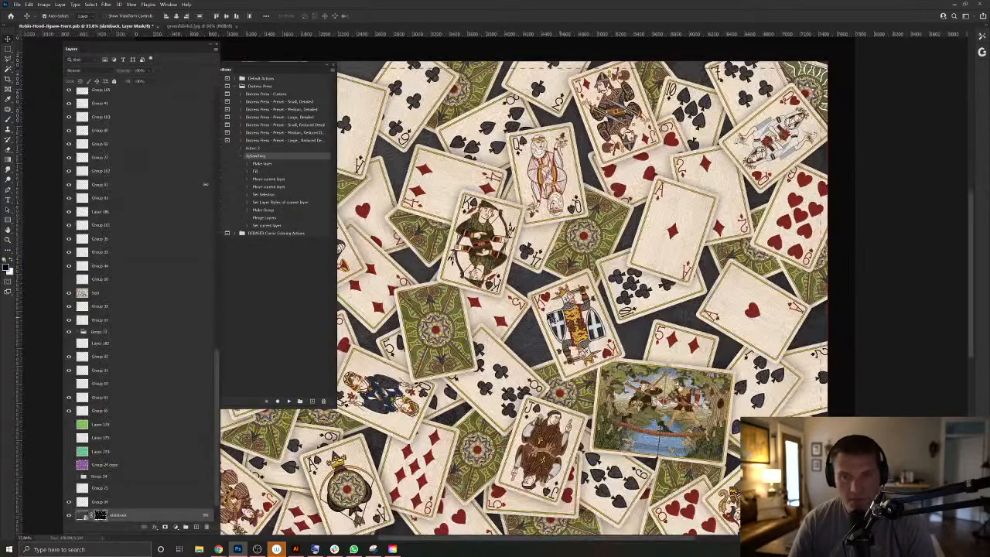
pyautogui.hotkey('ctrl', 'v')
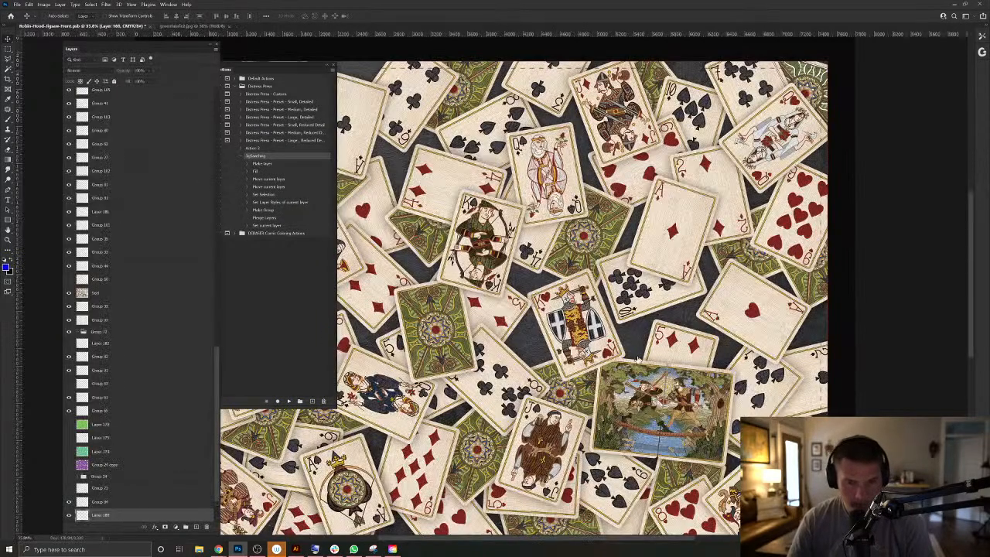
pyautogui.scroll(-3, 616, 340)
pyautogui.scroll(6, 649, 340)
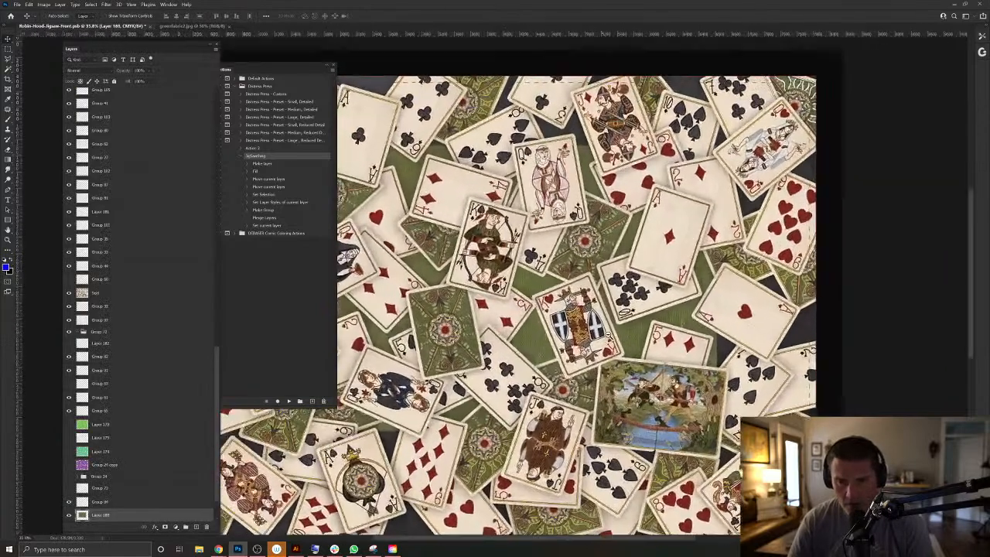
pyautogui.scroll(-3, 680, 341)
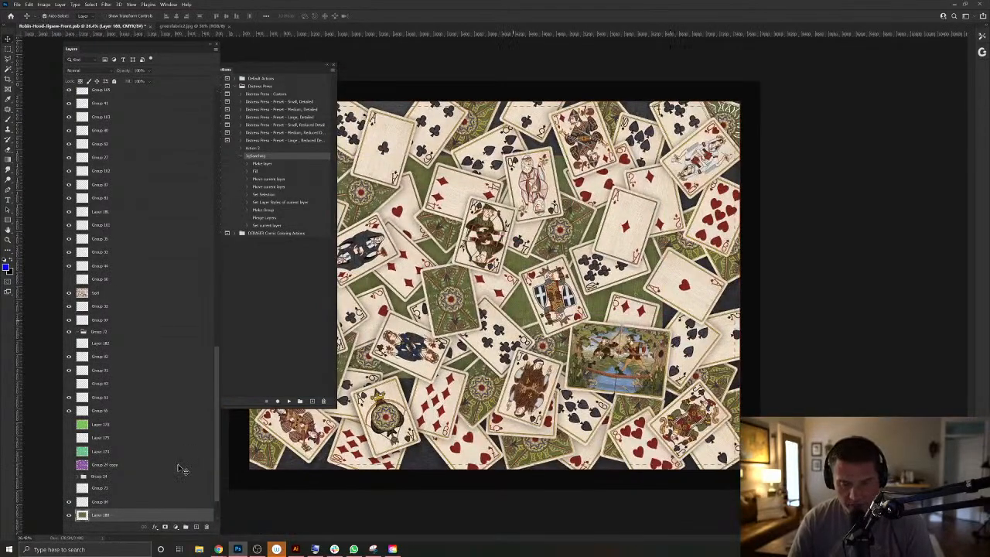
# Bring the green fabric layer to the top of the stack and place a duplicate below it, overlapping the original's lower edge.
pyautogui.hotkey('ctrl', 'shift', ']')
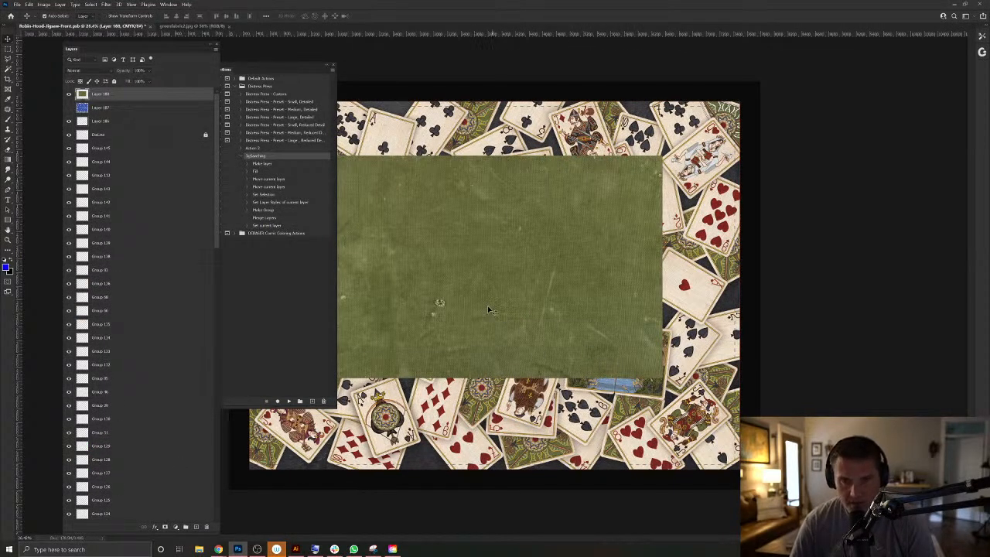
pyautogui.moveTo(449, 256); pyautogui.dragTo(476, 386)
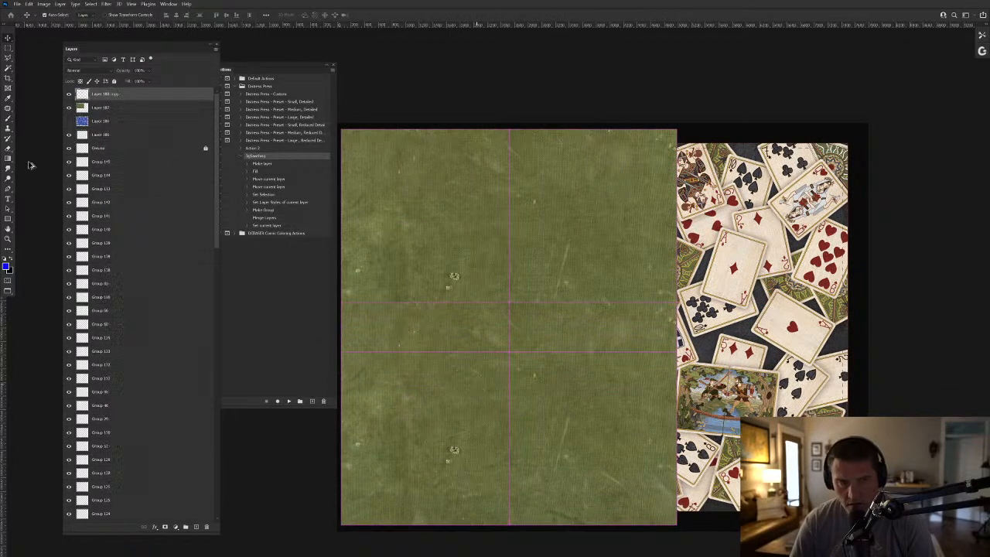
# Blend the seam between the two fabric pieces with a soft Eraser brush and merge them into one layer.
pyautogui.click(7, 149)
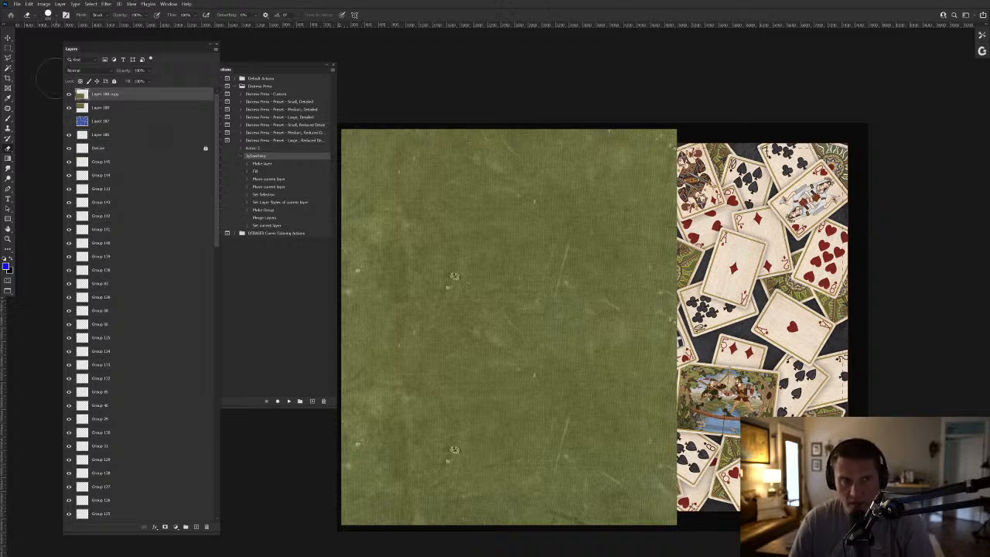
pyautogui.click(47, 15)
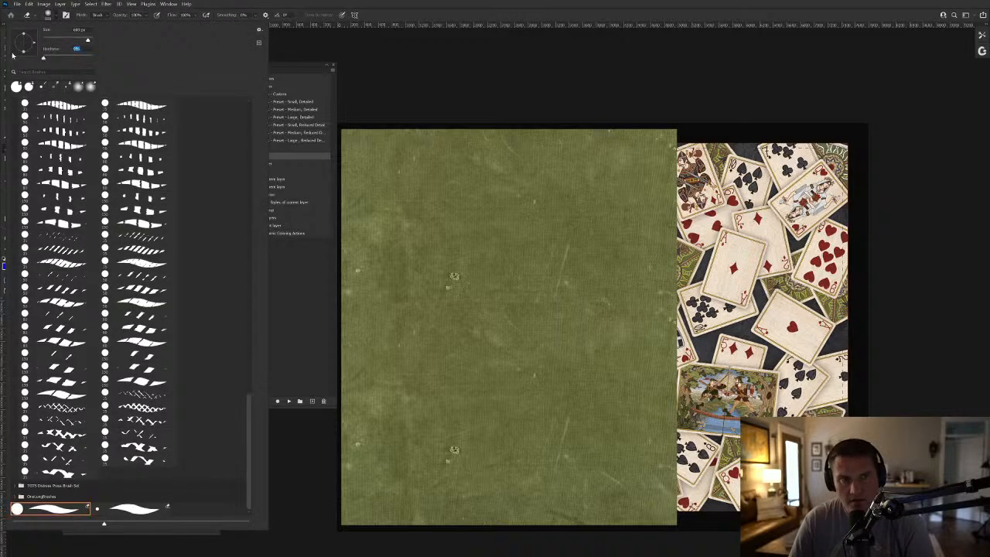
pyautogui.press('Return')
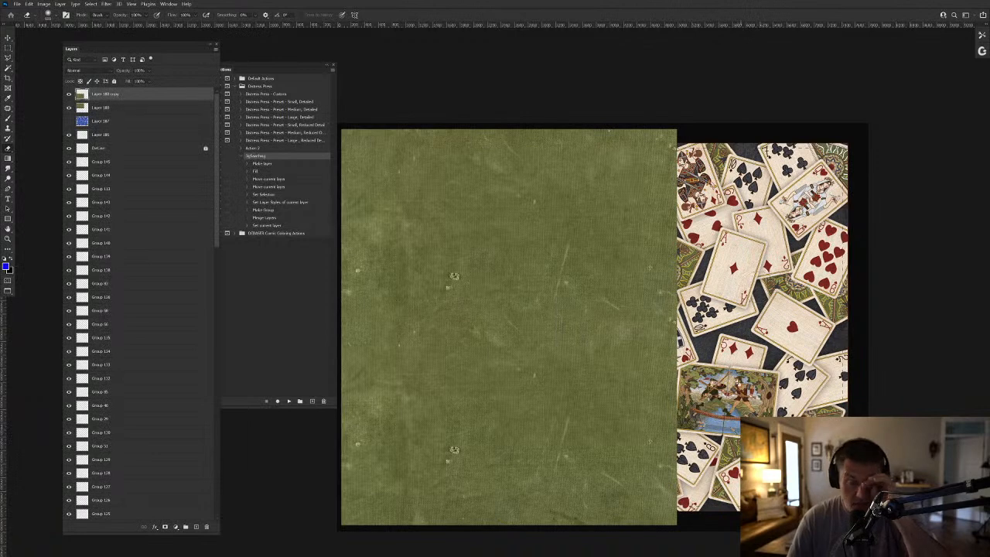
pyautogui.hotkey('ctrl', 'e')
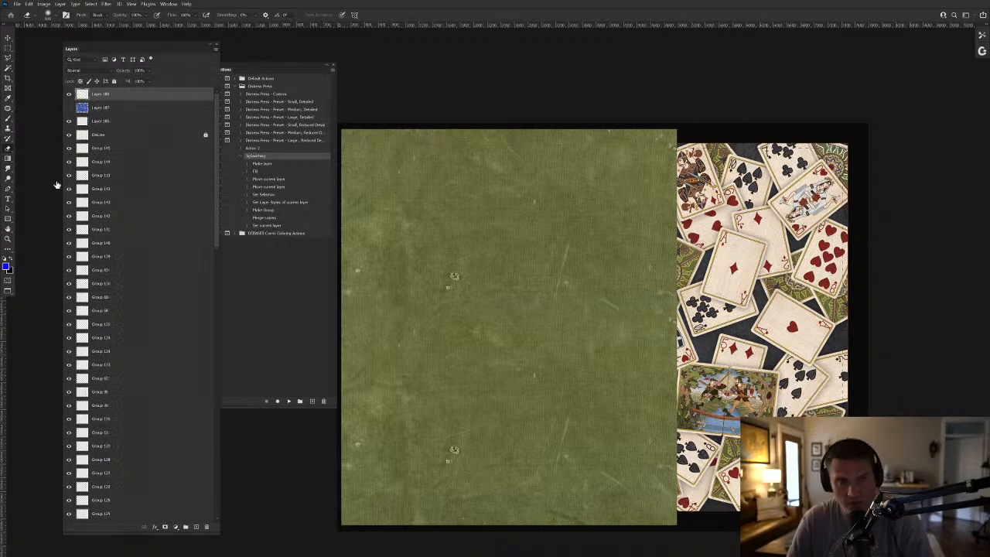
# Patch out the repeated wear mark and diagonal scratch in the lower half of the green fabric with clean texture.
pyautogui.click(8, 109)
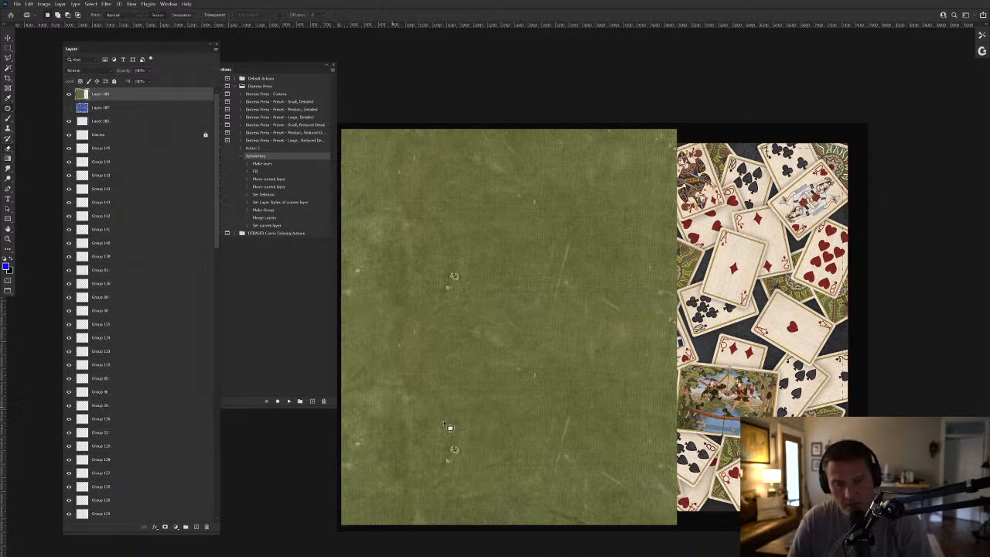
pyautogui.moveTo(433, 445)
pyautogui.mouseDown()
pyautogui.moveTo(455, 476)
pyautogui.moveTo(461, 437)
pyautogui.moveTo(491, 452)
pyautogui.moveTo(513, 441)
pyautogui.mouseUp()
pyautogui.hotkey('ctrl', 'd')
pyautogui.moveTo(543, 399)
pyautogui.mouseDown()
pyautogui.moveTo(582, 395)
pyautogui.moveTo(564, 389)
pyautogui.mouseUp()
pyautogui.moveTo(568, 436); pyautogui.dragTo(507, 428)
pyautogui.hotkey('ctrl', 'd')
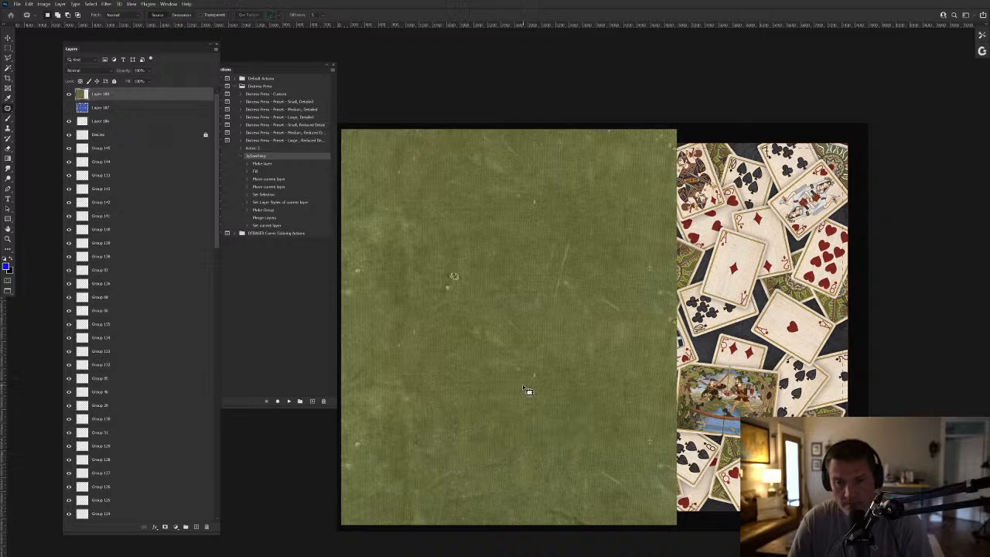
# Duplicate the green fabric to the right to cover the canvas, erase the vertical seam softly, and merge both pieces.
pyautogui.press('v')
pyautogui.moveTo(413, 393); pyautogui.dragTo(599, 394)
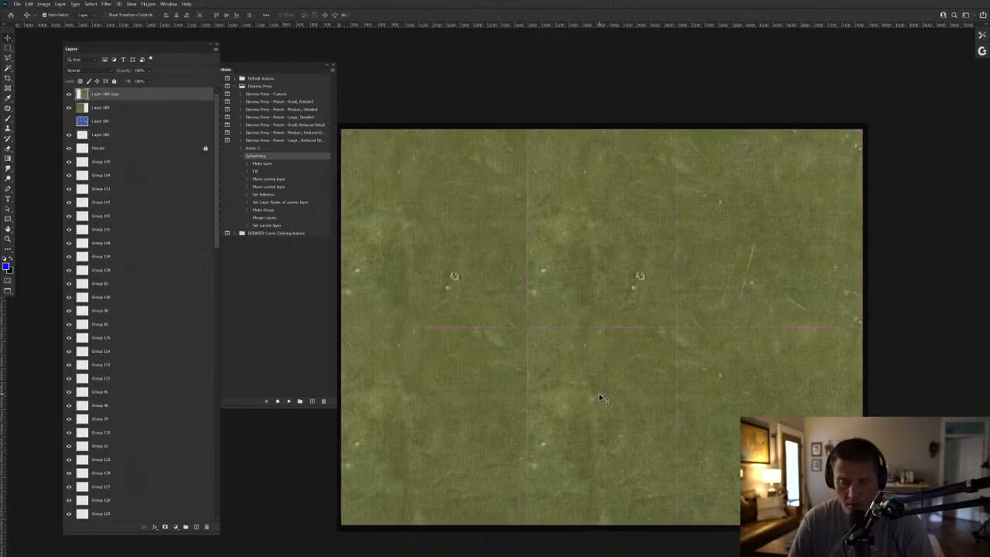
pyautogui.press('b')
pyautogui.moveTo(534, 218); pyautogui.dragTo(536, 541)
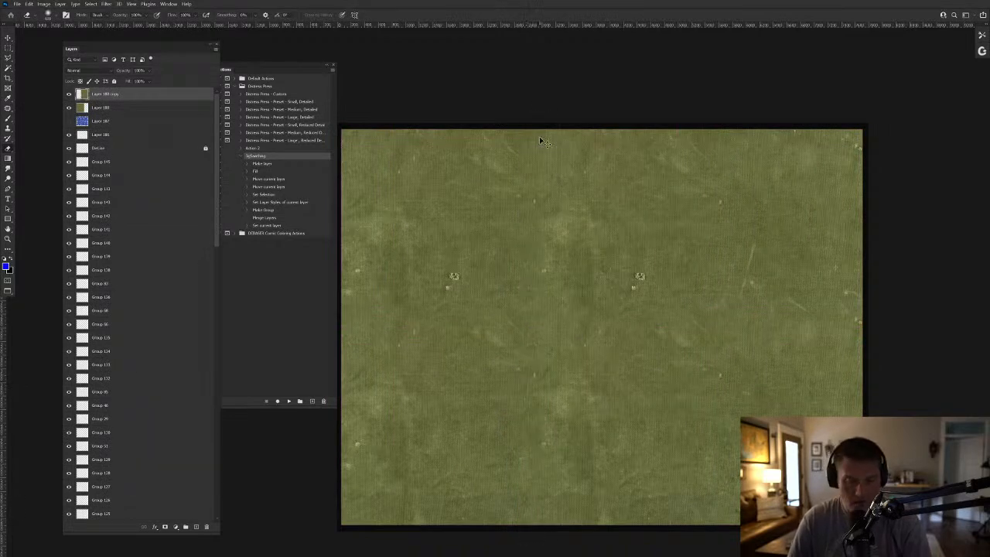
pyautogui.hotkey('ctrl', 'e')
# Patch out the repeated wear mark and nearby blemishes in the right half of the fabric with clean texture.
pyautogui.click(7, 109)
pyautogui.moveTo(662, 254)
pyautogui.mouseDown()
pyautogui.moveTo(595, 301)
pyautogui.moveTo(689, 274)
pyautogui.moveTo(659, 254)
pyautogui.mouseUp()
pyautogui.moveTo(645, 295)
pyautogui.mouseDown()
pyautogui.moveTo(640, 377)
pyautogui.moveTo(700, 448)
pyautogui.mouseUp()
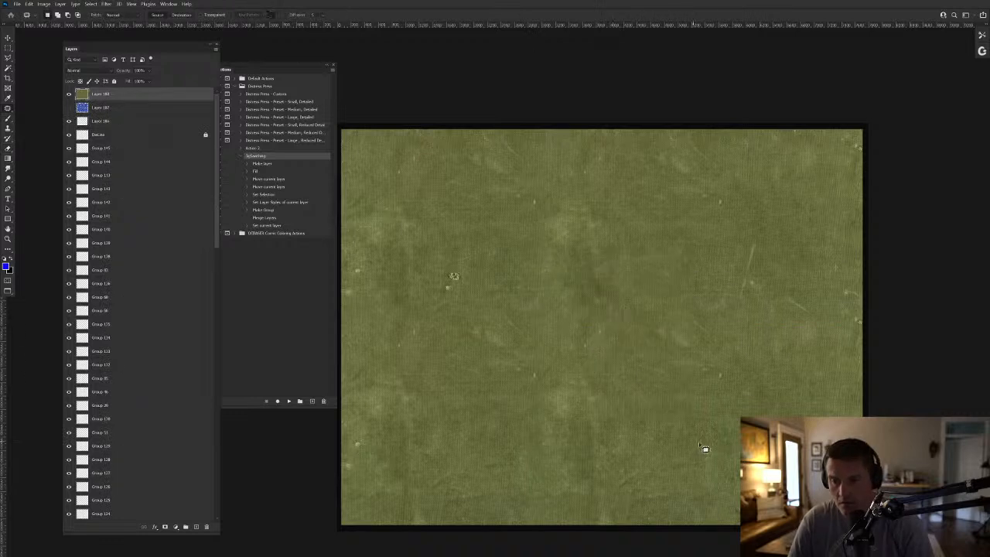
pyautogui.moveTo(711, 342)
pyautogui.mouseDown()
pyautogui.moveTo(726, 364)
pyautogui.moveTo(713, 346)
pyautogui.mouseUp()
pyautogui.moveTo(688, 378); pyautogui.dragTo(625, 398)
pyautogui.hotkey('ctrl', 'd')
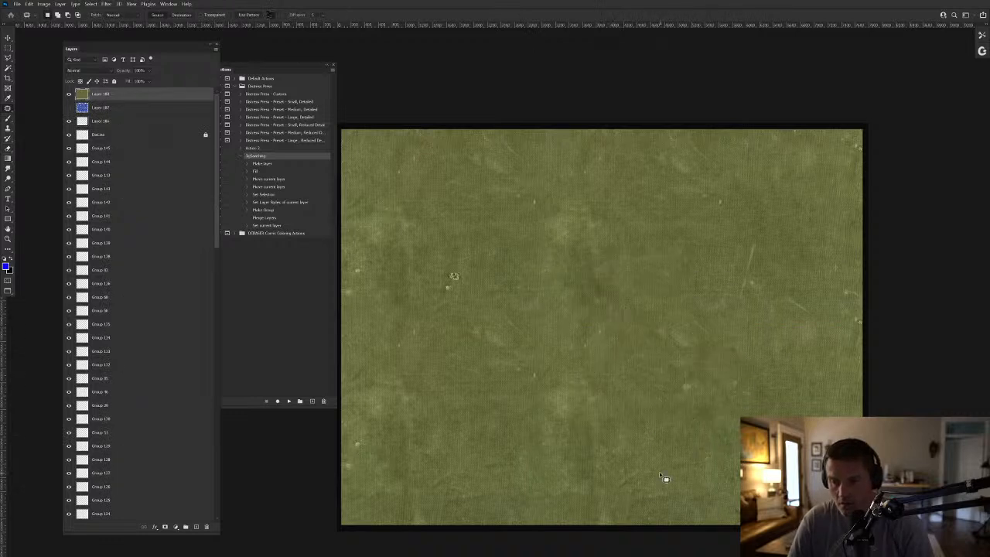
# Patch the repeated pale blotch just right of the fabric's lower middle with texture from farther right.
pyautogui.moveTo(601, 362)
pyautogui.mouseDown()
pyautogui.moveTo(620, 370)
pyautogui.moveTo(602, 362)
pyautogui.mouseUp()
pyautogui.moveTo(588, 394)
pyautogui.mouseDown()
pyautogui.moveTo(650, 410)
pyautogui.moveTo(727, 403)
pyautogui.mouseUp()
pyautogui.hotkey('ctrl', 'd')
# Try to patch the spotted area in the fabric's lower right with texture from farther left, and undo the patch.
pyautogui.moveTo(700, 331)
pyautogui.mouseDown()
pyautogui.moveTo(642, 391)
pyautogui.moveTo(694, 330)
pyautogui.mouseUp()
pyautogui.moveTo(690, 359); pyautogui.dragTo(537, 381)
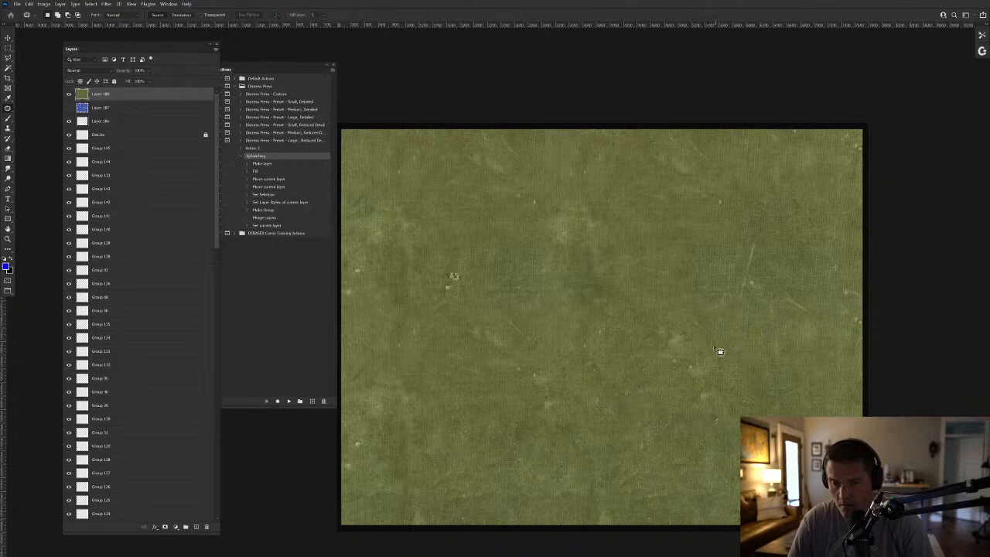
pyautogui.hotkey('ctrl', 'z')
pyautogui.hotkey('ctrl', 'z')
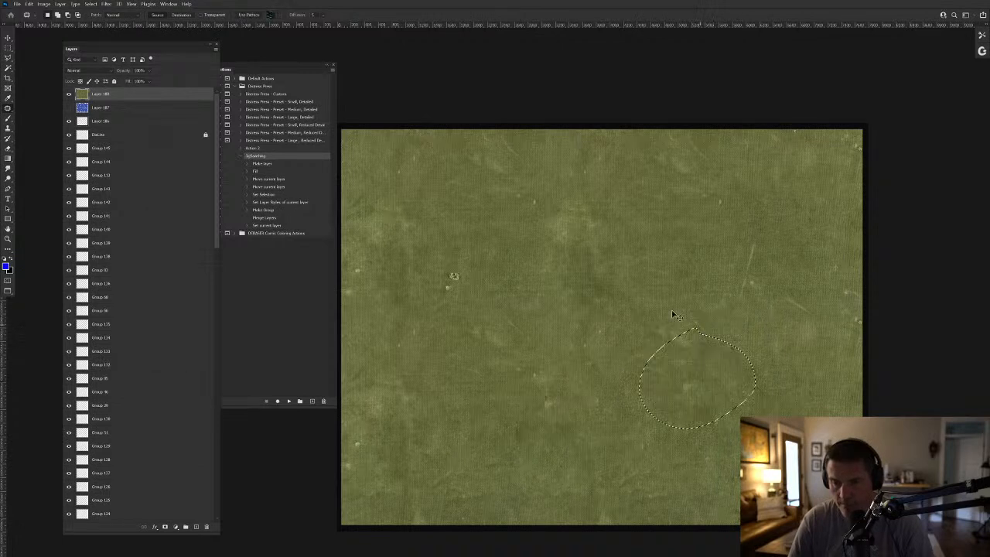
pyautogui.hotkey('ctrl', 'd')
pyautogui.hotkey('ctrl', 'shift', 'd')
pyautogui.hotkey('ctrl', 'd')
# Patch the remaining spots and discoloured areas around the fabric's lower middle with neighbouring clean texture.
pyautogui.moveTo(547, 355)
pyautogui.mouseDown()
pyautogui.moveTo(532, 416)
pyautogui.moveTo(563, 390)
pyautogui.moveTo(551, 365)
pyautogui.moveTo(493, 437)
pyautogui.moveTo(539, 453)
pyautogui.moveTo(532, 400)
pyautogui.mouseUp()
pyautogui.hotkey('ctrl', 'd')
pyautogui.moveTo(518, 437)
pyautogui.mouseDown()
pyautogui.moveTo(448, 398)
pyautogui.moveTo(494, 467)
pyautogui.moveTo(490, 407)
pyautogui.mouseUp()
pyautogui.hotkey('ctrl', 'd')
pyautogui.moveTo(493, 439); pyautogui.dragTo(457, 429)
pyautogui.hotkey('ctrl', 'd')
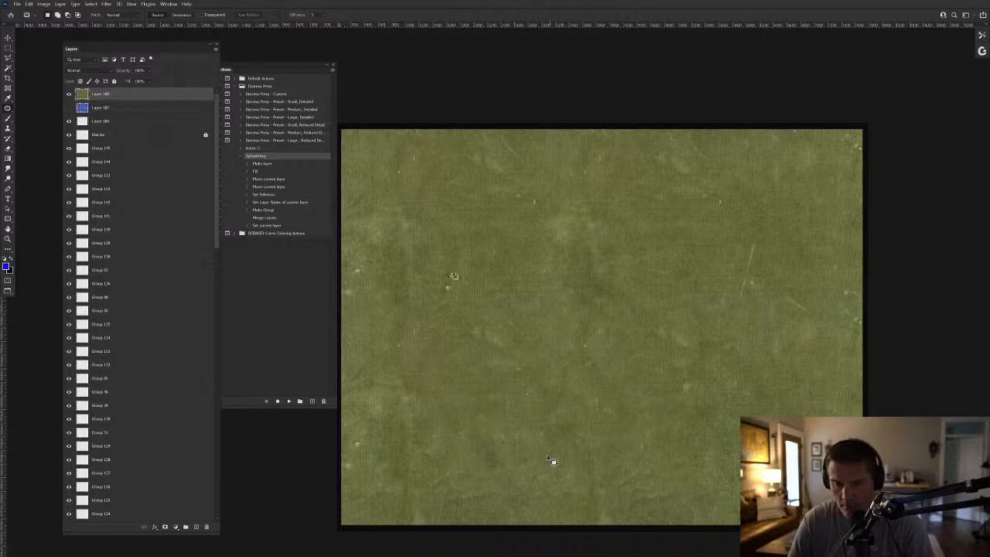
pyautogui.click(8, 128)
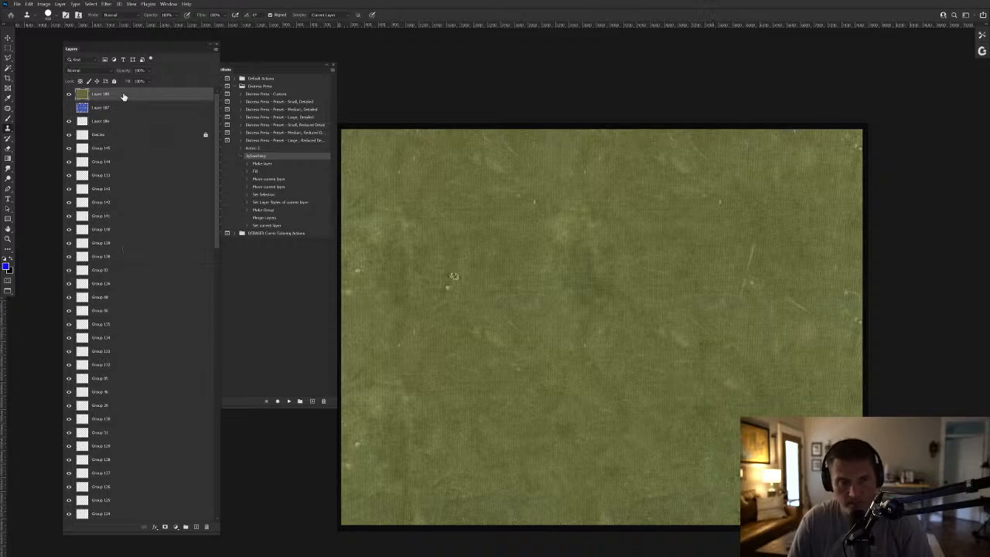
# Move the green fabric layer down the stack to directly above the slateback layer.
pyautogui.hotkey('ctrl', 'shift', '[')
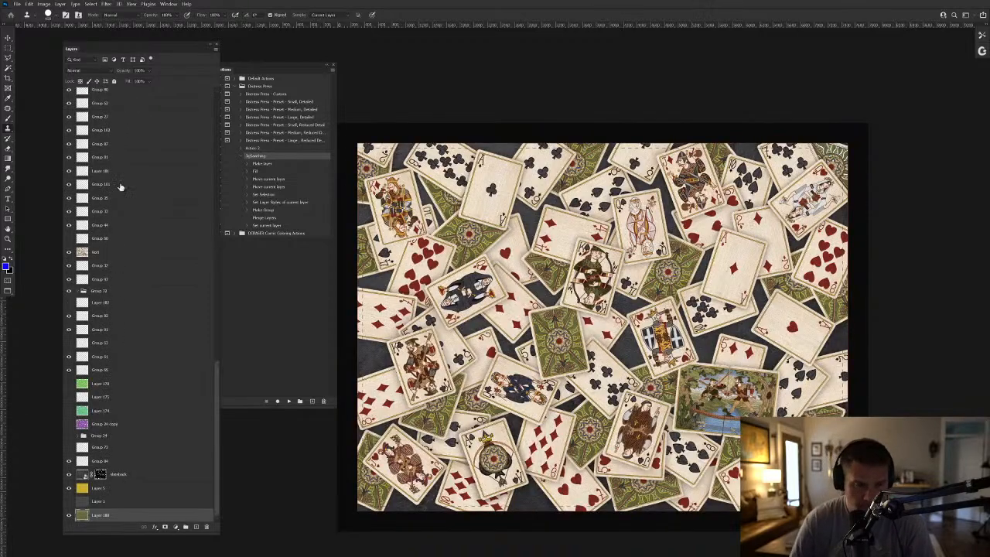
pyautogui.moveTo(128, 516); pyautogui.dragTo(126, 473)
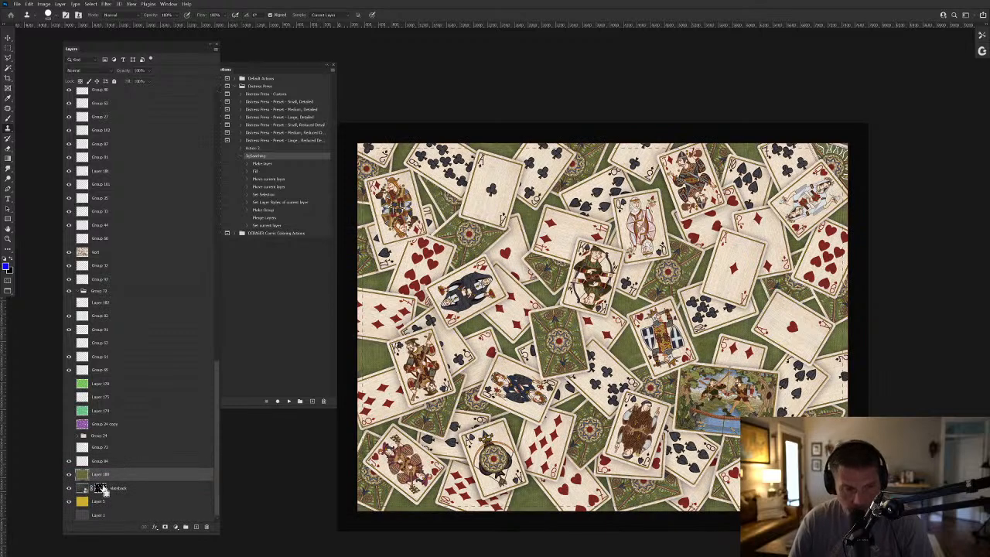
# Try masking the green fabric by filling the slateback mask's selection with black on a new mask, and delete that mask.
pyautogui.click(164, 527)
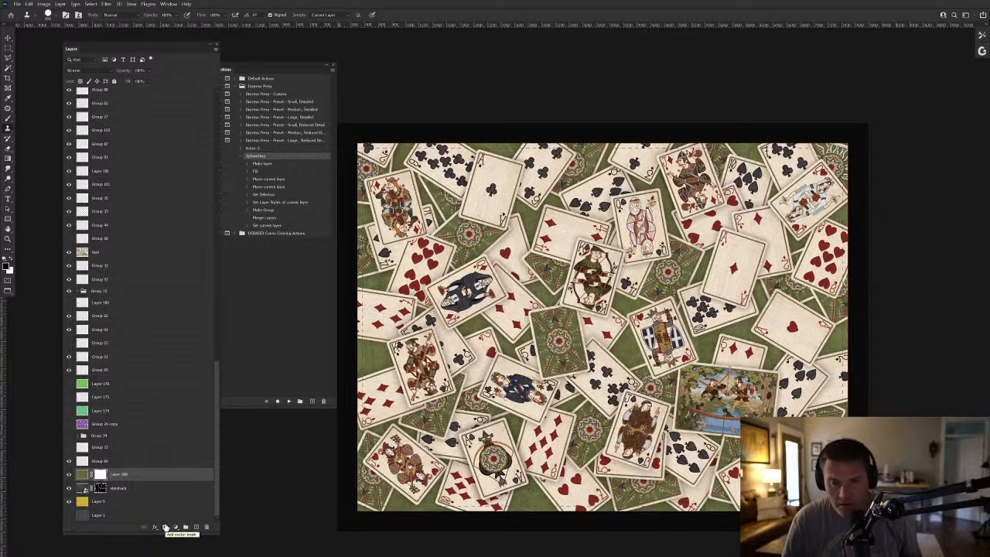
pyautogui.keyDown('ctrl'); pyautogui.click(99, 490); pyautogui.keyUp('ctrl')
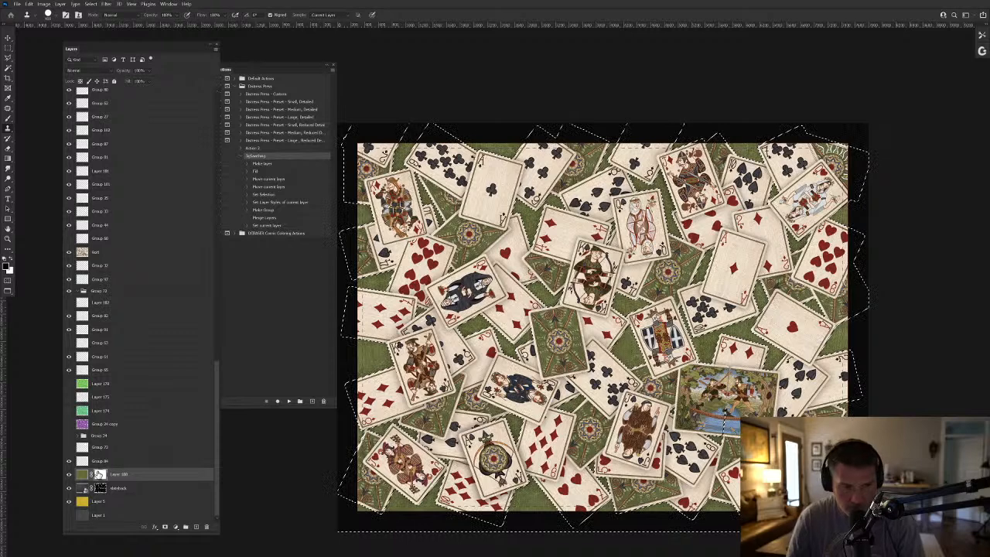
pyautogui.hotkey('alt', 'BackSpace')
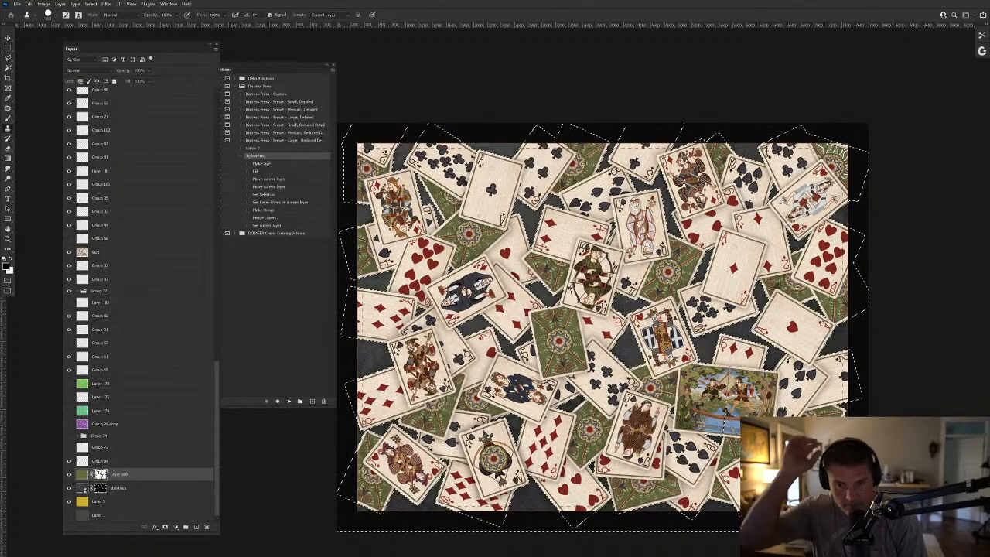
pyautogui.hotkey('ctrl', 'd')
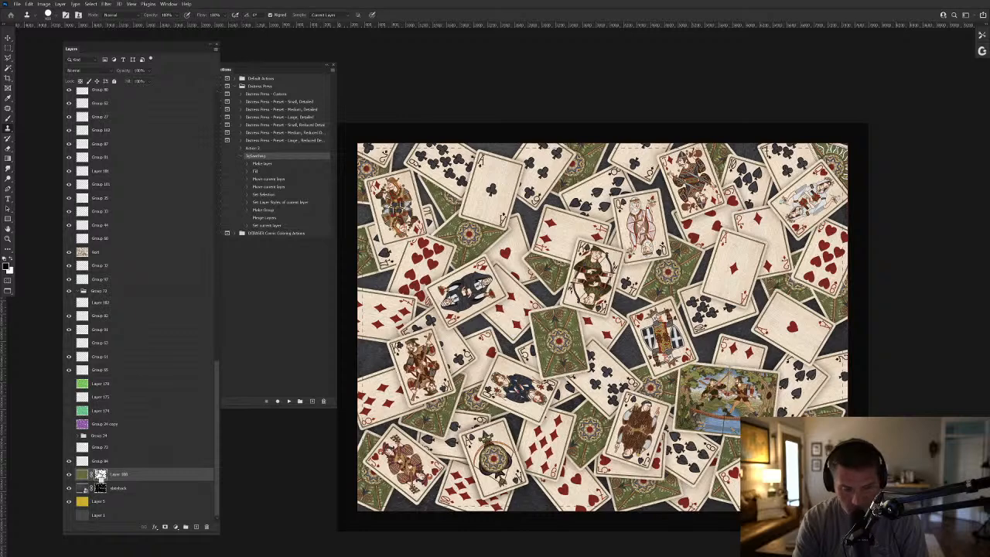
pyautogui.press('i')
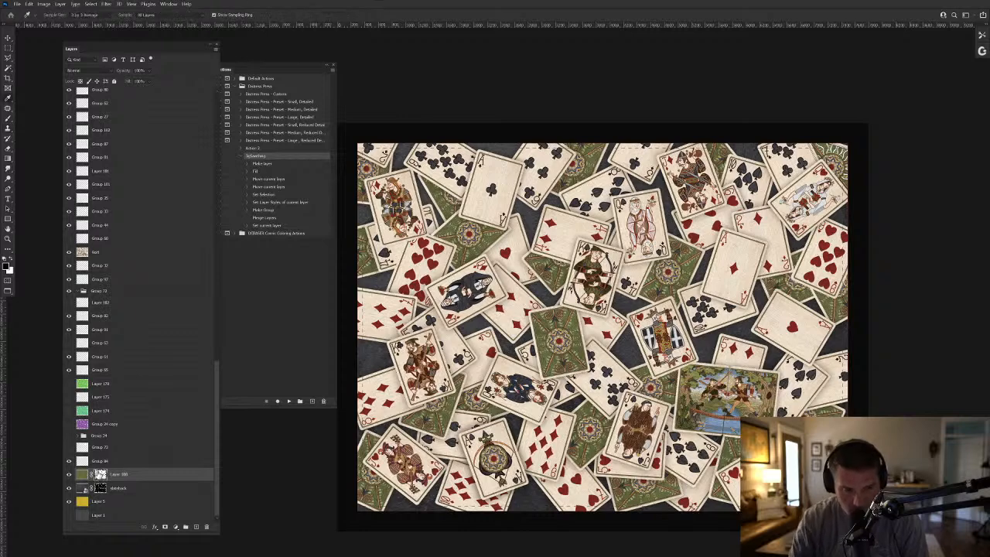
pyautogui.moveTo(102, 476); pyautogui.dragTo(205, 527)
pyautogui.click(552, 205)
# Mask the green fabric layer from the slateback mask's selection and invert the mask so the fabric fills the gaps between cards.
pyautogui.keyDown('ctrl'); pyautogui.click(99, 489); pyautogui.keyUp('ctrl')
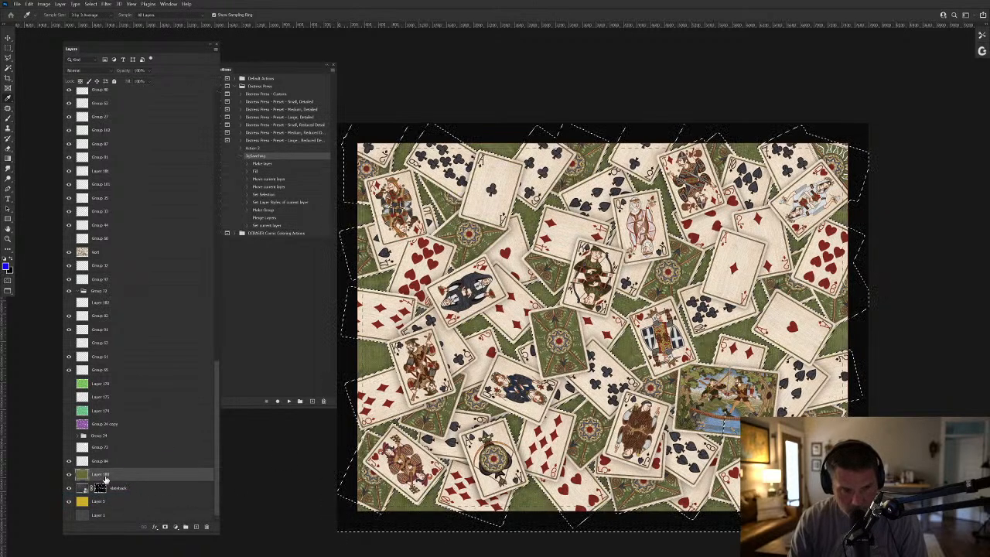
pyautogui.click(164, 527)
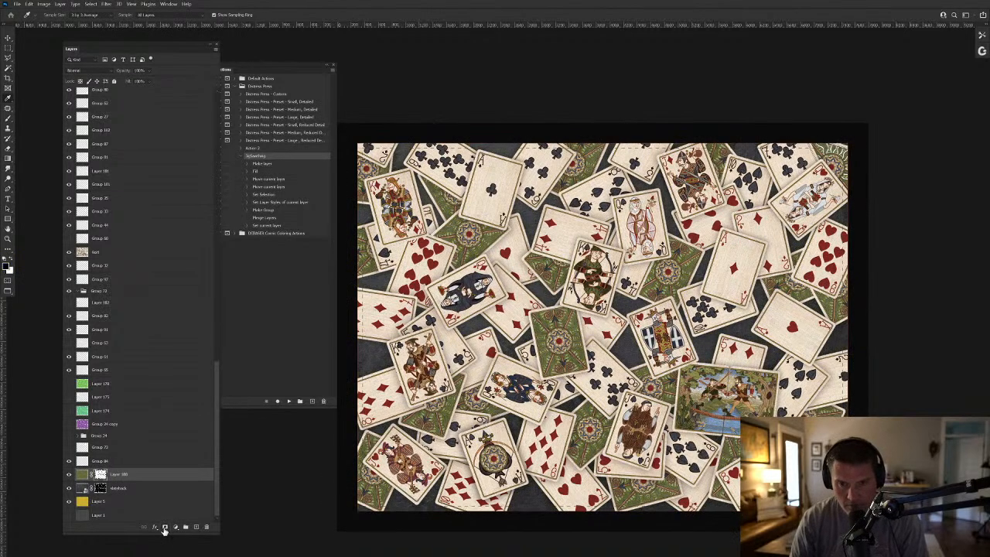
pyautogui.hotkey('ctrl', 'i')
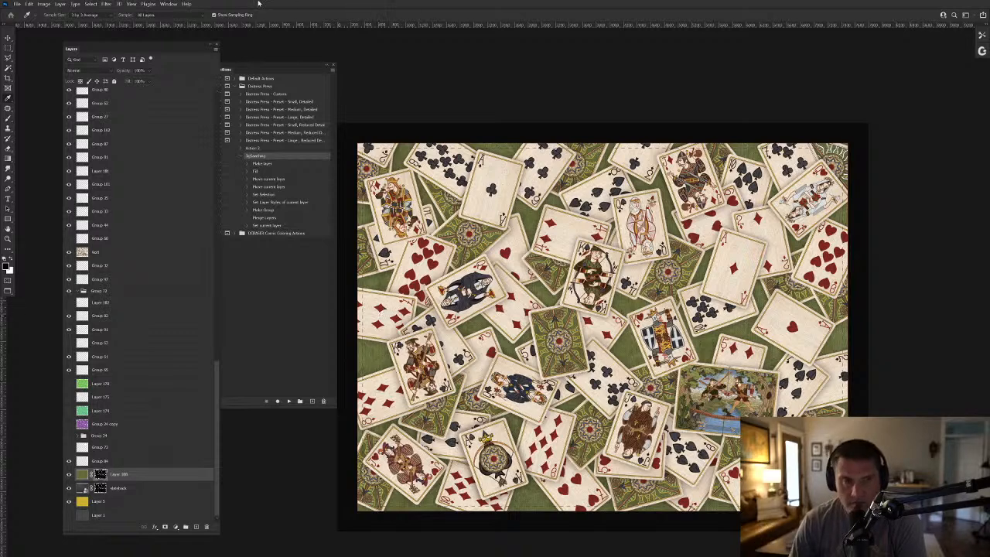
# Switch to the iStock page in Chrome and search the stock photos for "gold coin background".
pyautogui.press('super')
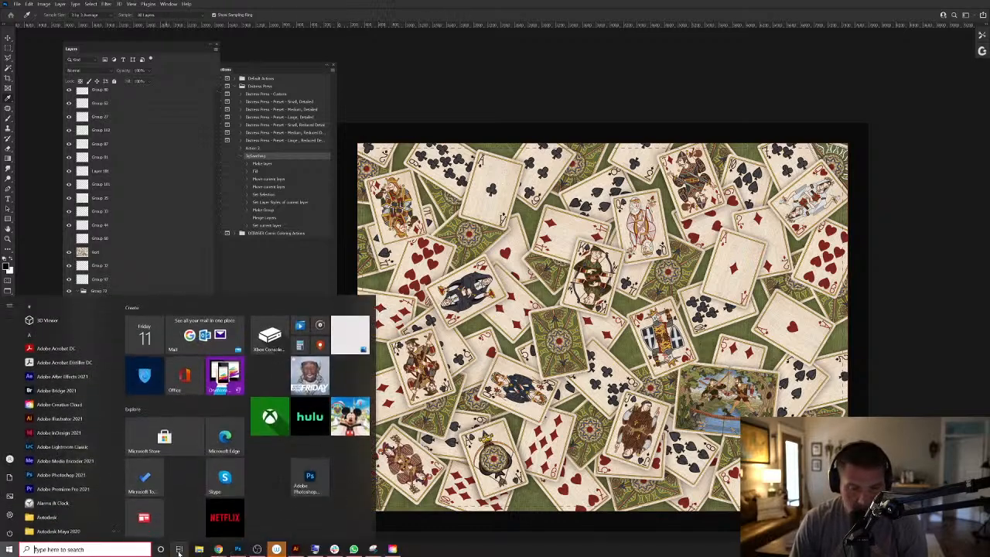
pyautogui.moveTo(219, 550)
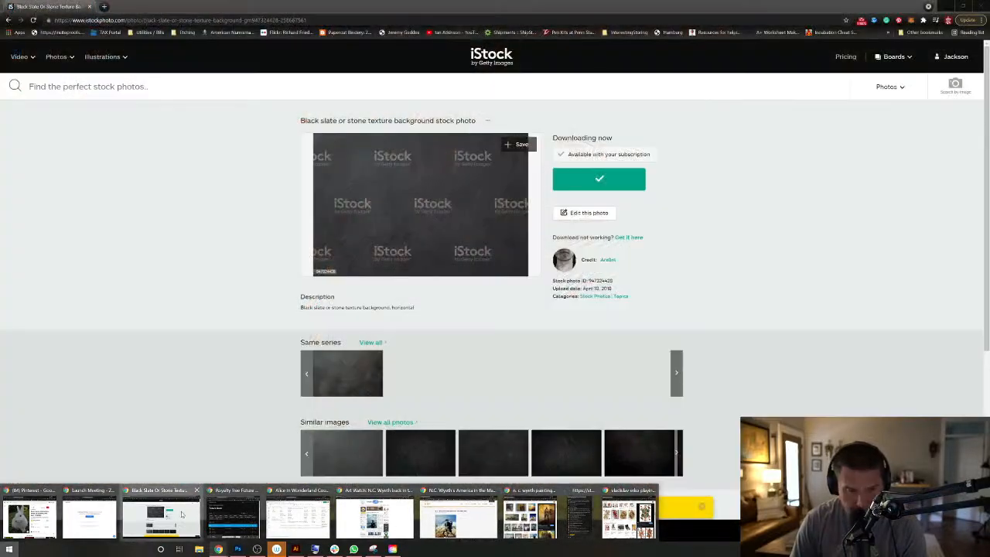
pyautogui.click(161, 517)
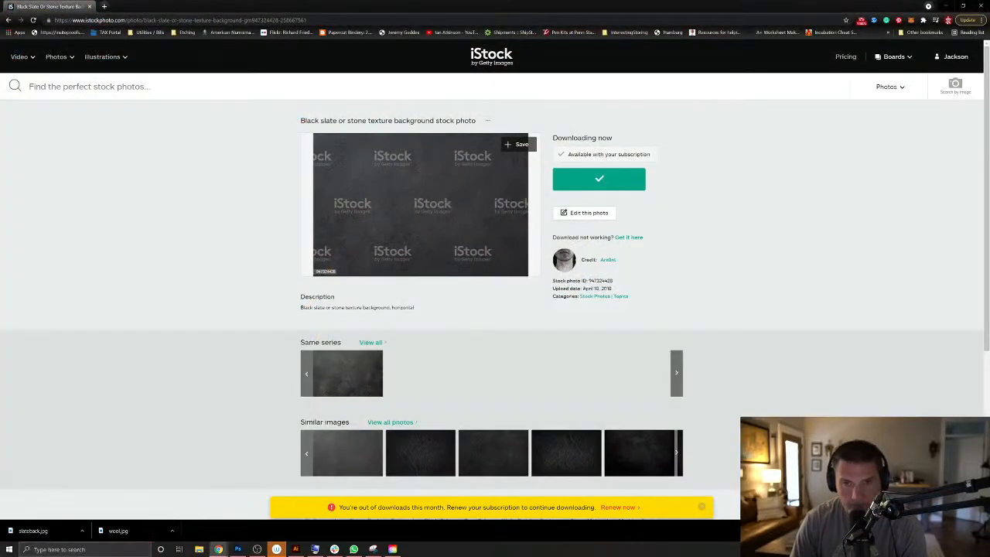
pyautogui.write('gold')
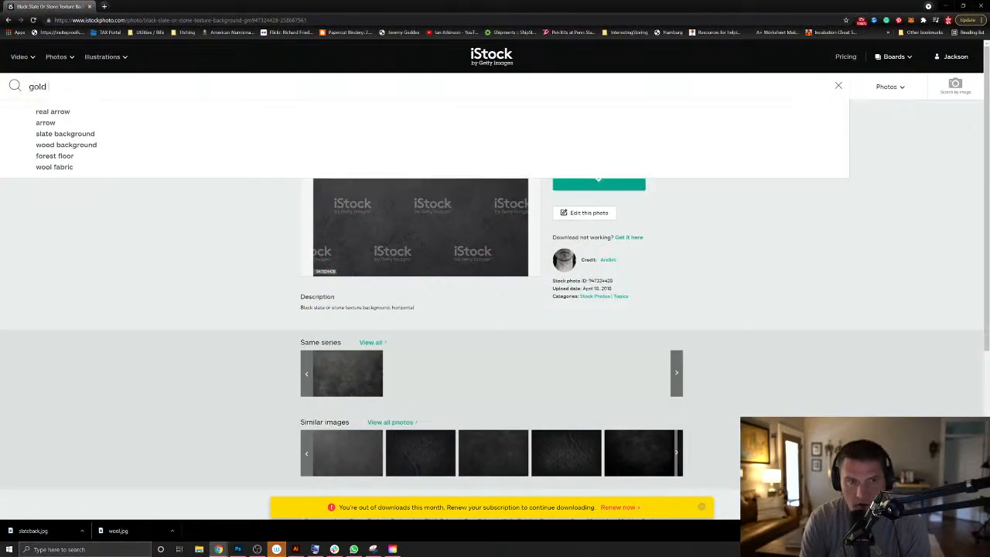
pyautogui.write(' coin b')
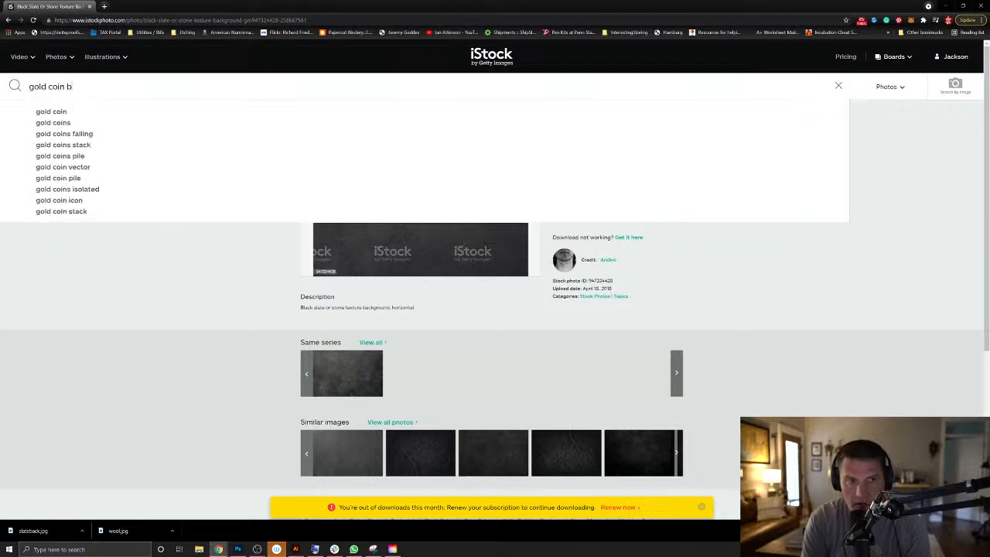
pyautogui.write('ackground')
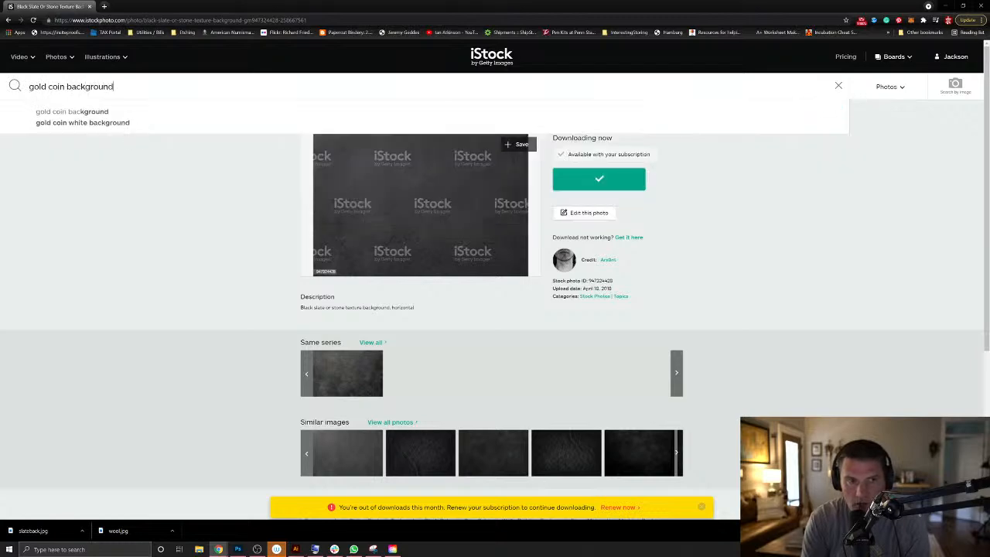
pyautogui.press('Return')
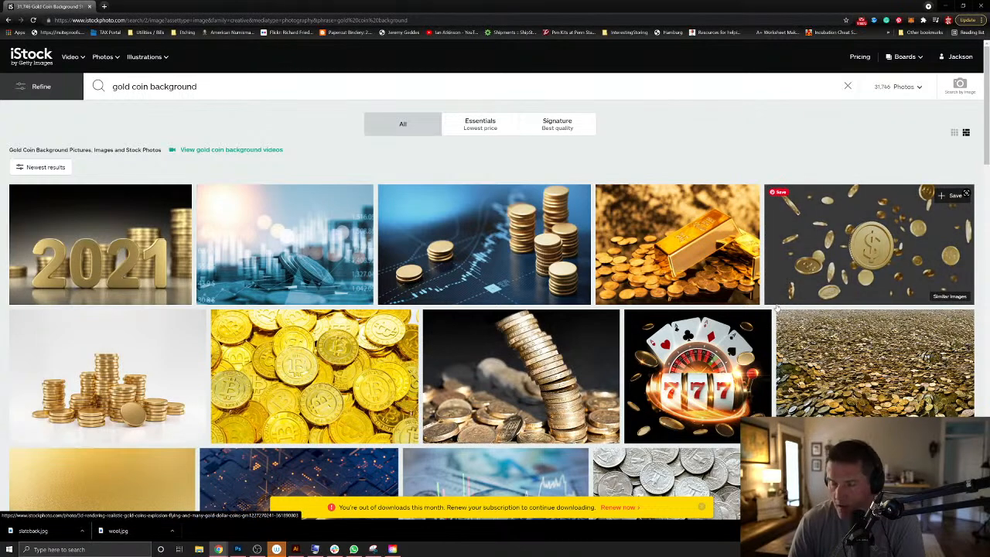
# Look through the first page of gold coin background photos for a suitable image to fill the gaps between cards.
pyautogui.scroll(-3, 777, 308)
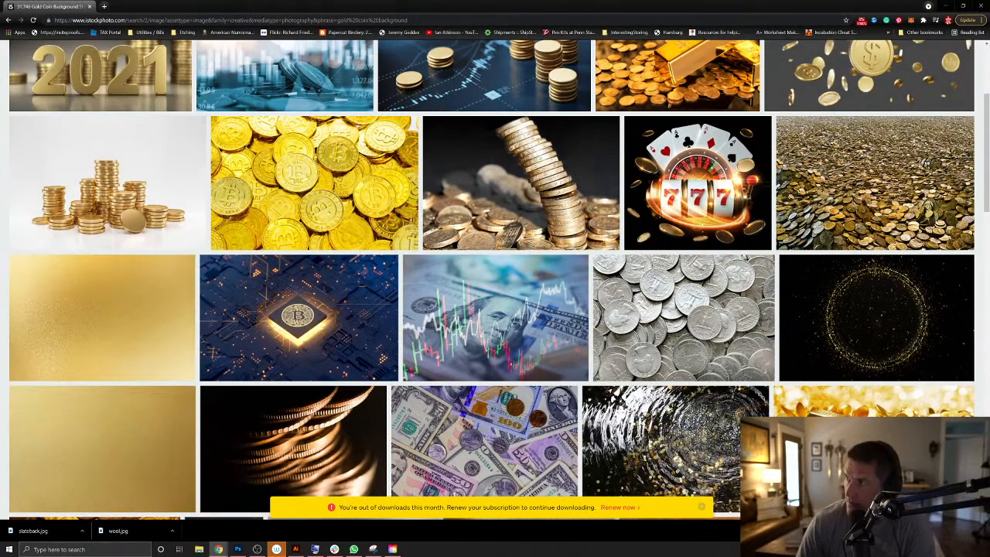
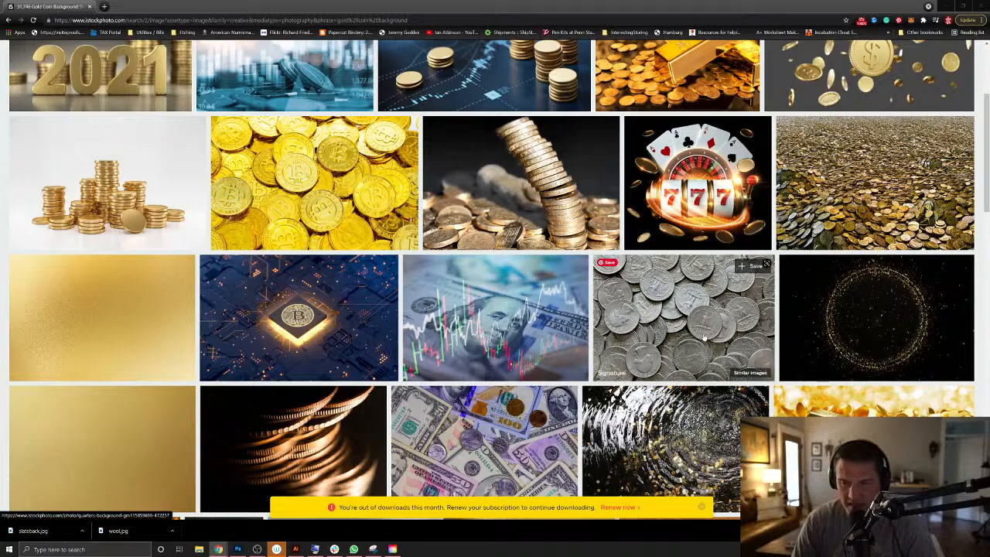
pyautogui.scroll(-4, 703, 337)
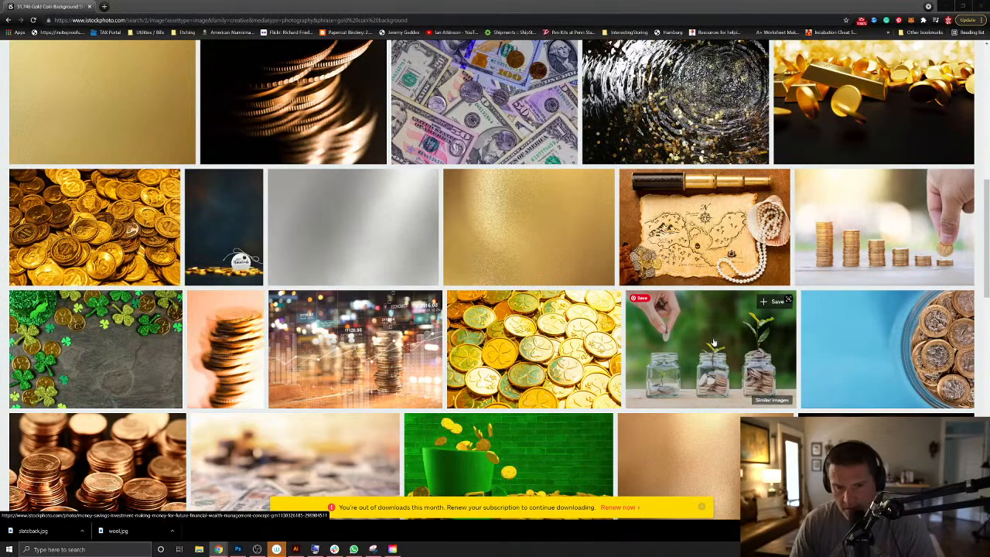
pyautogui.scroll(-4, 696, 340)
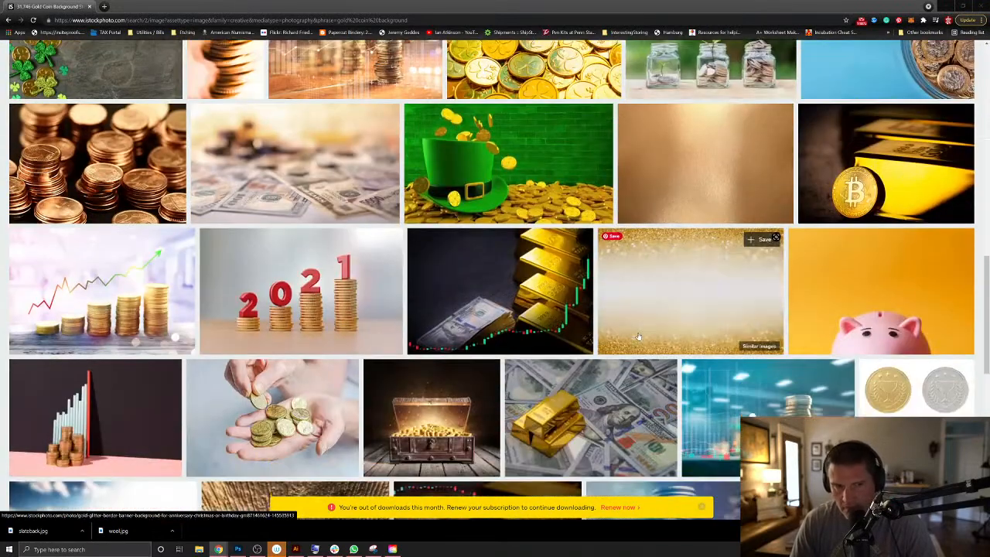
pyautogui.scroll(-4, 638, 338)
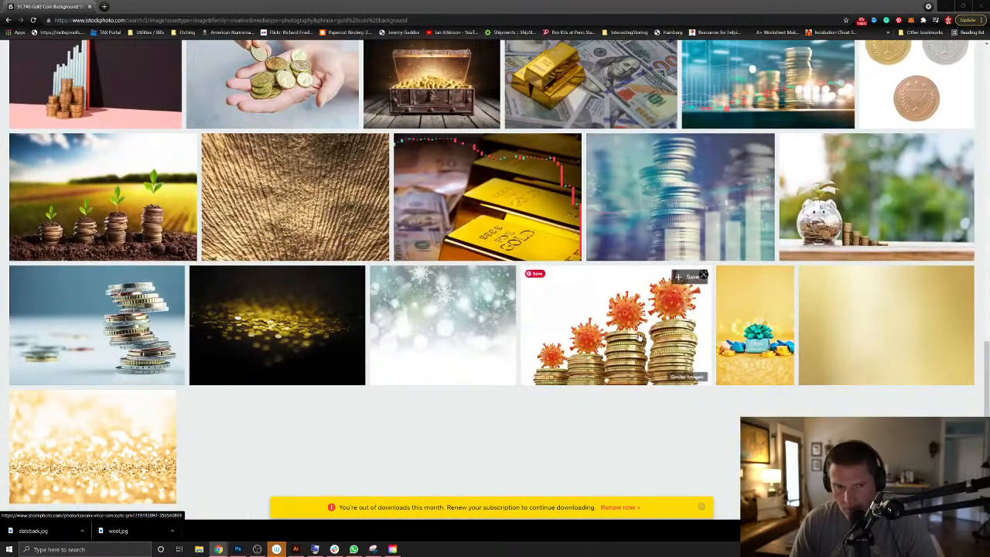
pyautogui.scroll(10, 639, 338)
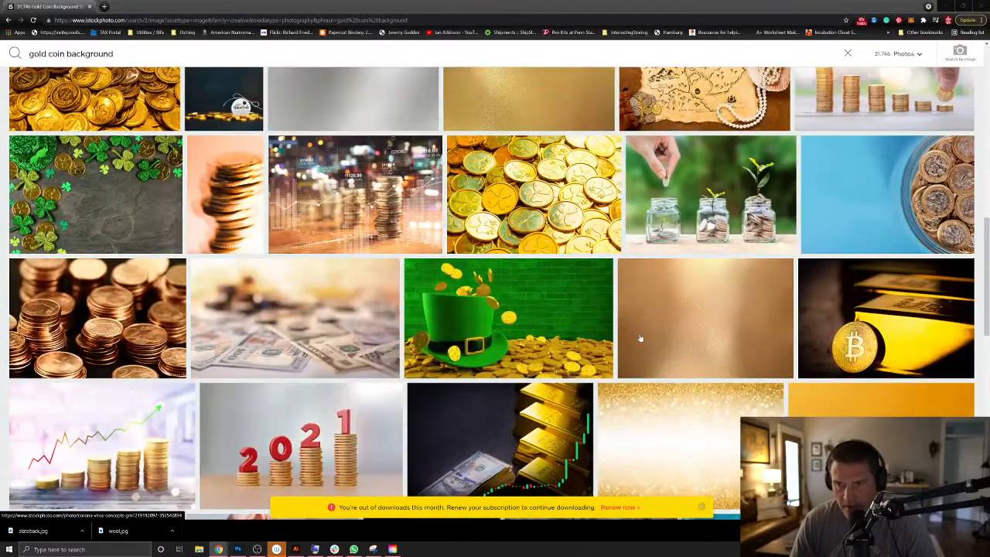
pyautogui.scroll(5, 640, 337)
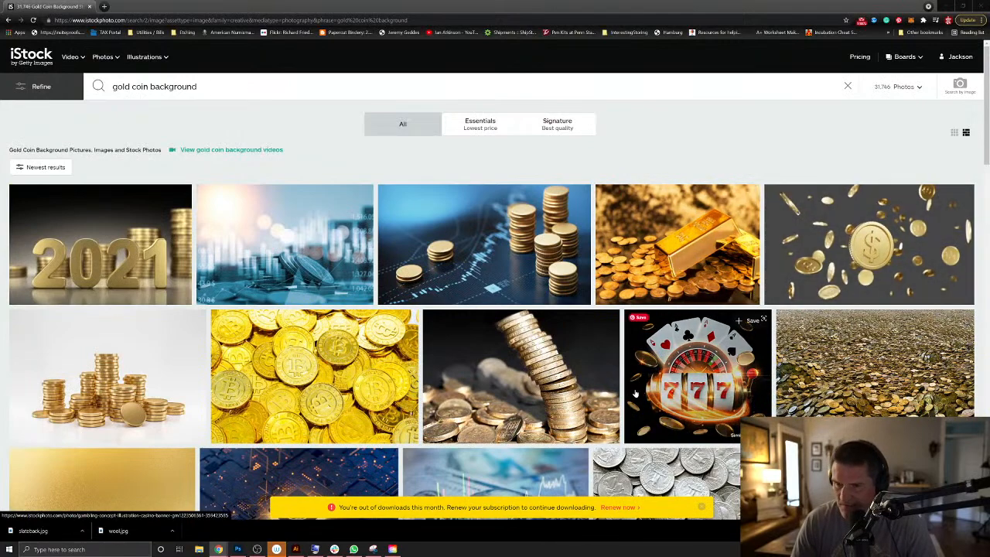
pyautogui.scroll(-5, 635, 393)
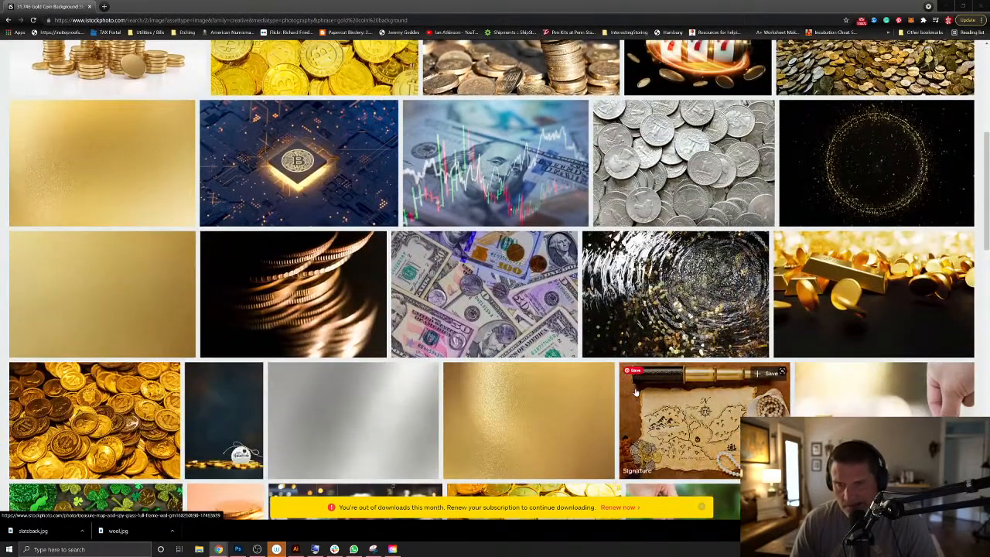
pyautogui.scroll(-2, 636, 393)
pyautogui.scroll(-7, 636, 393)
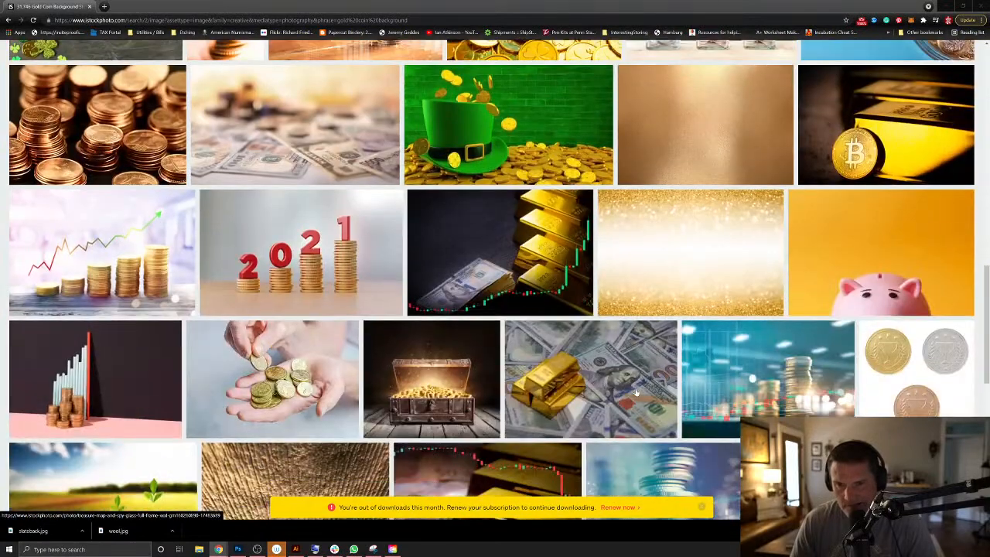
pyautogui.scroll(-3, 636, 393)
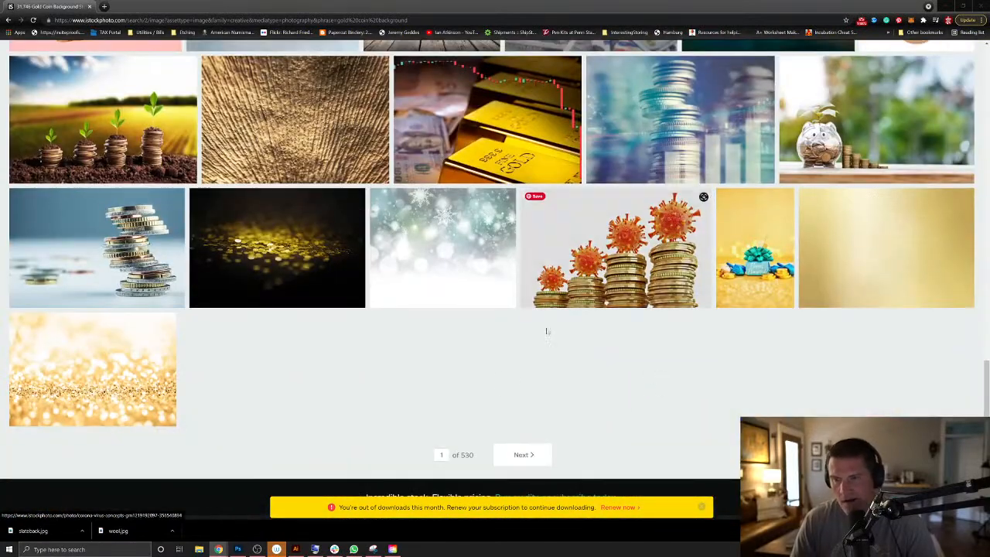
# Look through the second page of gold coin background photos and go on to the third page.
pyautogui.click(518, 457)
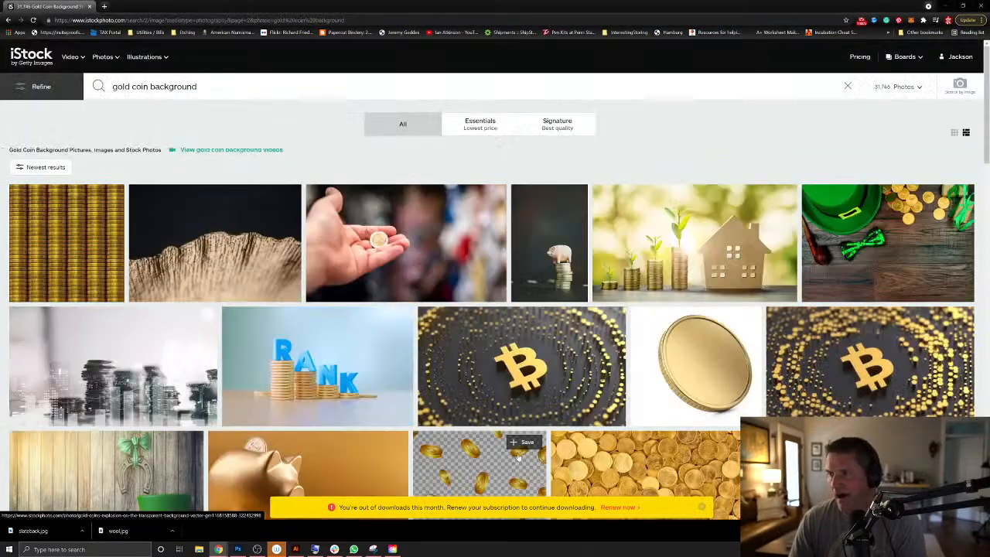
pyautogui.scroll(-2, 644, 344)
pyautogui.scroll(-5, 644, 350)
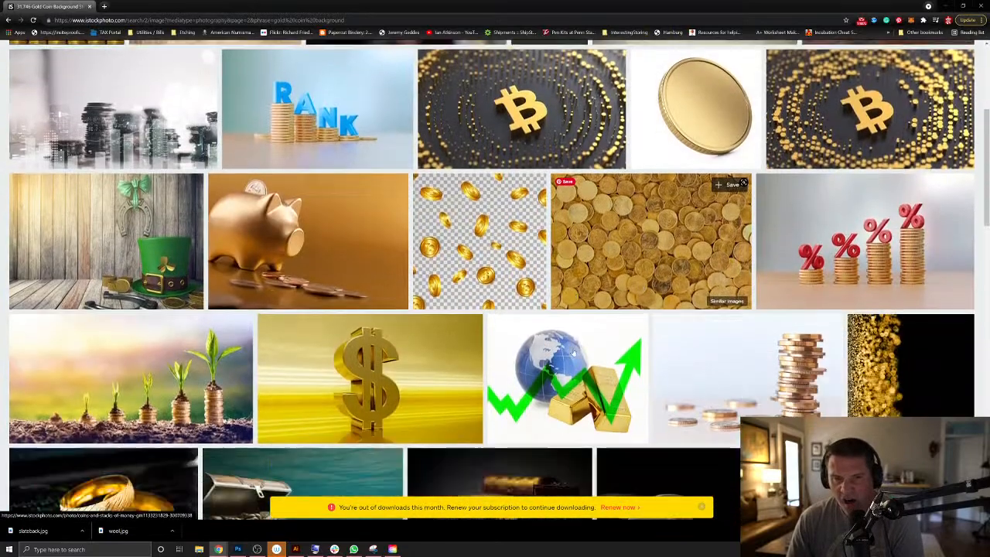
pyautogui.scroll(-5, 573, 353)
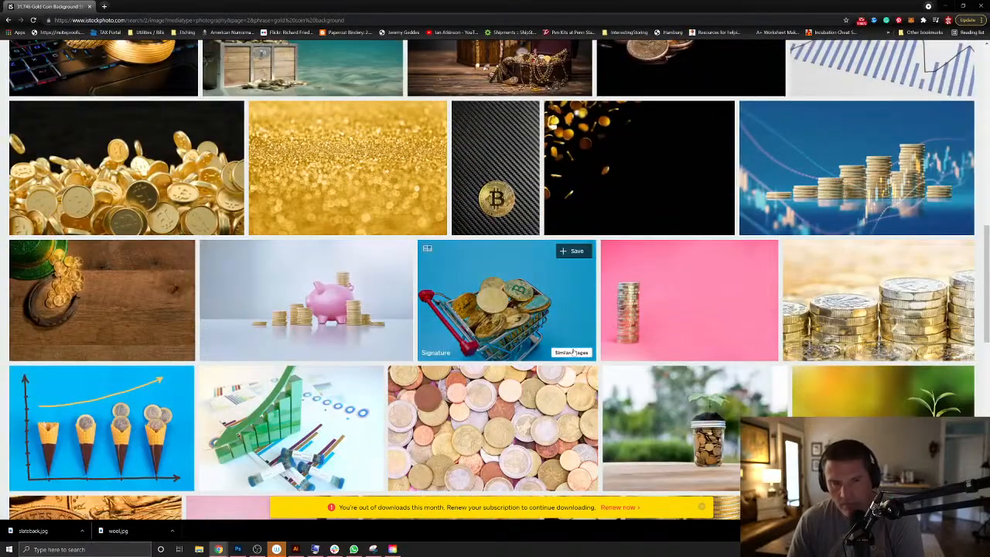
pyautogui.scroll(-5, 573, 352)
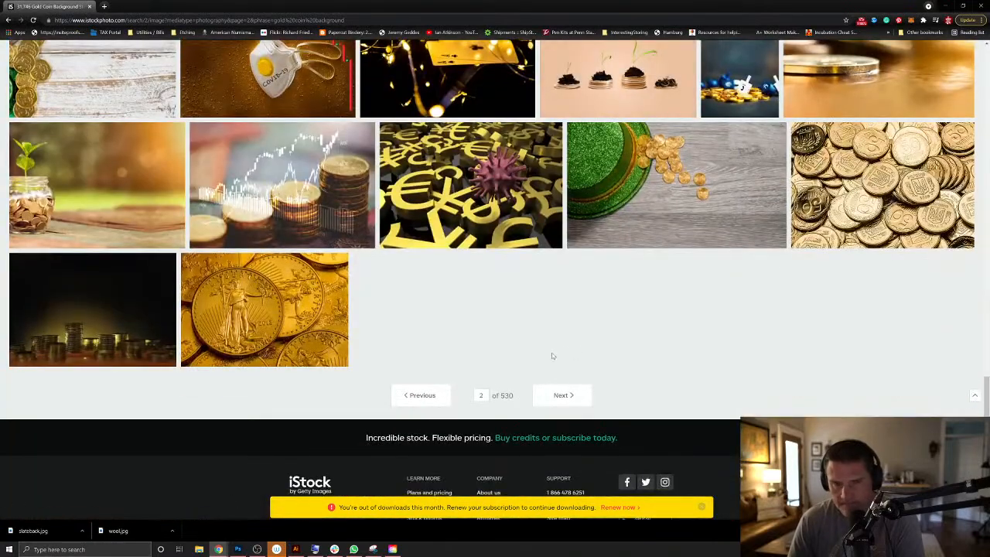
pyautogui.click(562, 395)
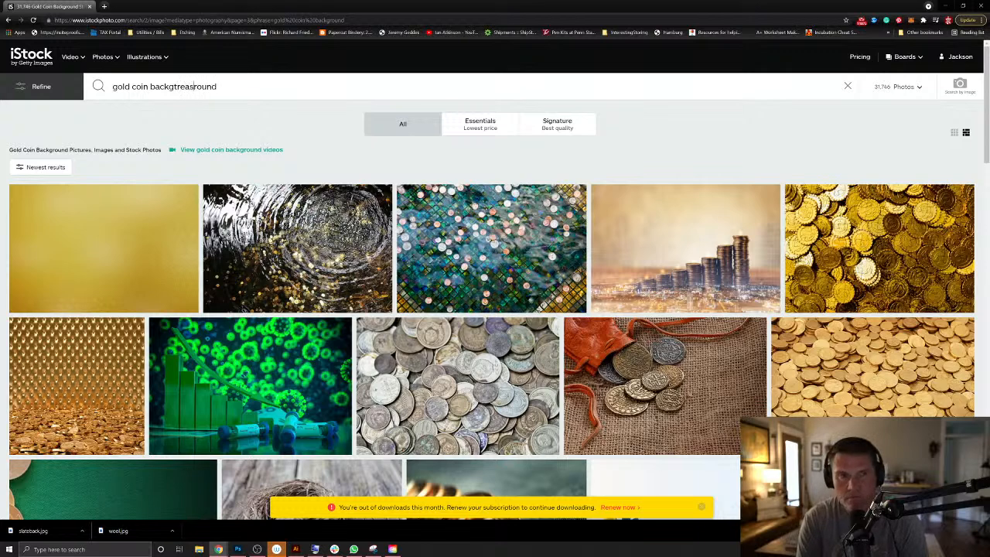
# Search the stock photos for "treasure background" and look through the first page of results.
pyautogui.tripleClick(186, 86)
pyautogui.write('treasure ')
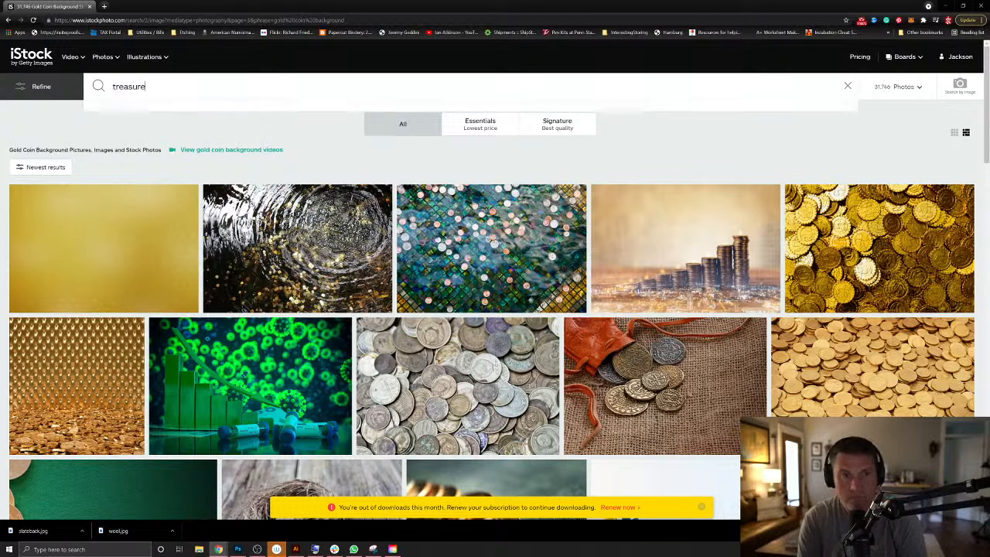
pyautogui.write('backgrou')
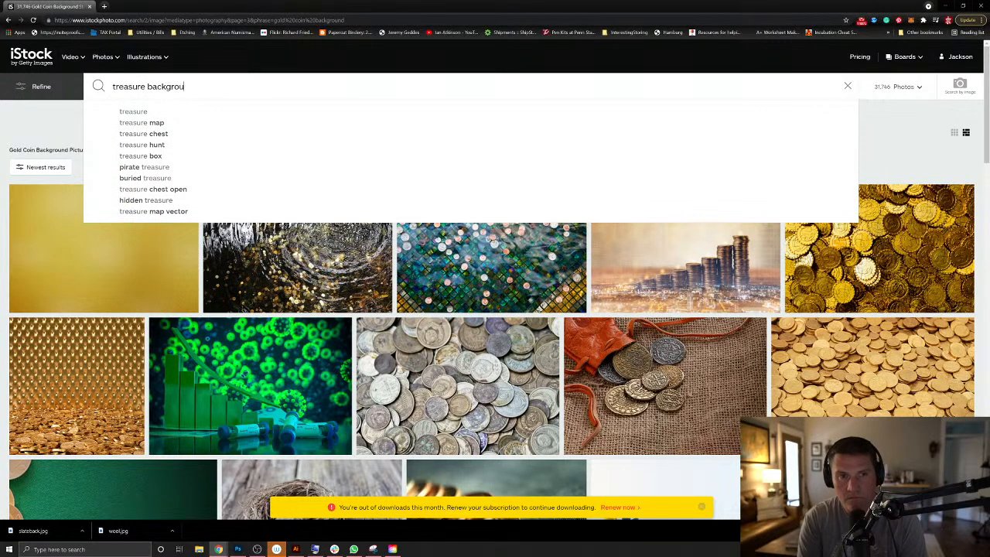
pyautogui.write('nd')
pyautogui.press('Return')
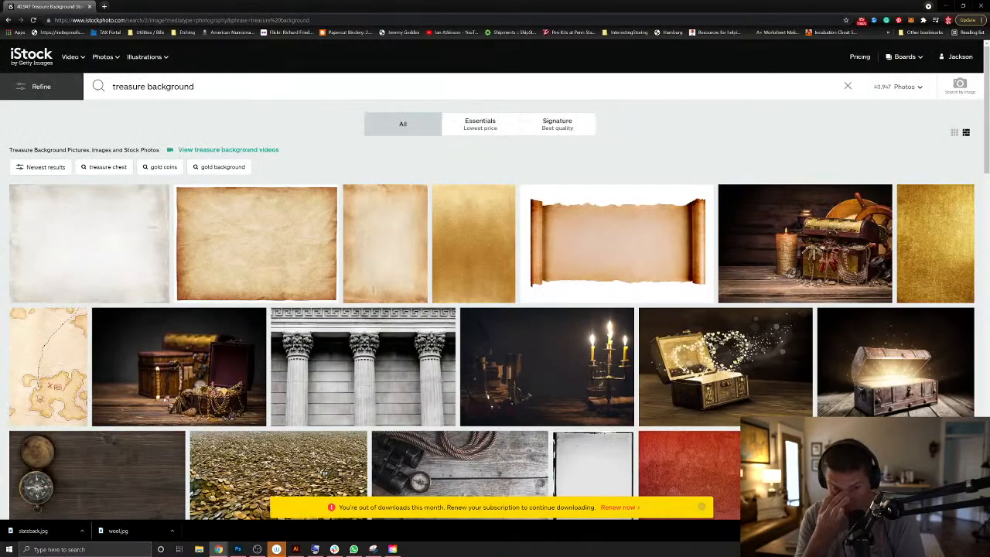
pyautogui.scroll(-3, 594, 220)
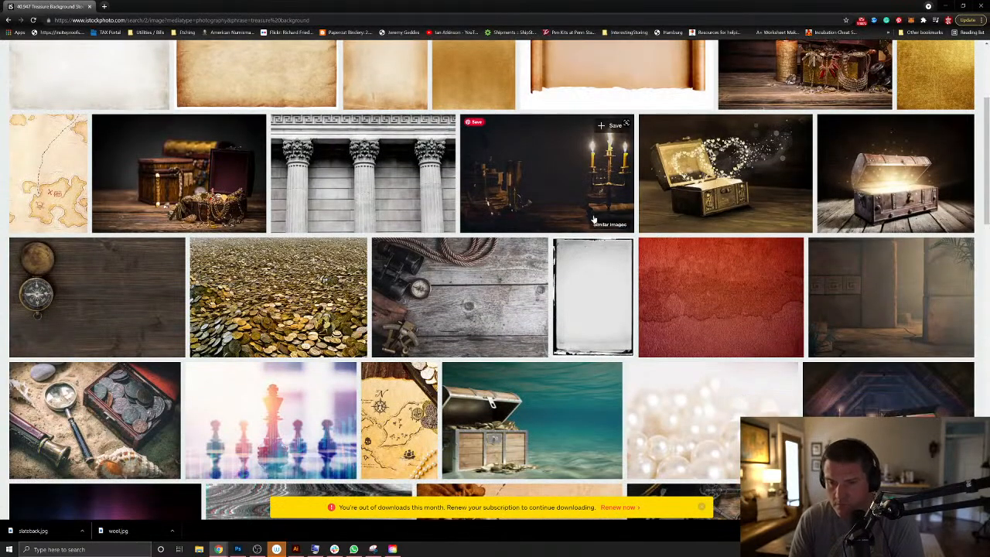
pyautogui.scroll(-3, 594, 220)
pyautogui.scroll(-3, 594, 221)
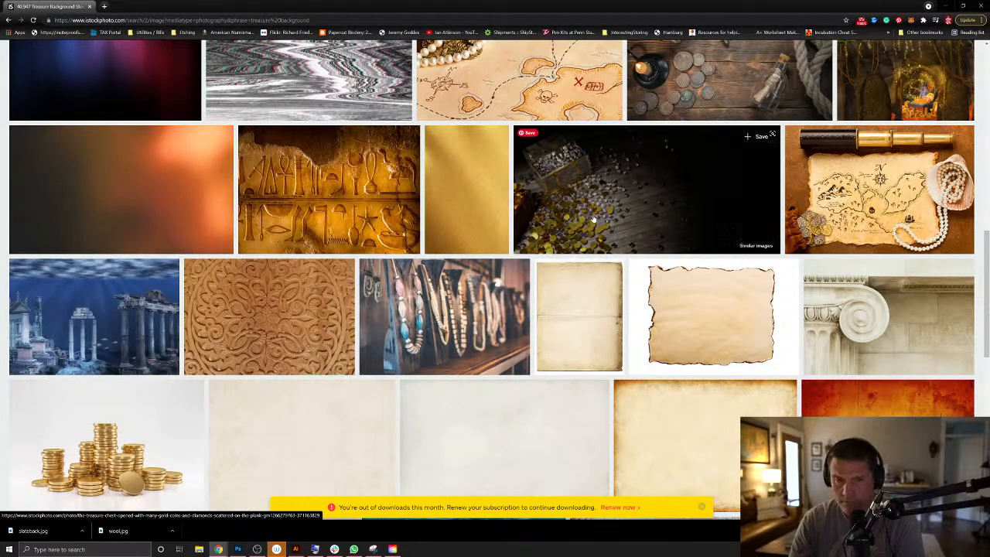
pyautogui.scroll(-4, 456, 284)
pyautogui.scroll(-3, 457, 285)
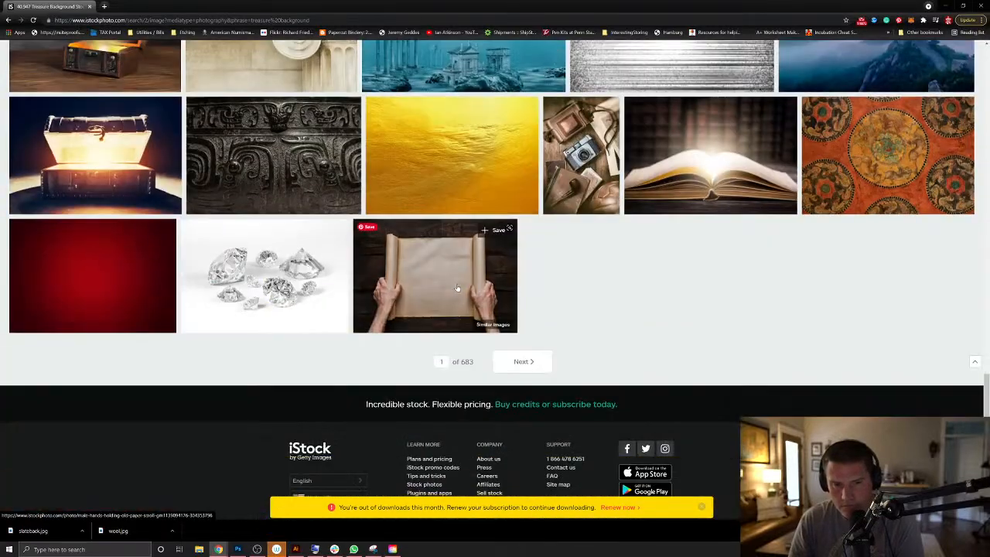
pyautogui.scroll(6, 474, 462)
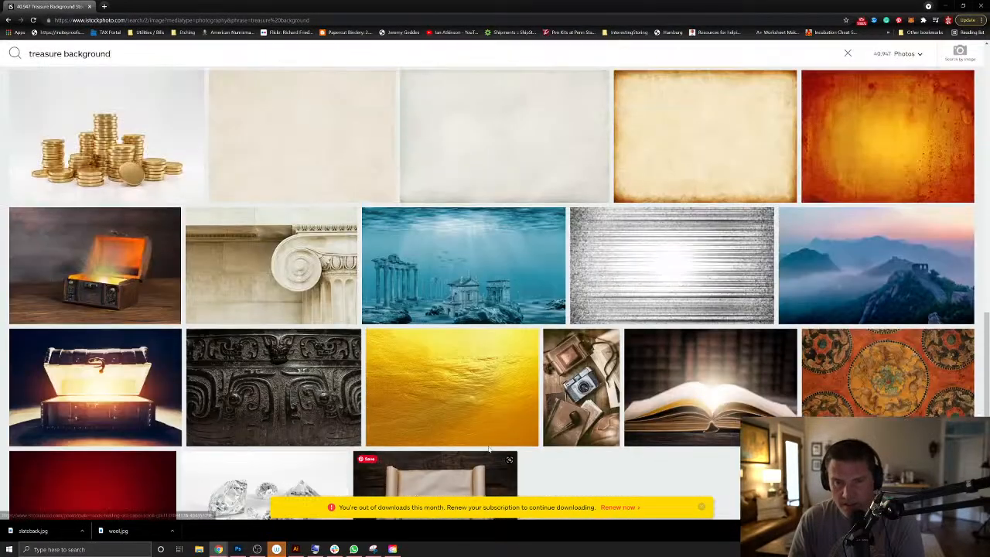
# Switch to Photoshop, try the Multiply and Overlay blend modes on the green fabric layer, and hide that layer.
pyautogui.click(238, 550)
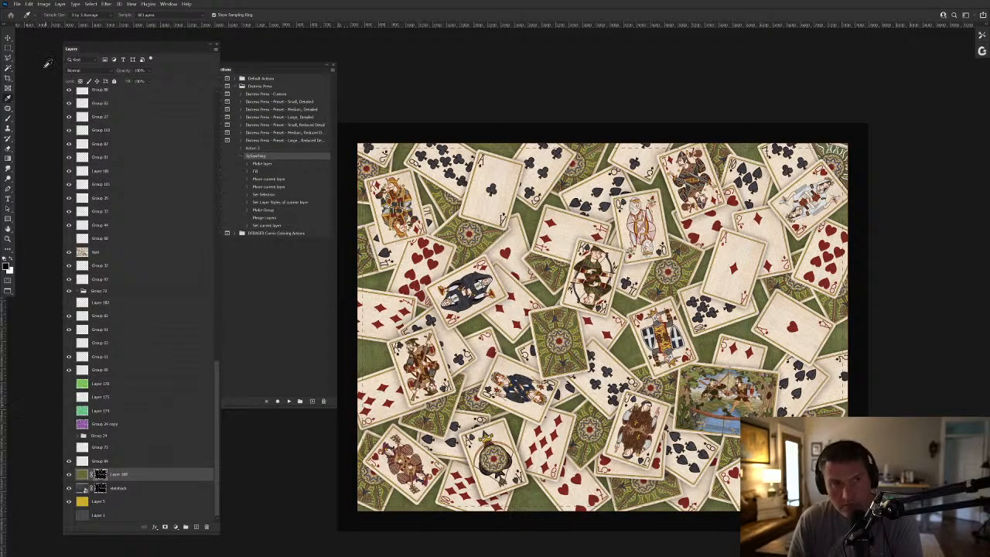
pyautogui.click(89, 71)
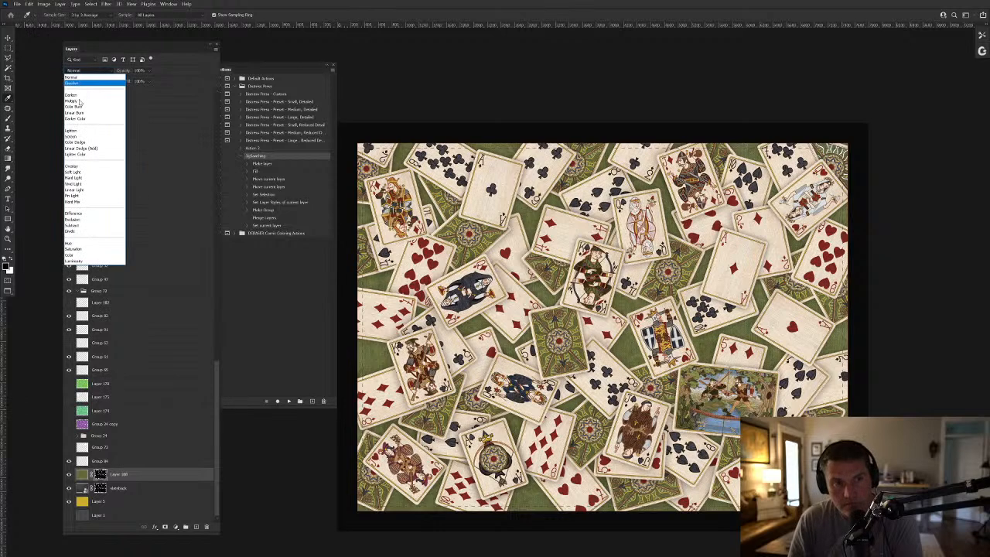
pyautogui.click(80, 101)
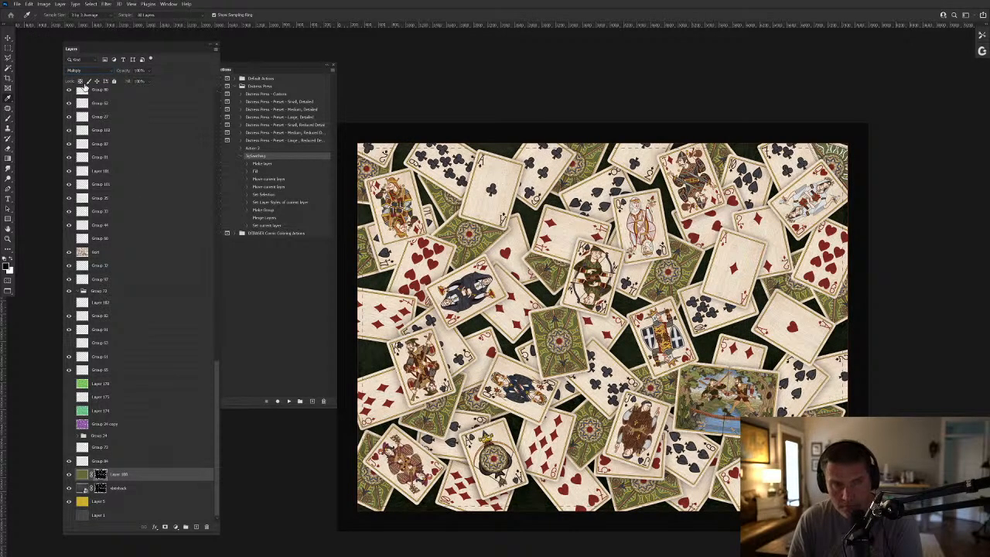
pyautogui.click(87, 71)
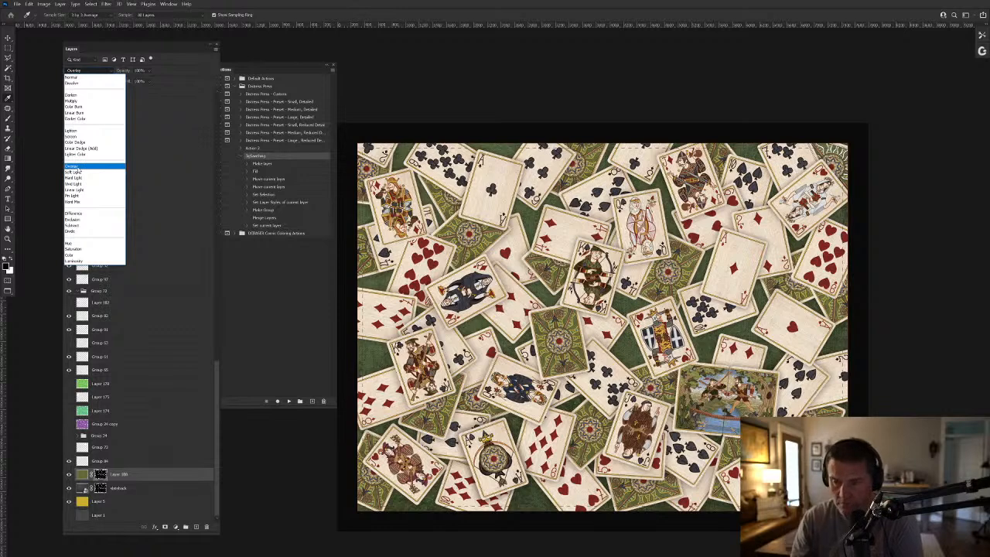
pyautogui.click(69, 477)
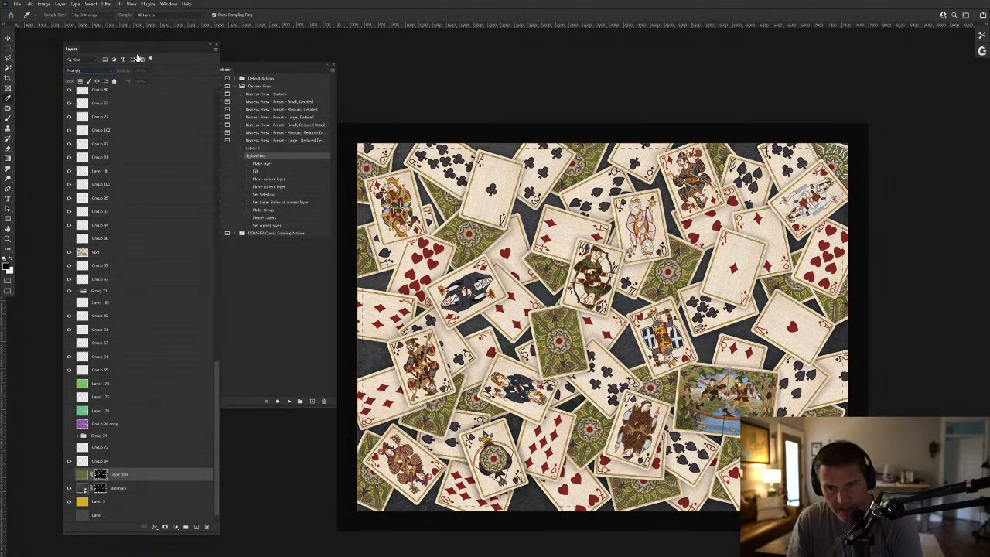
# Open the Embroidery1 texture from the Textures > Fabric folder.
pyautogui.click(17, 3)
pyautogui.click(31, 18)
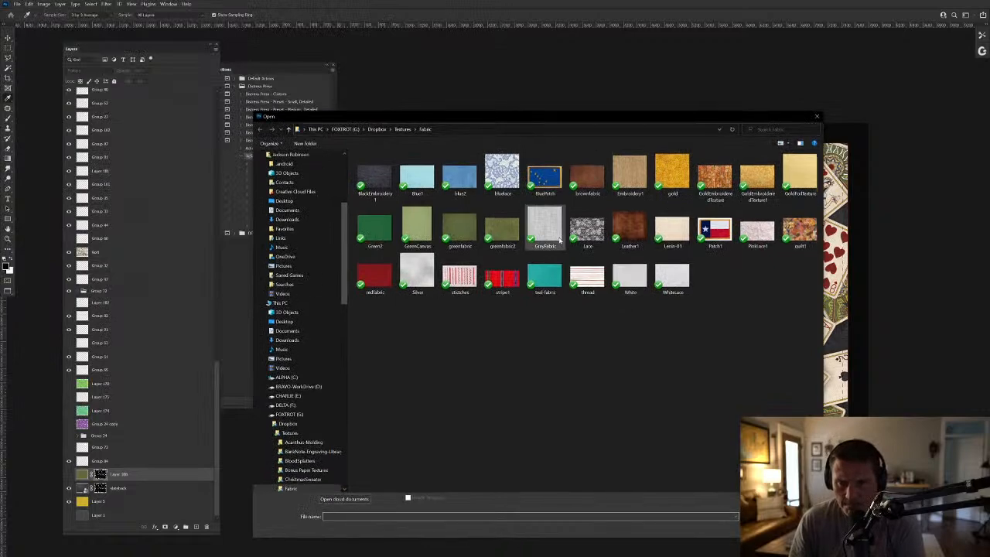
pyautogui.click(629, 174)
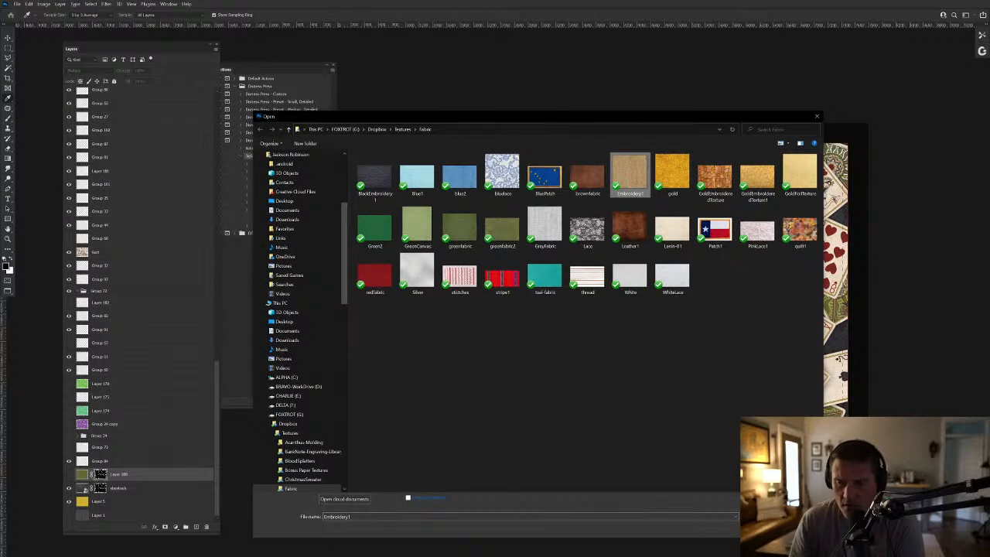
pyautogui.doubleClick(630, 174)
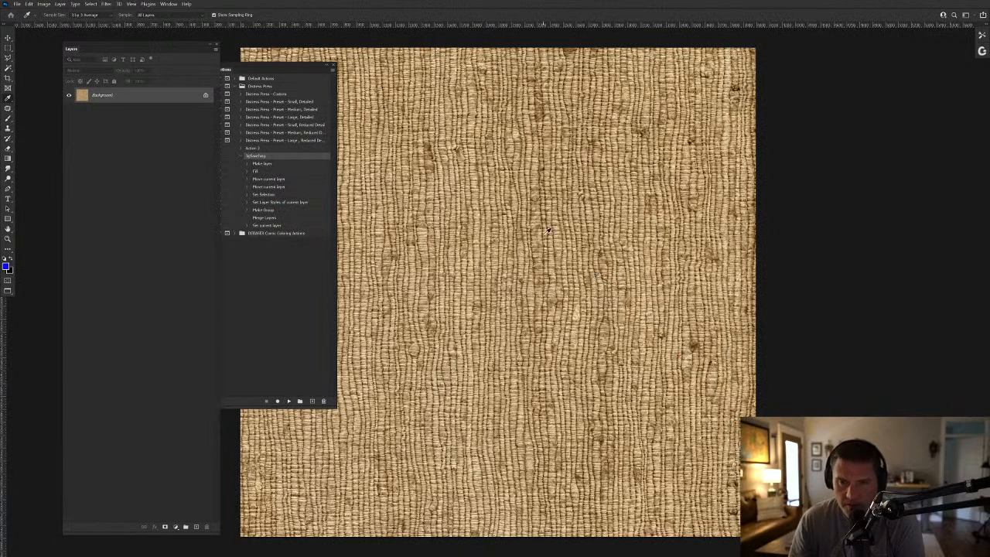
# Select the entire Embroidery1 texture and return to the Robin-Hood-Jigsaw-Front document, viewing the gaps between the cards.
pyautogui.hscroll(-4, 547, 230)
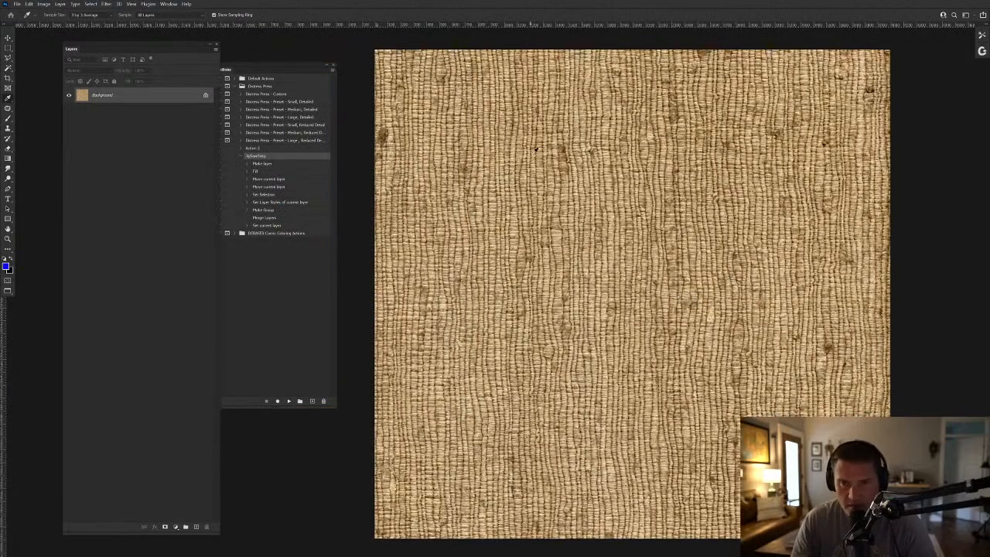
pyautogui.hotkey('ctrl', 'a')
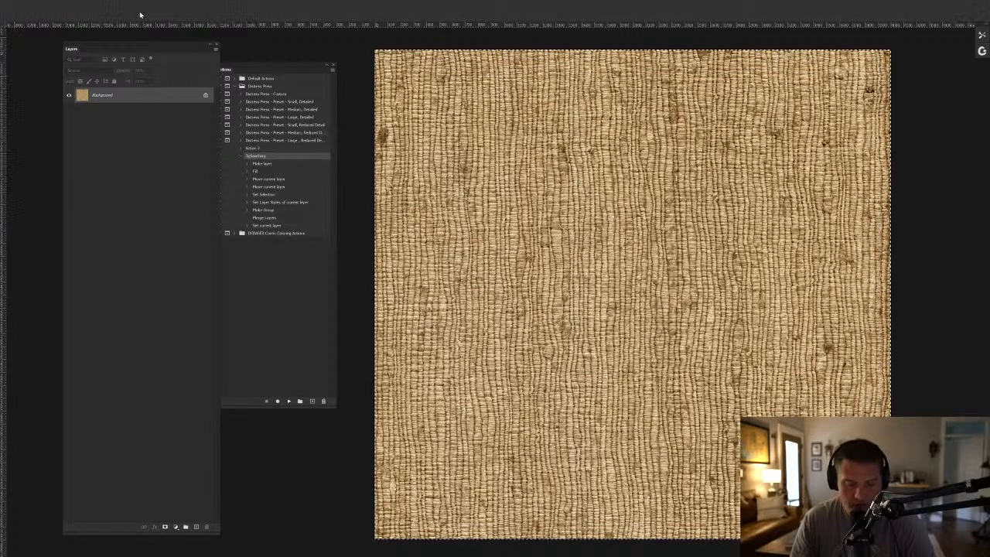
pyautogui.press('f')
pyautogui.press('f')
pyautogui.click(106, 26)
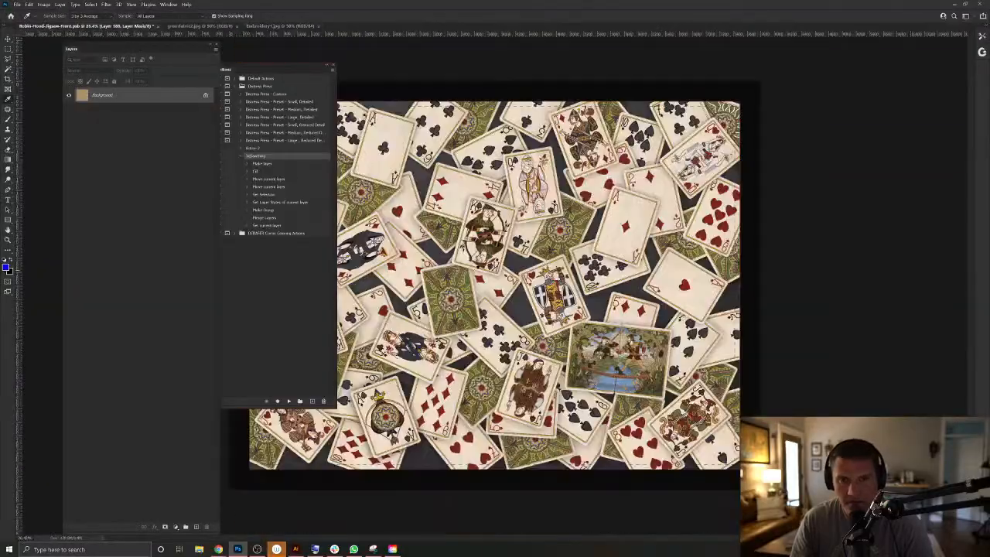
pyautogui.scroll(5, 548, 326)
pyautogui.scroll(-8, 548, 326)
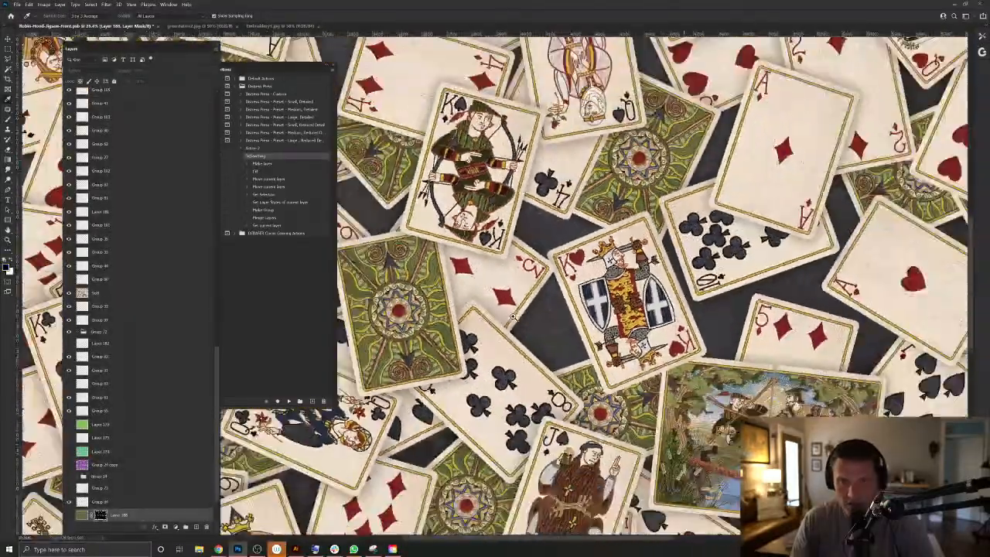
pyautogui.scroll(-6, 518, 309)
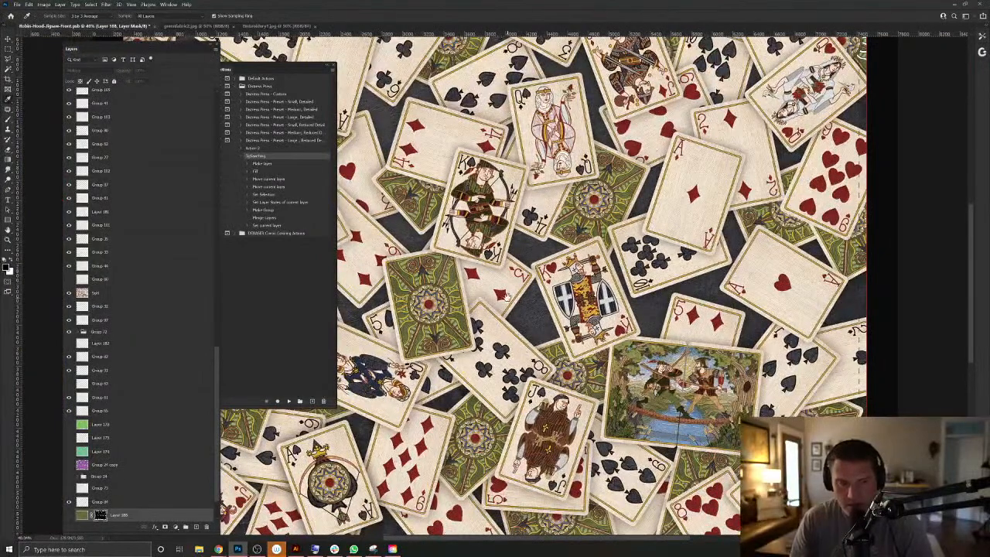
# Paste the Embroidery1 texture into the puzzle document beneath the cards and view the artwork full screen.
pyautogui.scroll(2, 534, 294)
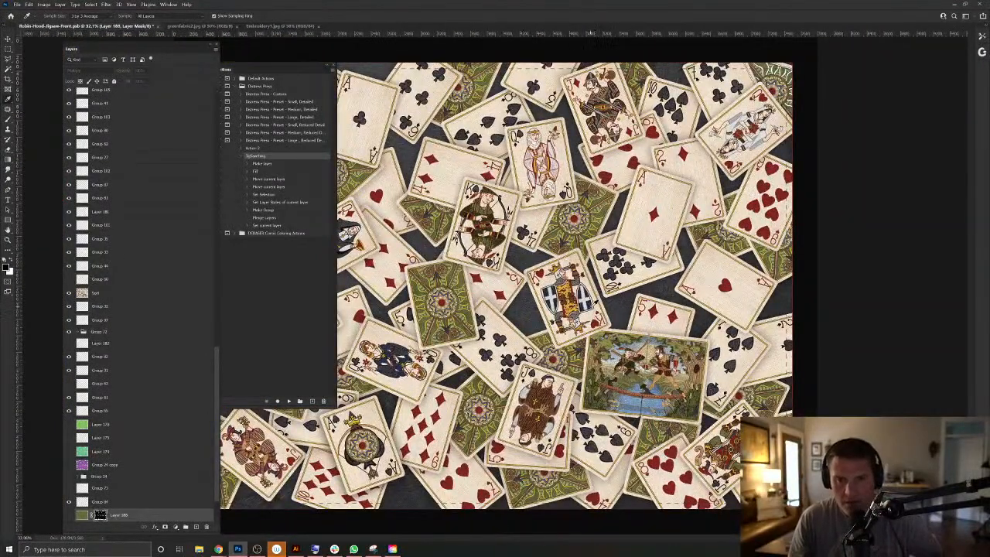
pyautogui.click(144, 489)
pyautogui.hotkey('ctrl', 'v')
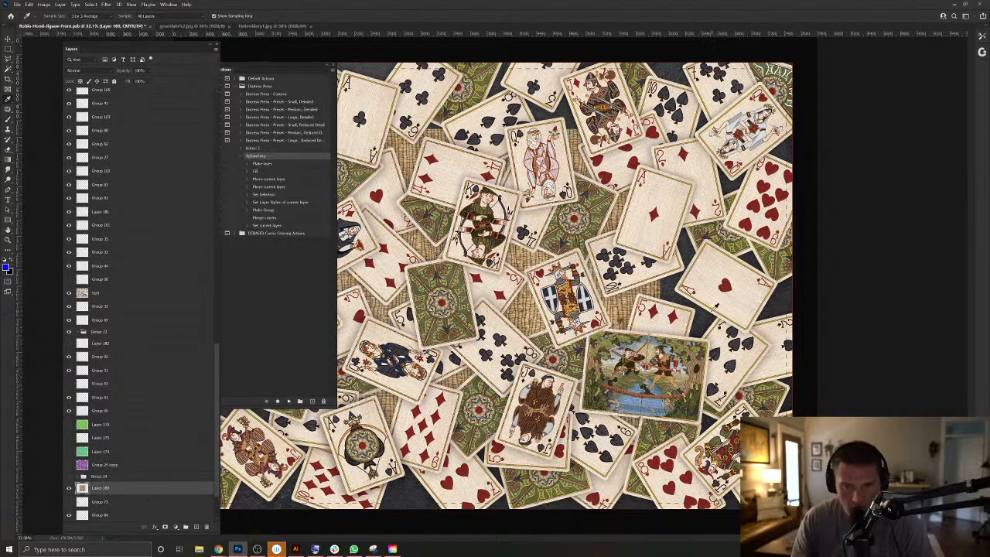
pyautogui.press('f')
pyautogui.press('f')
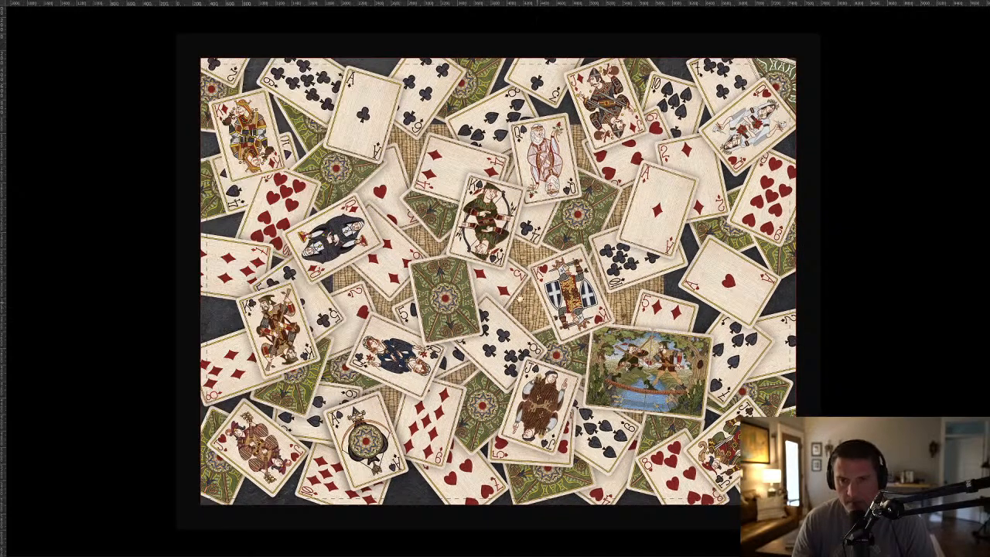
pyautogui.moveTo(515, 292); pyautogui.dragTo(574, 315)
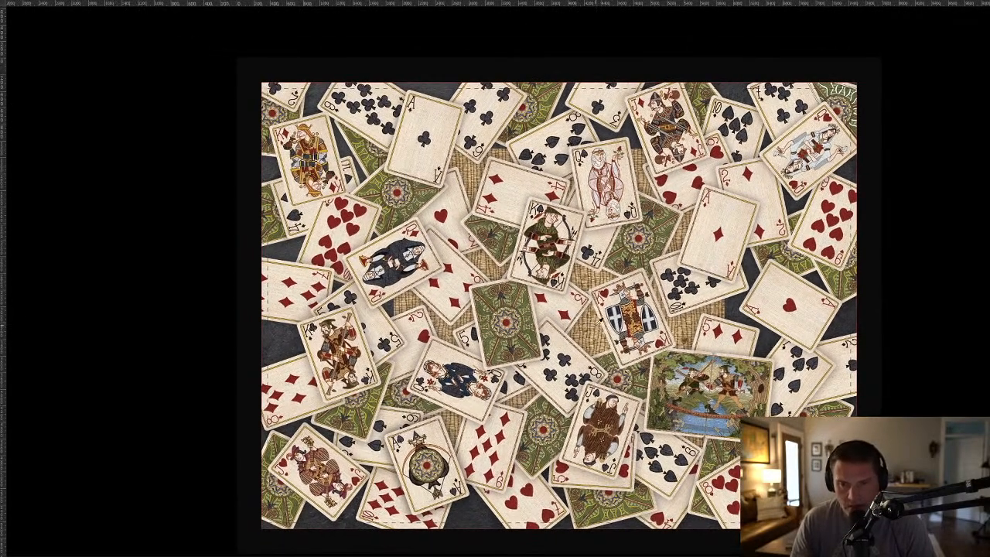
pyautogui.press('f')
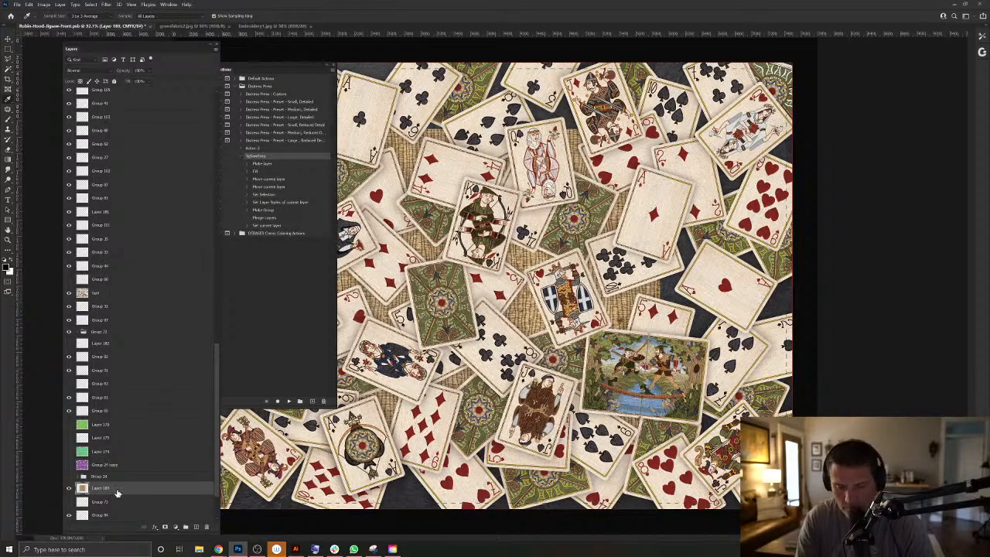
# Bring the woven texture layer to the front and duplicate it sideways to extend the fabric past the artwork's edge.
pyautogui.hotkey('ctrl', 'shift', ']')
pyautogui.press('v')
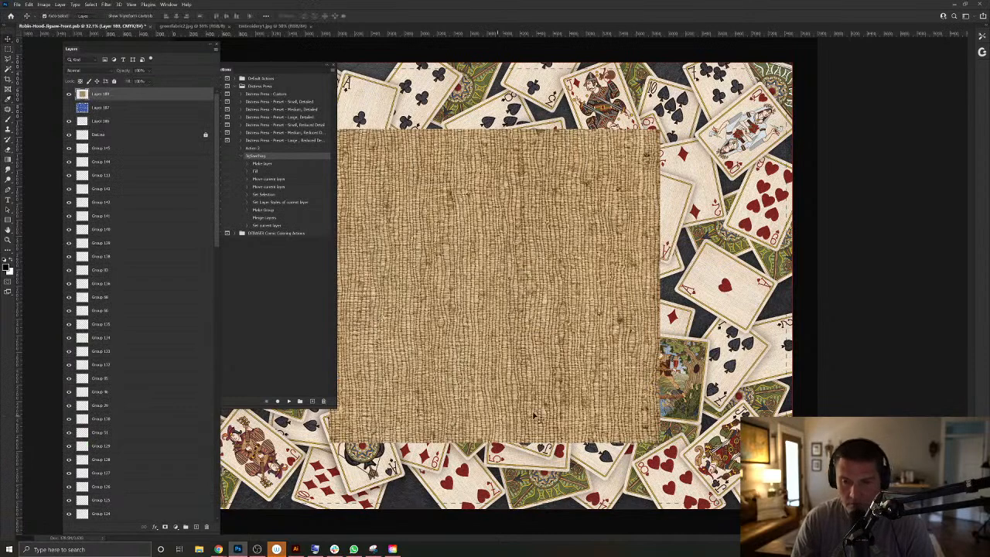
pyautogui.moveTo(455, 316); pyautogui.dragTo(754, 337)
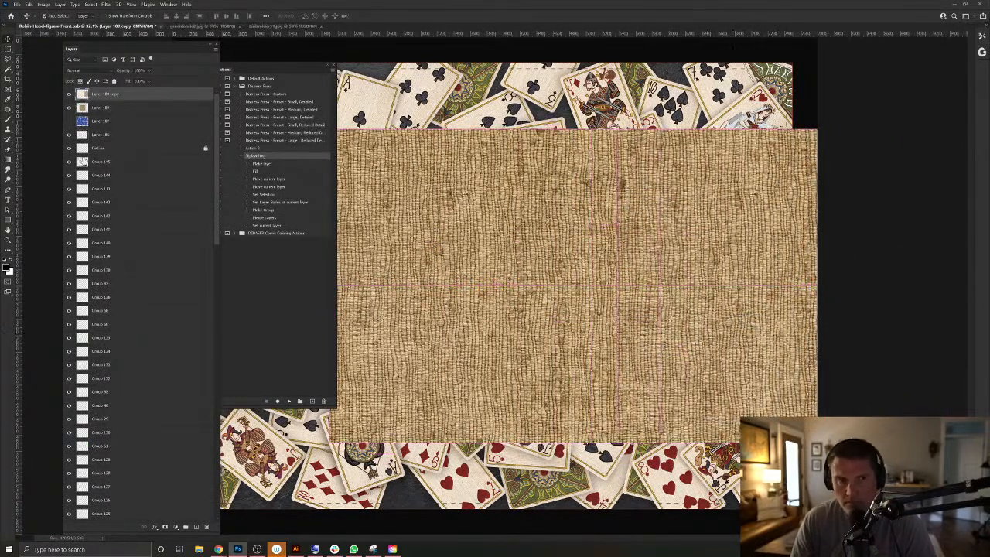
# Soften the vertical seam between the two woven texture pieces with the Eraser and merge them into one layer.
pyautogui.click(7, 159)
pyautogui.click(8, 150)
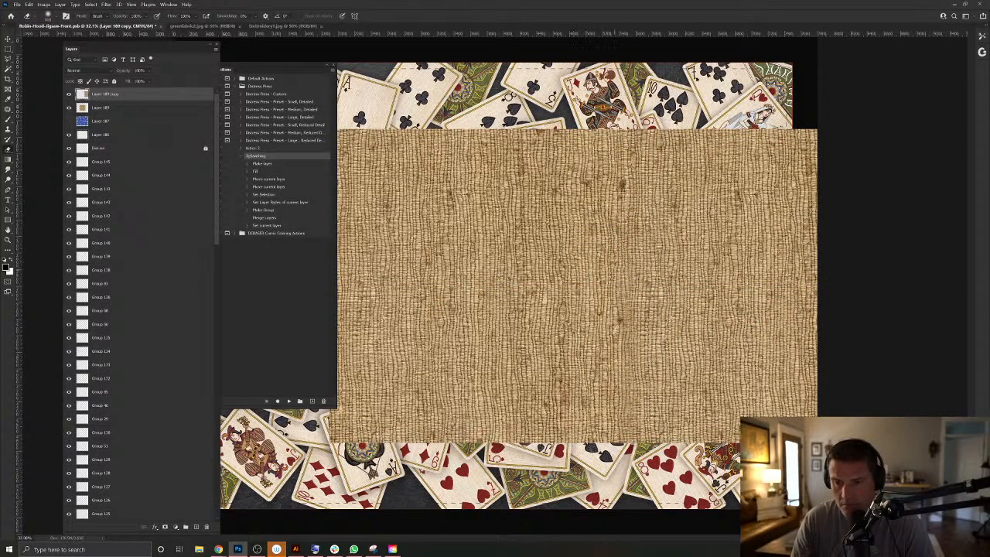
pyautogui.hotkey('ctrl', 'z')
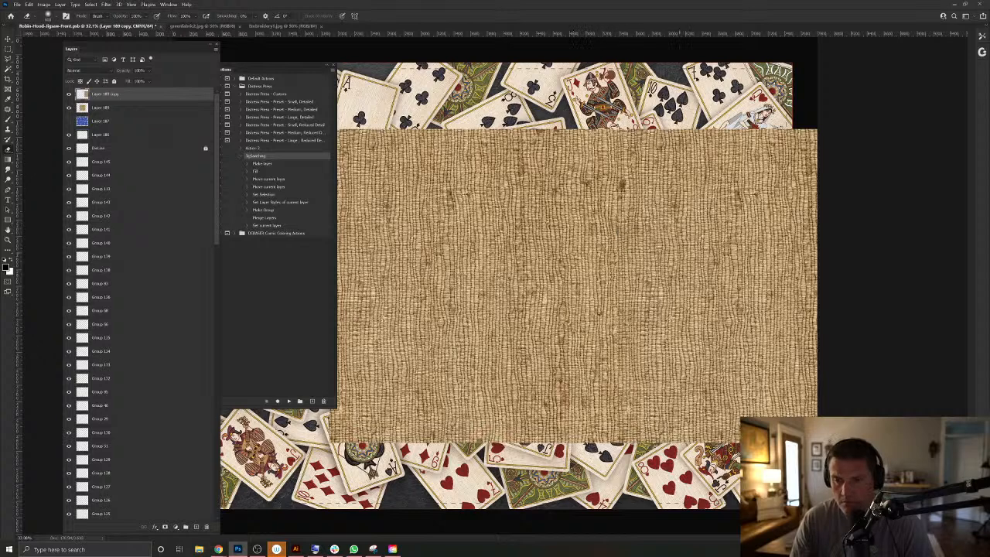
pyautogui.press('v')
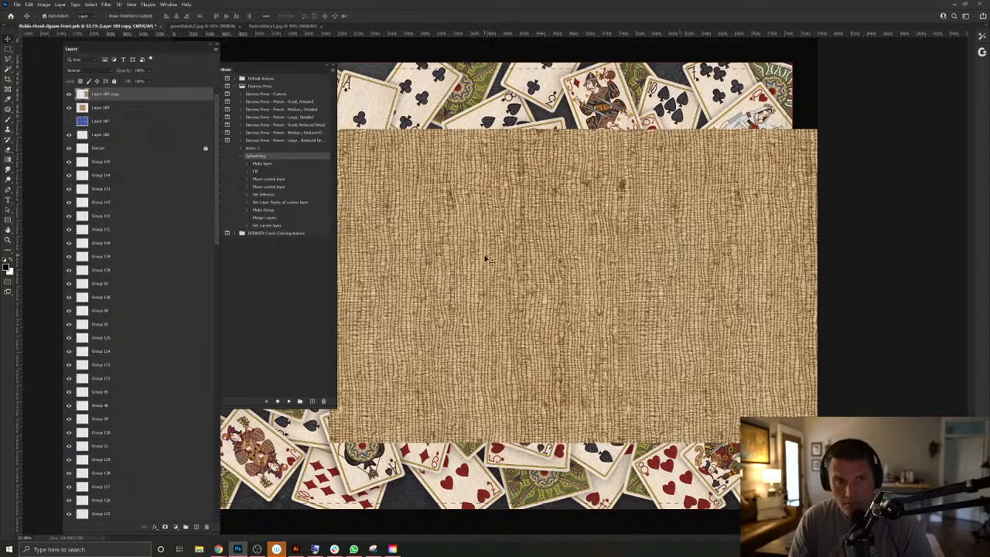
pyautogui.hotkey('alt', 'shift', '[')
pyautogui.hotkey('ctrl', 'e')
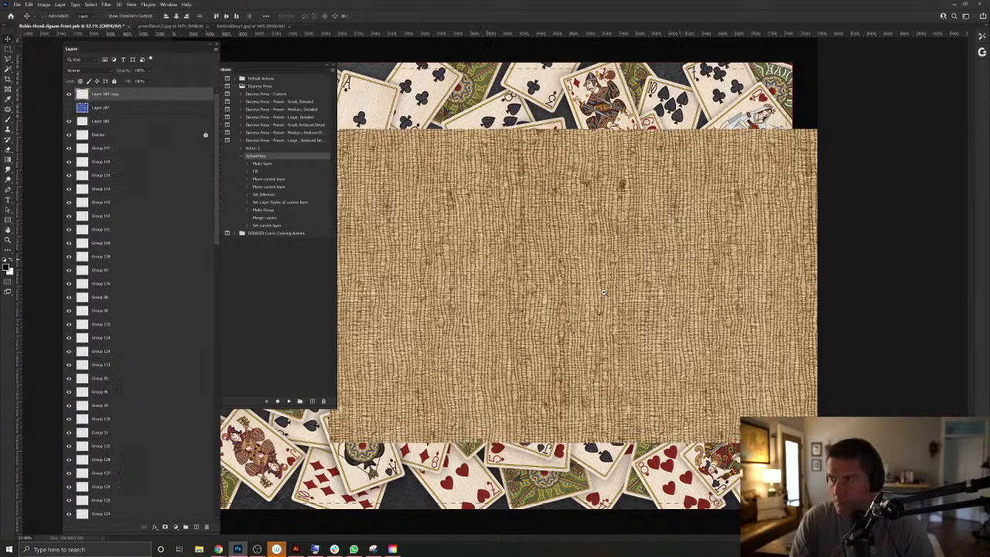
# Reposition the merged woven layer over the artwork and duplicate it vertically to cover the whole canvas.
pyautogui.hotkey('ctrl', '-')
pyautogui.moveTo(597, 289); pyautogui.dragTo(772, 308)
pyautogui.moveTo(649, 301); pyautogui.dragTo(625, 301)
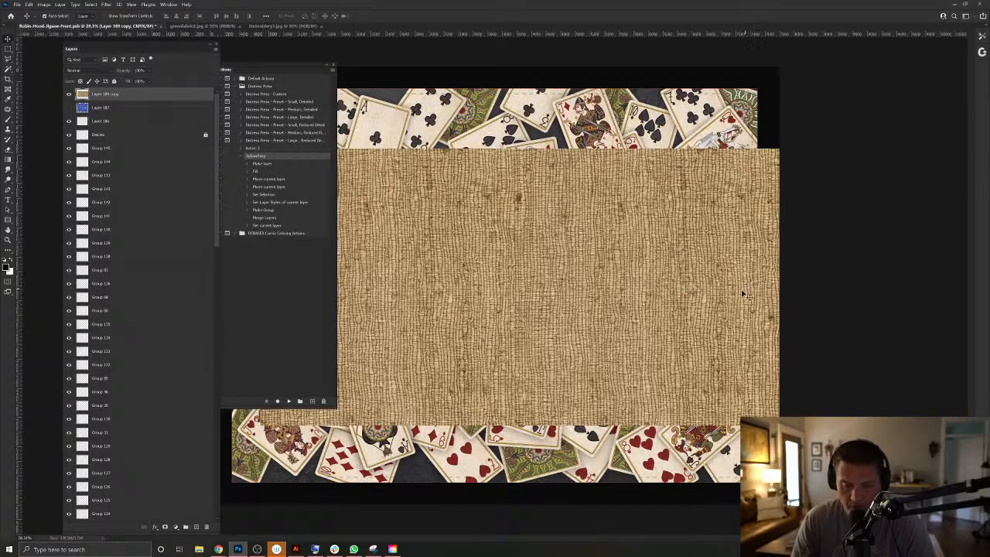
pyautogui.press('f')
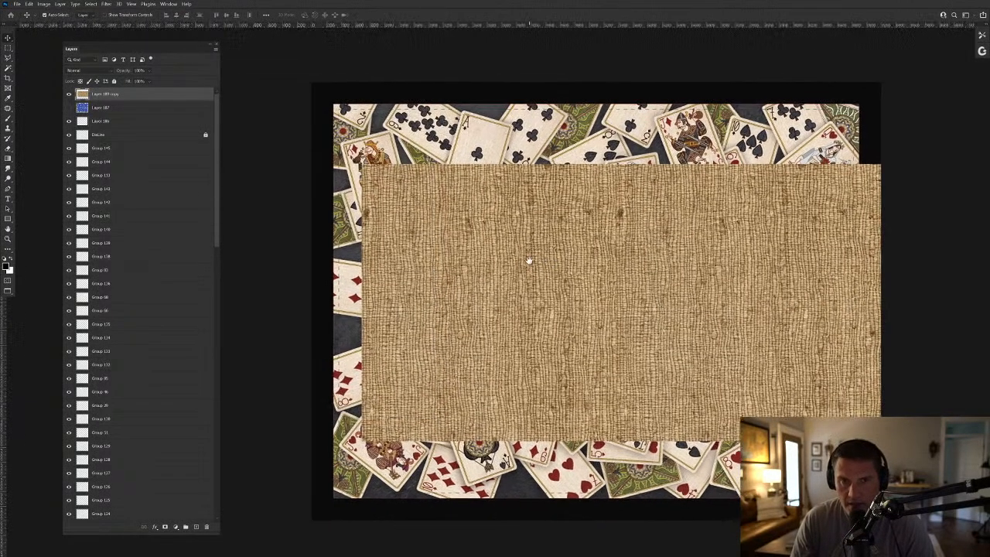
pyautogui.moveTo(591, 286); pyautogui.dragTo(572, 312)
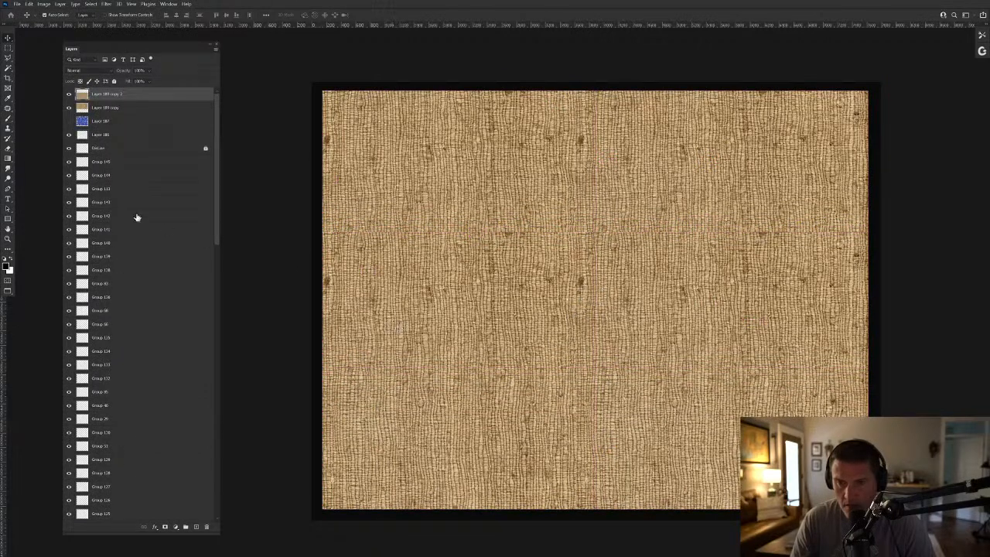
# Erase along the horizontal seam between the two woven copies with a harder Eraser brush and merge them.
pyautogui.click(8, 149)
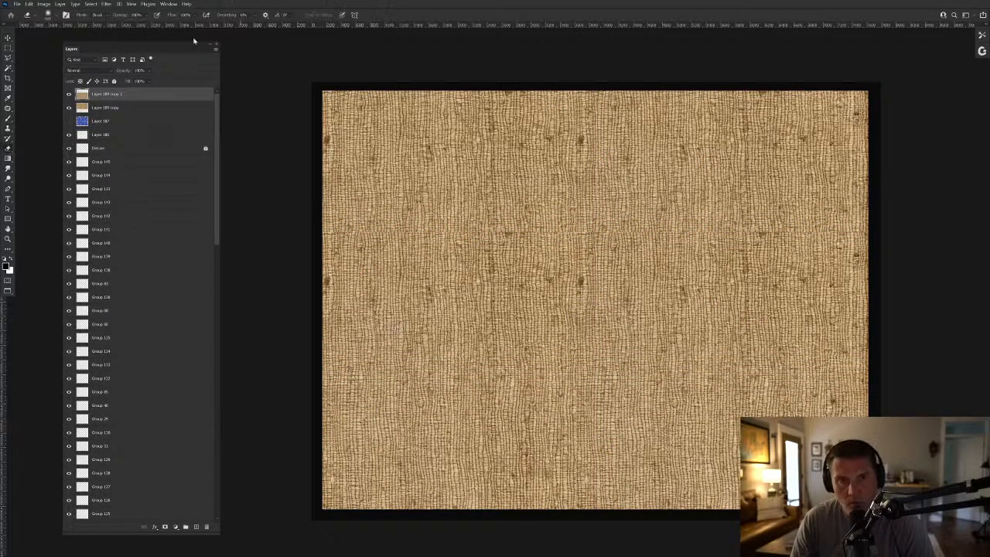
pyautogui.click(51, 15)
pyautogui.moveTo(331, 223); pyautogui.dragTo(390, 229)
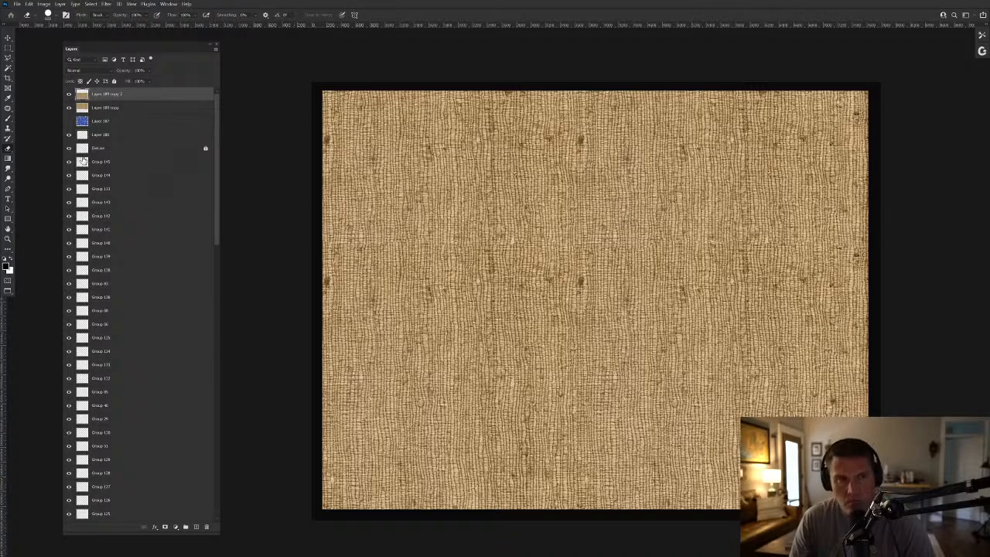
pyautogui.press('Delete')
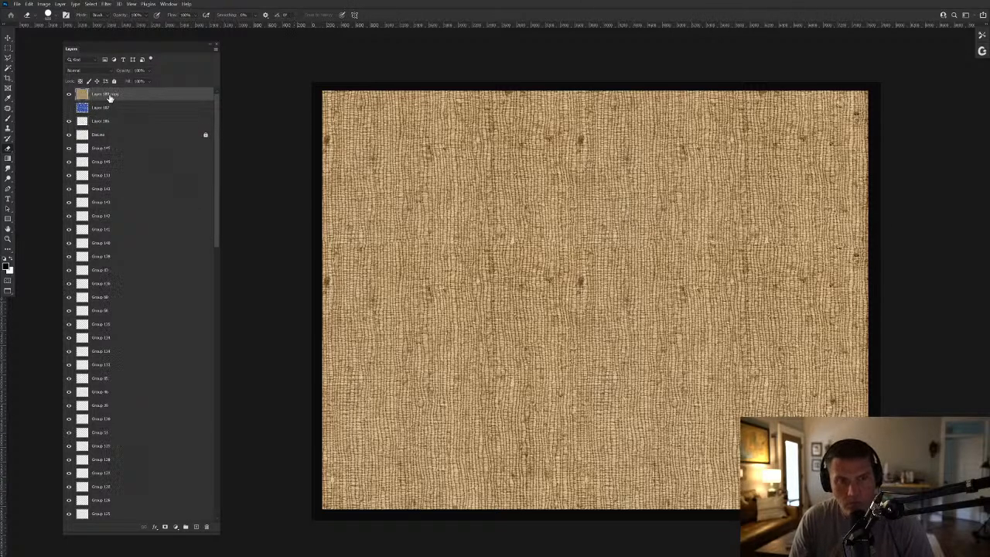
# Move the merged woven layer down the stack to sit beneath the cards, directly above the slateback layer.
pyautogui.hotkey('ctrl', 'shift', '[')
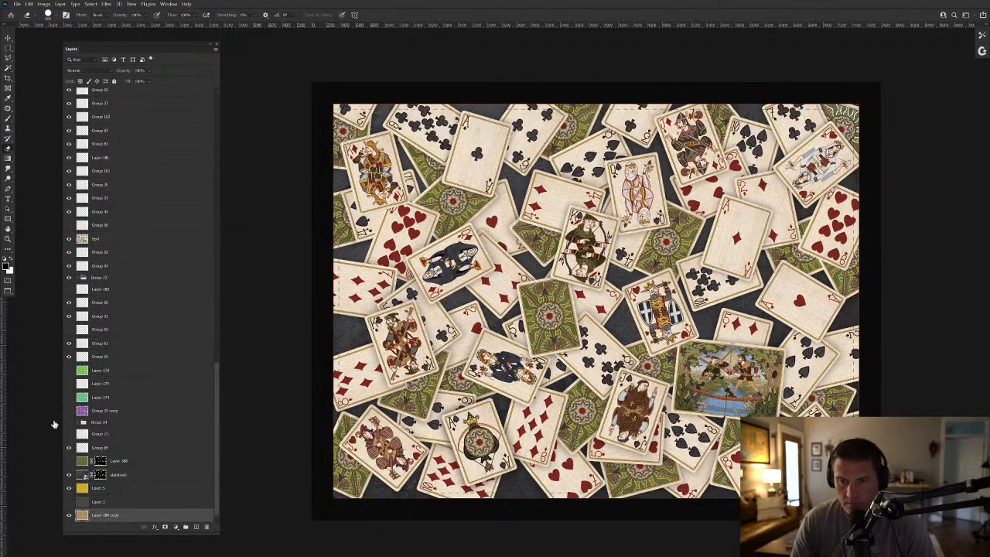
pyautogui.moveTo(100, 512); pyautogui.dragTo(122, 464)
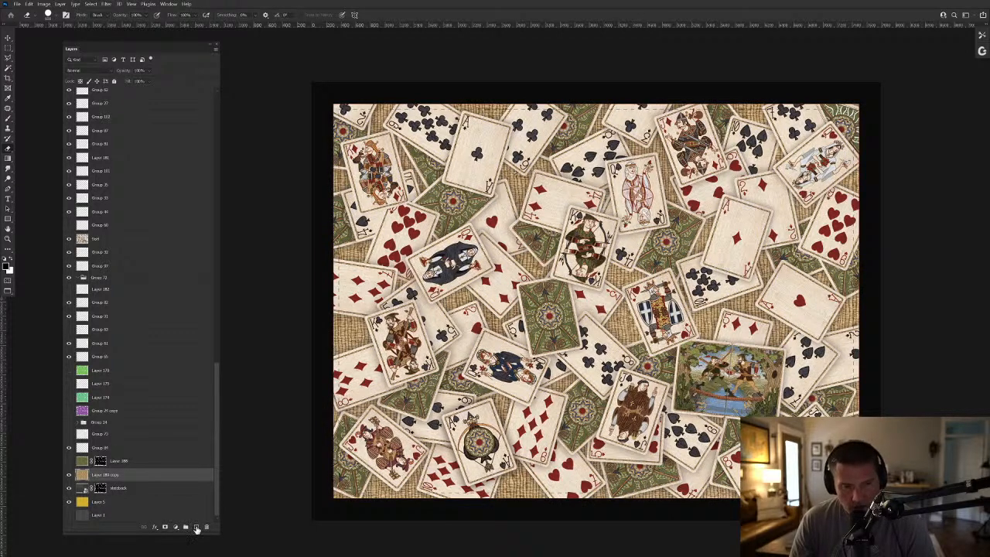
# Add a new layer above the woven texture and fill it with a dark brown of hue 32.
pyautogui.click(196, 527)
pyautogui.click(5, 267)
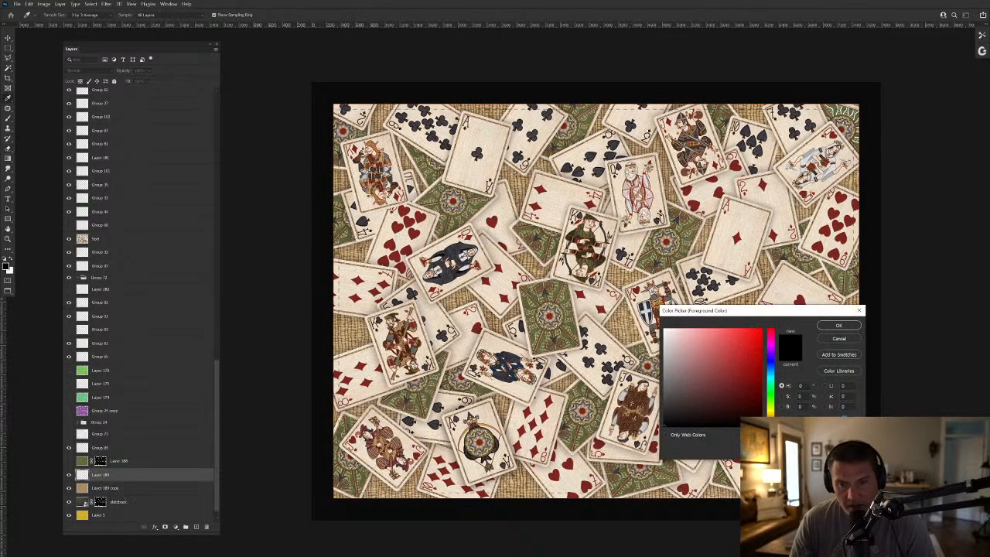
pyautogui.moveTo(769, 397)
pyautogui.mouseDown()
pyautogui.moveTo(770, 408)
pyautogui.moveTo(758, 400)
pyautogui.mouseUp()
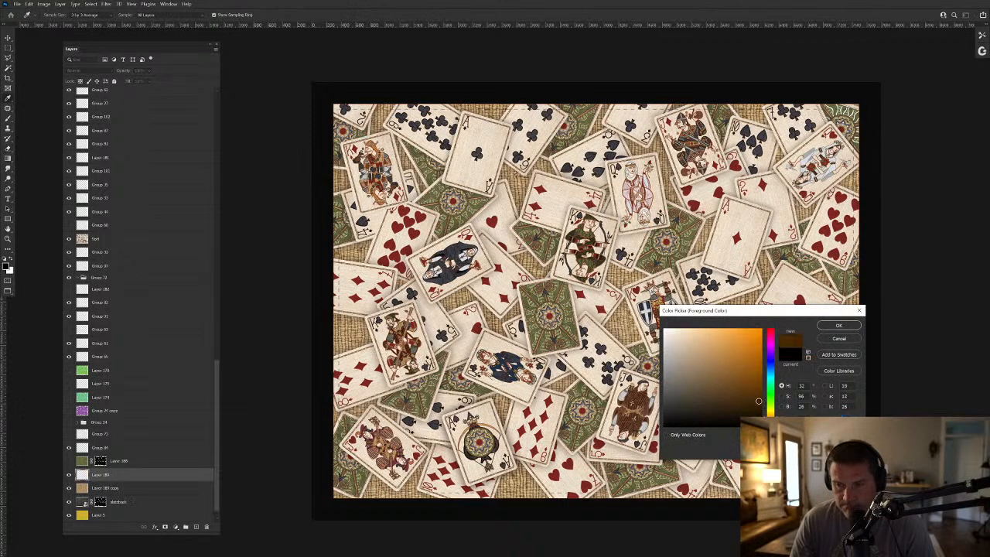
pyautogui.click(837, 328)
pyautogui.hotkey('alt', 'BackSpace')
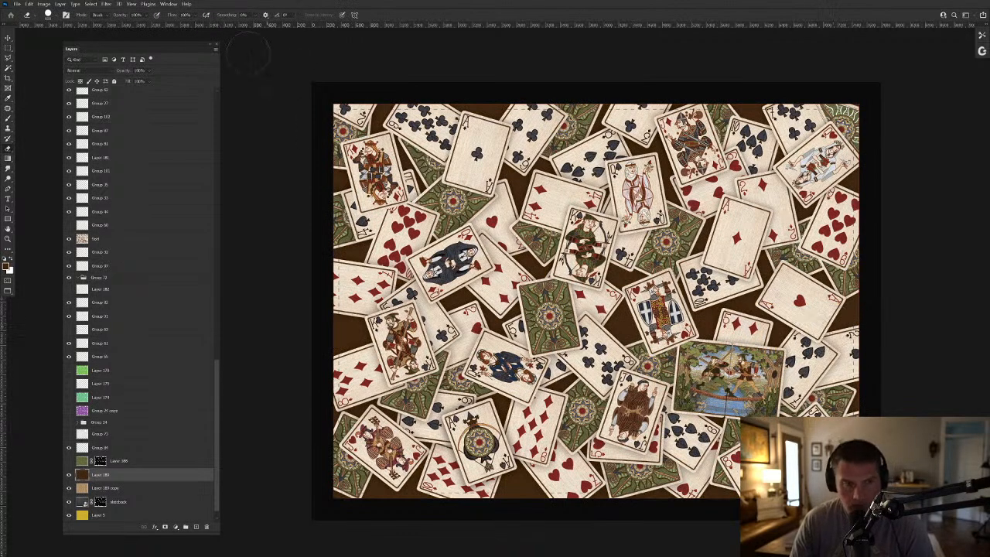
# Set the brown layer to Multiply at about 70% opacity and inspect the darkened weave between the cards.
pyautogui.click(82, 71)
pyautogui.click(93, 102)
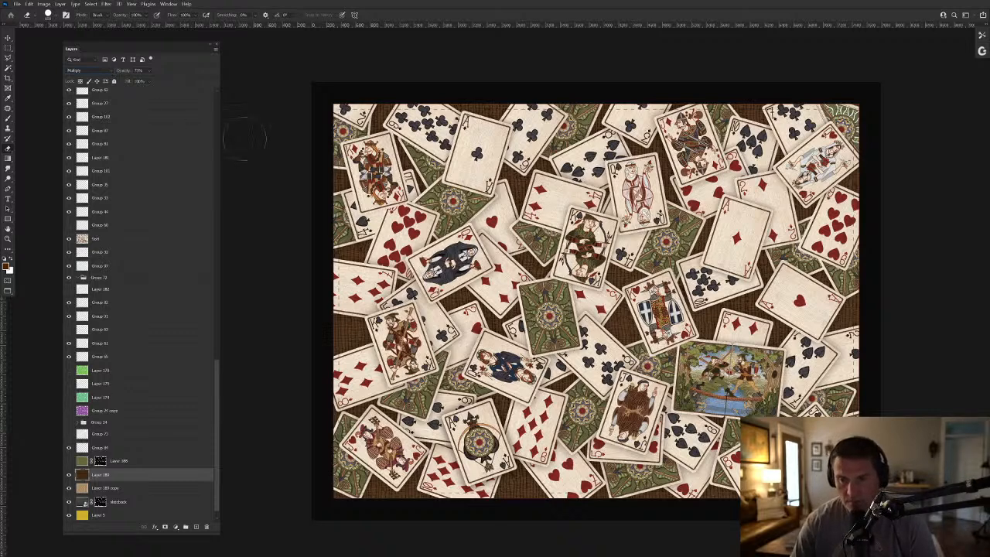
pyautogui.moveTo(603, 318); pyautogui.dragTo(674, 363)
pyautogui.moveTo(689, 255); pyautogui.dragTo(663, 395)
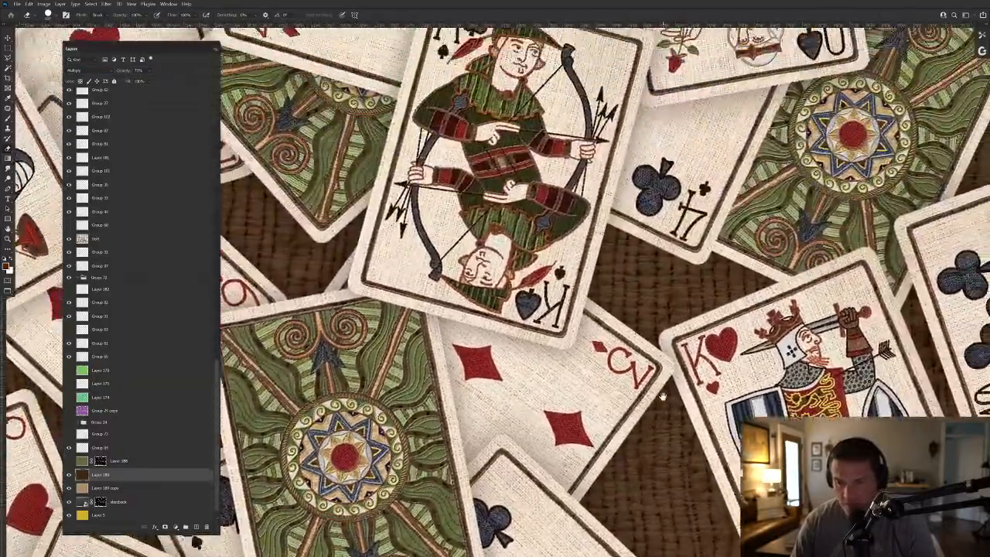
pyautogui.scroll(-5, 641, 319)
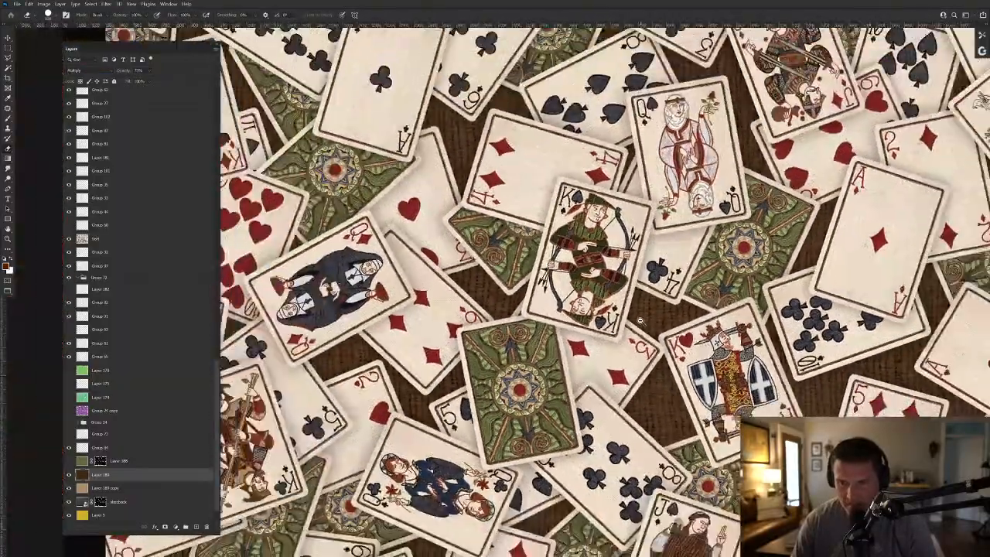
pyautogui.moveTo(661, 314); pyautogui.dragTo(677, 360)
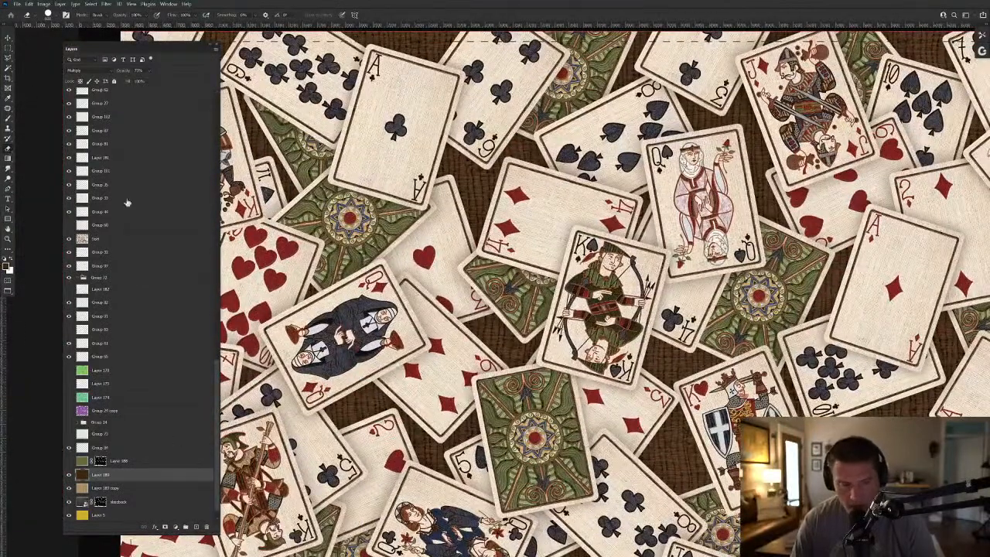
# Open the Leather1 texture from the Textures > Fabric folder.
pyautogui.click(15, 4)
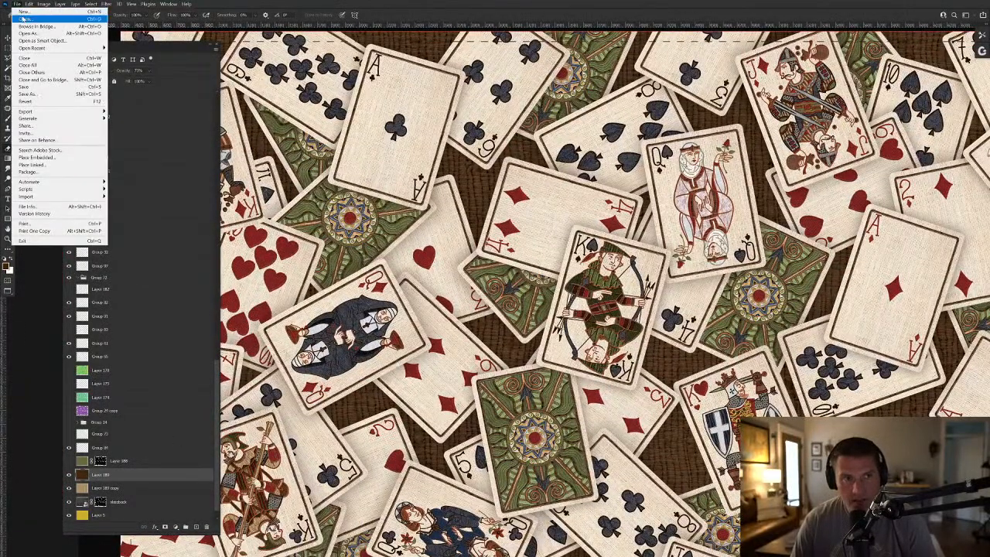
pyautogui.click(27, 23)
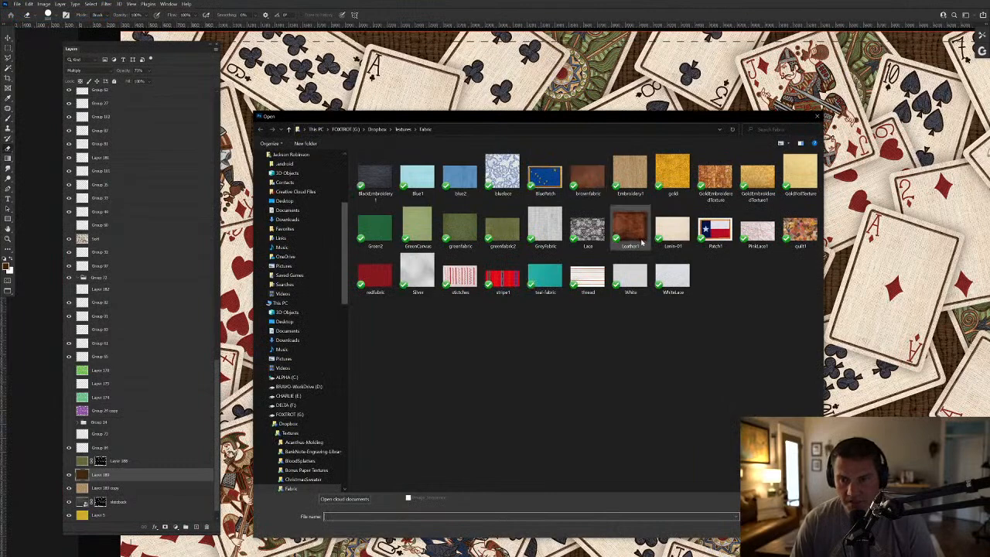
pyautogui.click(630, 227)
pyautogui.doubleClick(630, 227)
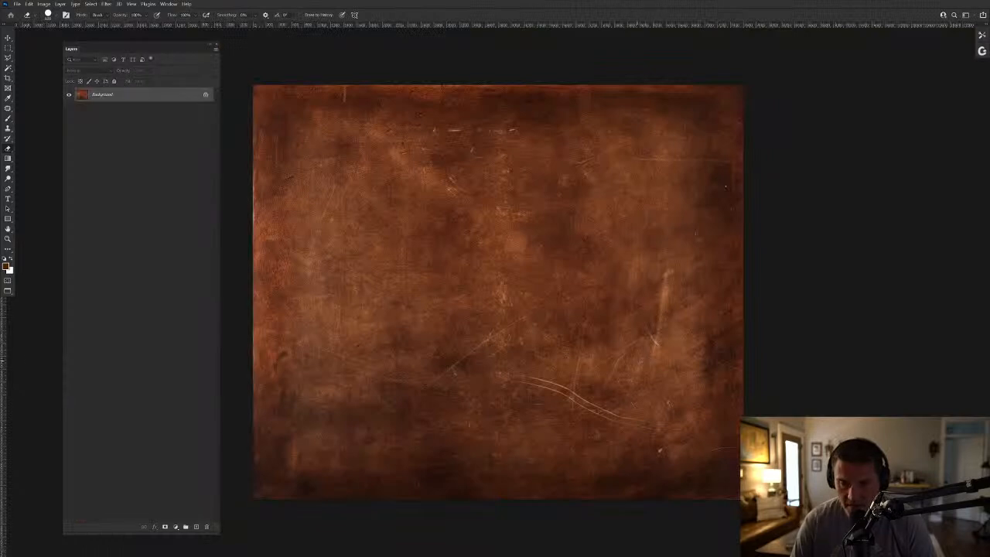
# Copy the entire leather texture into the puzzle document, bring it to the front and centre it over the artwork.
pyautogui.hotkey('ctrl', 'a')
pyautogui.click(167, 4)
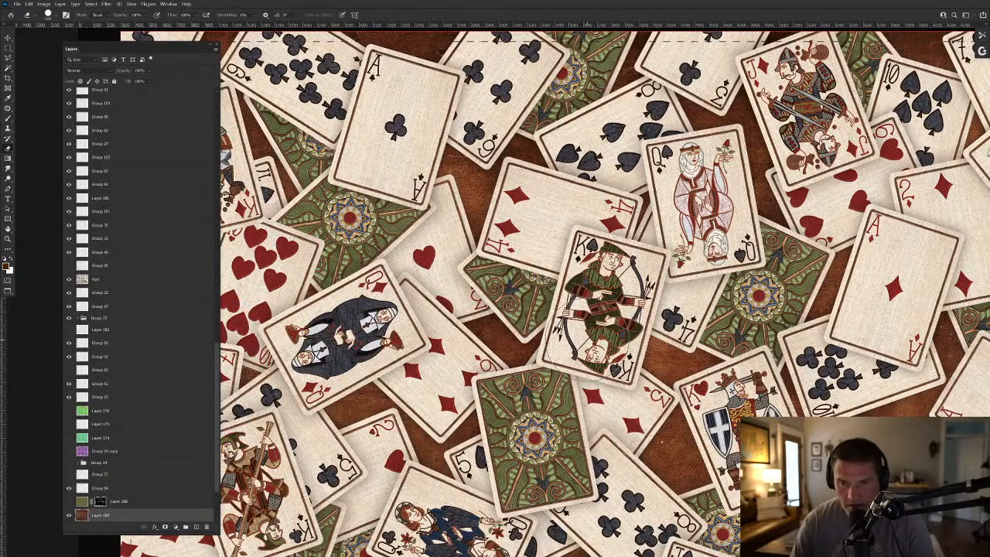
pyautogui.hotkey('ctrl', 'shift', ']')
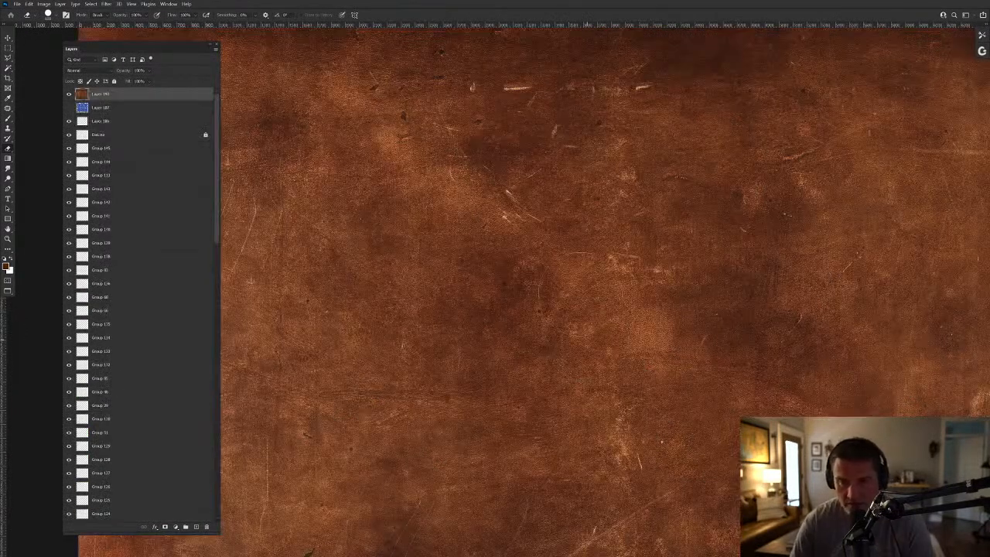
pyautogui.scroll(-4, 593, 321)
pyautogui.scroll(1, 599, 323)
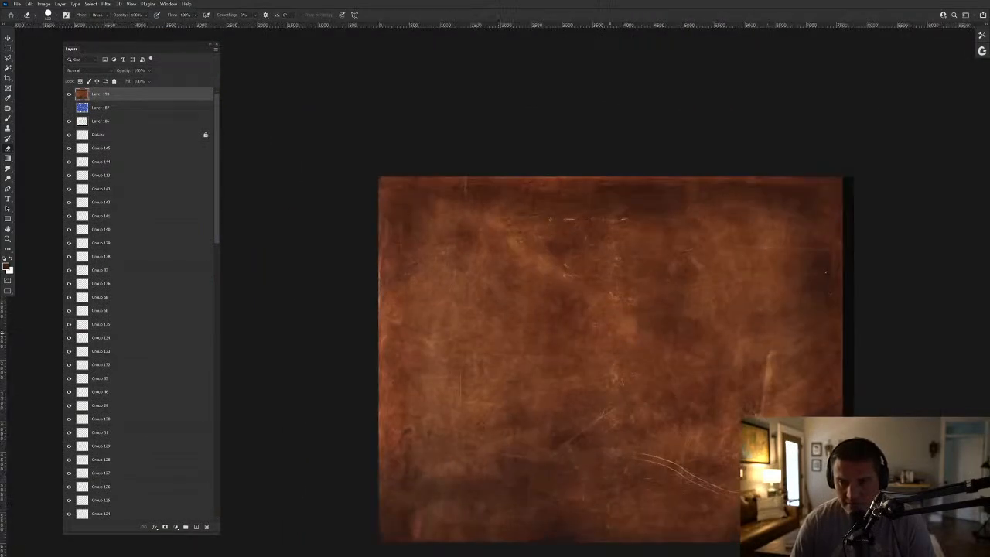
pyautogui.press('v')
pyautogui.moveTo(631, 353); pyautogui.dragTo(639, 345)
# Move the leather layer beneath the cards, directly above the brown layer, and examine it in the gaps.
pyautogui.hotkey('ctrl', 'shift', '[')
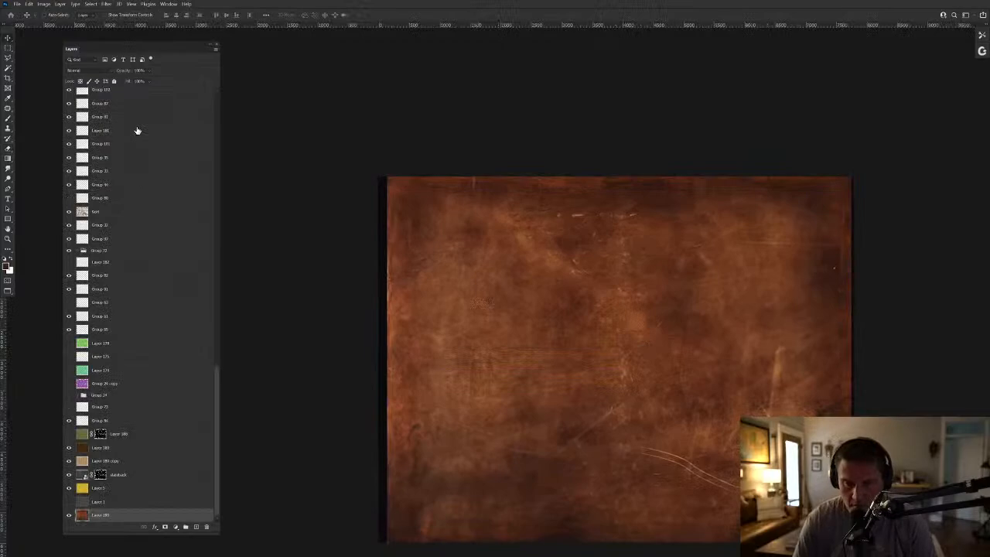
pyautogui.moveTo(99, 518); pyautogui.dragTo(101, 447)
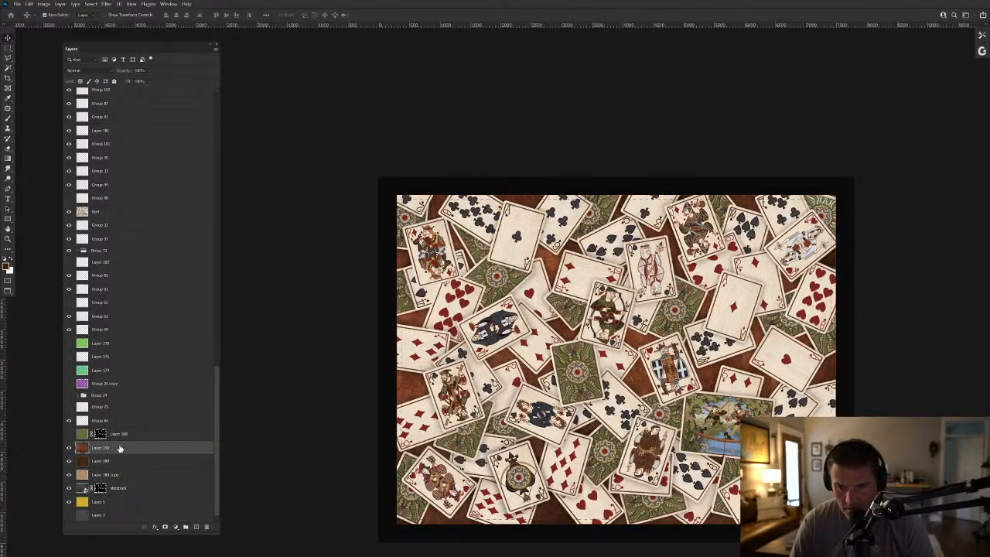
pyautogui.moveTo(613, 350)
pyautogui.mouseDown()
pyautogui.moveTo(653, 350)
pyautogui.moveTo(624, 351)
pyautogui.mouseUp()
pyautogui.scroll(-3, 622, 351)
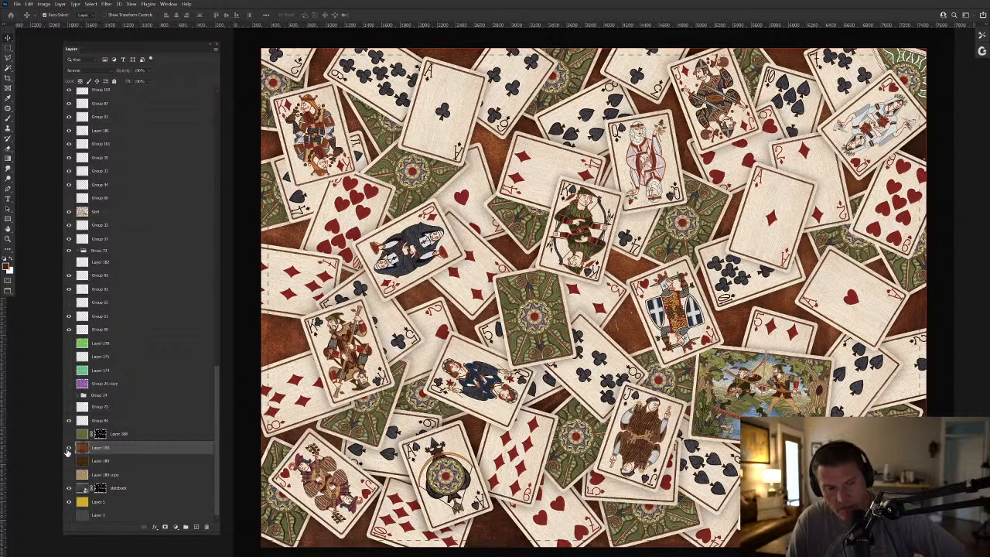
# Compare the background with and without the leather layer, and mask the leather to the gaps between the cards using the existing background mask.
pyautogui.click(68, 448)
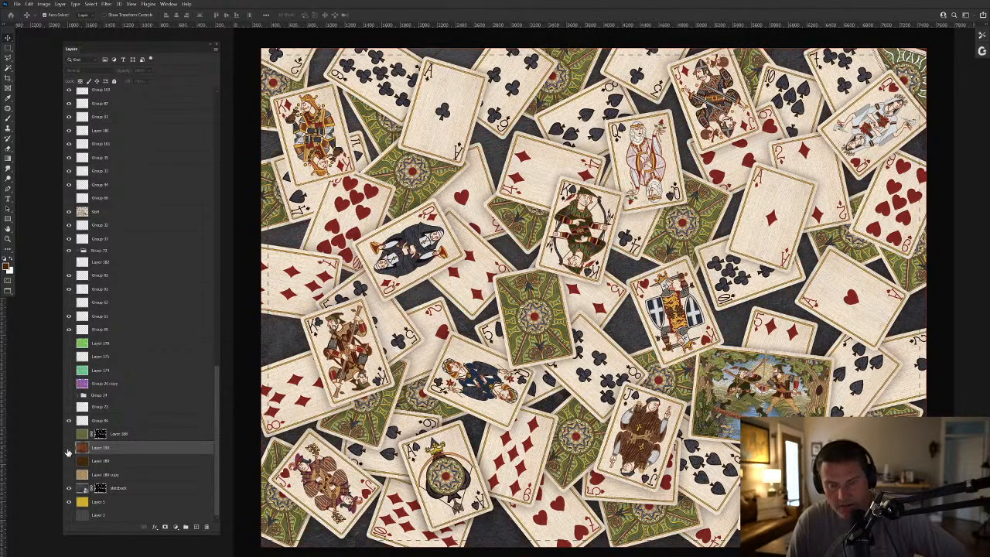
pyautogui.click(68, 448)
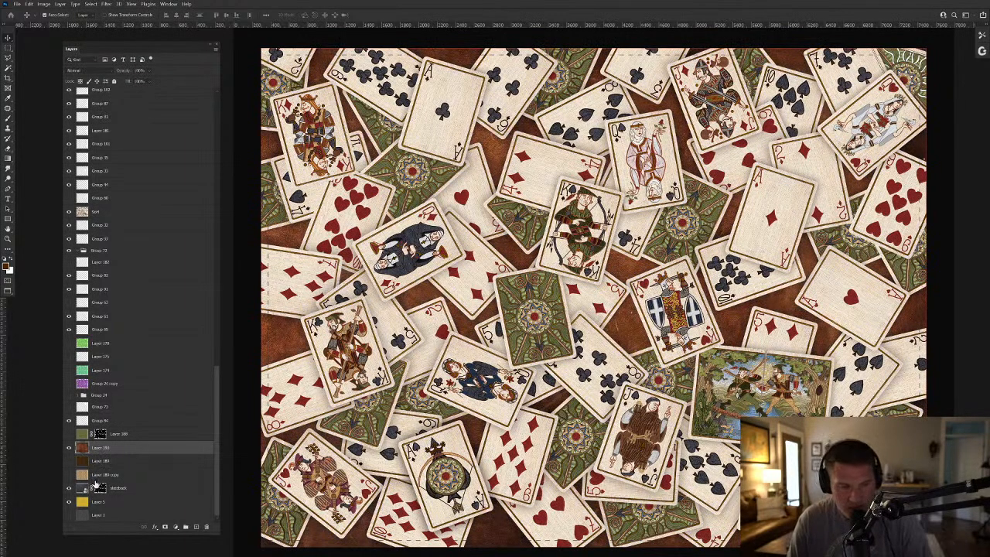
pyautogui.keyDown('ctrl'); pyautogui.click(99, 487); pyautogui.keyUp('ctrl')
pyautogui.click(164, 527)
pyautogui.hotkey('ctrl', 'd')
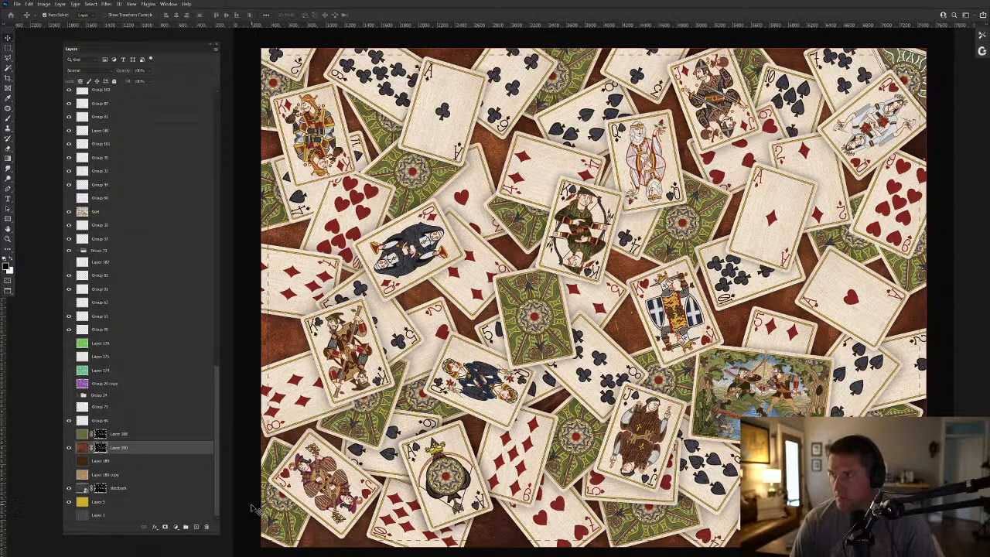
pyautogui.moveTo(622, 249); pyautogui.dragTo(639, 264)
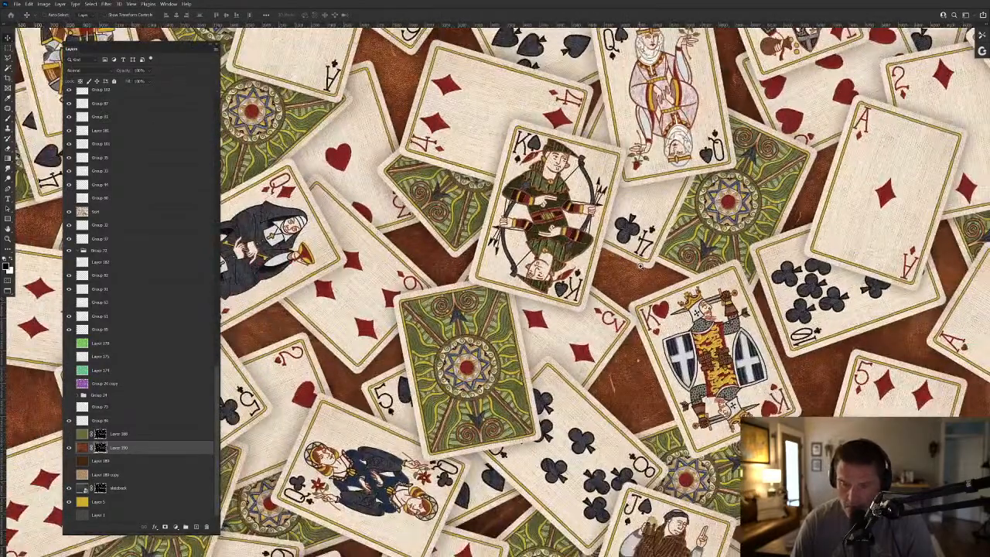
pyautogui.moveTo(797, 323); pyautogui.dragTo(754, 328)
pyautogui.moveTo(819, 371); pyautogui.dragTo(784, 350)
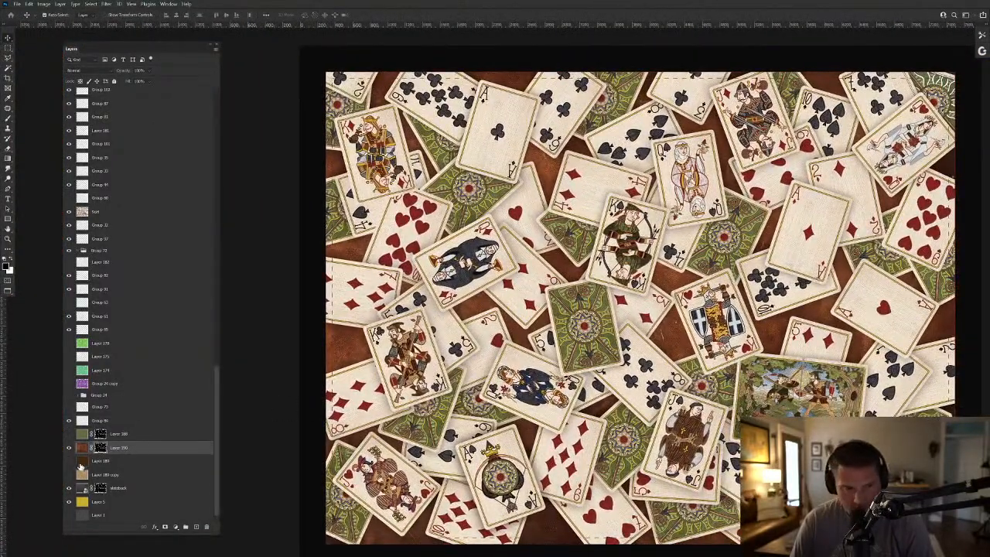
# Move the Layer 189 copy woven texture above the leather, show it, try Overlay and set its blend mode to Multiply.
pyautogui.click(117, 475)
pyautogui.moveTo(118, 461); pyautogui.dragTo(128, 449)
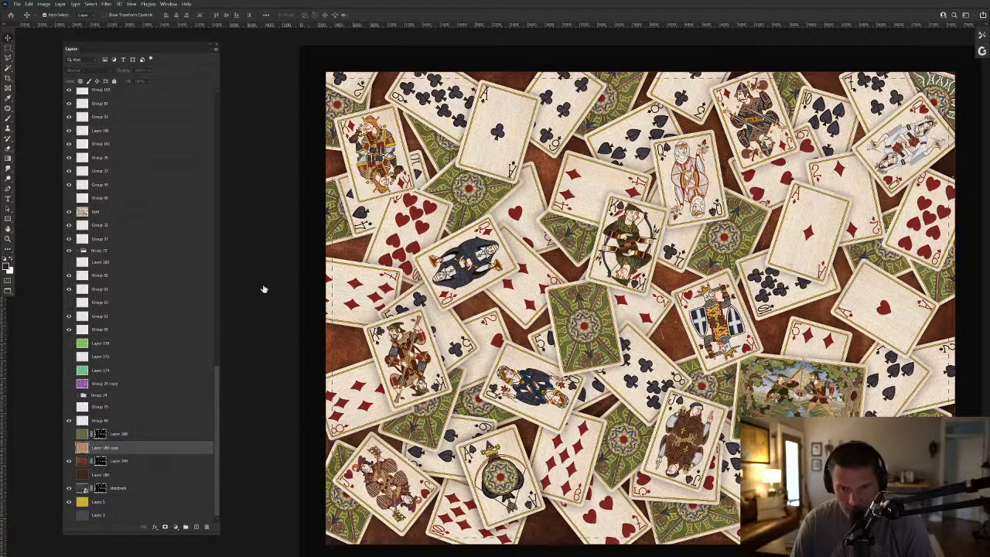
pyautogui.click(68, 448)
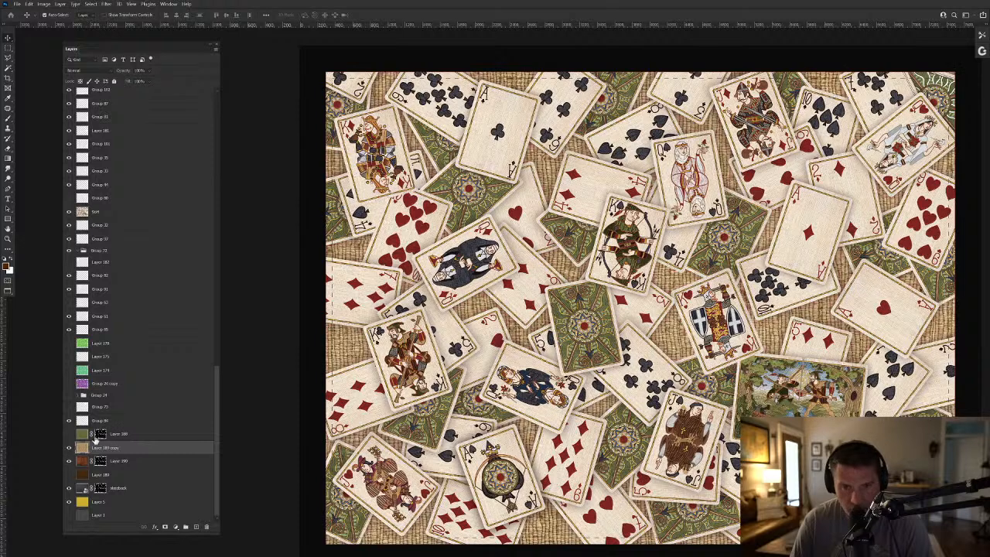
pyautogui.click(77, 72)
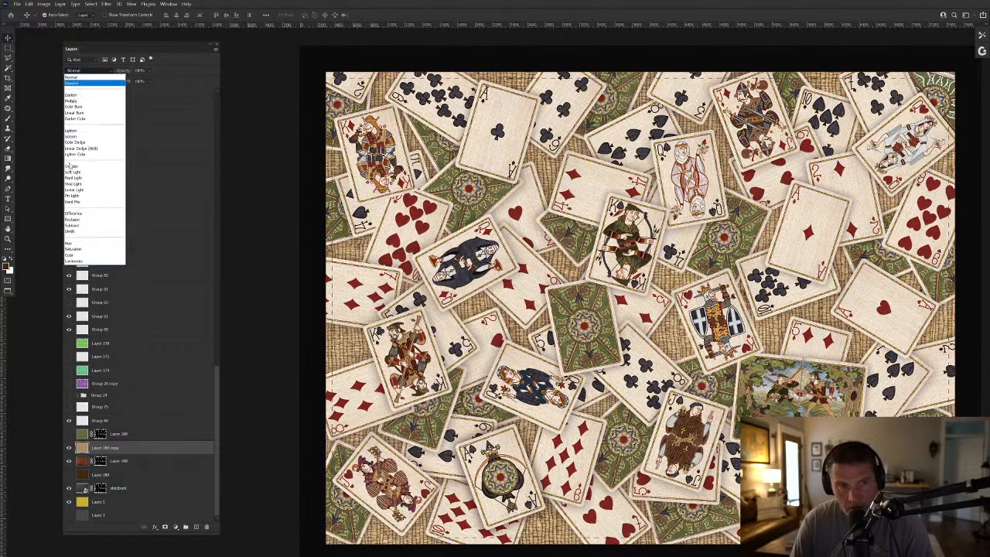
pyautogui.click(71, 167)
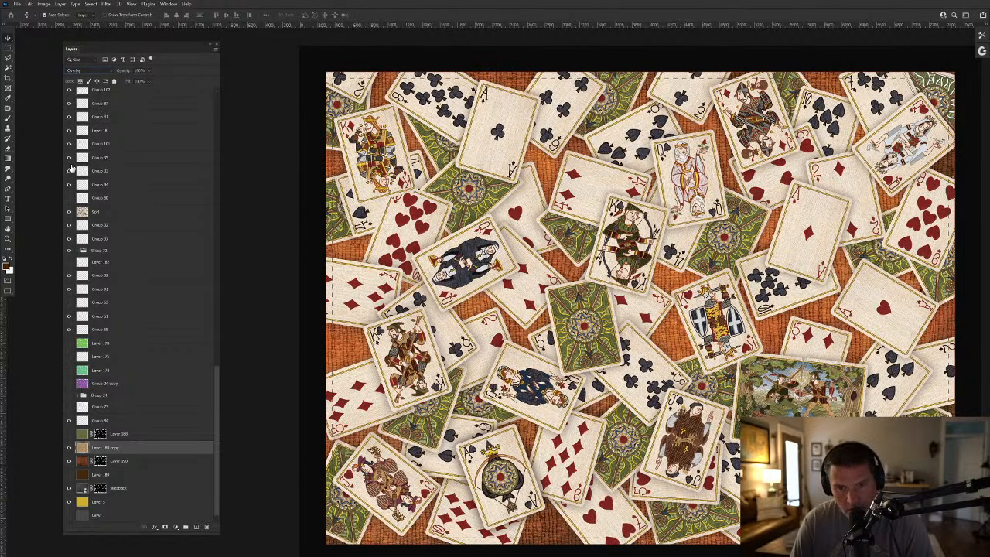
pyautogui.click(77, 70)
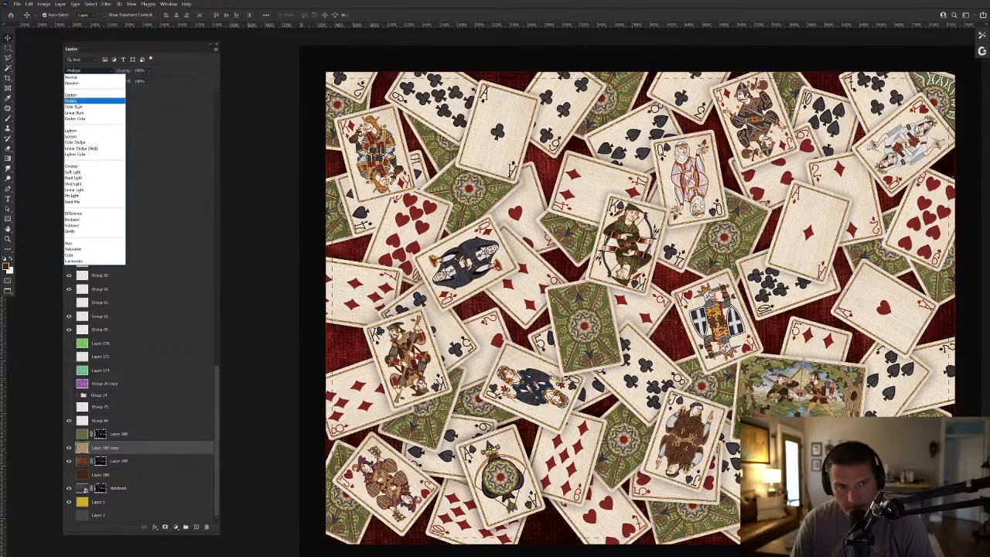
pyautogui.click(515, 300)
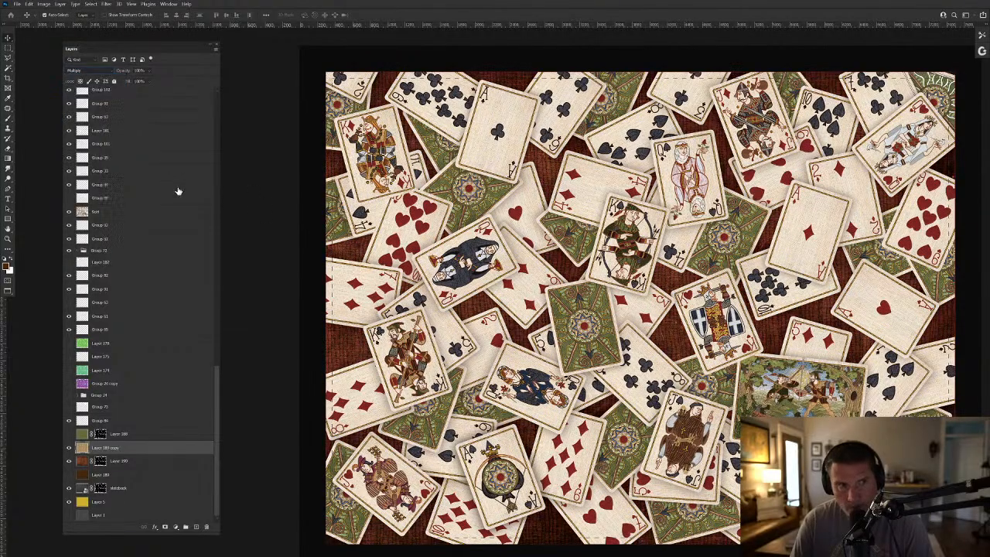
# Lower the woven texture layer's opacity to 73% and compare the leather with the weave hidden and shown.
pyautogui.moveTo(679, 352); pyautogui.dragTo(455, 412)
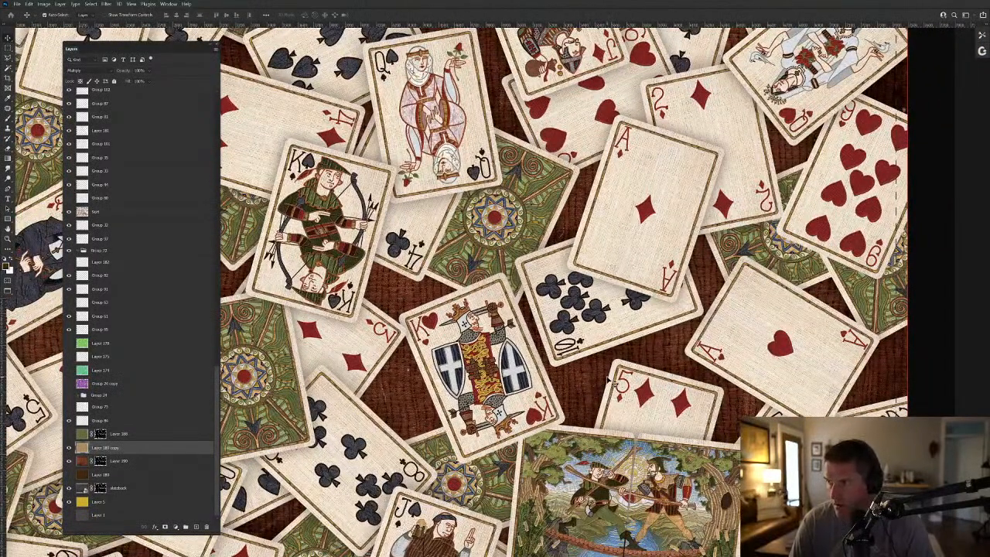
pyautogui.moveTo(780, 360); pyautogui.dragTo(661, 447)
pyautogui.moveTo(252, 517); pyautogui.dragTo(636, 411)
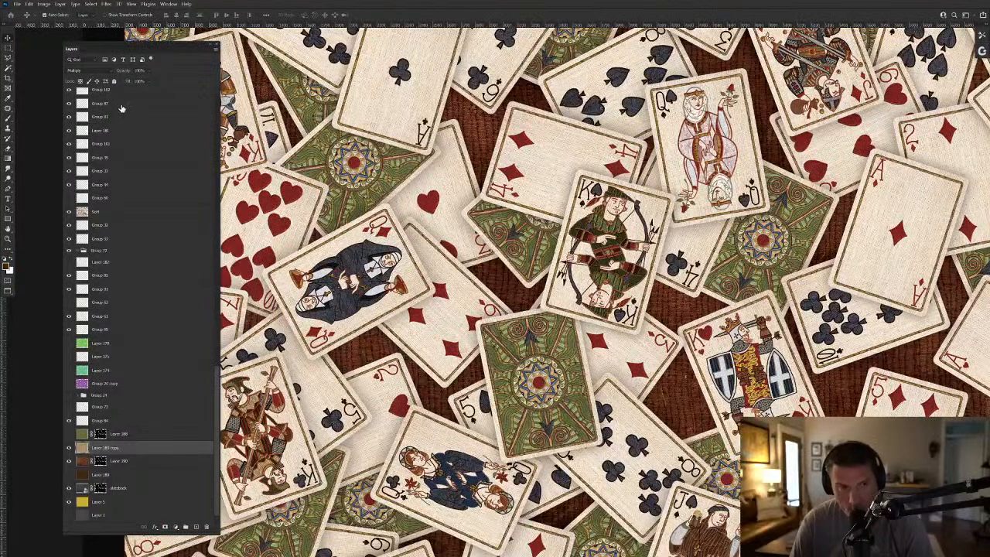
pyautogui.moveTo(126, 73); pyautogui.dragTo(116, 73)
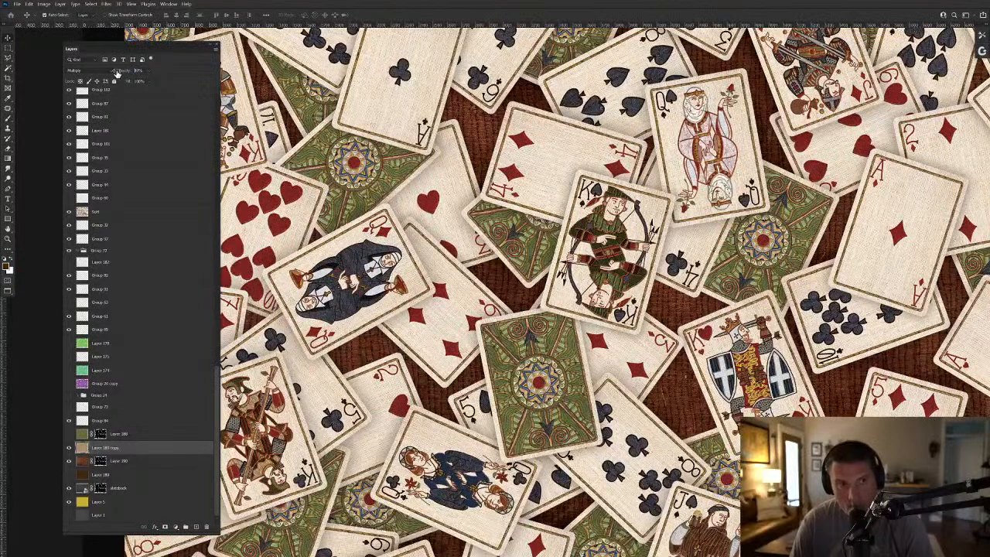
pyautogui.click(69, 448)
pyautogui.click(69, 447)
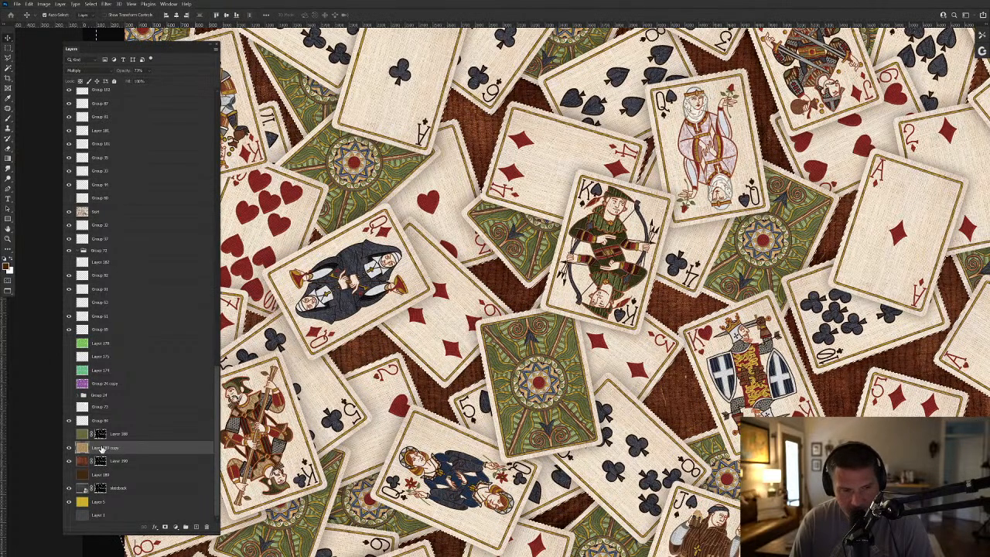
# Mask the woven texture layer to the gaps between the cards, hide it and inspect the plain leather background.
pyautogui.click(165, 527)
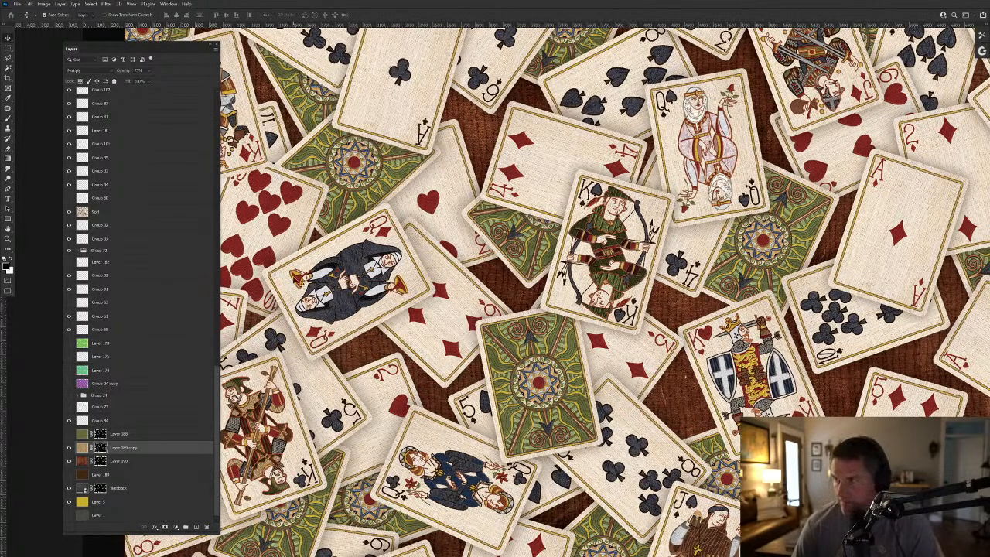
pyautogui.moveTo(644, 386); pyautogui.dragTo(715, 338)
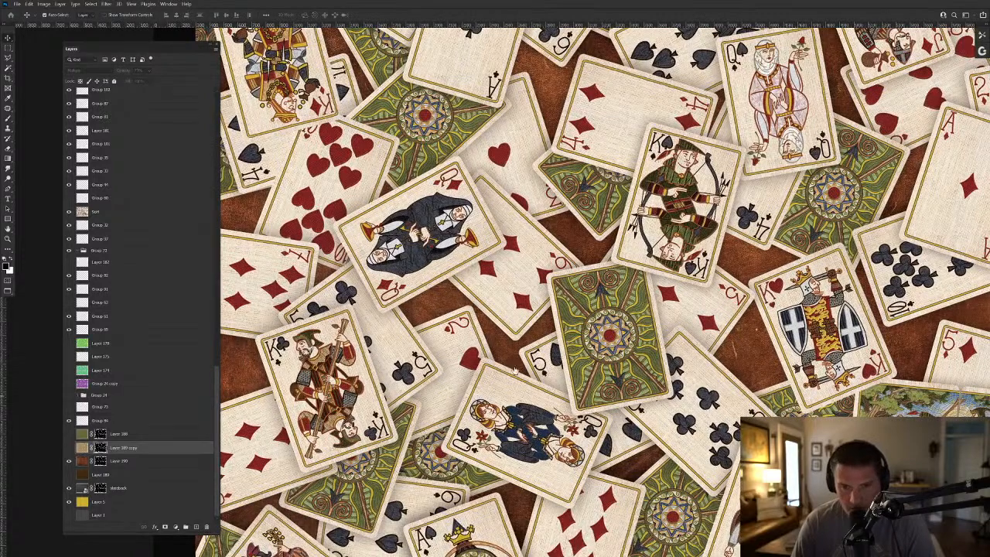
pyautogui.scroll(-2, 510, 367)
pyautogui.scroll(1, 499, 365)
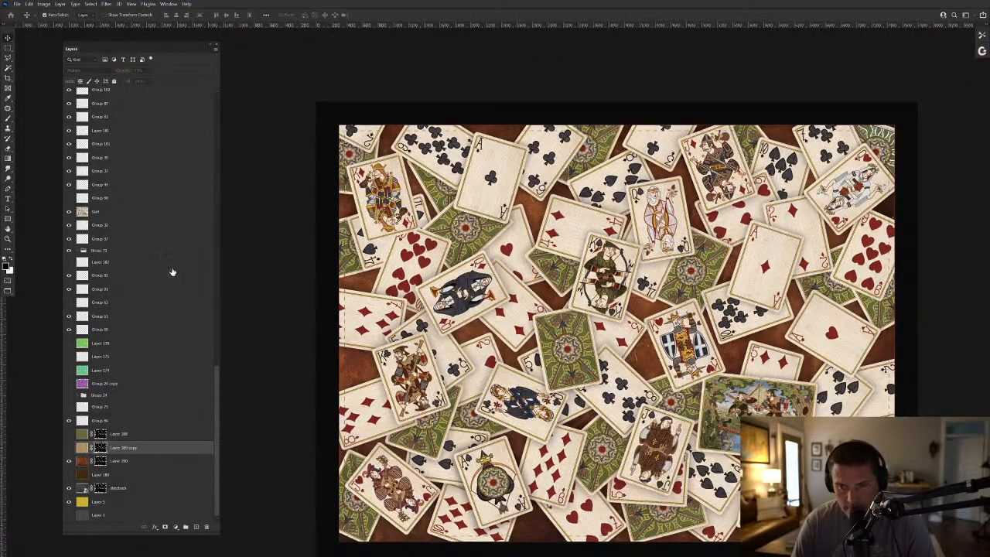
# Move the merged card artwork layer down directly above the background layers and delete the Group 84 layer covering its upper-right corner.
pyautogui.scroll(1, 124, 249)
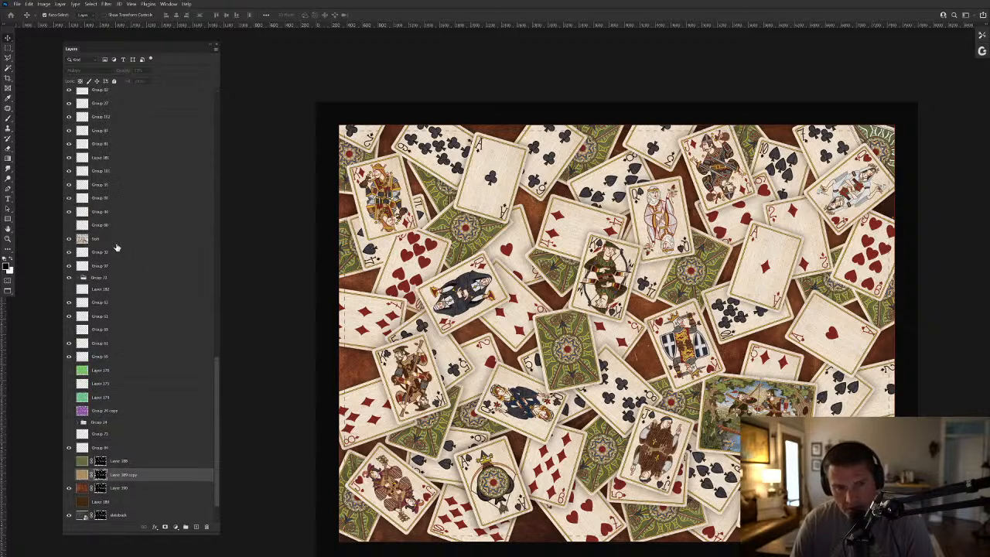
pyautogui.moveTo(107, 244); pyautogui.dragTo(126, 448)
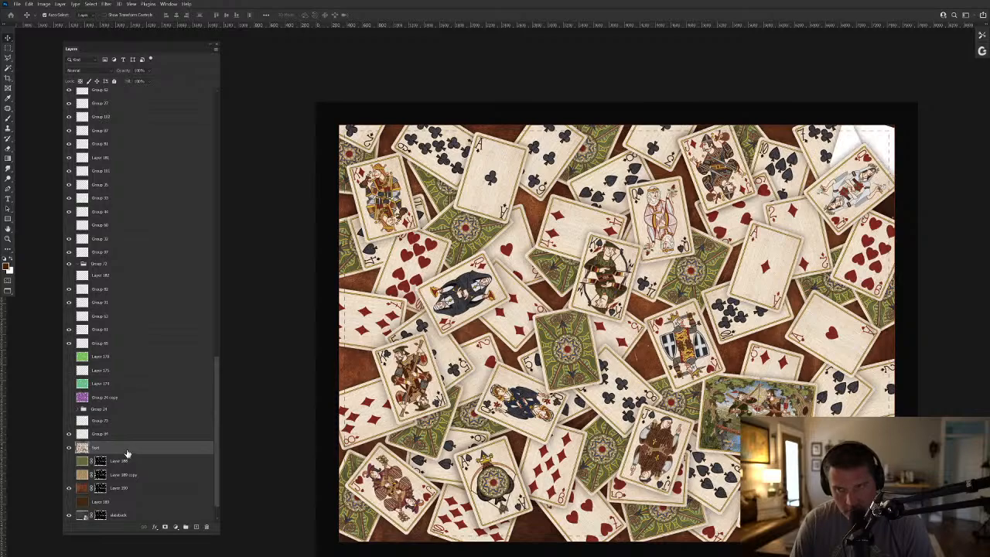
pyautogui.click(877, 141)
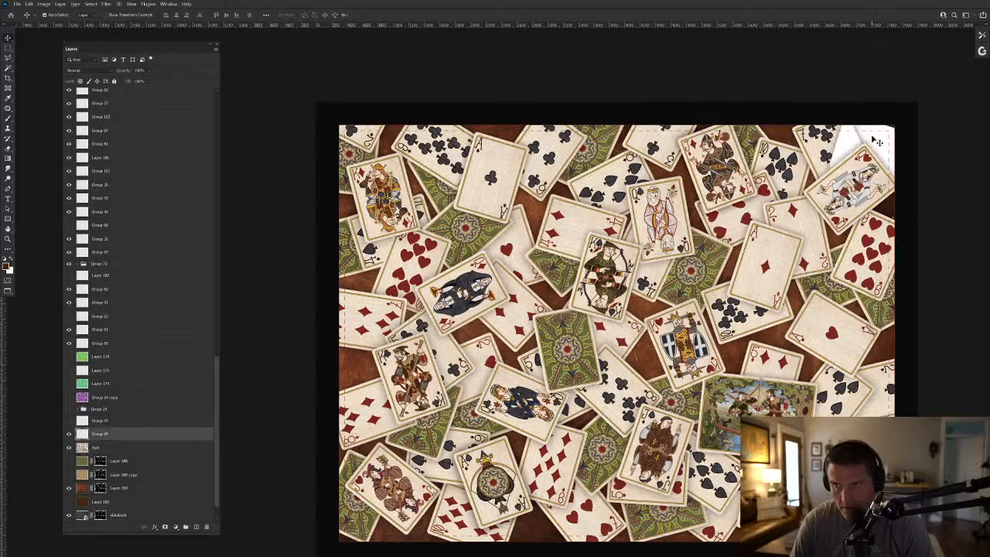
pyautogui.moveTo(811, 172); pyautogui.dragTo(622, 254)
pyautogui.moveTo(672, 224); pyautogui.dragTo(706, 246)
pyautogui.moveTo(761, 212); pyautogui.dragTo(720, 31)
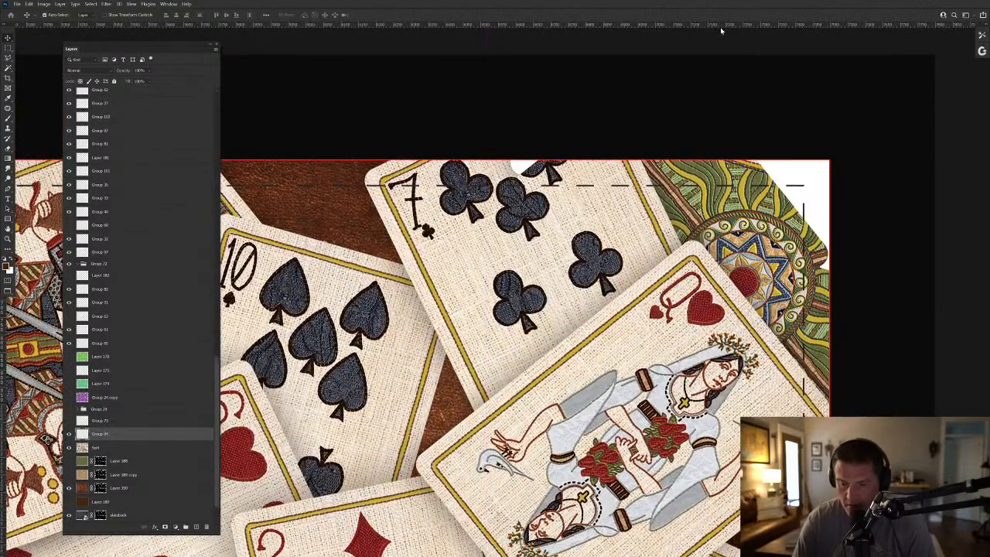
pyautogui.press('Delete')
pyautogui.scroll(-4, 649, 150)
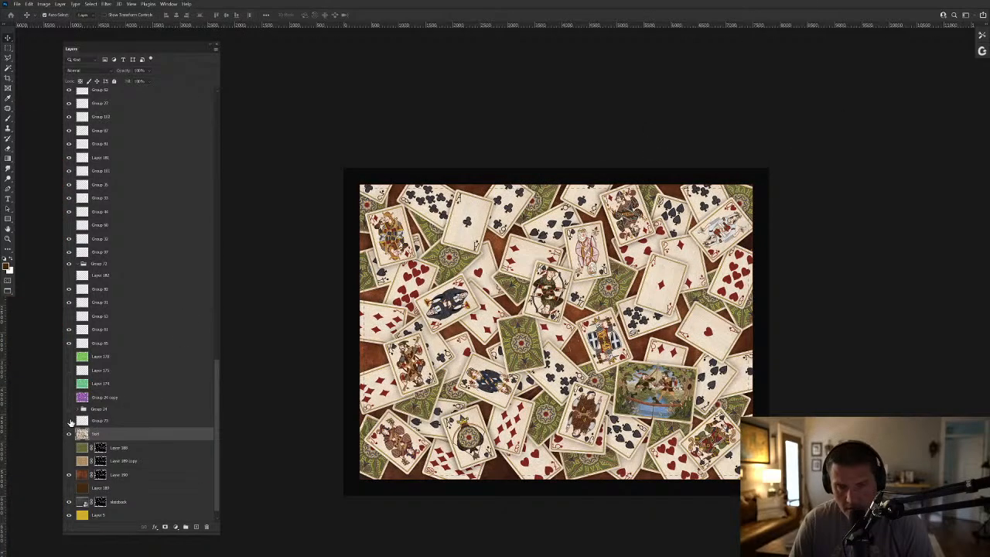
# Examine the shadows around the lower-right corner of the king of diamonds and undo the accidental shift of a shadow layer.
pyautogui.scroll(4, 390, 215)
pyautogui.scroll(-1, 390, 215)
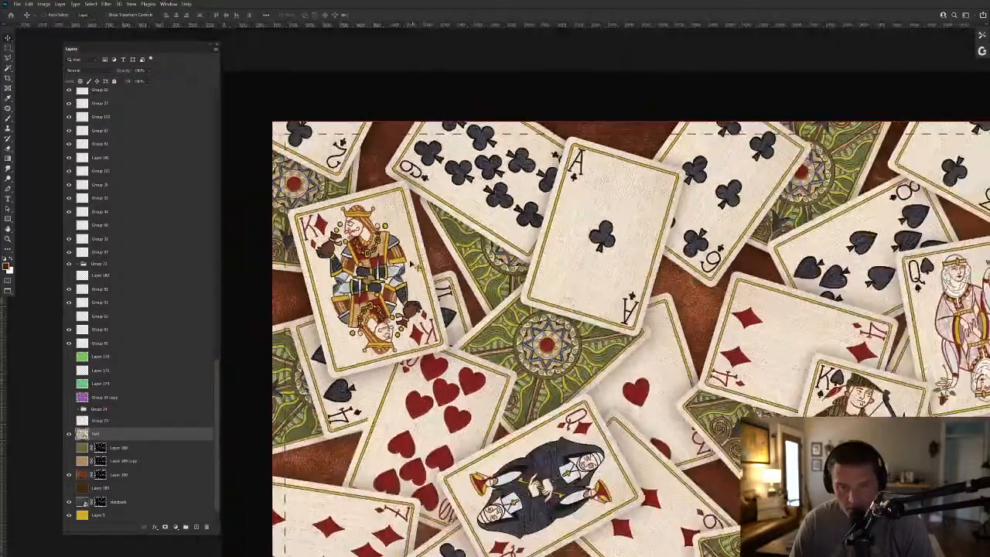
pyautogui.click(437, 255)
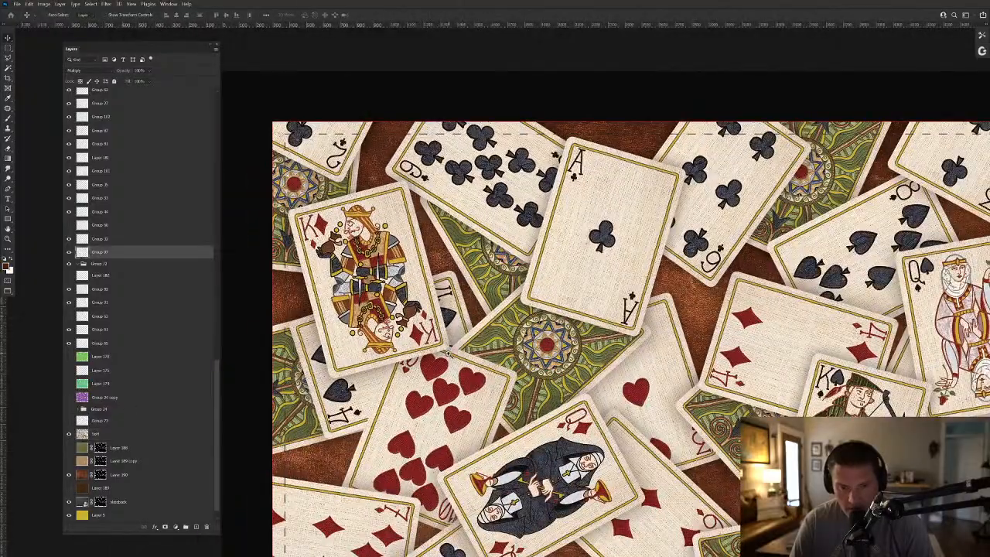
pyautogui.scroll(3, 472, 377)
pyautogui.scroll(-2, 471, 377)
pyautogui.click(473, 334)
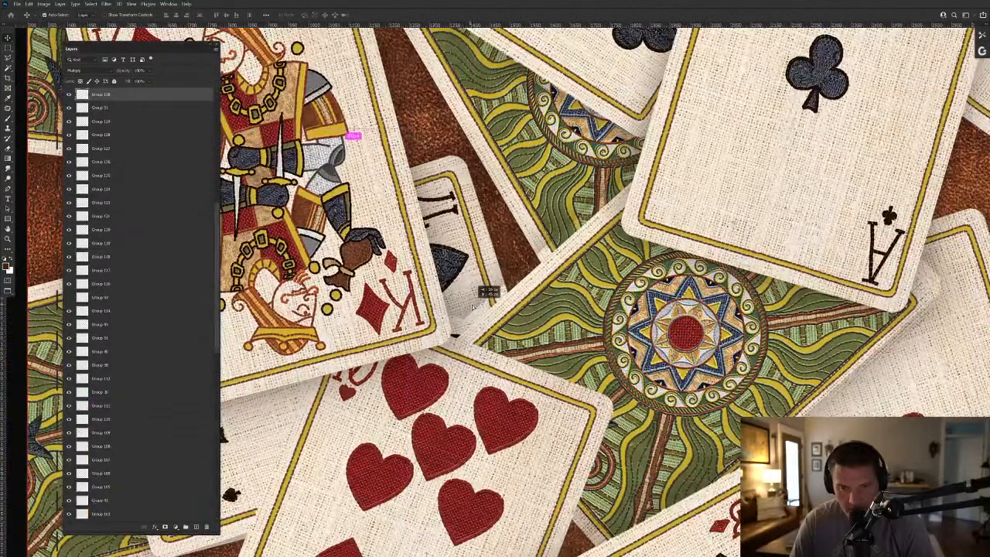
pyautogui.hotkey('ctrl', 'z')
pyautogui.moveTo(480, 334); pyautogui.dragTo(564, 341)
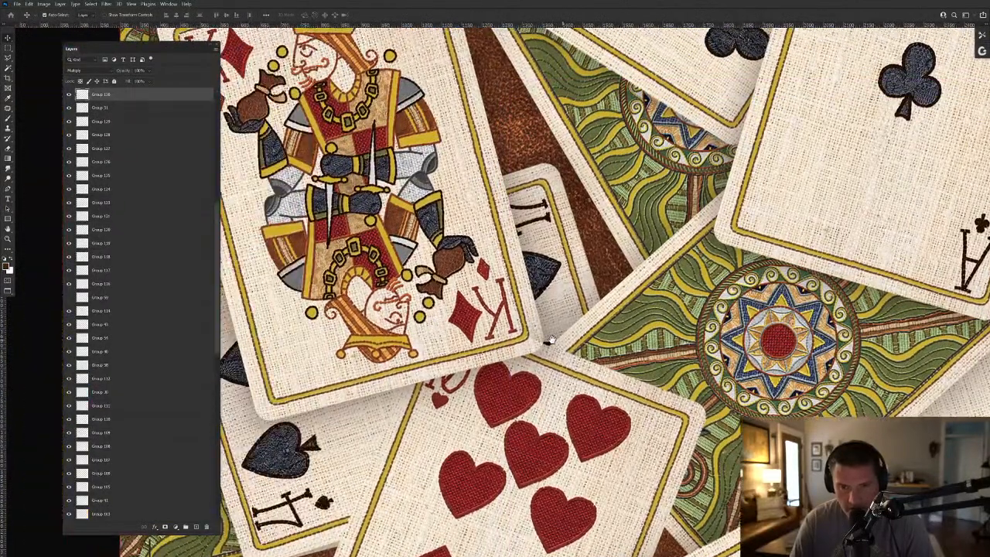
# Check the layers stacked at the king of diamonds and show Group 24 with the purple card shapes.
pyautogui.rightClick(459, 157)
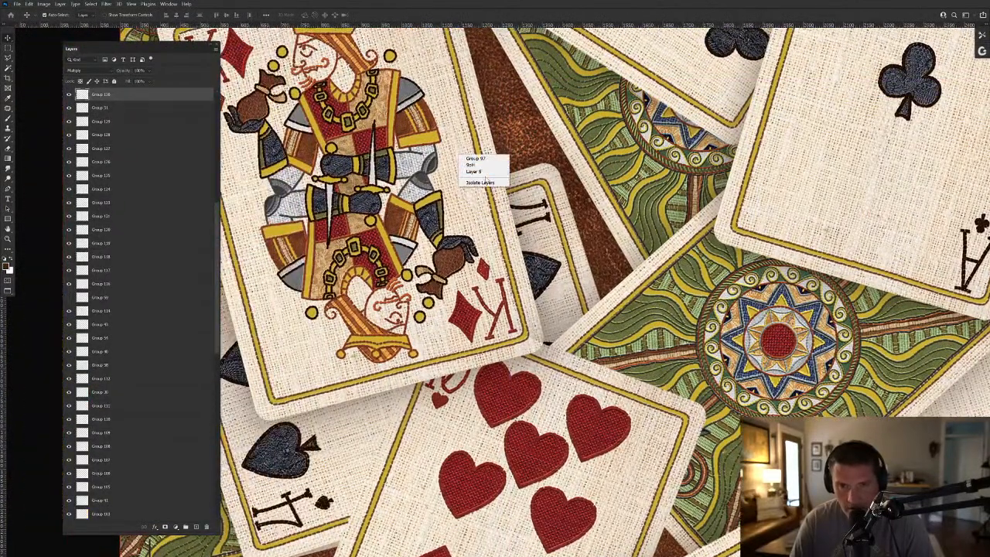
pyautogui.click(468, 171)
pyautogui.rightClick(464, 165)
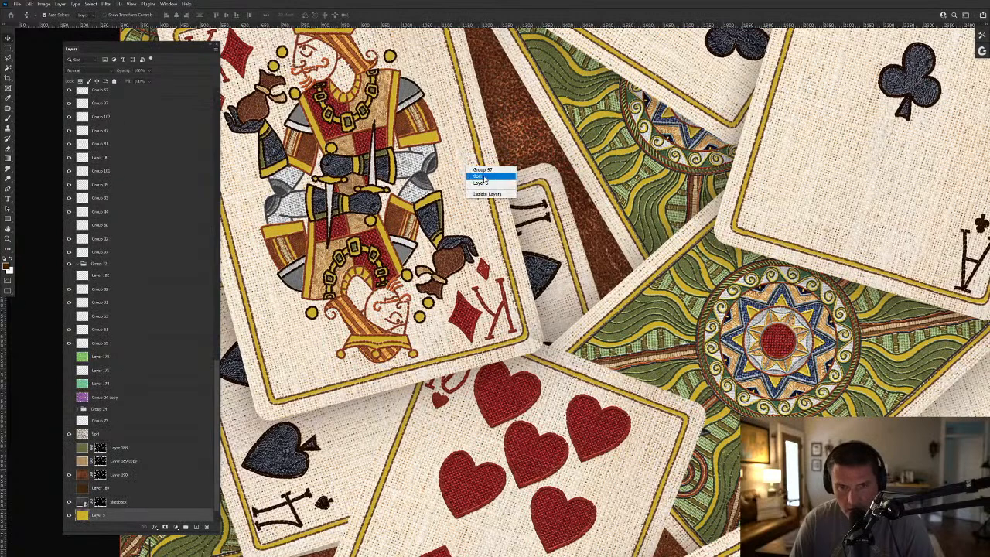
pyautogui.click(474, 172)
pyautogui.rightClick(455, 177)
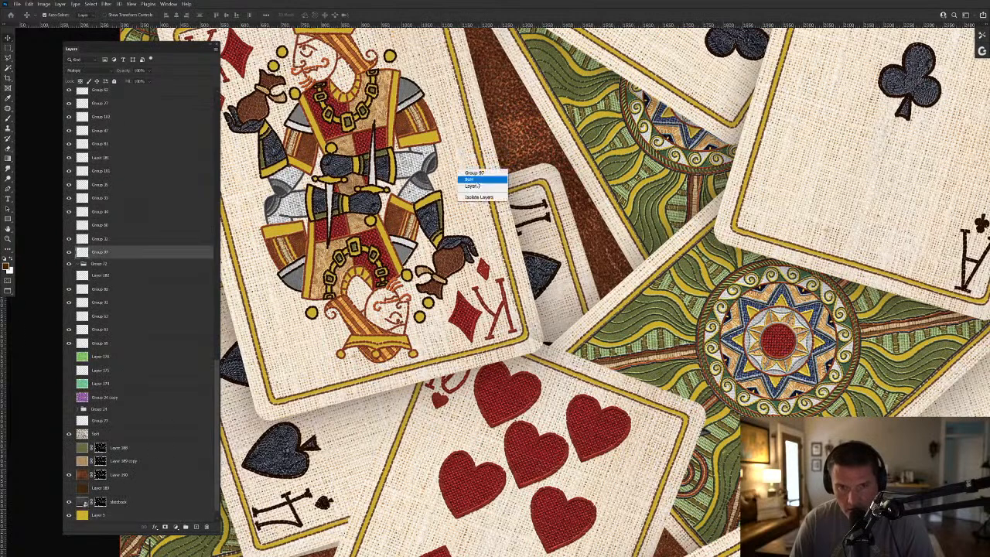
pyautogui.click(74, 412)
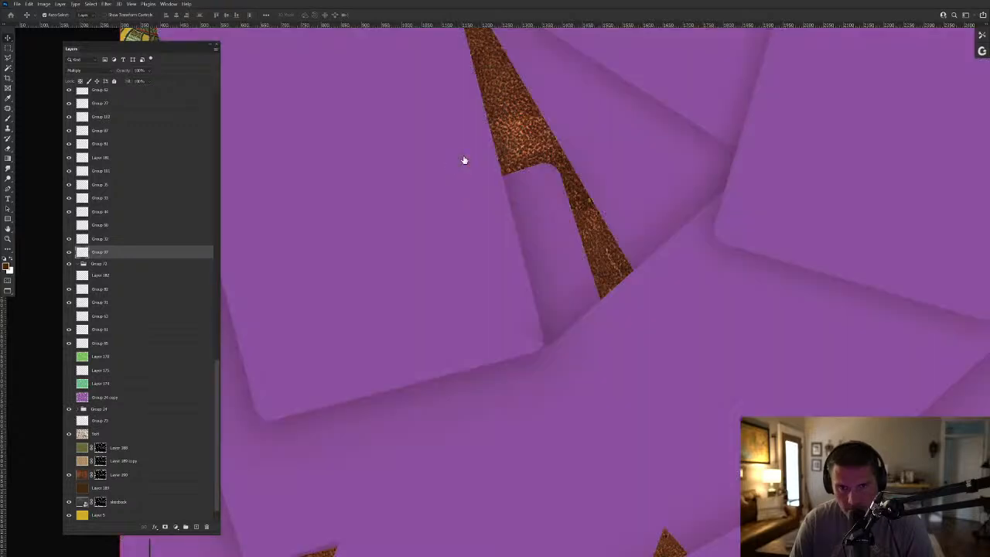
# Load the king of diamonds' card outline as a selection, pick the shadow layer beside its lower-right corner, and clear the selection.
pyautogui.rightClick(464, 158)
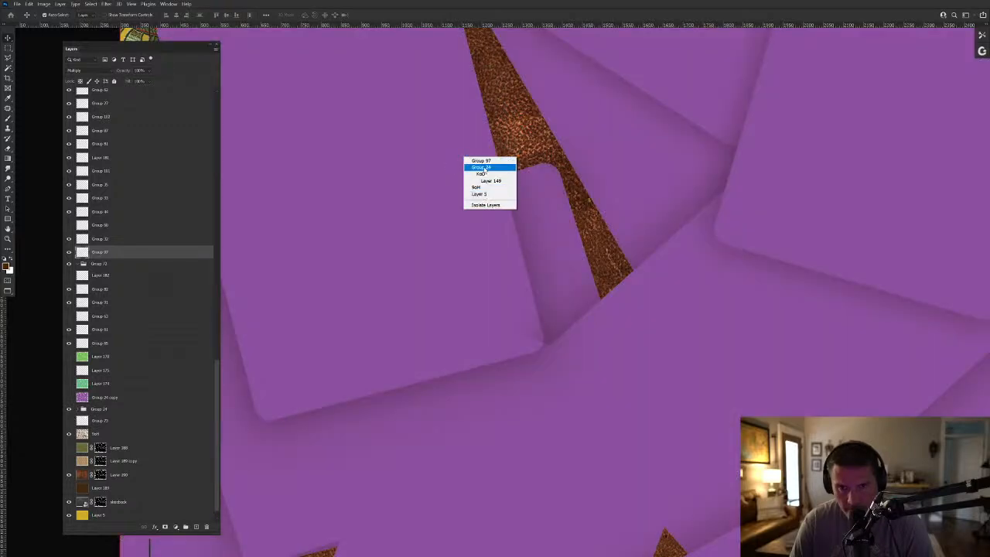
pyautogui.click(480, 167)
pyautogui.keyDown('ctrl'); pyautogui.click(95, 514); pyautogui.keyUp('ctrl')
pyautogui.click(557, 333)
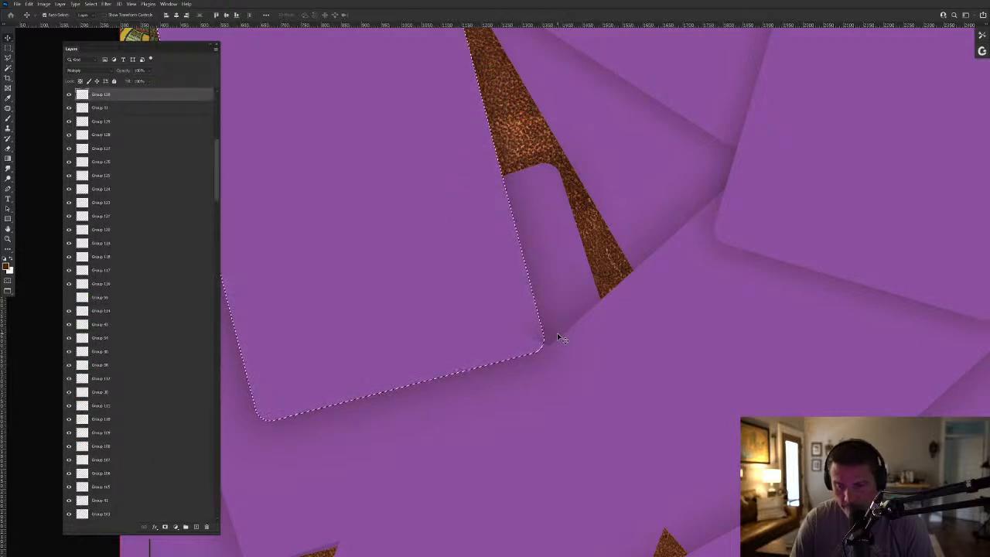
pyautogui.hotkey('ctrl', 'd')
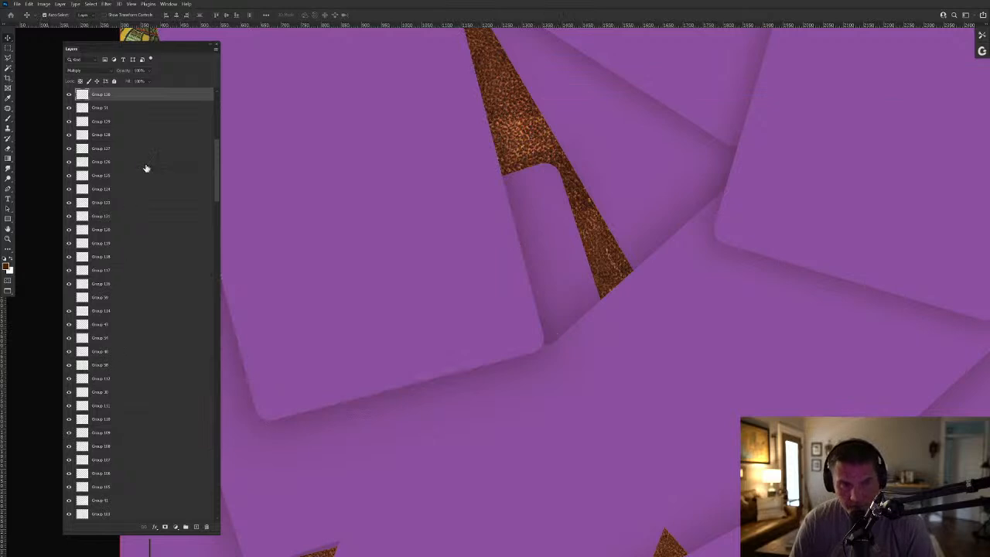
# Look through the stack of shadow layers from the top down to Group 24.
pyautogui.moveTo(215, 169); pyautogui.dragTo(226, 111)
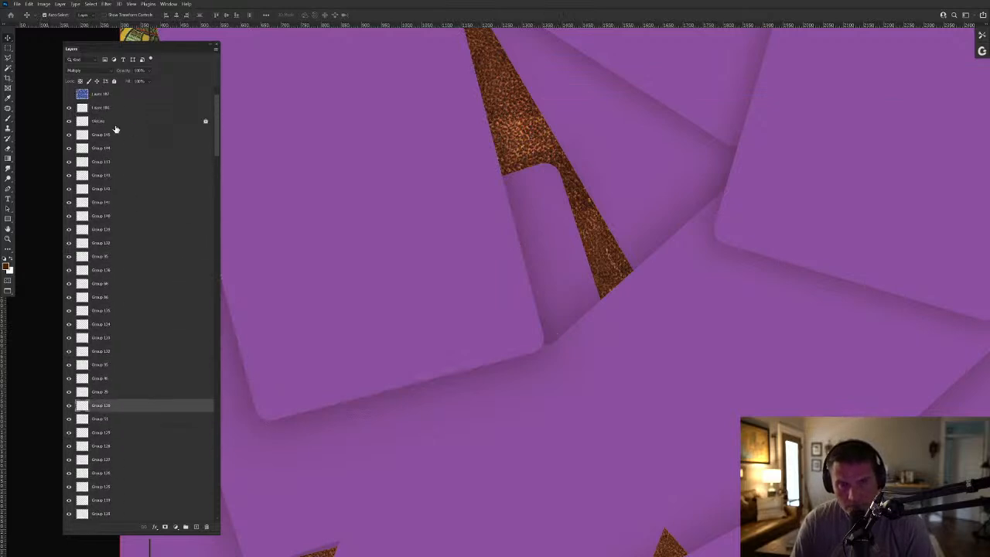
pyautogui.scroll(-10, 115, 397)
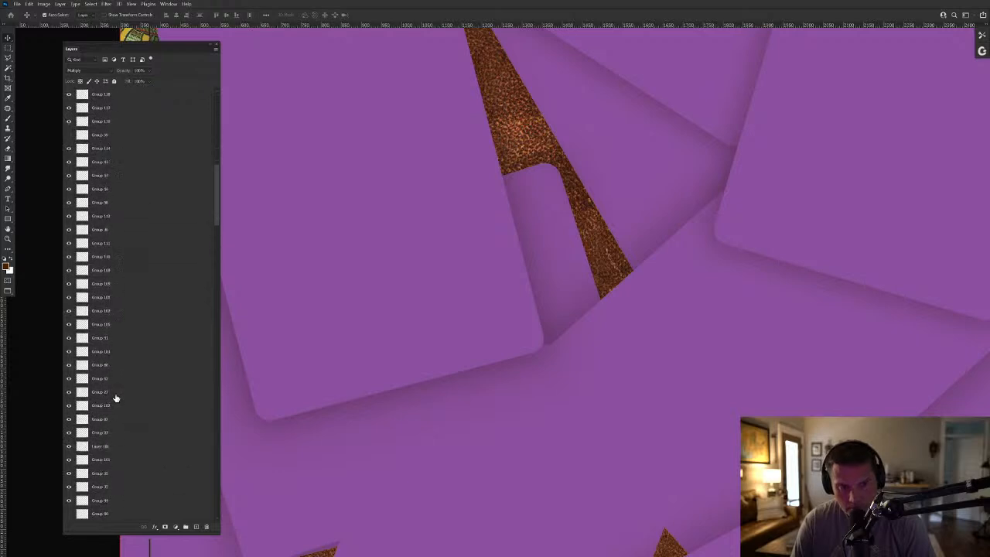
pyautogui.scroll(-6, 115, 397)
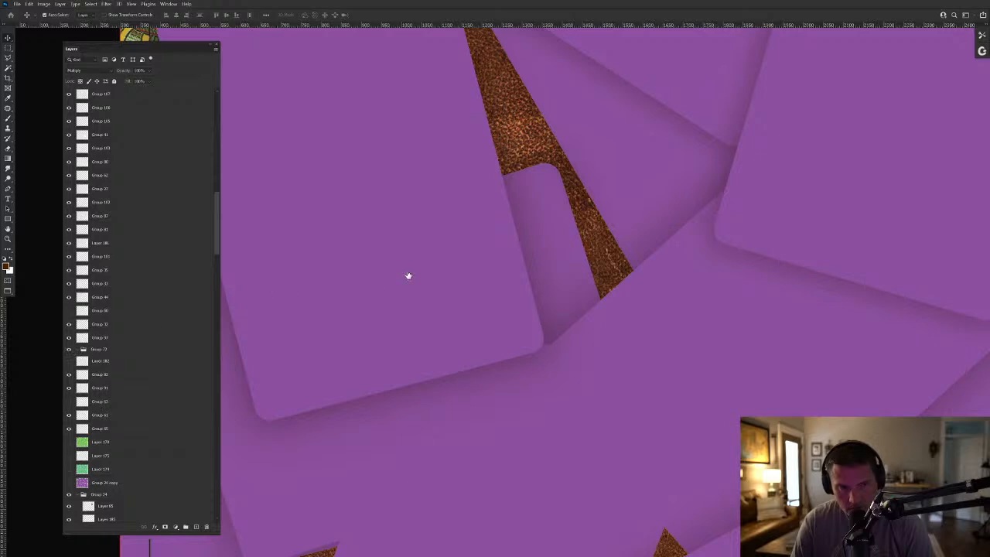
pyautogui.moveTo(220, 245); pyautogui.dragTo(230, 103)
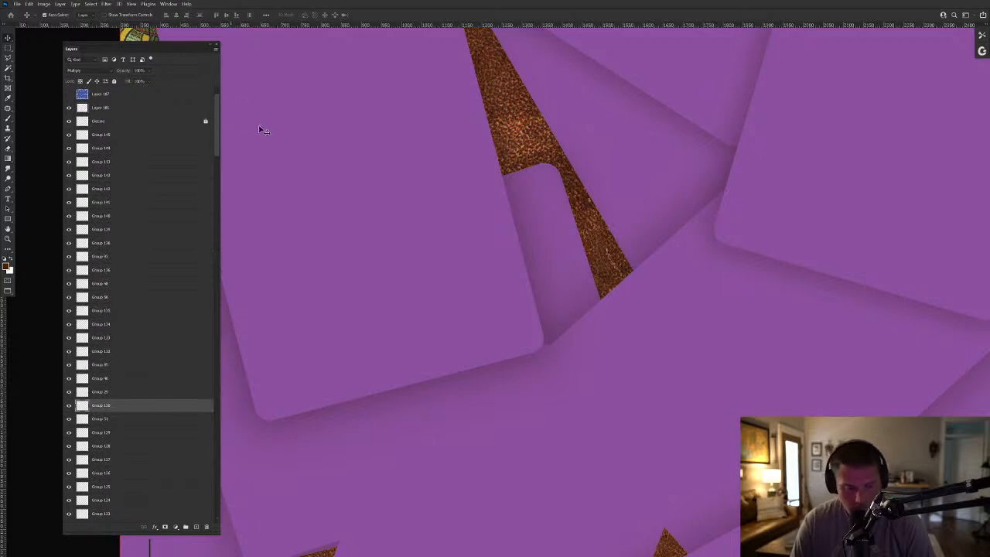
# Hide Group 73 and check the king of diamonds' shadow by briefly hiding Group 97, undoing that change.
pyautogui.click(426, 223)
pyautogui.moveTo(218, 217); pyautogui.dragTo(216, 283)
pyautogui.click(78, 215)
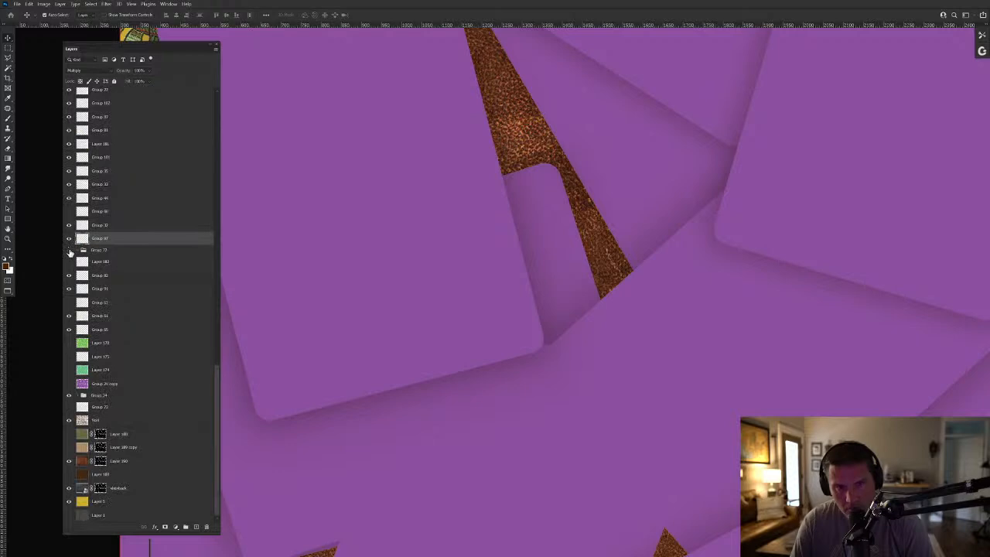
pyautogui.click(76, 250)
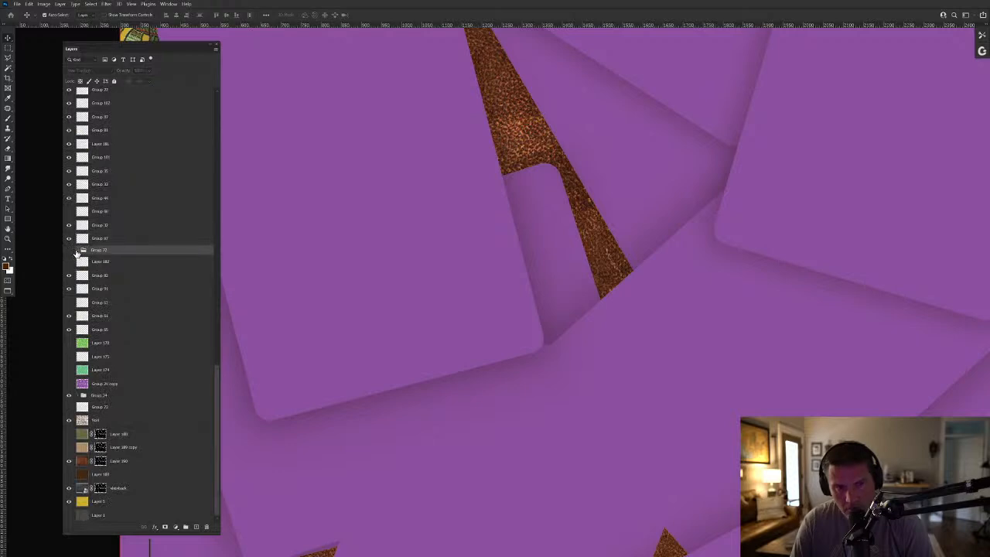
pyautogui.click(443, 260)
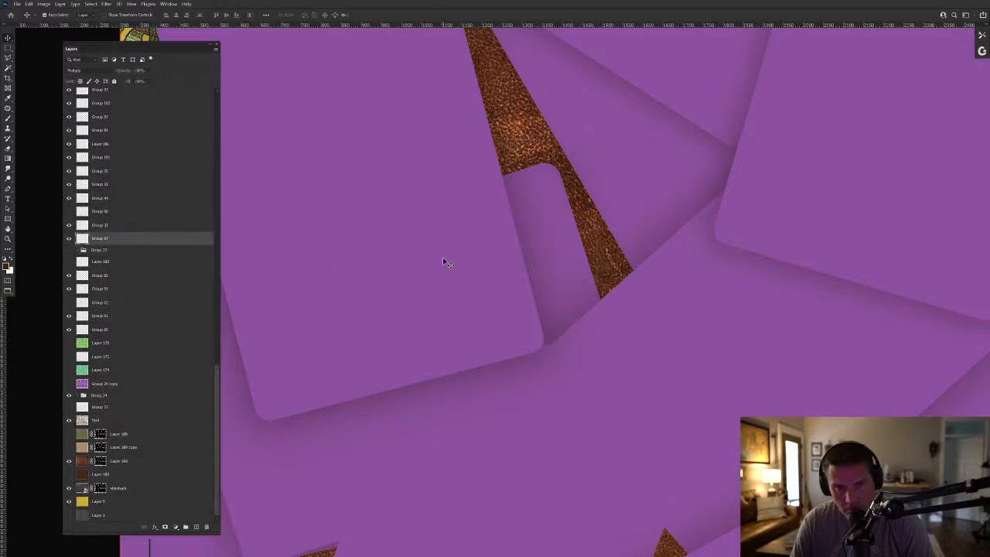
pyautogui.click(69, 242)
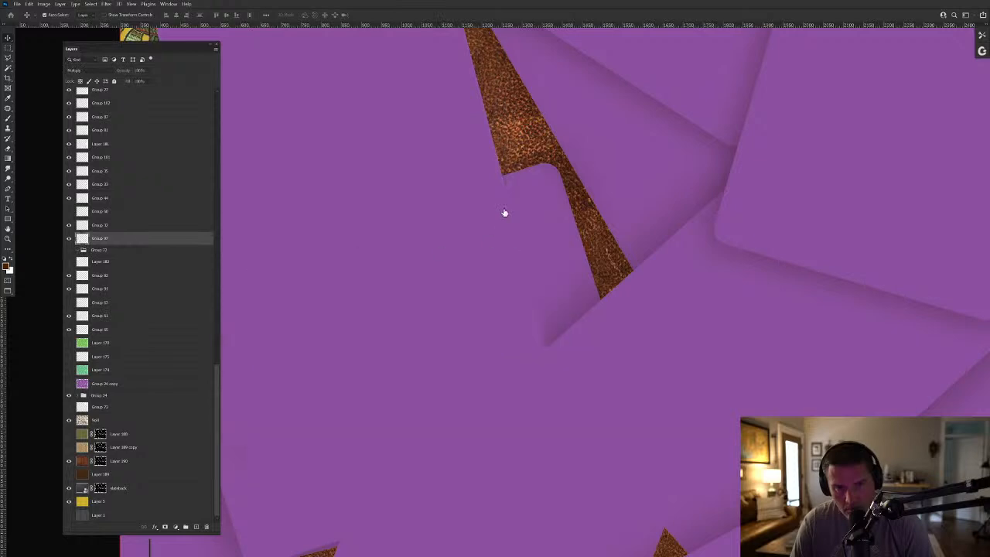
pyautogui.hotkey('ctrl', 'z')
# Hide and collapse Group 24 with the purple card shapes, bringing the whole card artwork into view.
pyautogui.rightClick(467, 172)
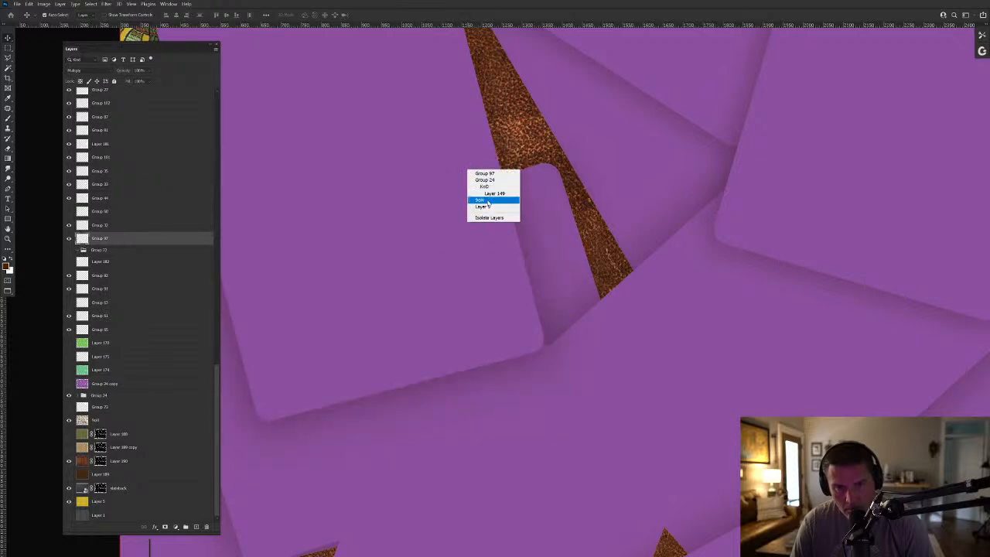
pyautogui.click(488, 194)
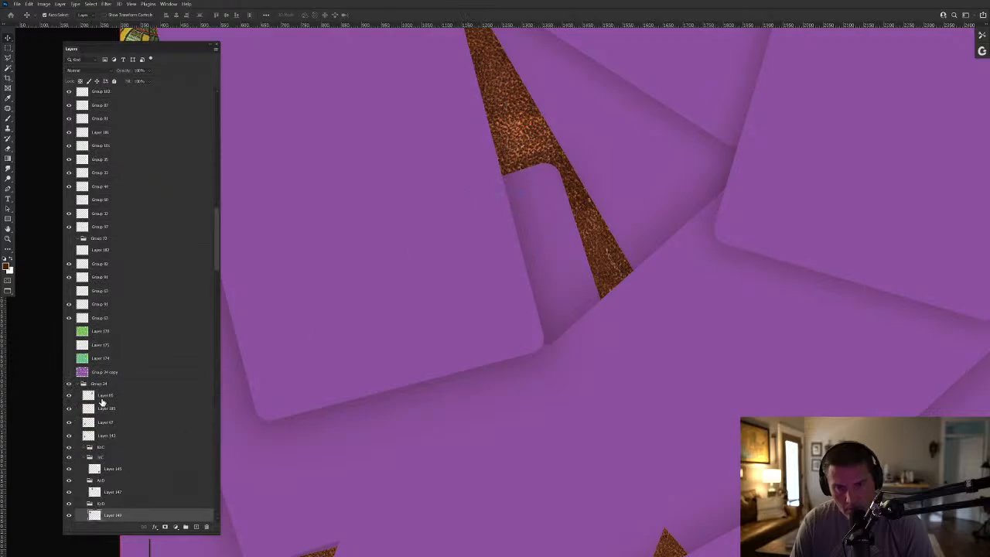
pyautogui.click(68, 384)
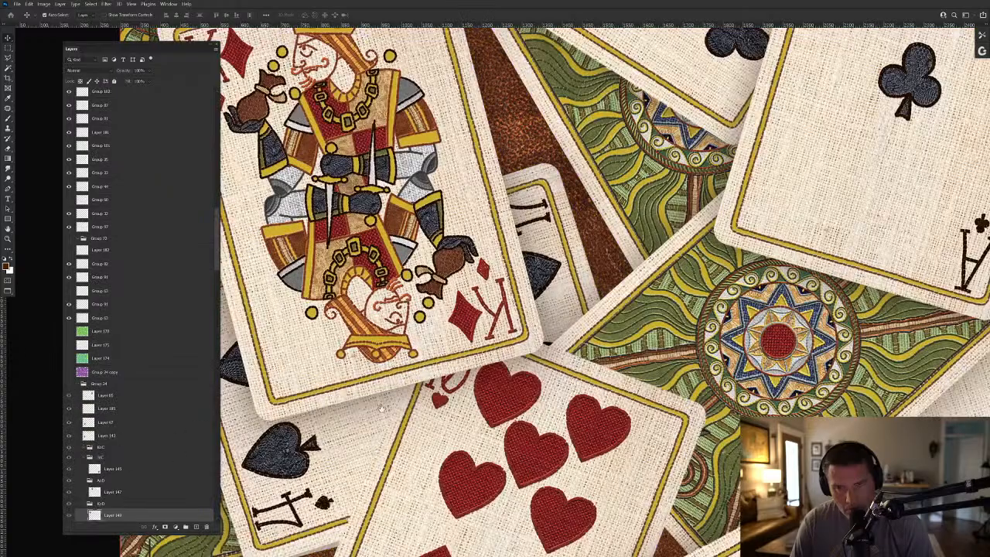
pyautogui.scroll(-5, 641, 420)
pyautogui.moveTo(635, 418); pyautogui.dragTo(404, 217)
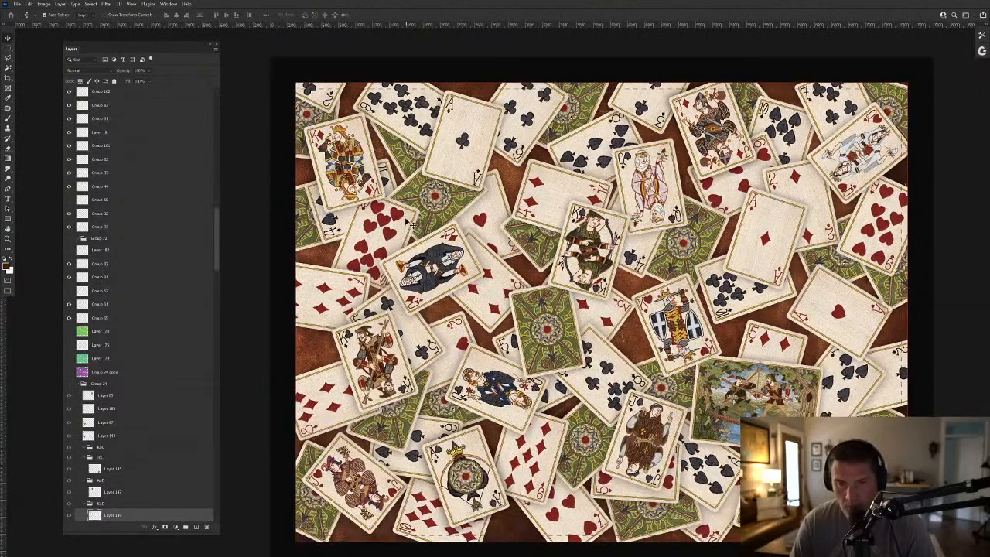
pyautogui.click(78, 384)
# Move the locked outline layer above Layer 186 so it sits outside the run of shadow layers.
pyautogui.click(123, 331)
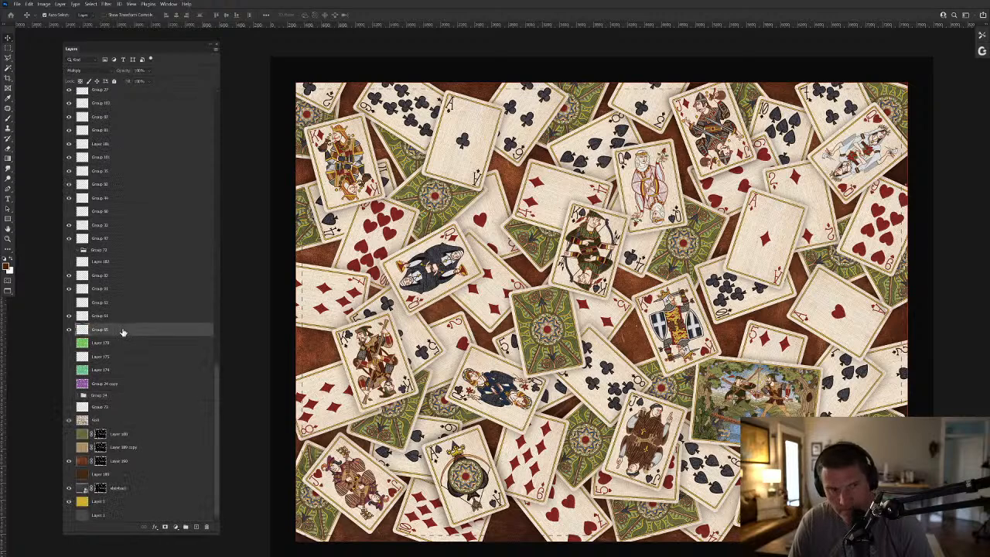
pyautogui.scroll(2, 218, 410)
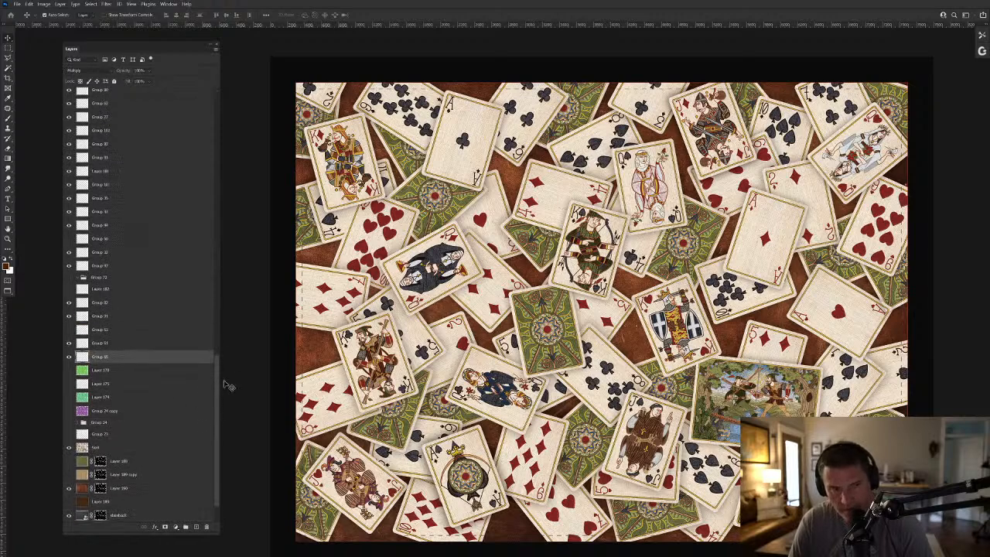
pyautogui.moveTo(226, 270)
pyautogui.mouseDown()
pyautogui.moveTo(225, 237)
pyautogui.moveTo(217, 271)
pyautogui.mouseUp()
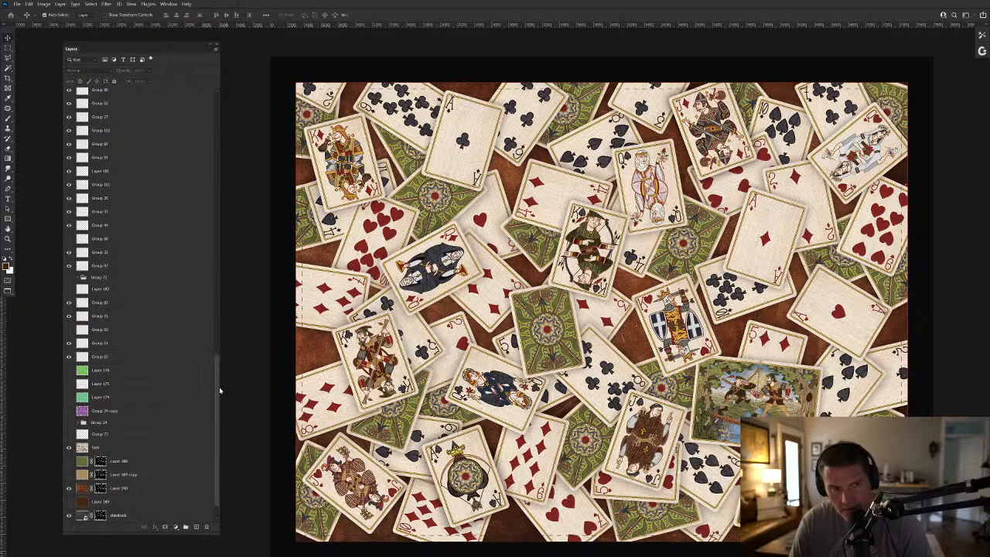
pyautogui.click(103, 361)
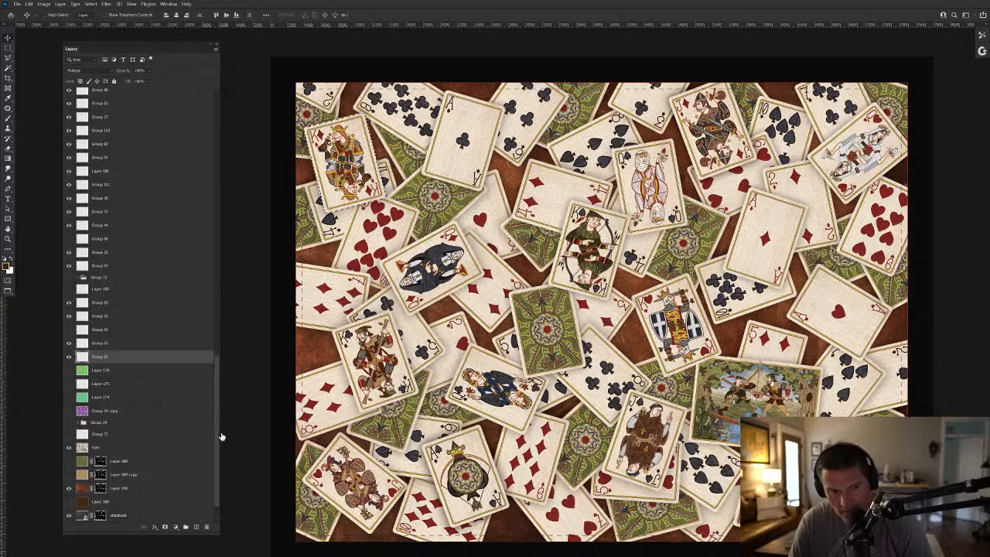
pyautogui.scroll(15, 209, 280)
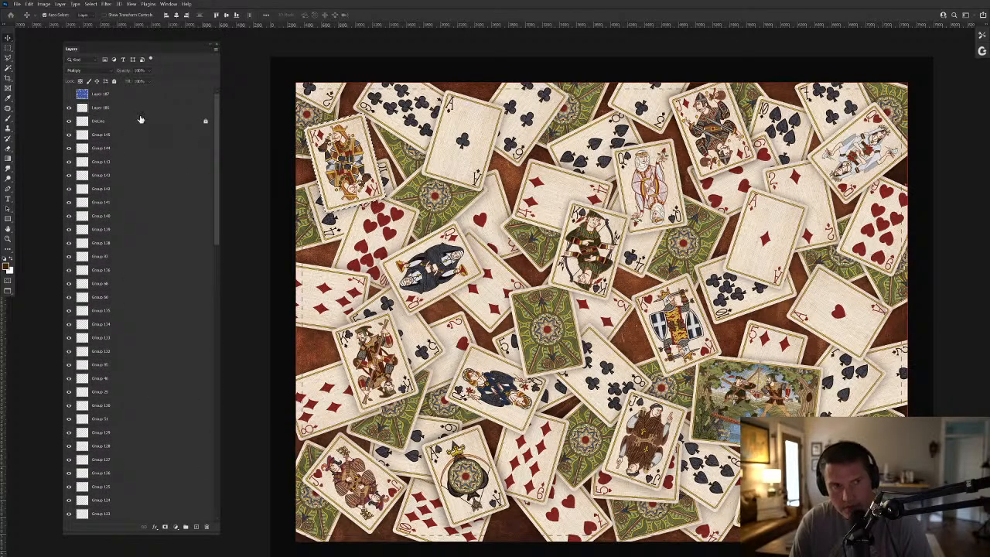
pyautogui.click(112, 122)
pyautogui.moveTo(113, 123); pyautogui.dragTo(118, 114)
# Group all layers from Layer 186 down to the lowest shadow layer and compare the artwork with the group hidden and shown.
pyautogui.moveTo(218, 123); pyautogui.dragTo(217, 383)
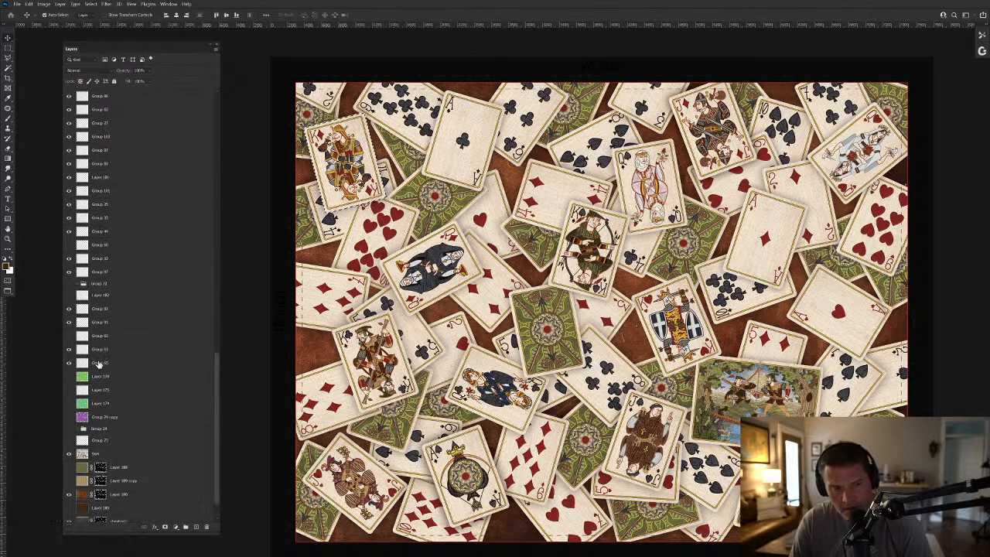
pyautogui.keyDown('shift'); pyautogui.click(99, 362); pyautogui.keyUp('shift')
pyautogui.hotkey('ctrl', 'g')
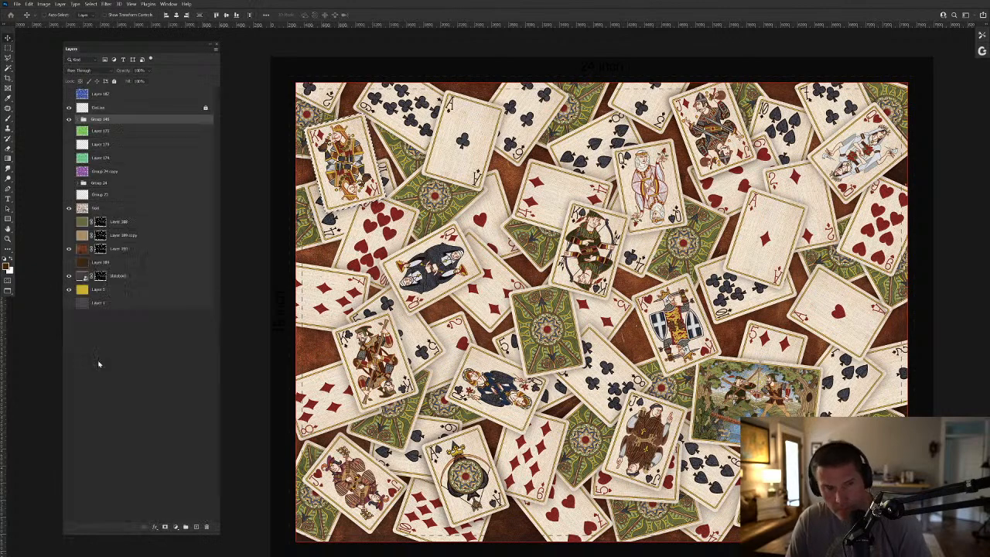
pyautogui.click(69, 121)
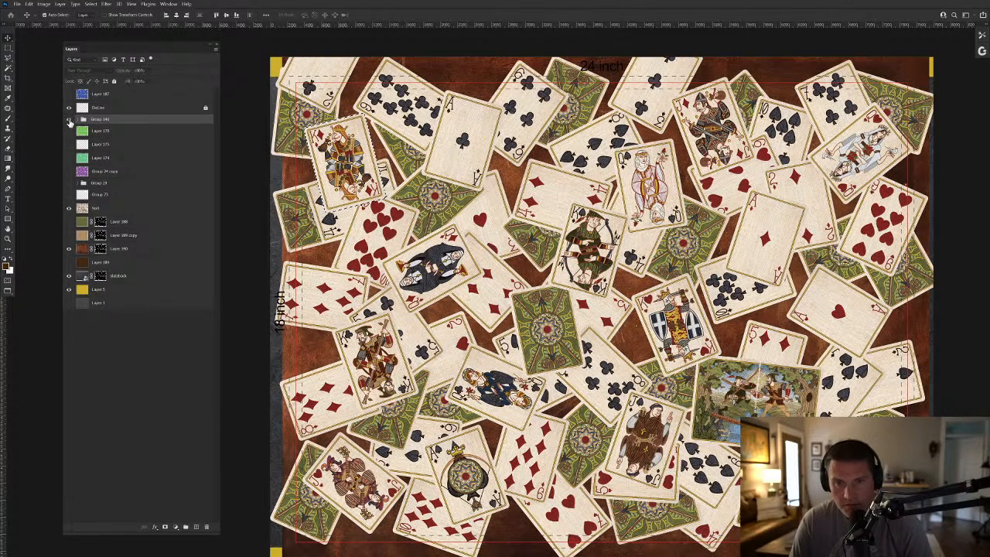
pyautogui.click(68, 121)
# Move Layer 186 out of the new shadow group to directly above it and collapse the group.
pyautogui.click(76, 120)
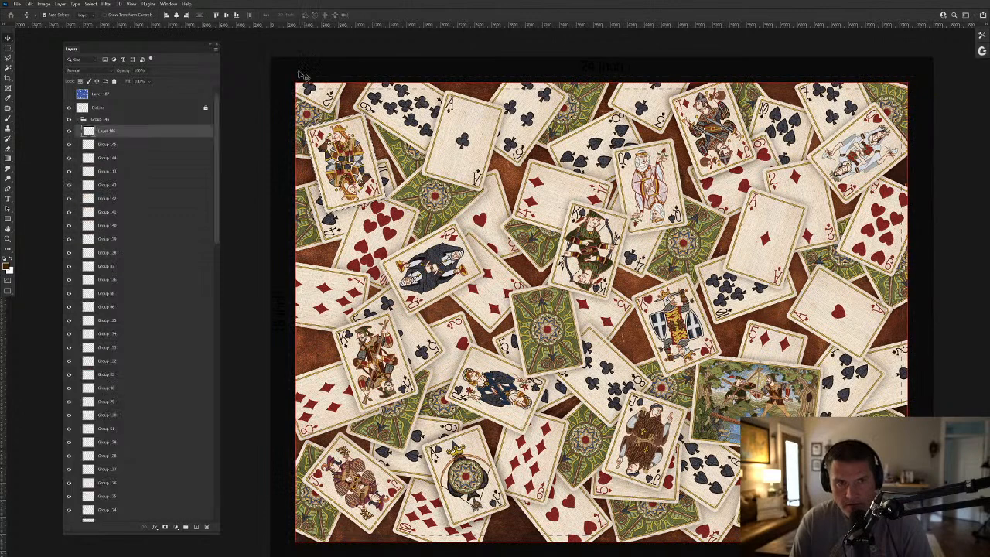
pyautogui.moveTo(116, 131); pyautogui.dragTo(112, 116)
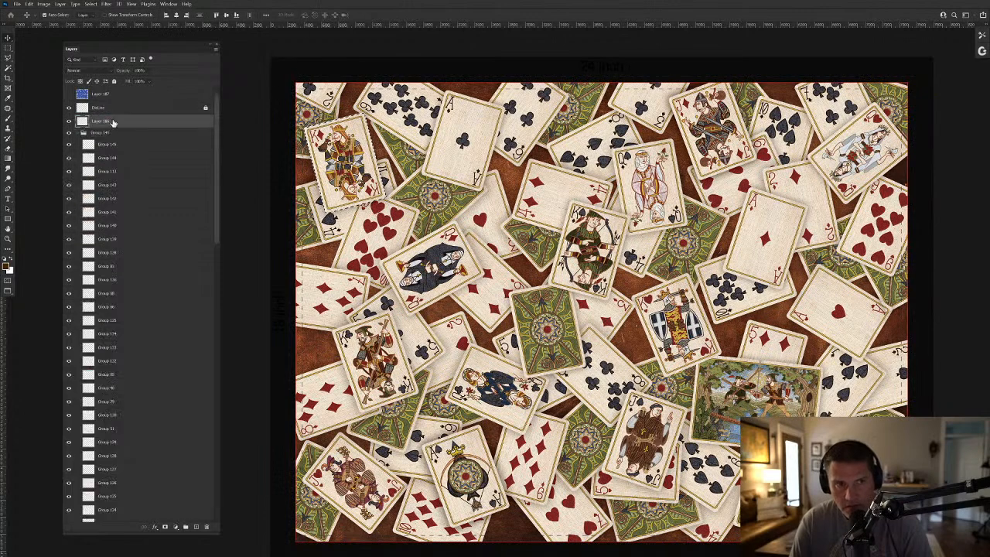
pyautogui.click(72, 134)
pyautogui.click(72, 134)
pyautogui.click(72, 135)
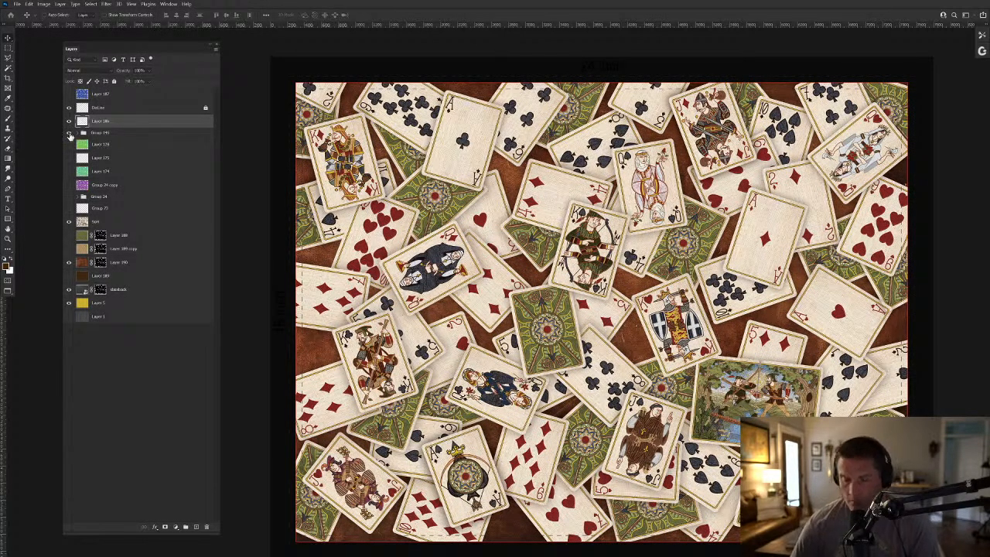
# Duplicate the collapsed shadow group and merge the copy into a single layer.
pyautogui.hotkey('ctrl', 'j')
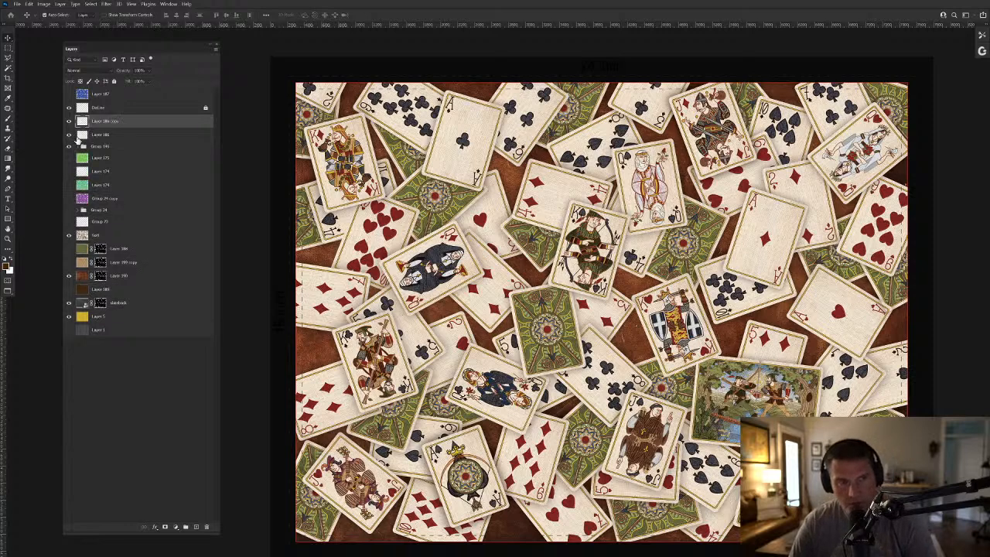
pyautogui.hotkey('ctrl', 'e')
pyautogui.click(96, 137)
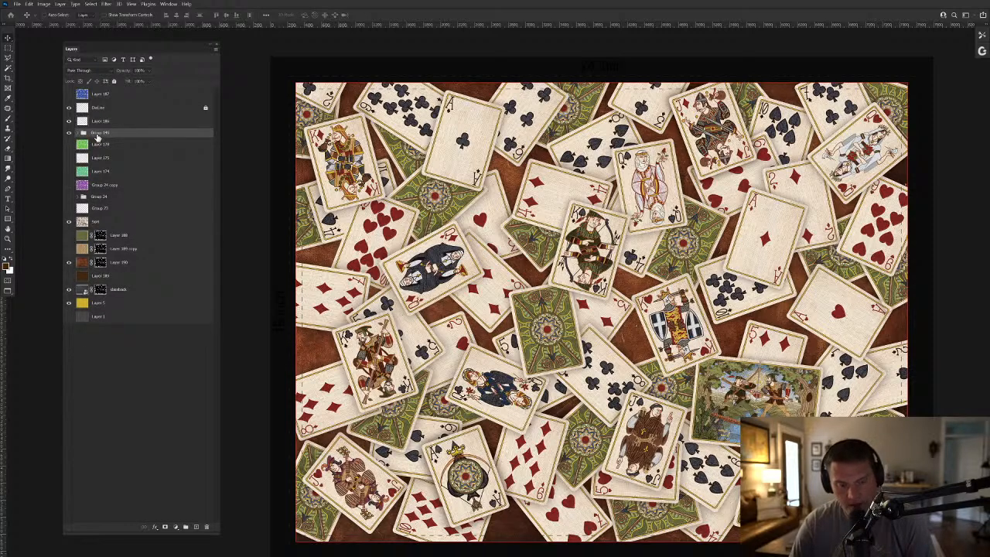
pyautogui.hotkey('ctrl', 'j')
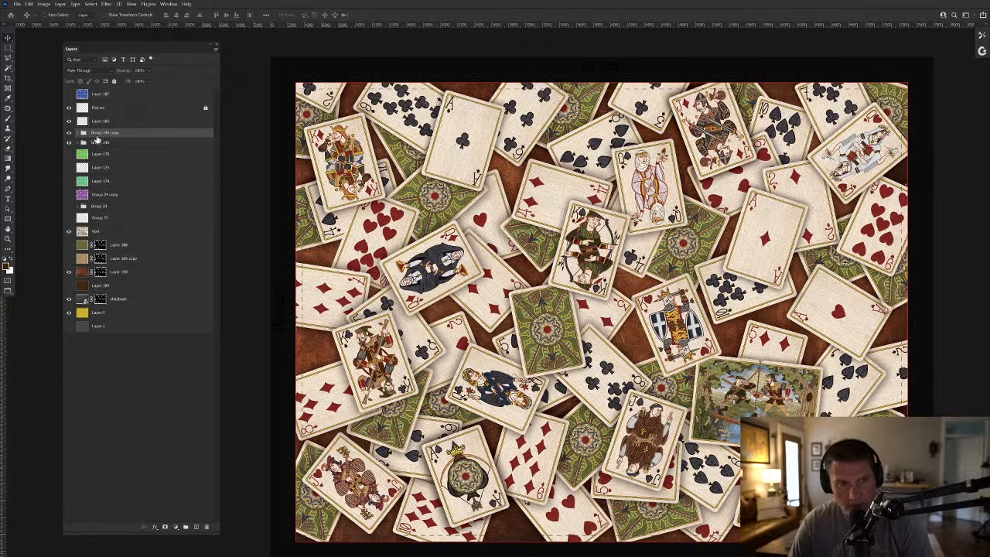
pyautogui.hotkey('ctrl', 'e')
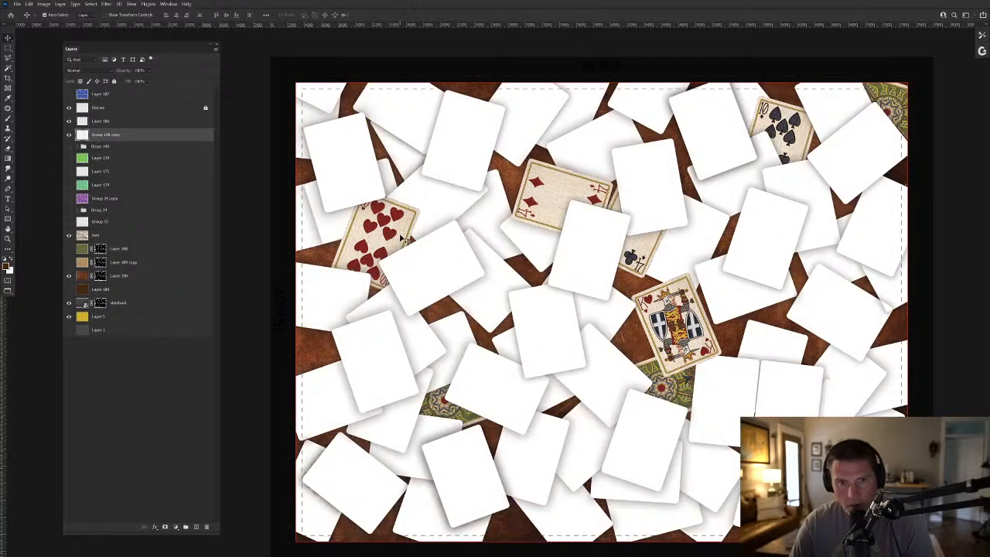
# Undo the accidental shift of the card artwork, hide the merged shadow copy, and inspect the cards without shadows.
pyautogui.moveTo(410, 236); pyautogui.dragTo(438, 212)
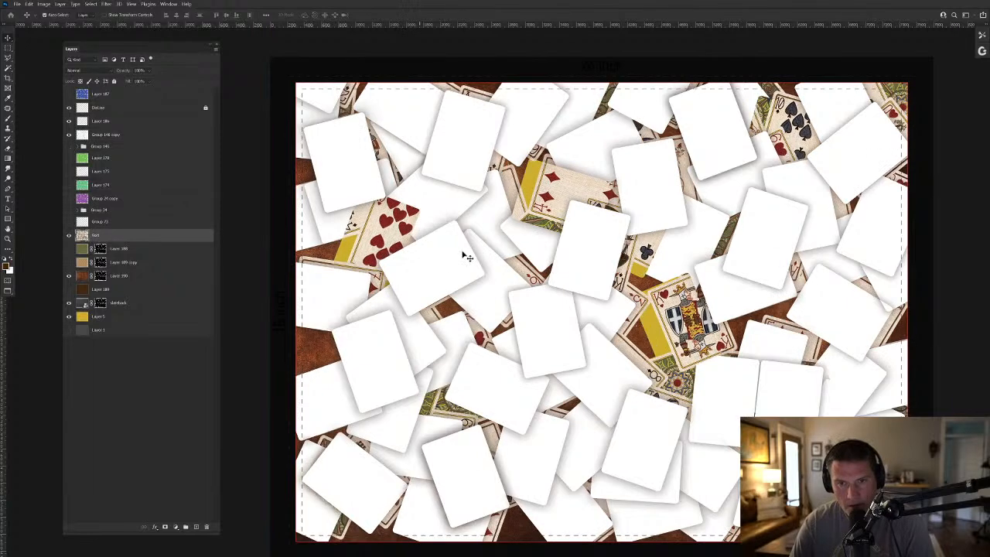
pyautogui.moveTo(462, 263); pyautogui.dragTo(468, 262)
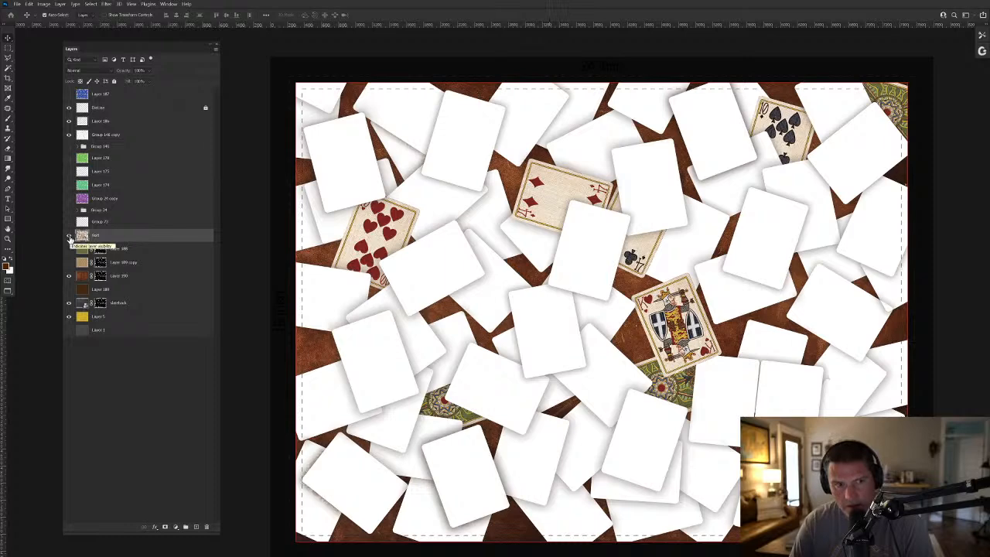
pyautogui.click(112, 140)
pyautogui.click(68, 135)
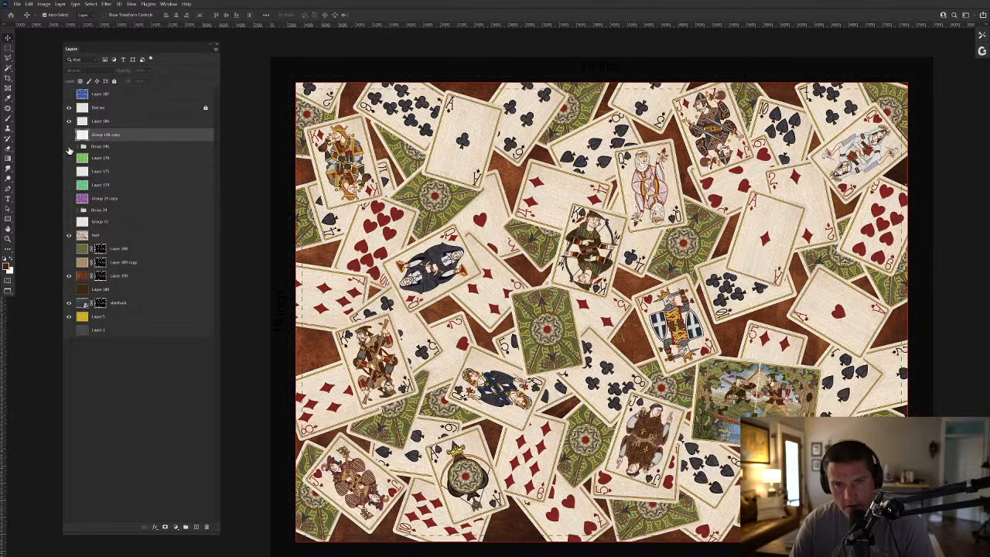
pyautogui.click(551, 203)
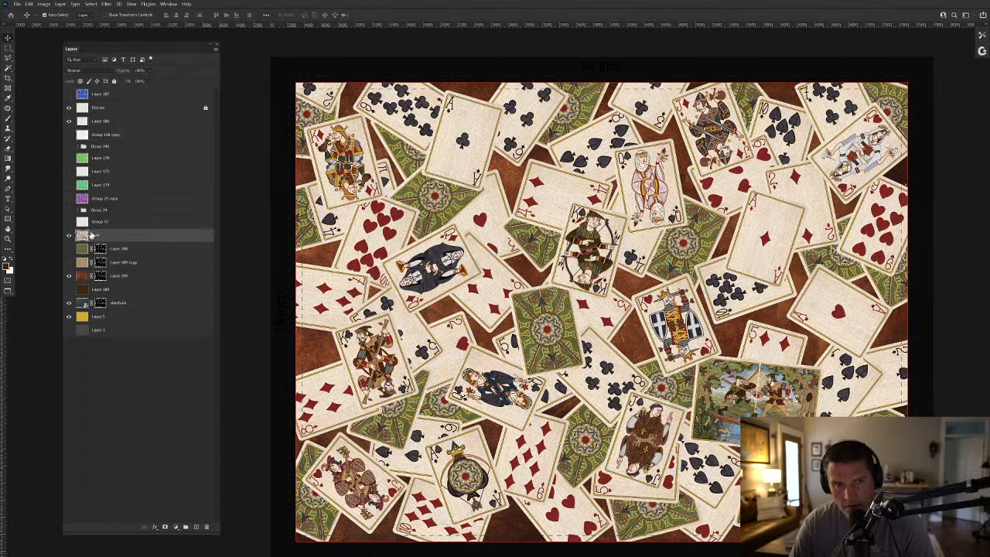
pyautogui.scroll(5, 558, 192)
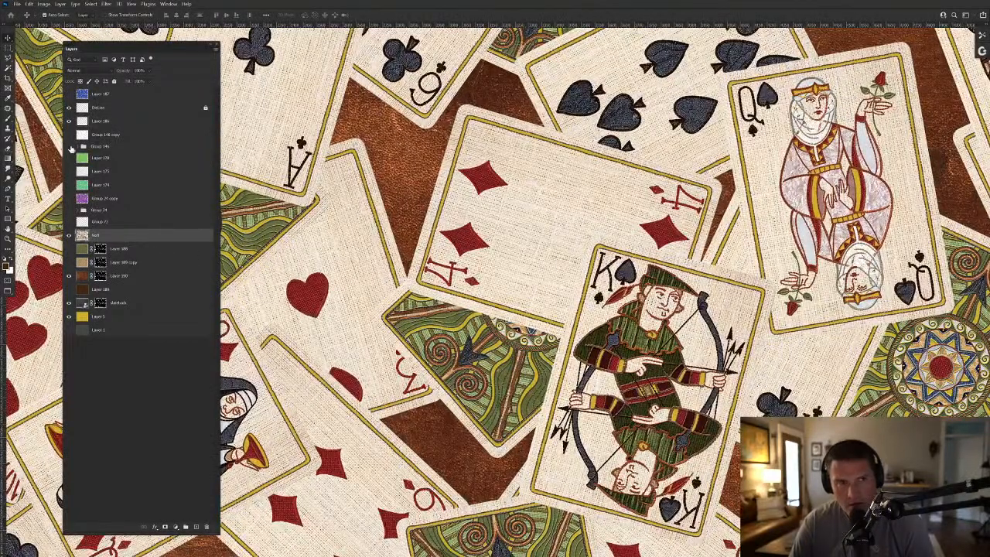
# Show the merged shadow copy, Group 146 copy, inspect how it covers the cards across the artwork, and hide it again.
pyautogui.click(69, 135)
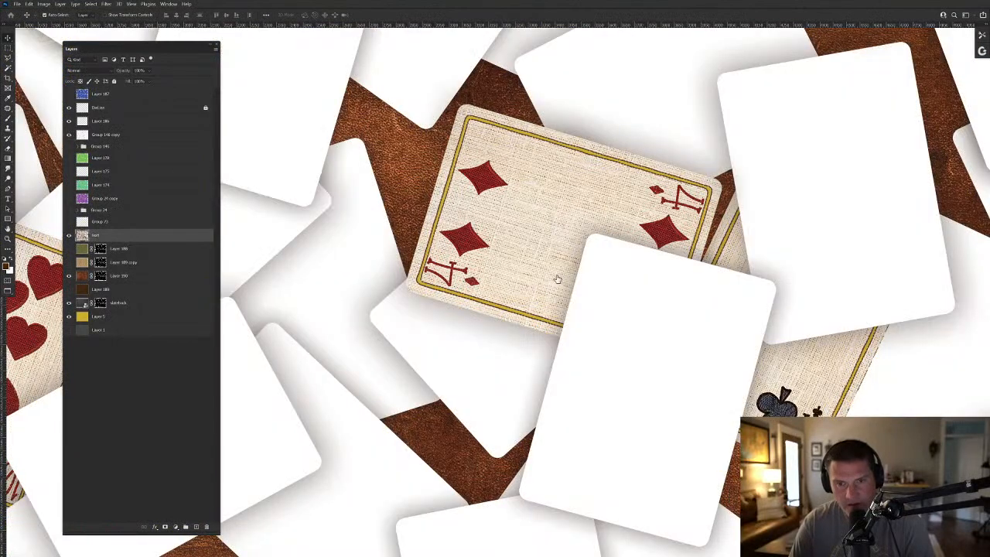
pyautogui.moveTo(505, 250); pyautogui.dragTo(482, 196)
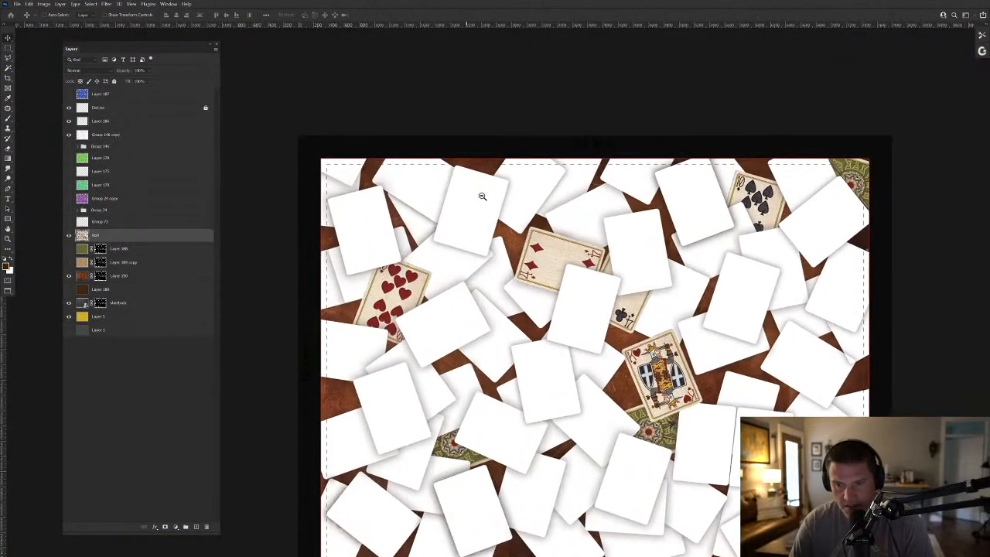
pyautogui.moveTo(667, 337); pyautogui.dragTo(692, 347)
pyautogui.scroll(-3, 692, 346)
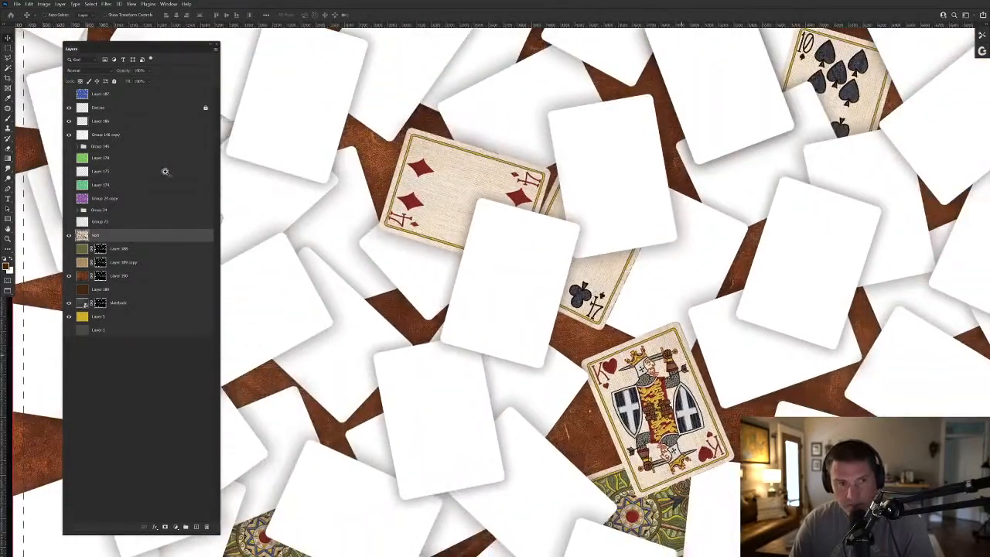
pyautogui.click(70, 135)
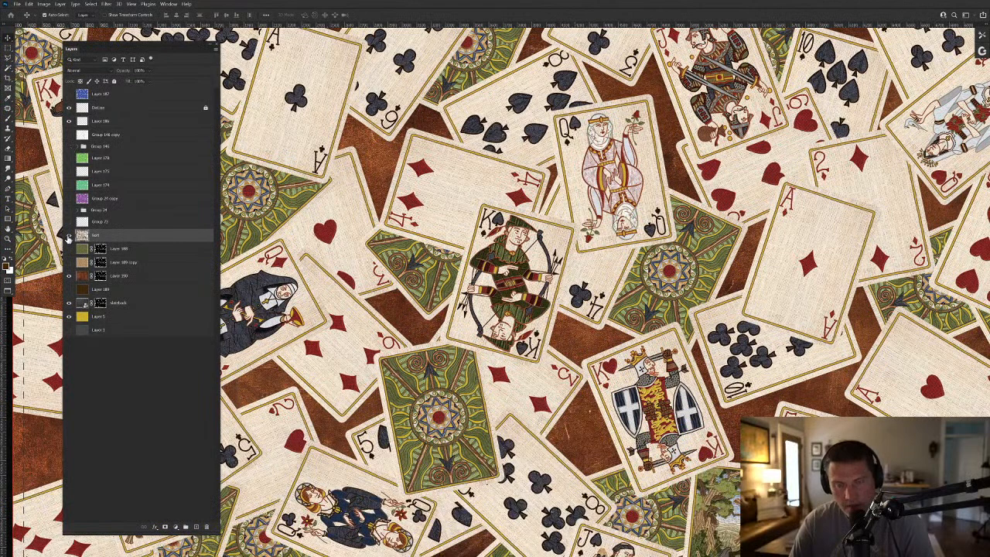
# Hide the card artwork layer and show the shadow group, Group 146, together with the purple card shapes in Group 24.
pyautogui.click(68, 235)
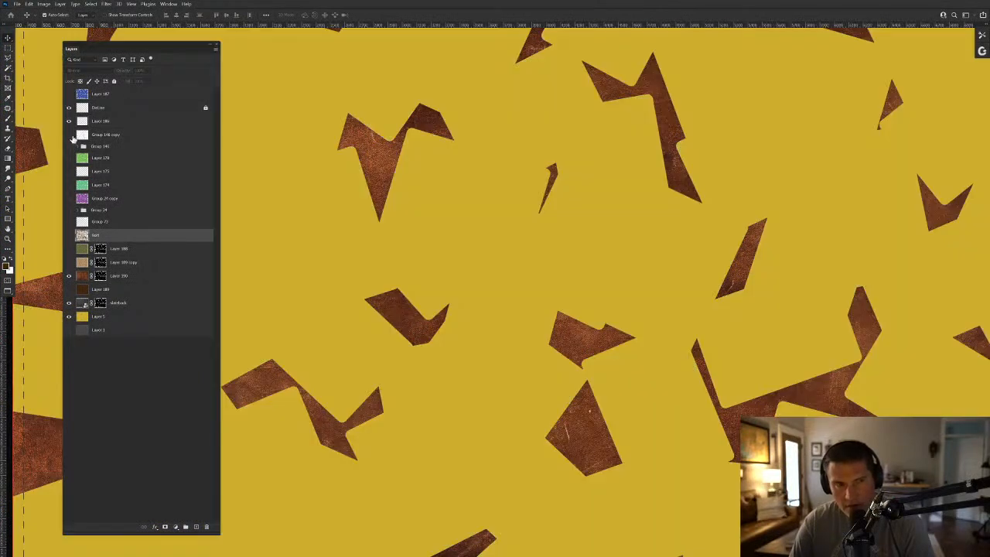
pyautogui.click(69, 147)
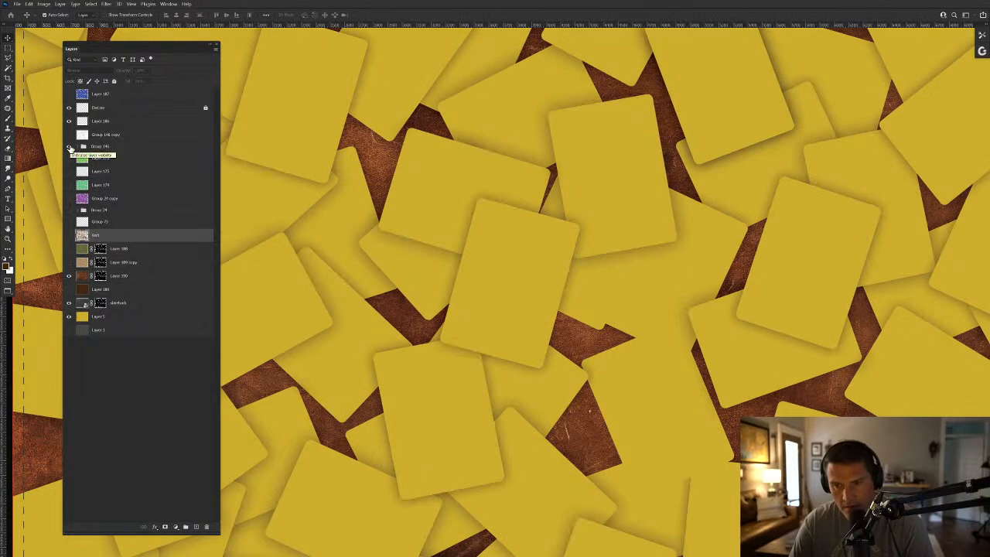
pyautogui.moveTo(487, 275); pyautogui.dragTo(332, 377)
pyautogui.moveTo(489, 460); pyautogui.dragTo(507, 342)
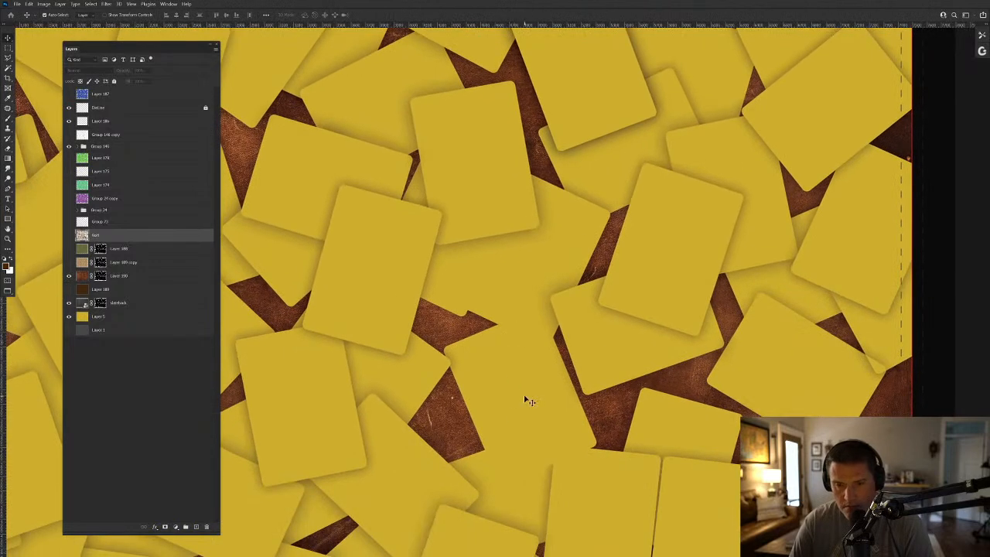
pyautogui.rightClick(526, 399)
pyautogui.press('Escape')
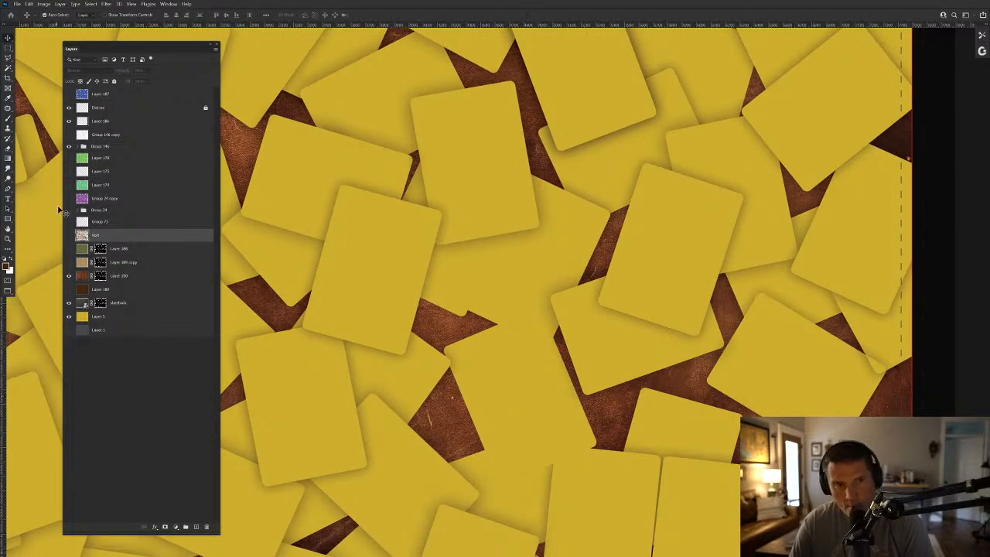
pyautogui.click(69, 210)
# Pick Layer 19, the King of Hearts card shape in Group 24, and load its outline as a selection.
pyautogui.rightClick(524, 396)
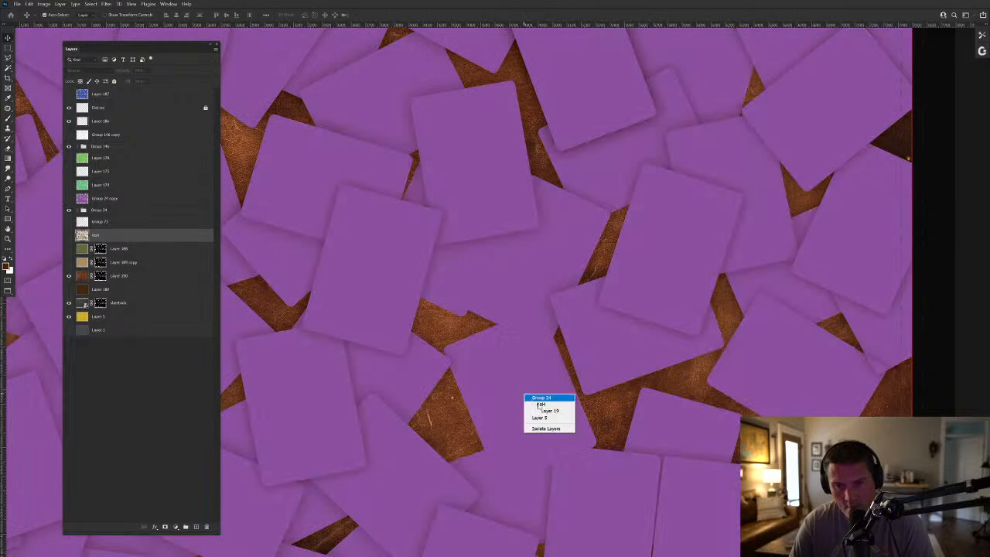
pyautogui.click(548, 410)
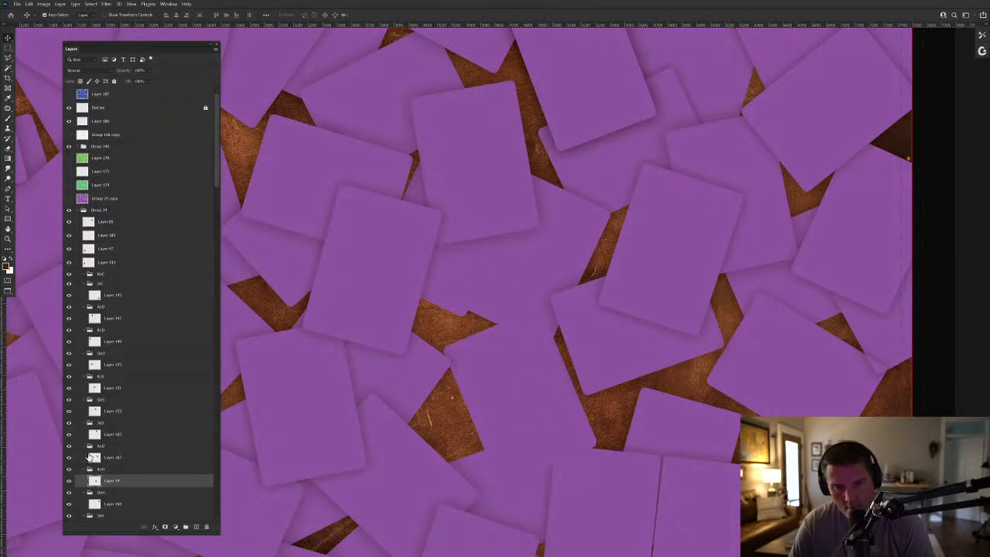
pyautogui.keyDown('ctrl'); pyautogui.click(95, 481); pyautogui.keyUp('ctrl')
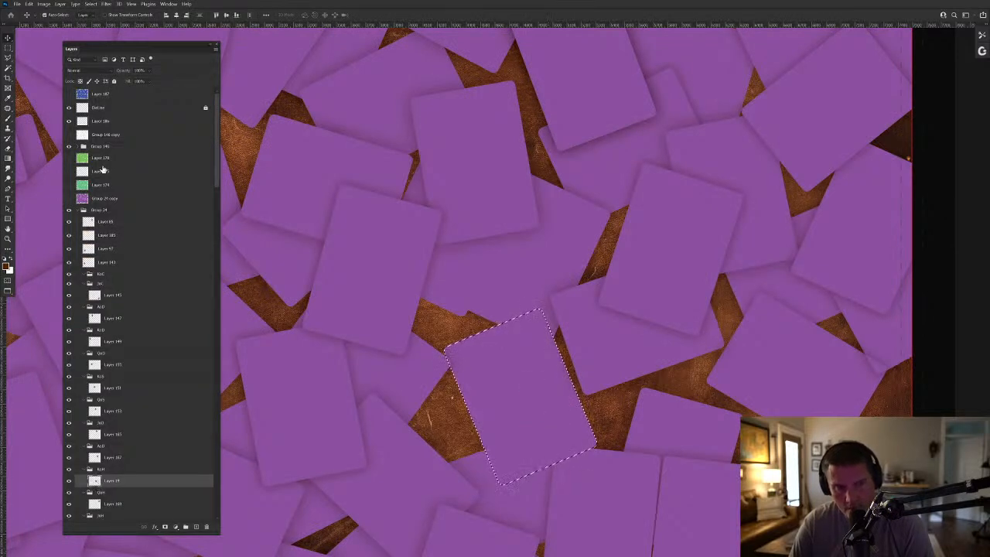
pyautogui.click(169, 4)
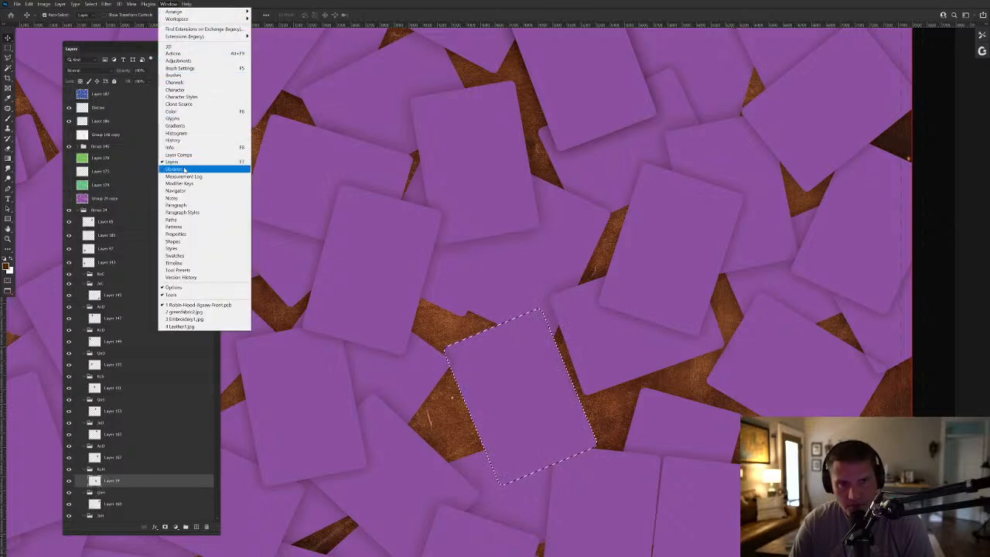
pyautogui.press('Escape')
pyautogui.hotkey('ctrl', 'd')
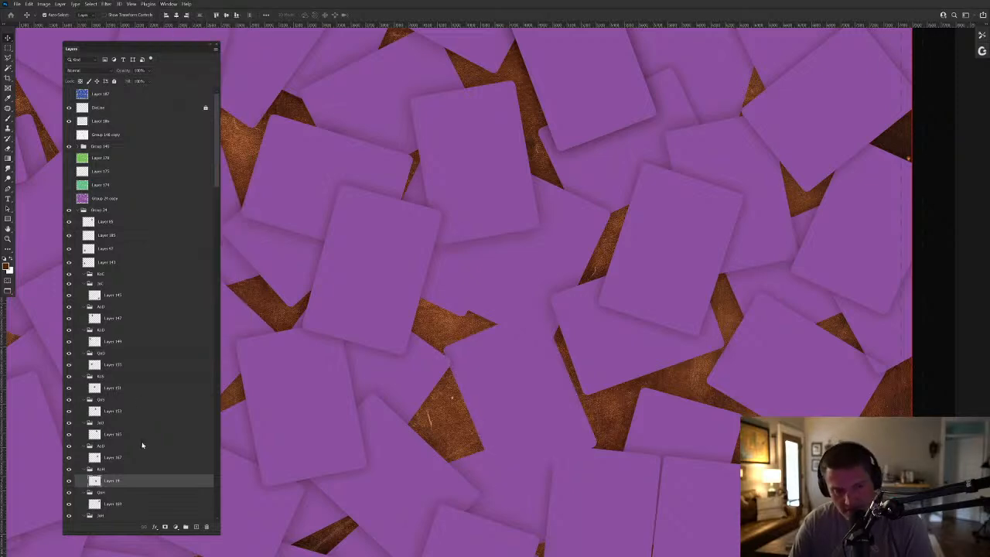
pyautogui.hotkey('ctrl', 'shift', 'd')
# Run the recorded shadow action on the King of Hearts outline, using white as the foreground colour.
pyautogui.click(168, 3)
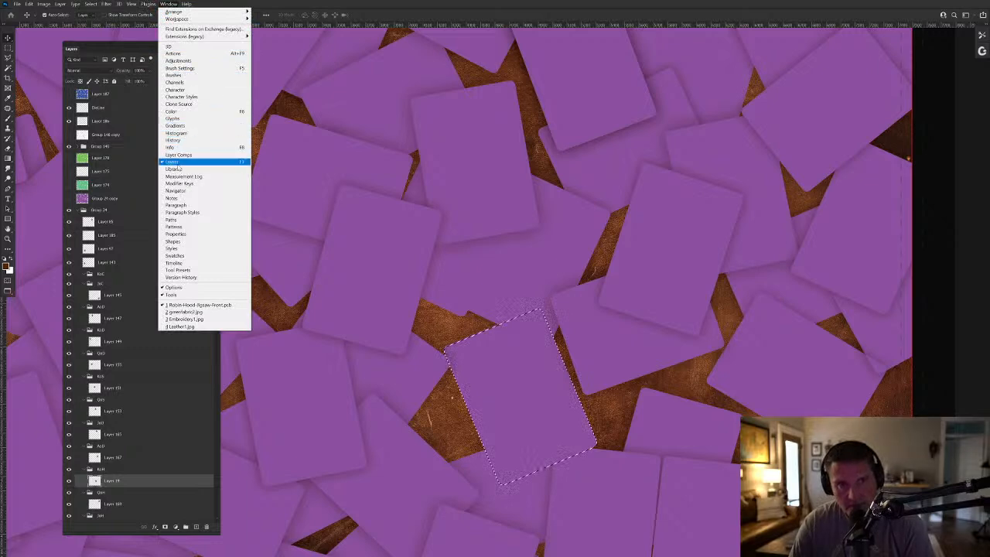
pyautogui.click(174, 54)
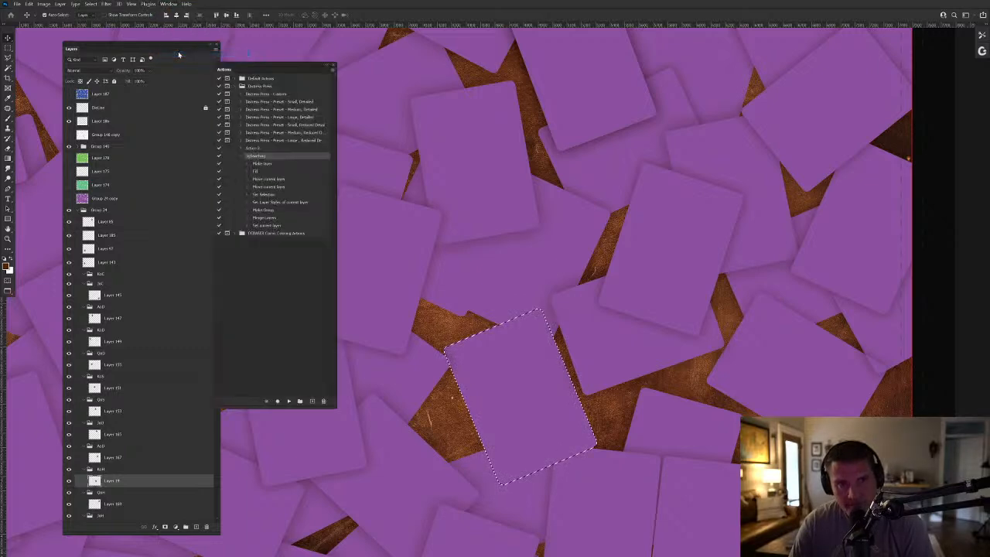
pyautogui.click(289, 401)
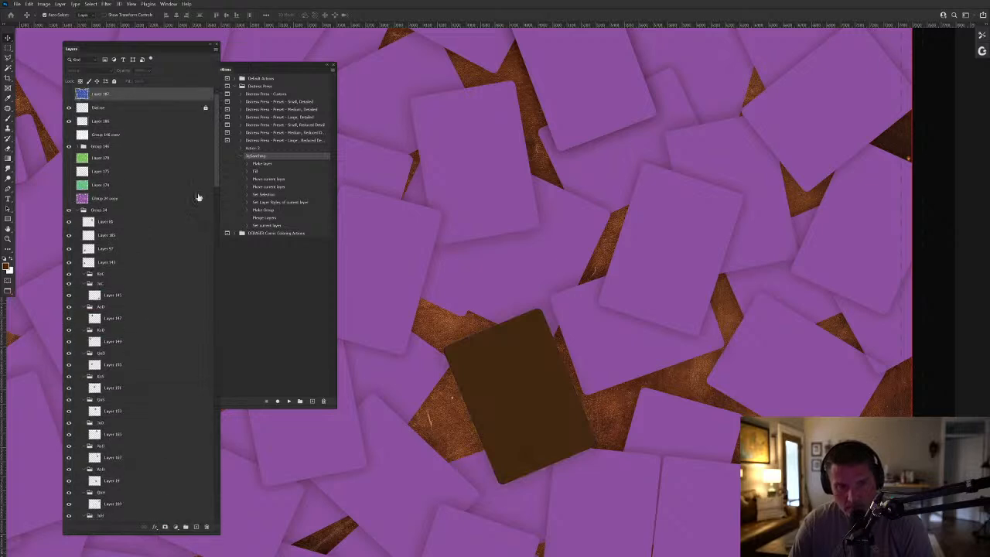
pyautogui.rightClick(538, 387)
pyautogui.click(541, 403)
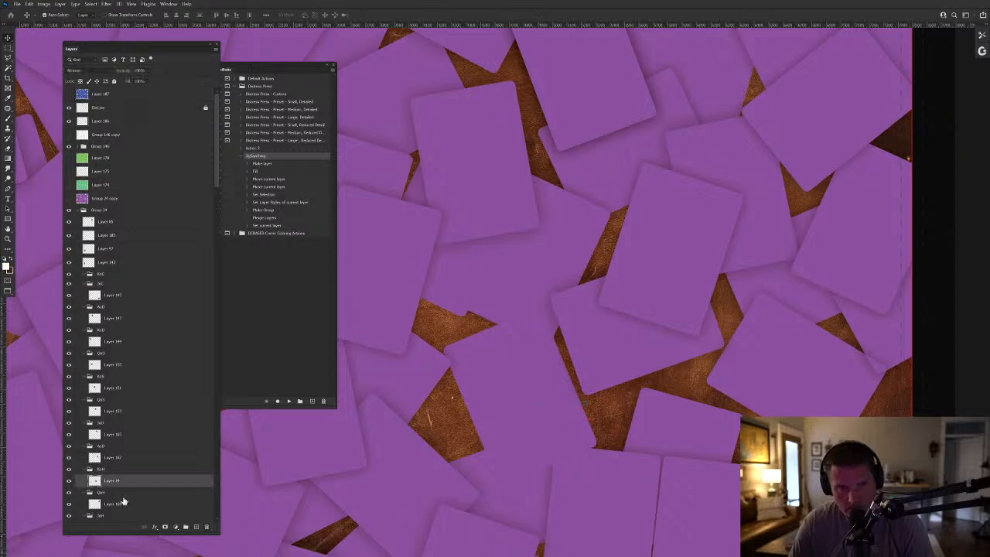
pyautogui.click(289, 401)
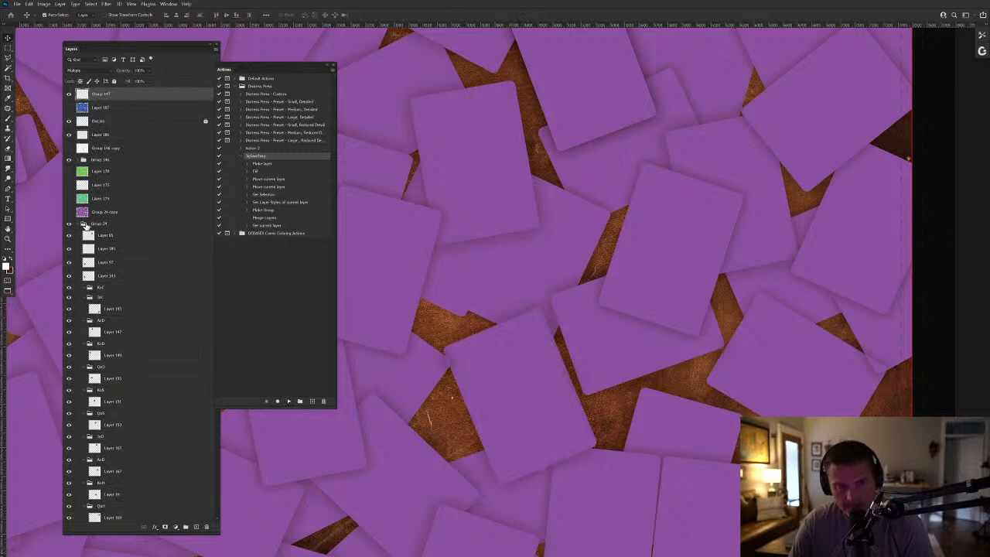
# Collapse Group 24 and move the card artwork layer directly above it.
pyautogui.click(83, 224)
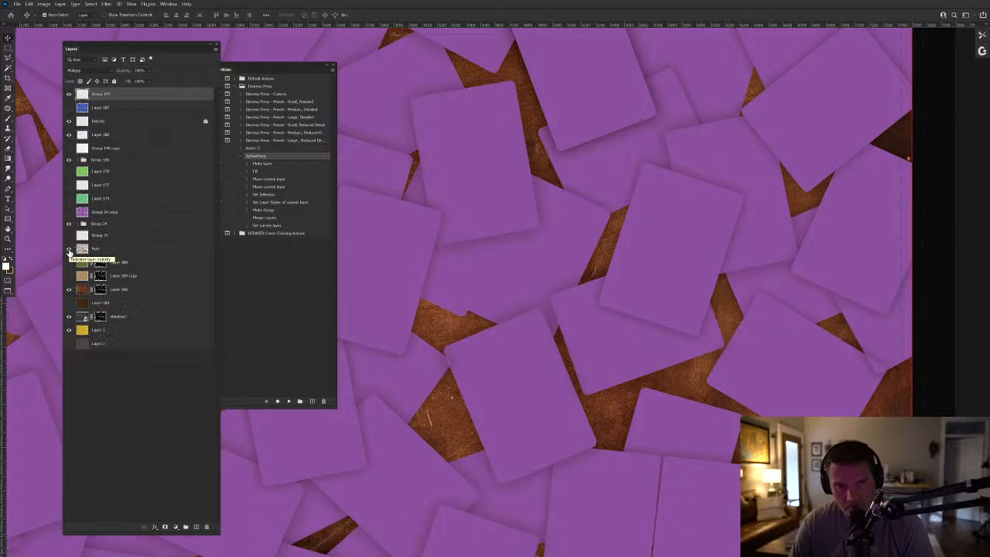
pyautogui.click(115, 248)
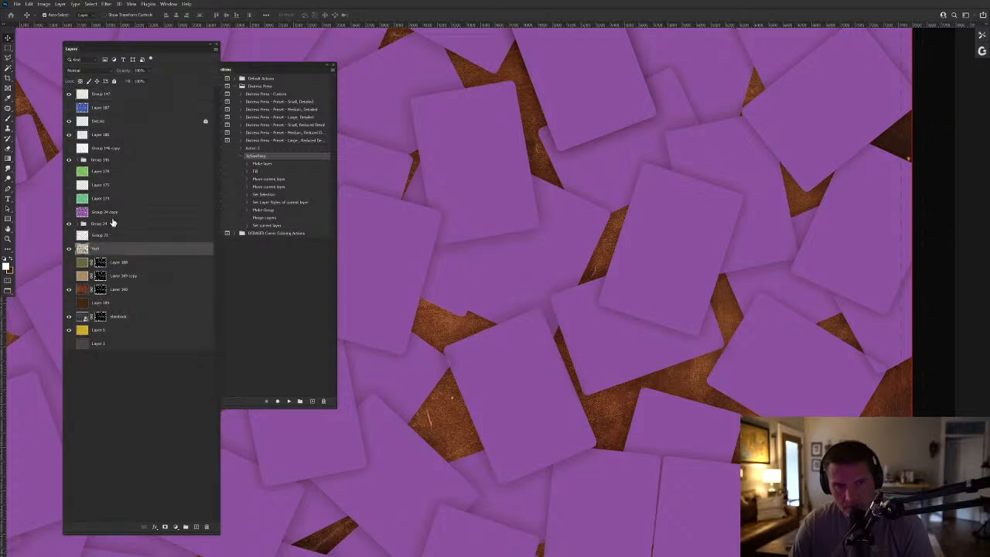
pyautogui.doubleClick(112, 248)
pyautogui.click(902, 150)
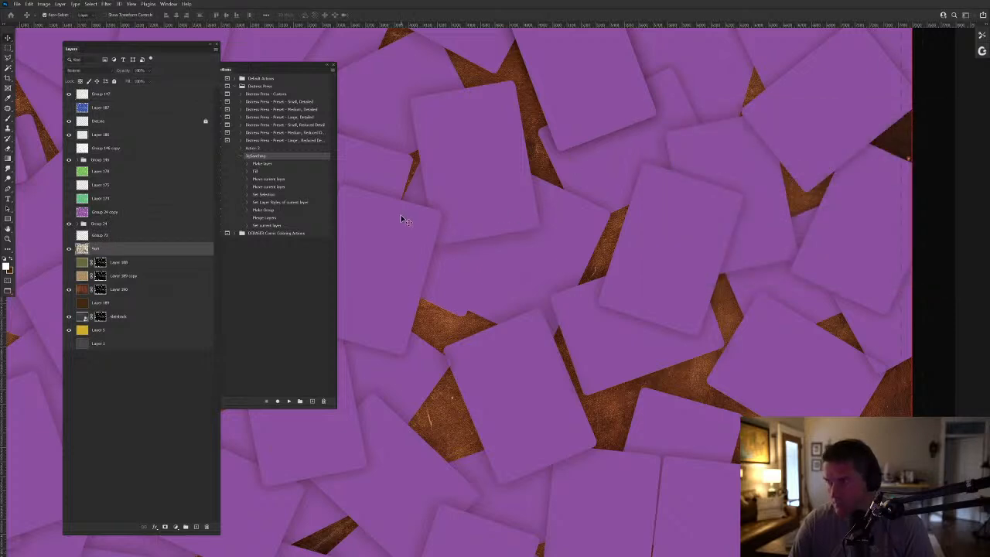
pyautogui.moveTo(116, 249); pyautogui.dragTo(117, 224)
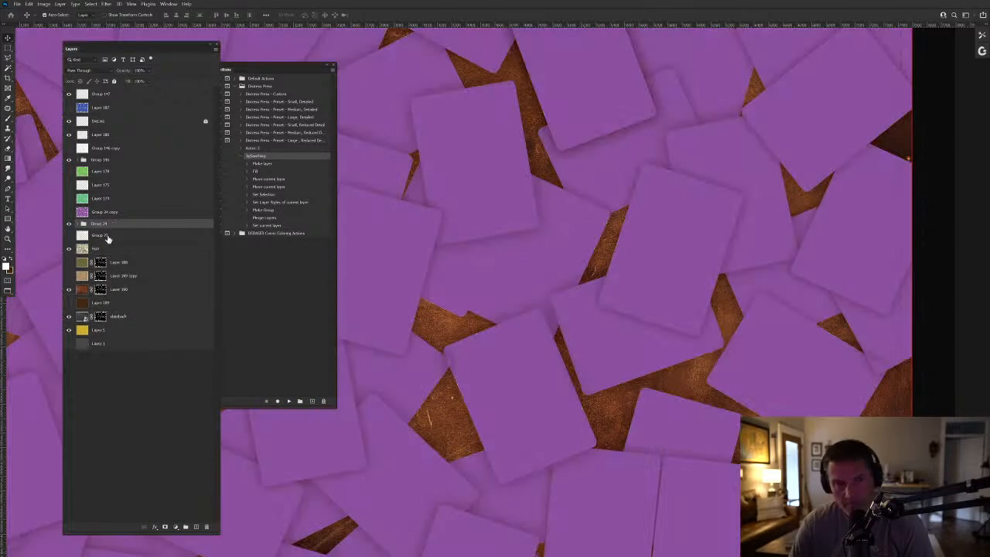
pyautogui.moveTo(110, 246); pyautogui.dragTo(112, 222)
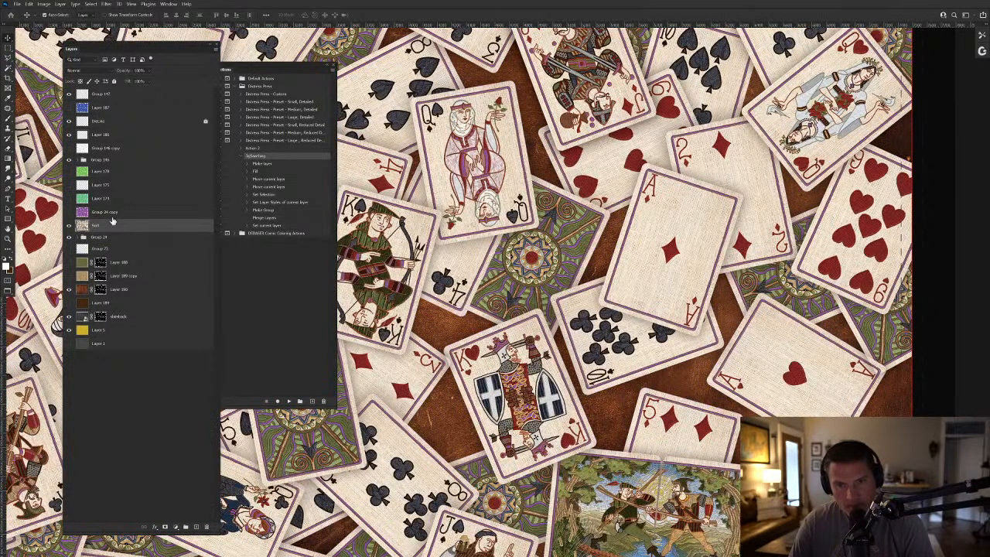
# Hide the card artwork, load the outline of the 4 of Clubs shape, Layer 75, and run the shadow action on it.
pyautogui.click(69, 225)
pyautogui.rightClick(464, 261)
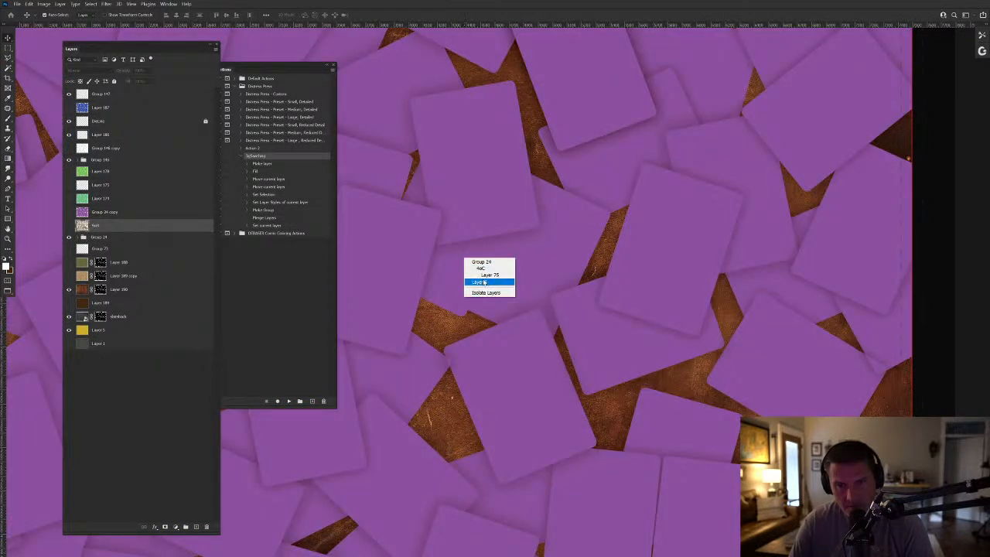
pyautogui.click(488, 277)
pyautogui.keyDown('ctrl'); pyautogui.click(91, 513); pyautogui.keyUp('ctrl')
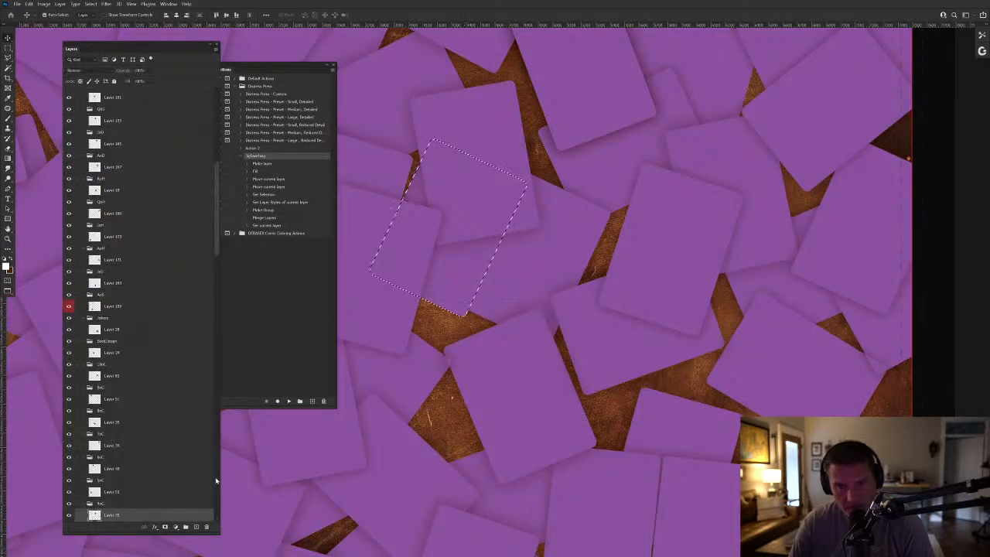
pyautogui.click(290, 400)
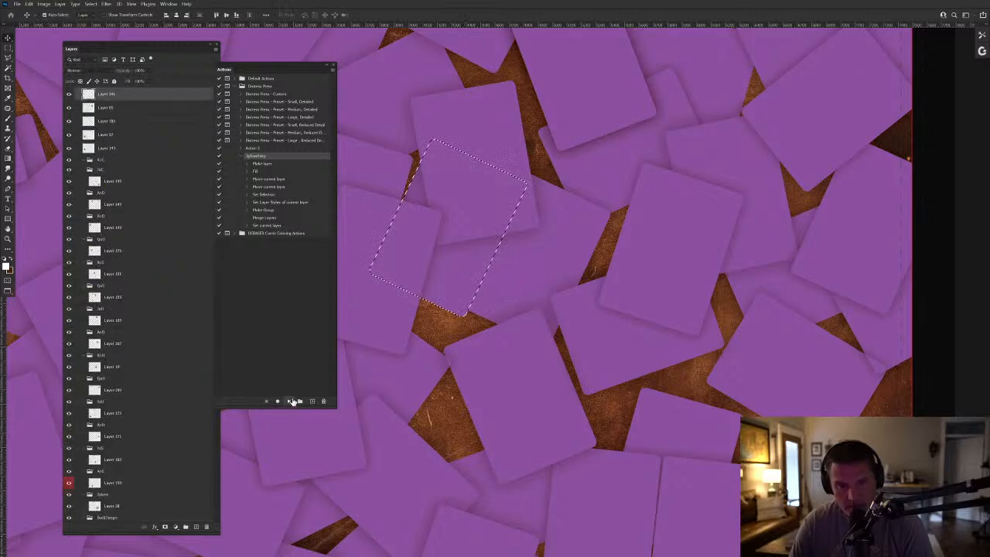
# Load the outline of the Queen of Spades card and delete the new 4 of Clubs shadow inside it.
pyautogui.rightClick(522, 138)
pyautogui.click(548, 168)
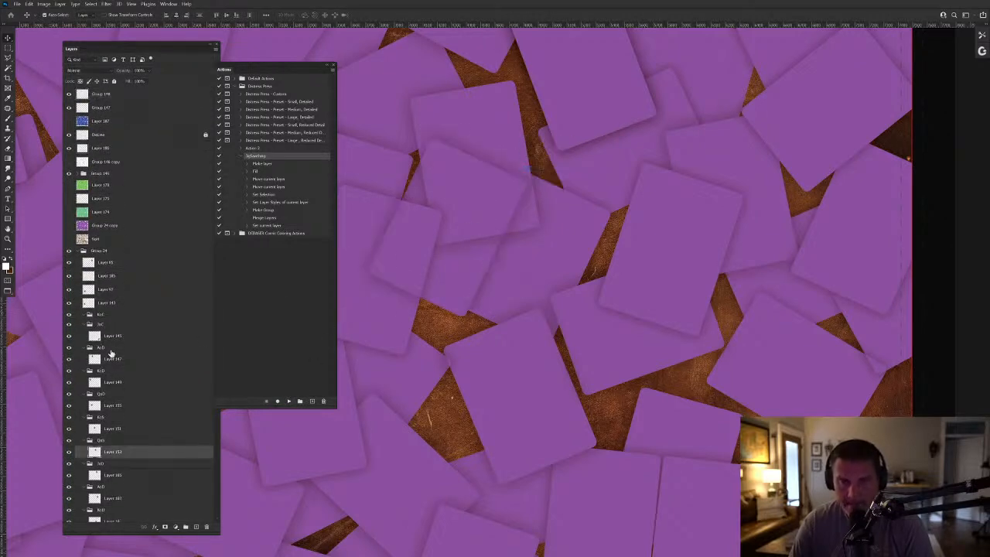
pyautogui.keyDown('ctrl'); pyautogui.click(95, 453); pyautogui.keyUp('ctrl')
pyautogui.hotkey('alt', '.')
pyautogui.press('Delete')
# Delete the 4 of Clubs shadow inside the King of Spades card's outline and clear the selection.
pyautogui.rightClick(408, 314)
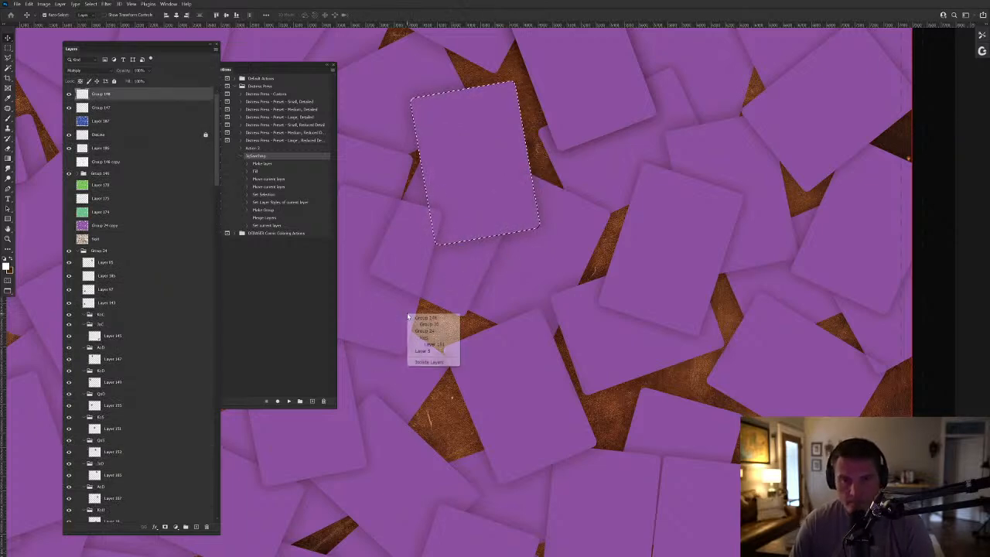
pyautogui.click(428, 345)
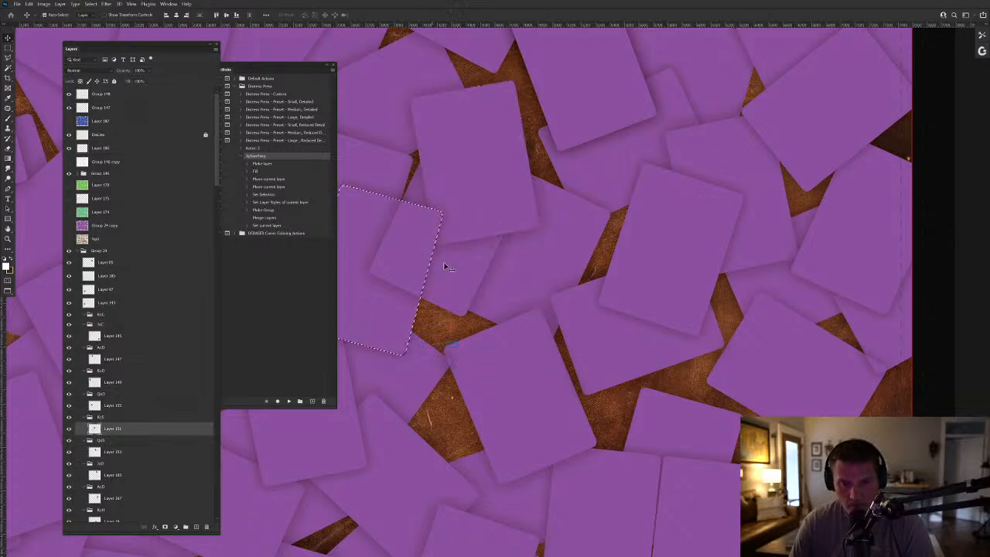
pyautogui.press('F2')
pyautogui.press('Delete')
pyautogui.hotkey('ctrl', 'd')
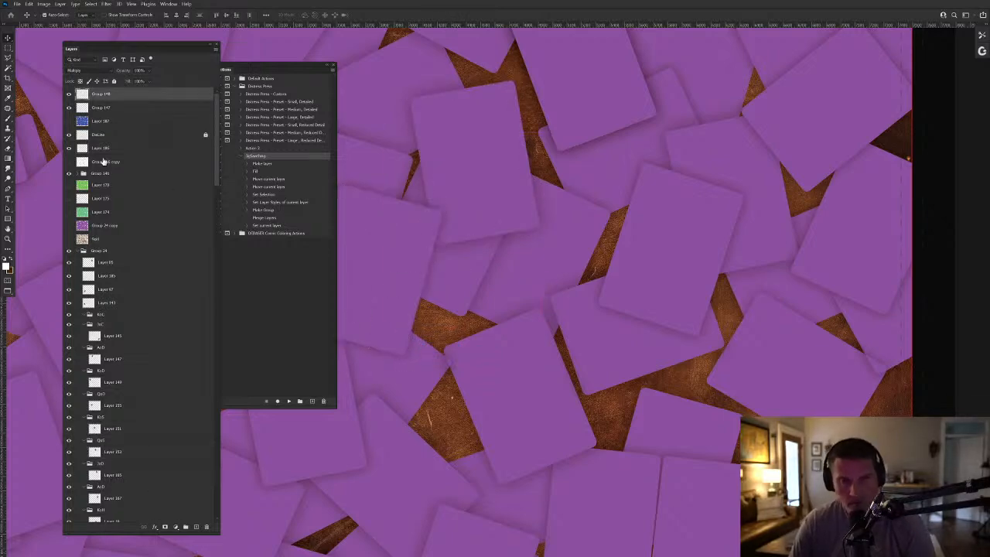
# Compare the new card shadows with the card artwork shown and hidden.
pyautogui.click(69, 239)
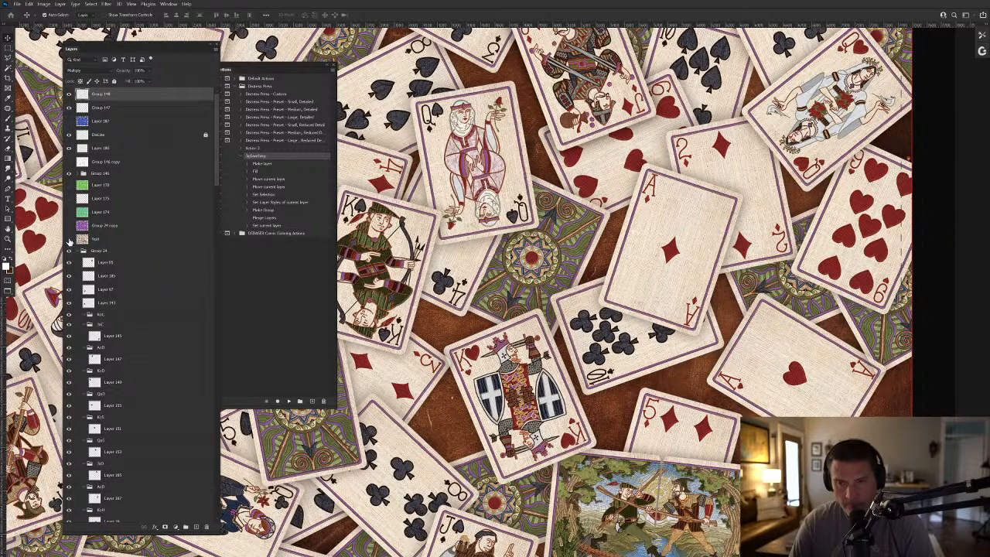
pyautogui.click(69, 240)
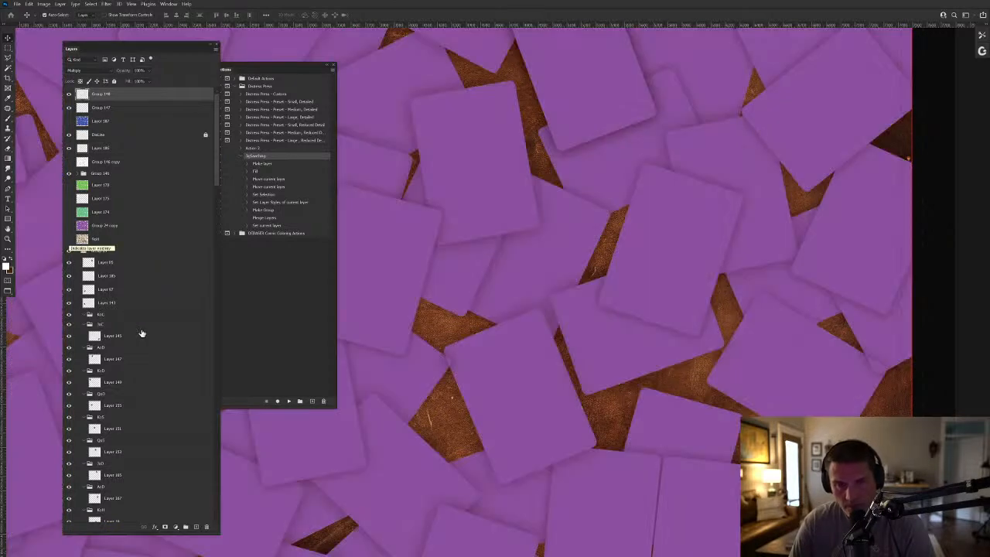
pyautogui.scroll(-3, 165, 363)
pyautogui.scroll(1, 165, 363)
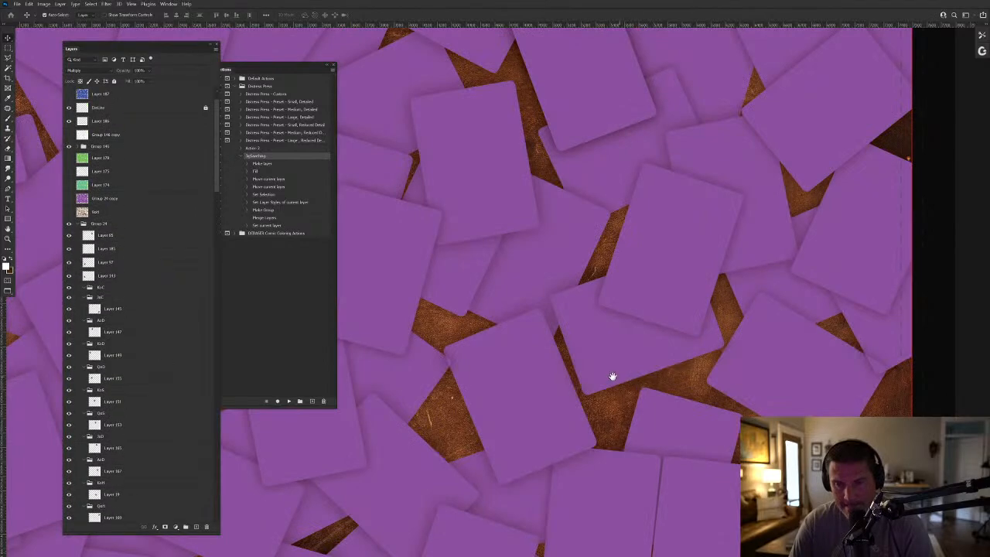
# Clear the neighbouring card's stray shadow within the King of Hearts outline and drop the selection.
pyautogui.moveTo(508, 366); pyautogui.dragTo(634, 369)
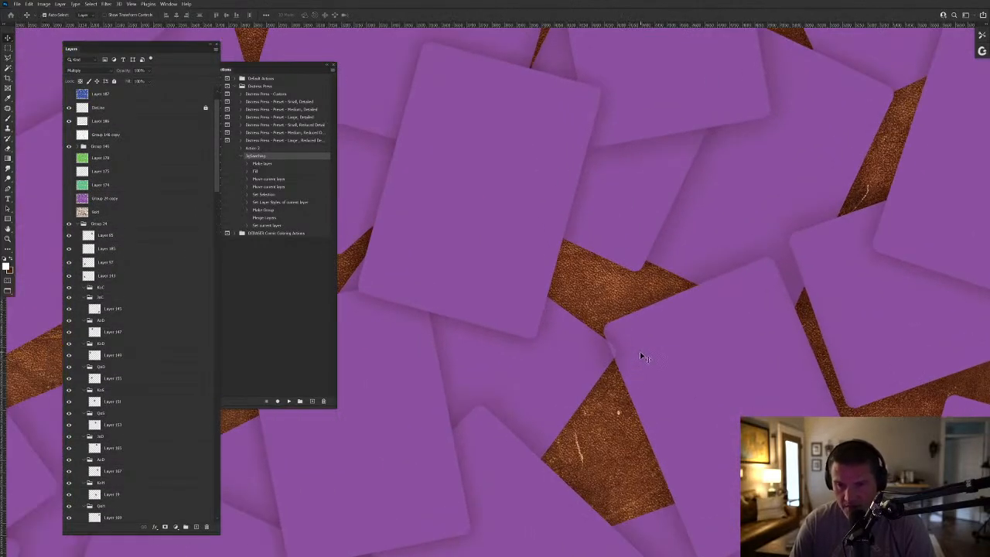
pyautogui.rightClick(641, 354)
pyautogui.click(658, 377)
pyautogui.keyDown('ctrl'); pyautogui.click(96, 495); pyautogui.keyUp('ctrl')
pyautogui.click(573, 384)
pyautogui.hotkey('ctrl', 'd')
pyautogui.scroll(-5, 578, 252)
pyautogui.moveTo(564, 248); pyautogui.dragTo(489, 192)
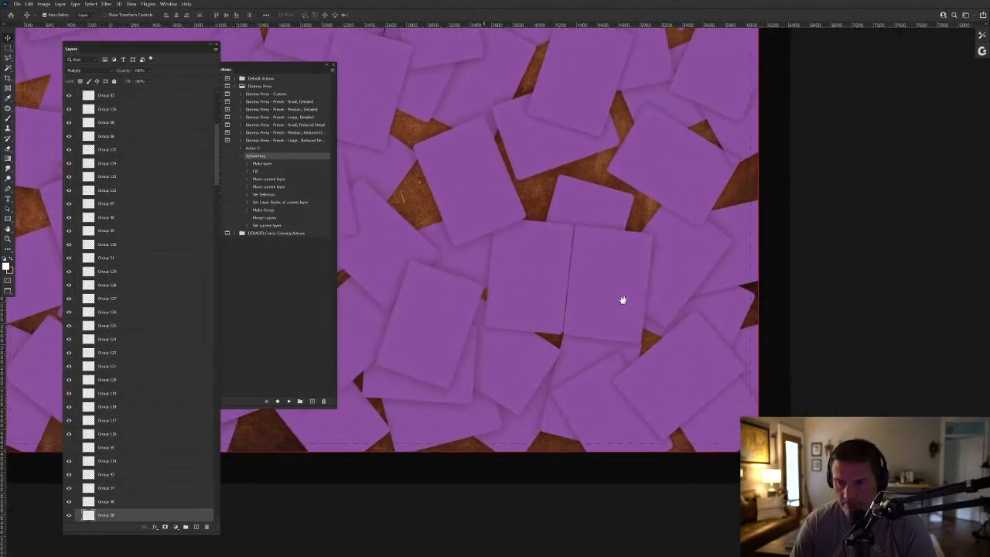
# Inspect the shadows over the flat purple cards and collapse the group that holds the card shadow layers.
pyautogui.moveTo(543, 273); pyautogui.dragTo(700, 287)
pyautogui.moveTo(555, 256); pyautogui.dragTo(668, 373)
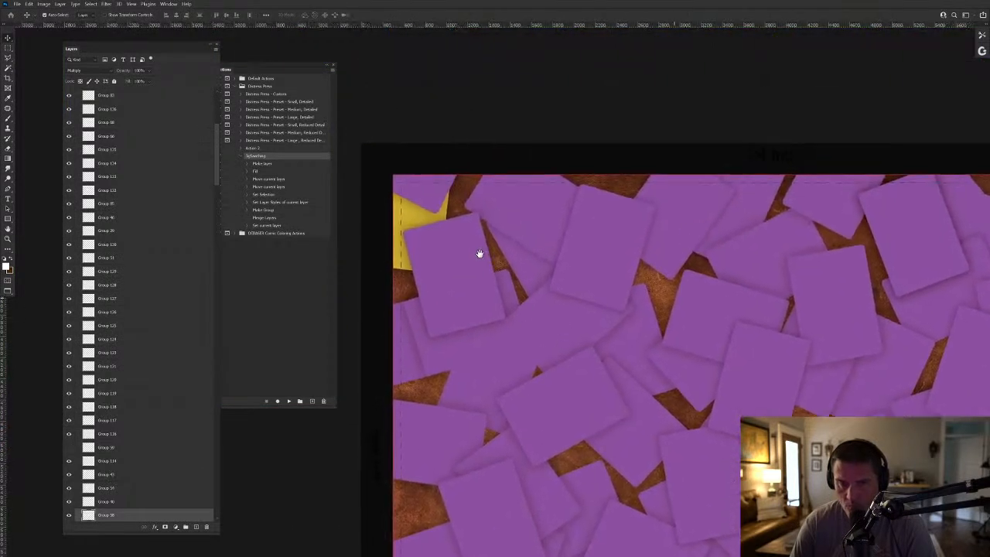
pyautogui.moveTo(415, 219); pyautogui.dragTo(400, 245)
pyautogui.scroll(2, 145, 215)
pyautogui.scroll(3, 143, 215)
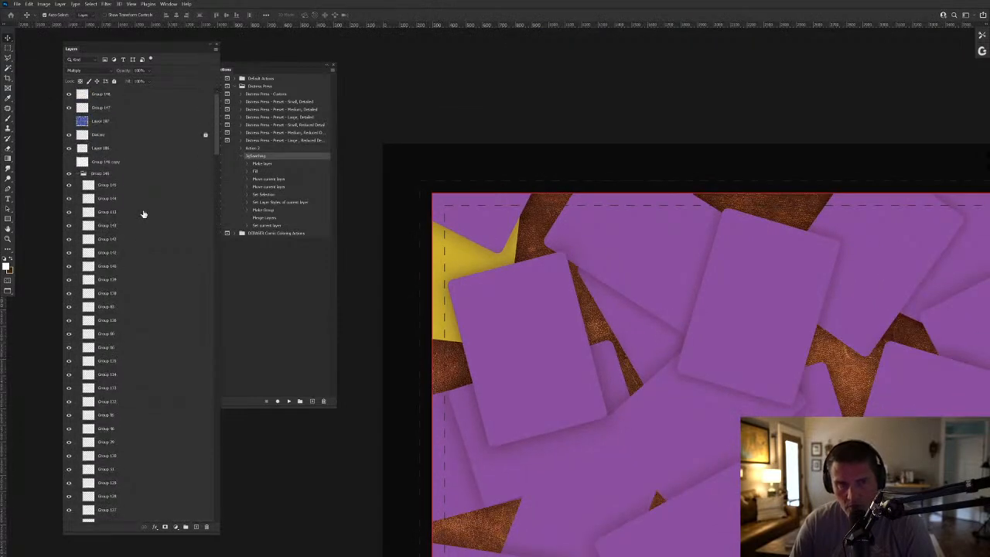
pyautogui.click(79, 175)
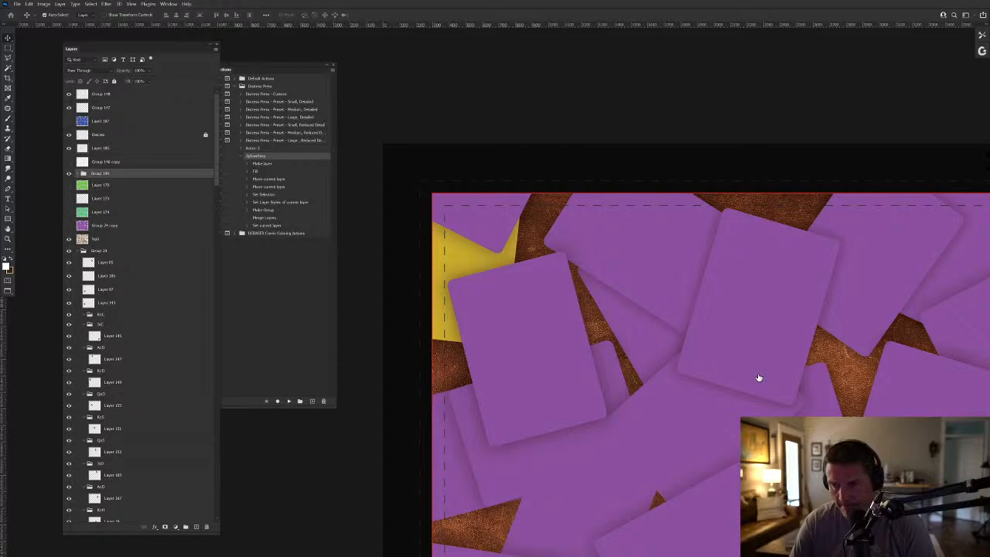
# Hide the flat purple cards in Group 24 and review the illustrated card layout with its shadows.
pyautogui.moveTo(794, 391); pyautogui.dragTo(417, 255)
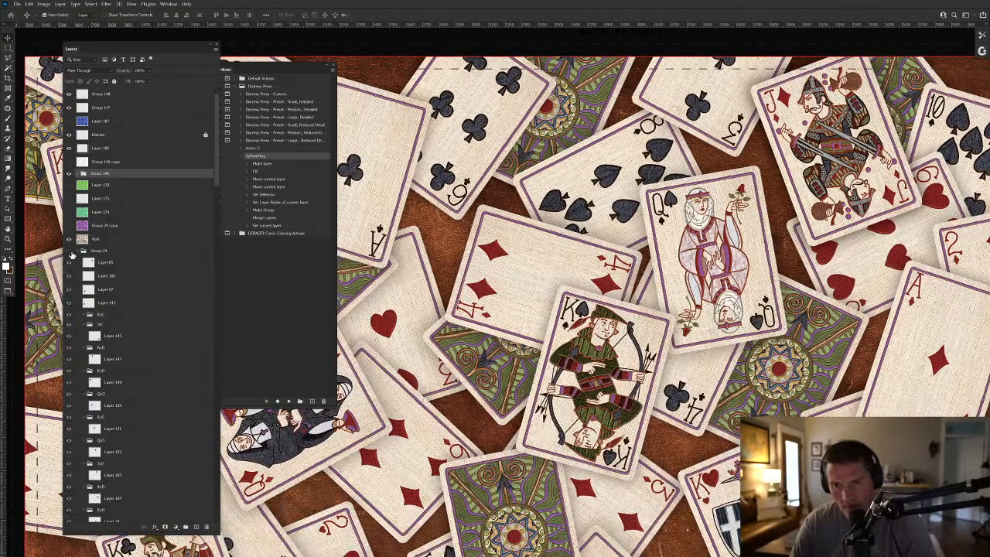
pyautogui.click(71, 253)
pyautogui.moveTo(698, 396); pyautogui.dragTo(637, 299)
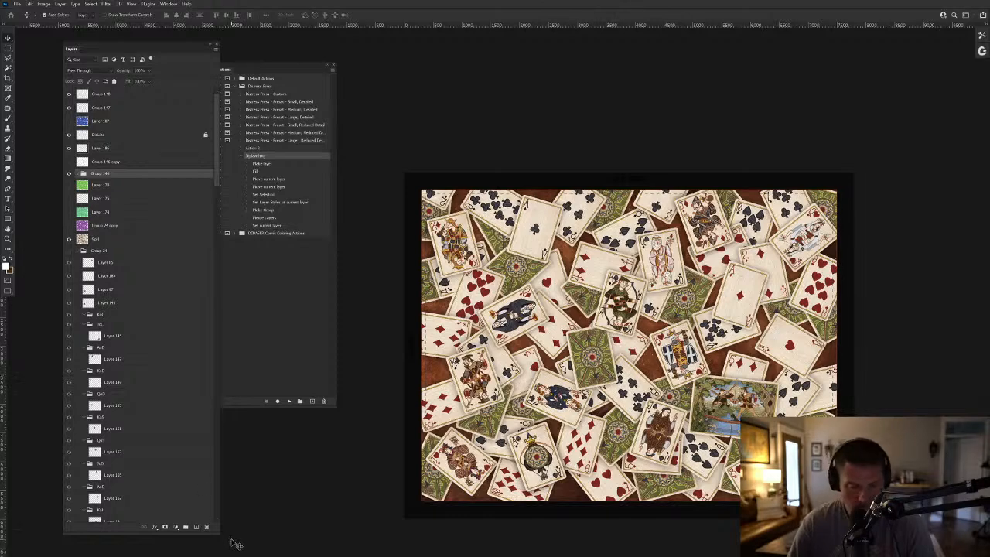
# Switch to the Chrome window with the playing card image search and open the iStock website there.
pyautogui.press('super')
pyautogui.moveTo(219, 550)
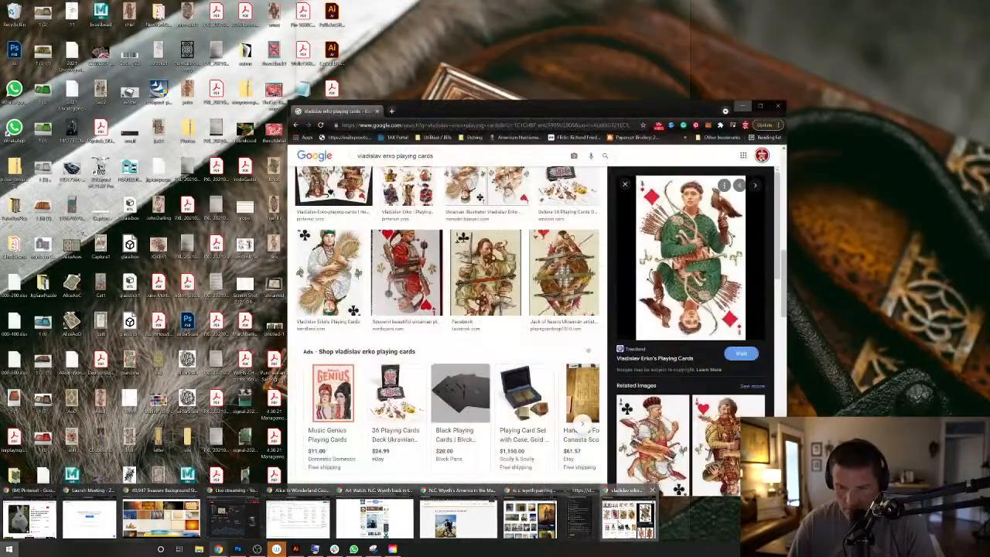
pyautogui.click(628, 518)
pyautogui.click(419, 124)
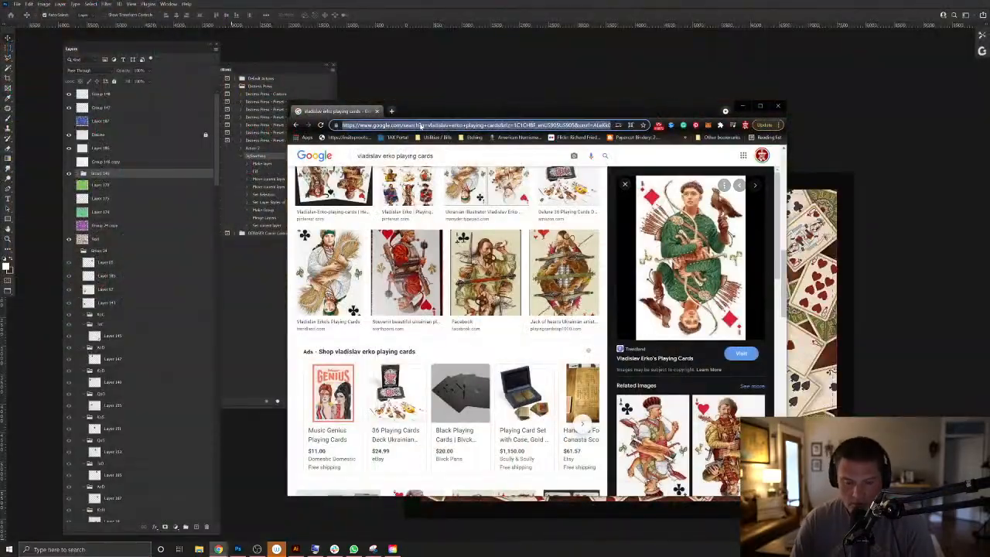
pyautogui.write('istock')
pyautogui.press('Return')
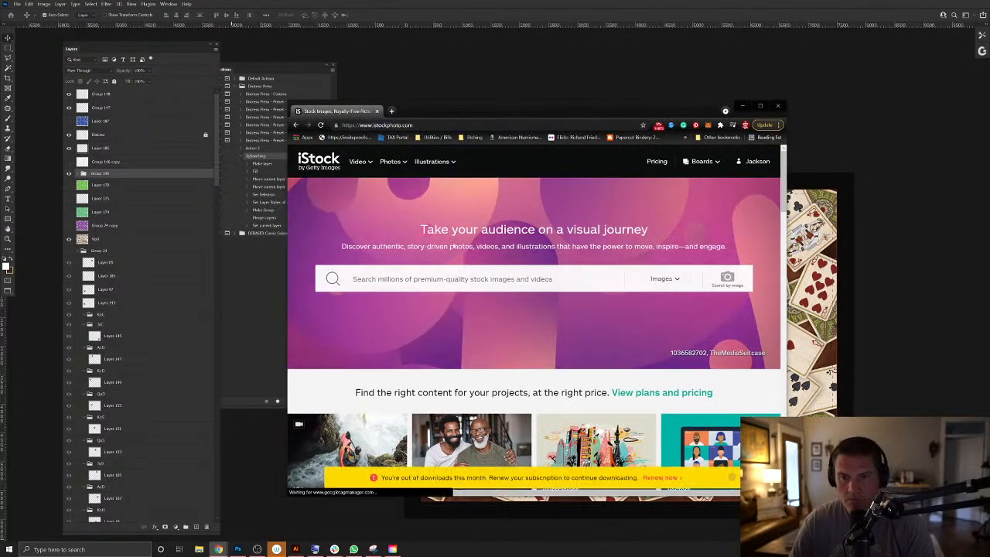
# Search the stock images for "gold diblum".
pyautogui.write('gol')
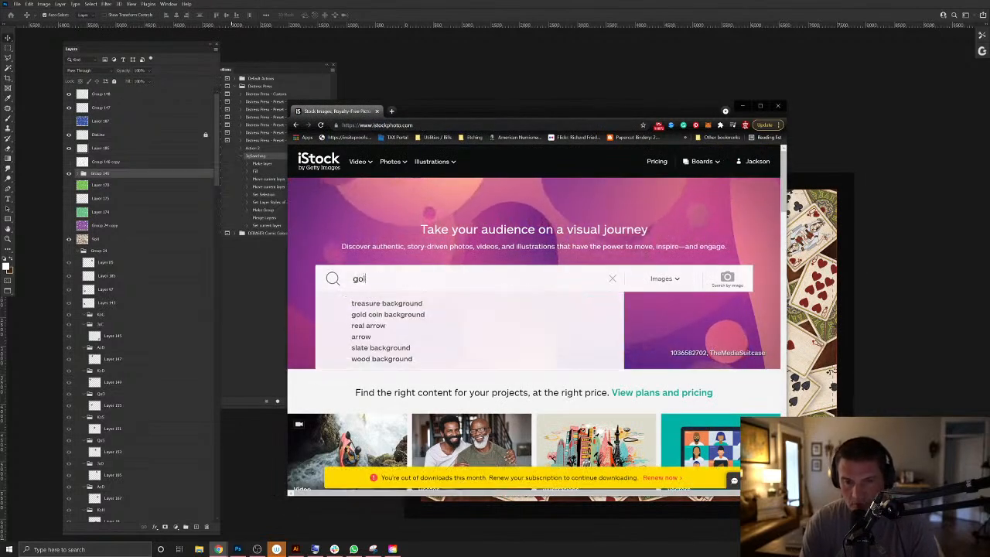
pyautogui.write('d diblum')
pyautogui.press('Return')
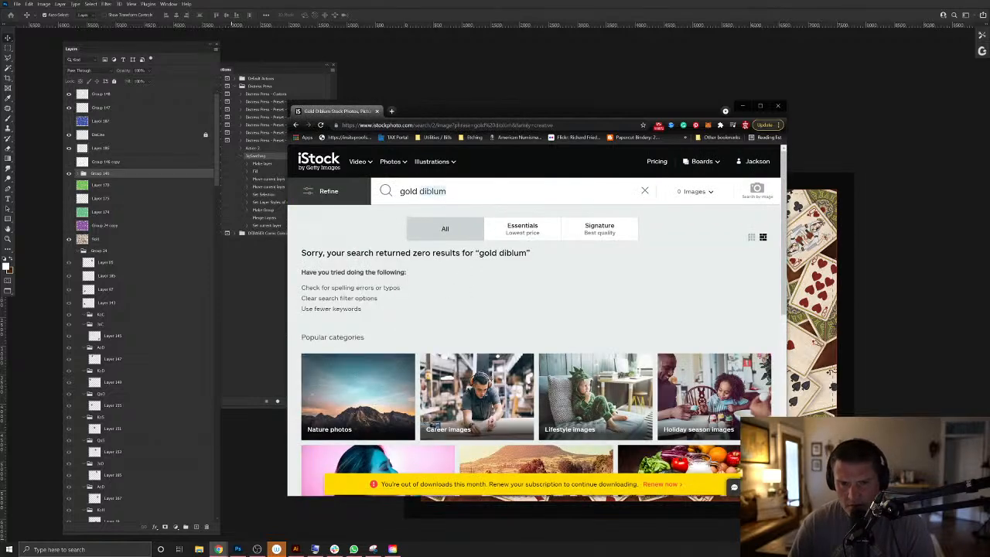
# Replace the query and search the stock images for "ancient gold coin".
pyautogui.hotkey('ctrl', 'a')
pyautogui.write('anckent ')
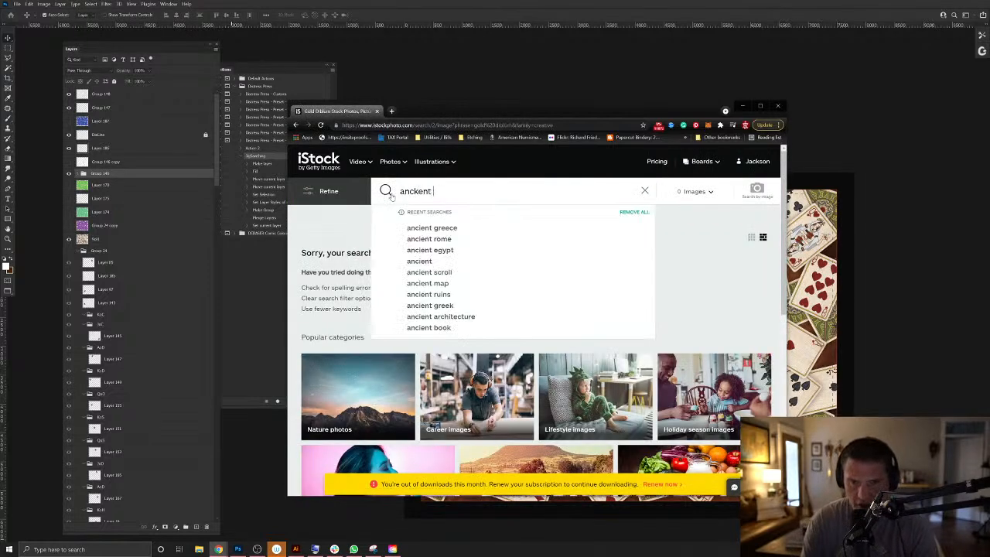
pyautogui.write('ient gold coin')
pyautogui.press('Return')
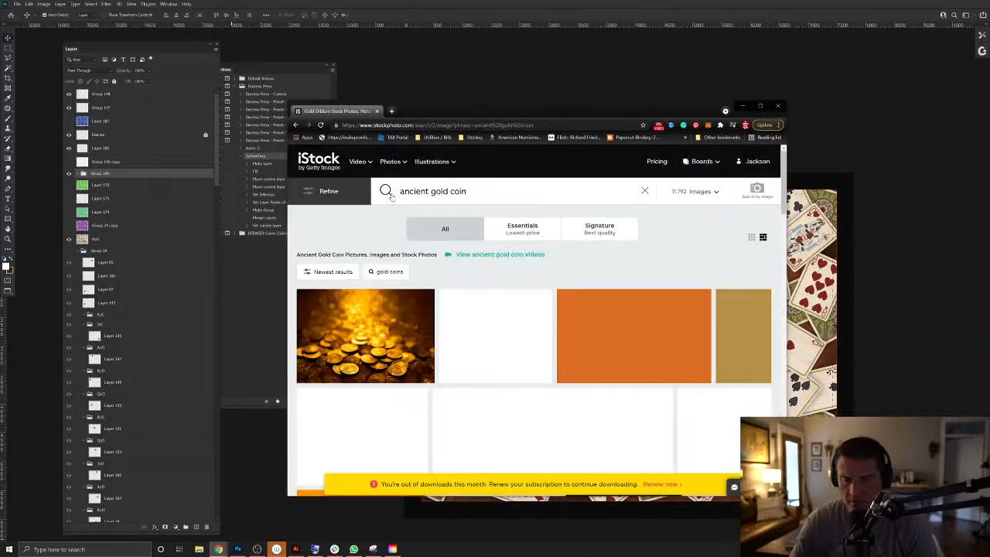
# Look through the ancient gold coin results for engraved coin artwork and open the Seal of Baldwin I illustration.
pyautogui.moveTo(656, 351)
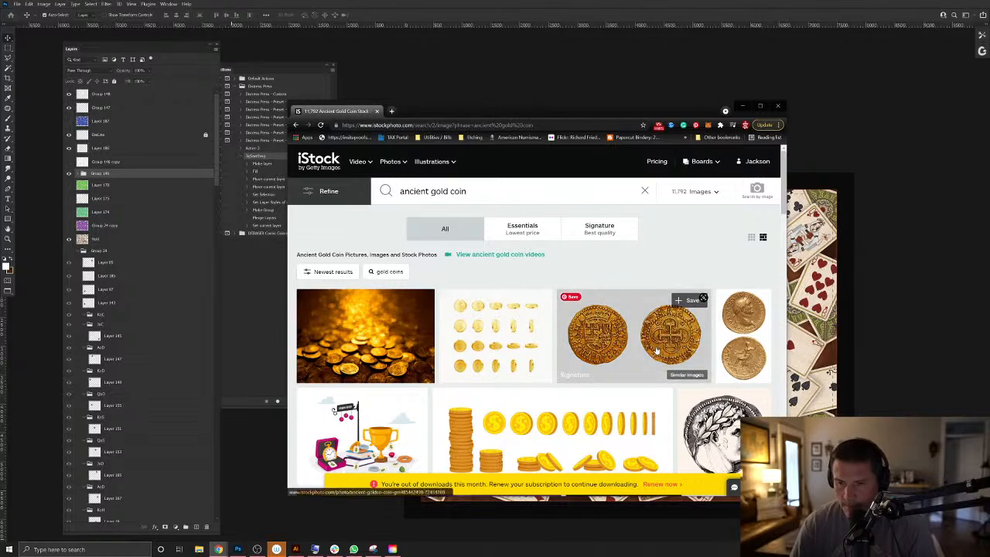
pyautogui.scroll(-3, 656, 351)
pyautogui.scroll(1, 656, 287)
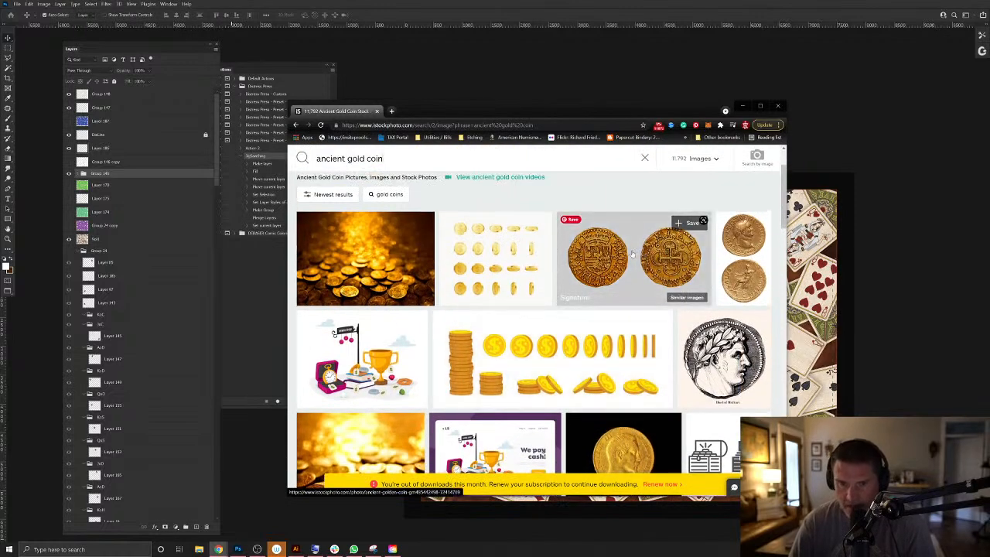
pyautogui.scroll(-3, 649, 255)
pyautogui.scroll(-2, 554, 335)
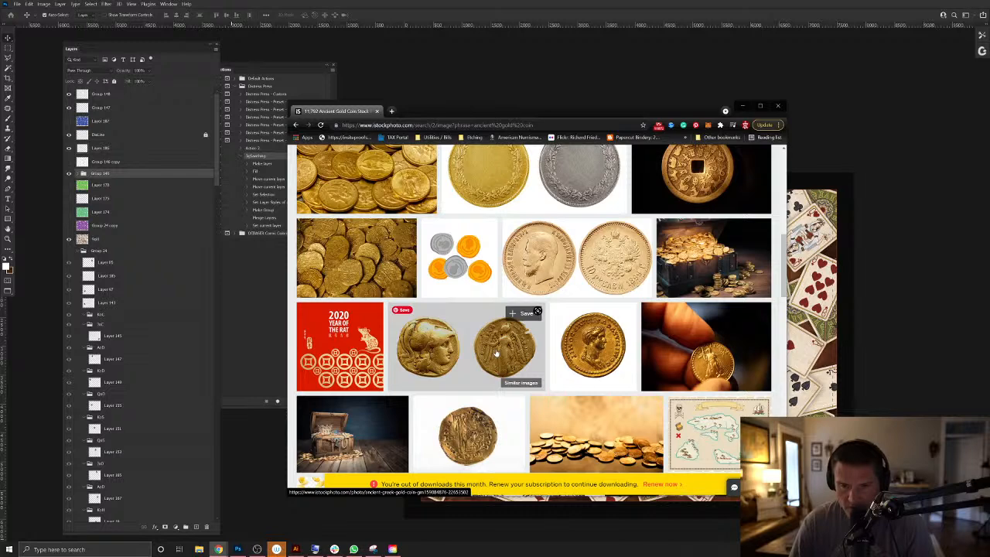
pyautogui.scroll(-2, 498, 351)
pyautogui.scroll(-2, 497, 352)
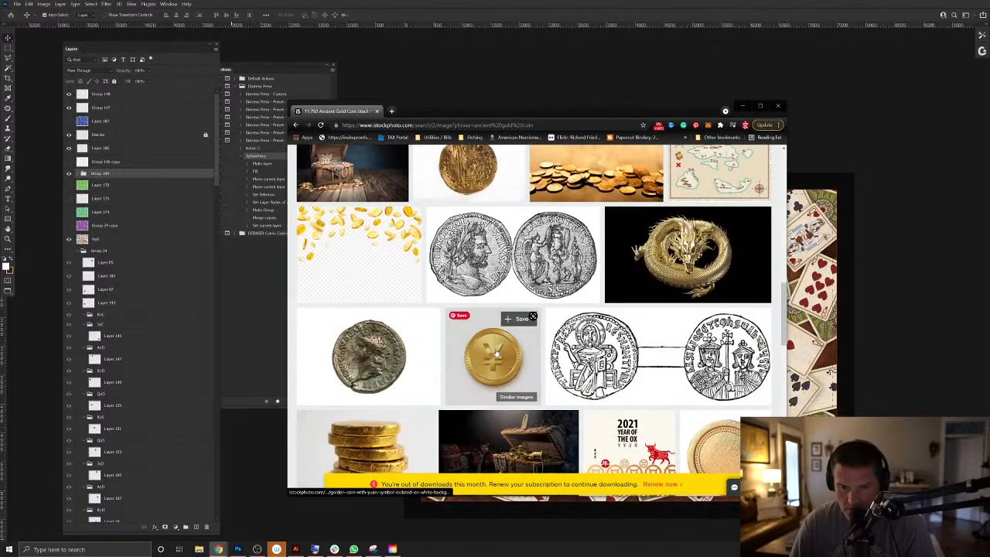
pyautogui.scroll(-2, 497, 352)
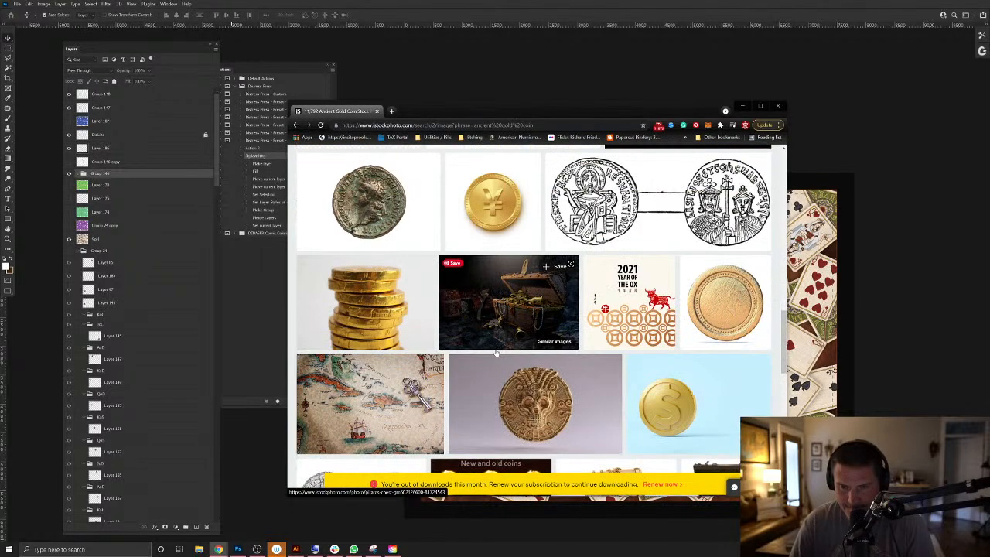
pyautogui.scroll(-2, 497, 351)
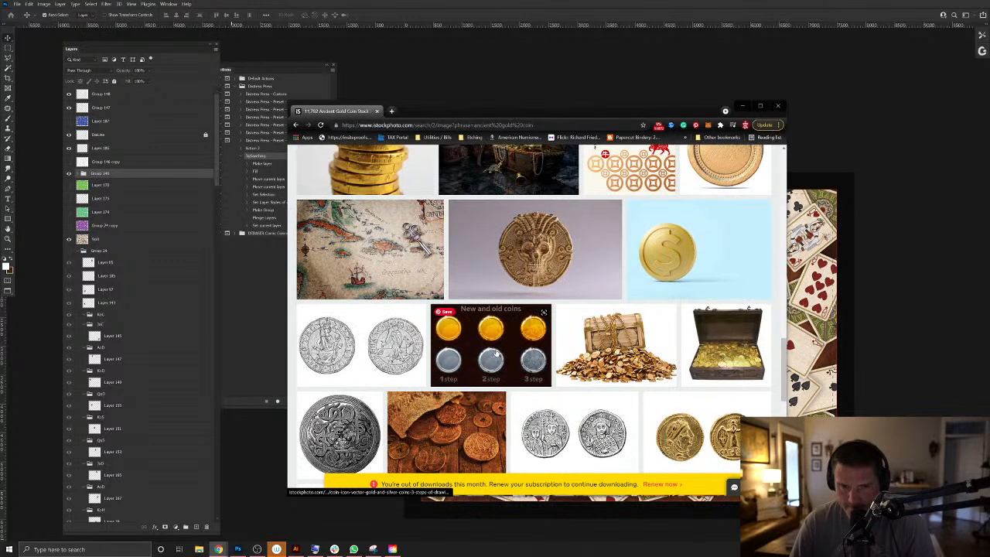
pyautogui.click(349, 348)
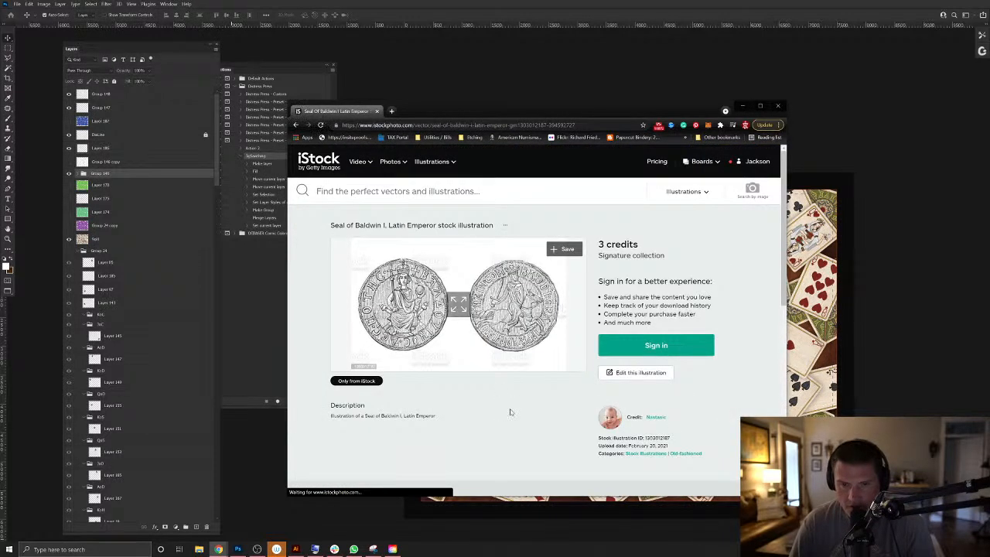
# Check the images similar to the Baldwin I seal, view the Henry VIII seal engraving and return to the Baldwin I illustration.
pyautogui.scroll(-3, 495, 394)
pyautogui.scroll(2, 494, 395)
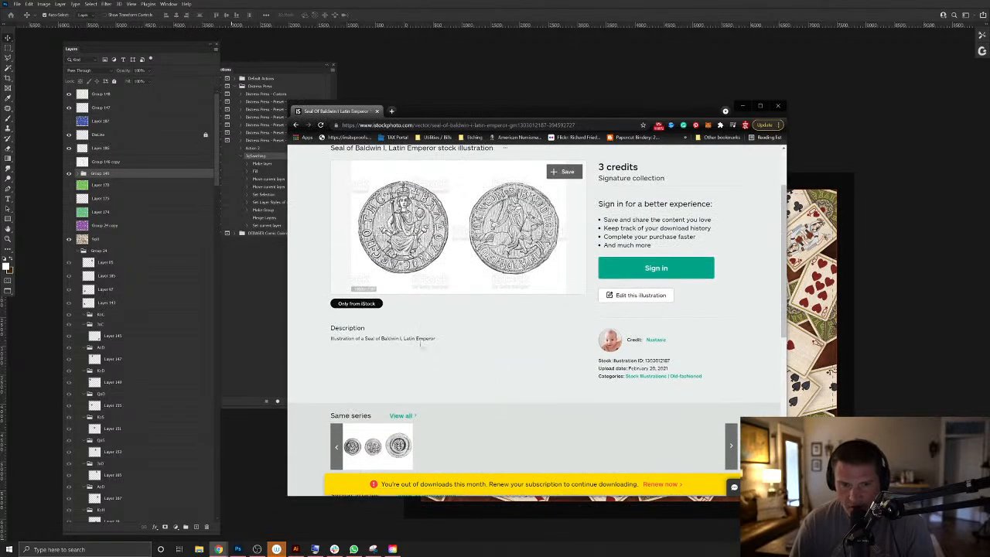
pyautogui.scroll(-3, 435, 356)
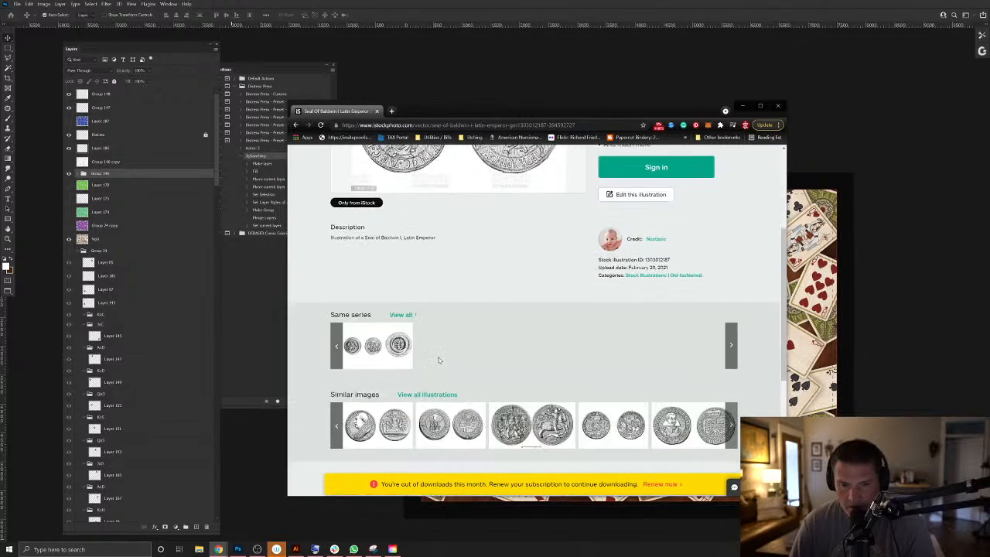
pyautogui.scroll(1, 437, 359)
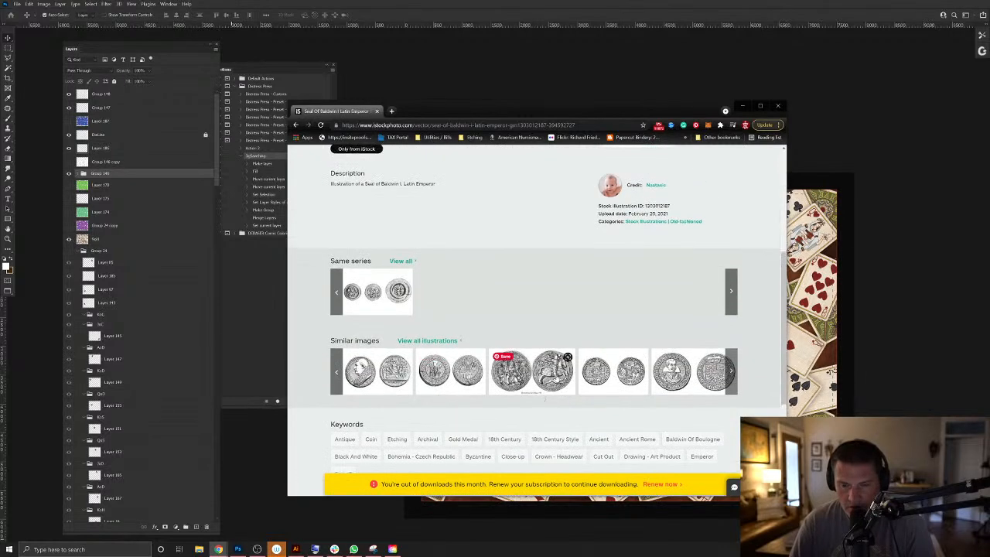
pyautogui.click(532, 369)
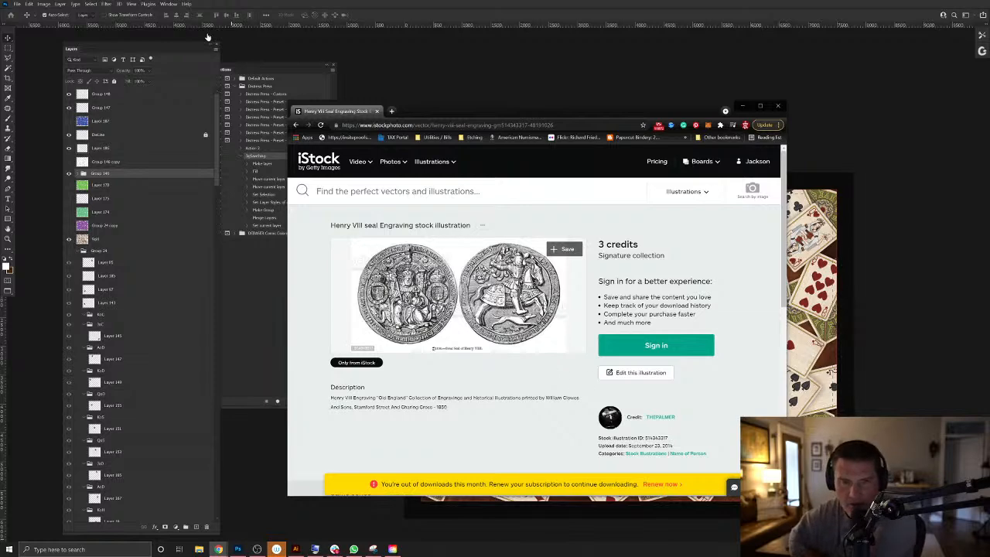
pyautogui.click(294, 125)
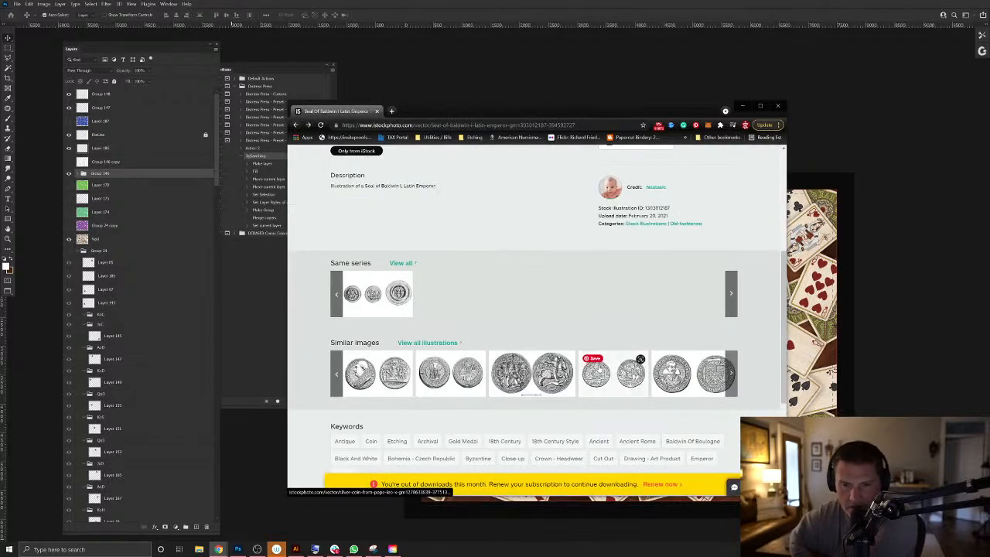
pyautogui.scroll(3, 476, 363)
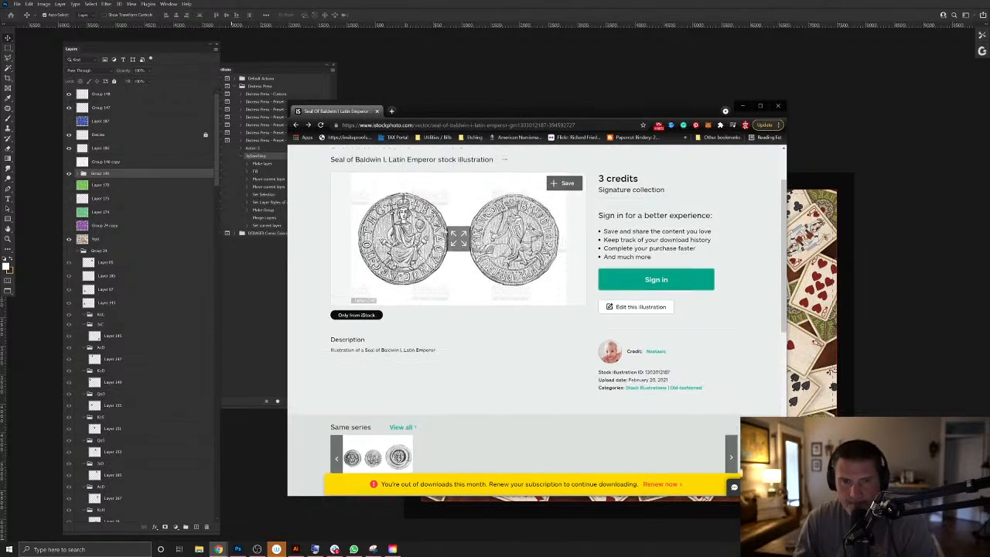
# Search the stock illustrations for "richard the lionheart gold coin" and check the results page.
pyautogui.click(429, 195)
pyautogui.write('r')
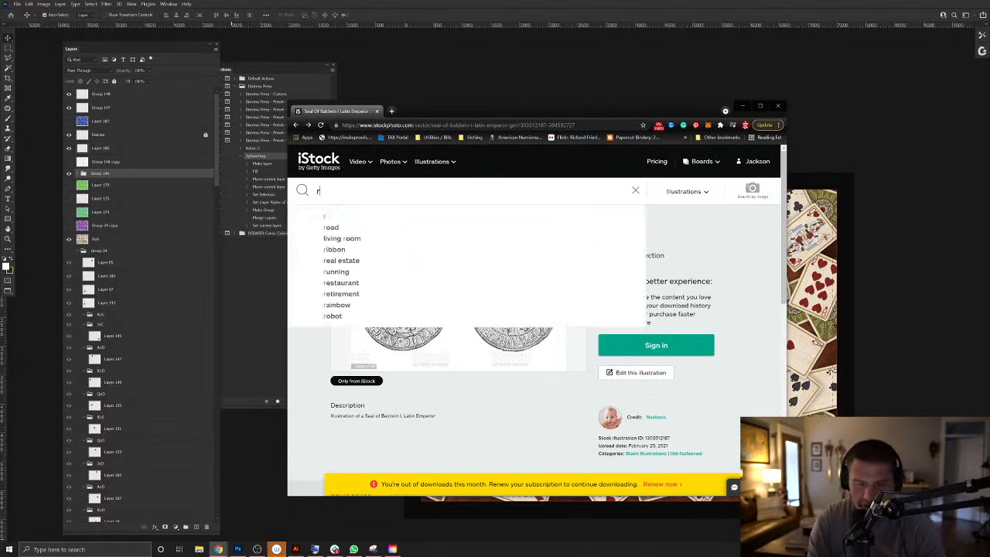
pyautogui.write('ichard the lion')
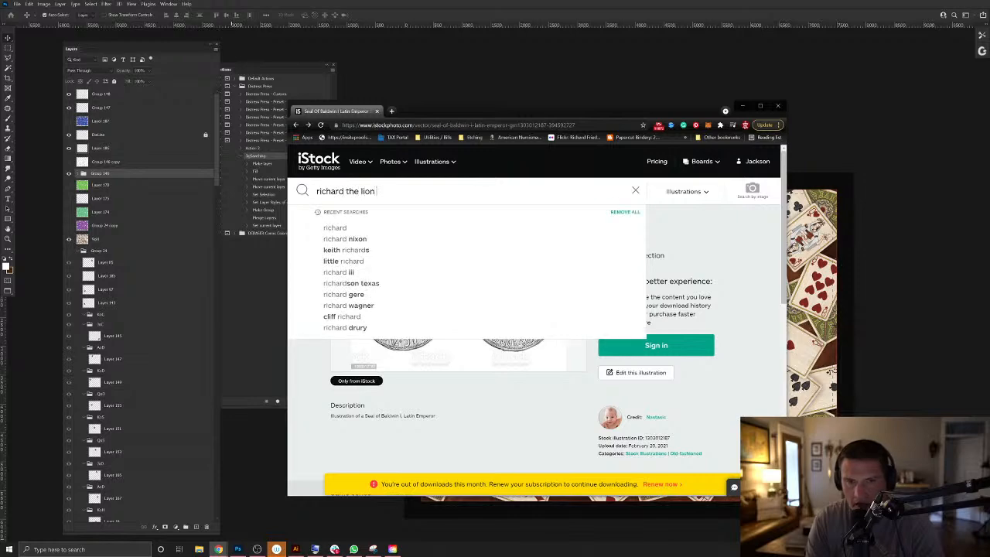
pyautogui.write('heart gold')
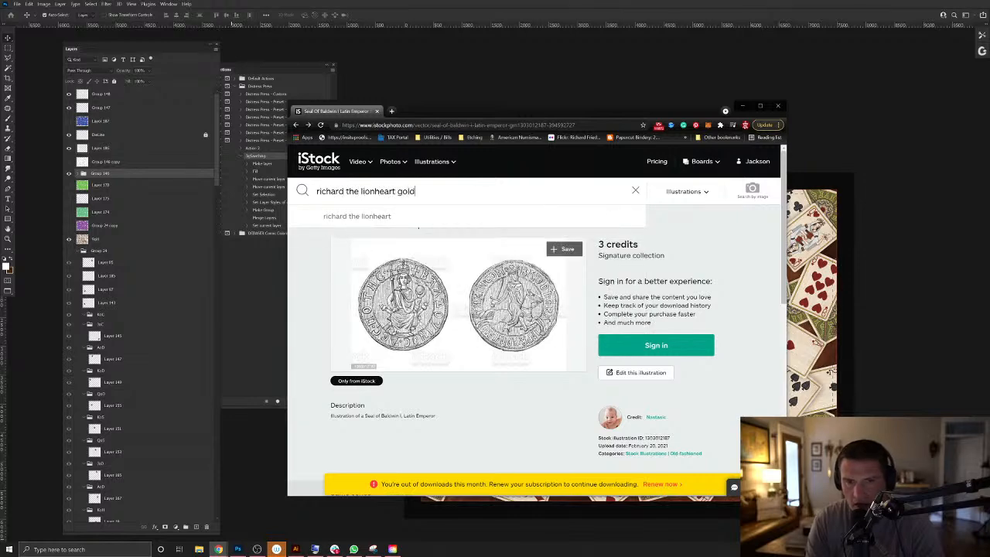
pyautogui.write(' coin')
pyautogui.press('Return')
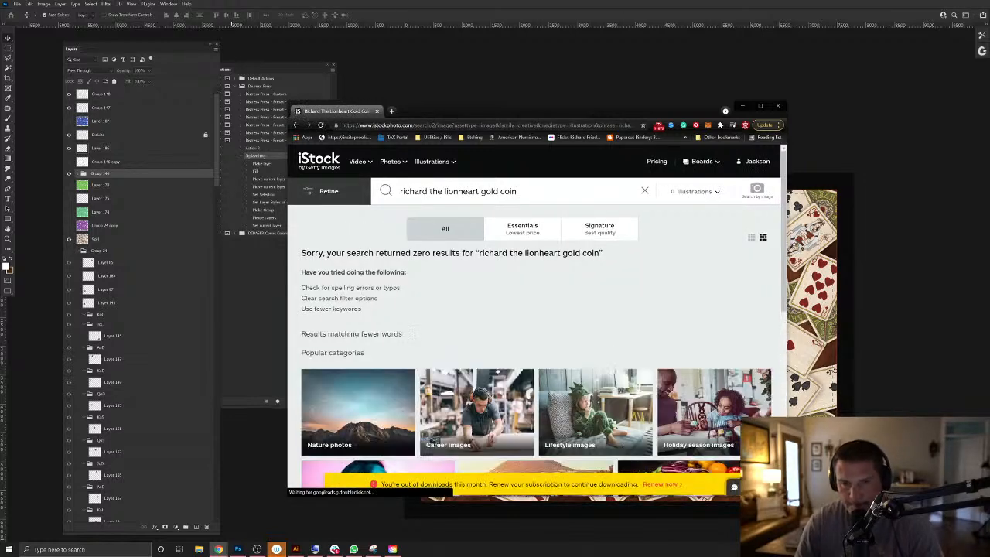
pyautogui.scroll(-3, 596, 410)
pyautogui.scroll(3, 595, 410)
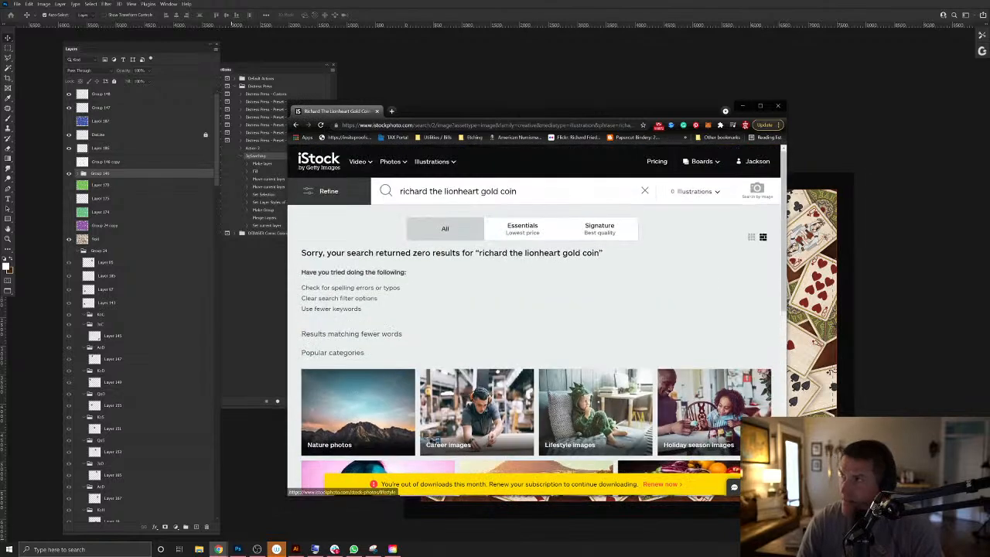
# Switch to the browser window showing Adobe Fonts and place it over the stock image window.
pyautogui.hotkey('alt', 'Tab')
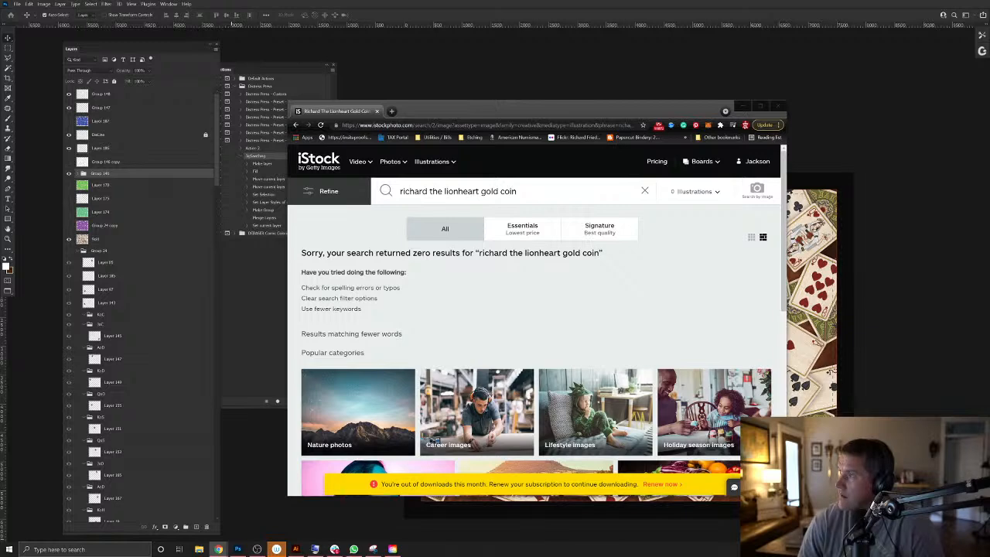
pyautogui.moveTo(989, 116); pyautogui.dragTo(628, 122)
pyautogui.click(529, 188)
pyautogui.write('irichard')
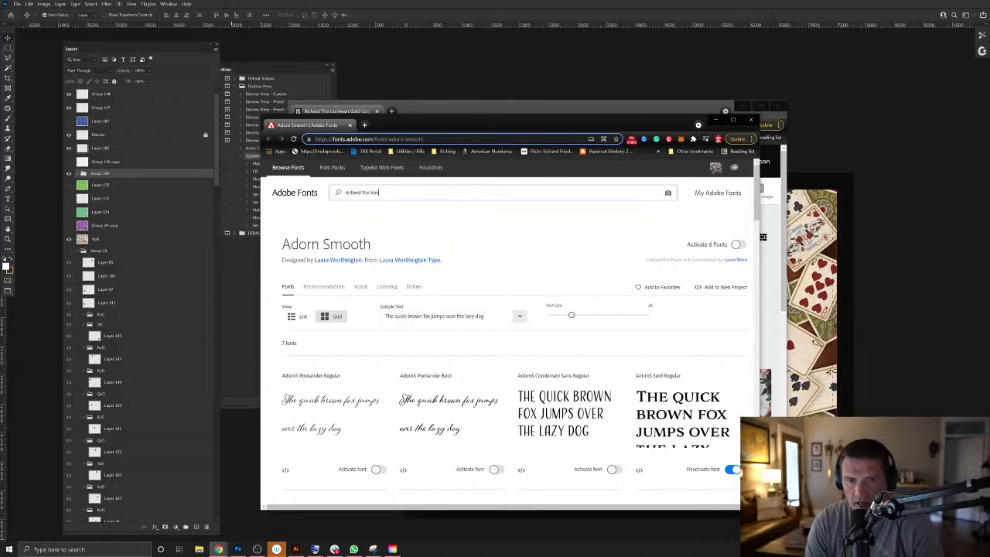
pyautogui.write(' the lion heart')
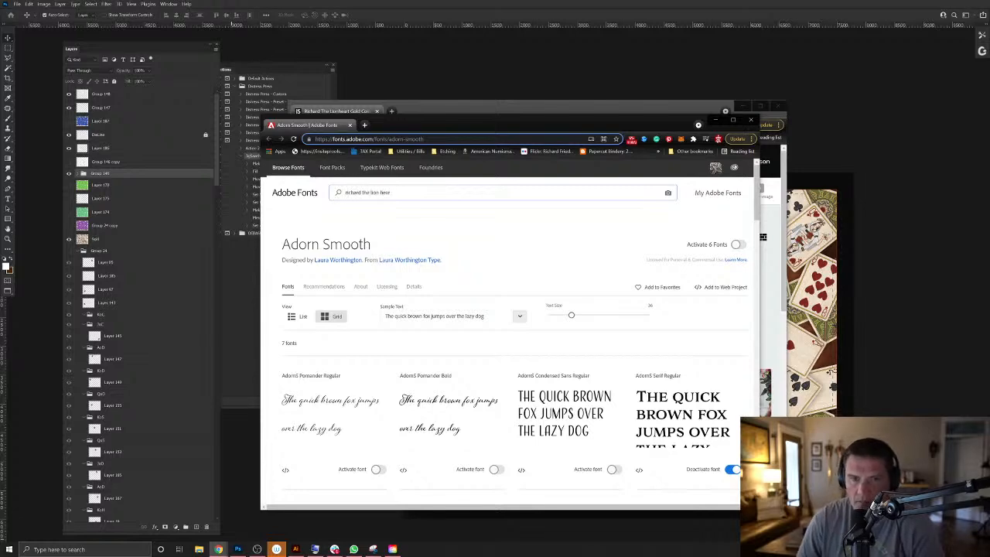
# Search Google for "richard the lionheart gold coin" and show the image results.
pyautogui.hotkey('ctrl', 'l')
pyautogui.write('richar')
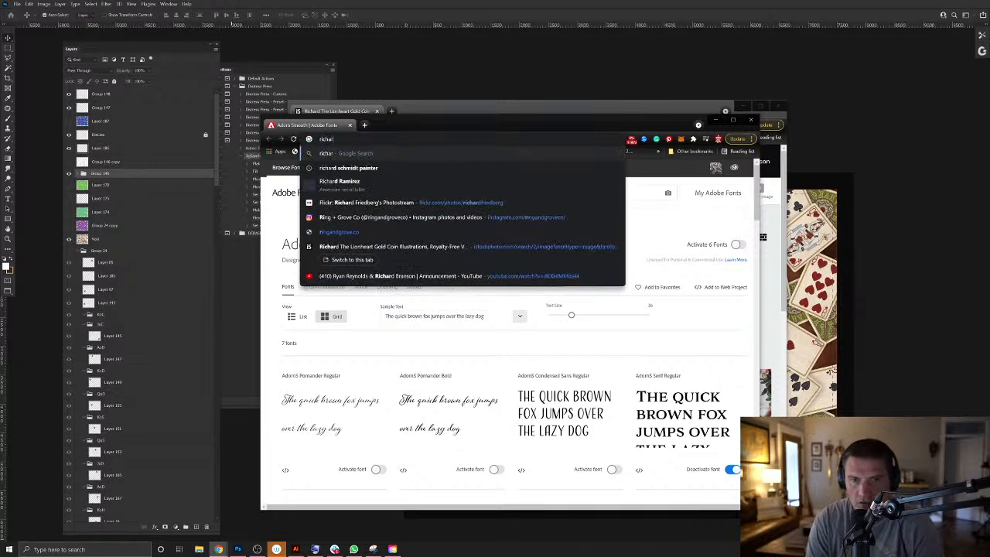
pyautogui.write('d the lion heart gold coin')
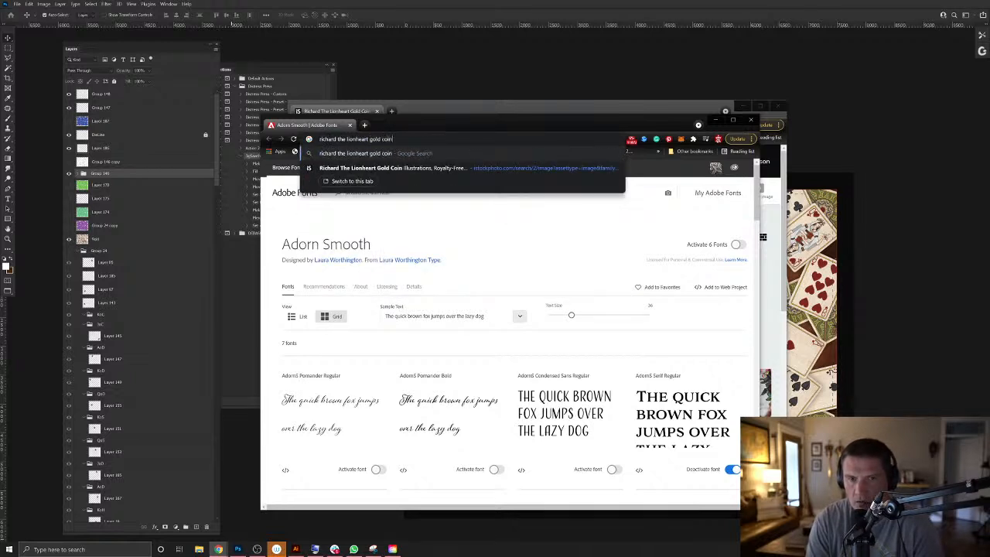
pyautogui.press('Return')
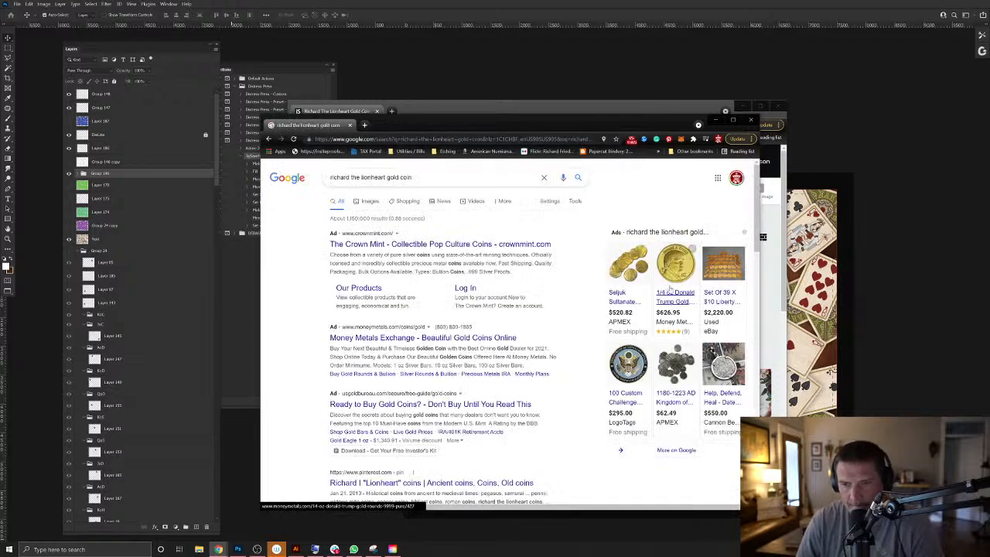
pyautogui.click(366, 202)
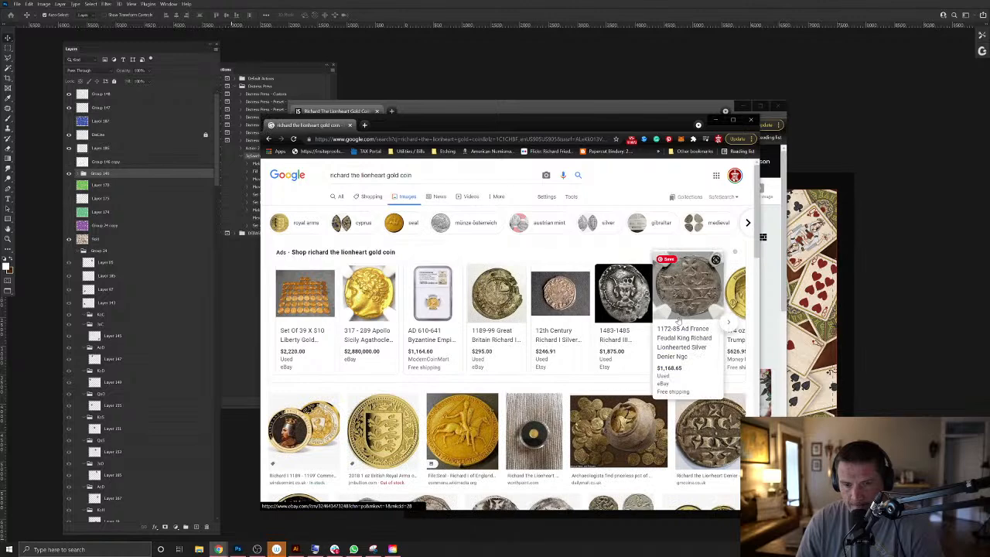
# Preview the gold Richard I seal, the related British Museum seal impression and the Alamy Seal of Richard the Lionheart, checking their related images.
pyautogui.scroll(-2, 480, 361)
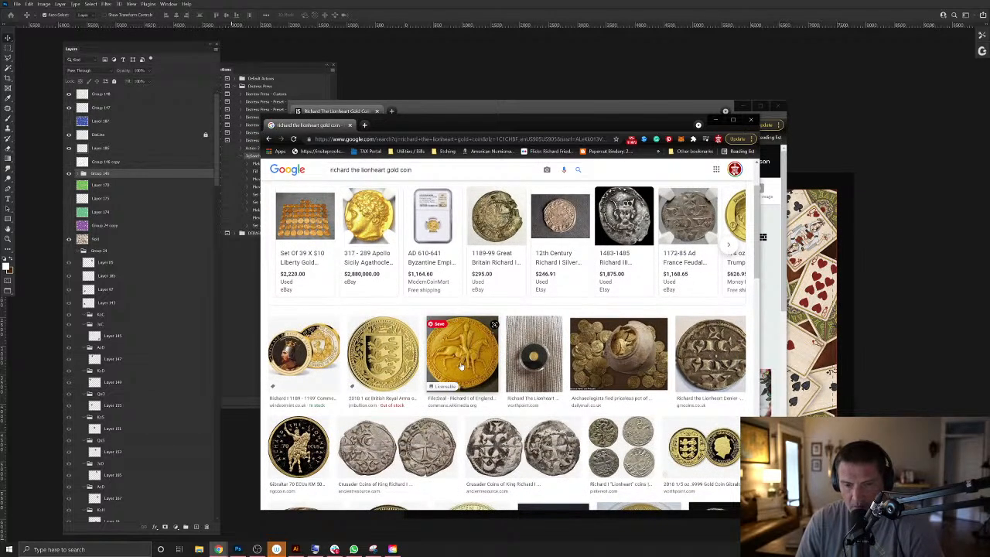
pyautogui.click(462, 366)
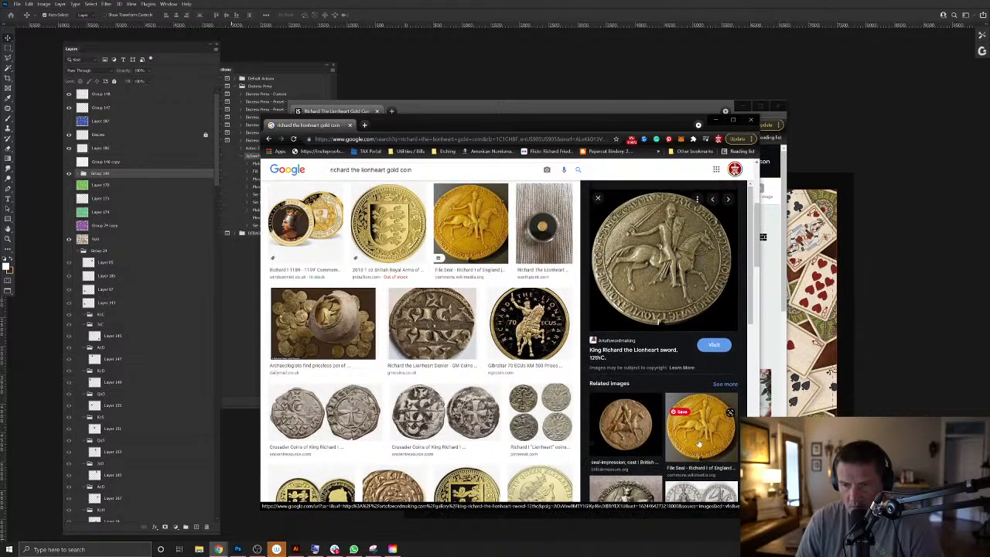
pyautogui.click(641, 429)
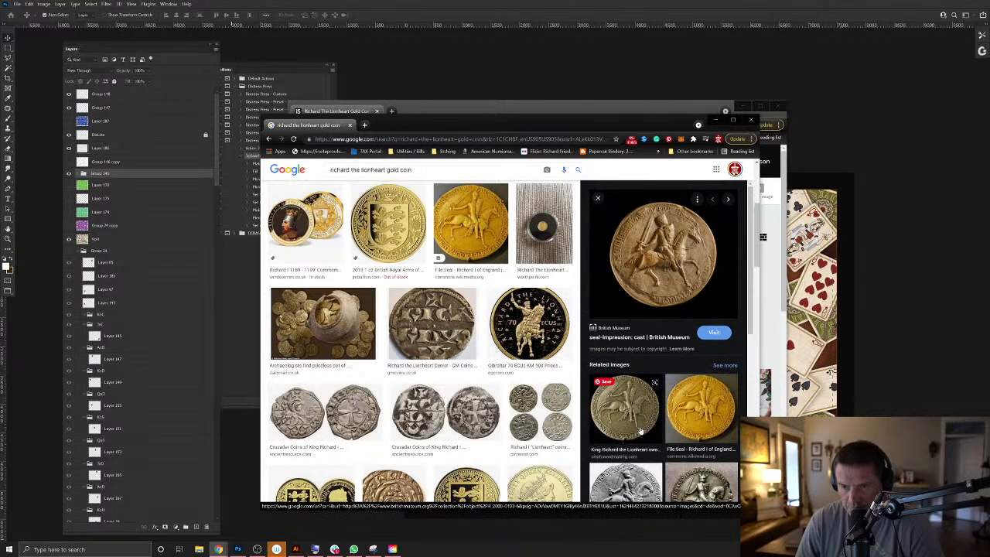
pyautogui.scroll(-1, 640, 426)
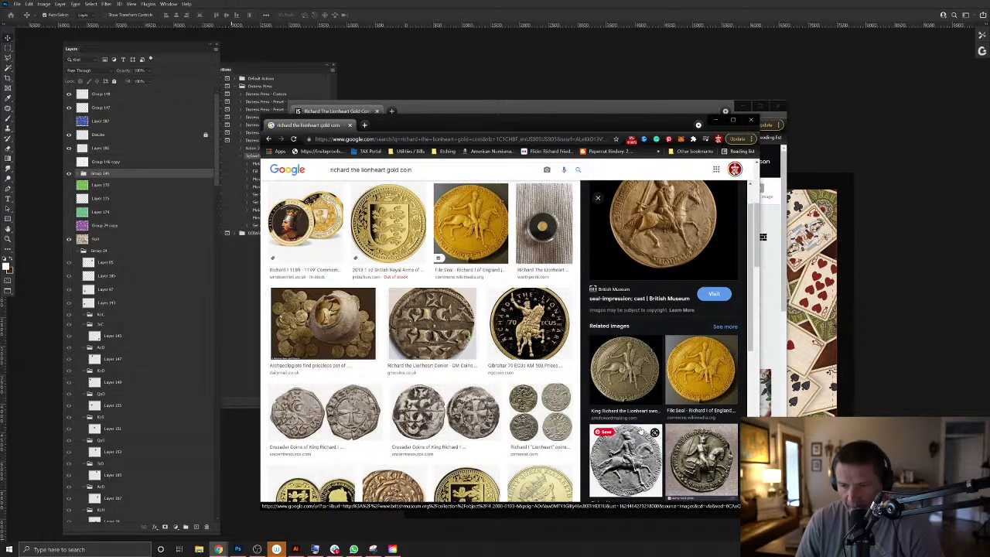
pyautogui.click(640, 430)
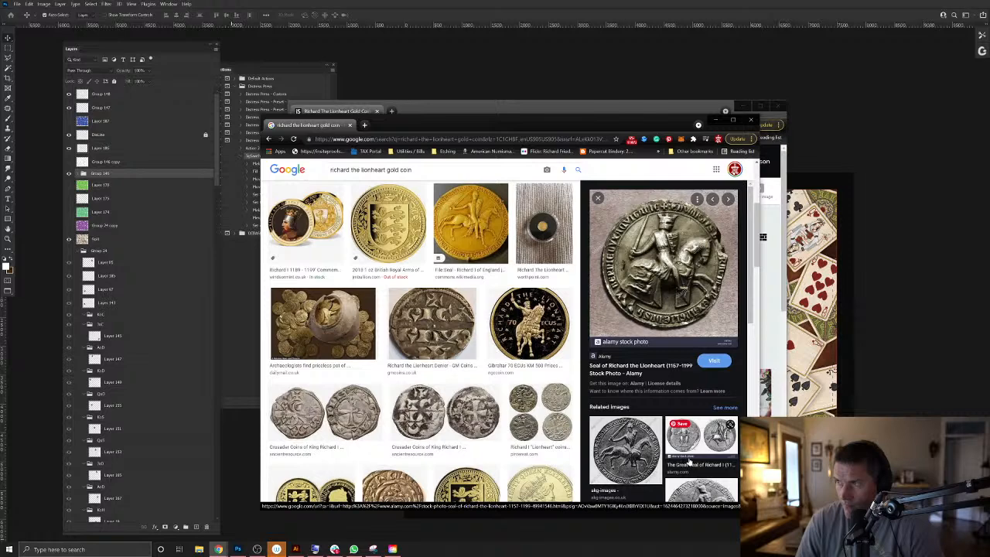
pyautogui.scroll(-3, 634, 429)
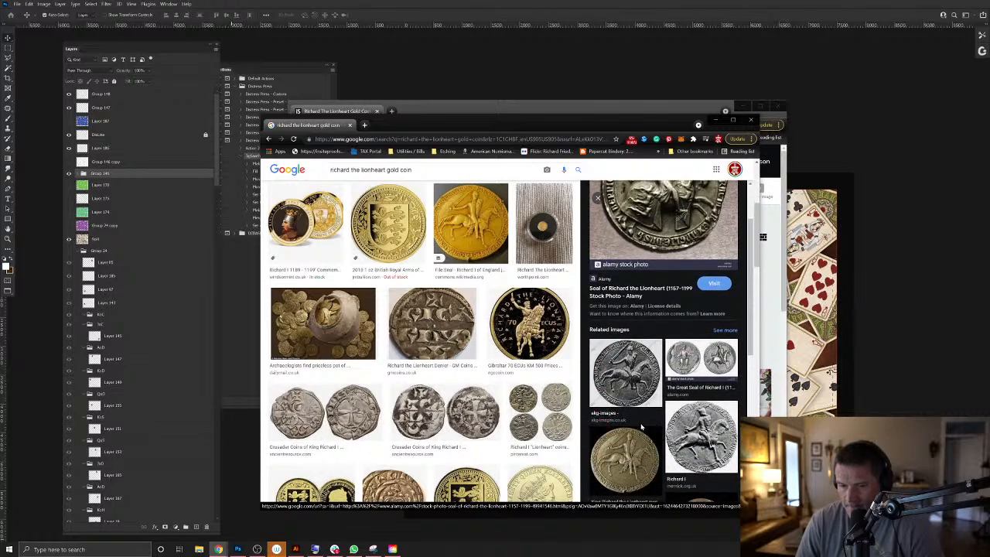
# Look through the images related to the Alamy seal and the surrounding coin results for a suitable reference.
pyautogui.scroll(-5, 642, 426)
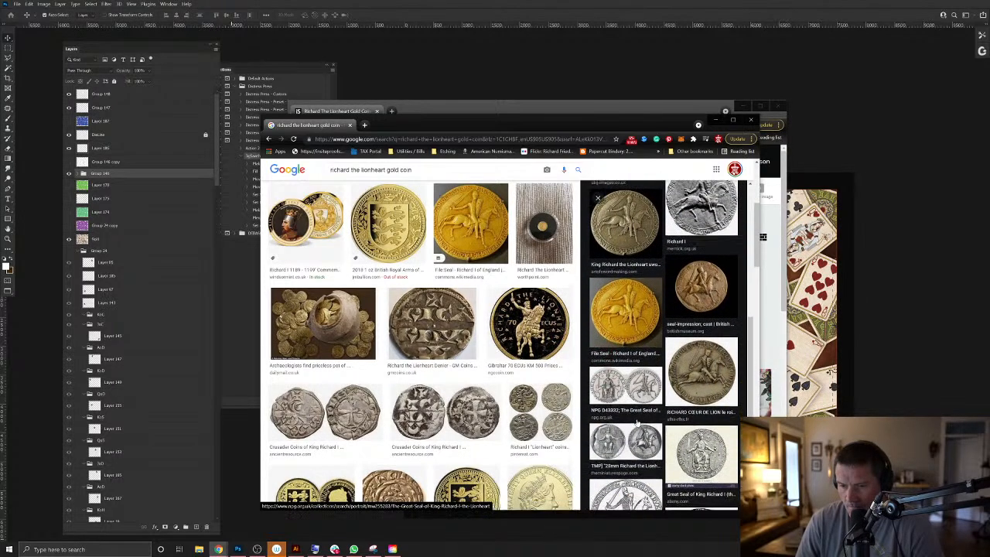
pyautogui.scroll(-1, 641, 426)
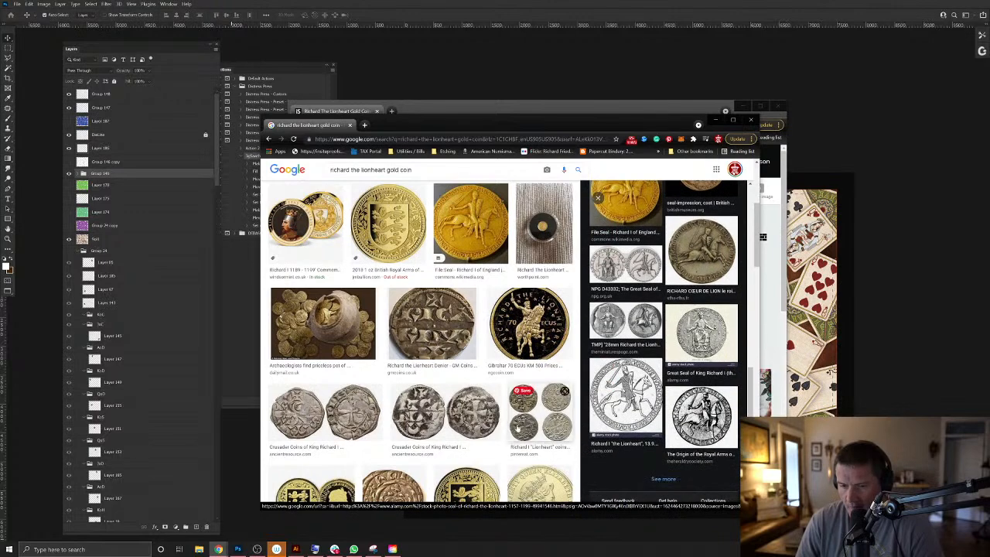
pyautogui.scroll(-2, 516, 428)
pyautogui.scroll(-1, 516, 427)
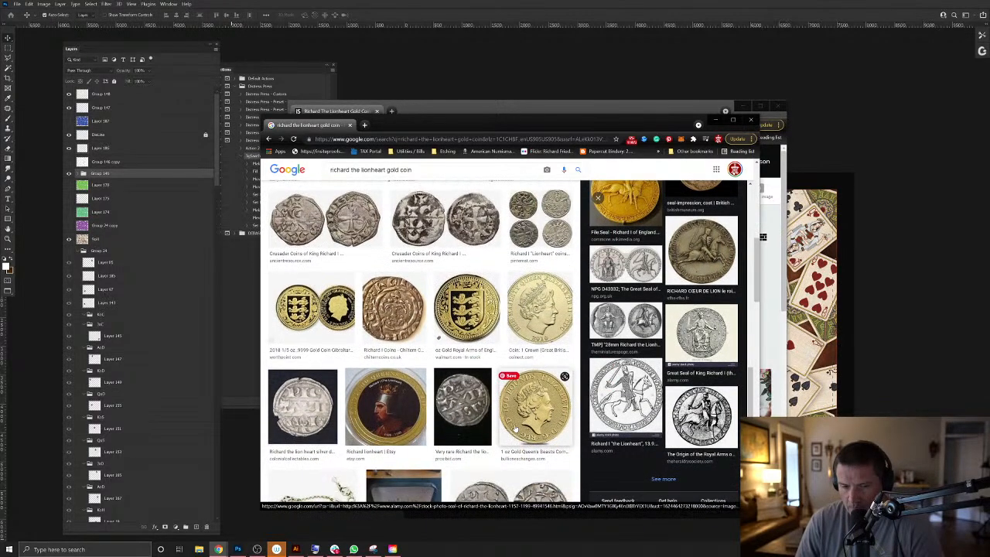
pyautogui.scroll(3, 515, 428)
pyautogui.scroll(-3, 516, 428)
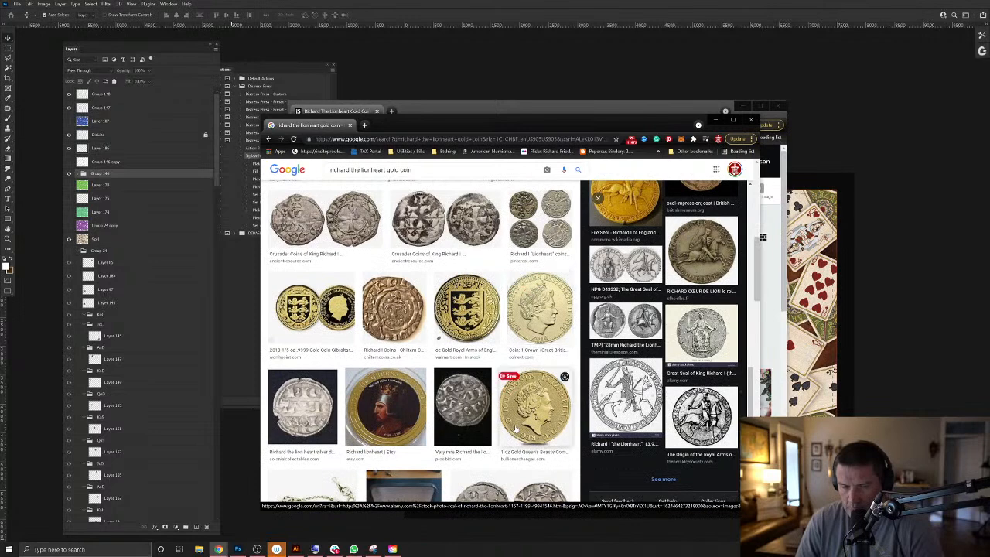
pyautogui.scroll(10, 515, 428)
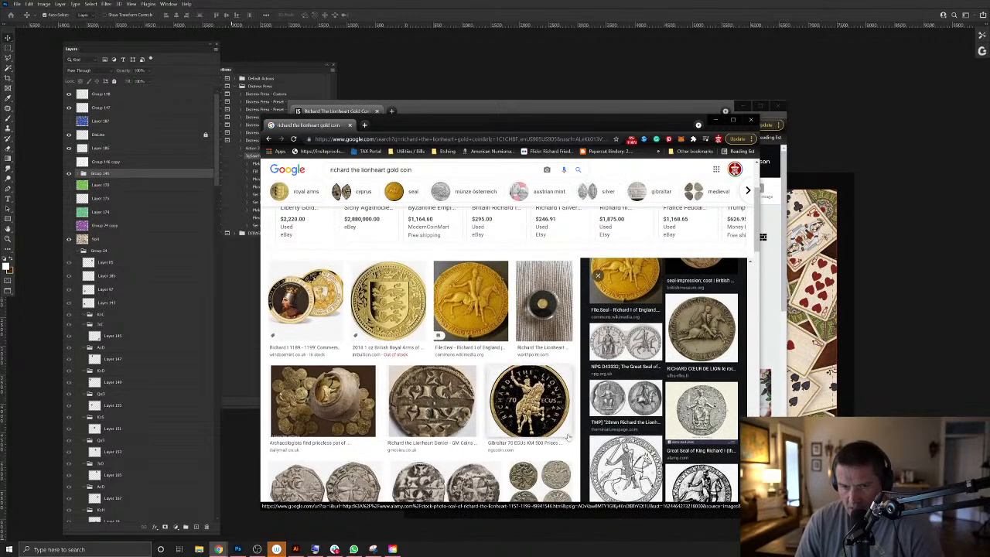
pyautogui.scroll(2, 697, 379)
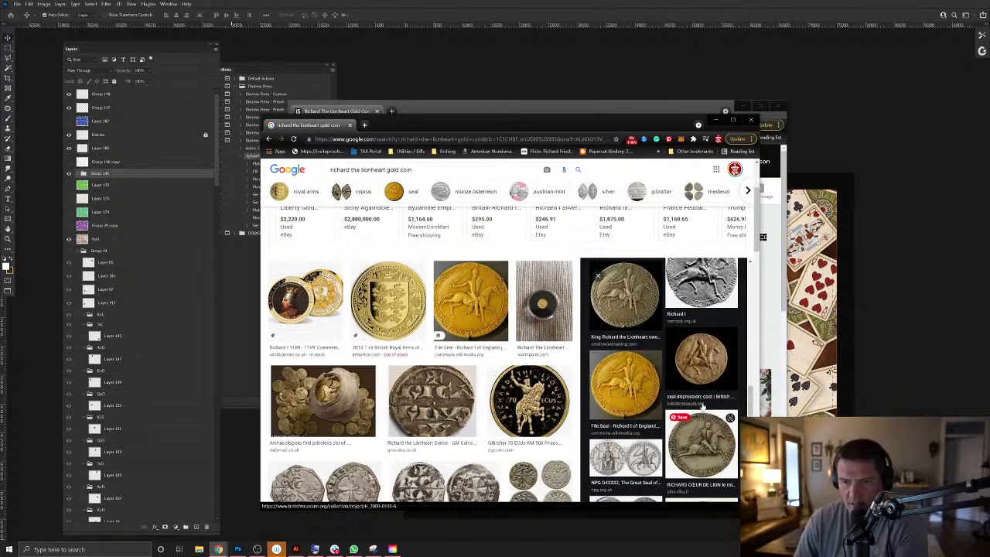
# Preview the British Museum seal impression and the King Richard the Lionheart sword image, checking the latter's related images.
pyautogui.click(697, 379)
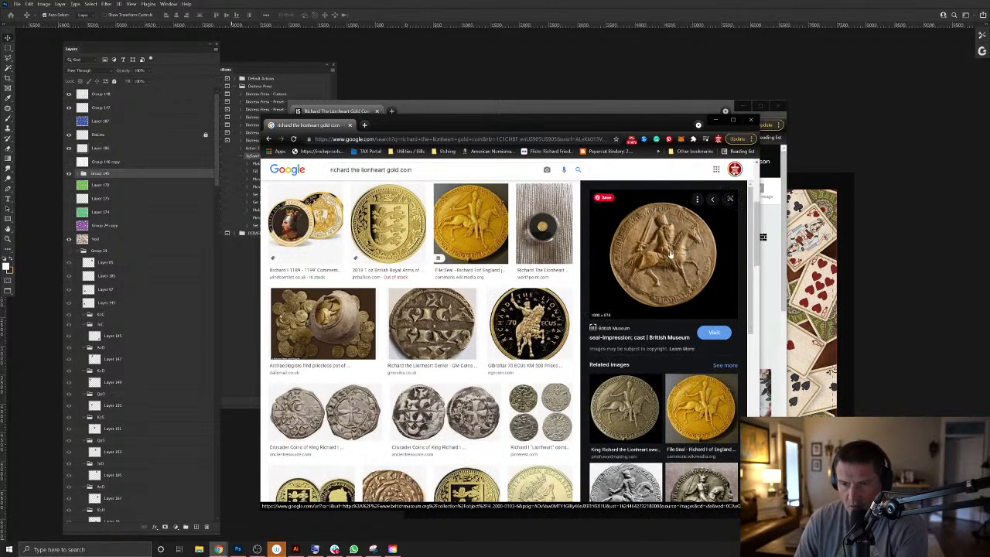
pyautogui.click(653, 406)
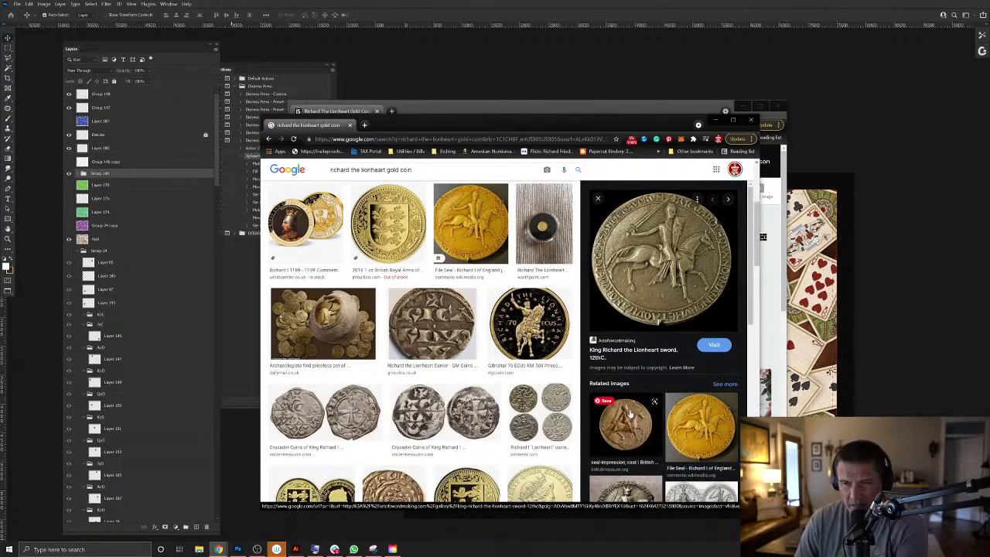
pyautogui.scroll(-3, 664, 399)
pyautogui.scroll(5, 664, 400)
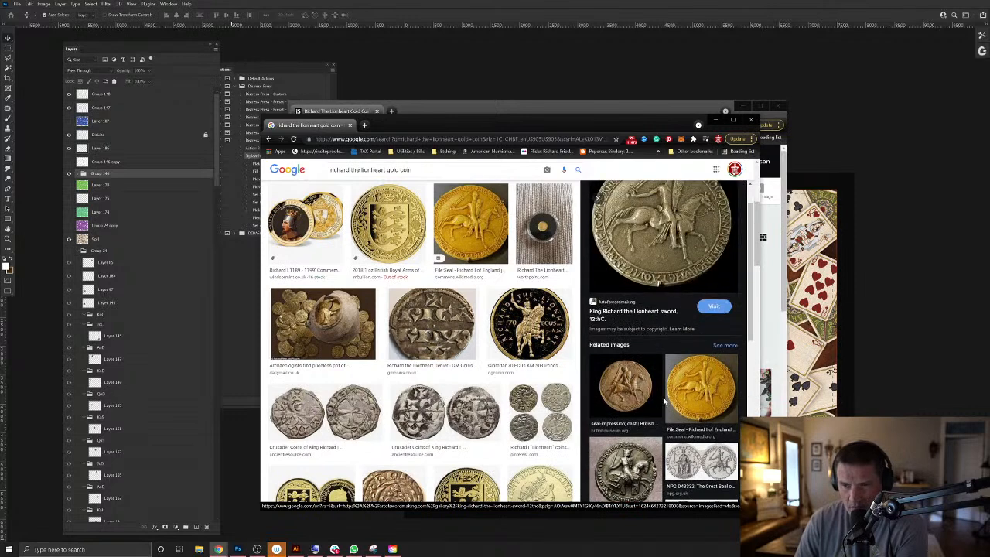
pyautogui.scroll(-3, 664, 400)
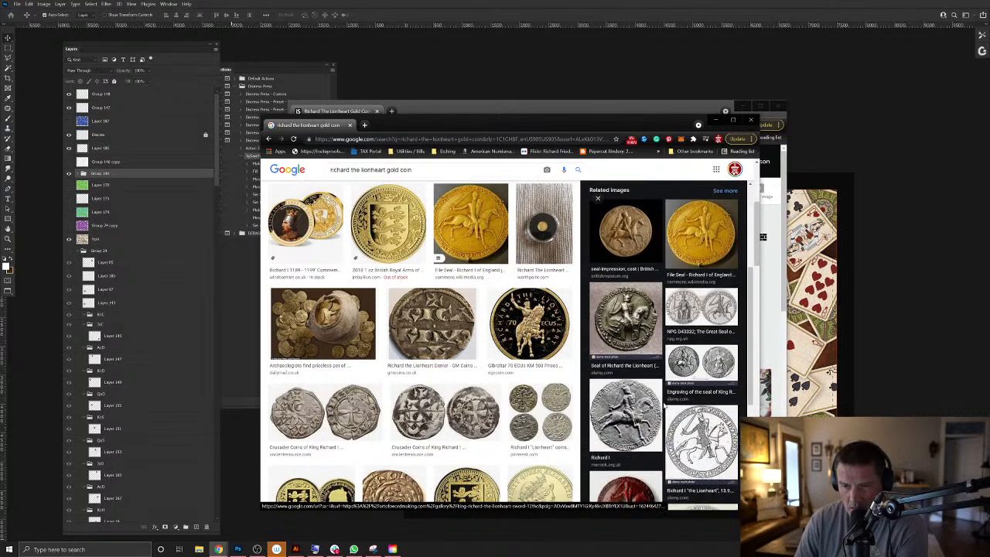
# Preview the Alamy Seal of Richard the Lionheart and the related two-sided Great Seal of Richard I, and view the Great Seal's stock page.
pyautogui.click(626, 333)
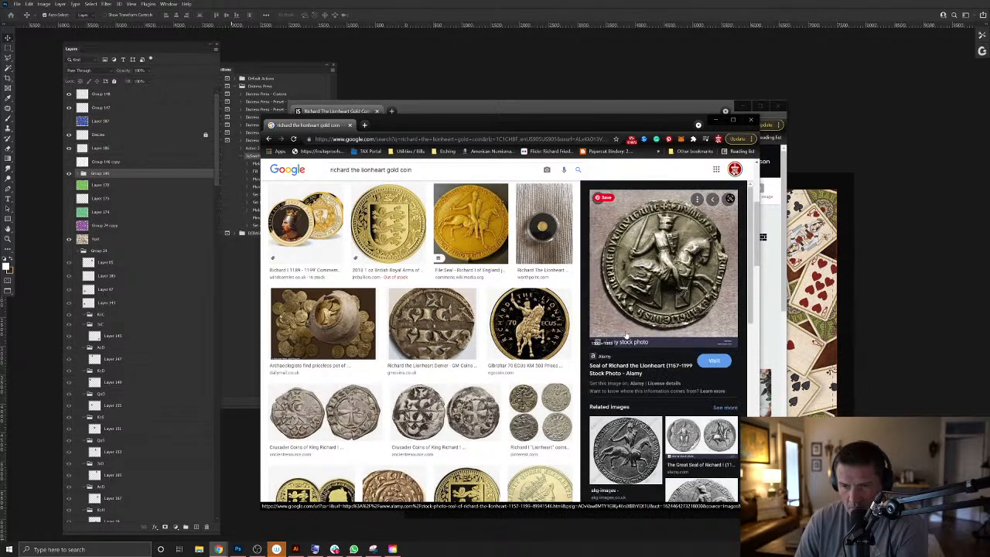
pyautogui.click(701, 435)
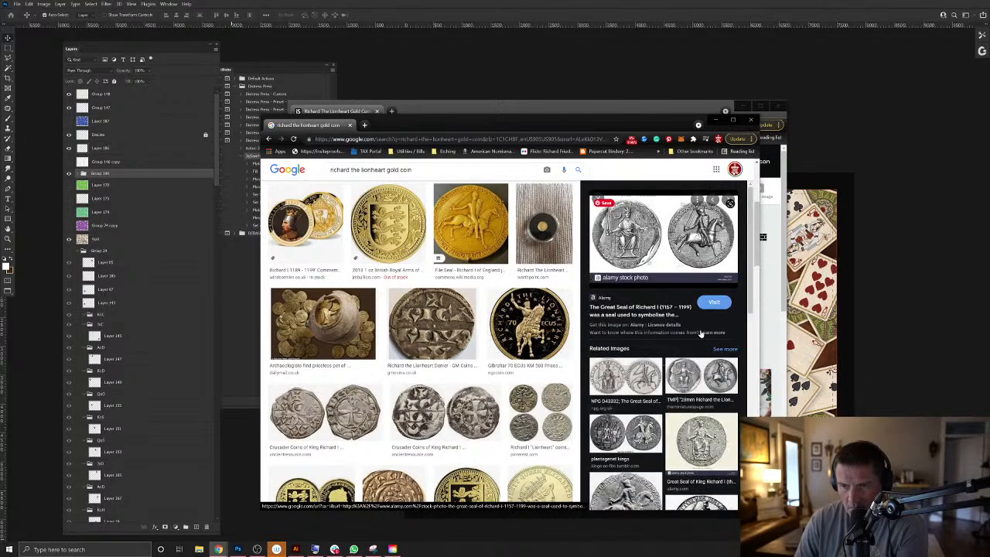
pyautogui.click(640, 243)
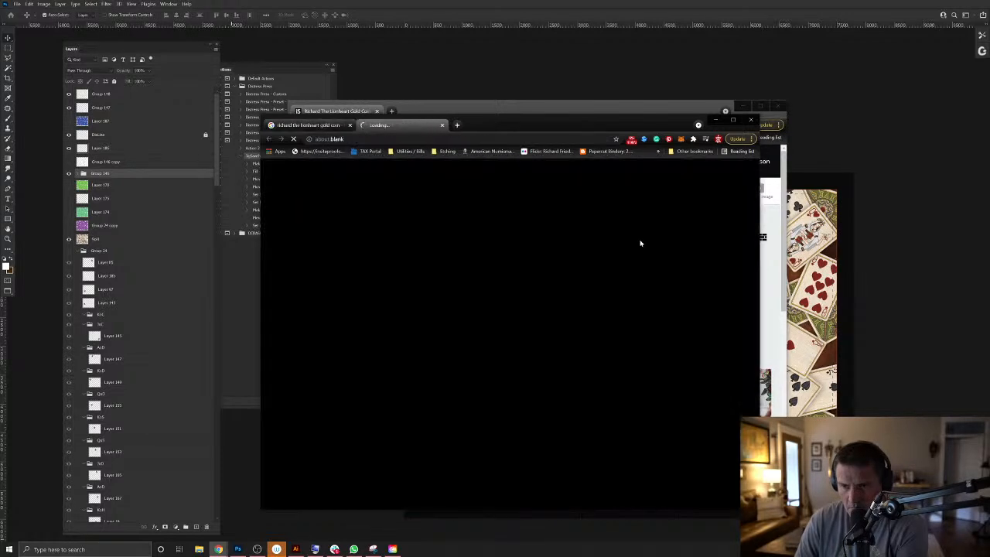
pyautogui.scroll(-1, 512, 386)
pyautogui.scroll(-1, 512, 385)
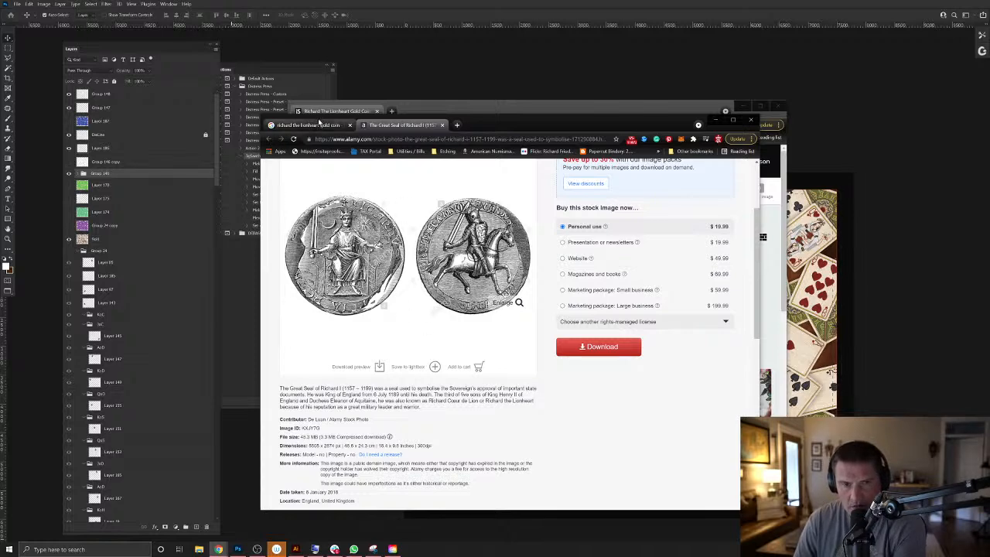
# Return to the Google image results and preview the National Portrait Gallery's Great Seal of King Richard I, examining its related images.
pyautogui.click(310, 124)
pyautogui.scroll(-1, 692, 433)
pyautogui.click(654, 311)
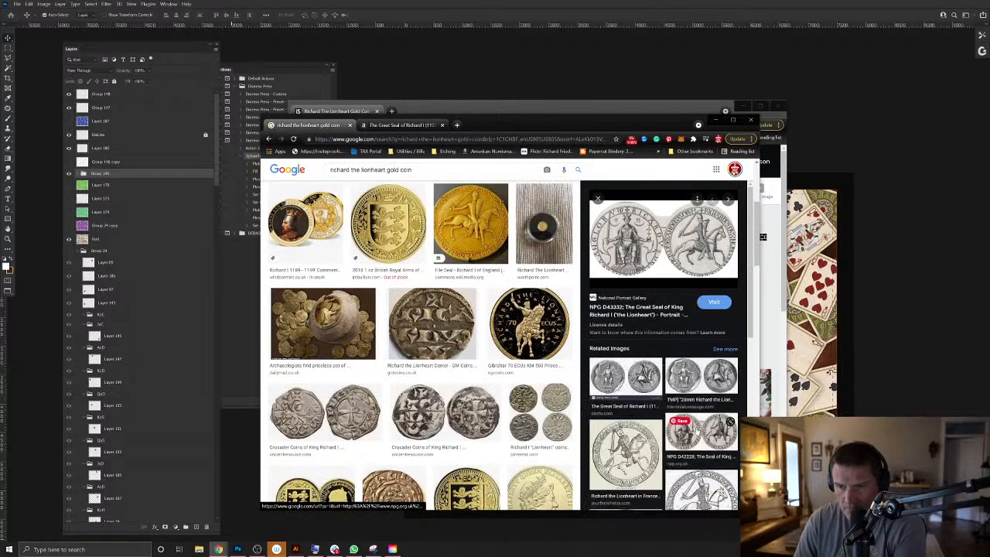
pyautogui.click(706, 456)
pyautogui.scroll(-3, 706, 455)
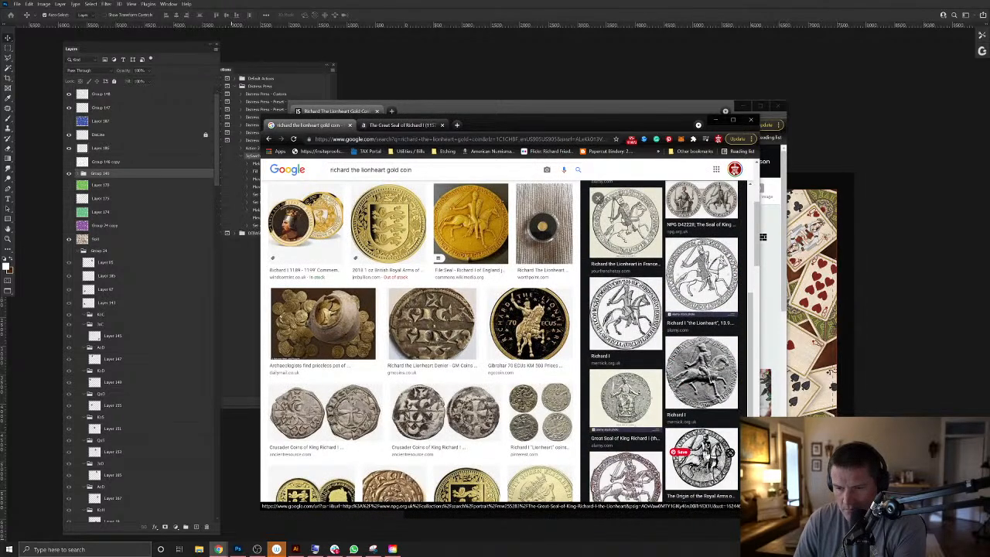
pyautogui.scroll(-2, 702, 452)
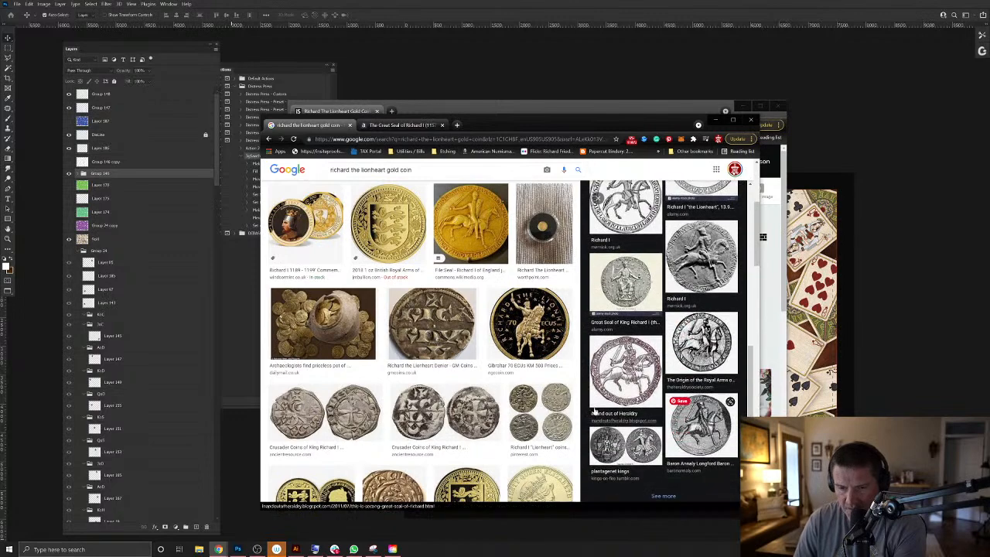
# Browse further coin results, preview the Richard the Lionheart Denier with the cross, and open its GM Coins product page.
pyautogui.scroll(-4, 474, 390)
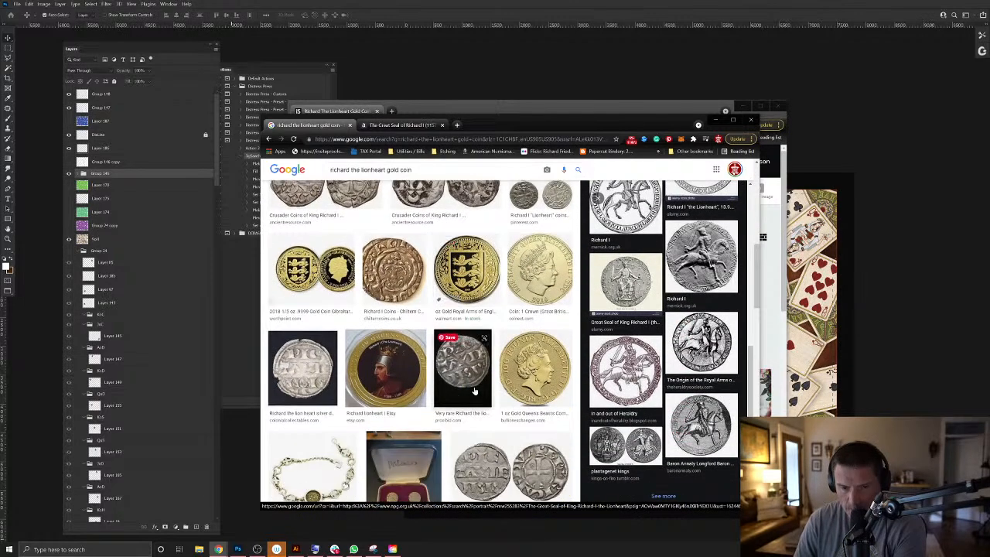
pyautogui.scroll(-3, 474, 390)
pyautogui.scroll(-3, 476, 392)
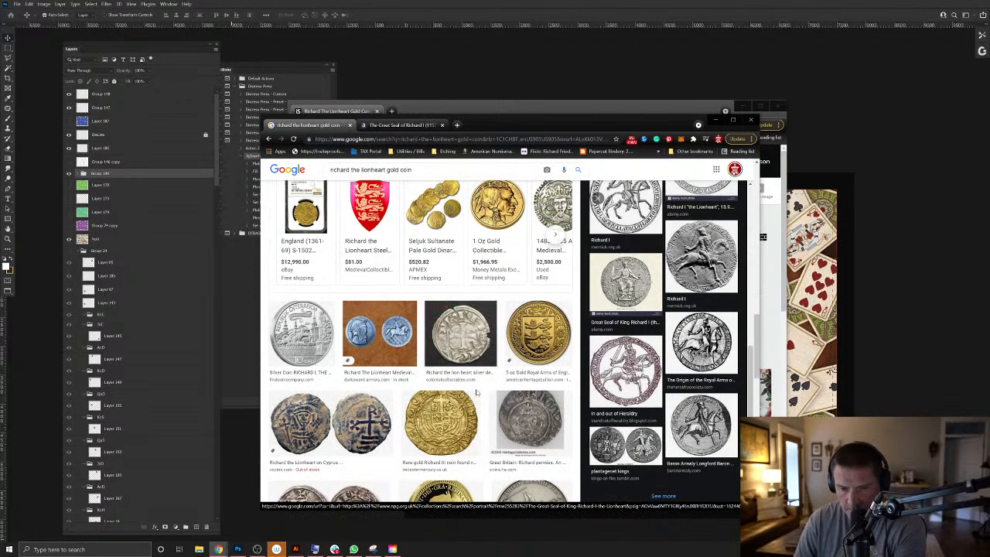
pyautogui.scroll(-2, 477, 393)
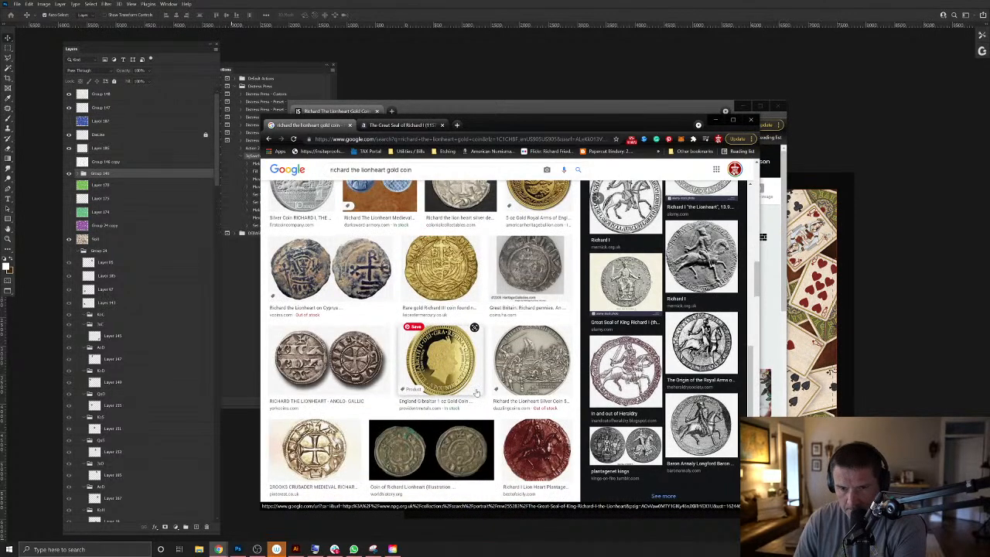
pyautogui.scroll(-2, 477, 393)
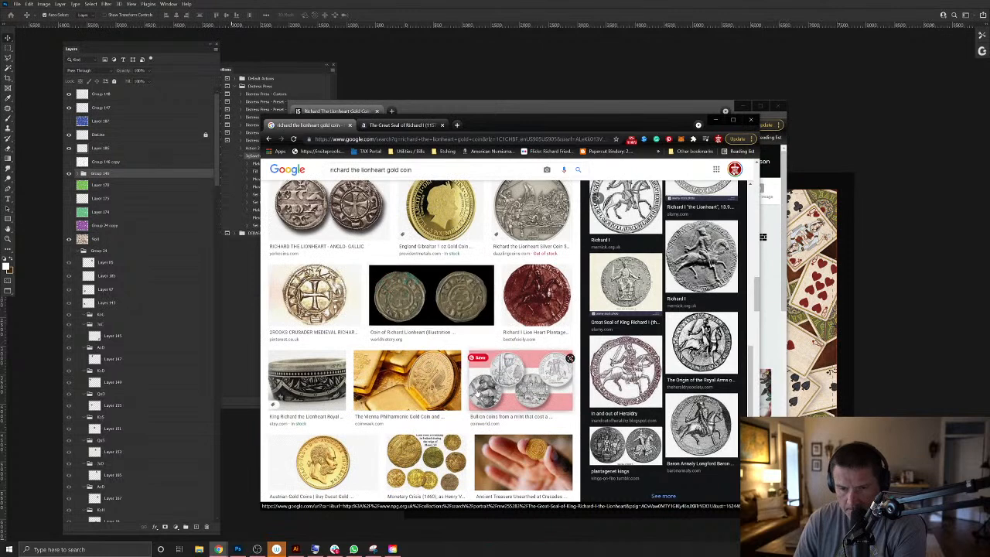
pyautogui.scroll(-2, 477, 393)
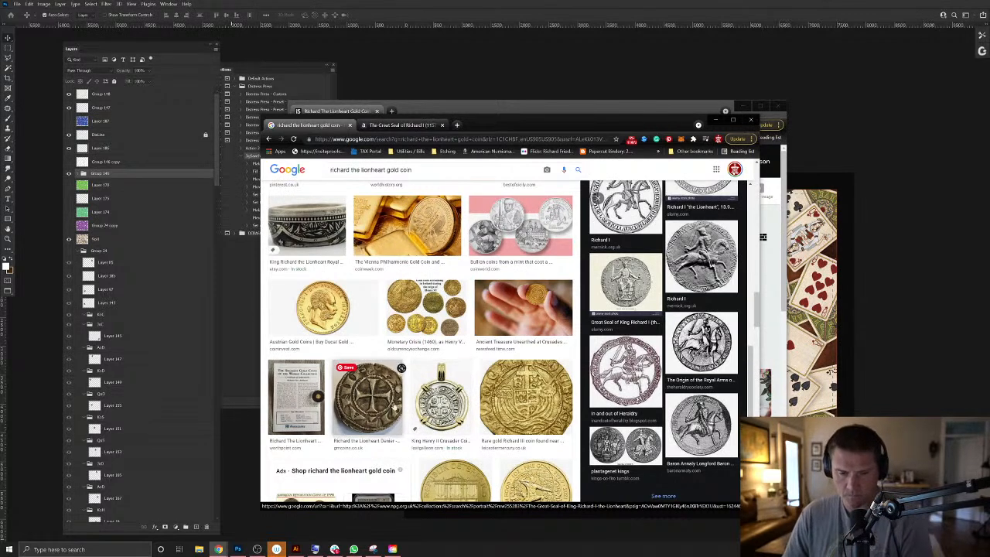
pyautogui.click(380, 407)
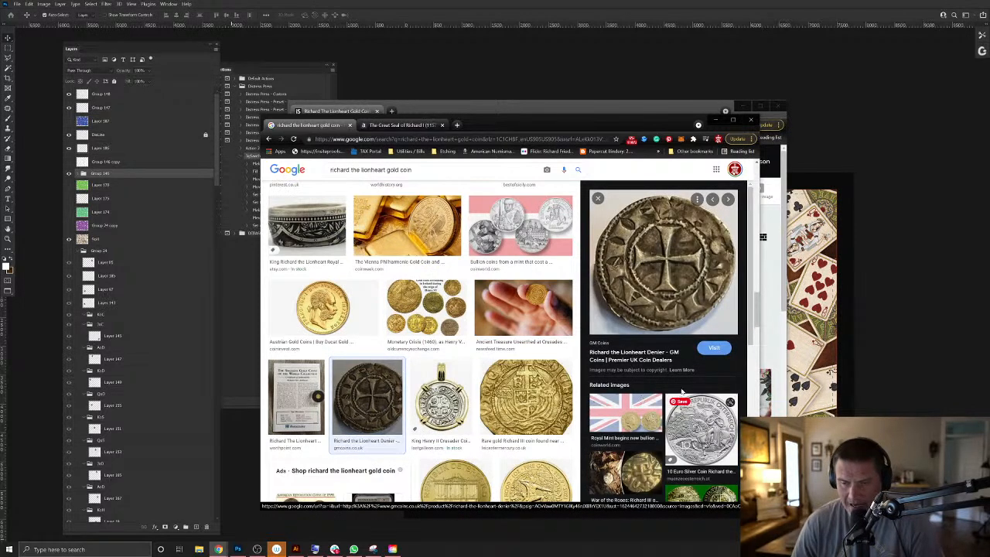
pyautogui.scroll(-3, 681, 397)
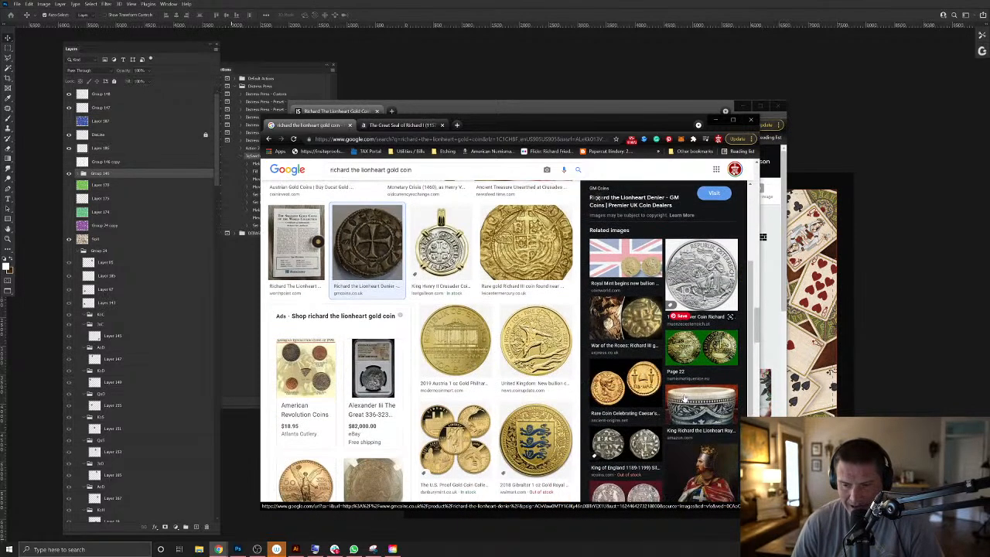
pyautogui.scroll(5, 686, 397)
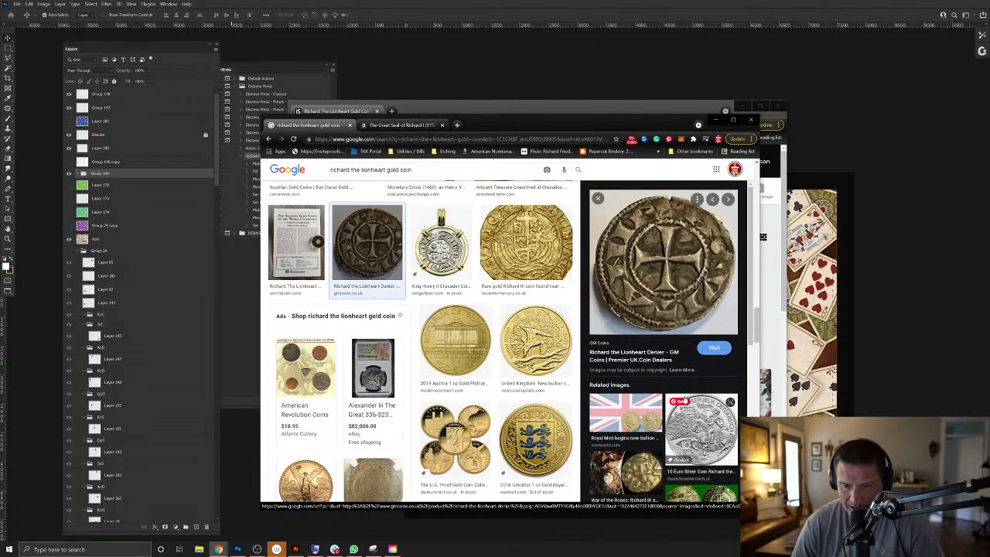
pyautogui.click(652, 297)
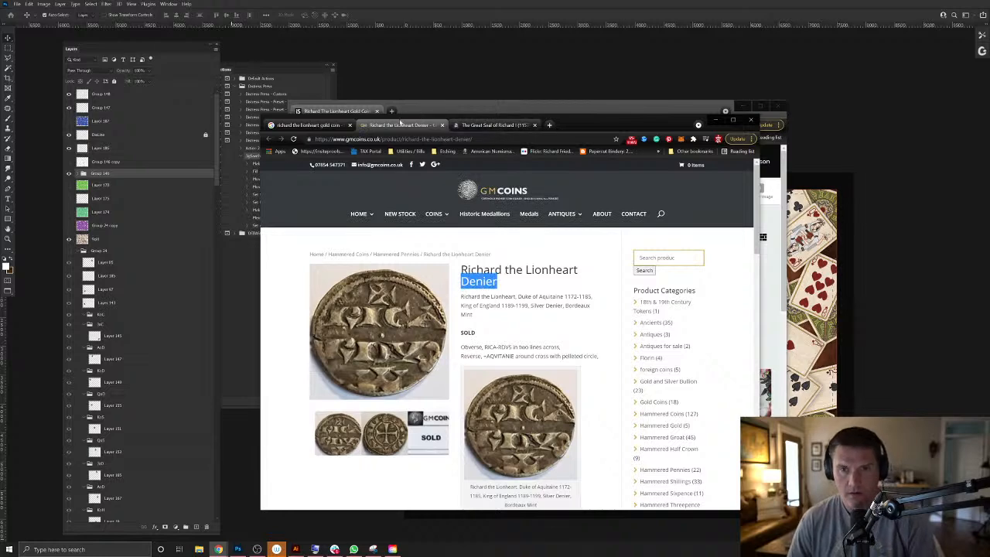
# Switch to the iStock window, search the illustrations for "gold Denier" and check the suggested images.
pyautogui.click(325, 111)
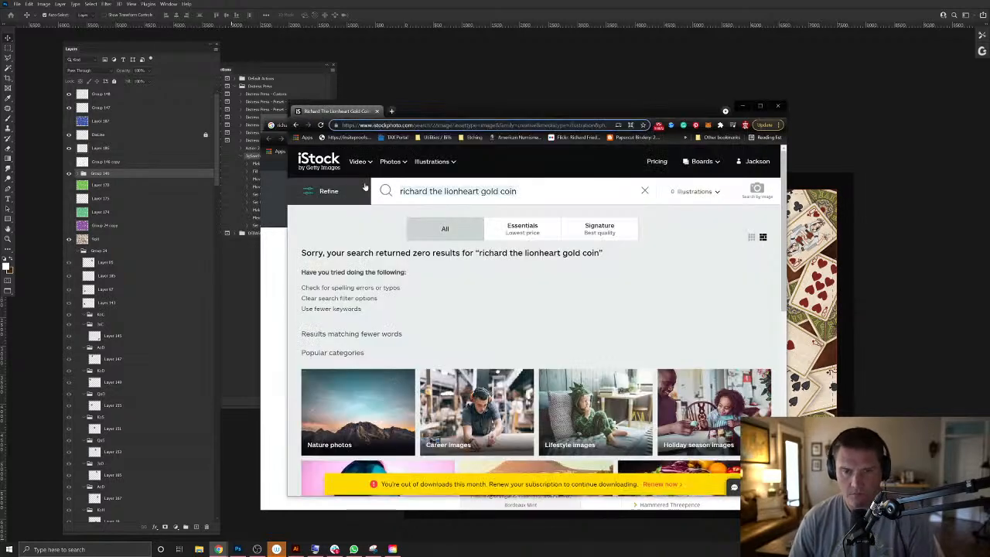
pyautogui.hotkey('ctrl', 'a')
pyautogui.write('gold Denier')
pyautogui.press('Return')
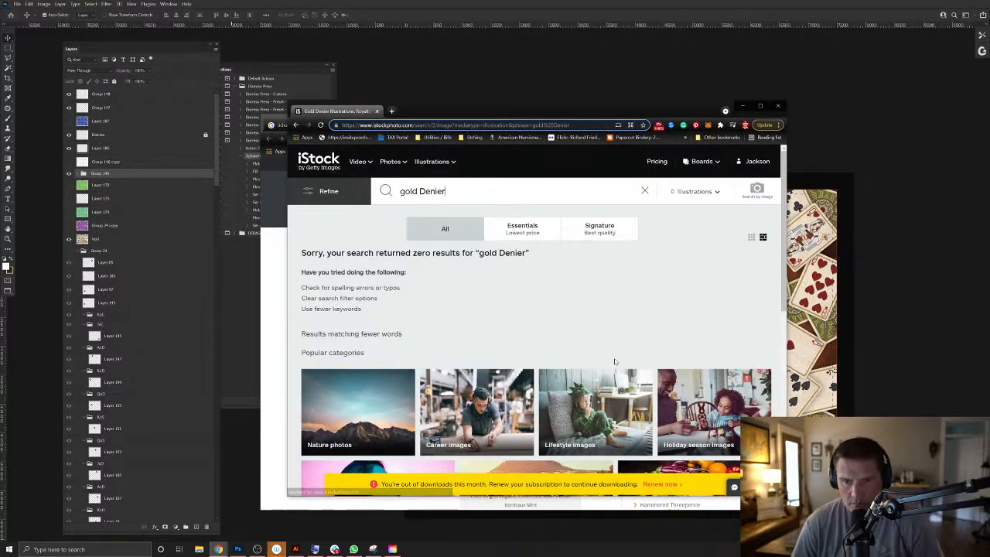
pyautogui.scroll(-10, 567, 311)
pyautogui.scroll(-3, 567, 312)
pyautogui.scroll(10, 568, 317)
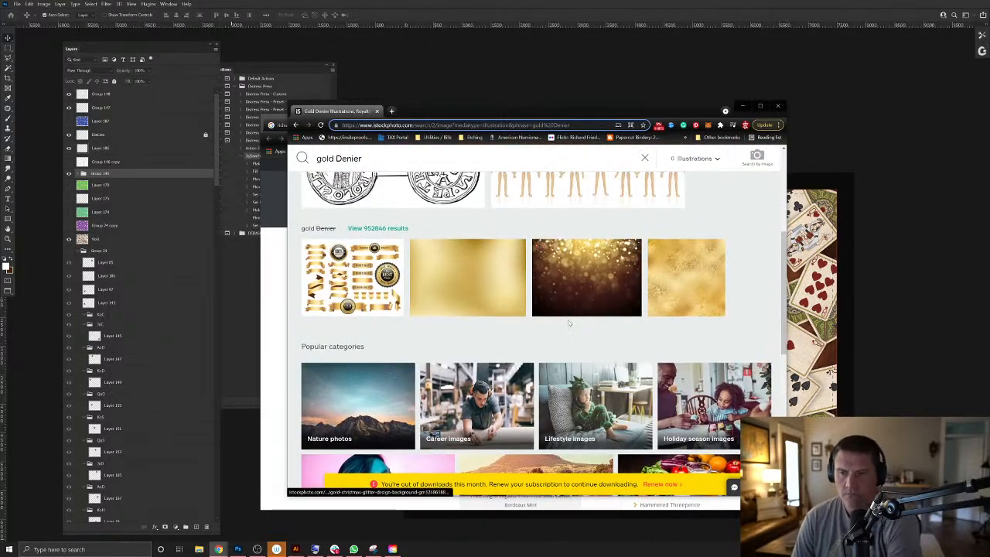
pyautogui.scroll(2, 569, 323)
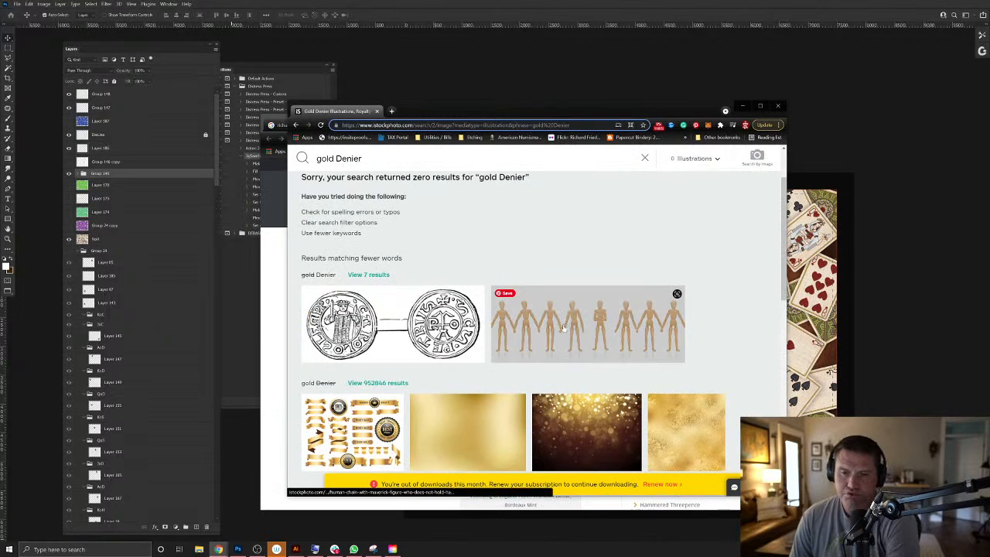
# Close the iStock page and return to the Google image results to examine the Denier's related images and the other coins.
pyautogui.click(377, 113)
pyautogui.click(305, 125)
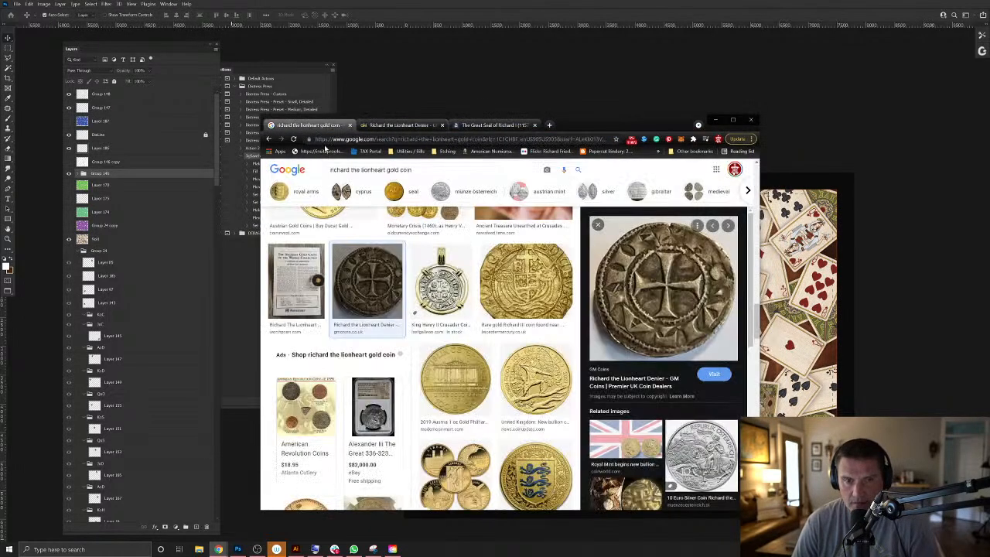
pyautogui.scroll(-5, 649, 383)
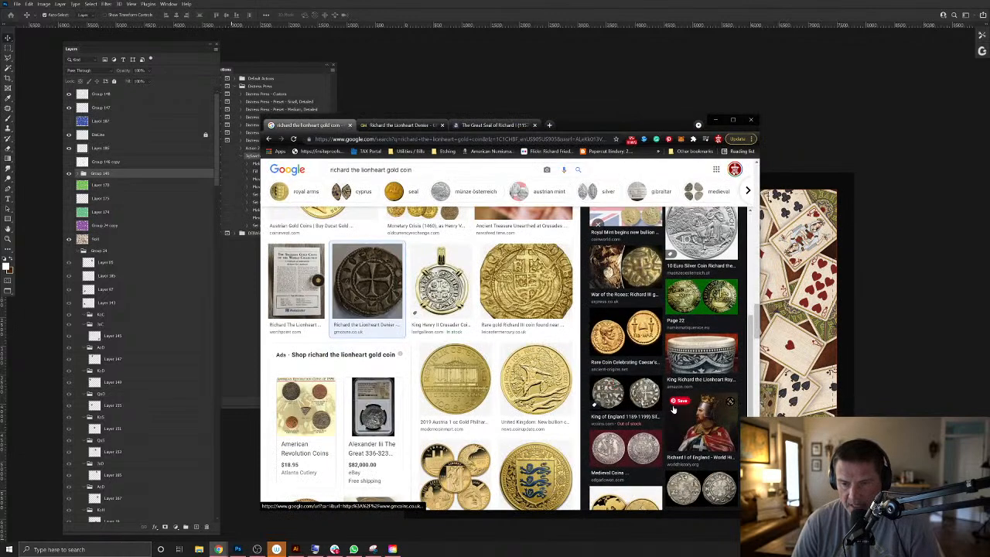
pyautogui.scroll(-3, 673, 410)
pyautogui.scroll(8, 673, 417)
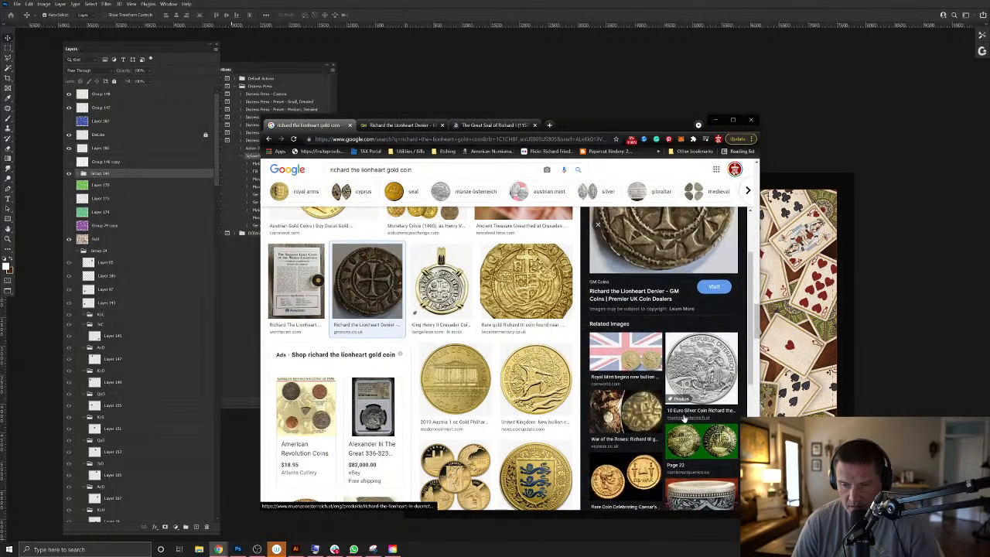
pyautogui.scroll(-10, 534, 424)
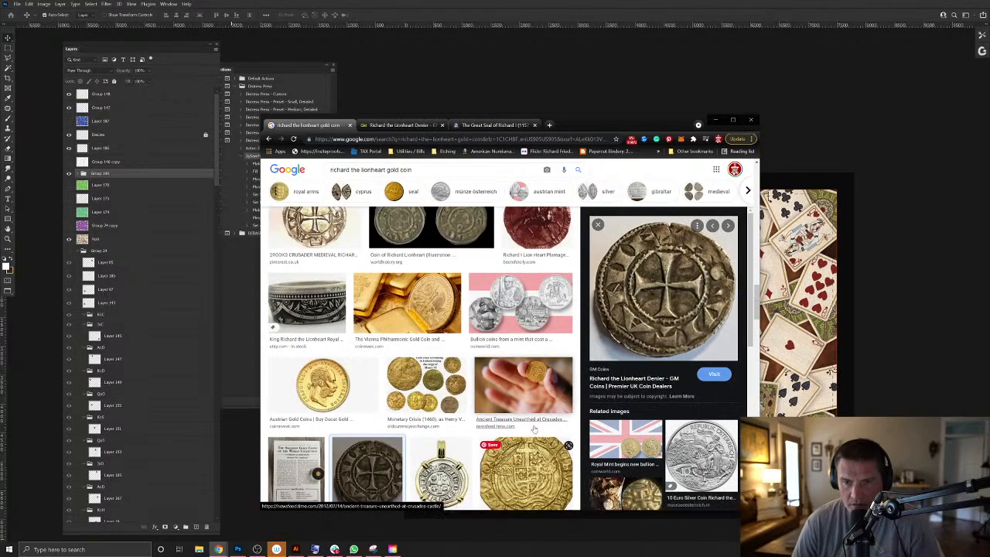
pyautogui.scroll(10, 533, 424)
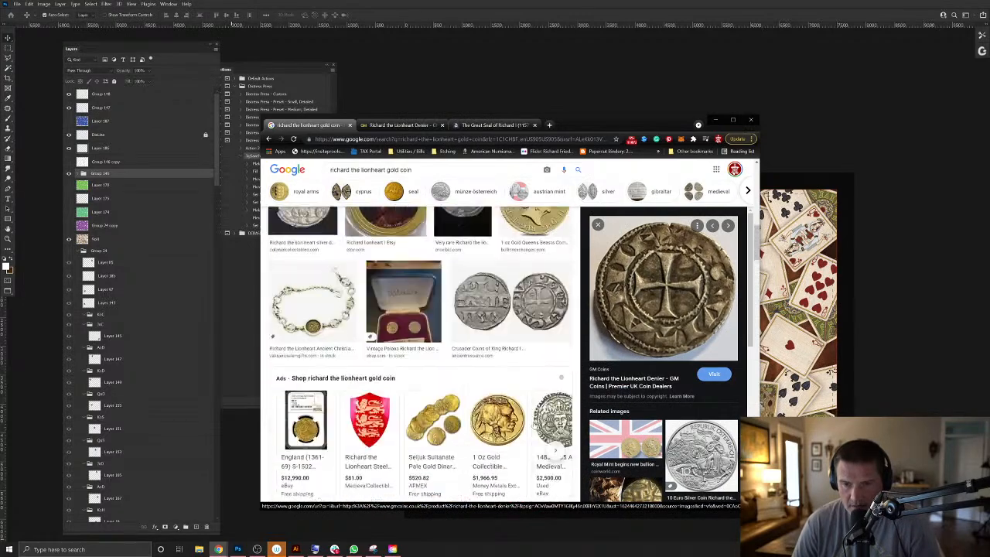
# Browse the coin results, preview the Wikimedia Commons seal of Richard I of England and examine its related images.
pyautogui.scroll(3, 534, 424)
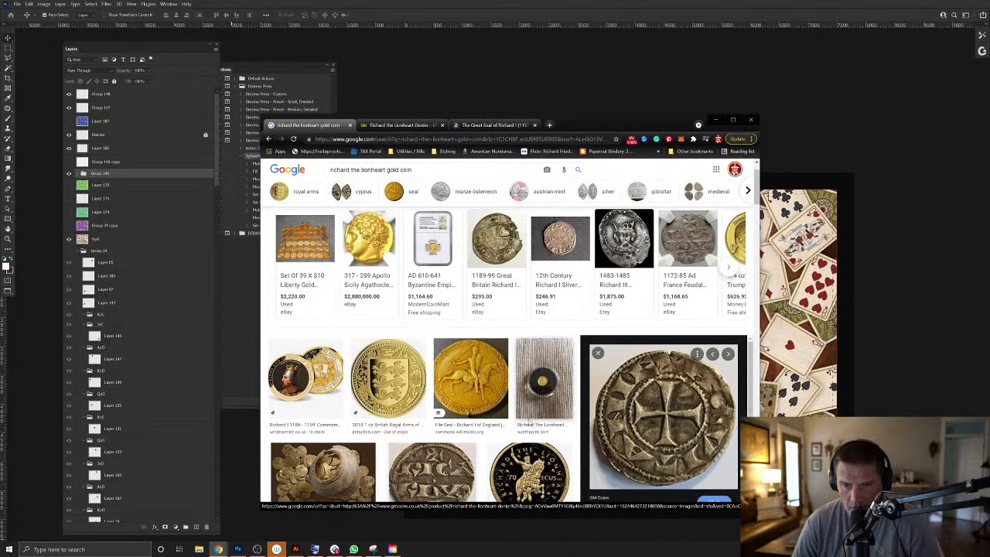
pyautogui.scroll(1, 495, 402)
pyautogui.scroll(-2, 433, 383)
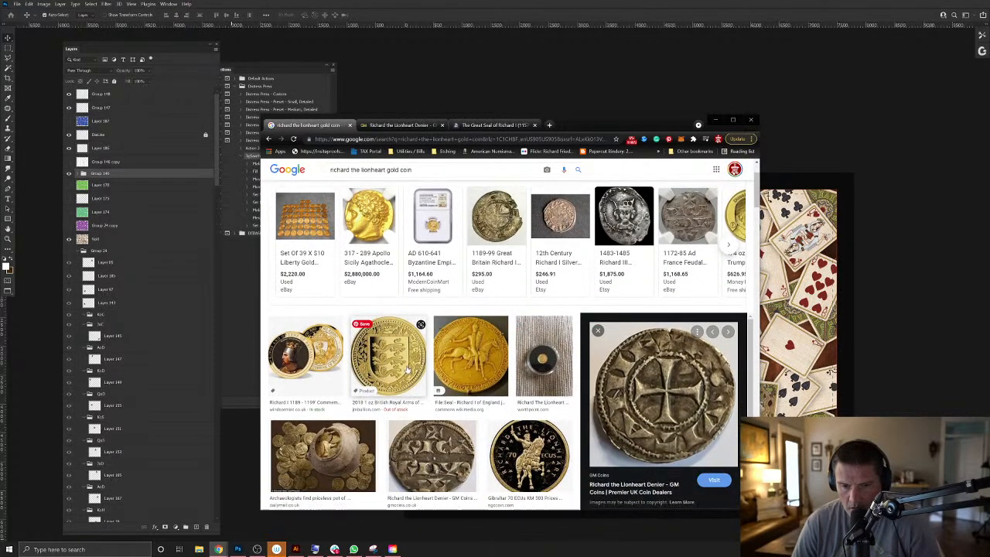
pyautogui.scroll(2, 423, 379)
pyautogui.click(464, 414)
pyautogui.scroll(-3, 634, 399)
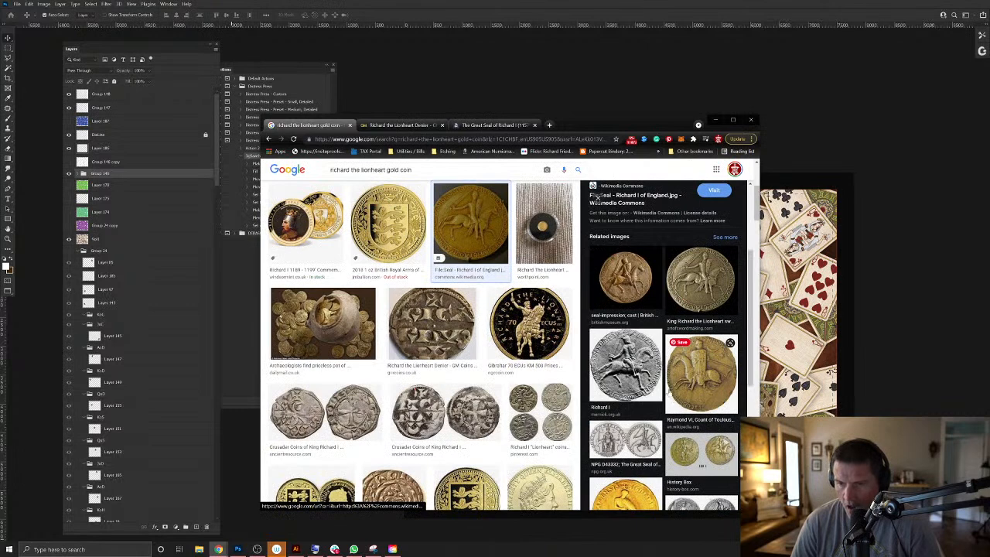
# Preview the related History Box seal, visit its site and open the Richard I 1st Great Seal product page.
pyautogui.click(701, 452)
pyautogui.click(670, 238)
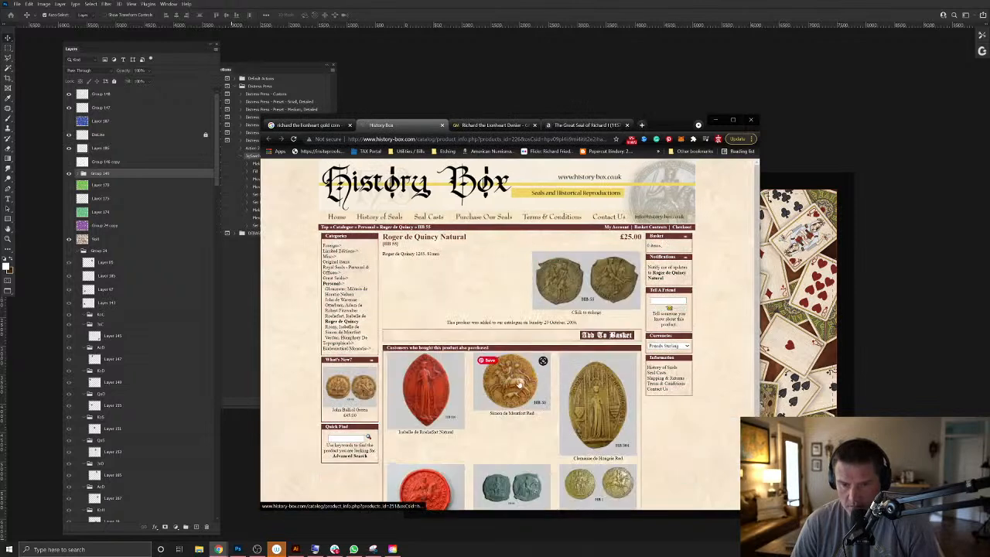
pyautogui.scroll(-1, 541, 371)
pyautogui.click(610, 458)
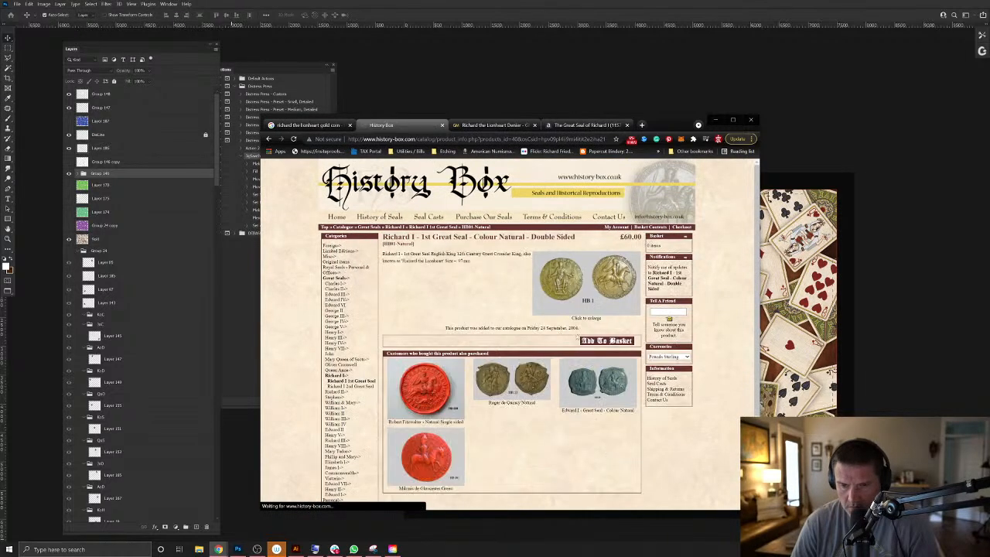
# View the double-sided Great Seal picture in its own browser tab, and close both it and the History Box page.
pyautogui.rightClick(585, 272)
pyautogui.click(620, 356)
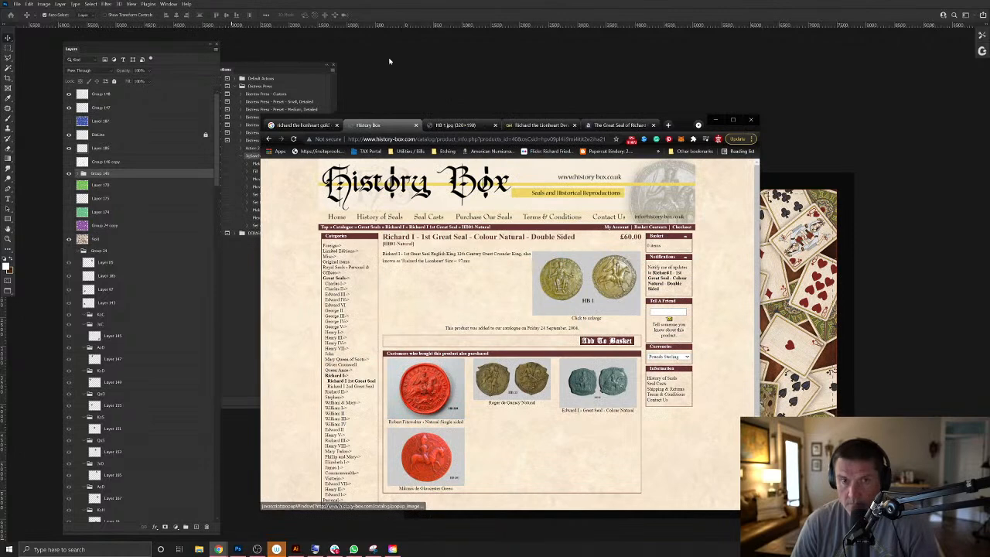
pyautogui.click(452, 125)
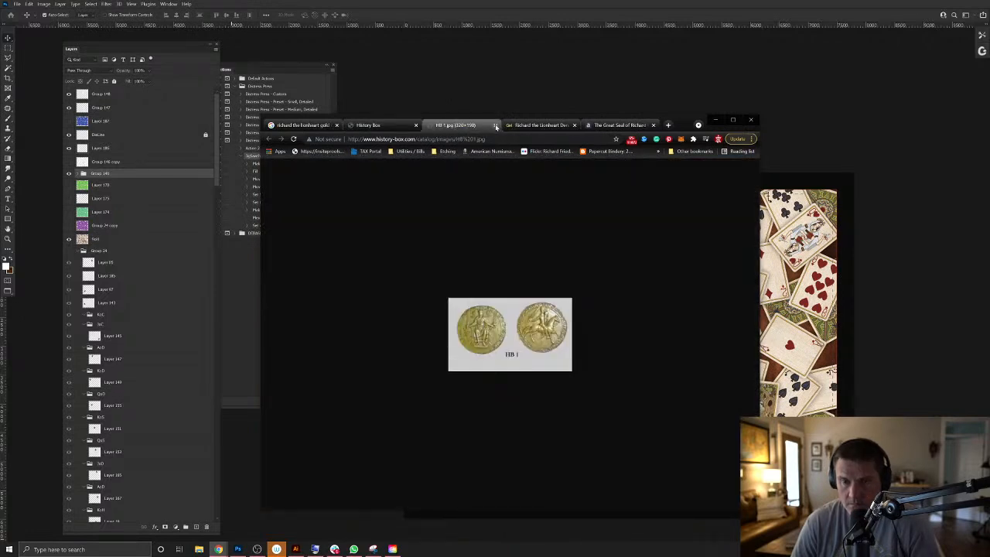
pyautogui.click(495, 125)
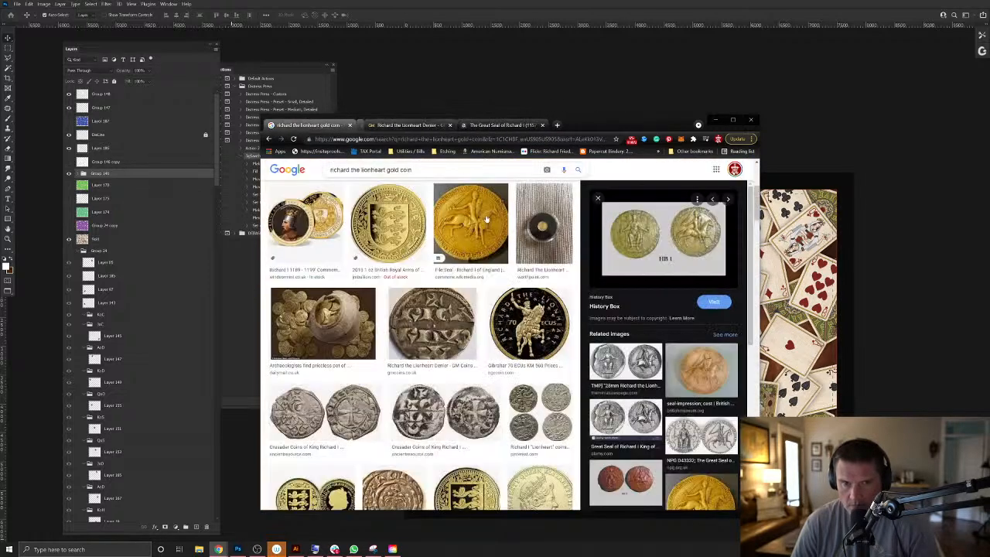
pyautogui.click(441, 125)
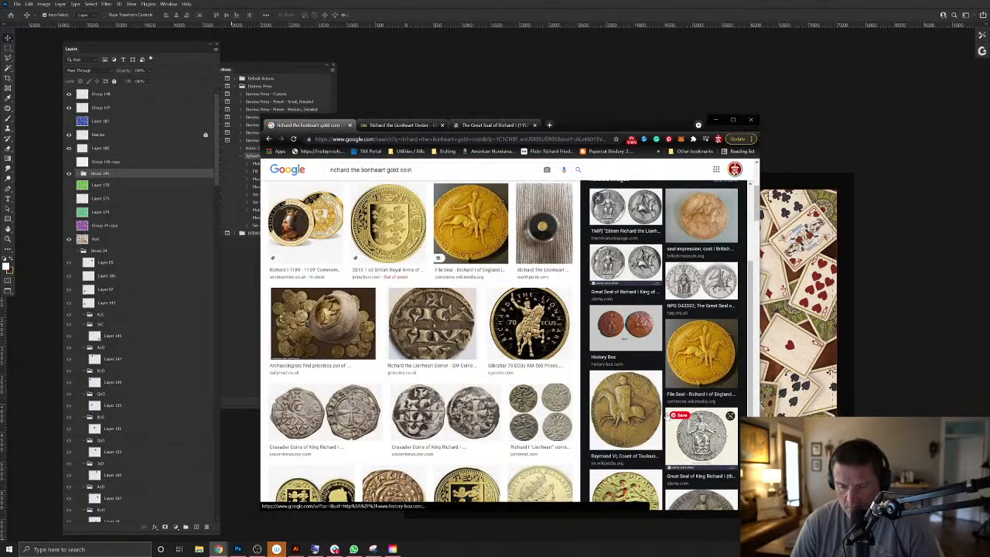
# Find the golden Richard I seal among the related images, visit its Wikimedia Commons page and open the original file.
pyautogui.scroll(-1, 668, 416)
pyautogui.scroll(1, 666, 416)
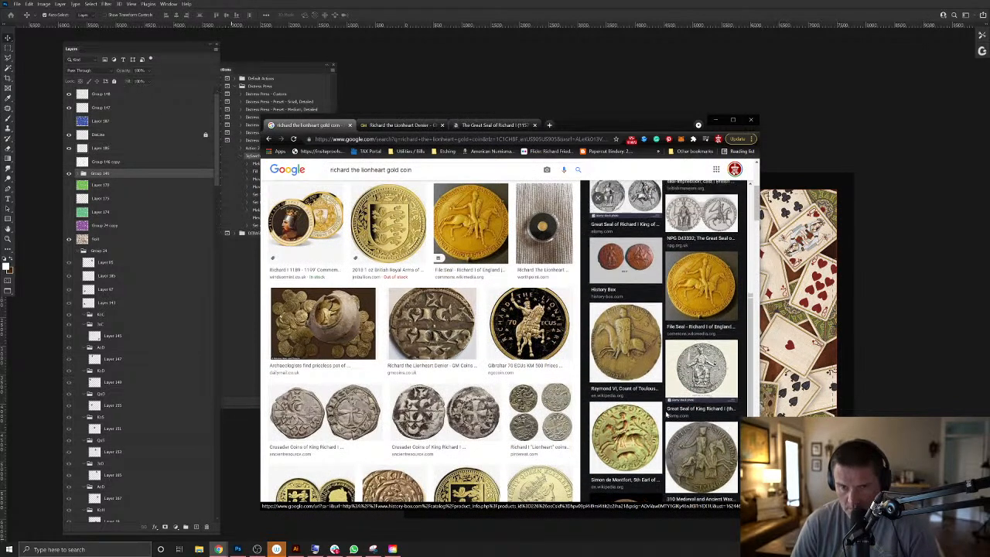
pyautogui.click(713, 365)
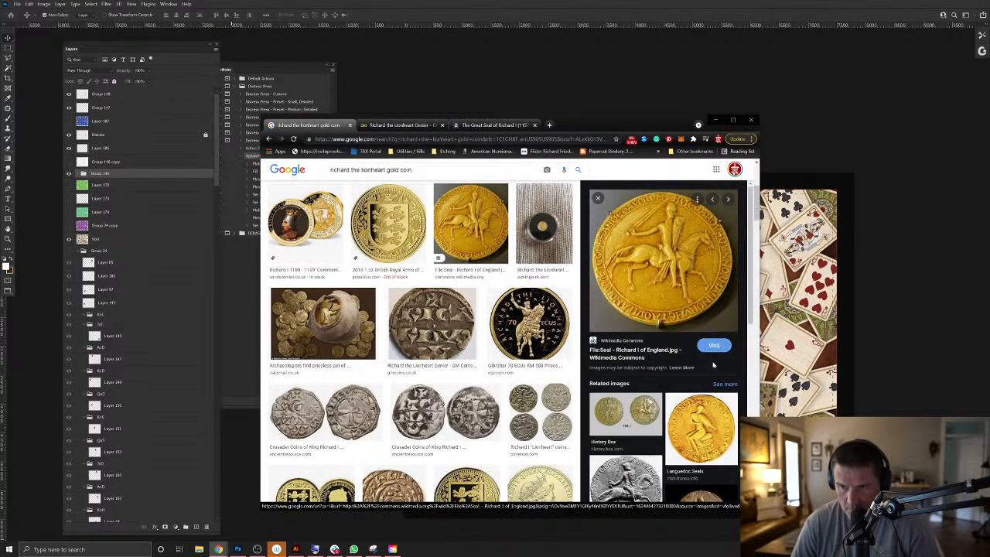
pyautogui.click(713, 363)
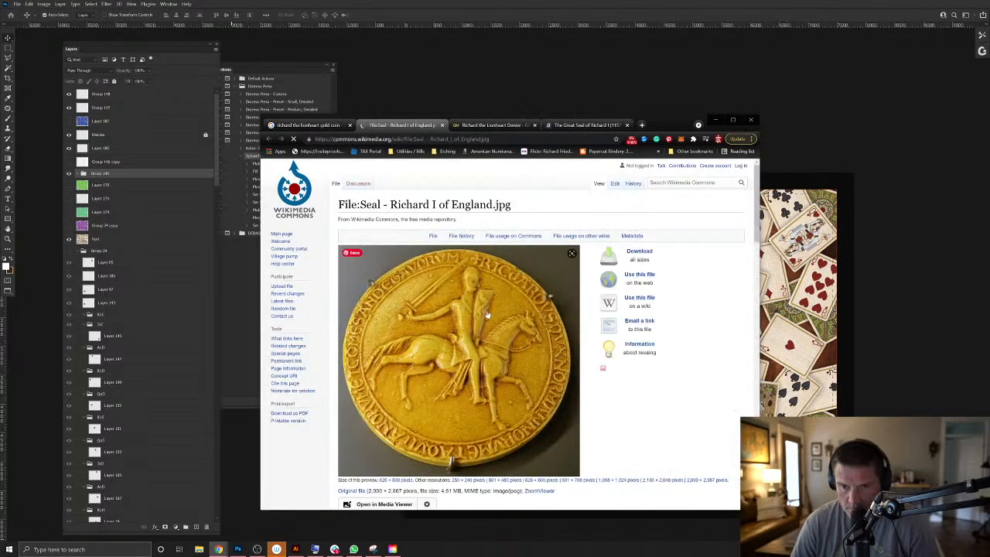
pyautogui.click(488, 314)
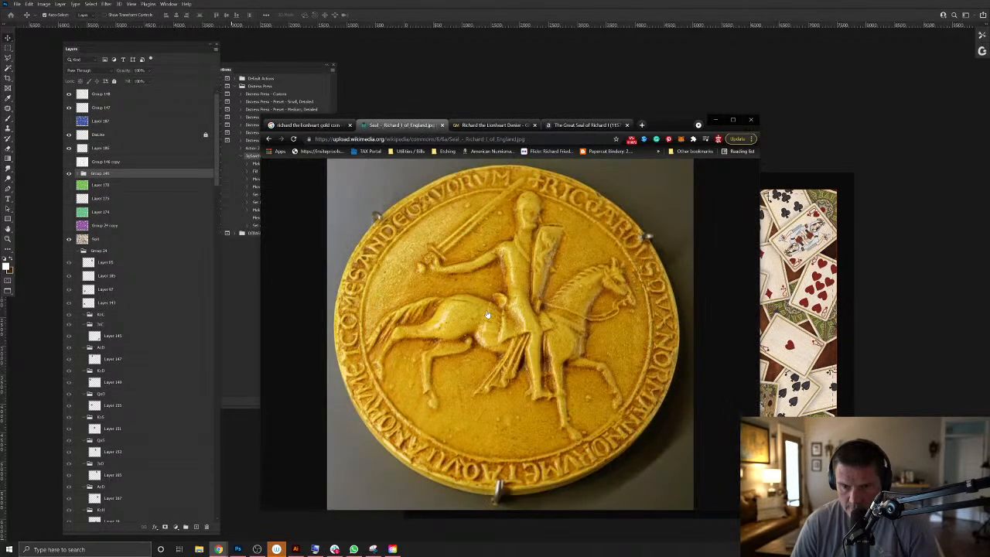
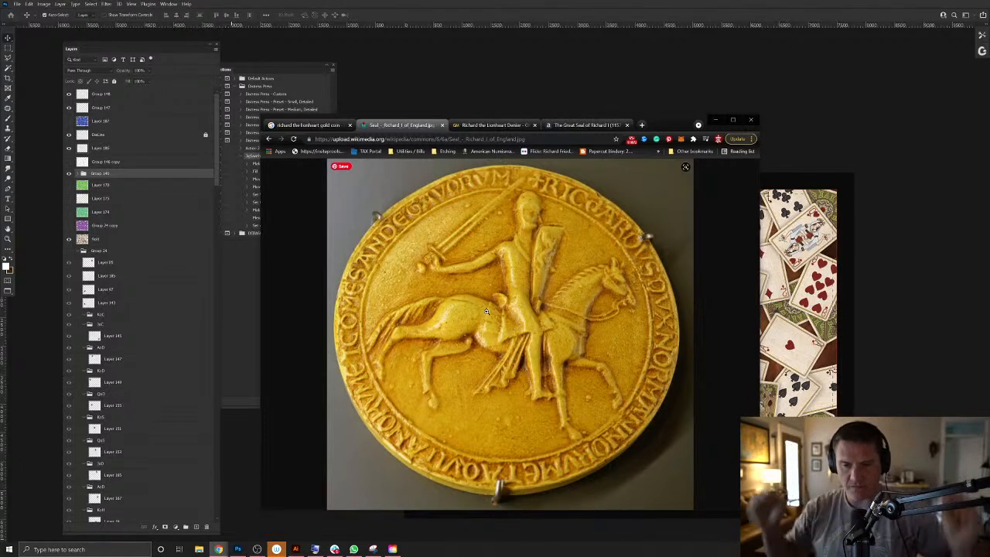
# Copy the full-size Richard I seal image and switch to the playing-card artwork in Photoshop.
pyautogui.rightClick(538, 321)
pyautogui.click(564, 344)
pyautogui.click(884, 343)
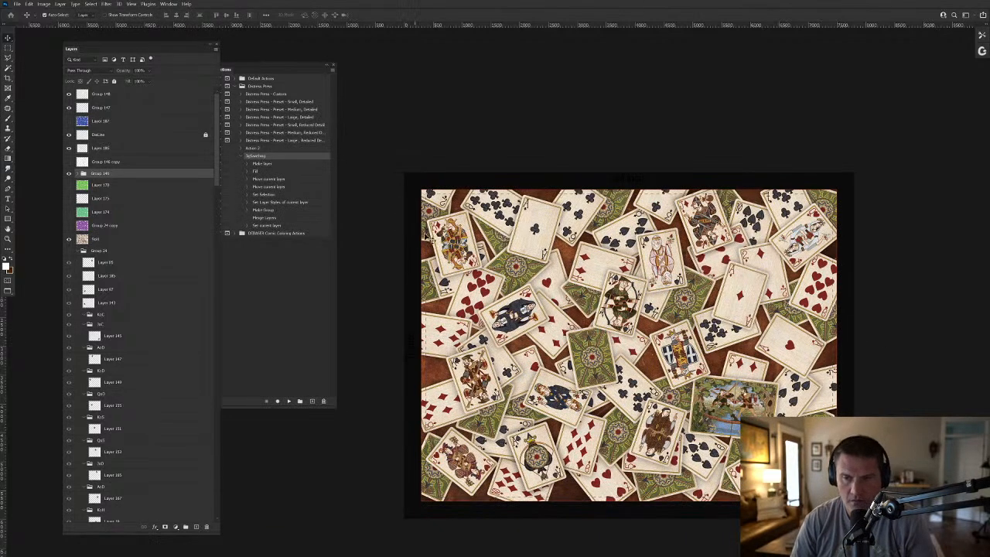
# Switch to the iStock window with the treasure background photos and search for "gold texture".
pyautogui.press('super')
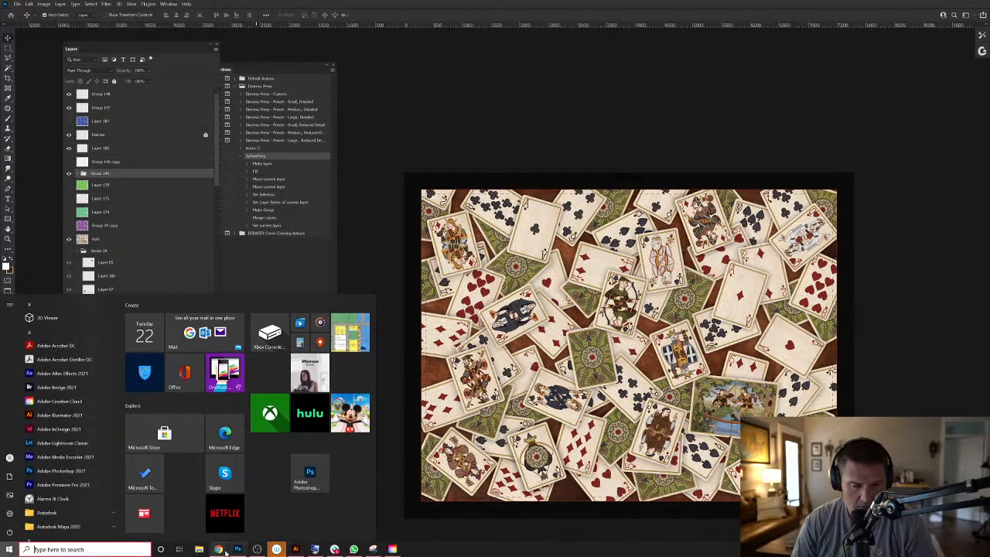
pyautogui.moveTo(218, 549)
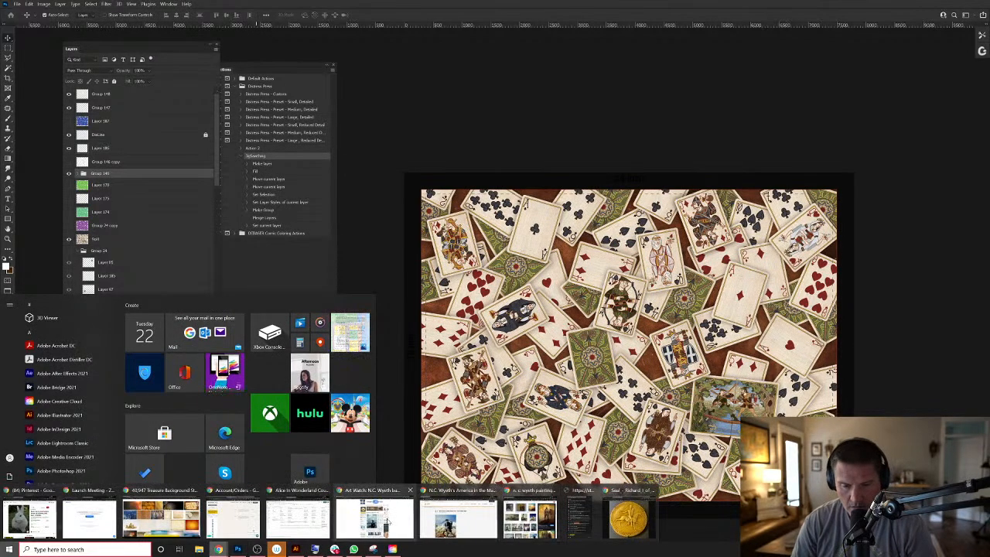
pyautogui.moveTo(531, 516)
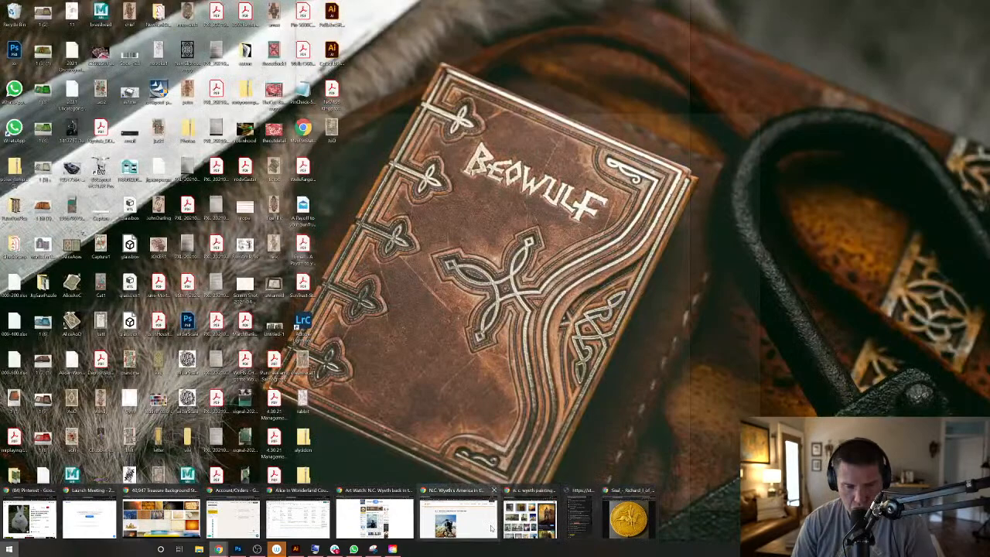
pyautogui.click(193, 518)
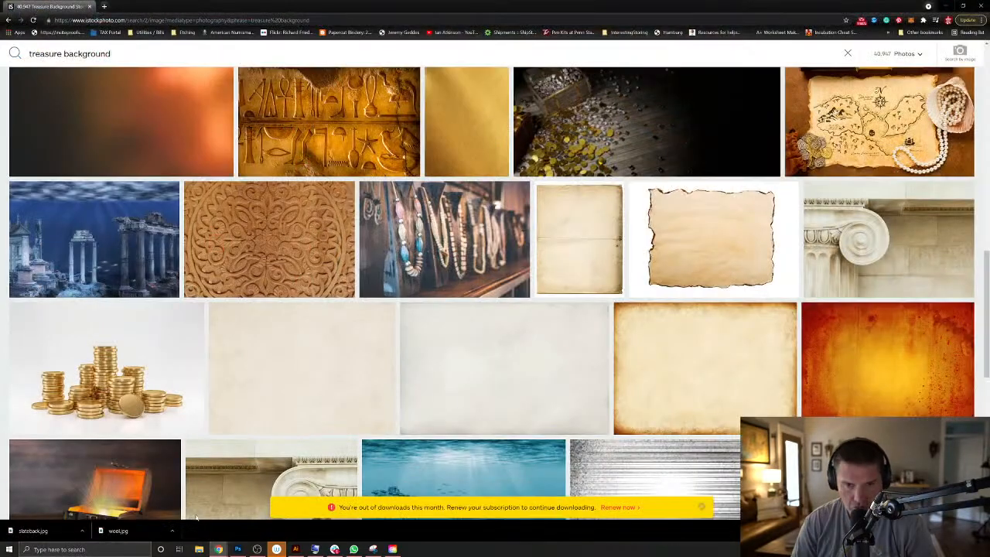
pyautogui.scroll(15, 361, 195)
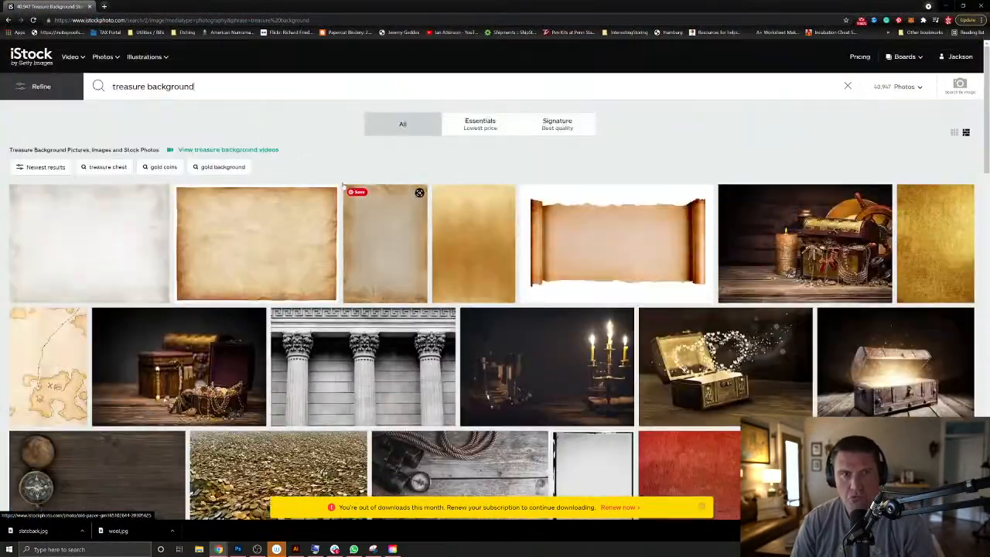
pyautogui.write('gol')
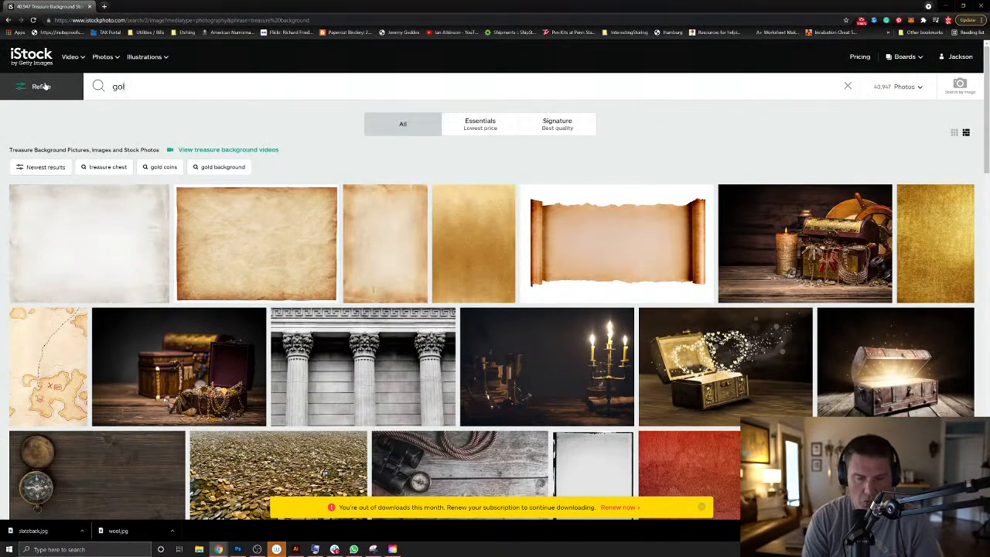
pyautogui.write('d texture')
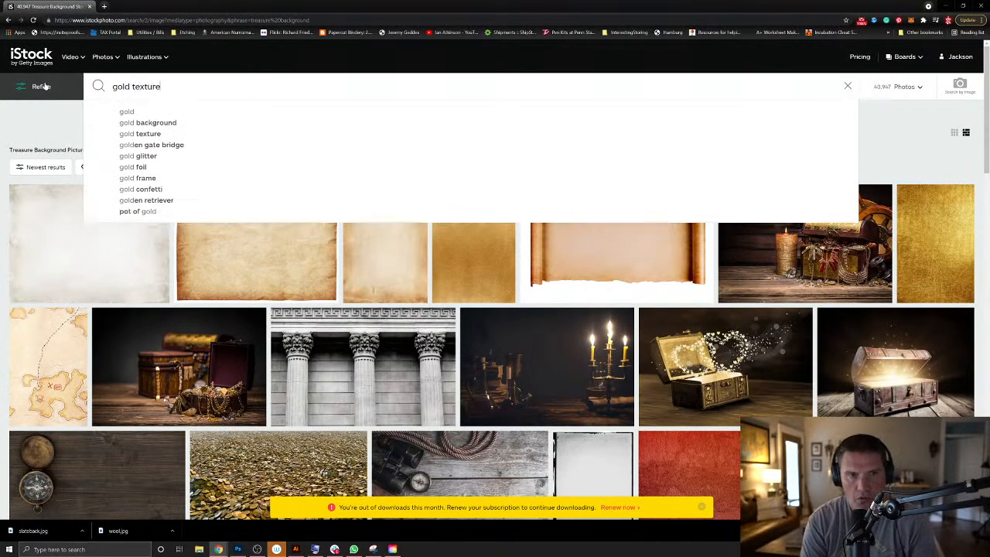
pyautogui.press('Return')
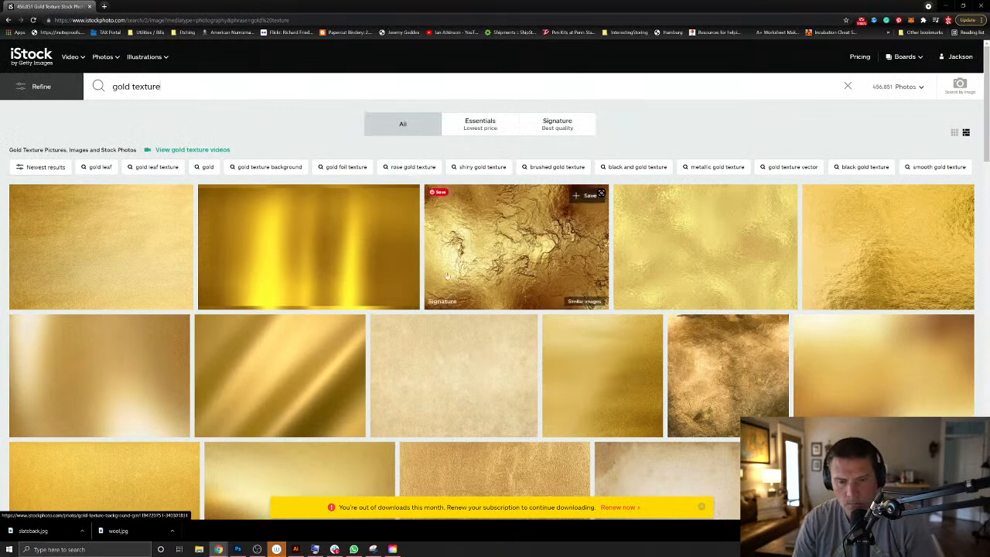
# Dismiss the download notice, clear the search text, browse the gold textures and open the golden textured foil sheet photo.
pyautogui.click(701, 507)
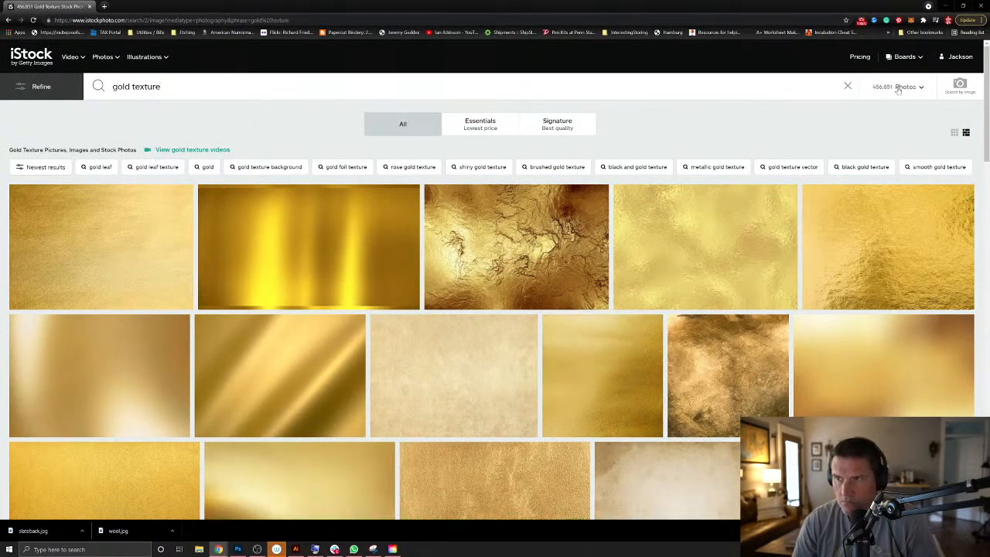
pyautogui.click(848, 86)
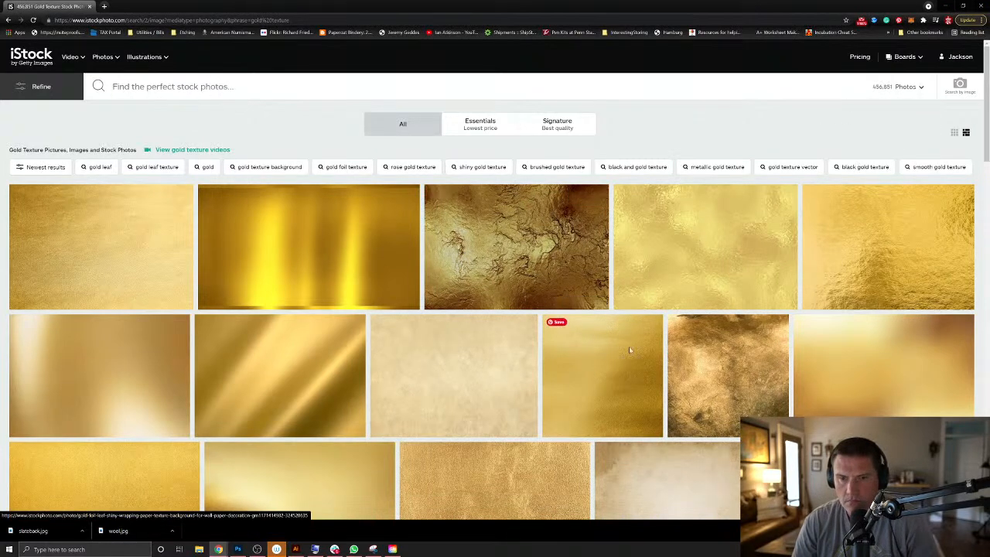
pyautogui.scroll(-1, 645, 360)
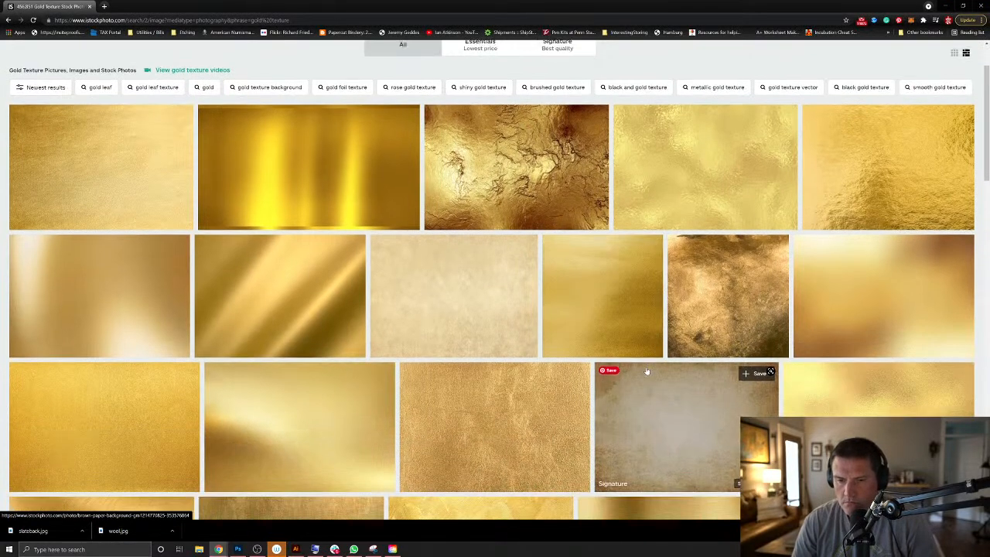
pyautogui.scroll(-3, 645, 372)
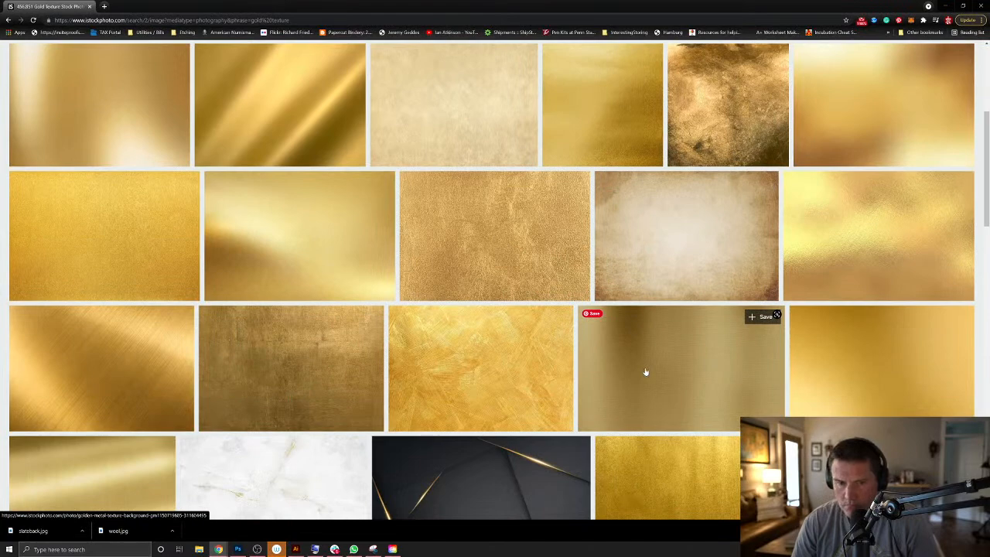
pyautogui.scroll(3, 645, 372)
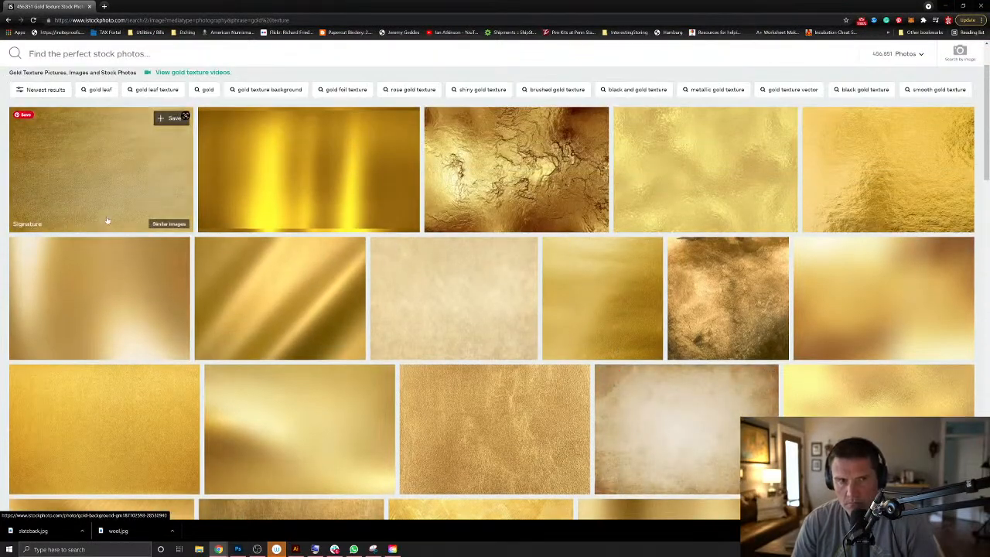
pyautogui.click(282, 179)
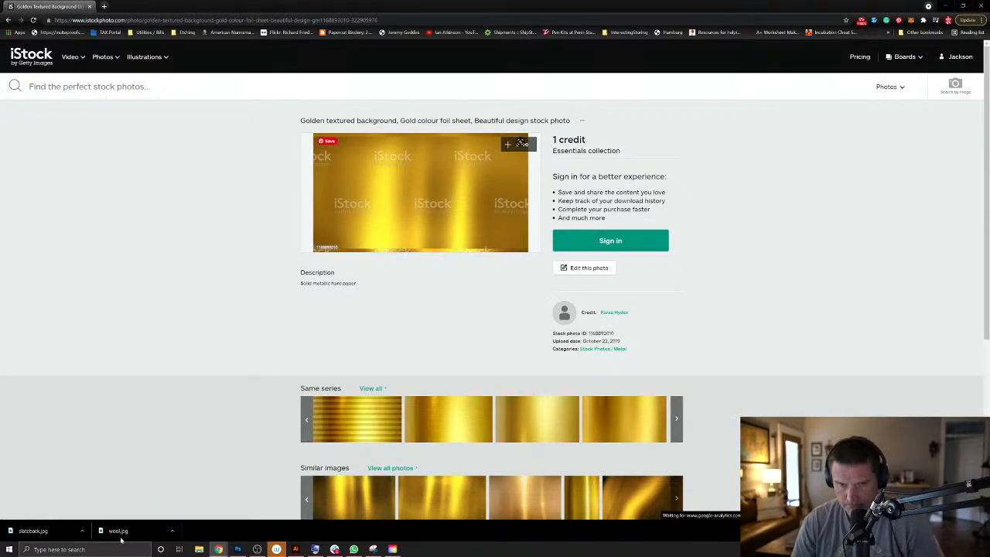
# Switch to Photoshop, paste the copied seal over the playing-card artwork to inspect it, and delete the pasted layer.
pyautogui.click(238, 550)
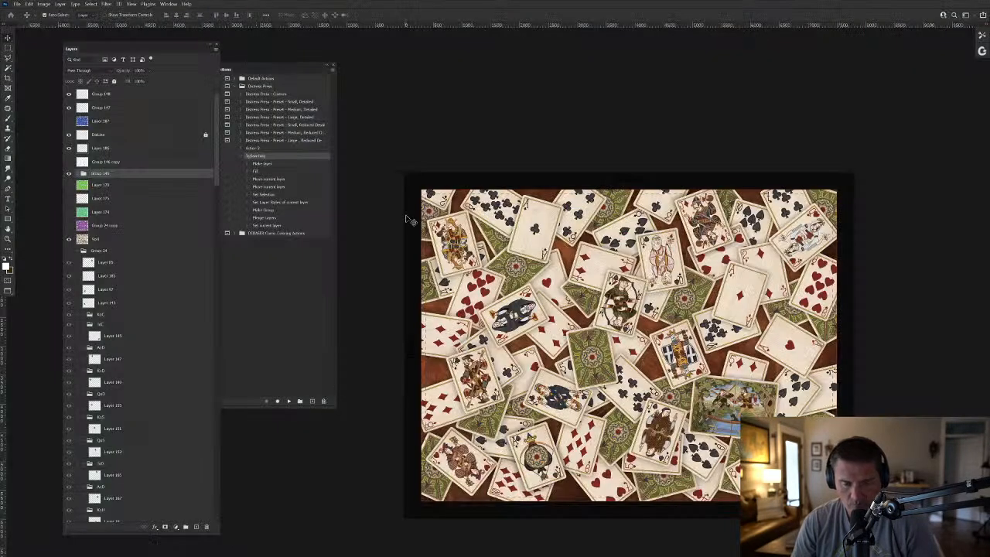
pyautogui.hotkey('ctrl', 'v')
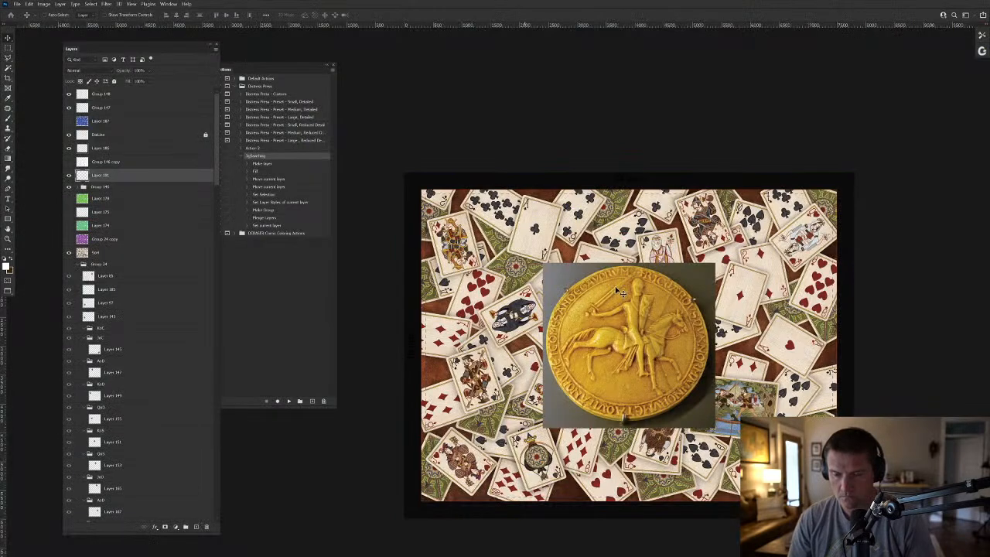
pyautogui.scroll(2, 649, 338)
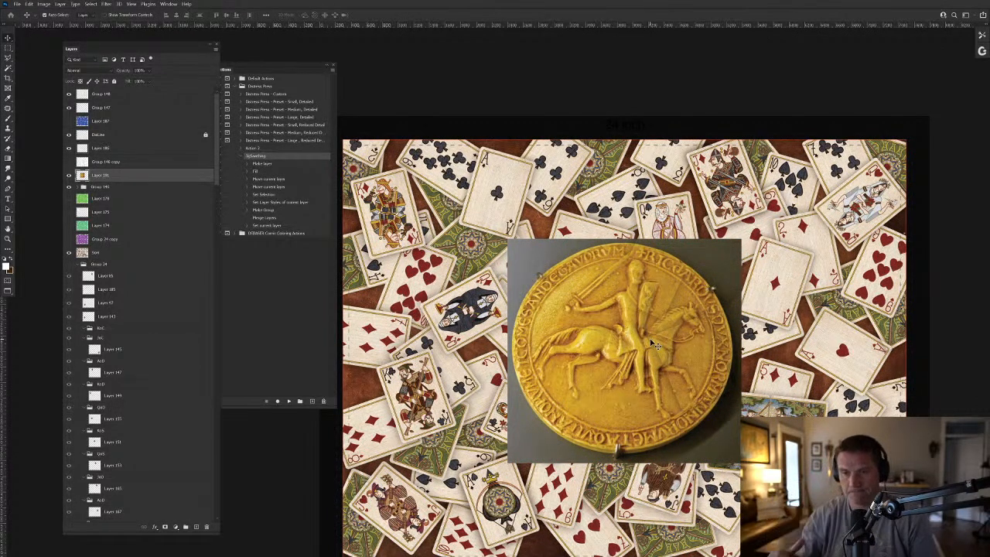
pyautogui.press('alt')
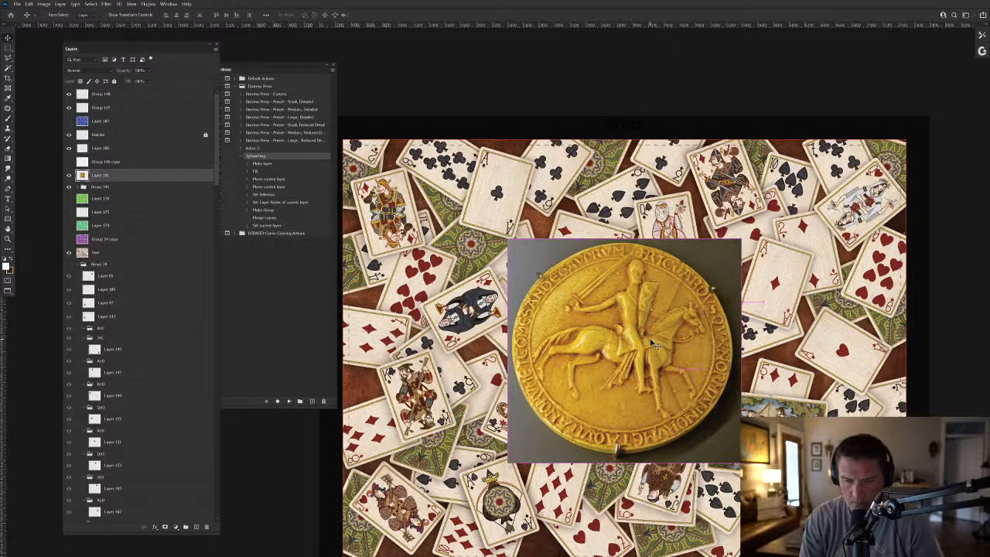
pyautogui.hotkey('ctrl', 'shift', ']')
pyautogui.press('Delete')
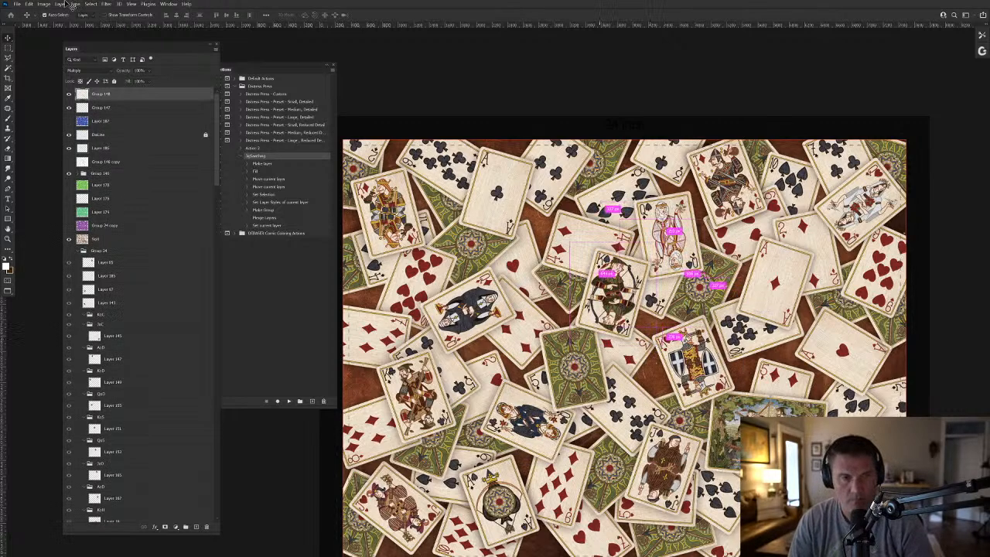
# Create a new 2990 × 2867 pixel document from the Clipboard preset and paste the copied Richard I seal into it.
pyautogui.click(17, 4)
pyautogui.click(23, 9)
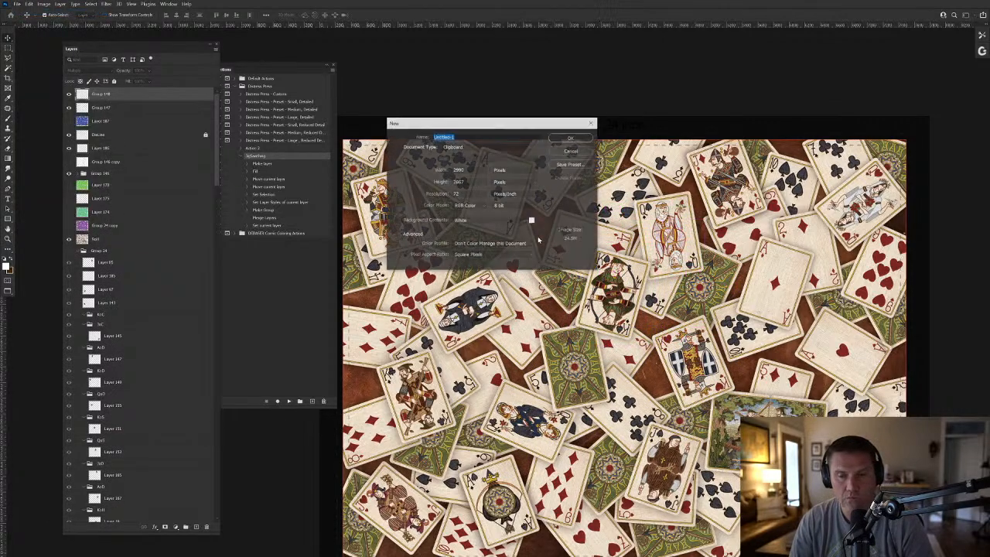
pyautogui.press('Return')
pyautogui.hotkey('ctrl', 'v')
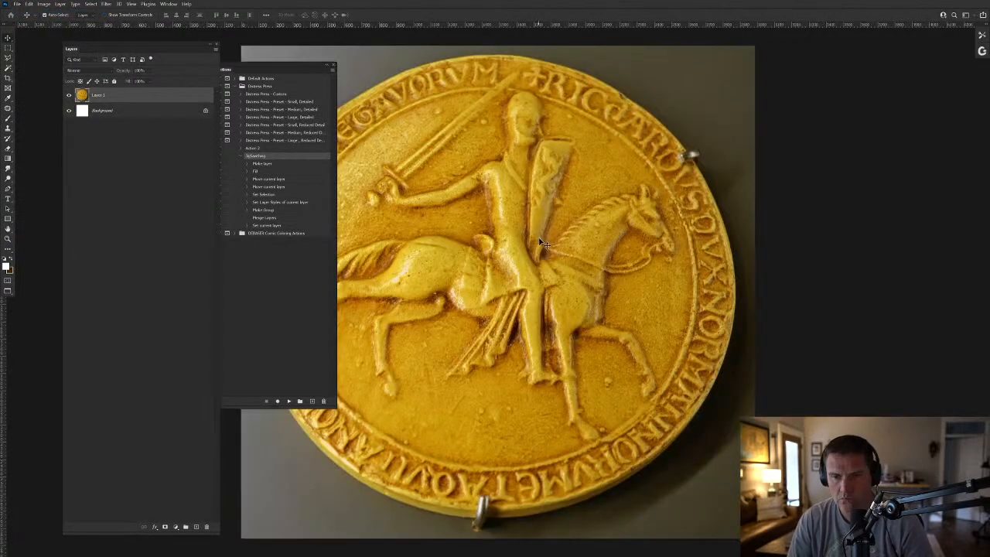
pyautogui.moveTo(571, 296); pyautogui.dragTo(678, 295)
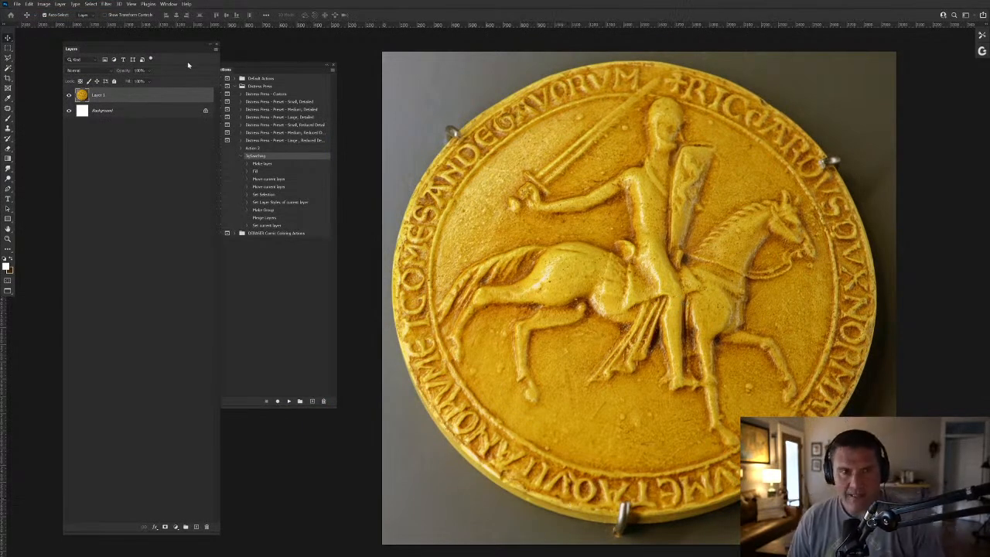
# View the pasted seal in full screen and close its document without saving.
pyautogui.press('f')
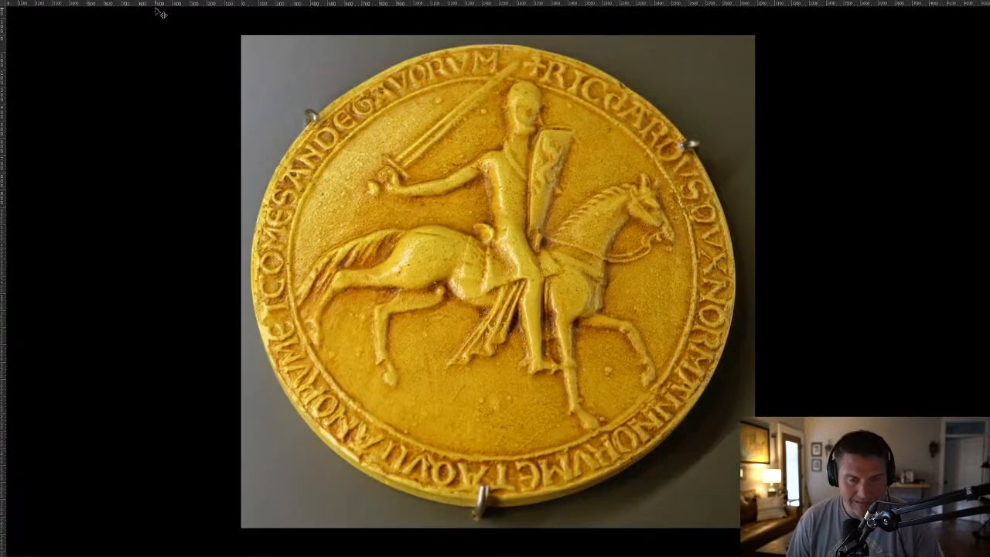
pyautogui.press('f')
pyautogui.click(475, 26)
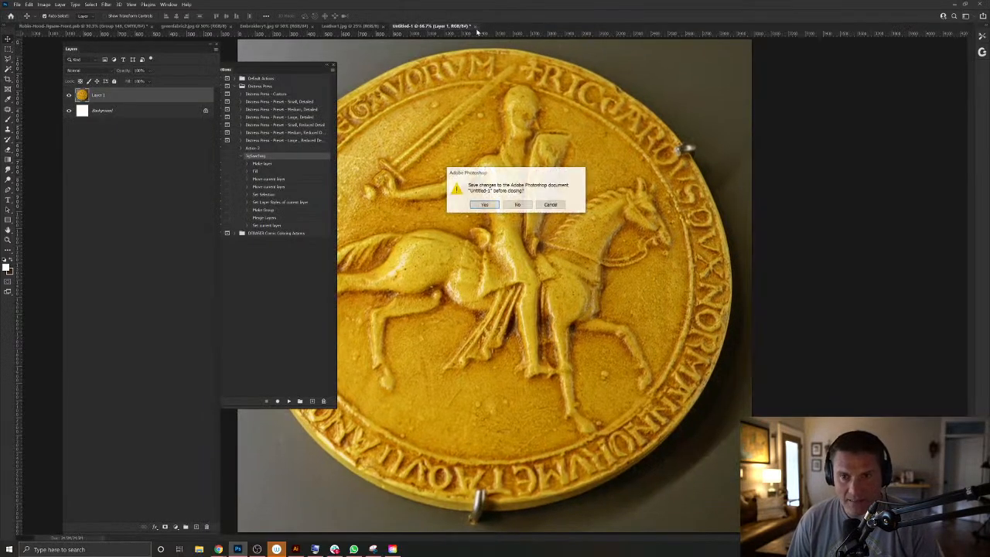
pyautogui.click(518, 204)
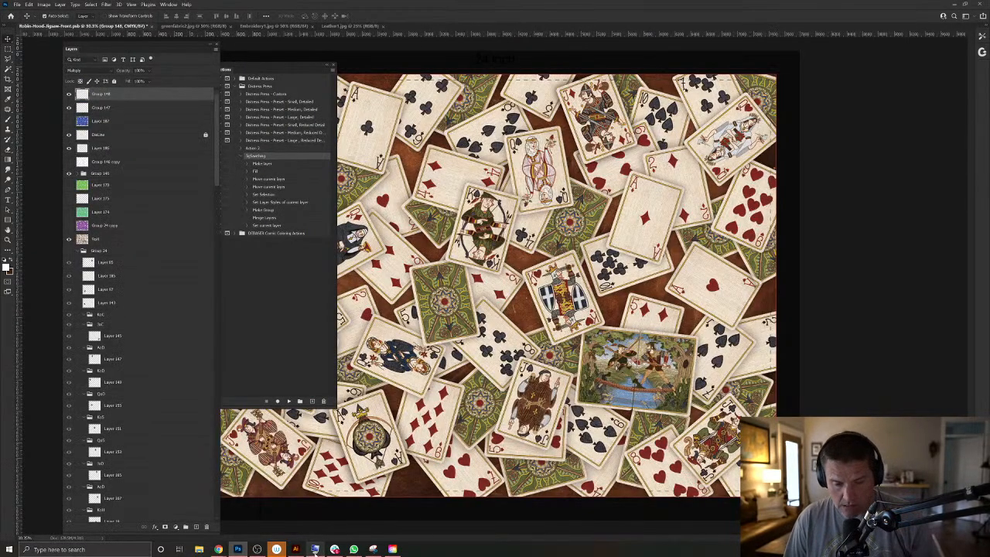
# Switch to Chrome, return to the "richard the lionheart gold coin" image results and examine the related Great Seal images.
pyautogui.click(239, 549)
pyautogui.click(235, 550)
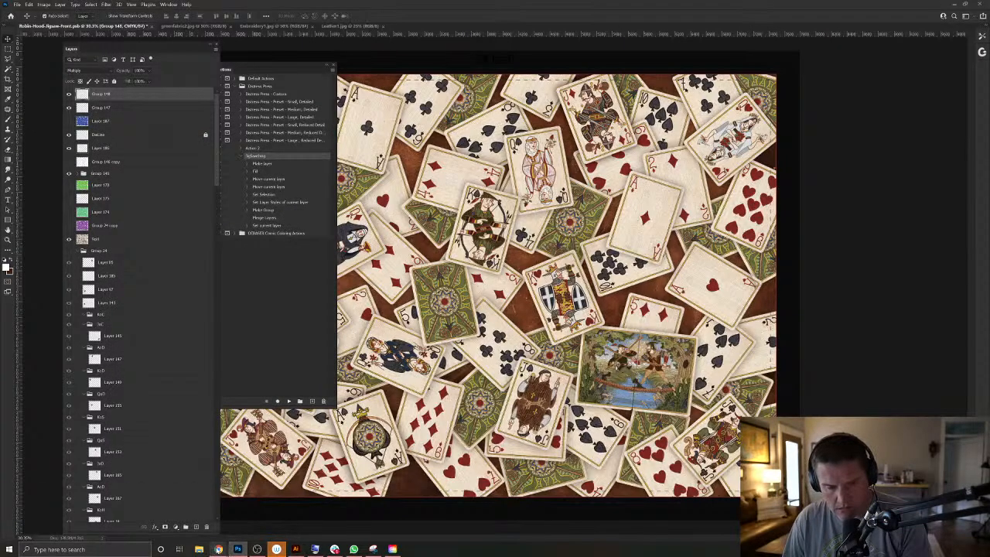
pyautogui.moveTo(219, 550)
pyautogui.click(644, 517)
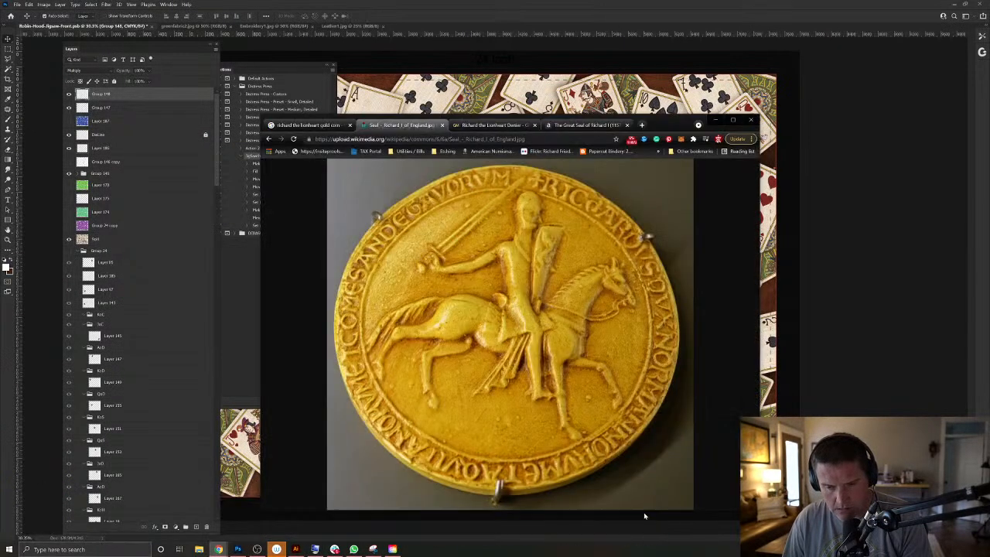
pyautogui.click(269, 139)
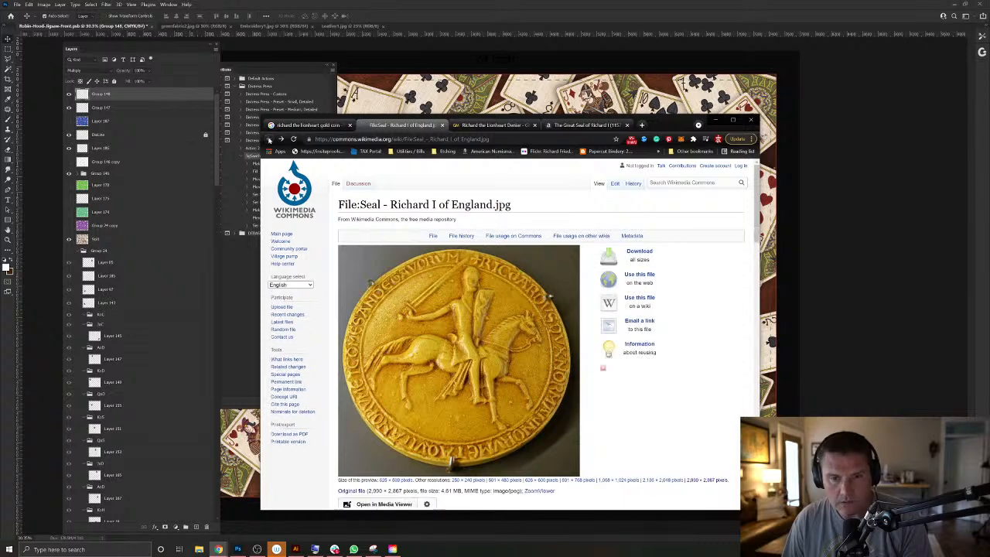
pyautogui.click(268, 138)
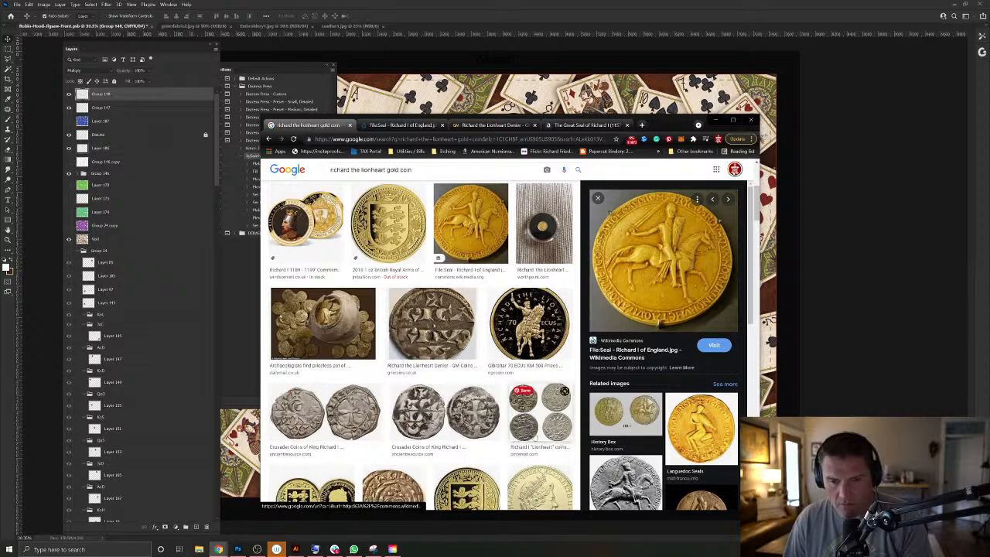
pyautogui.click(626, 413)
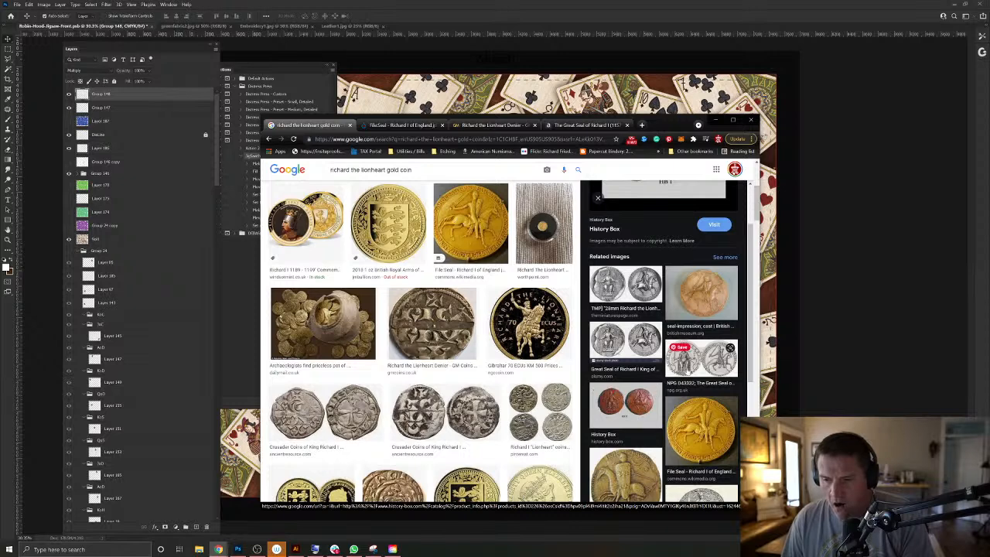
pyautogui.click(685, 371)
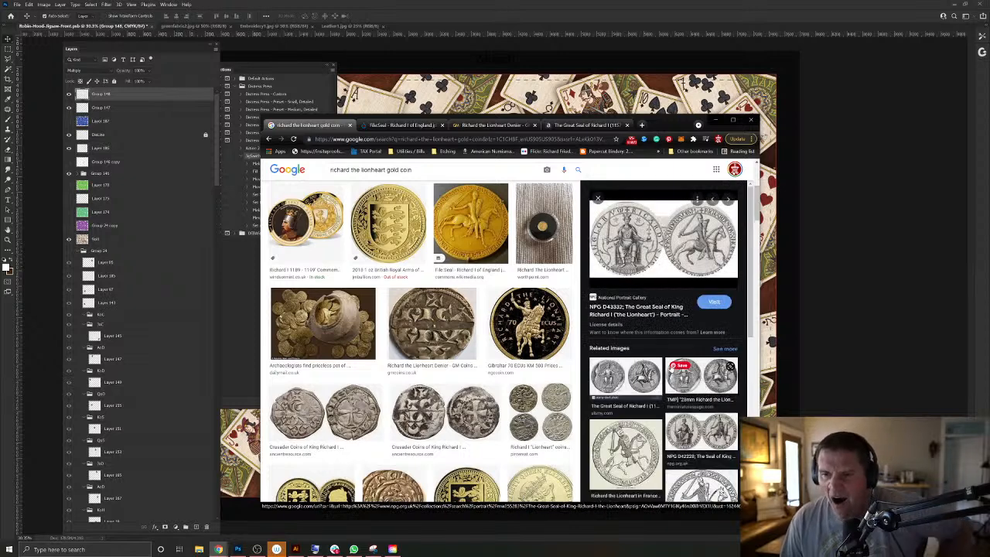
pyautogui.click(700, 378)
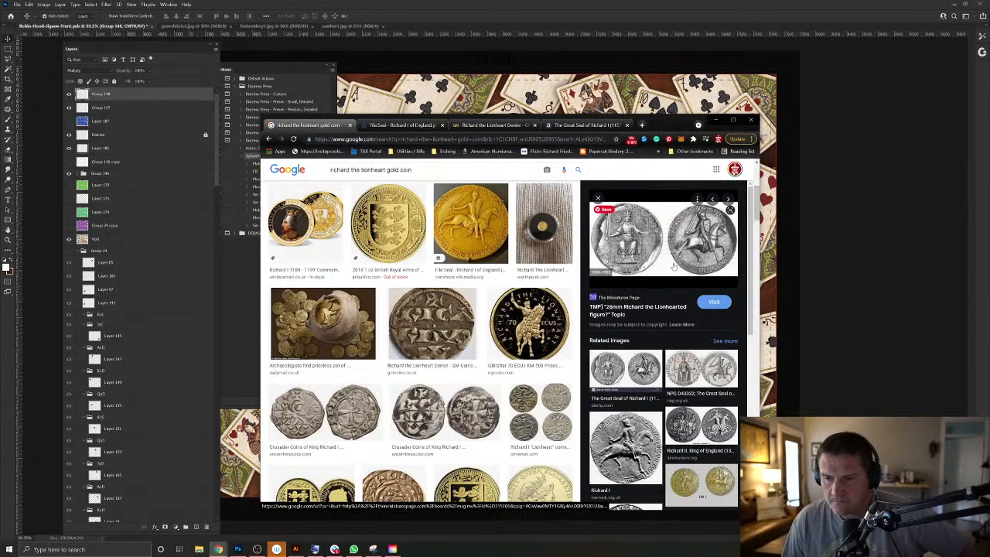
# Limit the "richard the lionheart gold coin" image results to the Large size.
pyautogui.scroll(3, 333, 186)
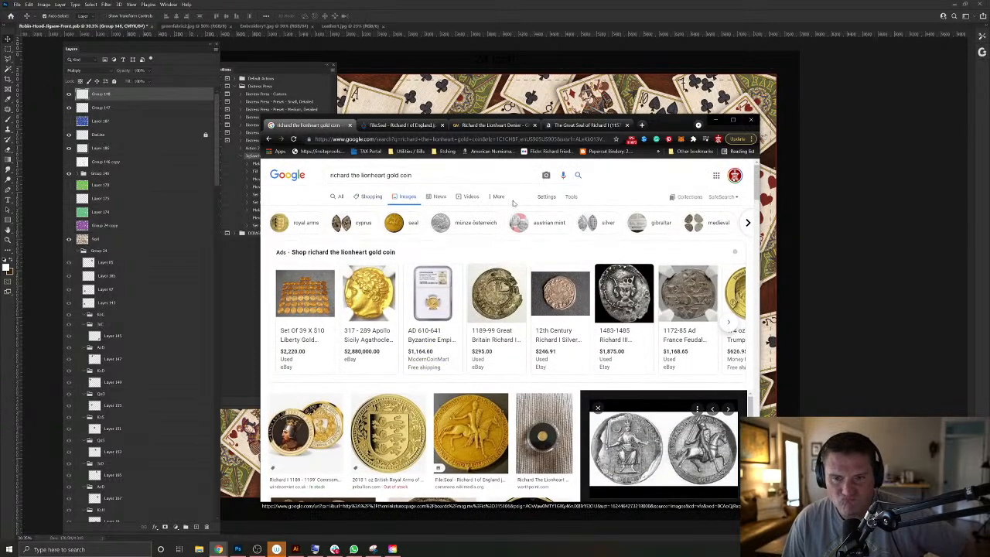
pyautogui.click(571, 197)
pyautogui.click(328, 211)
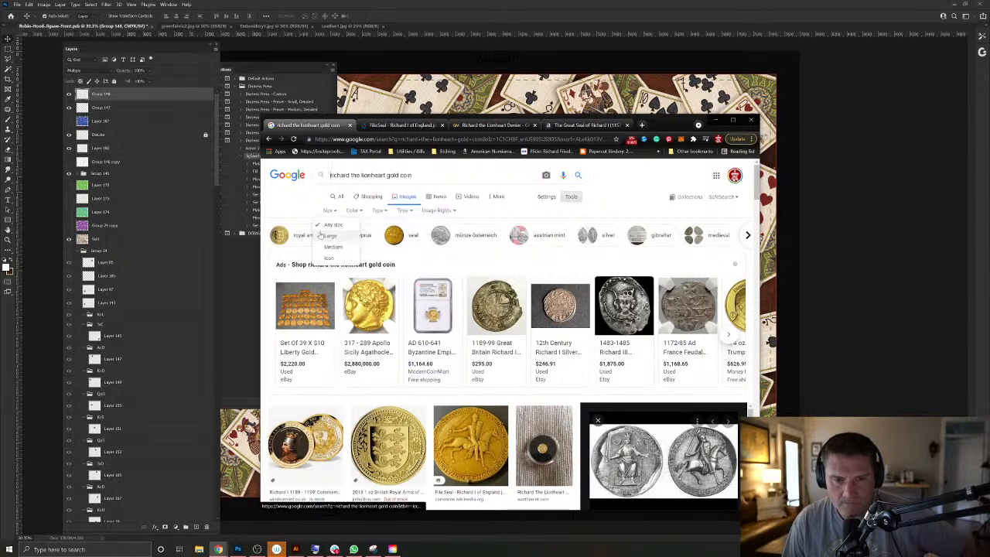
pyautogui.click(331, 235)
pyautogui.moveTo(470, 366)
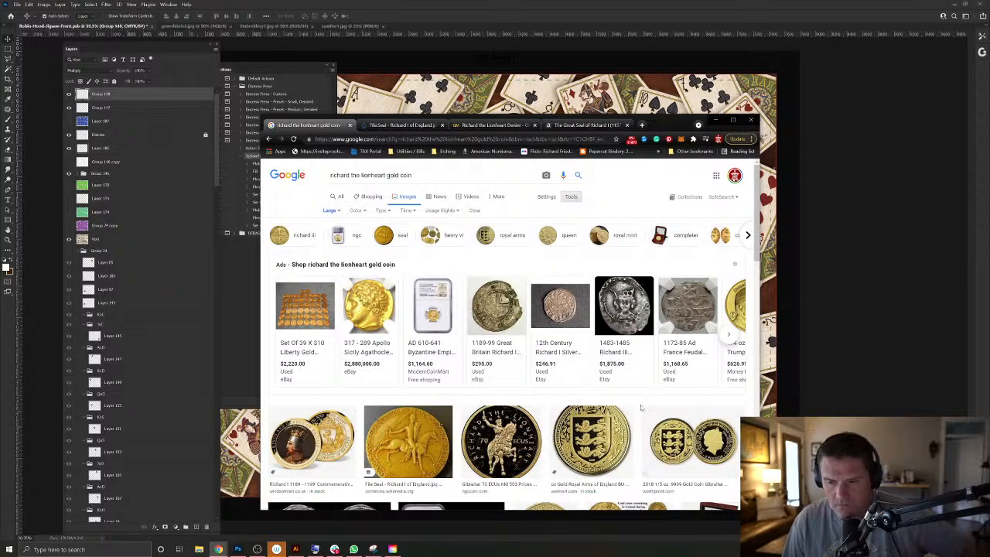
# Preview the silver Crusader Coins of King Richard I result and open its Ancient Resource page.
pyautogui.scroll(-5, 642, 405)
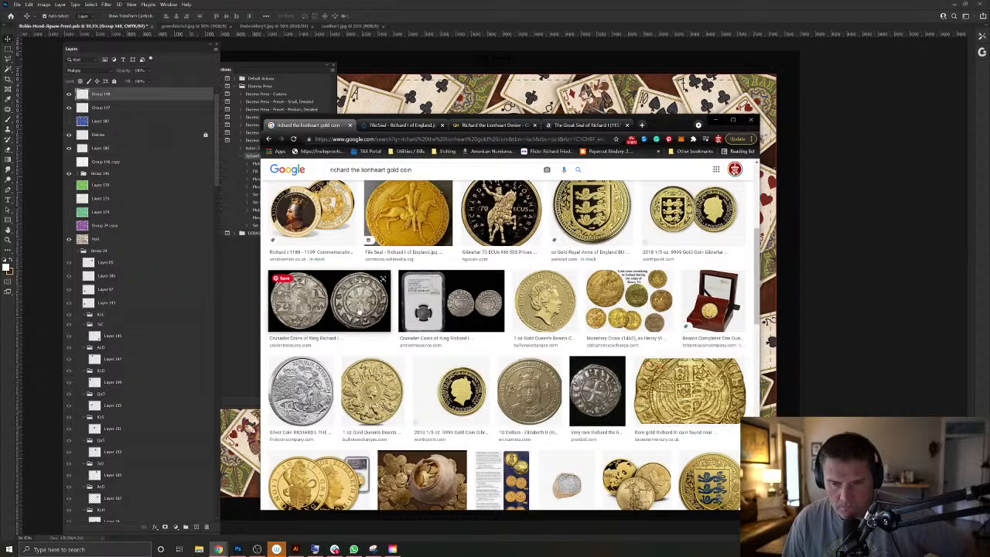
pyautogui.click(361, 309)
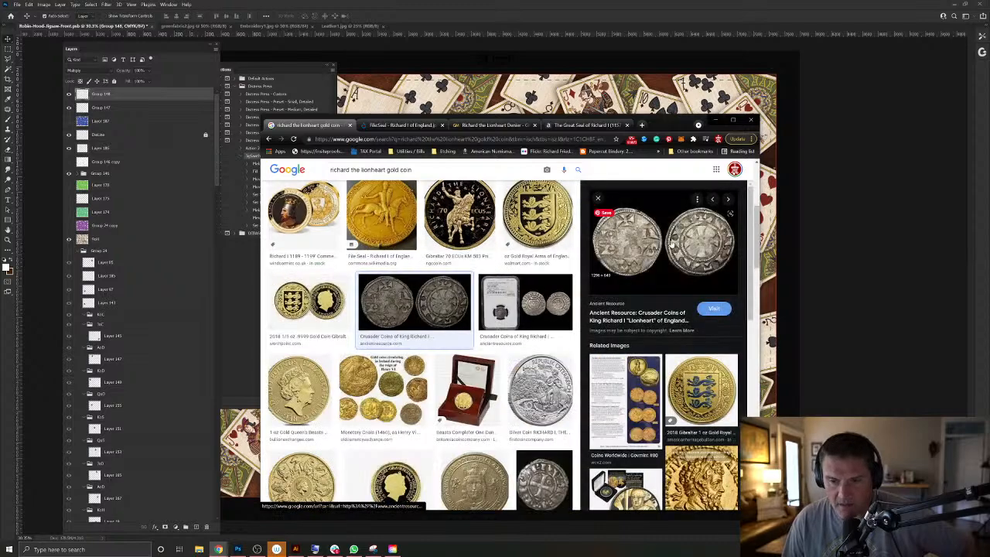
pyautogui.click(671, 243)
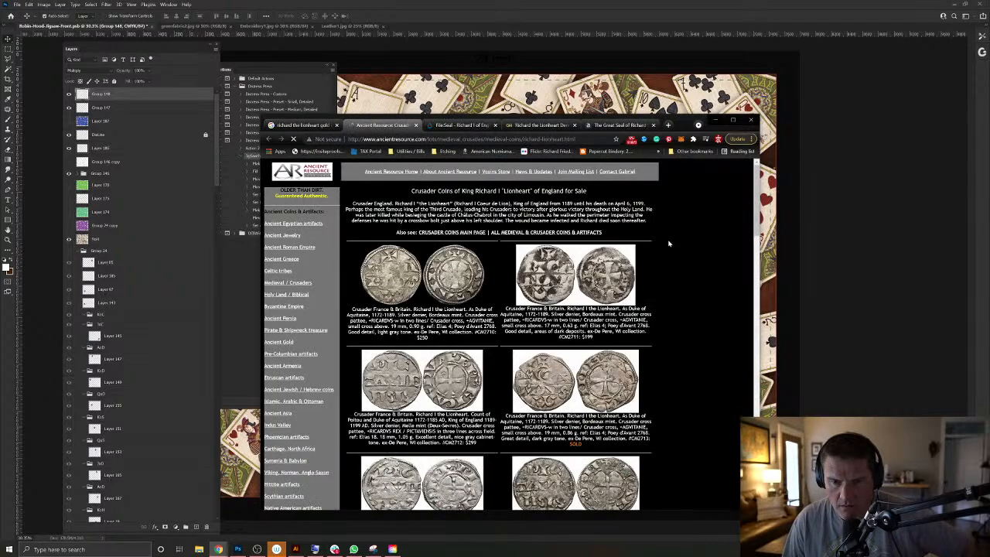
# Browse the Crusader coin listings and examine the first silver denier image at full size.
pyautogui.scroll(-5, 704, 307)
pyautogui.scroll(4, 704, 307)
pyautogui.click(406, 252)
pyautogui.click(433, 230)
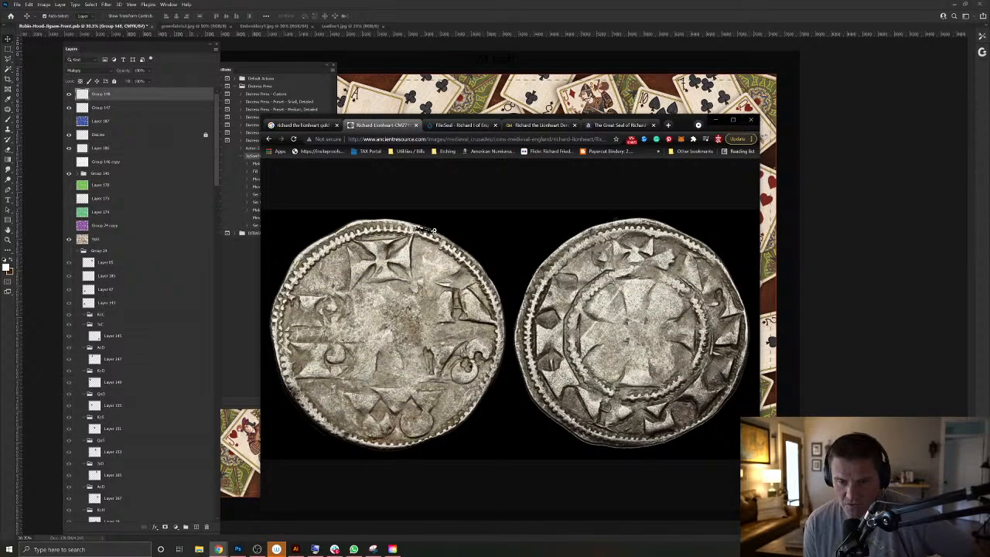
pyautogui.click(449, 260)
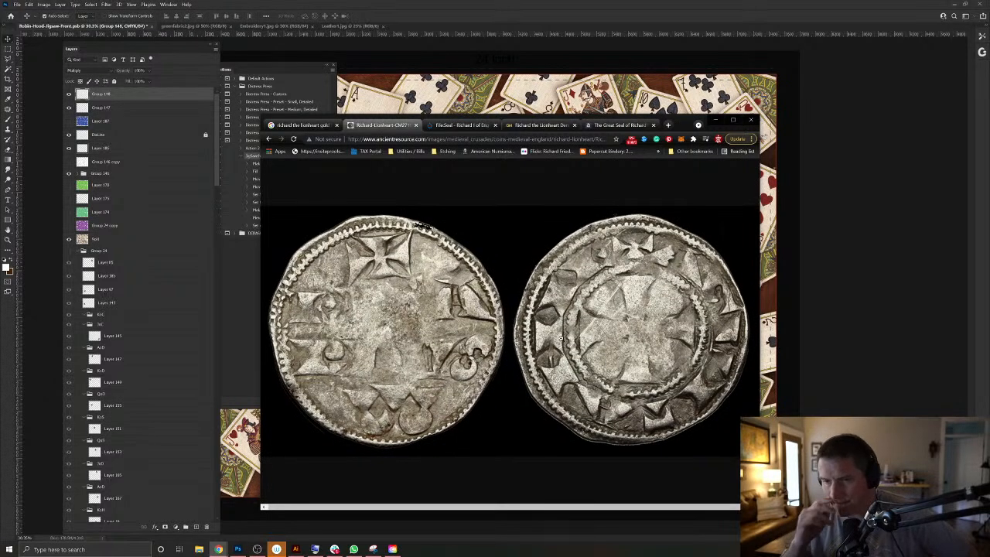
# Return to the coin listings, open the silver denier CM2712 at full size and copy its image.
pyautogui.click(269, 140)
pyautogui.scroll(3, 534, 379)
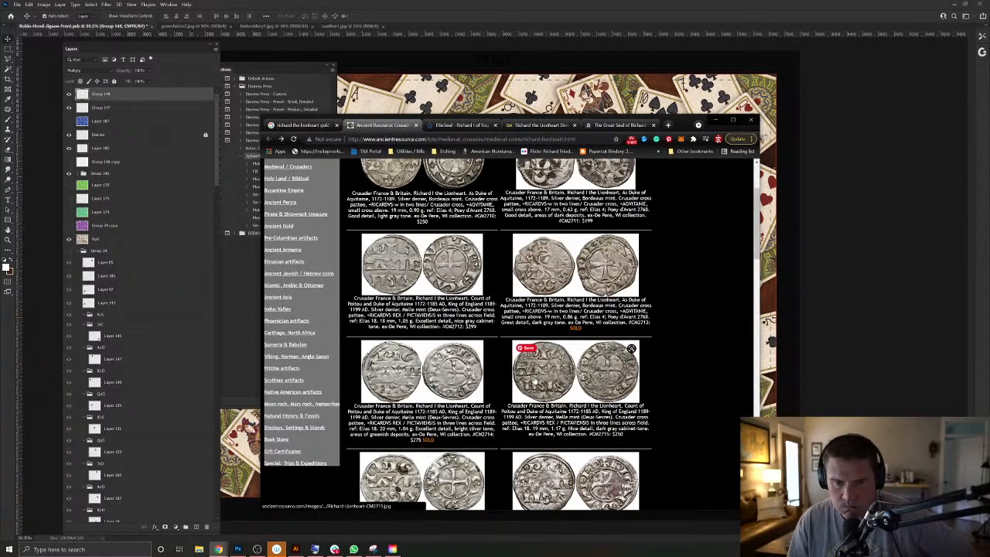
pyautogui.scroll(1, 534, 380)
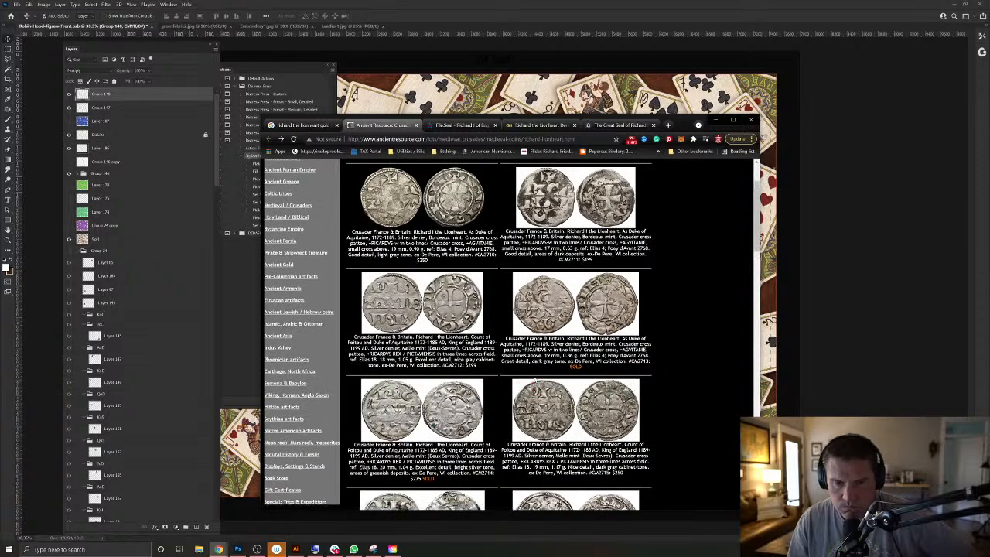
pyautogui.scroll(1, 534, 379)
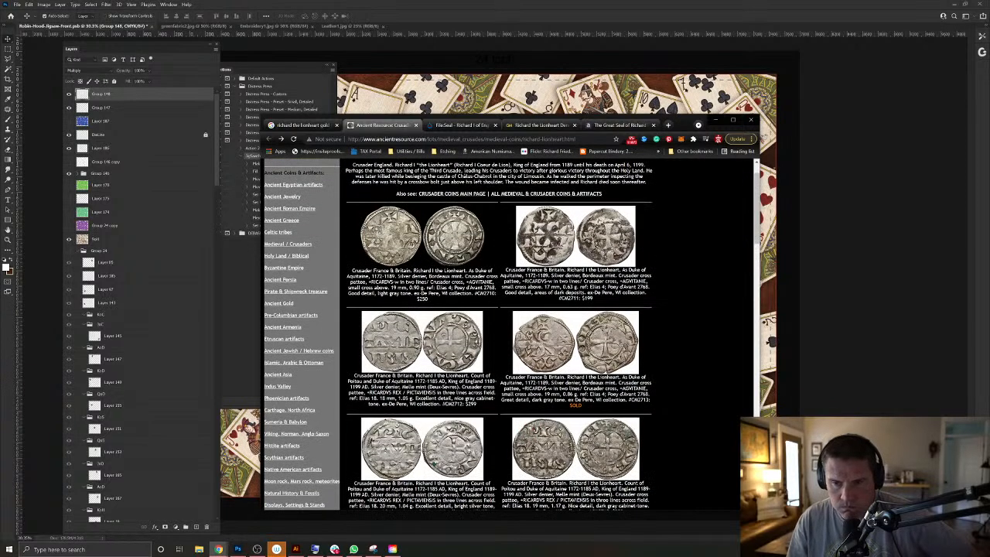
pyautogui.click(421, 341)
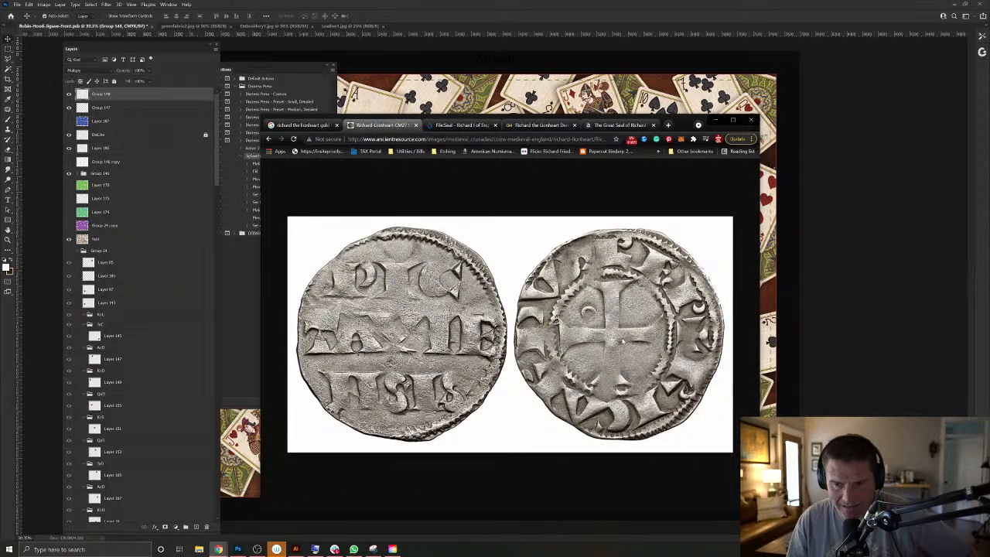
pyautogui.rightClick(622, 340)
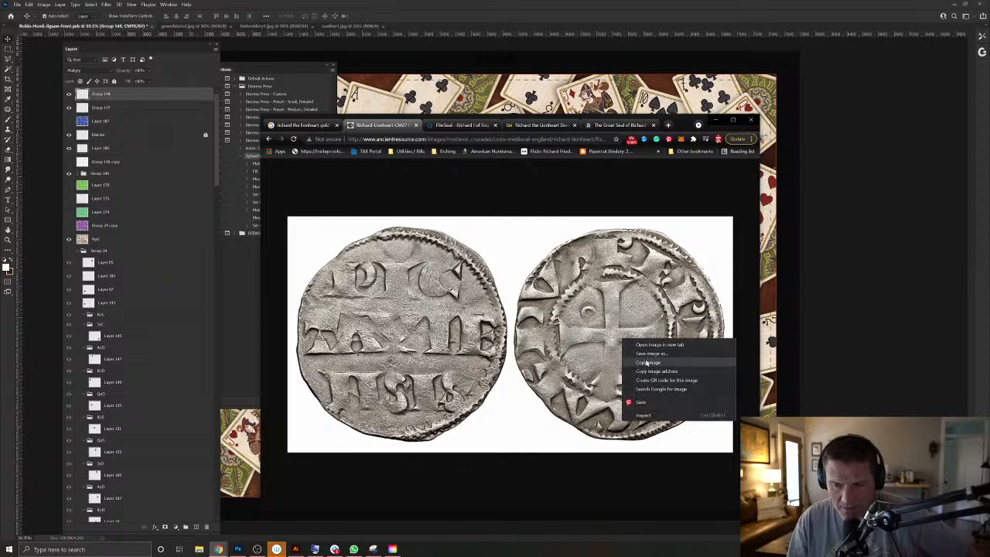
pyautogui.click(647, 362)
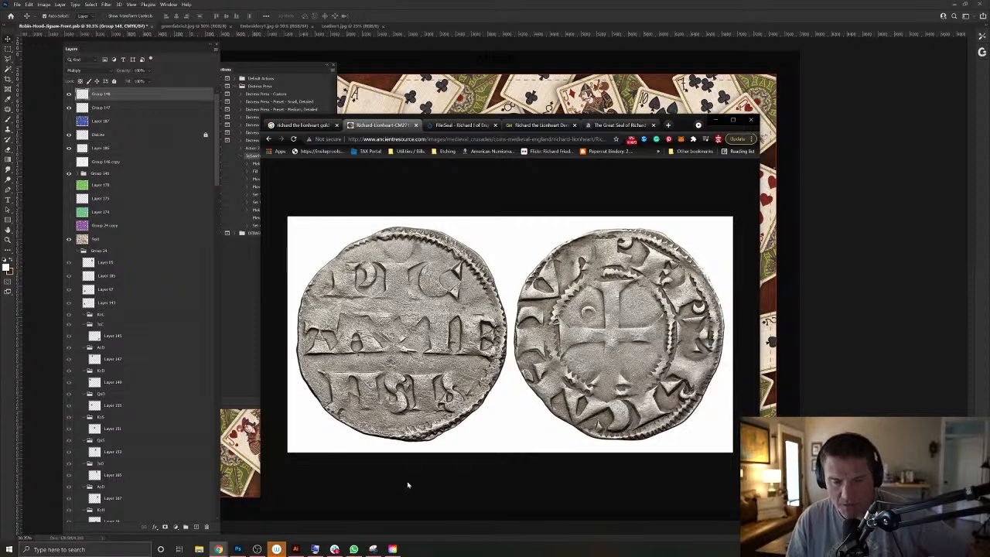
# Switch to Photoshop, paste the copied coin image into the playing-card artwork and undo the paste.
pyautogui.click(237, 549)
pyautogui.hotkey('ctrl', 'v')
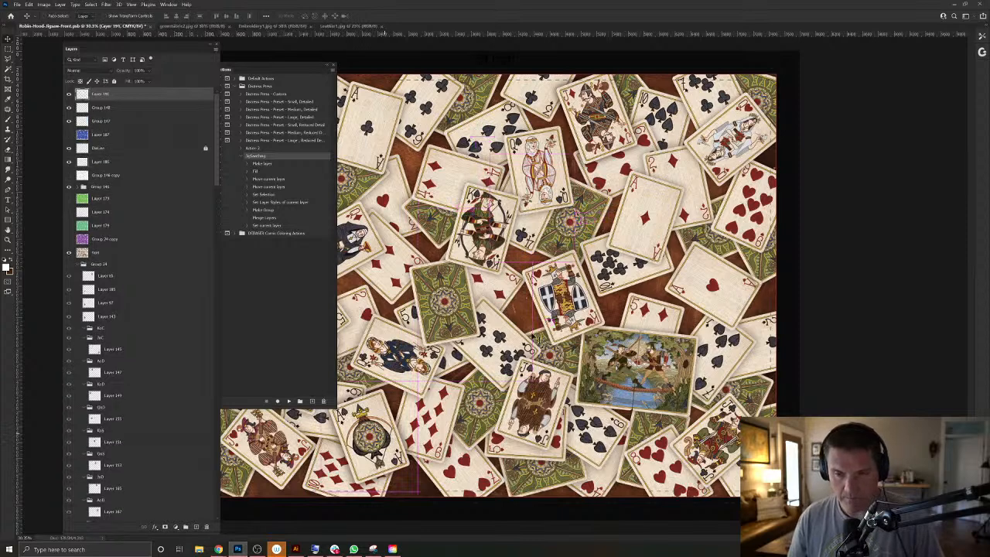
pyautogui.hotkey('ctrl', 'z')
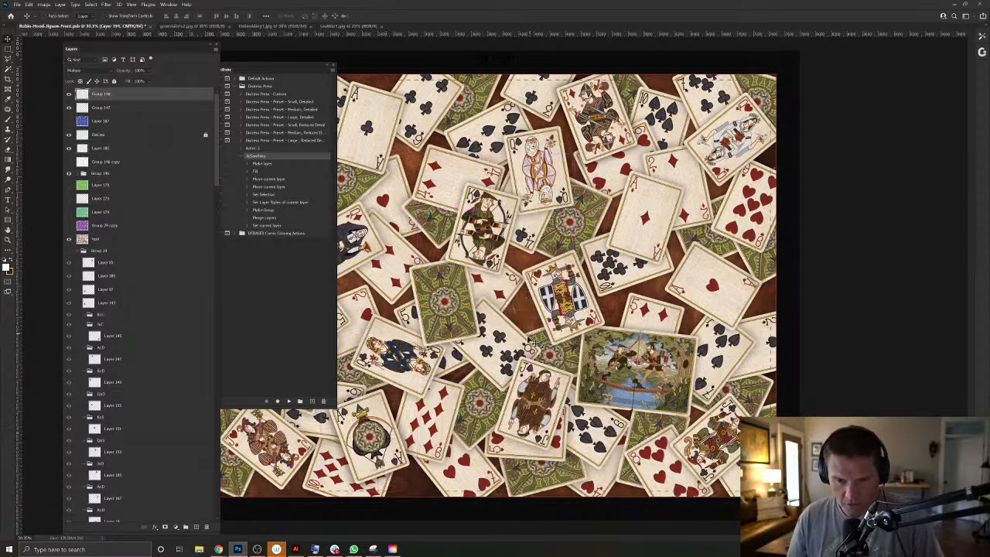
# Create a new 1152 × 611 pixel document from the Clipboard preset and paste the coin image into it.
pyautogui.hotkey('ctrl', 'n')
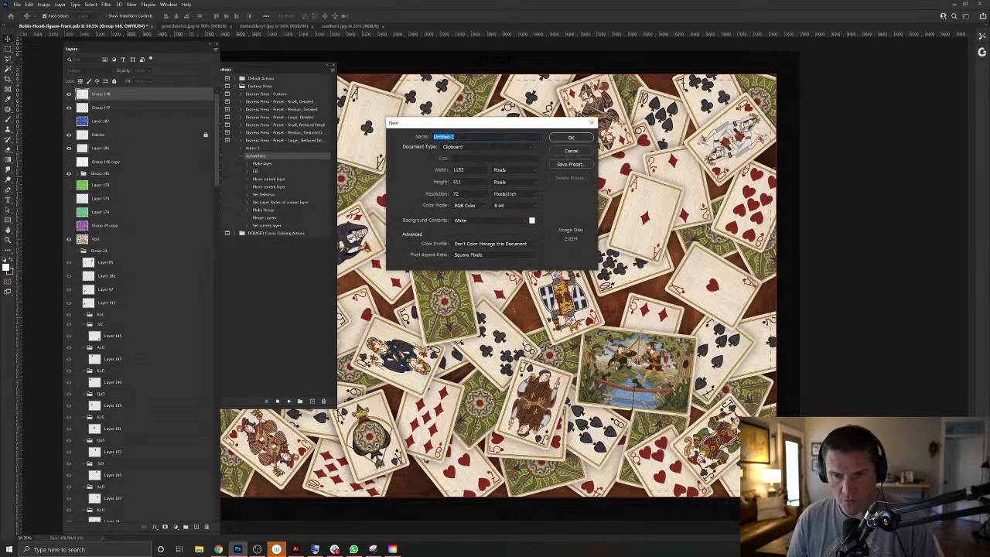
pyautogui.press('Return')
pyautogui.hotkey('ctrl', 'v')
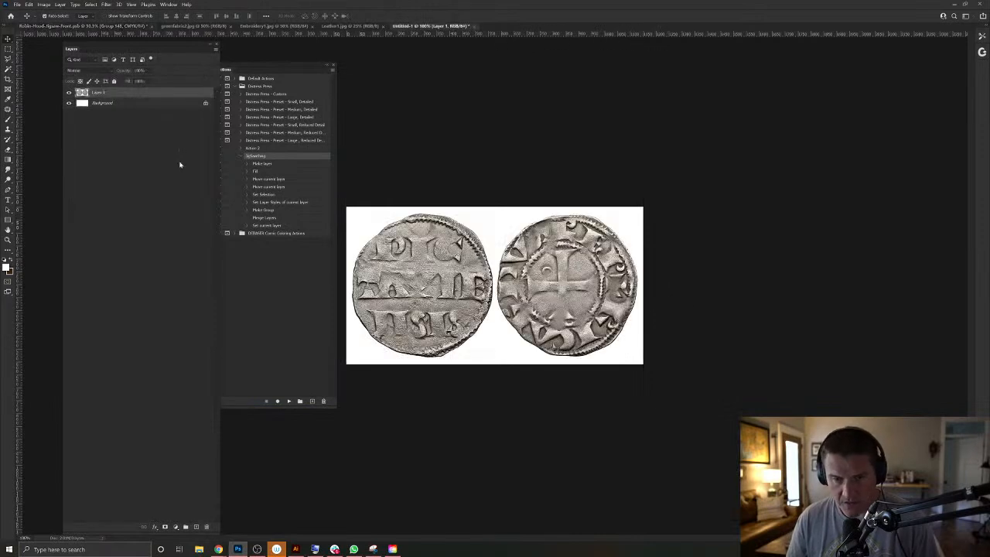
# Select the white background around the two coins with the Magic Wand and contract the selection.
pyautogui.click(8, 69)
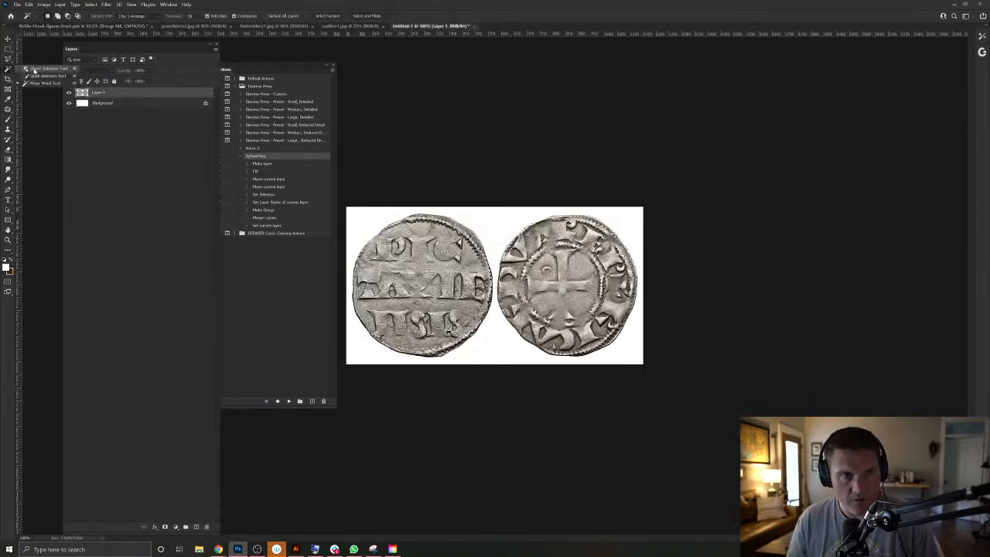
pyautogui.click(497, 230)
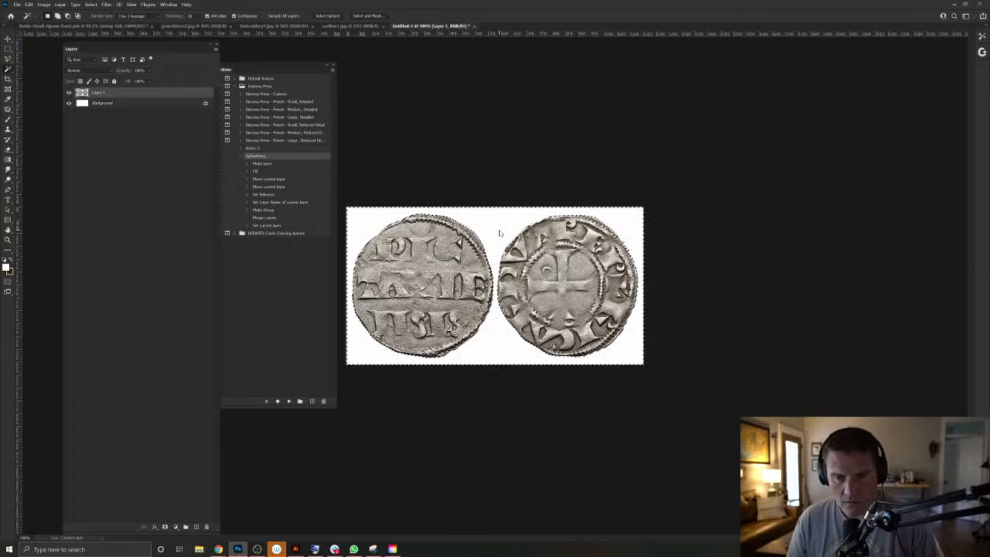
pyautogui.click(91, 4)
pyautogui.moveTo(107, 115)
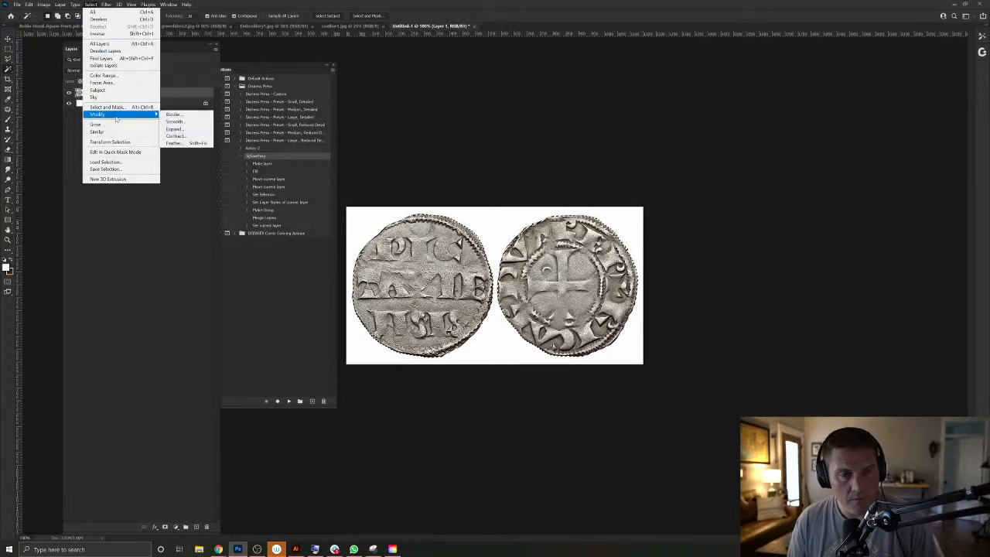
pyautogui.click(181, 136)
pyautogui.press('Return')
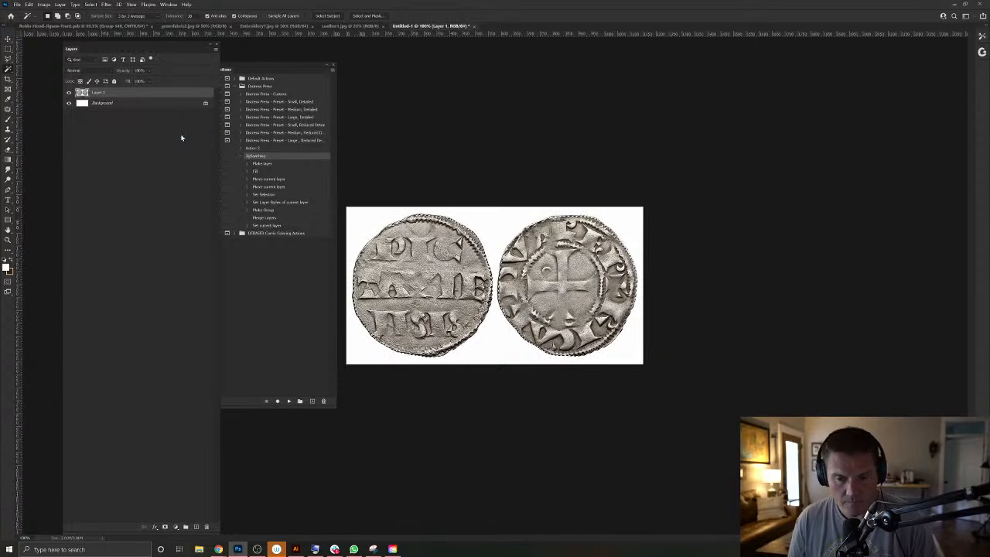
# Contract the coin selection by 1 pixel and delete the white Background layer.
pyautogui.click(90, 4)
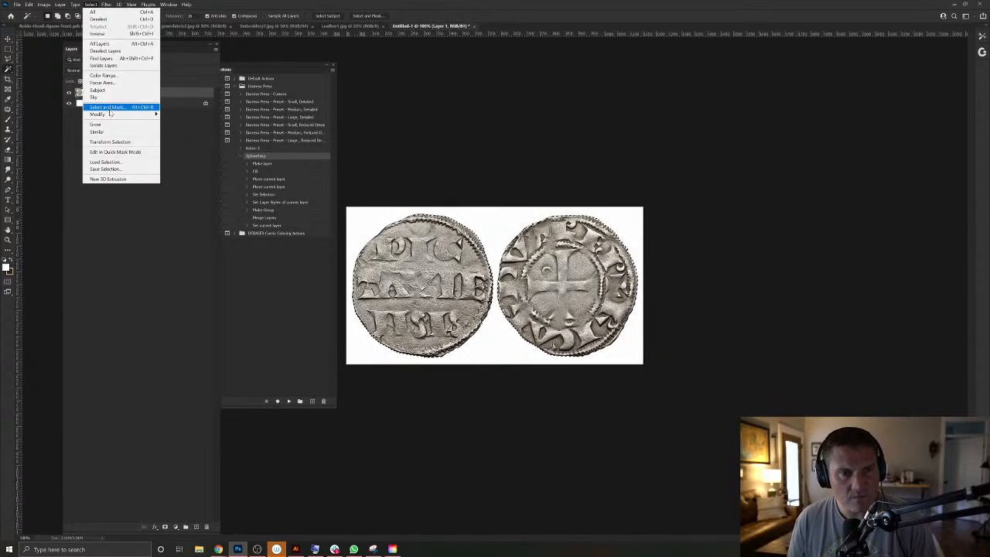
pyautogui.moveTo(104, 114)
pyautogui.click(189, 137)
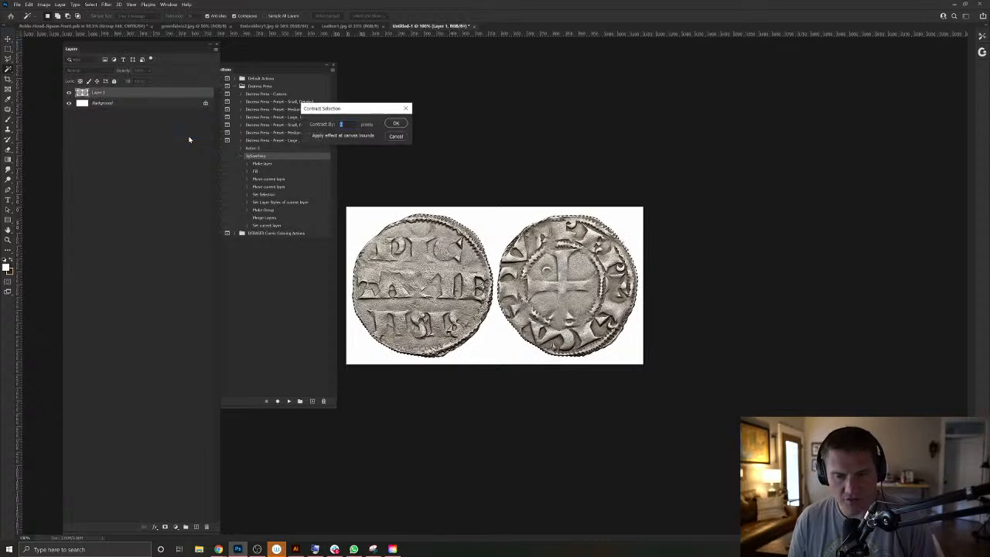
pyautogui.write('1')
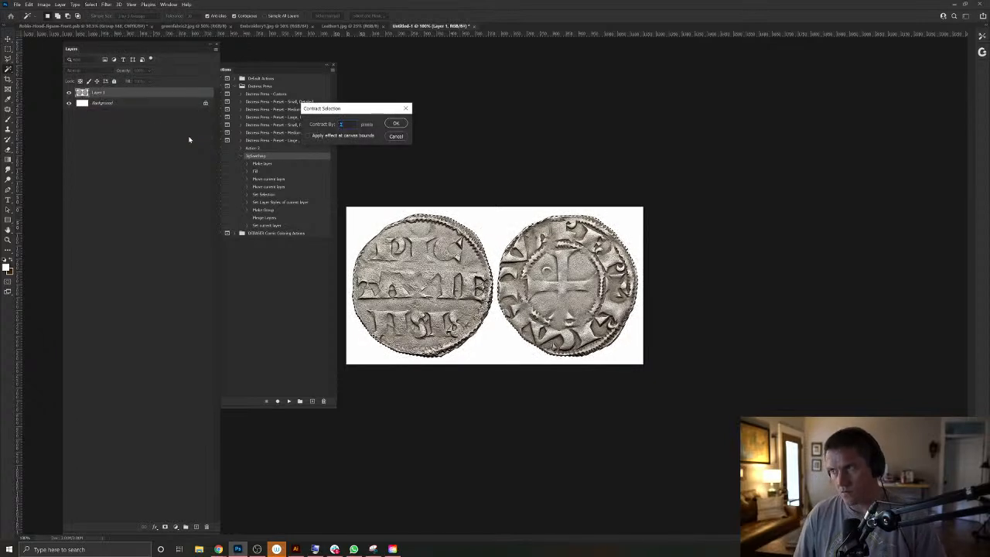
pyautogui.press('Return')
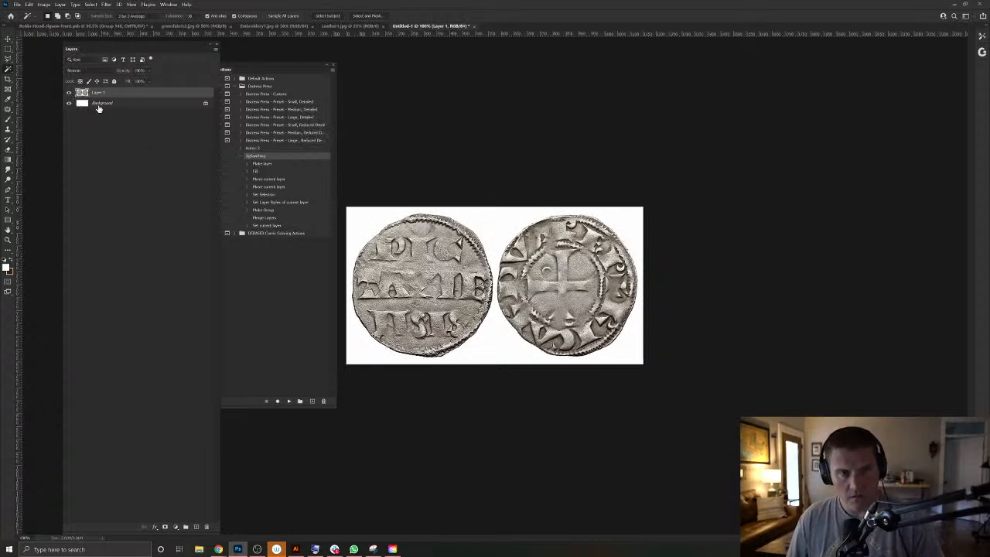
pyautogui.moveTo(100, 107); pyautogui.dragTo(208, 526)
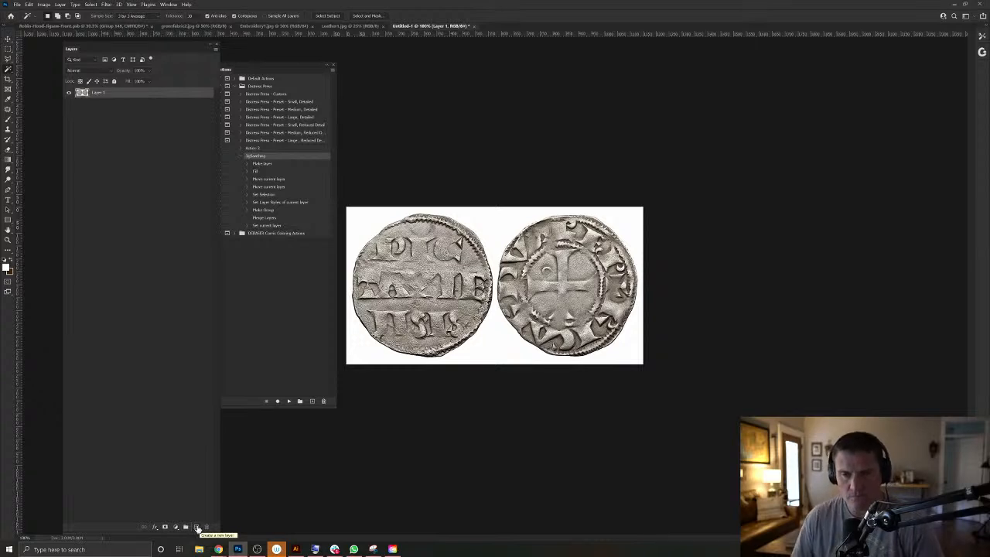
# Contract the coin selection, copy the coins onto their own layer and delete the original image layer.
pyautogui.keyDown('ctrl'); pyautogui.click(82, 94); pyautogui.keyUp('ctrl')
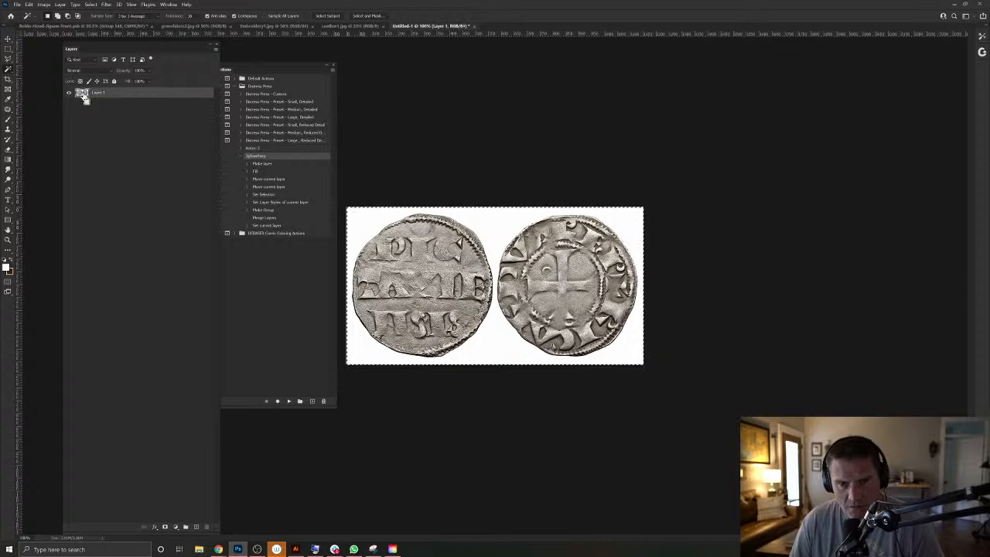
pyautogui.hotkey('ctrl', 'd')
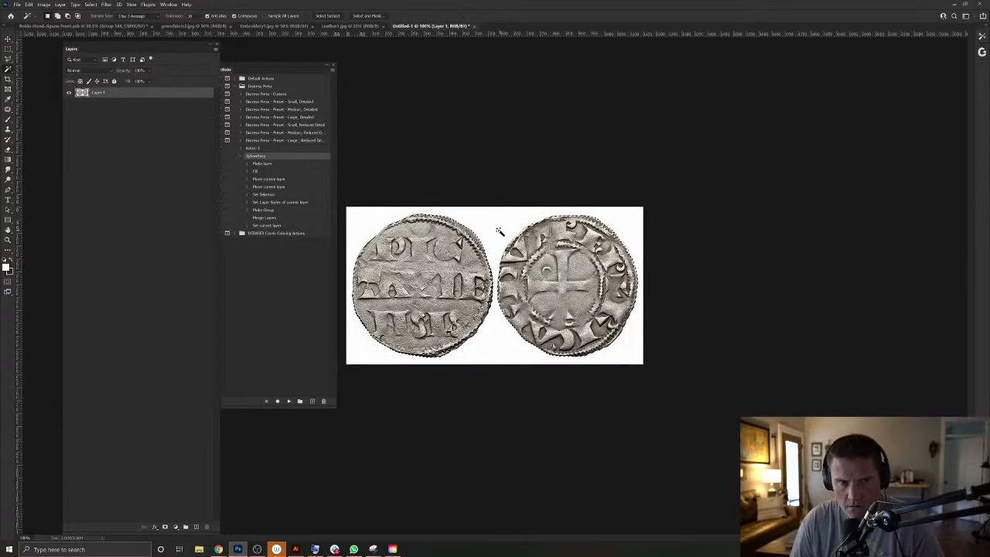
pyautogui.click(90, 4)
pyautogui.moveTo(143, 114)
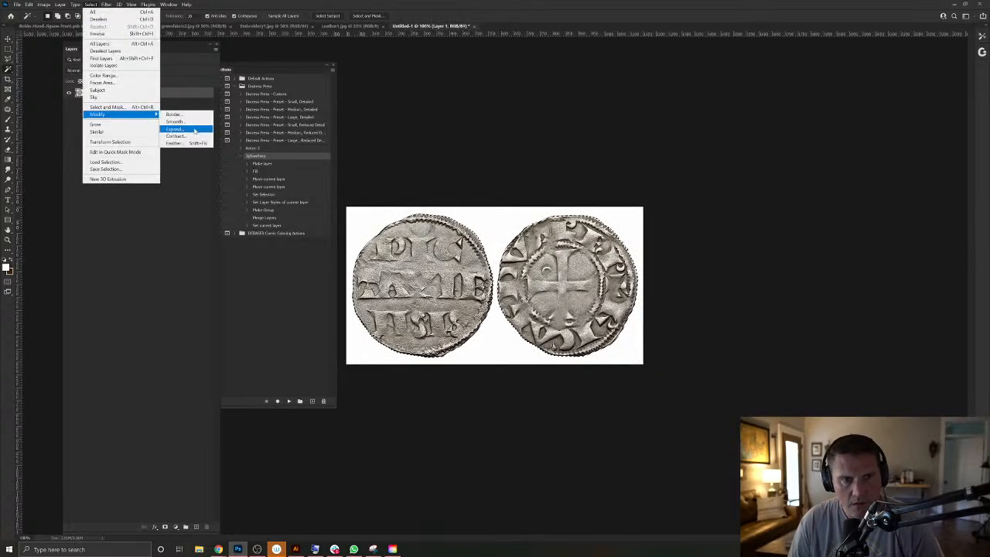
pyautogui.click(188, 129)
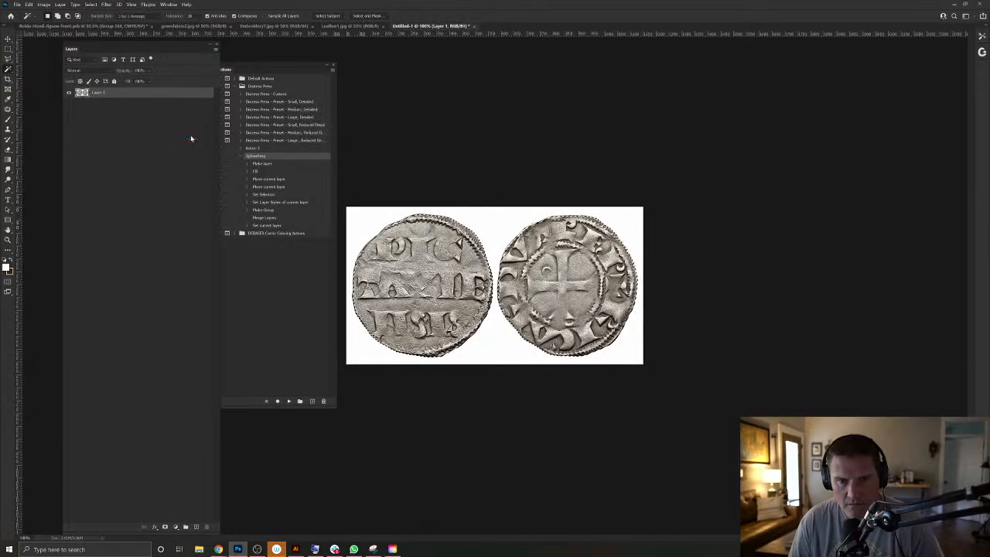
pyautogui.hotkey('ctrl', 'j')
pyautogui.moveTo(172, 104); pyautogui.dragTo(207, 526)
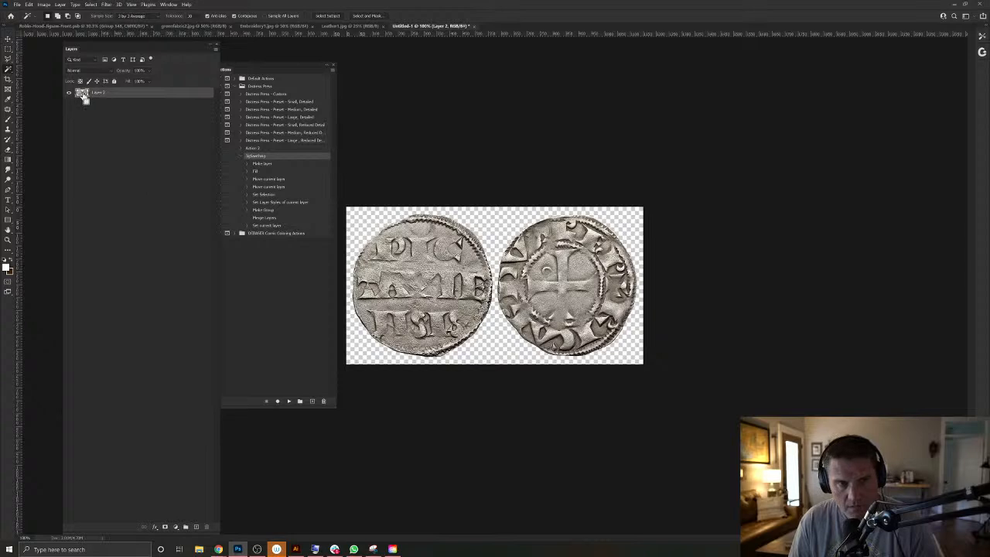
# Set the foreground colour to a golden orange with hue 41°, saturation 90% and brightness 90%.
pyautogui.click(7, 266)
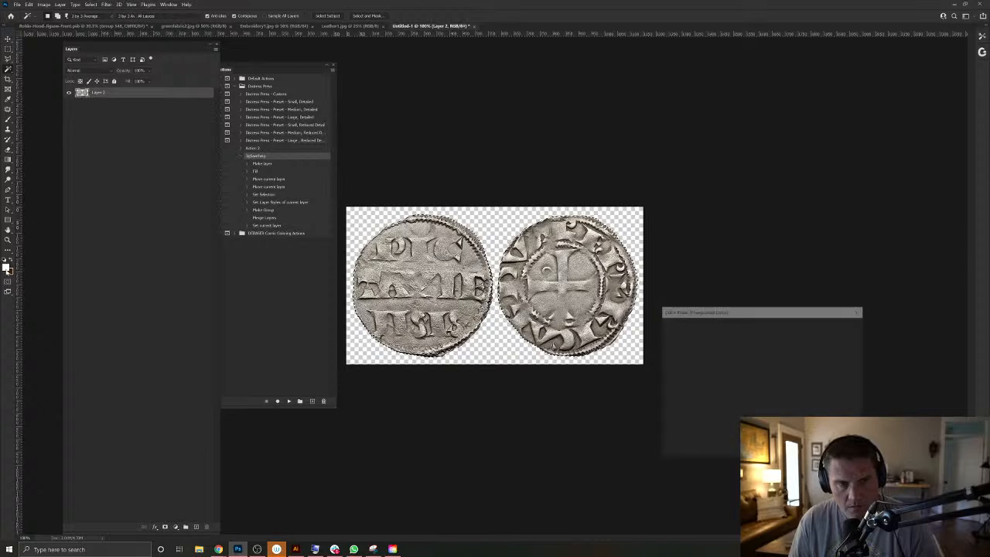
pyautogui.click(770, 414)
pyautogui.moveTo(760, 329); pyautogui.dragTo(752, 338)
pyautogui.click(770, 416)
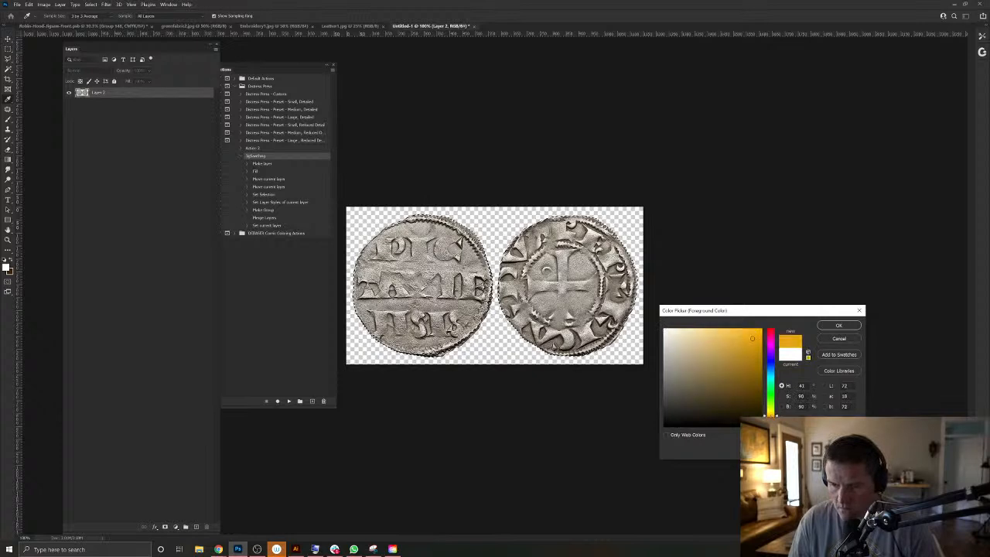
pyautogui.click(832, 324)
# Try filling the coin layer with the orange in Multiply blend mode and undo back to the unfilled coins.
pyautogui.hotkey('shift', 'alt', 'BackSpace')
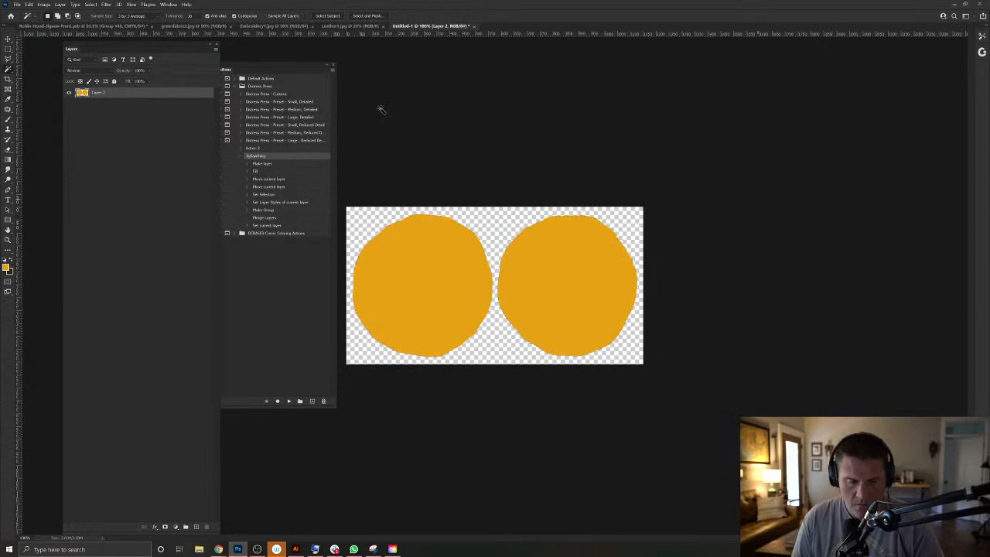
pyautogui.click(89, 71)
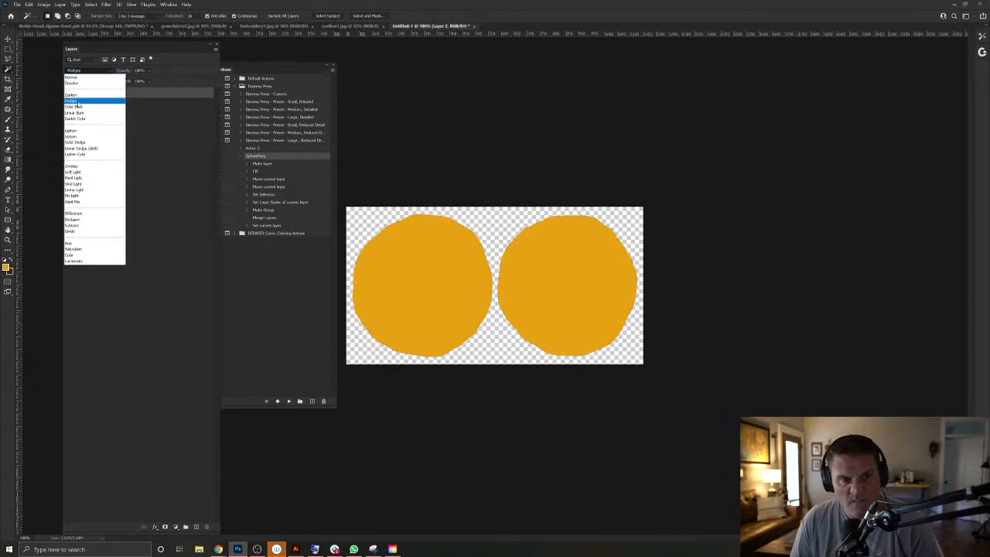
pyautogui.click(78, 103)
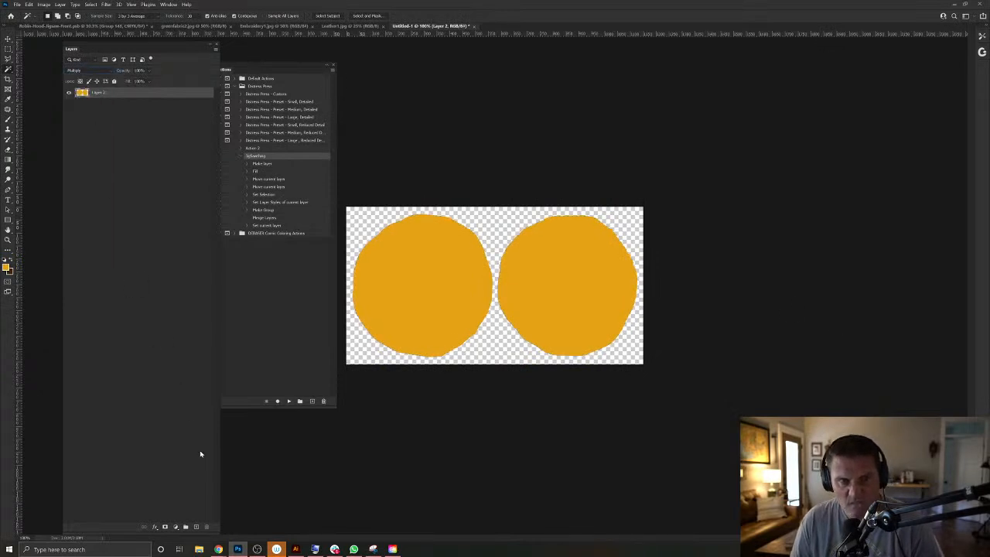
pyautogui.click(197, 528)
pyautogui.hotkey('ctrl', 'z')
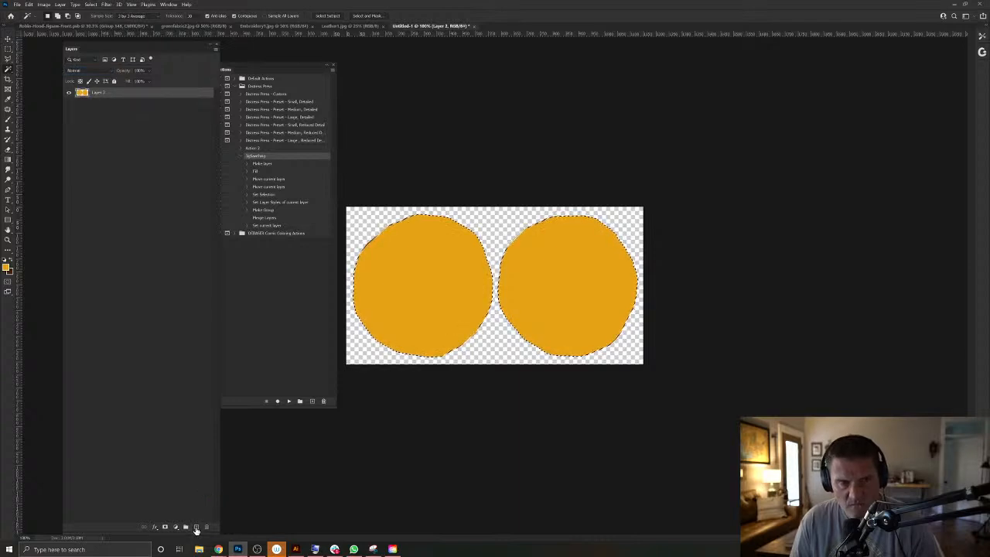
pyautogui.hotkey('ctrl', 'z')
# Fill the coin selection with orange on a new layer, blended as Hard Light at about 40% opacity.
pyautogui.click(196, 528)
pyautogui.hotkey('alt', 'BackSpace')
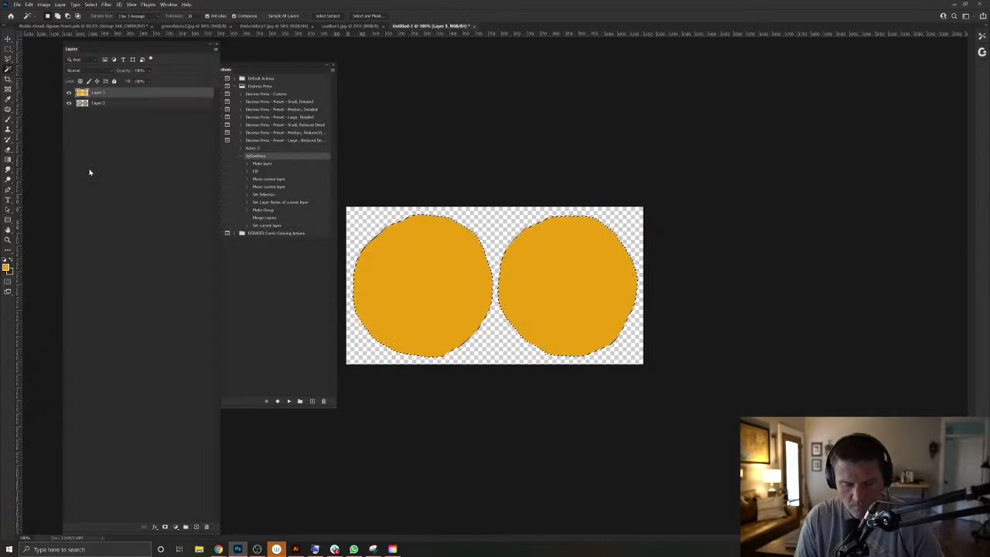
pyautogui.click(85, 70)
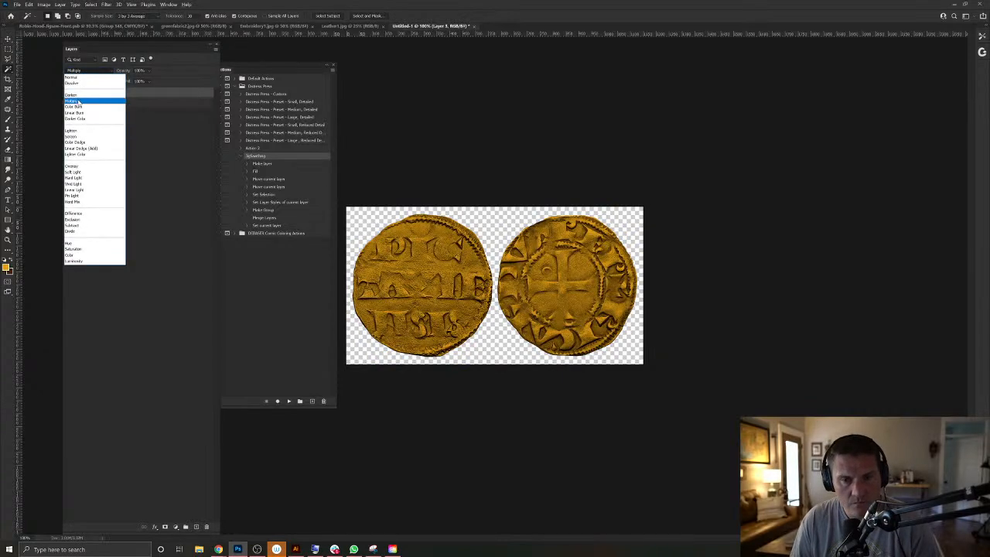
pyautogui.click(82, 179)
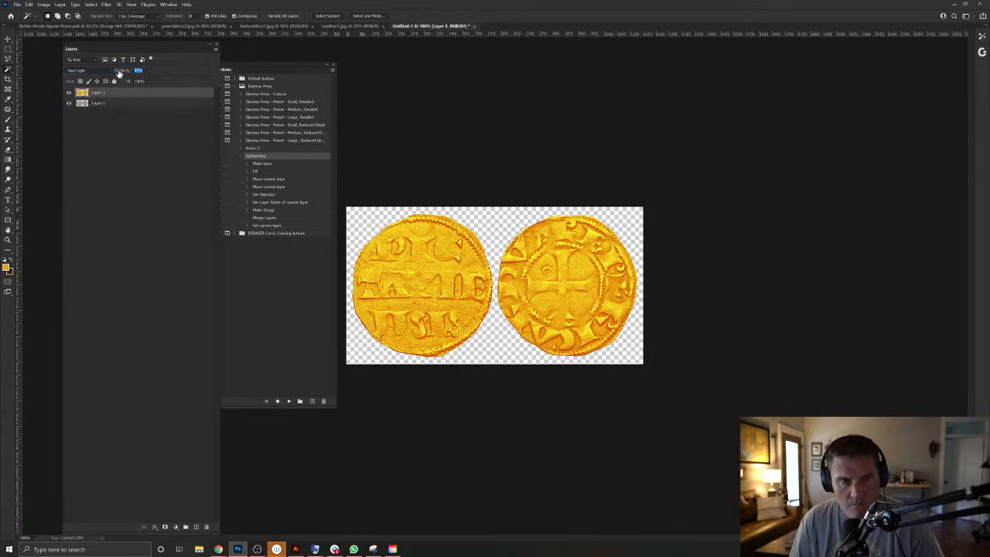
pyautogui.moveTo(122, 72); pyautogui.dragTo(108, 73)
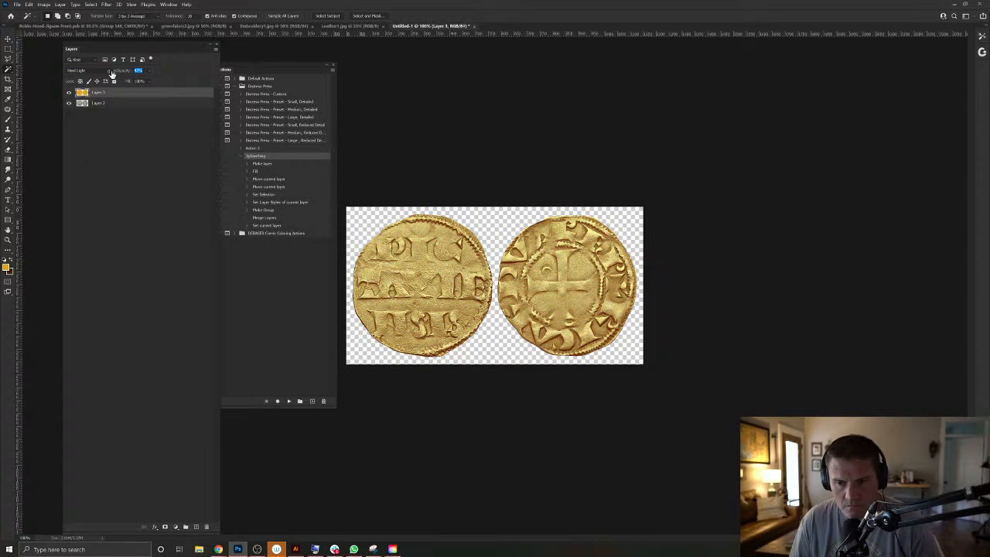
# Increase the contrast of the coin image layer with Levels, using input black point 40 and white point 239.
pyautogui.click(113, 104)
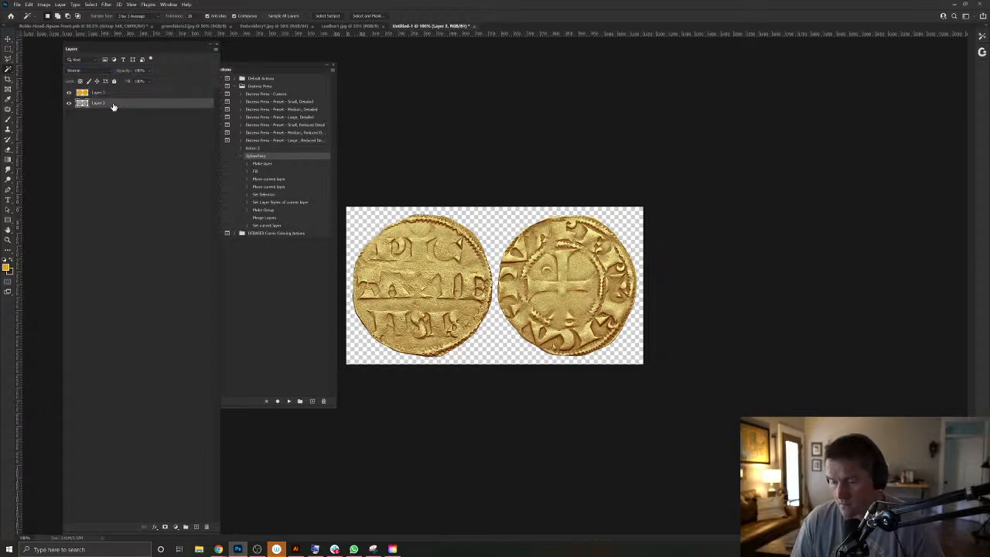
pyautogui.hotkey('ctrl', 'l')
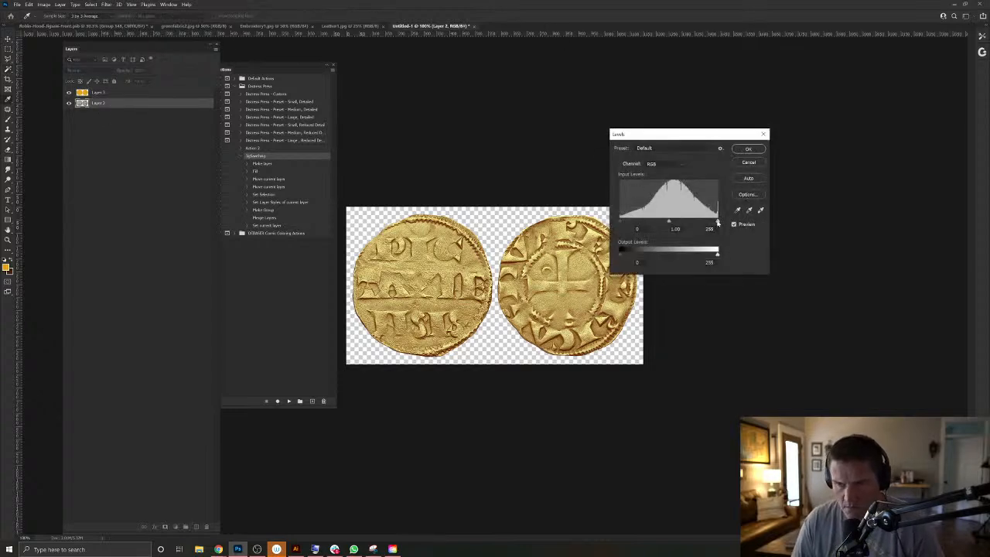
pyautogui.moveTo(716, 223); pyautogui.dragTo(711, 224)
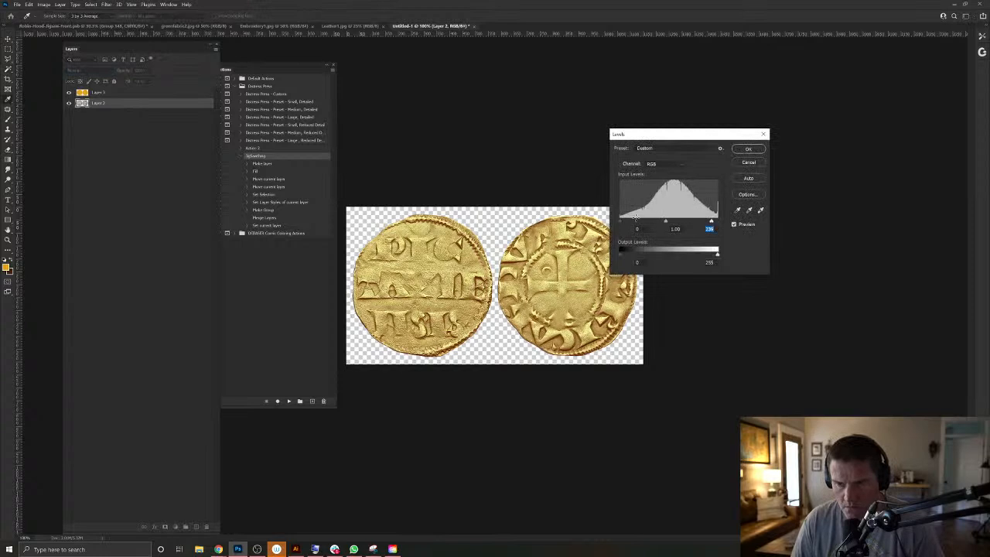
pyautogui.moveTo(620, 223); pyautogui.dragTo(637, 225)
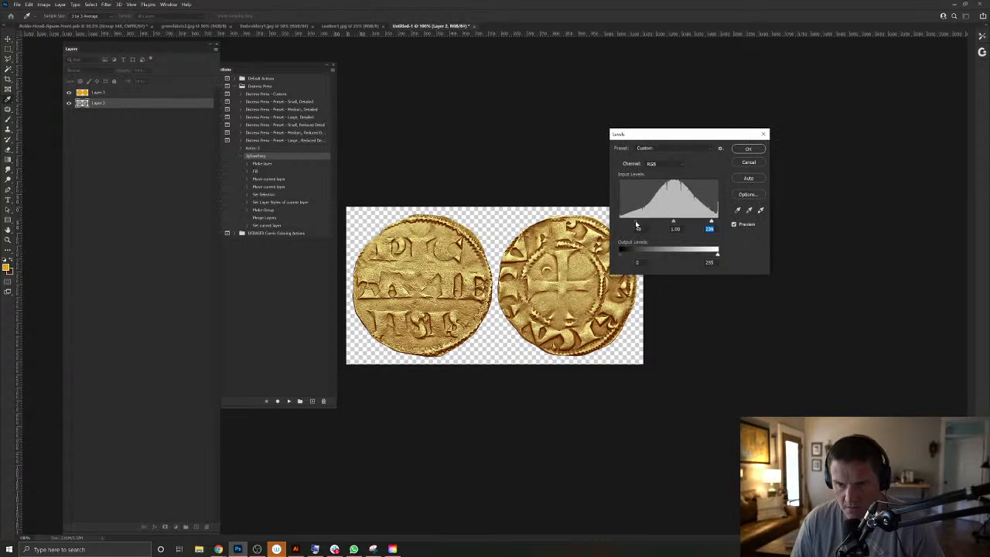
pyautogui.click(748, 149)
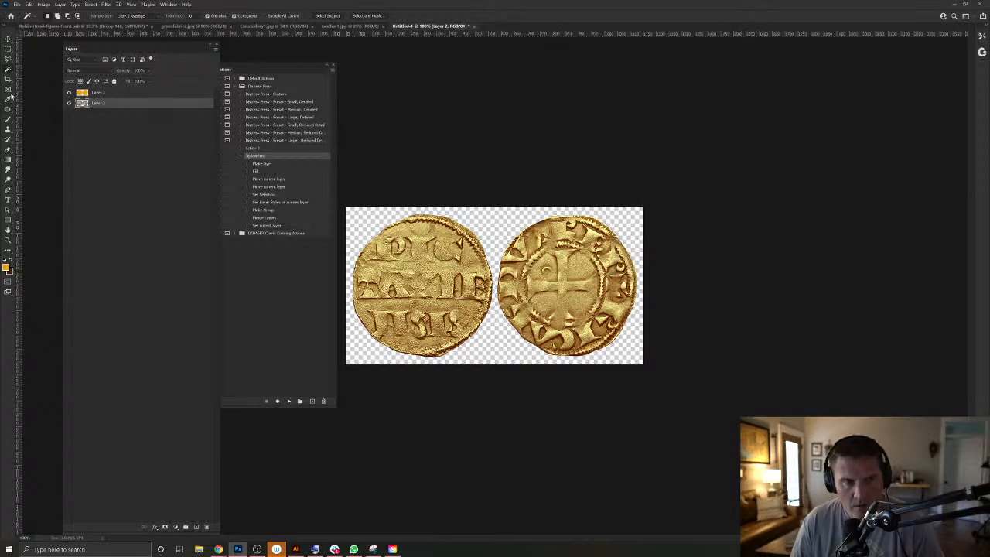
# Extend the canvas downward with the Crop tool to add empty space below the two gold coins.
pyautogui.click(9, 81)
pyautogui.moveTo(492, 365); pyautogui.dragTo(488, 499)
pyautogui.press('Return')
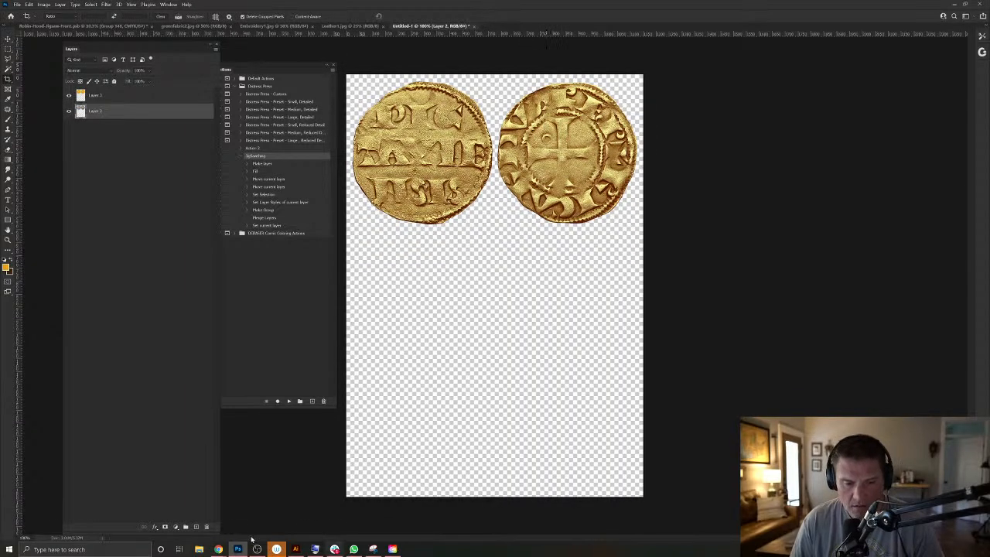
# Switch to the browser's coin listings, open the silver denier CM2718 at full size and copy its image.
pyautogui.moveTo(218, 549)
pyautogui.click(632, 532)
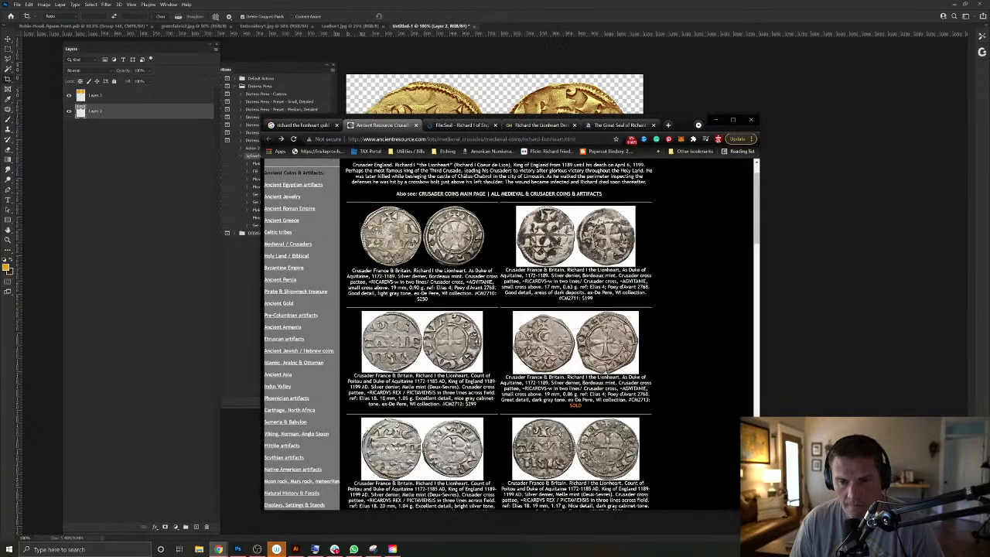
pyautogui.scroll(-3, 508, 274)
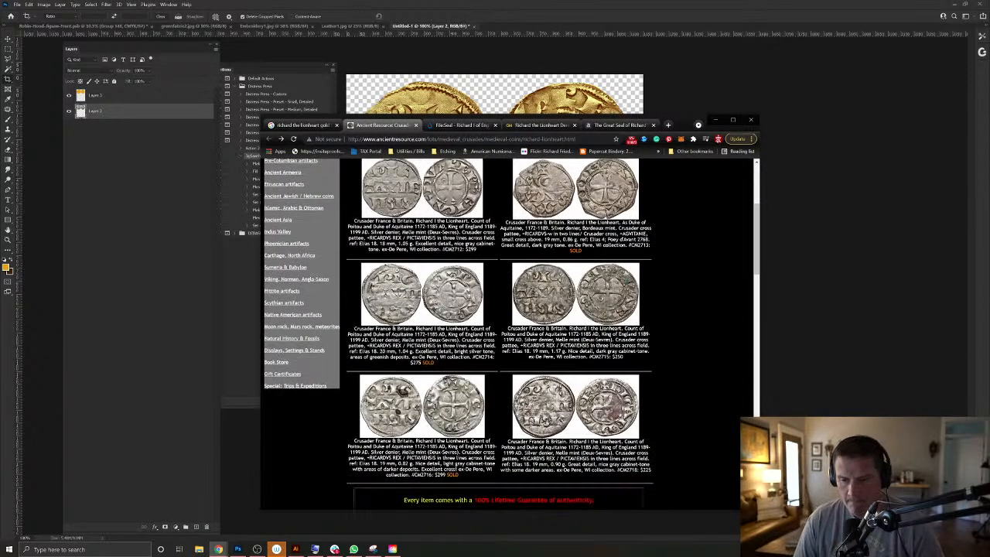
pyautogui.click(624, 416)
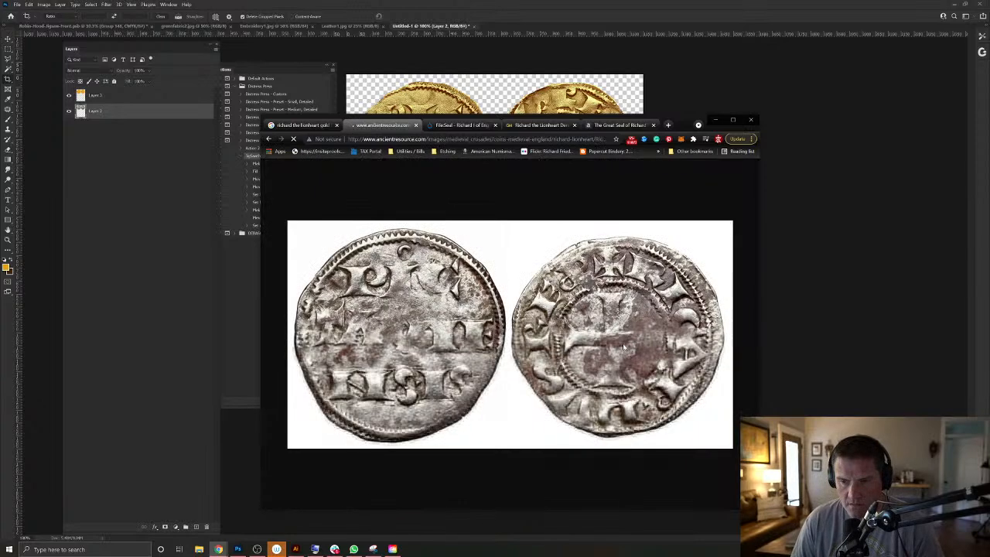
pyautogui.rightClick(614, 339)
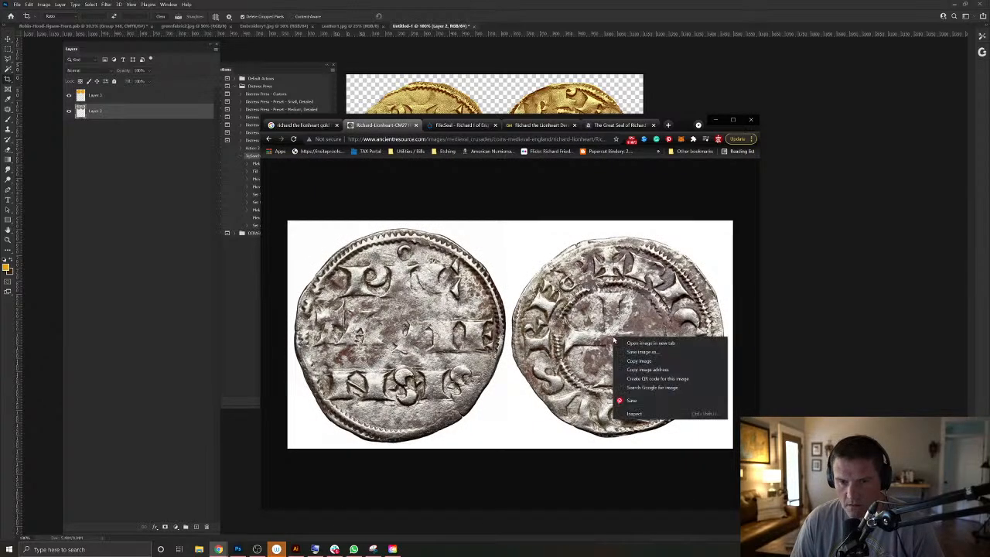
pyautogui.click(637, 361)
# Switch to Photoshop and paste the copied coin image into the gold coin document.
pyautogui.click(237, 548)
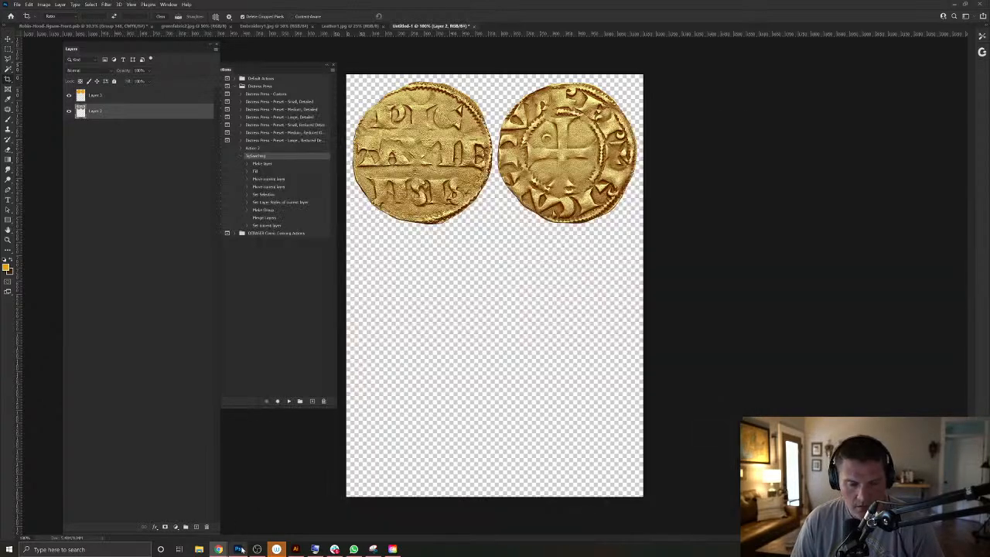
pyautogui.hotkey('ctrl', 'v')
pyautogui.moveTo(258, 547)
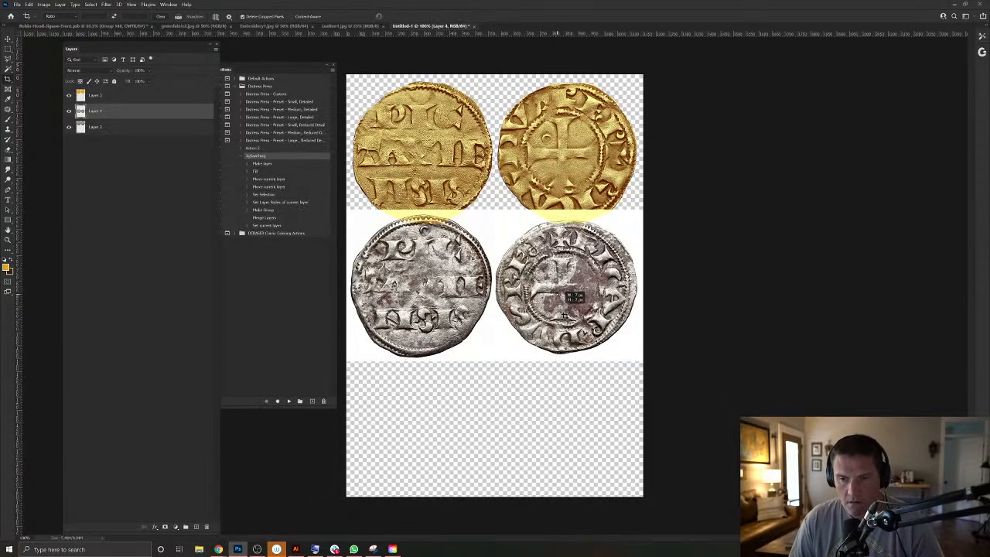
pyautogui.moveTo(288, 63); pyautogui.dragTo(645, 230)
pyautogui.moveTo(542, 409); pyautogui.dragTo(567, 265)
pyautogui.click(572, 275)
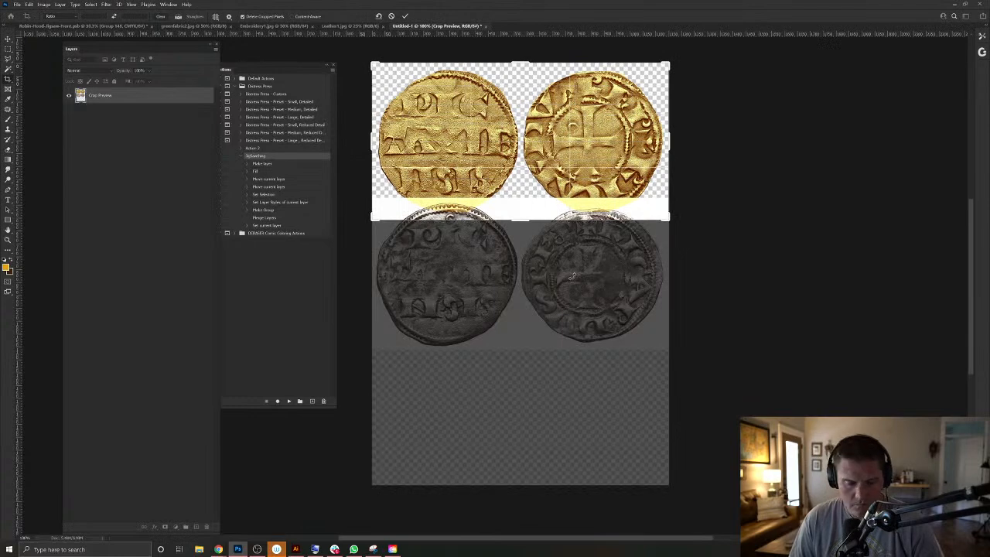
pyautogui.press('Escape')
# Move the pasted silver coins below the gold pair and select their white background with the Magic Wand.
pyautogui.press('v')
pyautogui.moveTo(575, 280); pyautogui.dragTo(575, 308)
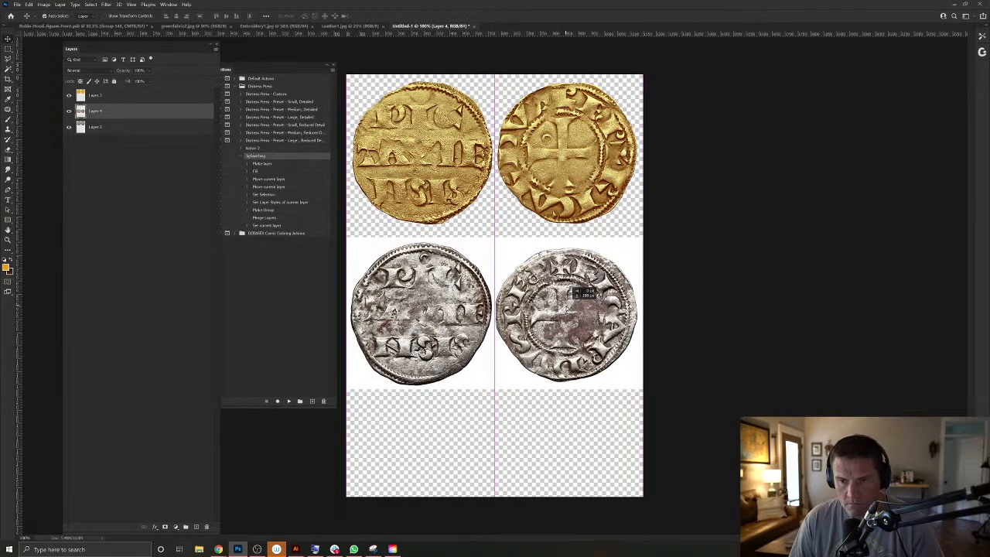
pyautogui.click(7, 70)
pyautogui.click(501, 263)
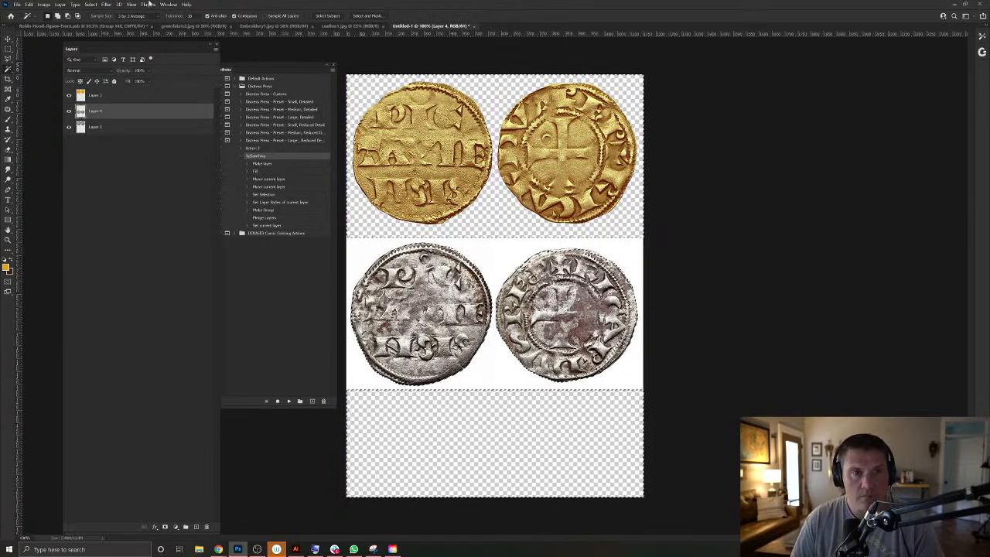
pyautogui.click(91, 4)
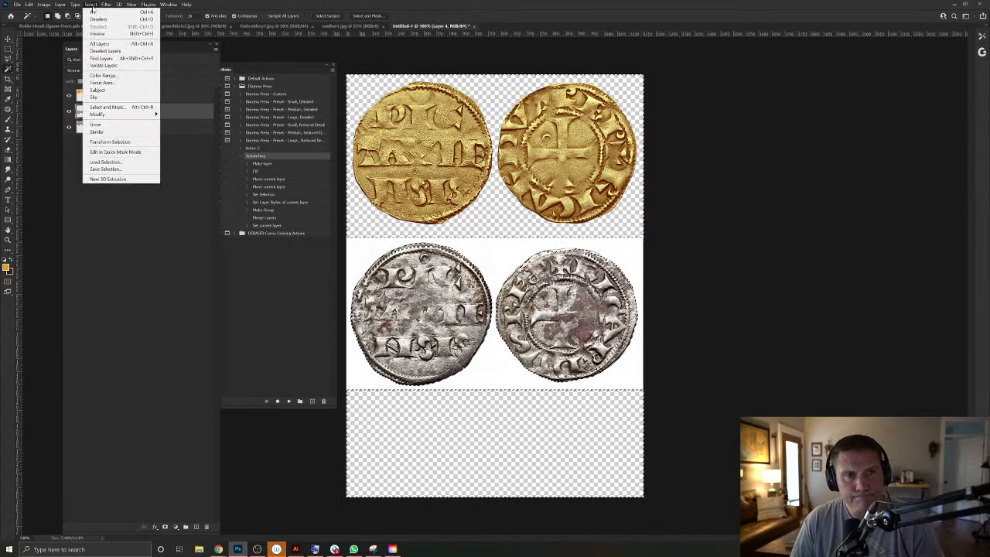
pyautogui.click(108, 107)
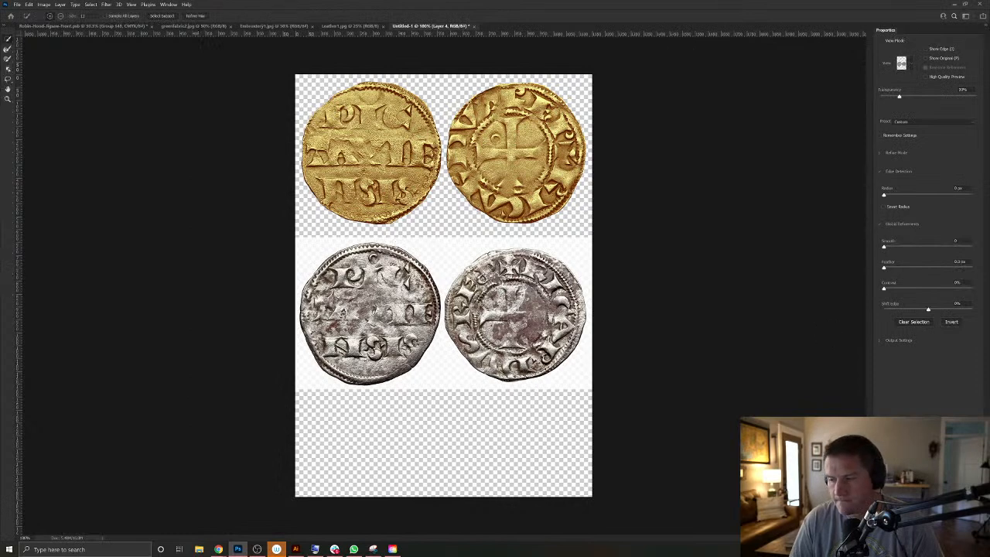
pyautogui.press('Escape')
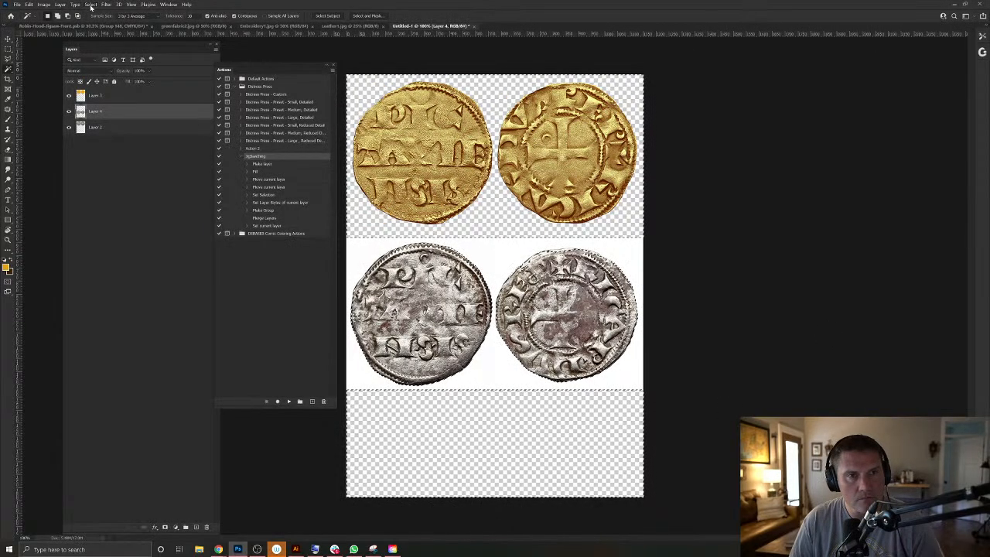
# Contract the current selection around the pasted silver coins.
pyautogui.click(90, 4)
pyautogui.moveTo(111, 116)
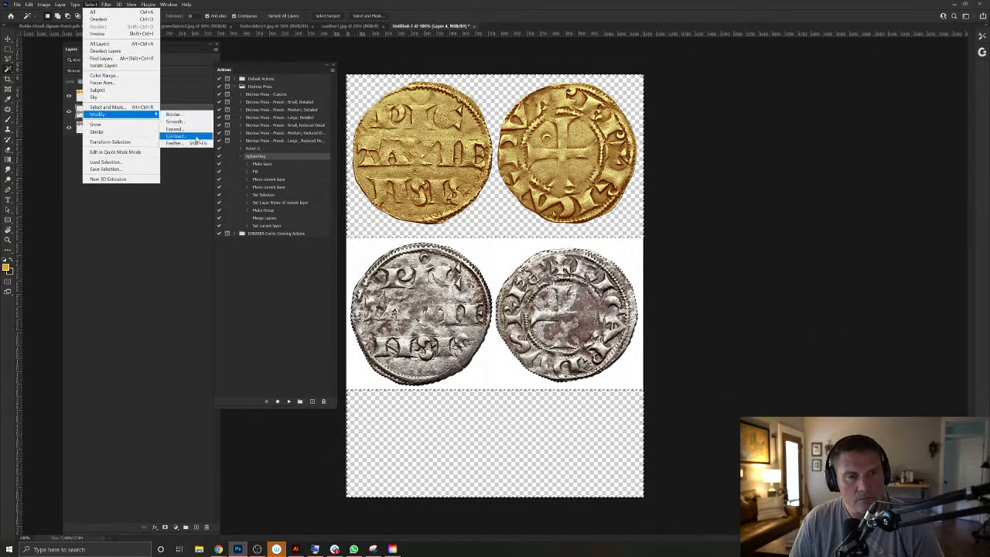
pyautogui.click(196, 137)
pyautogui.press('Return')
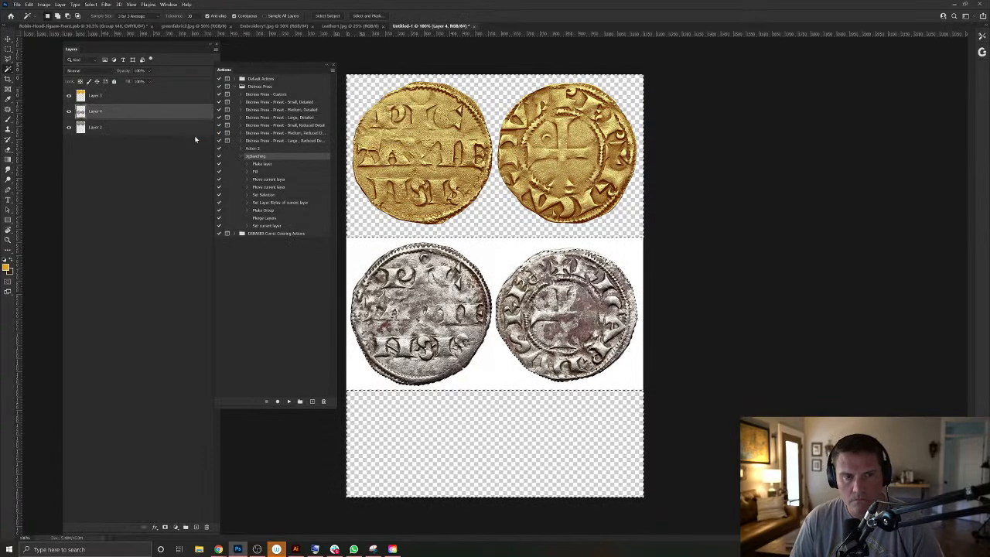
# Try to copy the selected silver coins to a new layer and delete the source layer.
pyautogui.hotkey('ctrl', 'j')
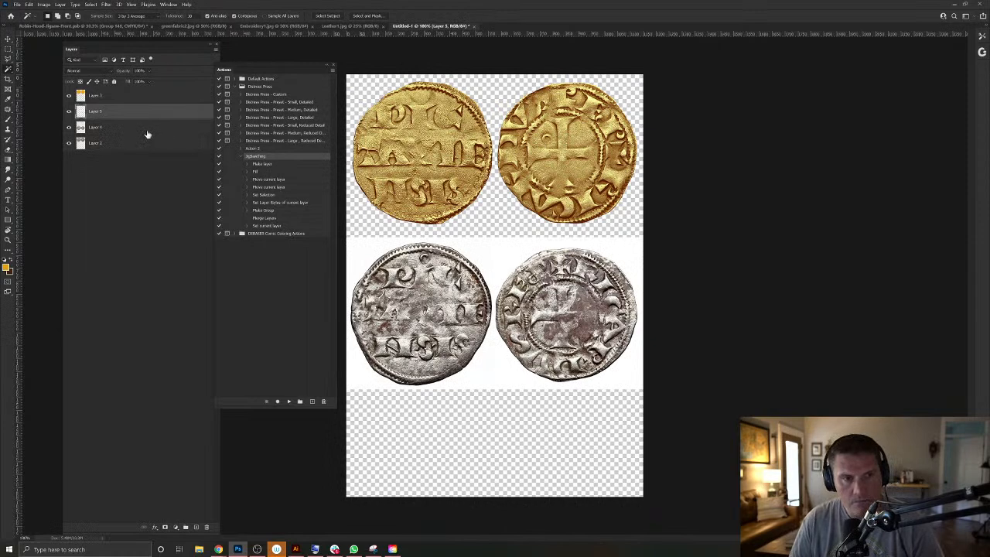
pyautogui.click(109, 133)
pyautogui.moveTo(108, 130); pyautogui.dragTo(206, 525)
pyautogui.hotkey('ctrl', 'z')
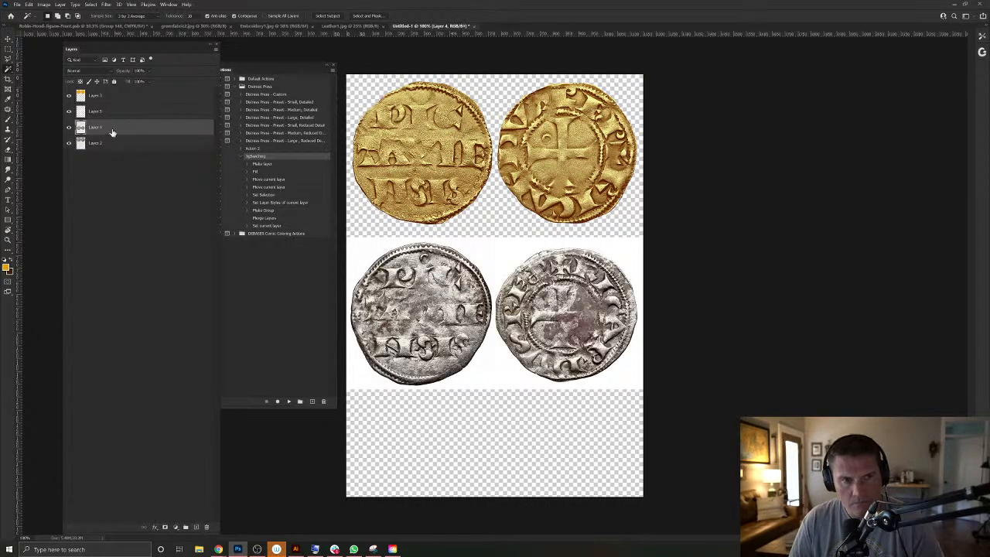
pyautogui.hotkey('ctrl', 'z')
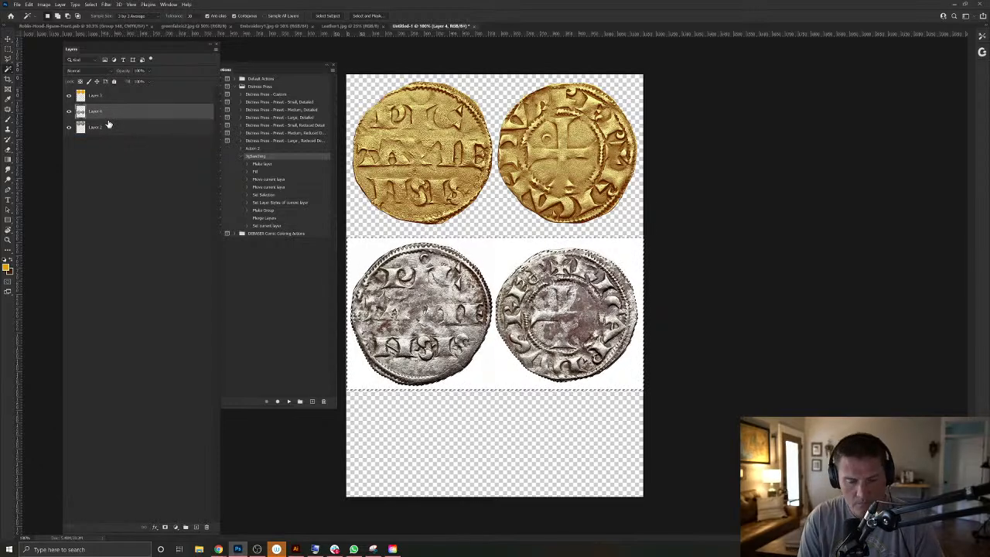
# Replace the pasted layer with a cutout of the silver coins and fill their outlines with orange on Layer 3.
pyautogui.hotkey('ctrl', 'shift', 'z')
pyautogui.moveTo(109, 124); pyautogui.dragTo(207, 527)
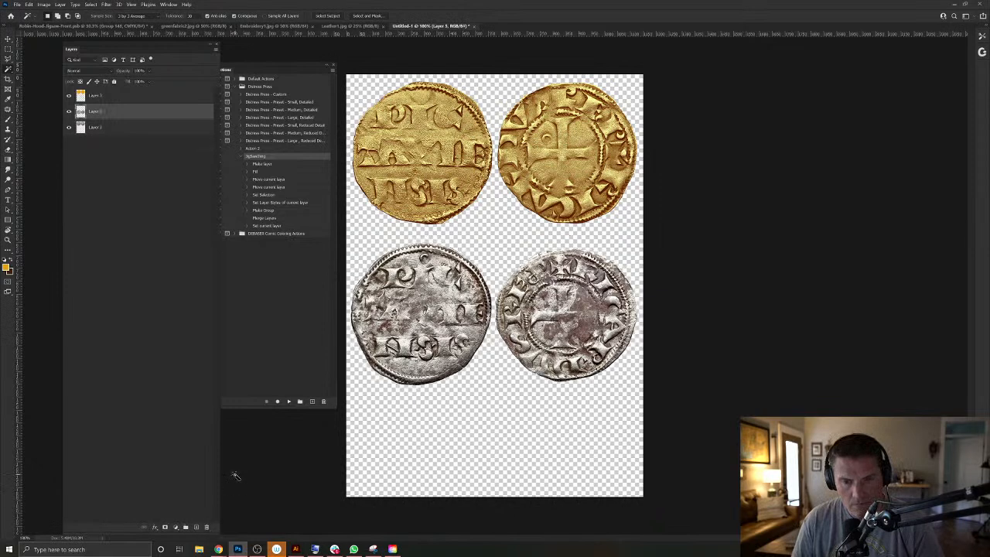
pyautogui.keyDown('ctrl'); pyautogui.click(82, 112); pyautogui.keyUp('ctrl')
pyautogui.click(105, 96)
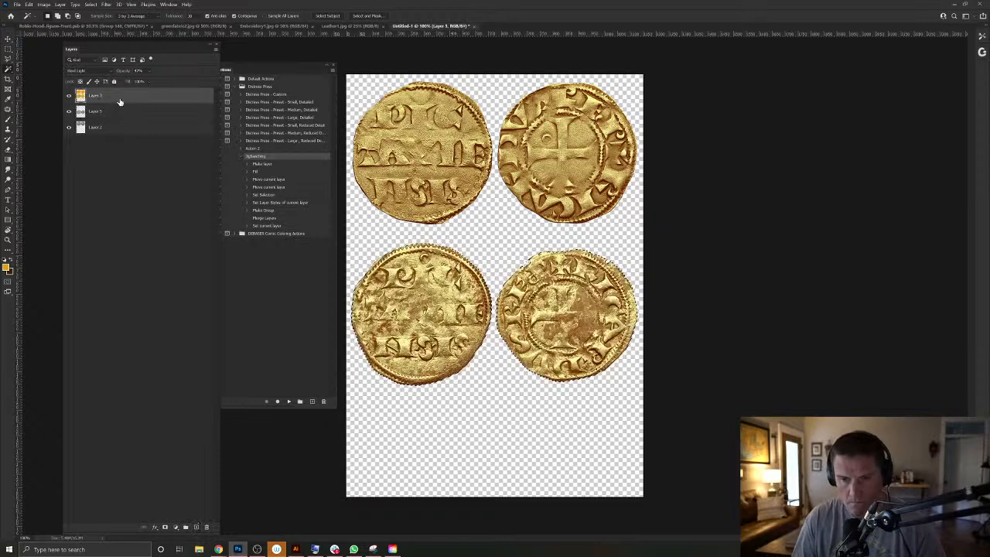
# Increase the second coin pair's contrast with Levels, setting the input black to about 29 and white to about 230.
pyautogui.click(94, 112)
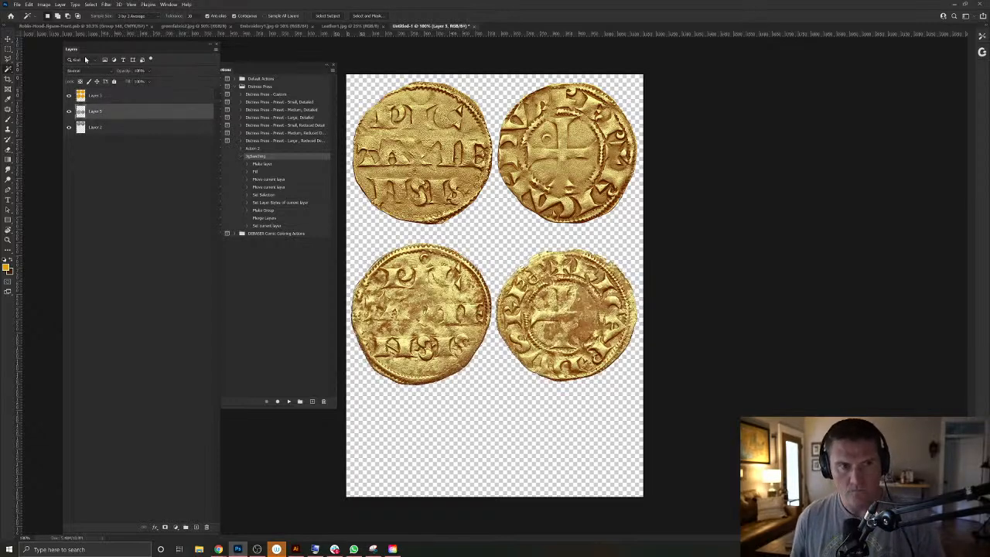
pyautogui.hotkey('ctrl', 'l')
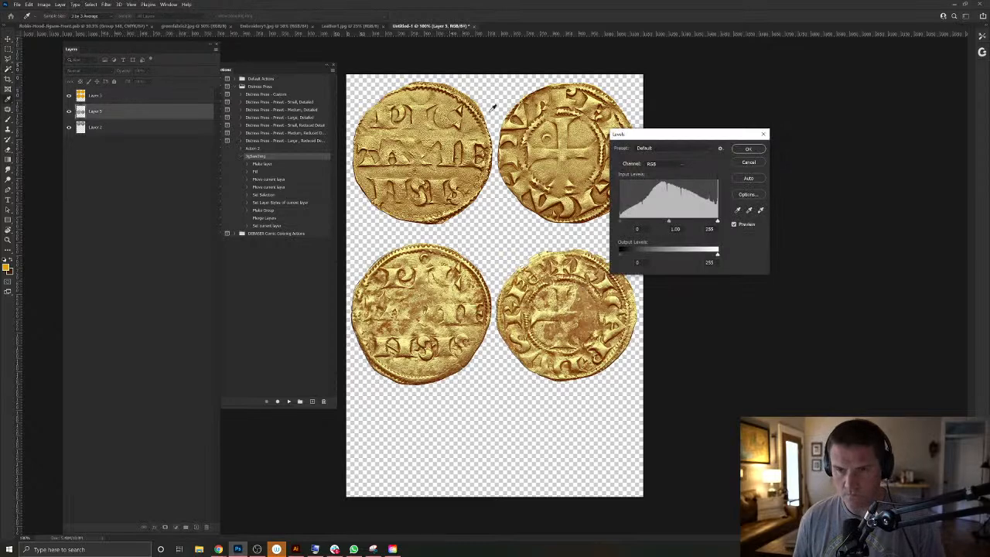
pyautogui.moveTo(622, 223); pyautogui.dragTo(638, 222)
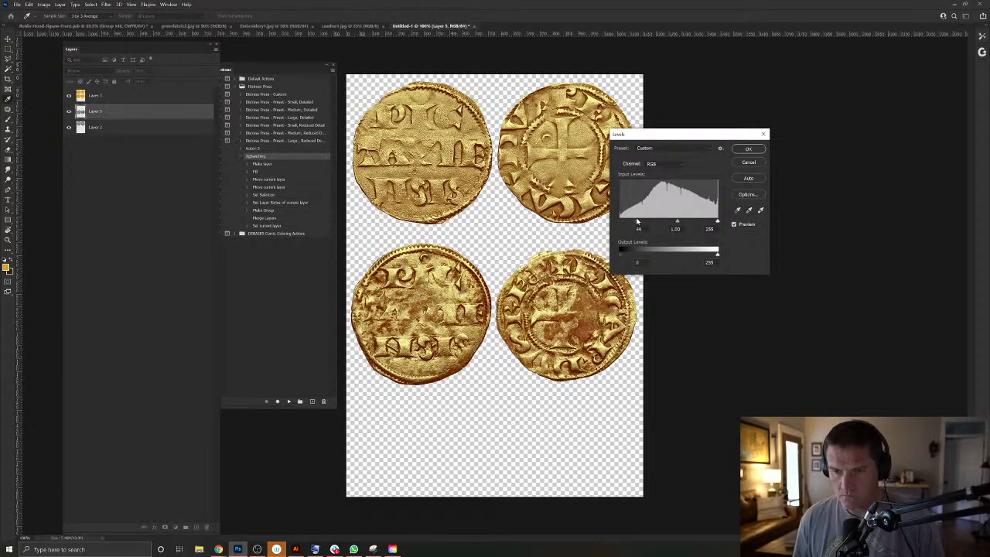
pyautogui.moveTo(719, 223); pyautogui.dragTo(709, 224)
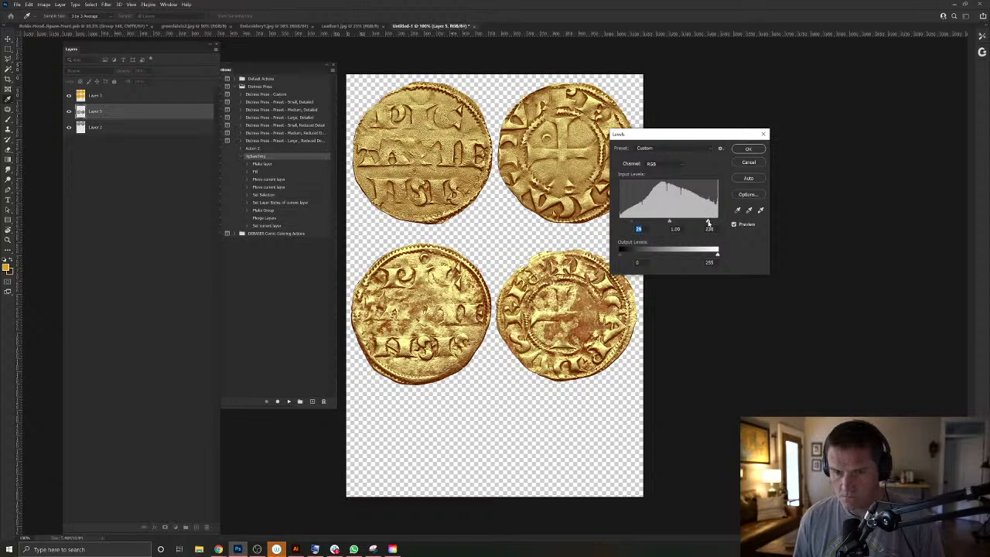
pyautogui.click(748, 149)
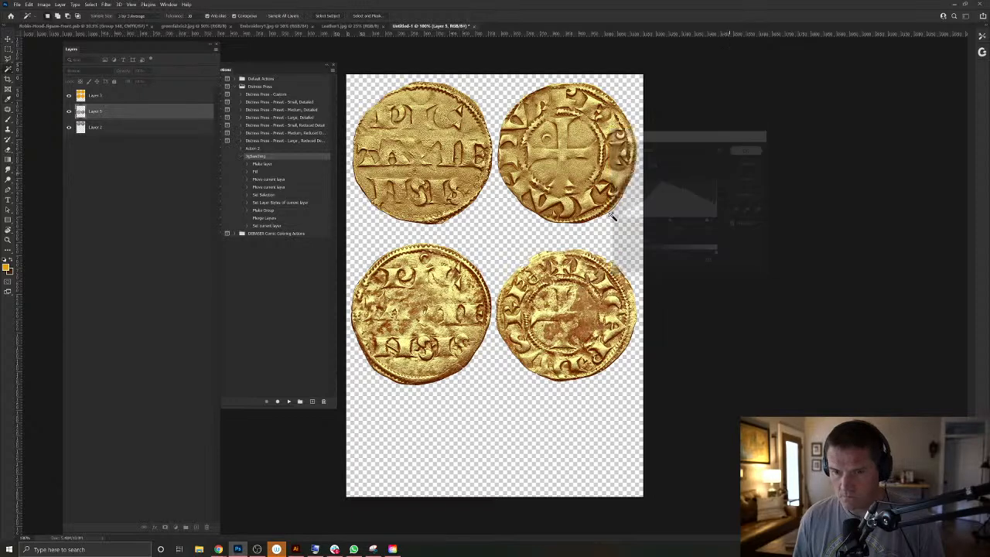
# Brighten the first coin pair on Layer 2 with Levels, lowering the input white to about 218.
pyautogui.click(124, 128)
pyautogui.hotkey('ctrl', 'l')
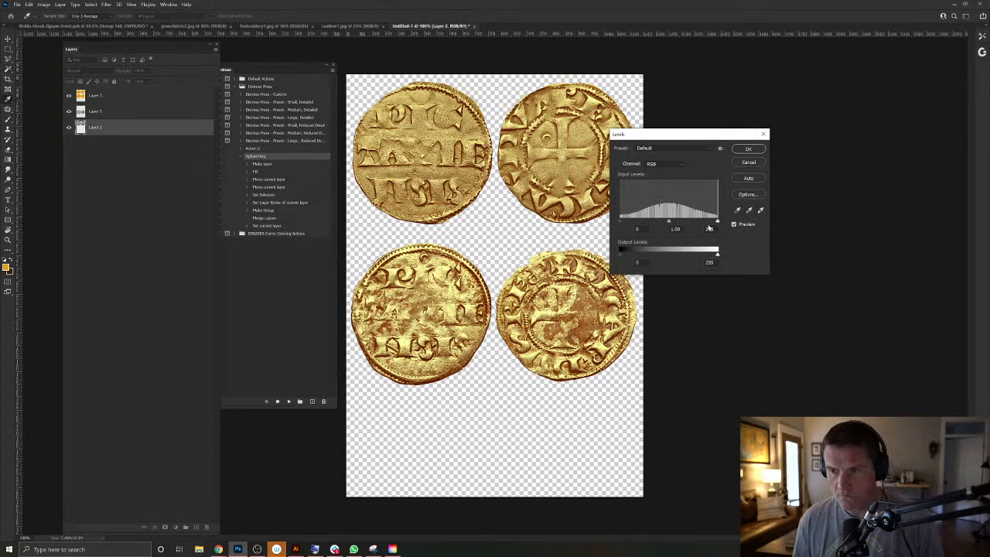
pyautogui.moveTo(716, 223); pyautogui.dragTo(704, 223)
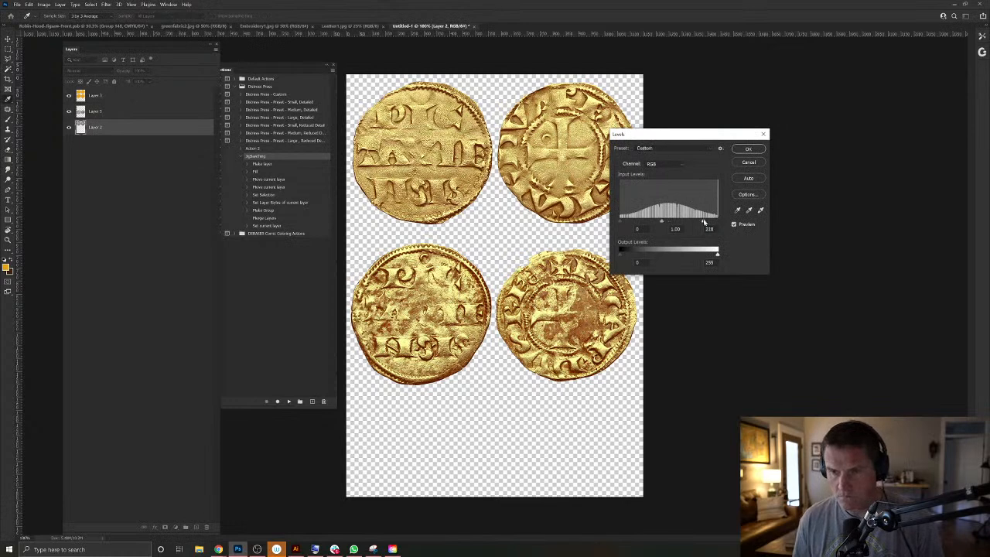
pyautogui.click(748, 148)
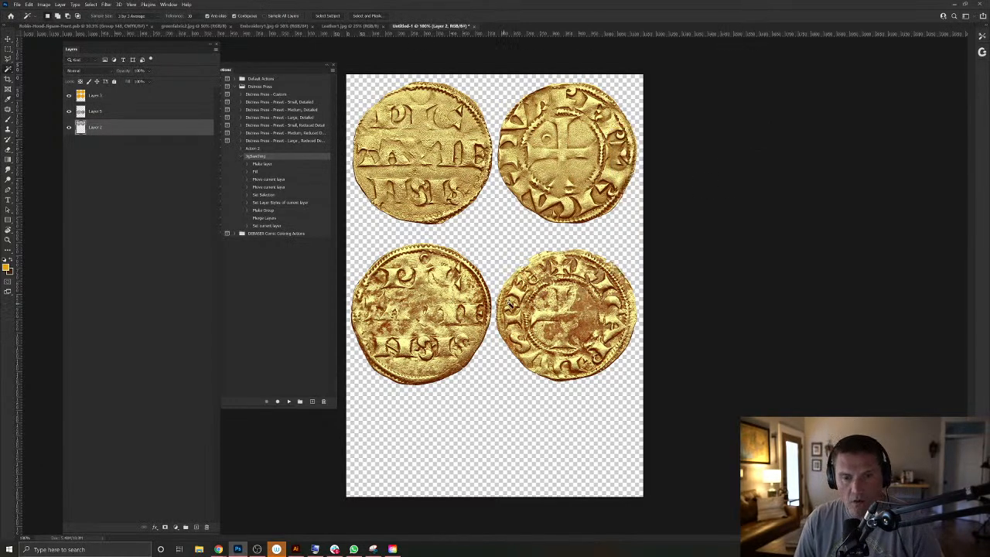
# Extend the canvas slightly downward with the Crop tool to make room for a third coin pair.
pyautogui.click(8, 80)
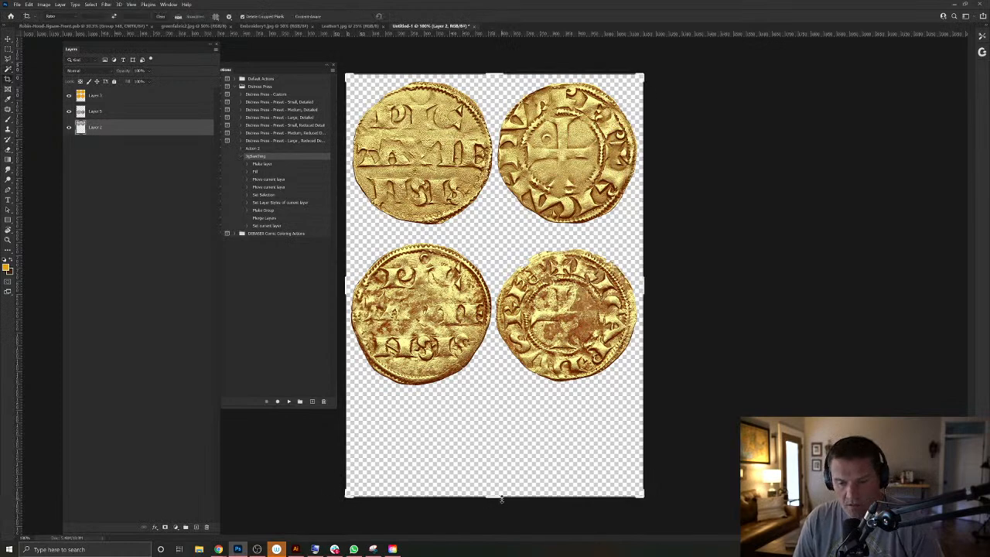
pyautogui.moveTo(501, 499); pyautogui.dragTo(501, 513)
pyautogui.press('Return')
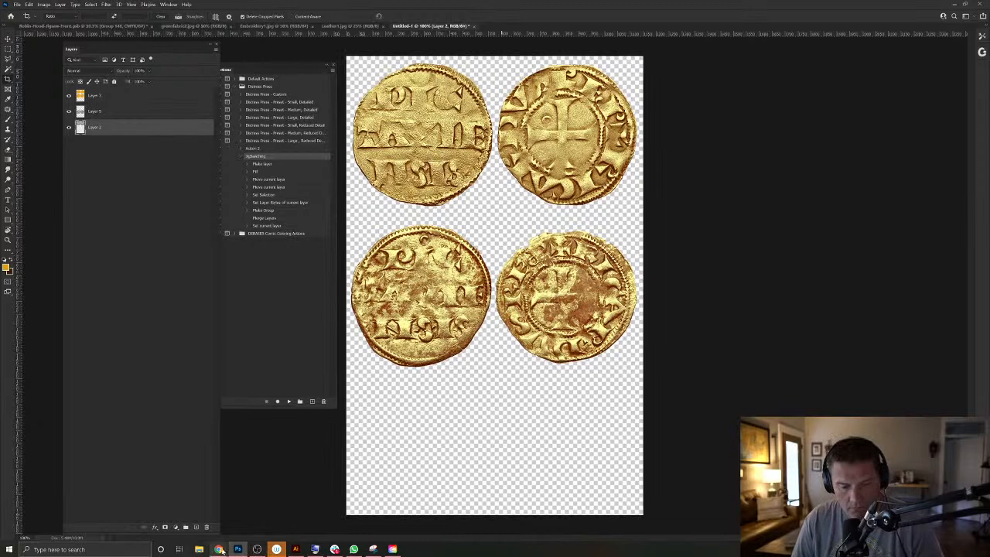
# Switch to the browser's coin listings, open the silver denier CM2713 at full size and copy its image.
pyautogui.moveTo(221, 550)
pyautogui.click(628, 517)
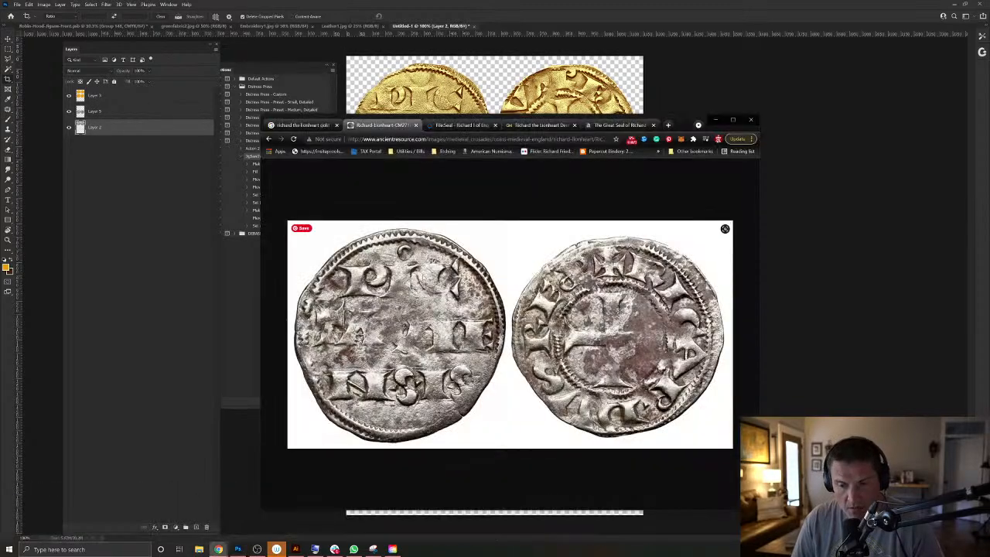
pyautogui.click(268, 139)
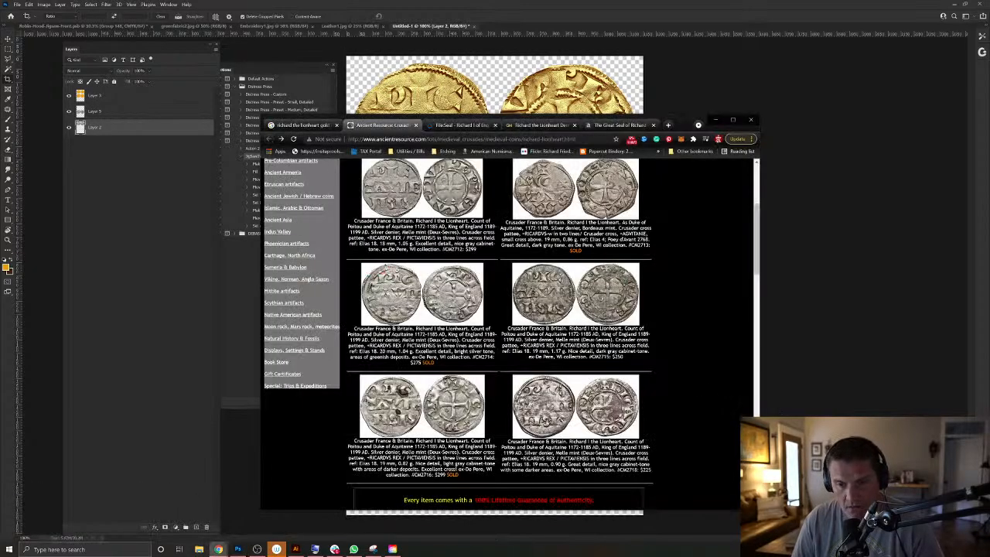
pyautogui.scroll(-3, 602, 443)
pyautogui.scroll(6, 602, 443)
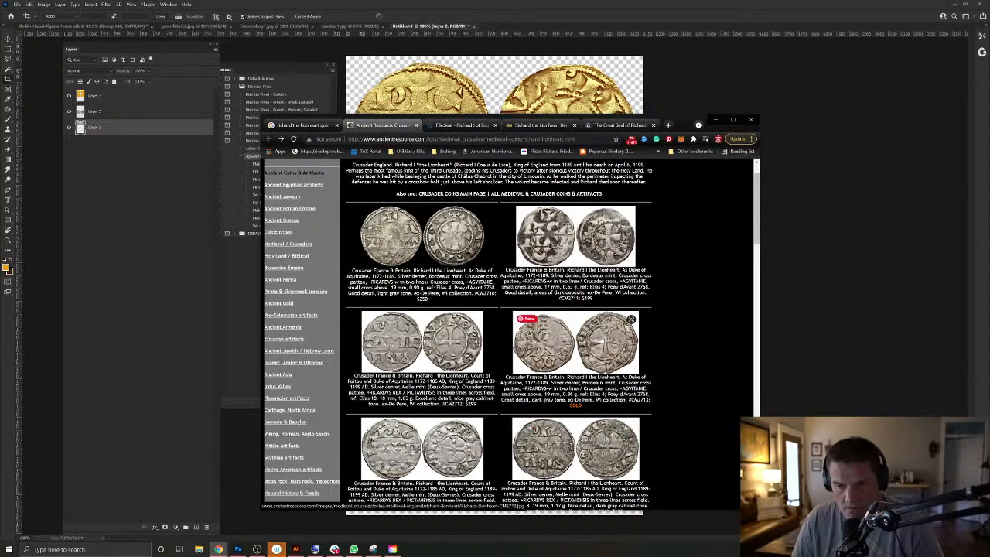
pyautogui.click(570, 340)
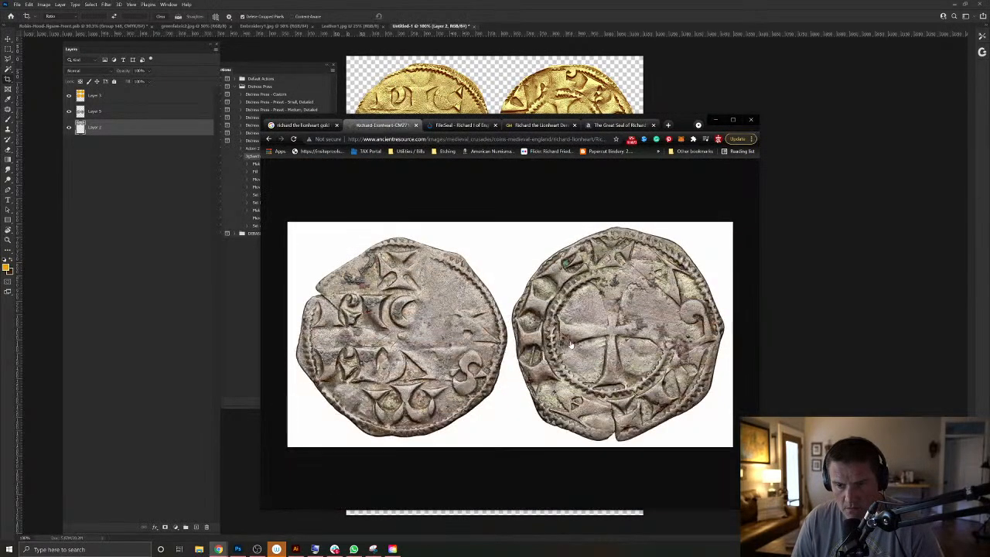
pyautogui.rightClick(627, 346)
pyautogui.click(654, 372)
# Switch to Photoshop, paste the copied coin image and place it below the second coin pair.
pyautogui.click(822, 280)
pyautogui.hotkey('ctrl', 'v')
pyautogui.press('v')
pyautogui.moveTo(500, 224); pyautogui.dragTo(499, 380)
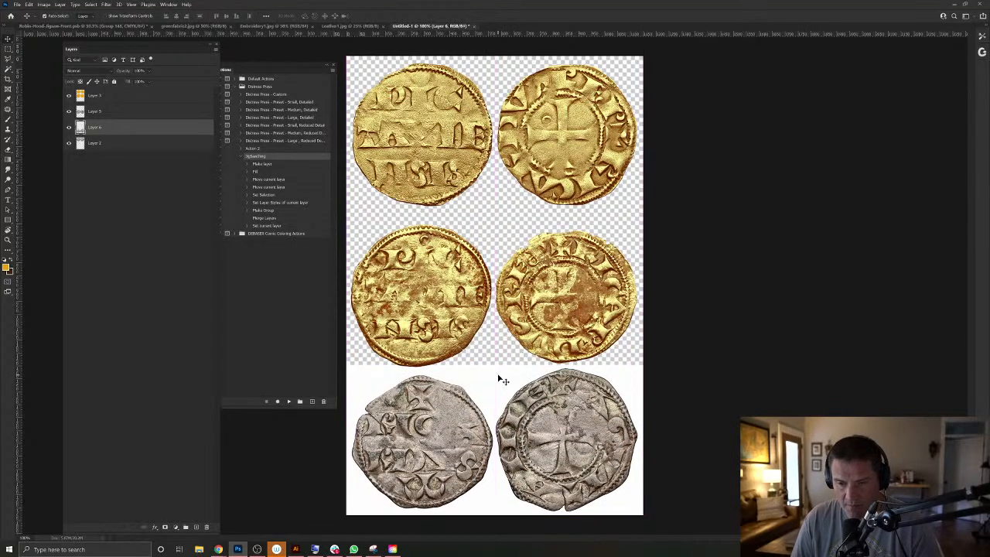
# Cut the third coin pair out of its white background onto a new layer and delete the original pasted layer.
pyautogui.press('w')
pyautogui.click(473, 384)
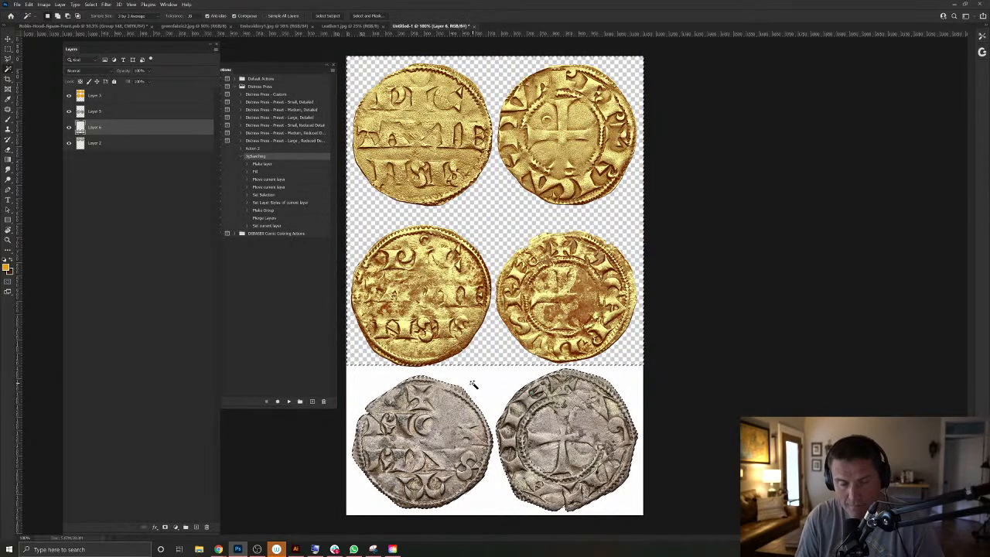
pyautogui.hotkey('ctrl', 'j')
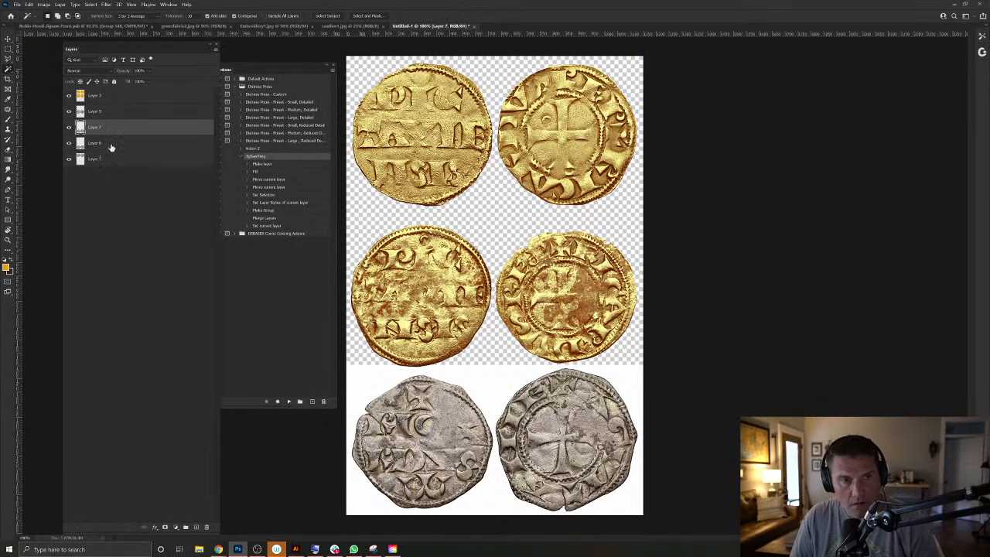
pyautogui.moveTo(104, 116); pyautogui.dragTo(208, 530)
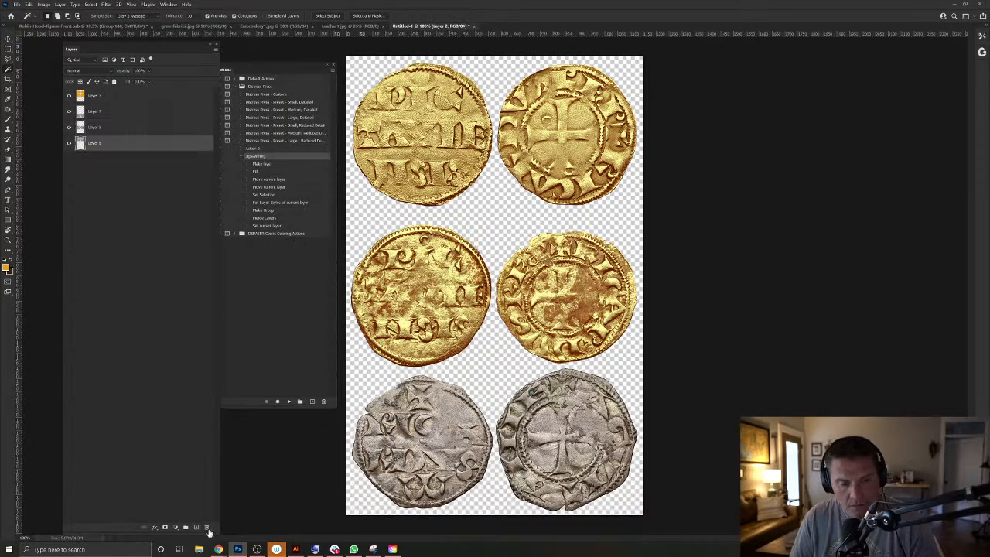
# Load the third coin pair's outline as a selection, add a new layer, fill the selection with orange on Layer 3 and deselect.
pyautogui.press('v')
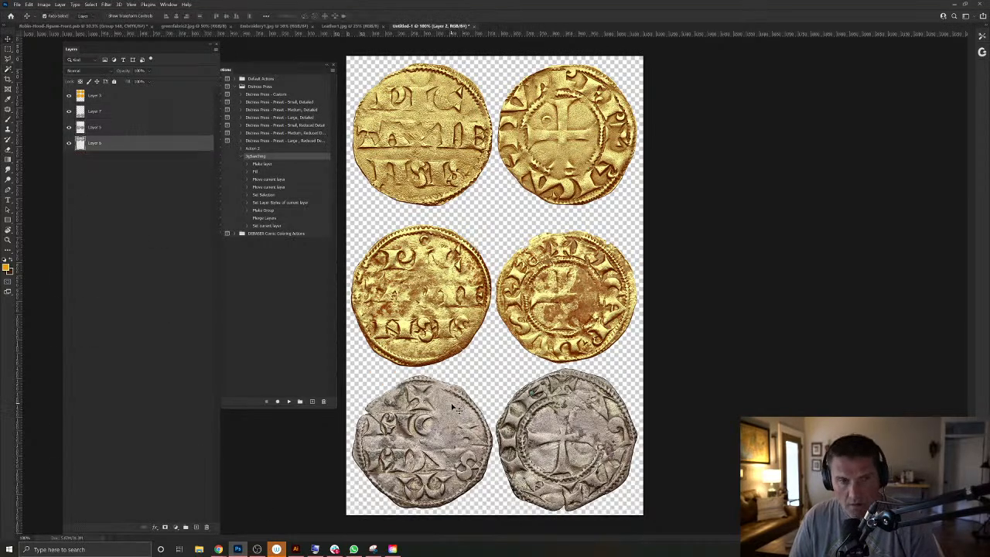
pyautogui.click(455, 408)
pyautogui.keyDown('ctrl'); pyautogui.click(78, 114); pyautogui.keyUp('ctrl')
pyautogui.click(197, 527)
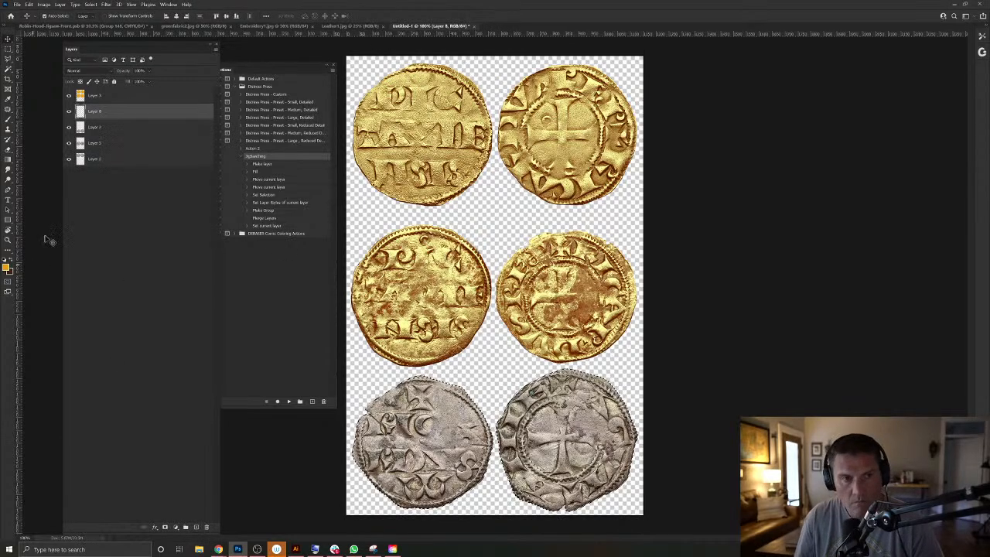
pyautogui.click(103, 97)
pyautogui.hotkey('alt', 'BackSpace')
pyautogui.hotkey('ctrl', 'd')
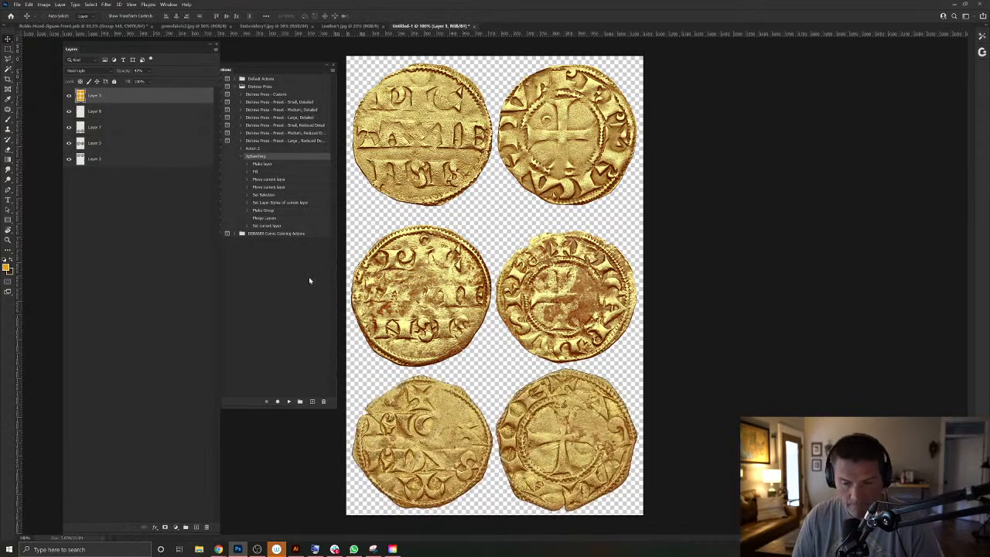
# Increase the third coin pair's contrast with Levels, setting the input black to about 39 and white to about 218.
pyautogui.click(94, 128)
pyautogui.hotkey('ctrl', 'l')
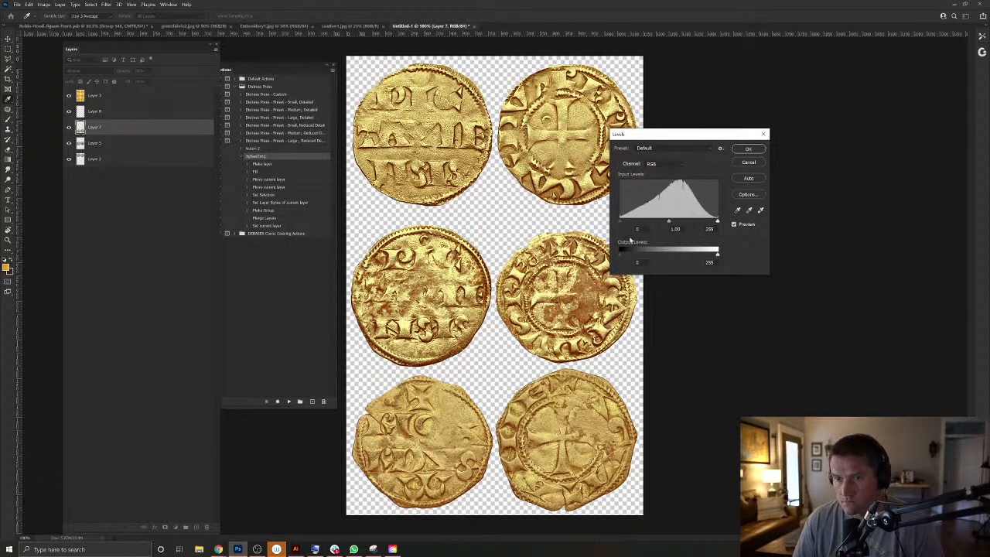
pyautogui.moveTo(620, 222); pyautogui.dragTo(639, 223)
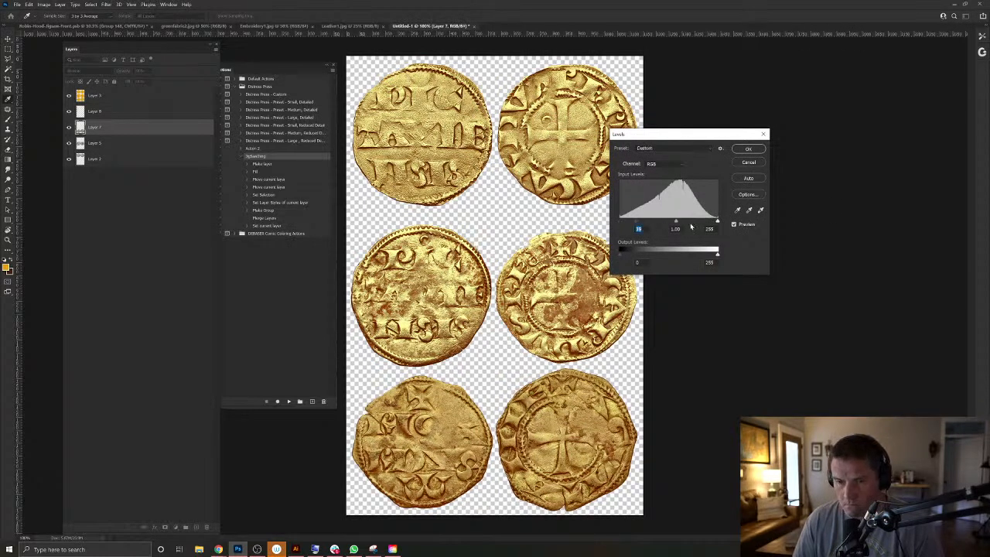
pyautogui.moveTo(716, 222); pyautogui.dragTo(704, 223)
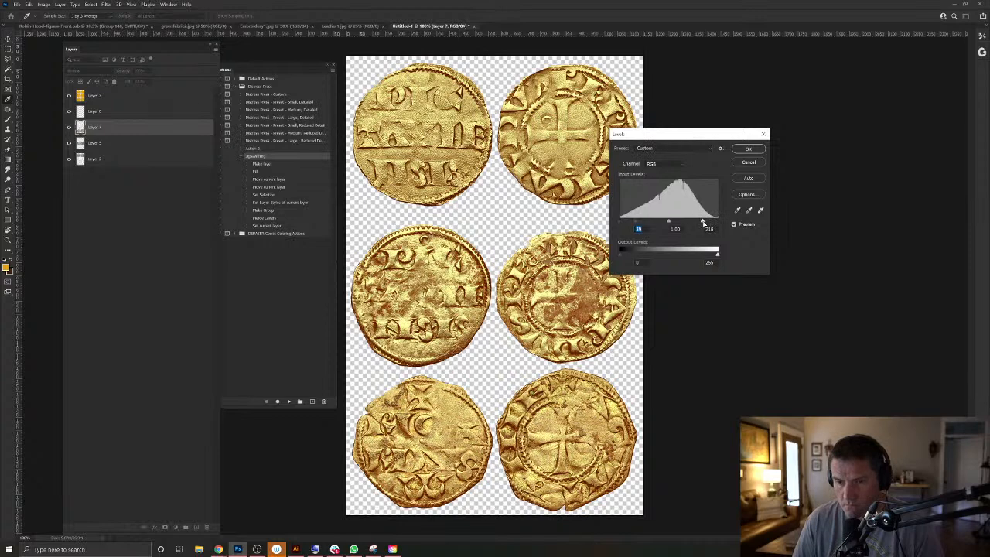
pyautogui.click(758, 150)
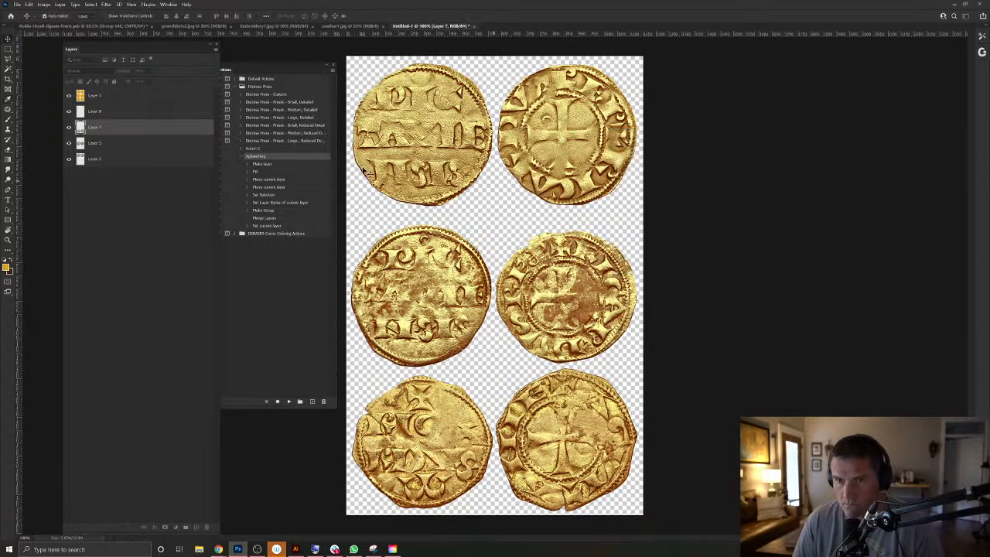
# Merge all the coin and orange tint layers into a single layer.
pyautogui.click(117, 158)
pyautogui.keyDown('shift'); pyautogui.click(122, 96); pyautogui.keyUp('shift')
pyautogui.hotkey('ctrl', 'e')
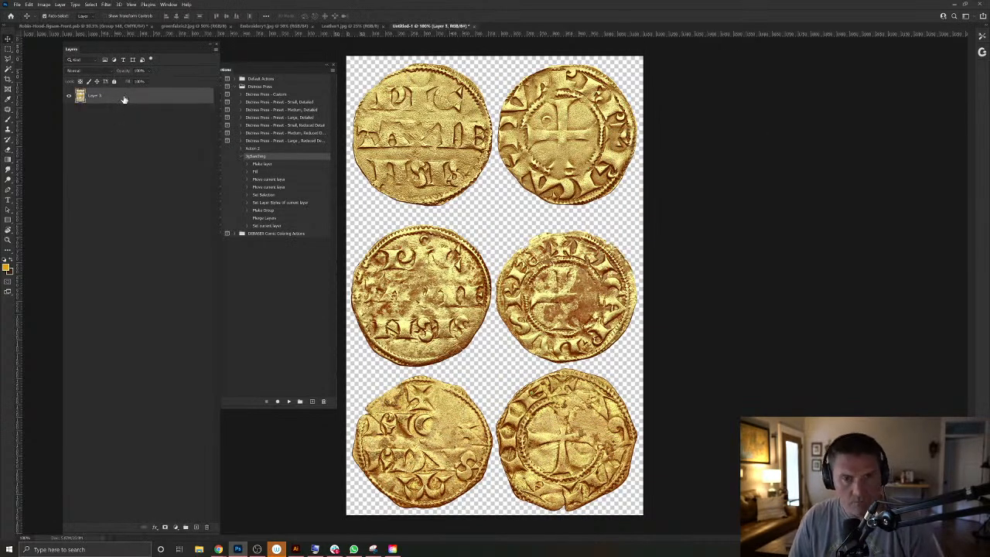
# Outline the top-left coin with the Lasso tool and cut it onto its own layer.
pyautogui.click(7, 51)
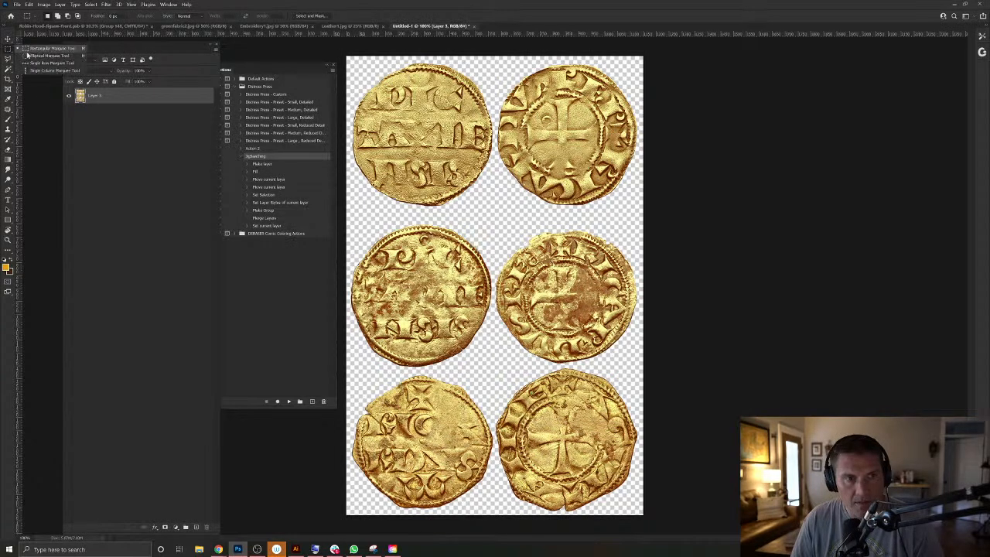
pyautogui.click(7, 60)
pyautogui.rightClick(7, 60)
pyautogui.click(27, 60)
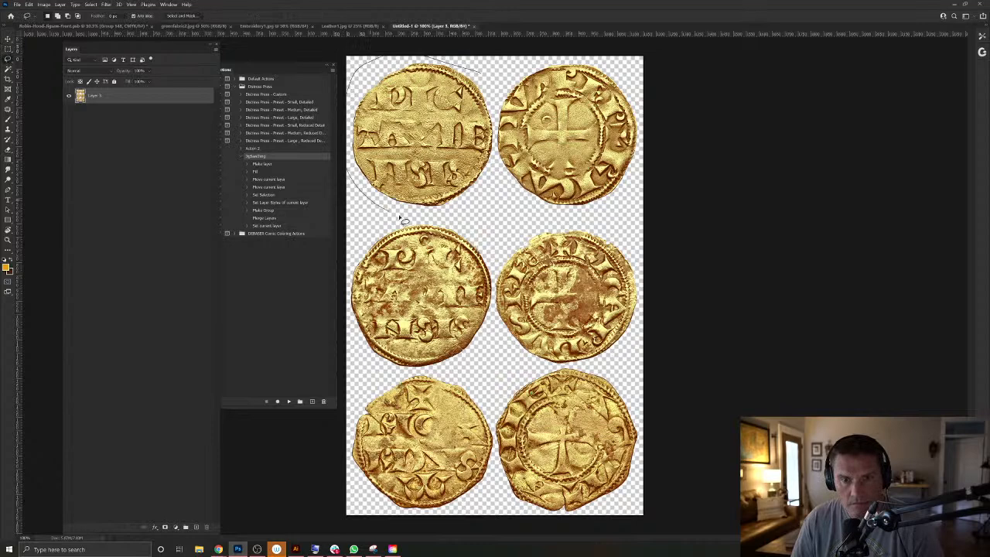
pyautogui.moveTo(488, 78); pyautogui.dragTo(486, 78)
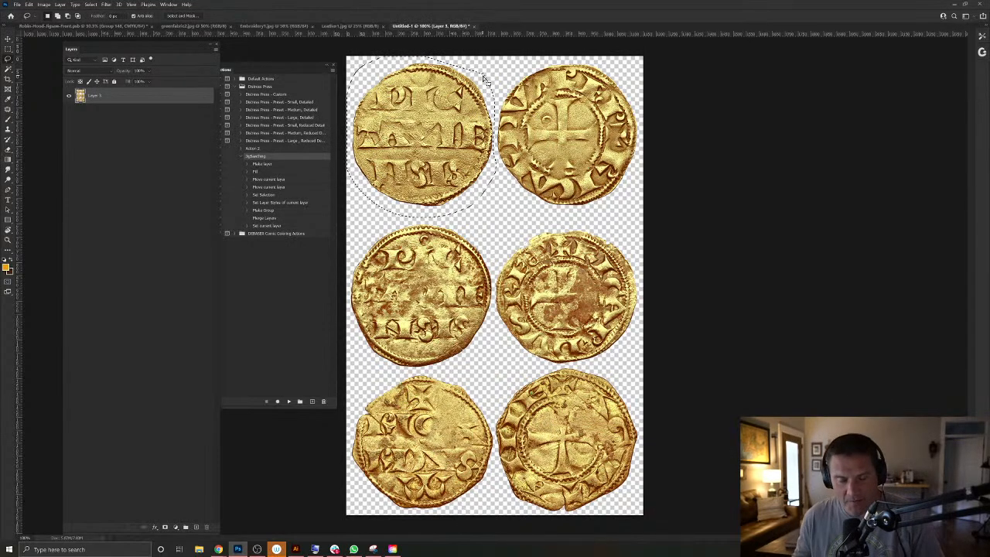
pyautogui.hotkey('ctrl', 'x')
pyautogui.hotkey('ctrl', 'v')
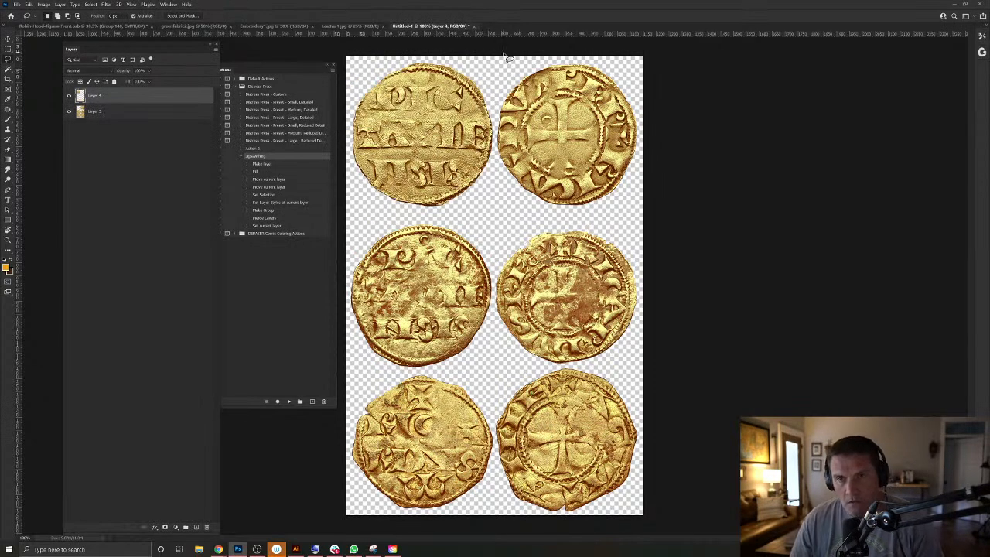
# Lasso the top-right coin and cut it from the merged coin layer onto its own layer.
pyautogui.moveTo(595, 221)
pyautogui.mouseDown()
pyautogui.moveTo(639, 209)
pyautogui.moveTo(667, 136)
pyautogui.mouseUp()
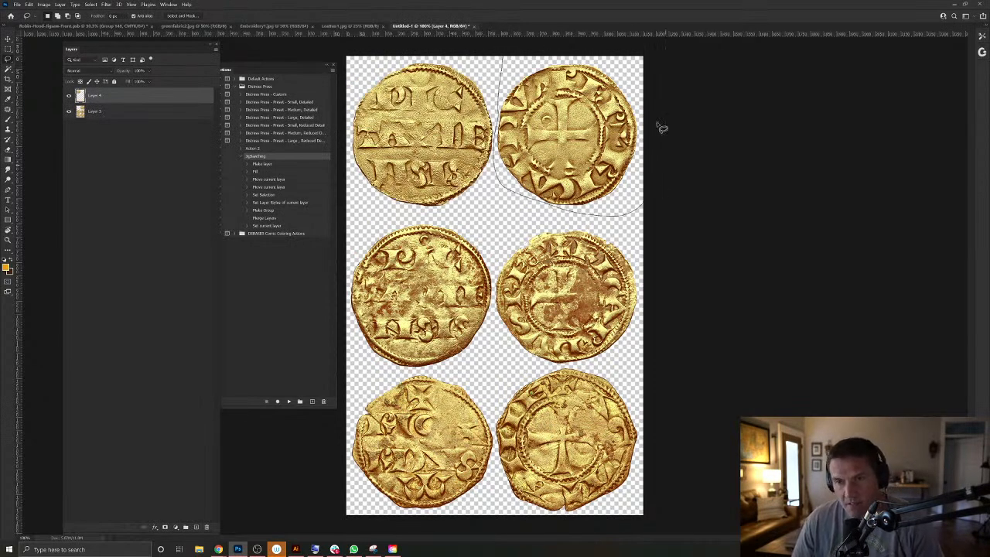
pyautogui.moveTo(533, 46); pyautogui.dragTo(503, 58)
pyautogui.click(94, 112)
pyautogui.hotkey('ctrl', 'x')
pyautogui.hotkey('ctrl', 'v')
# Lasso the middle-left coin and cut it from the merged coin layer onto its own layer.
pyautogui.moveTo(437, 222)
pyautogui.mouseDown()
pyautogui.moveTo(373, 224)
pyautogui.moveTo(352, 275)
pyautogui.mouseUp()
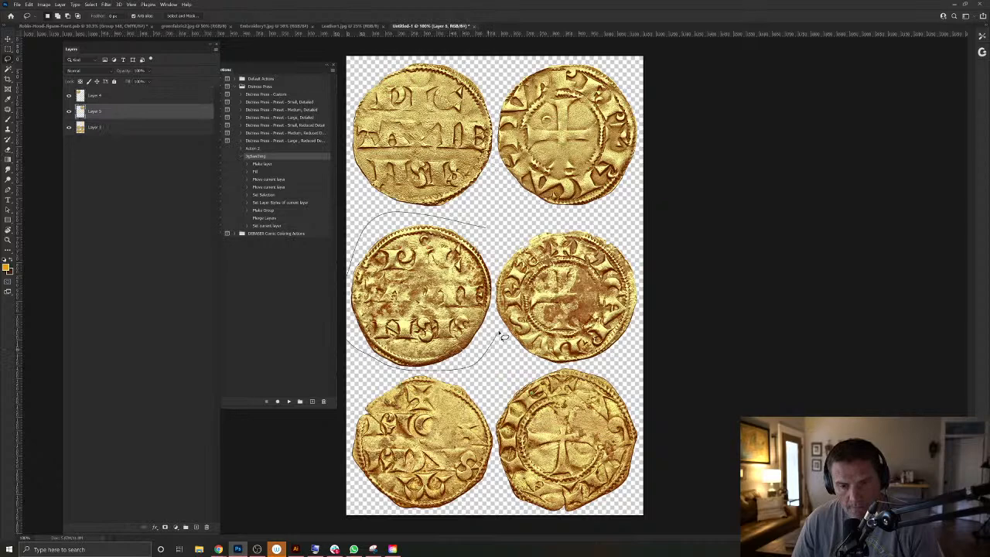
pyautogui.moveTo(499, 244); pyautogui.dragTo(496, 239)
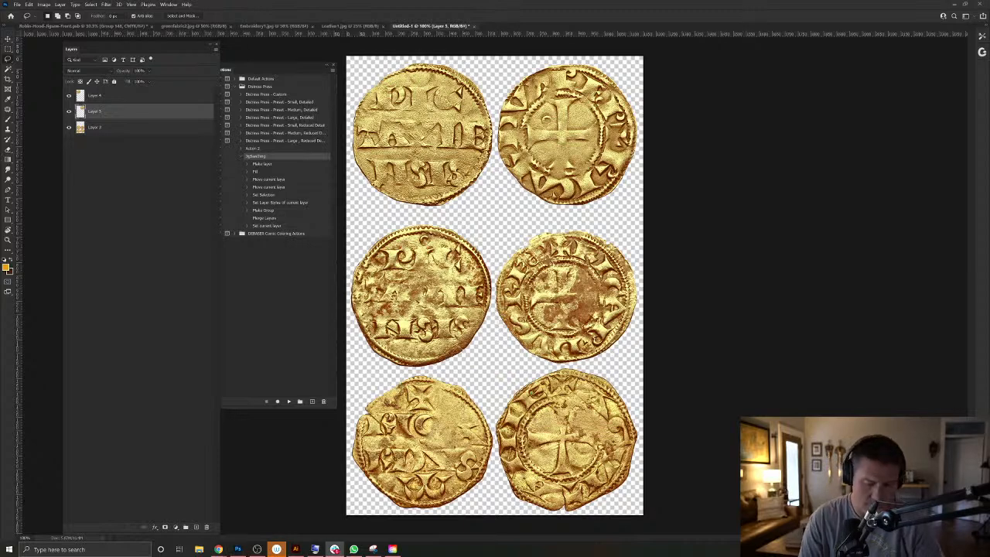
pyautogui.hotkey('alt', 'Tab')
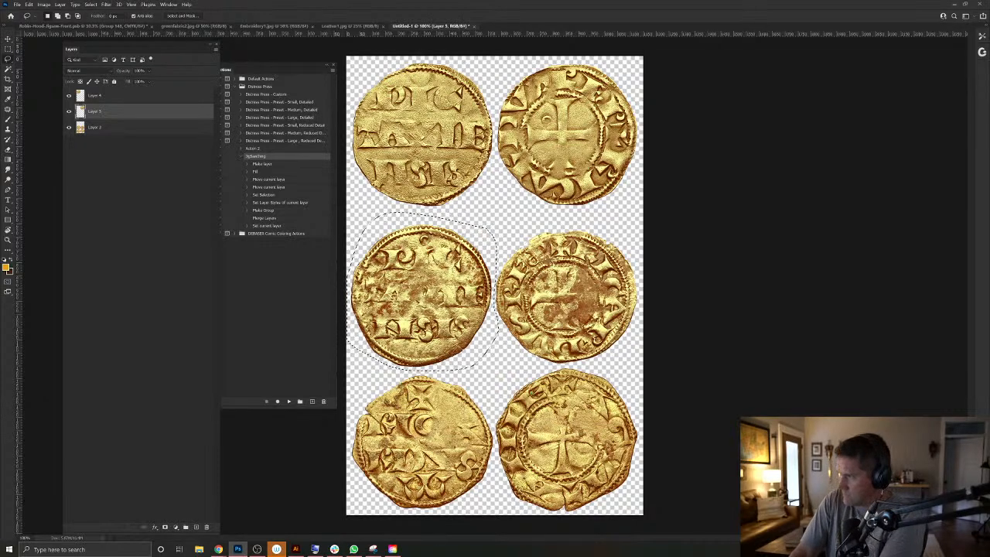
pyautogui.click(121, 128)
pyautogui.hotkey('ctrl', 'x')
pyautogui.hotkey('ctrl', 'shift', 'v')
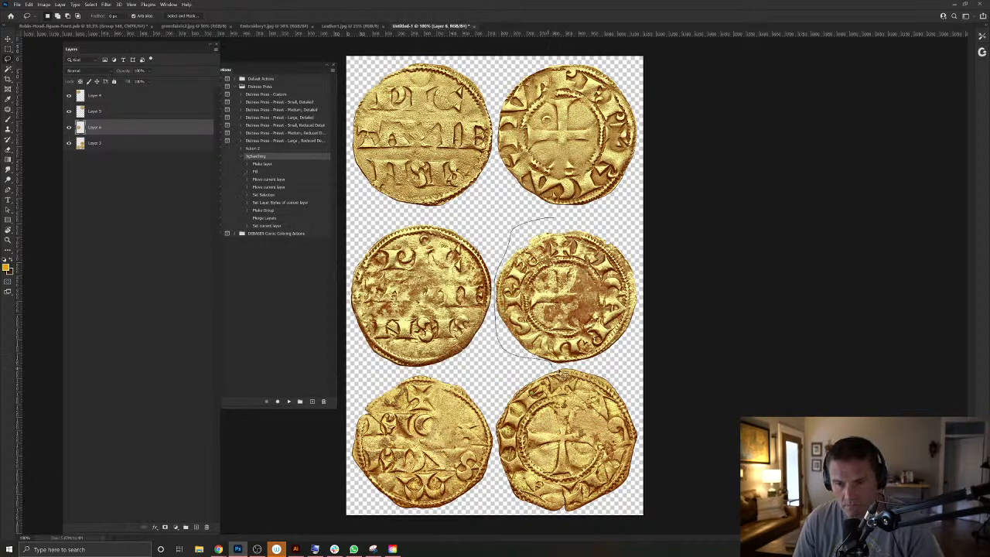
# Lasso the middle-right coin and cut it from the merged coin layer onto its own layer.
pyautogui.moveTo(607, 368)
pyautogui.mouseDown()
pyautogui.moveTo(646, 334)
pyautogui.moveTo(652, 245)
pyautogui.mouseUp()
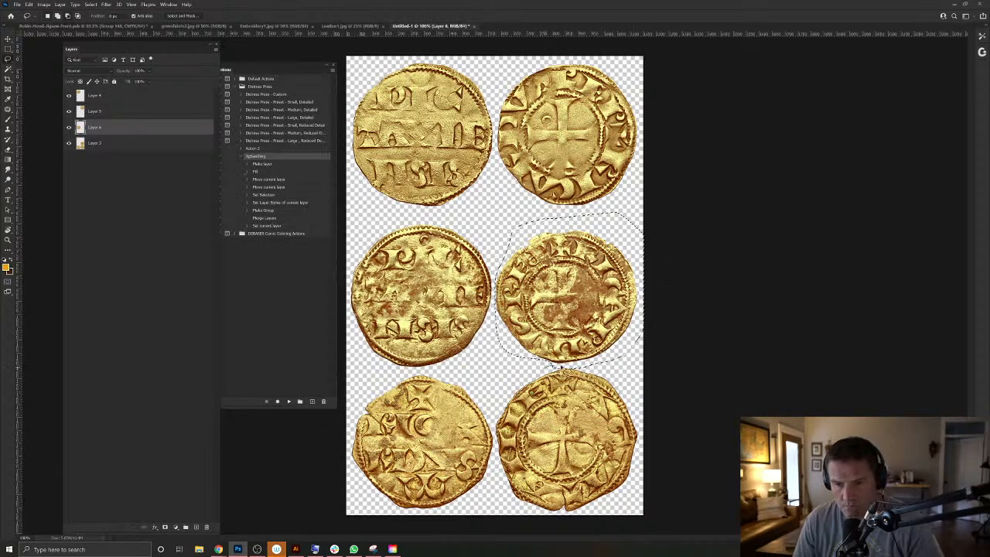
pyautogui.click(101, 144)
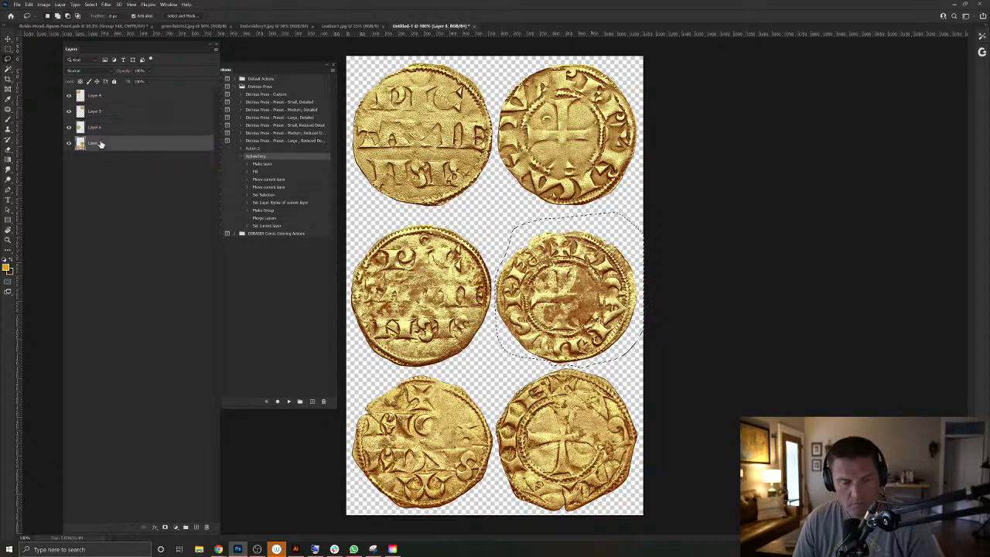
pyautogui.hotkey('ctrl', 'x')
pyautogui.hotkey('ctrl', 'shift', 'v')
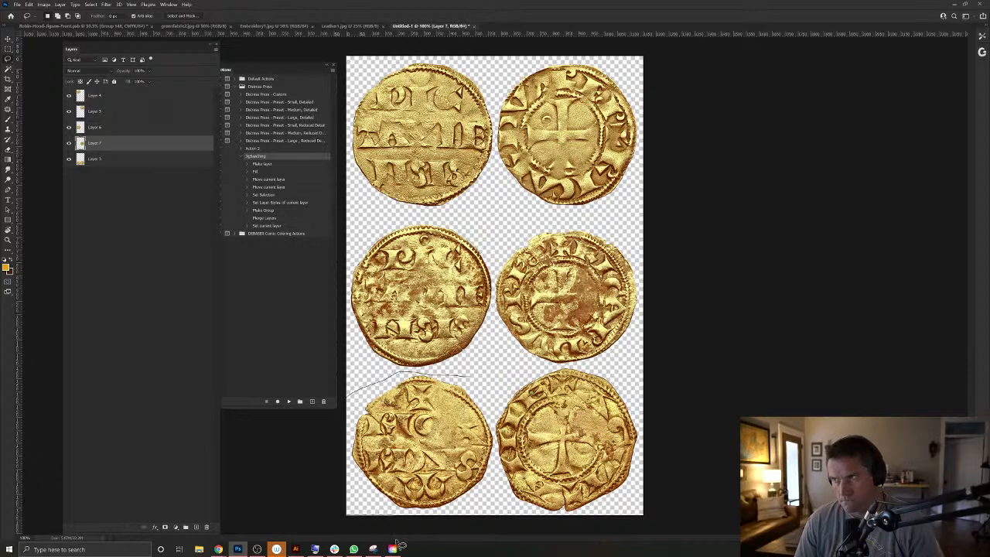
# Lasso the bottom-left coin and cut it onto its own layer, leaving the bottom-right coin alone on the original layer.
pyautogui.moveTo(453, 530); pyautogui.dragTo(489, 503)
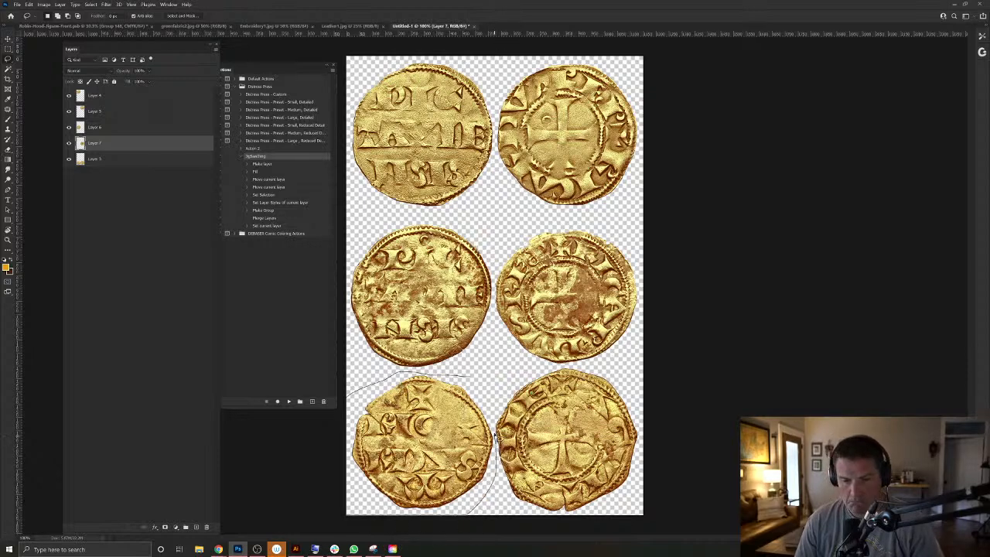
pyautogui.moveTo(487, 384); pyautogui.dragTo(487, 385)
pyautogui.click(103, 160)
pyautogui.press('Delete')
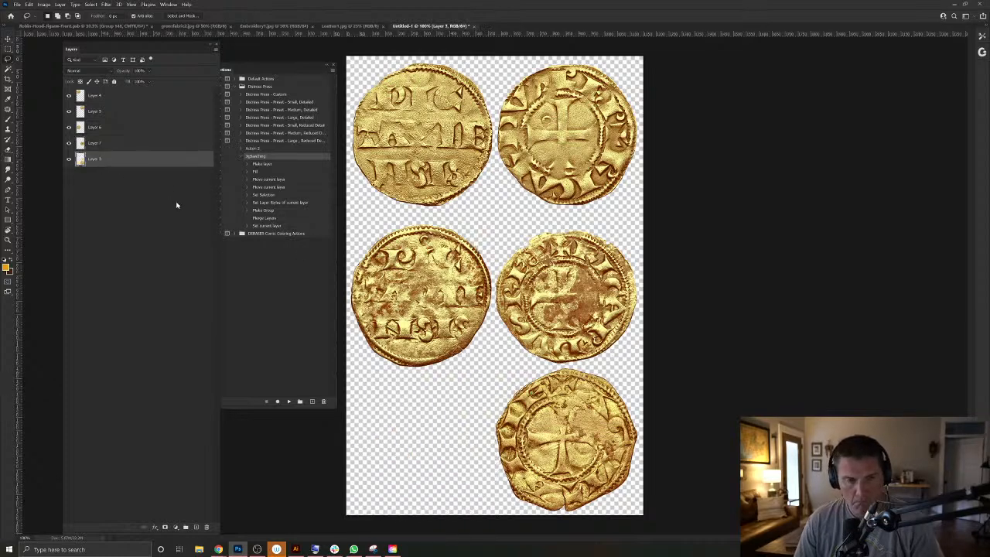
pyautogui.hotkey('ctrl', 'v')
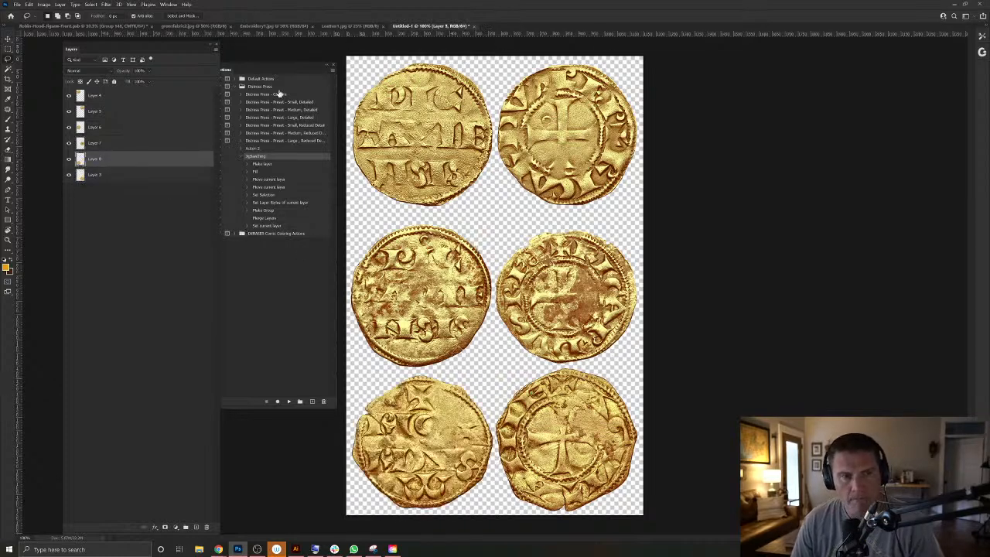
# Float the coin document in its own window and bring all six coin layers into the playing-card artwork.
pyautogui.moveTo(433, 27); pyautogui.dragTo(989, 117)
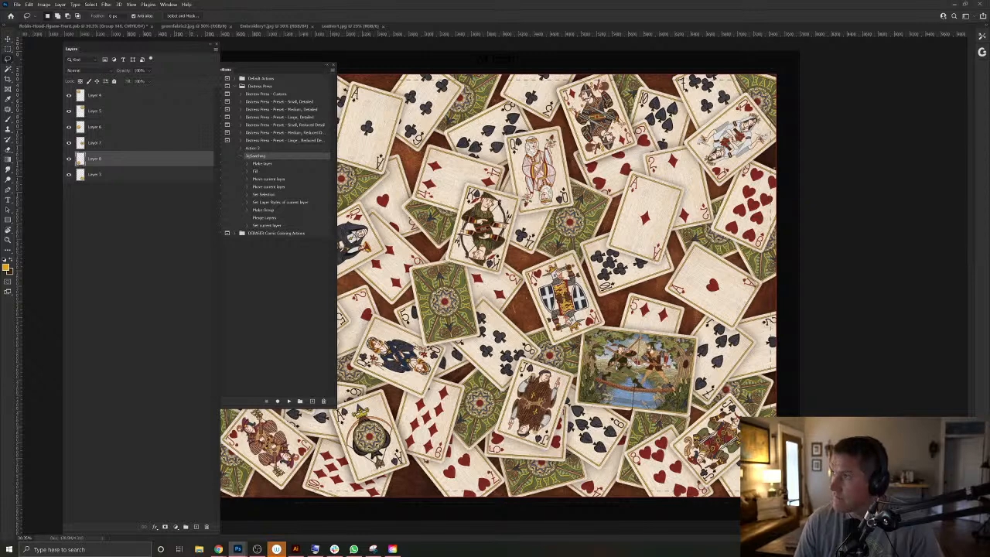
pyautogui.press('v')
pyautogui.click(139, 95)
pyautogui.keyDown('ctrl'); pyautogui.click(139, 111); pyautogui.keyUp('ctrl')
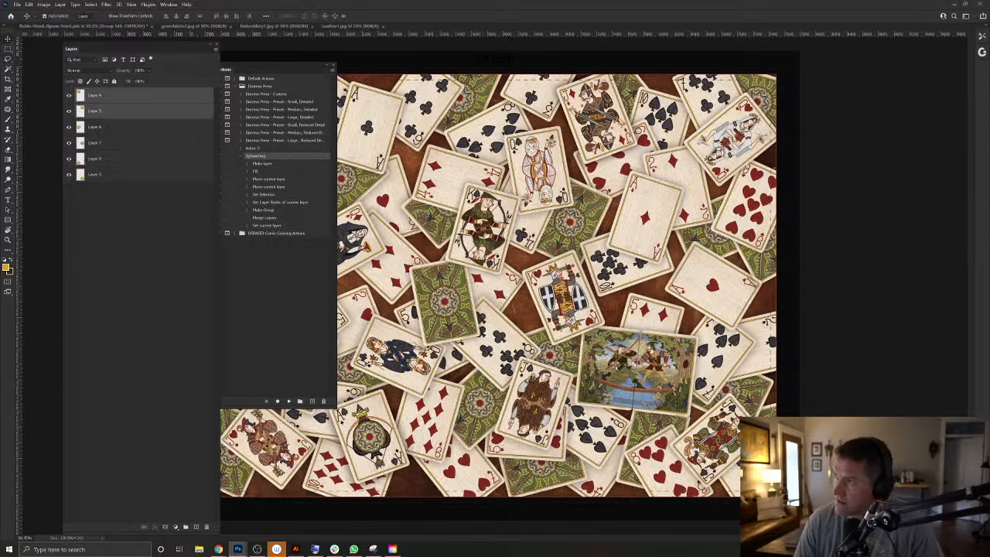
pyautogui.keyDown('ctrl'); pyautogui.click(140, 142); pyautogui.keyUp('ctrl')
pyautogui.keyDown('ctrl'); pyautogui.click(139, 127); pyautogui.keyUp('ctrl')
pyautogui.keyDown('ctrl'); pyautogui.click(139, 158); pyautogui.keyUp('ctrl')
pyautogui.keyDown('ctrl'); pyautogui.click(139, 174); pyautogui.keyUp('ctrl')
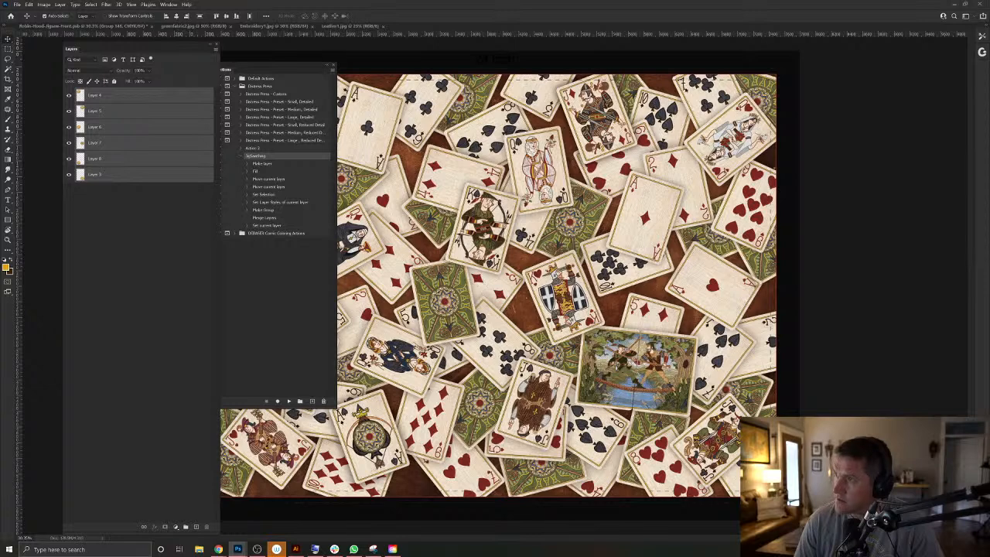
pyautogui.moveTo(644, 163); pyautogui.dragTo(593, 206)
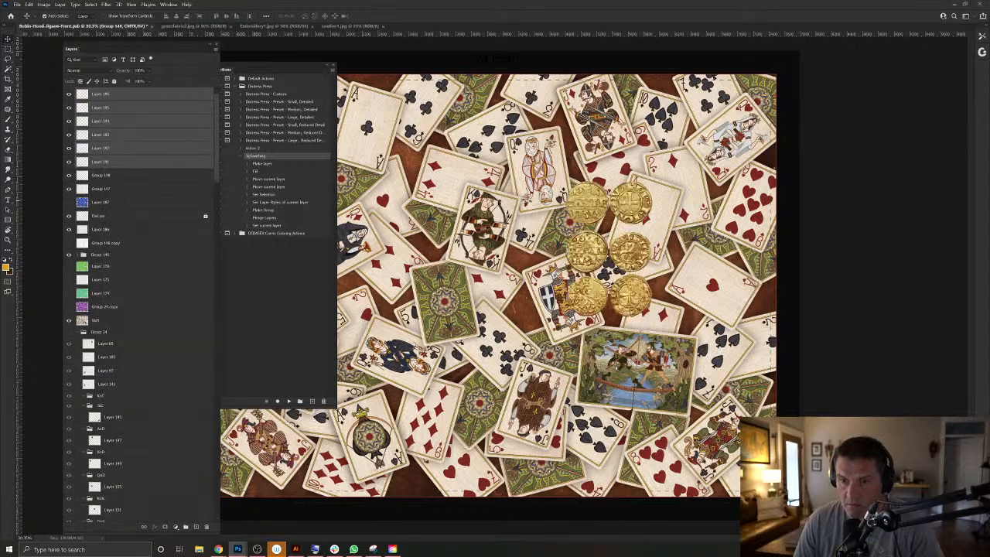
# Scale the six coins down slightly together and move them to the right side of the card artwork.
pyautogui.hotkey('ctrl', 't')
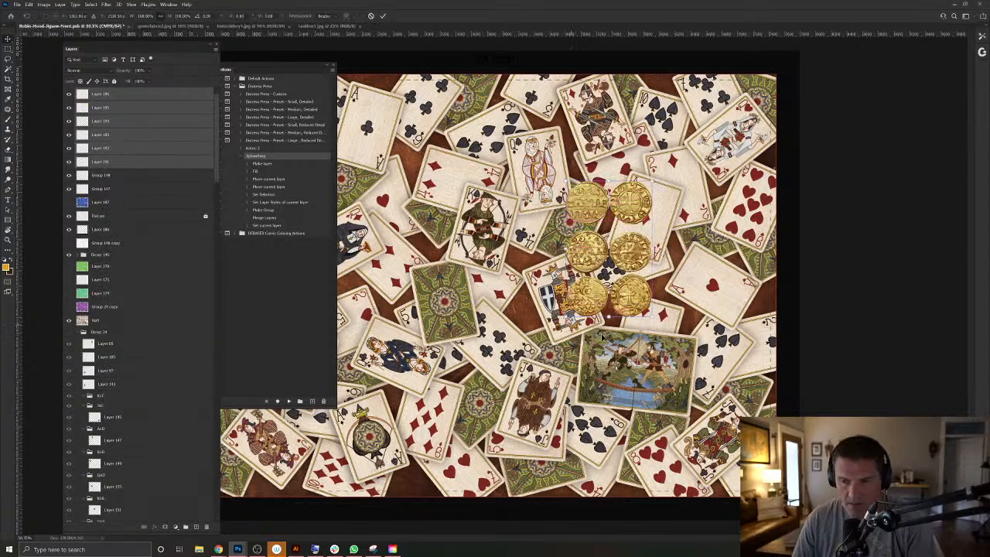
pyautogui.moveTo(656, 315); pyautogui.dragTo(648, 307)
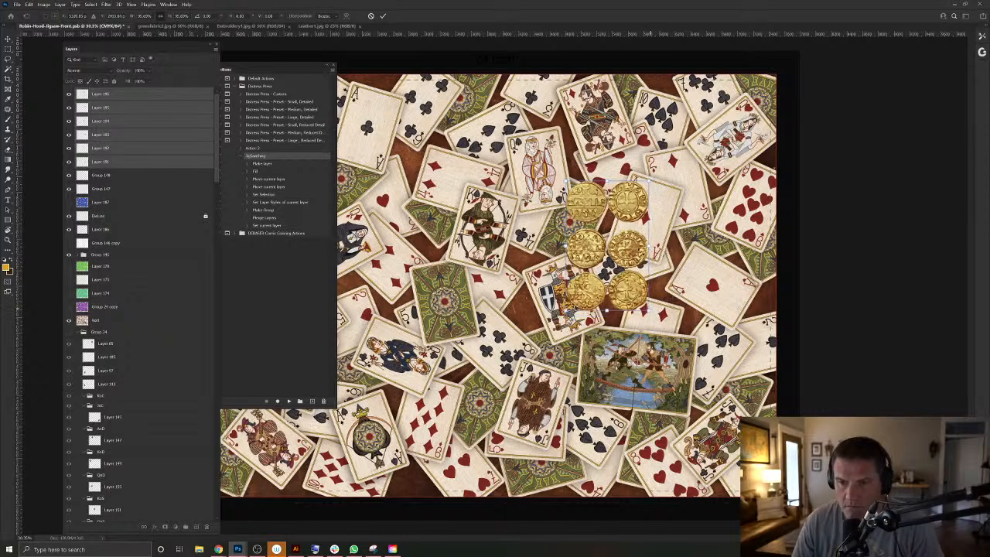
pyautogui.press('Return')
pyautogui.moveTo(601, 228); pyautogui.dragTo(829, 238)
pyautogui.scroll(-4, 633, 260)
pyautogui.scroll(-4, 712, 349)
pyautogui.scroll(2, 706, 346)
pyautogui.scroll(-1, 699, 344)
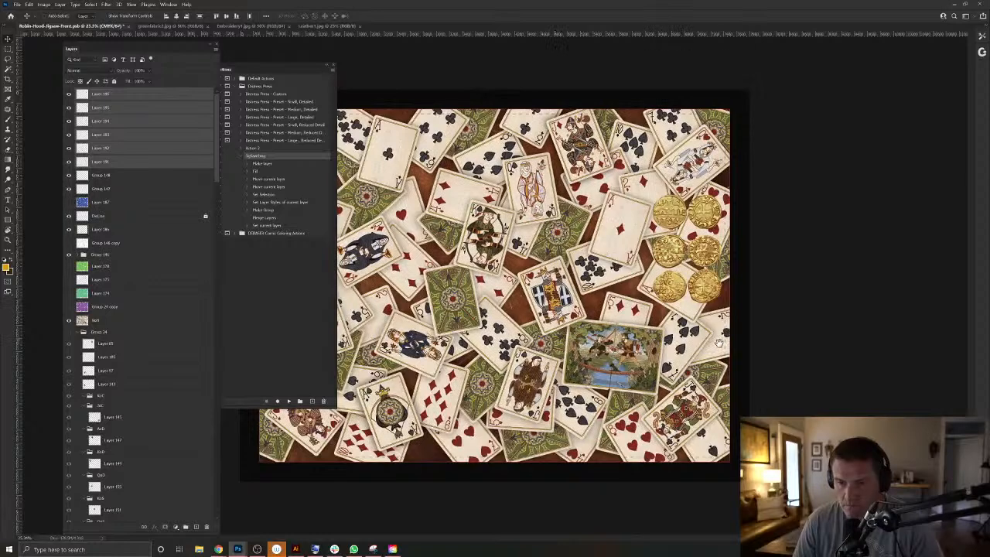
# Save the card artwork and check it in full-screen mode with the panels hidden.
pyautogui.press('f')
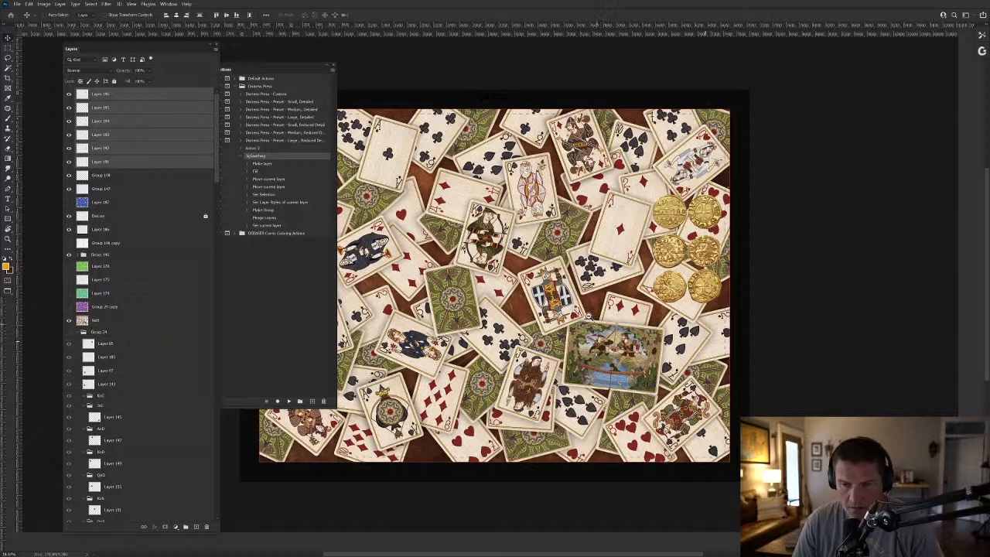
pyautogui.hotkey('ctrl', 's')
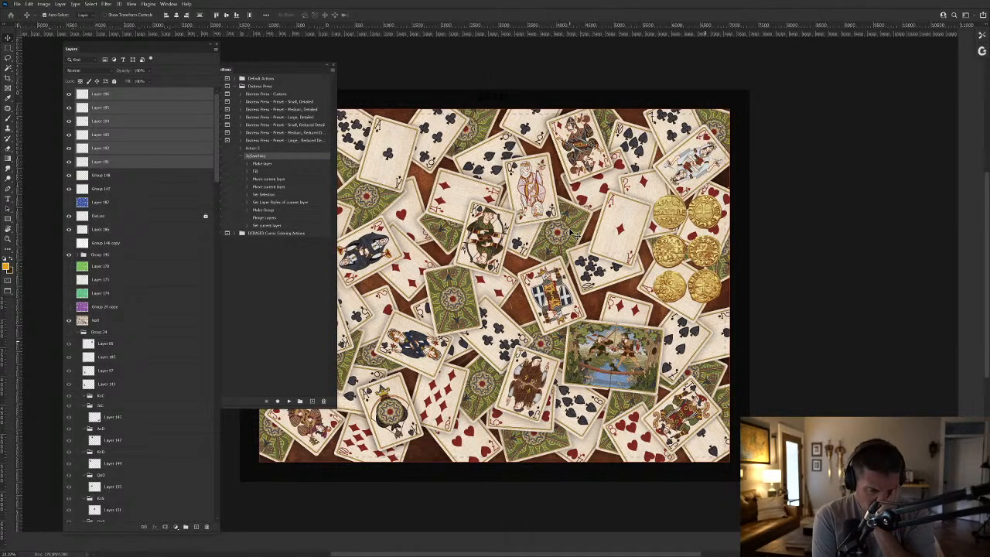
pyautogui.press('Tab')
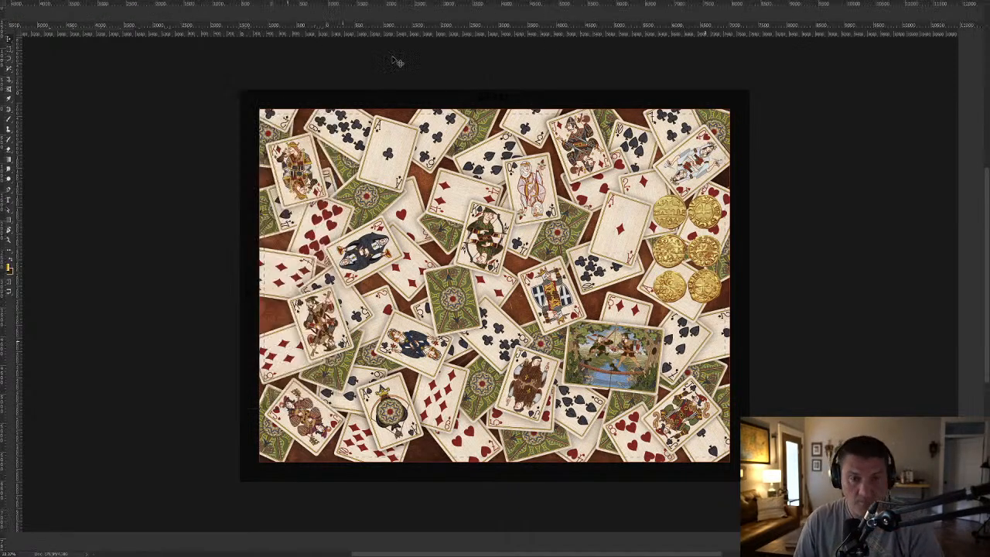
pyautogui.press('f')
pyautogui.press('Tab')
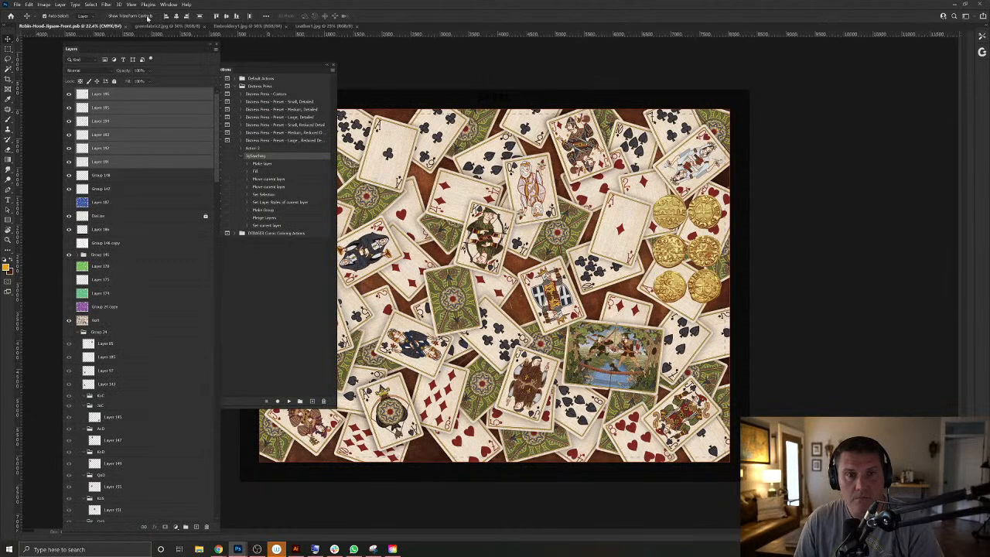
# Close the Robin-Hood-Jigsaw-Front document and reopen it from the recent files.
pyautogui.click(126, 29)
pyautogui.click(16, 4)
pyautogui.moveTo(31, 48)
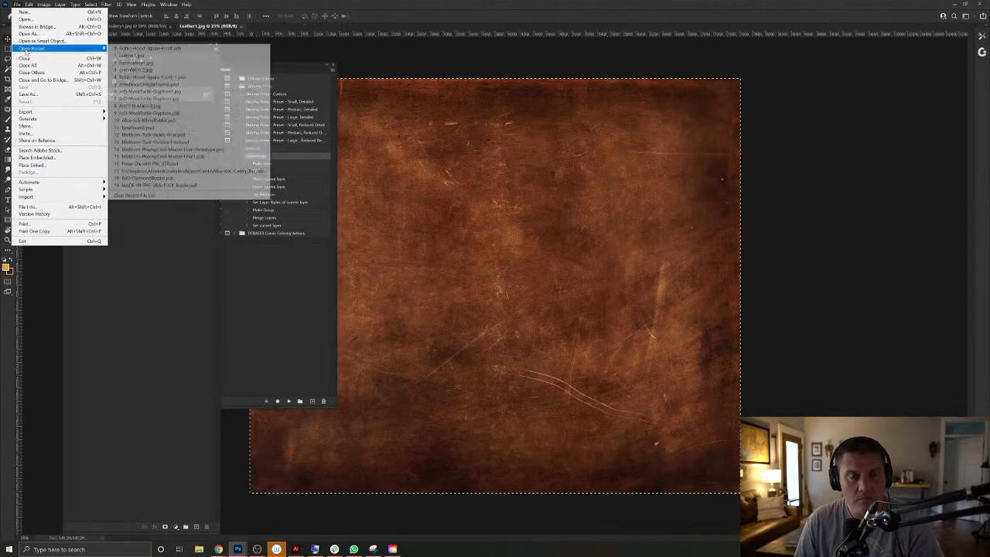
pyautogui.click(155, 51)
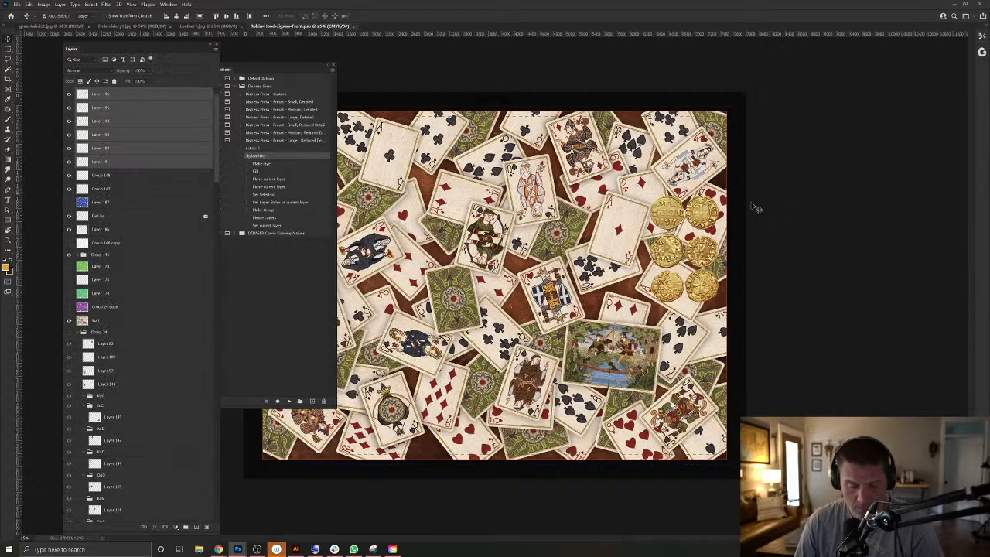
pyautogui.moveTo(672, 217); pyautogui.dragTo(536, 301)
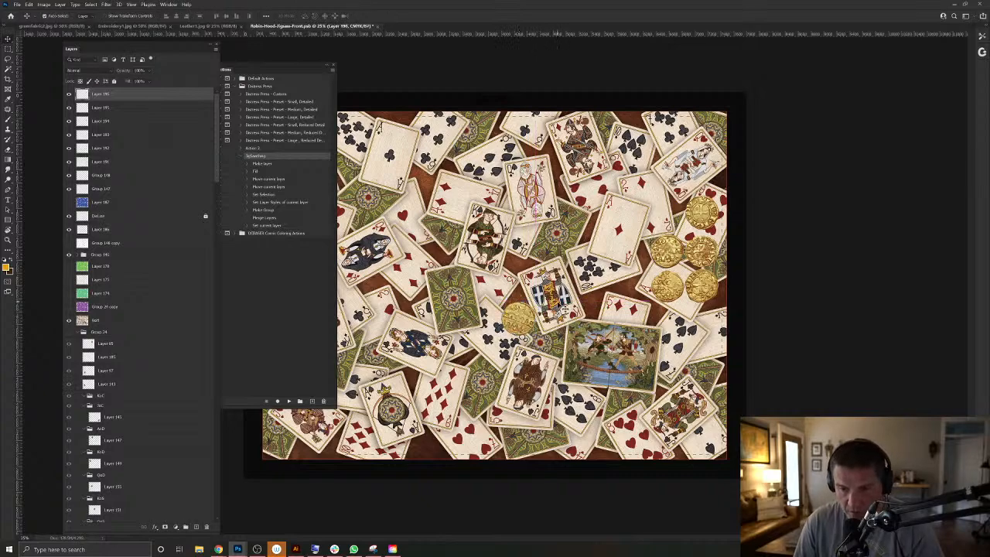
pyautogui.scroll(-2, 618, 321)
pyautogui.scroll(4, 580, 315)
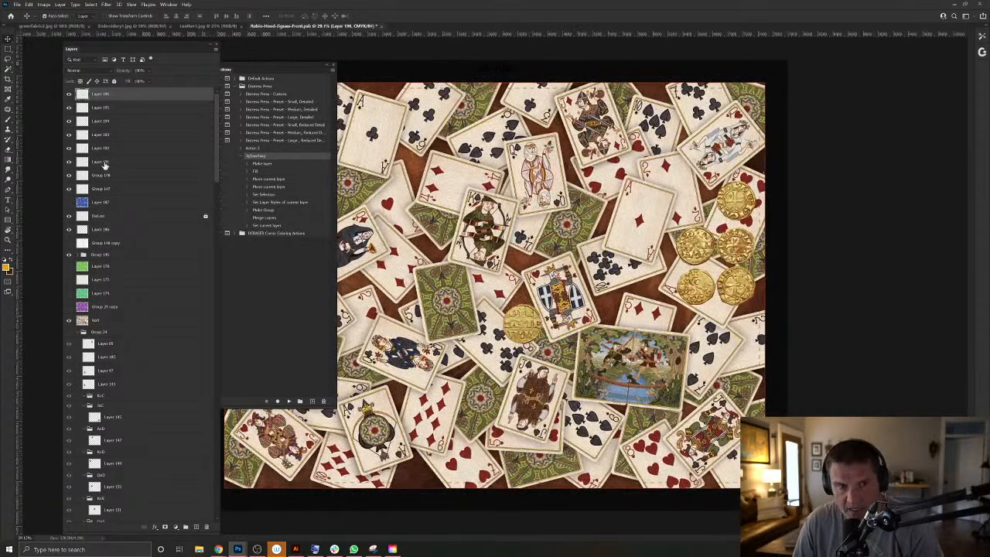
pyautogui.moveTo(541, 317); pyautogui.dragTo(695, 230)
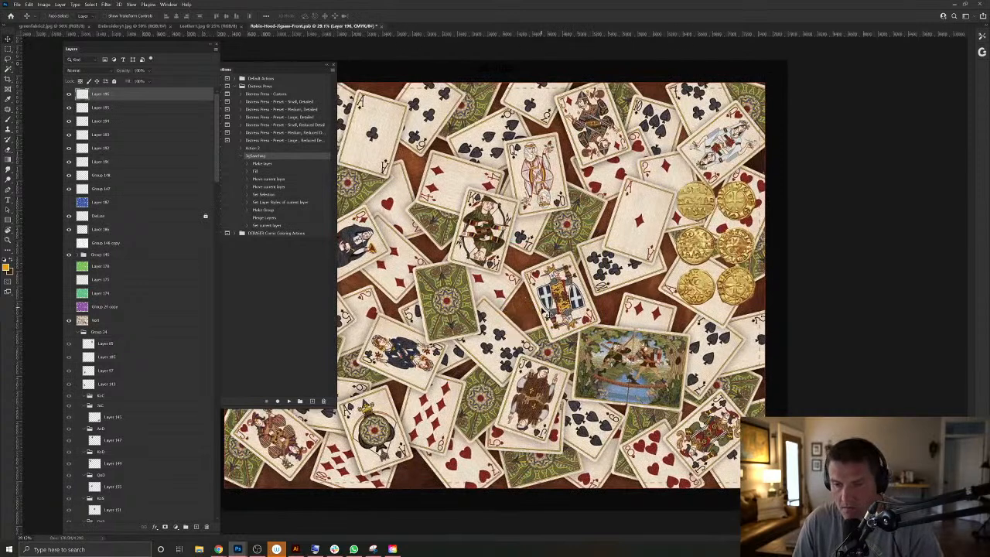
# Select all six coins in the card artwork and scale them down together, keeping their top-left corner in place.
pyautogui.keyDown('shift'); pyautogui.click(739, 232); pyautogui.keyUp('shift')
pyautogui.keyDown('shift'); pyautogui.click(687, 251); pyautogui.keyUp('shift')
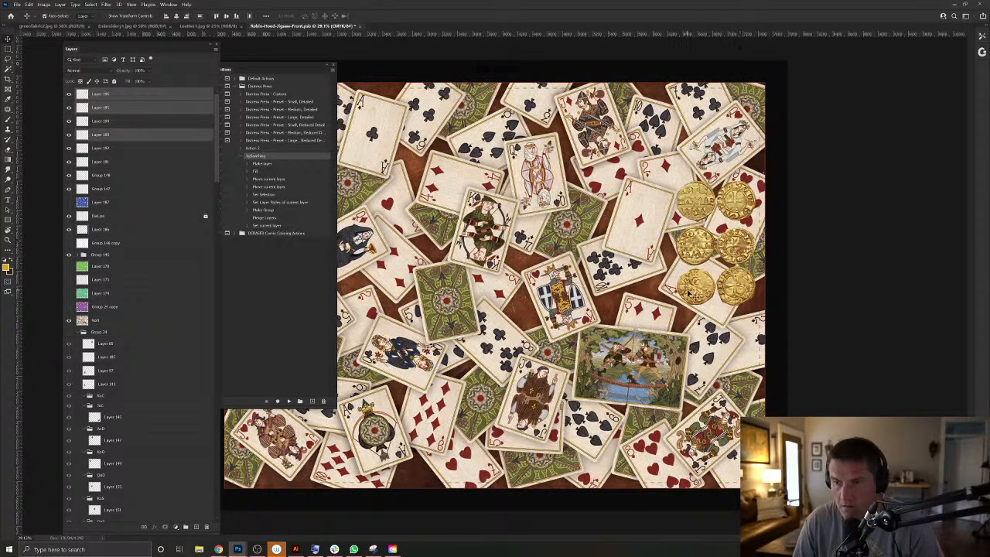
pyautogui.keyDown('shift'); pyautogui.click(692, 204); pyautogui.keyUp('shift')
pyautogui.keyDown('shift'); pyautogui.click(692, 285); pyautogui.keyUp('shift')
pyautogui.keyDown('shift'); pyautogui.click(729, 287); pyautogui.keyUp('shift')
pyautogui.hotkey('ctrl', 't')
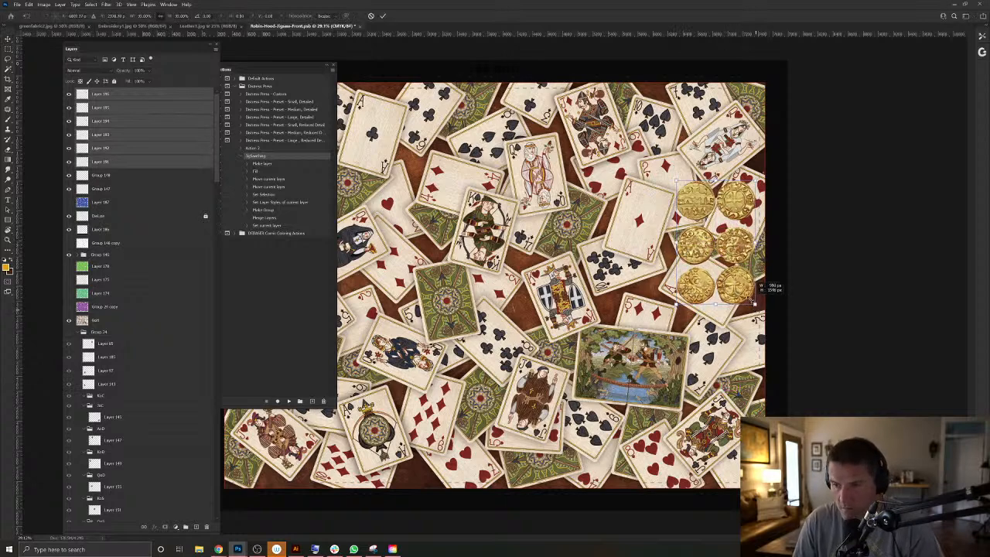
pyautogui.moveTo(760, 306); pyautogui.dragTo(749, 293)
pyautogui.press('Return')
pyautogui.click(696, 199)
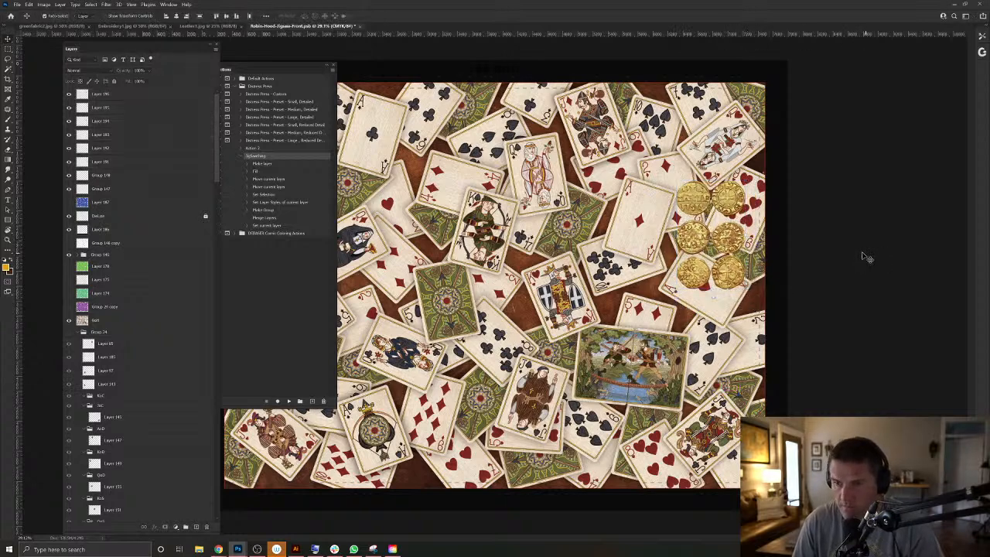
# Move one coin onto the green card back above the checkered king and another to the painting card's top-left corner, rotating both.
pyautogui.moveTo(696, 199); pyautogui.dragTo(570, 247)
pyautogui.hotkey('ctrl', 't')
pyautogui.press('Return')
pyautogui.moveTo(728, 259); pyautogui.dragTo(600, 319)
pyautogui.hotkey('ctrl', 't')
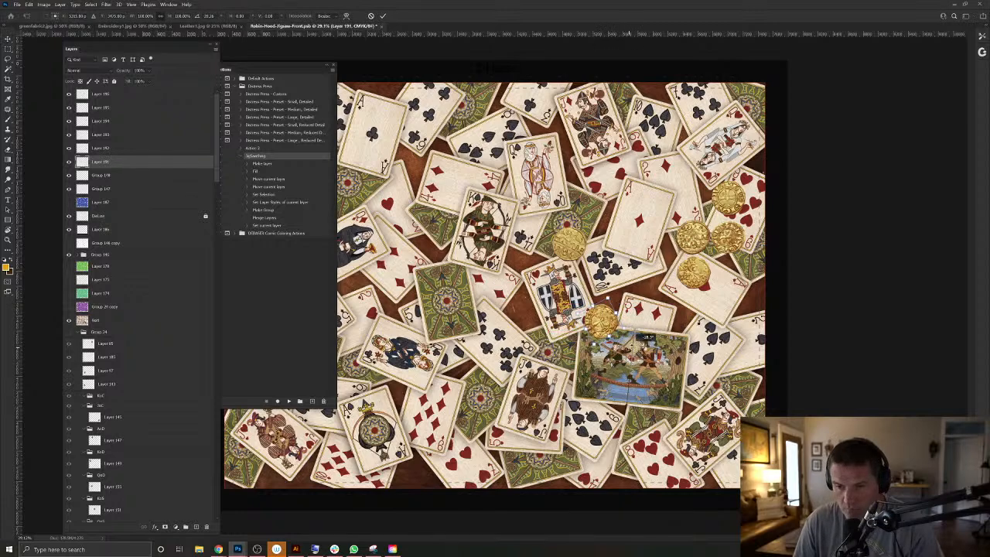
pyautogui.press('Return')
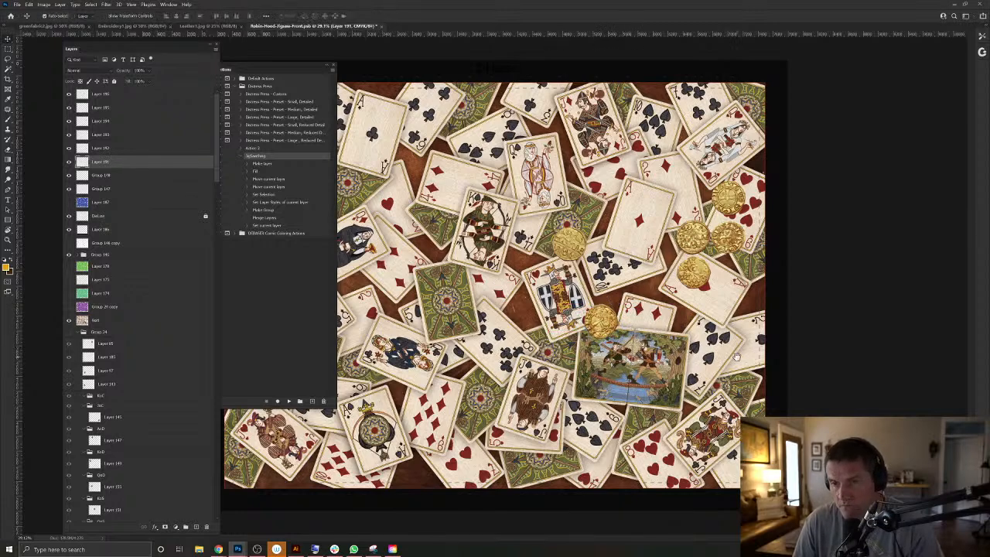
# Move a coin from the right-hand group to the left of the central green card back and rotate it.
pyautogui.moveTo(706, 335); pyautogui.dragTo(697, 334)
pyautogui.moveTo(663, 229); pyautogui.dragTo(433, 278)
pyautogui.hotkey('ctrl', 't')
pyautogui.press('Return')
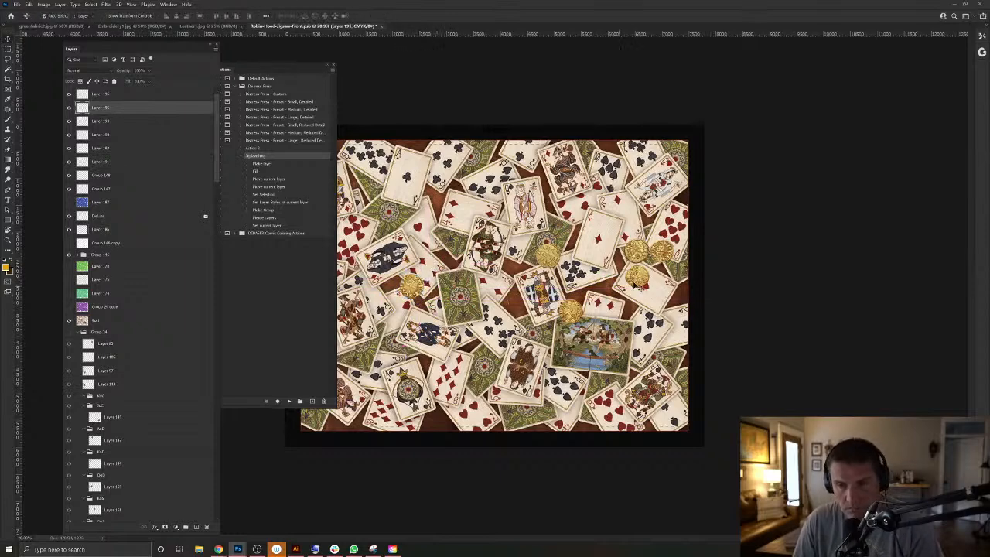
# Move one coin to the right of the ace of clubs and another below the upper-right court card, rotating the latter.
pyautogui.moveTo(666, 255); pyautogui.dragTo(464, 174)
pyautogui.press('Return')
pyautogui.moveTo(639, 263); pyautogui.dragTo(670, 223)
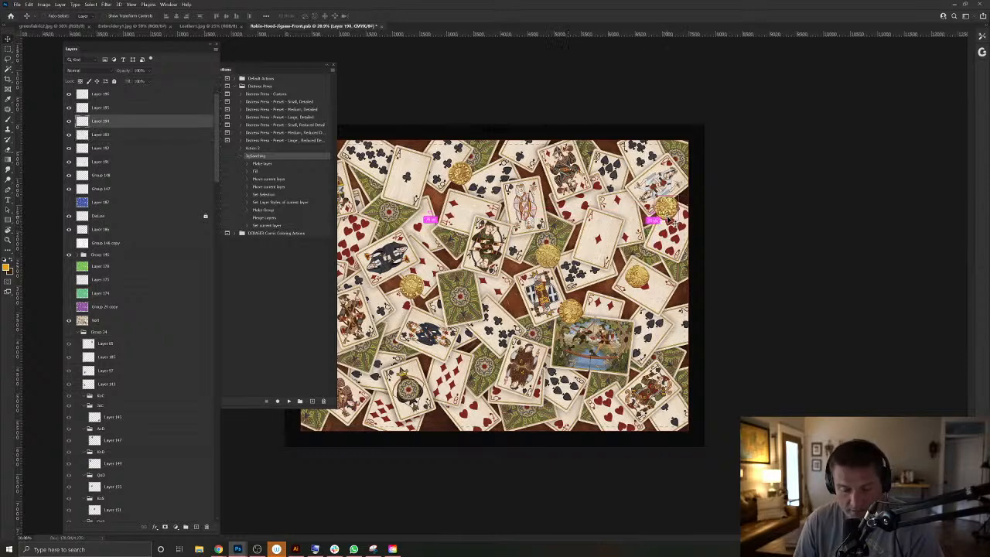
pyautogui.hotkey('ctrl', 't')
pyautogui.press('Return')
# Move the remaining coin below the central green card back, duplicate it below the painting card's right end, and rotate both.
pyautogui.moveTo(643, 287); pyautogui.dragTo(479, 353)
pyautogui.hotkey('ctrl', 't')
pyautogui.press('Return')
pyautogui.hotkey('ctrl', 't')
pyautogui.press('Return')
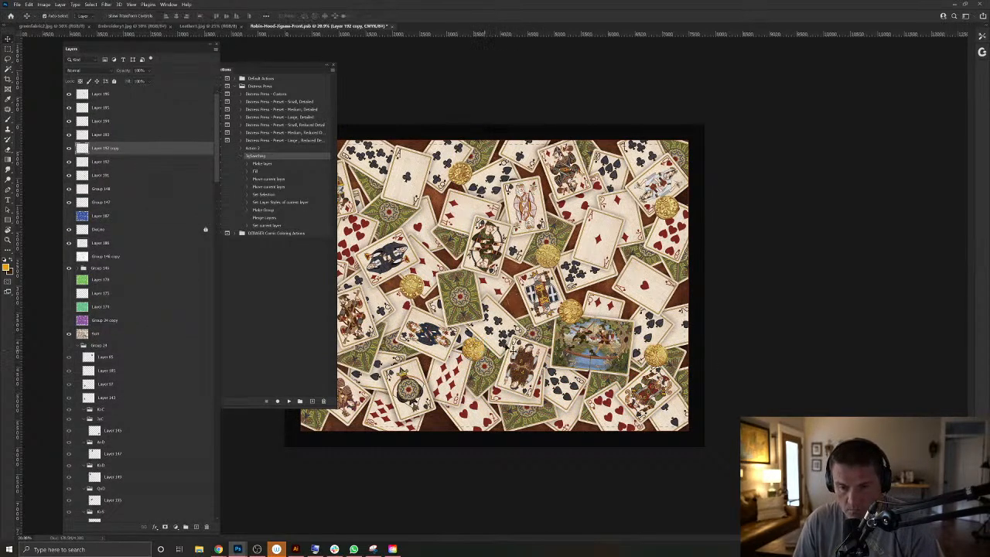
# Duplicate the painting-corner coin to the left of the ace of clubs, rotate the copy, and close the Actions panel.
pyautogui.moveTo(572, 311); pyautogui.dragTo(377, 173)
pyautogui.hotkey('ctrl', 't')
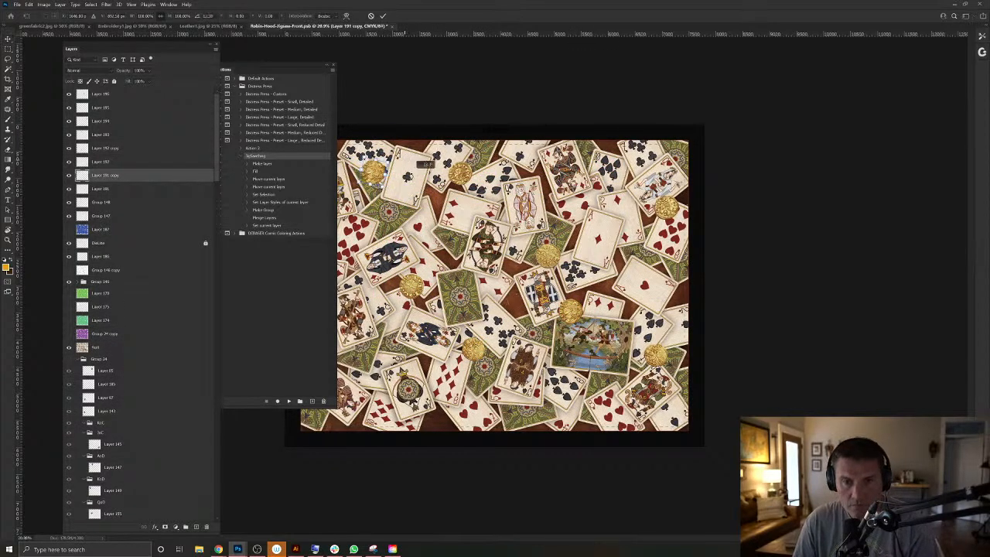
pyautogui.press('Return')
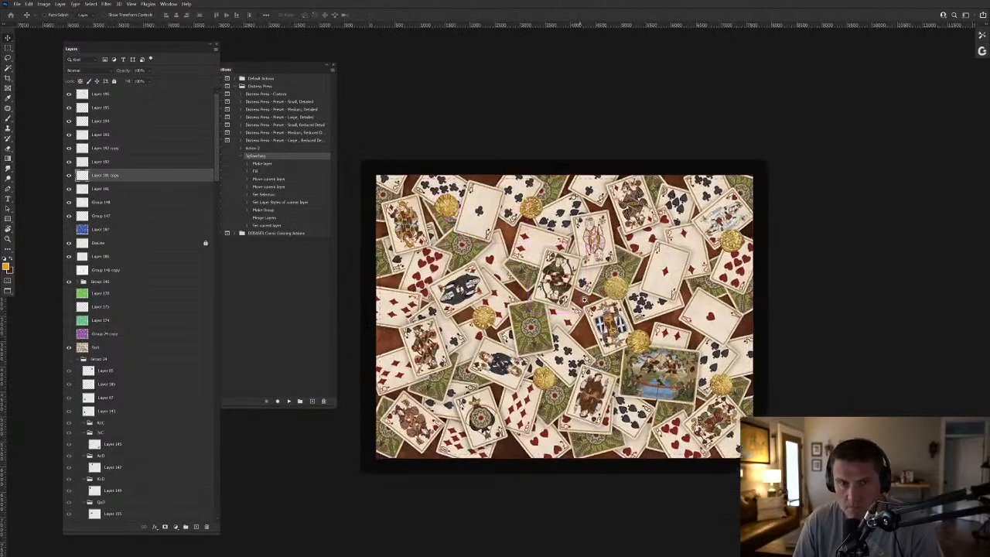
pyautogui.scroll(2, 585, 300)
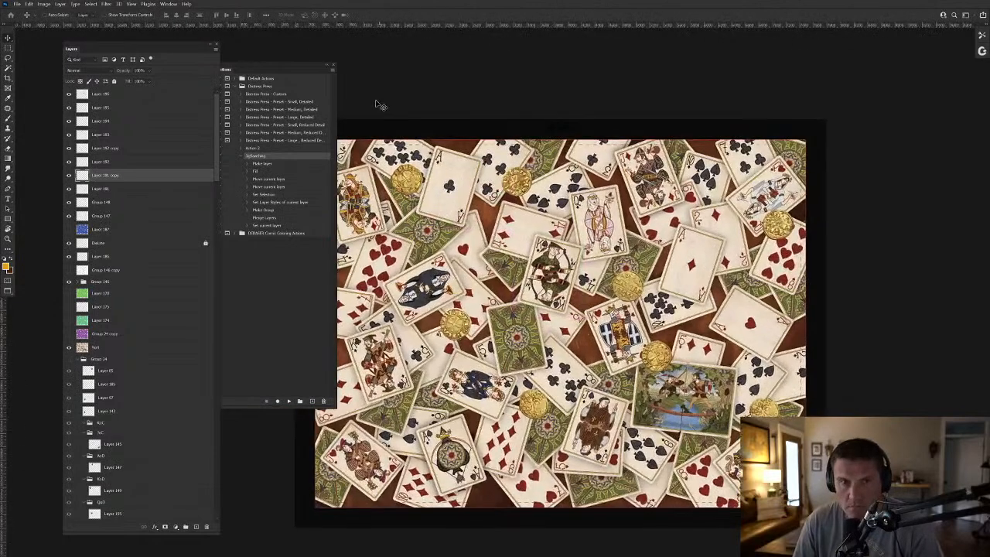
pyautogui.click(331, 67)
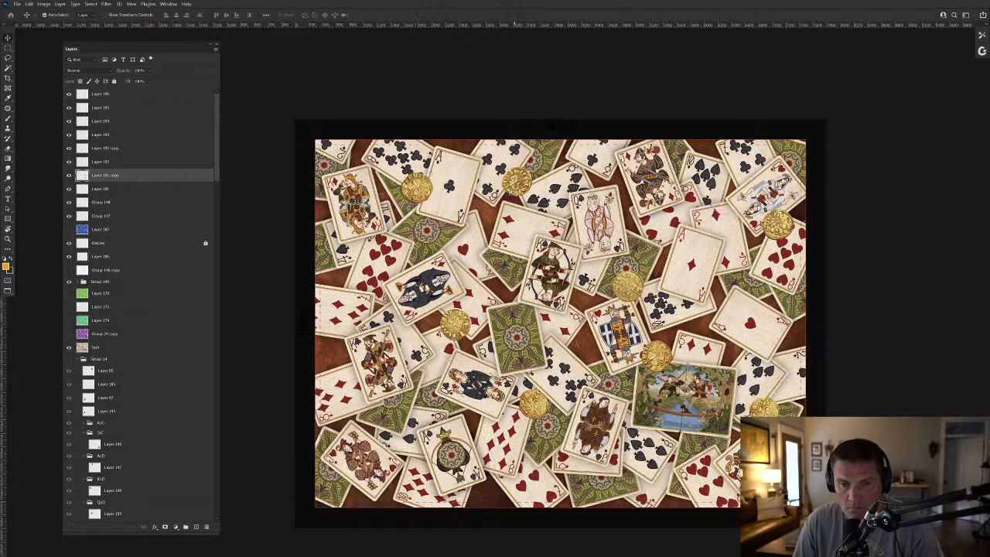
# Duplicate the coin right of the ace of clubs to just below the coin on its left, and rotate the copy.
pyautogui.moveTo(514, 183); pyautogui.dragTo(399, 219)
pyautogui.hotkey('ctrl', 't')
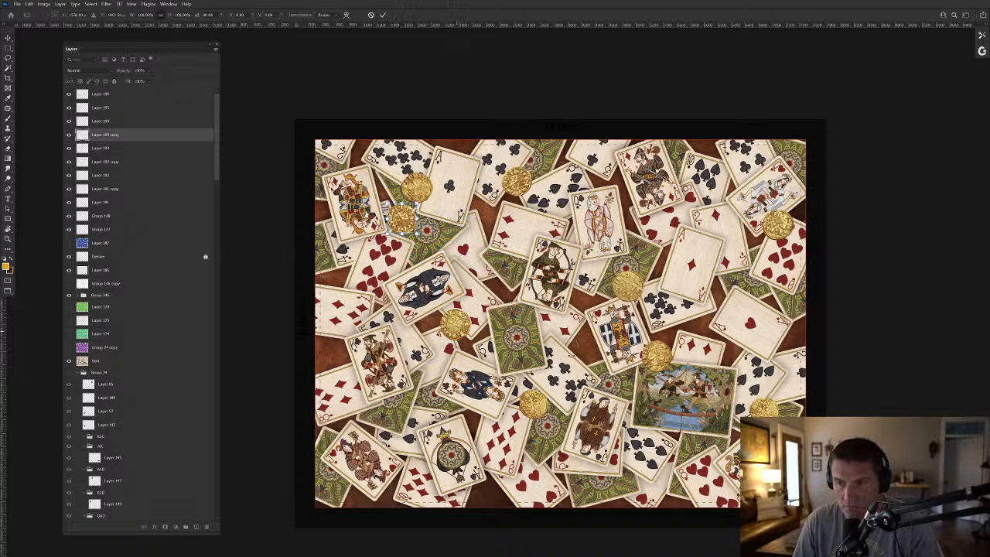
pyautogui.press('Return')
# Add another coin copy between the two court cards in the artwork's lower-left area, then rotate and nudge it.
pyautogui.moveTo(401, 220); pyautogui.dragTo(403, 478)
pyautogui.hotkey('ctrl', 'j')
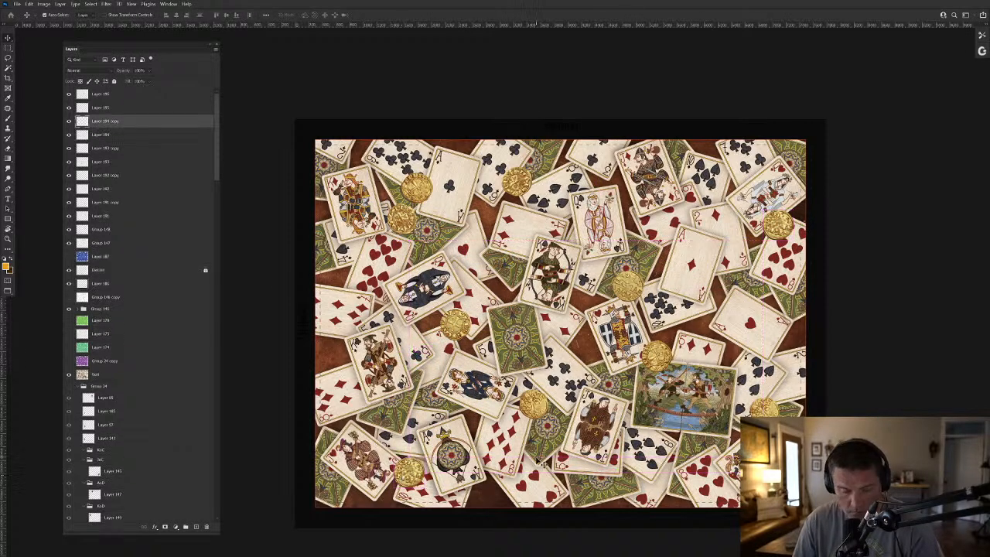
pyautogui.hotkey('ctrl', 't')
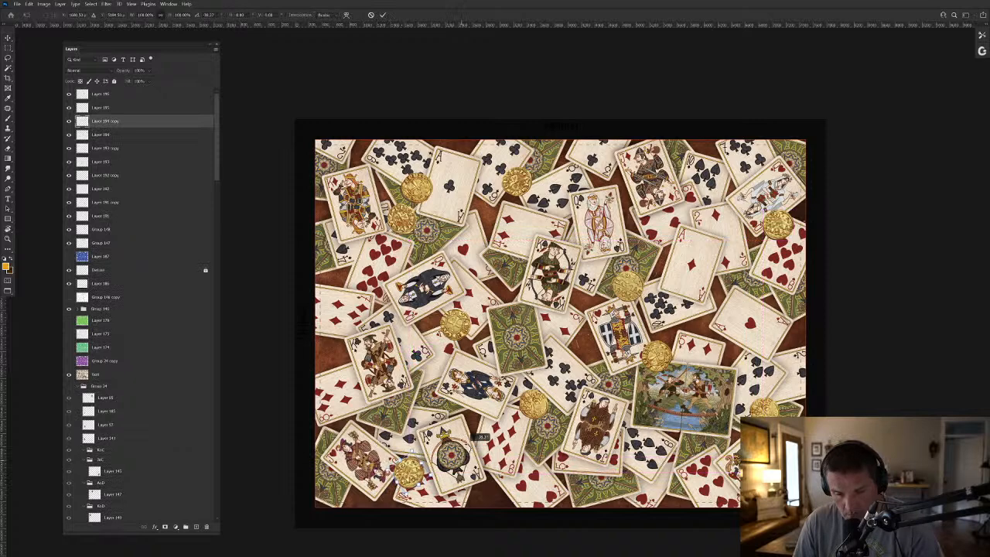
pyautogui.moveTo(474, 440); pyautogui.dragTo(471, 423)
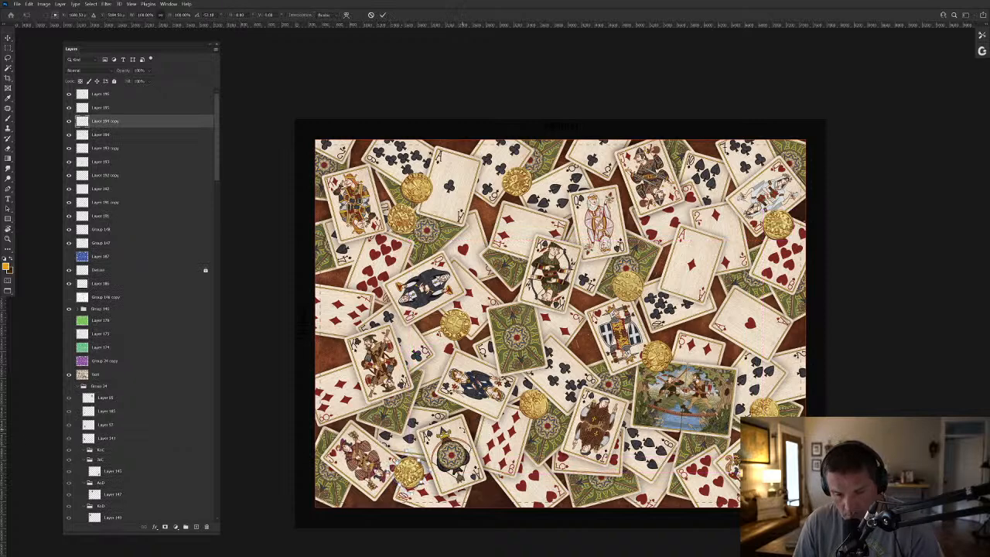
pyautogui.press('Return')
pyautogui.moveTo(407, 475); pyautogui.dragTo(405, 474)
# Duplicate the painting-corner coin to the bottom edge and reorder its layer beneath the cards, just above the brown background.
pyautogui.moveTo(664, 362); pyautogui.dragTo(508, 492)
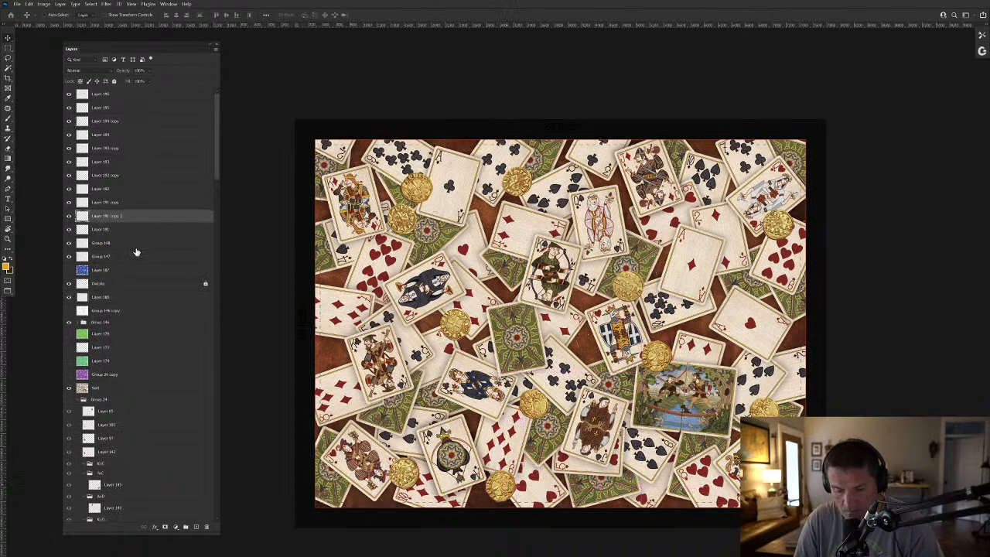
pyautogui.hotkey('ctrl', 'shift', '[')
pyautogui.hotkey('ctrl', ']')
pyautogui.hotkey('ctrl', ']')
pyautogui.hotkey('ctrl', ']')
pyautogui.hotkey('ctrl', ']')
pyautogui.hotkey('ctrl', ']')
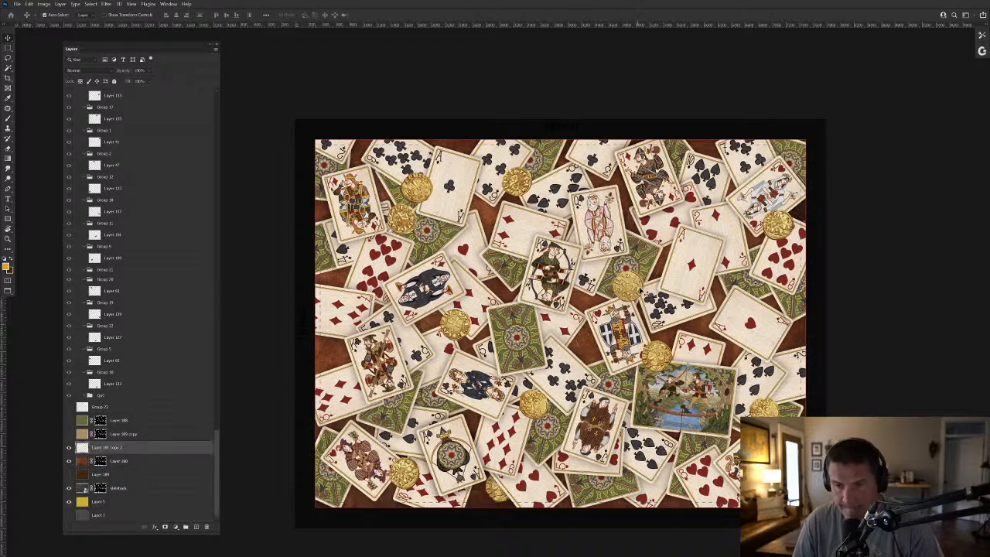
# Duplicate the painting-corner coin to the gap left of the checkered king, rotate it, and place its layer beneath the cards.
pyautogui.keyDown('alt'); pyautogui.moveTo(664, 357); pyautogui.dragTo(619, 380); pyautogui.keyUp('alt')
pyautogui.hotkey('ctrl', 't')
pyautogui.press('Return')
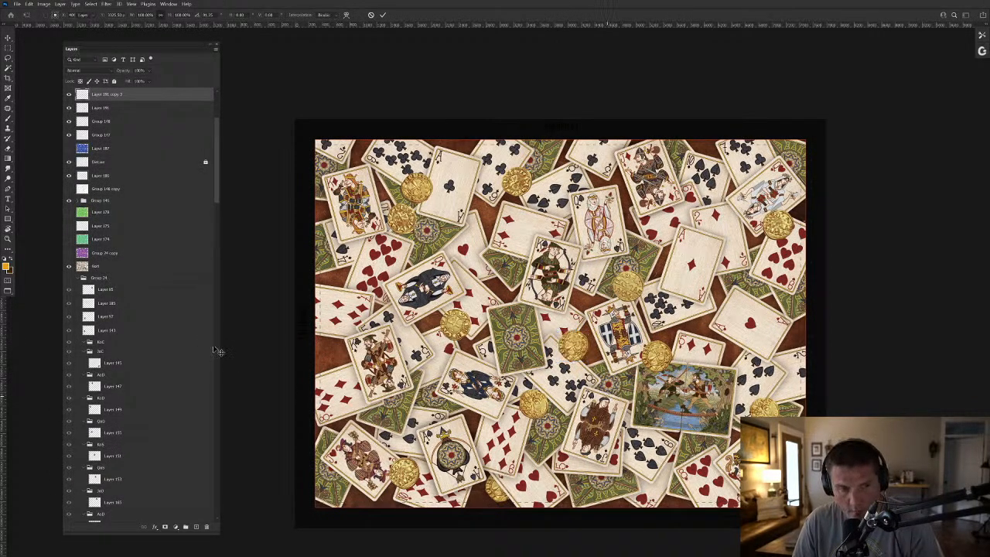
pyautogui.hotkey('ctrl', 'shift', '[')
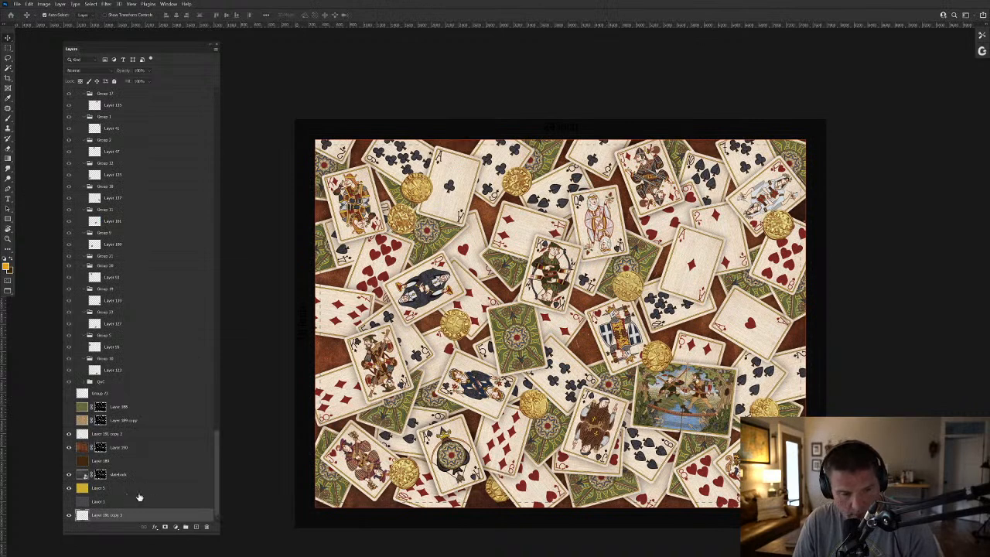
pyautogui.moveTo(117, 515); pyautogui.dragTo(117, 446)
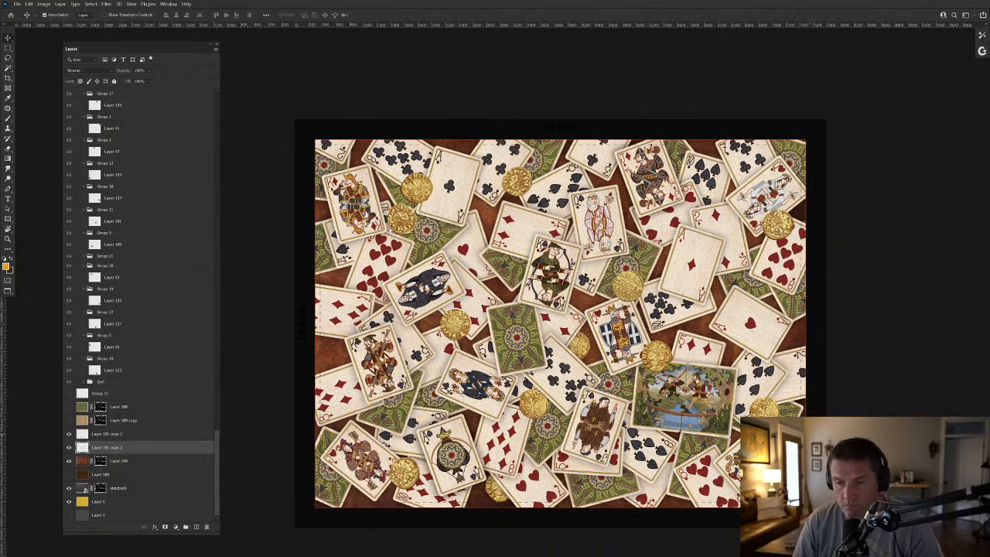
# Add two coin copies around the upper-right court card's coin, one overhanging the right edge and rotated, the other to its left.
pyautogui.keyDown('alt'); pyautogui.moveTo(633, 287); pyautogui.dragTo(767, 196); pyautogui.keyUp('alt')
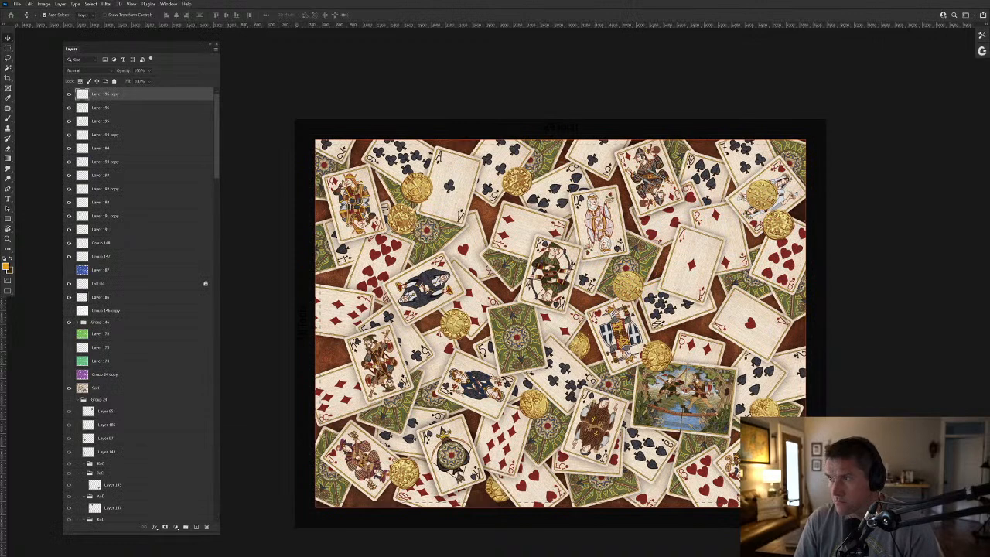
pyautogui.hotkey('ctrl', 't')
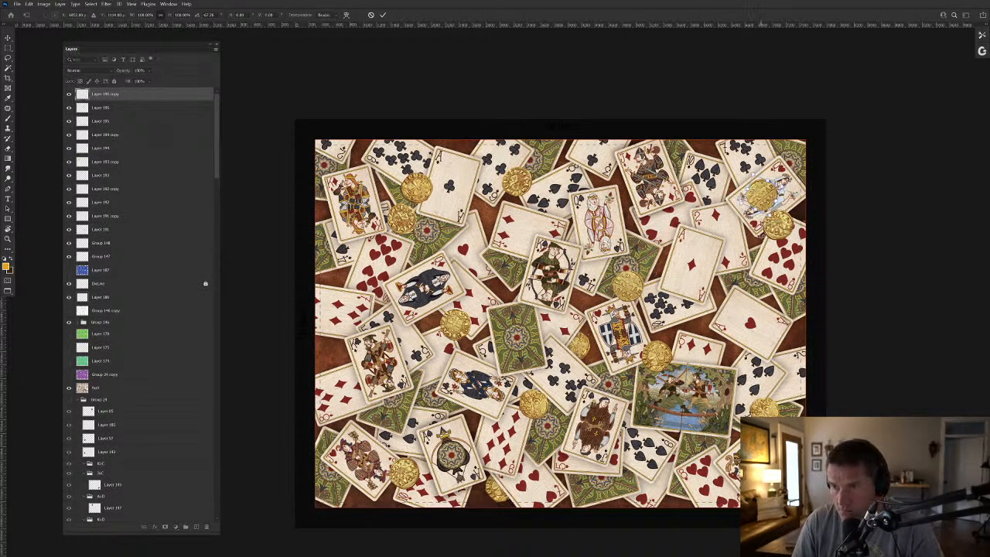
pyautogui.press('Return')
pyautogui.keyDown('alt'); pyautogui.moveTo(771, 399); pyautogui.dragTo(739, 252); pyautogui.keyUp('alt')
pyautogui.moveTo(764, 185); pyautogui.dragTo(803, 245)
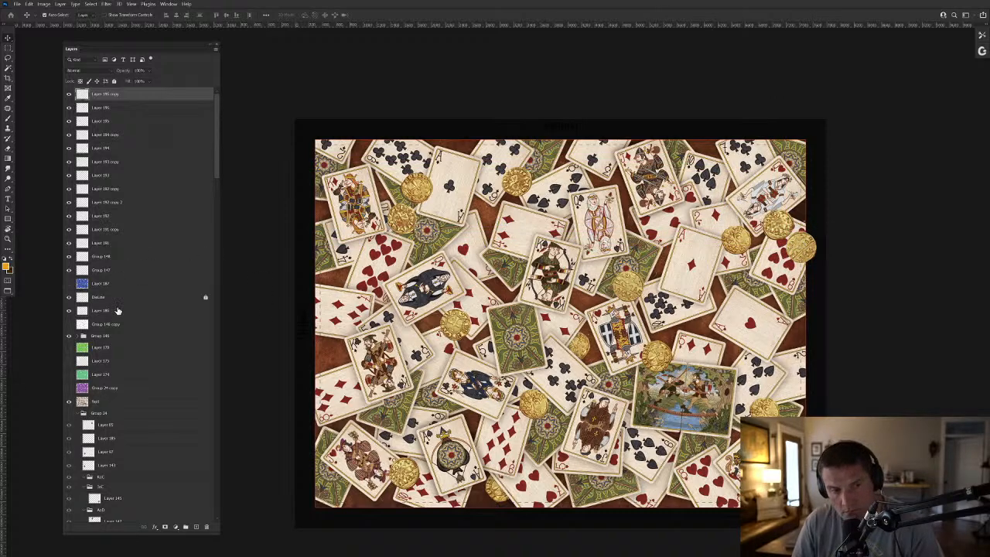
# Bring the die-line layer and the border layer beneath it to the top of the layer stack, then deselect them.
pyautogui.click(107, 313)
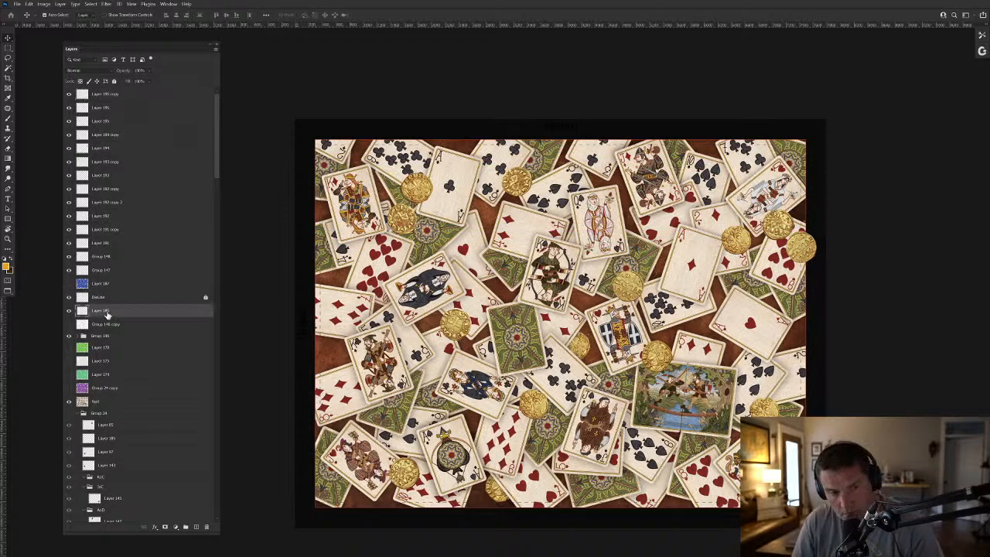
pyautogui.keyDown('shift'); pyautogui.click(107, 297); pyautogui.keyUp('shift')
pyautogui.hotkey('ctrl', 'shift', ']')
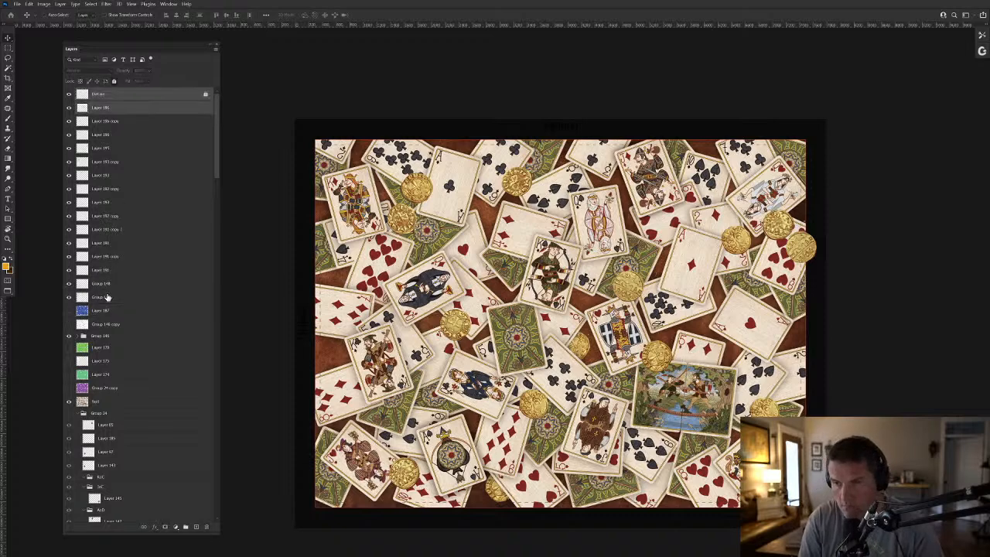
pyautogui.click(868, 300)
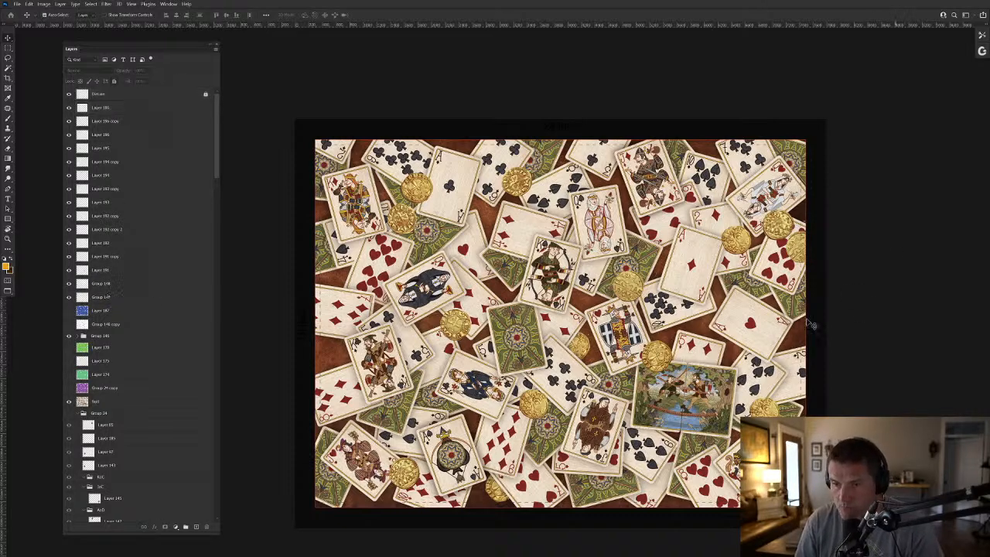
# Duplicate the coin left of the central card back to the left edge, rotate it, and place its layer beneath the cards.
pyautogui.moveTo(457, 329); pyautogui.dragTo(349, 298)
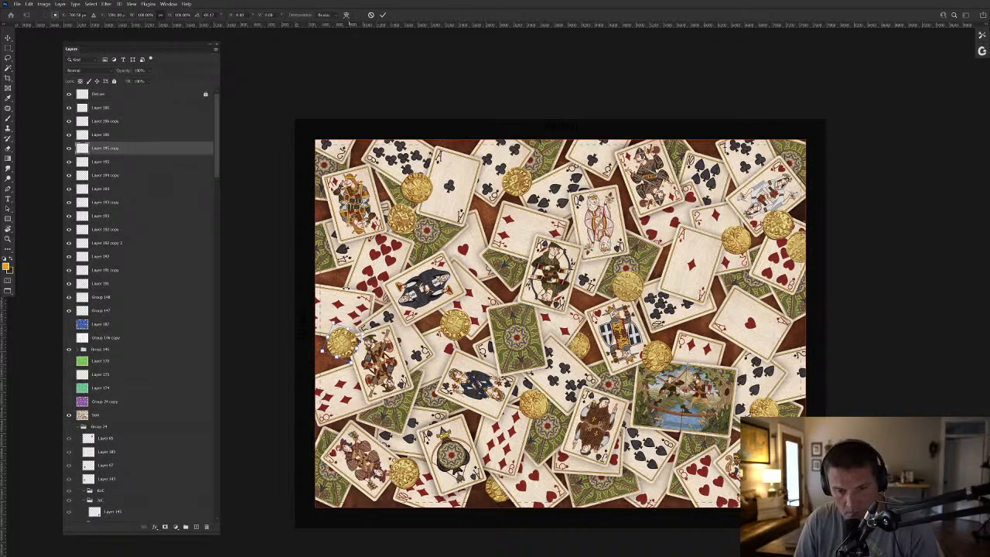
pyautogui.press('Return')
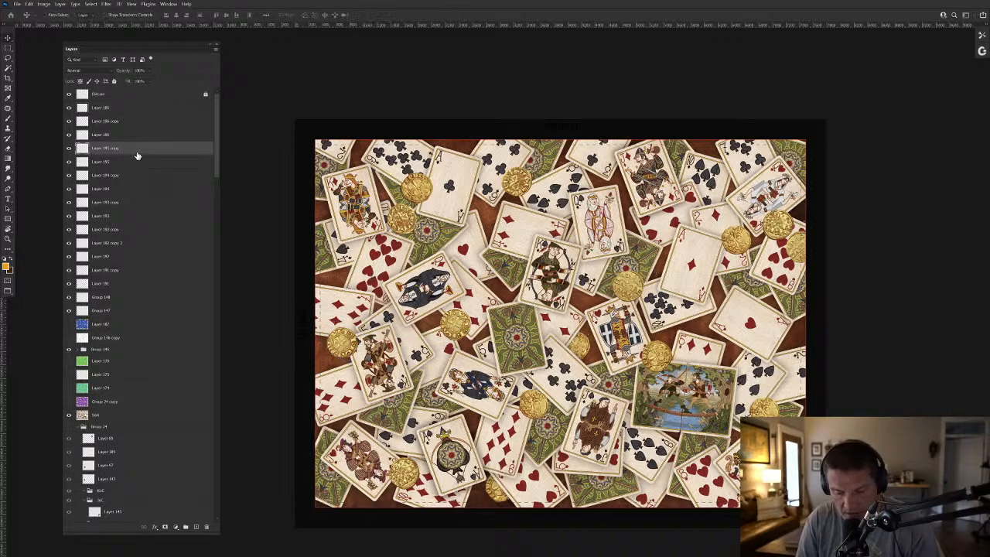
pyautogui.hotkey('ctrl', 'shift', '[')
pyautogui.moveTo(130, 523); pyautogui.dragTo(129, 452)
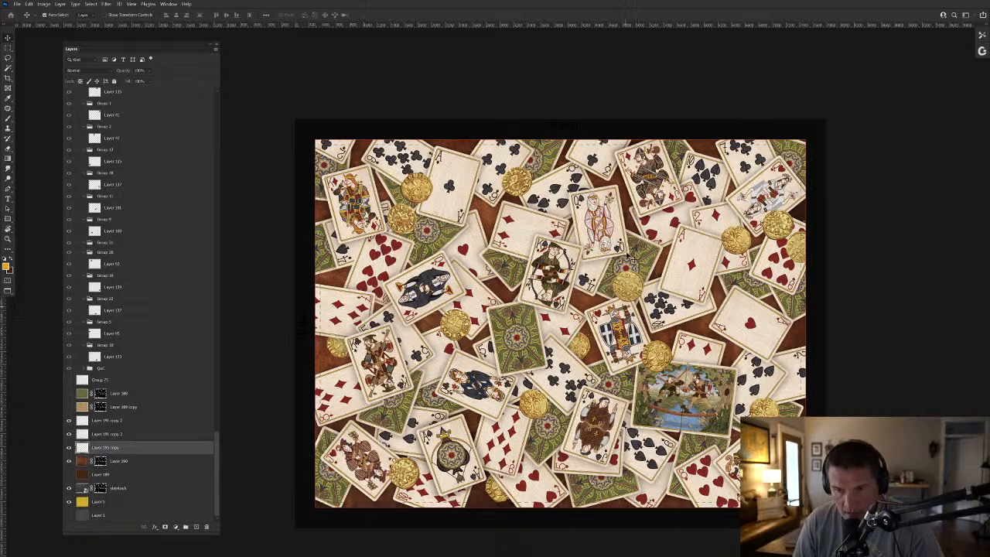
# Place a coin copy overlapping the artwork's top edge, right of the upper king card, and rotate it.
pyautogui.click(694, 268)
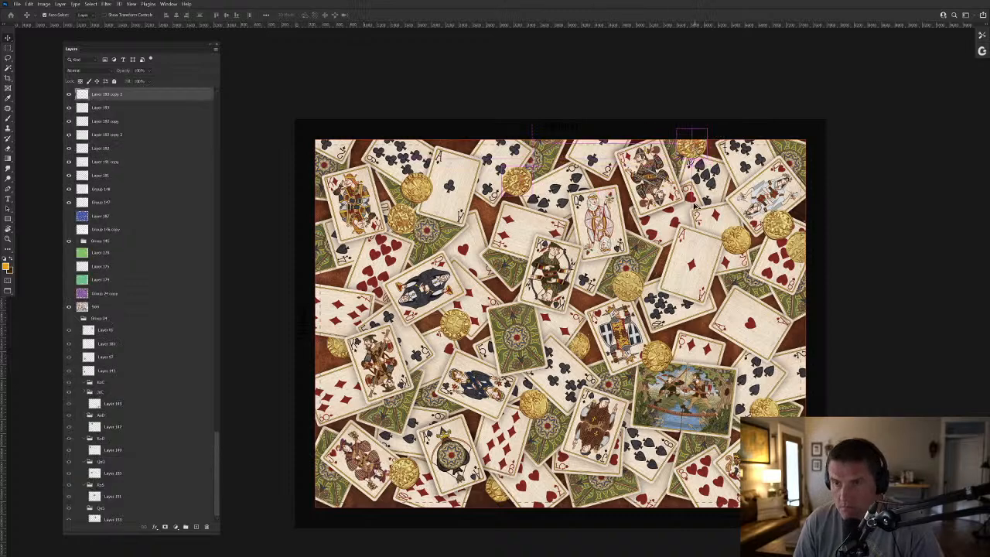
pyautogui.hotkey('ctrl', 't')
pyautogui.moveTo(771, 203); pyautogui.dragTo(696, 247)
pyautogui.press('Return')
# Duplicate the coin below the central card back to the artwork's lower-right area and rotate the copy.
pyautogui.moveTo(542, 413); pyautogui.dragTo(735, 508)
pyautogui.hotkey('ctrl', 't')
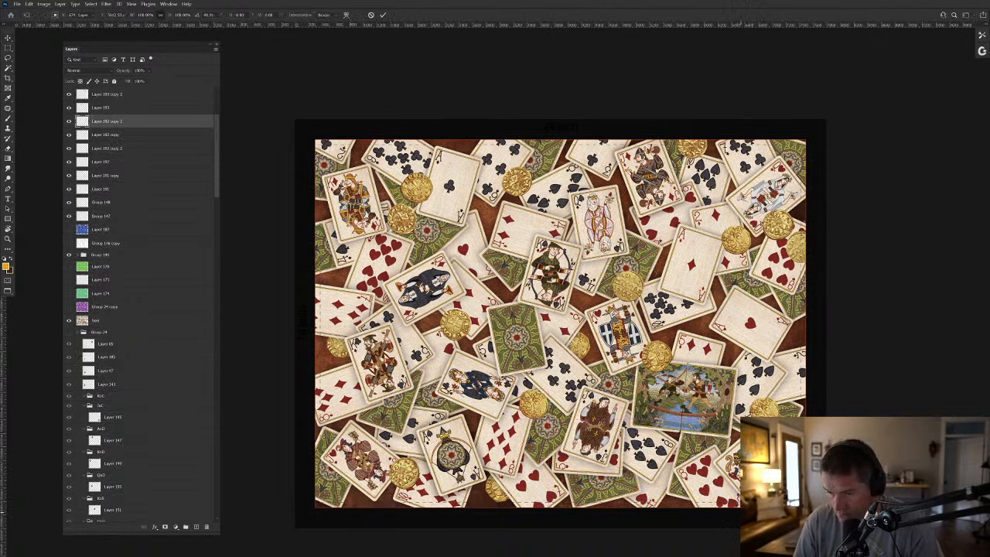
pyautogui.press('Return')
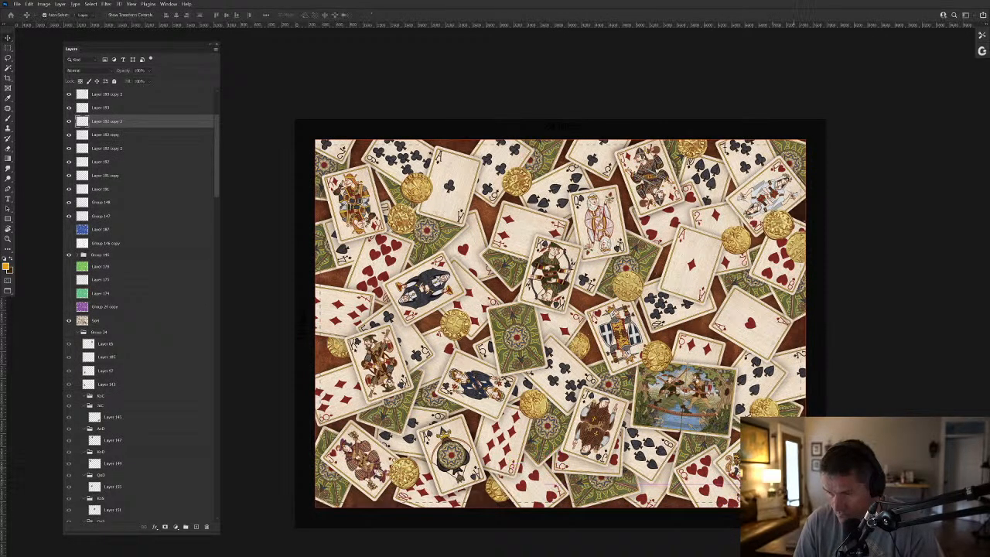
# Duplicate the lower-right coin farther left along the bottom edge and place its layer beneath the cards, above the brown background.
pyautogui.moveTo(757, 506); pyautogui.dragTo(690, 497)
pyautogui.scroll(-10, 106, 443)
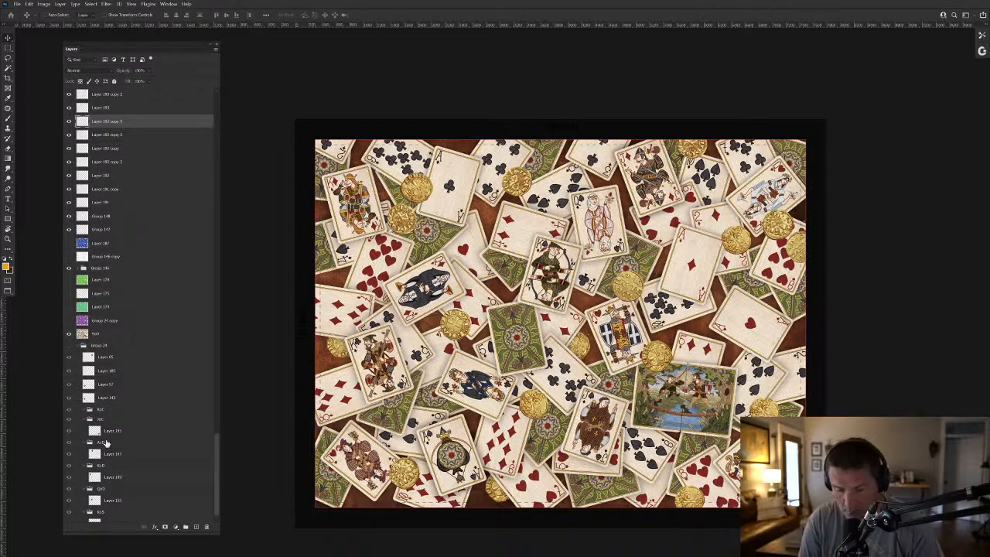
pyautogui.moveTo(164, 518); pyautogui.dragTo(160, 445)
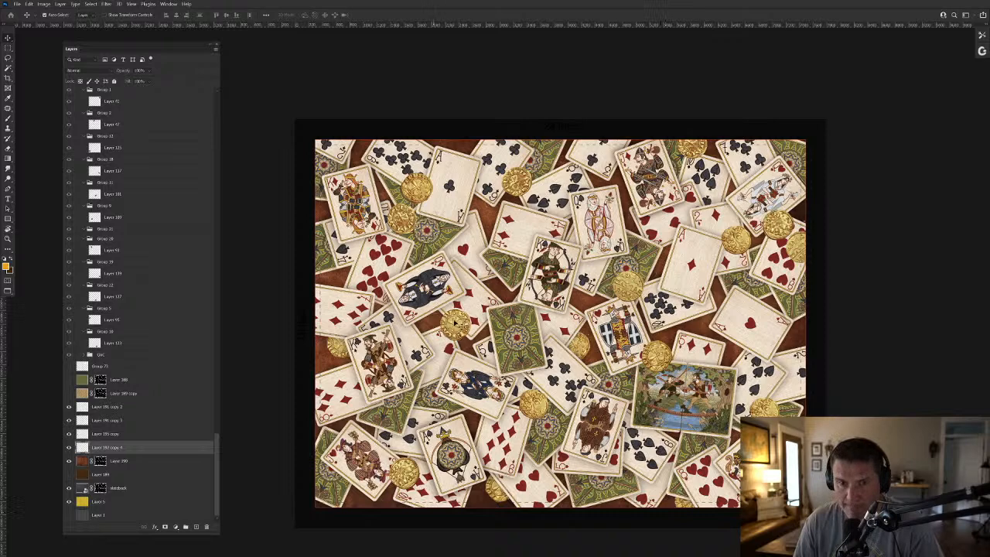
# Duplicate the coin left of the central card back to the upper-left area and place its layer beneath the cards.
pyautogui.moveTo(459, 330); pyautogui.dragTo(357, 165)
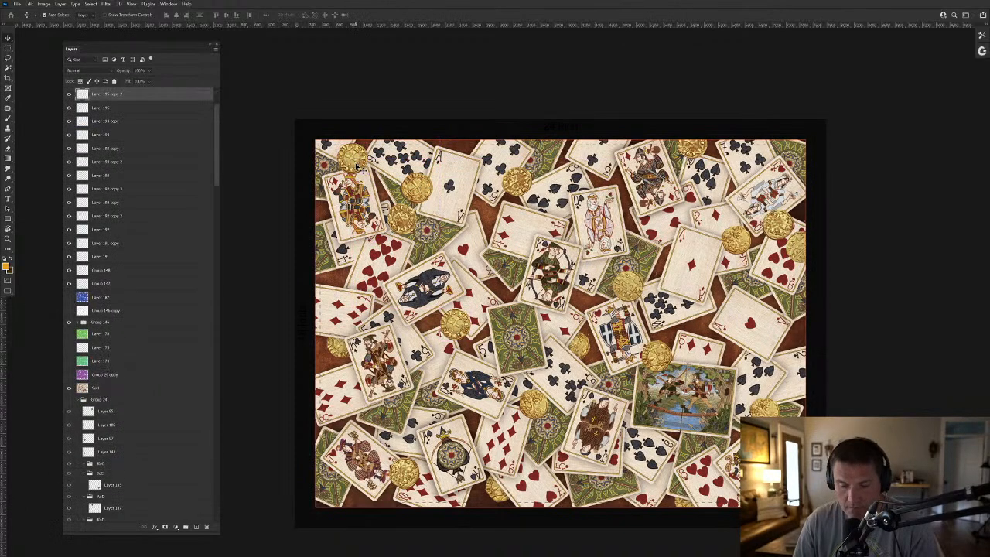
pyautogui.moveTo(119, 517); pyautogui.dragTo(117, 441)
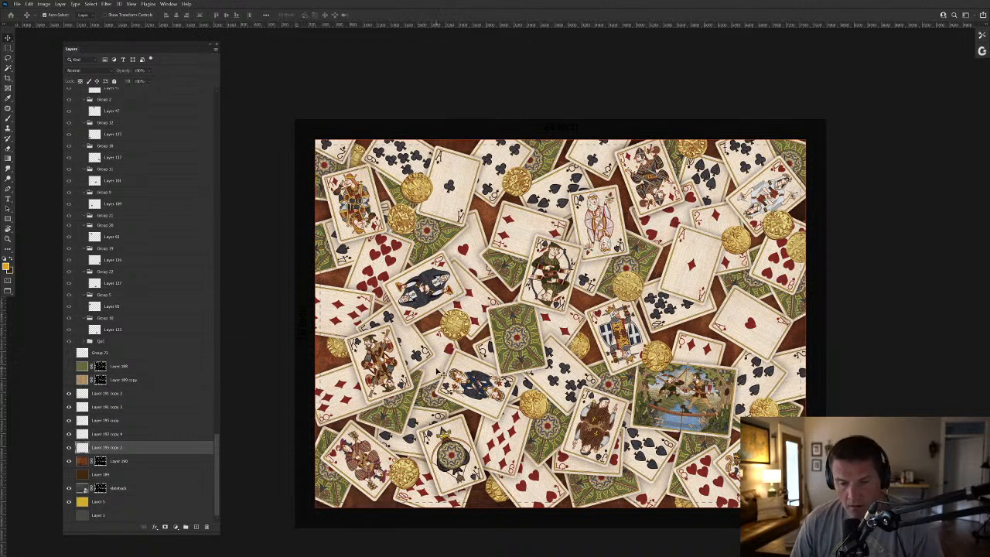
pyautogui.click(413, 196)
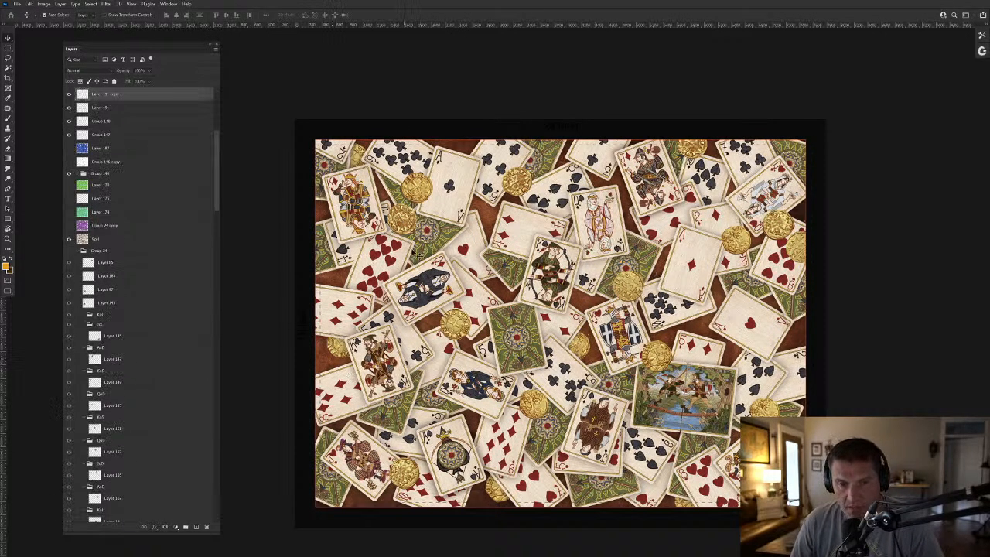
# Merge the selected coin layers lying above the cards into one layer and toggle its visibility to check it.
pyautogui.keyDown('shift'); pyautogui.click(666, 355); pyautogui.keyUp('shift')
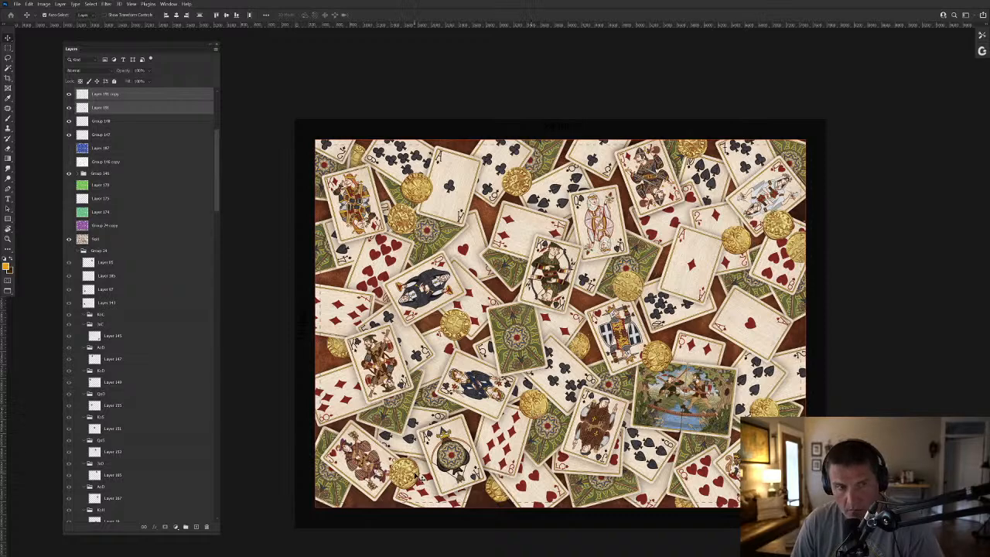
pyautogui.scroll(5, 160, 285)
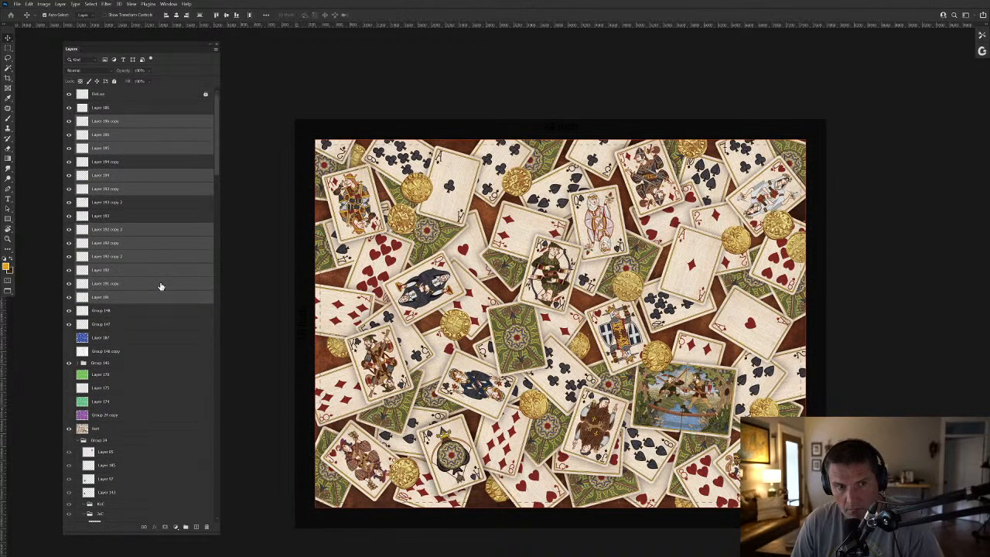
pyautogui.keyDown('shift'); pyautogui.click(415, 472); pyautogui.keyUp('shift')
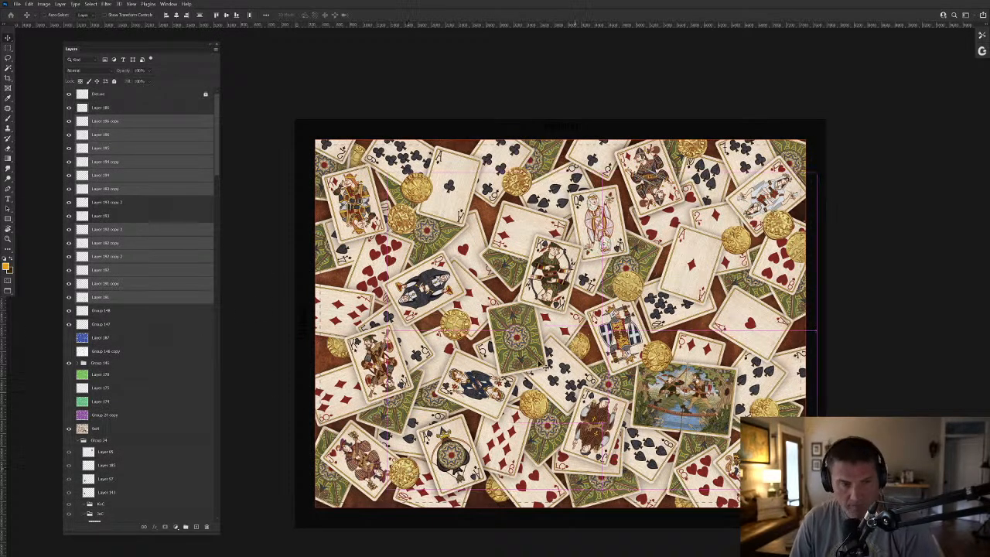
pyautogui.hotkey('ctrl', 'e')
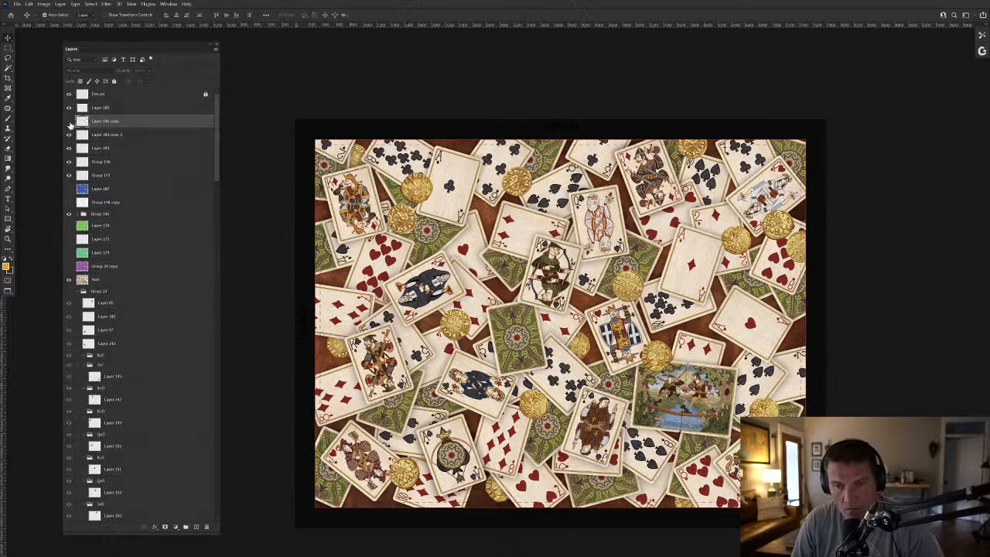
pyautogui.click(69, 122)
pyautogui.click(69, 121)
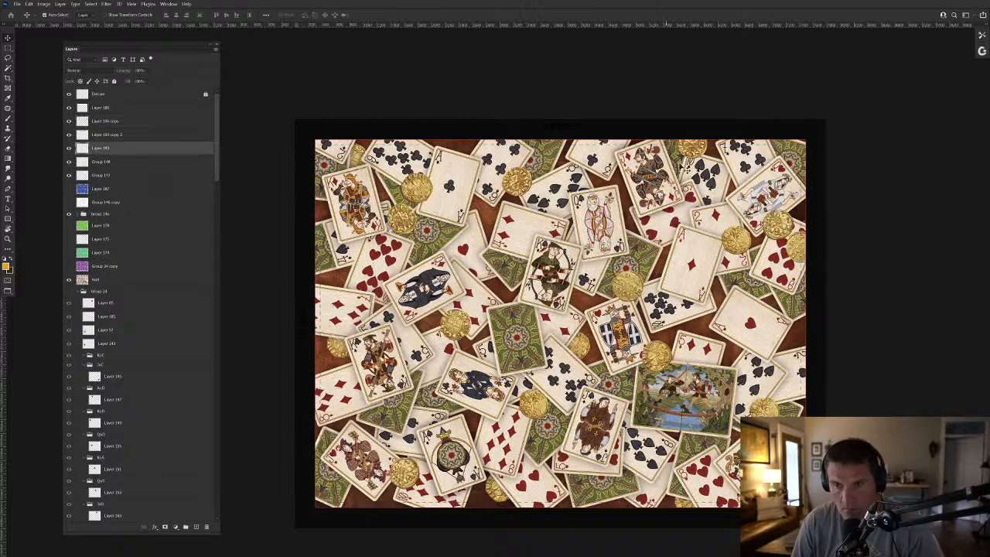
# Merge the two leftover upper coin layers into the combined coin layer and check which coins it holds.
pyautogui.hotkey('alt', 'shift', ']')
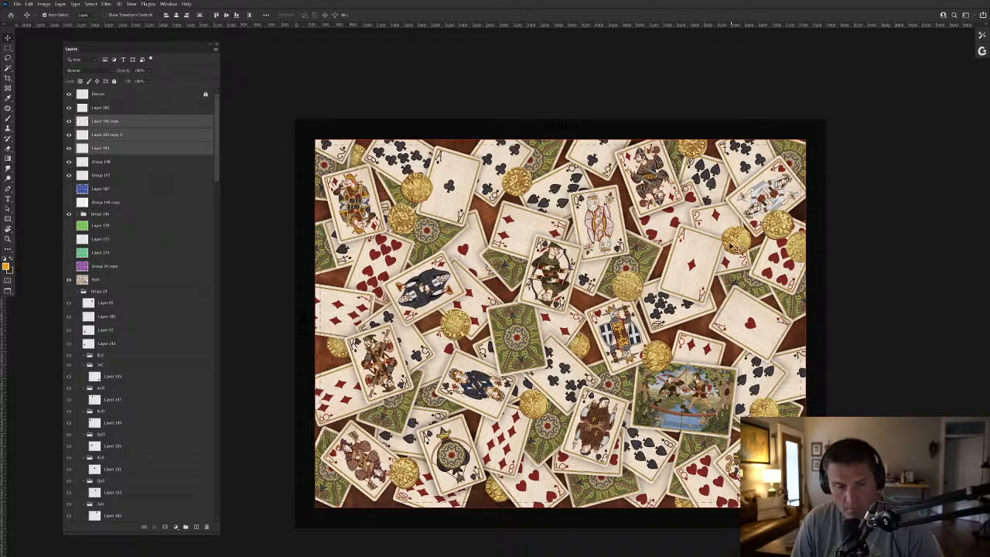
pyautogui.press('Delete')
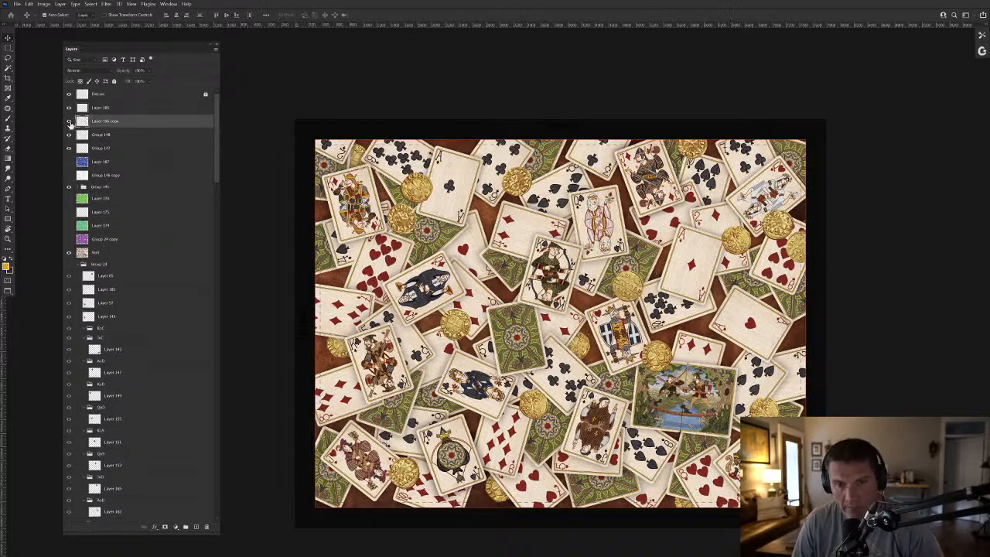
pyautogui.click(70, 122)
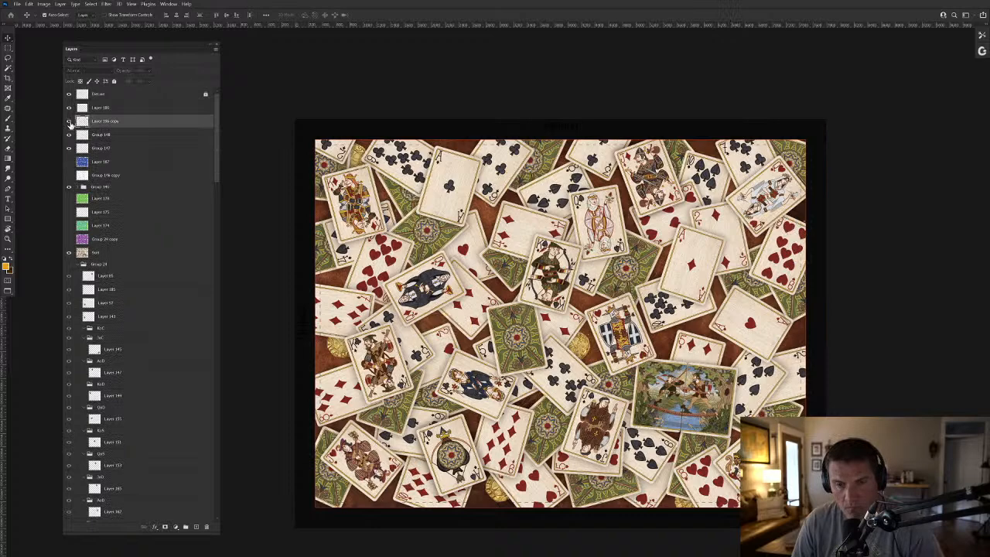
pyautogui.click(70, 122)
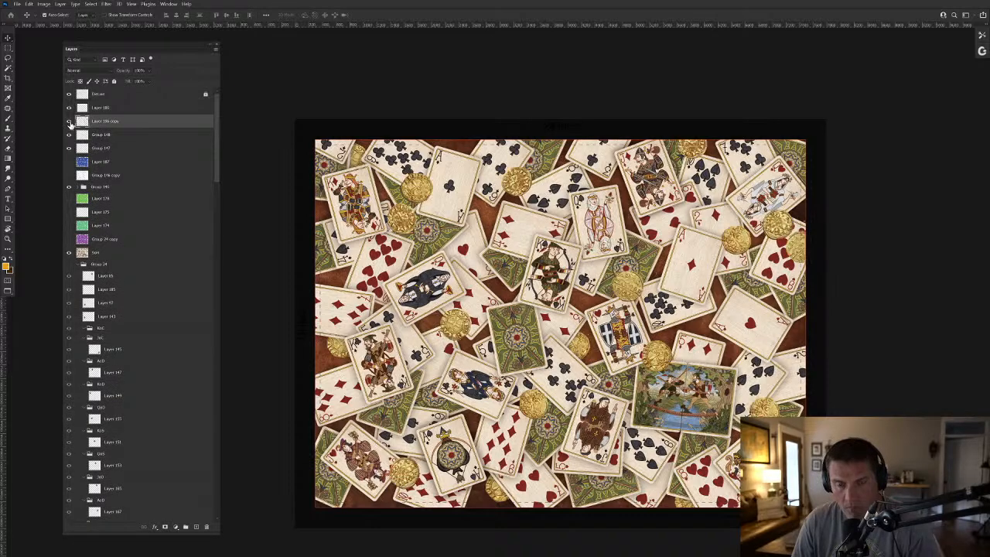
pyautogui.click(70, 122)
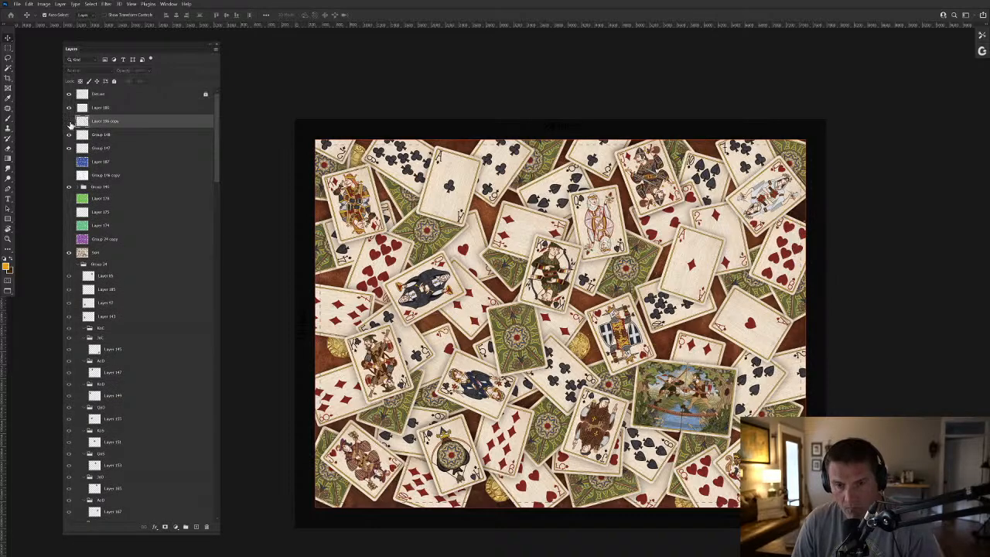
pyautogui.click(70, 122)
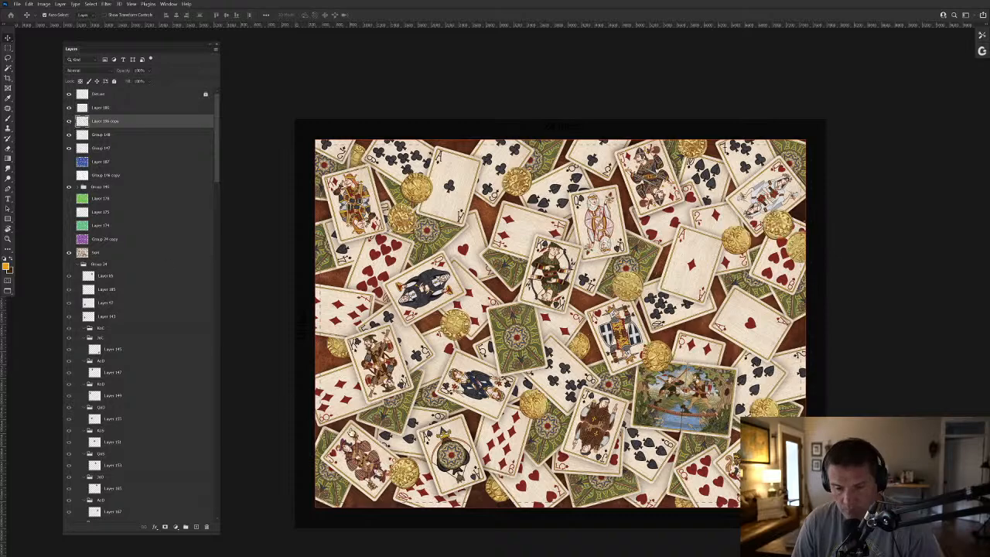
# Try to merge the coin layers lying beneath the cards, then undo the merge.
pyautogui.click(501, 499)
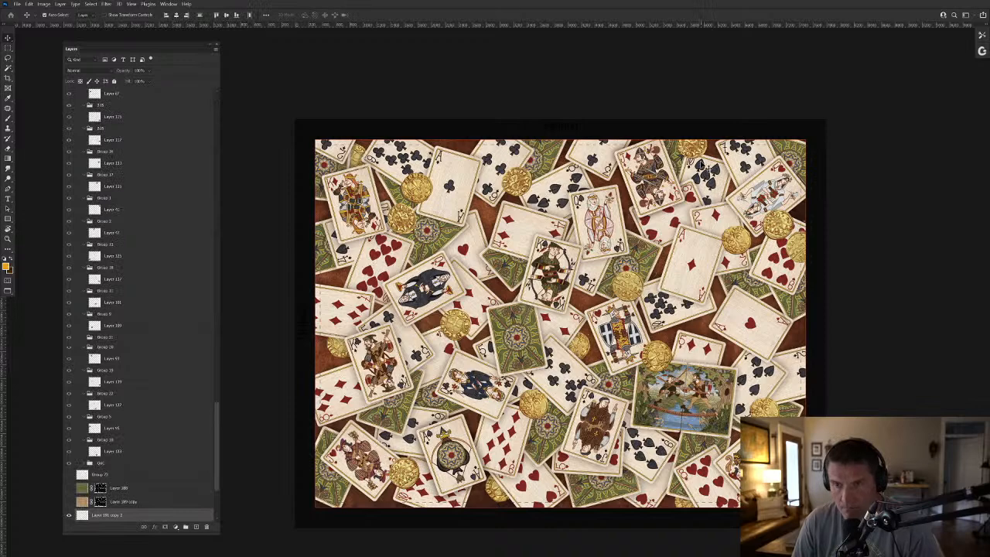
pyautogui.click(682, 504)
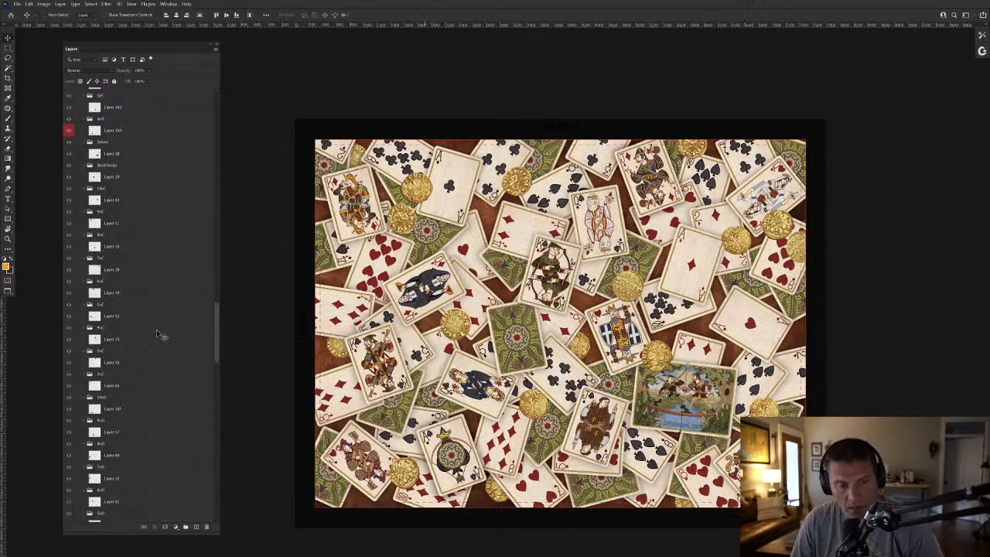
pyautogui.scroll(-10, 164, 356)
pyautogui.scroll(-10, 169, 355)
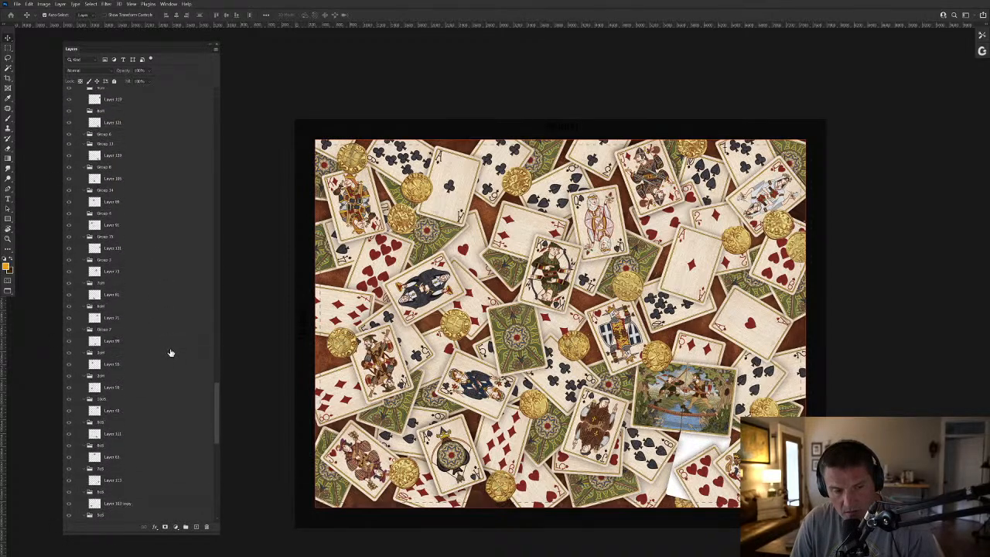
pyautogui.scroll(-5, 173, 347)
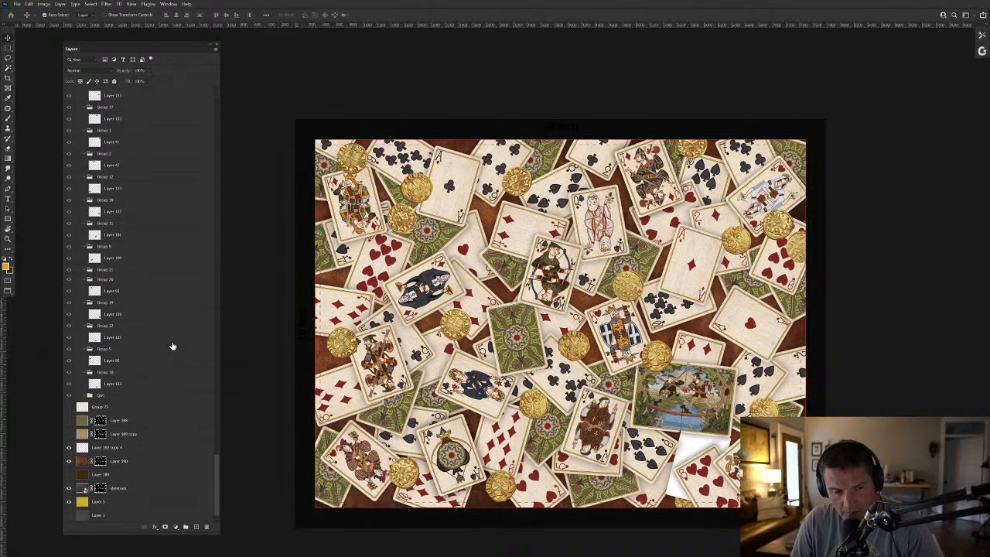
pyautogui.hotkey('ctrl', 'z')
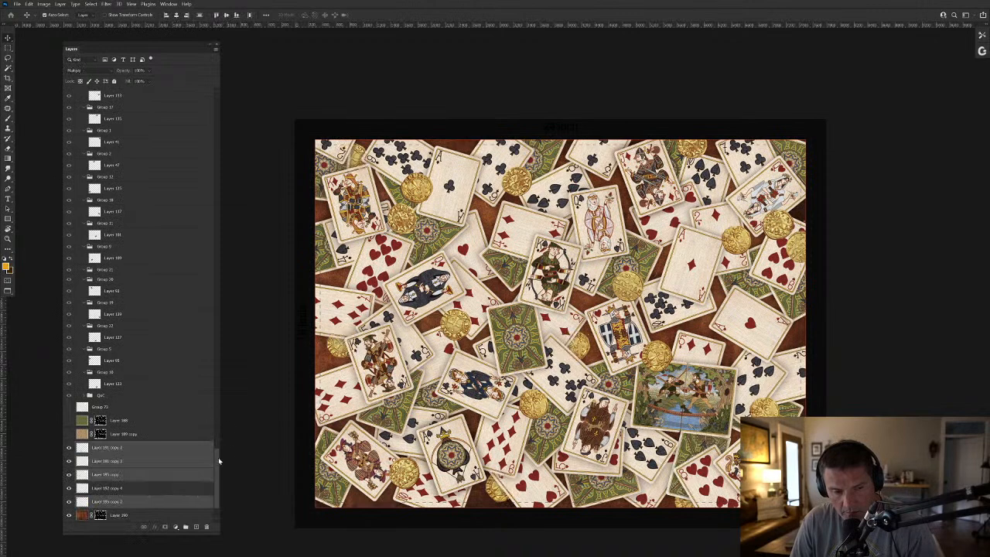
# Merge all the coin layers beneath the cards into a single layer above the brown background.
pyautogui.moveTo(217, 442); pyautogui.dragTo(214, 518)
pyautogui.keyDown('ctrl'); pyautogui.click(151, 241); pyautogui.keyUp('ctrl')
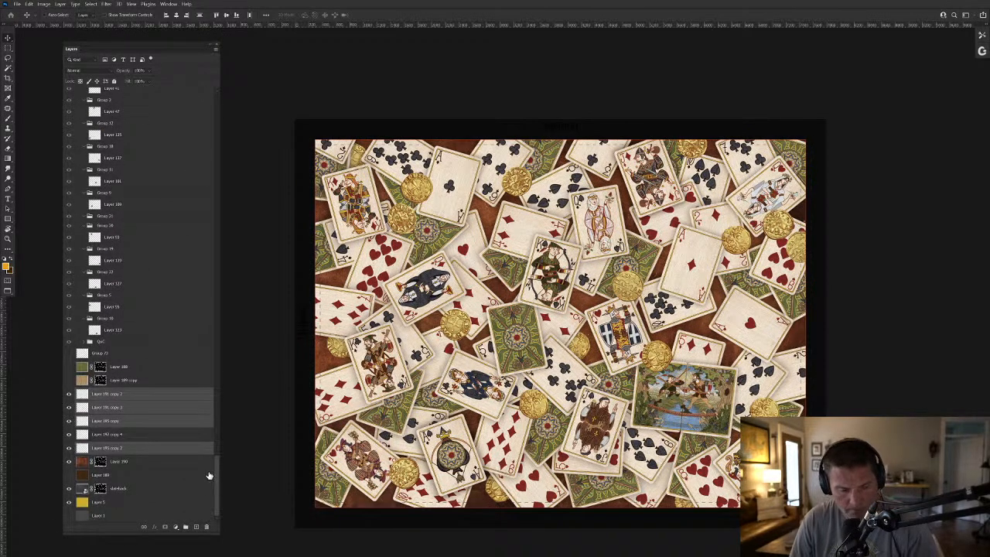
pyautogui.hotkey('ctrl', 'e')
pyautogui.click(69, 434)
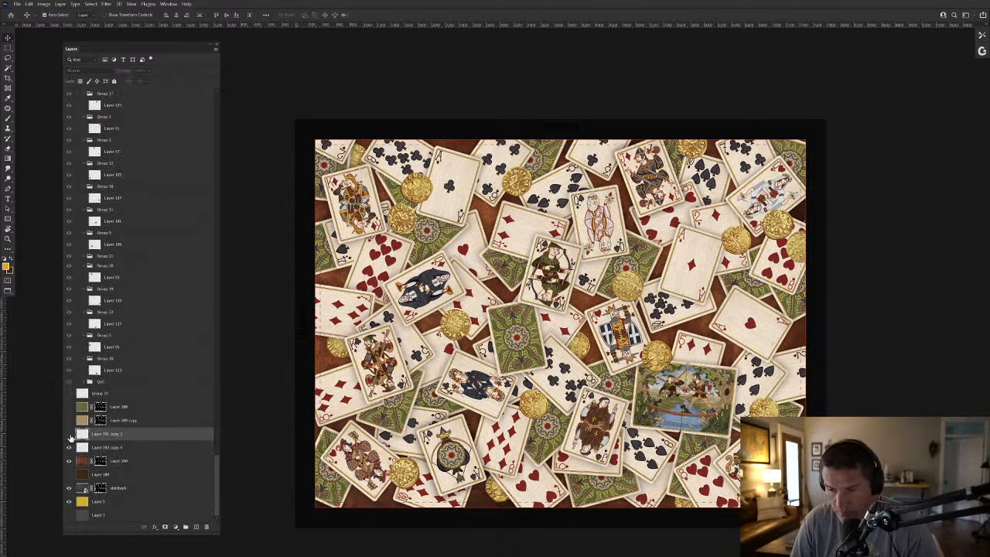
pyautogui.click(69, 435)
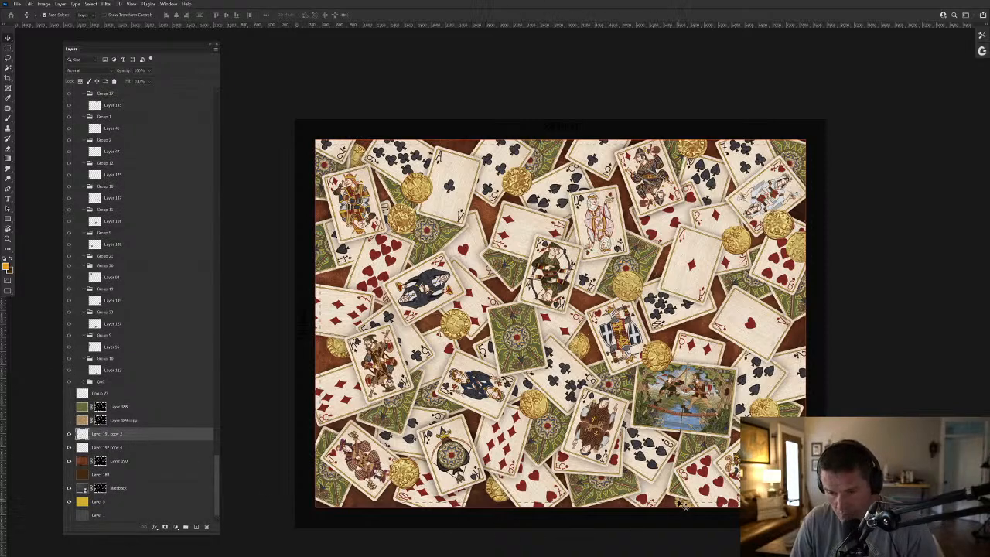
pyautogui.click(682, 508)
pyautogui.keyDown('shift'); pyautogui.click(101, 437); pyautogui.keyUp('shift')
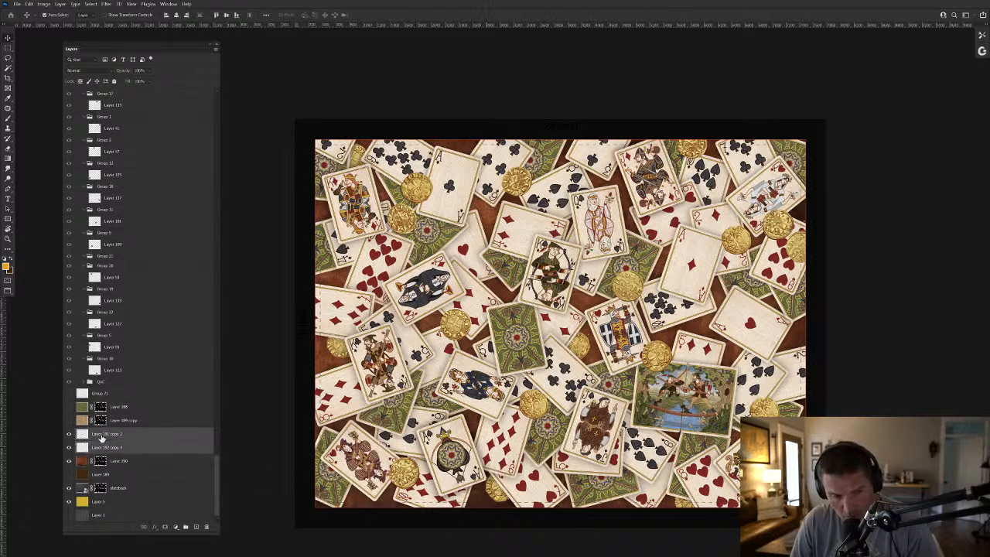
pyautogui.hotkey('ctrl', 'e')
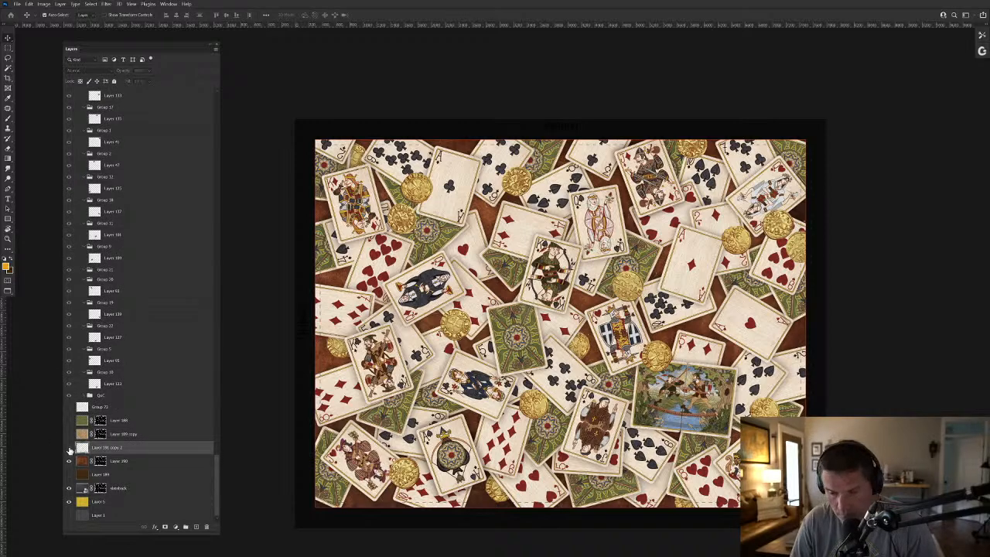
pyautogui.keyDown('ctrl'); pyautogui.click(99, 435); pyautogui.keyUp('ctrl')
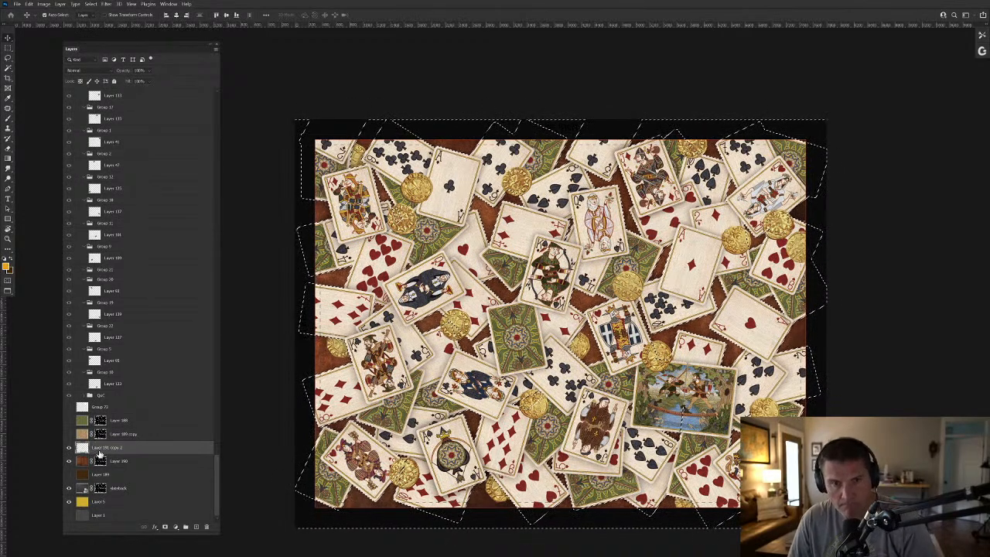
pyautogui.hotkey('ctrl', 'd')
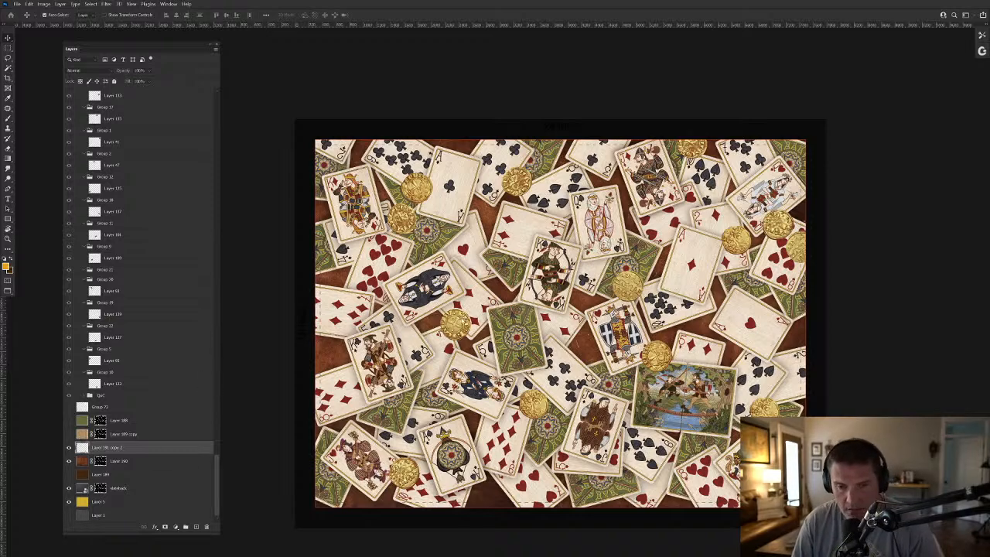
# Load the outlines of the merged upper coin layer as a selection and hide that layer.
pyautogui.click(460, 328)
pyautogui.keyDown('ctrl'); pyautogui.click(82, 94); pyautogui.keyUp('ctrl')
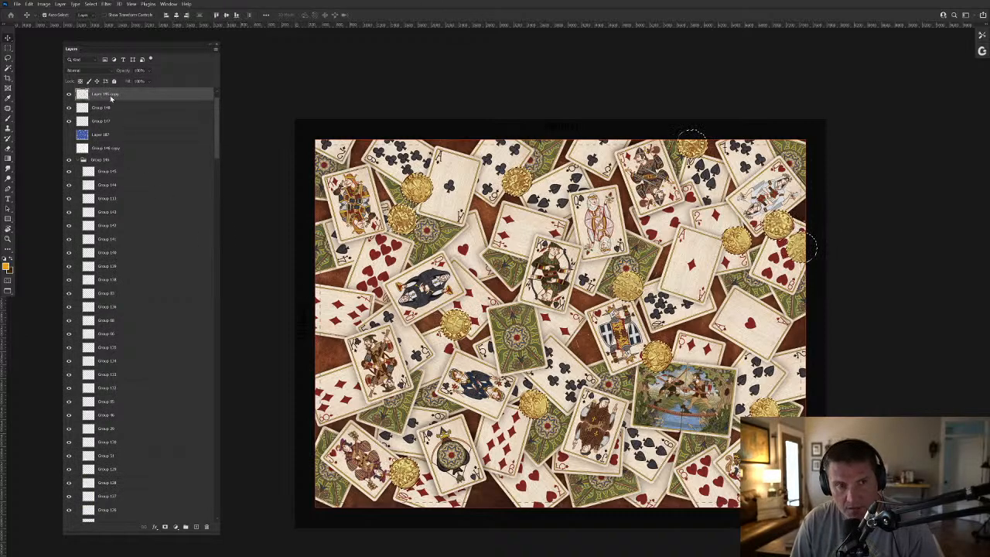
pyautogui.rightClick(110, 97)
pyautogui.click(154, 367)
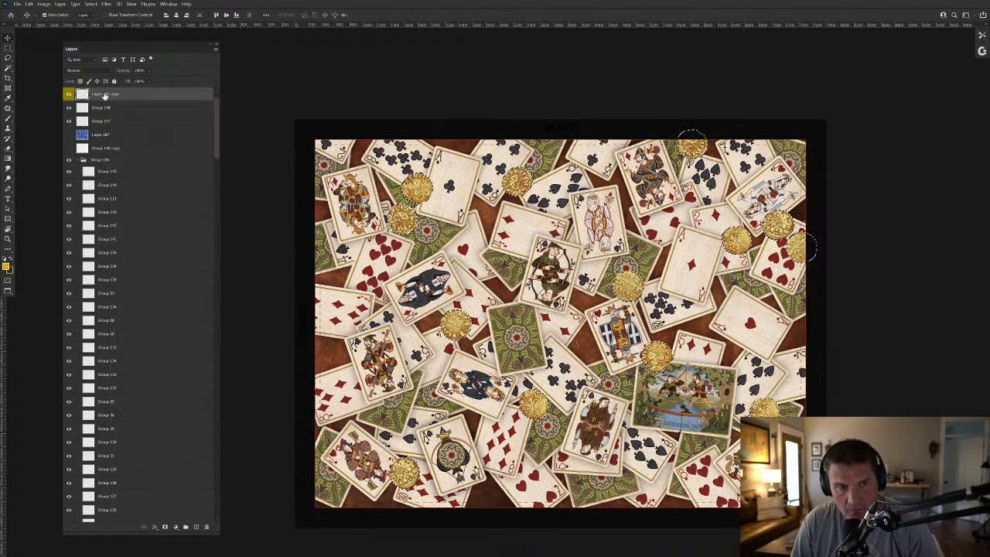
pyautogui.click(69, 93)
pyautogui.moveTo(215, 147); pyautogui.dragTo(220, 278)
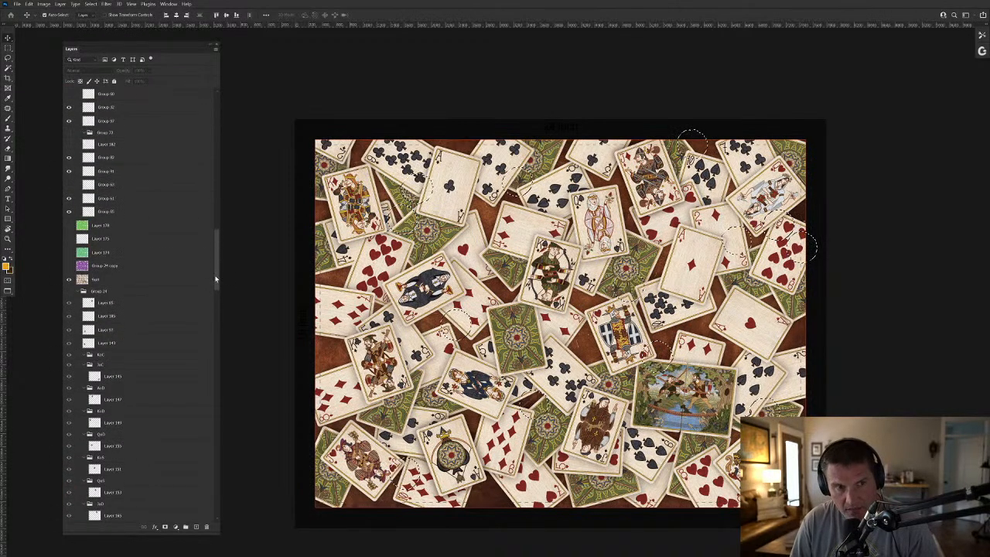
# Add a layer mask to the flattened cards layer from the coin selection, inverted to cut out the coin shapes.
pyautogui.click(135, 280)
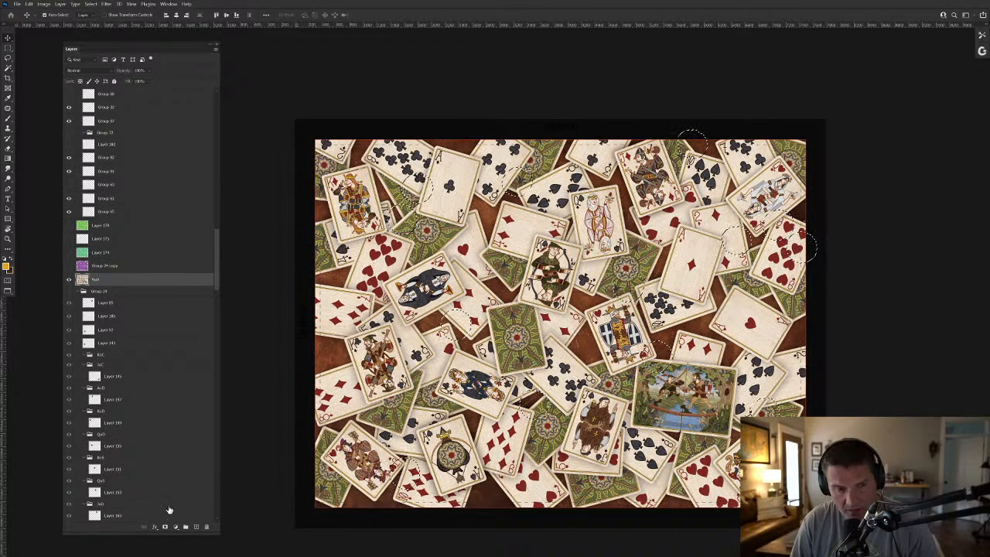
pyautogui.click(164, 529)
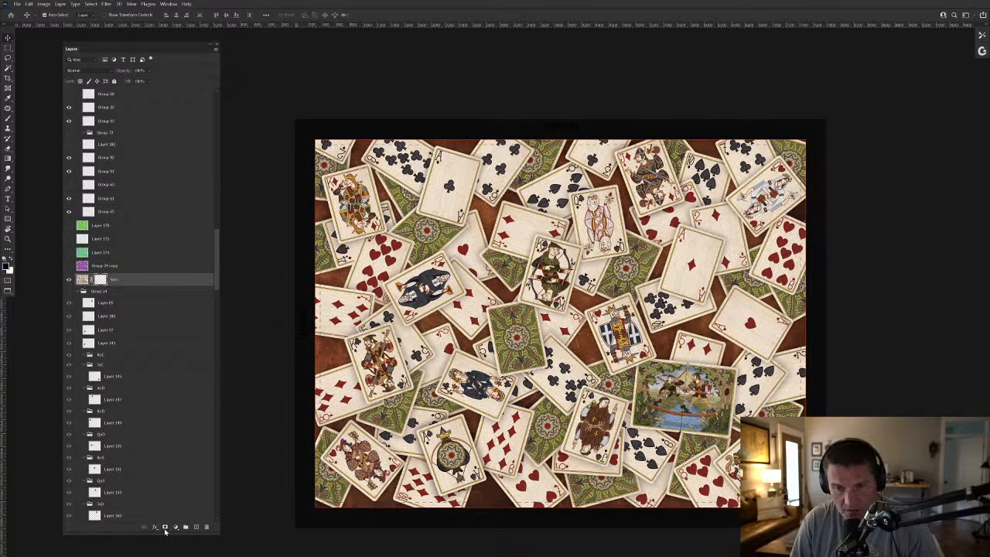
pyautogui.hotkey('ctrl', 'i')
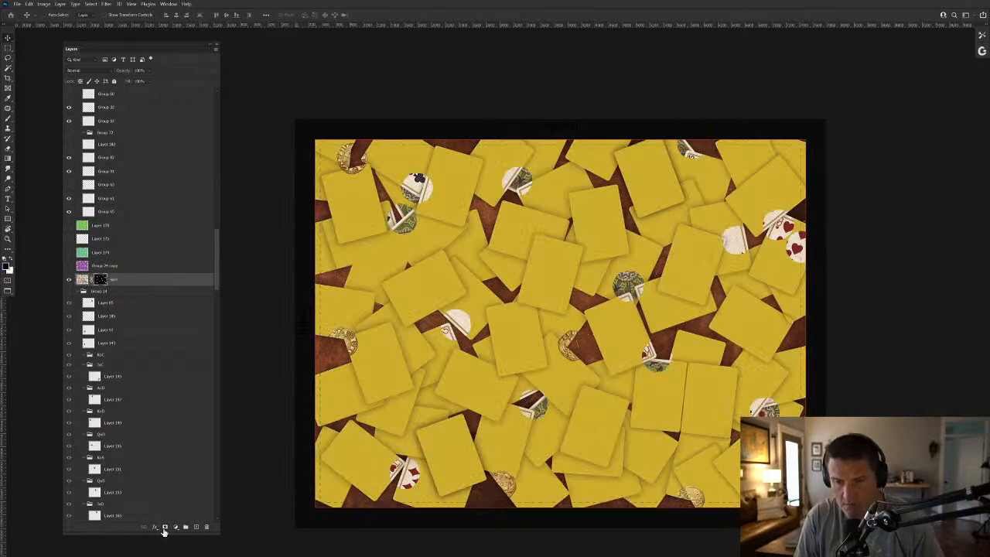
pyautogui.hotkey('ctrl', 'i')
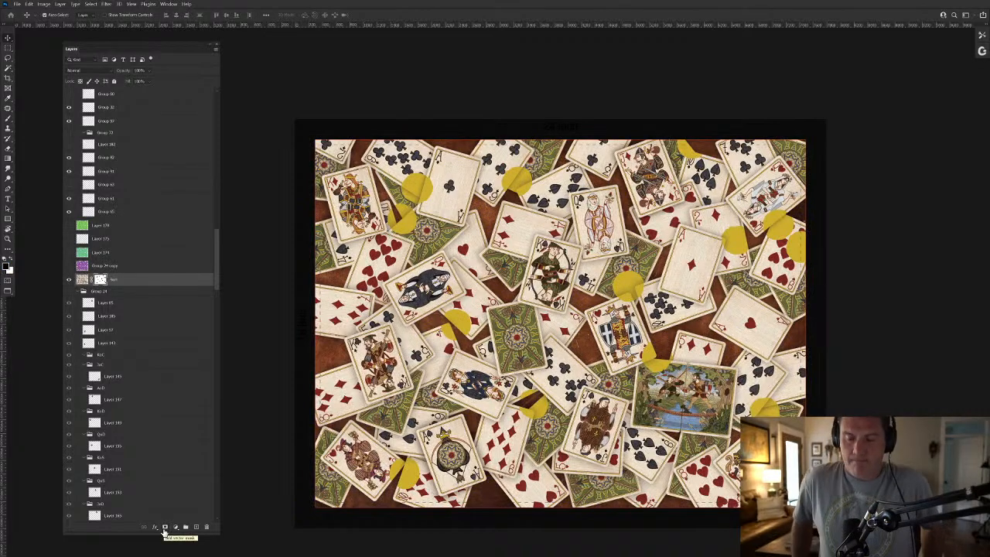
# Load the flattened cards layer's mask as a selection and invert that selection.
pyautogui.keyDown('ctrl'); pyautogui.click(102, 279); pyautogui.keyUp('ctrl')
pyautogui.scroll(10, 147, 338)
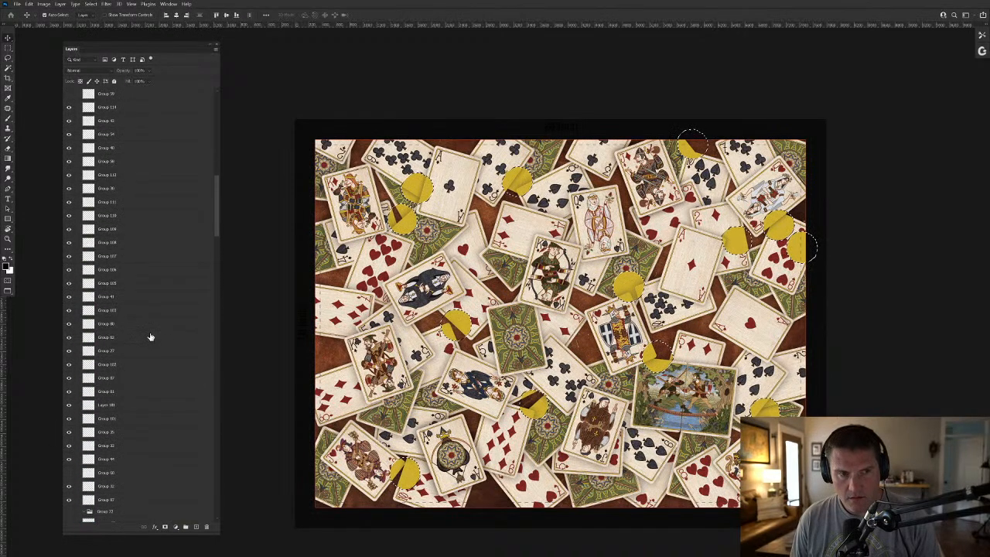
pyautogui.scroll(10, 150, 337)
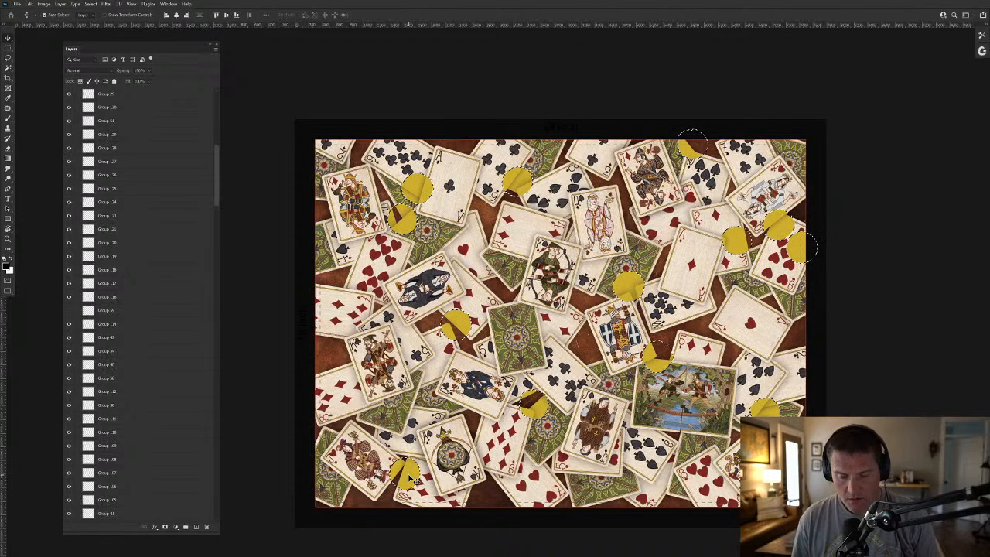
pyautogui.moveTo(411, 480); pyautogui.dragTo(403, 472)
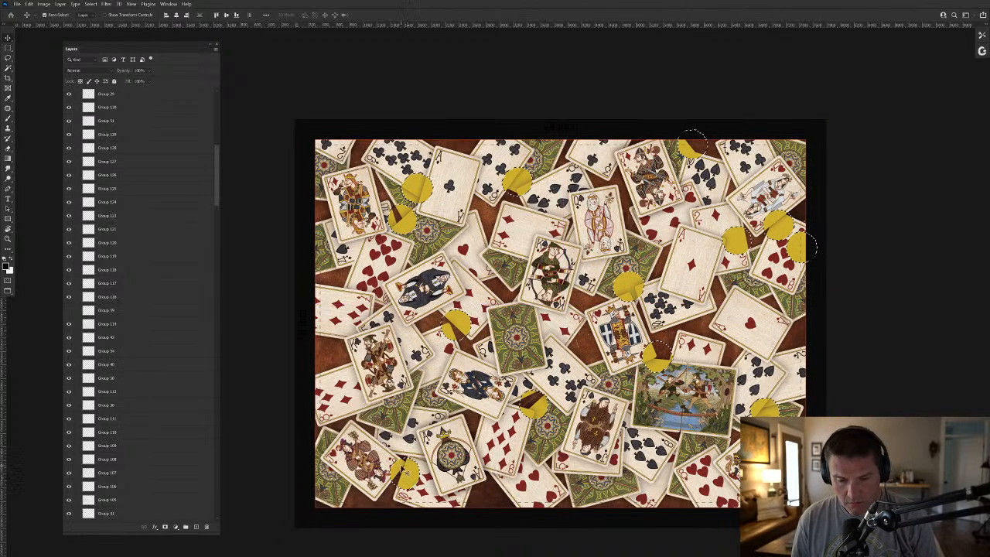
pyautogui.hotkey('ctrl', 'a')
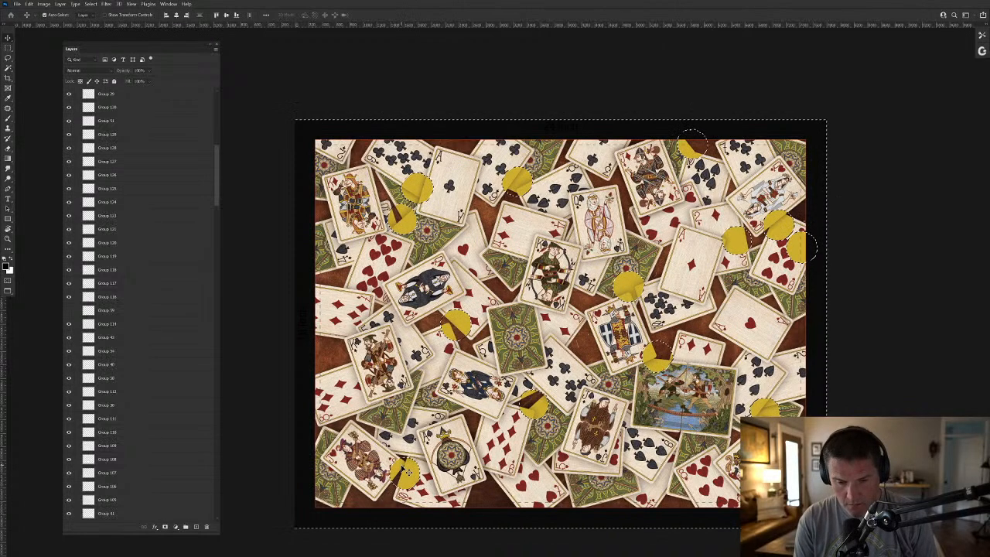
# Erase the card shadows inside the coin beside the Jack of Hearts near the artwork's lower-left corner.
pyautogui.click(403, 468)
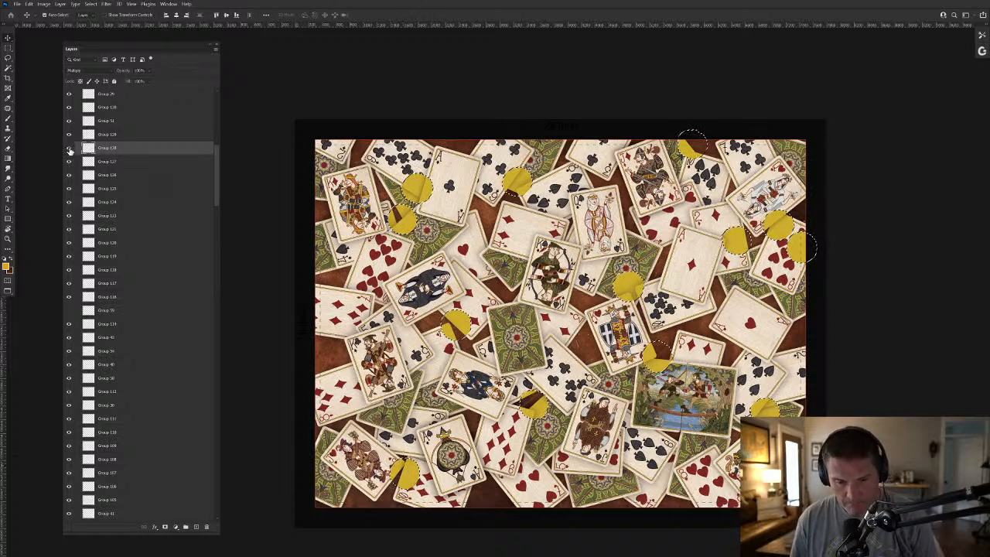
pyautogui.scroll(3, 405, 484)
pyautogui.moveTo(422, 481); pyautogui.dragTo(462, 428)
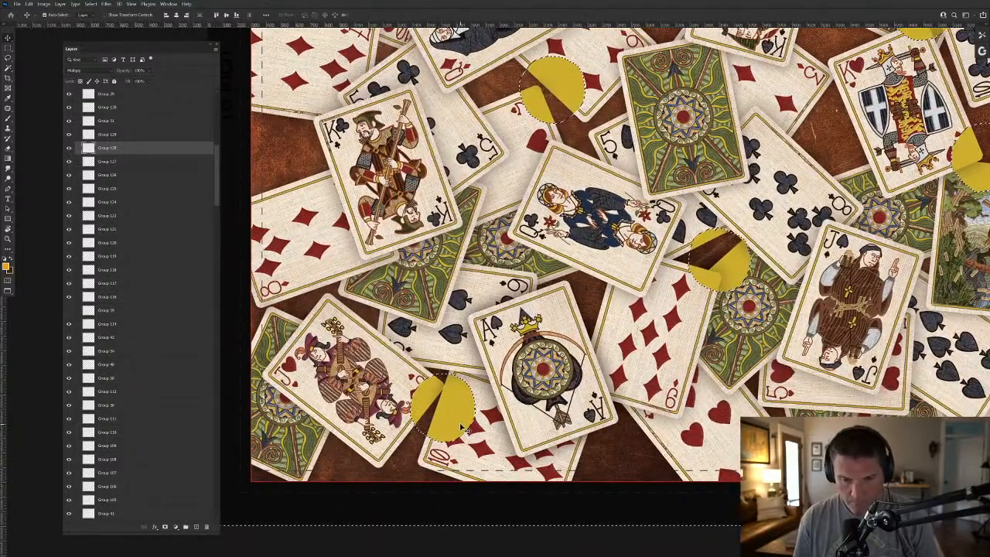
pyautogui.click(462, 427)
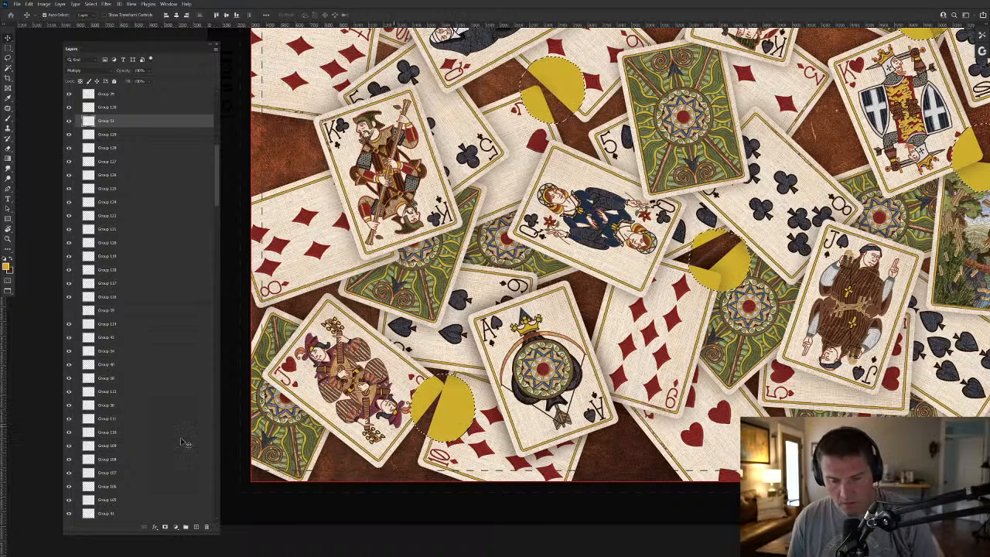
# Cut the coin shapes out of the brown background layer's mask and hide the dark slate layer beneath it.
pyautogui.moveTo(216, 206); pyautogui.dragTo(220, 523)
pyautogui.click(99, 464)
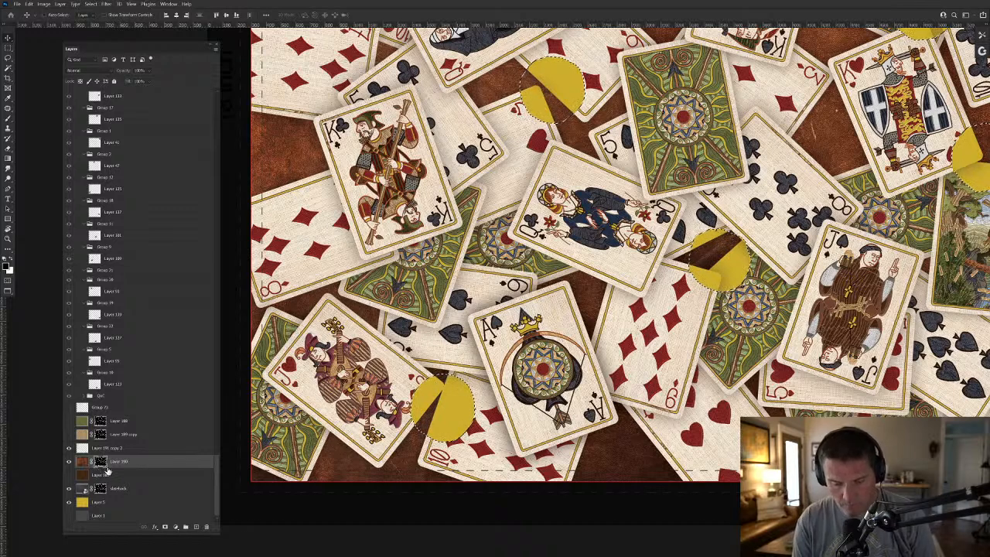
pyautogui.hotkey('alt', 'BackSpace')
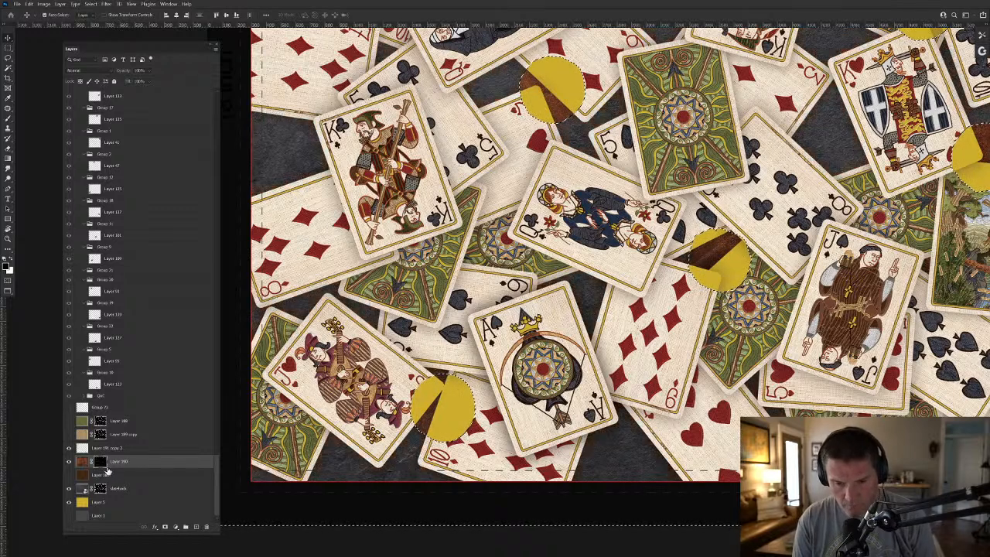
pyautogui.hotkey('ctrl', 'z')
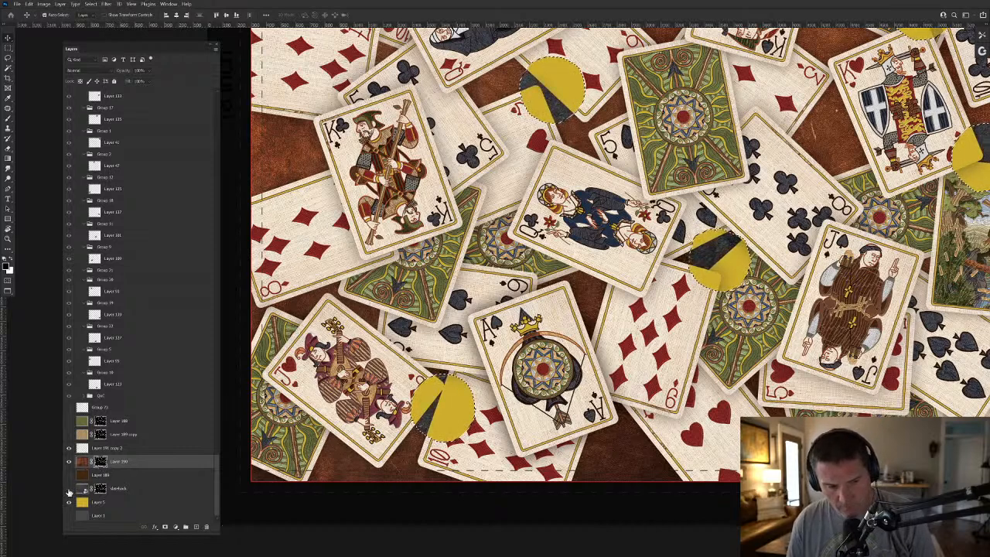
pyautogui.click(69, 489)
# Restore the accidentally cleared coin area of the solid yellow base layer and lock that layer.
pyautogui.moveTo(439, 392); pyautogui.dragTo(458, 397)
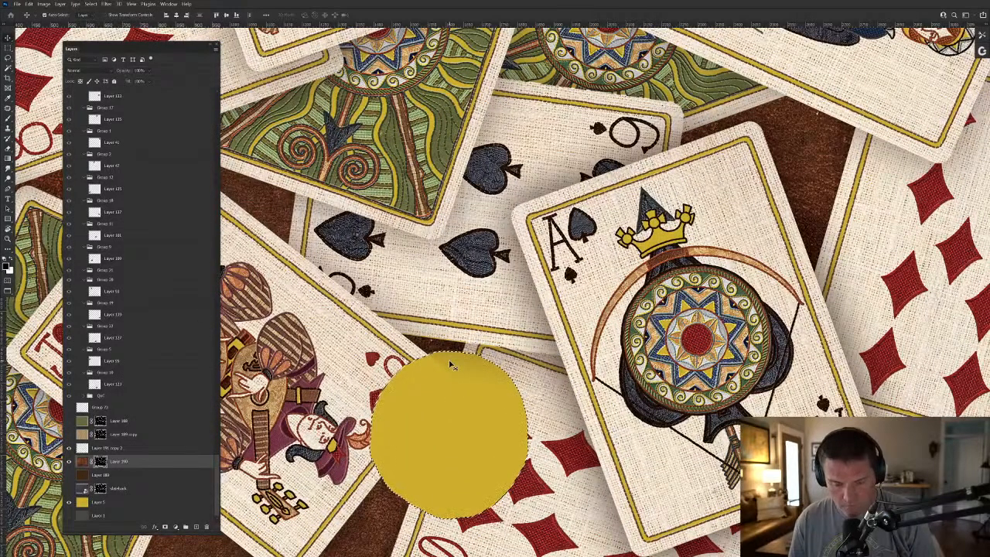
pyautogui.click(450, 363)
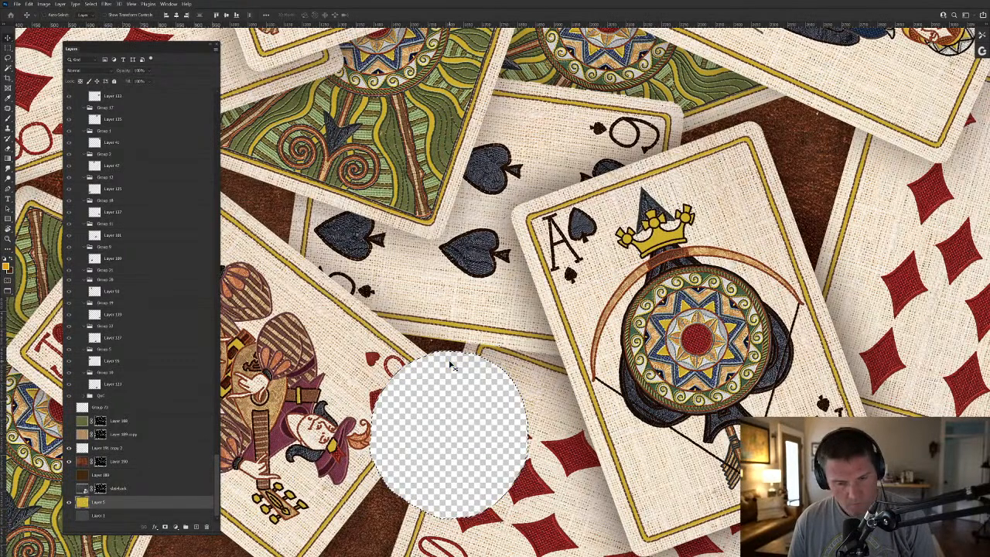
pyautogui.hotkey('alt', 'BackSpace')
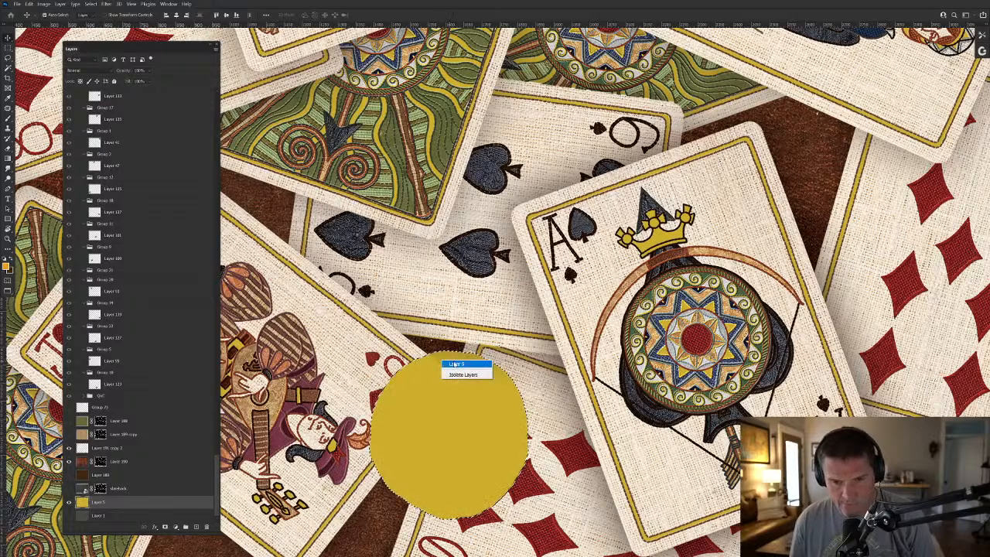
pyautogui.click(114, 83)
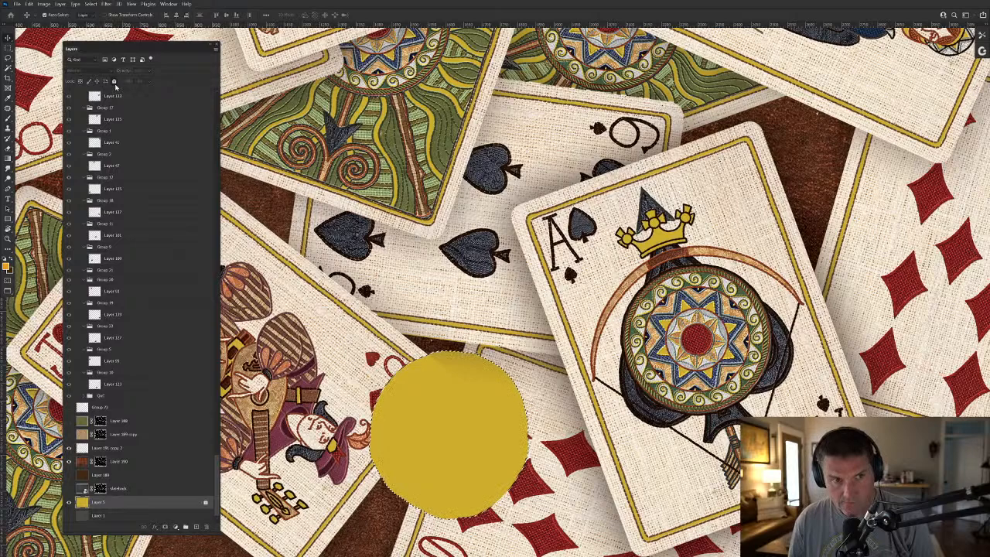
# Toggle the visibility of the shadow layer over the coin beside the Jack of Hearts to check its effect.
pyautogui.click(428, 351)
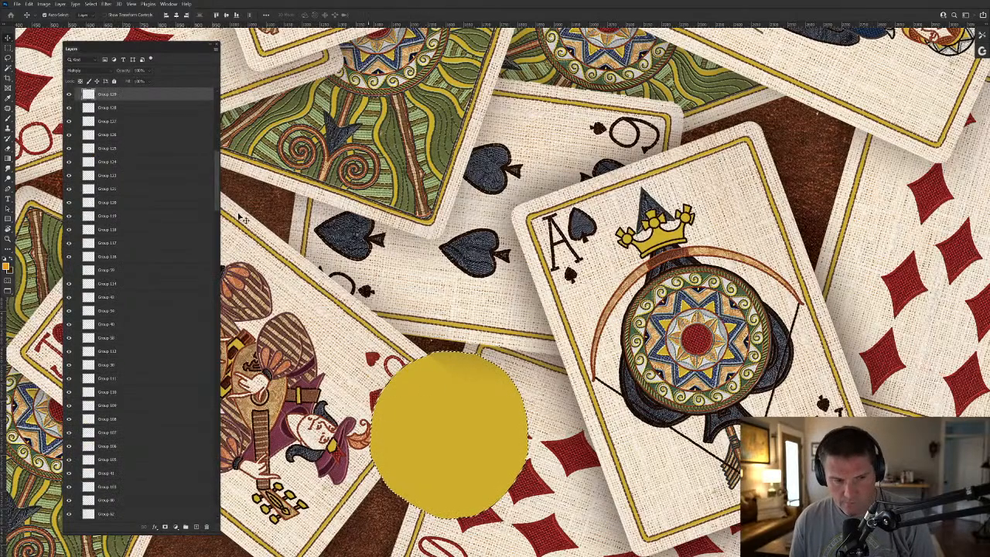
pyautogui.click(68, 95)
pyautogui.click(68, 94)
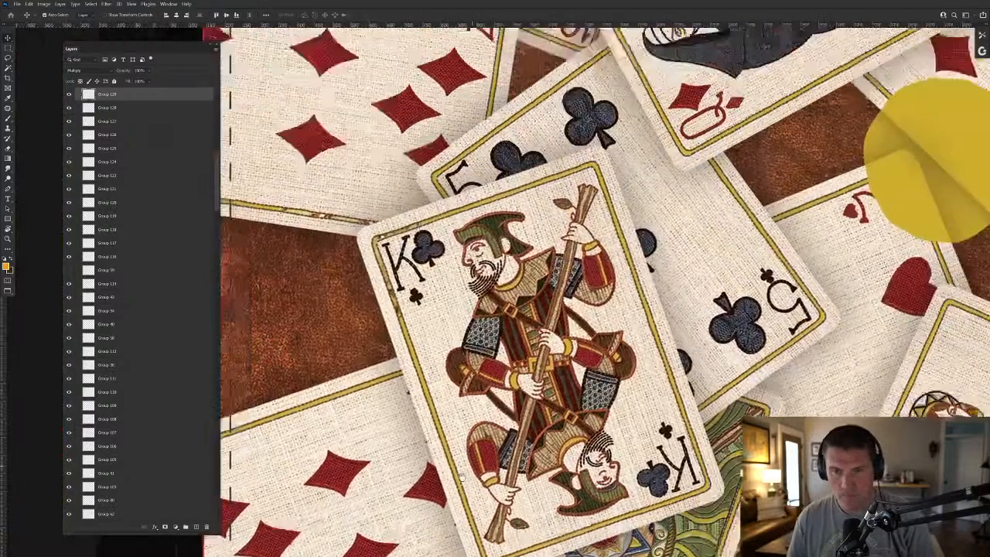
# Erase the card shadows inside the coin below the nun Queen of Diamonds.
pyautogui.moveTo(806, 190); pyautogui.dragTo(439, 377)
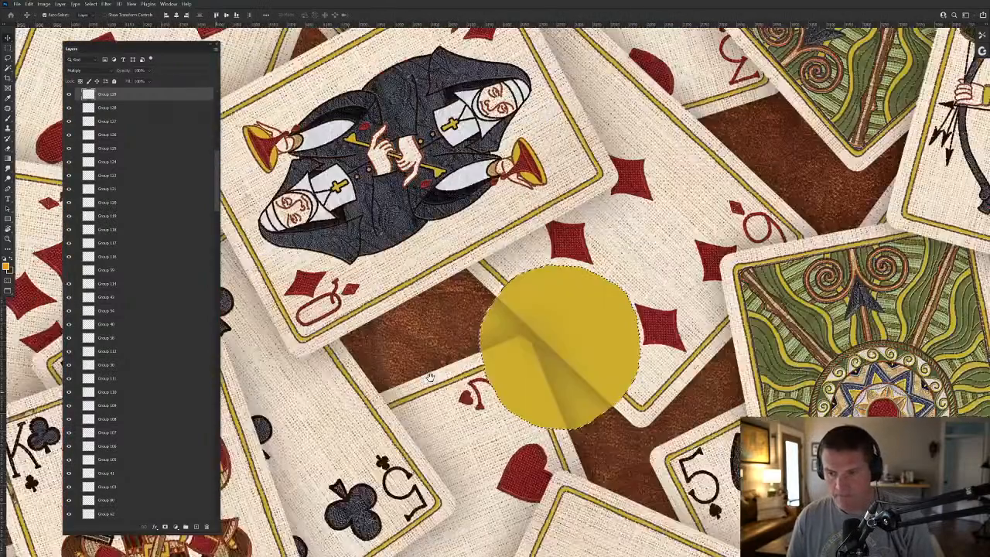
pyautogui.click(489, 295)
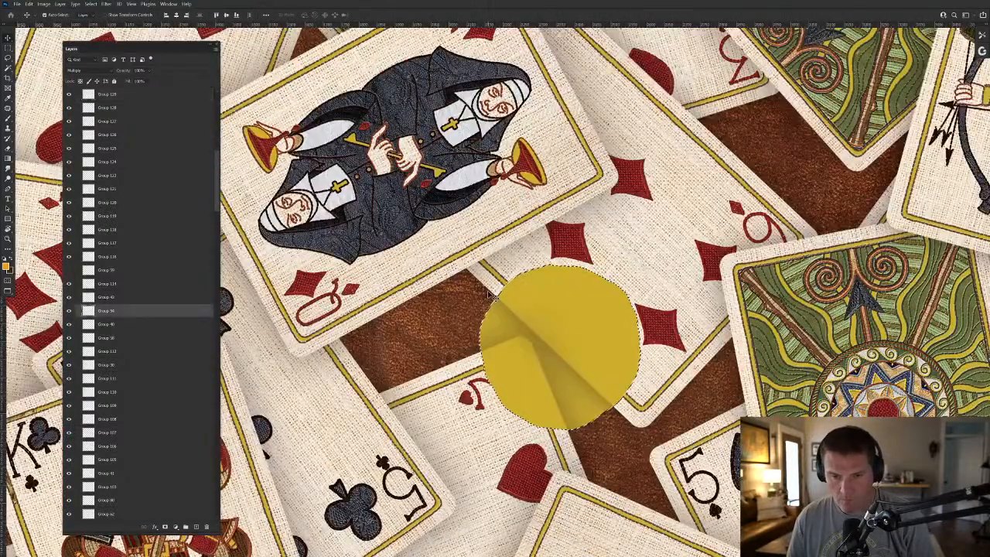
pyautogui.click(472, 354)
pyautogui.press('Delete')
# Erase the overlapping card shadows inside the lower coin beside the King of Diamonds.
pyautogui.moveTo(614, 239); pyautogui.dragTo(951, 341)
pyautogui.moveTo(495, 280); pyautogui.dragTo(657, 283)
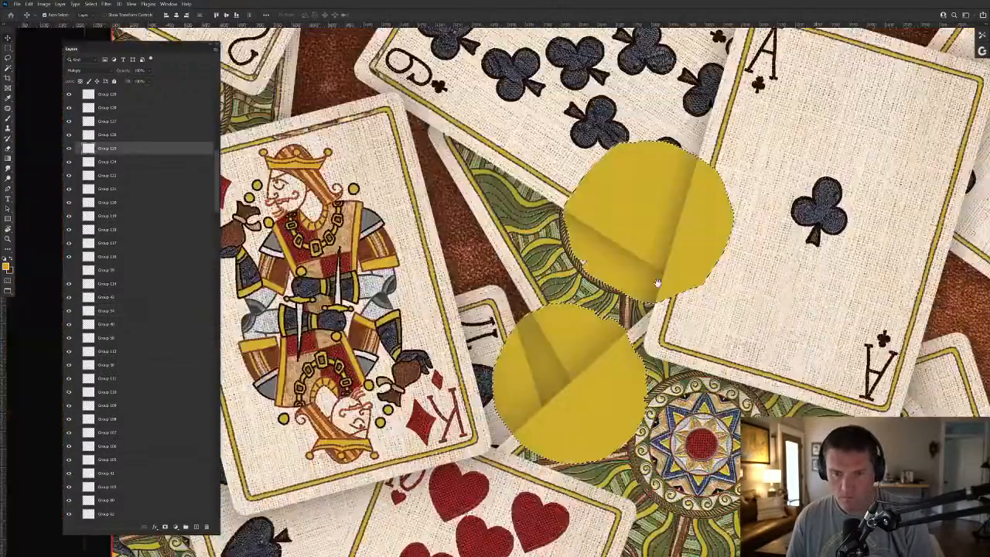
pyautogui.click(526, 310)
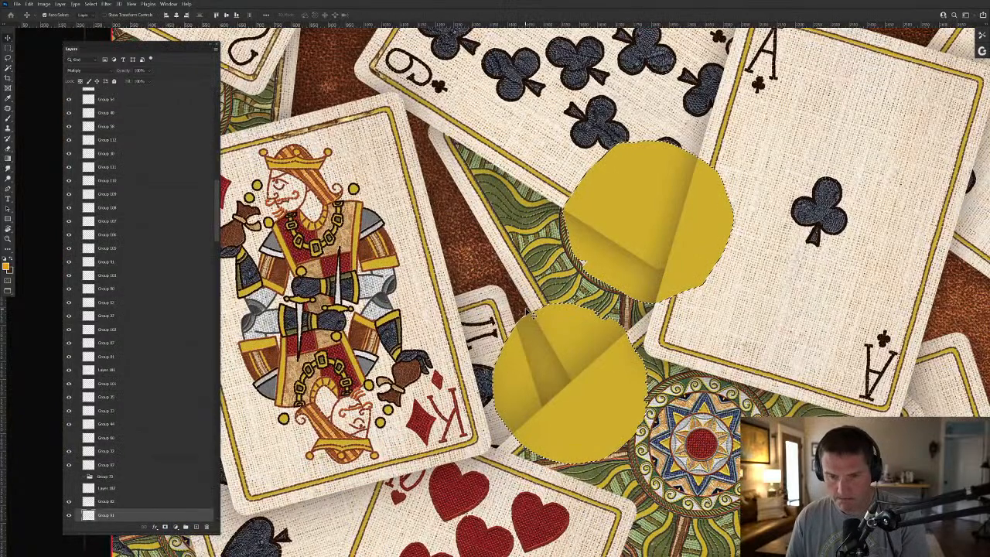
pyautogui.click(518, 316)
pyautogui.press('Delete')
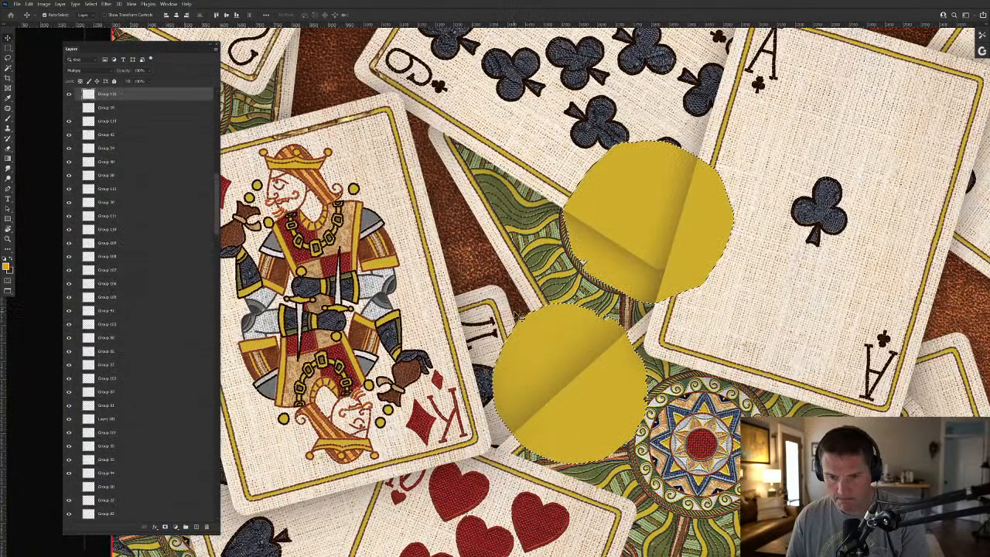
pyautogui.click(502, 438)
pyautogui.press('Delete')
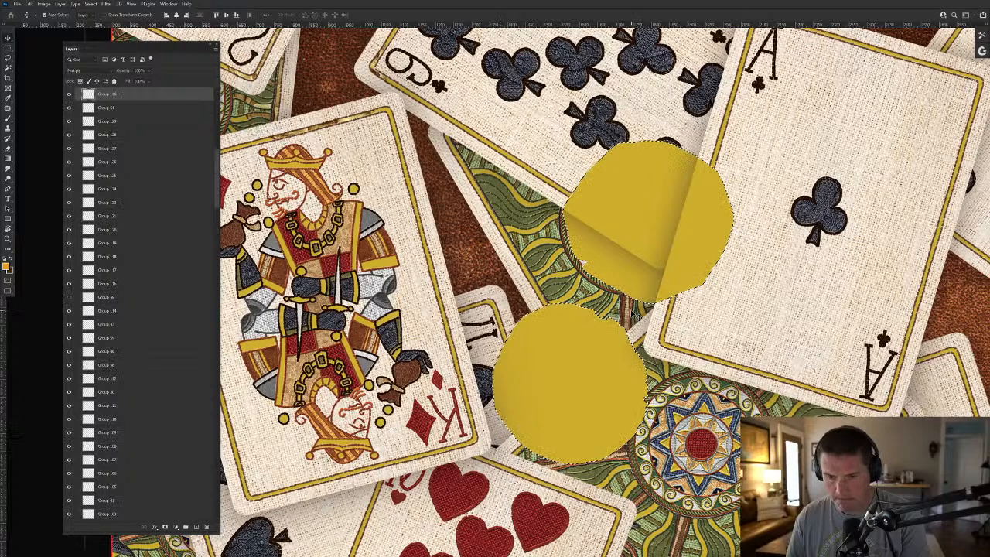
# Erase the two remaining card shadows inside the upper coin beside the Ace of Clubs.
pyautogui.click(649, 307)
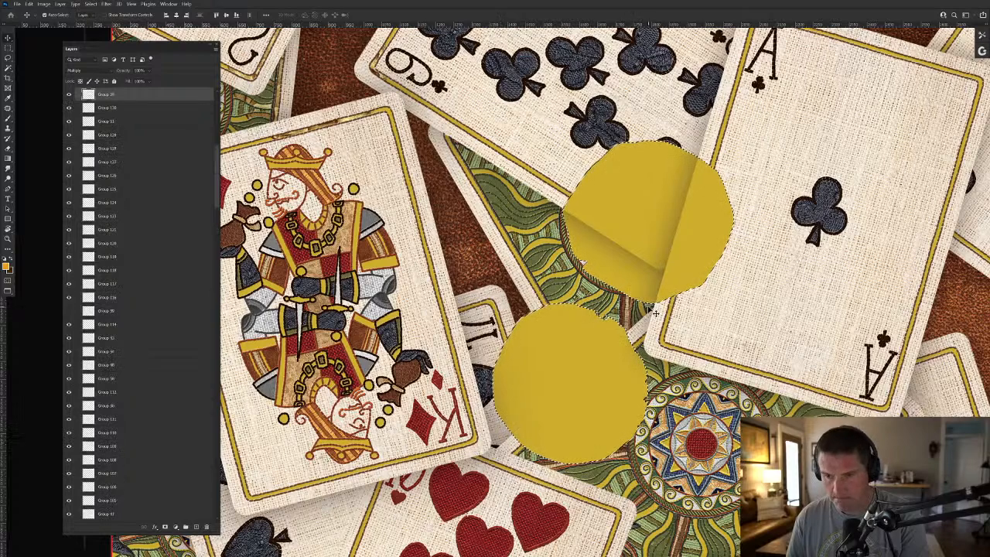
pyautogui.click(553, 211)
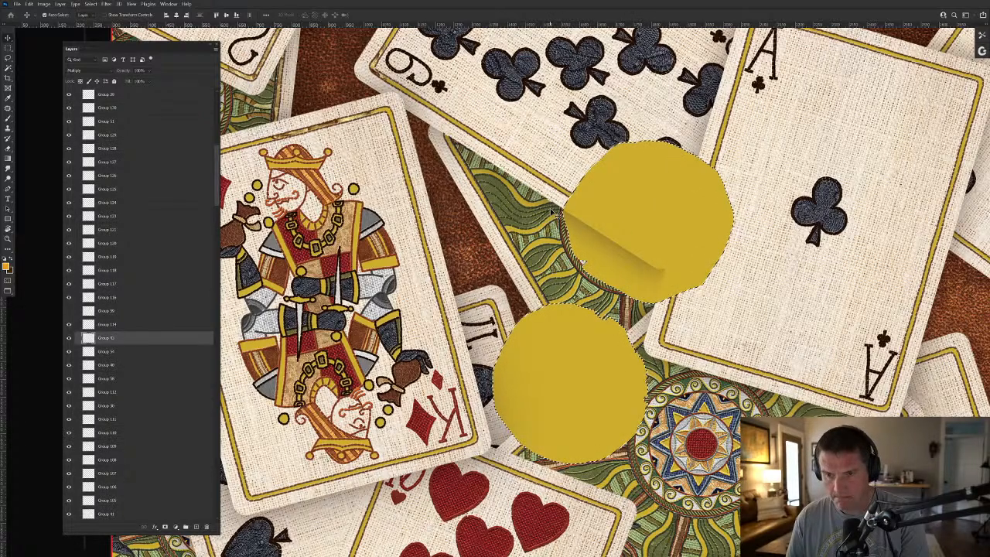
pyautogui.click(553, 212)
# Erase the card shadows inside the coin between the club card and the eight of spades near the upper edge.
pyautogui.scroll(-1, 617, 277)
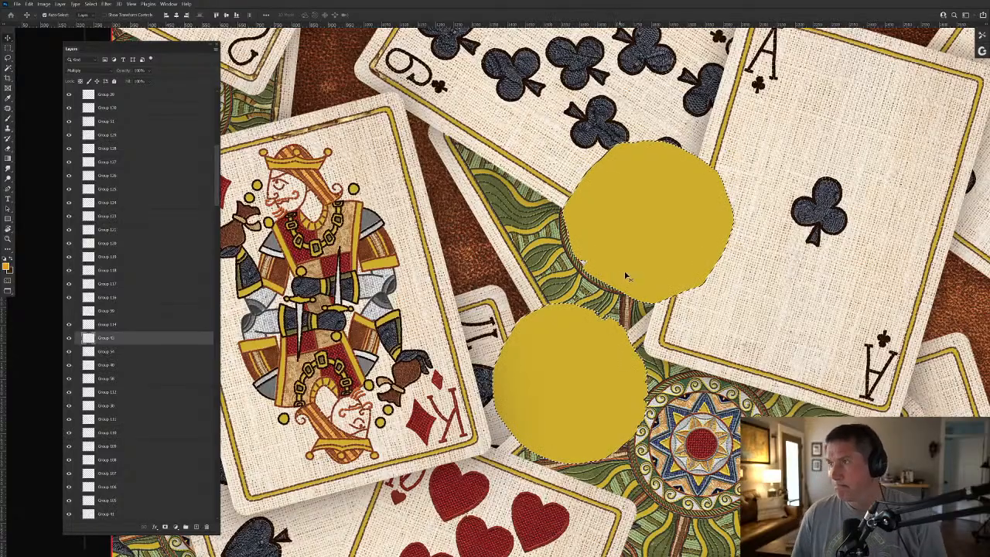
pyautogui.scroll(-3, 619, 341)
pyautogui.scroll(-1, 625, 327)
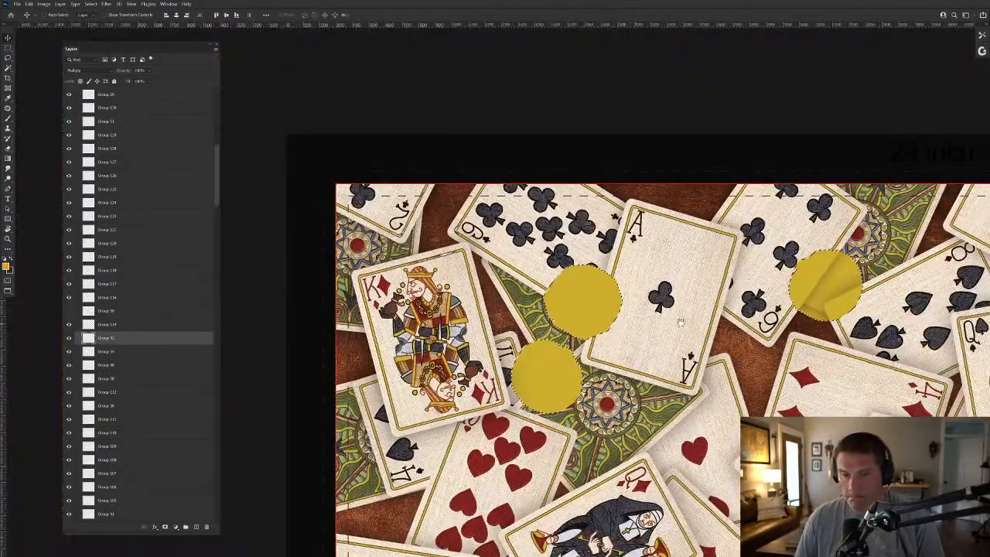
pyautogui.moveTo(722, 325); pyautogui.dragTo(486, 314)
pyautogui.scroll(5, 609, 256)
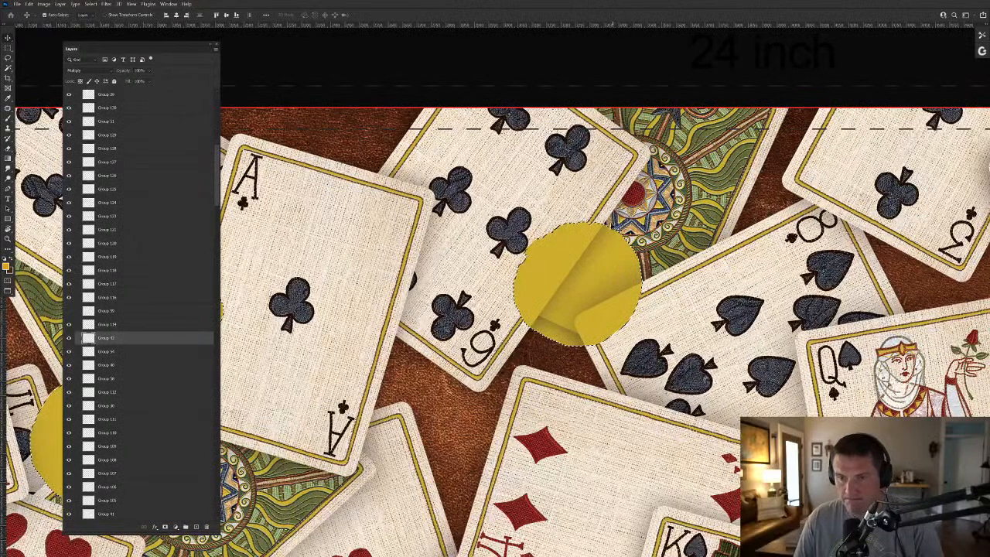
pyautogui.click(610, 227)
pyautogui.press('Delete')
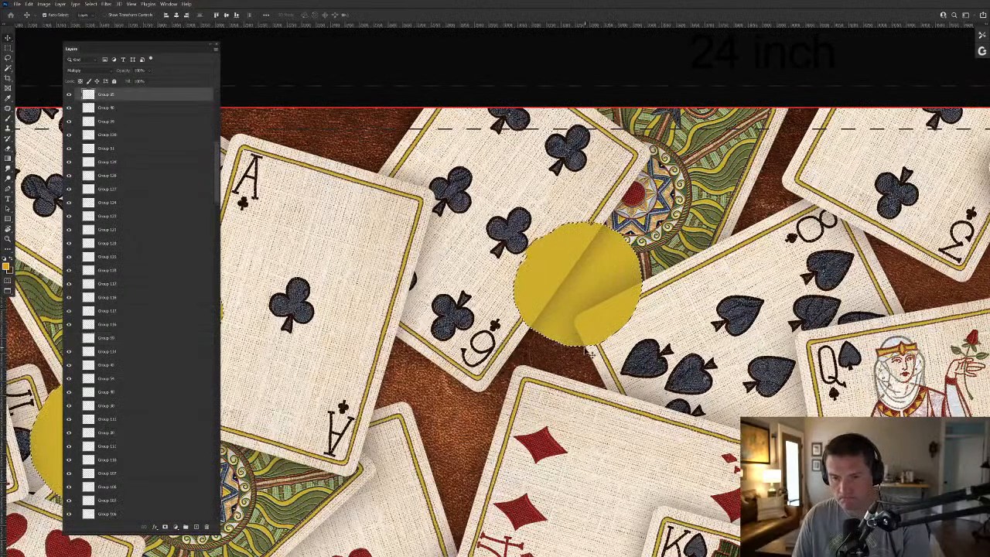
pyautogui.click(587, 354)
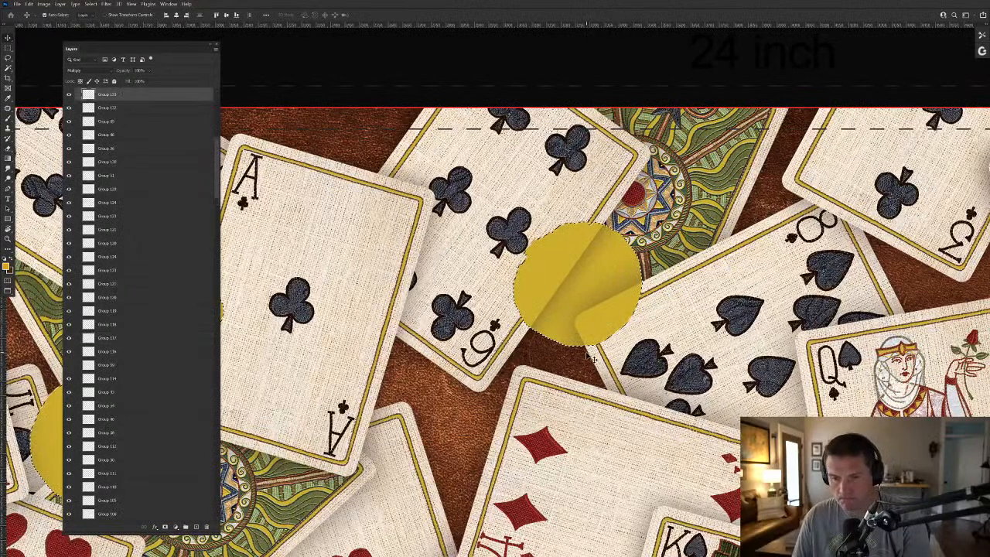
pyautogui.click(532, 338)
# Erase the card shadow inside the coin crossing the artwork's upper edge above the ten of spades.
pyautogui.moveTo(765, 388); pyautogui.dragTo(419, 379)
pyautogui.moveTo(736, 345); pyautogui.dragTo(471, 465)
pyautogui.moveTo(771, 285); pyautogui.dragTo(698, 333)
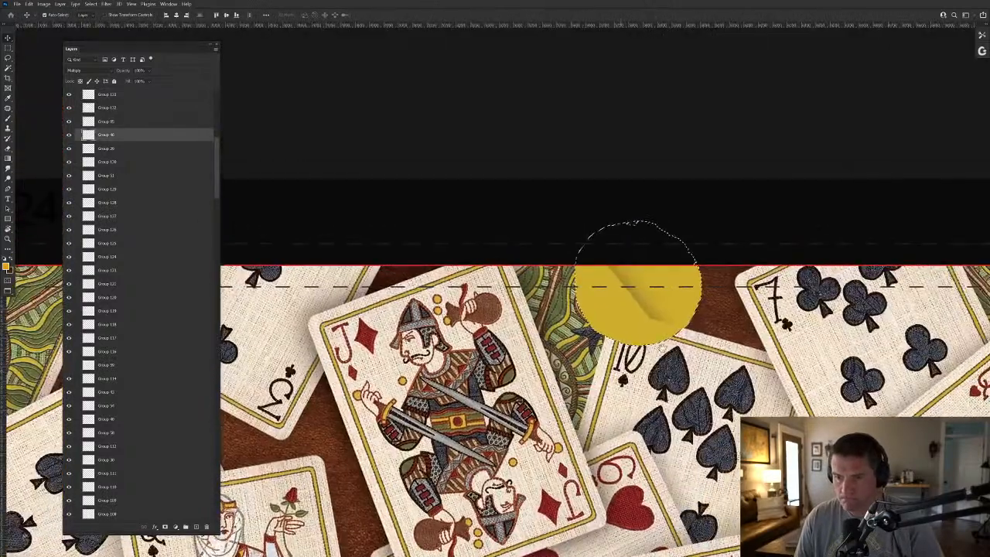
pyautogui.click(698, 333)
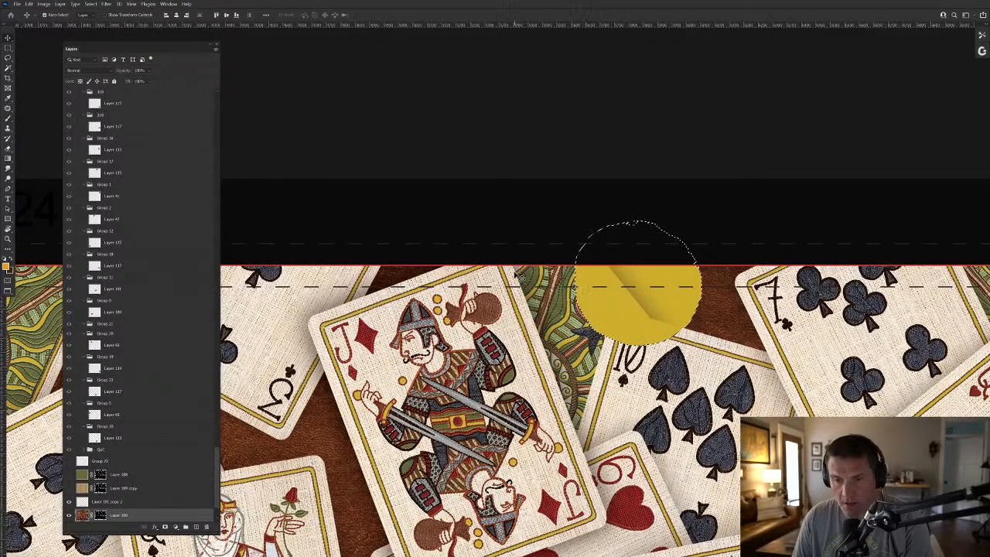
pyautogui.keyDown('ctrl'); pyautogui.click(645, 310); pyautogui.keyUp('ctrl')
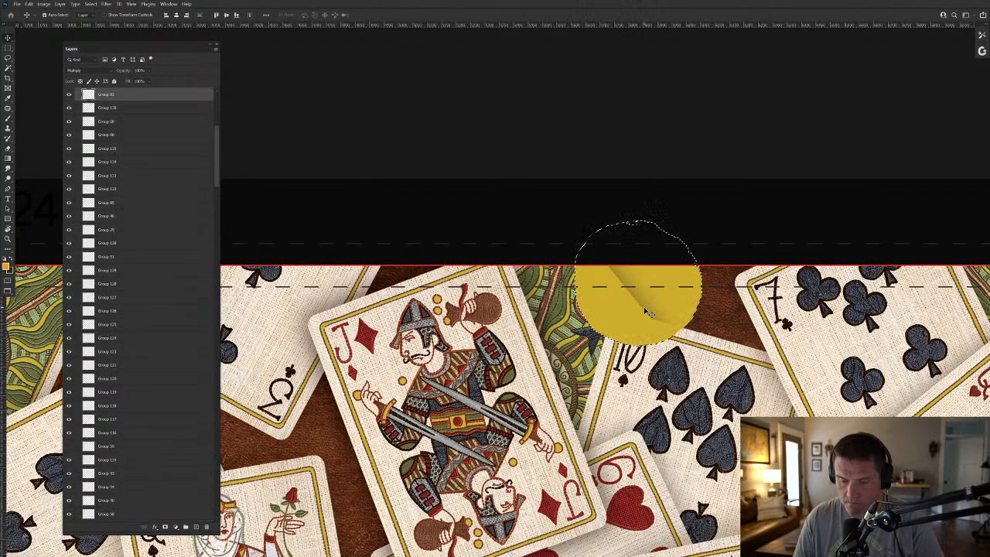
pyautogui.press('Delete')
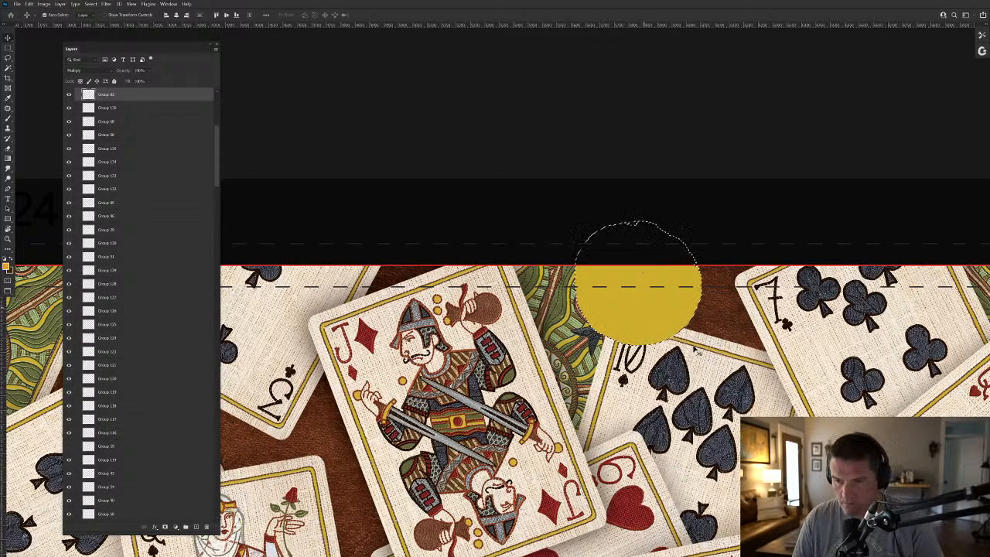
# Erase the card shadow inside the coin overlapping the lower corner of the Queen of Hearts.
pyautogui.moveTo(729, 349); pyautogui.dragTo(415, 309)
pyautogui.moveTo(739, 526); pyautogui.dragTo(754, 307)
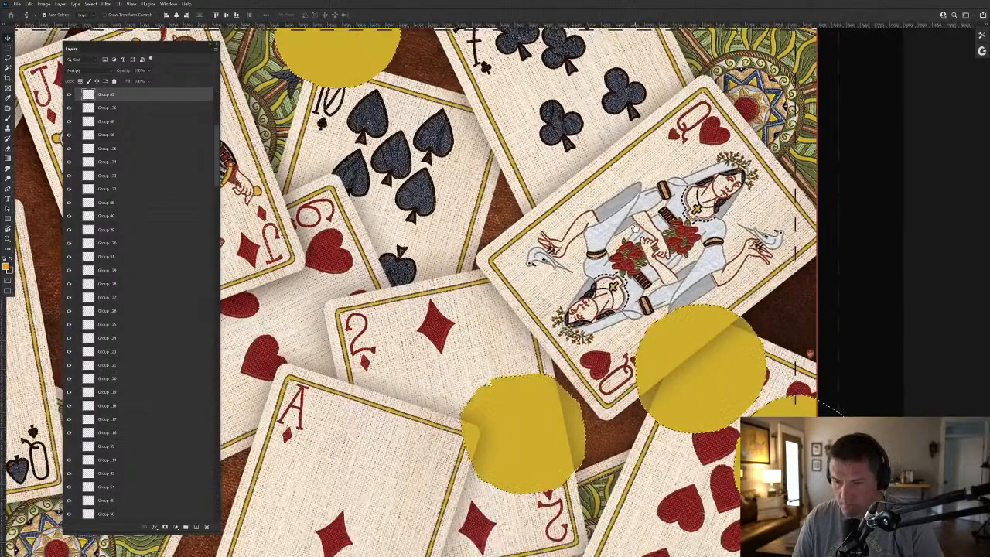
pyautogui.click(756, 316)
pyautogui.press('Delete')
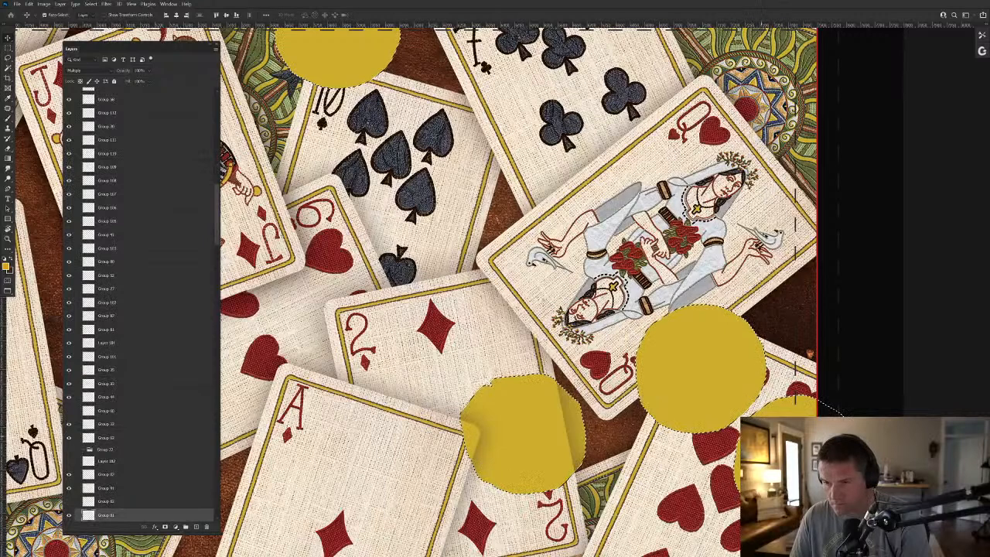
# Erase the card shadows inside the coin overlapping the two of diamonds beside the Ace of Diamonds.
pyautogui.click(560, 376)
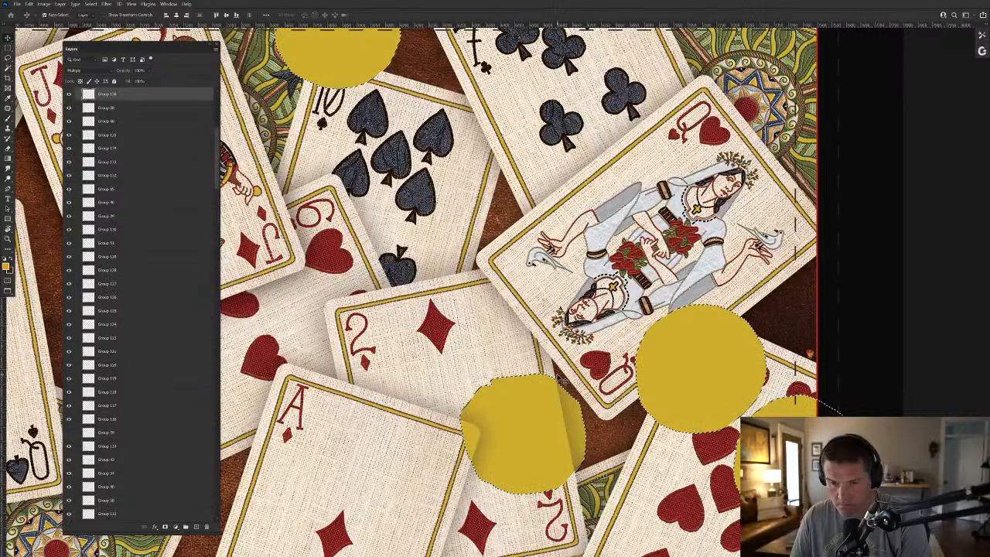
pyautogui.press('Delete')
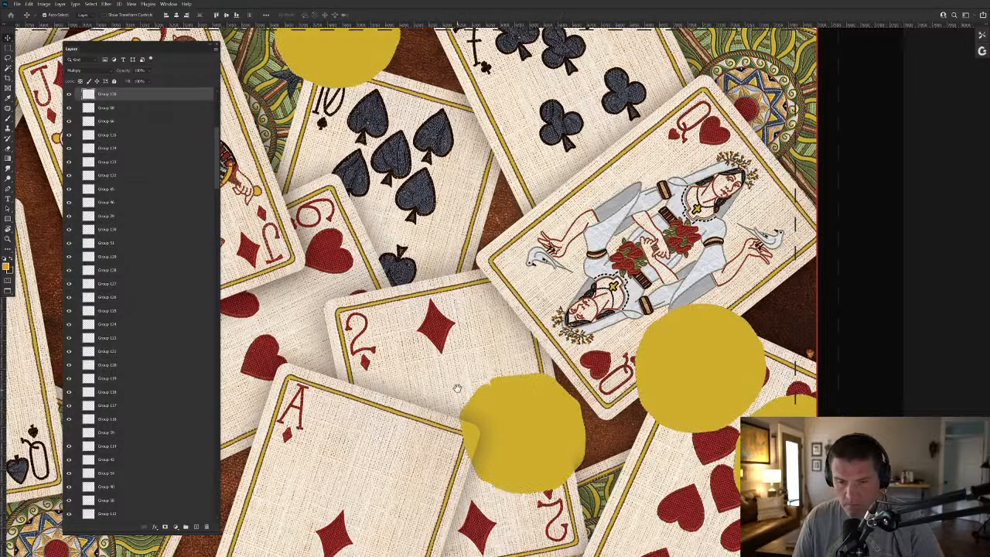
pyautogui.moveTo(457, 391); pyautogui.dragTo(555, 277)
pyautogui.keyDown('ctrl'); pyautogui.click(572, 375); pyautogui.keyUp('ctrl')
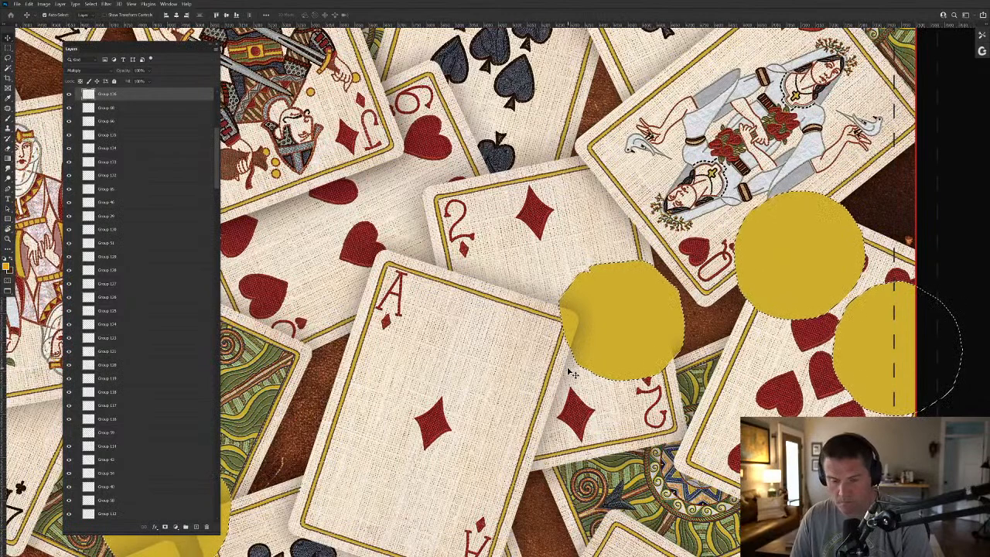
pyautogui.click(581, 328)
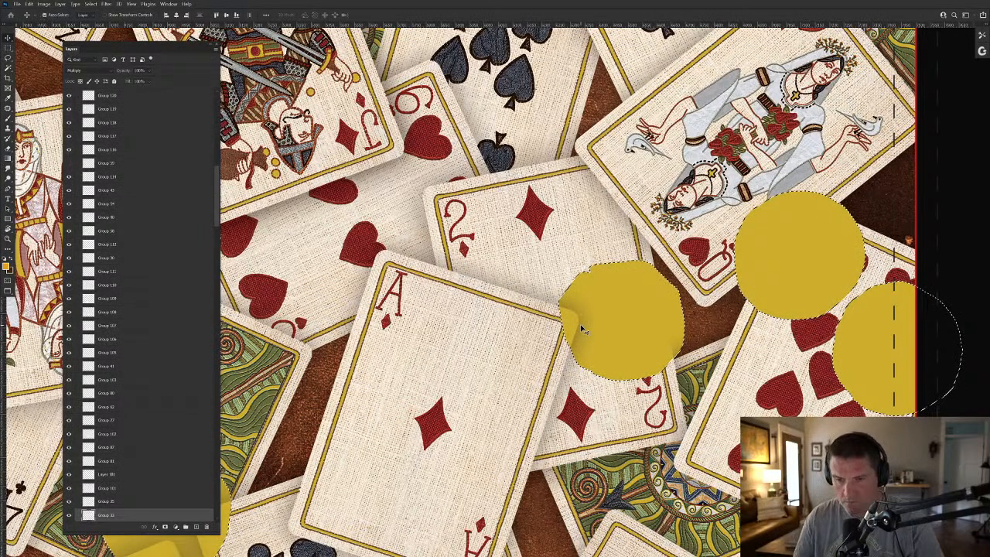
pyautogui.press('Delete')
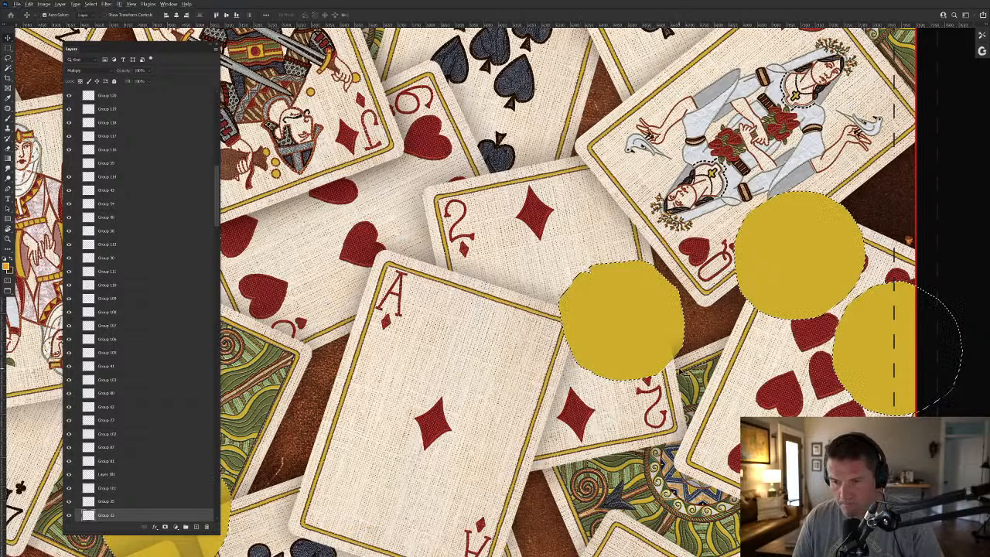
pyautogui.click(678, 369)
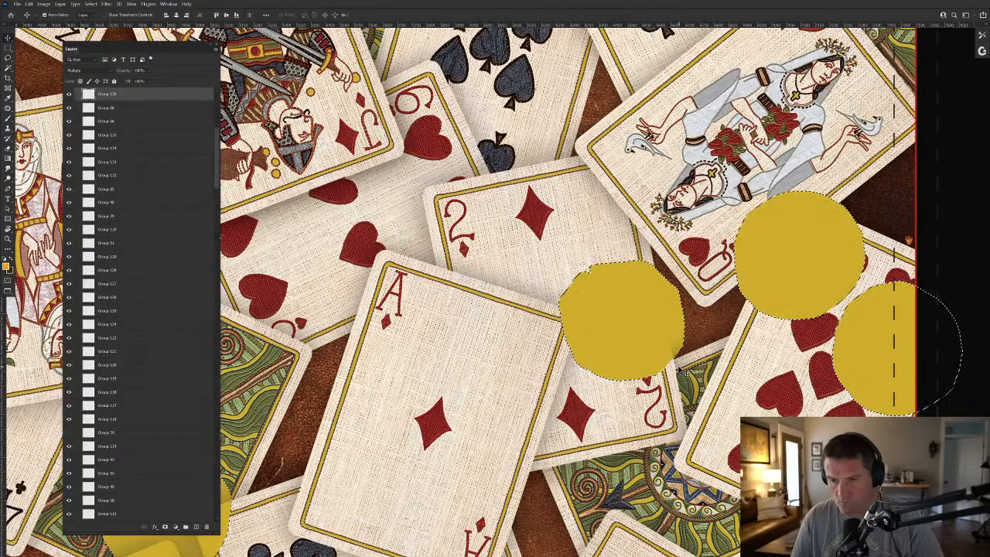
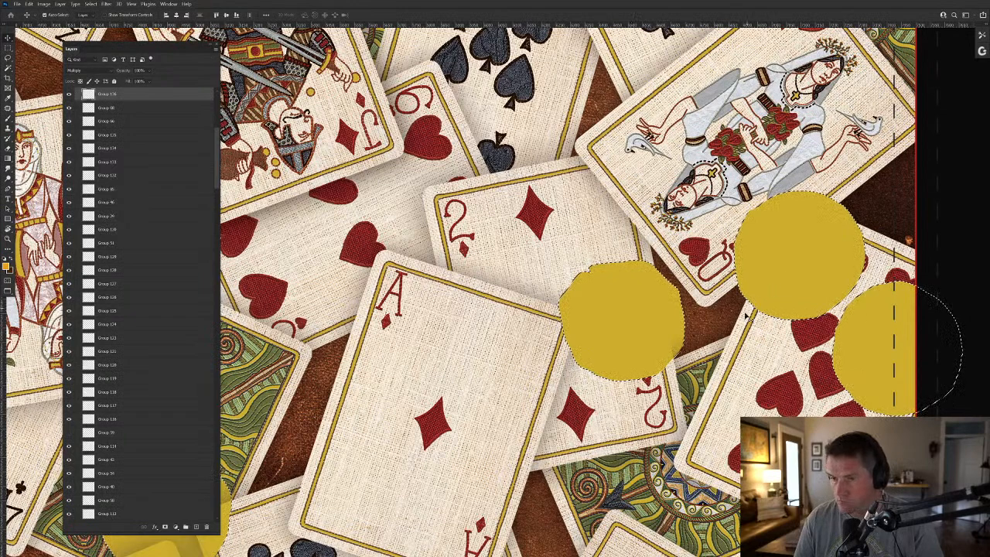
pyautogui.click(675, 353)
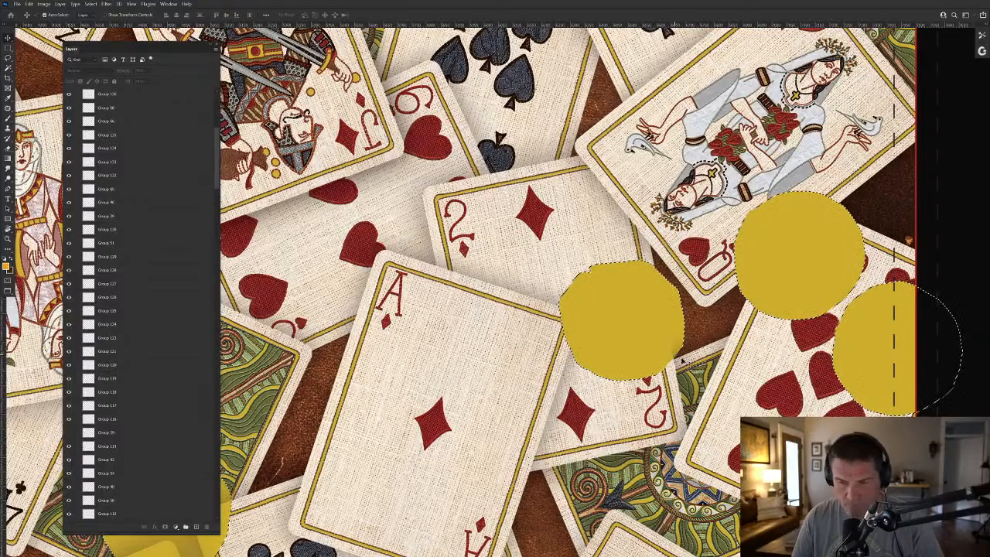
# Erase the card shadows inside the coin overlapping the lower corner of the King of Hearts.
pyautogui.moveTo(748, 360); pyautogui.dragTo(662, 312)
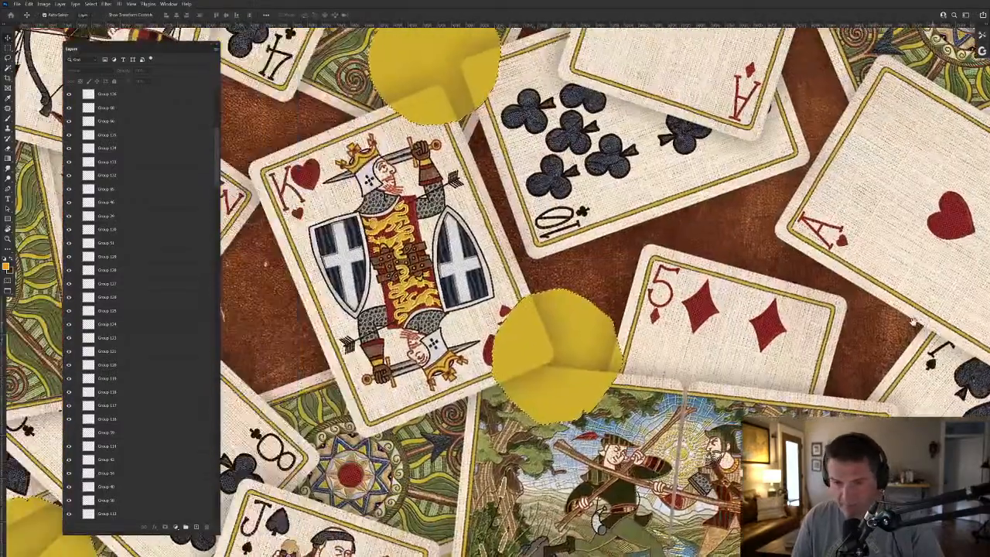
pyautogui.click(620, 313)
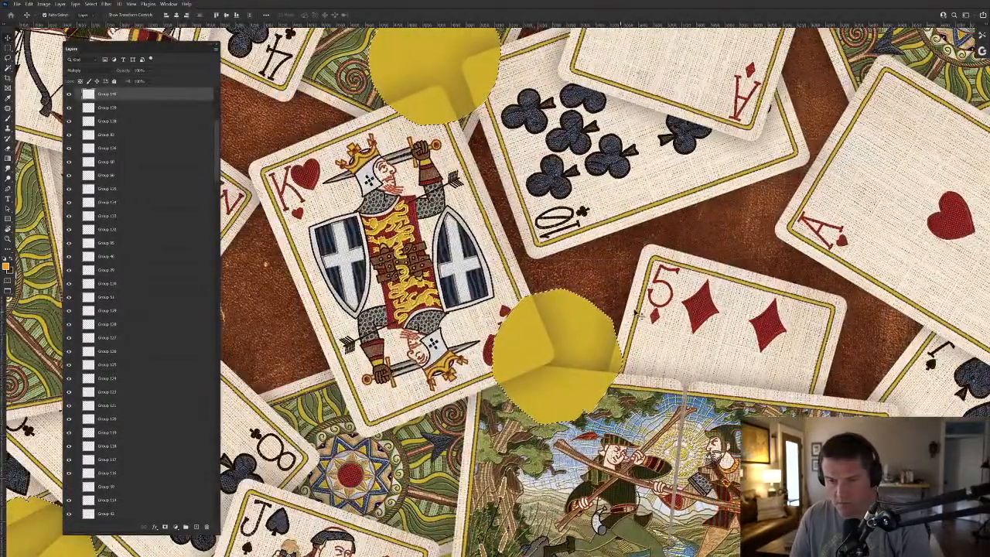
pyautogui.click(537, 290)
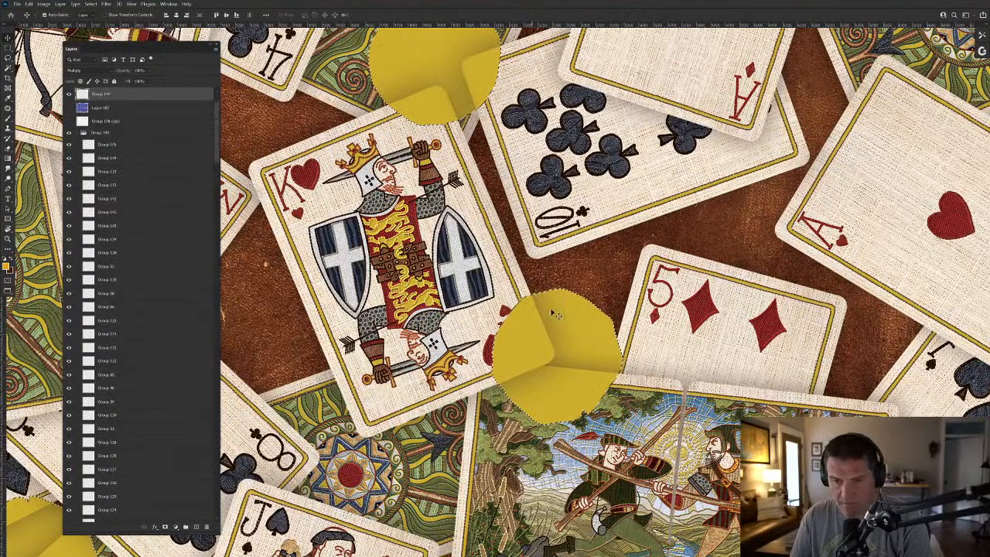
pyautogui.press('Delete')
pyautogui.click(633, 373)
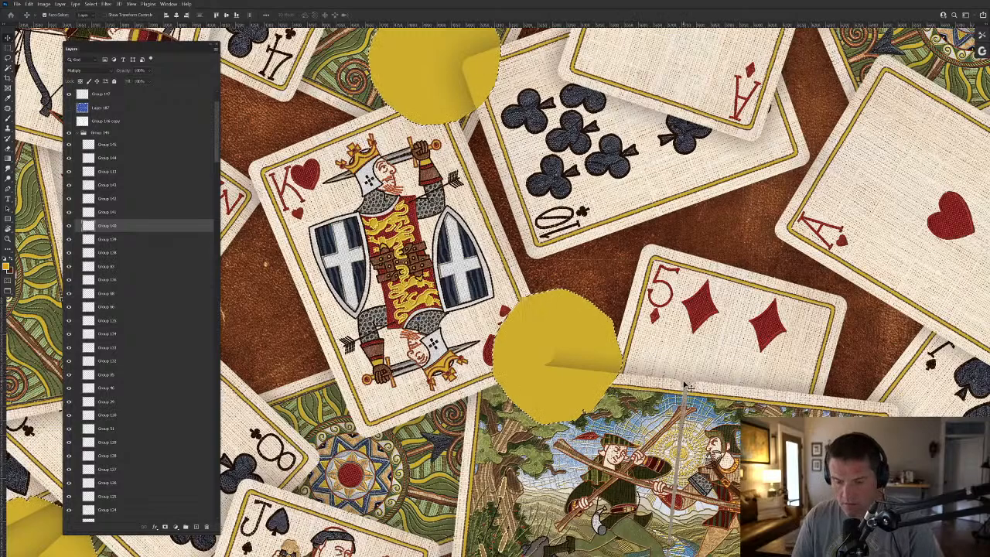
pyautogui.click(466, 429)
pyautogui.press('Delete')
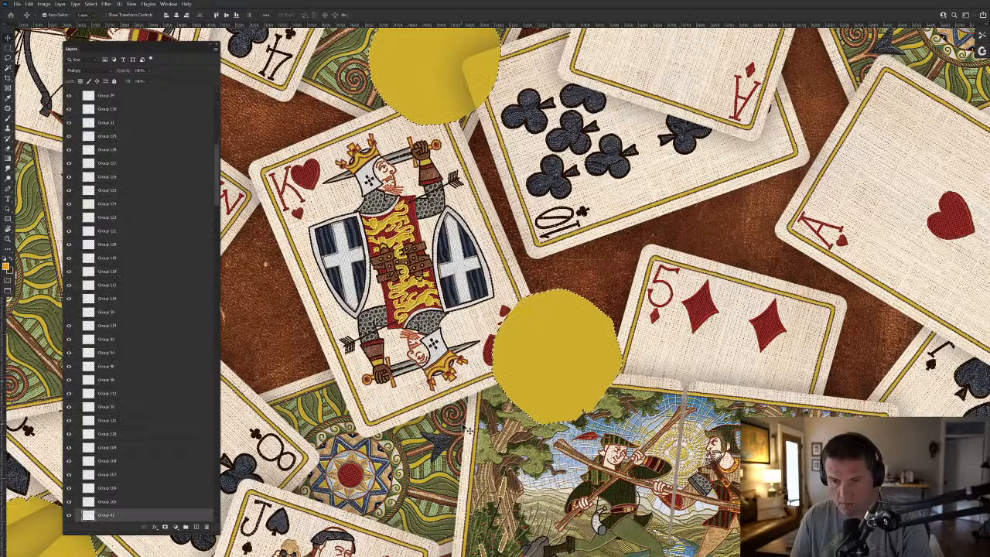
# Erase all card shadows inside the coin between the eight of clubs and the diamonds card below the Queen of Clubs.
pyautogui.moveTo(466, 430); pyautogui.dragTo(677, 265)
pyautogui.moveTo(455, 400); pyautogui.dragTo(742, 339)
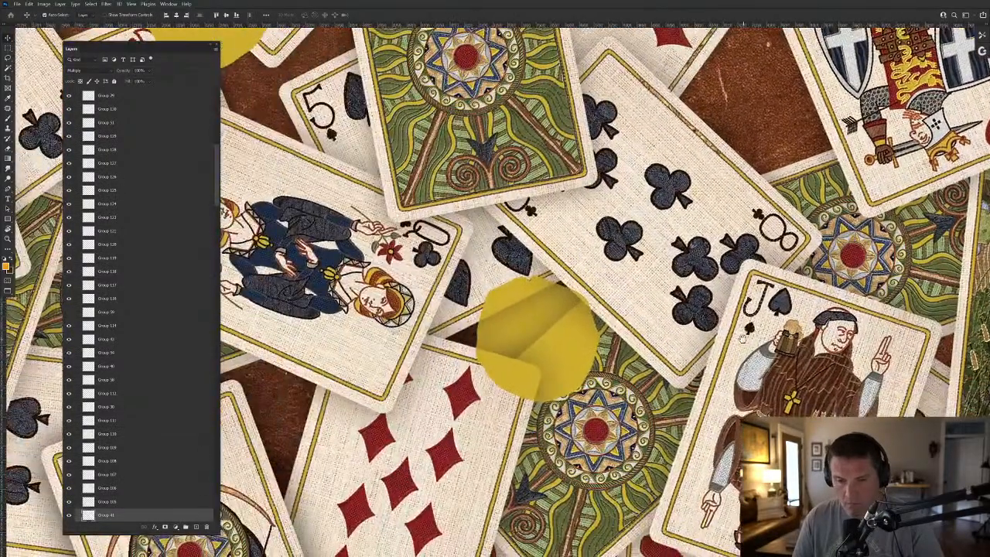
pyautogui.click(481, 336)
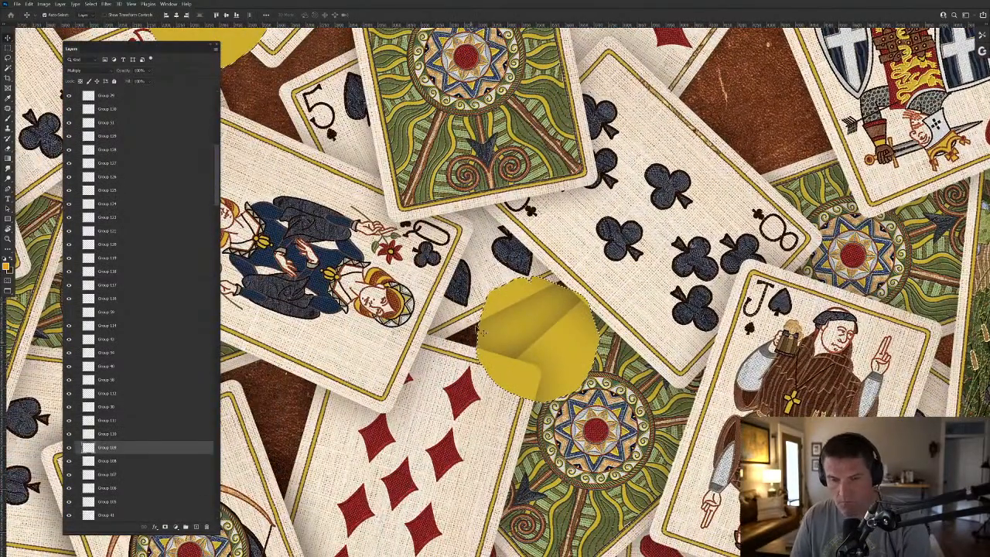
pyautogui.press('Delete')
pyautogui.click(566, 288)
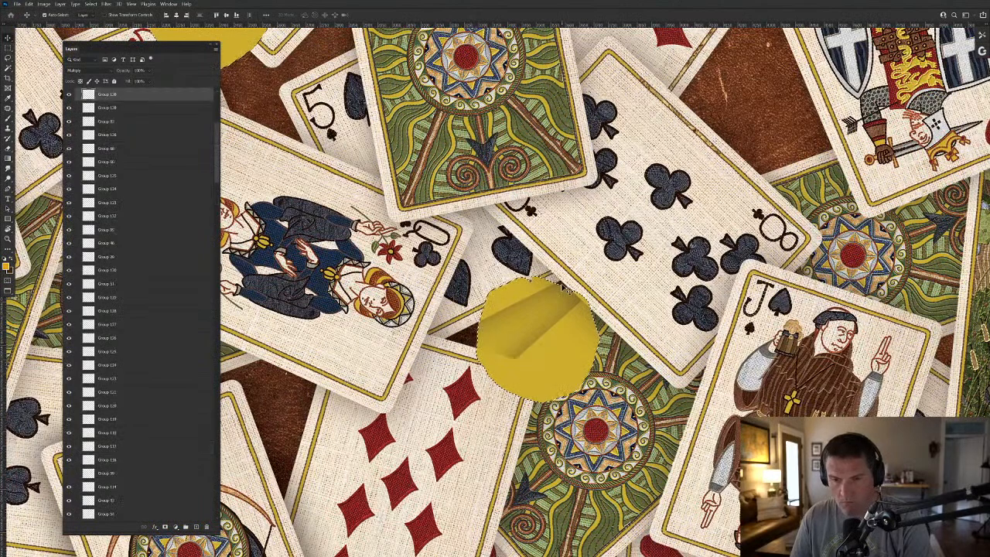
pyautogui.click(641, 545)
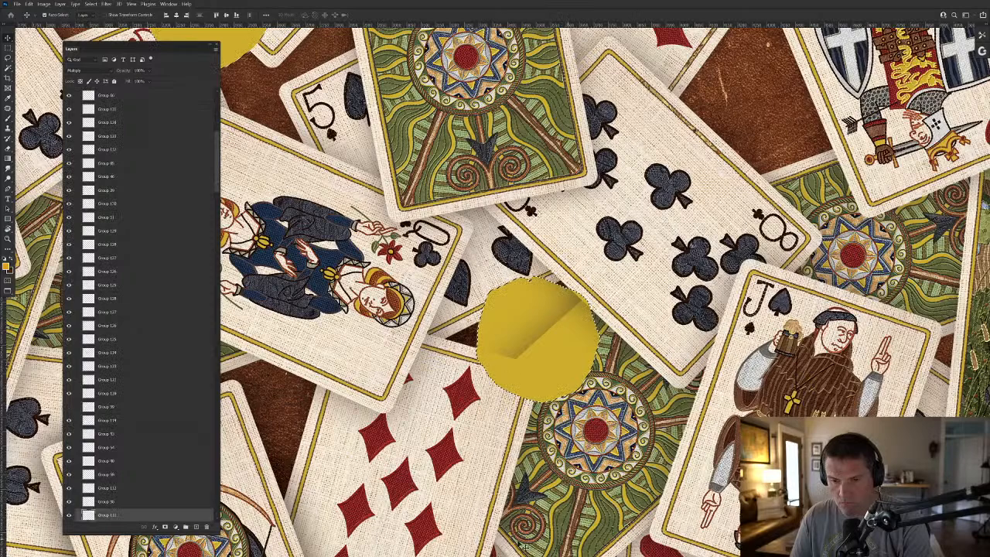
pyautogui.click(497, 547)
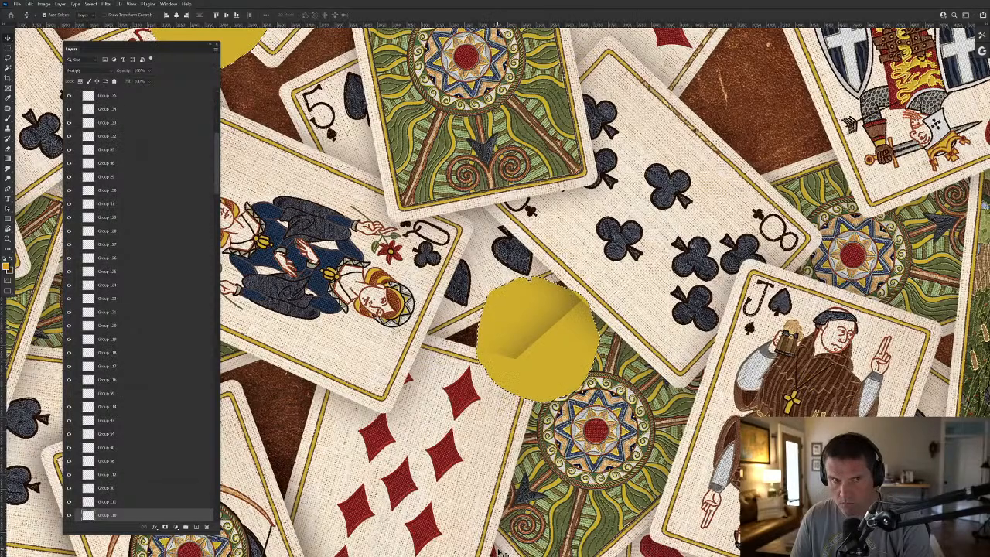
pyautogui.click(556, 280)
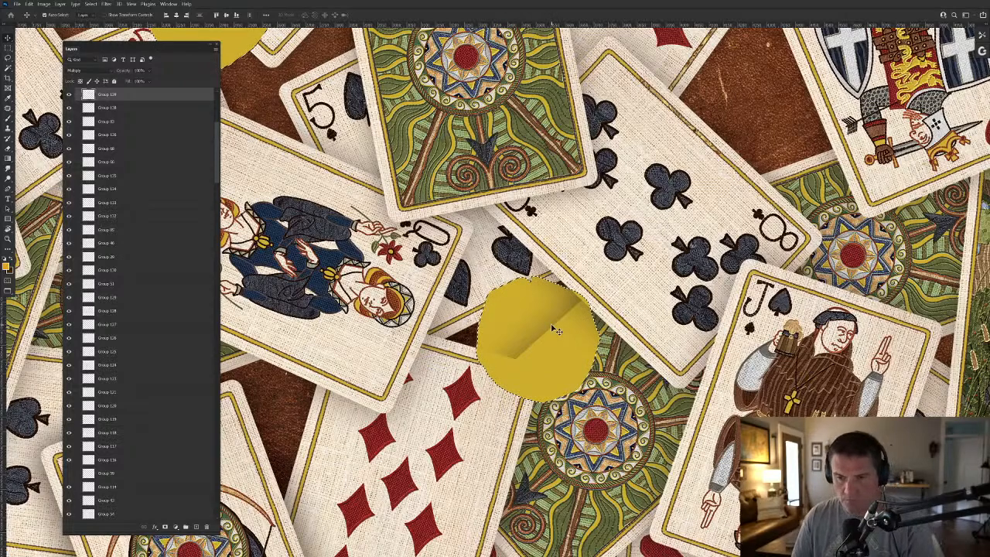
pyautogui.click(552, 328)
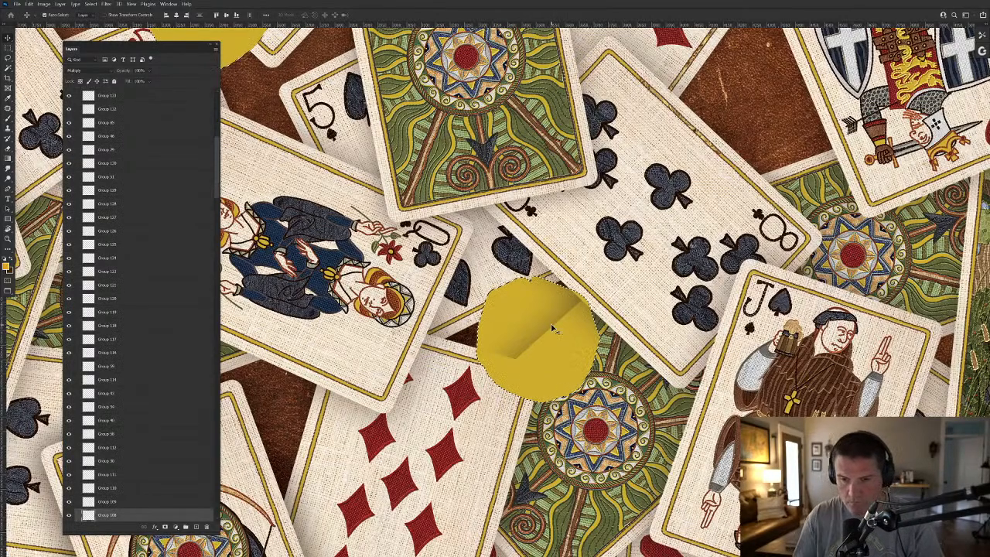
pyautogui.press('Delete')
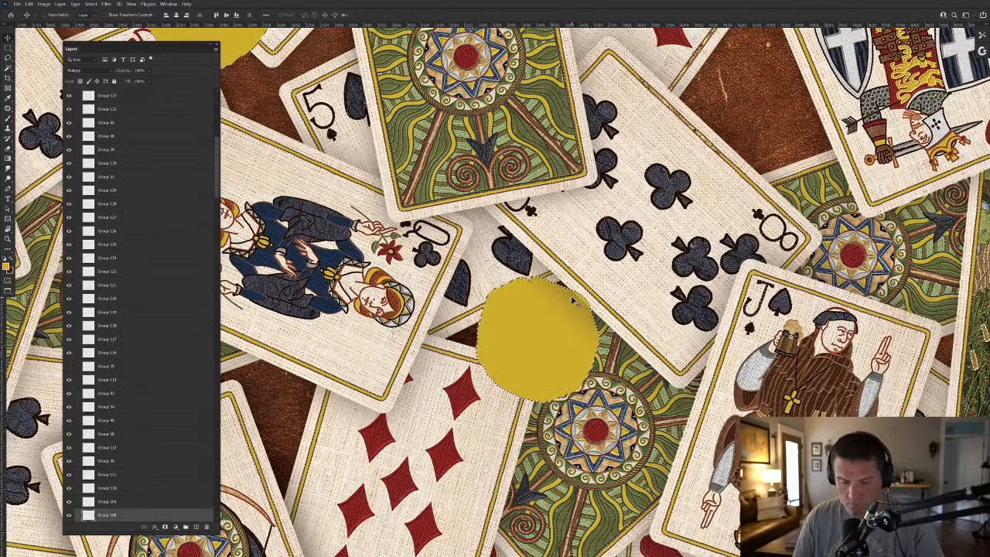
pyautogui.click(575, 301)
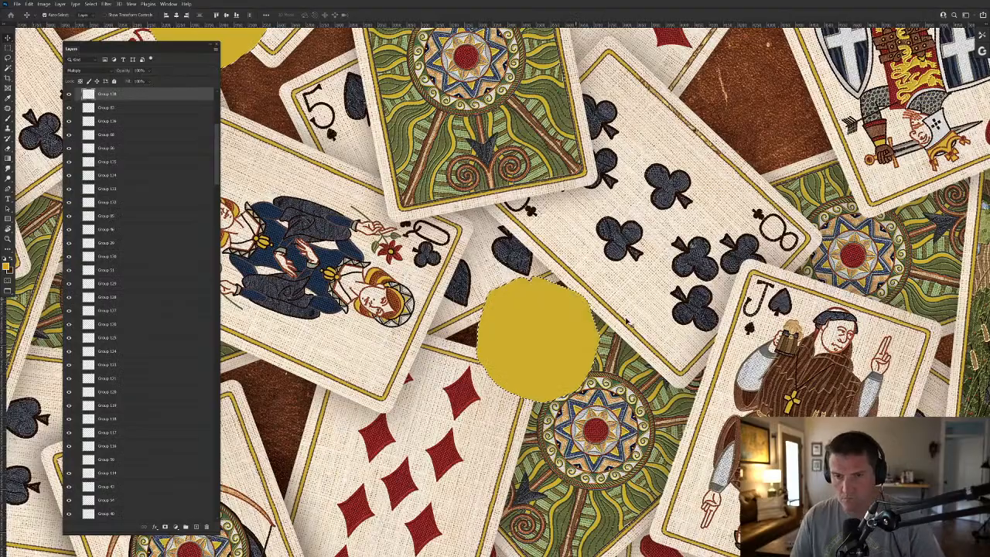
# Erase the card shadows inside the coin crossing the artwork's edge beside the Jack of Clubs.
pyautogui.moveTo(672, 322); pyautogui.dragTo(900, 207)
pyautogui.moveTo(513, 467); pyautogui.dragTo(559, 385)
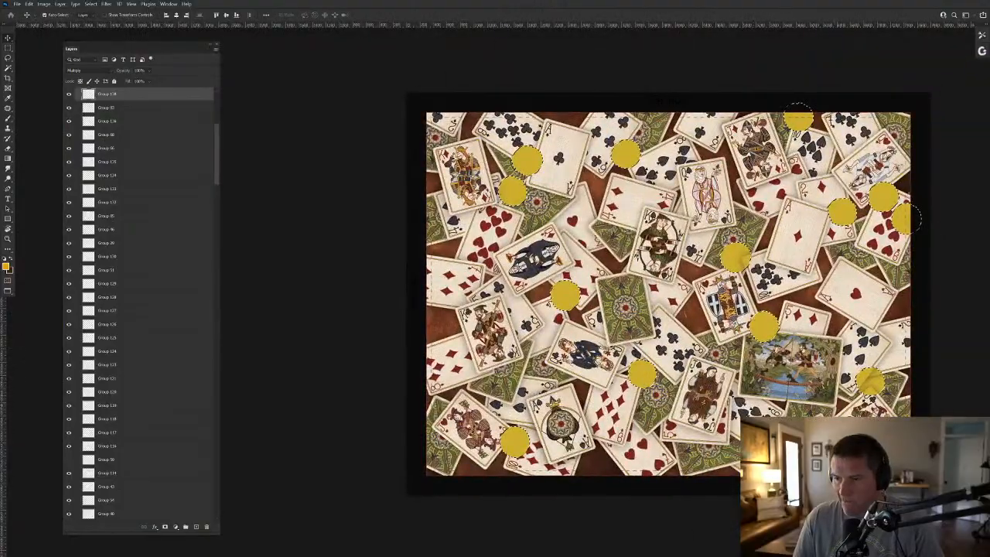
pyautogui.moveTo(896, 437); pyautogui.dragTo(605, 364)
pyautogui.click(581, 292)
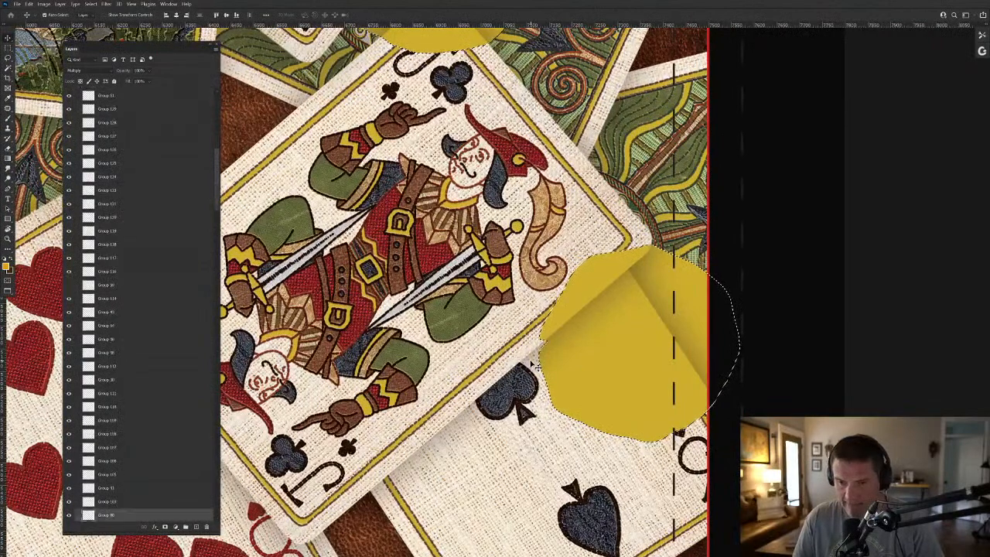
pyautogui.click(649, 226)
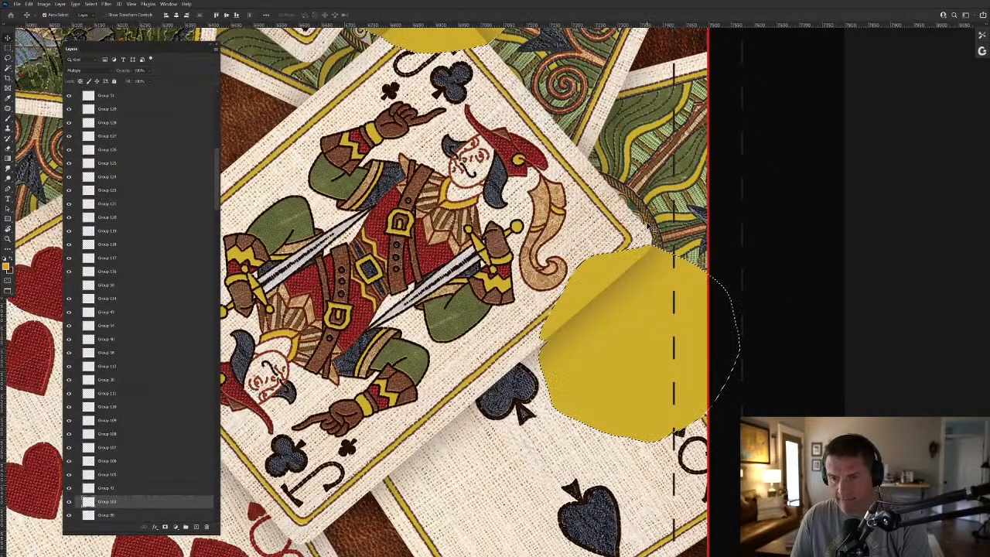
pyautogui.hotkey('alt', '[')
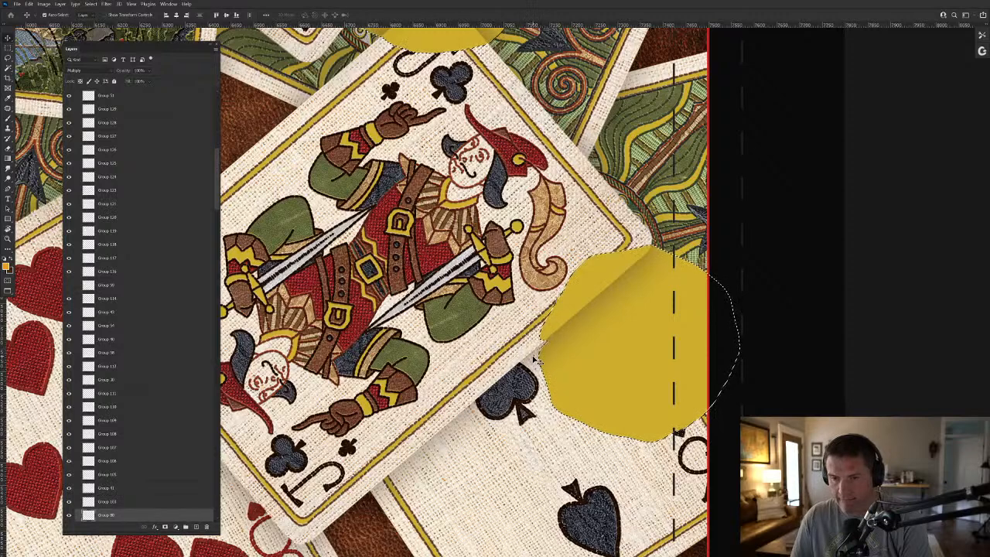
pyautogui.hotkey('ctrl', 'shift', 'i')
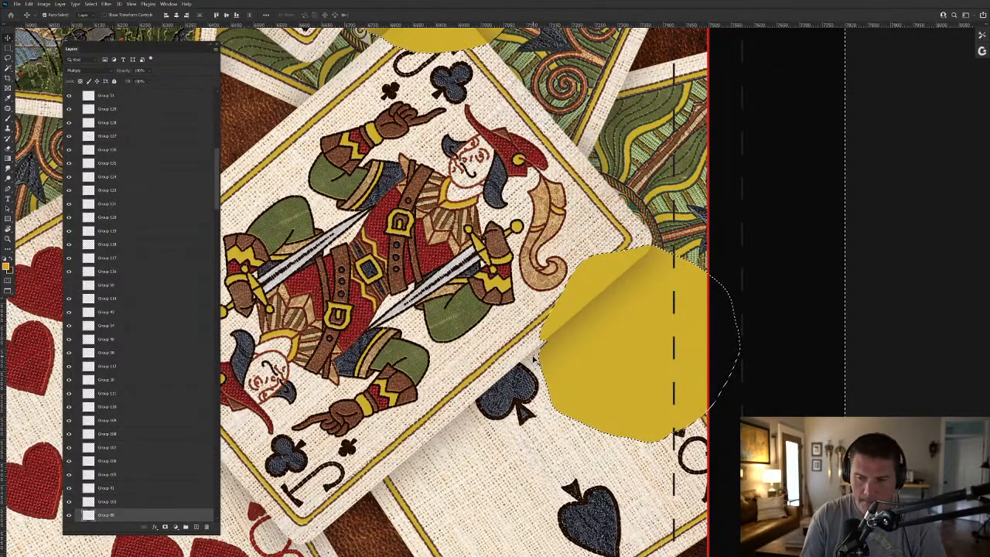
pyautogui.keyDown('ctrl'); pyautogui.click(578, 318); pyautogui.keyUp('ctrl')
pyautogui.hotkey('ctrl', 'shift', 'i')
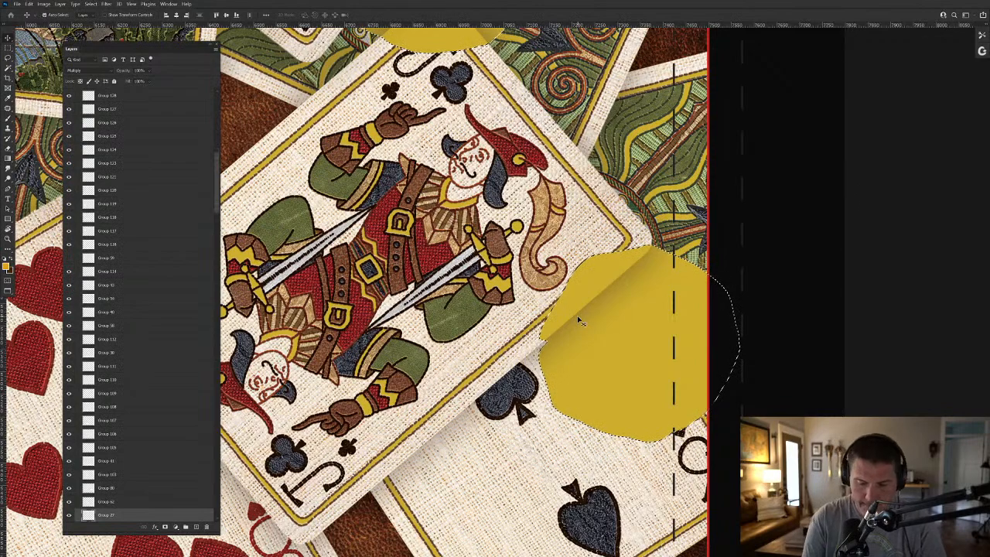
pyautogui.press('Delete')
# Erase the card shadows inside the coin between the seven of spades and the upper corner of the Jack of Clubs.
pyautogui.moveTo(546, 211); pyautogui.dragTo(639, 402)
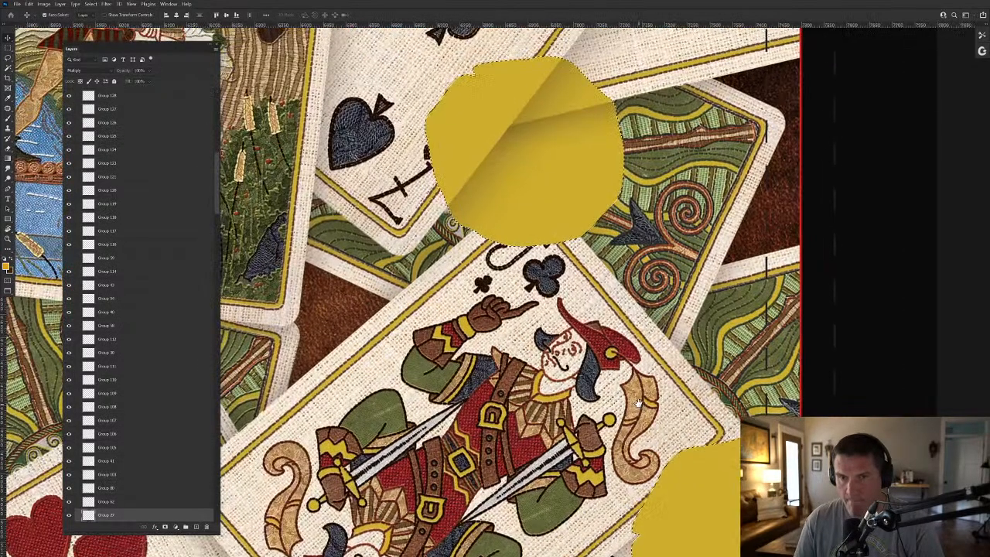
pyautogui.moveTo(506, 209); pyautogui.dragTo(573, 338)
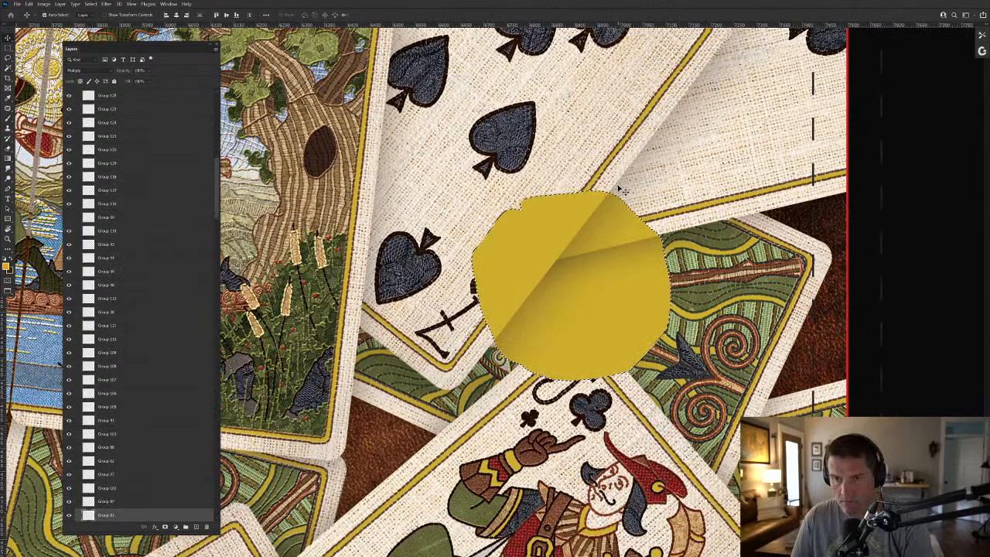
pyautogui.press('Delete')
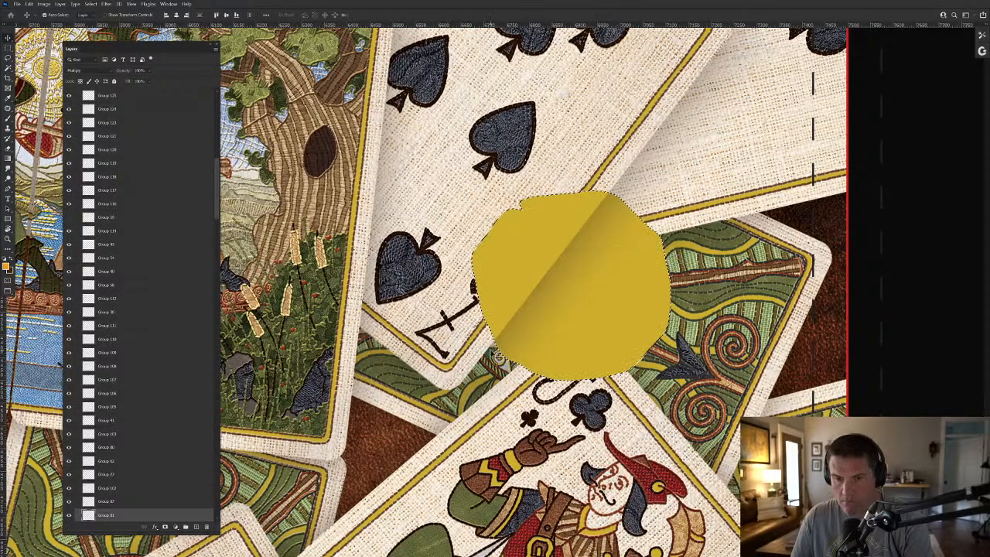
pyautogui.click(495, 353)
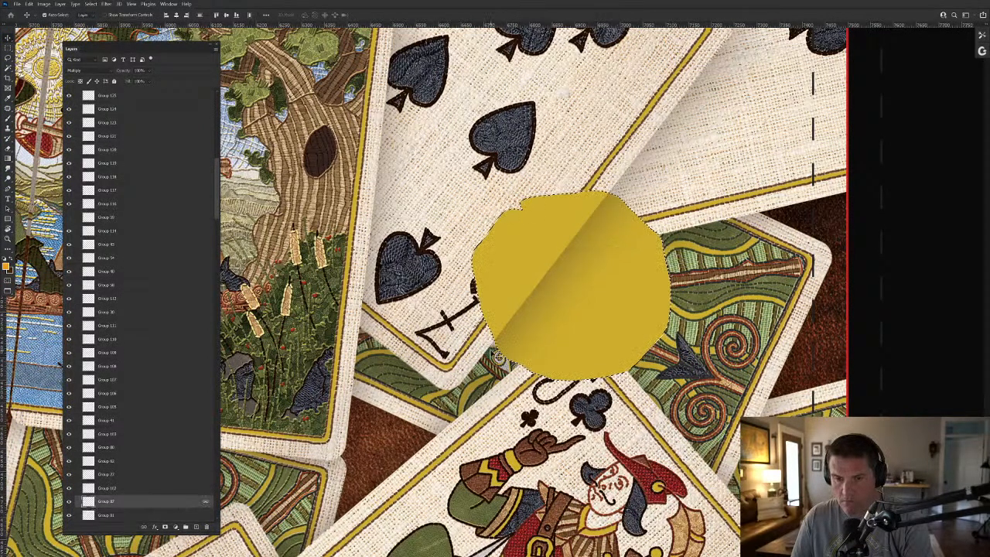
# Clear the card shadow that falls across the flat gold coin shape beside the 7 of spades.
pyautogui.keyDown('ctrl'); pyautogui.click(526, 309); pyautogui.keyUp('ctrl')
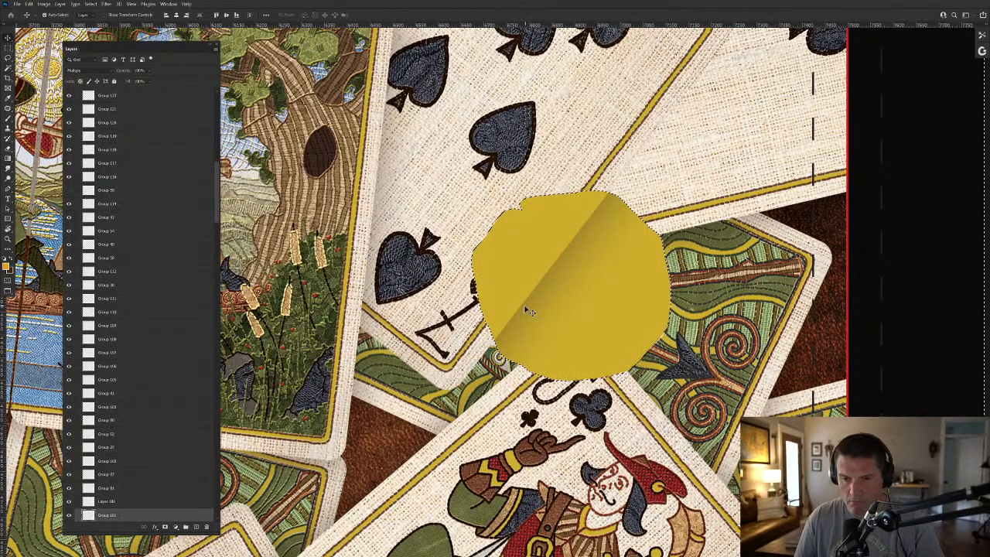
pyautogui.hotkey('ctrl', 'shift', 'i')
pyautogui.press('Delete')
# Clear the leftover shadow from the coin shape beside the 2 of diamonds, using the hidden coin layer's outline as the selection, and deselect.
pyautogui.moveTo(547, 314); pyautogui.dragTo(613, 388)
pyautogui.scroll(5, 612, 386)
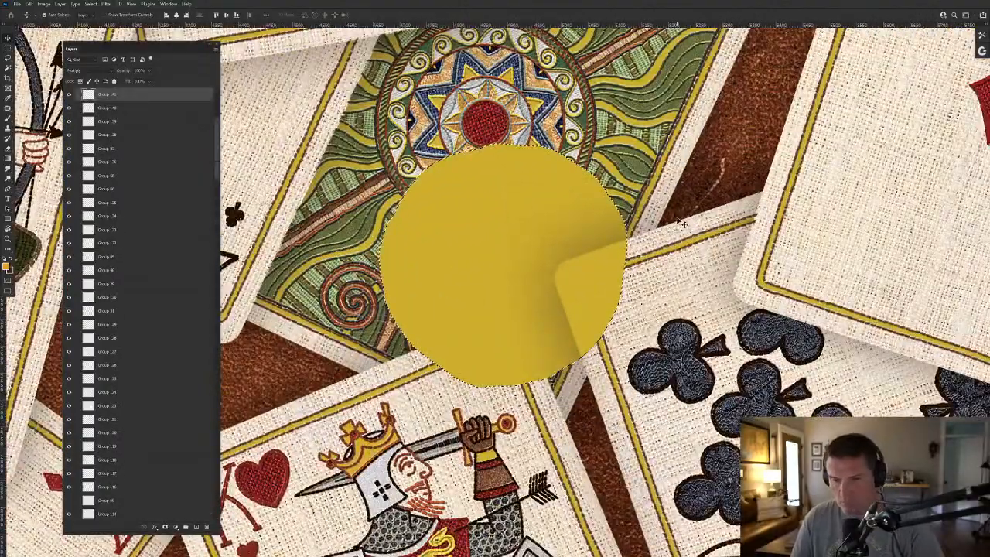
pyautogui.scroll(-6, 679, 222)
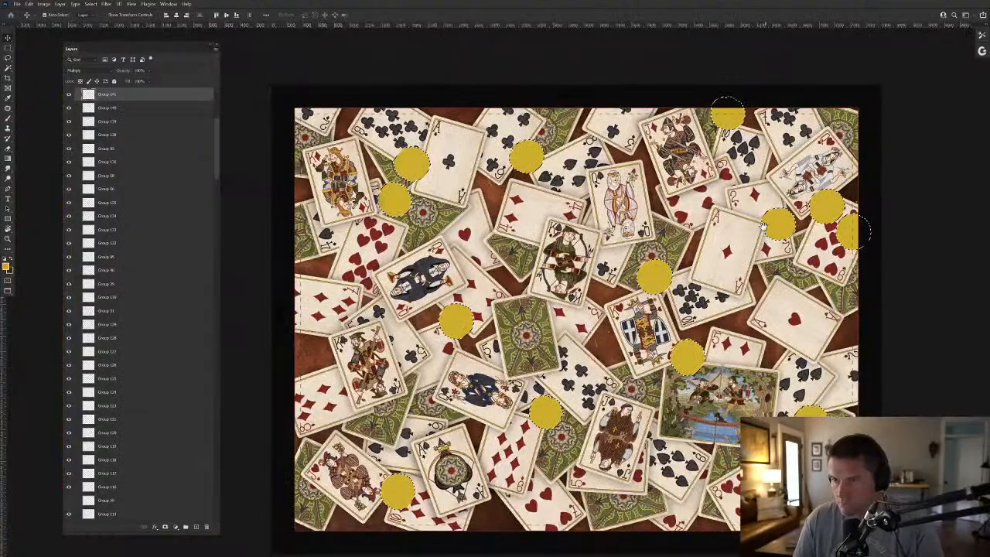
pyautogui.scroll(5, 764, 231)
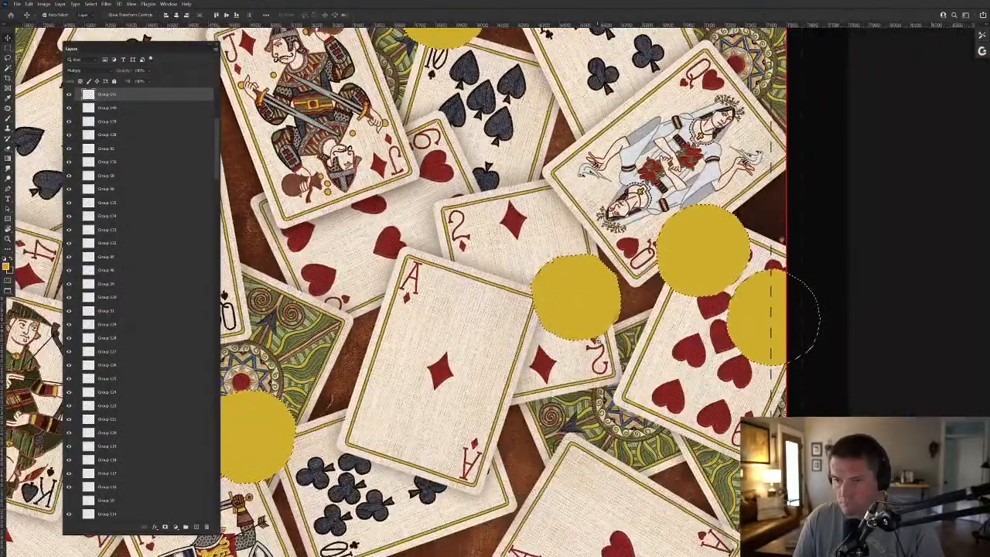
pyautogui.scroll(3, 611, 329)
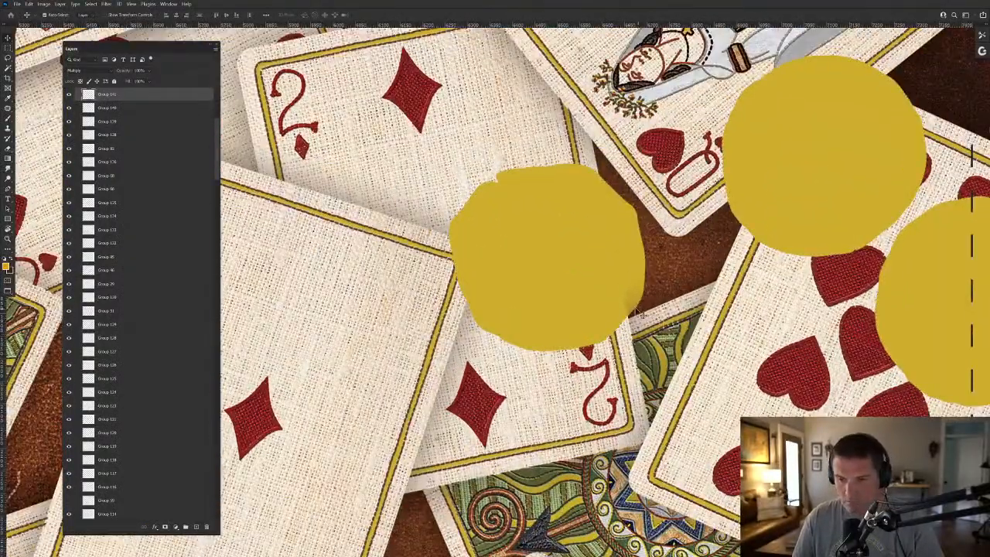
pyautogui.click(638, 312)
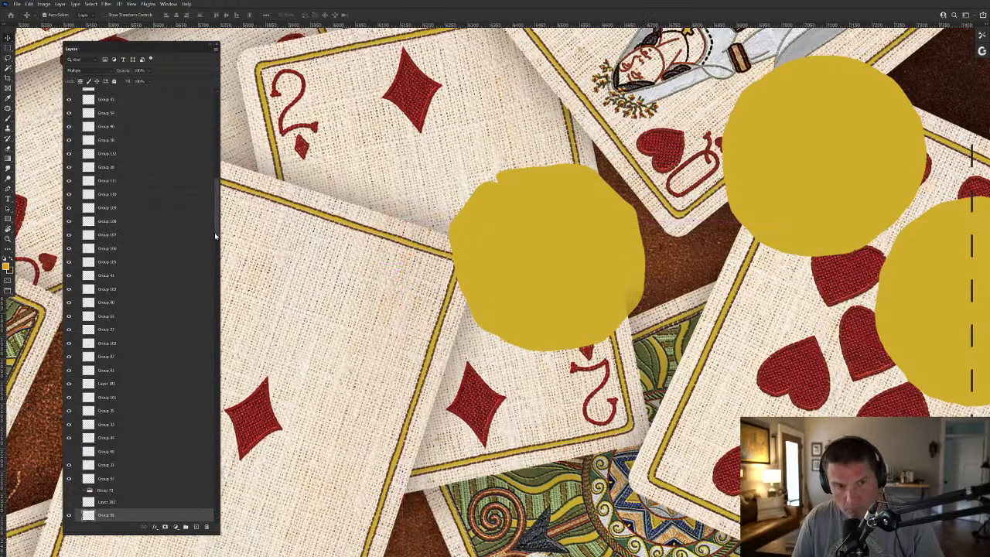
pyautogui.scroll(-6, 215, 236)
pyautogui.rightClick(146, 226)
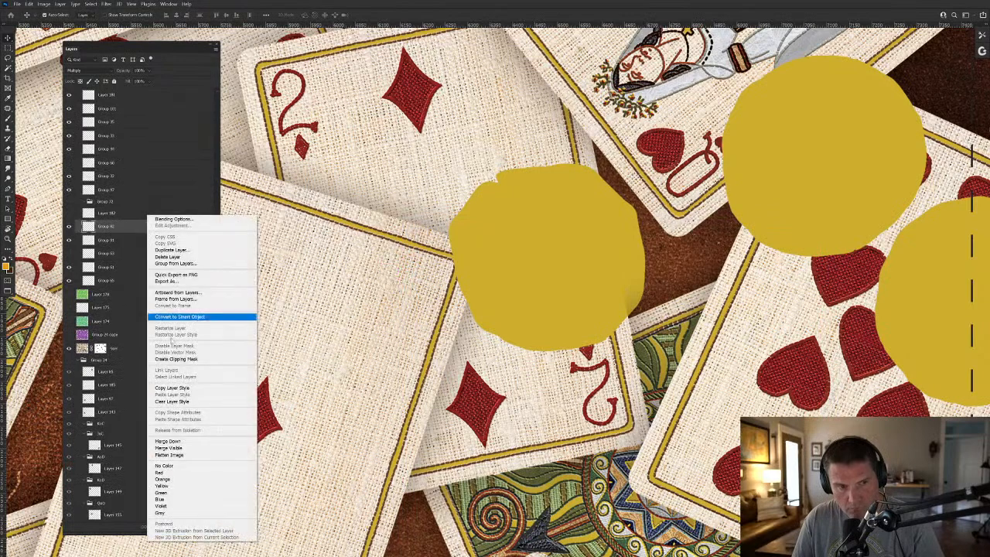
pyautogui.click(188, 499)
pyautogui.moveTo(217, 273); pyautogui.dragTo(216, 364)
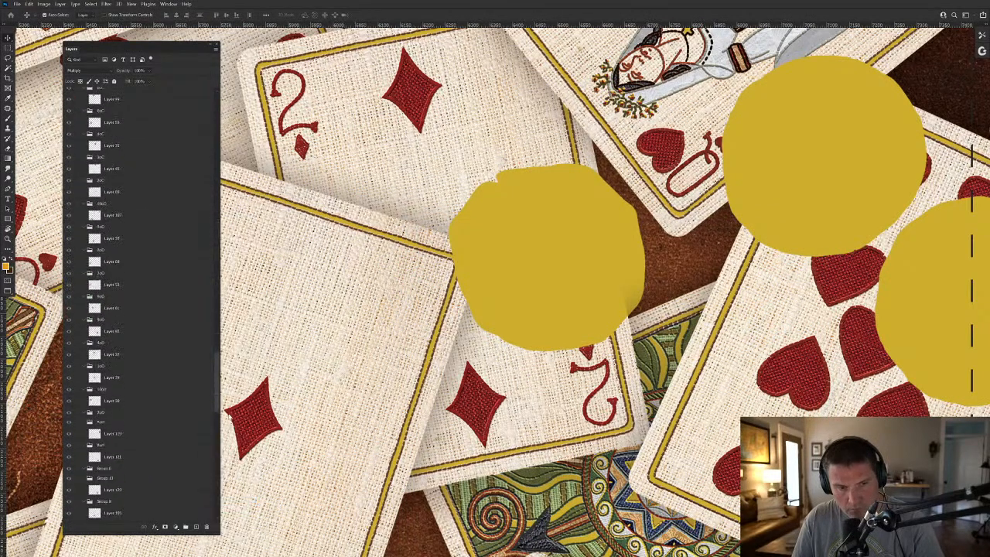
pyautogui.scroll(-5, 139, 309)
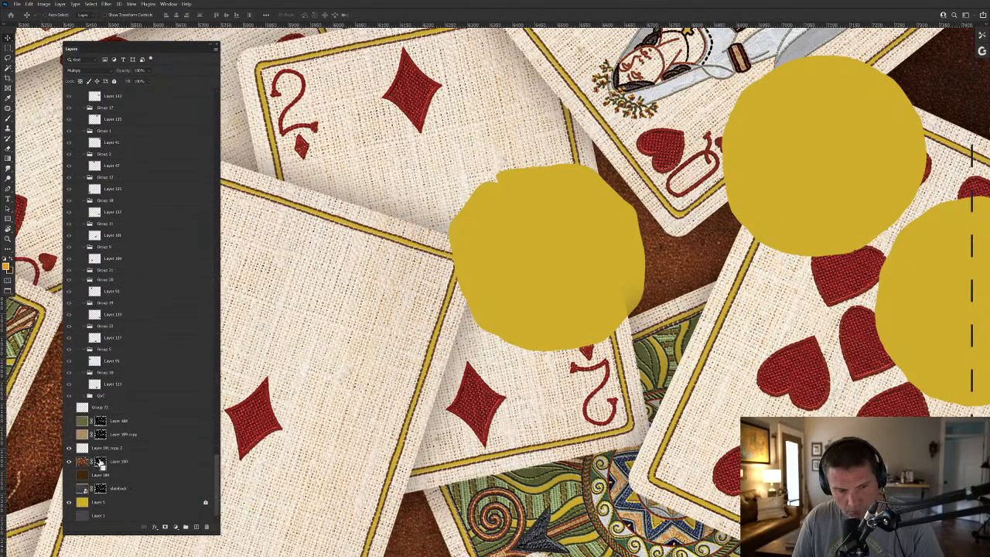
pyautogui.moveTo(218, 489); pyautogui.dragTo(219, 78)
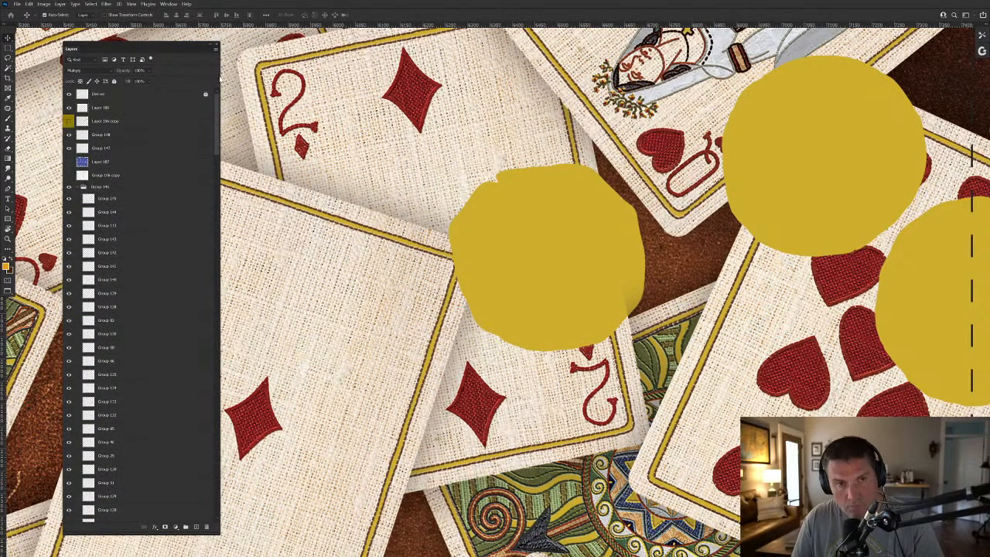
pyautogui.keyDown('ctrl'); pyautogui.click(83, 123); pyautogui.keyUp('ctrl')
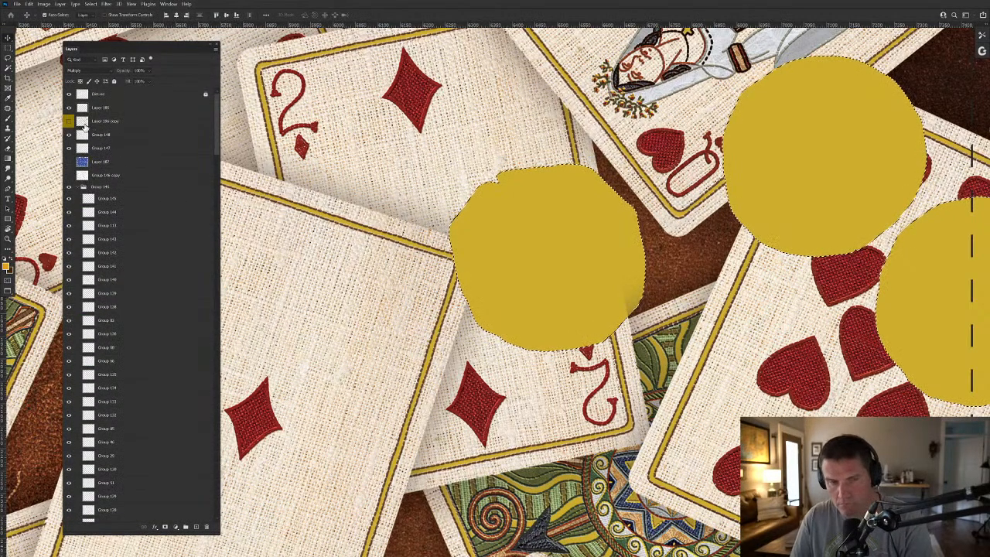
pyautogui.hotkey('ctrl', 'd')
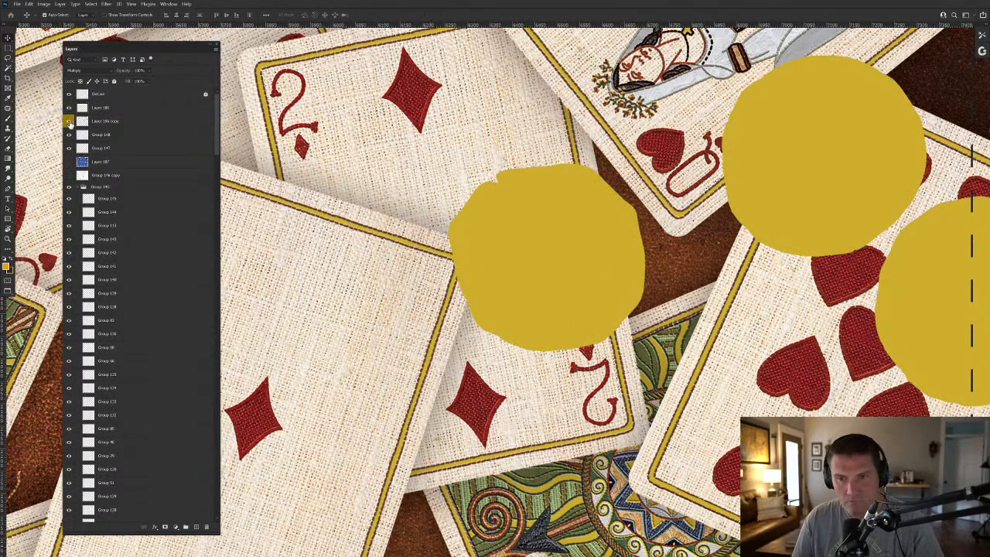
# Show the detailed gold coin layer and fill the coins' outlines with white on a new layer directly above it.
pyautogui.click(68, 122)
pyautogui.scroll(1, 544, 300)
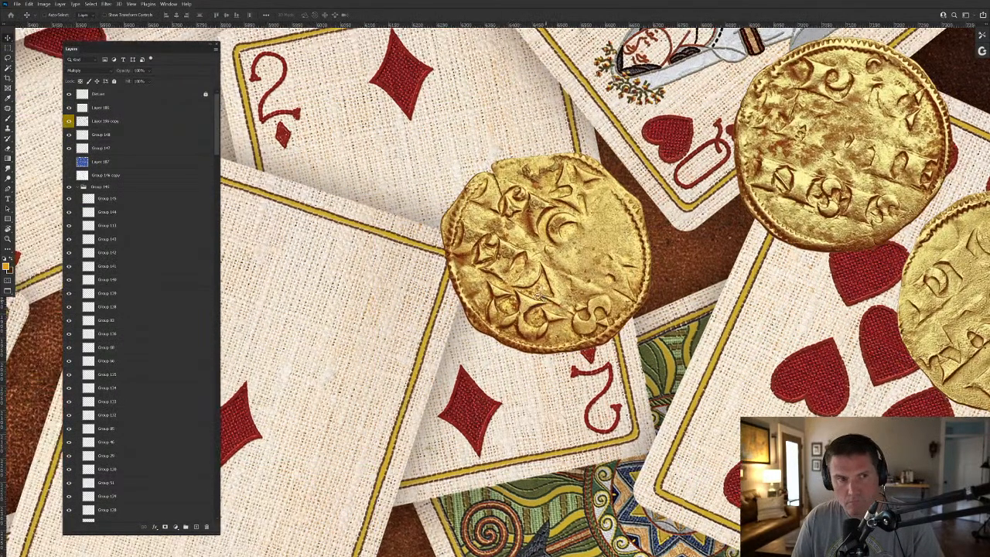
pyautogui.click(108, 126)
pyautogui.keyDown('ctrl'); pyautogui.click(84, 121); pyautogui.keyUp('ctrl')
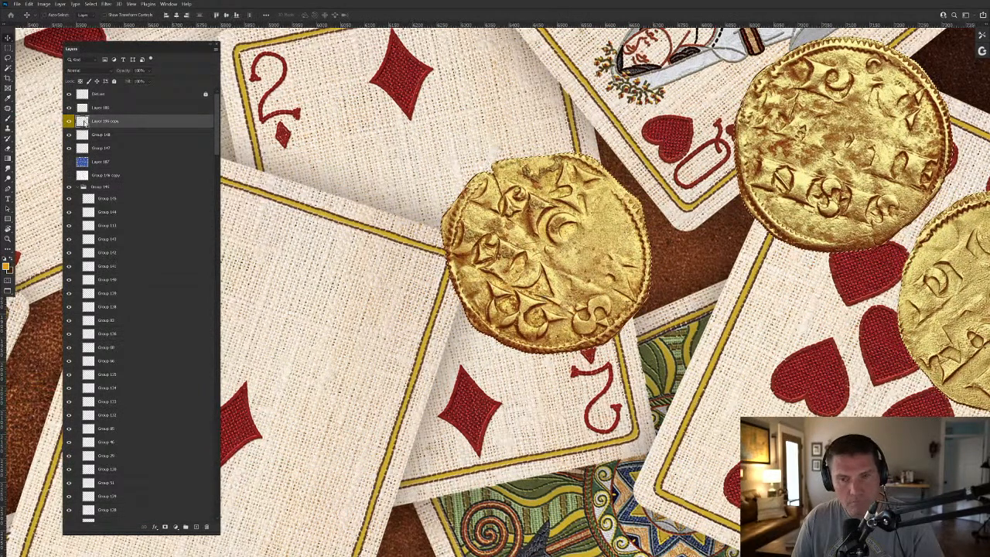
pyautogui.click(196, 527)
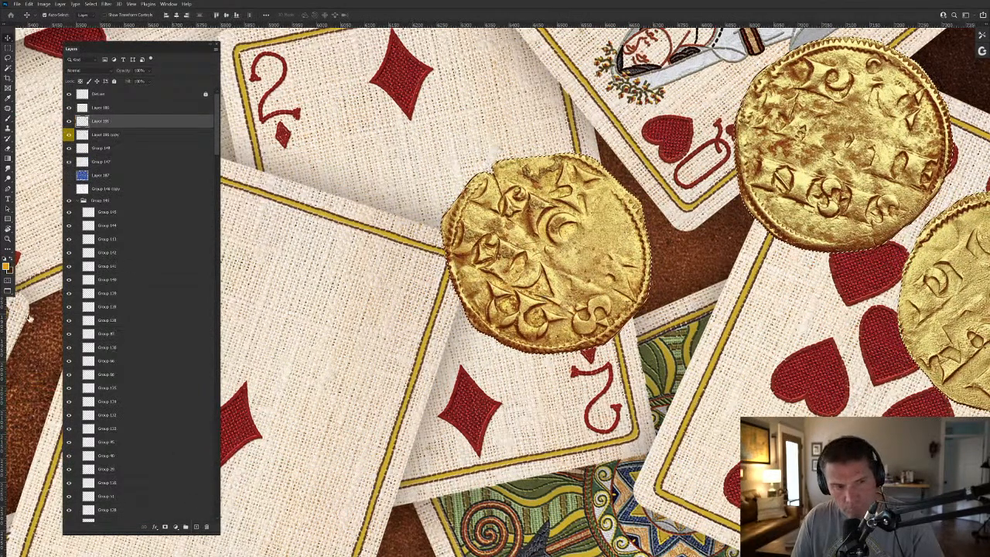
pyautogui.click(4, 258)
pyautogui.click(10, 259)
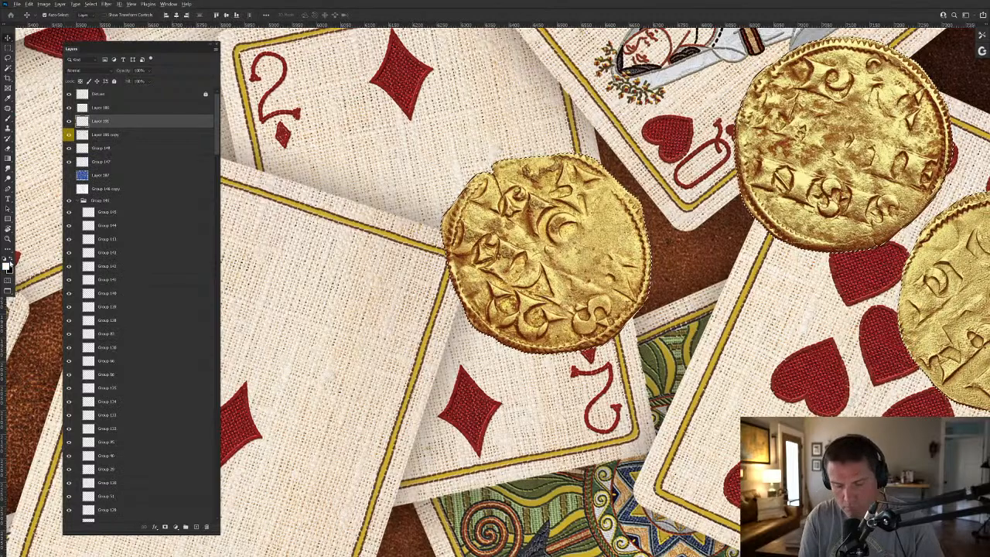
pyautogui.hotkey('alt', 'BackSpace')
pyautogui.hotkey('ctrl', 'd')
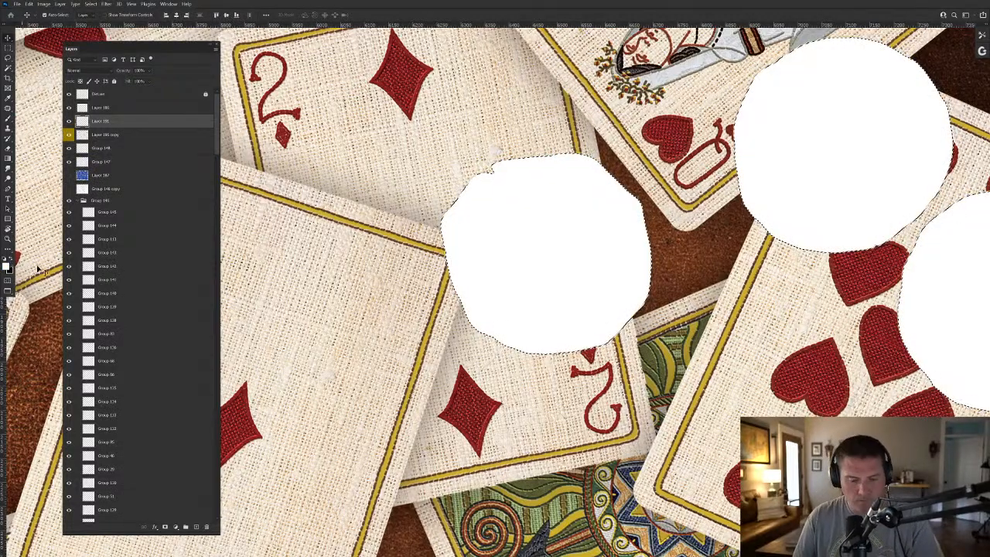
# Add a Drop Shadow layer style in Multiply mode to the white coin layer.
pyautogui.click(60, 4)
pyautogui.moveTo(86, 75)
pyautogui.click(158, 150)
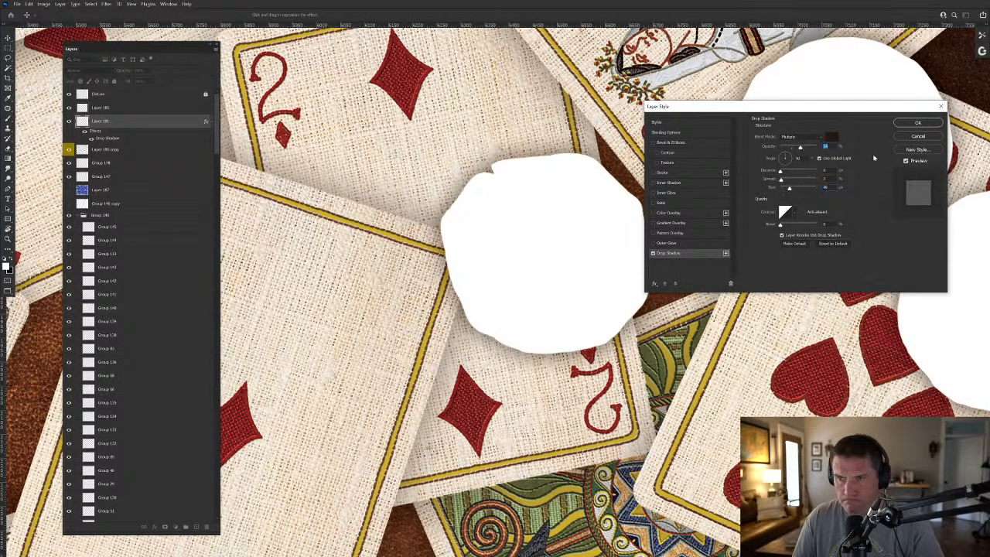
pyautogui.click(918, 124)
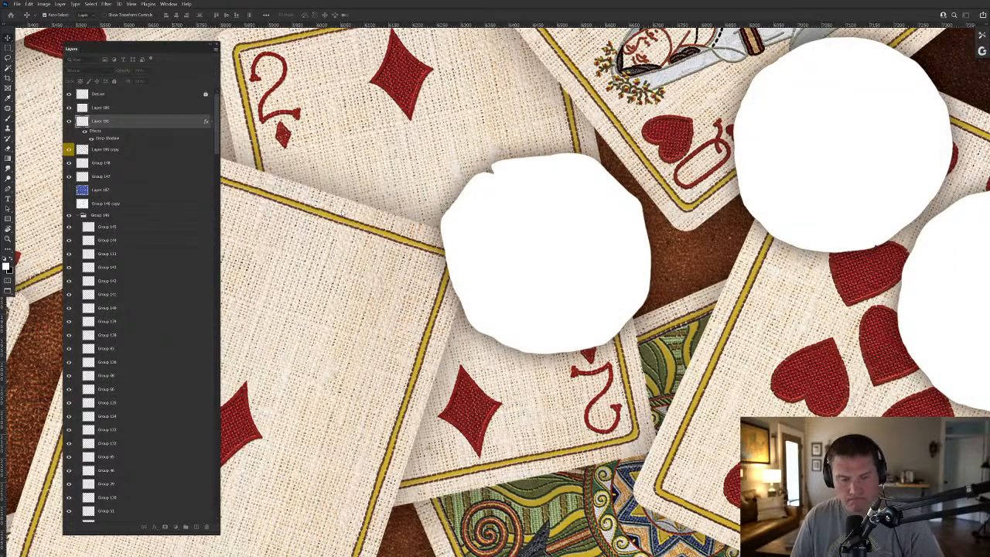
# Group and merge the white coin layer with its drop shadow into a single layer, and set its blend mode to Multiply.
pyautogui.hotkey('ctrl', 'g')
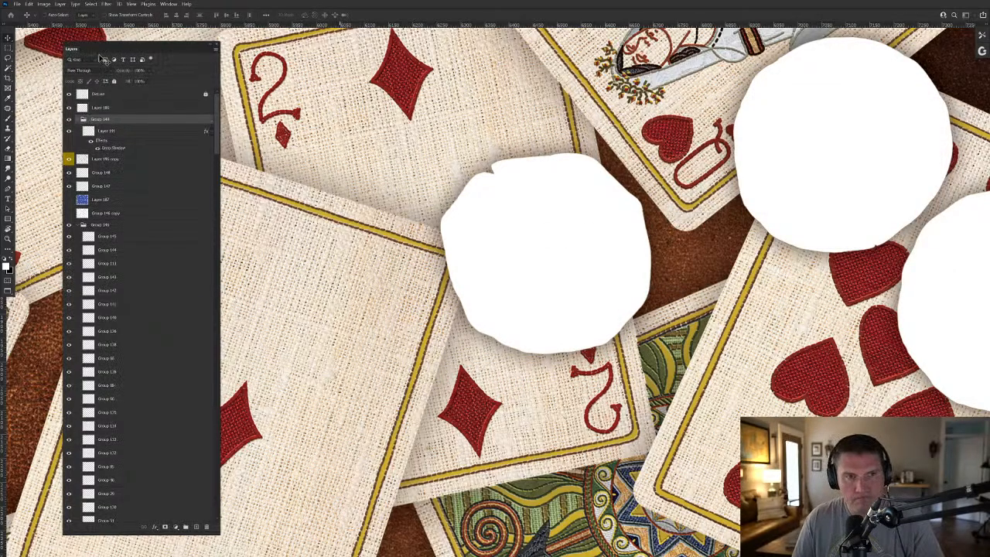
pyautogui.hotkey('ctrl', 'e')
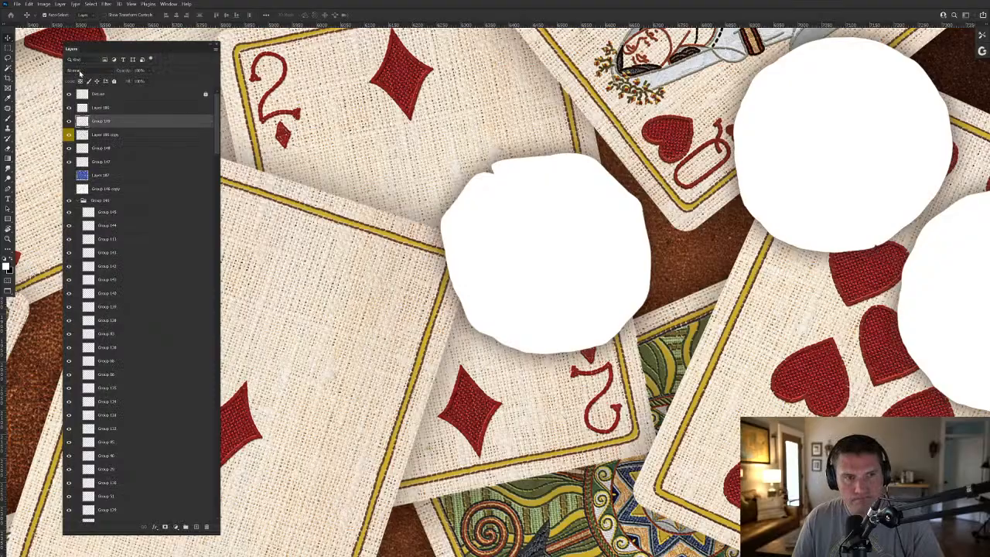
pyautogui.click(80, 71)
pyautogui.click(76, 100)
pyautogui.moveTo(599, 304); pyautogui.dragTo(559, 288)
pyautogui.moveTo(497, 334); pyautogui.dragTo(699, 274)
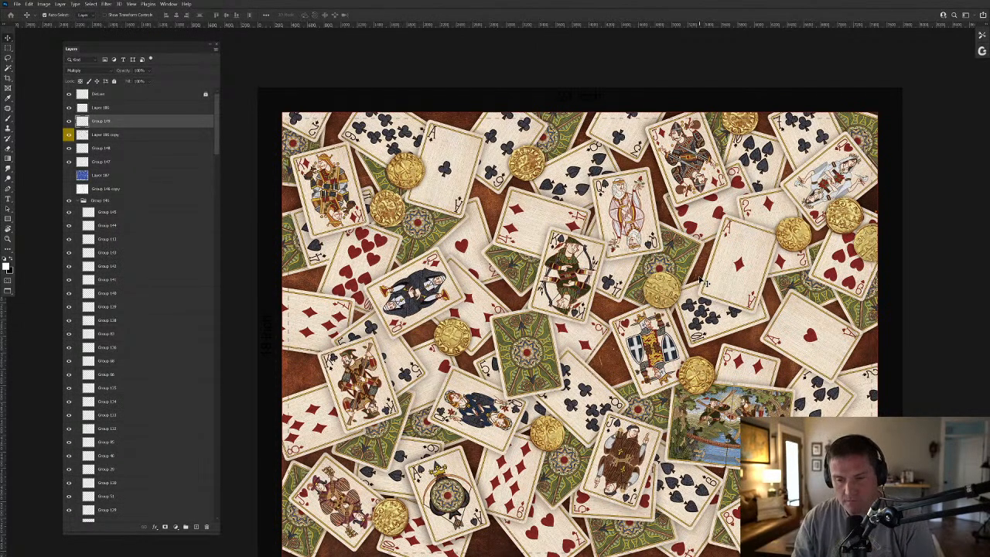
# Examine the background and shadow layers beneath the cards and check the overall artwork.
pyautogui.scroll(-5, 101, 358)
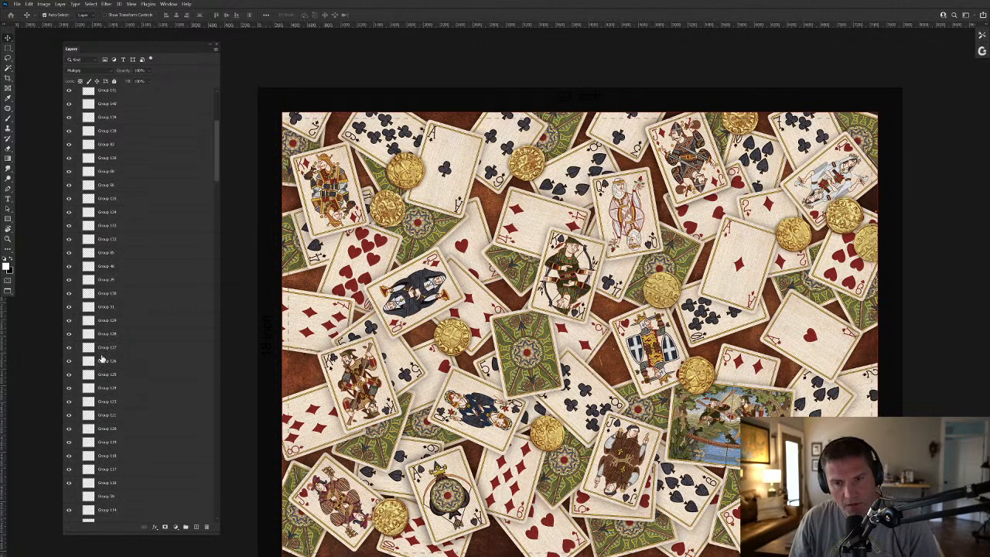
pyautogui.moveTo(216, 163); pyautogui.dragTo(209, 517)
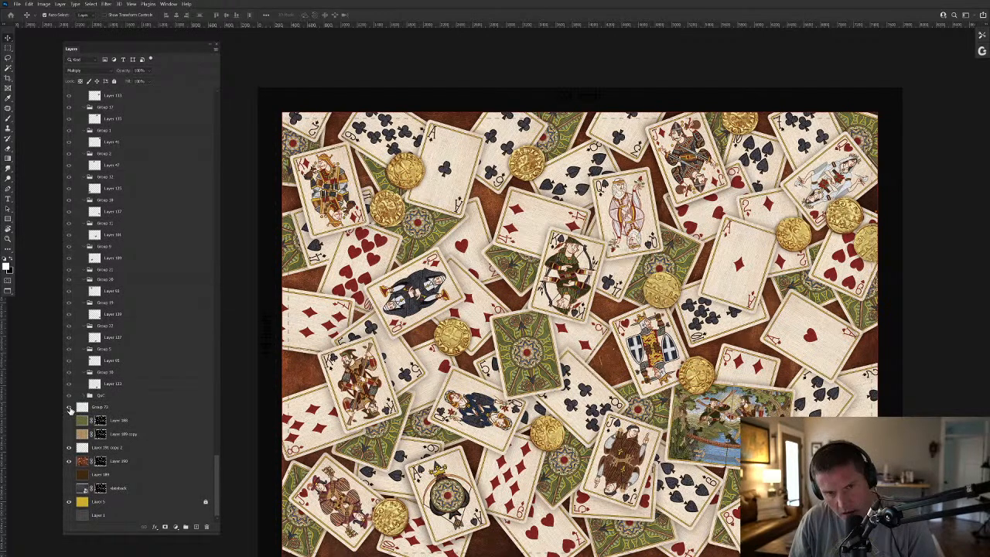
pyautogui.click(82, 448)
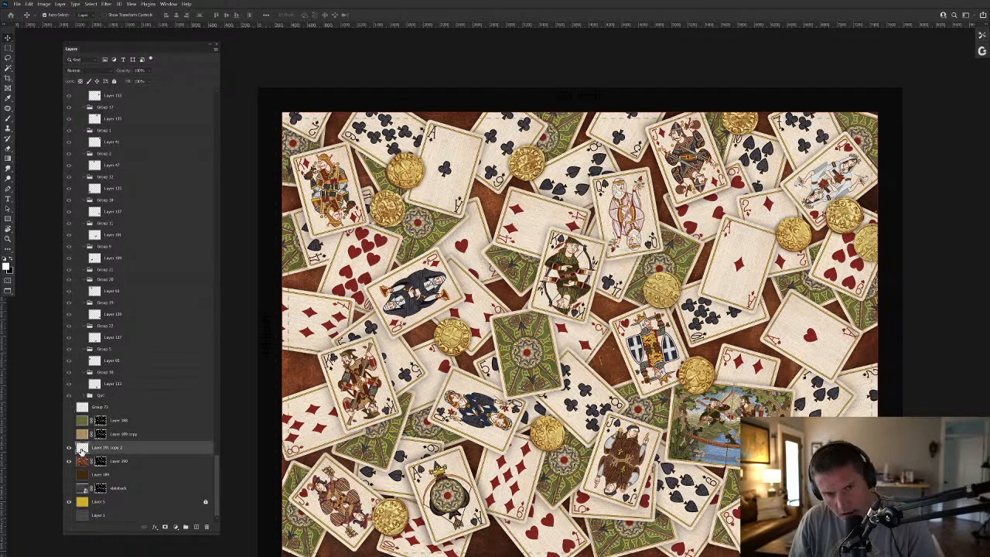
pyautogui.keyDown('ctrl'); pyautogui.click(81, 409); pyautogui.keyUp('ctrl')
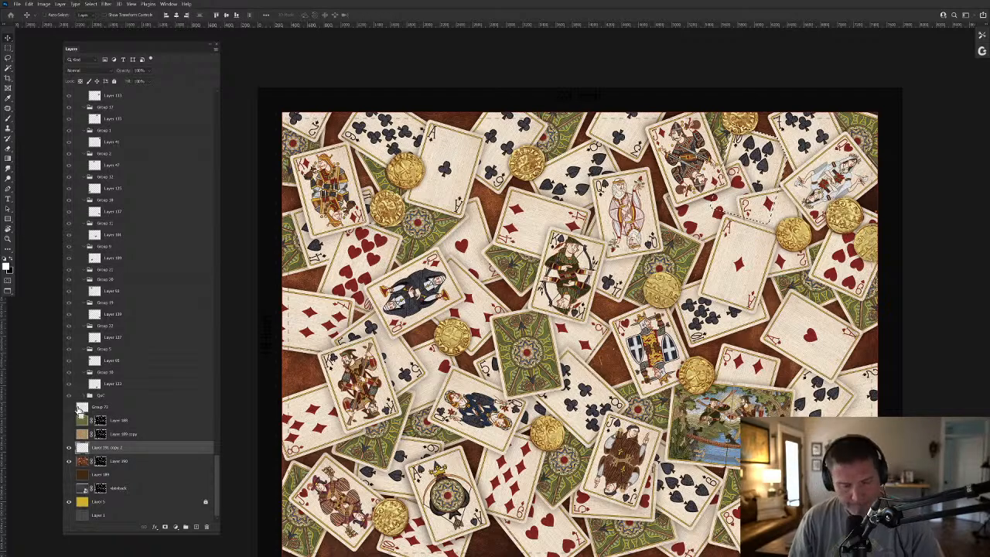
pyautogui.click(68, 501)
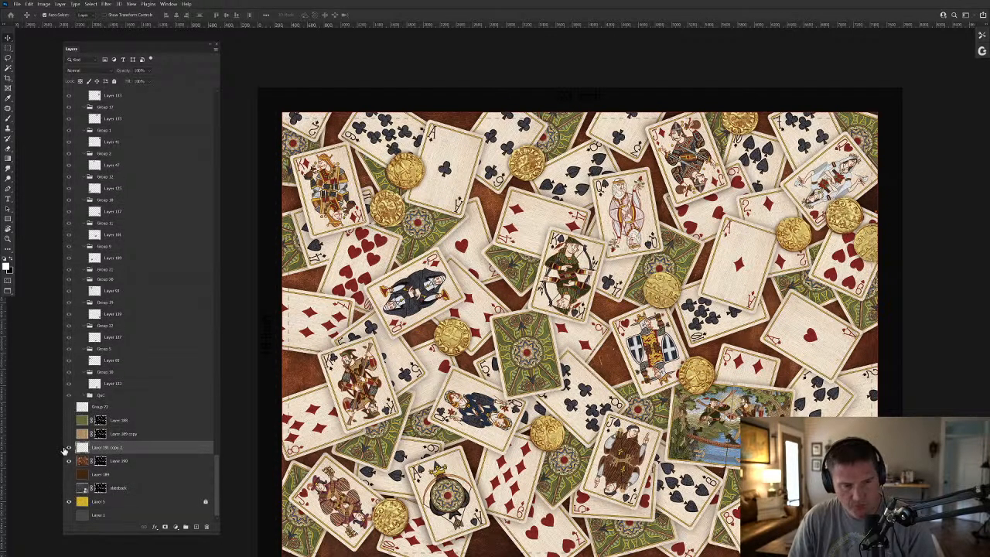
pyautogui.moveTo(219, 485); pyautogui.dragTo(230, 506)
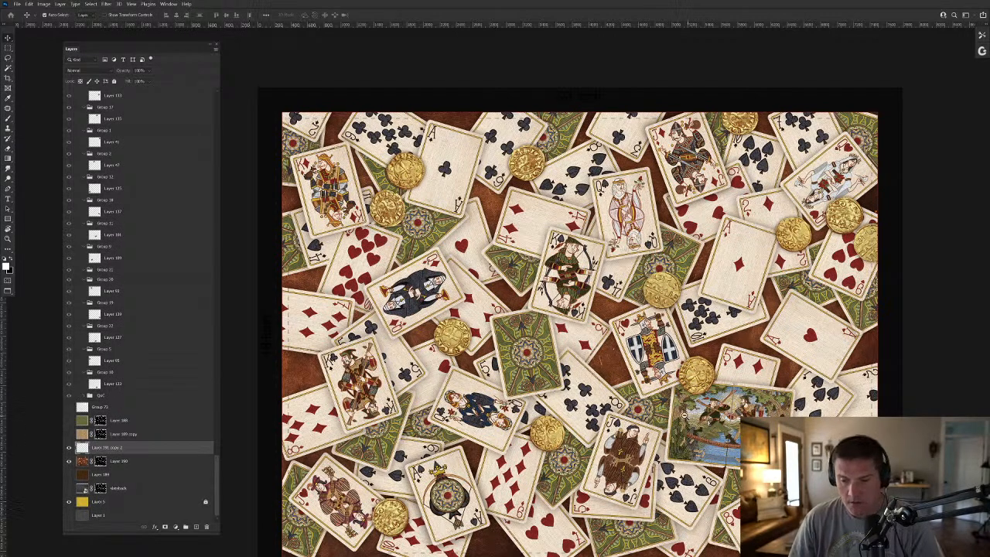
pyautogui.scroll(-2, 677, 415)
pyautogui.scroll(1, 676, 415)
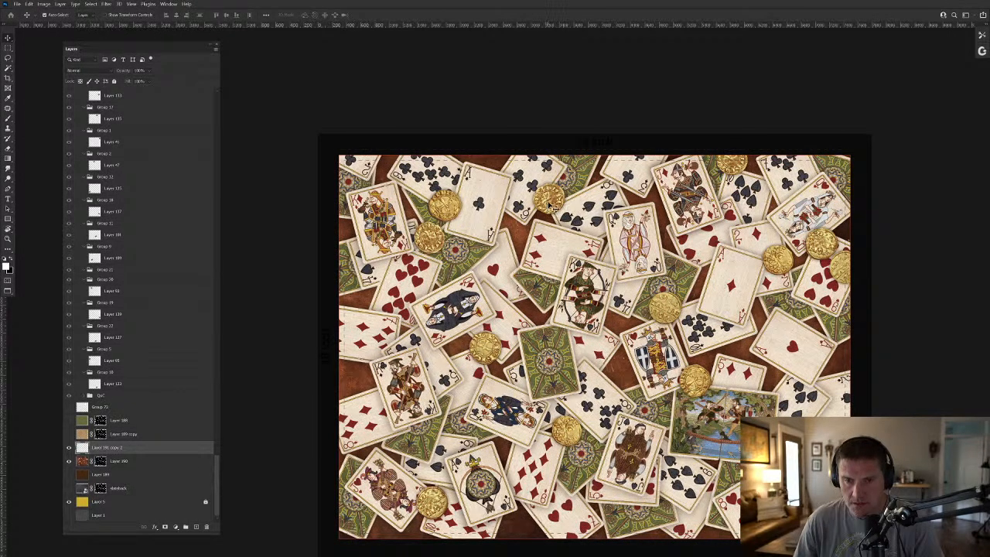
pyautogui.moveTo(549, 205); pyautogui.dragTo(501, 210)
pyautogui.click(499, 213)
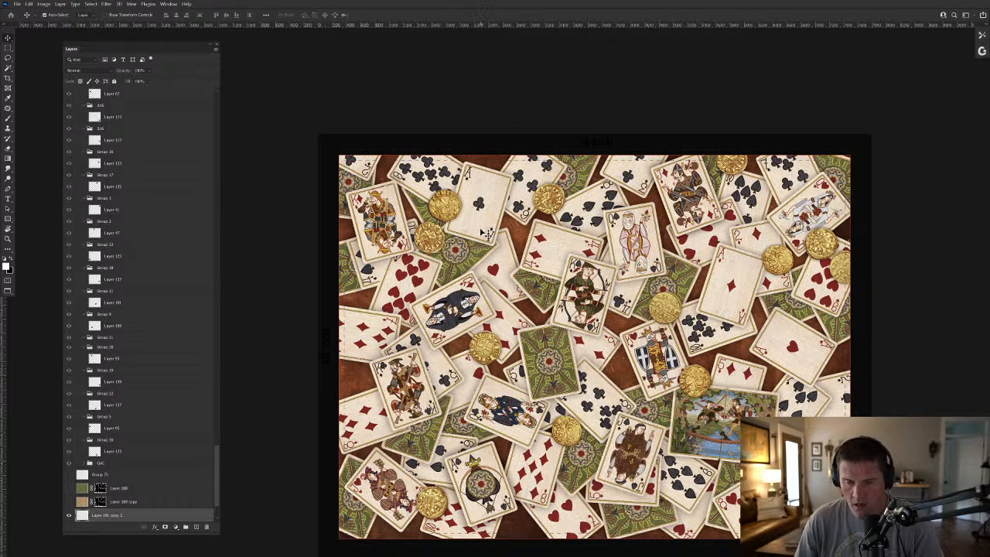
# Lasso the gold coin above the blue-and-white king card and copy it from the coin layer onto a new layer.
pyautogui.click(475, 351)
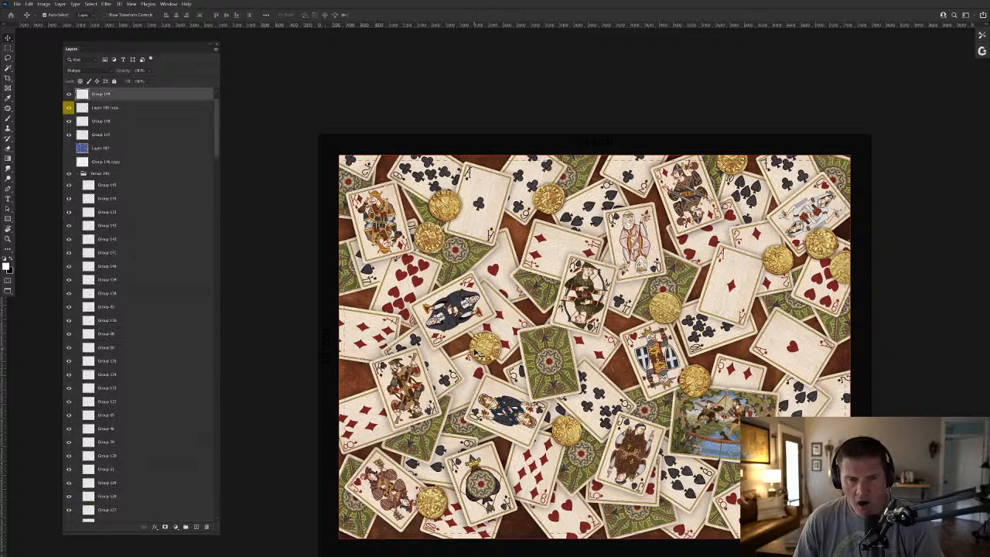
pyautogui.scroll(1, 96, 177)
pyautogui.click(106, 136)
pyautogui.press('l')
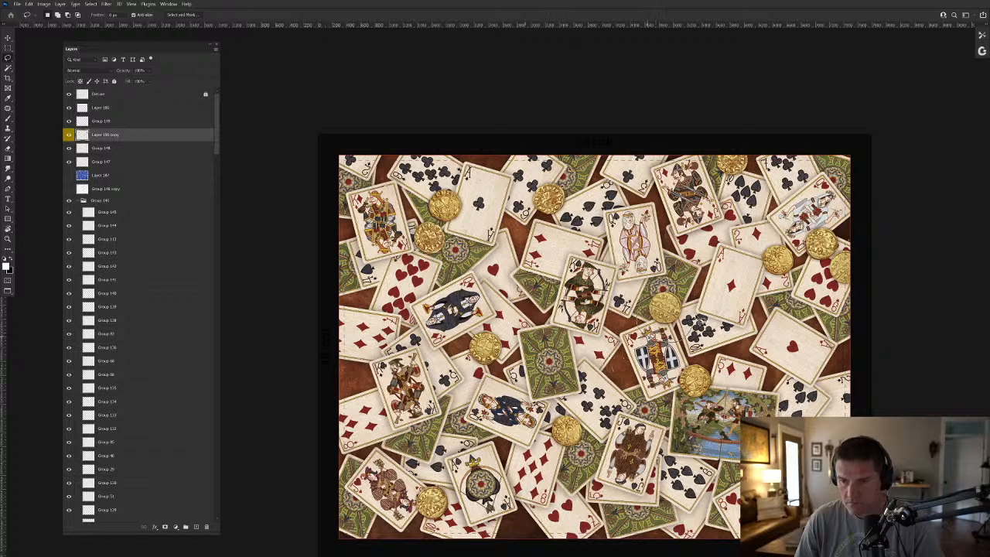
pyautogui.hotkey('ctrl', 'shift', 'alt', 'n')
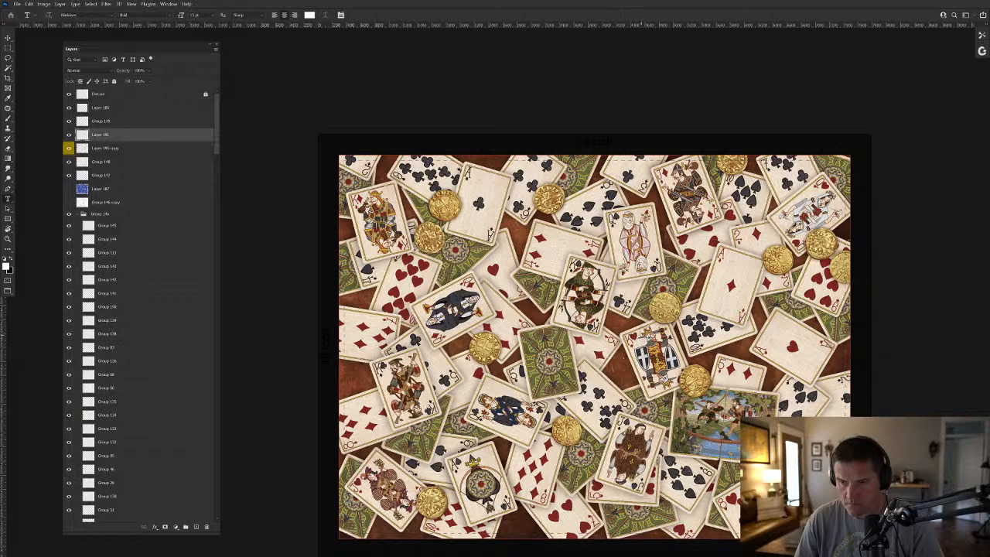
# Rotate the copied coin and move it near the artwork's left edge, beside the red court card.
pyautogui.hotkey('ctrl', 't')
pyautogui.moveTo(655, 334); pyautogui.dragTo(673, 344)
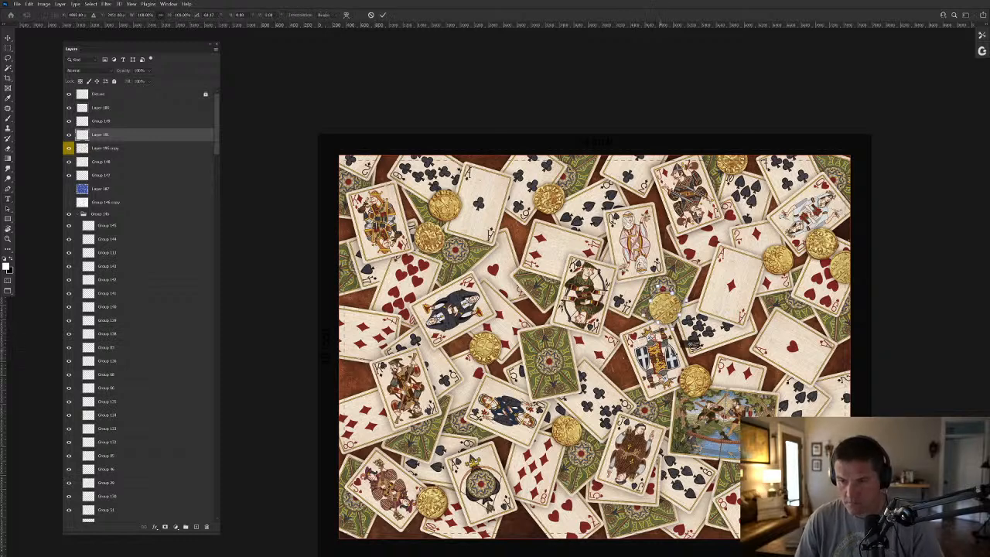
pyautogui.moveTo(673, 309); pyautogui.dragTo(373, 364)
pyautogui.press('Return')
pyautogui.press('t')
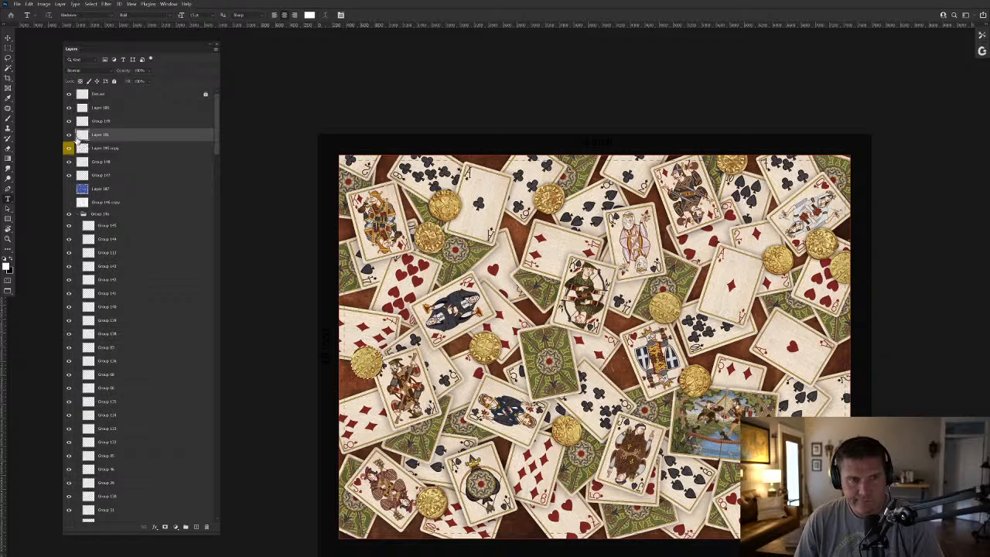
# Hide the copied coin's layer and toggle the card artwork layer to inspect the coins underneath it.
pyautogui.click(69, 137)
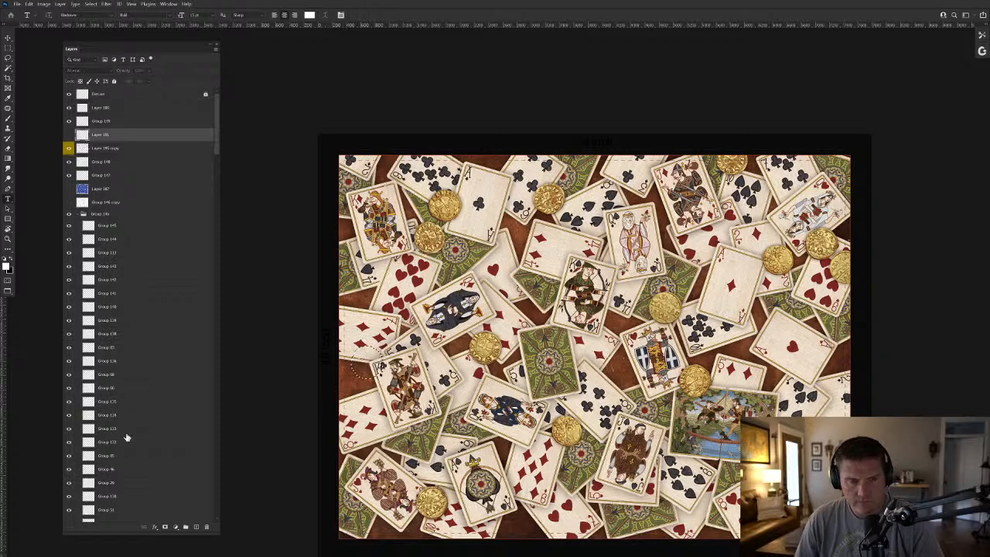
pyautogui.scroll(-10, 128, 437)
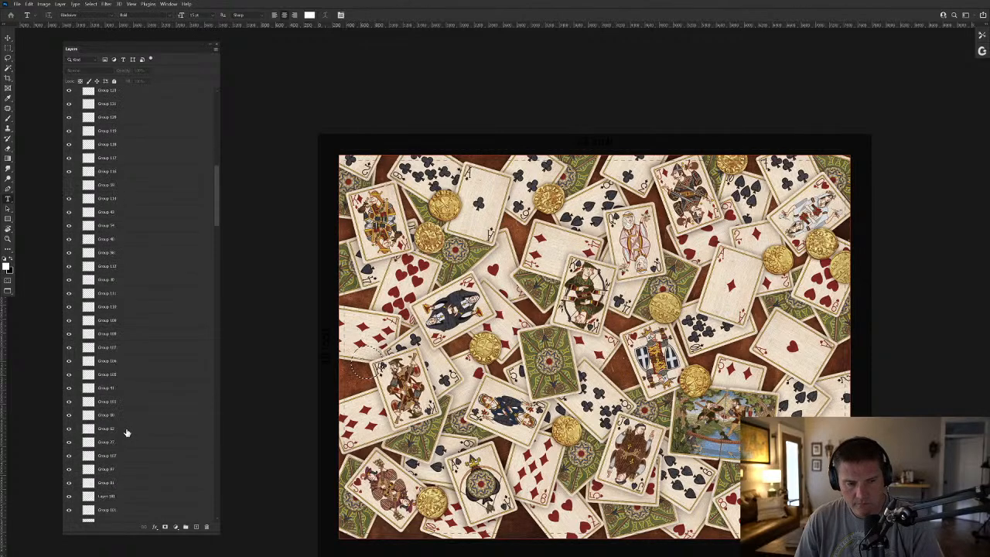
pyautogui.moveTo(217, 224); pyautogui.dragTo(220, 270)
pyautogui.click(101, 425)
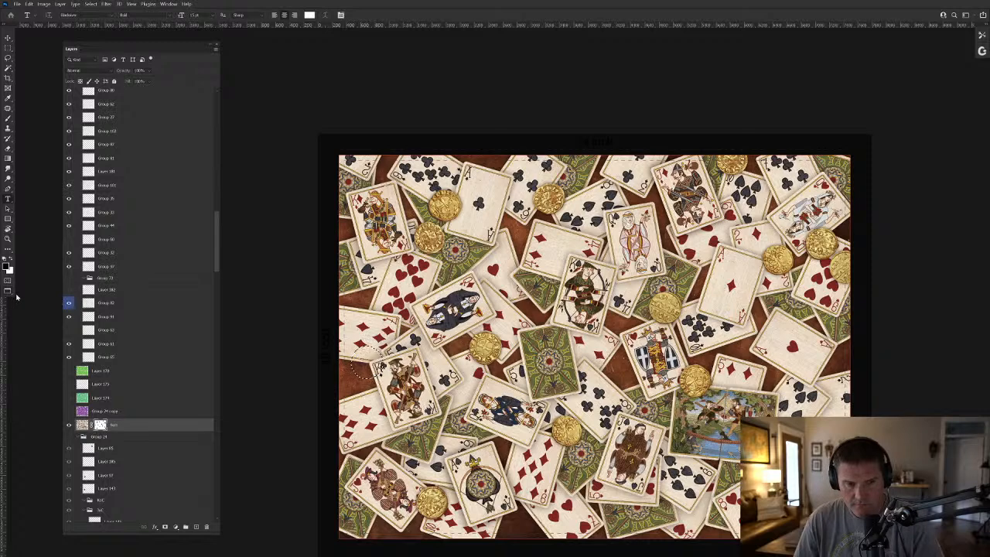
pyautogui.click(68, 425)
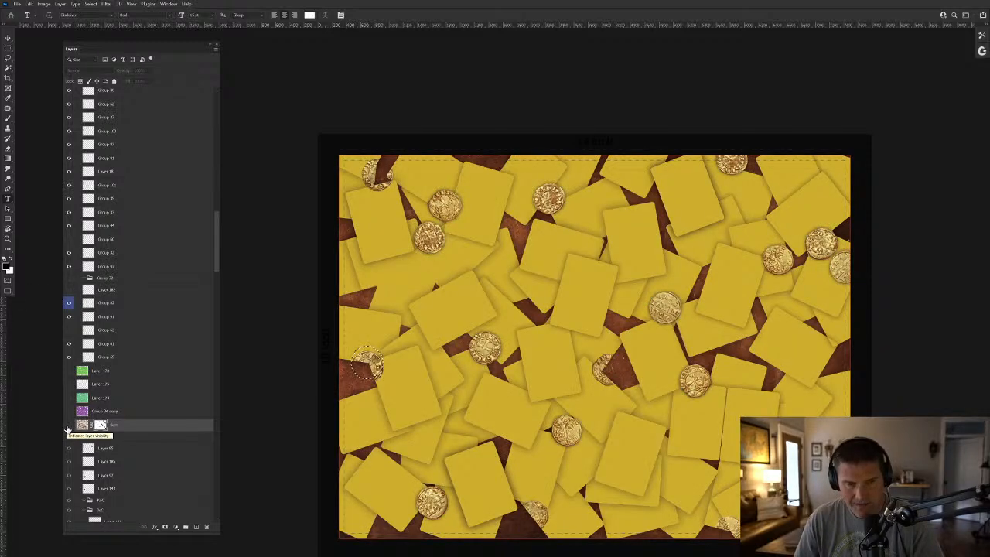
pyautogui.click(68, 426)
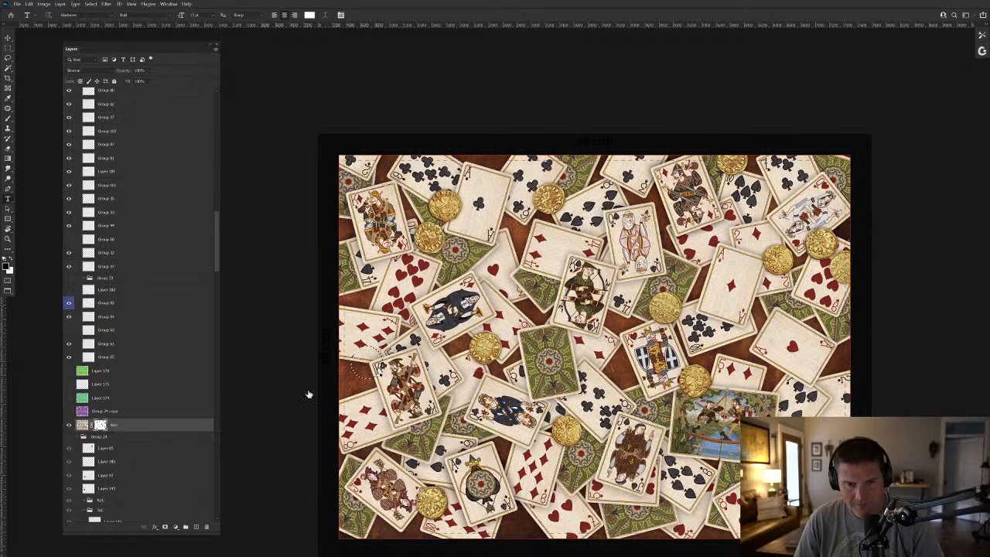
# Check which layers lie at the coin spot beside the red court card, with the card artwork layer hidden.
pyautogui.rightClick(369, 363)
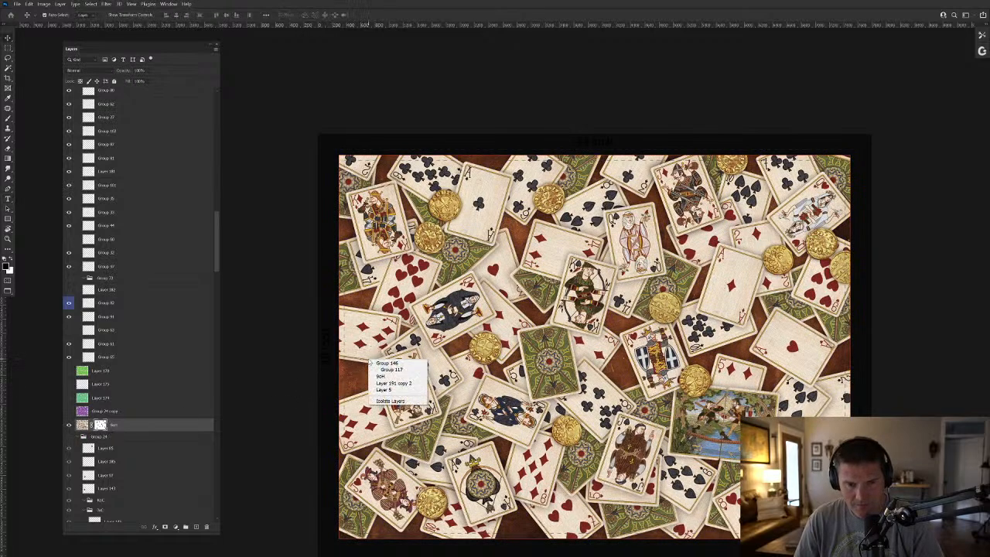
pyautogui.click(392, 369)
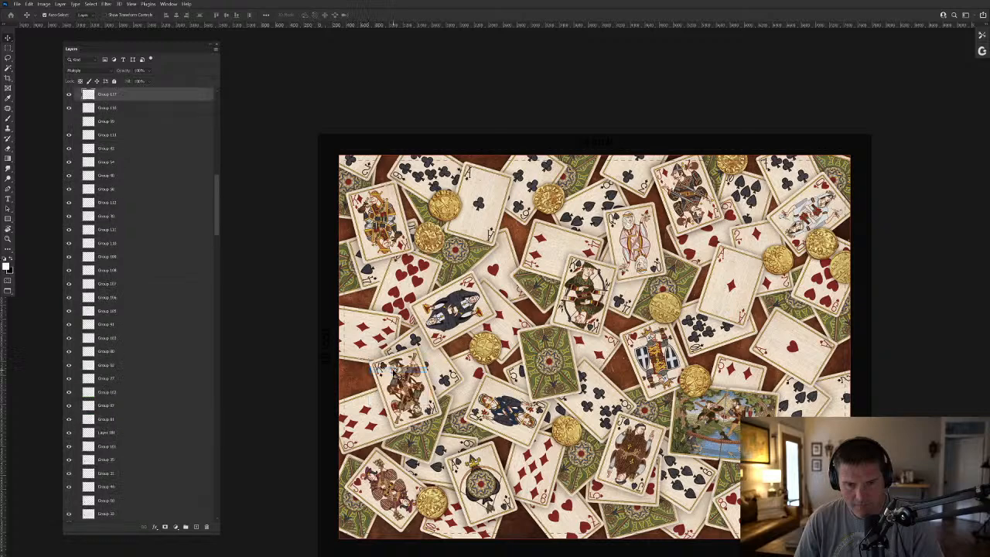
pyautogui.rightClick(366, 358)
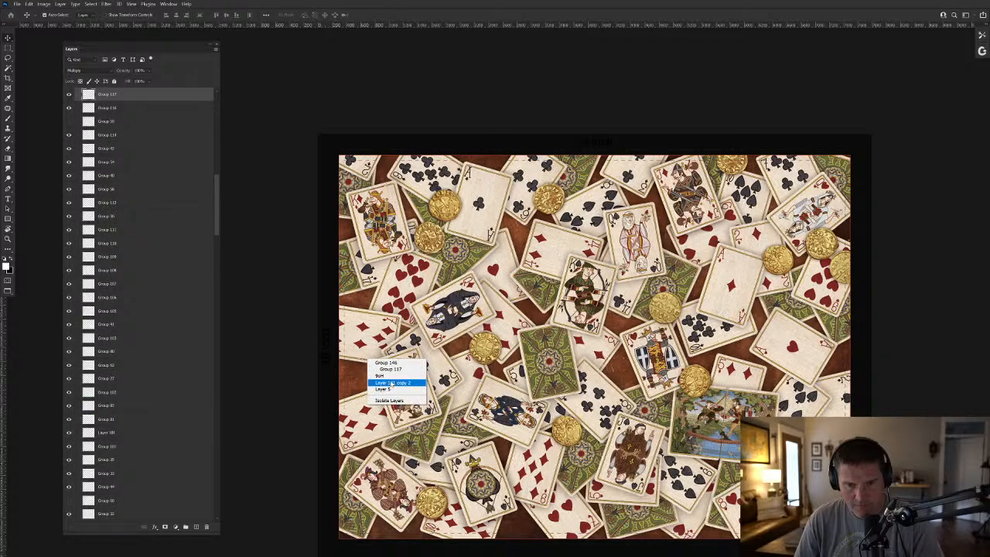
pyautogui.click(387, 362)
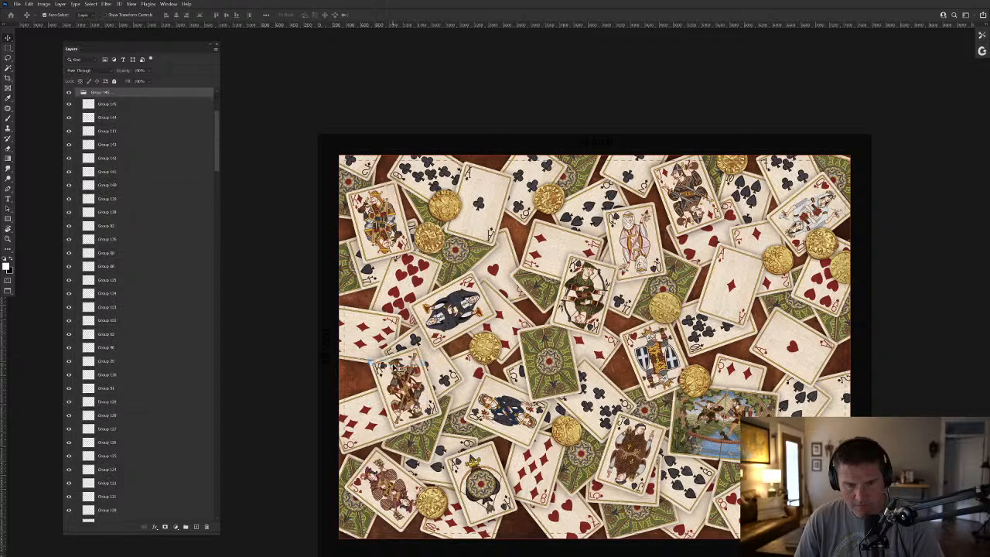
pyautogui.rightClick(372, 361)
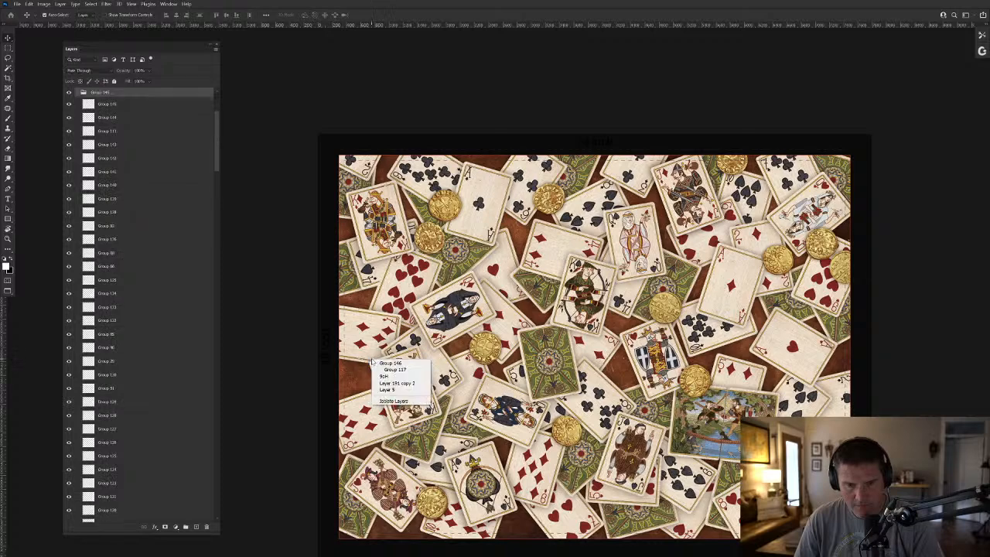
pyautogui.moveTo(216, 161); pyautogui.dragTo(224, 282)
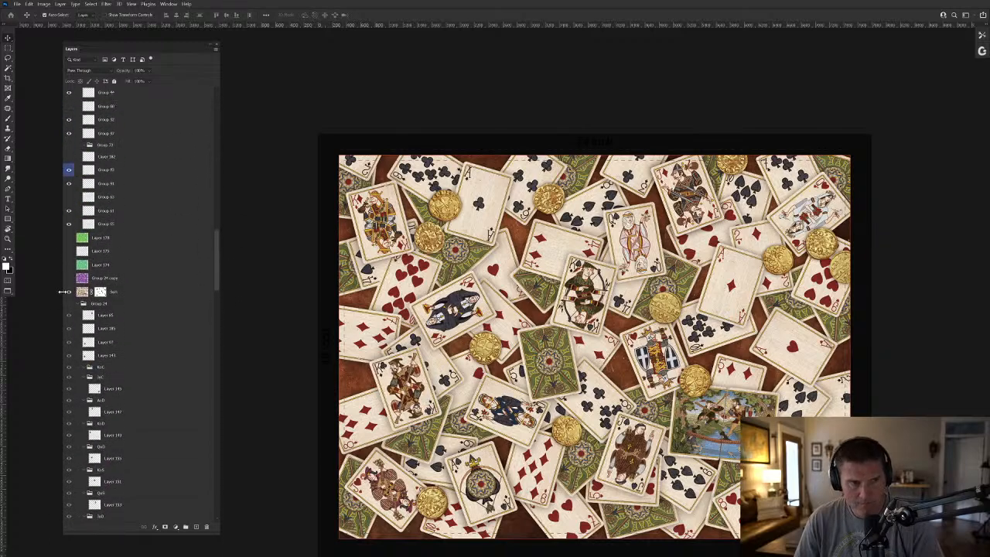
pyautogui.click(67, 294)
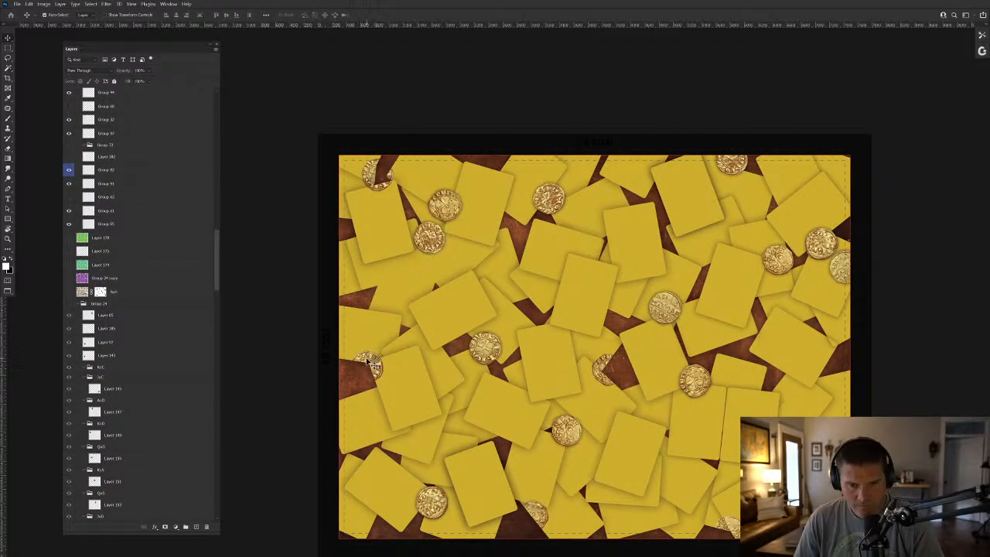
# Pick the layer holding the partly covered coins beneath the cards and toggle its visibility to check its contents.
pyautogui.rightClick(368, 362)
pyautogui.click(379, 359)
pyautogui.moveTo(370, 360)
pyautogui.mouseDown()
pyautogui.moveTo(372, 331)
pyautogui.moveTo(384, 373)
pyautogui.mouseUp()
pyautogui.rightClick(382, 371)
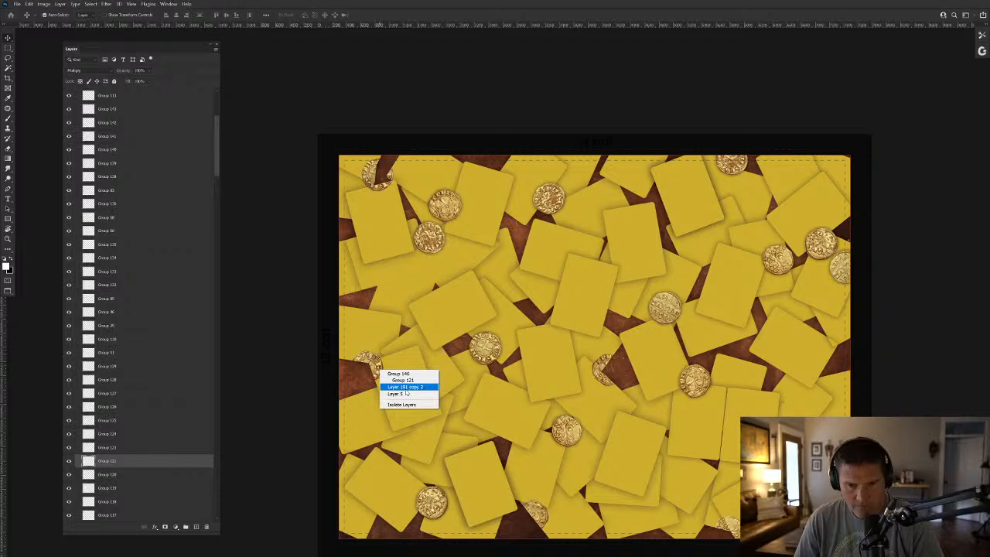
pyautogui.click(406, 387)
pyautogui.click(69, 517)
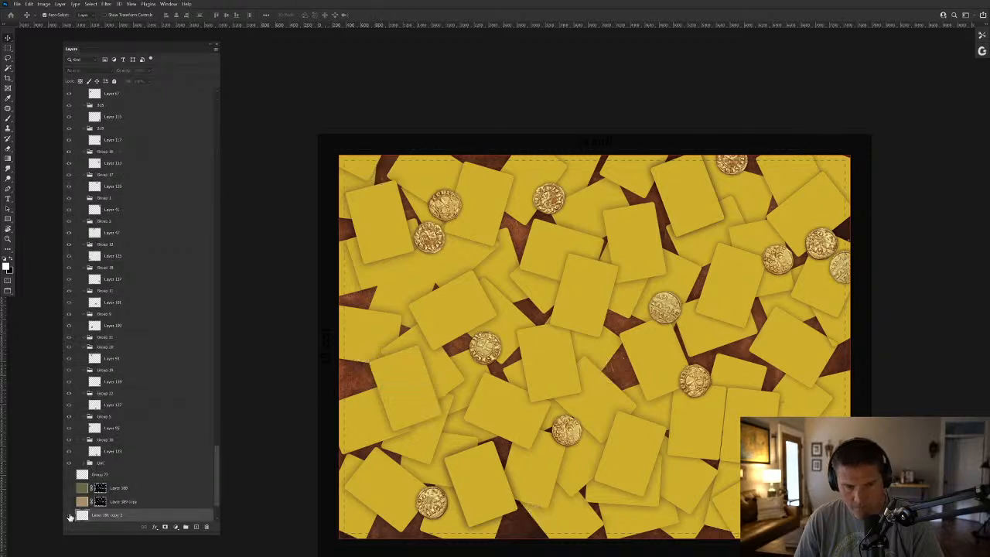
pyautogui.click(70, 516)
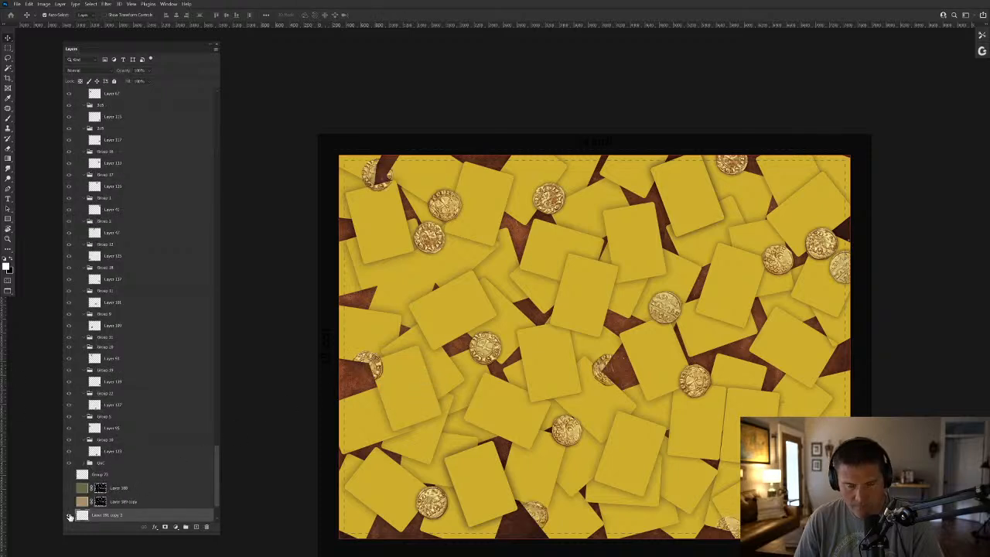
# Turn the card artwork layer back on and delete the coin layer lying above the brown background.
pyautogui.scroll(-3, 155, 495)
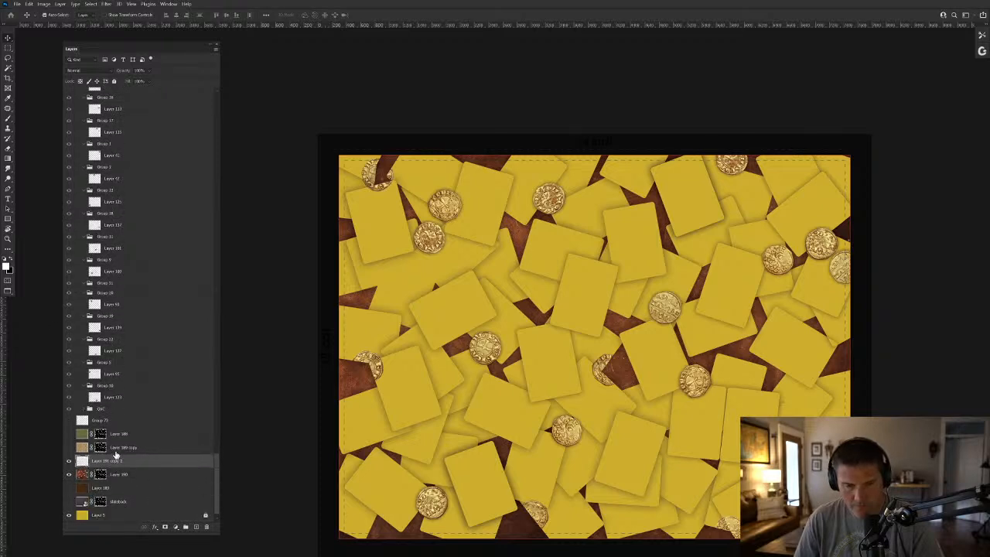
pyautogui.moveTo(218, 495); pyautogui.dragTo(221, 258)
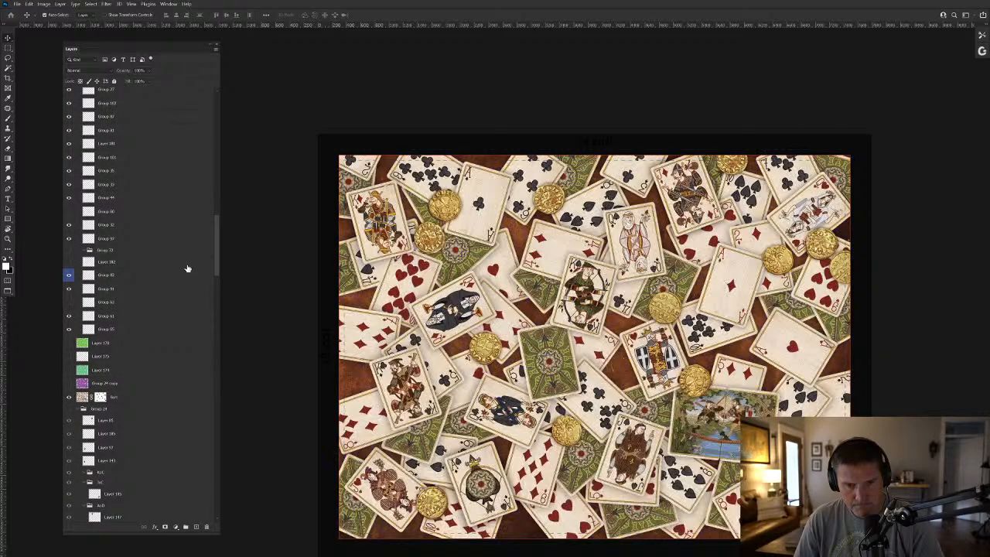
pyautogui.moveTo(215, 261); pyautogui.dragTo(222, 519)
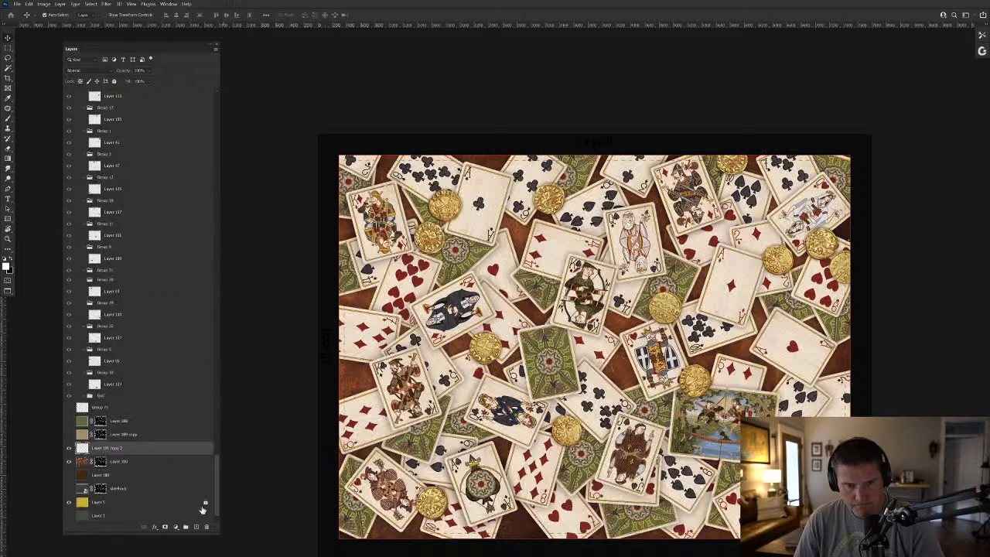
pyautogui.keyDown('ctrl'); pyautogui.click(80, 449); pyautogui.keyUp('ctrl')
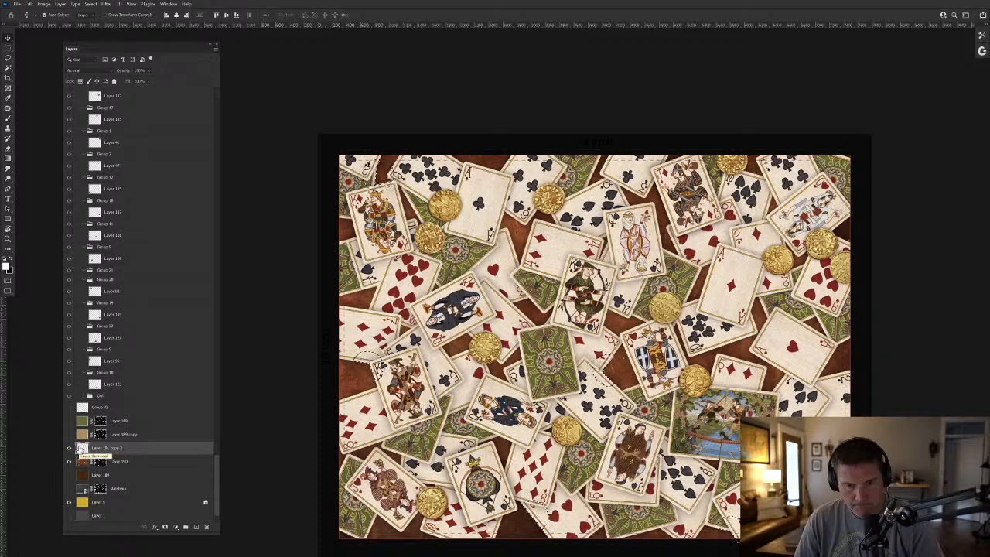
pyautogui.moveTo(80, 449); pyautogui.dragTo(211, 528)
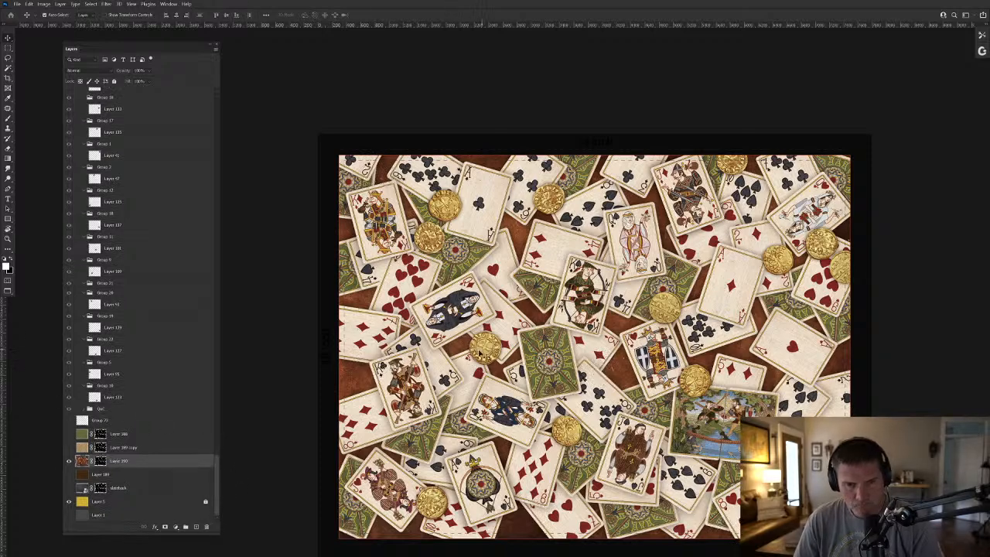
# Lasso the coin above the blue-and-white king card and copy it from the coin layer onto a new layer.
pyautogui.click(487, 354)
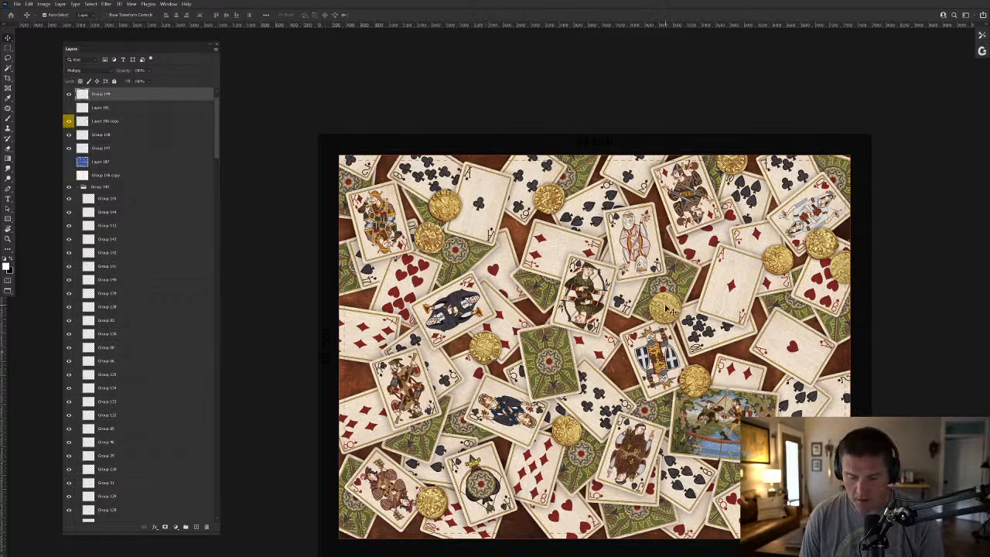
pyautogui.press('l')
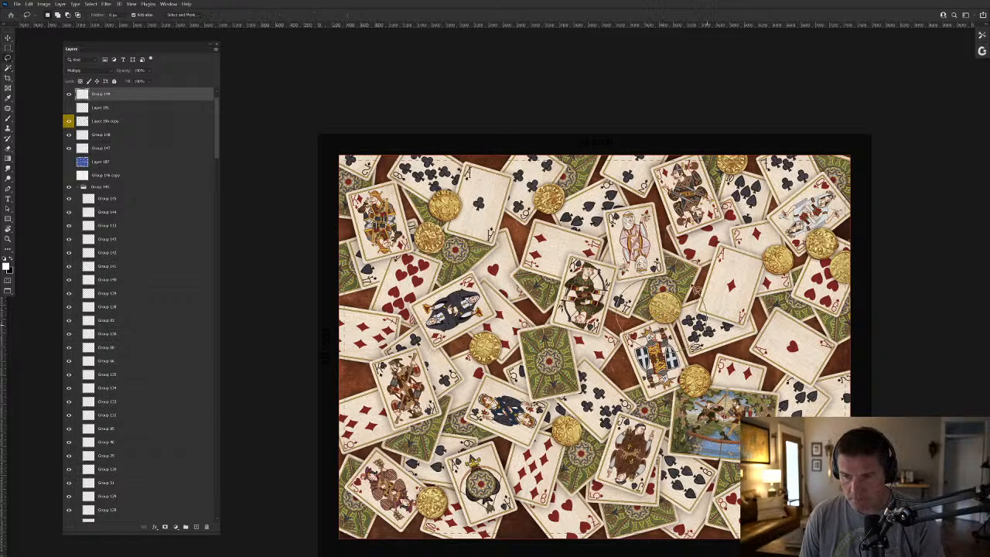
pyautogui.click(82, 124)
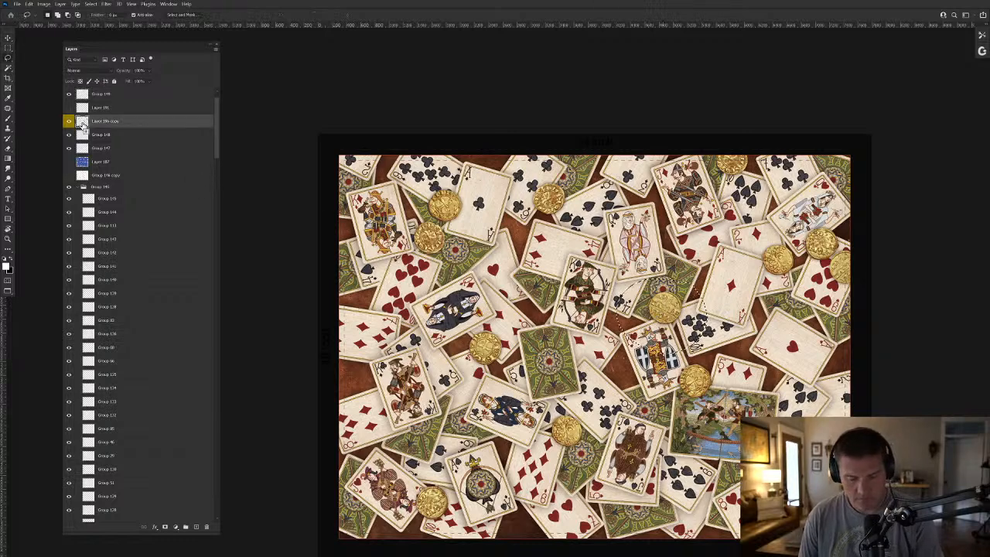
pyautogui.hotkey('ctrl', 'j')
# Rotate the newly copied coin and place it near the artwork's left edge, above the red court card's corner.
pyautogui.press('t')
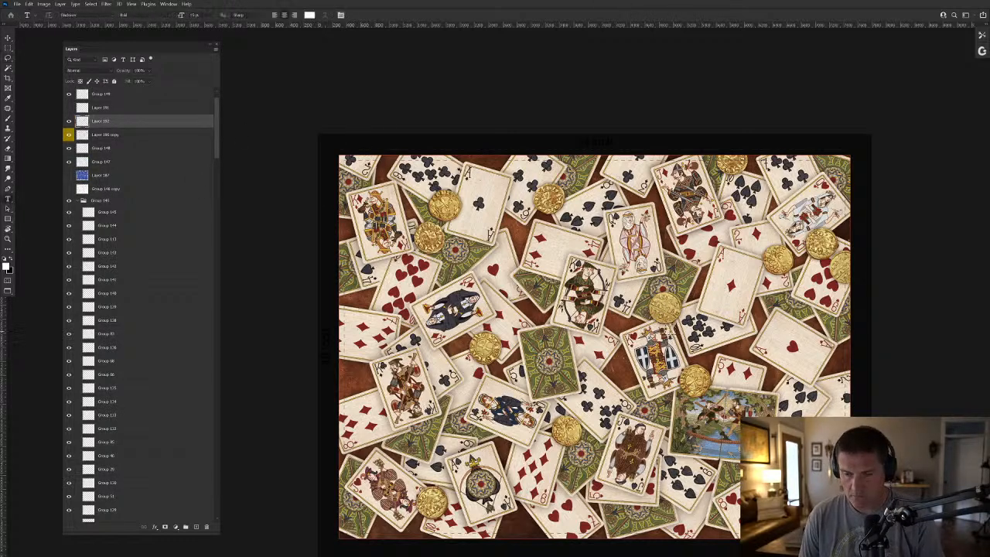
pyautogui.hotkey('ctrl', 't')
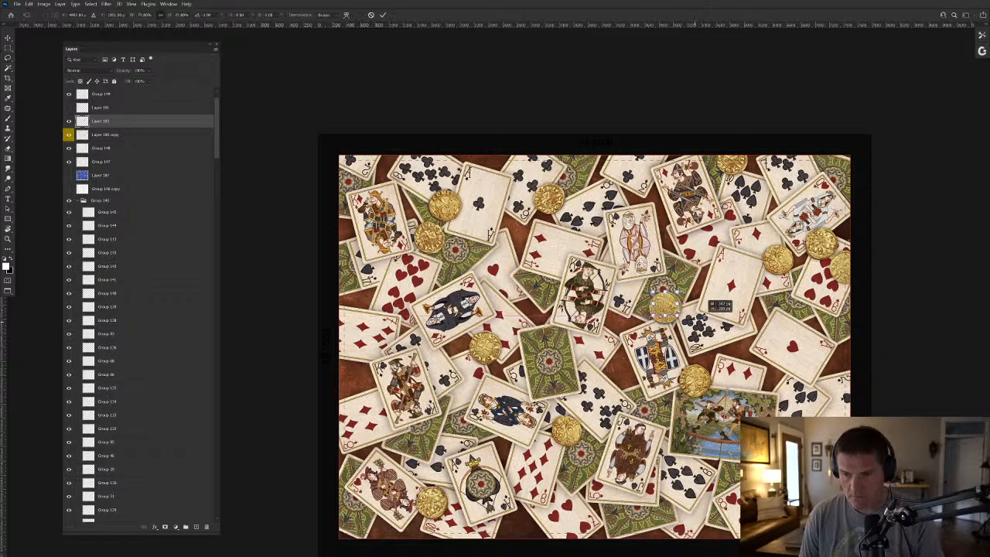
pyautogui.hotkey('ctrl', 'z')
pyautogui.moveTo(666, 352); pyautogui.dragTo(709, 338)
pyautogui.moveTo(663, 307); pyautogui.dragTo(368, 363)
pyautogui.press('Return')
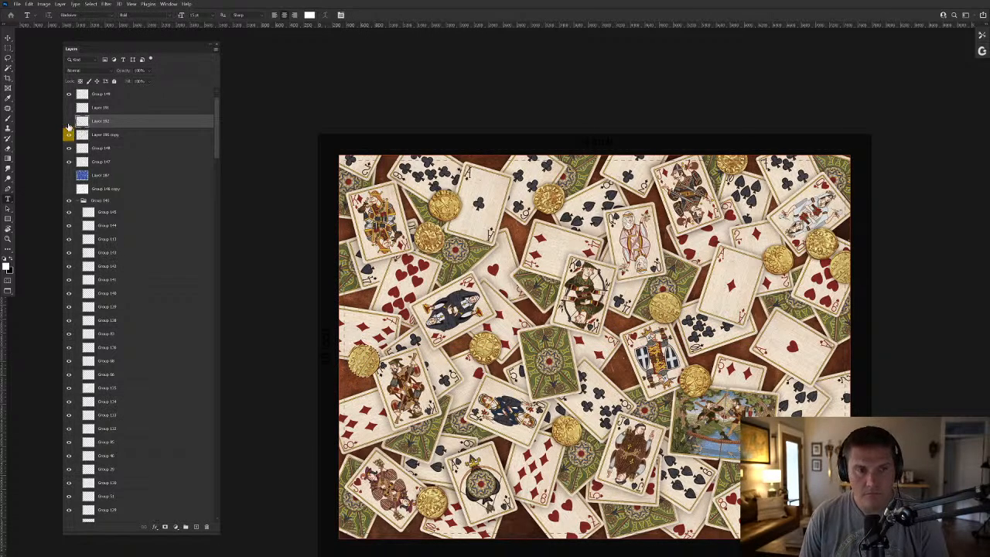
# Hide the placed coin's layer and mask its shape out of the card artwork layer and the brown background layer.
pyautogui.click(68, 121)
pyautogui.moveTo(214, 147); pyautogui.dragTo(229, 252)
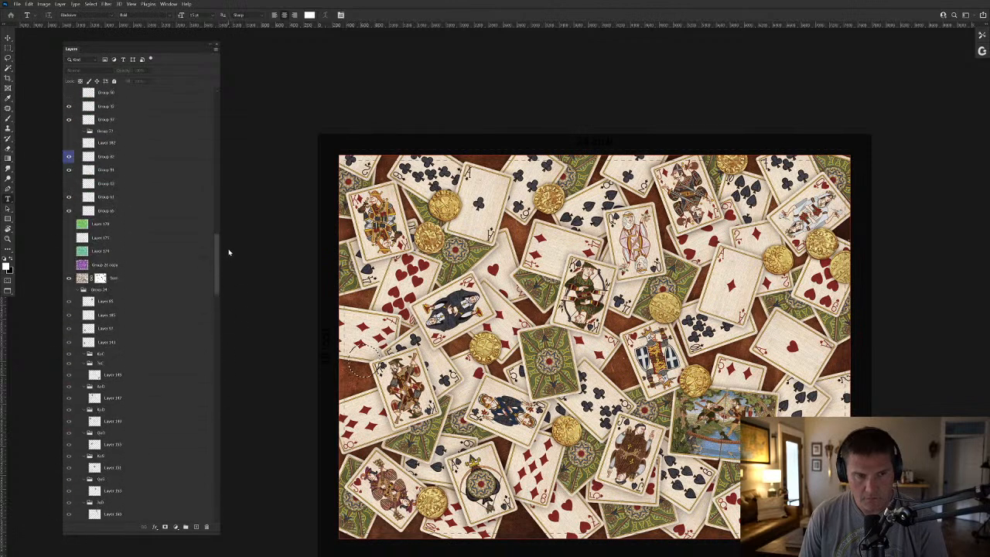
pyautogui.click(101, 278)
pyautogui.hotkey('alt', 'BackSpace')
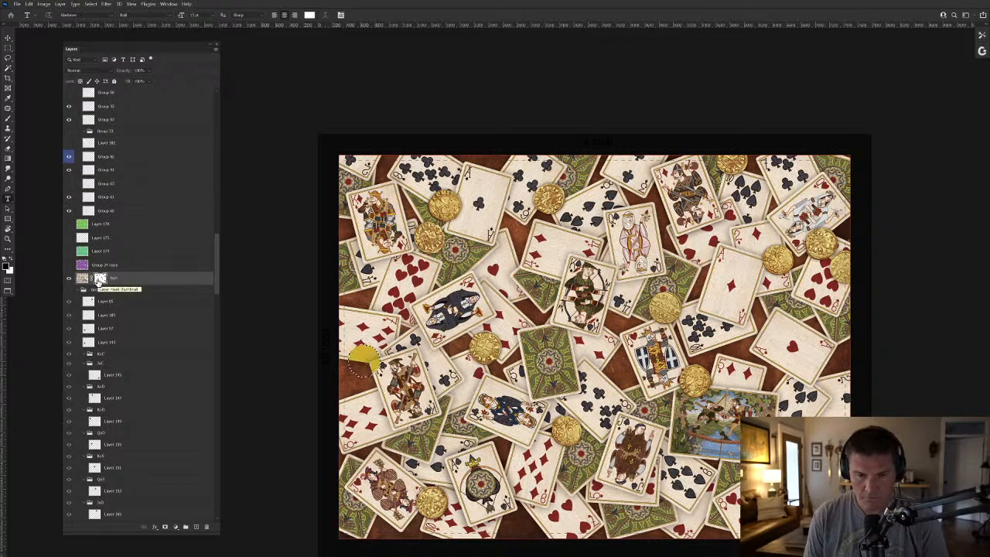
pyautogui.moveTo(218, 290); pyautogui.dragTo(218, 523)
pyautogui.click(97, 462)
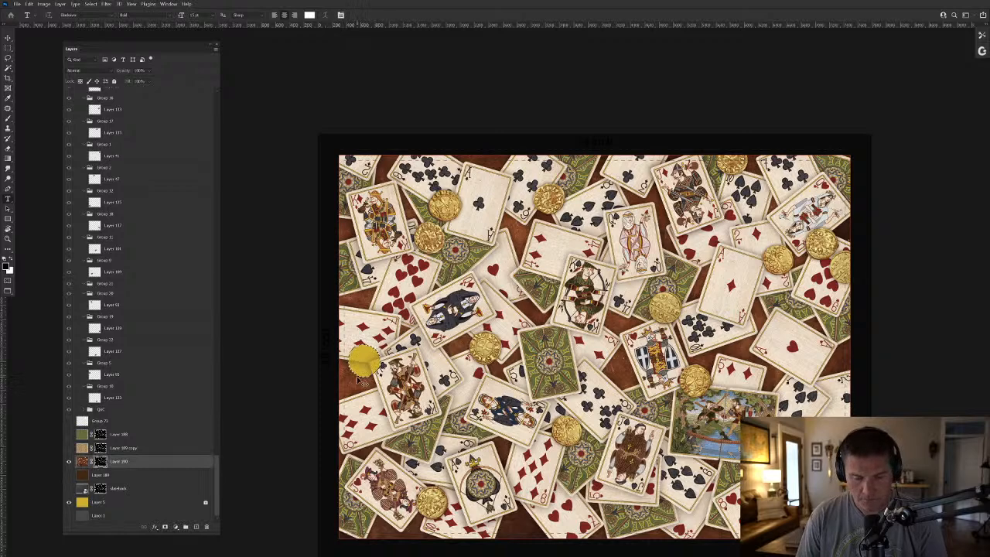
# Clear the coin-shaped area from the two card shadow layers that overlap it.
pyautogui.press('v')
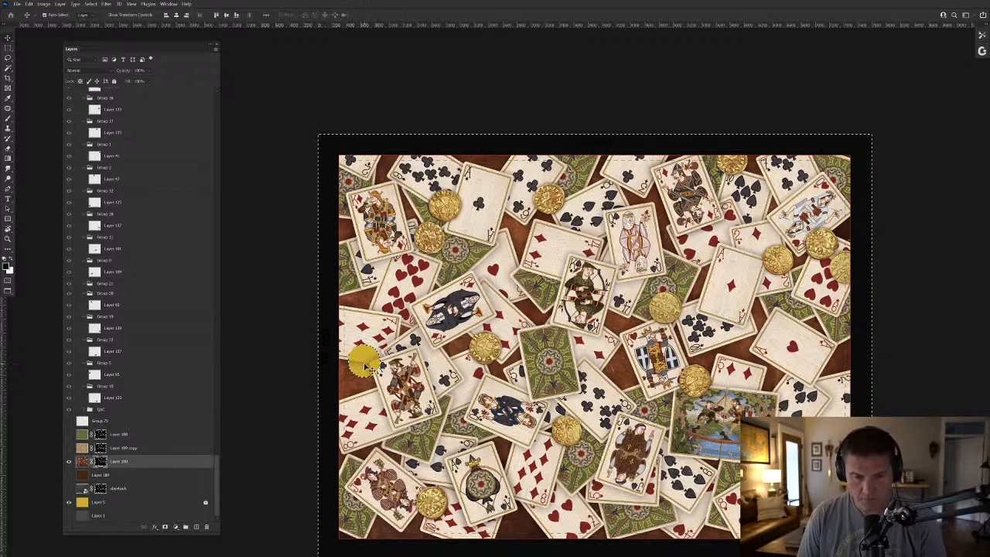
pyautogui.click(365, 367)
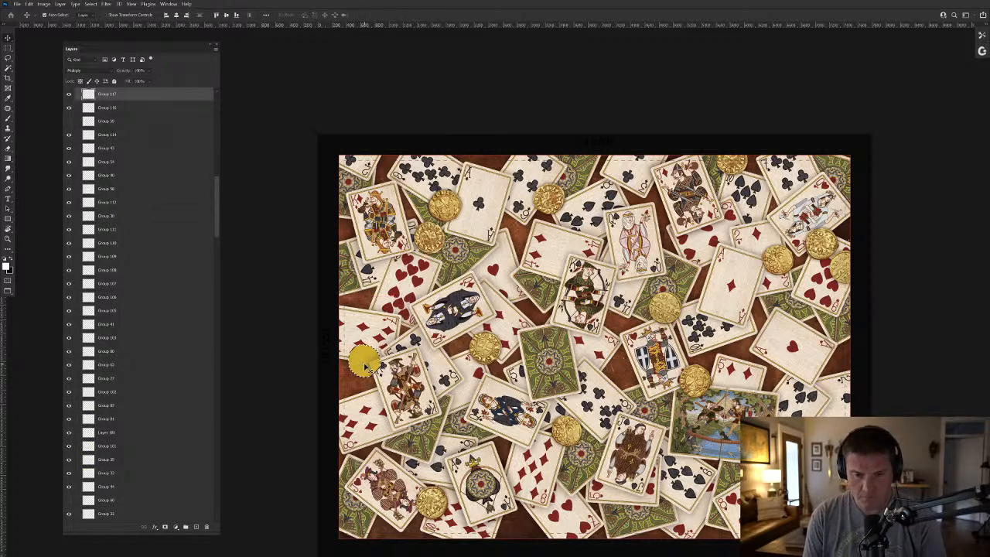
pyautogui.click(377, 365)
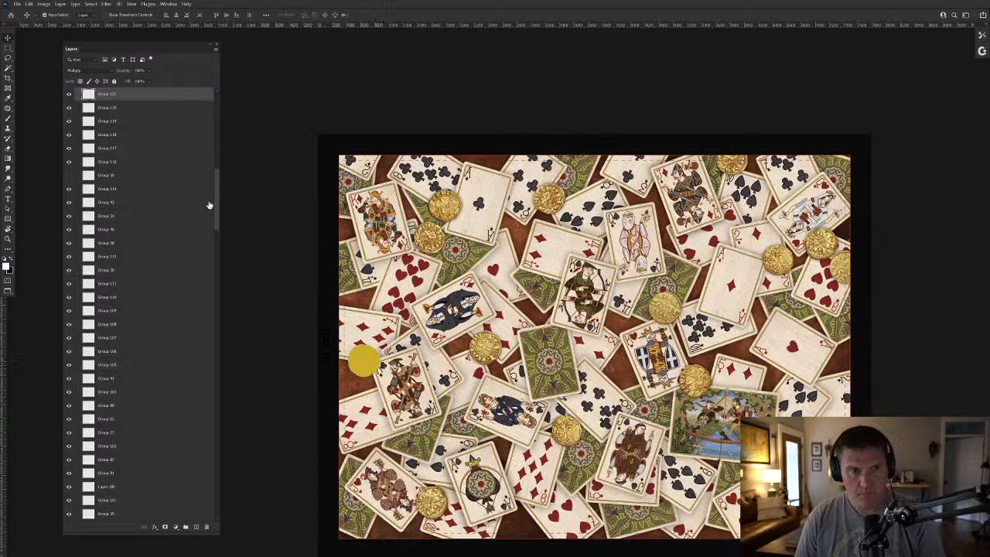
# Show the placed coin's layer again and add an empty layer above the selected card shadow layer.
pyautogui.moveTo(217, 190); pyautogui.dragTo(228, 106)
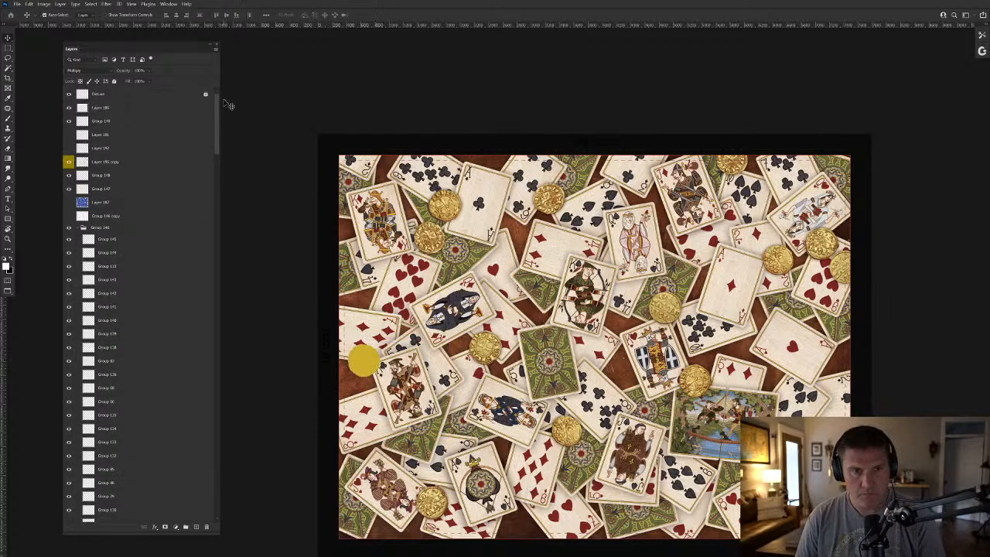
pyautogui.click(69, 148)
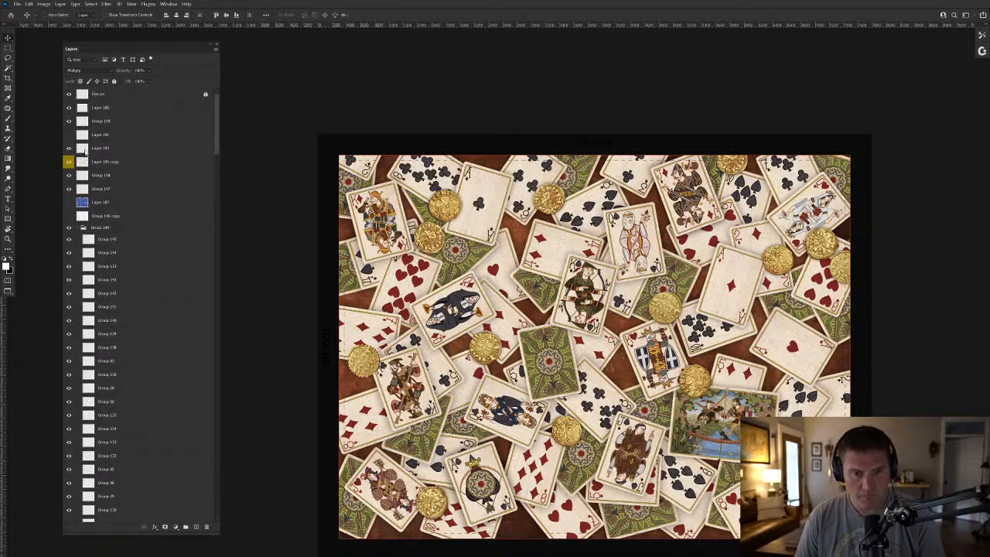
pyautogui.click(197, 527)
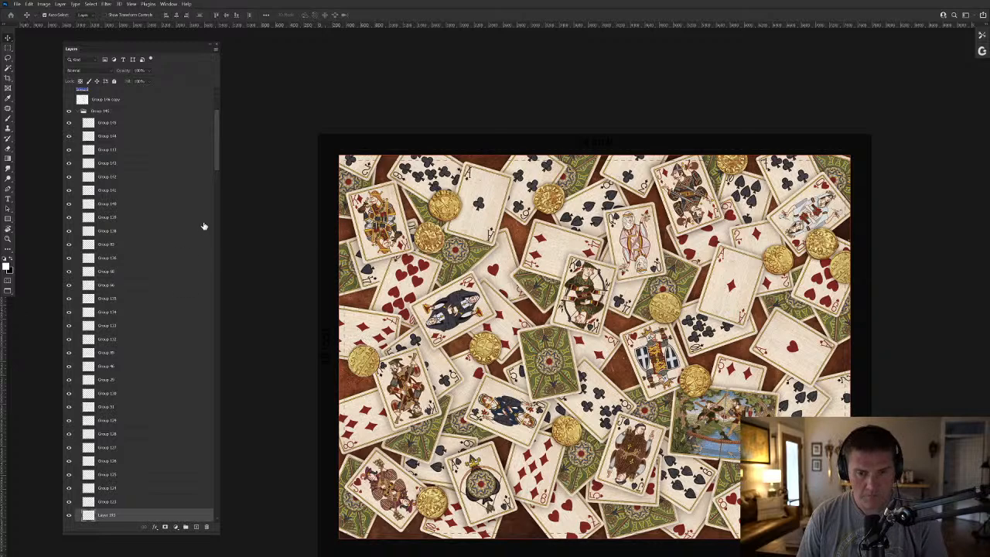
# Bring the new layer to the top of the stack, fill the coin shape with white and give it a drop shadow.
pyautogui.hotkey('ctrl', 'shift', ']')
pyautogui.hotkey('ctrl', 'shift', ']')
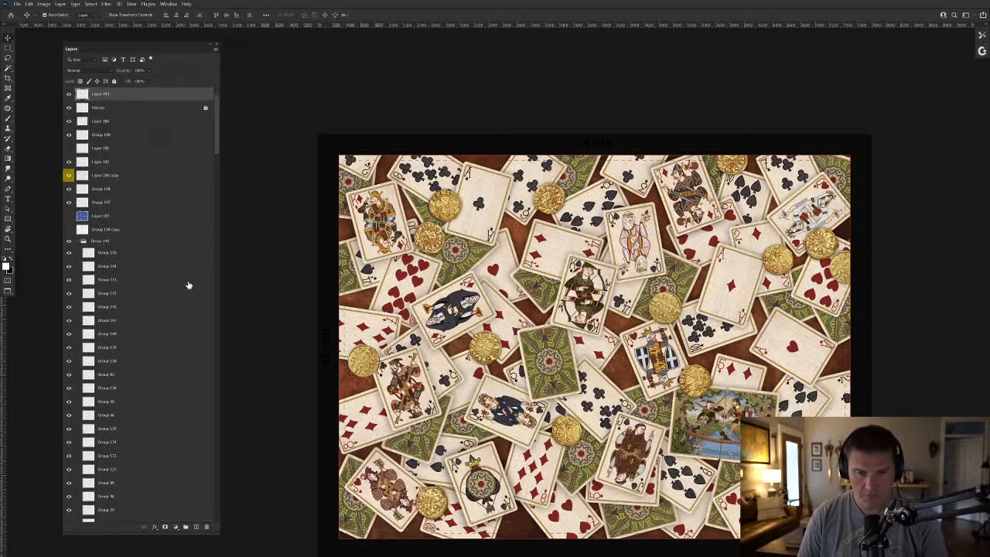
pyautogui.click(60, 4)
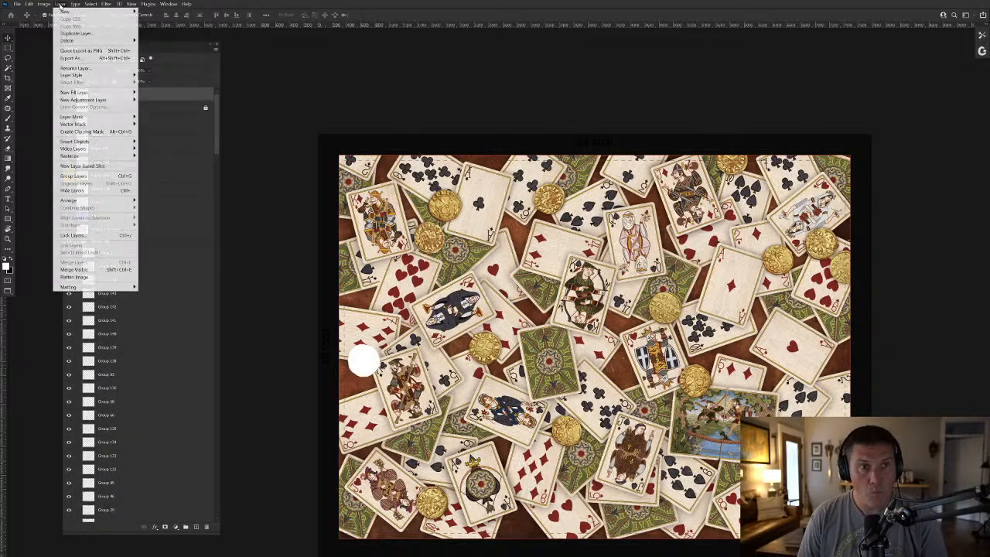
pyautogui.moveTo(75, 75)
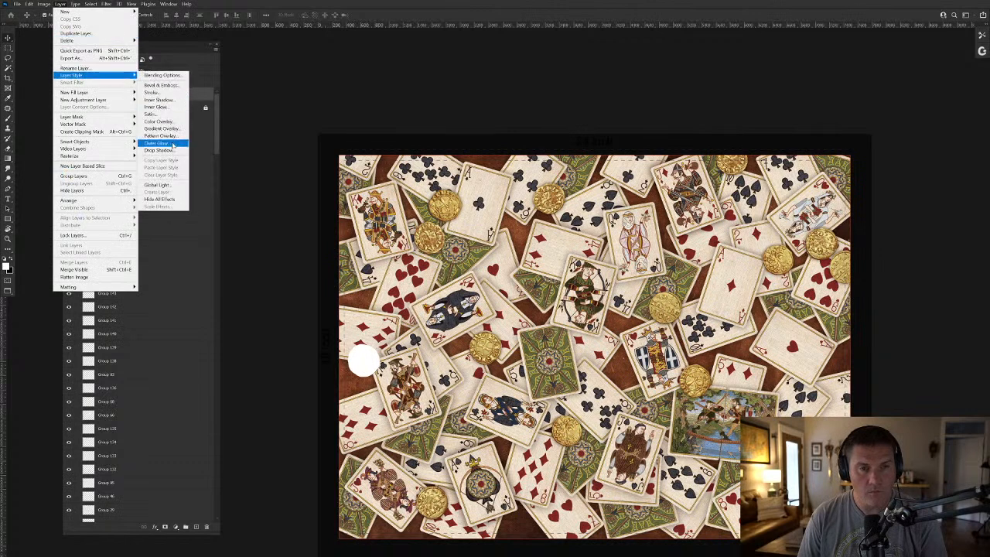
pyautogui.click(162, 151)
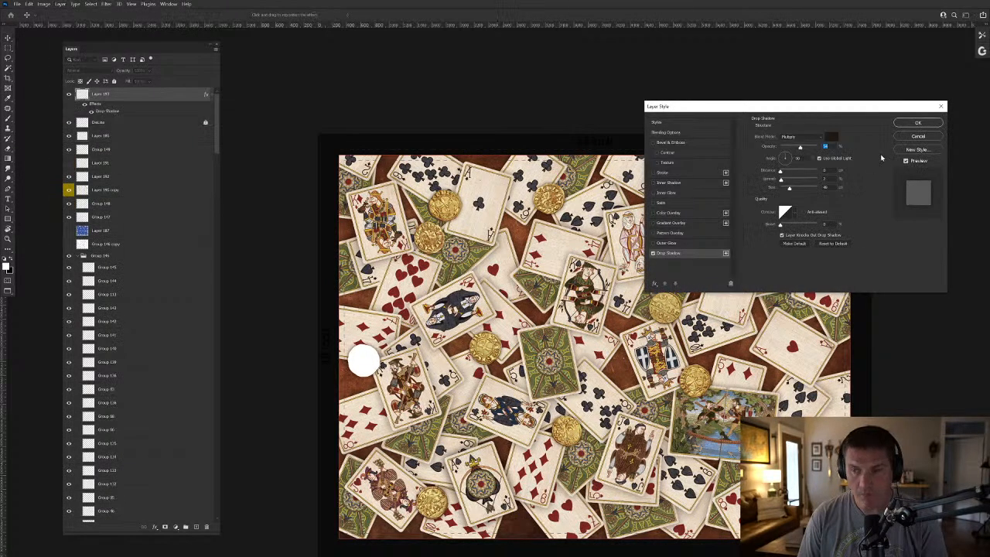
pyautogui.click(918, 123)
# Flatten the white coin shape with its shadow into one layer, set it to Multiply blending and hide it.
pyautogui.hotkey('ctrl', 'g')
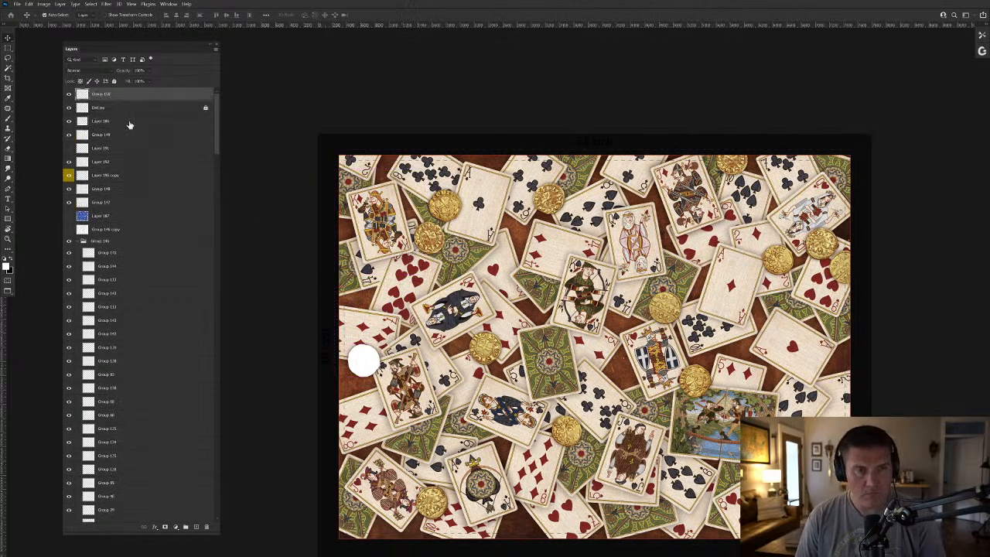
pyautogui.click(85, 70)
pyautogui.click(85, 96)
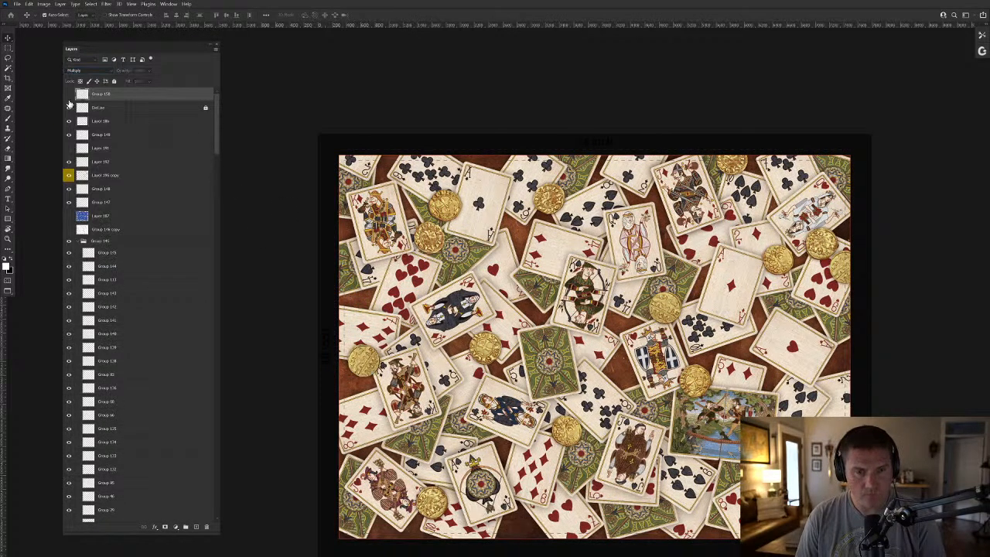
# Try to merge the existing coin shadows layer with the layer directly above it.
pyautogui.click(102, 162)
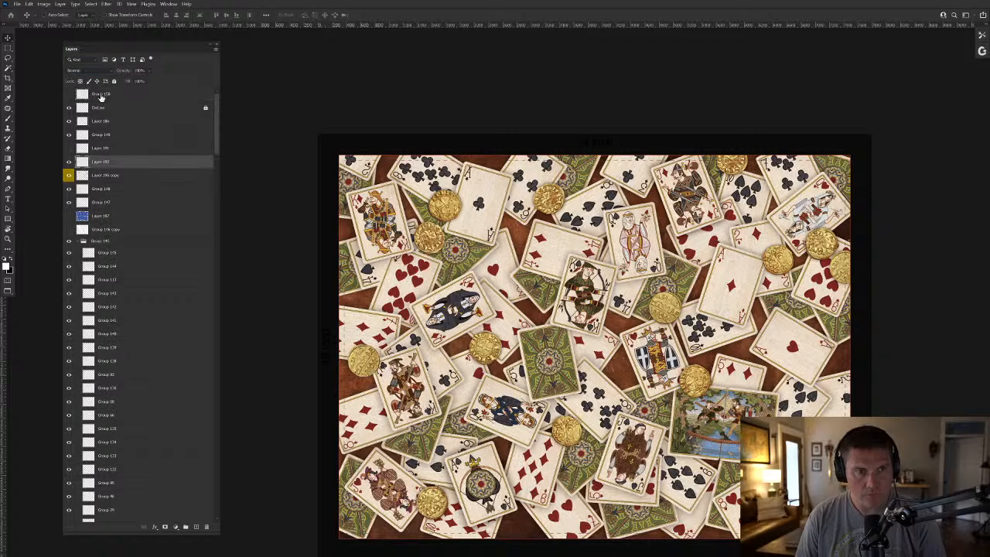
pyautogui.click(68, 162)
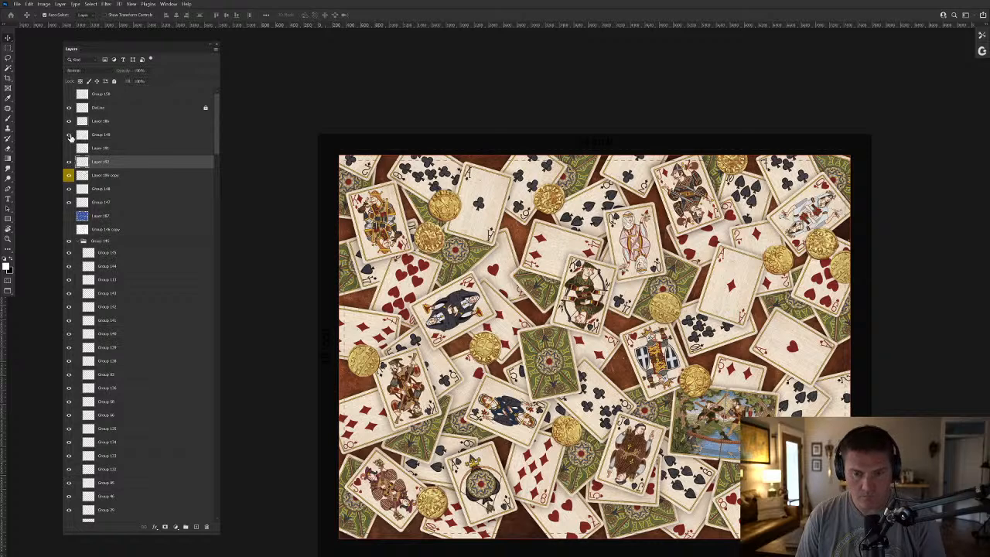
pyautogui.click(89, 135)
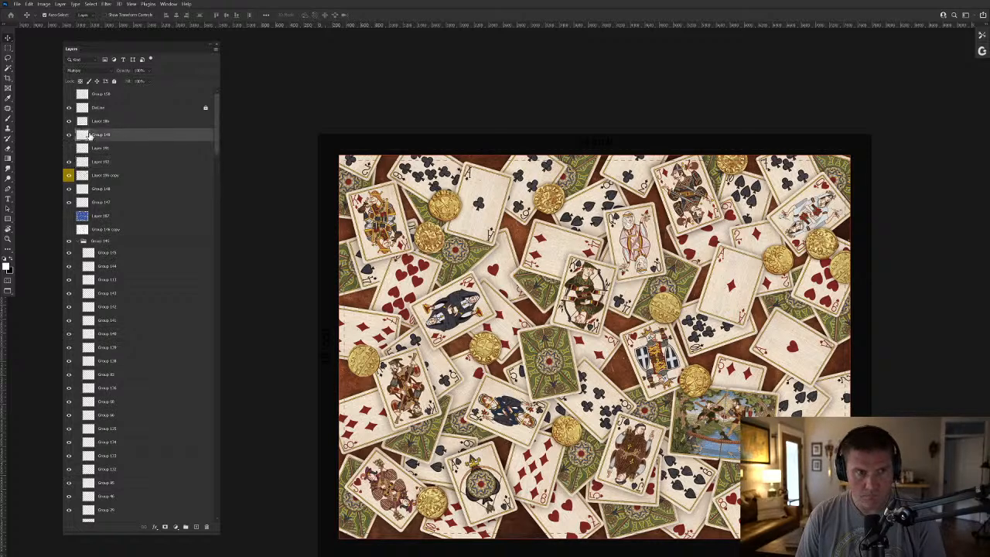
pyautogui.keyDown('shift'); pyautogui.click(101, 123); pyautogui.keyUp('shift')
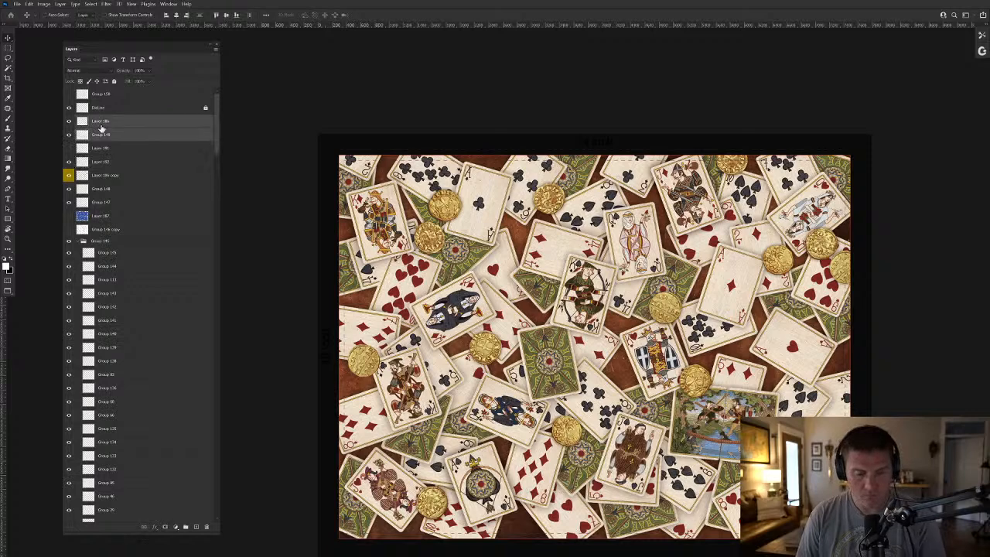
pyautogui.hotkey('ctrl', 'e')
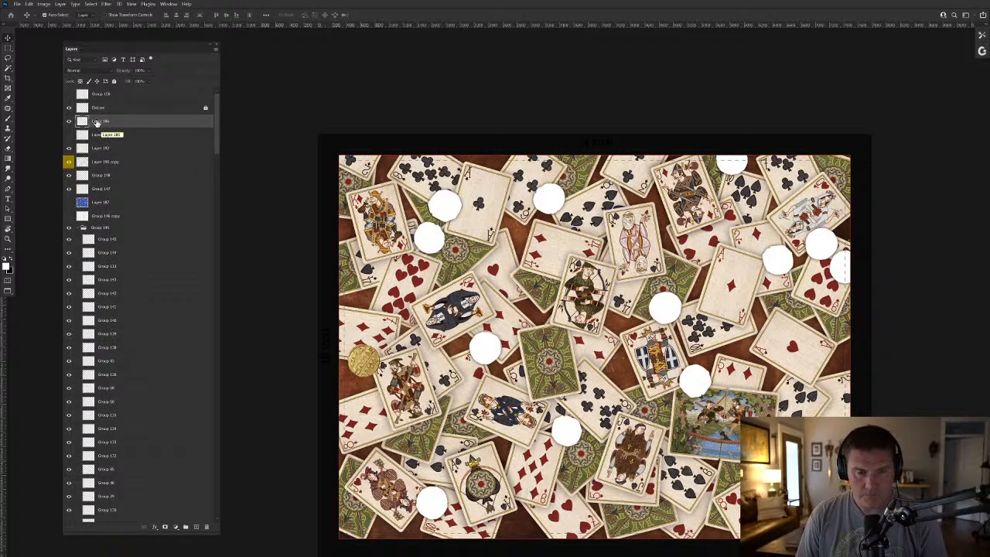
pyautogui.hotkey('ctrl', 'z')
# Move the newly placed coin's layer above the existing coin shadows layer and check the neighbouring layers' visibility.
pyautogui.click(86, 160)
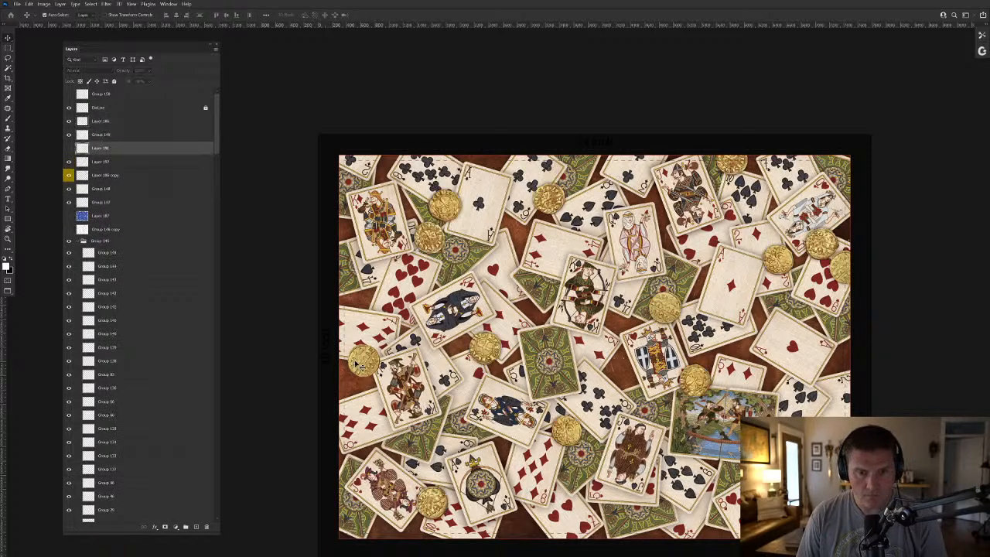
pyautogui.moveTo(102, 161); pyautogui.dragTo(104, 134)
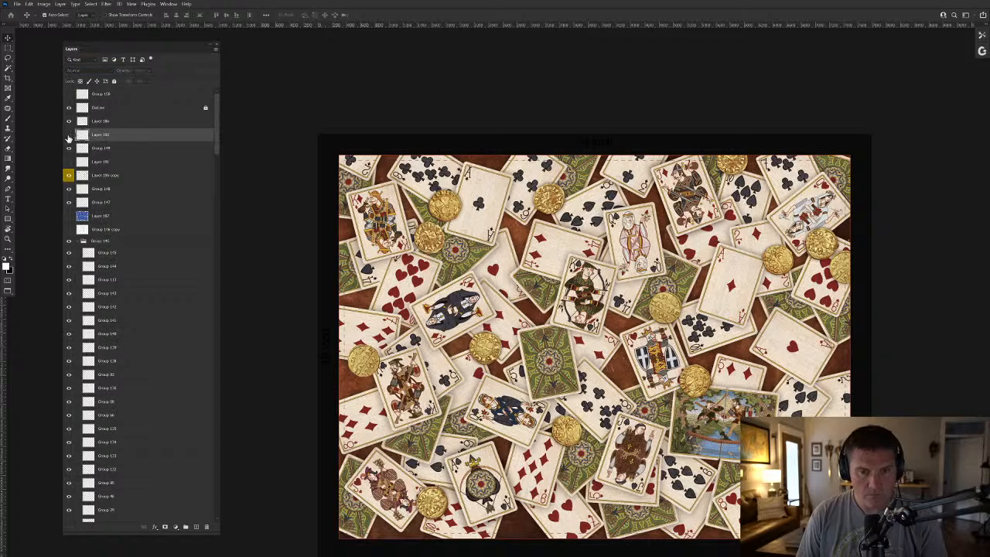
pyautogui.click(69, 136)
pyautogui.click(68, 136)
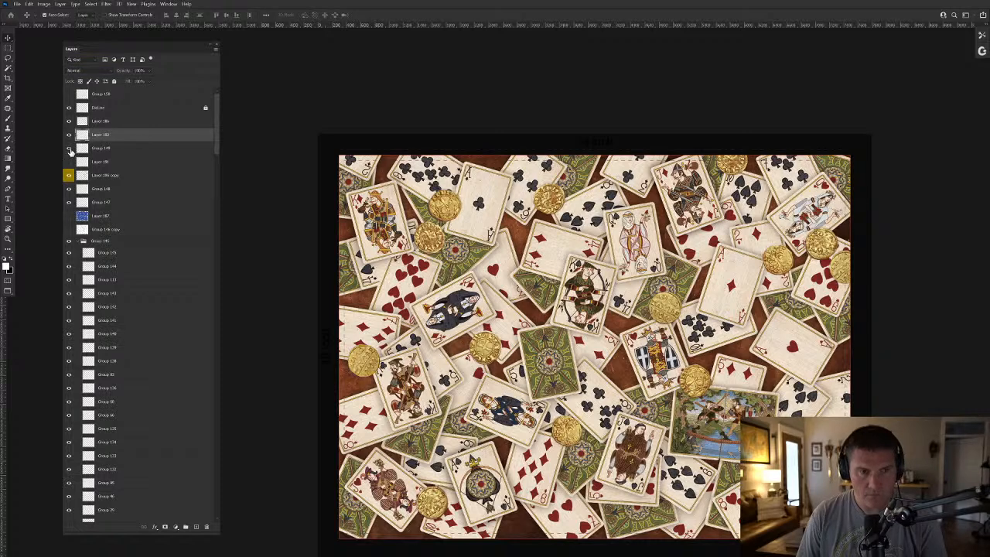
pyautogui.click(68, 122)
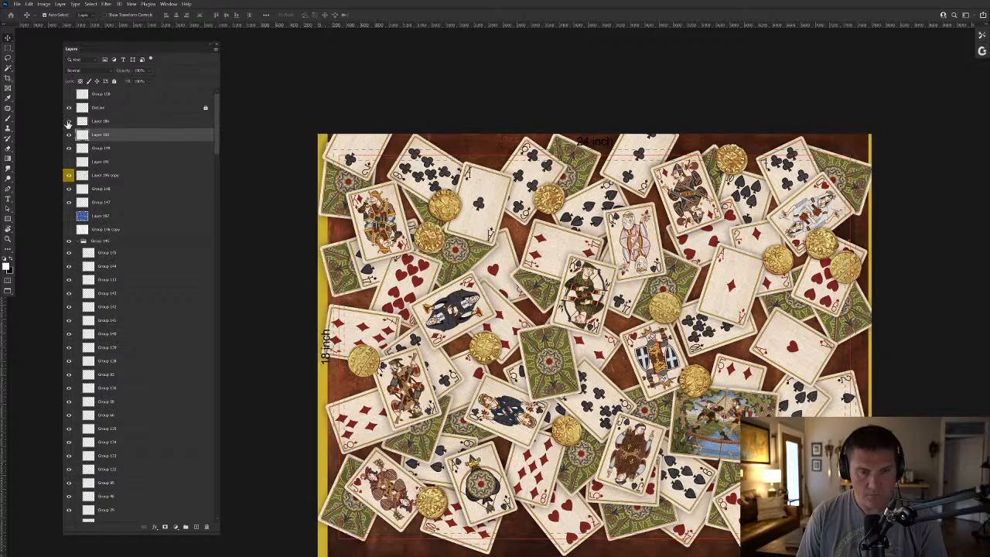
pyautogui.click(68, 190)
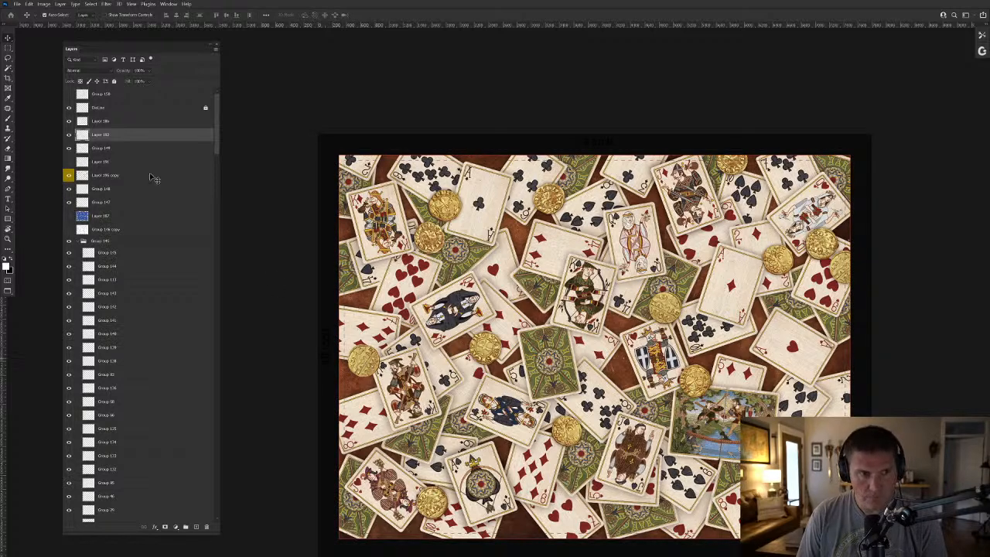
# Try to merge the existing coin shadows layer with the newly placed coin's layer.
pyautogui.click(101, 149)
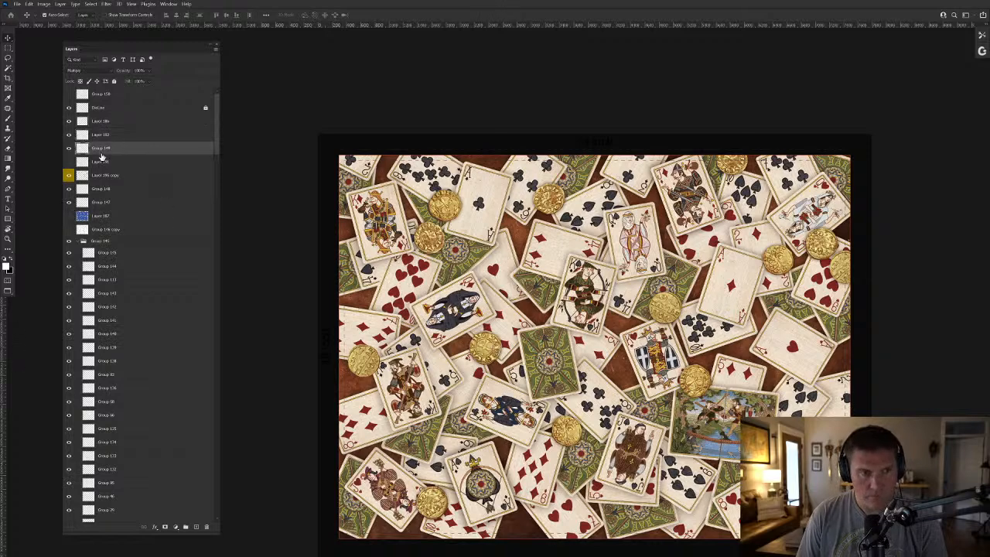
pyautogui.hotkey('ctrl', 'e')
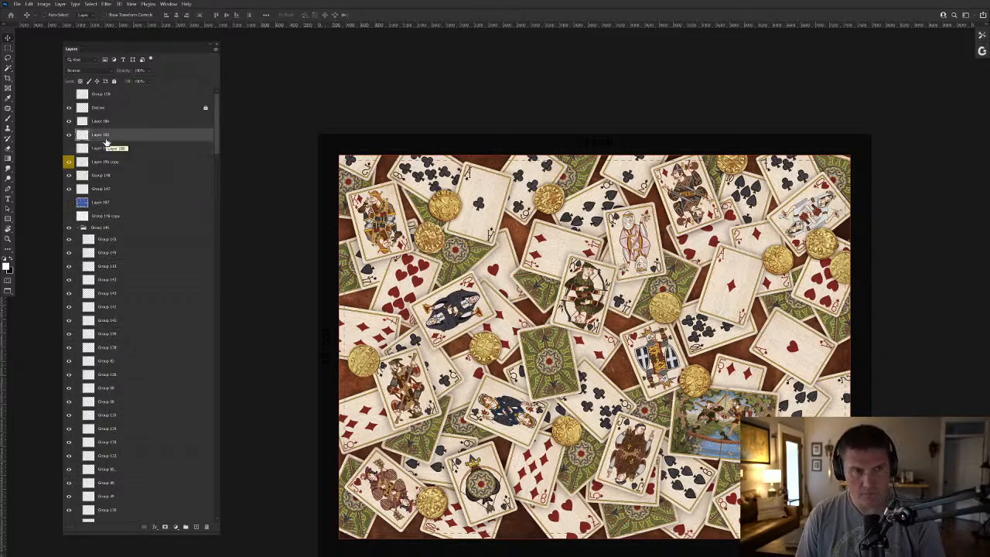
pyautogui.hotkey('ctrl', 'z')
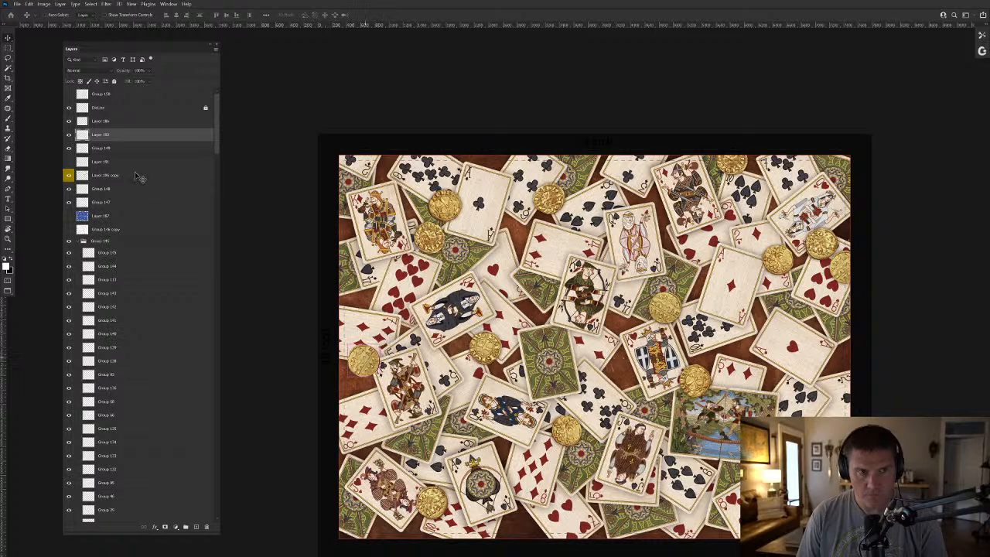
# Add a layer holding a white fill of the new coin's shape and place it above the locked die-line layer.
pyautogui.click(85, 147)
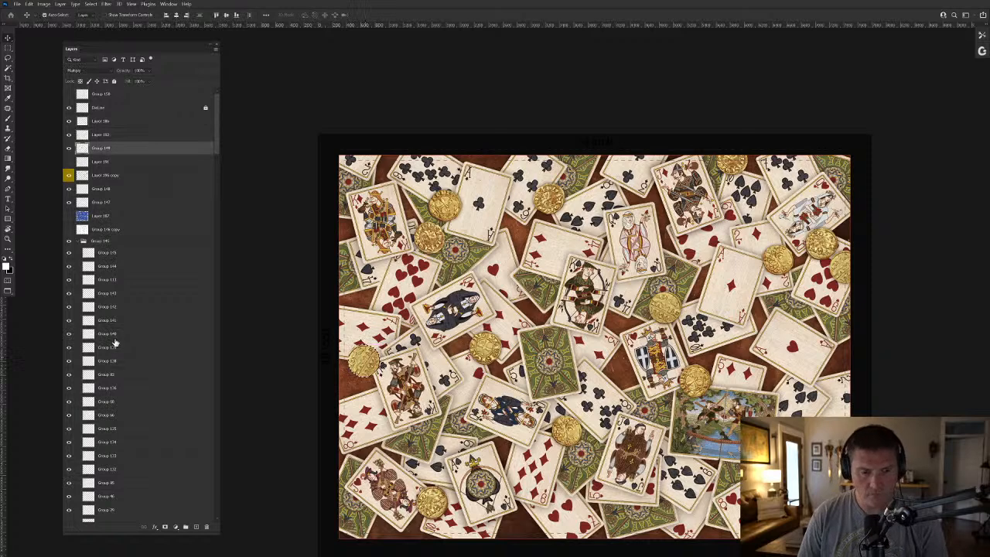
pyautogui.click(195, 528)
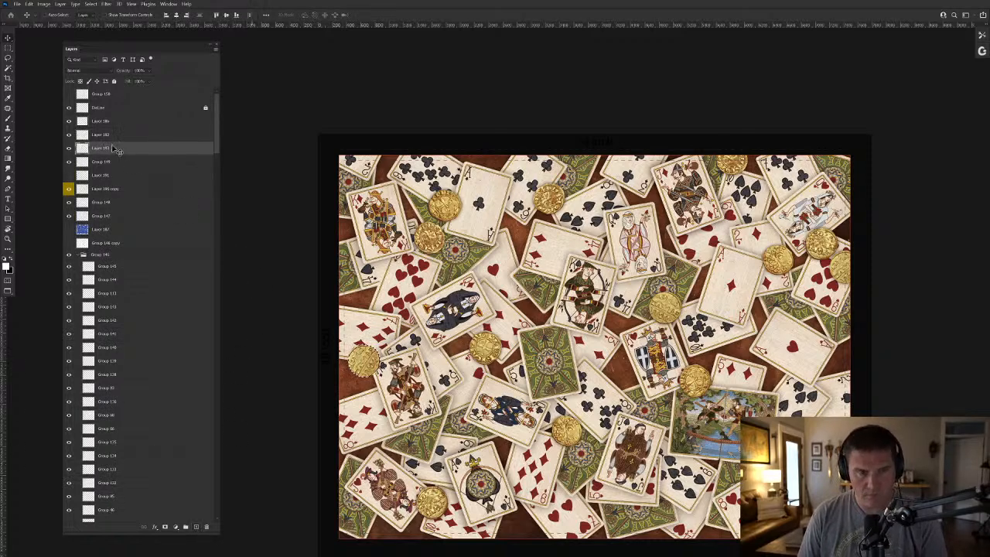
pyautogui.moveTo(119, 150); pyautogui.dragTo(114, 103)
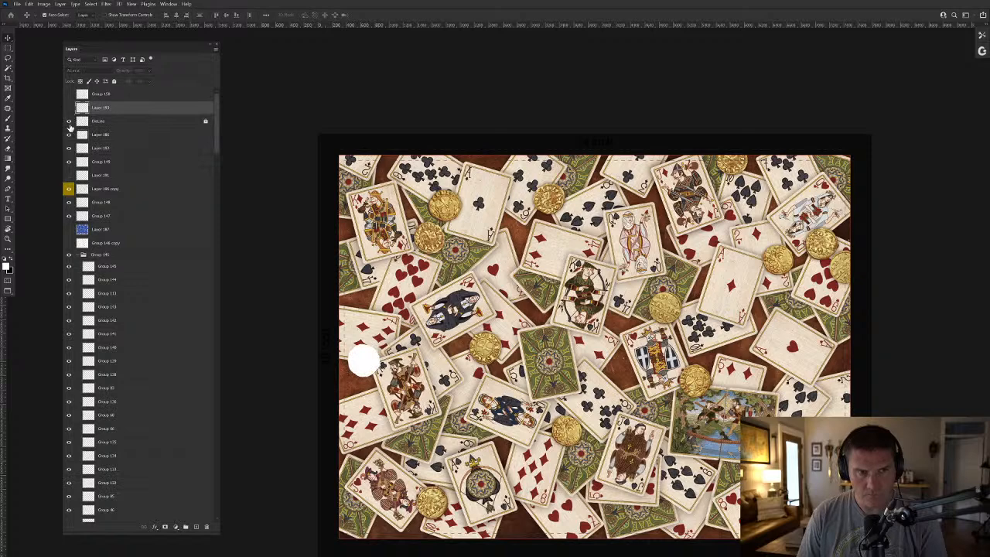
pyautogui.click(68, 121)
pyautogui.click(68, 153)
pyautogui.click(68, 153)
pyautogui.click(68, 108)
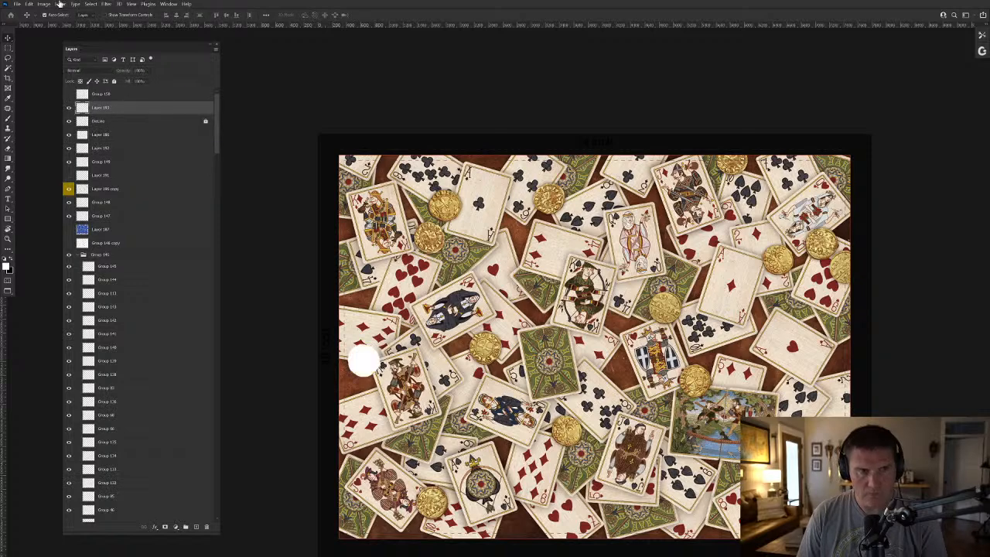
# Apply a drop shadow to the white coin shape and flatten the shape and its effect into one layer.
pyautogui.click(60, 3)
pyautogui.moveTo(71, 77)
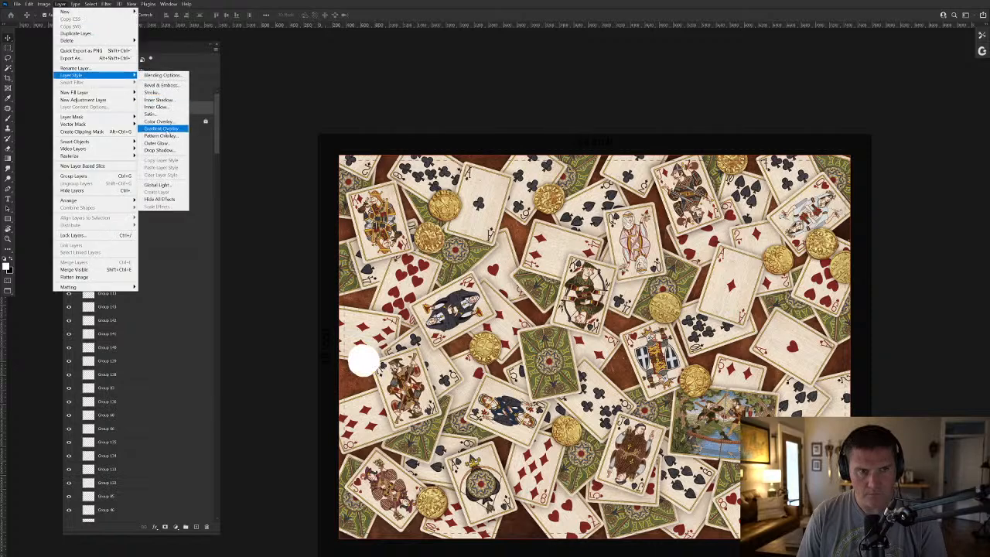
pyautogui.click(164, 152)
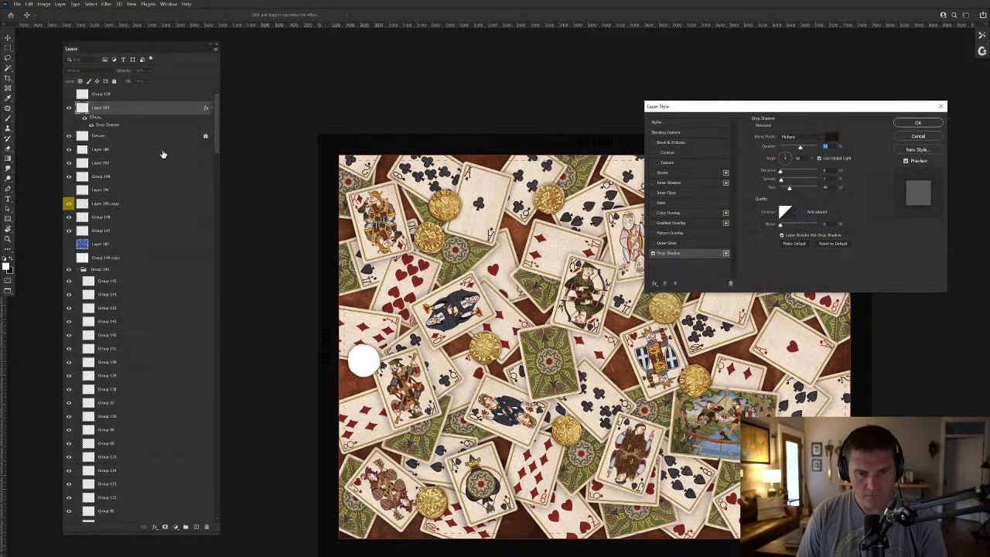
pyautogui.press('Return')
pyautogui.hotkey('ctrl', 'g')
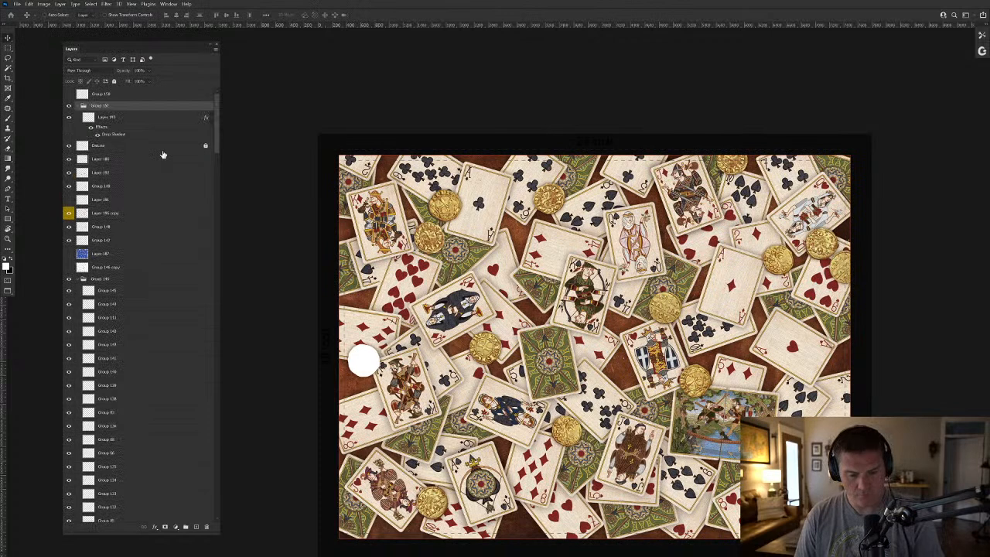
pyautogui.click(83, 106)
# Place the flattened coin shadow between the new coin's layer and the existing coin shadows, and set it to Multiply.
pyautogui.moveTo(104, 112); pyautogui.dragTo(103, 154)
pyautogui.click(68, 162)
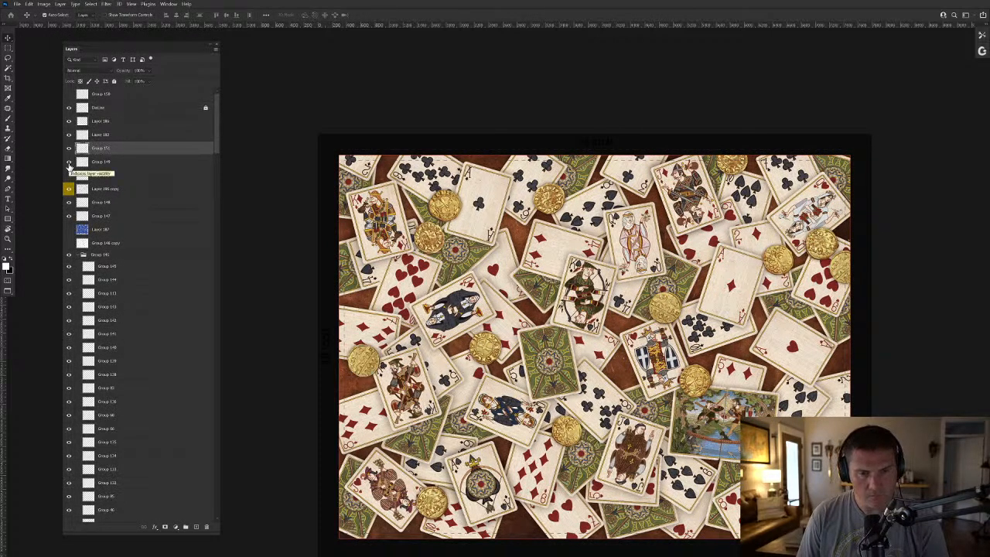
pyautogui.click(83, 70)
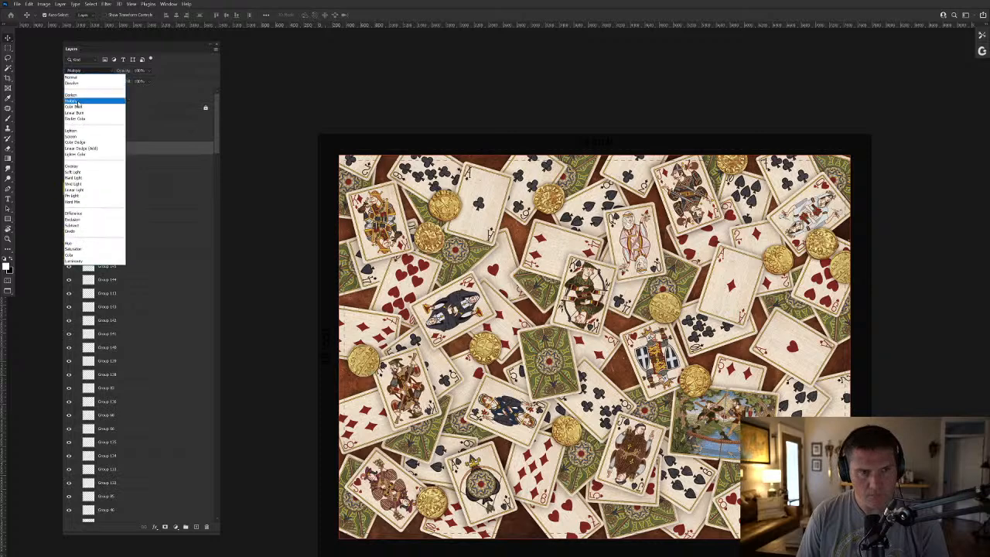
pyautogui.click(78, 103)
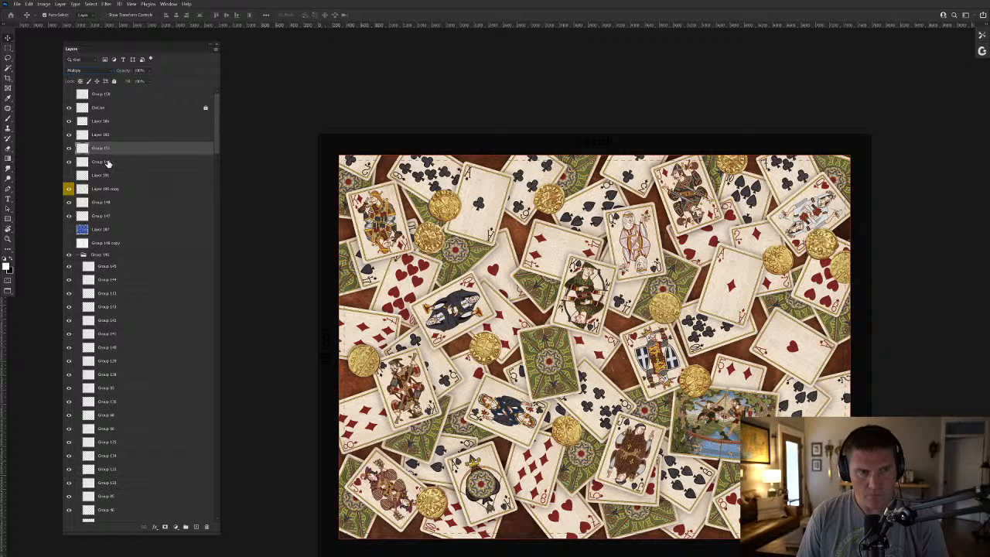
# Merge the new coin shadow with the existing coin shadows into a Multiply layer placed directly above the new coin's layer.
pyautogui.press('Delete')
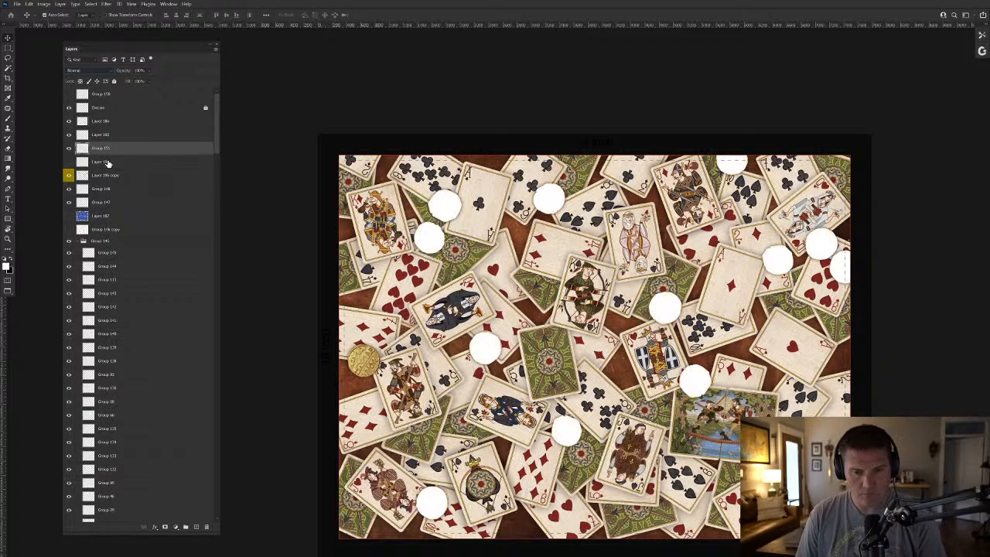
pyautogui.moveTo(100, 148); pyautogui.dragTo(103, 108)
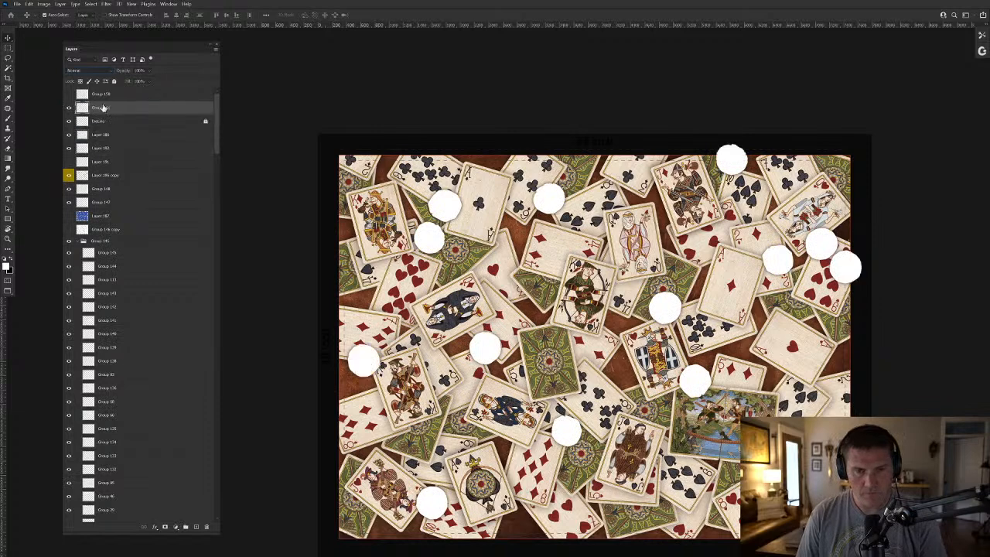
pyautogui.click(78, 72)
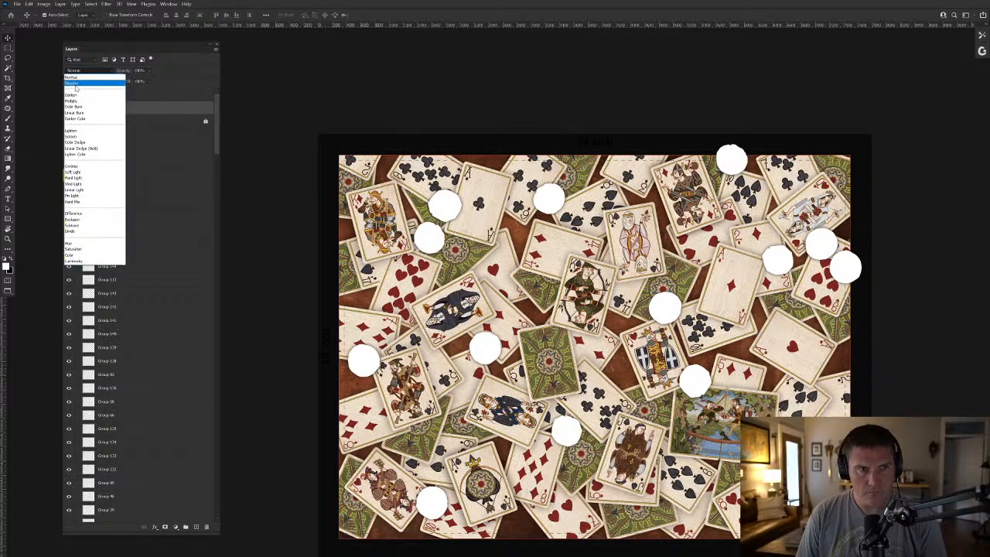
pyautogui.click(110, 107)
pyautogui.moveTo(111, 110); pyautogui.dragTo(113, 145)
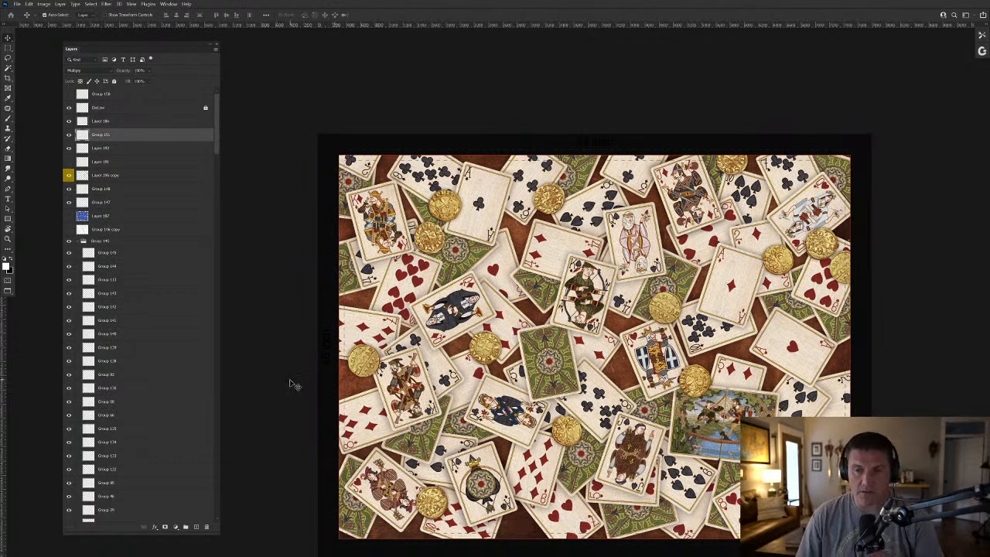
pyautogui.moveTo(552, 408); pyautogui.dragTo(532, 370)
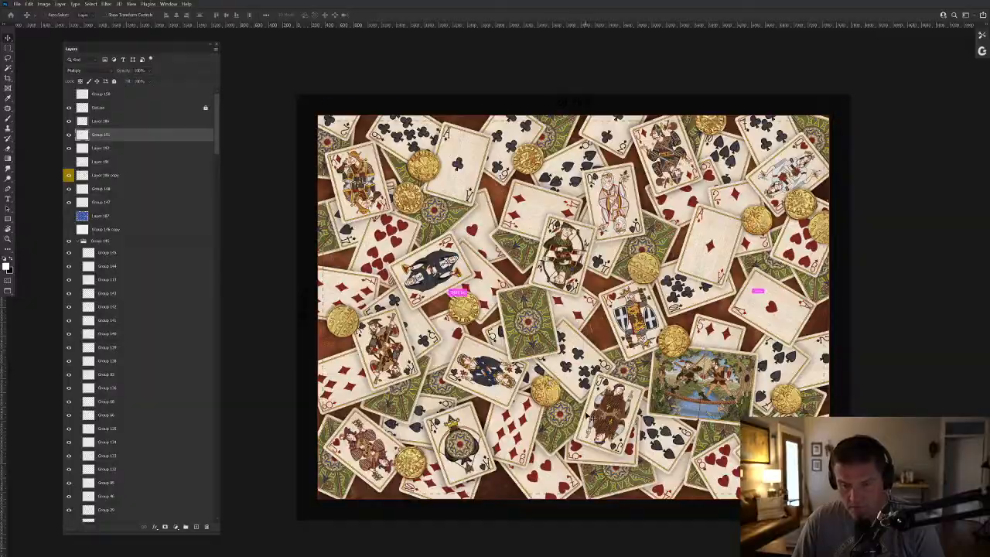
pyautogui.moveTo(551, 392); pyautogui.dragTo(576, 414)
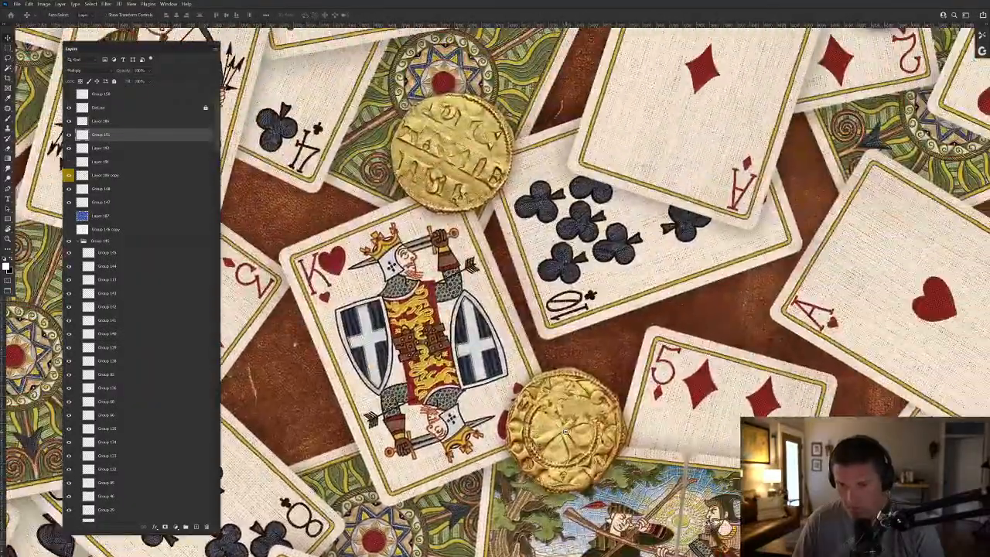
# Try to merge every layer from the merged coin shadows down to the leather background into one layer.
pyautogui.scroll(-2, 558, 423)
pyautogui.moveTo(558, 423); pyautogui.dragTo(631, 316)
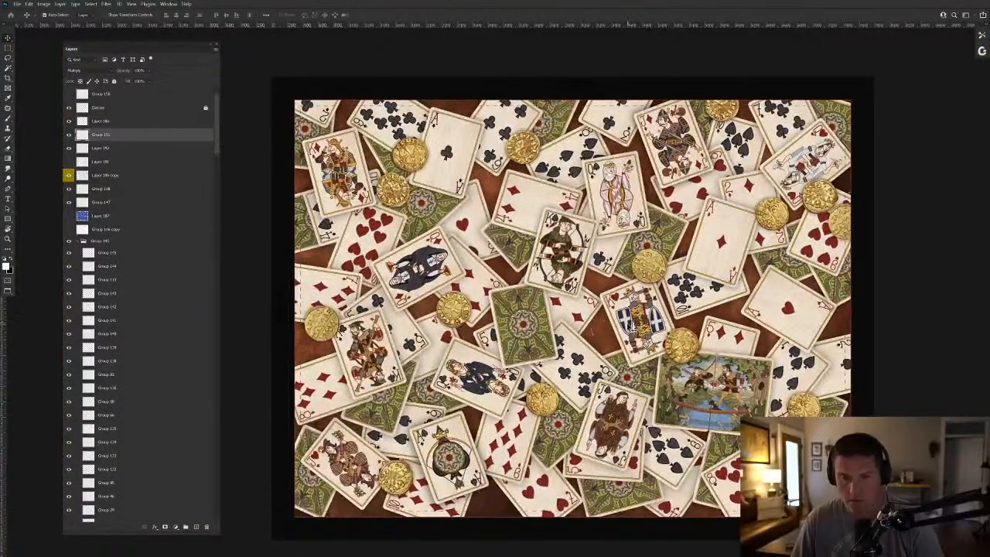
pyautogui.scroll(-5, 170, 346)
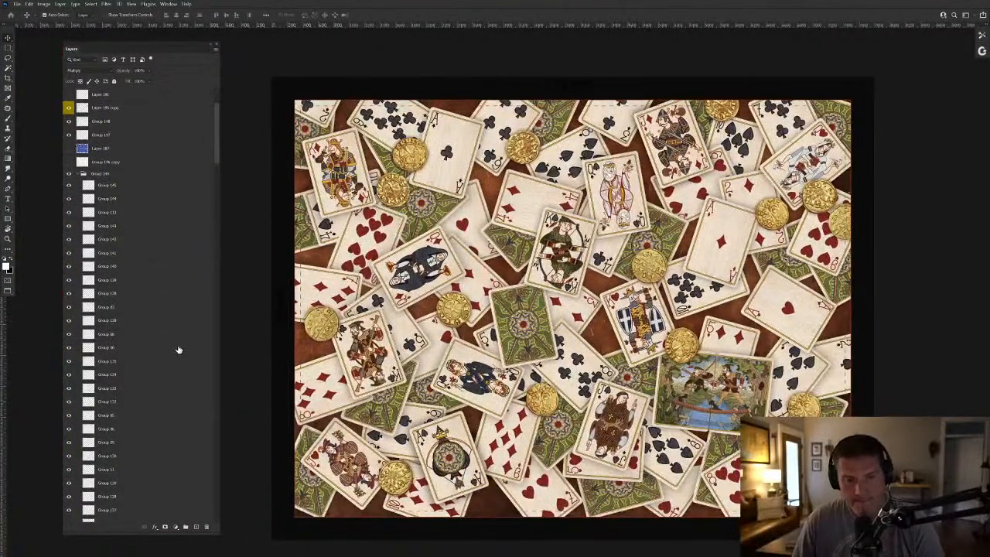
pyautogui.scroll(-10, 190, 347)
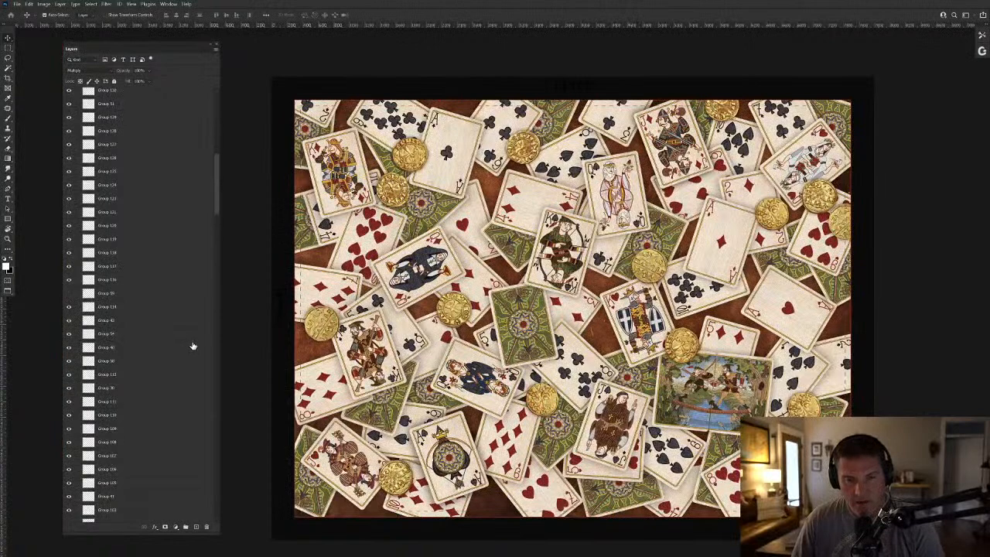
pyautogui.scroll(-15, 194, 345)
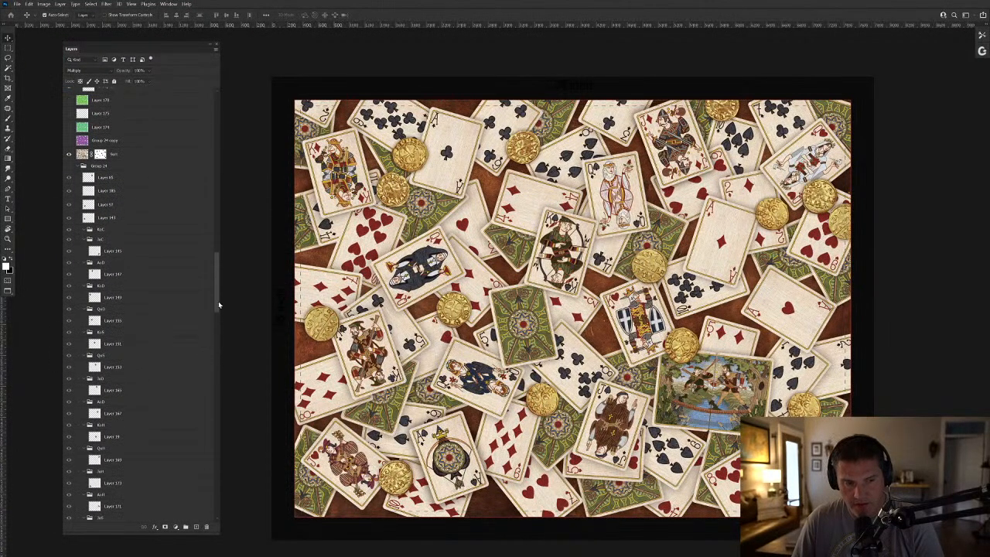
pyautogui.moveTo(217, 305); pyautogui.dragTo(221, 514)
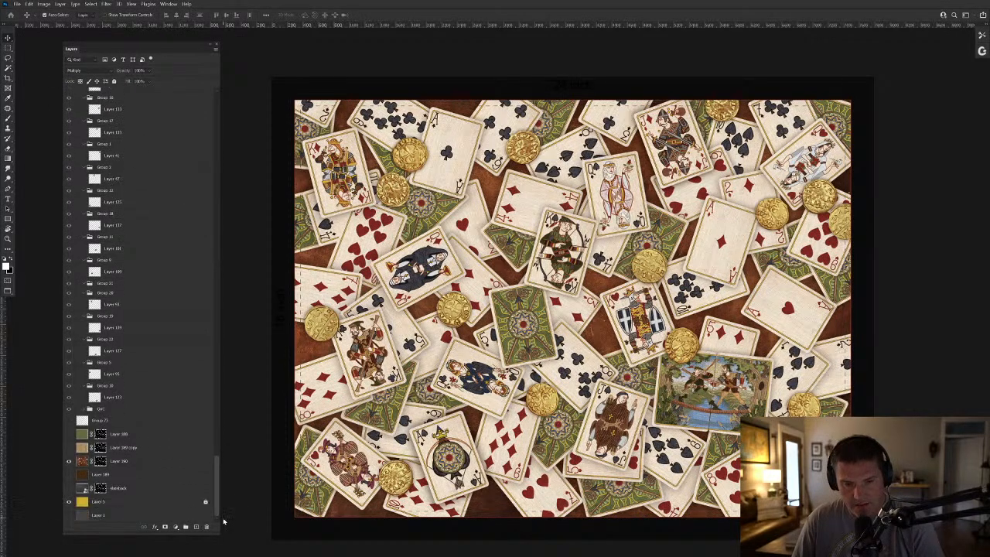
pyautogui.click(131, 461)
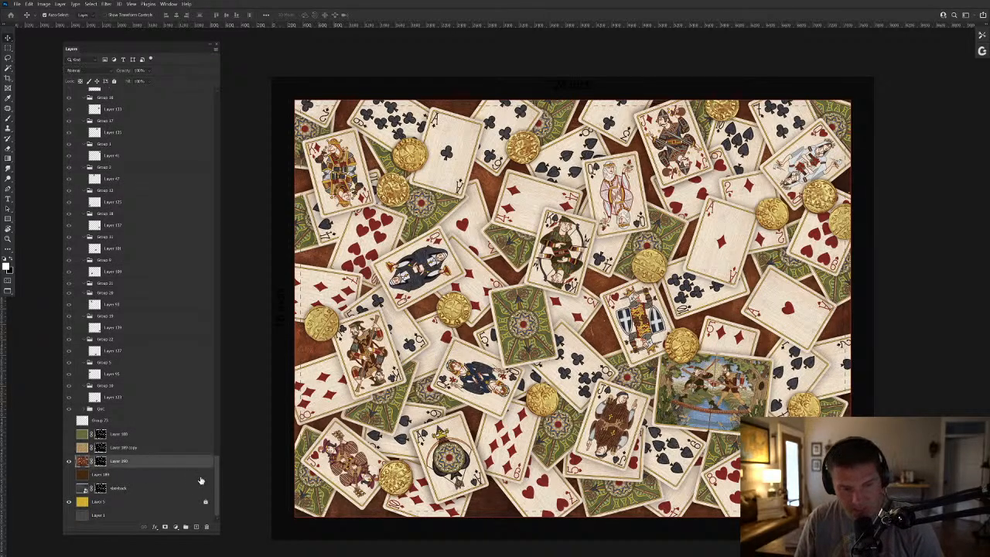
pyautogui.moveTo(218, 488); pyautogui.dragTo(222, 82)
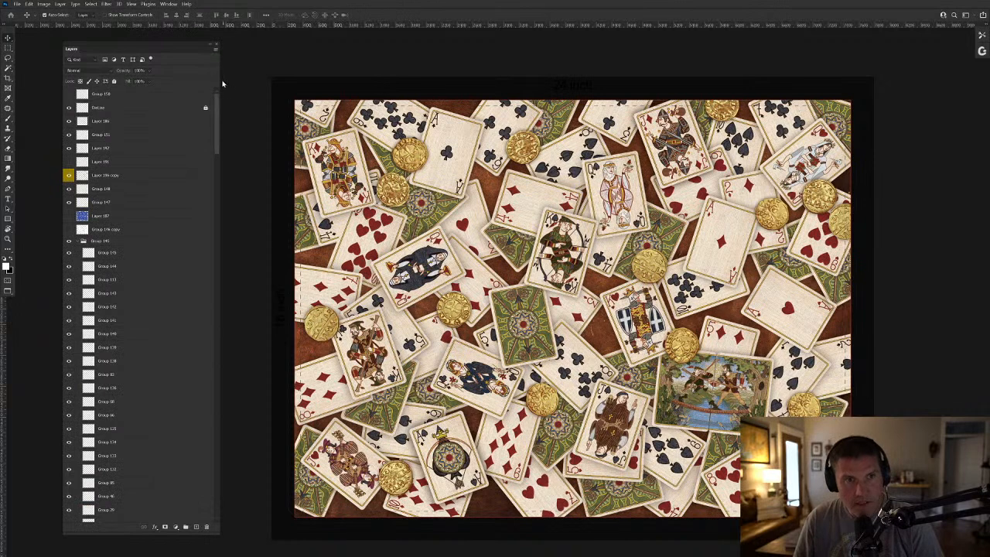
pyautogui.click(115, 135)
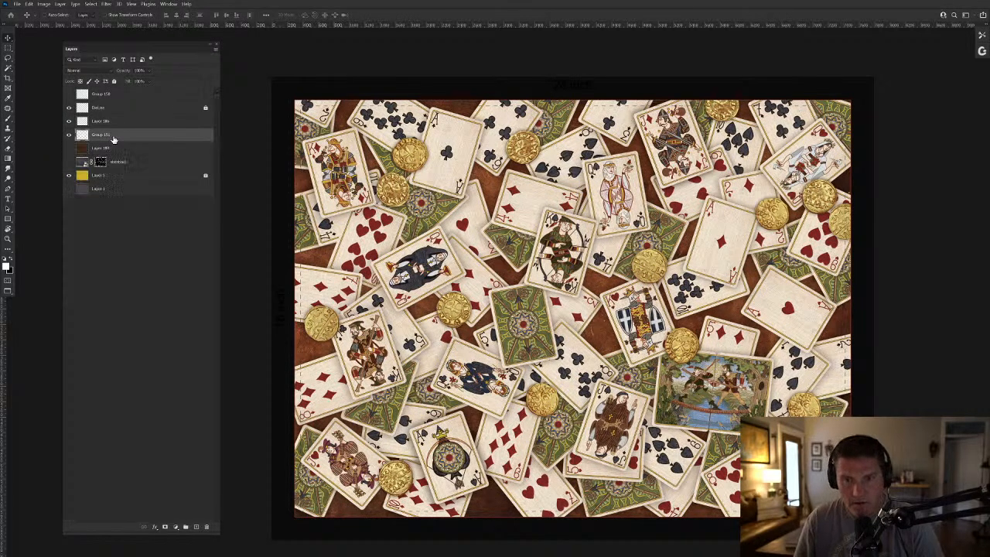
pyautogui.click(69, 134)
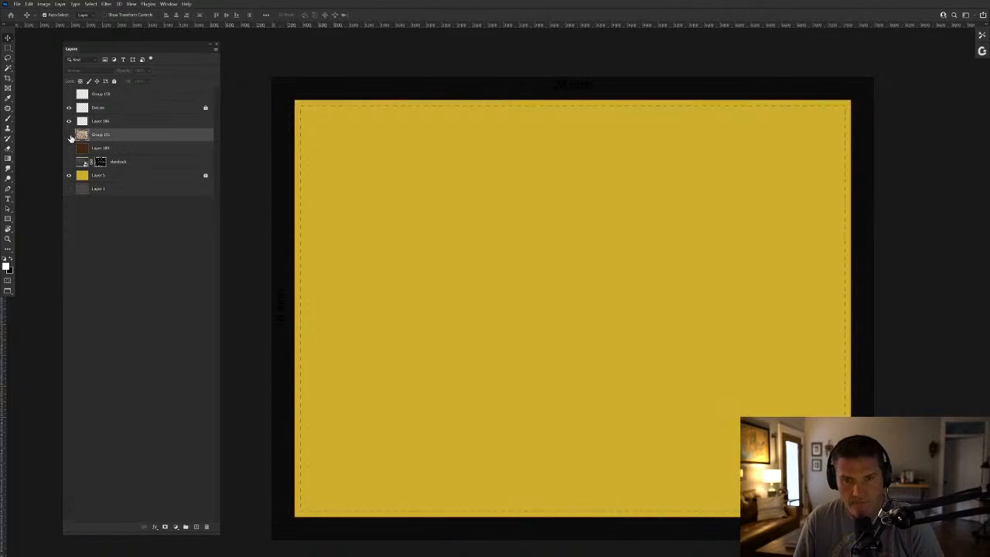
pyautogui.click(69, 134)
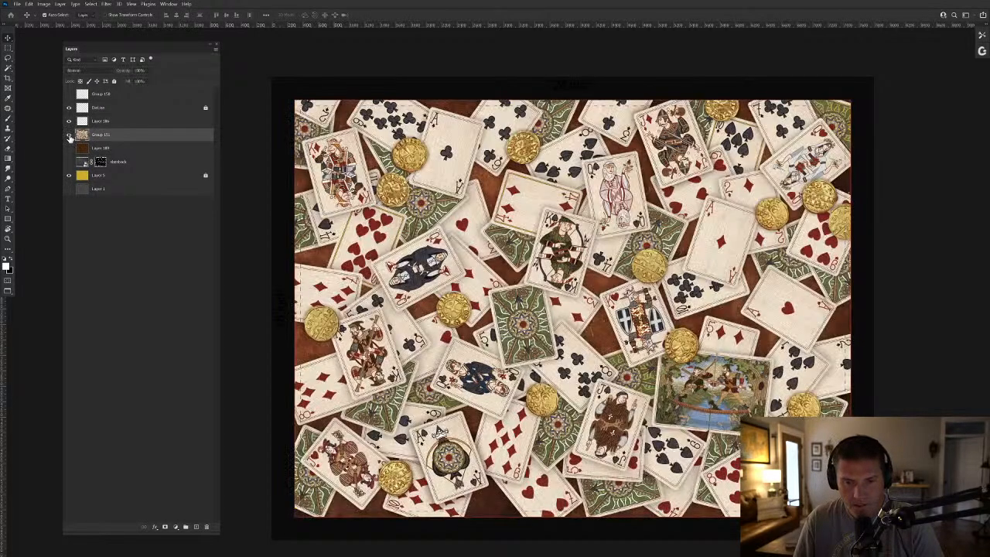
pyautogui.hotkey('ctrl', 'z')
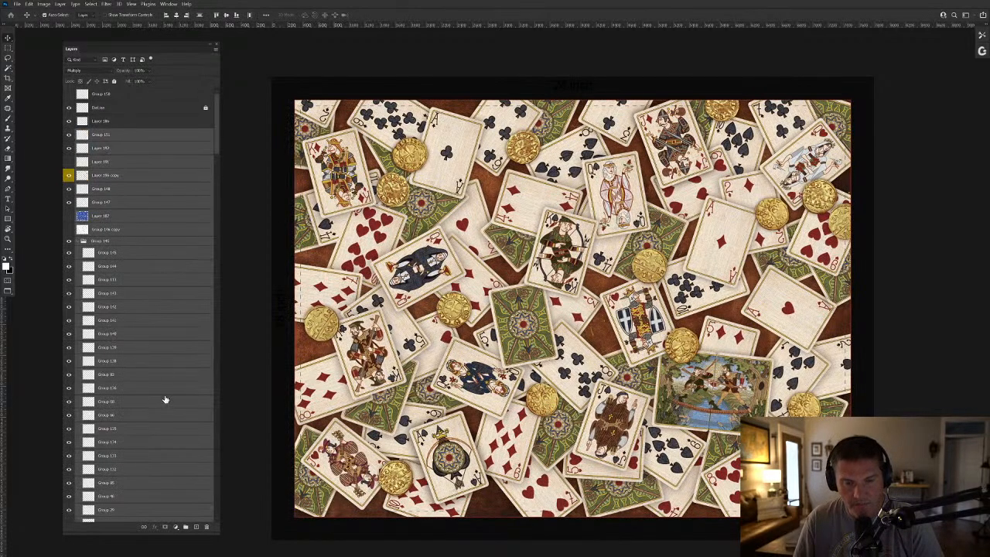
# Merge the group of individual card shadows into a single layer, set it to Multiply, and compare the artwork with and without it.
pyautogui.scroll(-5, 164, 399)
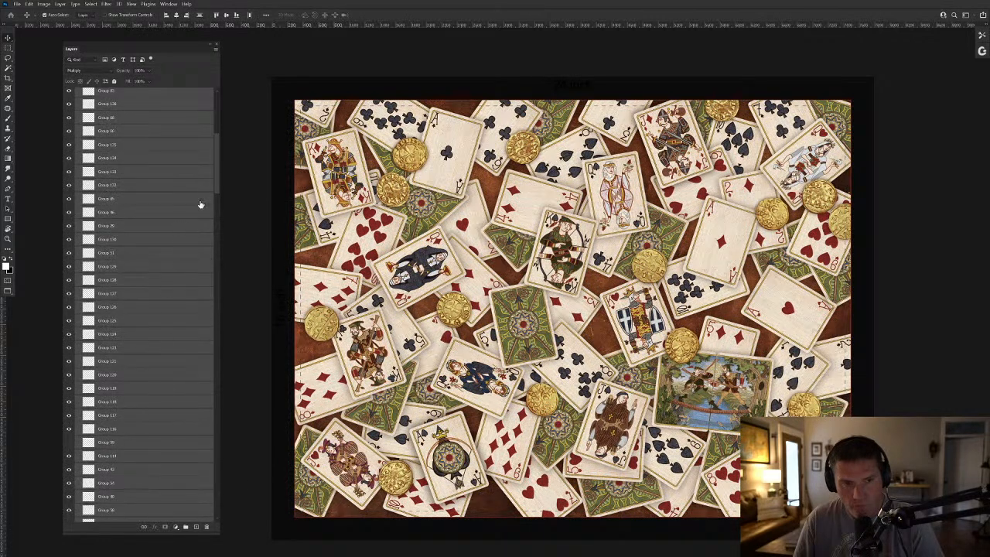
pyautogui.scroll(8, 165, 198)
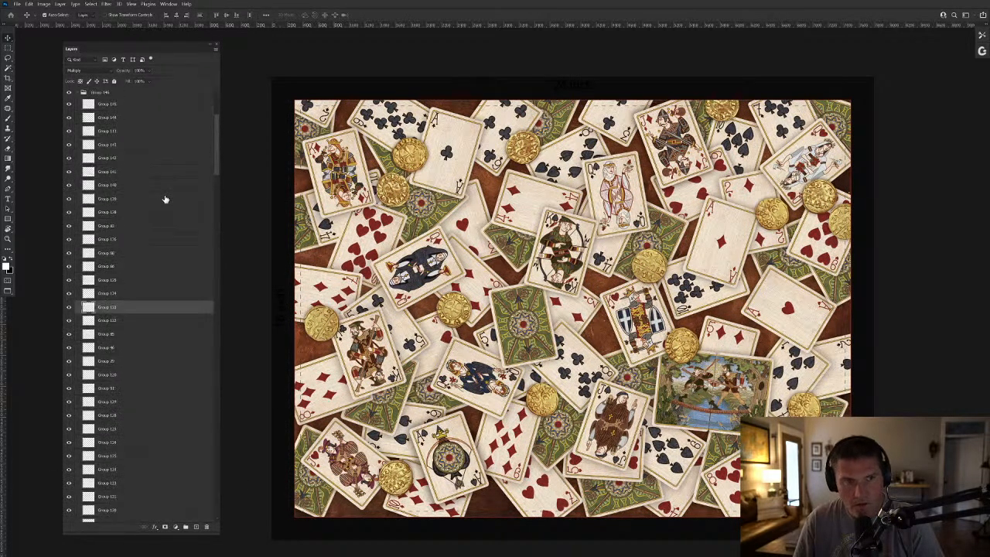
pyautogui.click(78, 162)
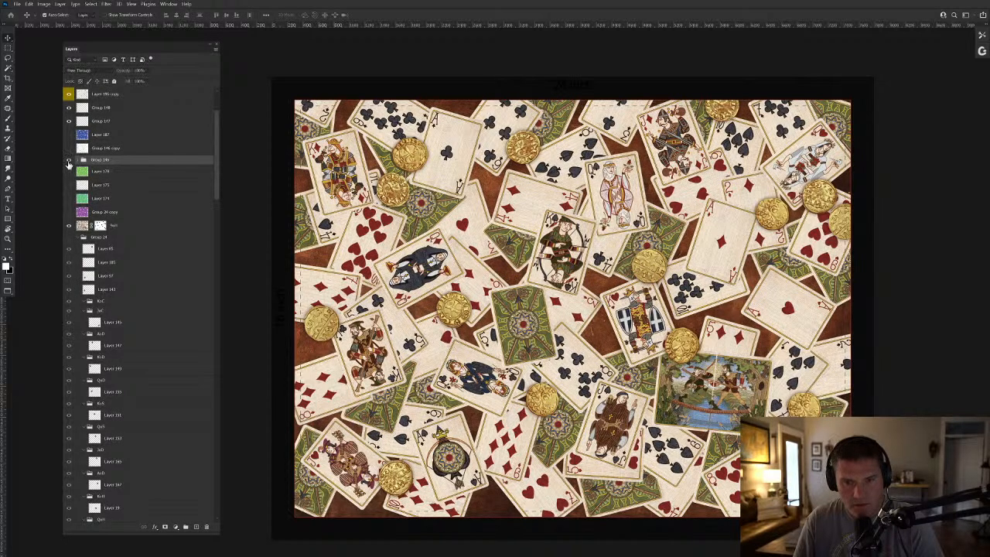
pyautogui.click(68, 160)
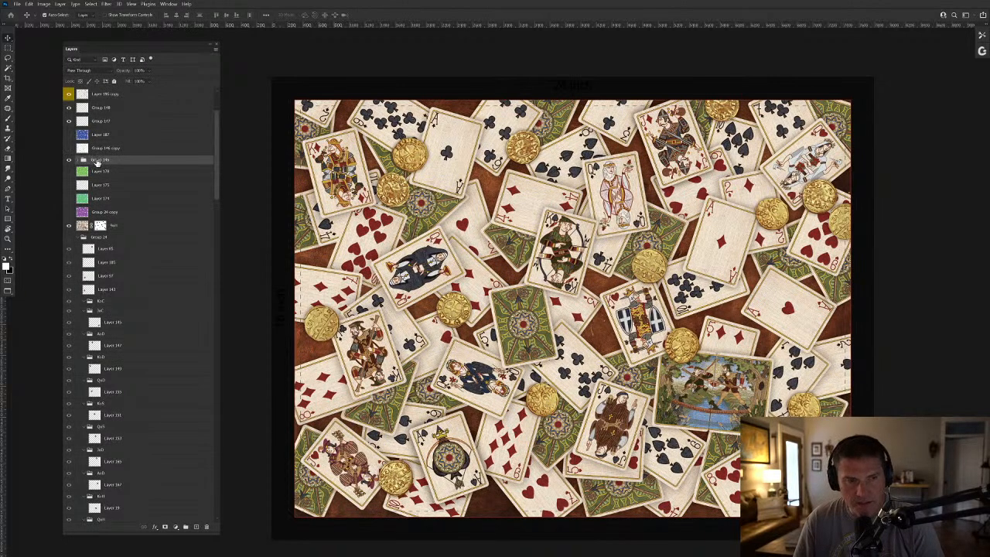
pyautogui.hotkey('ctrl', 'e')
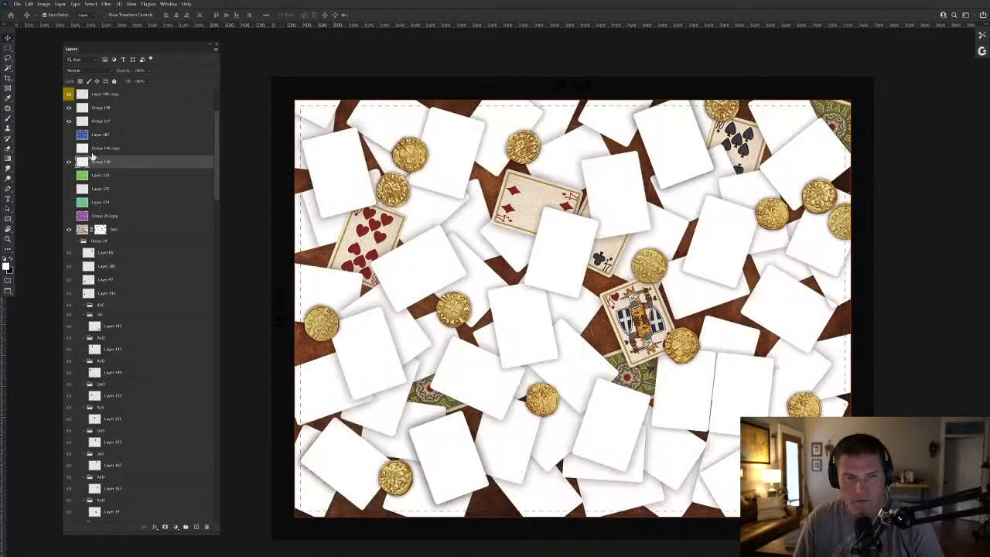
pyautogui.click(82, 72)
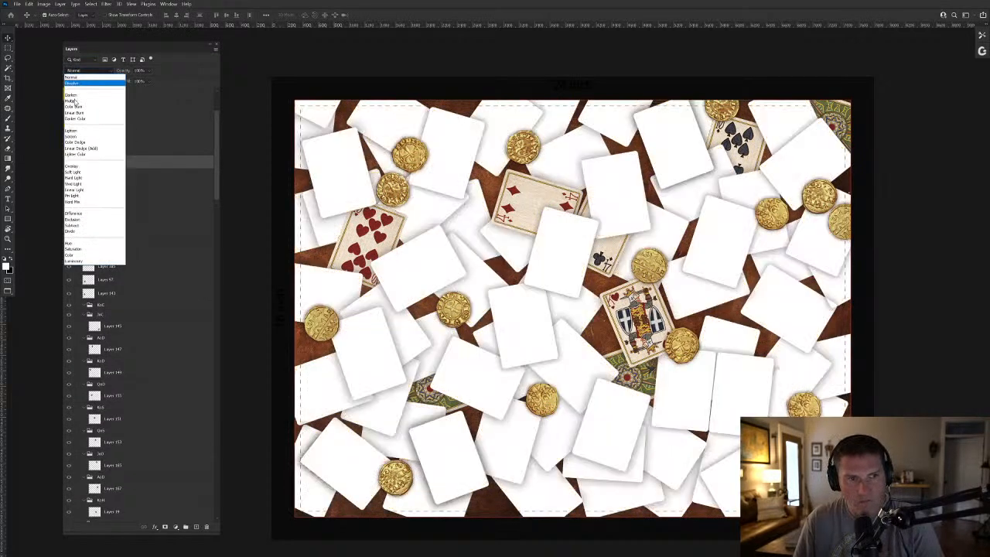
pyautogui.click(75, 101)
pyautogui.click(69, 162)
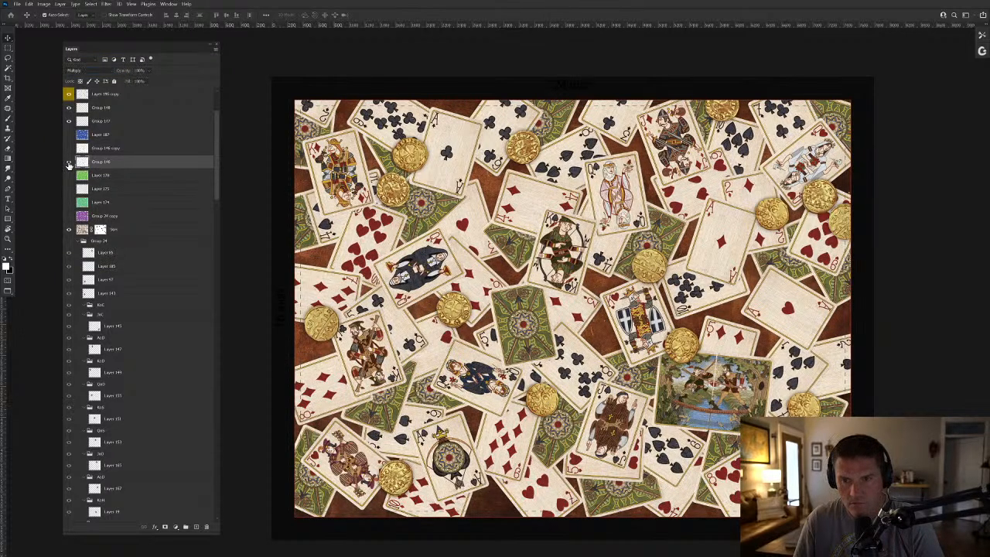
pyautogui.click(69, 163)
# Merge the three visible card shadow layers below the highlighted layer into one layer and set it to Multiply.
pyautogui.click(96, 126)
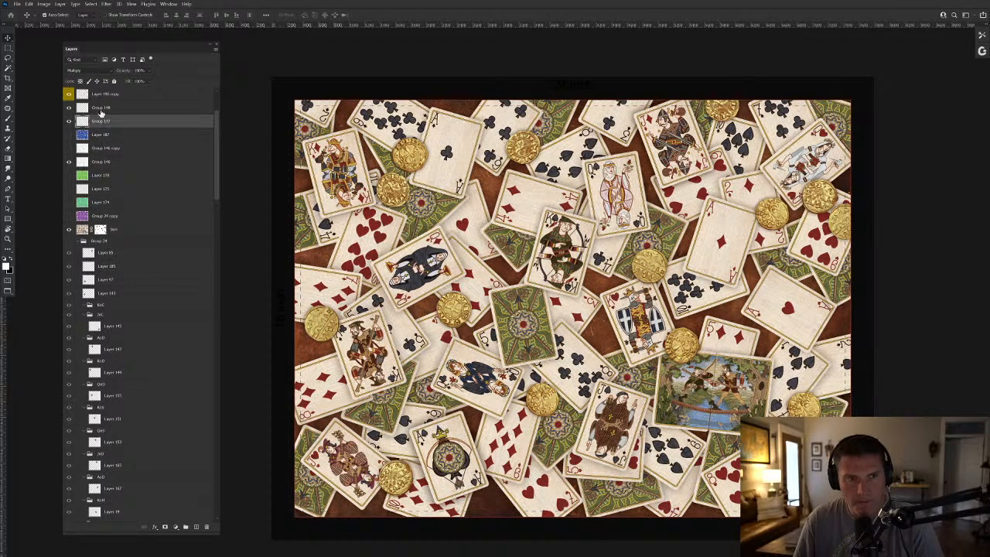
pyautogui.keyDown('shift'); pyautogui.click(100, 108); pyautogui.keyUp('shift')
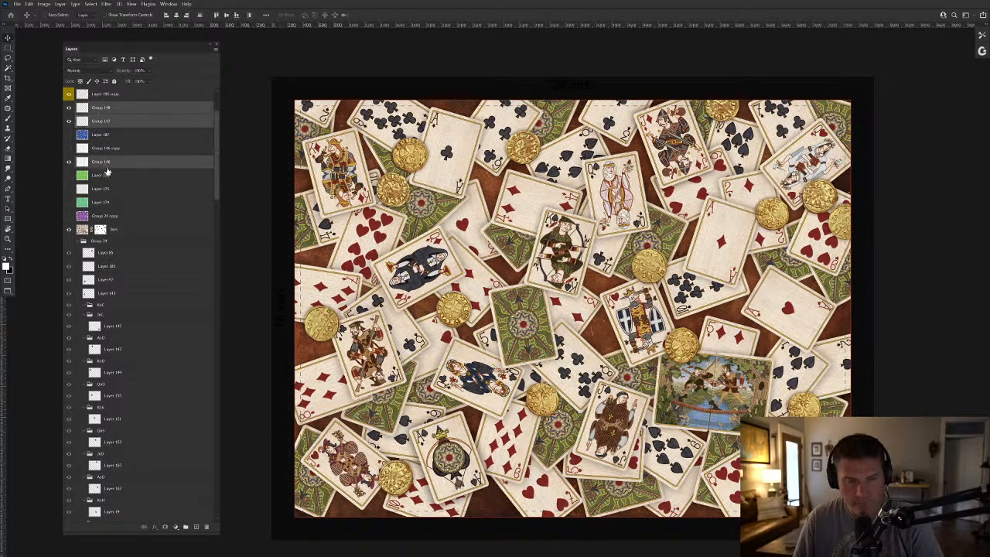
pyautogui.hotkey('ctrl', 'e')
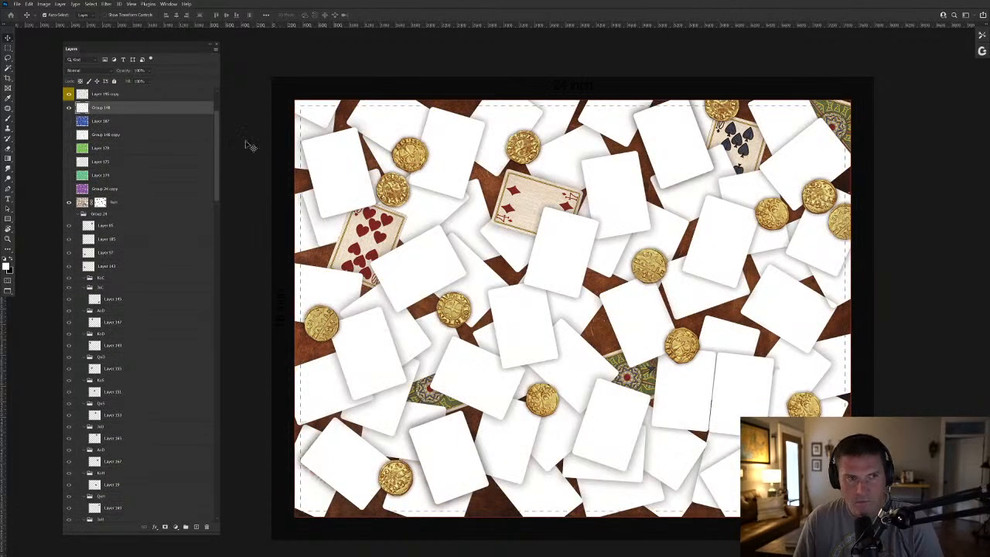
pyautogui.click(136, 204)
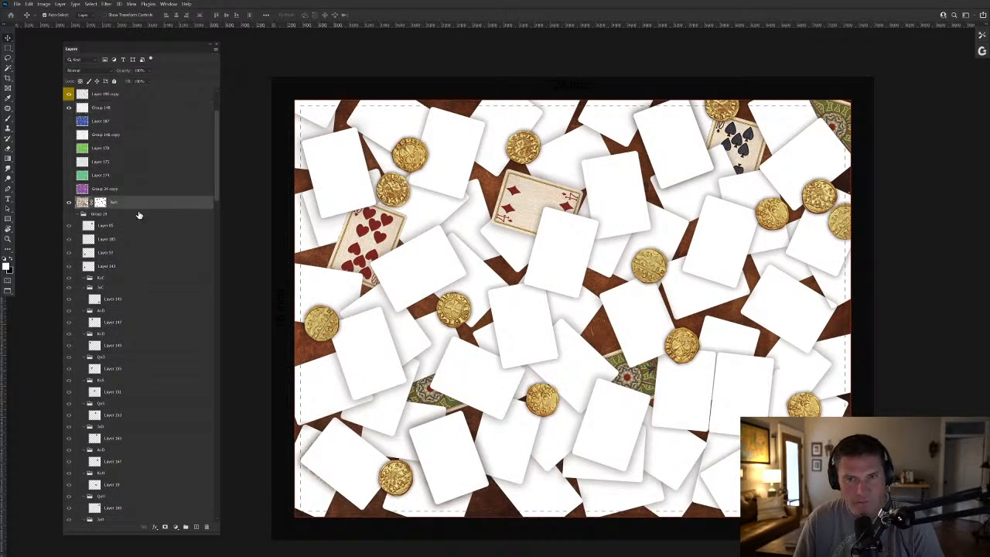
pyautogui.click(69, 203)
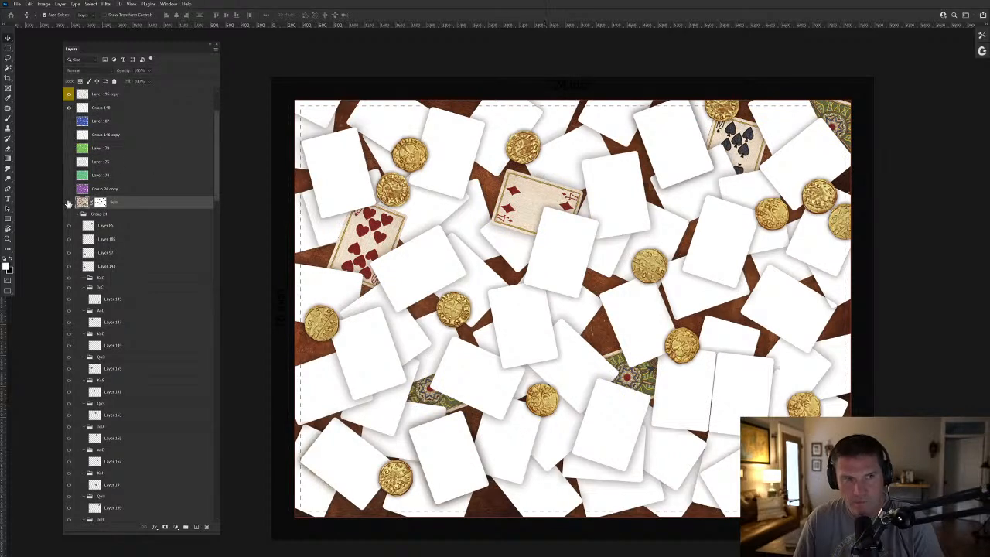
pyautogui.click(95, 161)
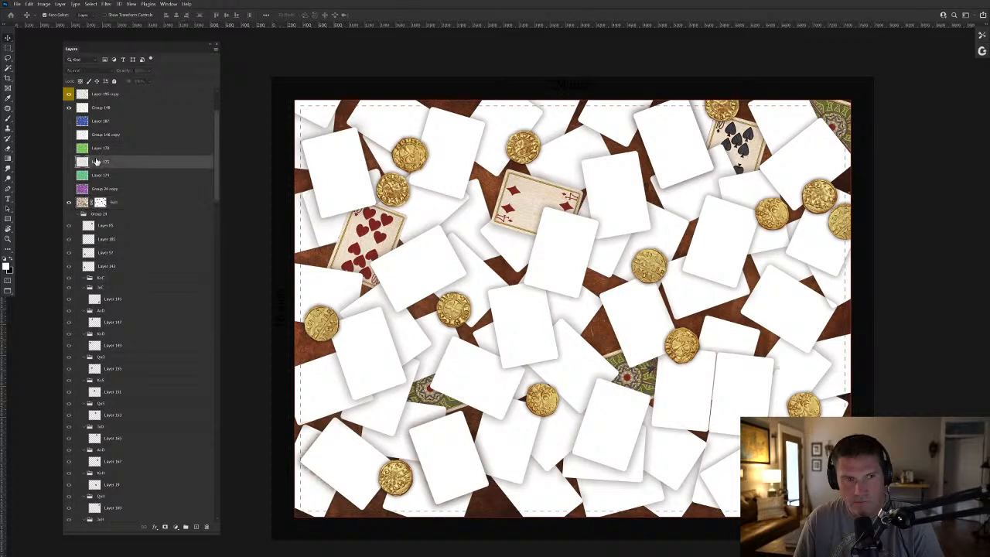
pyautogui.click(98, 136)
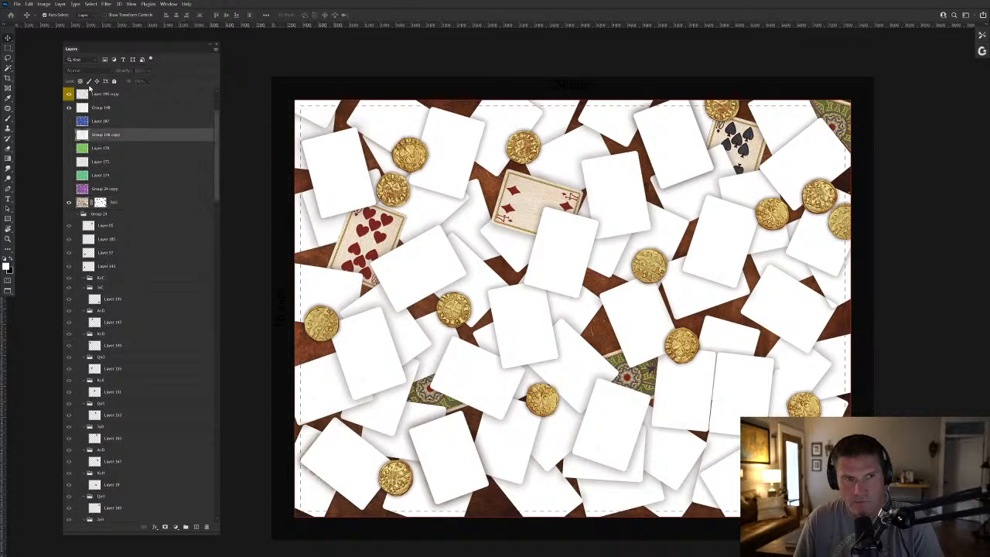
pyautogui.click(85, 108)
pyautogui.click(90, 72)
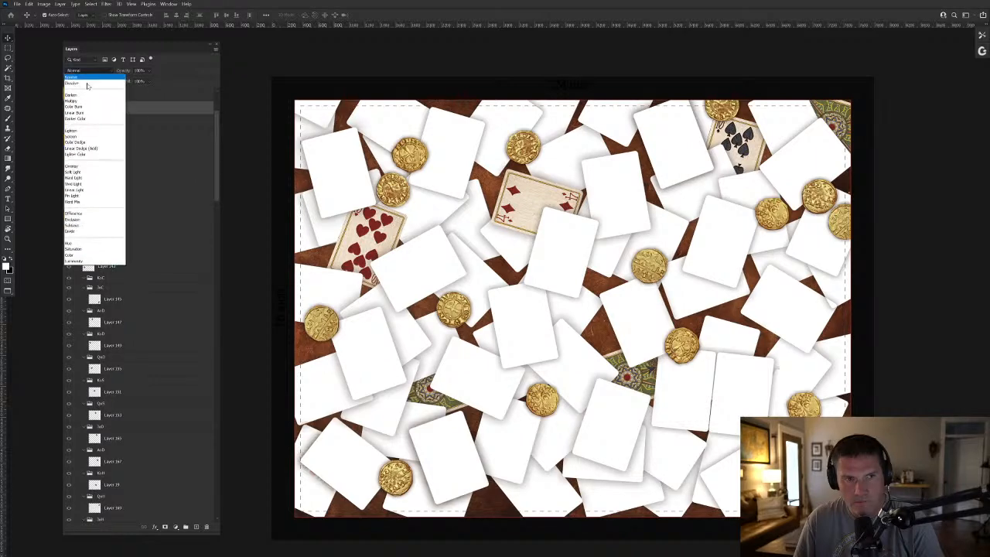
pyautogui.click(78, 106)
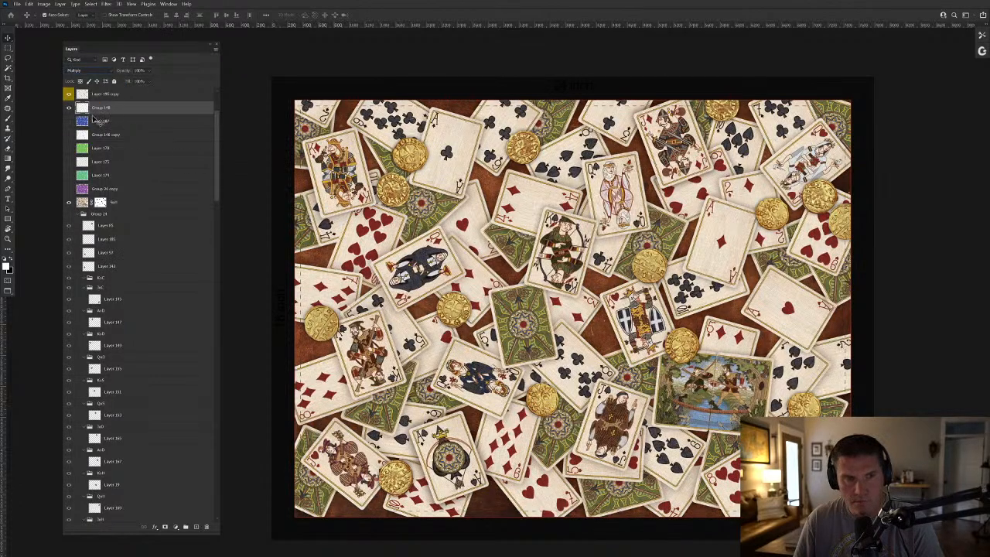
# Set the merged card shadow layer to Normal and try shifting it to inspect the cards beneath, undoing each move.
pyautogui.click(85, 71)
pyautogui.click(74, 77)
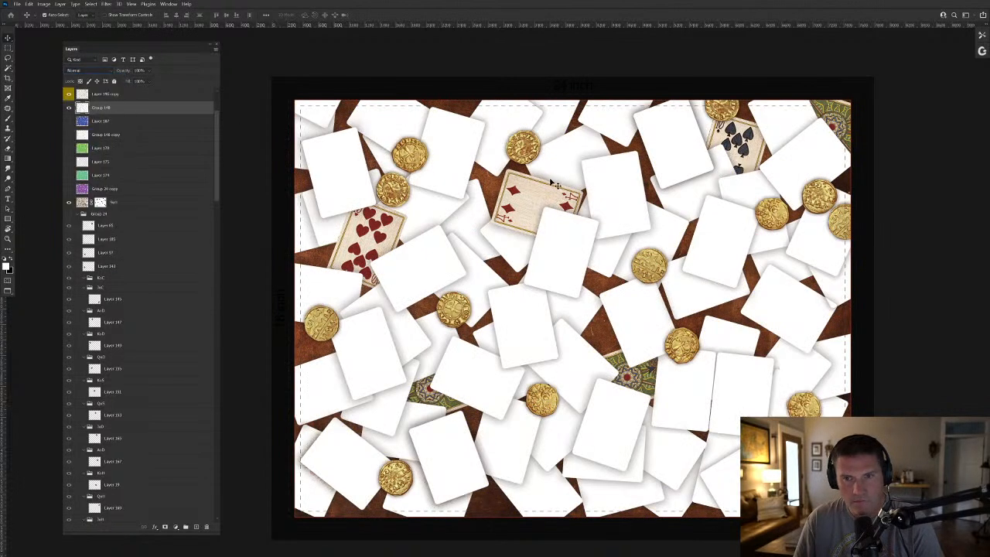
pyautogui.moveTo(551, 183); pyautogui.dragTo(558, 168)
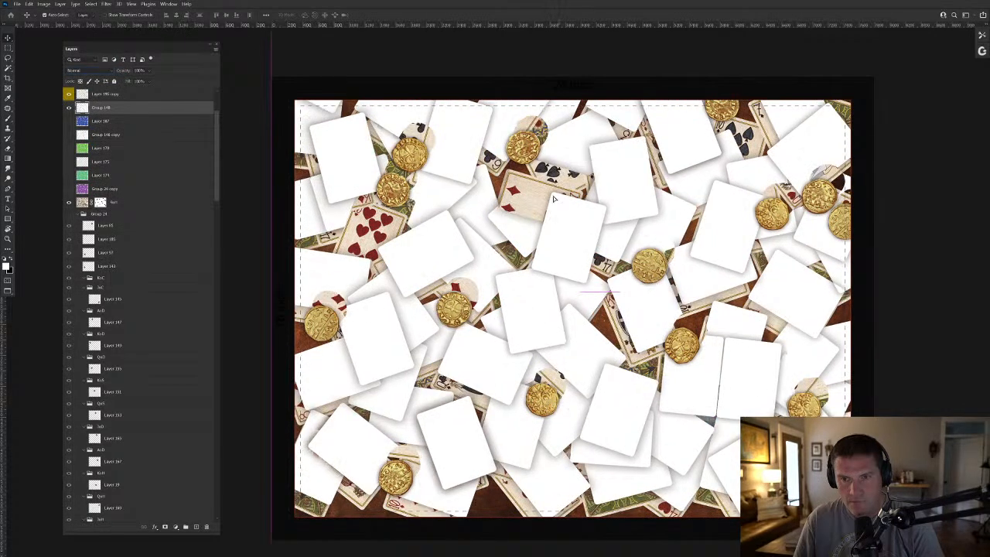
pyautogui.hotkey('ctrl', 'z')
pyautogui.moveTo(539, 204); pyautogui.dragTo(558, 193)
pyautogui.hotkey('ctrl', 'z')
# Check the layers stacked at the exposed diamonds card and set the merged card shadow layer to Multiply.
pyautogui.rightClick(546, 180)
pyautogui.click(559, 195)
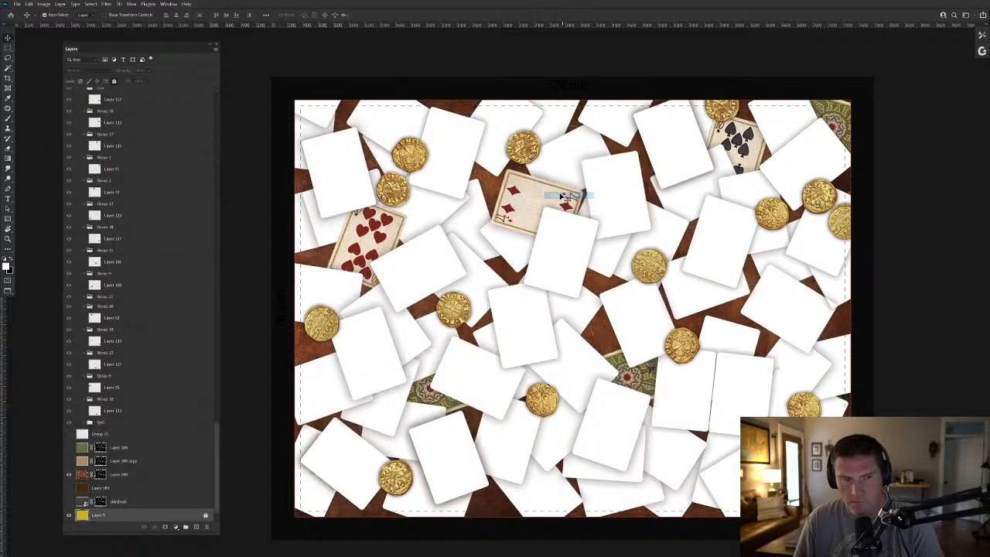
pyautogui.rightClick(549, 179)
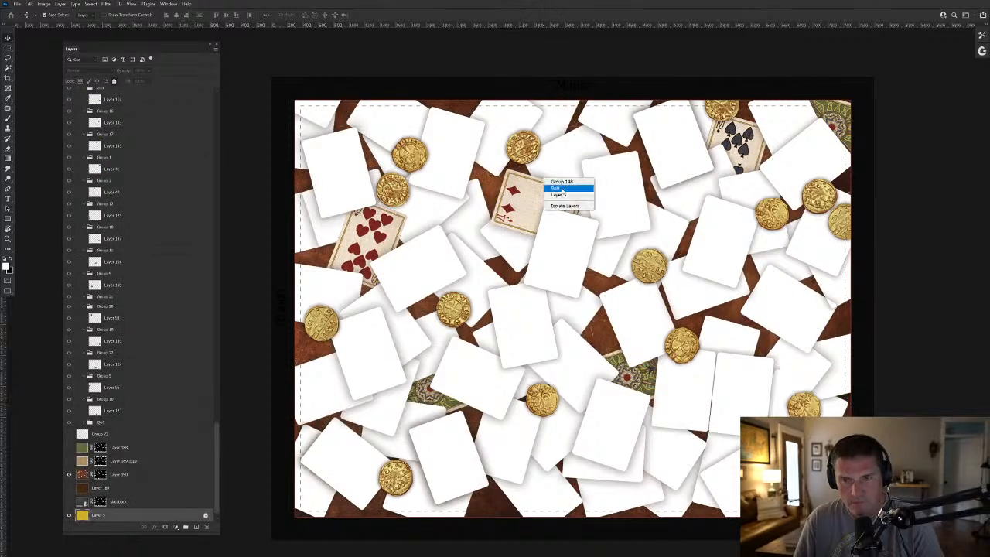
pyautogui.click(555, 187)
pyautogui.rightClick(551, 179)
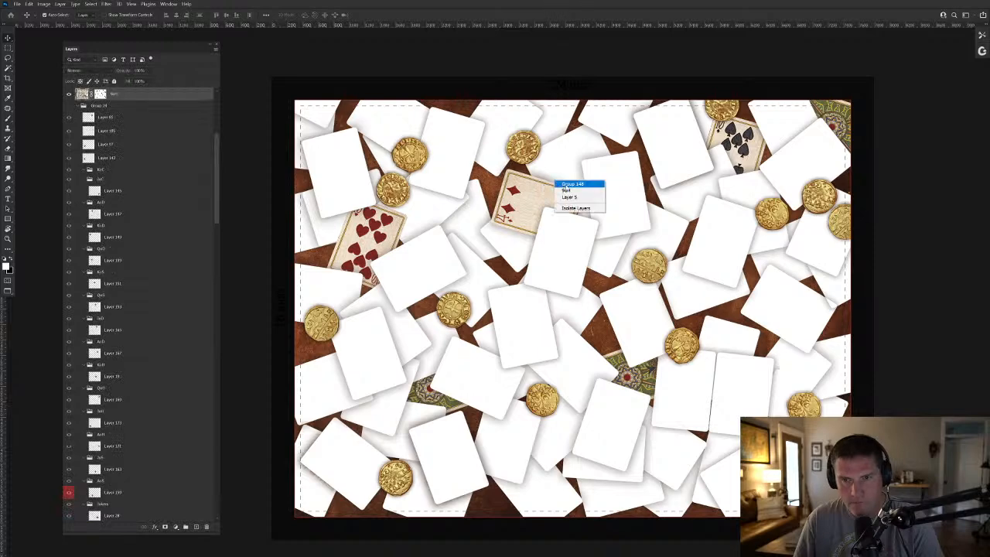
pyautogui.click(560, 181)
pyautogui.click(70, 94)
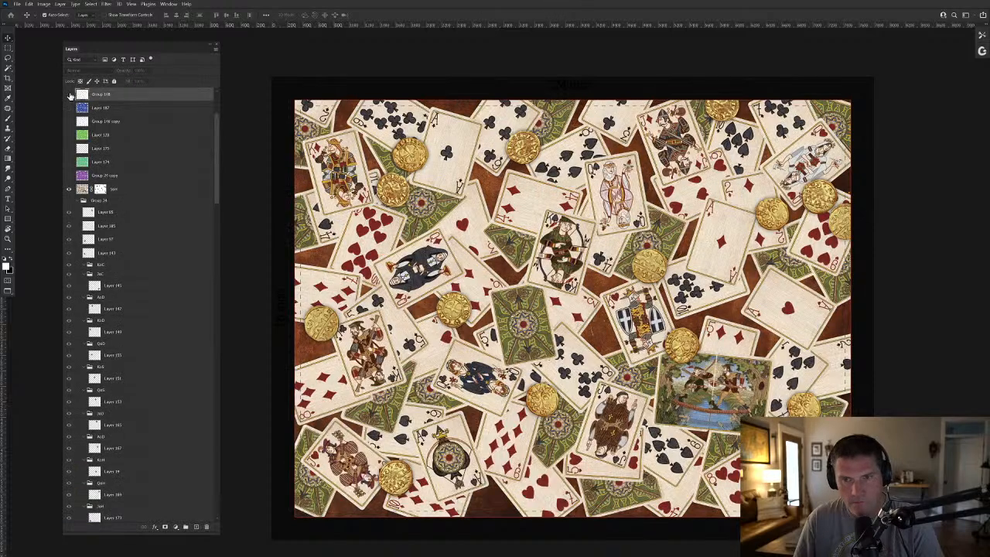
pyautogui.click(70, 94)
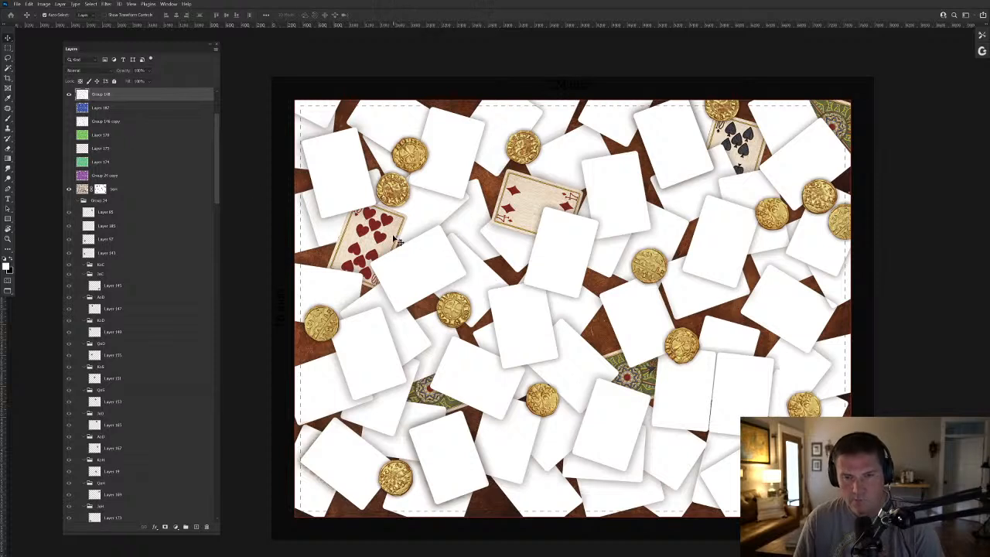
pyautogui.click(78, 70)
pyautogui.click(77, 90)
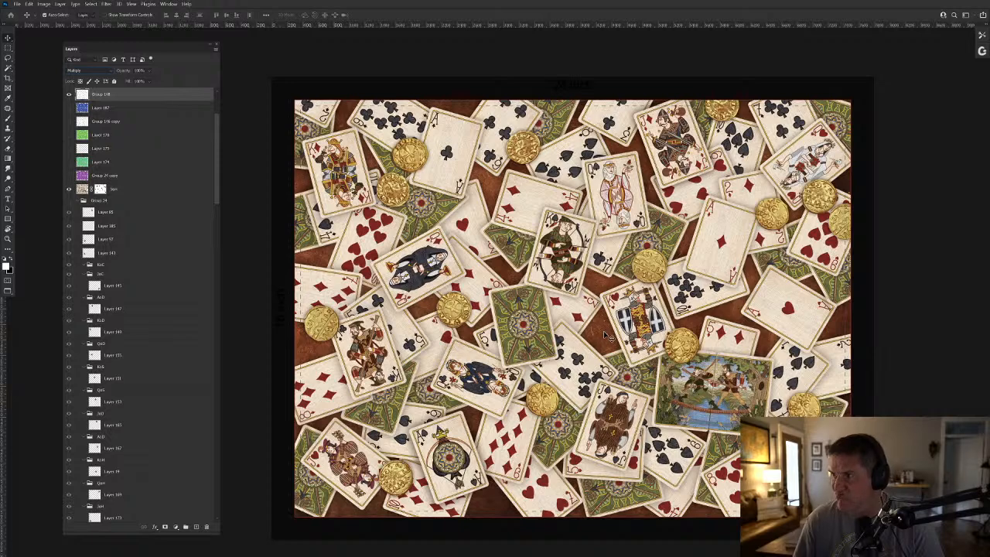
# Delete the group of individual card layers beneath the masked card artwork layer.
pyautogui.click(82, 200)
pyautogui.moveTo(96, 299); pyautogui.dragTo(207, 526)
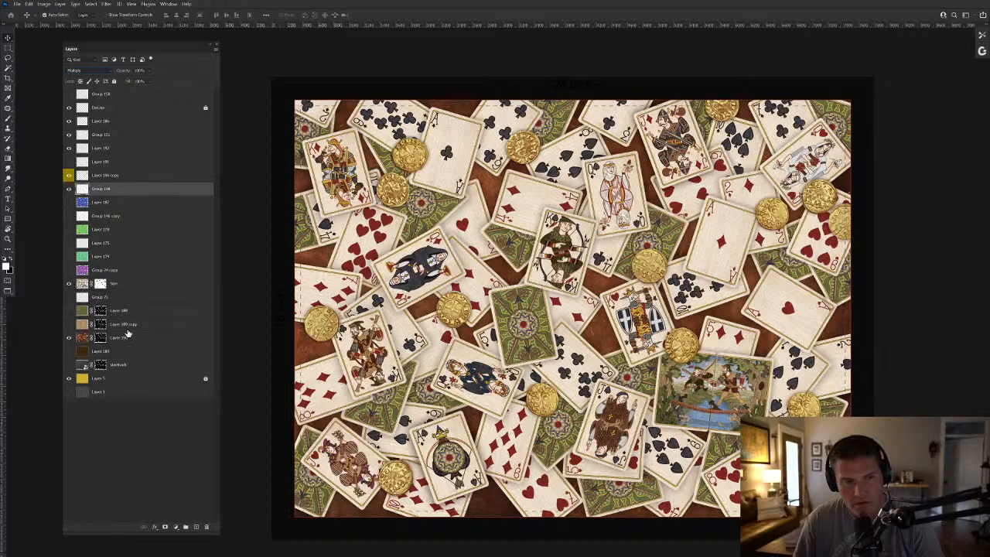
pyautogui.moveTo(422, 247); pyautogui.dragTo(465, 293)
pyautogui.scroll(-5, 465, 293)
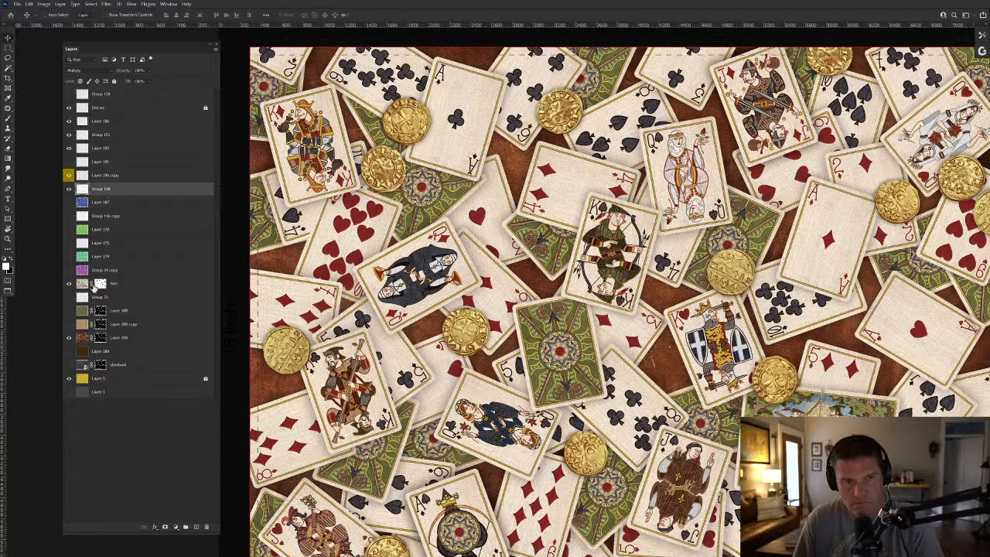
# Load the masked card artwork layer's outline as a selection, copy it to a new layer, and hide that copy.
pyautogui.keyDown('ctrl'); pyautogui.click(83, 285); pyautogui.keyUp('ctrl')
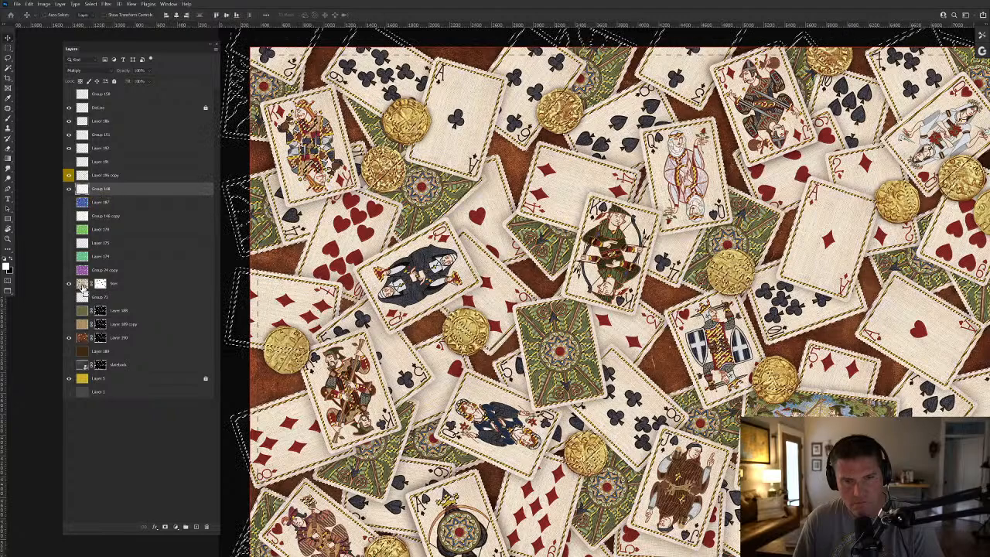
pyautogui.click(83, 285)
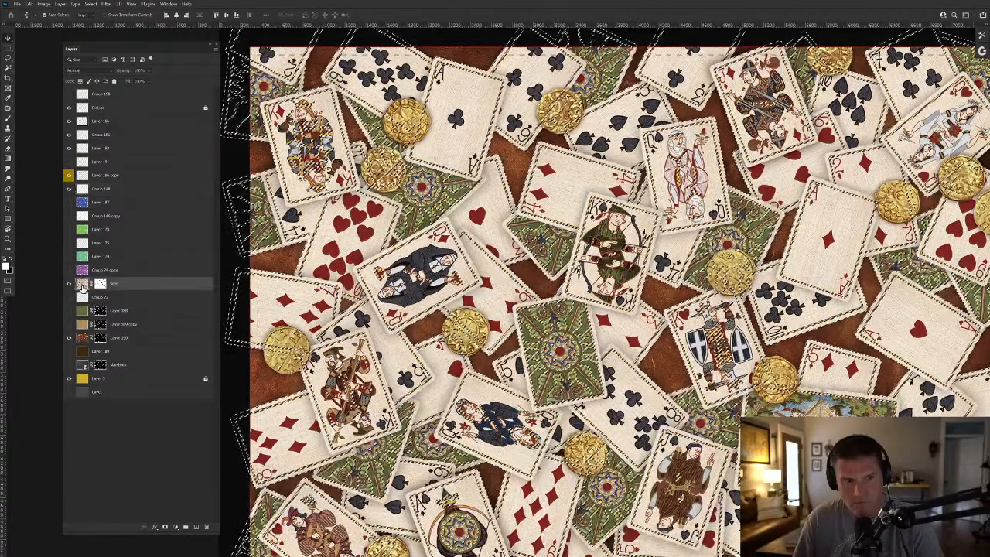
pyautogui.hotkey('ctrl', 'j')
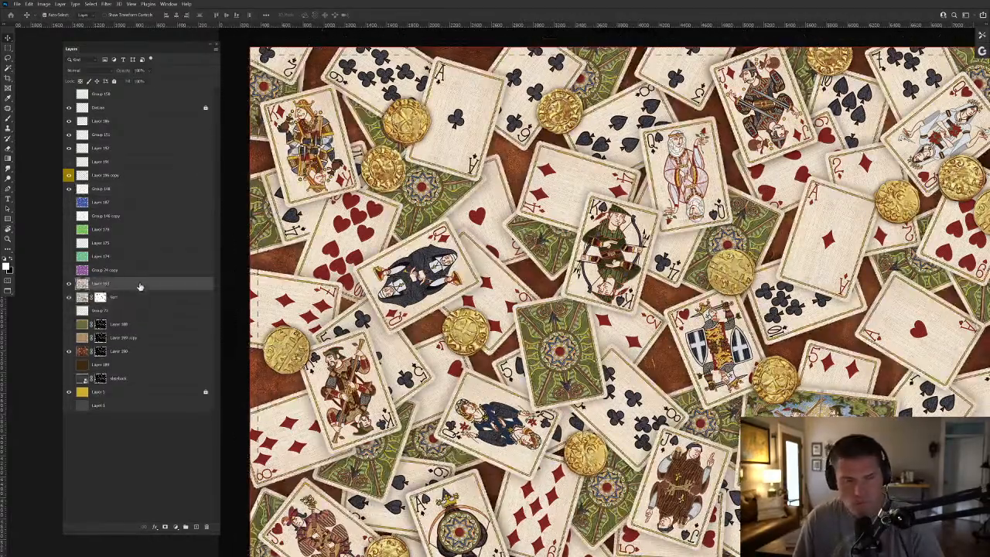
pyautogui.click(68, 284)
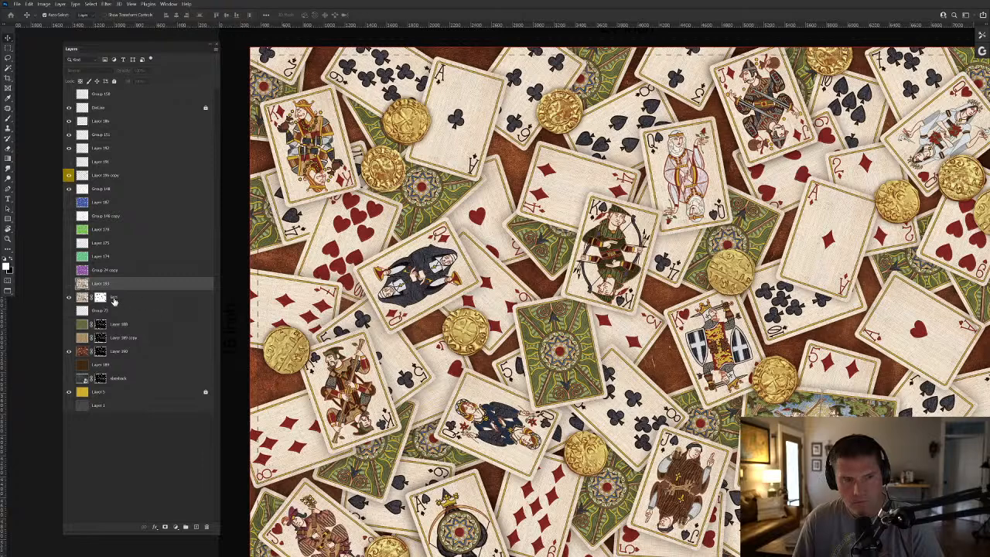
# Remove the layer mask from the visible card artwork layer and keep a hidden duplicate of that layer.
pyautogui.moveTo(100, 302); pyautogui.dragTo(206, 526)
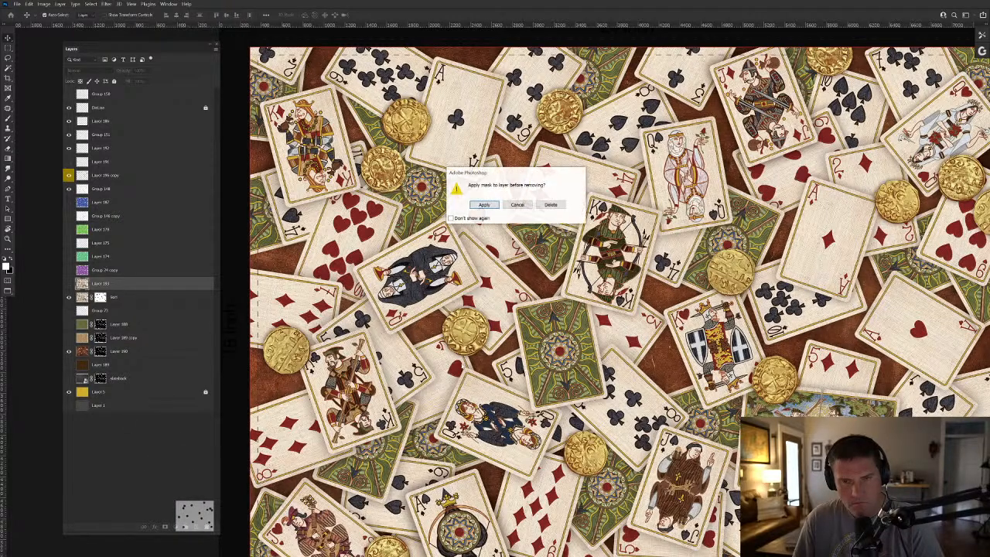
pyautogui.click(517, 204)
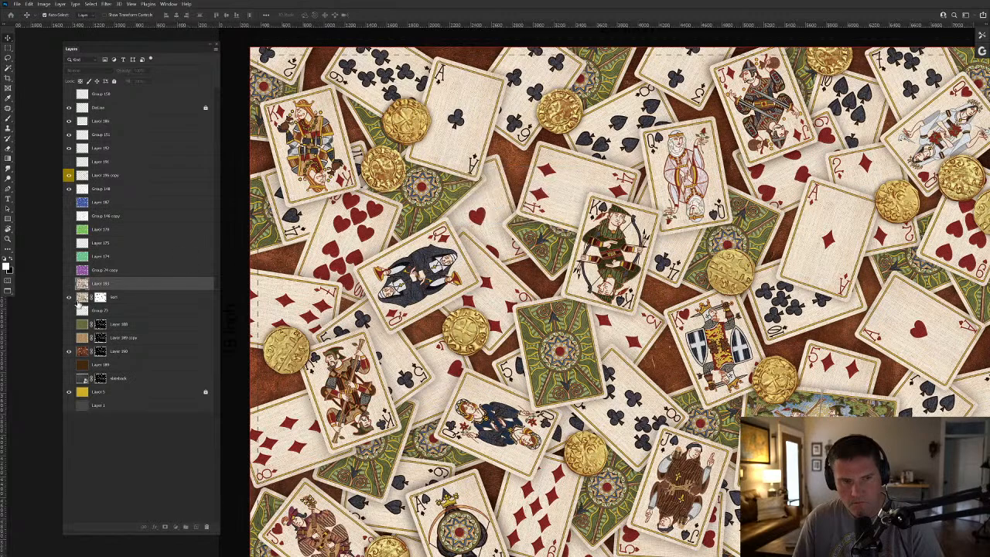
pyautogui.keyDown('ctrl'); pyautogui.click(81, 301); pyautogui.keyUp('ctrl')
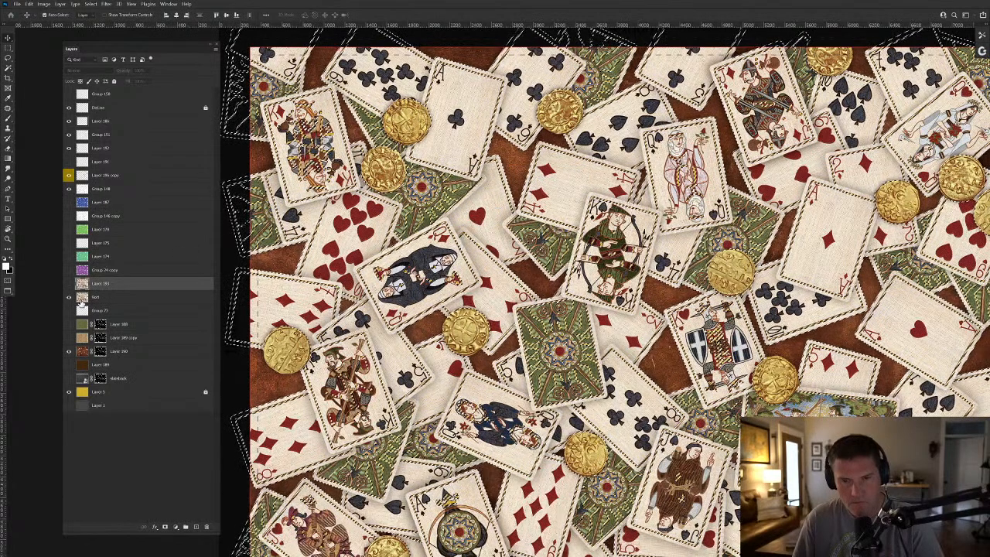
pyautogui.hotkey('ctrl', 'd')
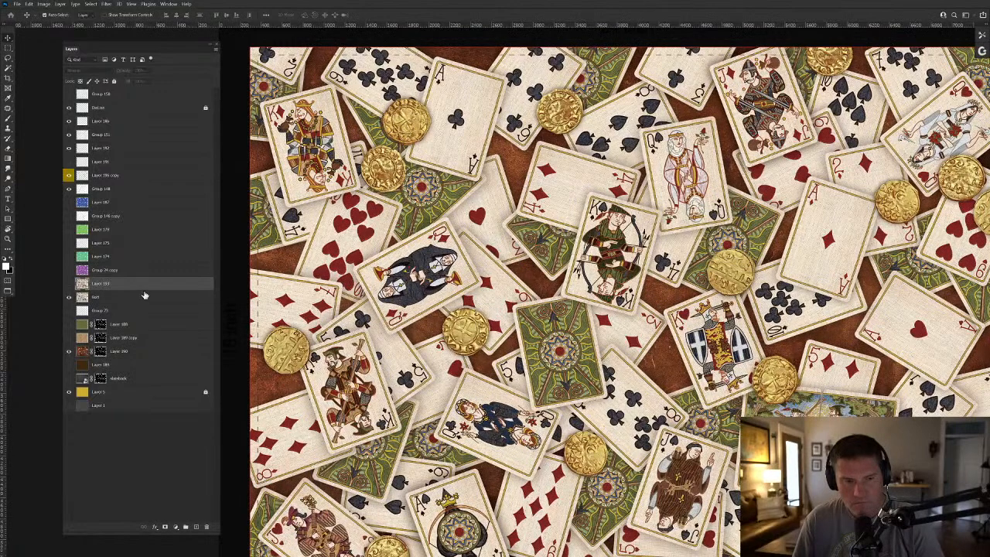
pyautogui.click(143, 297)
pyautogui.hotkey('ctrl', 'j')
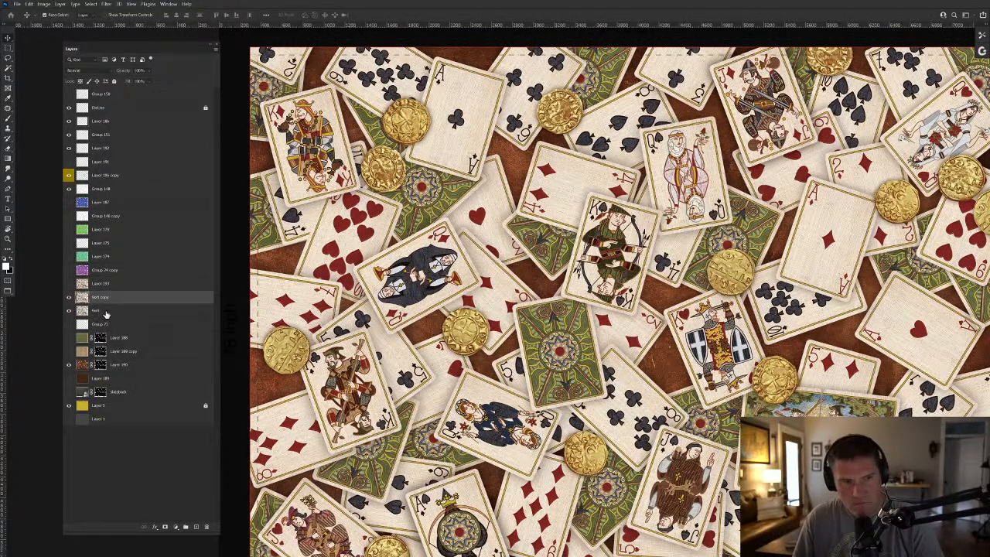
pyautogui.keyDown('ctrl'); pyautogui.click(106, 191); pyautogui.keyUp('ctrl')
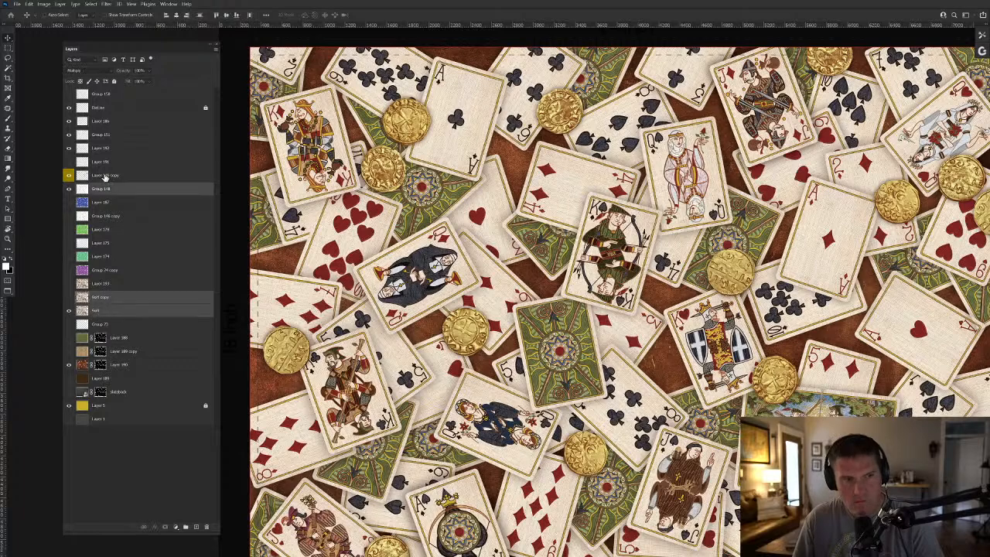
pyautogui.keyDown('ctrl'); pyautogui.click(103, 176); pyautogui.keyUp('ctrl')
pyautogui.keyDown('ctrl'); pyautogui.click(101, 148); pyautogui.keyUp('ctrl')
pyautogui.keyDown('ctrl'); pyautogui.click(99, 134); pyautogui.keyUp('ctrl')
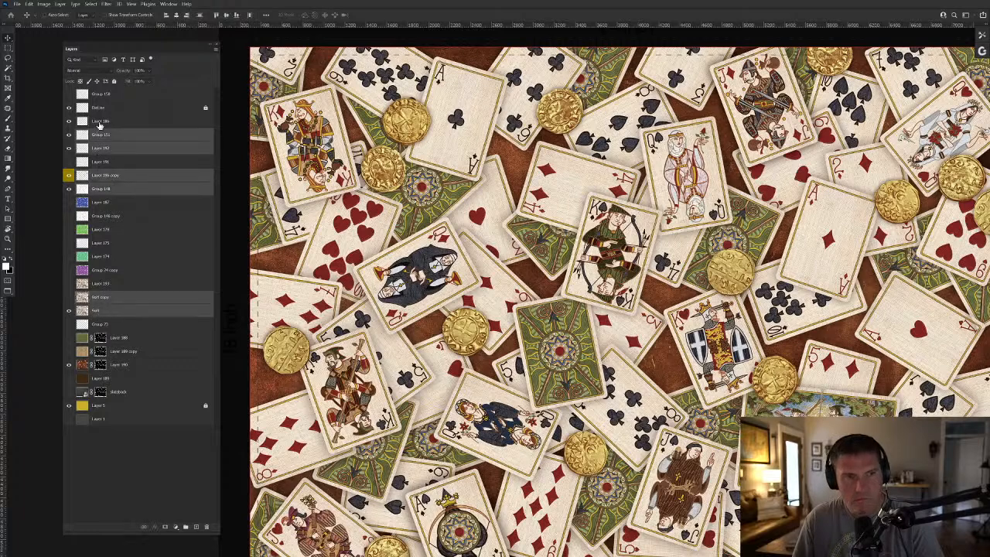
pyautogui.doubleClick(99, 121)
# Try merging the visible coin, shadow, card artwork and brown background layers into a single layer.
pyautogui.click(100, 136)
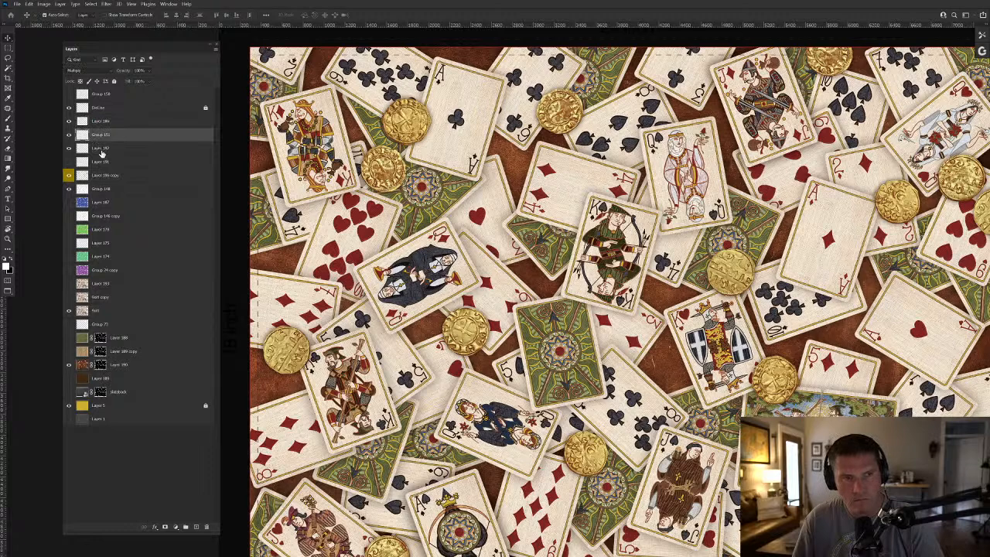
pyautogui.click(68, 122)
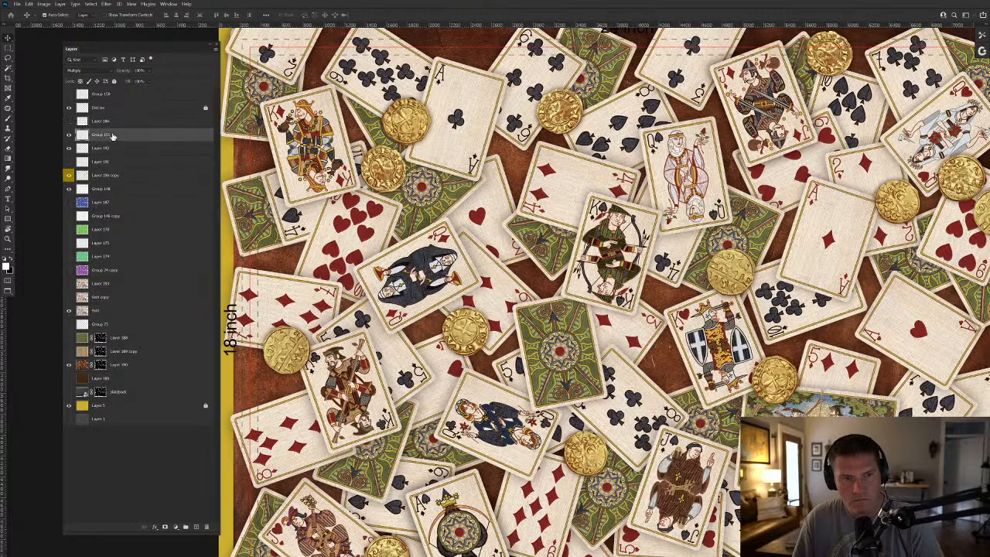
pyautogui.hotkey('ctrl', 'z')
pyautogui.keyDown('ctrl'); pyautogui.click(100, 147); pyautogui.keyUp('ctrl')
pyautogui.keyDown('ctrl'); pyautogui.click(105, 175); pyautogui.keyUp('ctrl')
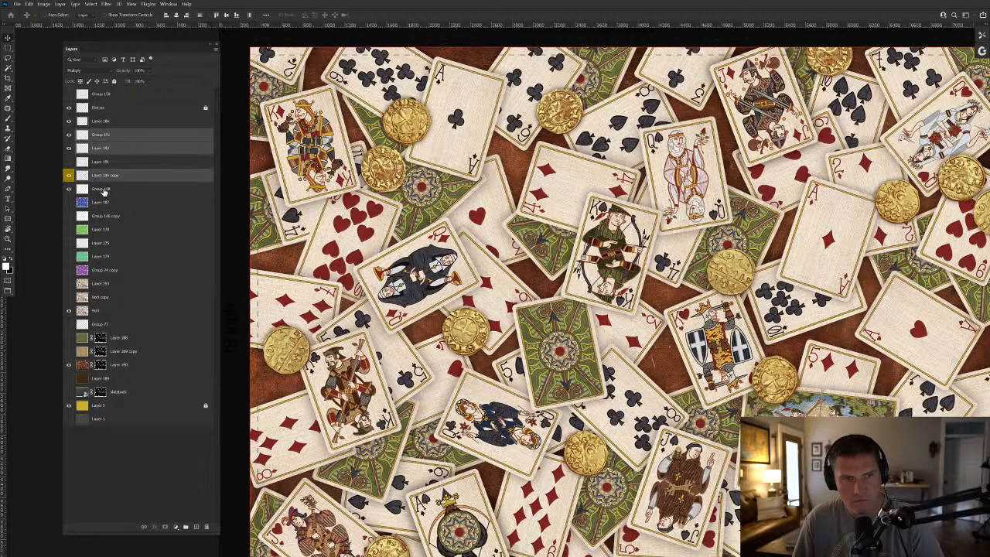
pyautogui.keyDown('ctrl'); pyautogui.click(101, 188); pyautogui.keyUp('ctrl')
pyautogui.keyDown('ctrl'); pyautogui.click(105, 313); pyautogui.keyUp('ctrl')
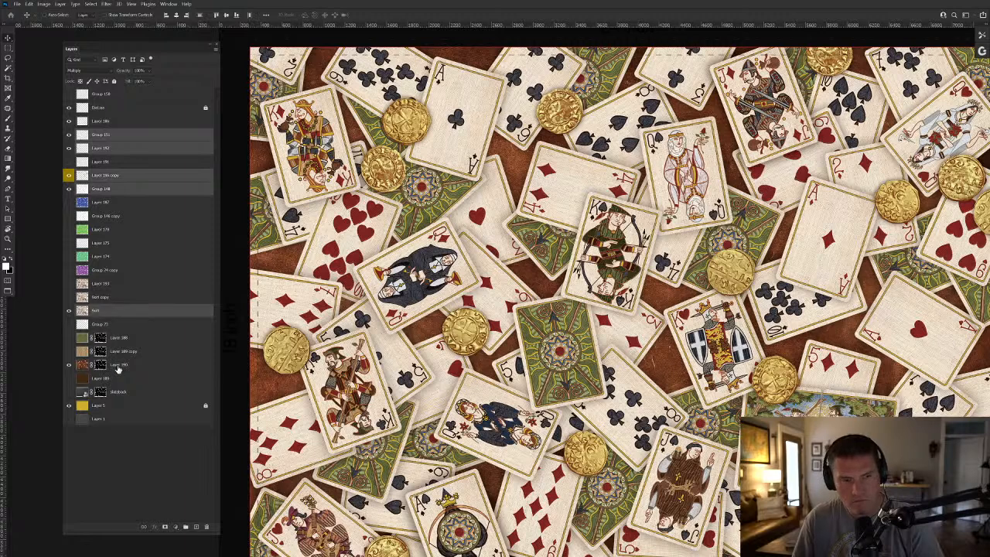
pyautogui.hotkey('ctrl', 'e')
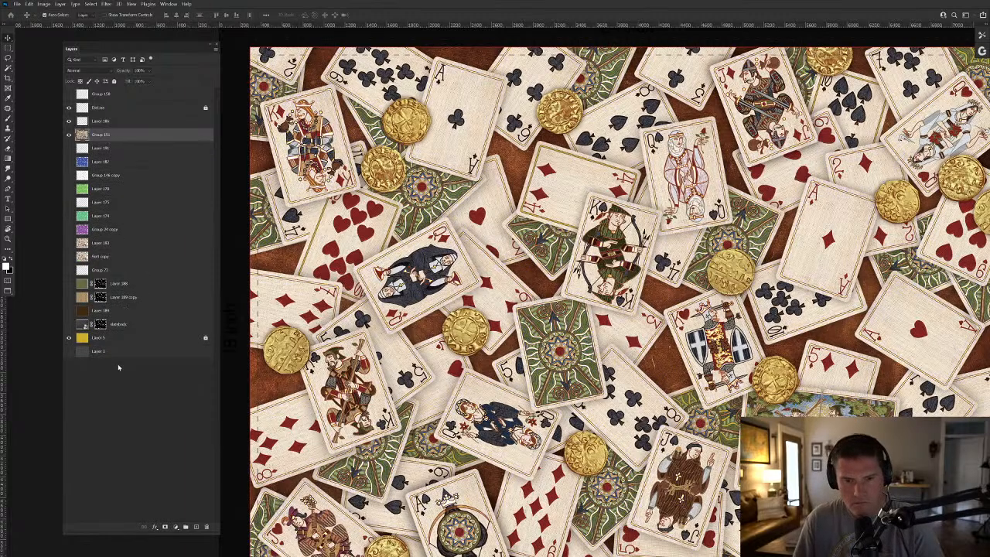
# Load the card artwork copy's outline as a selection, discard it, and undo the layer merge.
pyautogui.keyDown('ctrl'); pyautogui.click(83, 259); pyautogui.keyUp('ctrl')
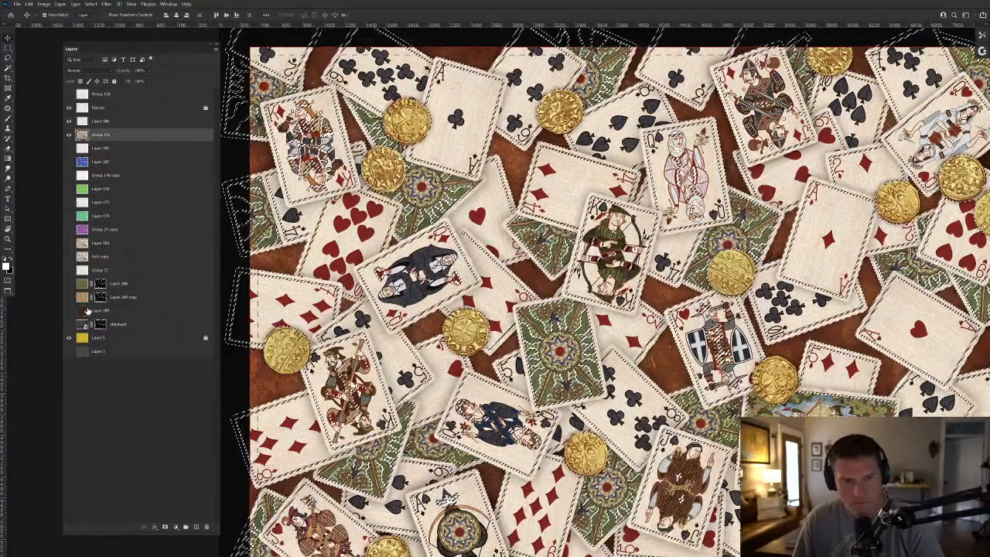
pyautogui.hotkey('ctrl', 'd')
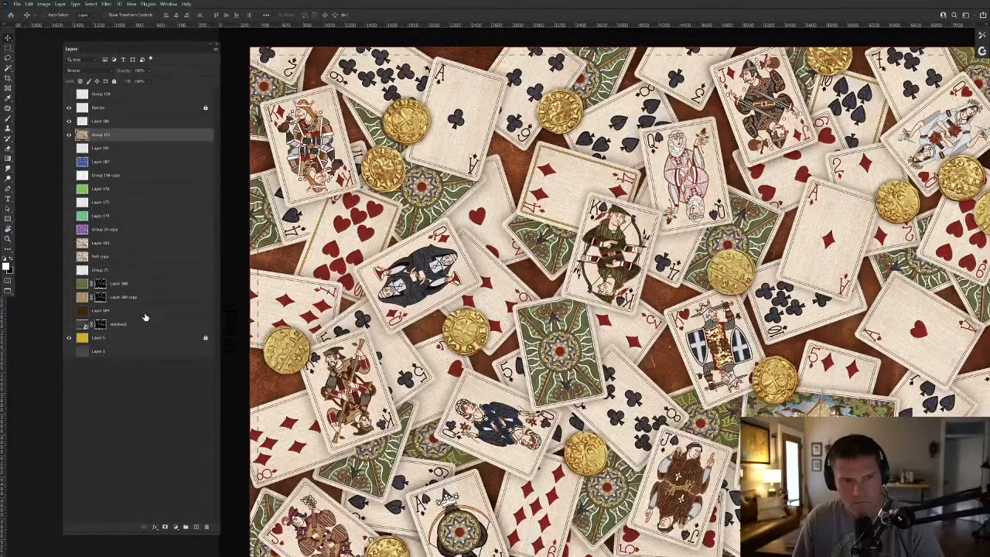
pyautogui.hotkey('ctrl', 'z')
# Copy the brown background within its mask outline to a new layer and duplicate that copy, hiding the source layers.
pyautogui.click(101, 370)
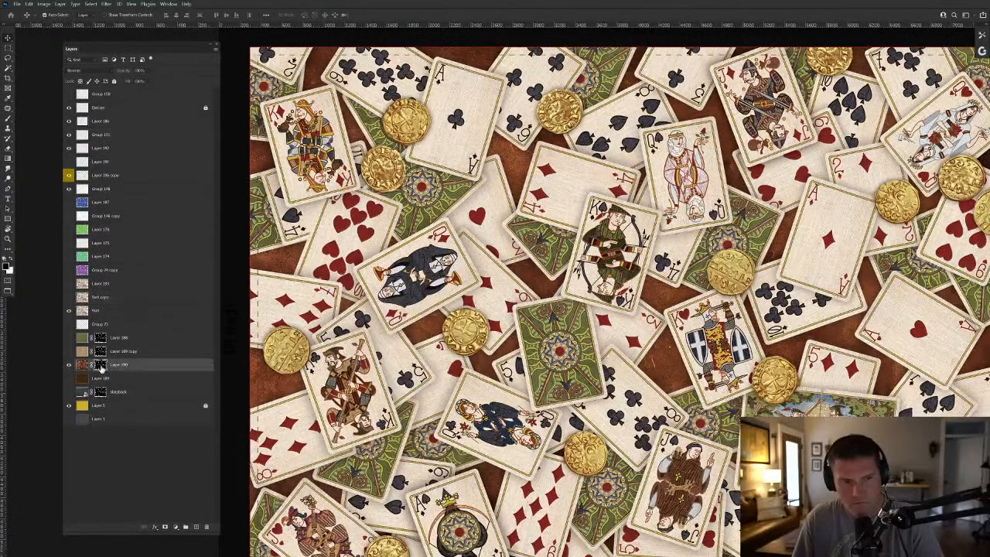
pyautogui.keyDown('ctrl'); pyautogui.click(100, 368); pyautogui.keyUp('ctrl')
pyautogui.click(82, 366)
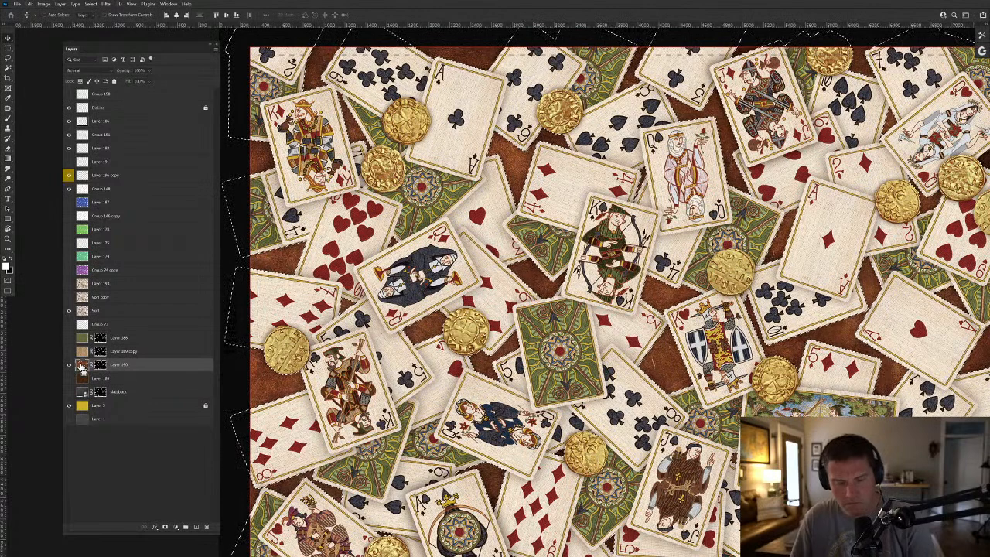
pyautogui.hotkey('ctrl', 'j')
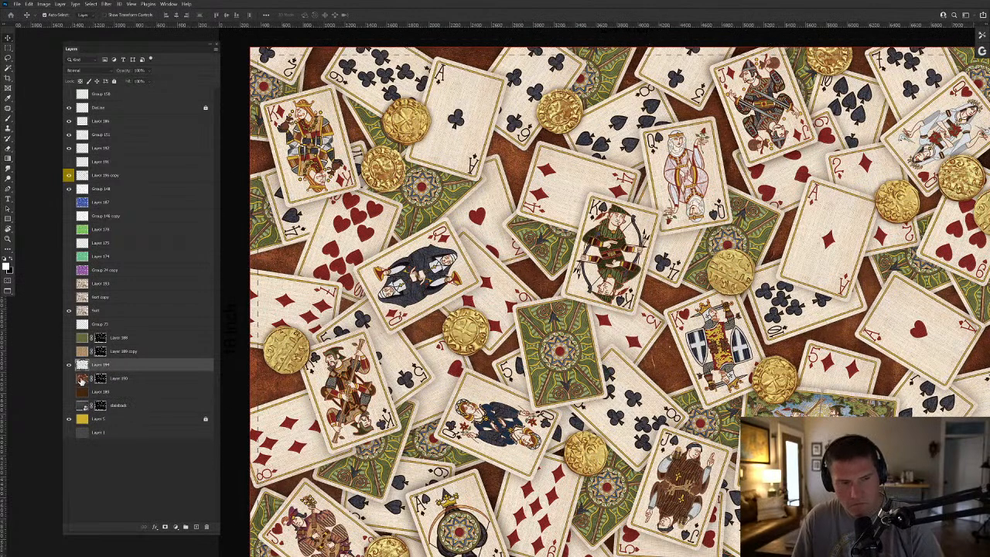
pyautogui.hotkey('ctrl', 'j')
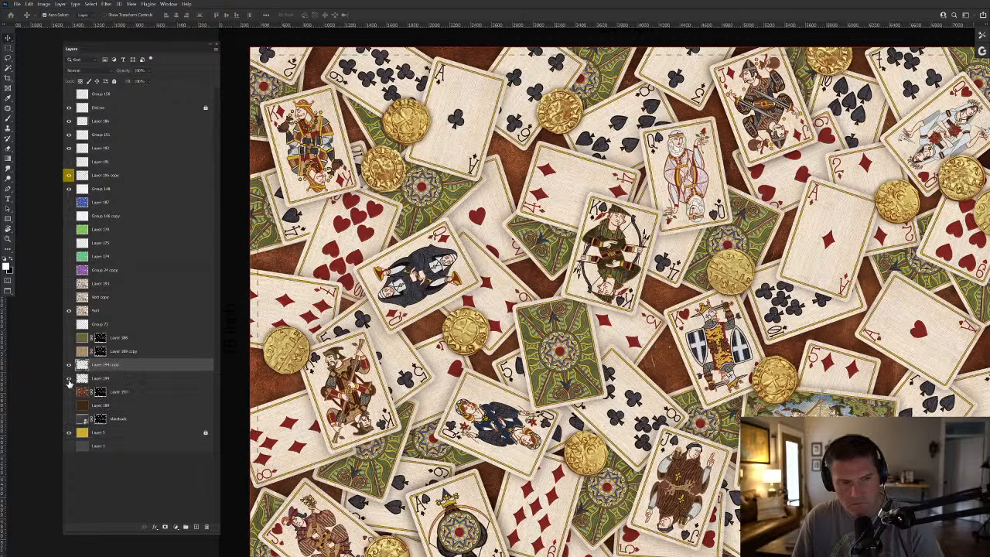
# Merge the unmasked background copy, visible card artwork, and the shadow and coin layers above it into one layer.
pyautogui.keyDown('ctrl'); pyautogui.click(83, 312); pyautogui.keyUp('ctrl')
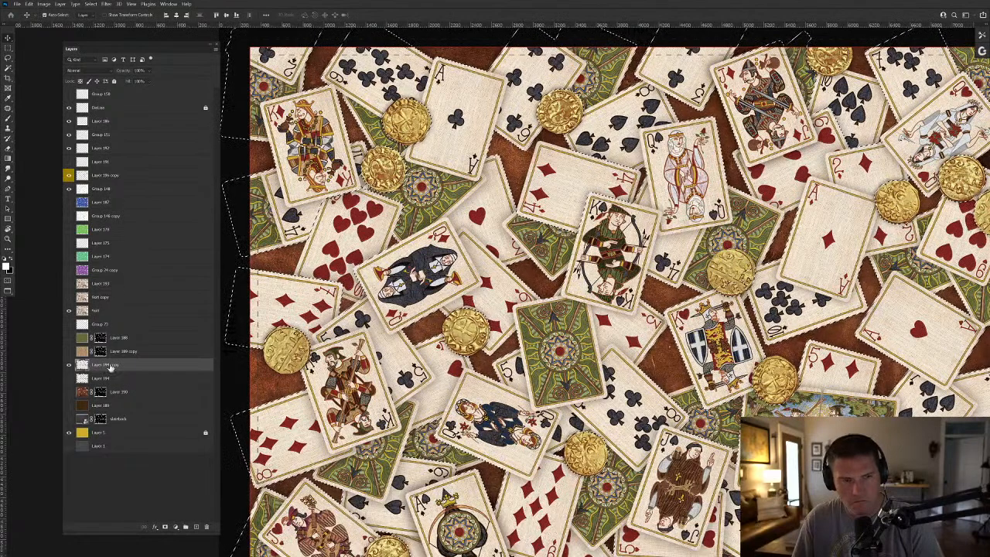
pyautogui.keyDown('ctrl'); pyautogui.click(110, 311); pyautogui.keyUp('ctrl')
pyautogui.keyDown('ctrl'); pyautogui.click(106, 190); pyautogui.keyUp('ctrl')
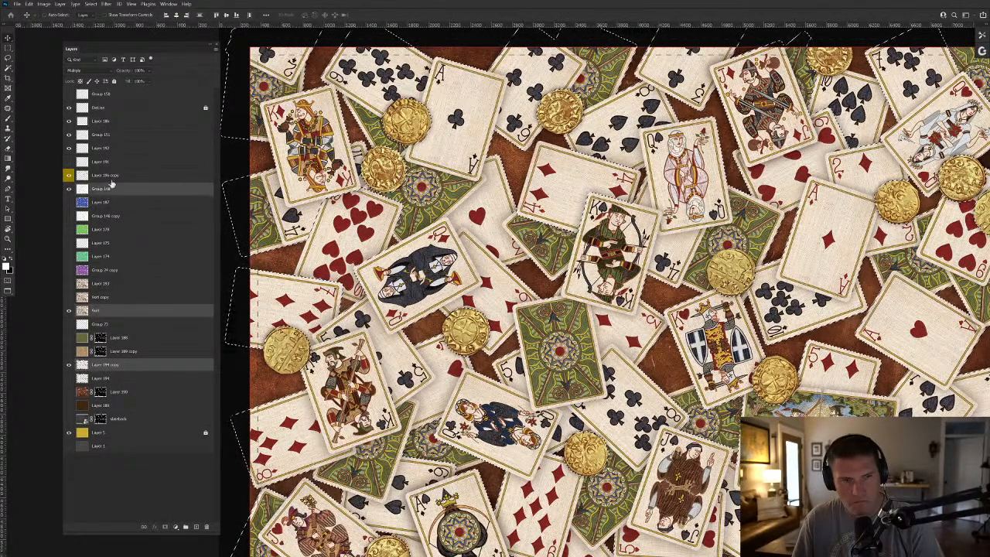
pyautogui.keyDown('ctrl'); pyautogui.click(108, 175); pyautogui.keyUp('ctrl')
pyautogui.keyDown('ctrl'); pyautogui.click(110, 148); pyautogui.keyUp('ctrl')
pyautogui.keyDown('ctrl'); pyautogui.click(111, 140); pyautogui.keyUp('ctrl')
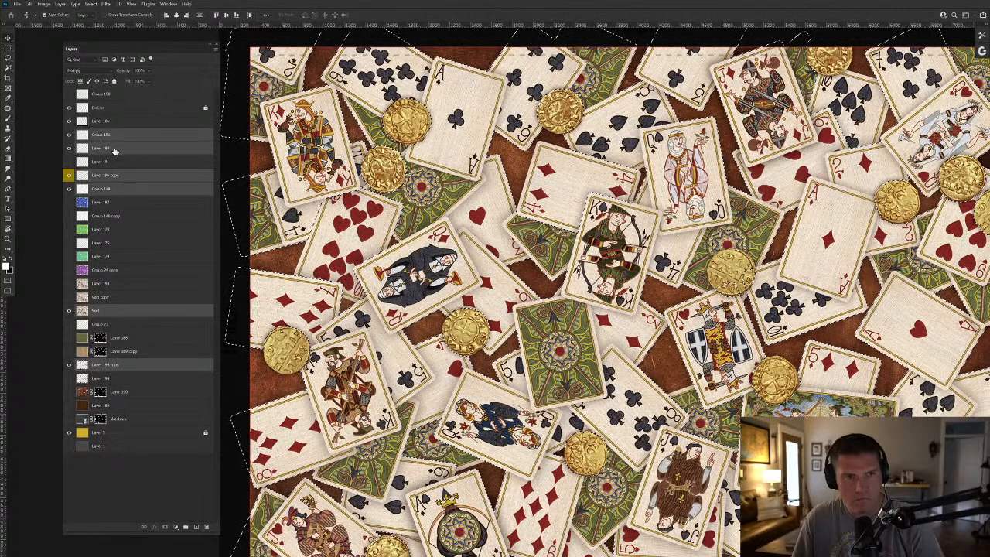
pyautogui.hotkey('ctrl', 'd')
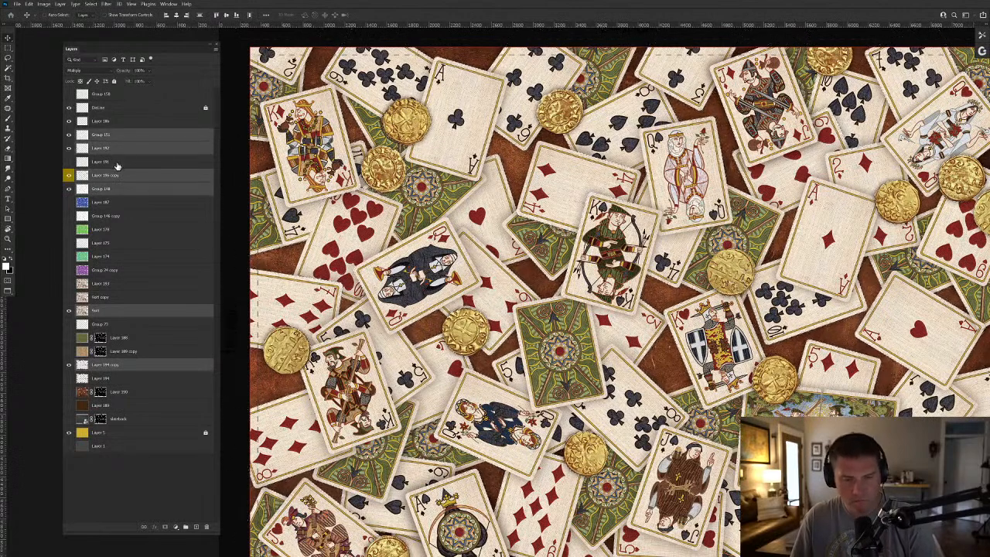
pyautogui.hotkey('ctrl', 'e')
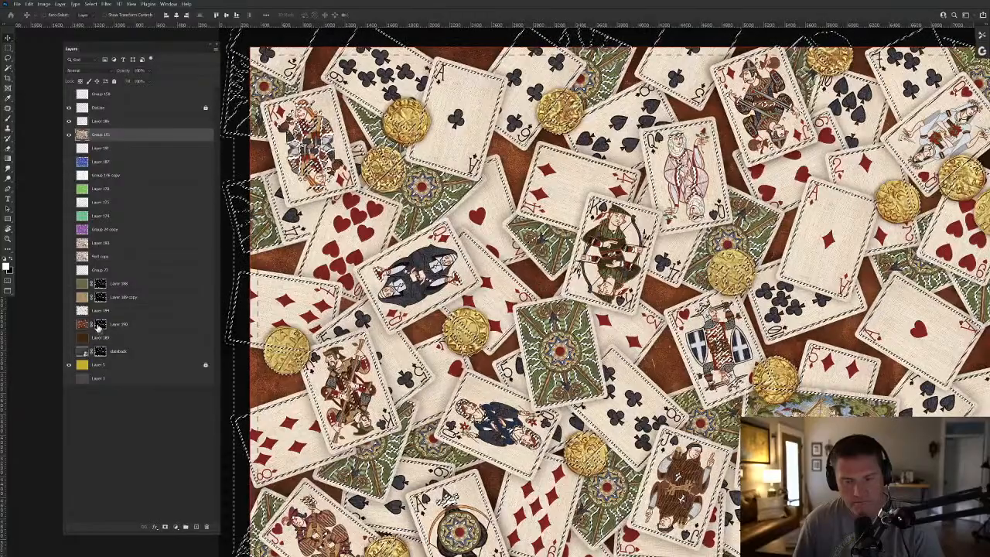
# Create a new layer above the merged artwork, fill the loaded selection with red, and deselect.
pyautogui.click(196, 528)
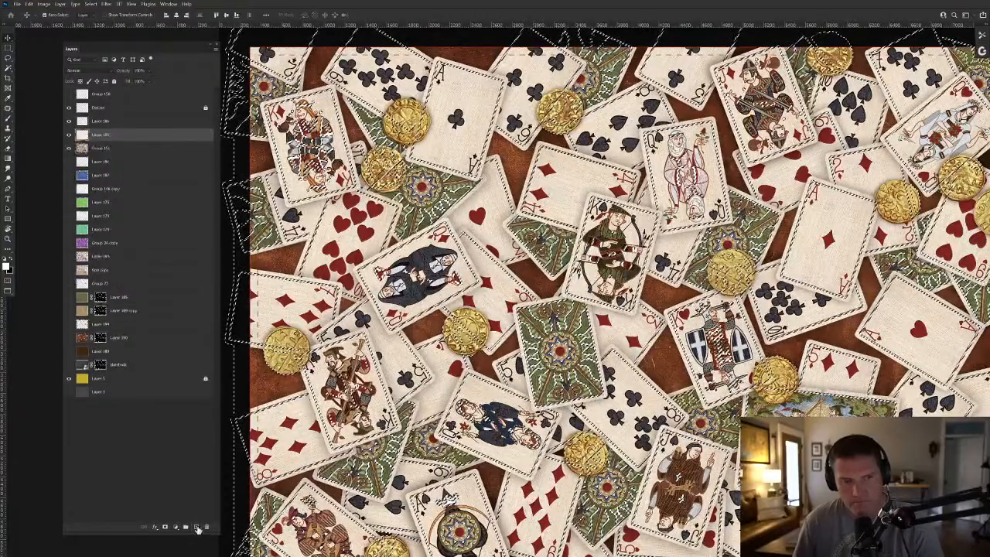
pyautogui.click(6, 266)
pyautogui.click(747, 352)
pyautogui.click(835, 332)
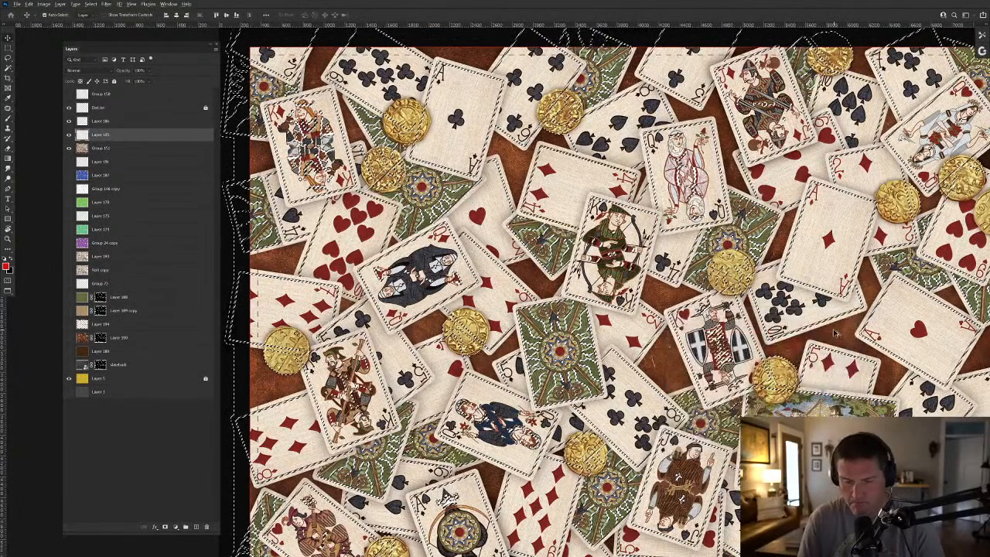
pyautogui.hotkey('alt', 'BackSpace')
pyautogui.hotkey('ctrl', 'z')
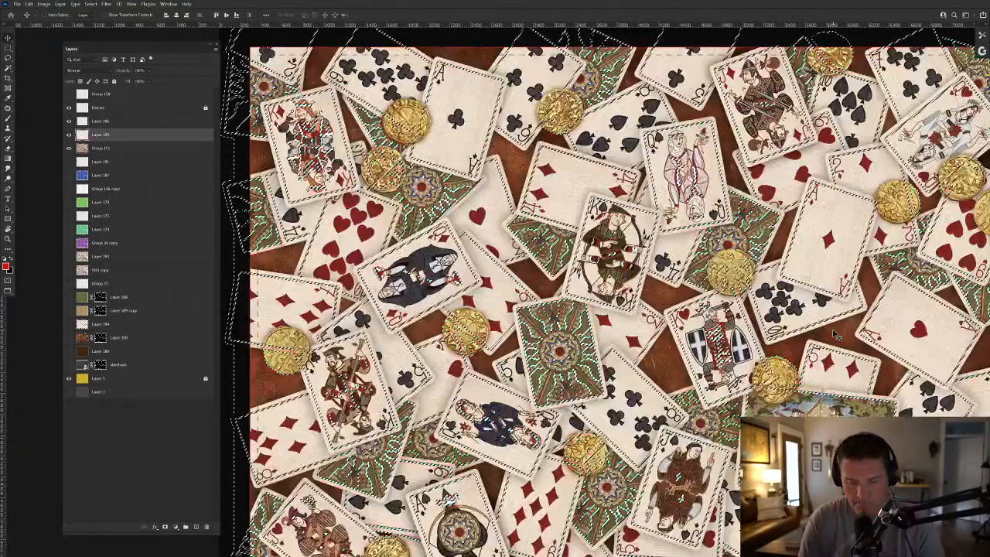
pyautogui.hotkey('alt', 'BackSpace')
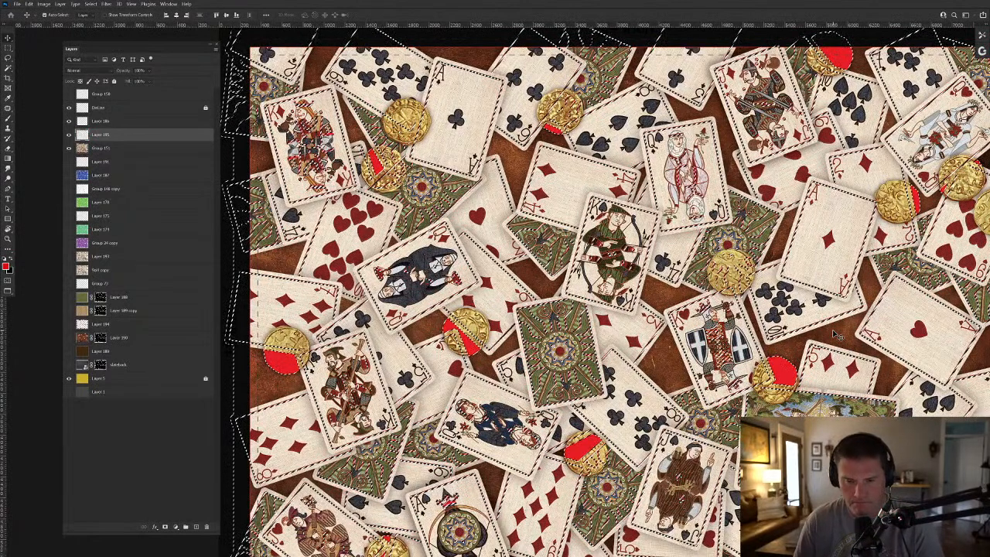
pyautogui.hotkey('ctrl', 'd')
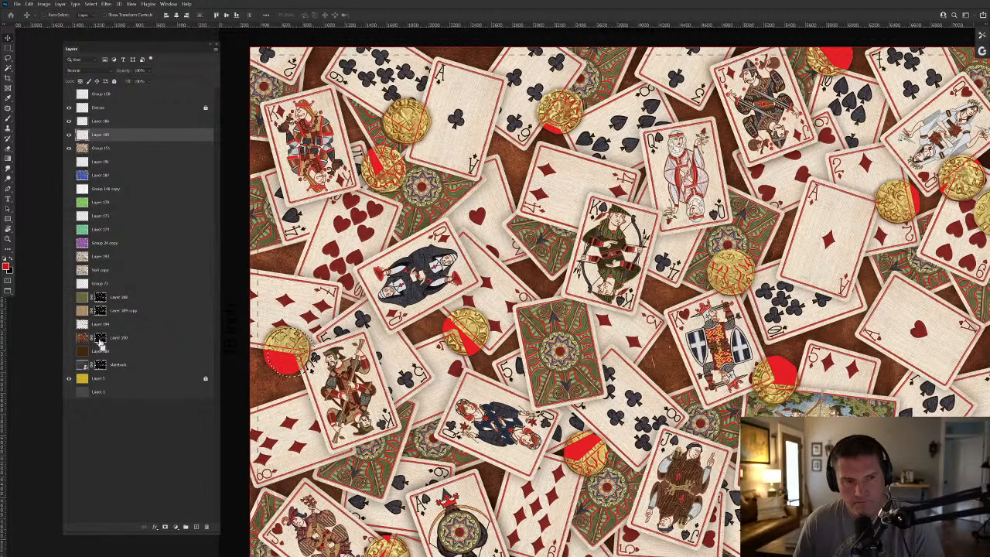
# Try to fill the brown background's mask outline with red on the new layer.
pyautogui.keyDown('ctrl'); pyautogui.click(99, 340); pyautogui.keyUp('ctrl')
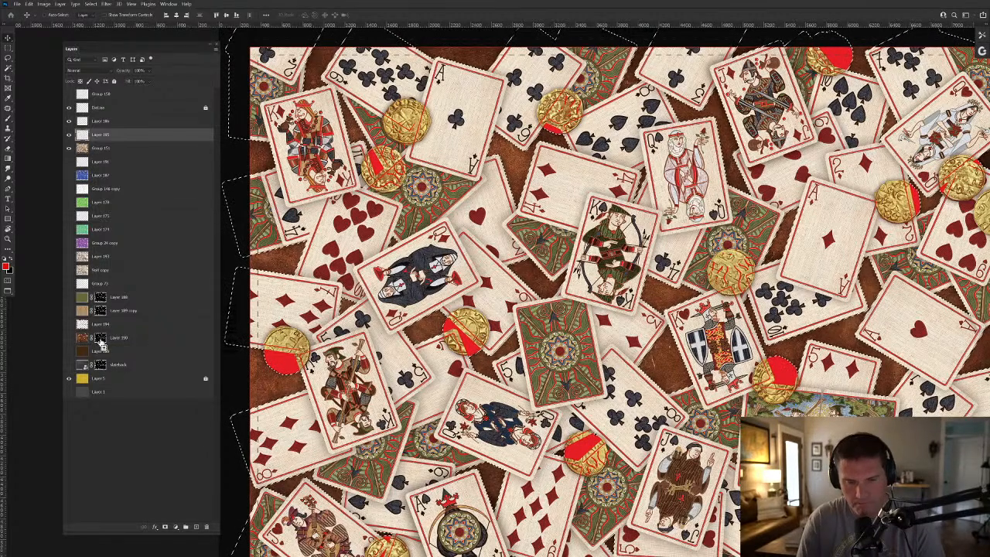
pyautogui.hotkey('alt', 'BackSpace')
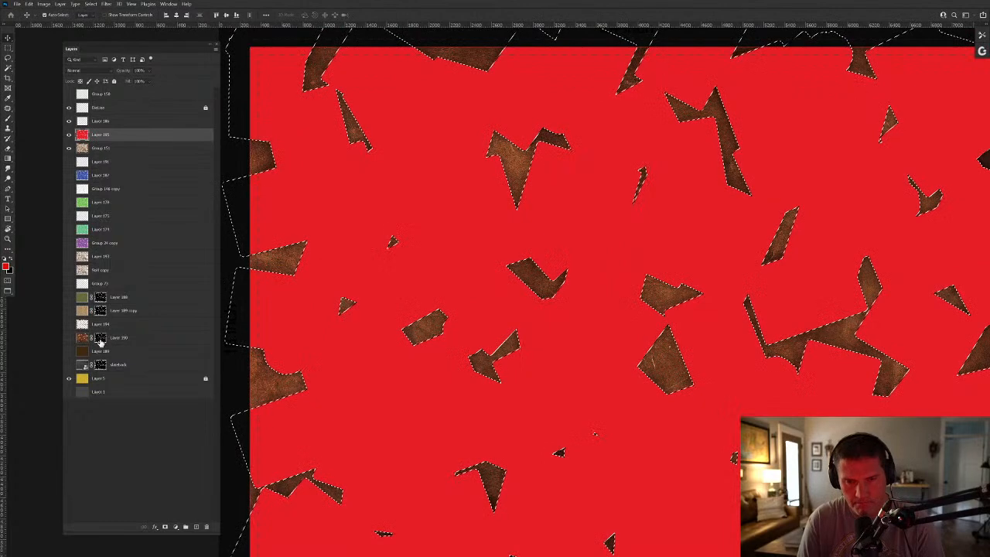
pyautogui.hotkey('ctrl', 'z')
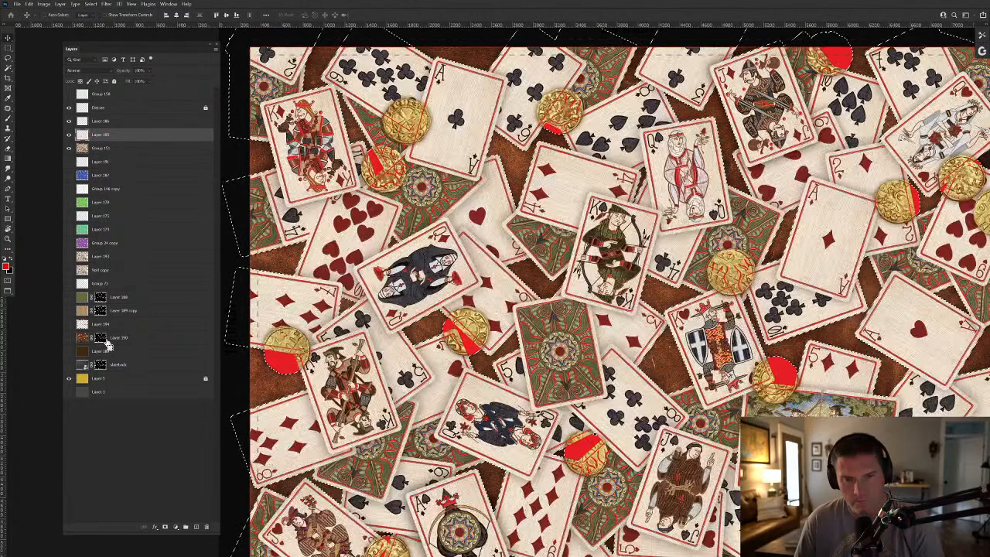
pyautogui.hotkey('ctrl', 'd')
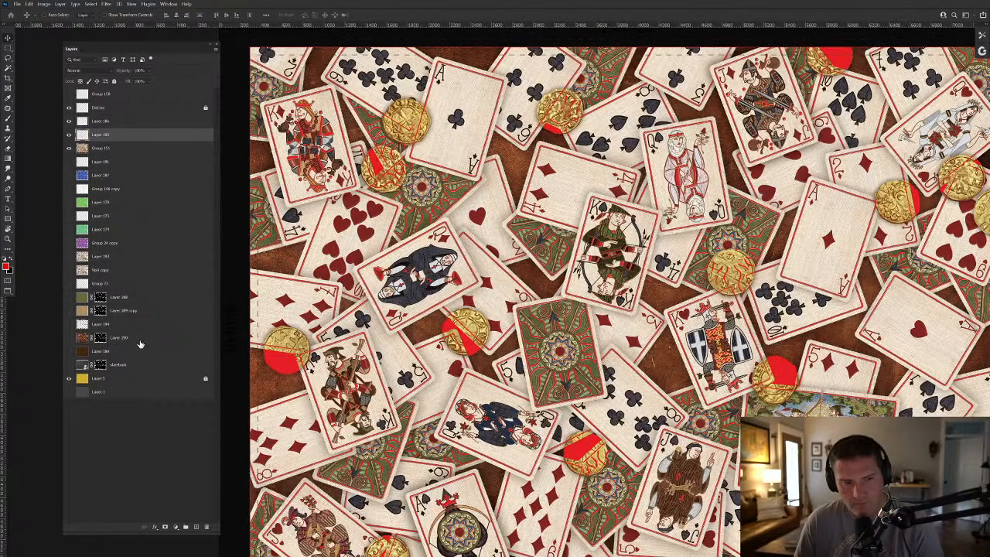
# Reselect the last selection, clear the red fill within it, and toggle the merged artwork's visibility to check the result.
pyautogui.hotkey('ctrl', 'shift', 'd')
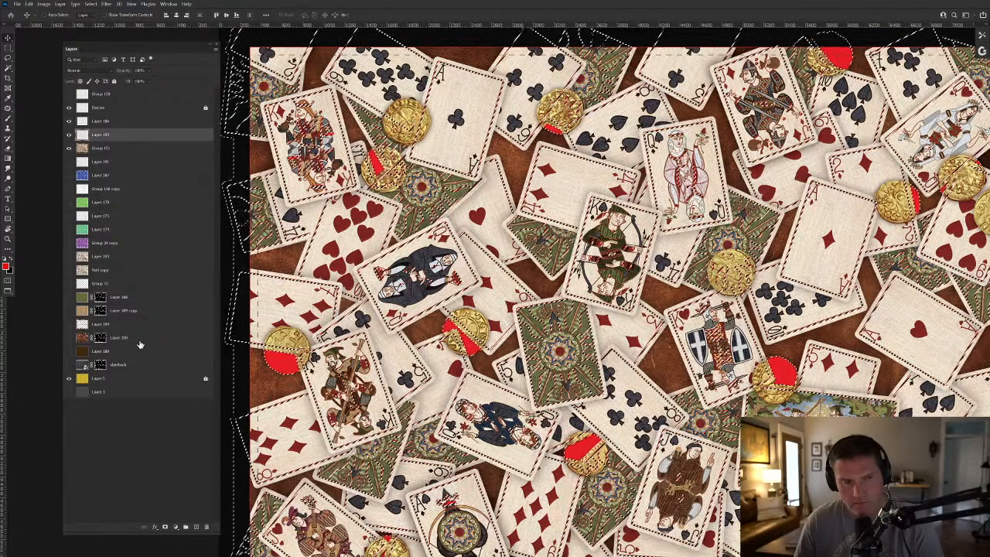
pyautogui.press('Delete')
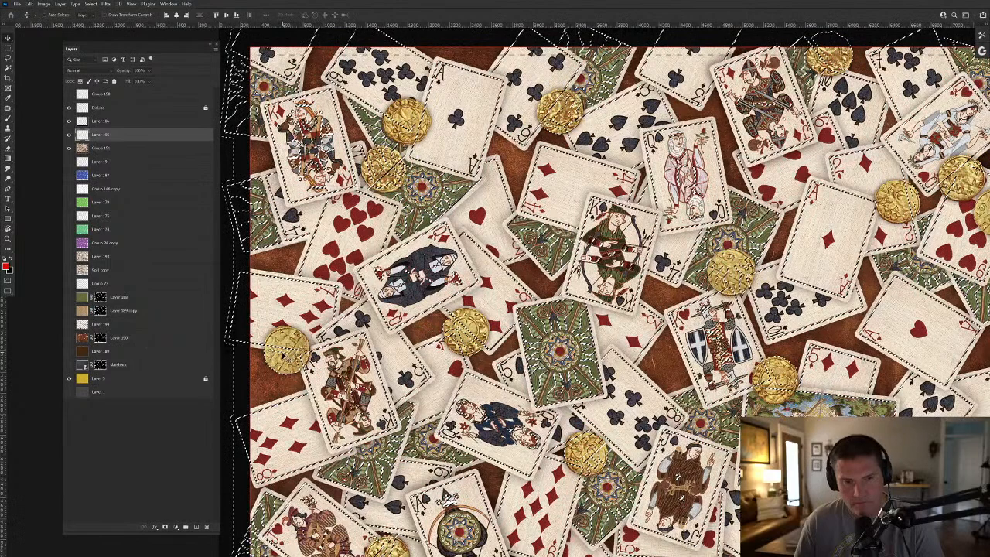
pyautogui.click(69, 150)
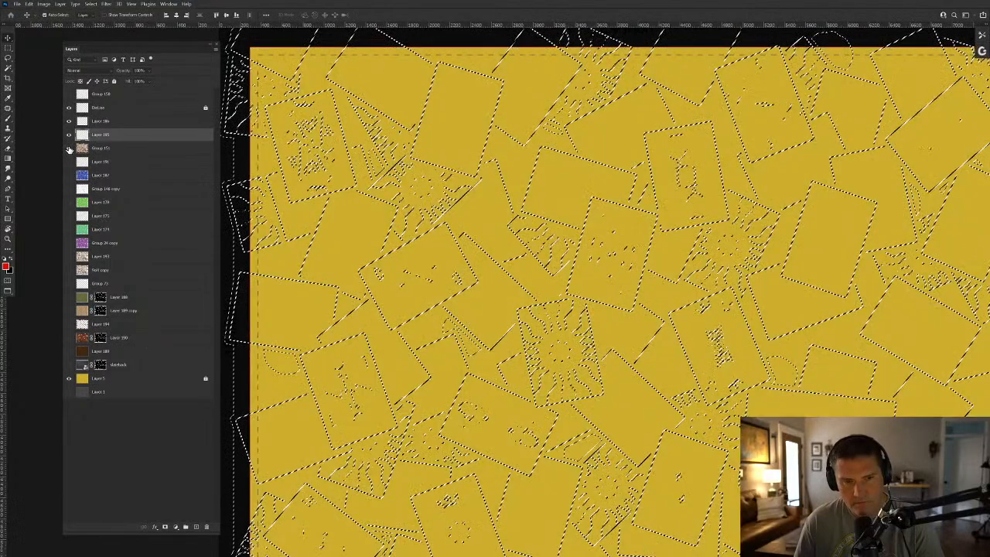
pyautogui.click(69, 149)
# Close Robin-Hood-Jigsaw-Front.psb without saving and reopen it from the recent files.
pyautogui.click(16, 4)
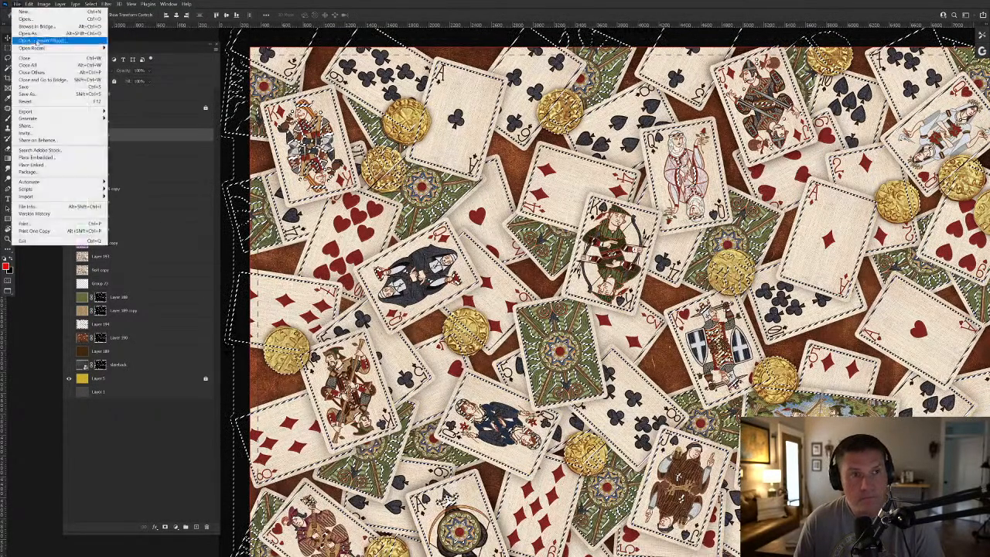
pyautogui.click(130, 426)
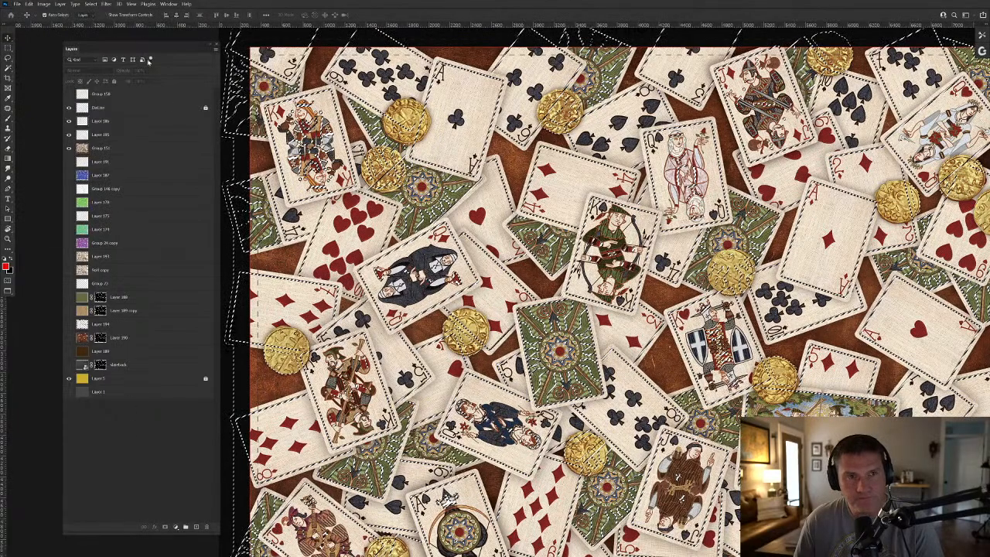
pyautogui.press('f')
pyautogui.press('f')
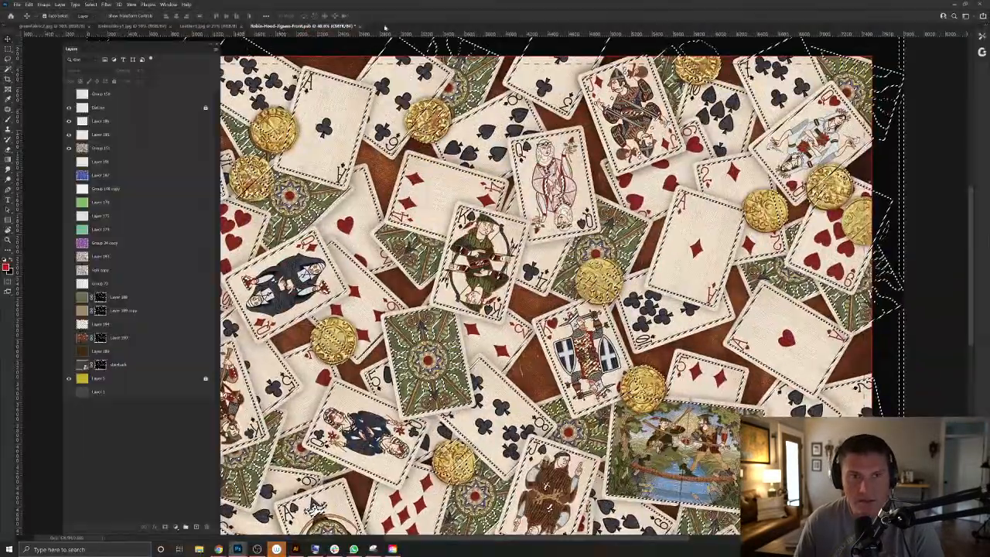
pyautogui.click(360, 26)
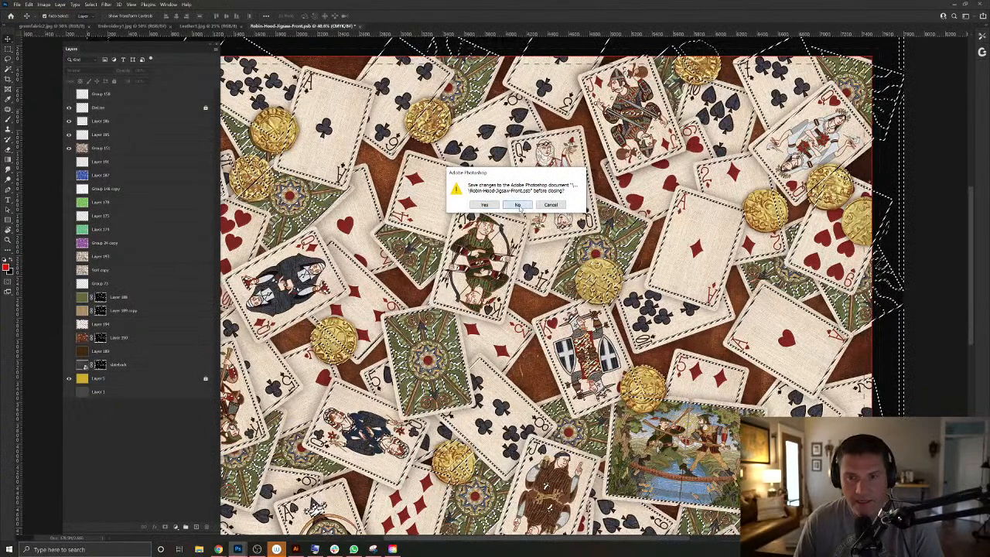
pyautogui.click(518, 204)
pyautogui.click(16, 4)
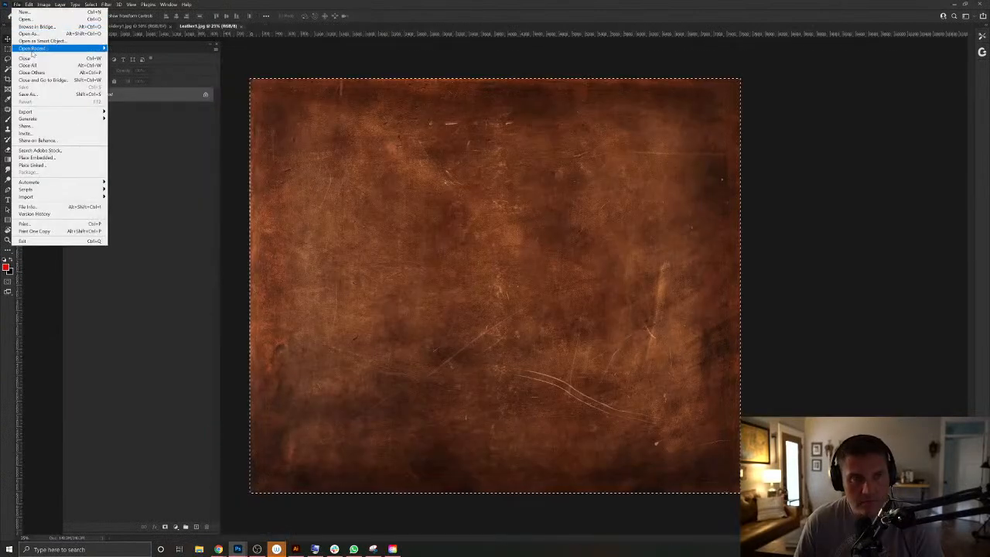
pyautogui.moveTo(33, 50)
pyautogui.click(155, 51)
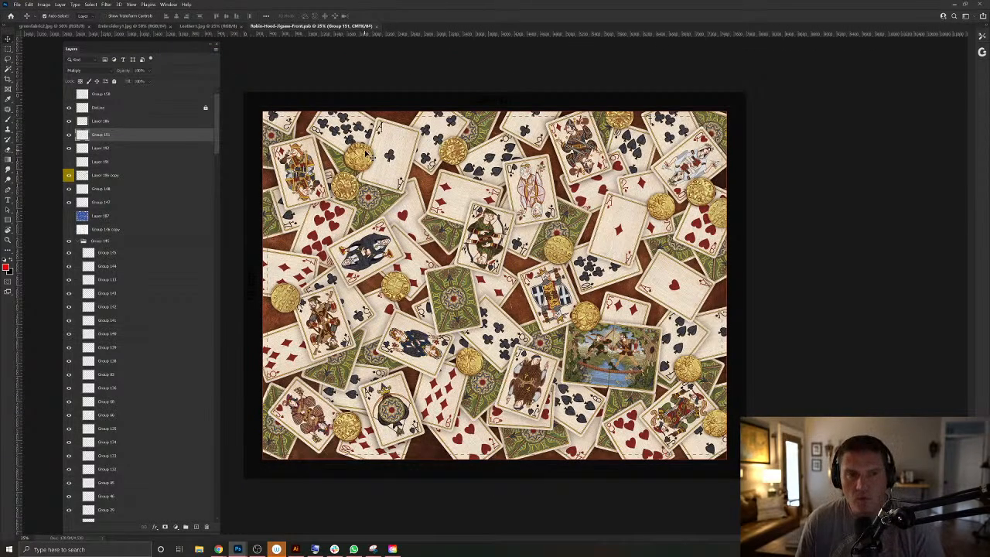
# Label the Group 151 layer red, duplicate it to the top of the layer stack, and hide the copy.
pyautogui.keyDown('ctrl'); pyautogui.click(82, 136); pyautogui.keyUp('ctrl')
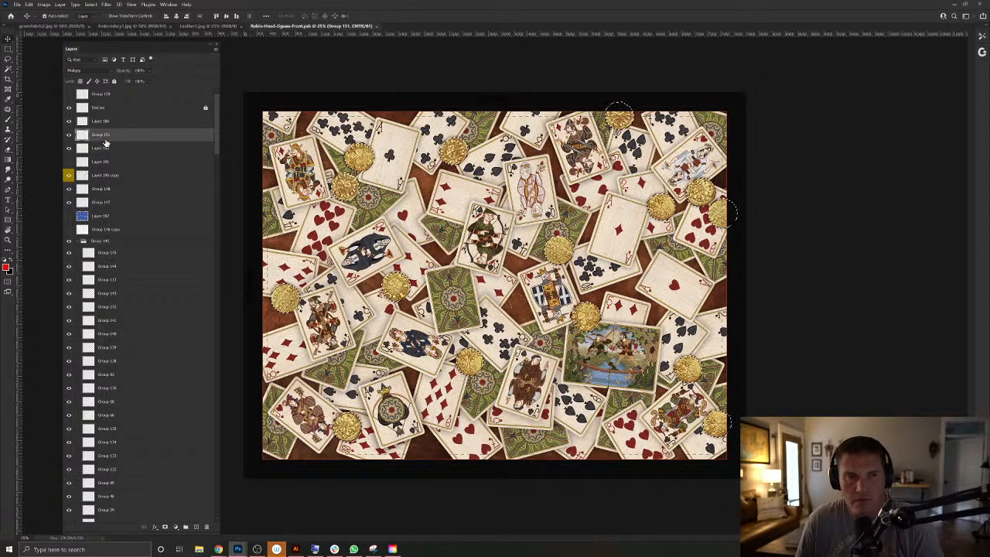
pyautogui.rightClick(106, 138)
pyautogui.click(116, 398)
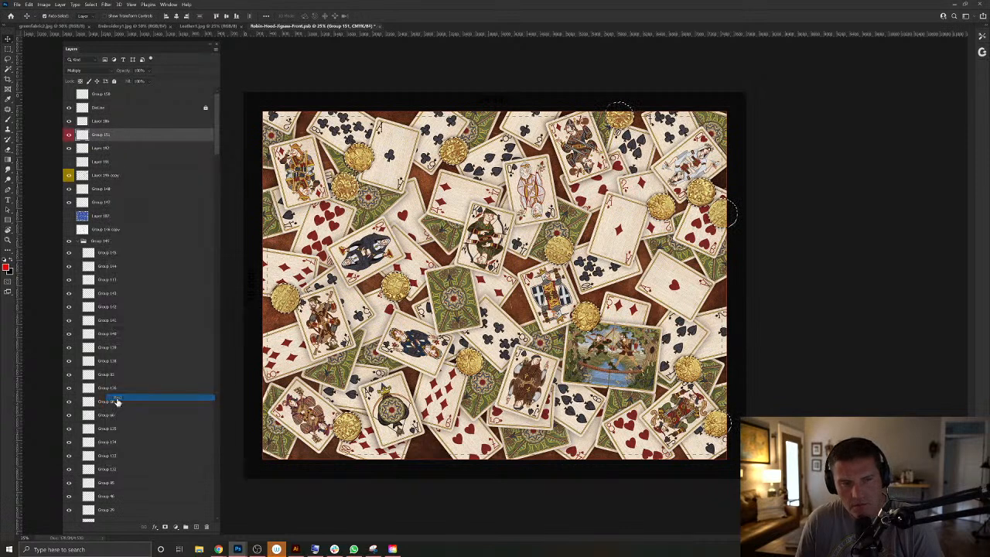
pyautogui.moveTo(115, 138); pyautogui.dragTo(91, 95)
pyautogui.click(68, 95)
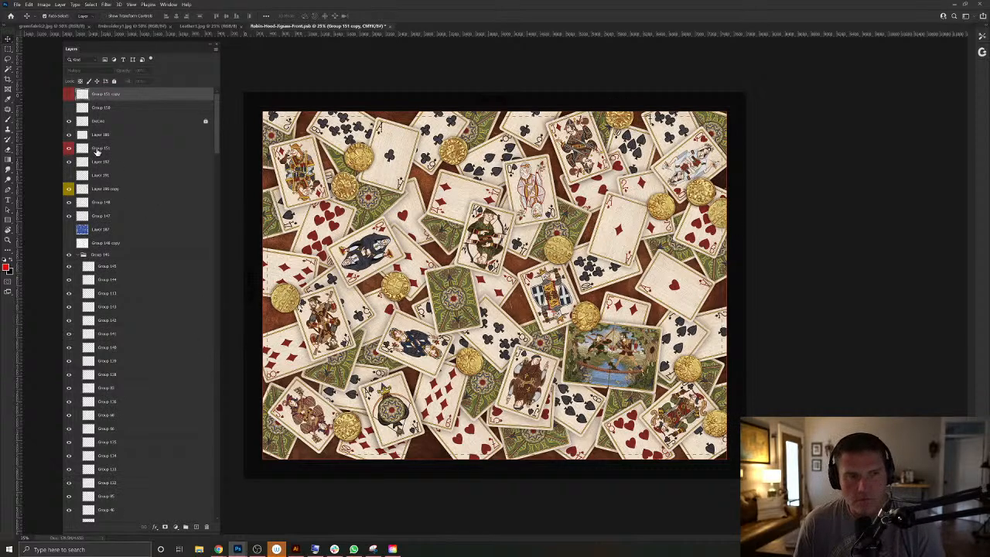
# Move the Dieline layer and Layer 186 together to just below the hidden Group 151 copy.
pyautogui.click(101, 124)
pyautogui.keyDown('shift'); pyautogui.click(105, 136); pyautogui.keyUp('shift')
pyautogui.moveTo(106, 135); pyautogui.dragTo(106, 102)
# Duplicate the brown background Layer 190, hide the original, and apply the copy's mask permanently.
pyautogui.scroll(-15, 159, 225)
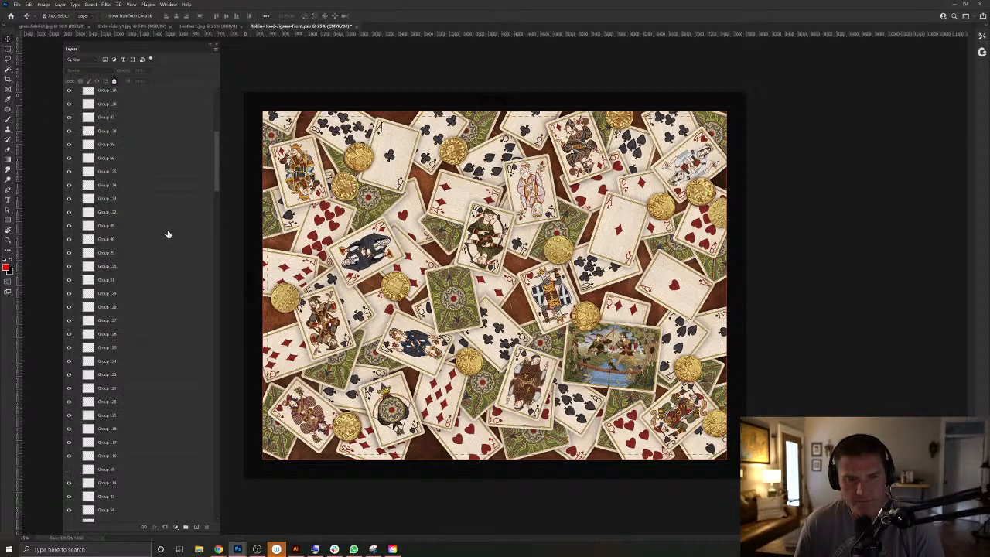
pyautogui.scroll(-3, 183, 228)
pyautogui.moveTo(214, 212); pyautogui.dragTo(227, 520)
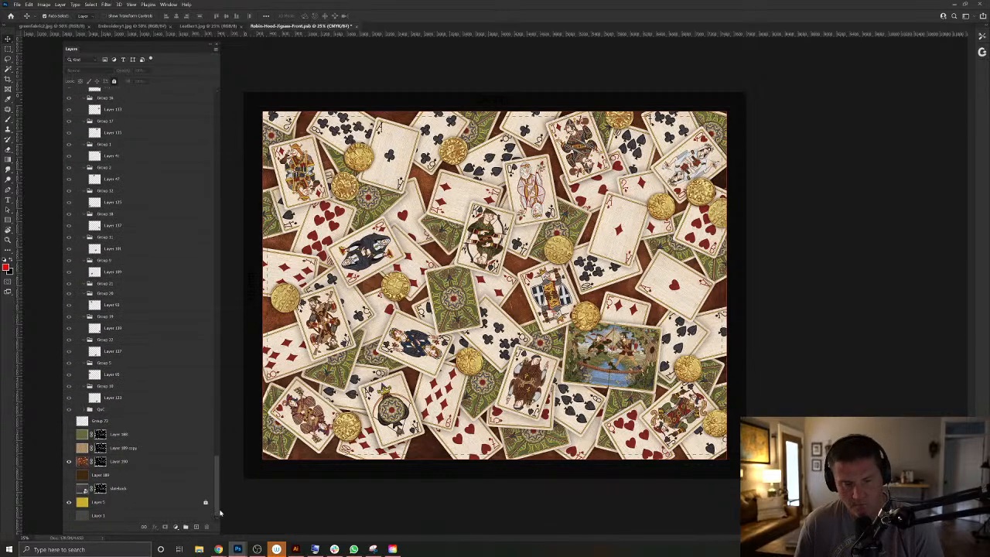
pyautogui.click(128, 462)
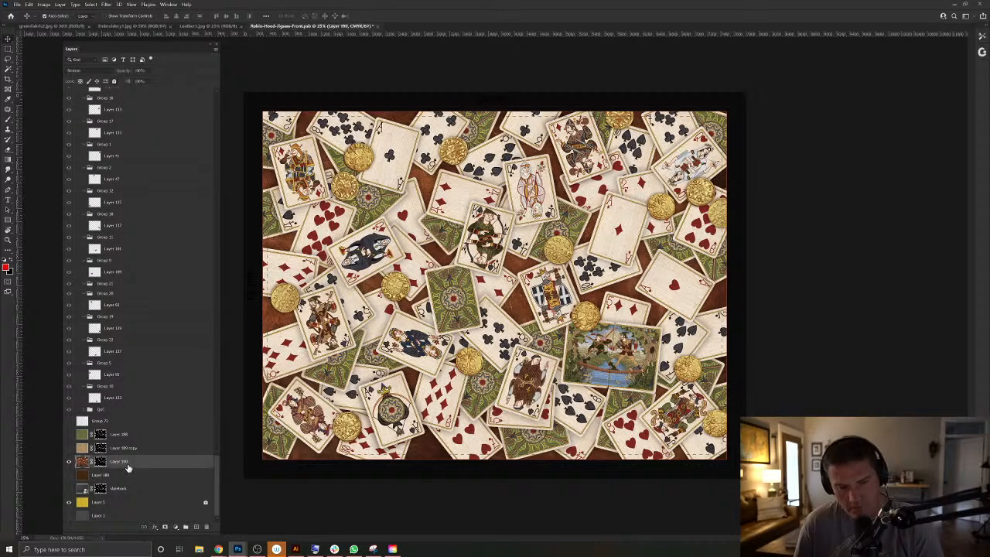
pyautogui.hotkey('ctrl', 'j')
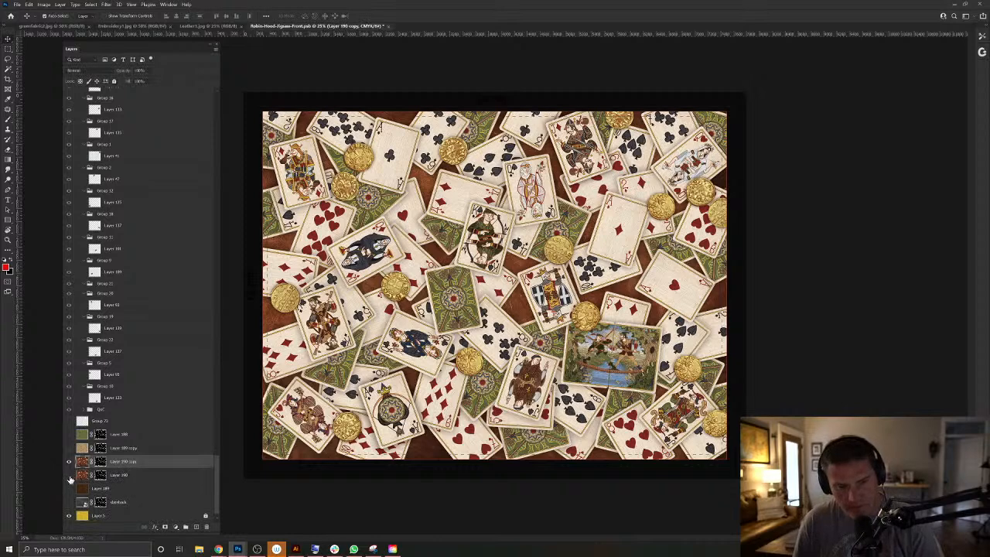
pyautogui.moveTo(101, 462); pyautogui.dragTo(206, 528)
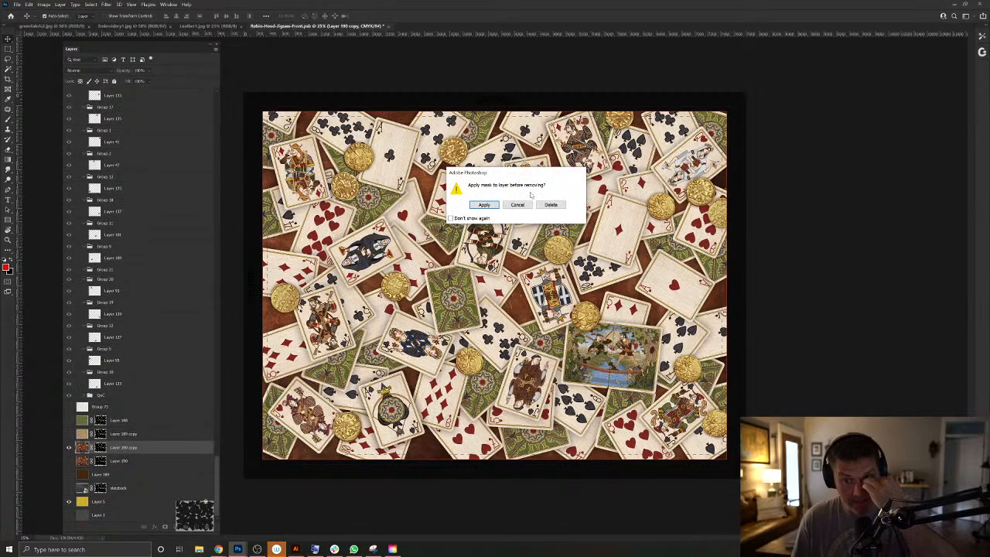
pyautogui.click(482, 205)
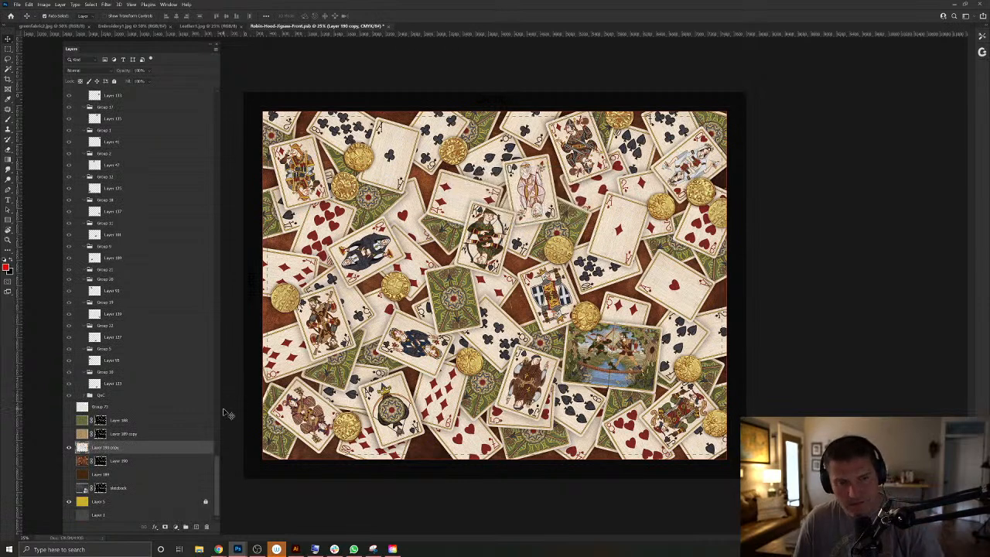
# Collapse Group 24 and permanently apply the mask of the visible card artwork layer above it.
pyautogui.scroll(10, 182, 379)
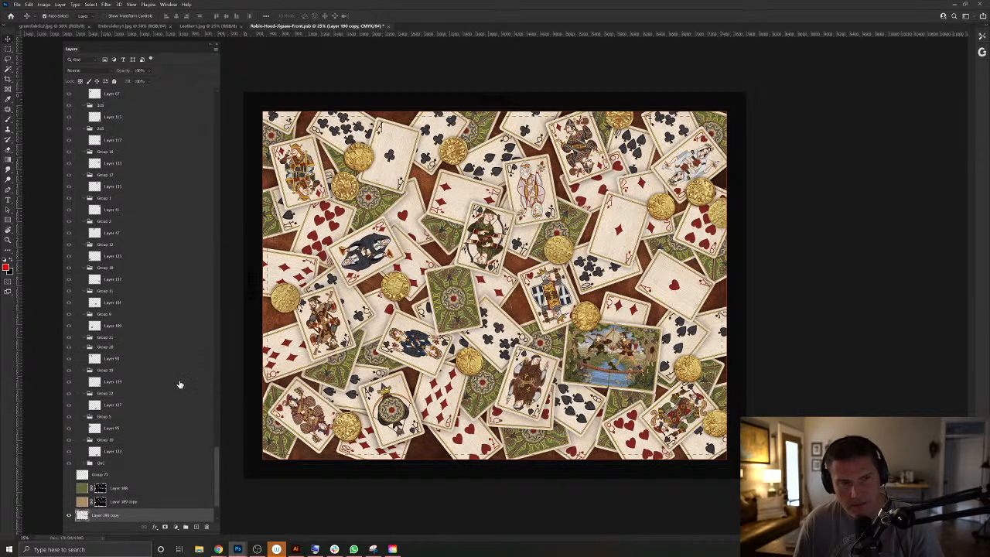
pyautogui.scroll(10, 180, 384)
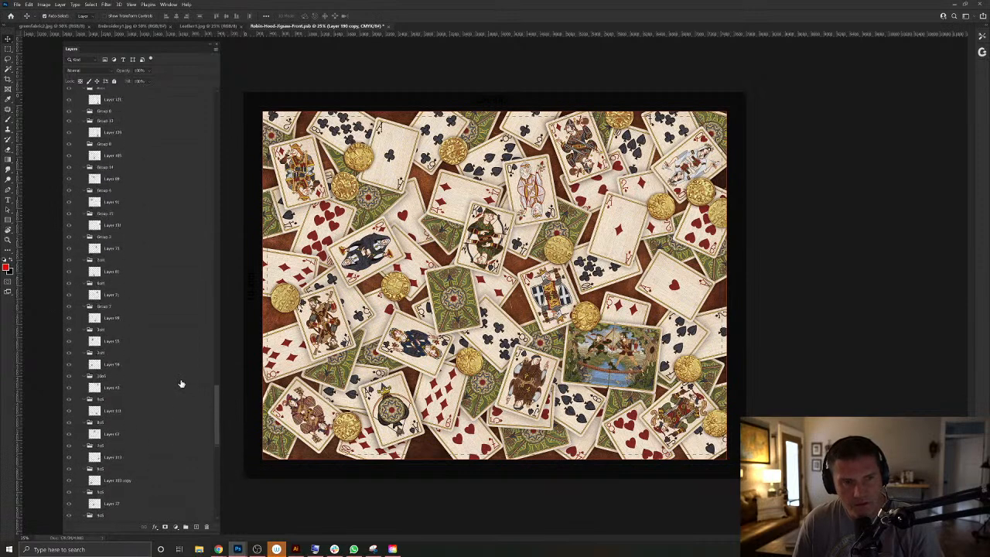
pyautogui.scroll(10, 181, 383)
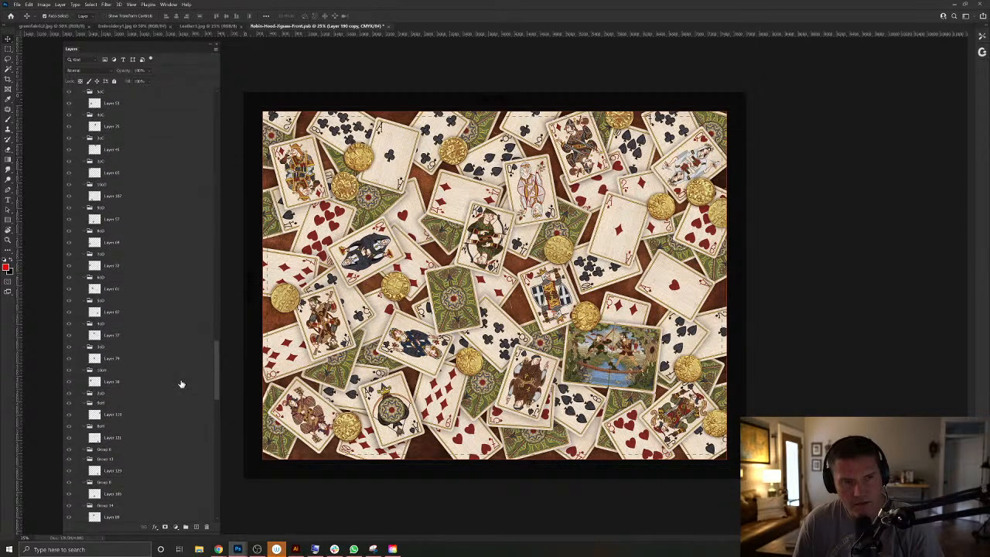
pyautogui.scroll(10, 116, 270)
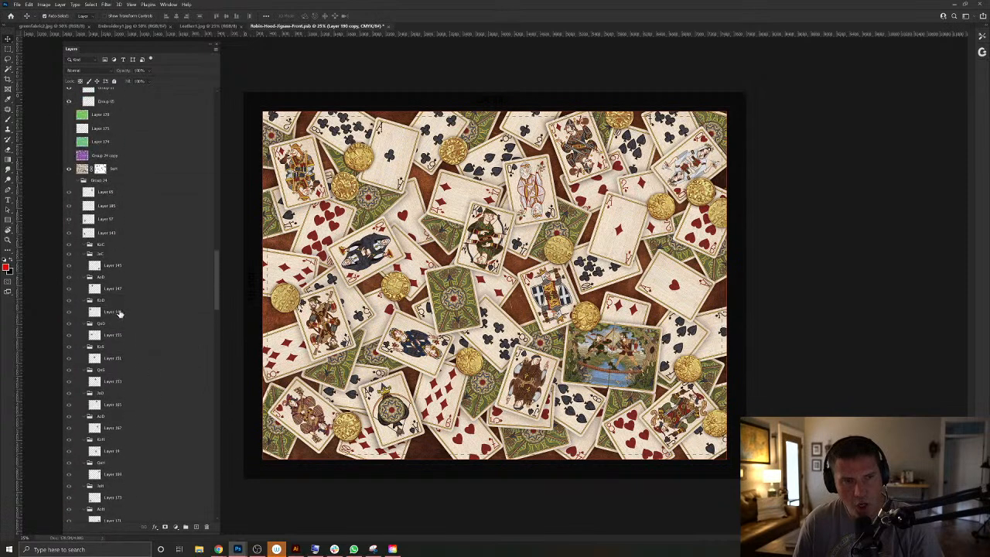
pyautogui.scroll(4, 87, 274)
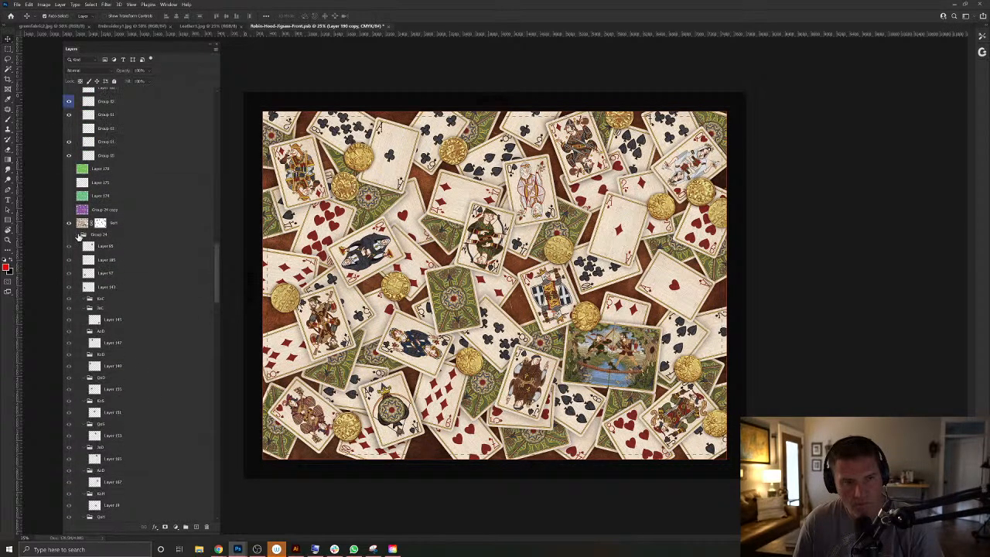
pyautogui.click(80, 234)
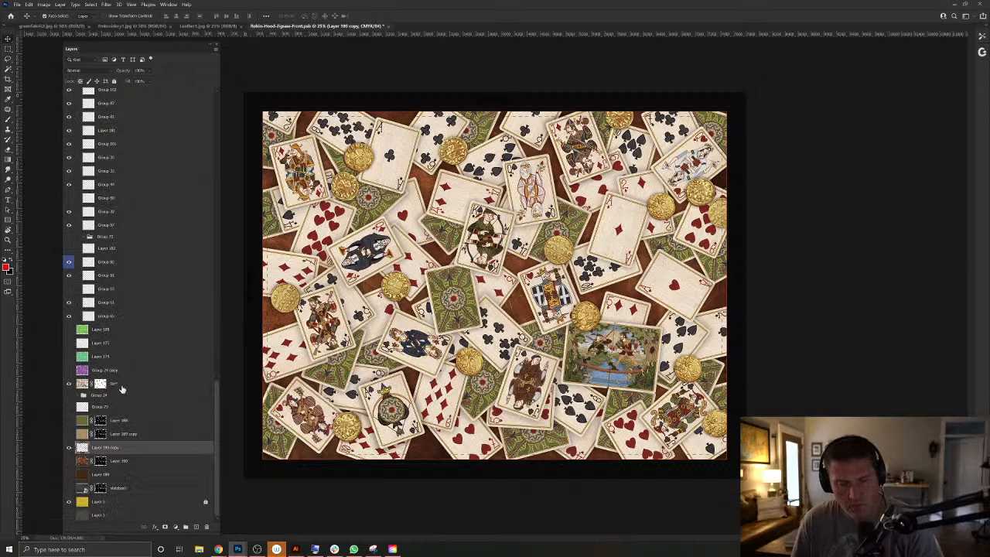
pyautogui.moveTo(124, 387); pyautogui.dragTo(205, 527)
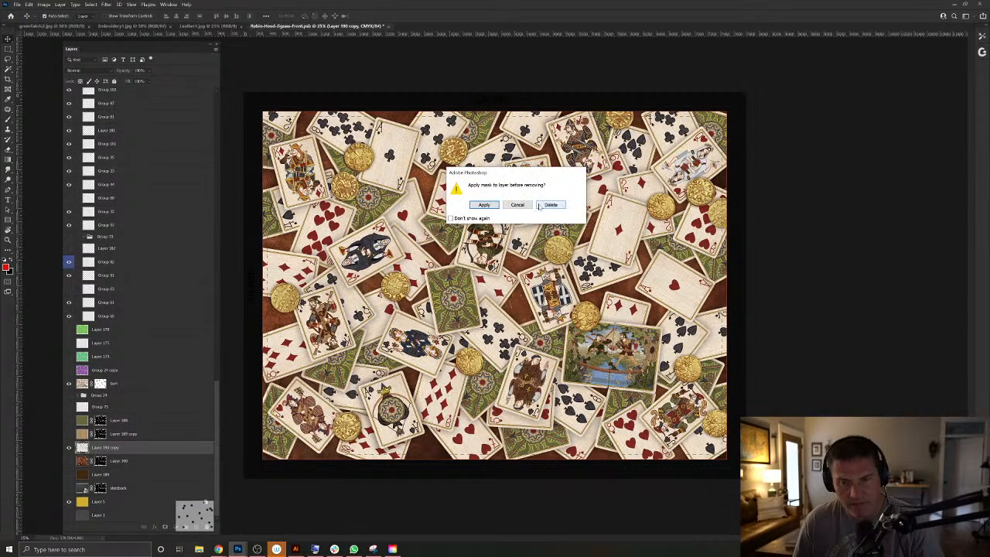
pyautogui.click(485, 205)
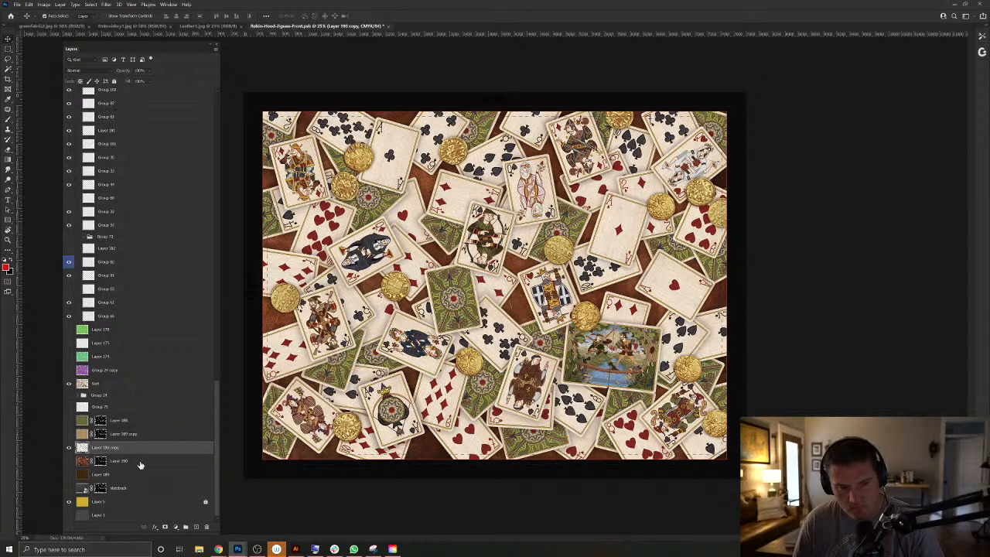
# Merge the card artwork layer with the Layer 190 copy, deselect, and toggle the merged layer's visibility to check it.
pyautogui.keyDown('ctrl'); pyautogui.click(141, 385); pyautogui.keyUp('ctrl')
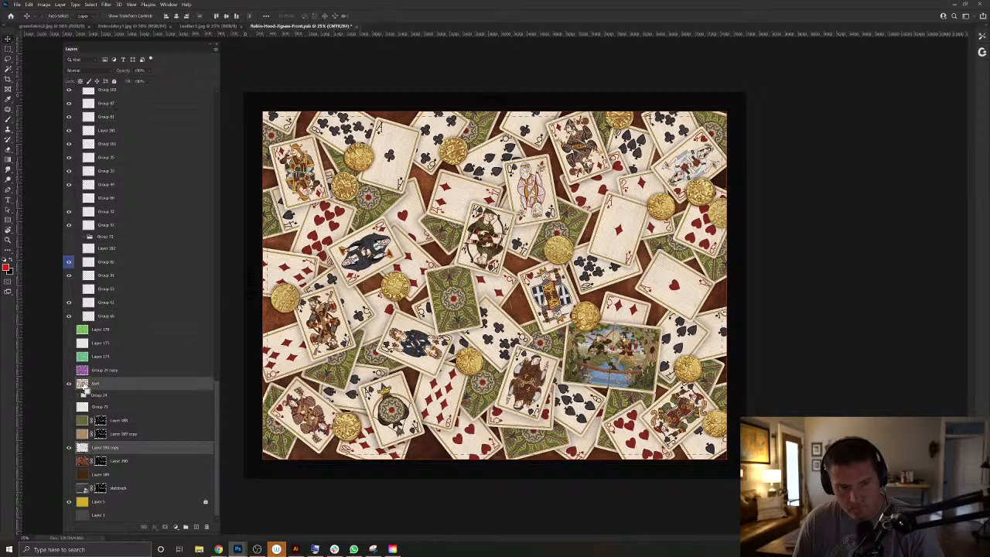
pyautogui.keyDown('ctrl'); pyautogui.click(82, 384); pyautogui.keyUp('ctrl')
pyautogui.keyDown('ctrl'); pyautogui.click(128, 386); pyautogui.keyUp('ctrl')
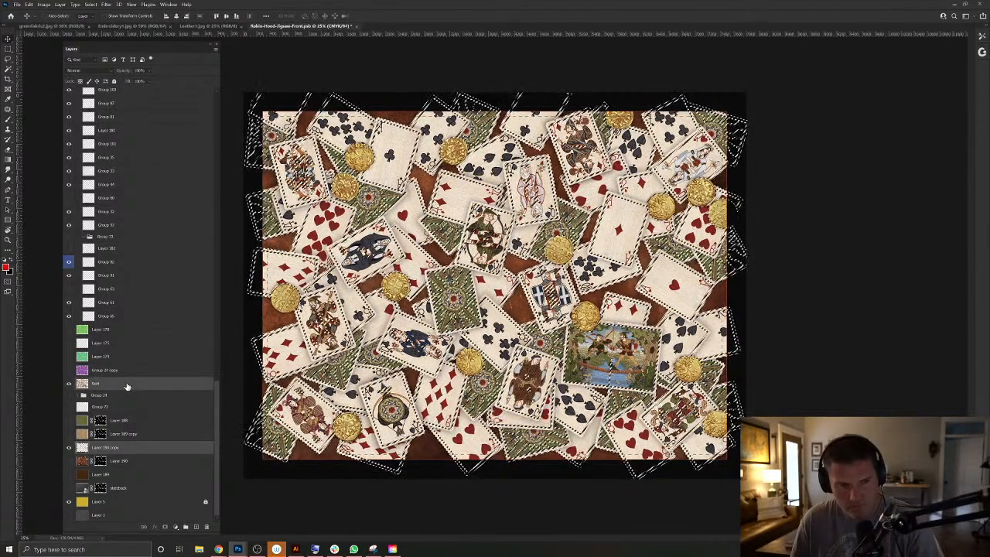
pyautogui.hotkey('ctrl', 'e')
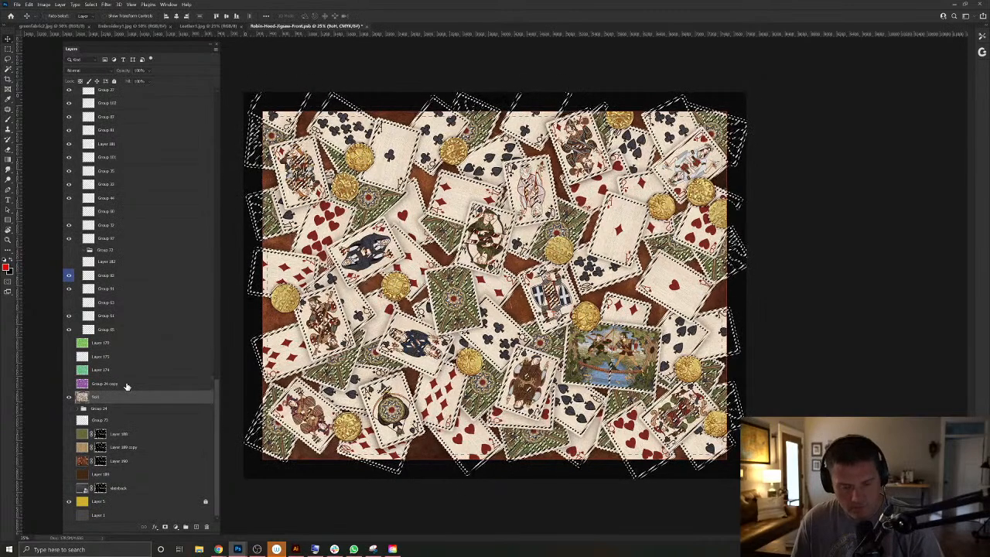
pyautogui.hotkey('ctrl', 'd')
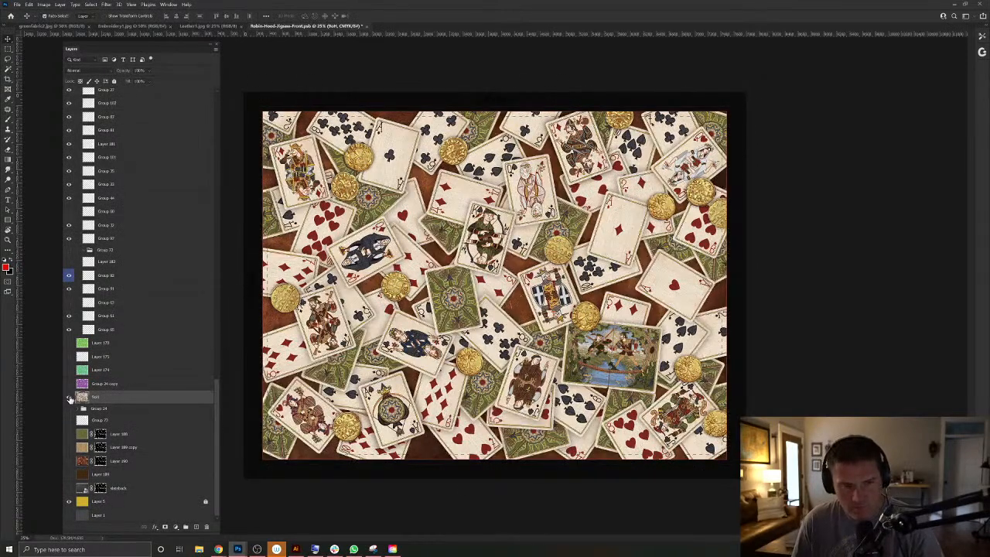
pyautogui.click(69, 397)
pyautogui.click(69, 396)
pyautogui.scroll(3, 177, 399)
pyautogui.scroll(15, 176, 400)
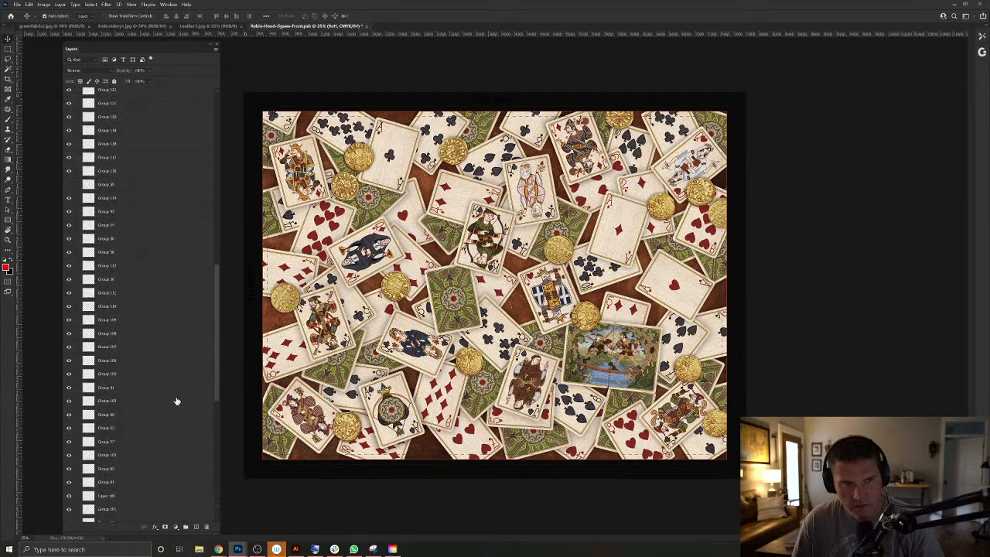
# Collapse Group 146 in the layer stack.
pyautogui.scroll(5, 176, 400)
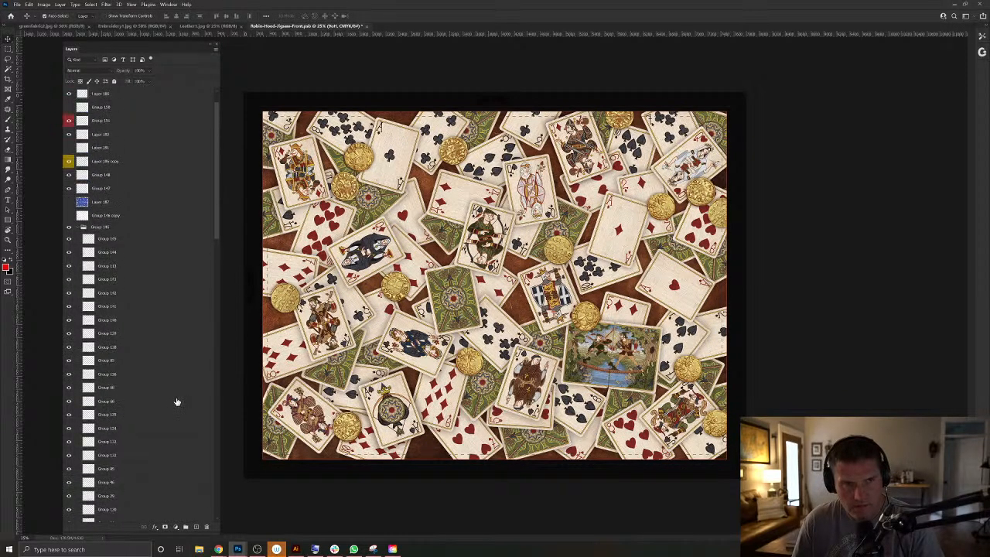
pyautogui.click(79, 256)
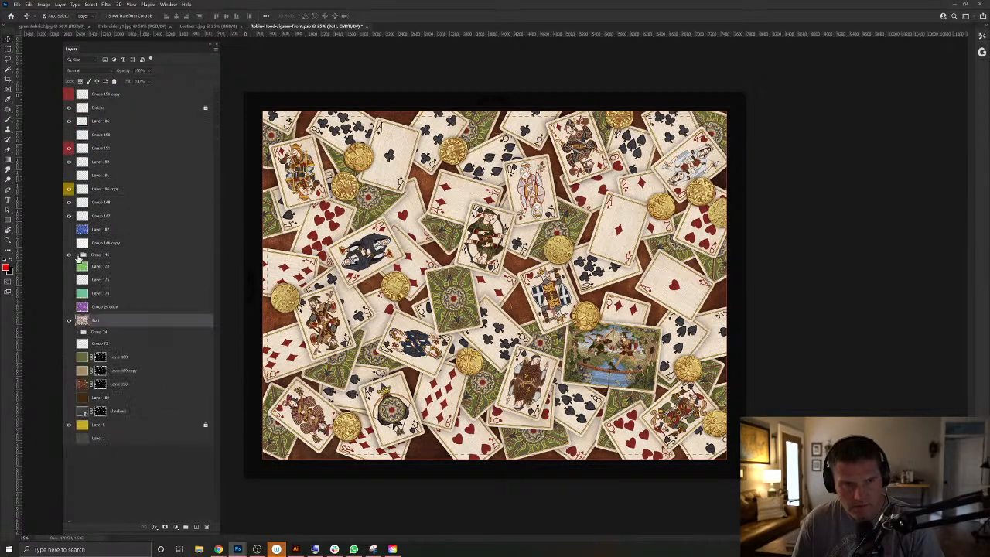
pyautogui.keyDown('ctrl'); pyautogui.click(104, 258); pyautogui.keyUp('ctrl')
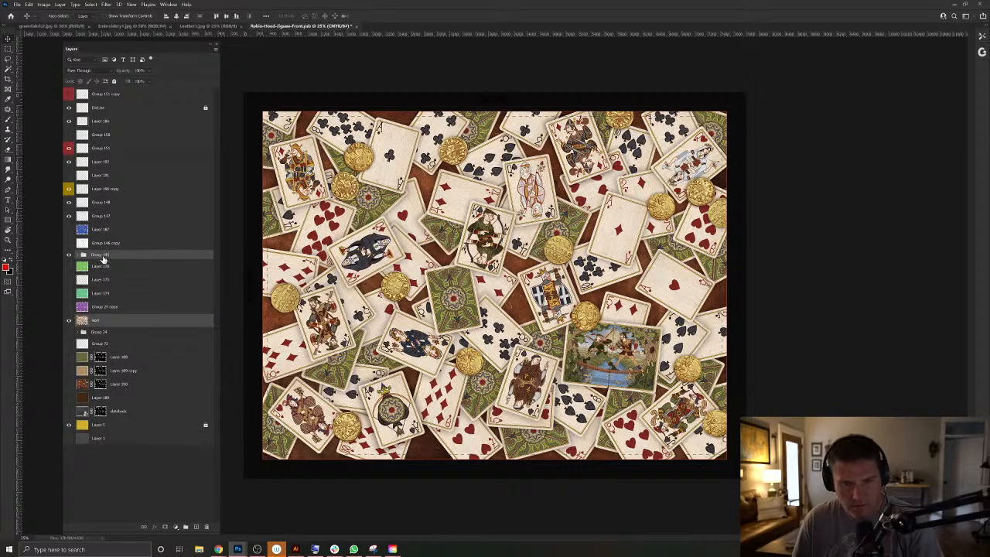
pyautogui.hotkey('ctrl', 'e')
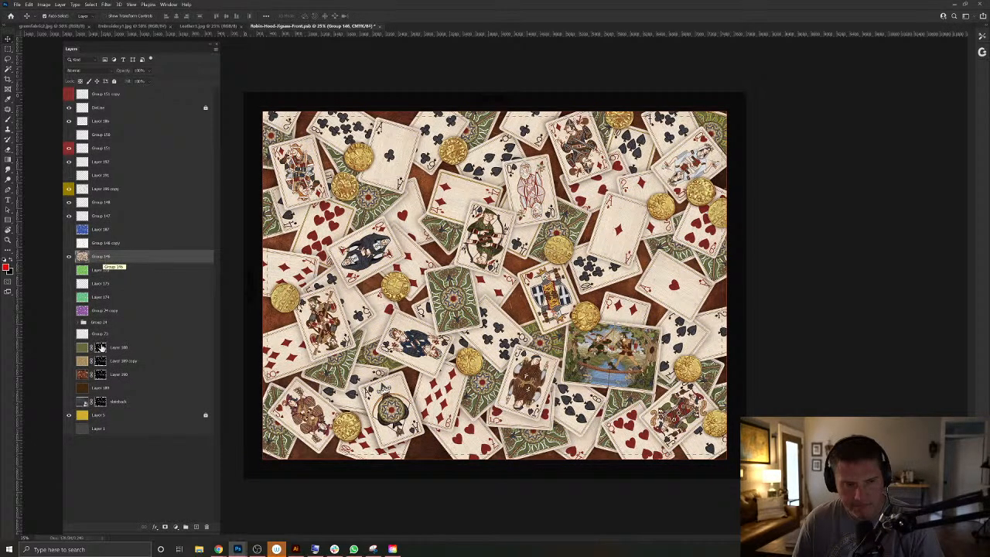
pyautogui.keyDown('ctrl'); pyautogui.click(100, 349); pyautogui.keyUp('ctrl')
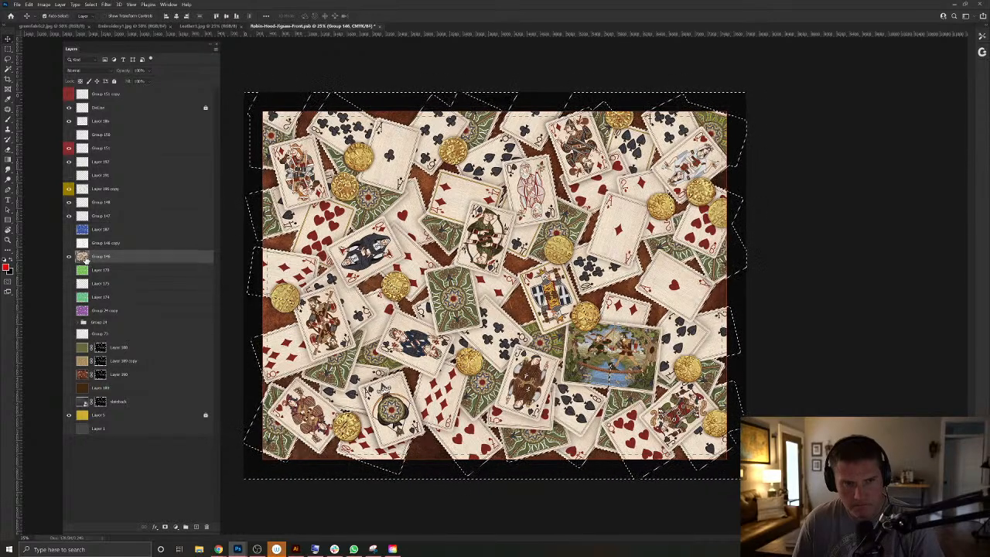
pyautogui.hotkey('ctrl', 'd')
pyautogui.hotkey('ctrl', 'z')
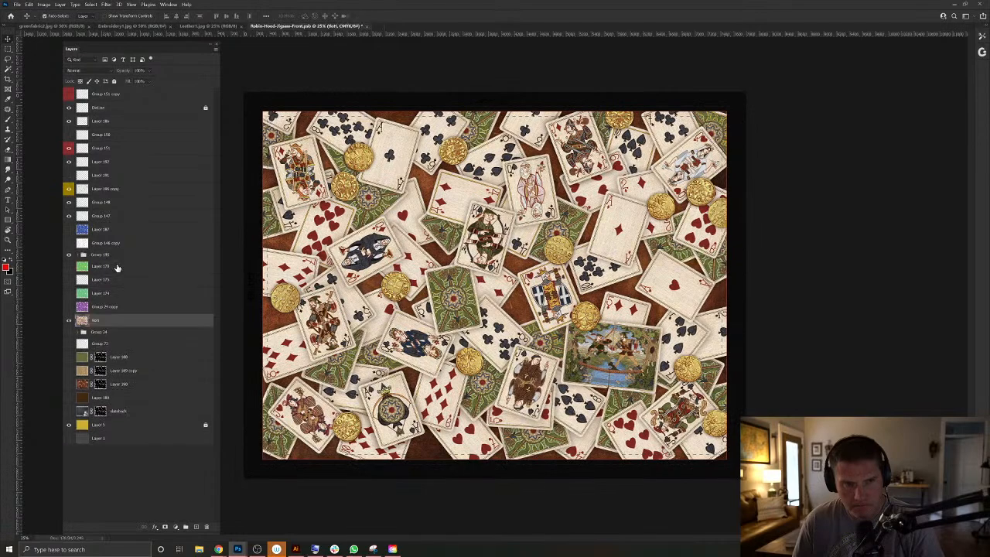
# Duplicate the merged card artwork layer above Group 24 and hide the copy.
pyautogui.keyDown('ctrl'); pyautogui.click(83, 321); pyautogui.keyUp('ctrl')
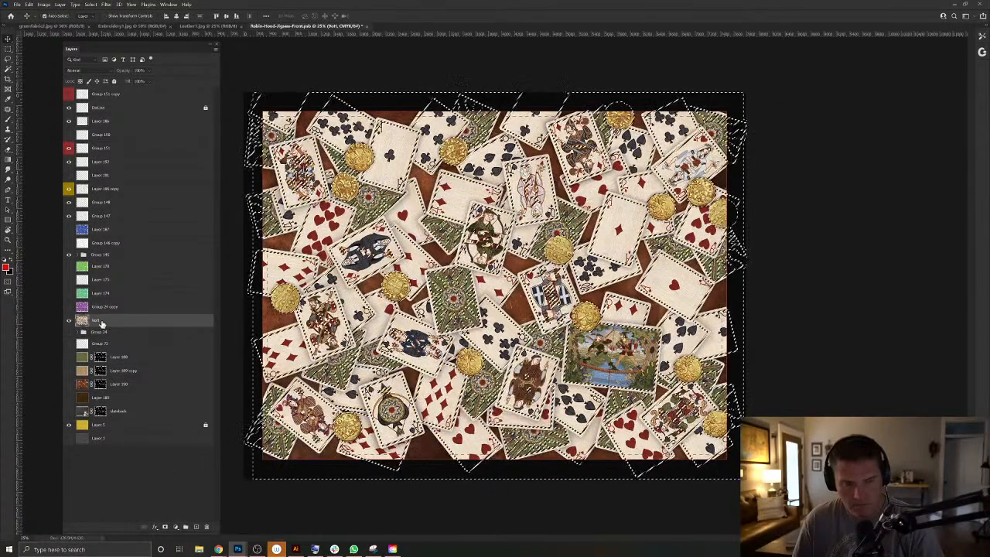
pyautogui.hotkey('ctrl', 'd')
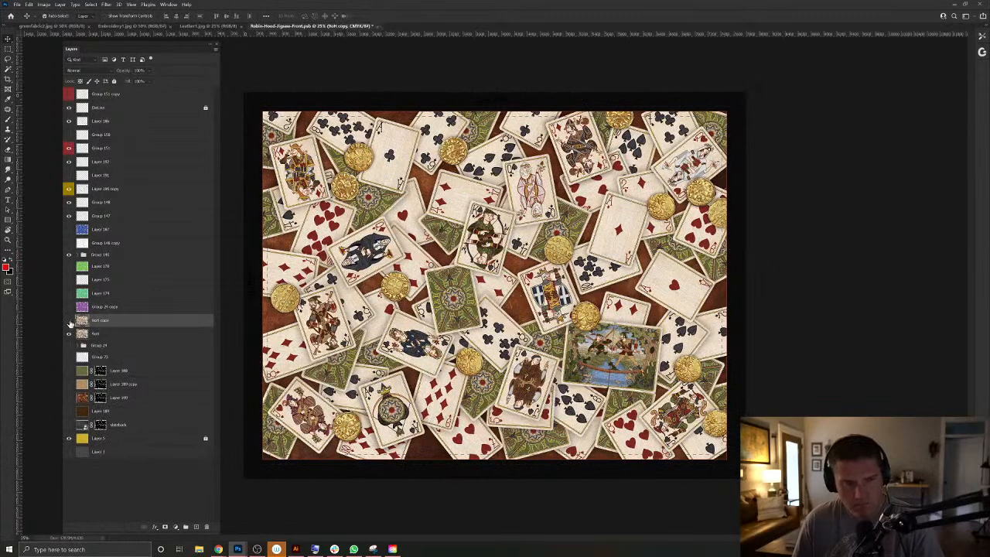
pyautogui.hotkey('ctrl', 'j')
# Merge the visible card artwork layer with Groups 146, 147 and 148, the yellow-tagged layer copy, Layer 192 and Group 151.
pyautogui.keyDown('ctrl'); pyautogui.click(99, 256); pyautogui.keyUp('ctrl')
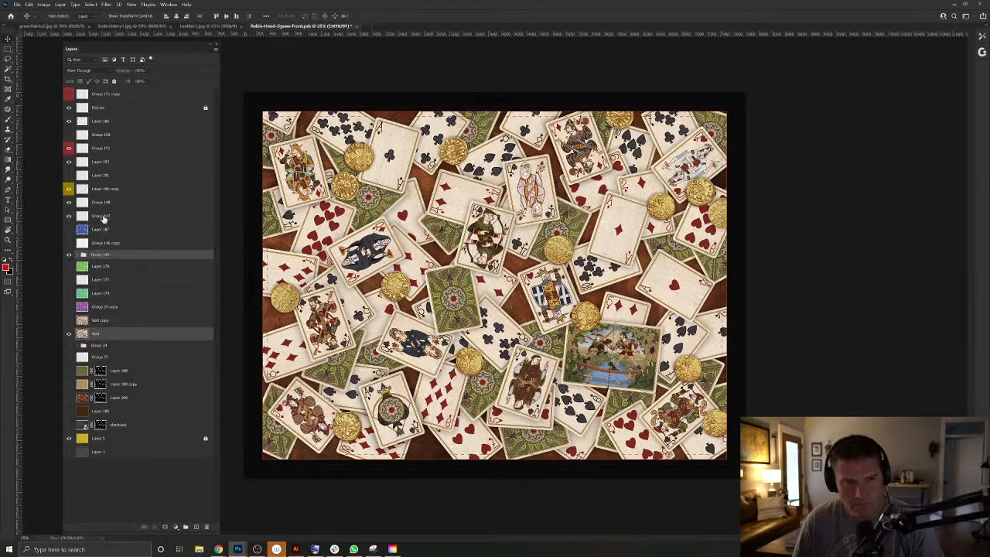
pyautogui.keyDown('ctrl'); pyautogui.click(103, 219); pyautogui.keyUp('ctrl')
pyautogui.keyDown('ctrl'); pyautogui.click(107, 201); pyautogui.keyUp('ctrl')
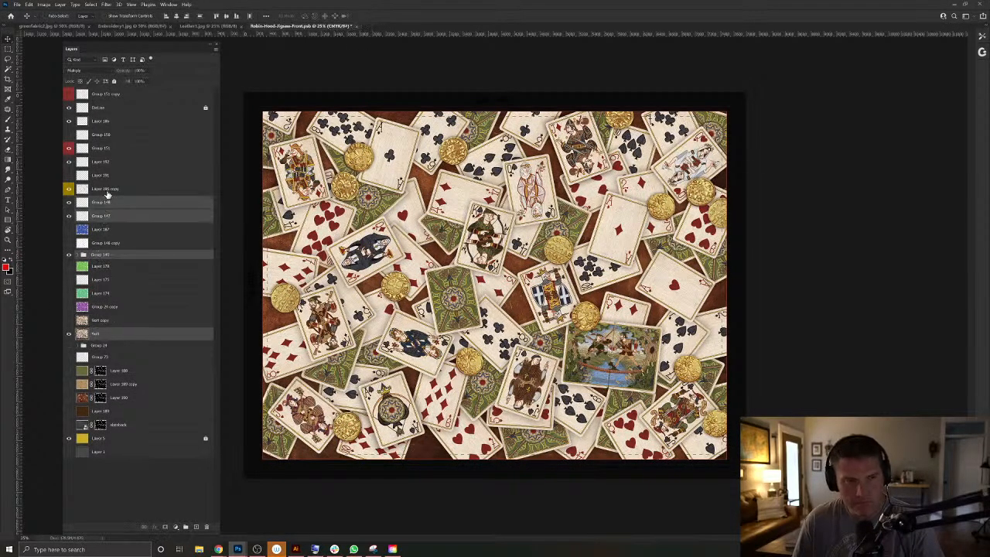
pyautogui.click(68, 191)
pyautogui.click(68, 191)
pyautogui.keyDown('ctrl'); pyautogui.click(115, 190); pyautogui.keyUp('ctrl')
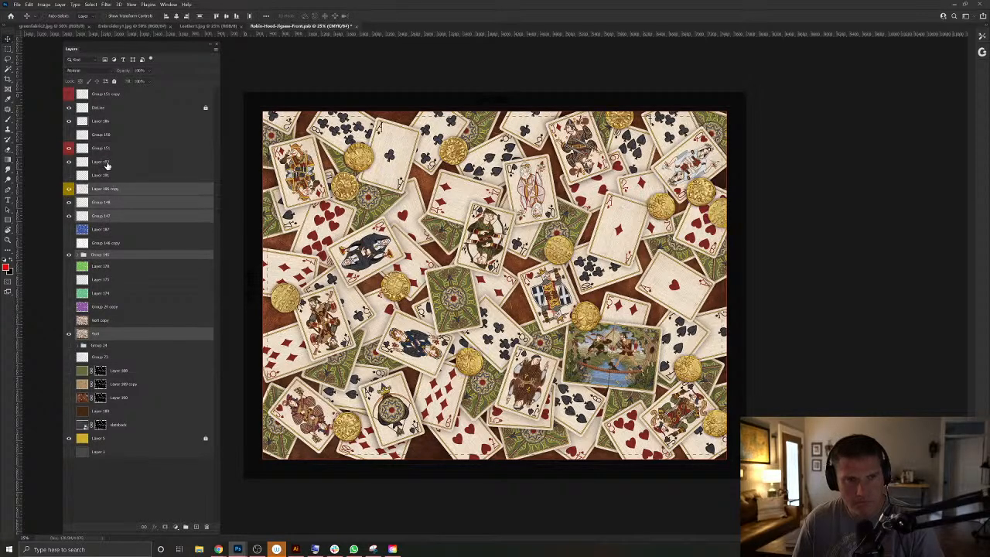
pyautogui.keyDown('ctrl'); pyautogui.click(107, 162); pyautogui.keyUp('ctrl')
pyautogui.keyDown('ctrl'); pyautogui.click(110, 152); pyautogui.keyUp('ctrl')
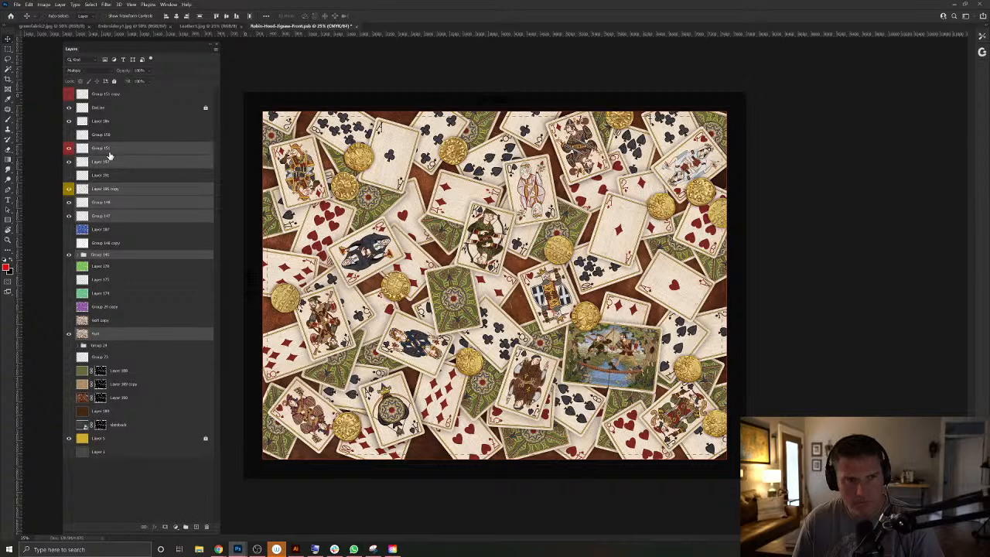
pyautogui.hotkey('ctrl', 'e')
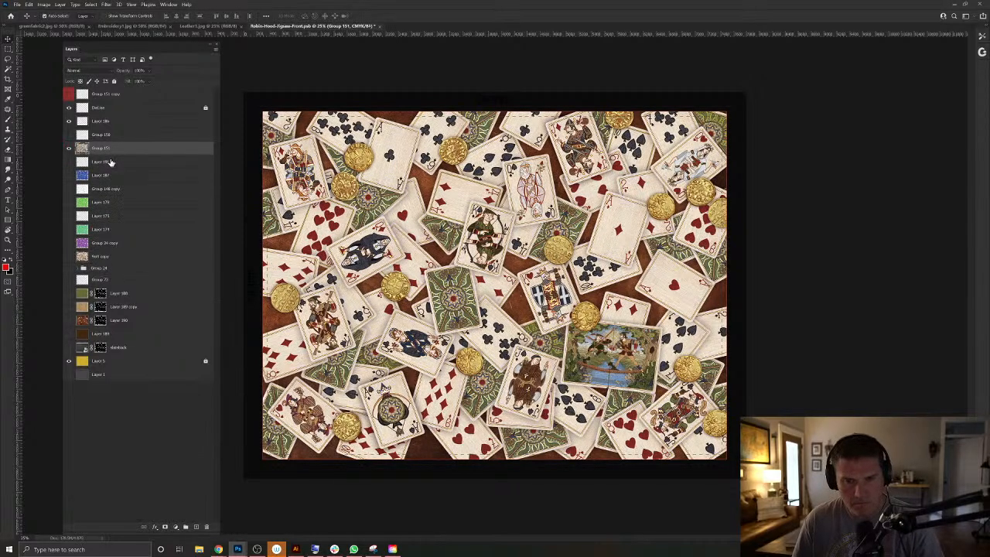
# Select the foil areas using the hidden card artwork copy, fill them with red on a new layer above Group 151, and deselect.
pyautogui.keyDown('ctrl'); pyautogui.click(83, 257); pyautogui.keyUp('ctrl')
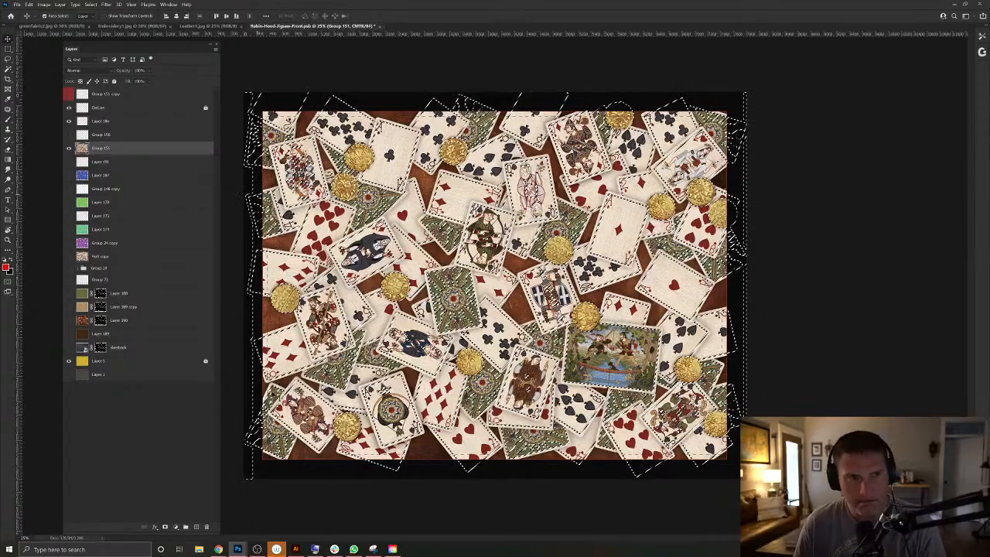
pyautogui.click(196, 527)
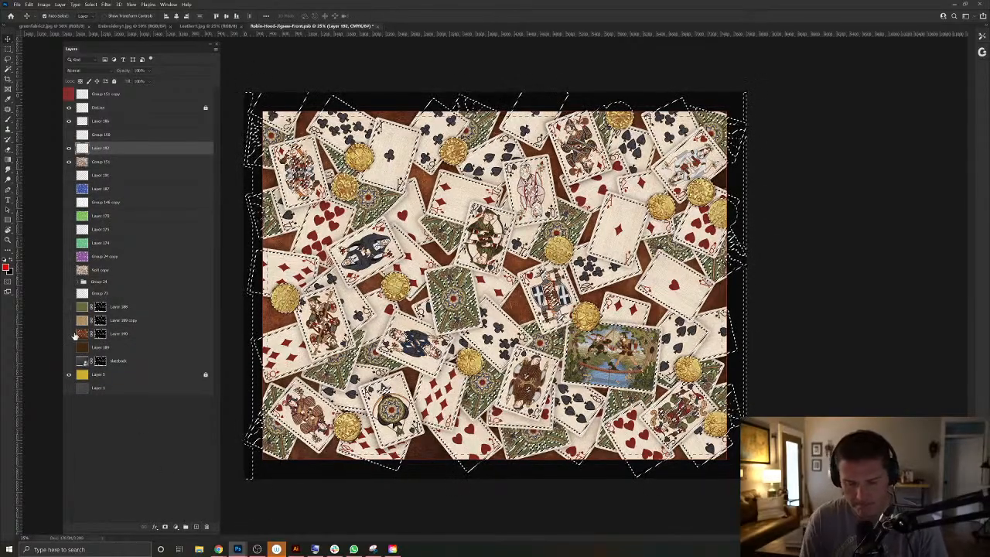
pyautogui.hotkey('alt', 'BackSpace')
pyautogui.hotkey('ctrl', 'd')
# Examine the red-filled coins and card borders up close across the whole artwork.
pyautogui.scroll(6, 354, 222)
pyautogui.scroll(-5, 355, 228)
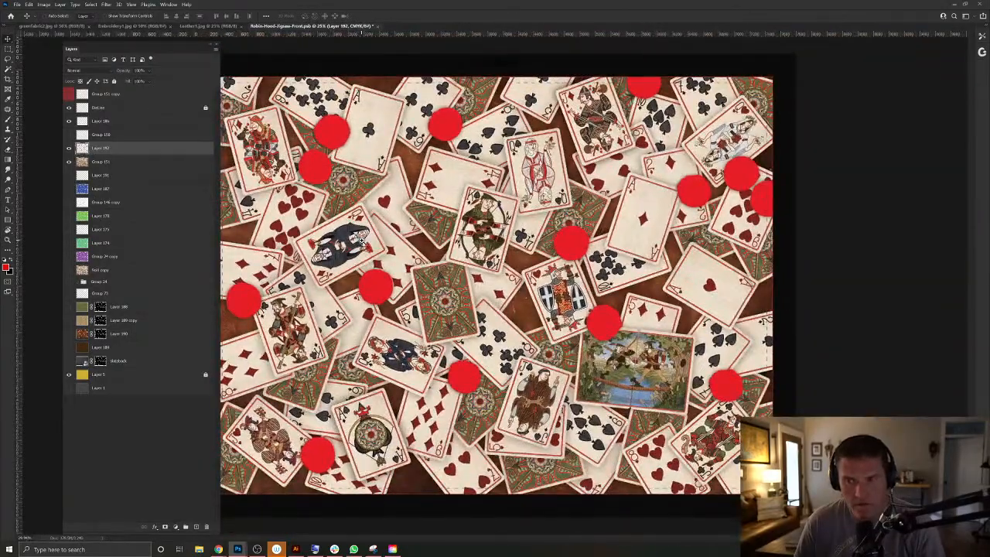
pyautogui.scroll(-1, 360, 241)
pyautogui.scroll(4, 361, 241)
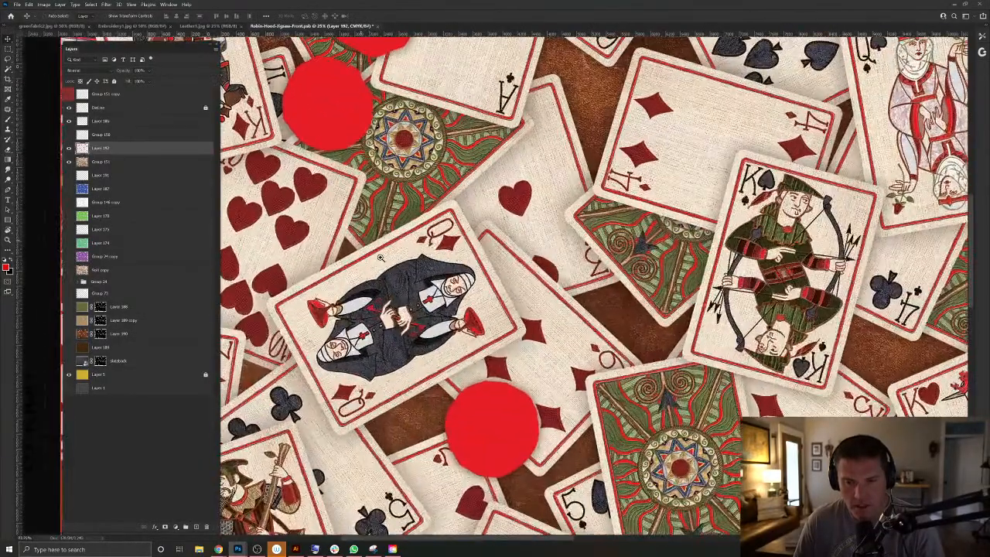
pyautogui.scroll(1, 385, 265)
pyautogui.moveTo(336, 126); pyautogui.dragTo(469, 109)
pyautogui.moveTo(514, 312); pyautogui.dragTo(459, 206)
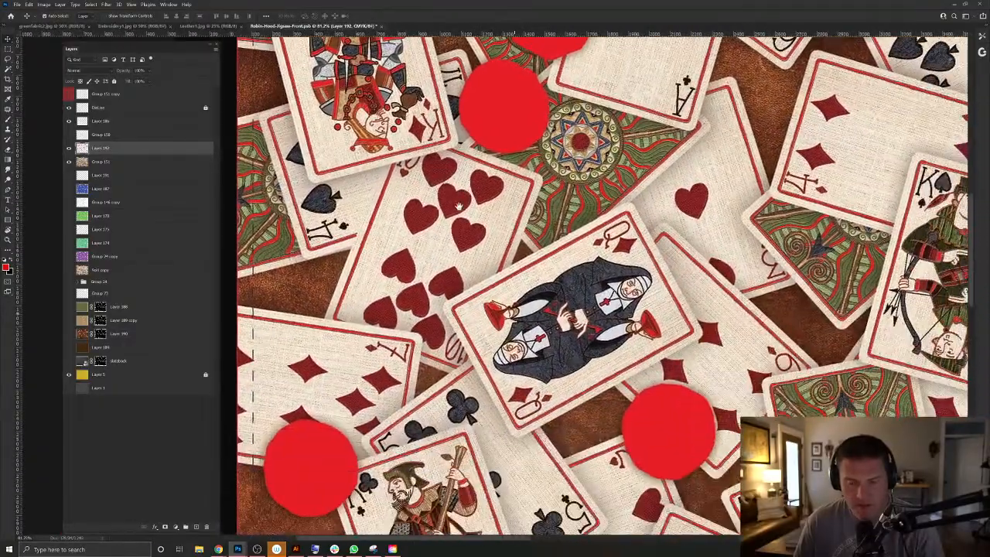
pyautogui.scroll(-6, 460, 206)
pyautogui.scroll(-6, 464, 140)
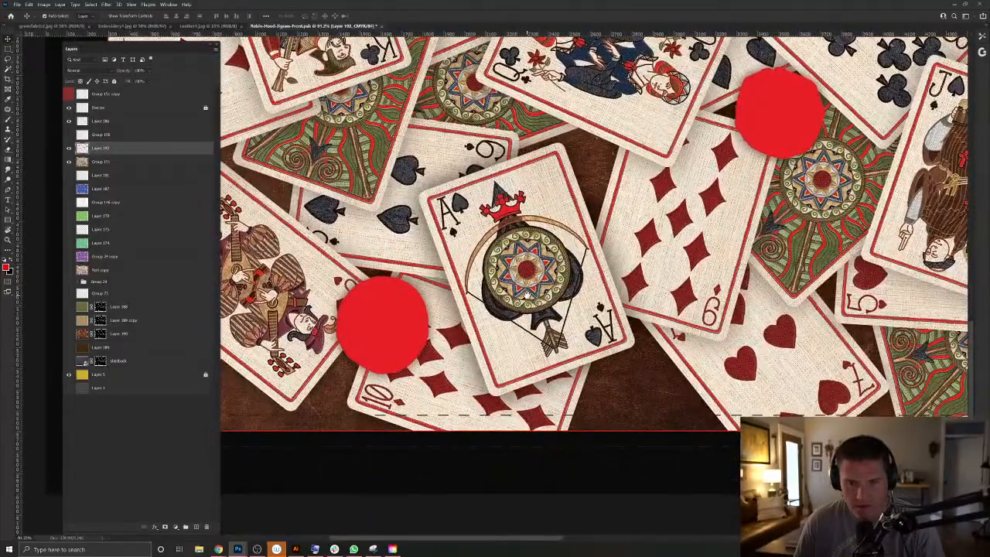
pyautogui.moveTo(527, 295); pyautogui.dragTo(181, 314)
pyautogui.moveTo(537, 247); pyautogui.dragTo(504, 344)
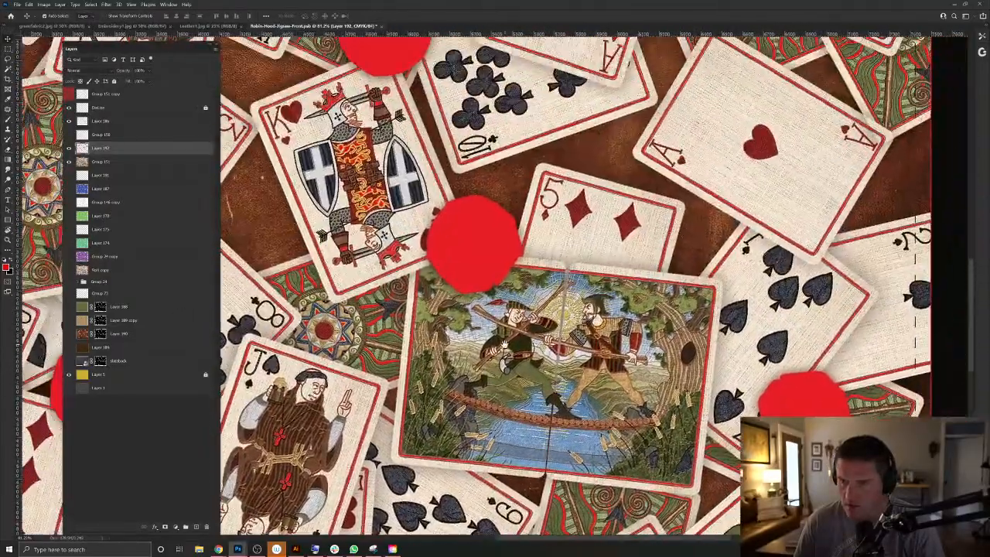
pyautogui.moveTo(625, 244); pyautogui.dragTo(501, 343)
pyautogui.moveTo(595, 253); pyautogui.dragTo(530, 367)
pyautogui.moveTo(531, 258); pyautogui.dragTo(535, 406)
pyautogui.moveTo(464, 259); pyautogui.dragTo(689, 343)
pyautogui.scroll(-8, 597, 278)
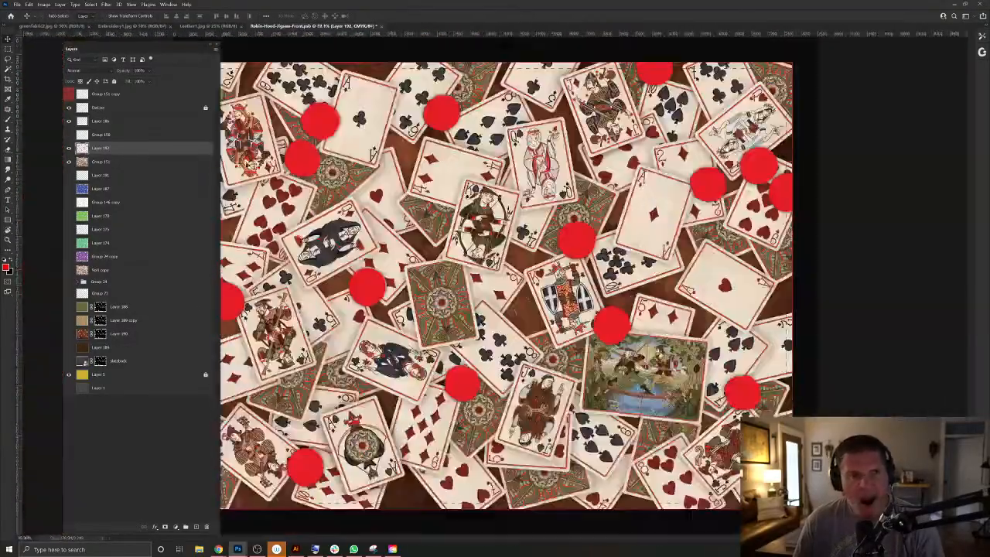
# Check the red-filled layer against the artwork, rename it Gold Foil, clear the selection, and hide the layer.
pyautogui.keyDown('ctrl'); pyautogui.click(82, 149); pyautogui.keyUp('ctrl')
pyautogui.click(68, 149)
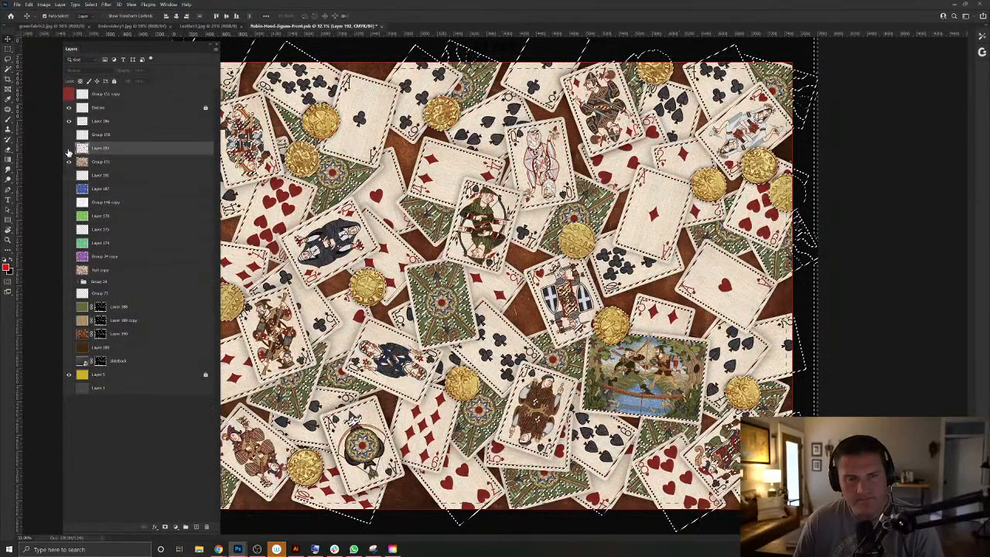
pyautogui.click(68, 148)
pyautogui.doubleClick(100, 148)
pyautogui.write('Cut')
pyautogui.press('Return')
pyautogui.hotkey('ctrl', 'd')
pyautogui.click(69, 149)
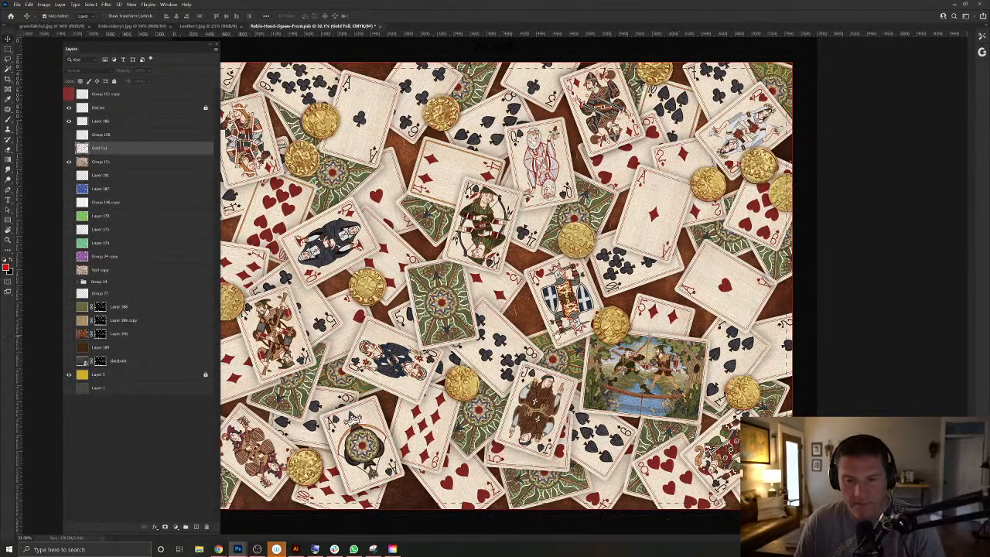
pyautogui.keyDown('ctrl'); pyautogui.click(82, 147); pyautogui.keyUp('ctrl')
pyautogui.click(87, 163)
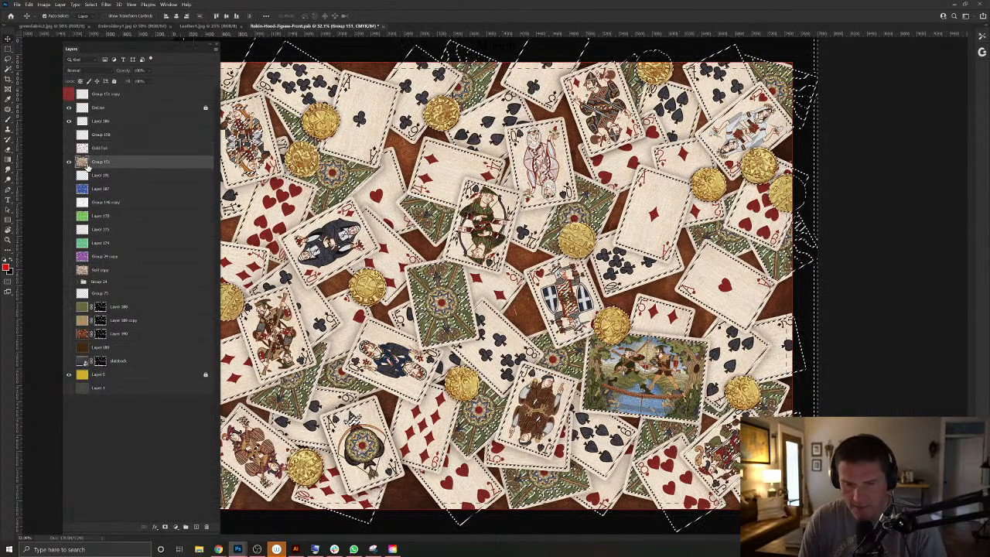
pyautogui.press('Delete')
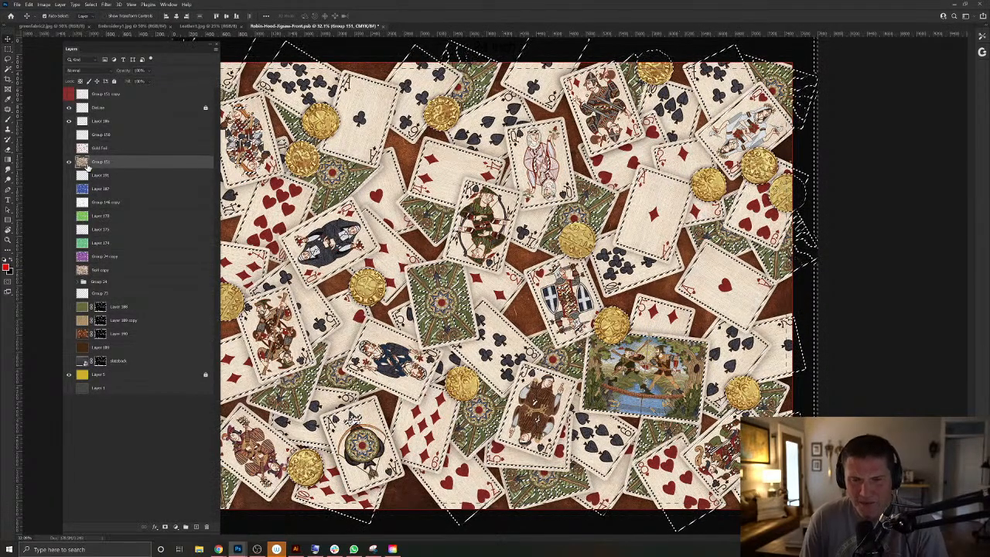
# Load the coin outlines from the Group 151 copy as a selection, keep that copy hidden, and show the Gold Foil layer.
pyautogui.click(69, 94)
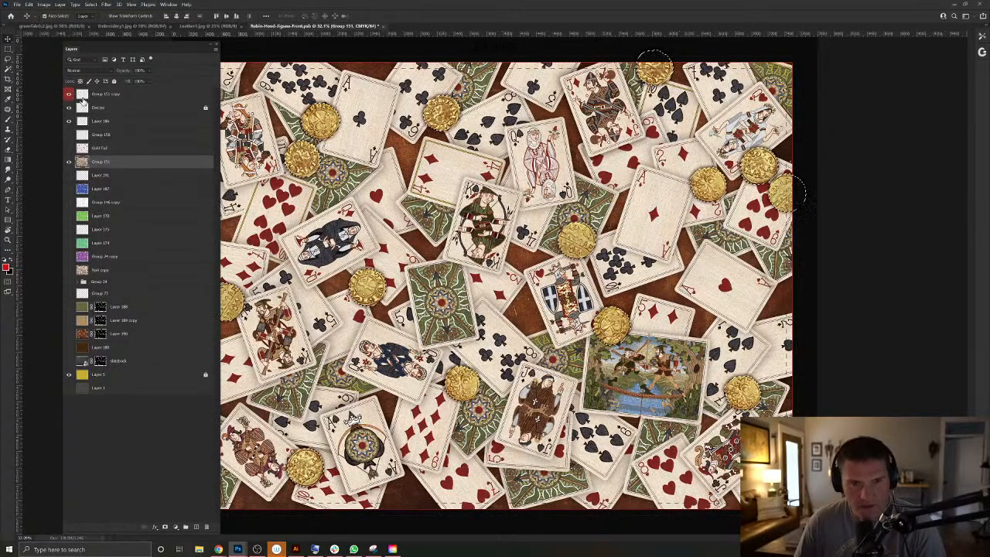
pyautogui.click(68, 96)
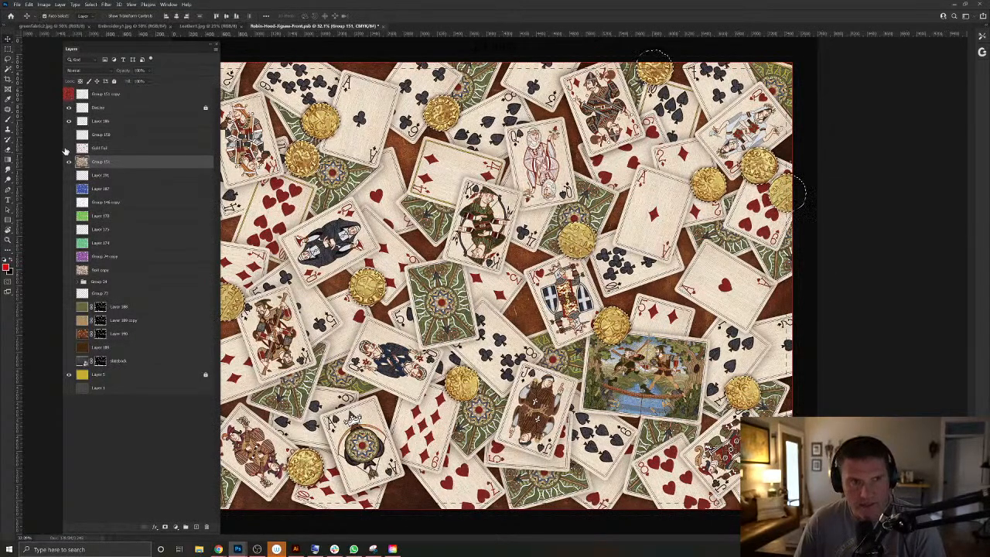
pyautogui.click(69, 149)
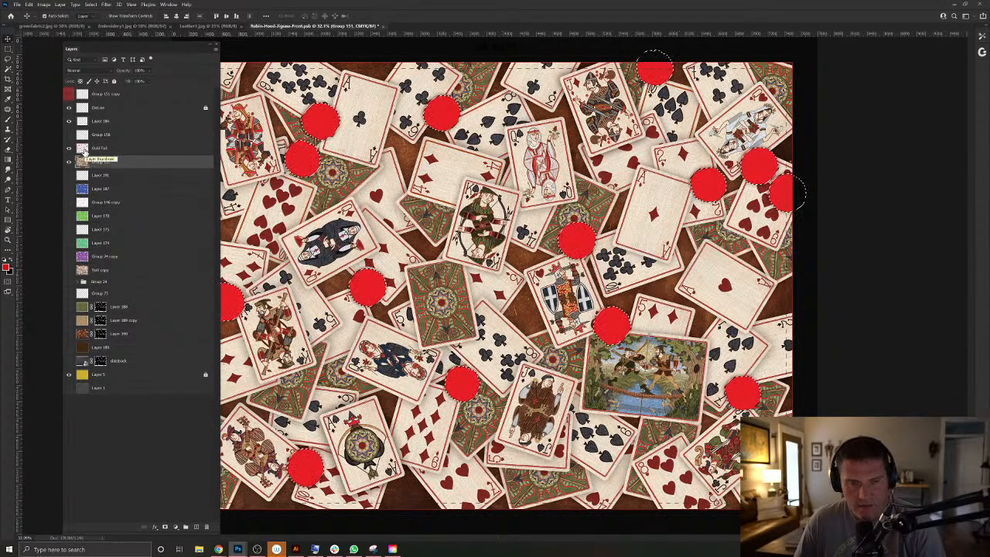
# Duplicate the Gold Foil layer, hide the copy, and delete the coin areas from the original Gold Foil layer.
pyautogui.click(139, 152)
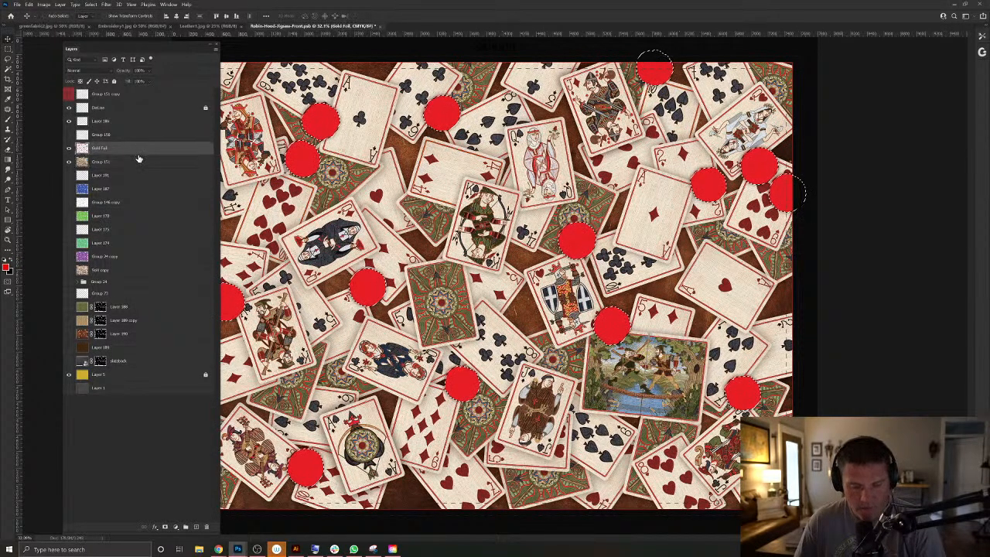
pyautogui.hotkey('ctrl', 'j')
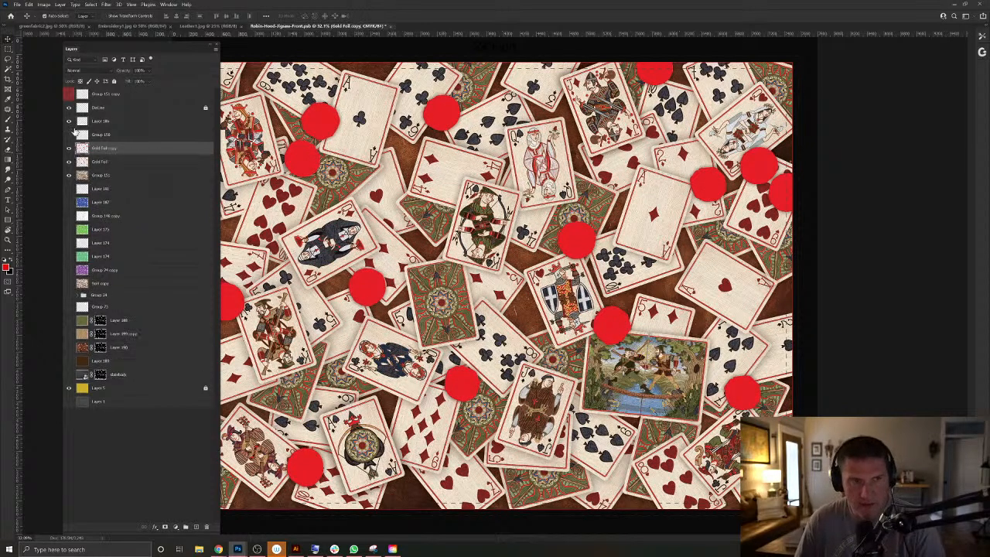
pyautogui.click(82, 162)
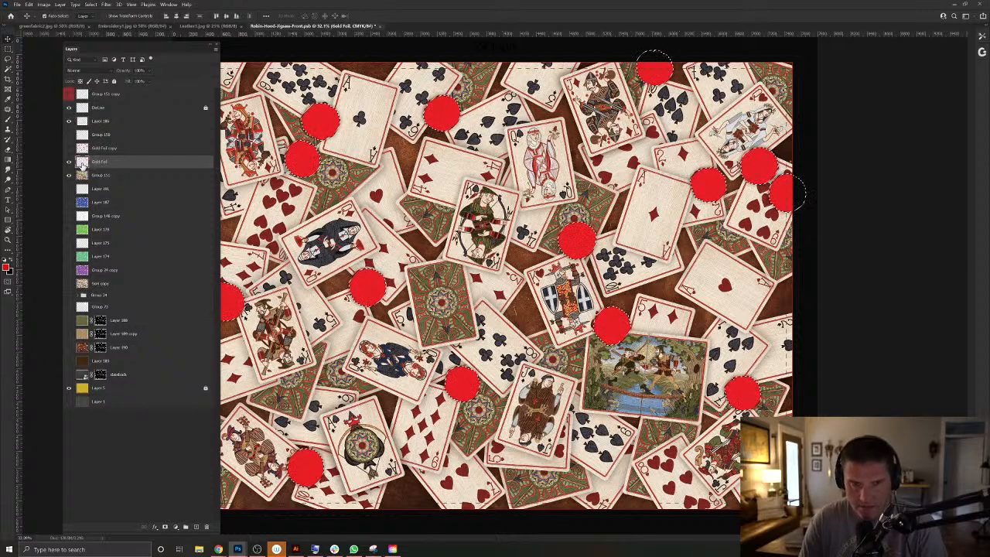
pyautogui.press('Delete')
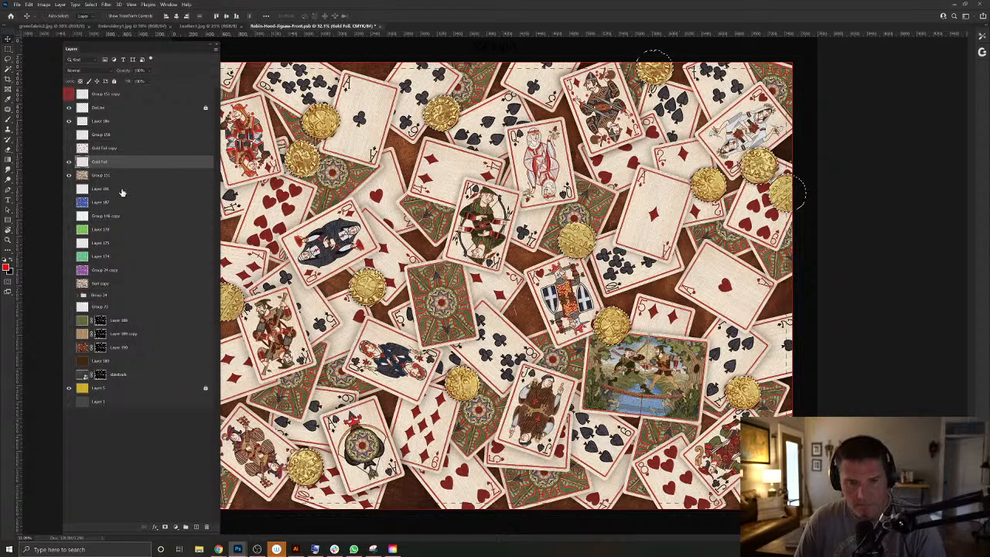
# Select the remaining Gold Foil areas, hide that layer, clear those areas from the merged Group 151 artwork, and deselect.
pyautogui.keyDown('ctrl'); pyautogui.click(82, 160); pyautogui.keyUp('ctrl')
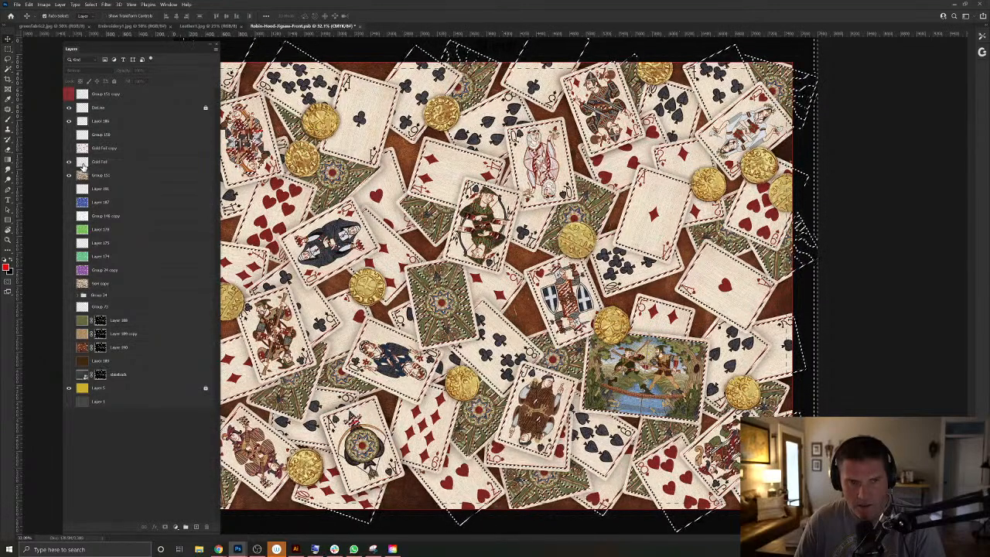
pyautogui.click(80, 175)
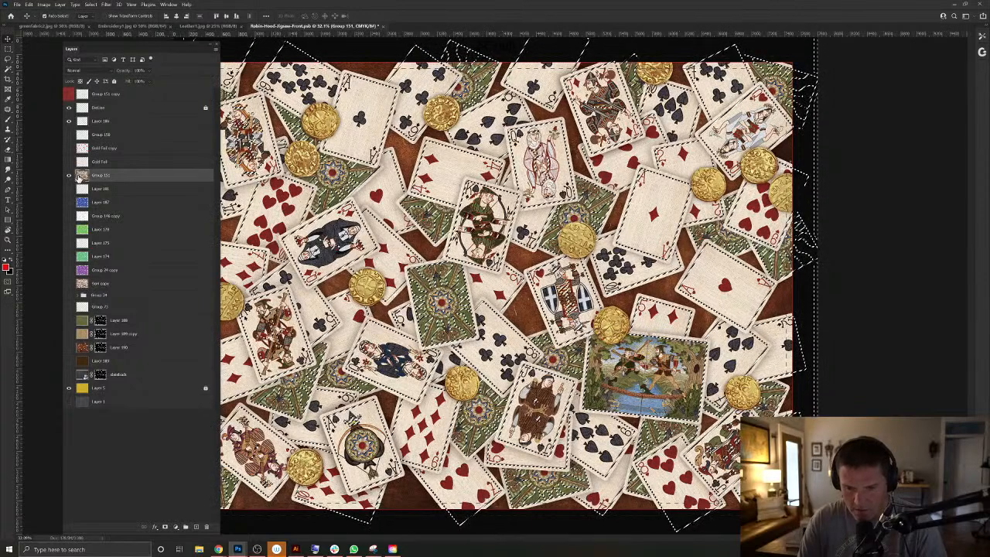
pyautogui.hotkey('ctrl', 'd')
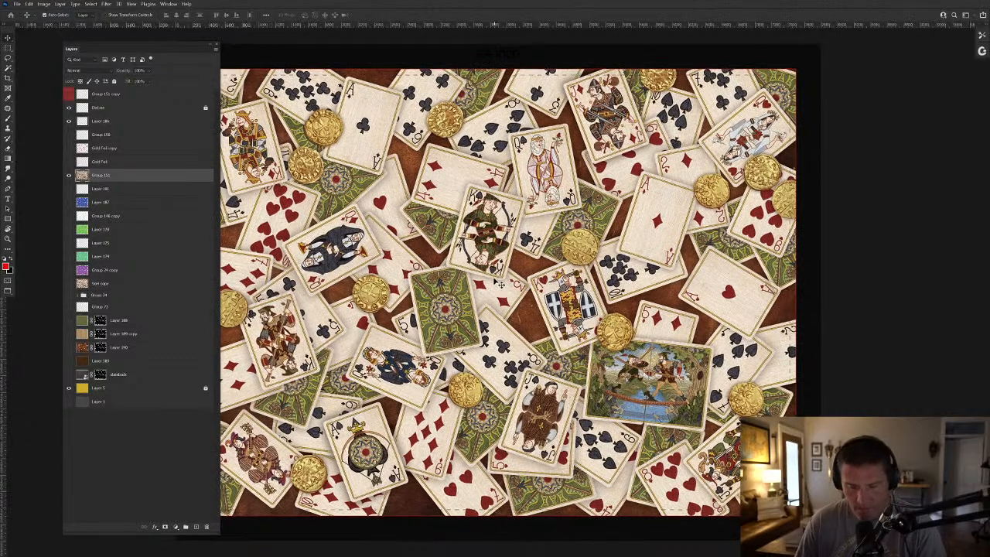
# Compare the Group 151 artwork with the gold background by toggling its visibility, and leave the artwork hidden.
pyautogui.press('f')
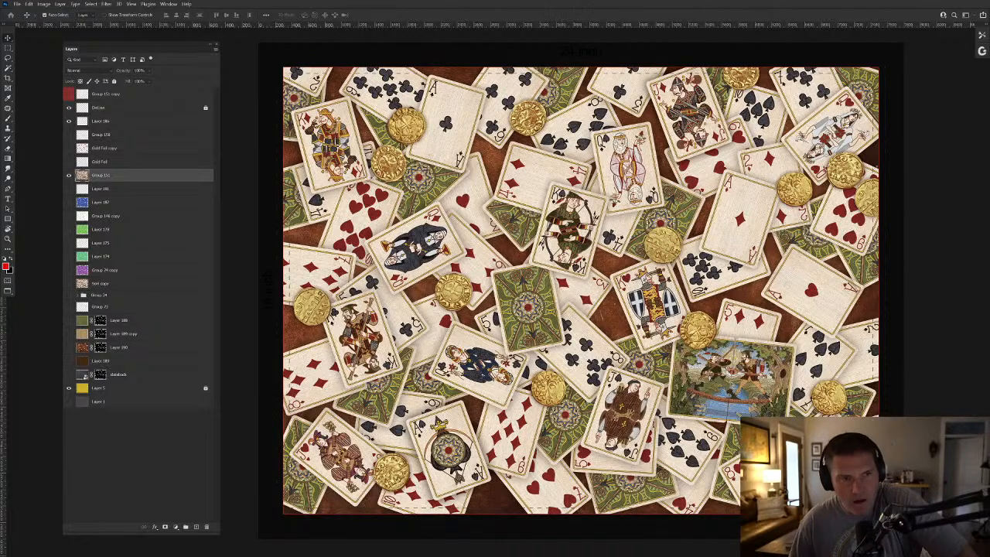
pyautogui.click(69, 176)
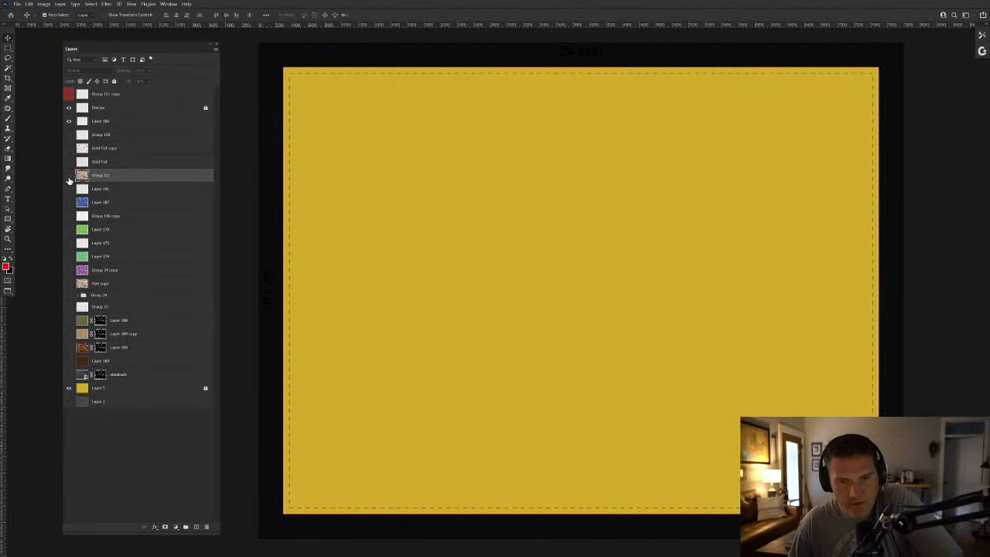
pyautogui.click(69, 177)
pyautogui.click(69, 177)
pyautogui.click(69, 177)
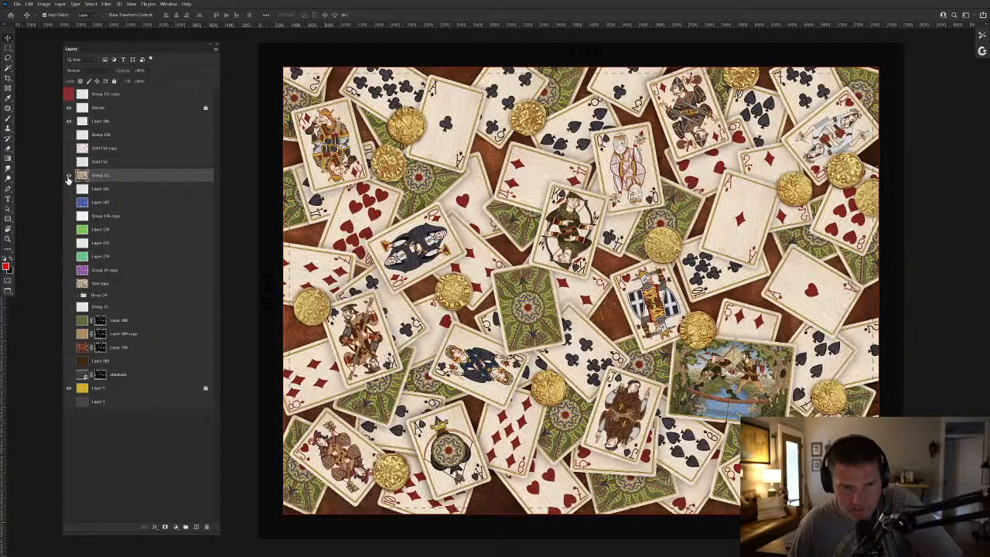
pyautogui.click(69, 177)
pyautogui.click(69, 177)
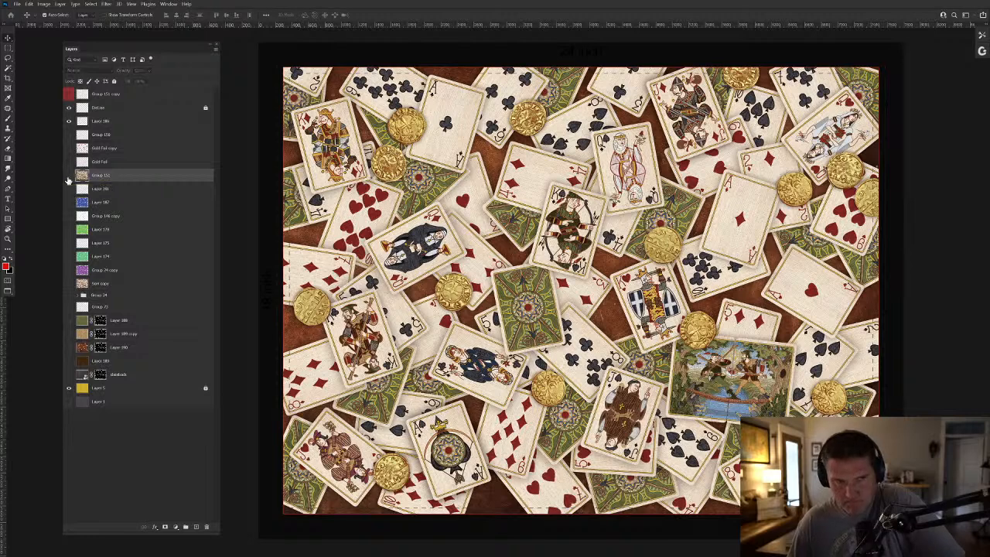
pyautogui.click(69, 177)
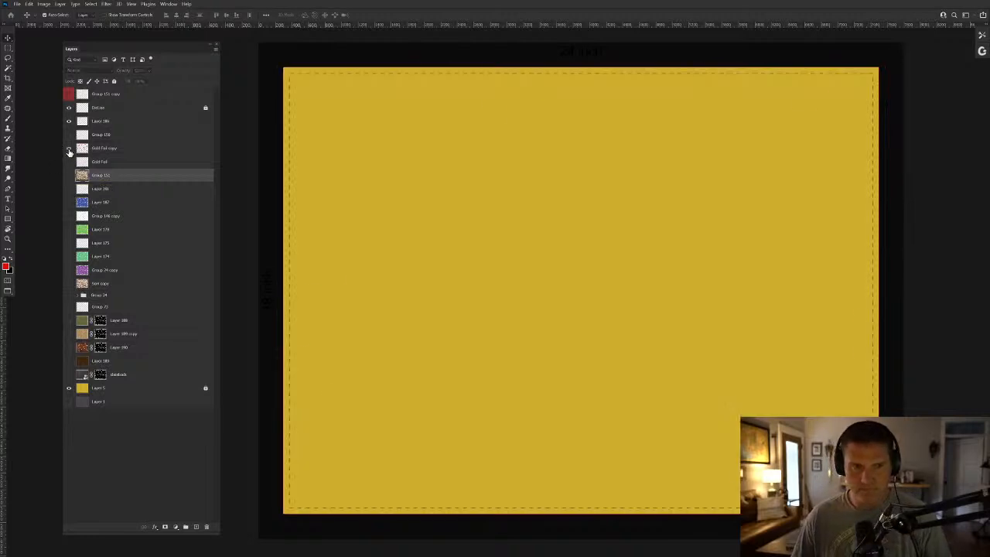
# Load the inverse of the Gold Foil copy as a selection, hide that copy, fill the selection with white on a new layer, and deselect.
pyautogui.click(69, 148)
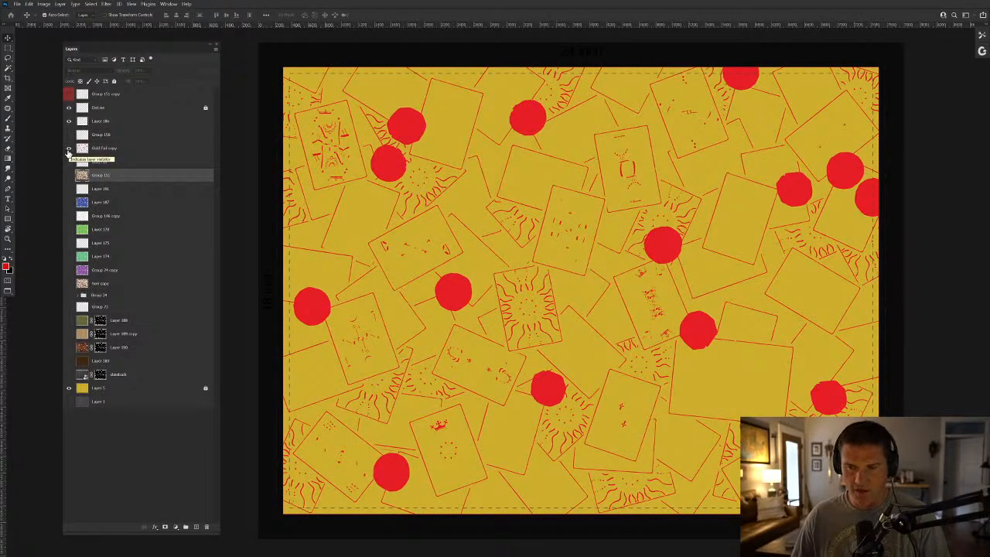
pyautogui.keyDown('ctrl'); pyautogui.click(82, 148); pyautogui.keyUp('ctrl')
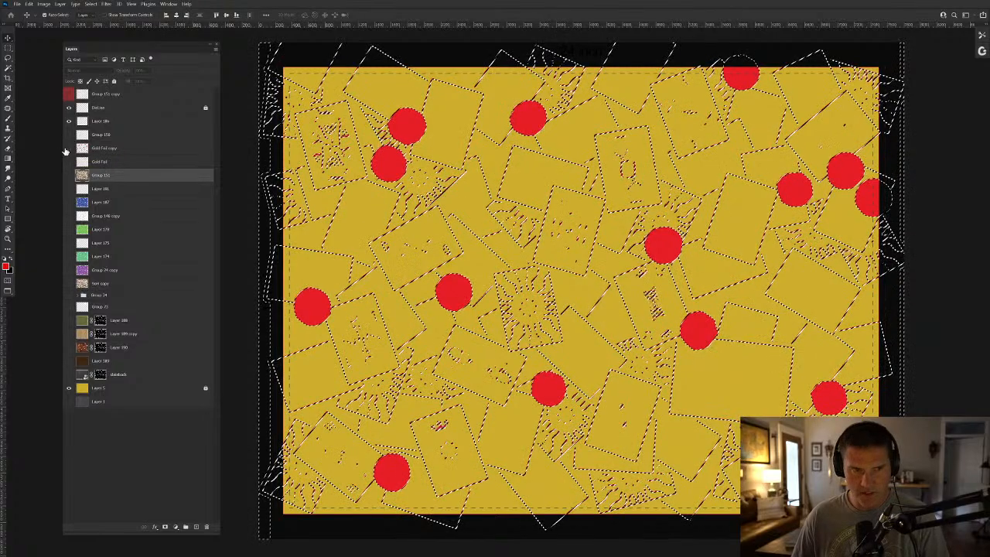
pyautogui.click(69, 149)
pyautogui.click(196, 527)
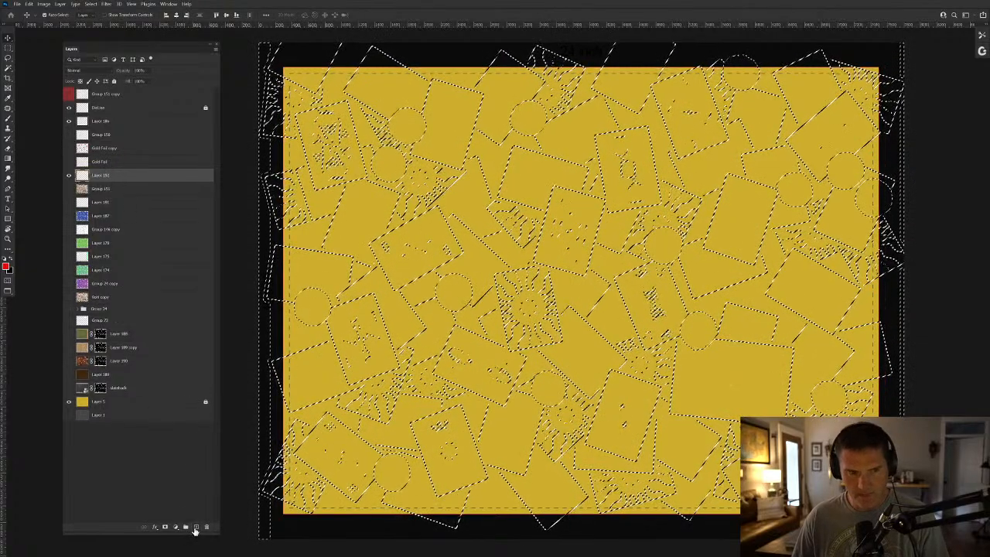
pyautogui.click(7, 262)
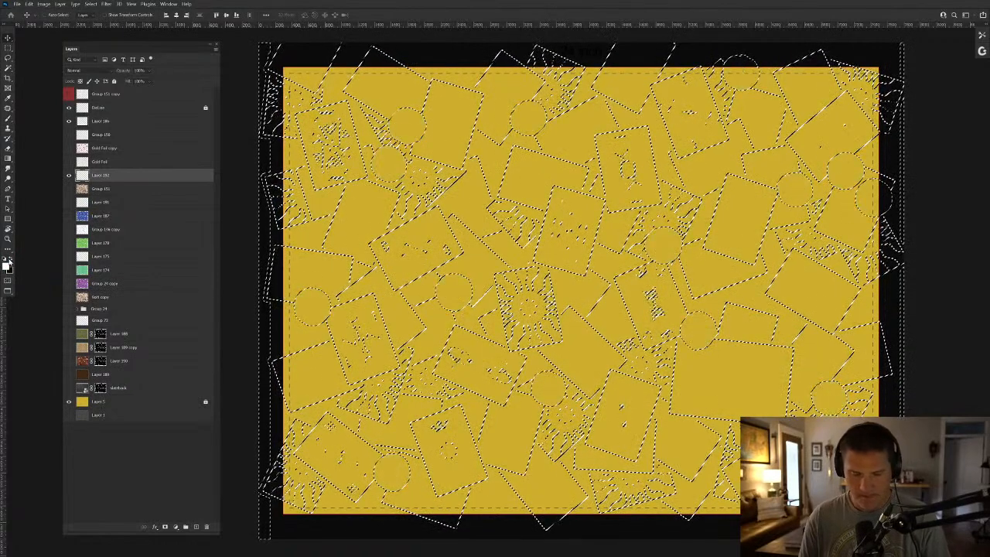
pyautogui.hotkey('alt', 'BackSpace')
pyautogui.hotkey('ctrl', 'd')
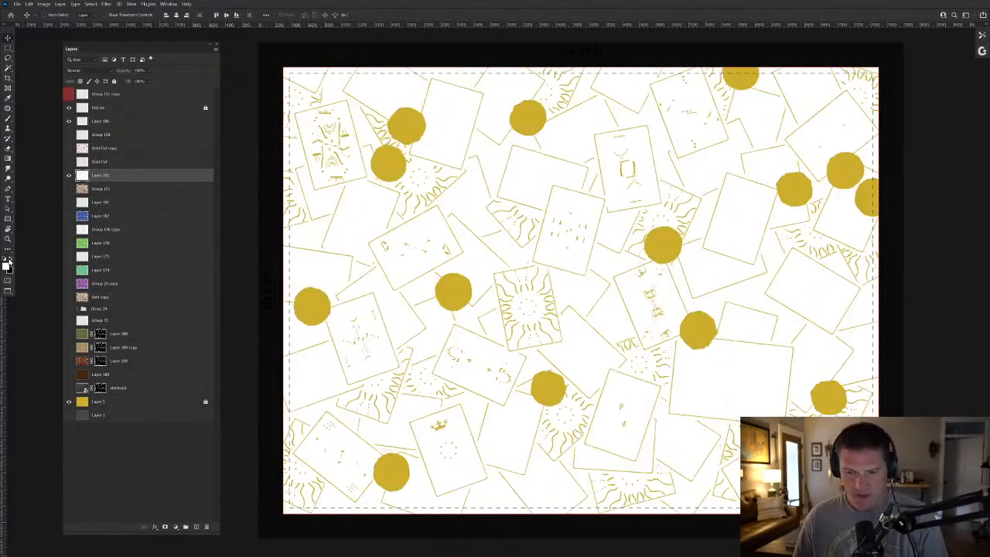
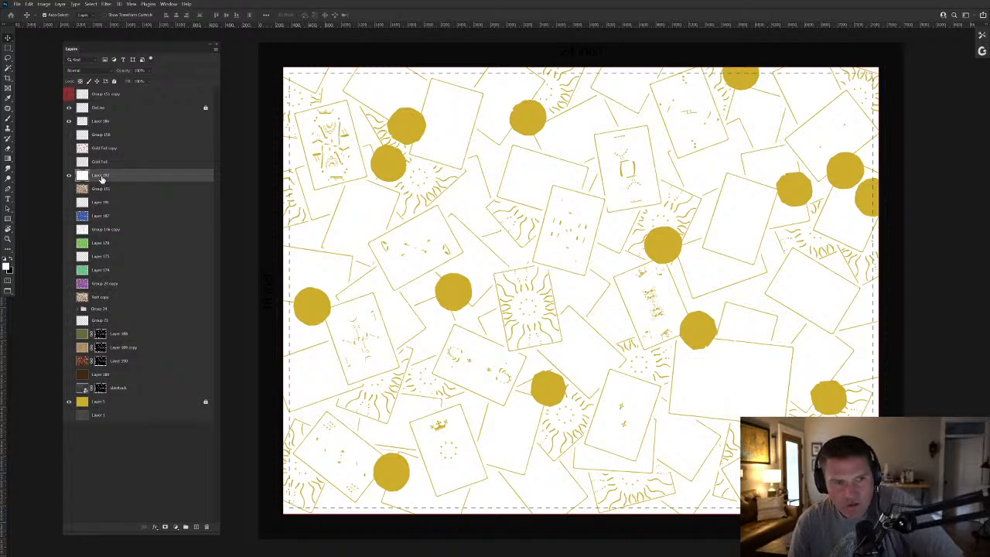
# Rename the new white layer Opaque White Layer, place the Group 151 artwork above it, and hide the white layer.
pyautogui.doubleClick(100, 175)
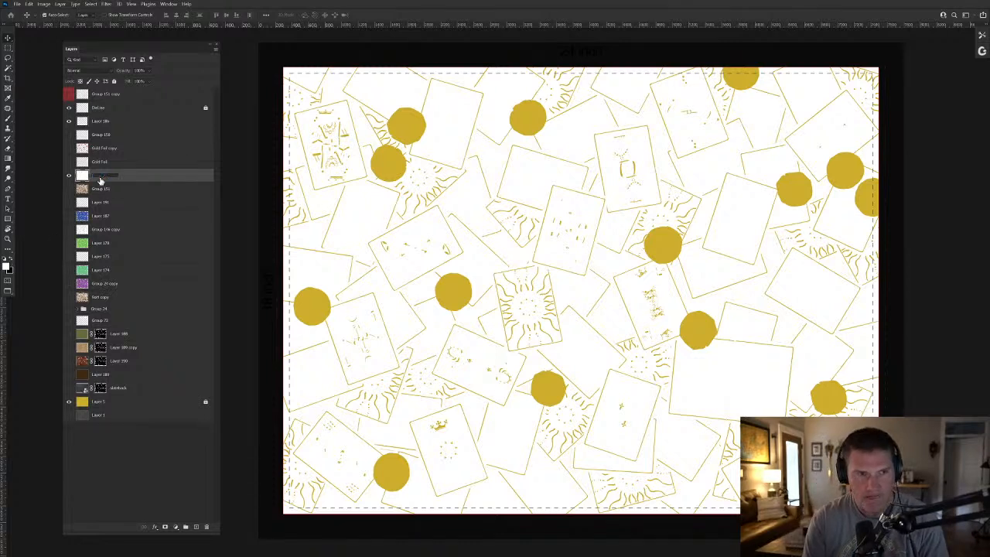
pyautogui.write('Opaque White Layer')
pyautogui.press('Return')
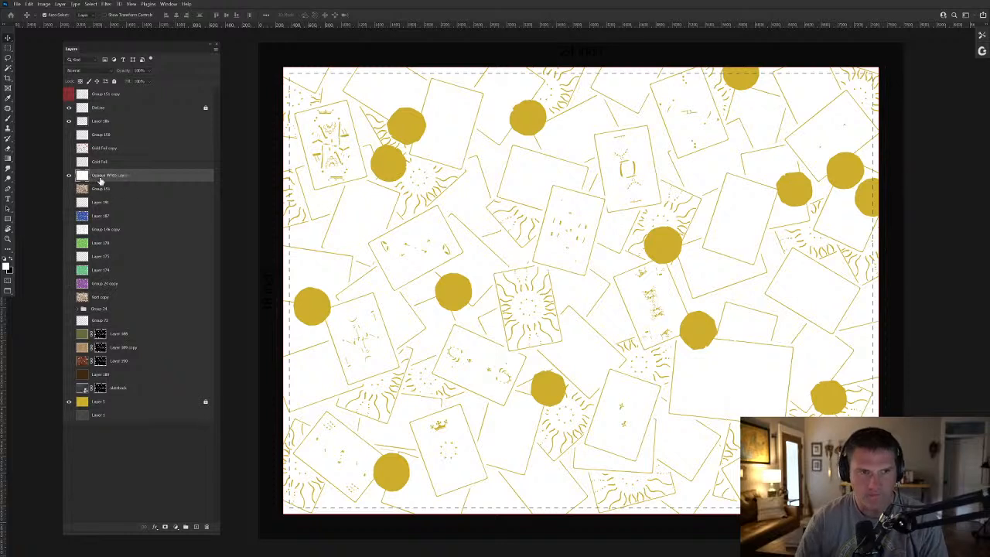
pyautogui.moveTo(108, 190); pyautogui.dragTo(110, 170)
pyautogui.click(69, 188)
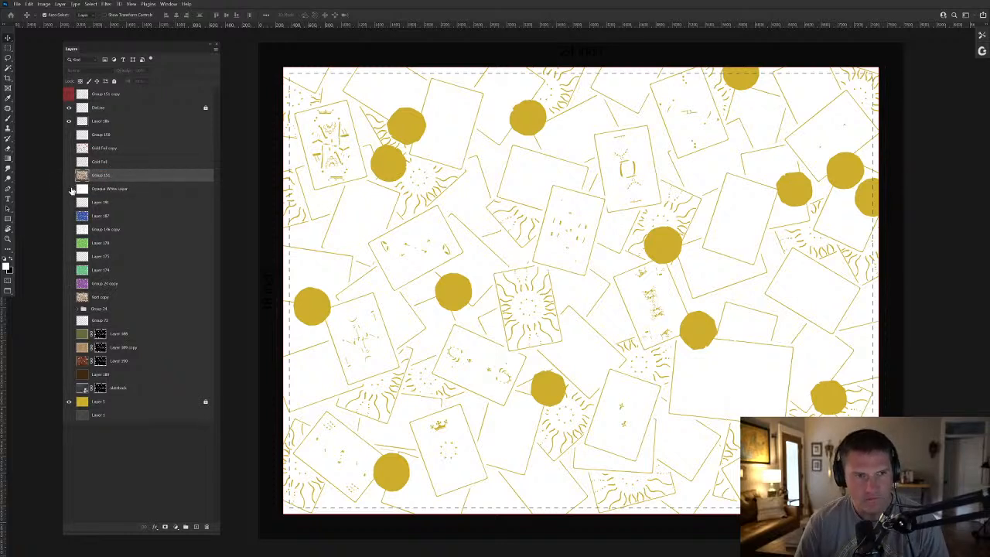
# Show the Group 151 artwork layer and rename it CMYK.
pyautogui.click(69, 176)
pyautogui.doubleClick(100, 175)
pyautogui.write('CMYK')
pyautogui.press('Return')
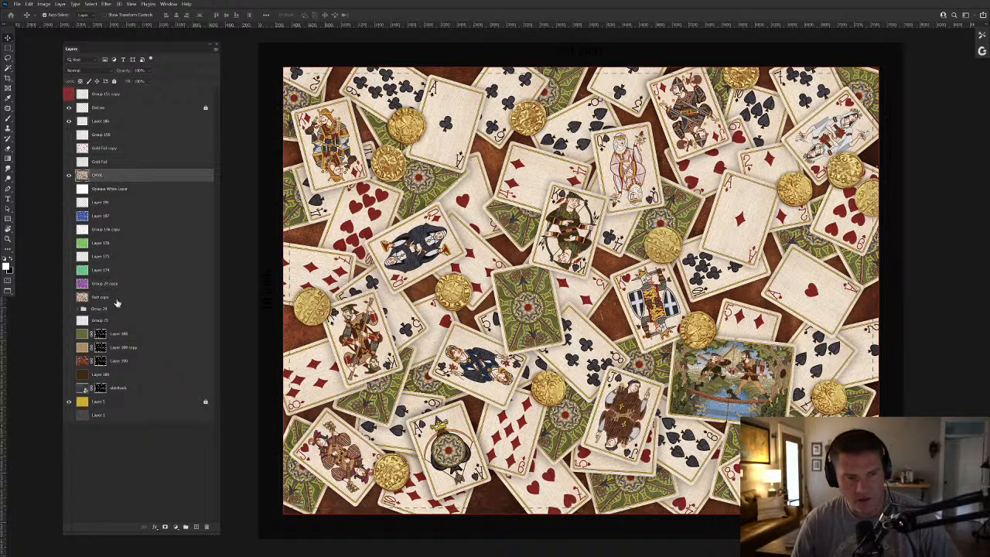
# Add a new layer directly above the gold background layer and fill it with pure blue.
pyautogui.click(108, 404)
pyautogui.click(186, 528)
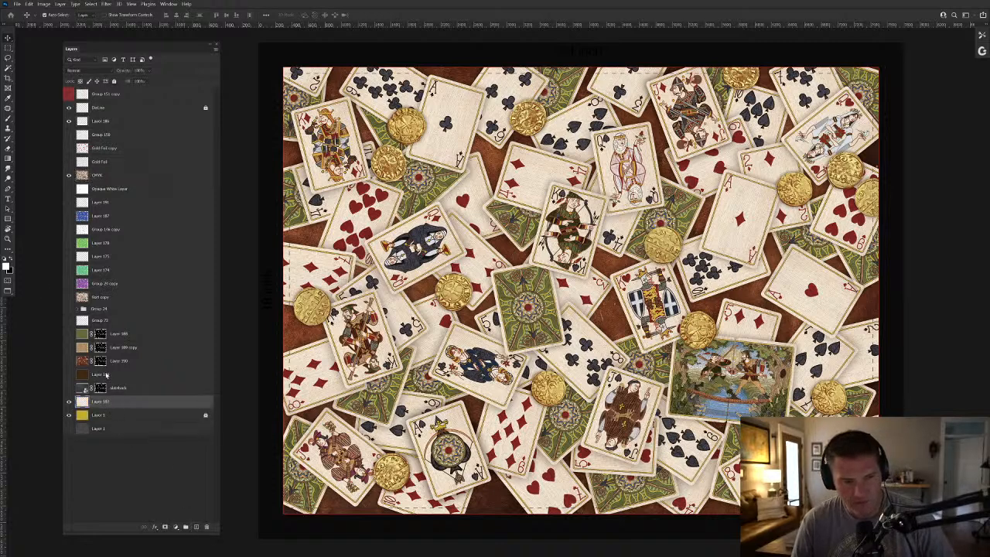
pyautogui.click(8, 267)
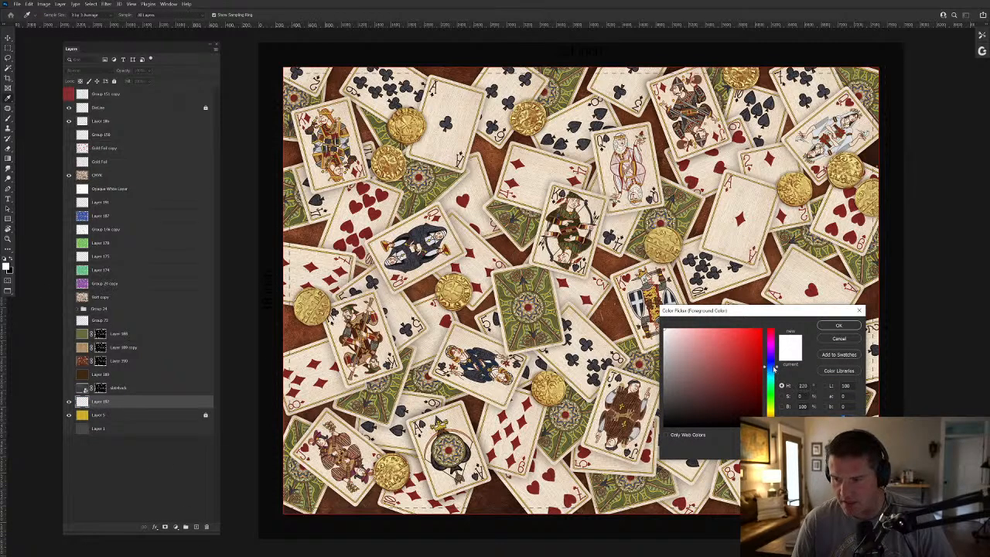
pyautogui.moveTo(773, 370); pyautogui.dragTo(771, 359)
pyautogui.click(765, 326)
pyautogui.click(824, 328)
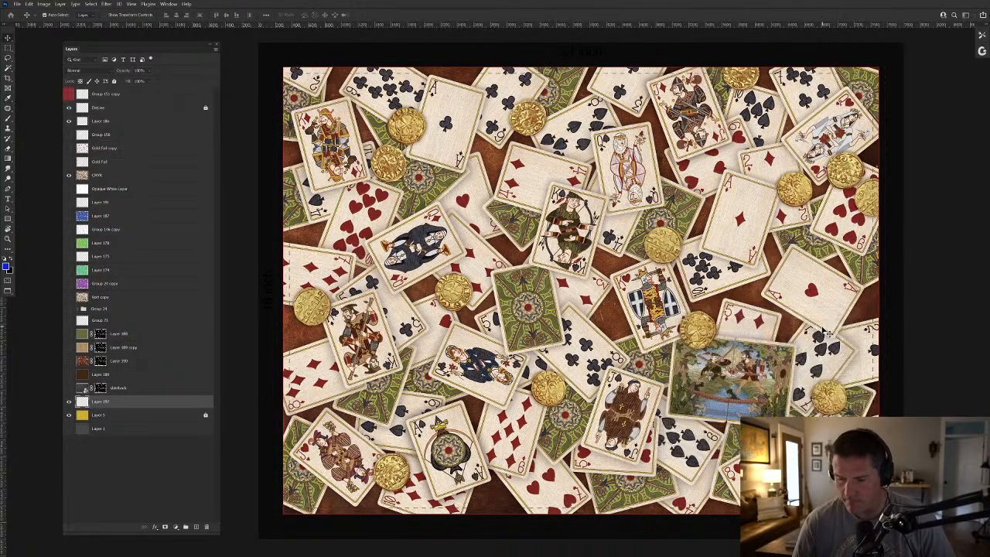
pyautogui.hotkey('alt', 'BackSpace')
pyautogui.moveTo(441, 256)
pyautogui.mouseDown()
pyautogui.moveTo(533, 266)
pyautogui.moveTo(445, 273)
pyautogui.mouseUp()
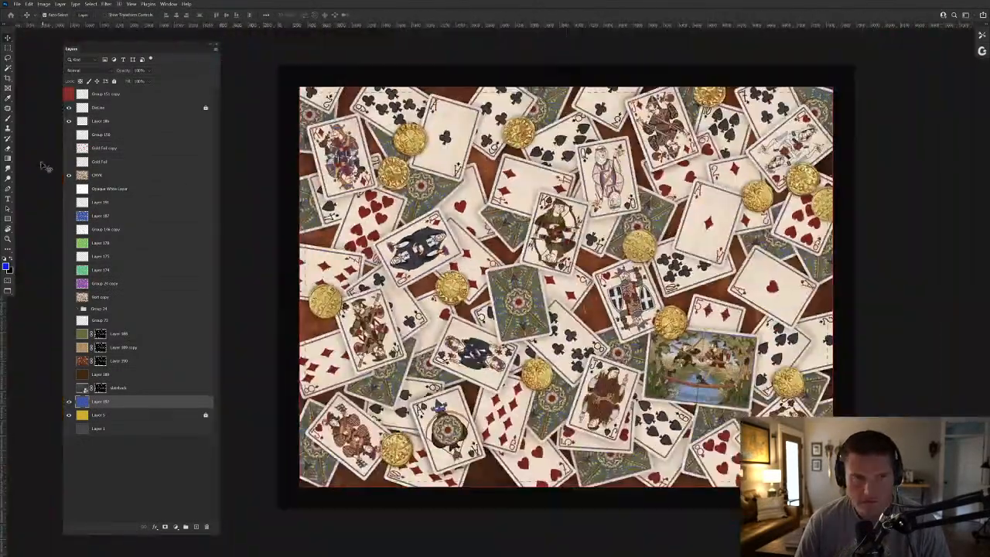
# Hide the CMYK artwork, show the Opaque White Layer, and inspect its edges against the blue fill for stray lines.
pyautogui.click(70, 177)
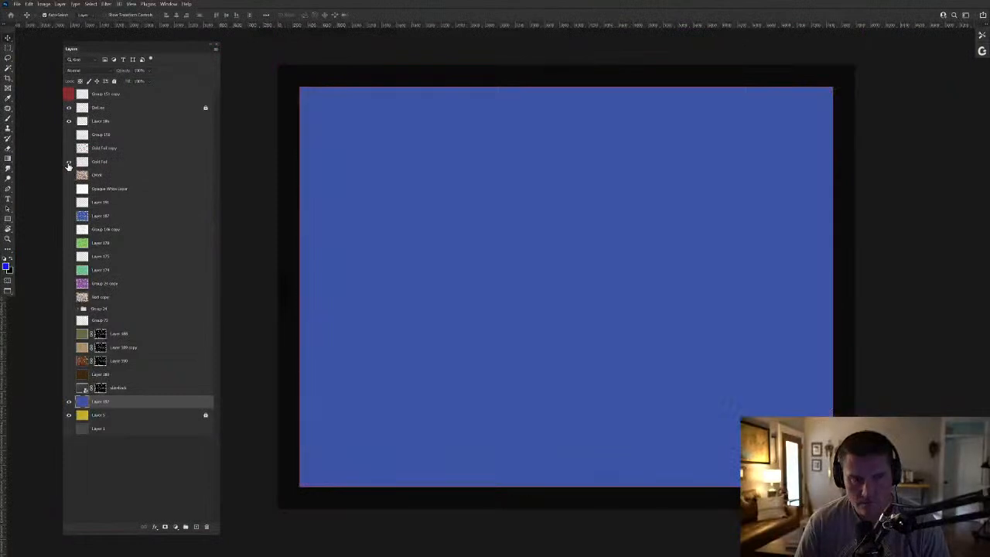
pyautogui.click(69, 190)
pyautogui.click(69, 190)
pyautogui.moveTo(468, 303); pyautogui.dragTo(501, 340)
pyautogui.moveTo(473, 257); pyautogui.dragTo(625, 380)
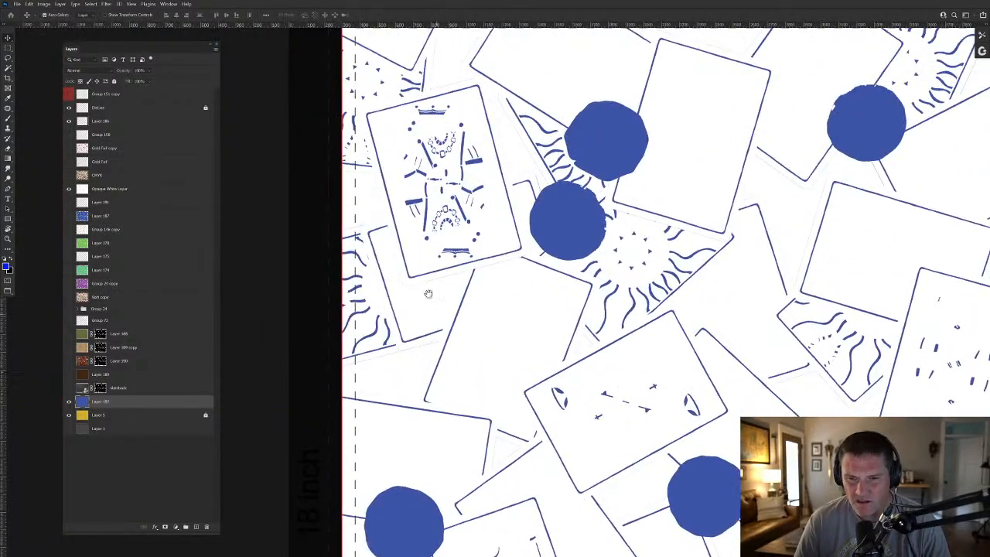
pyautogui.moveTo(364, 39); pyautogui.dragTo(408, 264)
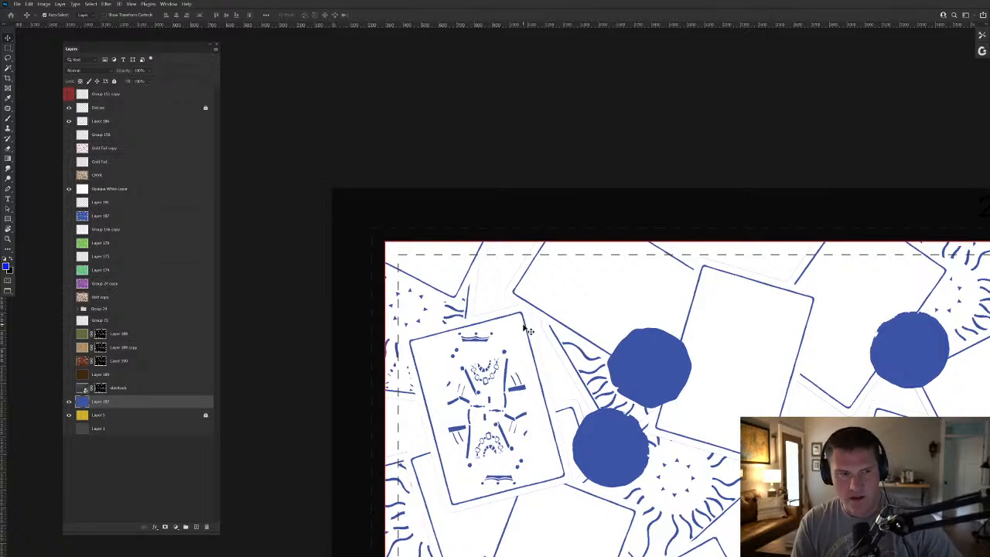
# On the Opaque White Layer, use the Brush with white to cover stray thin lines around the upper-left face card, undoing the trial stroke.
pyautogui.click(109, 189)
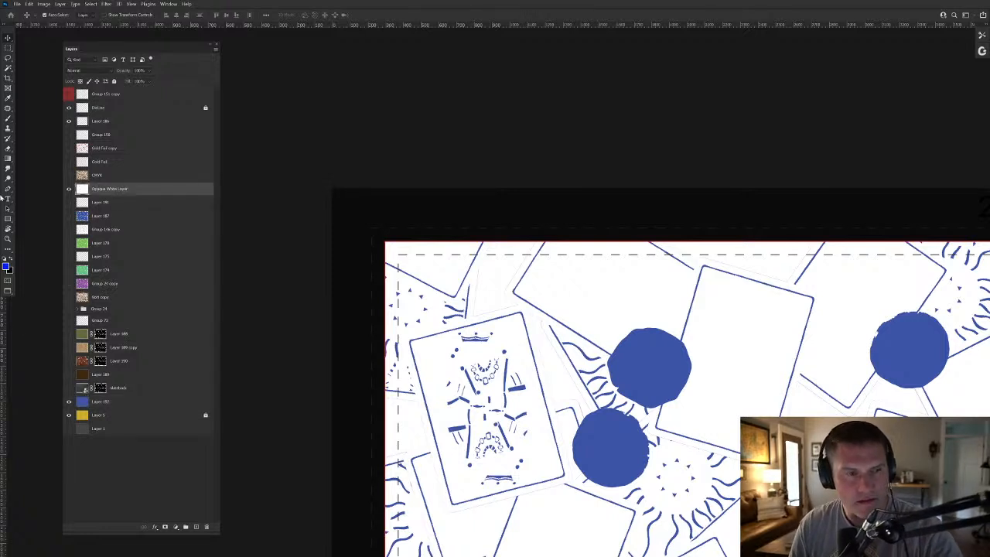
pyautogui.click(7, 119)
pyautogui.click(4, 259)
pyautogui.moveTo(490, 245); pyautogui.dragTo(479, 266)
pyautogui.hotkey('ctrl', 'z')
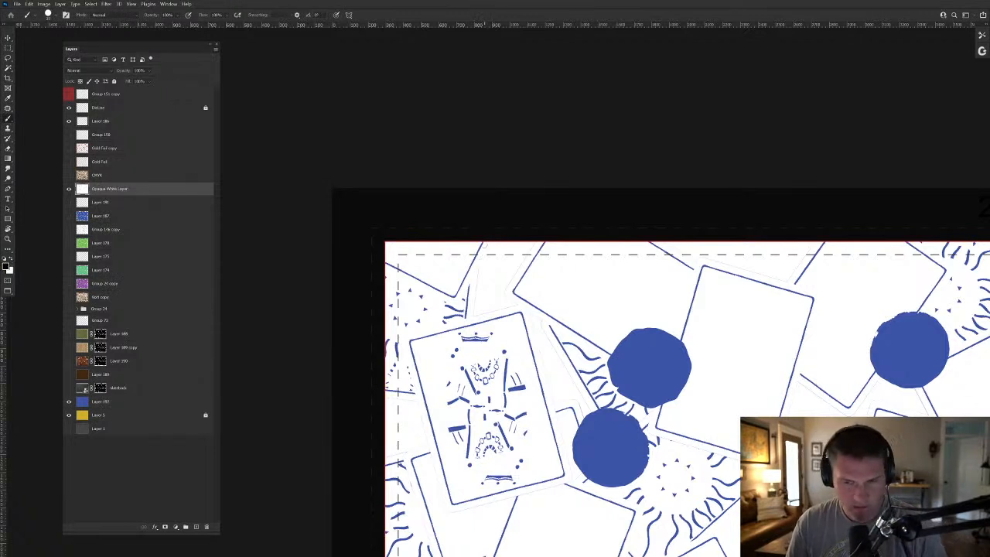
pyautogui.press('x')
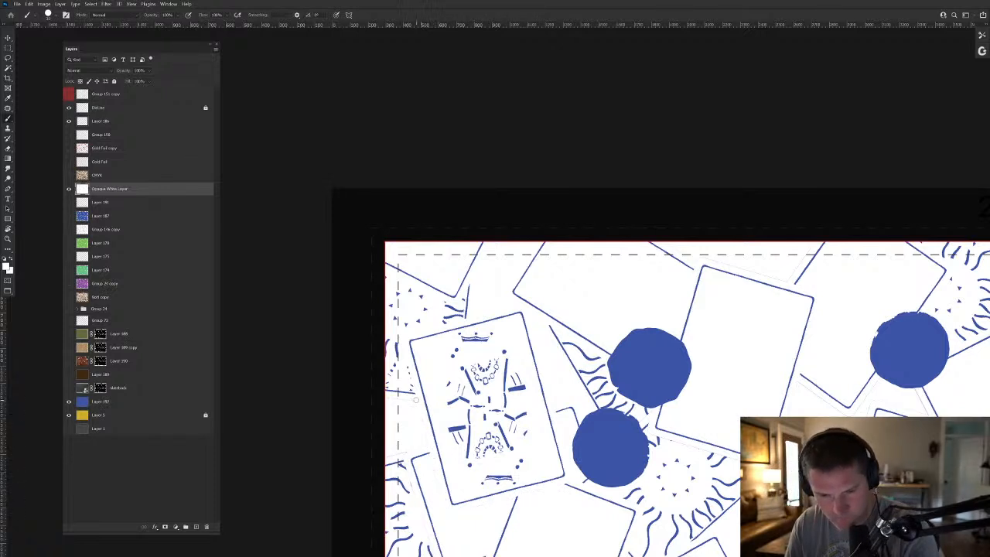
# Paint white over the stray thin outlines between the cards along the artwork's left side, down to the coin.
pyautogui.moveTo(385, 502); pyautogui.dragTo(458, 407)
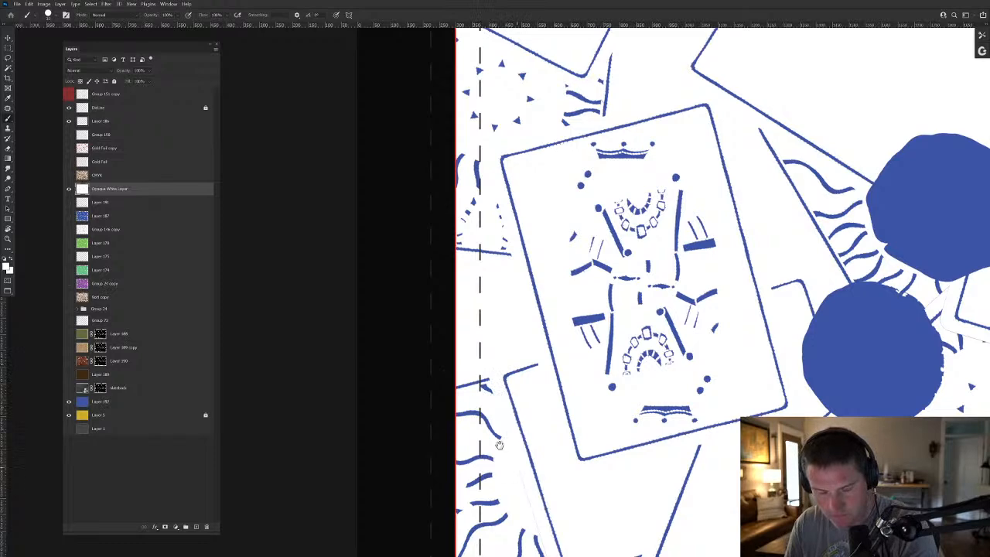
pyautogui.moveTo(508, 467); pyautogui.dragTo(483, 375)
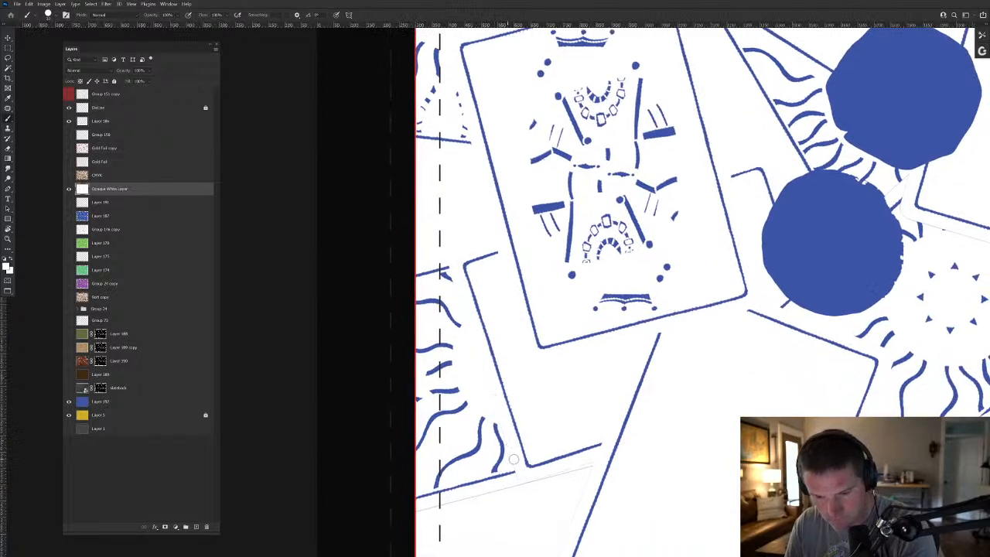
pyautogui.moveTo(418, 510)
pyautogui.mouseDown()
pyautogui.moveTo(584, 472)
pyautogui.moveTo(538, 483)
pyautogui.moveTo(535, 292)
pyautogui.mouseUp()
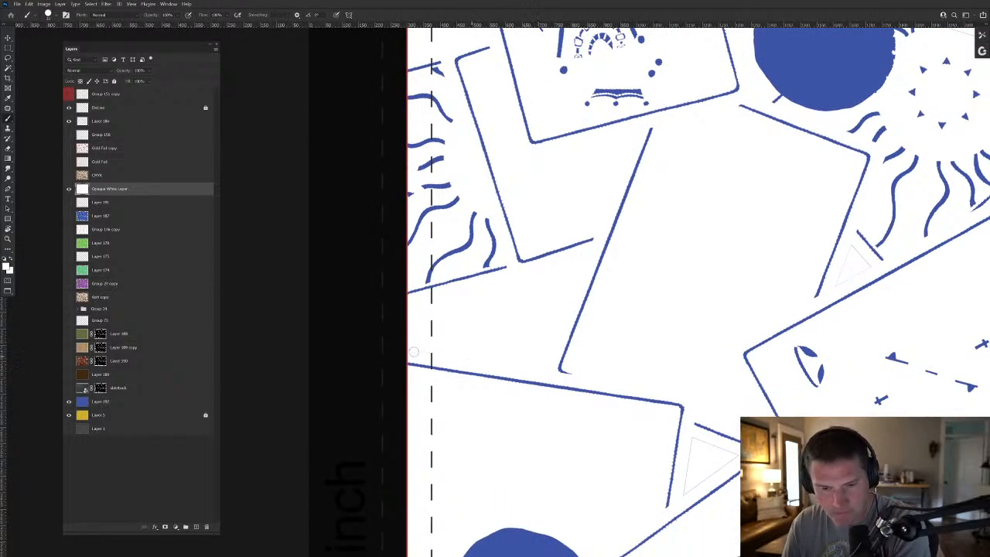
pyautogui.moveTo(617, 444); pyautogui.dragTo(450, 380)
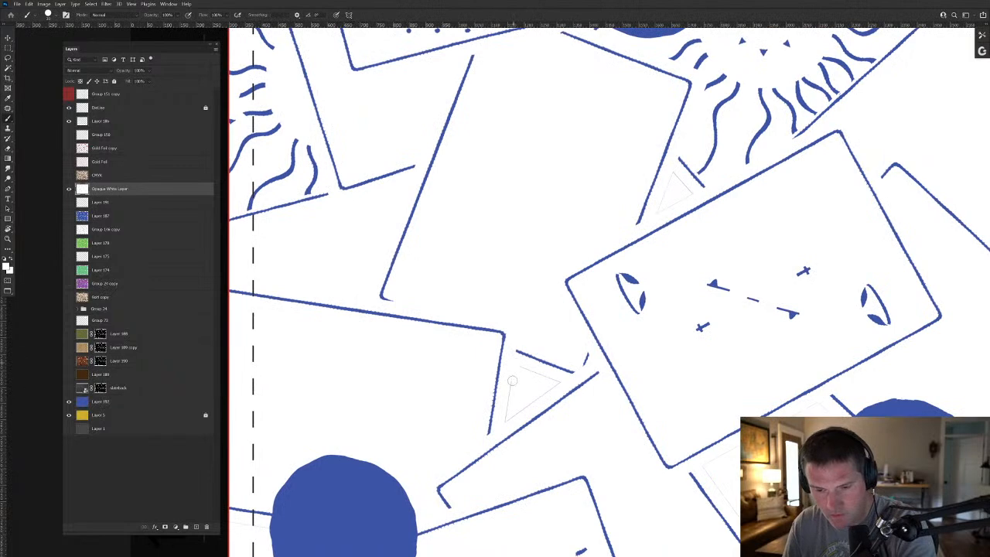
pyautogui.moveTo(394, 507); pyautogui.dragTo(472, 316)
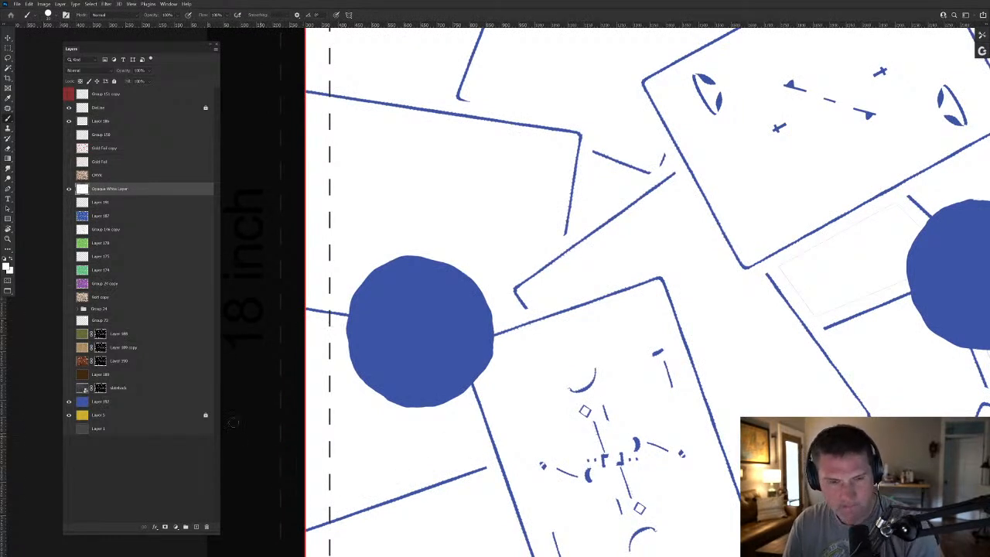
# Hide the layer directly below the Dieline layer, and paint white over the stray thin outlines along the artwork's left edge, including the bleed.
pyautogui.click(69, 121)
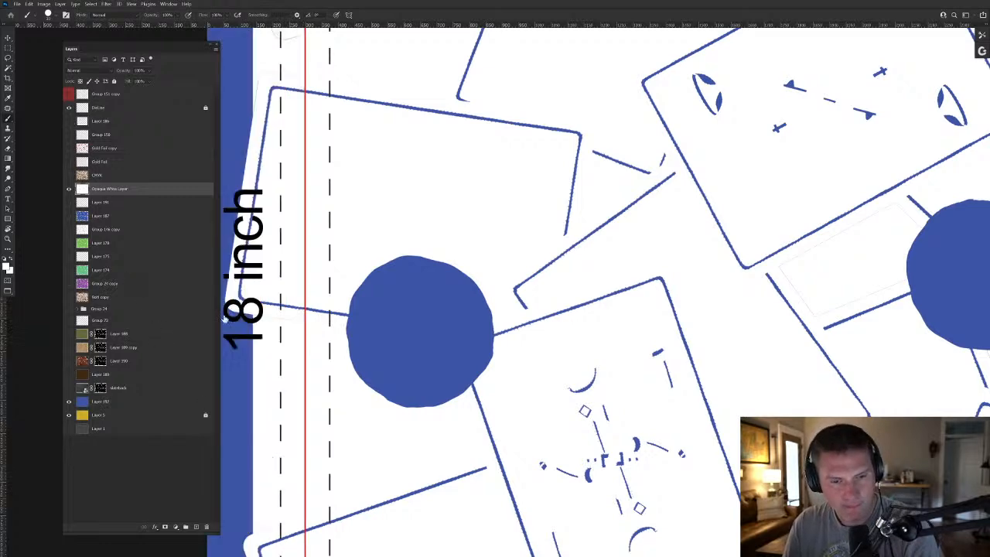
pyautogui.moveTo(224, 319); pyautogui.dragTo(372, 355)
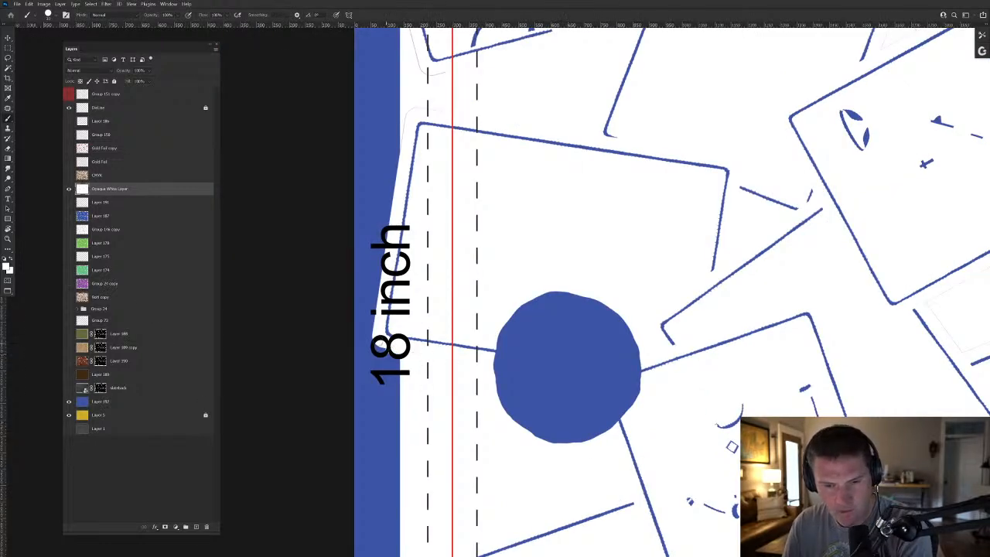
pyautogui.moveTo(416, 451); pyautogui.dragTo(415, 249)
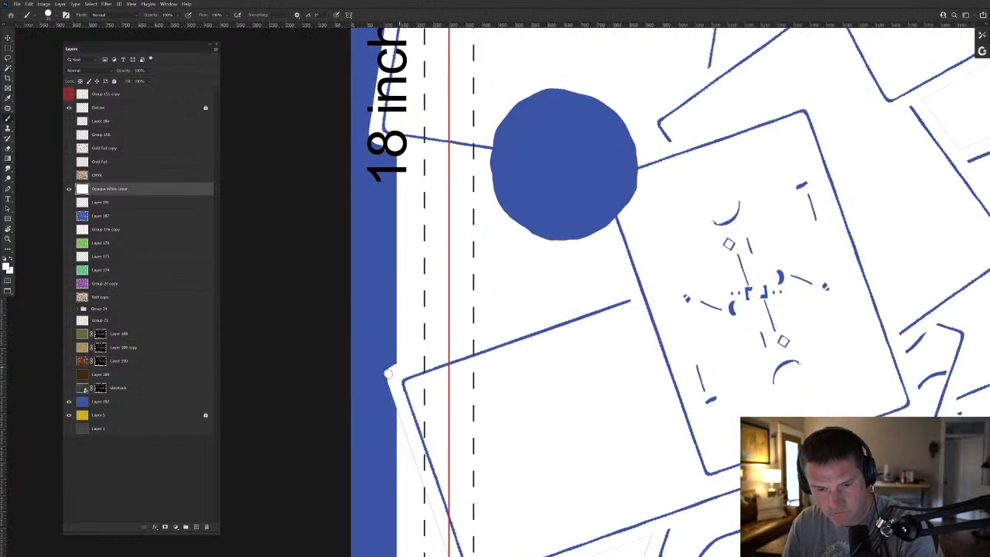
pyautogui.moveTo(421, 487); pyautogui.dragTo(398, 357)
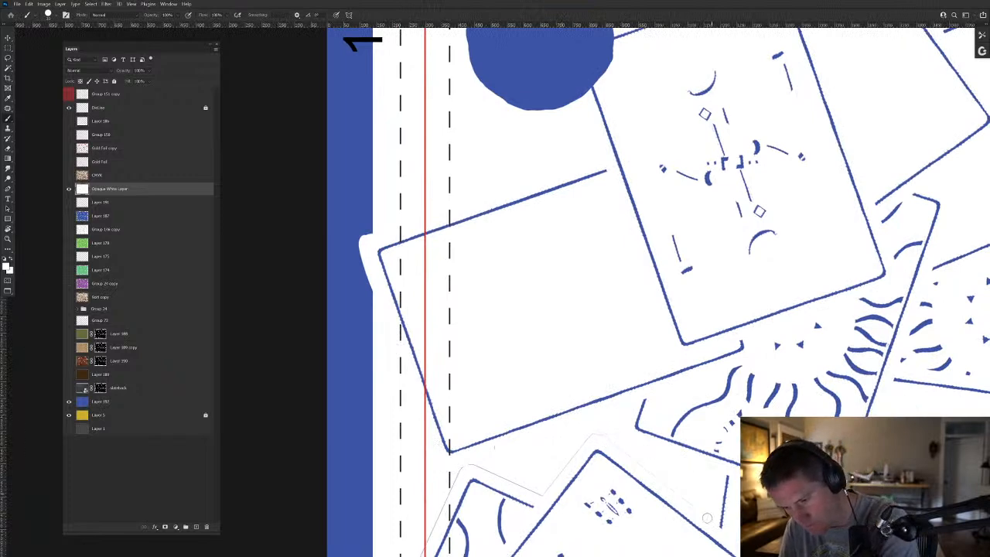
pyautogui.moveTo(557, 440); pyautogui.dragTo(539, 349)
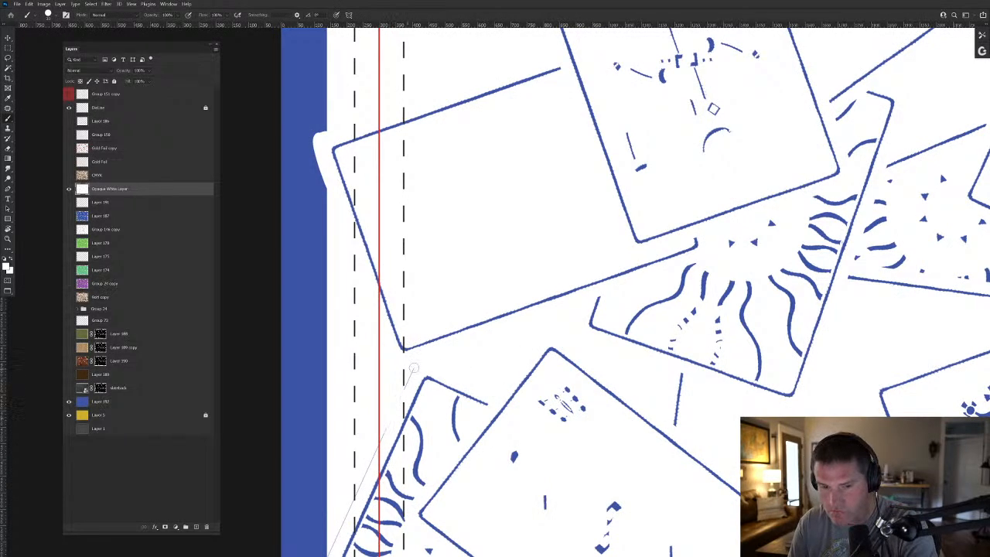
pyautogui.moveTo(345, 513); pyautogui.dragTo(426, 324)
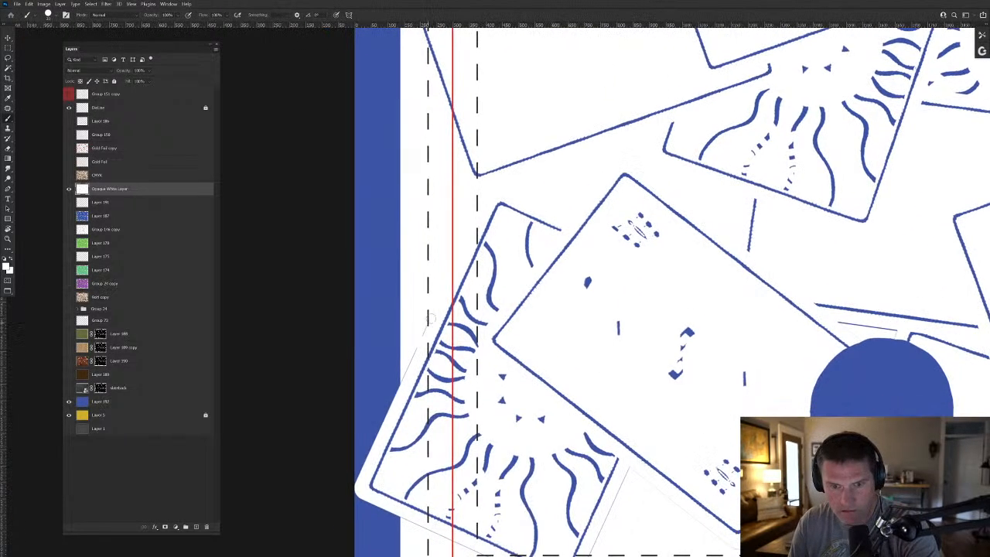
# Paint white over the stray thin outlines around the cards in the artwork's lower-left corner and below the crown card.
pyautogui.moveTo(383, 499)
pyautogui.mouseDown()
pyautogui.moveTo(369, 376)
pyautogui.moveTo(384, 354)
pyautogui.moveTo(549, 427)
pyautogui.mouseUp()
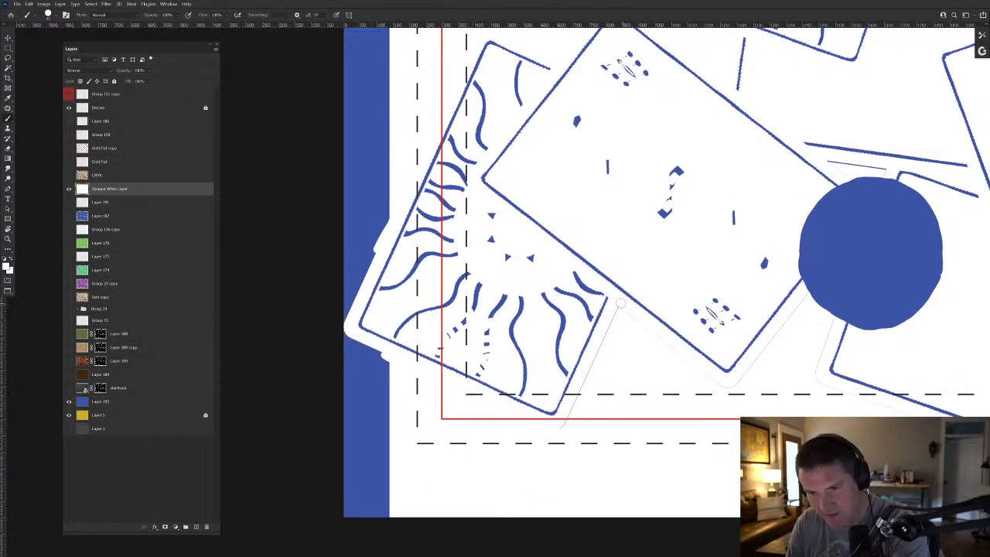
pyautogui.moveTo(596, 450); pyautogui.dragTo(399, 505)
pyautogui.moveTo(409, 372); pyautogui.dragTo(443, 400)
pyautogui.moveTo(504, 449)
pyautogui.mouseDown()
pyautogui.moveTo(539, 440)
pyautogui.moveTo(597, 363)
pyautogui.moveTo(625, 388)
pyautogui.moveTo(519, 478)
pyautogui.moveTo(409, 451)
pyautogui.mouseUp()
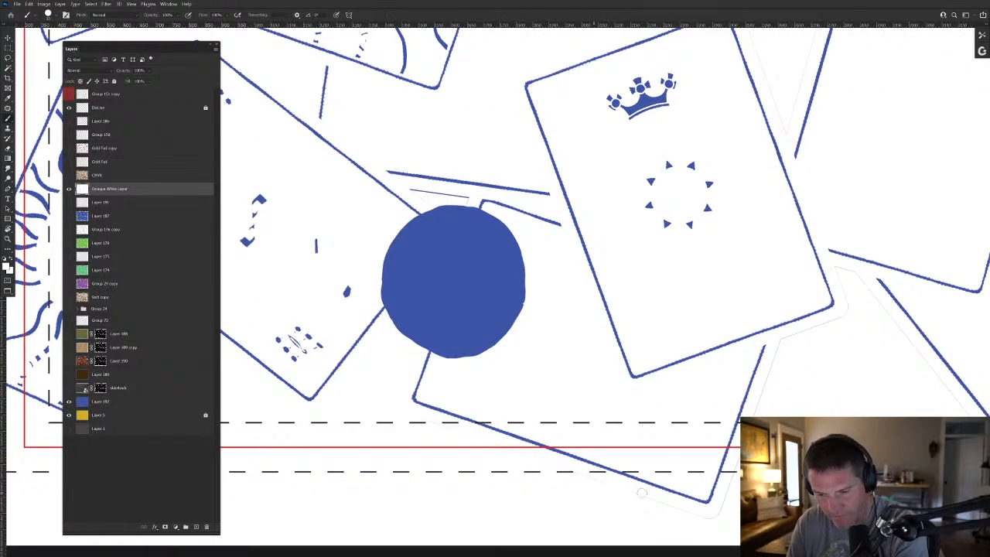
pyautogui.moveTo(706, 473); pyautogui.dragTo(511, 462)
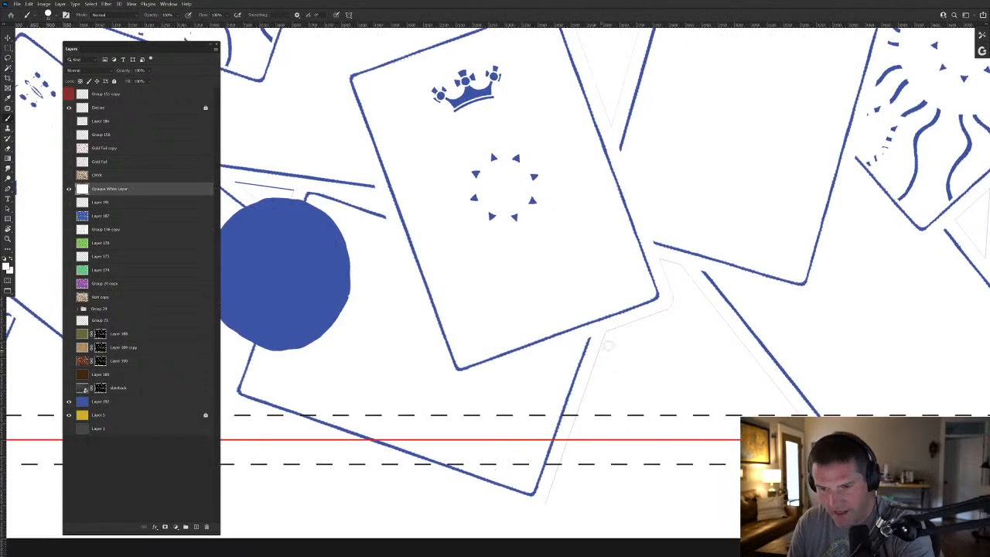
pyautogui.moveTo(586, 391); pyautogui.dragTo(548, 497)
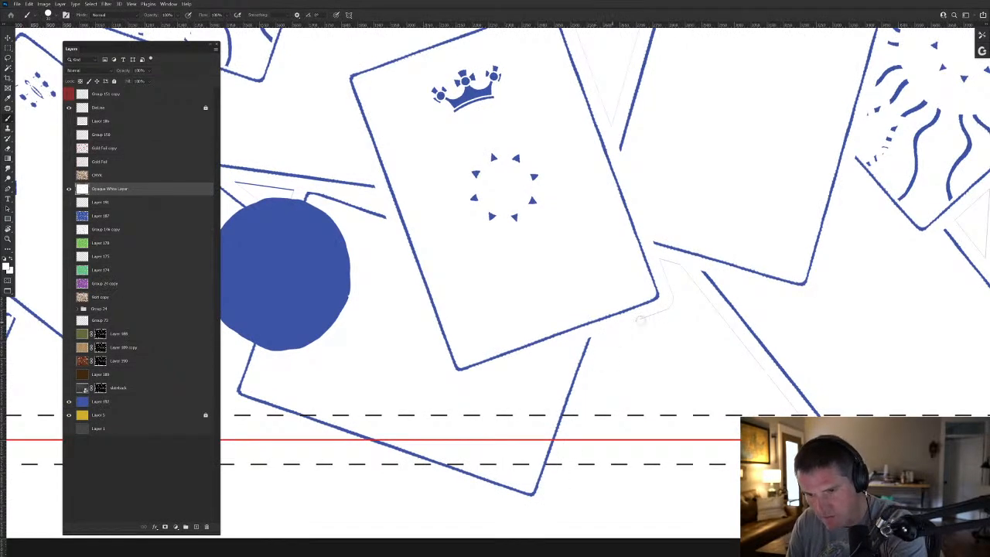
# Cover the stray thin lines around the tilted card right of the crown card and in the small gaps beside it with white.
pyautogui.moveTo(703, 411); pyautogui.dragTo(488, 411)
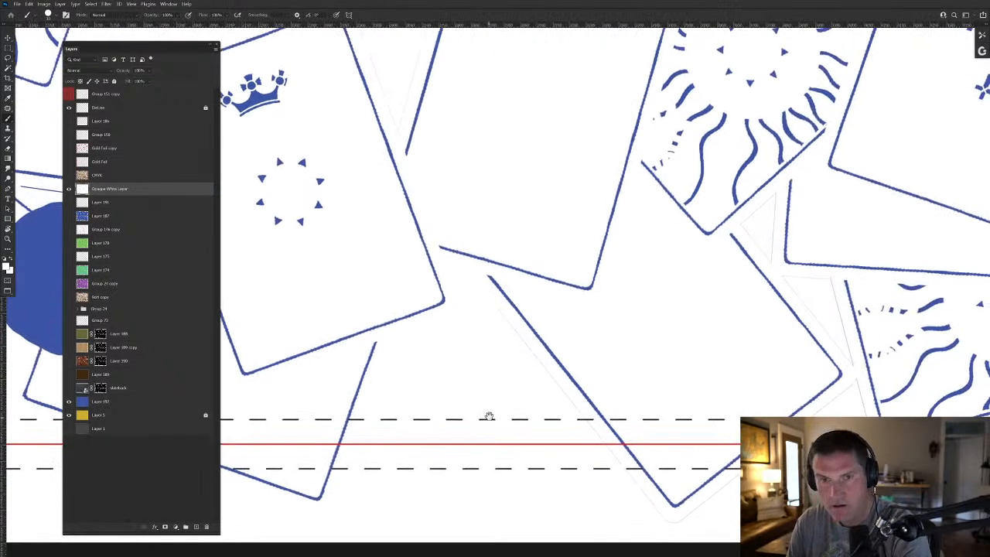
pyautogui.moveTo(488, 299)
pyautogui.mouseDown()
pyautogui.moveTo(658, 509)
pyautogui.moveTo(691, 513)
pyautogui.moveTo(733, 481)
pyautogui.mouseUp()
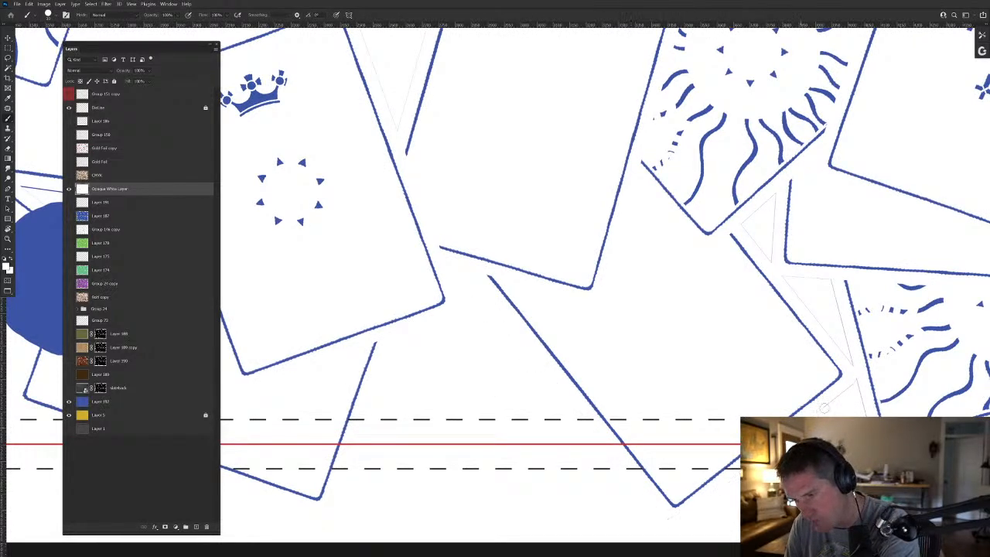
pyautogui.moveTo(820, 410); pyautogui.dragTo(558, 479)
pyautogui.moveTo(496, 325)
pyautogui.mouseDown()
pyautogui.moveTo(522, 358)
pyautogui.moveTo(525, 291)
pyautogui.moveTo(485, 320)
pyautogui.moveTo(508, 303)
pyautogui.mouseUp()
pyautogui.moveTo(530, 370)
pyautogui.mouseDown()
pyautogui.moveTo(580, 380)
pyautogui.moveTo(599, 452)
pyautogui.moveTo(535, 373)
pyautogui.moveTo(578, 429)
pyautogui.mouseUp()
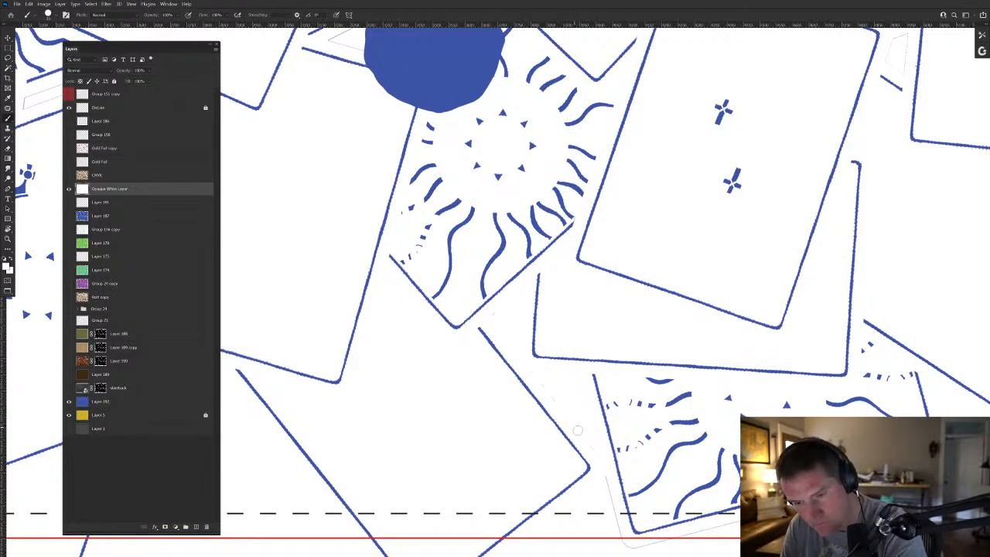
# Paint out the stray thin outlines along the artwork's bottom edge, from the horizontal sun card to the lower-right corner, in white.
pyautogui.moveTo(605, 471)
pyautogui.mouseDown()
pyautogui.moveTo(627, 546)
pyautogui.moveTo(597, 511)
pyautogui.moveTo(627, 547)
pyautogui.moveTo(544, 481)
pyautogui.moveTo(395, 440)
pyautogui.mouseUp()
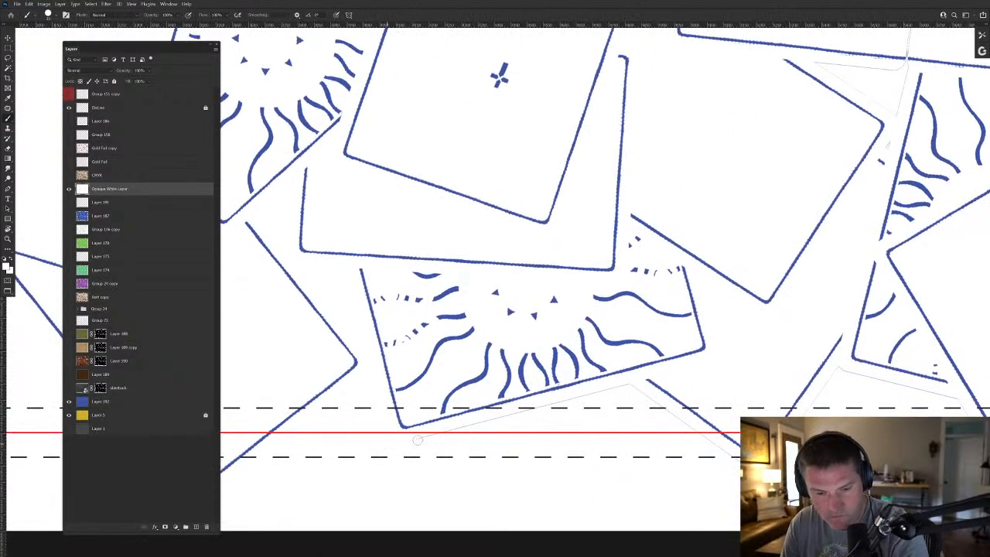
pyautogui.moveTo(491, 421); pyautogui.dragTo(631, 383)
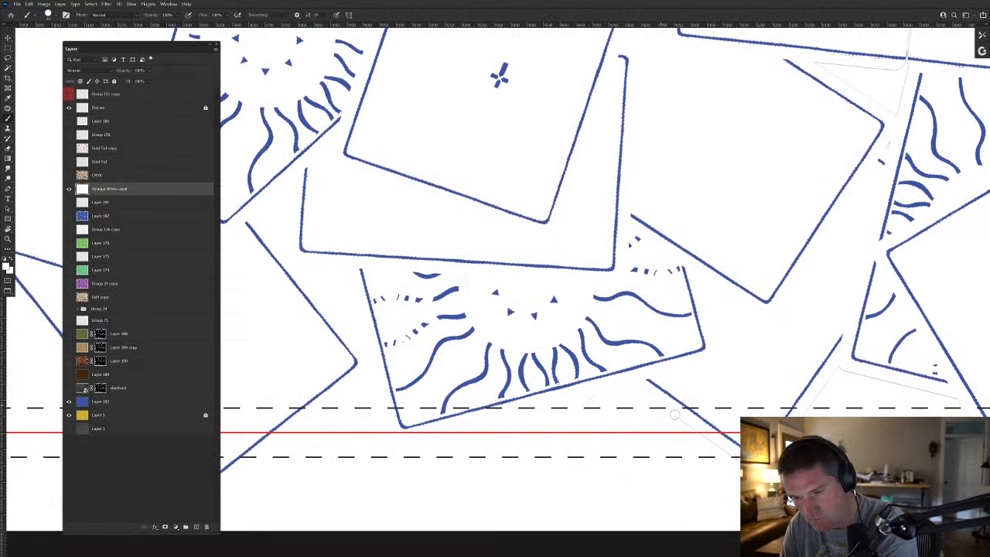
pyautogui.moveTo(731, 470)
pyautogui.mouseDown()
pyautogui.moveTo(537, 475)
pyautogui.moveTo(518, 466)
pyautogui.mouseUp()
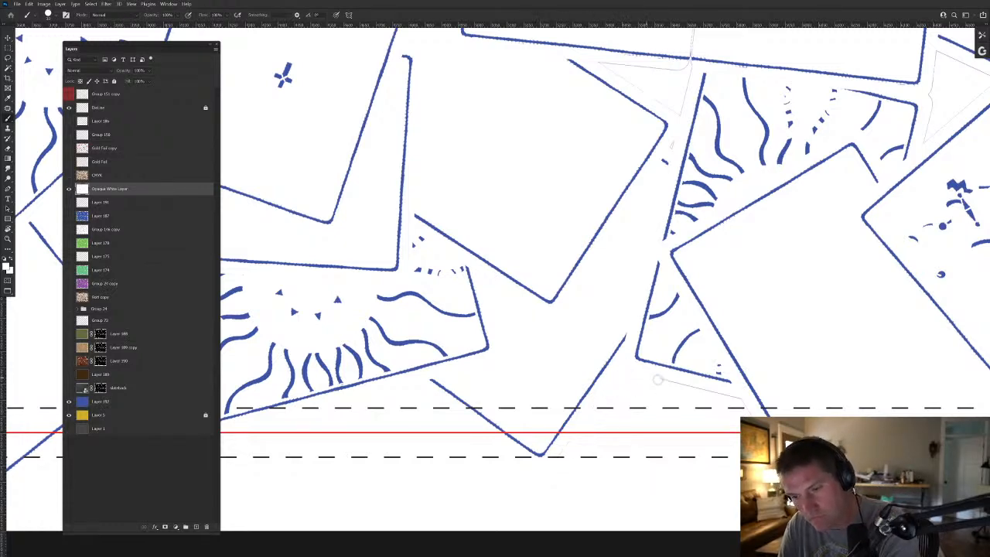
pyautogui.moveTo(753, 492); pyautogui.dragTo(568, 390)
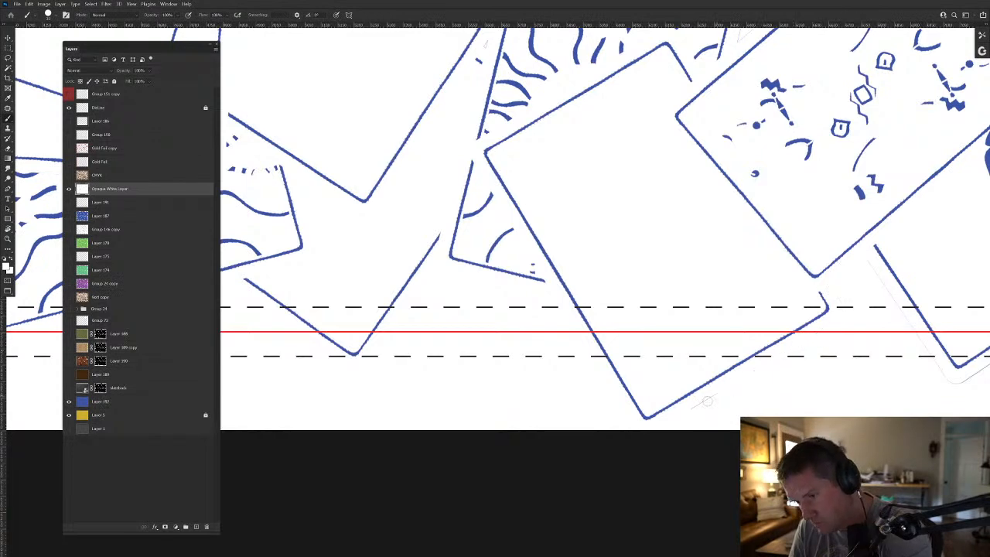
pyautogui.moveTo(728, 425); pyautogui.dragTo(376, 499)
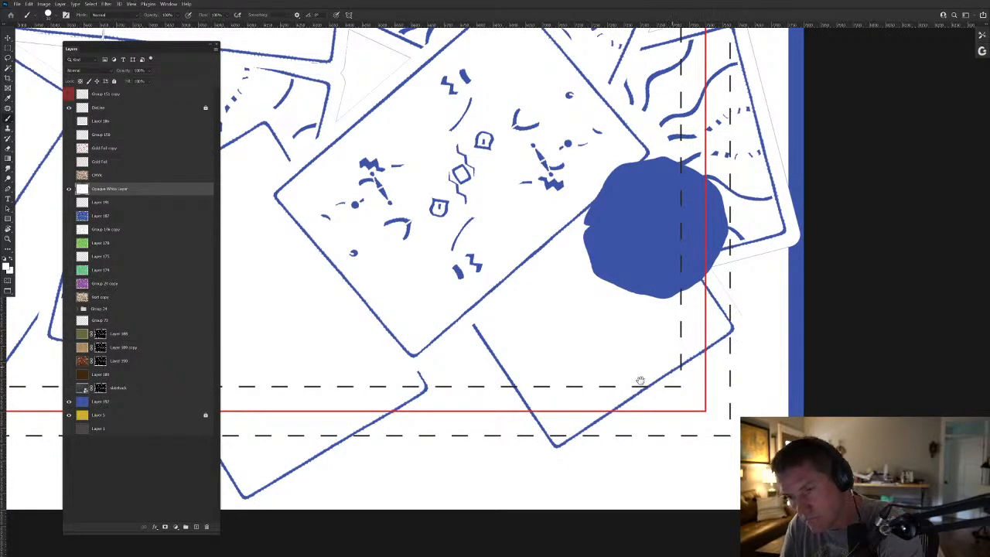
# Brush white over the stray thin outlines around the sun cards and coins at the artwork's lower-right edge.
pyautogui.moveTo(662, 371); pyautogui.dragTo(457, 489)
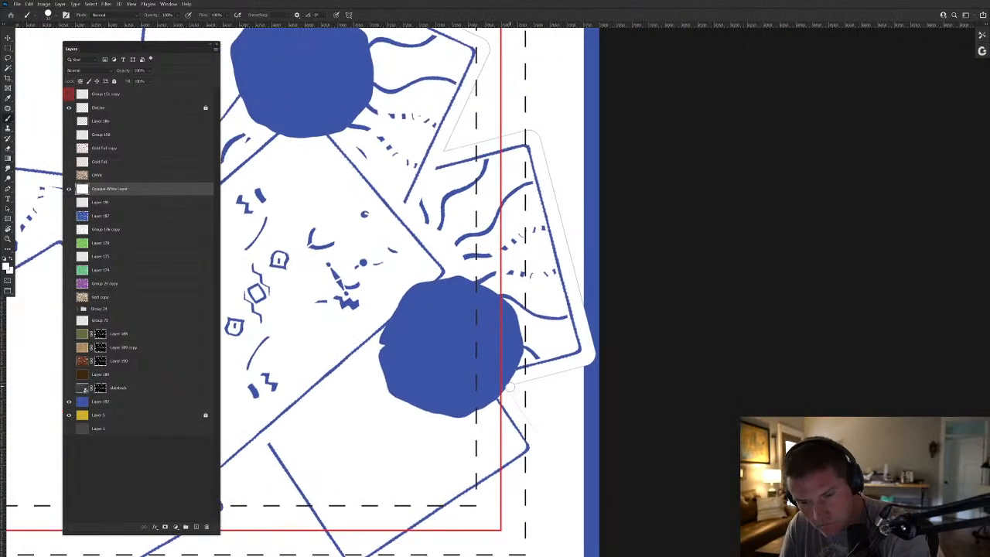
pyautogui.moveTo(587, 344); pyautogui.dragTo(645, 499)
pyautogui.moveTo(599, 301); pyautogui.dragTo(648, 485)
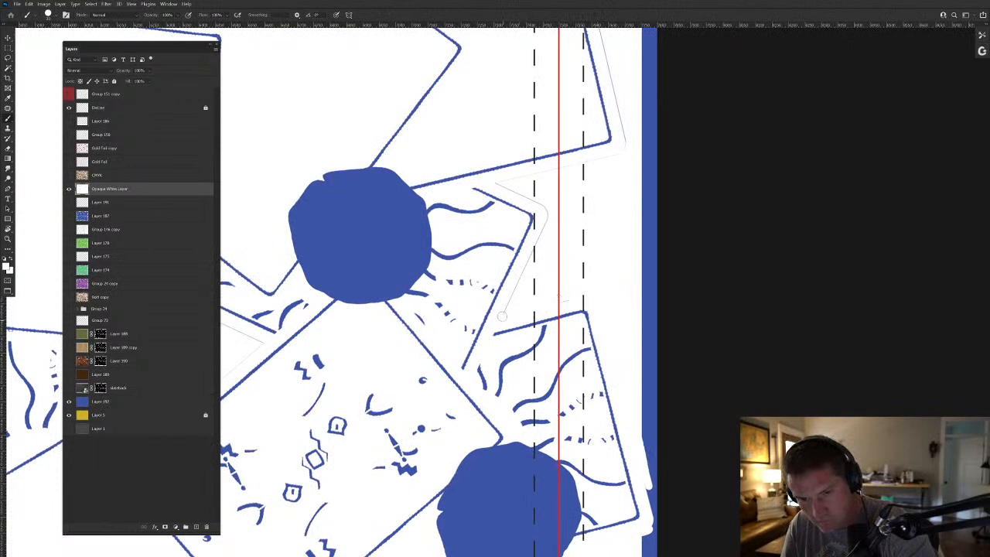
pyautogui.moveTo(501, 316)
pyautogui.mouseDown()
pyautogui.moveTo(541, 232)
pyautogui.moveTo(537, 204)
pyautogui.moveTo(496, 179)
pyautogui.mouseUp()
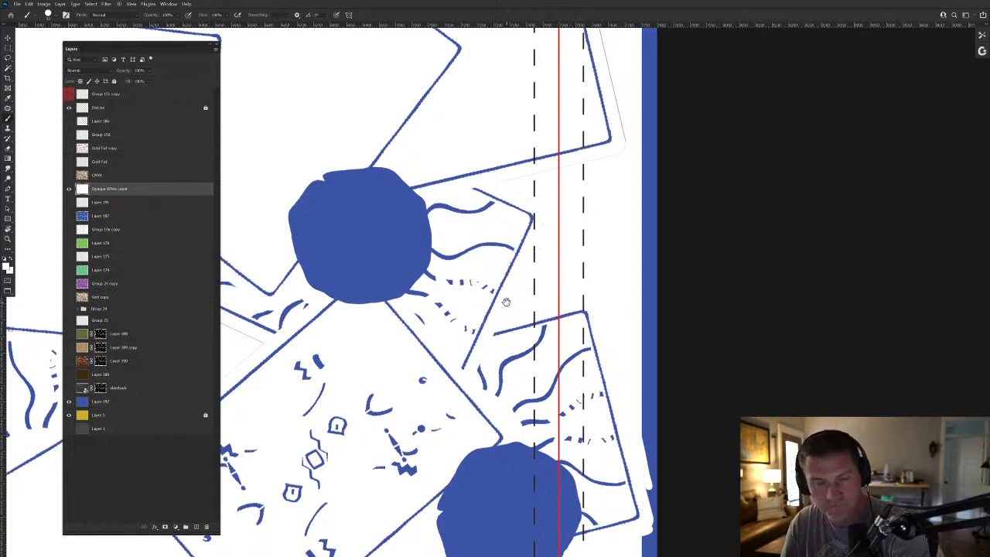
pyautogui.moveTo(506, 302); pyautogui.dragTo(492, 526)
# Paint white over the stray thin lines beside the cards along the middle of the artwork's right edge, up to the coin cluster.
pyautogui.moveTo(609, 370); pyautogui.dragTo(554, 134)
pyautogui.moveTo(509, 195); pyautogui.dragTo(658, 391)
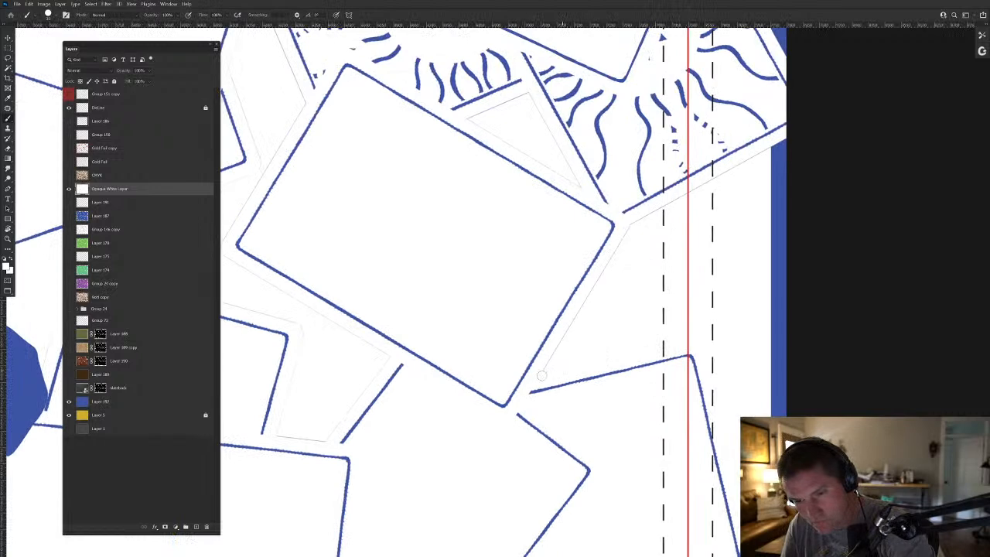
pyautogui.moveTo(639, 248); pyautogui.dragTo(477, 488)
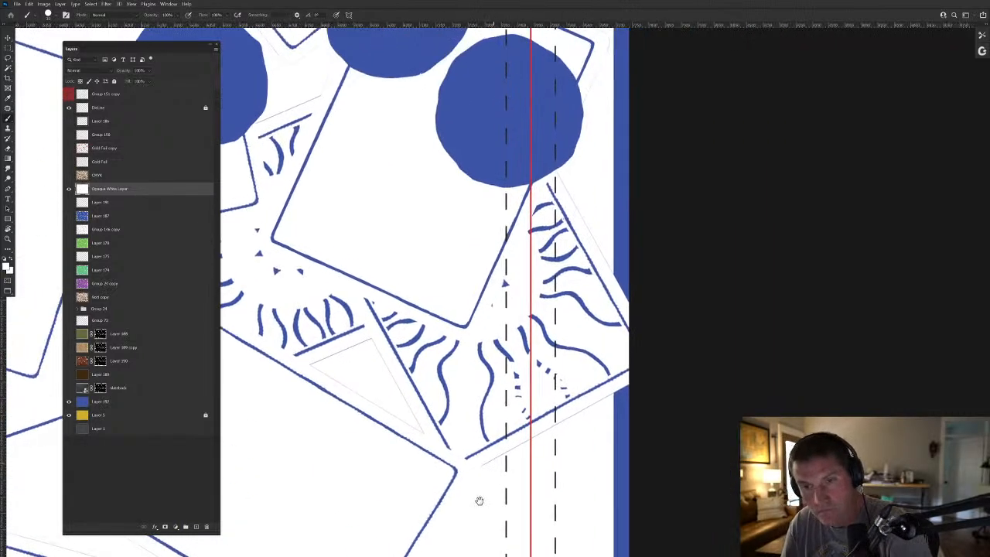
pyautogui.moveTo(370, 341)
pyautogui.mouseDown()
pyautogui.moveTo(408, 401)
pyautogui.moveTo(393, 414)
pyautogui.moveTo(311, 365)
pyautogui.moveTo(363, 341)
pyautogui.mouseUp()
pyautogui.moveTo(477, 465)
pyautogui.mouseDown()
pyautogui.moveTo(596, 404)
pyautogui.moveTo(625, 364)
pyautogui.mouseUp()
pyautogui.moveTo(577, 291); pyautogui.dragTo(643, 463)
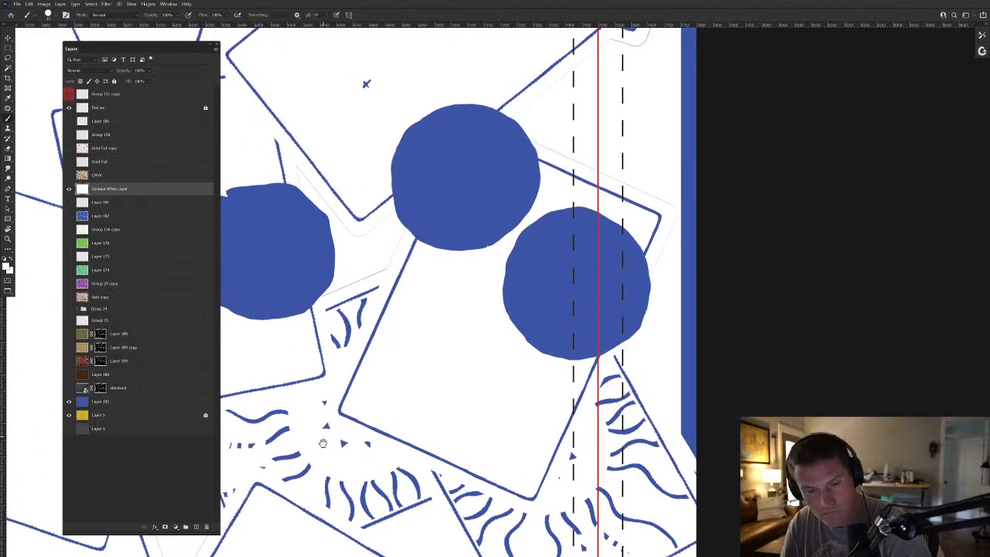
pyautogui.moveTo(426, 380); pyautogui.dragTo(603, 528)
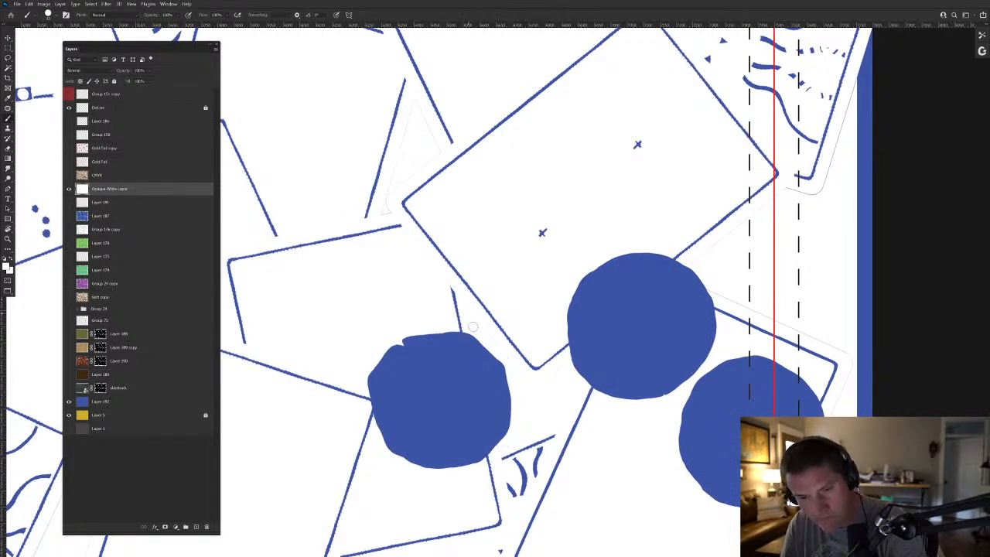
# Cover the stray thin outlines around the coin pair and the sun card in the artwork's upper-right corner with white.
pyautogui.moveTo(593, 398); pyautogui.dragTo(332, 443)
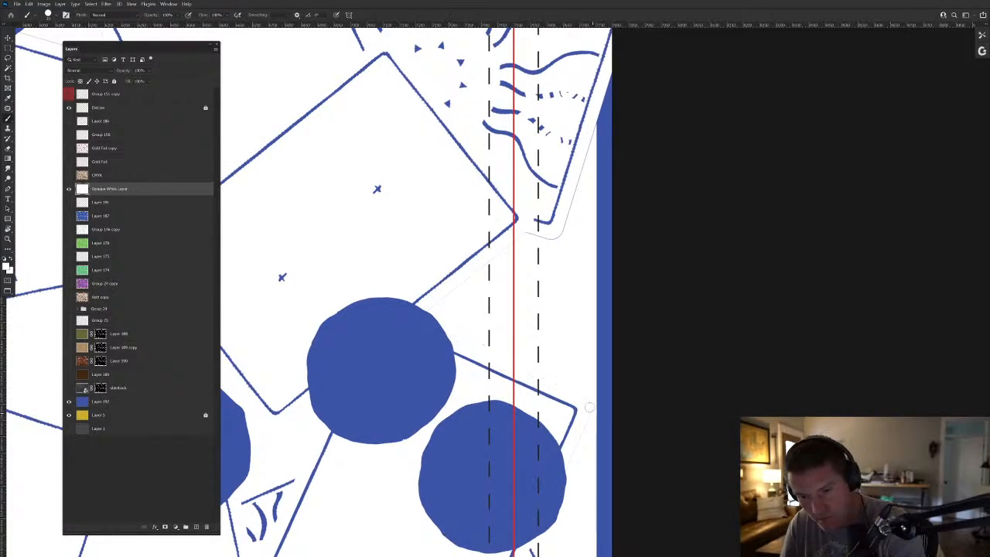
pyautogui.moveTo(499, 362); pyautogui.dragTo(593, 479)
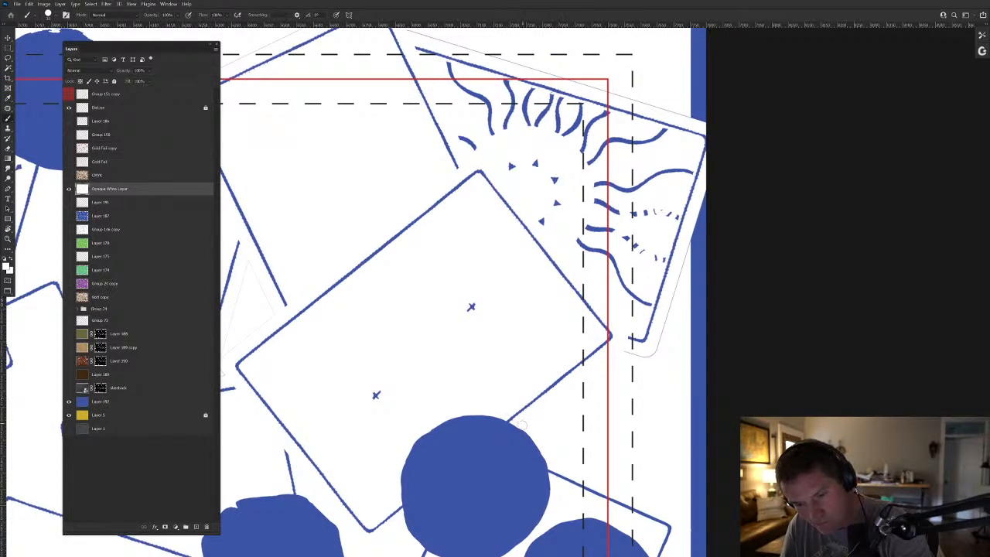
pyautogui.moveTo(625, 355); pyautogui.dragTo(532, 466)
pyautogui.moveTo(618, 295); pyautogui.dragTo(568, 447)
pyautogui.scroll(4, 533, 430)
pyautogui.hscroll(-3, 532, 430)
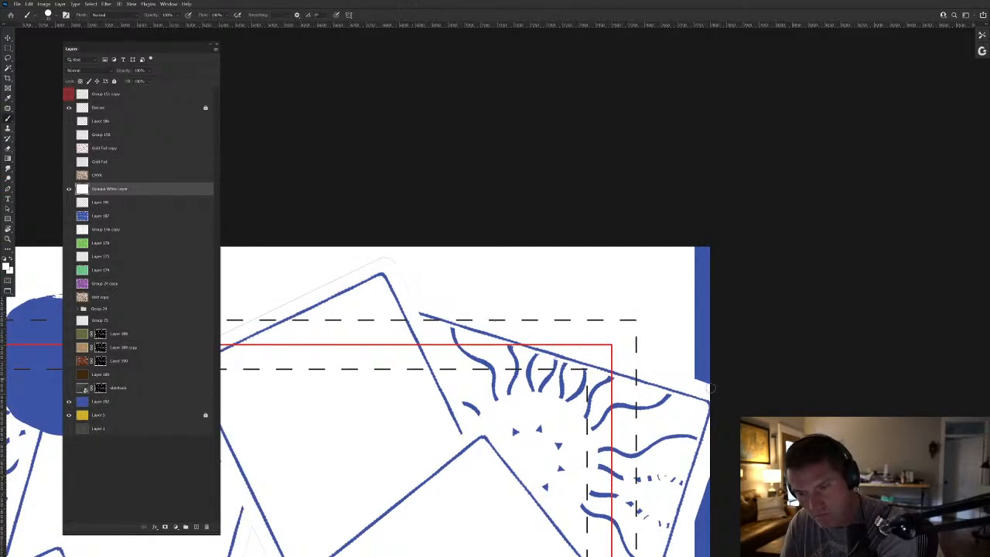
# Paint white over the stray thin outlines along the artwork's top edge, from the upper-right cards past the coin toward the centre.
pyautogui.moveTo(434, 355); pyautogui.dragTo(728, 401)
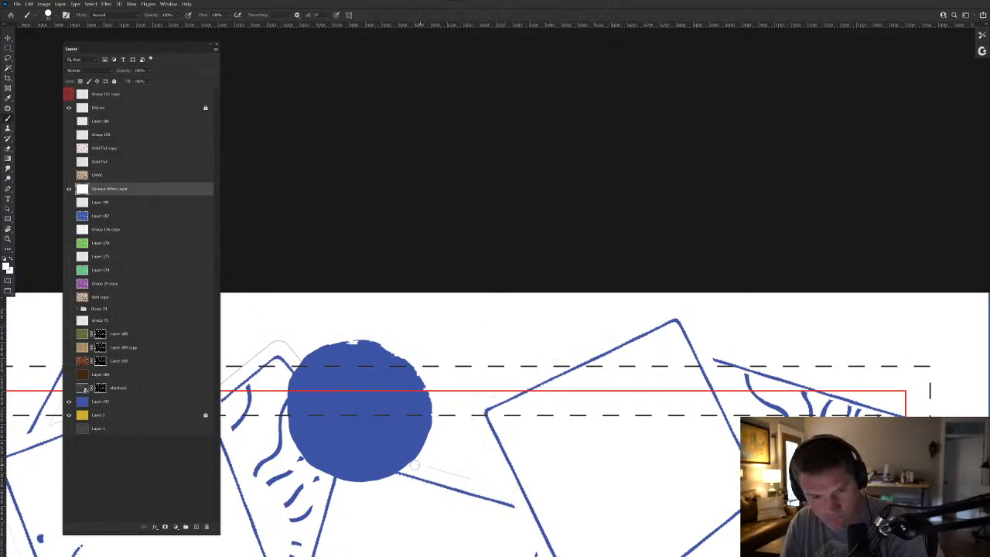
pyautogui.moveTo(409, 495); pyautogui.dragTo(652, 455)
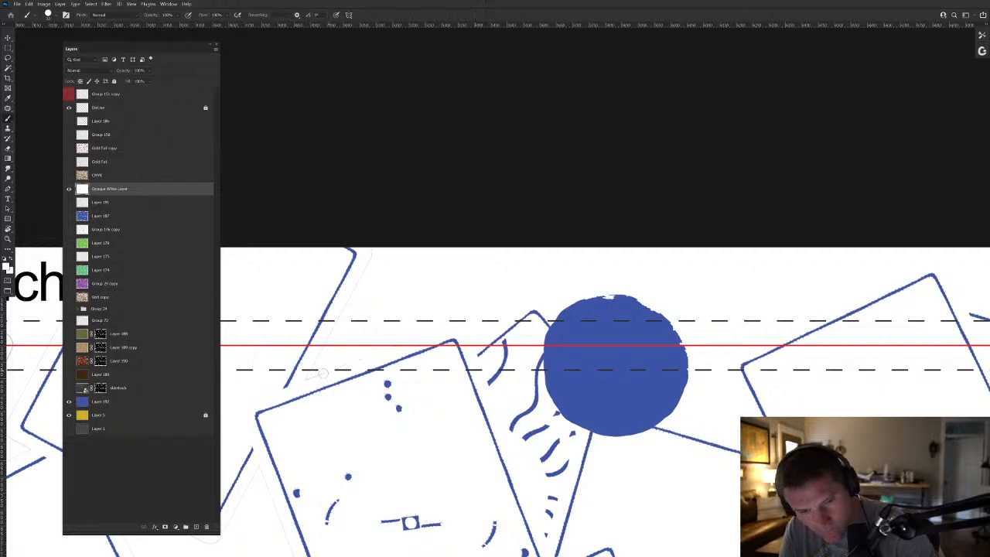
pyautogui.moveTo(384, 498); pyautogui.dragTo(654, 369)
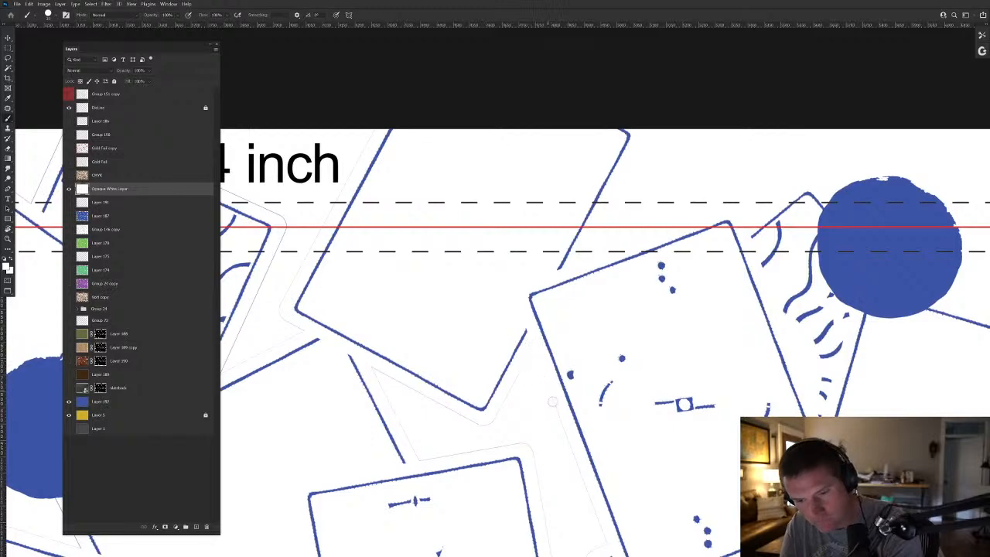
# Paint out the stray thin lines in the gaps between the inner cards of the artwork's upper centre and upper right in white.
pyautogui.moveTo(588, 490); pyautogui.dragTo(563, 421)
pyautogui.moveTo(555, 461); pyautogui.dragTo(559, 477)
pyautogui.moveTo(559, 477)
pyautogui.mouseDown()
pyautogui.moveTo(498, 353)
pyautogui.moveTo(545, 453)
pyautogui.moveTo(502, 444)
pyautogui.mouseUp()
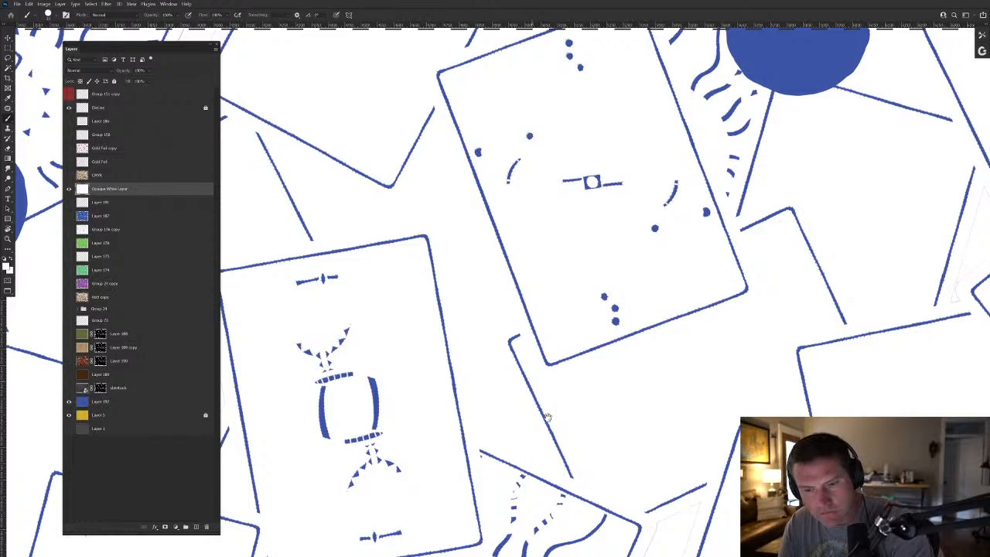
pyautogui.moveTo(495, 444); pyautogui.dragTo(315, 300)
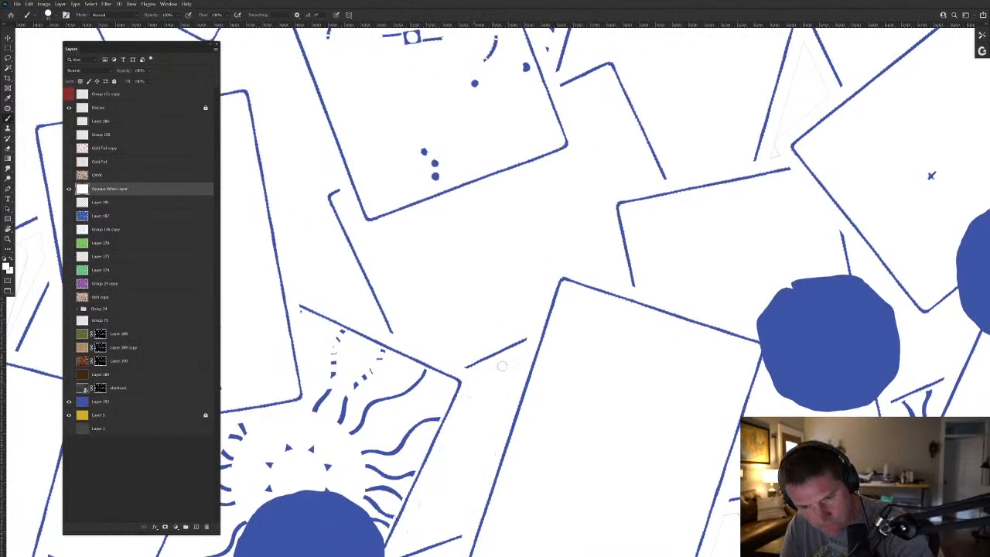
pyautogui.moveTo(619, 343); pyautogui.dragTo(402, 556)
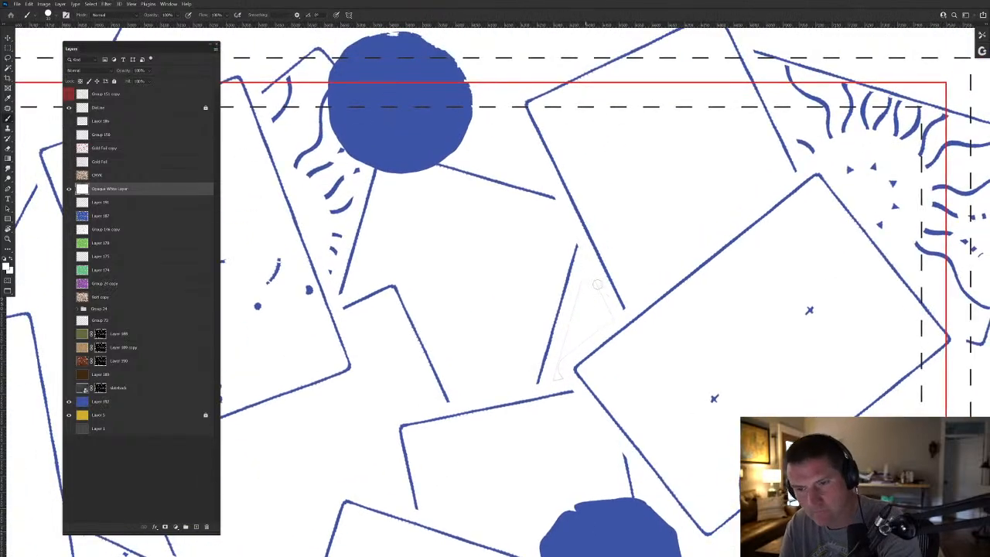
pyautogui.moveTo(581, 470); pyautogui.dragTo(455, 303)
pyautogui.moveTo(453, 477); pyautogui.dragTo(611, 335)
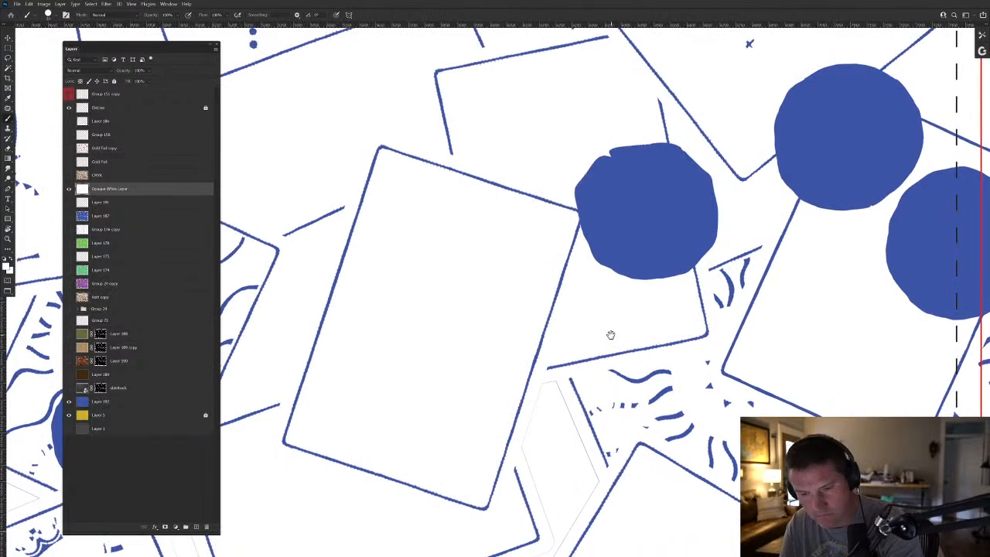
# Paint white over the stray thin lines around the blank cards right of the artwork's centre, as far as the coins beside the crown-marked card.
pyautogui.moveTo(556, 385)
pyautogui.mouseDown()
pyautogui.moveTo(595, 475)
pyautogui.moveTo(568, 532)
pyautogui.moveTo(539, 495)
pyautogui.moveTo(525, 428)
pyautogui.mouseUp()
pyautogui.moveTo(518, 473)
pyautogui.mouseDown()
pyautogui.moveTo(575, 338)
pyautogui.moveTo(592, 352)
pyautogui.moveTo(588, 450)
pyautogui.mouseUp()
pyautogui.moveTo(579, 489); pyautogui.dragTo(365, 396)
pyautogui.moveTo(374, 353); pyautogui.dragTo(406, 382)
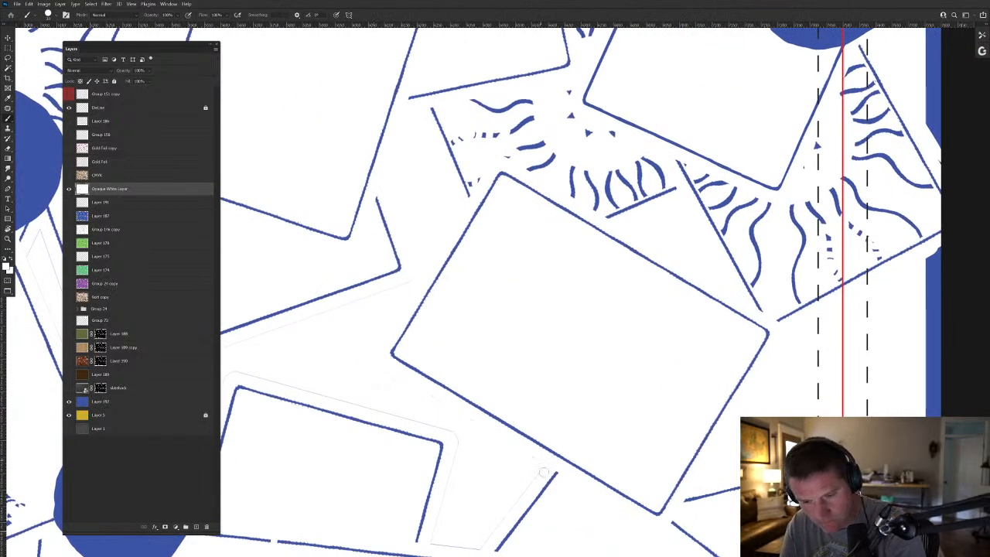
pyautogui.moveTo(409, 429); pyautogui.dragTo(587, 452)
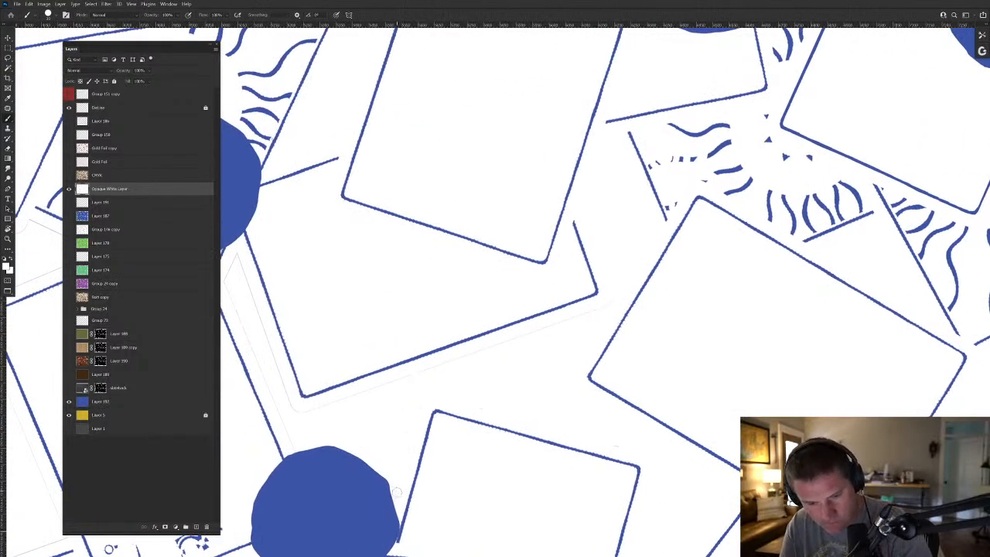
pyautogui.moveTo(397, 486); pyautogui.dragTo(399, 368)
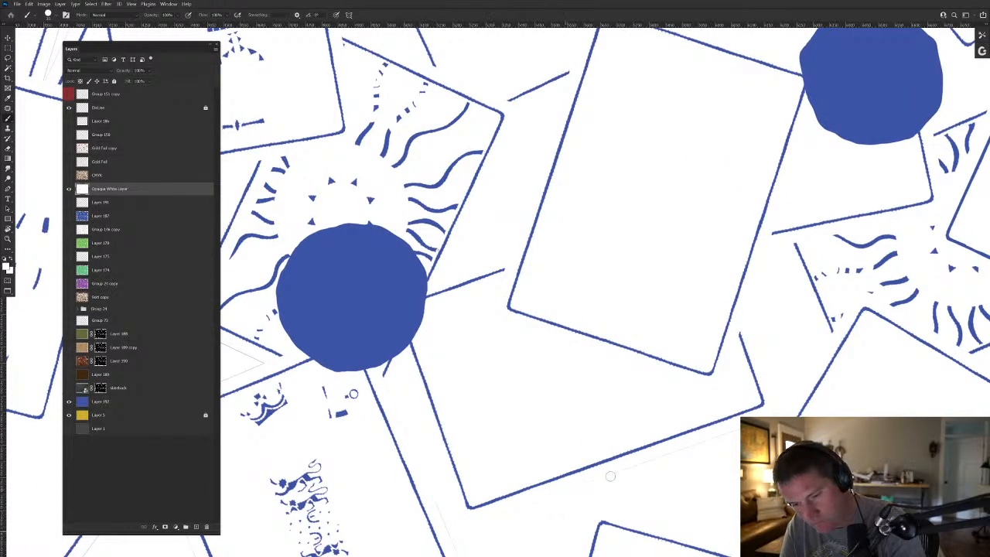
pyautogui.moveTo(393, 537)
pyautogui.mouseDown()
pyautogui.moveTo(409, 432)
pyautogui.moveTo(455, 306)
pyautogui.mouseUp()
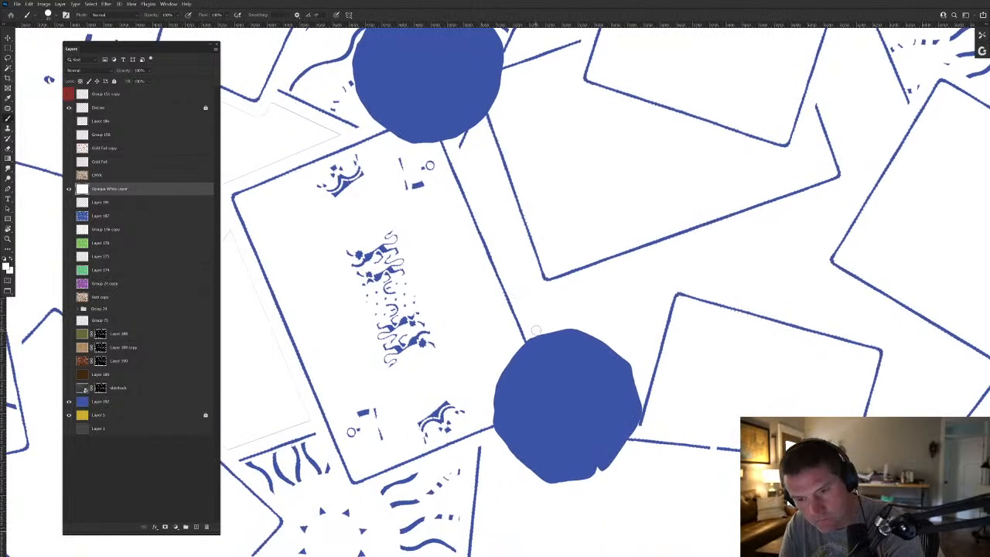
# Cover the stray thin outlines in the gaps left of the crown-marked card and around the hourglass-patterned card in the artwork's centre with white.
pyautogui.moveTo(285, 353); pyautogui.dragTo(570, 416)
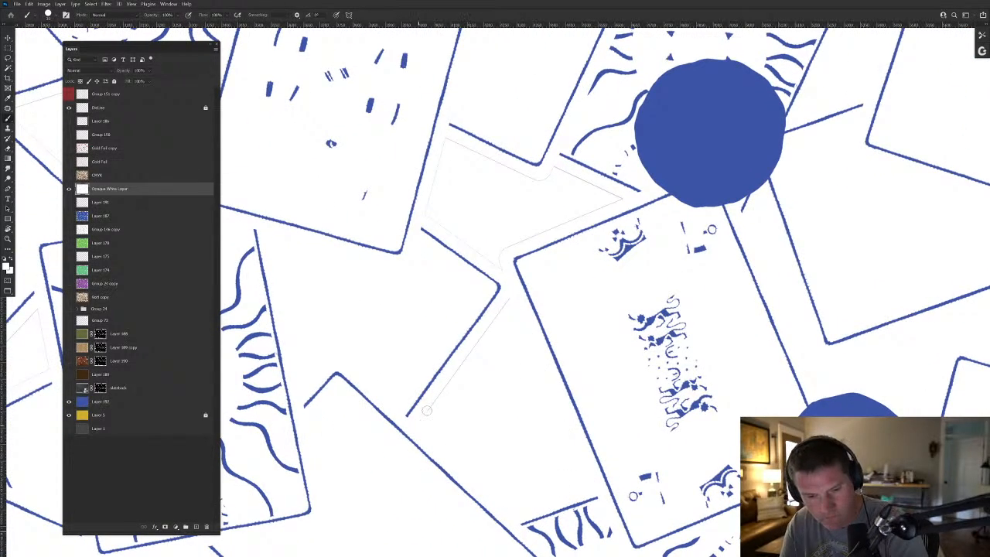
pyautogui.moveTo(500, 284); pyautogui.dragTo(577, 485)
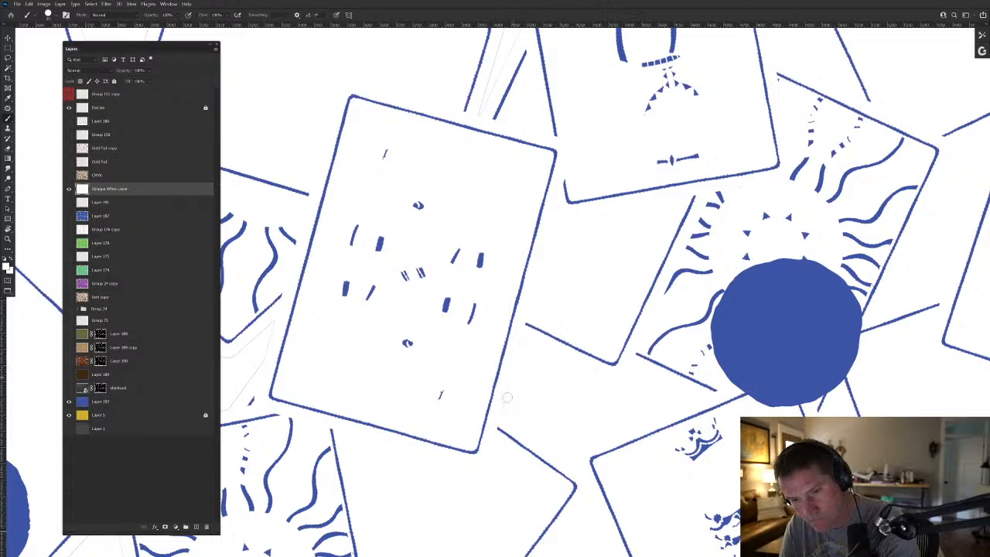
pyautogui.moveTo(525, 338)
pyautogui.mouseDown()
pyautogui.moveTo(496, 338)
pyautogui.moveTo(332, 415)
pyautogui.moveTo(606, 546)
pyautogui.mouseUp()
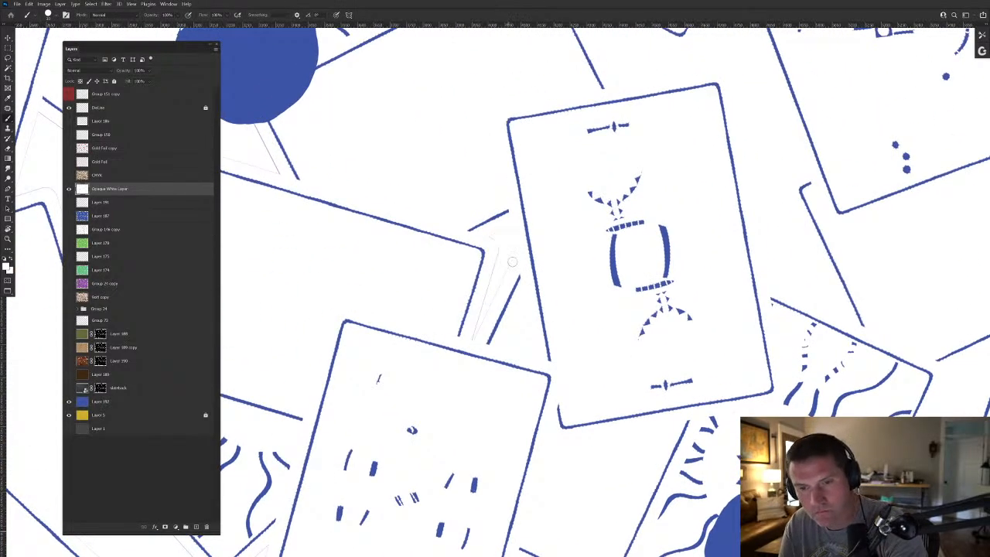
pyautogui.moveTo(377, 468); pyautogui.dragTo(611, 397)
pyautogui.moveTo(368, 458); pyautogui.dragTo(409, 427)
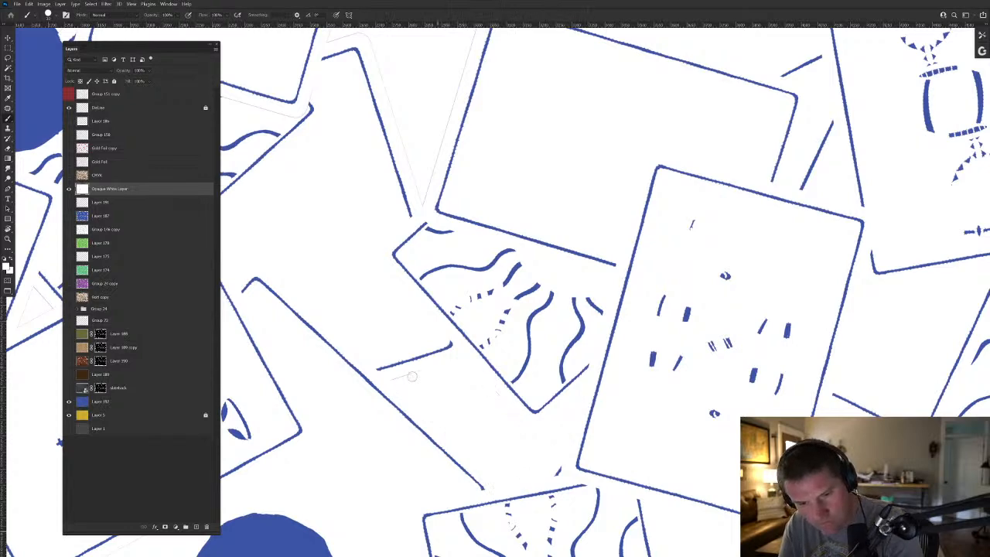
# Paint out the stray thin lines around the left-centre coin and the neighbouring card with the eye shapes in white.
pyautogui.moveTo(359, 481); pyautogui.dragTo(561, 323)
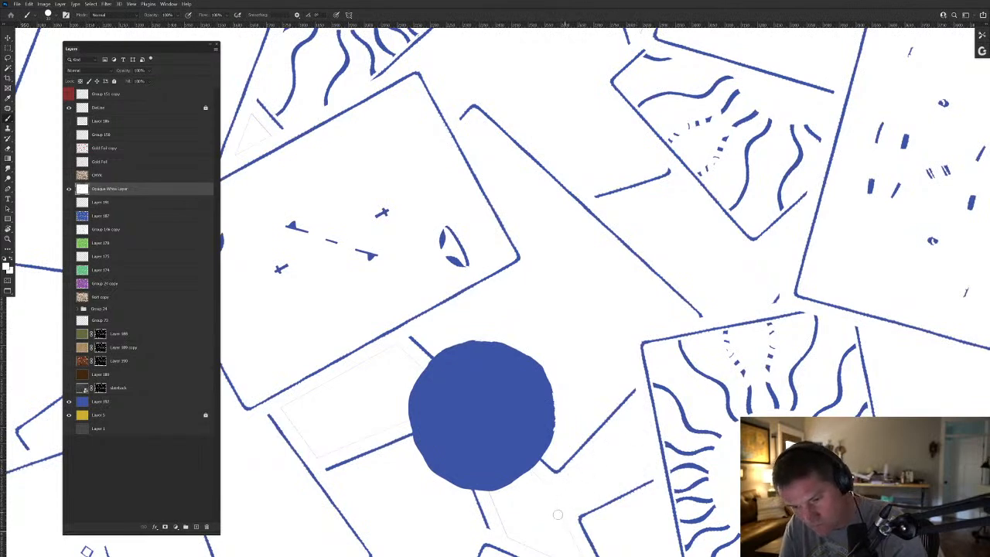
pyautogui.moveTo(559, 515); pyautogui.dragTo(521, 361)
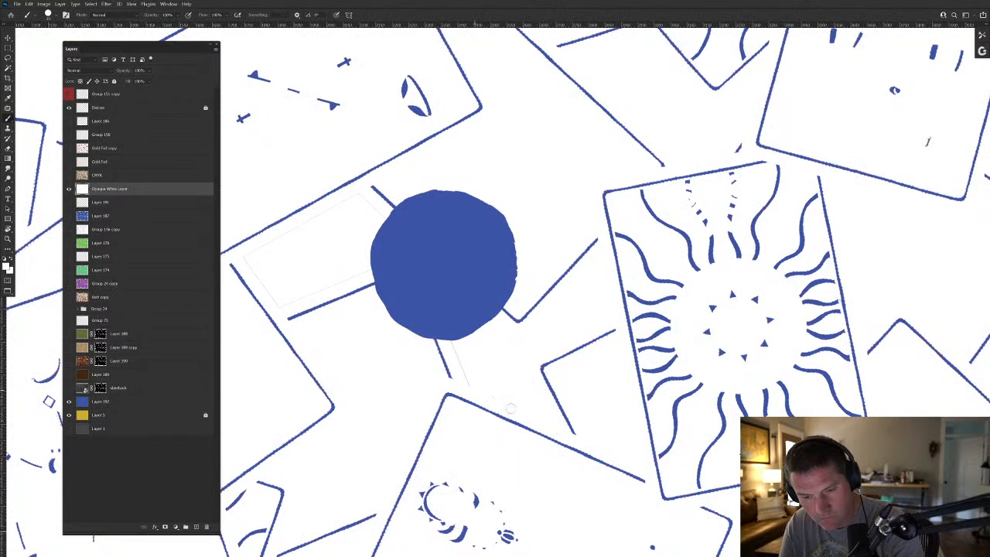
pyautogui.moveTo(390, 350); pyautogui.dragTo(661, 468)
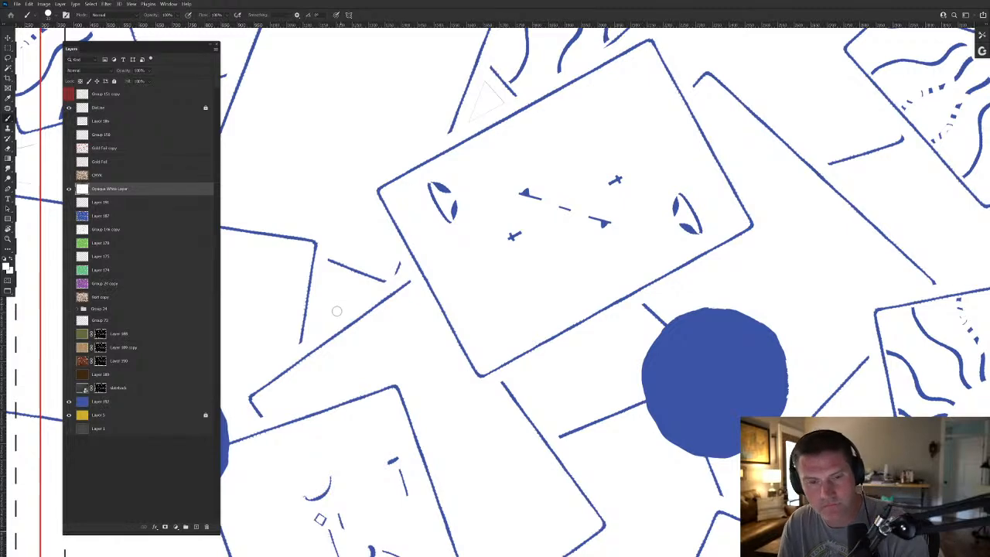
pyautogui.moveTo(380, 478); pyautogui.dragTo(371, 239)
pyautogui.moveTo(514, 411); pyautogui.dragTo(275, 235)
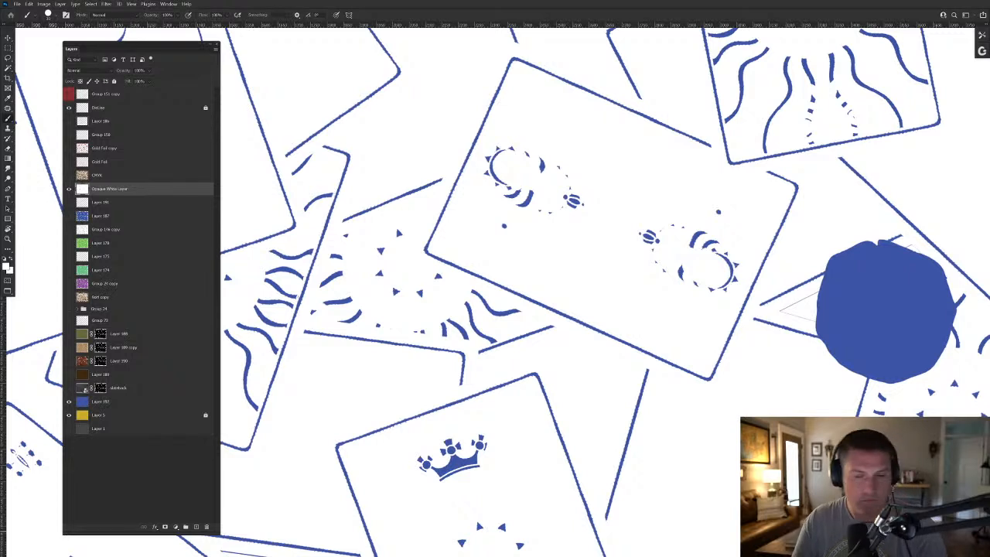
# Paint white over the stray thin lines beside the lower-centre sun card's coin and above the lower-left coin.
pyautogui.moveTo(675, 400); pyautogui.dragTo(375, 475)
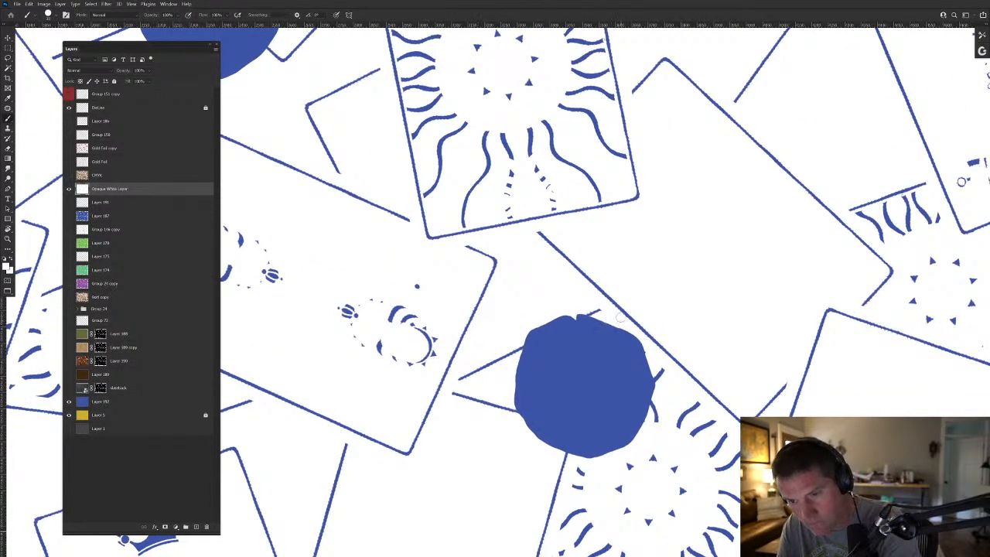
pyautogui.moveTo(384, 528); pyautogui.dragTo(848, 327)
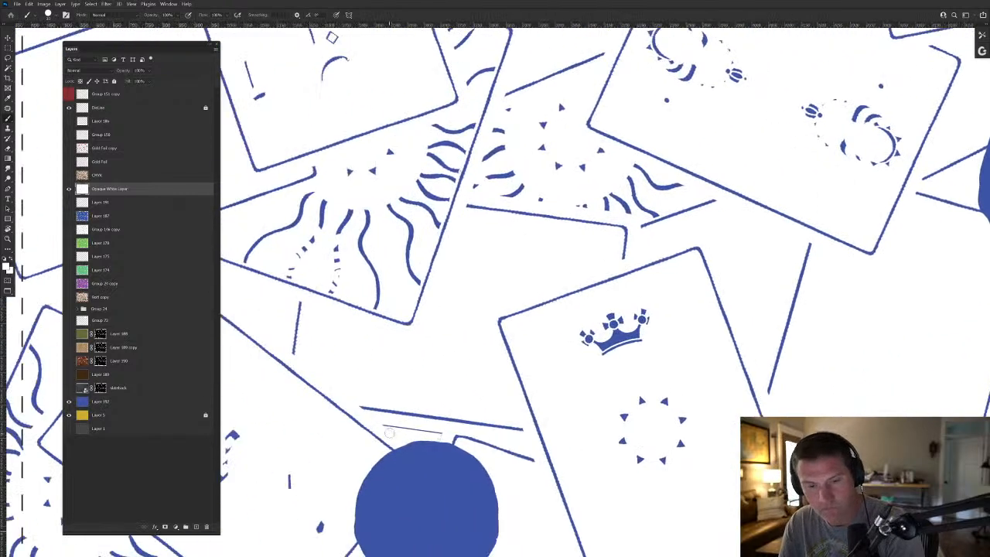
pyautogui.moveTo(400, 427); pyautogui.dragTo(442, 437)
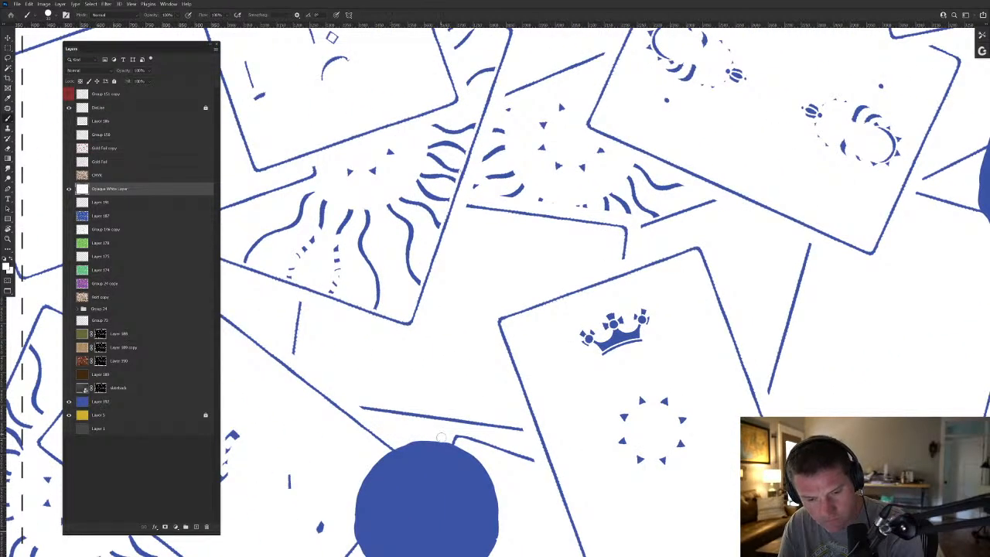
# Cover the stray thin outlines in the gaps around the large blank card in the artwork's lower right with white.
pyautogui.moveTo(313, 404); pyautogui.dragTo(622, 469)
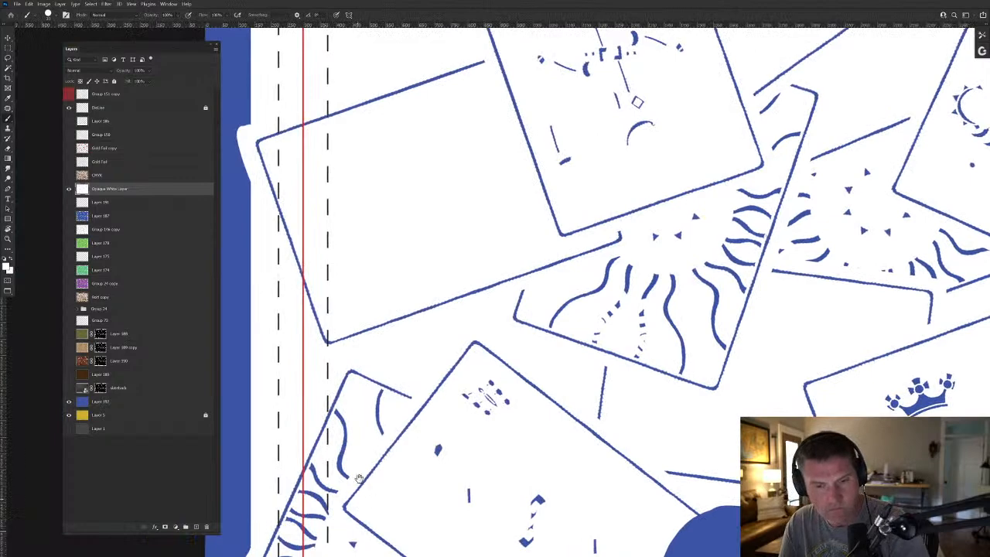
pyautogui.moveTo(358, 497); pyautogui.dragTo(377, 304)
pyautogui.moveTo(547, 454); pyautogui.dragTo(409, 455)
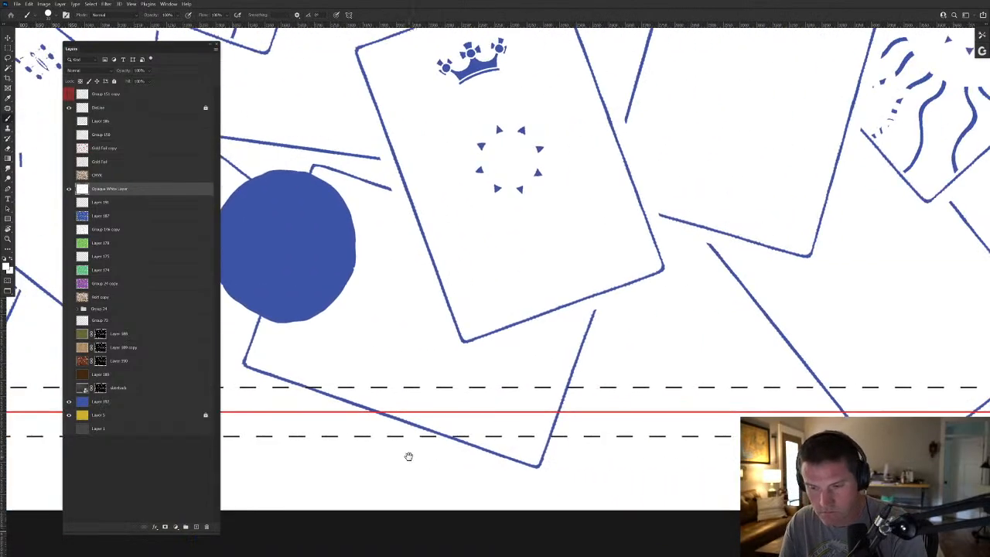
pyautogui.moveTo(608, 465); pyautogui.dragTo(455, 492)
pyautogui.moveTo(599, 470); pyautogui.dragTo(391, 495)
pyautogui.scroll(-2, 553, 477)
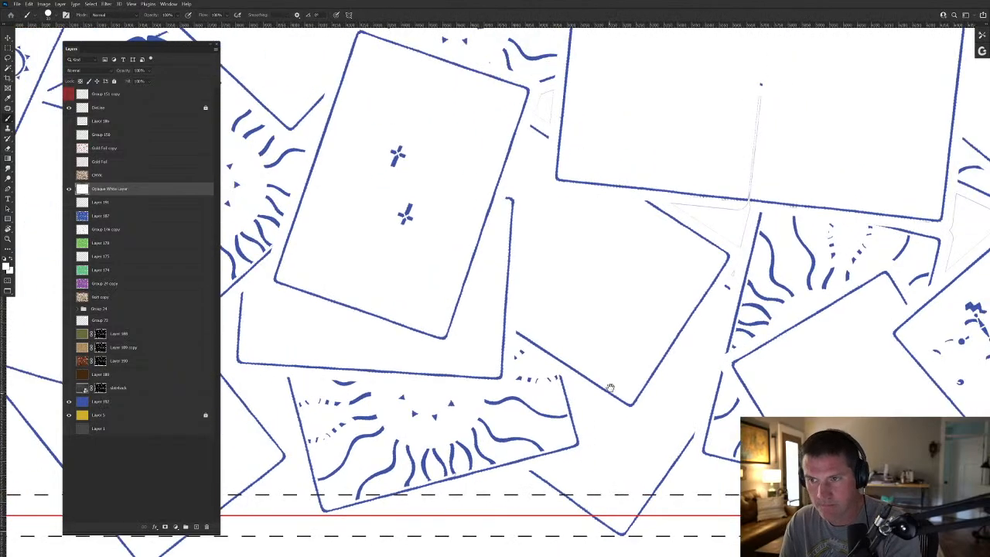
pyautogui.moveTo(646, 353); pyautogui.dragTo(430, 555)
pyautogui.moveTo(379, 489); pyautogui.dragTo(656, 222)
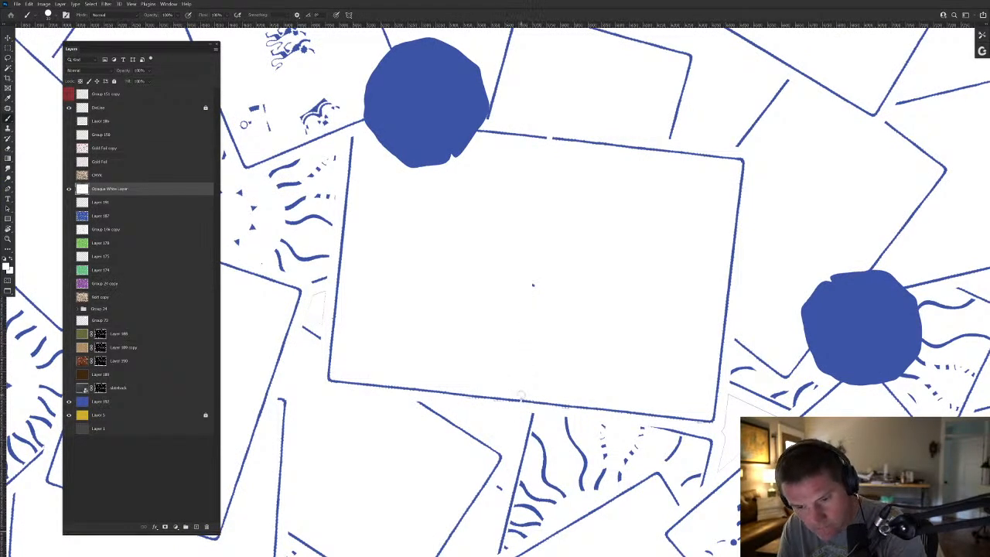
pyautogui.moveTo(395, 431); pyautogui.dragTo(601, 551)
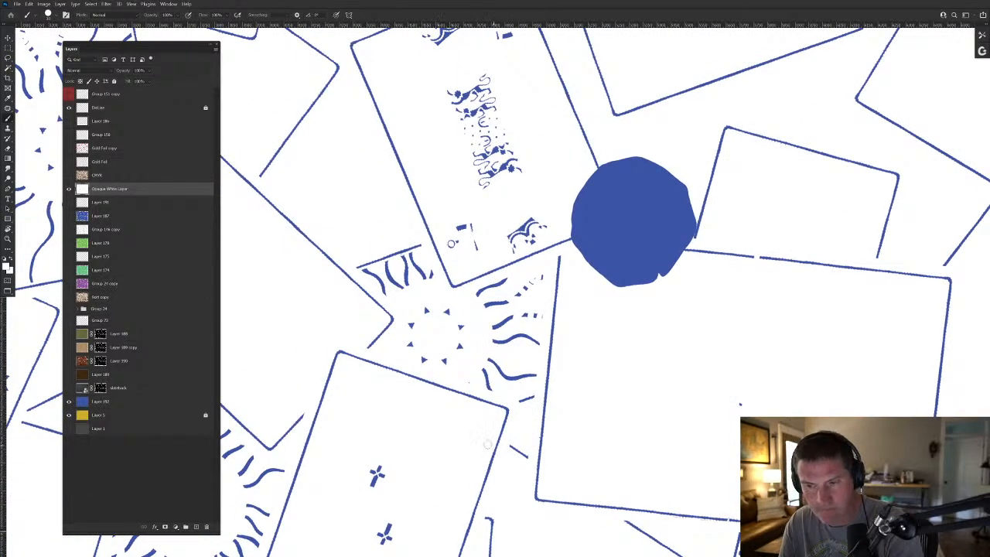
# Paint white over the stray thin outlines between the blank cards, coins and sun card in the artwork's upper left.
pyautogui.moveTo(312, 508); pyautogui.dragTo(443, 331)
pyautogui.moveTo(402, 421); pyautogui.dragTo(511, 338)
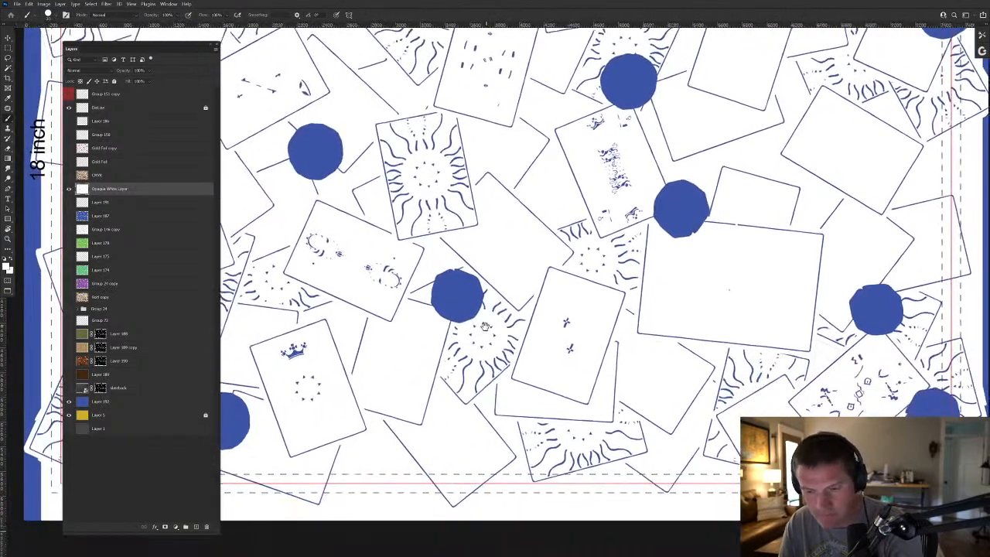
pyautogui.moveTo(610, 463); pyautogui.dragTo(407, 499)
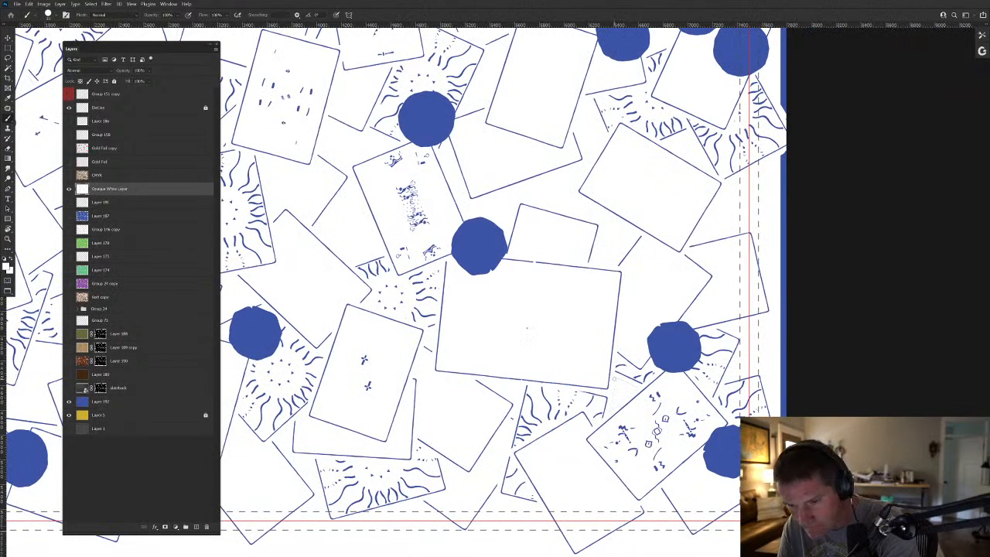
pyautogui.moveTo(566, 292); pyautogui.dragTo(618, 517)
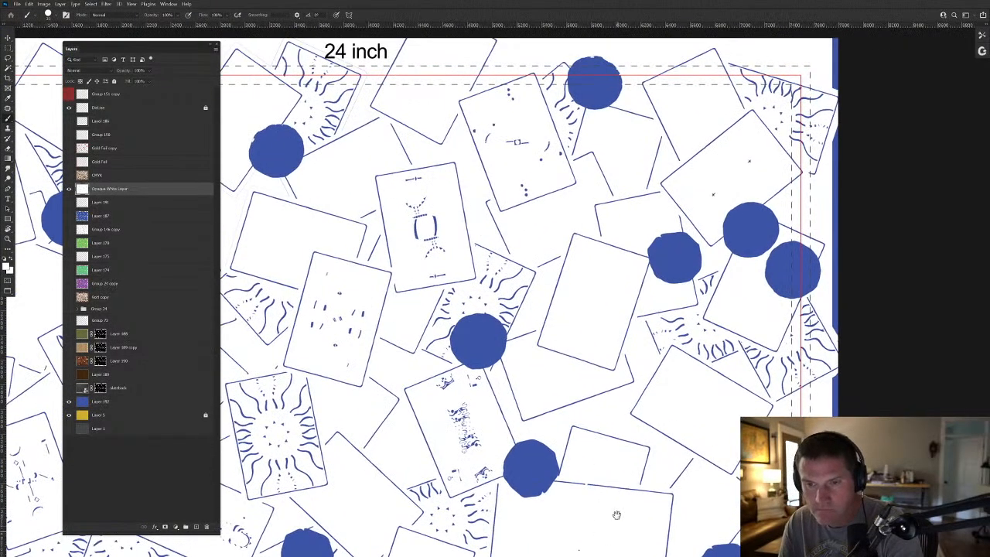
pyautogui.moveTo(379, 405); pyautogui.dragTo(487, 470)
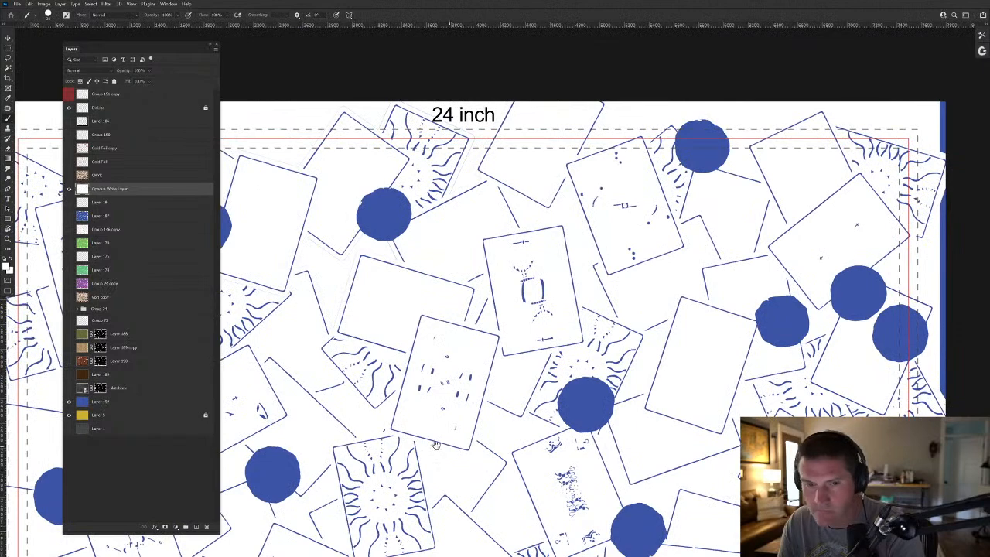
pyautogui.moveTo(439, 445); pyautogui.dragTo(577, 508)
pyautogui.click(460, 358)
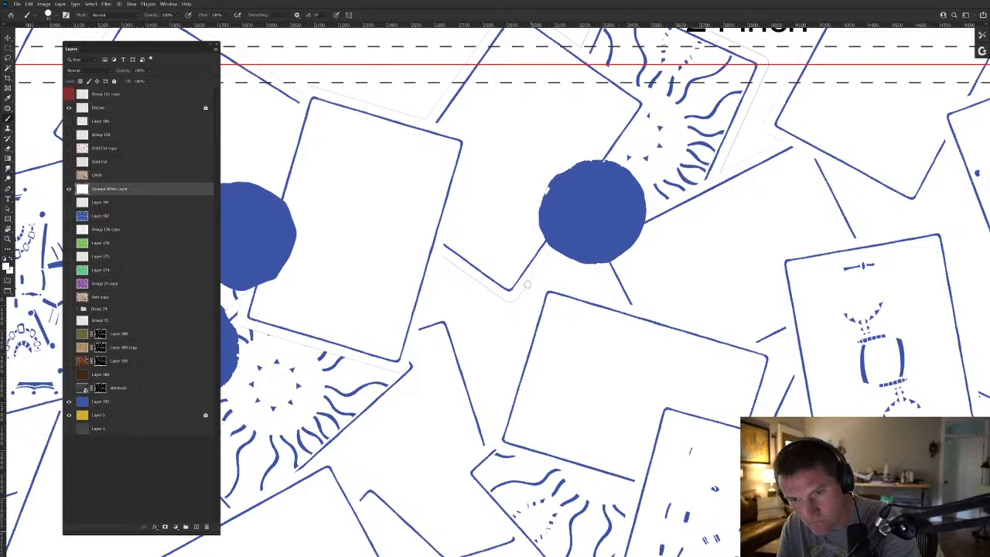
pyautogui.moveTo(294, 386); pyautogui.dragTo(510, 402)
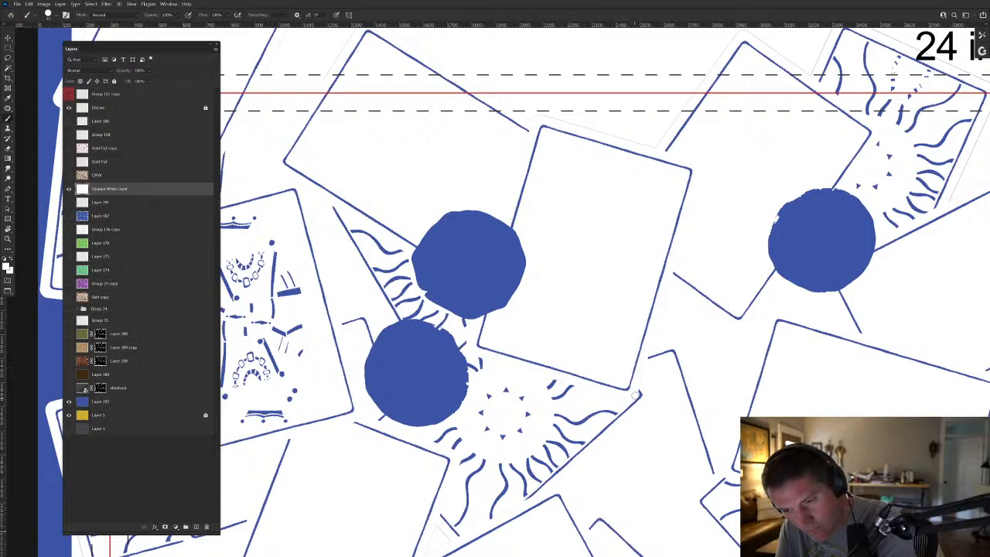
pyautogui.moveTo(393, 498); pyautogui.dragTo(512, 392)
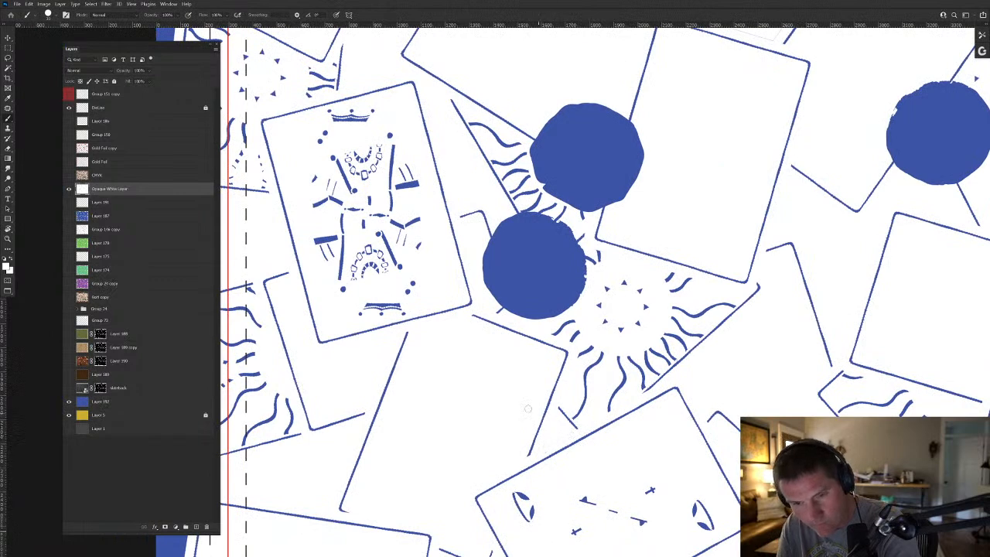
pyautogui.moveTo(408, 328)
pyautogui.mouseDown()
pyautogui.moveTo(589, 443)
pyautogui.moveTo(597, 541)
pyautogui.mouseUp()
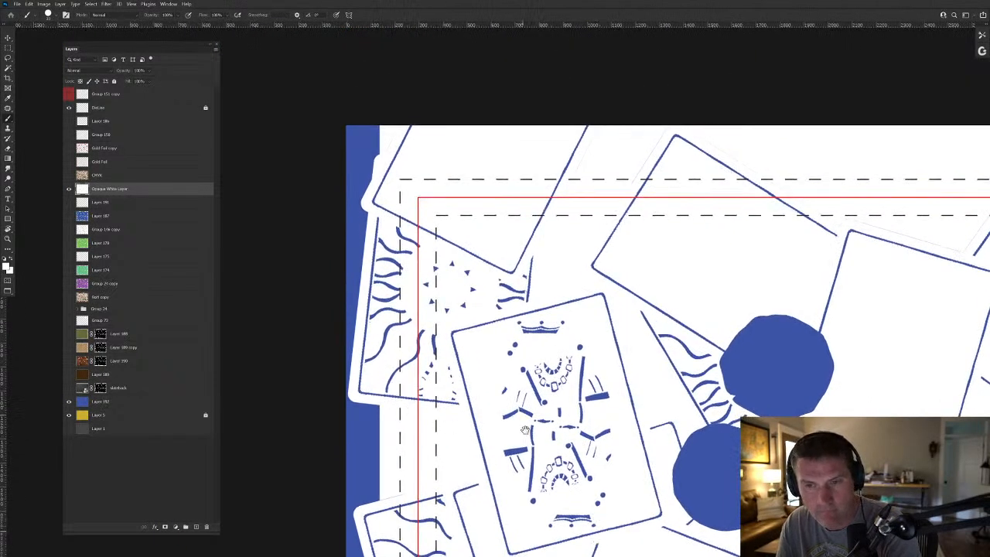
# Paint out the stray thin outlines along the artwork's top edge, from the upper-left corner cards to the sun card at the "24 inch" label.
pyautogui.scroll(4, 520, 412)
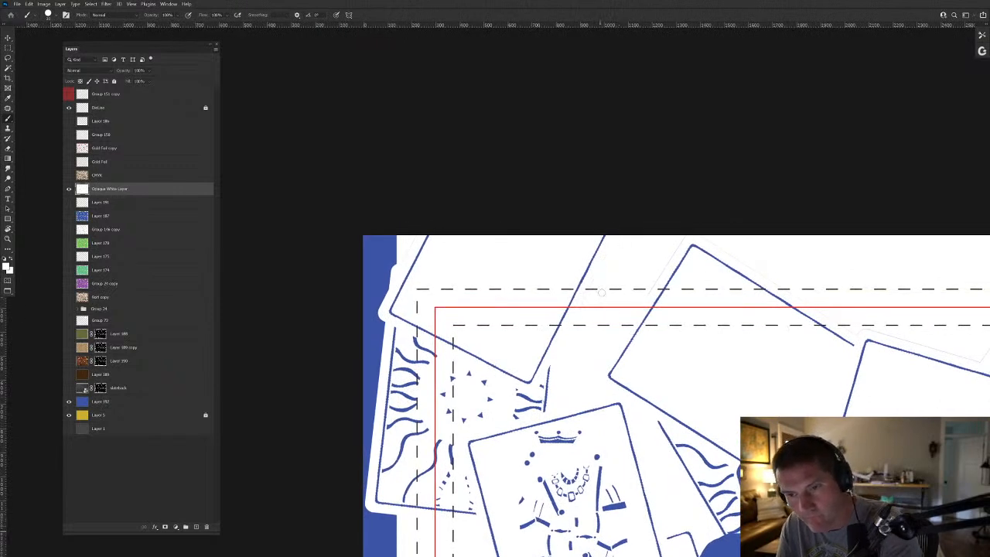
pyautogui.moveTo(679, 259); pyautogui.dragTo(500, 309)
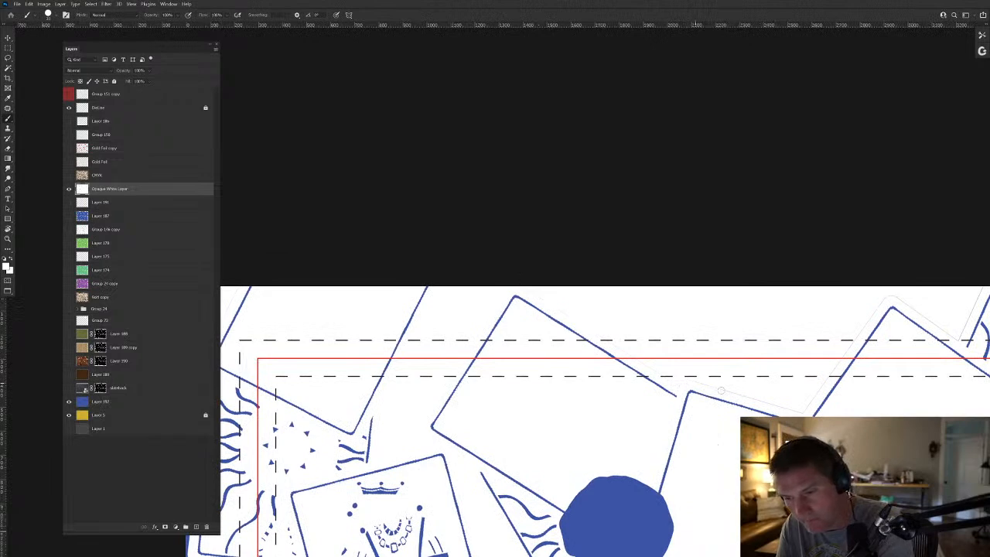
pyautogui.hscroll(8, 485, 409)
pyautogui.scroll(1, 486, 410)
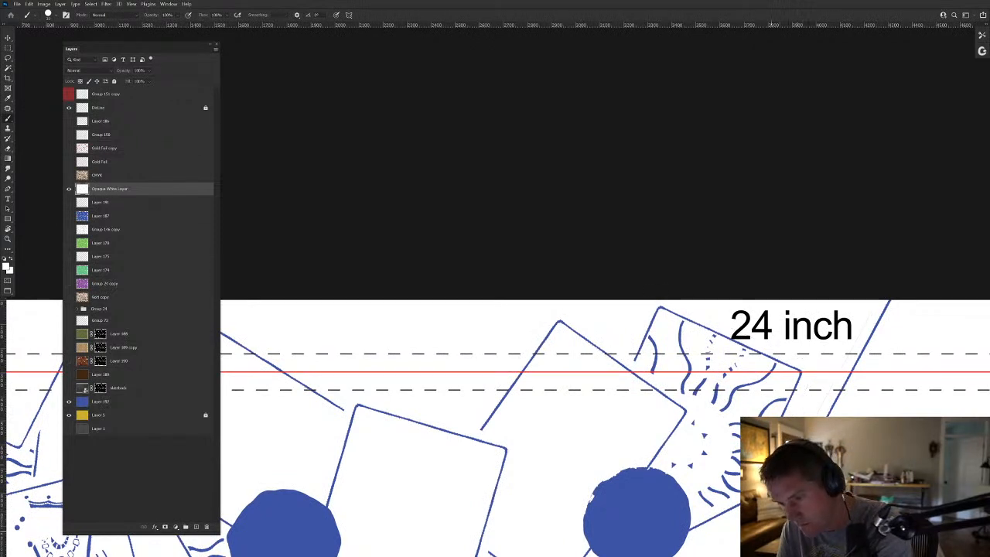
pyautogui.moveTo(772, 419); pyautogui.dragTo(493, 391)
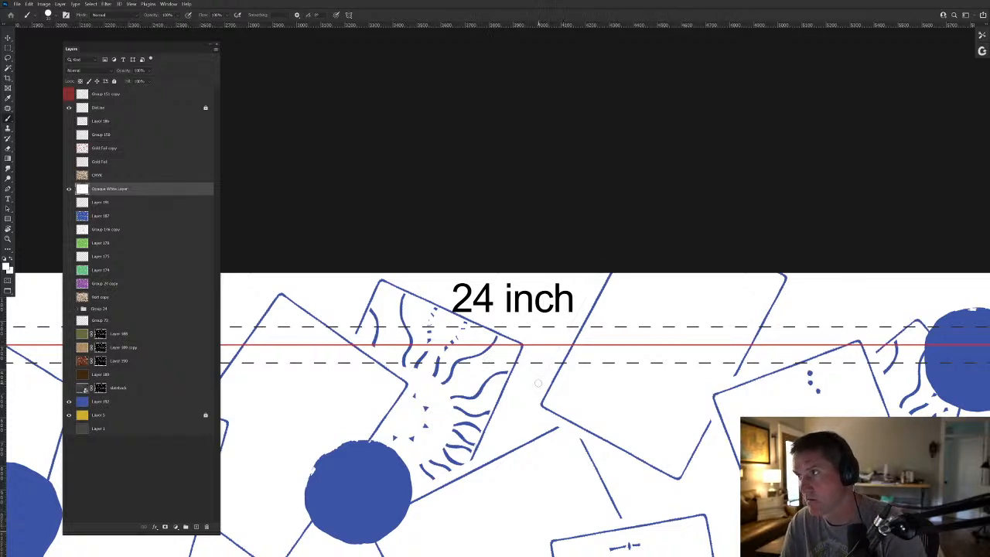
# Check the cards and coins across the artwork's upper half and centre for any remaining stray thin lines.
pyautogui.moveTo(443, 503); pyautogui.dragTo(622, 384)
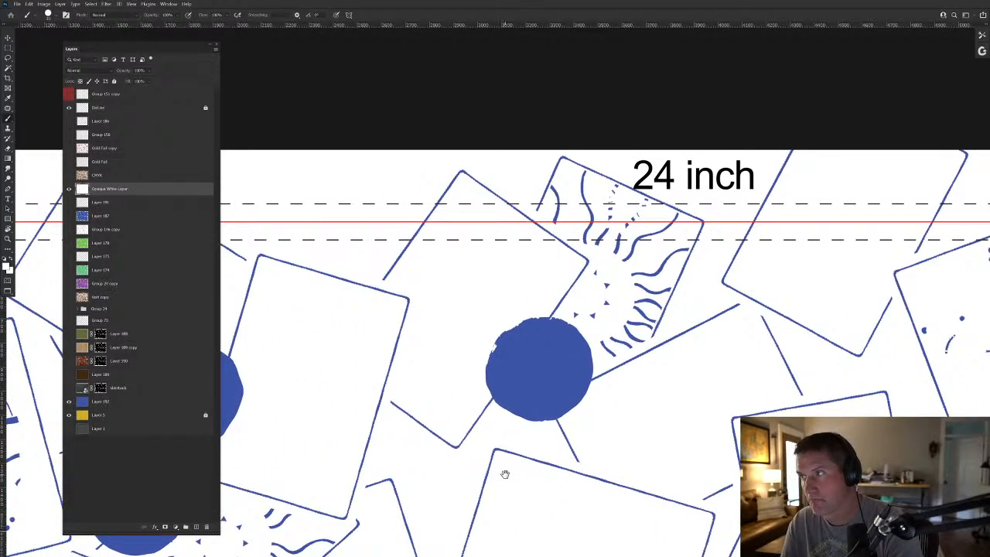
pyautogui.moveTo(678, 467); pyautogui.dragTo(534, 312)
pyautogui.moveTo(402, 455); pyautogui.dragTo(624, 437)
pyautogui.moveTo(255, 224); pyautogui.dragTo(718, 548)
pyautogui.moveTo(607, 490); pyautogui.dragTo(248, 452)
pyautogui.moveTo(615, 458); pyautogui.dragTo(272, 433)
pyautogui.moveTo(627, 465); pyautogui.dragTo(268, 450)
pyautogui.moveTo(515, 461); pyautogui.dragTo(302, 482)
pyautogui.moveTo(567, 455); pyautogui.dragTo(567, 235)
pyautogui.moveTo(371, 454); pyautogui.dragTo(622, 437)
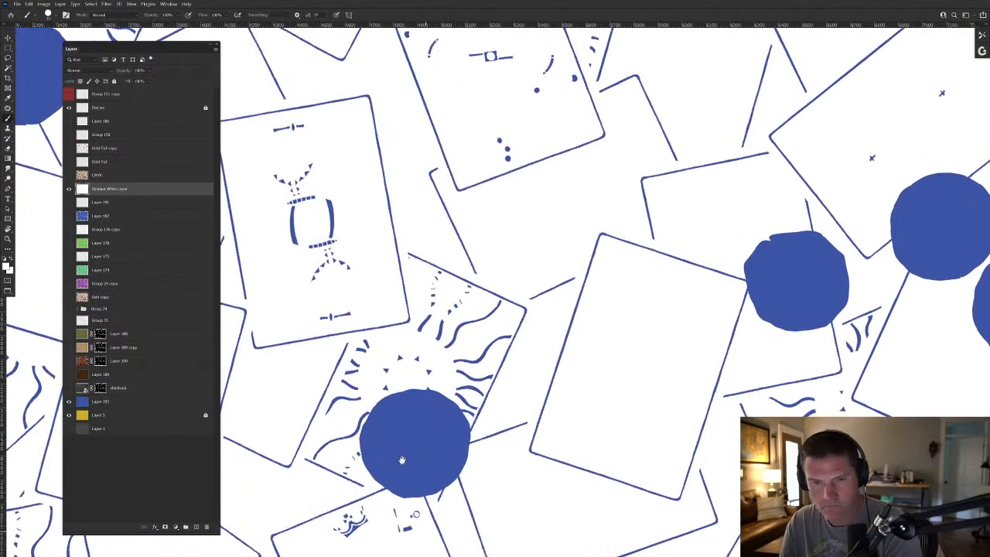
pyautogui.moveTo(425, 457); pyautogui.dragTo(618, 446)
pyautogui.moveTo(505, 471); pyautogui.dragTo(644, 478)
pyautogui.moveTo(364, 472); pyautogui.dragTo(626, 476)
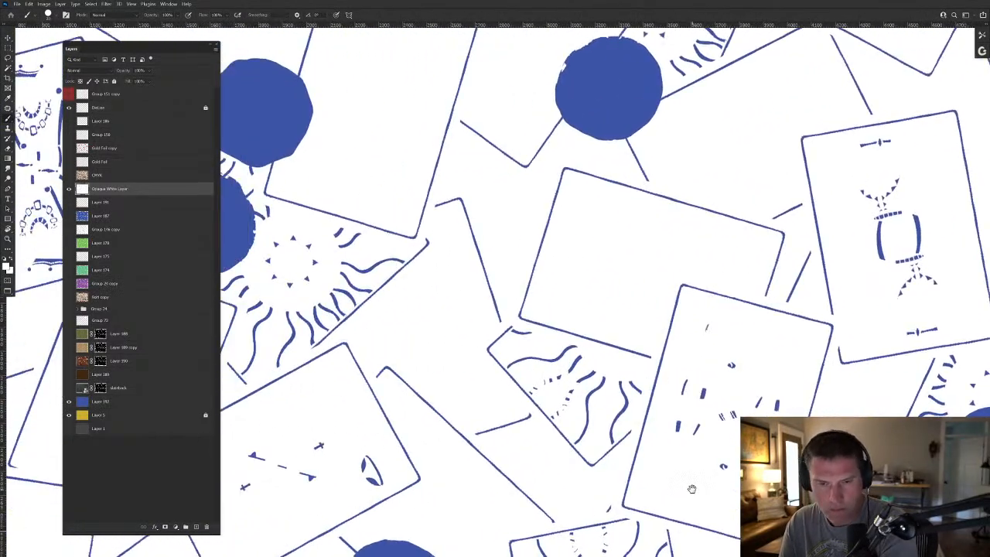
# Inspect the artwork from the cards at the "18 inch" label across to the lower-right cards for leftover stray lines.
pyautogui.moveTo(408, 469); pyautogui.dragTo(624, 492)
pyautogui.moveTo(501, 482); pyautogui.dragTo(667, 479)
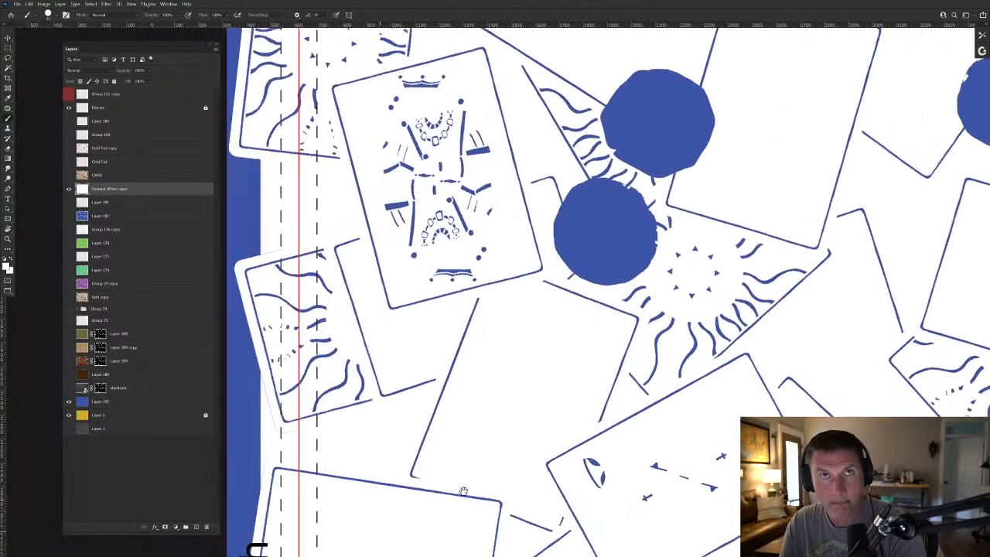
pyautogui.moveTo(477, 484); pyautogui.dragTo(403, 384)
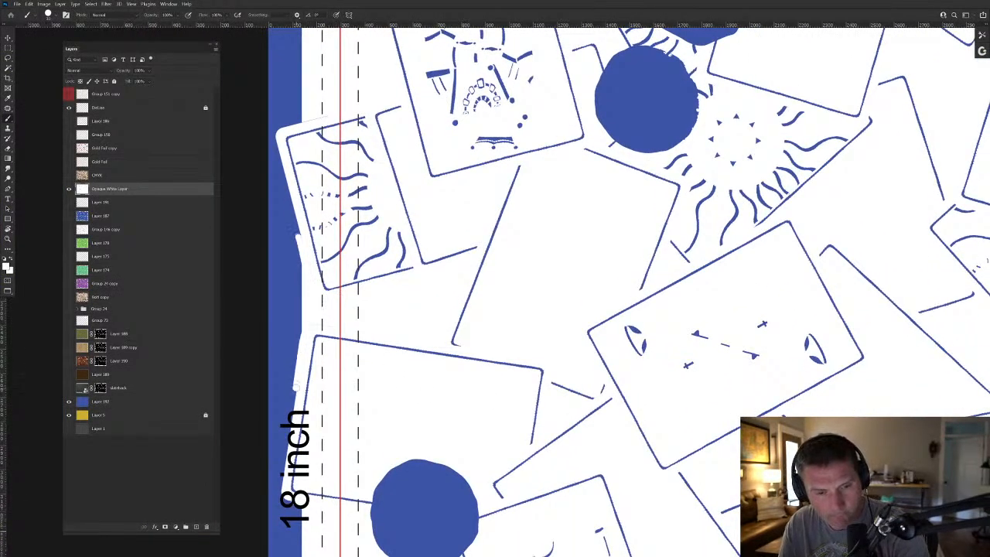
pyautogui.moveTo(570, 446); pyautogui.dragTo(296, 422)
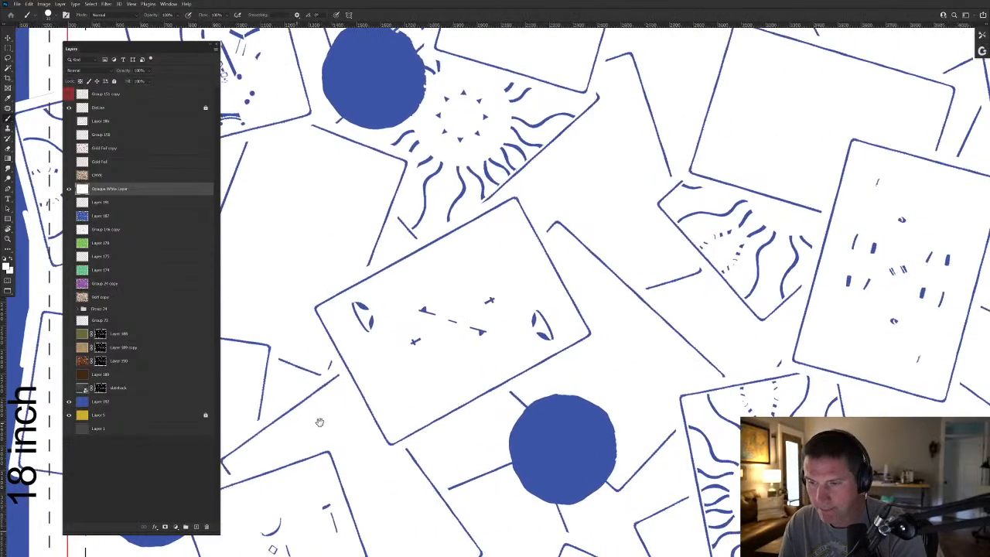
pyautogui.moveTo(650, 489); pyautogui.dragTo(312, 457)
pyautogui.moveTo(571, 478)
pyautogui.mouseDown()
pyautogui.moveTo(312, 457)
pyautogui.moveTo(423, 452)
pyautogui.moveTo(307, 446)
pyautogui.mouseUp()
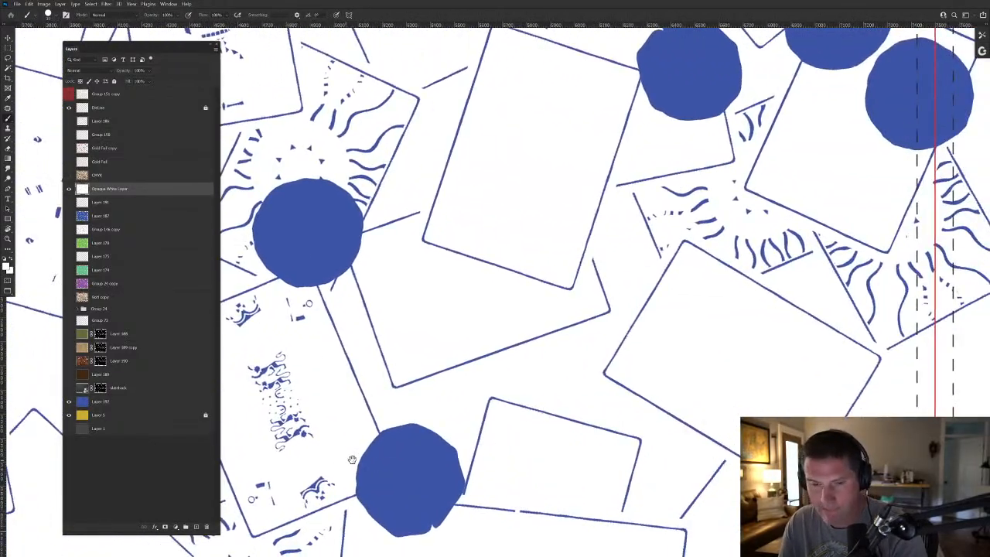
pyautogui.moveTo(484, 481)
pyautogui.mouseDown()
pyautogui.moveTo(368, 443)
pyautogui.moveTo(411, 230)
pyautogui.mouseUp()
pyautogui.moveTo(348, 439); pyautogui.dragTo(646, 464)
pyautogui.moveTo(338, 437); pyautogui.dragTo(701, 456)
pyautogui.moveTo(534, 456); pyautogui.dragTo(673, 460)
pyautogui.moveTo(433, 456); pyautogui.dragTo(665, 464)
pyautogui.moveTo(546, 462); pyautogui.dragTo(706, 456)
pyautogui.moveTo(412, 455); pyautogui.dragTo(410, 186)
pyautogui.moveTo(615, 432); pyautogui.dragTo(478, 433)
pyautogui.moveTo(696, 435); pyautogui.dragTo(386, 435)
pyautogui.moveTo(520, 433); pyautogui.dragTo(387, 430)
pyautogui.moveTo(624, 452); pyautogui.dragTo(505, 452)
pyautogui.moveTo(735, 492); pyautogui.dragTo(467, 472)
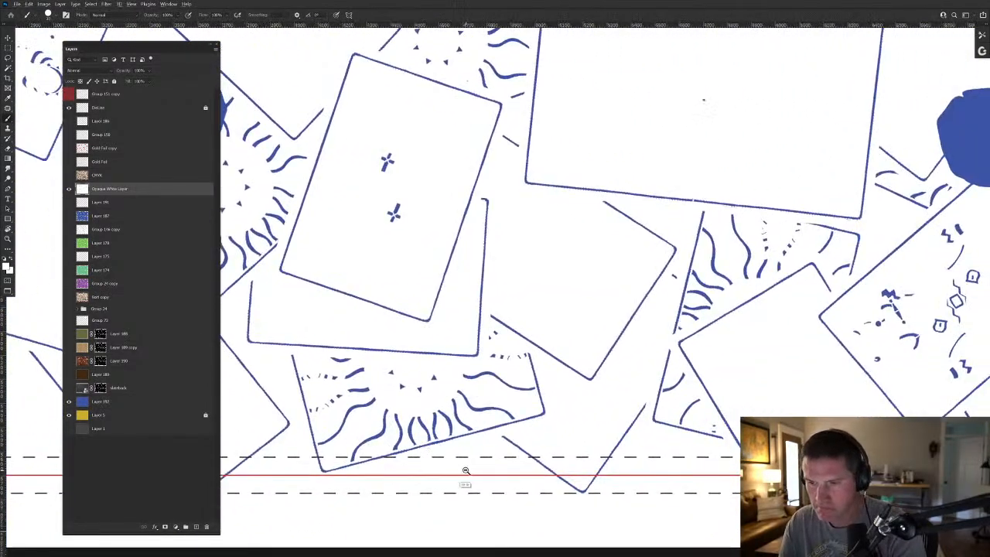
pyautogui.scroll(-5, 465, 471)
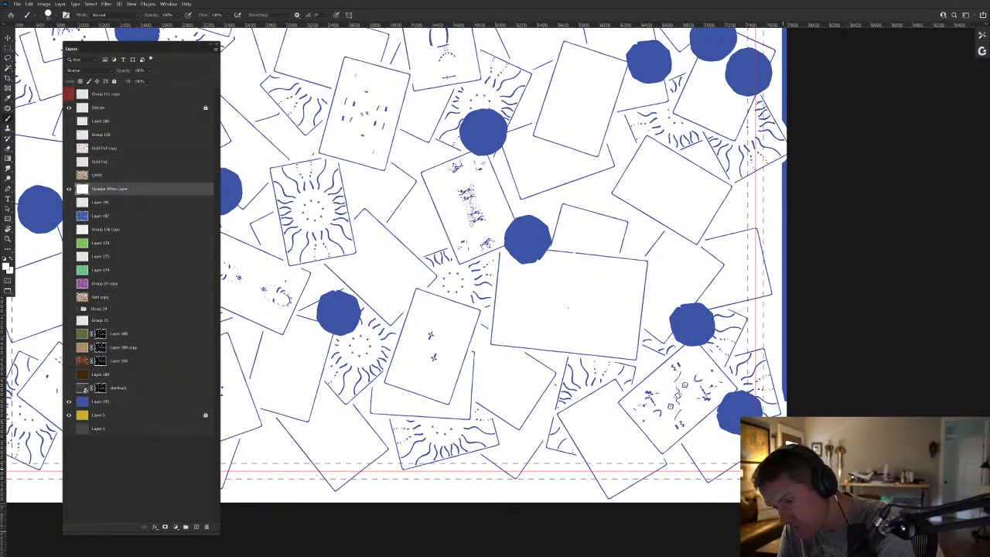
# Paint white over the blue strip along the artwork's right edge on the Opaque White Layer.
pyautogui.moveTo(460, 60); pyautogui.dragTo(308, 153)
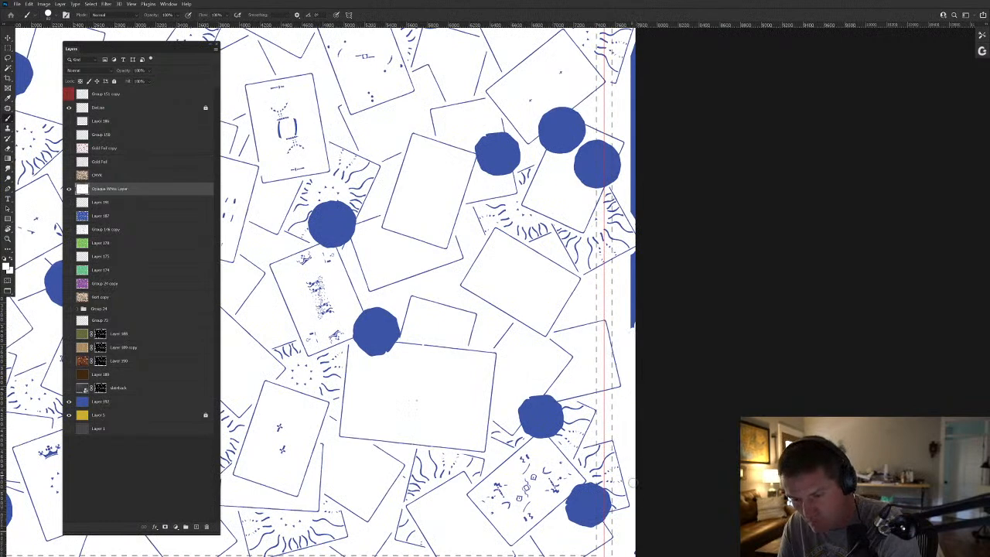
pyautogui.moveTo(618, 306); pyautogui.dragTo(635, 462)
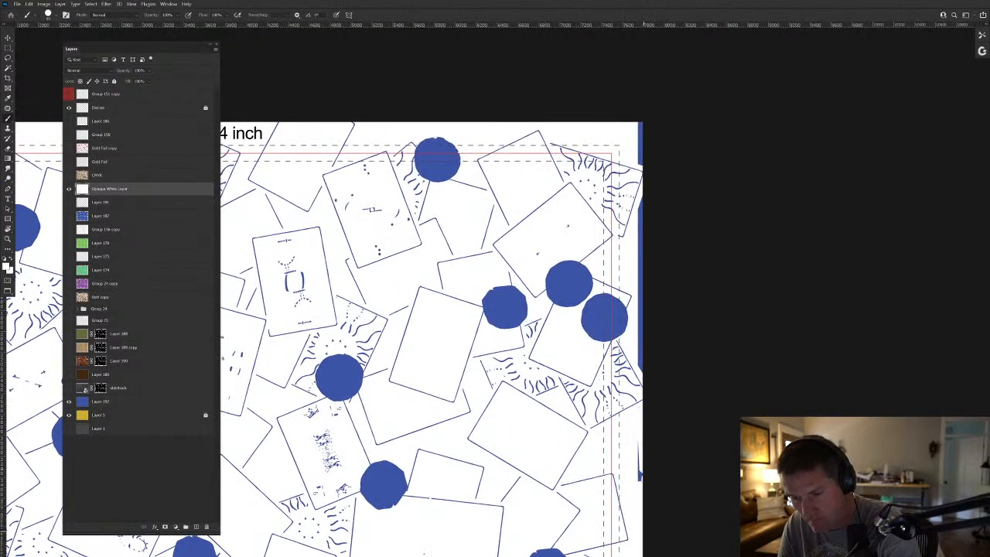
pyautogui.moveTo(640, 370)
pyautogui.mouseDown()
pyautogui.moveTo(640, 220)
pyautogui.moveTo(662, 434)
pyautogui.mouseUp()
pyautogui.moveTo(664, 311); pyautogui.dragTo(665, 346)
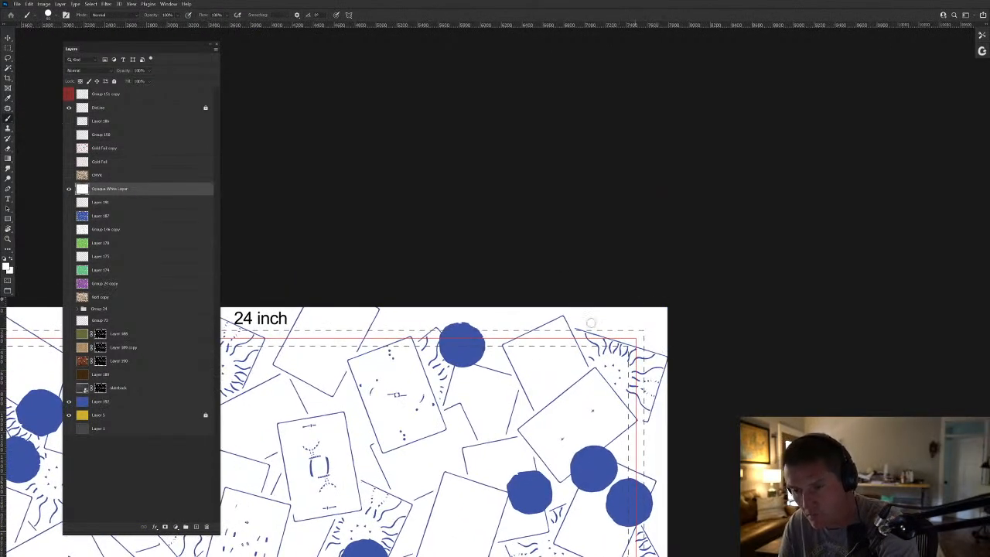
# Paint white over the blue strip along the artwork's left edge, down past the "18 inch" label to the bottom corner.
pyautogui.moveTo(341, 424); pyautogui.dragTo(642, 436)
pyautogui.moveTo(547, 342)
pyautogui.mouseDown()
pyautogui.moveTo(538, 453)
pyautogui.moveTo(557, 495)
pyautogui.moveTo(540, 500)
pyautogui.moveTo(542, 464)
pyautogui.mouseUp()
pyautogui.scroll(-5, 542, 480)
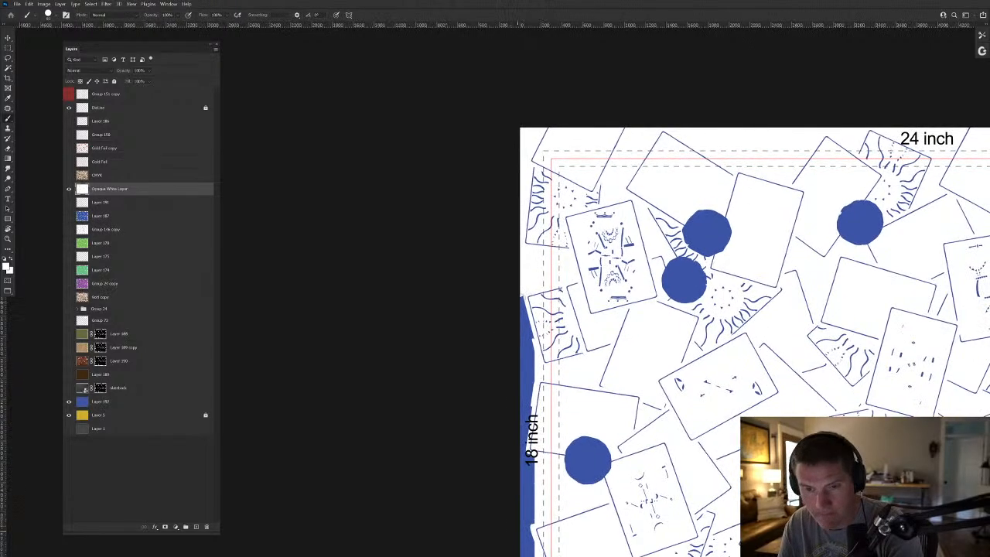
pyautogui.moveTo(526, 309)
pyautogui.mouseDown()
pyautogui.moveTo(523, 501)
pyautogui.moveTo(508, 435)
pyautogui.moveTo(520, 315)
pyautogui.moveTo(539, 340)
pyautogui.moveTo(531, 408)
pyautogui.mouseUp()
pyautogui.moveTo(536, 449)
pyautogui.mouseDown()
pyautogui.moveTo(525, 506)
pyautogui.moveTo(544, 430)
pyautogui.moveTo(539, 424)
pyautogui.moveTo(527, 484)
pyautogui.moveTo(511, 386)
pyautogui.moveTo(561, 417)
pyautogui.moveTo(559, 454)
pyautogui.moveTo(548, 407)
pyautogui.moveTo(547, 438)
pyautogui.mouseUp()
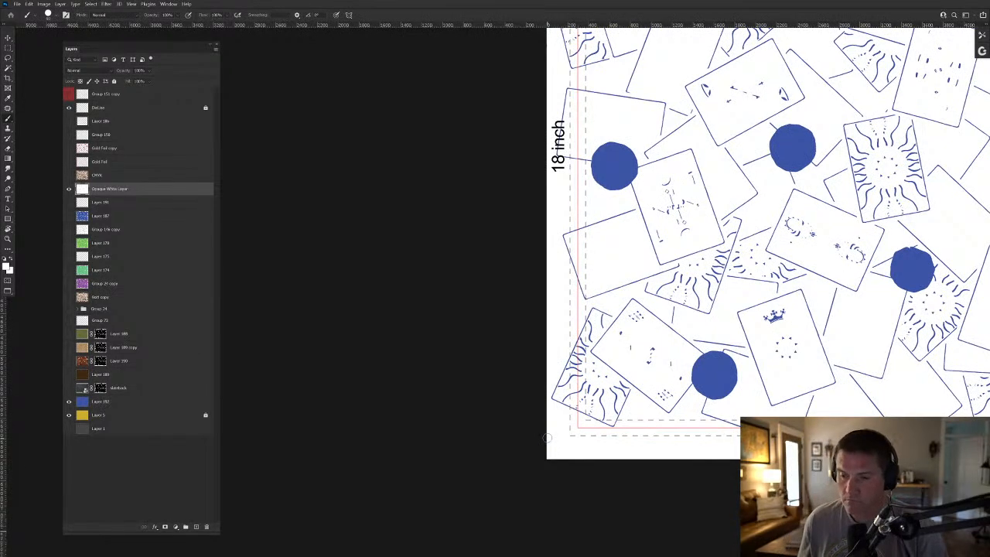
# Hide the Opaque White Layer and the blue fill layer, and show the CMYK artwork over the gold background.
pyautogui.moveTo(706, 286); pyautogui.dragTo(690, 277)
pyautogui.moveTo(765, 243); pyautogui.dragTo(564, 319)
pyautogui.moveTo(677, 301)
pyautogui.mouseDown()
pyautogui.moveTo(706, 322)
pyautogui.moveTo(690, 323)
pyautogui.mouseUp()
pyautogui.scroll(3, 706, 322)
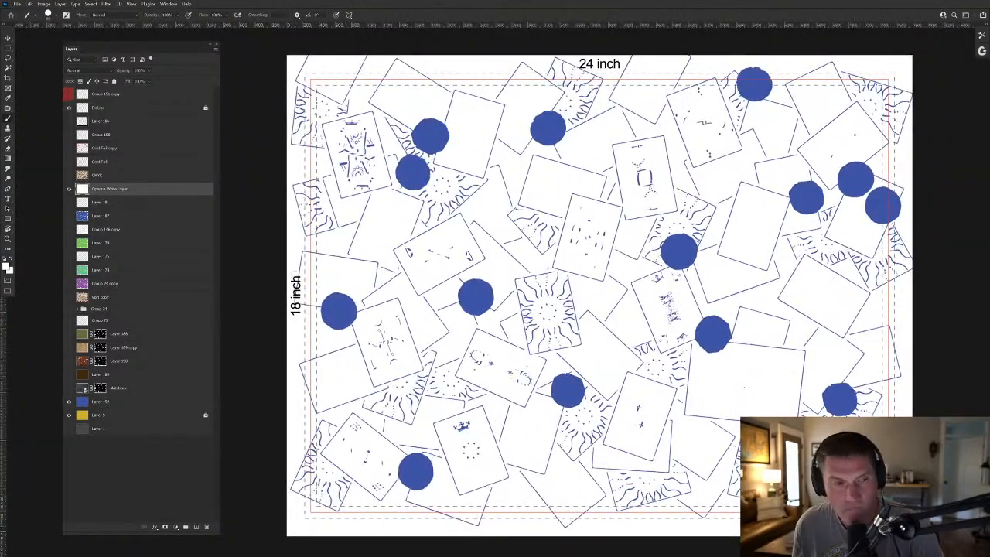
pyautogui.scroll(6, 681, 101)
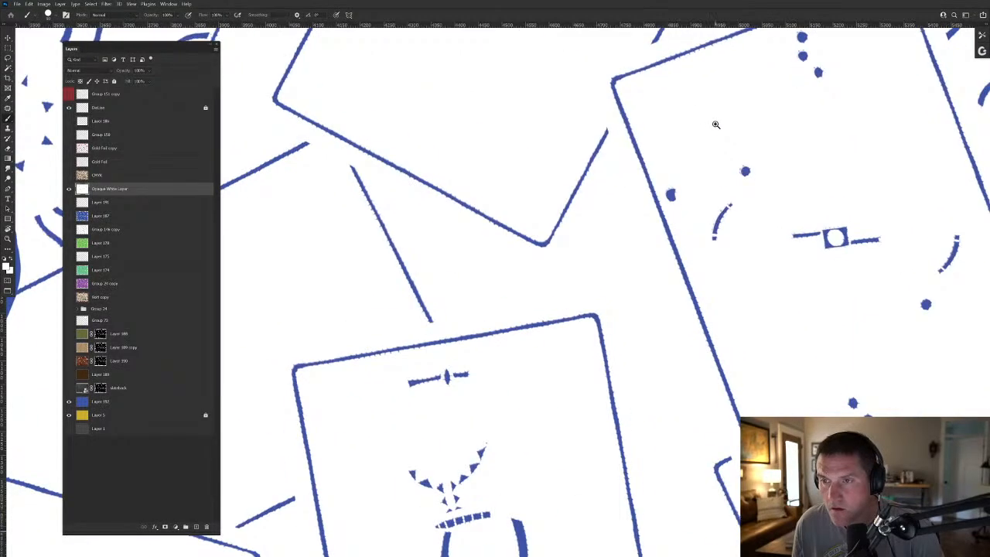
pyautogui.scroll(-6, 715, 124)
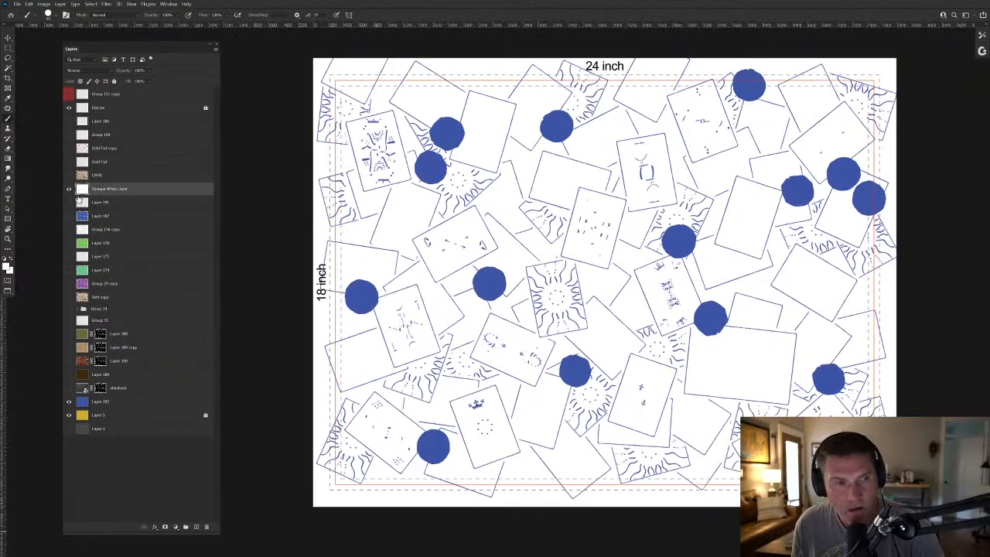
pyautogui.click(69, 189)
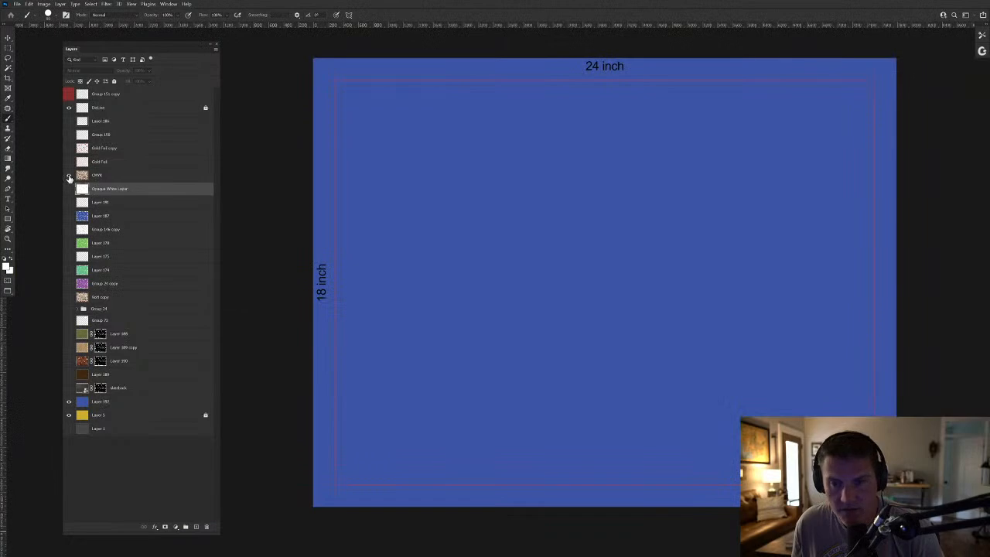
pyautogui.click(69, 176)
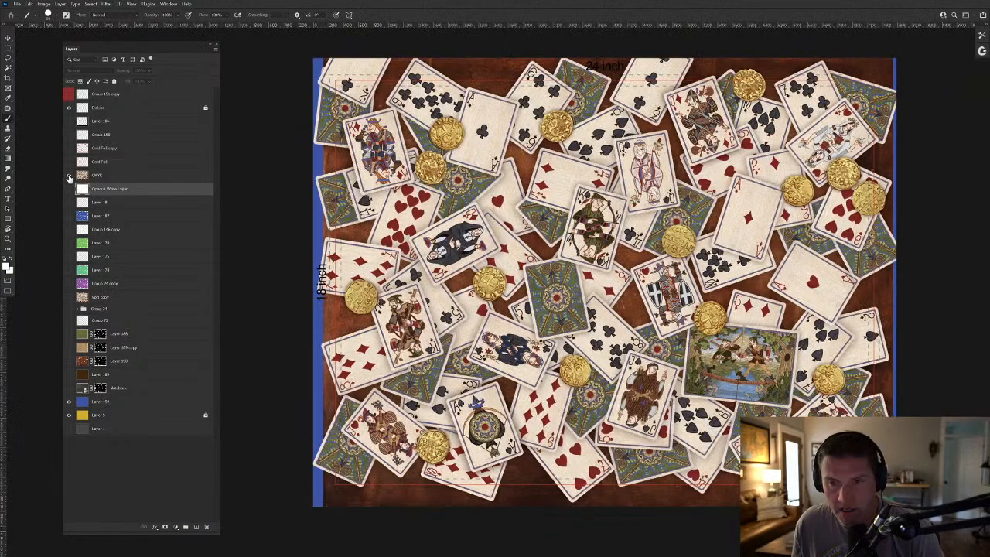
pyautogui.click(69, 402)
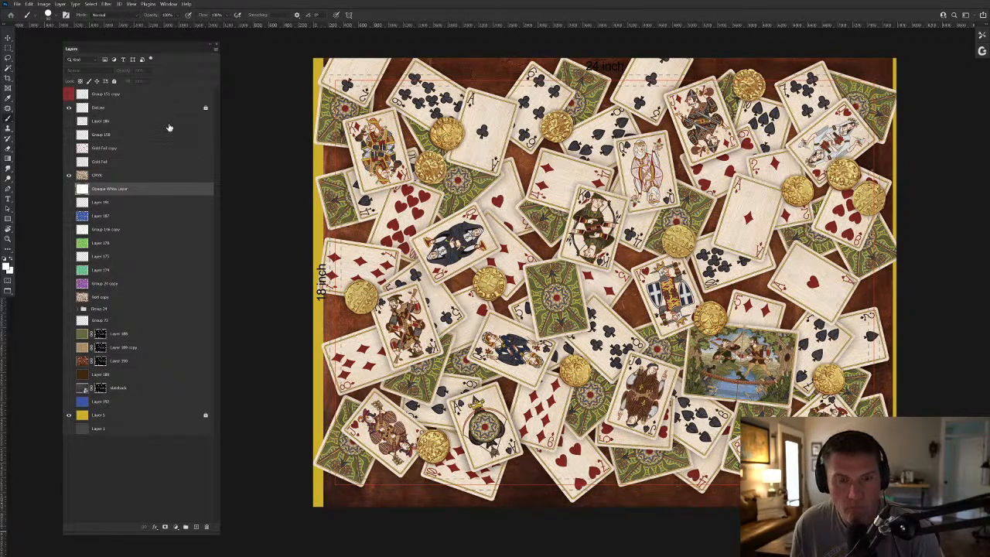
# Make a rectangular selection along the outer dashed guide, from the artwork's upper-left corner to its lower-right corner.
pyautogui.click(7, 48)
pyautogui.scroll(3, 344, 78)
pyautogui.scroll(1, 351, 71)
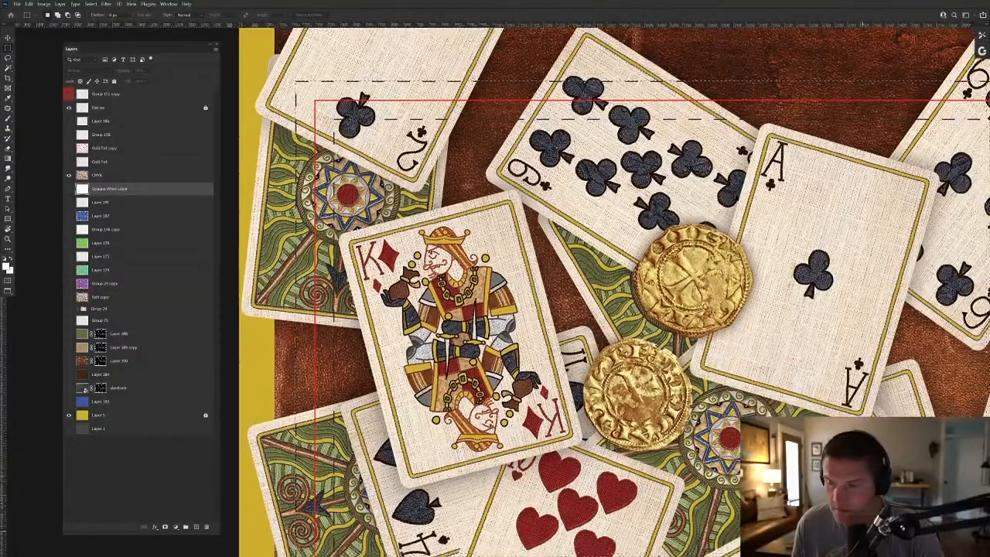
pyautogui.moveTo(862, 531); pyautogui.dragTo(987, 553)
pyautogui.scroll(-4, 603, 294)
pyautogui.hscroll(4, 603, 294)
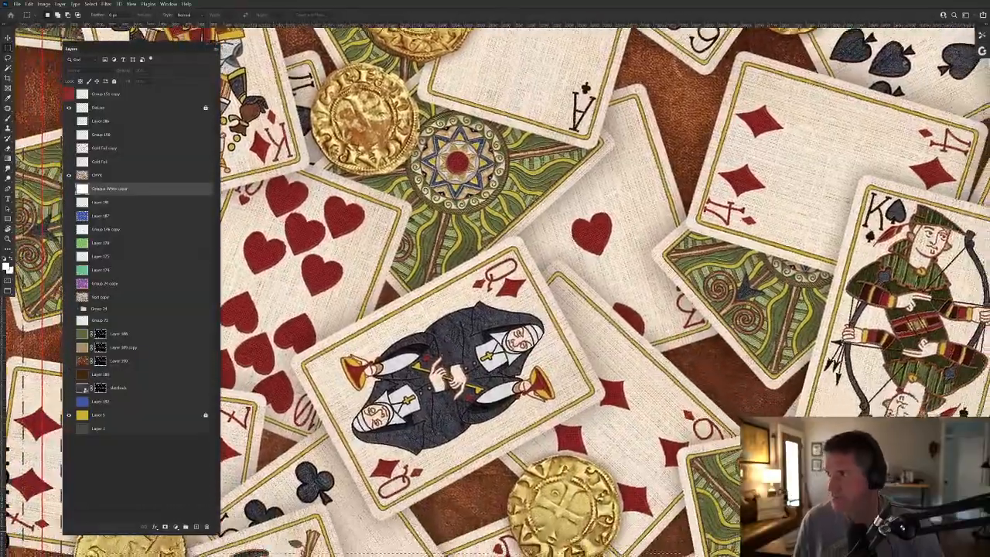
pyautogui.scroll(-5, 604, 294)
pyautogui.hscroll(4, 603, 294)
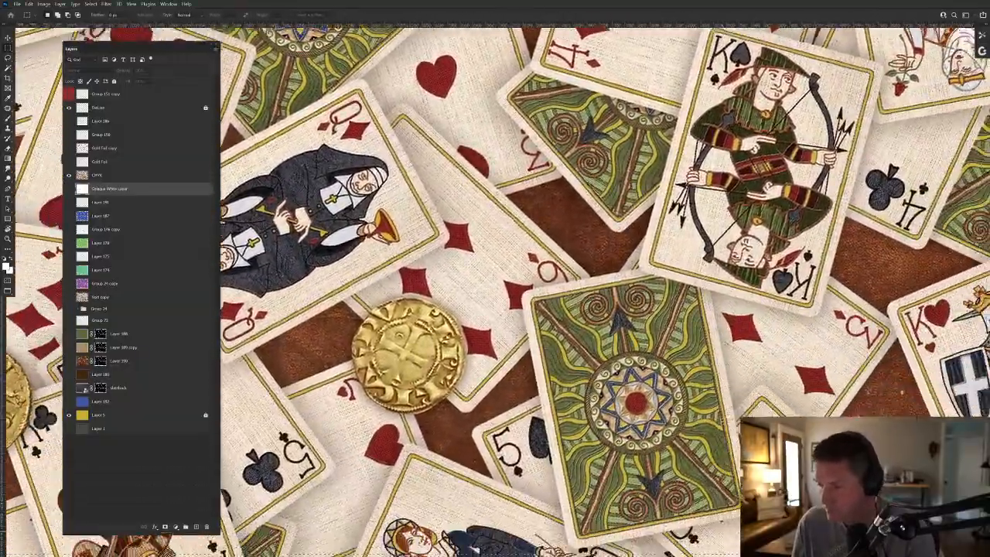
pyautogui.scroll(-5, 604, 293)
pyautogui.hscroll(5, 603, 294)
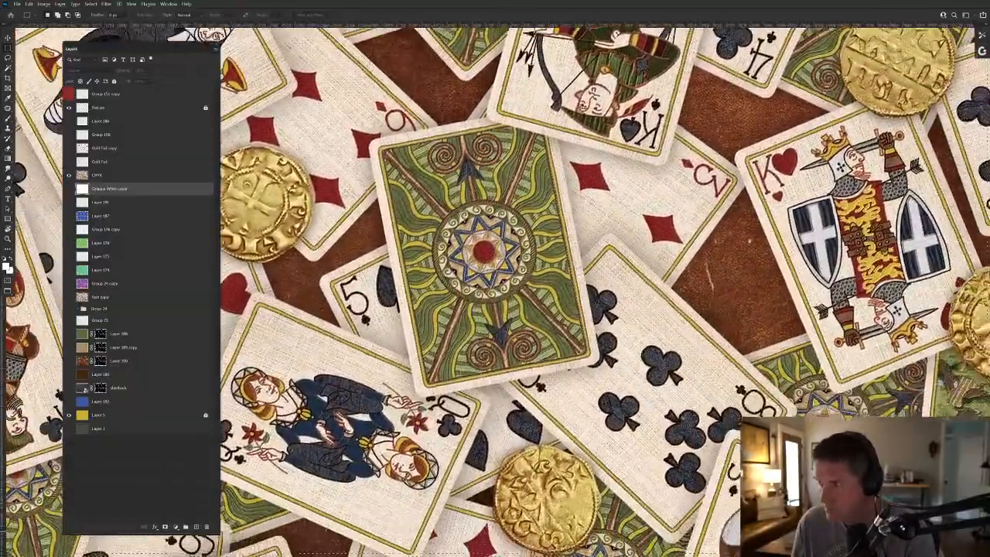
pyautogui.scroll(-5, 604, 294)
pyautogui.hscroll(5, 603, 294)
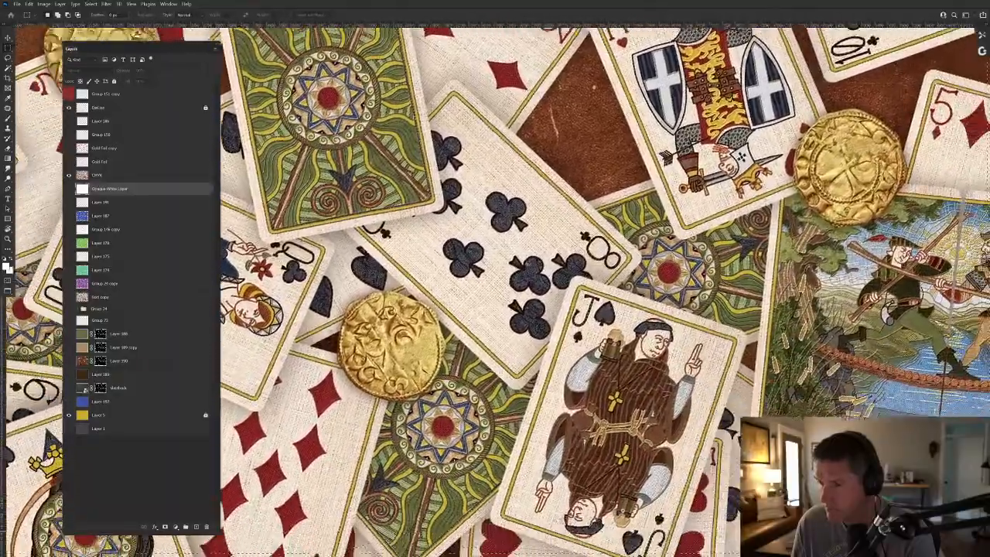
pyautogui.scroll(-5, 604, 293)
pyautogui.hscroll(5, 603, 293)
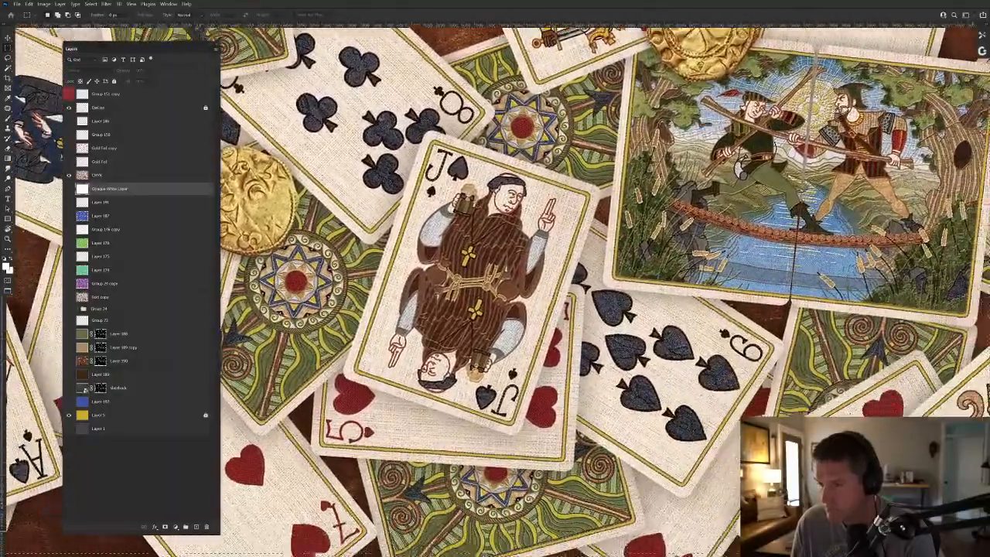
pyautogui.scroll(-5, 603, 294)
pyautogui.hscroll(5, 603, 294)
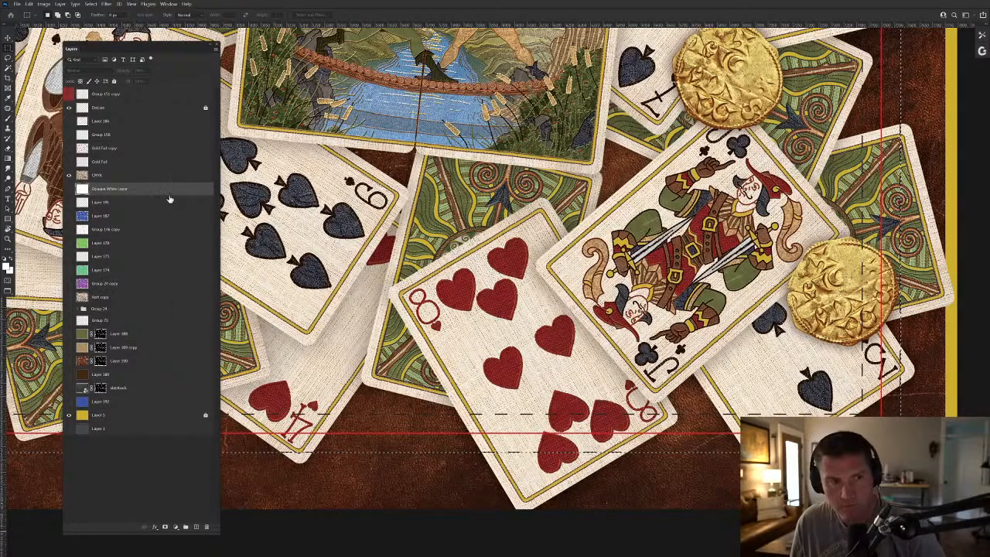
# Invert the selection, delete the CMYK layer's artwork outside the outer dashed guide, and clear the selection.
pyautogui.click(141, 178)
pyautogui.hotkey('ctrl', 'shift', 'i')
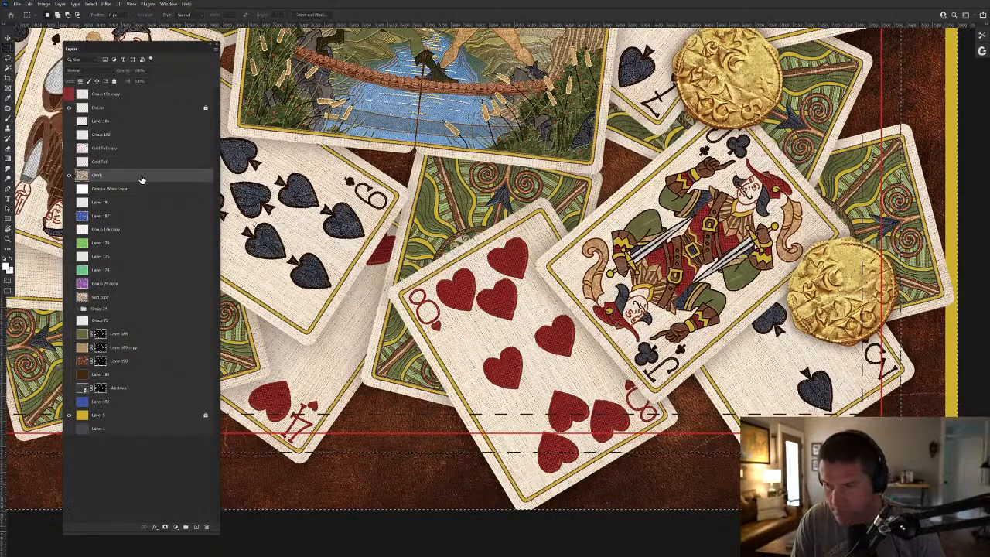
pyautogui.press('Delete')
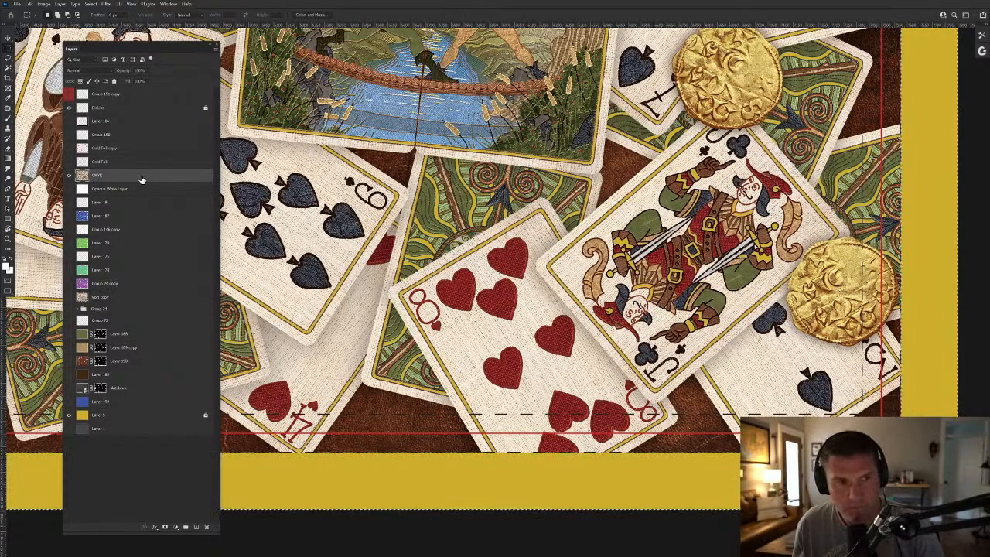
pyautogui.hotkey('ctrl', 'd')
pyautogui.moveTo(478, 354); pyautogui.dragTo(641, 349)
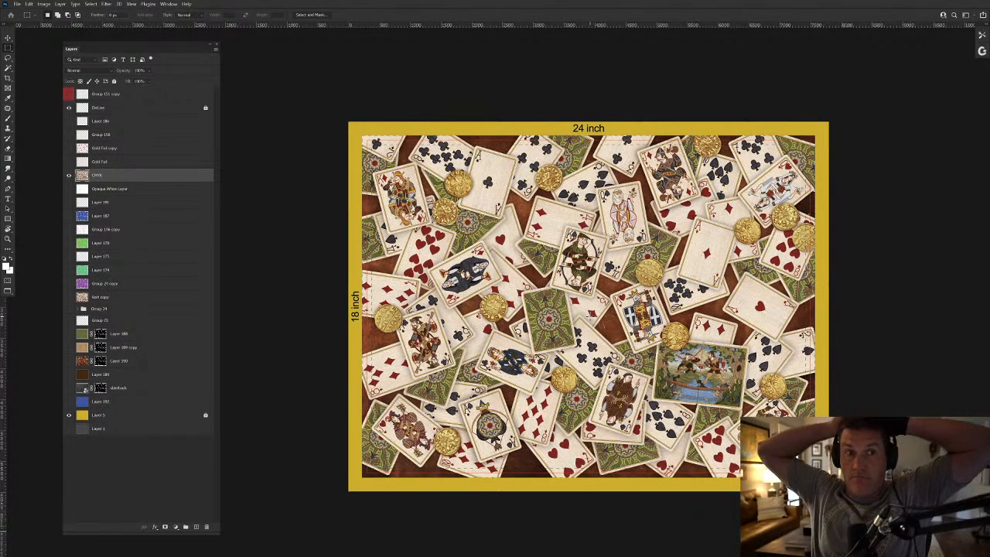
# Save a copy of the document in Photoshop PSD format as "Robin-Hood-Jigsaw-Front-FINAL" in the RobinHood folder.
pyautogui.click(16, 5)
pyautogui.click(31, 94)
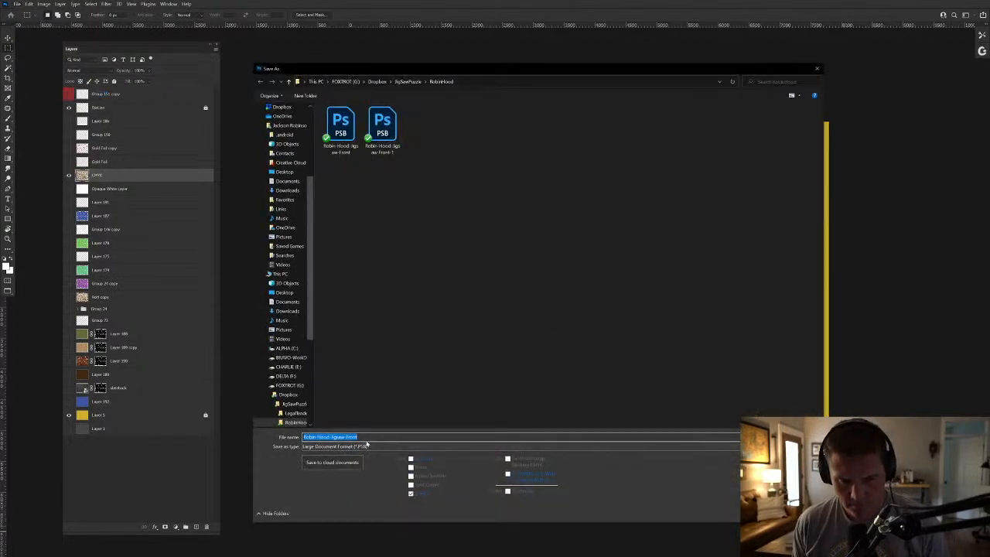
pyautogui.click(340, 446)
pyautogui.click(346, 457)
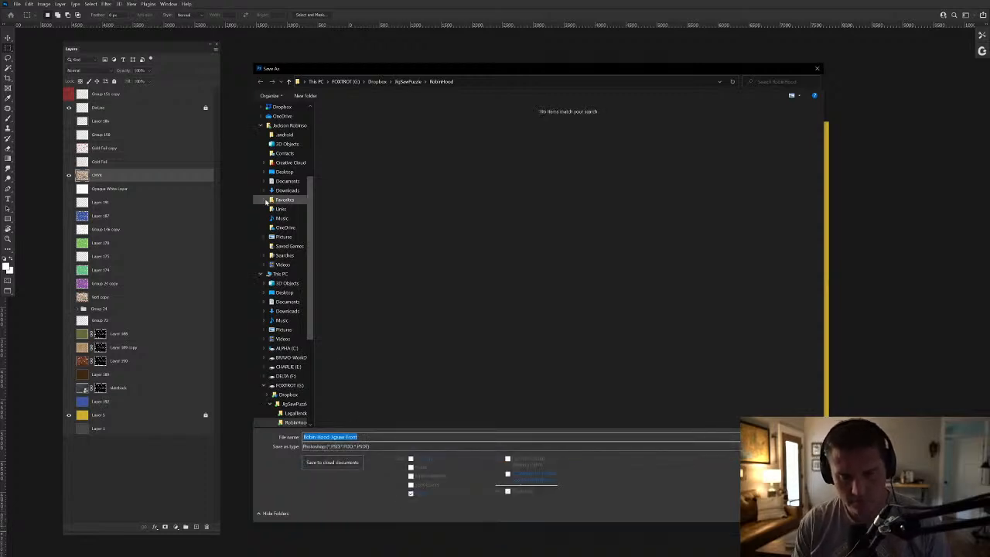
pyautogui.write('Robin')
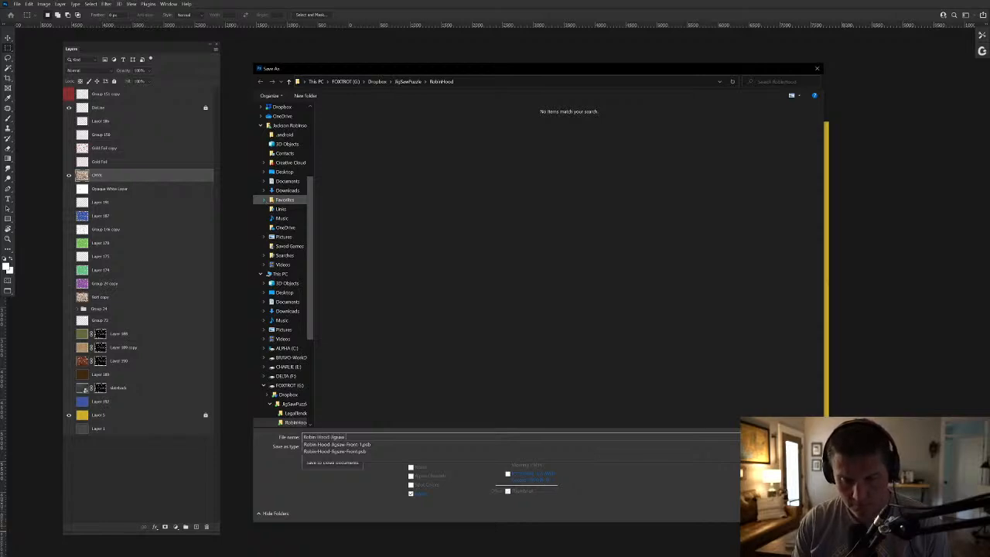
pyautogui.write('-Hood-Jigsaw-Front-FINAL')
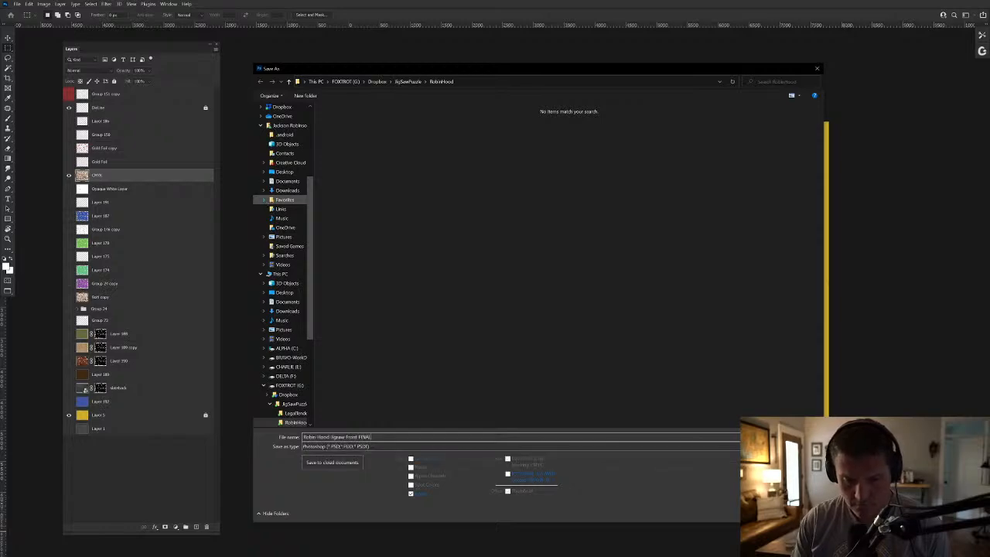
pyautogui.press('Return')
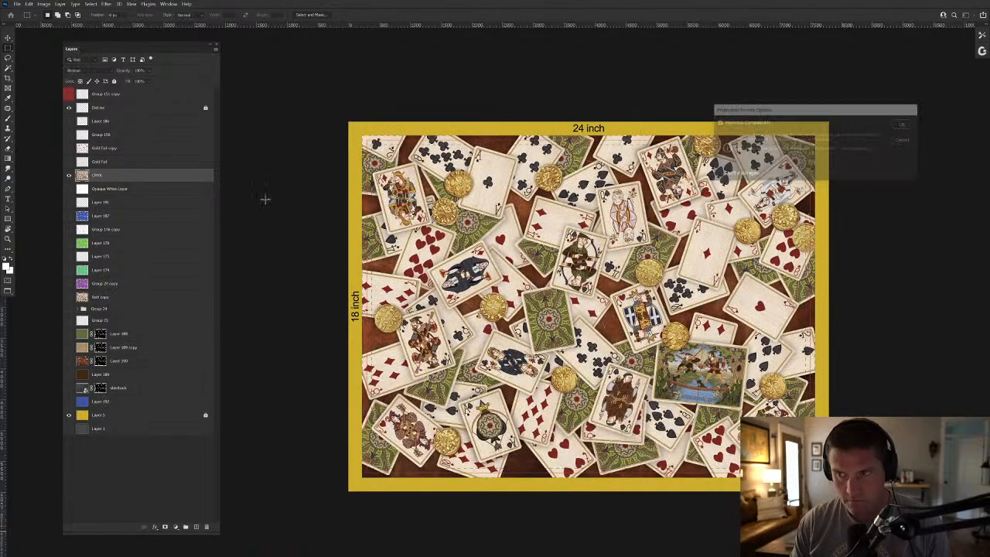